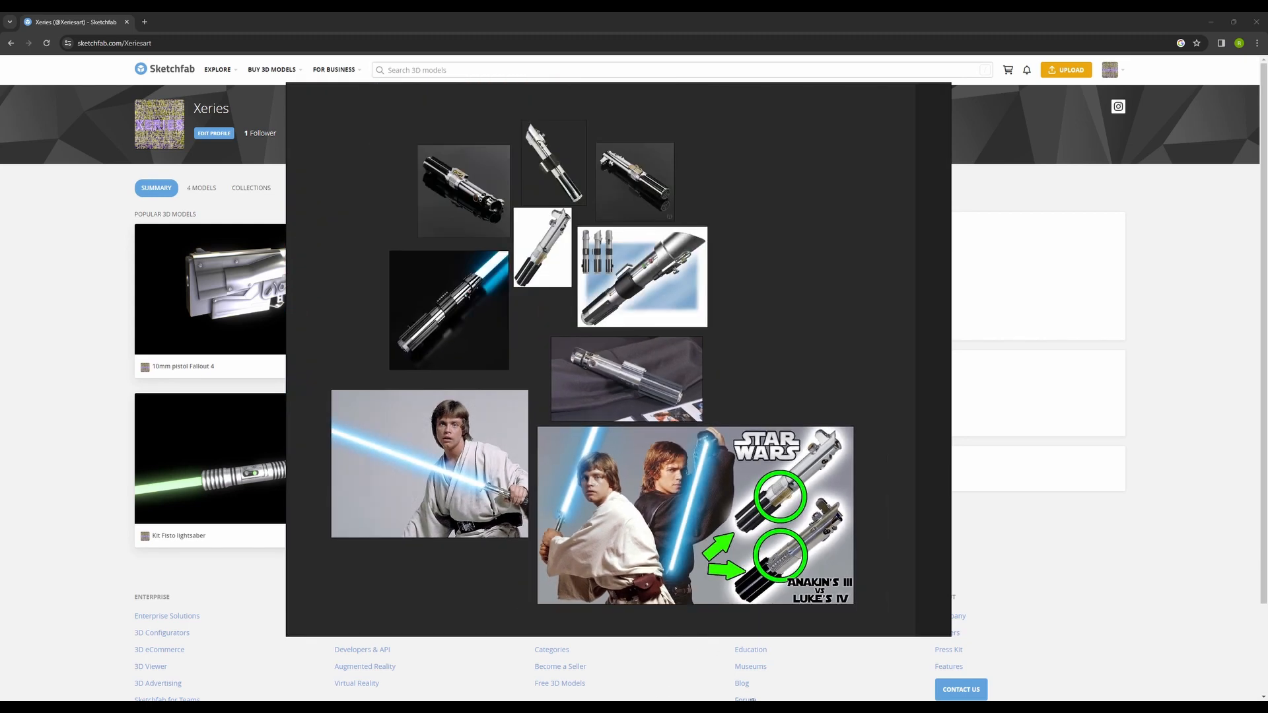
Close the Blender window with the finished lightsaber and switch to the empty Blender scene
mouse_move(753, 700)
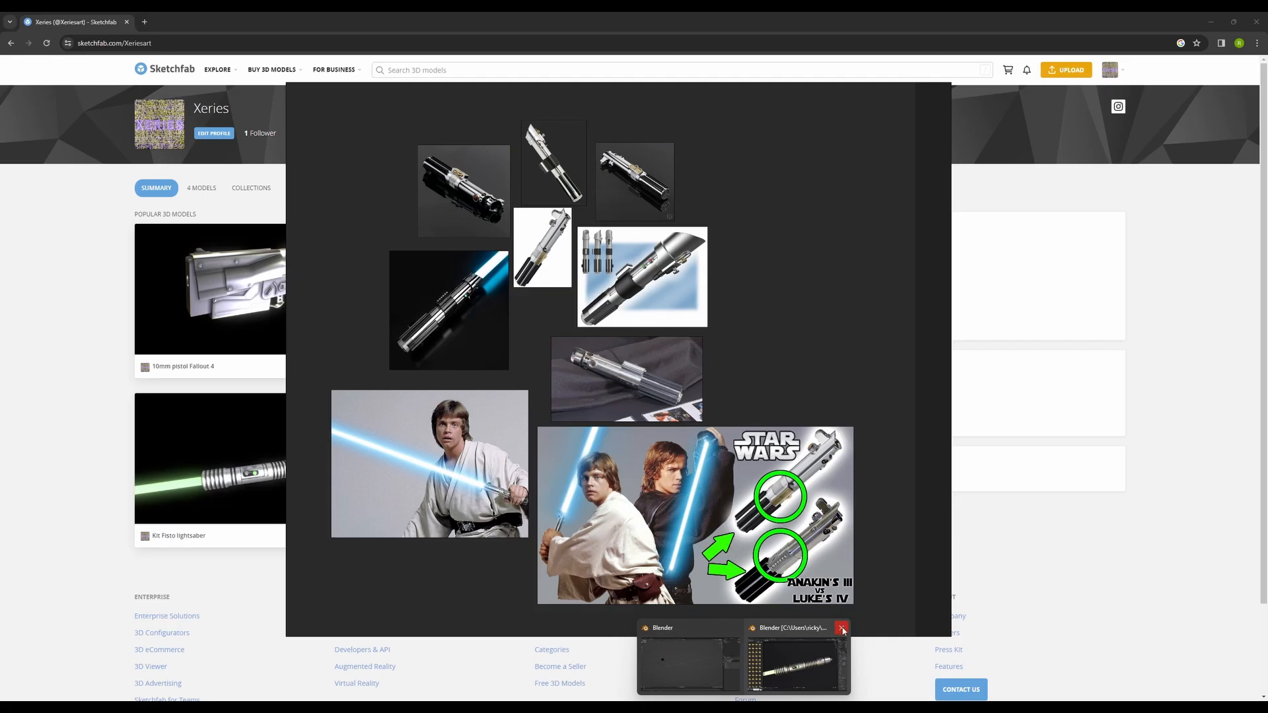
left_click(843, 629)
left_click(723, 657)
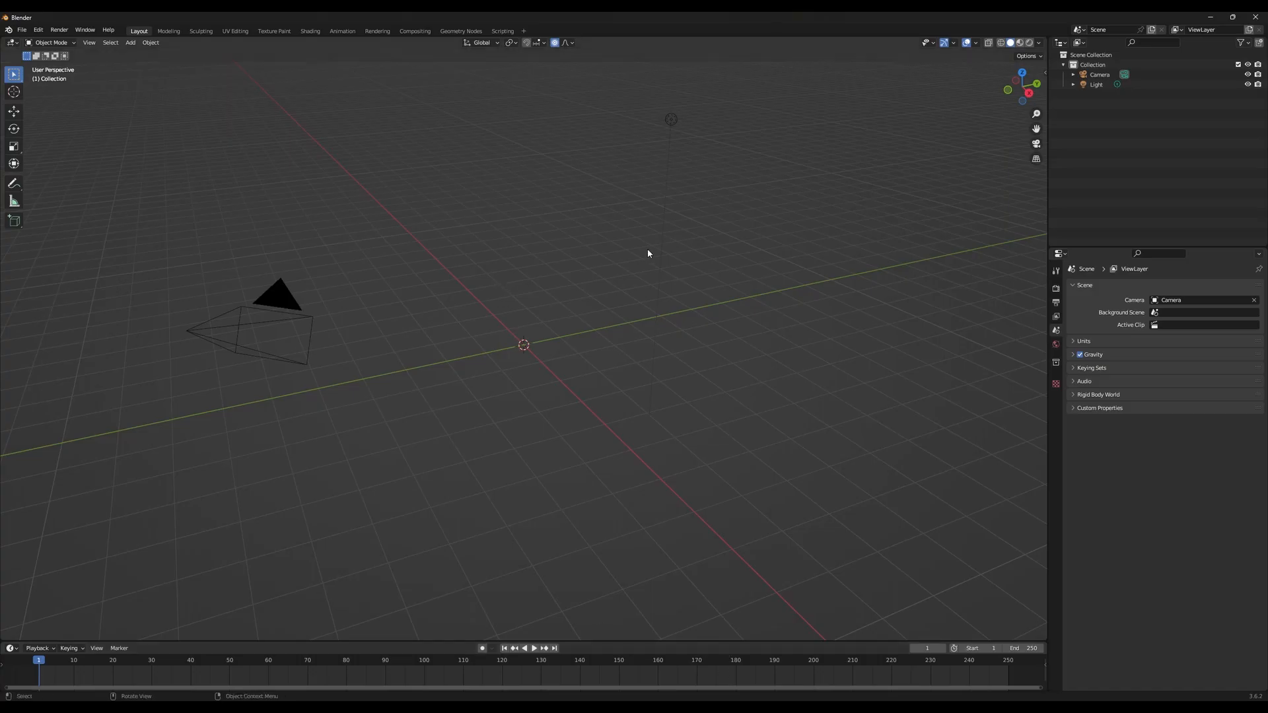
key("n")
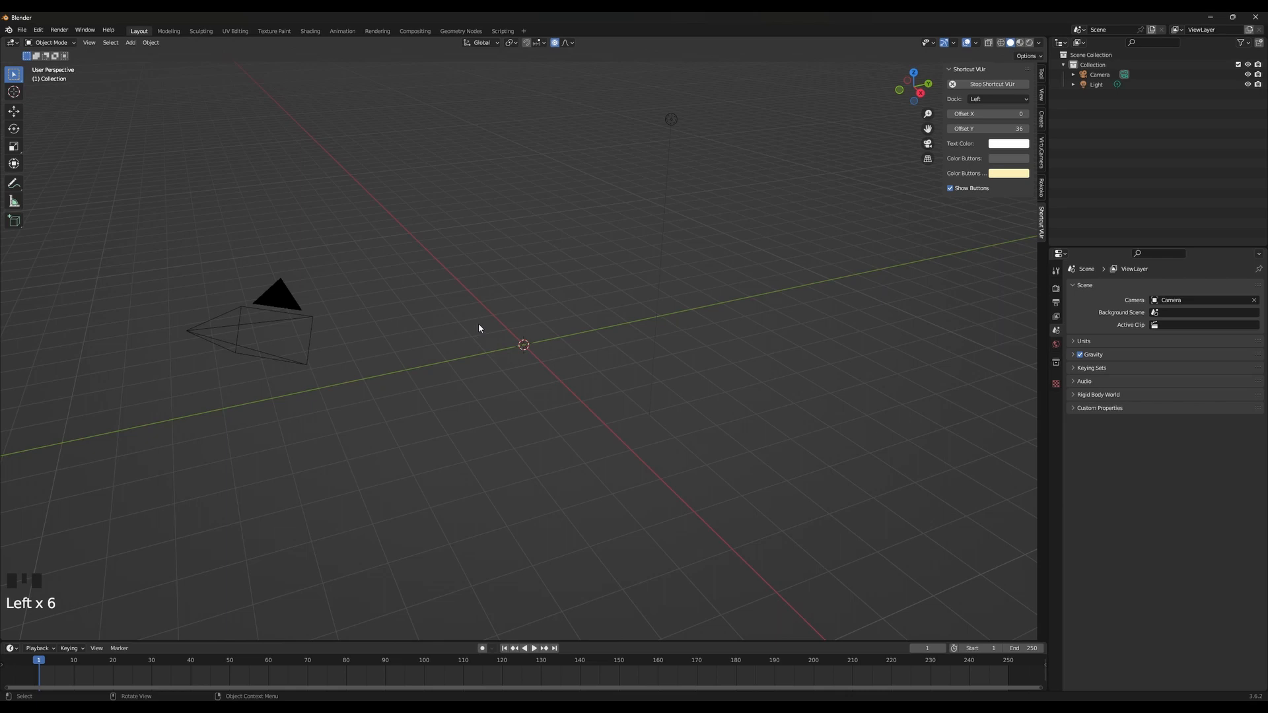
Add a mesh cylinder at the scene's origin as the base of the lightsaber hilt
key("shift+a")
mouse_move(478, 323)
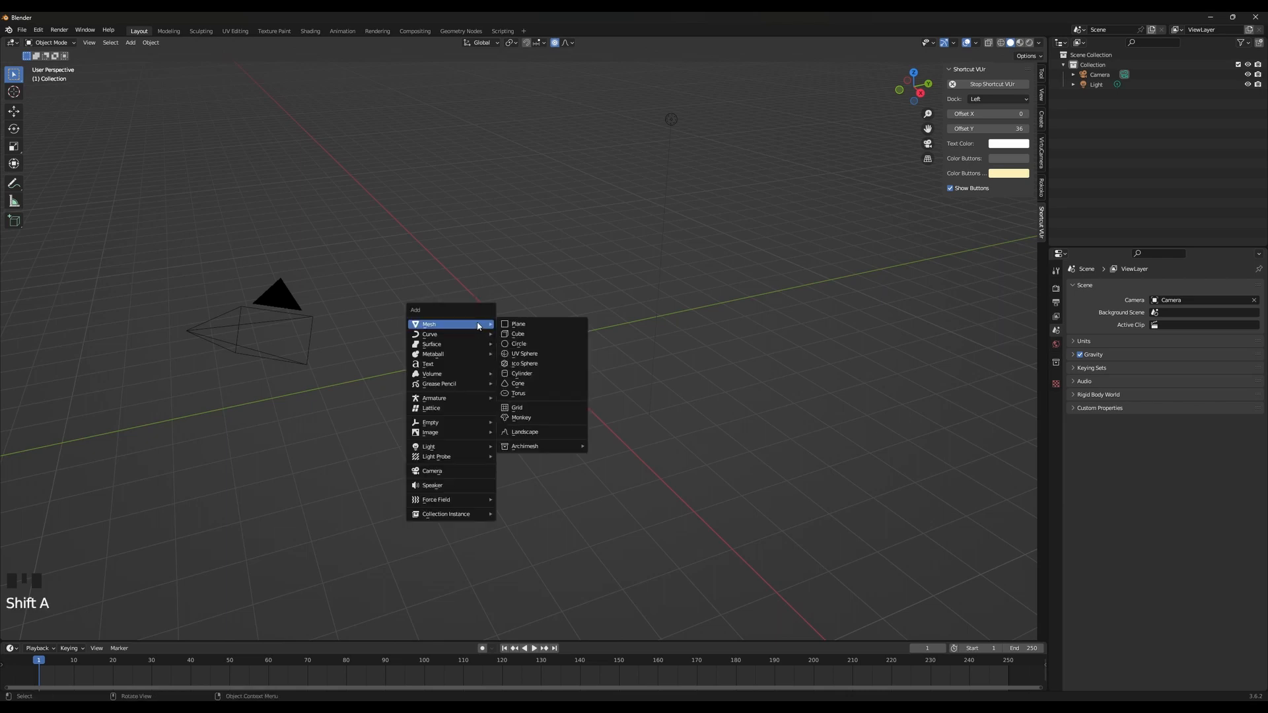
left_click(541, 380)
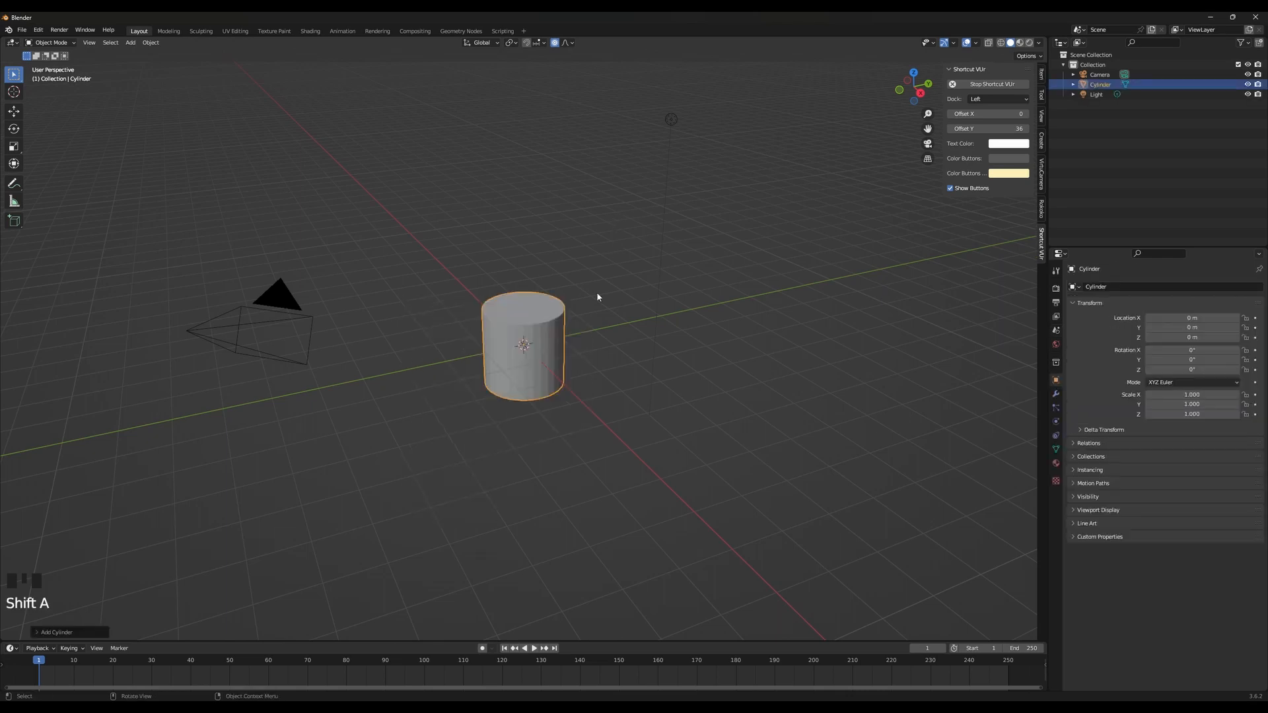
scroll(598, 297, "up", 6)
middle_click_drag(555, 393, 606, 391)
scroll(778, 482, "up", 1)
scroll(718, 342, "down", 1)
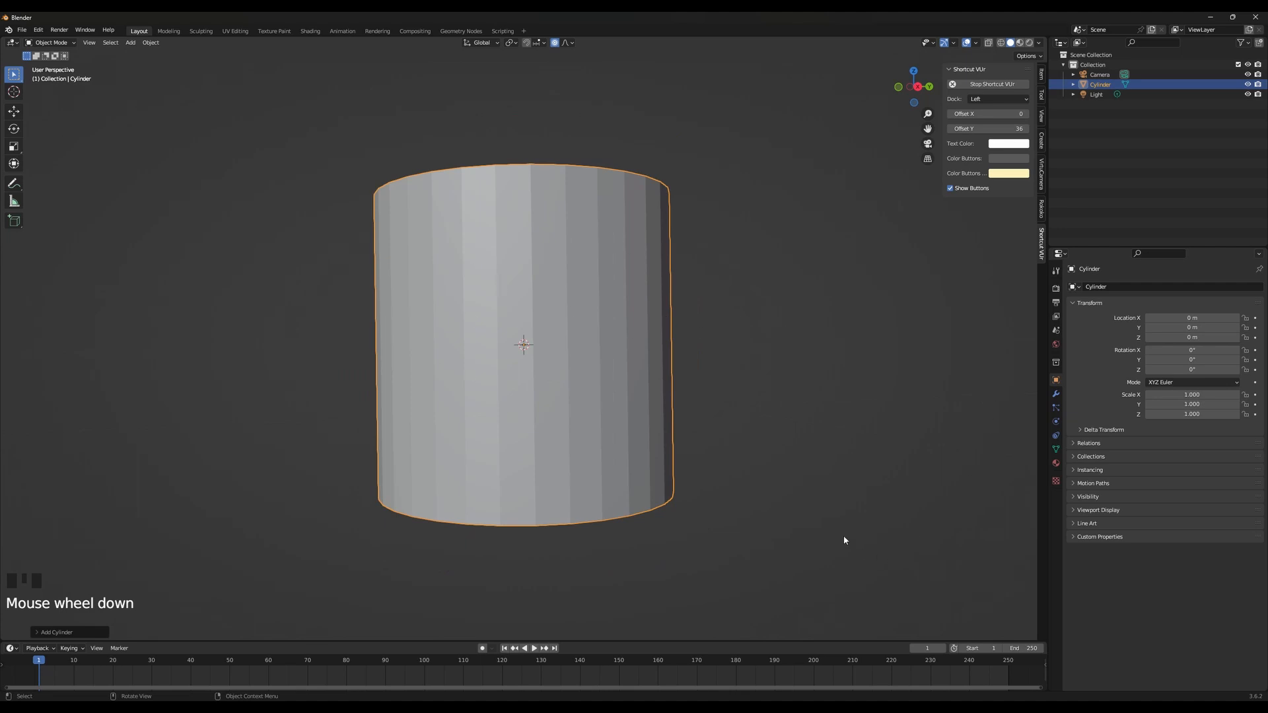
Display the cylinder's location, rotation, scale and dimension values beside the model
left_click(1042, 74)
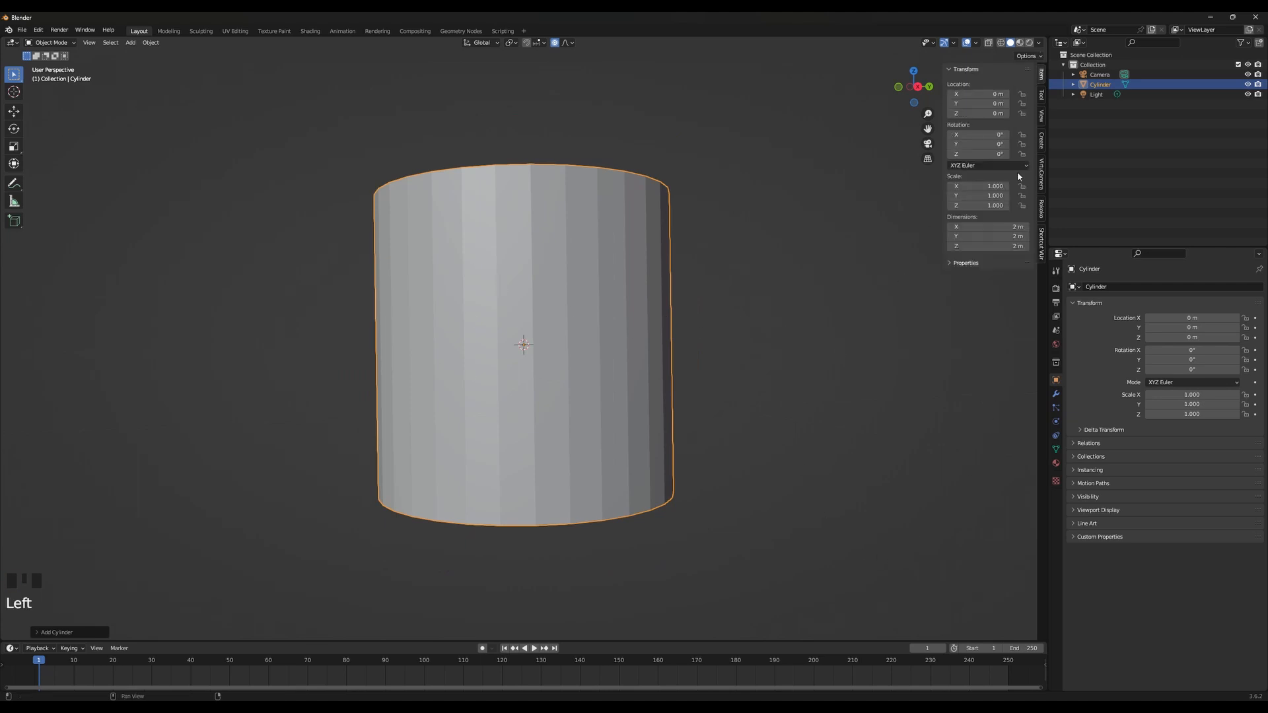
key("n")
key("n")
key("n")
key("n")
key("n")
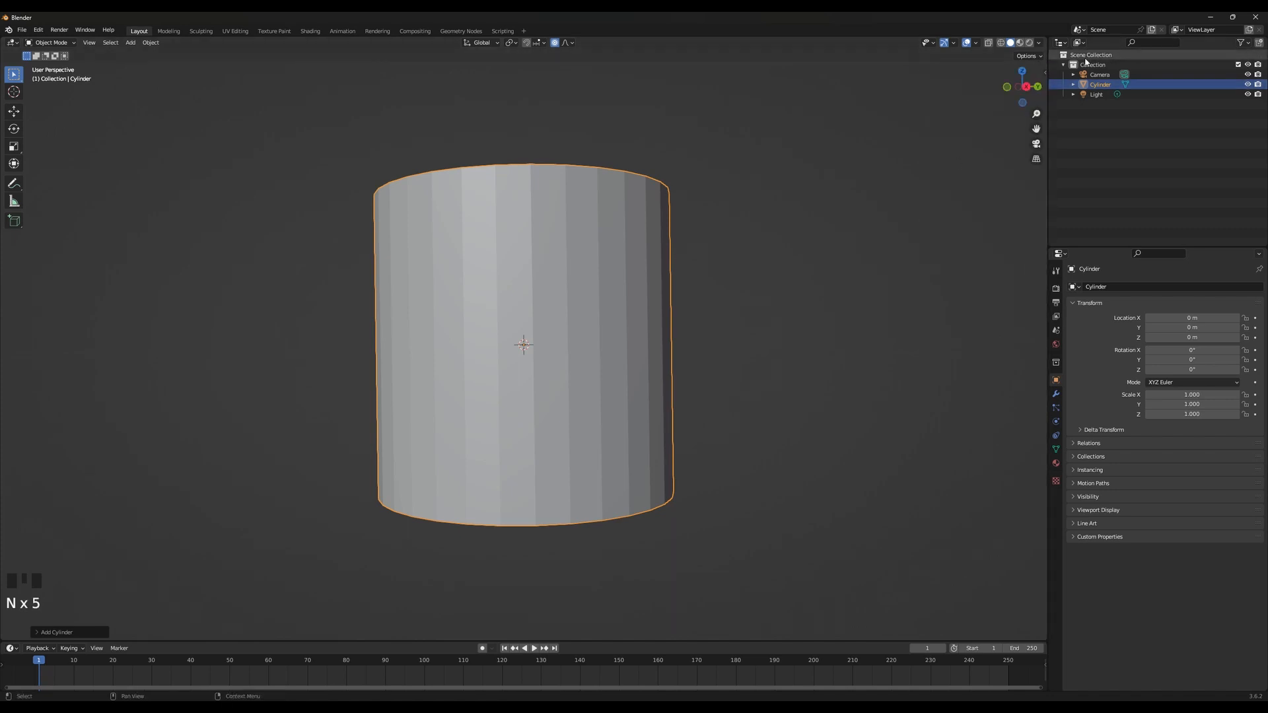
left_click(1042, 71)
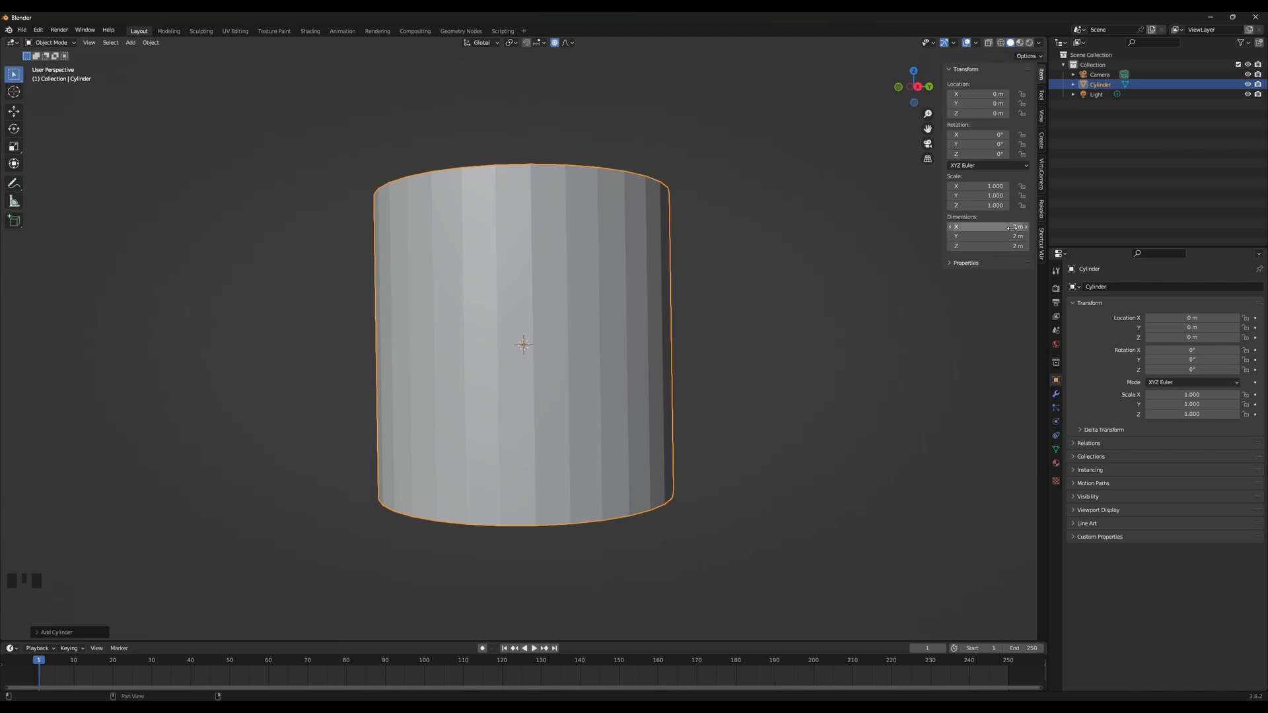
left_click_drag(993, 227, 925, 237)
key("ctrl+z")
key("ctrl+z")
key("ctrl+z")
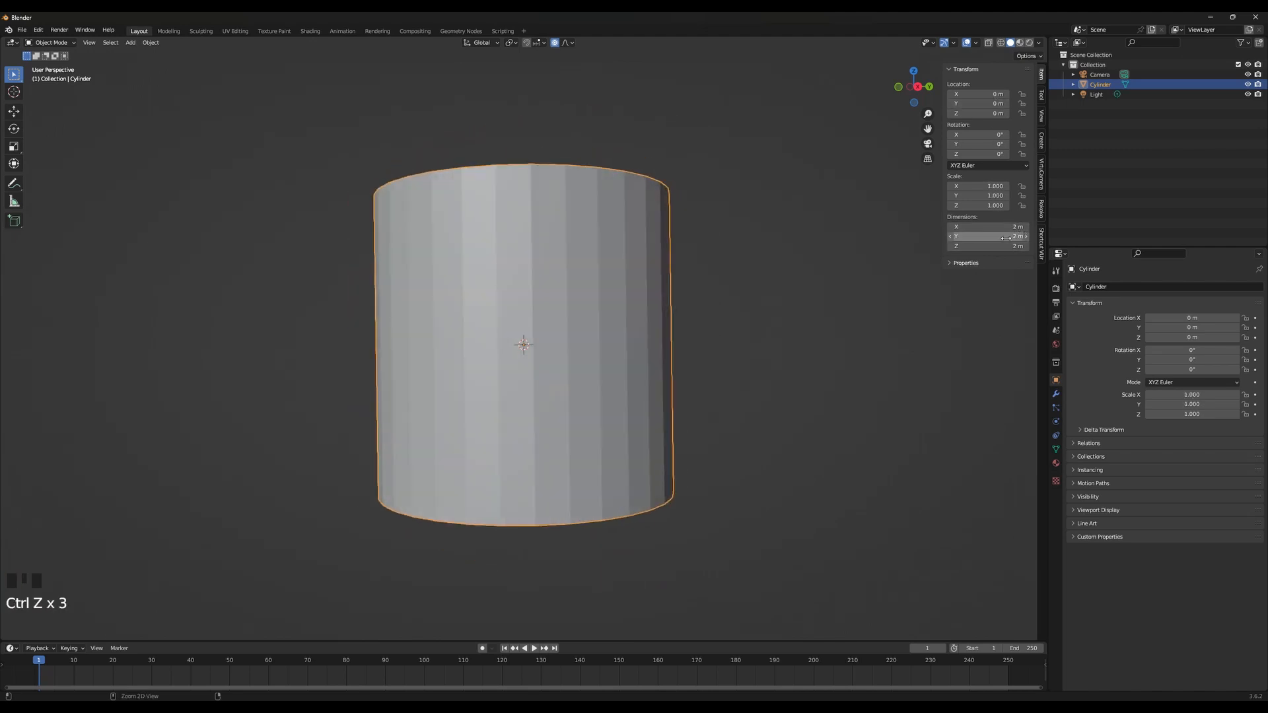
Scale the cylinder down across its width only, excluding Z, to a diameter of about 0.25 m
middle_click_drag(660, 343, 675, 371)
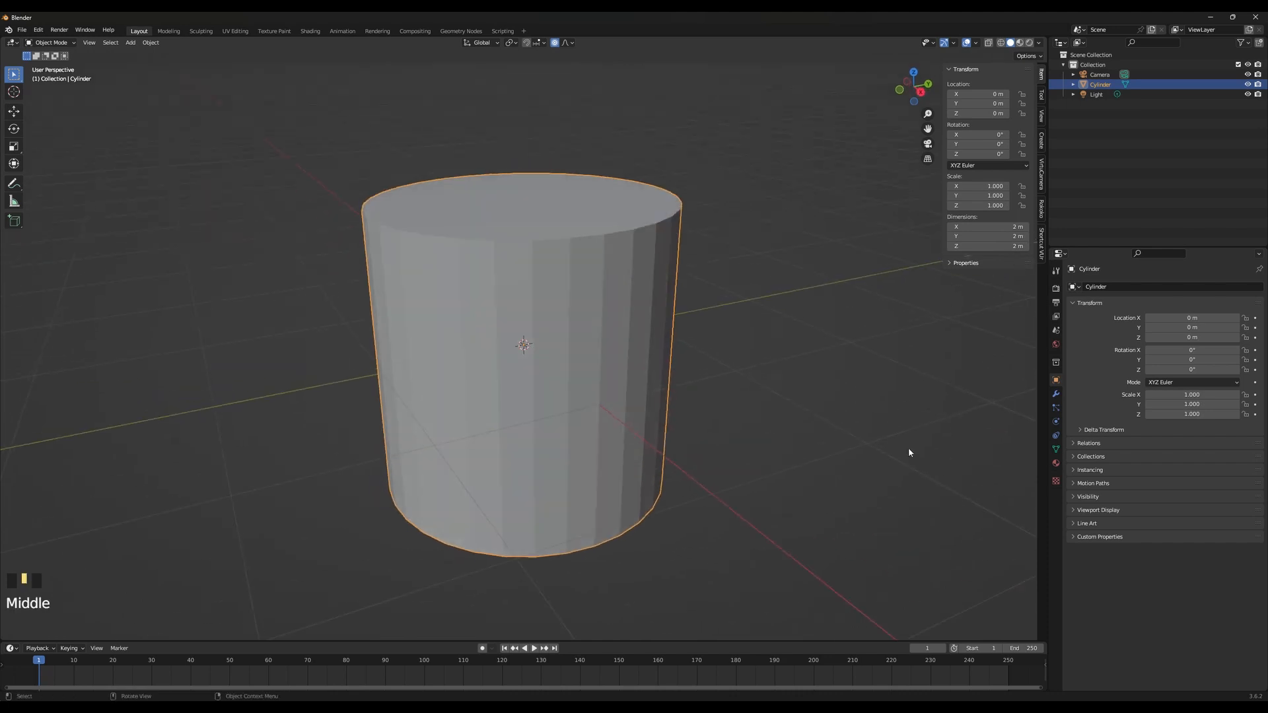
middle_click_drag(909, 446, 921, 216)
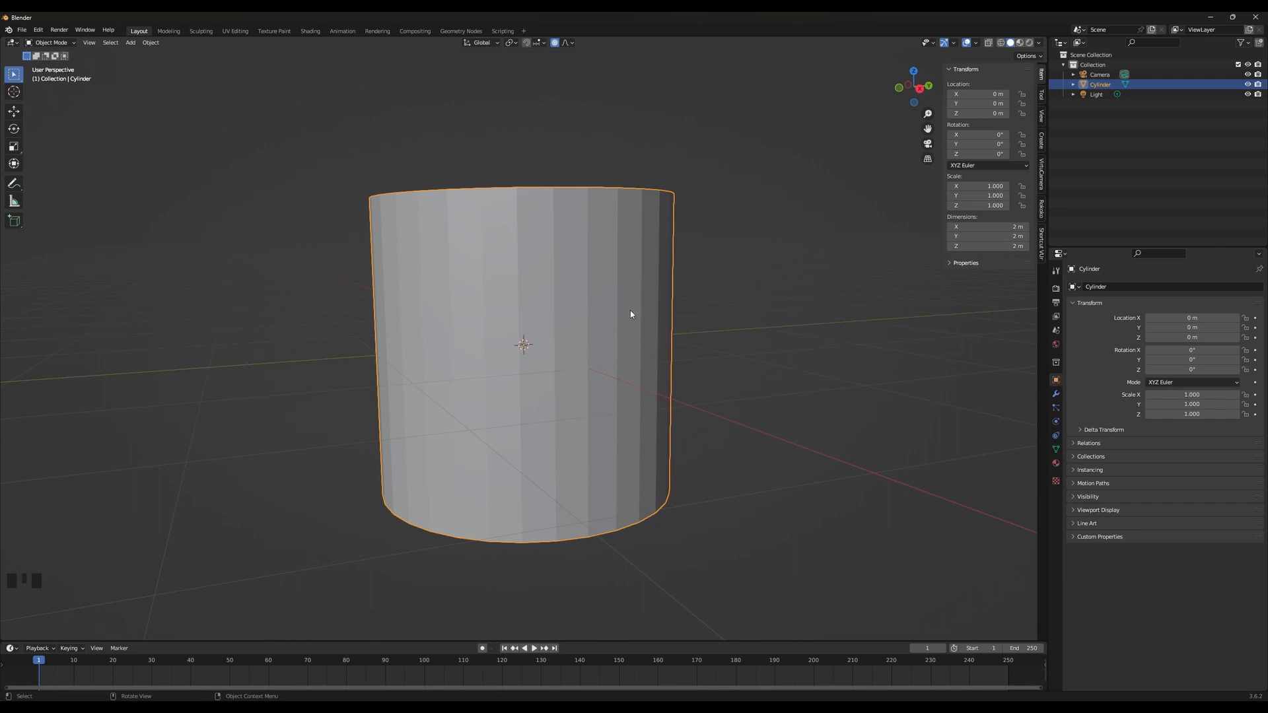
middle_click_drag(850, 428, 794, 414)
scroll(786, 436, "up", 1)
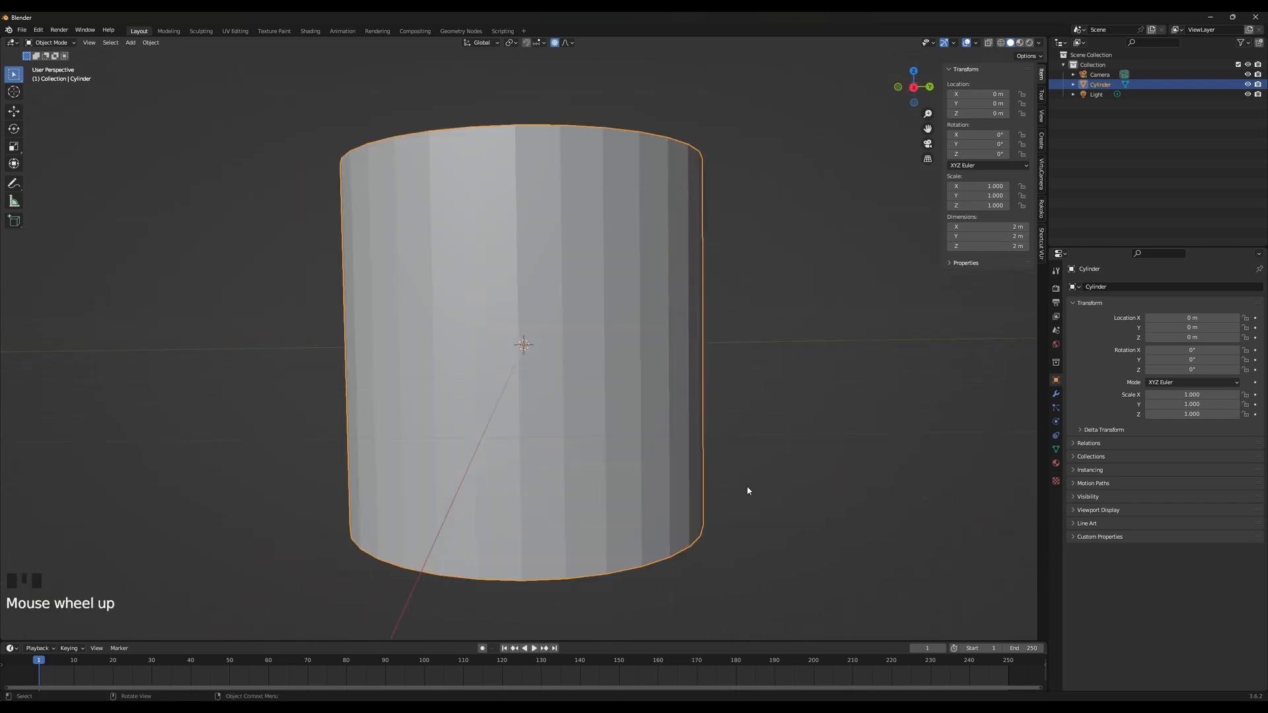
key("s")
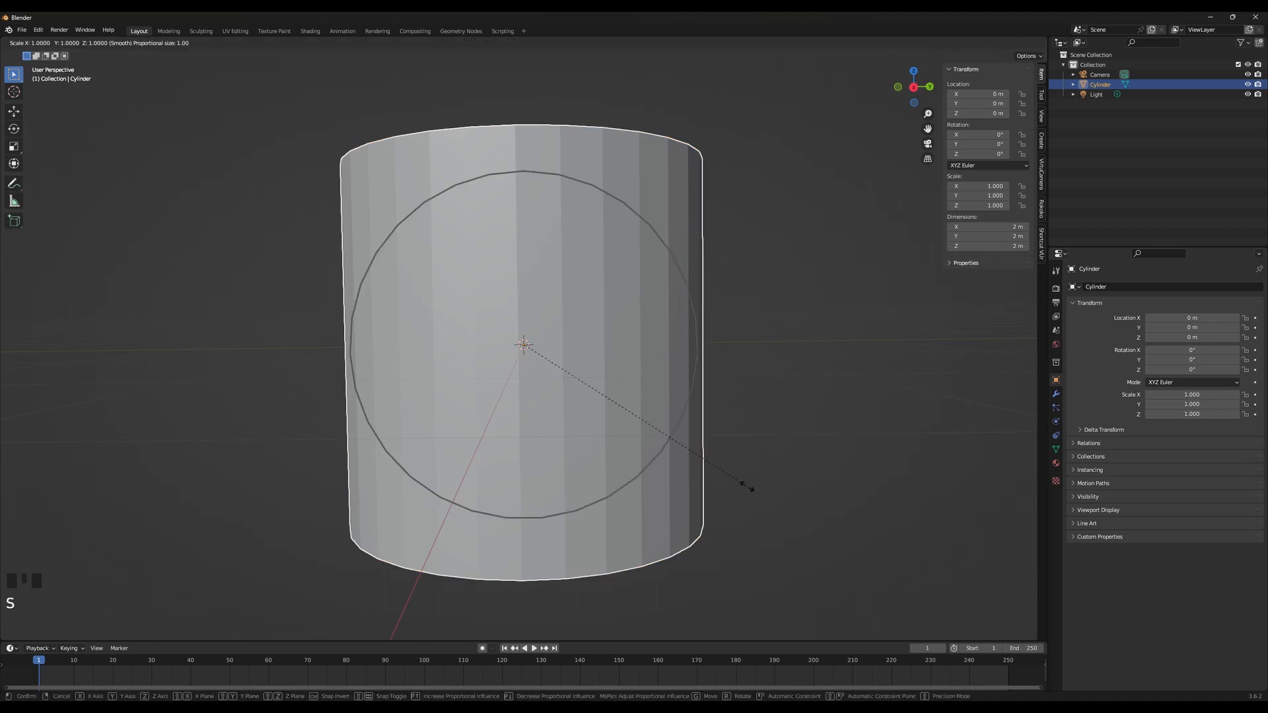
key("shift+z")
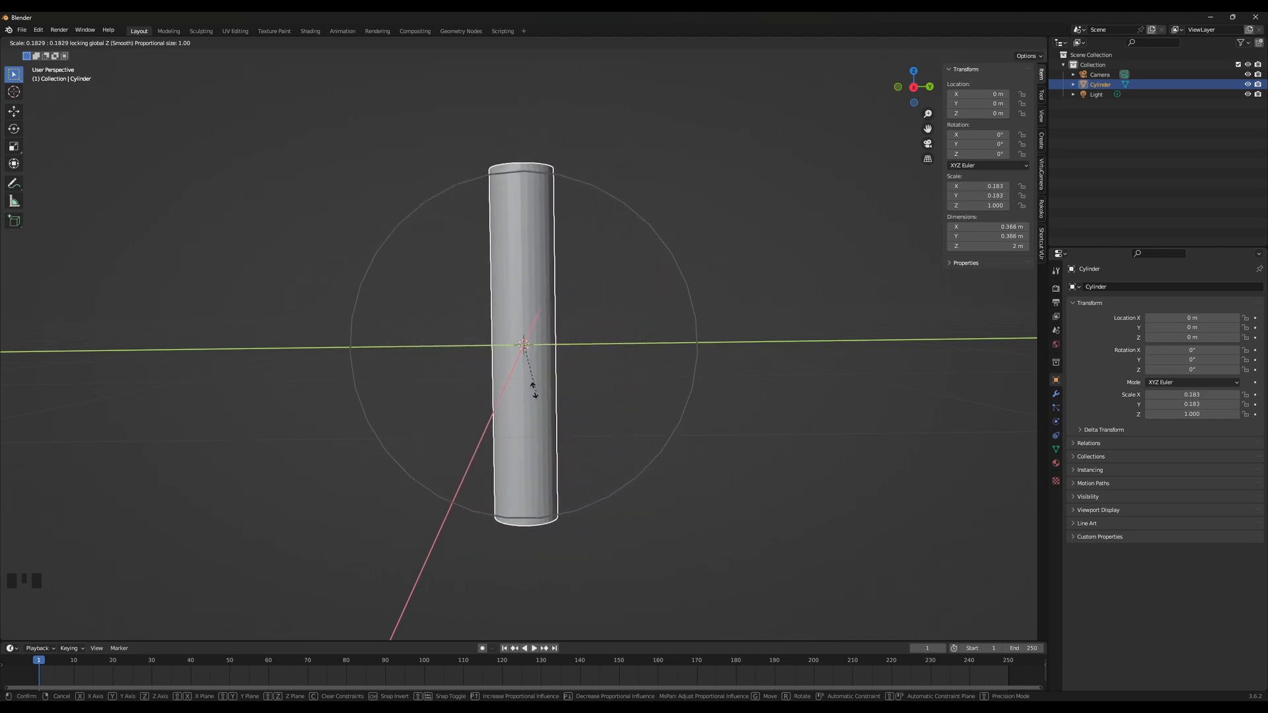
left_click(528, 387)
key("s")
key("shift+z")
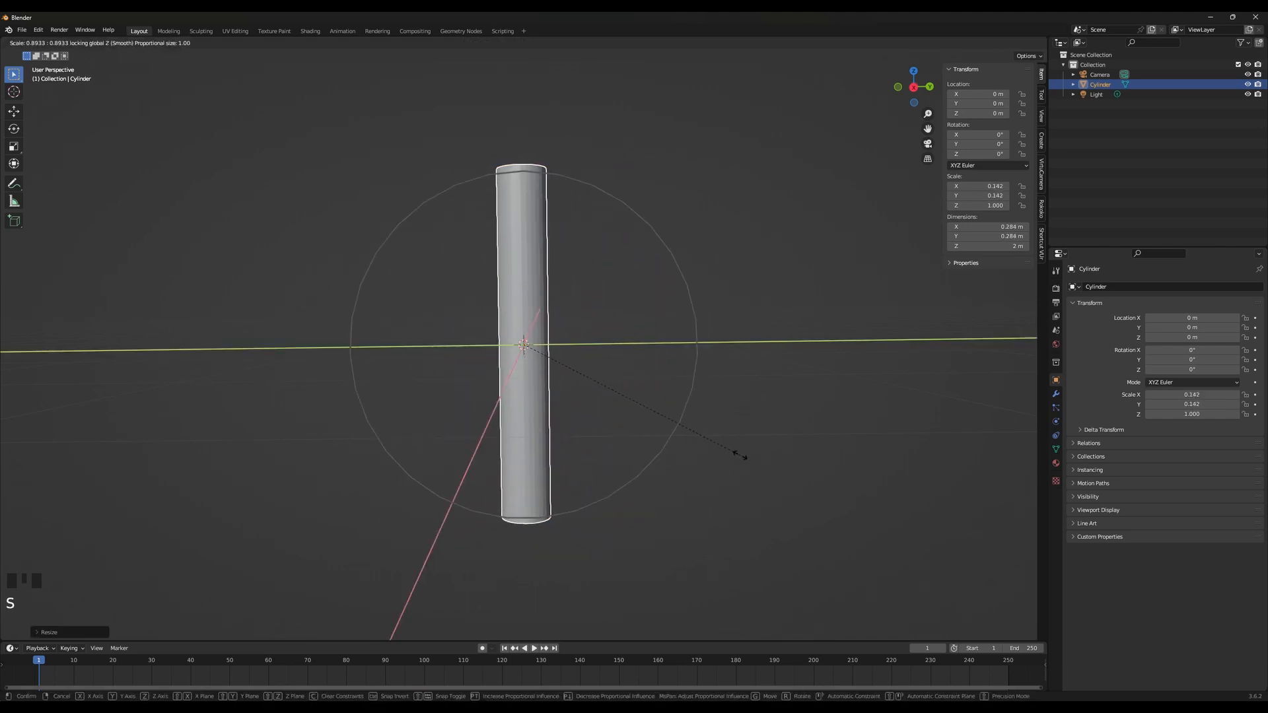
left_click(708, 445)
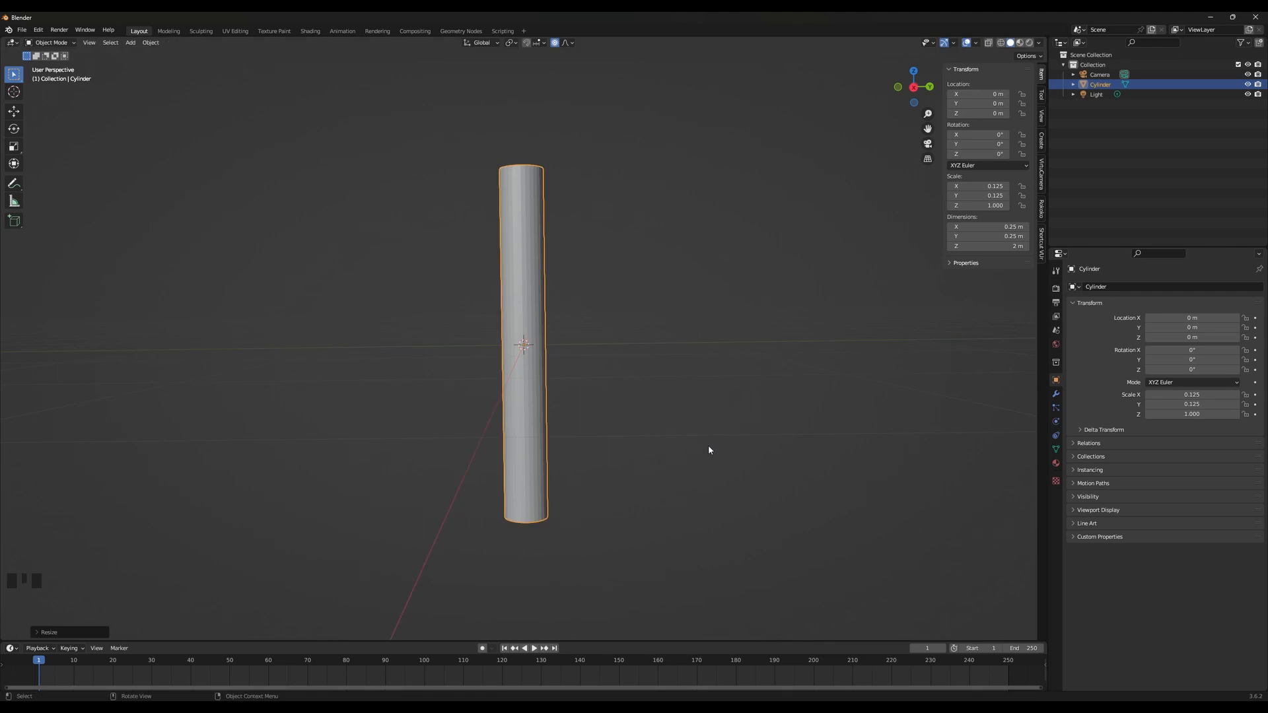
Compare the slim cylinder's proportions with the hilts in the lightsaber reference images
scroll(708, 446, "down", 1)
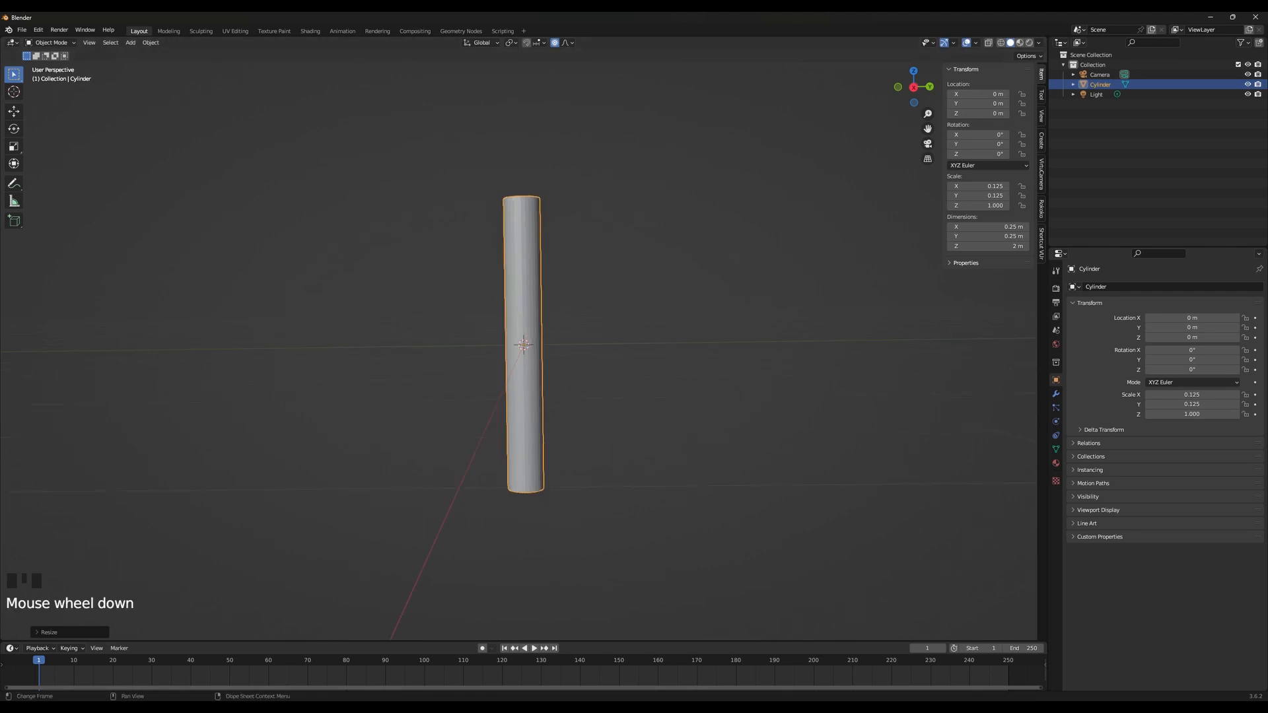
key("alt+Tab")
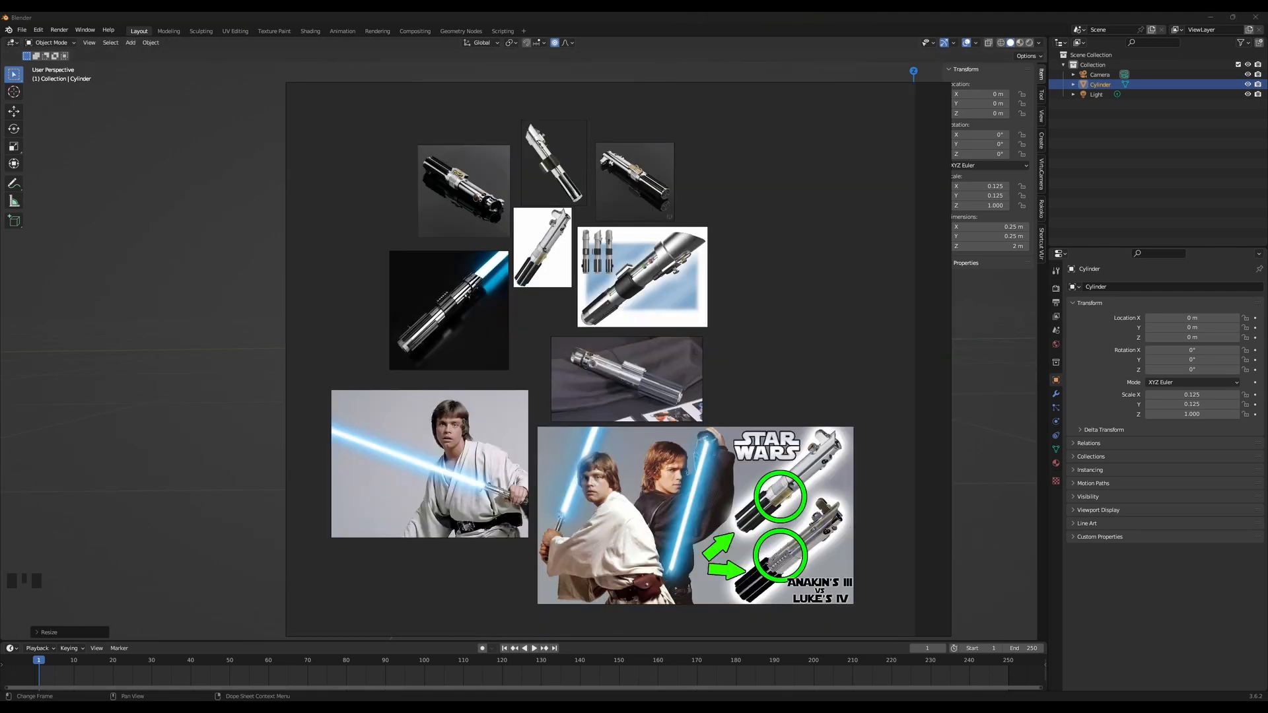
key("alt+Tab")
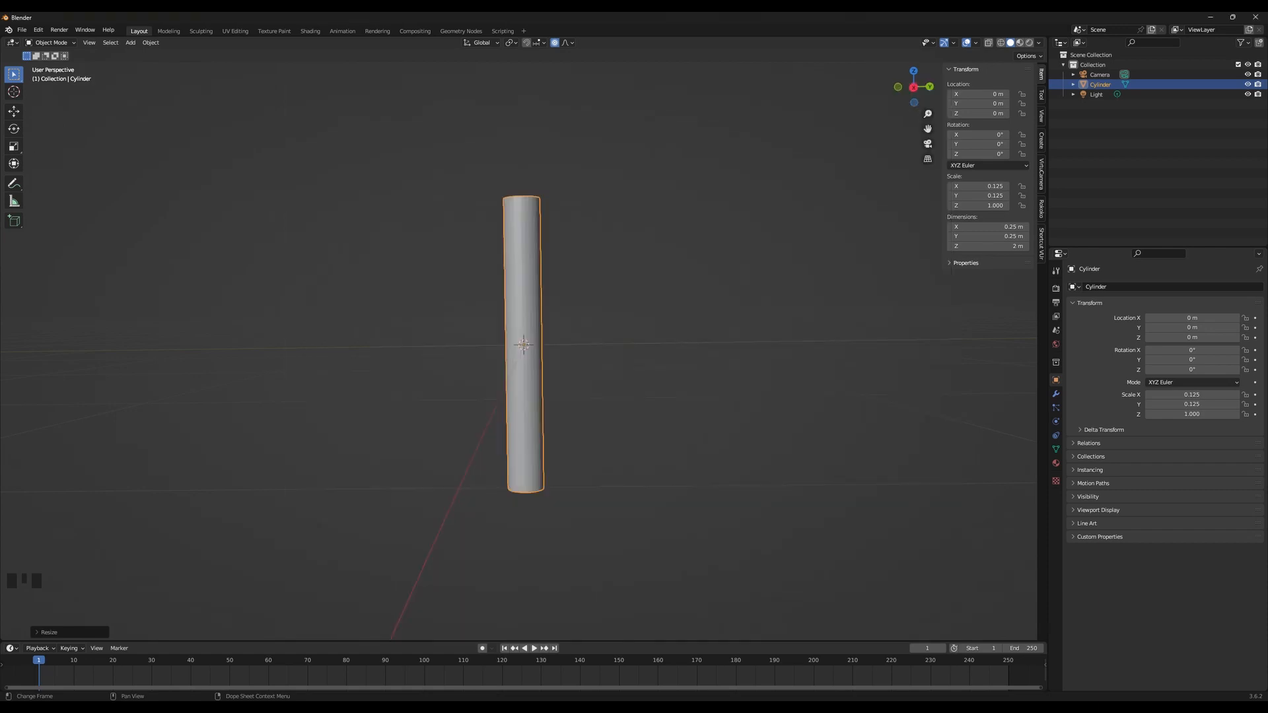
key("alt+Tab")
key("alt+Tab")
scroll(650, 447, "up", 2)
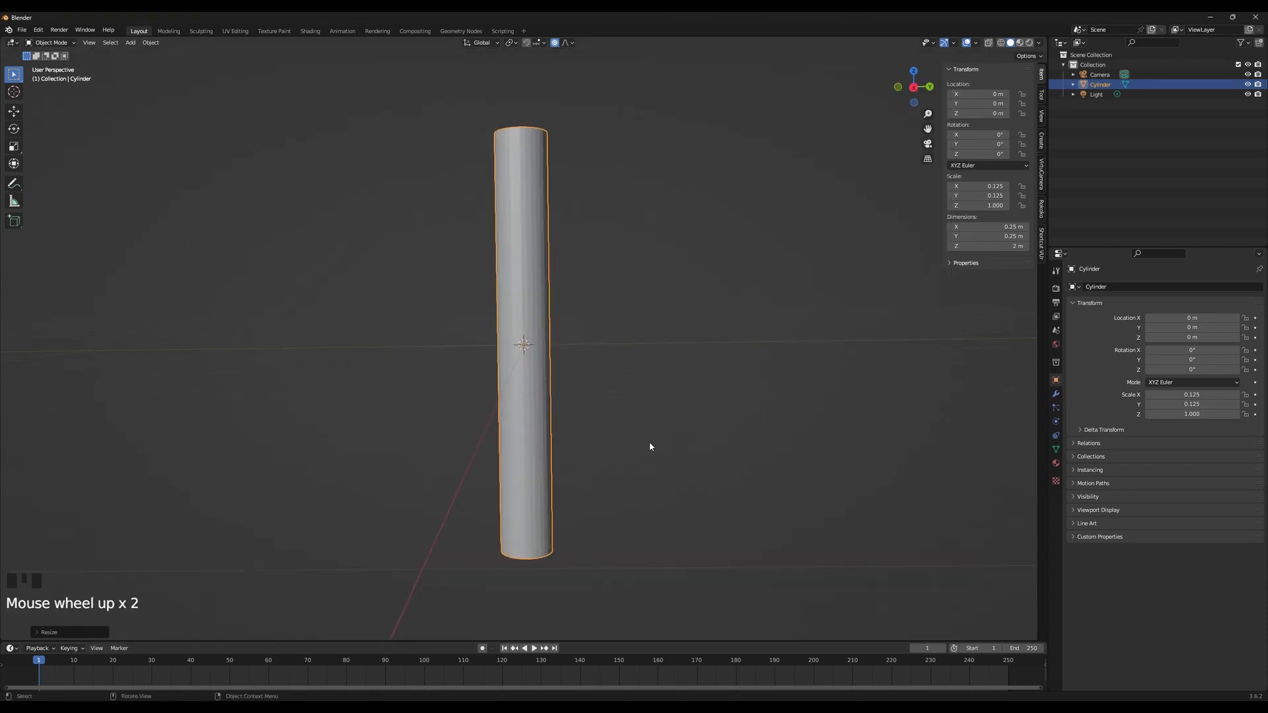
Shade the cylinder smooth and enable Auto Smooth at 30° for its normals
right_click(529, 236)
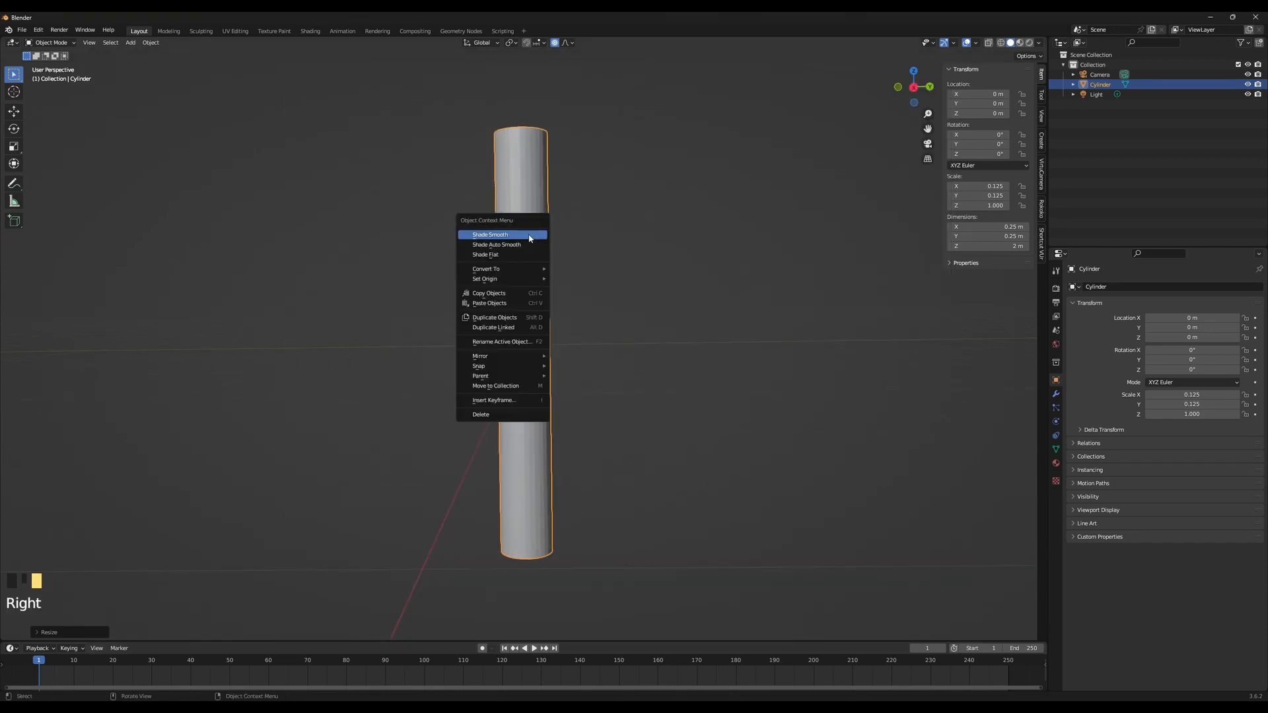
left_click(529, 236)
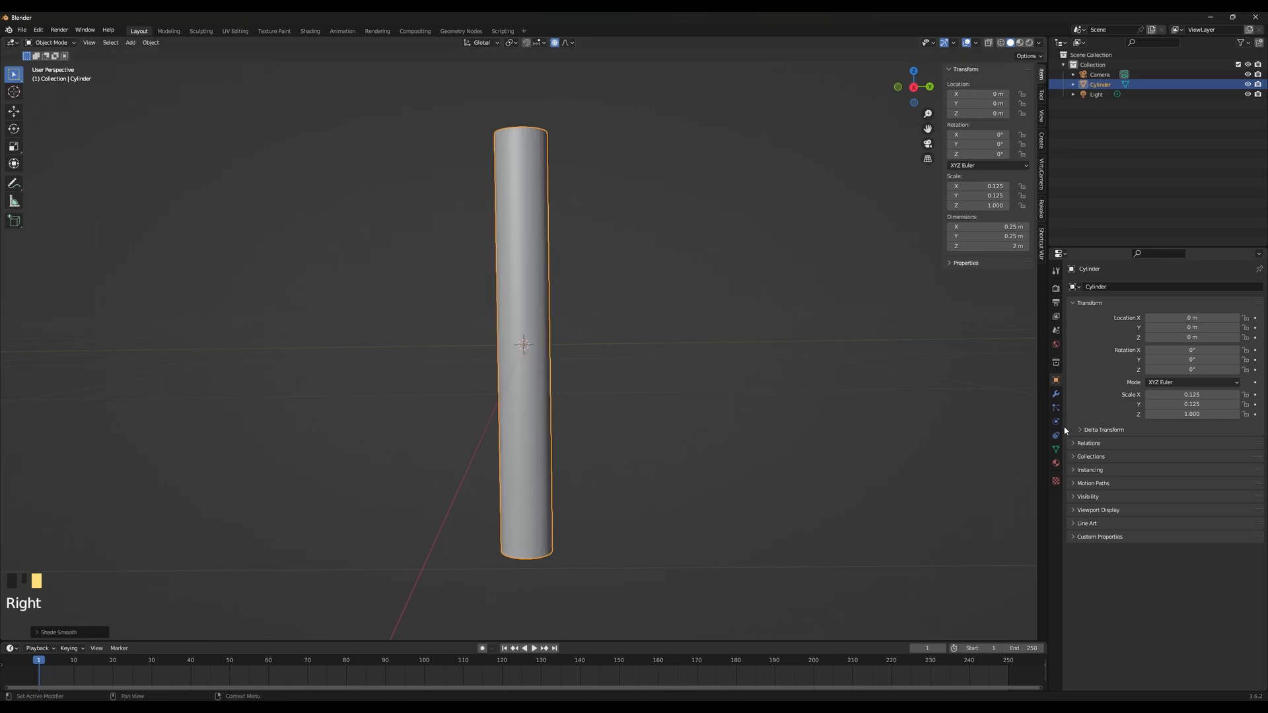
left_click(1056, 450)
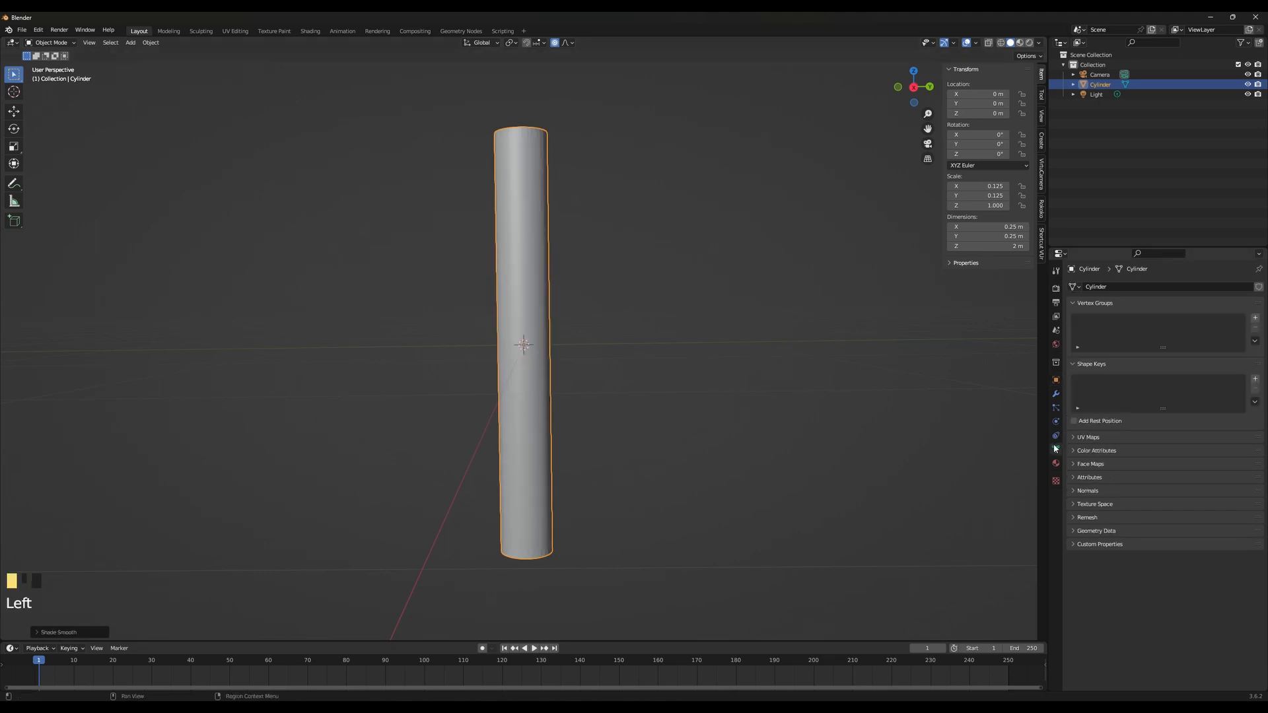
left_click(1076, 503)
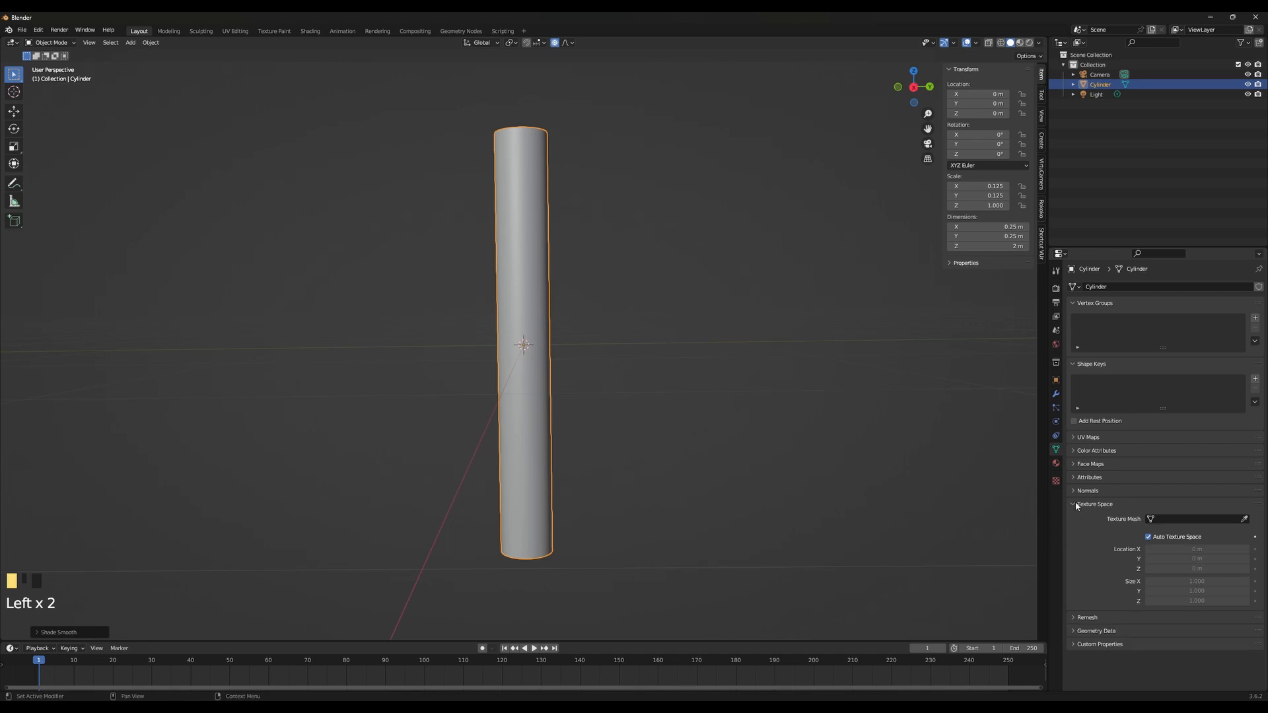
left_click(1075, 504)
left_click(1165, 490)
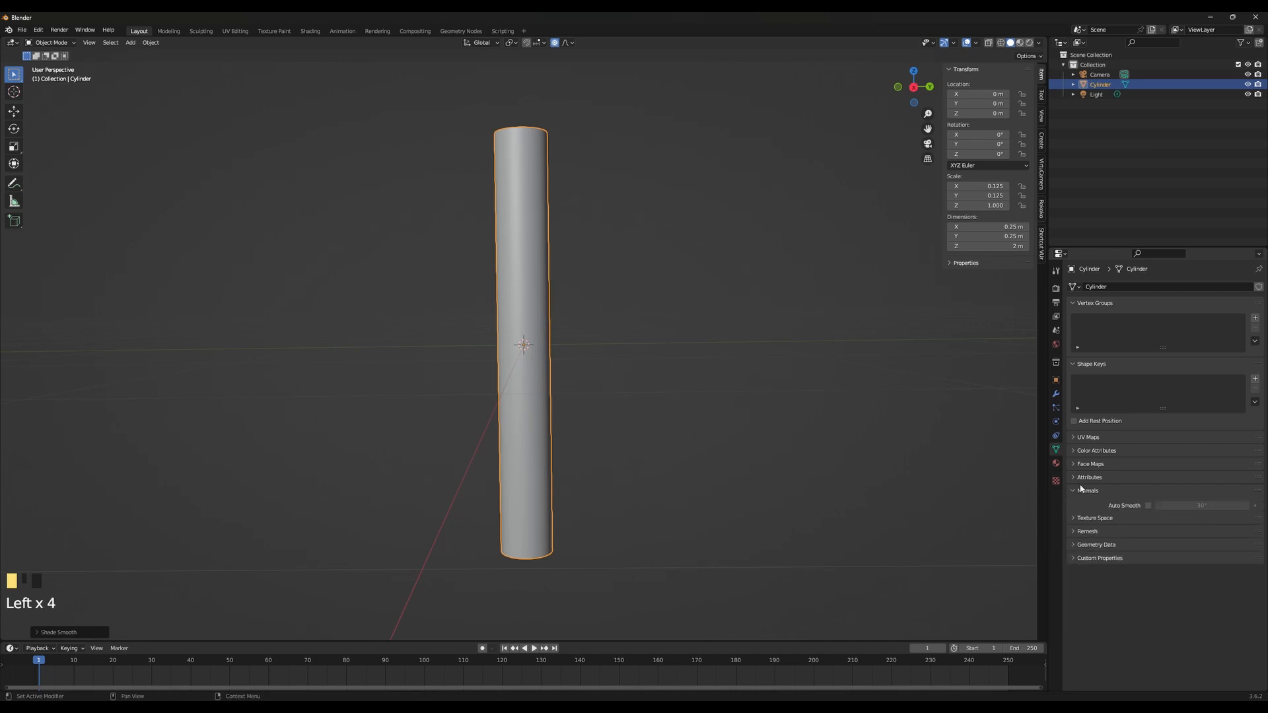
left_click(1148, 505)
middle_click_drag(551, 248, 588, 227)
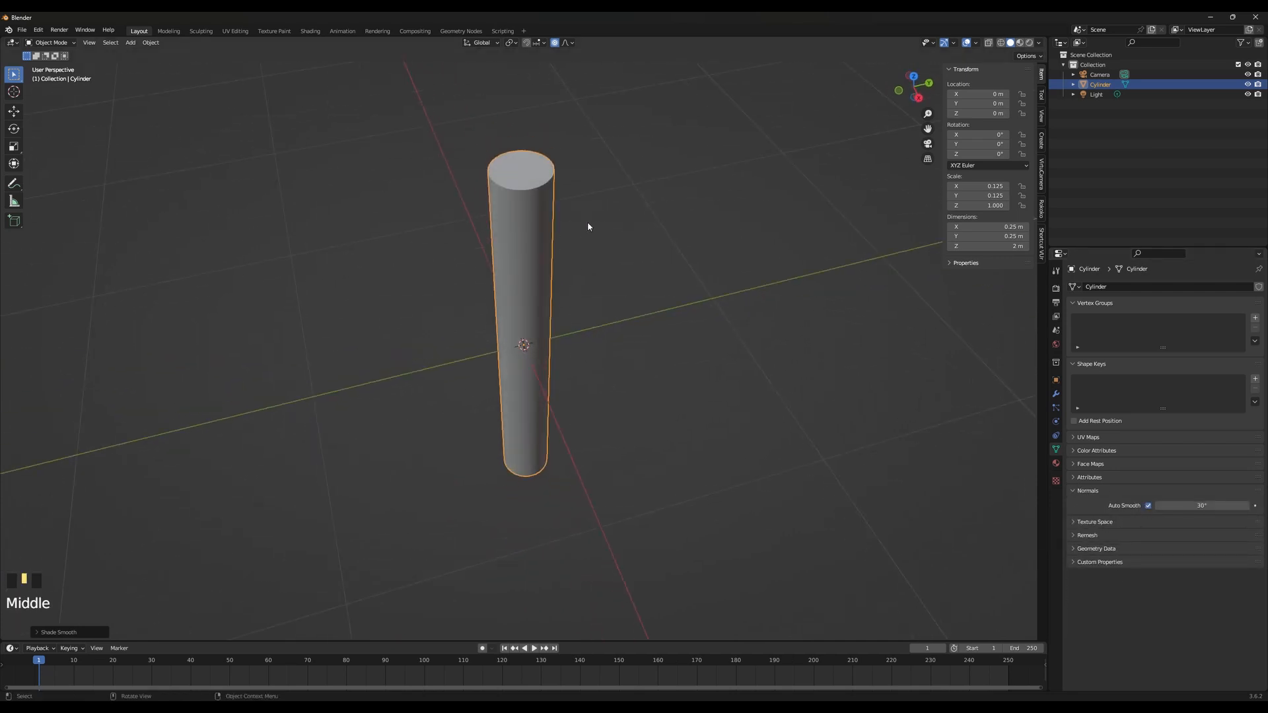
Select the edge loop around the cylinder's top rim in Edit Mode and hide the viewport overlays
scroll(663, 312, "up", 3)
key("Tab")
scroll(574, 374, "up", 2)
left_click(593, 382, "alt")
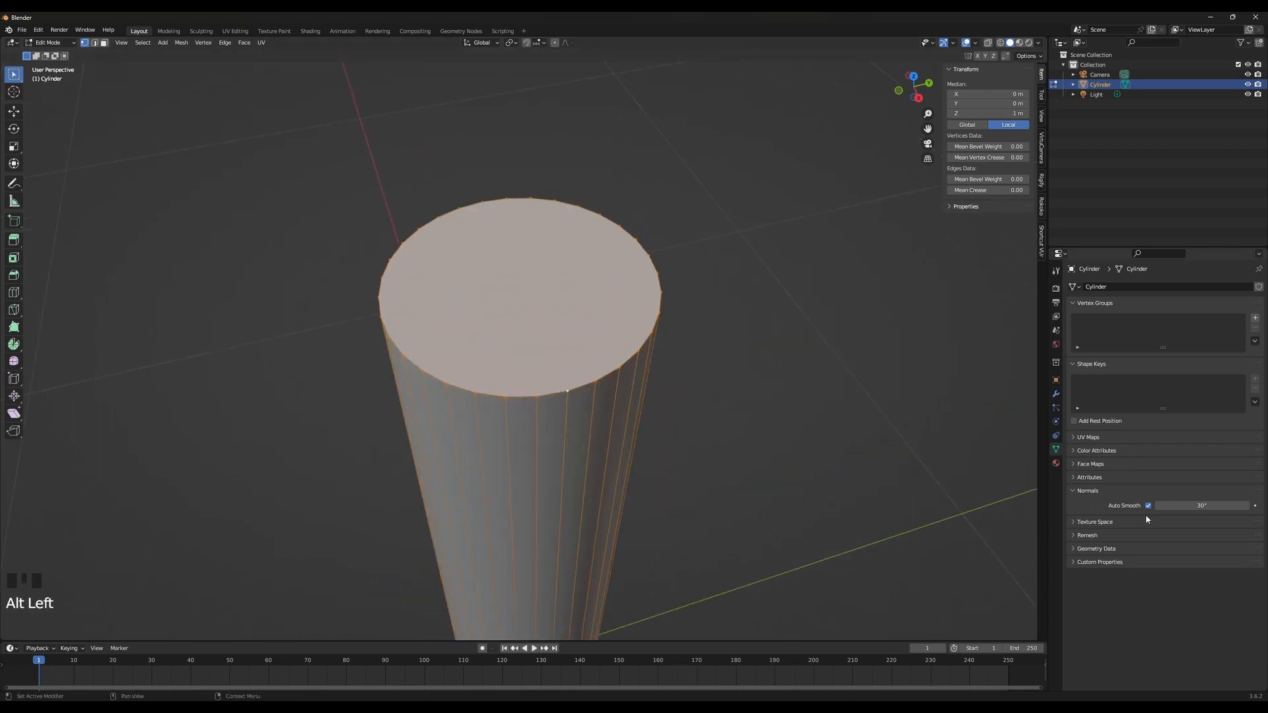
left_click(966, 43)
Try a bevel with 6 segments on the cylinder's top rim while Auto Smooth is on
key("ctrl+b")
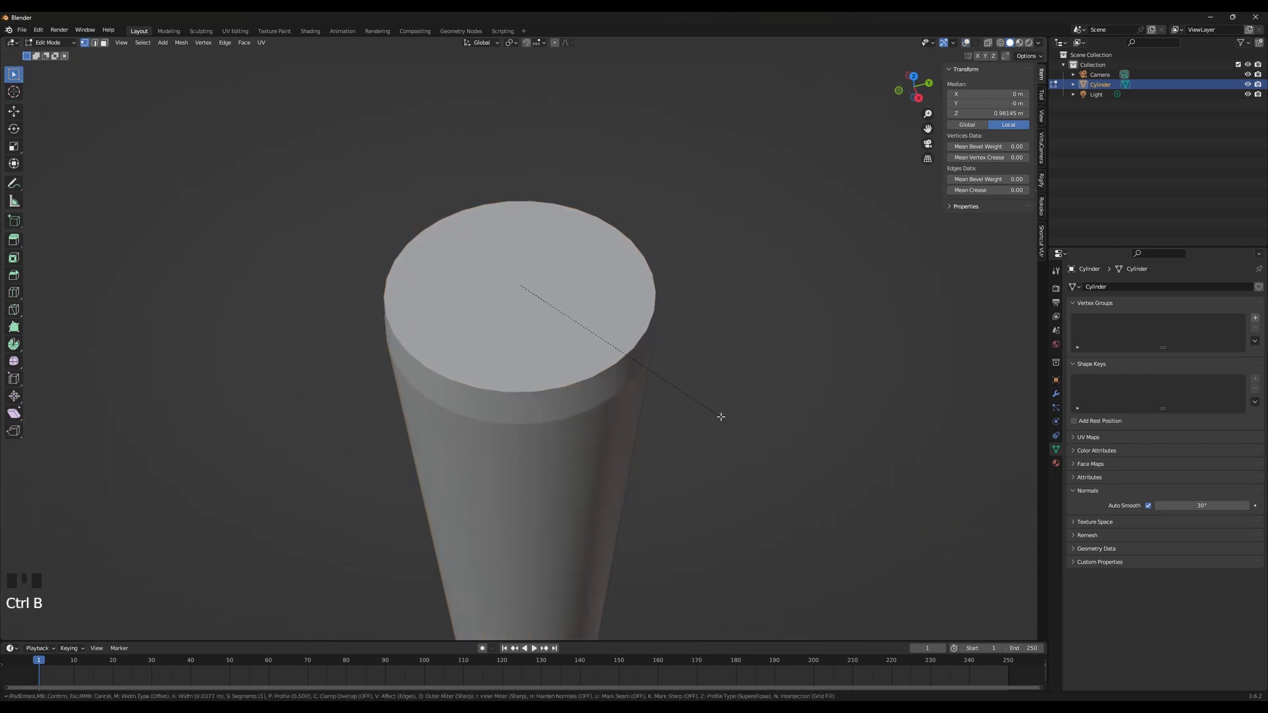
scroll(714, 422, "up", 2)
scroll(734, 433, "up", 3)
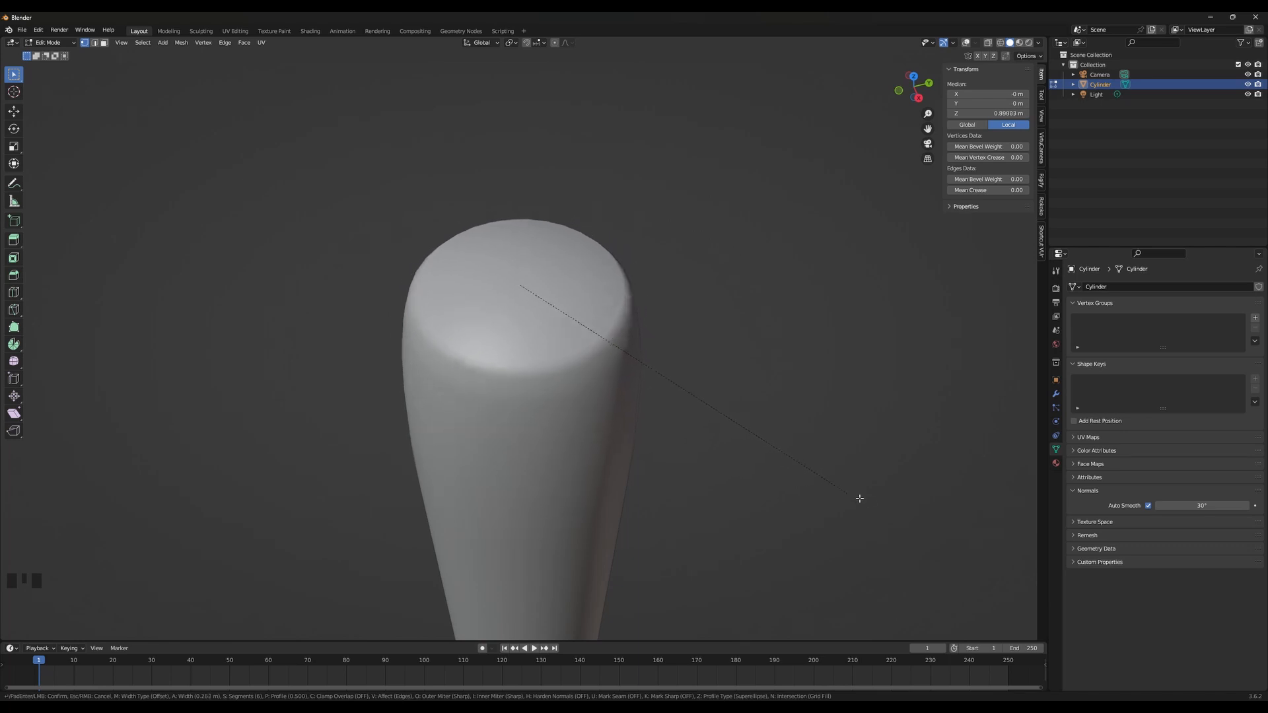
key("Escape")
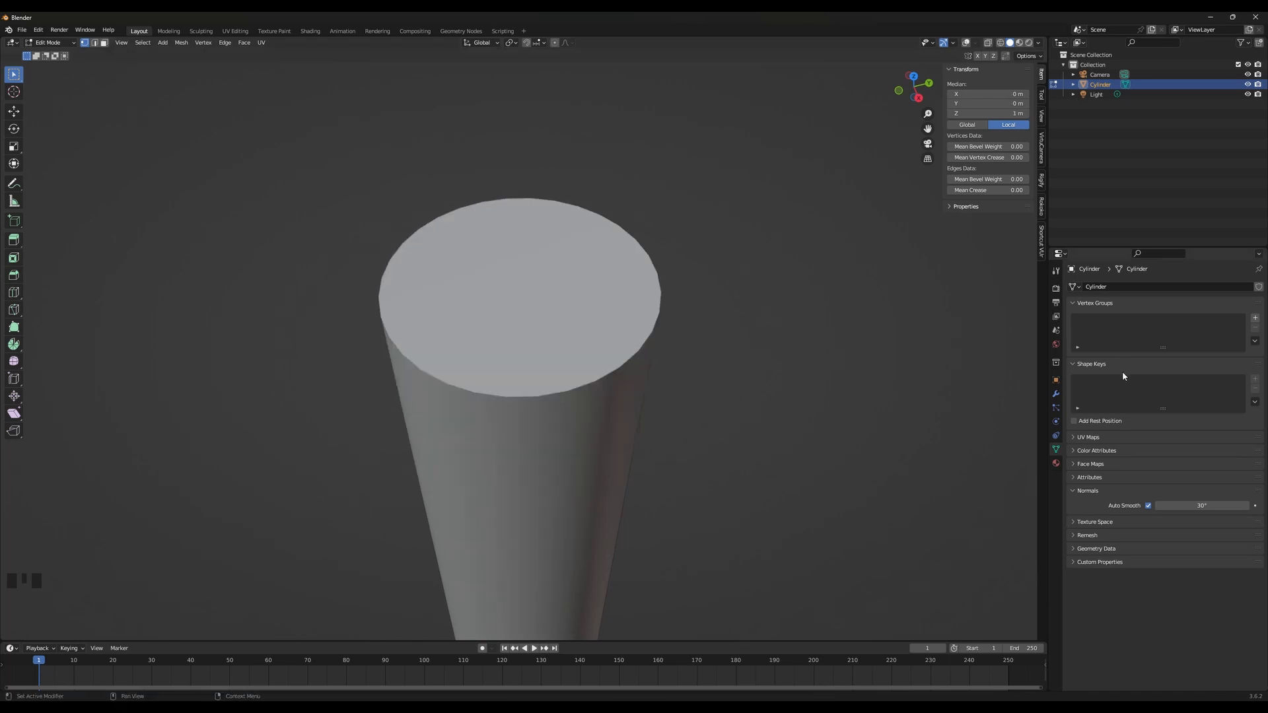
Turn off Auto Smooth and try a bevel with 5 segments on the cylinder's top rim
left_click(1148, 506)
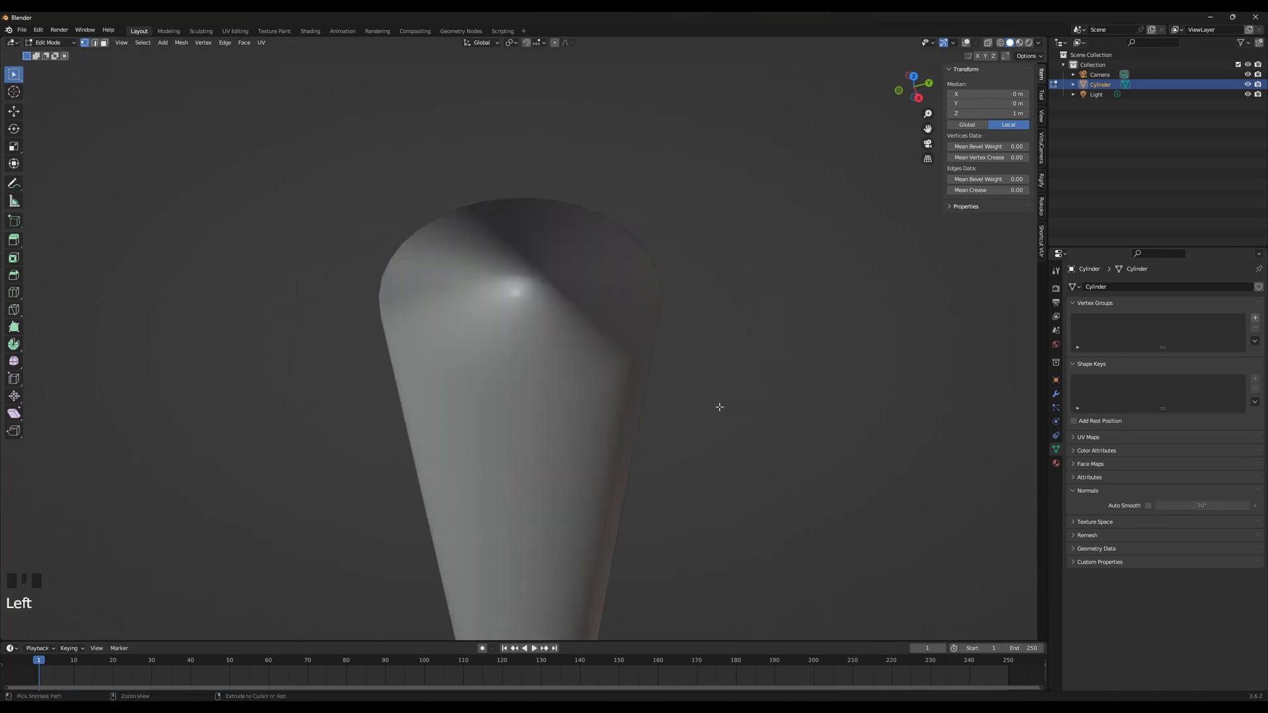
key("ctrl+b")
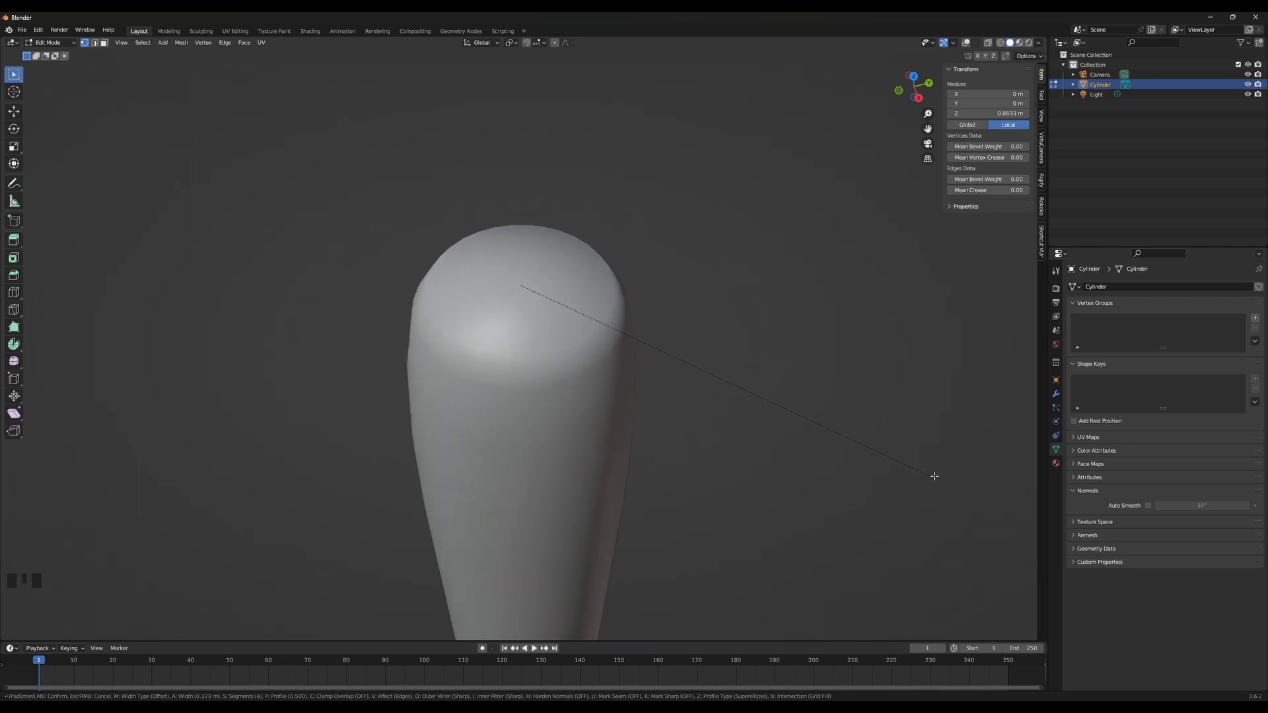
scroll(935, 476, "up", 1)
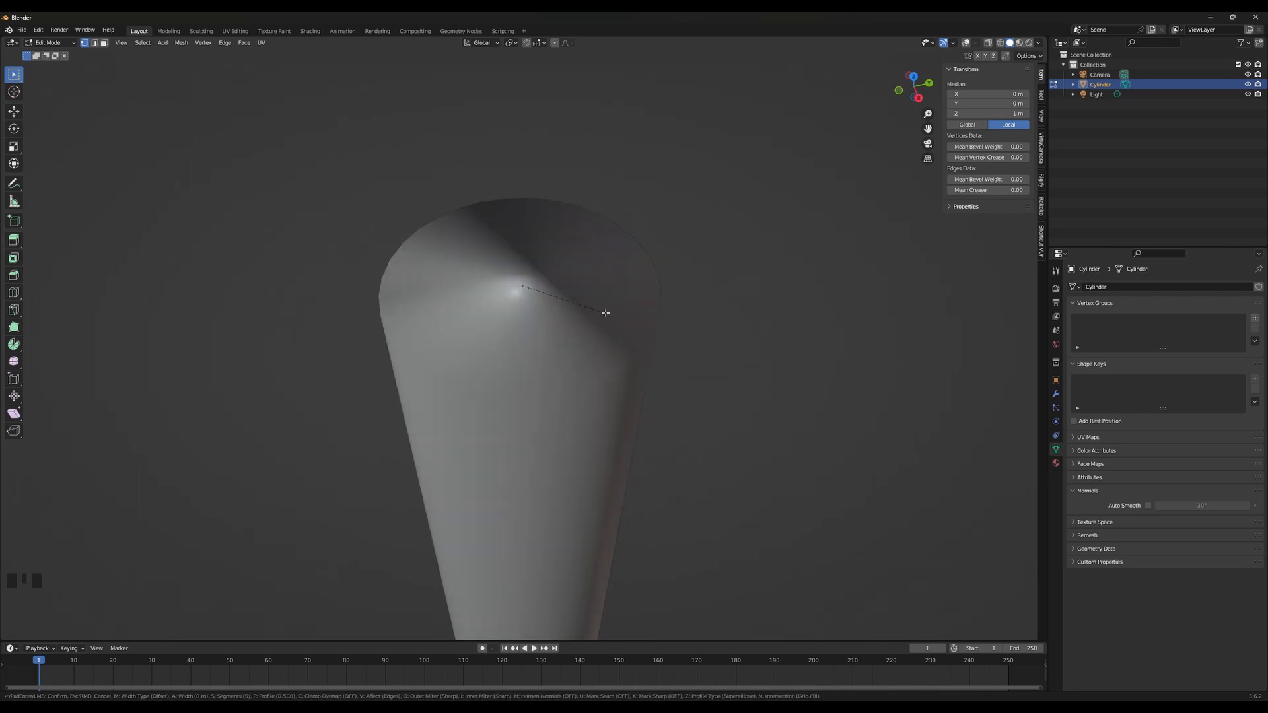
right_click(568, 242)
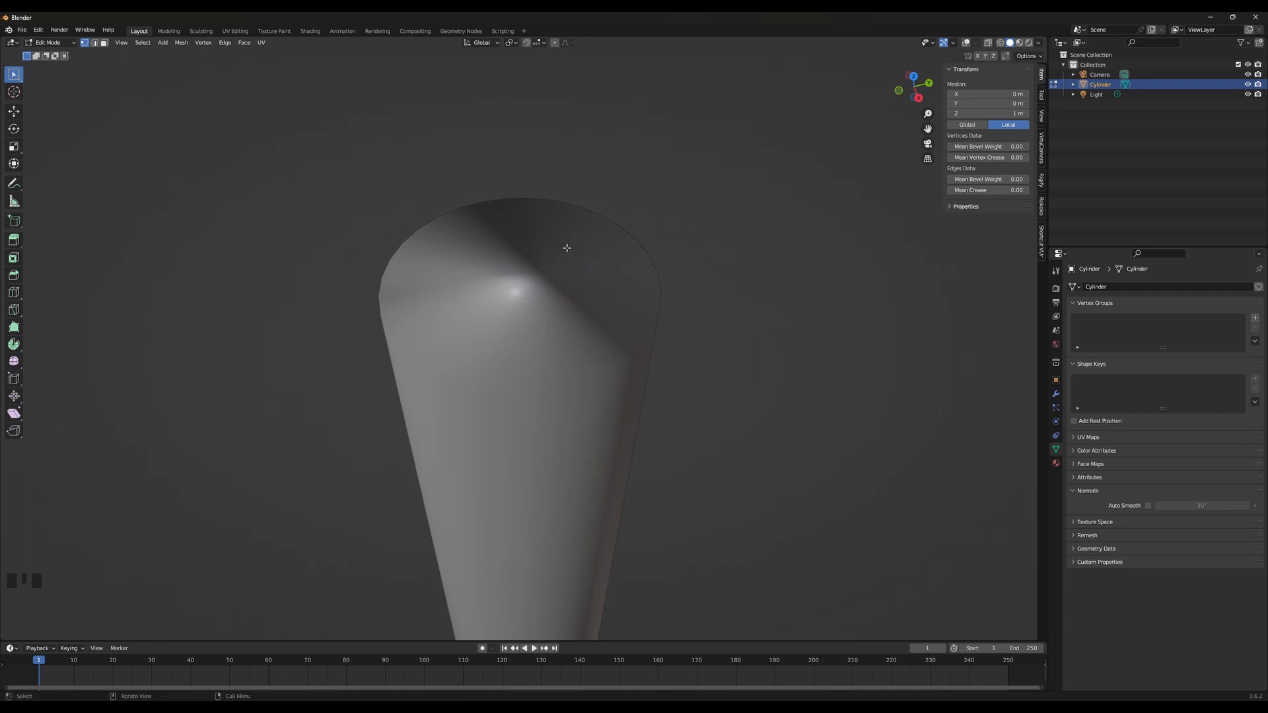
Turn Auto Smooth back on for the cylinder's normals at 30°
left_click(1147, 506)
middle_click_drag(534, 276, 566, 319)
scroll(713, 339, "down", 2)
middle_click_drag(714, 339, 583, 300, "shift")
scroll(553, 187, "up", 2)
middle_click_drag(552, 187, 694, 174, "shift")
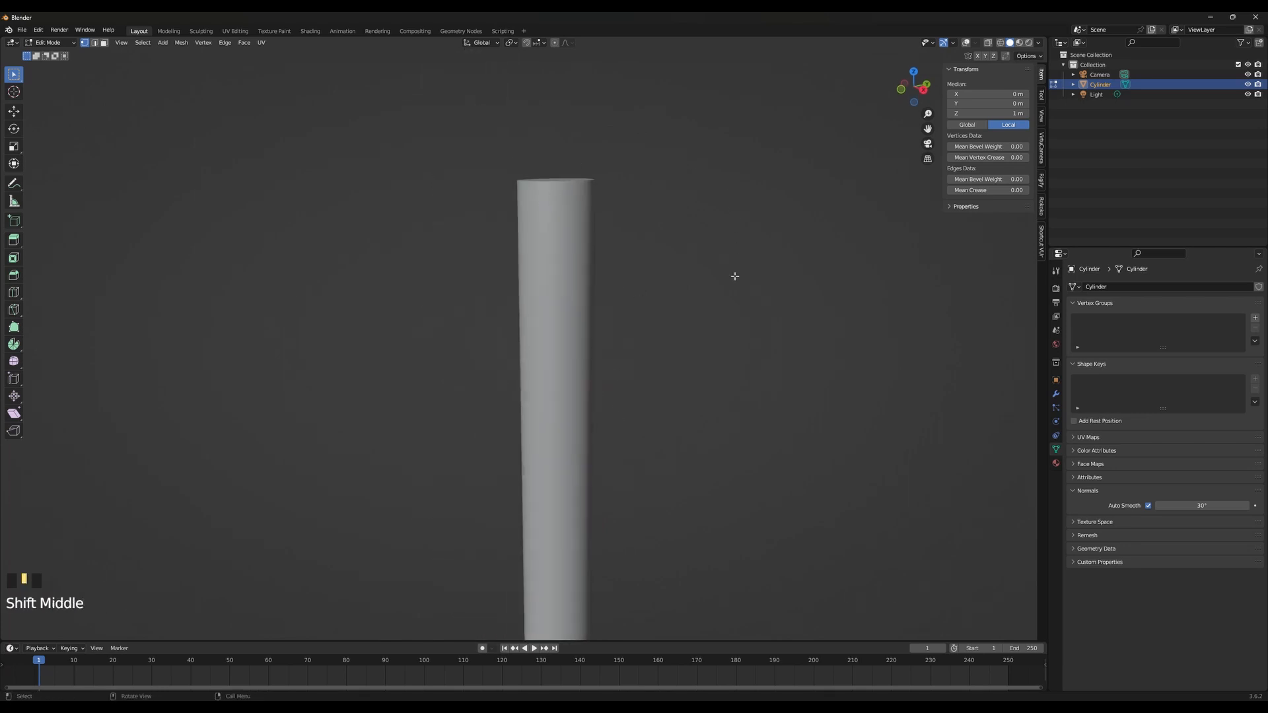
key("r")
key("x")
key("Escape")
Switch to Object Mode and rotate the whole cylinder 90° about the X axis so it lies along Y
key("Tab")
key("r")
key("x")
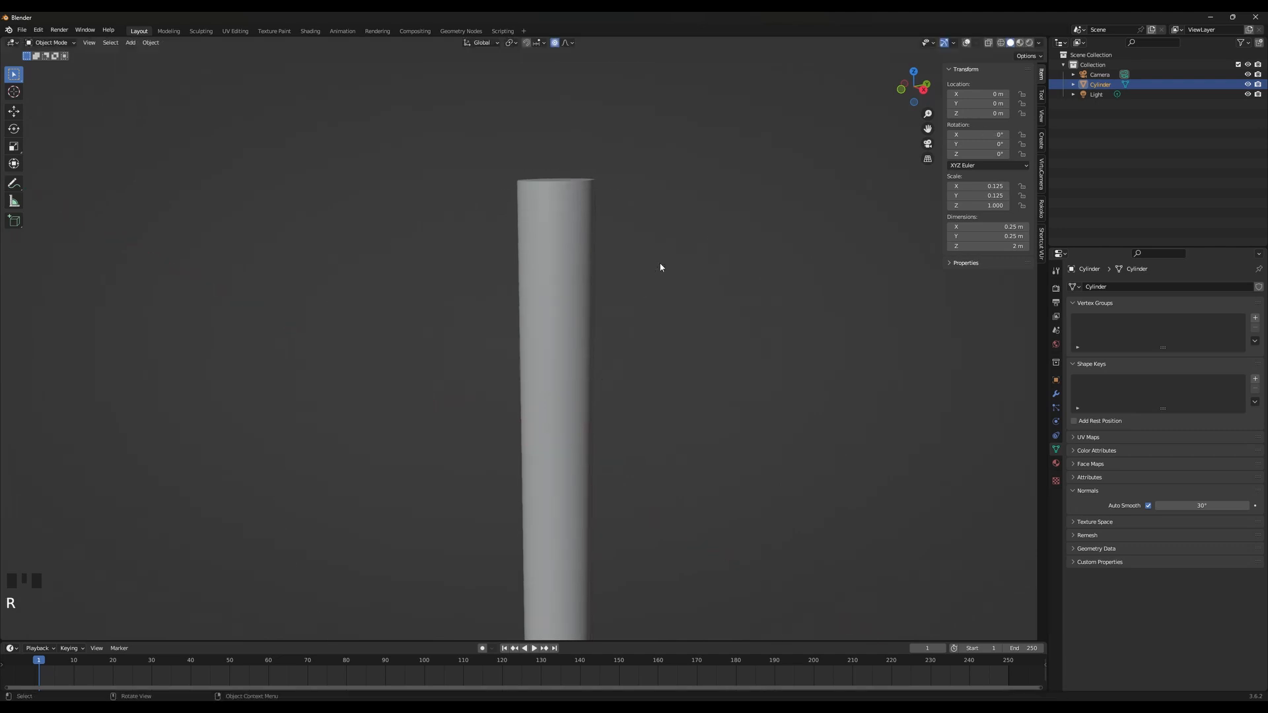
left_click(660, 267)
scroll(713, 338, "down", 5)
key("r")
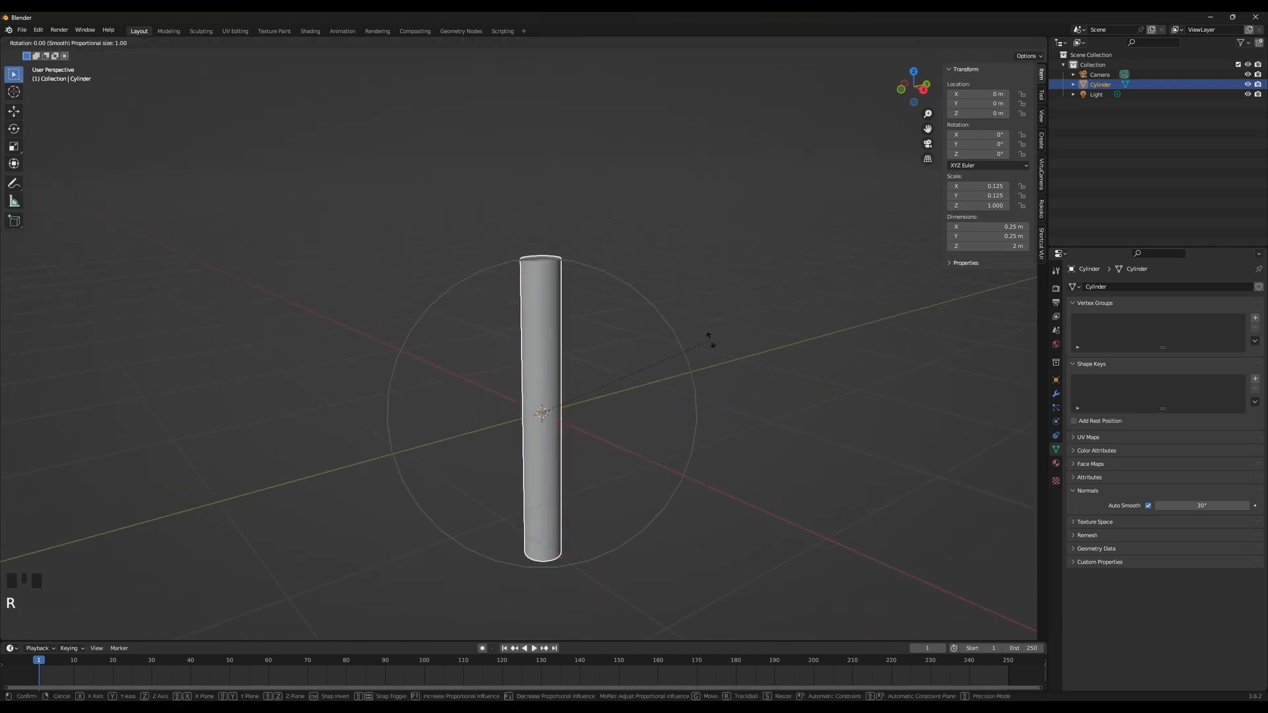
scroll(708, 334, "up", 10)
key("x")
scroll(708, 367, "up", 1)
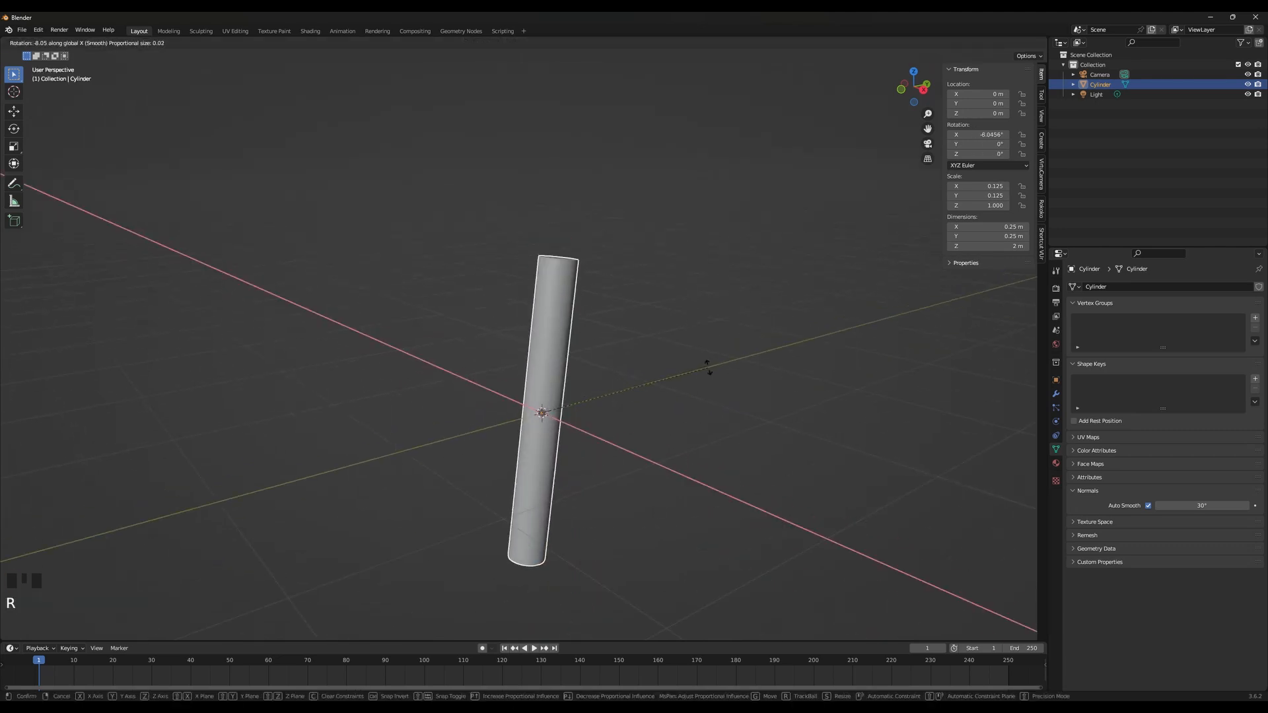
type("90")
key("Return")
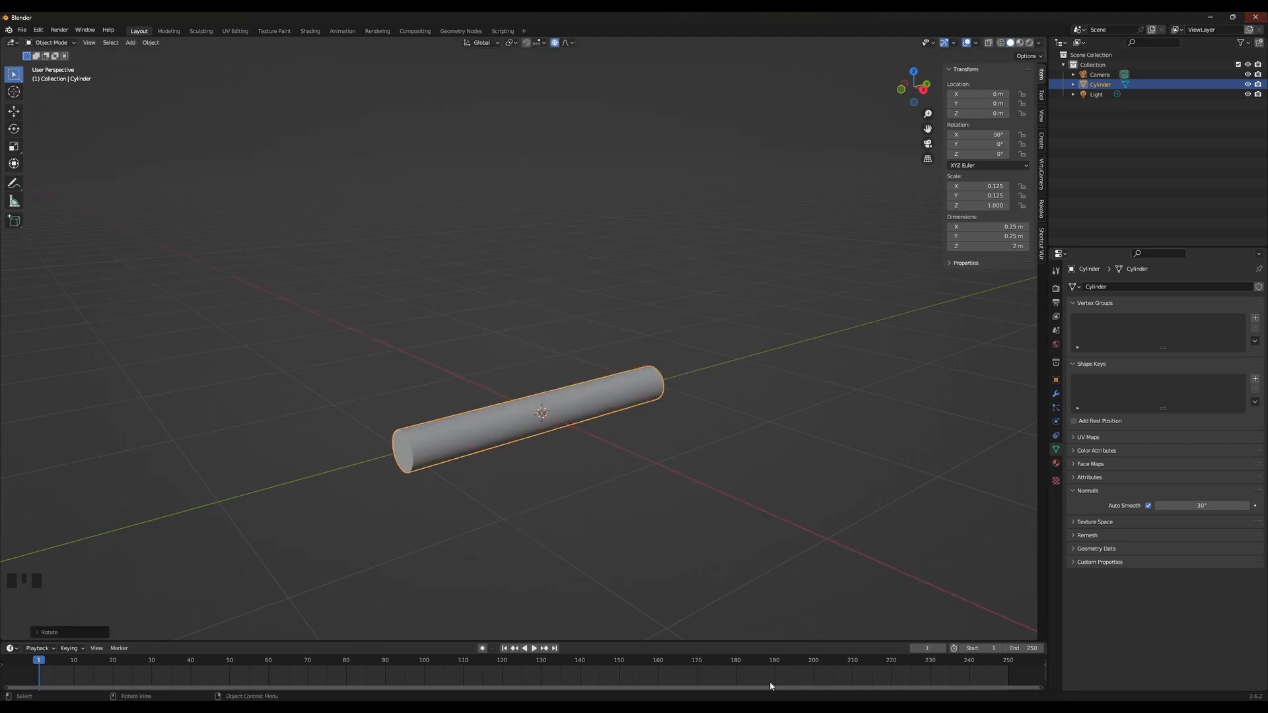
Delete the cap face at the cylinder's near end in Edit Mode, and switch to vertex selection
scroll(606, 481, "up", 3)
middle_click_drag(606, 482, 528, 394, "shift")
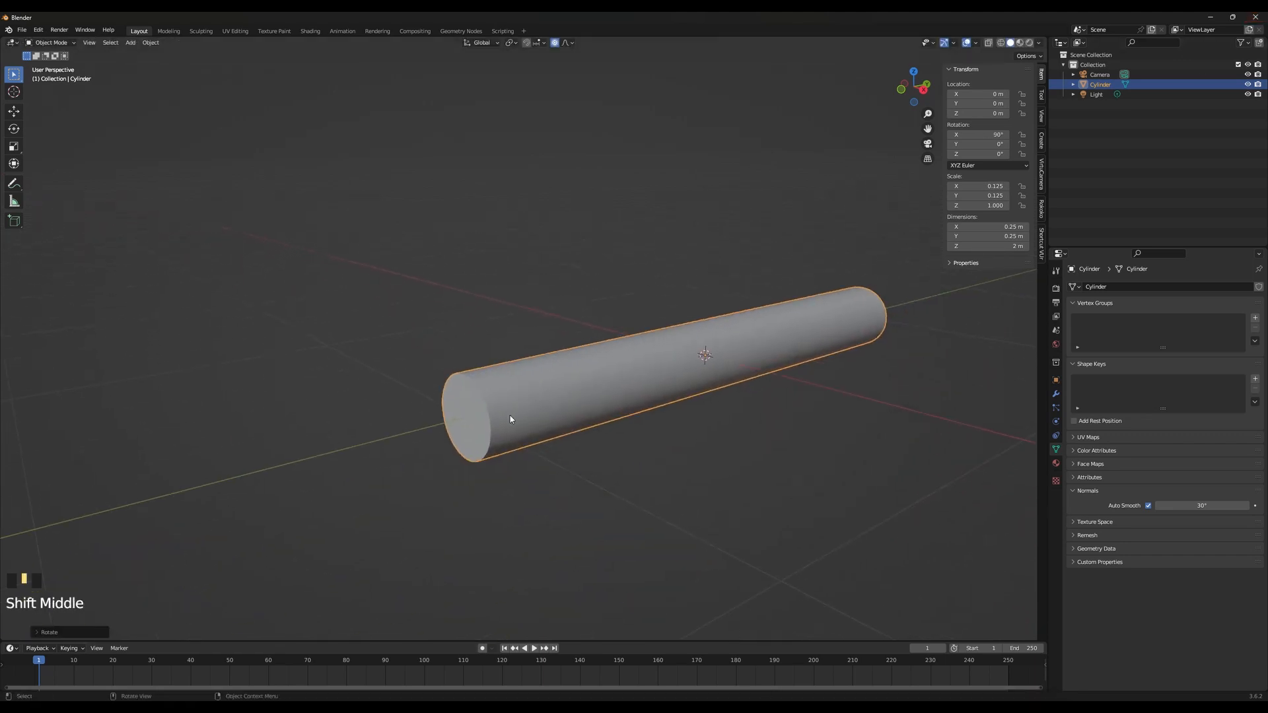
key("Tab")
left_click(104, 43)
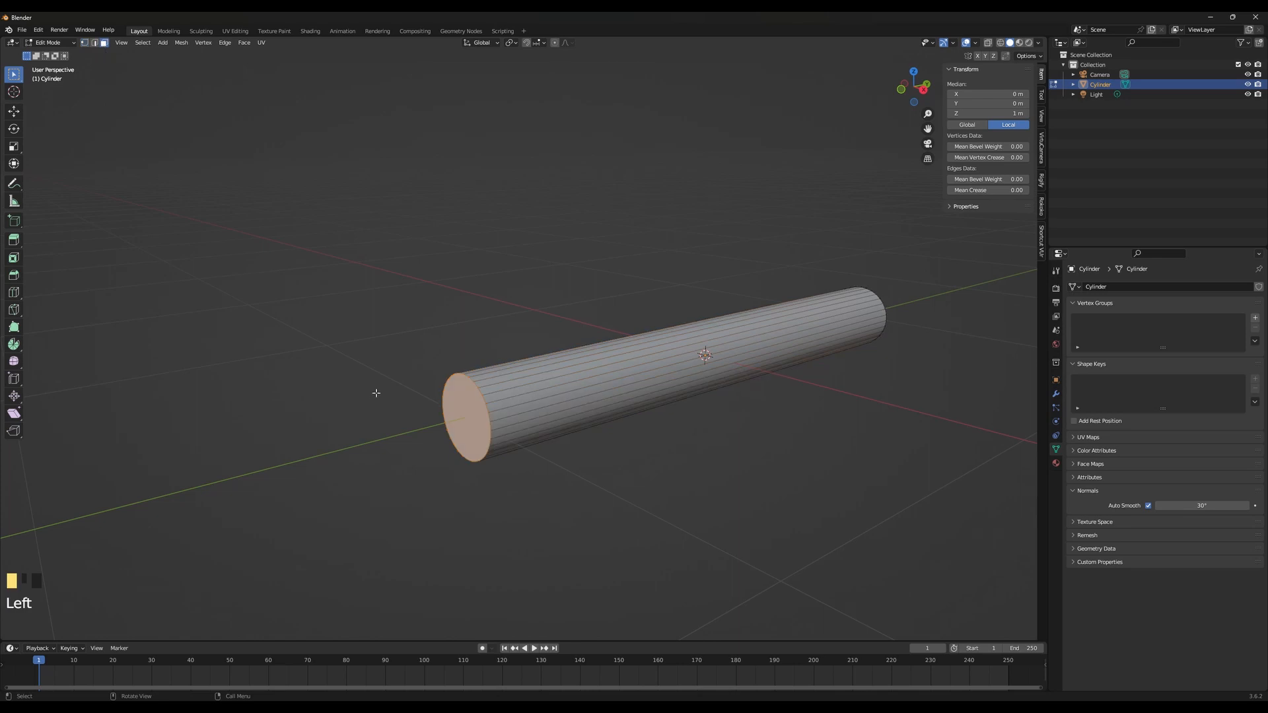
left_click(468, 421)
middle_click_drag(521, 482, 640, 404)
key("x")
left_click(814, 384)
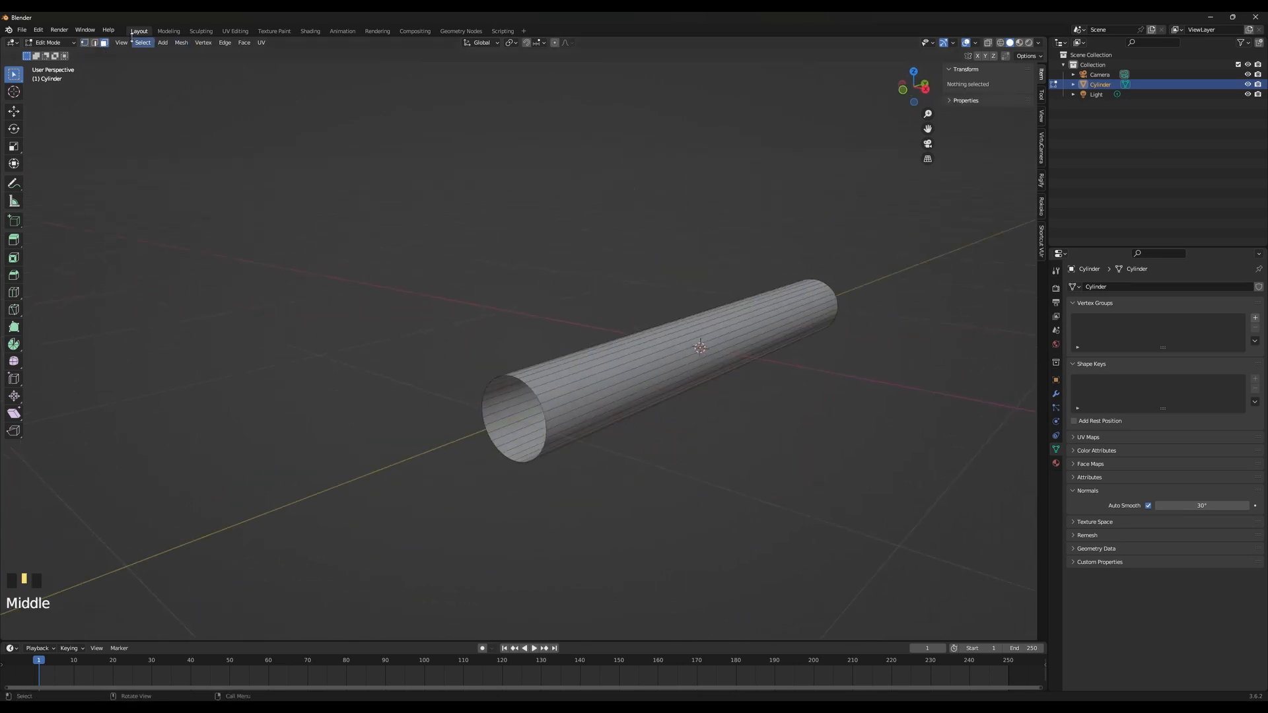
left_click(84, 43)
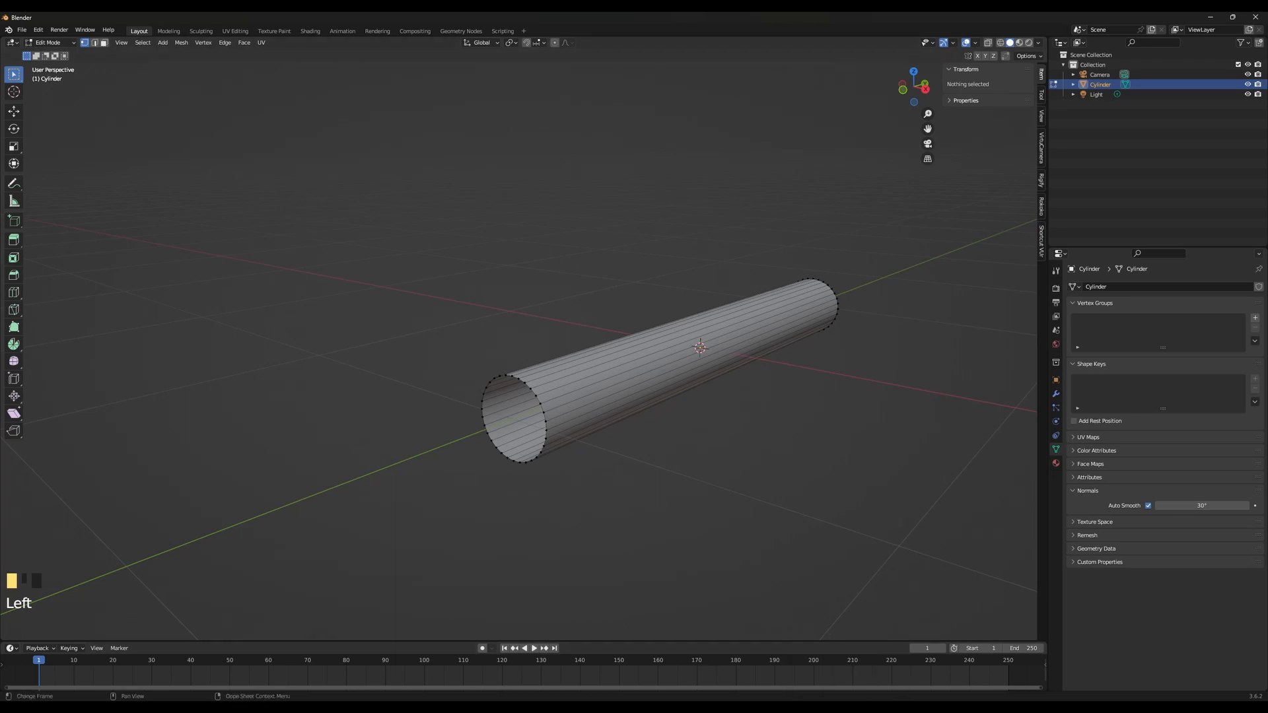
Switch to the reference board and examine the emitter ends in the Anakin's III versus Luke's IV hilt comparison
left_click(831, 707)
middle_click_drag(829, 569, 772, 545)
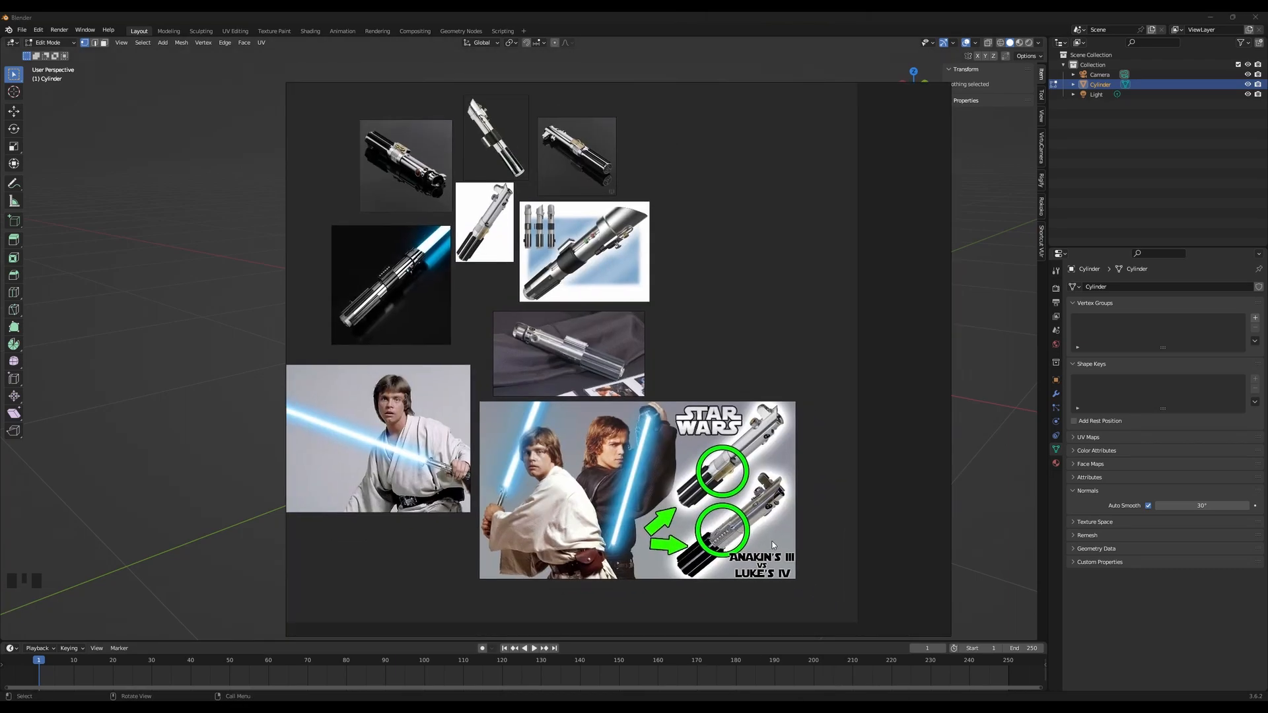
scroll(774, 545, "up", 5)
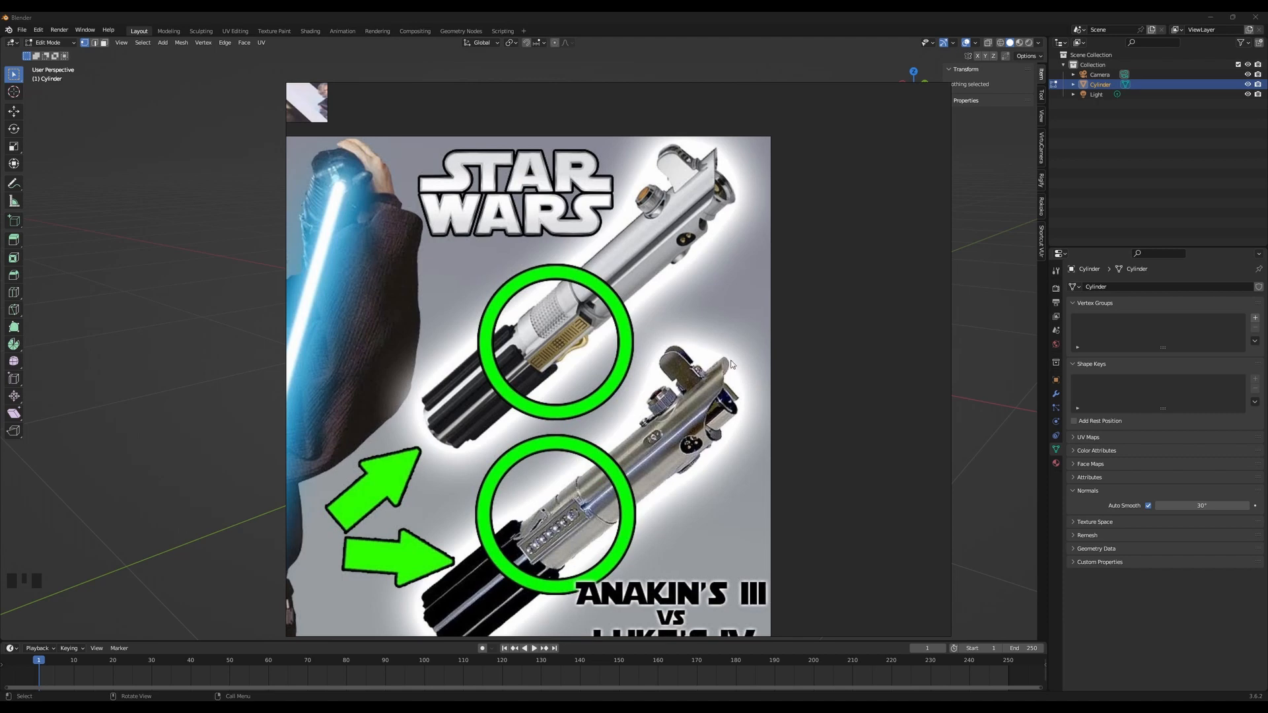
left_click(139, 296)
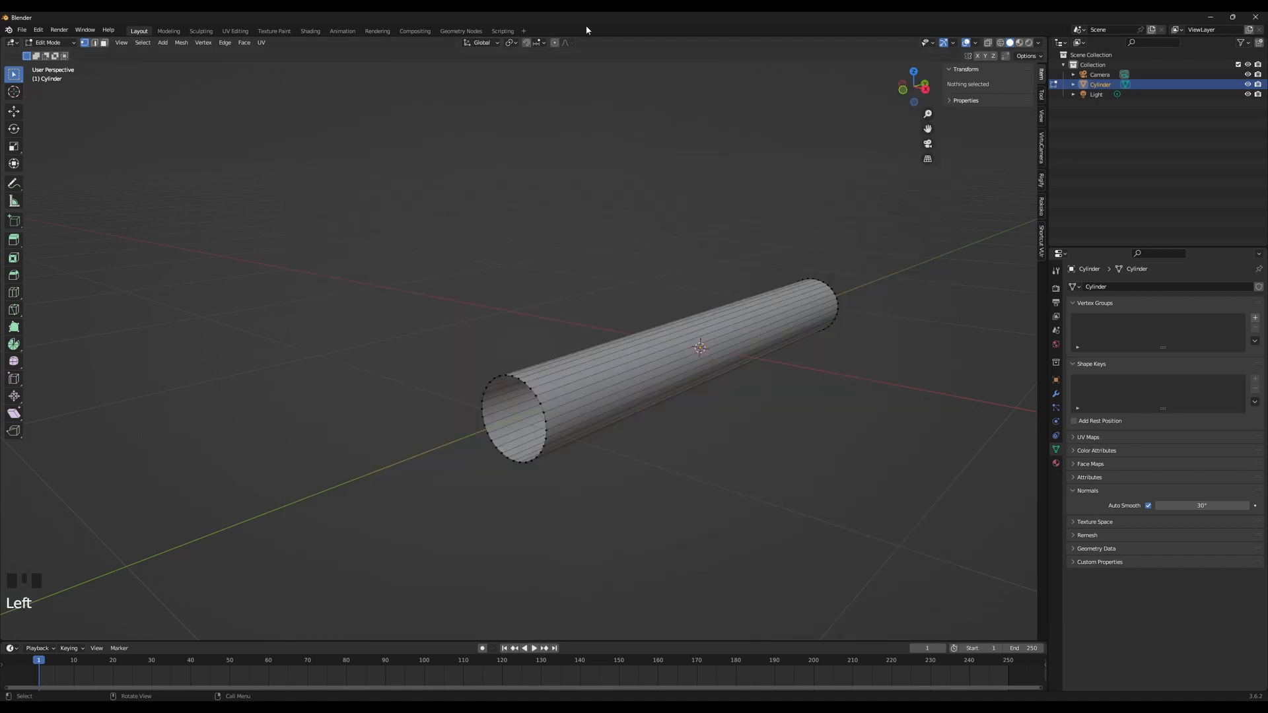
Enable Proportional Editing and select the five lowest vertices of the cylinder's open rim
left_click(555, 41)
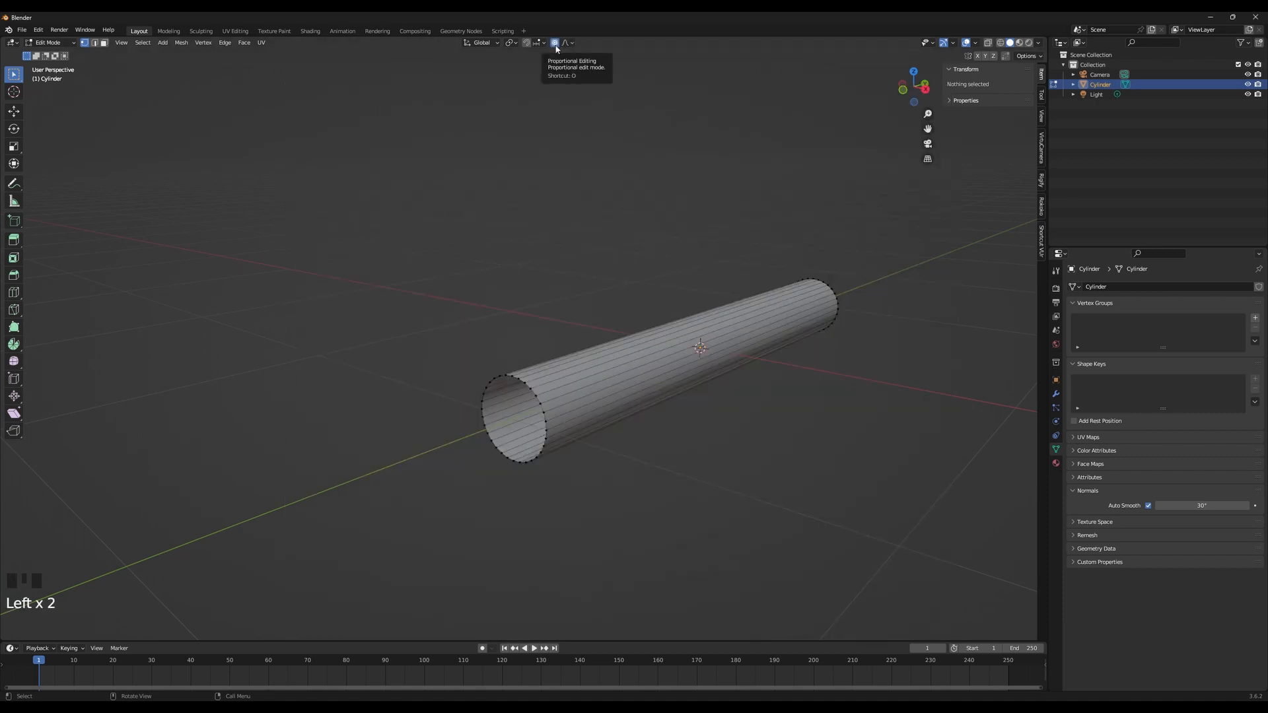
middle_click_drag(528, 417, 564, 498)
key("KP_1")
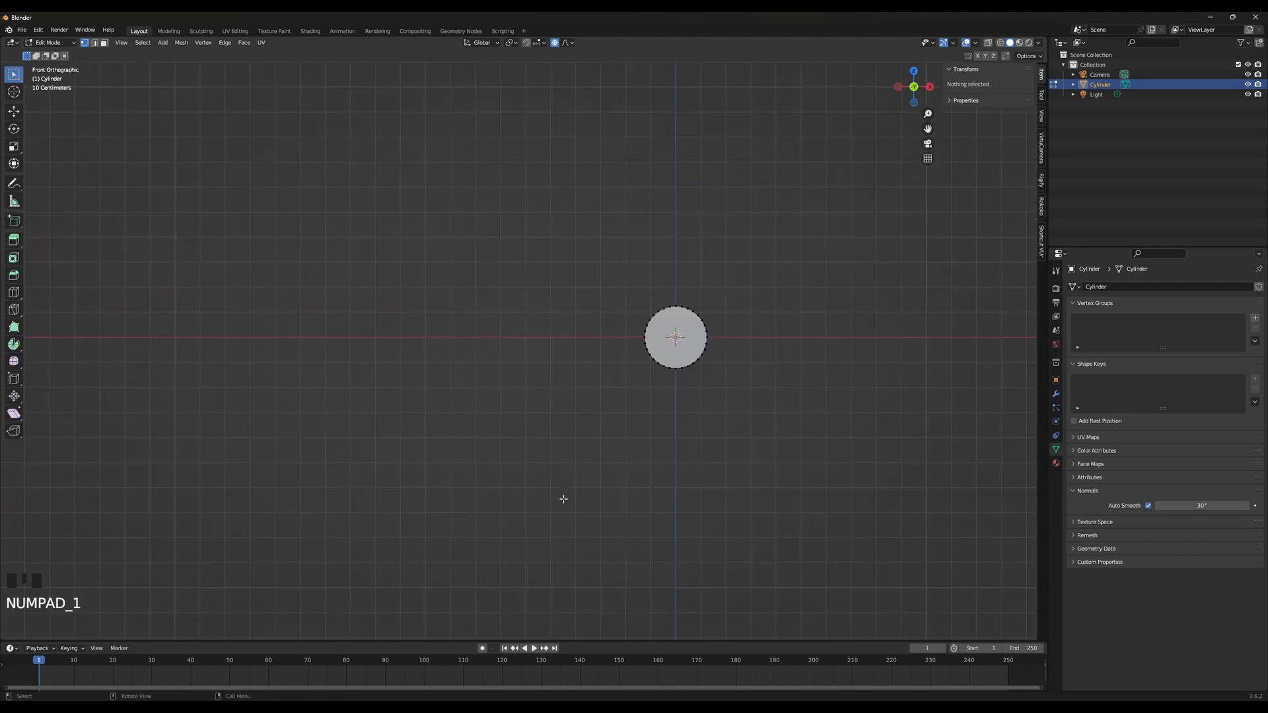
middle_click_drag(710, 213, 698, 443)
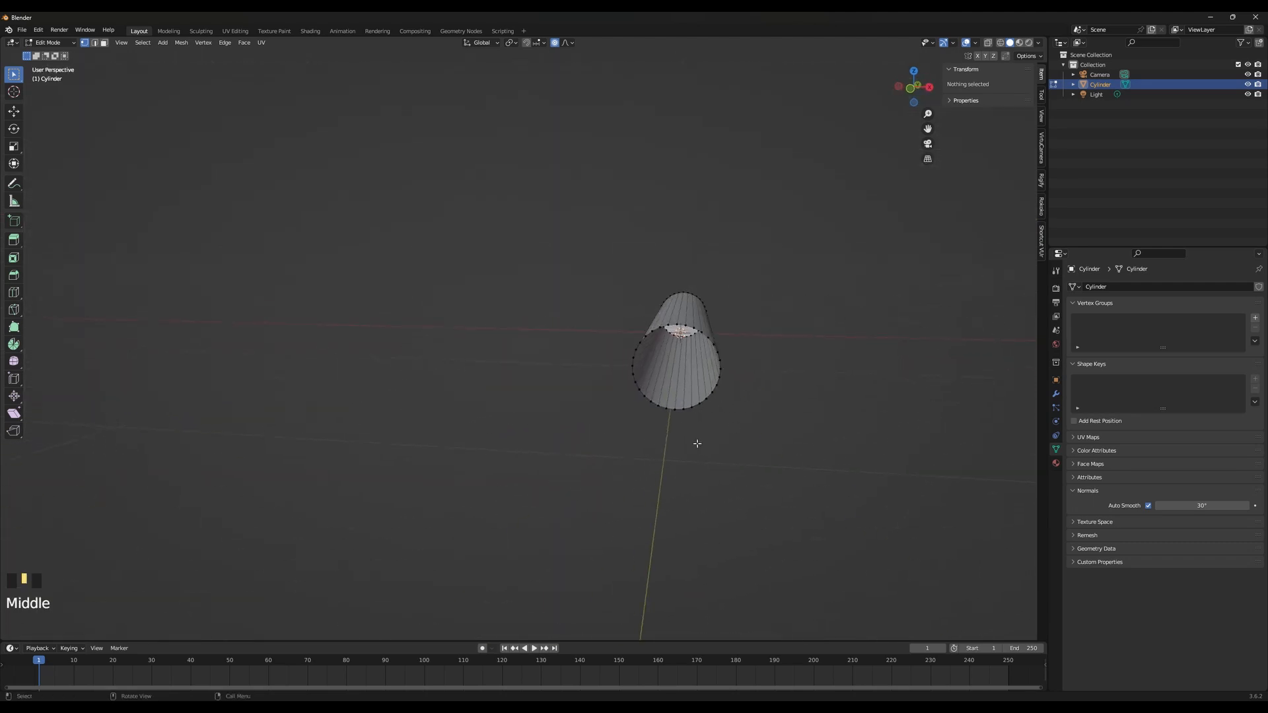
left_click(665, 410)
left_click(674, 410, "shift")
left_click(682, 409, "shift")
left_click(659, 405, "shift")
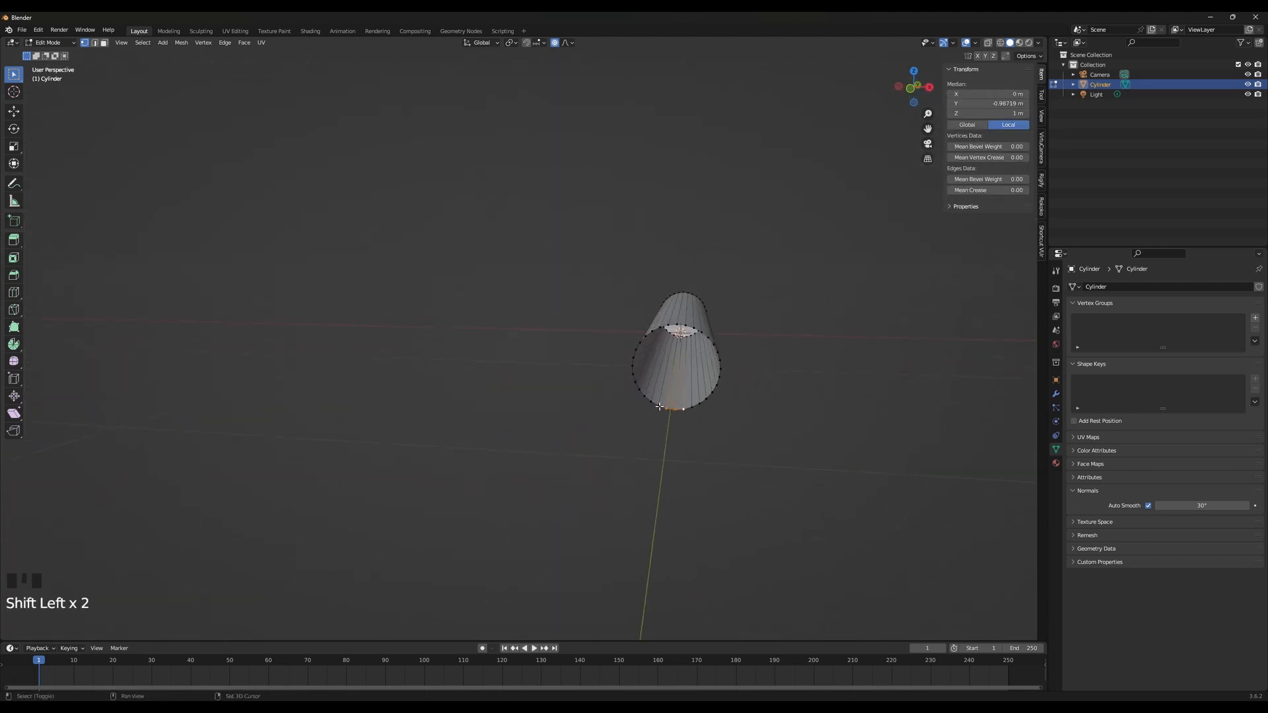
left_click(688, 409, "shift")
middle_click_drag(692, 426, 687, 426)
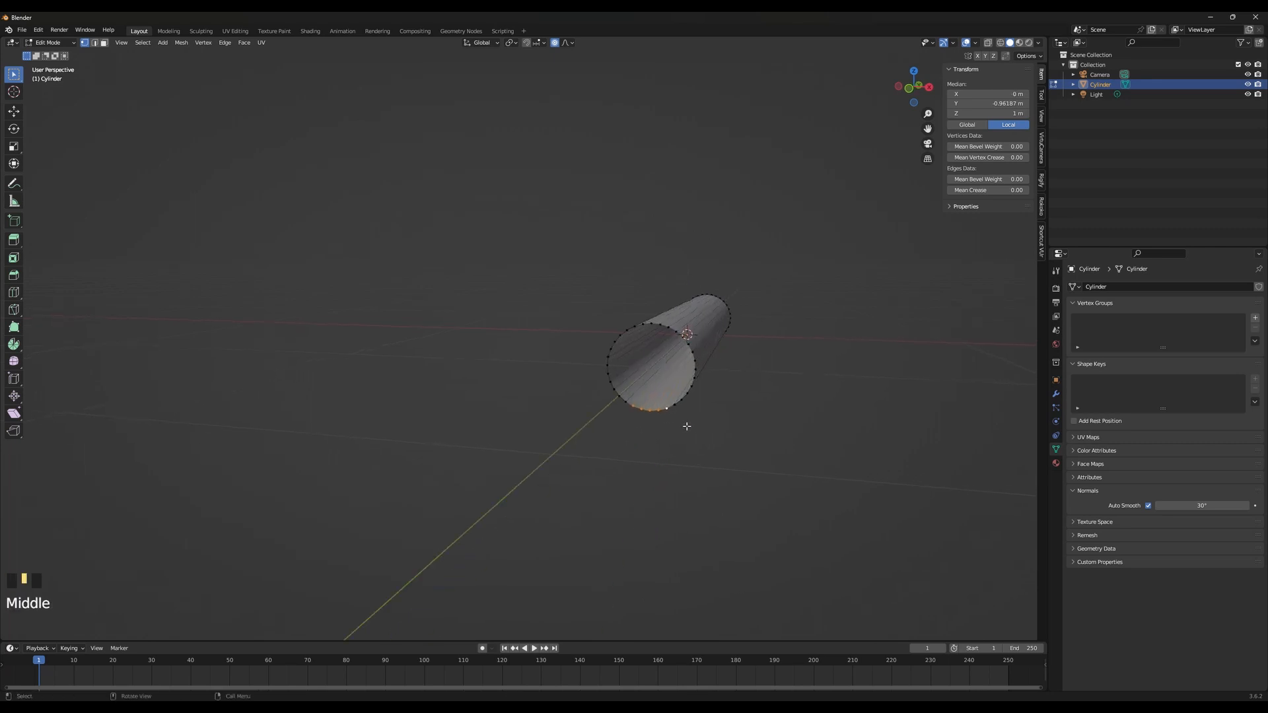
key("KP_1")
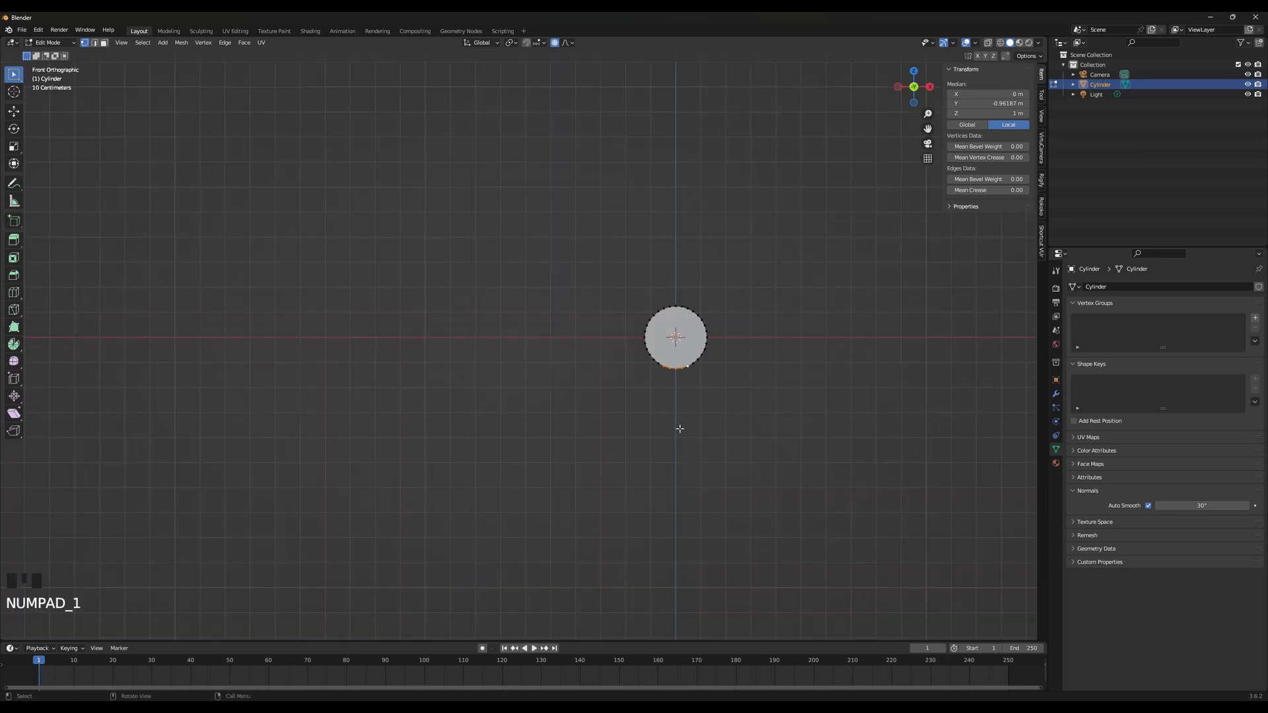
Slant the open end by moving the lowest rim vertices about 0.19 m inward along Y with a proportional size of about 0.24 m
middle_click_drag(684, 424, 623, 339)
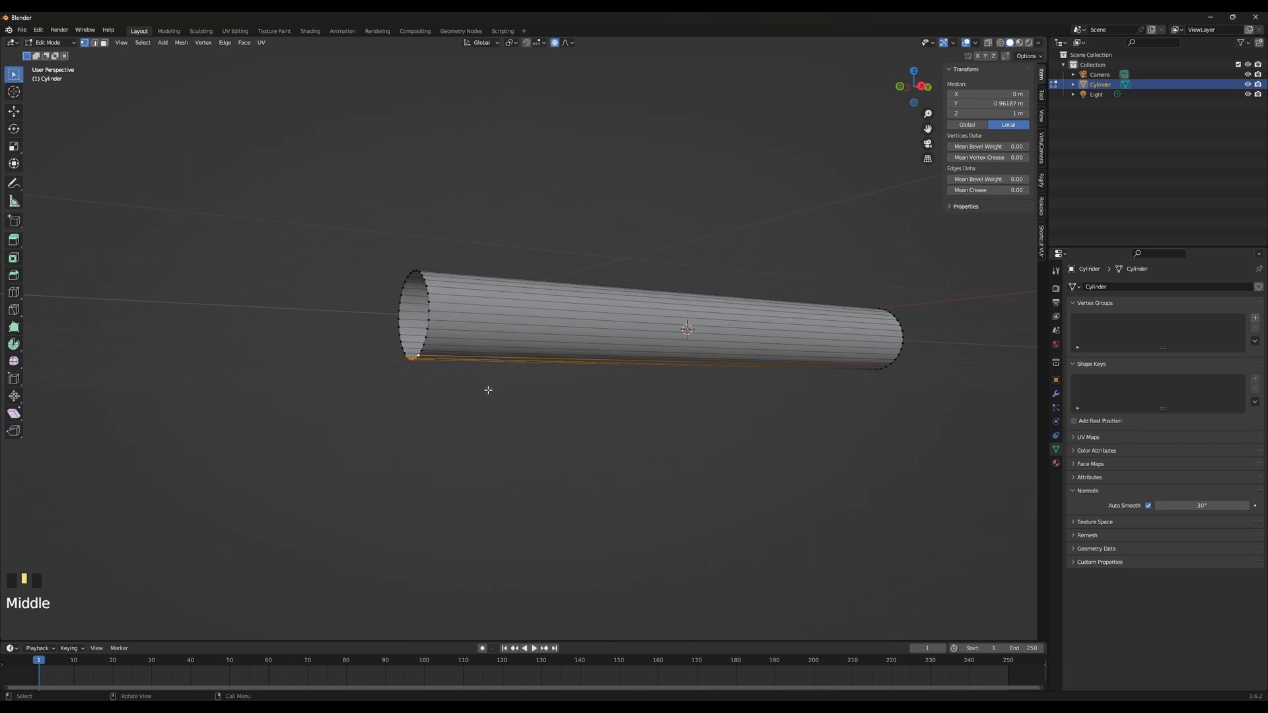
middle_click_drag(488, 390, 651, 489, "shift")
key("g")
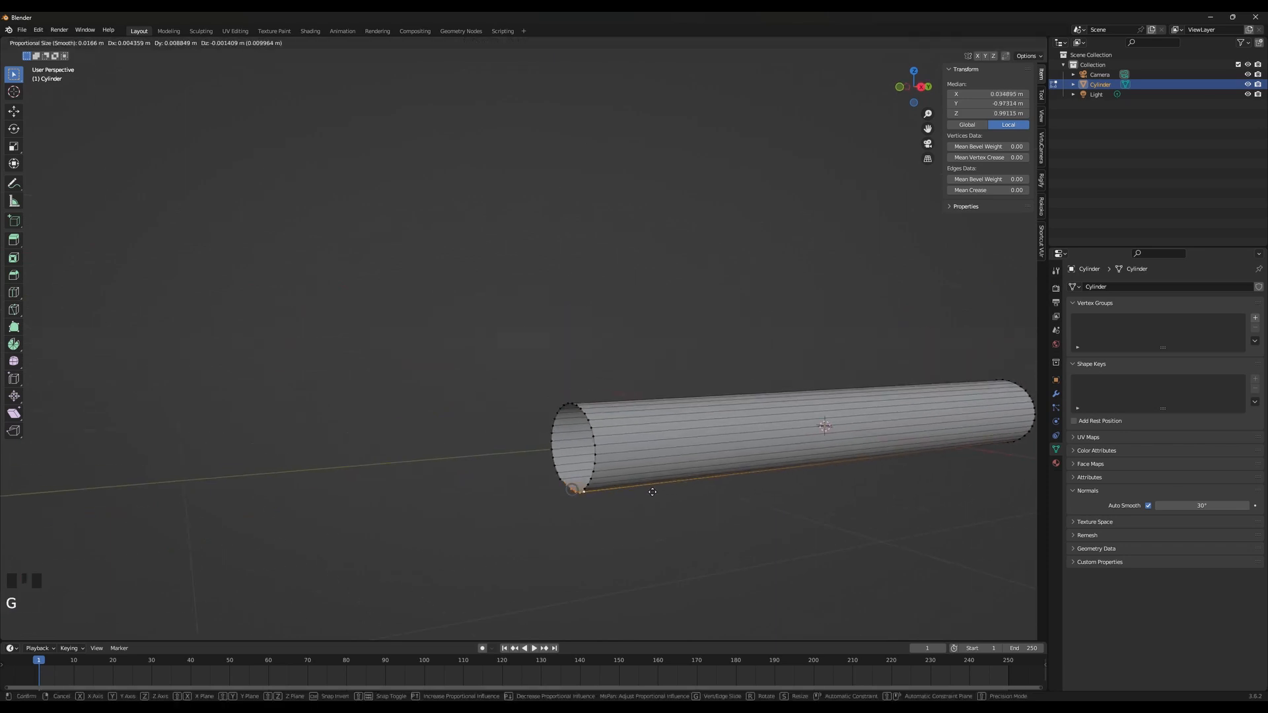
scroll(647, 485, "down", 20)
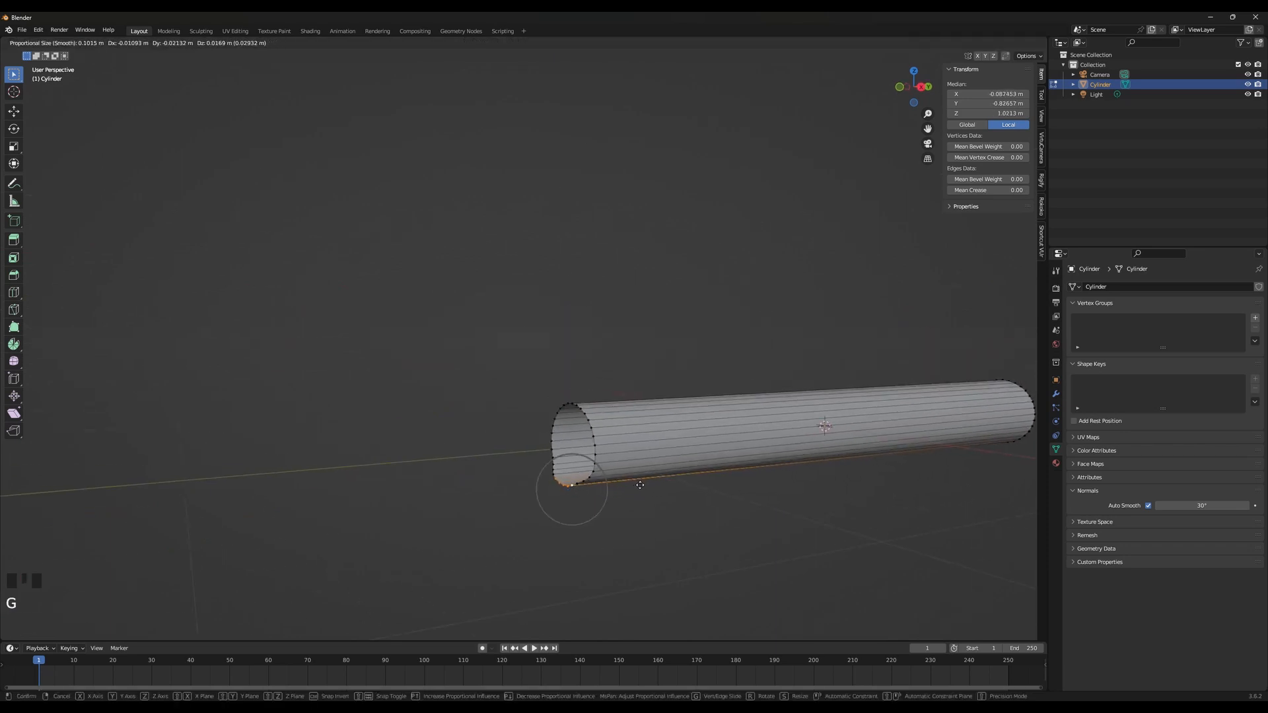
right_click(644, 480)
key("g")
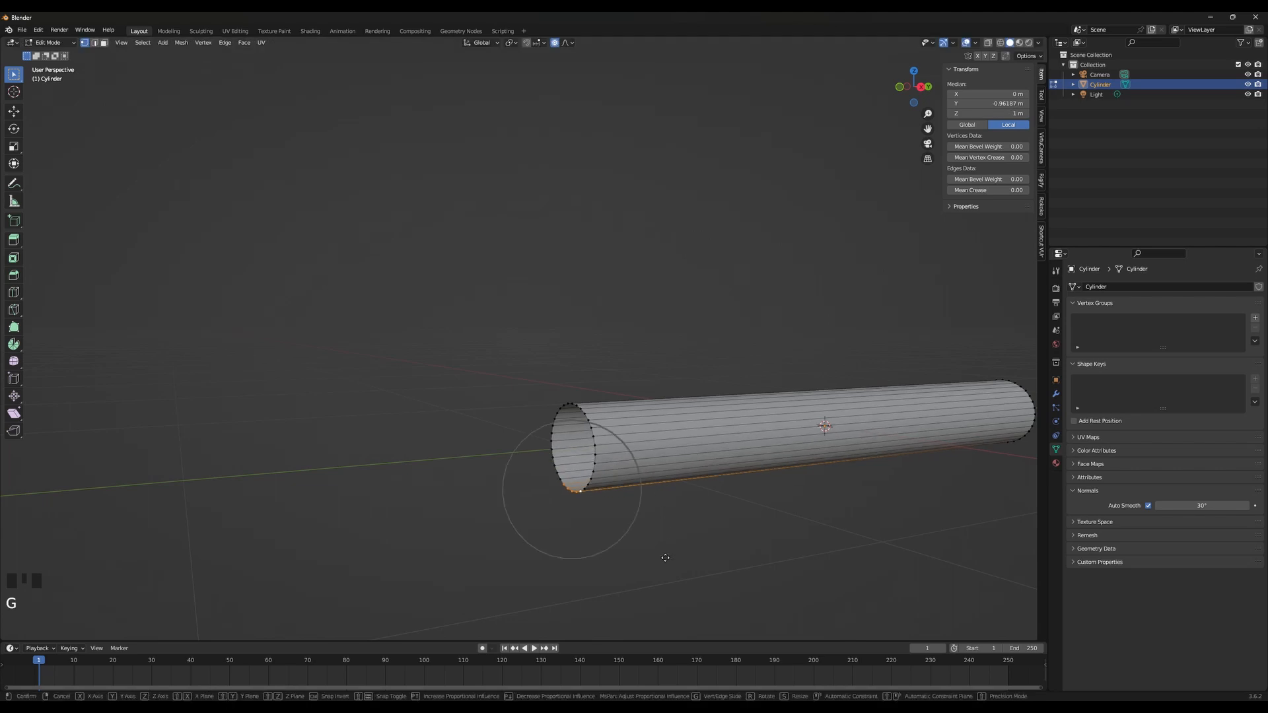
key("y")
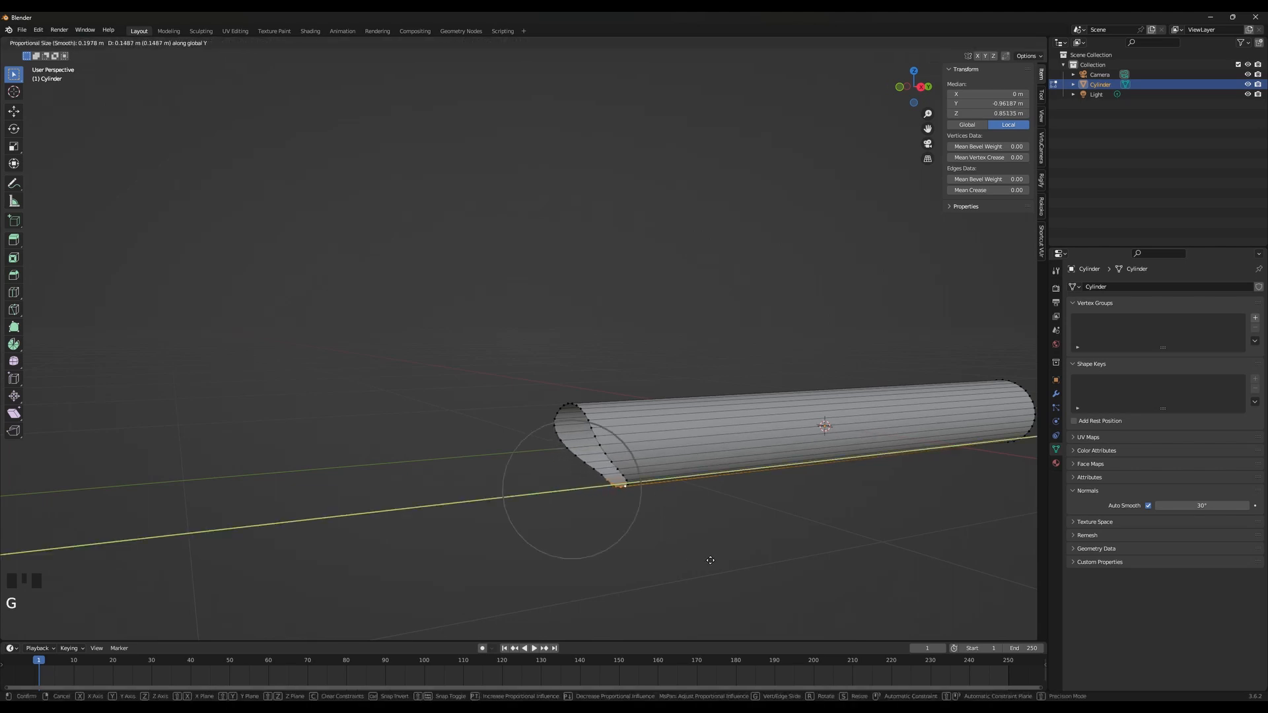
middle_click_drag(710, 561, 675, 546)
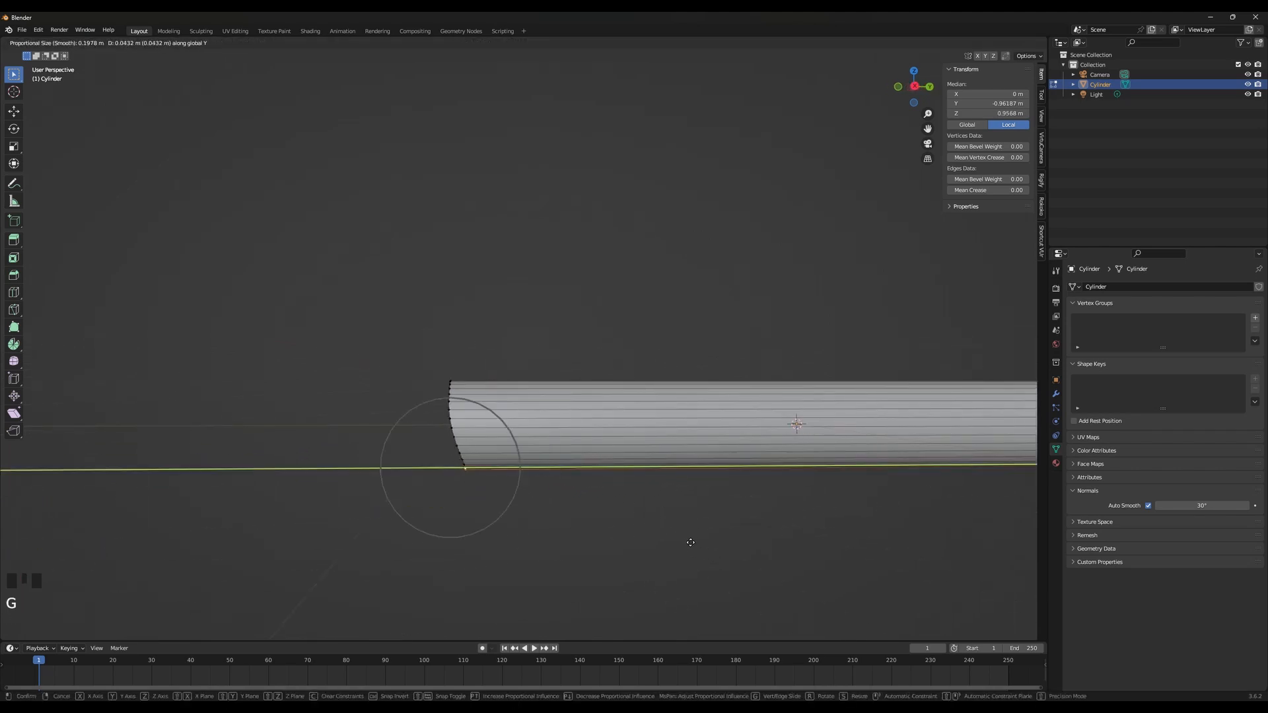
scroll(738, 554, "down", 1)
scroll(738, 554, "down", 1)
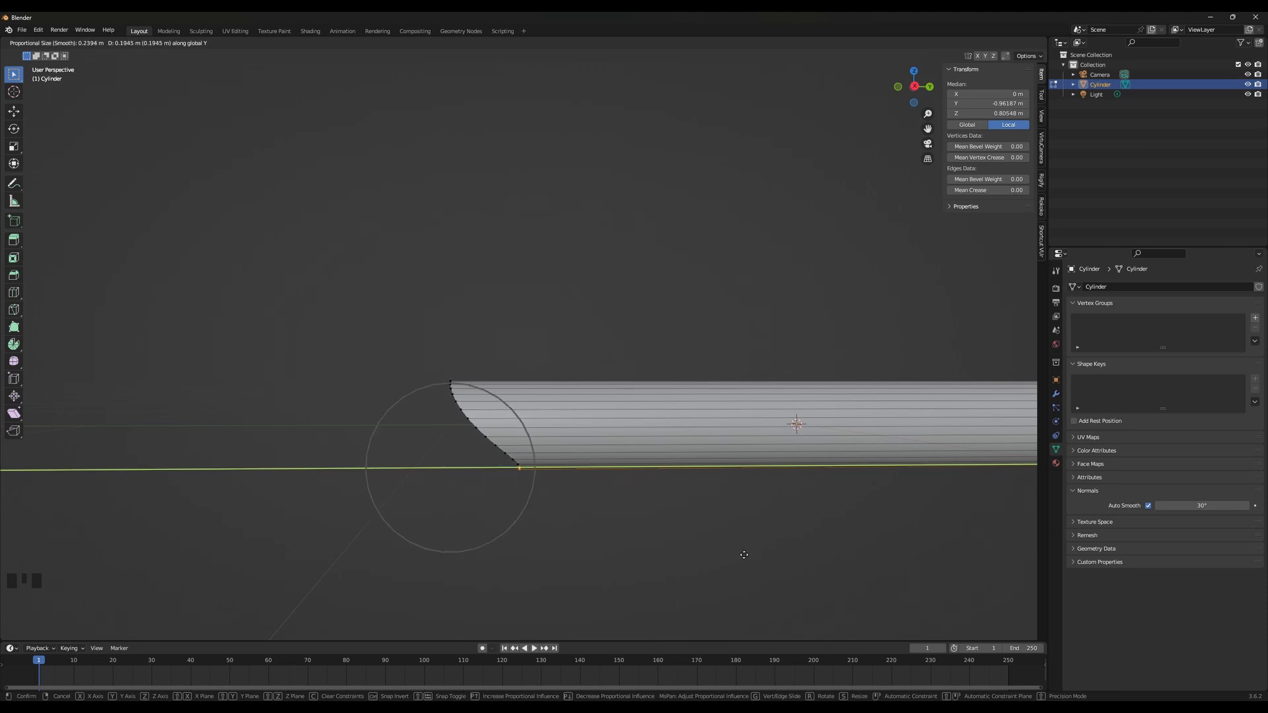
left_click(744, 555)
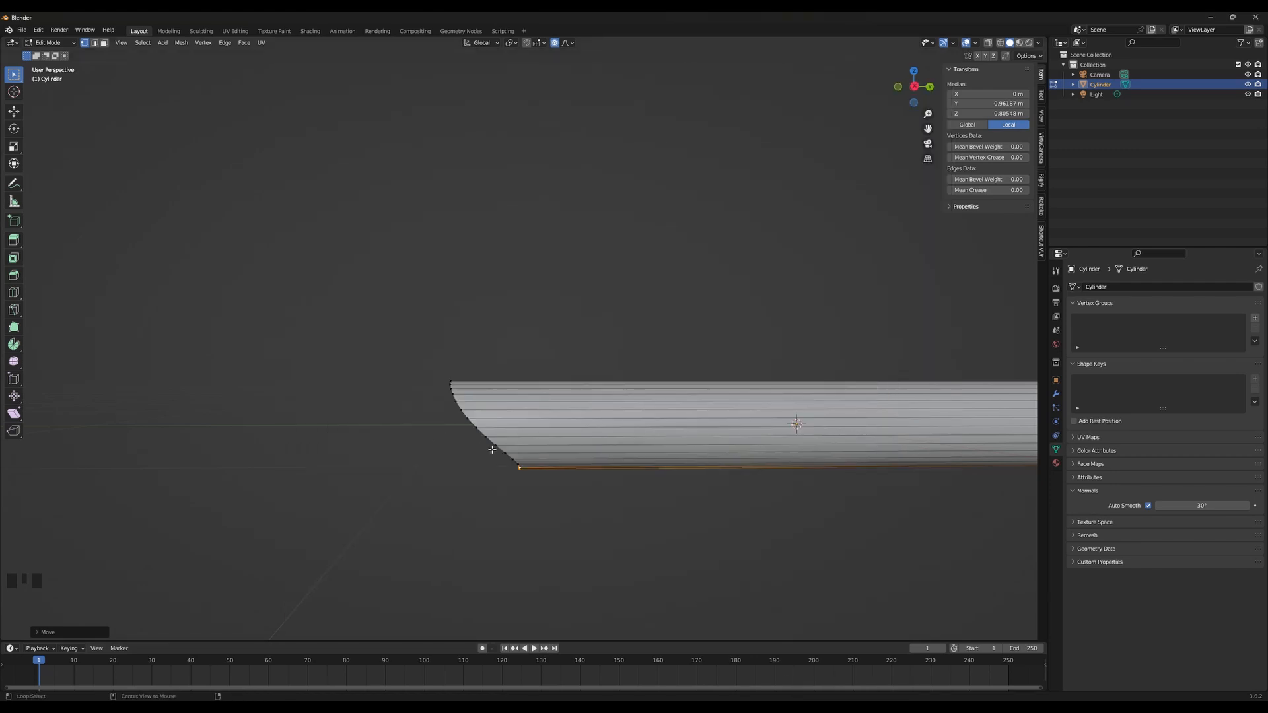
Select a lengthwise edge meeting the lower part of the slanted rim, plus the matching rim vertex on the opposite side
left_click(497, 444, "alt")
middle_click_drag(583, 458, 656, 441)
key("KP_1")
scroll(757, 463, "up", 4)
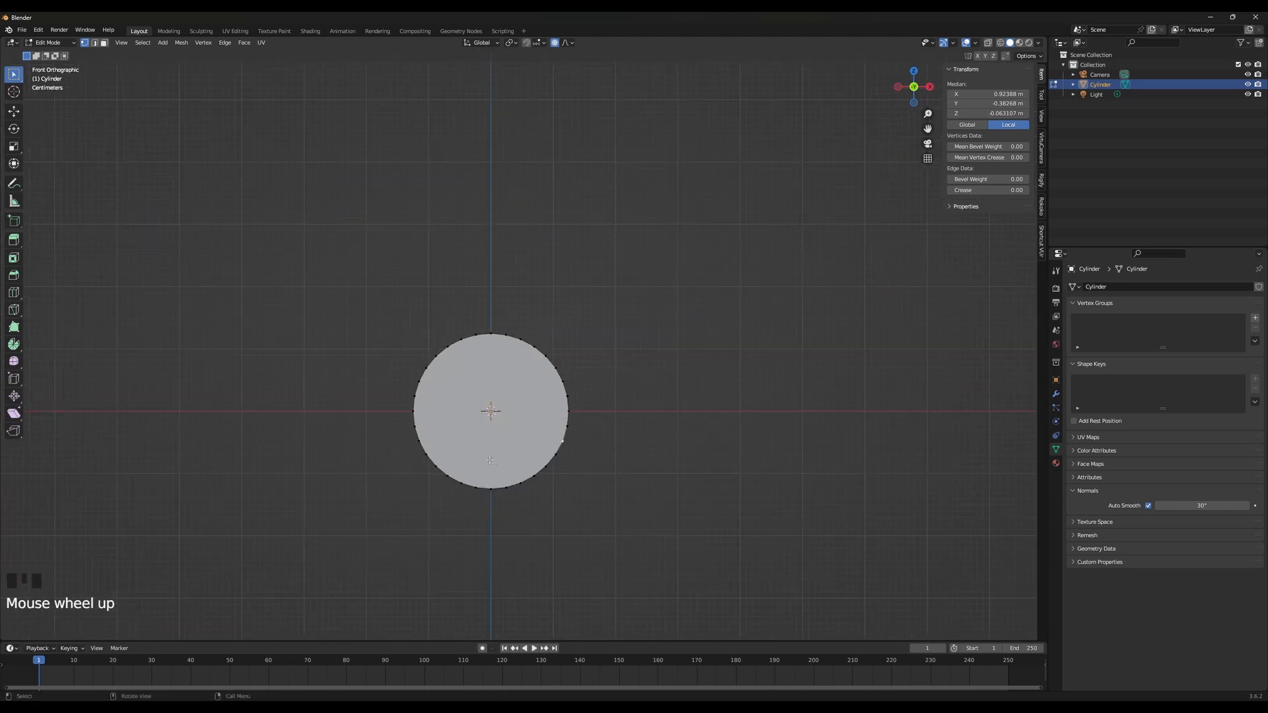
left_click(423, 449, "shift")
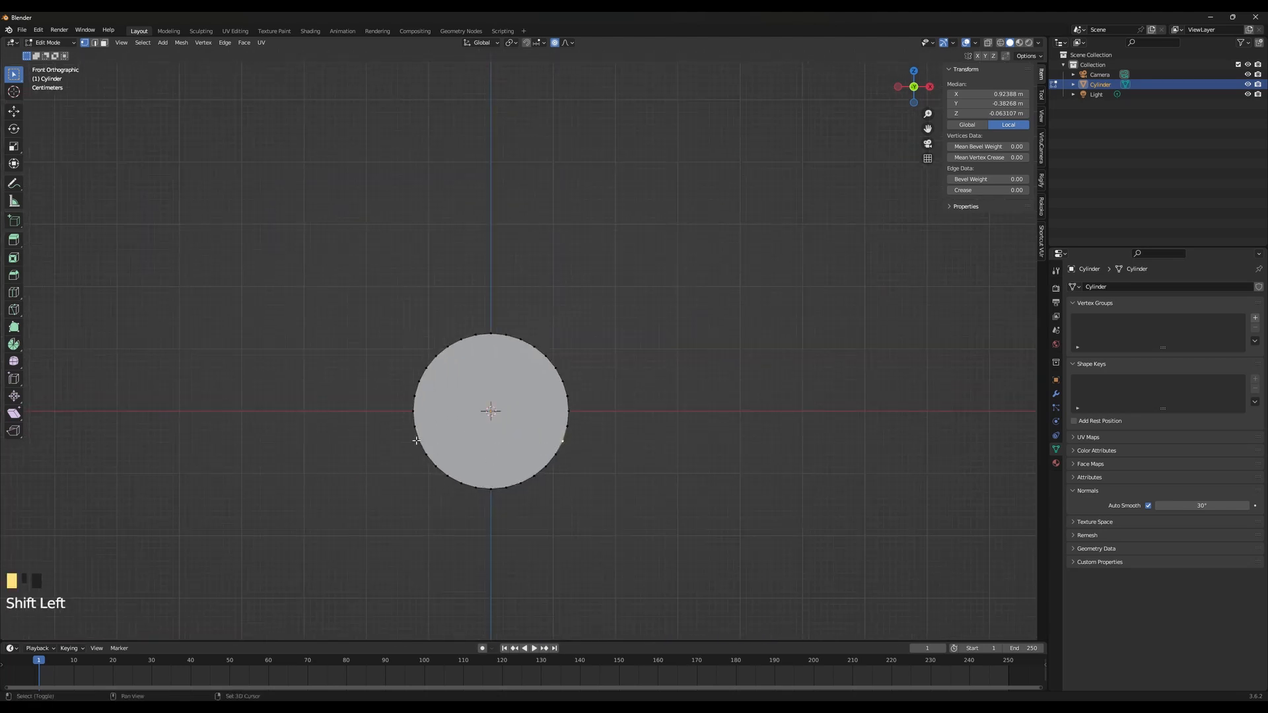
middle_click_drag(424, 449, 600, 465)
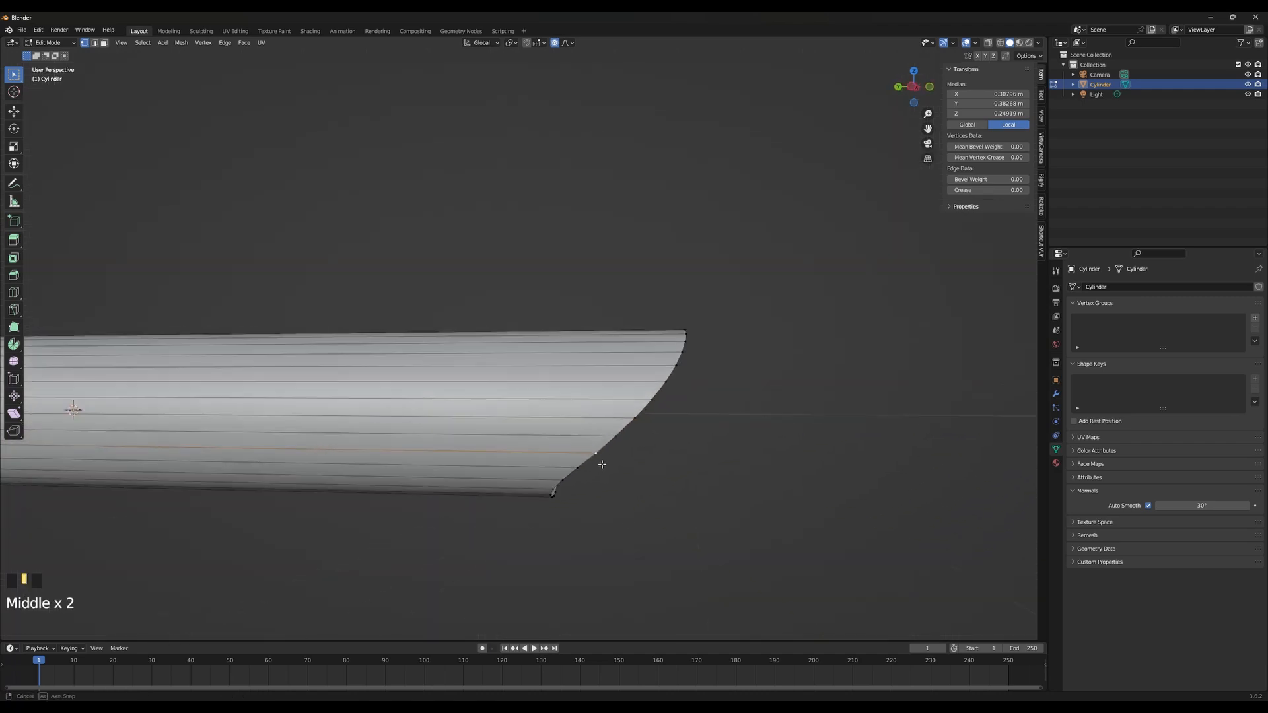
scroll(659, 462, "down", 4)
key("KP_3")
key("shift+z")
key("shift+z")
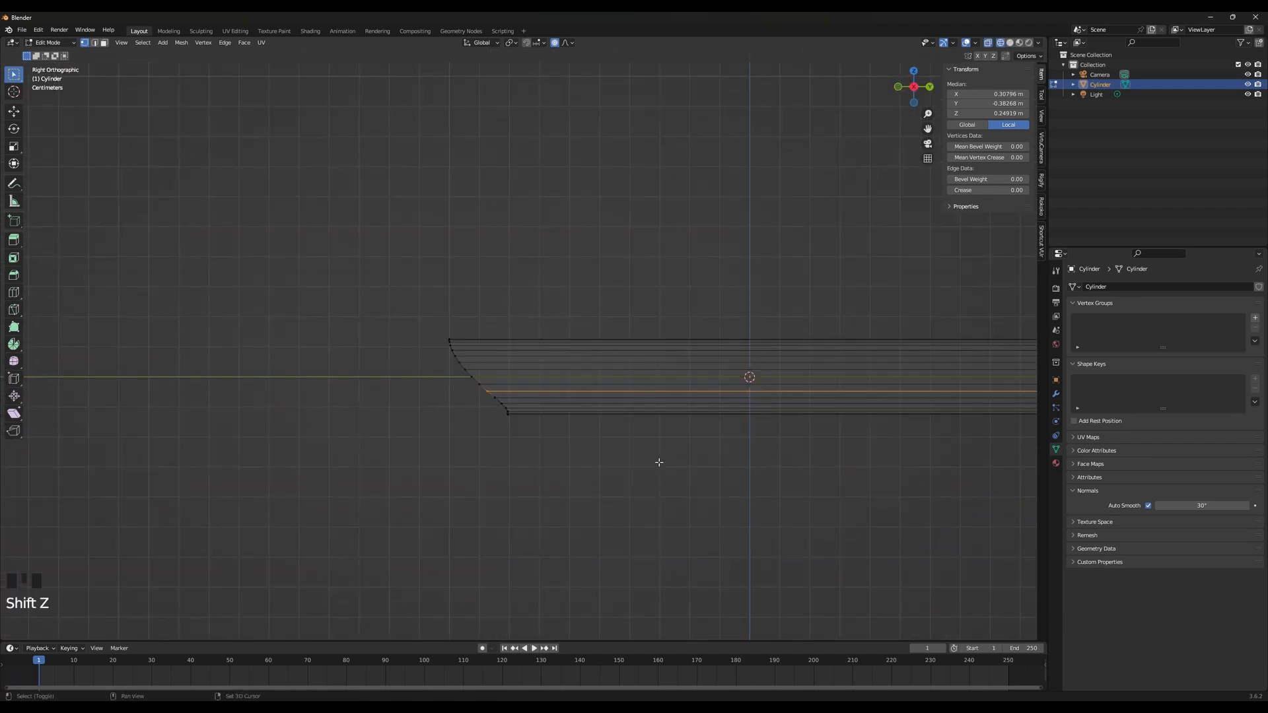
Curve the slanted rim by moving the selection about 0.046 m along Y with a proportional size of about 0.135 m
middle_click_drag(671, 453, 620, 498)
key("g")
key("ctrl+z")
key("g")
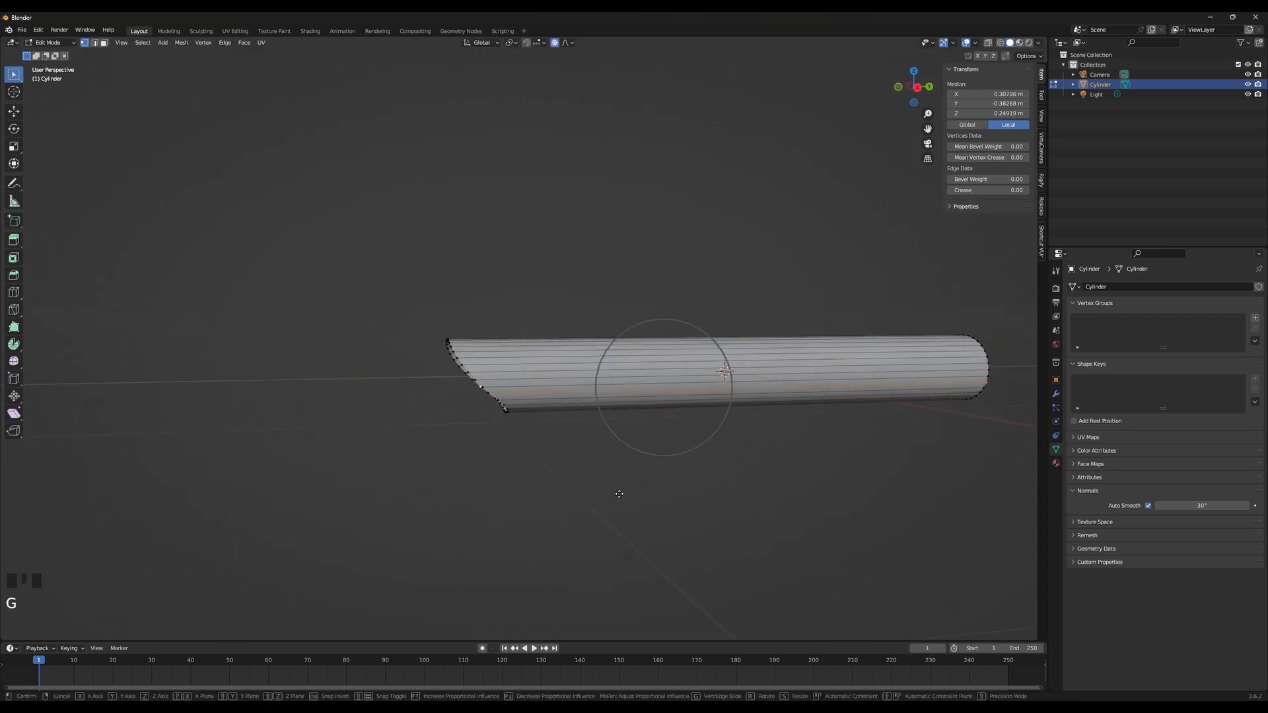
key("y")
scroll(621, 494, "up", 2)
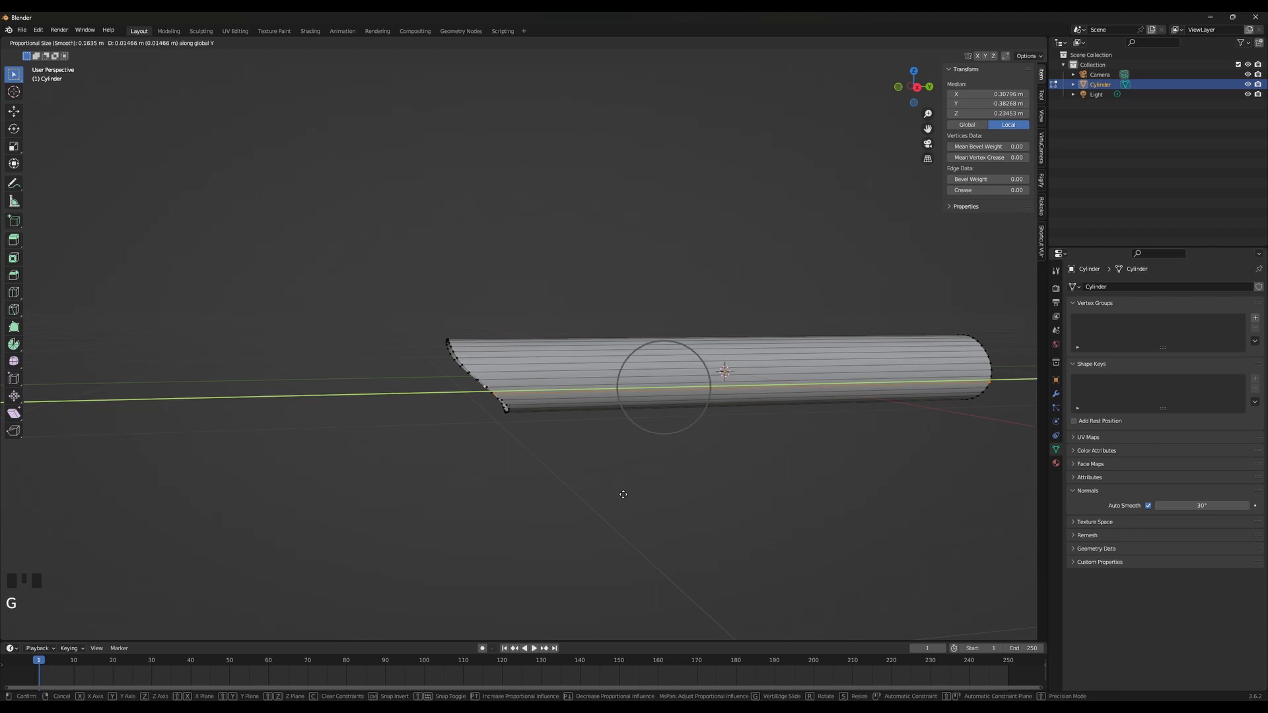
scroll(626, 494, "up", 2)
scroll(631, 495, "up", 1)
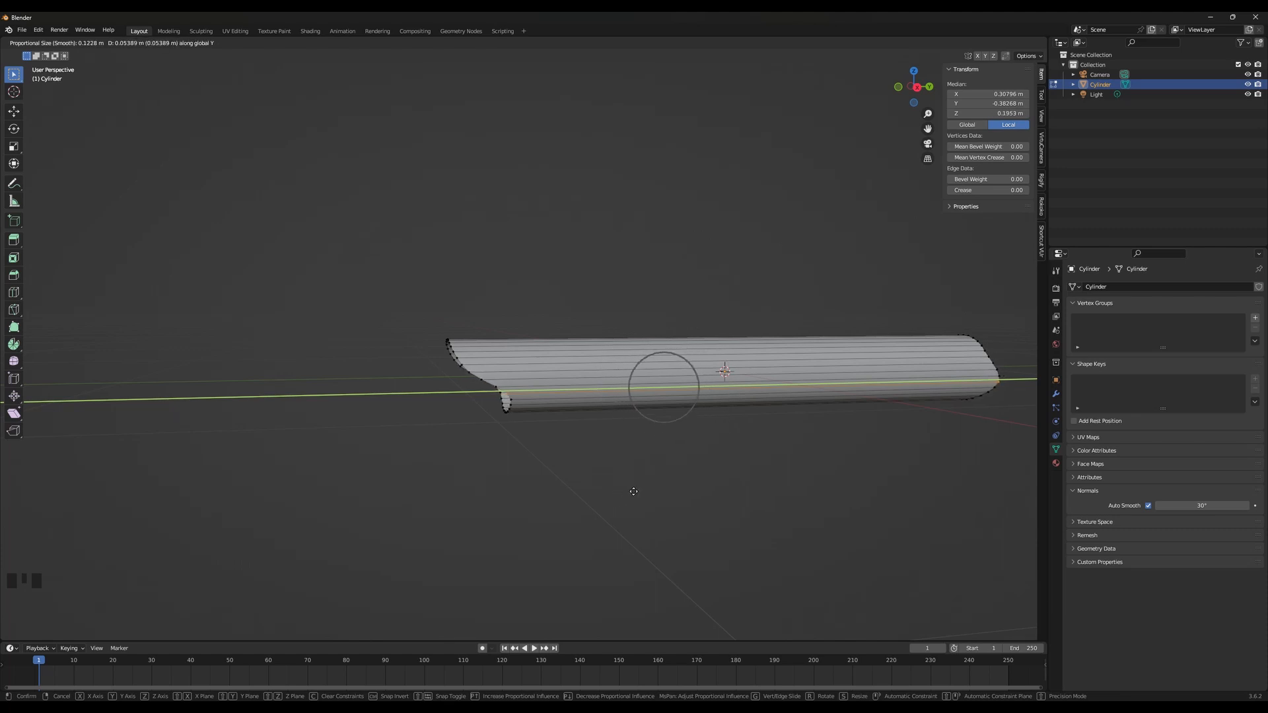
scroll(631, 491, "down", 2)
scroll(632, 491, "up", 1)
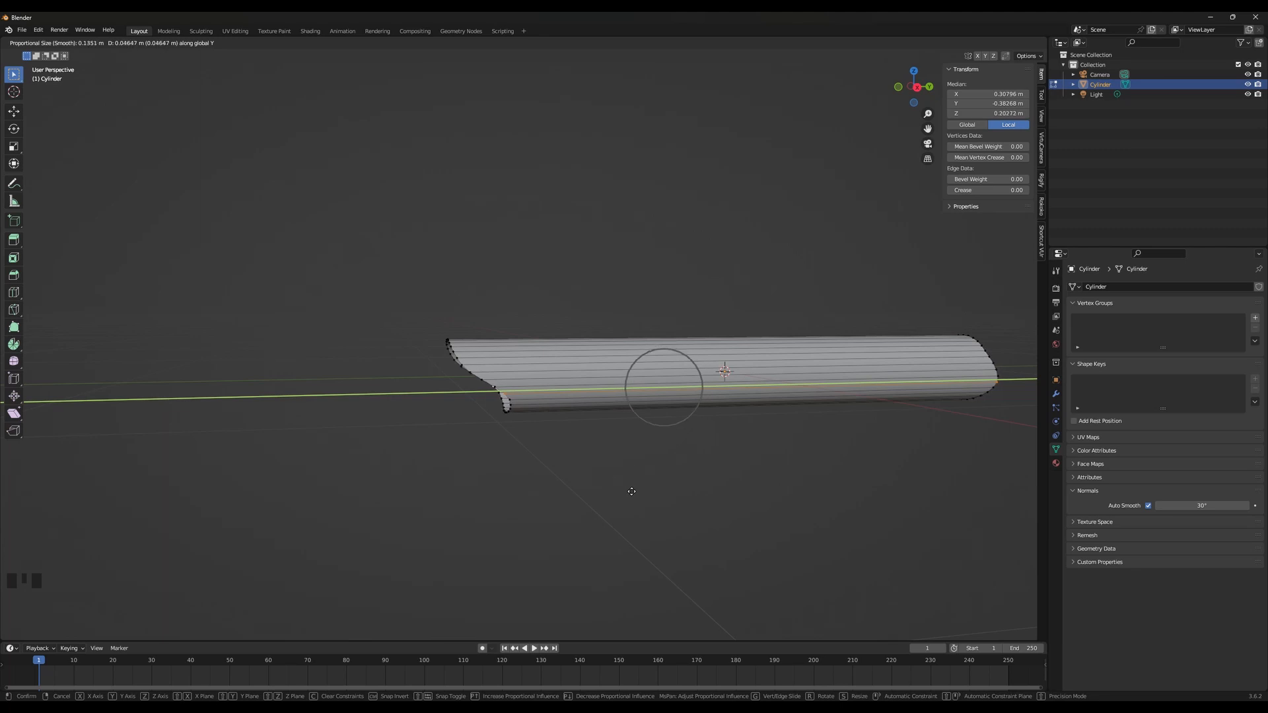
left_click(632, 492)
mouse_move(618, 490)
middle_mouse_down()
mouse_move(586, 472)
mouse_move(597, 482)
middle_mouse_up()
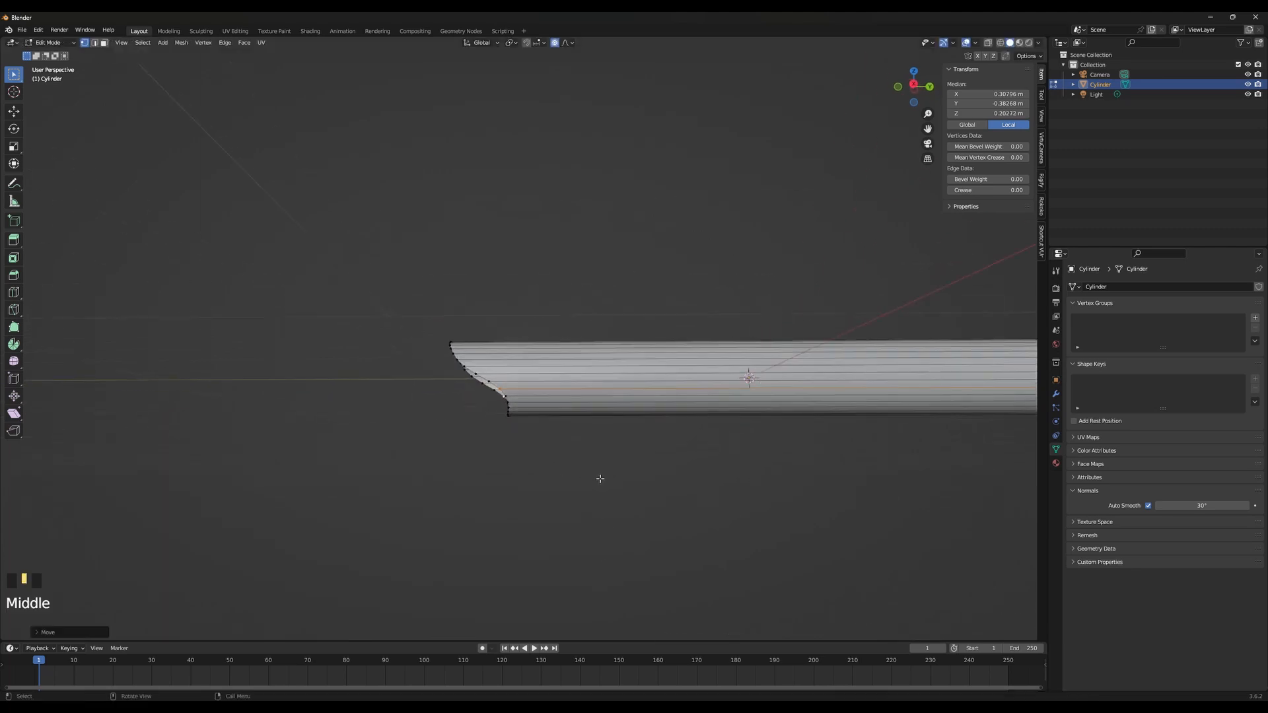
Switch to the lightsaber reference image to study the emitter end and return to Blender
key("alt+Tab")
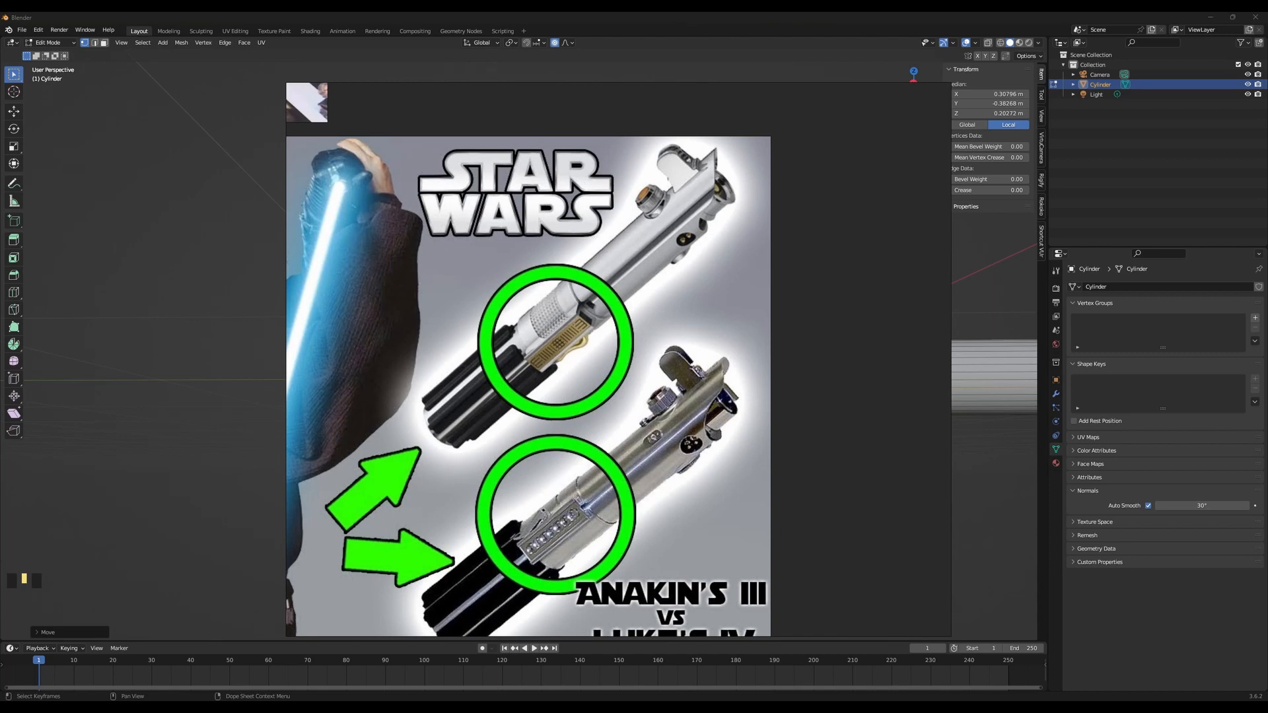
key("alt+Tab")
key("alt+Tab")
key("alt+Tab")
Select the topmost vertex of the slanted rim together with its two direct neighbours
mouse_move(634, 526)
middle_mouse_down()
mouse_move(659, 469)
mouse_move(620, 490)
mouse_move(715, 531)
mouse_move(648, 537)
middle_mouse_up()
scroll(495, 502, "up", 3)
left_click(507, 473)
left_click(508, 469)
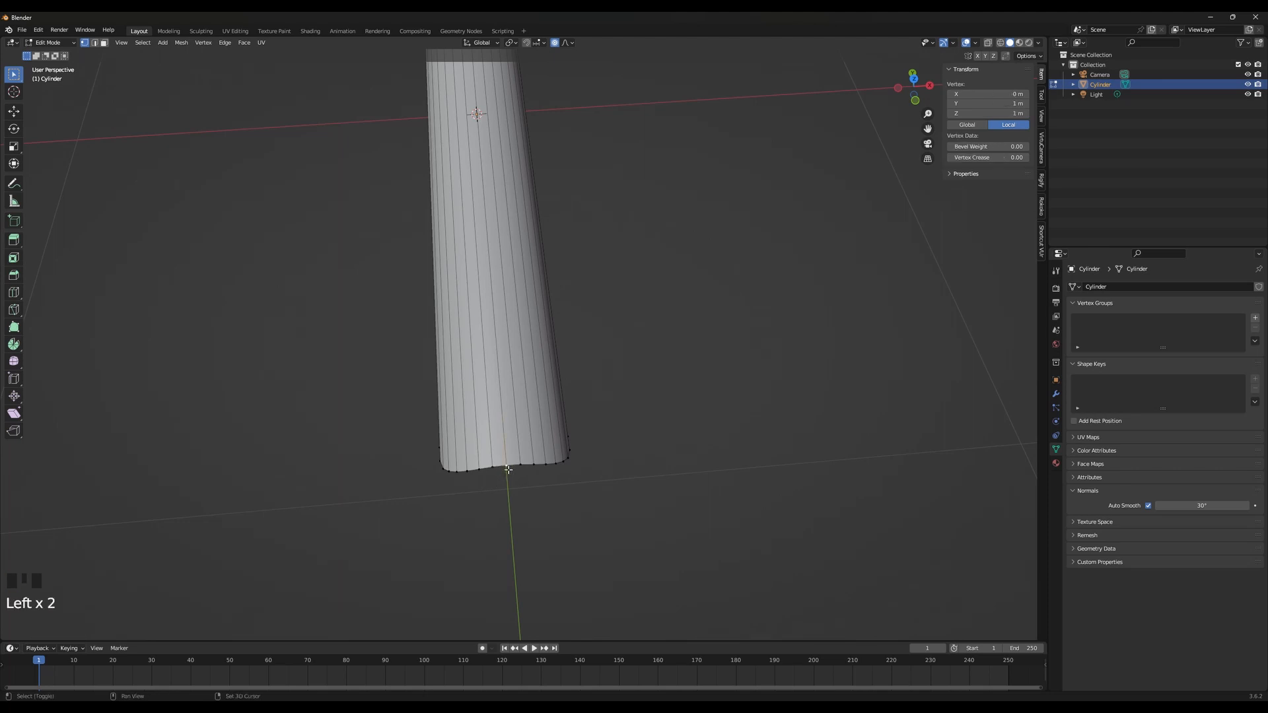
left_click(502, 472, "shift")
left_click(496, 474, "shift")
key("g")
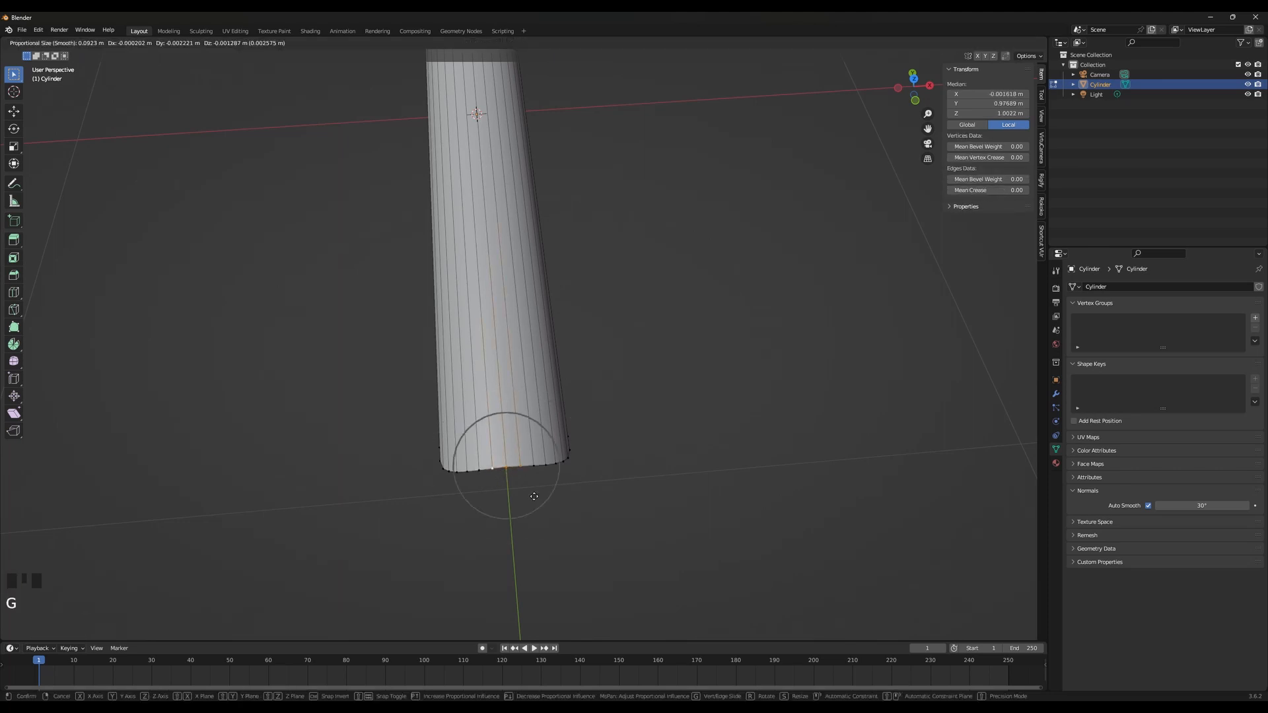
key("y")
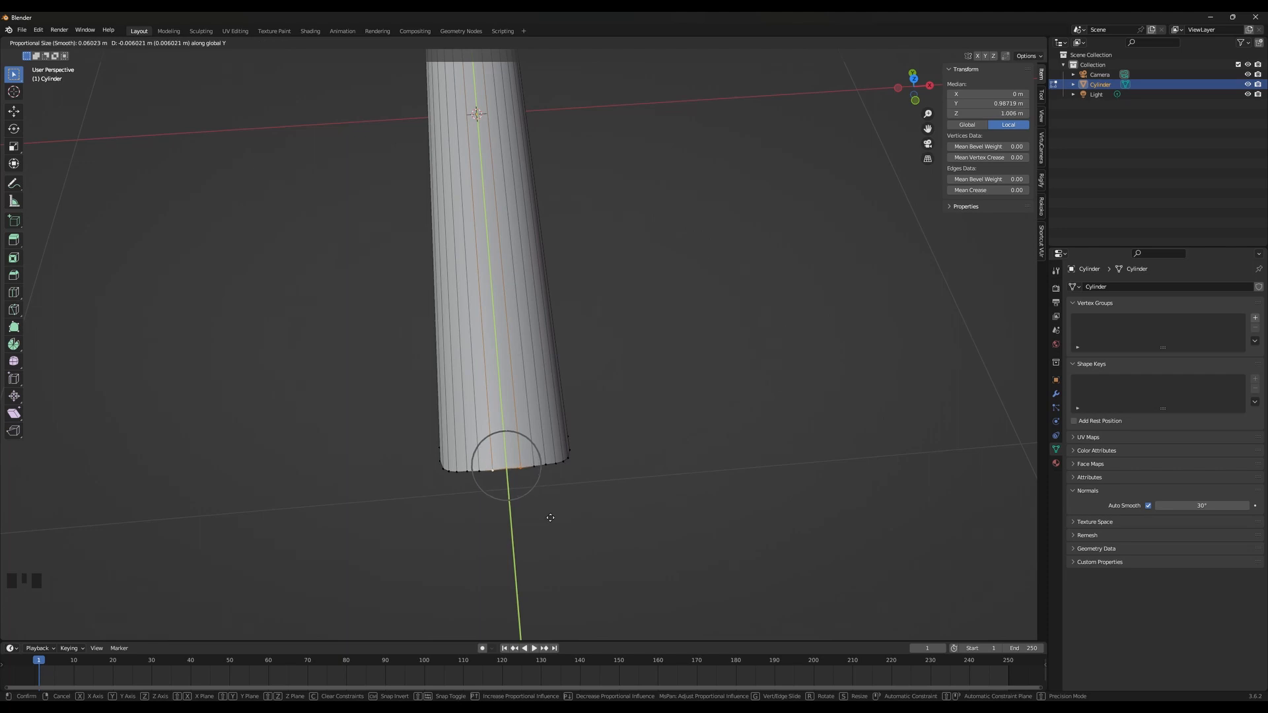
key("Escape")
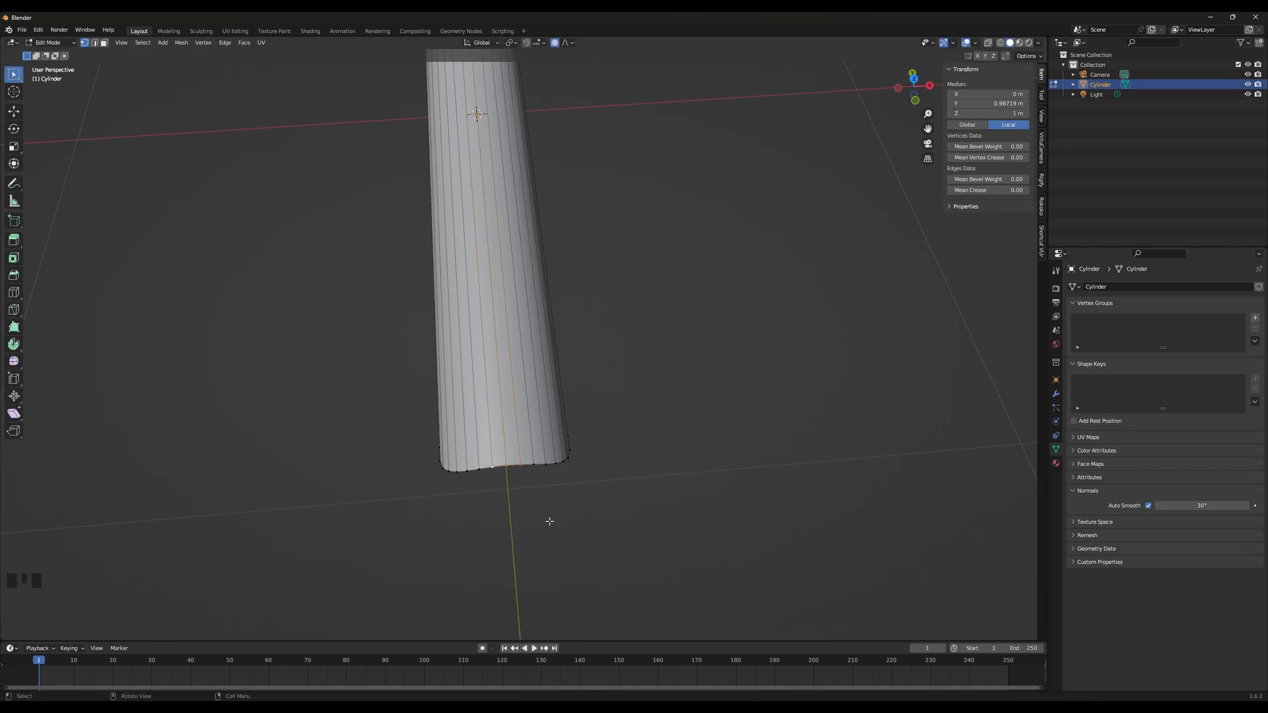
key("s")
left_click(653, 602)
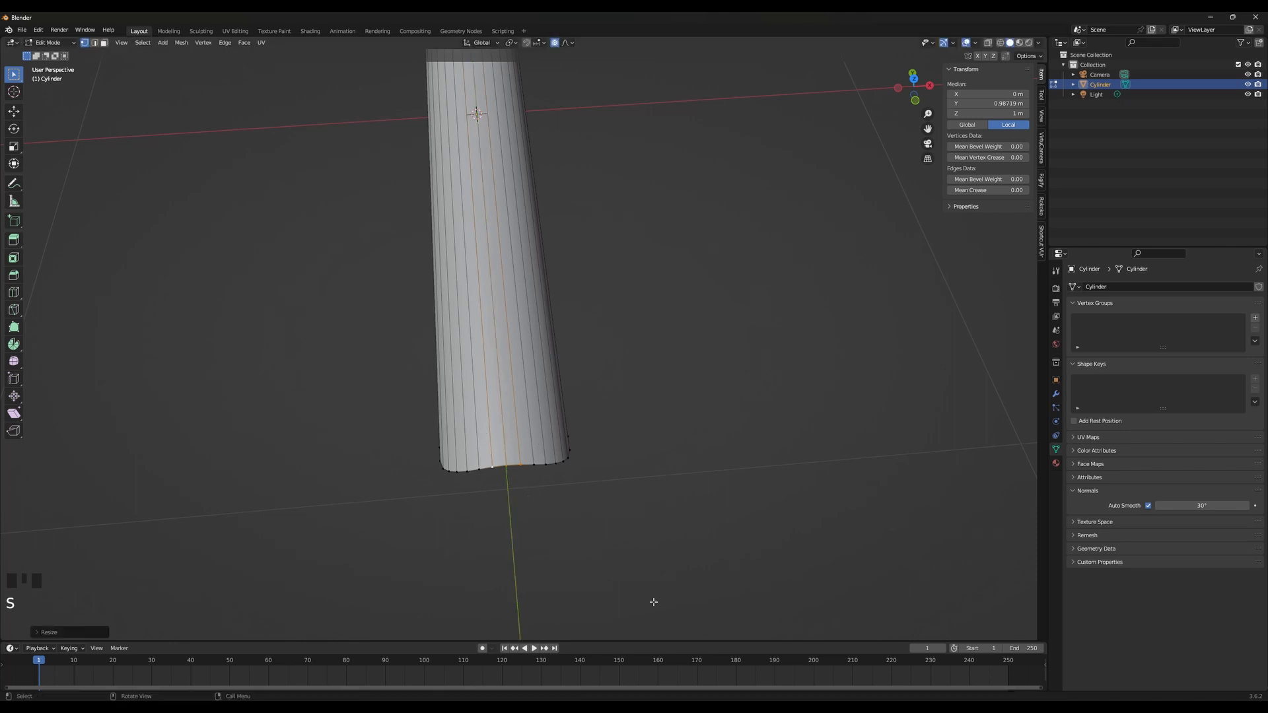
Move the three top rim vertices about 0.007 m outward along Y and nudge the middle one slightly further out
key("g")
key("y")
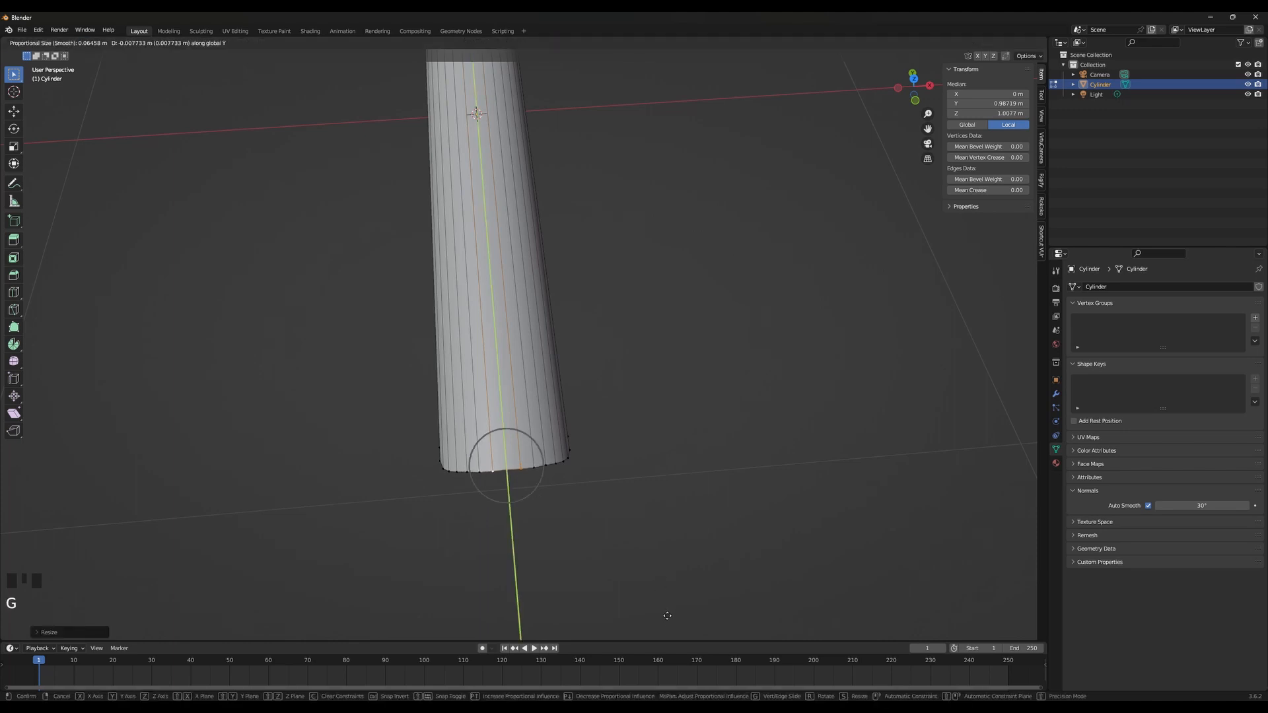
left_click(651, 617)
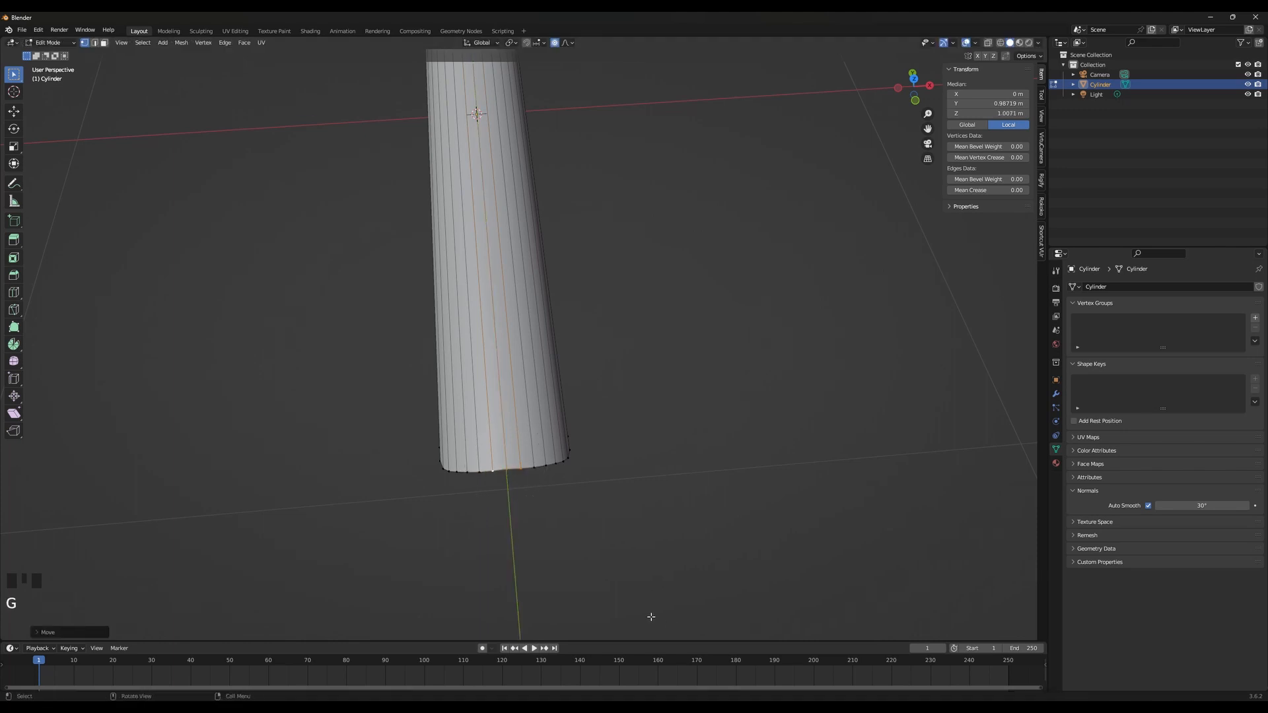
left_click(508, 471)
key("g")
key("y")
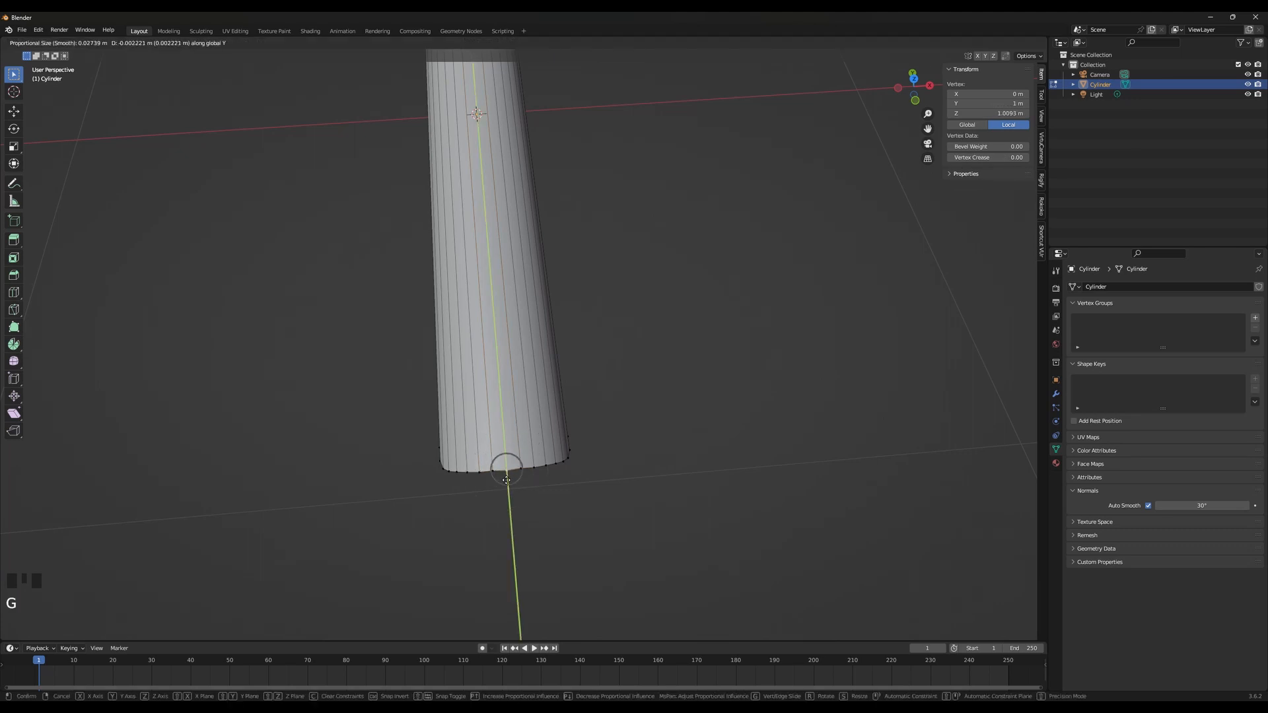
left_click(507, 479)
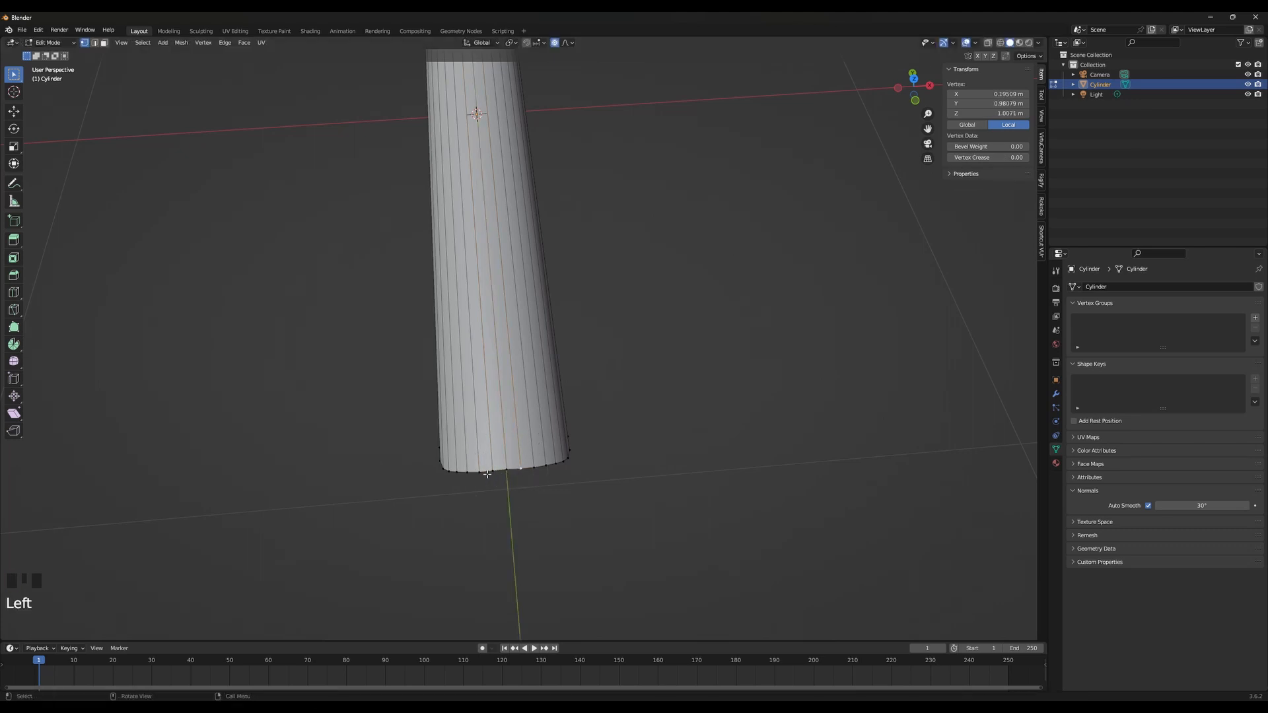
Reselect the three top rim vertices and move them about 0.005 m outward along Y with a proportional size of about 0.04 m
left_click(504, 482, "shift")
key("g")
key("y")
right_click(515, 501)
left_click(508, 477, "shift")
key("g")
key("y")
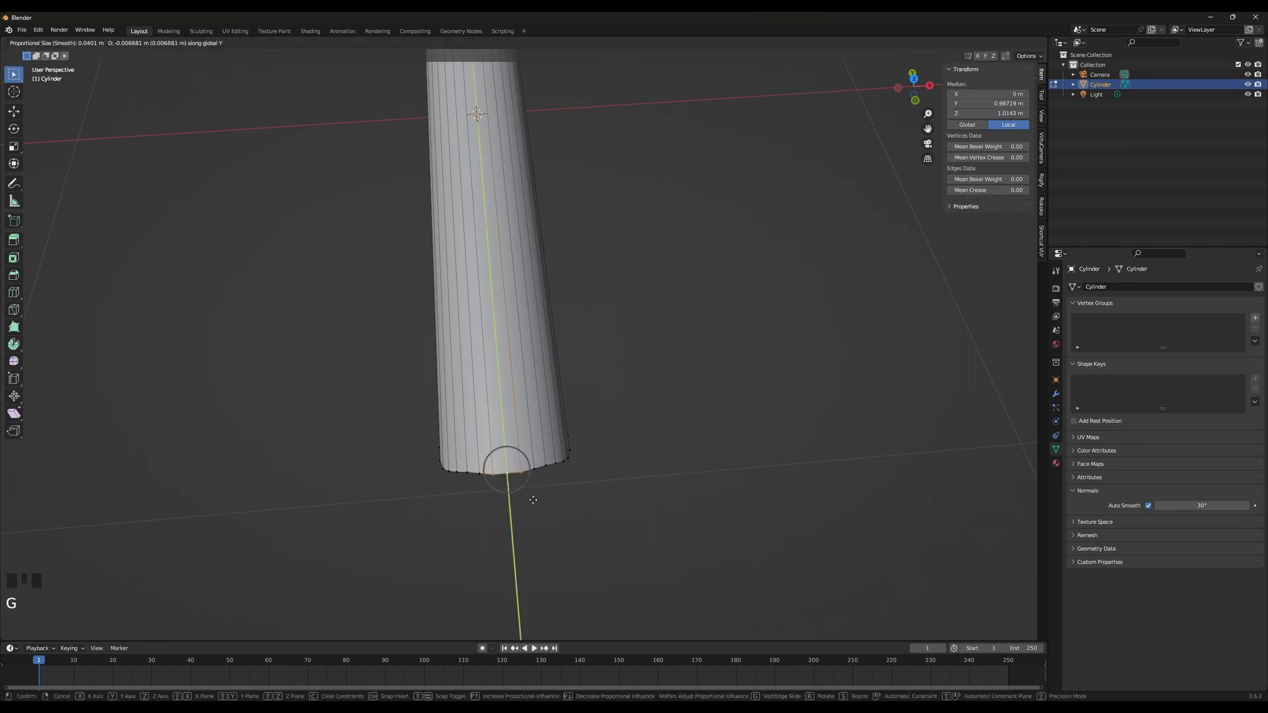
left_click(533, 498)
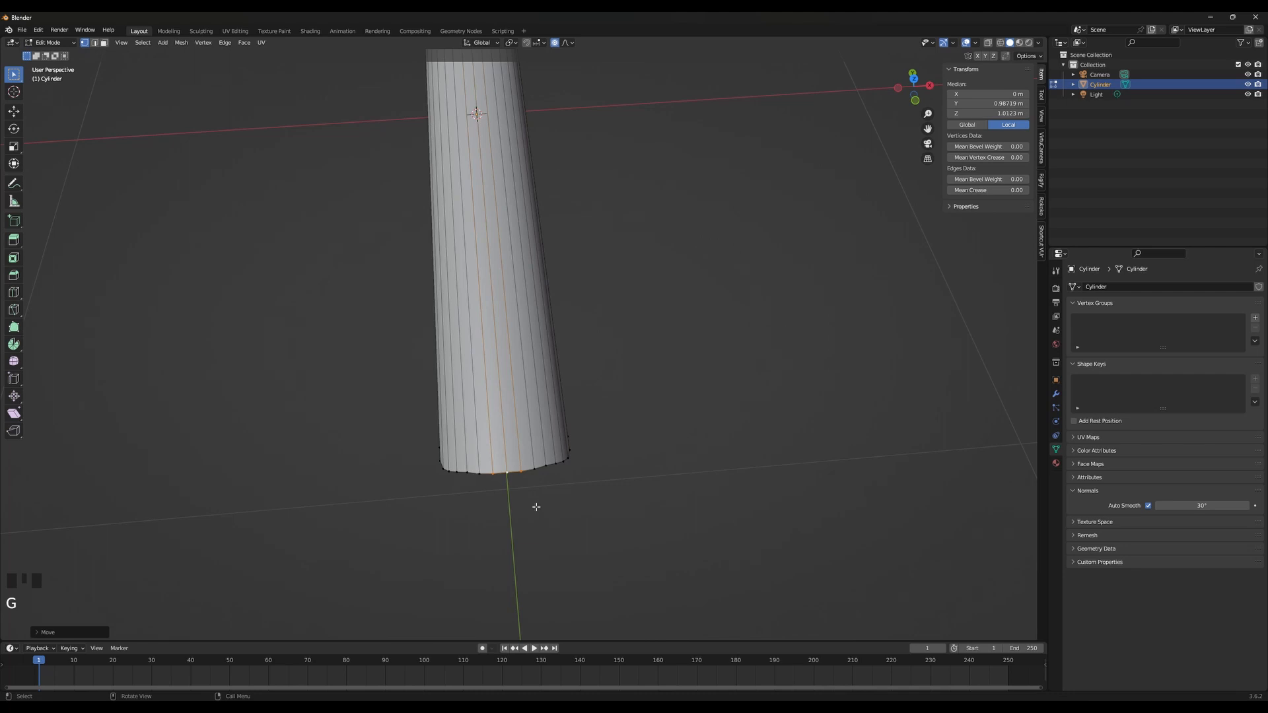
Move the two rim vertices flanking the topmost one about 0.002 m inward along Y with a proportional size of about 0.032 m
left_click(520, 477)
left_click(493, 475, "shift")
key("g")
key("y")
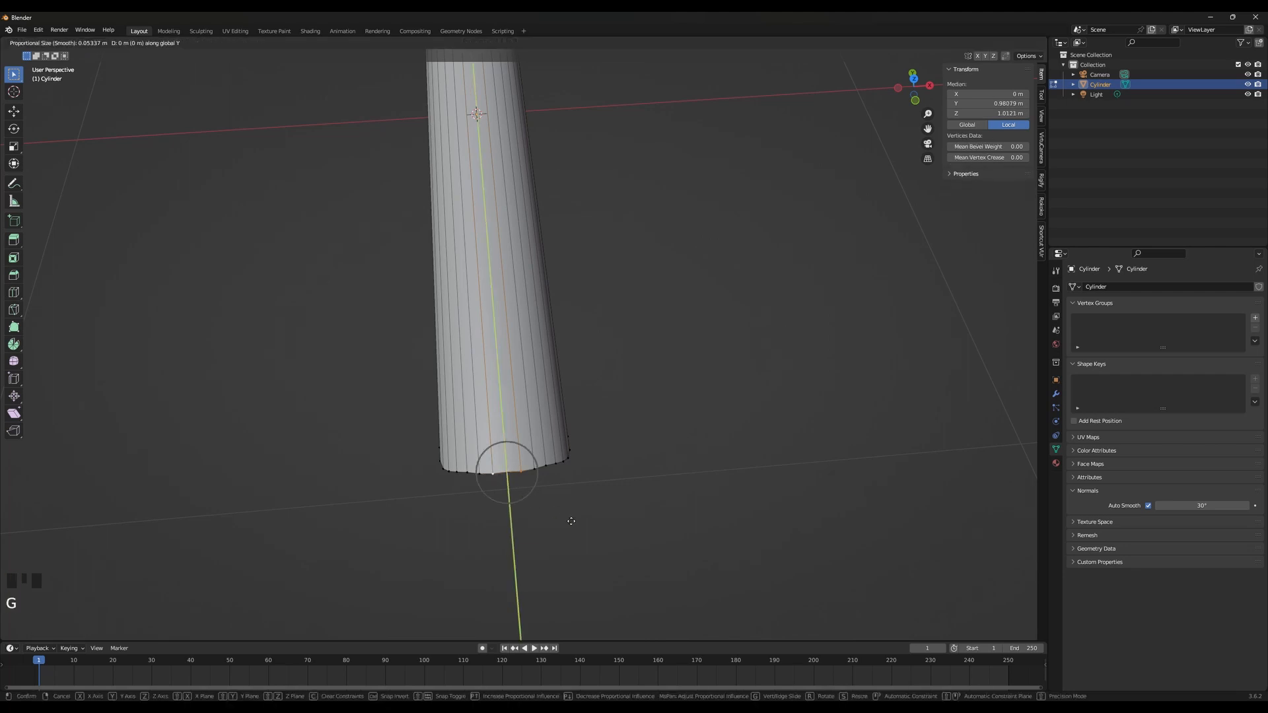
scroll(571, 521, "up", 5)
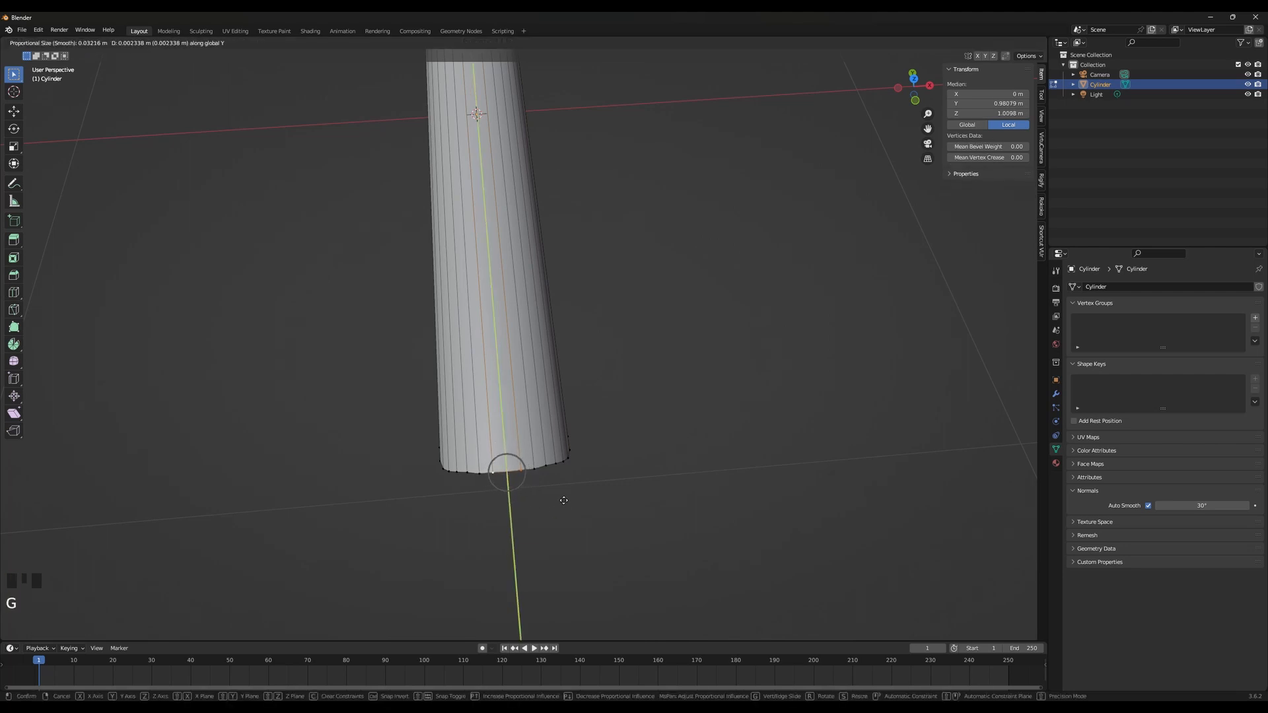
left_click(564, 502)
Select the rim vertices two positions either side of the topmost one and move them about 0.0025 m inward along Y
left_click(537, 473)
left_click(534, 470)
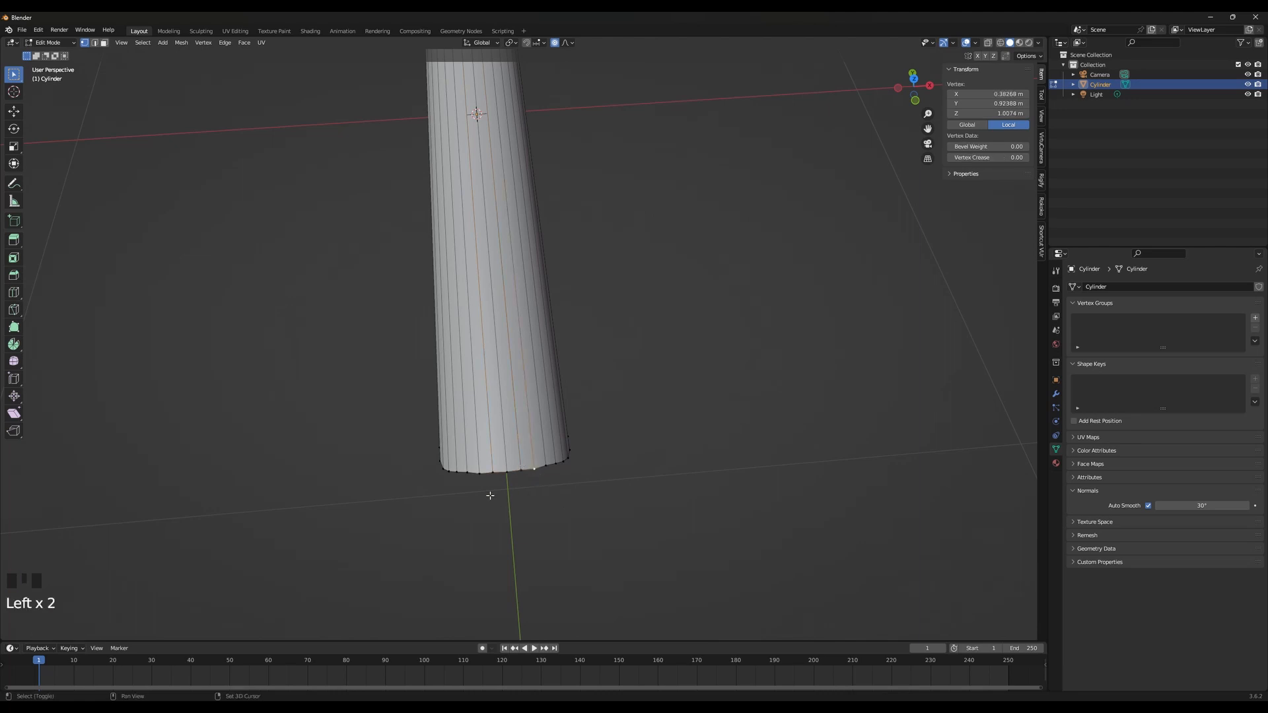
left_click(477, 474, "shift")
key("g")
key("y")
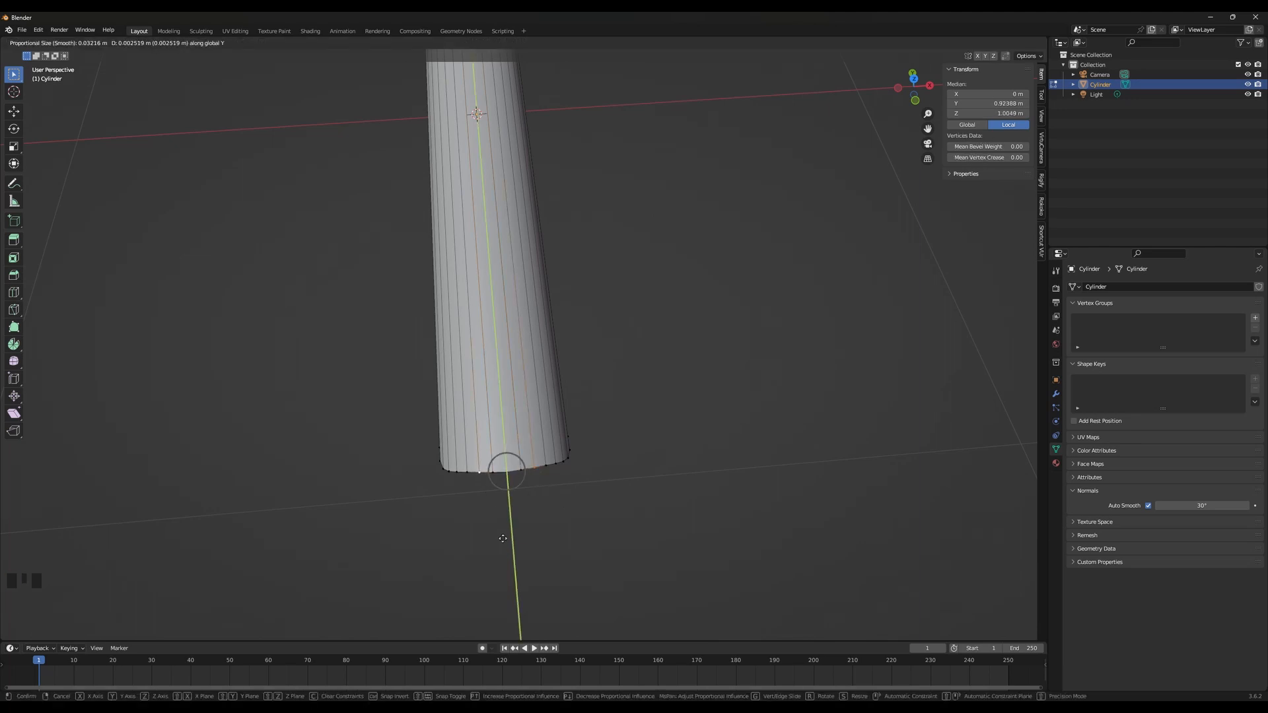
left_click(503, 539)
Facing the open end, circle-select only the seven lowest rim vertices, leaving the upper rim vertices deselected
middle_click_drag(503, 539, 620, 390)
key("Tab")
scroll(545, 548, "down", 2)
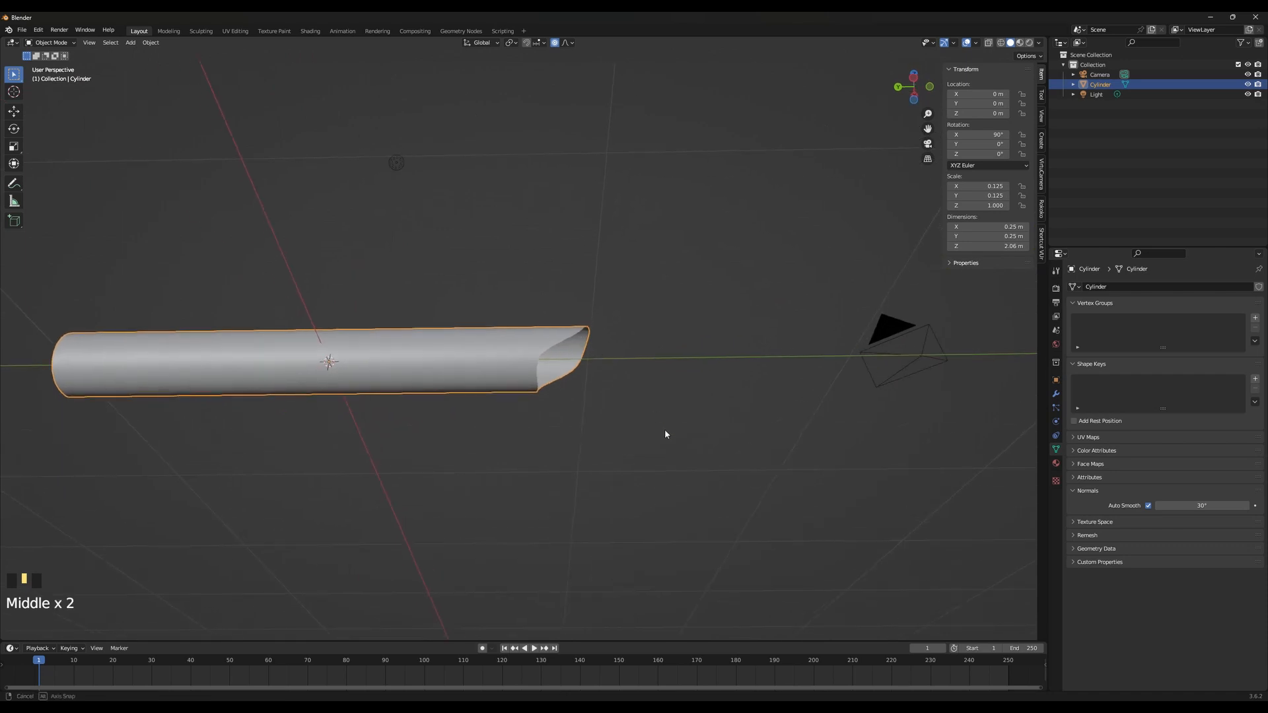
middle_click_drag(665, 433, 580, 439)
scroll(561, 363, "up", 3)
key("Tab")
scroll(556, 443, "up", 3)
key("c")
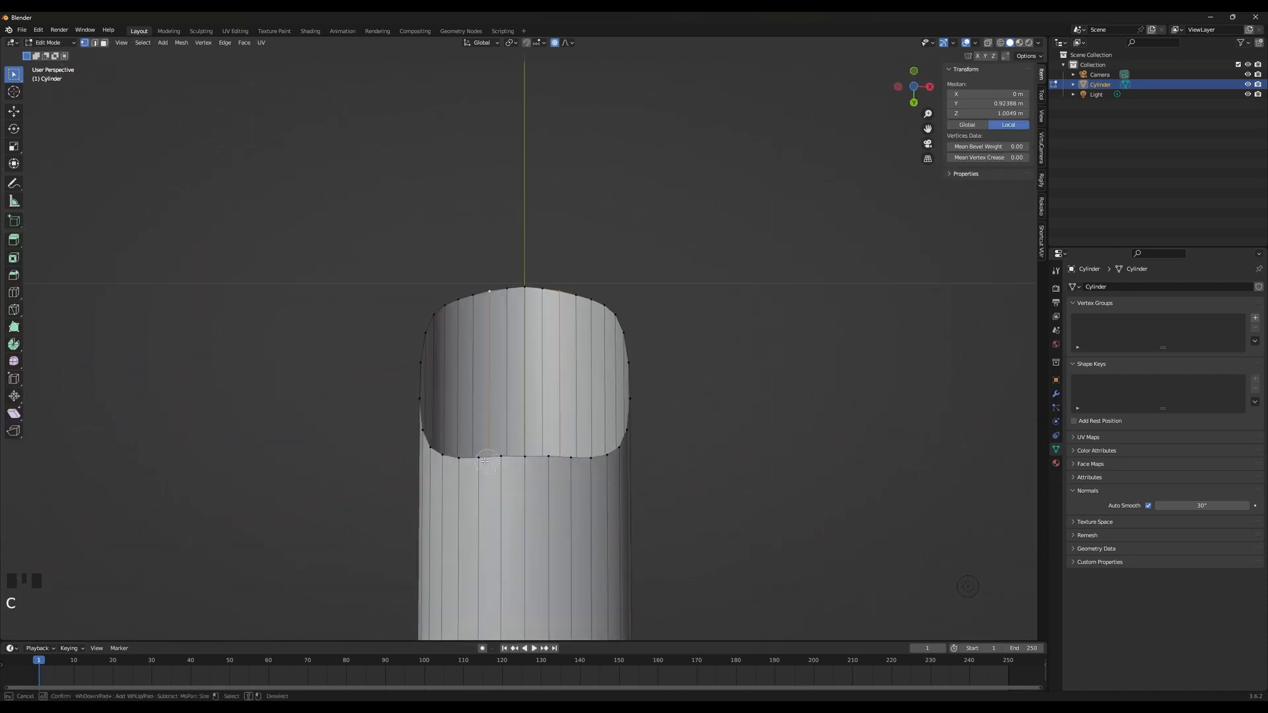
left_click_drag(508, 462, 600, 464)
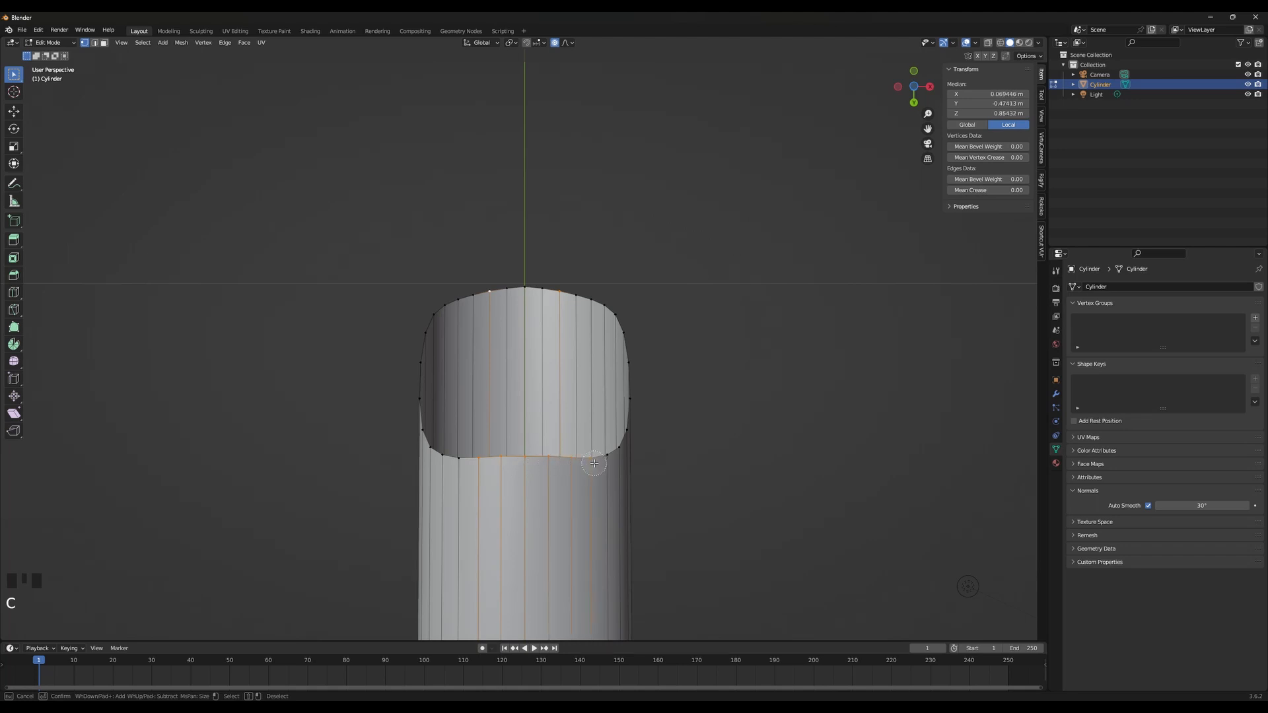
middle_click_drag(573, 287, 482, 296)
right_click(699, 402)
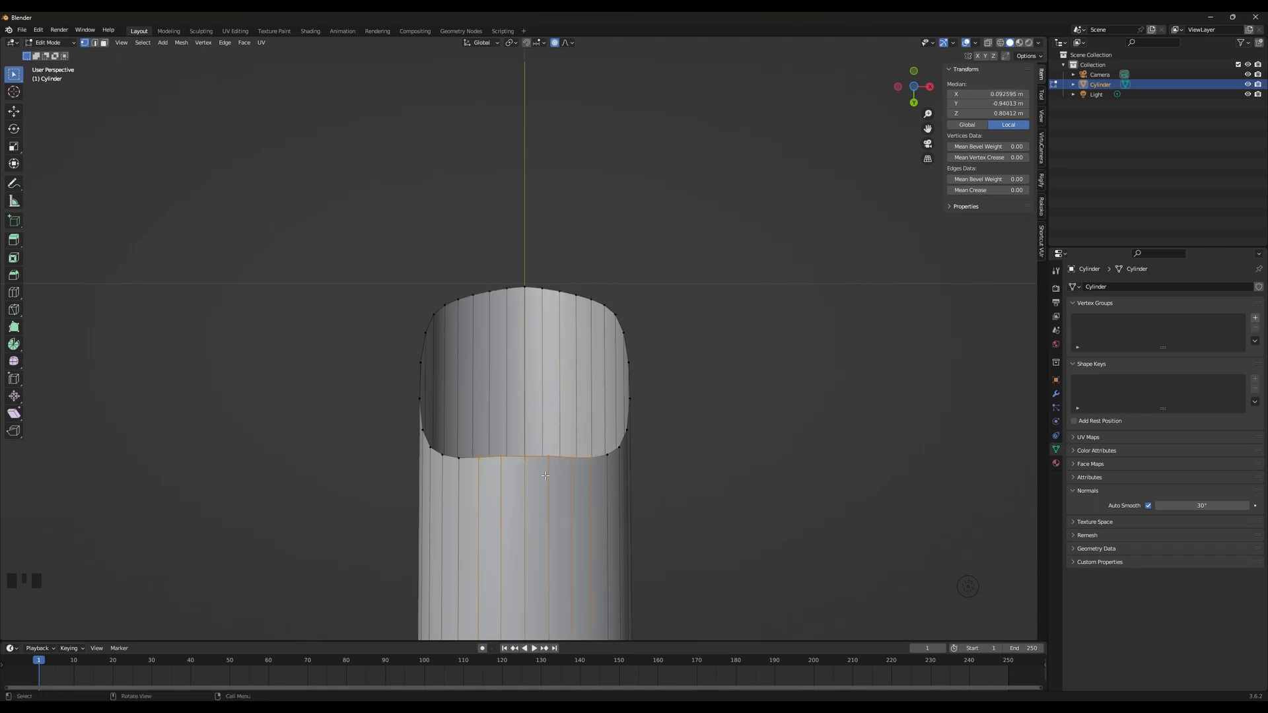
key("c")
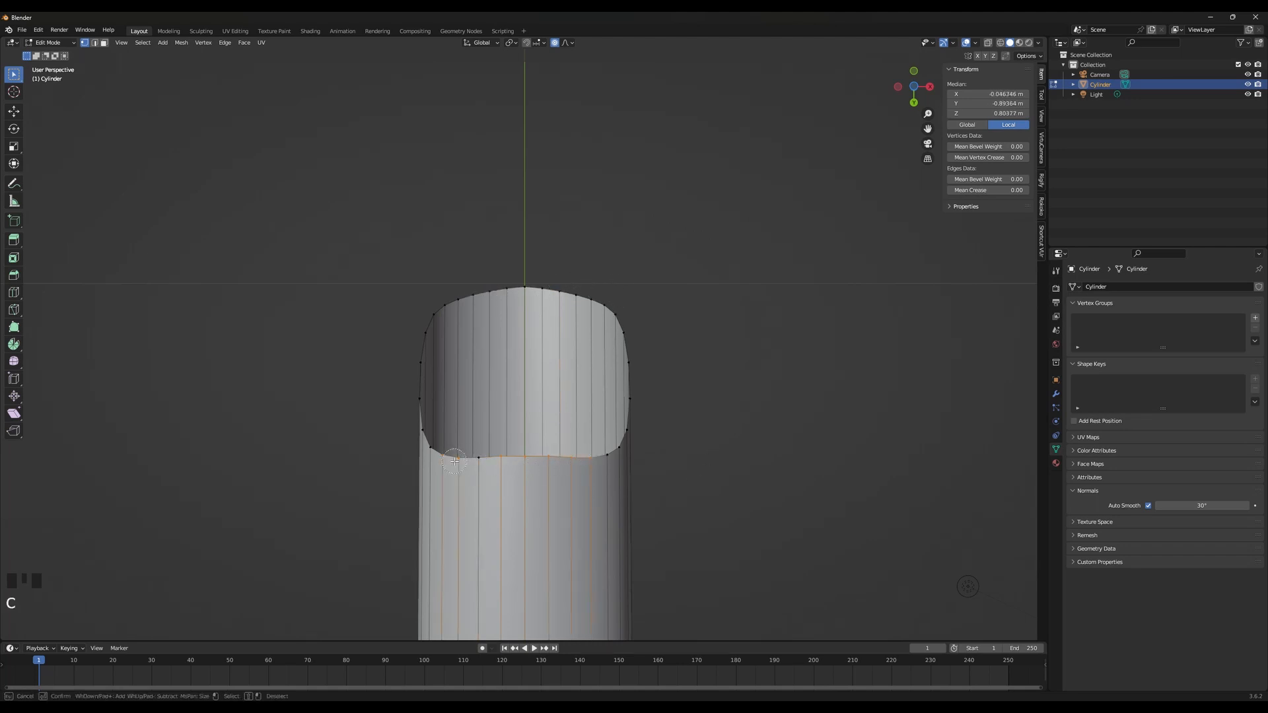
right_click(690, 566)
key("s")
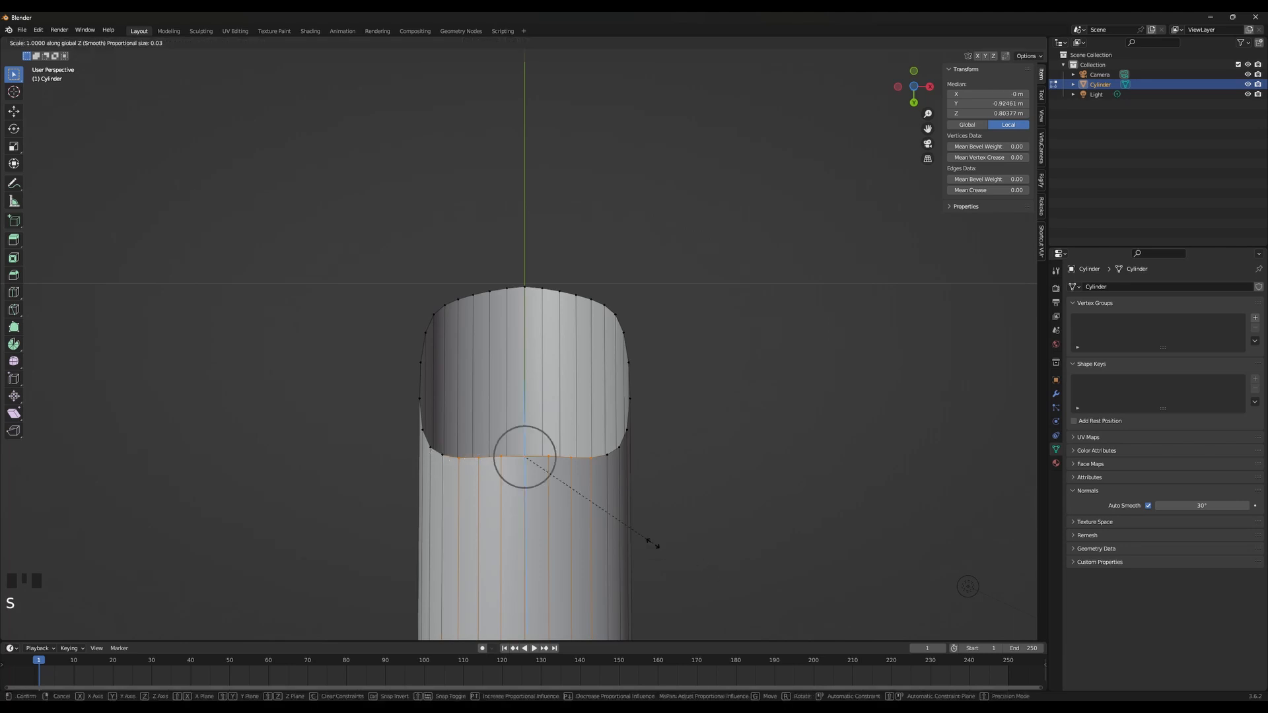
key("z")
key("0")
key("z")
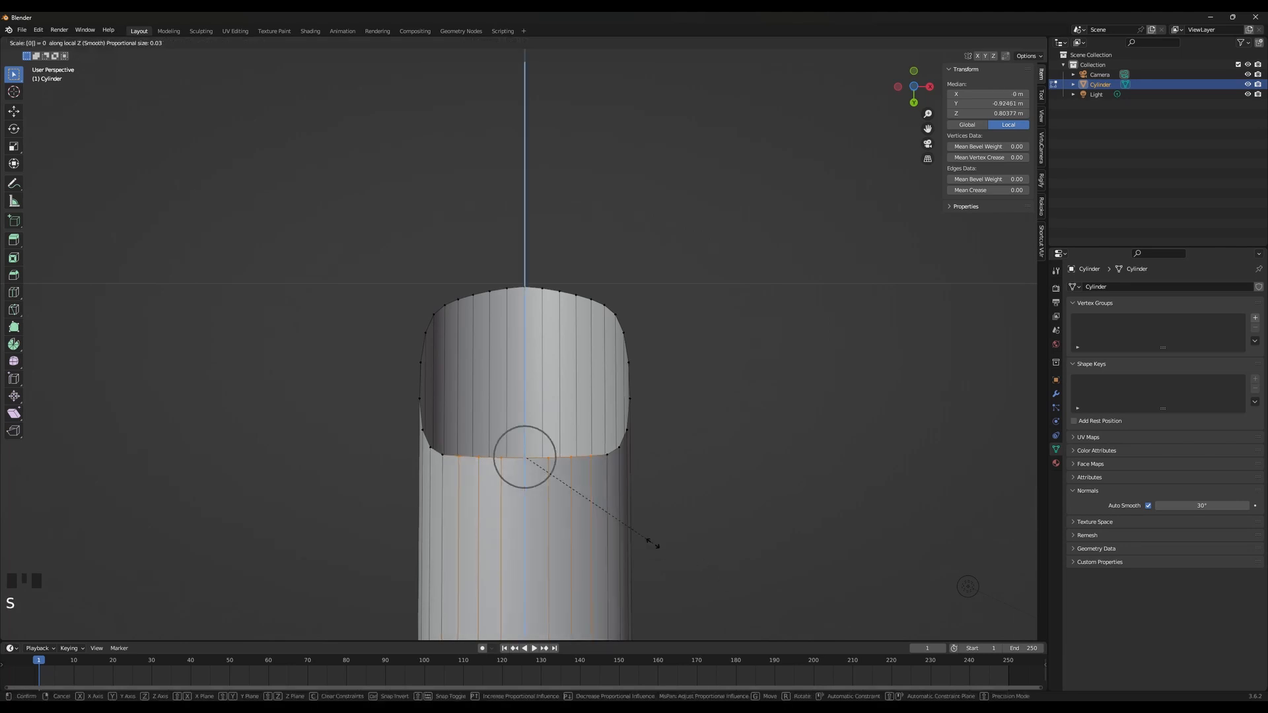
right_click(654, 543)
key("s")
right_click(690, 433)
Flatten the seven lowest rim vertices into line by scaling them along Y
key("s")
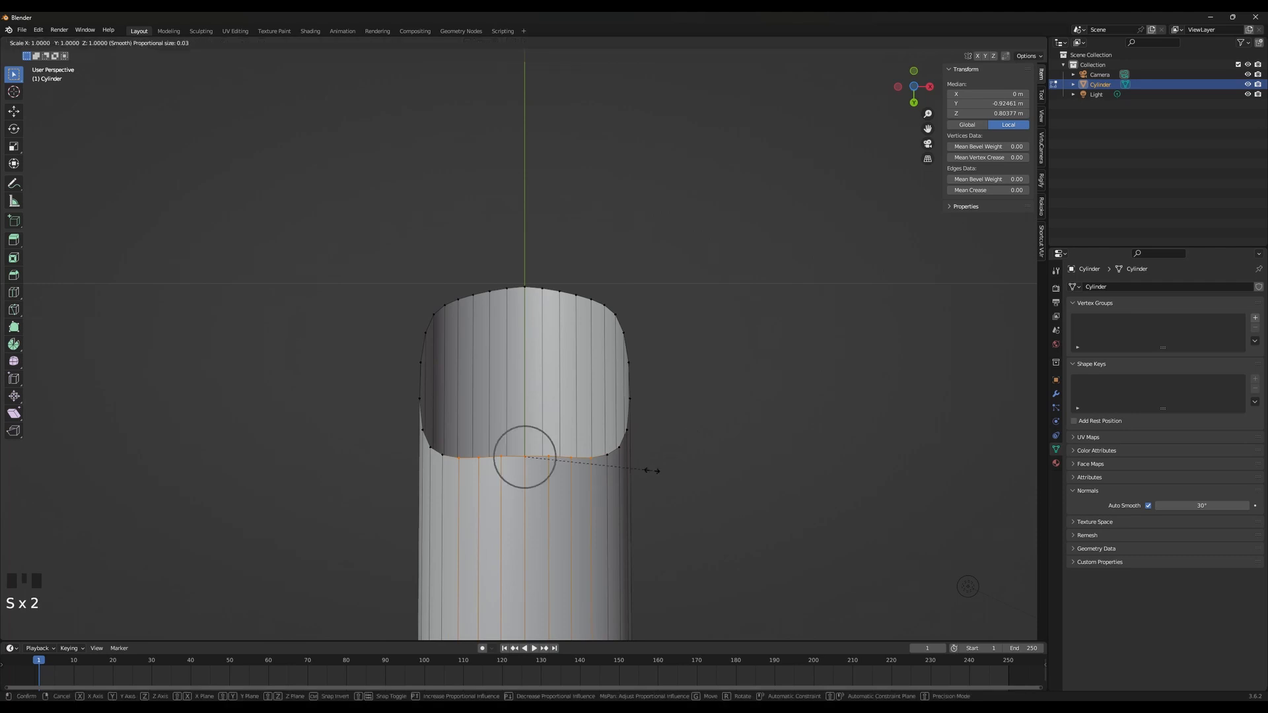
key("y")
left_click(651, 471)
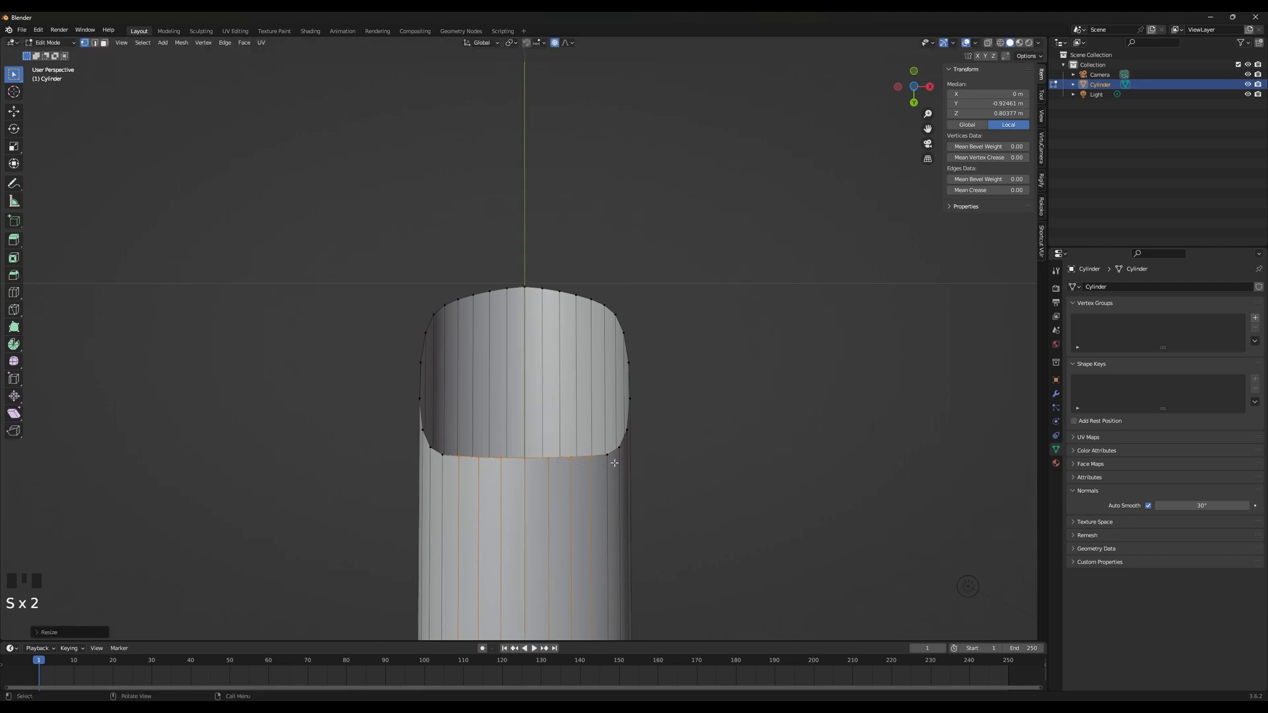
Deselect the outermost vertex on each side and move the remaining five lower rim vertices about 0.002 m inward along Y
left_click(465, 463, "shift")
left_click(464, 464, "shift")
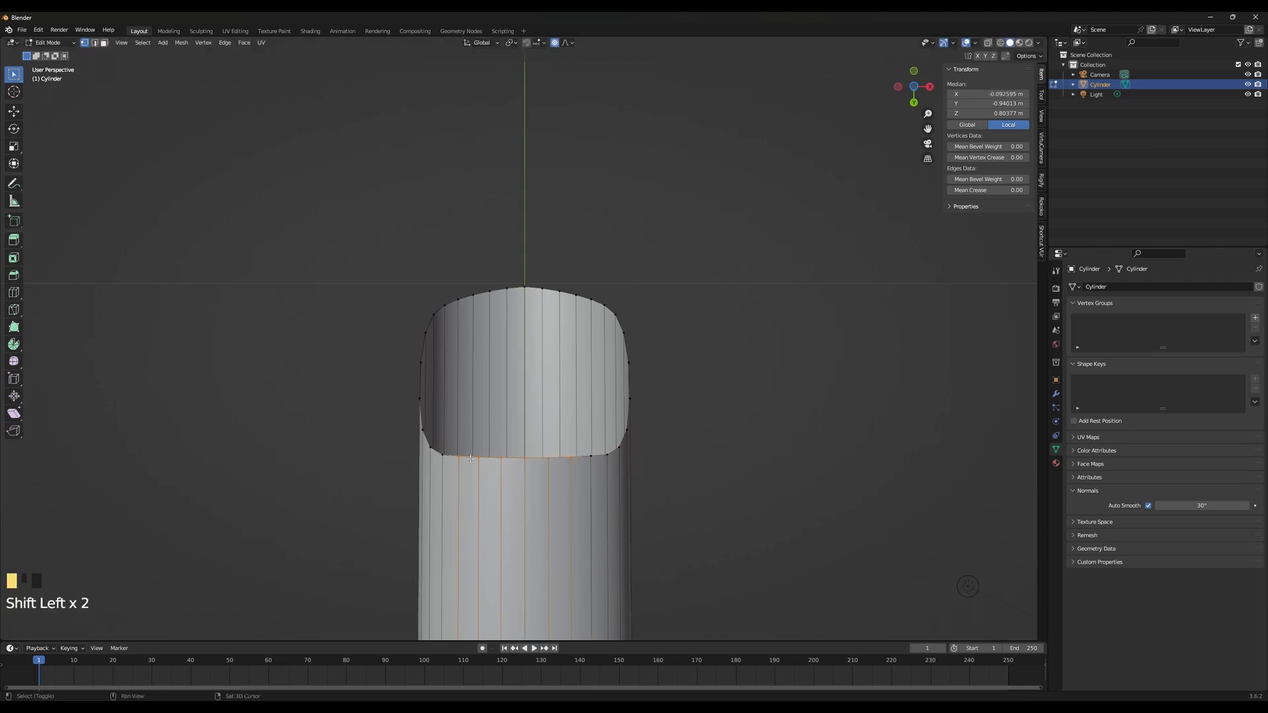
key("ctrl+z")
left_click(464, 464, "shift")
key("g")
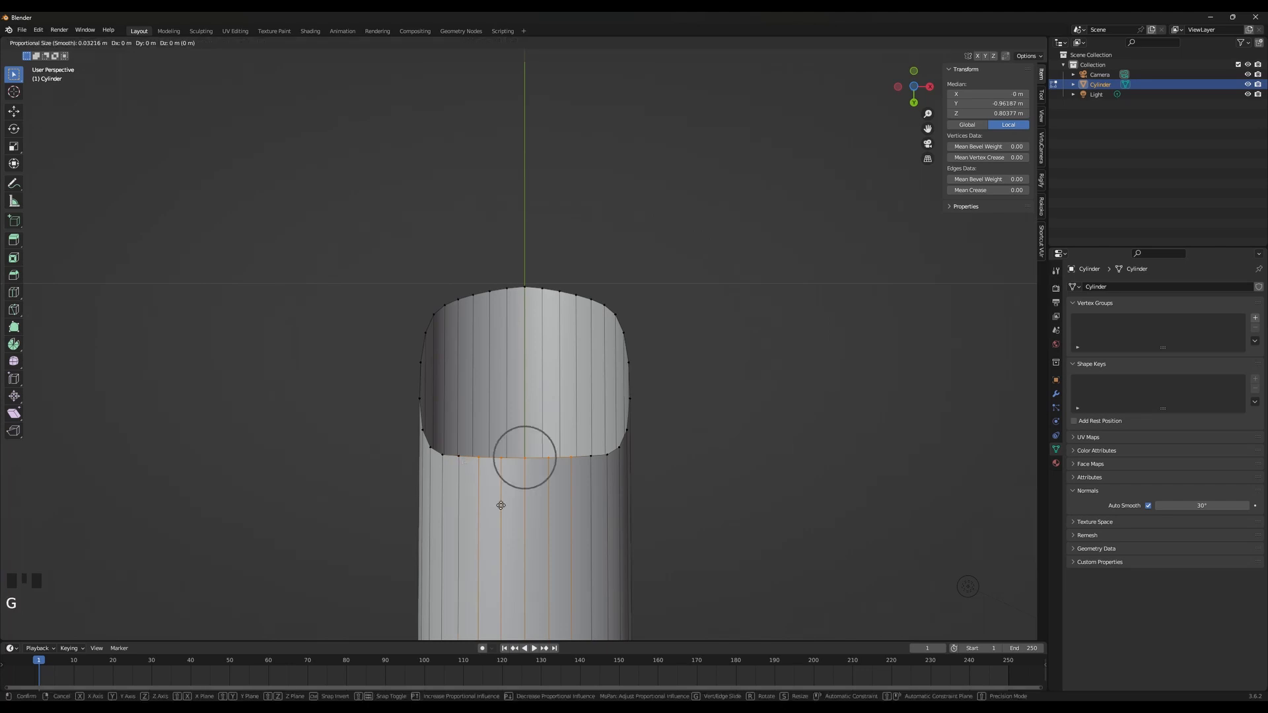
key("y")
left_click(502, 522)
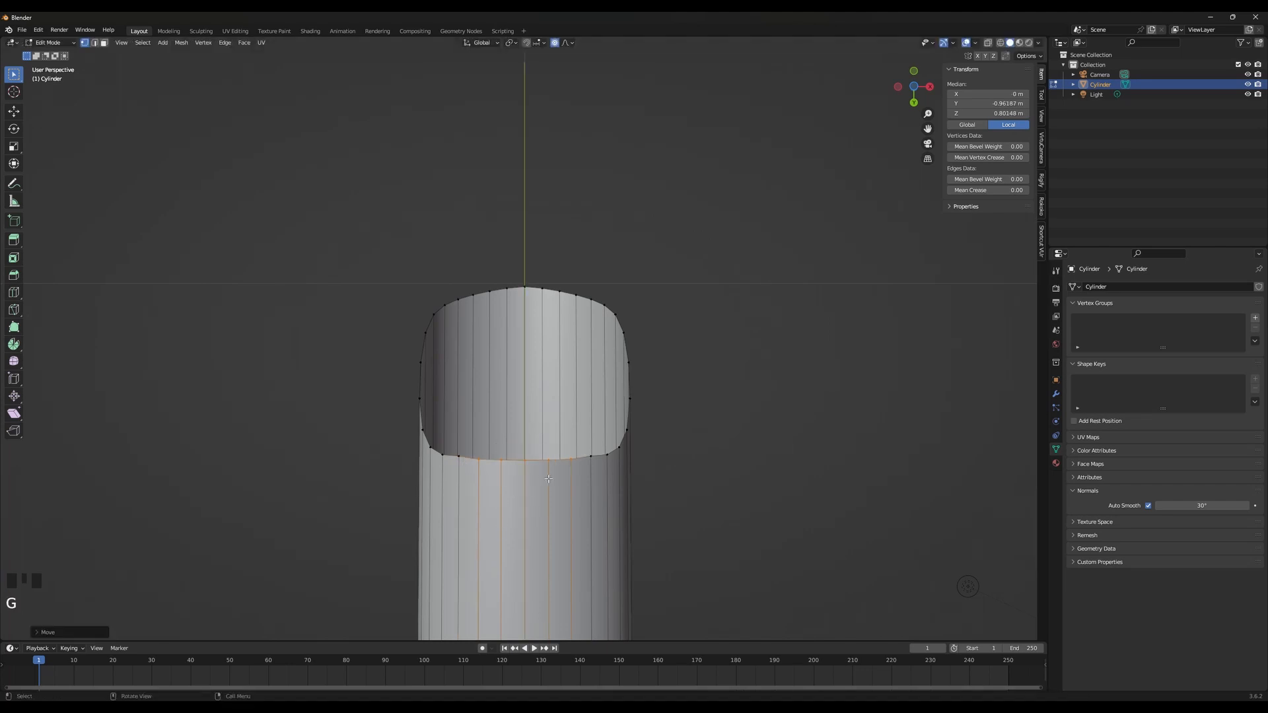
Add the outer pair back to the selection, move all seven lower rim vertices about 0.003 m inward along Y, and return to Object Mode
left_click(591, 455, "shift")
left_click(459, 454, "shift")
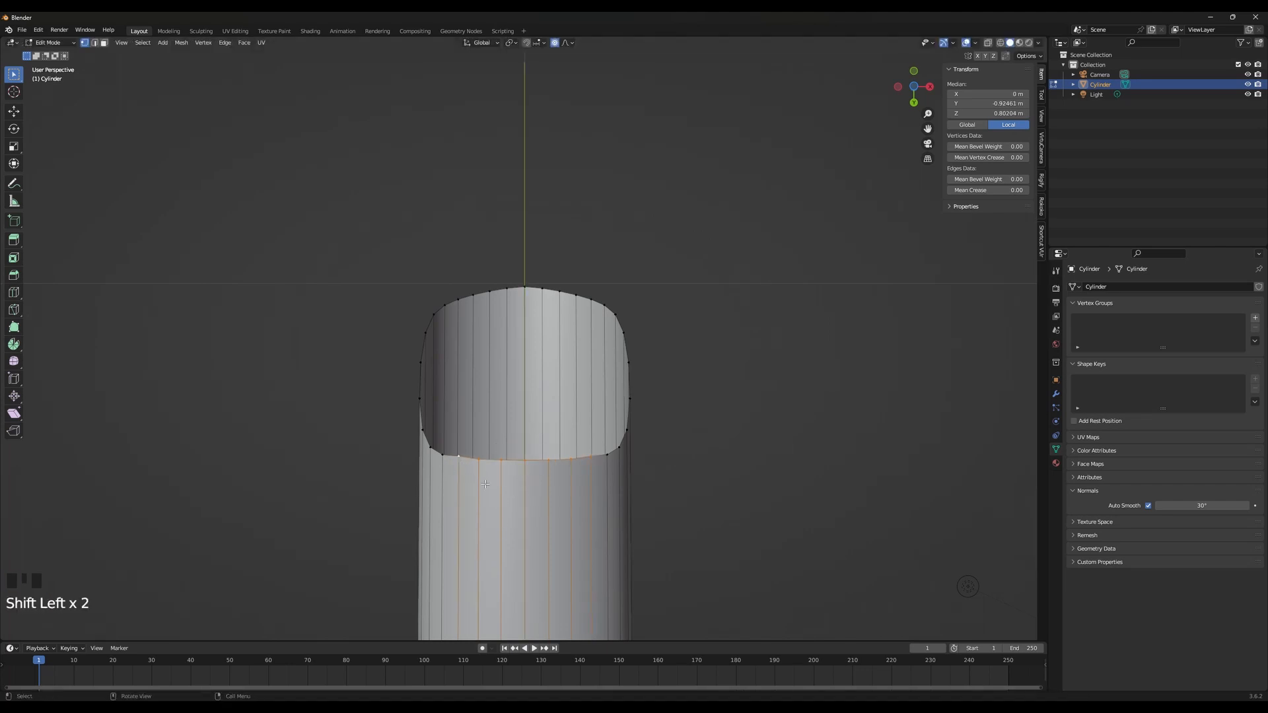
key("g")
key("y")
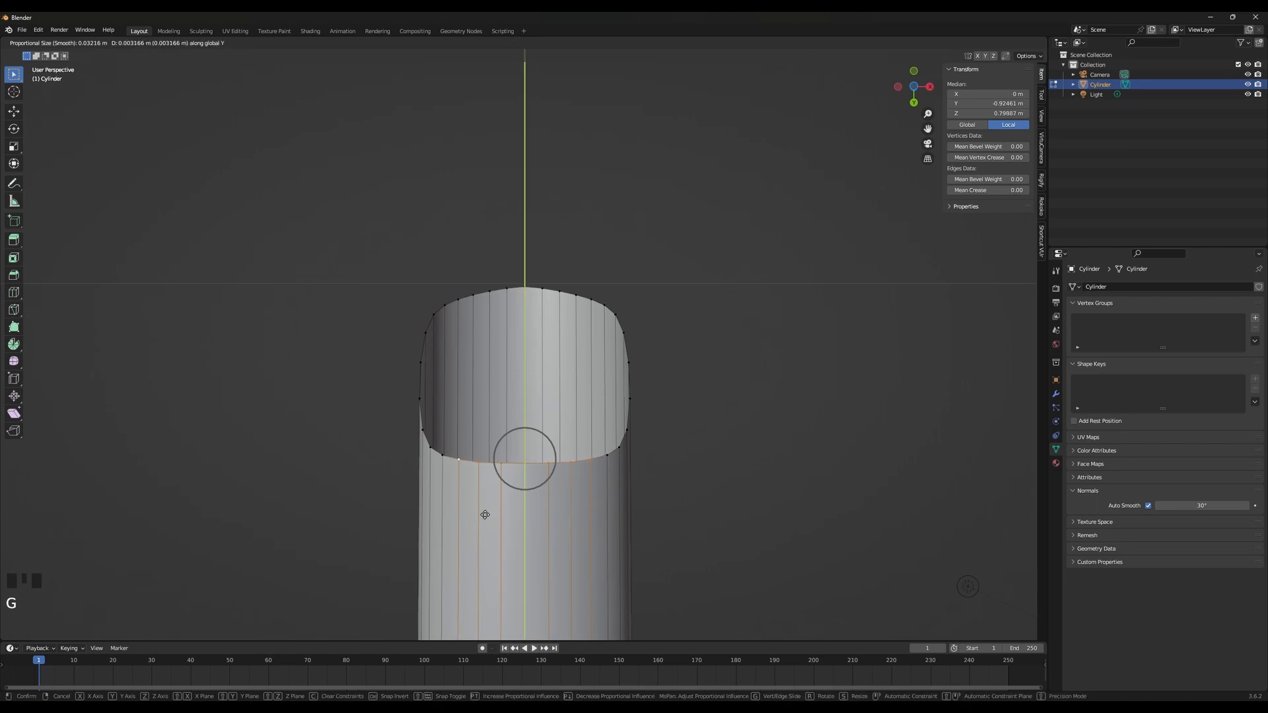
left_click(485, 520)
key("Tab")
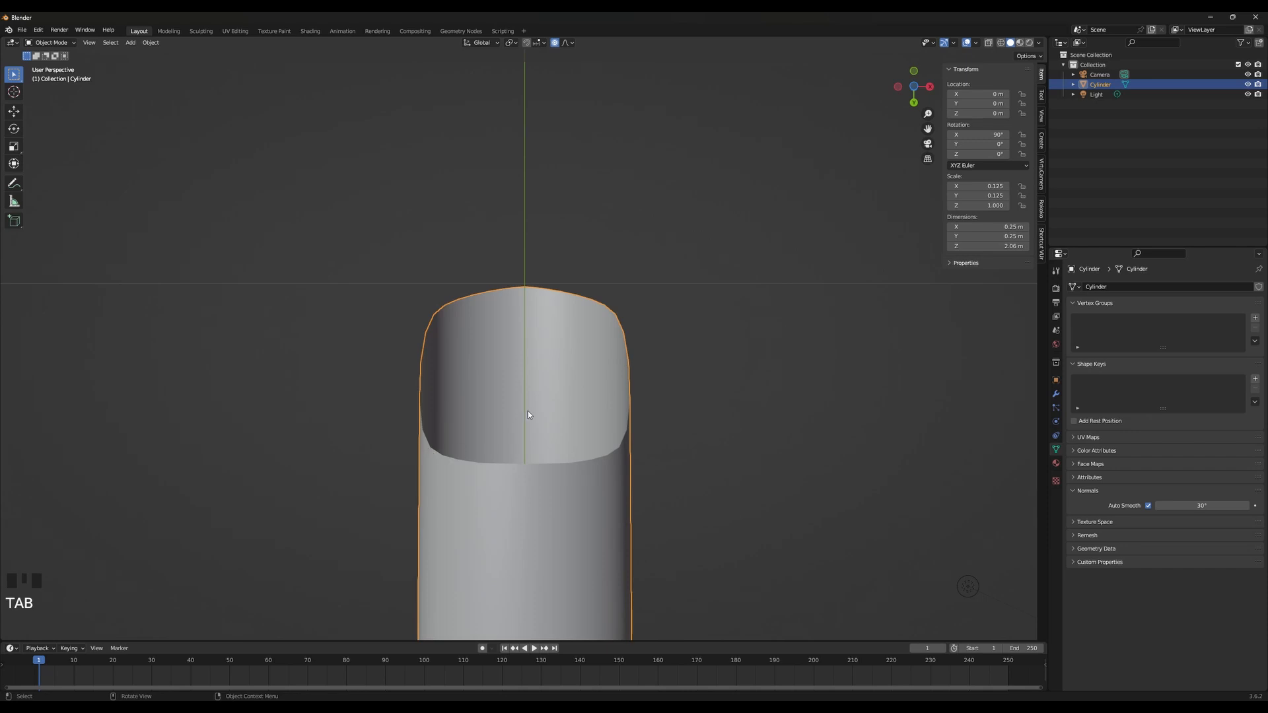
In Edit Mode, move the topmost middle rim vertex slightly inward along Y
key("Tab")
left_click(539, 307)
key("g")
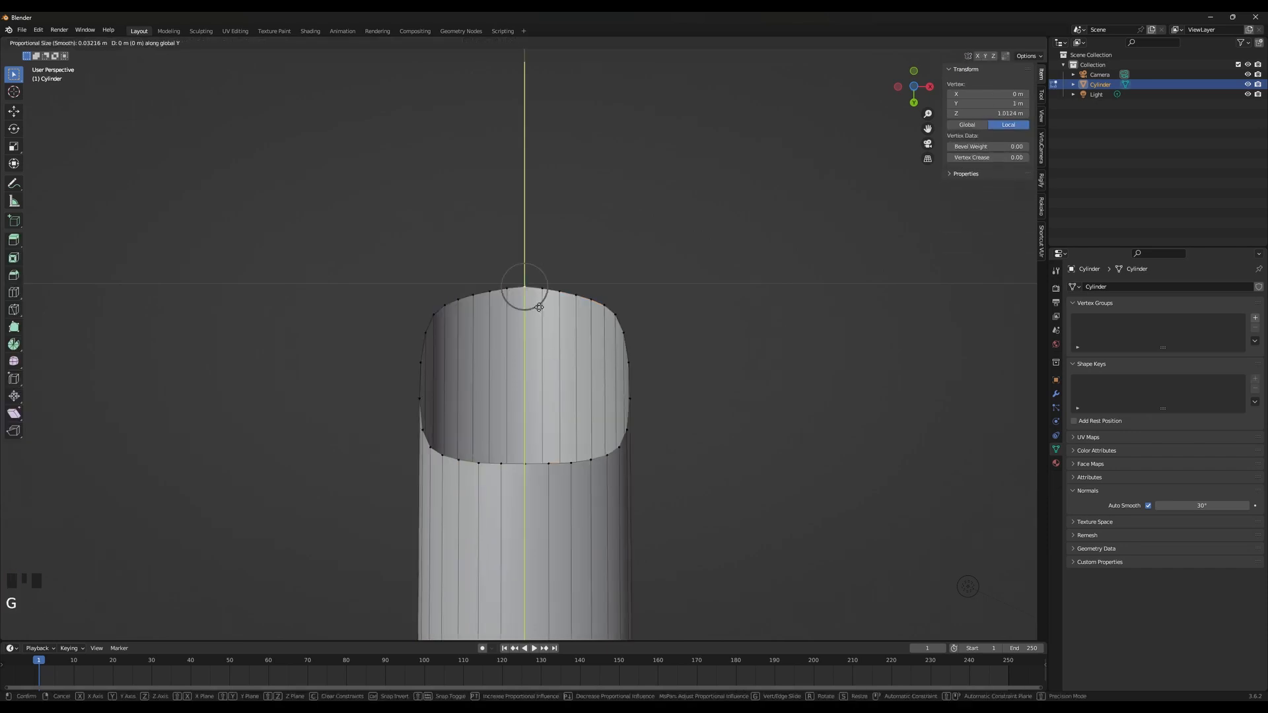
left_click(536, 318)
Add both neighbours of the topmost rim vertex to the selection, move all three about 0.012 m outward along Y, and return to Object Mode
left_click(542, 290, "shift")
left_click(508, 290, "shift")
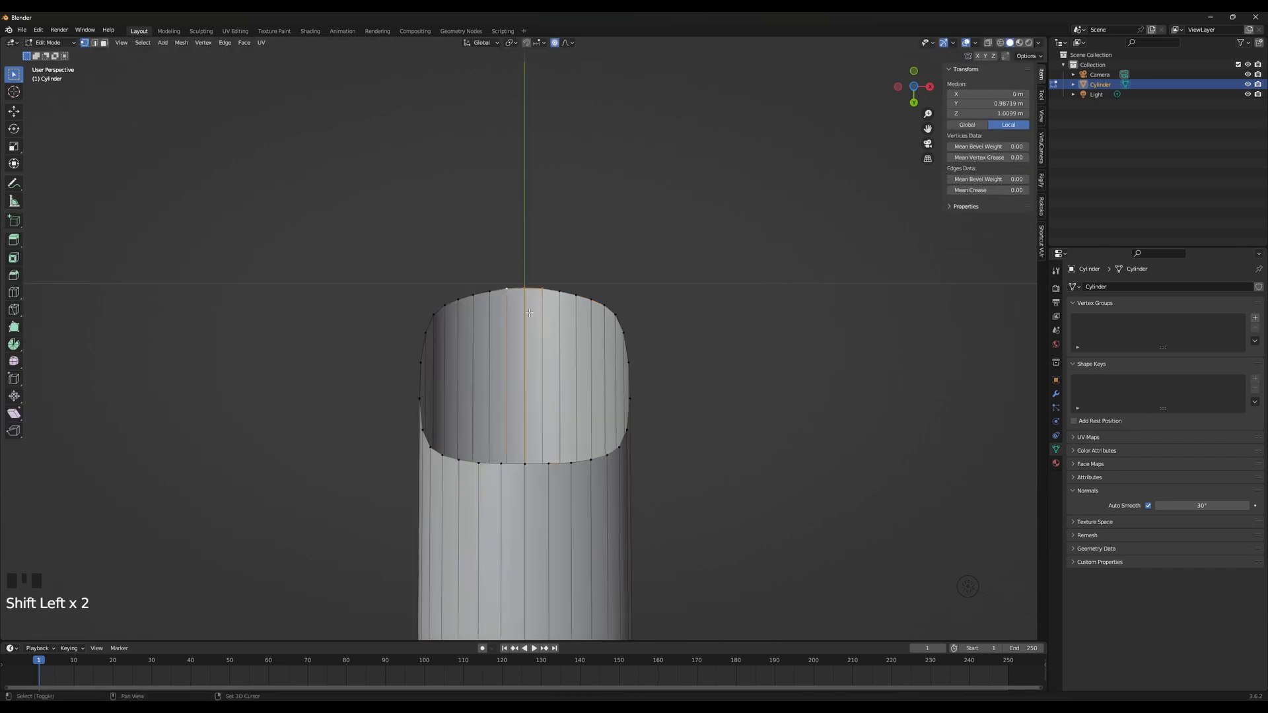
key("g")
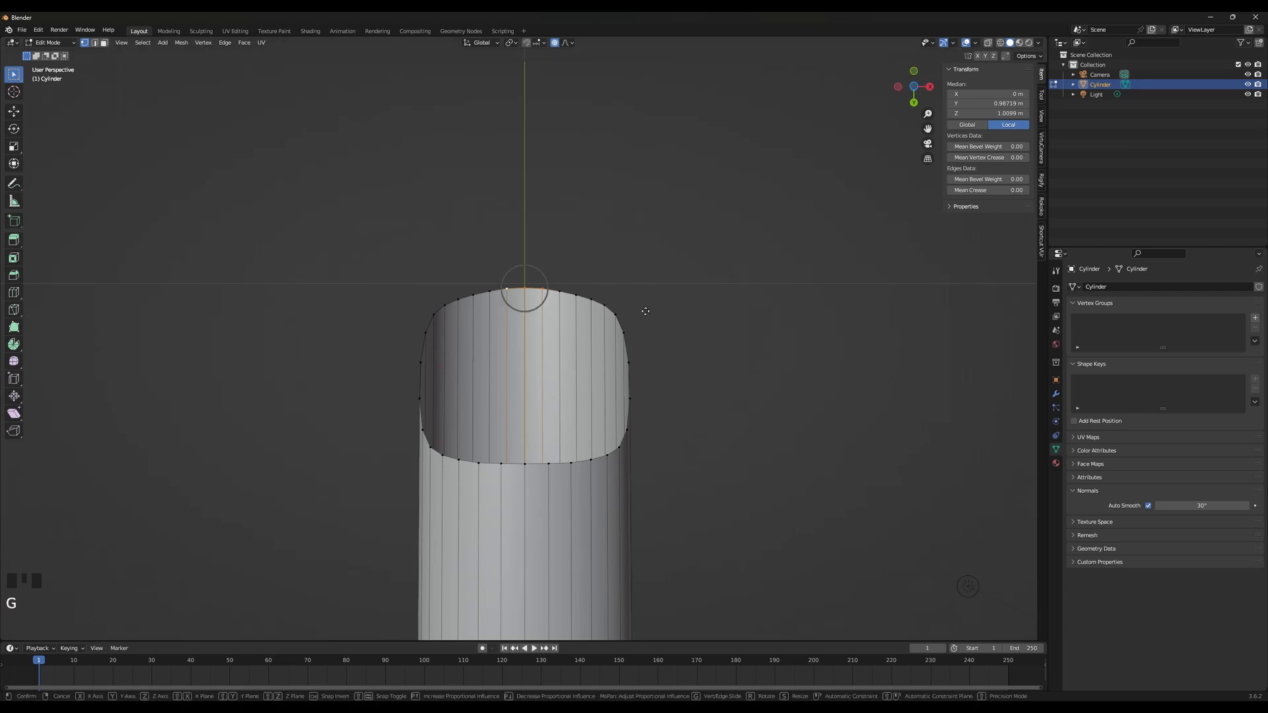
key("y")
scroll(642, 309, "down", 12)
scroll(645, 308, "up", 3)
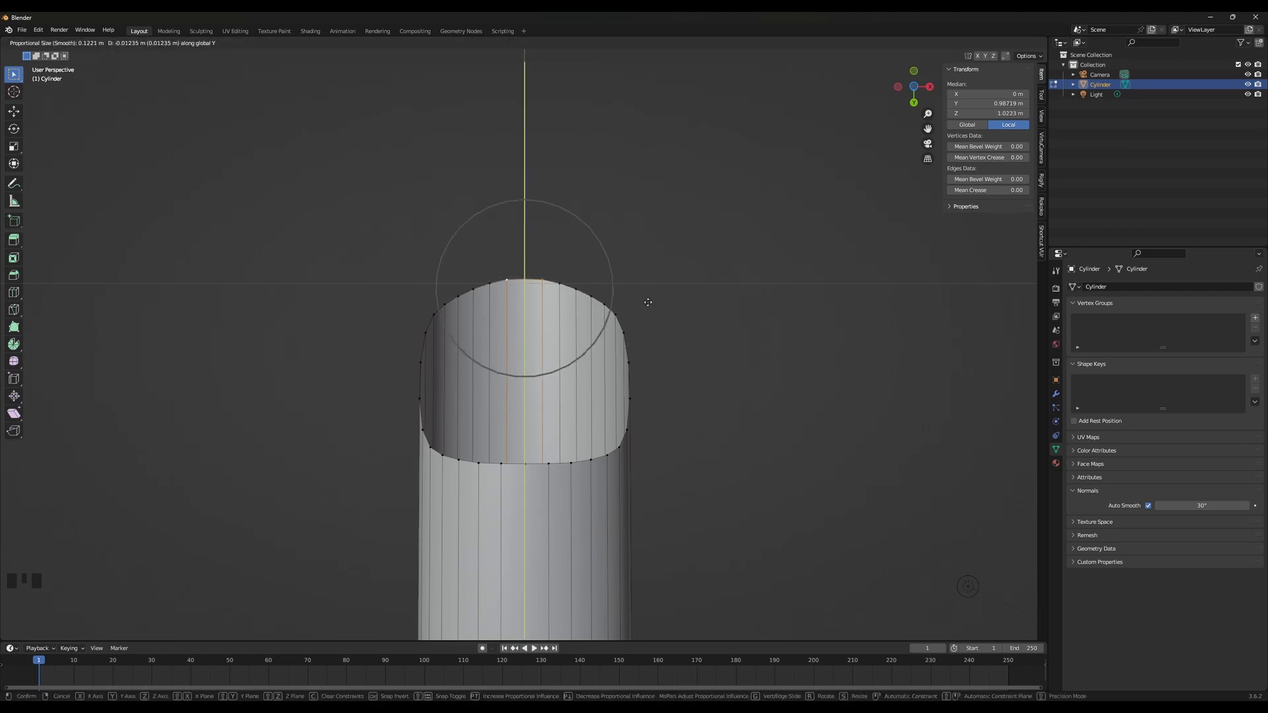
left_click(648, 302)
key("Tab")
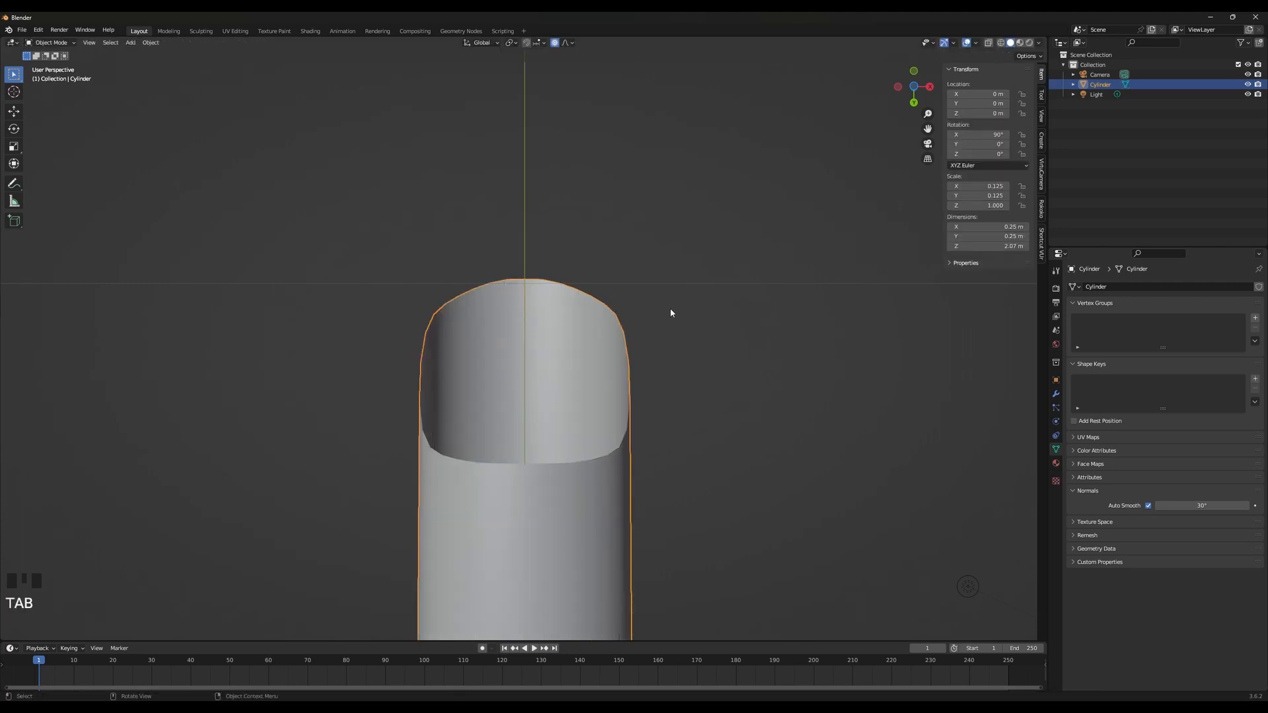
In Edit Mode, move the next pair of rim vertices flanking the top three slightly outward along Y, and return to Object Mode
key("Tab")
left_click(633, 323)
left_click(634, 323, "shift")
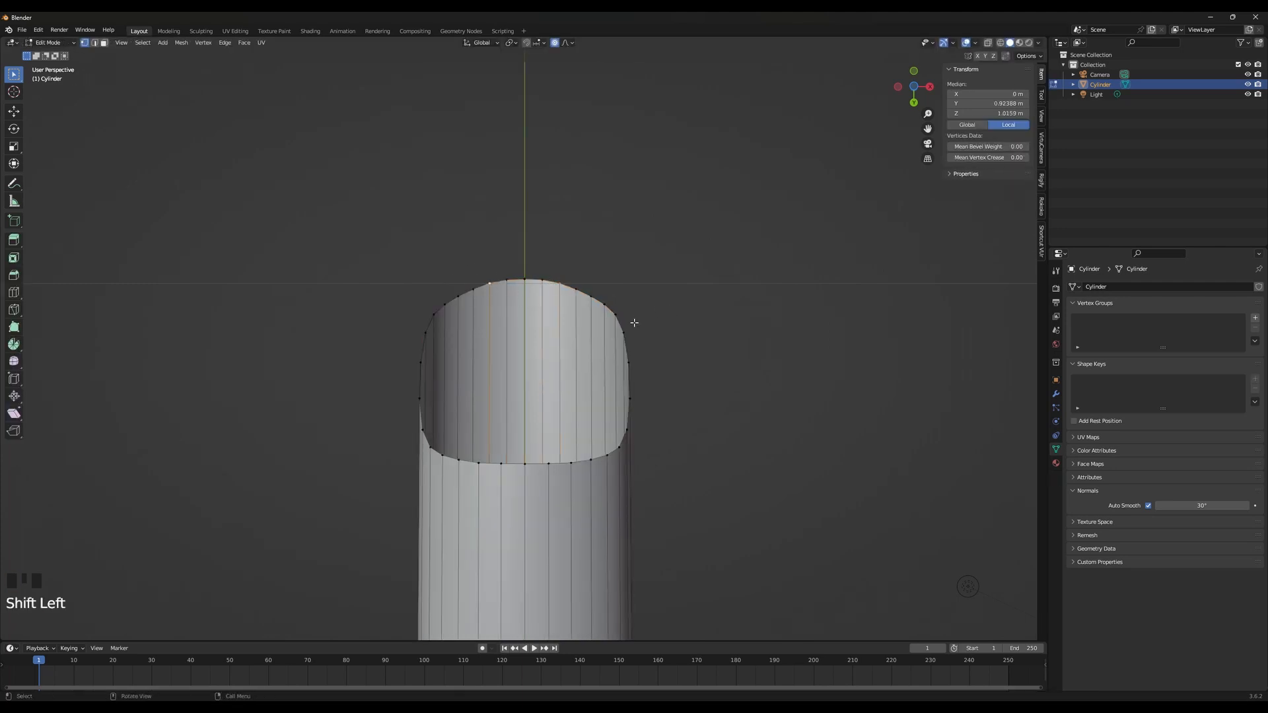
key("g")
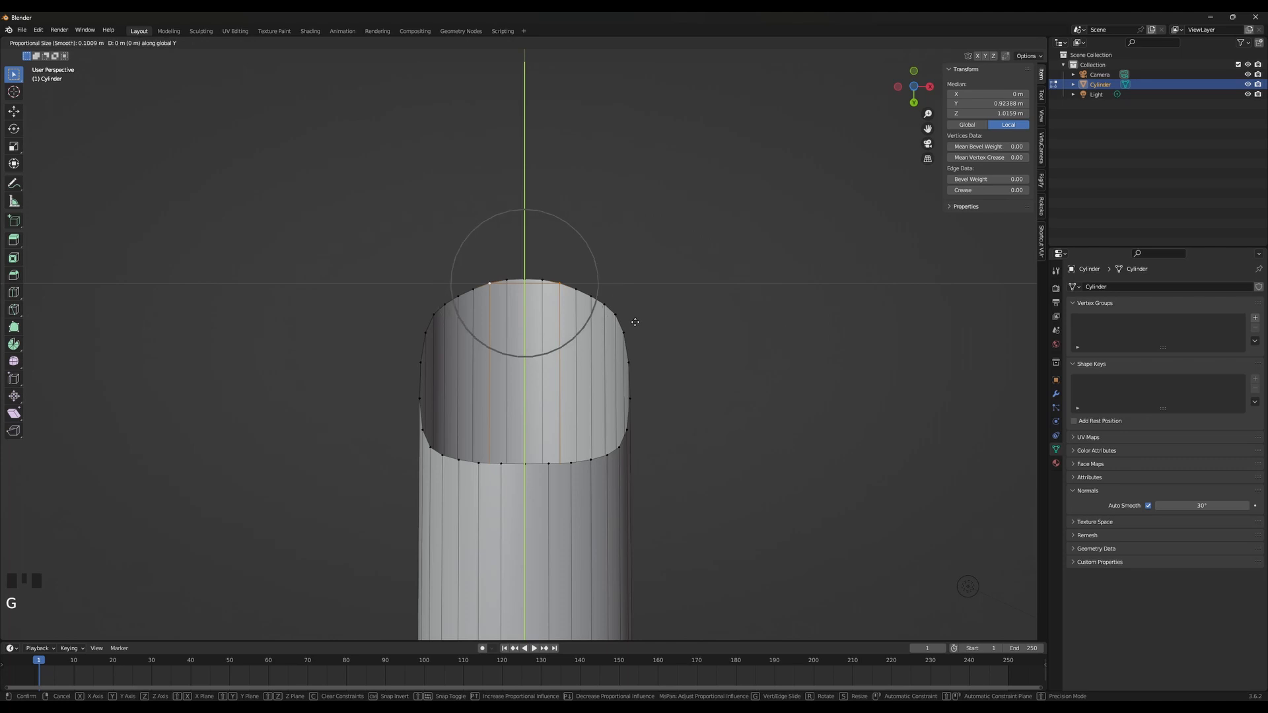
left_click(634, 320)
key("Tab")
In a see-through right orthographic view, select the first two rows of rim vertices above the centre line and move them inward along Y
scroll(634, 344, "down", 6)
mouse_move(635, 362)
middle_mouse_down()
mouse_move(696, 350)
mouse_move(655, 304)
mouse_move(634, 360)
mouse_move(626, 348)
middle_mouse_up()
middle_click(620, 359)
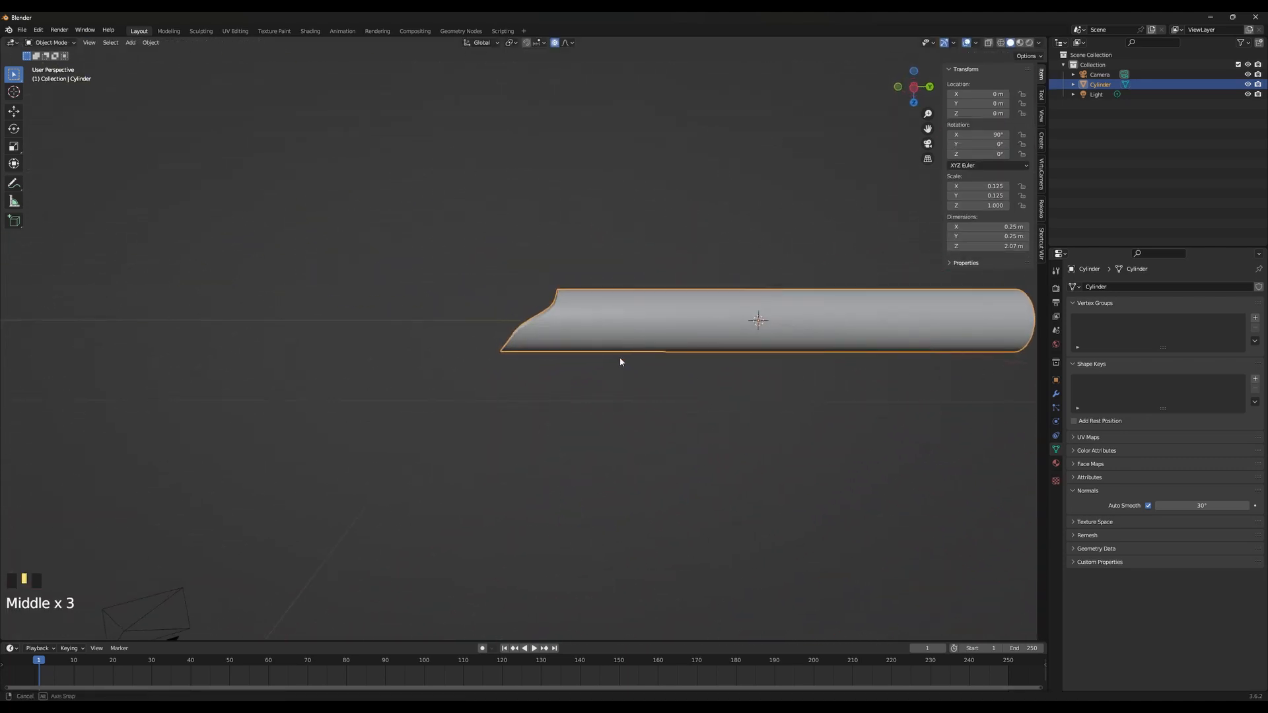
scroll(570, 360, "up", 4)
key("Tab")
key("Left")
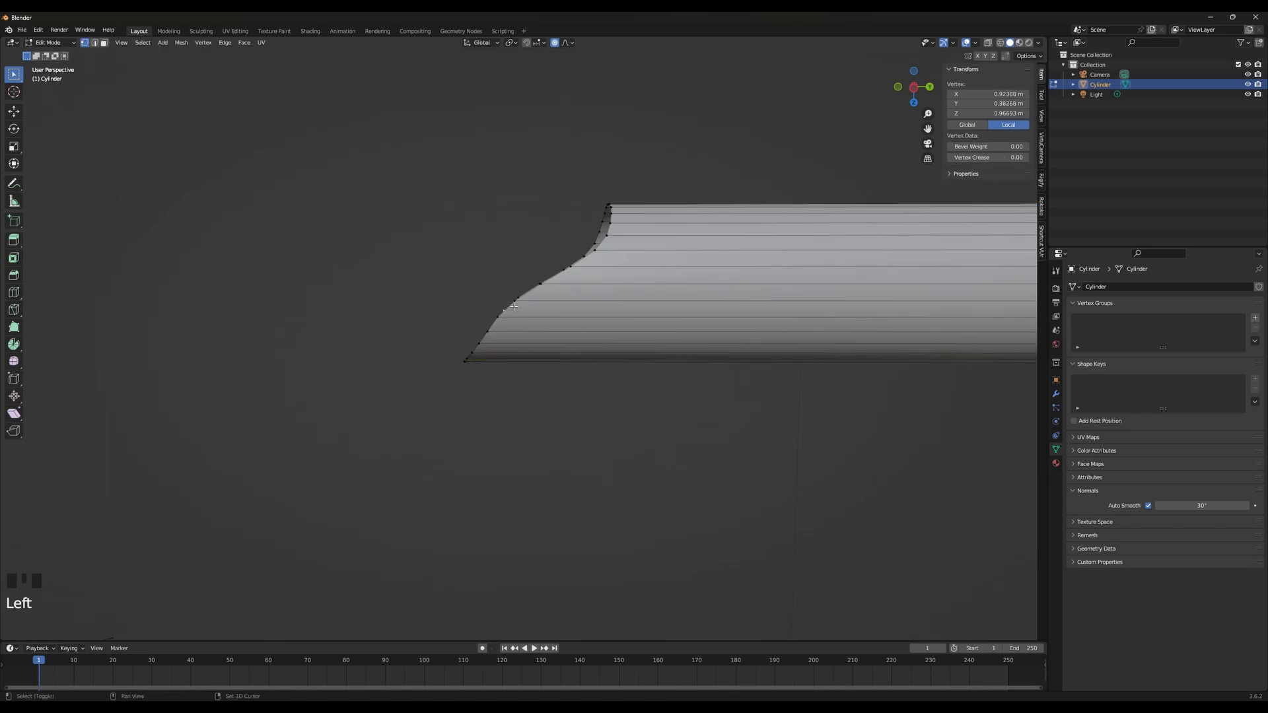
key("shift+Left")
key("KP_3")
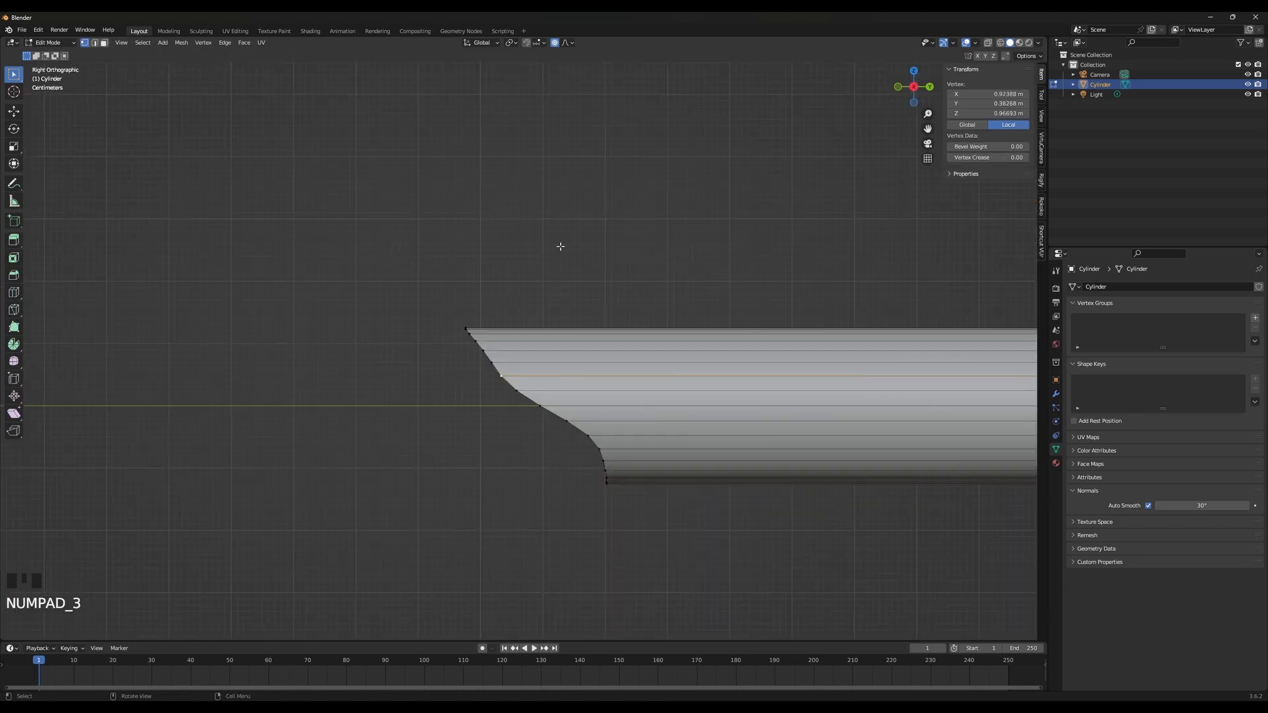
key("shift+z")
key("shift+z")
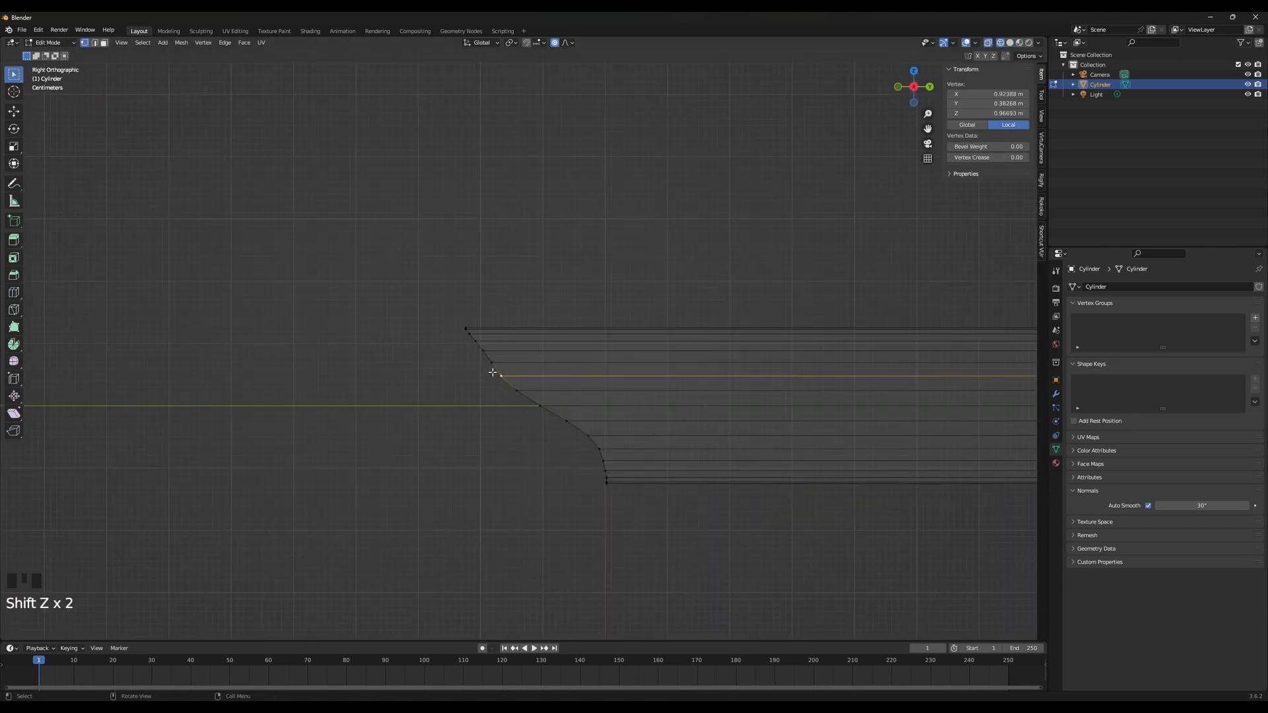
left_click_drag(493, 372, 533, 406)
key("g")
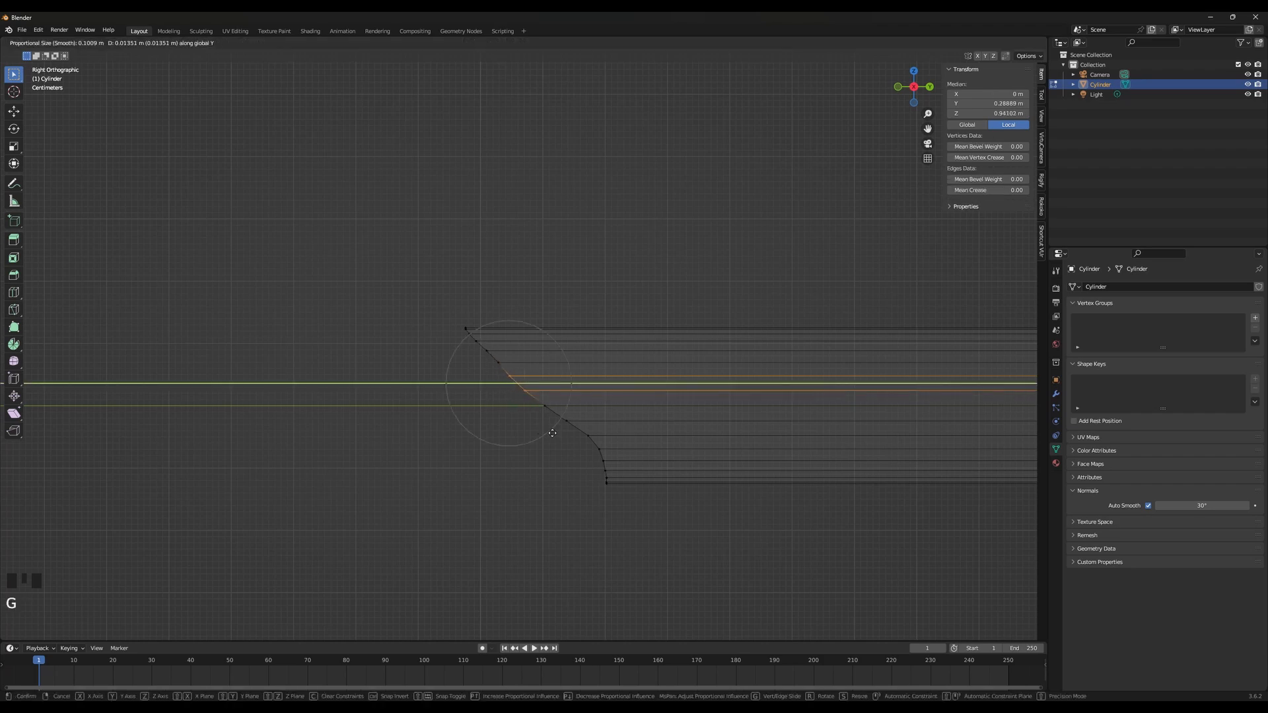
scroll(554, 436, "up", 1)
left_click(553, 437)
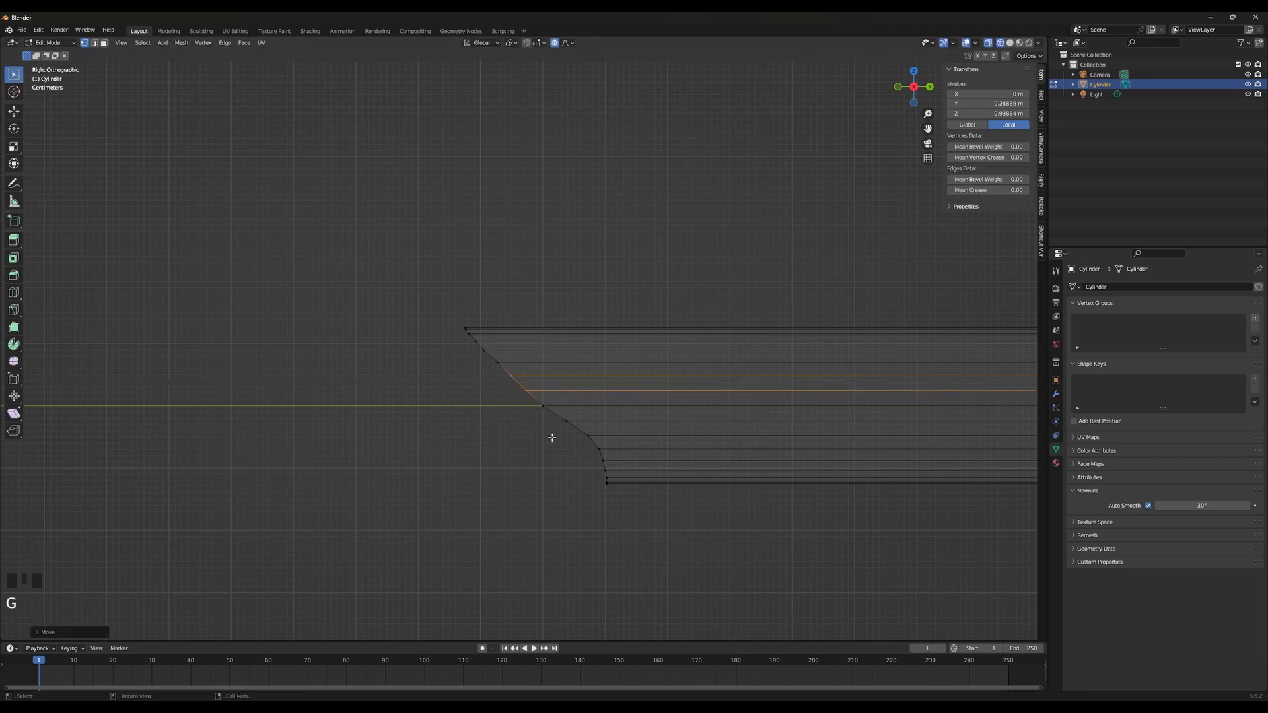
Move the rim vertices on the centre line inward along Y and the third row above it slightly outward, and return to Object Mode
left_click_drag(535, 399, 557, 418)
key("g")
key("y")
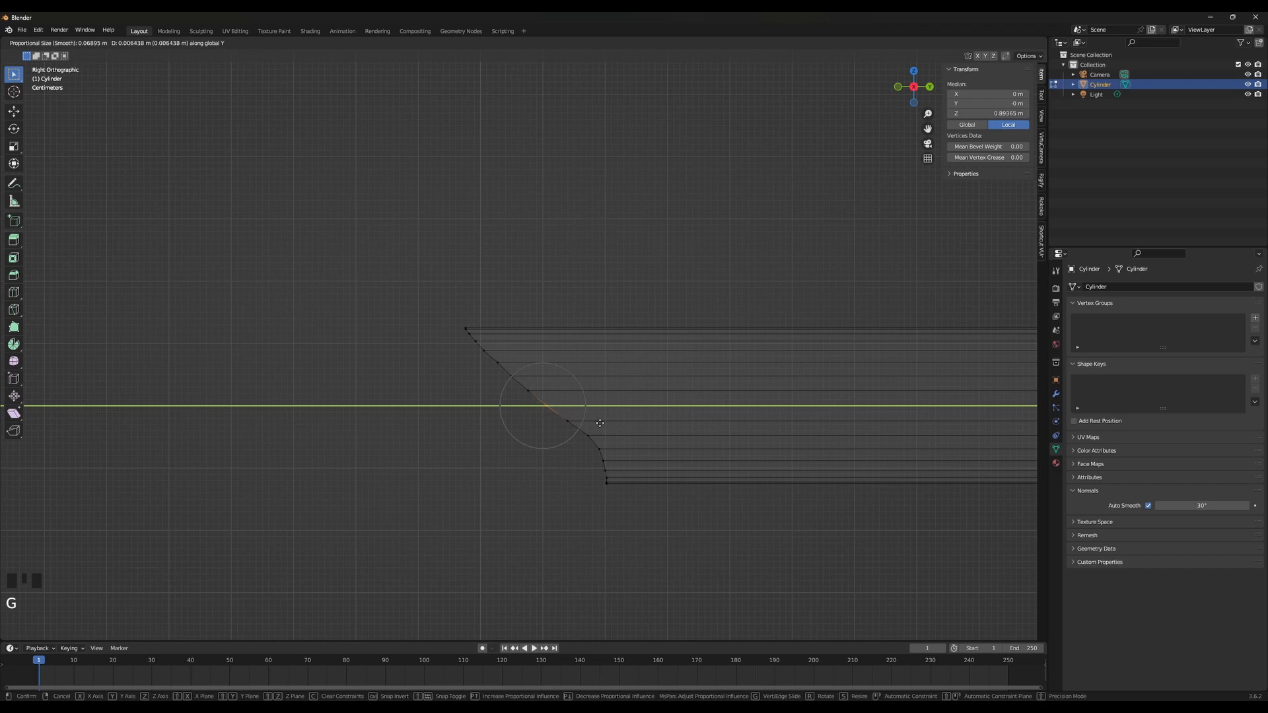
left_click(565, 391)
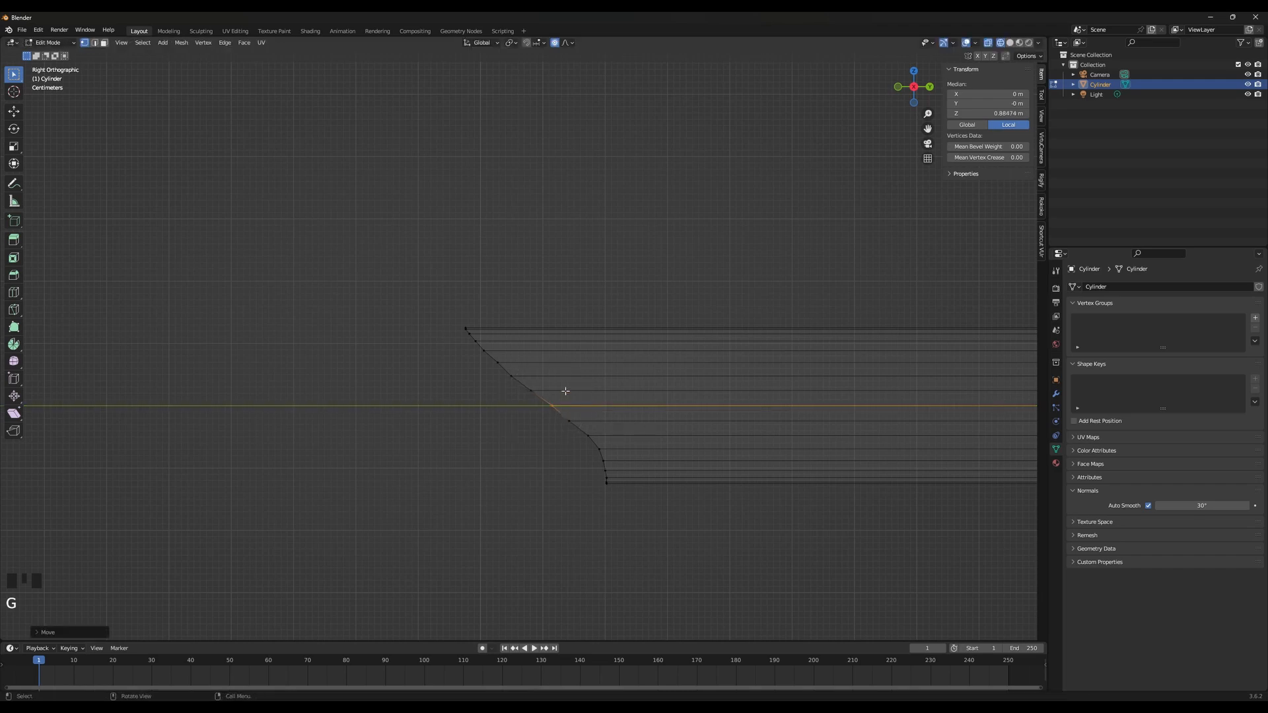
left_click(500, 361)
key("g")
key("y")
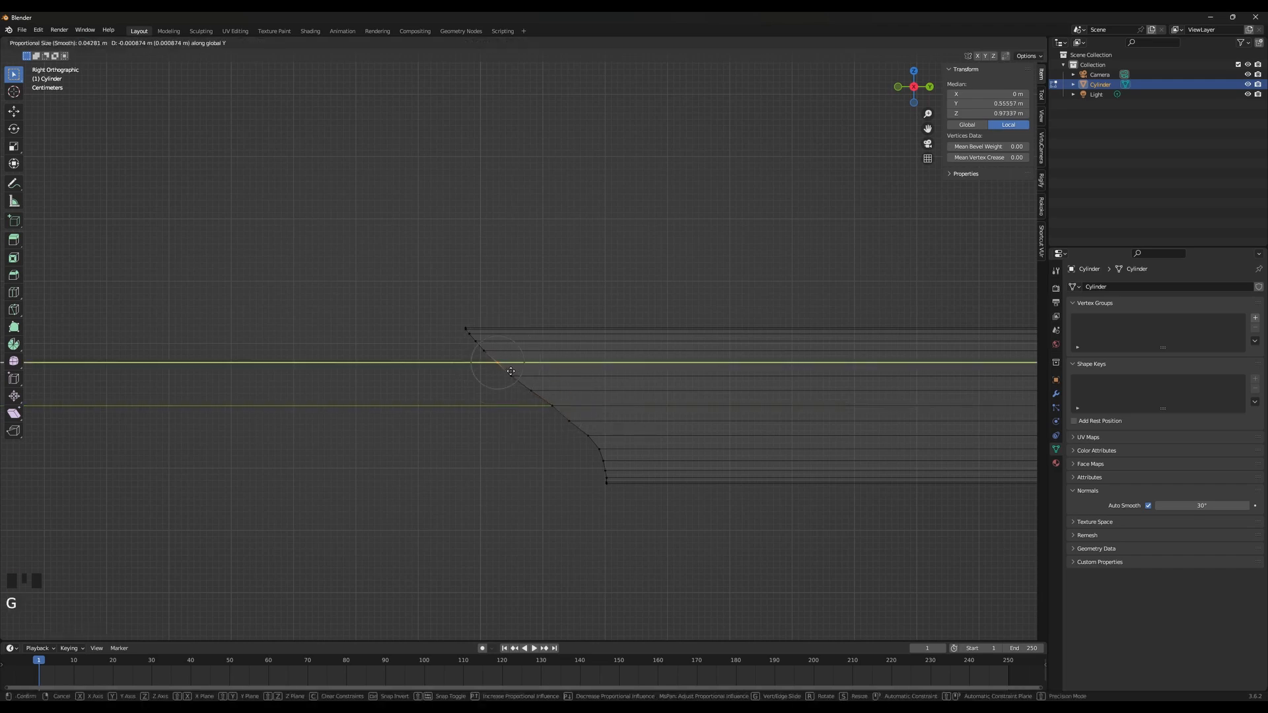
left_click(500, 371)
key("Tab")
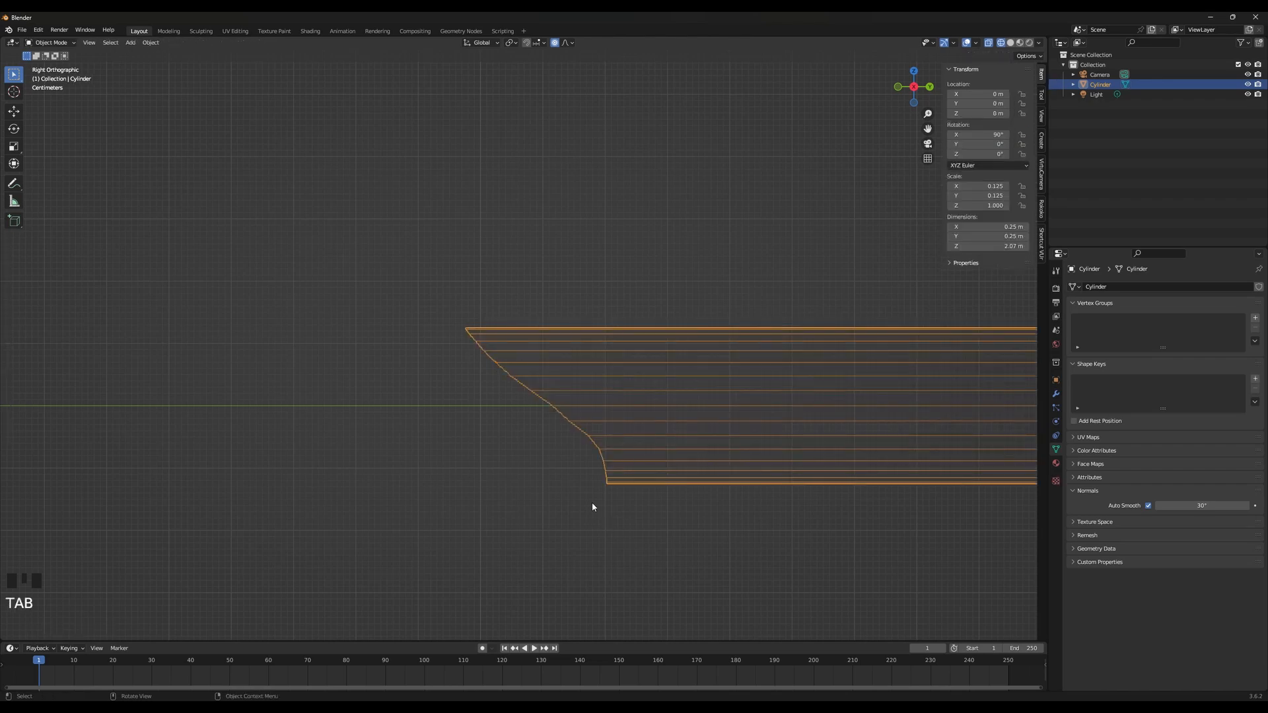
Move the first row of rim vertices below the centre line slightly inward, and return to Object Mode
key("Tab")
left_click(566, 420)
key("g")
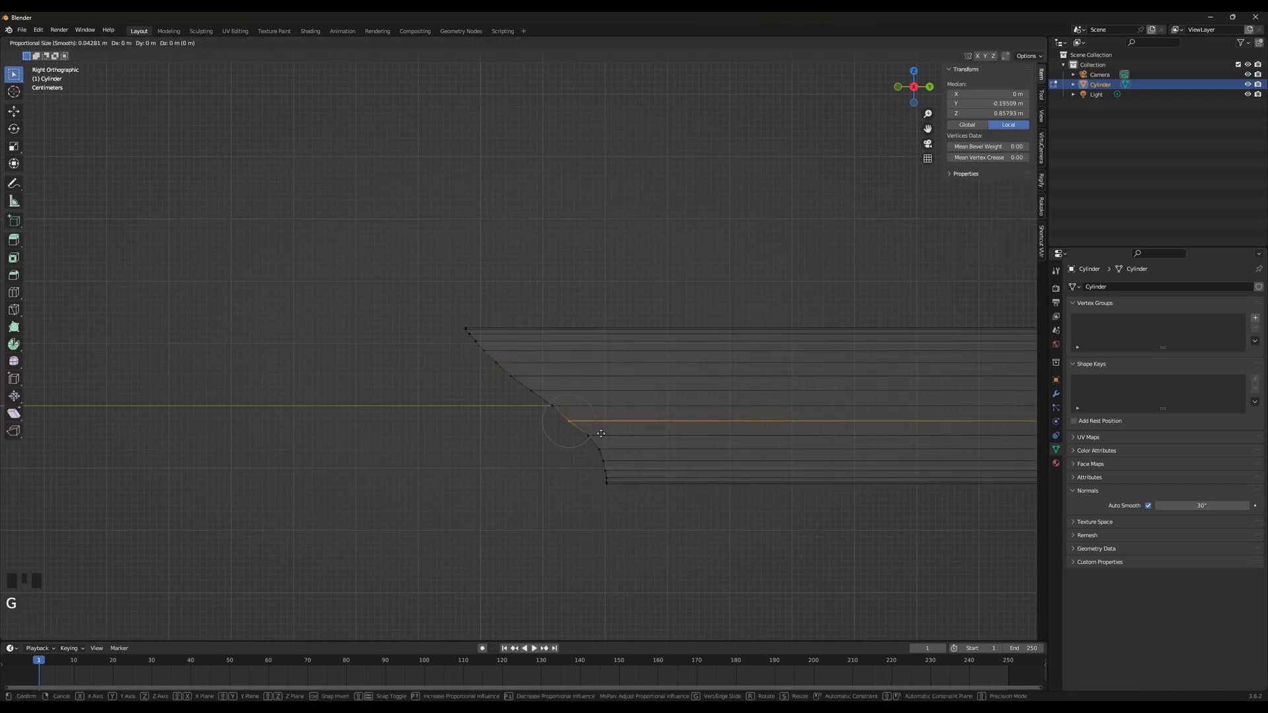
left_click(625, 441)
key("Tab")
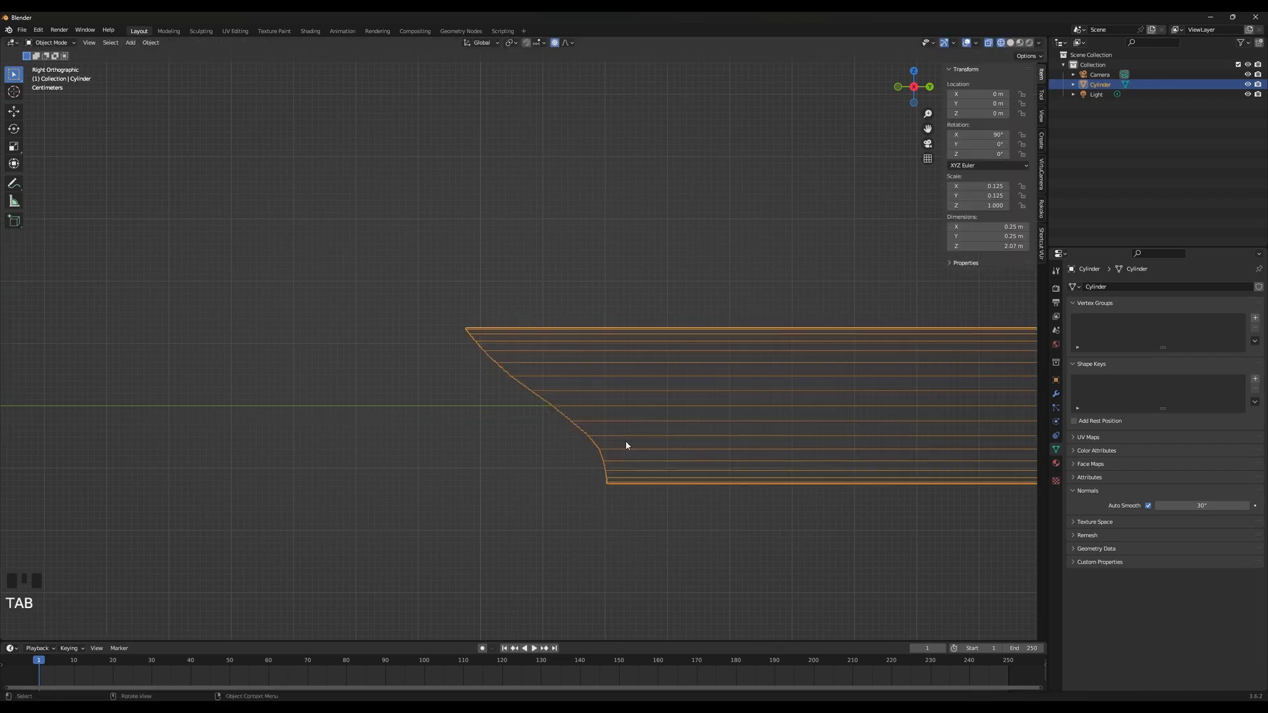
In solid shading and edge select mode, delete the stray edge spanning the emitter opening, and return to Object Mode
scroll(593, 462, "down", 3)
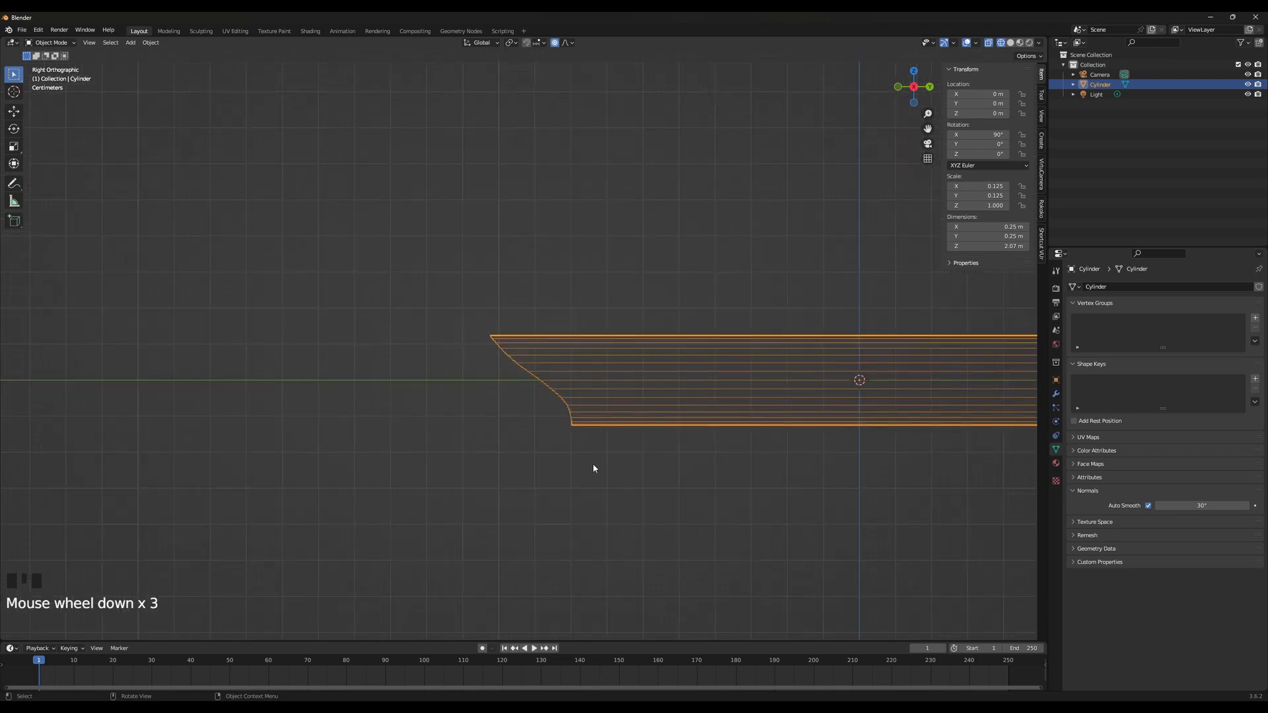
scroll(587, 473, "down", 2)
middle_click_drag(587, 473, 599, 468)
key("z")
middle_click_drag(762, 450, 605, 331)
scroll(606, 331, "up", 3)
scroll(623, 459, "up", 1)
key("Tab")
middle_click_drag(633, 492, 607, 542, "shift")
left_click(94, 42)
double_click(590, 371)
scroll(594, 444, "up", 2)
scroll(607, 542, "down", 2)
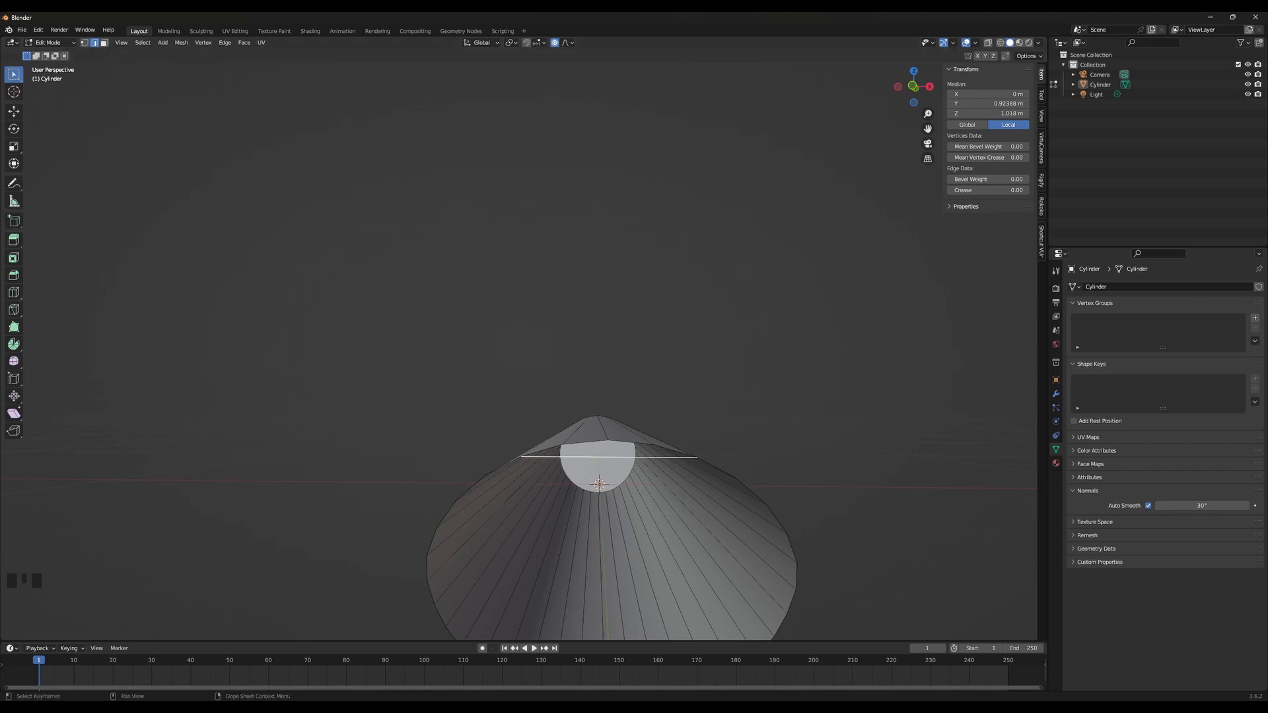
key("x")
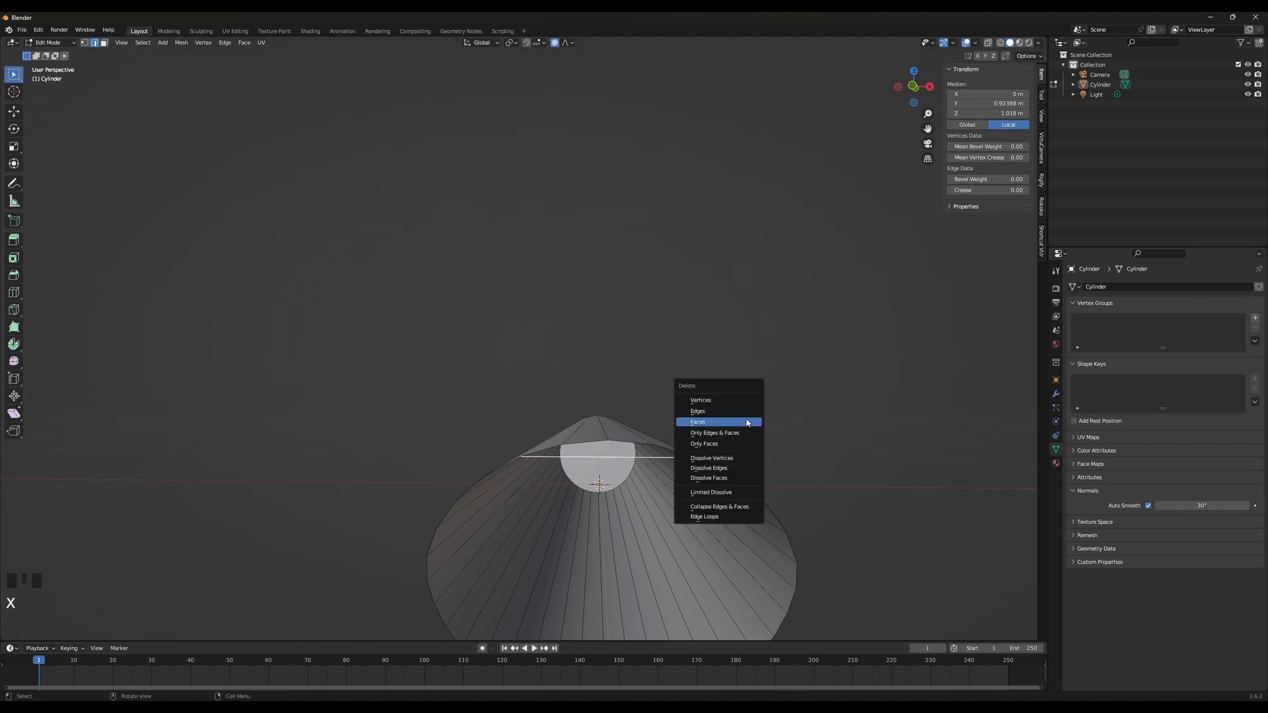
left_click(744, 416)
middle_click_drag(755, 453, 569, 351)
scroll(621, 455, "down", 2)
key("Tab")
scroll(600, 458, "down", 4)
Select the hilt cylinder and cut one edge loop around its body in Edit Mode, sliding it toward the emitter end
left_click(582, 420)
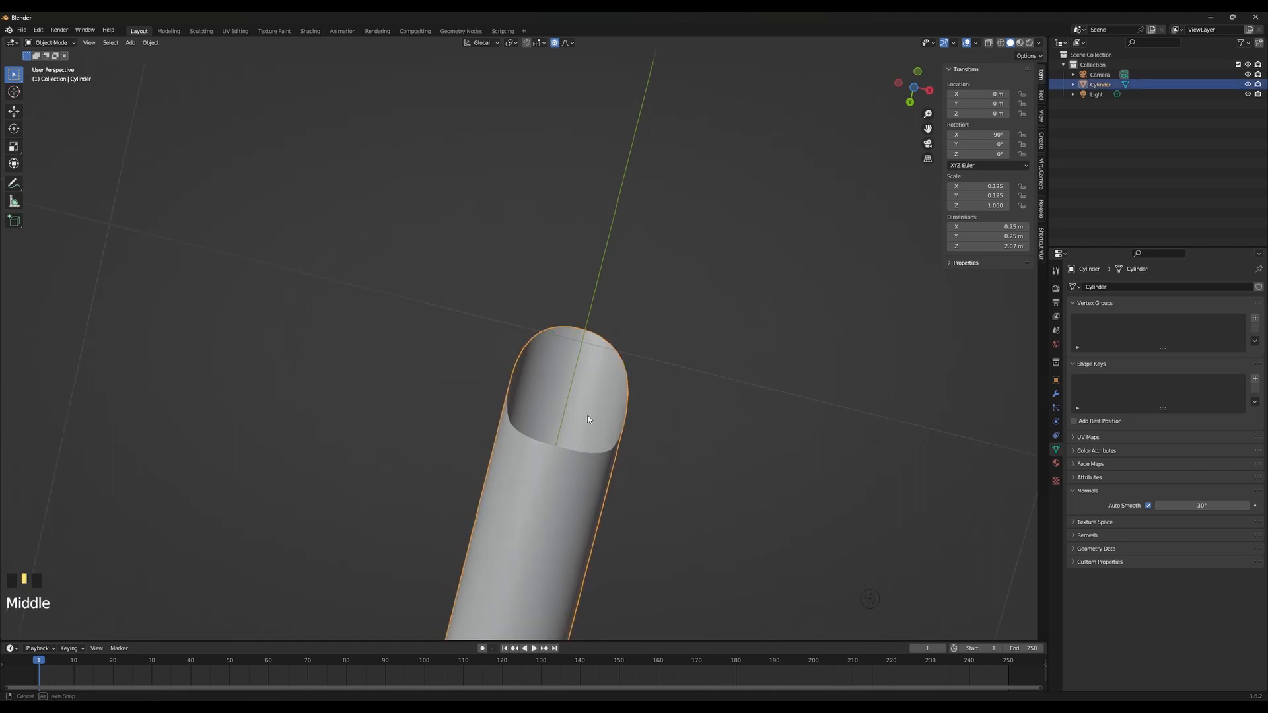
middle_click_drag(588, 416, 462, 426)
key("Tab")
key("ctrl+r")
left_click(434, 420)
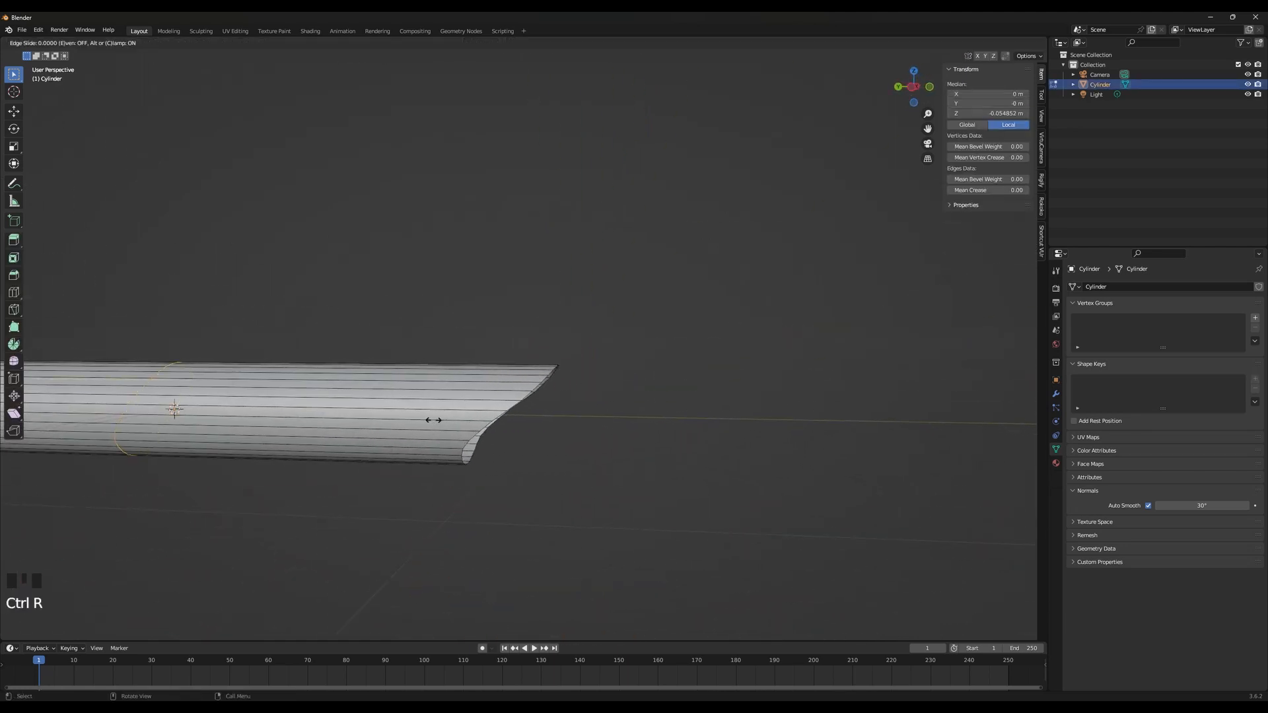
left_click(489, 431)
Flatten the new edge loop into a straight ring by scaling it along Y
key("s")
key("x")
key("y")
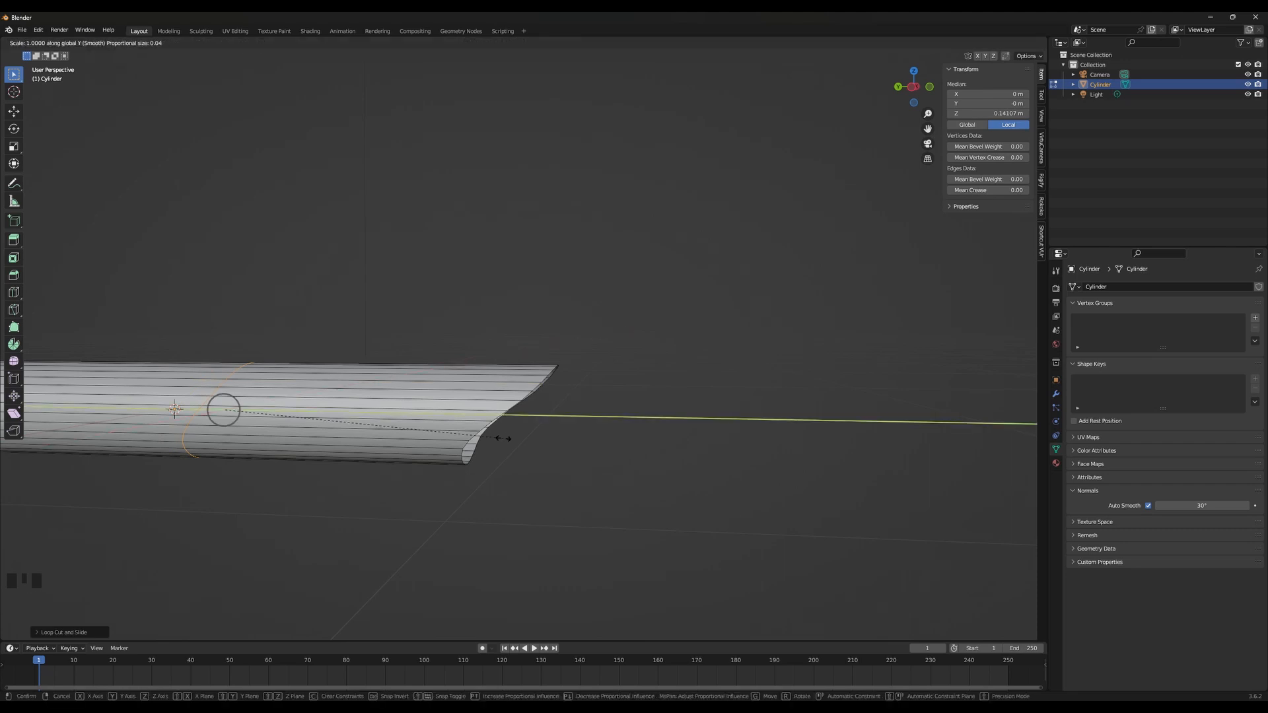
key("s")
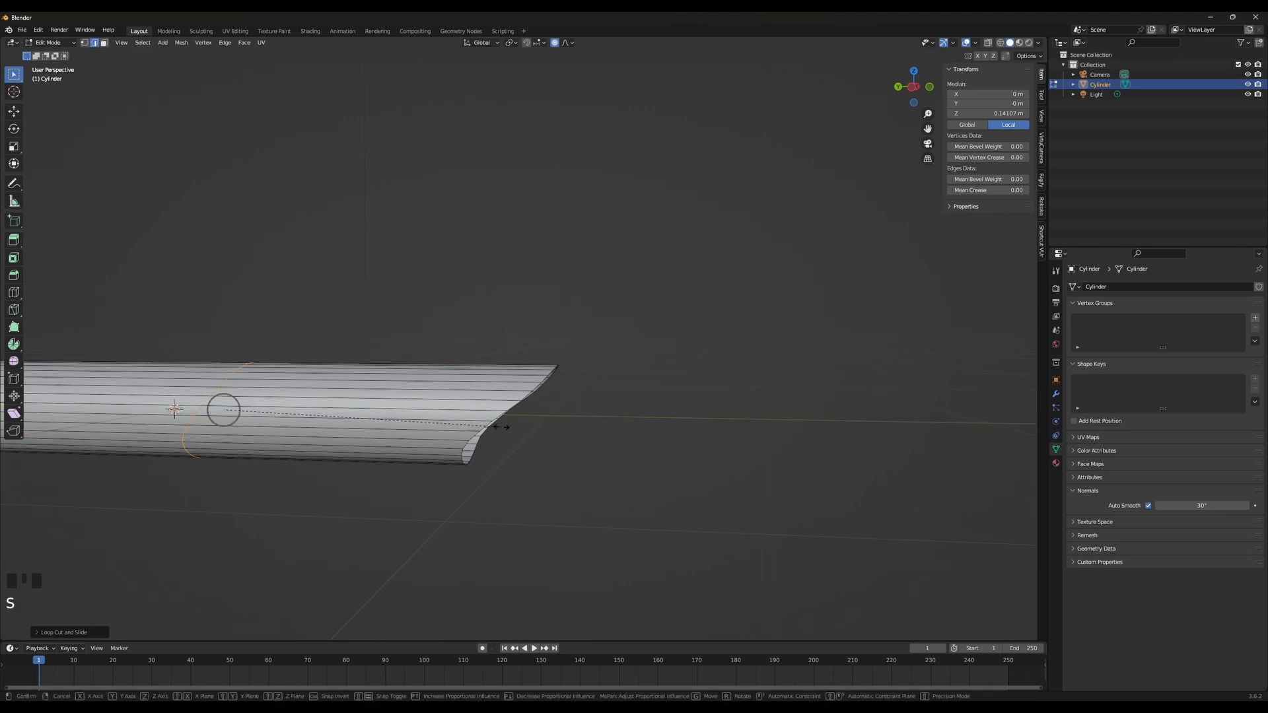
left_click(498, 428)
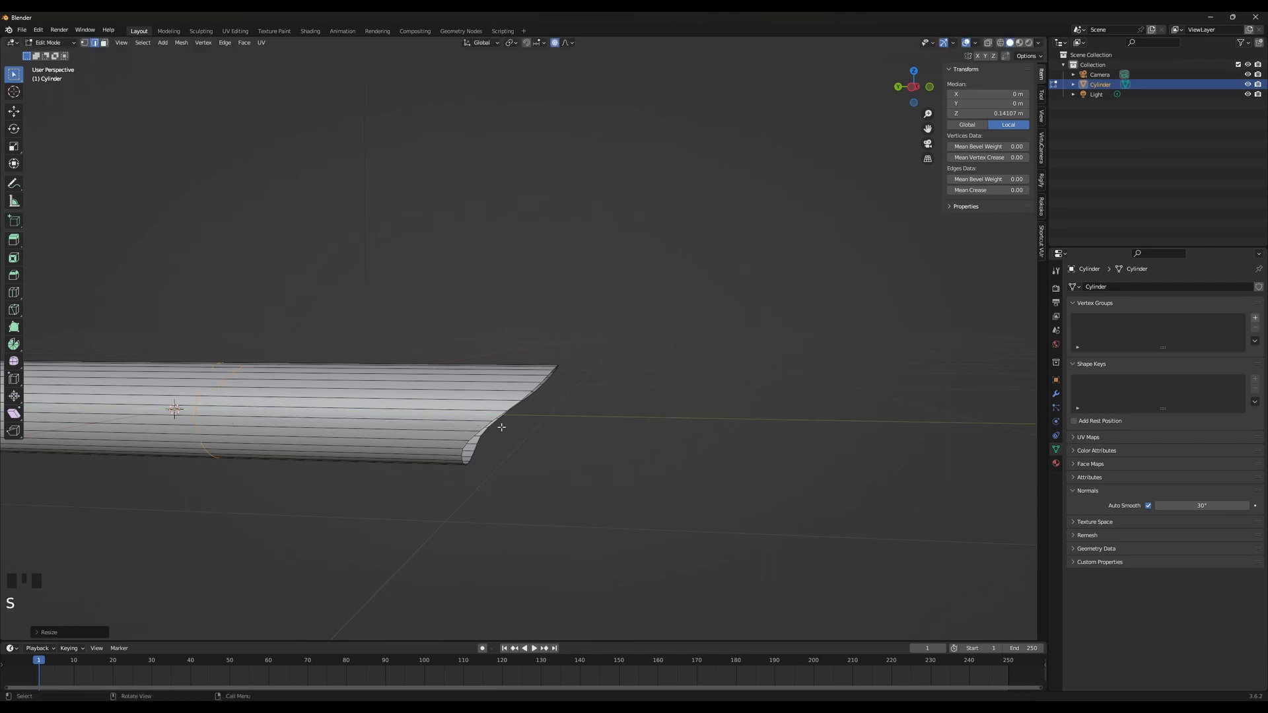
Move the flattened edge loop about 0.63 m along Y to just behind the lower emitter rim
key("g")
key("y")
right_click(481, 476)
key("g")
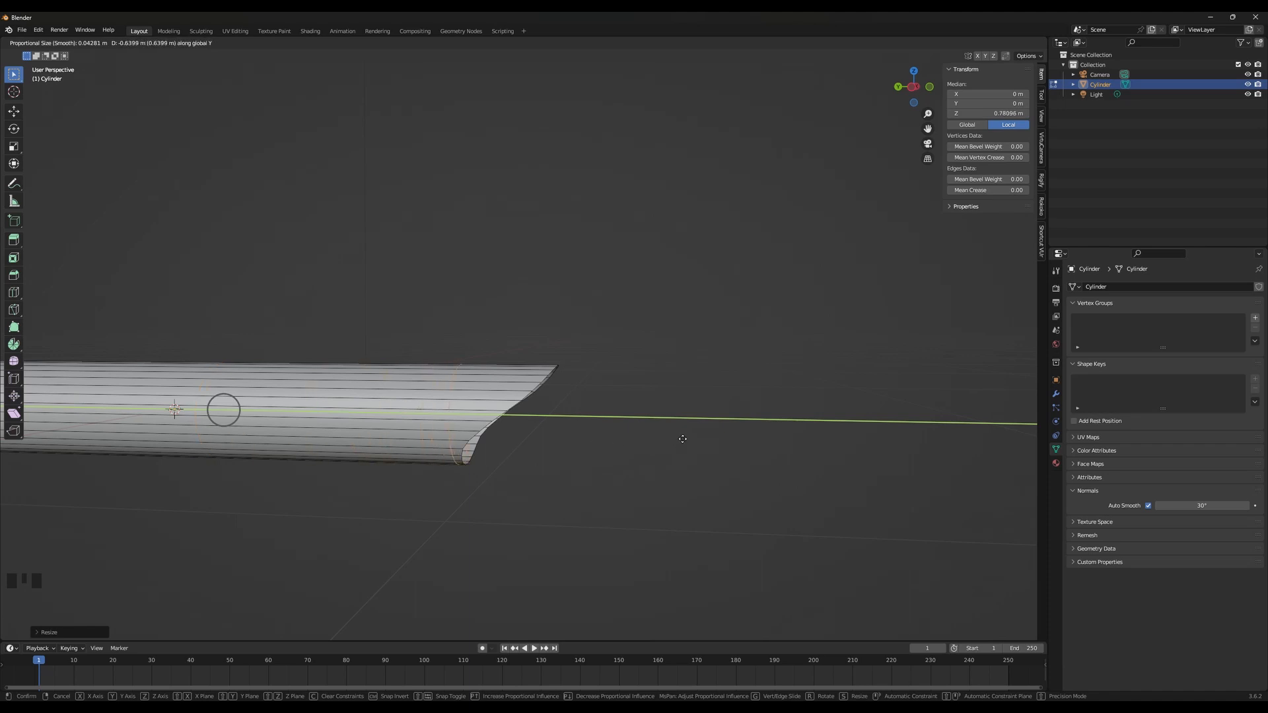
left_click(661, 442)
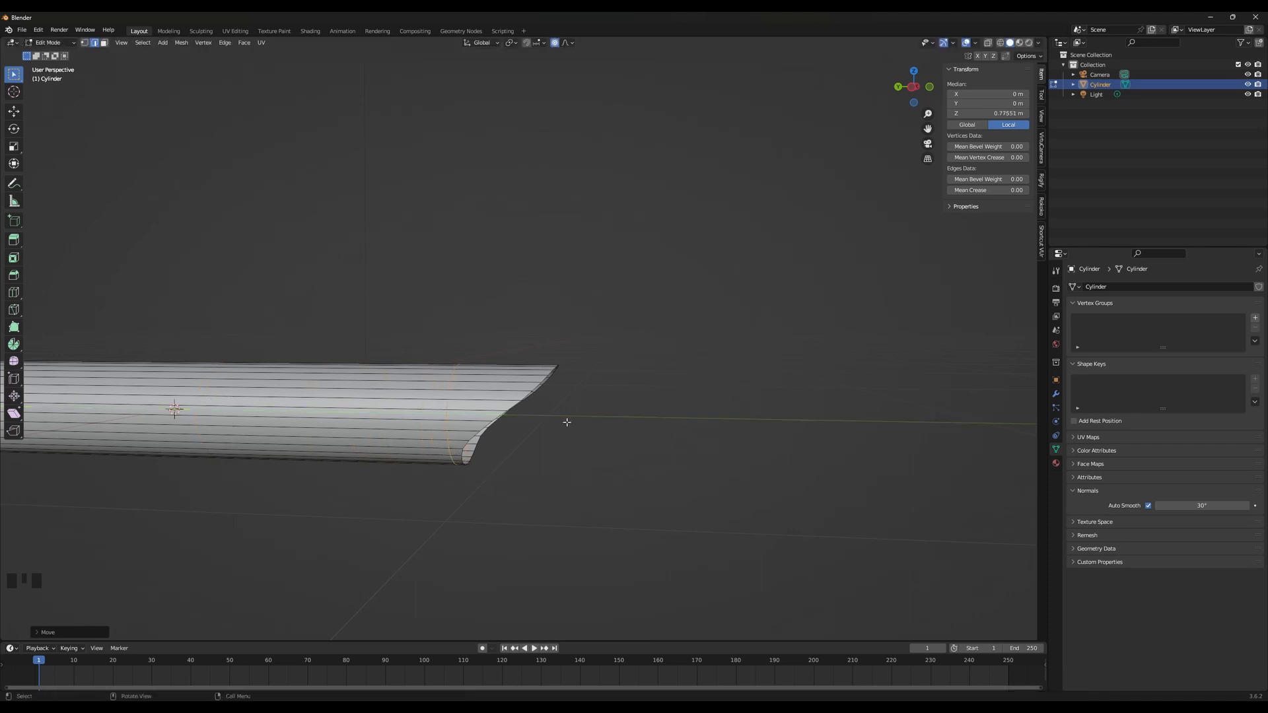
Snap the 3D cursor to the selected edge loop's centre
middle_click_drag(566, 422, 631, 479)
key("shift+s")
key("2")
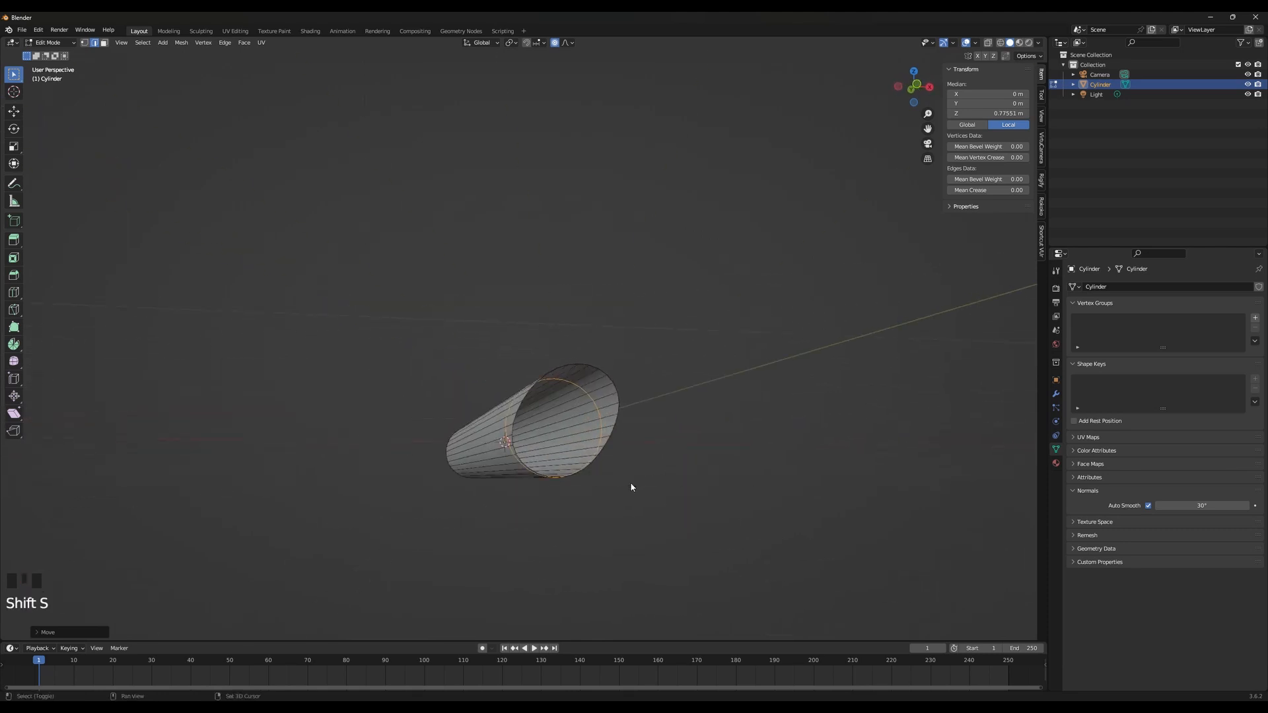
key("shift+s")
left_click(638, 539)
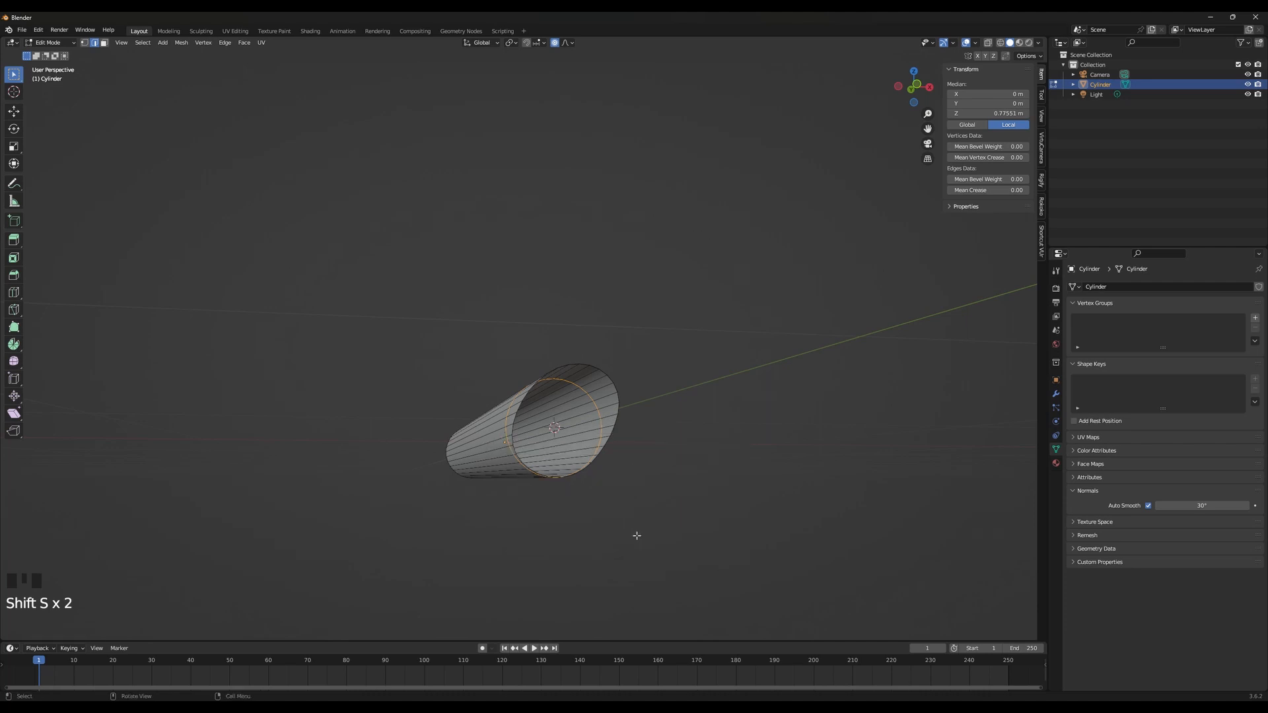
middle_click_drag(634, 533, 637, 445)
In Object Mode, add a cylinder mesh at the 3D cursor and rotate it 90° about X
key("Tab")
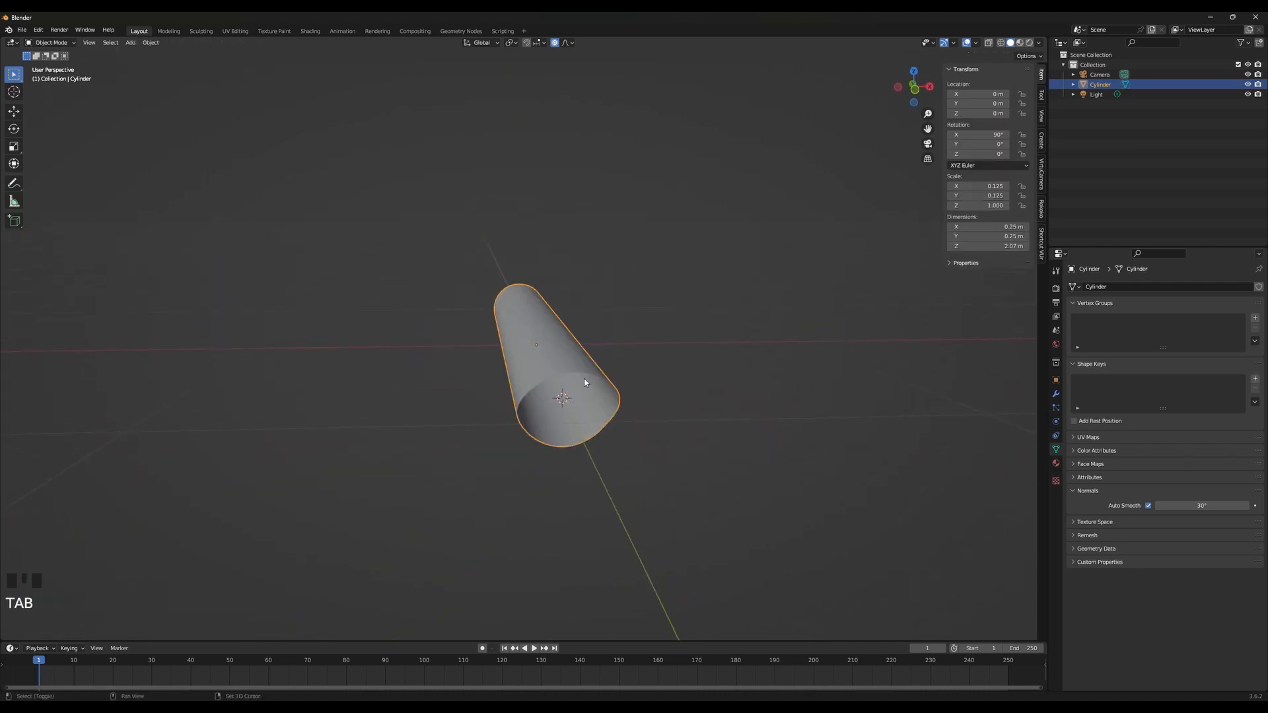
key("shift+a")
mouse_move(590, 380)
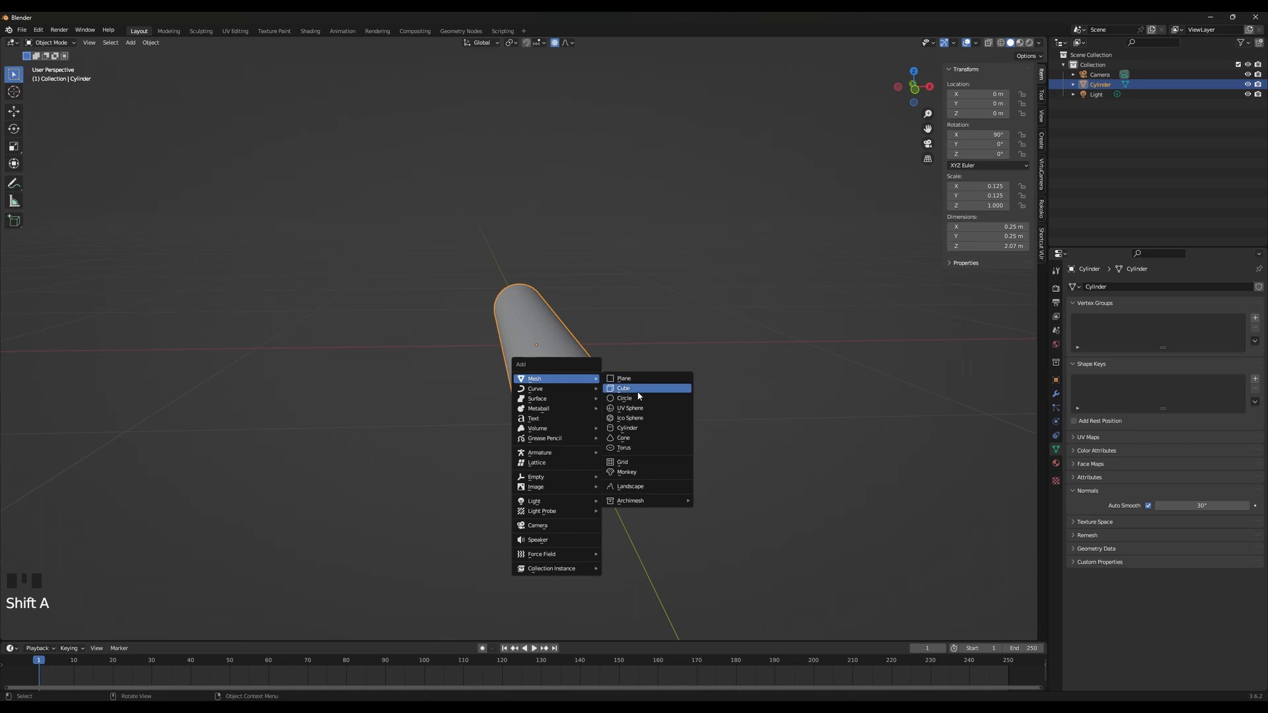
left_click(651, 427)
middle_click_drag(656, 438, 744, 407)
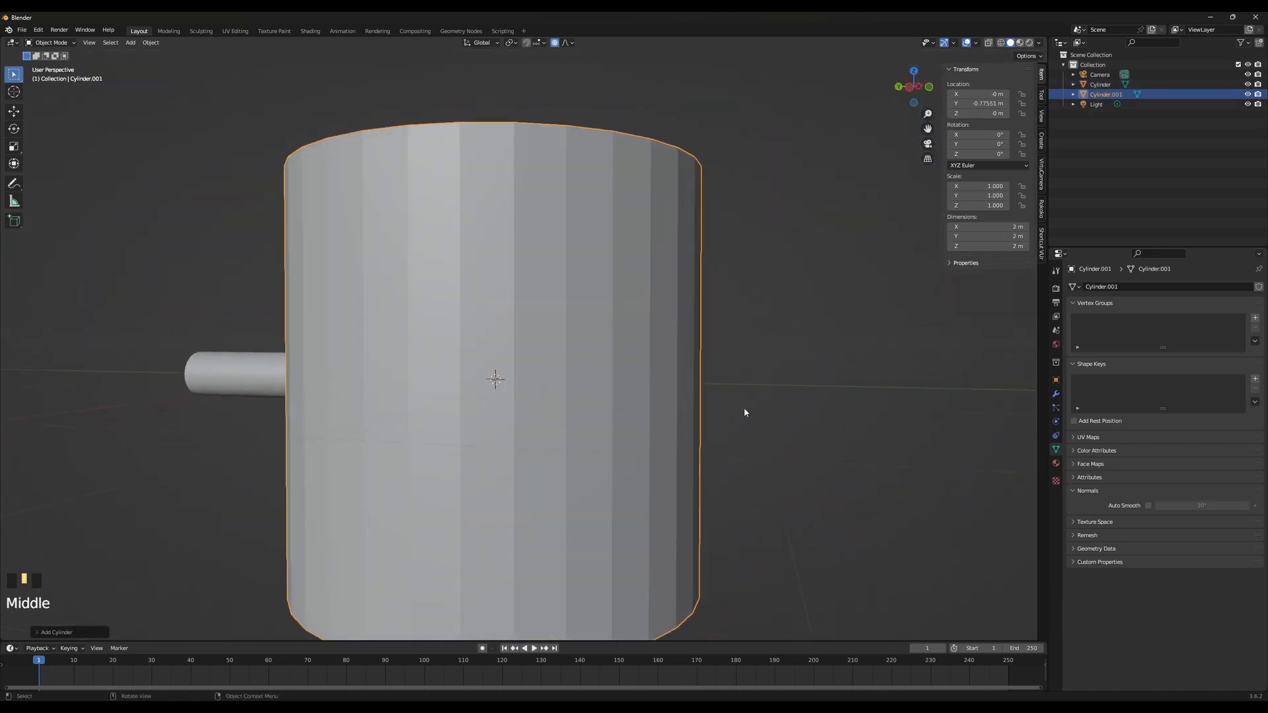
type("rx90")
key("Return")
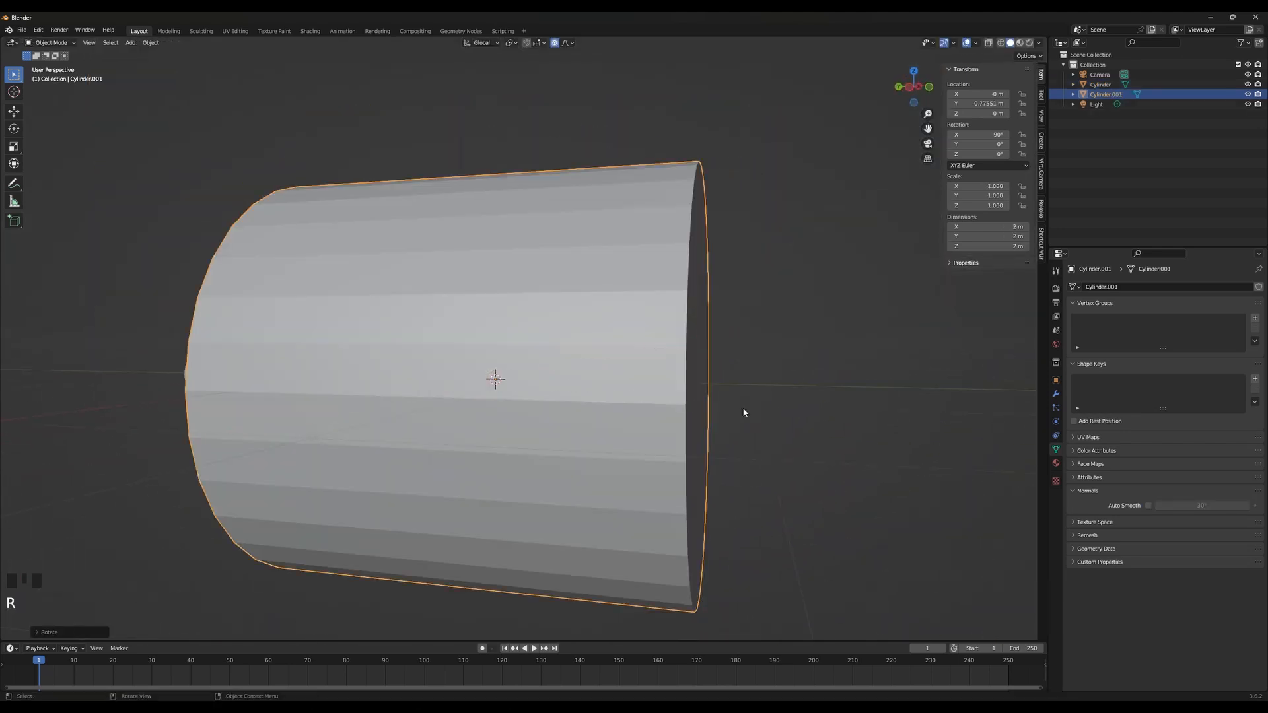
Scale the new cylinder uniformly down to about 0.193, so that it forms a wider collar around the emitter end
key("s")
key("Return")
scroll(687, 495, "up", 3)
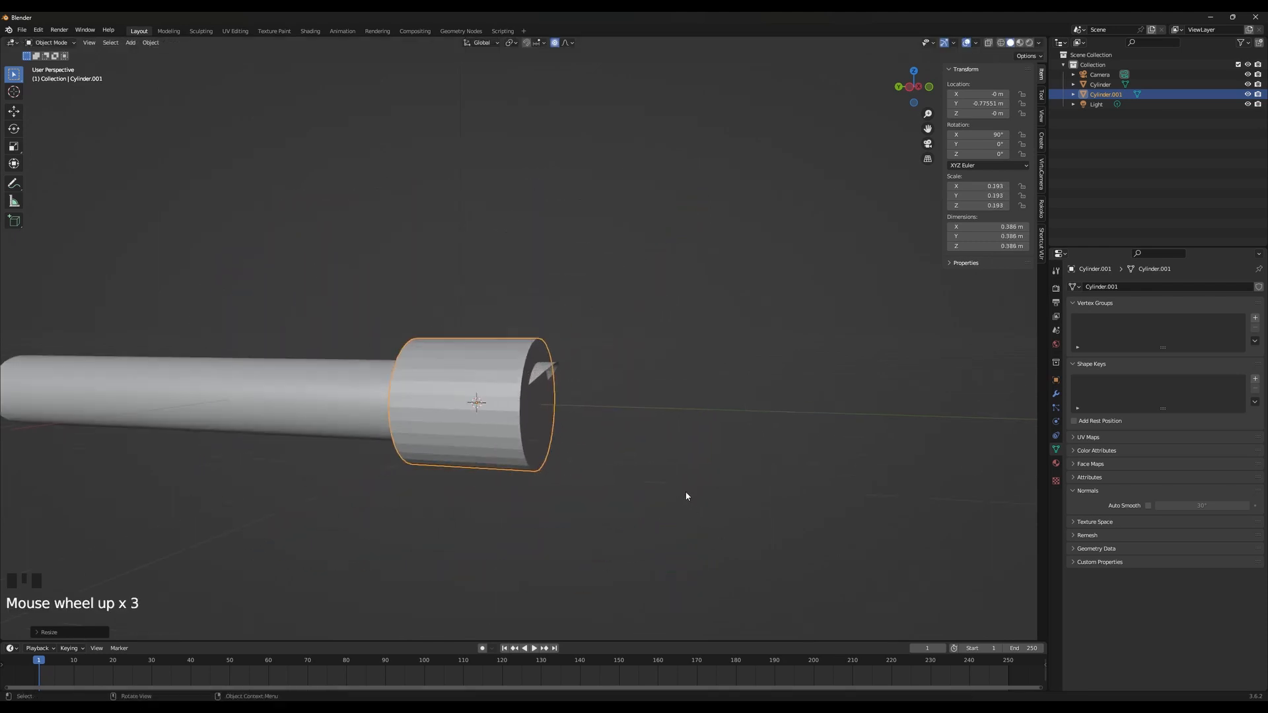
Scale the new cylinder uniformly down to about 0.121 so that it fits just inside the hilt tube
key("s")
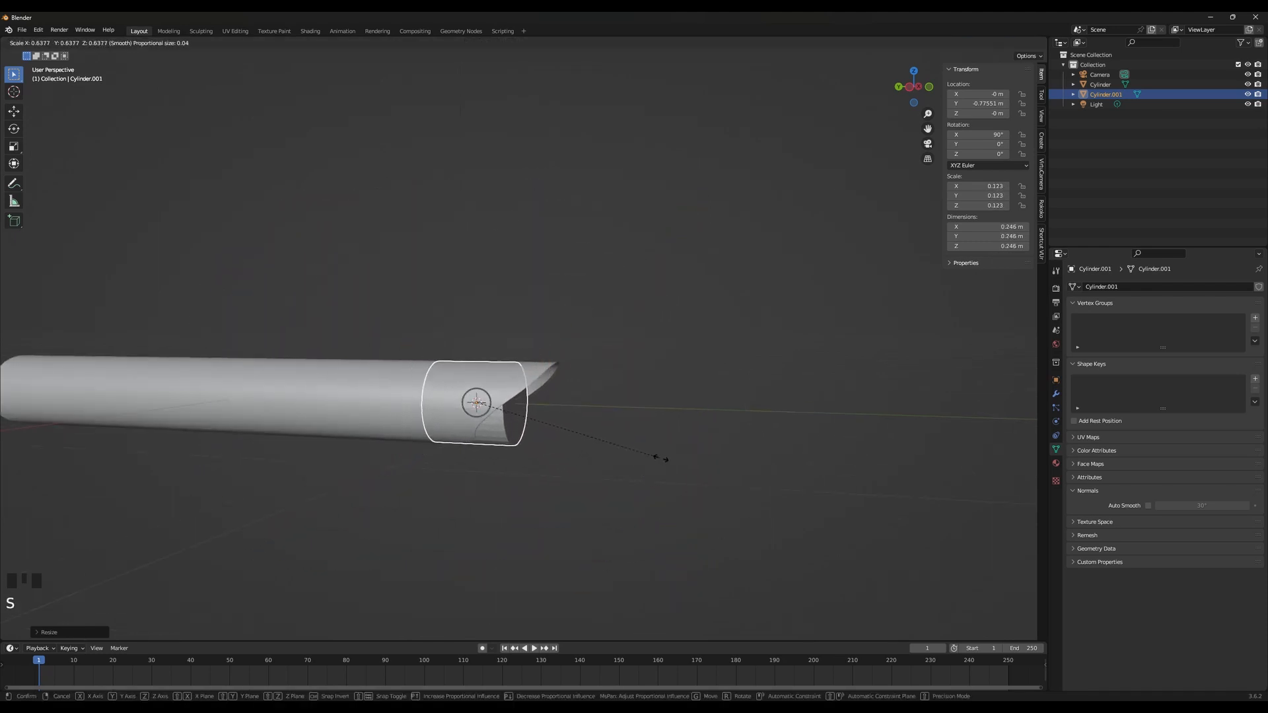
left_click(634, 456)
middle_click_drag(634, 455, 662, 482)
scroll(593, 453, "up", 3)
key("s")
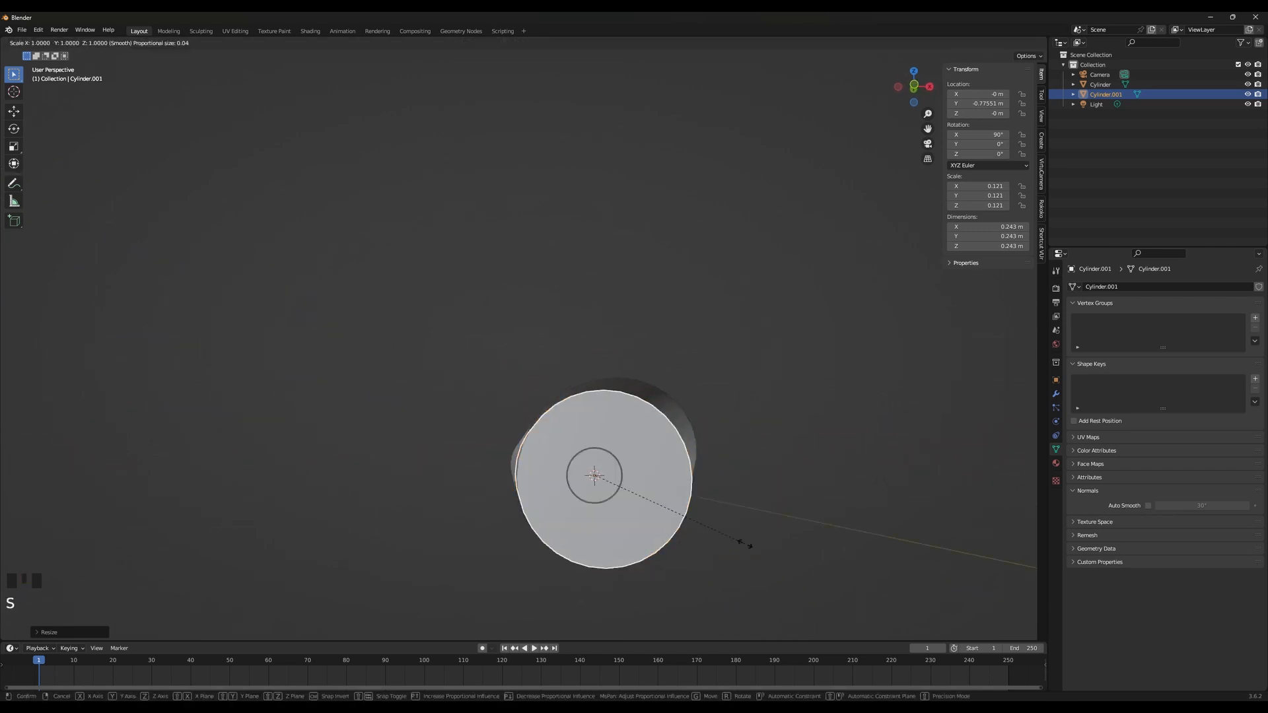
left_click(732, 543)
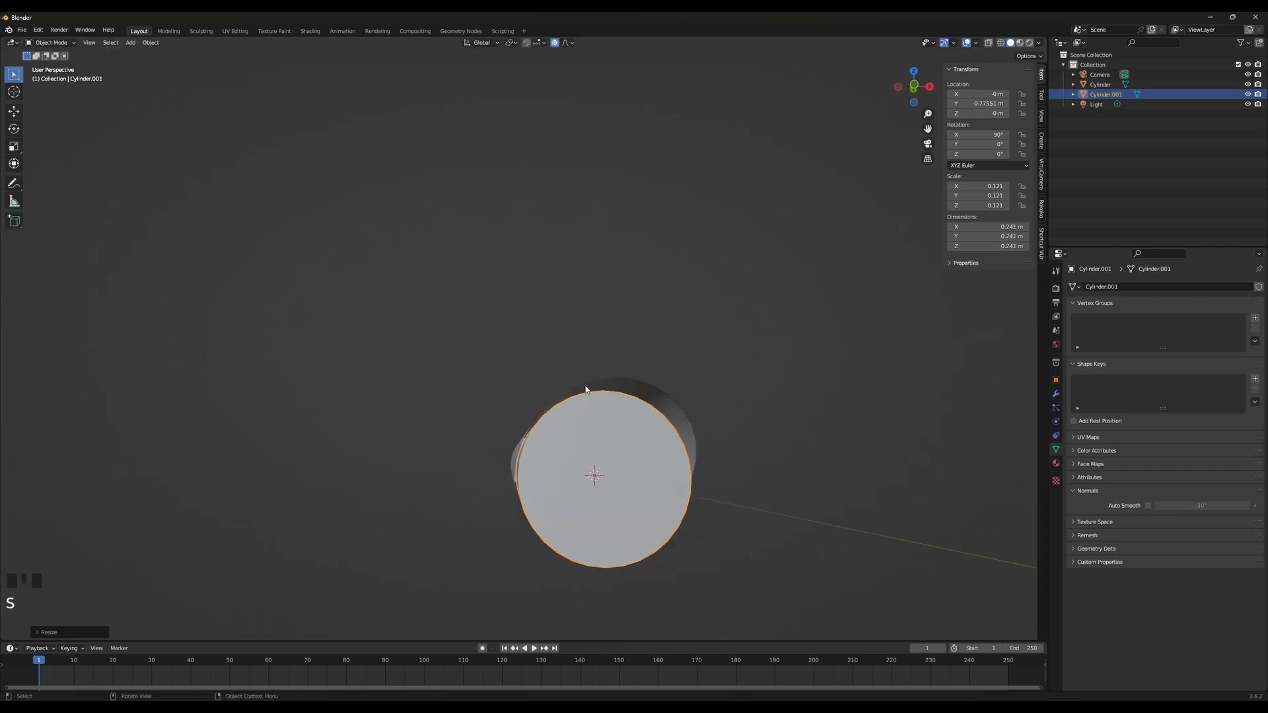
Shade the inner cylinder smooth and enable Auto Smooth for it with a 60° angle
middle_click_drag(479, 519, 323, 486)
right_click_drag(323, 486, 310, 484)
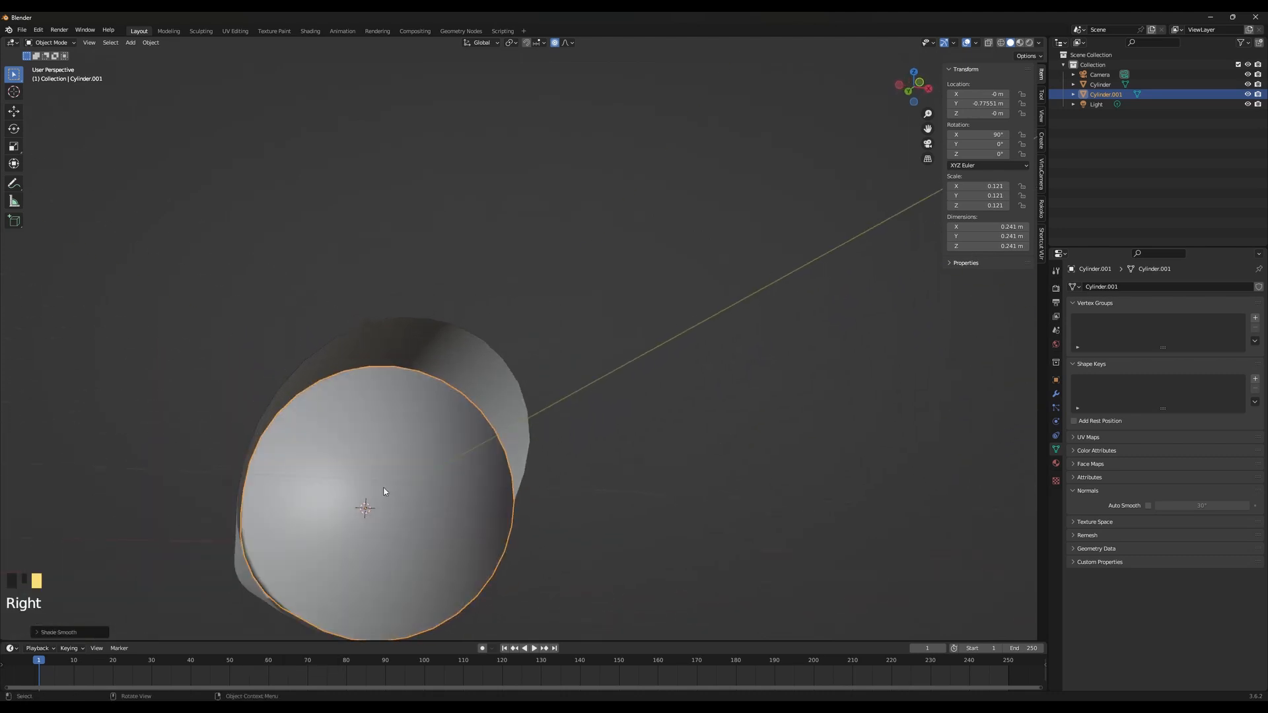
middle_click_drag(385, 492, 815, 555)
left_click(1148, 505)
scroll(803, 505, "down", 1)
left_click(1216, 507)
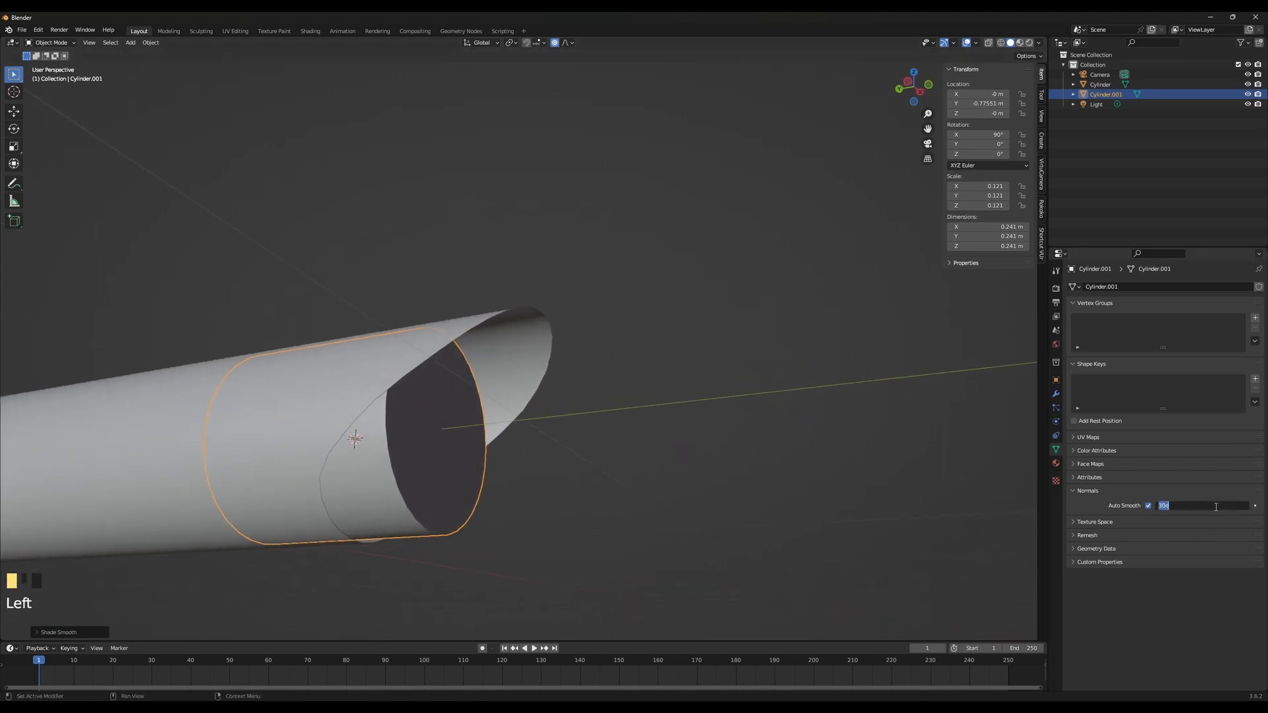
type("60")
key("Return")
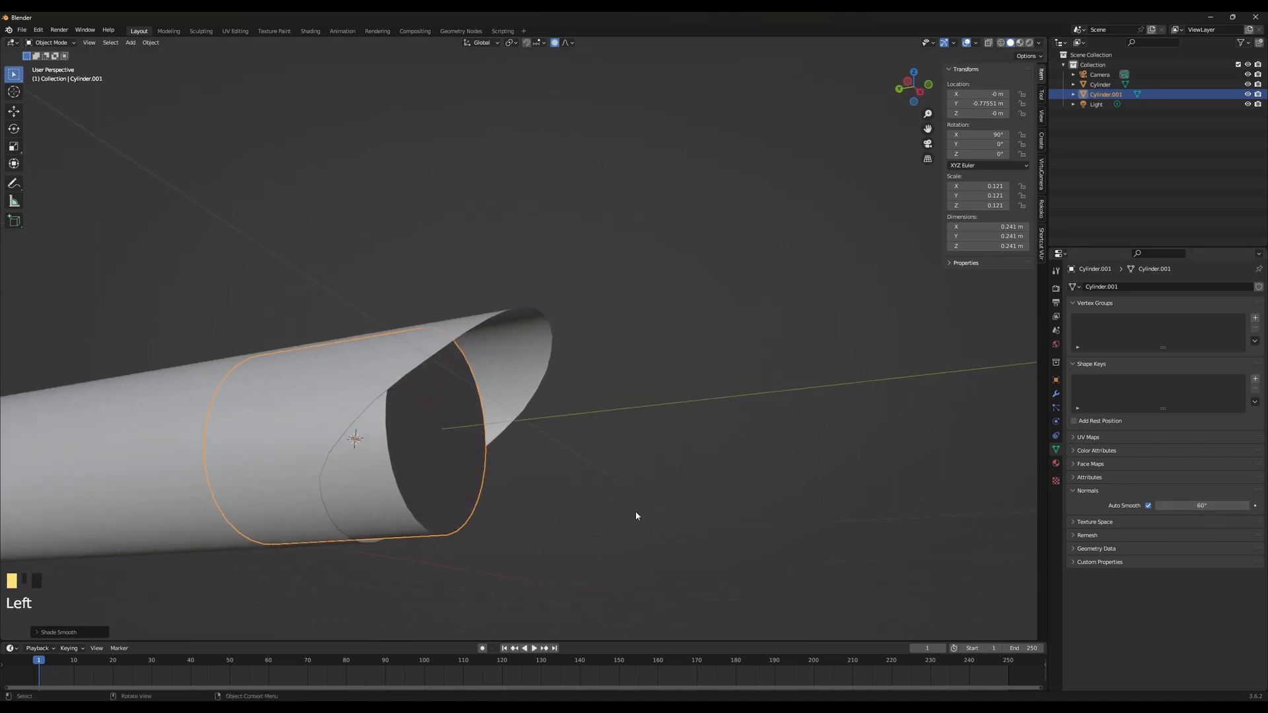
Move the inner cylinder along Y towards the emitter tip, to a Y location of about -0.909 m
middle_click_drag(635, 514, 693, 519)
key("g")
right_click(694, 520)
key("g")
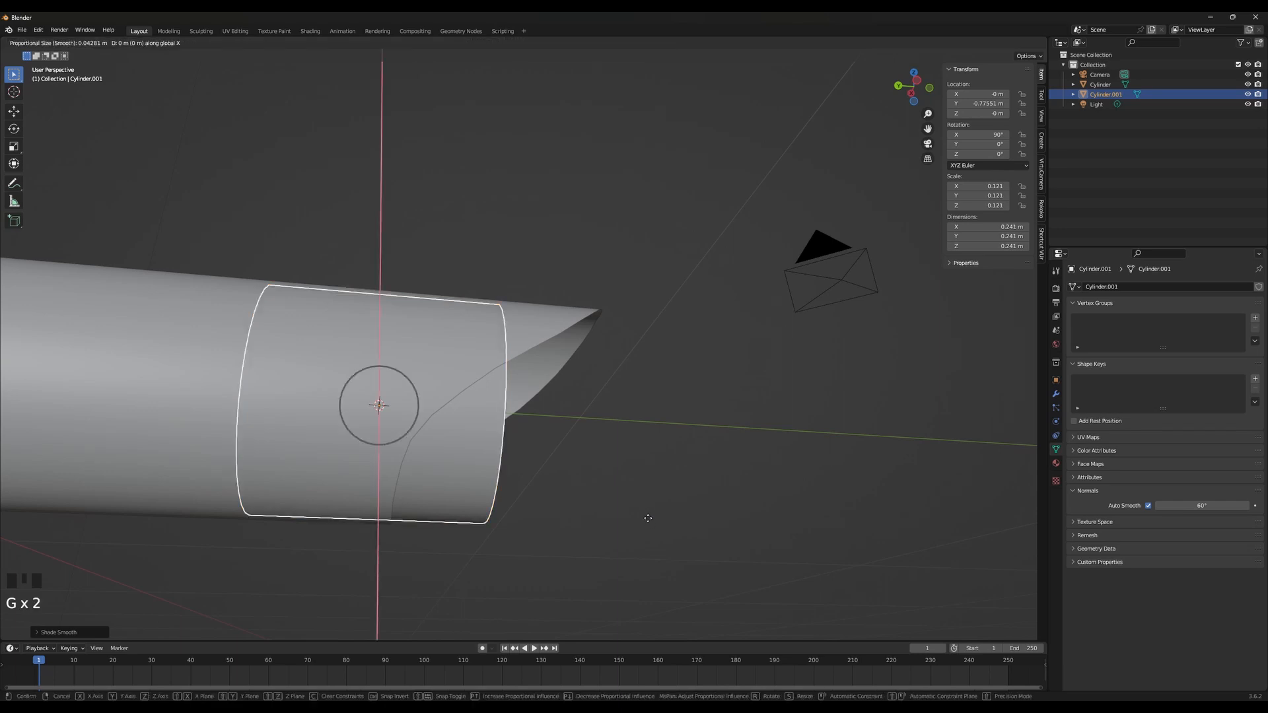
key("g")
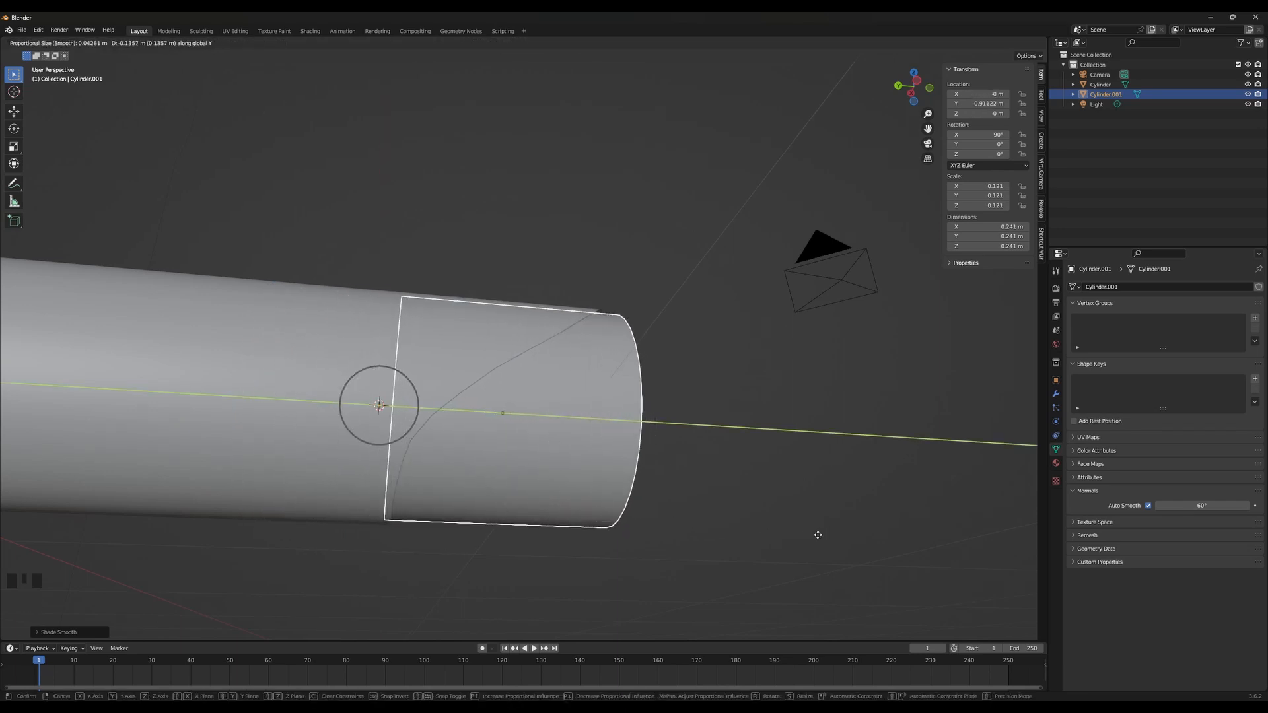
left_click(726, 549)
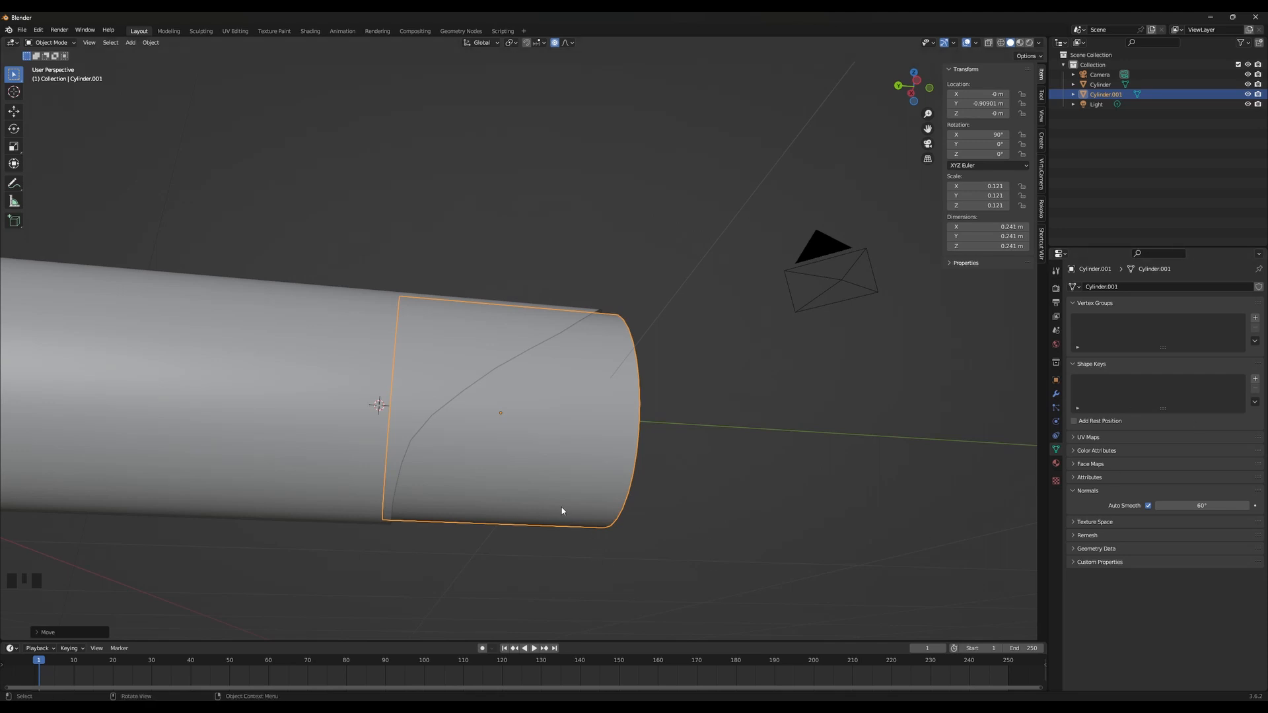
Shorten the inner cylinder along Y to about 0.167 m and move it back to a Y location of about -0.87 m
middle_click_drag(562, 510, 557, 535)
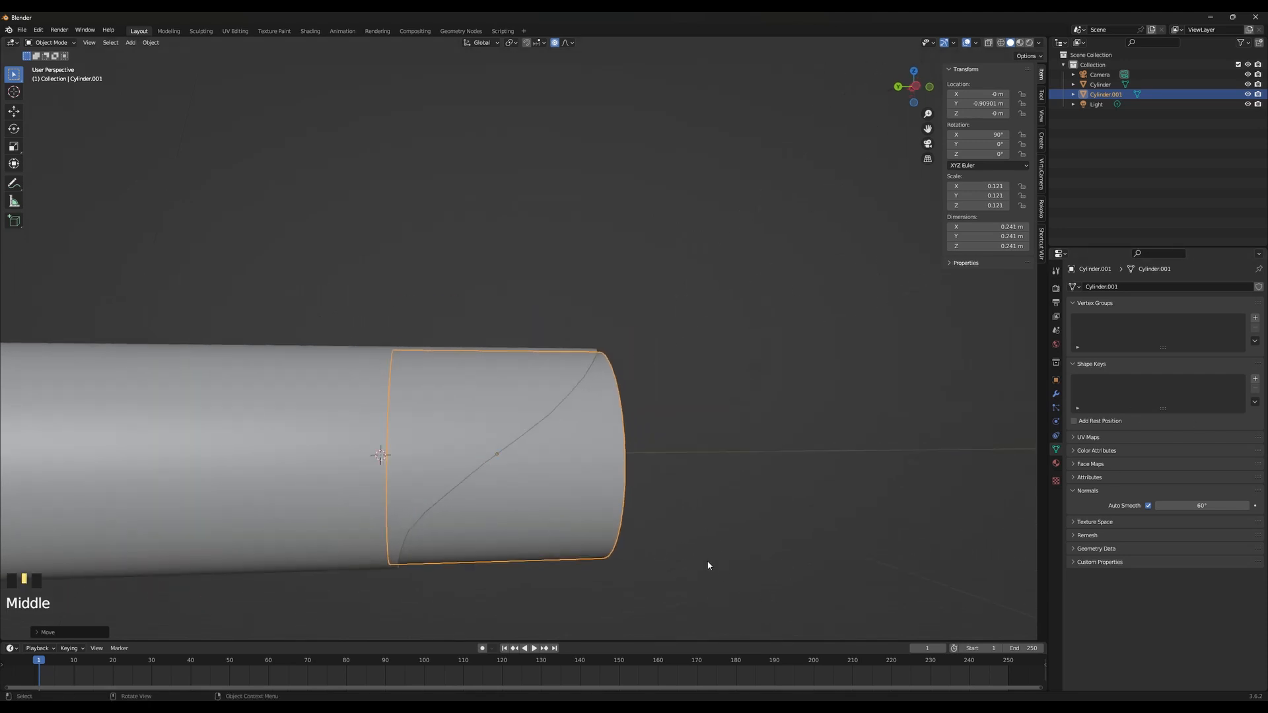
key("s")
key("y")
left_click(636, 536)
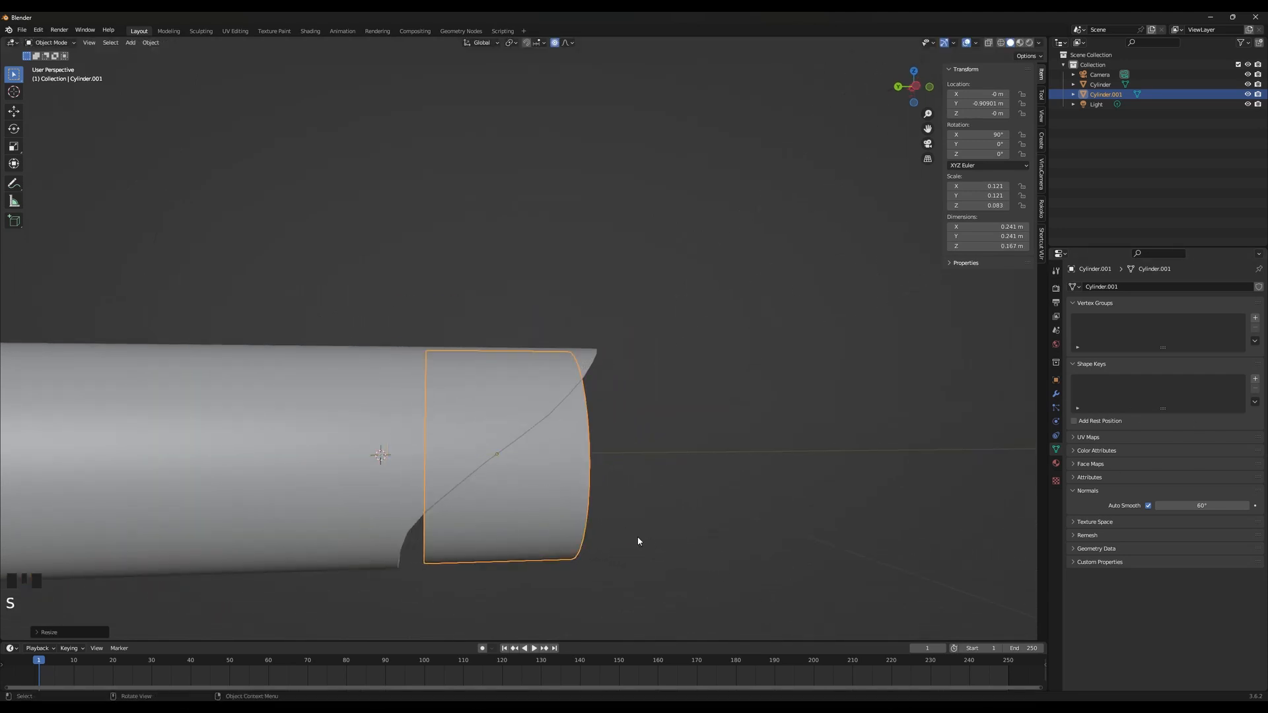
key("g")
key("y")
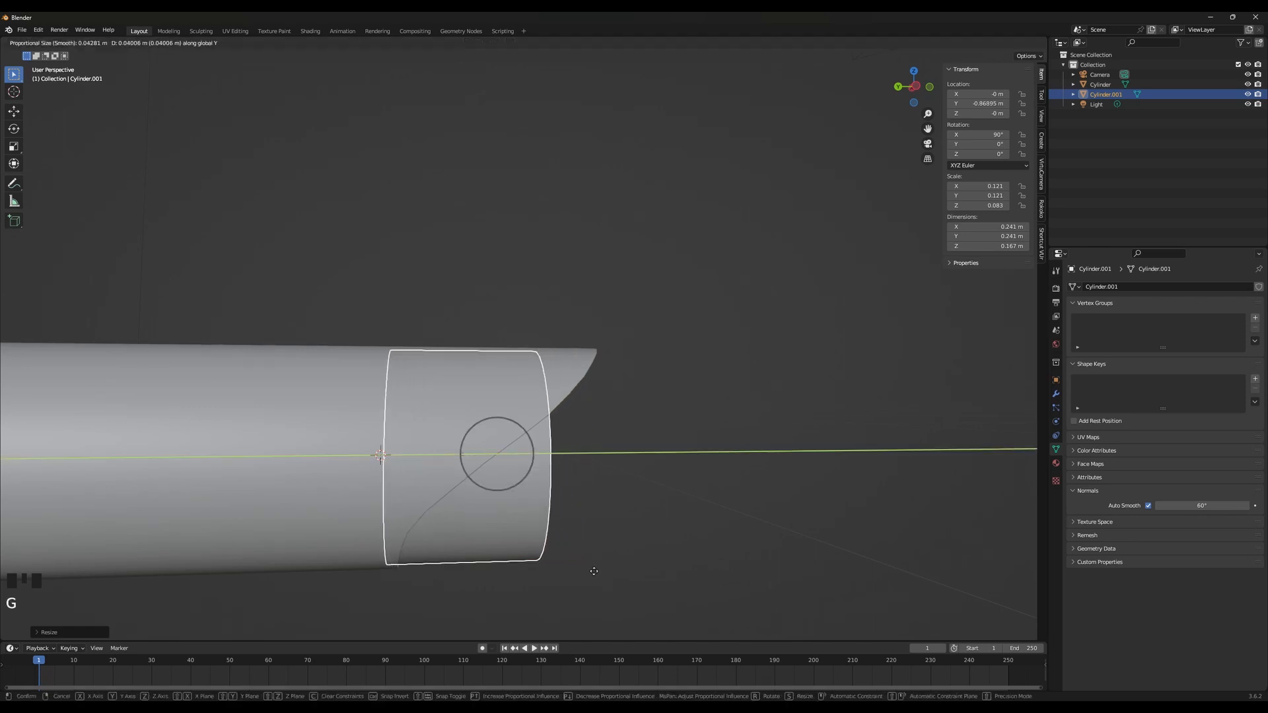
left_click(598, 573)
Shorten the inner cylinder along Y to about 0.144 m and shift it to a Y location of about -0.862 m
middle_click_drag(606, 577, 544, 621)
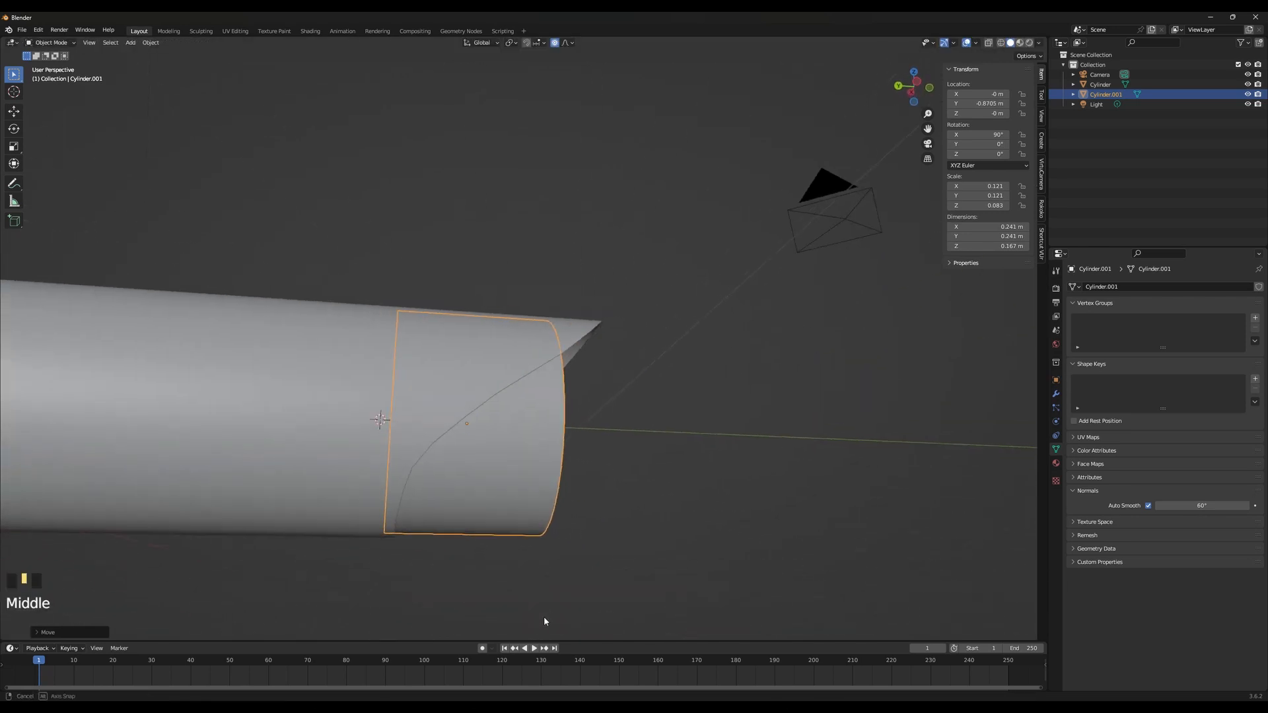
scroll(582, 553, "up", 2)
key("s")
key("y")
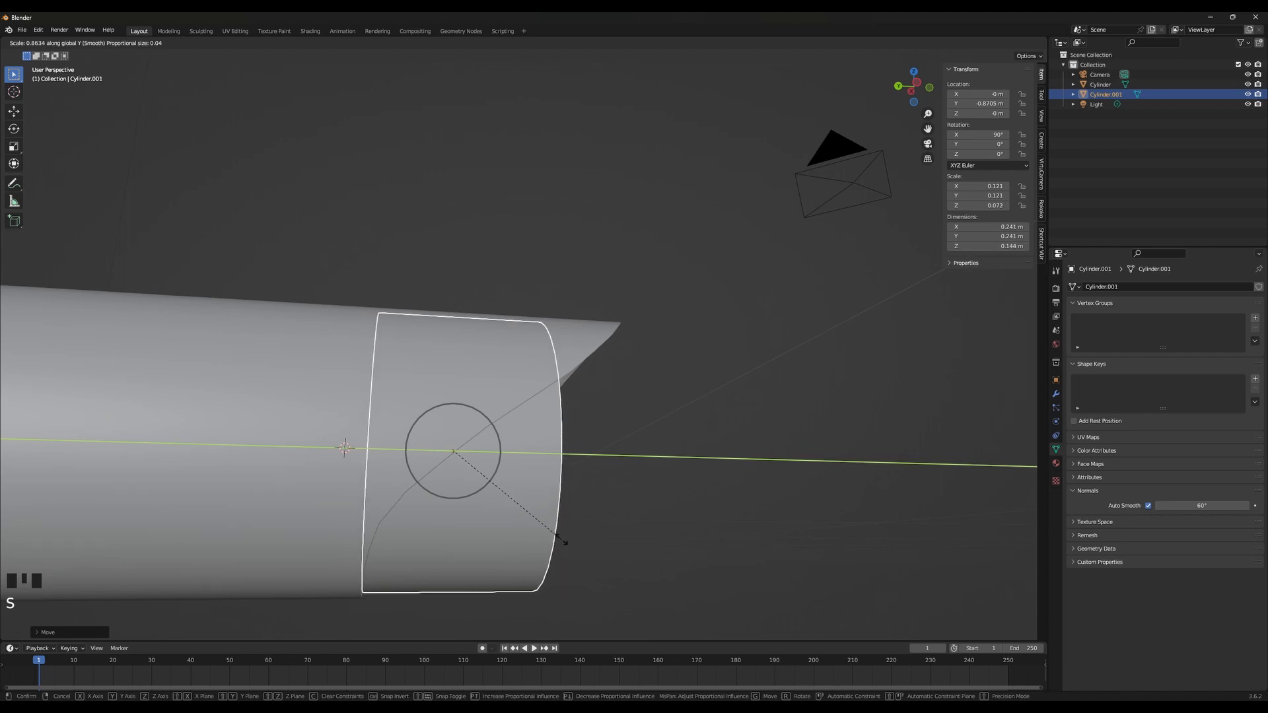
left_click(561, 538)
key("g")
key("y")
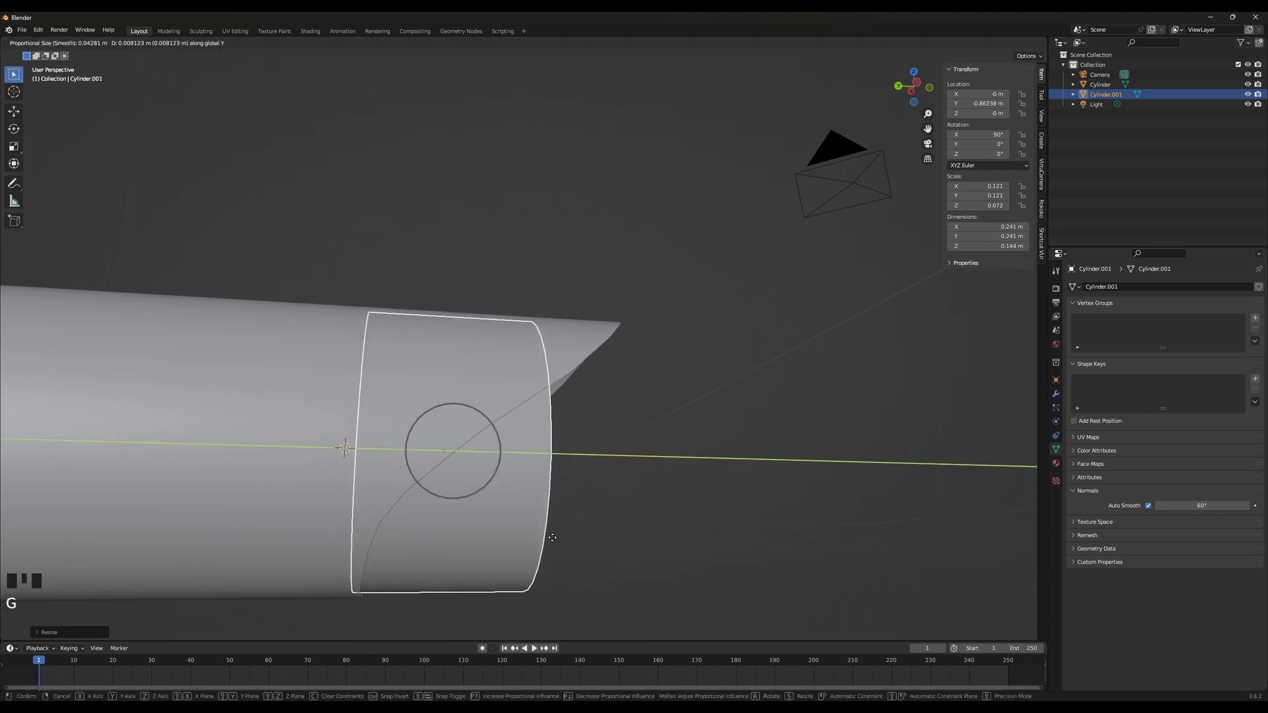
left_click(561, 538)
middle_click_drag(562, 537, 657, 555)
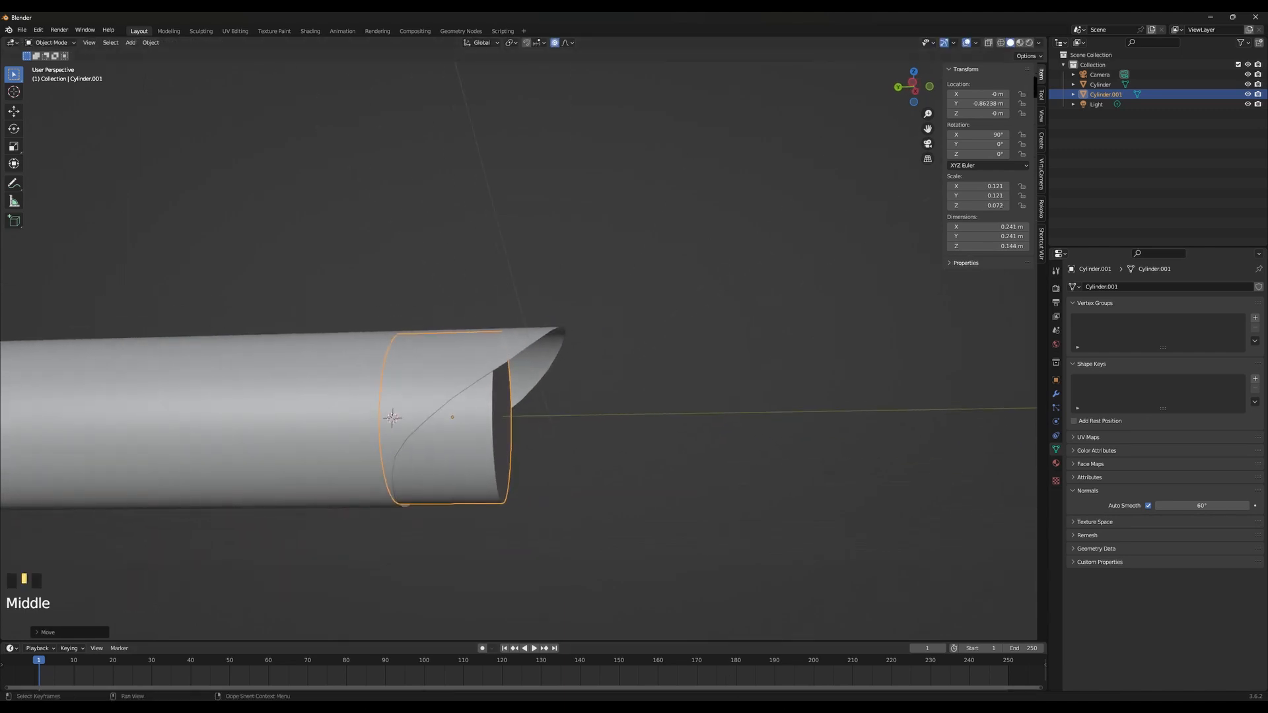
Check the lightsaber reference image, then shorten the inner cylinder to about 0.132 m and move it along Y to about -0.857 m
key("alt+Tab")
key("alt+Tab")
key("alt+Tab")
key("alt+Tab")
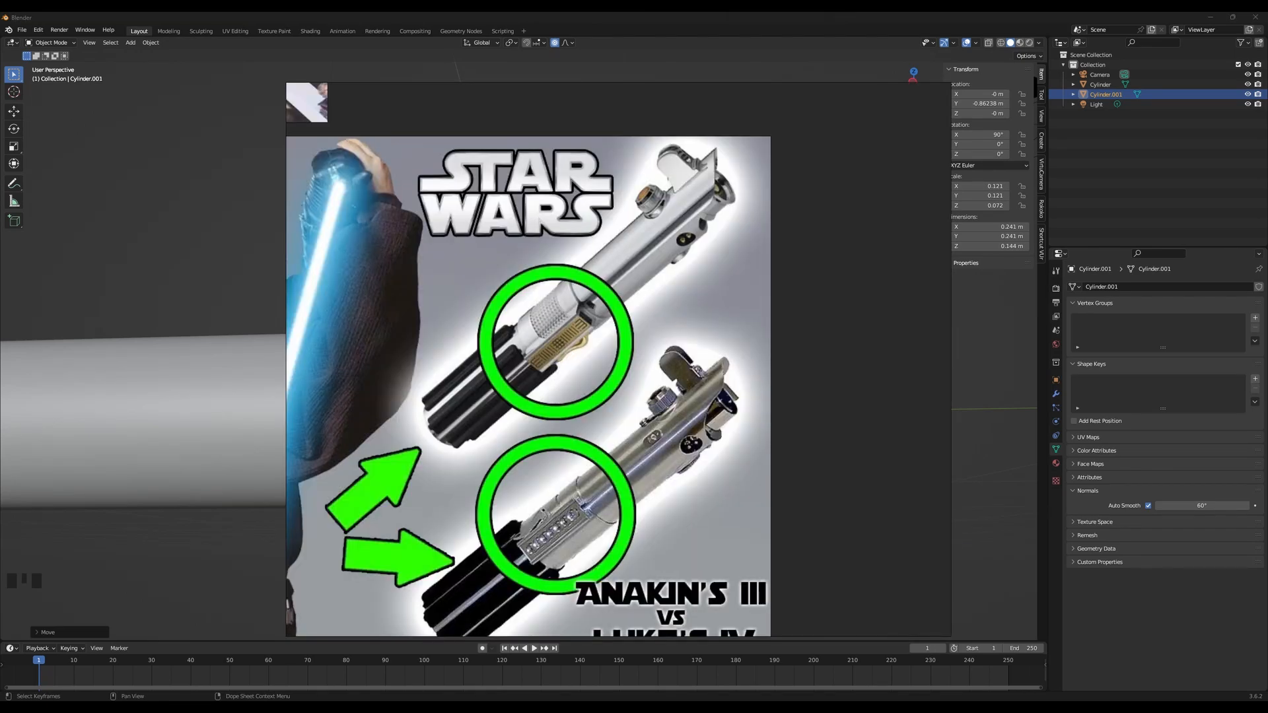
key("alt+Tab")
middle_click_drag(713, 581, 722, 524)
key("s")
key("s")
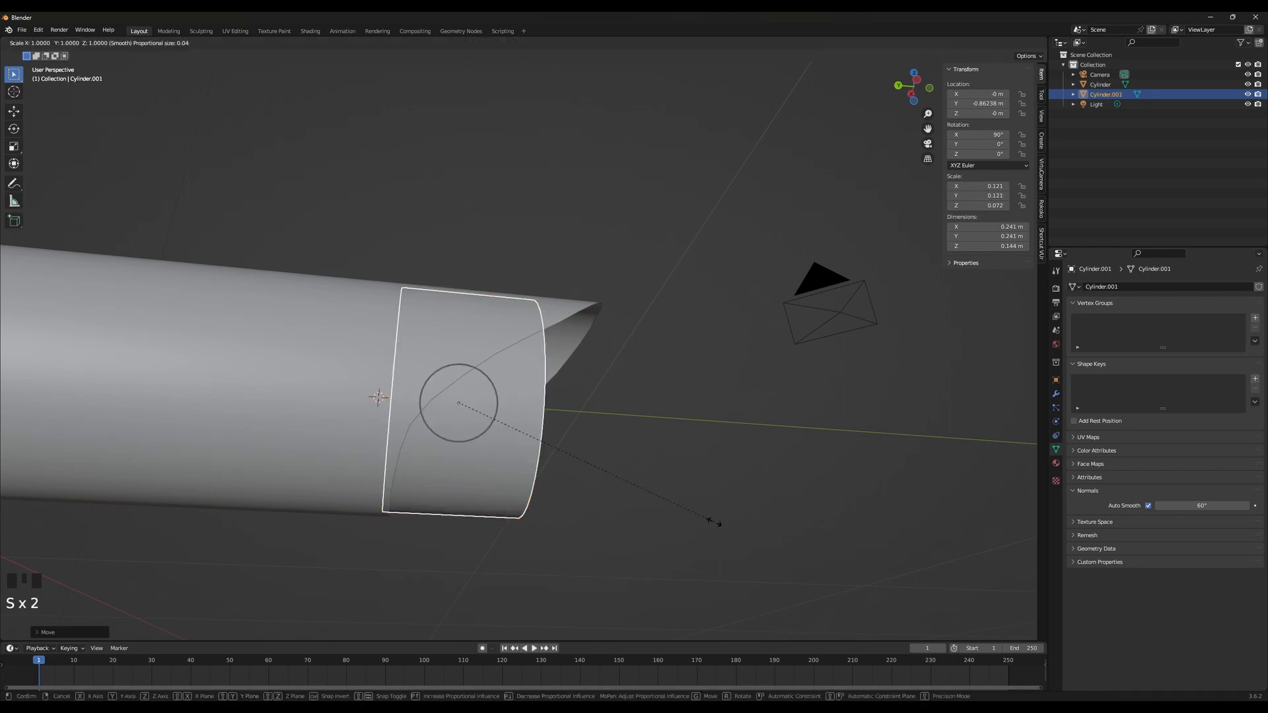
left_click(689, 515)
key("g")
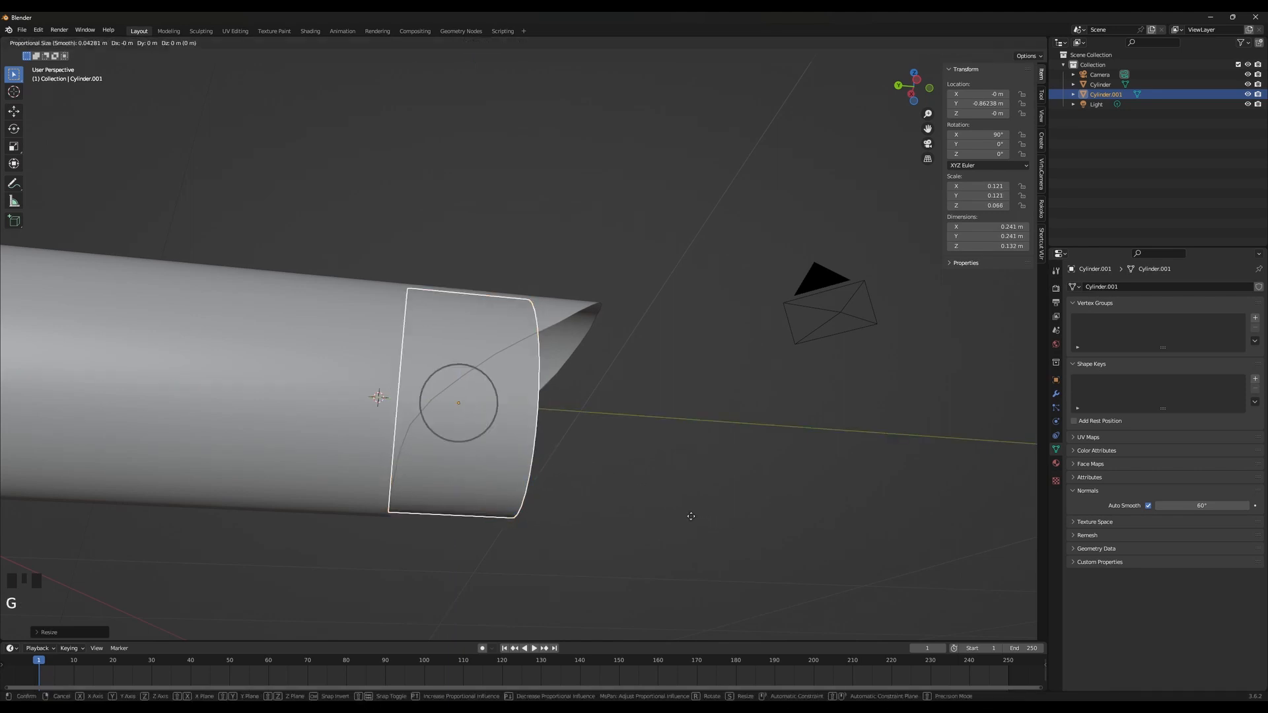
left_click(642, 520)
middle_click_drag(642, 520, 631, 537)
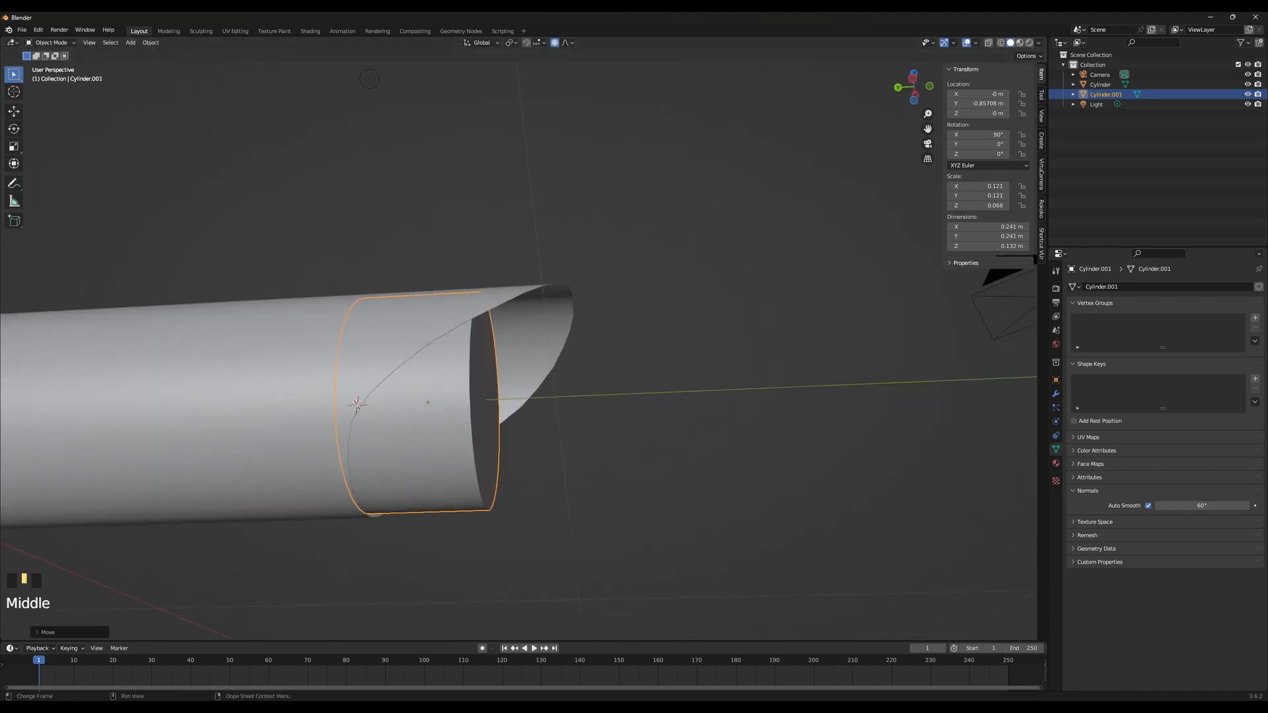
In Edit Mode, add a loop cut around the inner cylinder and slide it by about 0.66 towards its rear end
key("s")
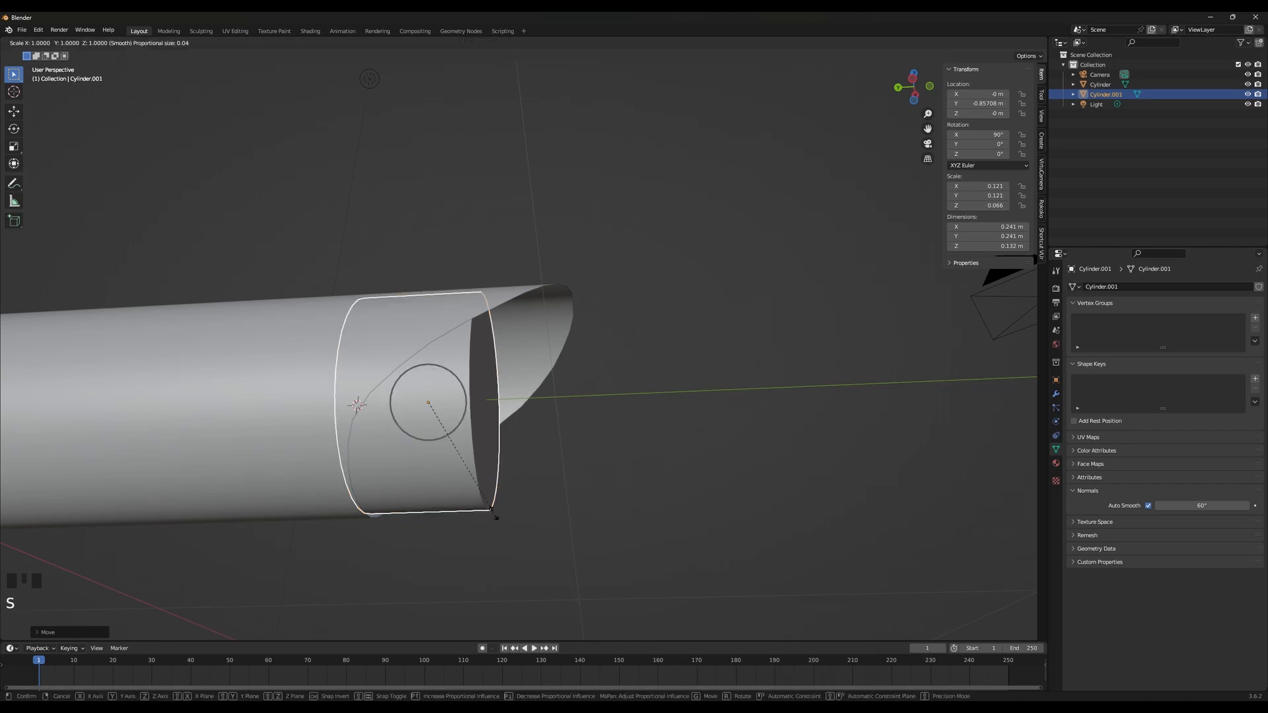
right_click(494, 515)
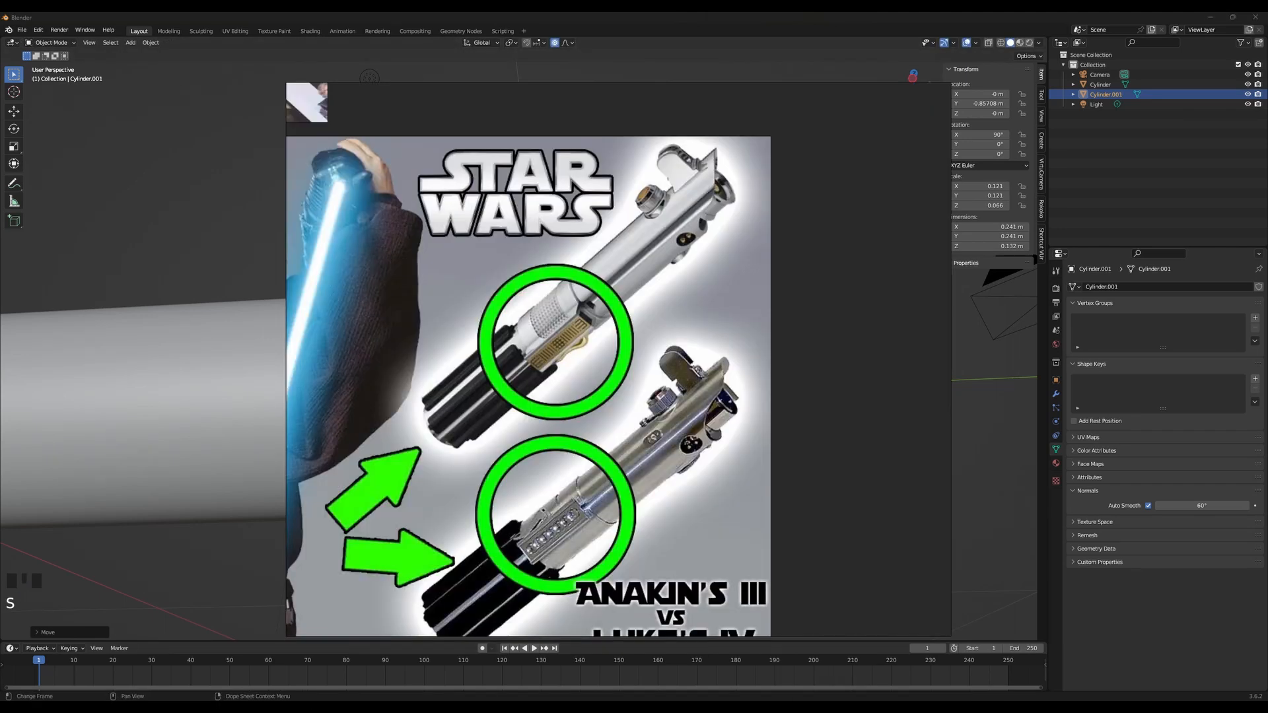
key("Tab")
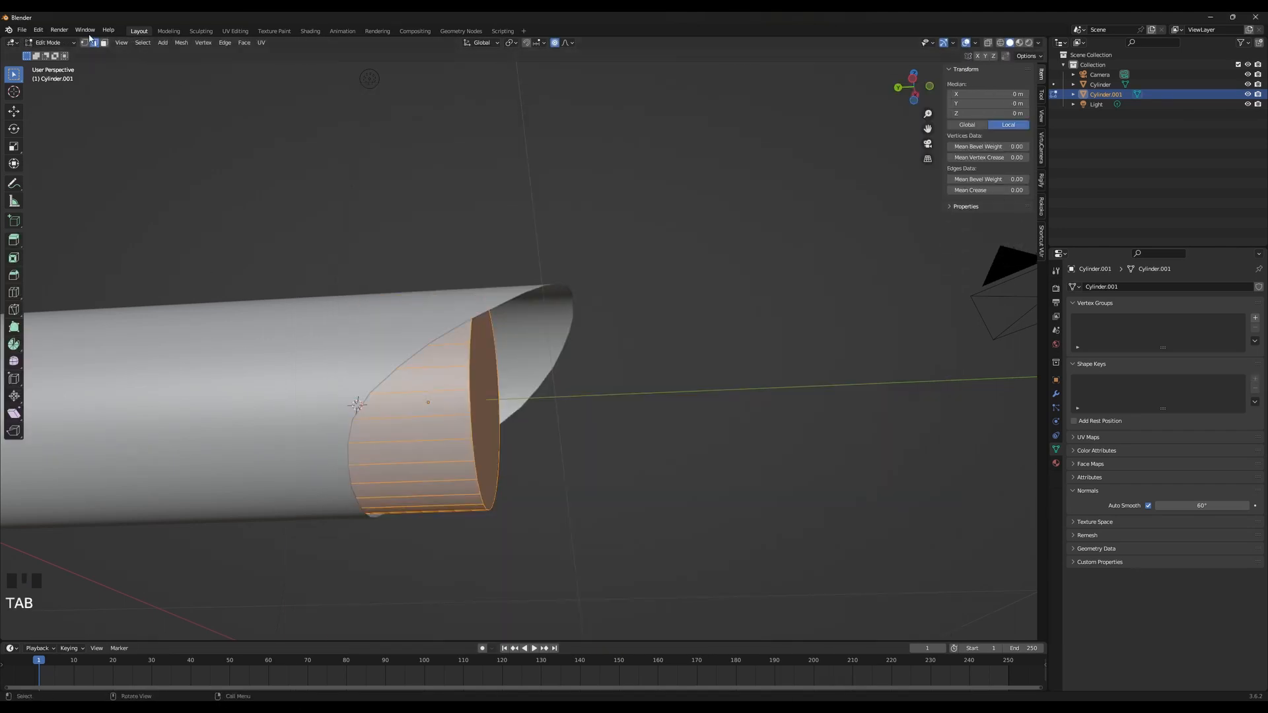
key("ctrl+r")
left_click(393, 487)
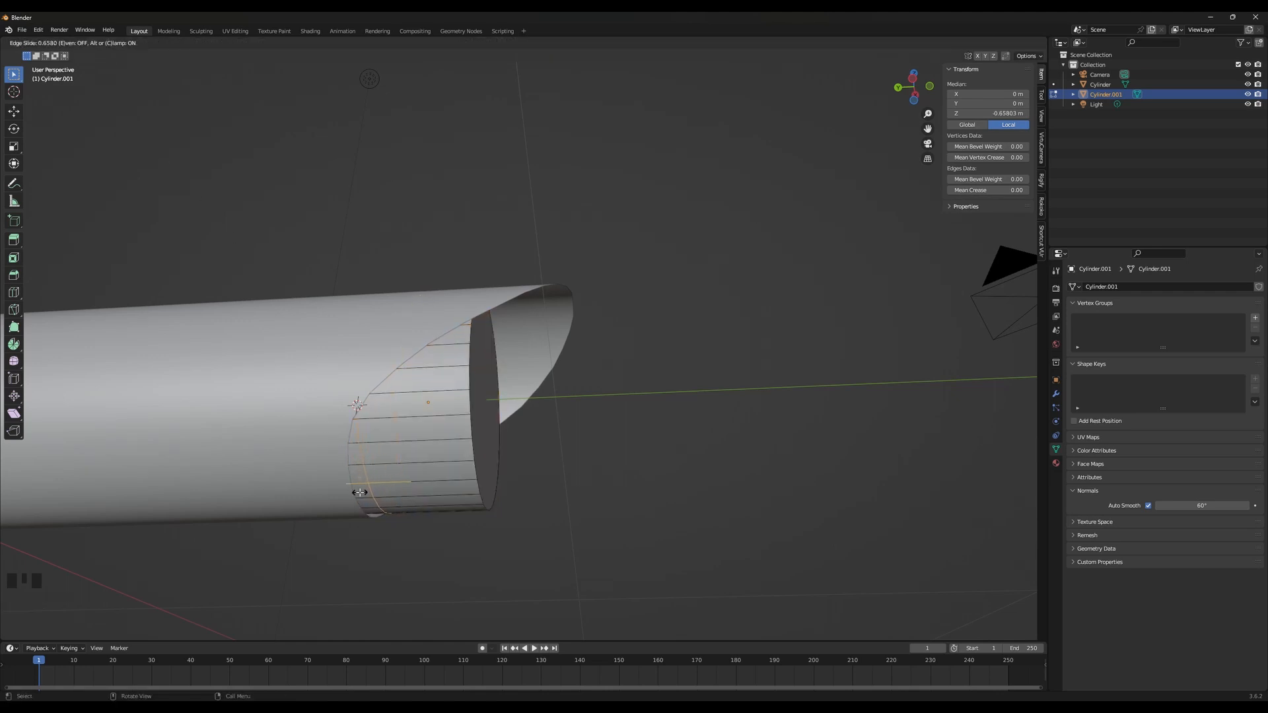
left_click(359, 494)
Select the wide band of side faces in front of the loop cut together with the end cap, and compare with the reference image
left_click(115, 63)
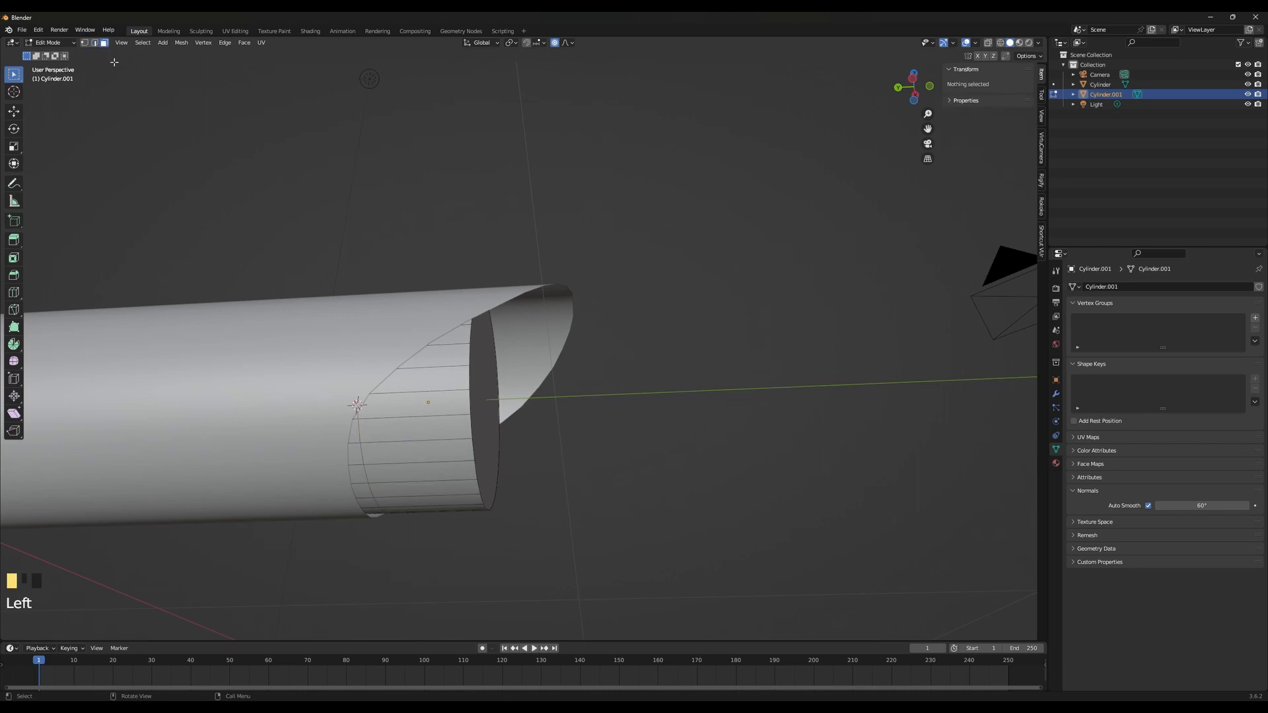
left_click(452, 420, "alt")
left_click(452, 421, "shift")
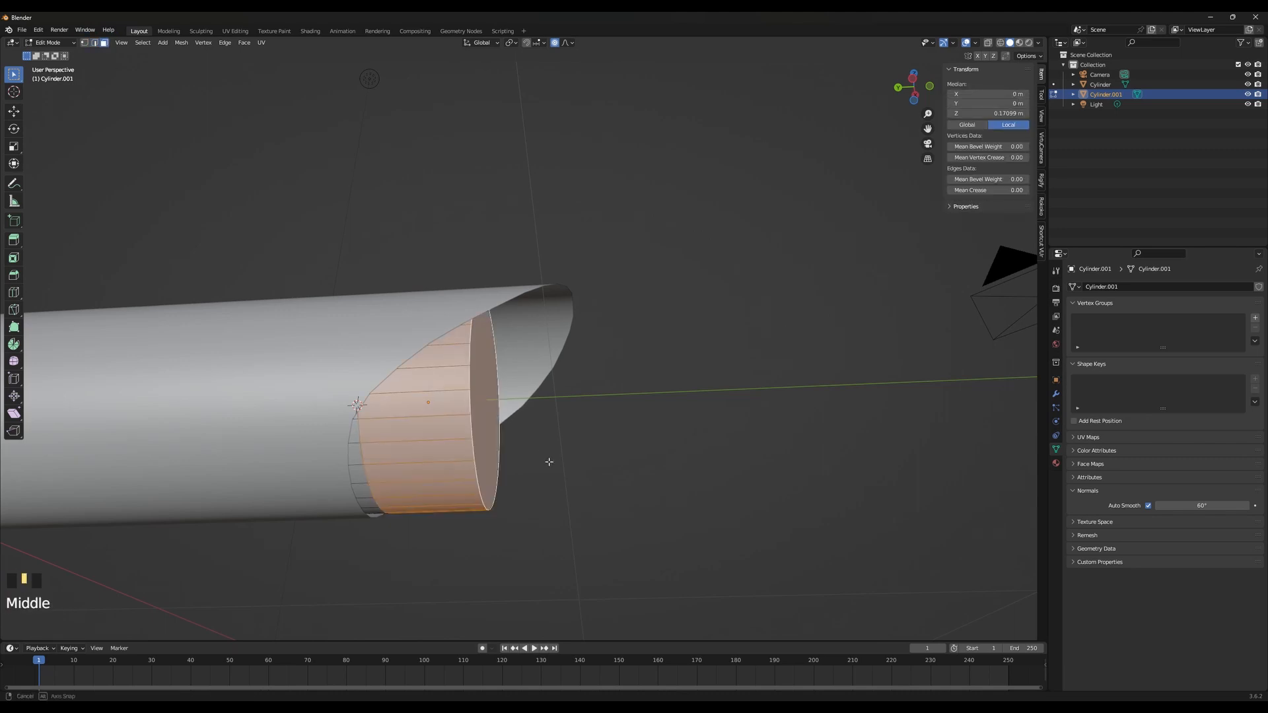
middle_click_drag(452, 420, 567, 455)
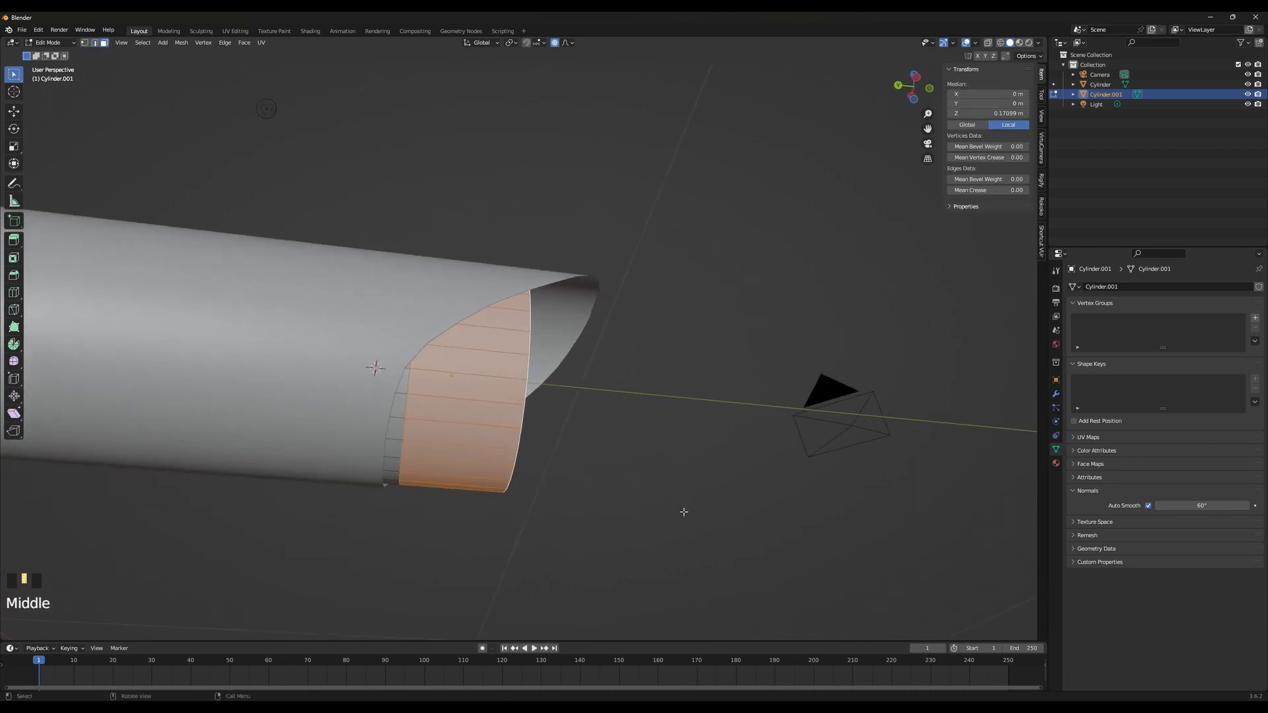
mouse_move(792, 694)
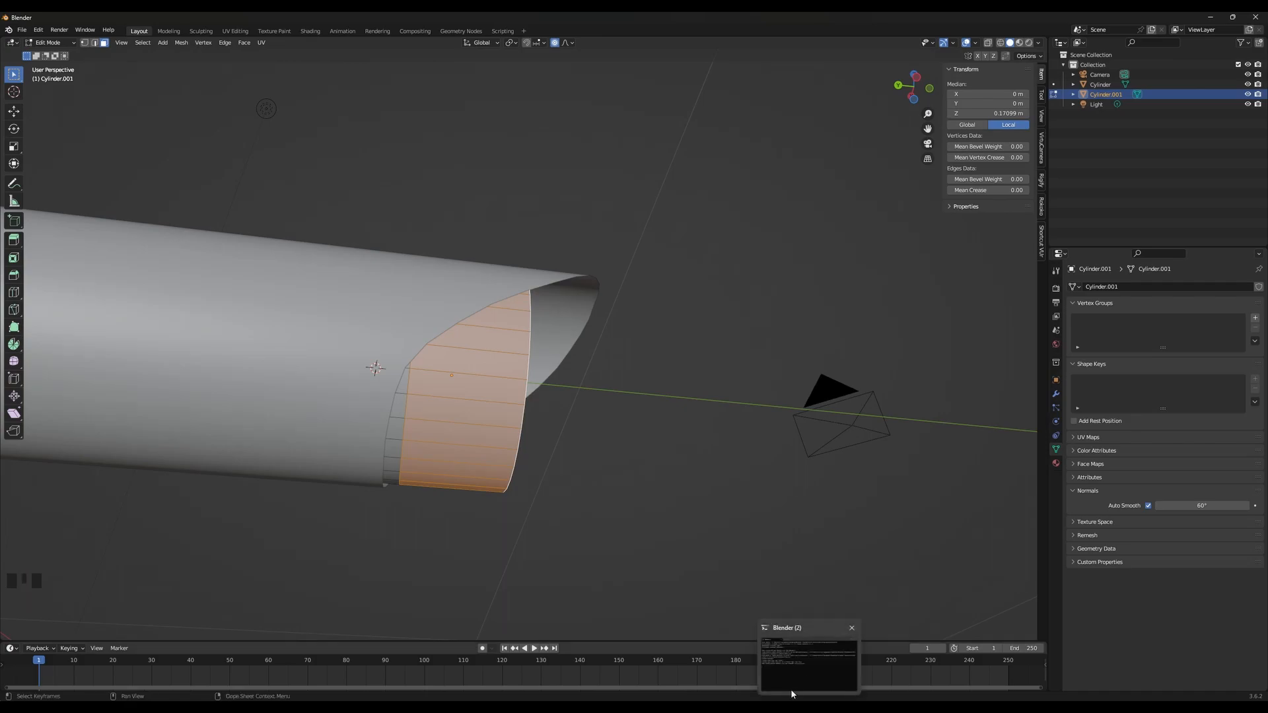
left_click(833, 708)
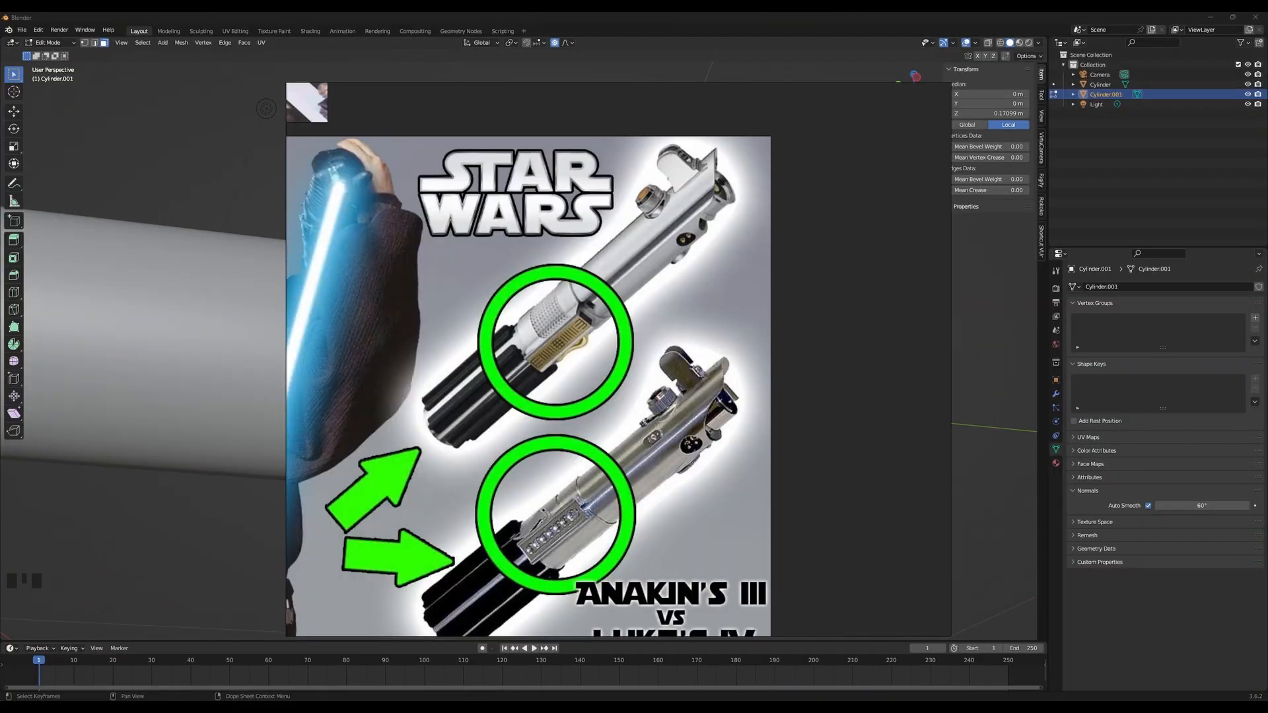
key("alt+Tab")
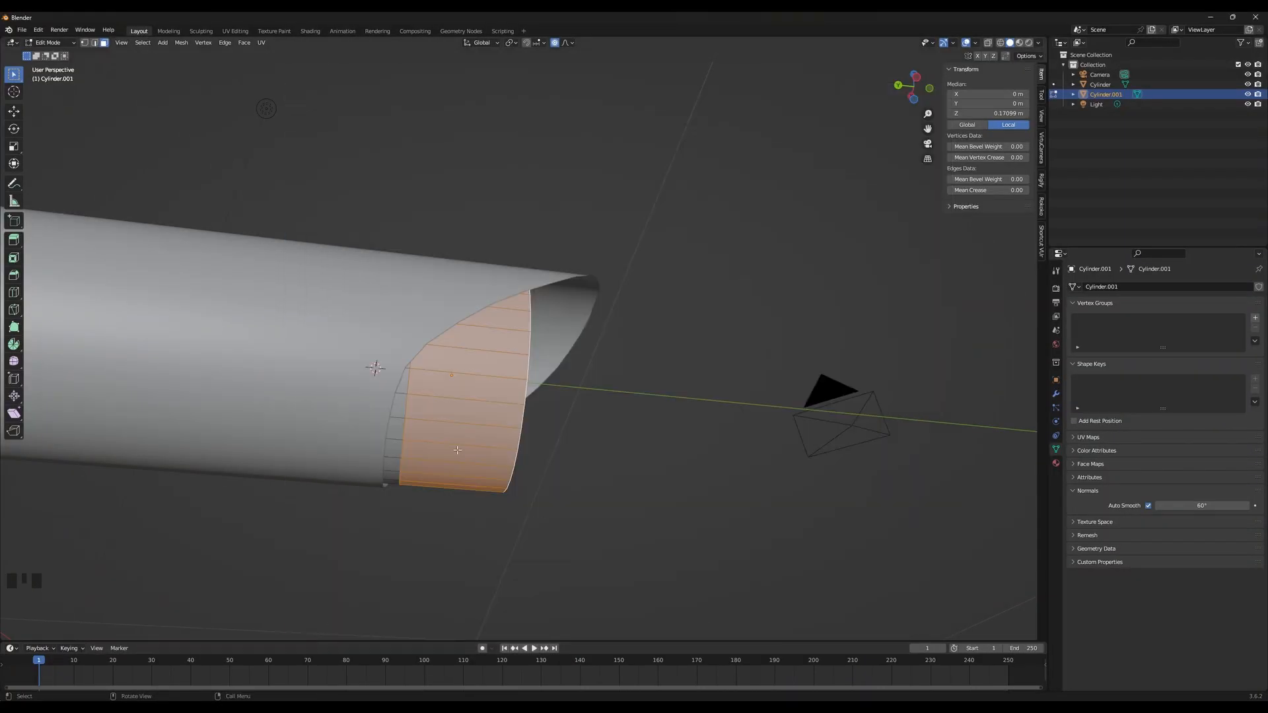
Extrude the selected faces in place without offset and turn off proportional editing
key("e")
right_click(703, 518)
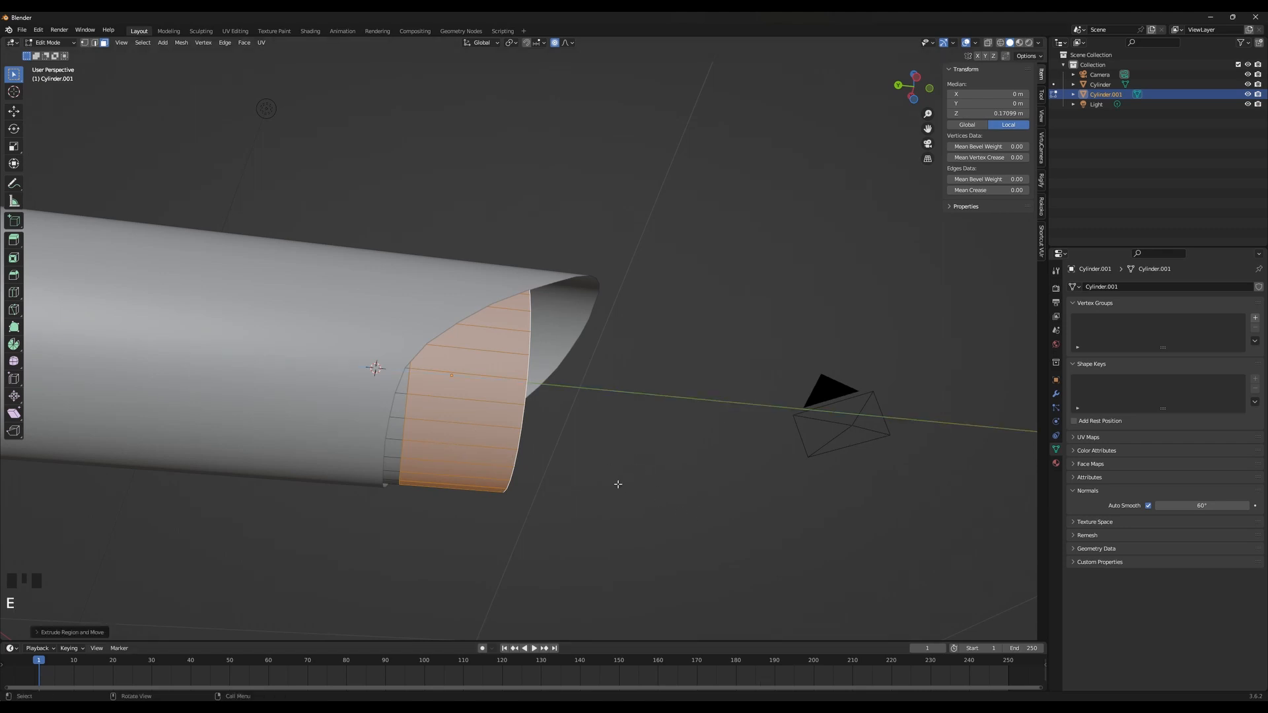
key("g")
right_click(600, 265)
left_click(559, 44)
key("g")
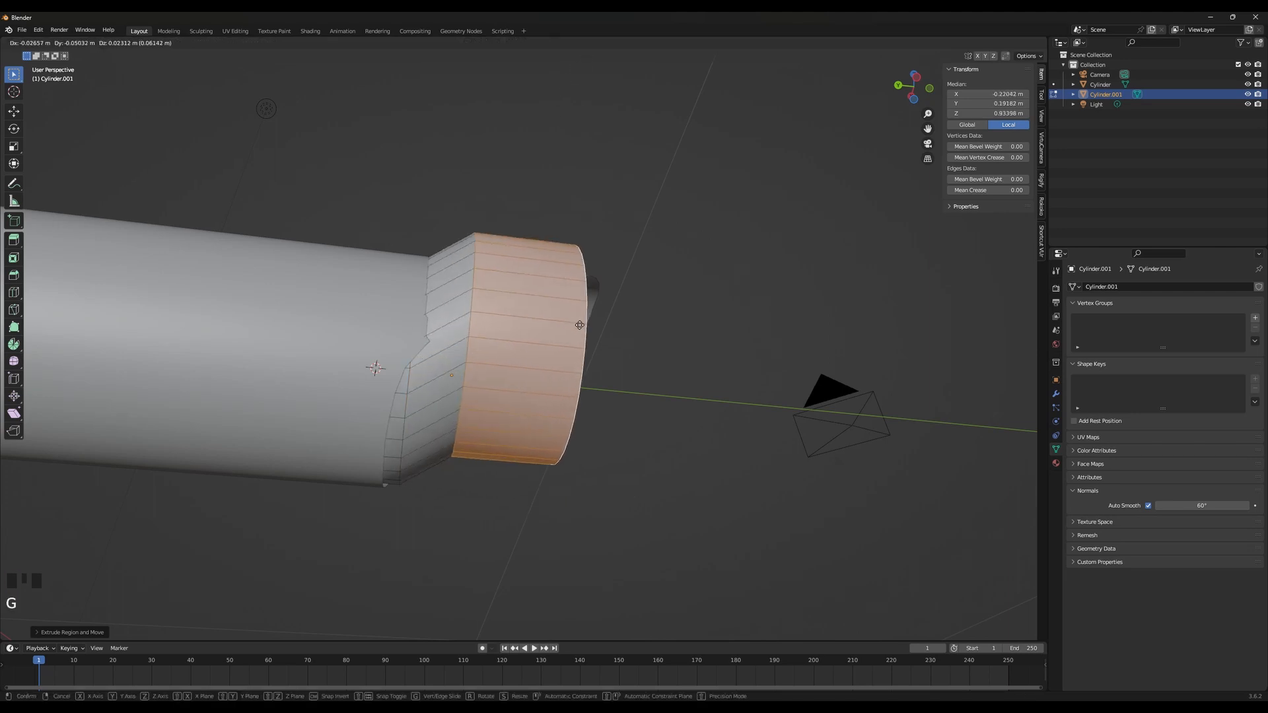
key("g")
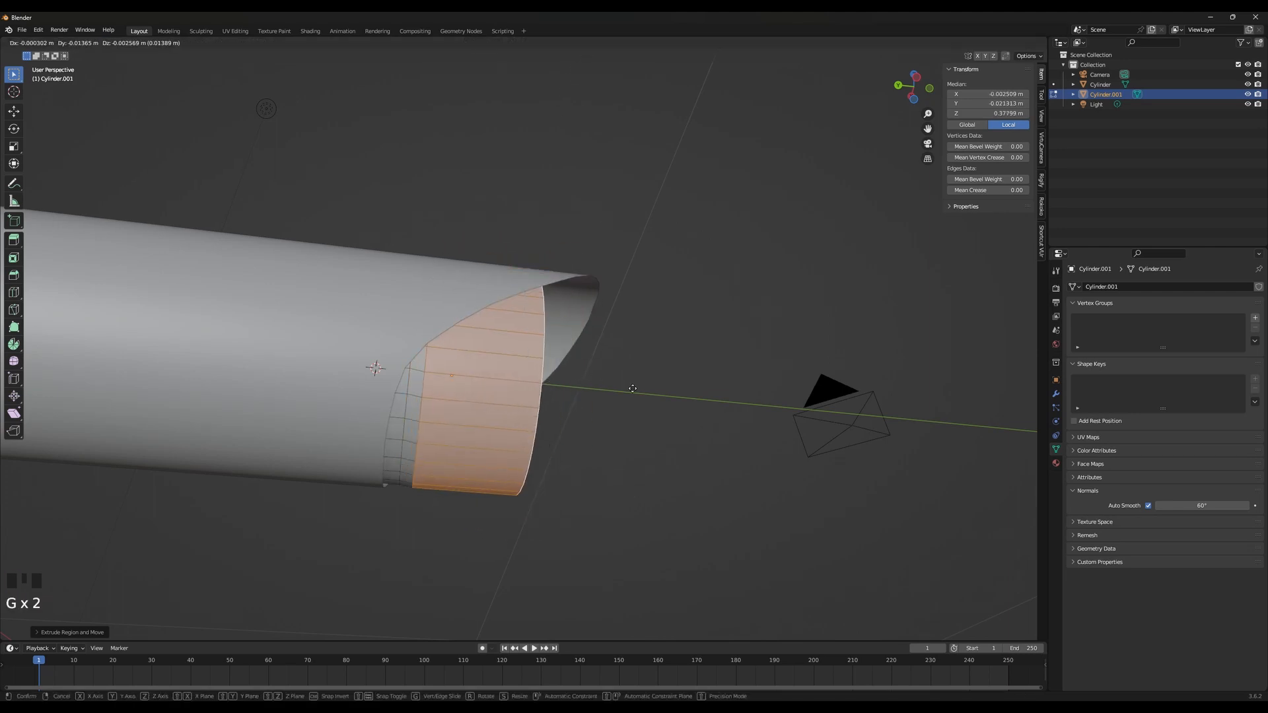
key("y")
right_click(711, 421)
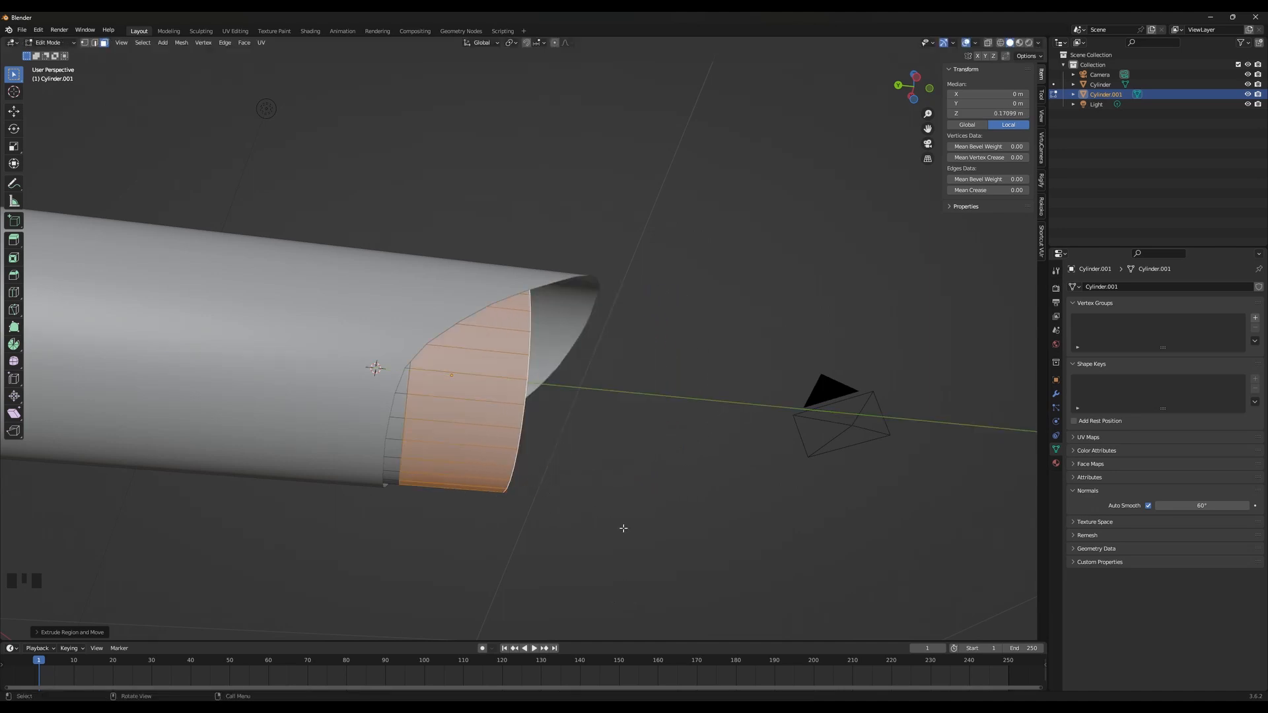
Scale the extruded front section of the inner cylinder to about 0.89 and move it slightly forward along Y
key("s")
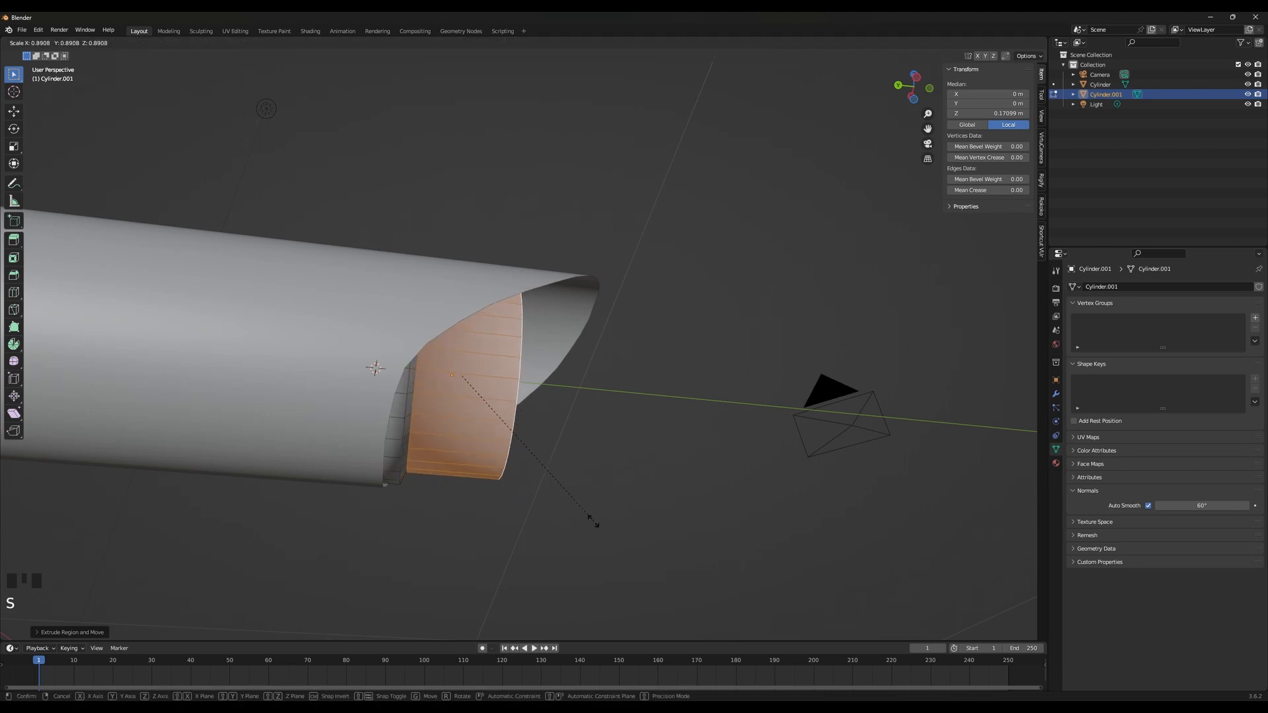
left_click(586, 518)
middle_click_drag(586, 517, 605, 522)
key("g")
key("y")
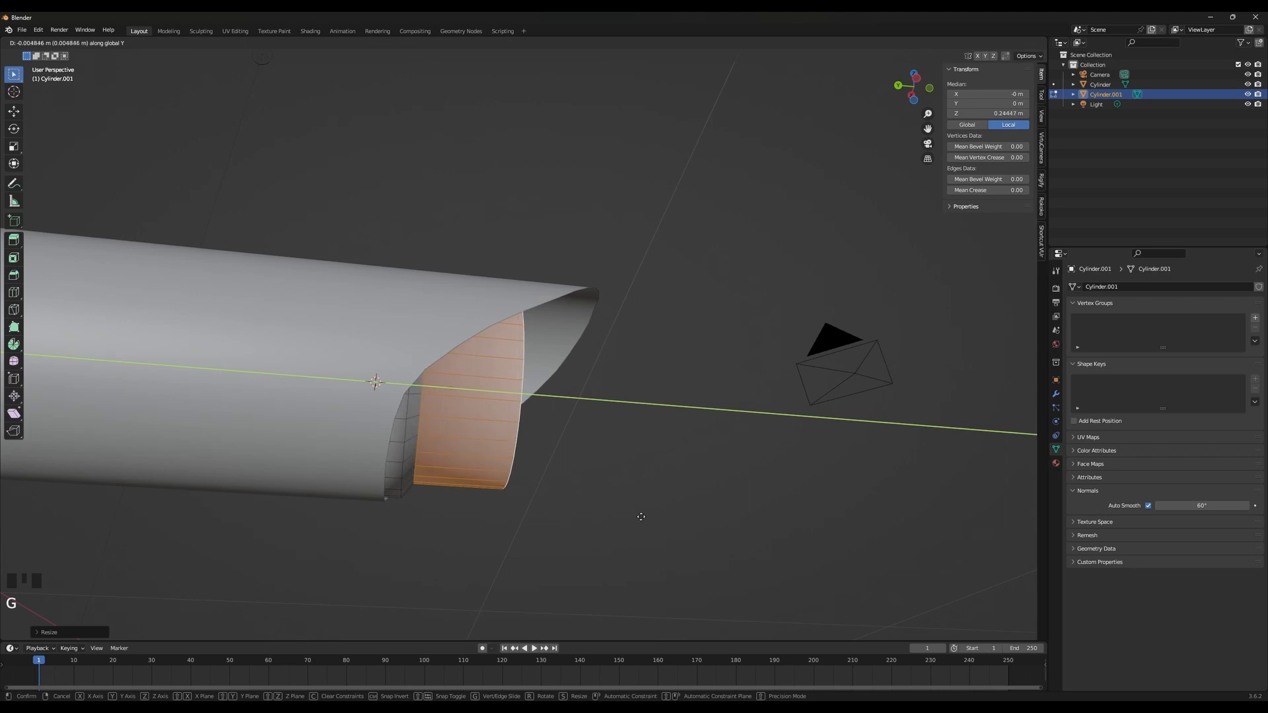
left_click(655, 512)
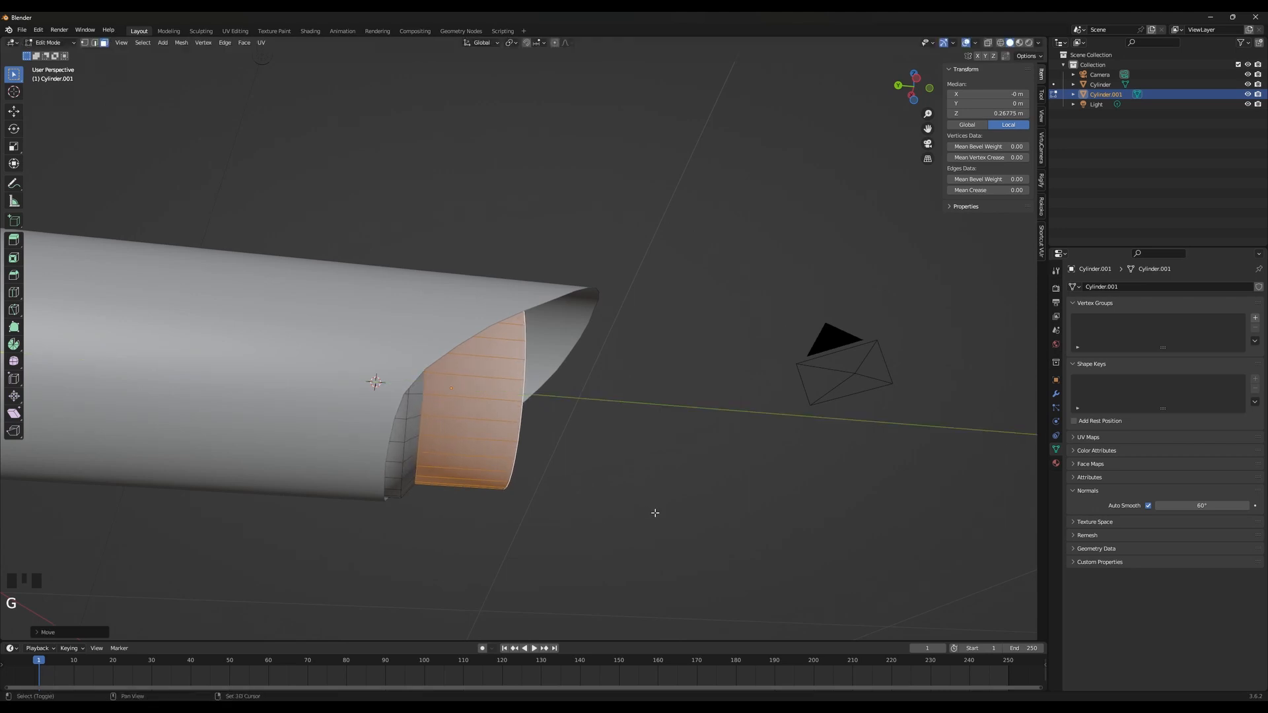
Inspect the shape and shading of the stepped inner cylinder from the front and the side
key("Tab")
middle_click_drag(648, 518, 389, 516)
key("Tab")
key("ctrl+r")
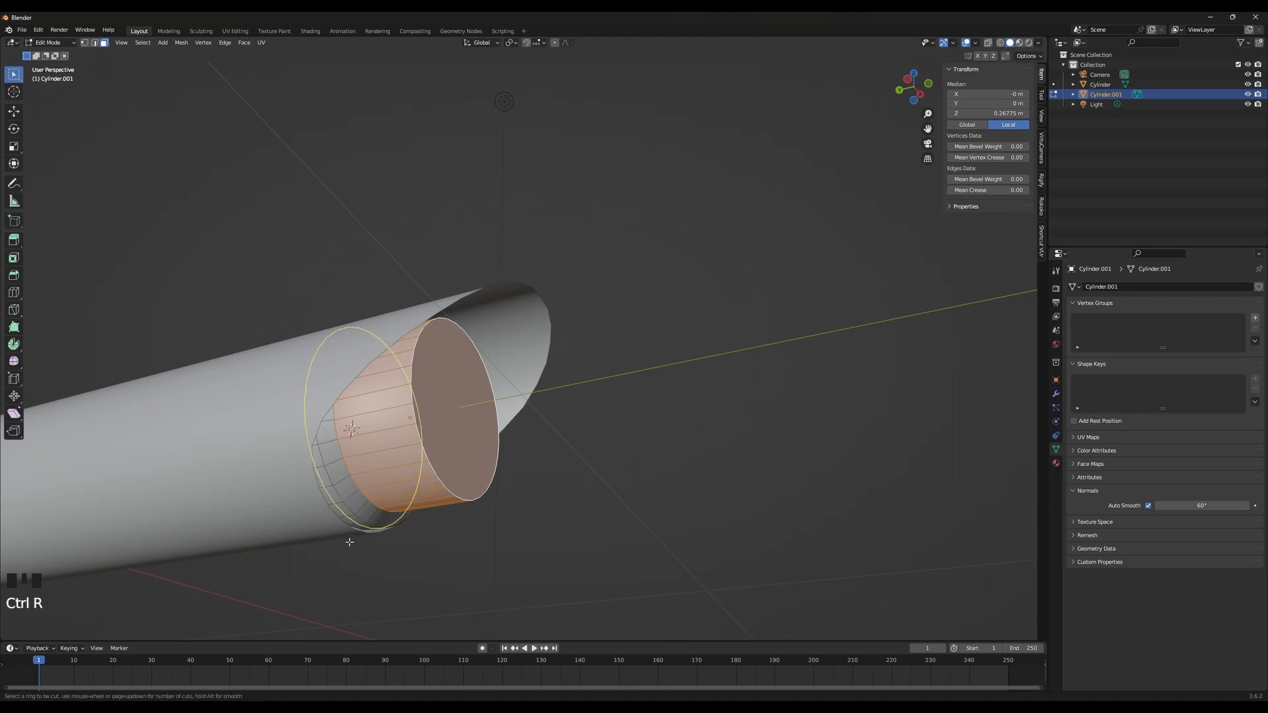
scroll(486, 479, "up", 2)
key("Tab")
right_click(512, 386)
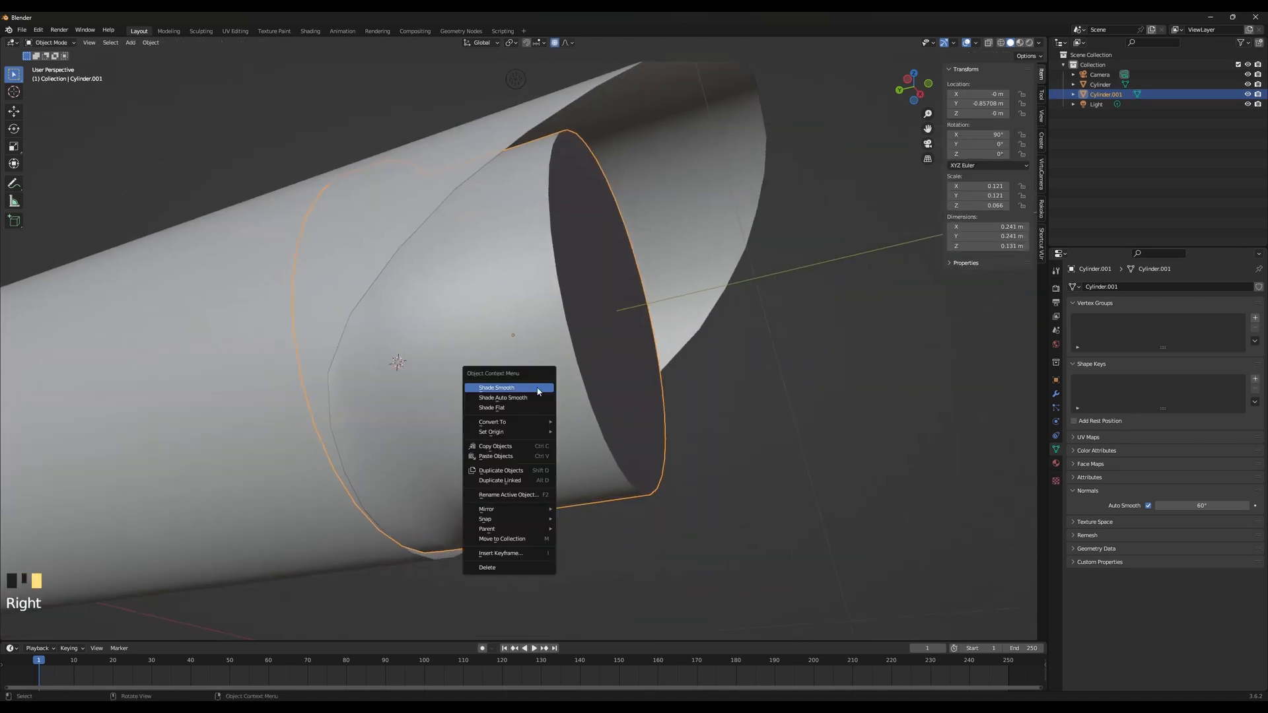
middle_click_drag(992, 483, 716, 509)
Select the two edge loops bounding the inner cylinder's sloped step and give both a narrow bevel, then return to Object Mode
key("Tab")
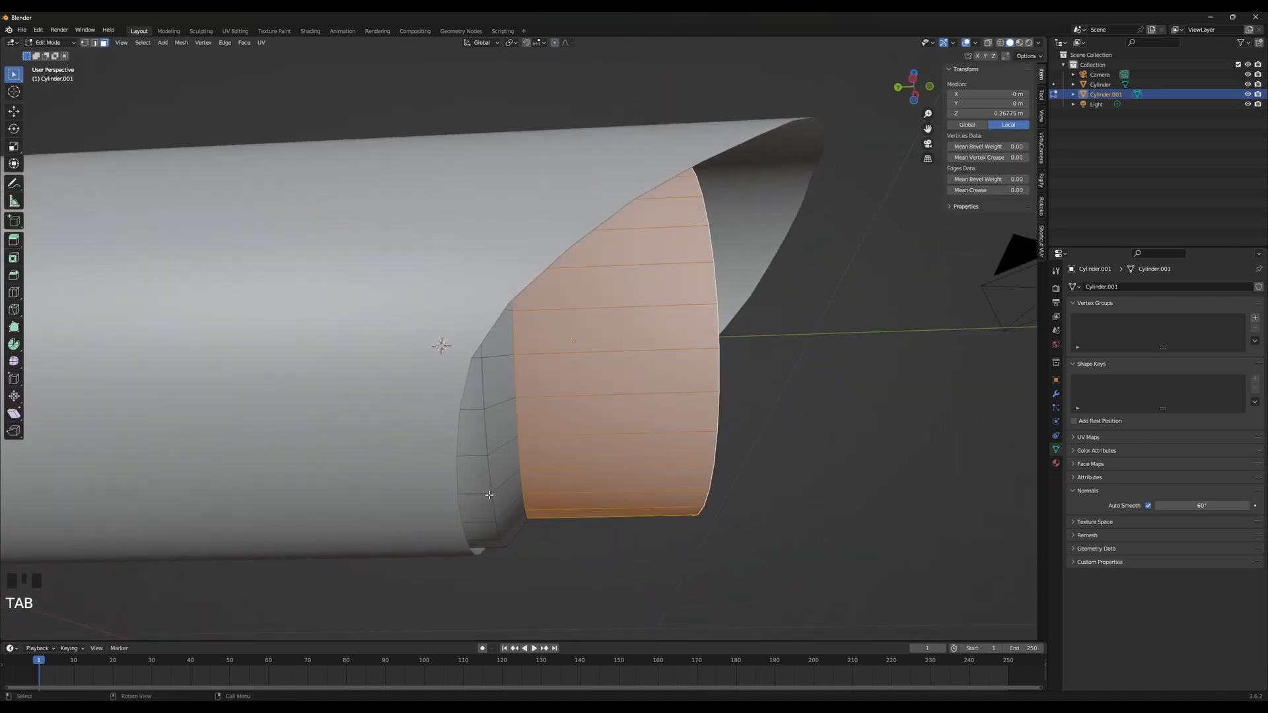
key("ctrl+r")
left_click(487, 477, "alt")
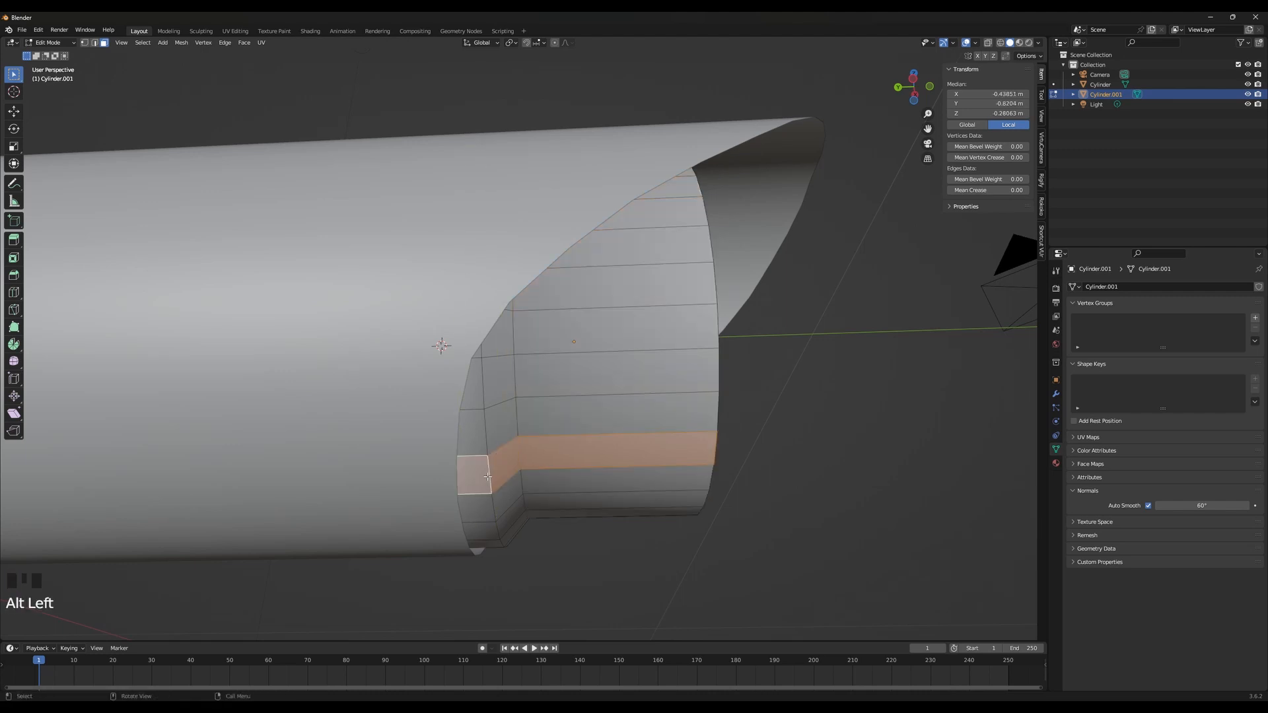
left_click(94, 42)
left_click(486, 423, "alt")
left_click(517, 423, "alt+shift")
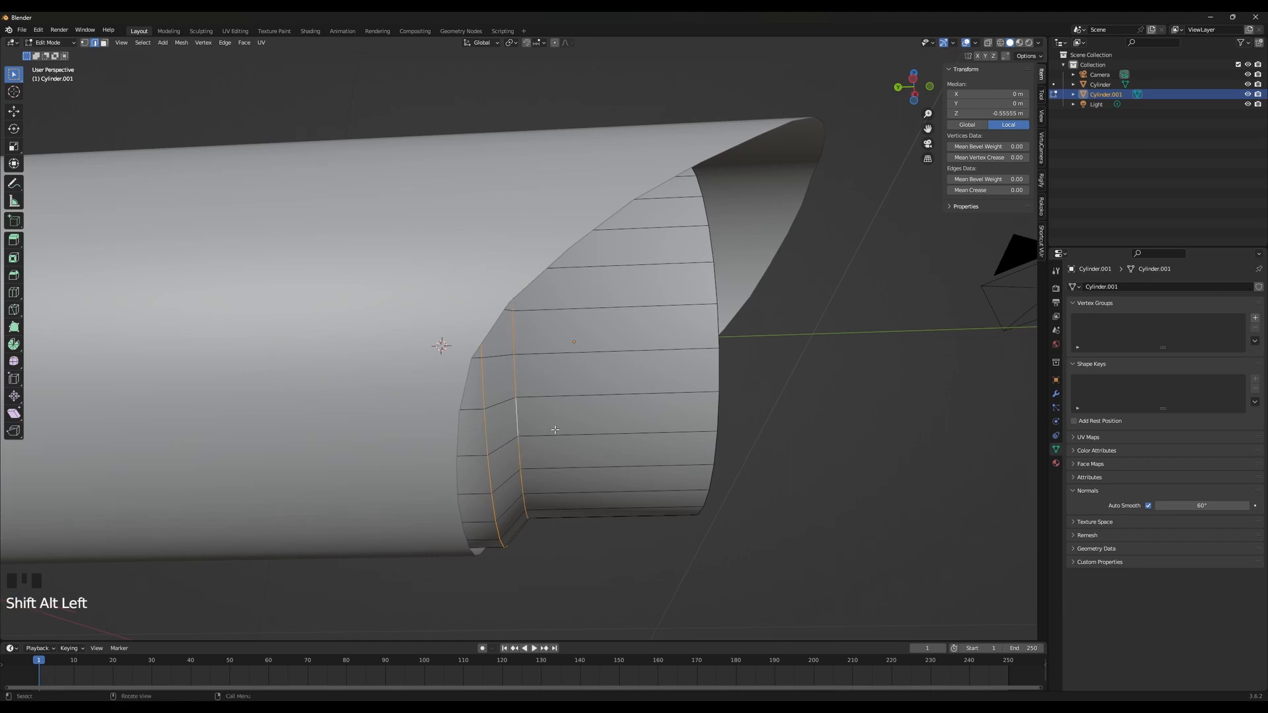
key("ctrl+b")
left_click(565, 450)
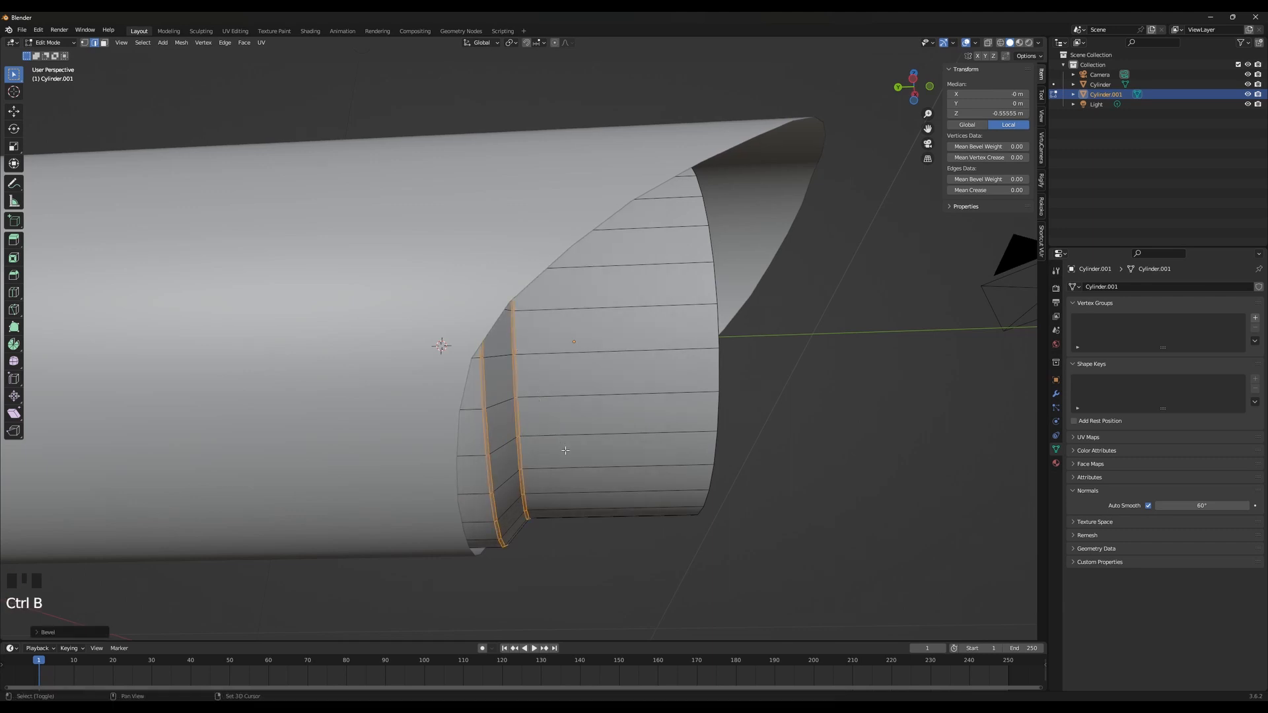
key("Tab")
Switch to the reference board and examine the emitter ends of the lightsabers in the different images
scroll(570, 449, "down", 3)
scroll(570, 450, "up", 1)
mouse_move(569, 450)
middle_mouse_down("shift")
mouse_move(538, 446)
mouse_move(588, 450)
middle_mouse_up("shift")
scroll(568, 439, "up", 2)
scroll(688, 535, "down", 1)
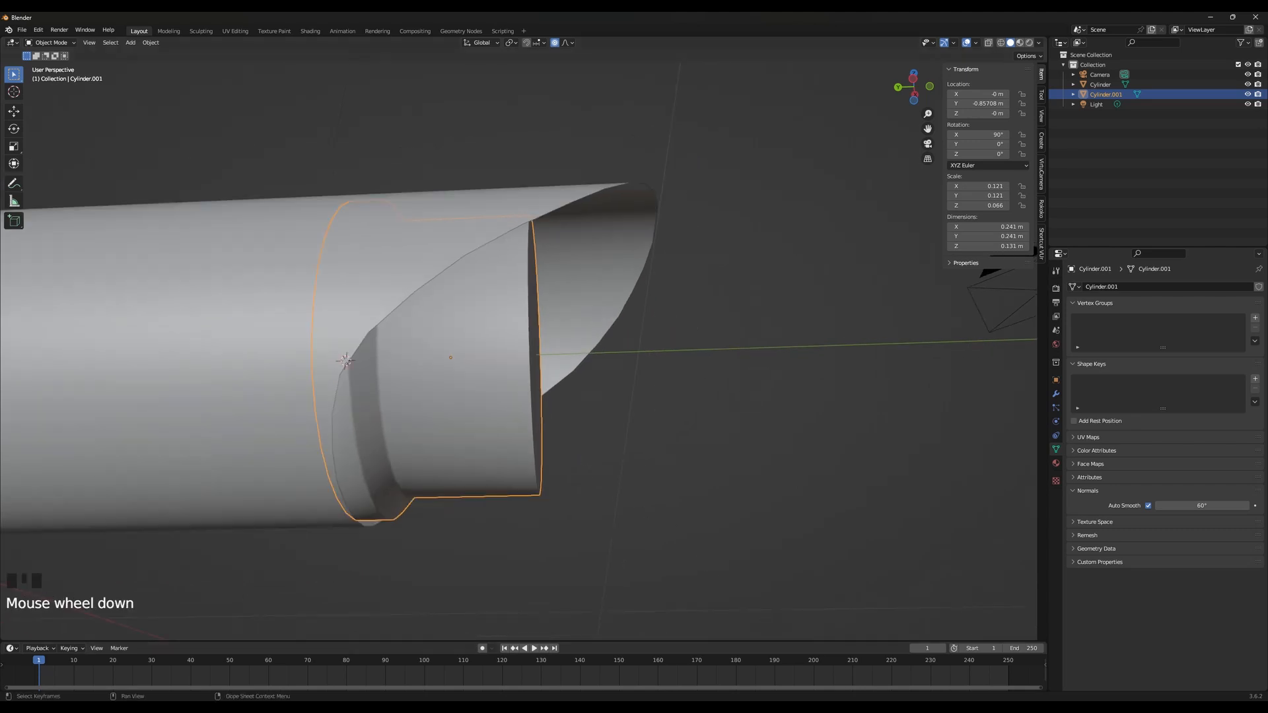
key("alt+Tab")
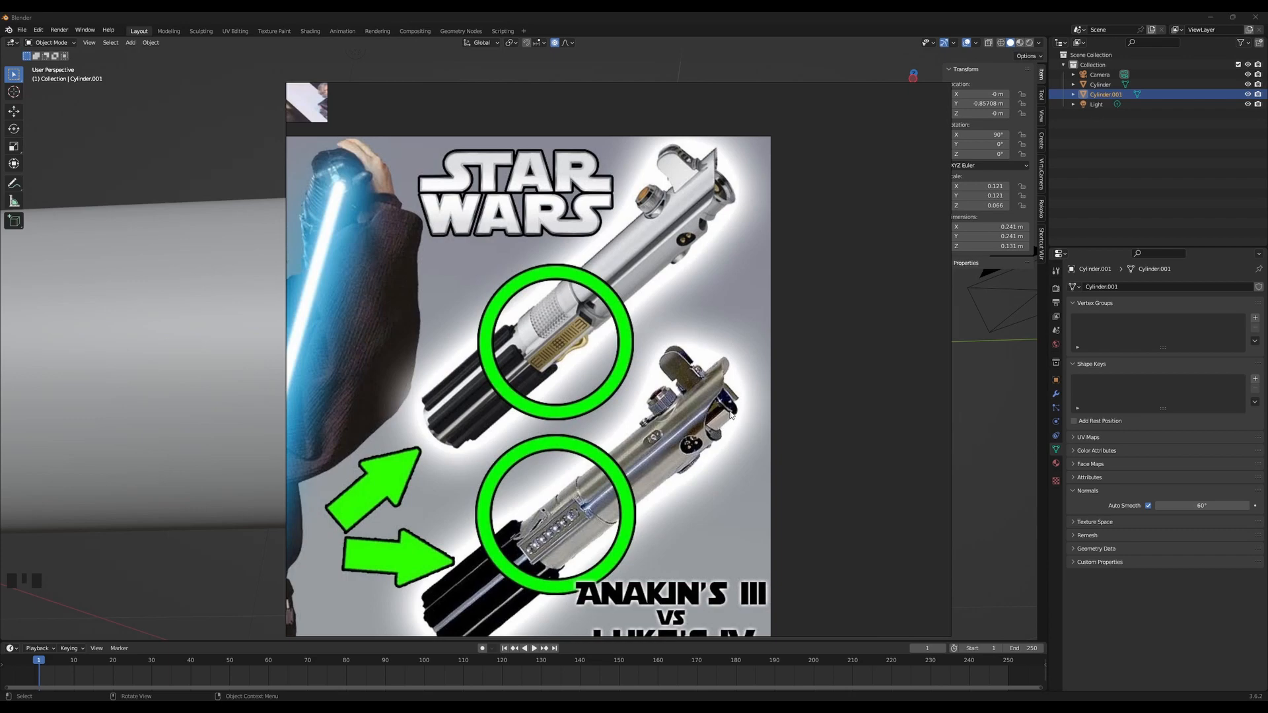
scroll(618, 474, "down", 5)
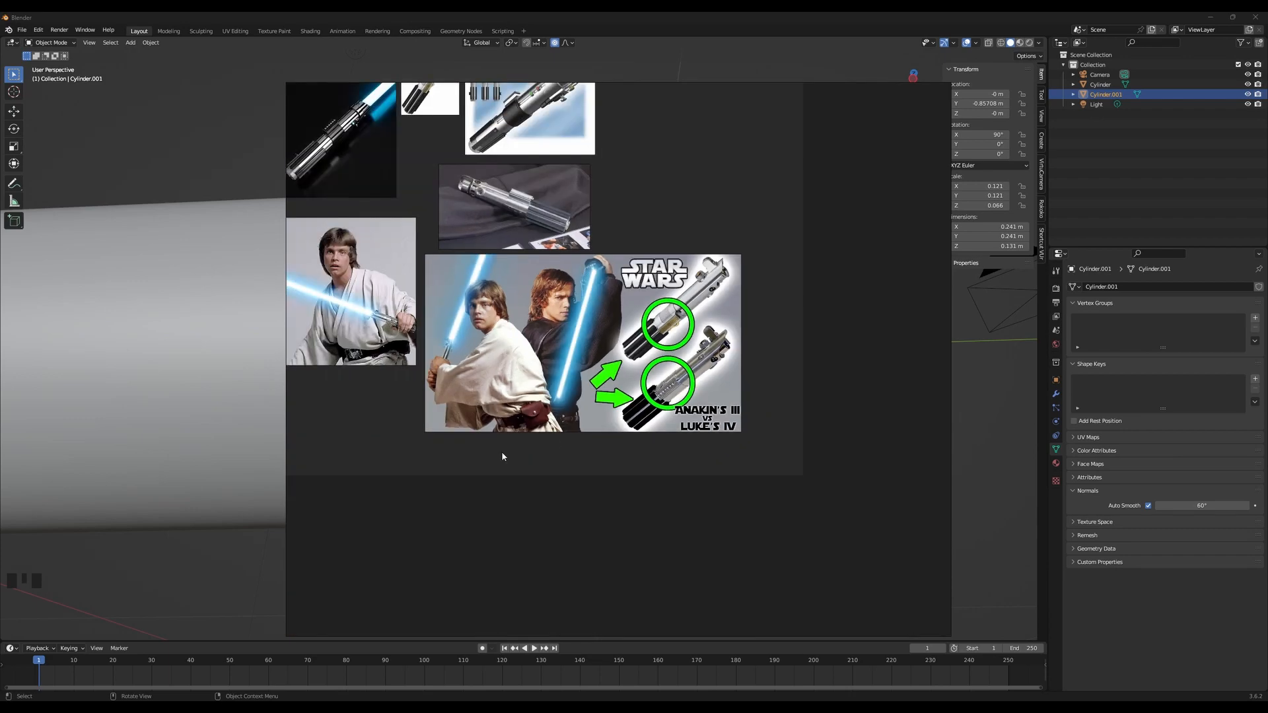
scroll(682, 404, "up", 4)
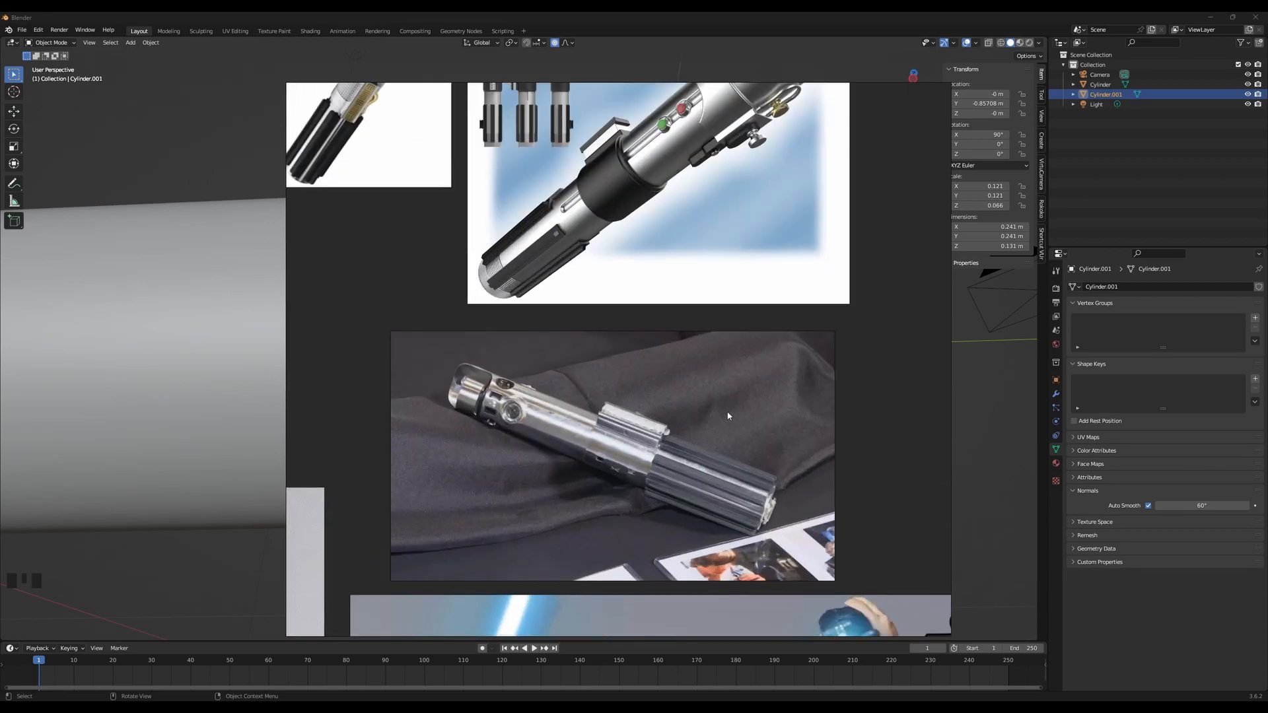
middle_click_drag(779, 532, 796, 550)
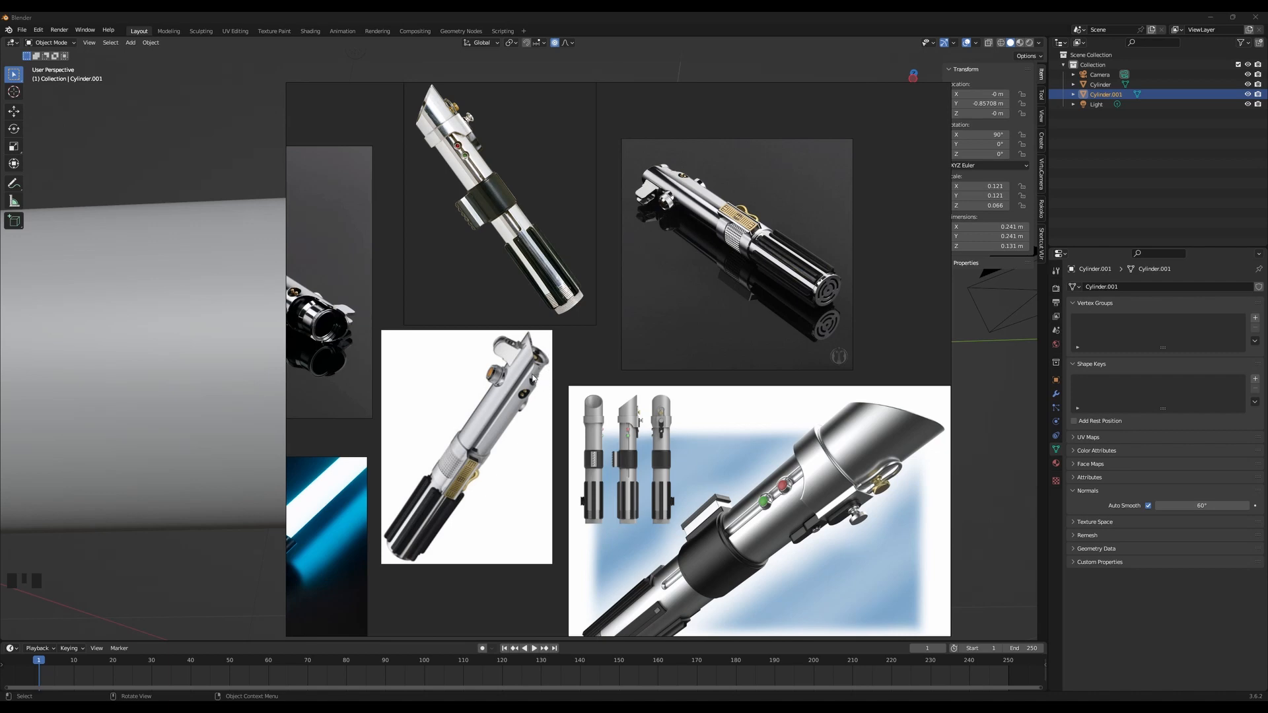
middle_click_drag(644, 517, 355, 267)
middle_click_drag(787, 506, 648, 404)
scroll(648, 404, "down", 4)
middle_click_drag(679, 541, 510, 358)
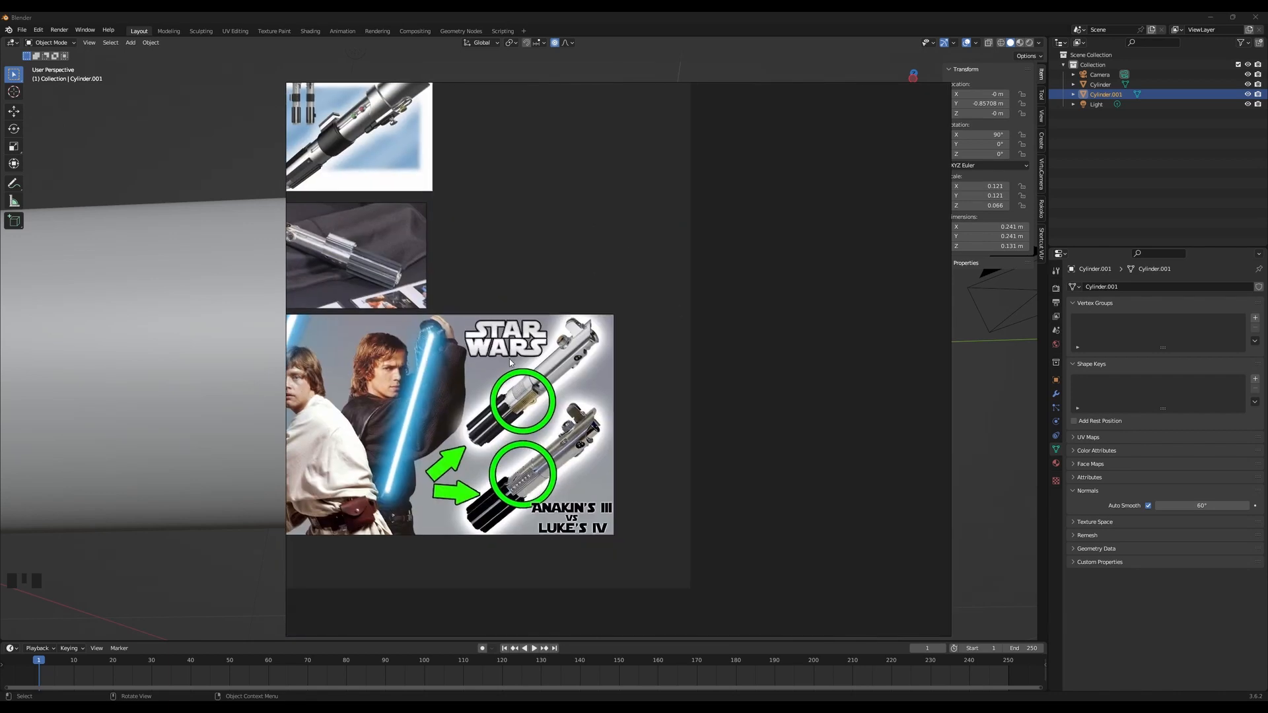
scroll(509, 358, "up", 5)
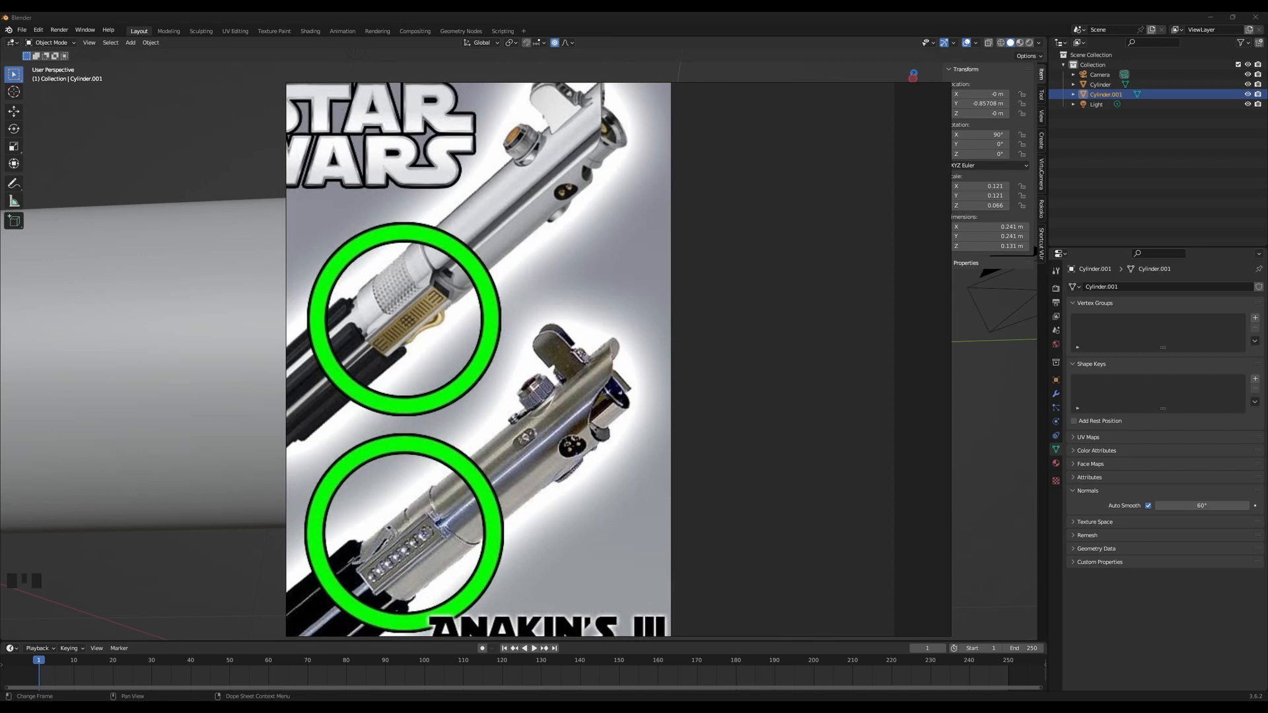
Return to Blender and add a loop cut around the inner cylinder's front section, slid by about 0.75 towards its front end
scroll(454, 352, "up", 3)
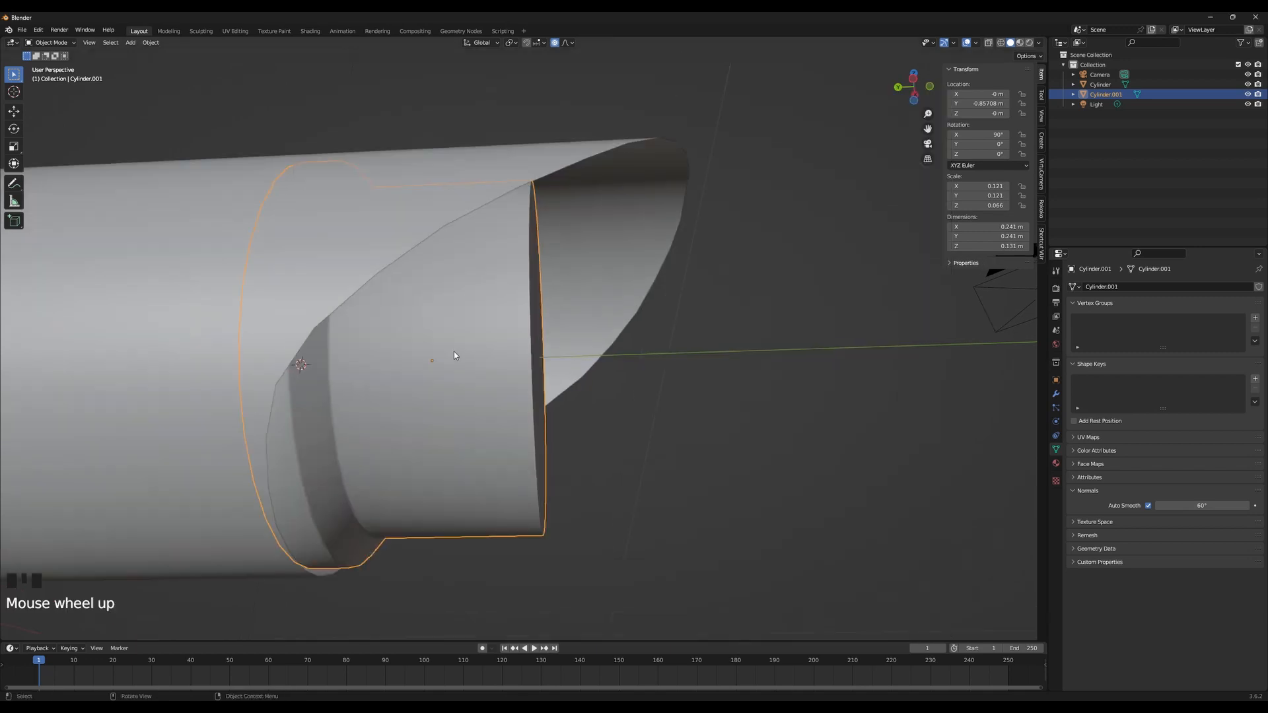
key("Tab")
key("ctrl+r")
left_click(484, 387)
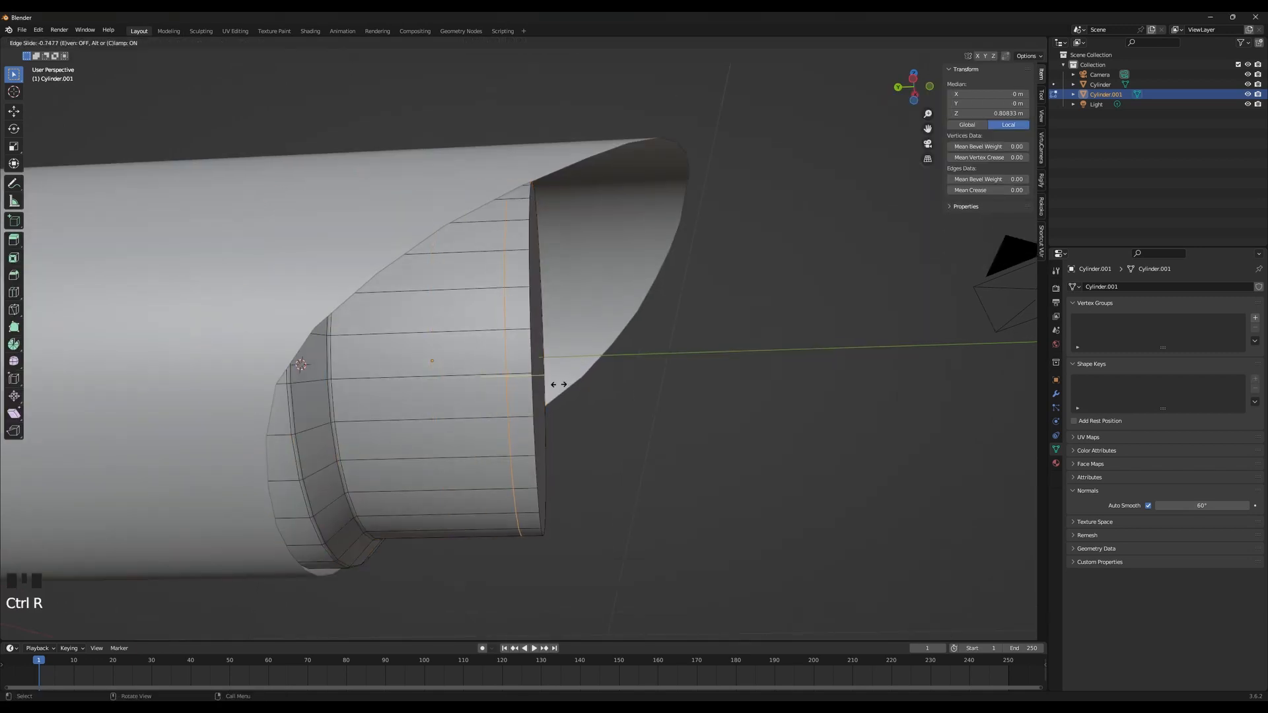
left_click(549, 384)
Select the inner cylinder's front rim and scale it up to about 1.07 so the end flares outwards
left_click(546, 391, "alt")
middle_click_drag(548, 395, 488, 436)
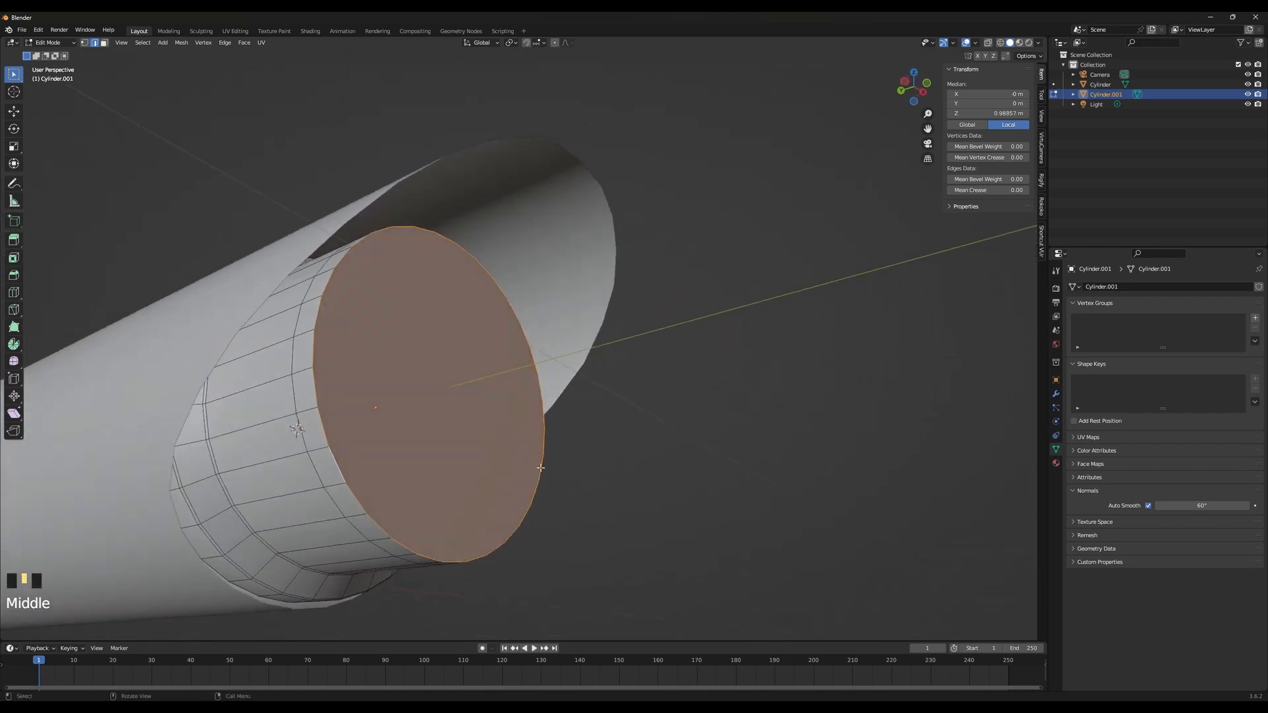
key("s")
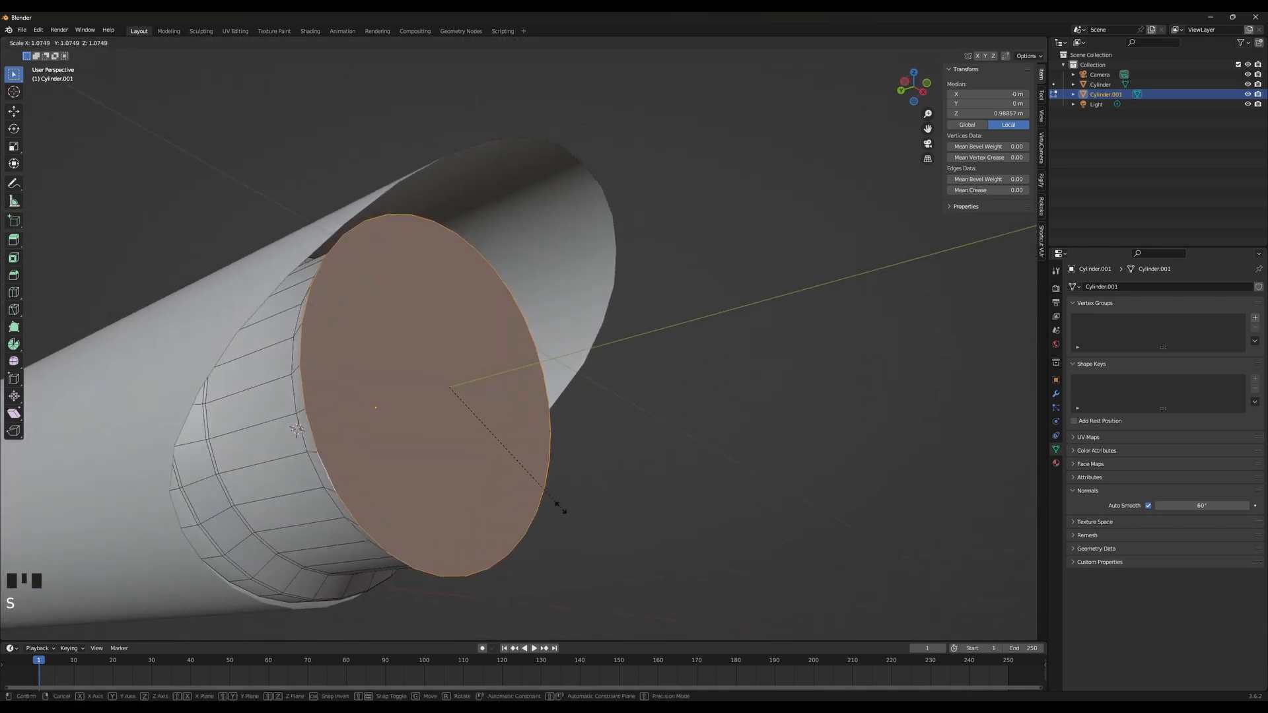
left_click(559, 505)
mouse_move(558, 505)
middle_mouse_down()
mouse_move(603, 509)
mouse_move(543, 518)
middle_mouse_up()
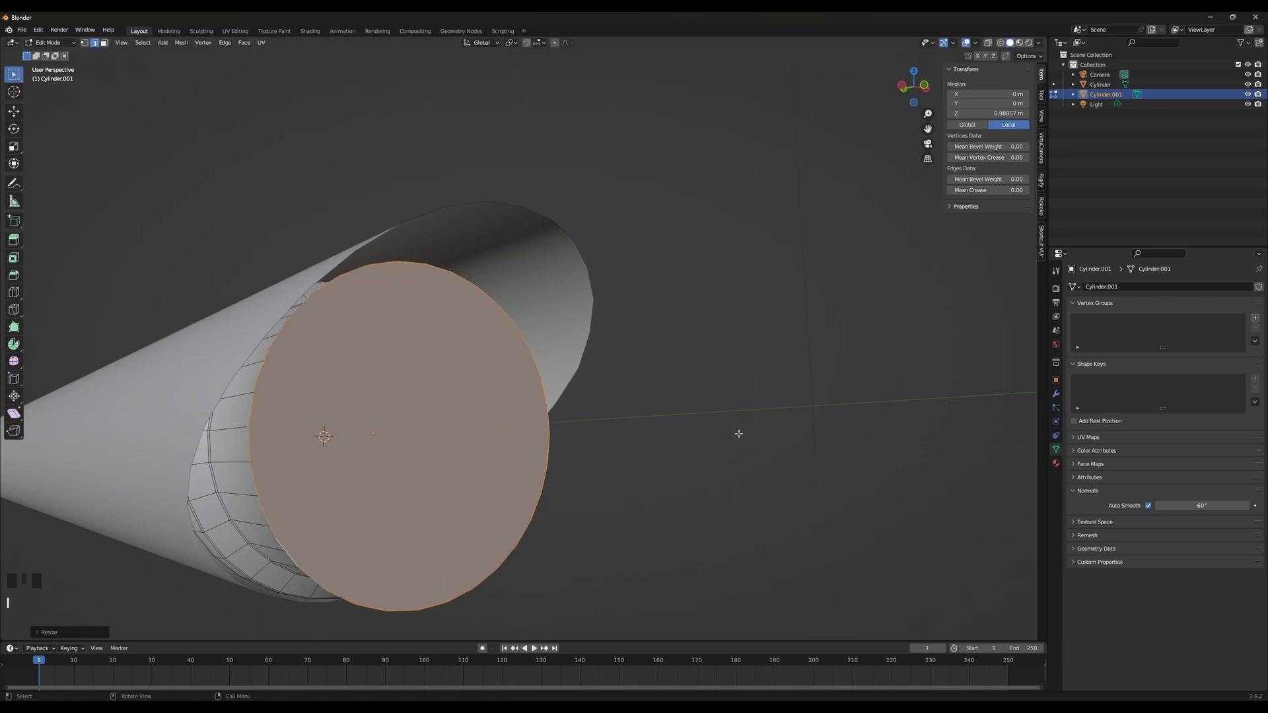
key("ctrl+z")
key("ctrl+shift+z")
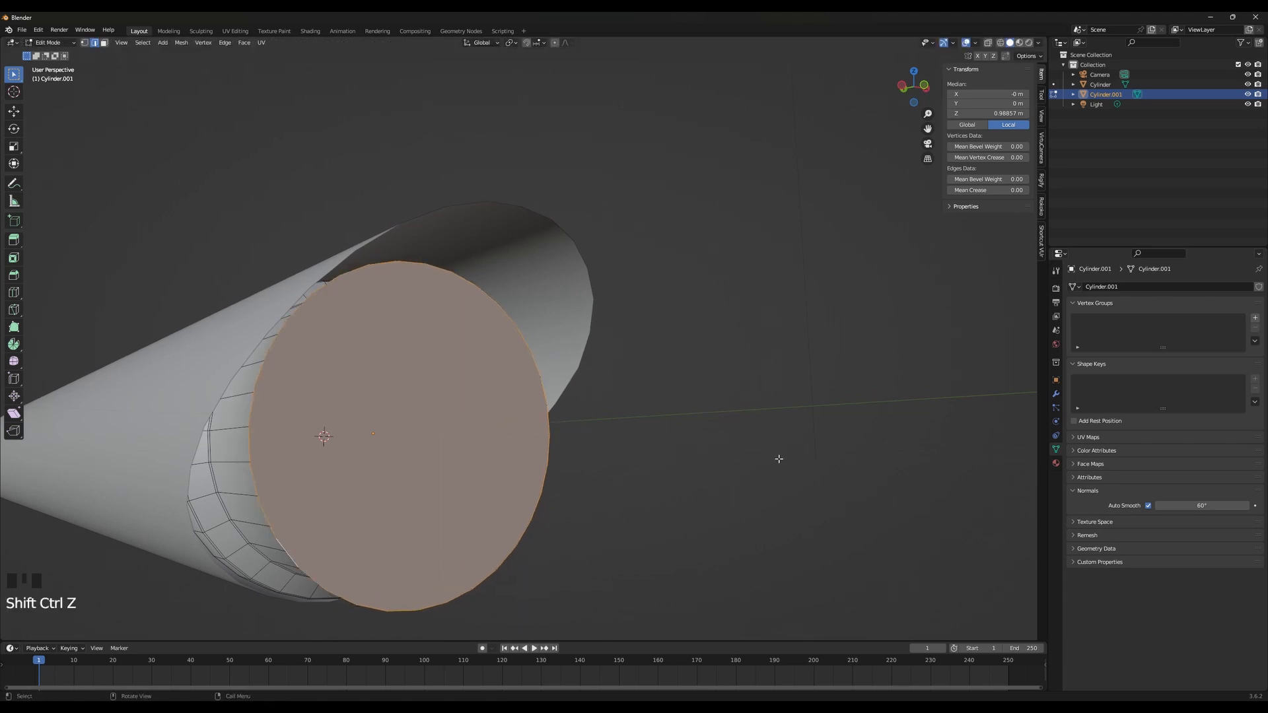
Inset the front cap by about 0.06 m, then inset it again to form a second, wider concentric ring
key("i")
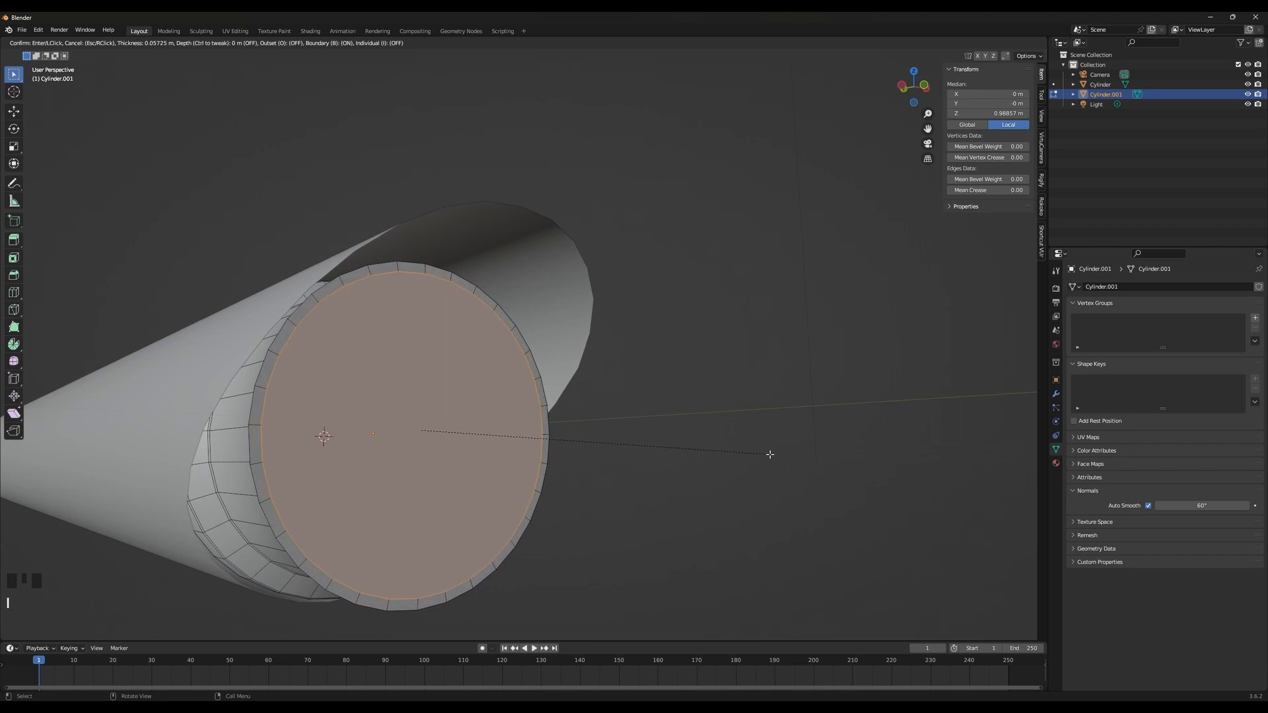
key("shift")
left_click(732, 443)
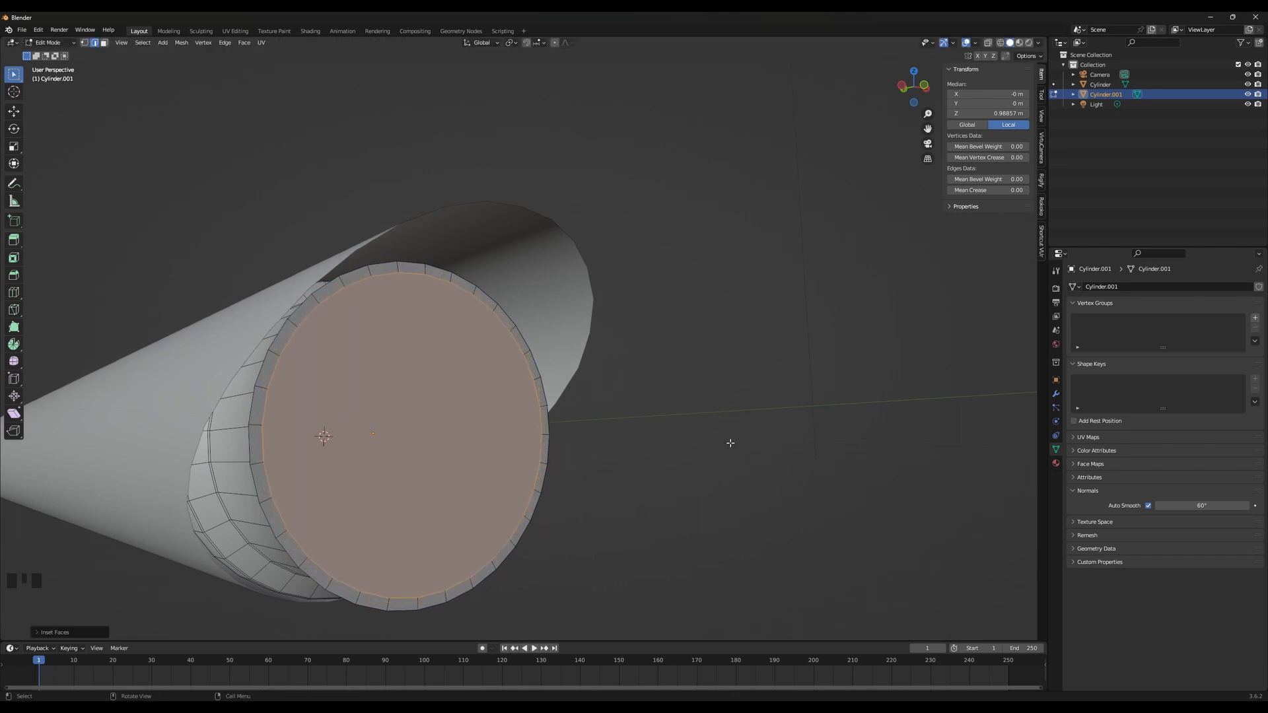
middle_click_drag(731, 439, 701, 449)
key("i")
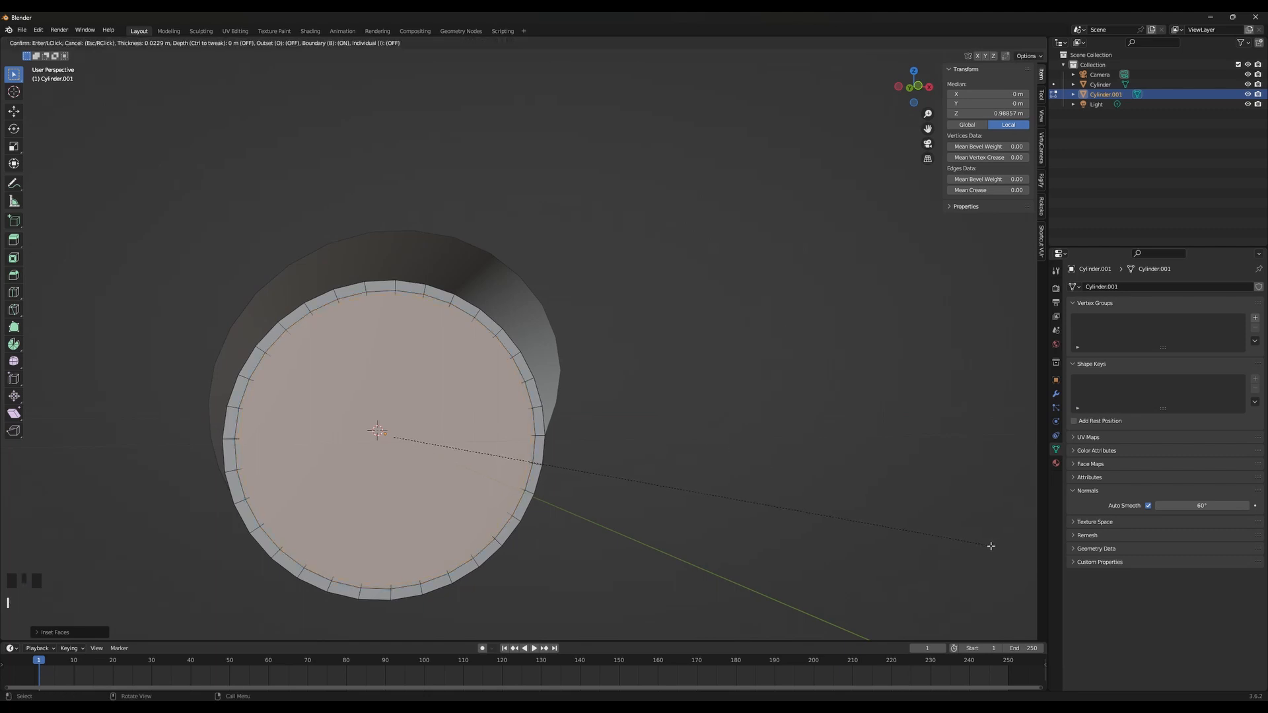
left_click(981, 541)
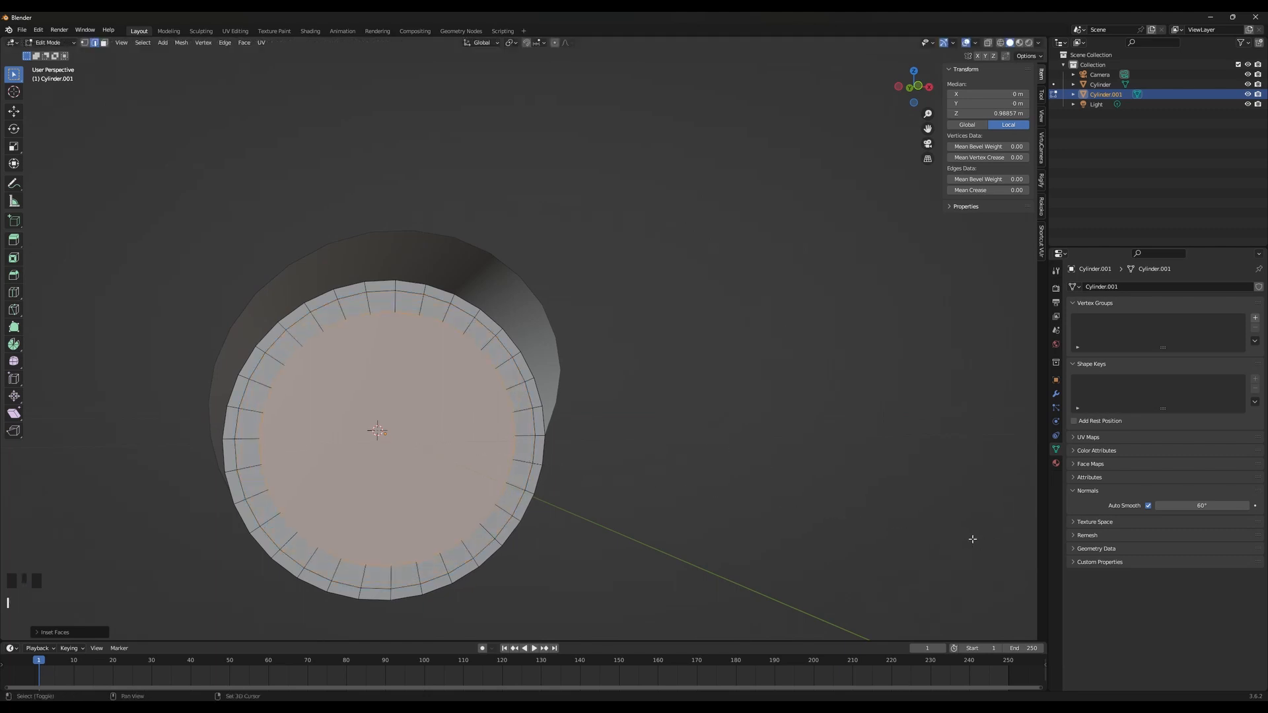
Select the centre disc together with the inner ring of faces and extrude them about 0.006 m into the cylinder
left_click(104, 43)
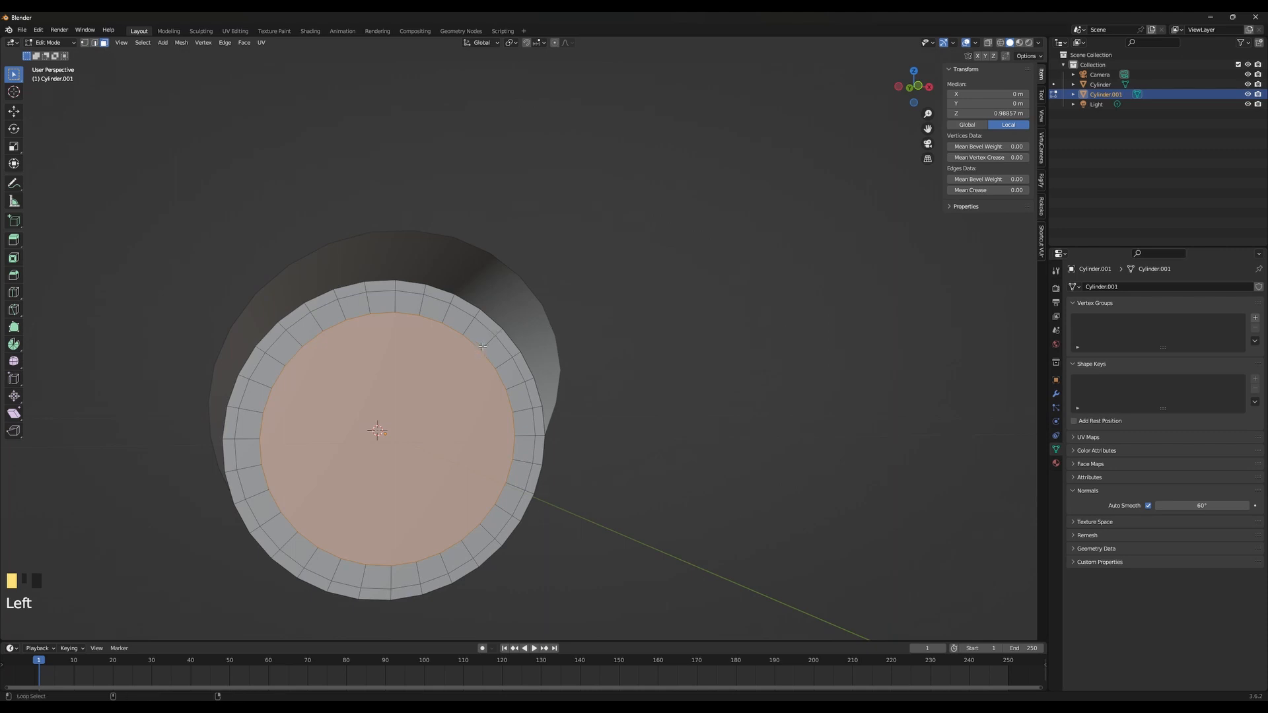
left_click(482, 346, "alt+shift")
middle_click_drag(483, 347, 632, 459)
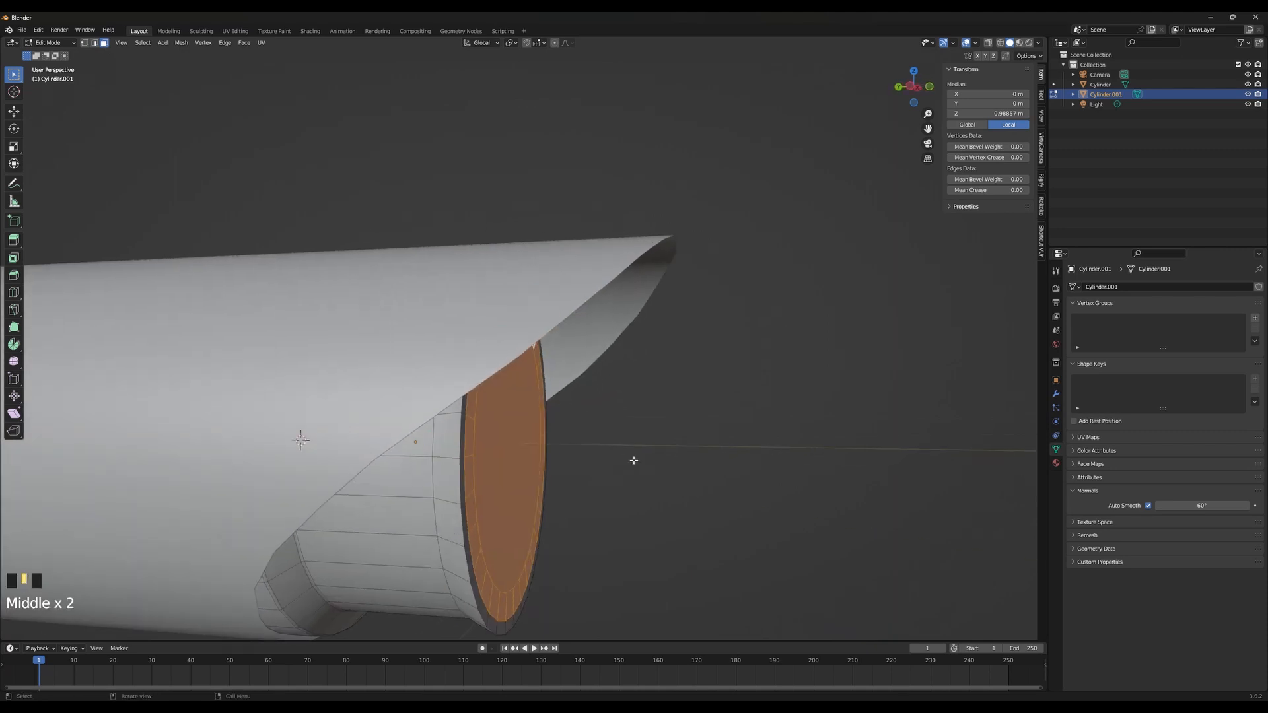
key("e")
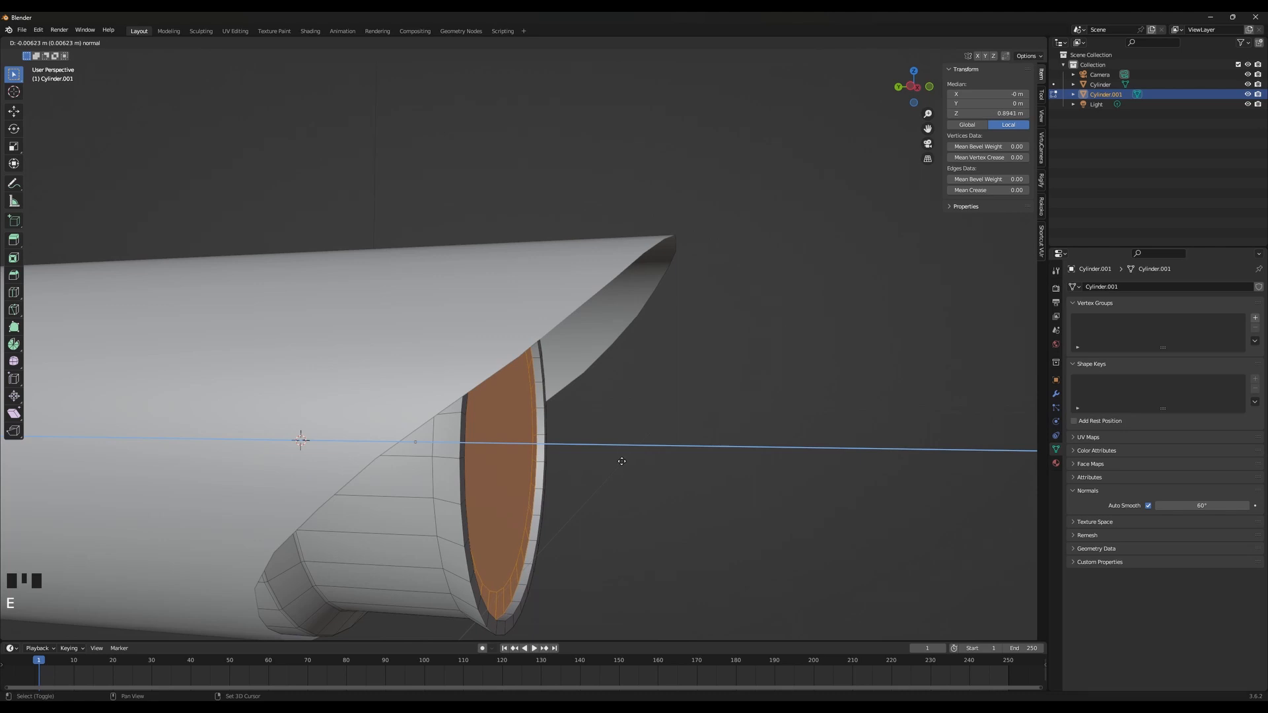
left_click(621, 461)
Extrude only the centre disc about 0.12 m inwards to hollow out the inner cylinder
middle_click_drag(574, 490, 647, 481)
left_click(399, 453)
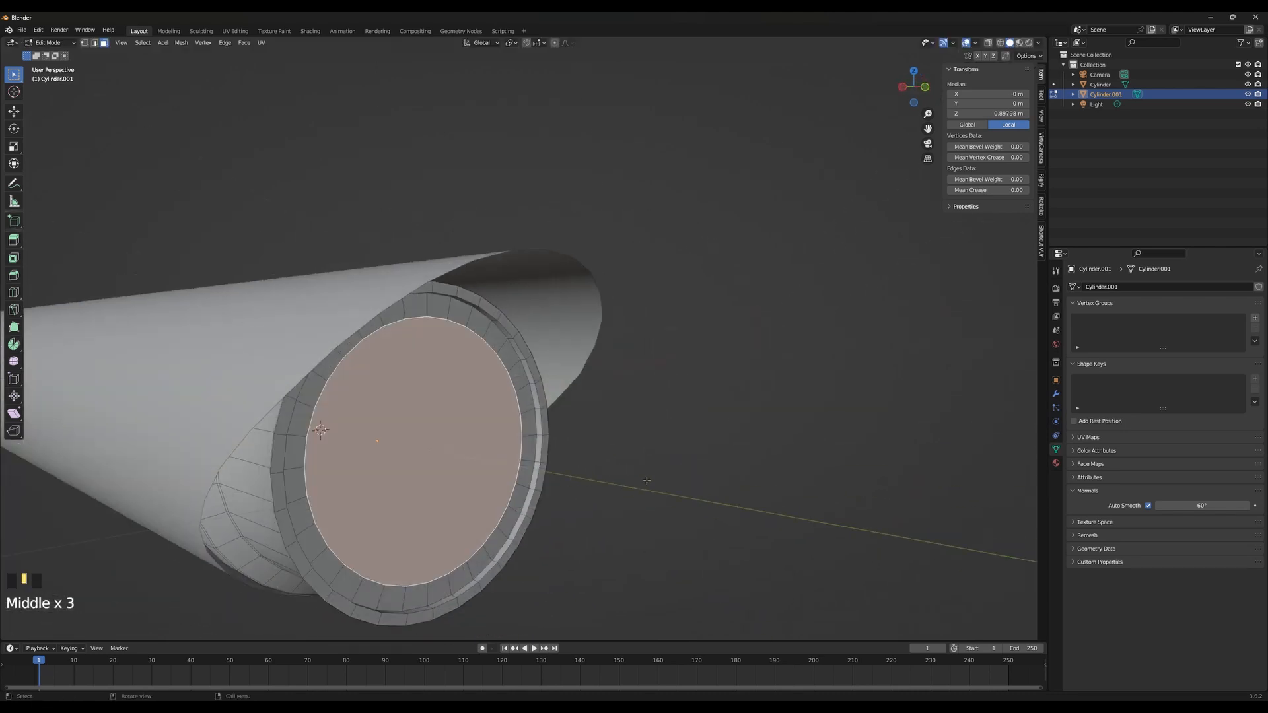
key("e")
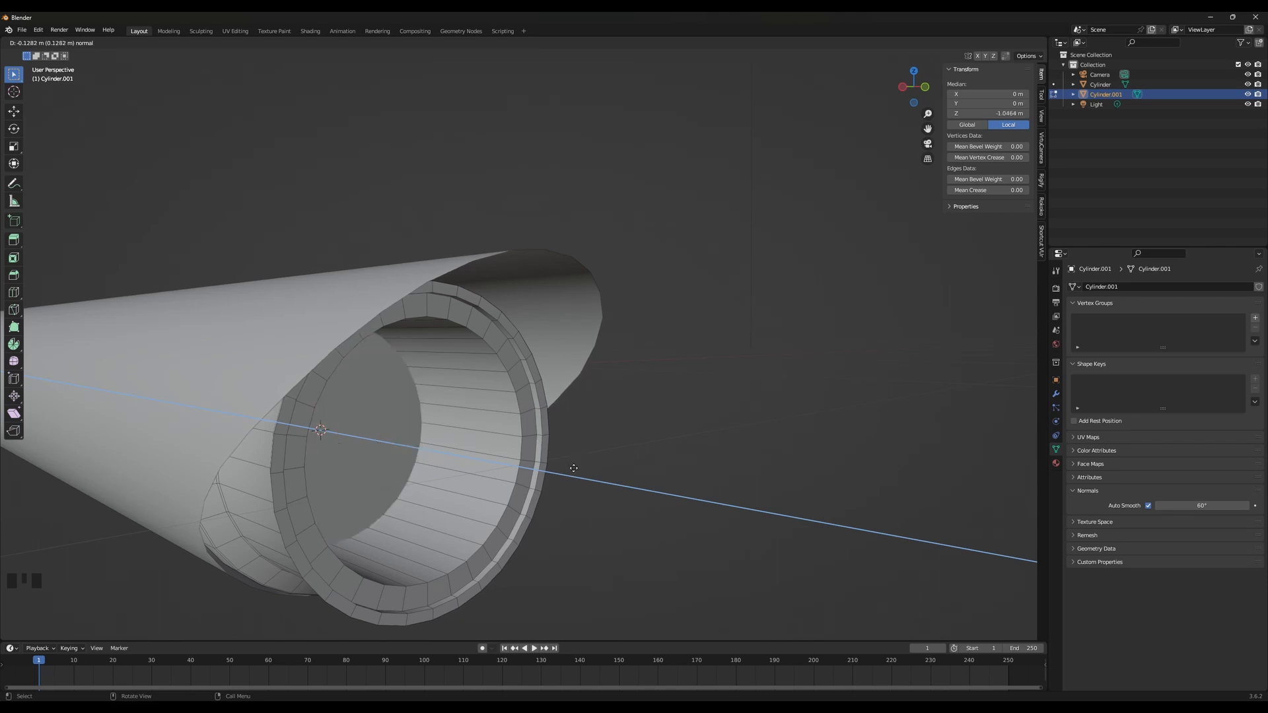
left_click(574, 469)
middle_click_drag(735, 581, 642, 461)
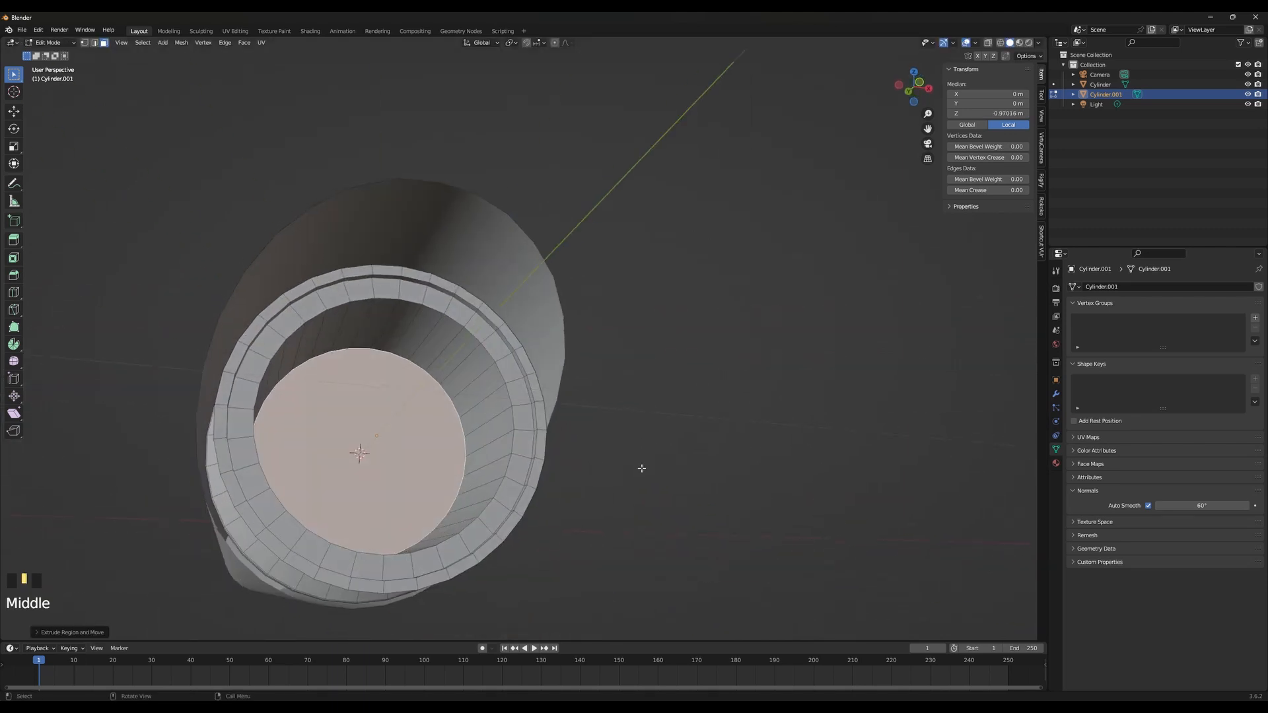
Return to Object Mode, switch the viewport to rendered shading and set the render engine to Cycles
key("Tab")
key("z")
left_click(635, 403)
scroll(657, 509, "down", 4)
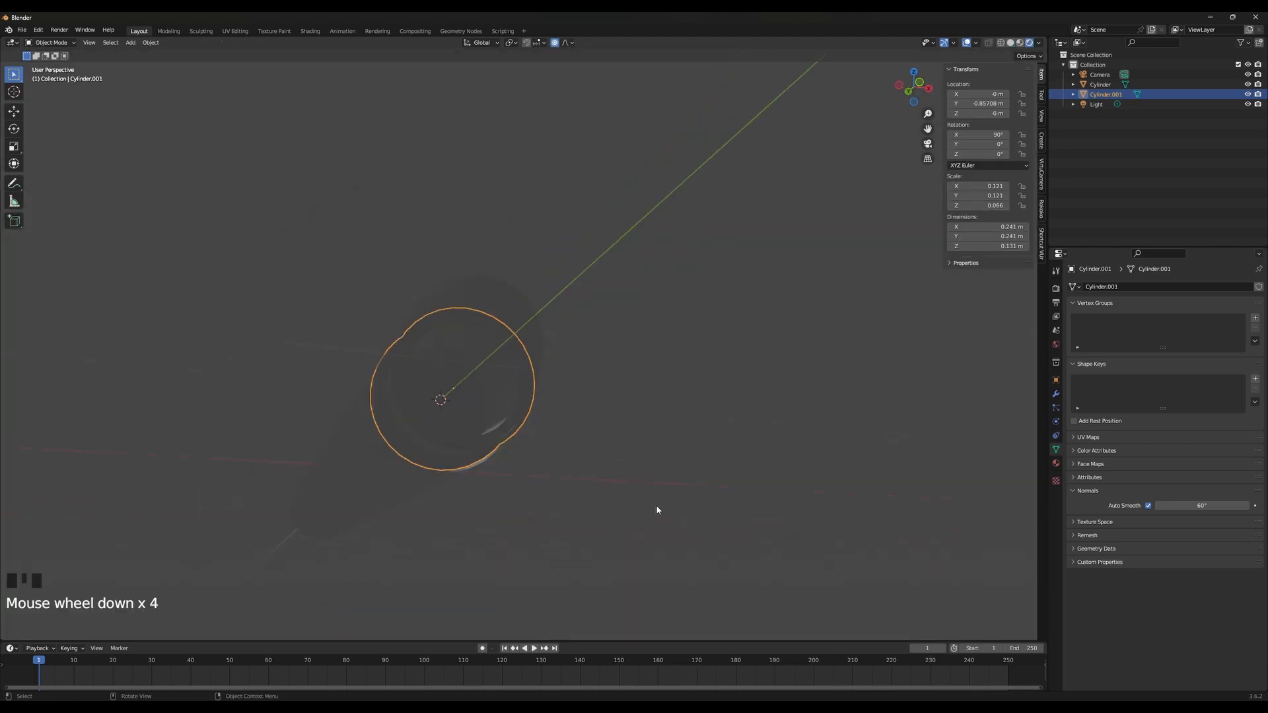
left_click(1056, 288)
left_click(1195, 285)
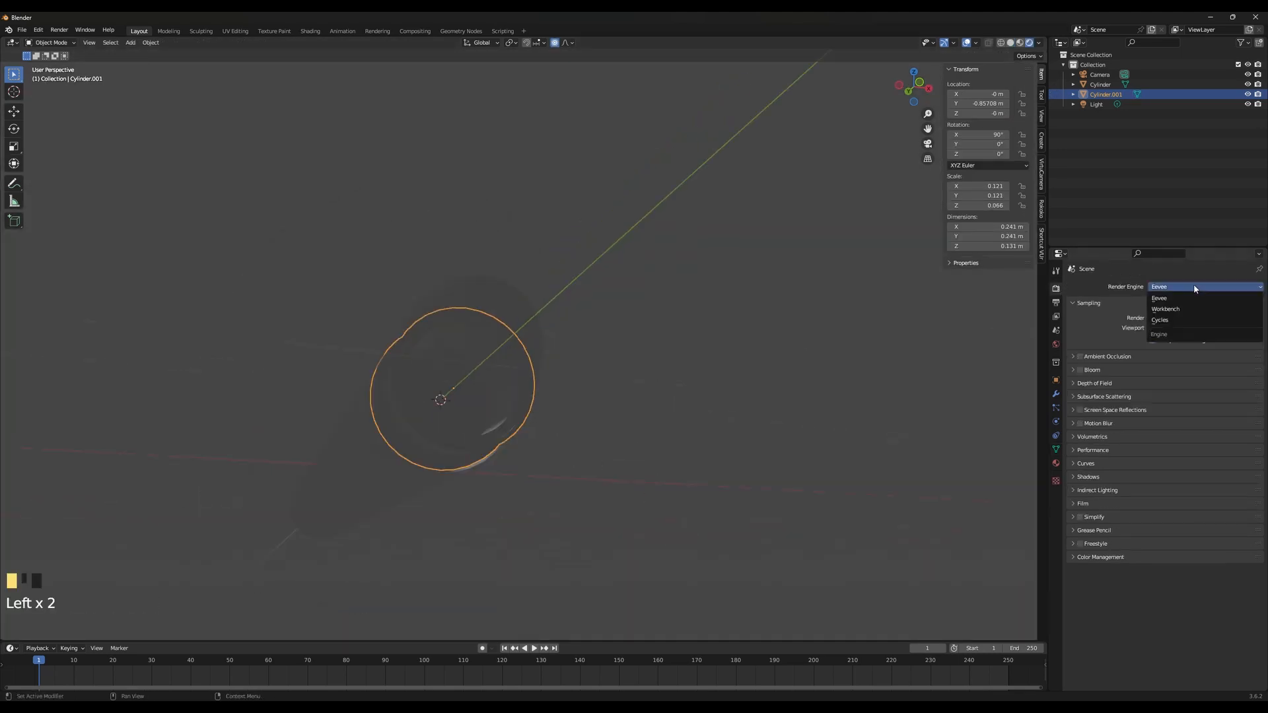
left_click(1192, 321)
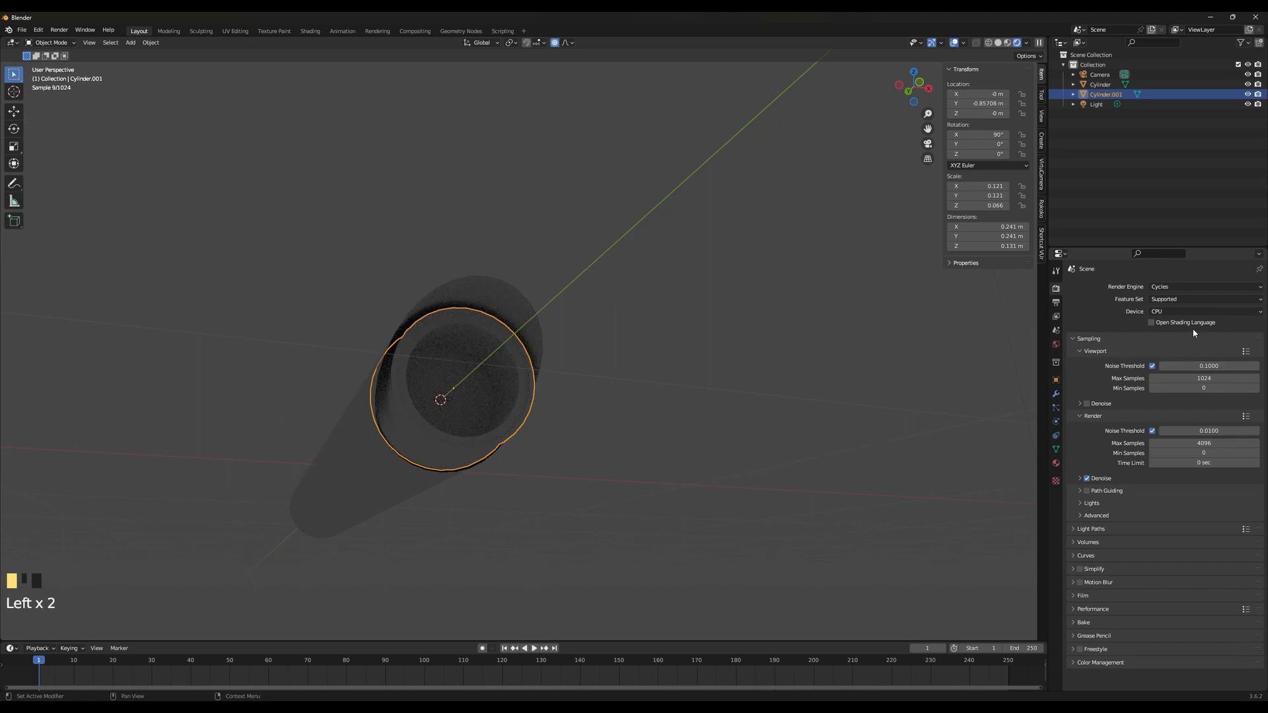
Set the Cycles device to GPU Compute and enable viewport denoising with the OptiX denoiser, starting at sample 100
left_click(1189, 311)
left_click(1186, 334)
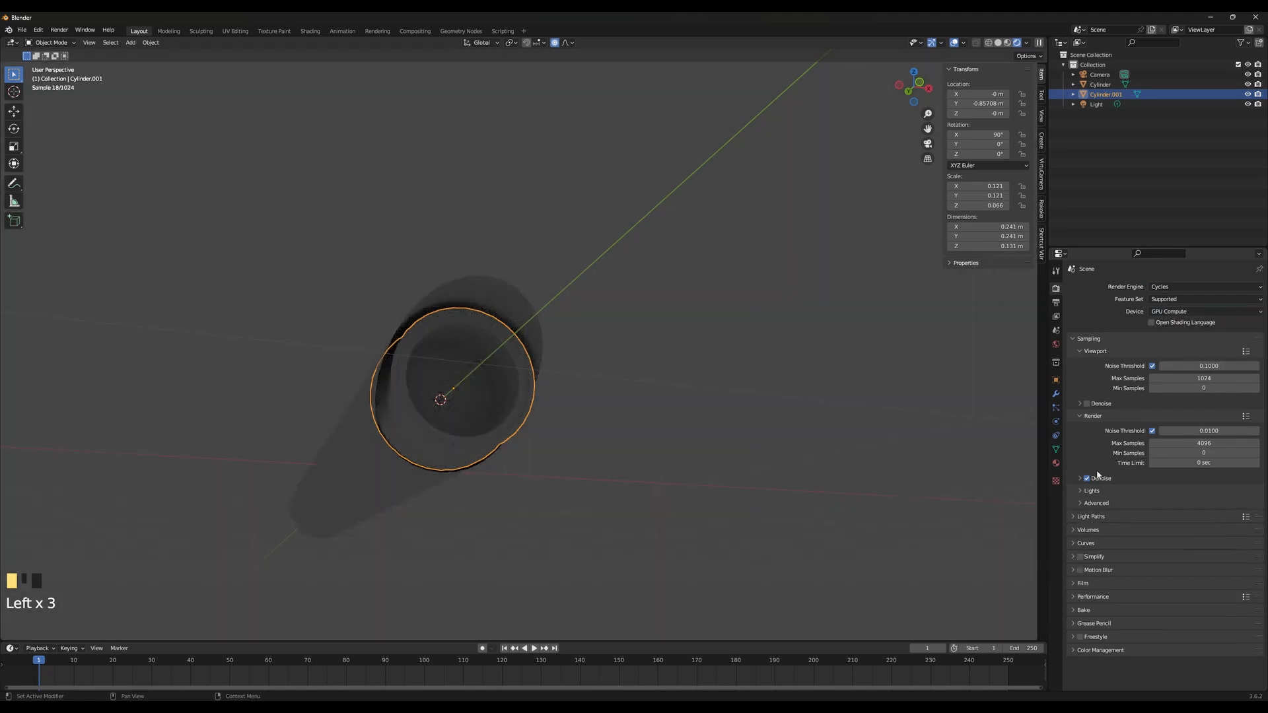
left_click(1086, 402)
left_click(1086, 401)
left_click(1087, 404)
left_click(1100, 404)
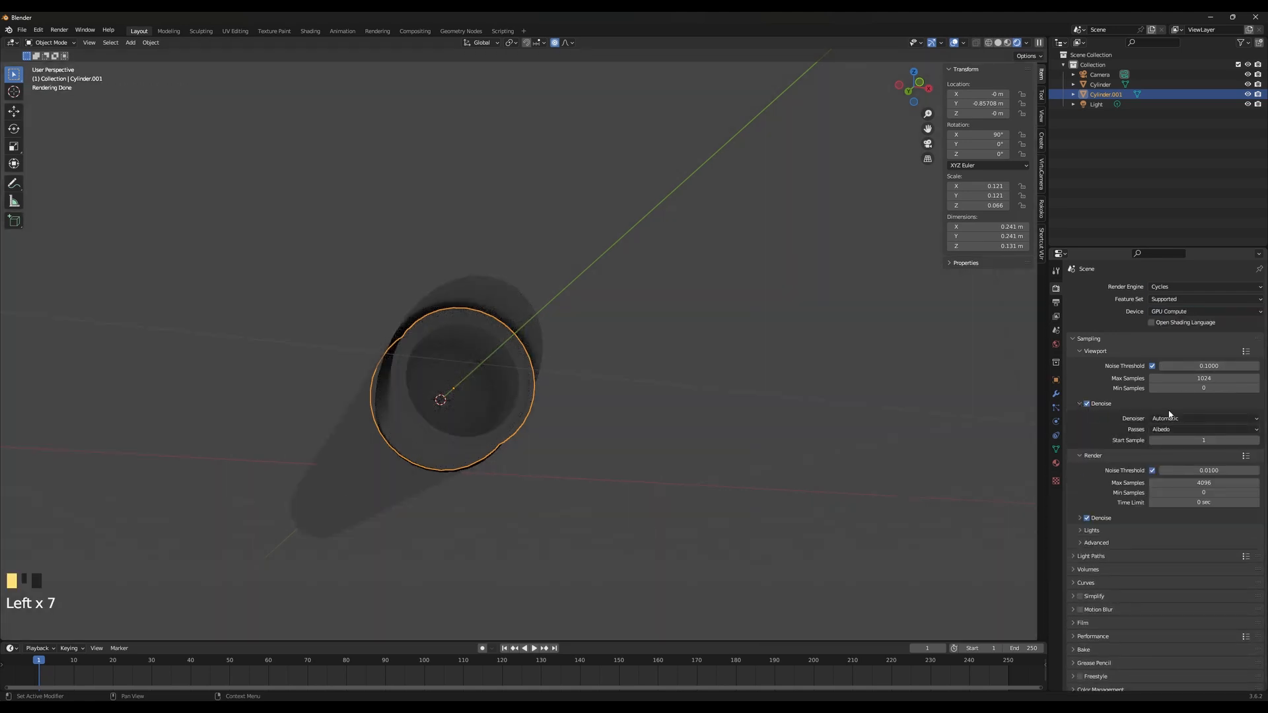
left_click(1170, 417)
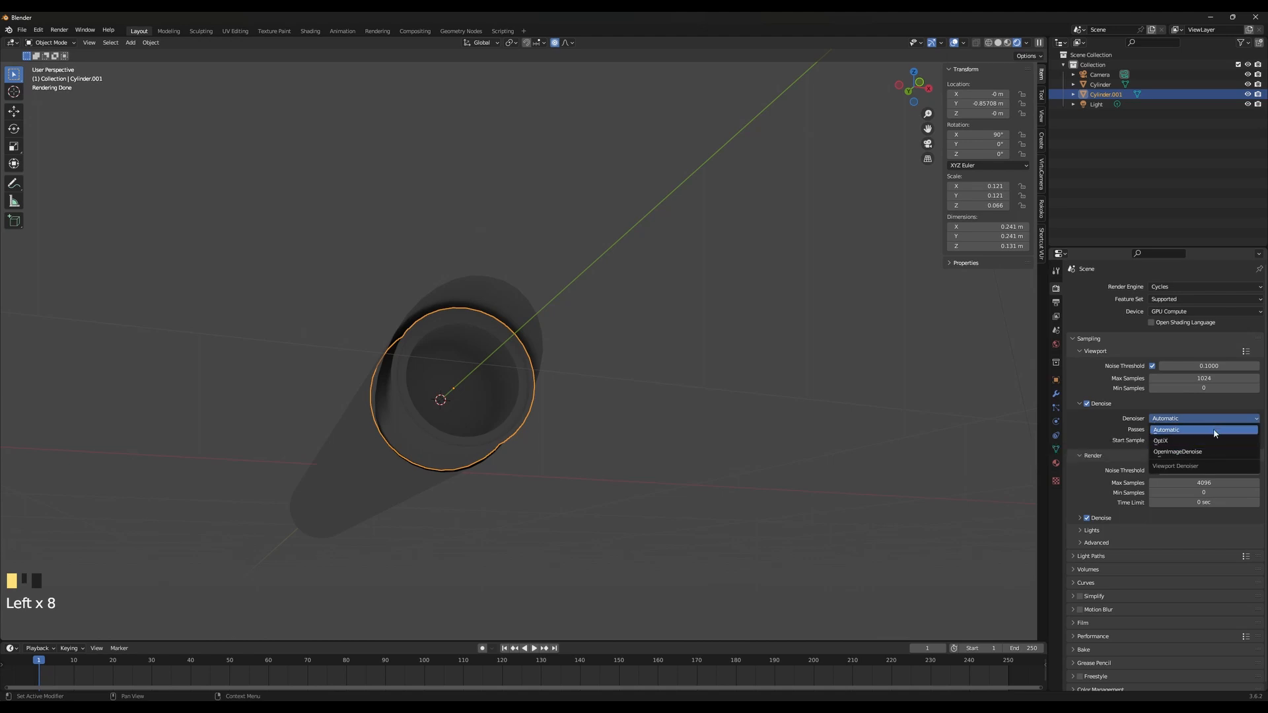
left_click(1198, 441)
left_click(1097, 518)
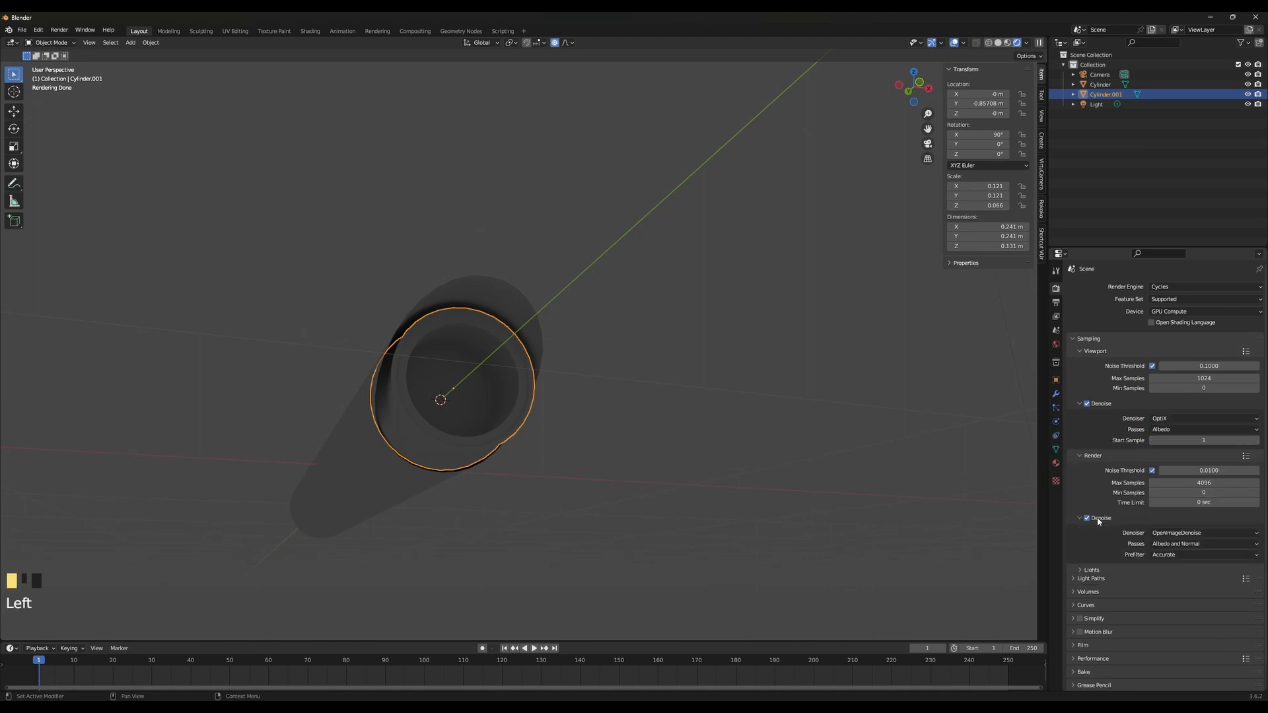
double_click(1205, 440)
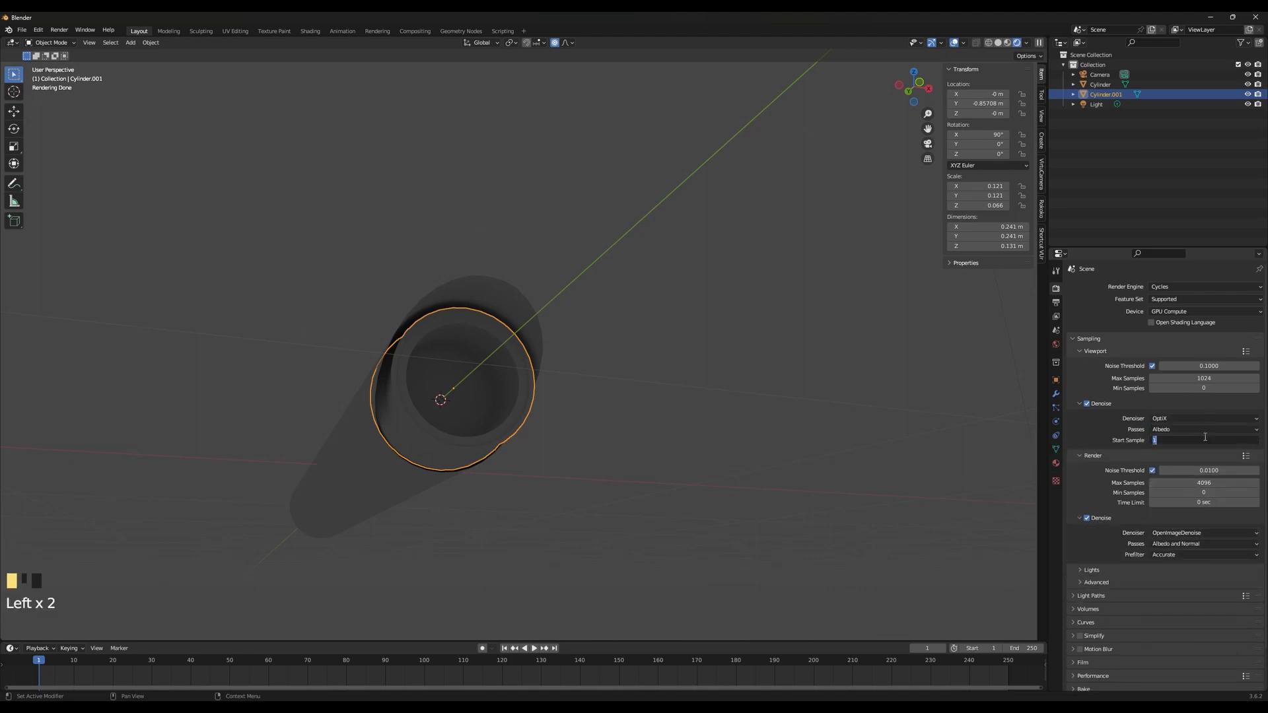
type("100")
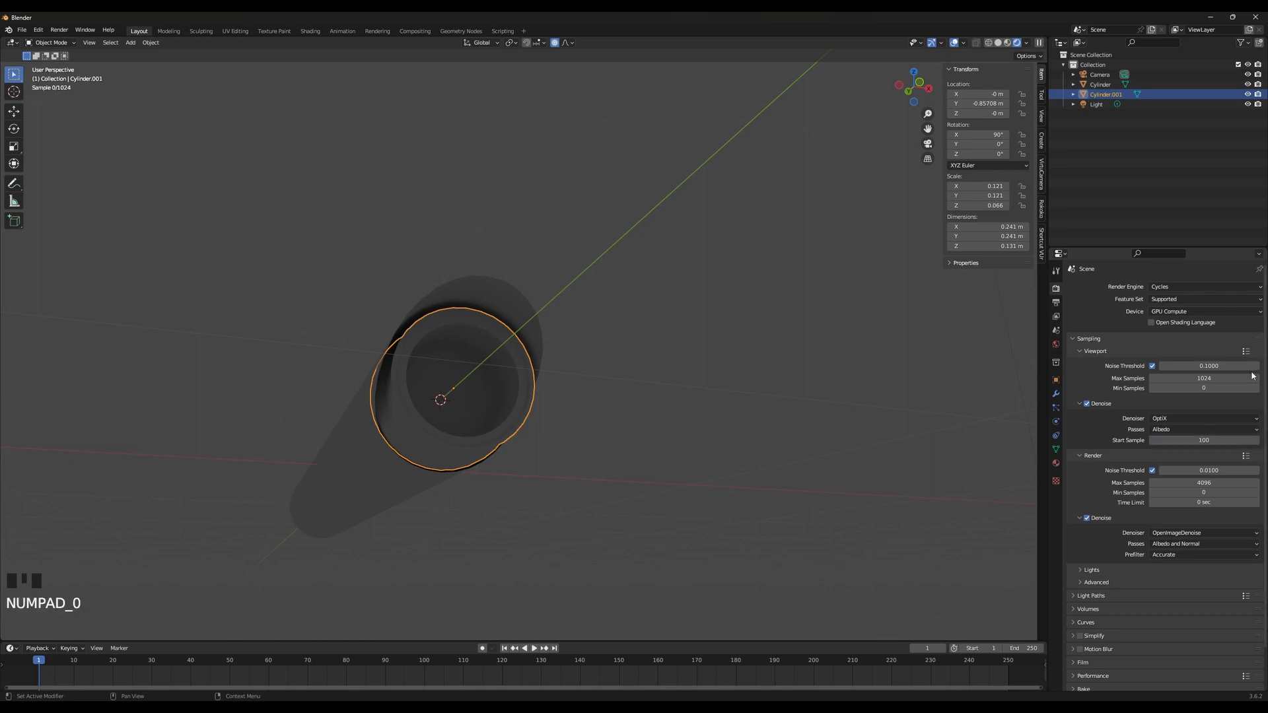
Limit the maximum samples to 100 for the viewport and 200 for the final render, and choose the render denoiser
mouse_move(1232, 378)
left_mouse_down()
mouse_move(1182, 378)
mouse_move(1232, 380)
left_mouse_up()
double_click(1233, 381)
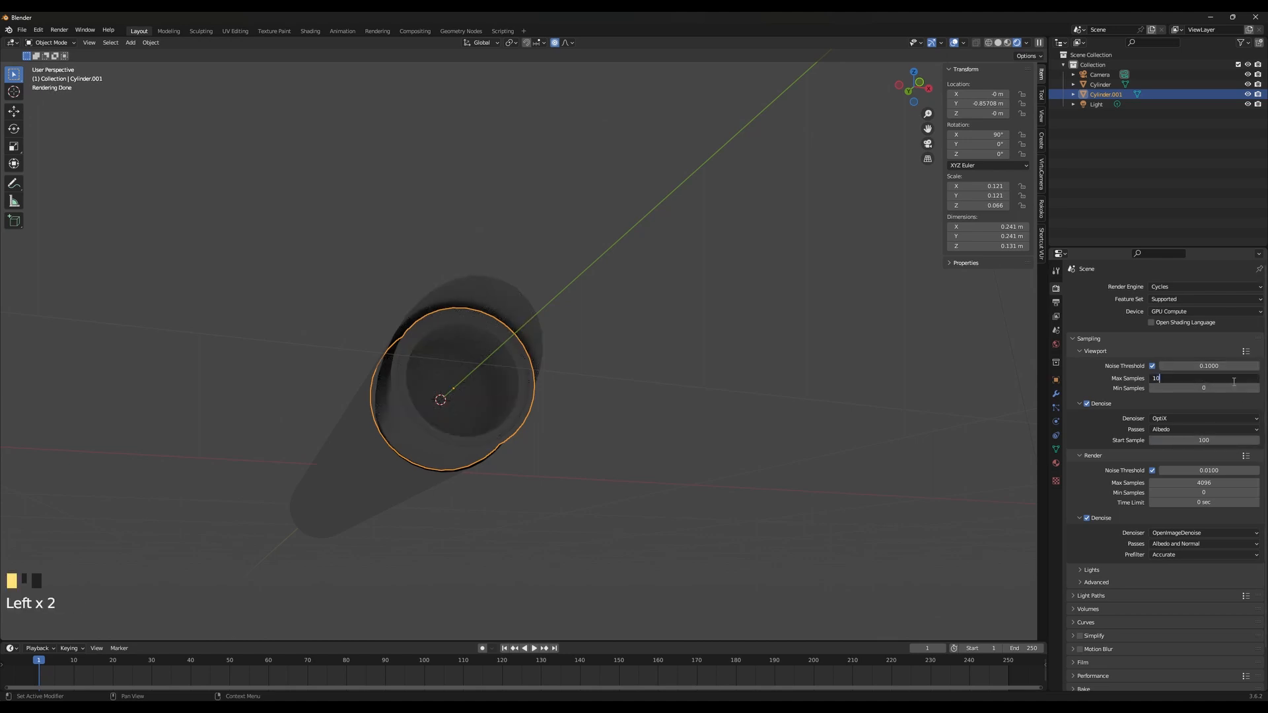
type("100")
left_click(1204, 483)
type("200")
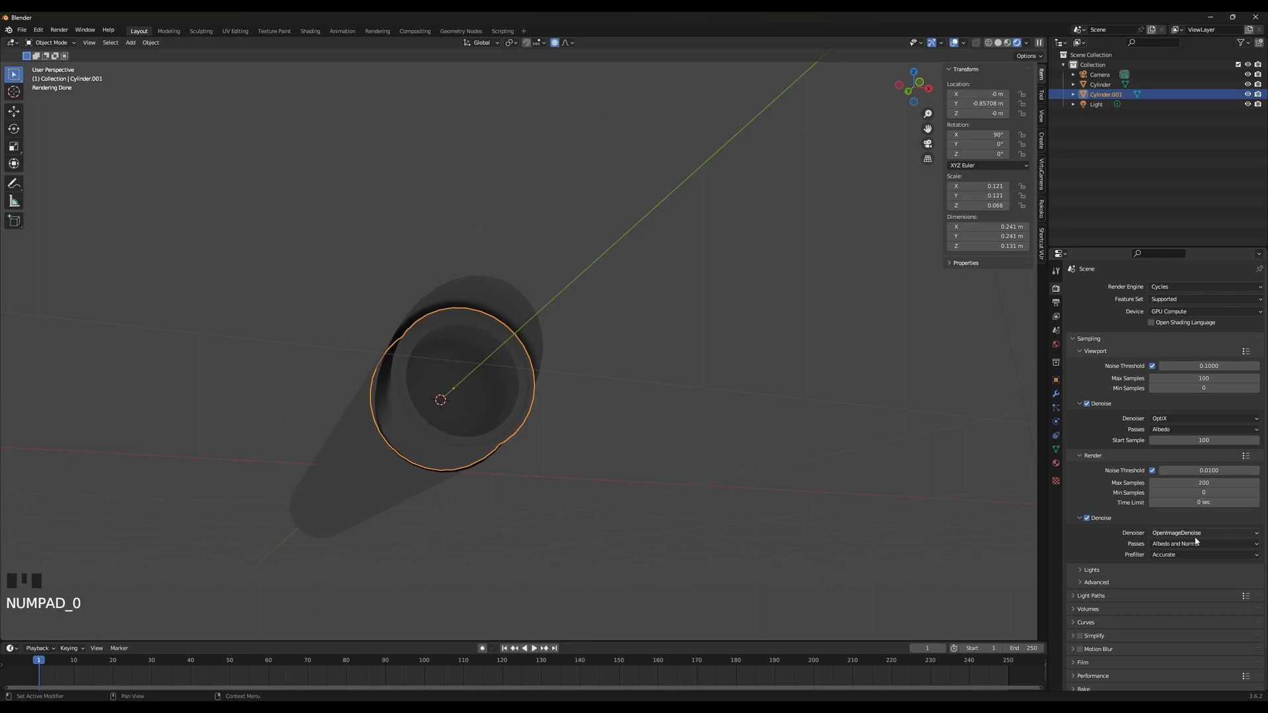
left_click(1205, 532)
left_click(1189, 545)
left_click(1129, 519)
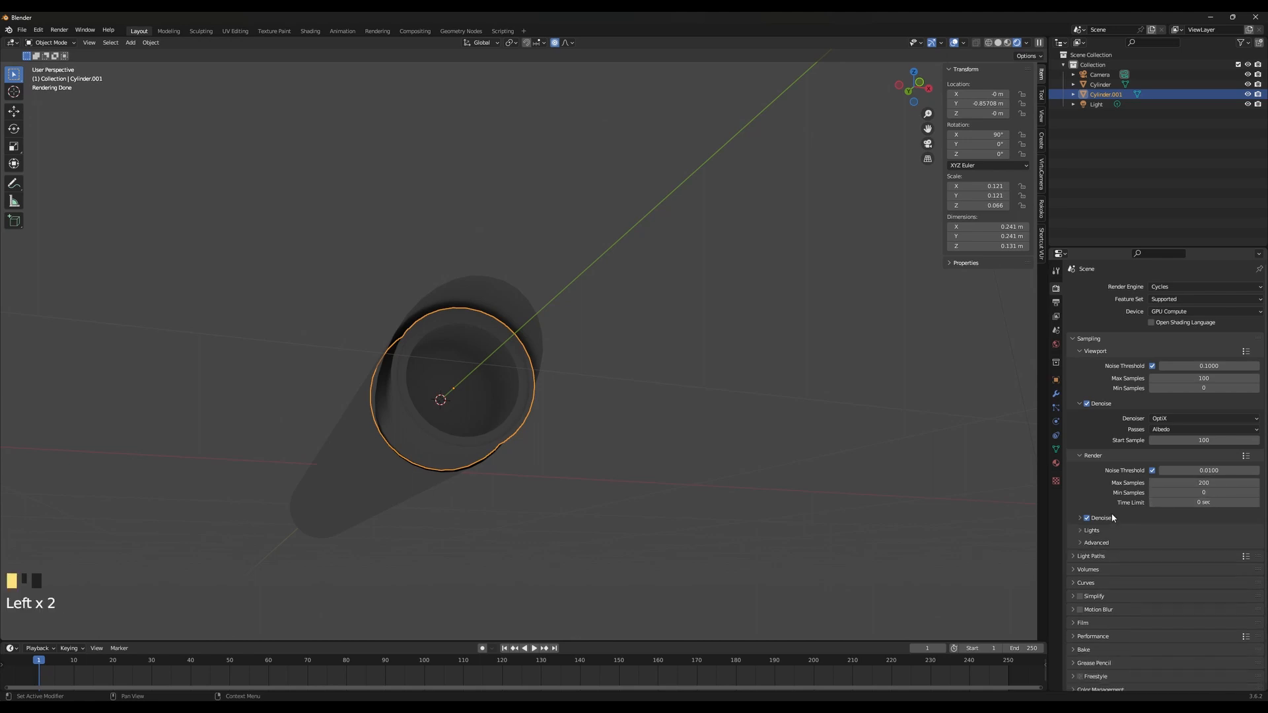
left_click(1116, 404)
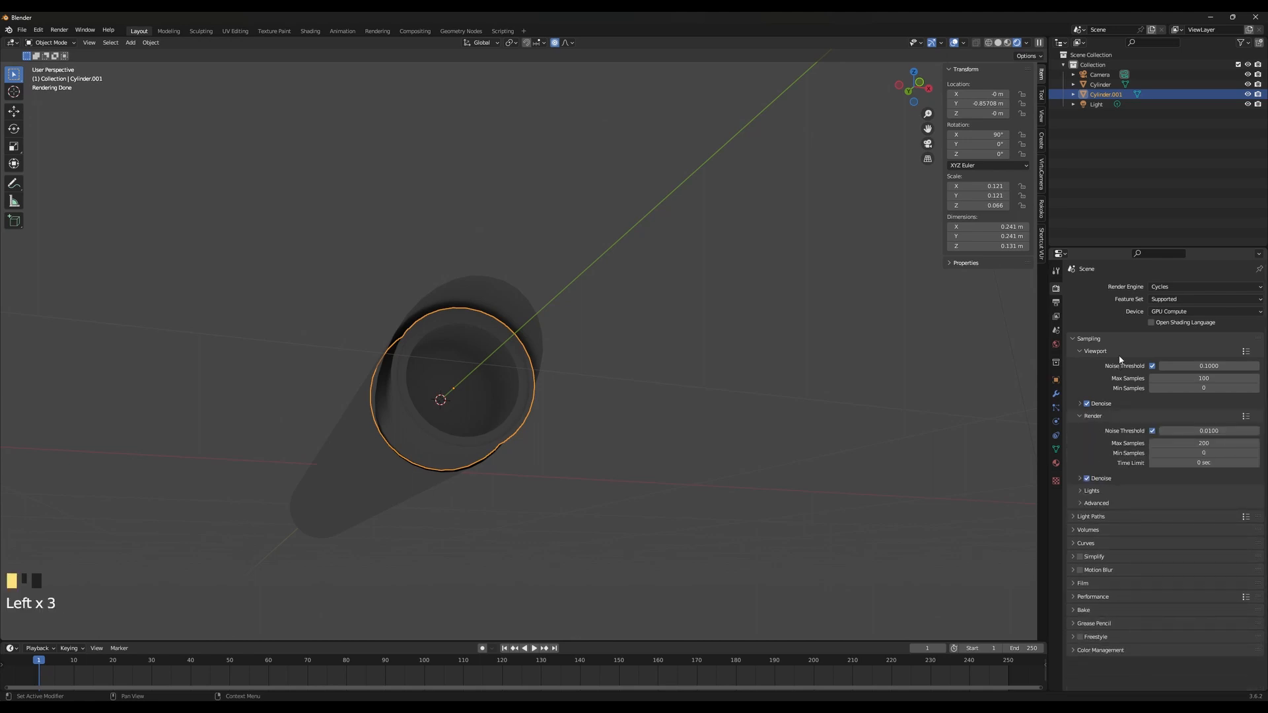
Select the point light above the hilt and change its type to Sun
middle_click_drag(419, 359, 853, 391)
scroll(665, 346, "down", 7)
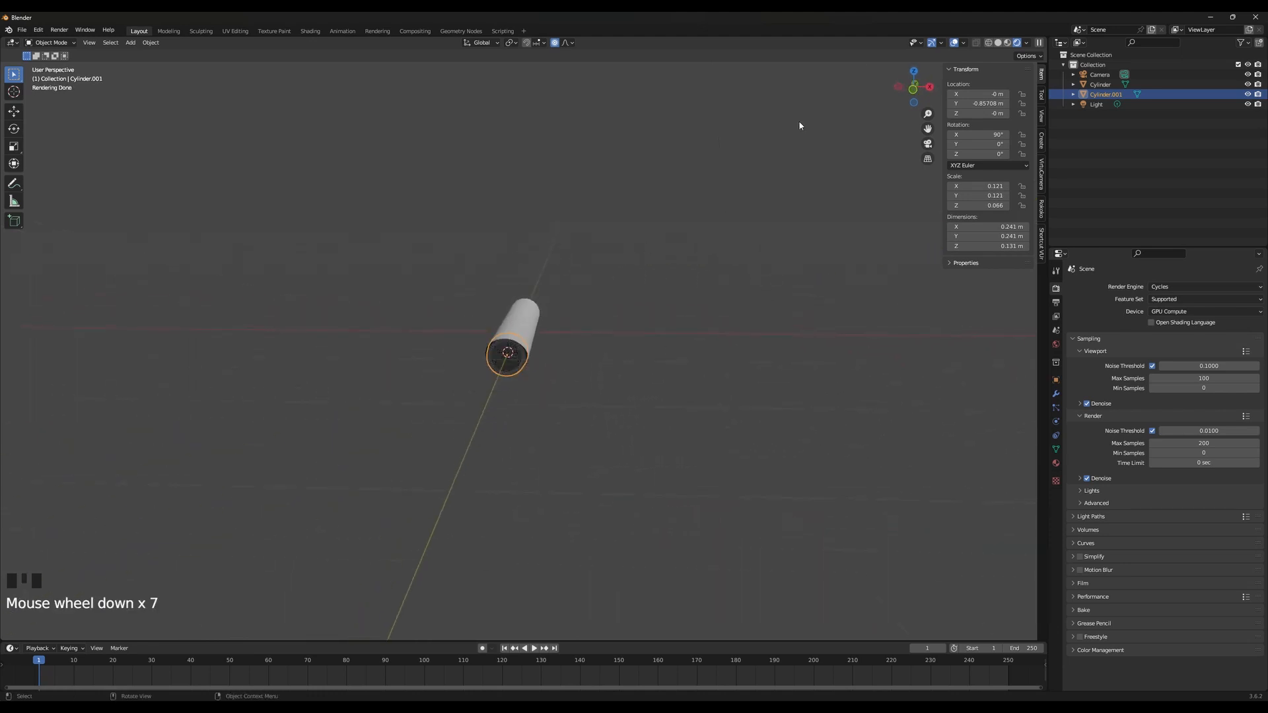
scroll(660, 335, "down", 3)
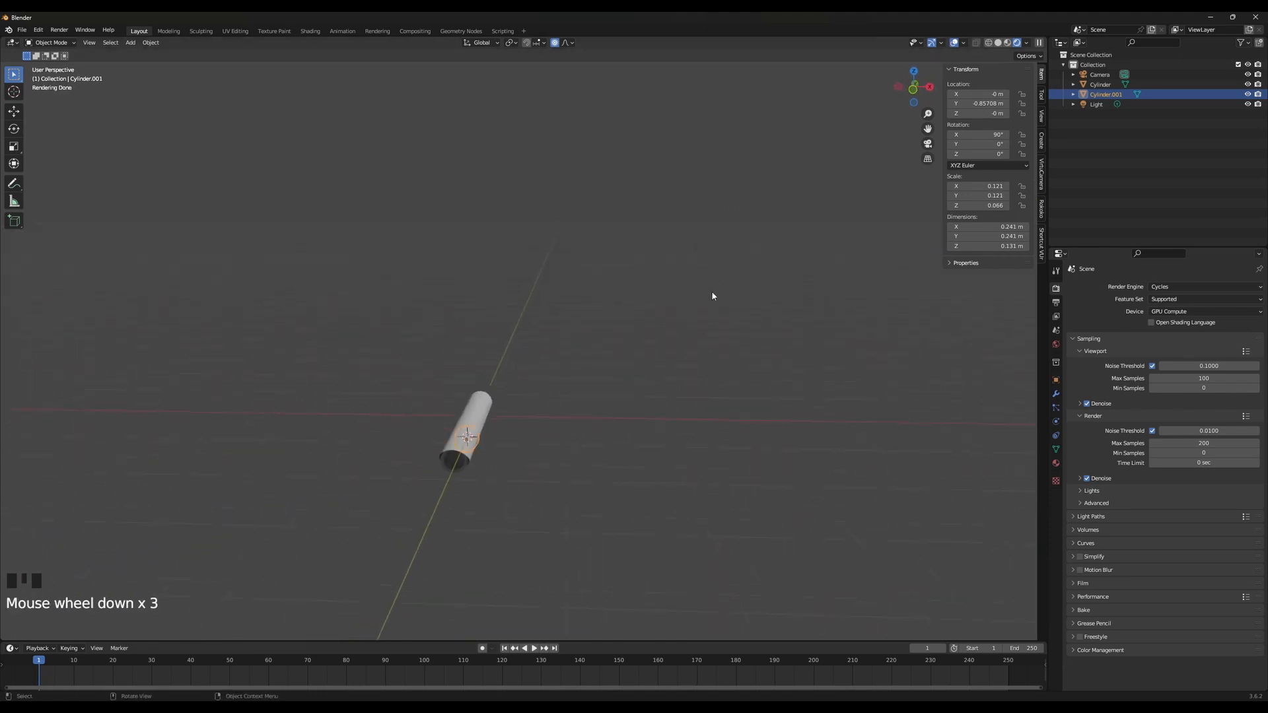
middle_click_drag(711, 291, 764, 255)
left_click(674, 68)
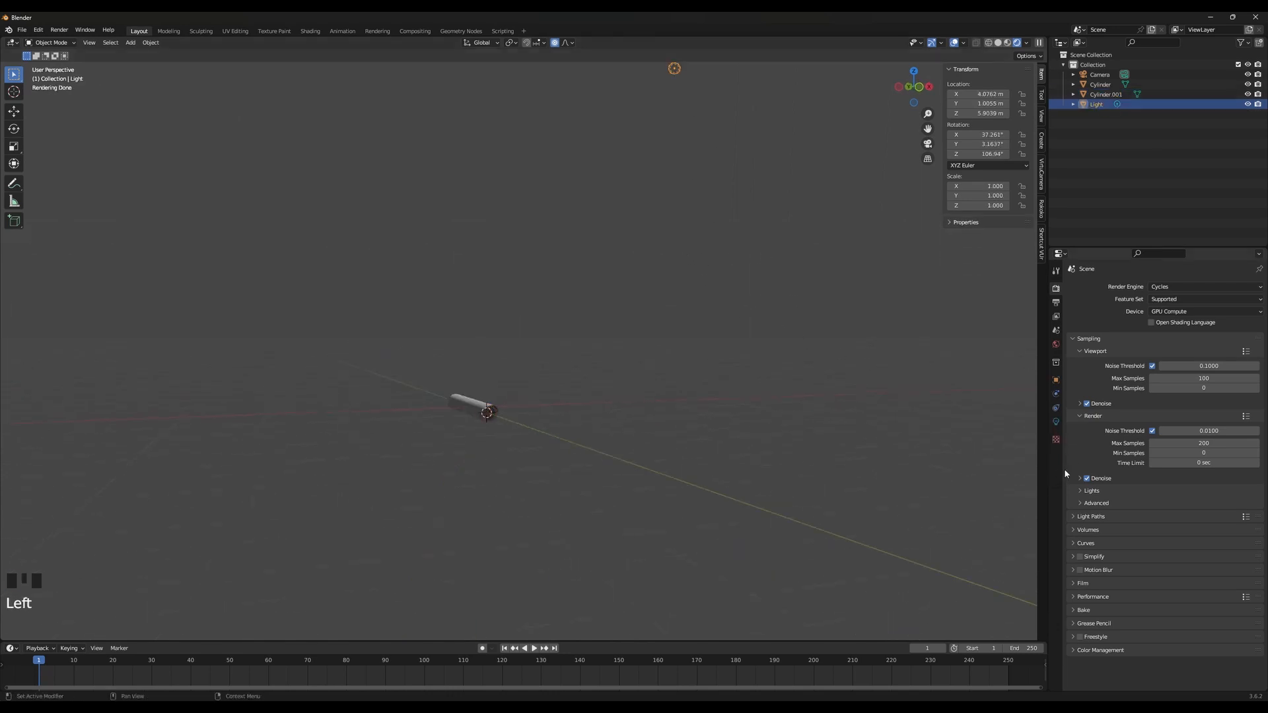
left_click(1057, 423)
left_click(1161, 354)
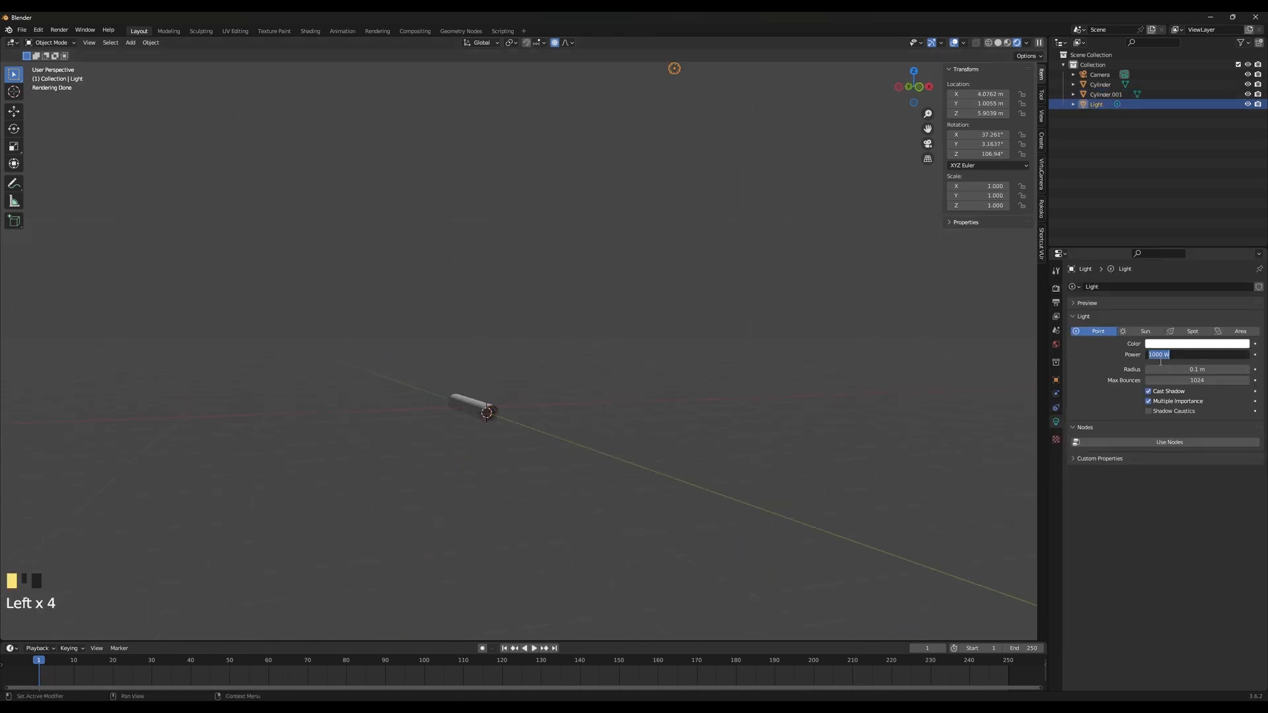
left_click(1141, 331)
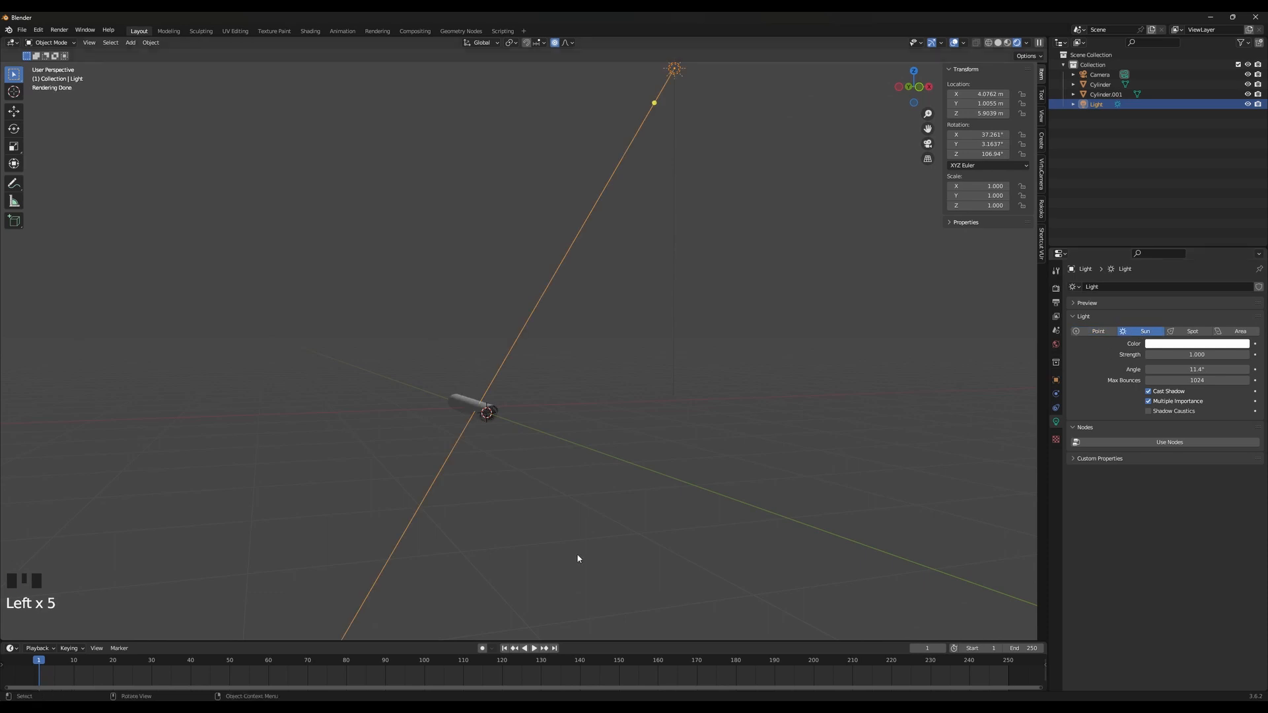
Move the sun light along the Y axis to about -1.68 m and rotate it about 30° towards the hilt
middle_click_drag(543, 474, 581, 472)
key("g")
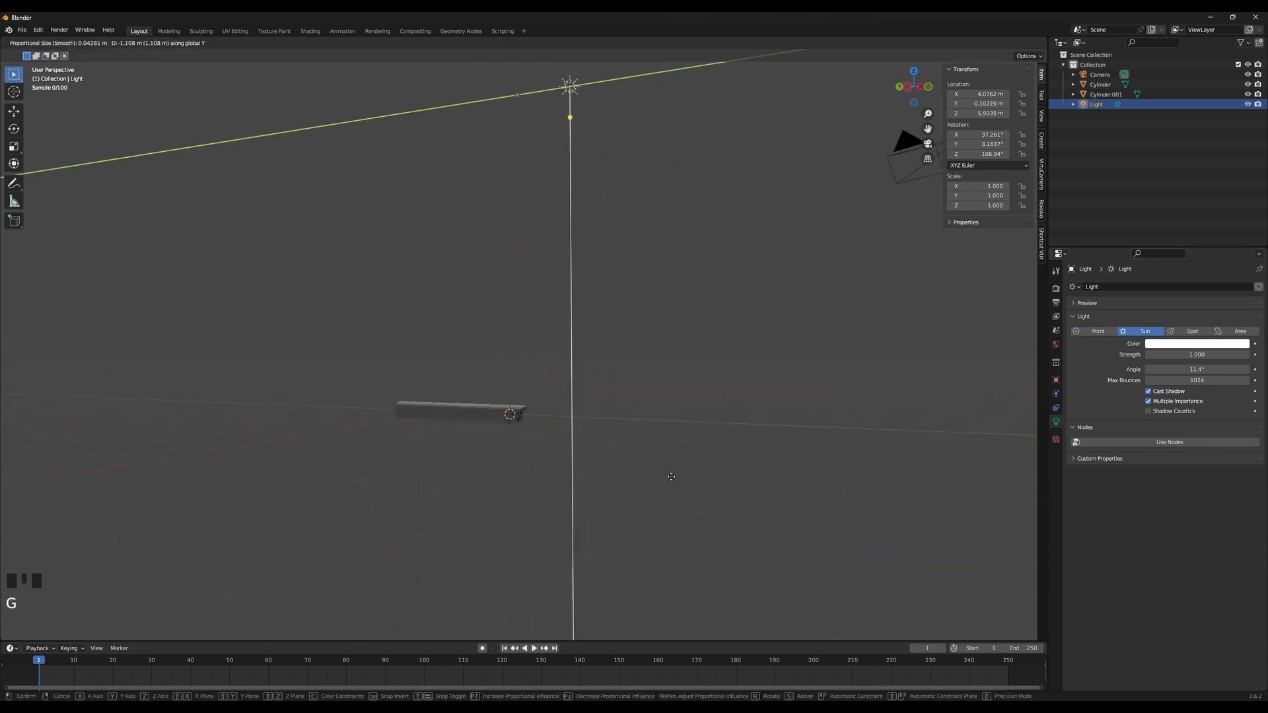
left_click(772, 503)
key("r")
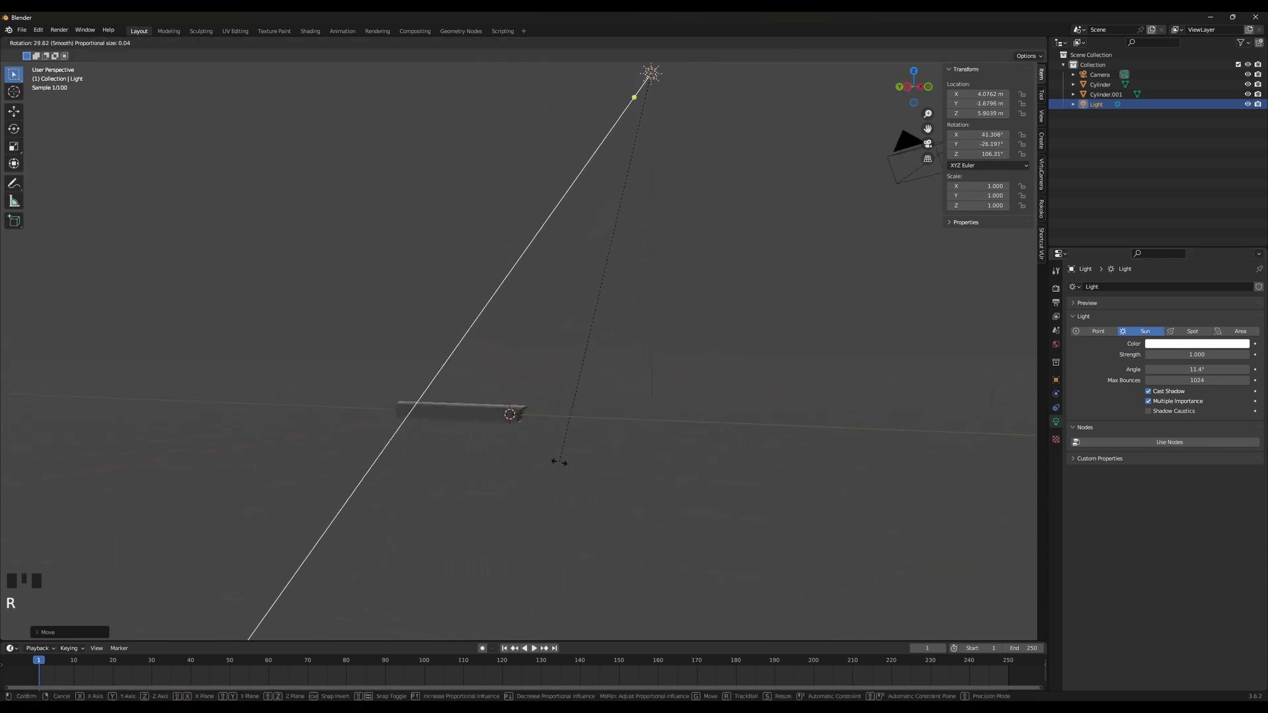
left_click(560, 461)
key("h")
key("g")
key("ctrl+z")
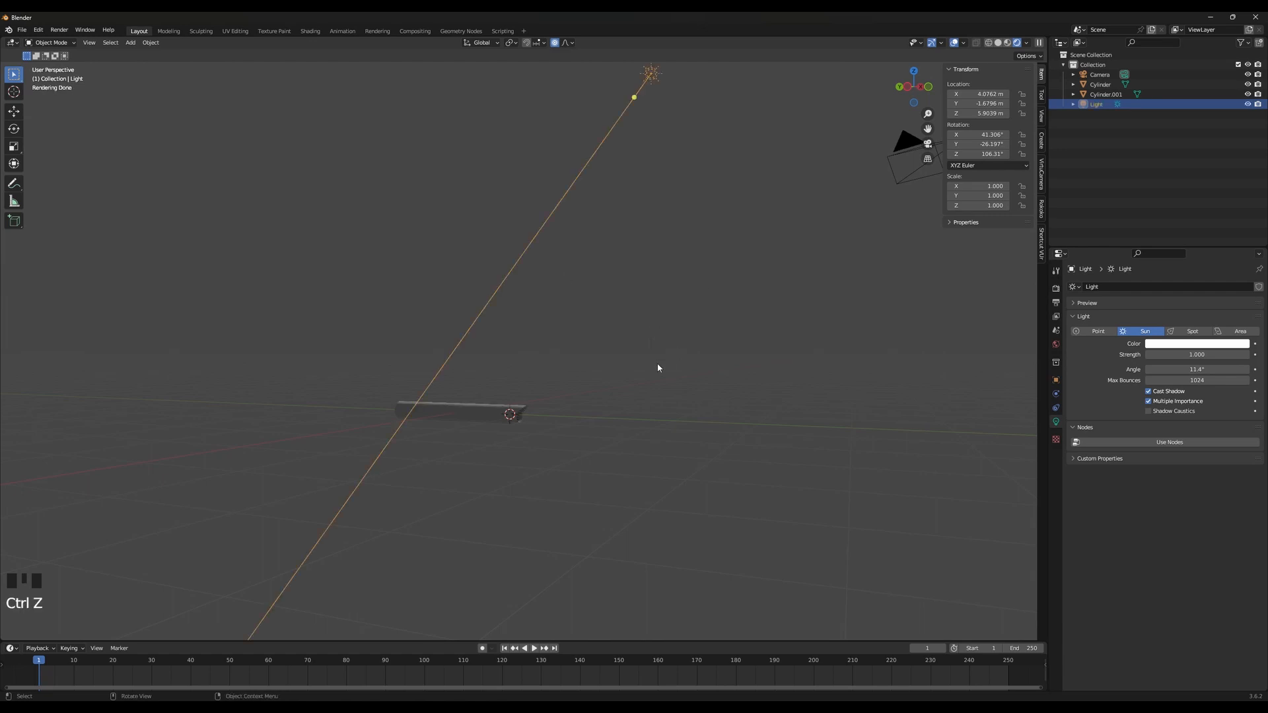
key("g")
right_click(561, 419)
Rotate the sun light further to about X 46°, Y -42°, Z 99° to light the emitter end
middle_click_drag(561, 419, 580, 467)
scroll(597, 451, "up", 2)
scroll(612, 373, "up", 5)
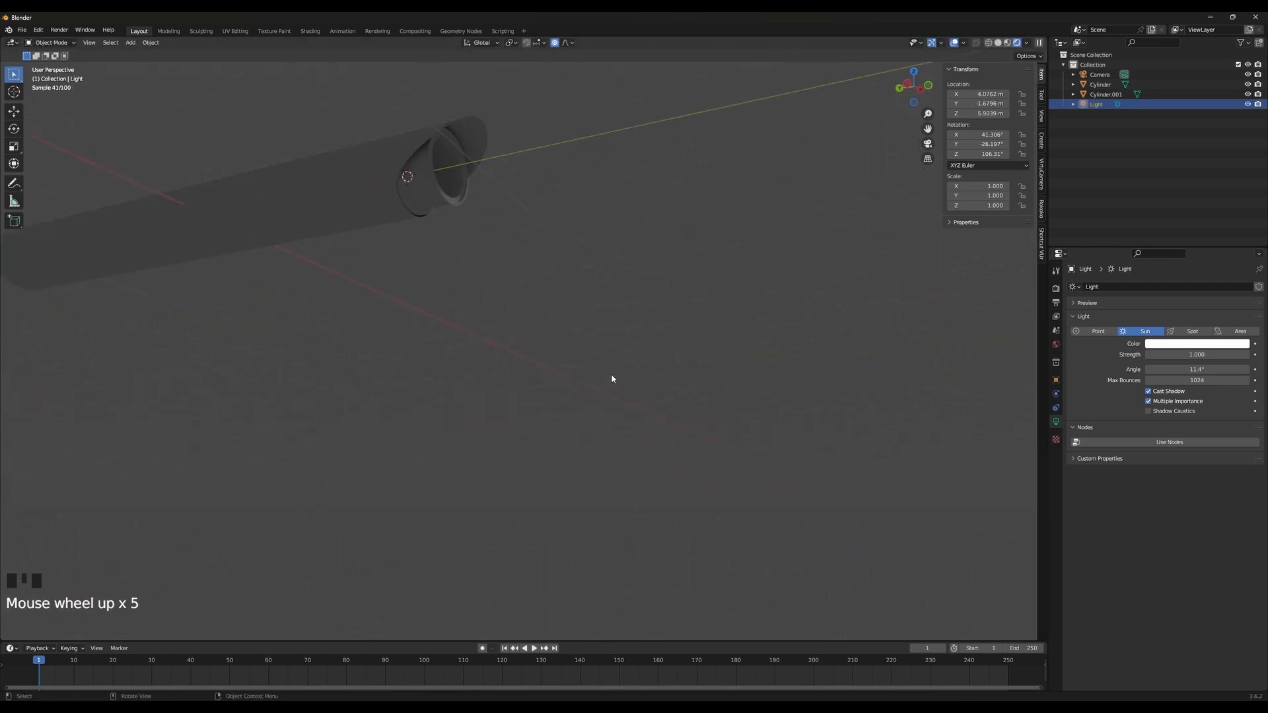
middle_click_drag(612, 373, 629, 409)
key("r")
left_click(397, 238)
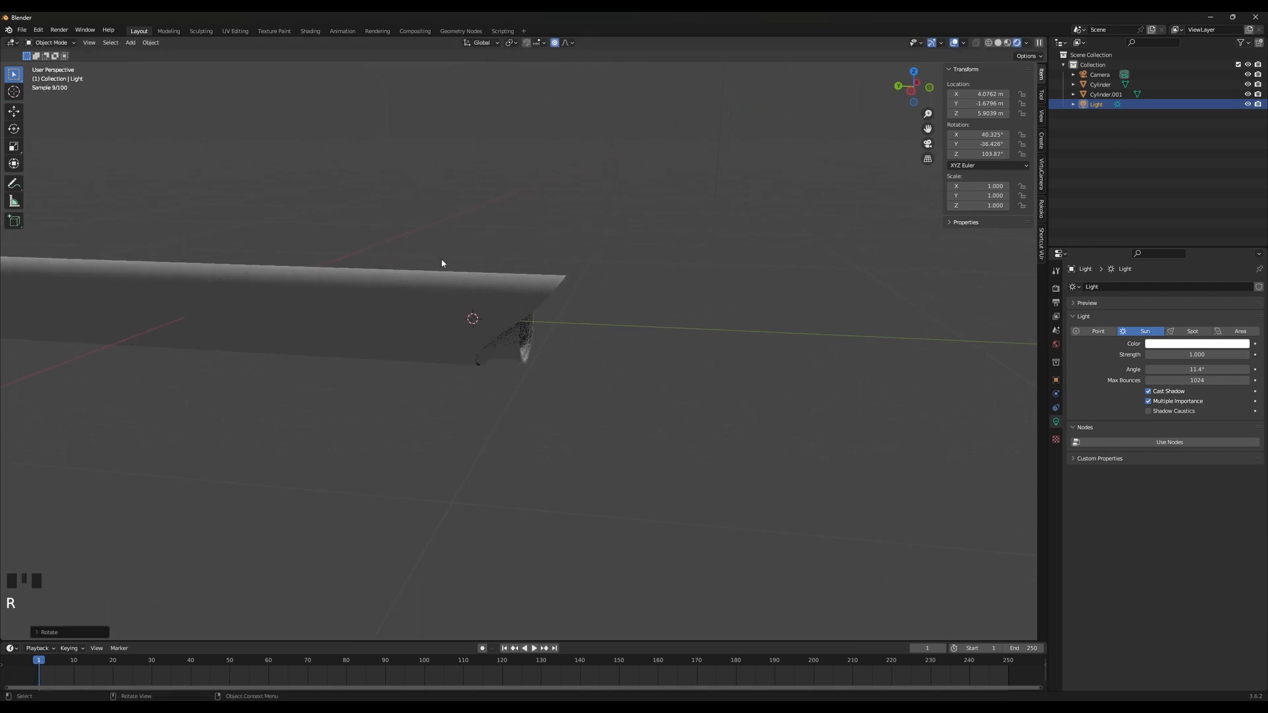
middle_click_drag(442, 264, 691, 312)
key("r")
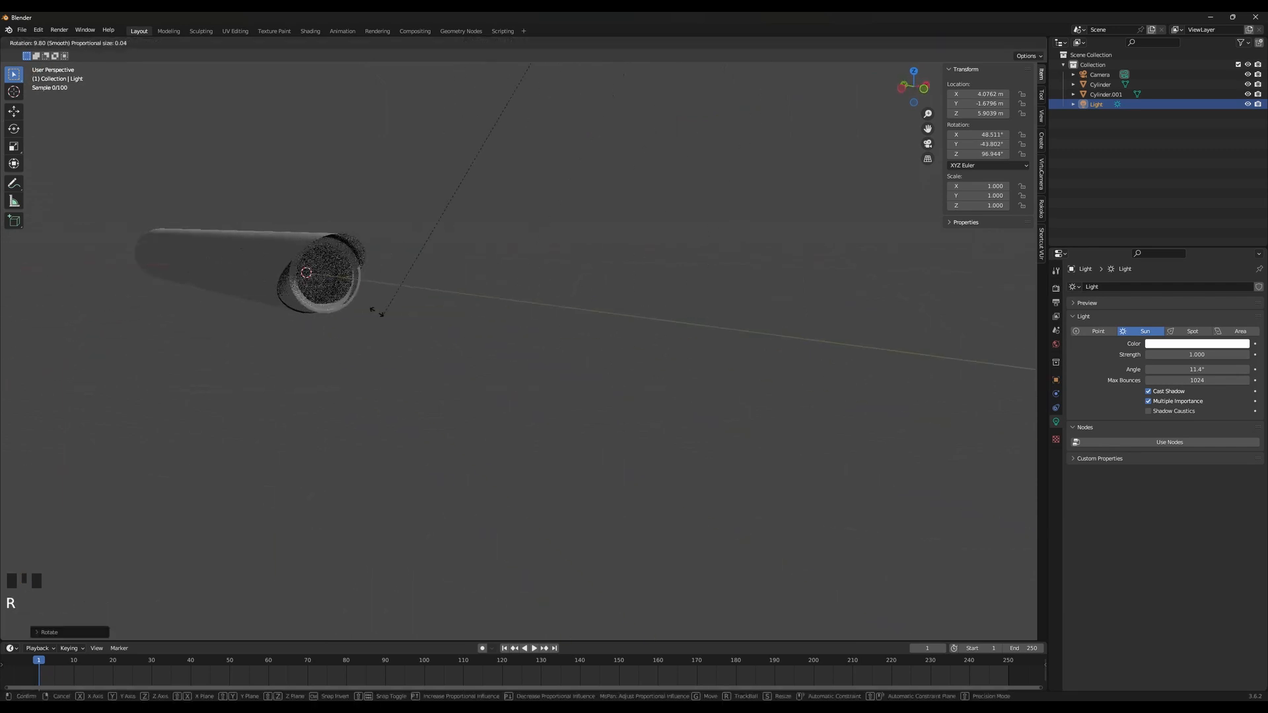
left_click(463, 350)
Set the world background strength to 0.210 and save the file
middle_click_drag(462, 350, 1123, 416)
scroll(722, 416, "up", 4)
left_click(1056, 343)
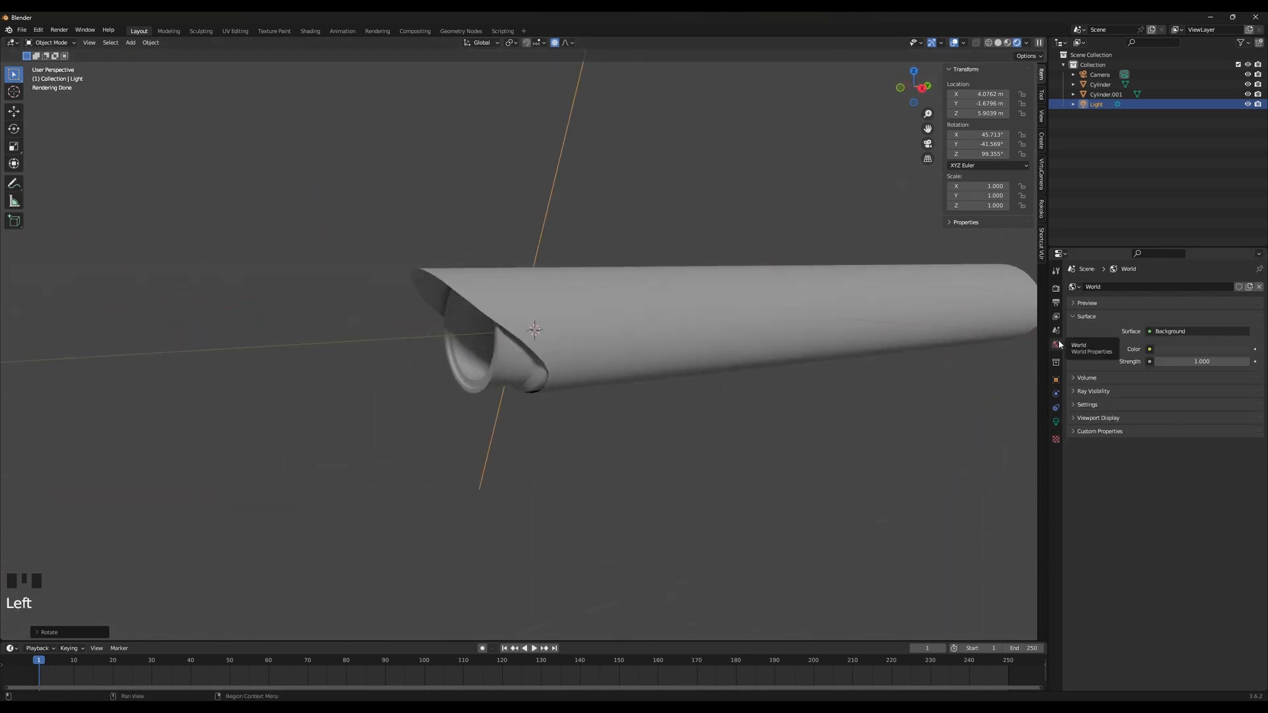
left_click_drag(1203, 361, 1149, 361)
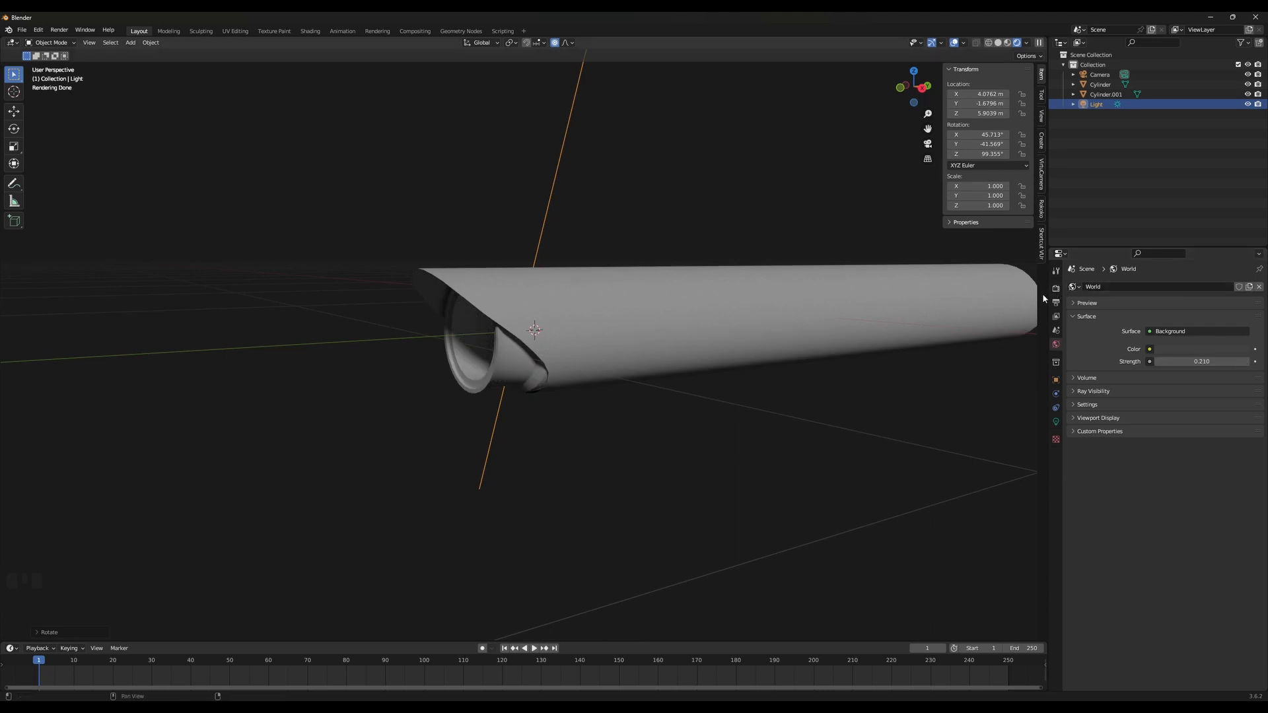
middle_click_drag(571, 370, 439, 348)
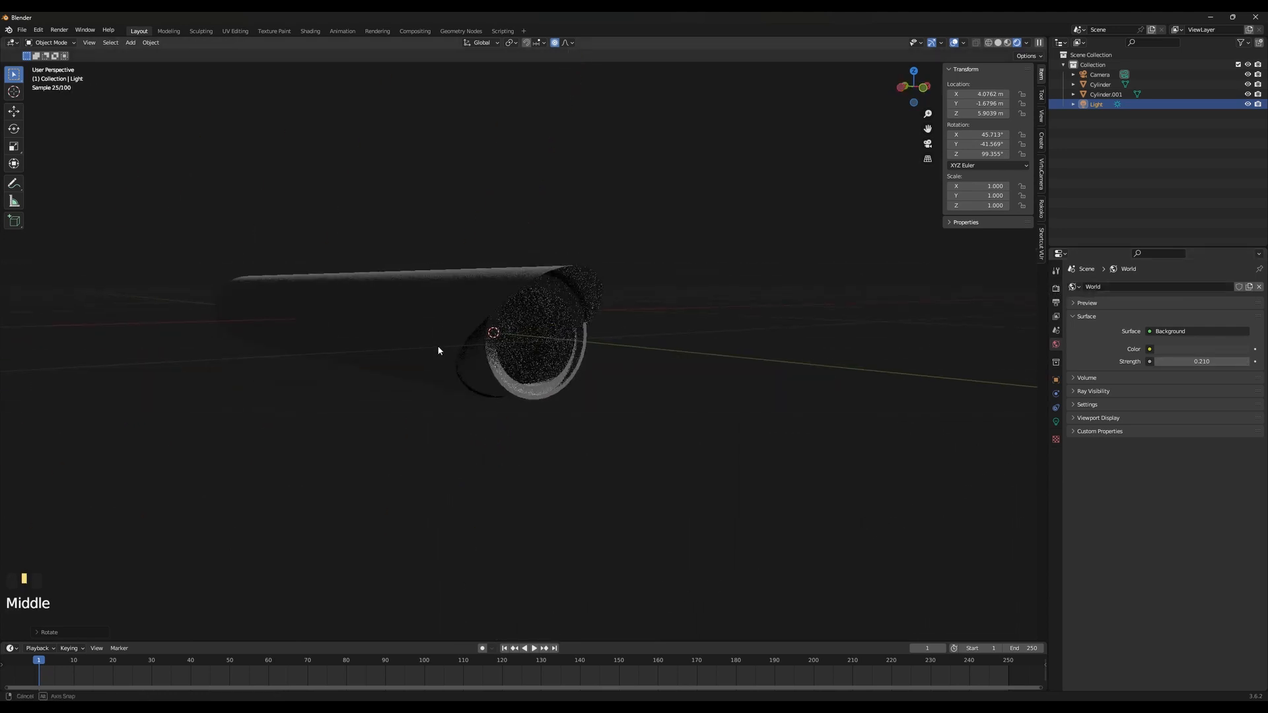
scroll(481, 397, "down", 3)
middle_click_drag(545, 409, 614, 416)
key("ctrl+s")
Bevel the edge loop around the inner emitter cylinder just behind its front rim
middle_click_drag(646, 316, 575, 348)
scroll(574, 336, "up", 4)
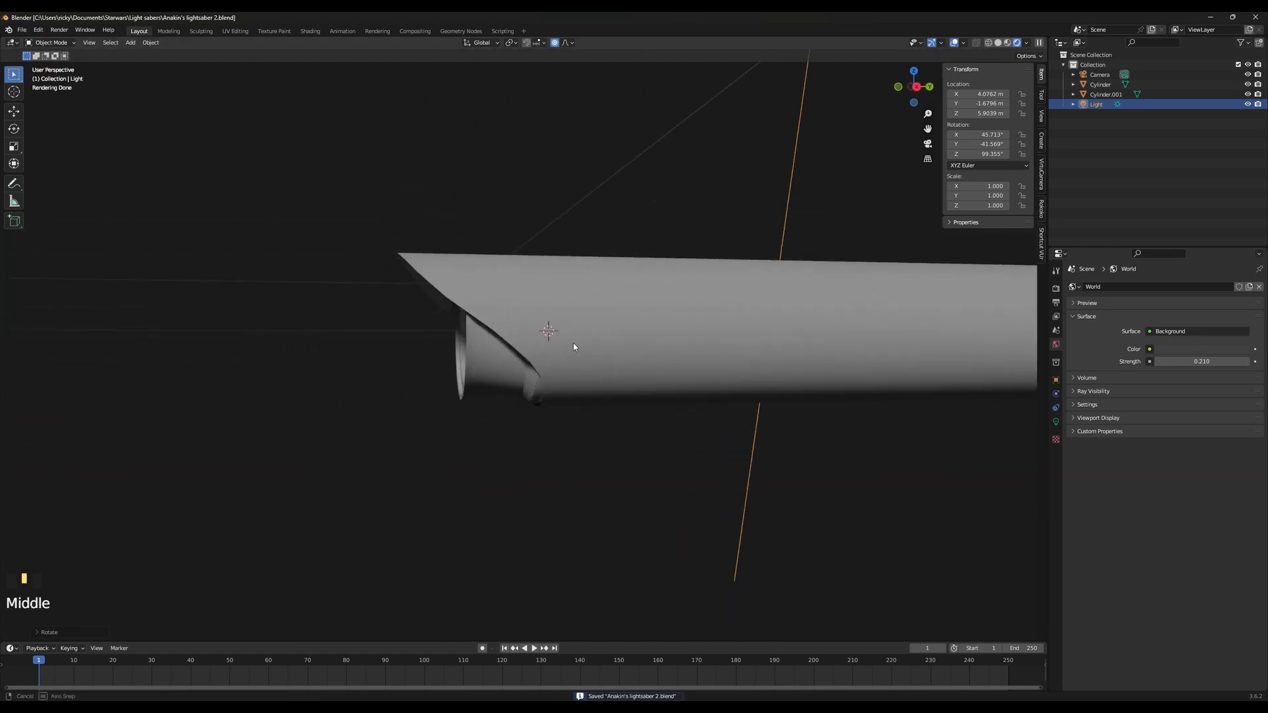
scroll(574, 348, "up", 4)
key("Tab")
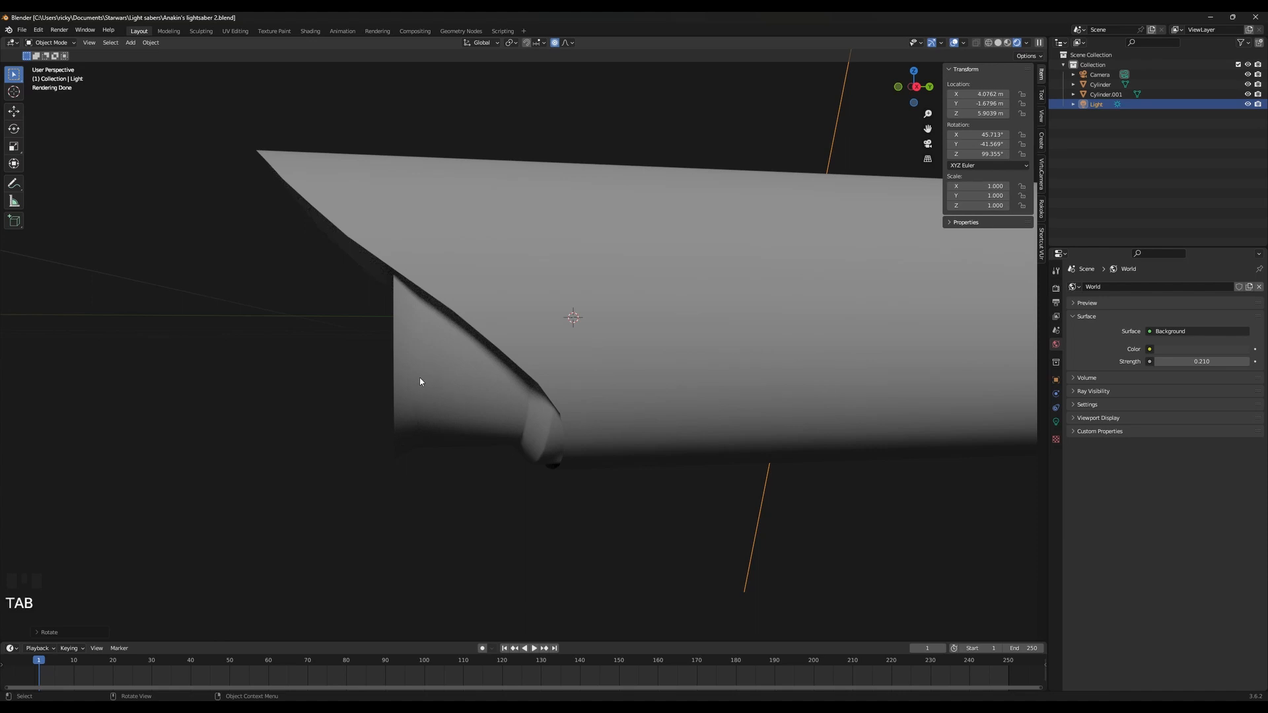
left_click(420, 382)
key("Tab")
left_click(421, 381, "alt")
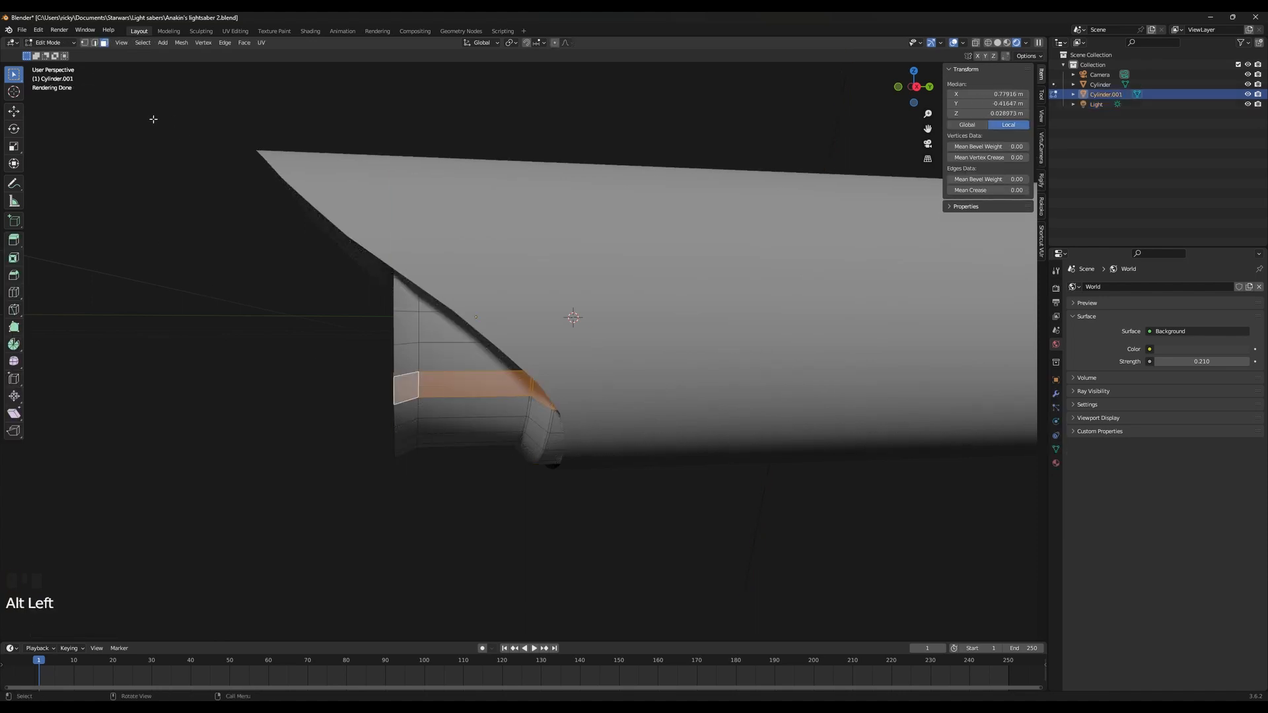
left_click(94, 43)
left_click(449, 360, "alt")
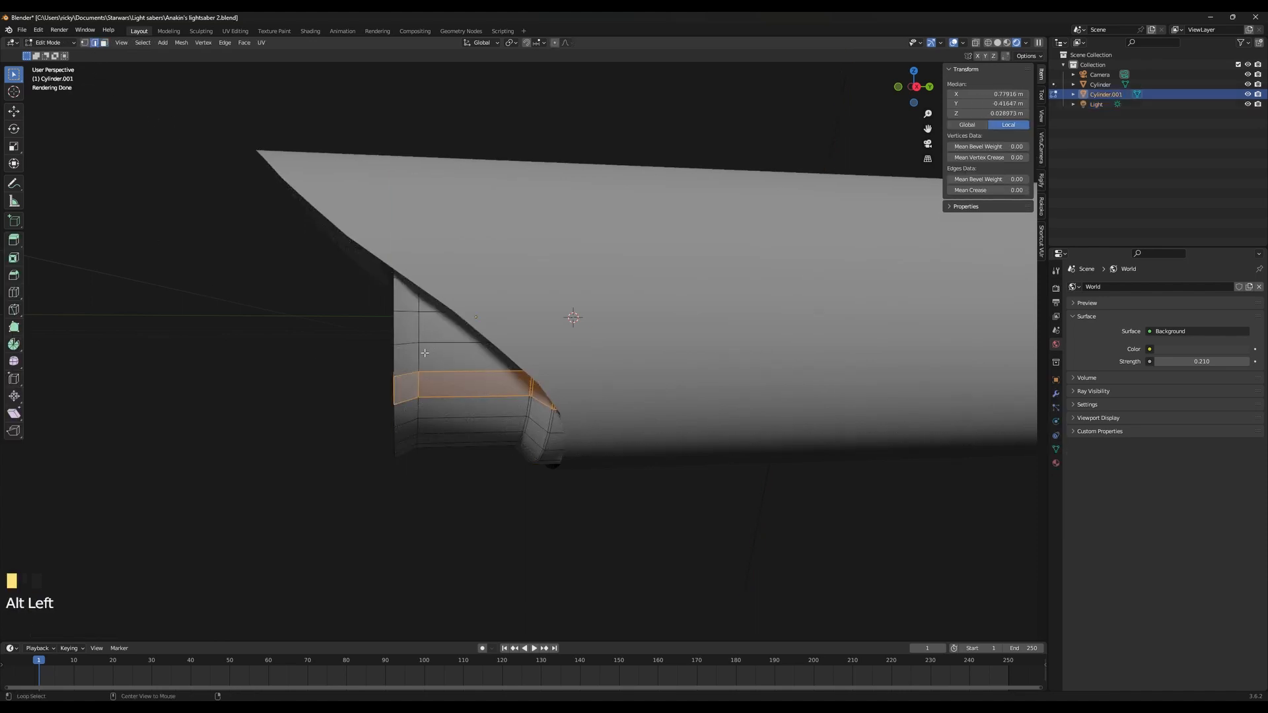
key("ctrl+b")
left_click(464, 361)
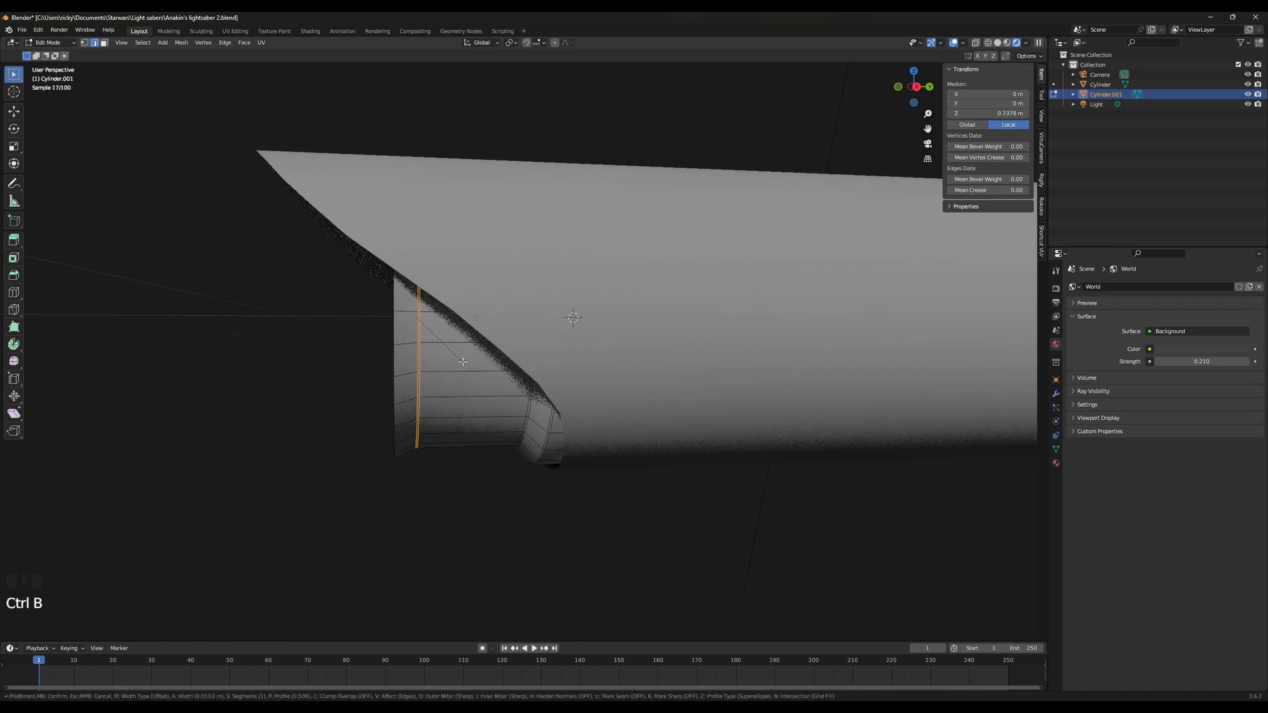
Return the inner cylinder to Object Mode and save the file
key("Tab")
scroll(459, 371, "down", 2)
mouse_move(459, 371)
middle_mouse_down()
mouse_move(473, 374)
mouse_move(504, 331)
mouse_move(581, 376)
mouse_move(476, 370)
mouse_move(515, 370)
mouse_move(652, 295)
mouse_move(490, 338)
mouse_move(491, 370)
mouse_move(455, 390)
middle_mouse_up()
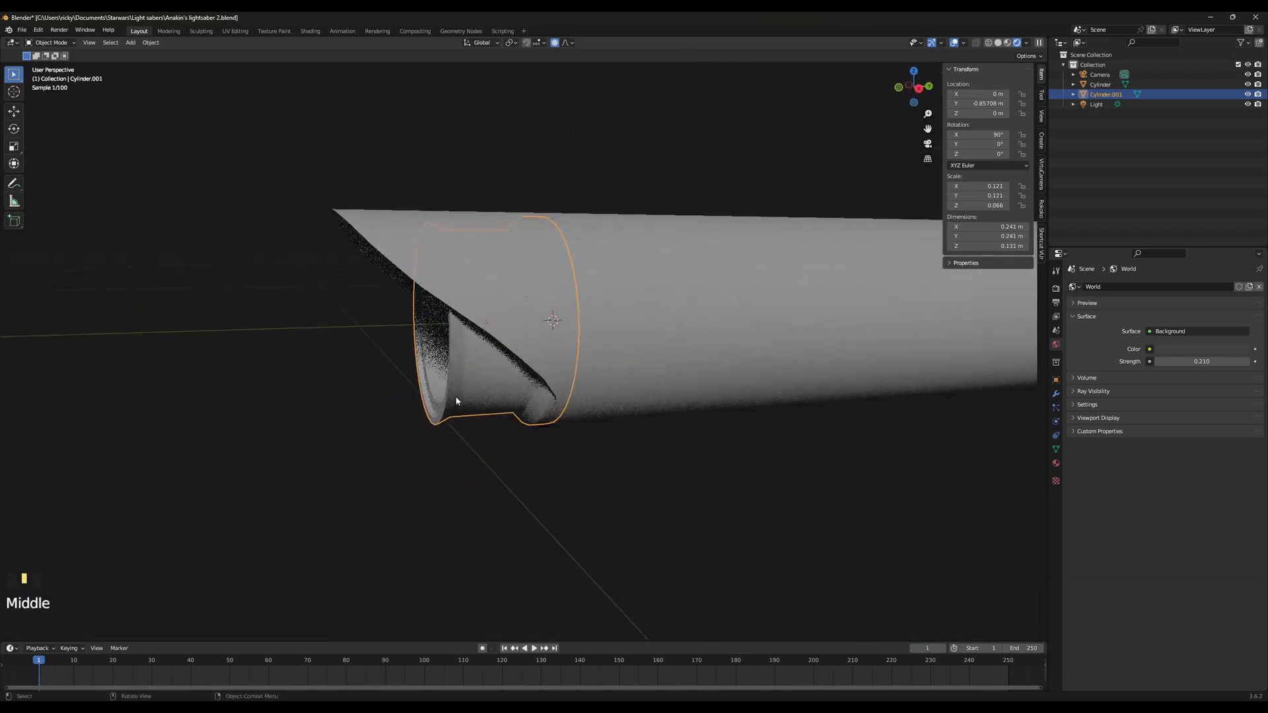
left_click(22, 30)
left_click(37, 95)
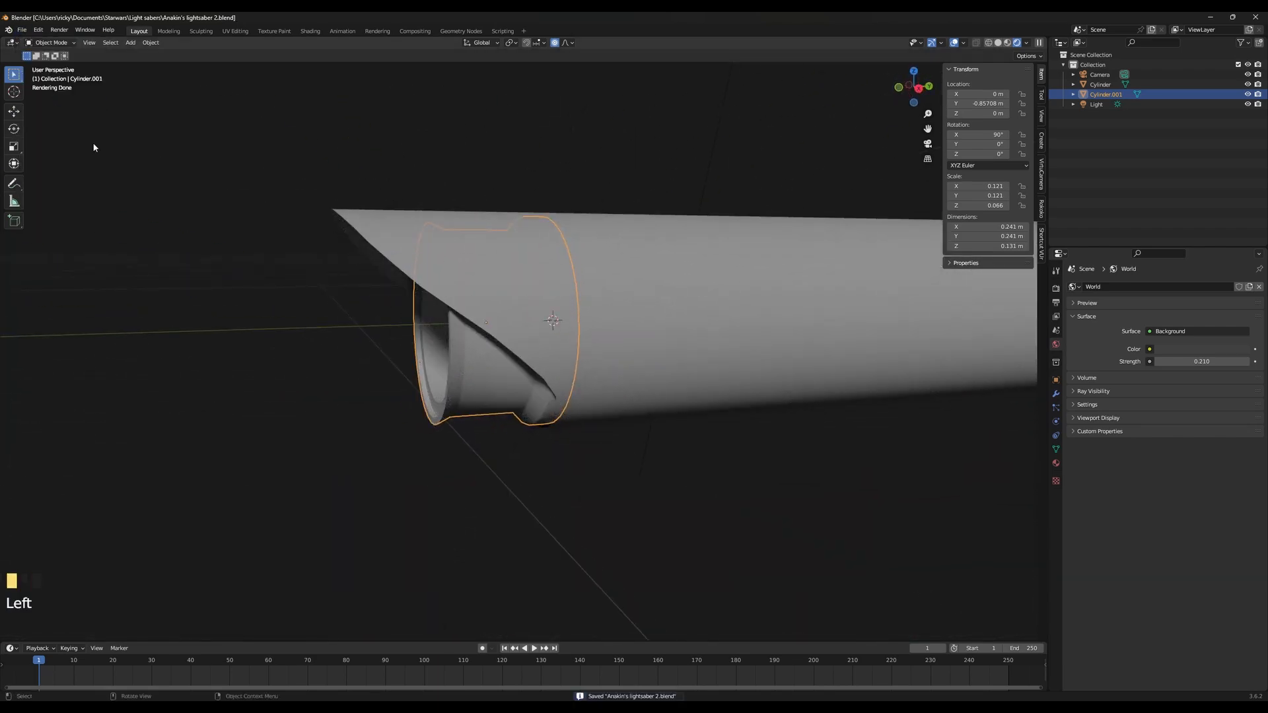
Switch to the reference image and examine the emitter end and overall hilt details of both lightsabers
key("alt+Tab")
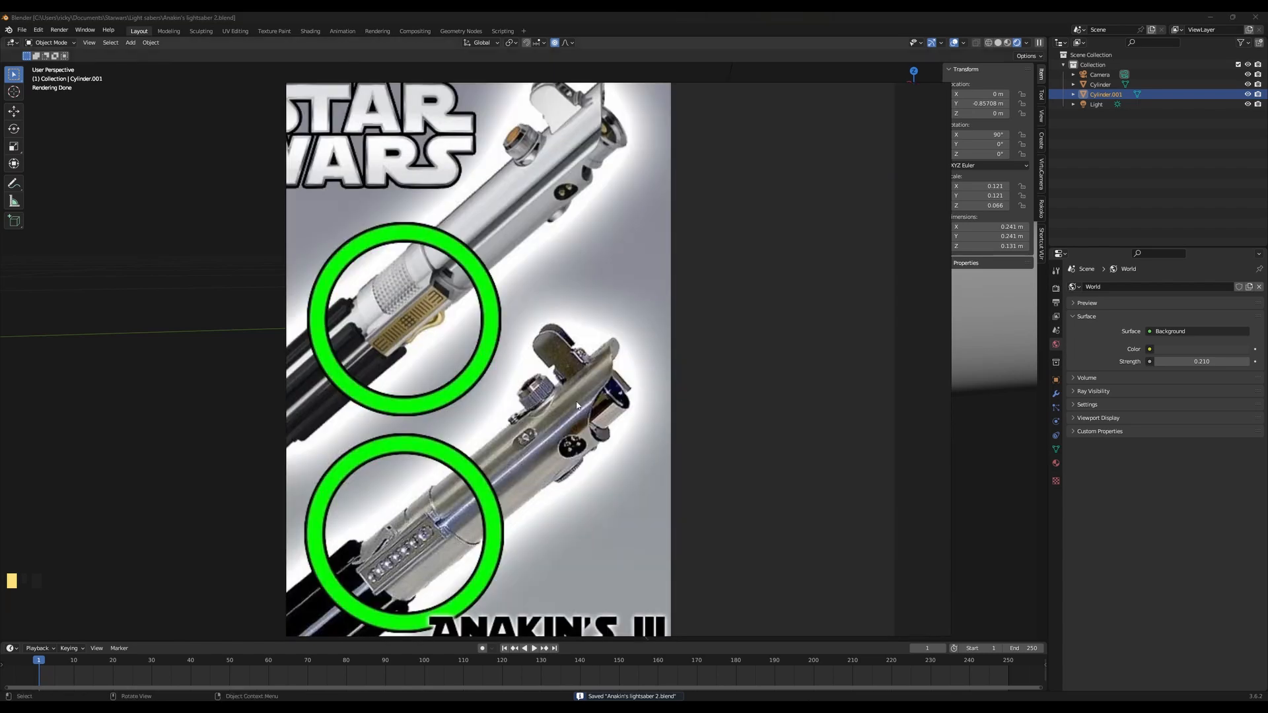
left_click_drag(584, 450, 582, 407)
scroll(582, 408, "up", 3)
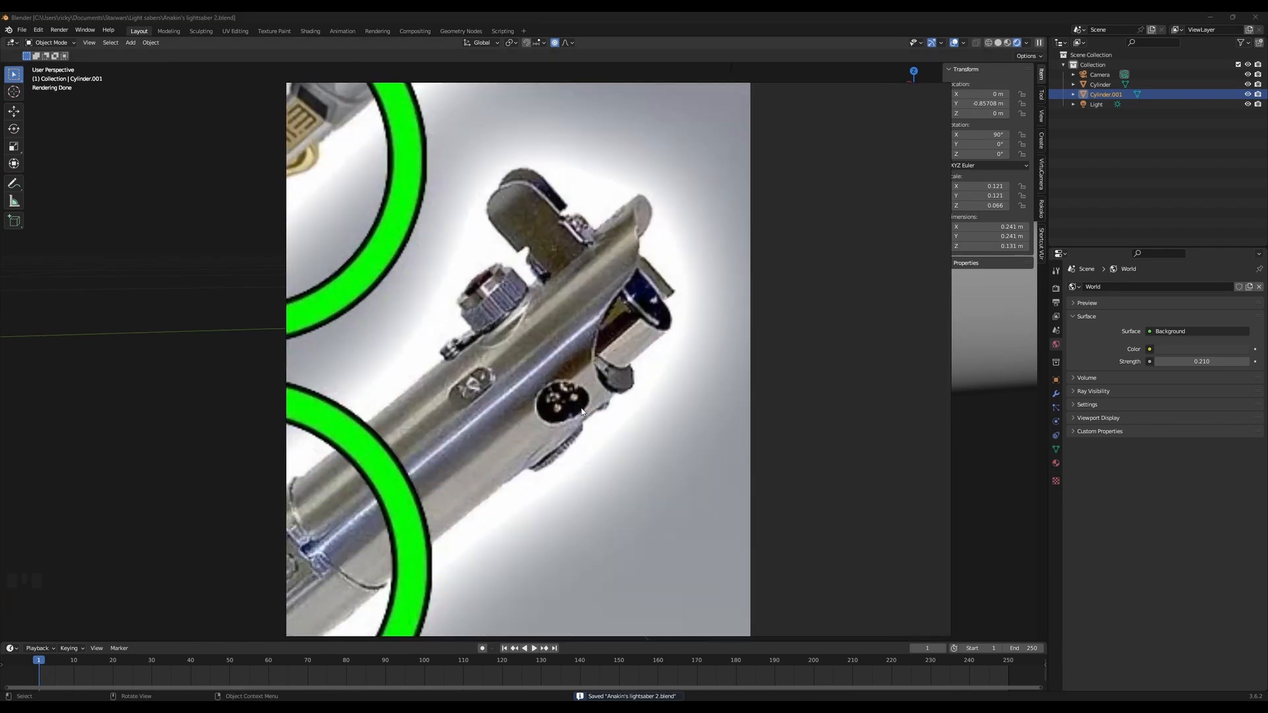
scroll(583, 412, "down", 3)
scroll(586, 418, "up", 2)
scroll(587, 426, "down", 2)
scroll(591, 449, "up", 3)
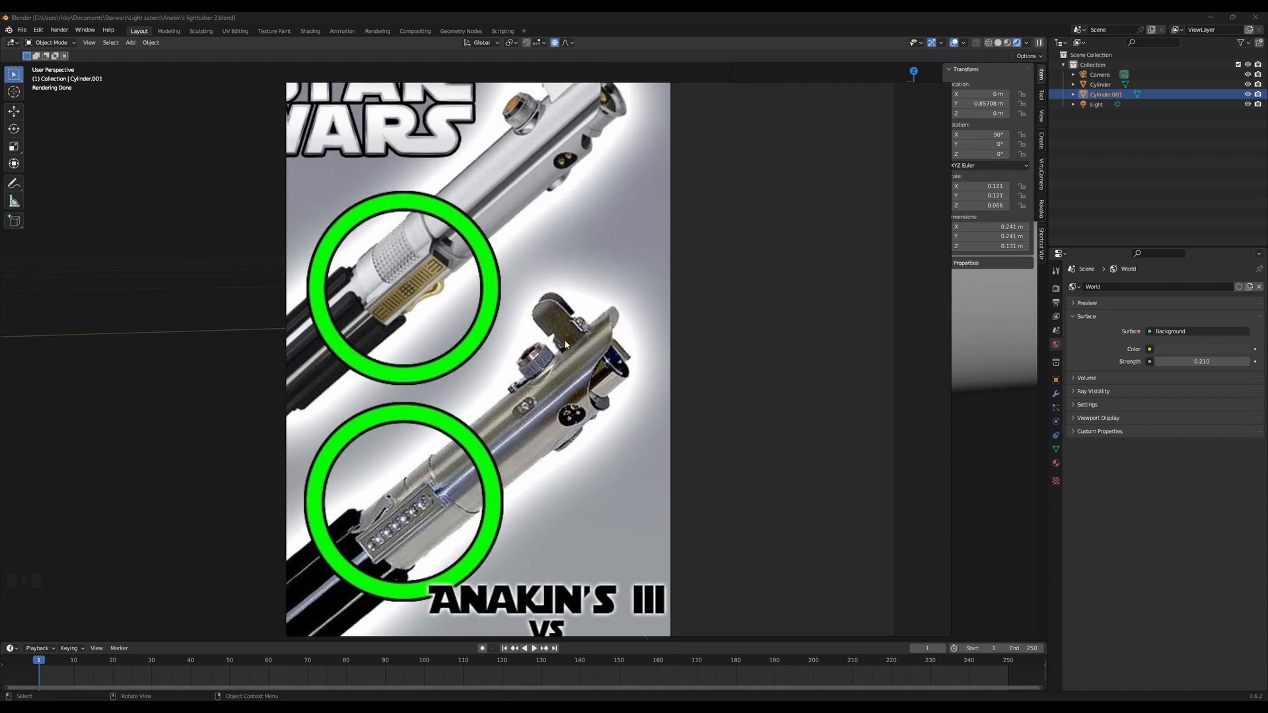
scroll(588, 408, "down", 3)
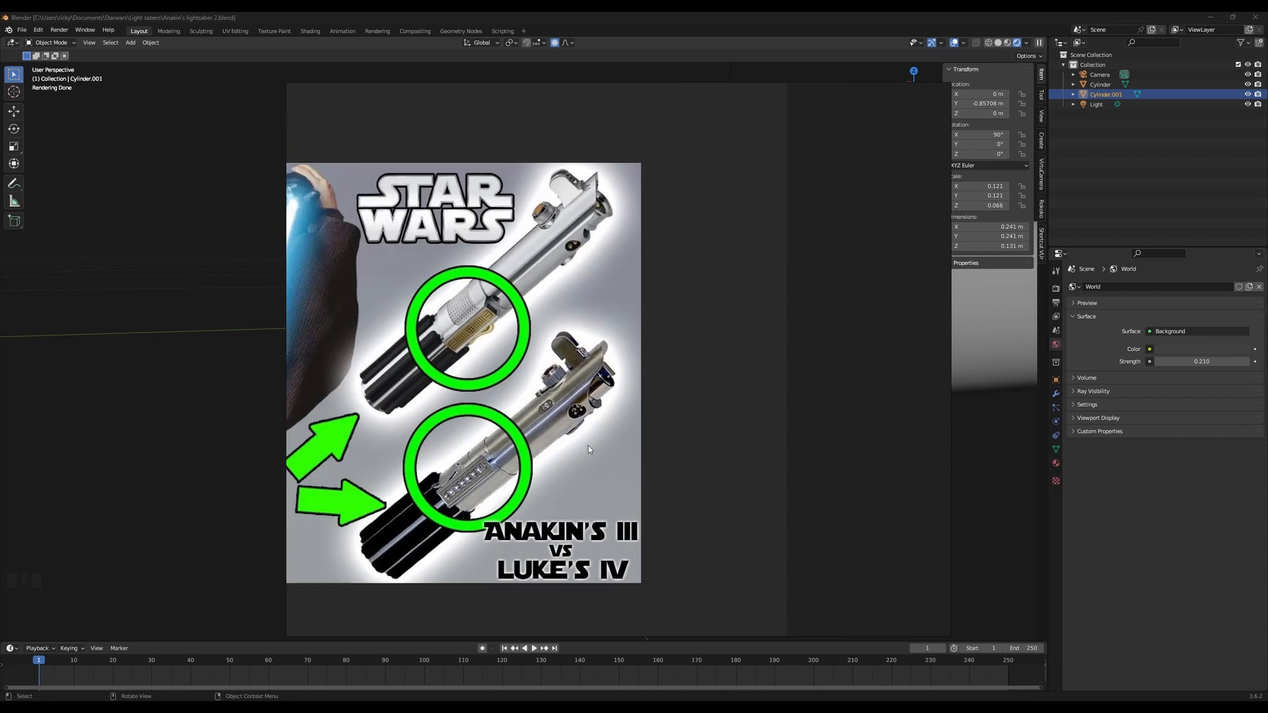
Switch back from the reference image to Blender and open the main hilt cylinder in Edit Mode with edge selection
middle_click_drag(588, 445, 611, 451)
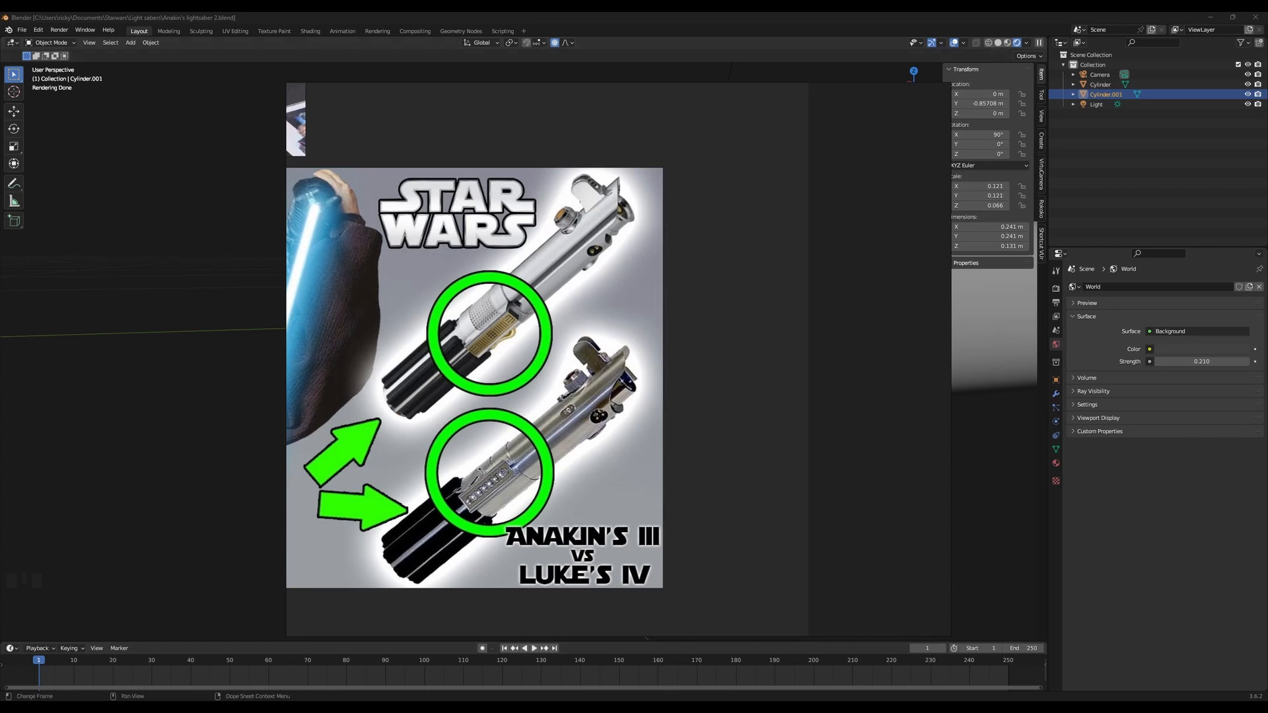
left_click(745, 706)
scroll(823, 369, "down", 4)
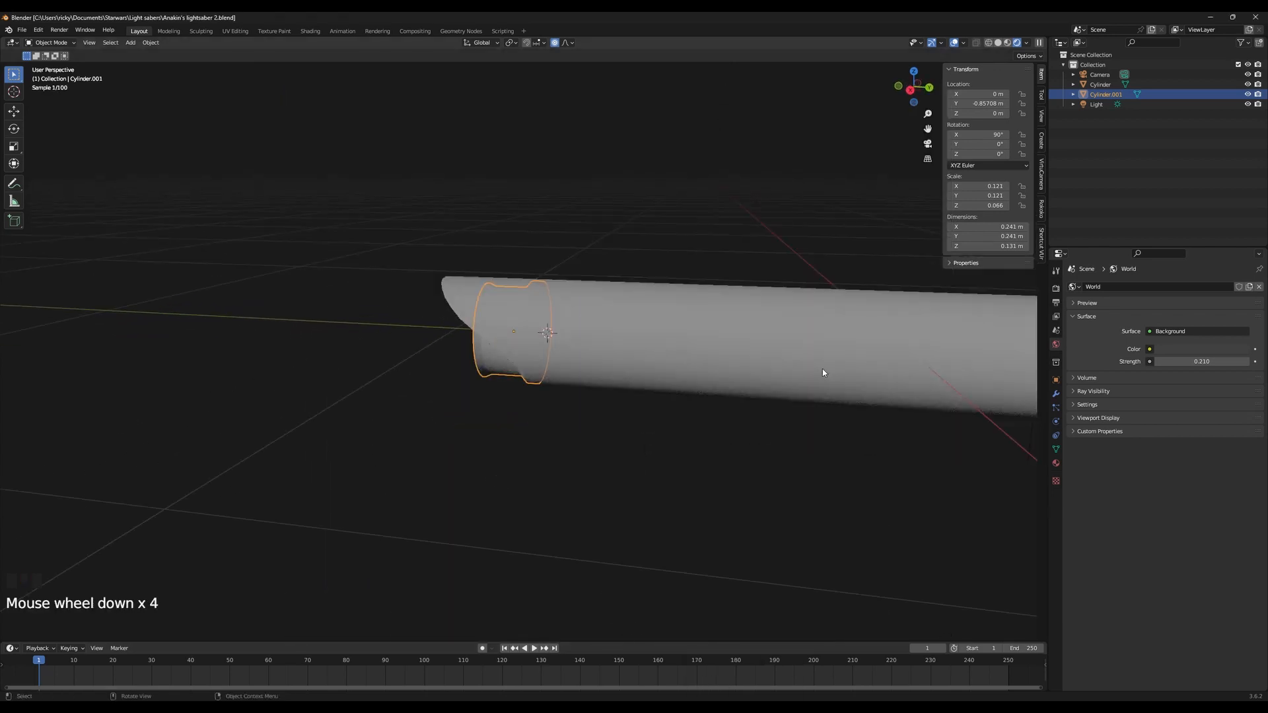
middle_click_drag(822, 370, 603, 388, "shift")
scroll(510, 411, "down", 5)
middle_click_drag(510, 411, 562, 380)
key("Tab")
scroll(532, 395, "up", 2)
scroll(530, 396, "up", 4)
left_click(95, 42)
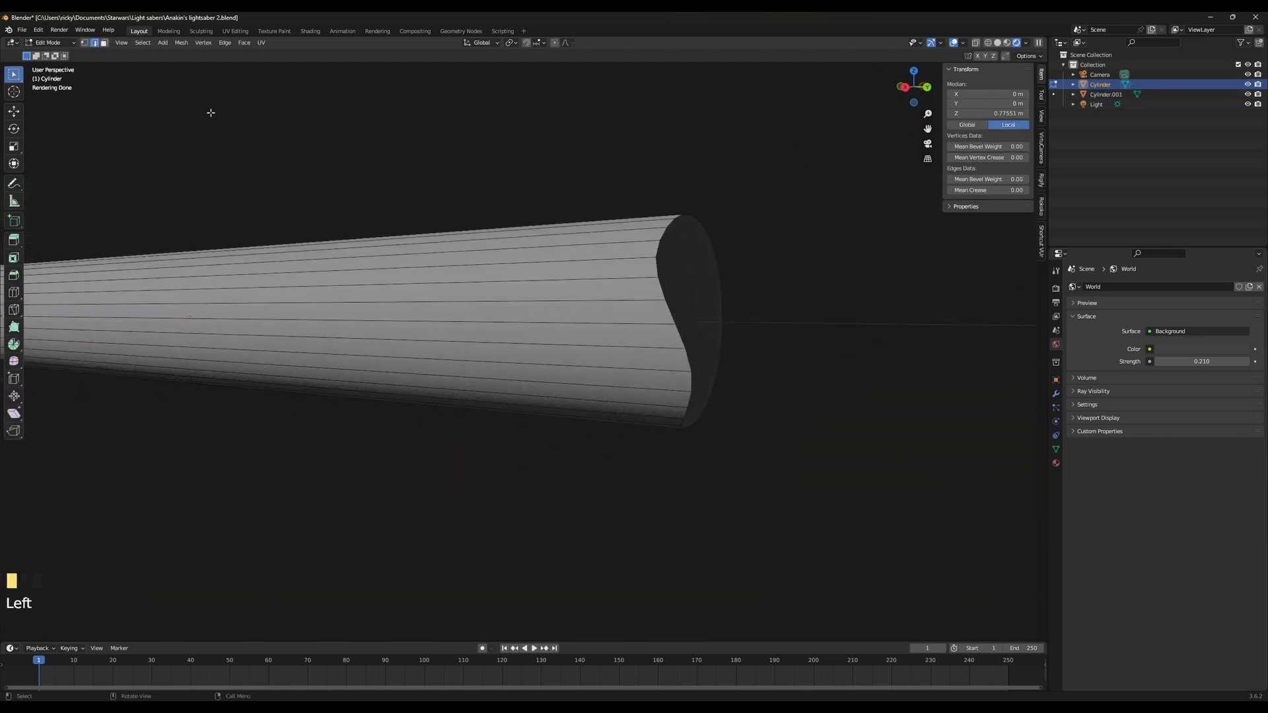
Select the edge loop at the main cylinder's rear end and subdivide it
left_click(649, 272, "alt")
left_click(656, 266, "alt")
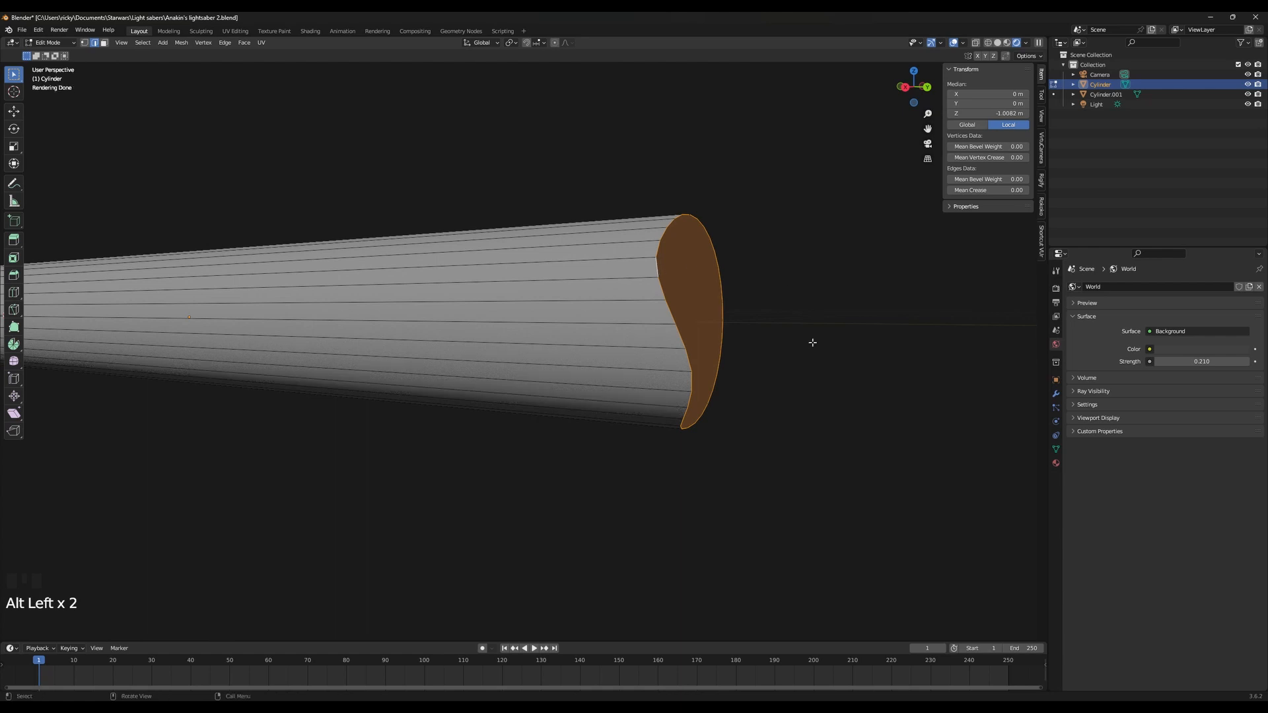
mouse_move(812, 343)
middle_mouse_down()
mouse_move(741, 348)
mouse_move(829, 355)
middle_mouse_up()
key("s")
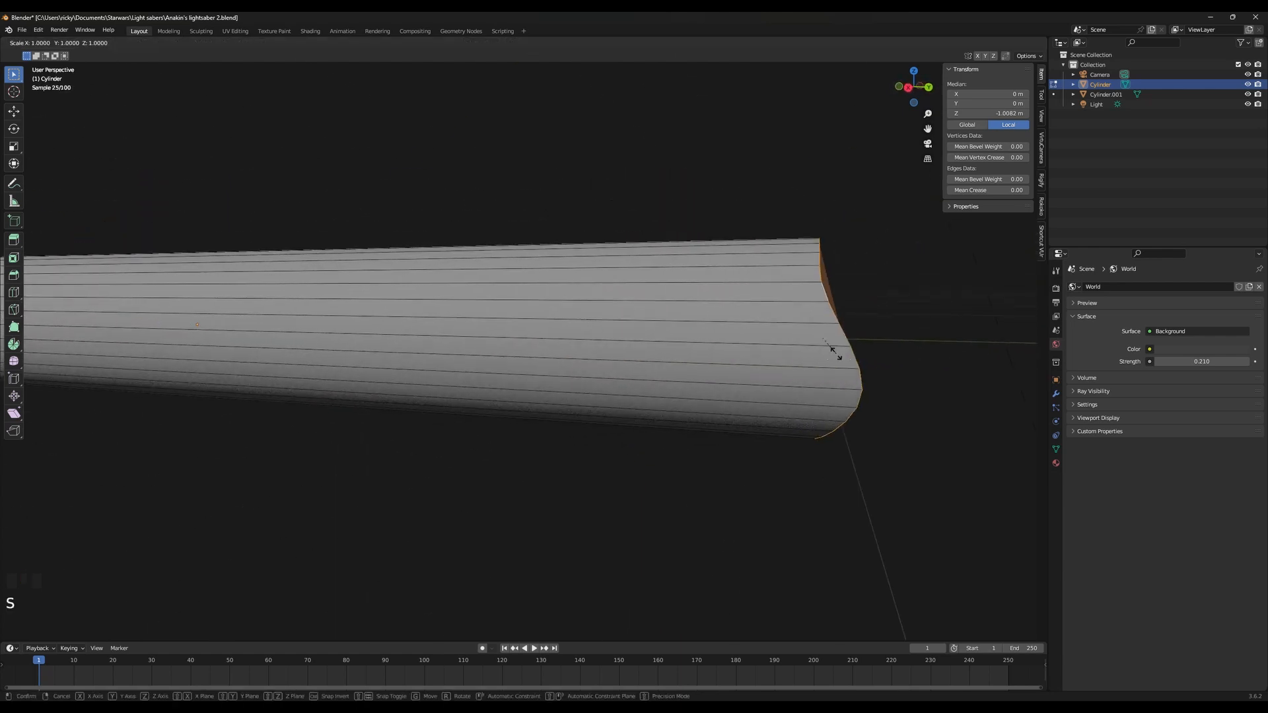
right_click(833, 352)
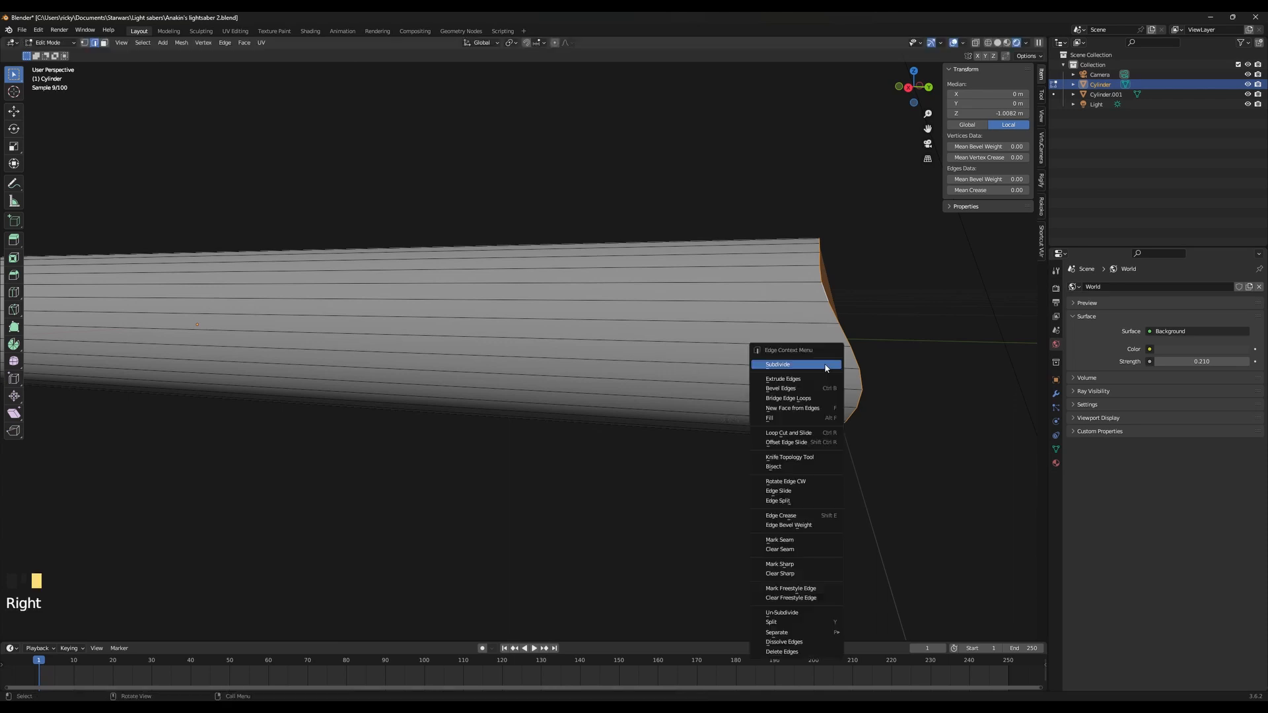
left_click(822, 363)
Flatten the cylinder's rear edge loop by scaling it to 0 along the Y axis
key("s")
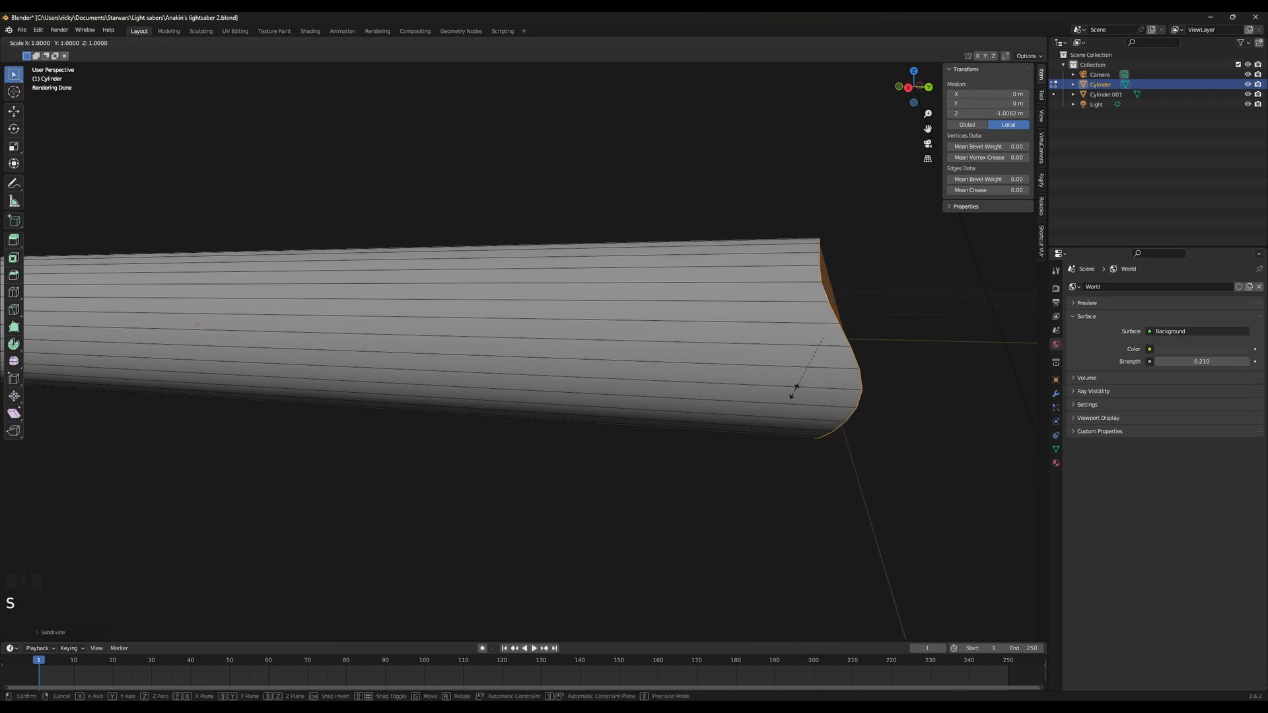
key("y")
key("0")
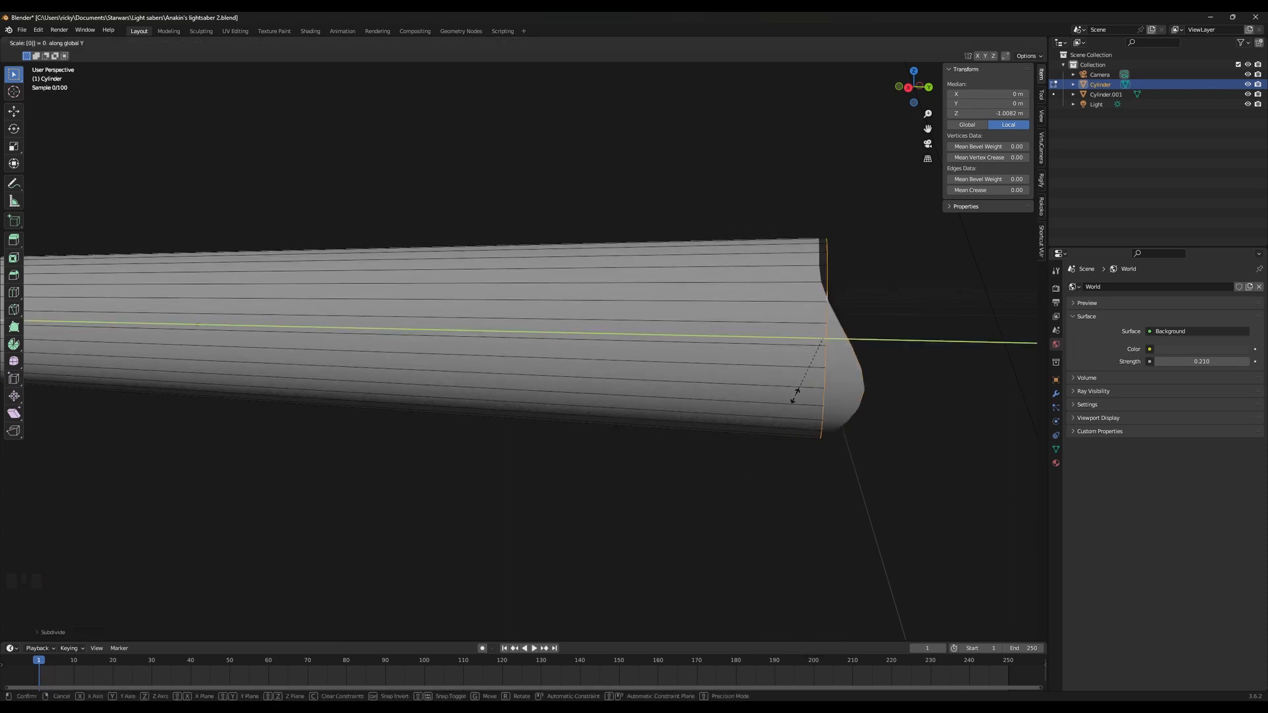
left_click(795, 396)
mouse_move(902, 394)
middle_mouse_down()
mouse_move(846, 382)
mouse_move(885, 394)
middle_mouse_up()
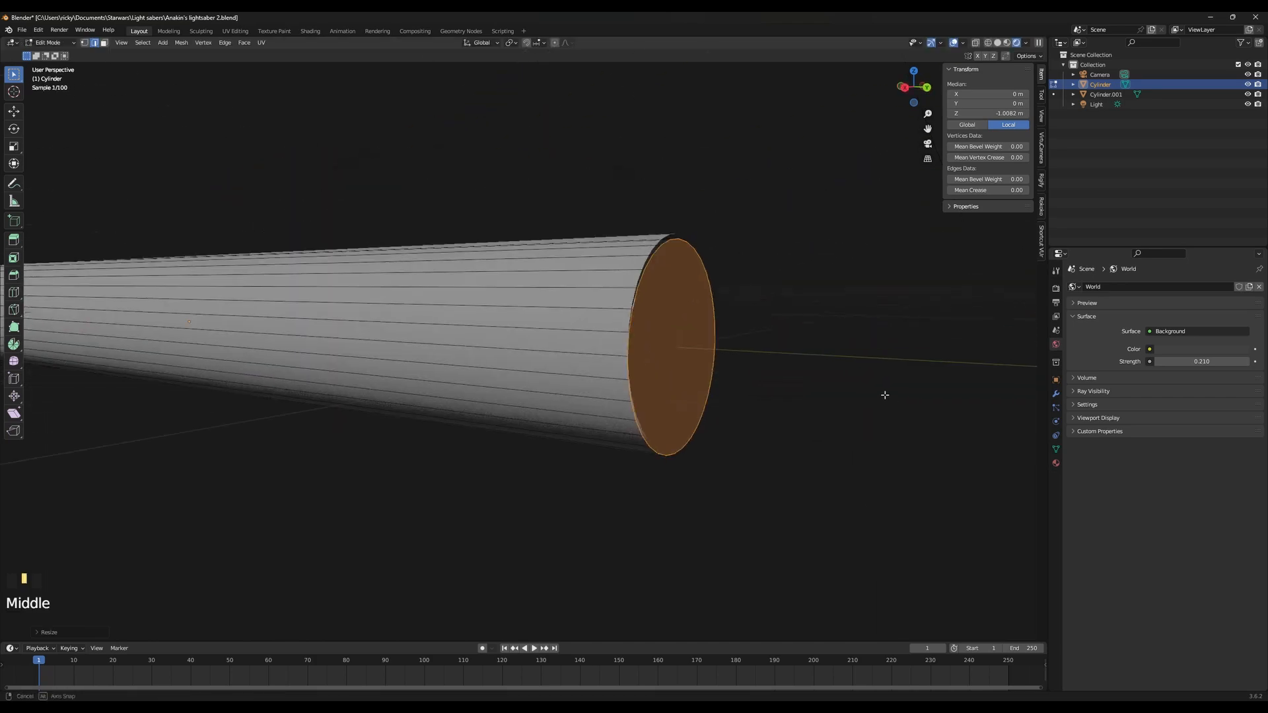
scroll(716, 470, "down", 4)
middle_click_drag(716, 469, 363, 444)
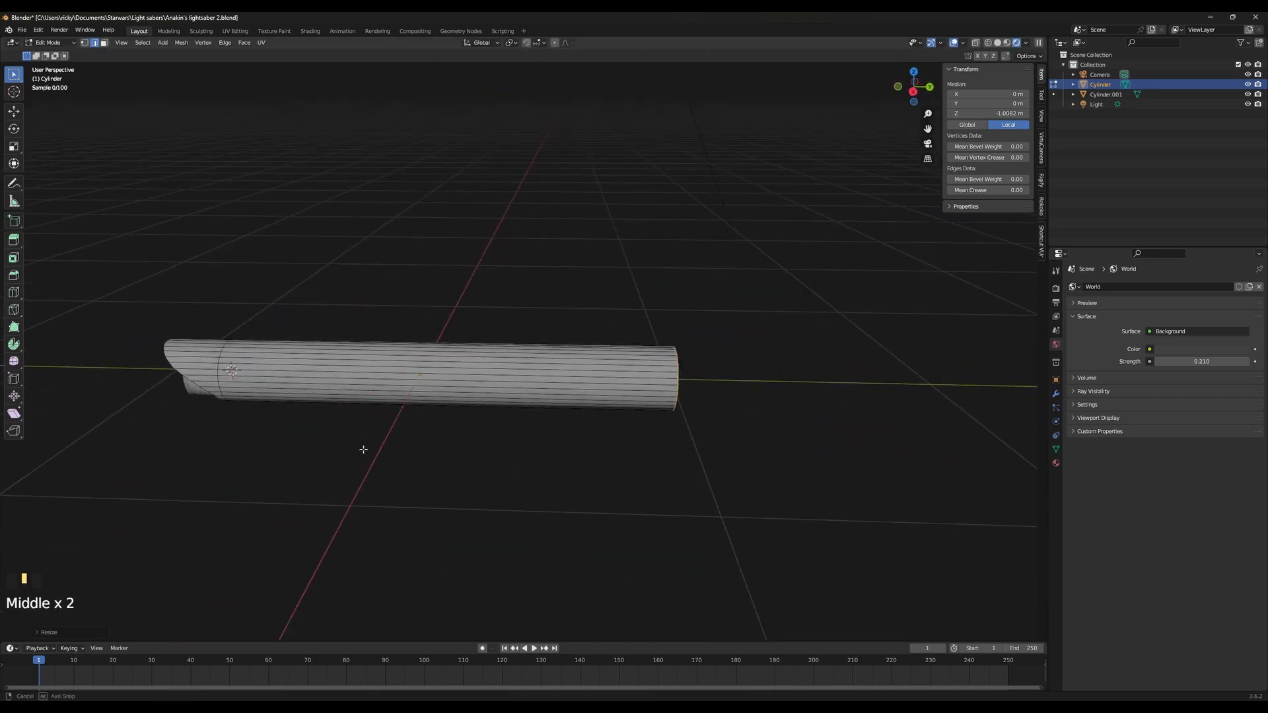
Examine the lightsaber reference images for the grip section and hilt proportions, and return to the Blender model
key("alt+Tab")
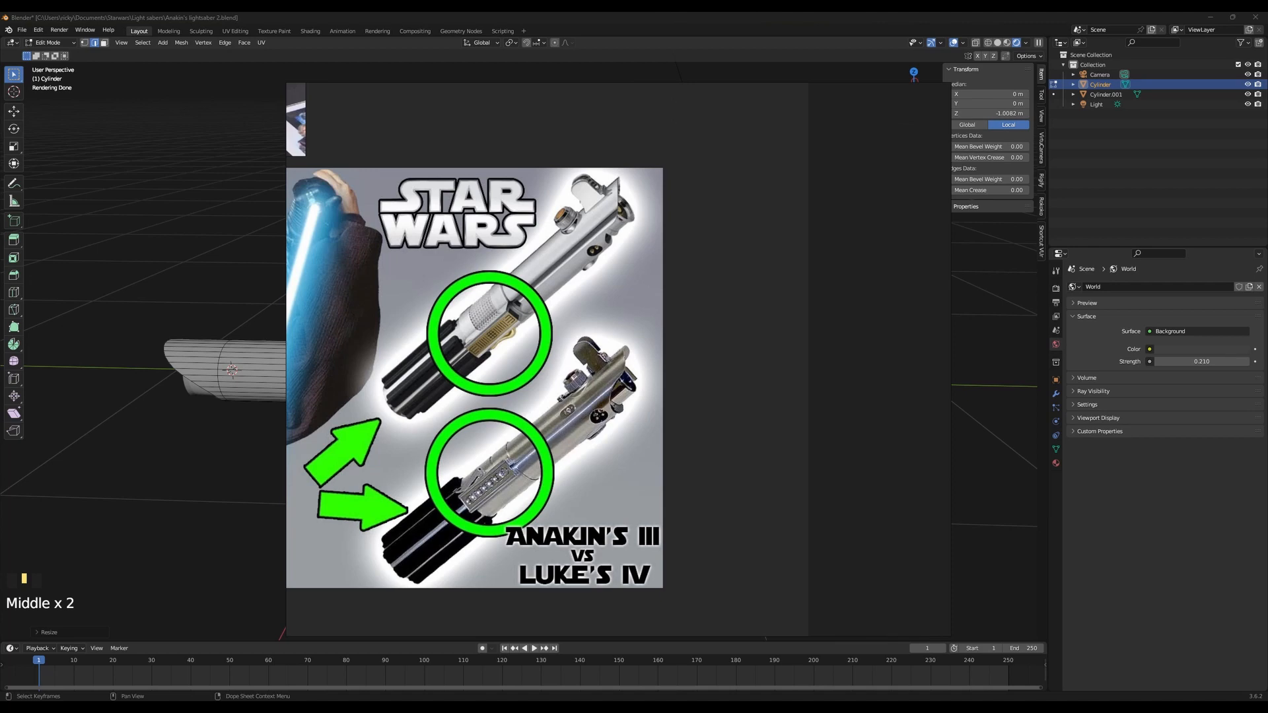
scroll(405, 513, "down", 5)
middle_click_drag(405, 511, 679, 522)
scroll(491, 251, "up", 1)
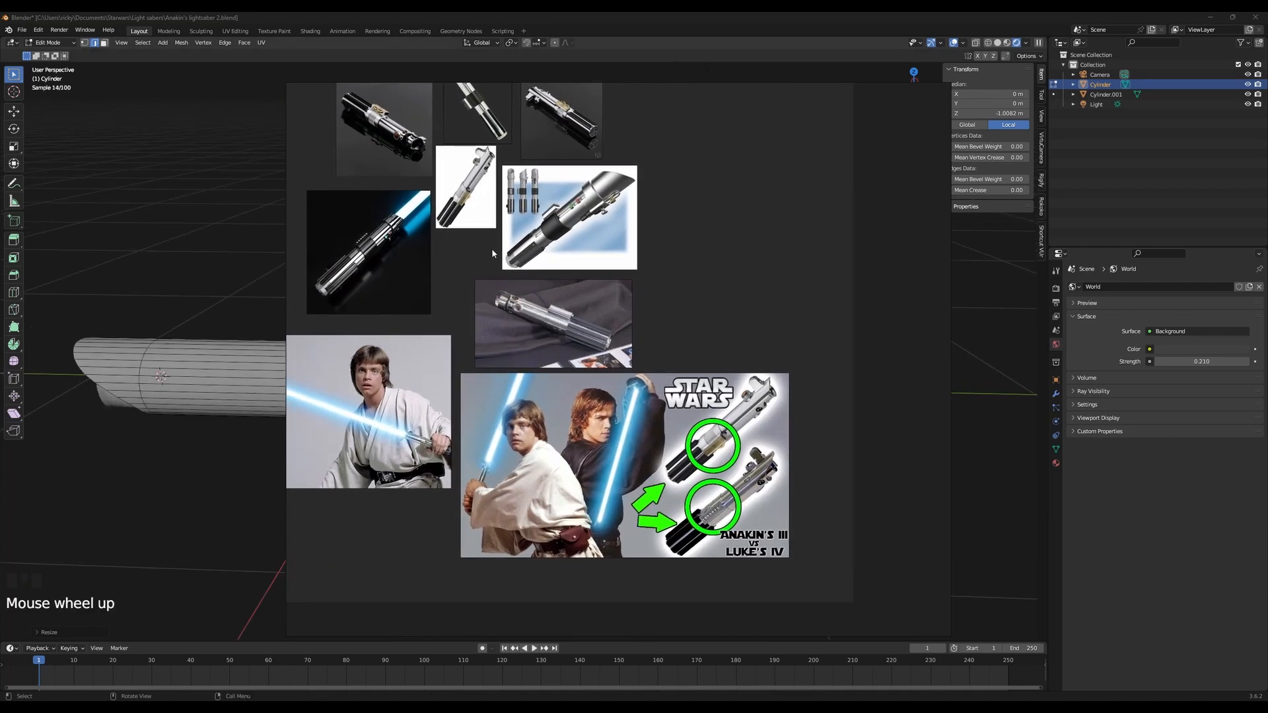
middle_click_drag(492, 252, 585, 367)
scroll(629, 334, "up", 5)
scroll(586, 367, "down", 4)
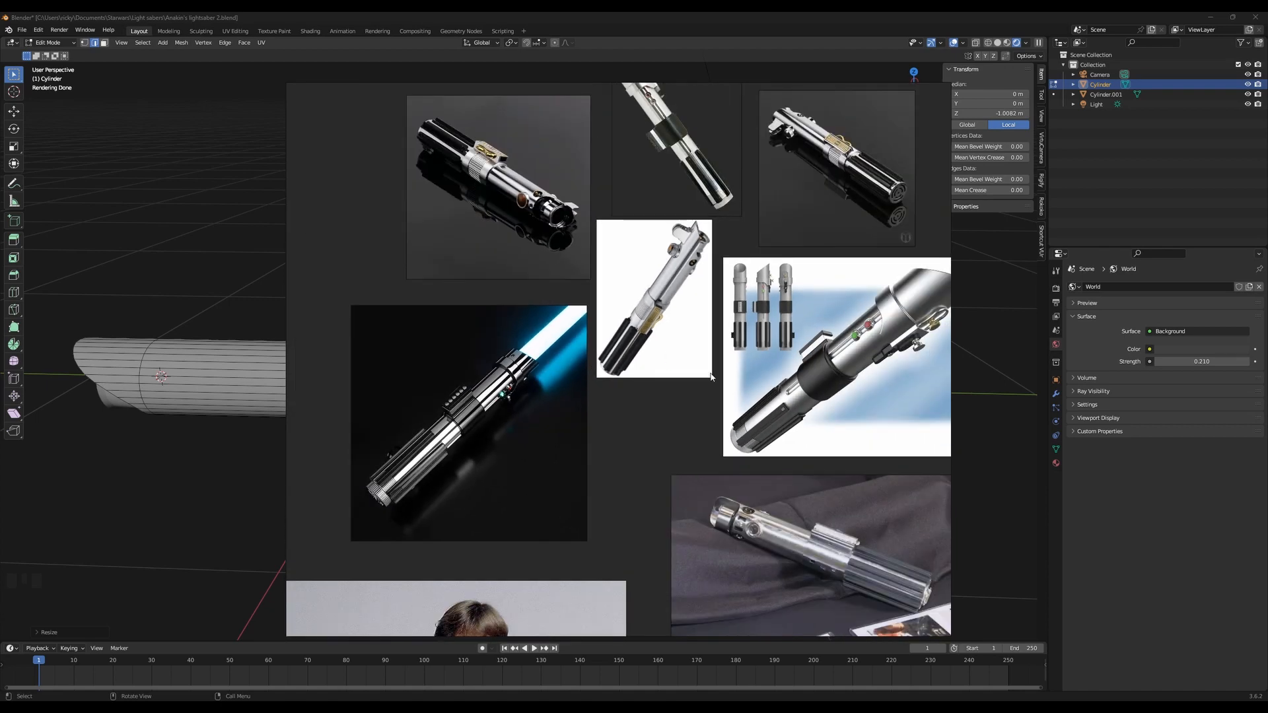
middle_click_drag(725, 421, 712, 354)
middle_click_drag(869, 445, 747, 414)
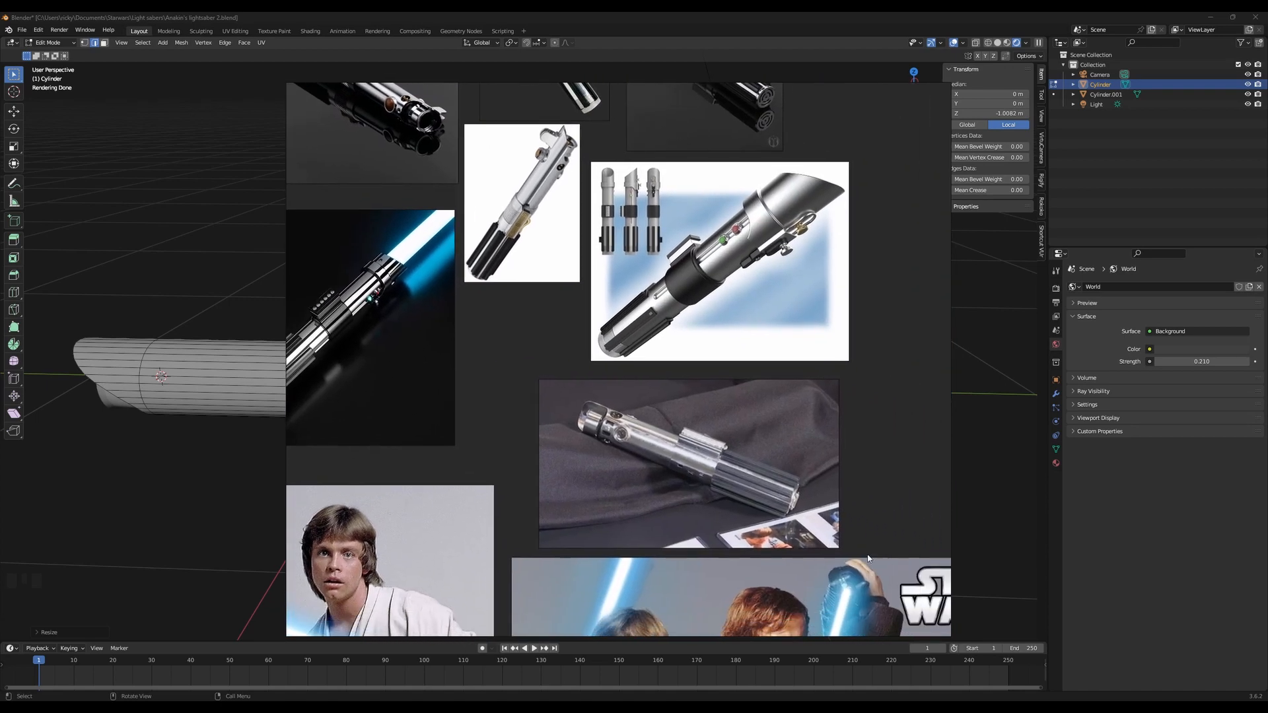
middle_click_drag(865, 549, 781, 506)
scroll(780, 506, "up", 4)
middle_click_drag(660, 349, 734, 403)
scroll(735, 403, "down", 2)
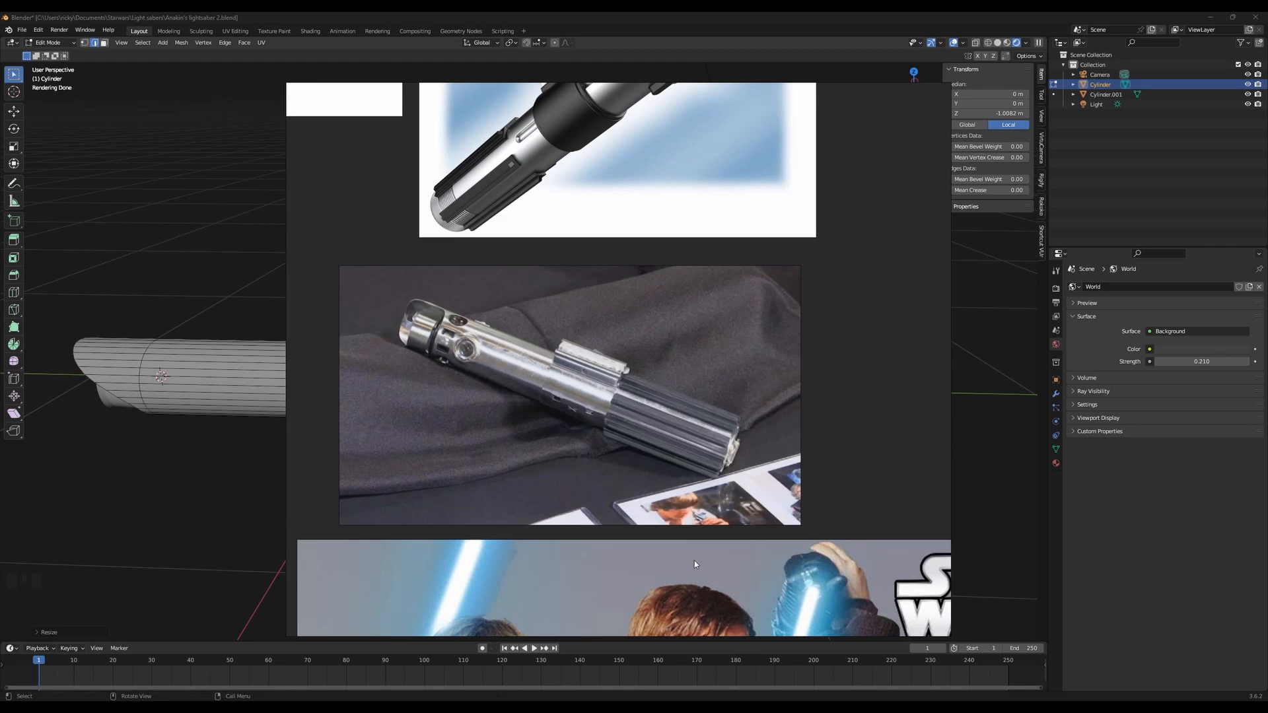
mouse_move(788, 707)
left_click(738, 701)
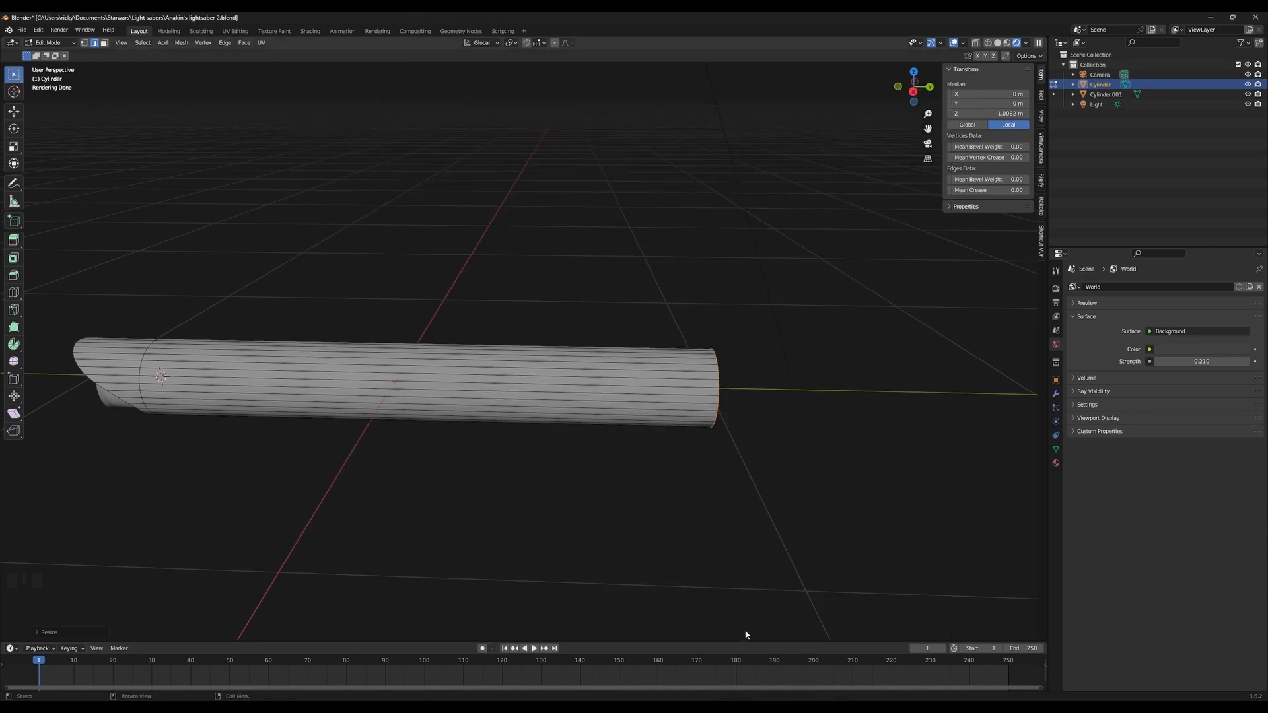
key("ctrl+r")
scroll(402, 391, "down", 4)
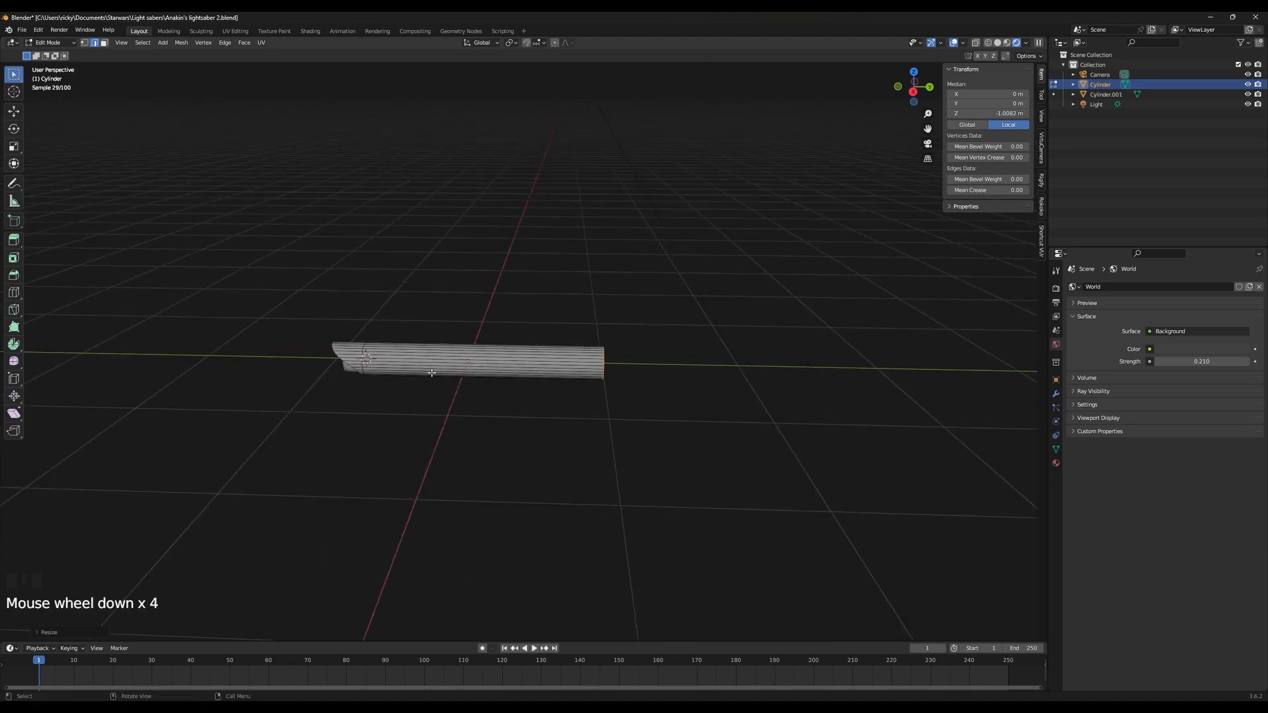
key("ctrl+r")
scroll(526, 359, "up", 4)
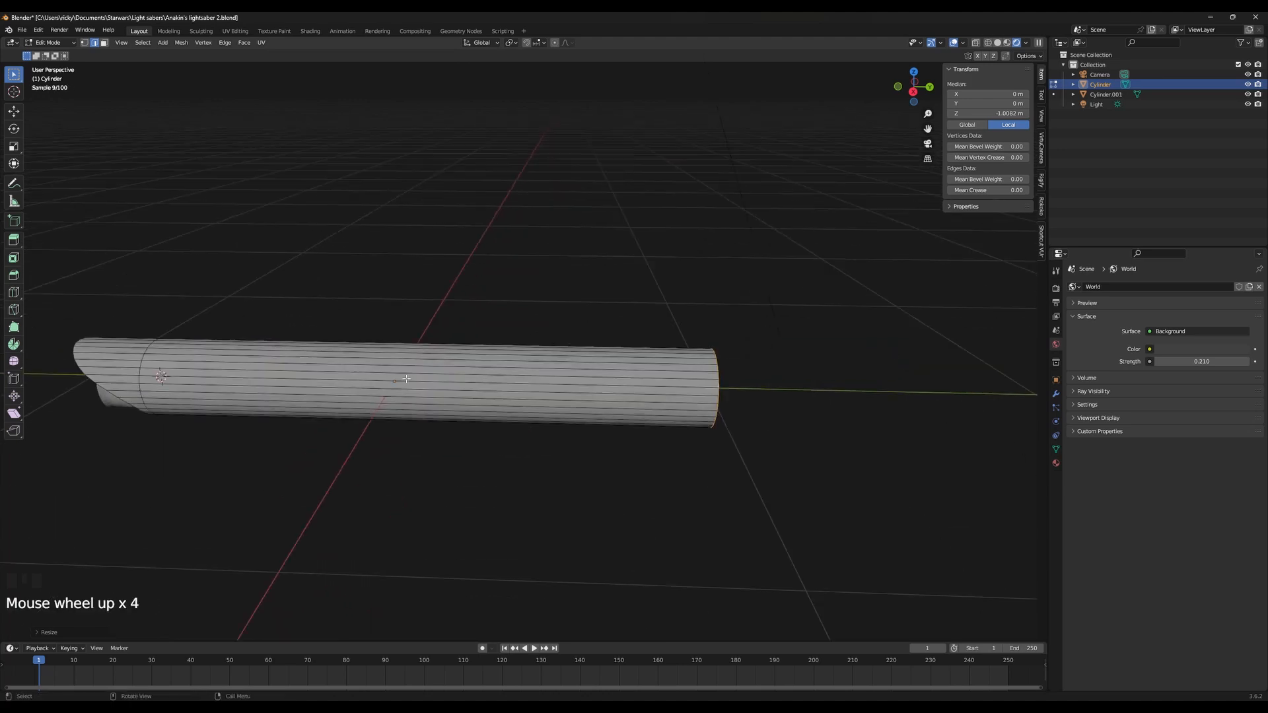
key("ctrl+r")
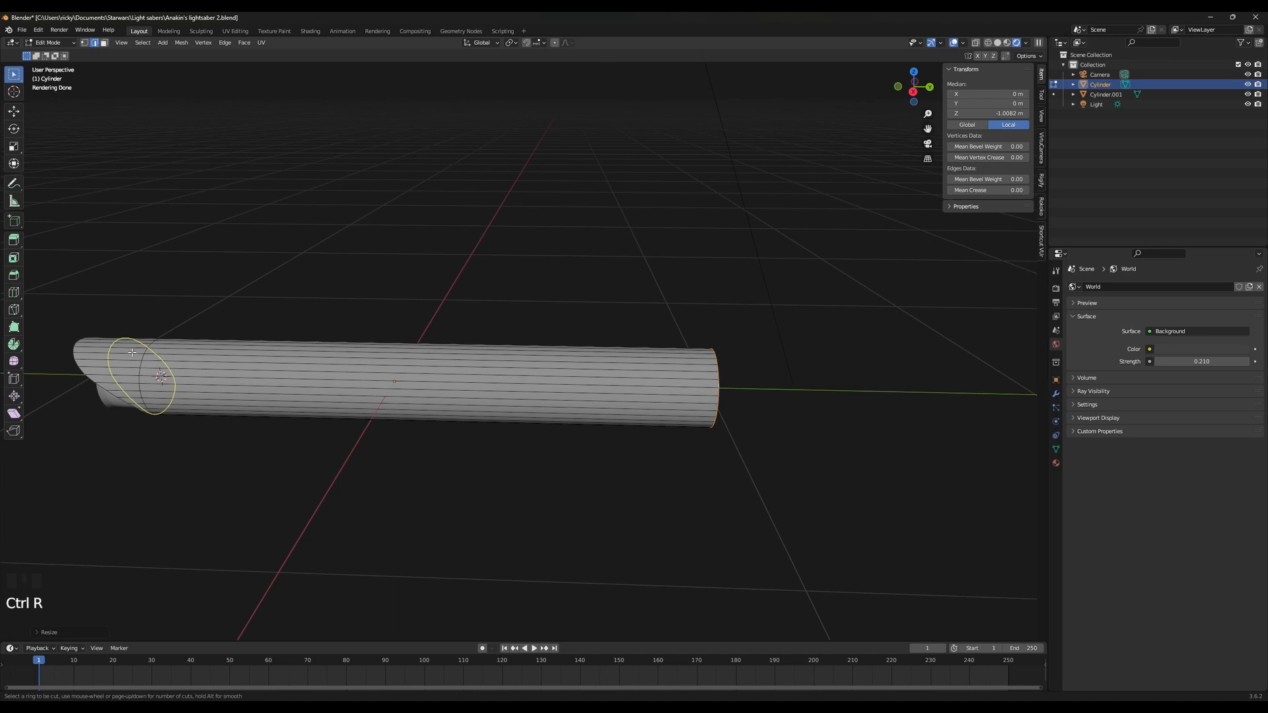
left_click(132, 353)
Edge-slide the loop just behind the angled emitter cut along the cylinder to just before its rear end
left_click(140, 370, "alt")
key("g")
key("g")
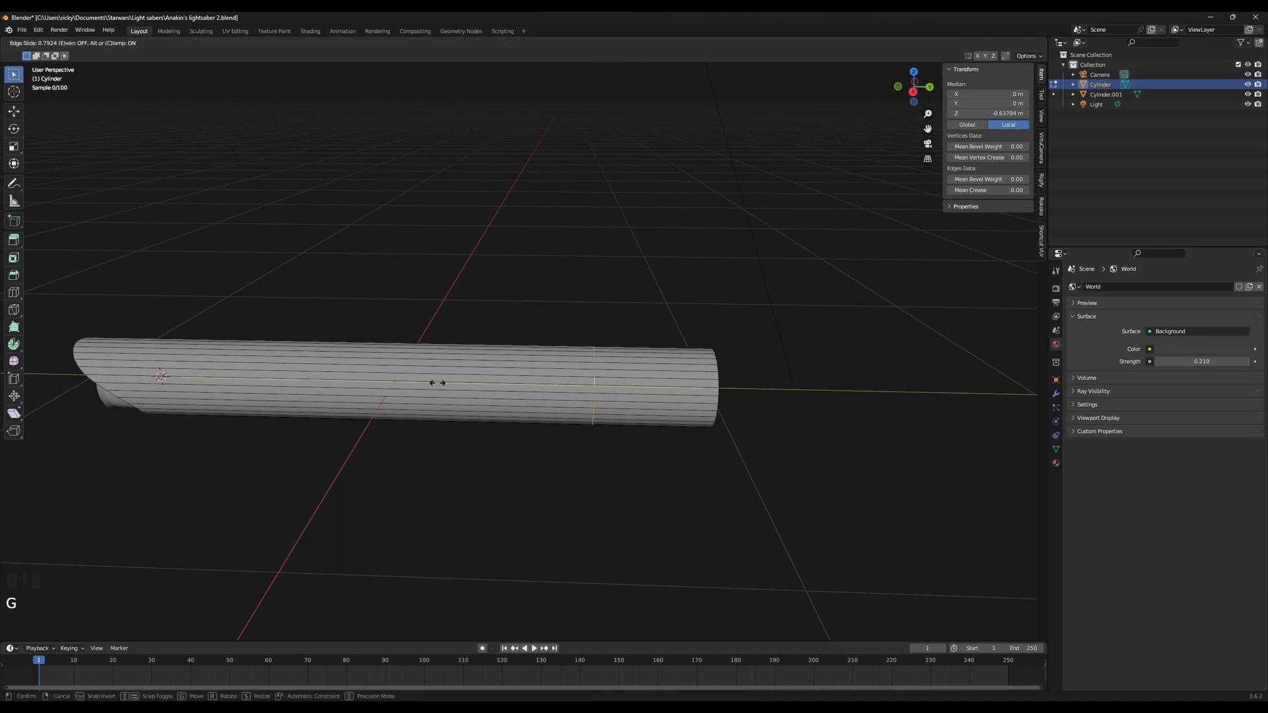
left_click(558, 386)
key("ctrl+e")
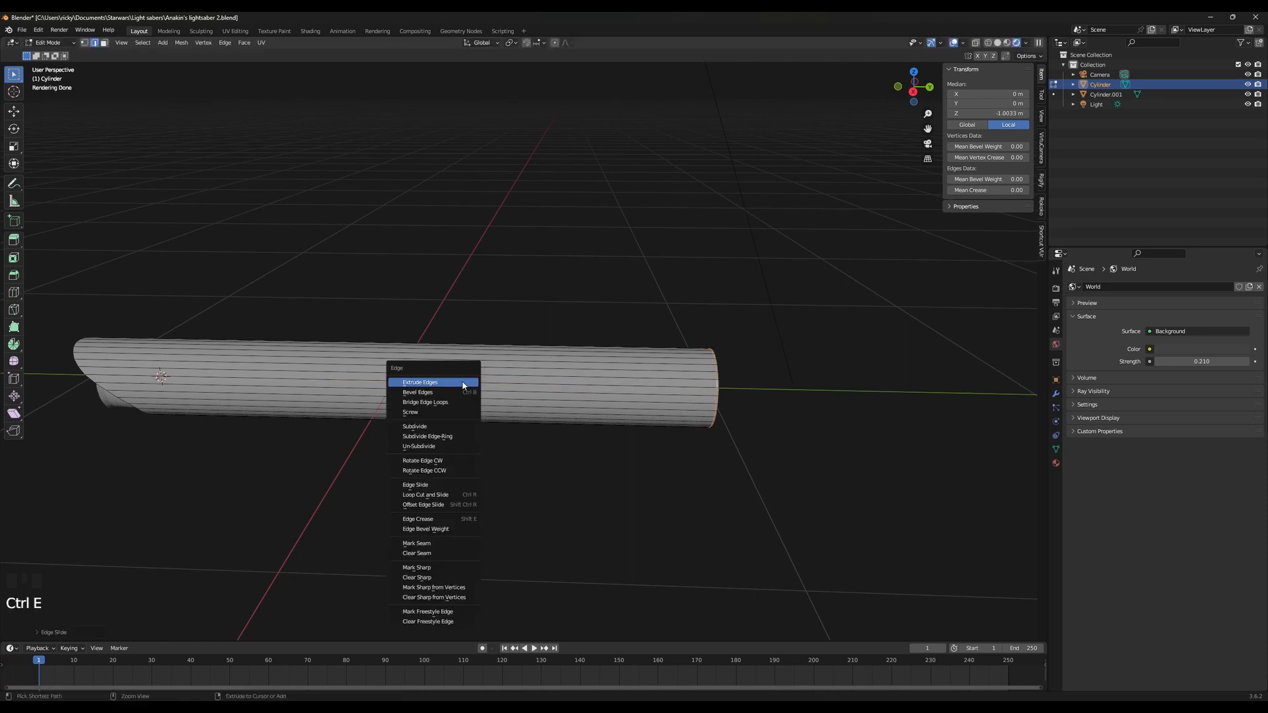
key("Escape")
Add a centred loop cut around the middle of the main cylinder and try scaling it along Z
key("ctrl+r")
left_click(481, 377)
right_click(480, 377)
key("s")
key("z")
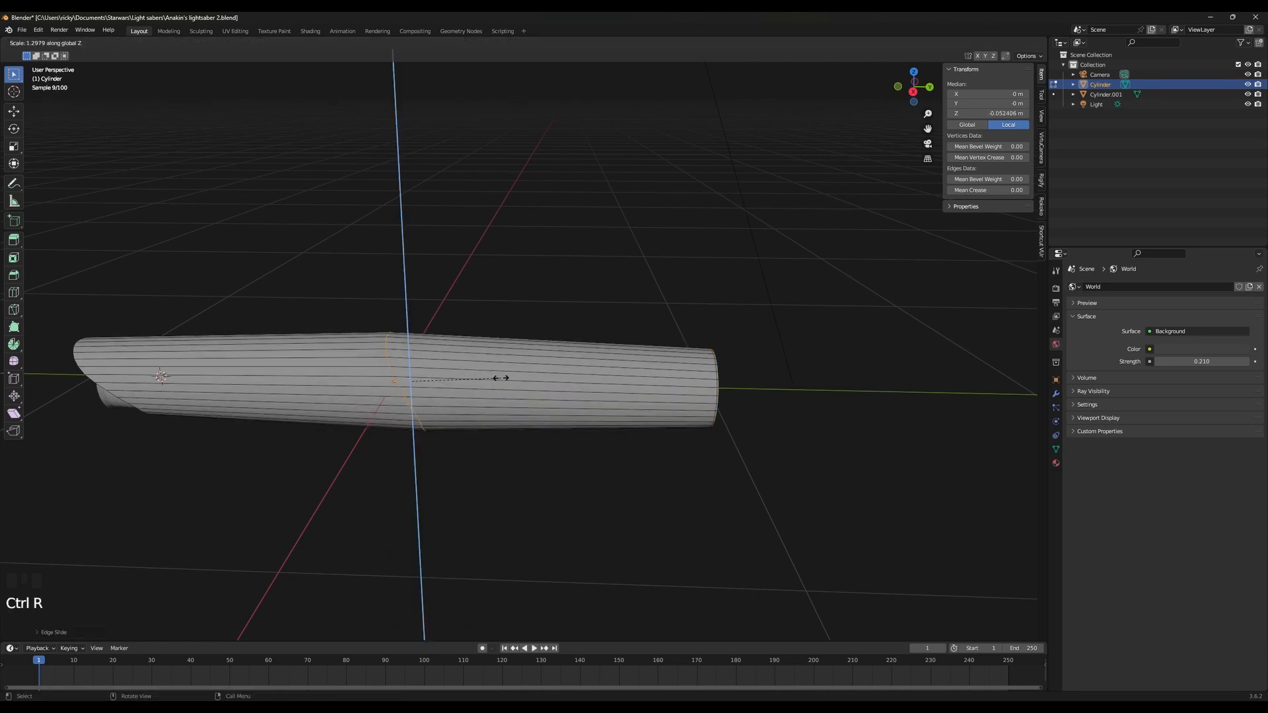
right_click(500, 378)
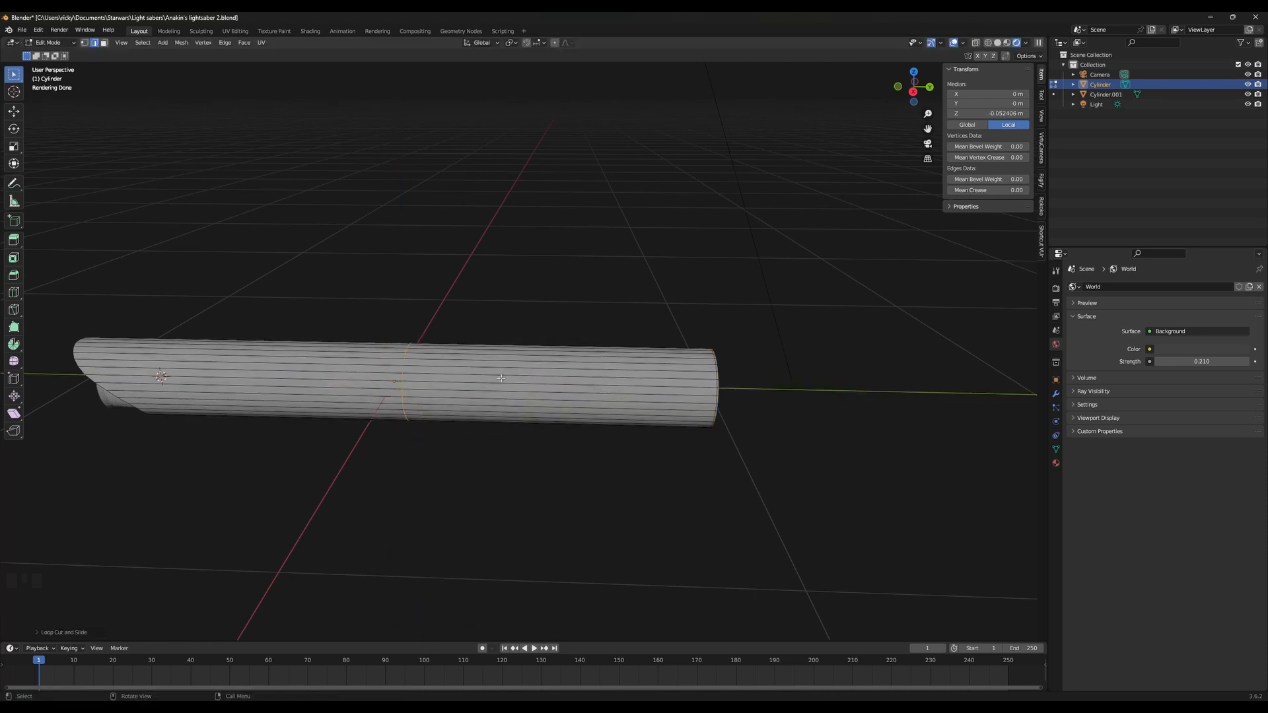
Move the new edge loop about -0.83 m along Y to just behind the angled emitter cut
key("g")
key("g")
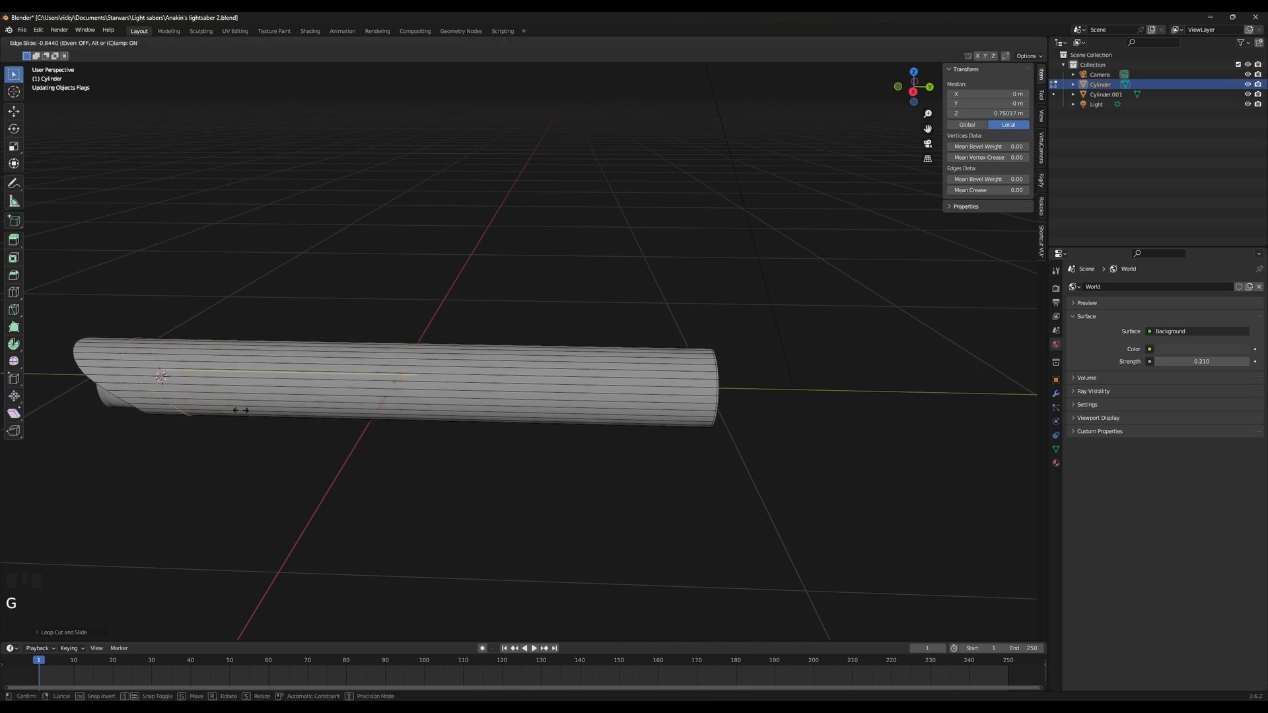
left_click(222, 417)
key("g")
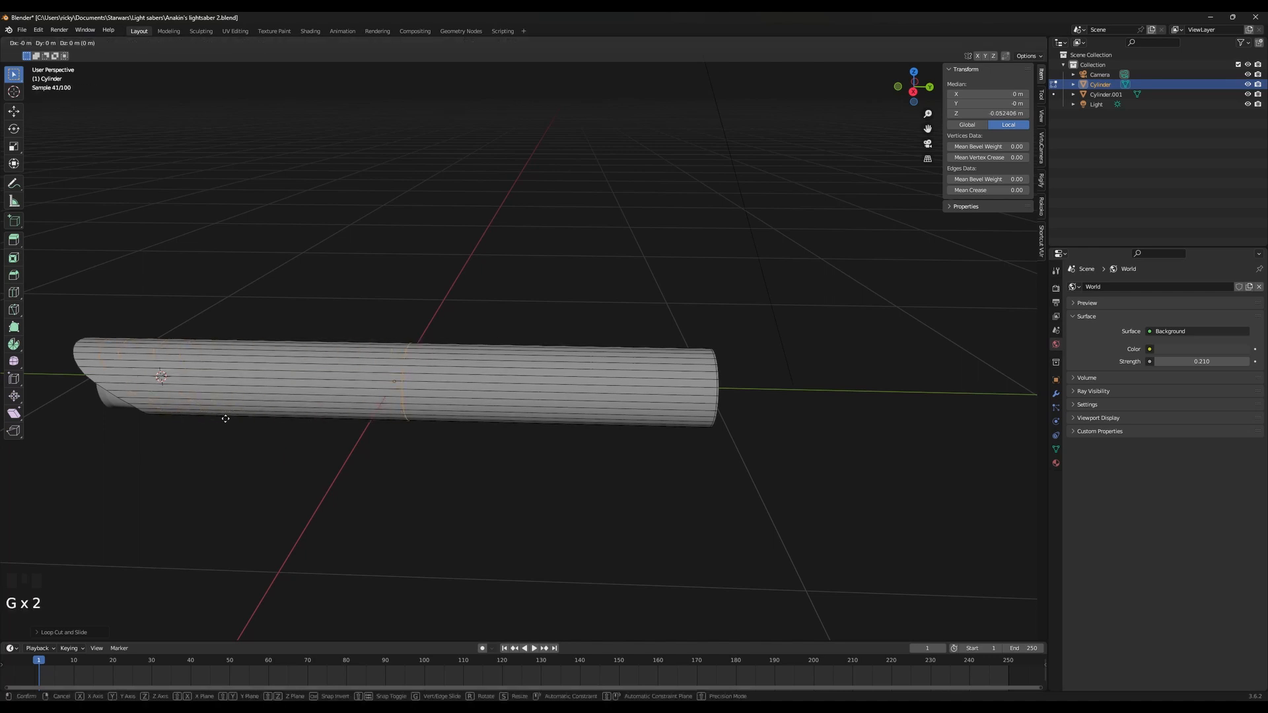
key("y")
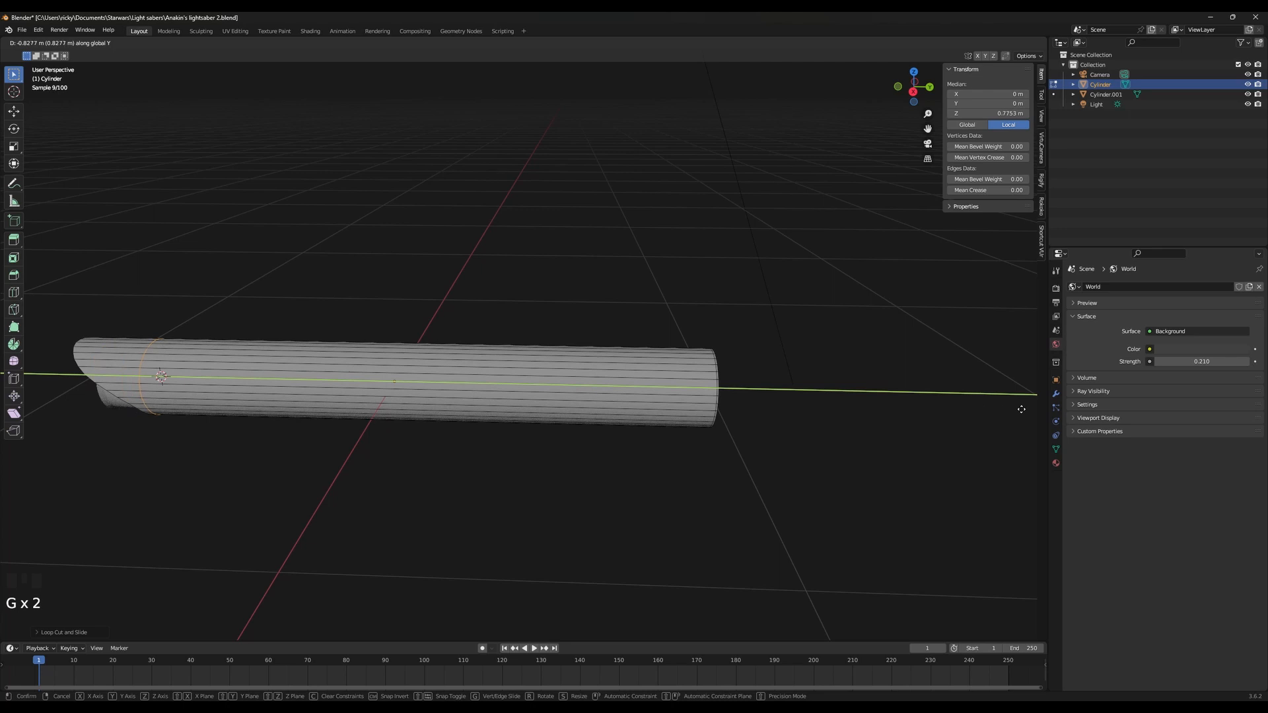
left_click(1021, 409)
Add a loop cut around the main cylinder slightly forward of its middle, at about 0.05 m on local Z
key("ctrl+r")
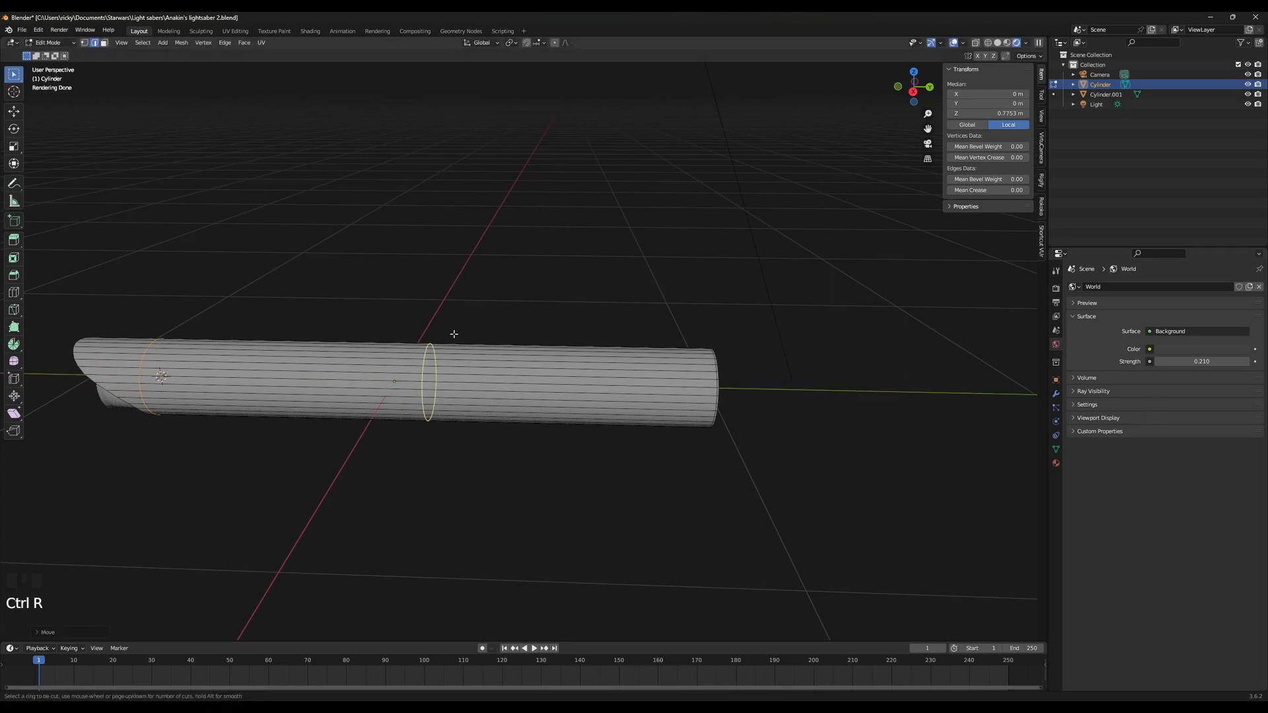
key("Tab")
middle_click_drag(339, 368, 502, 376)
key("Tab")
scroll(396, 370, "down", 2)
key("KP_1")
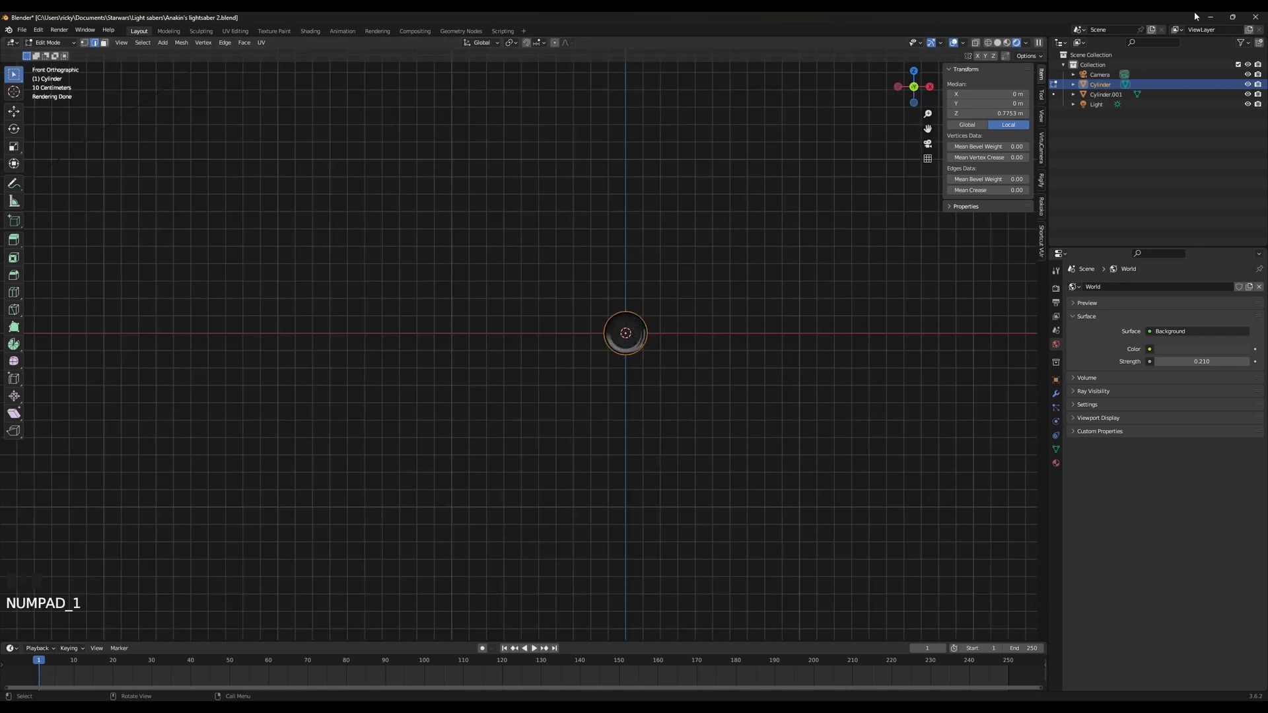
key("KP_3")
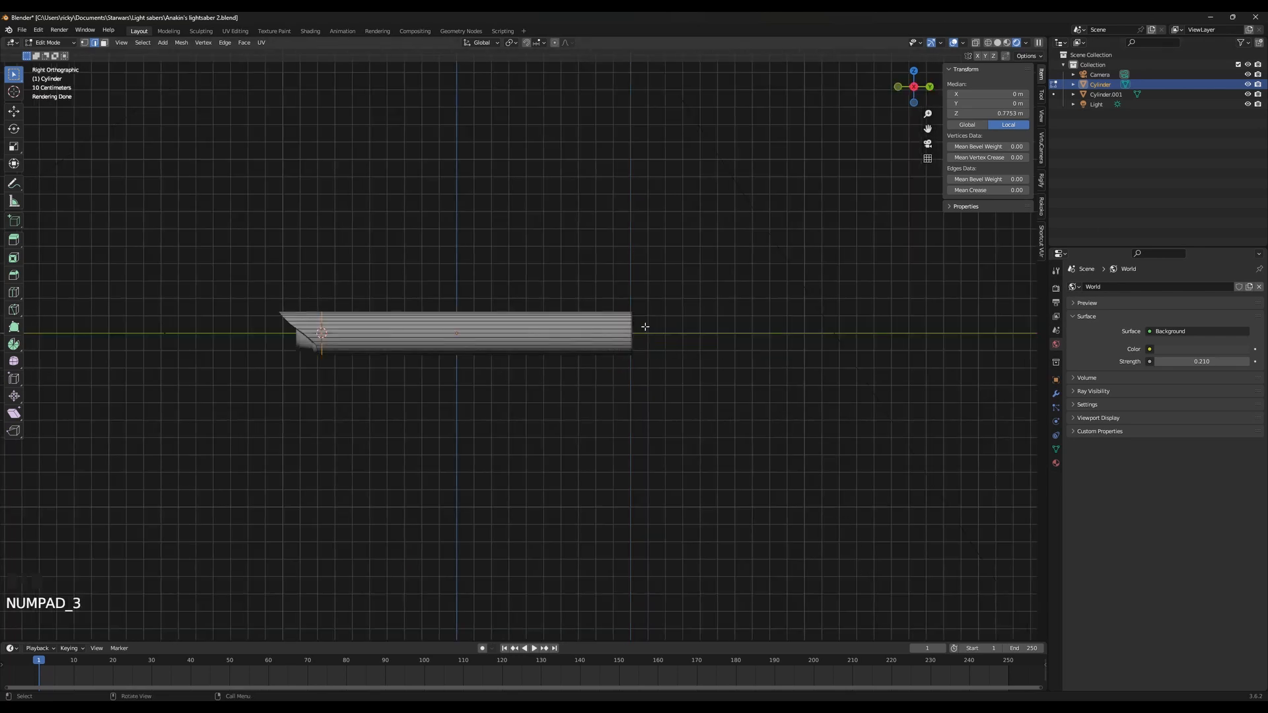
scroll(404, 305, "up", 2)
key("ctrl+r")
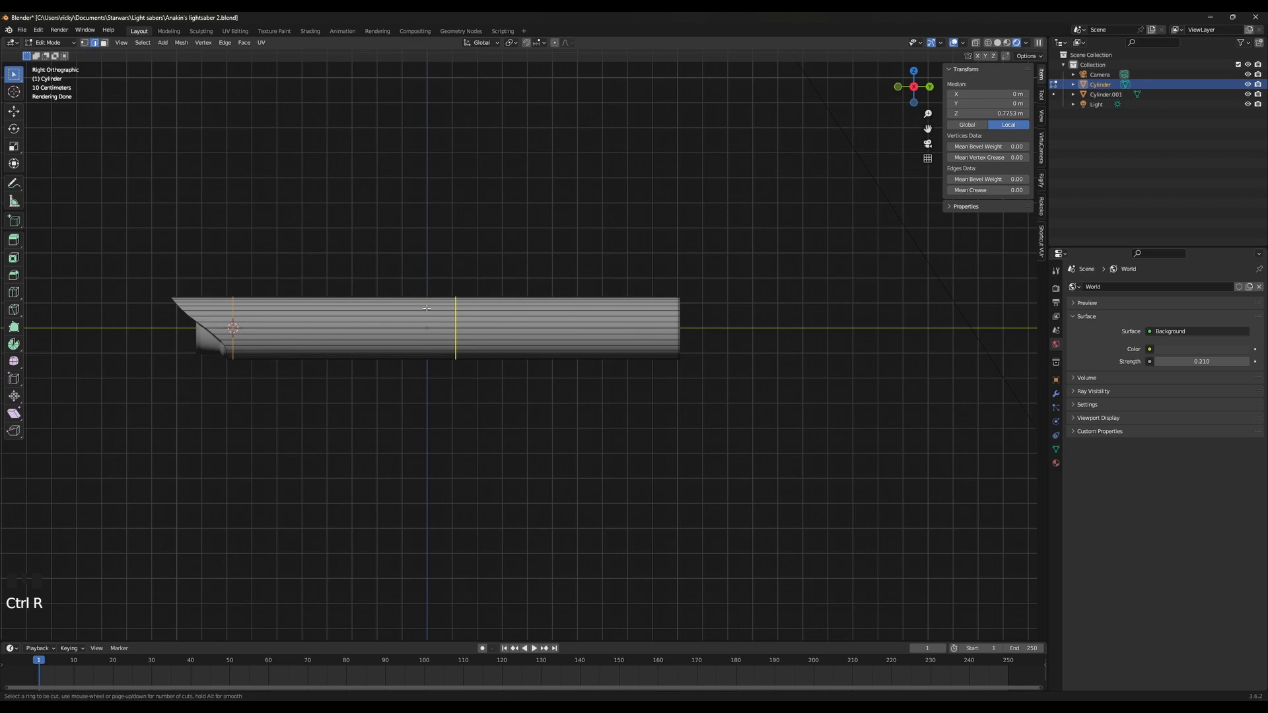
left_click(426, 309)
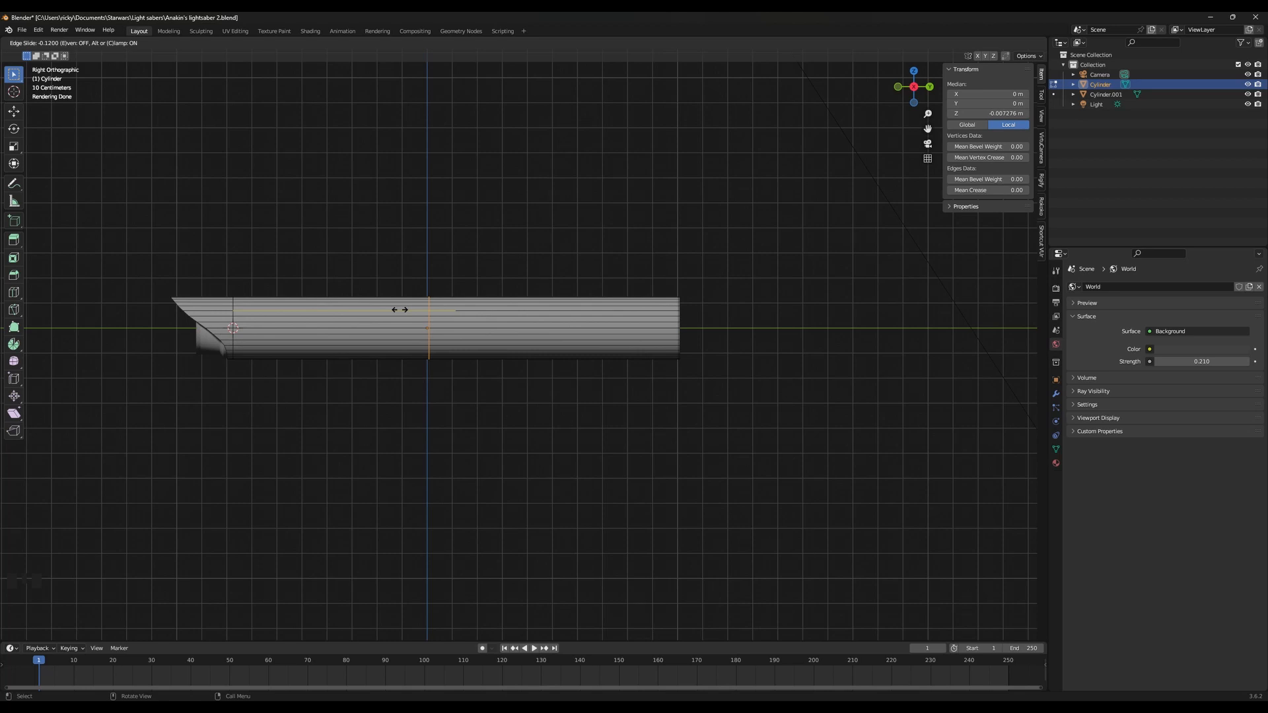
left_click(388, 309)
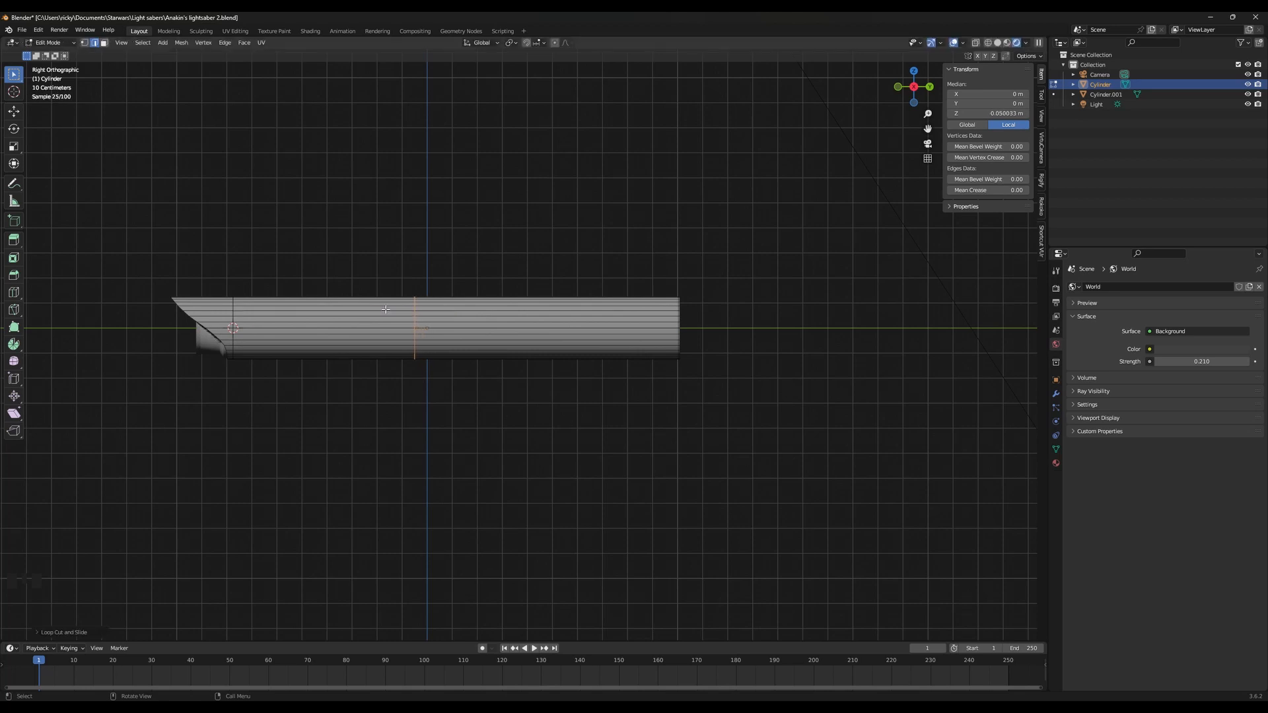
Add another loop cut behind the middle one, with an edge slide factor of about -0.29
key("ctrl+r")
left_click(600, 310)
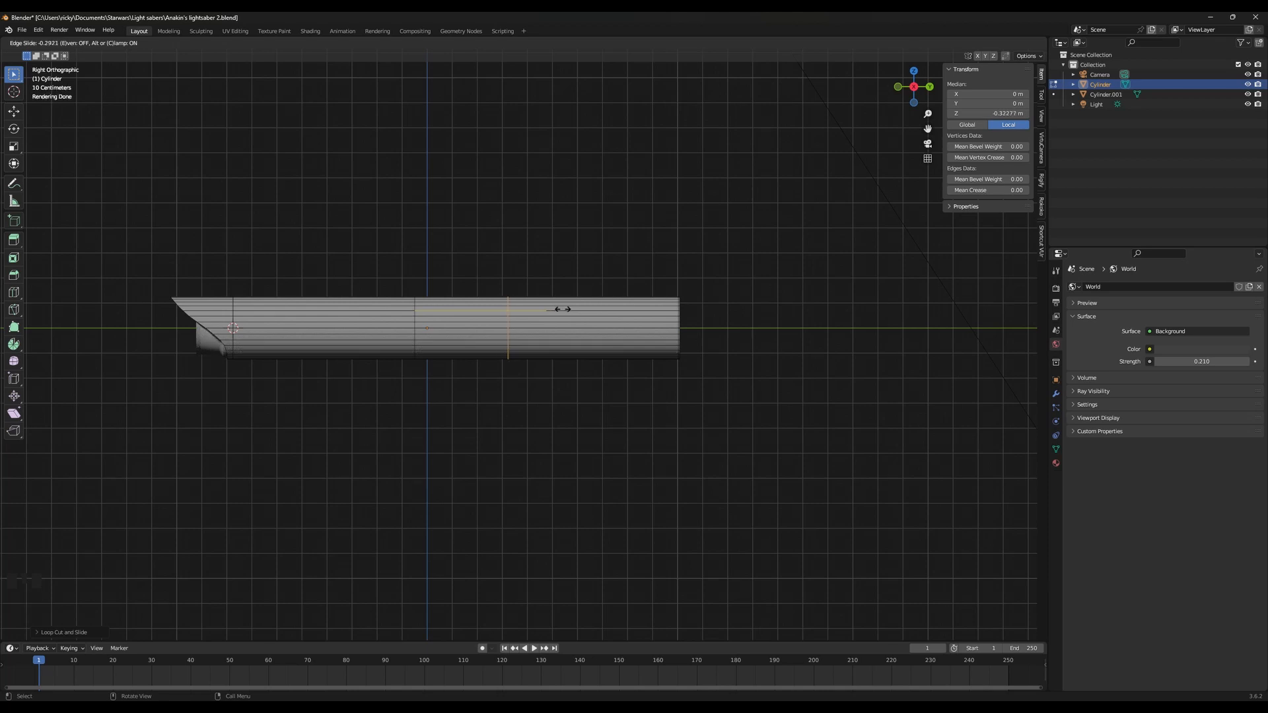
left_click(561, 309)
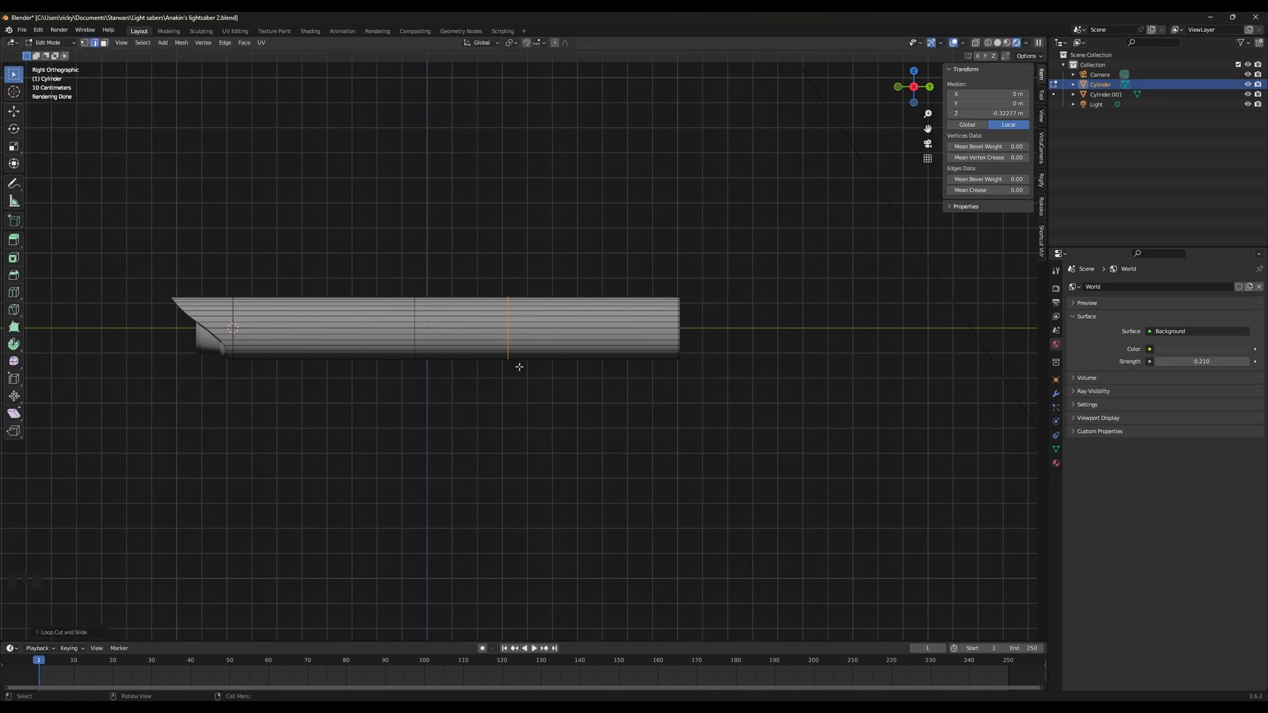
Bring up the lightsaber reference photo to compare the positions of the hilt sections
left_click(789, 707)
left_click(789, 707)
left_click(788, 706)
left_click(789, 707)
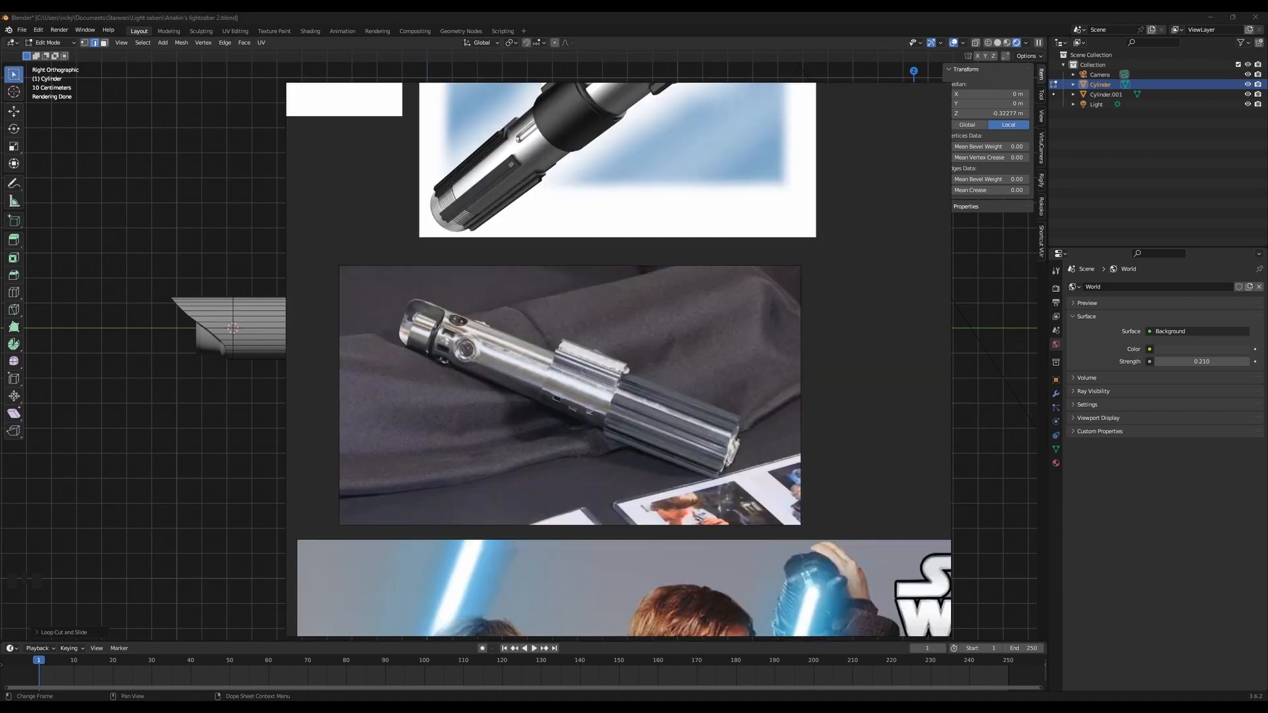
Back in Blender, move the edge loop behind the angled emitter cut slightly forward along Y, to about 0.792 m on local Z
key("alt+Tab")
key("alt+Tab")
key("alt+Tab")
middle_click_drag(379, 370, 500, 397)
scroll(600, 364, "down", 2)
scroll(501, 397, "up", 2)
middle_click_drag(603, 405, 540, 441, "shift")
left_click(338, 387, "alt")
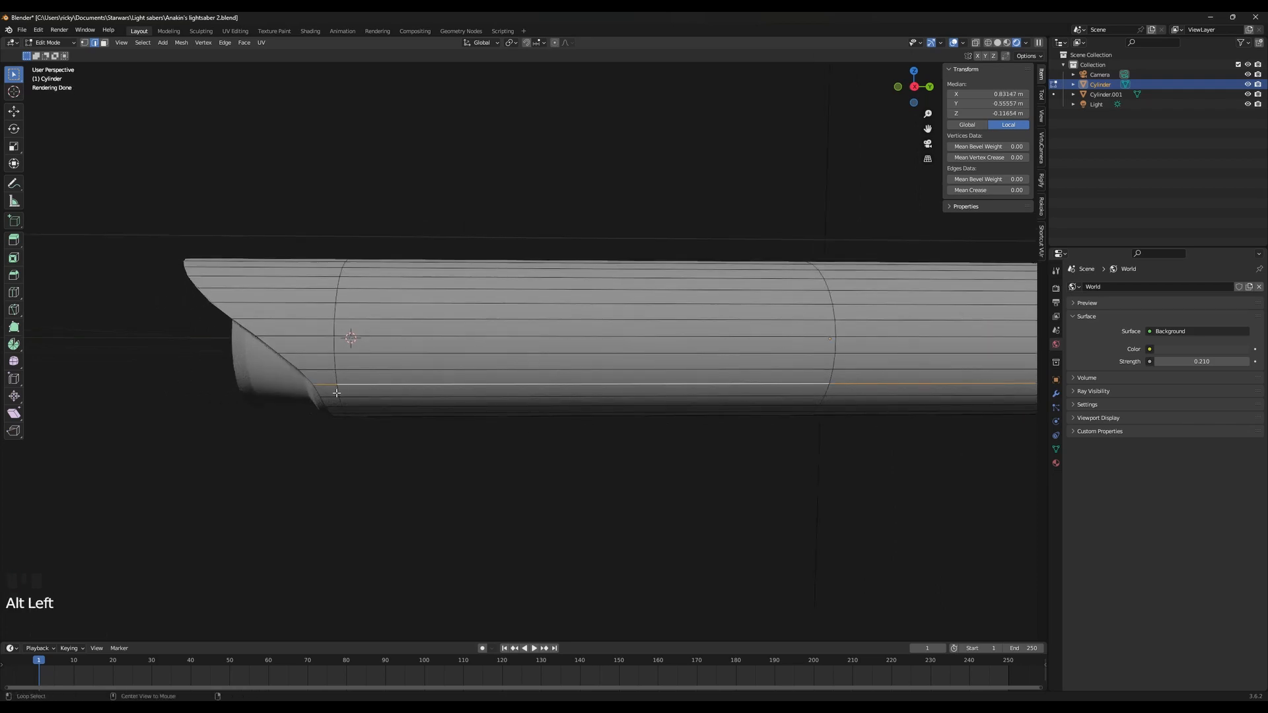
left_click(348, 398, "alt")
key("h")
key("h")
key("ctrl+z")
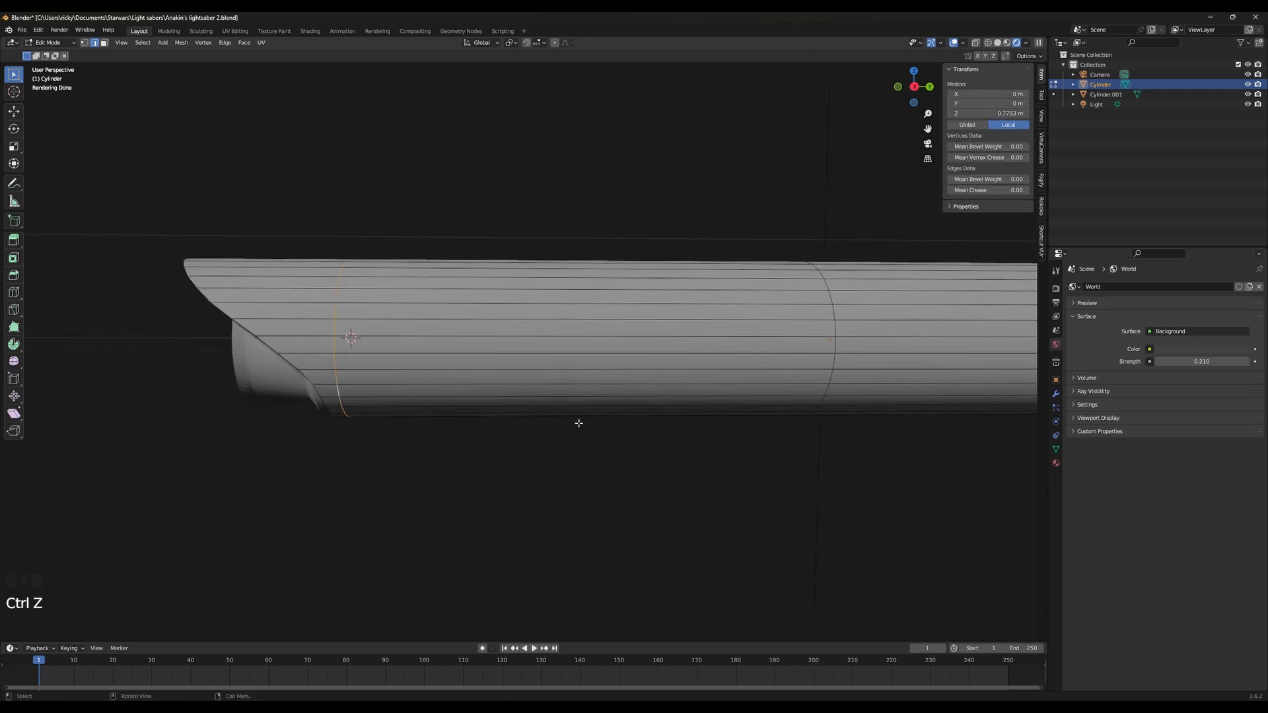
key("g")
key("g")
key("g")
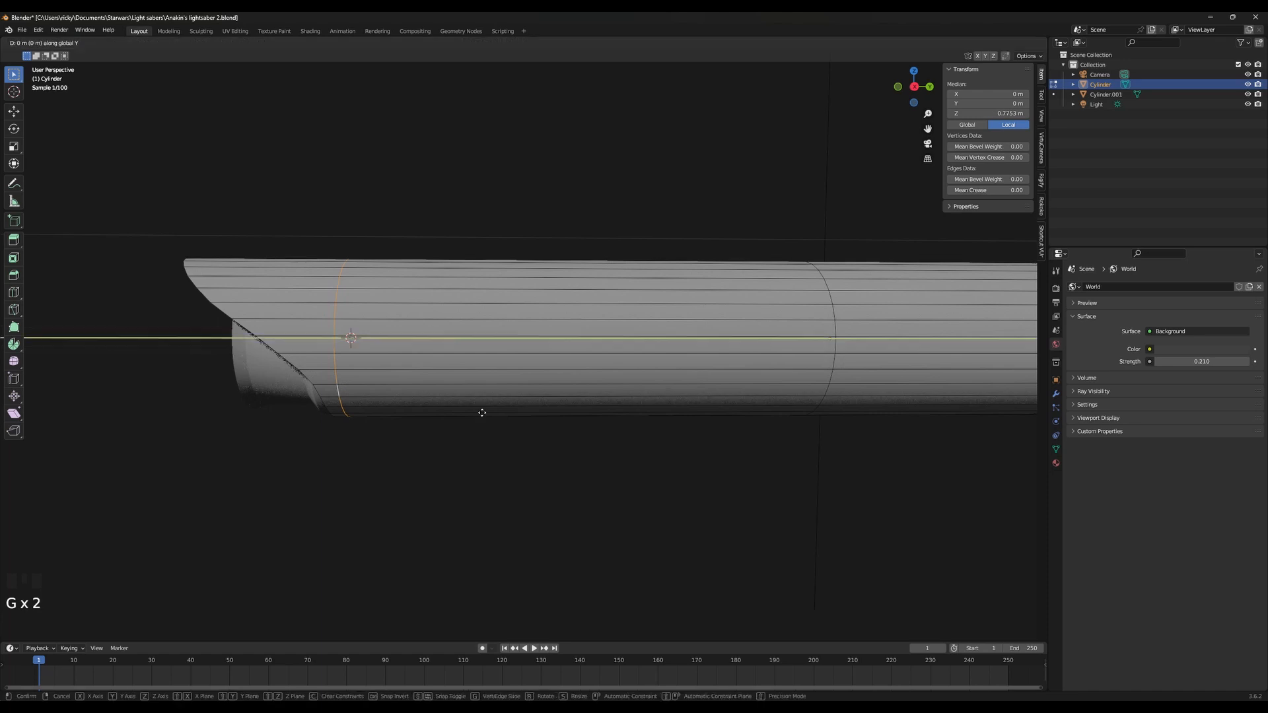
left_click(381, 401)
Snap the 3D cursor to the centre of the selected edge loop behind the emitter cut
middle_click_drag(380, 400, 532, 447, "shift")
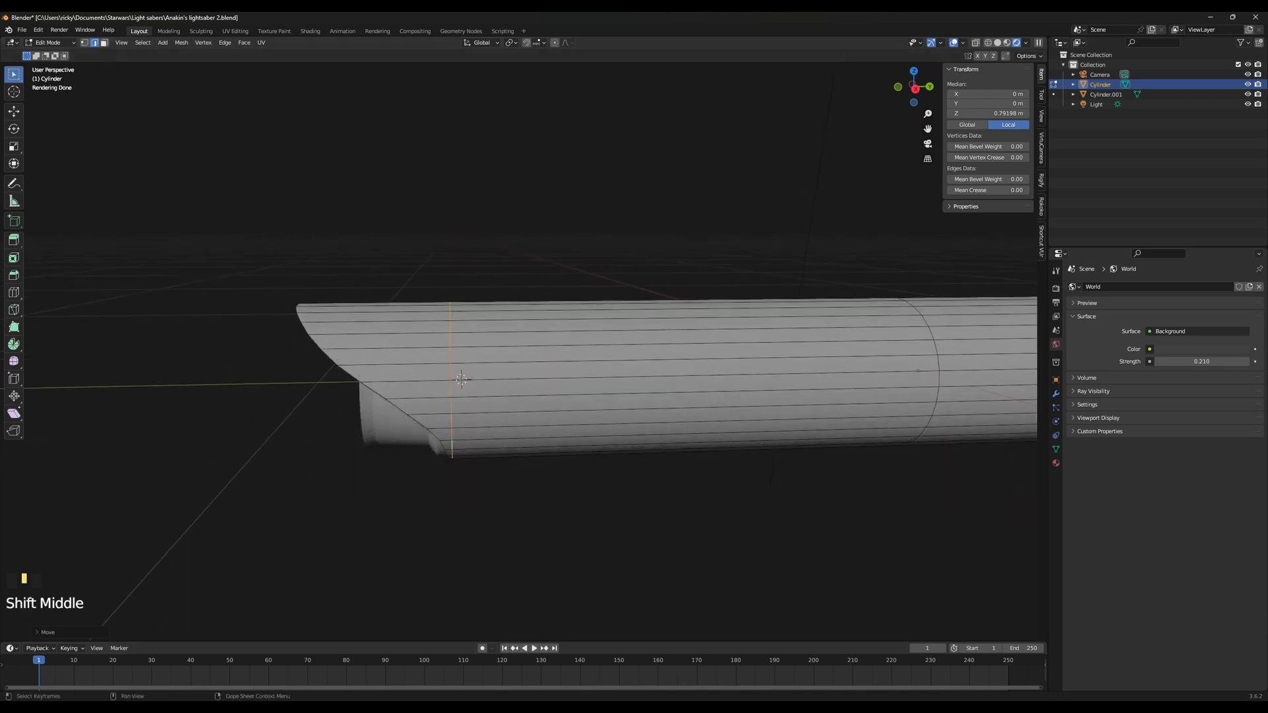
middle_click_drag(492, 374, 515, 358)
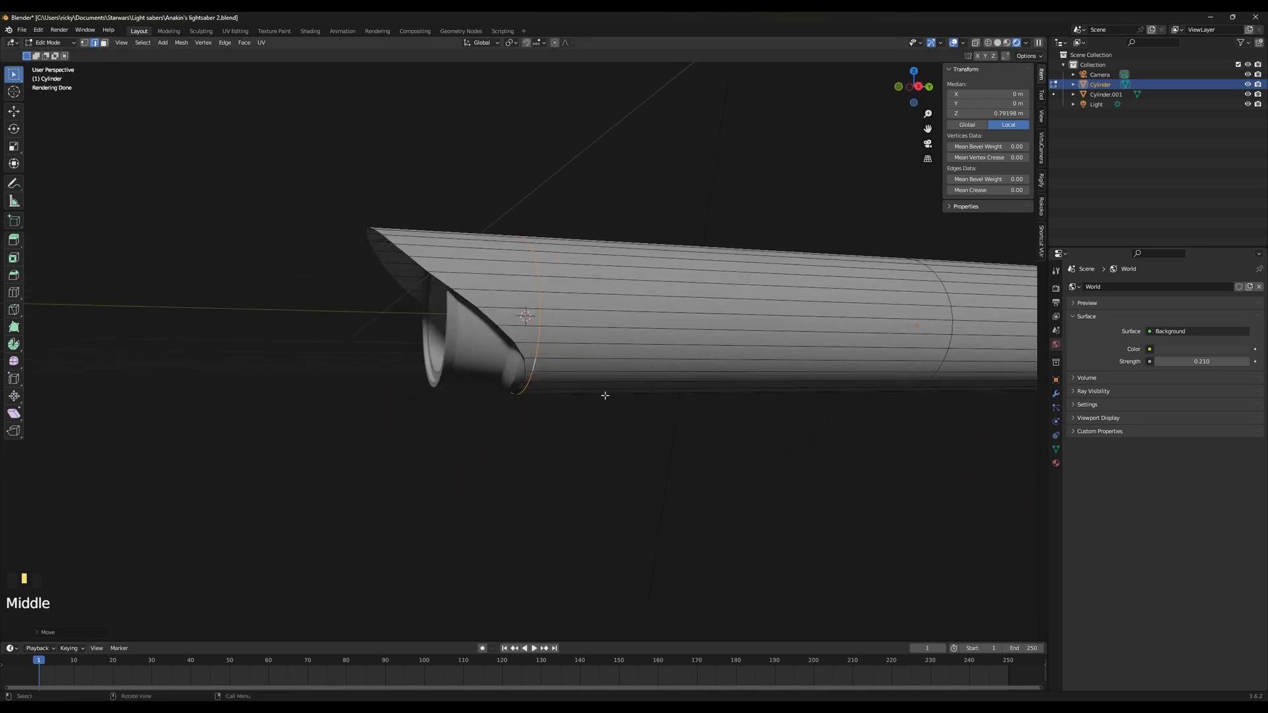
key("shift+s")
left_click(600, 476)
key("shift+s")
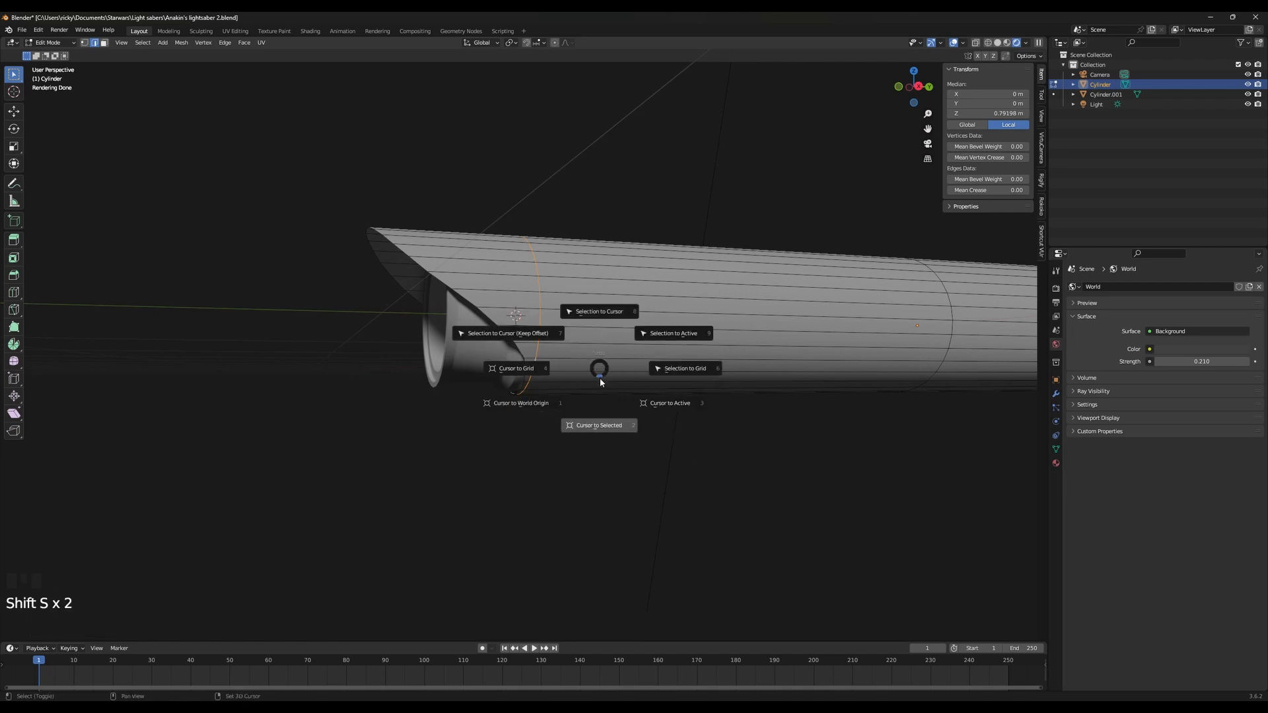
left_click(614, 439)
Leave mesh editing and add a new cylinder with 48 vertices at the 3D cursor
key("Tab")
key("shift+a")
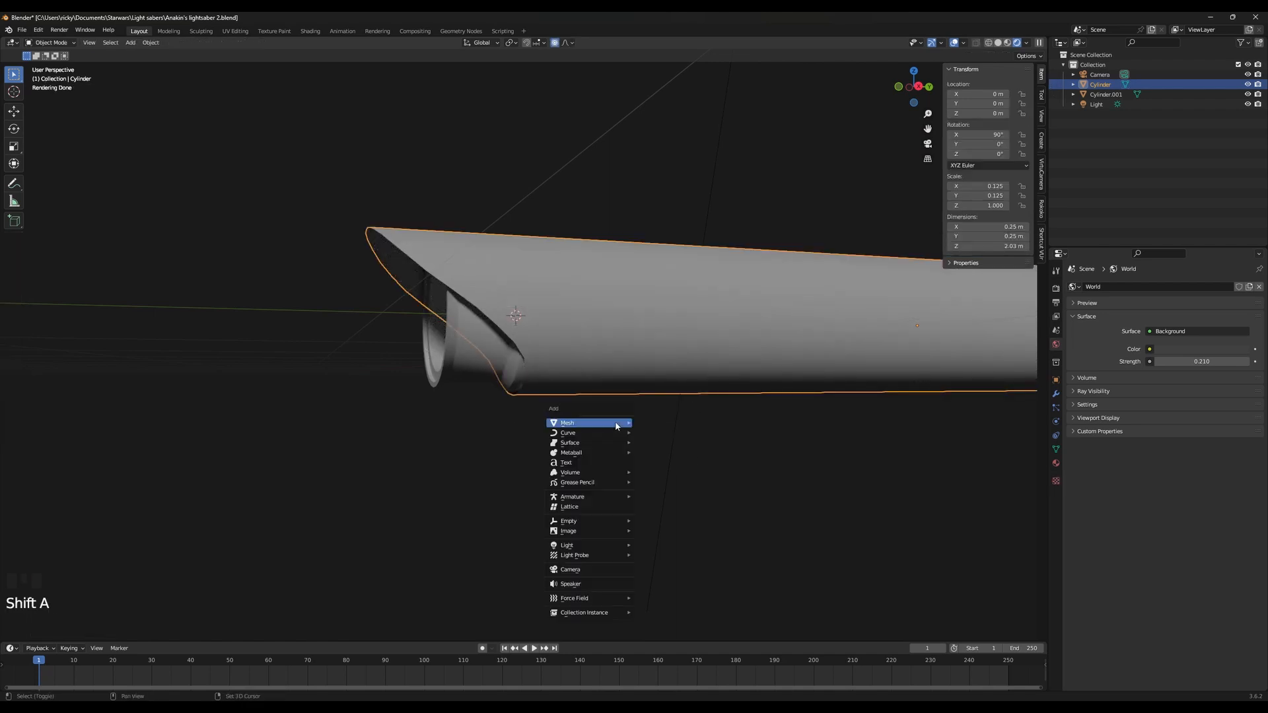
mouse_move(594, 423)
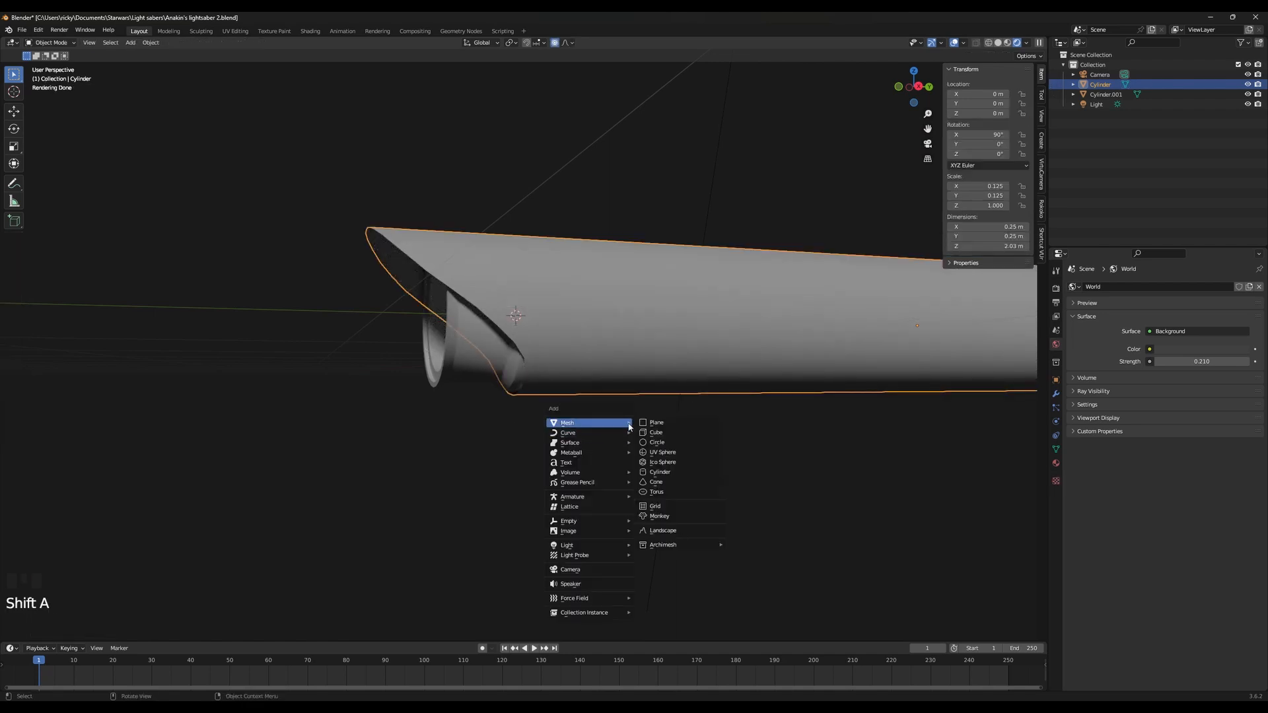
left_click(673, 470)
scroll(653, 415, "down", 7)
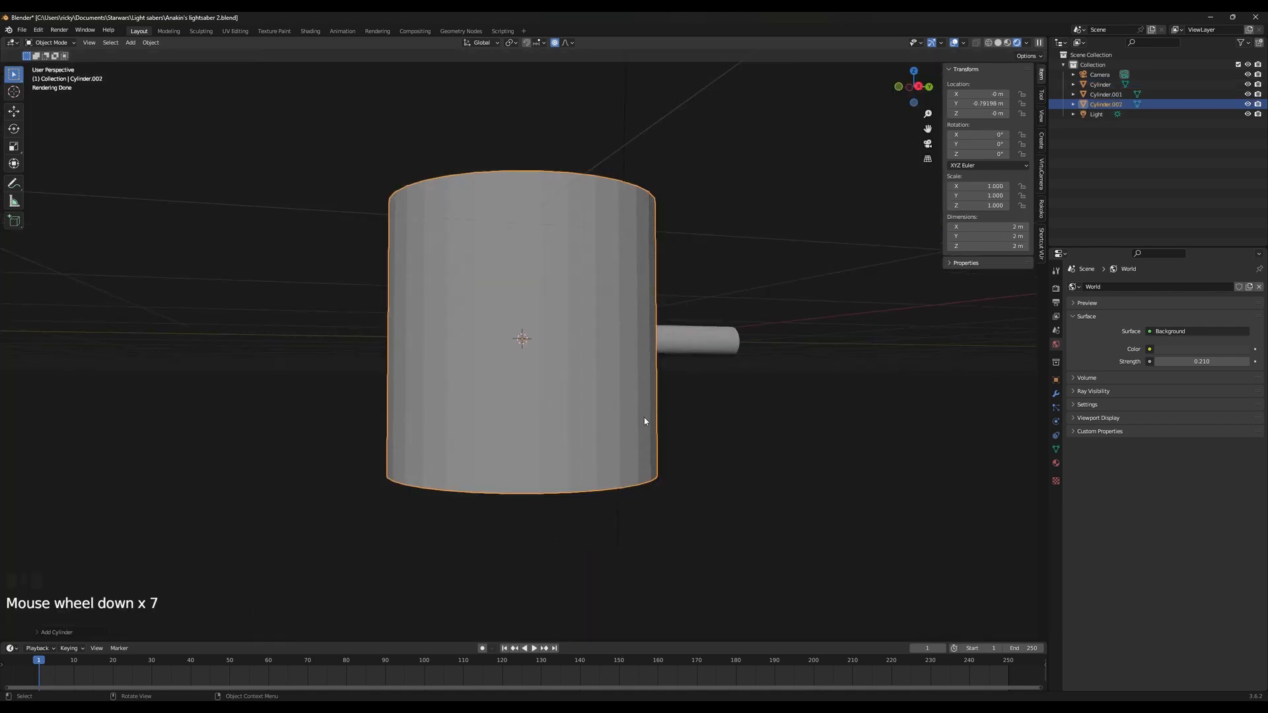
scroll(649, 429, "up", 3)
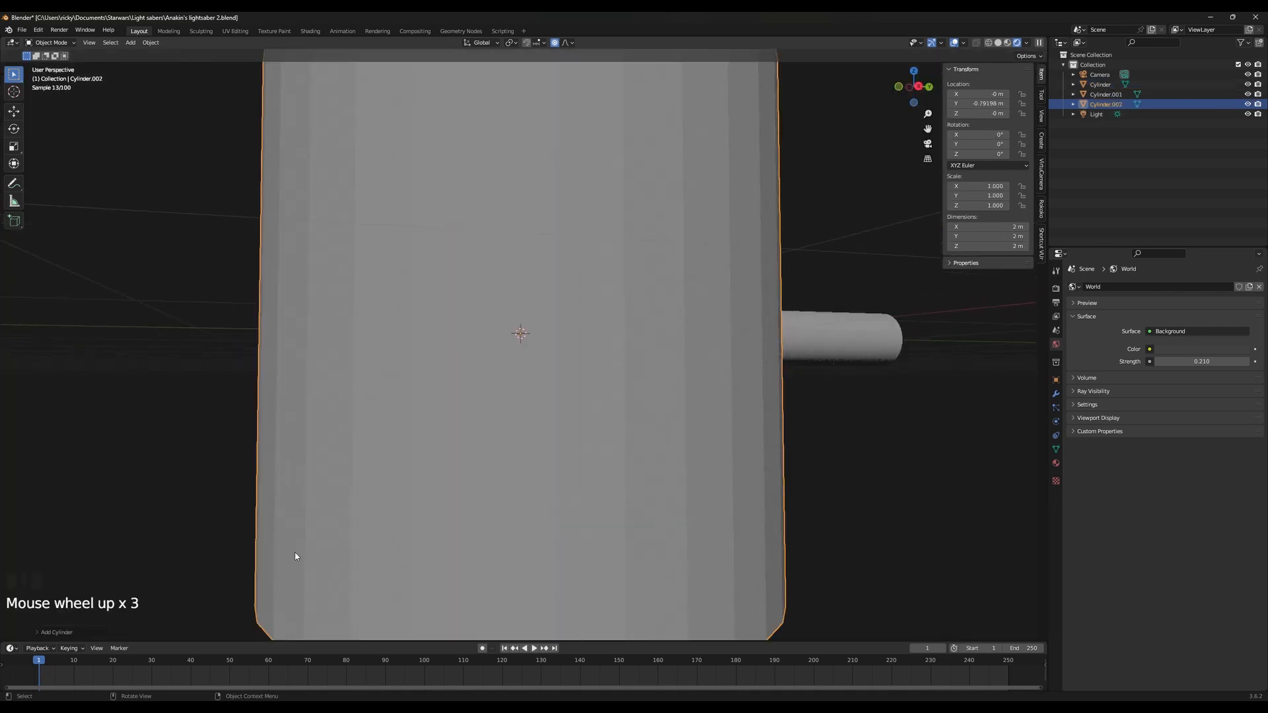
left_click(38, 632)
left_click(125, 513)
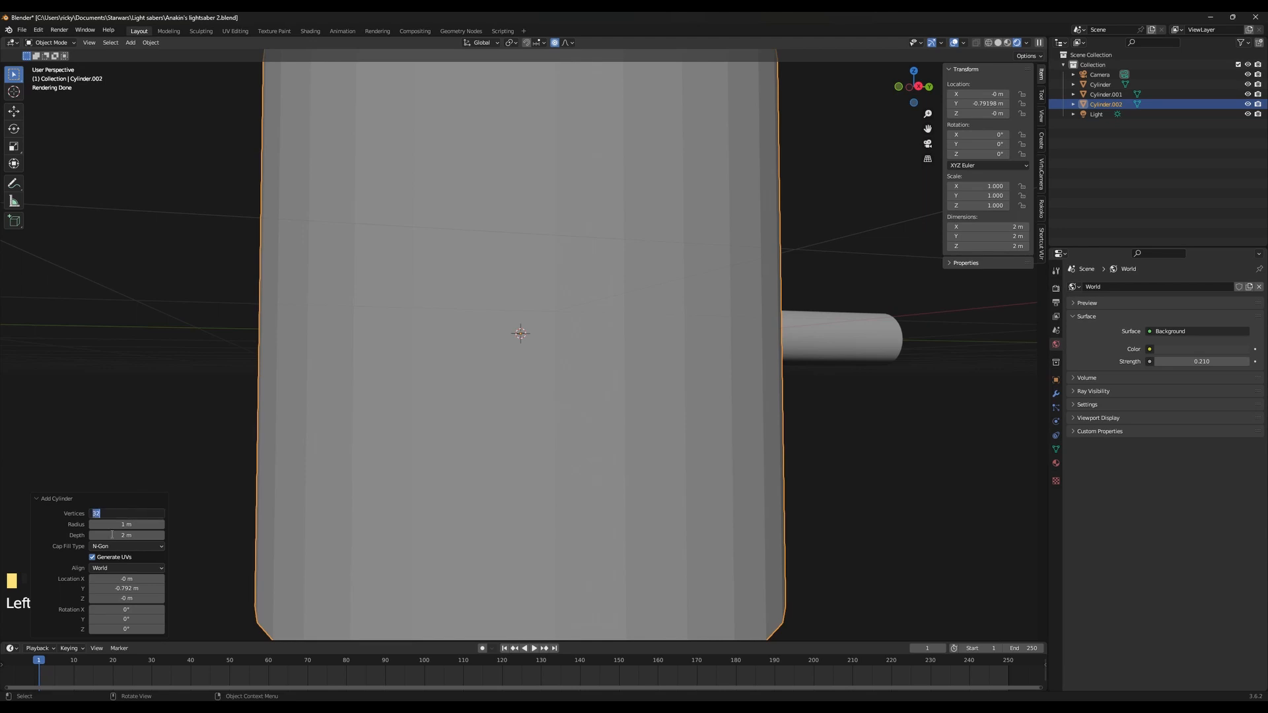
type("48")
key("Return")
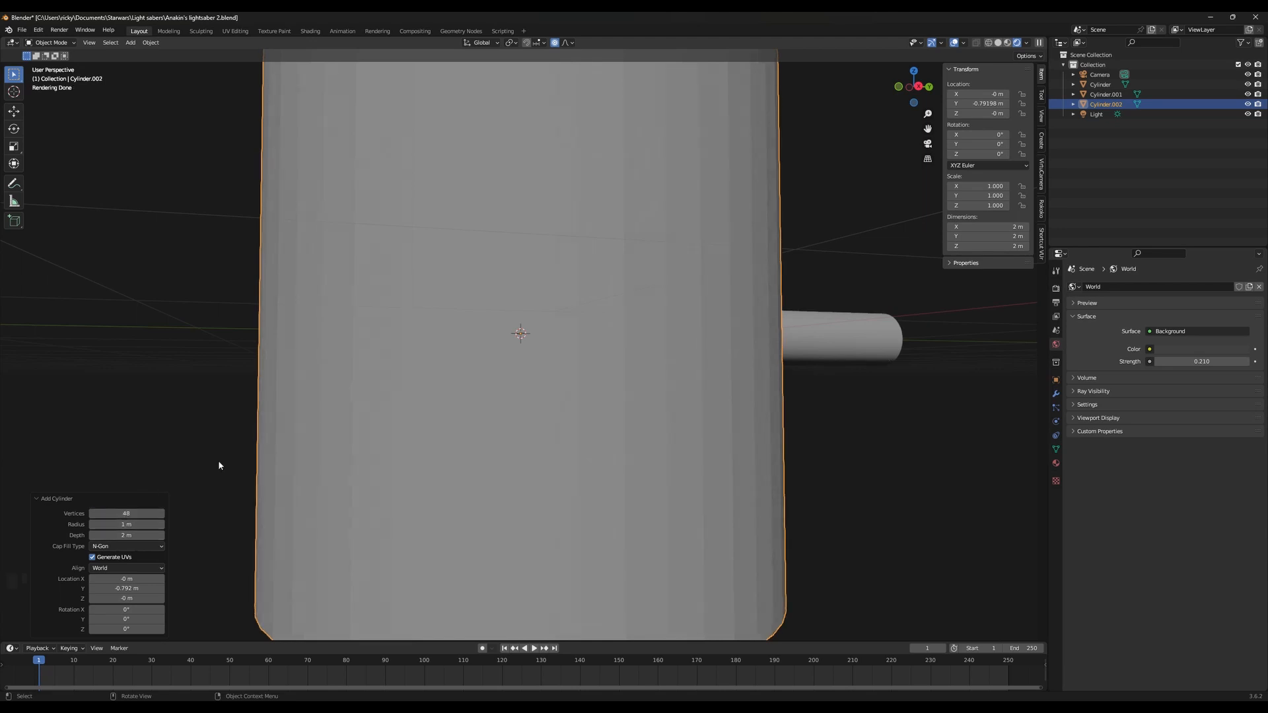
Rotate the new cylinder 90° around the Y axis so it lies crosswise to the hilt
key("r")
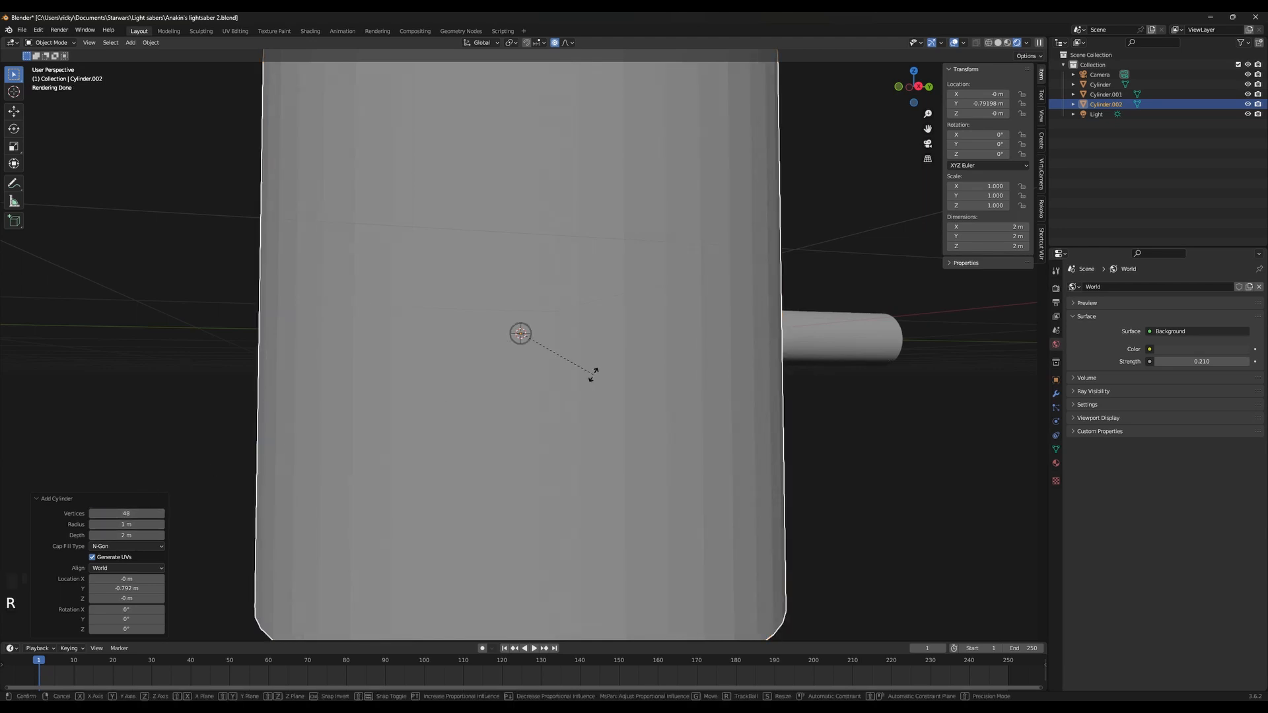
type("y90")
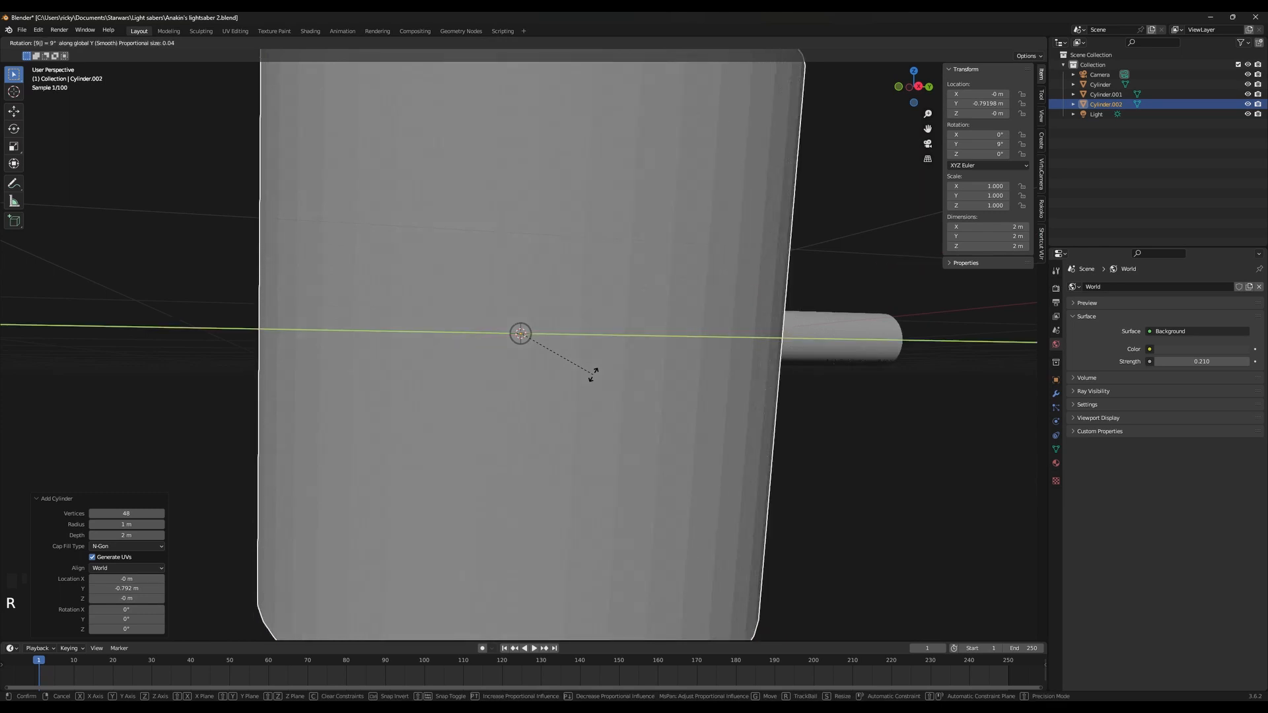
key("Return")
Scale the crosswise cylinder down to about 0.121 m in diameter, and stretch it along X to about 0.558 m long
key("s")
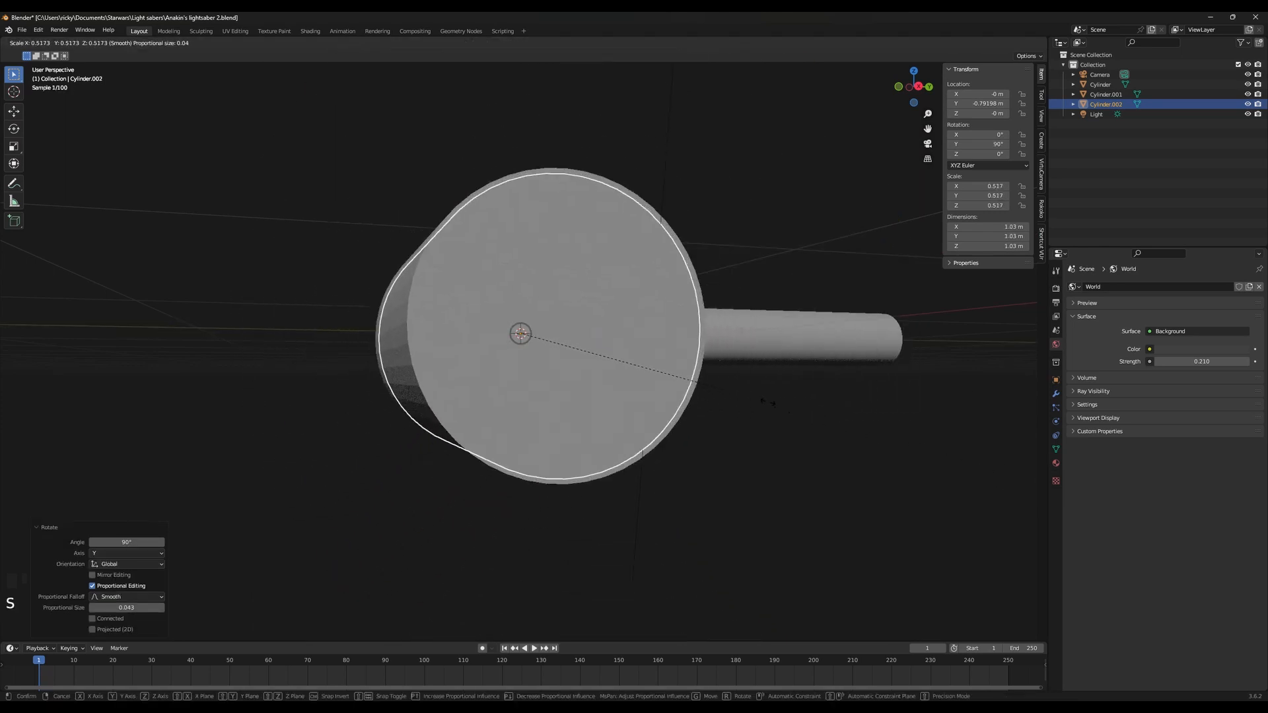
left_click(642, 391)
key("s")
left_click(620, 388)
scroll(620, 387, "up", 4)
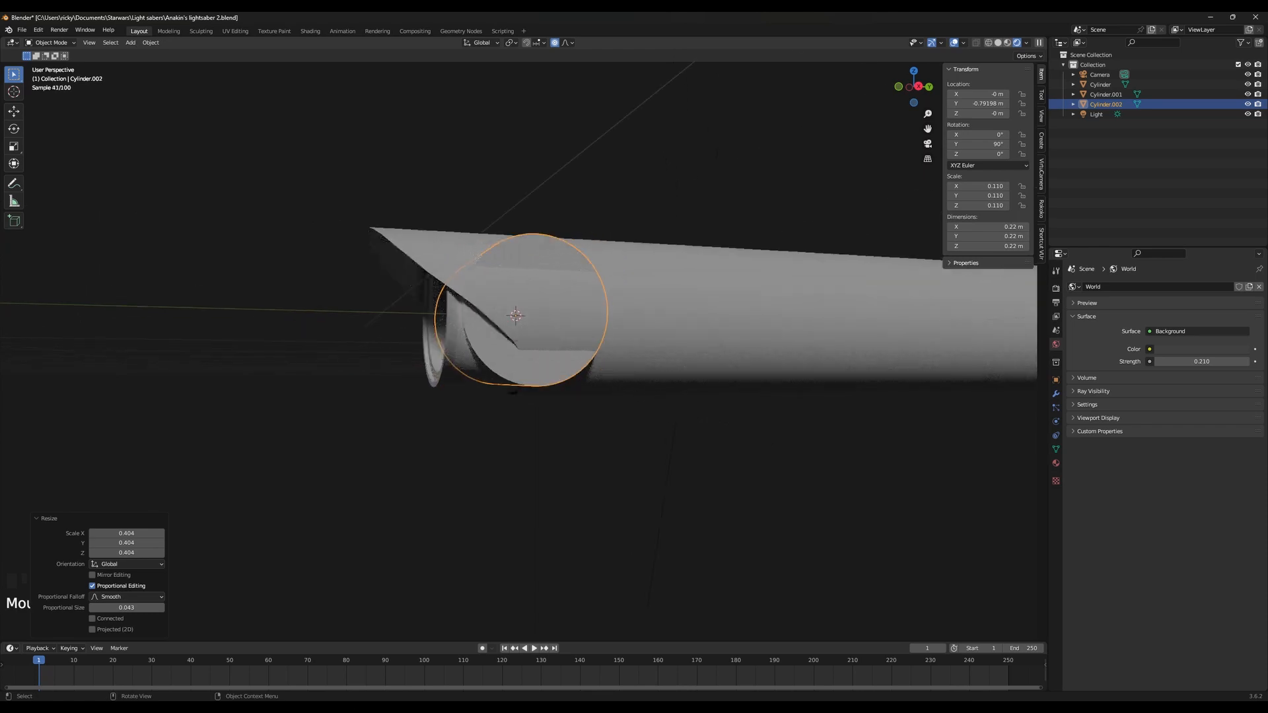
key("s")
left_click(587, 379)
key("s")
key("x")
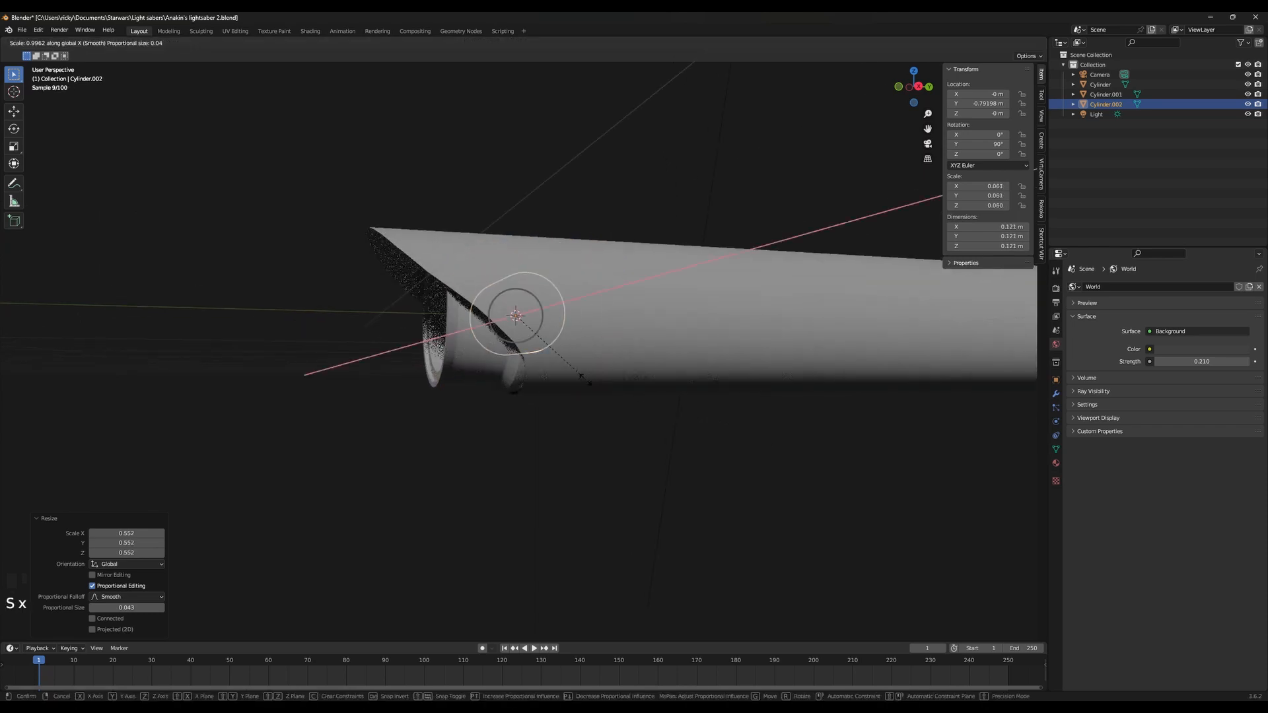
left_click(906, 512)
Switch to solid view and shade the crosswise cylinder smooth with Auto Smooth enabled at 30°
mouse_move(462, 329)
middle_mouse_down()
mouse_move(589, 372)
mouse_move(686, 445)
mouse_move(586, 429)
mouse_move(532, 391)
middle_mouse_up()
key("z")
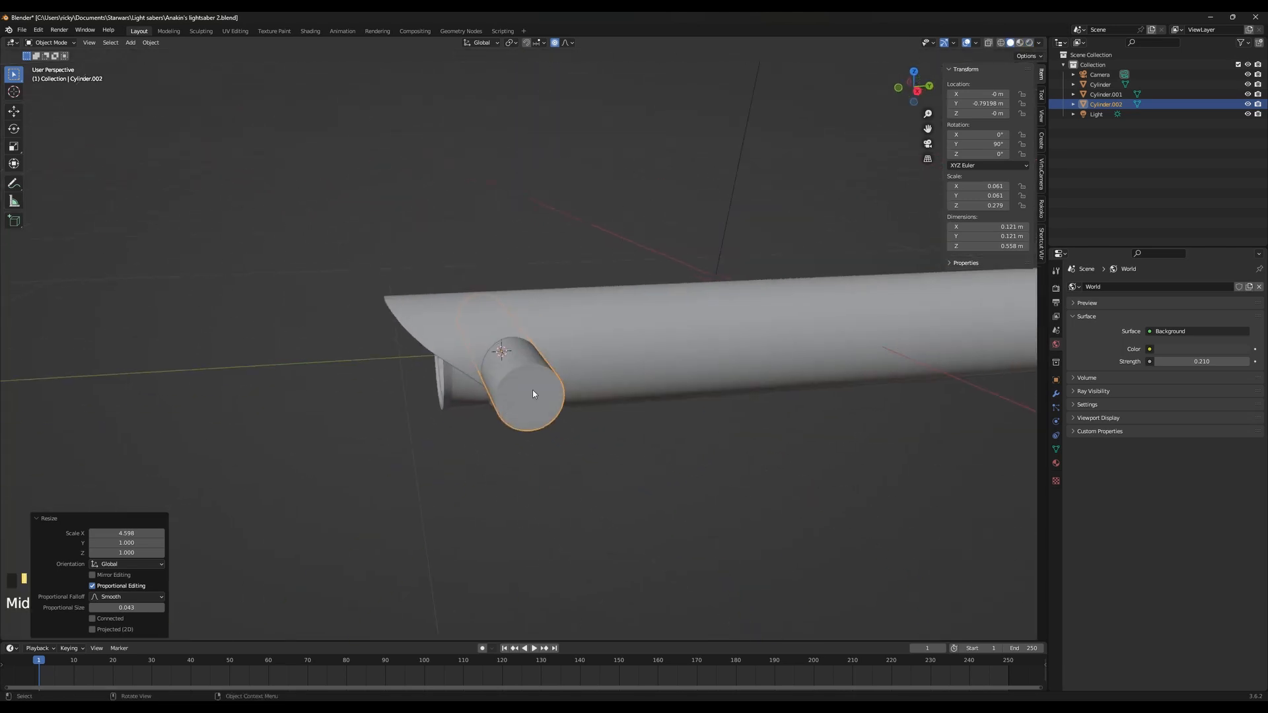
right_click(532, 391)
left_click(531, 391)
middle_click_drag(801, 397, 791, 390)
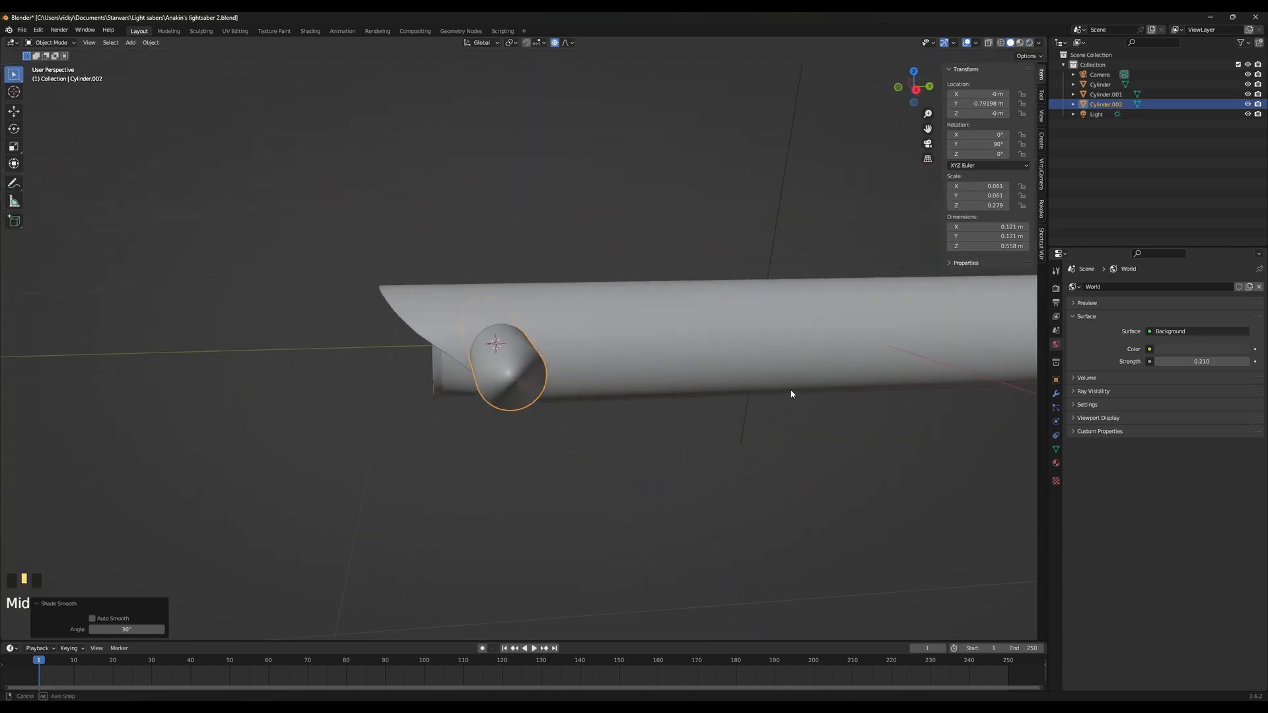
left_click(1055, 450)
left_click(1149, 507)
middle_click_drag(729, 456, 778, 416)
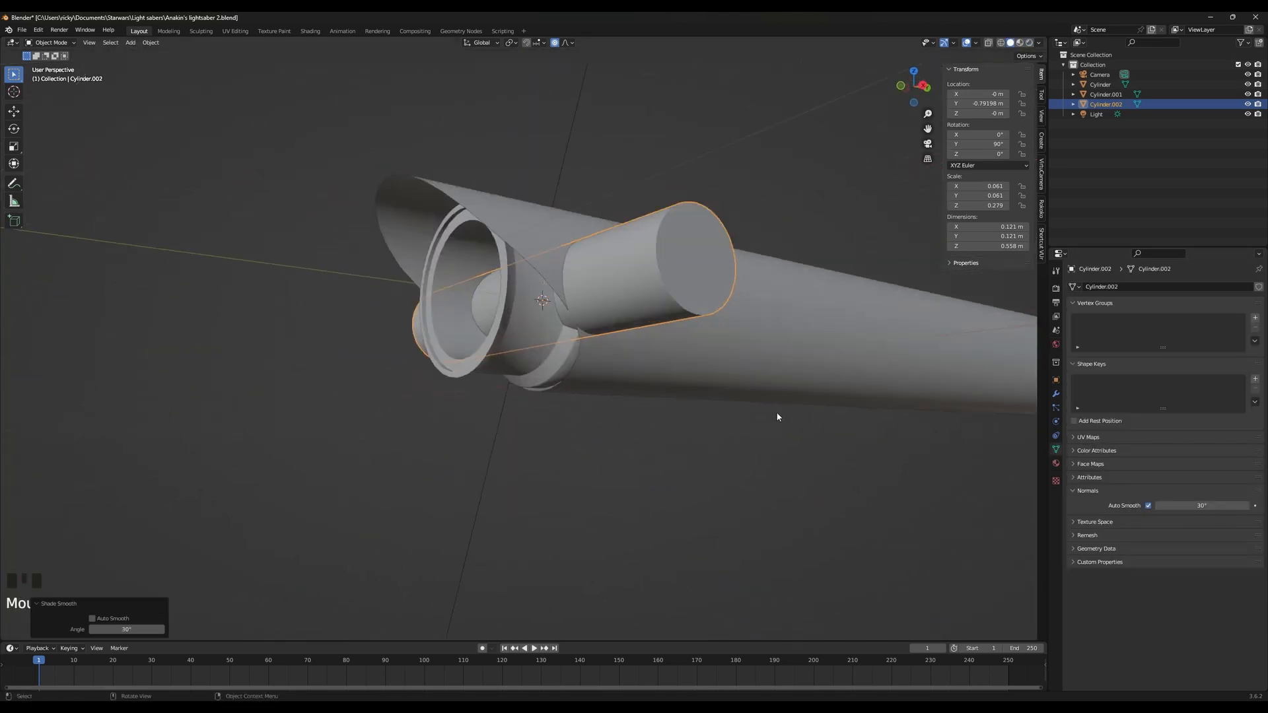
scroll(778, 396, "up", 4)
middle_click_drag(792, 337, 623, 414, "shift")
key("g")
key("x")
right_click(662, 414)
Move the crosswise cylinder about 0.034 m along Y, away from the emitter end
key("g")
key("y")
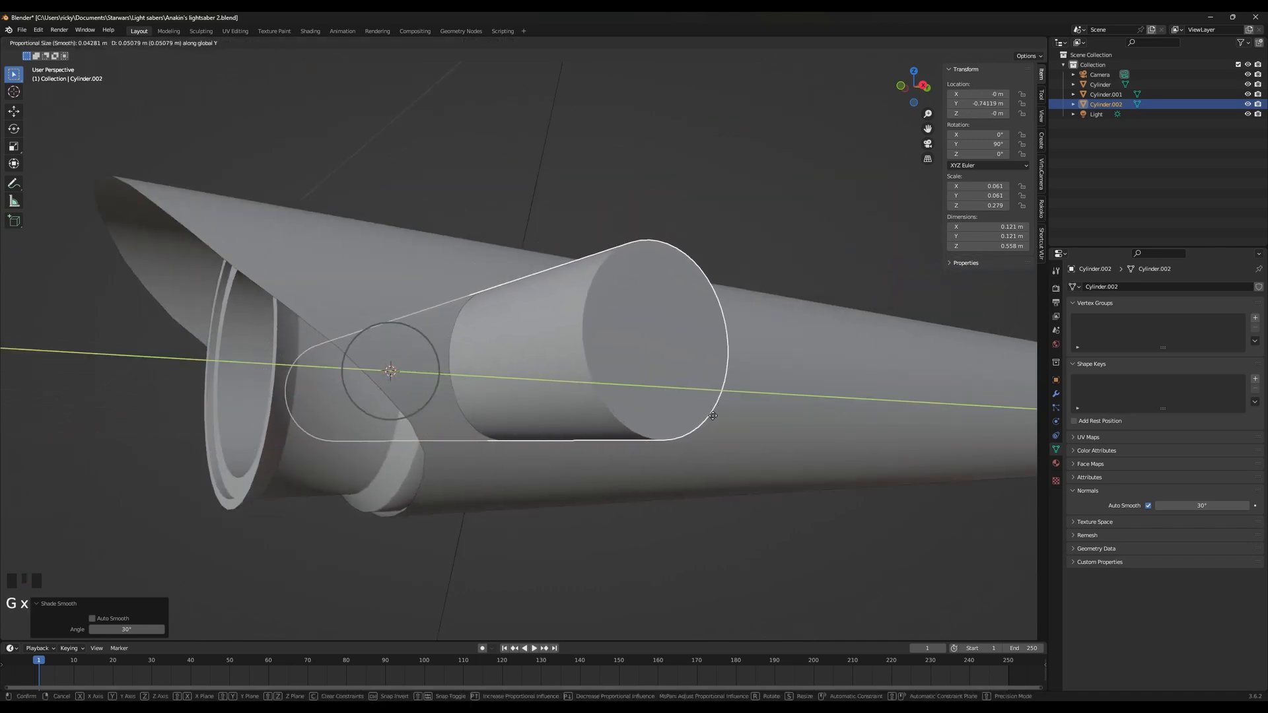
left_click(697, 421)
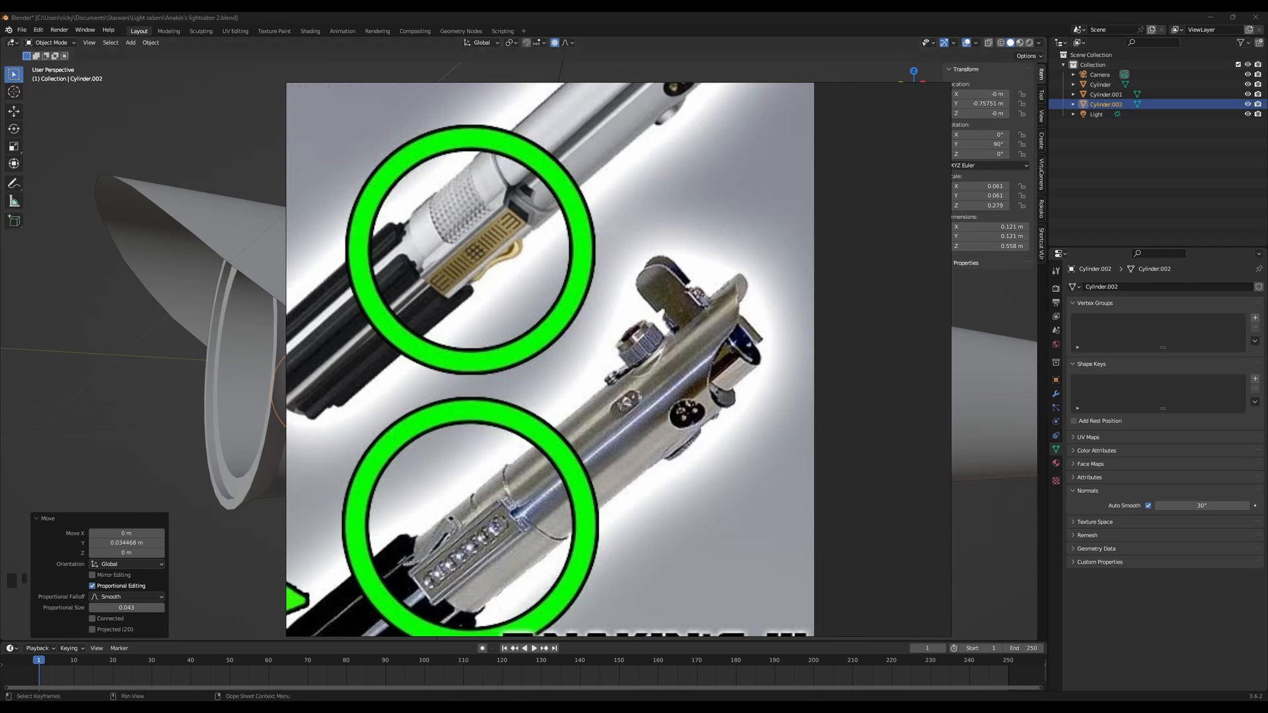
scroll(566, 424, "up", 5)
key("h")
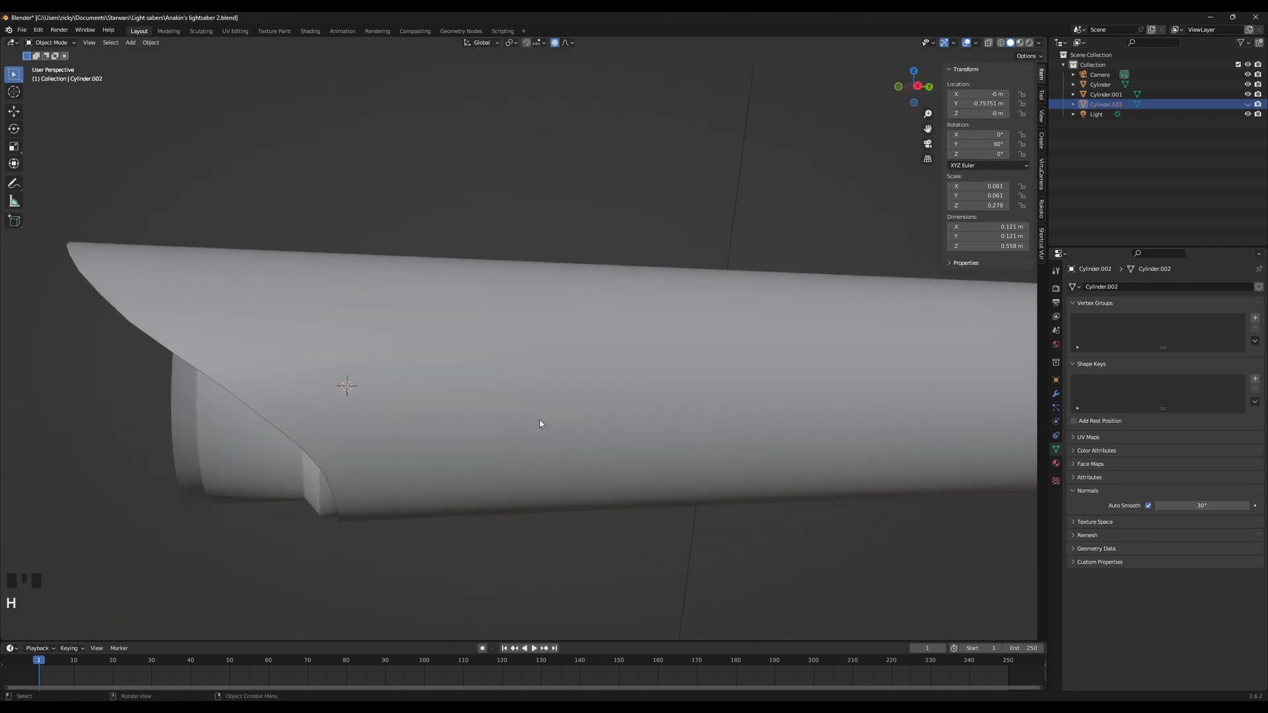
key("ctrl+z")
key("ctrl+z")
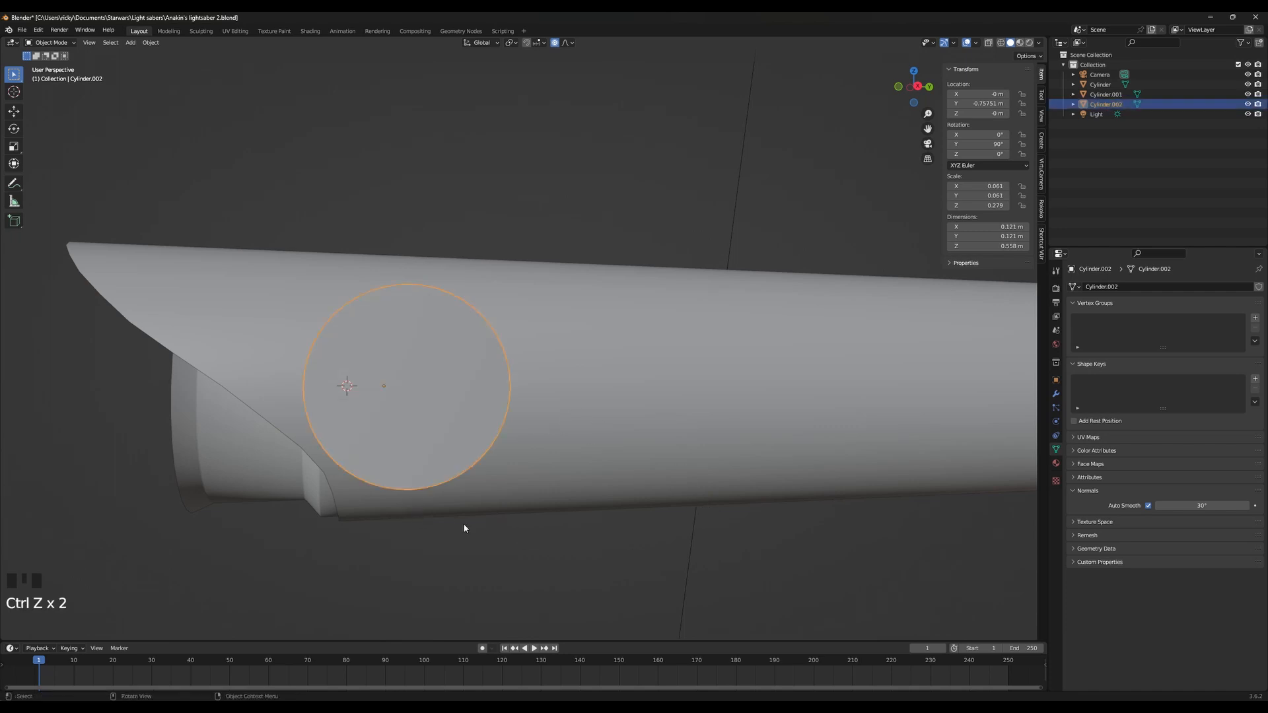
Move the crosswise cylinder along Y to about -0.732 m and lower it to about -0.044 m on Z
key("g")
key("y")
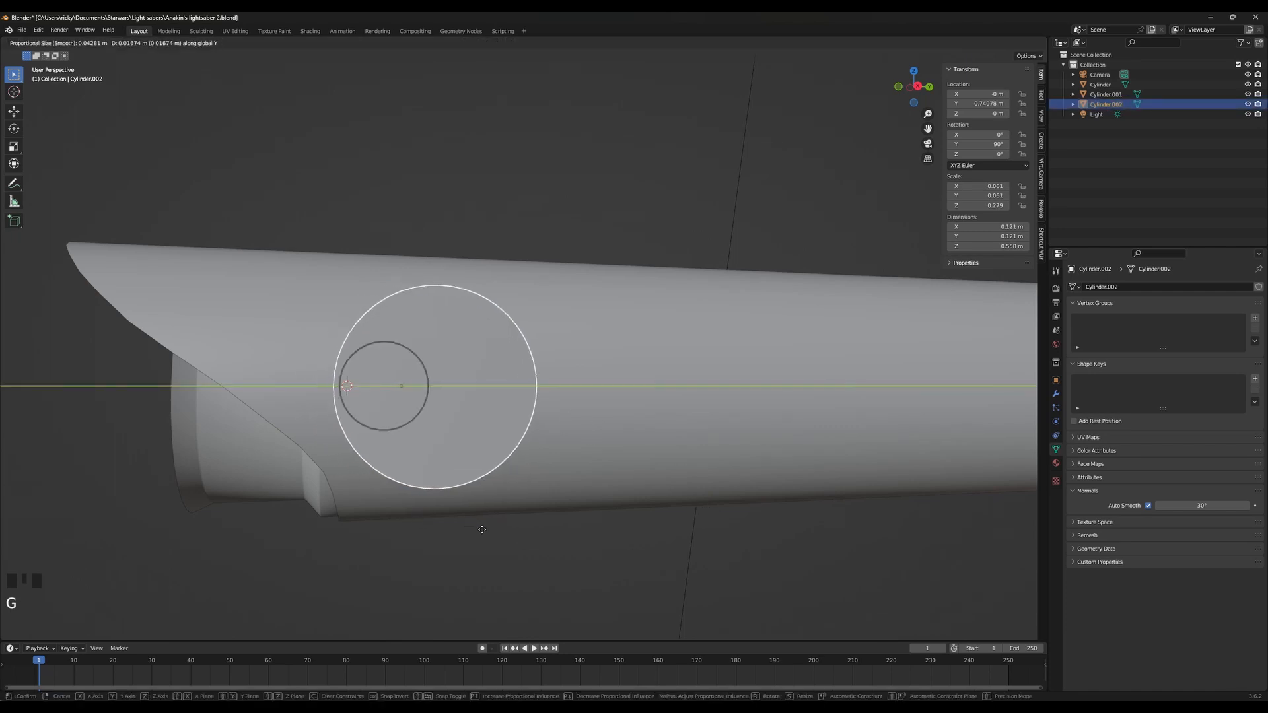
left_click(489, 537)
key("g")
key("z")
left_click(526, 598)
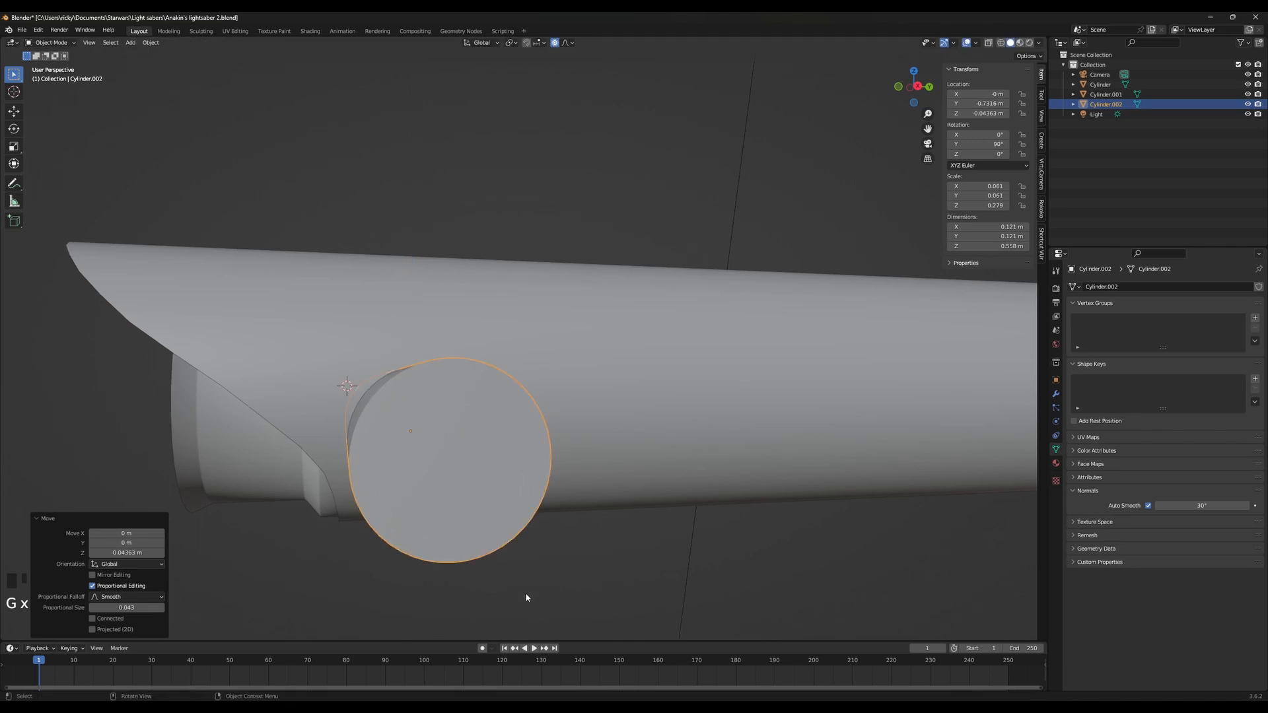
Scale the crosswise cylinder down to about 0.065 m in diameter and lower it to about -0.065 m on Z
key("s")
left_click(434, 538)
key("g")
key("z")
left_click(426, 558)
Reposition the small crosswise cylinder near the hilt's lower edge, at about -0.752 m on Y and -0.0695 m on Z
key("g")
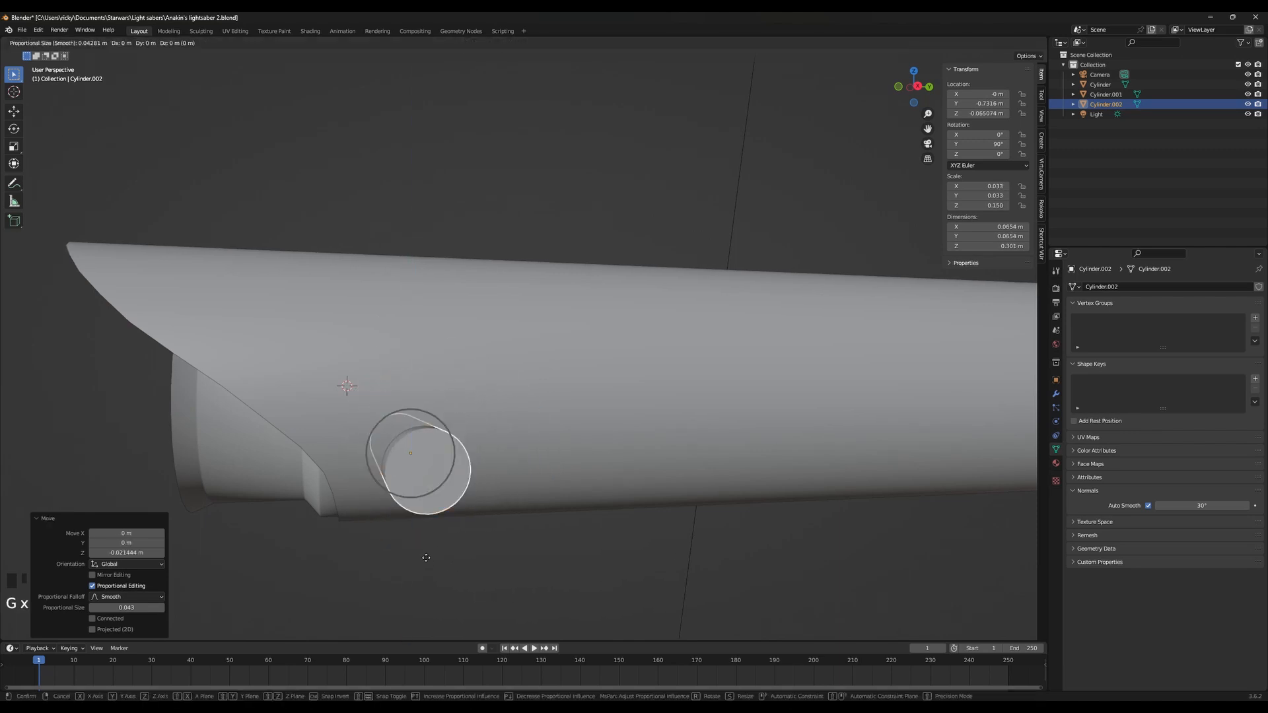
key("y")
left_click(407, 561)
key("g")
key("z")
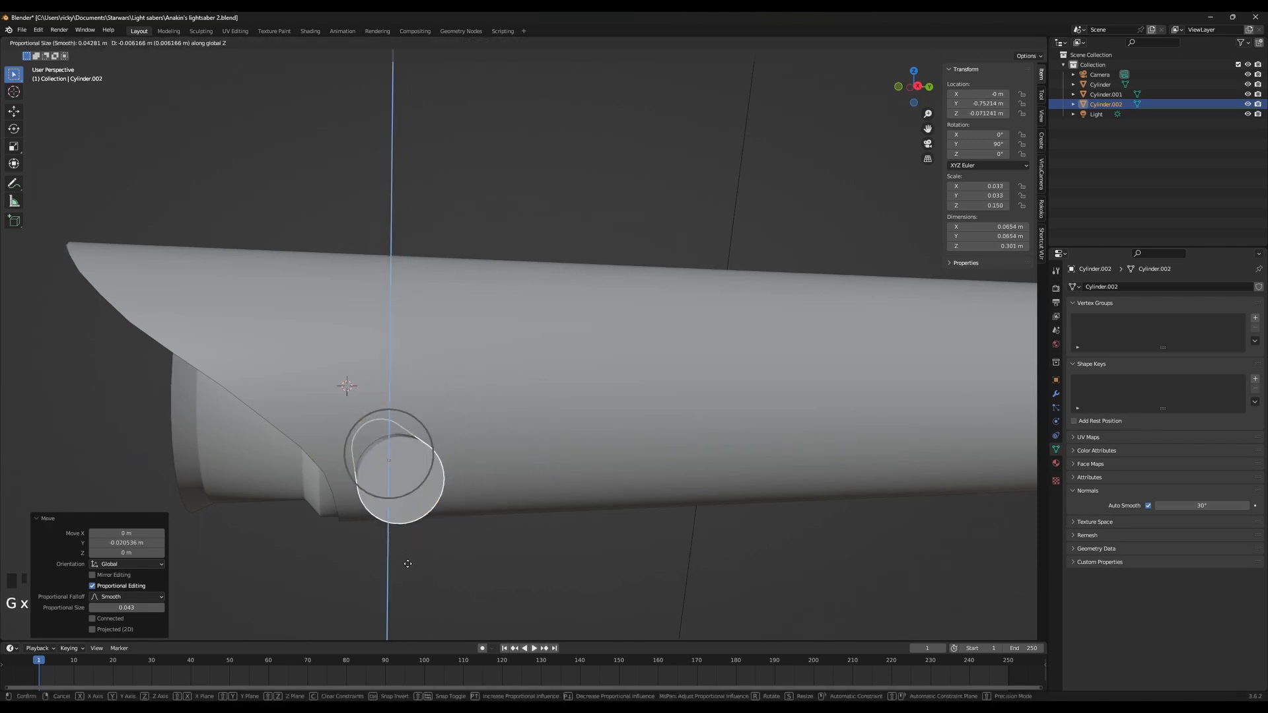
left_click(408, 563)
scroll(411, 562, "down", 3)
mouse_move(413, 561)
middle_mouse_down()
mouse_move(419, 541)
mouse_move(397, 552)
middle_mouse_up()
key("g")
key("z")
left_click(396, 552)
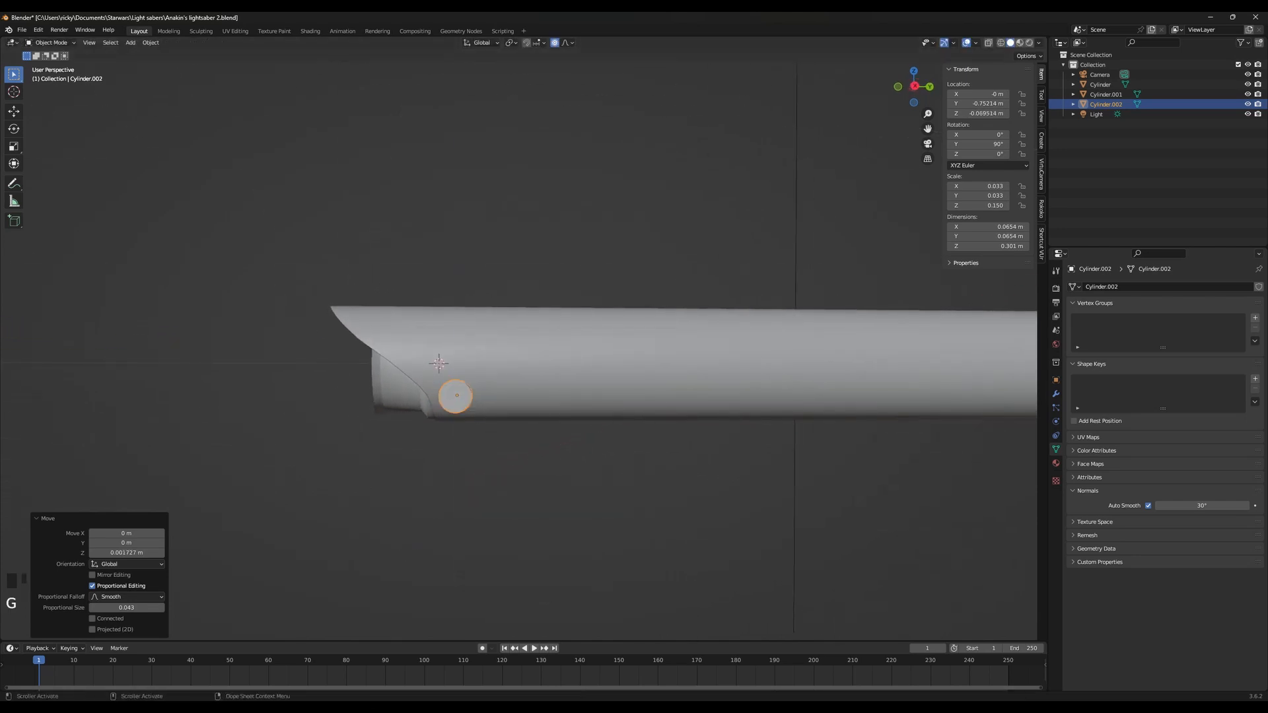
Check the reference photo, enlarge the crosswise cylinder to about 0.078 m in diameter, and adjust its position along Y
key("alt+Tab")
key("alt+Tab")
key("alt+Tab")
key("alt+Tab")
key("s")
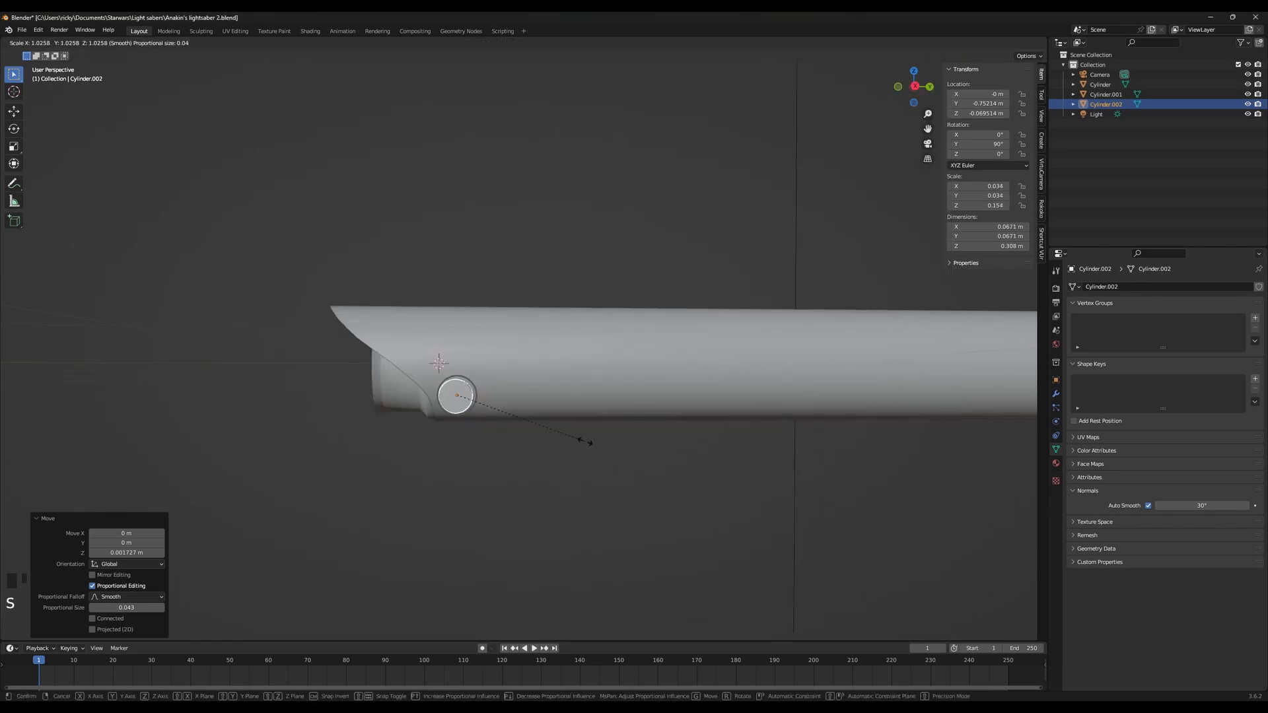
left_click(606, 455)
key("g")
key("y")
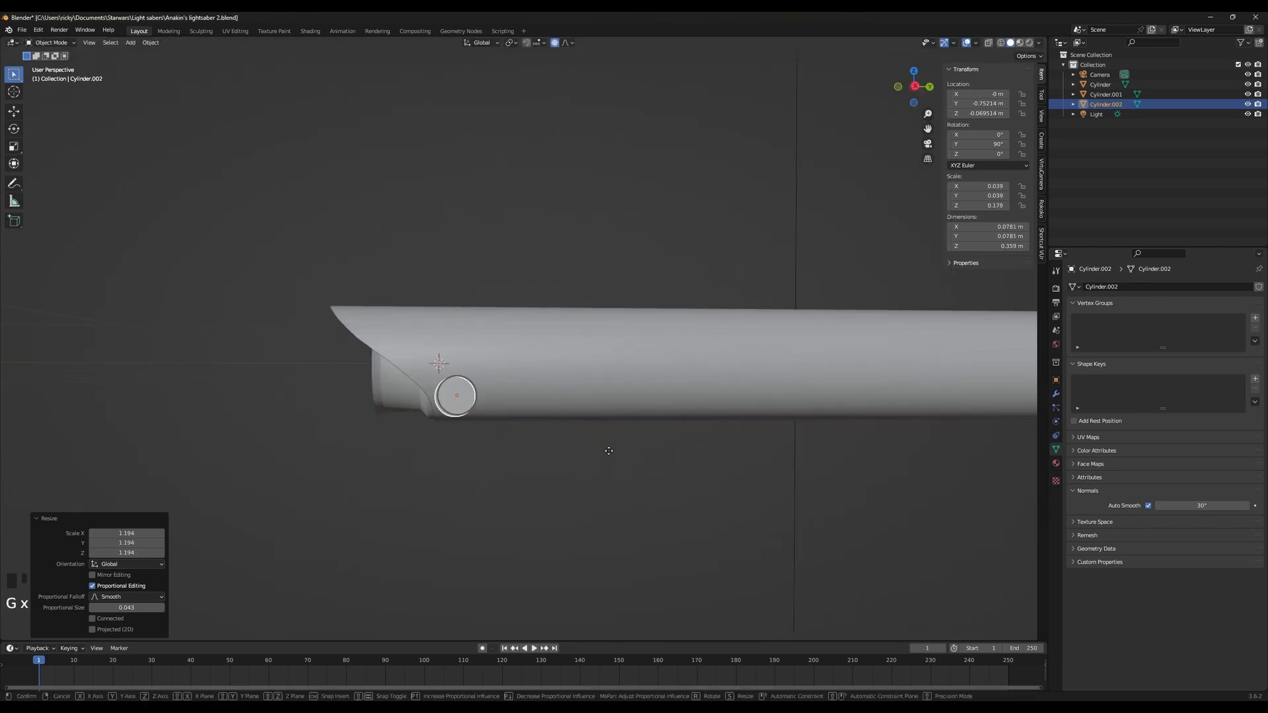
left_click(643, 460)
mouse_move(620, 448)
middle_mouse_down()
mouse_move(637, 442)
mouse_move(617, 443)
middle_mouse_up()
scroll(617, 443, "up", 2)
mouse_move(442, 397)
middle_mouse_down()
mouse_move(552, 395)
mouse_move(444, 400)
mouse_move(553, 396)
mouse_move(441, 413)
middle_mouse_up()
Add a Boolean Difference modifier to the hilt body and pick the crosswise cylinder as its cutting object
left_click(760, 385)
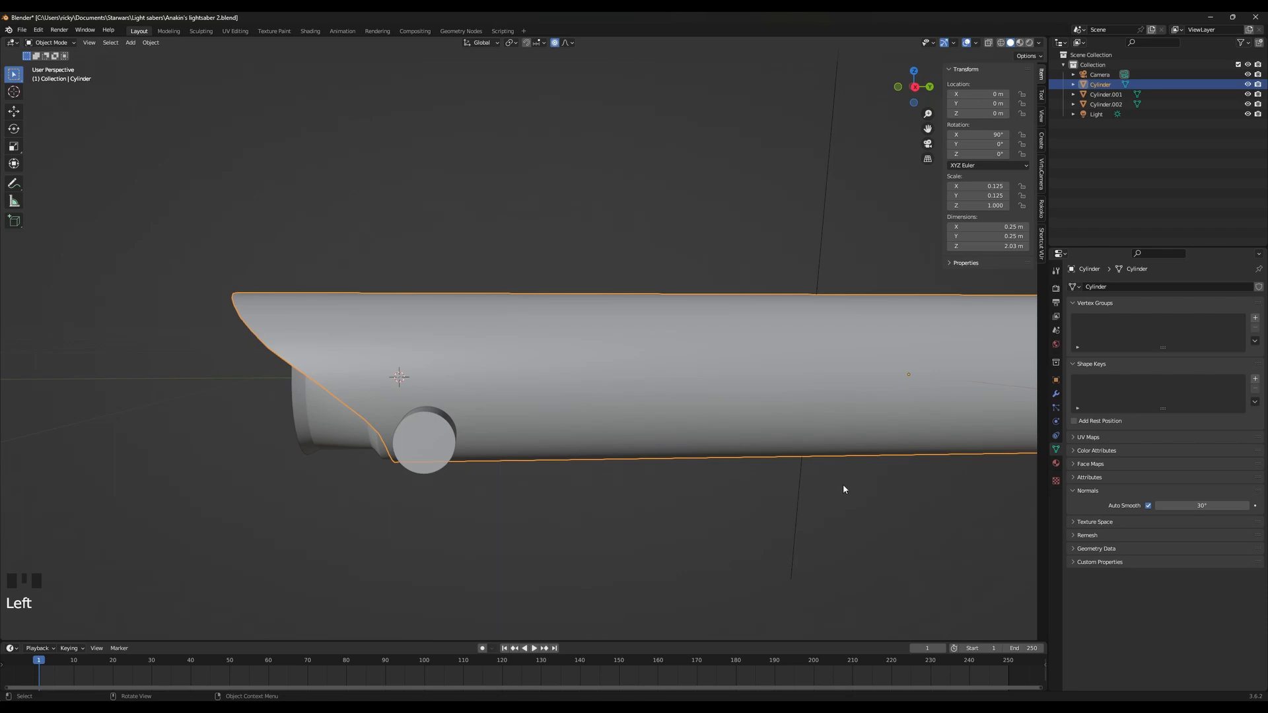
left_click(811, 705)
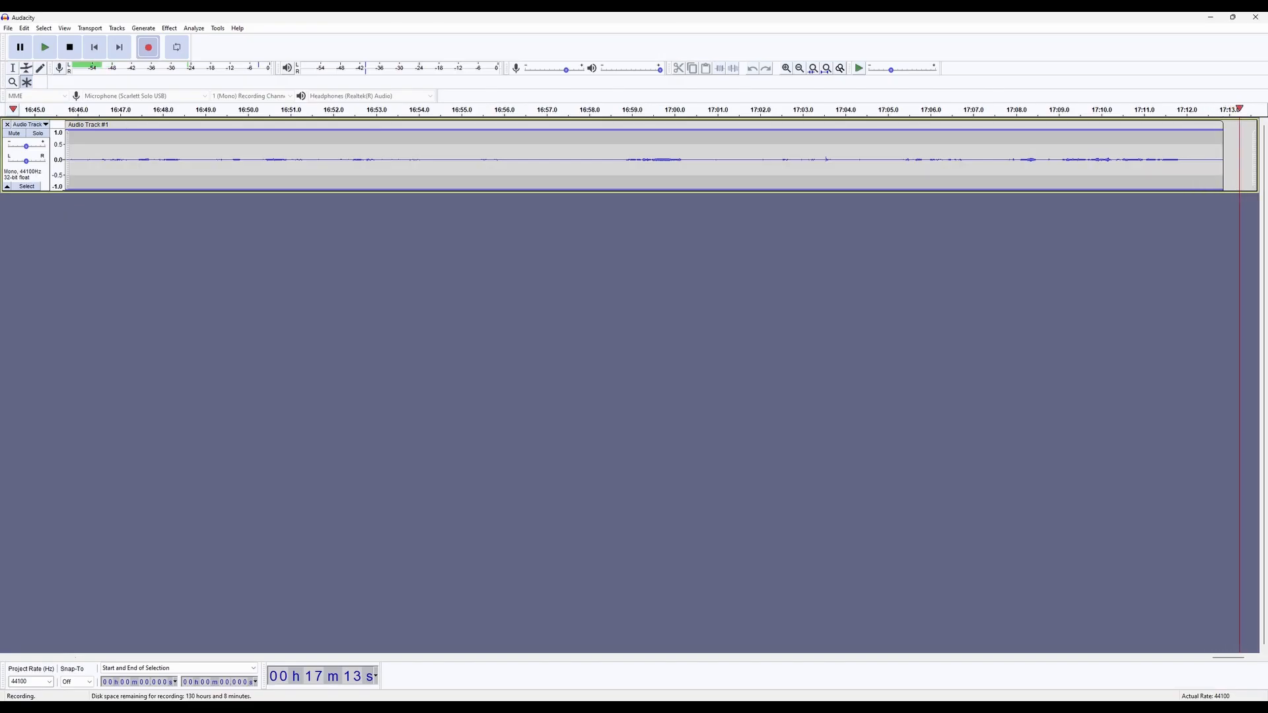
left_click(807, 705)
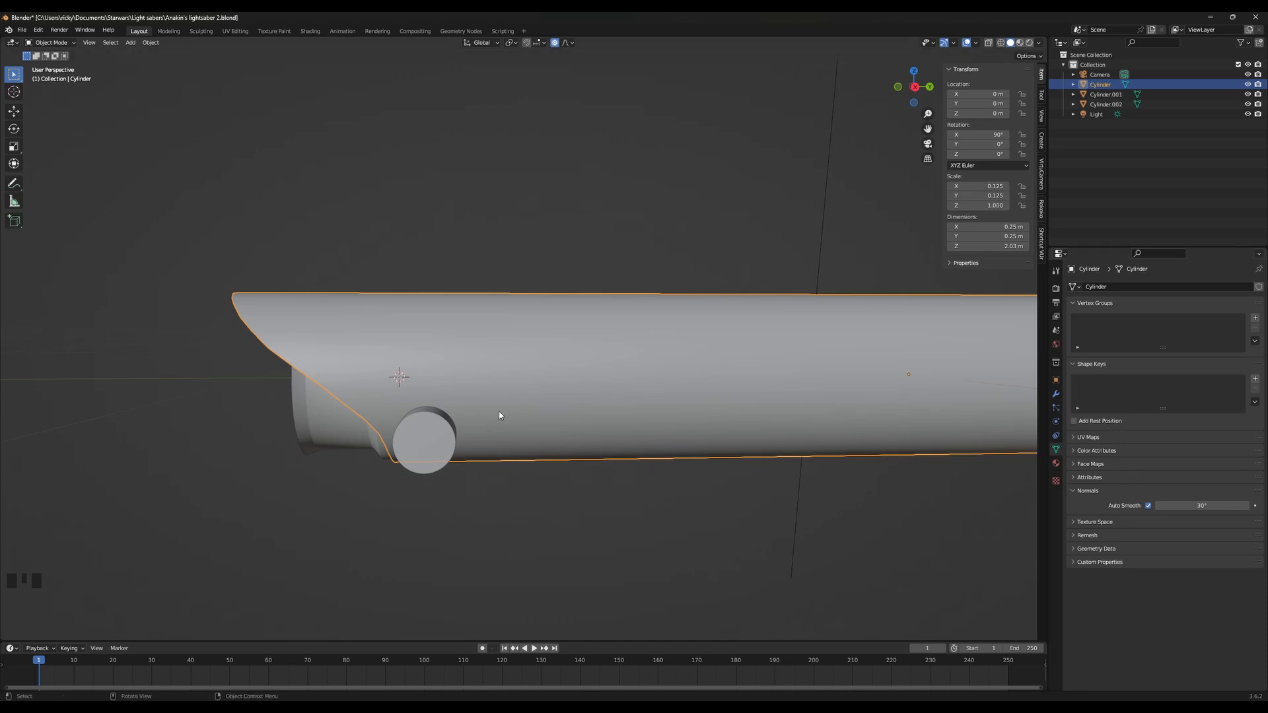
left_click(1056, 393)
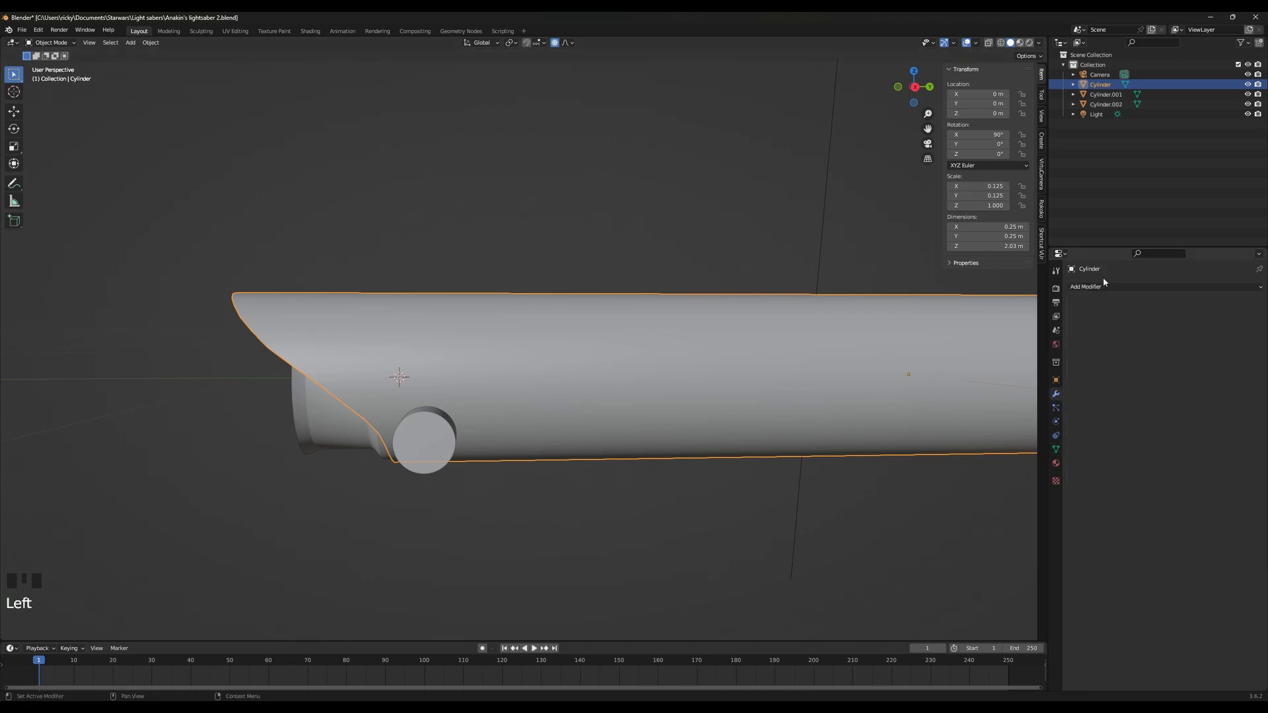
left_click(1109, 287)
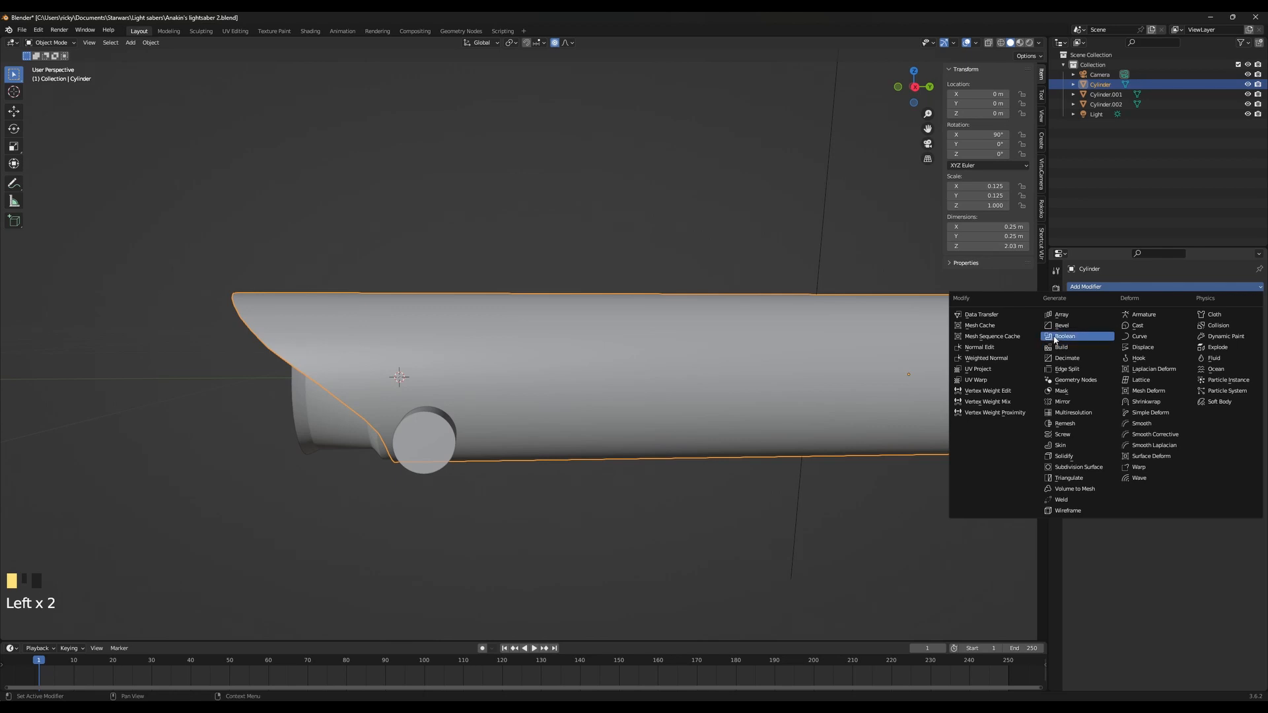
left_click(1057, 337)
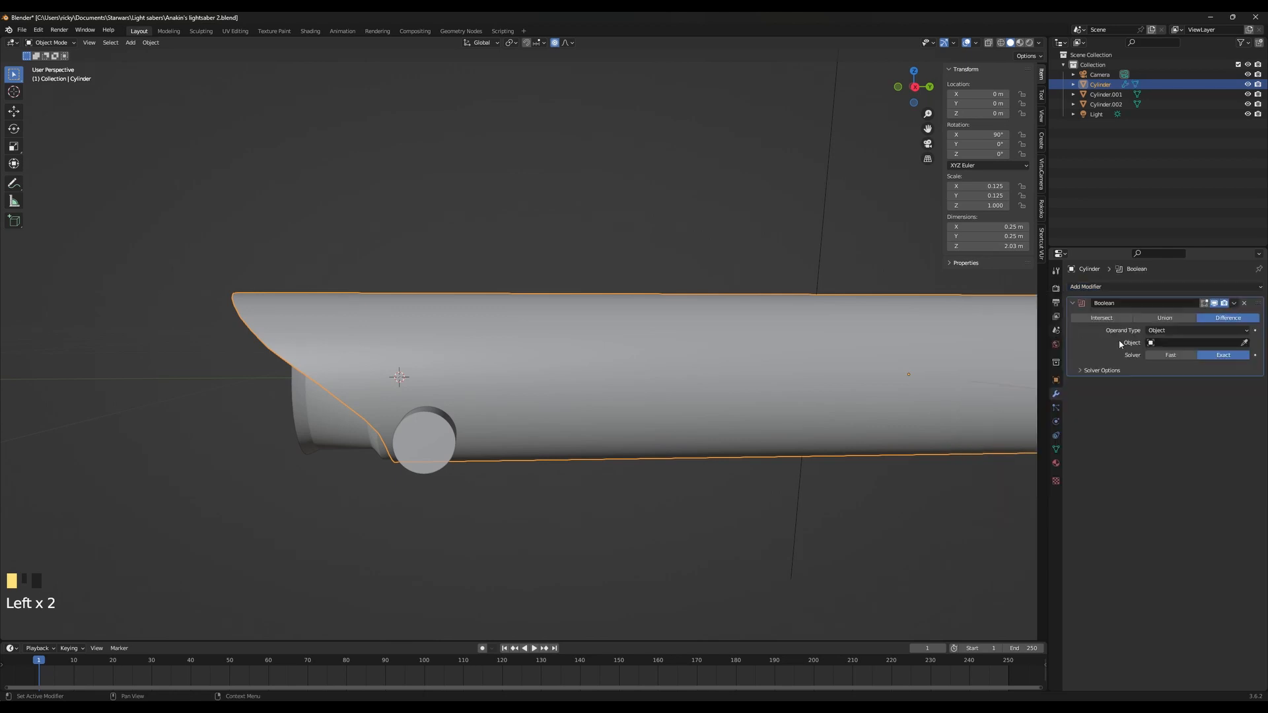
left_click(1245, 343)
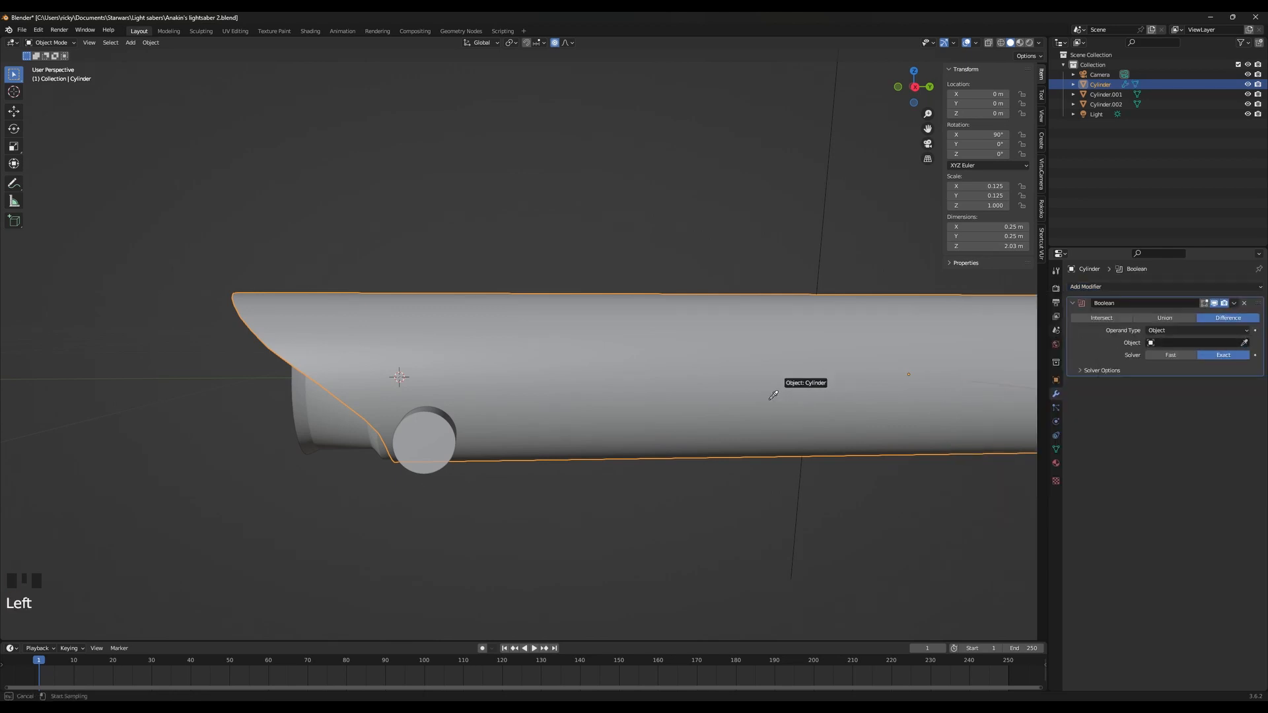
left_click(420, 430)
left_click(420, 430)
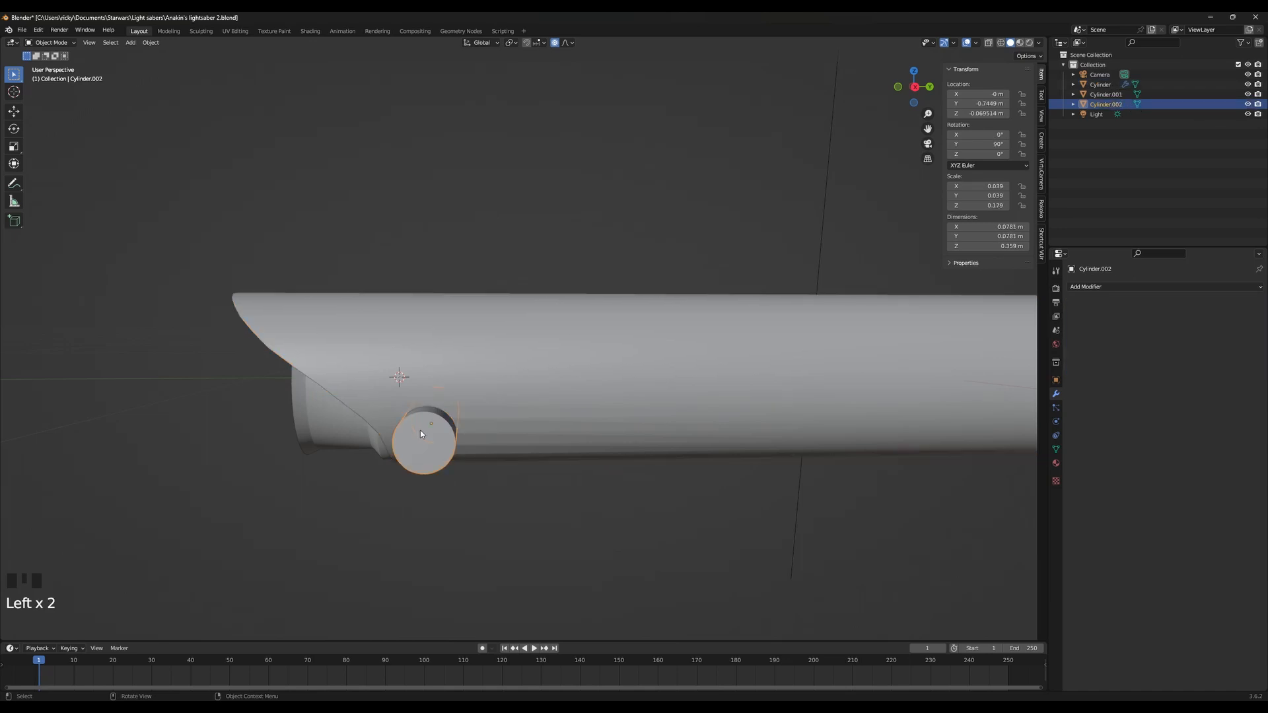
Edge-slide the hilt's loop just in front of the crosswise cylinder slightly along the body, by a factor of 0.008
key("Tab")
key("Tab")
left_click(484, 397)
key("Tab")
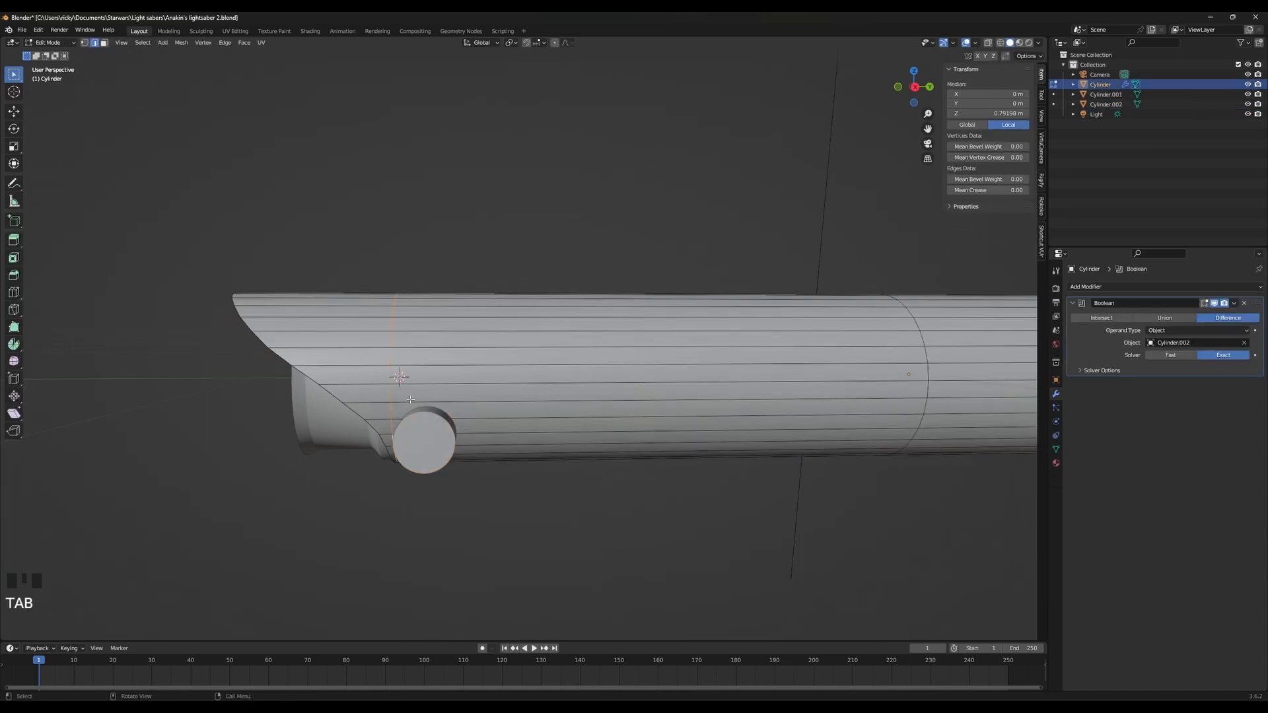
middle_click_drag(411, 399, 442, 382)
key("g")
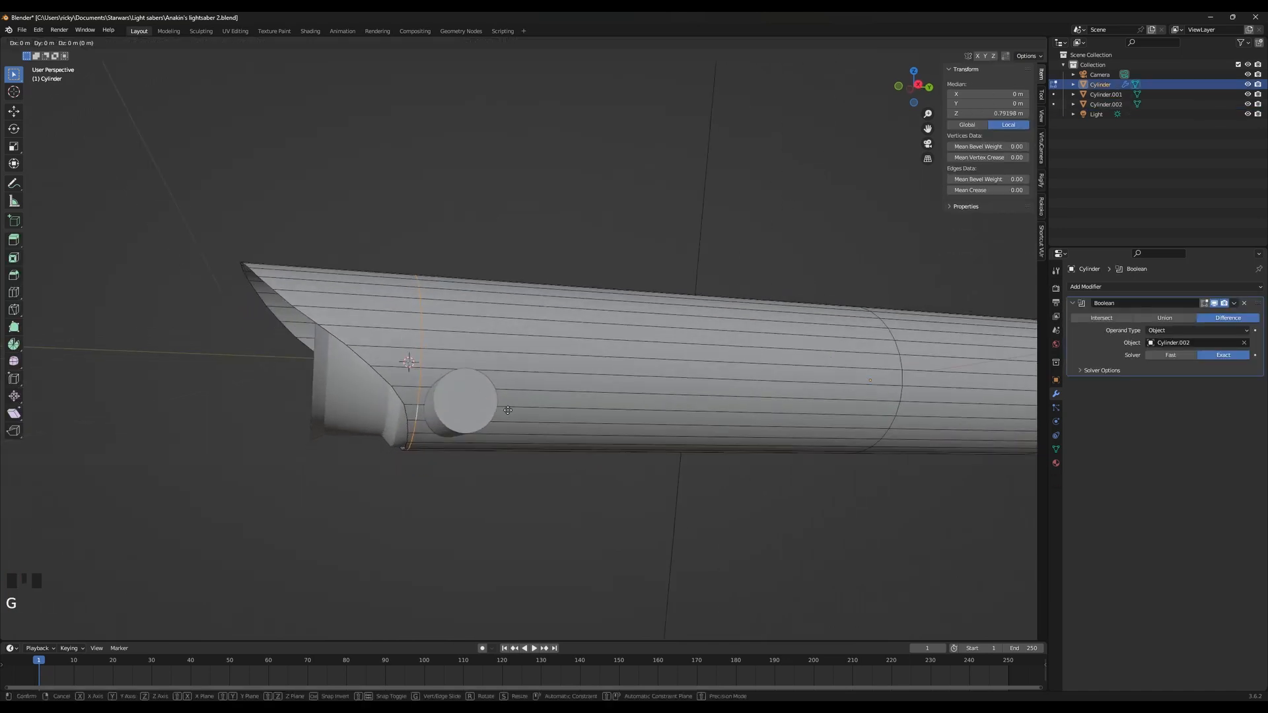
key("g")
left_click(527, 420)
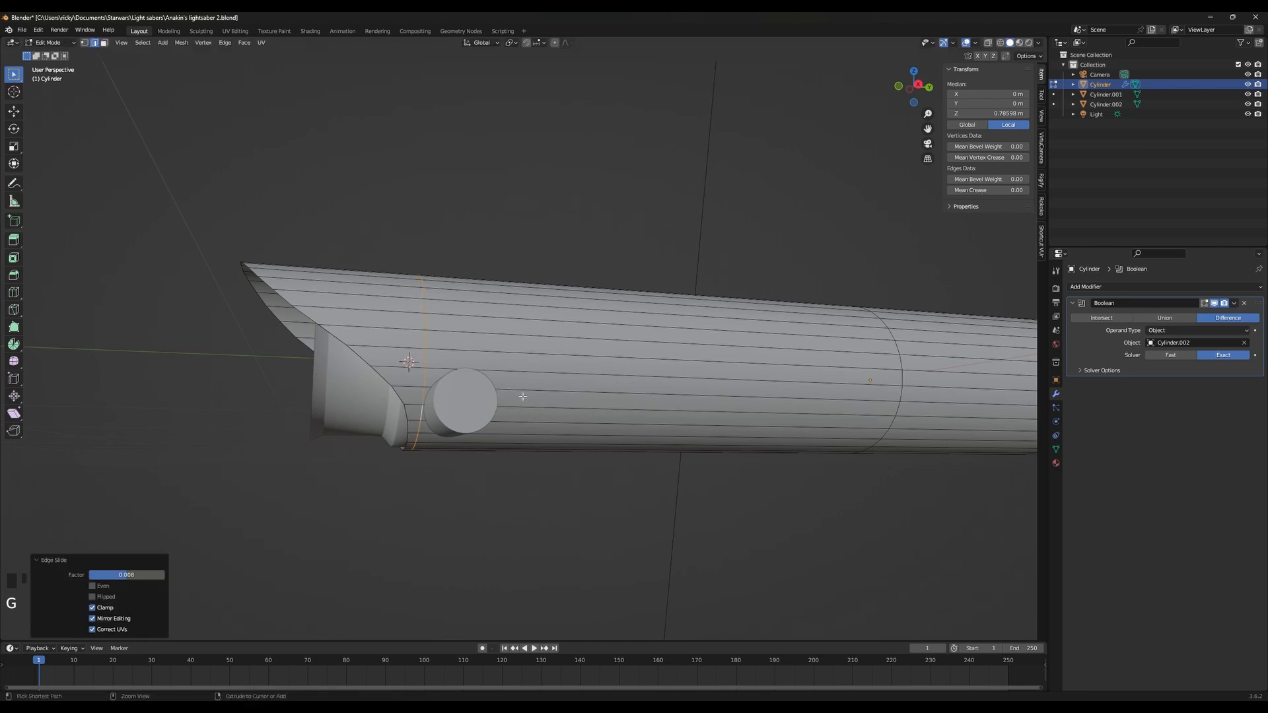
Add a loop cut around the hilt body and slide it close behind the crosswise cylinder
middle_click_drag(613, 396, 587, 403)
key("ctrl+r")
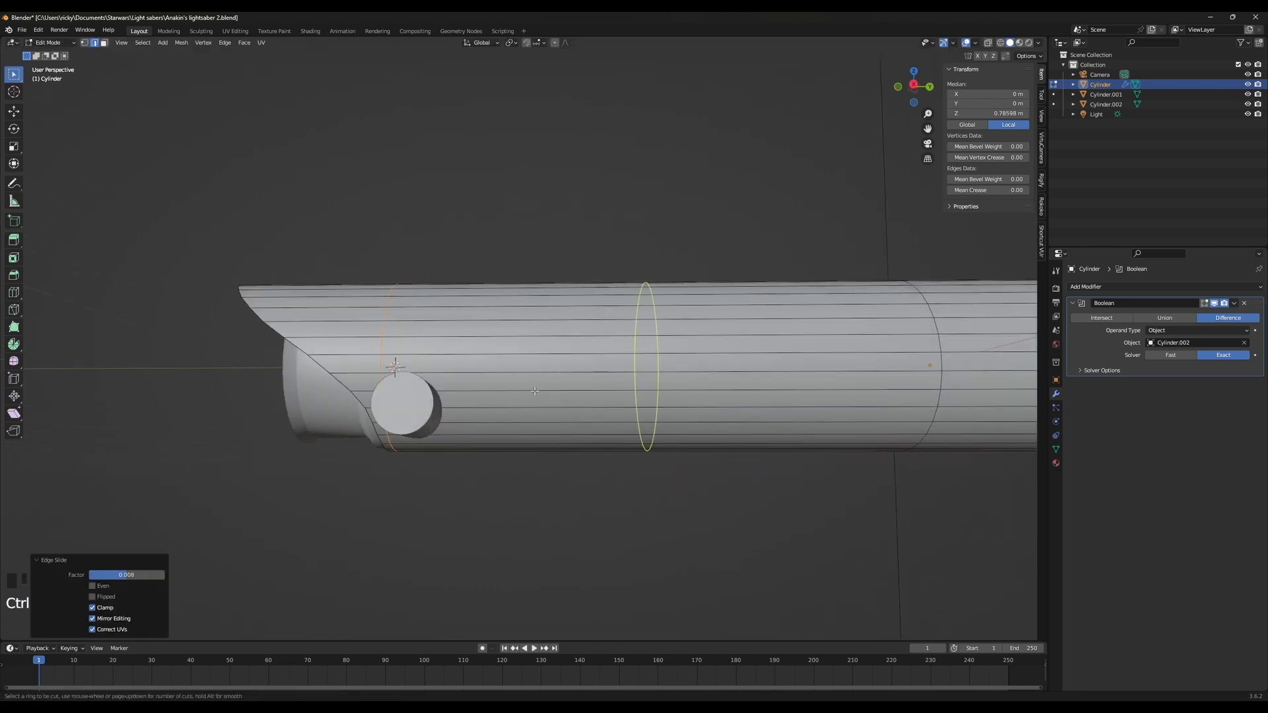
left_click(650, 396)
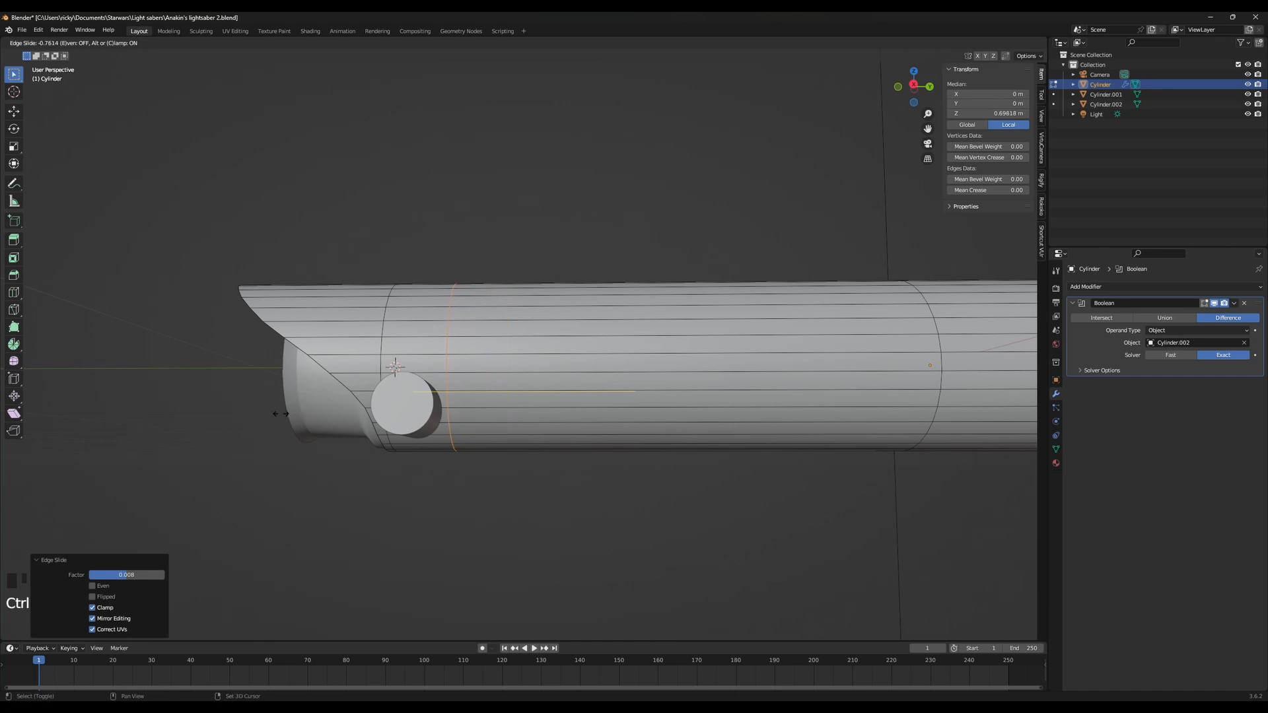
left_click(239, 410)
key("Tab")
Apply the Boolean modifier on the hilt body
middle_click_drag(381, 336, 467, 410)
scroll(442, 359, "up", 2)
left_click(502, 541)
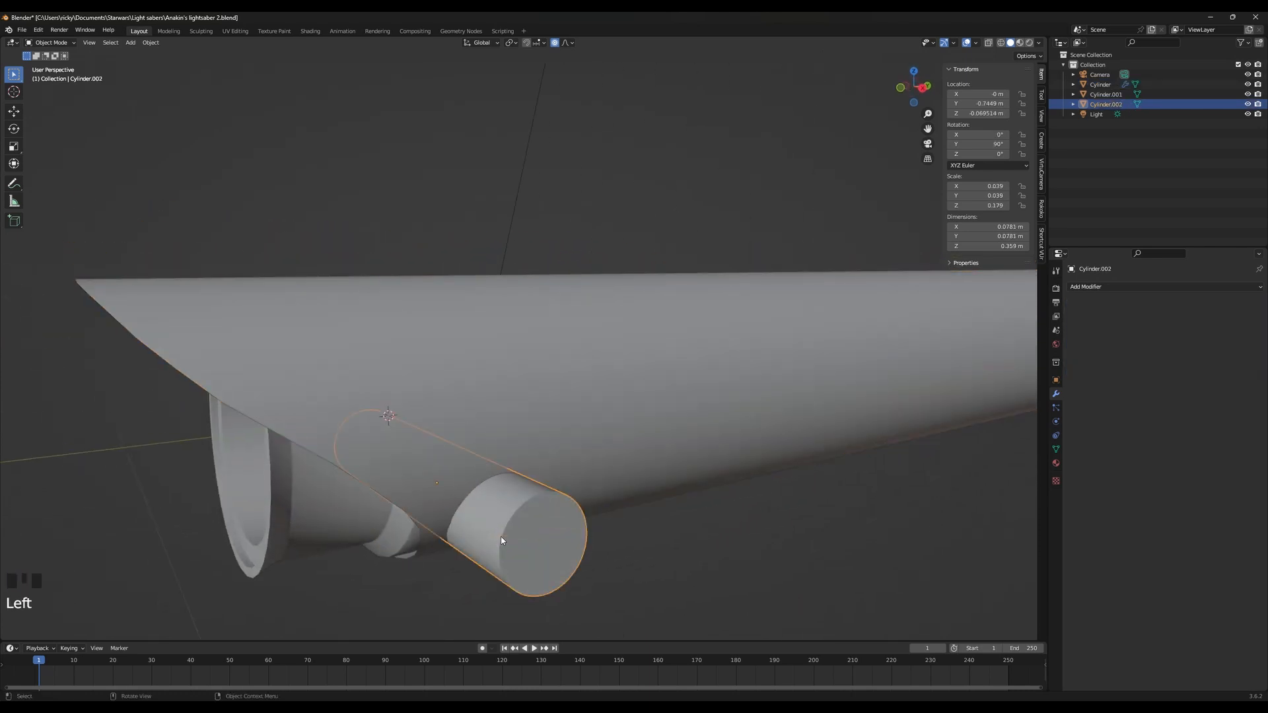
left_click(890, 434)
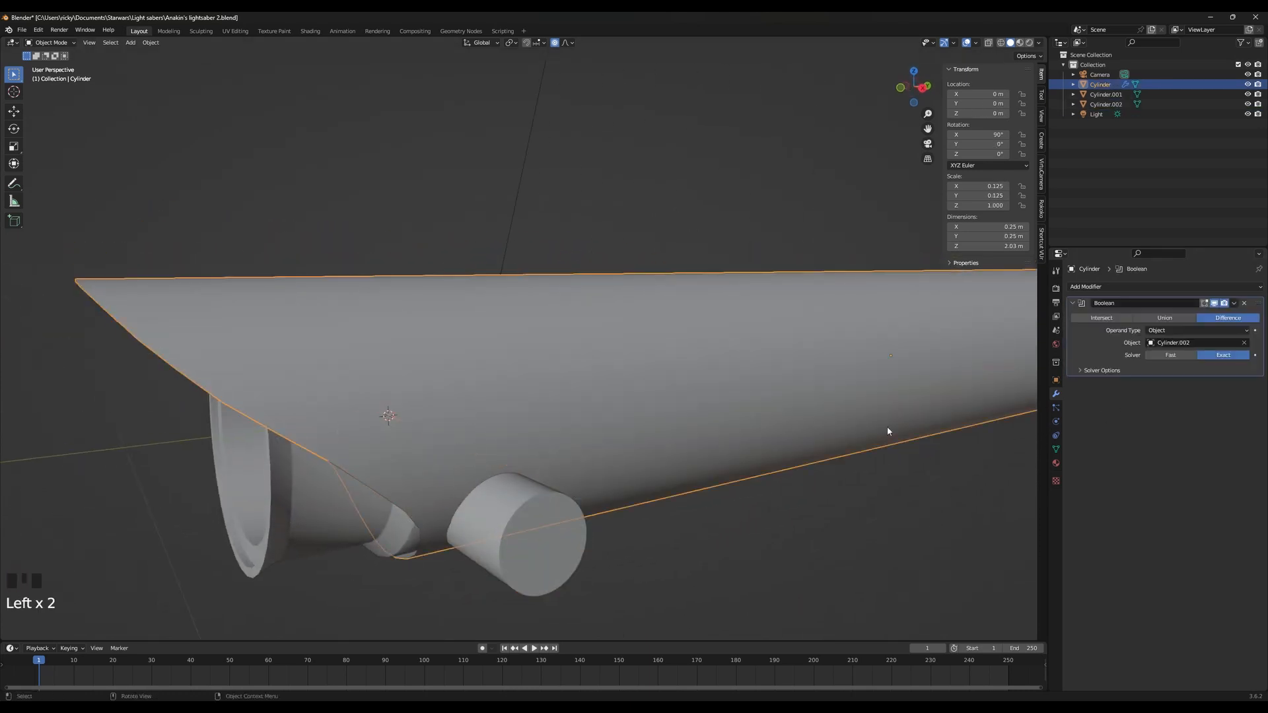
left_click(1235, 302)
left_click(1228, 314)
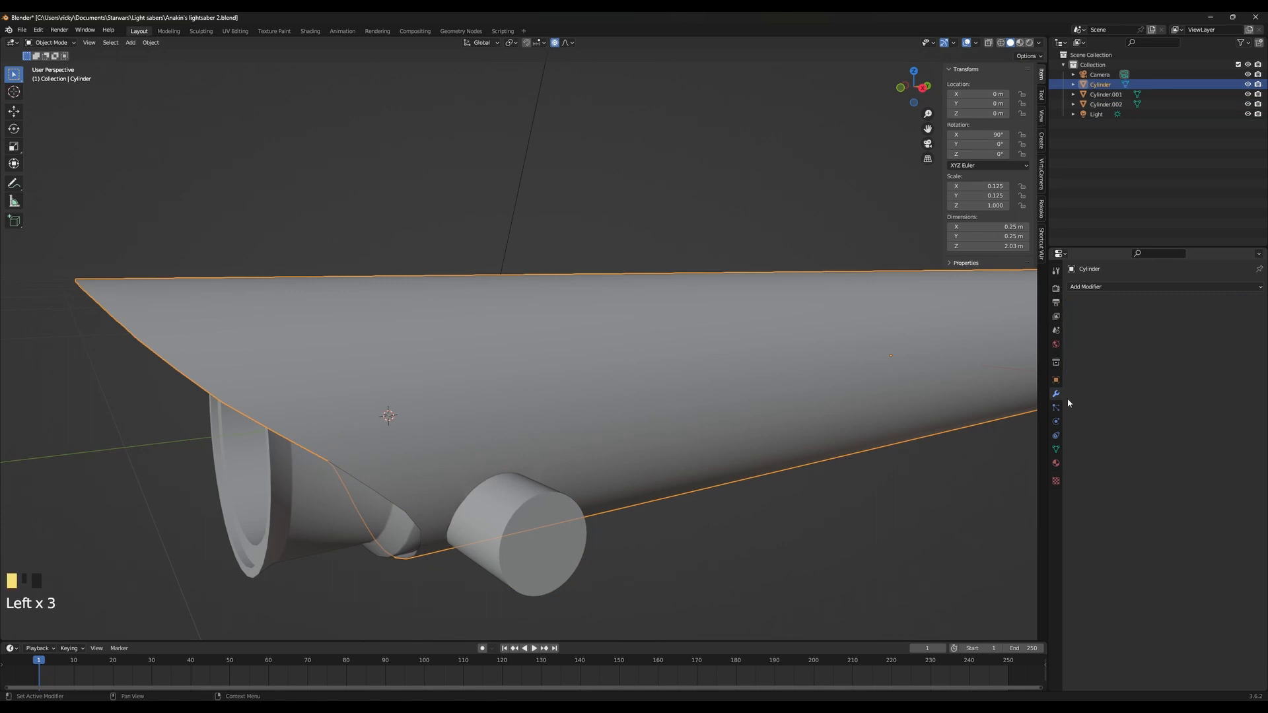
Delete the crosswise cutter cylinder from the scene
left_click(492, 517)
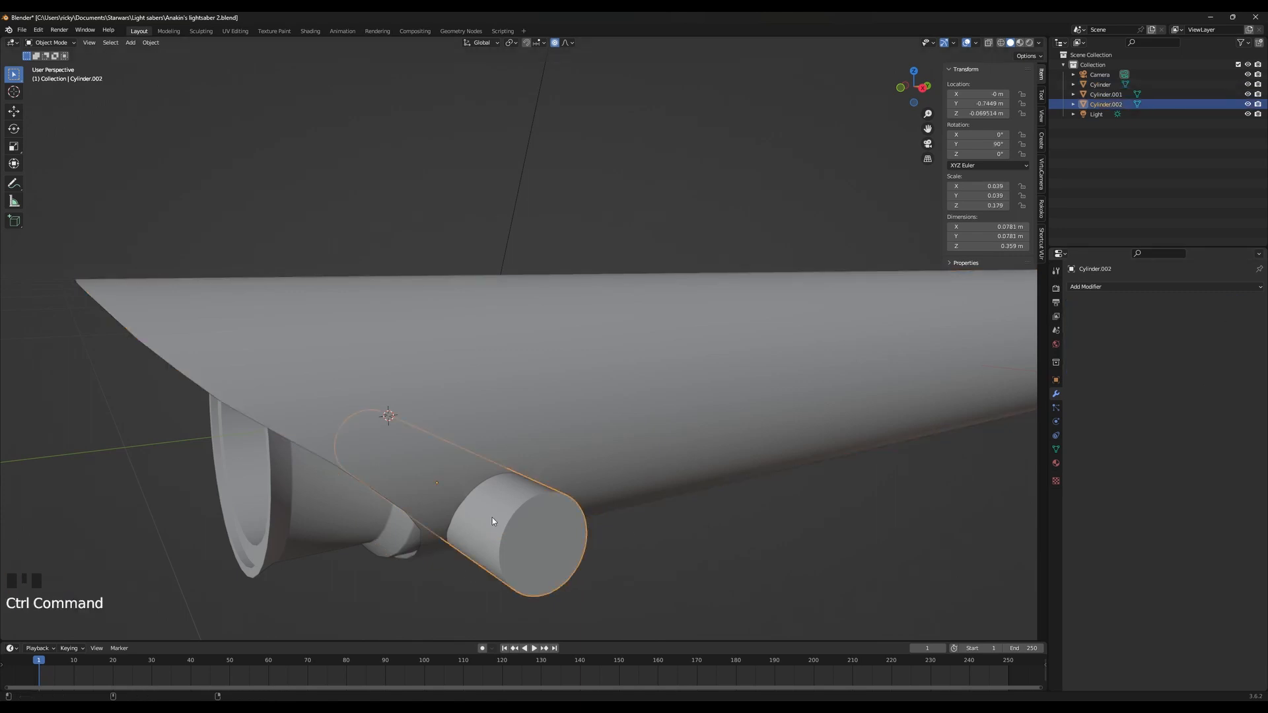
key("shift+x")
left_click(493, 518)
middle_click_drag(497, 518, 512, 420)
scroll(448, 515, "down", 1)
scroll(467, 419, "up", 2)
right_click(455, 436)
left_click(423, 454)
Check the mesh around the new hole and set the hilt body's Auto Smooth angle to 69.5°
key("Tab")
left_click(557, 435)
key("Tab")
scroll(571, 430, "up", 2)
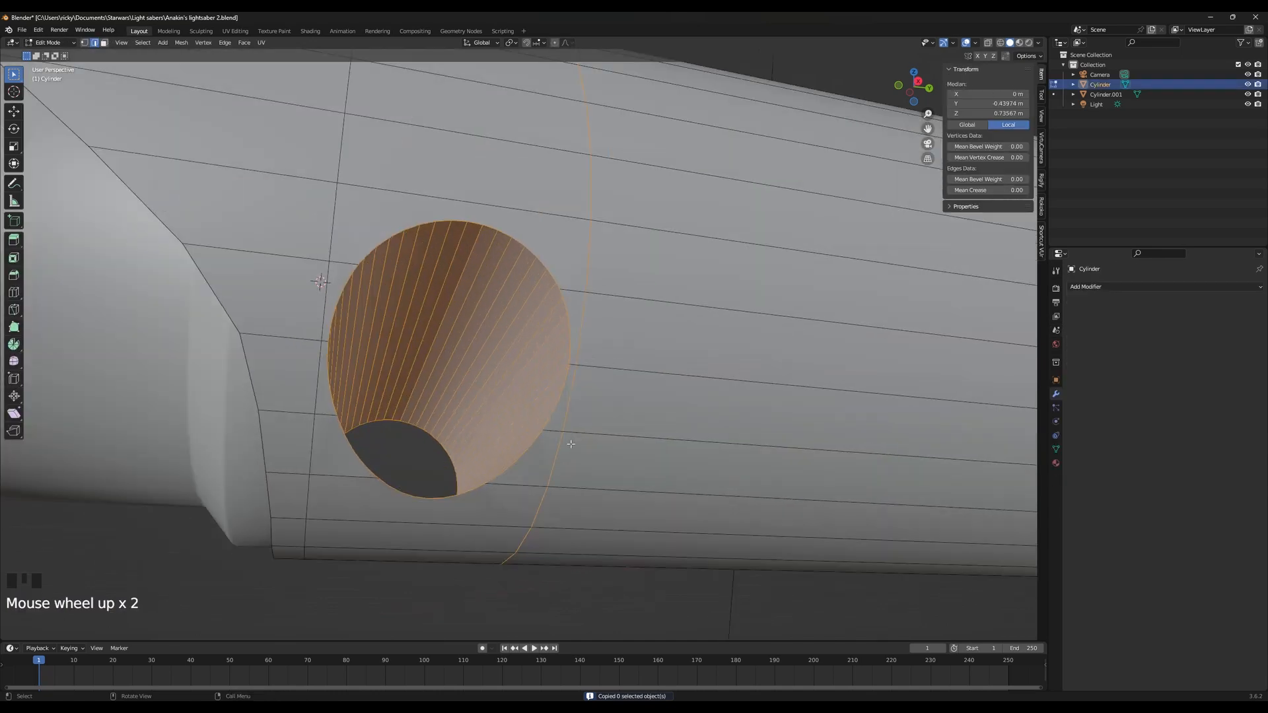
key("Tab")
middle_click_drag(572, 447, 543, 463)
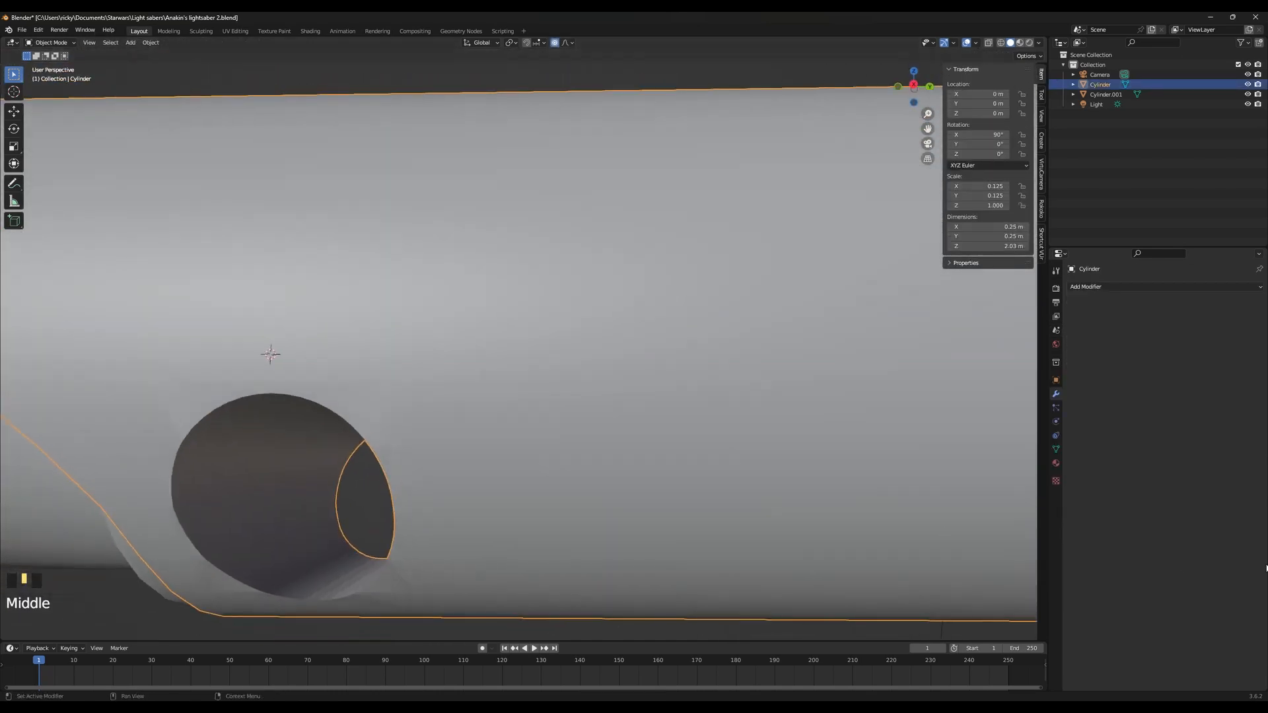
left_click(1056, 449)
mouse_move(1215, 505)
left_mouse_down()
mouse_move(1230, 505)
mouse_move(1219, 506)
left_mouse_up()
Switch the viewport to rendered shading to inspect the hole in the hilt
scroll(486, 465, "down", 2)
mouse_move(487, 465)
middle_mouse_down()
mouse_move(500, 426)
mouse_move(509, 447)
middle_mouse_up()
key("z")
left_click(512, 370)
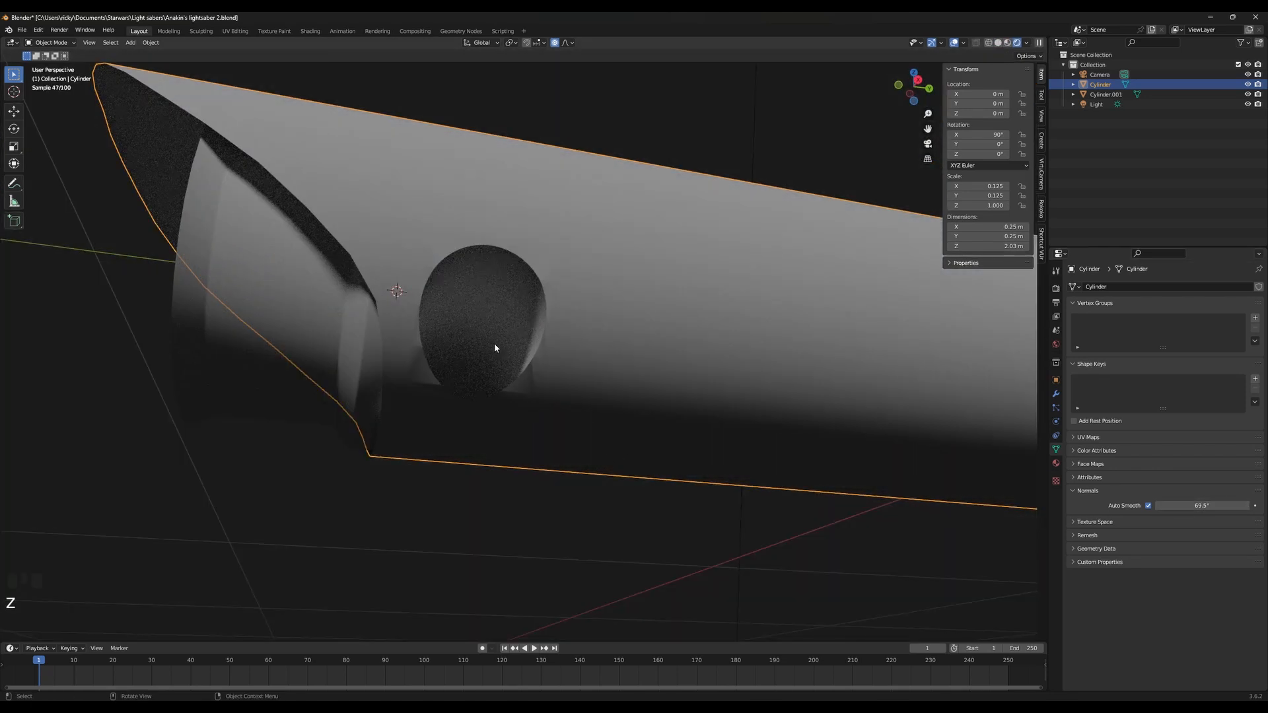
double_click(520, 375)
Select the whole hilt mesh and recalculate its normals to face outside
key("Tab")
key("Tab")
key("Tab")
left_click(17, 106)
left_click(146, 42)
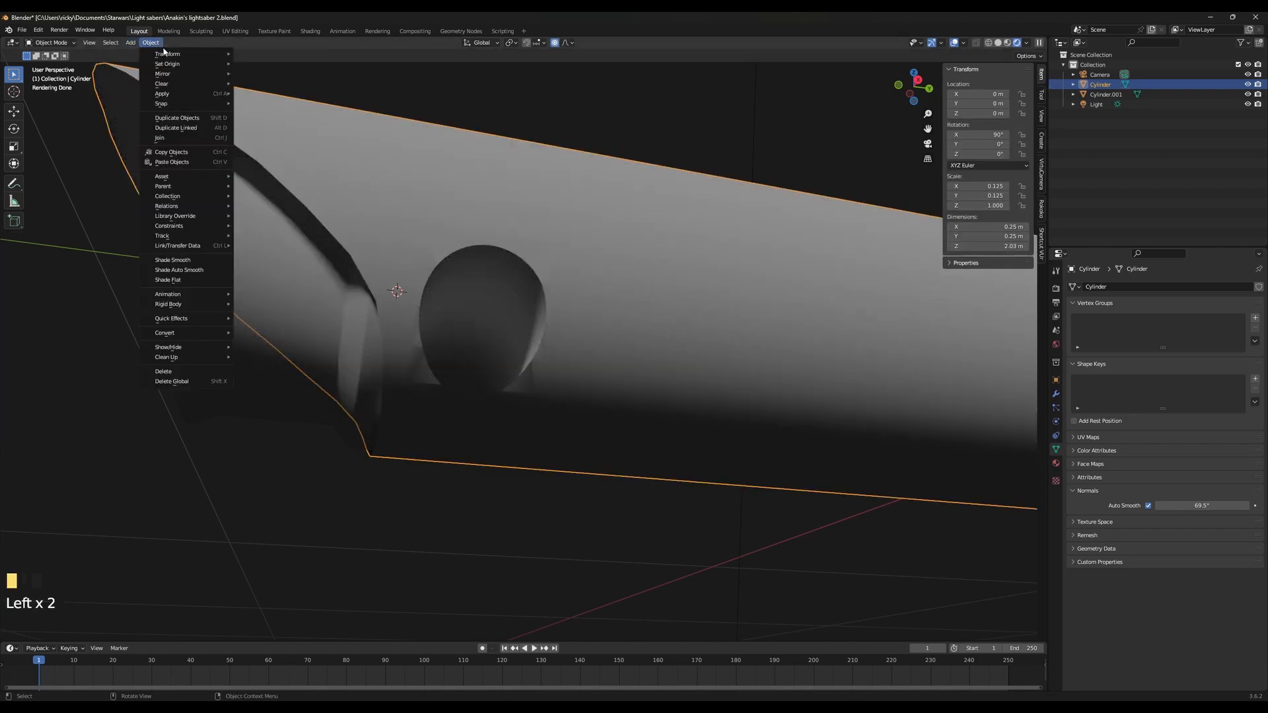
key("Tab")
key("a")
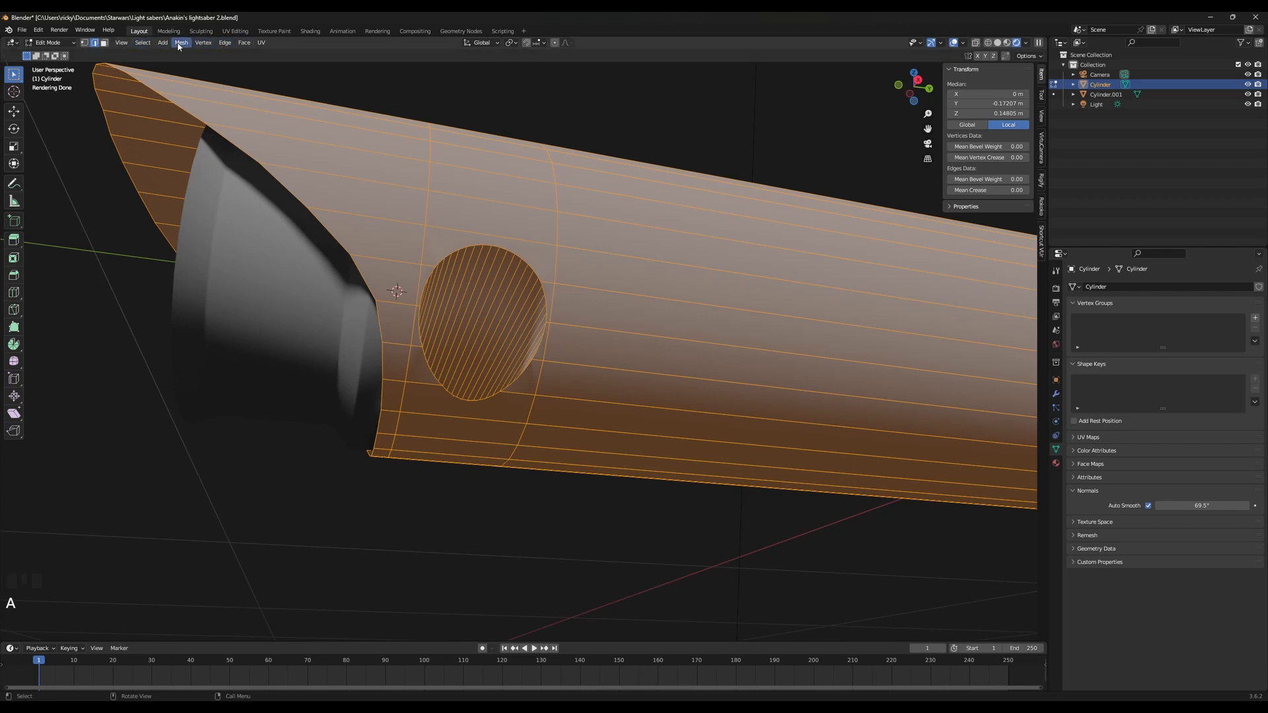
left_click(181, 43)
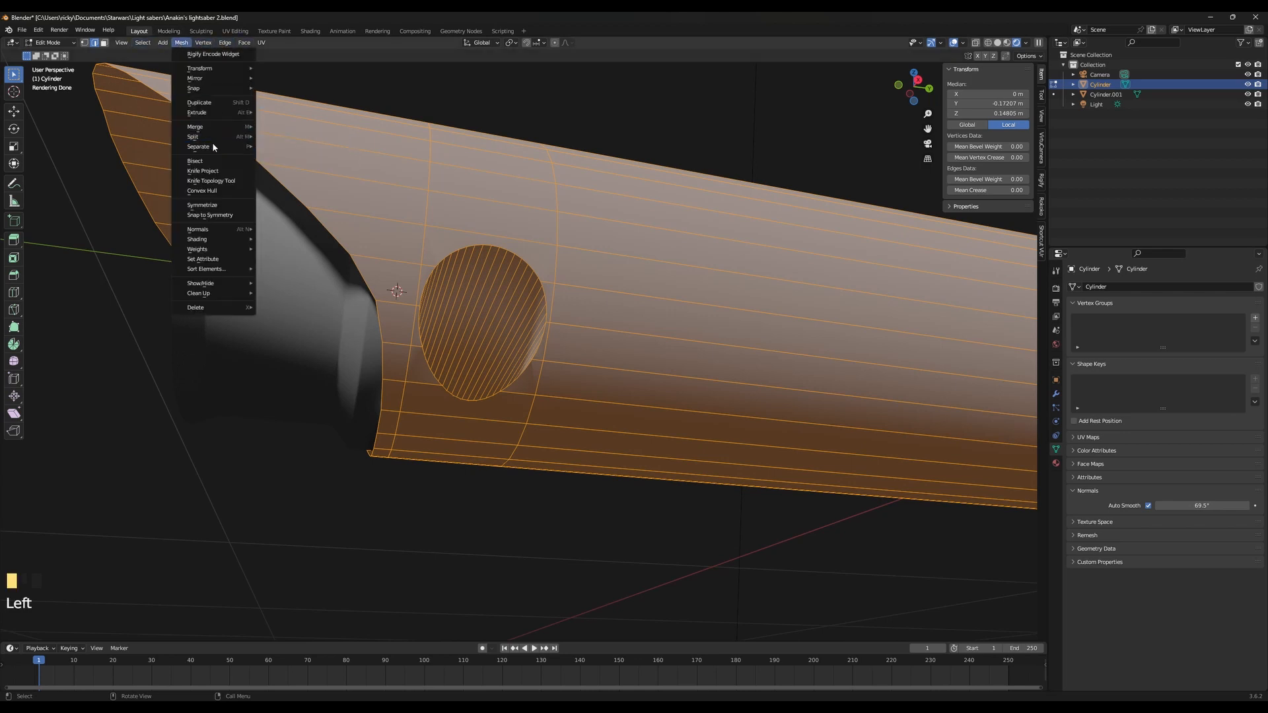
mouse_move(212, 233)
left_click(291, 238)
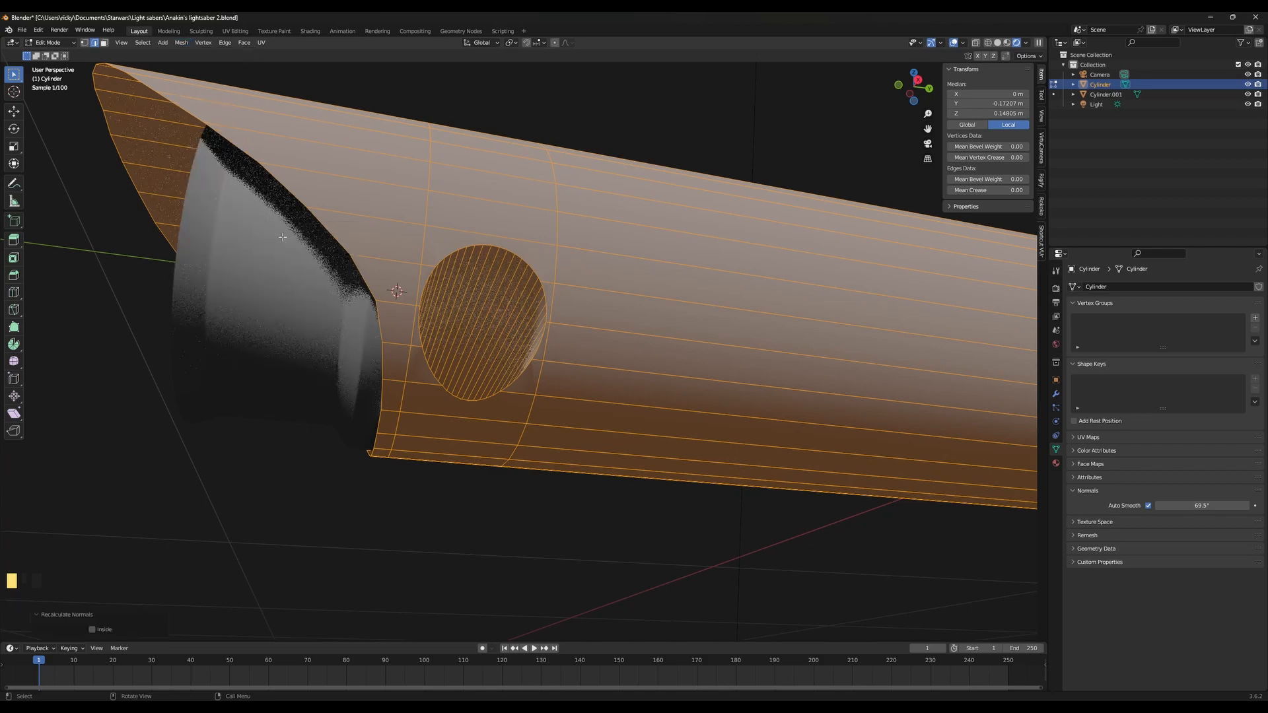
key("Tab")
key("Tab")
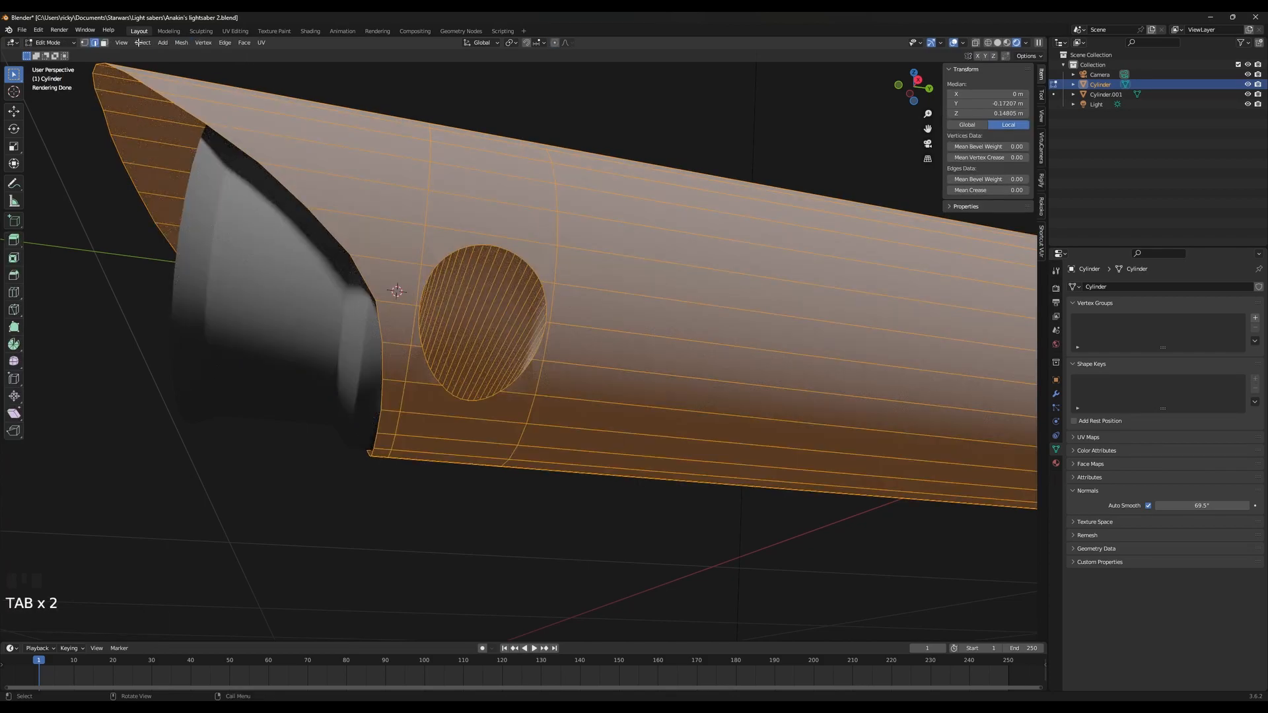
key("Tab")
Try knife-cutting edges between the hole's lower rim and the neighbouring edge loop
scroll(591, 441, "up", 4)
key("Tab")
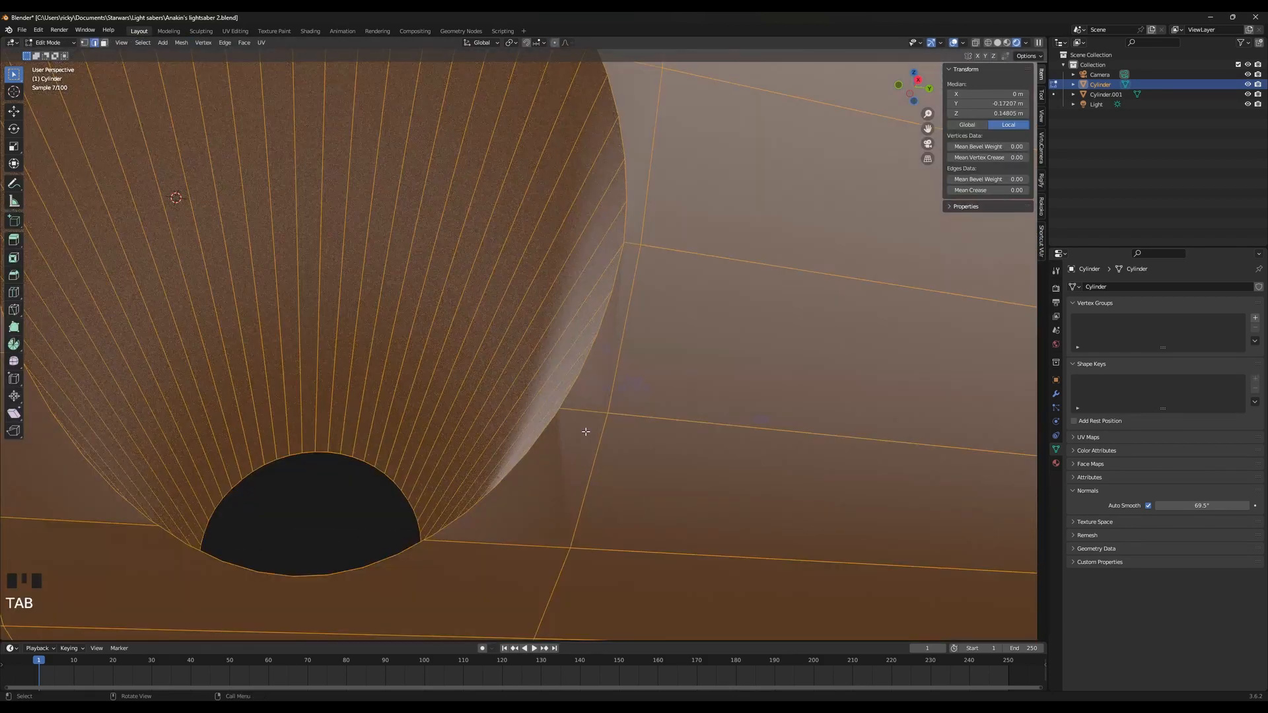
scroll(579, 453, "down", 2)
scroll(504, 447, "up", 2)
key("k")
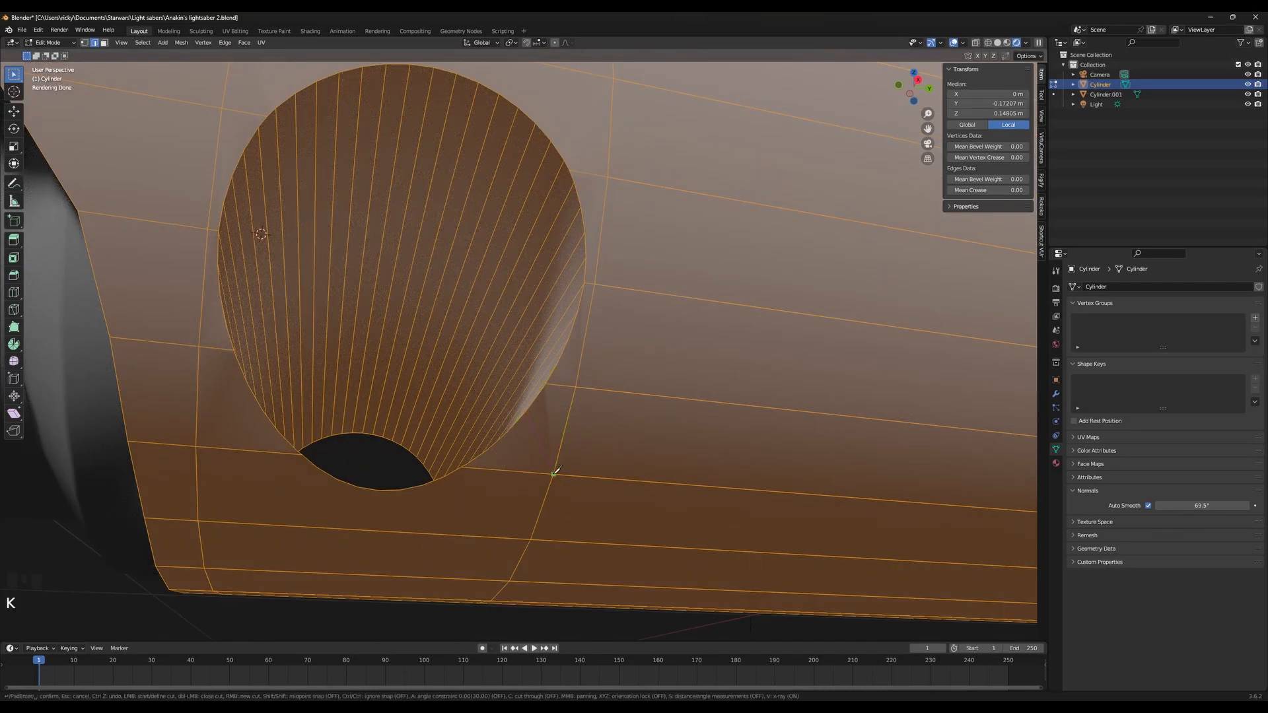
key("Return")
key("k")
key("Tab")
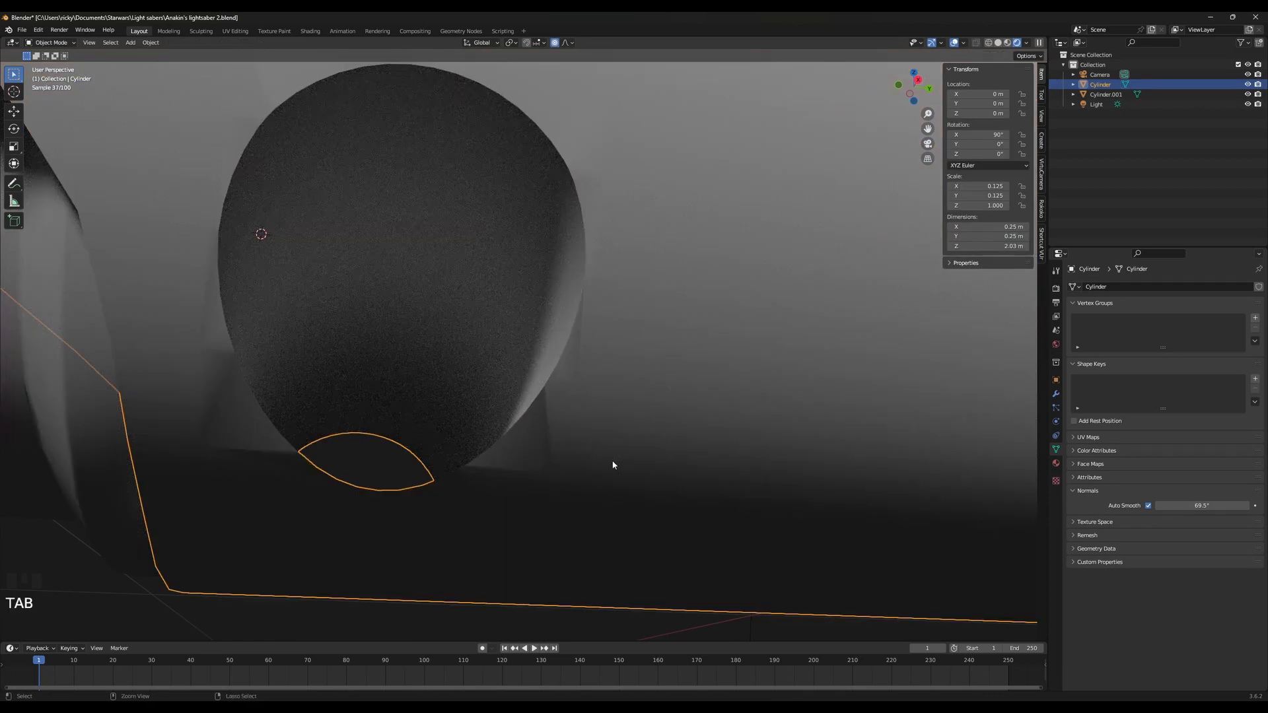
Undo the knife cuts made beside the hole
key("ctrl+z")
key("ctrl+z")
key("ctrl+z")
key("ctrl+z")
key("ctrl+z")
key("ctrl+z")
key("ctrl+z")
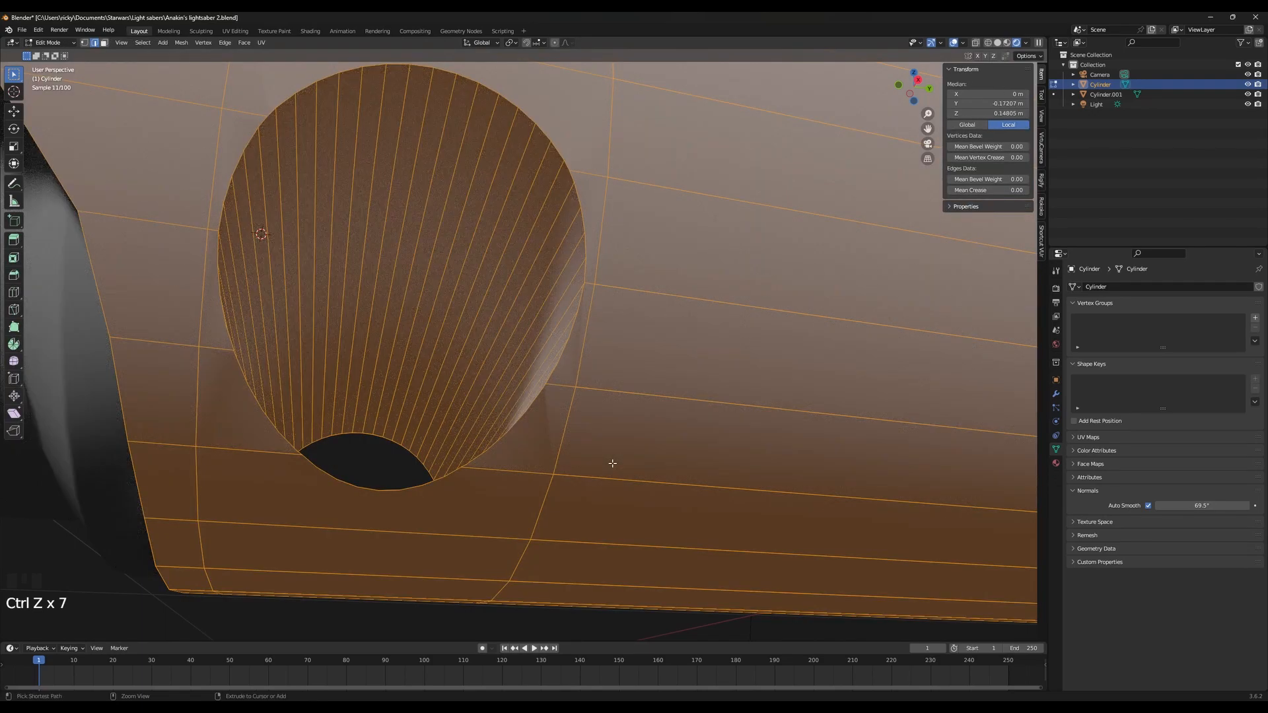
key("k")
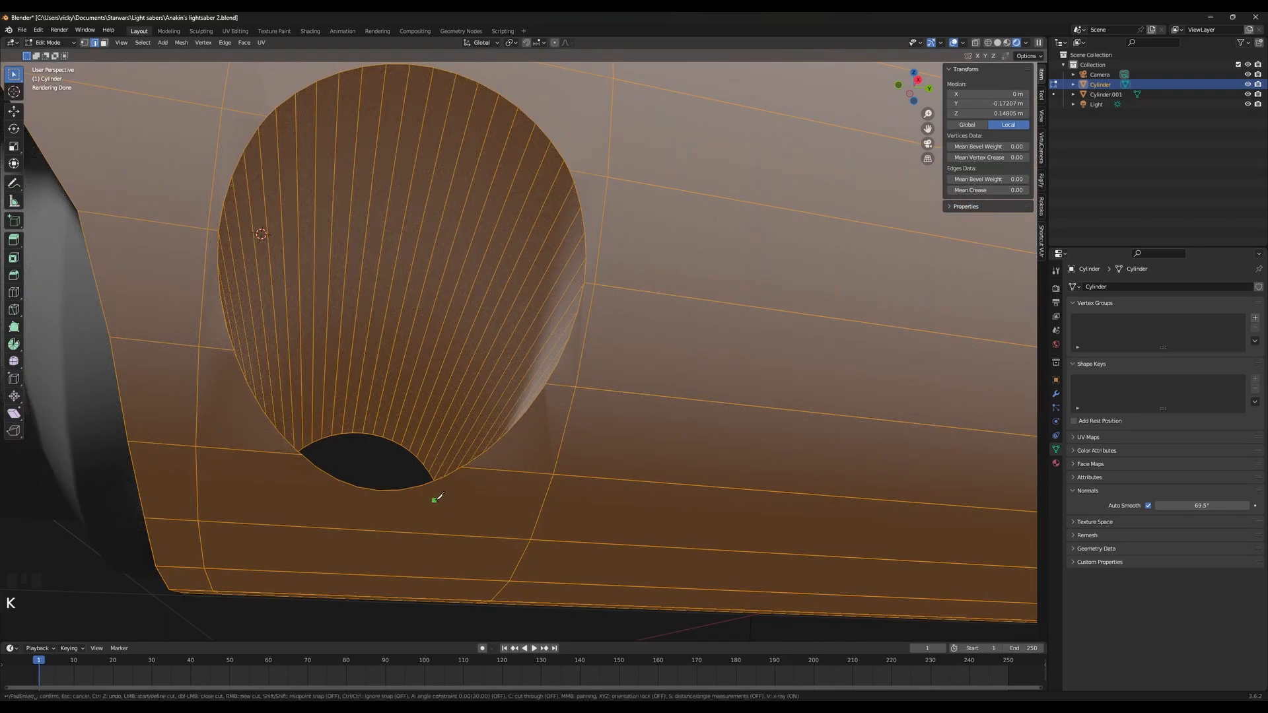
scroll(691, 315, "down", 3)
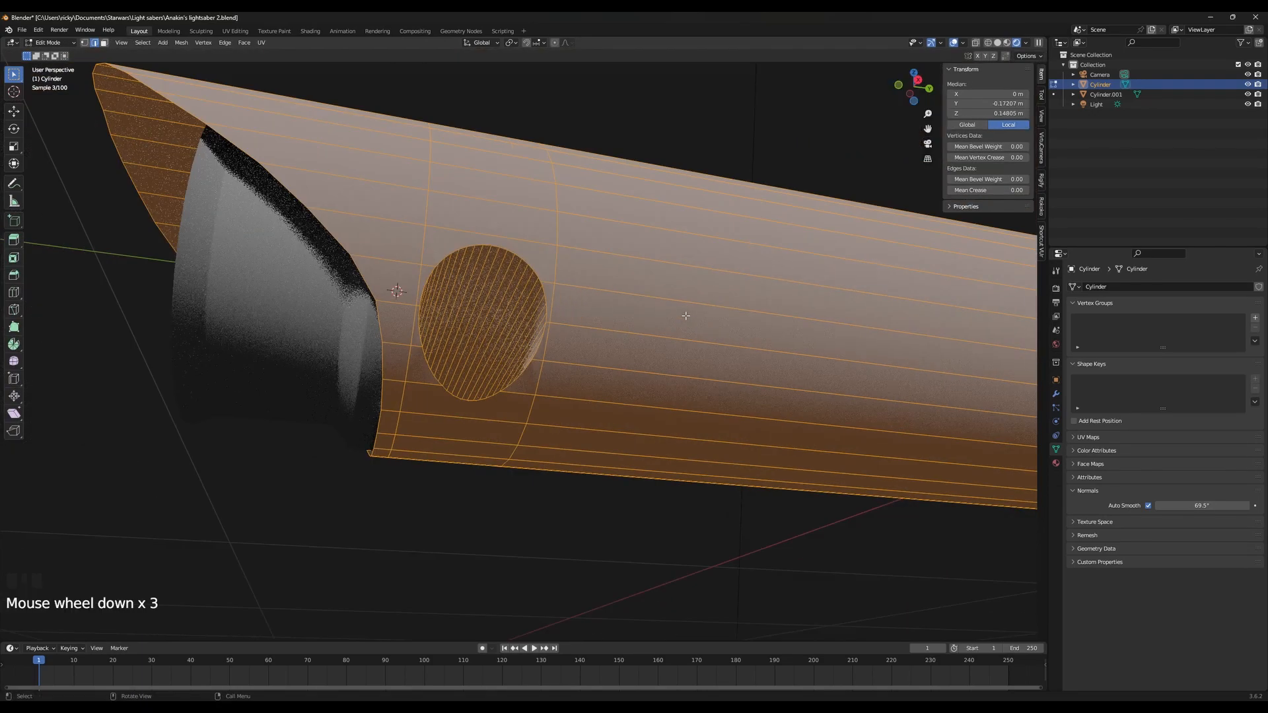
middle_click_drag(691, 315, 661, 330)
key("Tab")
key("Tab")
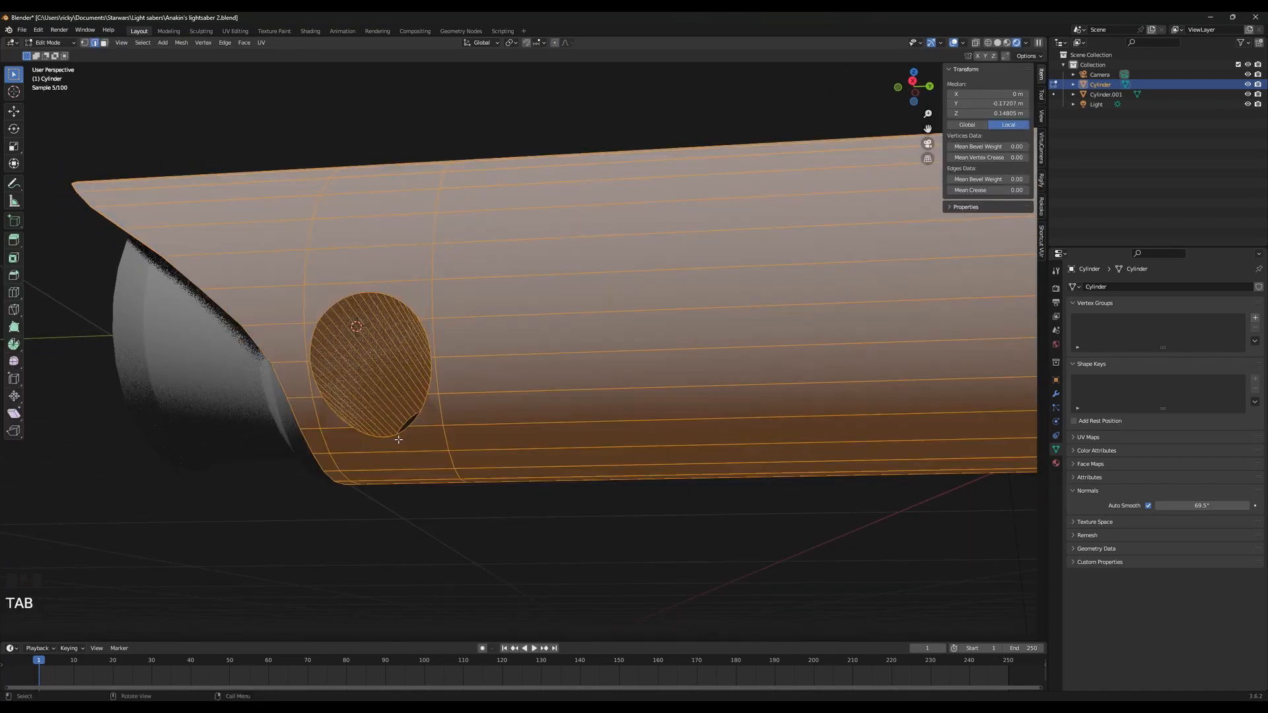
Knife-cut new edges around the hole's lower rim to connect it to the surrounding hilt mesh
scroll(448, 387, "up", 2)
middle_click_drag(447, 387, 467, 388)
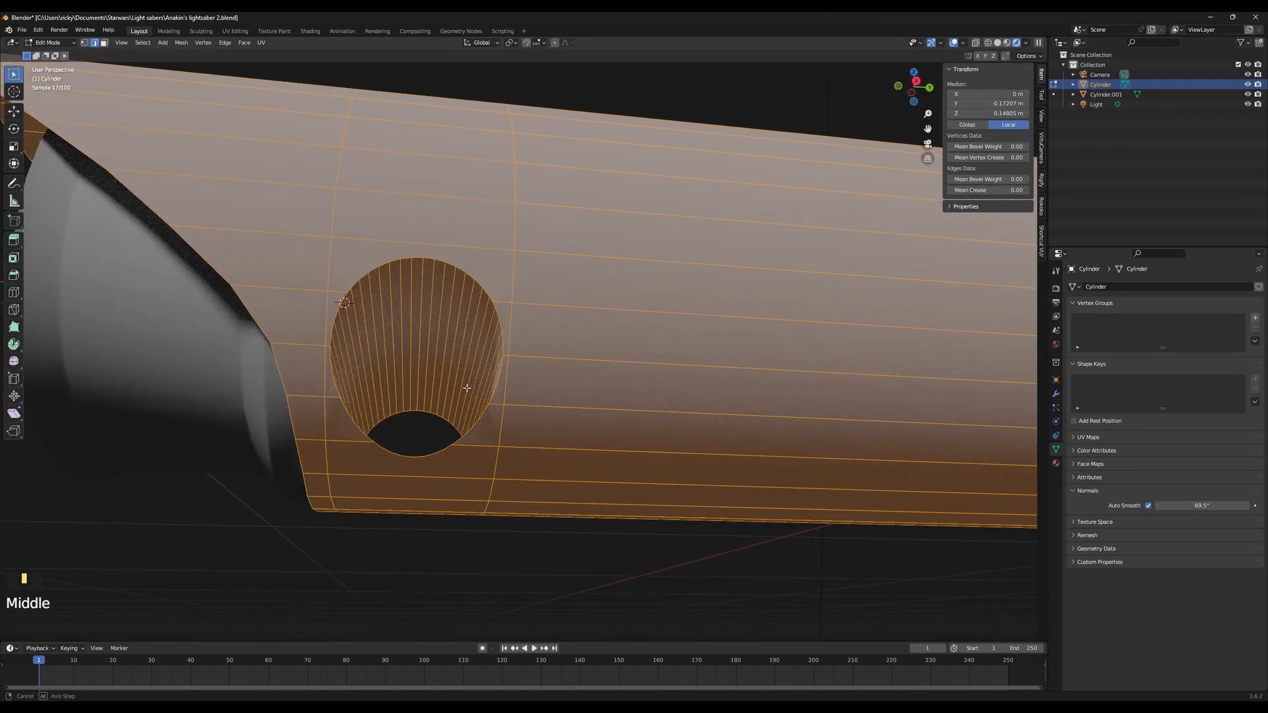
key("k")
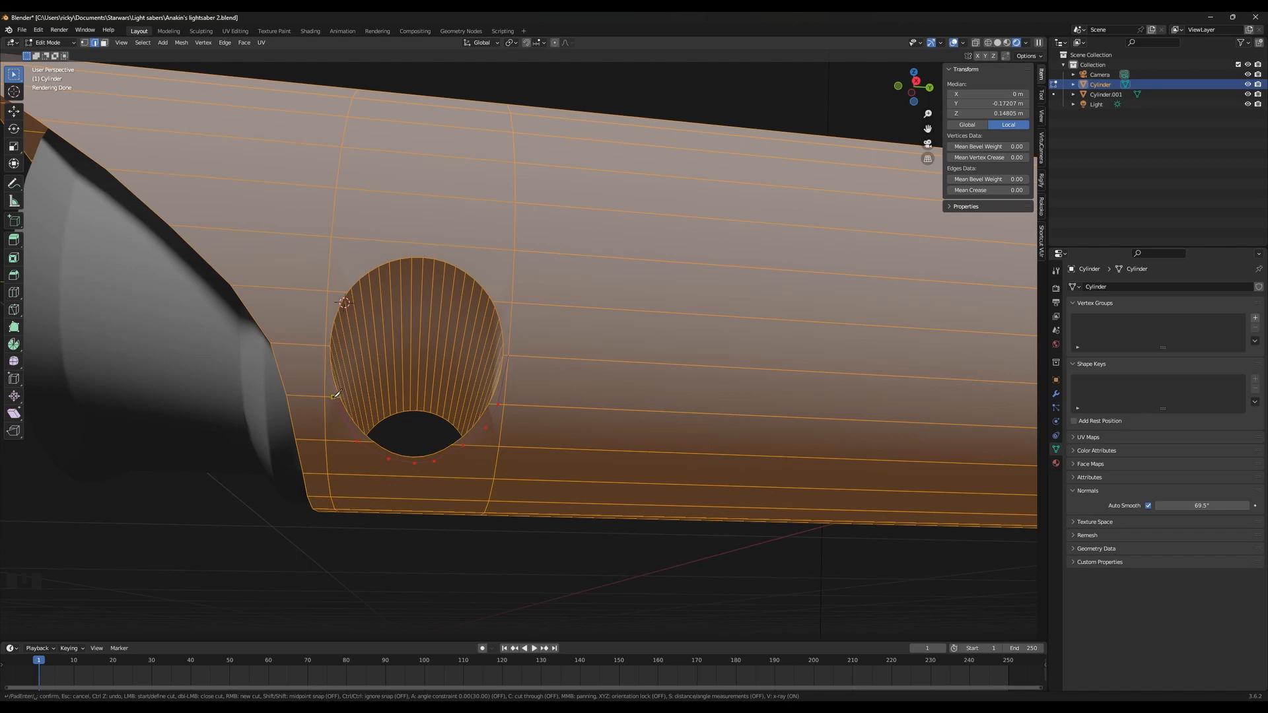
key("Tab")
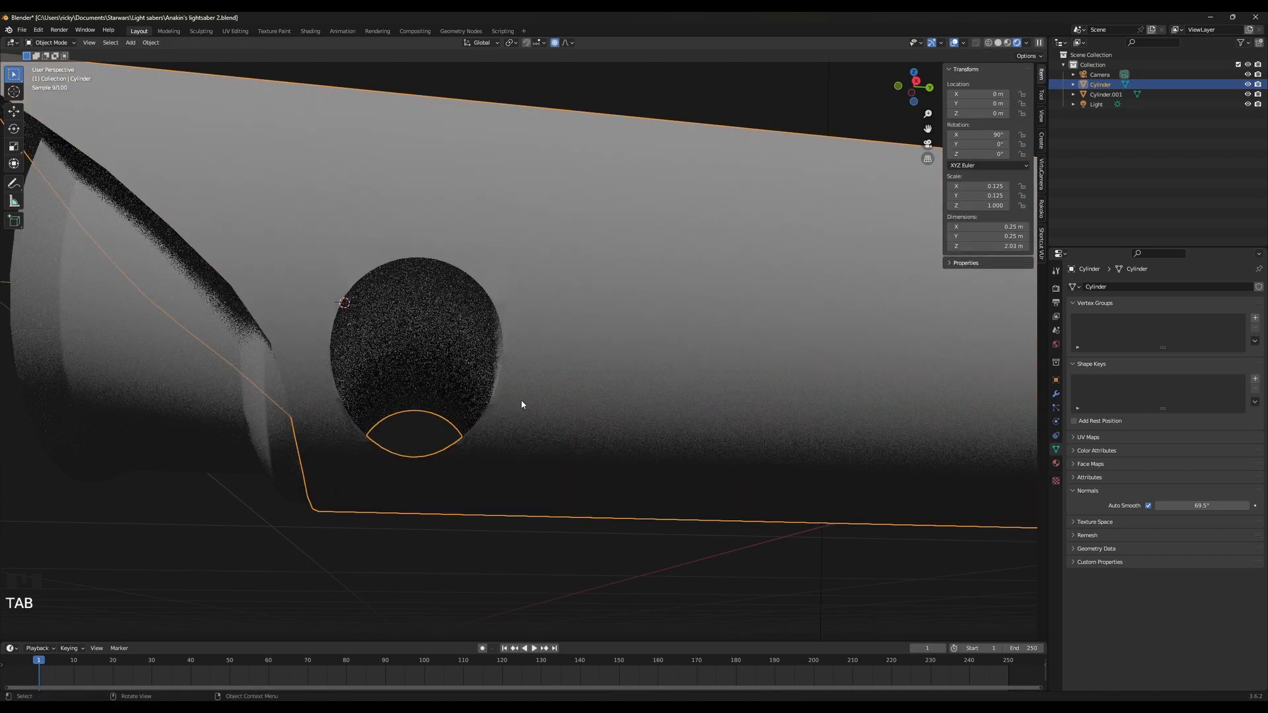
Select the outer edge loop running around the lower rim of the hilt's round hole
middle_click_drag(534, 404, 399, 453)
key("Tab")
scroll(456, 423, "up", 3)
scroll(456, 424, "down", 2)
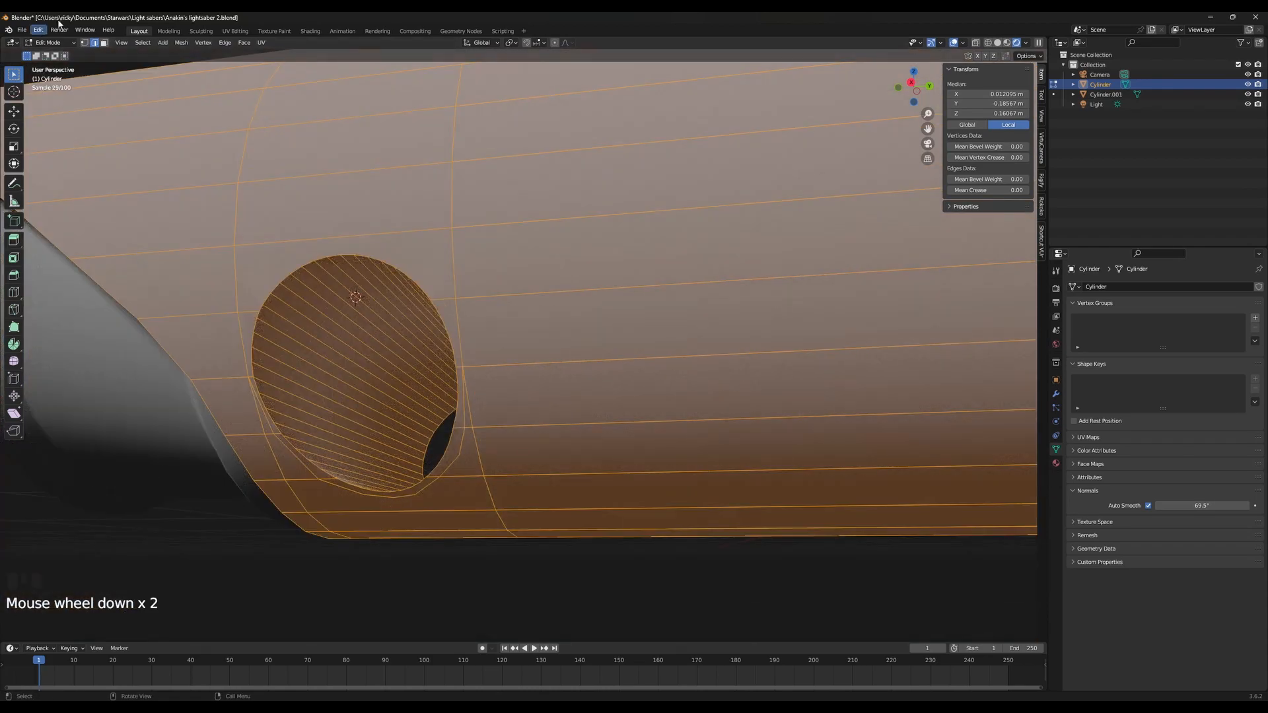
left_click(96, 43)
left_click(463, 456, "alt")
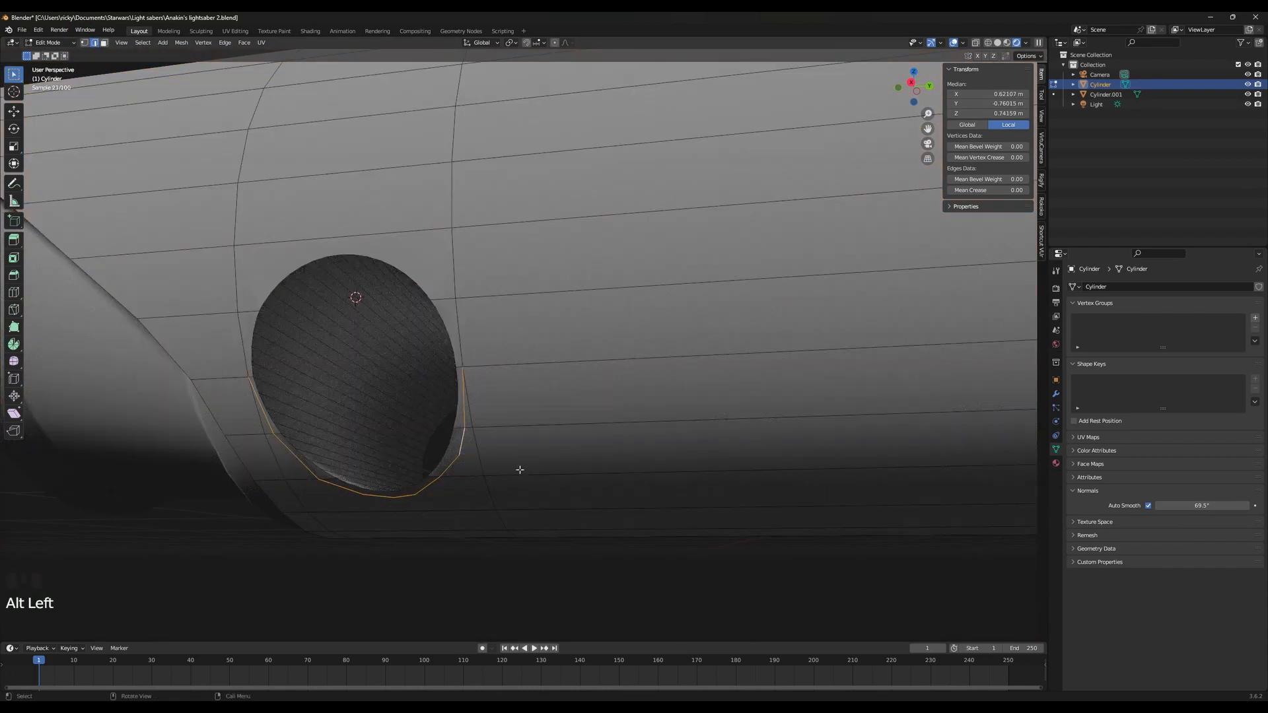
Try sliding the selected edge loop toward the hole's lower rim by a factor of about -0.5
key("s")
key("g")
key("g")
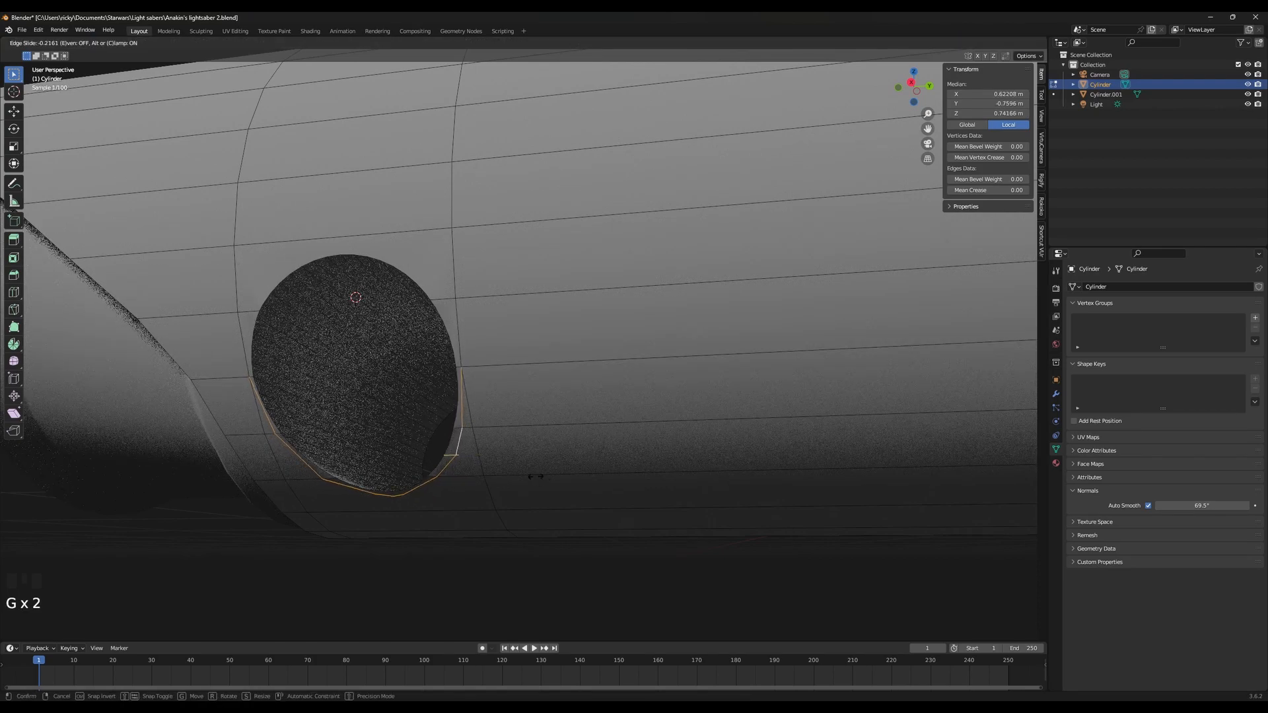
left_click(528, 471)
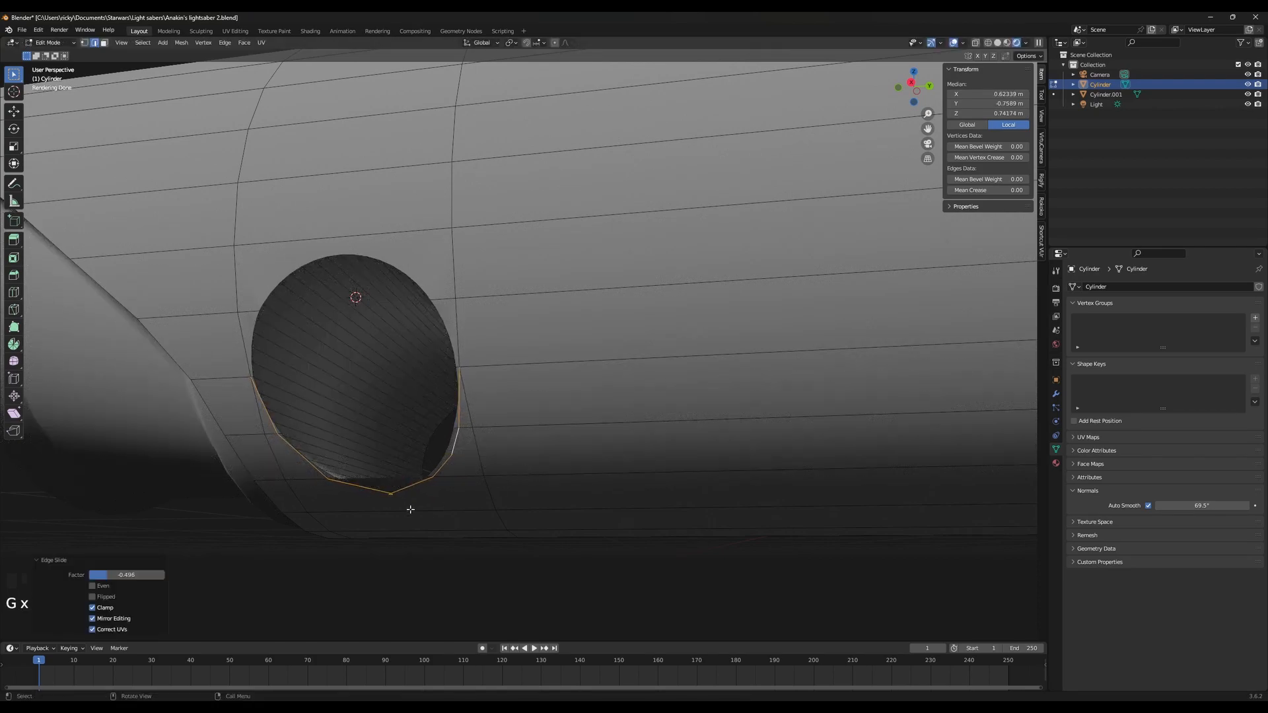
left_click(85, 43)
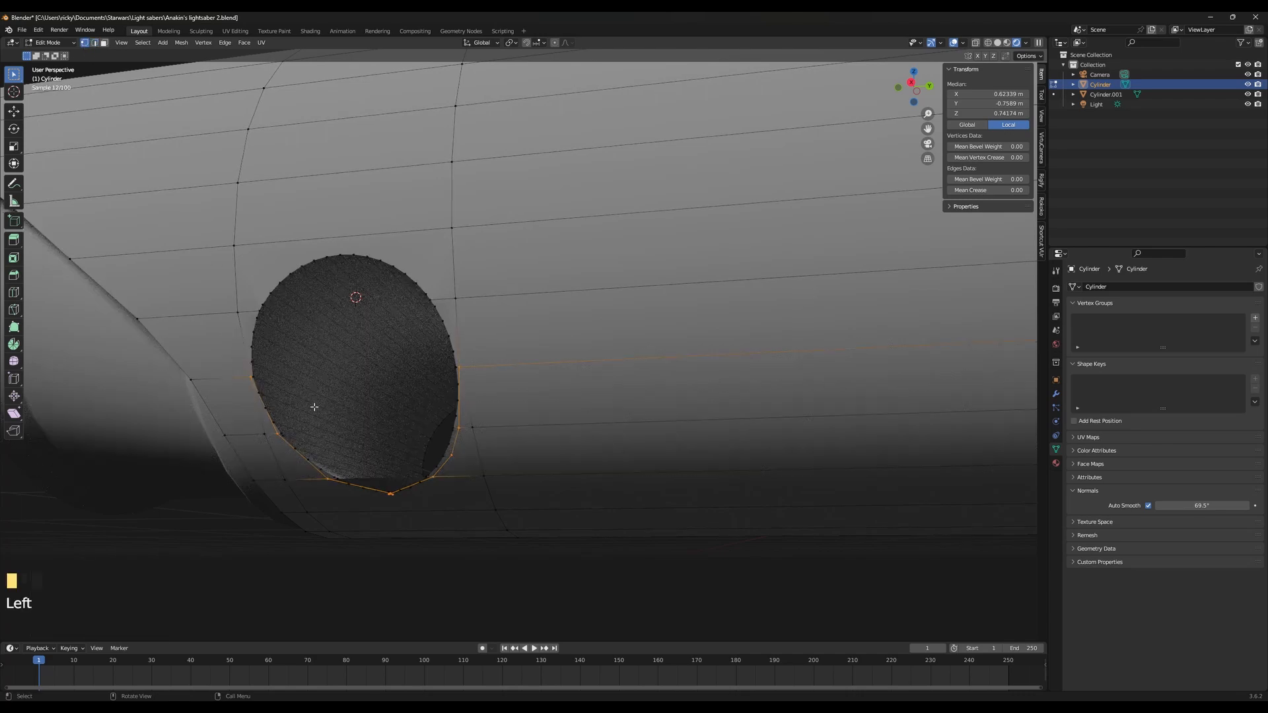
Undo the edge slide at the hole's lower rim, keeping the loop selected
scroll(496, 555, "up", 2)
key("ctrl+z")
key("ctrl+z")
key("ctrl+z")
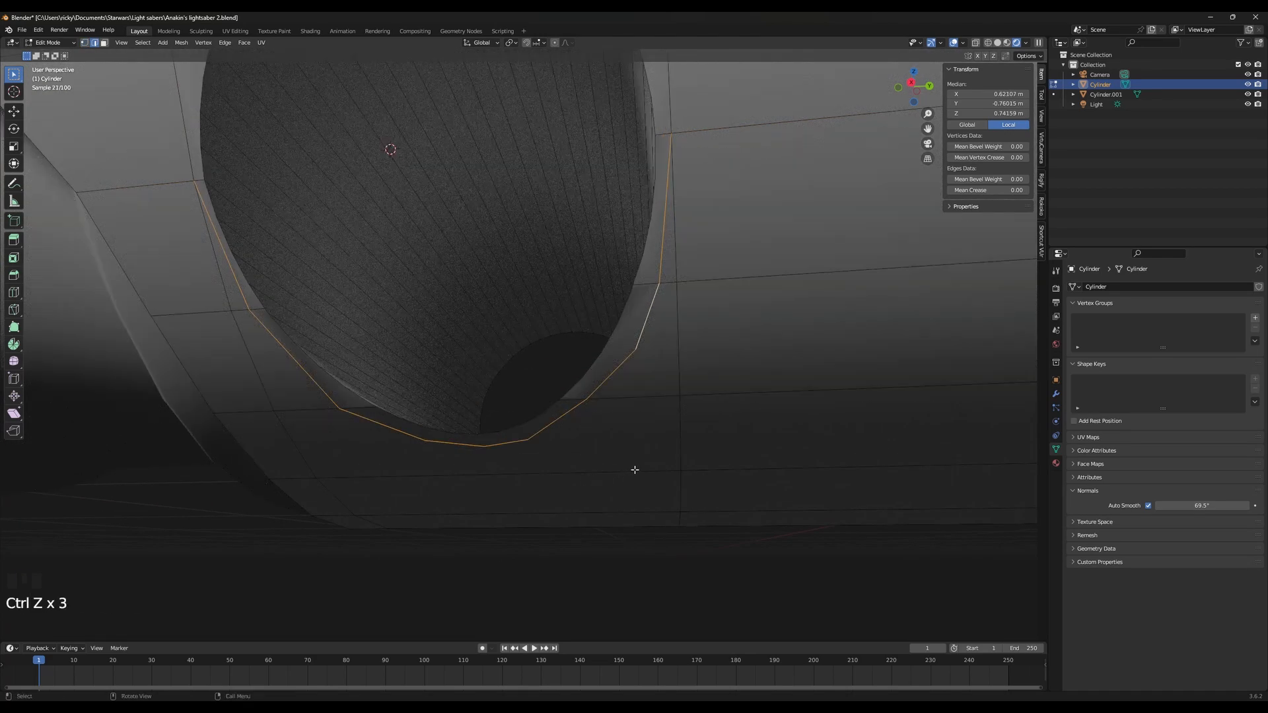
Edge-slide the selected loop only slightly closer to the hole's lower rim and check the shading in Object Mode
key("g")
key("g")
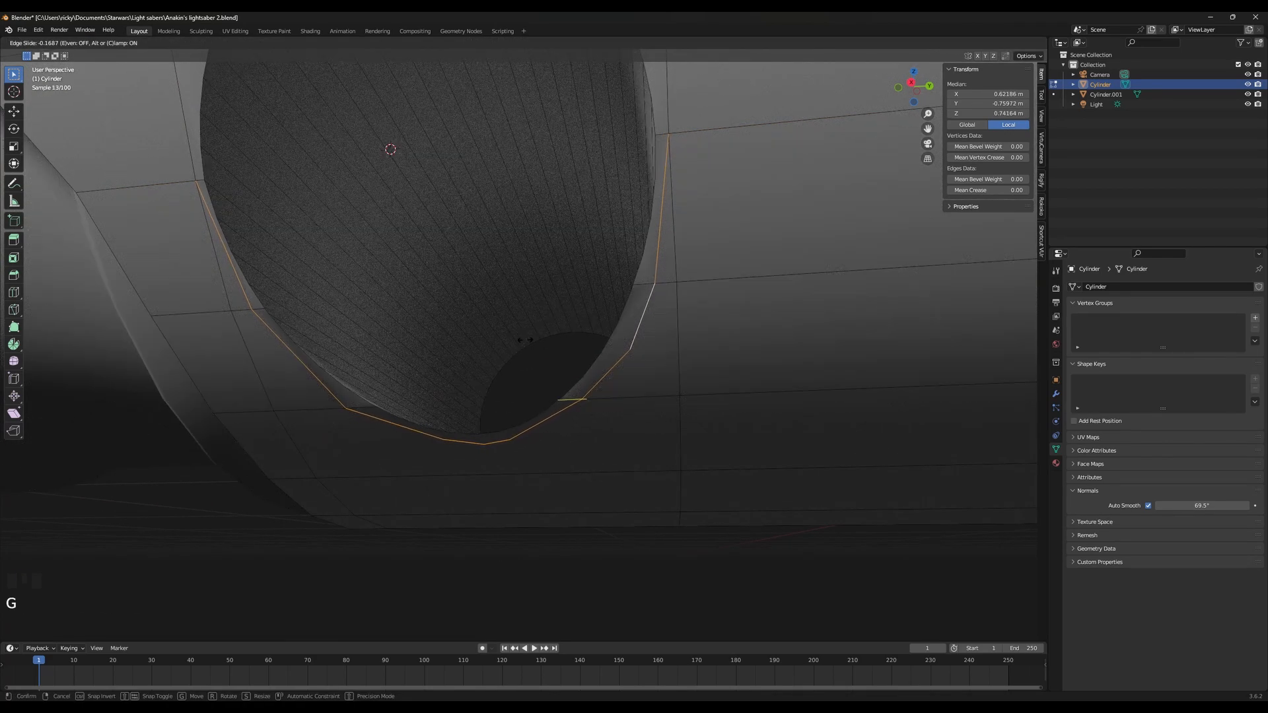
left_click(638, 310)
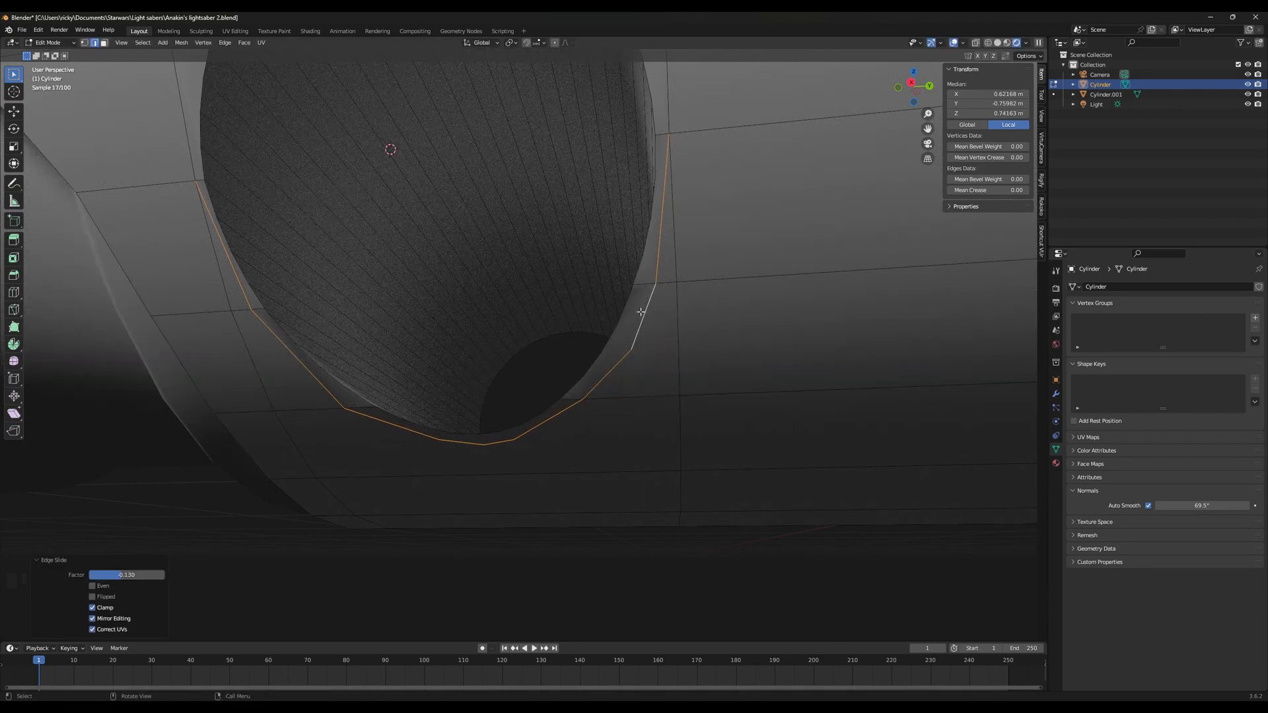
key("Tab")
scroll(660, 323, "down", 3)
middle_click_drag(660, 323, 583, 416)
scroll(529, 410, "down", 3)
Save the project as Anakin's lightsaber 2.blend and return to editing the hilt mesh
left_click(22, 30)
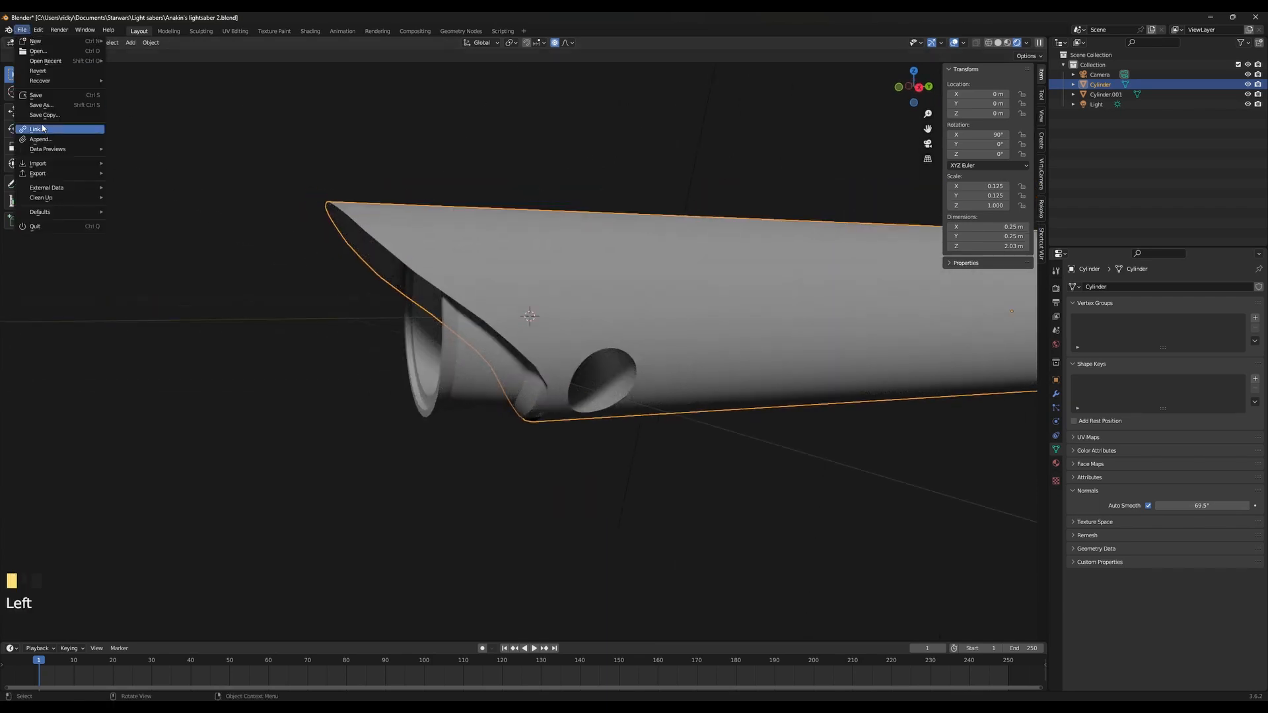
left_click(43, 105)
key("Tab")
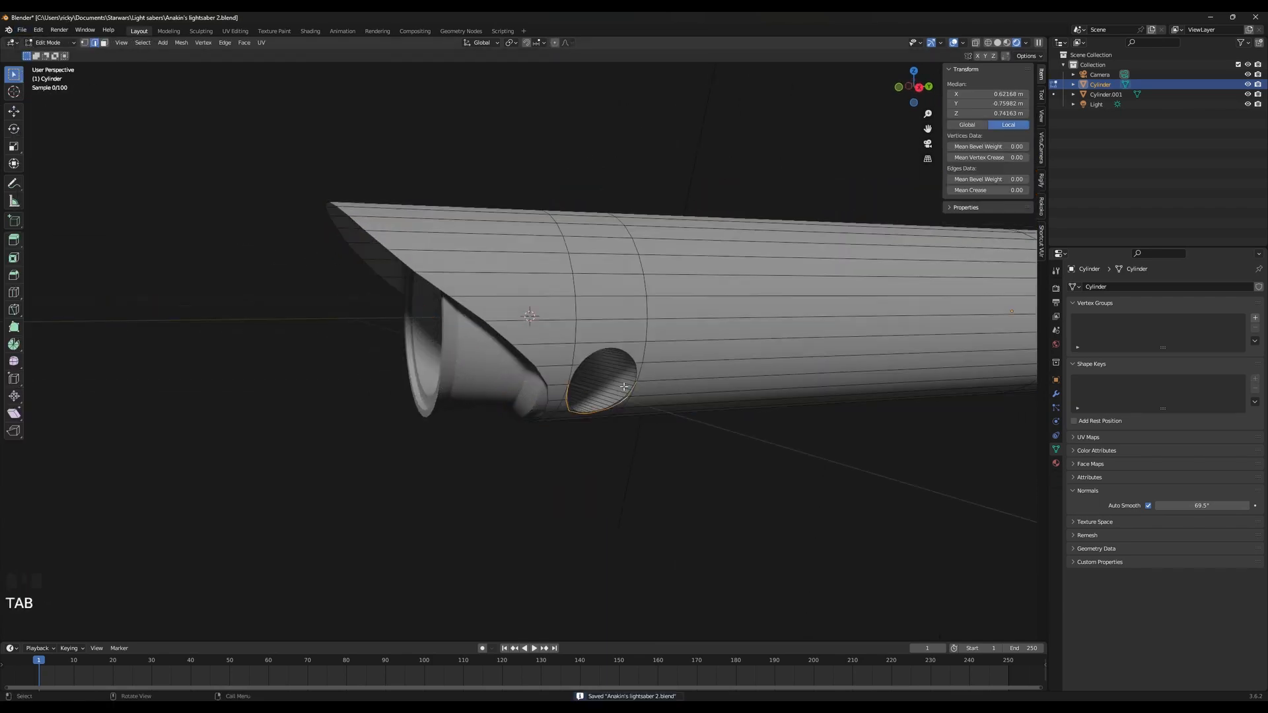
mouse_move(628, 393)
middle_mouse_down()
mouse_move(676, 430)
mouse_move(627, 396)
middle_mouse_up()
key("ctrl+r")
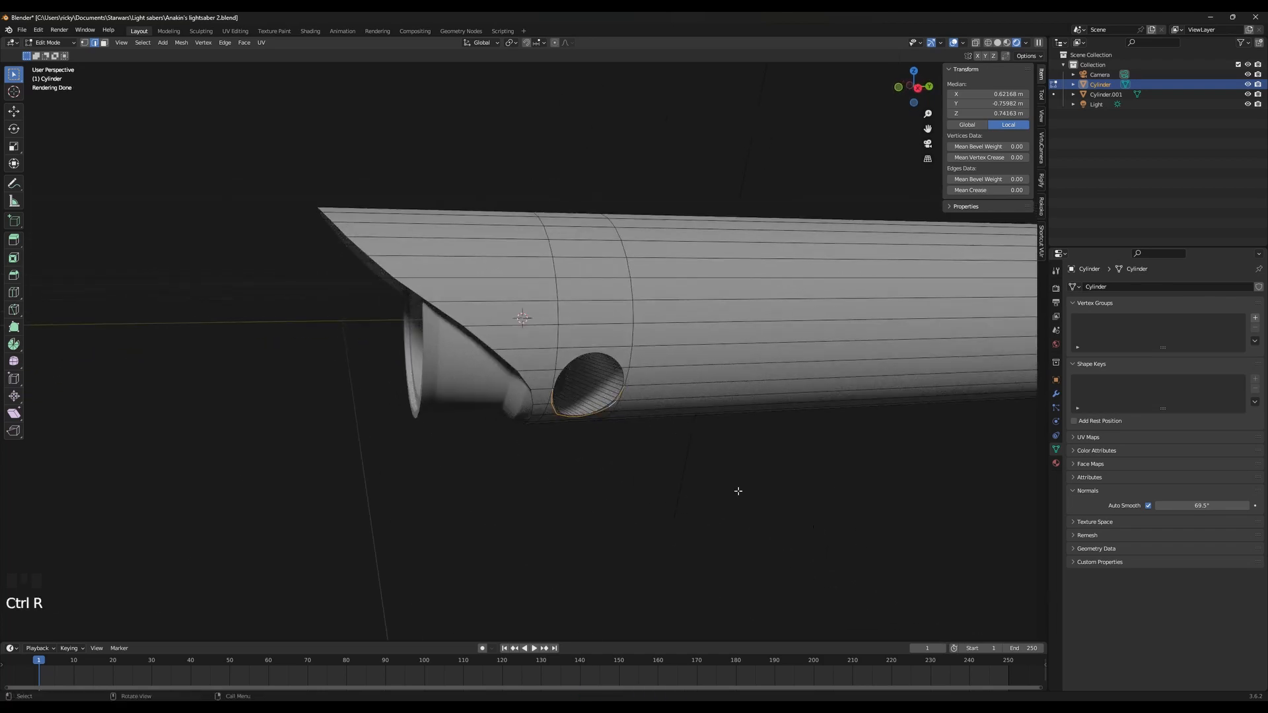
middle_click_drag(736, 487, 716, 487, "shift")
key("Tab")
middle_click_drag(582, 405, 587, 426)
key("shift+s")
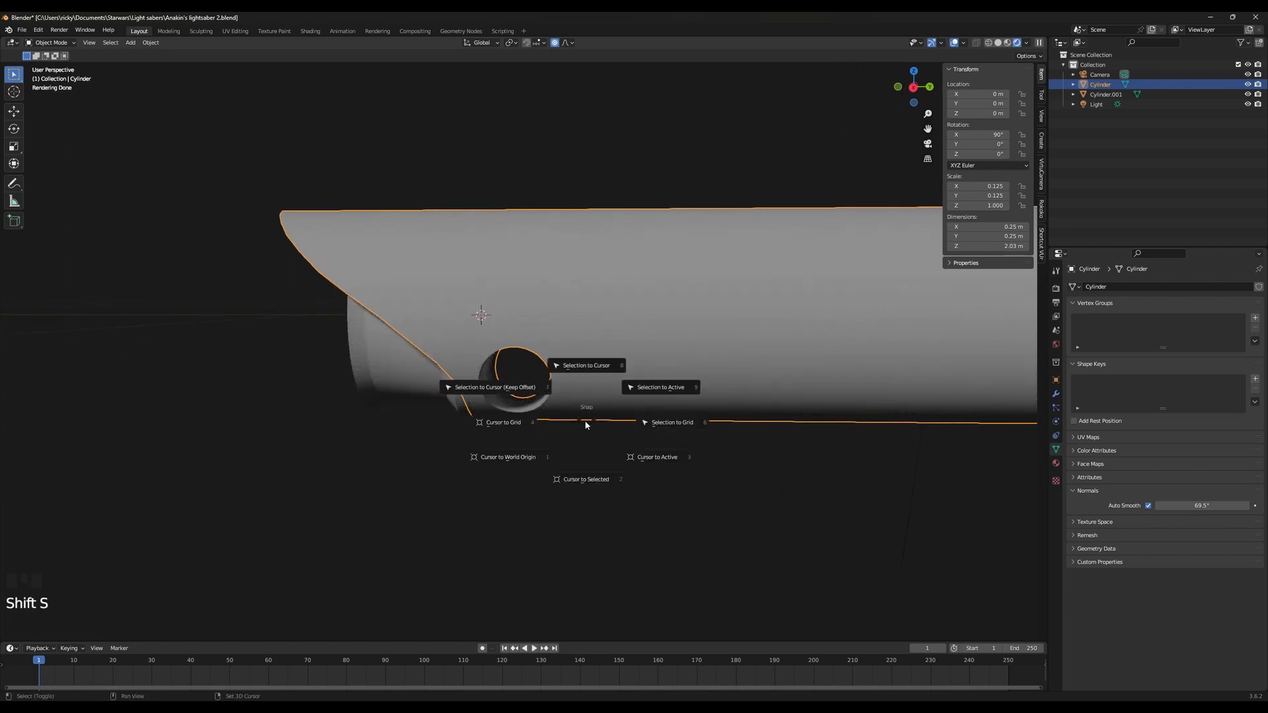
key("shift+a")
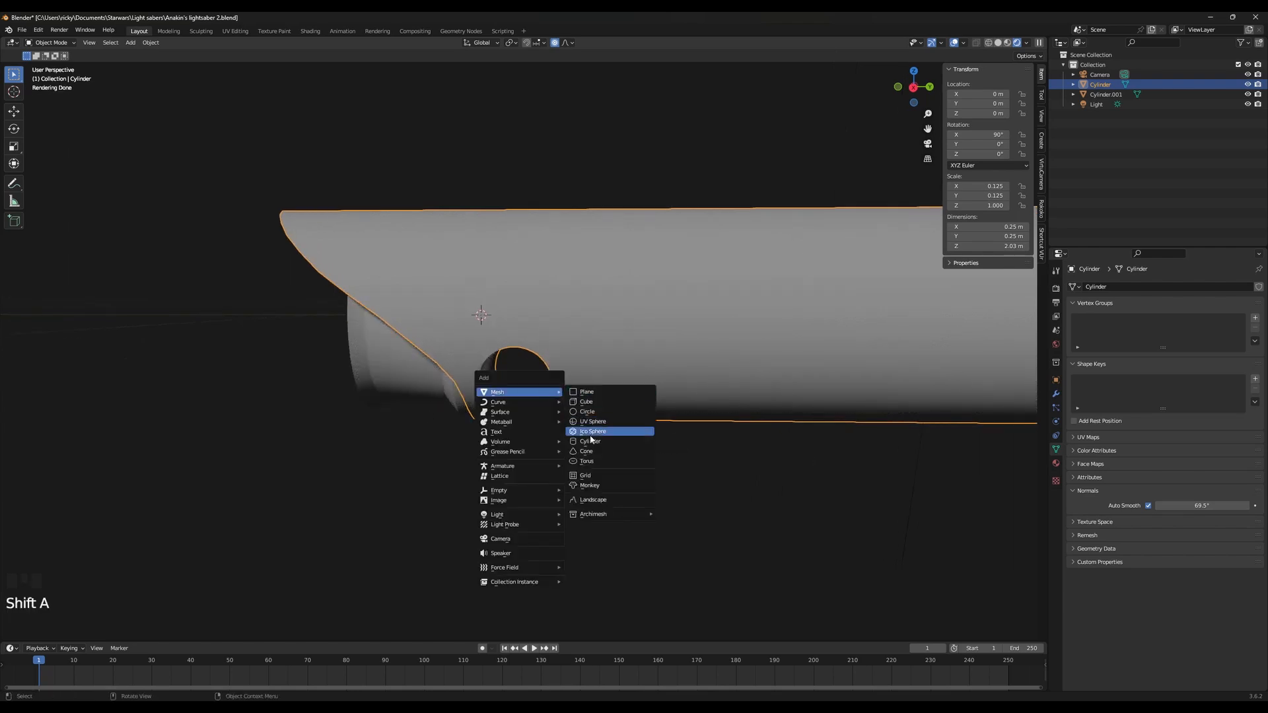
left_click(615, 443)
key("s")
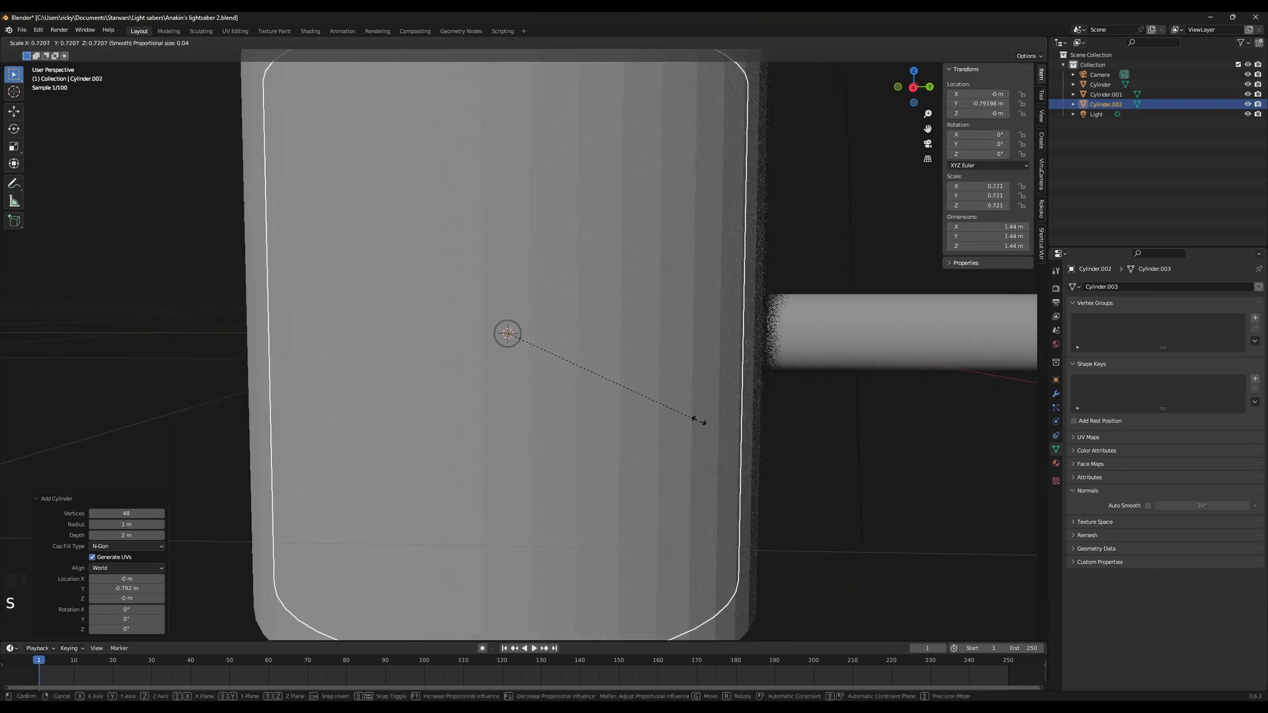
key("x")
type("ry")
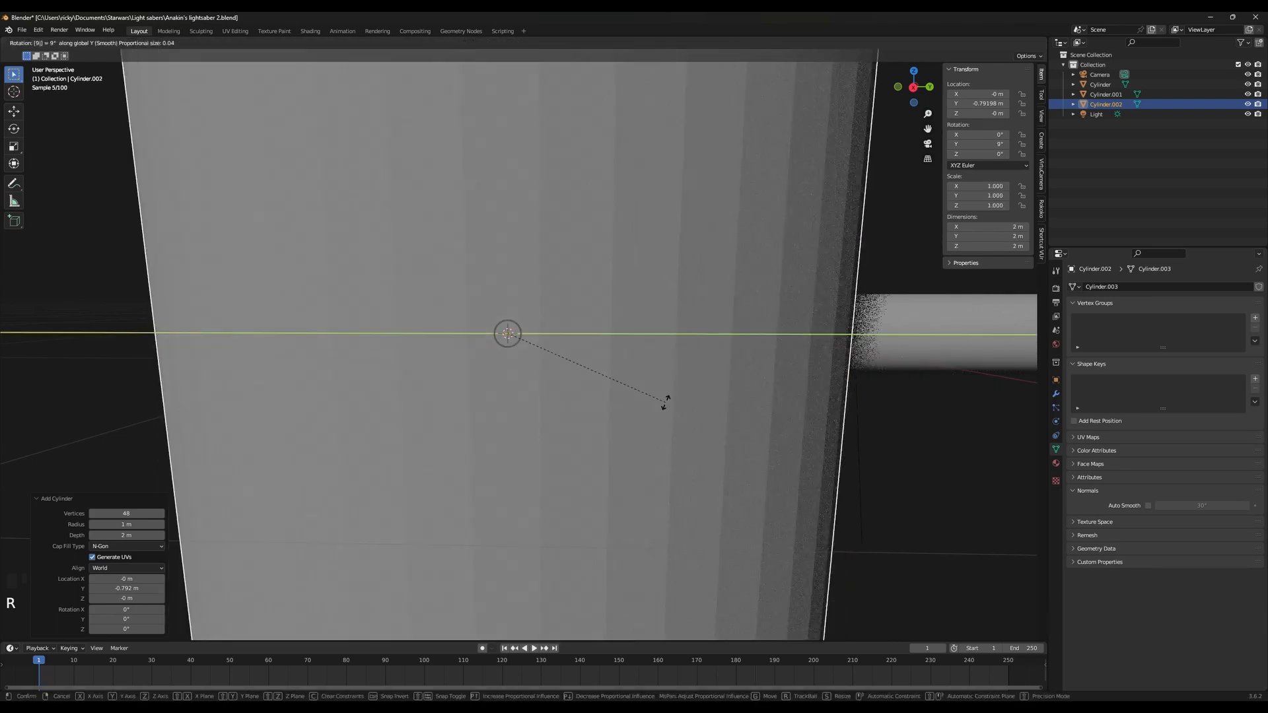
type("90")
key("Return")
key("s")
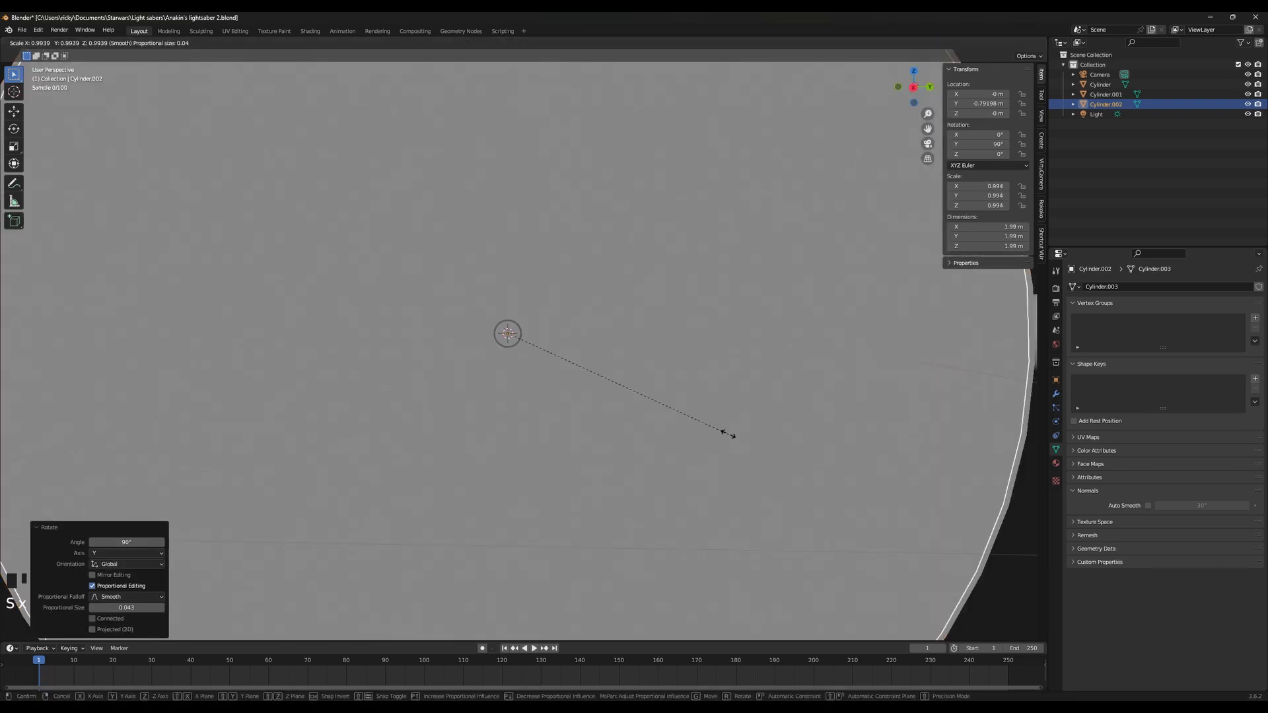
left_click(540, 390)
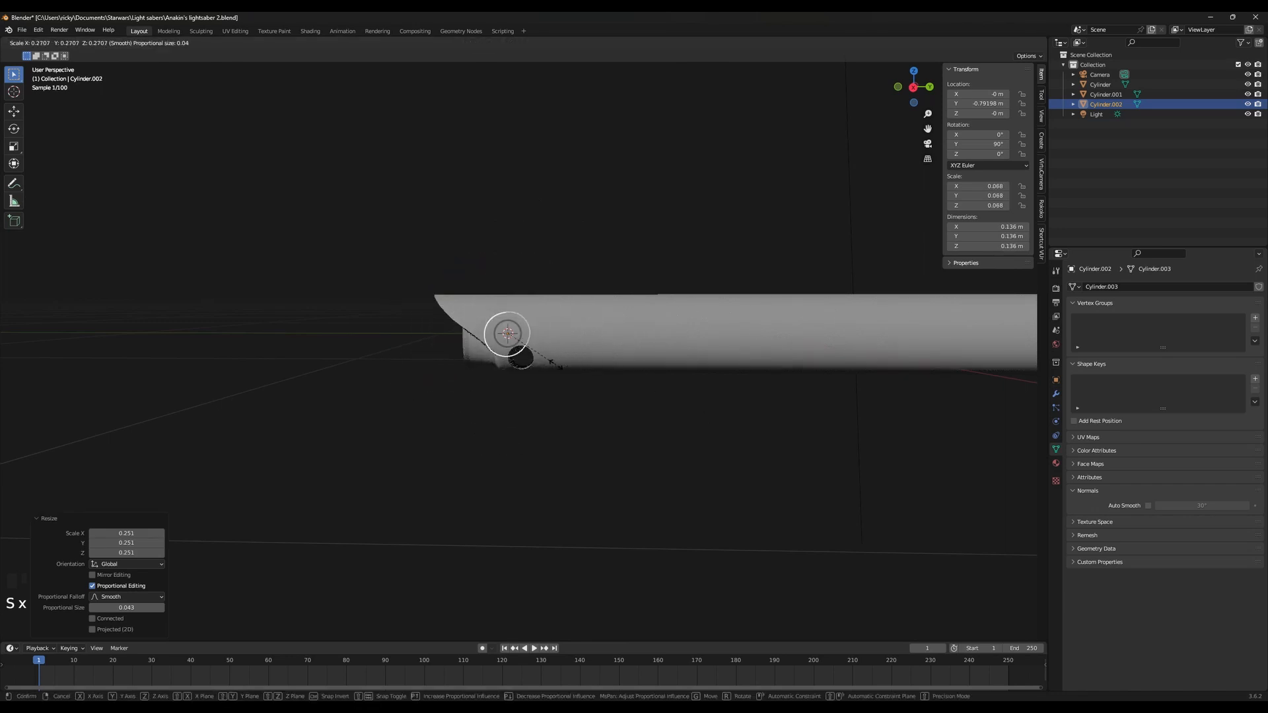
key("ctrl+z")
key("ctrl+shift+z")
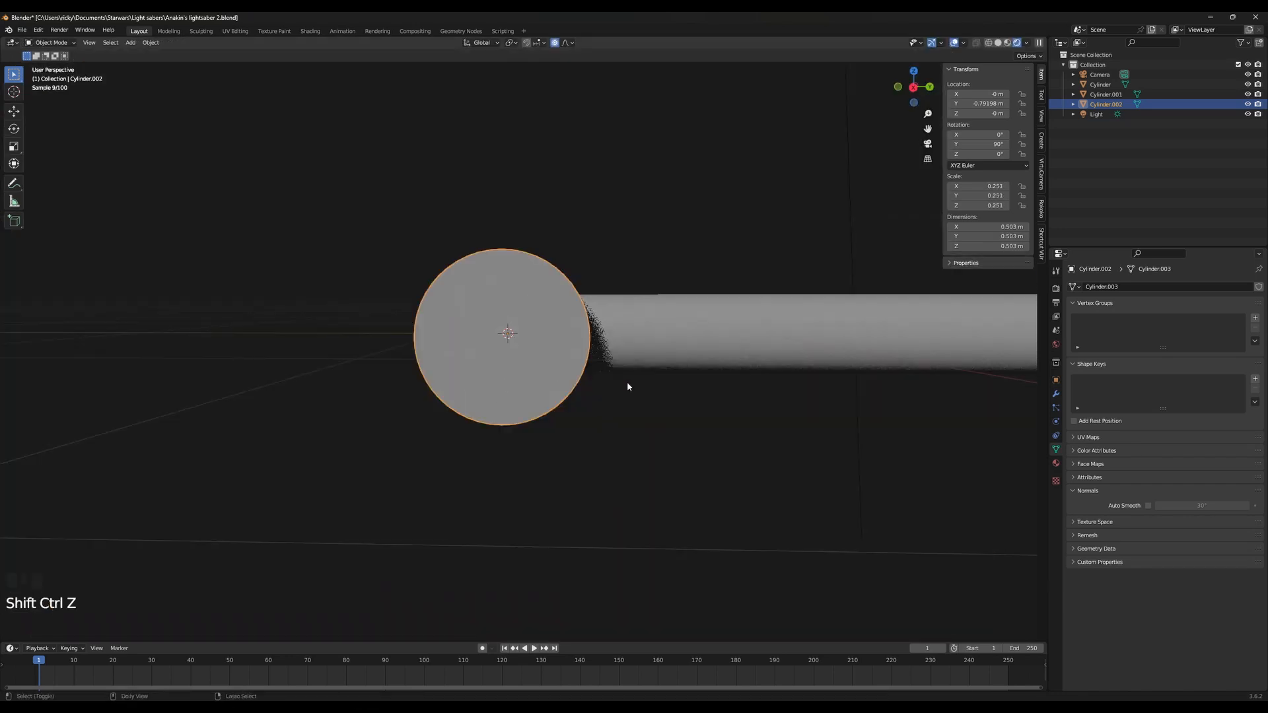
scroll(660, 393, "up", 5)
key("shift+x")
left_click(467, 399)
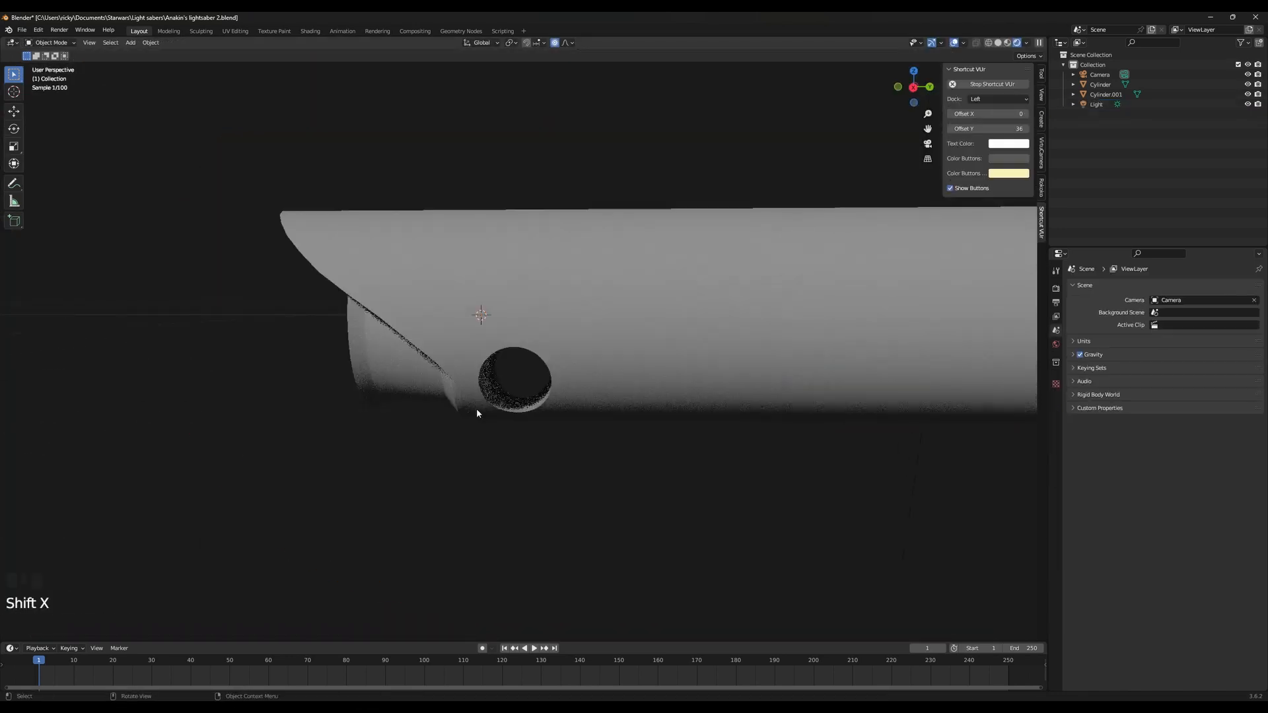
Edit the main tube's mesh and select the edges around the rim of the hole near its angled end
left_click(521, 399)
key("Tab")
scroll(522, 405, "up", 2)
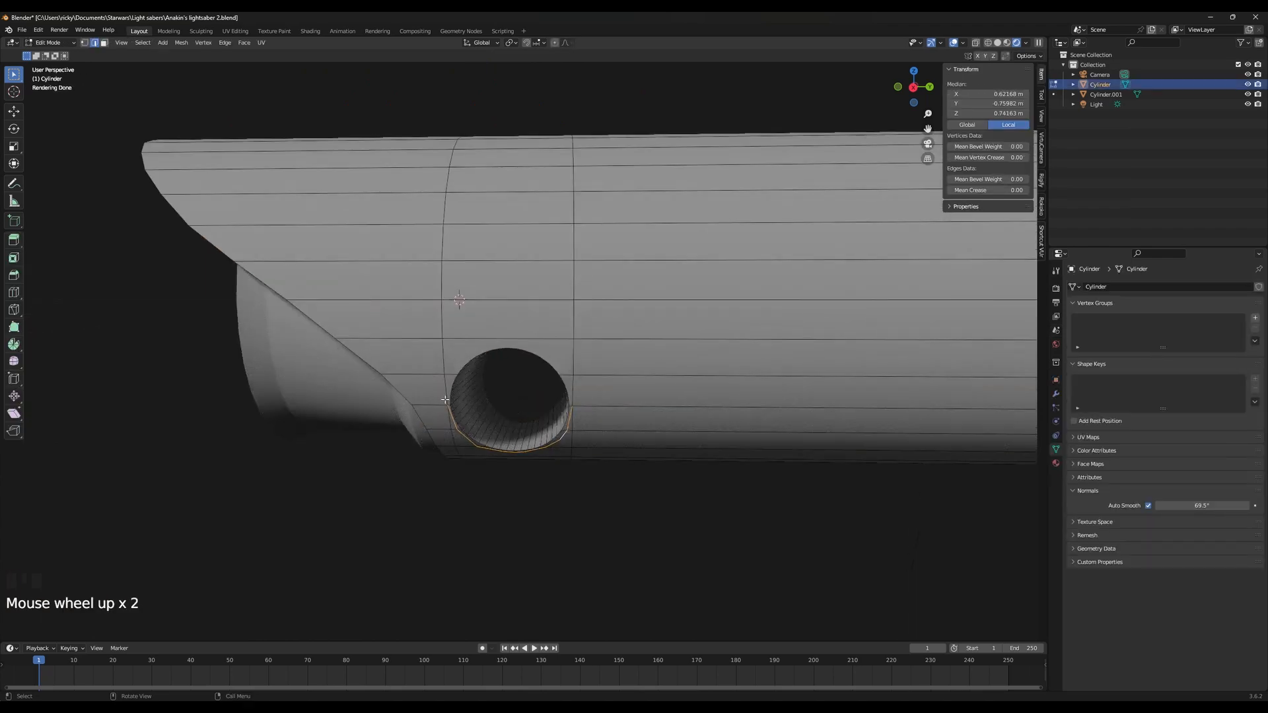
left_click(465, 366, "alt")
left_click(561, 384, "alt+shift")
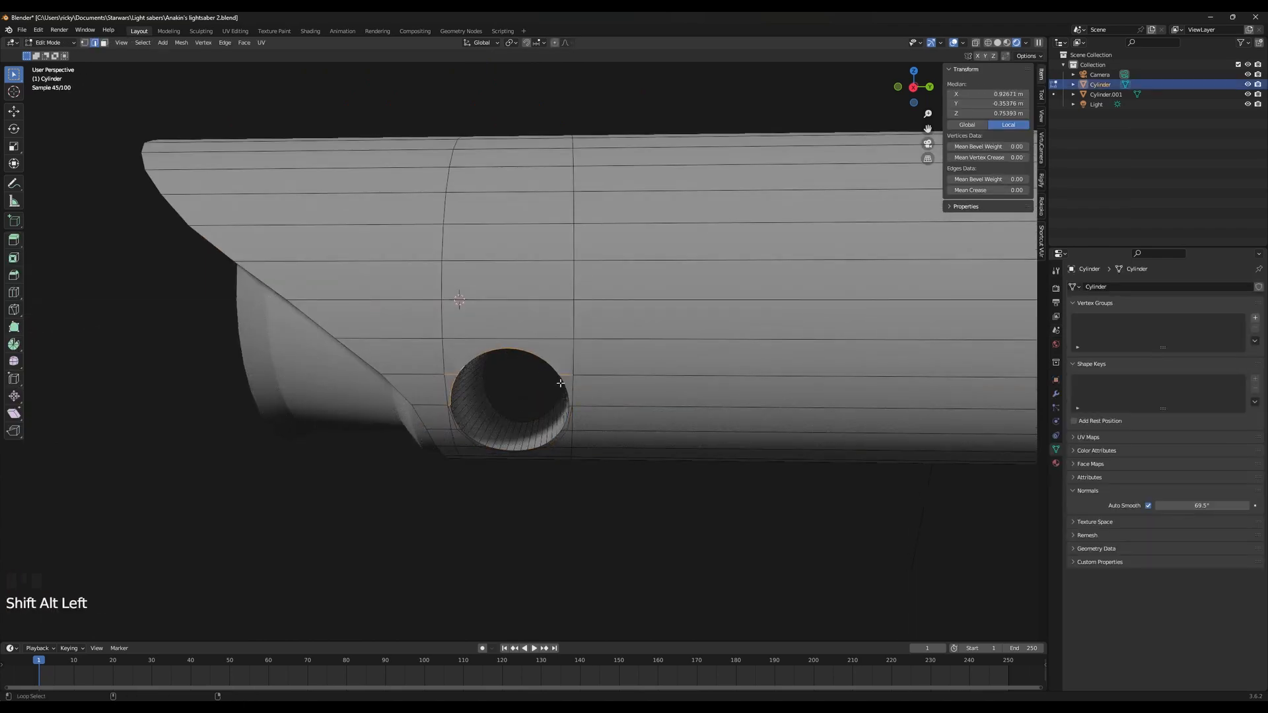
left_click(560, 409, "alt+shift")
left_click(561, 431, "alt+shift")
left_click(533, 442, "alt+shift")
left_click(479, 436, "alt+shift")
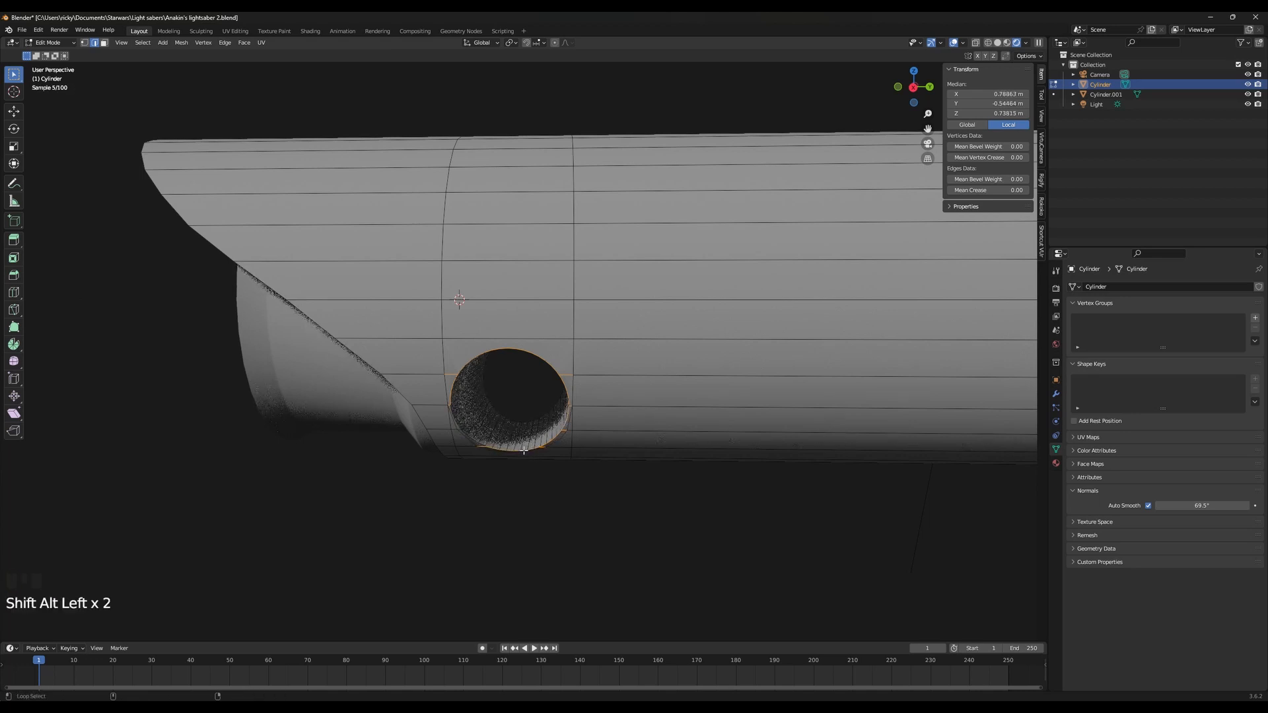
left_click(477, 437, "alt+shift")
key("ctrl+z")
left_click(459, 427, "alt+shift")
left_click(458, 427, "alt+shift")
Remove the stray edges around the hole from the selection with circle select, keeping only the complete rim selected
scroll(458, 428, "up", 1)
key("c")
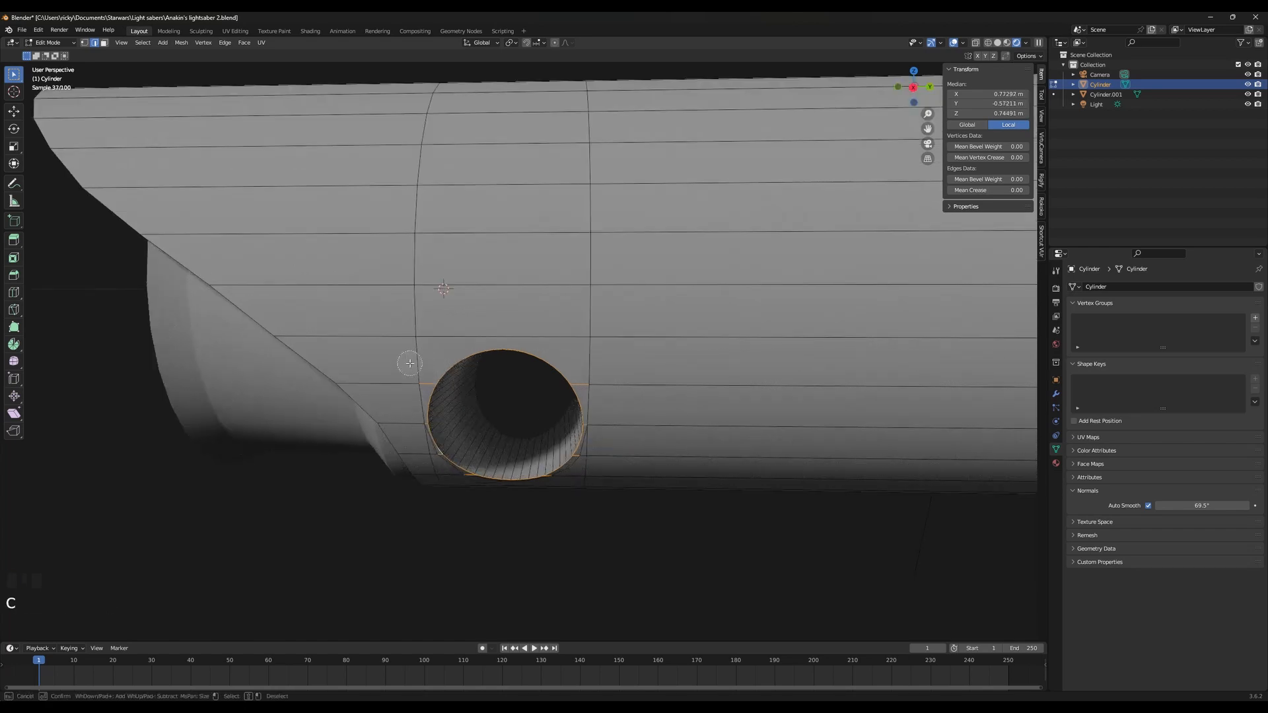
middle_click(415, 423)
middle_click(432, 459)
middle_click(455, 480)
right_click(496, 496)
left_click(462, 470, "shift")
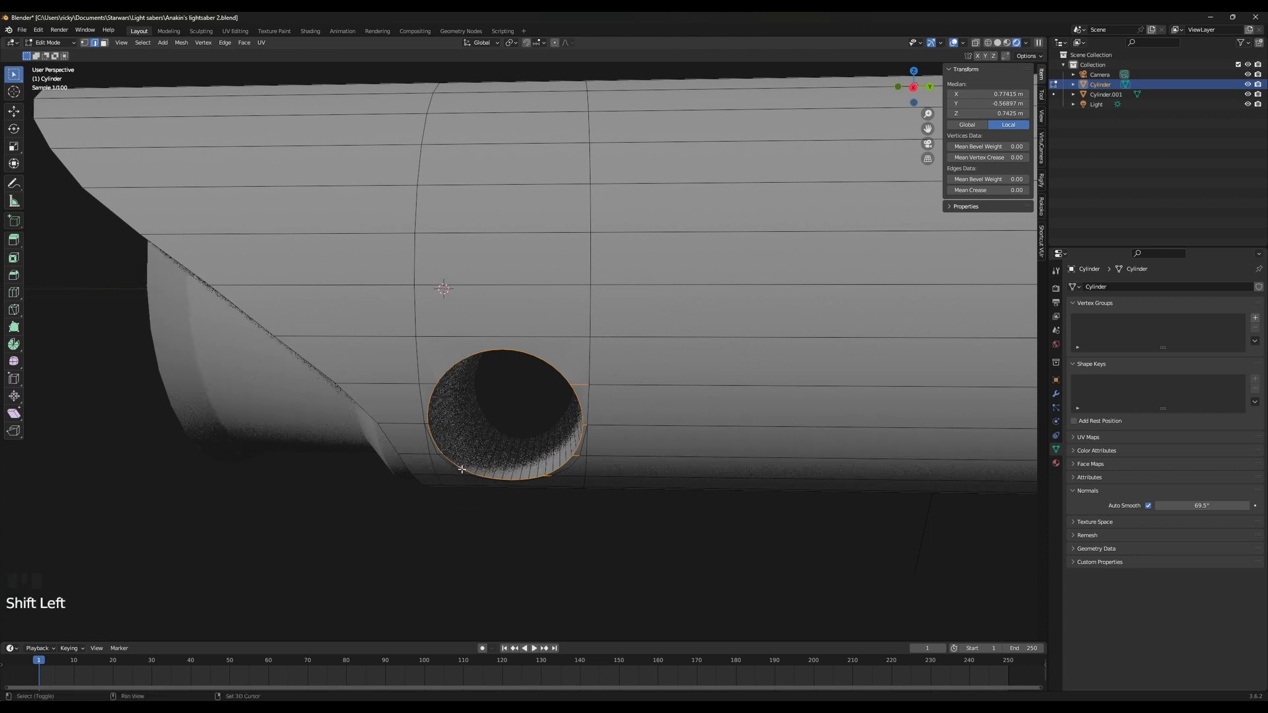
key("c")
middle_click(558, 486)
middle_click(588, 464)
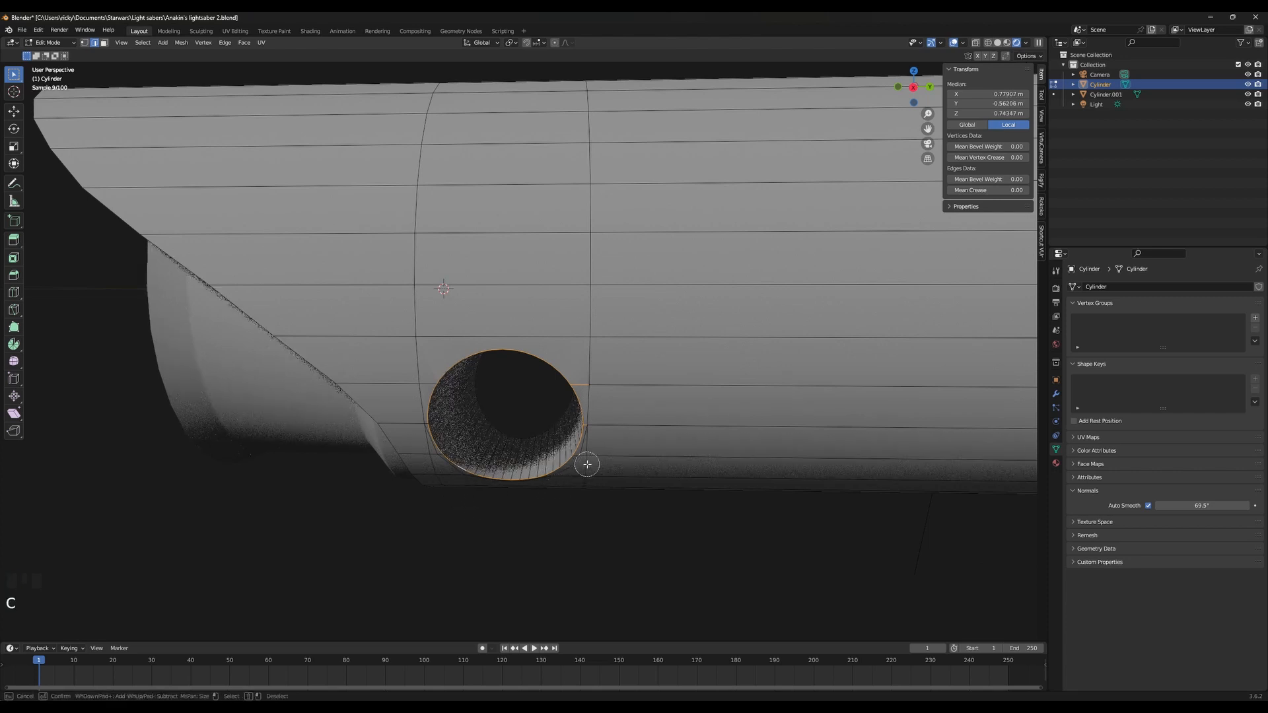
middle_click(599, 385)
right_click(599, 383)
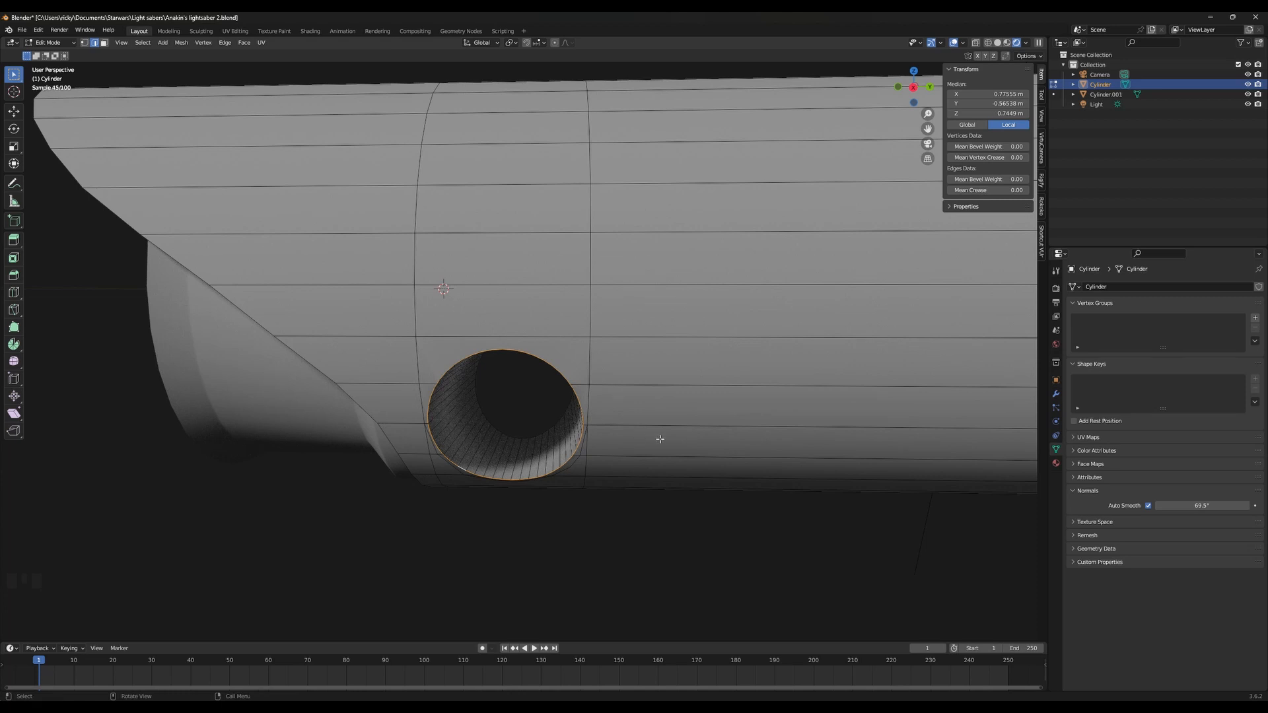
Snap the 3D cursor to the selected hole rim and add a cylinder there in Object Mode
key("shift+s")
left_click(645, 490)
key("Tab")
key("shift+a")
mouse_move(645, 489)
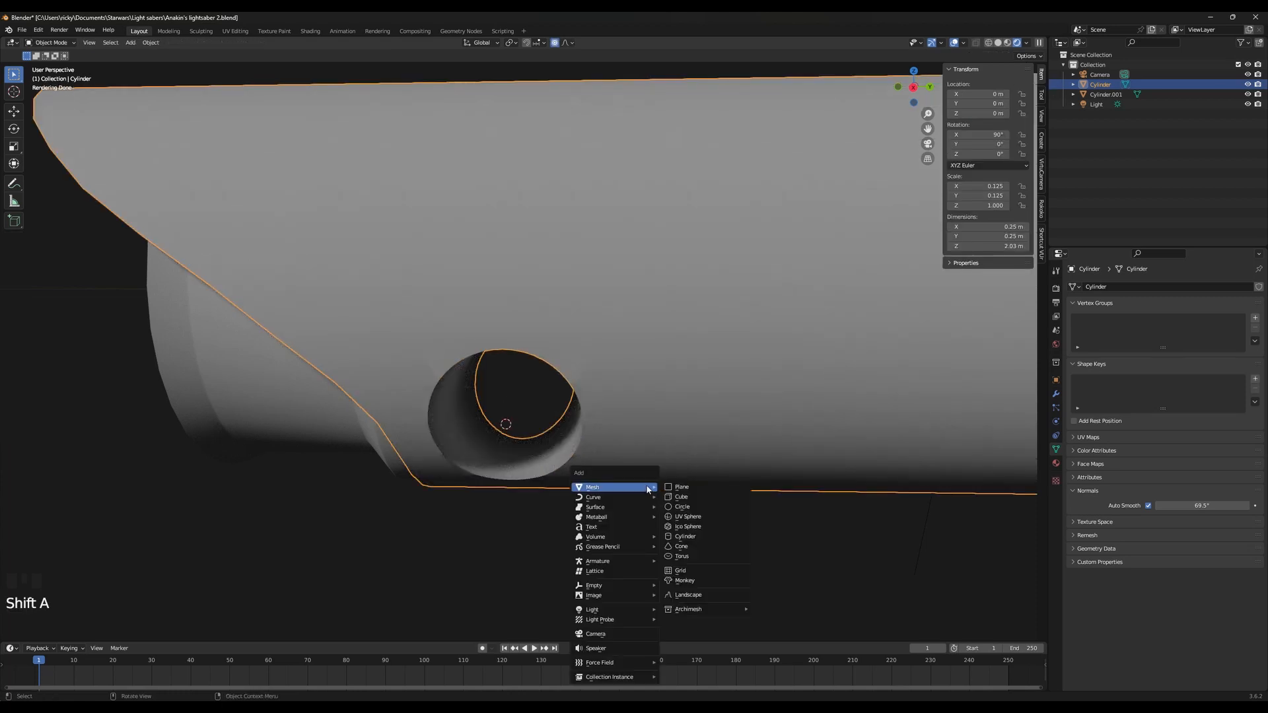
left_click(685, 537)
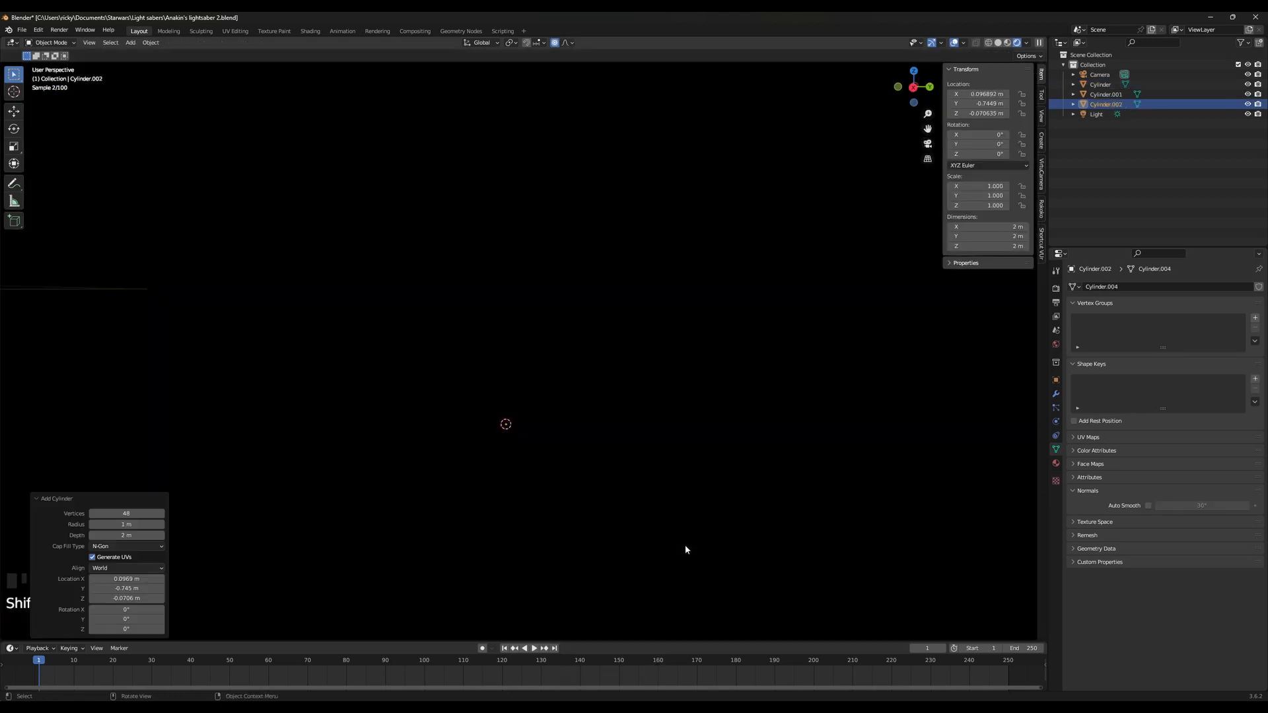
Rotate the new cylinder 90° about the Y axis and scale it by 0.05
key("r")
type("x")
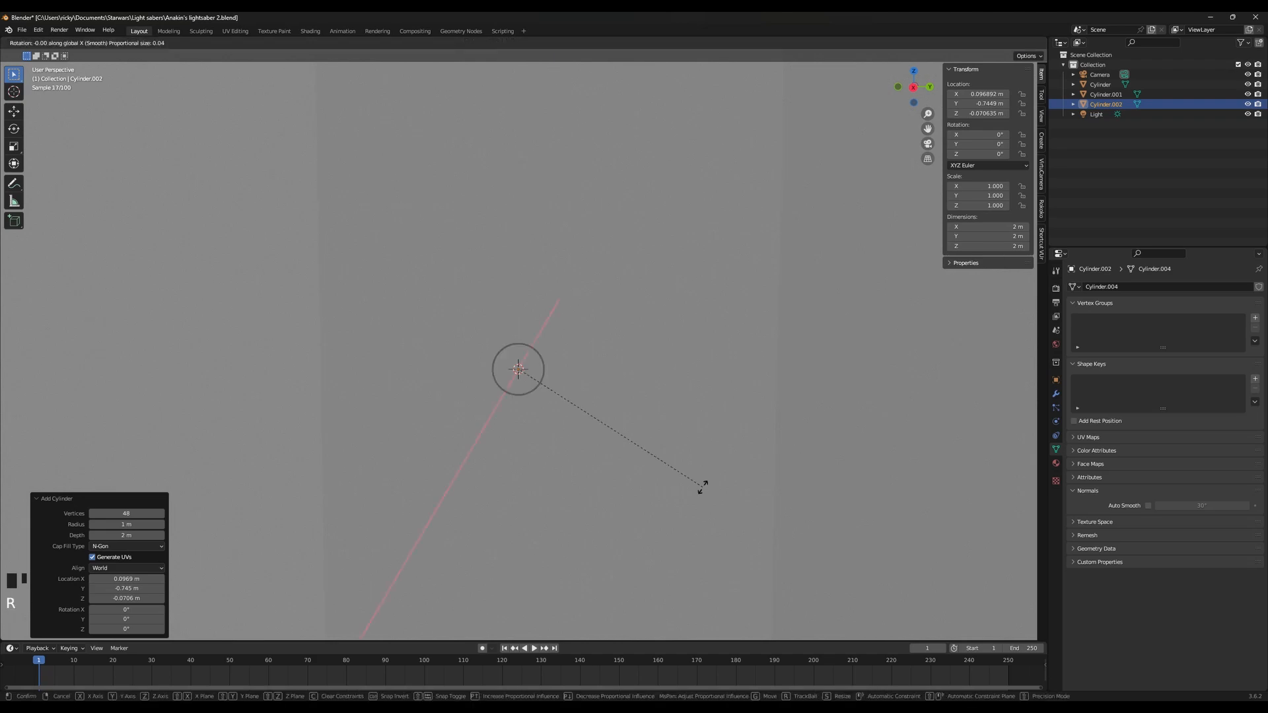
type("y")
type("90")
key("Return")
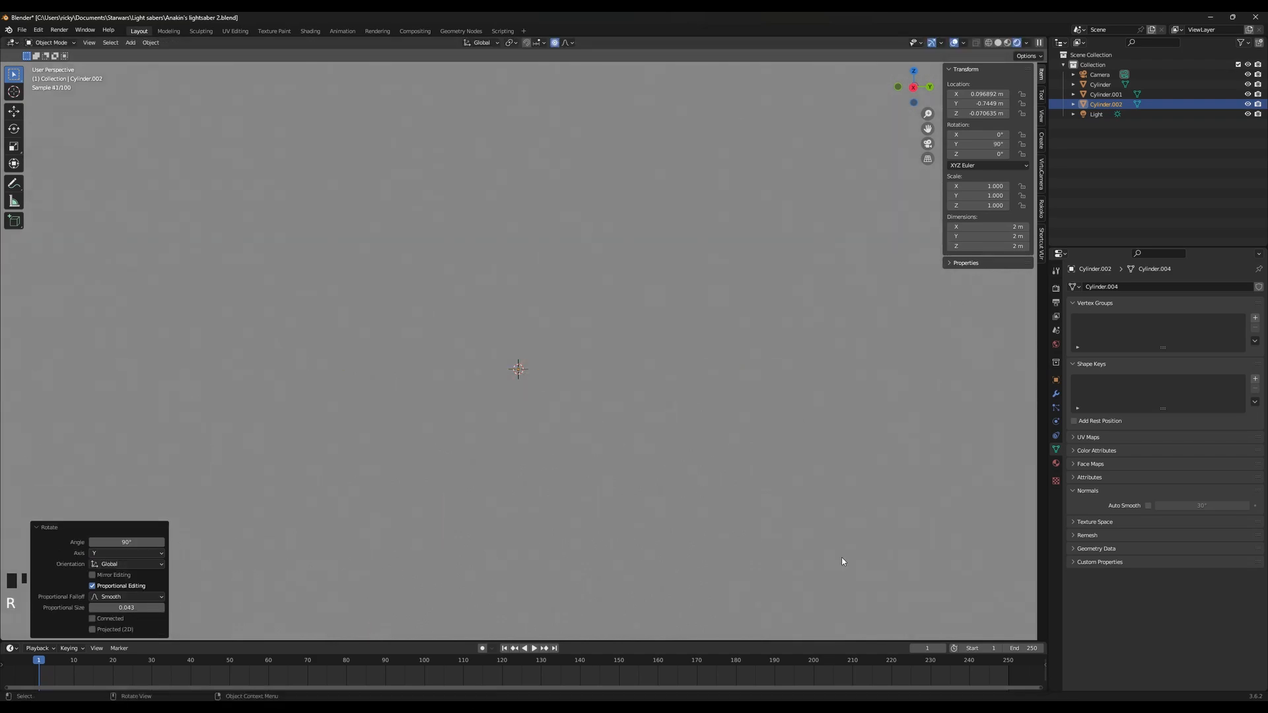
type("s.05")
key("Return")
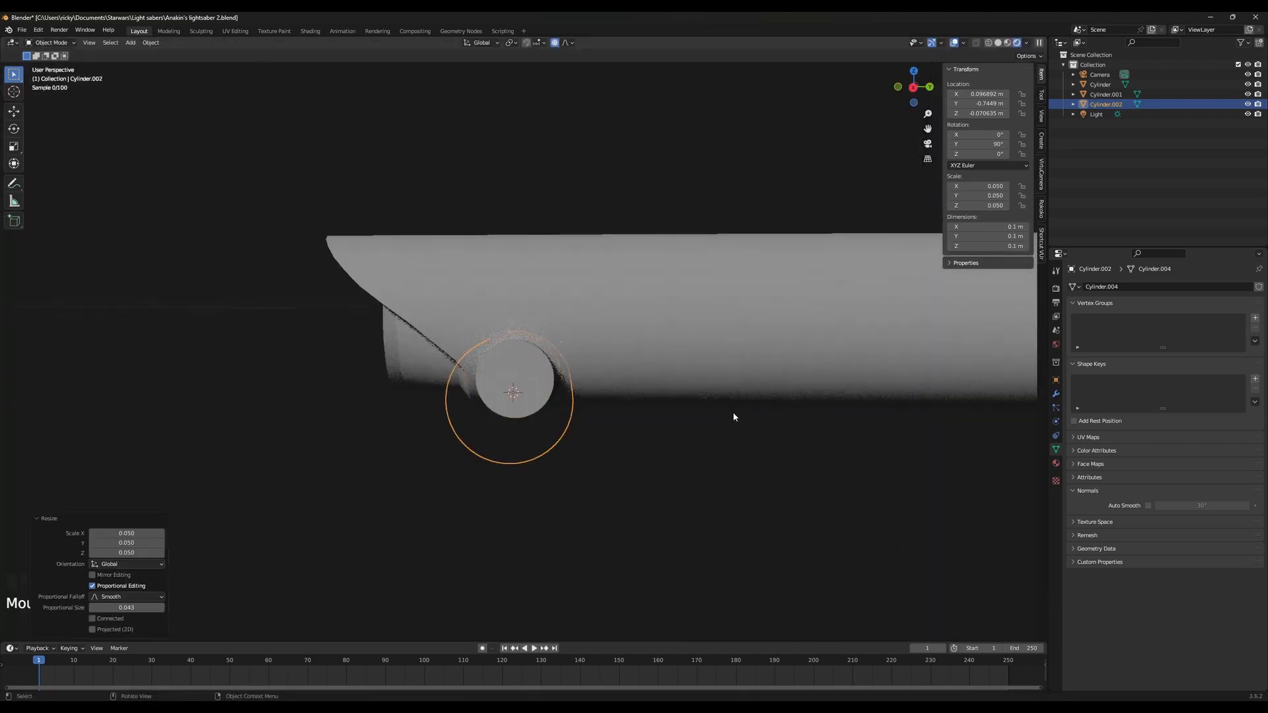
Scale the cylinder down to about 0.0725 m and move it about -0.102 m along X into the tube
scroll(733, 418, "up", 2)
key("s")
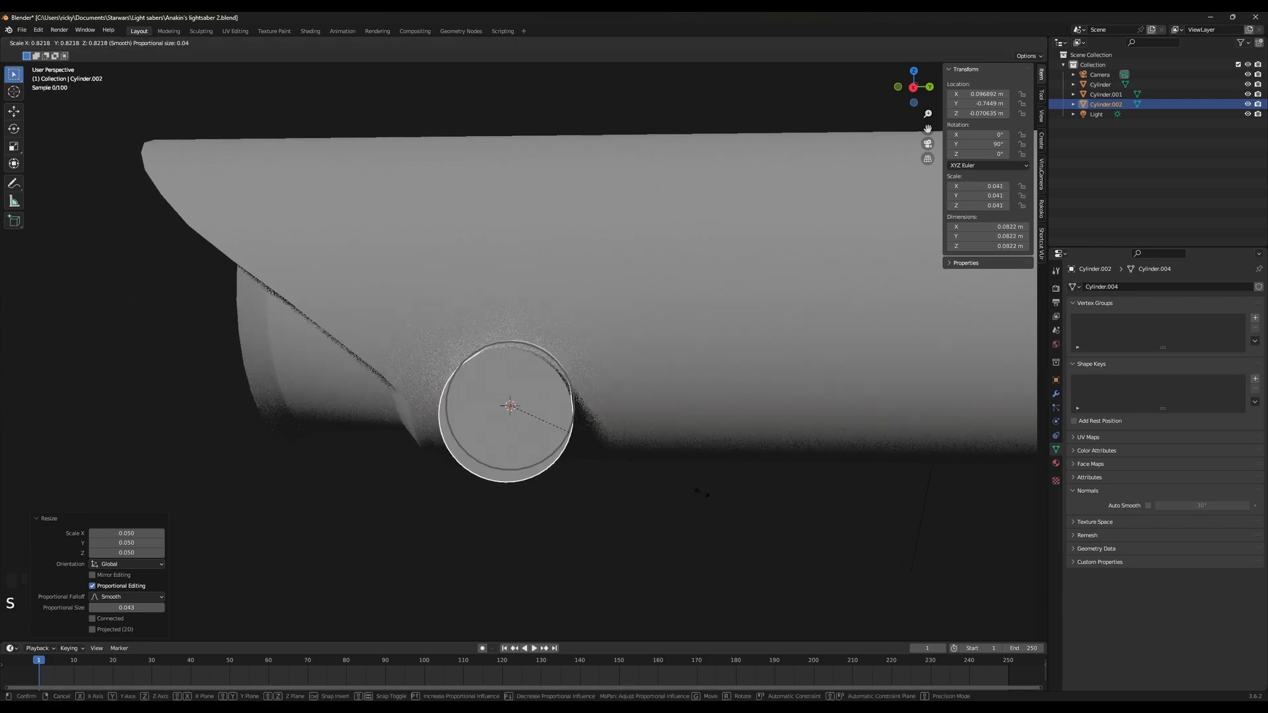
middle_click_drag(702, 460, 779, 452)
key("g")
key("x")
left_click(664, 446)
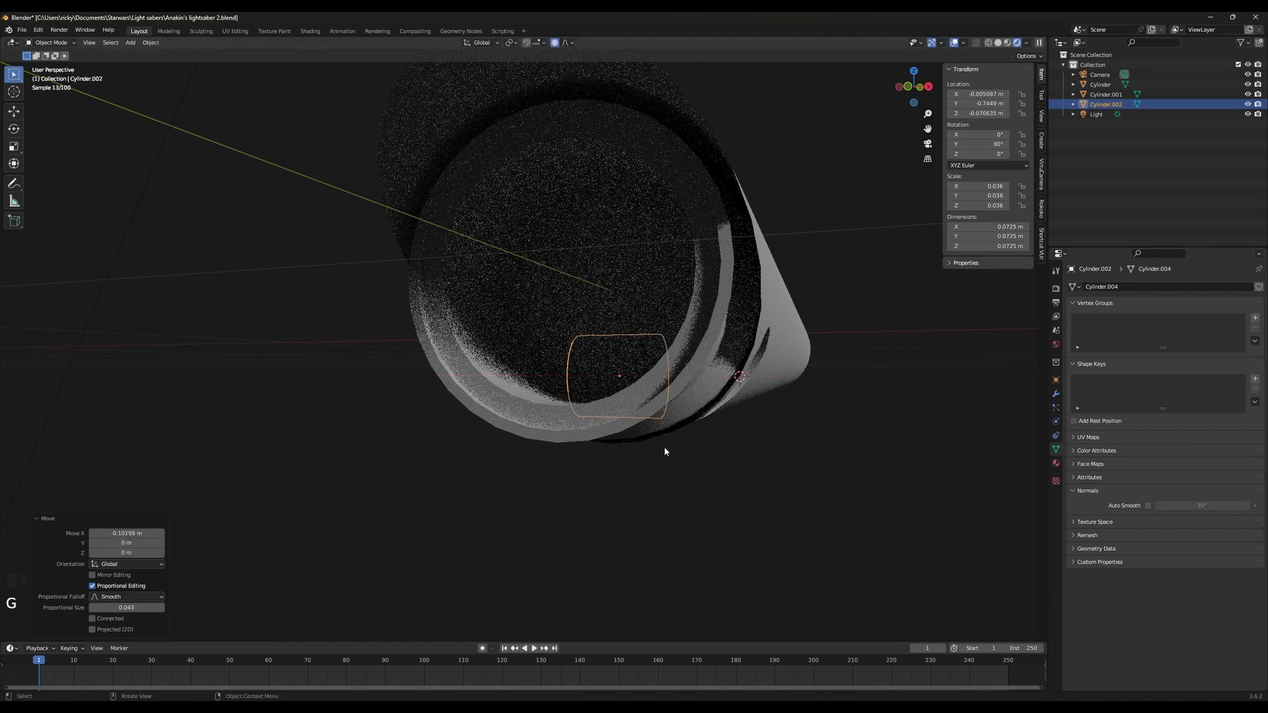
In the front view, stretch the cylinder along X to about 0.219 m and shift it about 0.0056 m along X
middle_click_drag(664, 447, 694, 442)
key("KP_1")
key("s")
key("x")
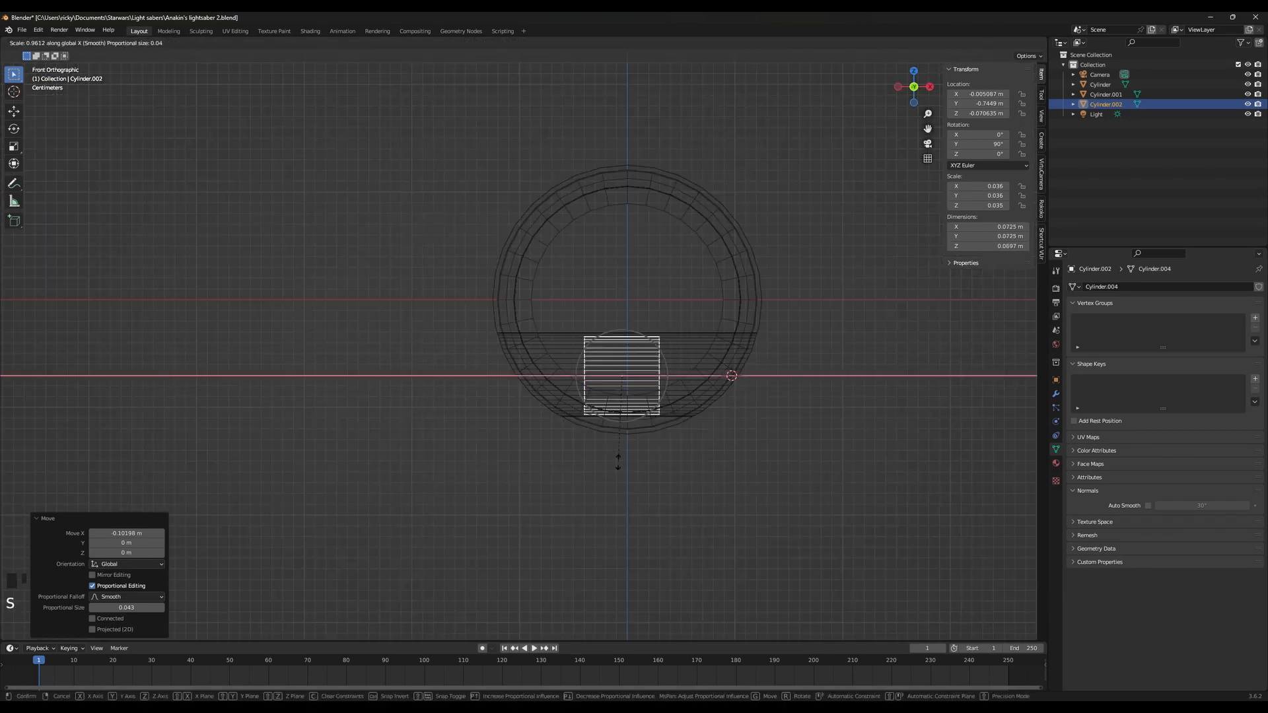
left_click(873, 475)
key("g")
key("x")
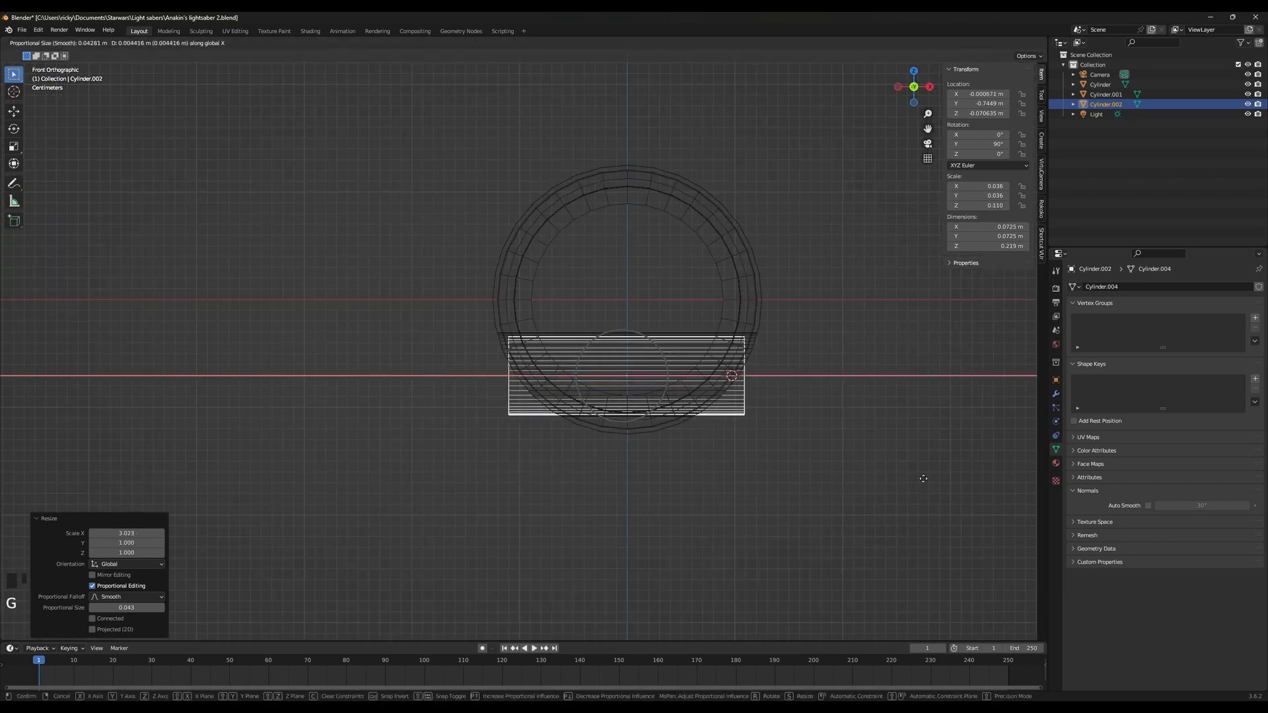
left_click(938, 480)
Shorten the cylinder along X to about 0.126 m and nudge it onto the tube's vertical centre line
key("s")
key("x")
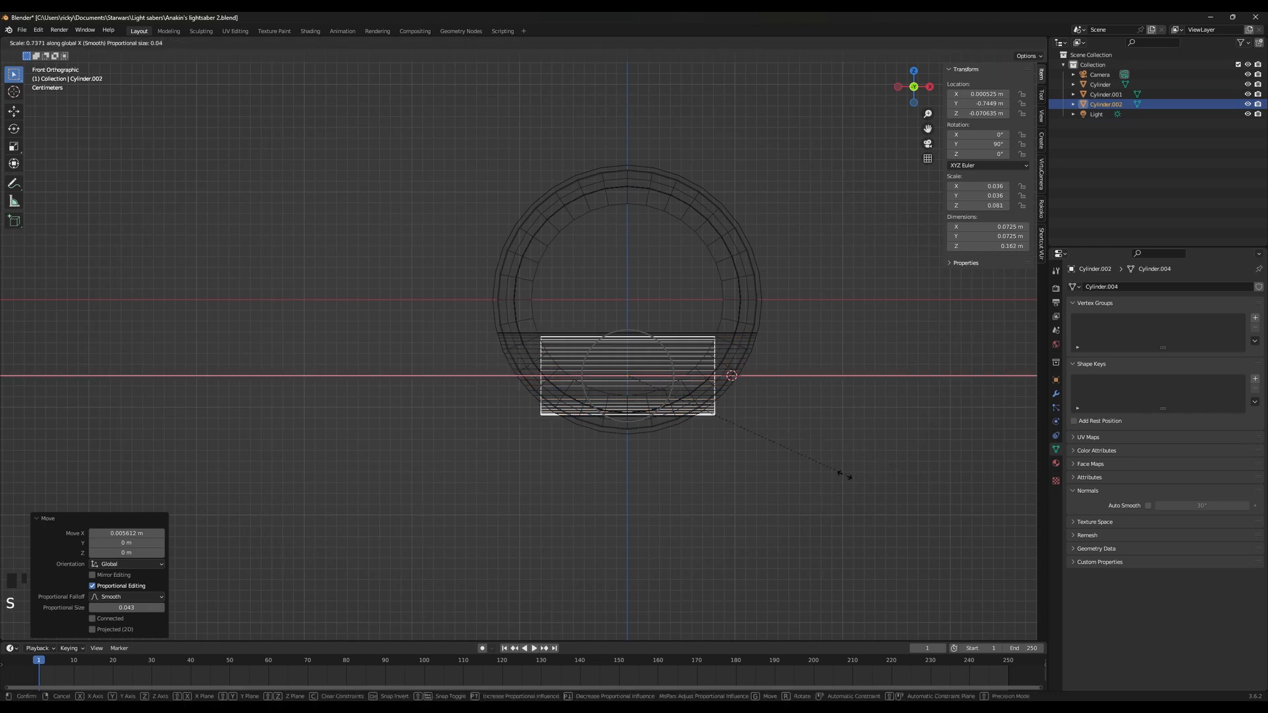
left_click(782, 481)
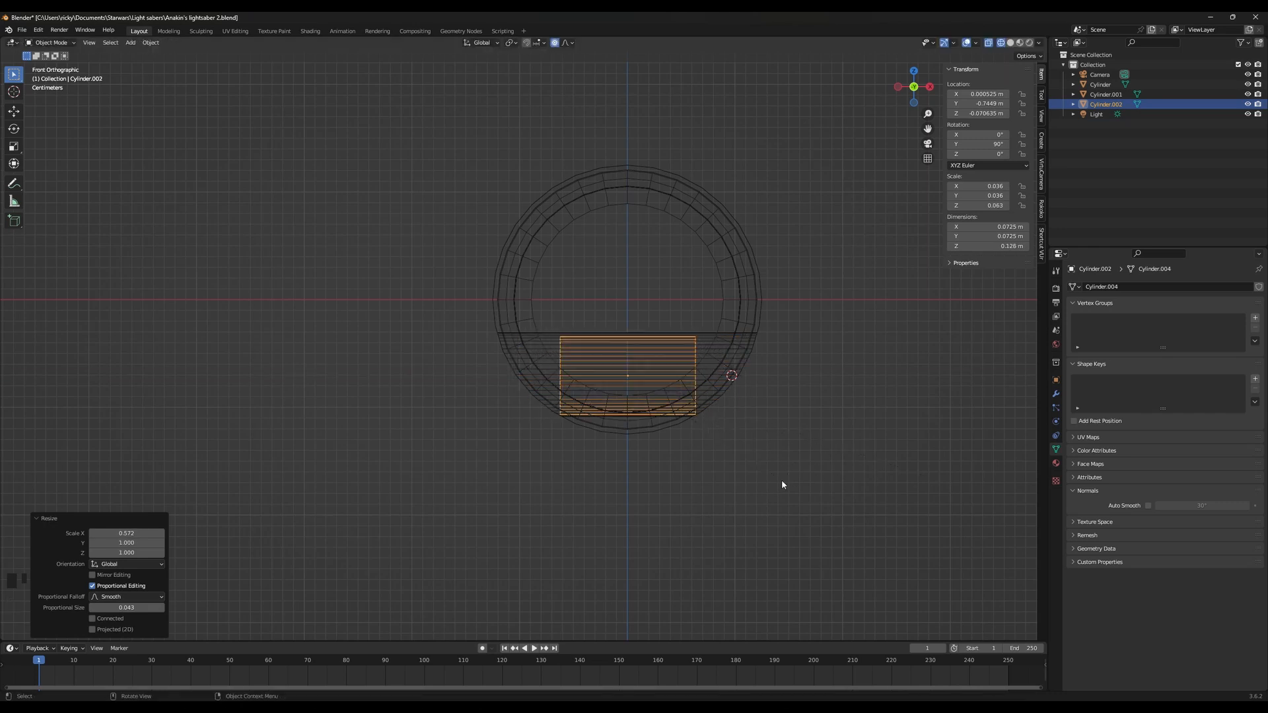
key("g")
key("x")
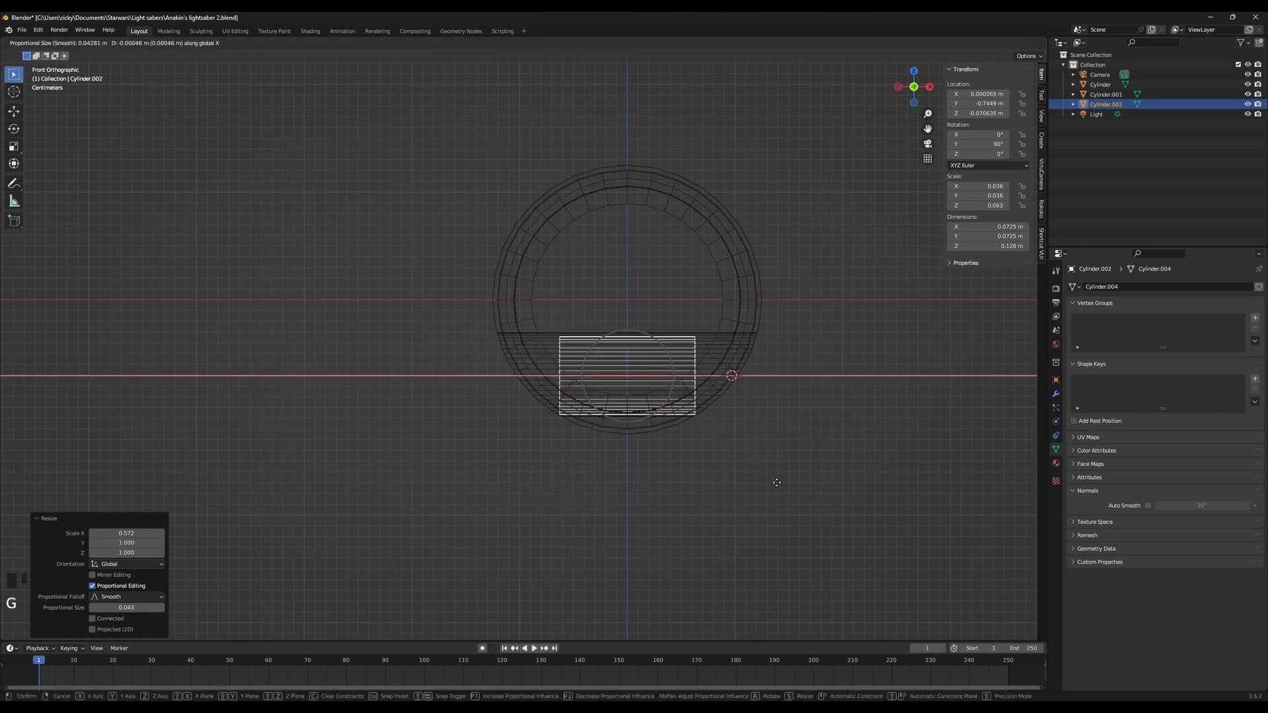
left_click(776, 483)
Enlarge the cylinder to about 0.079 m in diameter to fit the hole, and shorten it along X to about 0.091 m
mouse_move(777, 483)
middle_mouse_down()
mouse_move(649, 495)
mouse_move(669, 476)
middle_mouse_up()
key("shift+z")
key("s")
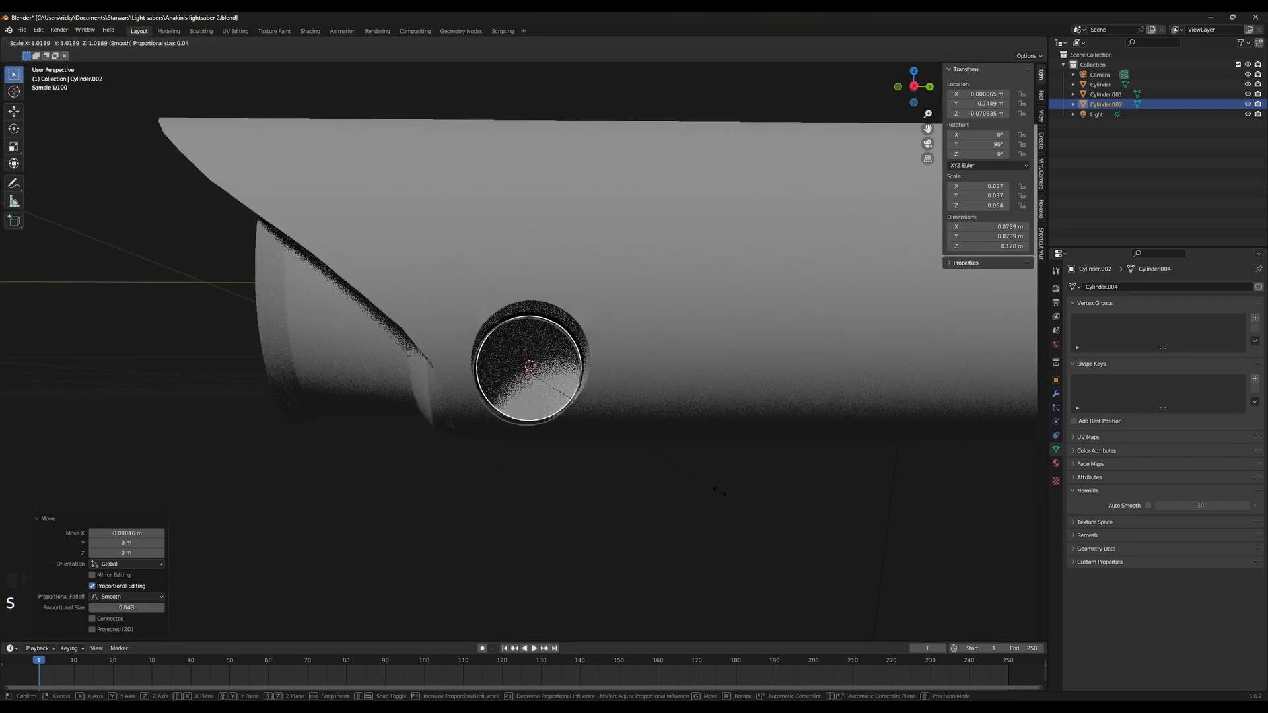
left_click(835, 547)
key("s")
key("x")
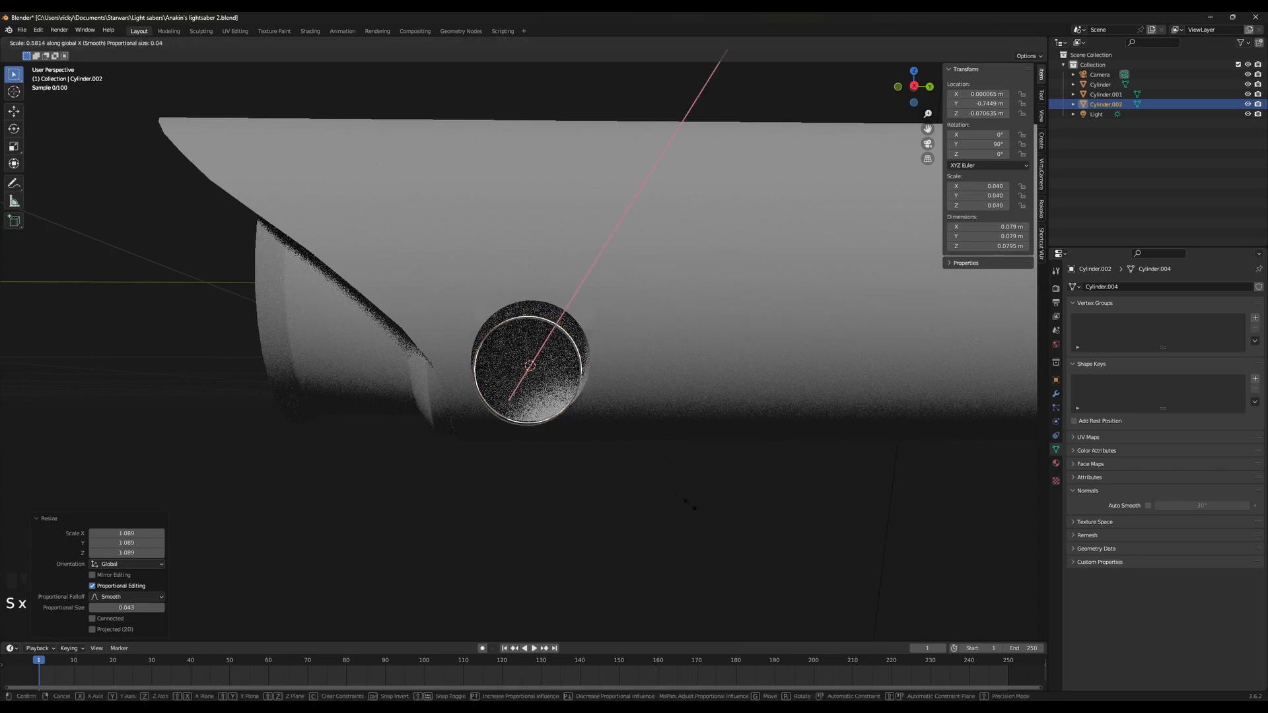
left_click(721, 513)
Lengthen the cylinder inside the hole along X to about 0.107 m
key("Tab")
middle_click_drag(720, 512, 699, 447)
key("Tab")
left_click(714, 564)
middle_click_drag(566, 396, 724, 454)
key("s")
left_click(666, 390)
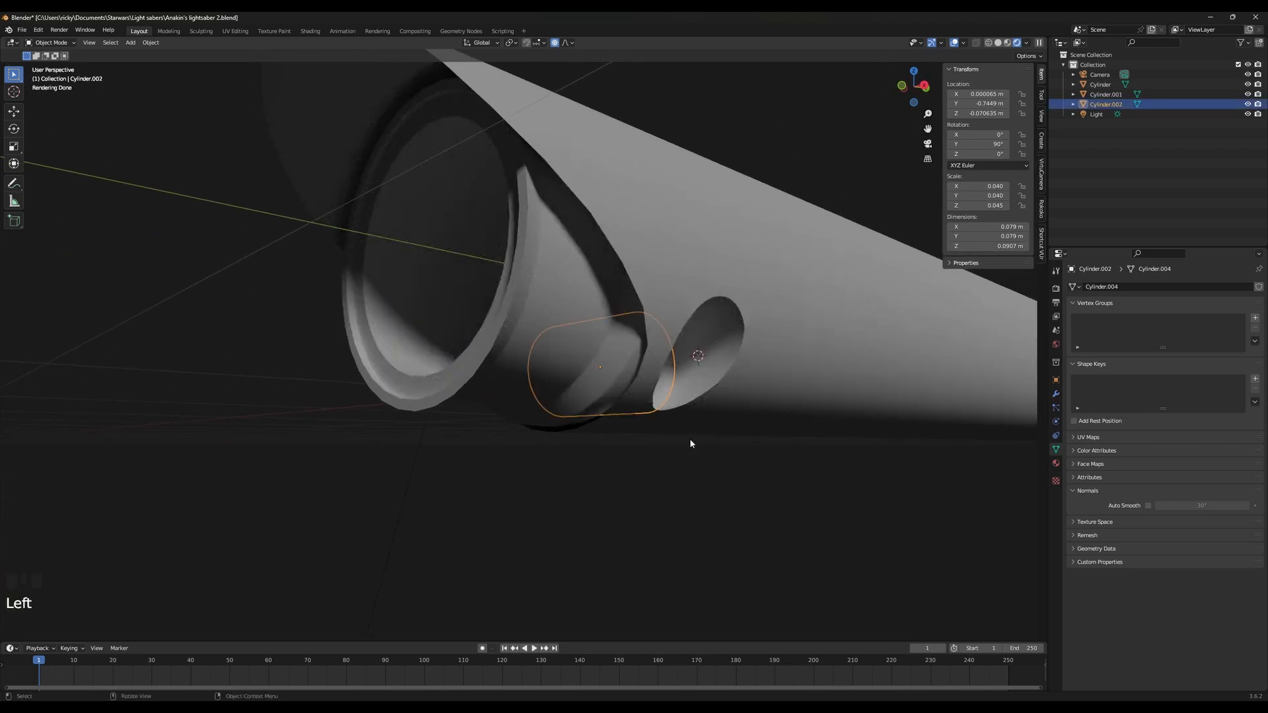
key("s")
key("x")
left_click(710, 450)
Inspect the cylinder's fit in the hole and switch to the lightsaber reference image to compare the side hole's details
middle_click_drag(709, 449, 655, 534)
left_click(677, 490)
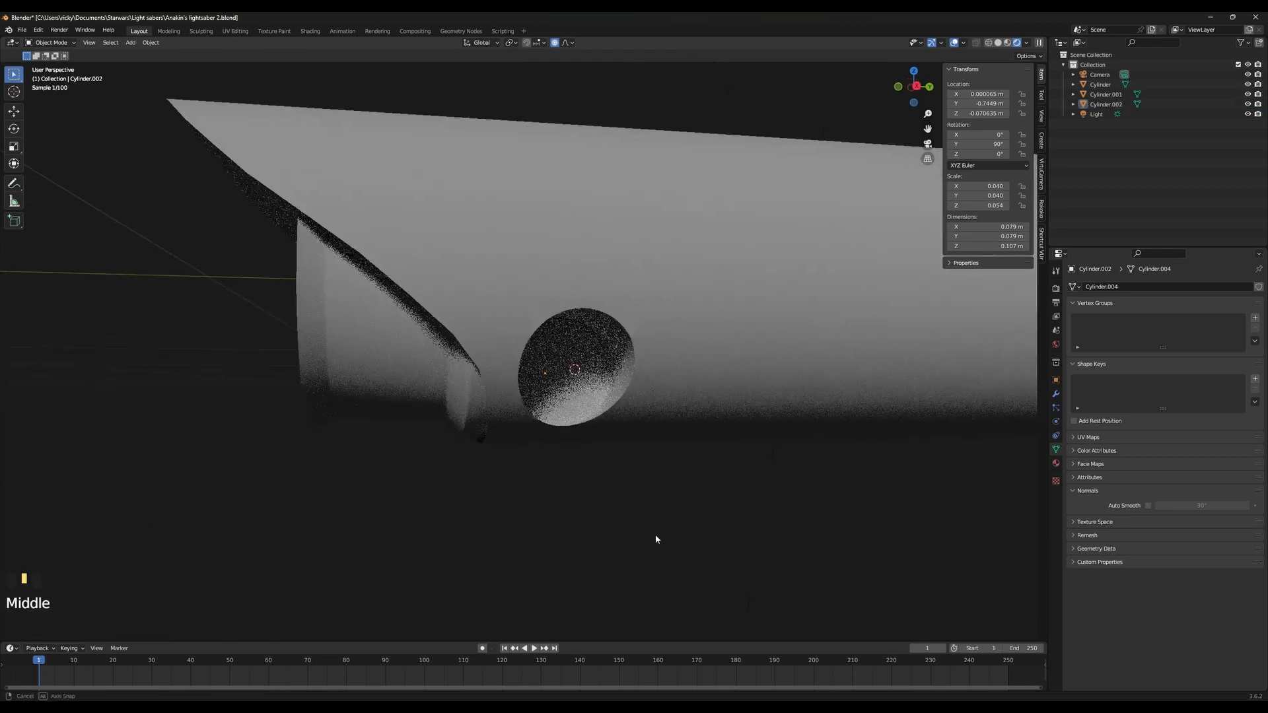
scroll(656, 540, "up", 2)
left_click(640, 432)
middle_click_drag(640, 432, 640, 468)
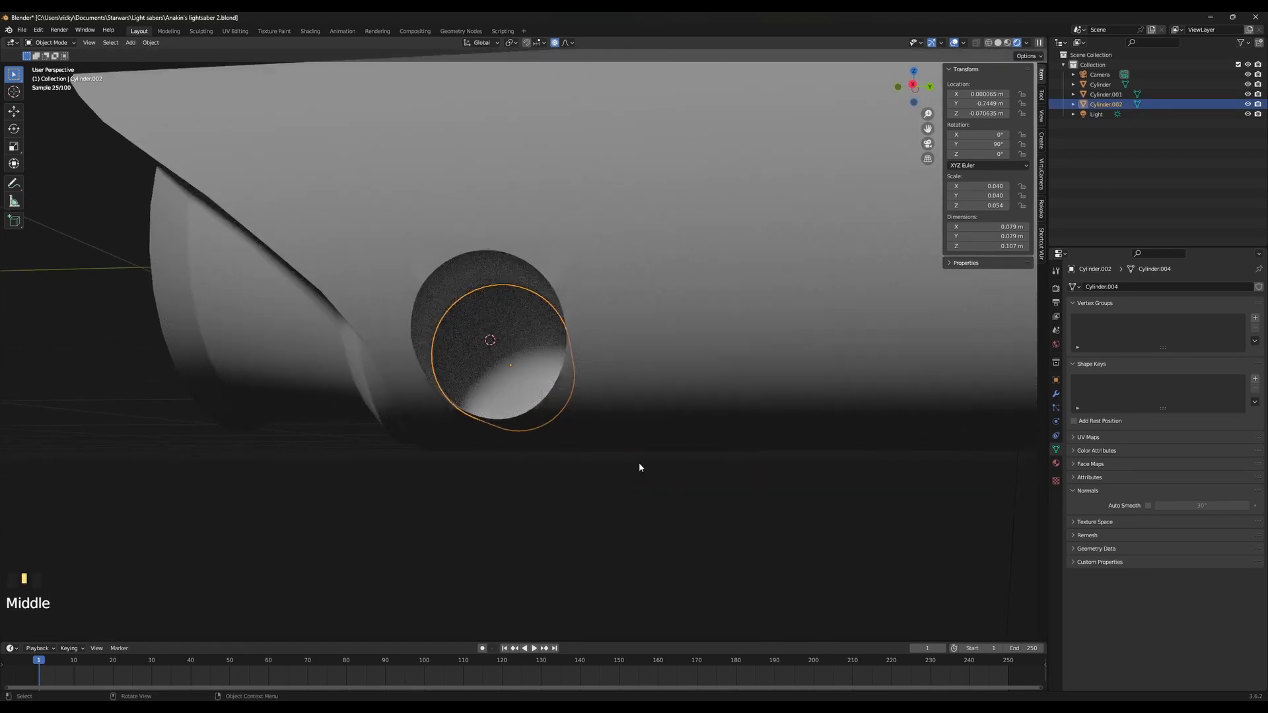
key("alt+Tab")
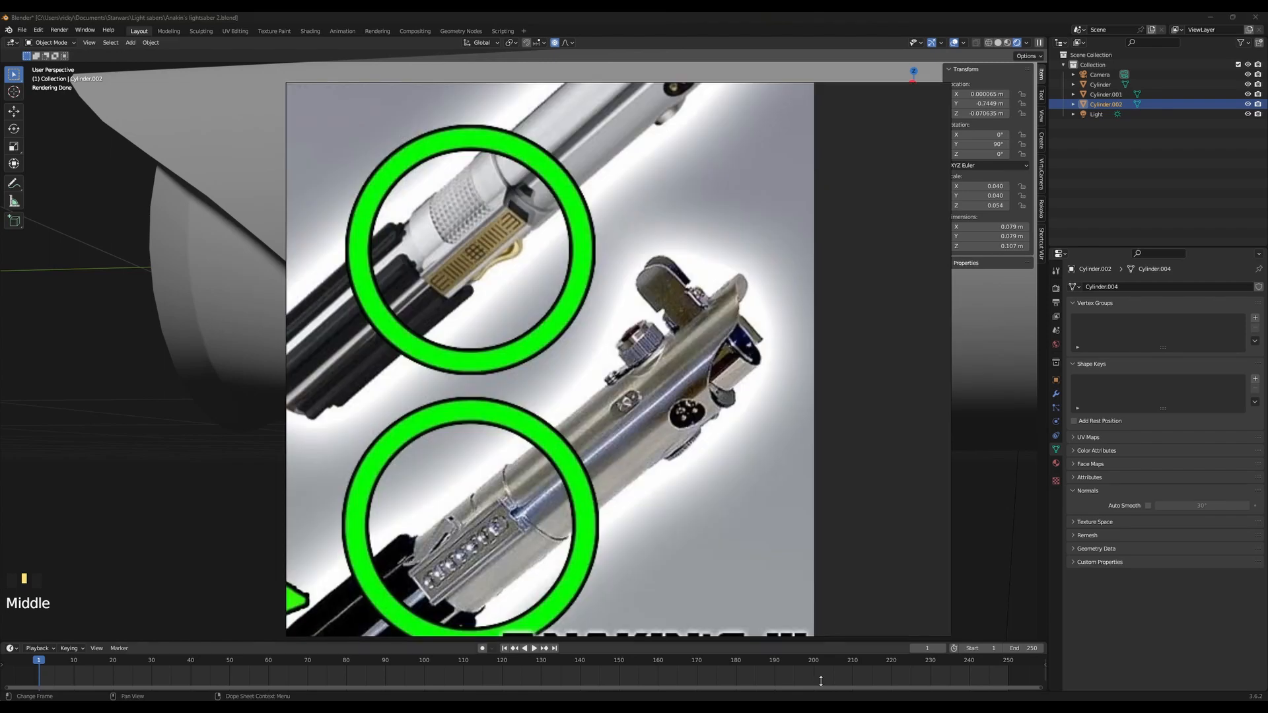
scroll(573, 288, "up", 2)
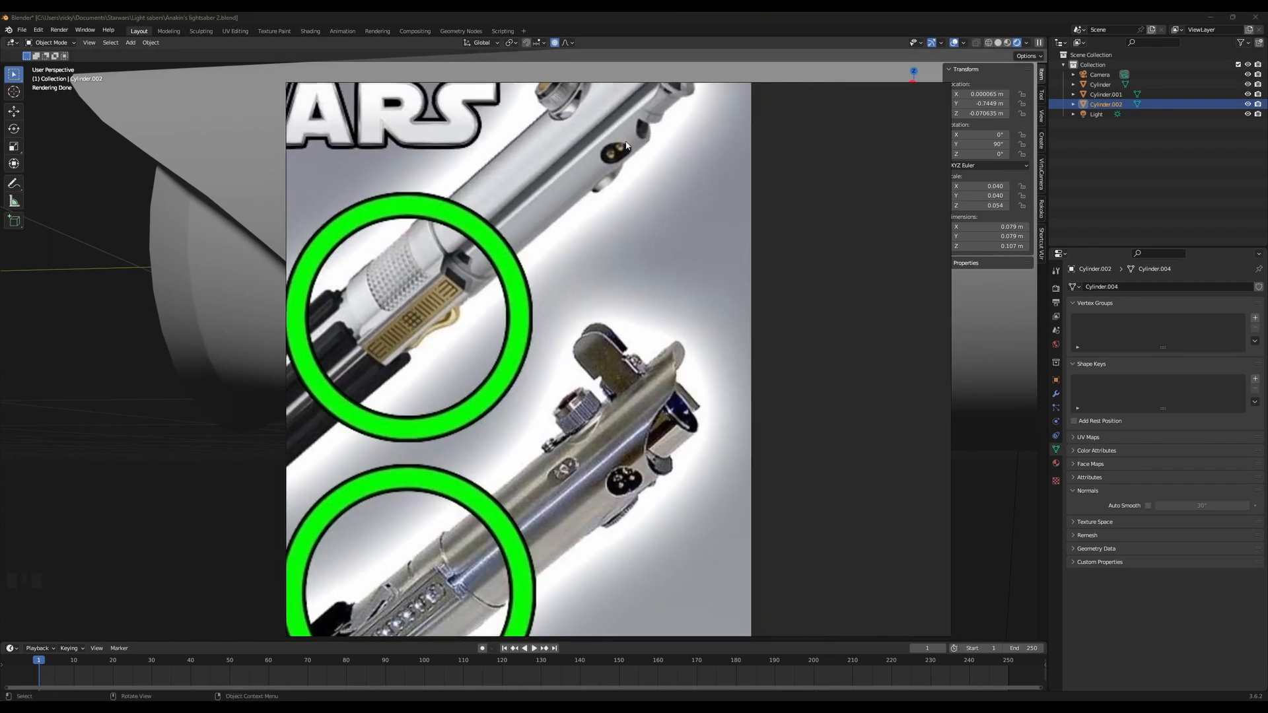
Examine the side holes and emitter details across the lightsaber reference images and return to Blender
scroll(577, 195, "down", 8)
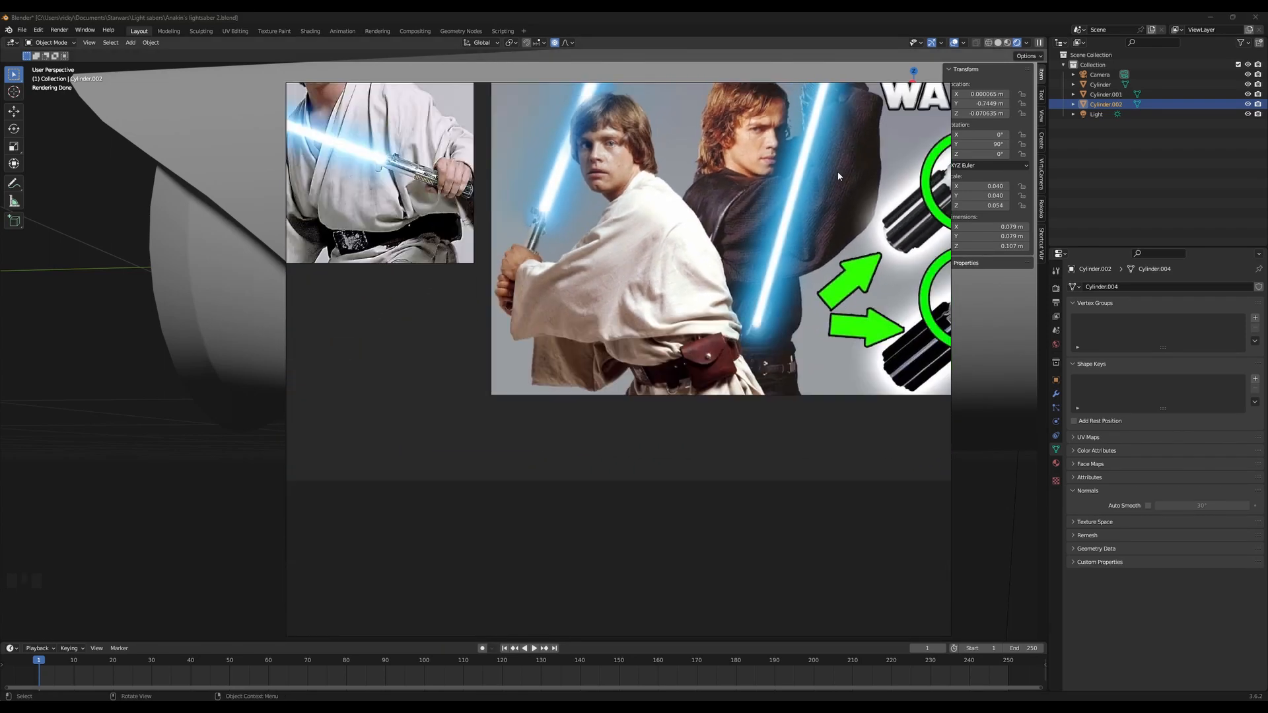
scroll(705, 526, "up", 5)
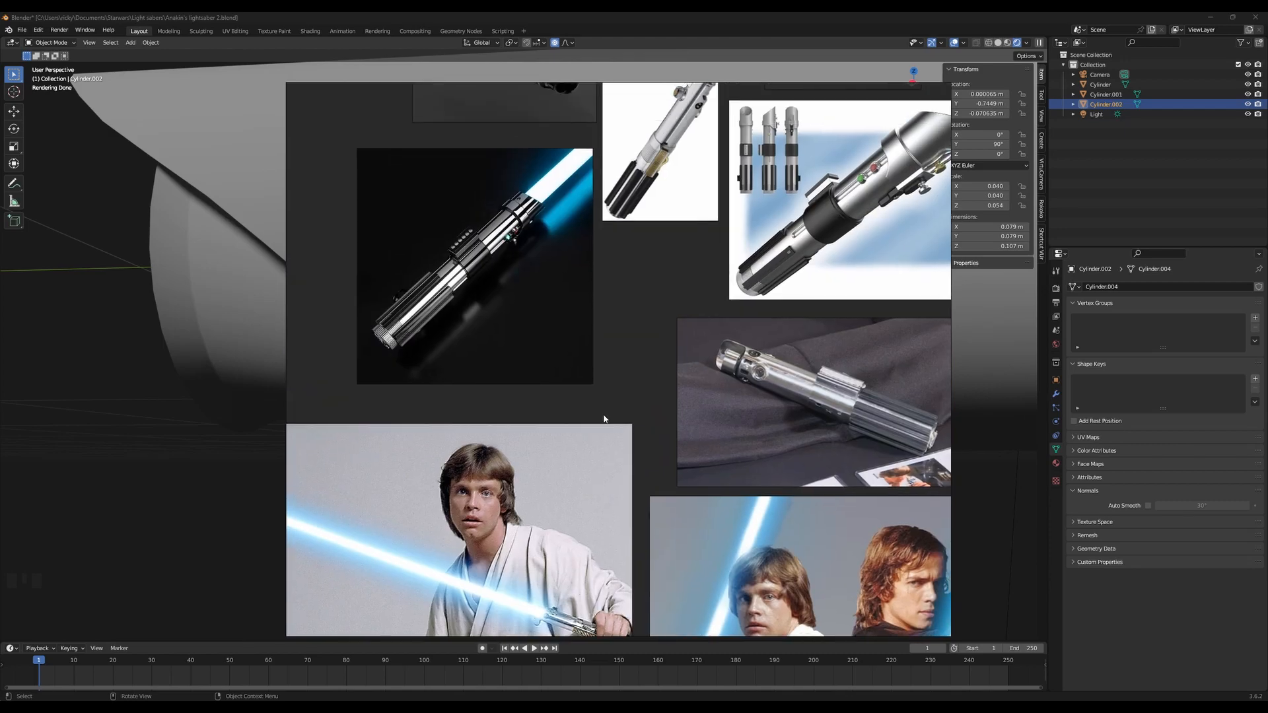
scroll(713, 444, "up", 6)
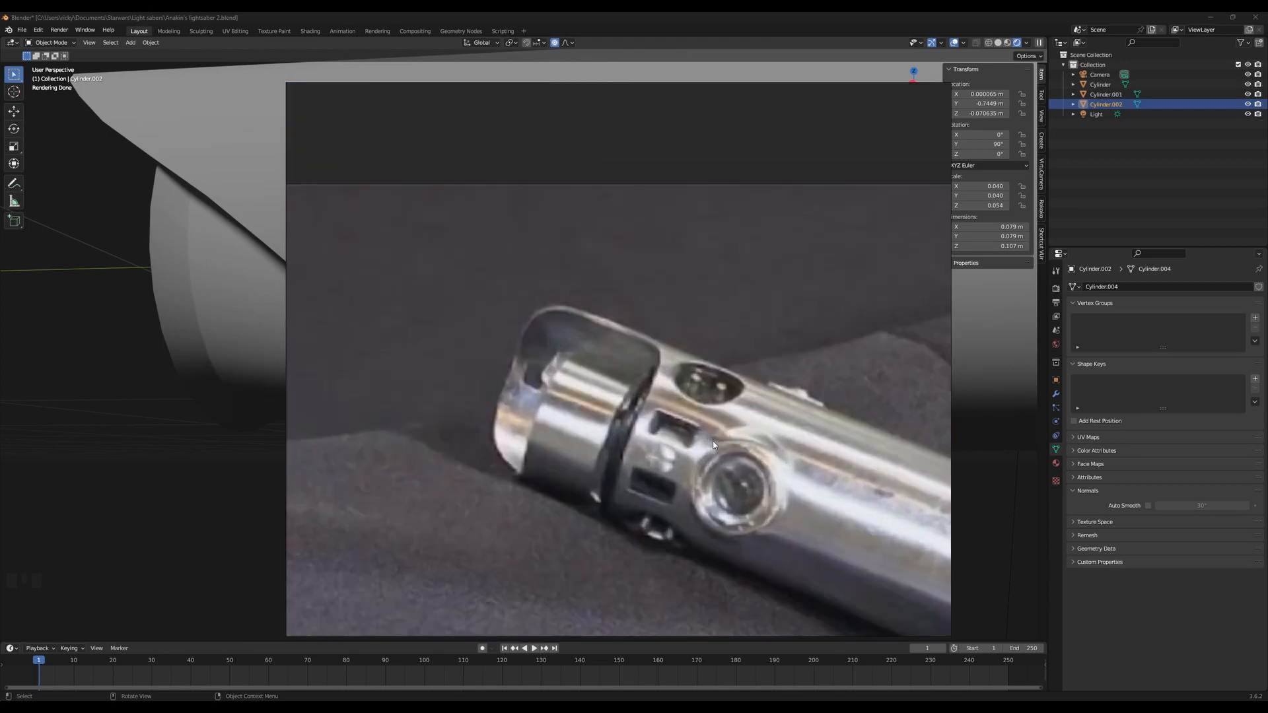
middle_click_drag(751, 324, 660, 595)
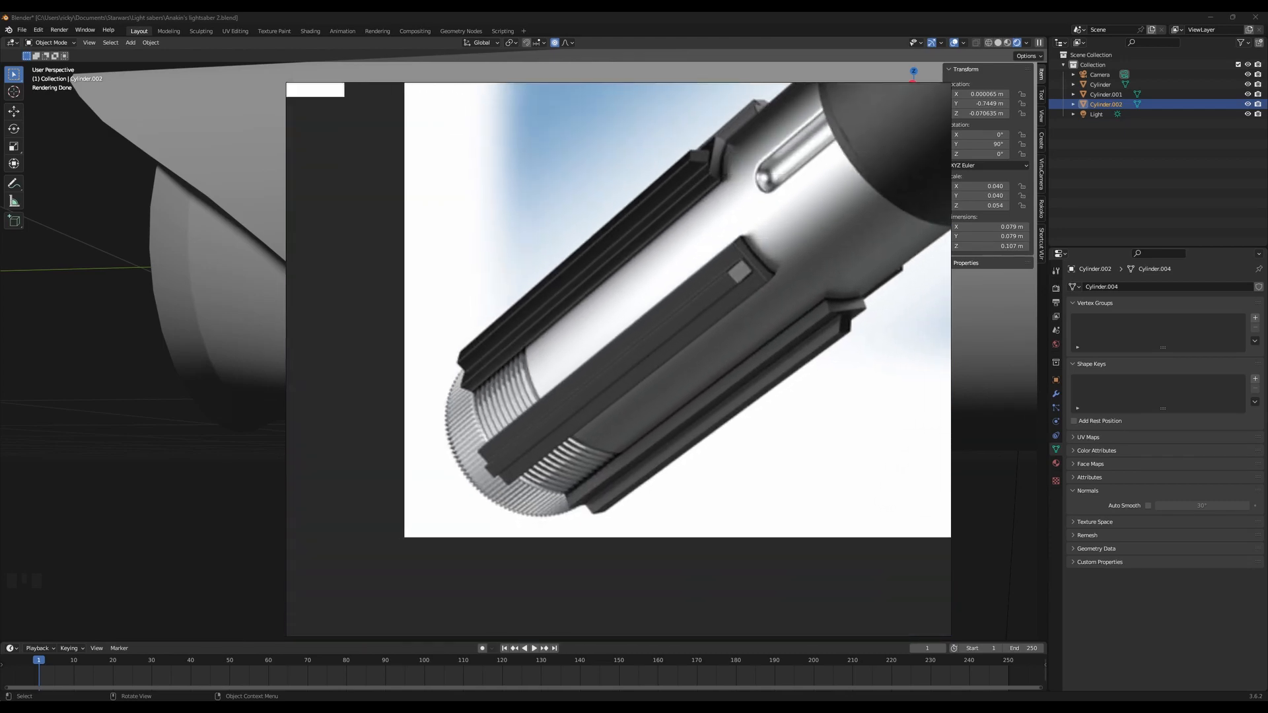
scroll(463, 393, "down", 6)
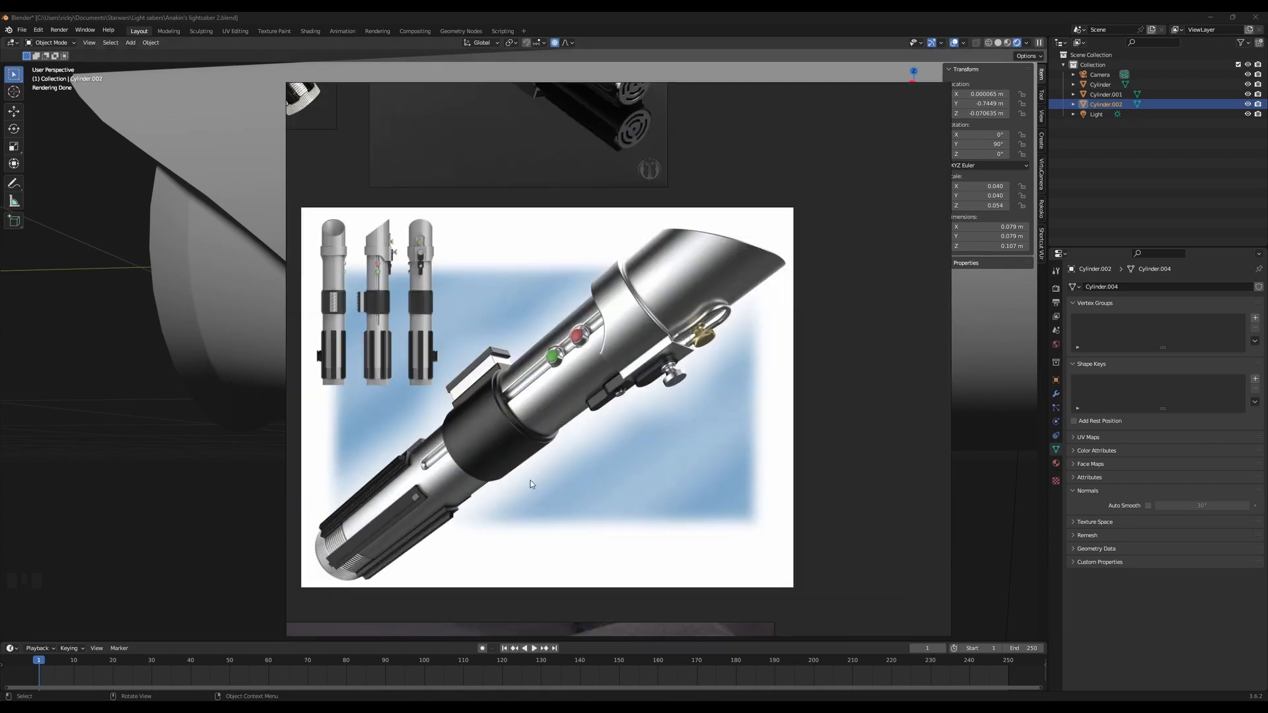
mouse_move(595, 429)
middle_mouse_down()
mouse_move(598, 602)
mouse_move(707, 613)
middle_mouse_up()
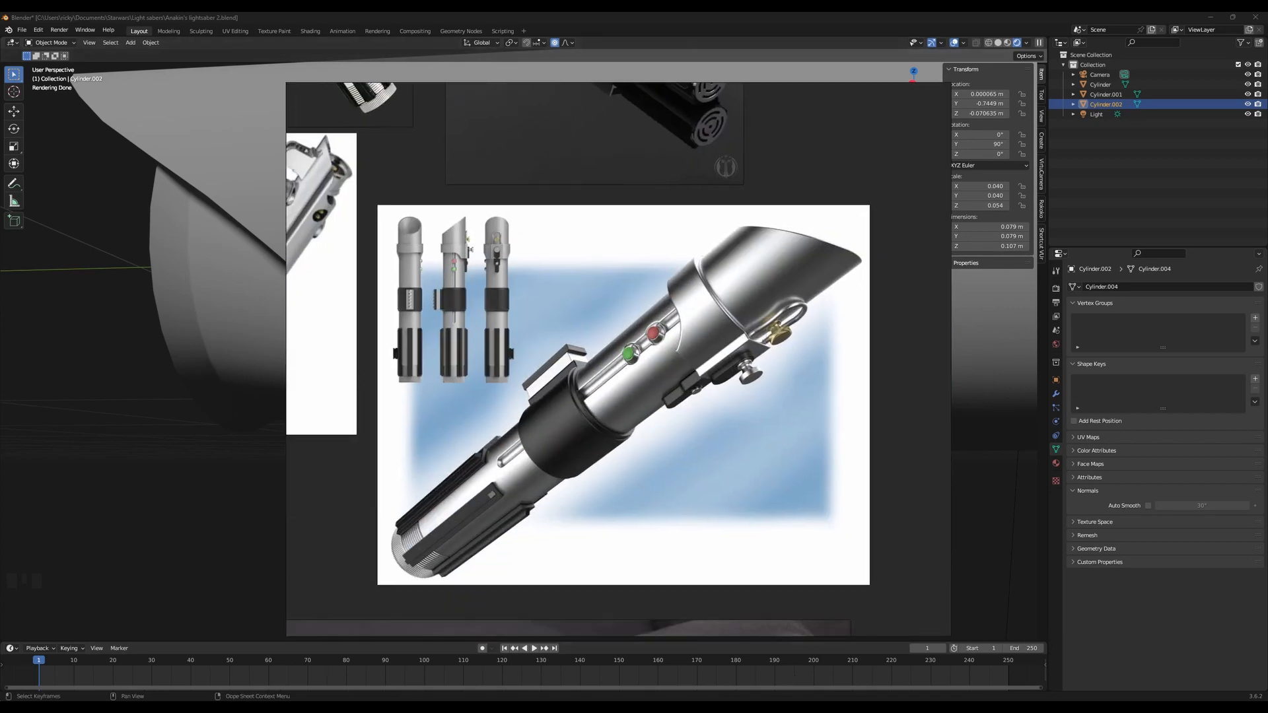
key("alt+Tab")
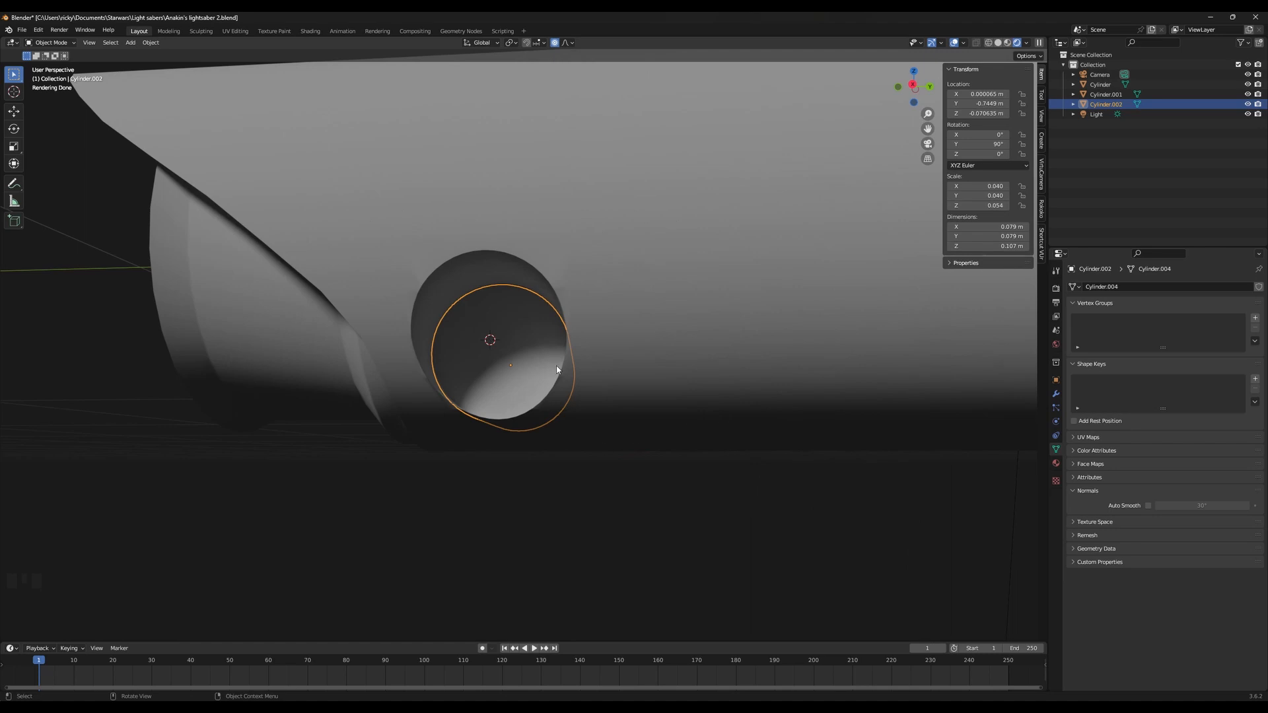
key("shift+d")
right_click(502, 365)
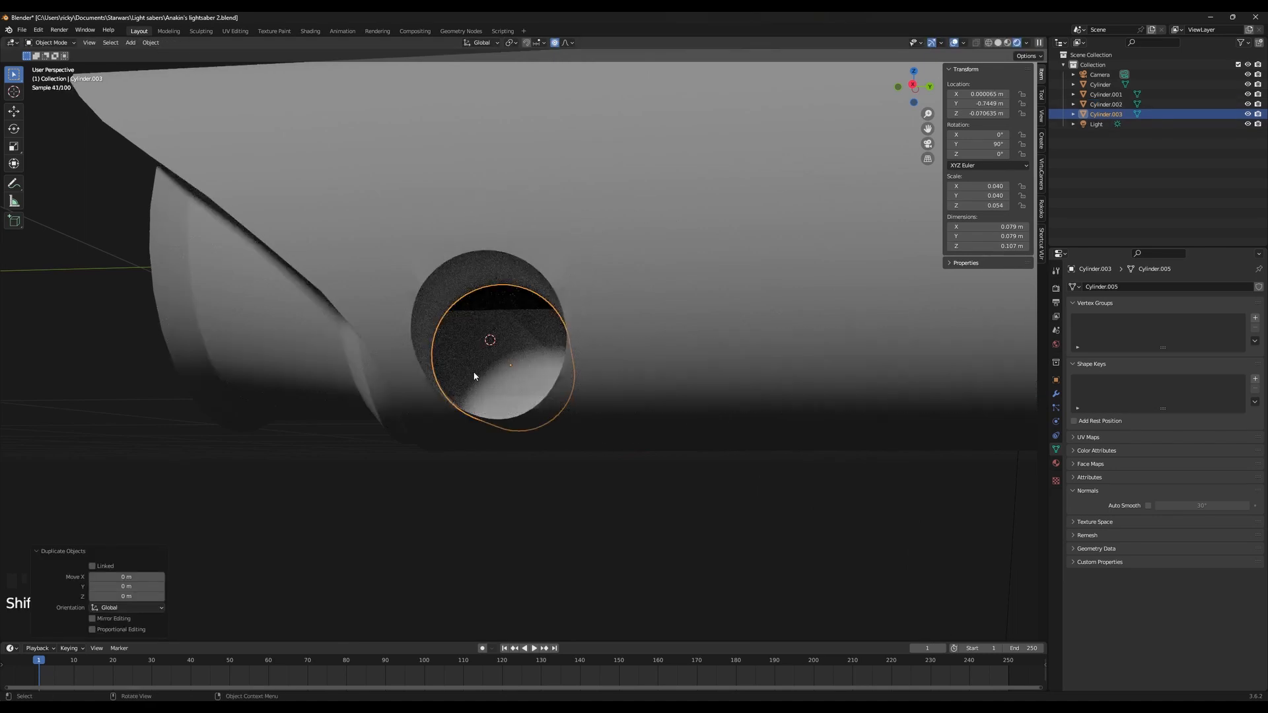
key("ctrl+z")
Snap the 3D cursor to the centre of the inset cylinder
key("shift+s")
left_click(662, 491)
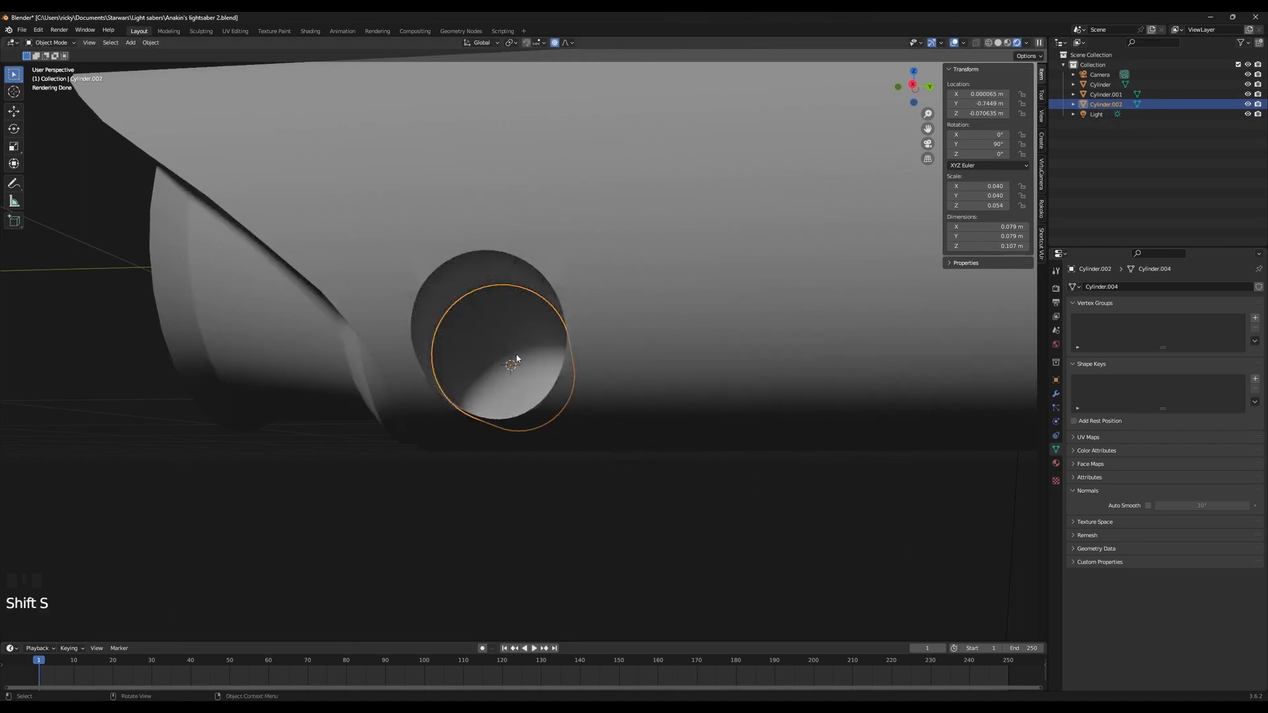
key("shift+s")
Try to make a smaller copy of the inset cylinder, shifted outward along X
key("shift+d")
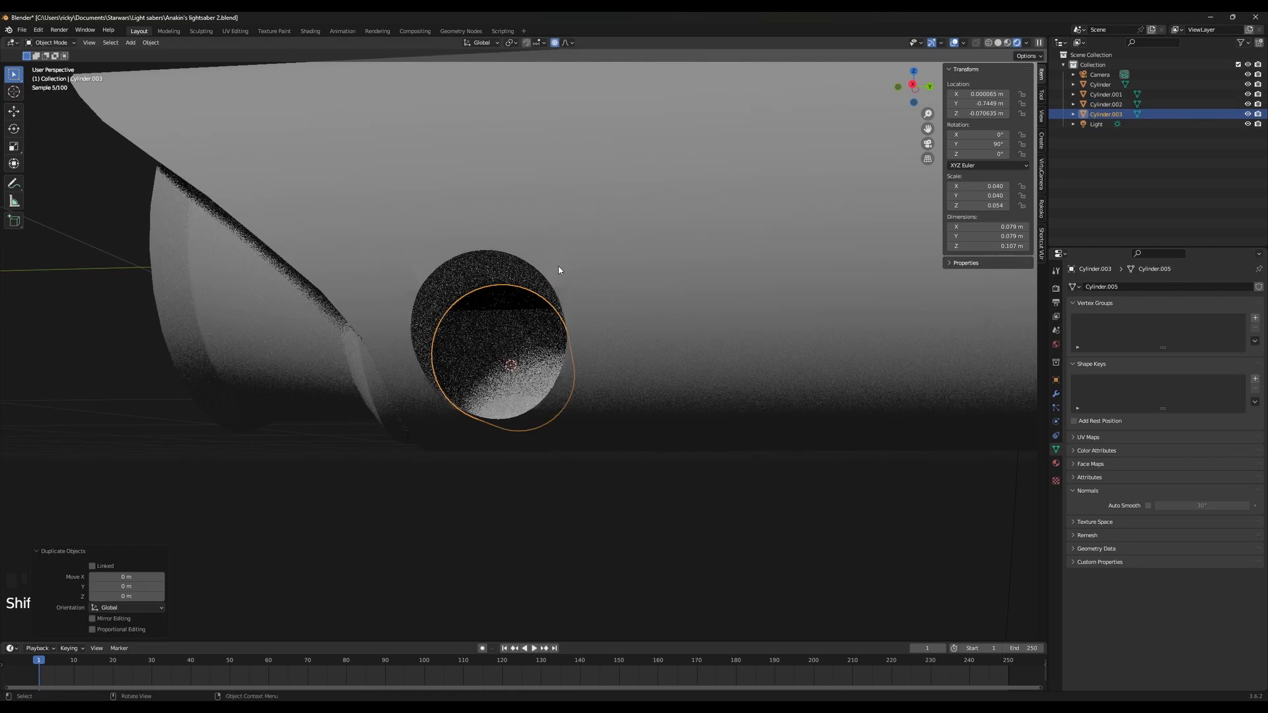
key("g")
key("x")
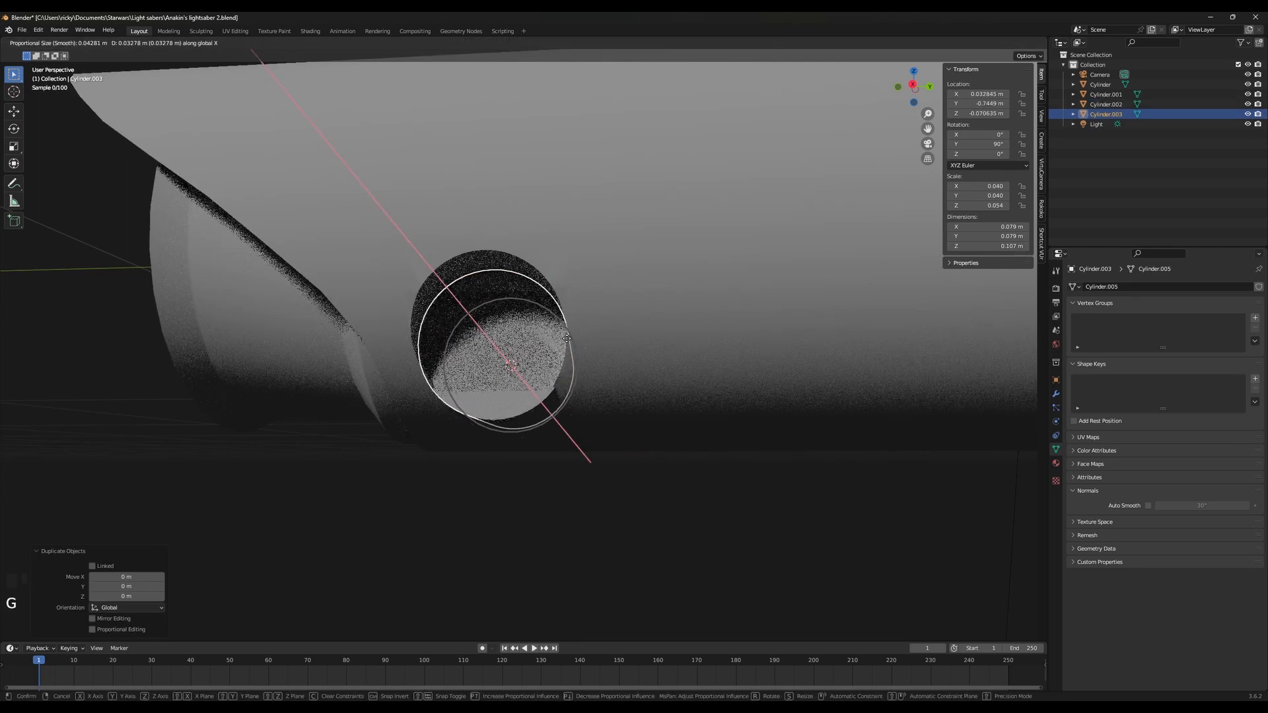
left_click(580, 344)
key("s")
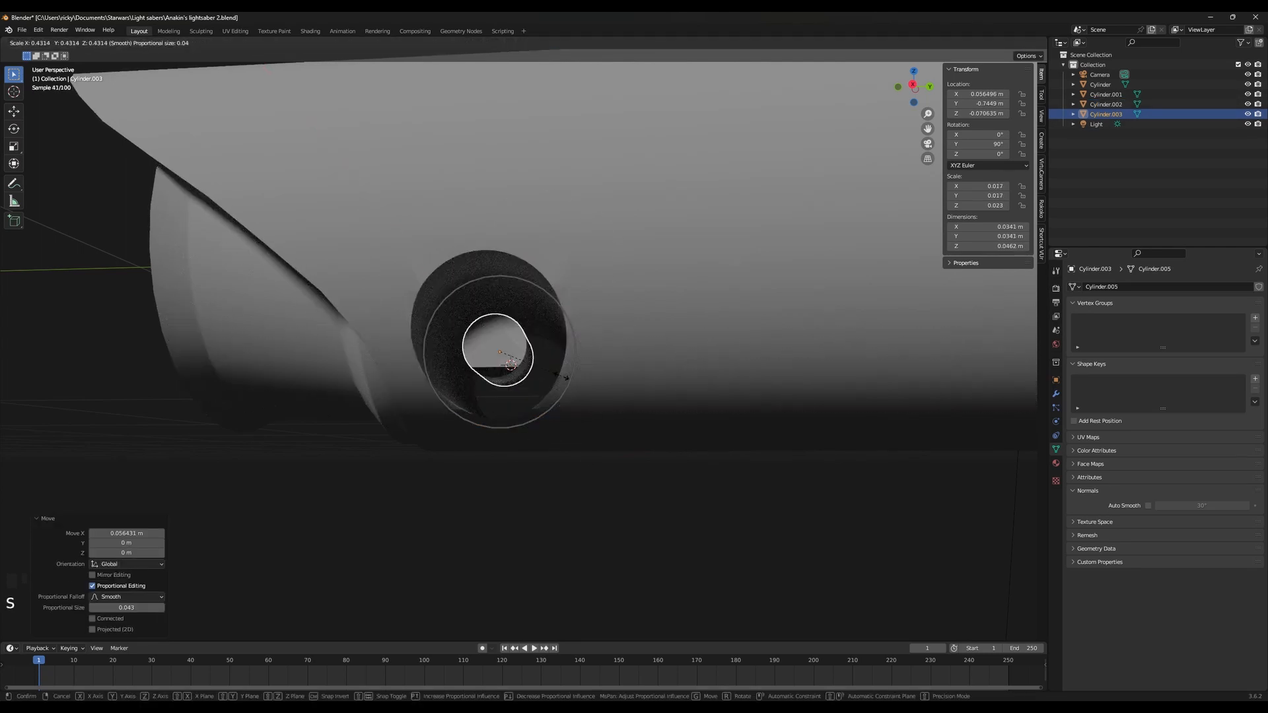
right_click(566, 378)
key("ctrl+z")
key("ctrl+z")
key("ctrl+z")
Try moving a fresh duplicate of the inset cylinder along X, and delete that duplicate
key("shift+d")
right_click(616, 404)
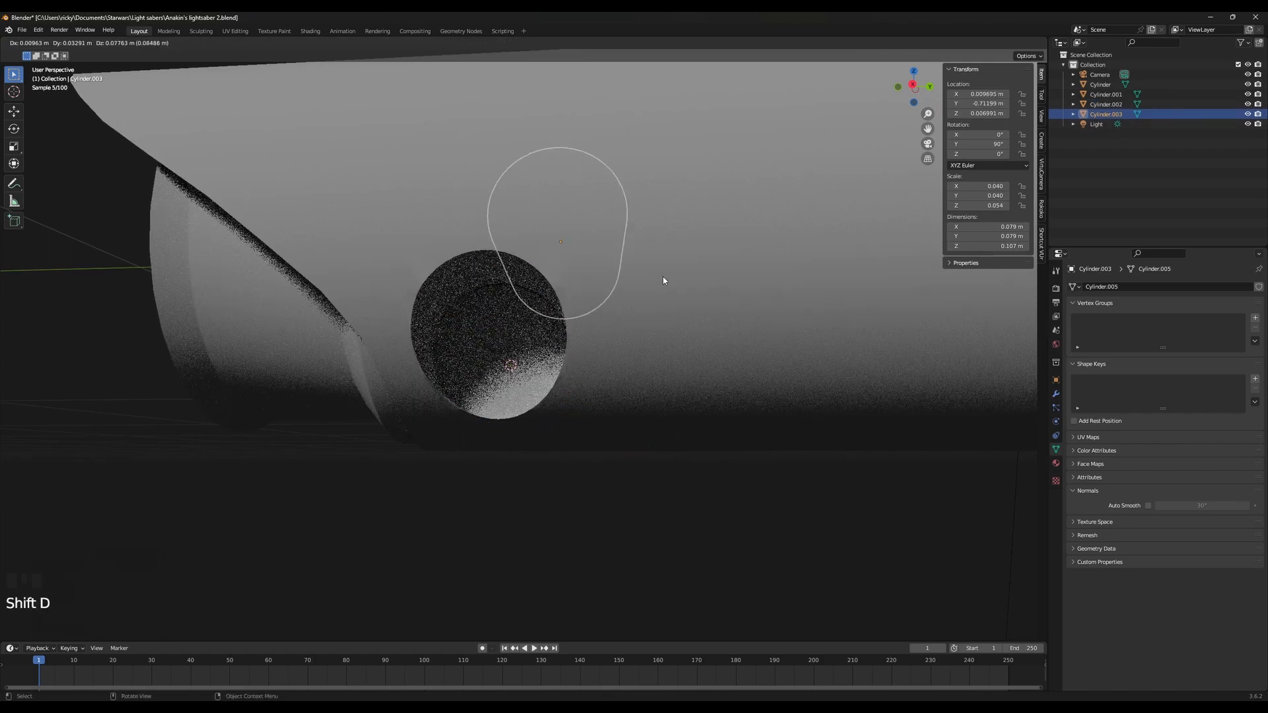
right_click(661, 310)
key("g")
key("z")
key("x")
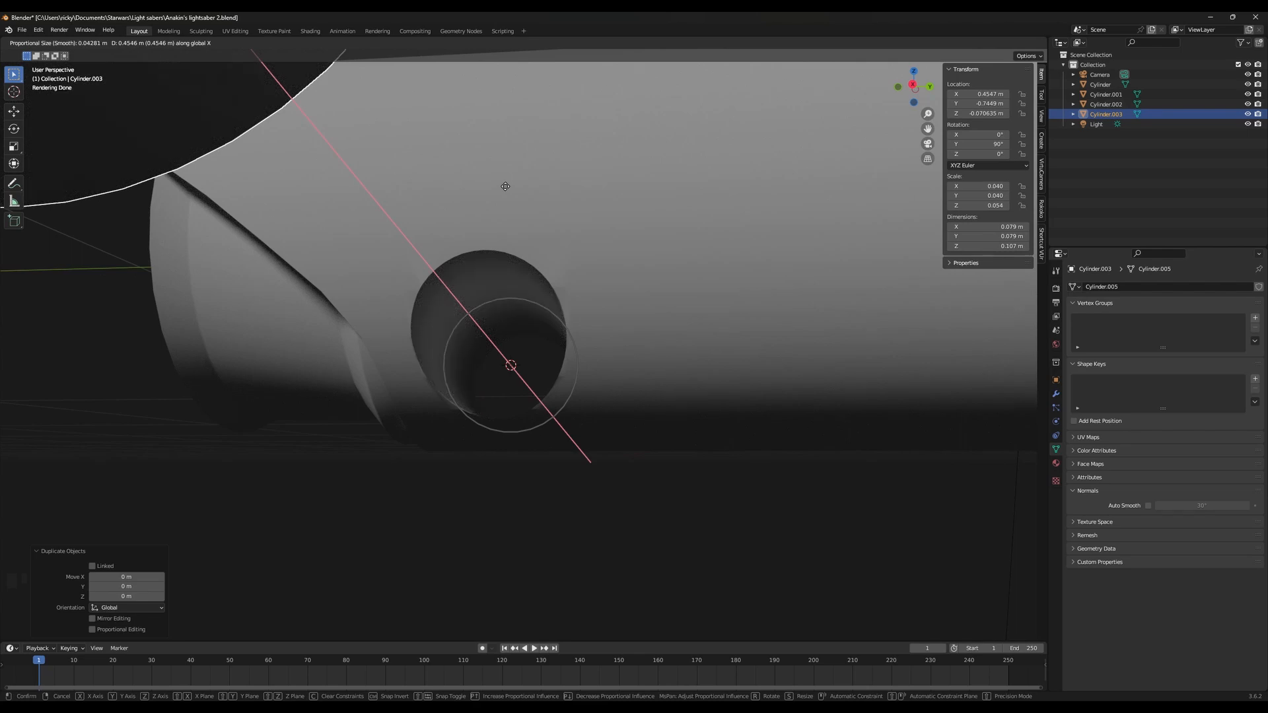
right_click(505, 187)
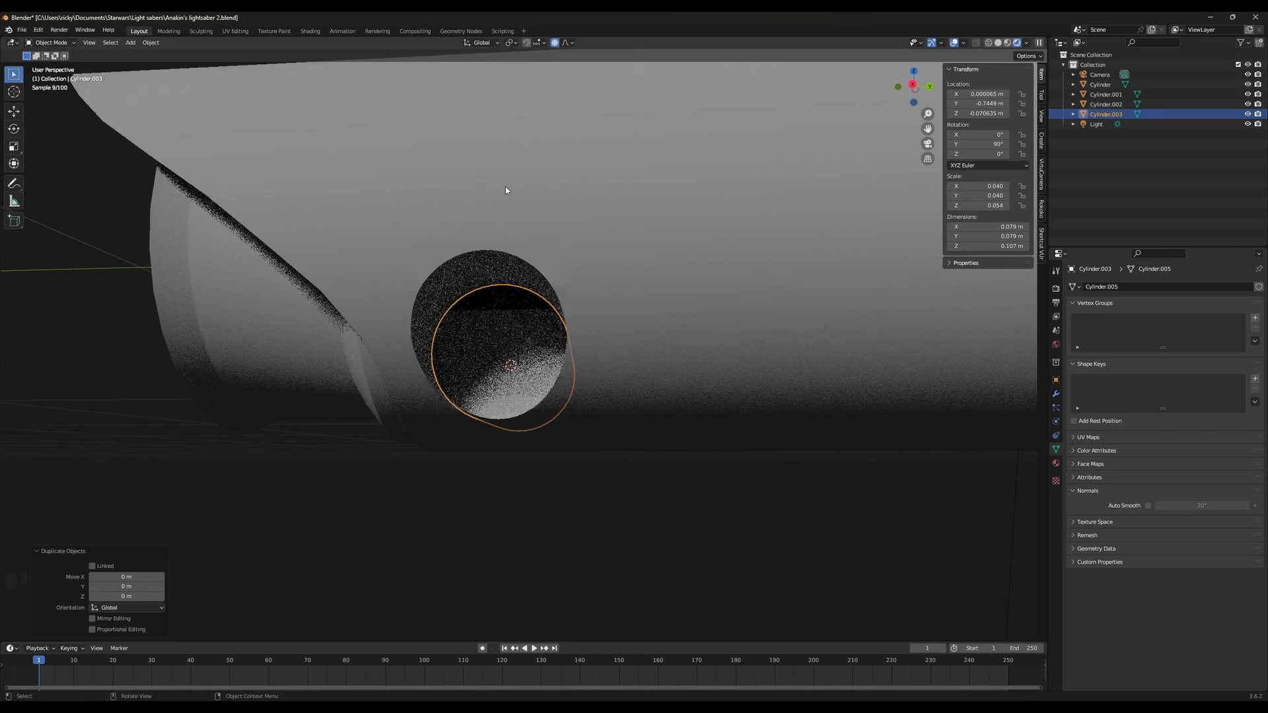
key("shift+x")
left_click(566, 360)
left_click(578, 386)
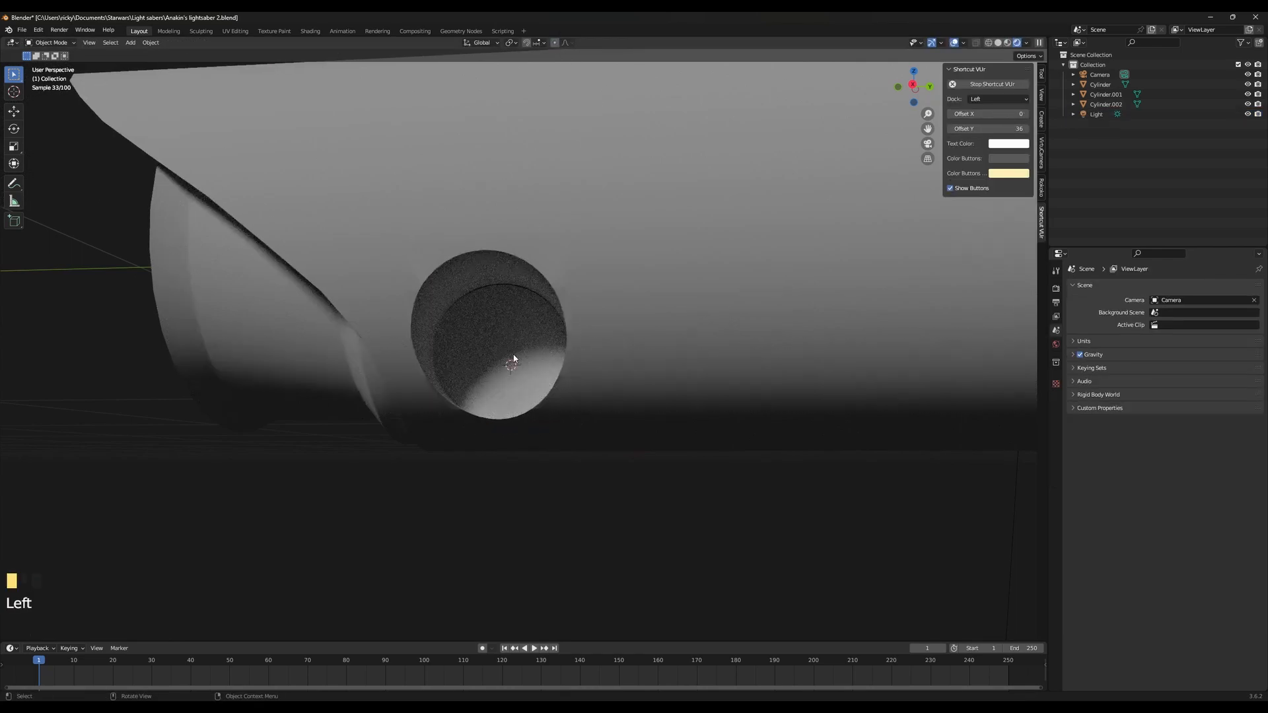
With proportional editing off, duplicate the inset cylinder about 0.035 m along X and shrink the copy to about 0.039 m in diameter
key("g")
right_click(643, 404)
key("shift+d")
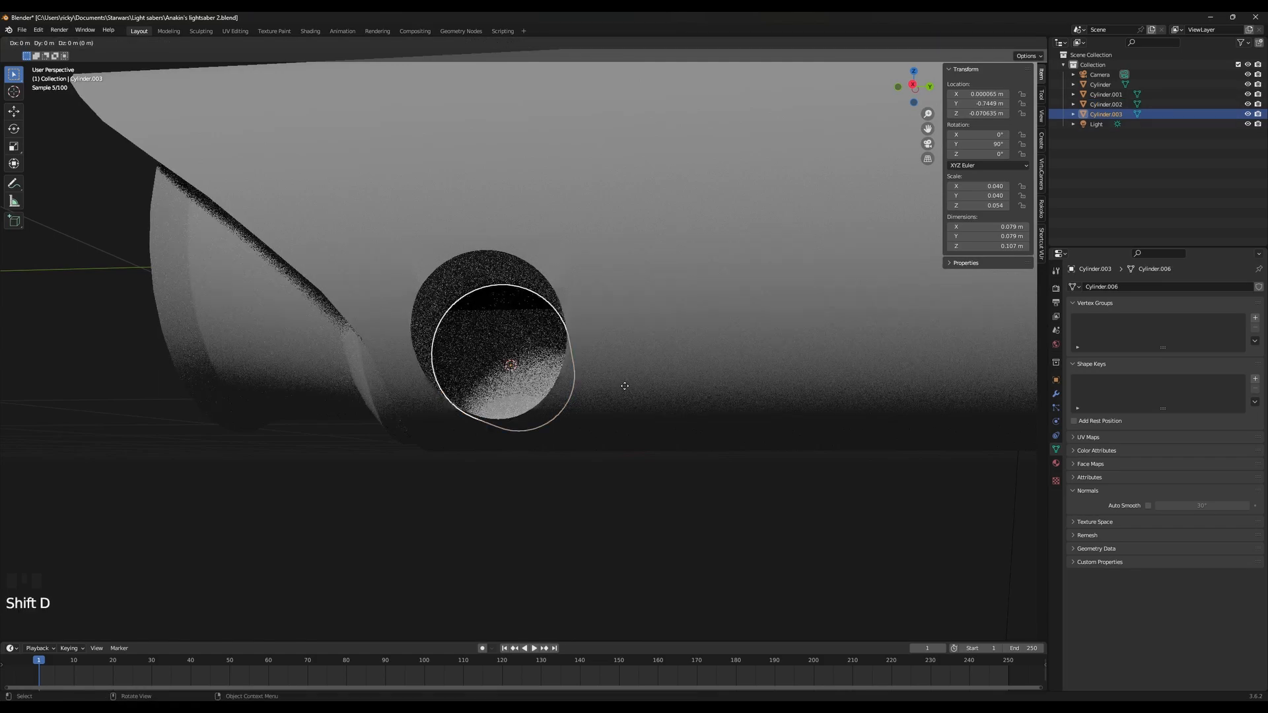
key("x")
left_click(613, 381)
key("s")
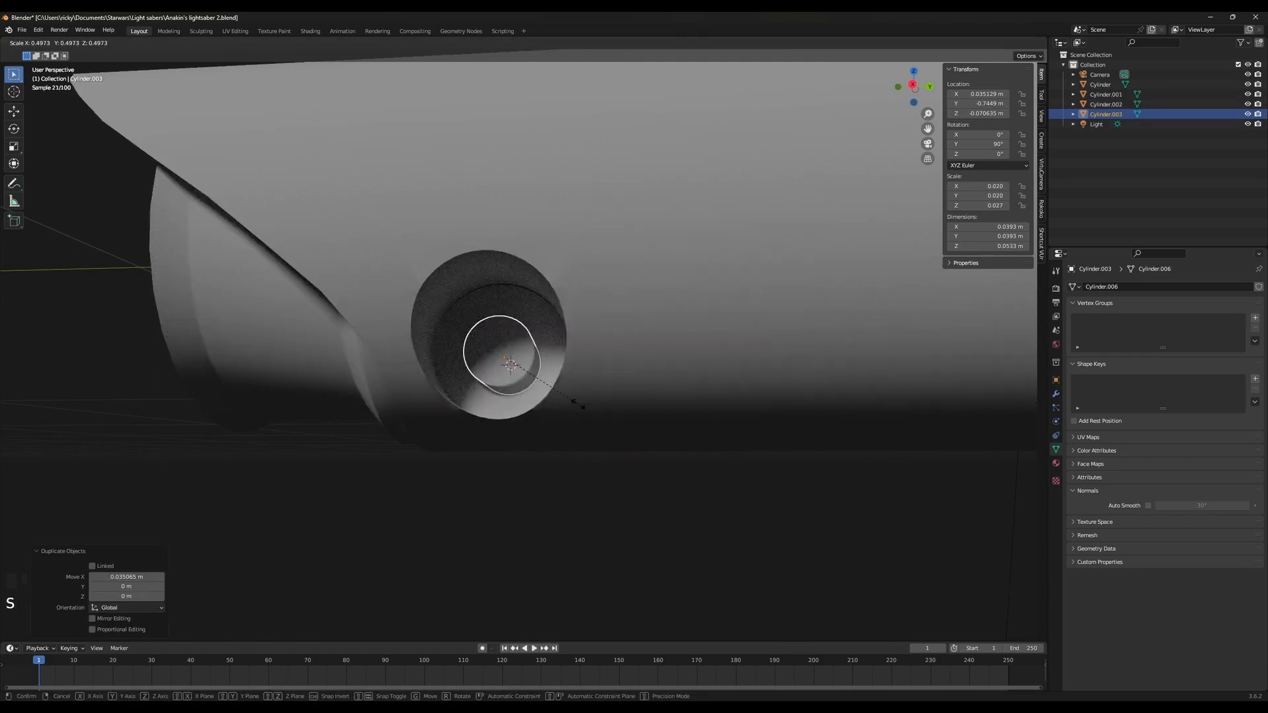
left_click(577, 415)
Switch to solid shading and move the smaller cylinder outward along X by about 0.044 m
scroll(577, 415, "up", 3)
middle_click_drag(577, 415, 559, 402)
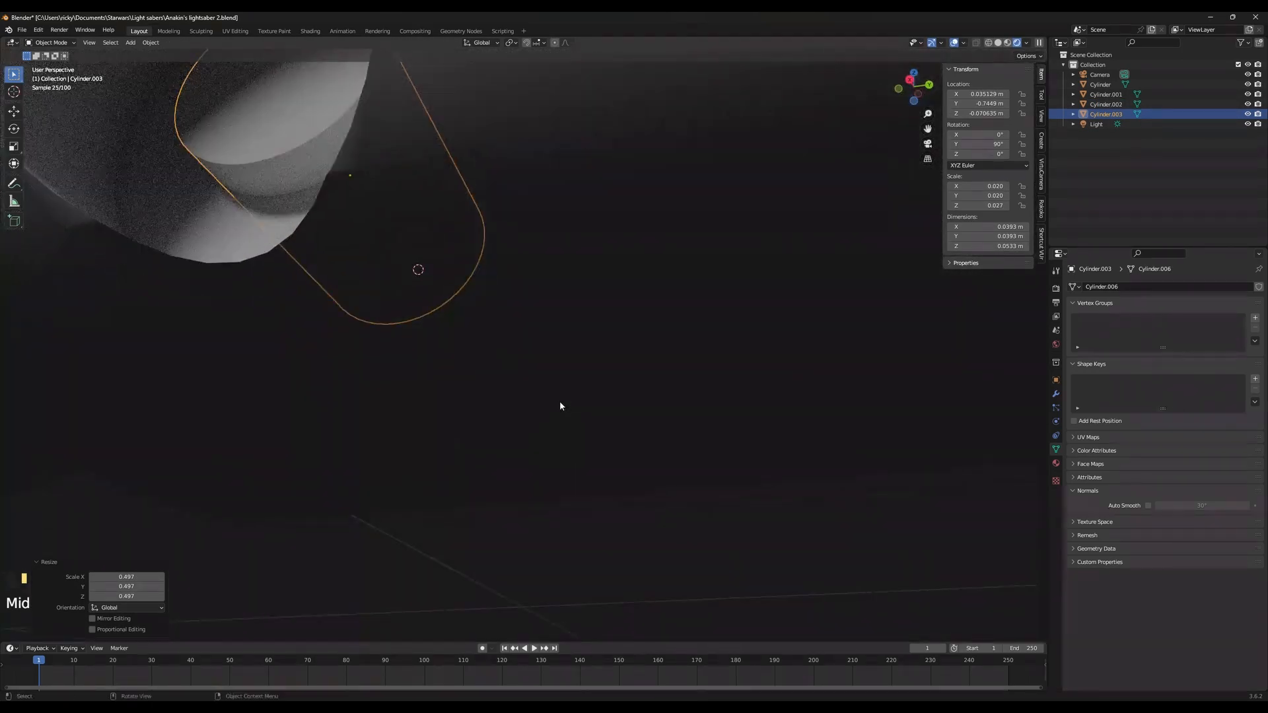
key("KP_Decimal")
key("z")
left_click(580, 396)
scroll(467, 429, "down", 2)
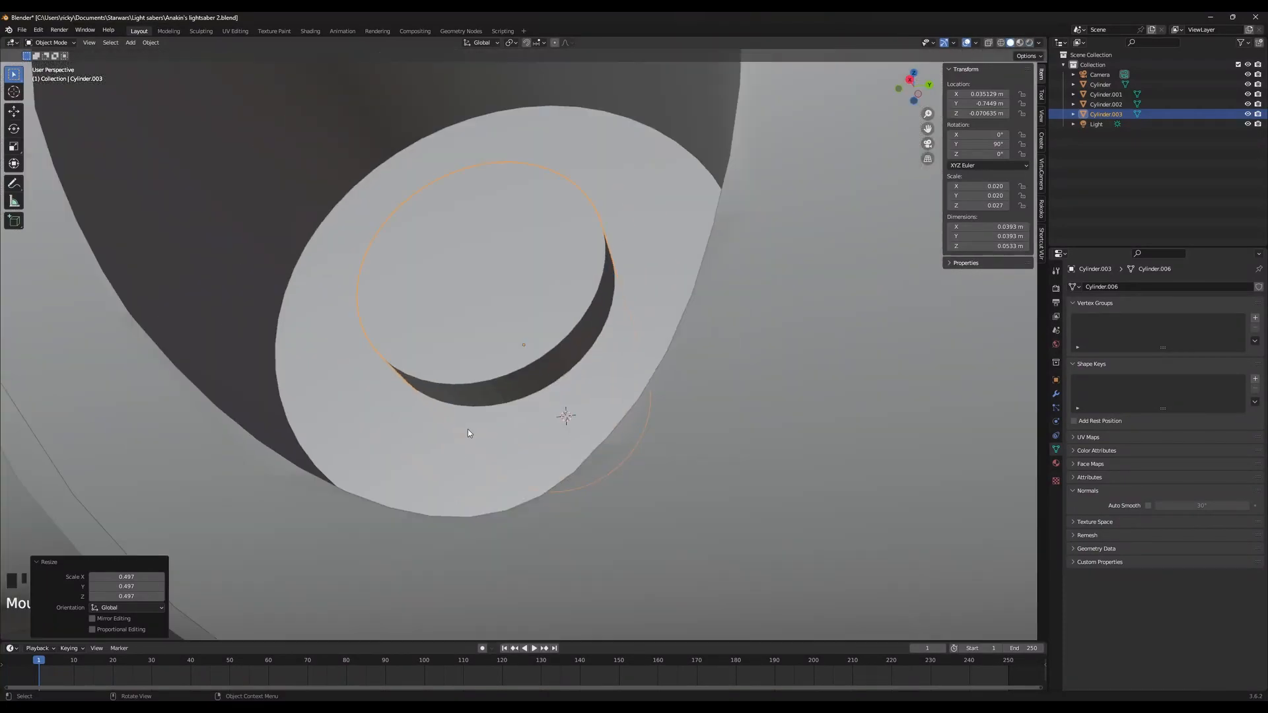
key("g")
key("x")
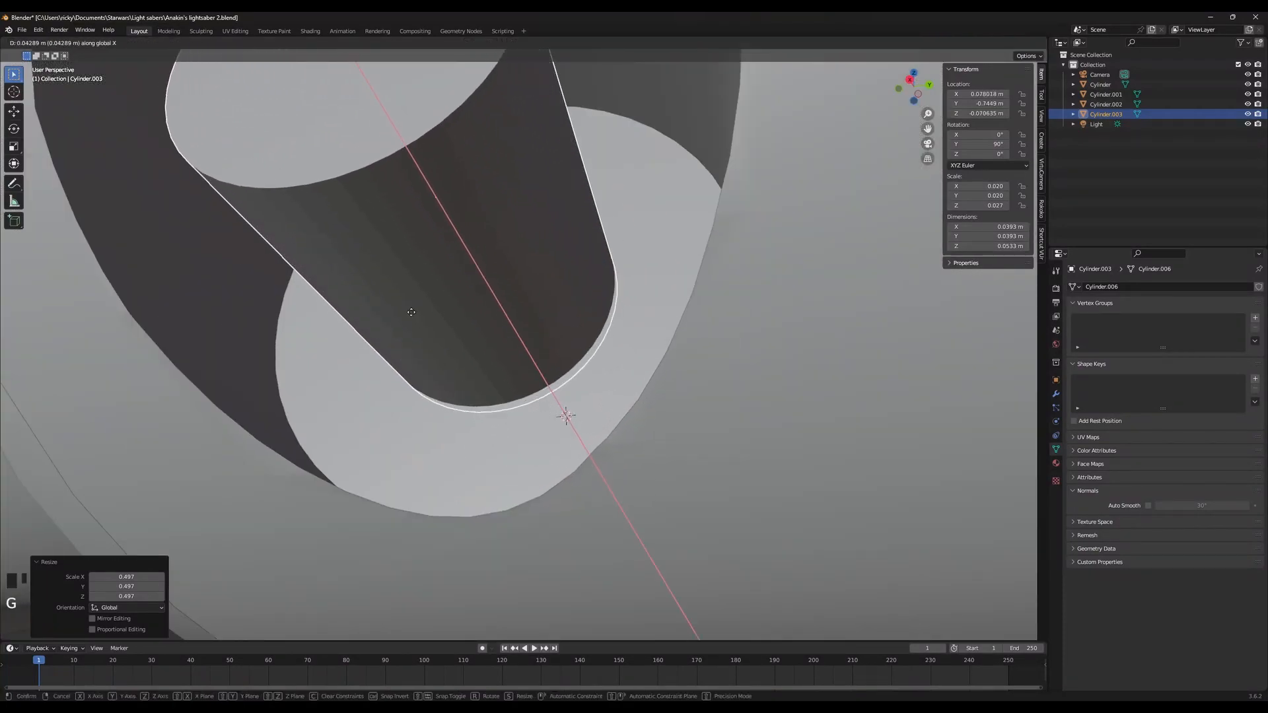
left_click(499, 355)
Scale the smaller cylinder to about 0.022 m in diameter and move it back along X by about 0.012 m
middle_click_drag(498, 355, 806, 437)
key("s")
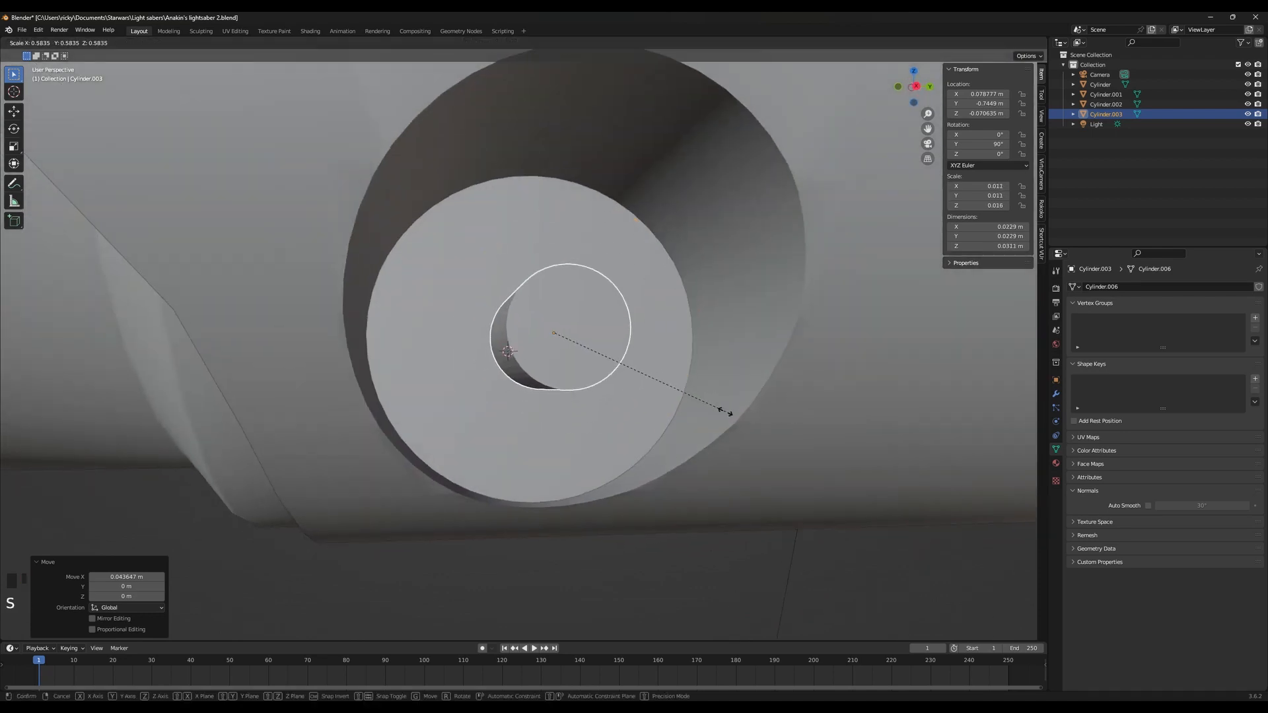
left_click(720, 415)
middle_click_drag(720, 415, 779, 404)
key("g")
key("x")
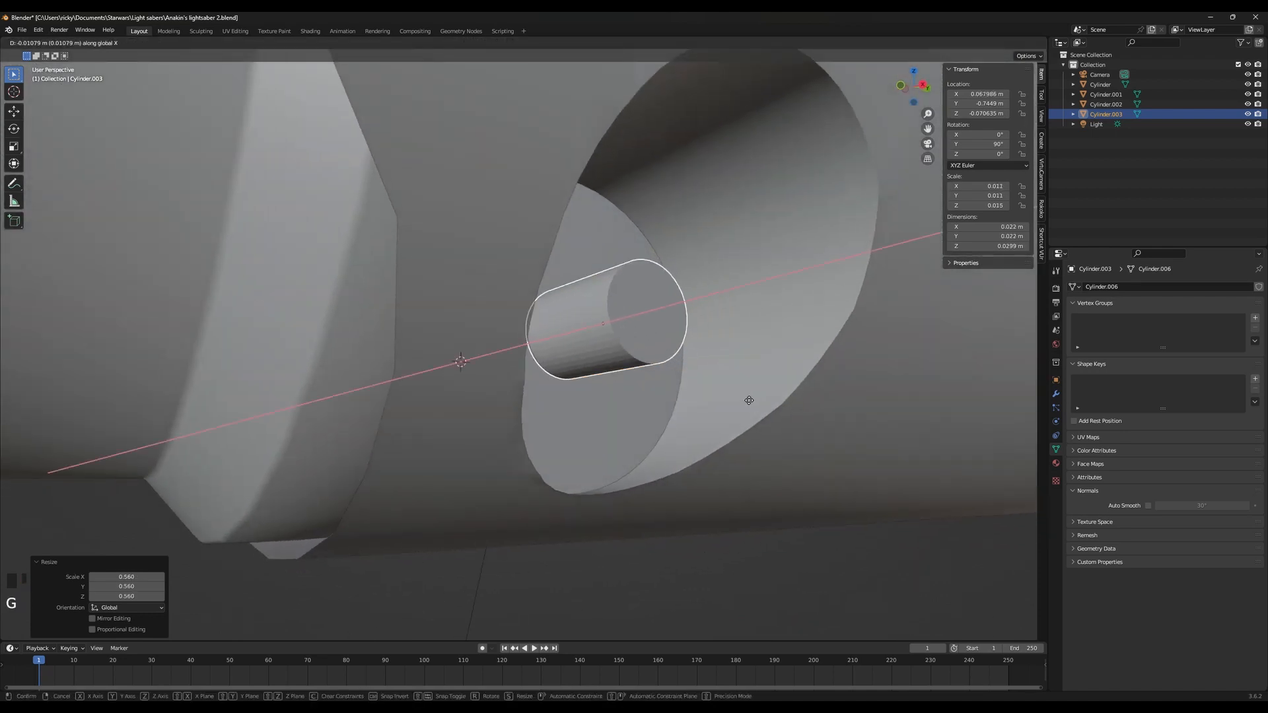
left_click(747, 400)
Slim the small cylinder to about 0.012 m in diameter, keeping its length along X
key("s")
right_click(720, 398)
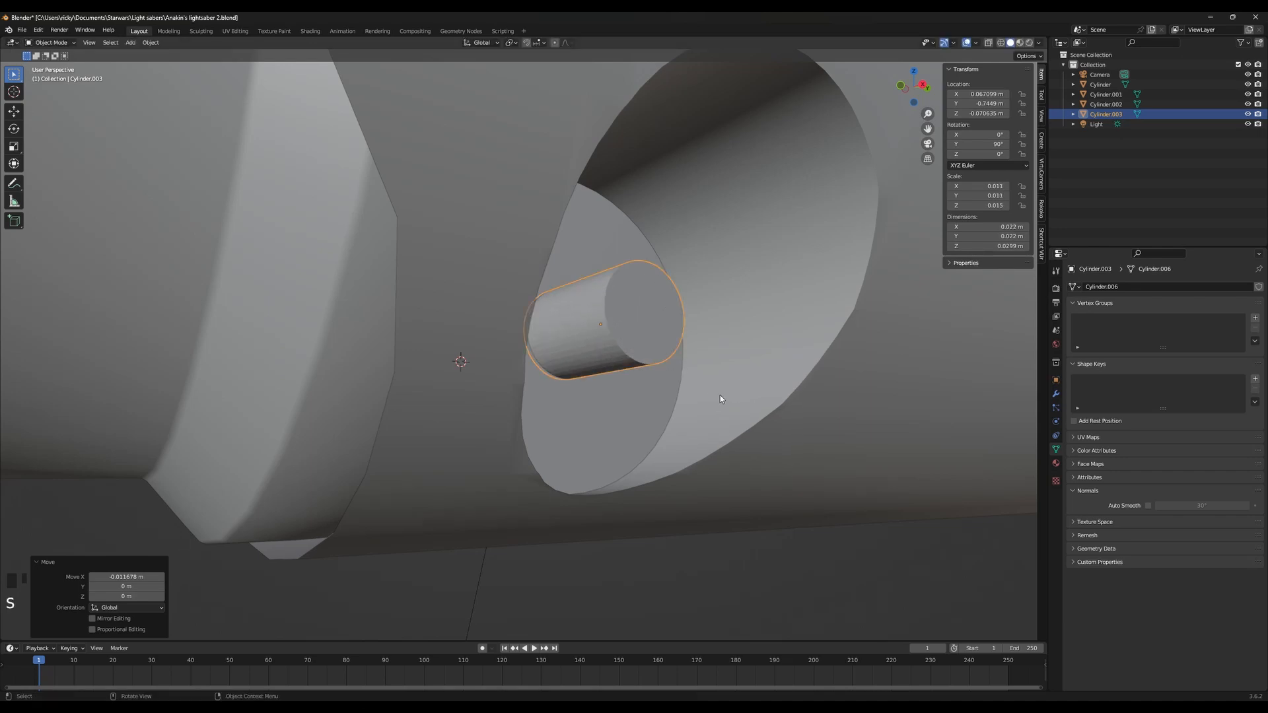
key("s")
key("x")
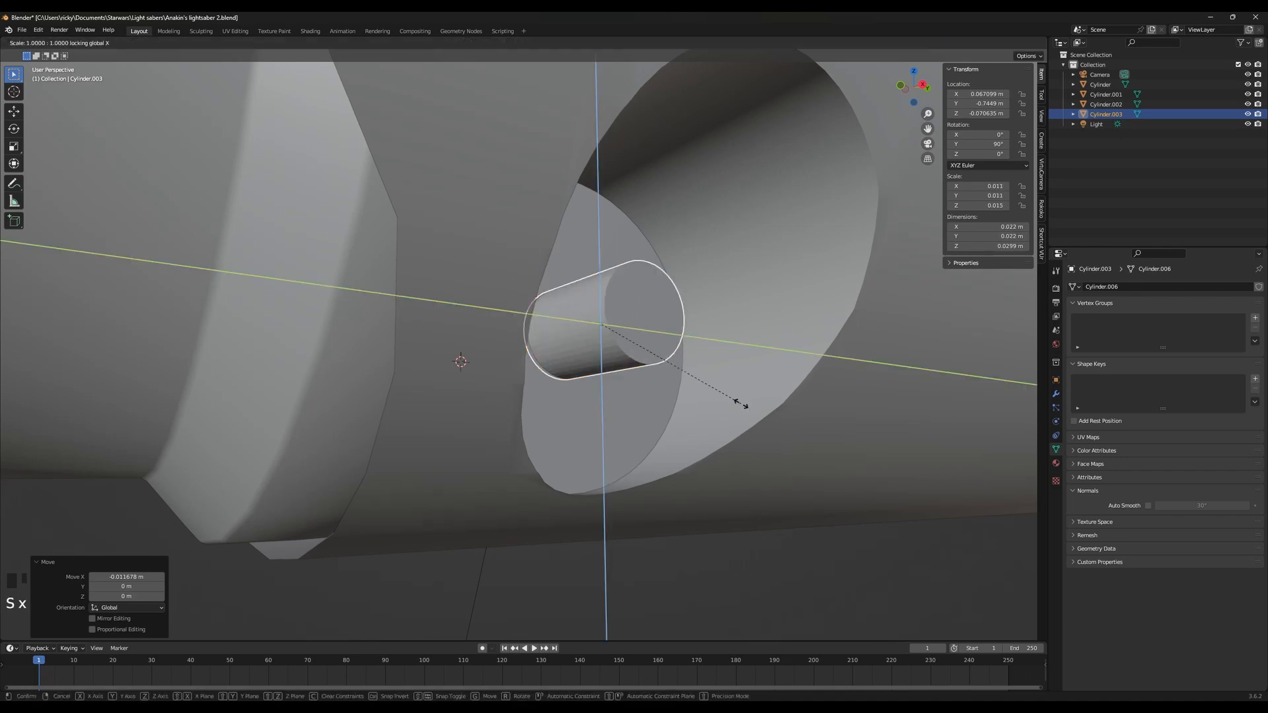
right_click(741, 403)
key("s")
key("shift+x")
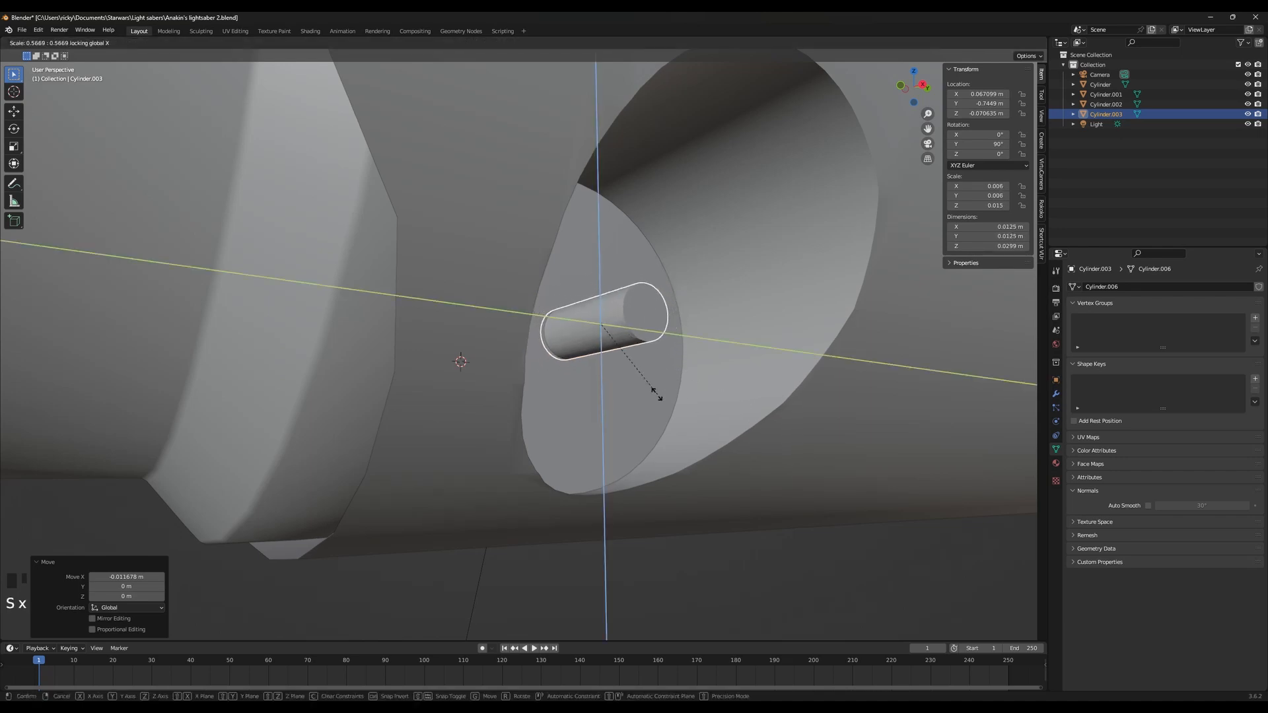
left_click(654, 395)
Shorten the small pin along X to about 0.025 m and move it inward along X by about 0.002 m
key("s")
key("x")
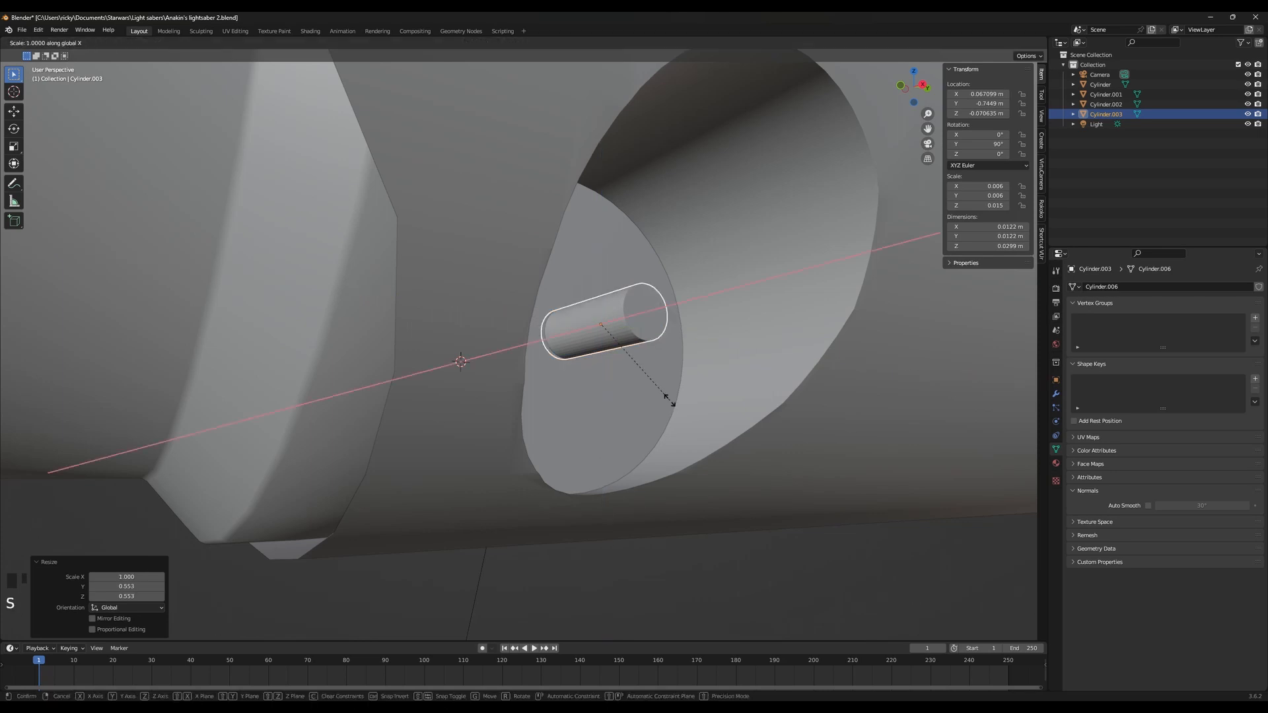
right_click(655, 398)
key("g")
key("x")
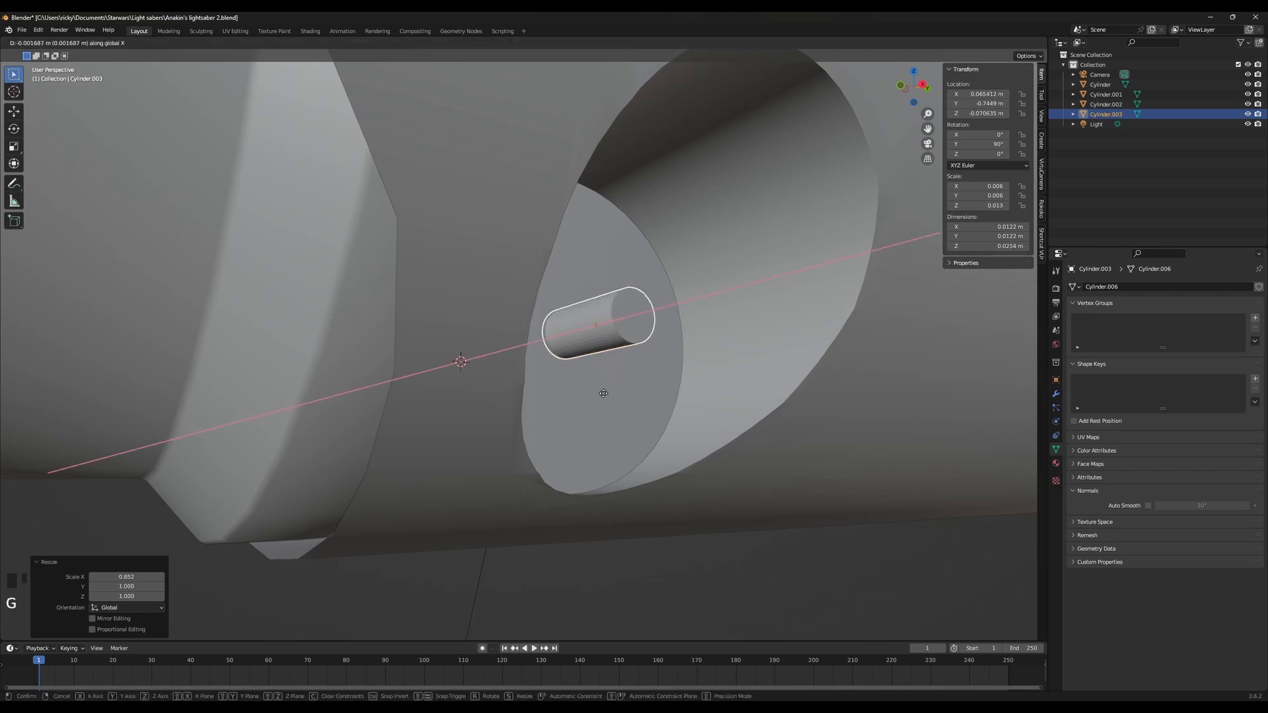
left_click(657, 400)
Enlarge the pin uniformly to about 0.015 m in diameter and 0.032 m in length
middle_click_drag(657, 400, 684, 416)
key("s")
left_click(675, 412)
key("s")
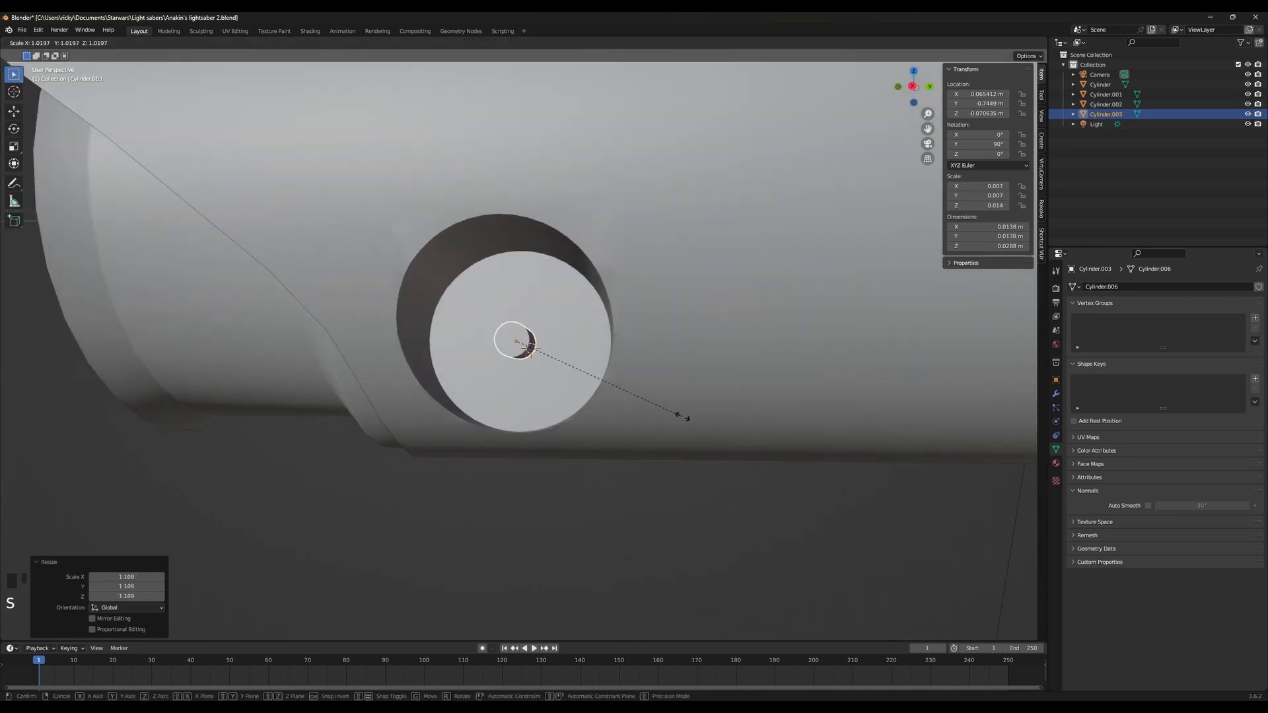
left_click(704, 430)
key("g")
key("x")
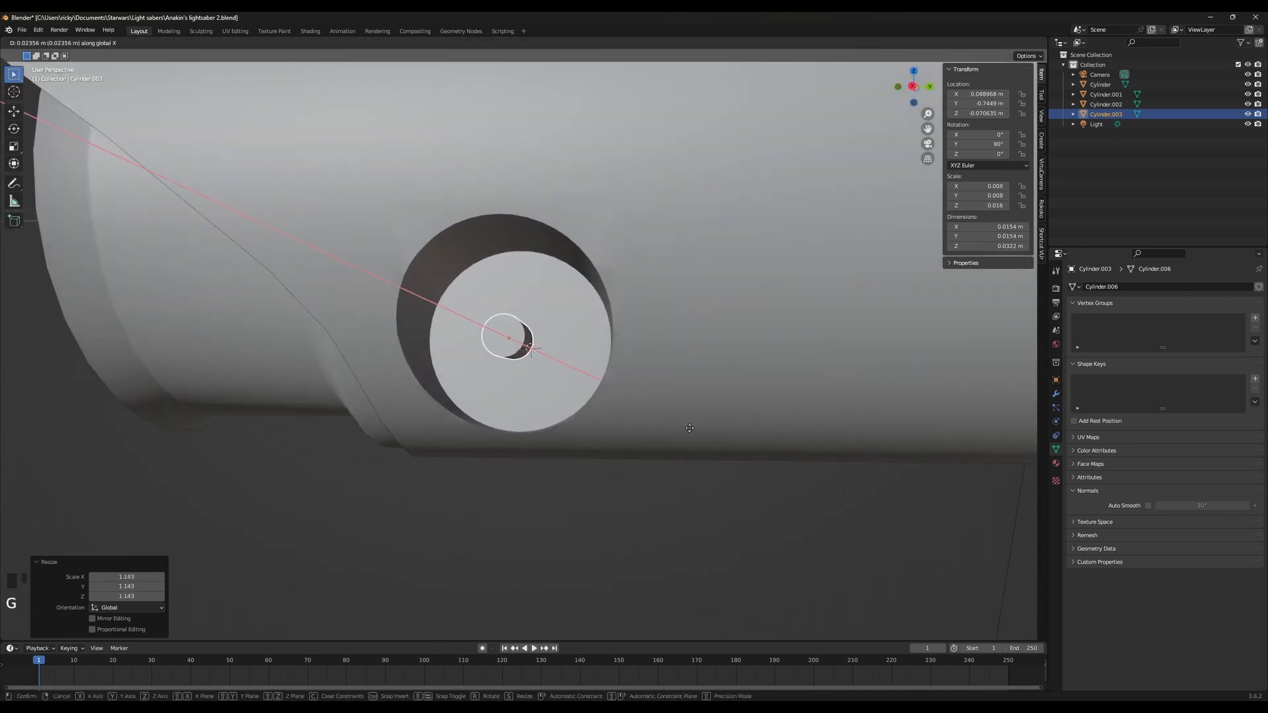
right_click(665, 430)
key("g")
key("y")
right_click(642, 437)
Move the pin 0.015 m along Y, off the centre of the inset cylinder's face
middle_click_drag(641, 439, 659, 446)
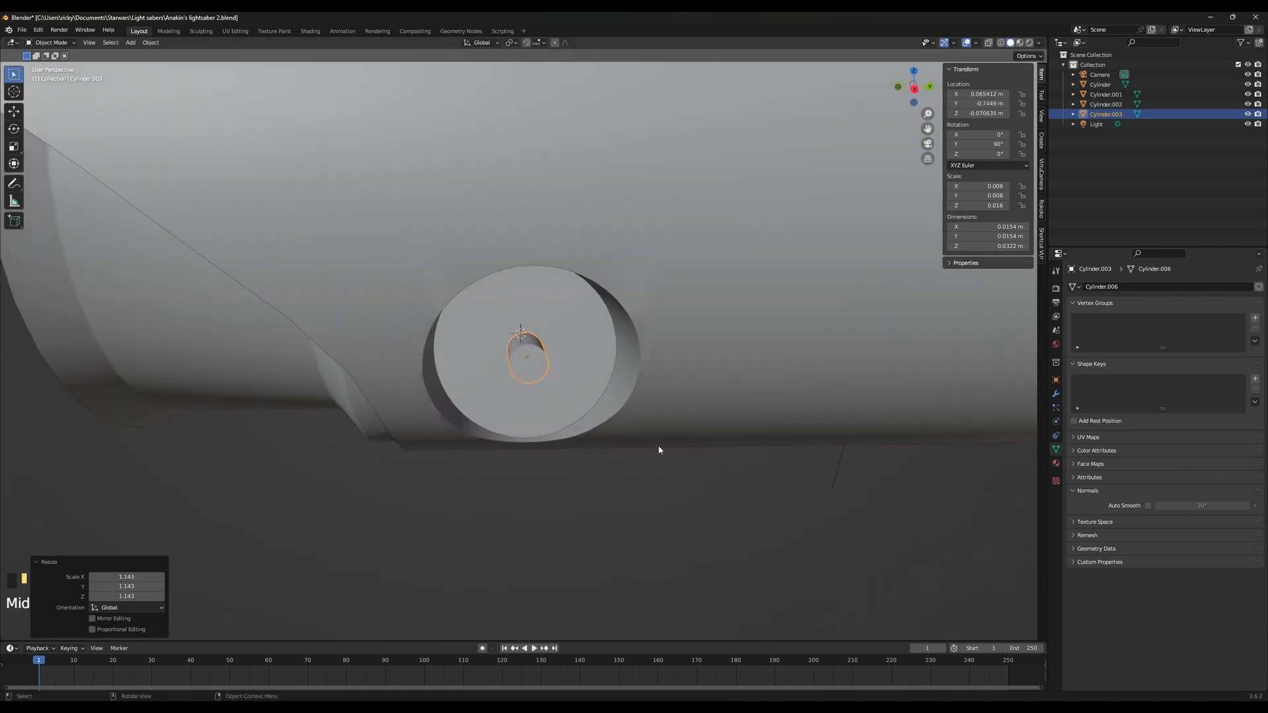
type("gy")
type(".025")
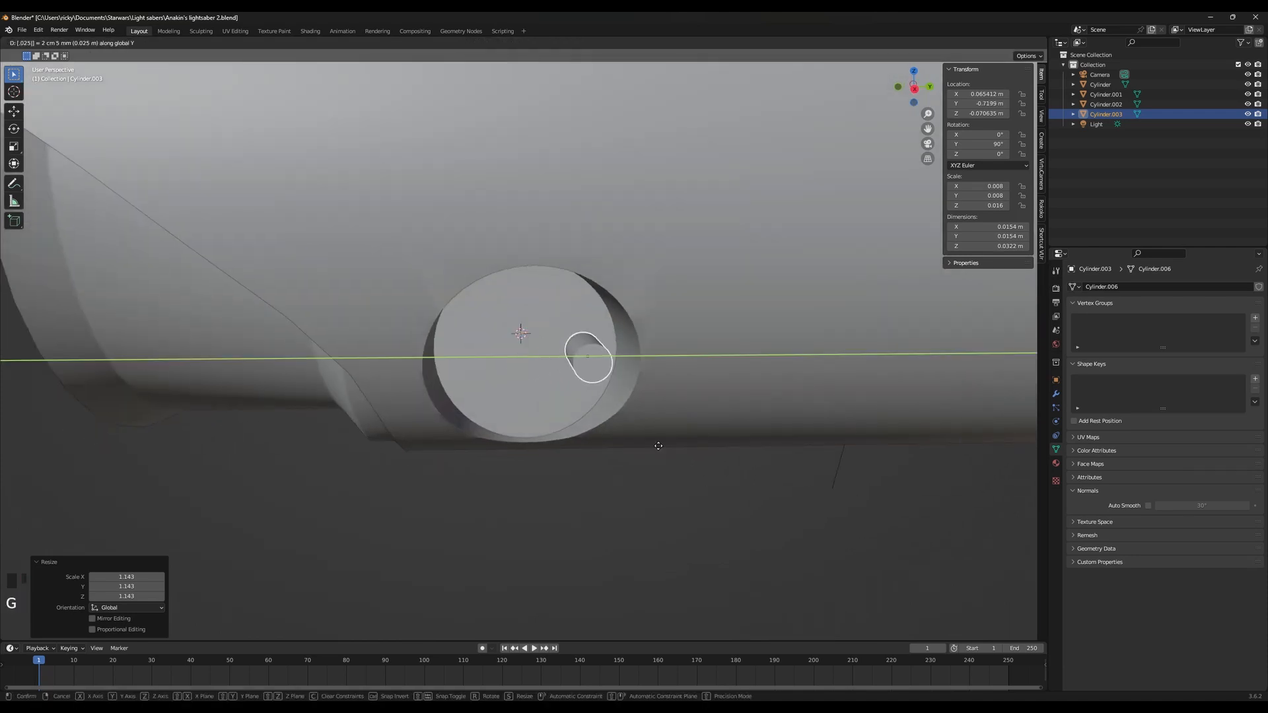
key("BackSpace")
key("BackSpace")
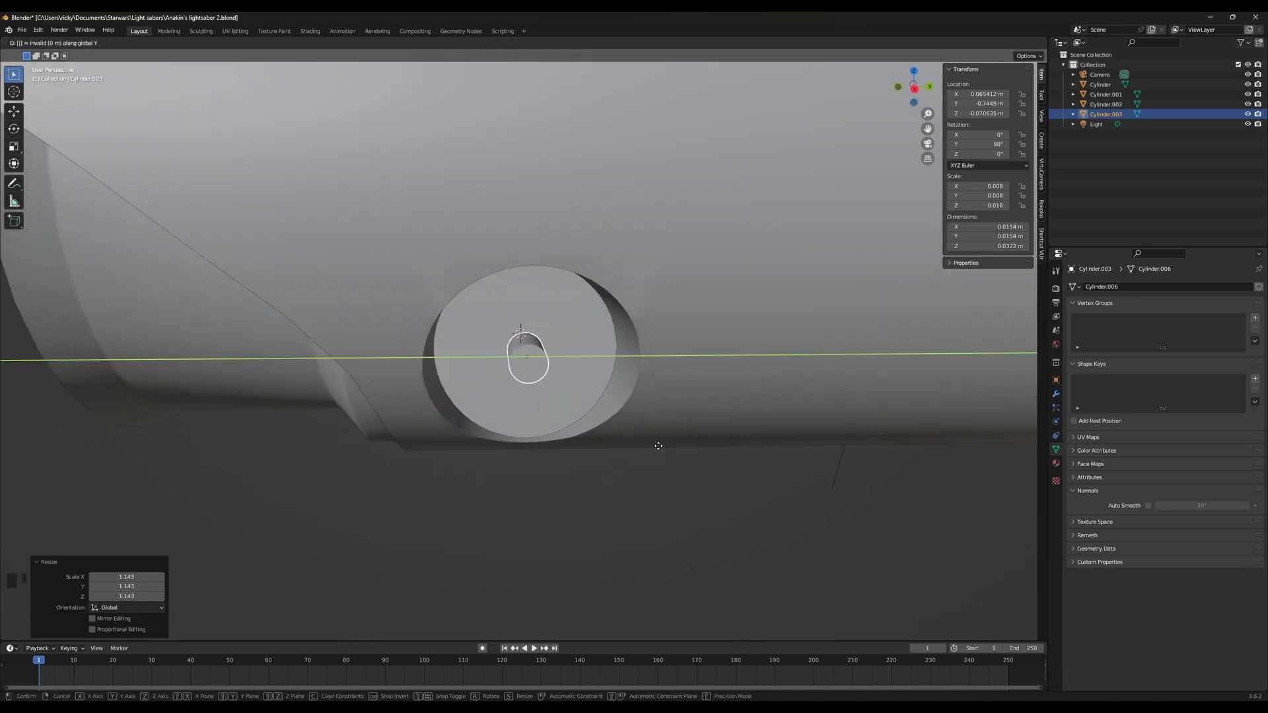
type("015")
key("Return")
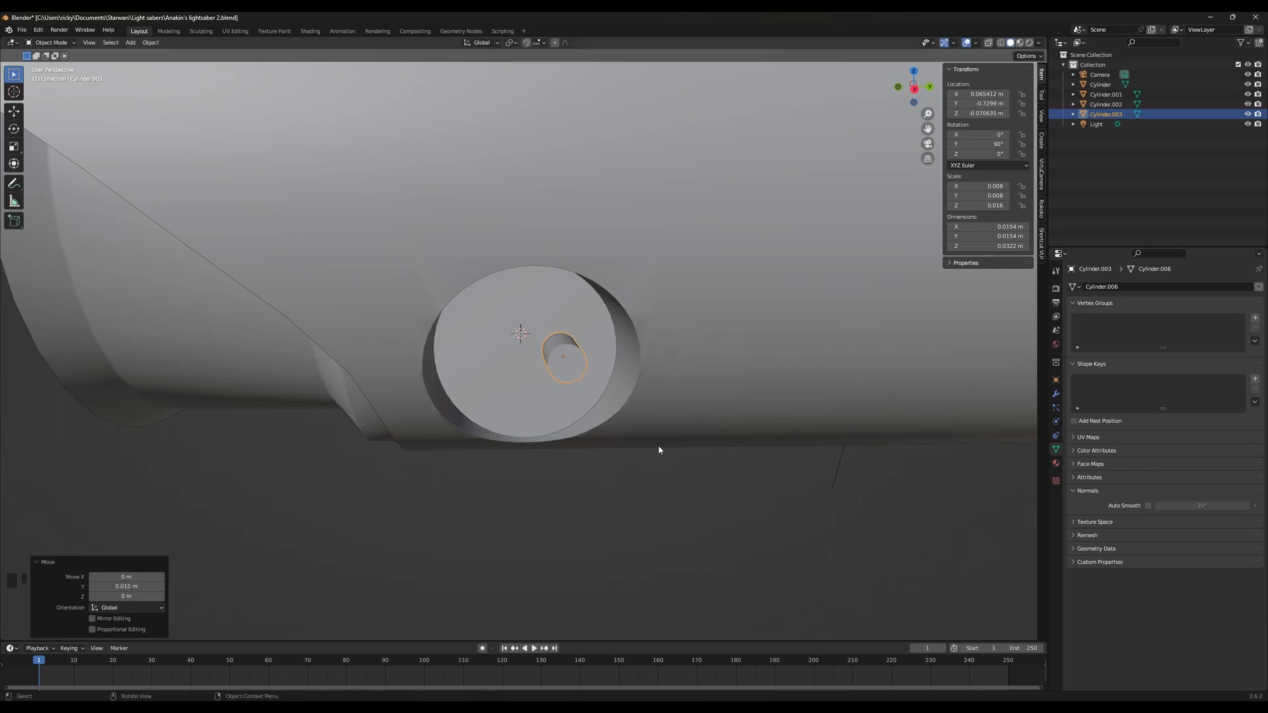
Duplicate the small pin in place on the inset cylinder's face
key("shift+d")
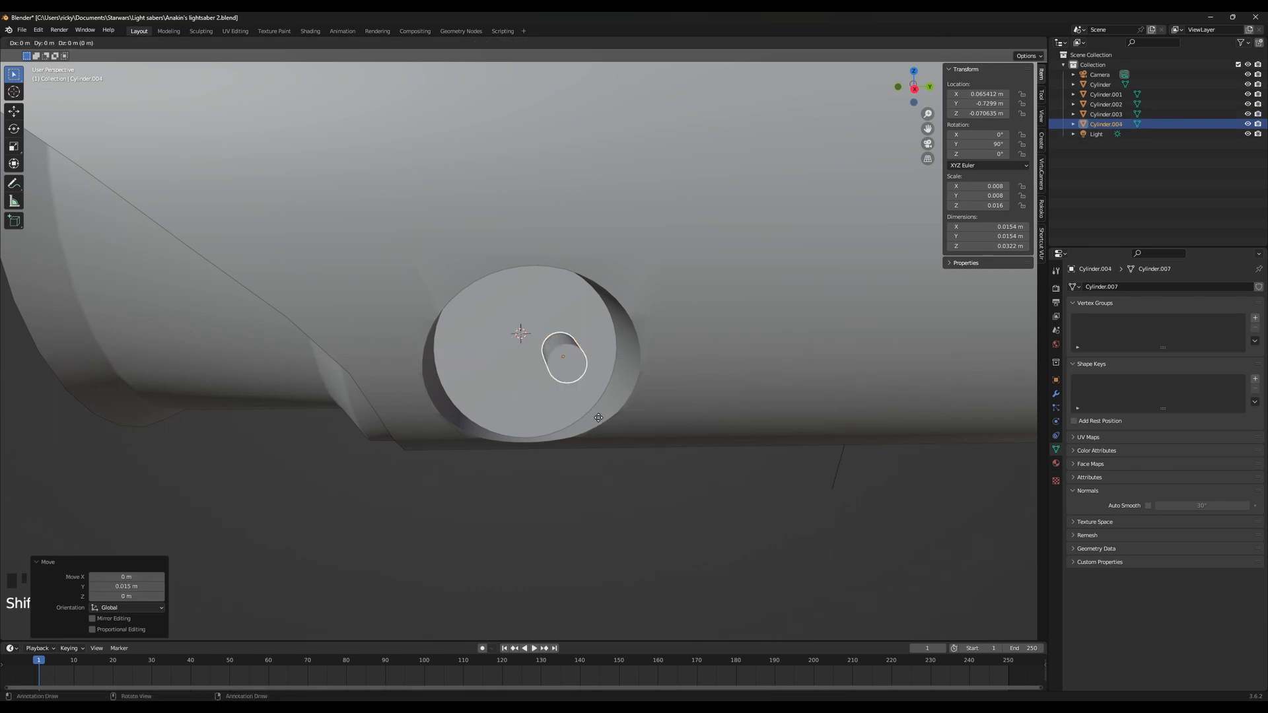
type("y-.015")
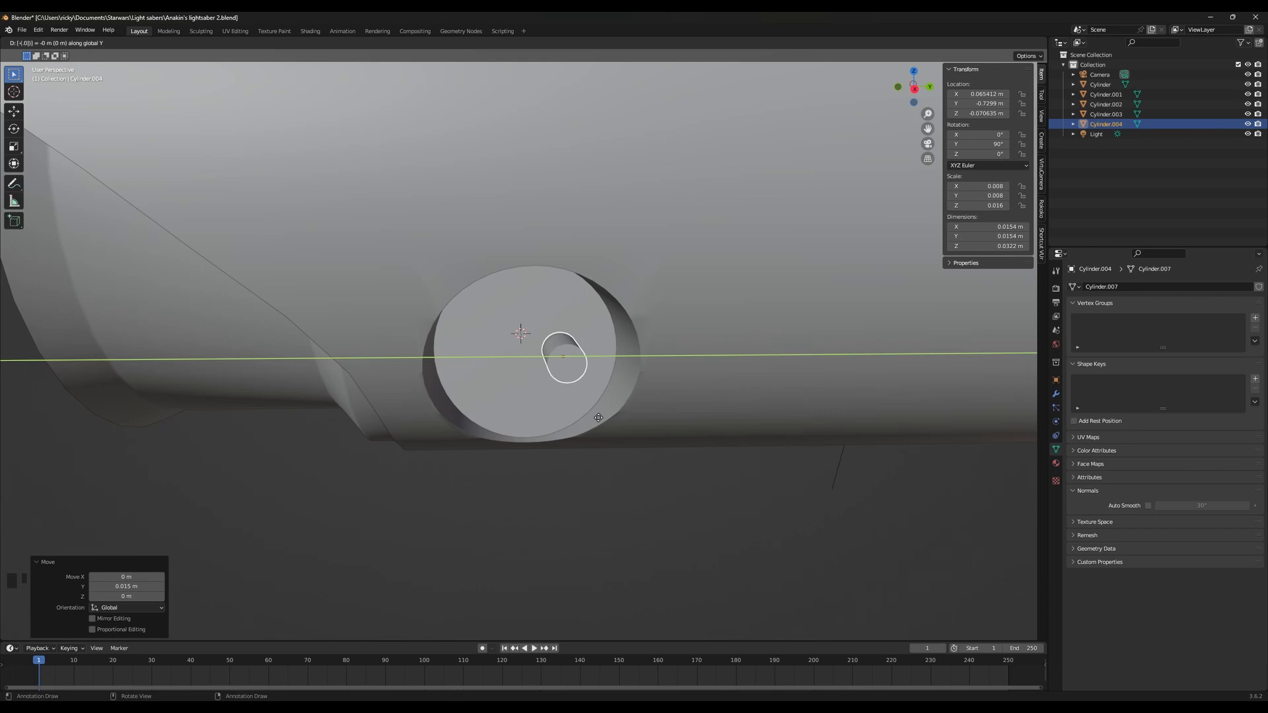
key("BackSpace")
key("BackSpace")
key("Escape")
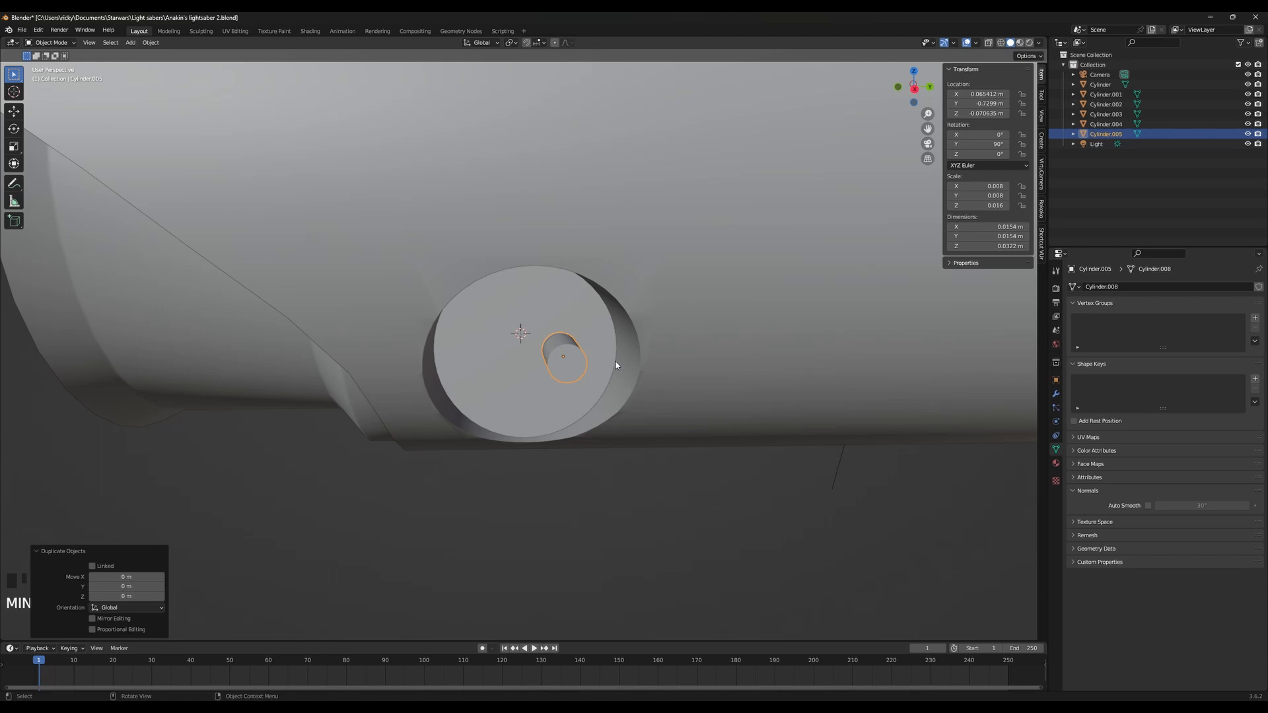
Move a further copy of the pin -0.03 m along Y to the opposite side of the inset cylinder's face
key("KP_Decimal")
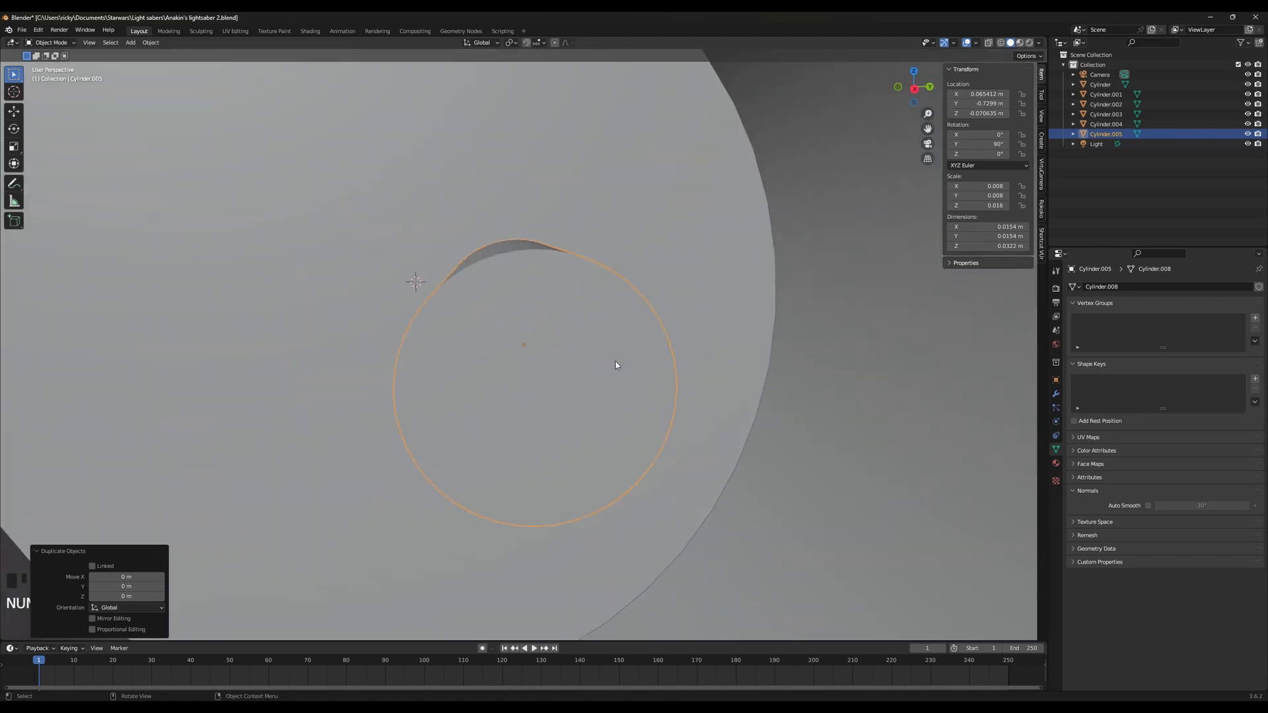
key("g")
key("x")
key("y")
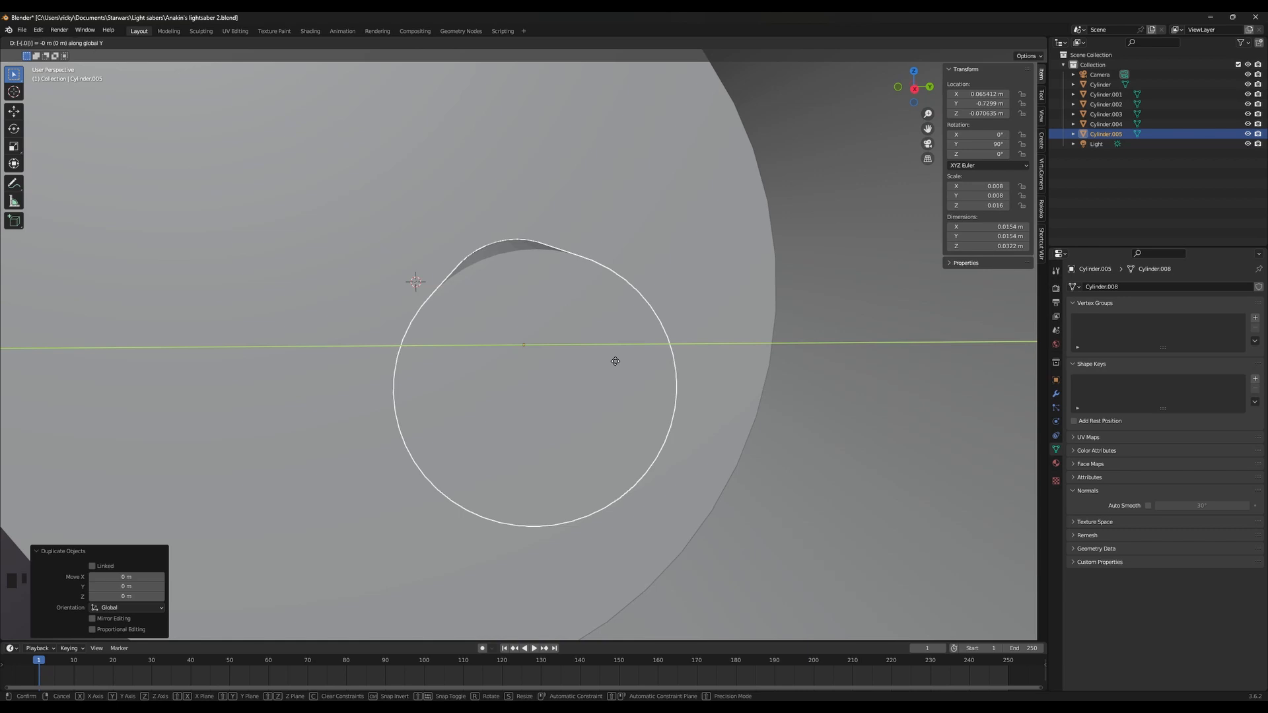
type("-0.03")
key("Return")
scroll(615, 363, "down", 5)
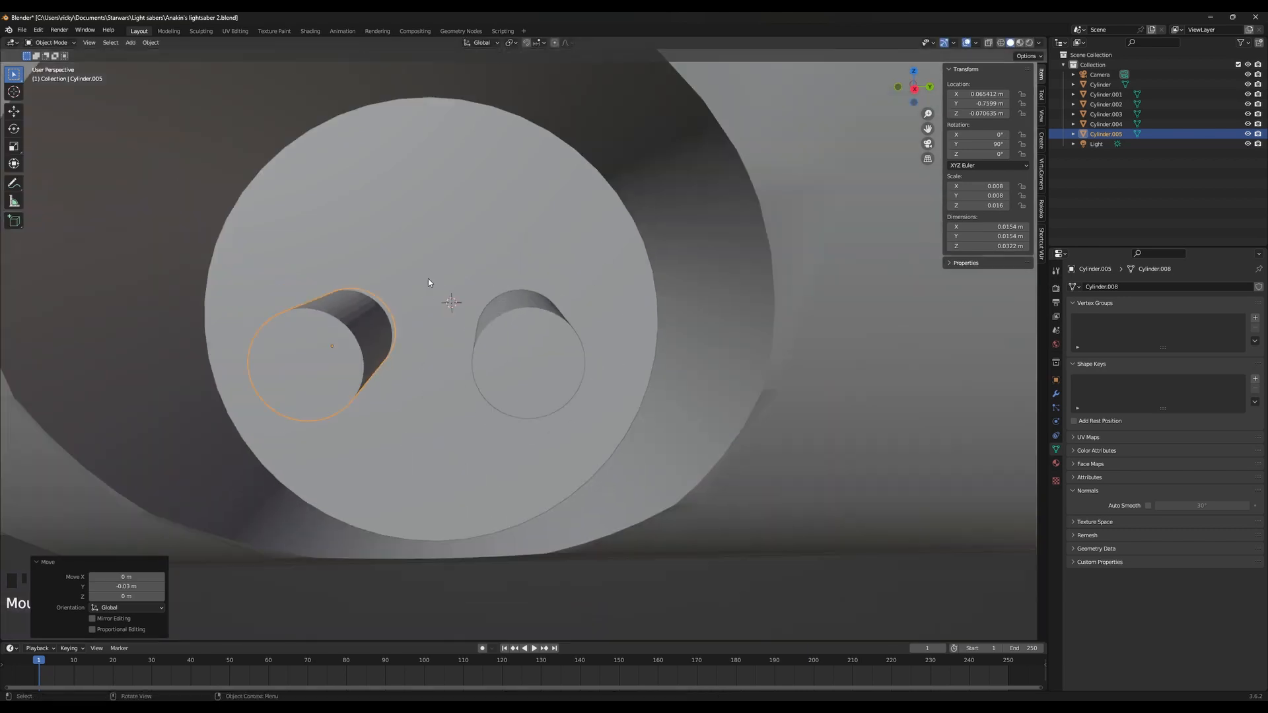
middle_click_drag(452, 301, 453, 334)
scroll(436, 264, "down", 3)
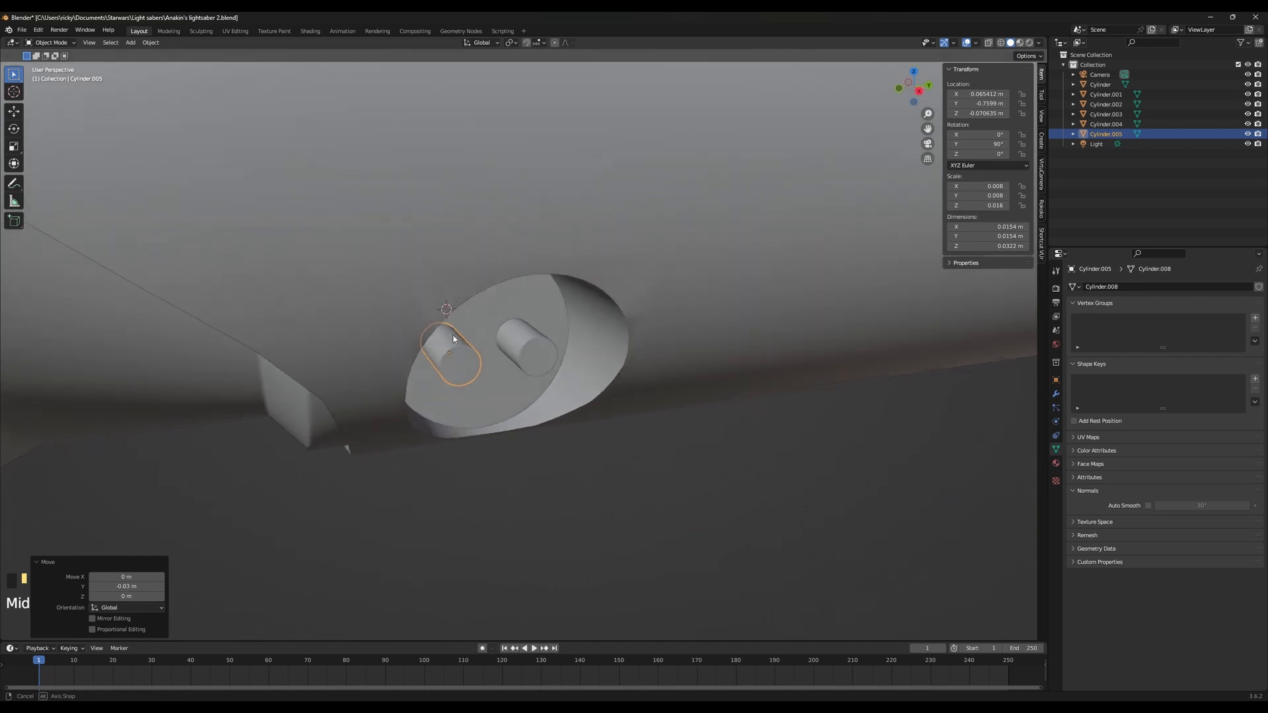
key("ctrl+z")
key("ctrl+shift+z")
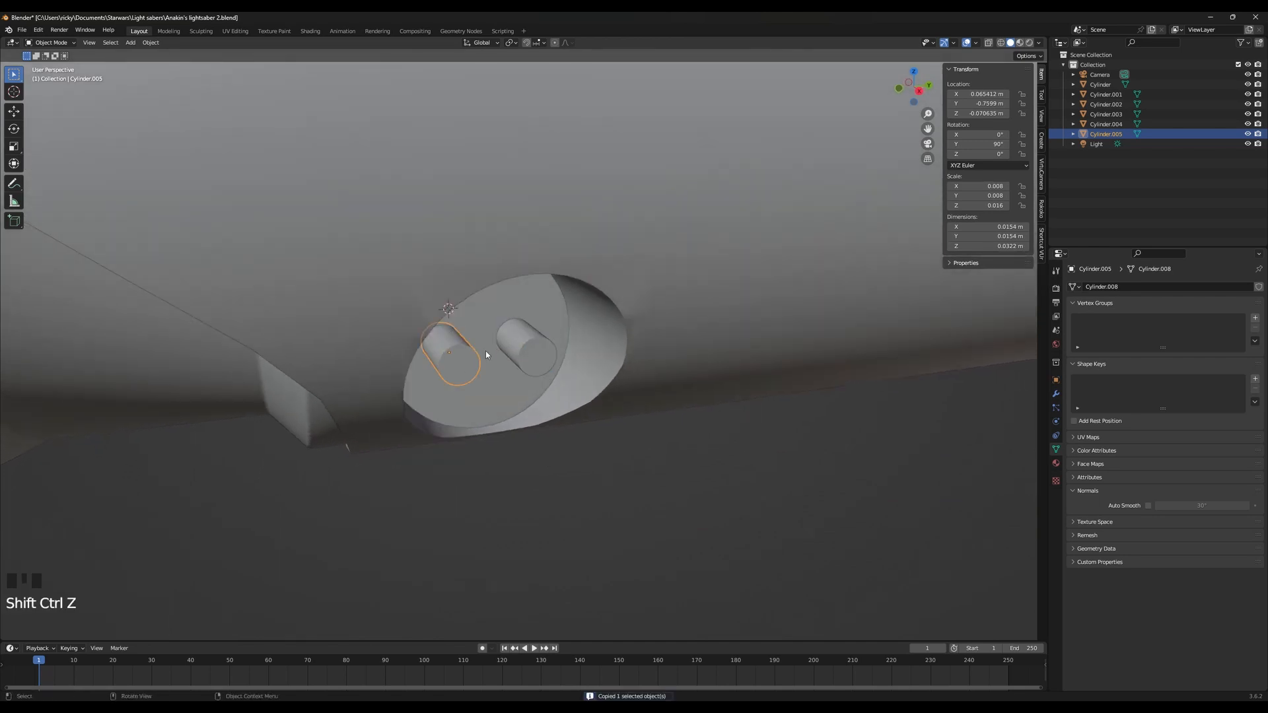
Shade the moved pin copy smooth with Auto Smooth at 30°
right_click(445, 334)
left_click(442, 292)
right_click(504, 334)
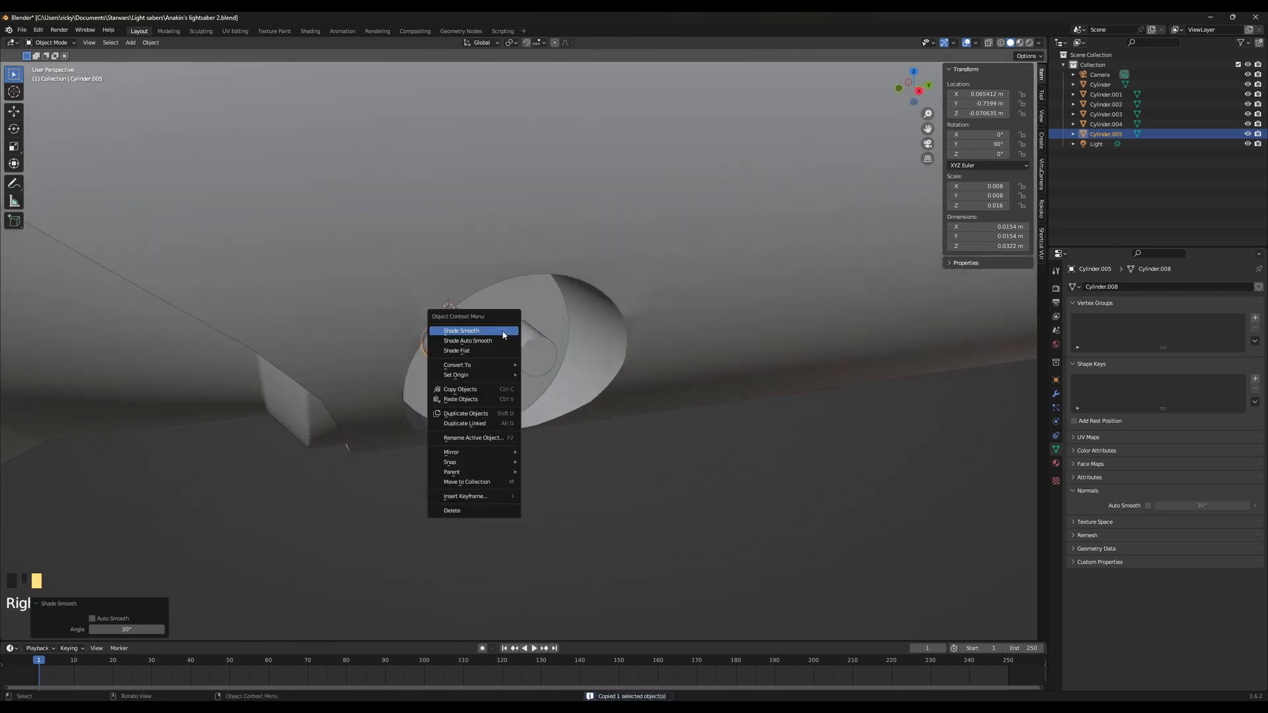
middle_click_drag(502, 331, 462, 371)
left_click(376, 363)
key("Tab")
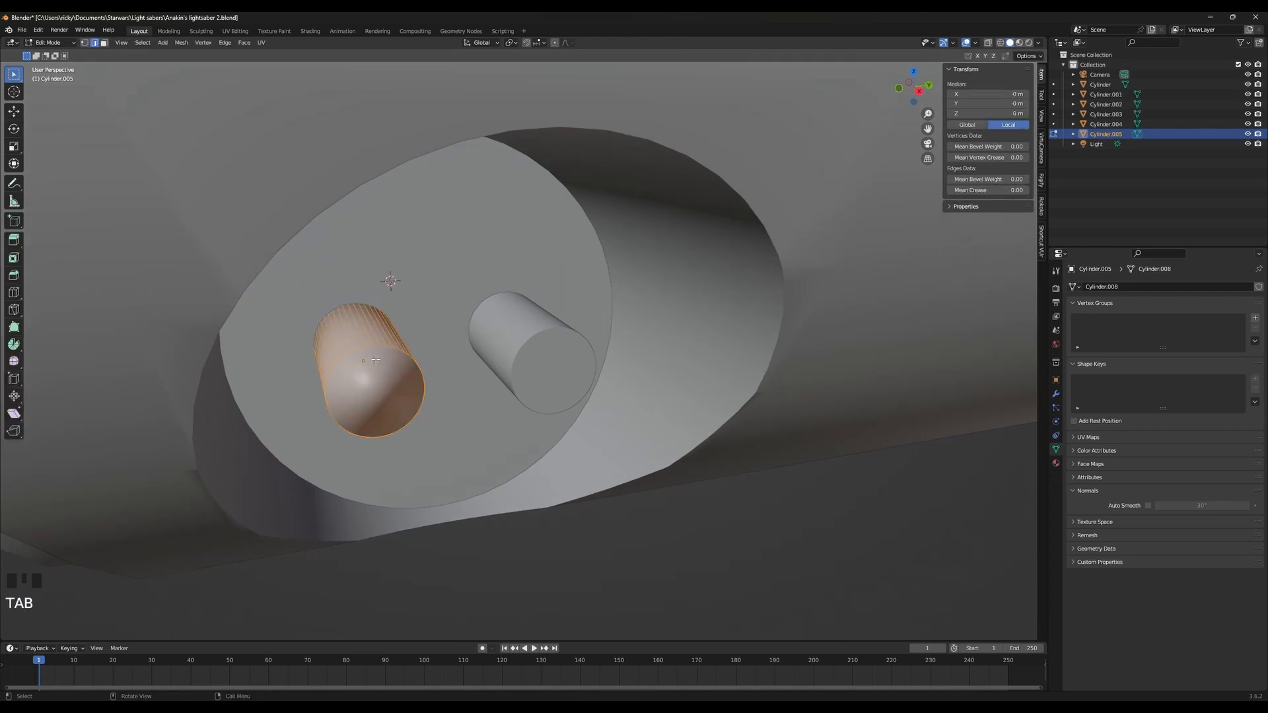
right_click(590, 355)
key("Tab")
right_click(396, 374)
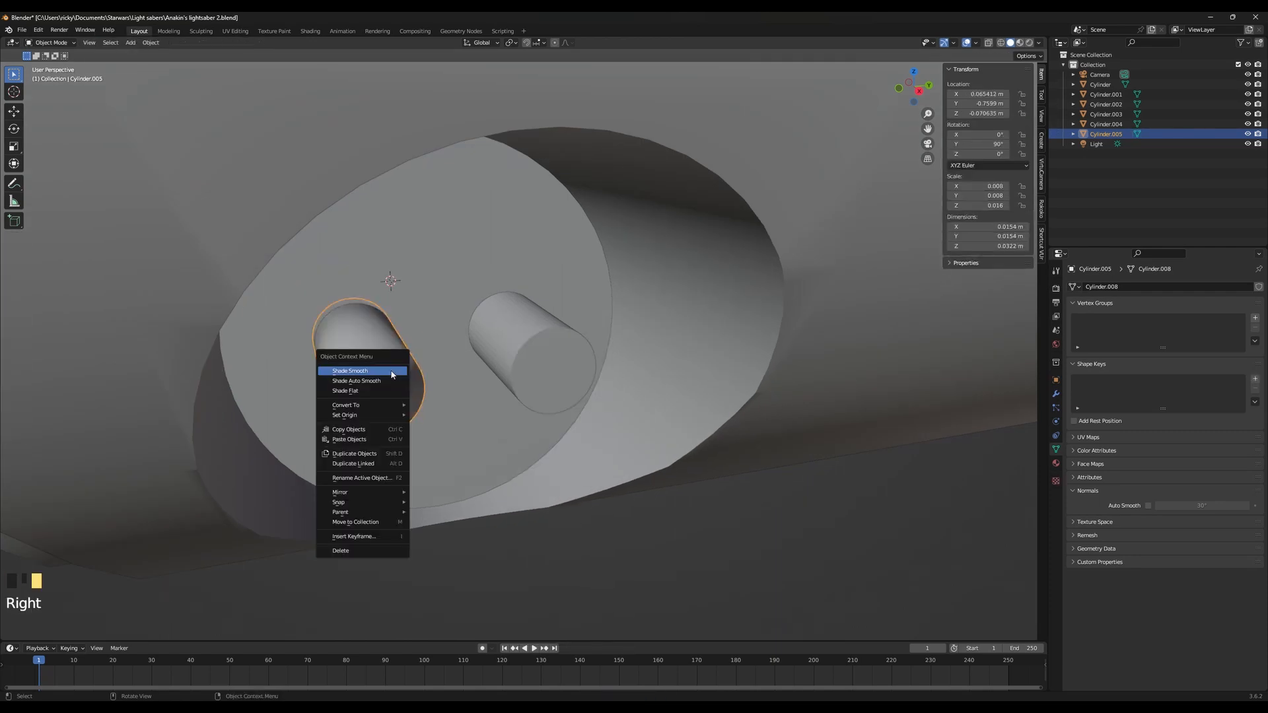
left_click(405, 383)
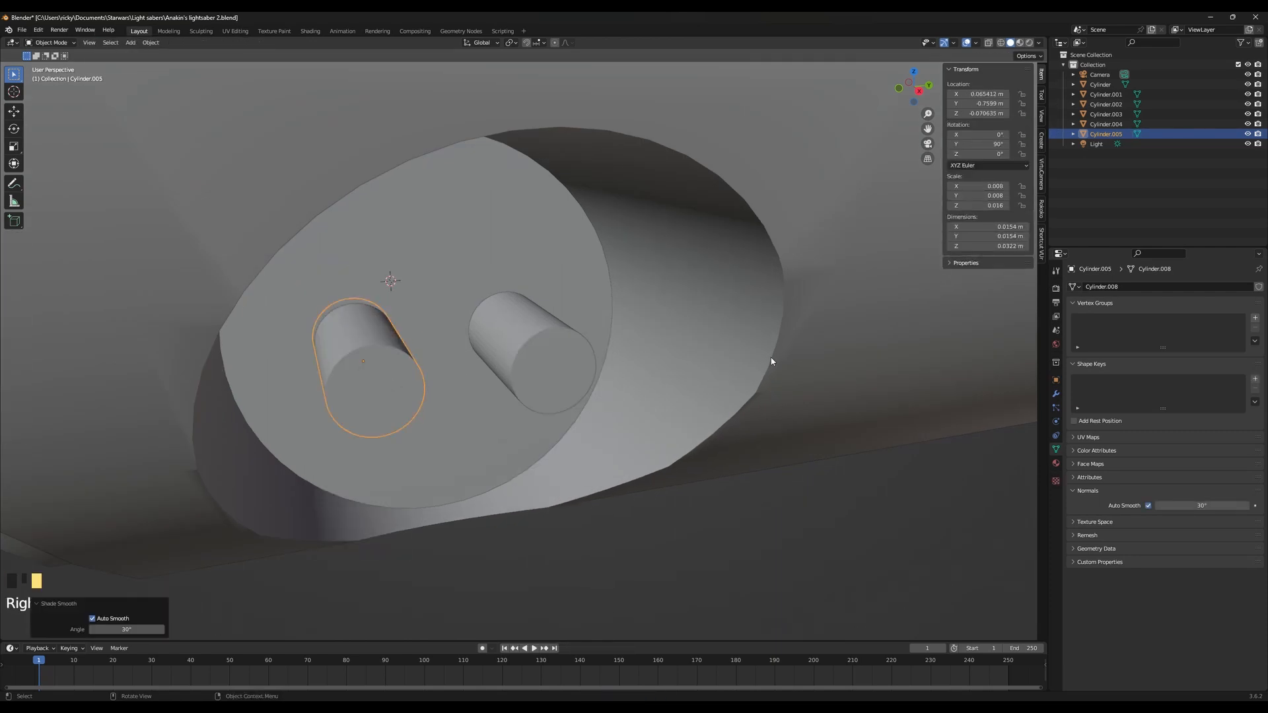
Apply Shade Auto Smooth at 30° to the other pin
right_click(515, 365)
left_click(568, 357)
right_click(569, 362)
left_click(569, 358)
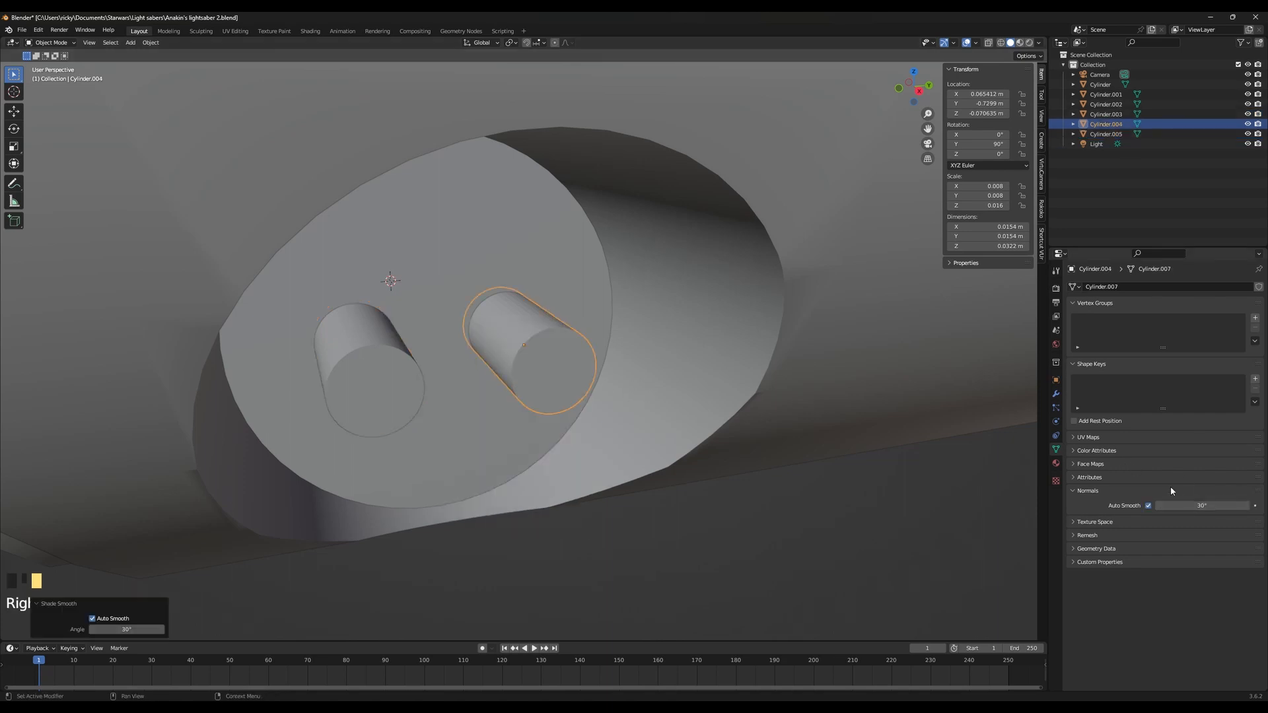
Select the outer end edge loops of both pins in Edit Mode and try bevelling them
middle_click_drag(587, 352, 529, 340)
scroll(418, 324, "up", 1)
middle_click_drag(418, 324, 522, 317)
middle_click_drag(522, 317, 710, 364, "shift")
middle_click_drag(710, 363, 622, 339)
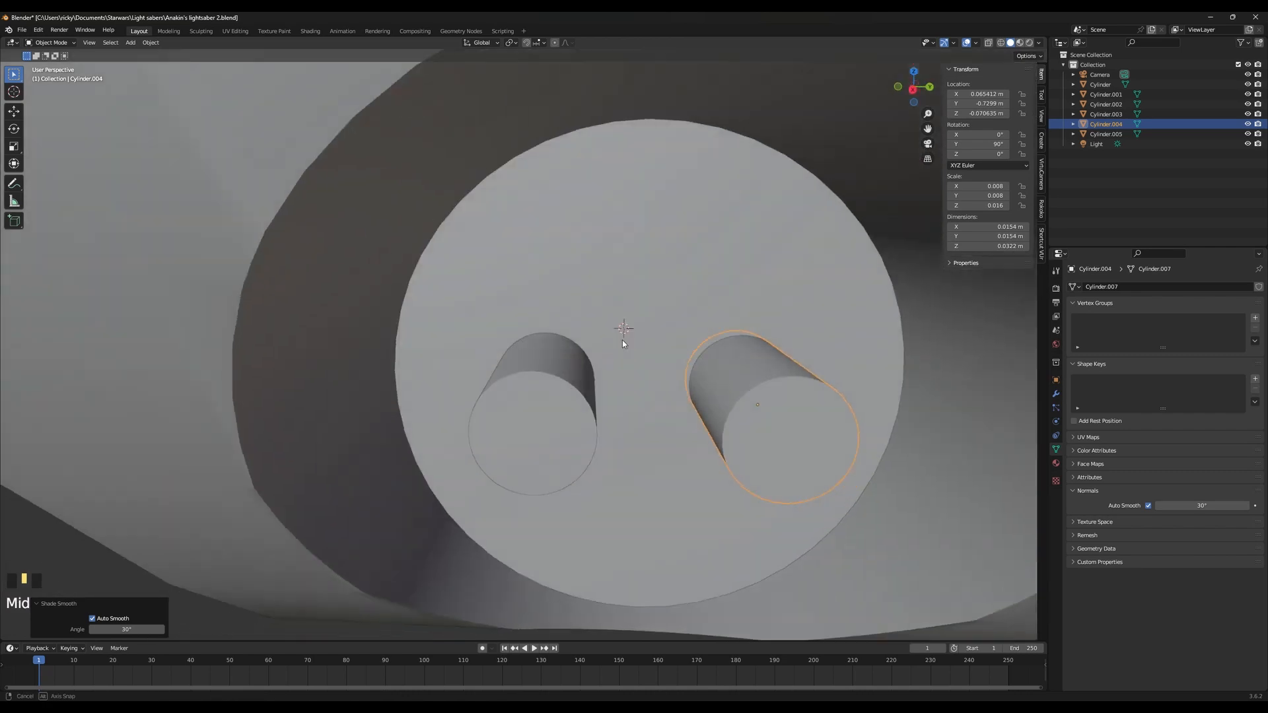
middle_click_drag(639, 412, 492, 425)
key("Tab")
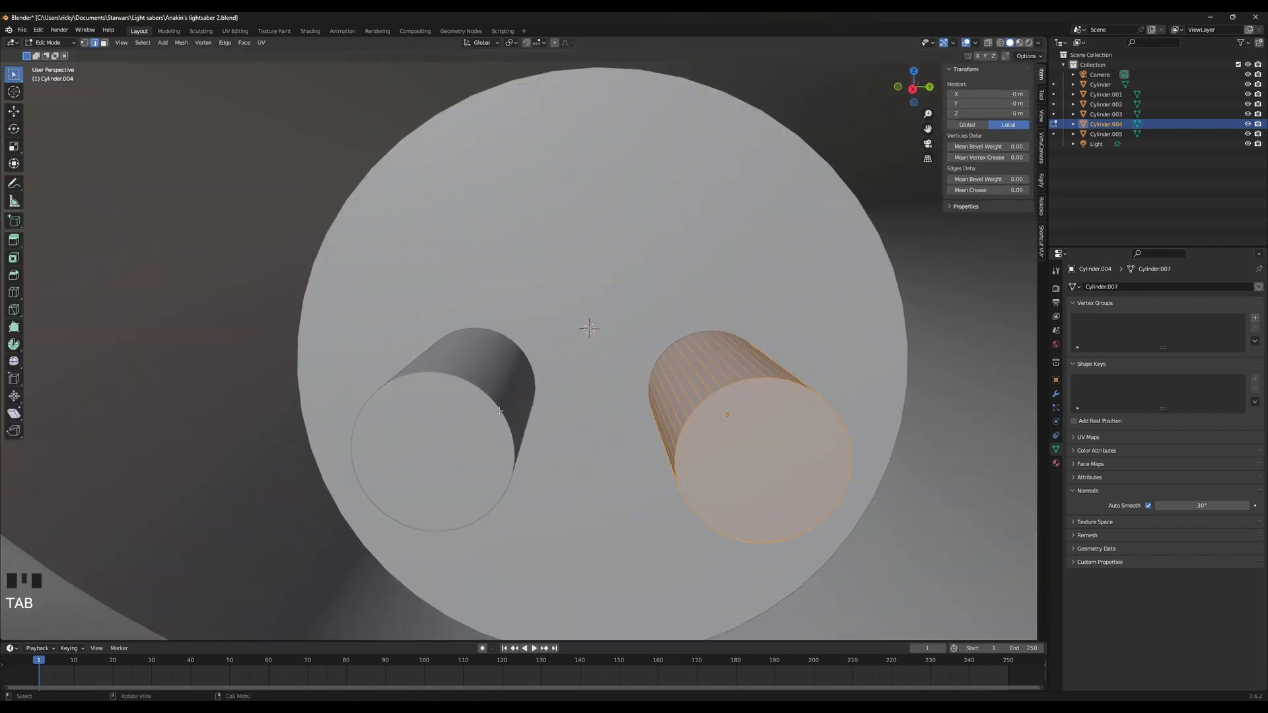
key("Tab")
left_click(496, 416, "shift")
key("Tab")
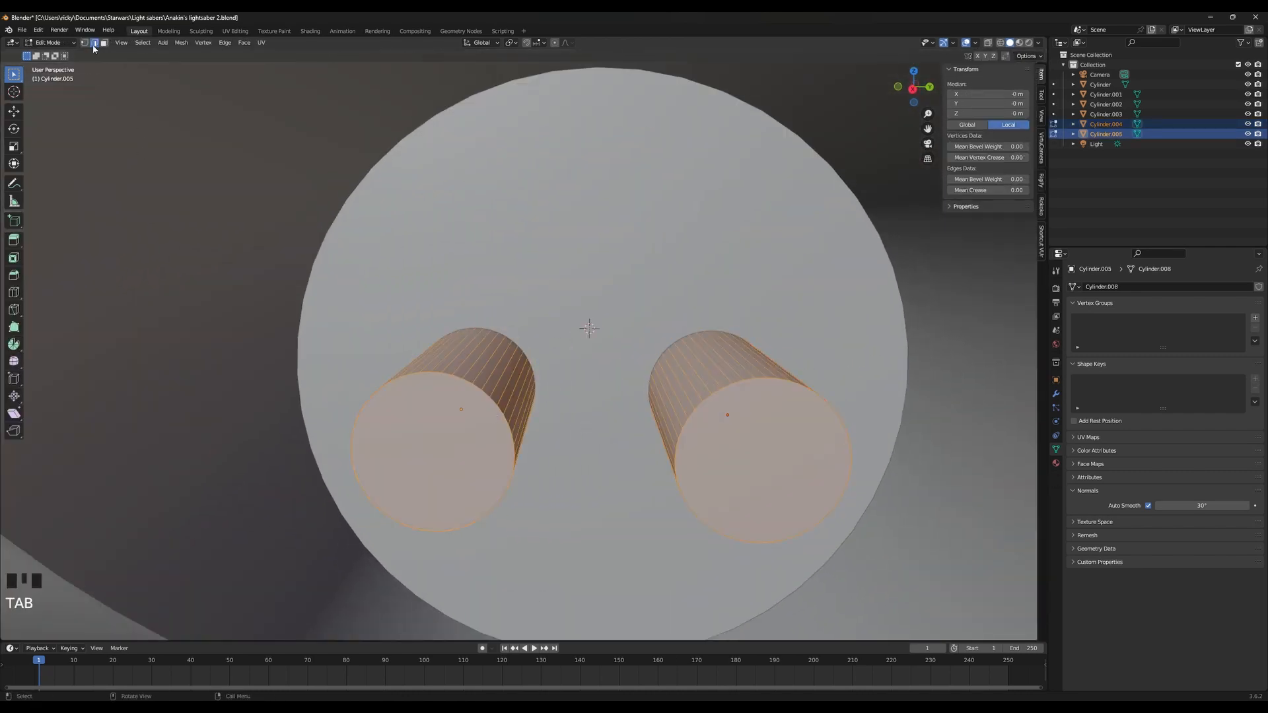
left_click(488, 396, "alt")
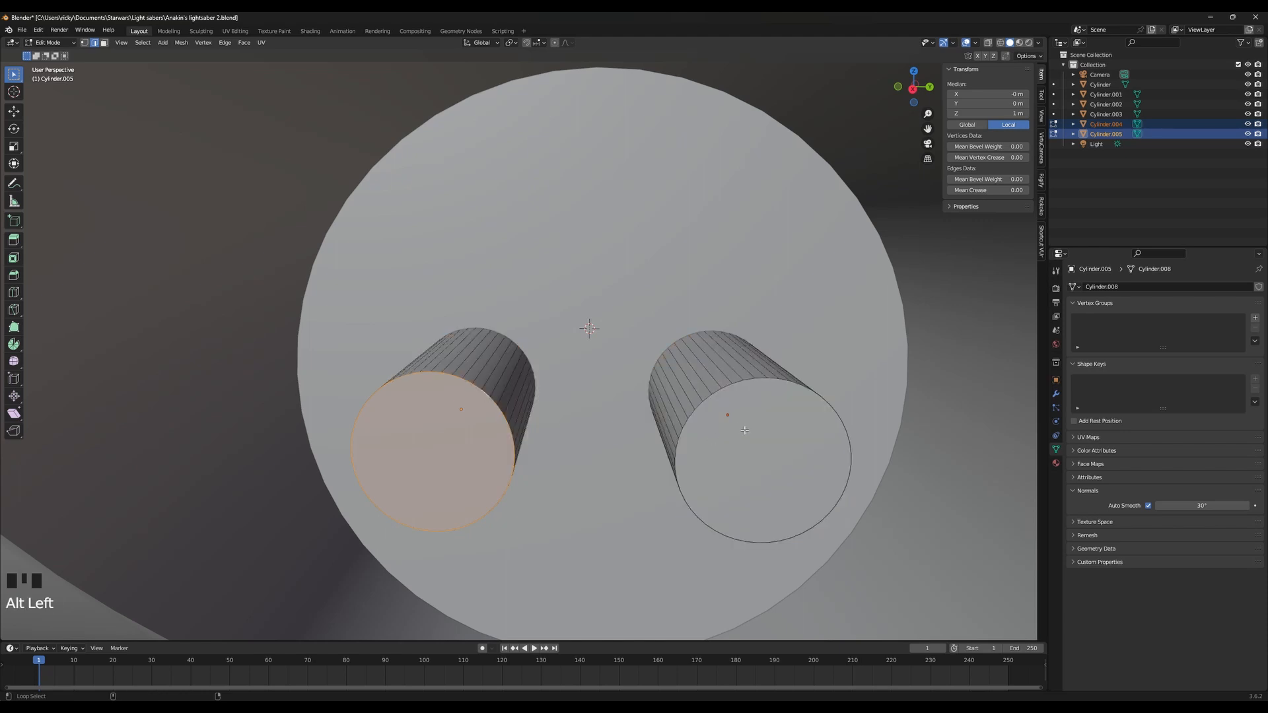
left_click(720, 390, "alt+shift")
scroll(661, 409, "down", 3)
scroll(644, 421, "up", 1)
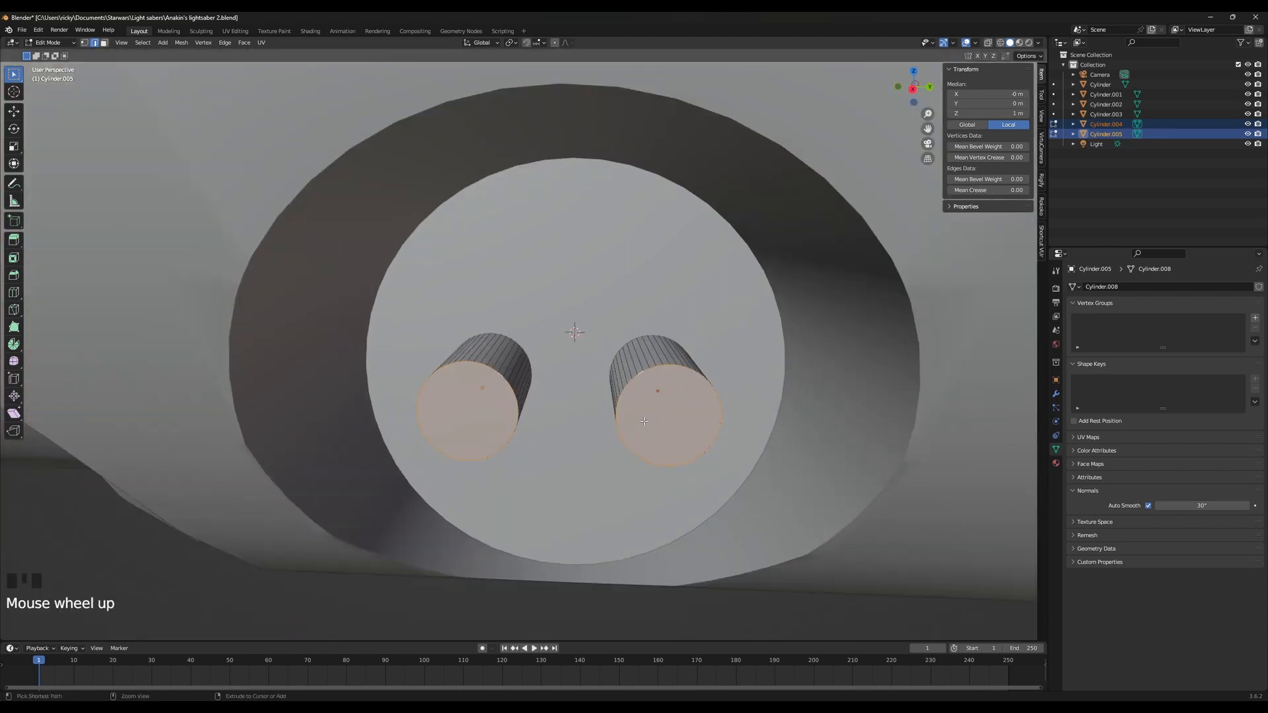
key("ctrl+b")
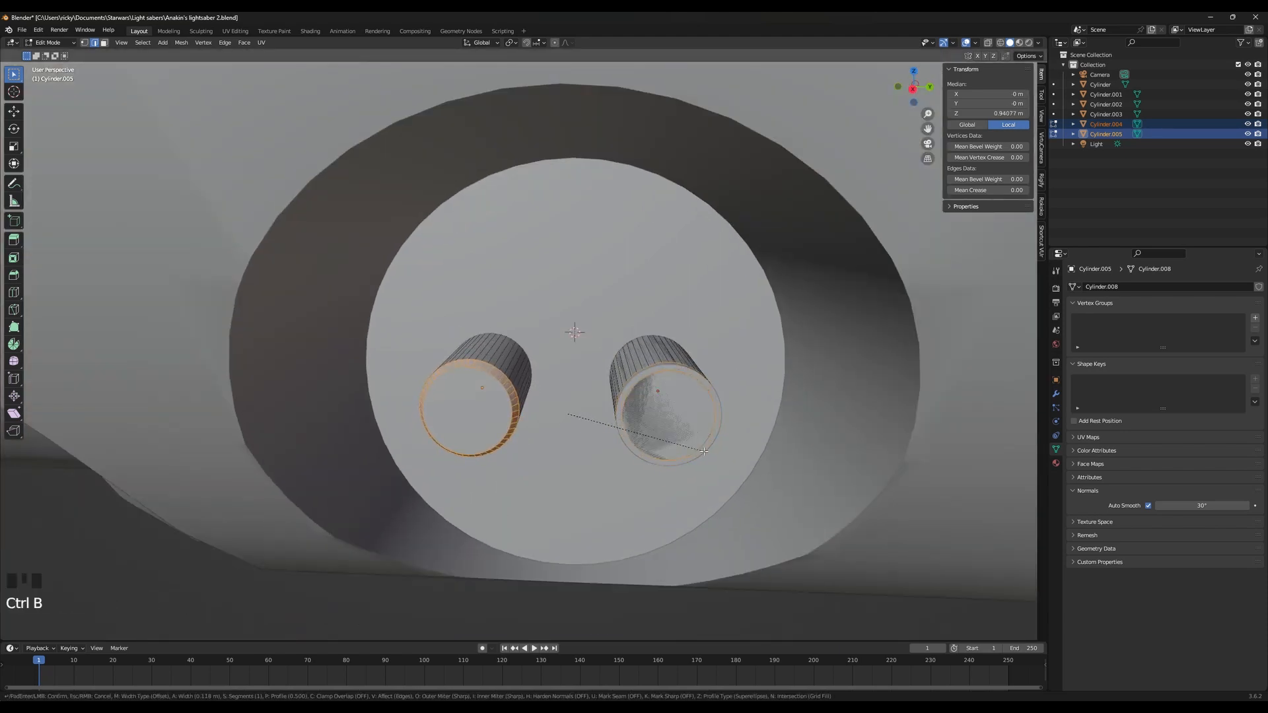
key("Tab")
Delete the surplus duplicate that overlaps the pin on the +Y side
left_click(668, 405)
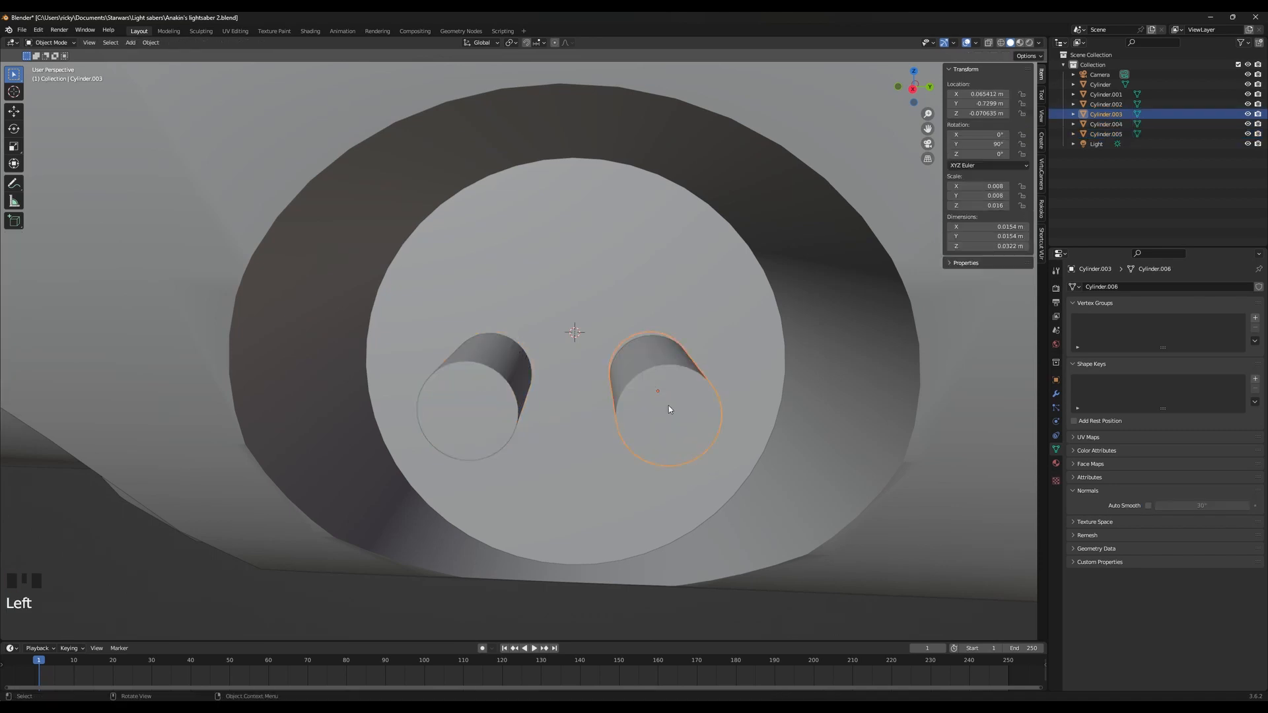
key("shift+x")
left_click(669, 406)
left_click(459, 391, "shift")
left_click(458, 391)
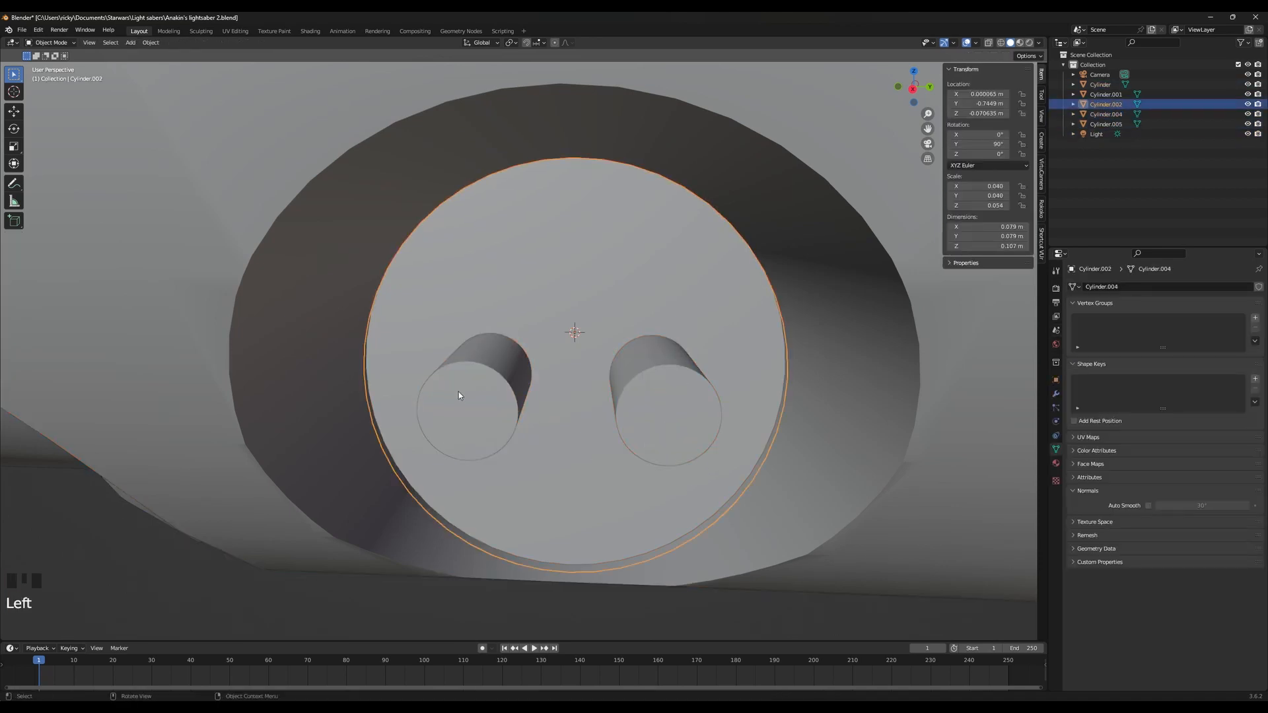
Bevel the outer end edges of both remaining pins with a width of about 0.865 m and 5 segments
left_click(689, 394, "shift")
left_click(688, 395)
left_click(611, 388)
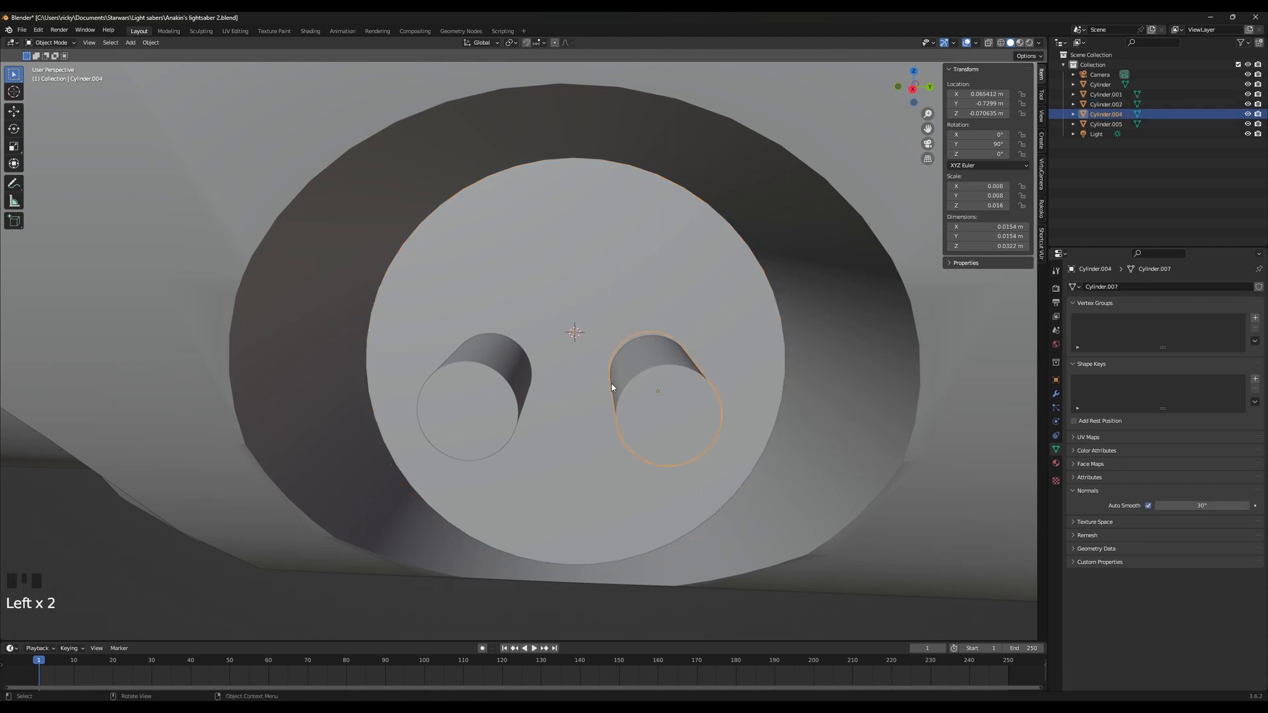
left_click(499, 389, "shift")
key("Tab")
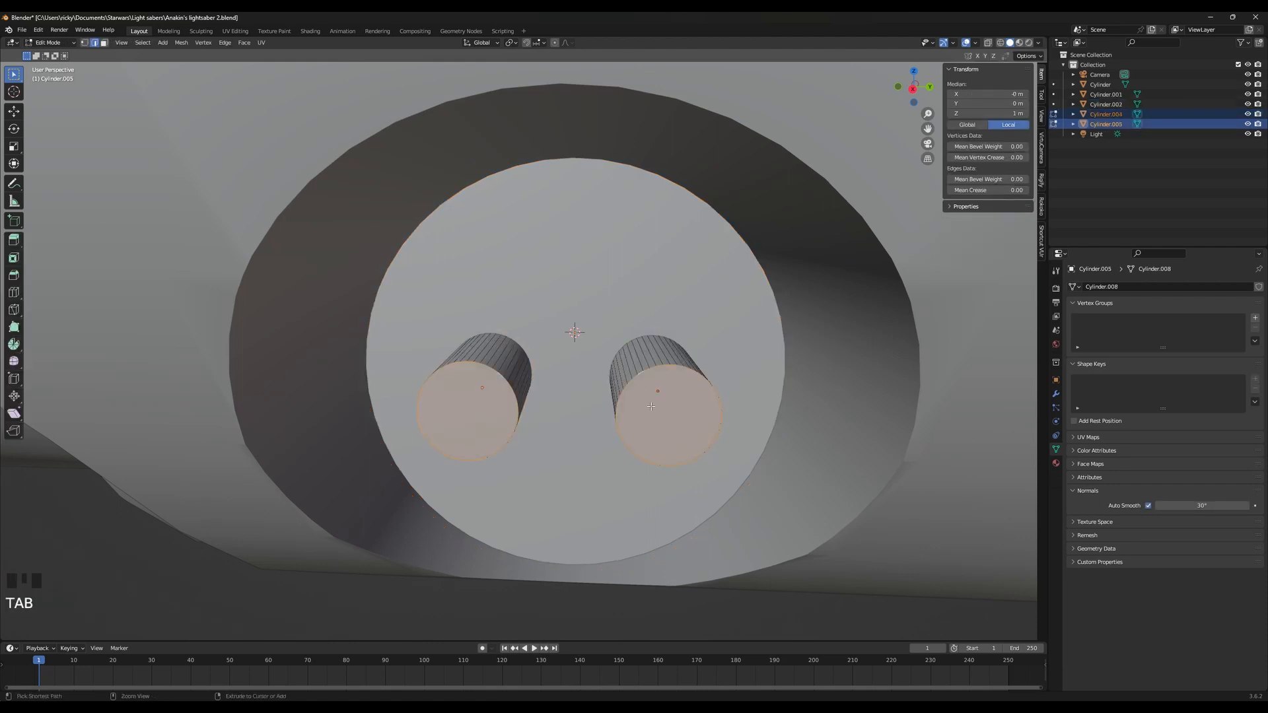
key("ctrl+b")
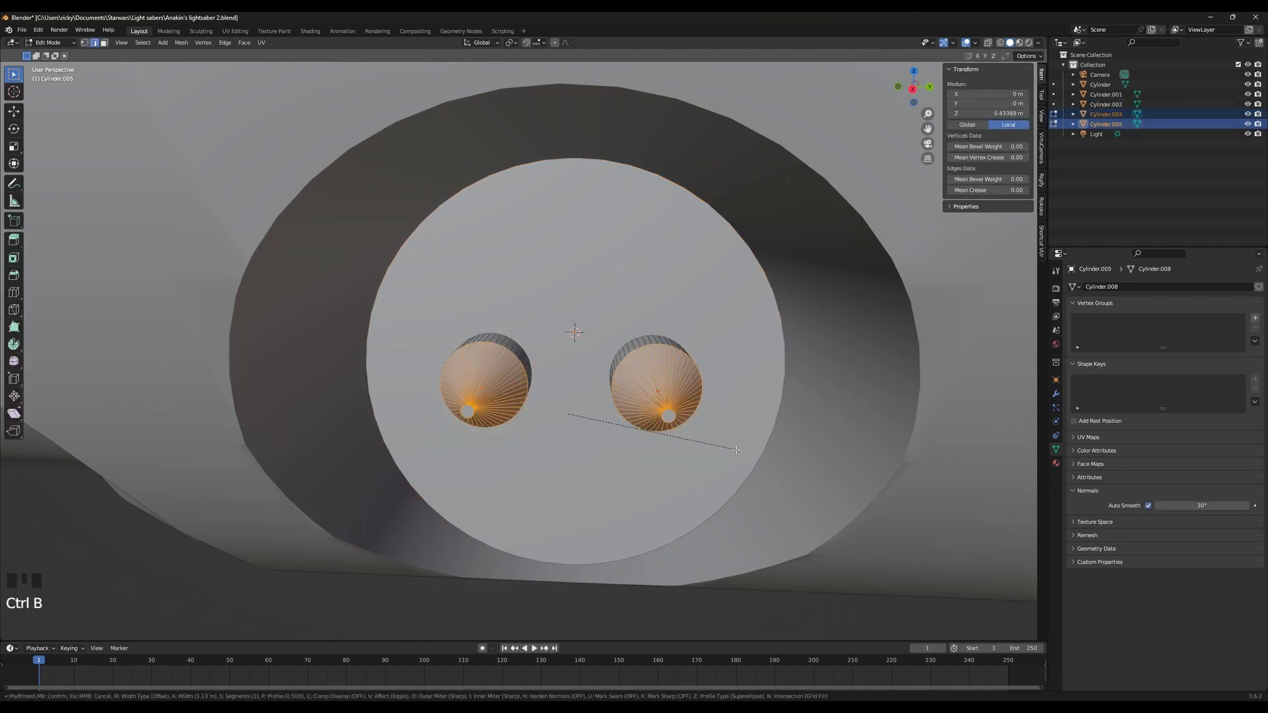
scroll(736, 450, "up", 3)
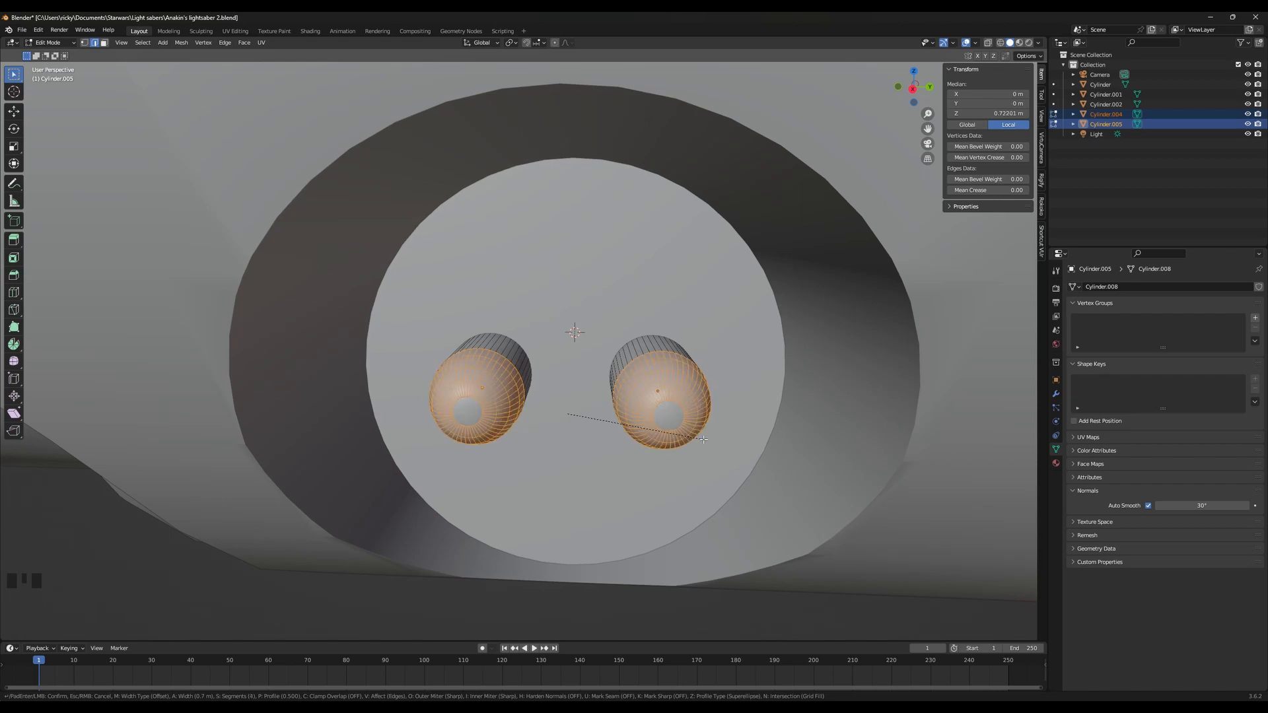
scroll(703, 440, "up", 1)
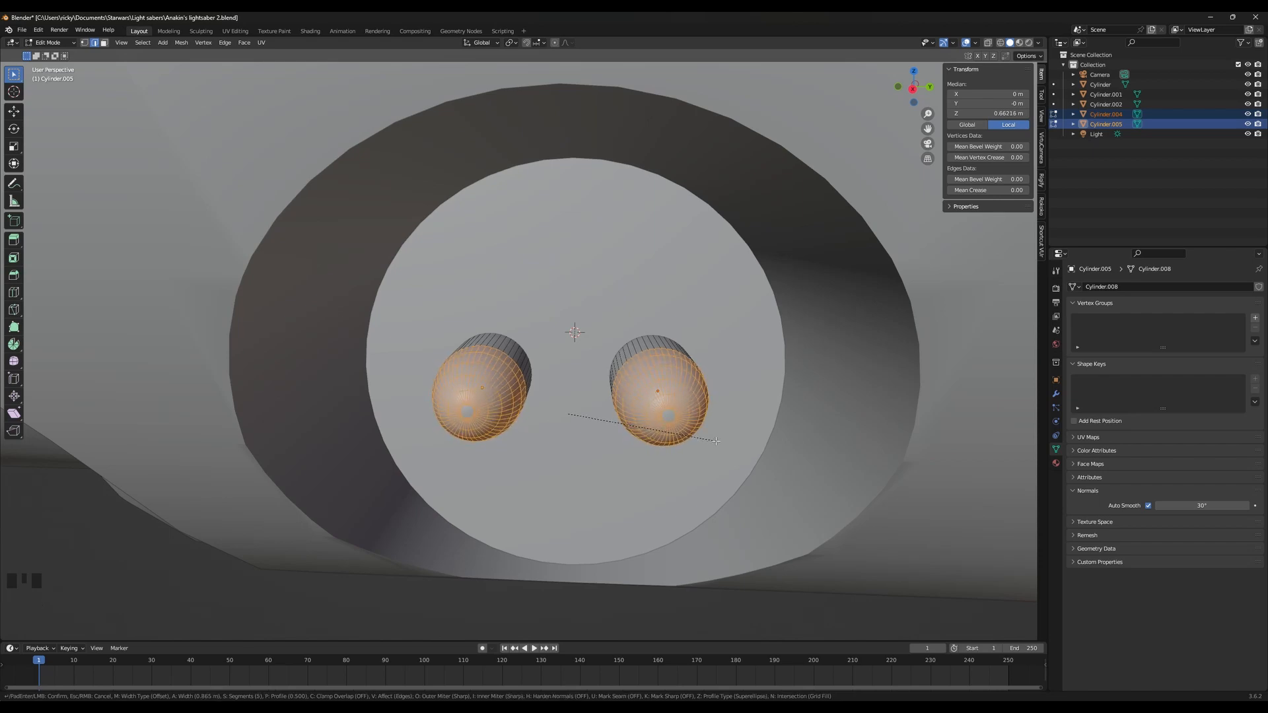
left_click(716, 440)
Scale the bevelled tips of both pins along X to about 0.52, making the domes rounder
middle_click_drag(716, 441, 733, 350)
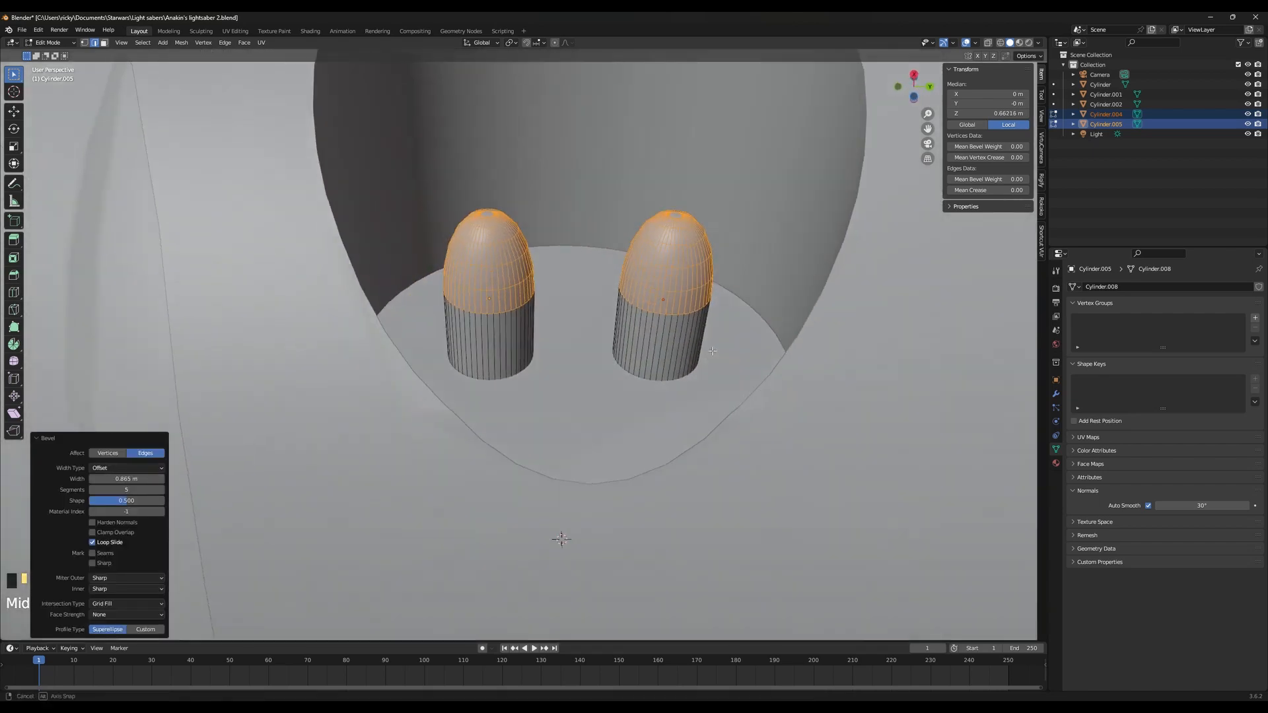
key("s")
key("x")
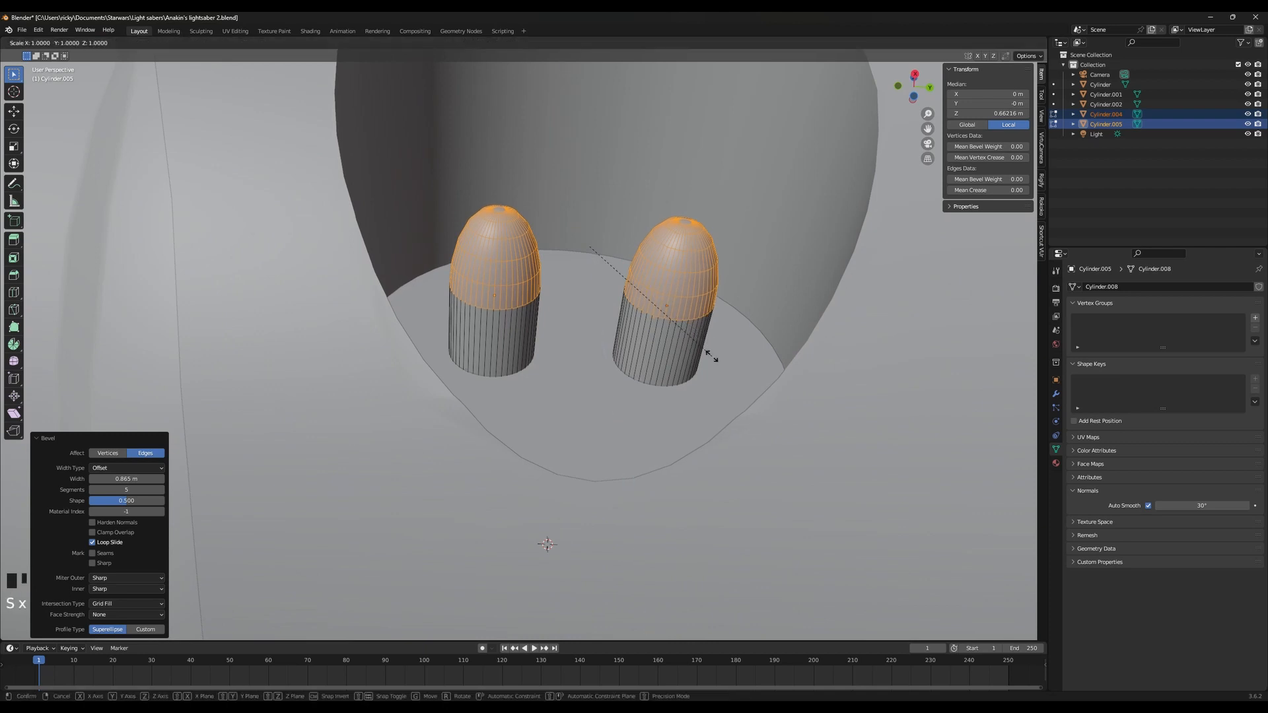
key("y")
key("y")
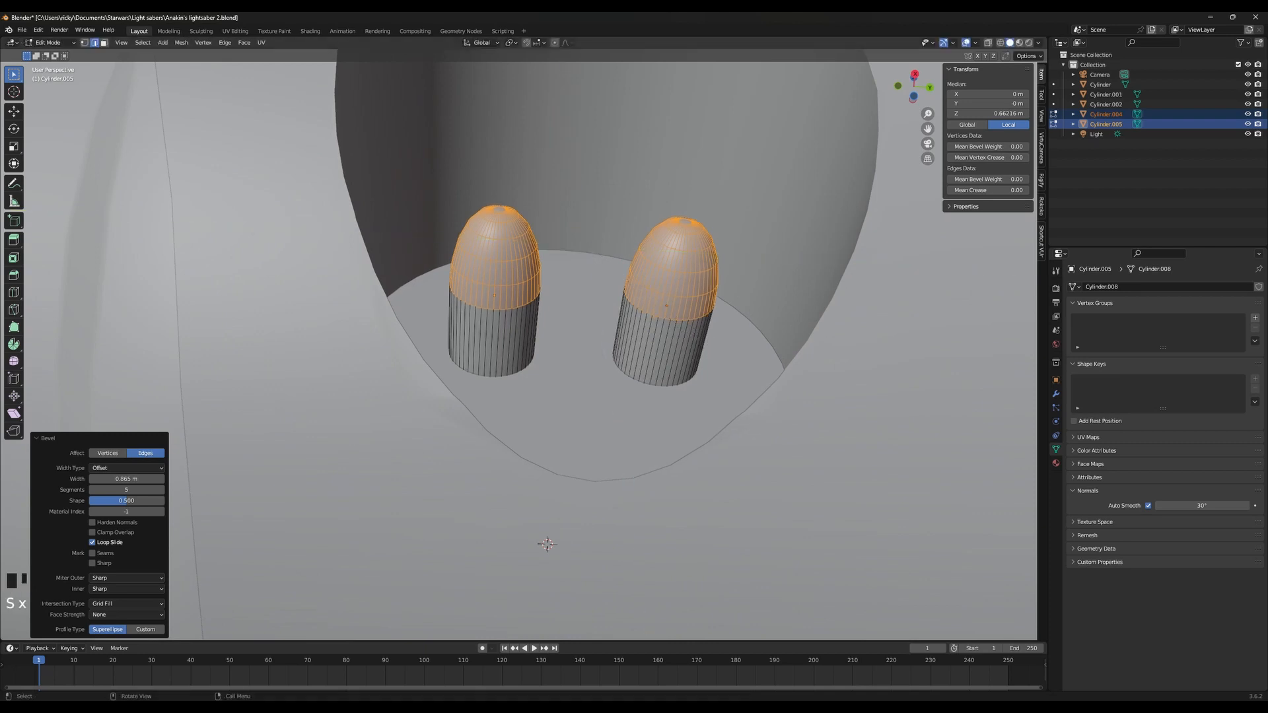
key("x")
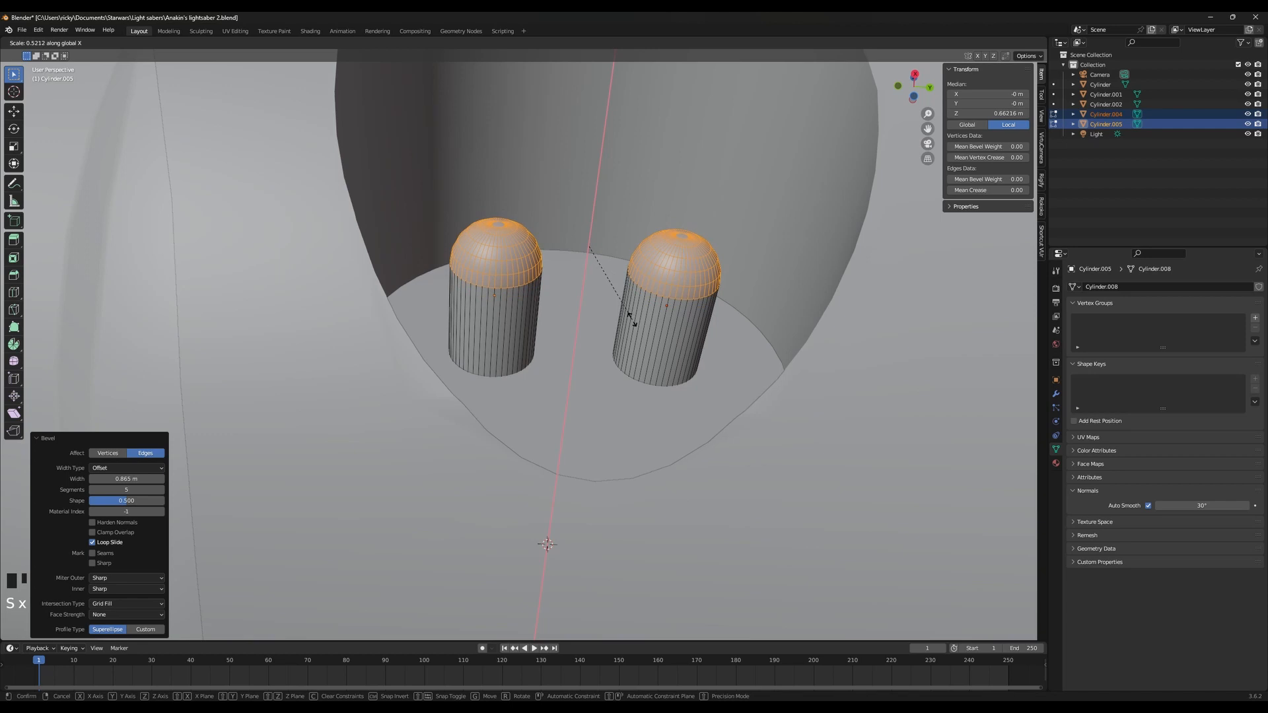
left_click(632, 321)
key("Tab")
Switch the viewport to Rendered shading and inspect the pins in the hilt's side hole
scroll(727, 329, "down", 9)
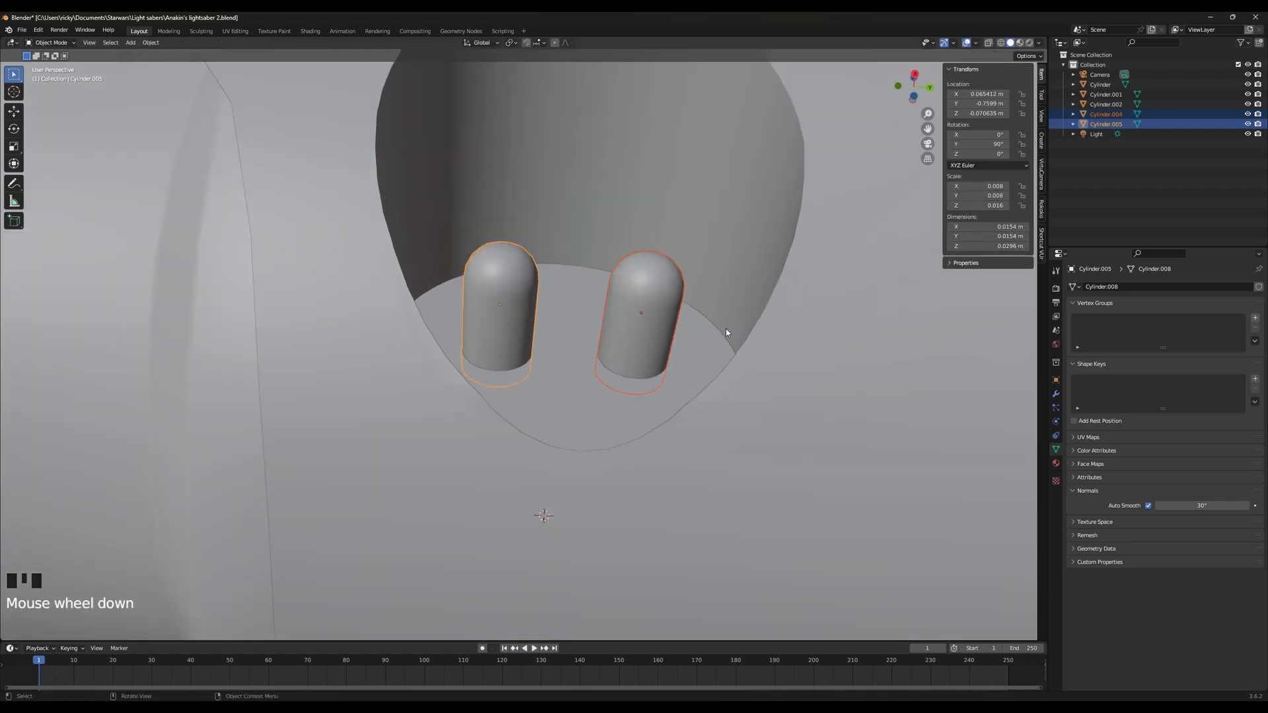
mouse_move(725, 326)
middle_mouse_down()
mouse_move(711, 379)
mouse_move(774, 402)
mouse_move(713, 402)
mouse_move(696, 416)
mouse_move(715, 404)
middle_mouse_up()
key("z")
left_click(709, 316)
scroll(479, 436, "down", 3)
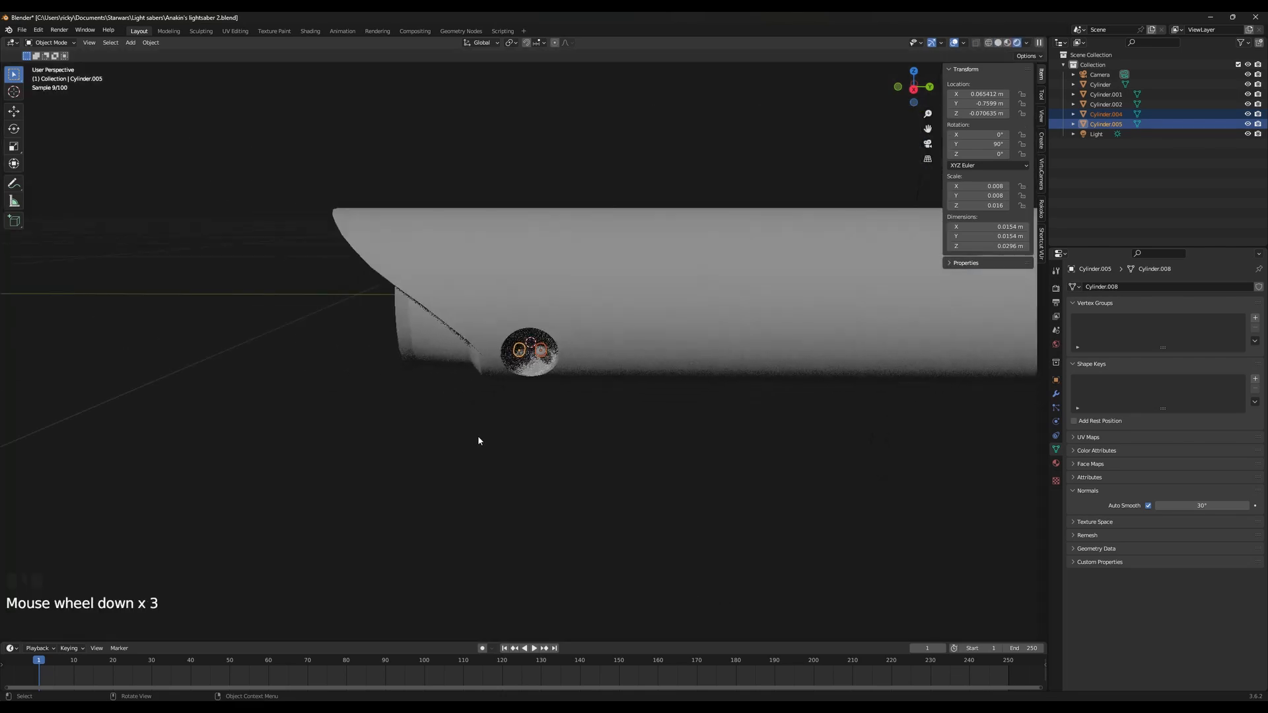
middle_click_drag(479, 436, 526, 442)
left_click(526, 443)
mouse_move(684, 411)
middle_mouse_down()
mouse_move(641, 407)
mouse_move(701, 401)
middle_mouse_up()
scroll(701, 401, "up", 1)
scroll(701, 401, "up", 3)
key("Tab")
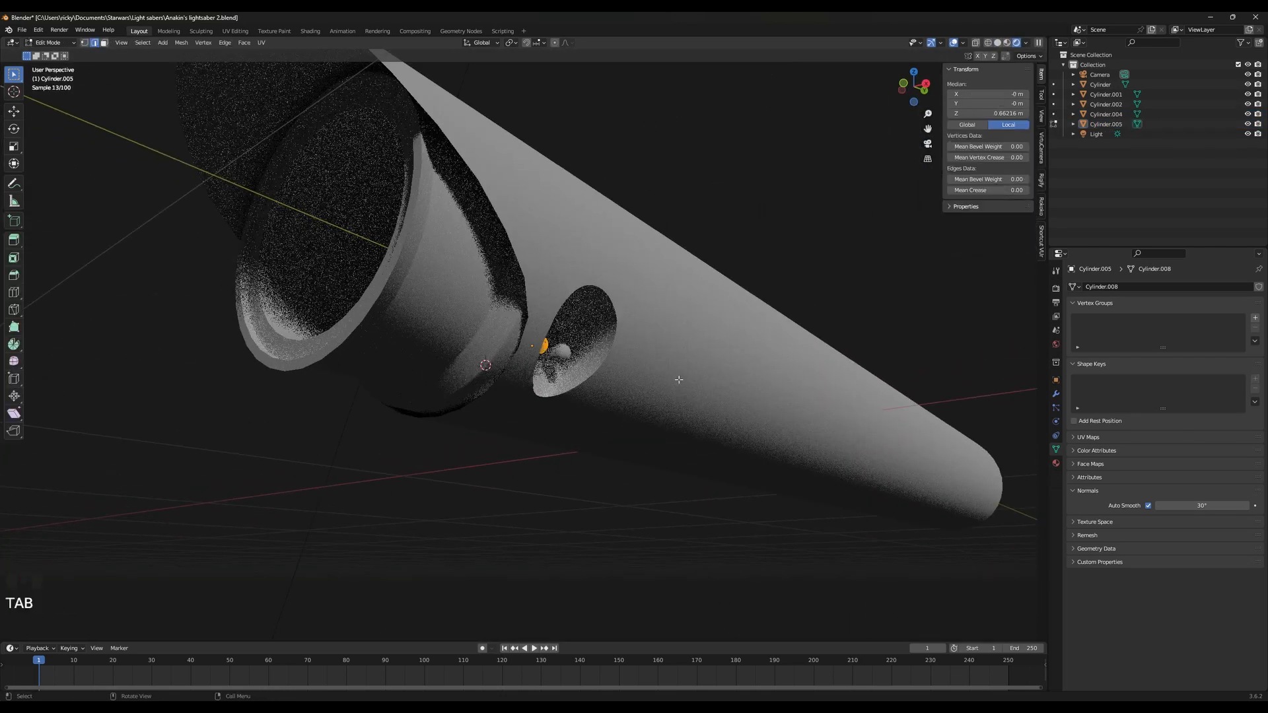
middle_click_drag(642, 347, 536, 371, "shift")
key("Tab")
left_click(525, 387)
key("Tab")
scroll(519, 396, "up", 3)
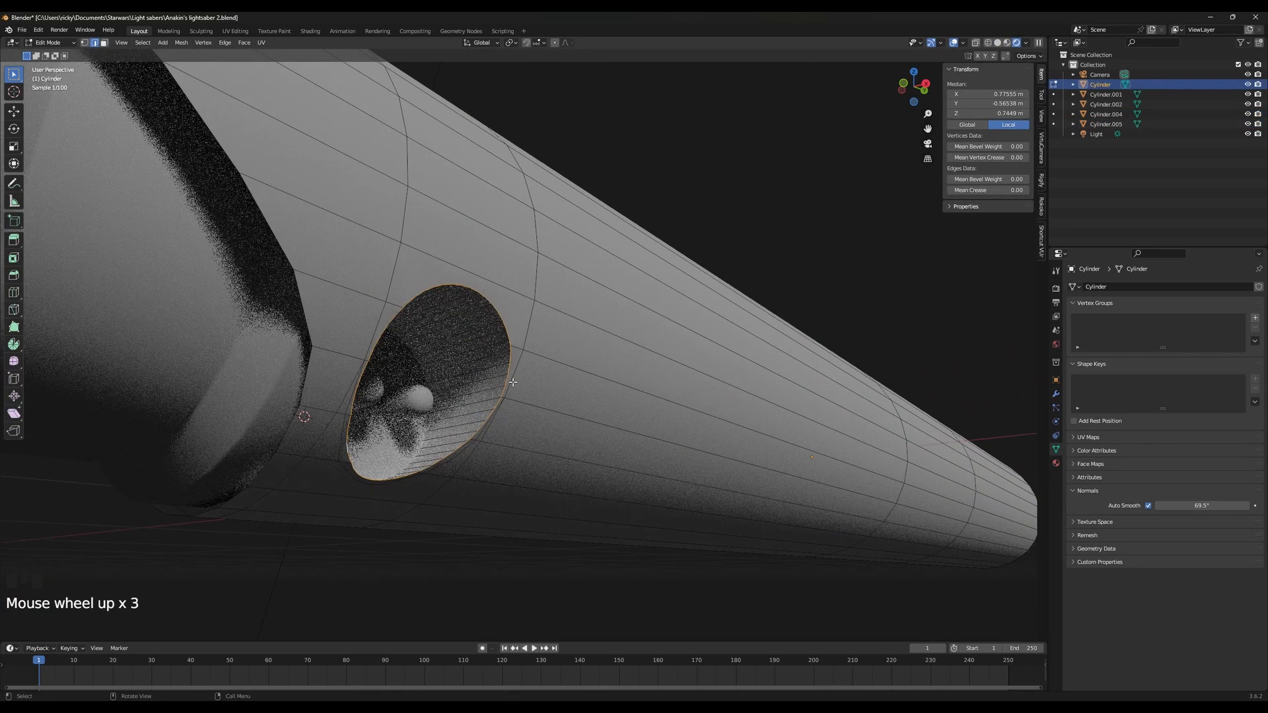
key("ctrl+r")
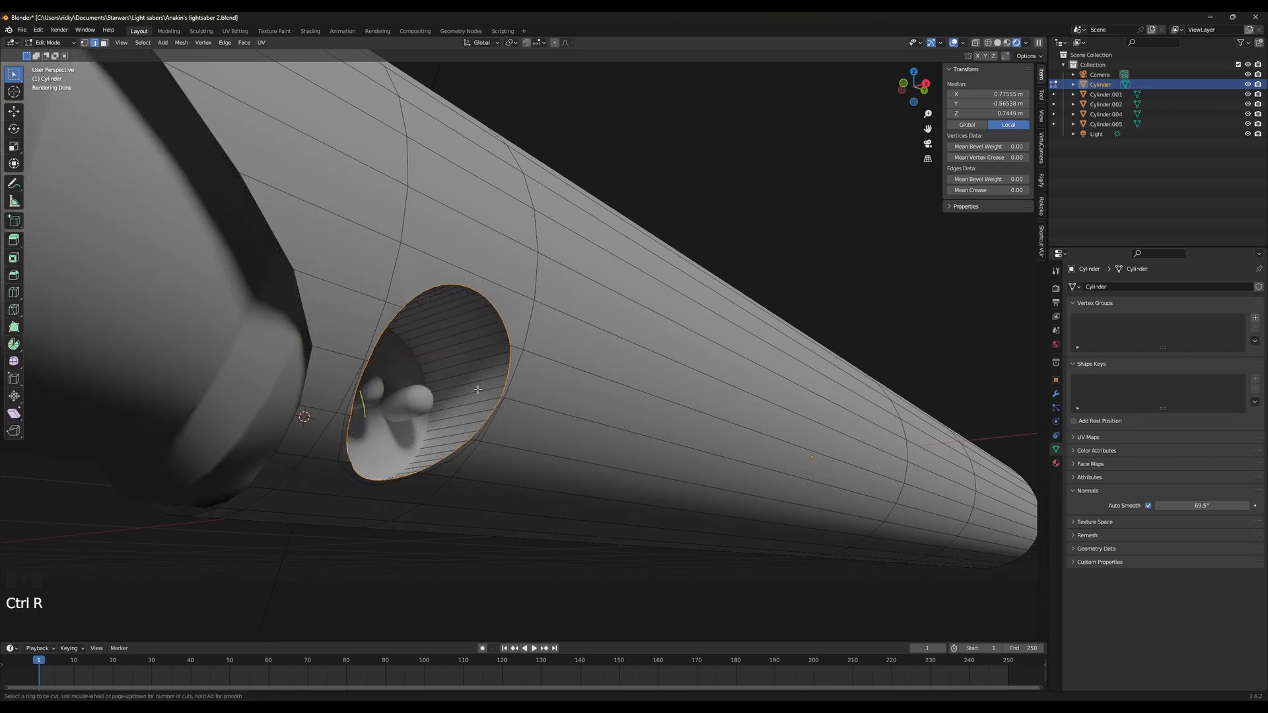
left_click(507, 372, "alt")
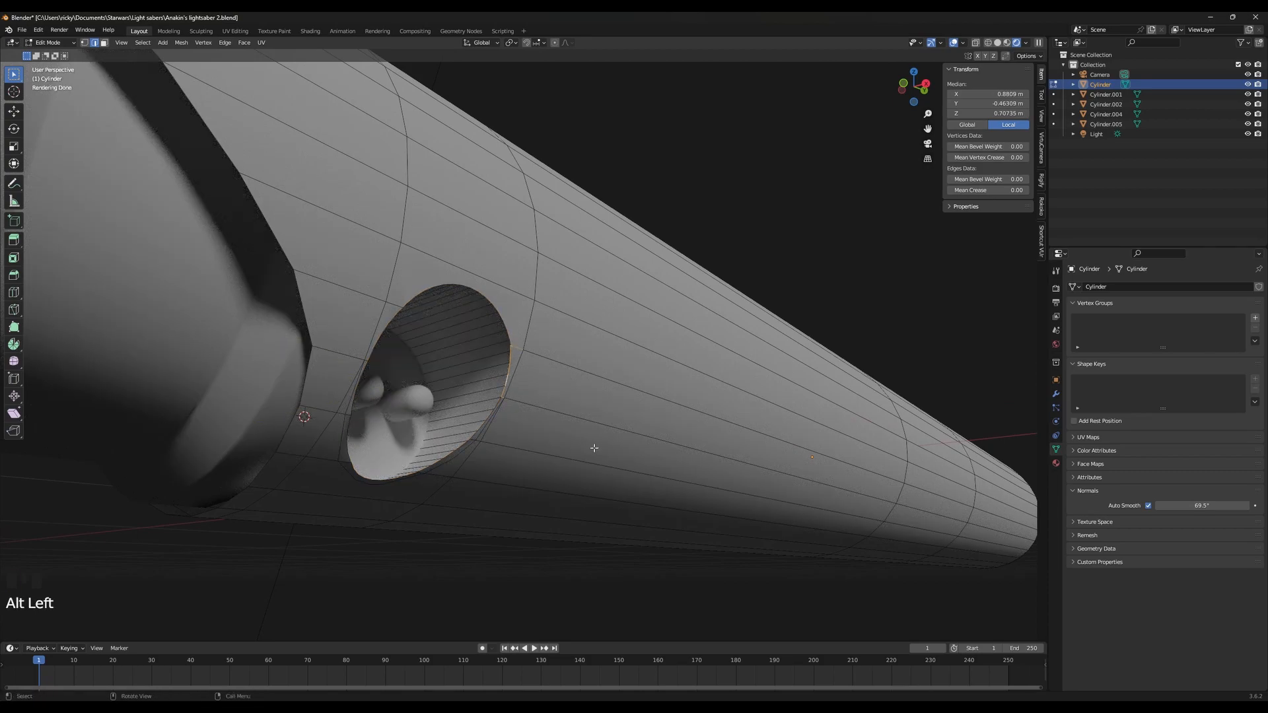
key("ctrl+z")
key("g")
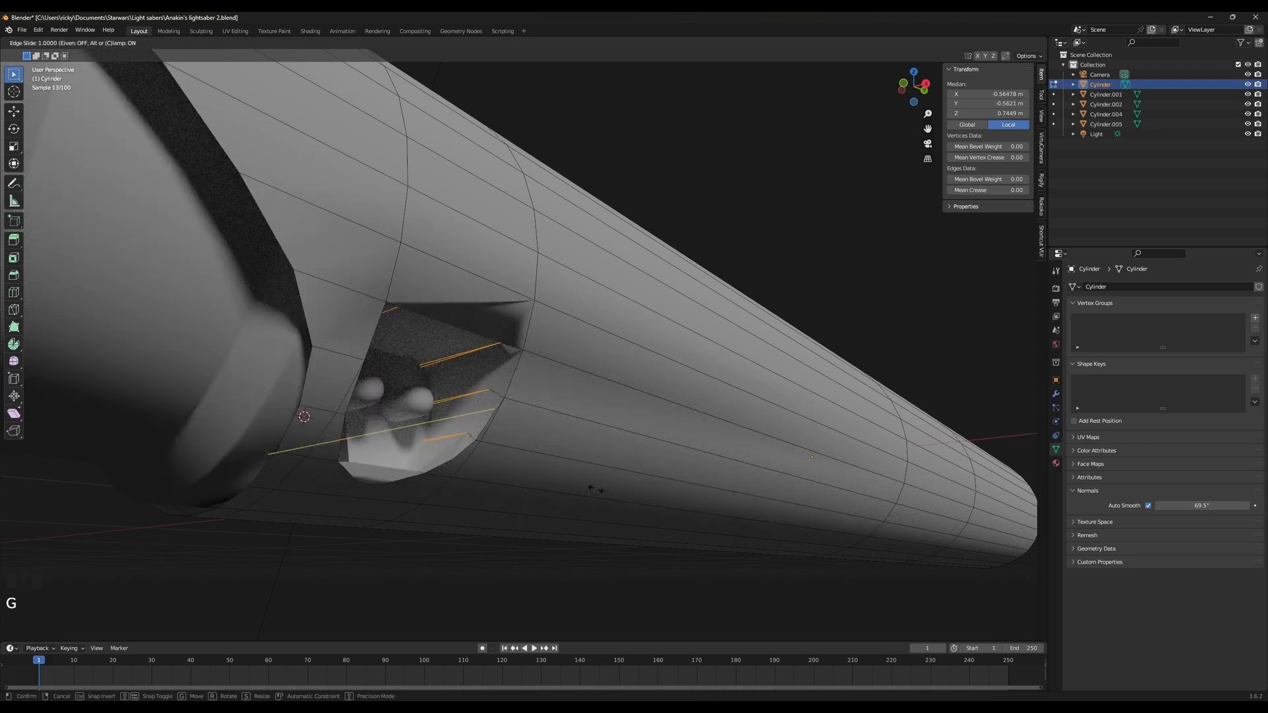
middle_click_drag(595, 485, 569, 513)
key("Tab")
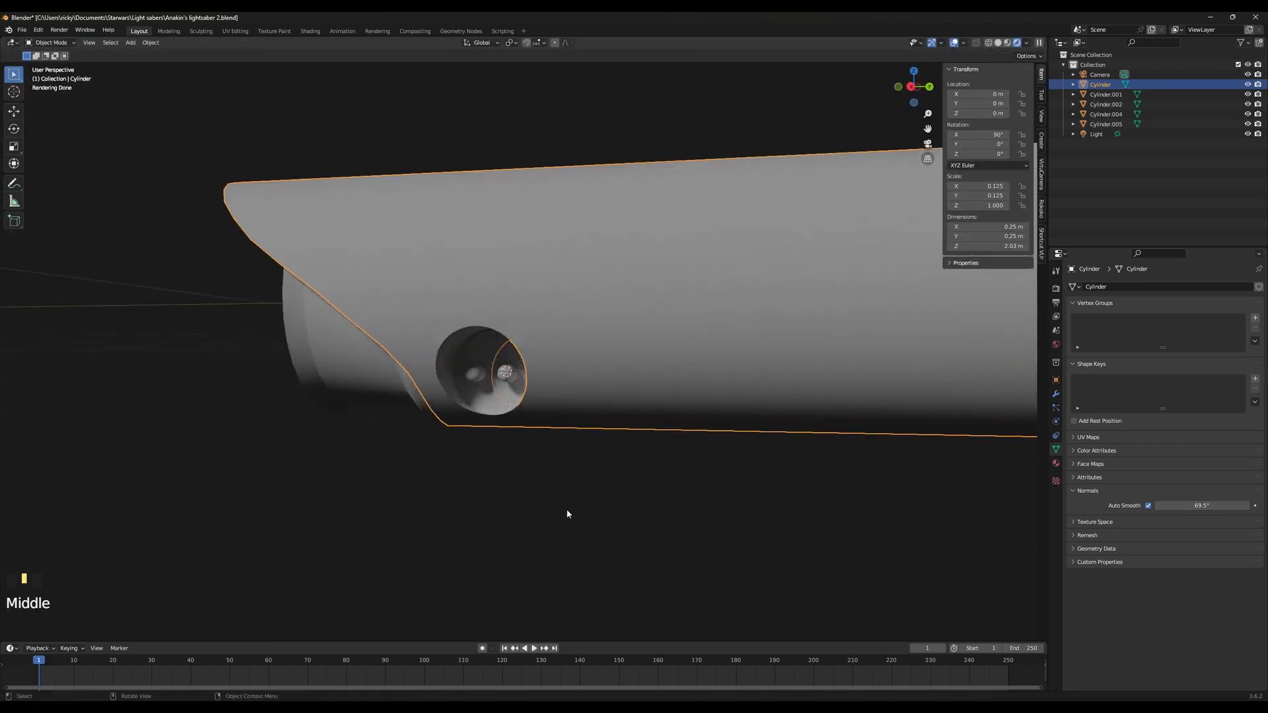
Save the current lightsaber file under its existing name
scroll(571, 502, "down", 4)
middle_click_drag(577, 461, 590, 483)
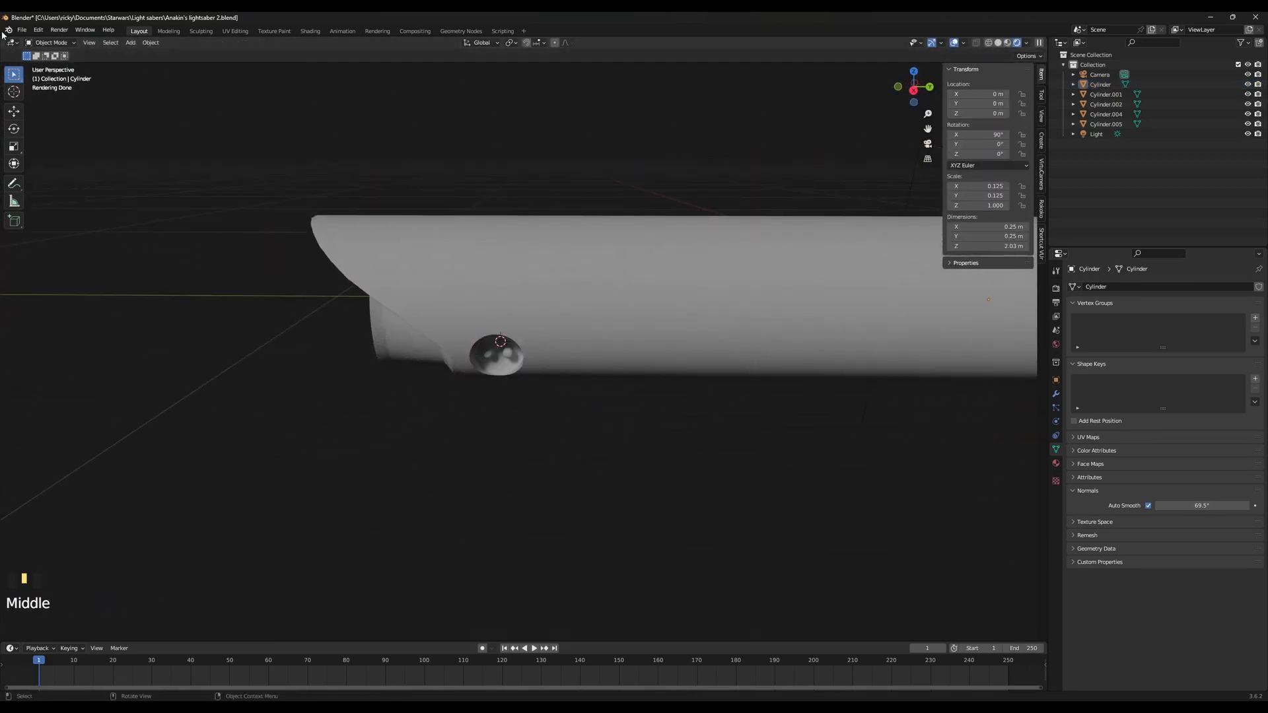
left_click(22, 29)
left_click(40, 96)
In Solid shading, duplicate both pins in place and rotate the copies 180° about the global Z axis
middle_click_drag(603, 473, 589, 406)
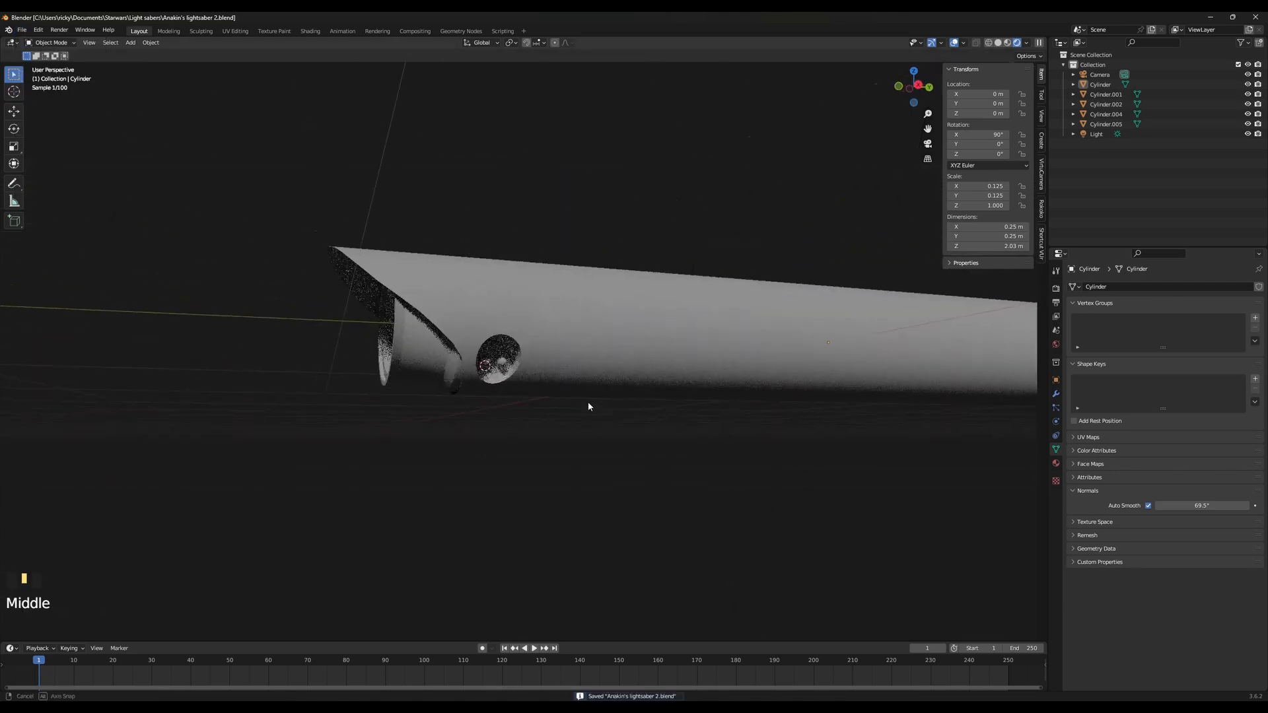
scroll(569, 400, "up", 4)
key("z")
left_click(478, 380)
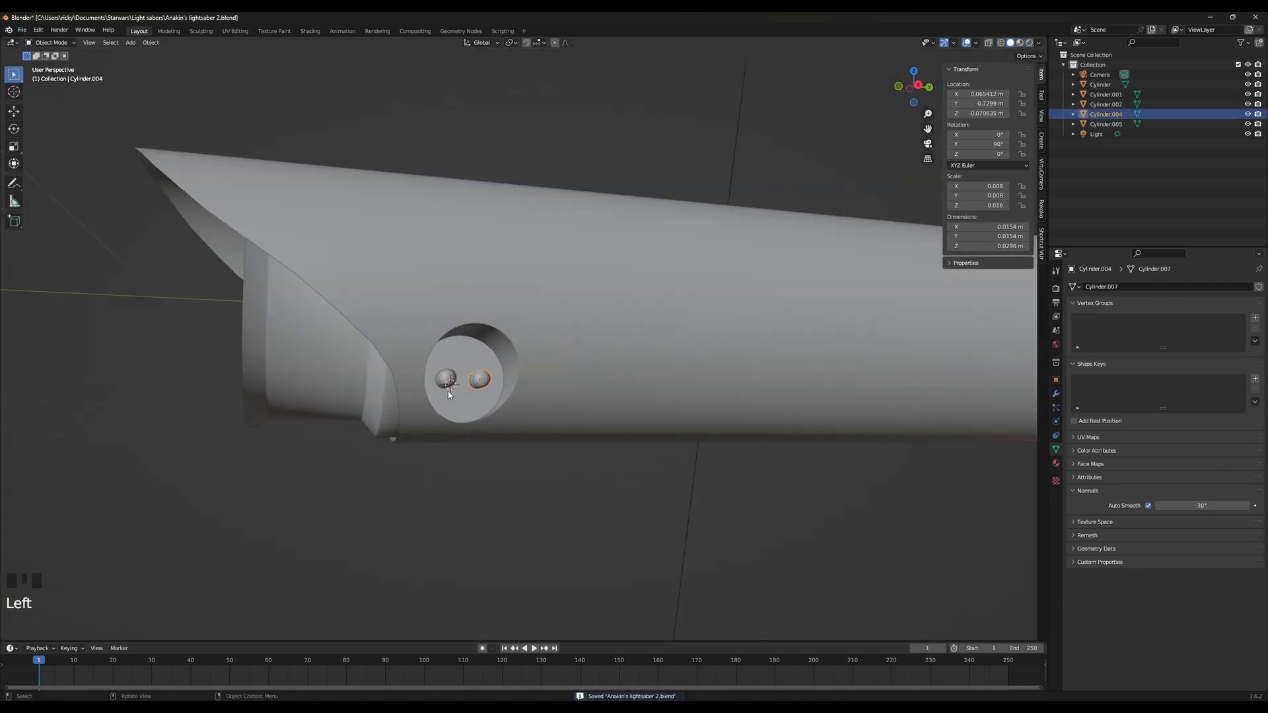
left_click(448, 381, "shift")
key("shift+d")
right_click(580, 294)
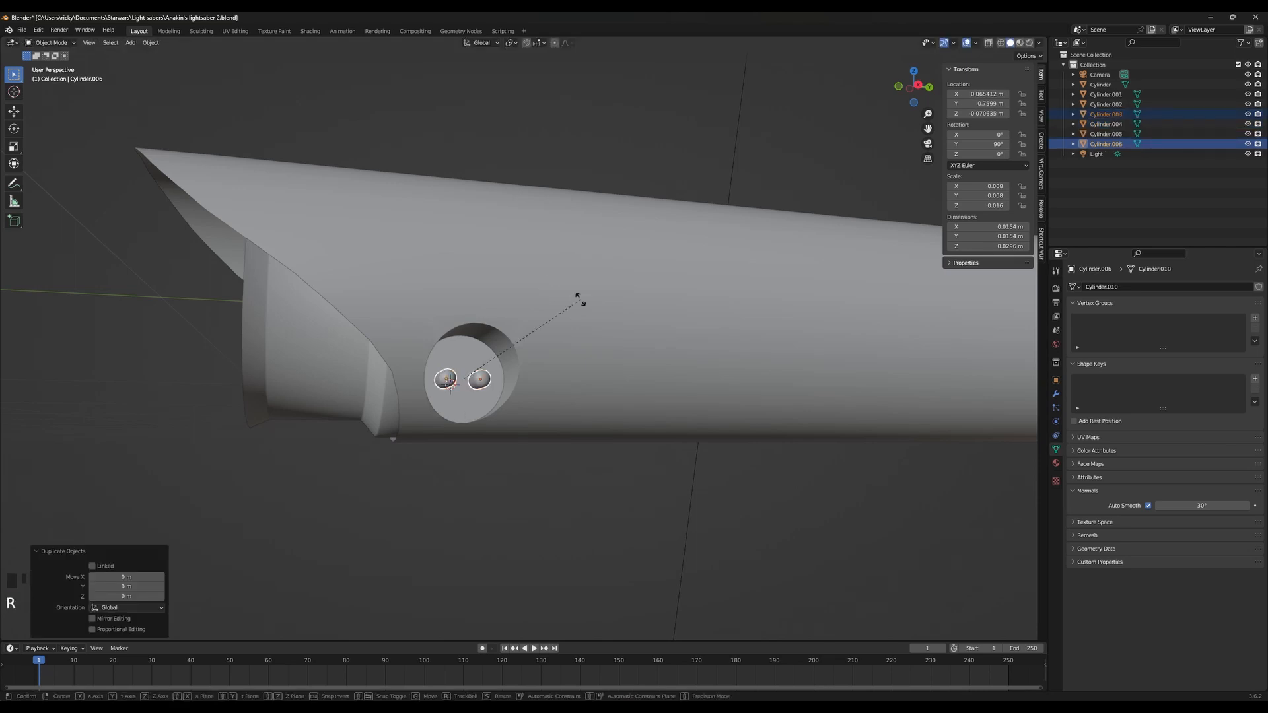
type("rz180")
key("Return")
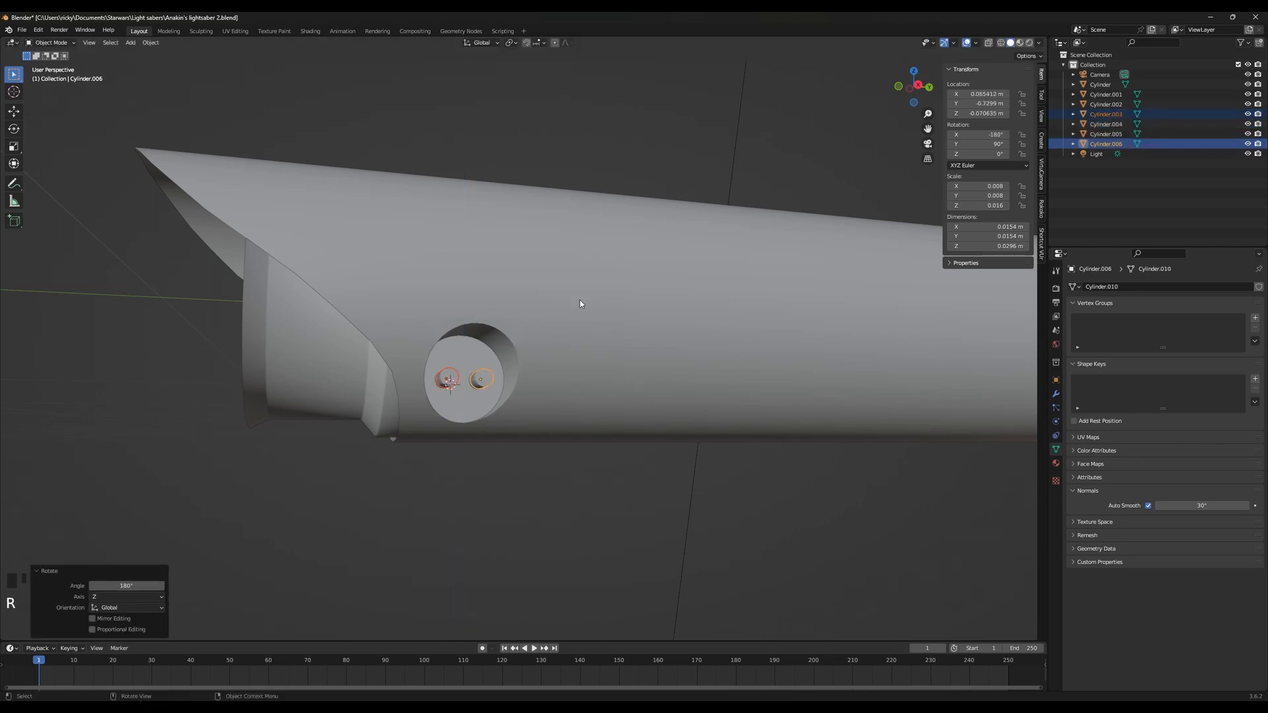
Move the rotated pin copies about -0.133 m along X into the hole on the hilt's opposite side
middle_click_drag(580, 304, 594, 343)
key("g")
key("x")
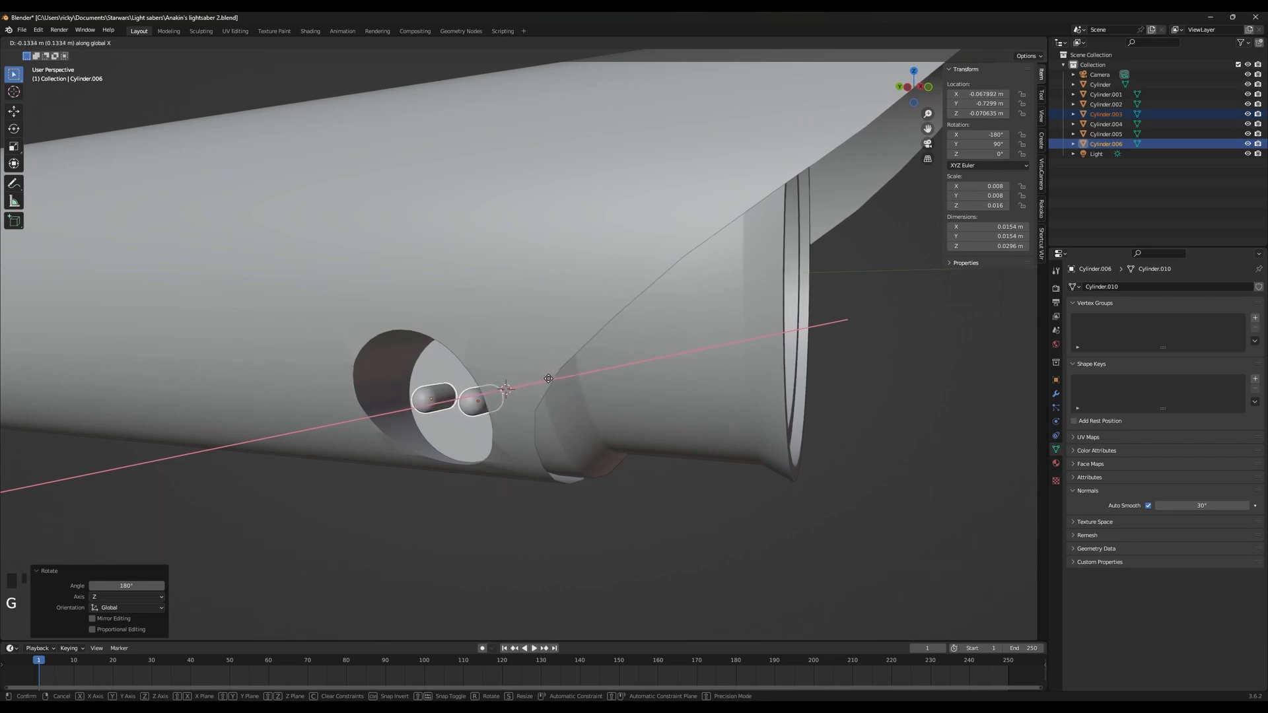
left_click(549, 378)
Join all four pins and the disc inside the side hole into a single object
mouse_move(548, 378)
middle_mouse_down()
mouse_move(453, 381)
mouse_move(597, 363)
mouse_move(571, 365)
mouse_move(486, 328)
mouse_move(481, 357)
mouse_move(556, 374)
middle_mouse_up()
left_click(464, 381, "shift")
left_click(453, 374, "shift")
left_click(452, 371, "shift")
key("ctrl+j")
Check the joined insert's separate parts in Edit Mode by selecting the linked geometry of the disc and pins
left_click(481, 358)
key("Tab")
scroll(557, 374, "up", 3)
left_click(567, 376)
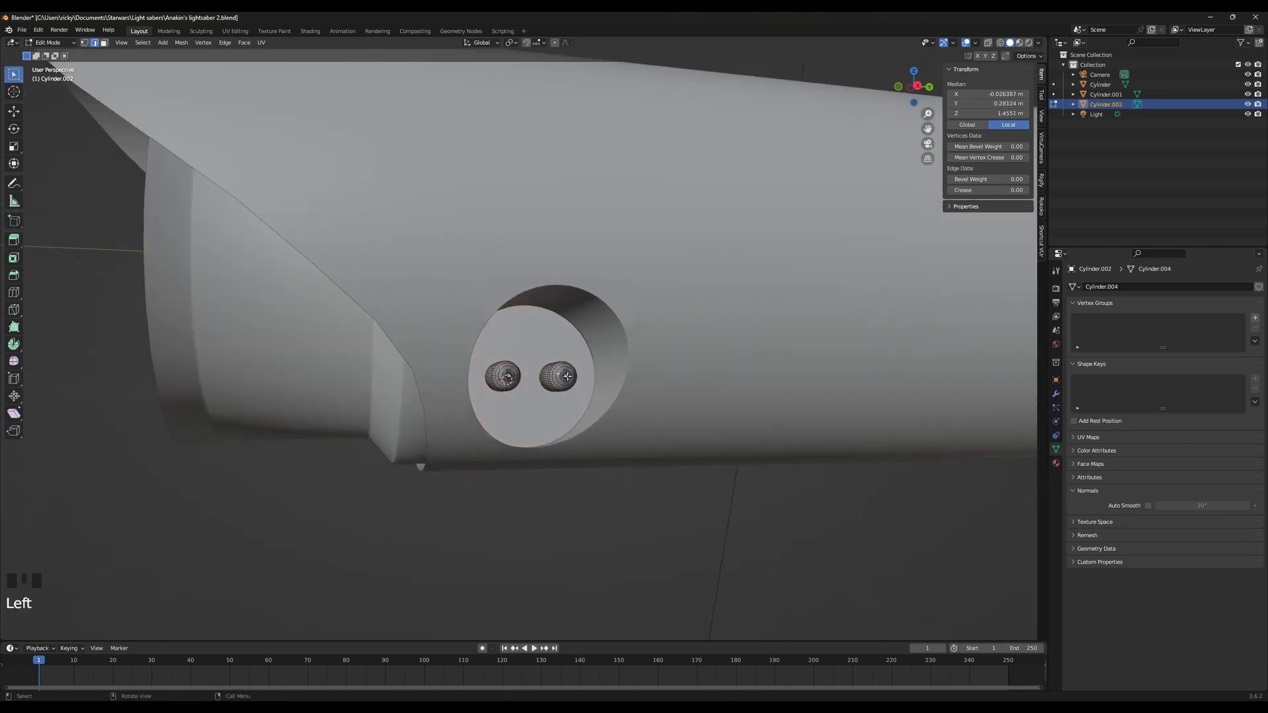
key("l")
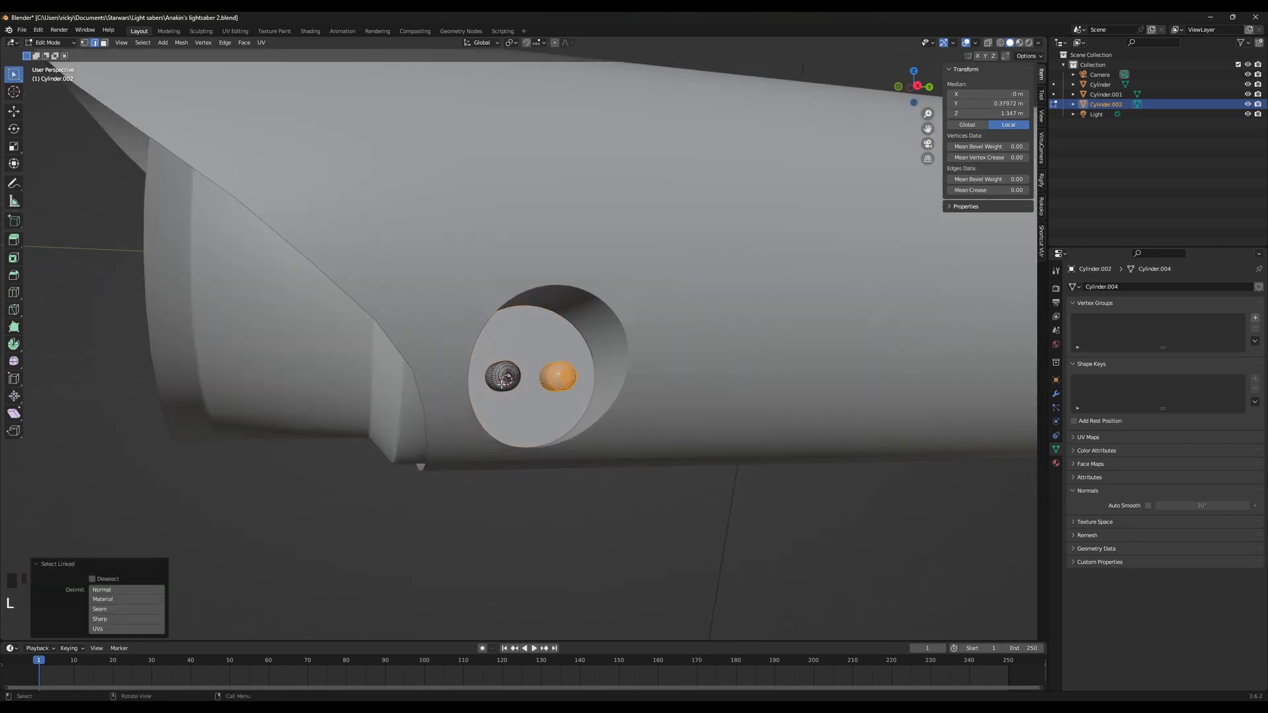
left_click(540, 403)
key("l")
left_click(540, 403)
key("l")
left_click(540, 404)
key("l")
middle_click_drag(541, 404, 558, 486)
key("l")
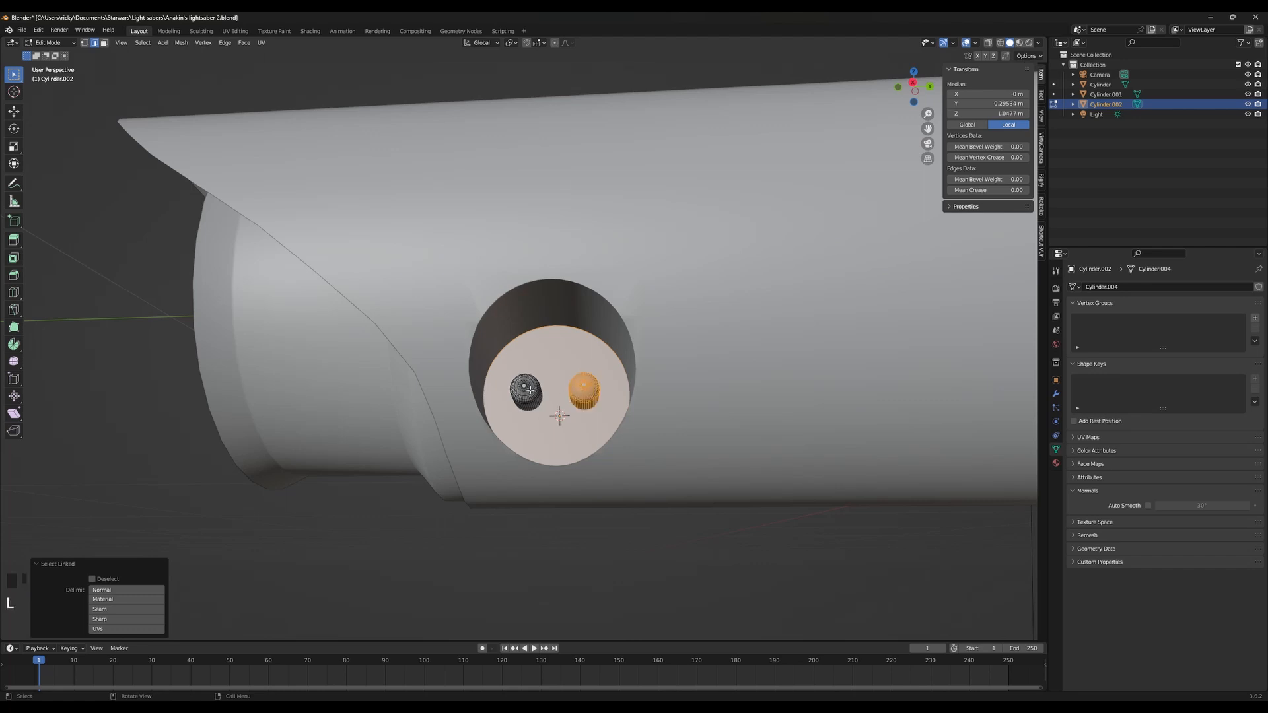
key("l")
left_click(458, 533)
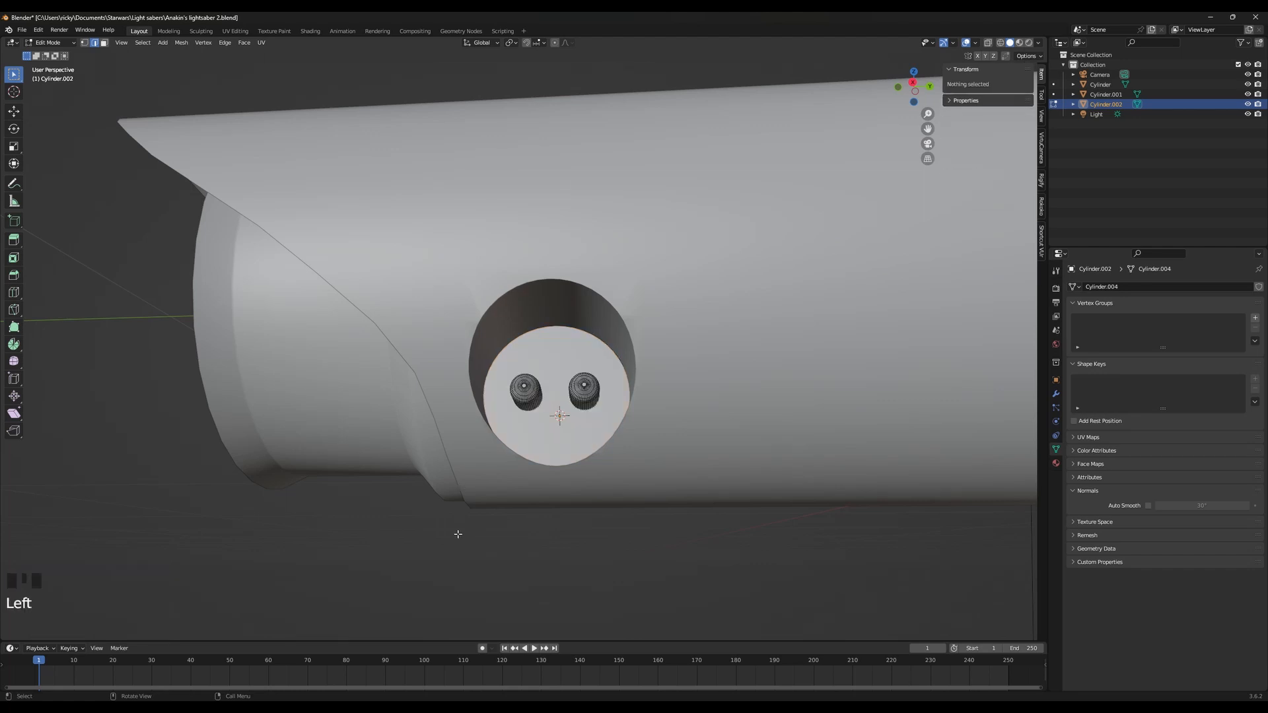
key("l")
left_click(566, 544)
left_click(592, 495)
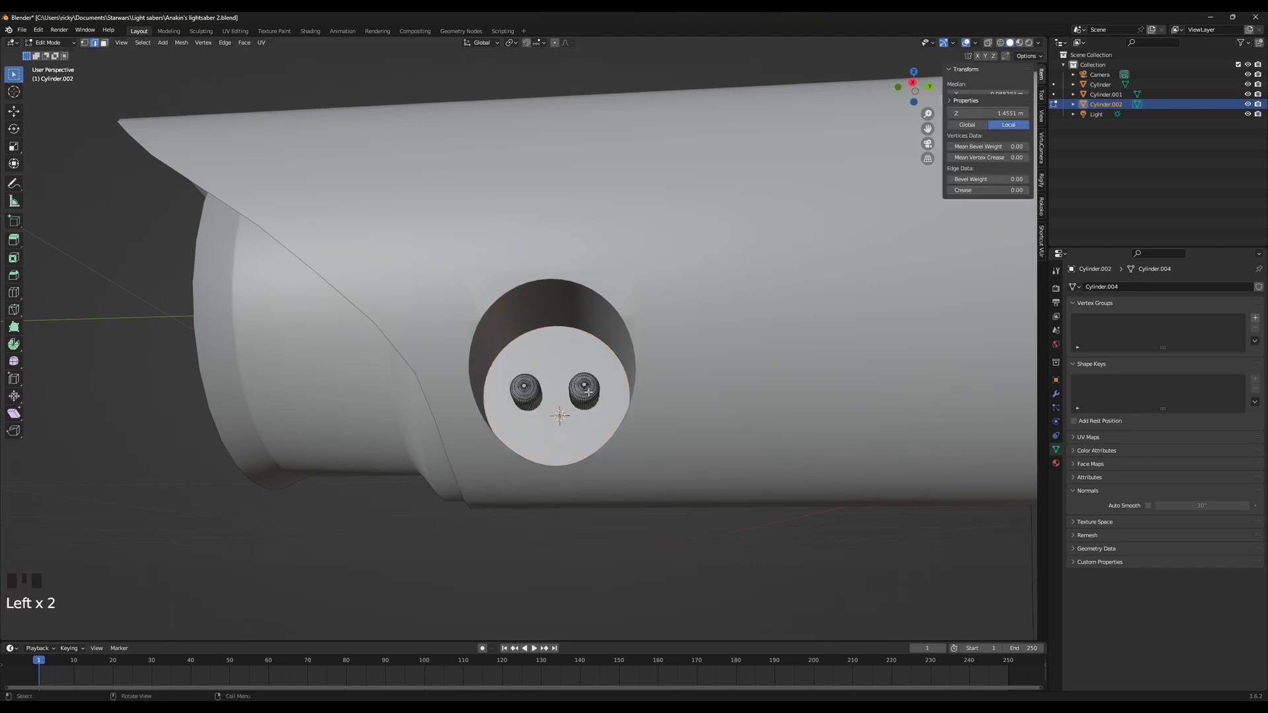
key("l")
left_click(597, 572)
middle_click_drag(598, 575, 443, 489)
key("Tab")
scroll(546, 403, "down", 4)
scroll(575, 396, "up", 4)
Knife-cut a curved line of edges on the main hilt cylinder, closely following the lower half of the side hole
key("Tab")
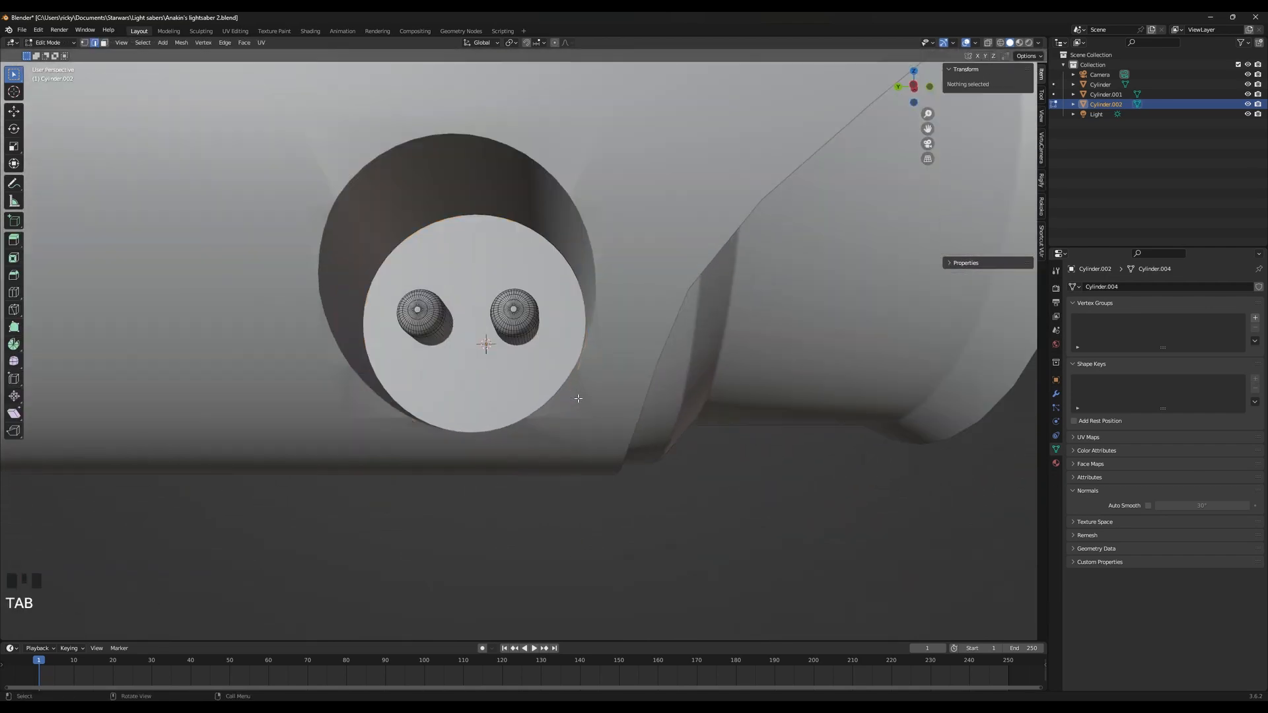
scroll(603, 413, "up", 2)
key("Tab")
left_click(634, 433)
key("Tab")
scroll(635, 438, "down", 1)
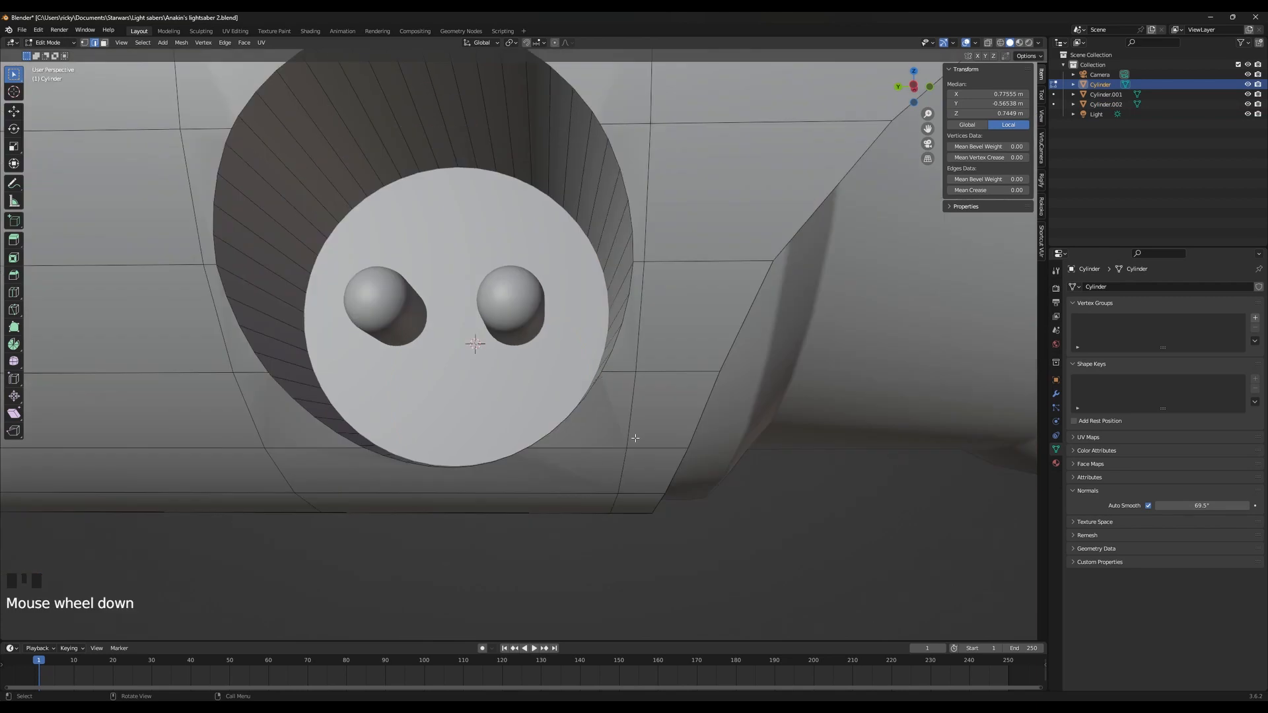
key("k")
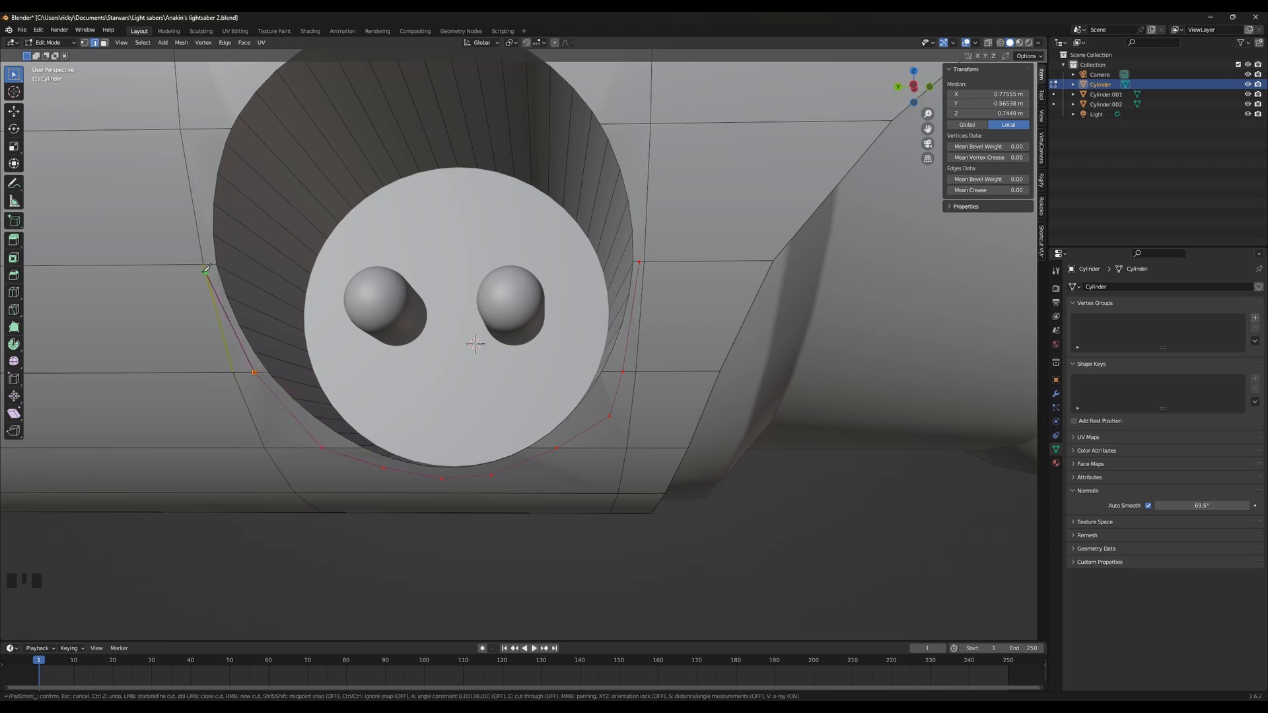
key("Return")
In vertex selection, move the protruding knife-cut vertex beside the hole's lower rim about 0.002 m closer to the rim
scroll(533, 401, "down", 4)
scroll(533, 401, "up", 3)
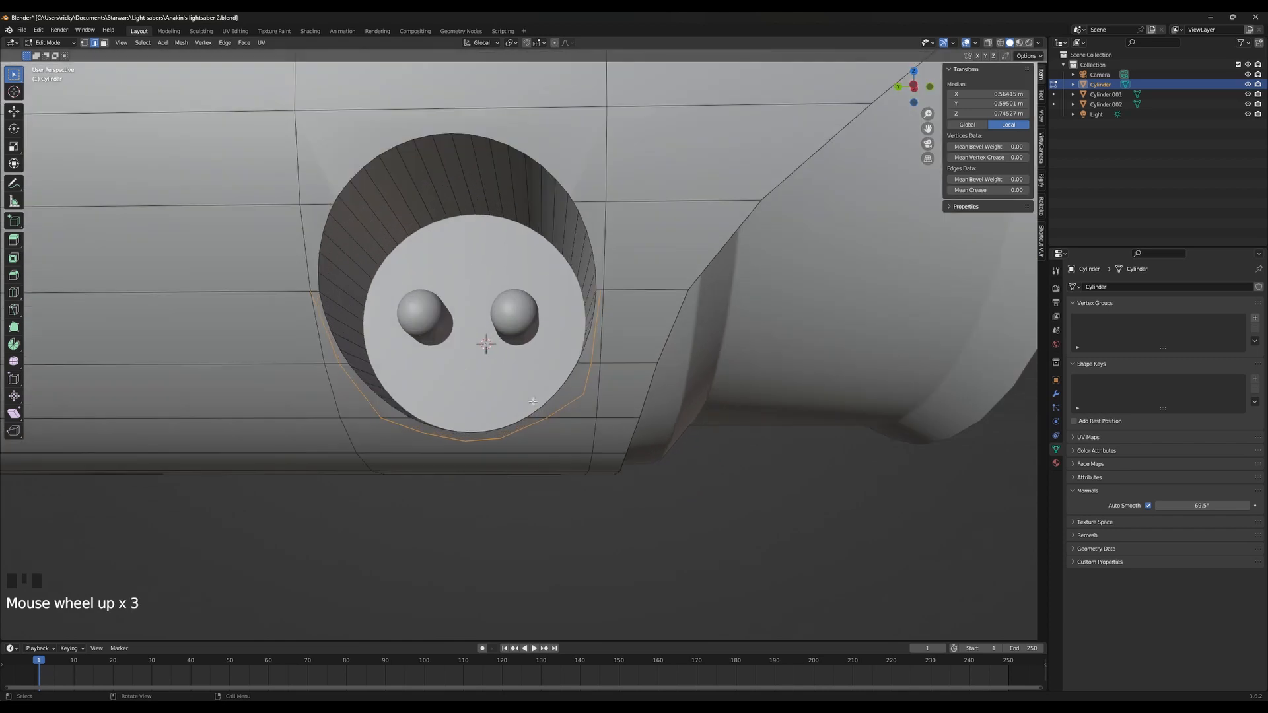
scroll(533, 401, "up", 1)
left_click(84, 43)
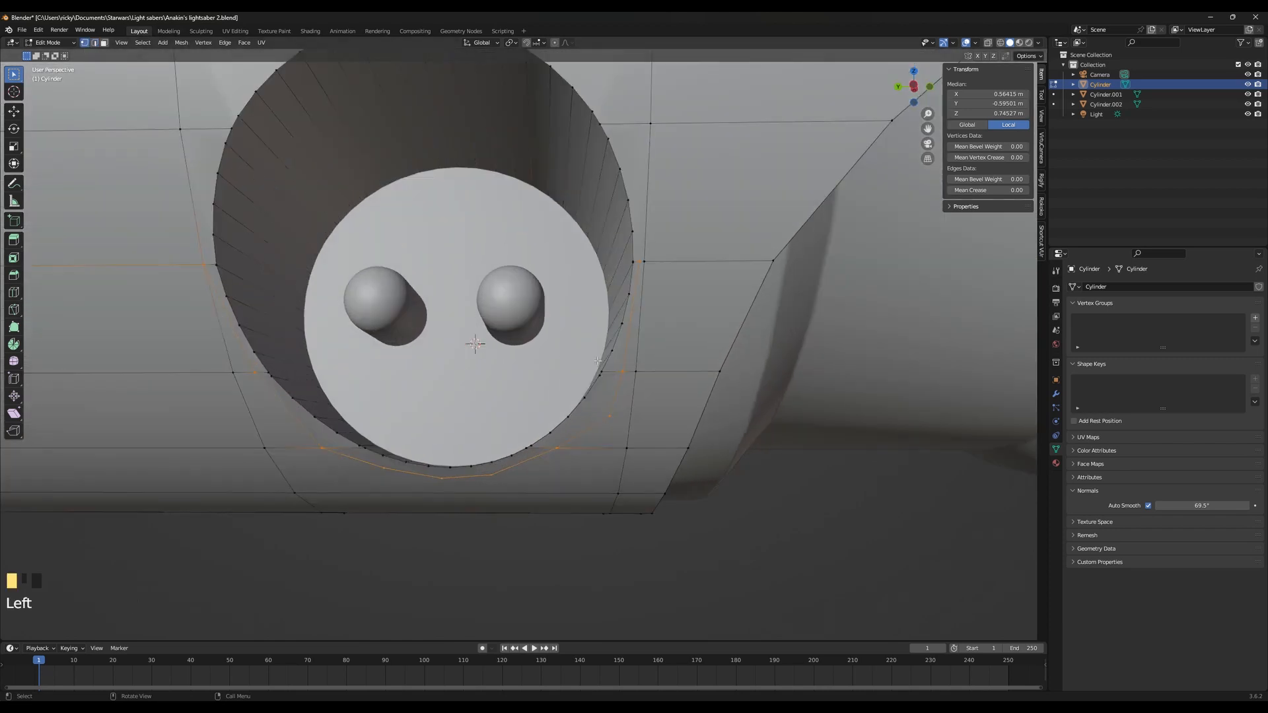
left_click(611, 408)
key("g")
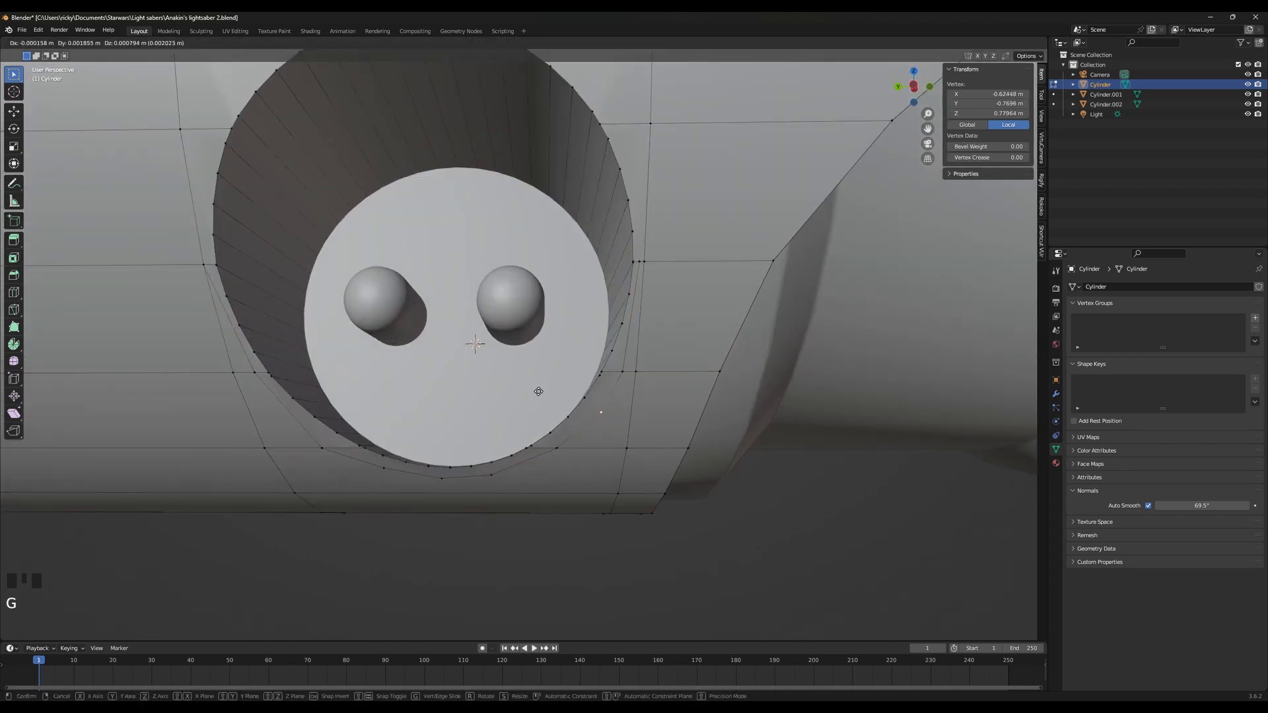
left_click(538, 392)
Inspect the recut hole edge from both sides of the hilt and switch the viewport to Rendered shading
key("Tab")
scroll(620, 439, "down", 3)
scroll(621, 438, "up", 4)
scroll(621, 441, "down", 4)
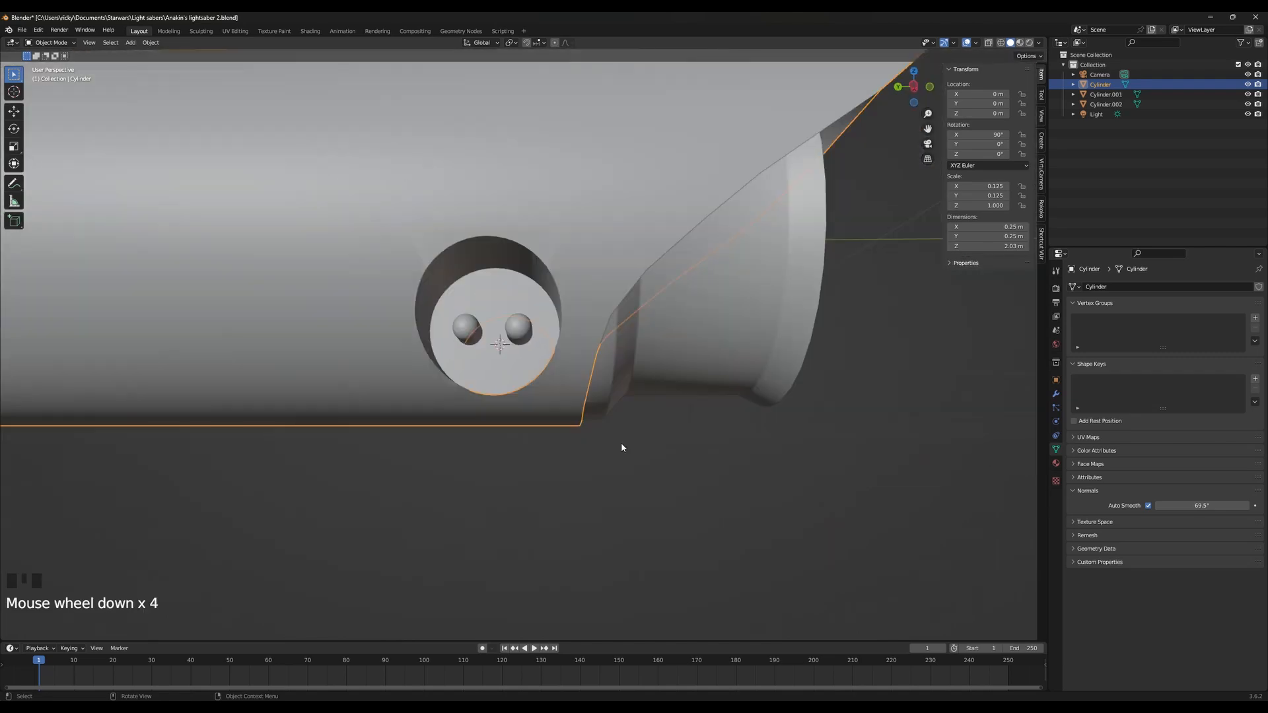
middle_click_drag(621, 448, 642, 465)
key("Tab")
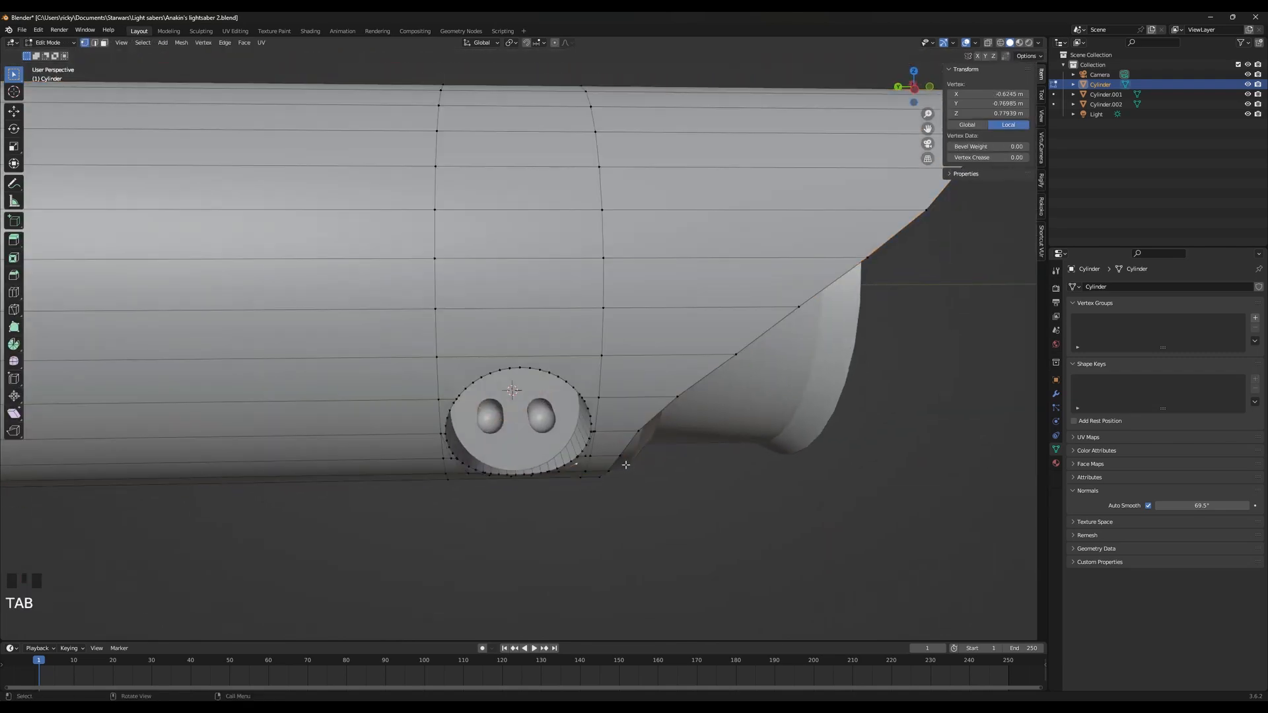
scroll(601, 462, "up", 2)
key("Tab")
middle_click_drag(602, 463, 448, 439)
key("z")
left_click(450, 376)
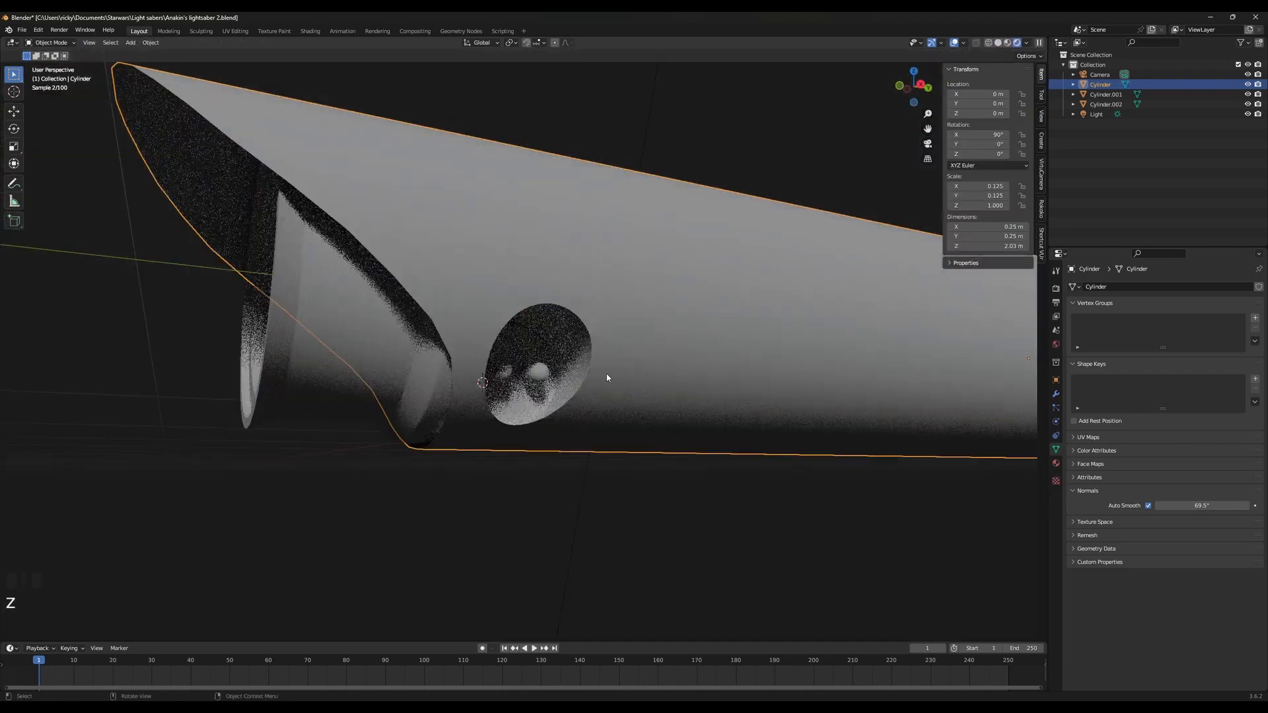
scroll(611, 396, "down", 3)
mouse_move(615, 425)
middle_mouse_down()
mouse_move(840, 447)
mouse_move(591, 430)
middle_mouse_up()
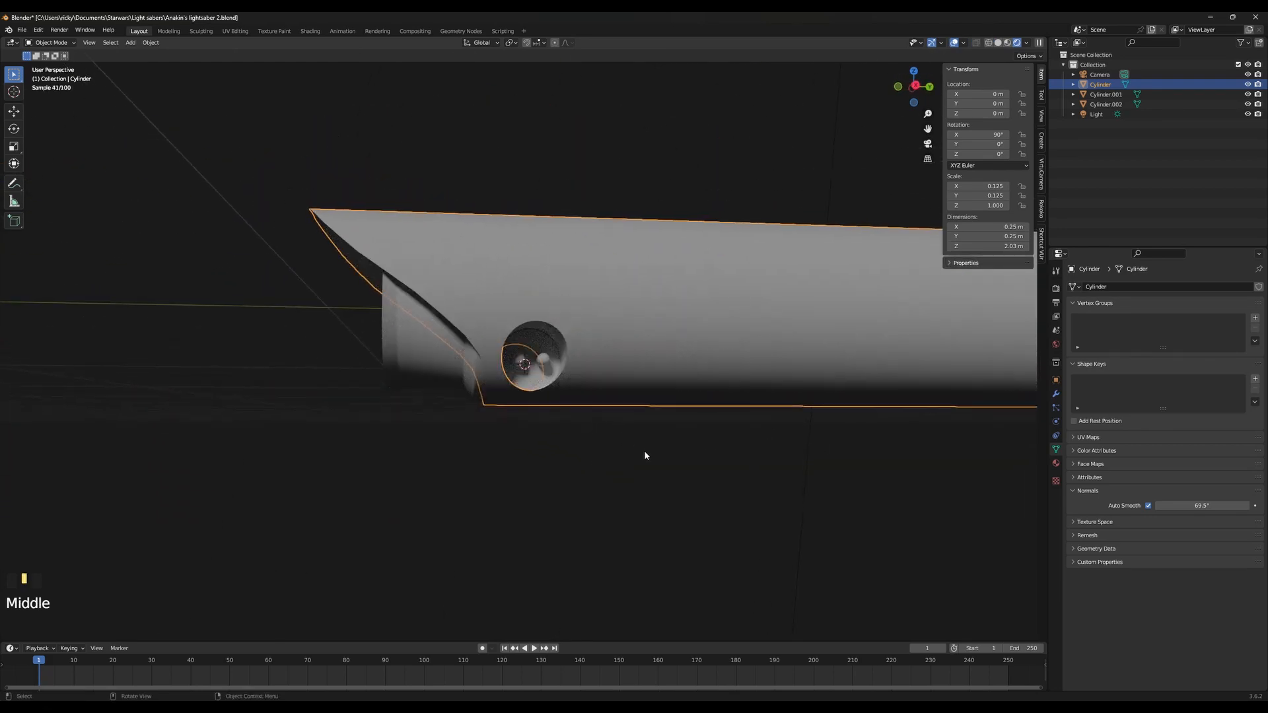
Deselect the hilt cylinder and save the file again
left_click(350, 325)
left_click(22, 30)
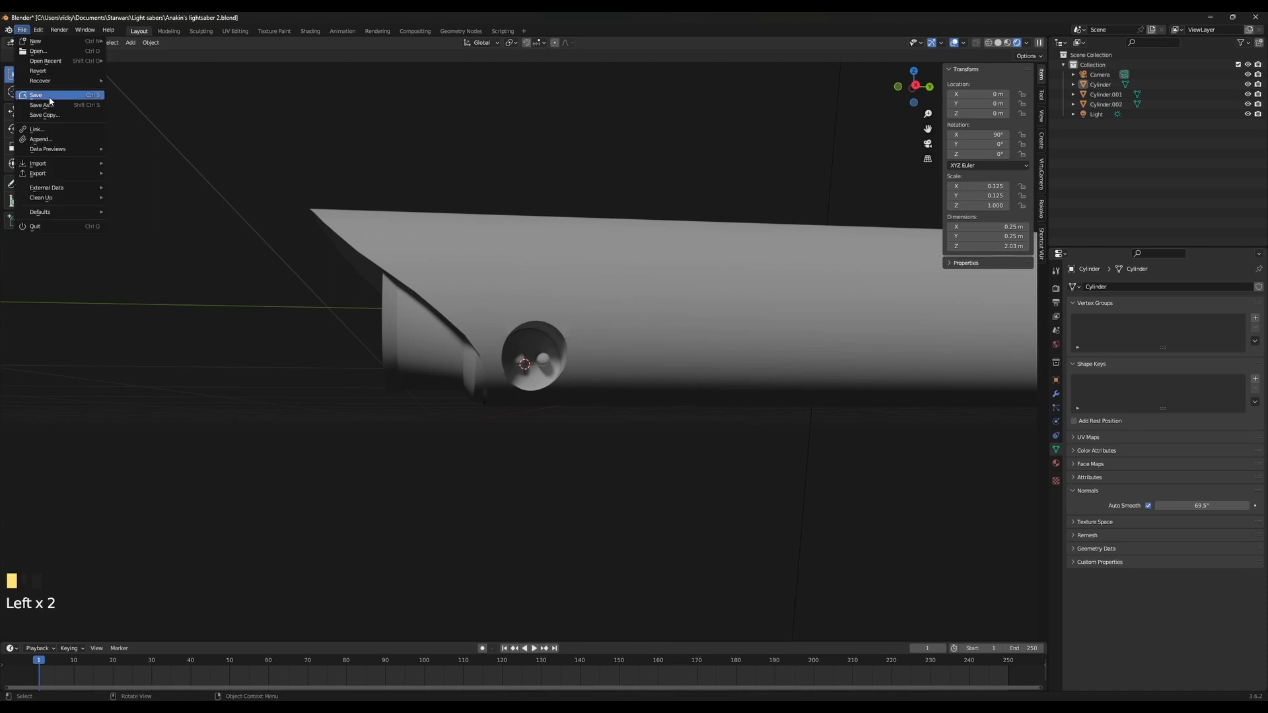
left_click(49, 98)
Switch to the reference image board and examine the hilts in the "Anakin's III vs Luke's IV" picture
middle_click_drag(651, 325, 724, 342)
mouse_move(528, 396)
middle_mouse_down()
mouse_move(515, 402)
mouse_move(626, 390)
mouse_move(524, 380)
middle_mouse_up()
scroll(646, 536, "up", 2)
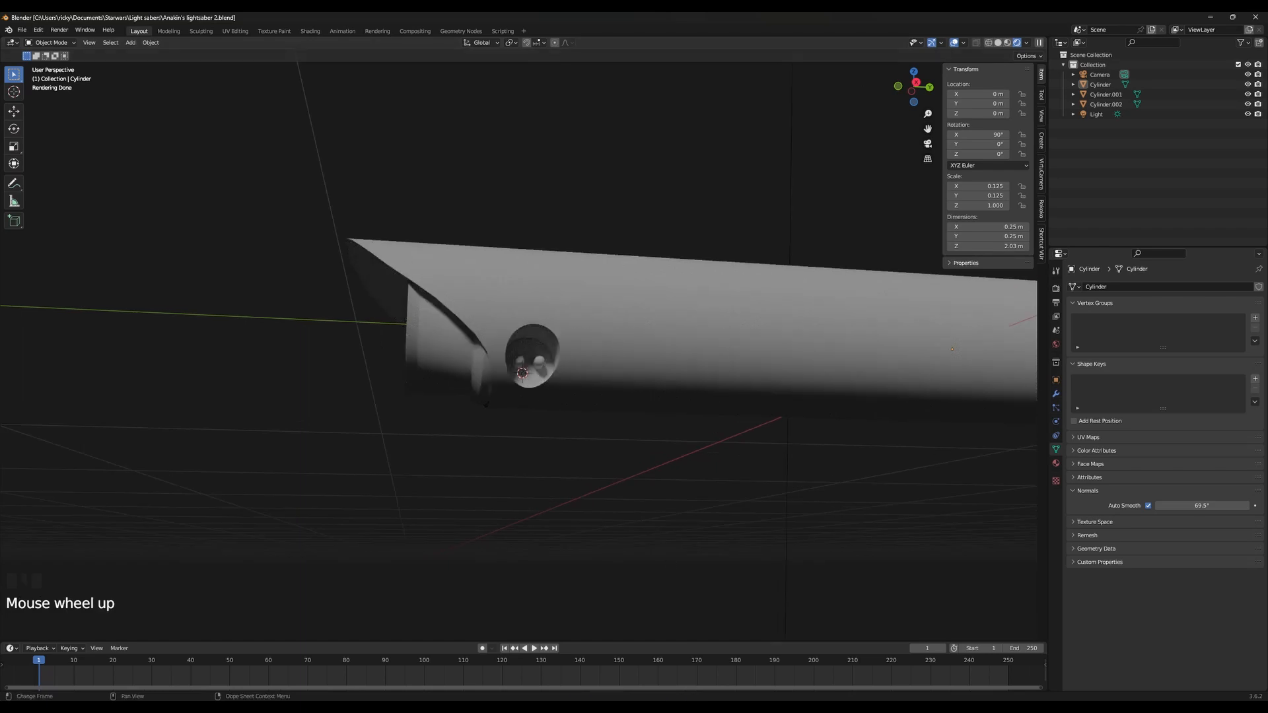
key("alt+Tab")
scroll(664, 373, "down", 4)
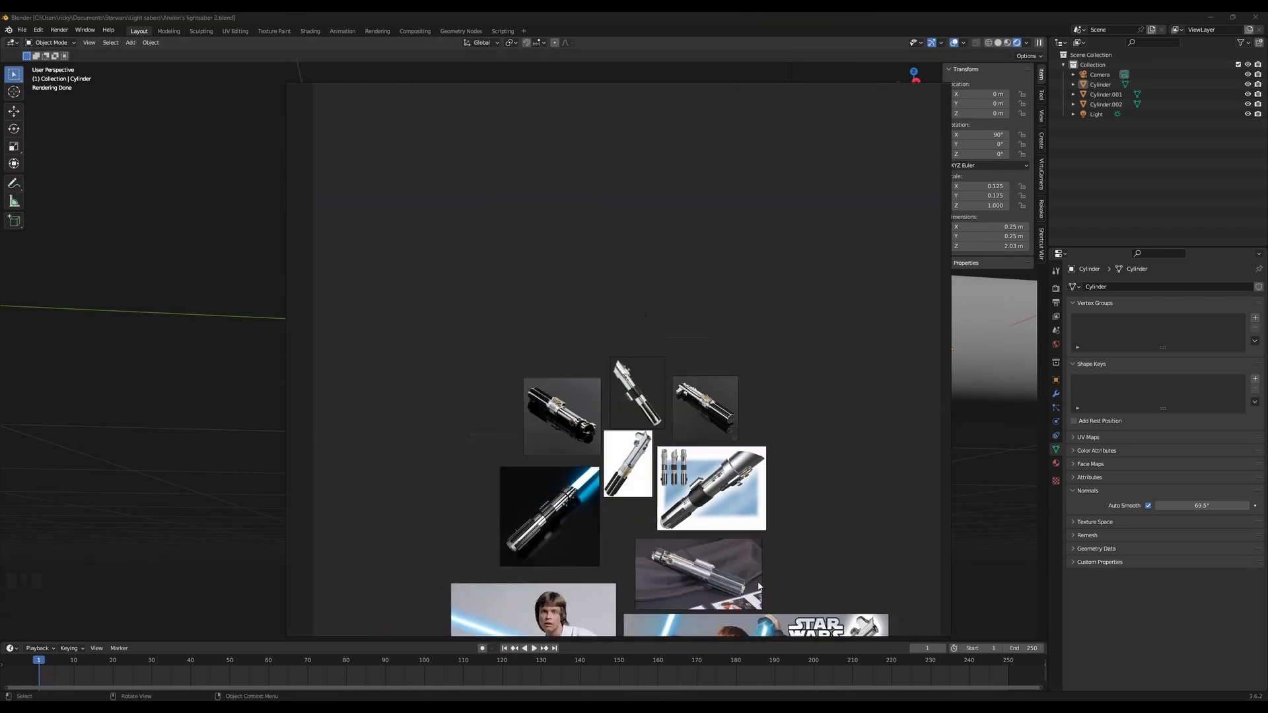
scroll(786, 461, "up", 6)
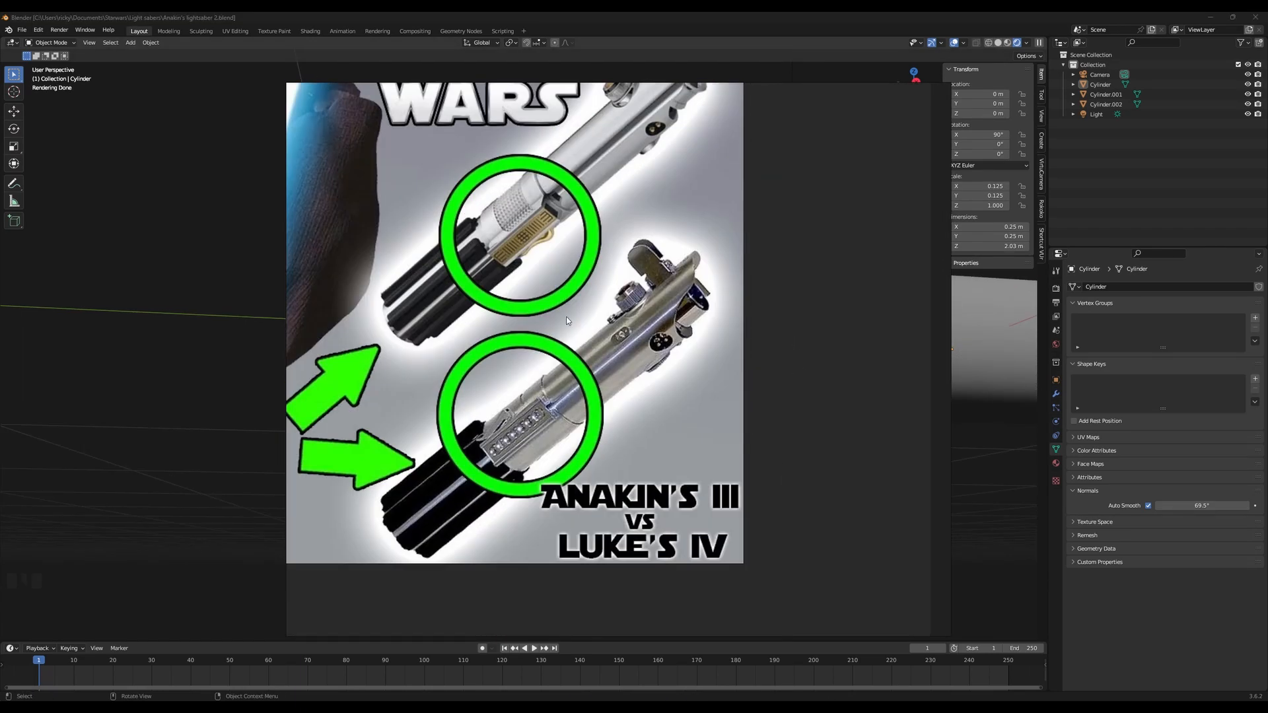
left_click_drag(565, 315, 640, 327)
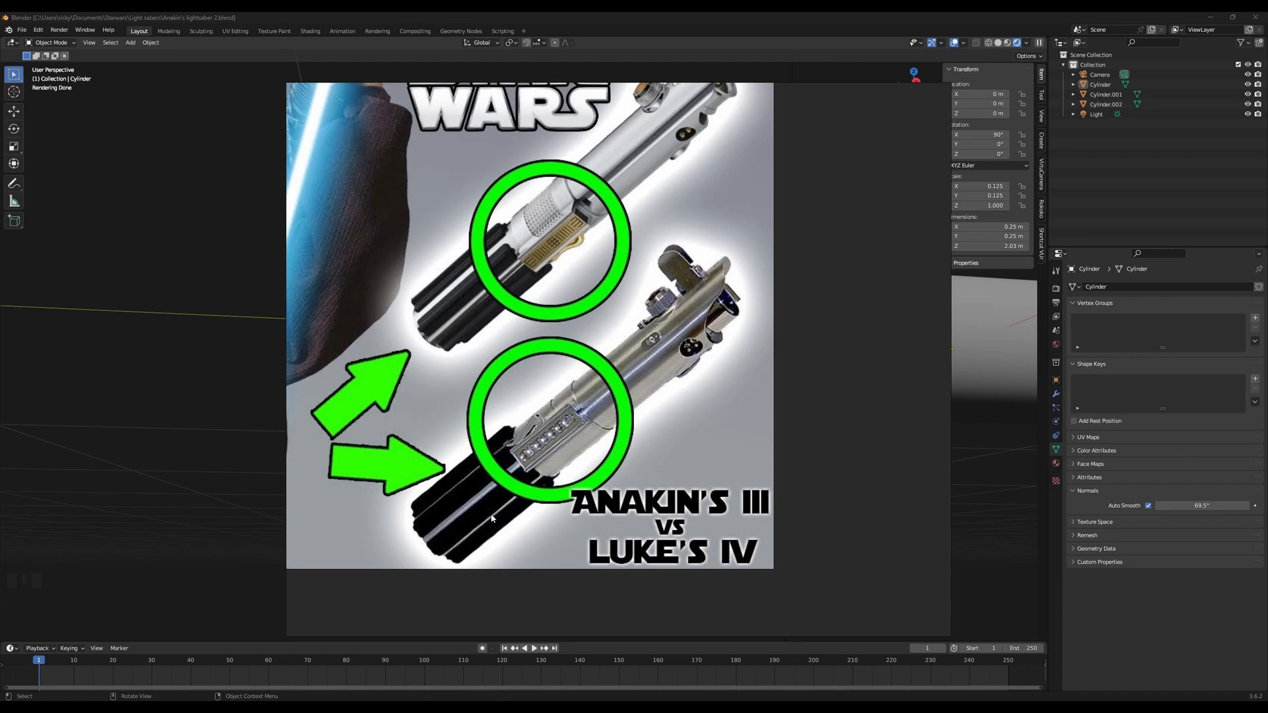
scroll(747, 530, "down", 3)
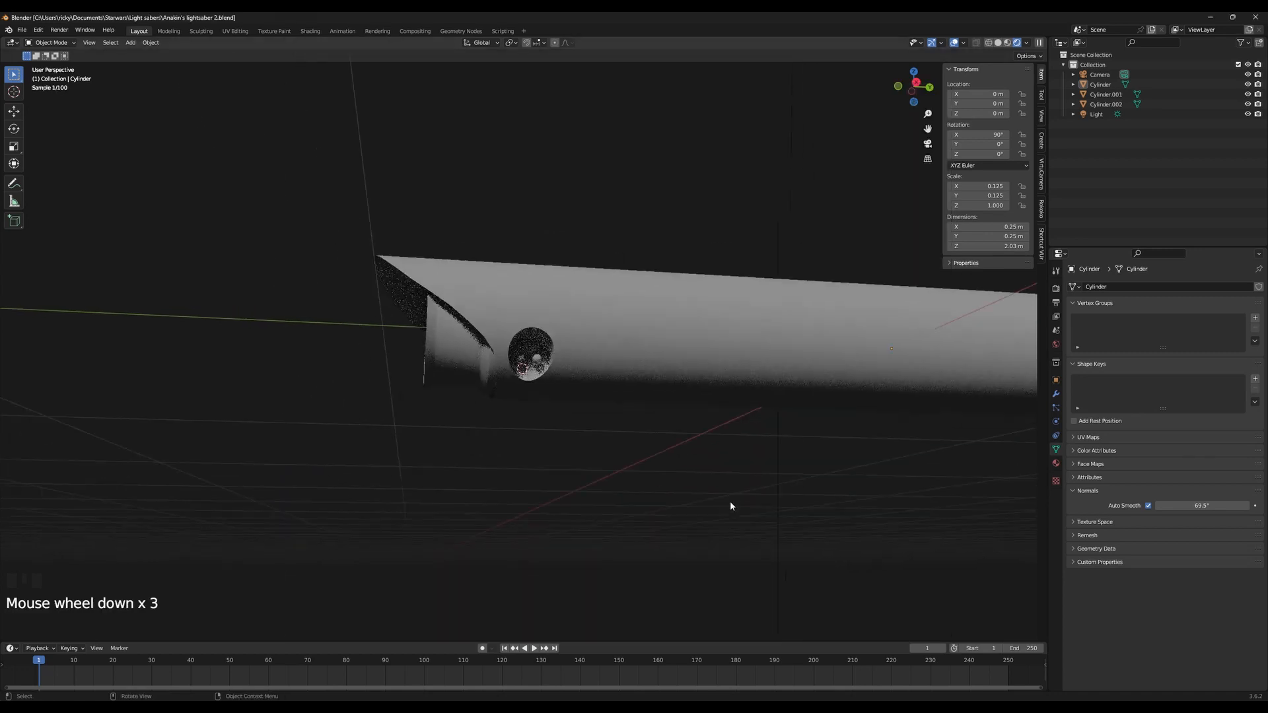
In Edit Mode with face selection, select the two face loops that cover the rear half of the hilt cylinder
middle_click_drag(731, 501, 660, 470, "shift")
left_click(792, 379)
key("Tab")
middle_click_drag(791, 383, 620, 420, "shift")
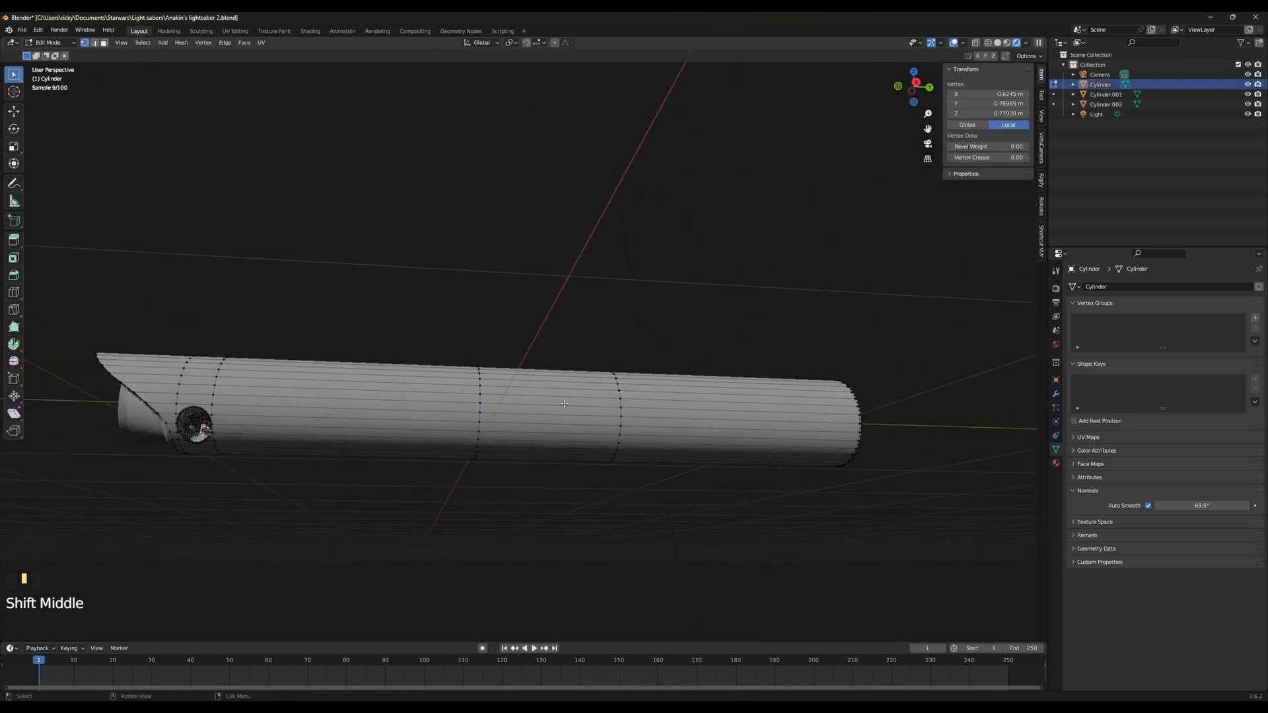
left_click(104, 42)
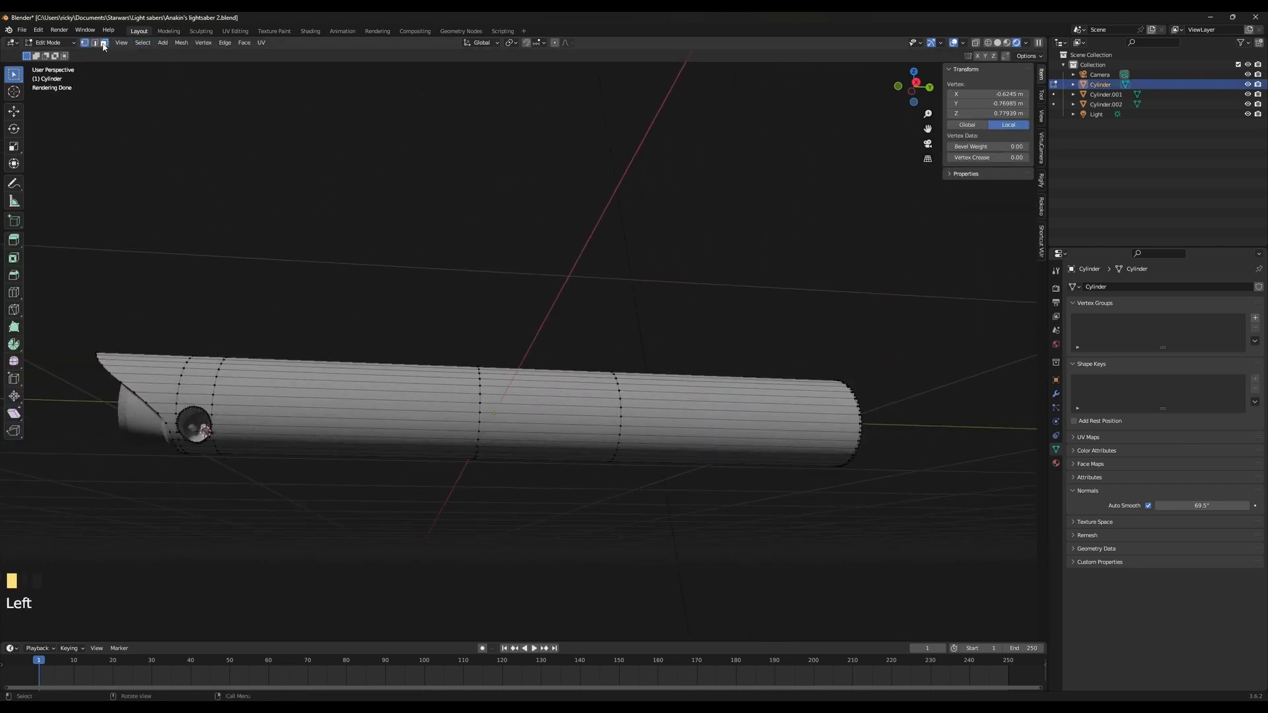
left_click(513, 362, "alt")
left_click(688, 417, "alt+shift")
scroll(688, 417, "up", 2)
middle_click_drag(687, 417, 451, 443)
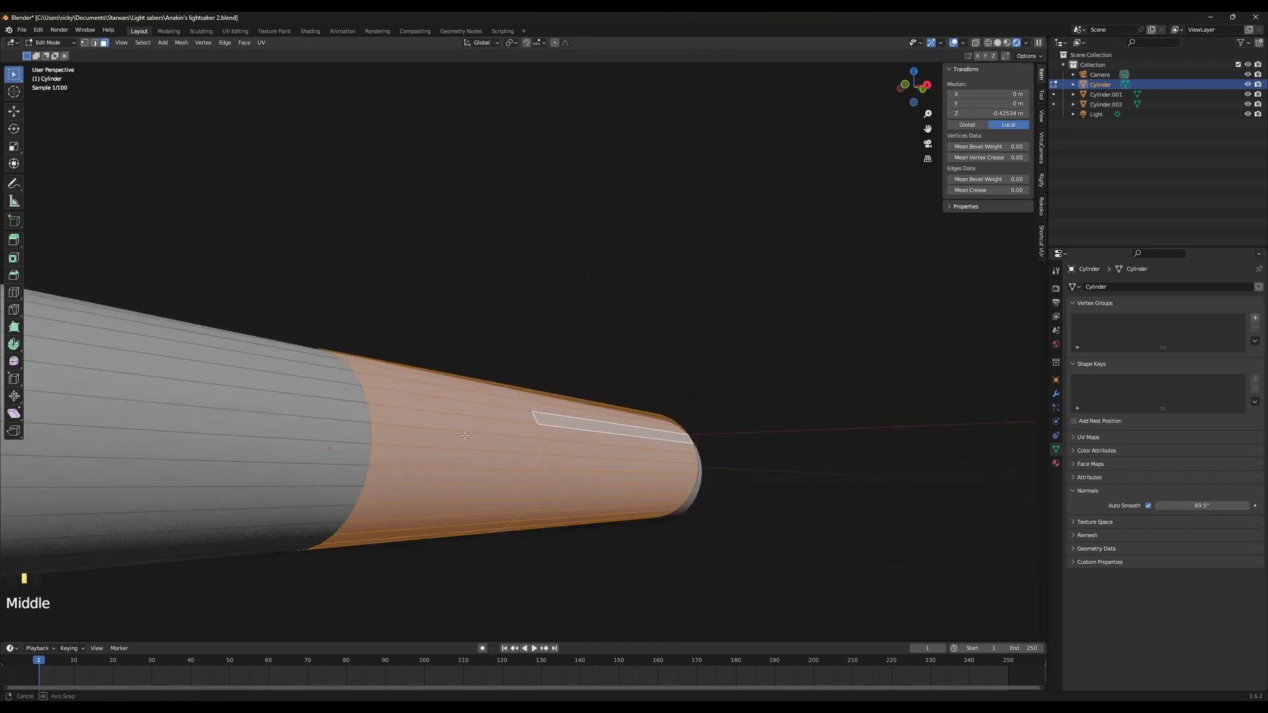
scroll(450, 443, "up", 4)
Extrude the selected faces in place, scale them by about 1.03 with the global Y axis excluded, and return to Object Mode
key("e")
right_click(551, 529)
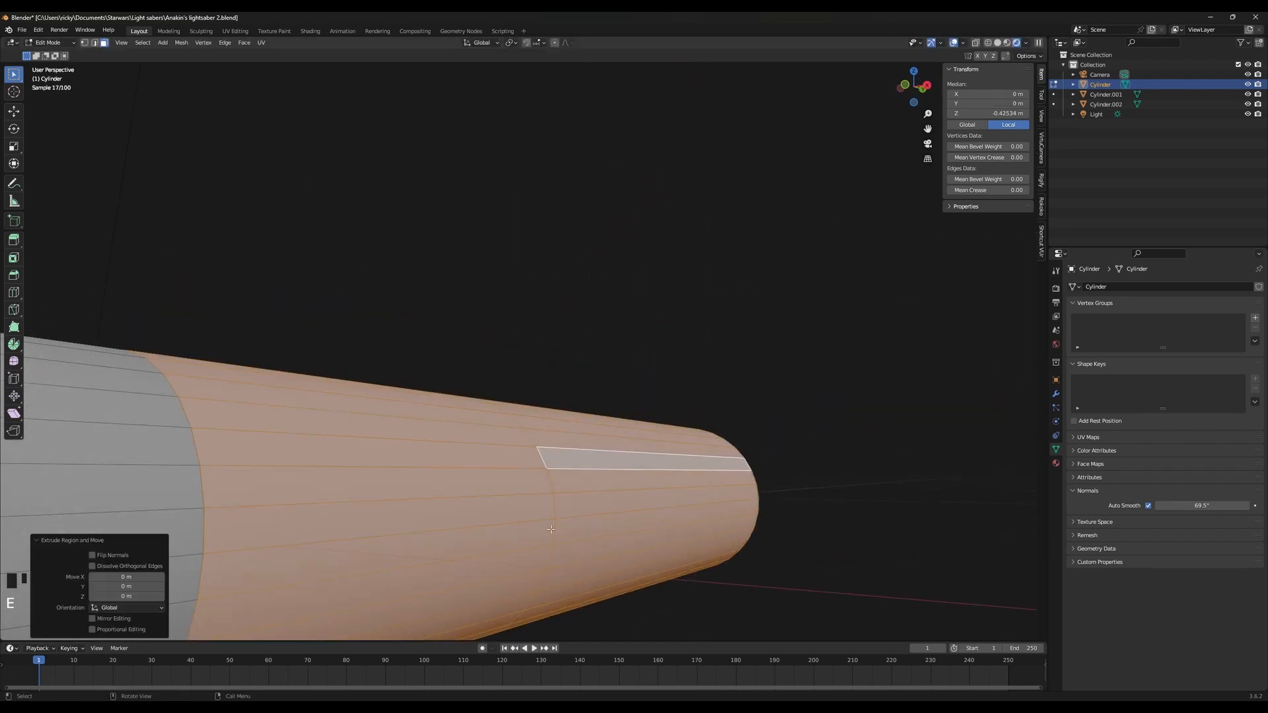
key("s")
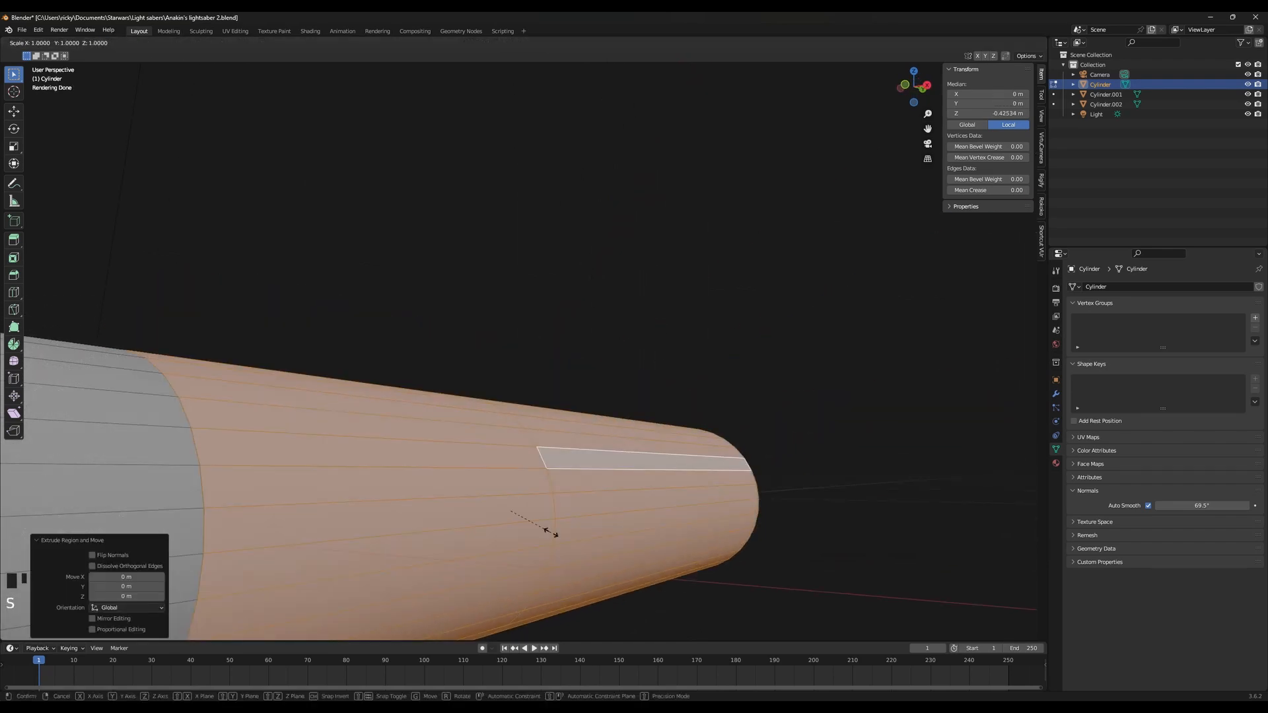
key("shift+y")
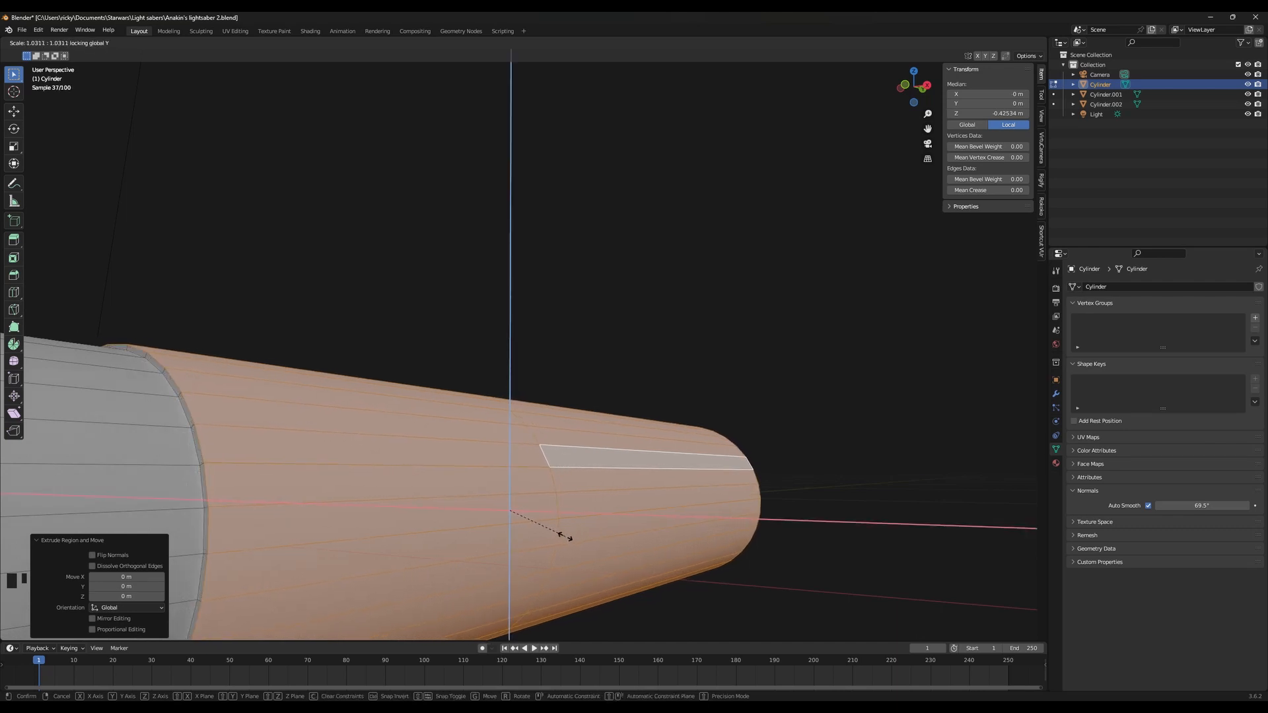
left_click(562, 537)
key("Tab")
middle_click_drag(562, 536, 466, 454)
scroll(493, 536, "down", 2)
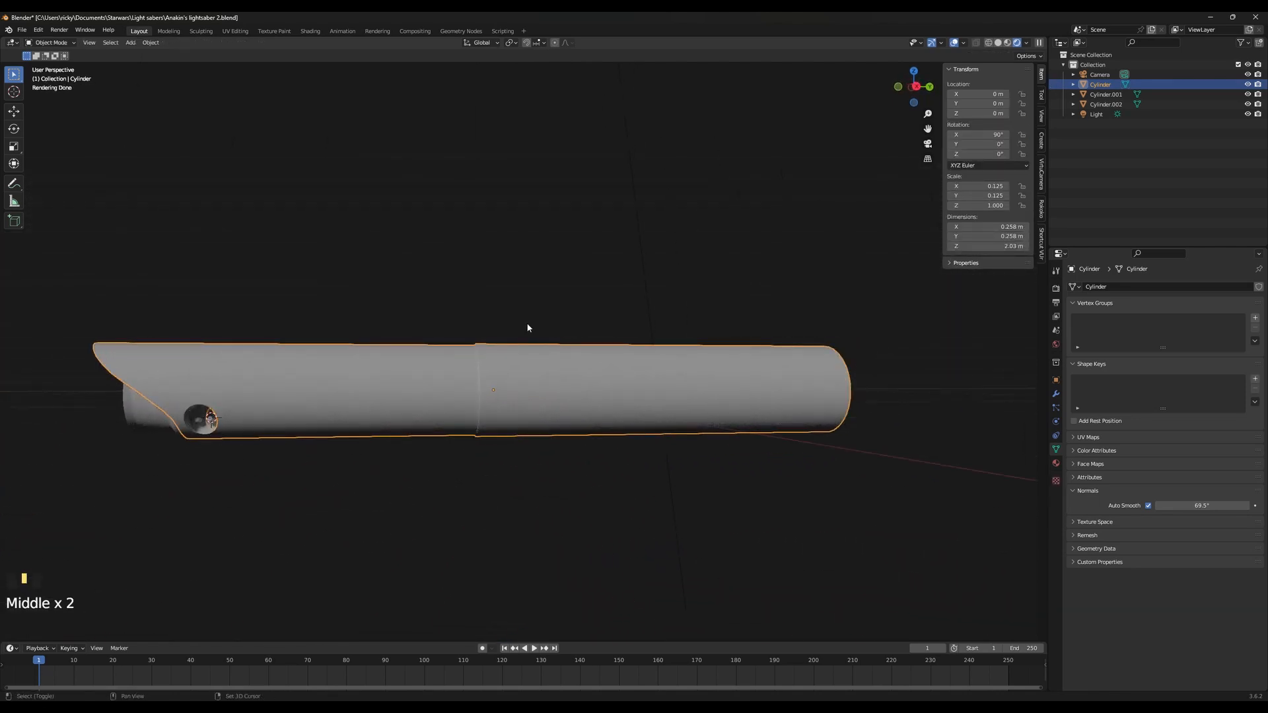
middle_click_drag(526, 322, 559, 441, "shift")
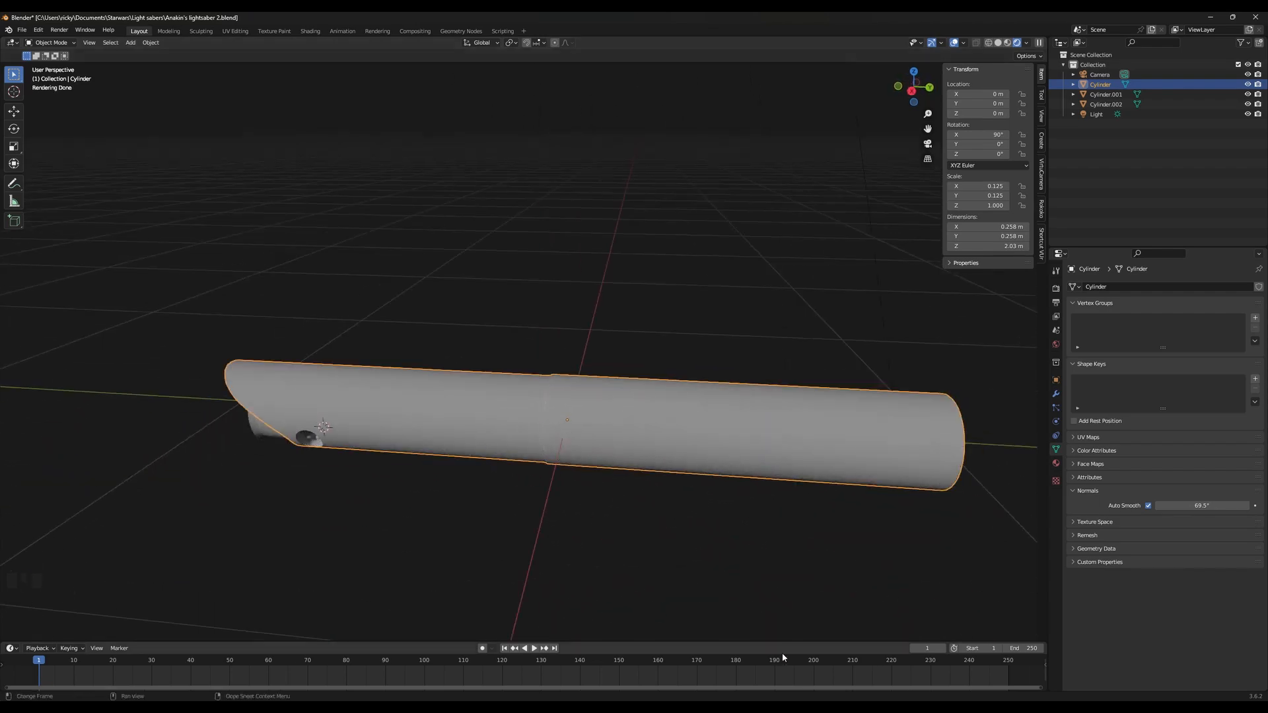
Switch to the reference image board and compare both hilts in the "Anakin's III vs Luke's IV" picture
left_click(684, 709)
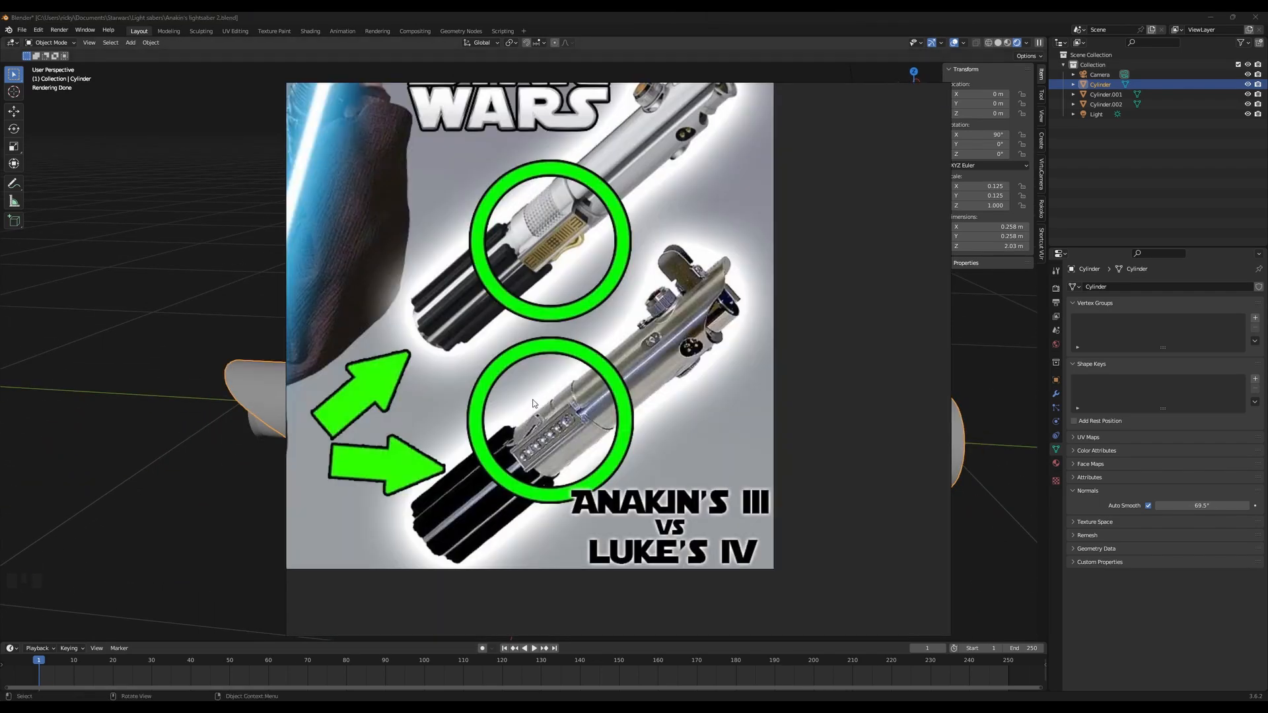
left_click_drag(703, 350, 664, 365)
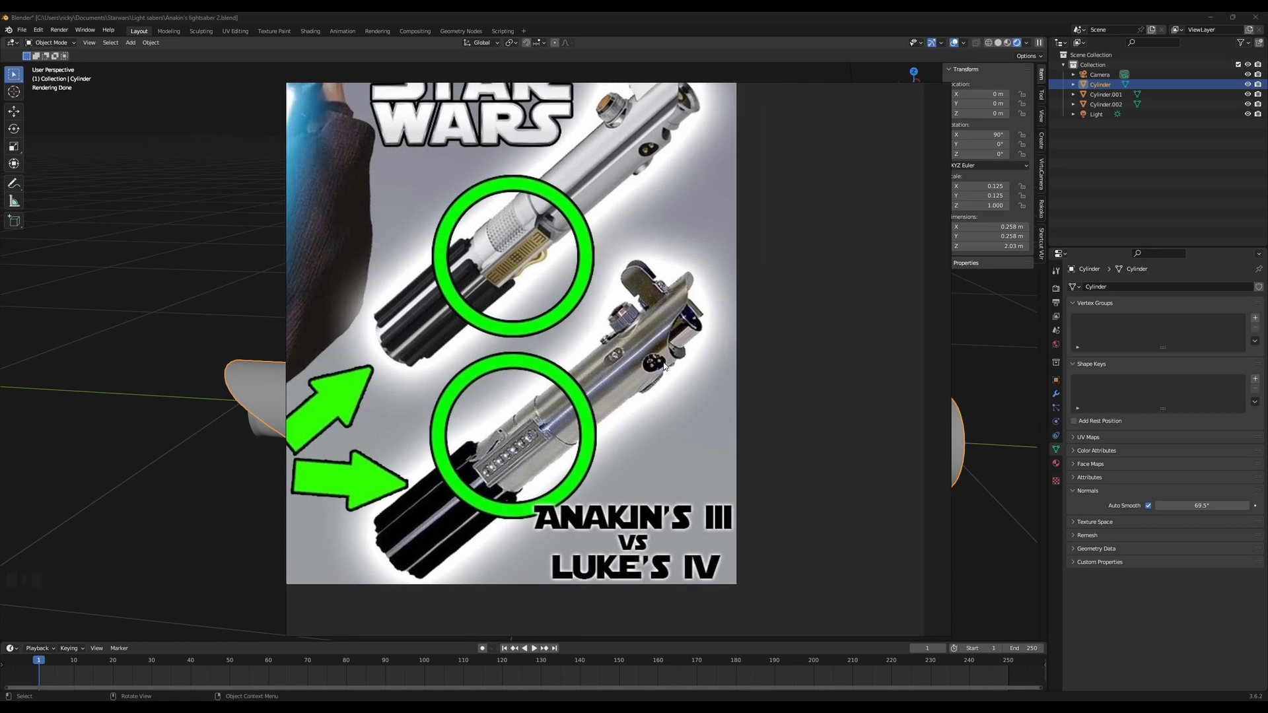
left_click_drag(674, 248, 643, 317)
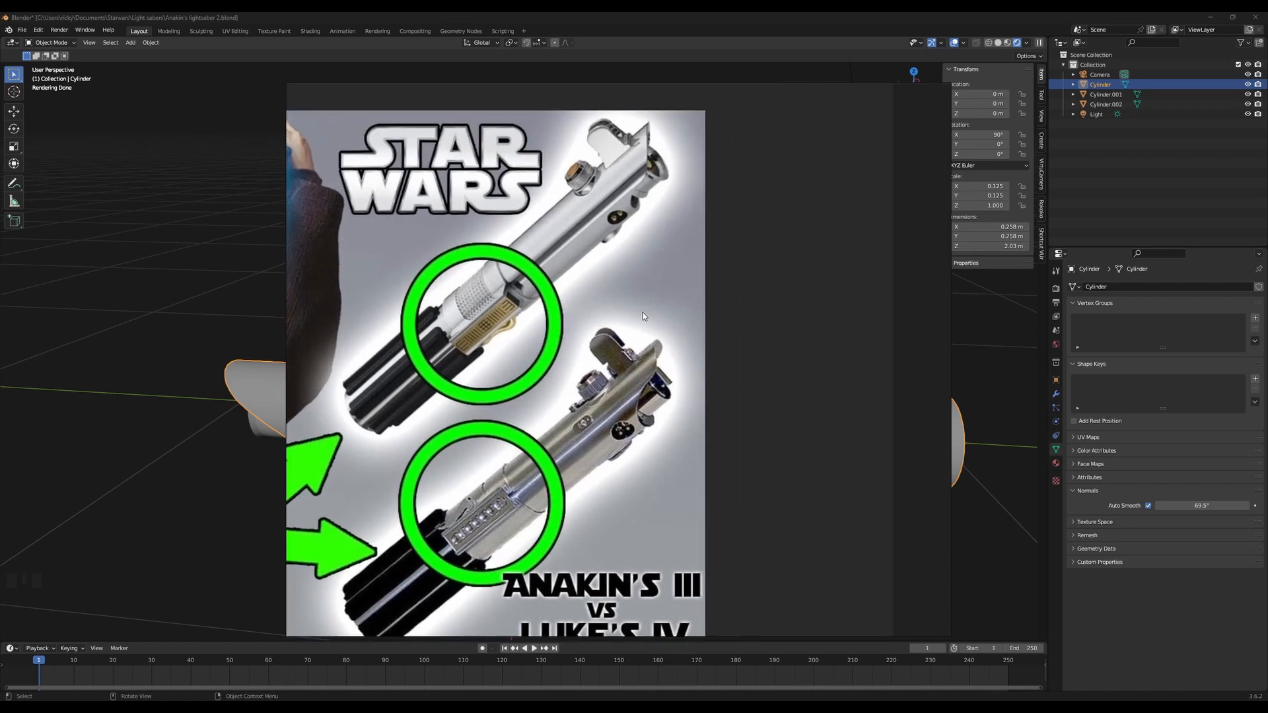
scroll(643, 317, "down", 6)
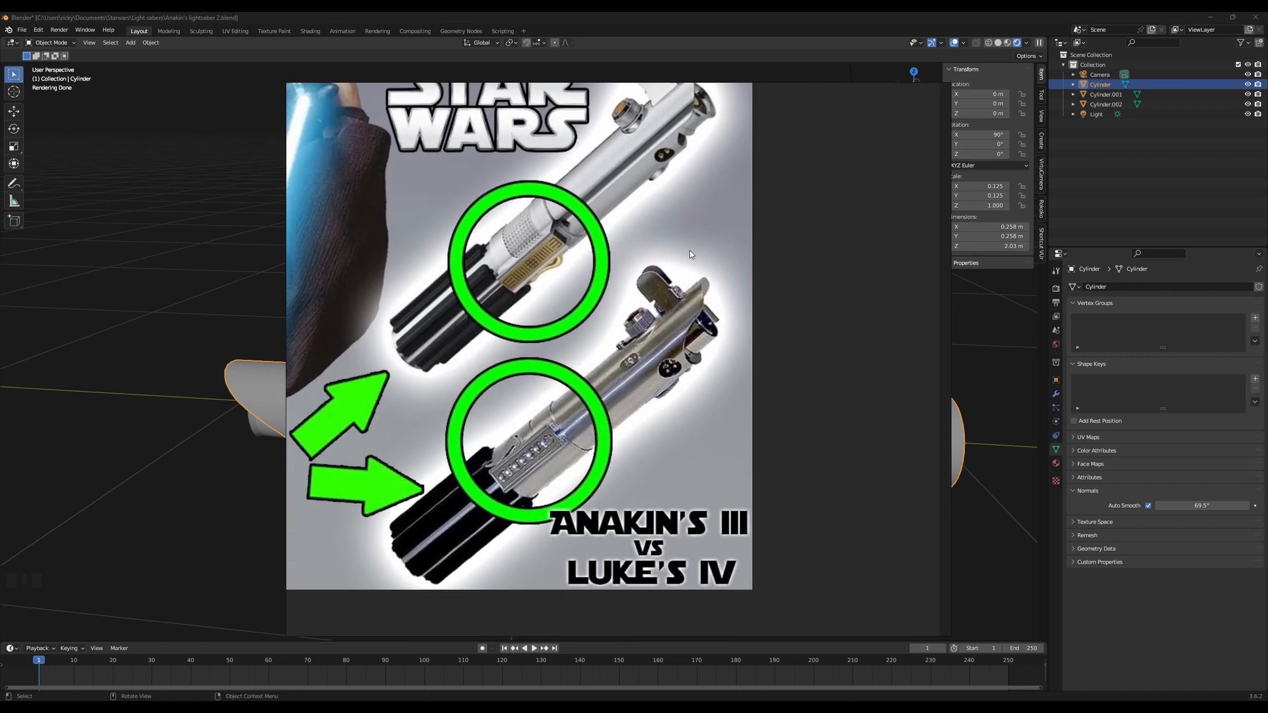
scroll(580, 372, "up", 6)
Examine the hilt details in the other lightsaber photos and the three-view drawing across the reference board
middle_click_drag(550, 126, 579, 319)
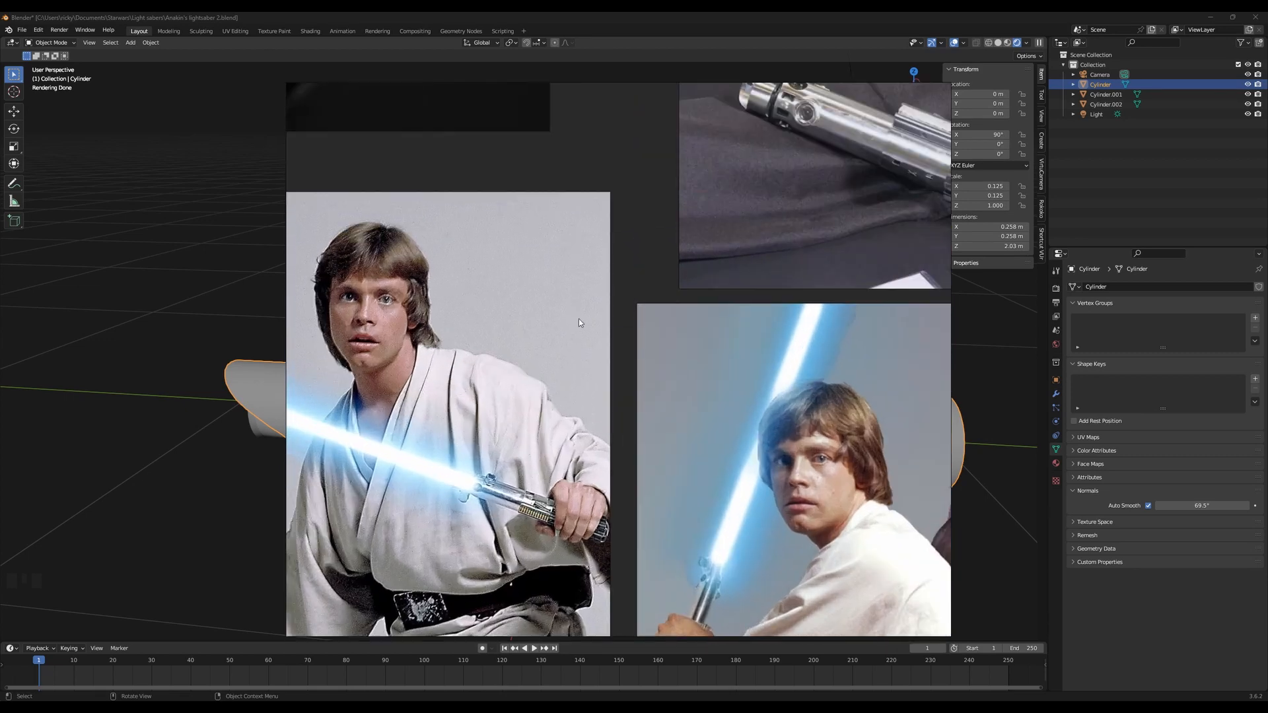
middle_click_drag(734, 210, 643, 423)
mouse_move(550, 173)
middle_mouse_down()
mouse_move(705, 422)
mouse_move(529, 306)
middle_mouse_up()
middle_click_drag(774, 326, 651, 393)
mouse_move(632, 226)
middle_mouse_down()
mouse_move(671, 363)
mouse_move(697, 403)
mouse_move(616, 145)
mouse_move(617, 527)
mouse_move(846, 446)
middle_mouse_up()
scroll(616, 145, "down", 1)
scroll(616, 146, "up", 1)
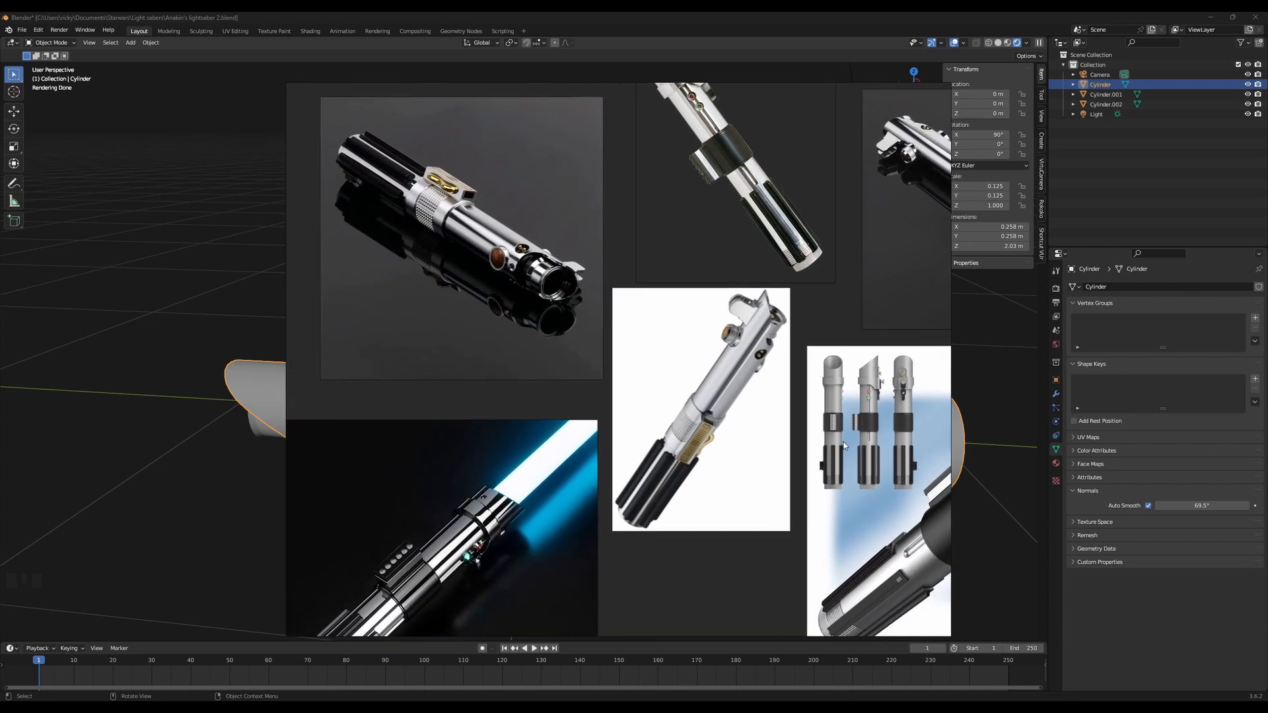
mouse_move(695, 459)
middle_mouse_down()
mouse_move(739, 370)
mouse_move(684, 269)
middle_mouse_up()
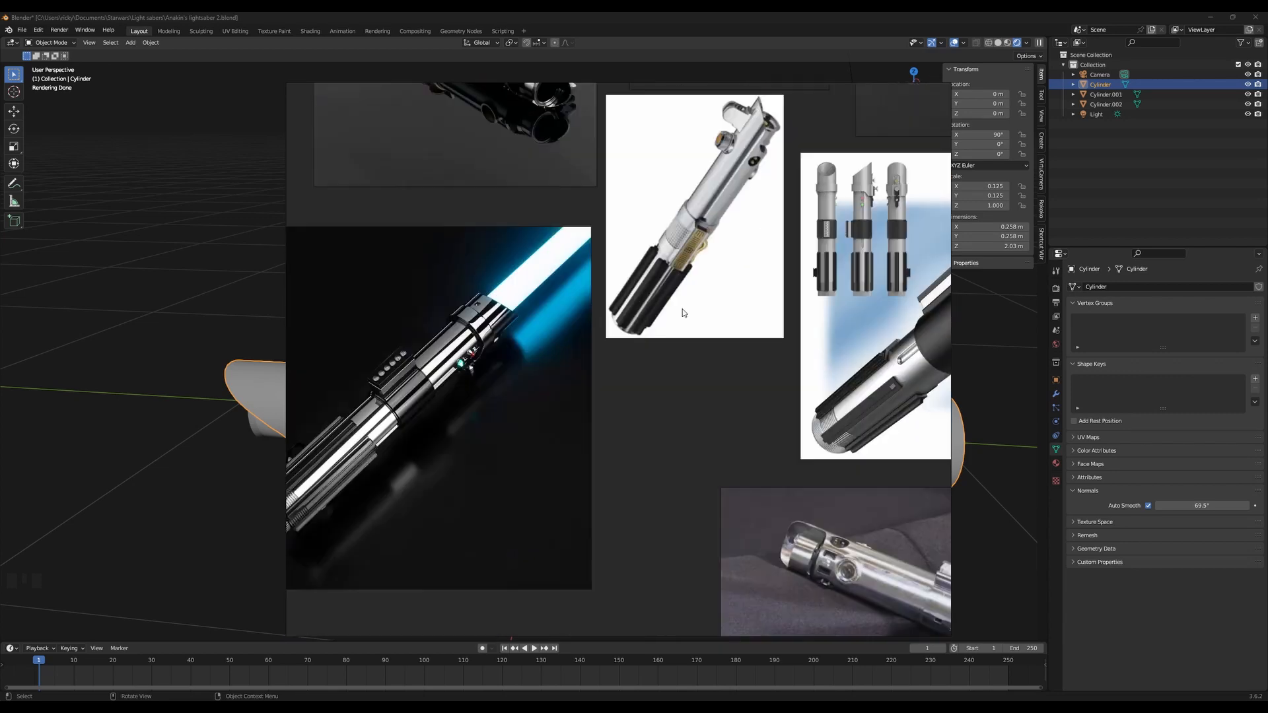
scroll(633, 335, "down", 6)
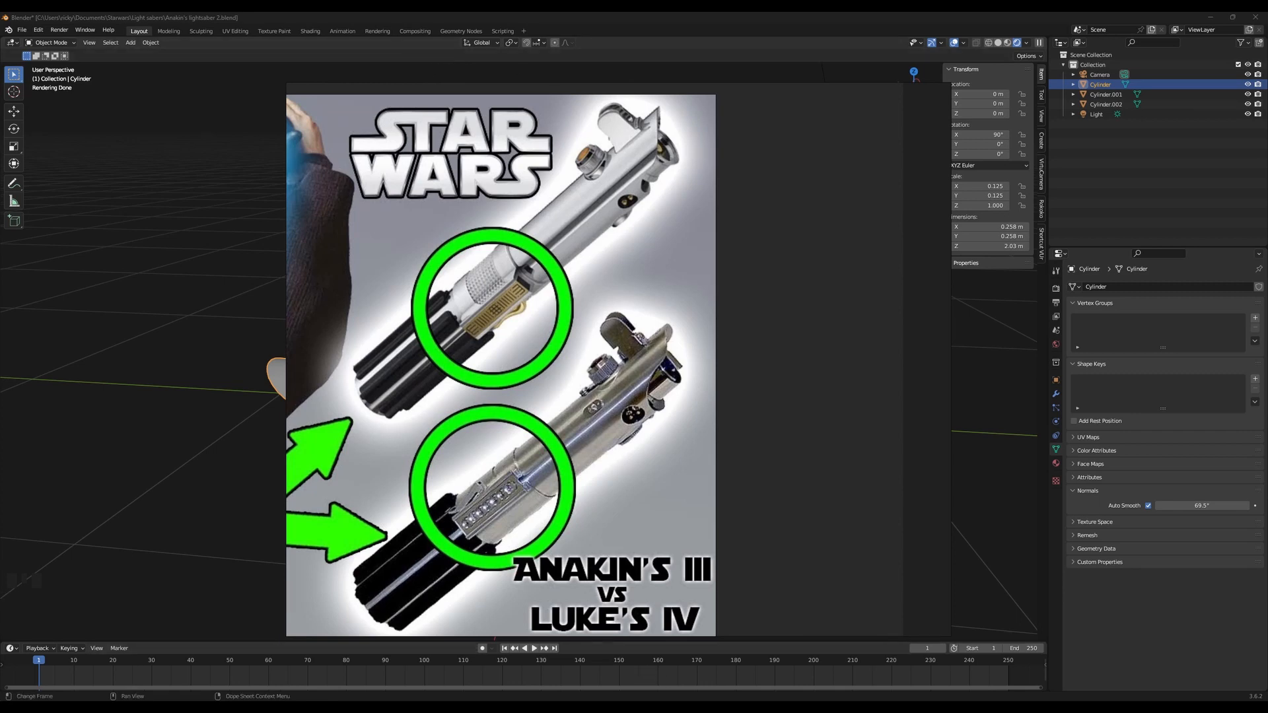
Switch to the web browser and open an empty page for a new search
key("alt+Tab")
left_click(145, 24)
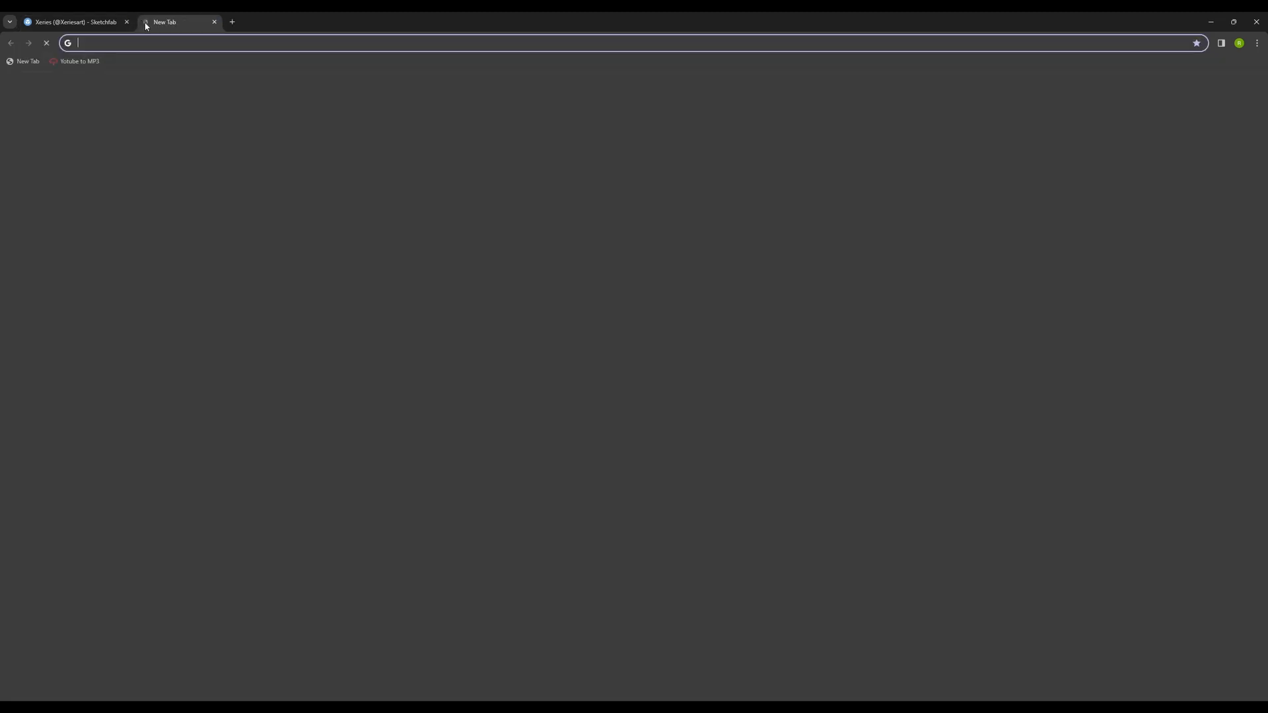
type("aNAKI")
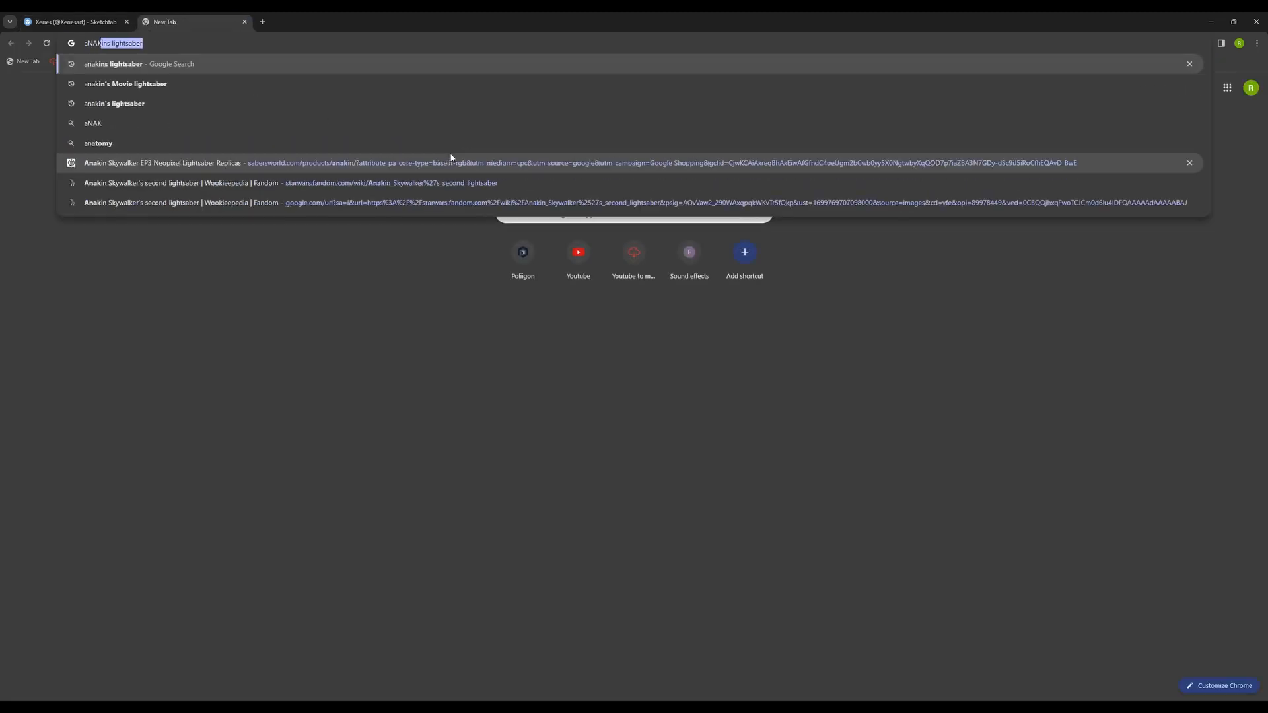
key("BackSpace")
key("BackSpace")
key("BackSpace")
key("BackSpace")
key("BackSpace")
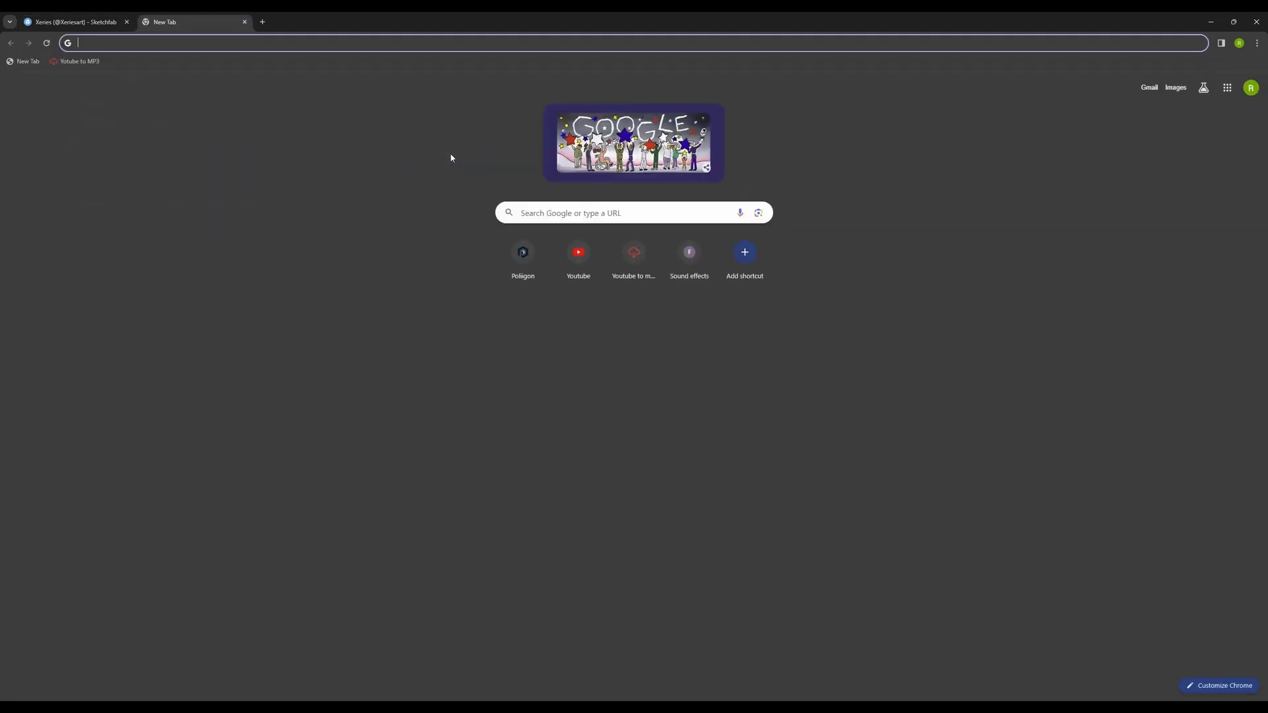
Search Google for "anakin's lightsaber" and show the image results
type("Anakins lightsaber")
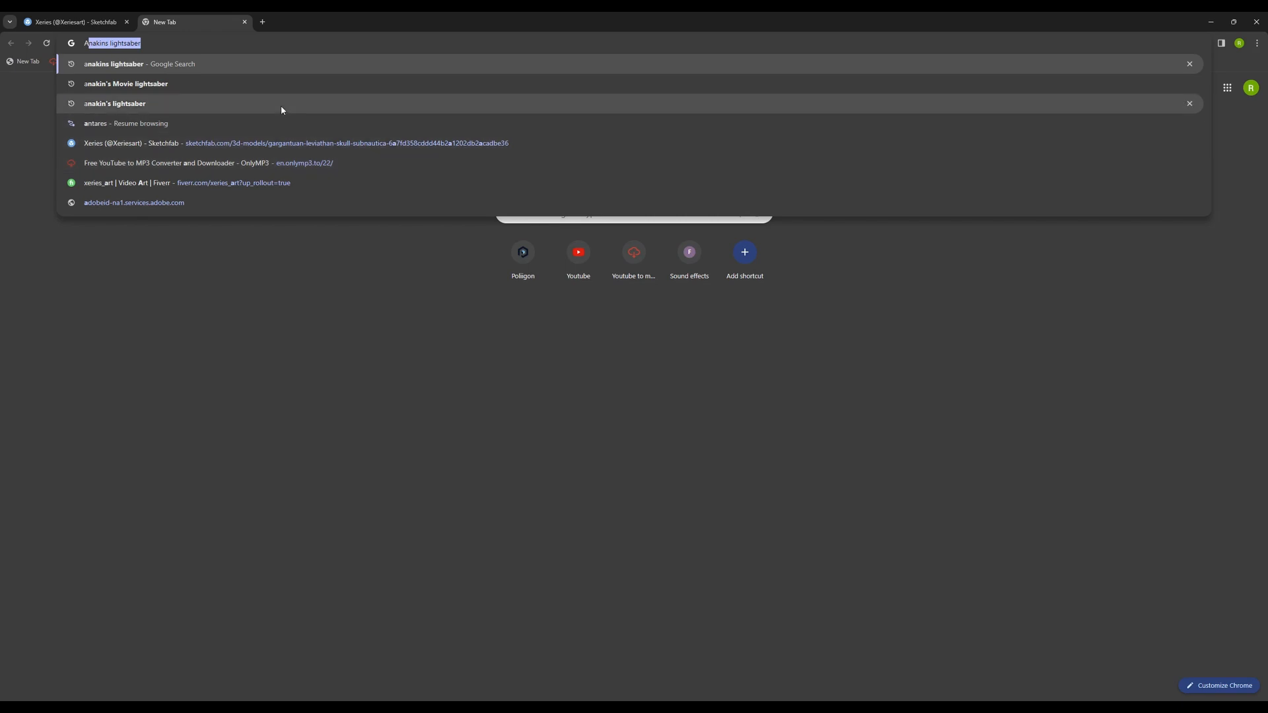
left_click(282, 104)
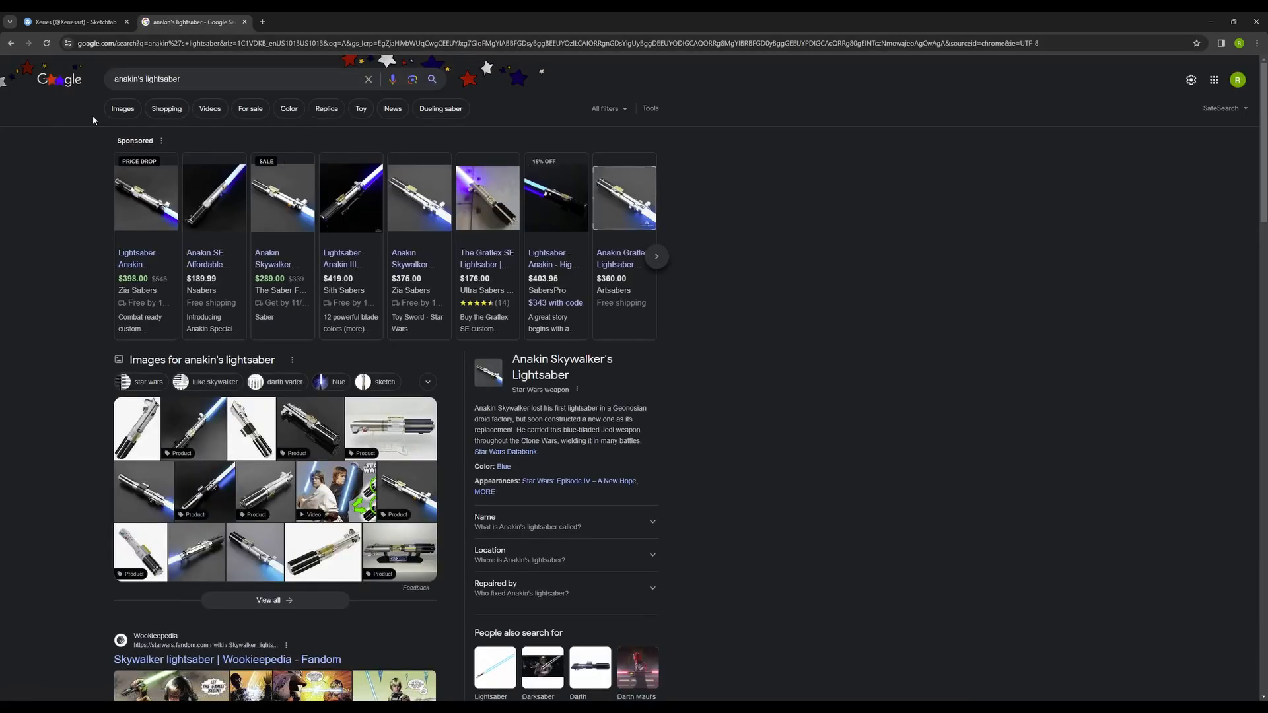
left_click(123, 110)
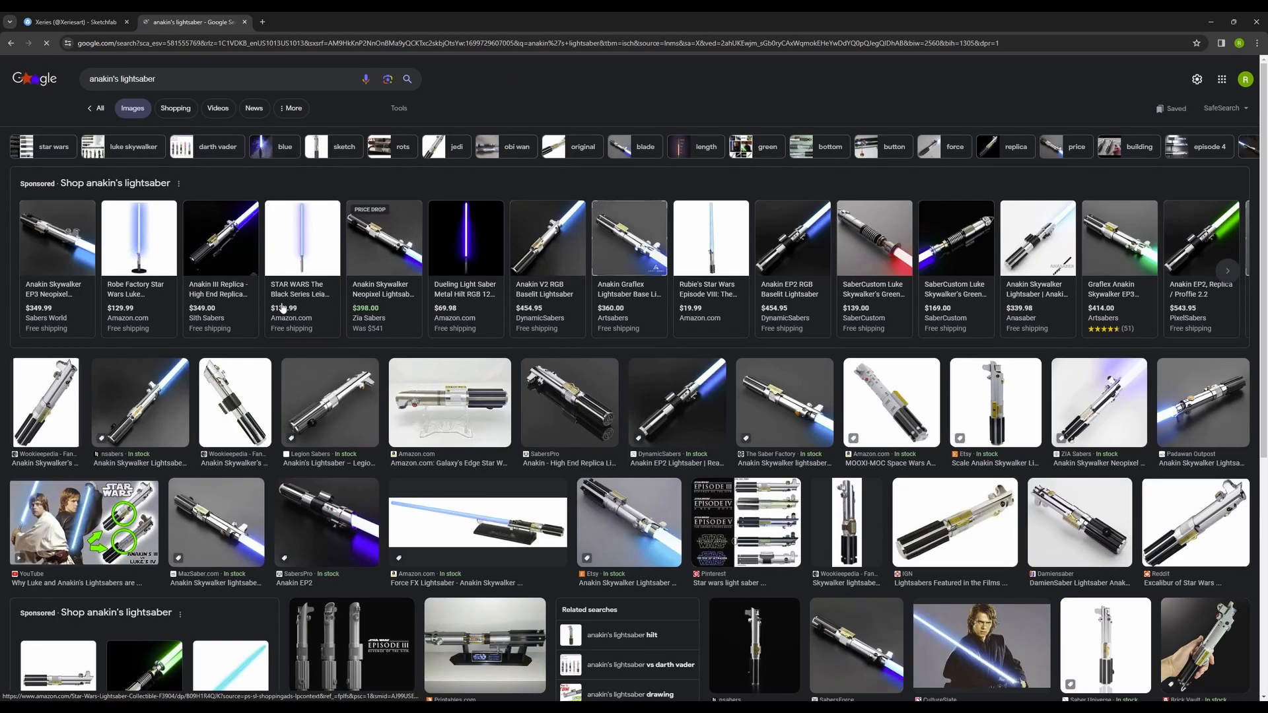
Check the Sabers World Anakin EP3 page and the Amazon Luke Skywalker lightsaber floor lamp page, closing each one again
left_click(66, 246)
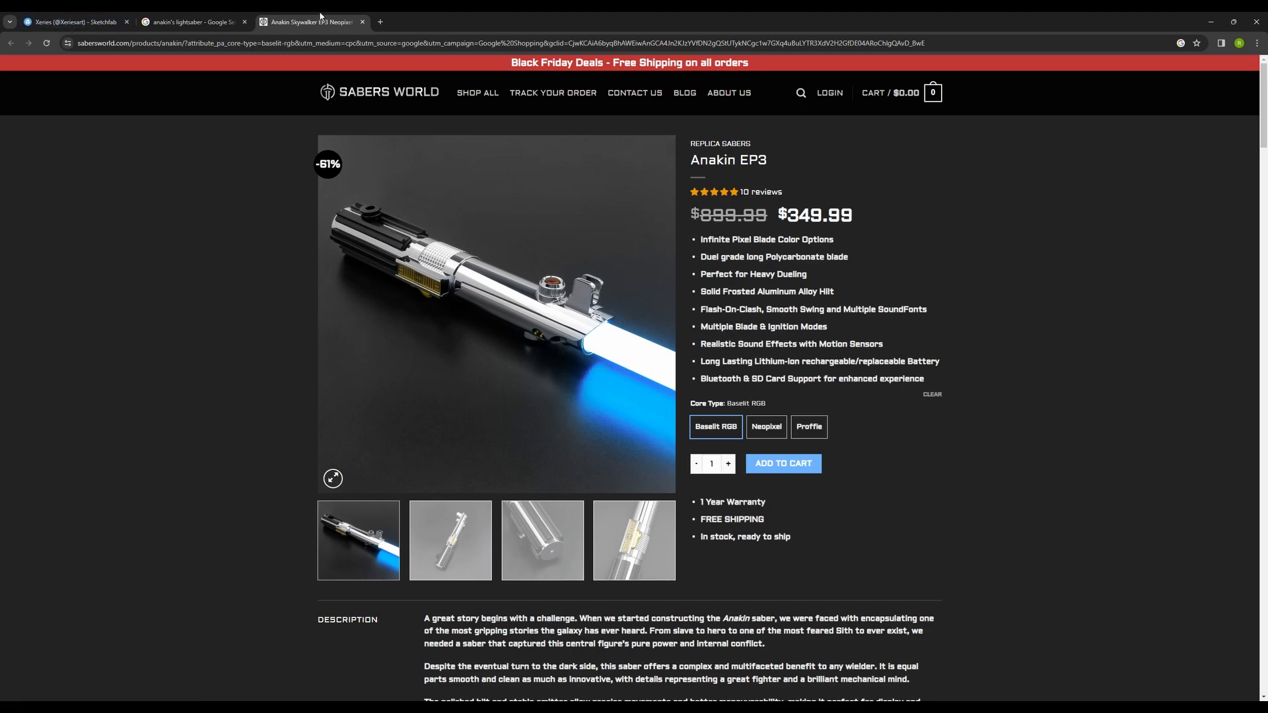
left_click(362, 22)
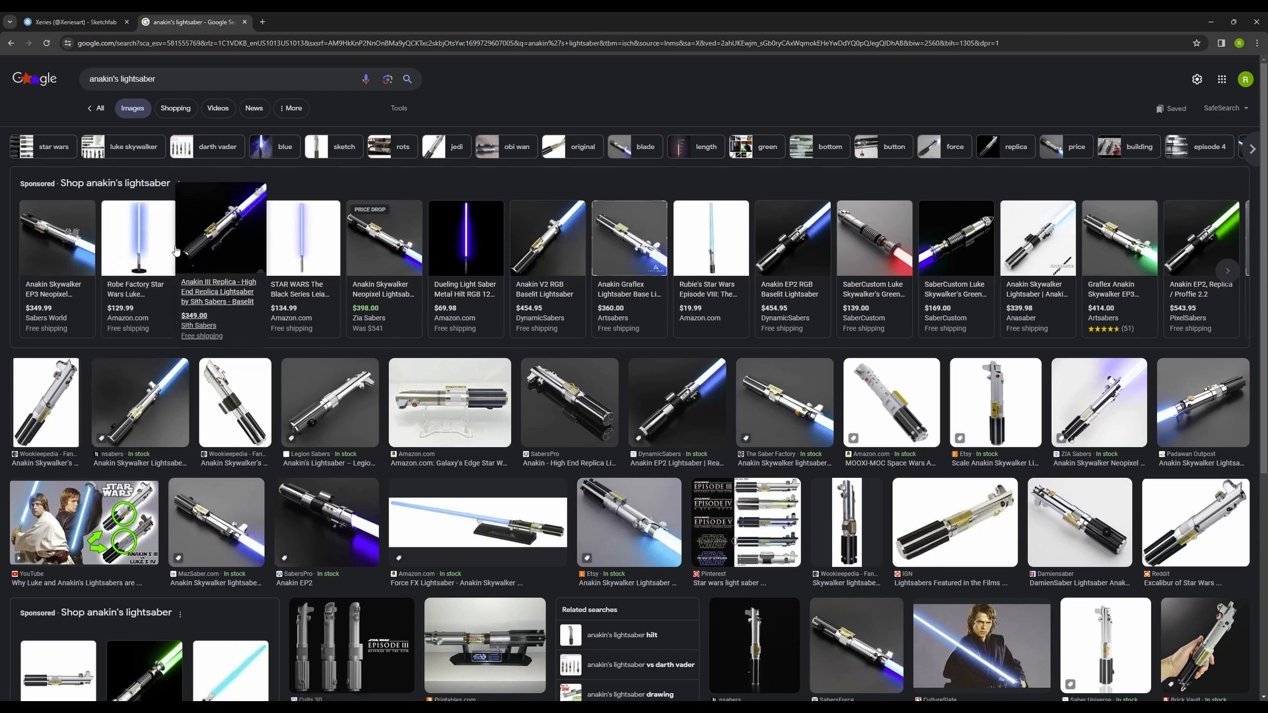
left_click(142, 270)
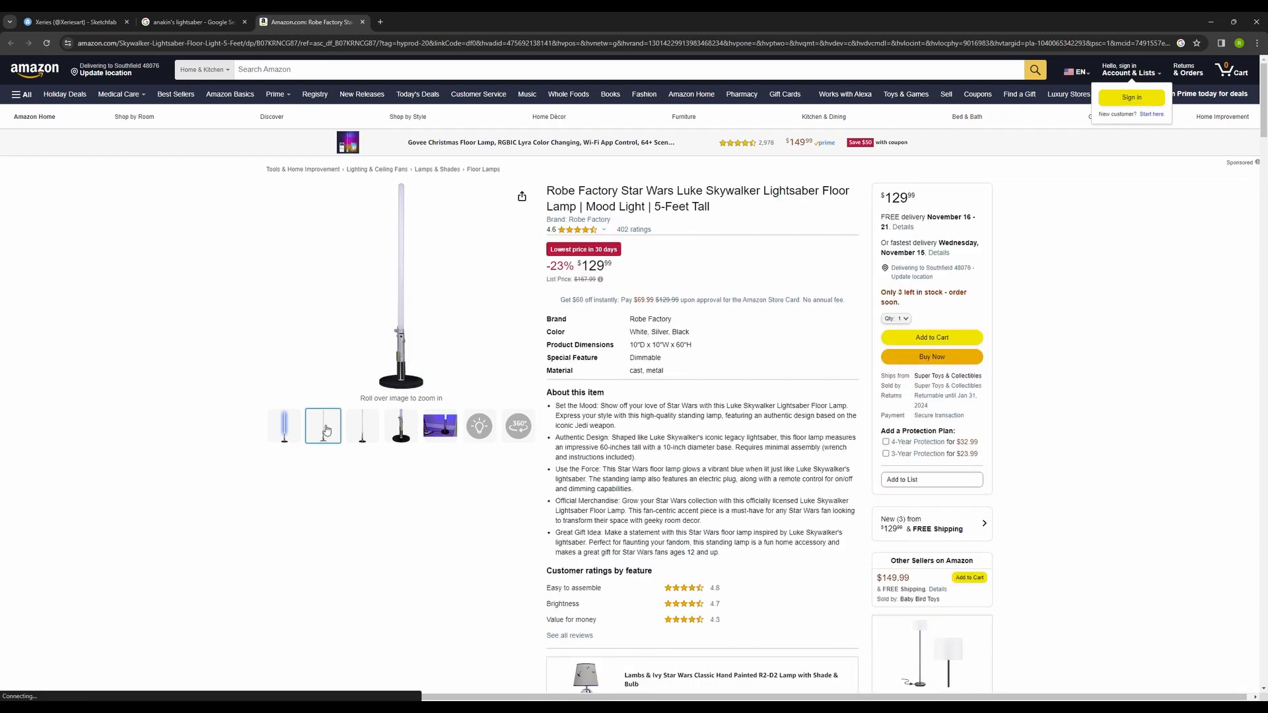
left_click(362, 22)
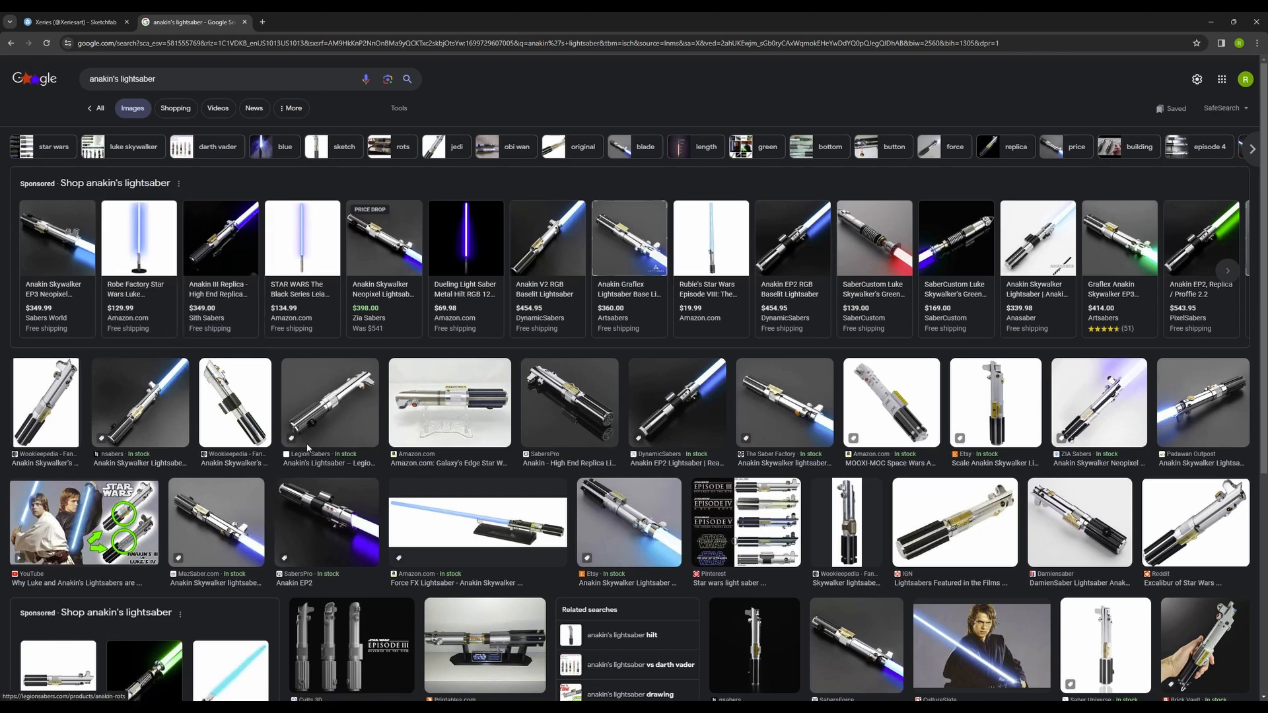
Preview the Legion Sabers, SabersPro, DynamicSabers and The Saber Factory image results to compare the hilt details
left_click(294, 393)
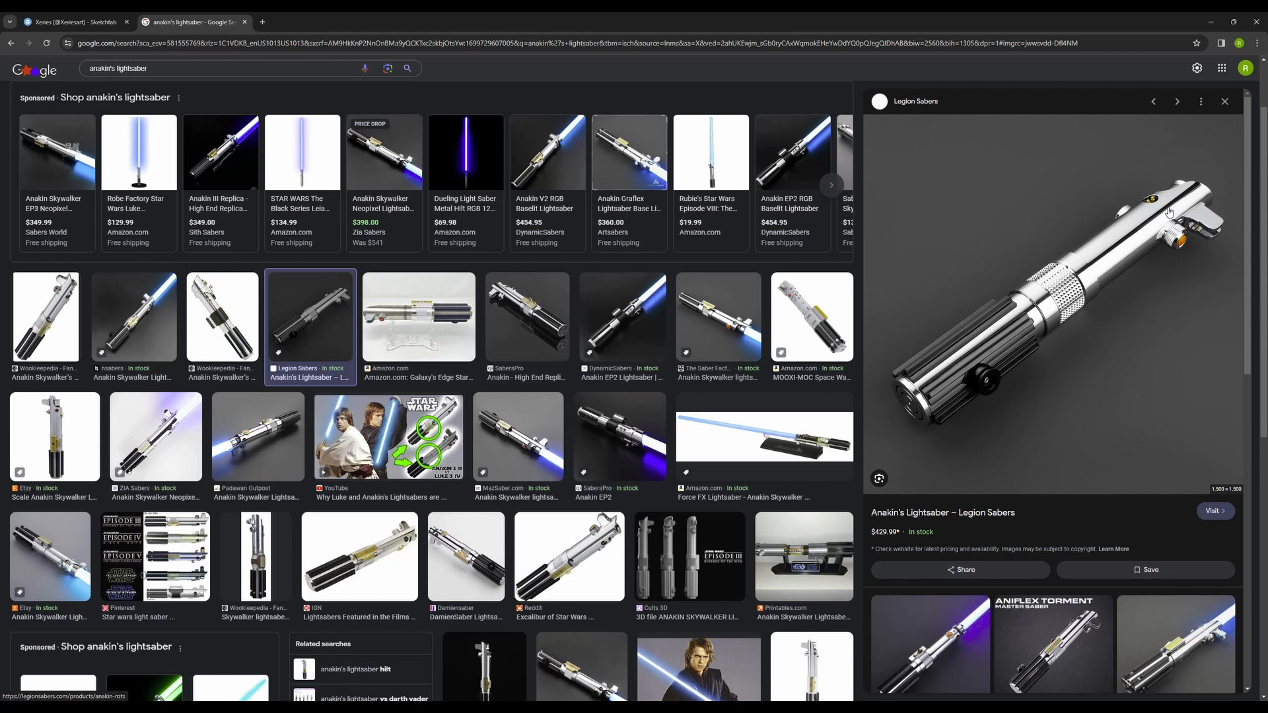
left_click(540, 332)
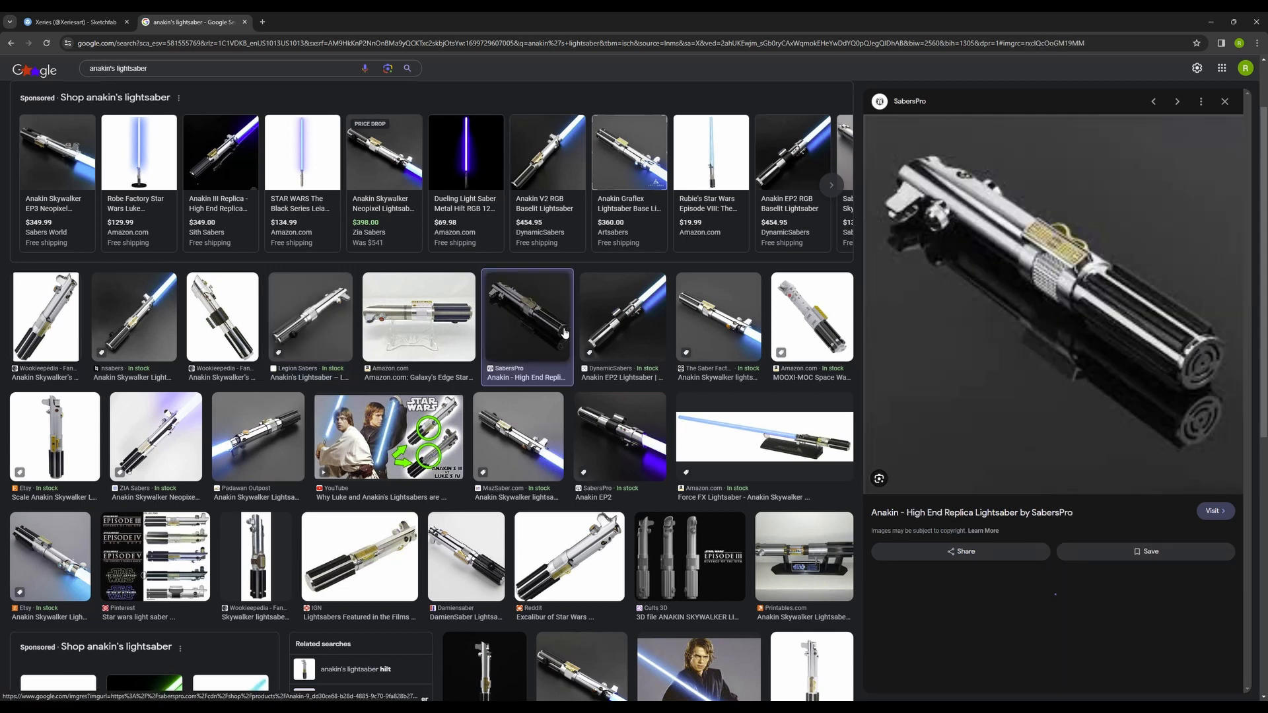
left_click(636, 327)
left_click(701, 319)
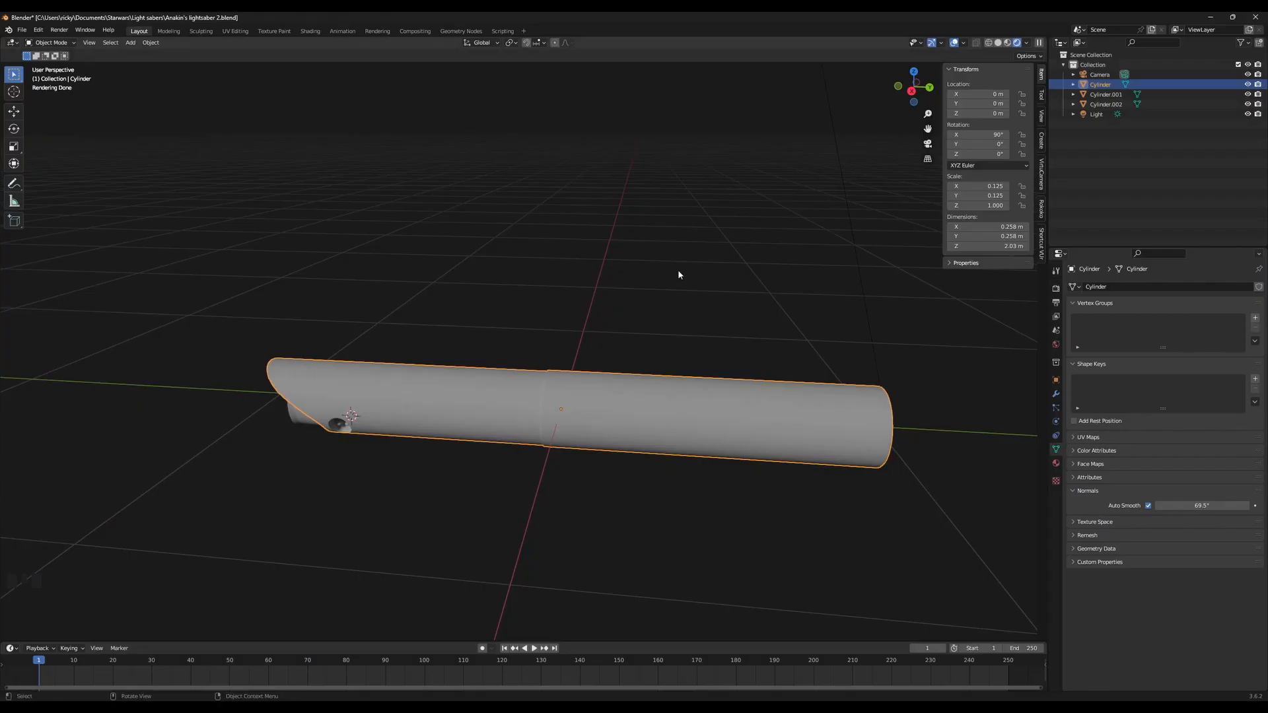
Back in Blender, view the hilt's emitter end from directly below and switch the viewport to Solid shading
middle_click_drag(679, 273, 573, 446)
key("KP_7")
key("KP_7")
key("KP_9")
key("z")
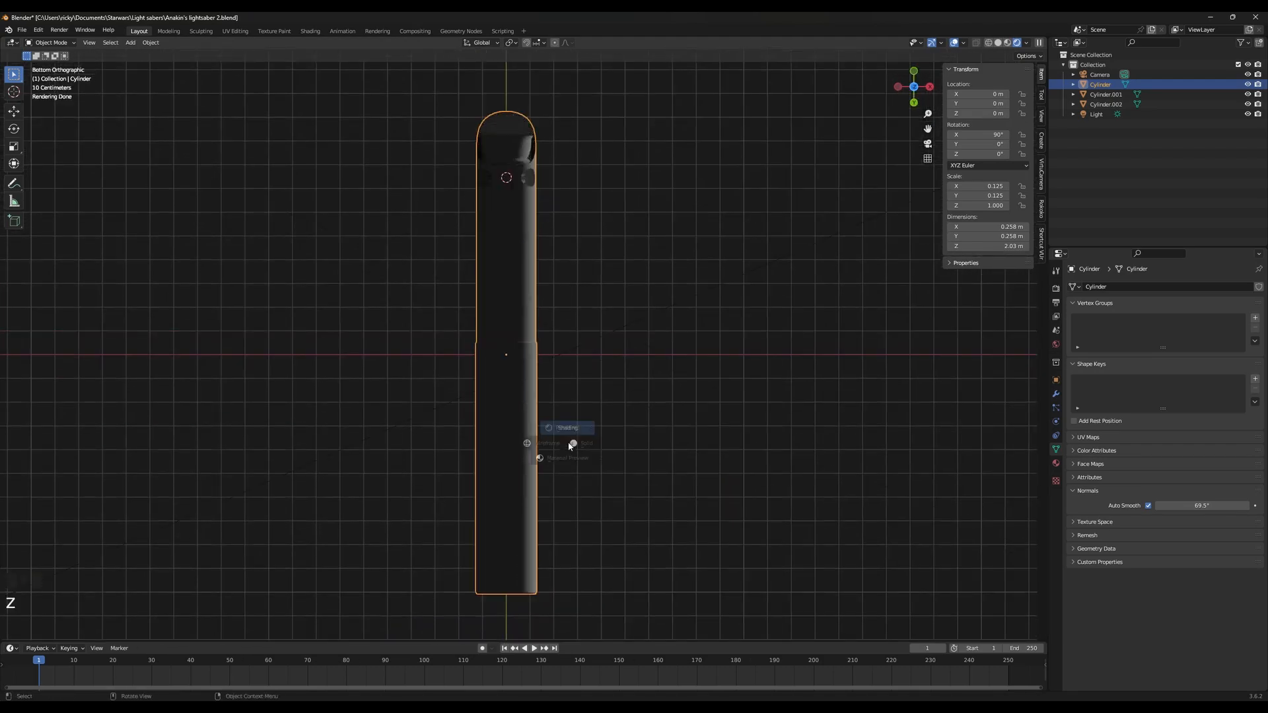
mouse_move(669, 311)
middle_mouse_down("shift")
mouse_move(674, 505)
mouse_move(591, 396)
middle_mouse_up("shift")
scroll(592, 396, "up", 4)
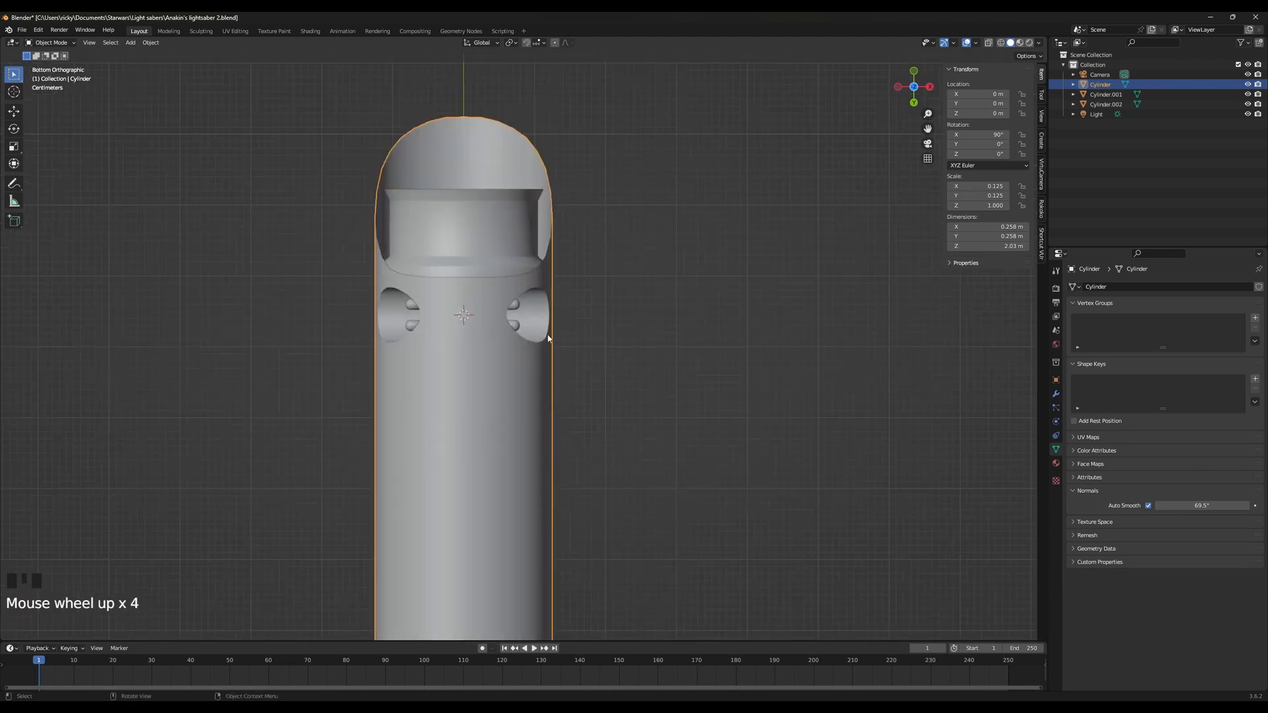
In Edit Mode, select the two central faces between the side holes and snap the 3D cursor to them
left_click(472, 321)
key("Tab")
left_click(471, 332)
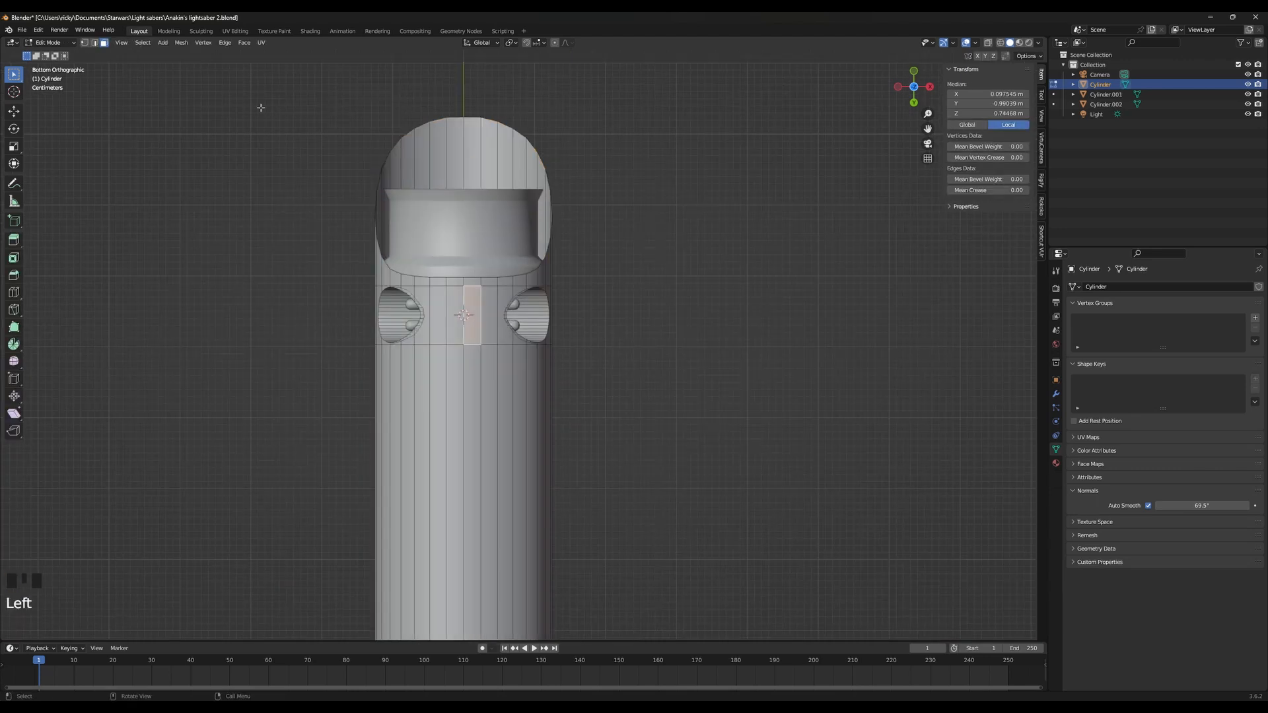
left_click(455, 316, "shift")
key("shift+s")
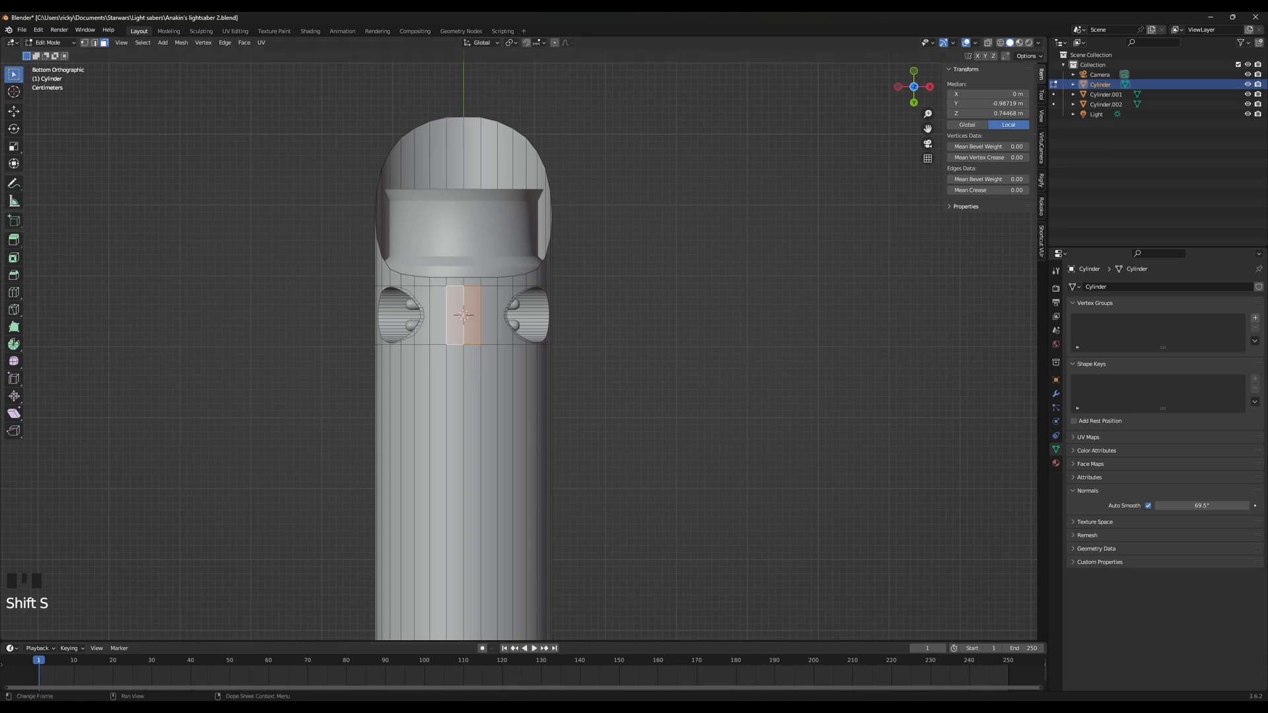
Check the enlarged Saber Factory hilt photo in the browser and return to Blender
mouse_move(810, 709)
key("alt+Tab")
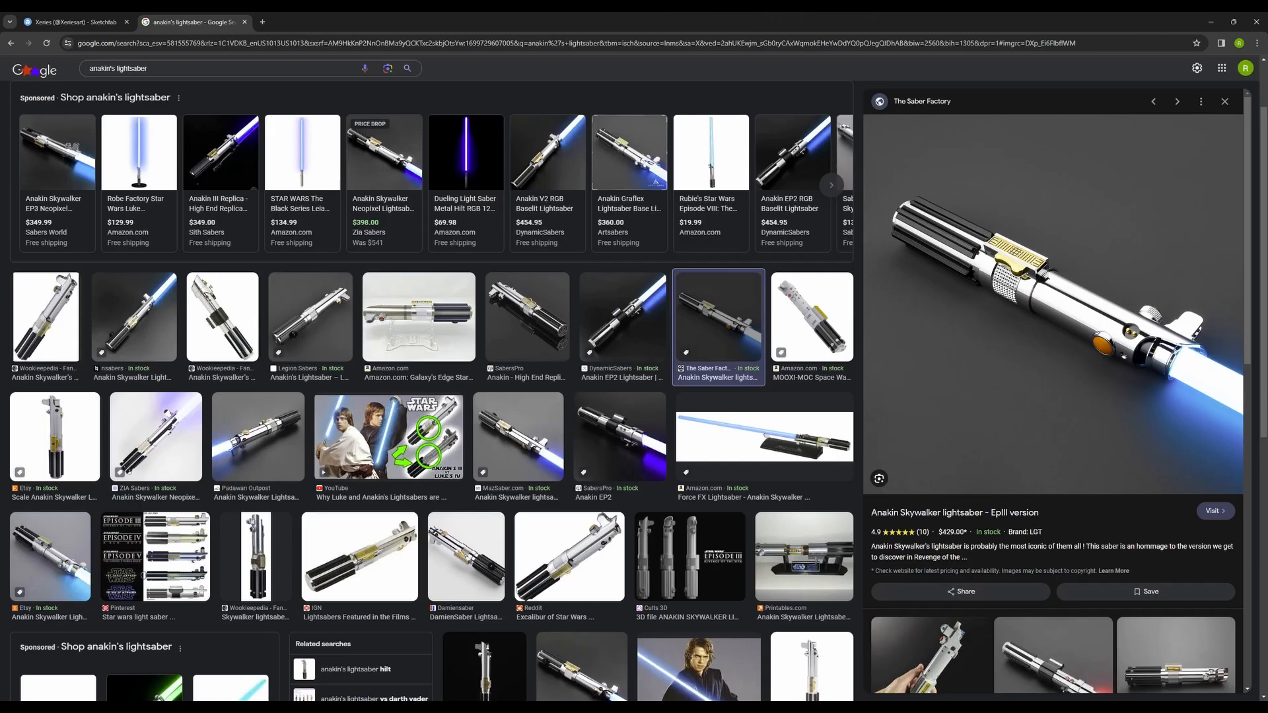
key("alt+Tab")
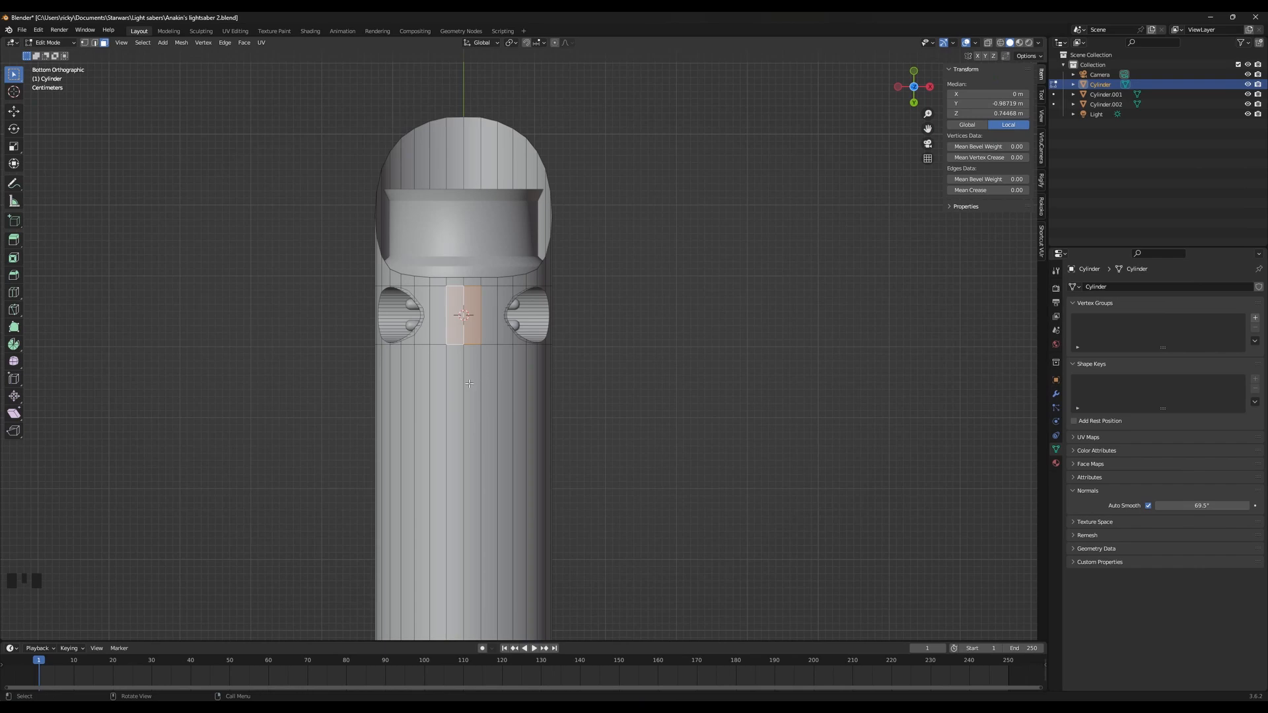
Select the two central edges below the side holes, snap the 3D cursor to them and return to Object Mode
left_click(96, 43)
left_click(525, 367)
left_click(454, 349)
left_click(477, 348, "shift")
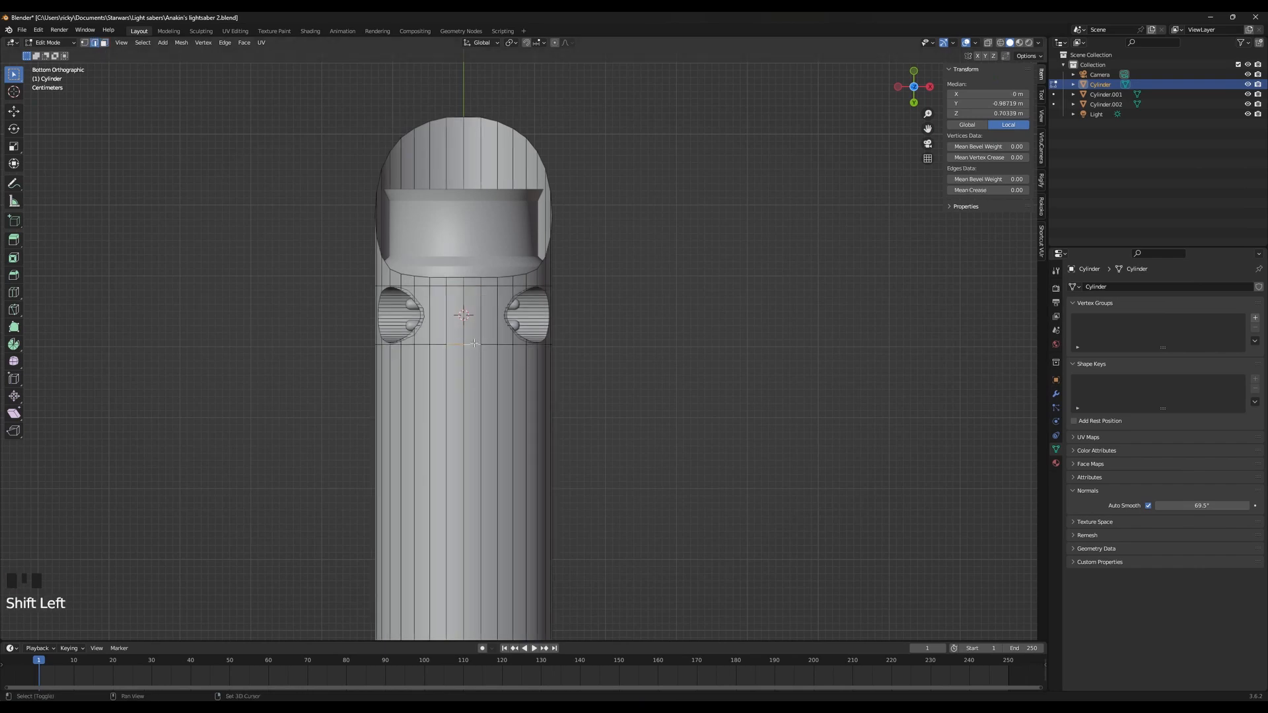
key("shift+s")
left_click(490, 426)
key("Tab")
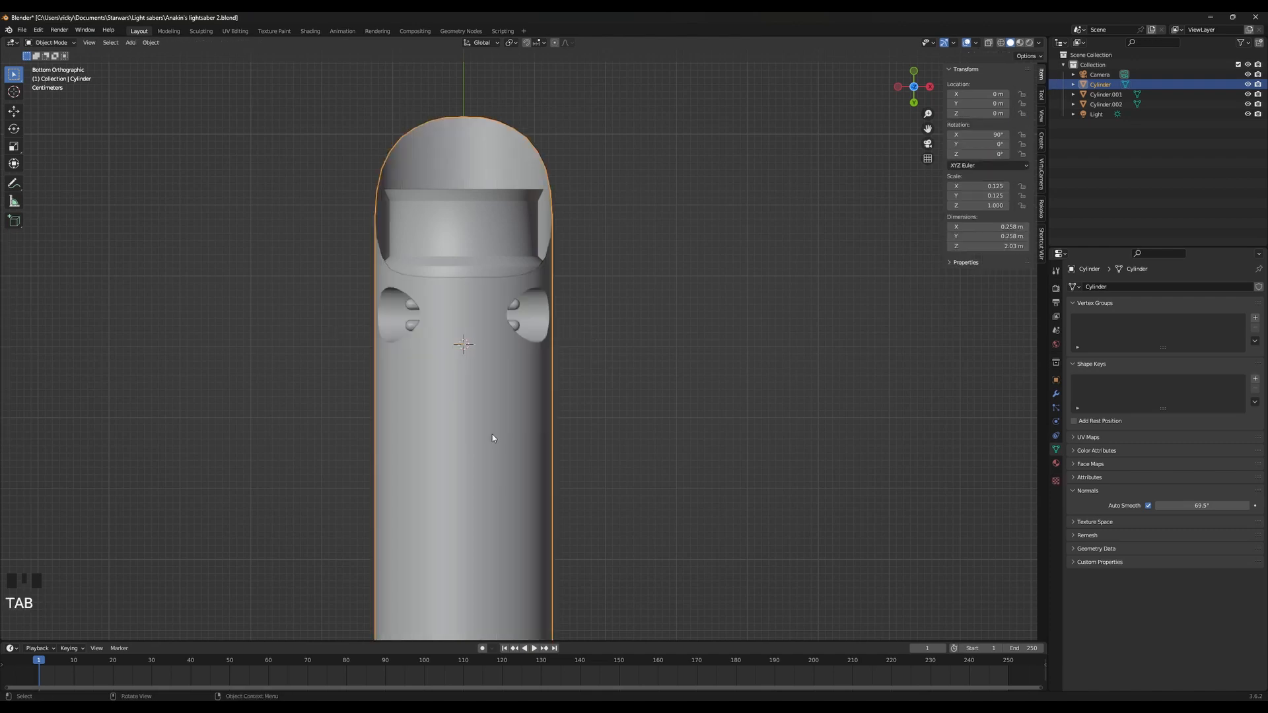
Add a cylinder at the 3D cursor and scale it down to about 0.102 m in diameter
key("shift+a")
mouse_move(493, 433)
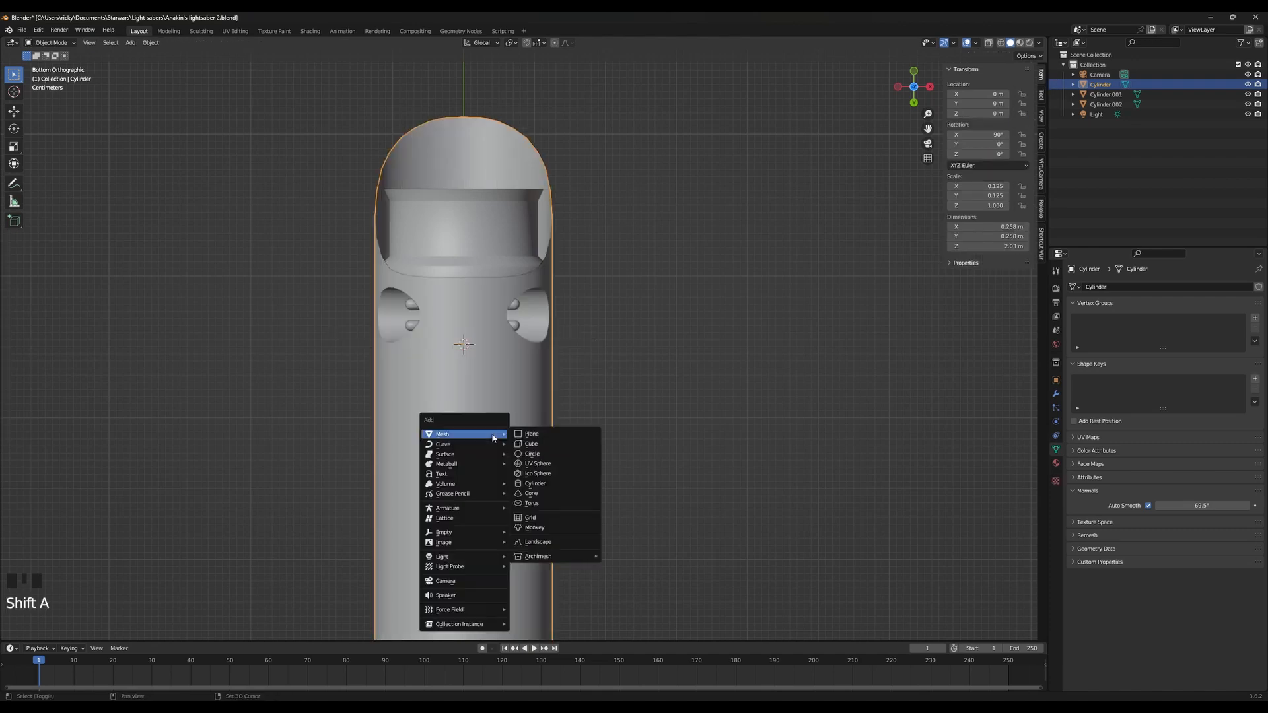
left_click(534, 483)
key("s")
left_click(725, 439)
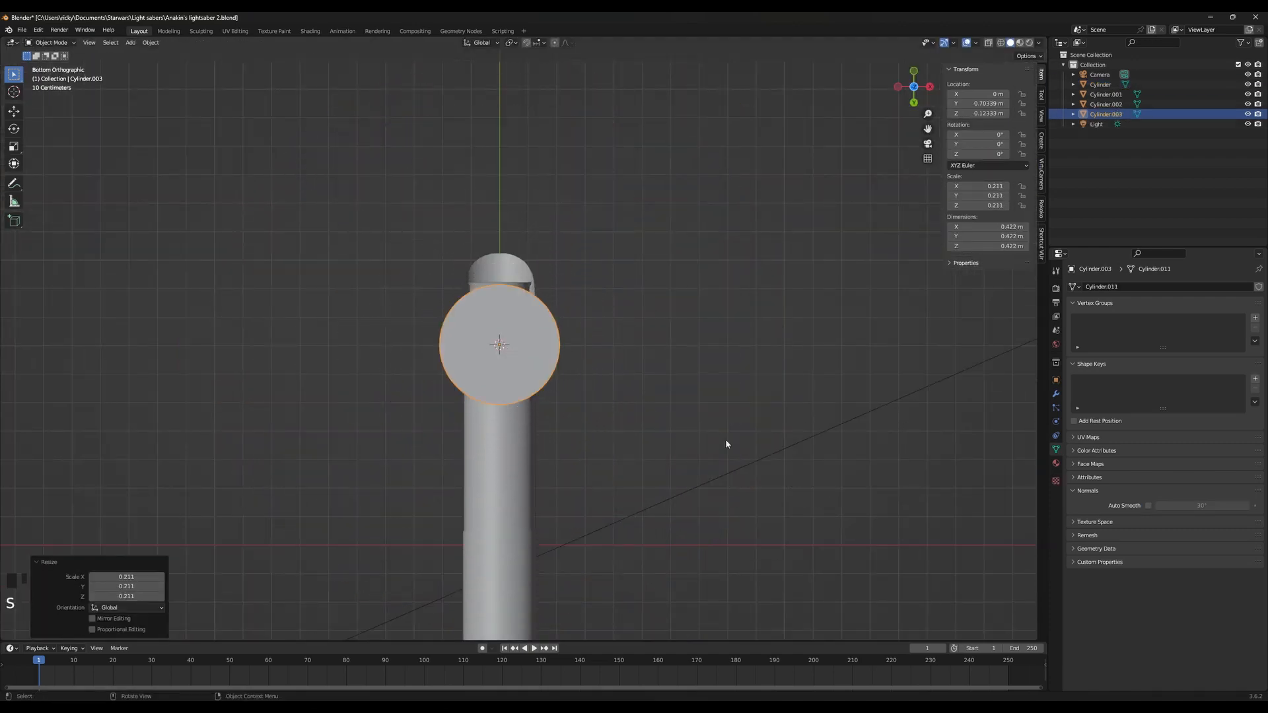
key("s")
left_click(594, 385)
key("s")
left_click(605, 379)
key("s")
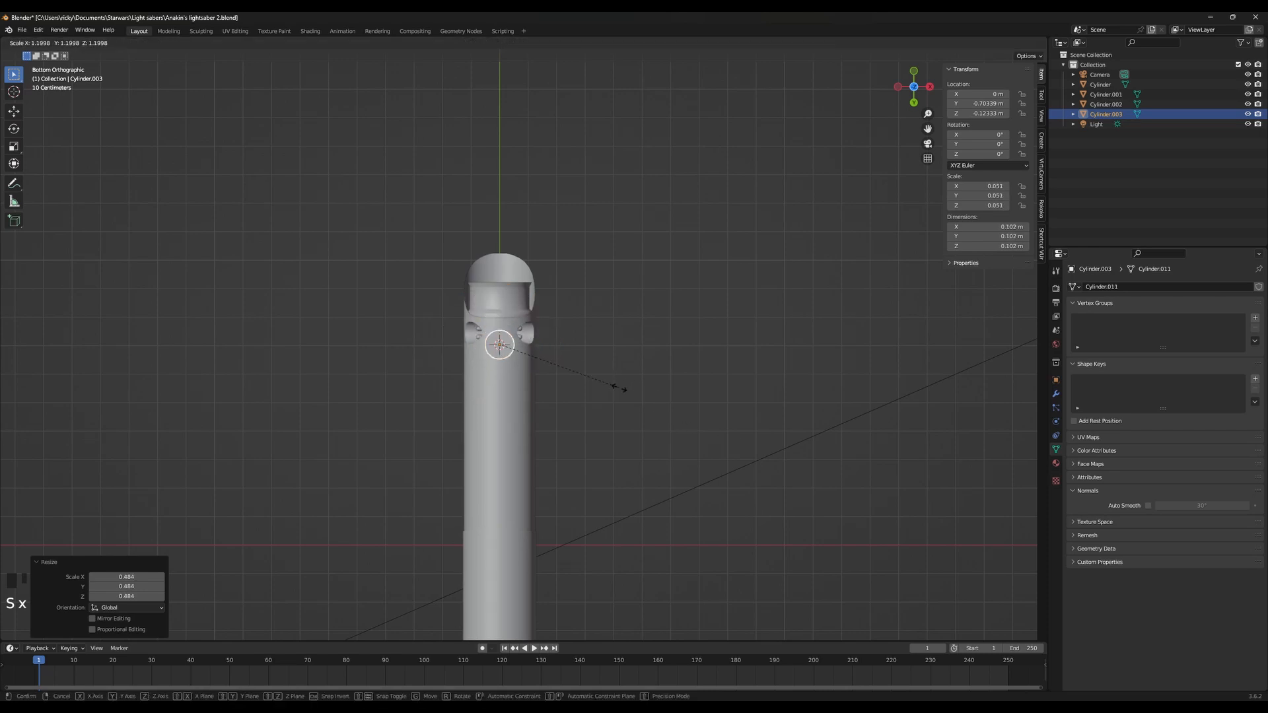
left_click(598, 391)
Move the cylinder about 0.029 m along Y away from the emitter and enlarge it to about 0.112 m in diameter
scroll(563, 364, "up", 2)
key("g")
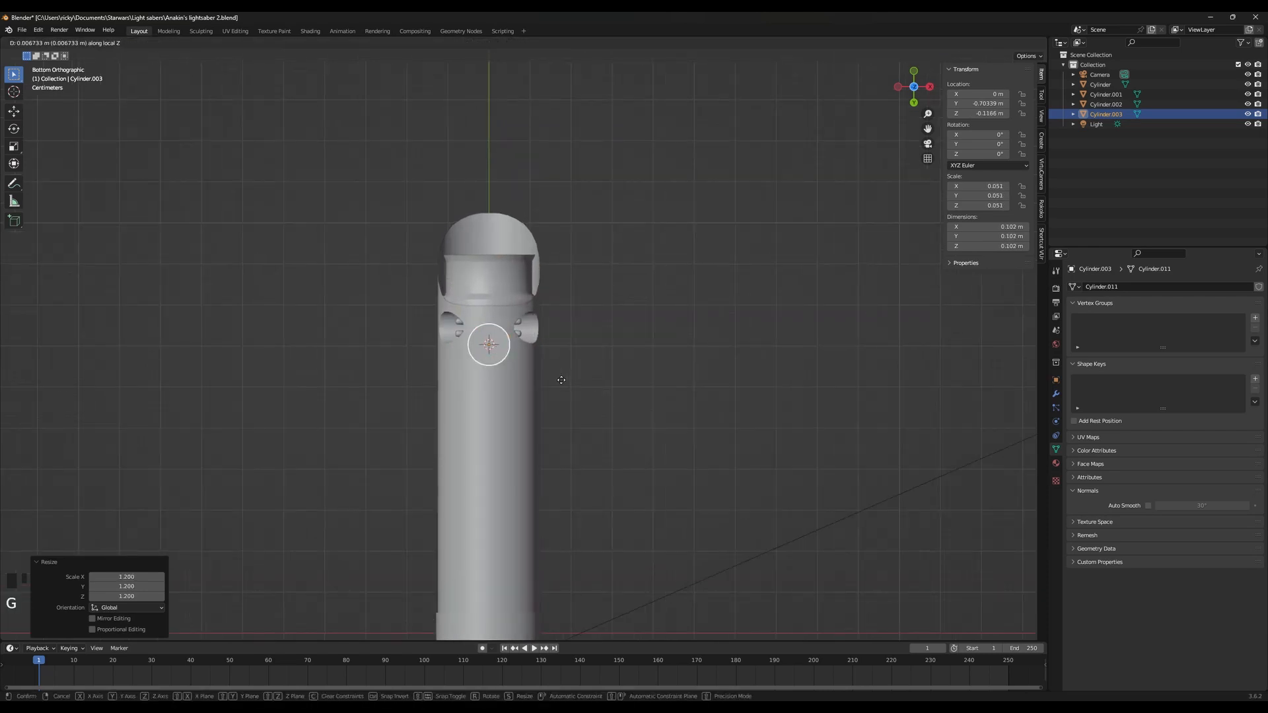
key("y")
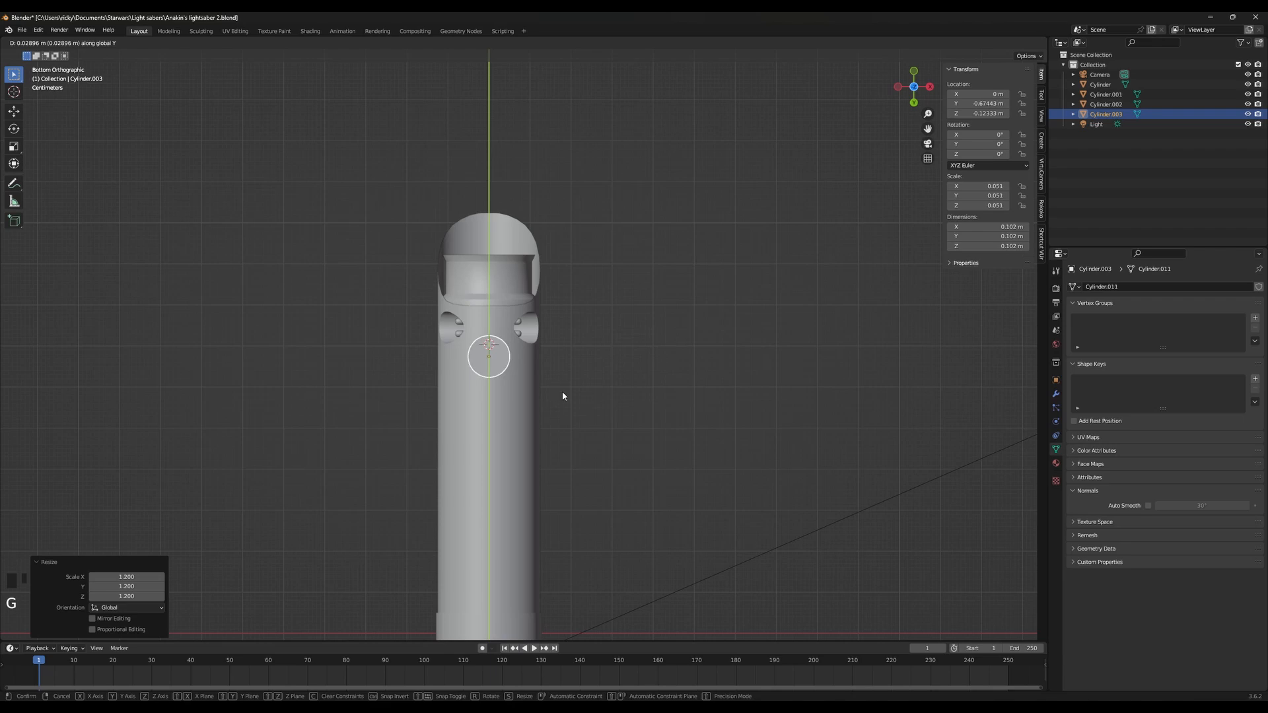
right_click(584, 410)
key("s")
left_click(596, 406)
Flatten the cylinder along Z into a disc about 0.028 m thick
middle_click_drag(596, 405, 664, 446)
key("KP_Decimal")
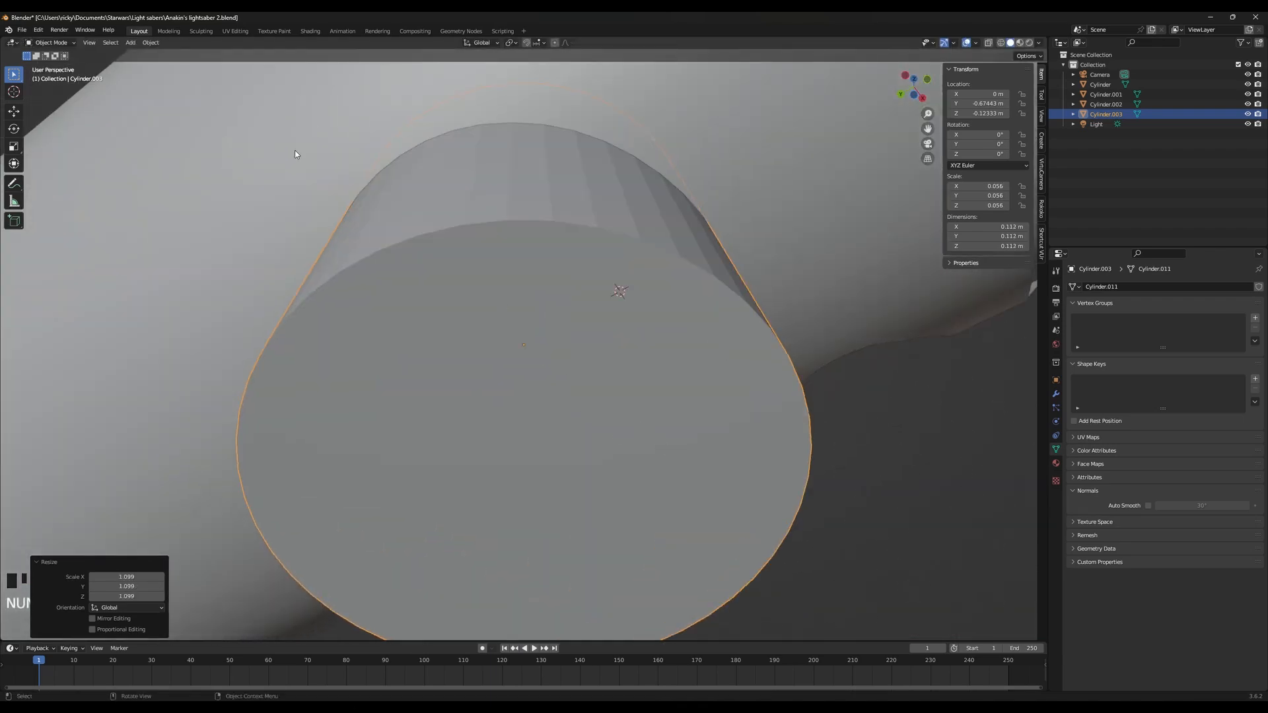
scroll(295, 150, "down", 5)
middle_click_drag(294, 149, 680, 430)
key("s")
key("z")
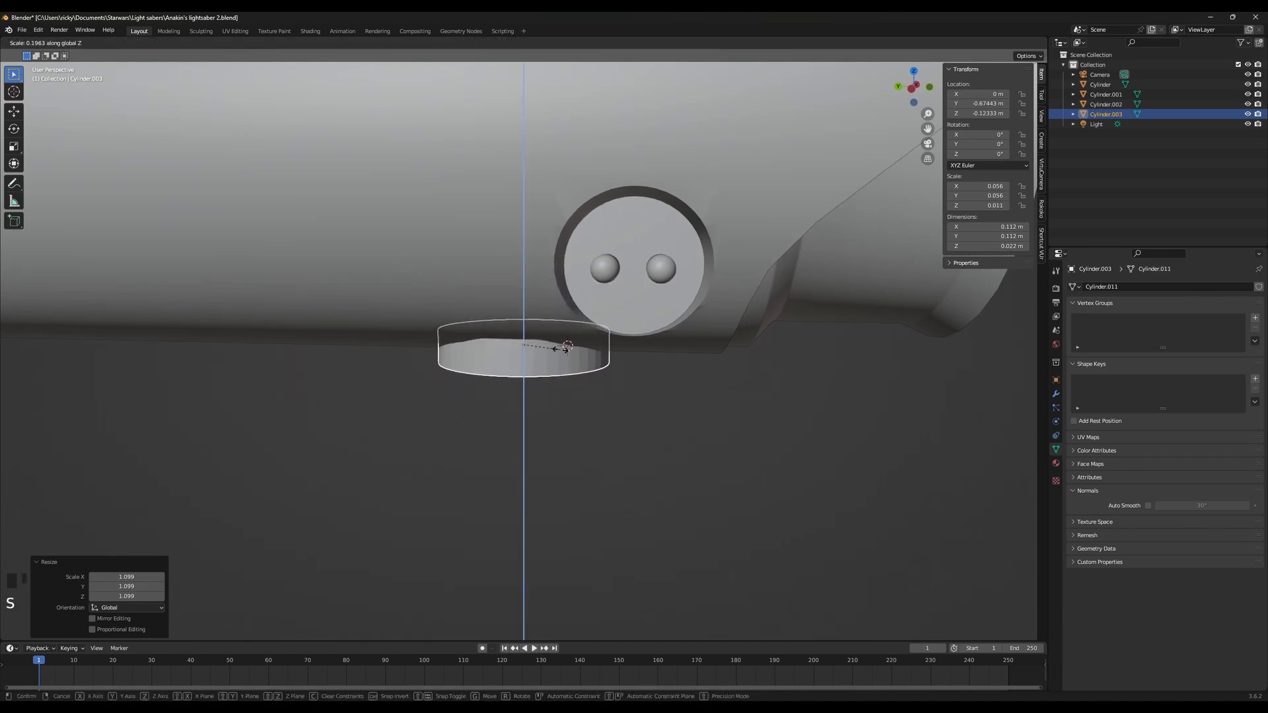
left_click(568, 364)
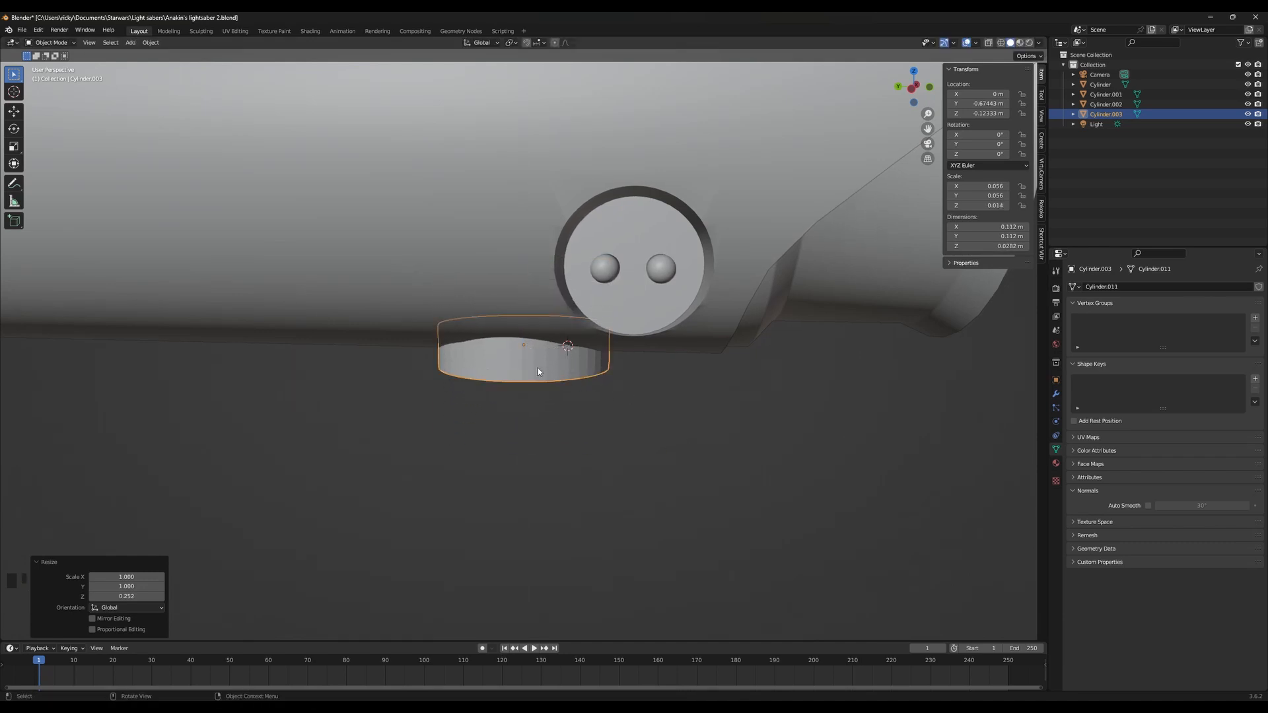
Move the disc up along Z about 0.004 m into the hilt and apply auto smooth shading at 30°
middle_click_drag(675, 433, 636, 483)
scroll(679, 463, "up", 4)
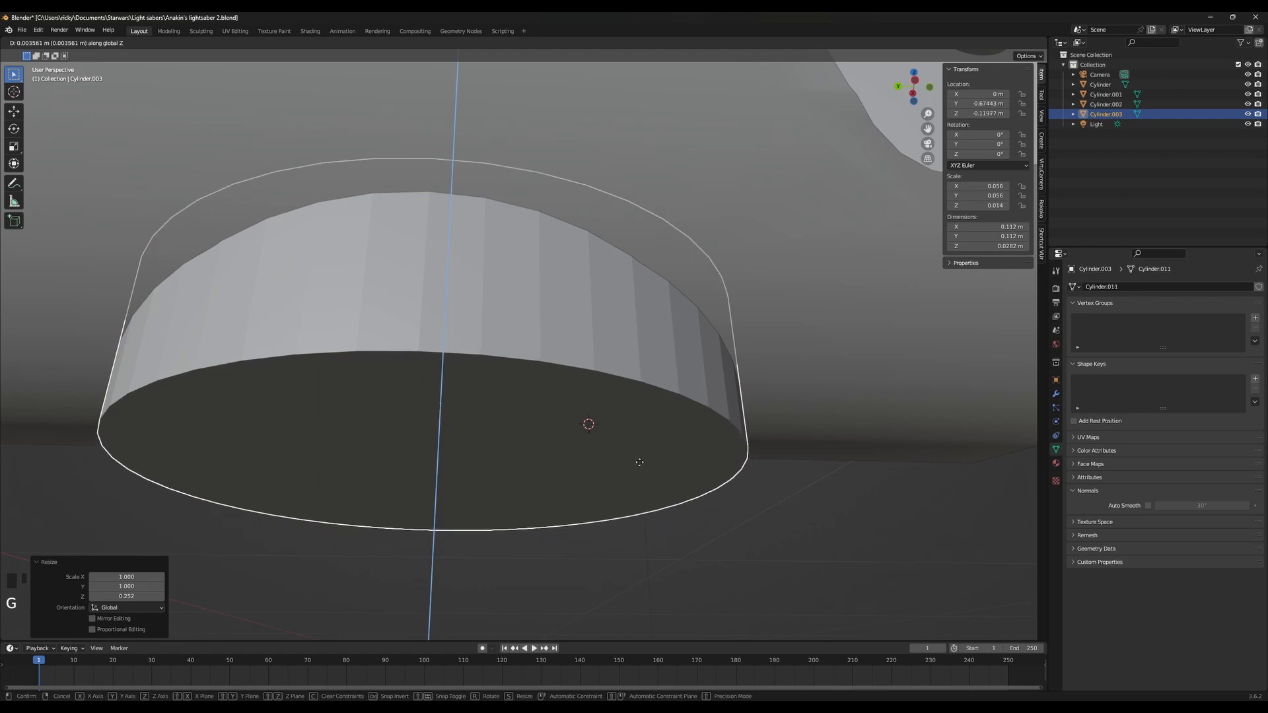
left_click(638, 462)
right_click(594, 381)
left_click(600, 385)
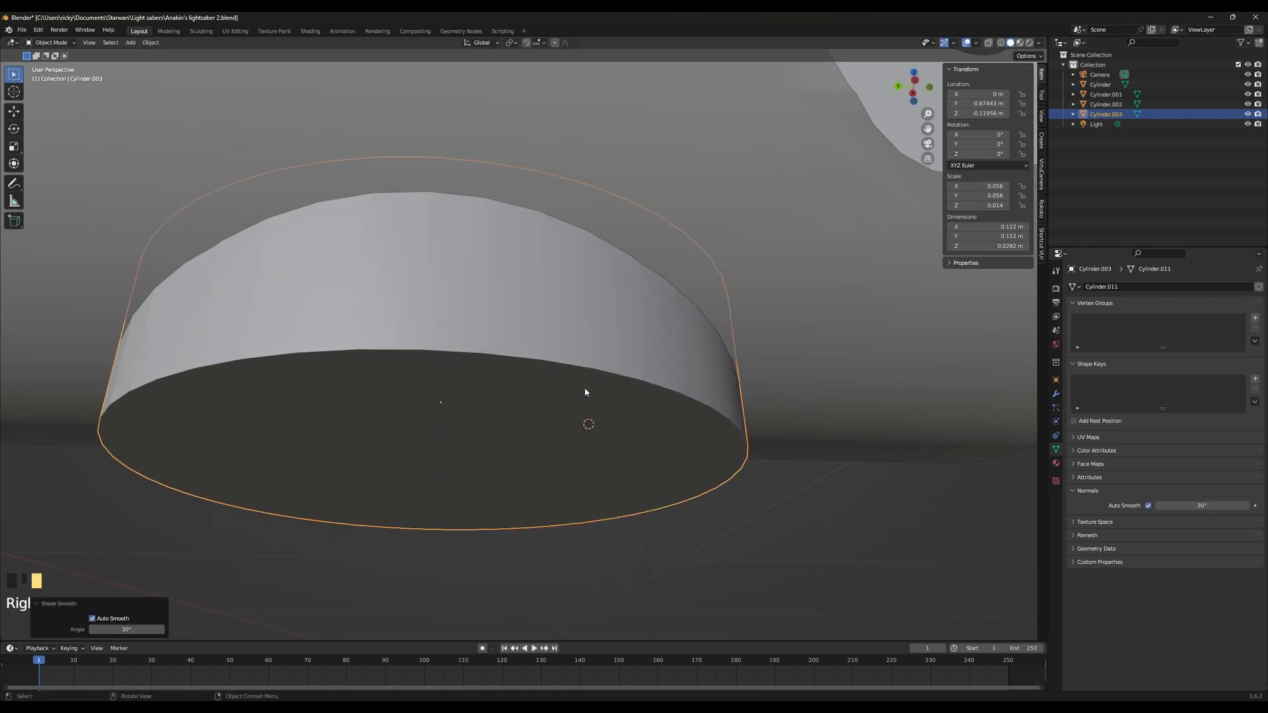
In Edit Mode, select the disc's outer flat face and inset it by about 0.18 m
key("Tab")
left_click(546, 442, "alt")
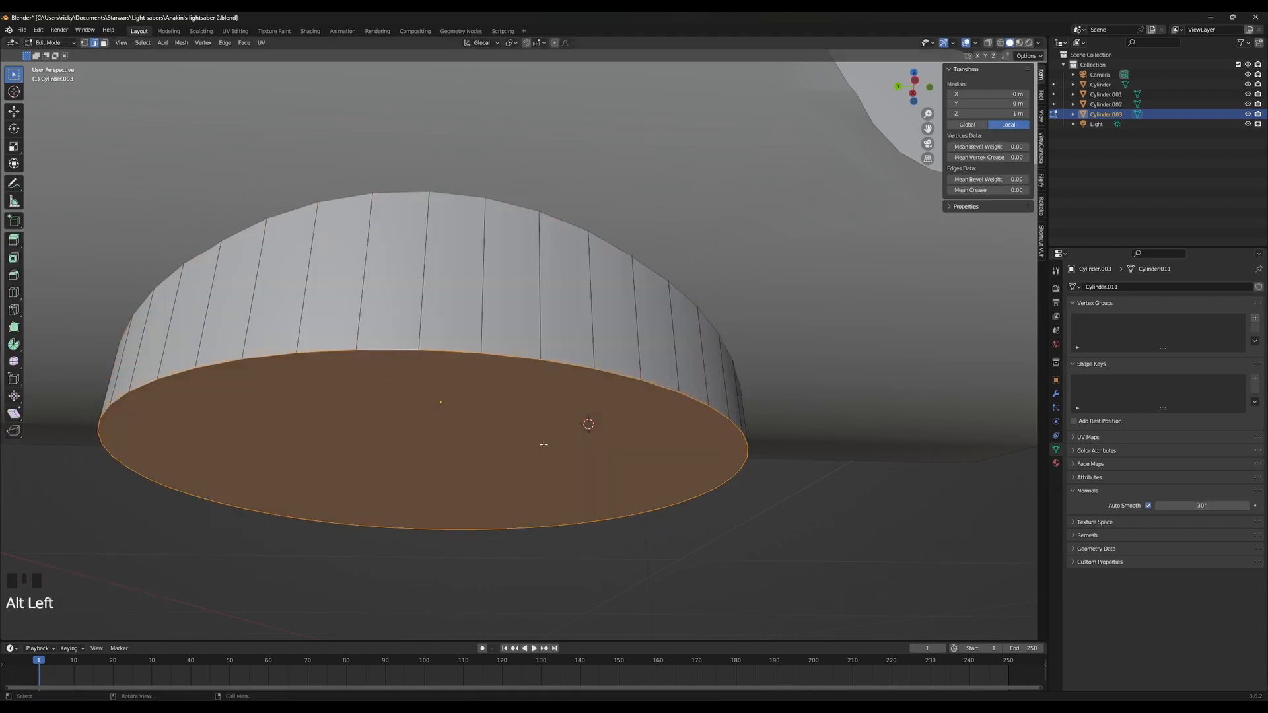
middle_click_drag(546, 442, 774, 523)
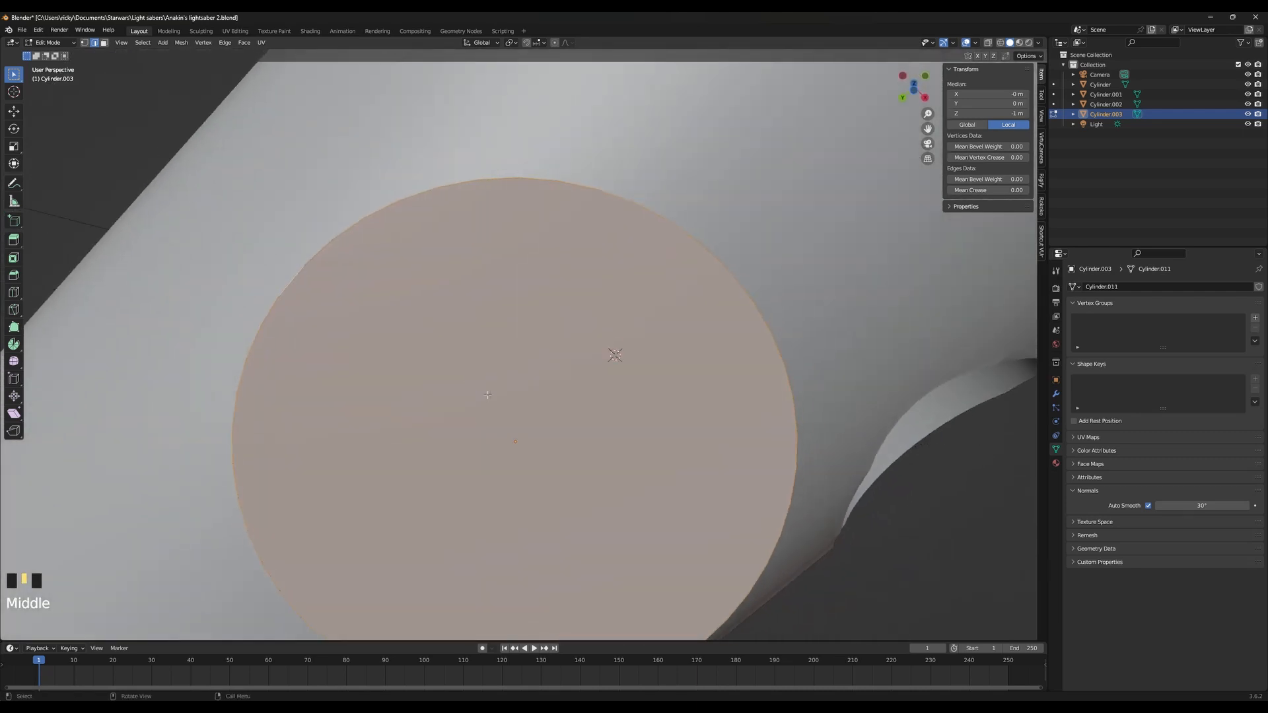
scroll(773, 522, "down", 3)
key("i")
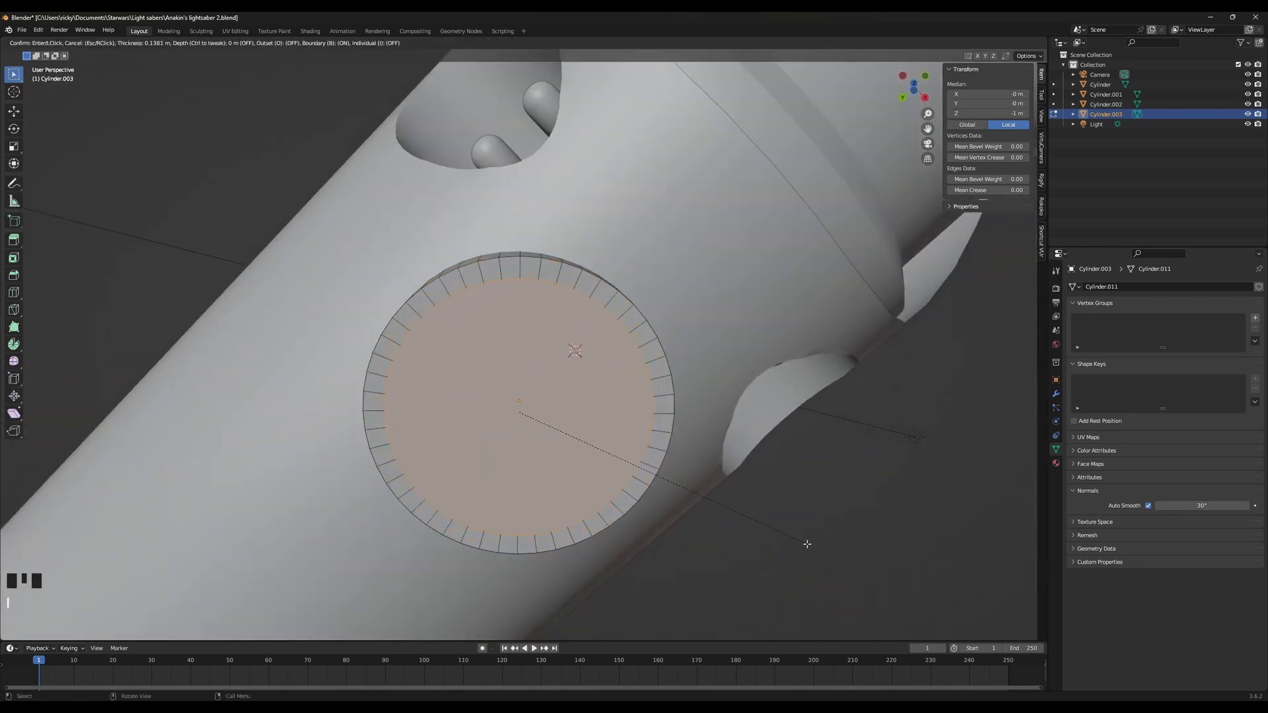
left_click(802, 542)
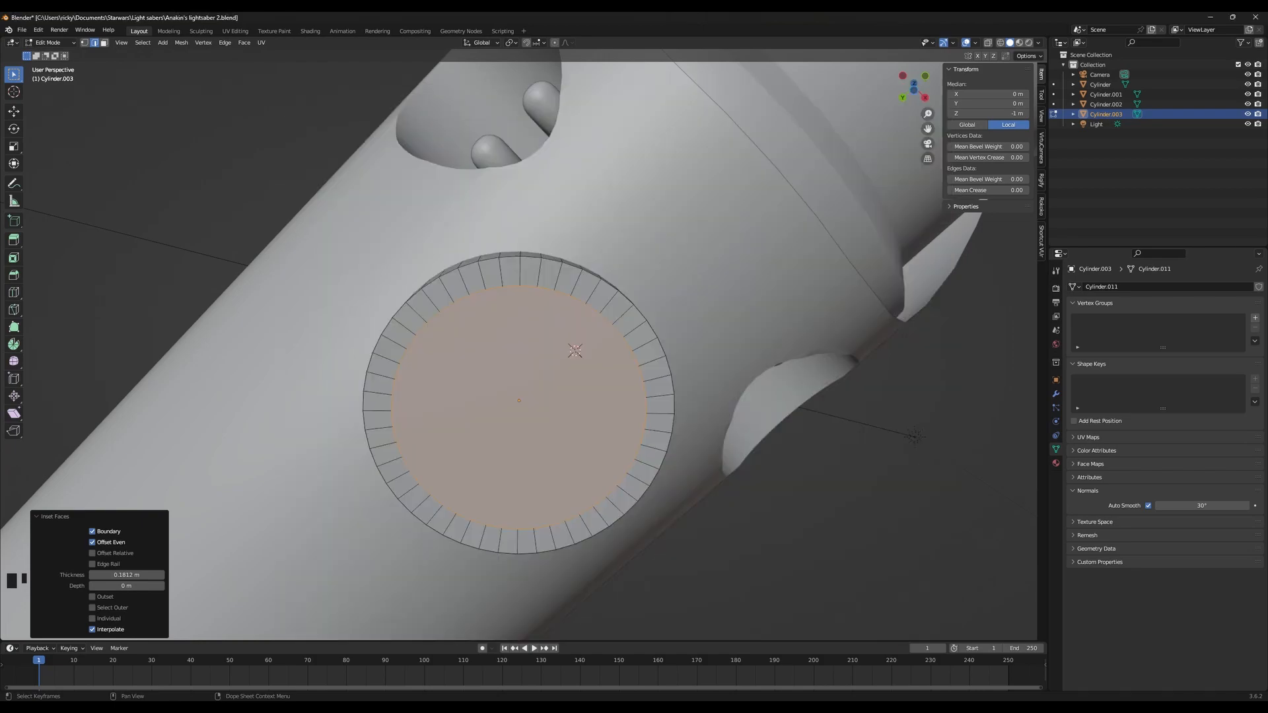
Check the Saber Factory hilt photo in the browser, return to Blender and scale the inset face up by about 1.08
key("alt+Tab")
key("alt+Tab")
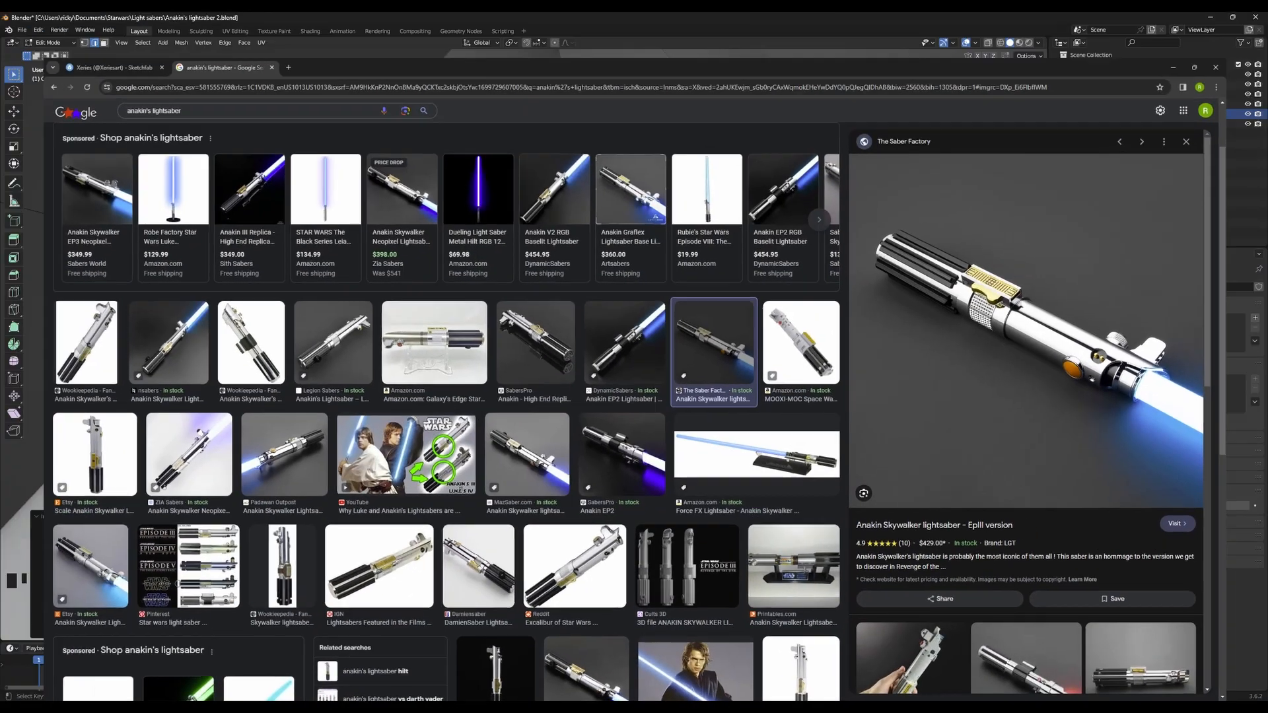
key("s")
left_click(658, 488)
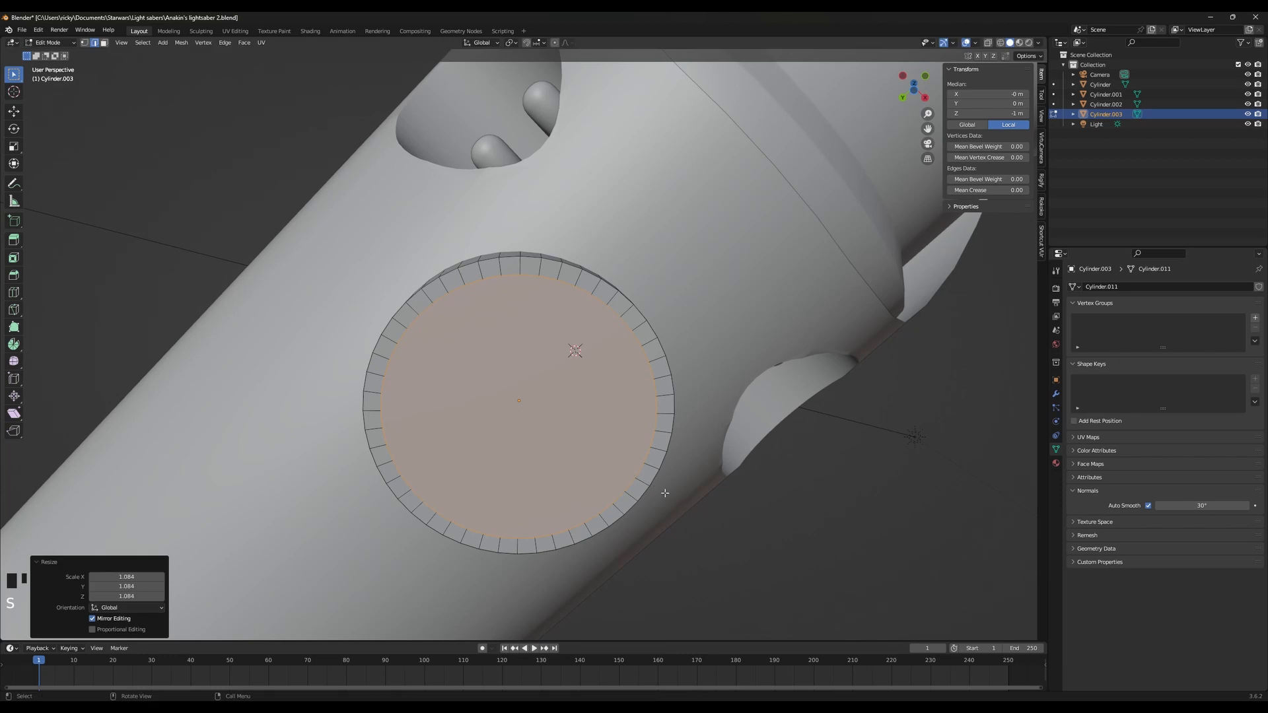
Bevel the border of the disc's inset face into a very narrow ring
middle_click_drag(658, 488, 653, 496)
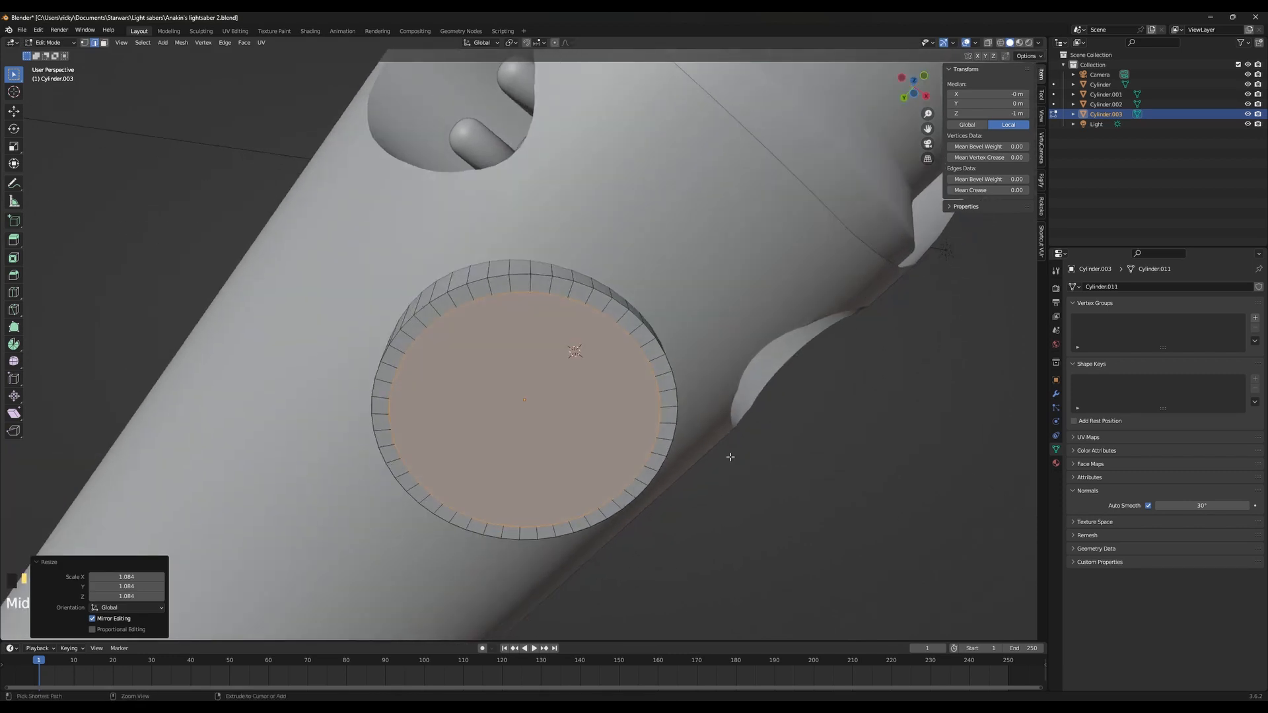
key("ctrl+b")
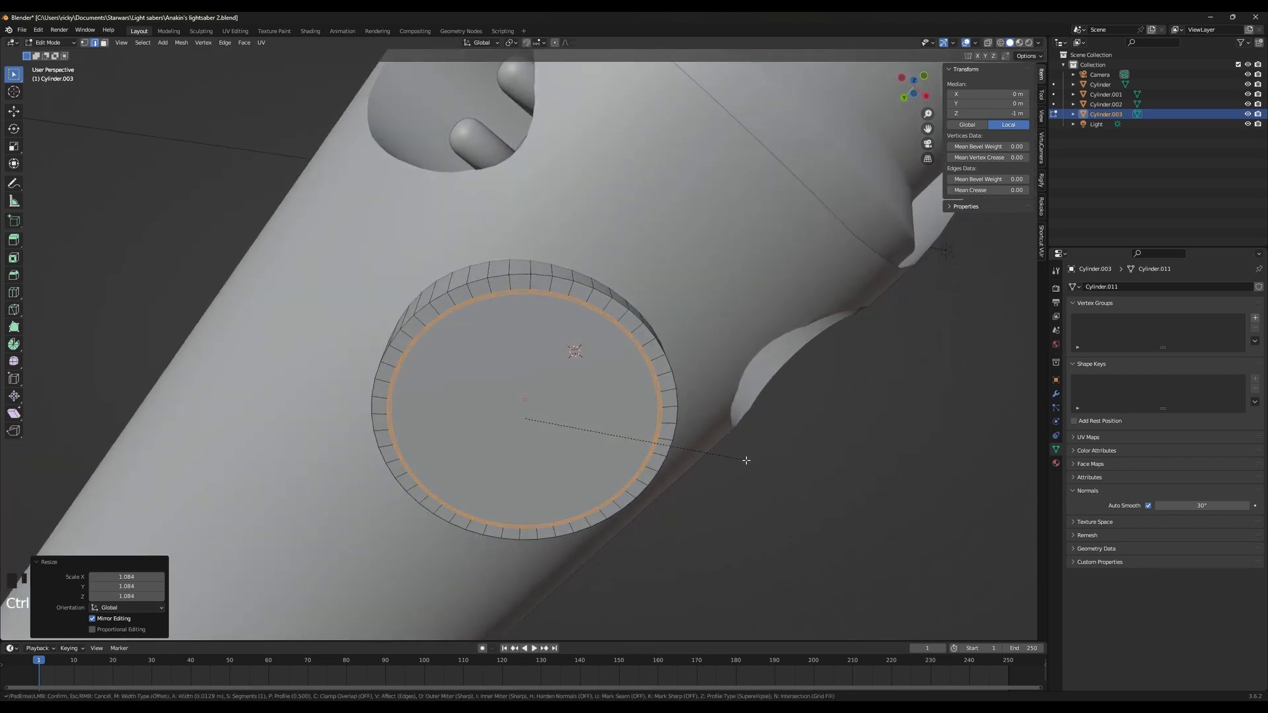
scroll(729, 453, "up", 1)
left_click(746, 459)
Extrude the narrow face ring inward to form a groove in the disc, and select the central face
left_click(104, 42)
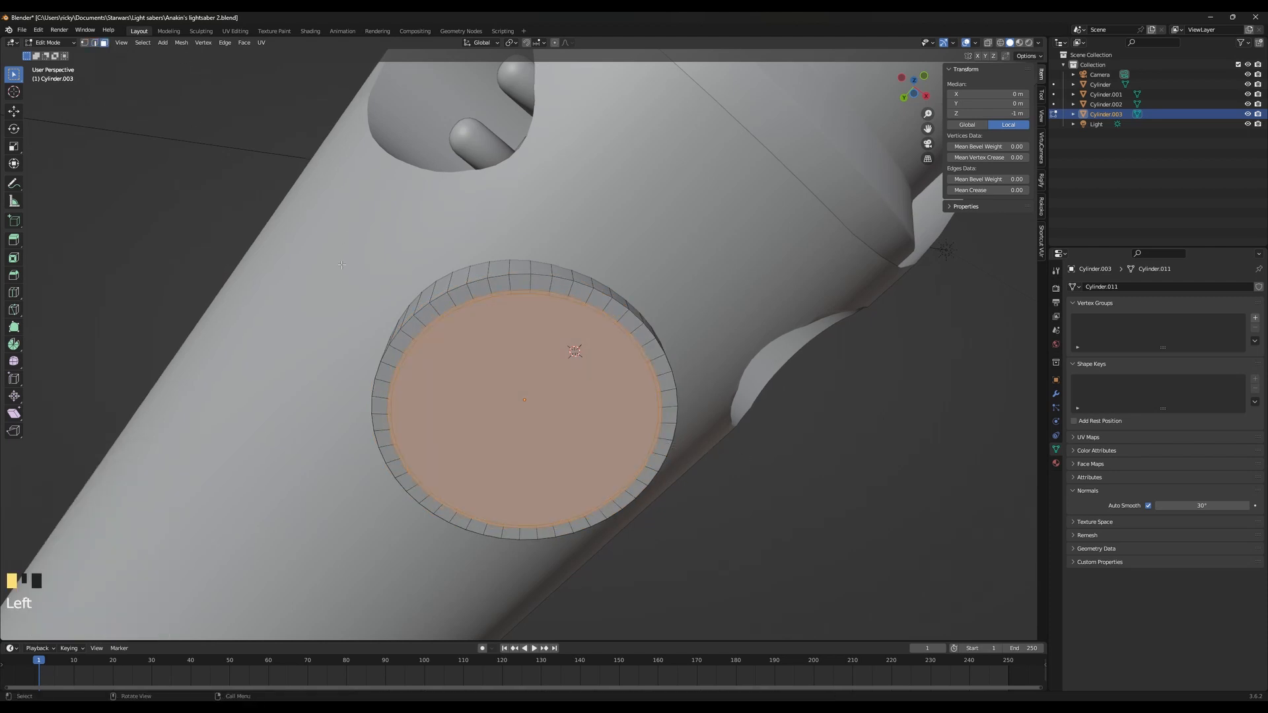
left_click(440, 318)
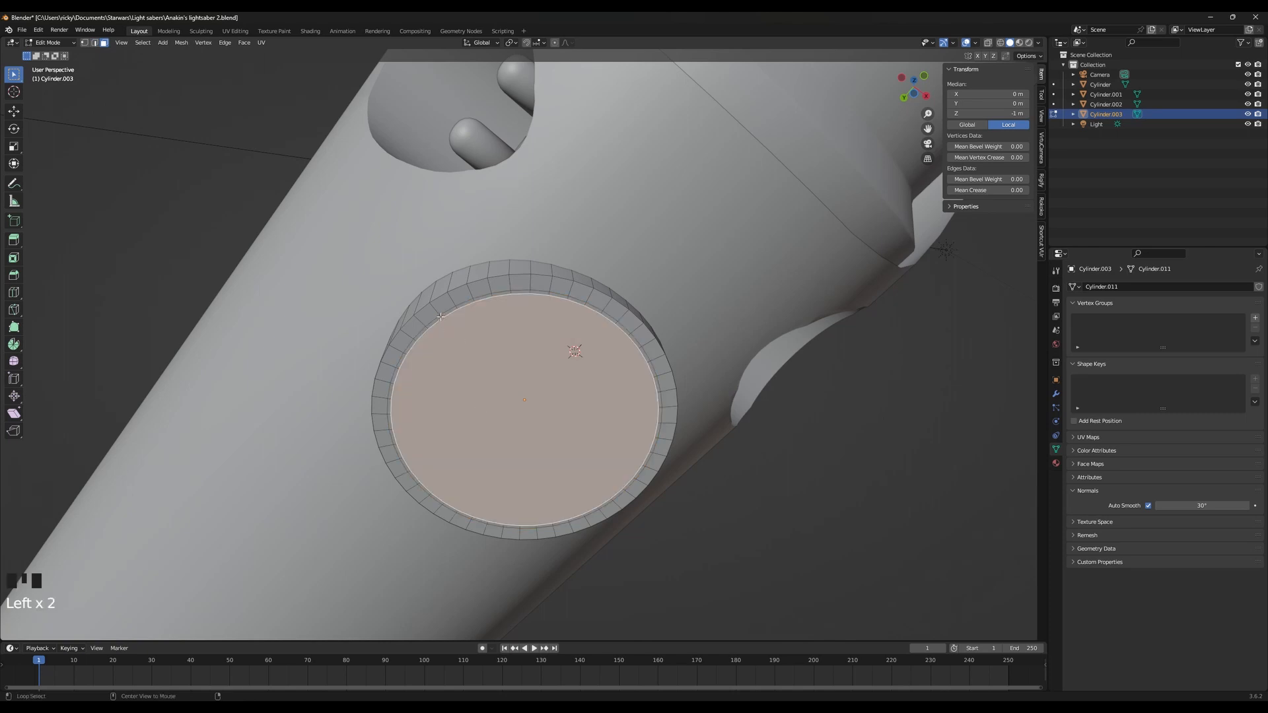
left_click(441, 317, "alt")
scroll(464, 368, "up", 3)
middle_click_drag(466, 368, 537, 445)
key("e")
left_click(539, 375)
left_click(539, 404)
scroll(540, 418, "down", 3)
key("e")
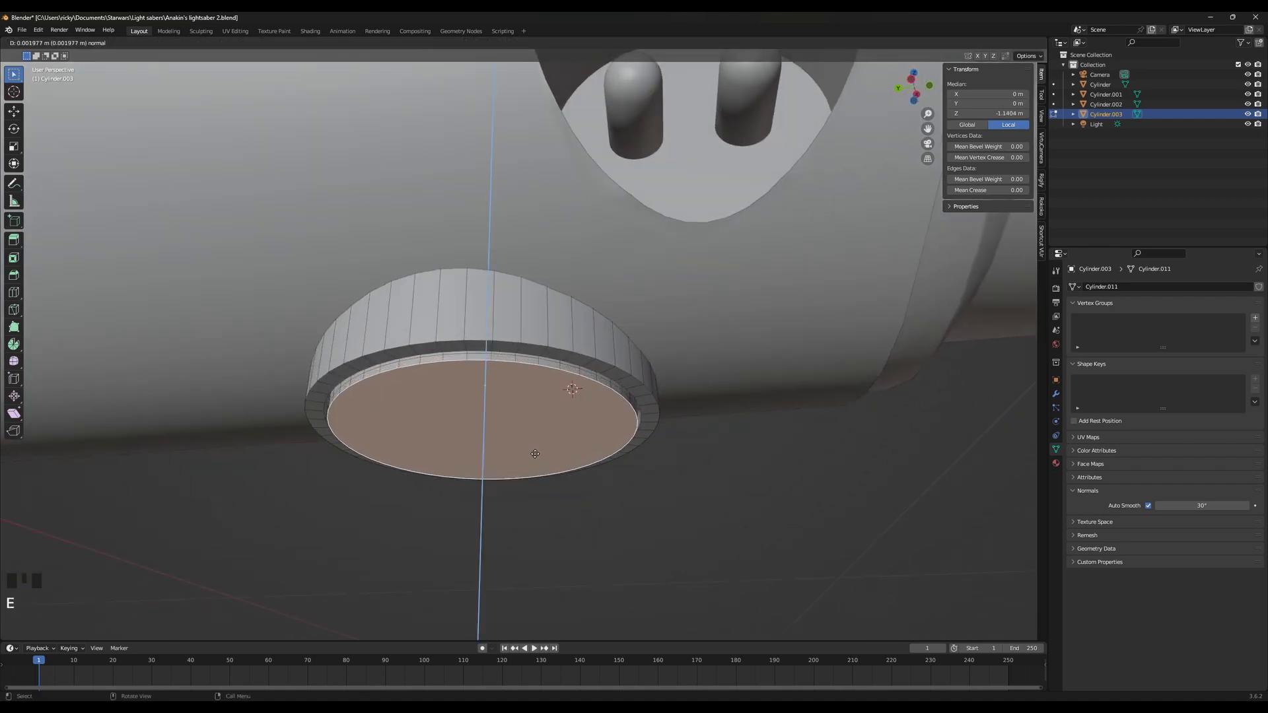
right_click(535, 453)
key("ctrl+z")
Raise the disc's central face outward along Z to an overall thickness of about 0.03 m and view it in Object Mode
key("g")
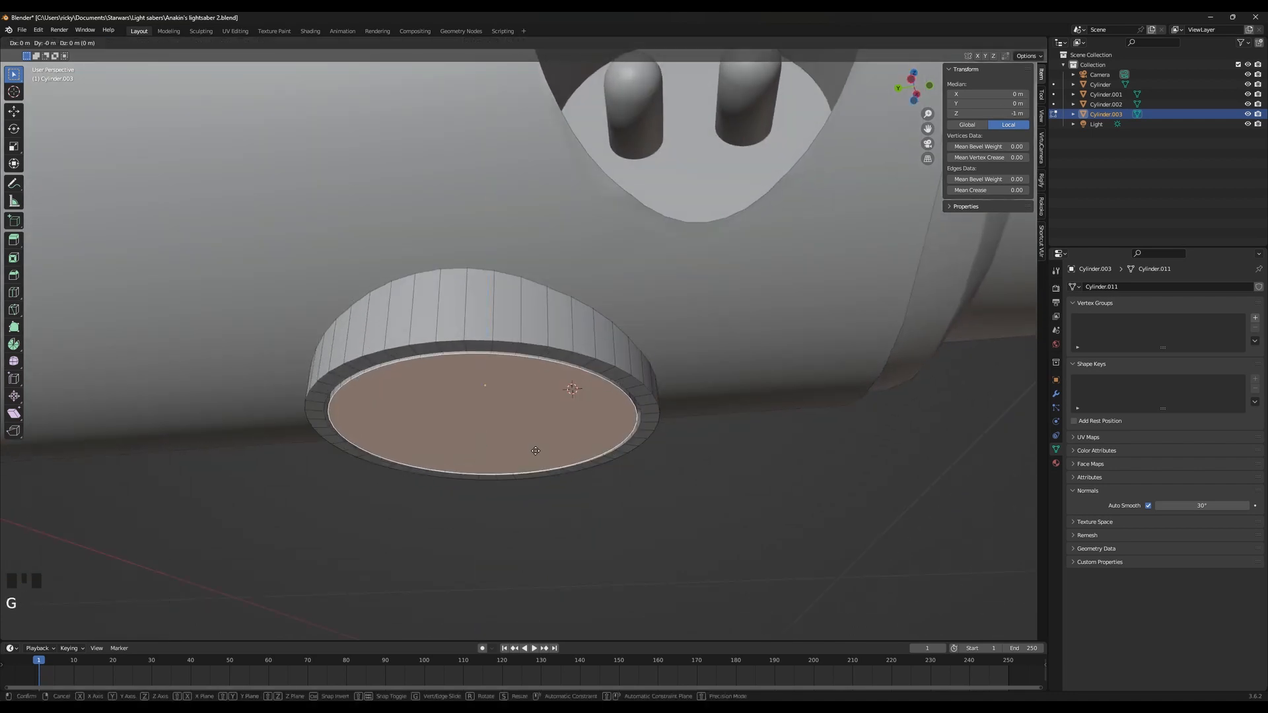
key("y")
key("z")
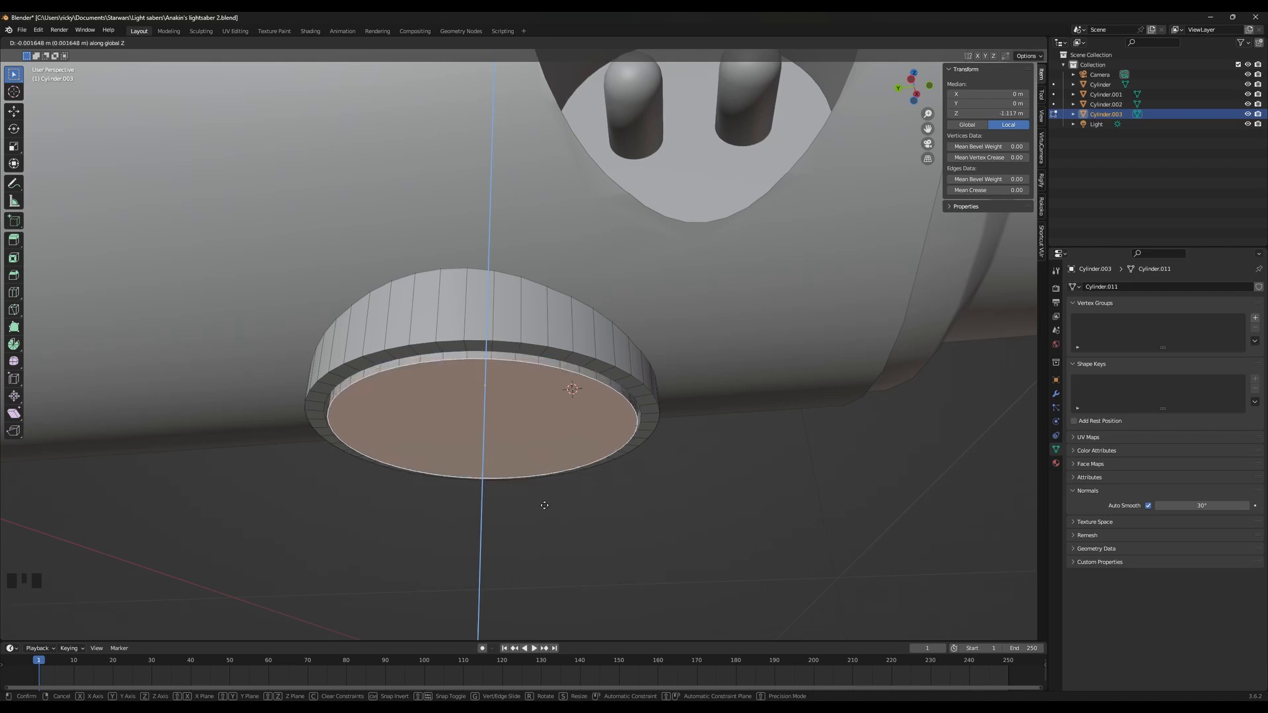
left_click(546, 502)
middle_click_drag(546, 502, 581, 409)
key("g")
key("z")
left_click(549, 531)
key("Tab")
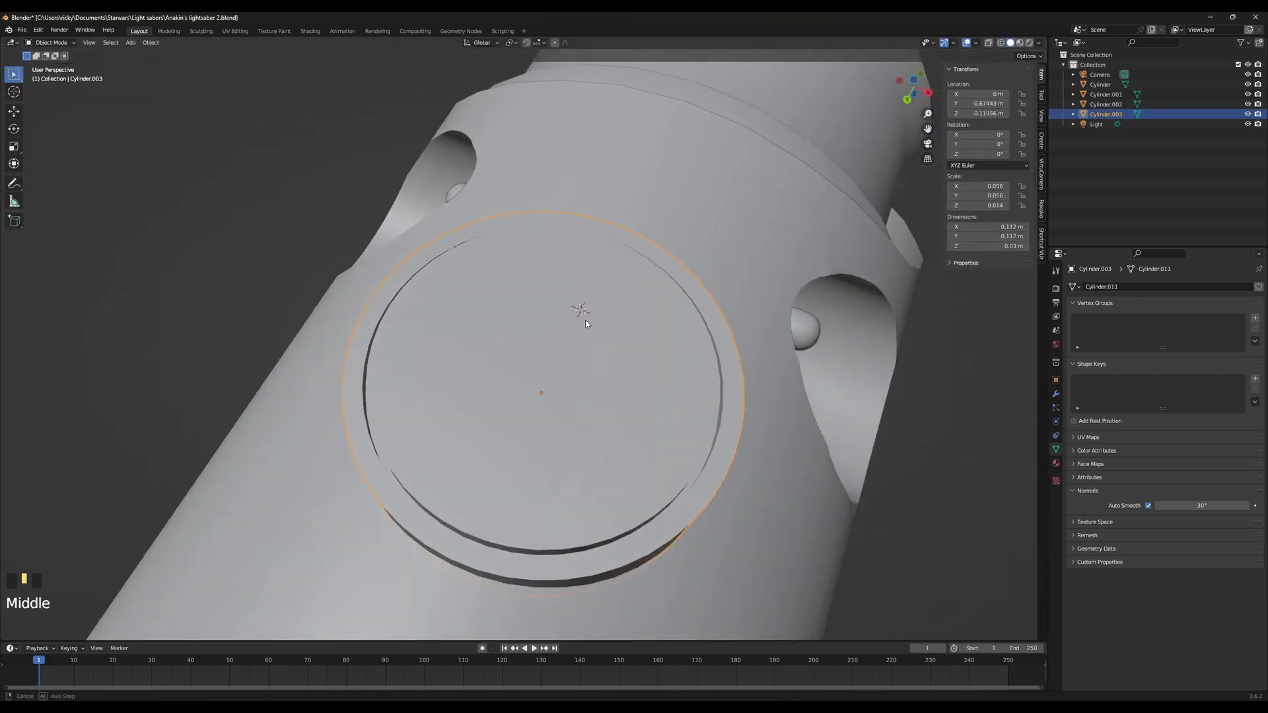
Back in Edit Mode, inset the disc's central face three times, by about 0.14 m, 0.23 m and 0.26 m
key("Tab")
scroll(675, 462, "down", 1)
key("i")
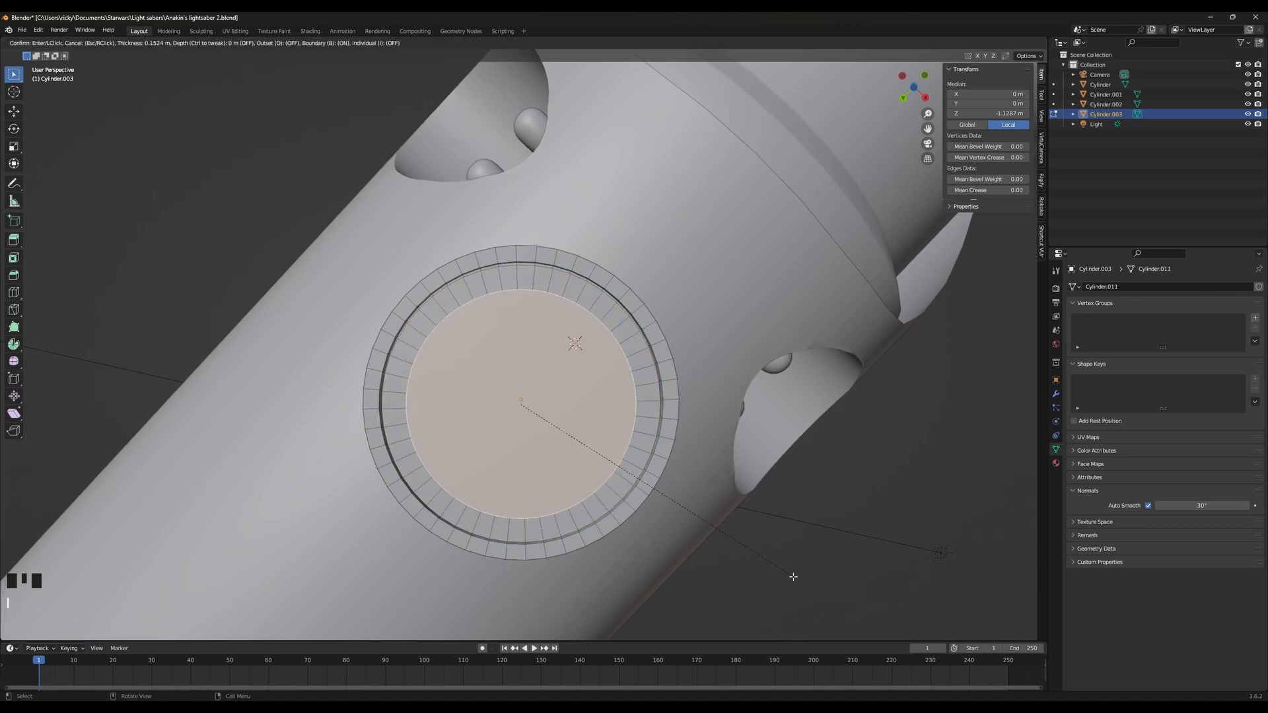
left_click(792, 576)
key("i")
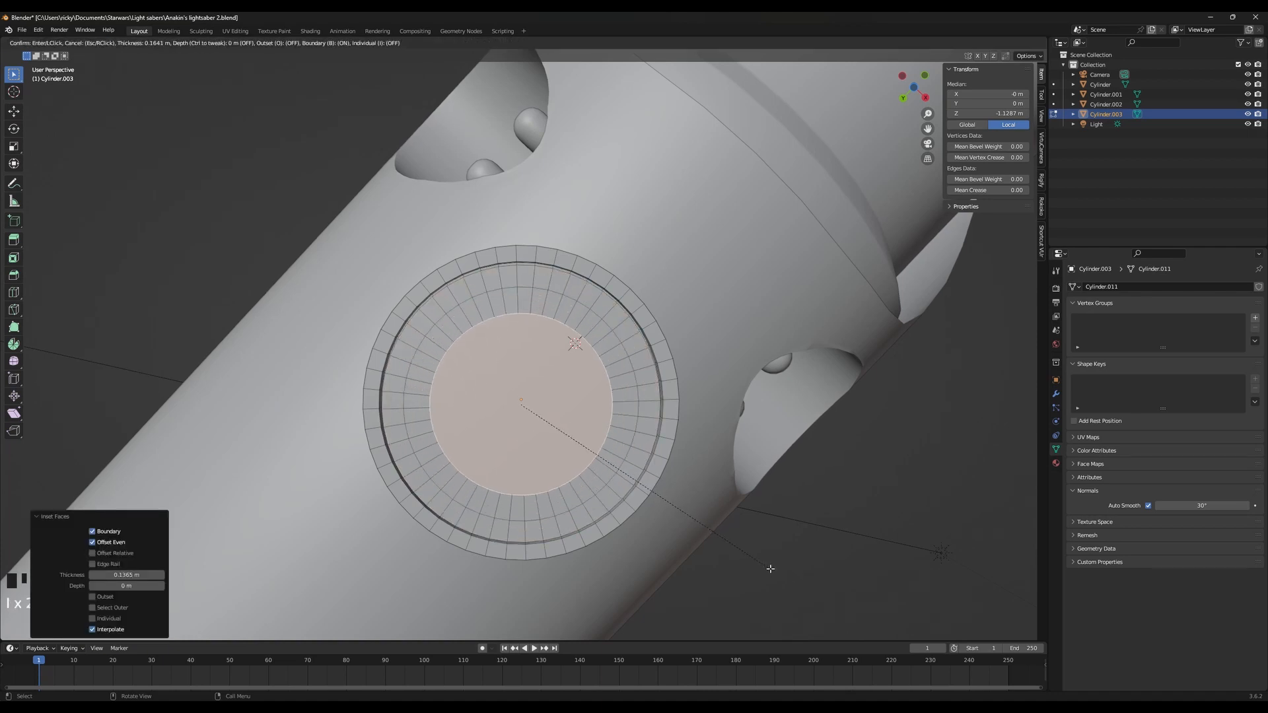
left_click(758, 566)
key("i")
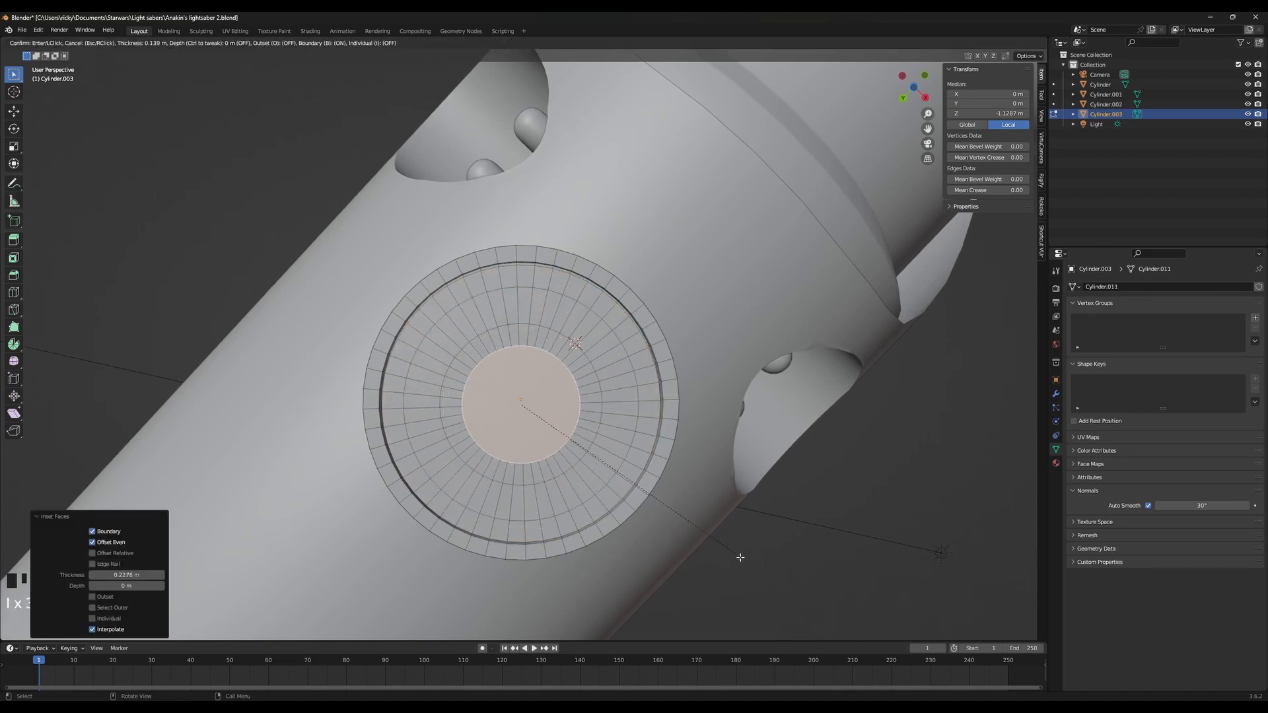
left_click(725, 553)
Dome the disc by moving its central face about -0.0039 m along Z with smooth proportional editing, and switch to edge selection with proportional editing off
middle_click_drag(725, 553, 512, 276)
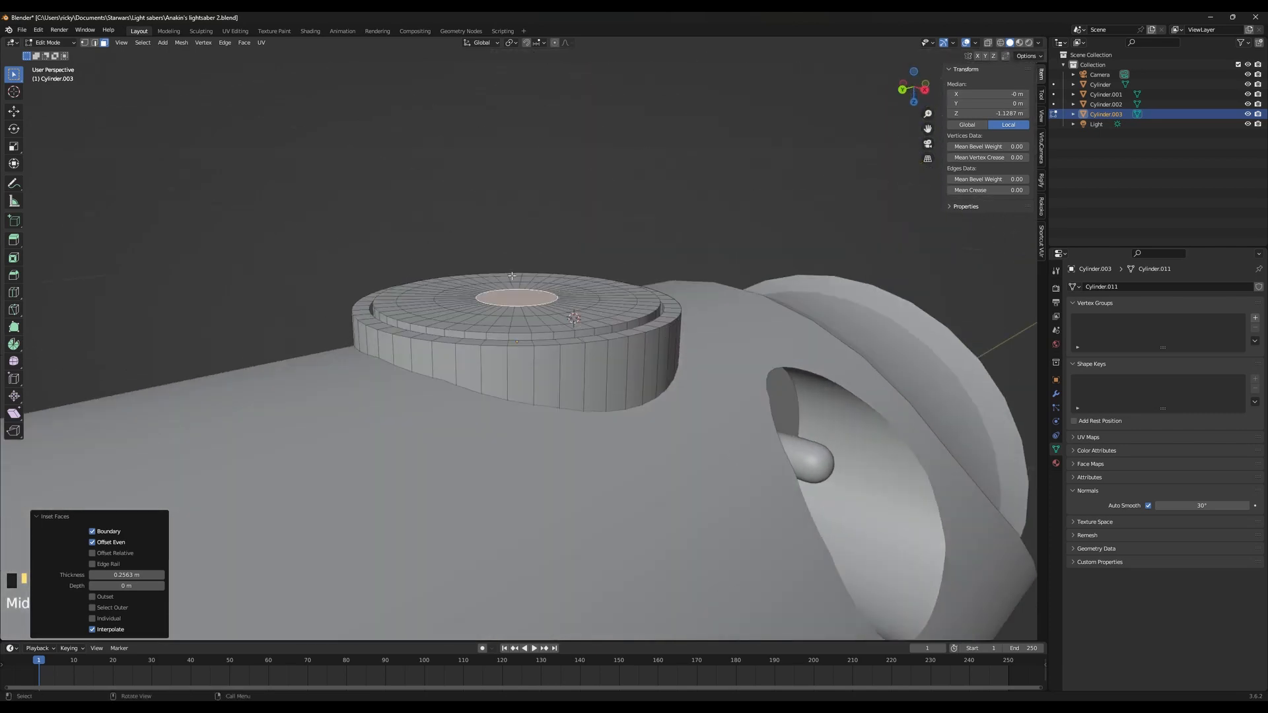
left_click(555, 43)
key("g")
key("z")
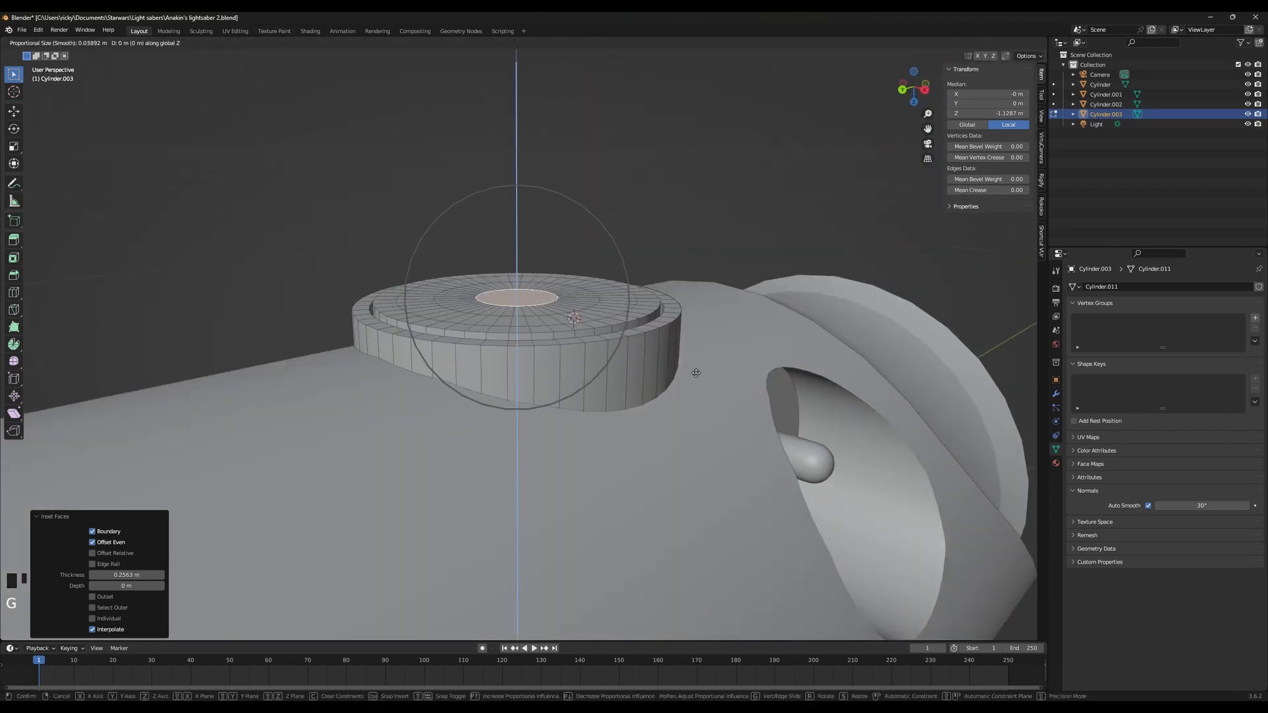
scroll(689, 362, "down", 1)
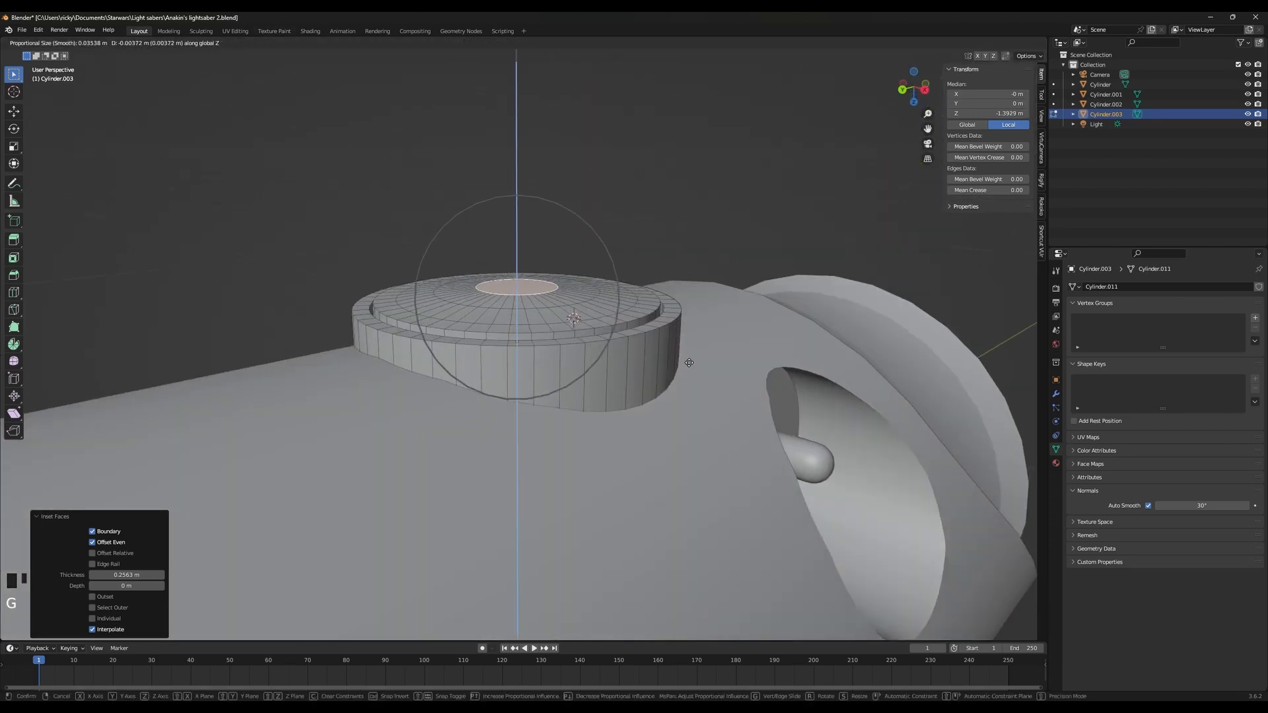
left_click(689, 362)
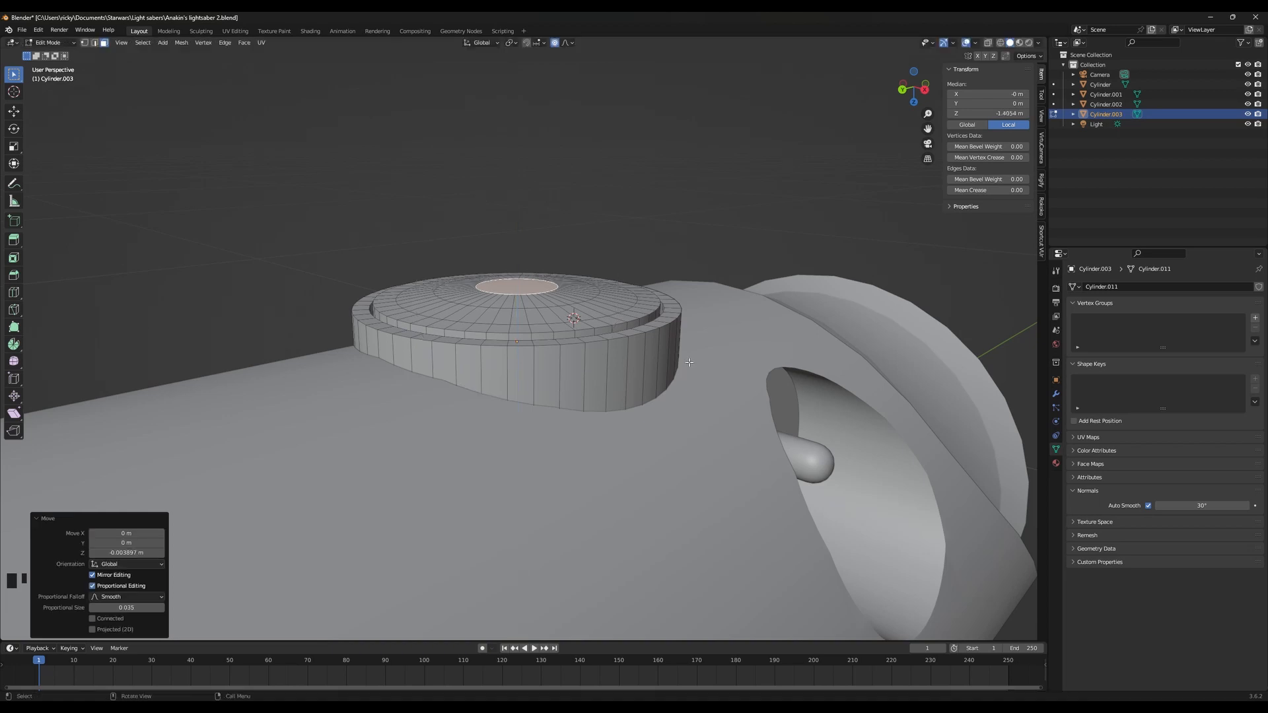
left_click(95, 42)
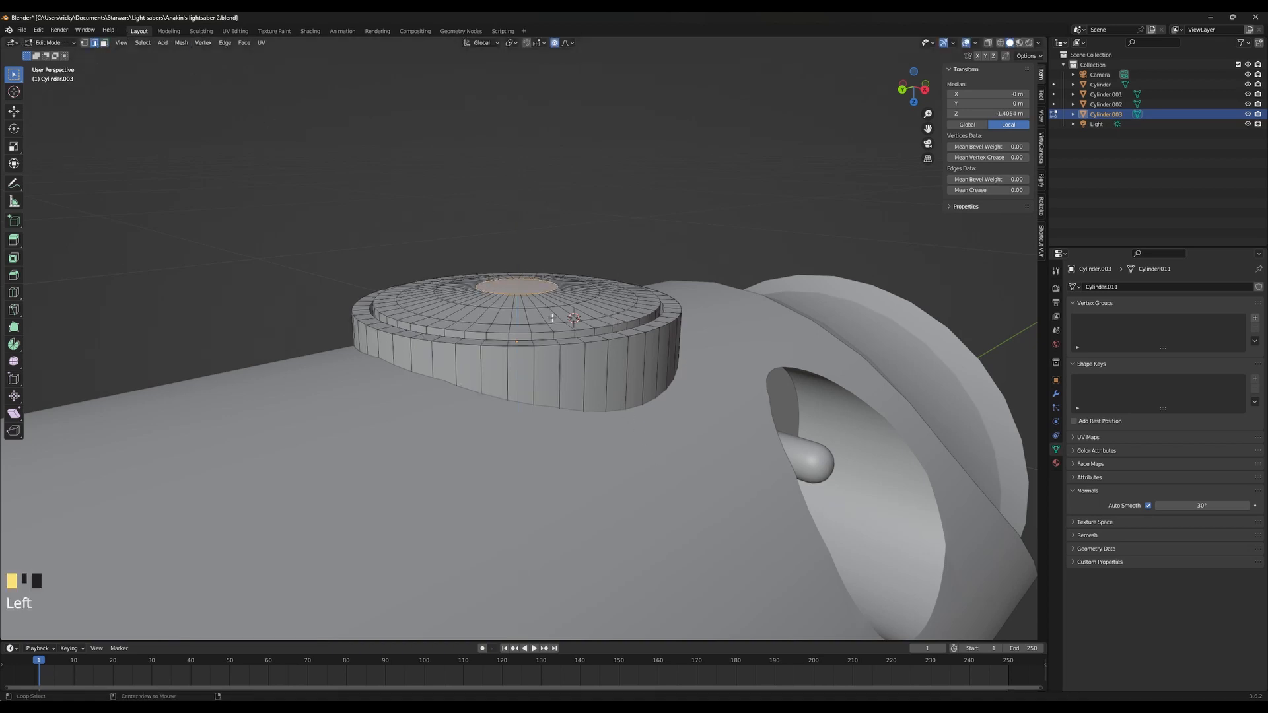
left_click(555, 43)
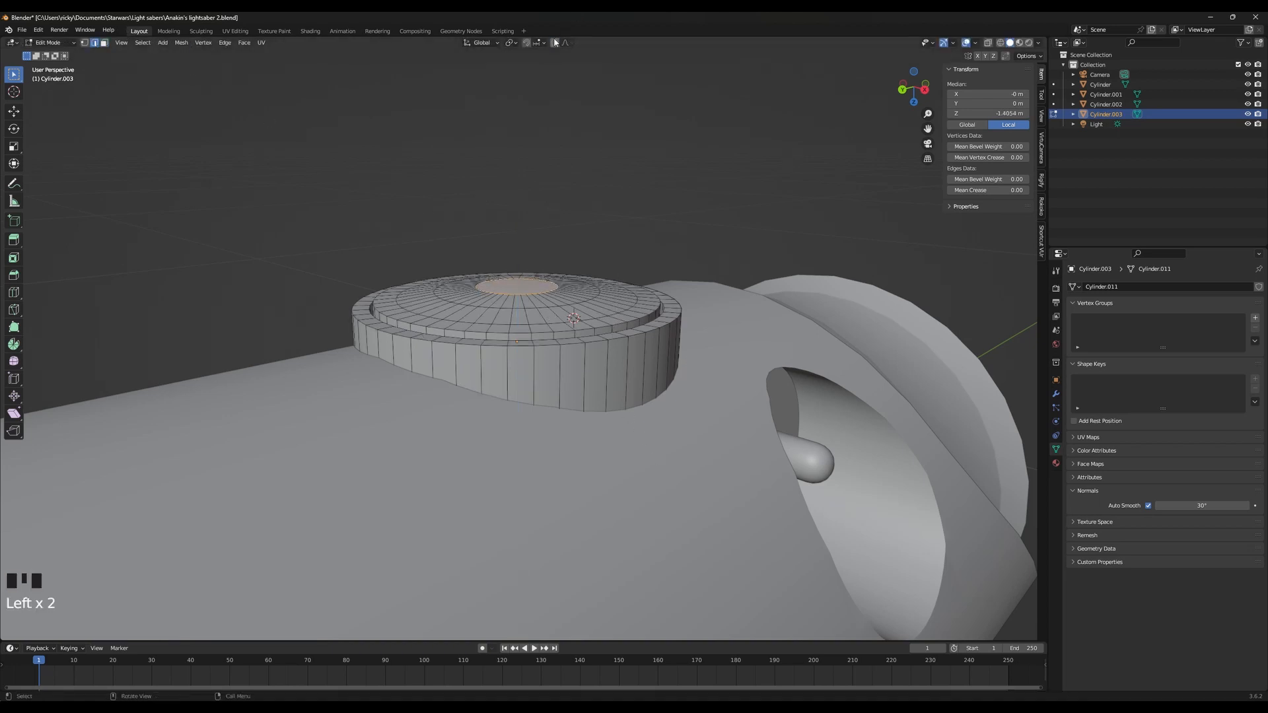
Move the edge loop near the dome's rim about -0.0005 m along Z and compare the disc in Edit and Object Mode
left_click(598, 318, "alt")
key("g")
key("z")
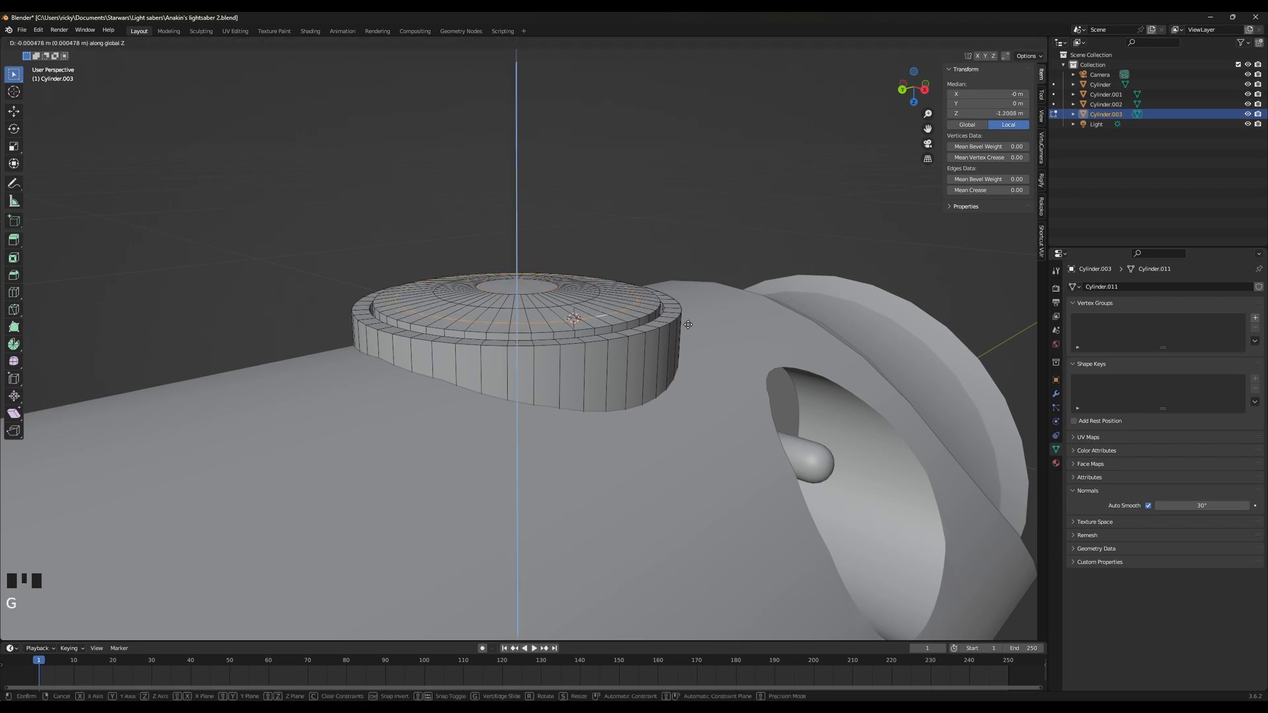
left_click(689, 327)
key("Tab")
scroll(688, 358, "down", 2)
middle_click_drag(689, 360, 764, 411)
scroll(797, 335, "up", 3)
key("Tab")
key("Tab")
key("Tab")
key("Tab")
scroll(648, 382, "up", 3)
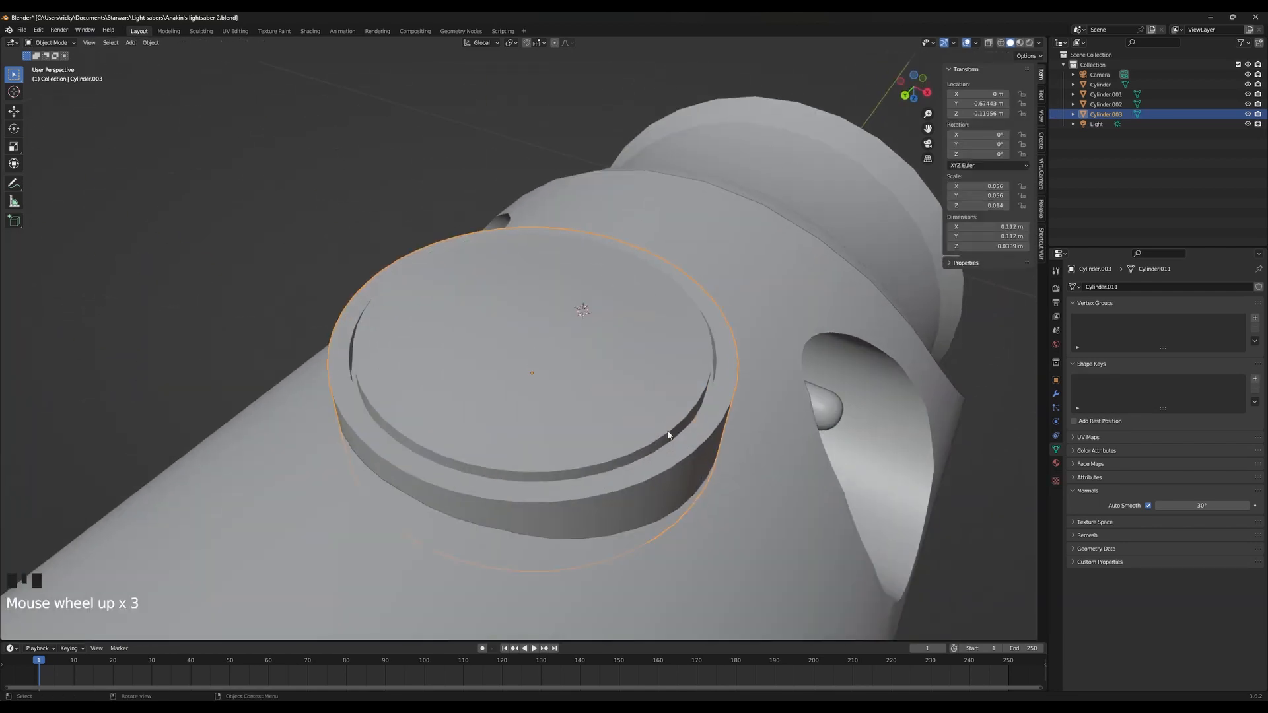
Add a Bevel modifier to the disc with an amount of about 0.091 m and 2 segments
left_click(1056, 394)
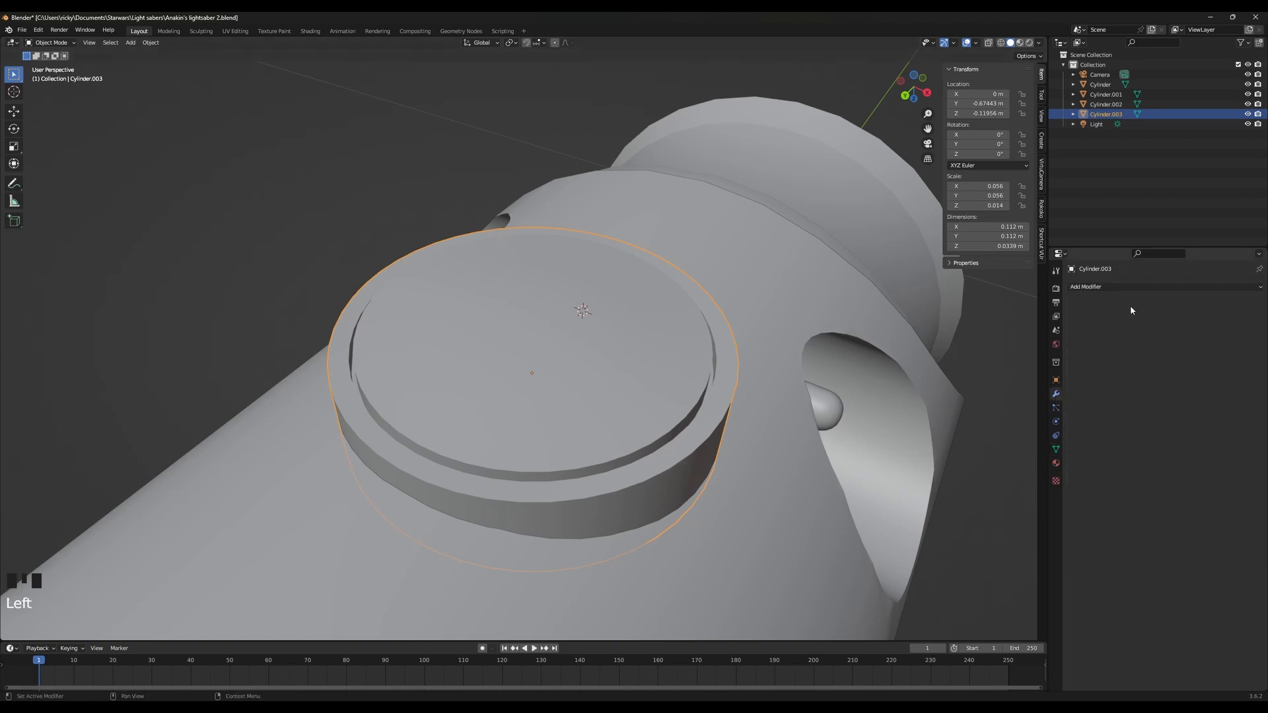
left_click(1129, 288)
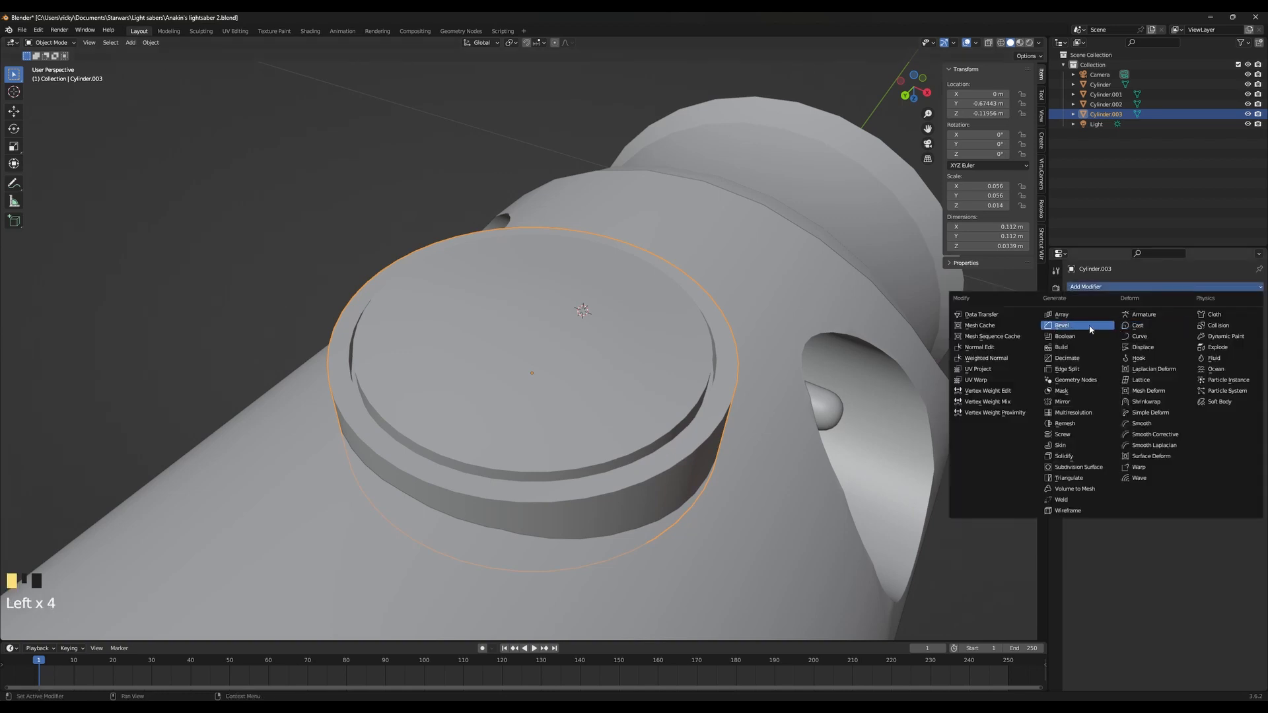
left_click(1102, 328)
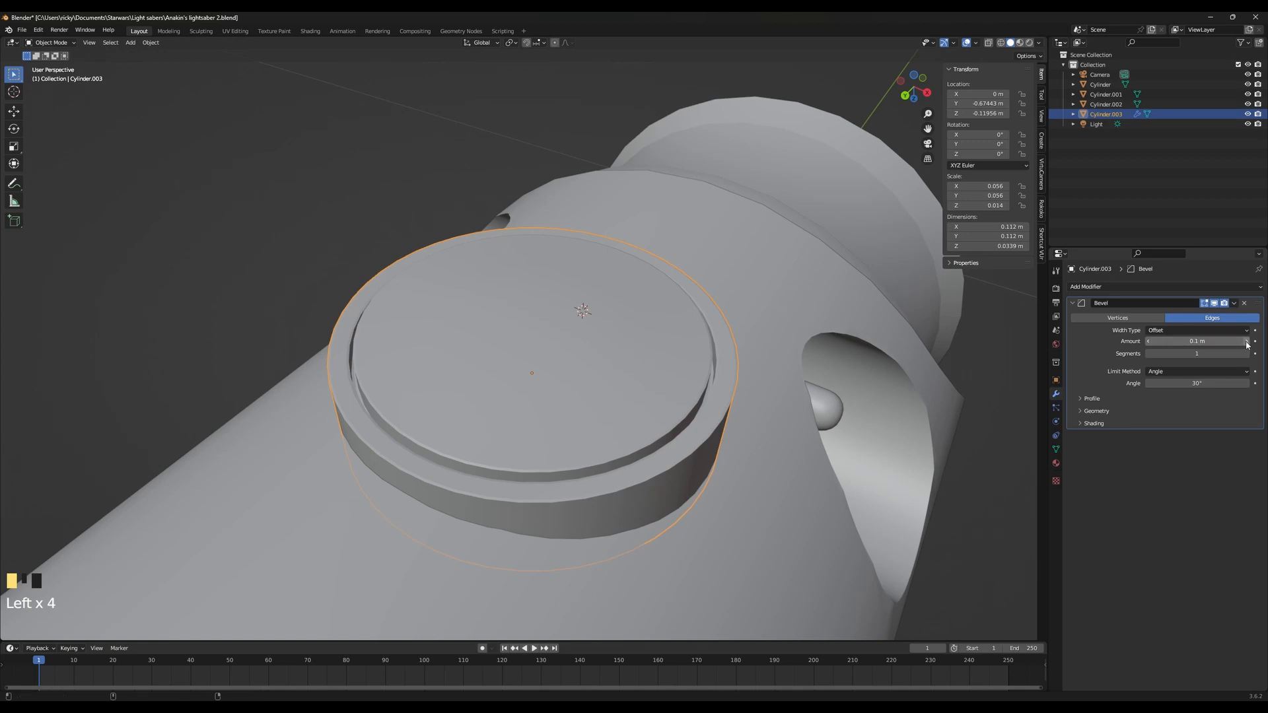
left_click(1221, 349, "shift")
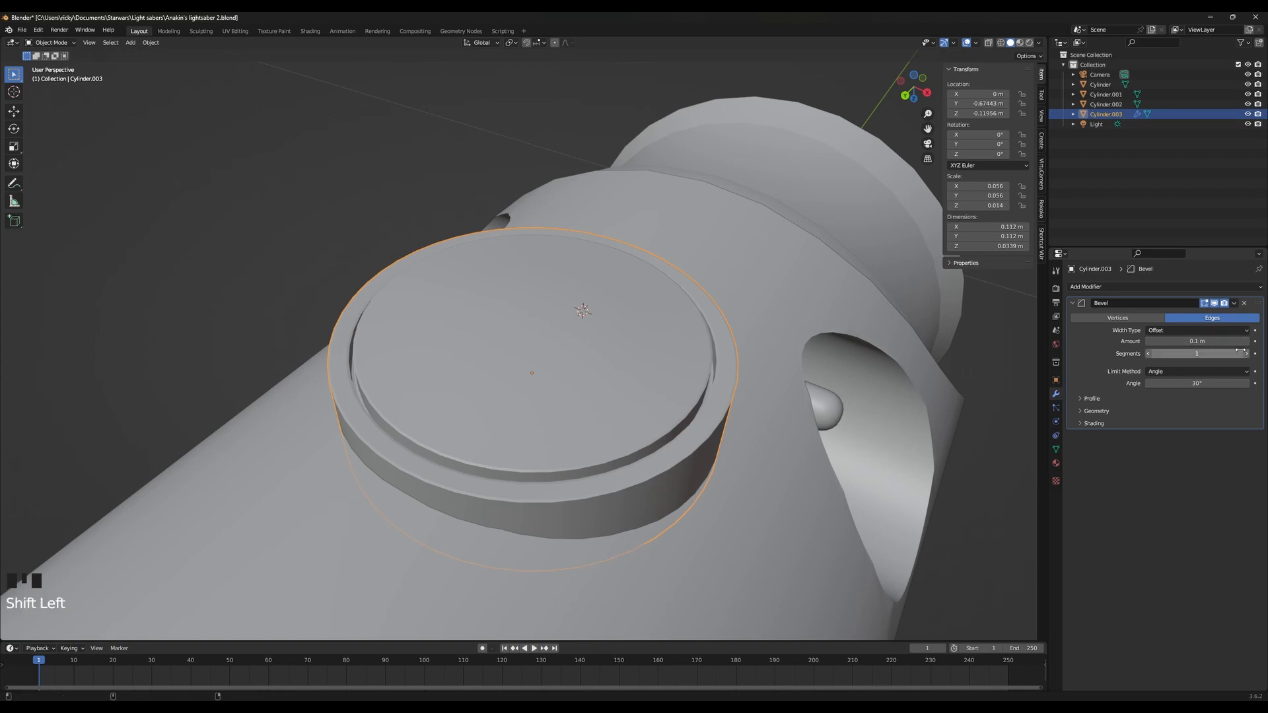
left_click(1222, 342, "shift")
left_click_drag(1222, 341, 1214, 341, "shift")
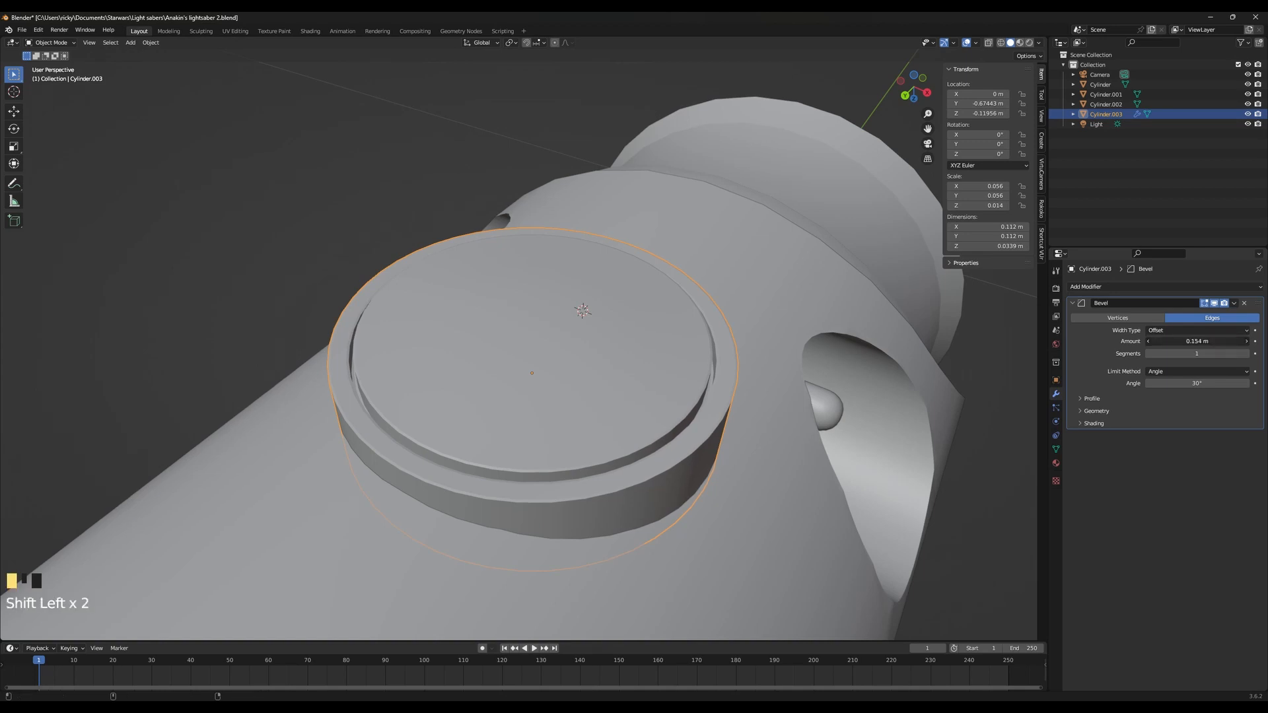
left_click(1220, 354)
key("Escape")
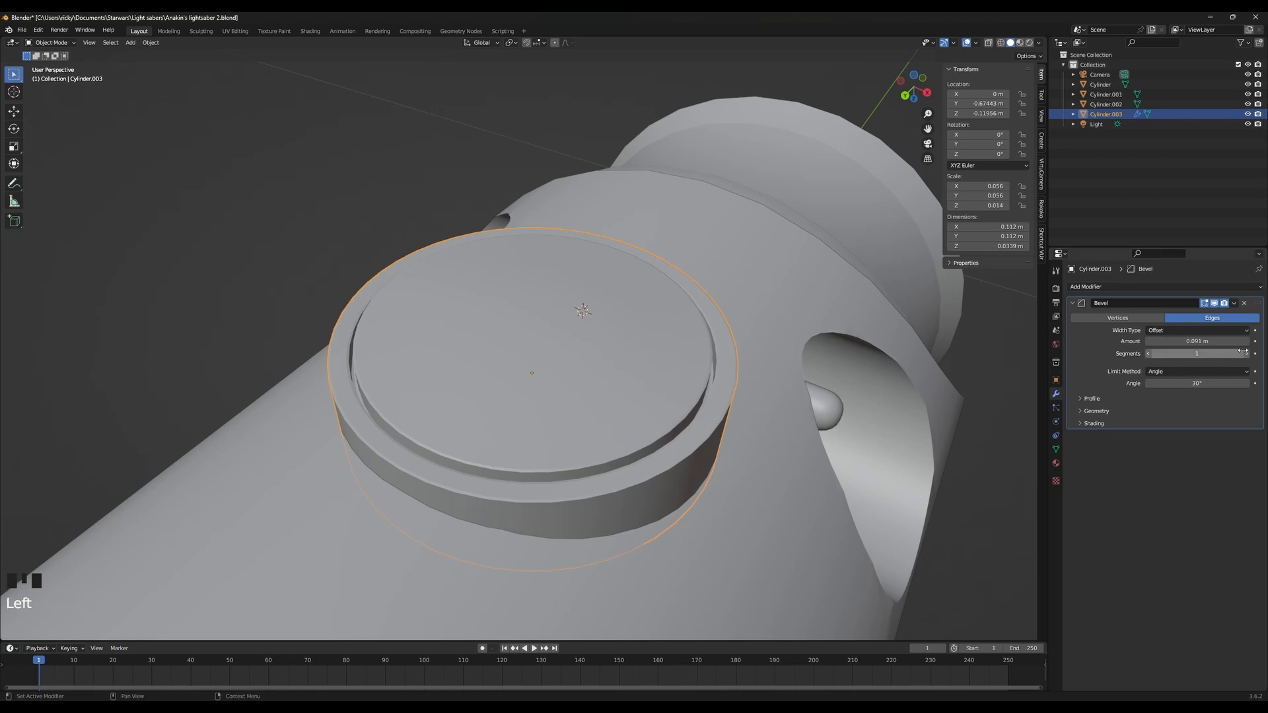
left_click(1246, 353)
scroll(811, 368, "down", 3)
middle_click_drag(806, 366, 753, 356)
scroll(753, 356, "up", 3)
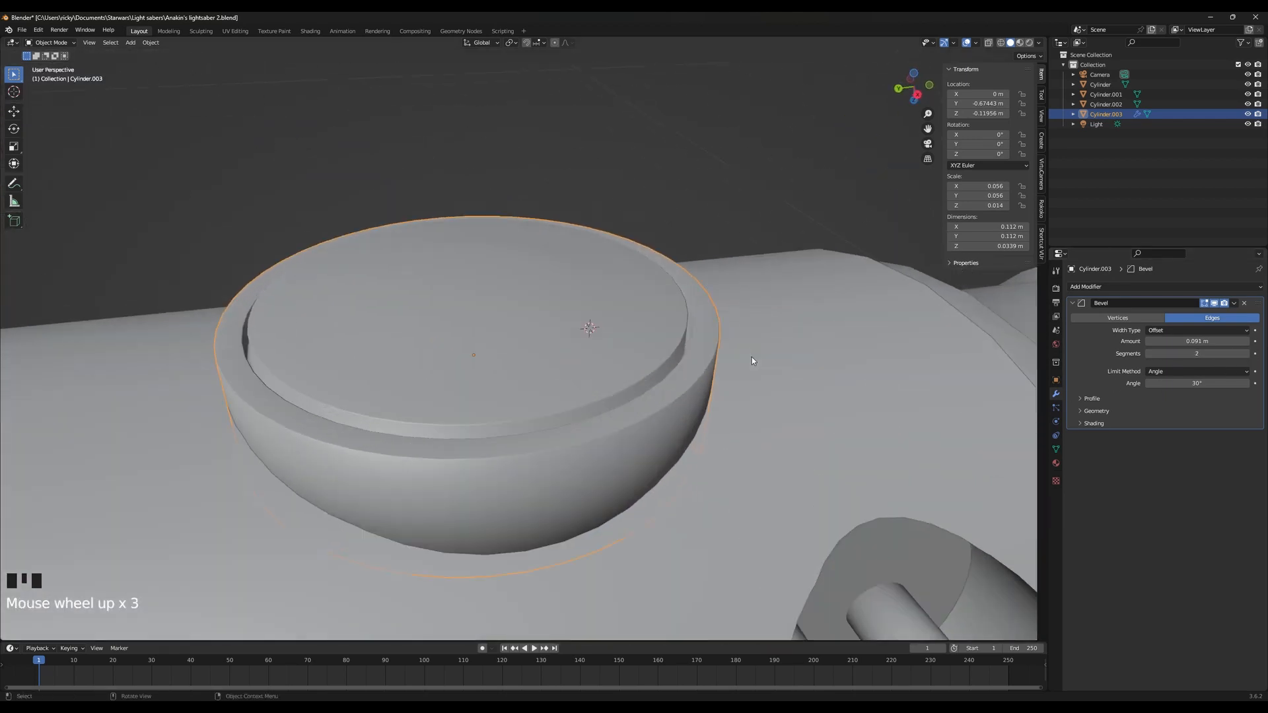
Set the disc's bevel amount to 0.1 m
left_click(1161, 341)
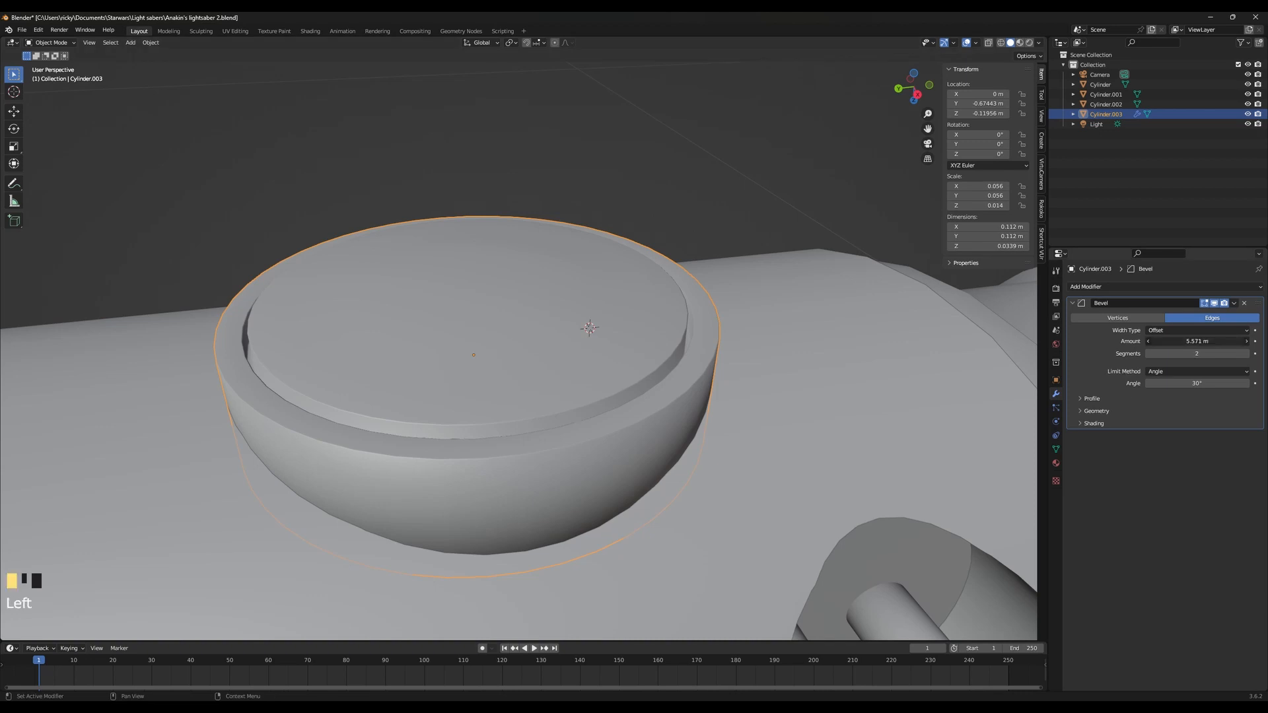
left_click_drag(1161, 341, 1117, 341)
left_click(1197, 341)
type("0.1")
key("Return")
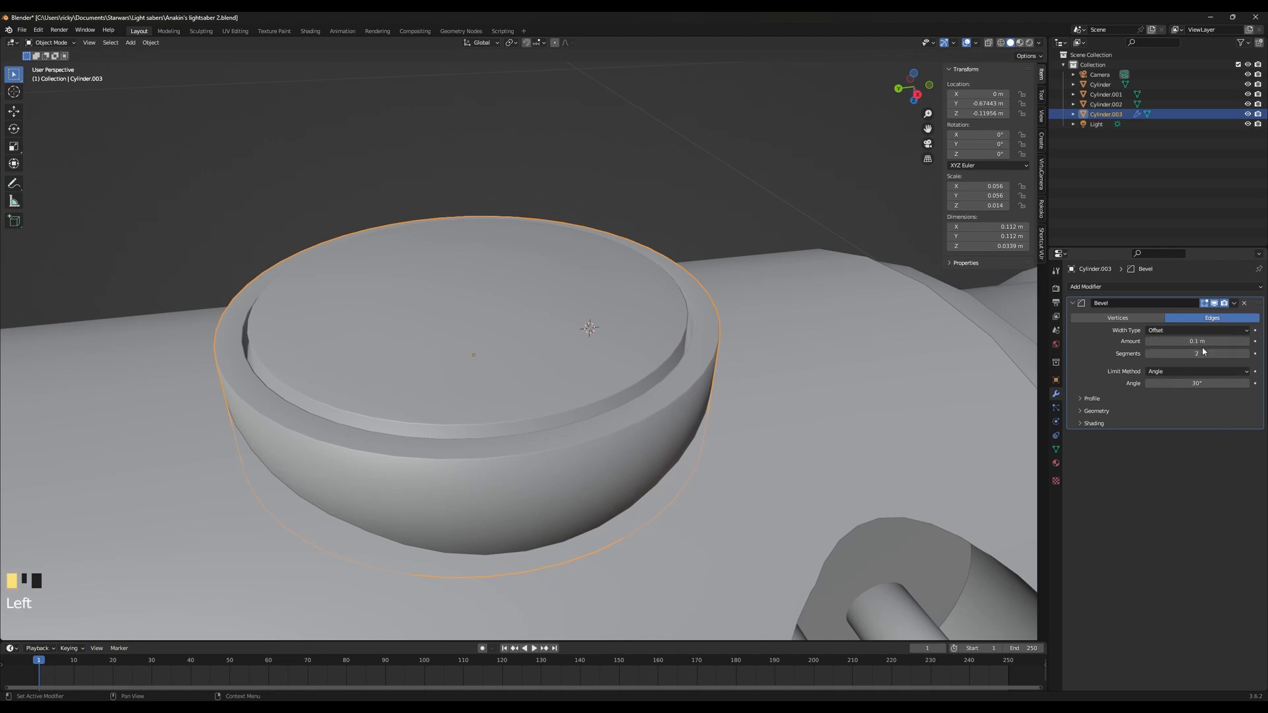
Try a bevel angle limit of 60° on the disc and restore it to 30°
left_click(1204, 382)
type("6")
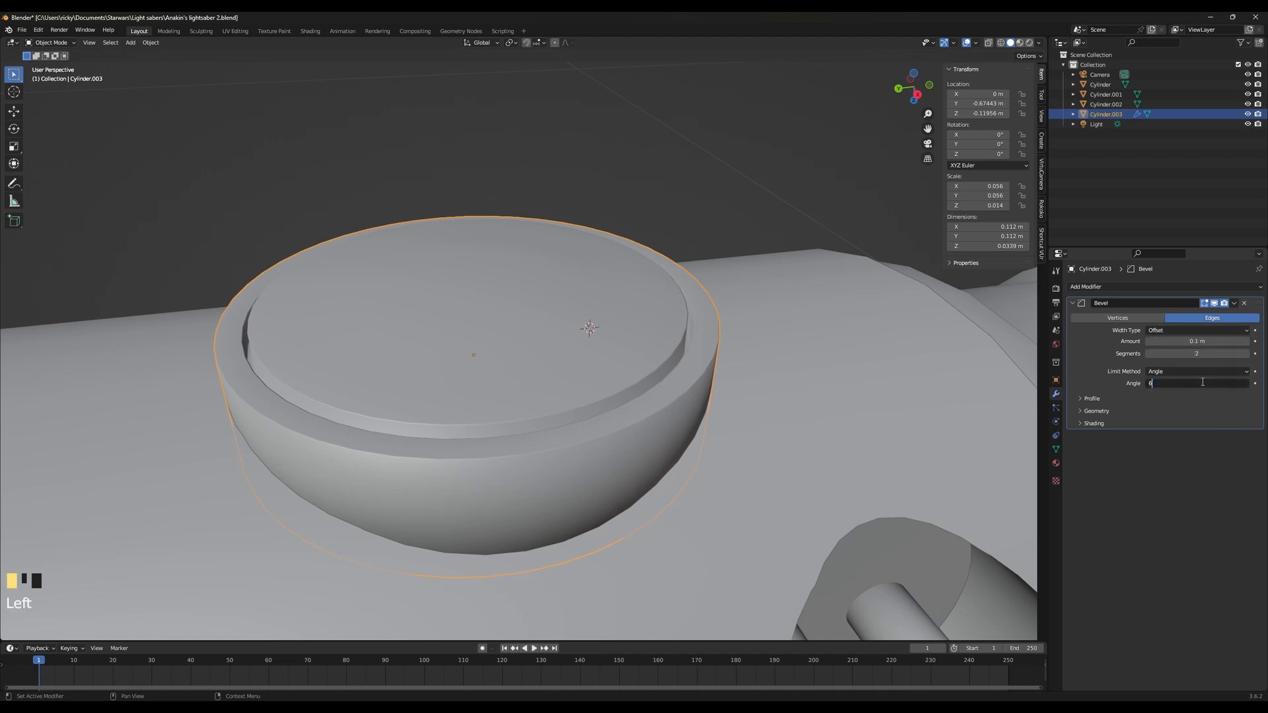
type("0")
key("Return")
left_click(1184, 382)
type("30")
key("Return")
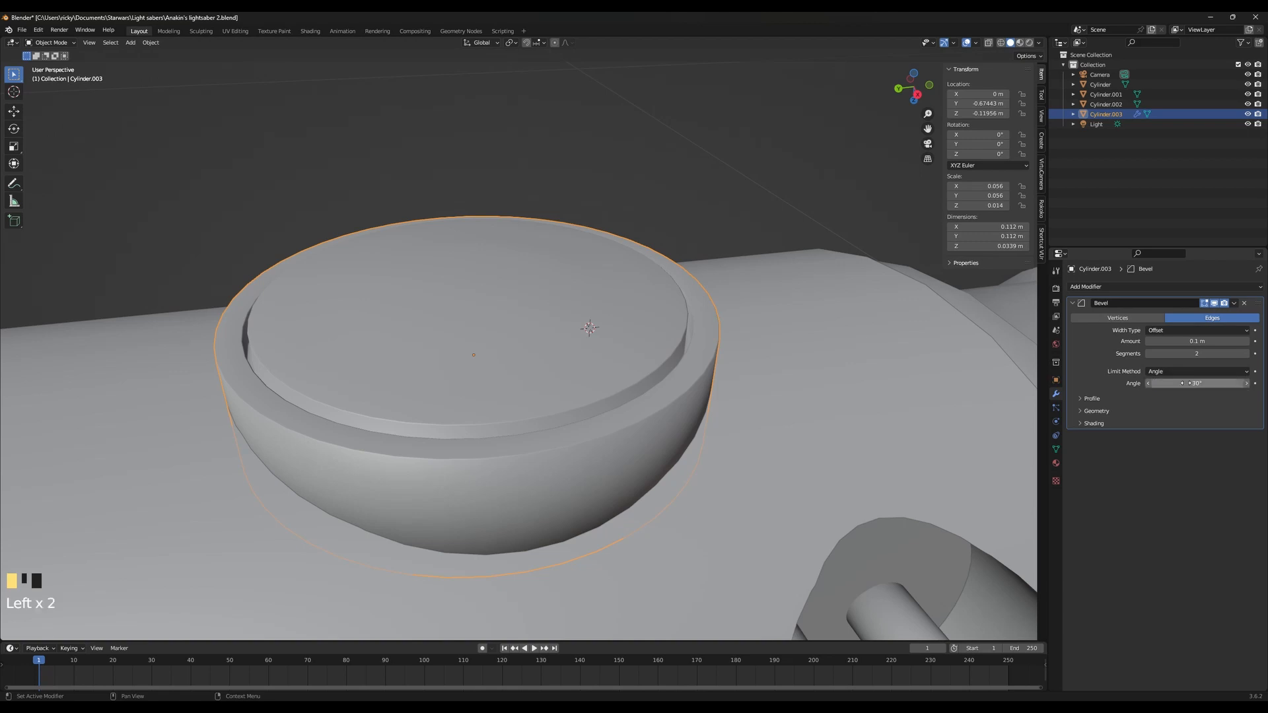
Apply the disc's Bevel modifier and check the resulting mesh in Edit Mode
left_click(1235, 304)
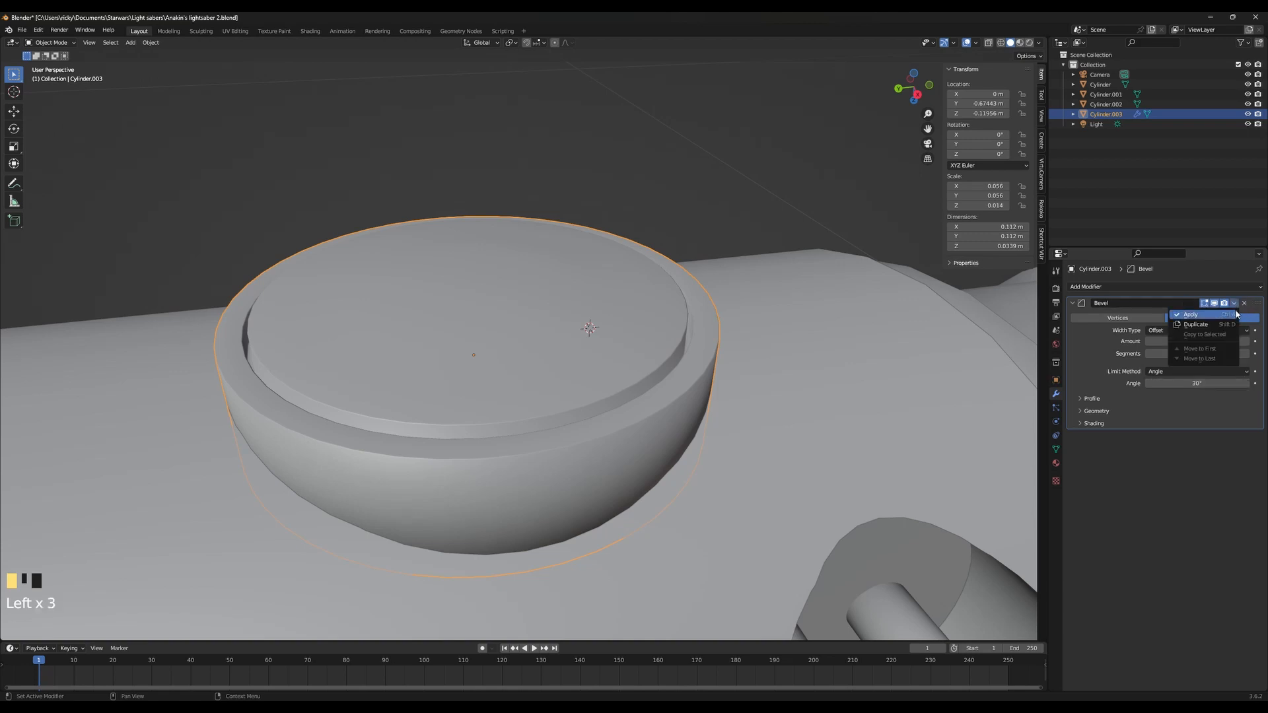
left_click(1237, 315)
scroll(661, 357, "down", 3)
key("Tab")
middle_click_drag(594, 357, 590, 310)
key("Tab")
scroll(644, 365, "down", 4)
Flatten the disc by scaling it to 0.766 along Z and move it about -0.0009 m along Z
middle_click_drag(645, 365, 652, 391)
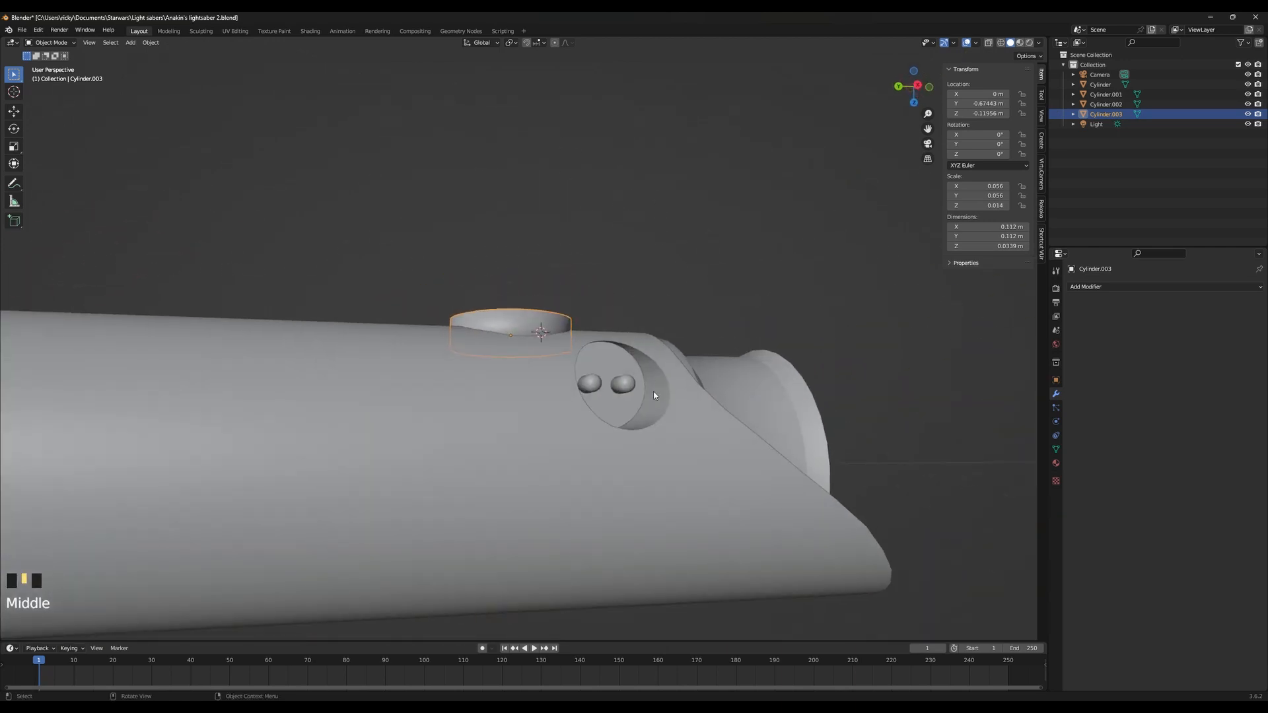
key("s")
key("z")
left_click(624, 394)
scroll(624, 394, "up", 2)
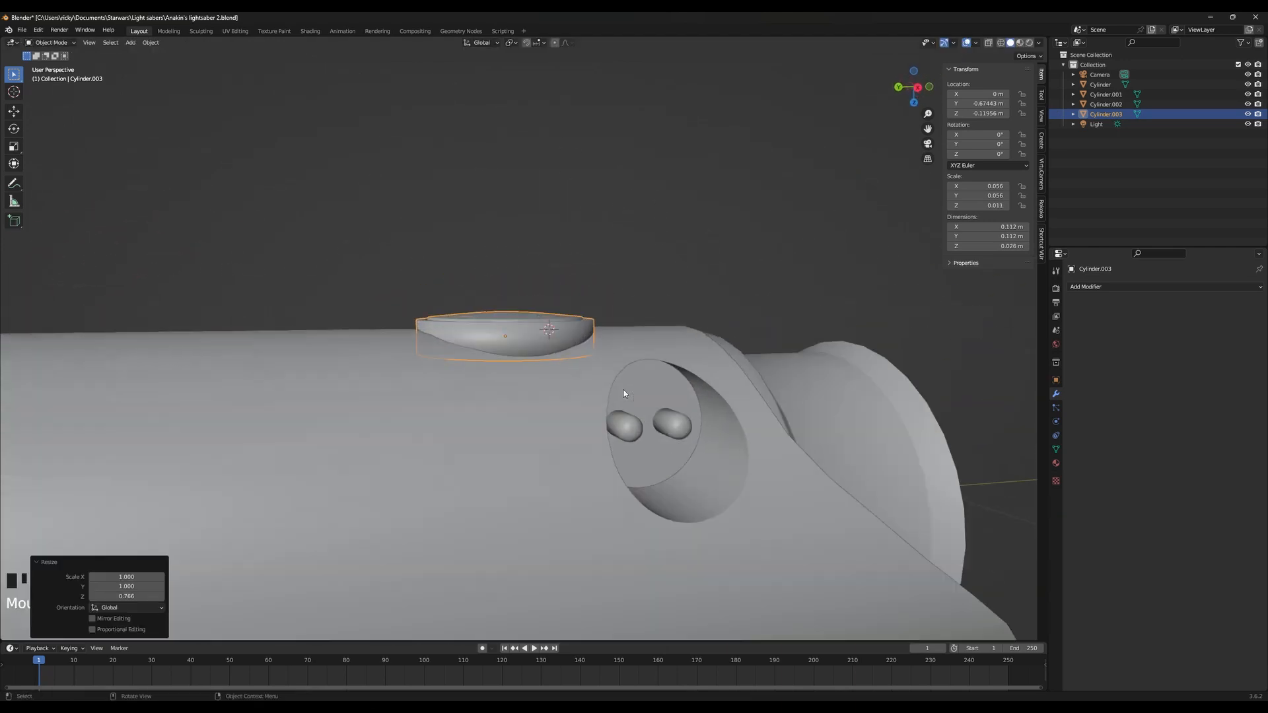
scroll(625, 394, "up", 2)
key("g")
key("z")
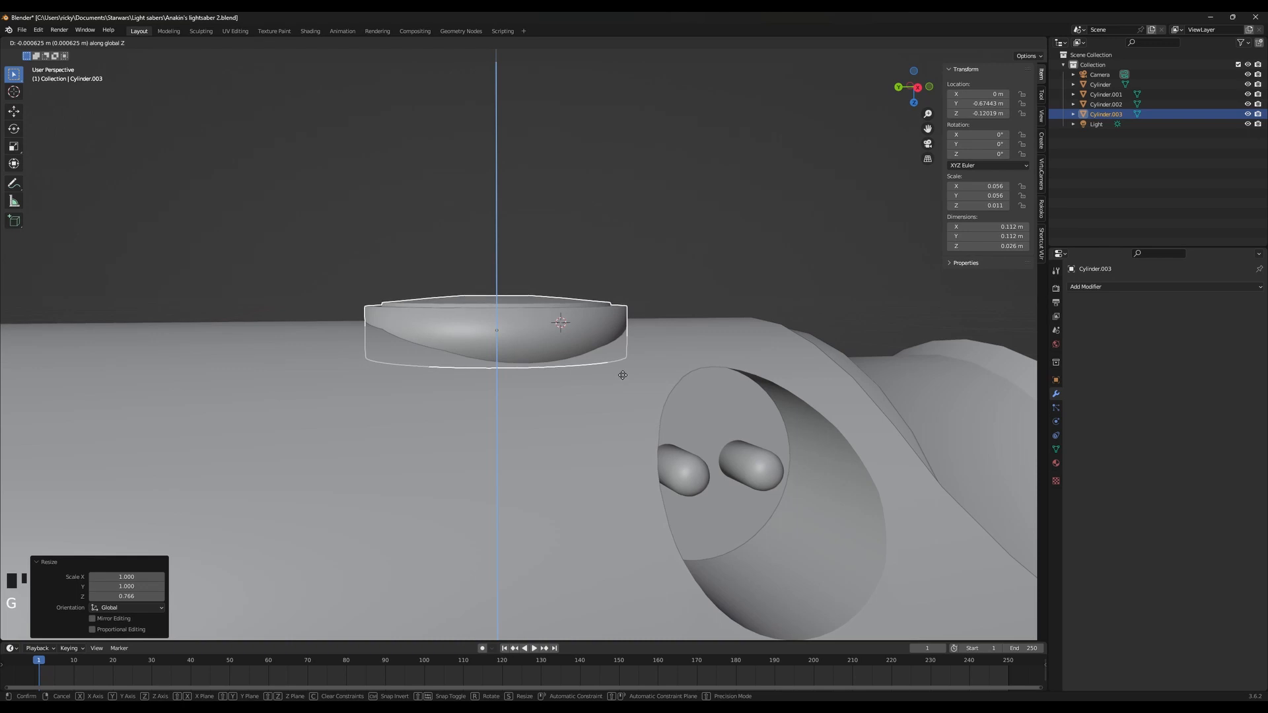
left_click(620, 376)
Scale the disc uniformly to 0.870, move it about -0.0016 m along Z, and scale it again to 0.986
middle_click_drag(602, 378, 679, 346)
key("s")
left_click(637, 446)
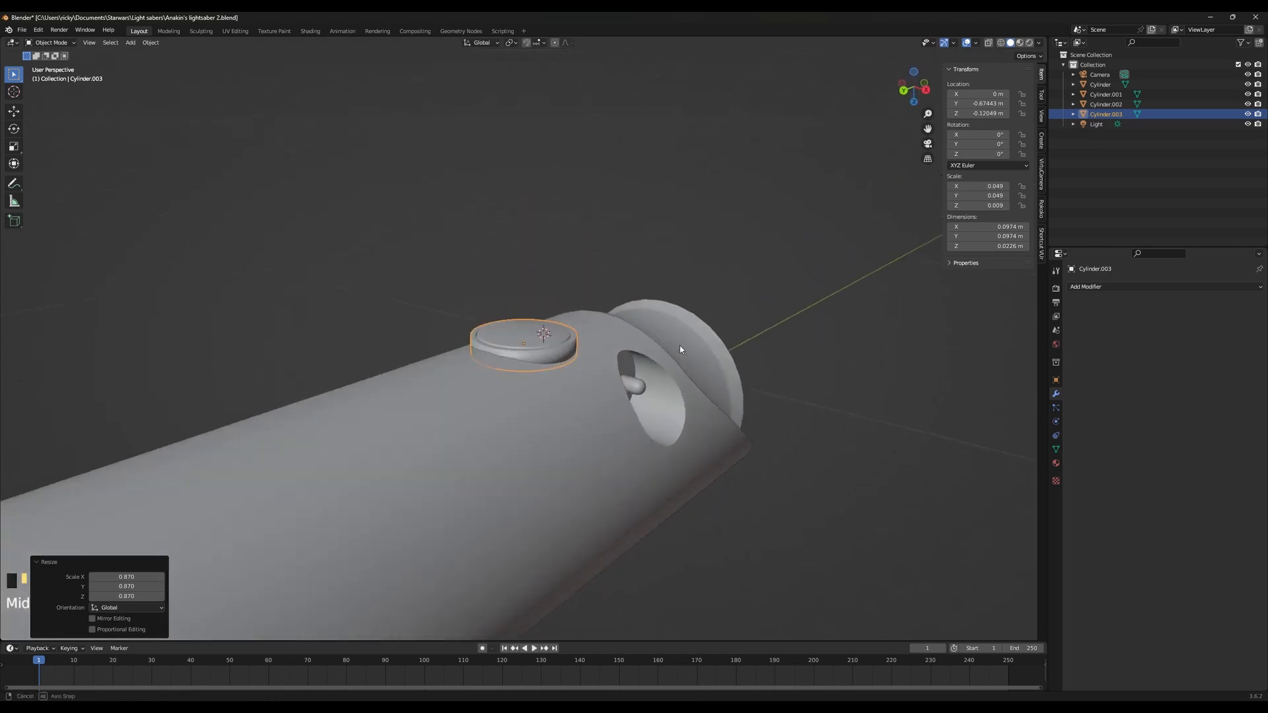
key("g")
key("z")
left_click(675, 393)
key("s")
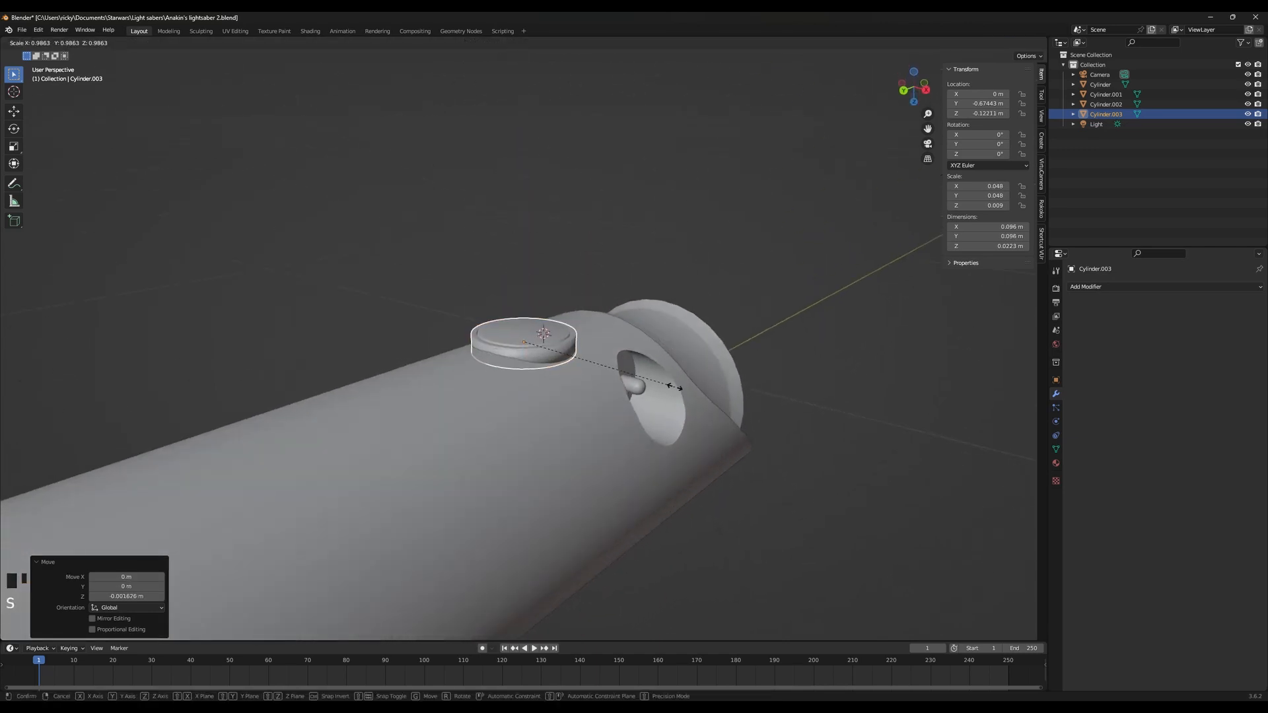
left_click(675, 387)
middle_click_drag(824, 665, 790, 597)
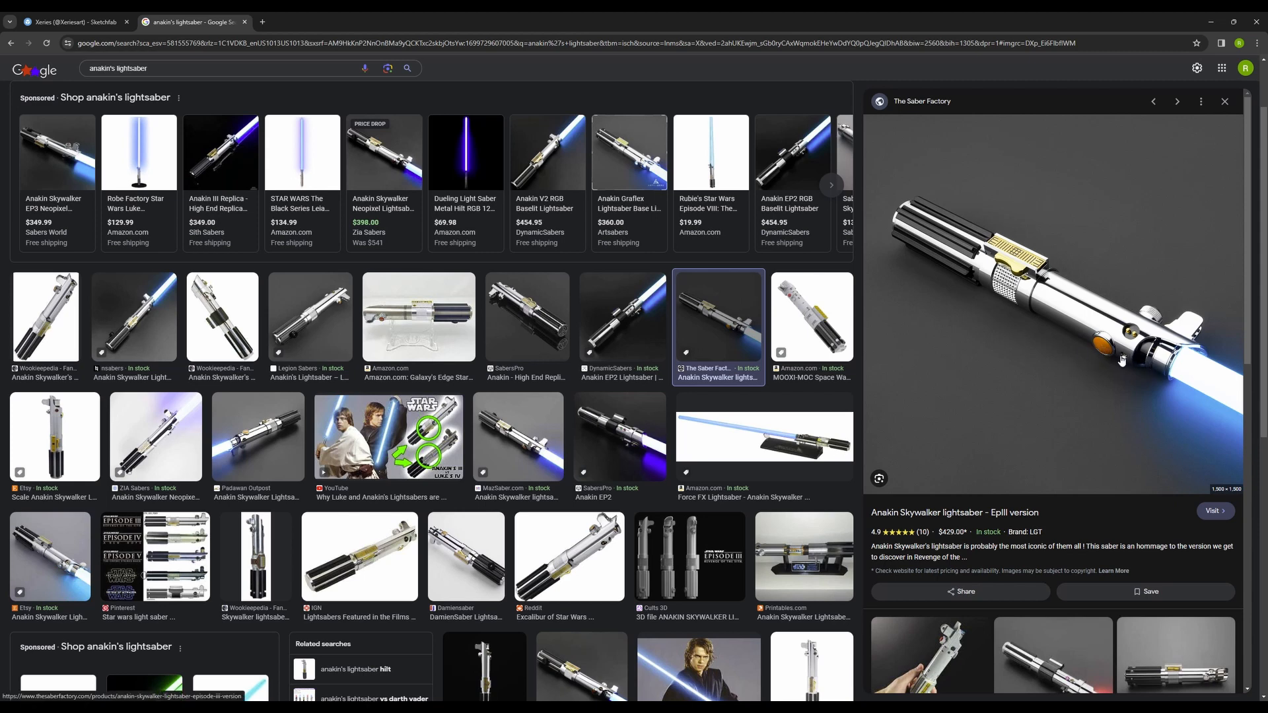
Examine the hilt's buttons and emitter in four of the browser's Anakin lightsaber reference images, and return to Blender
left_click(55, 447)
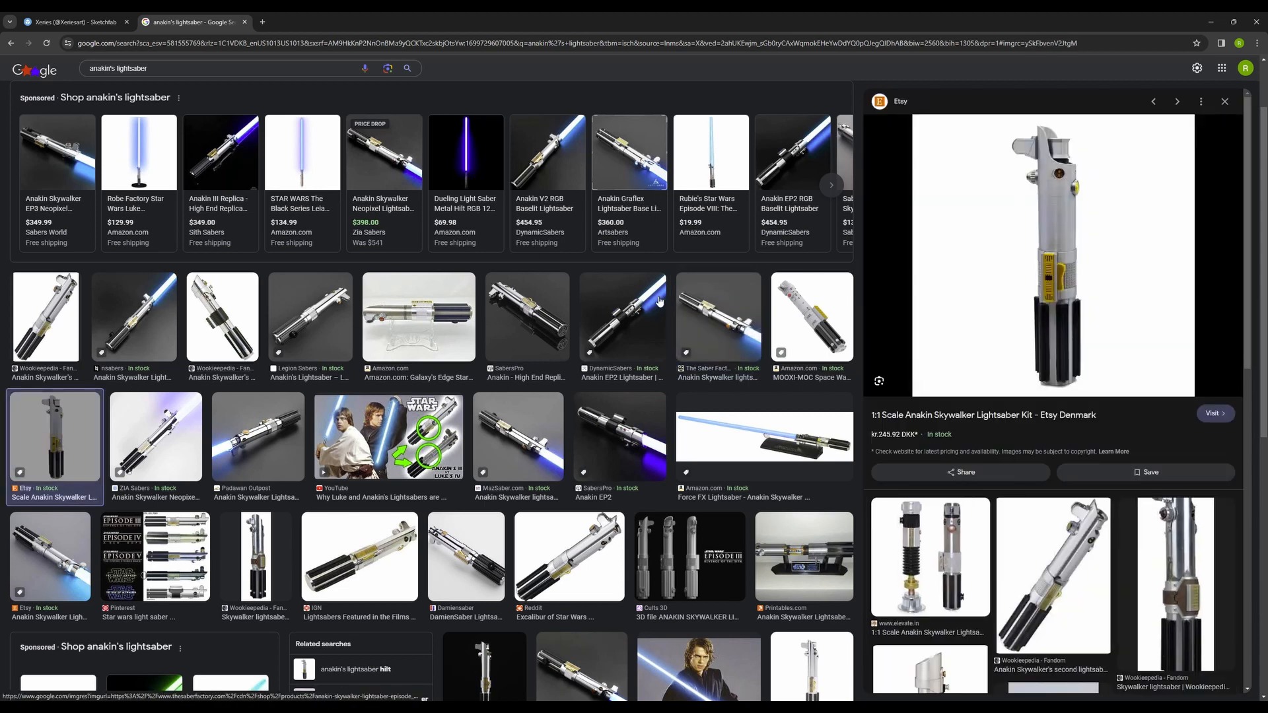
left_click(188, 423)
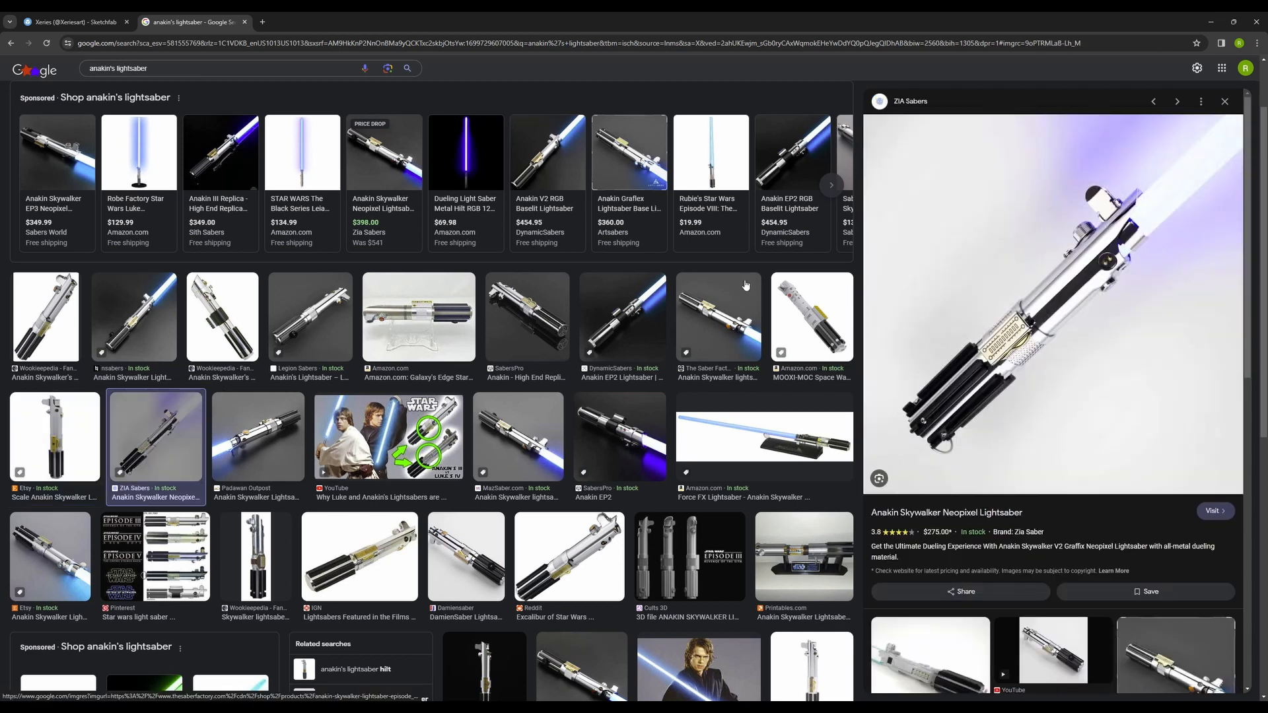
left_click(251, 444)
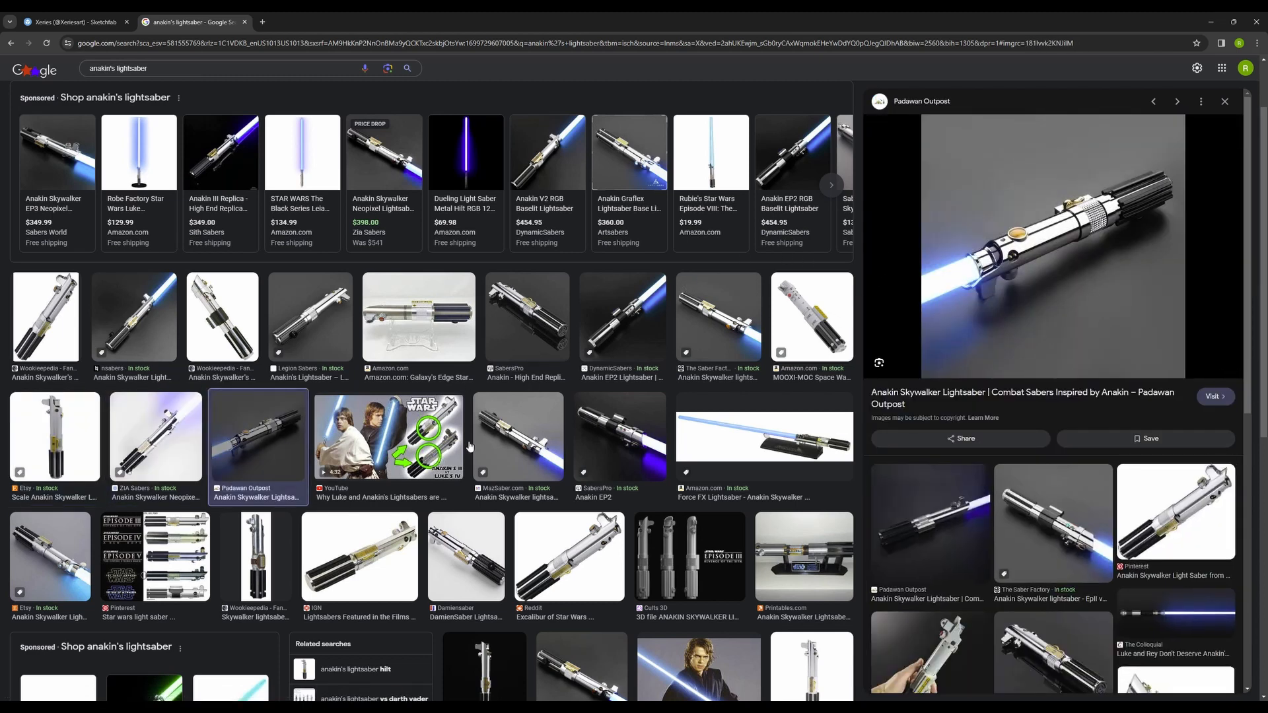
left_click(528, 432)
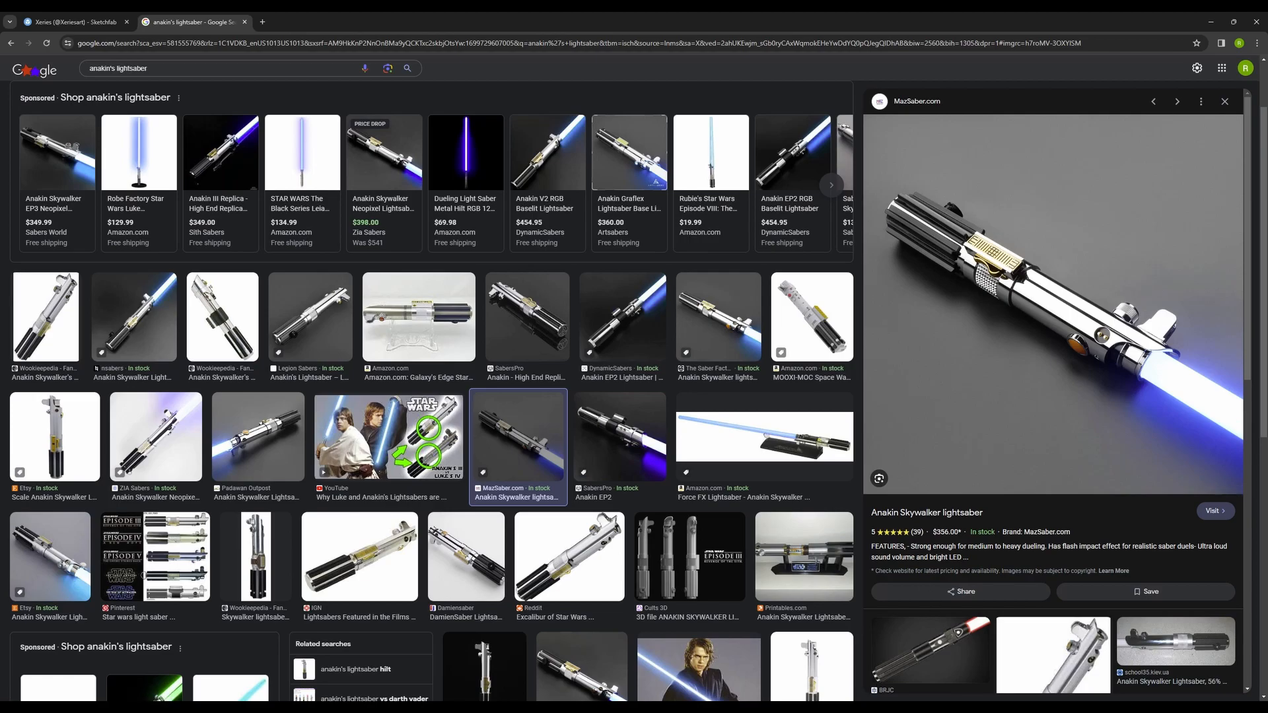
key("alt+Tab")
Display the model with rendered shading and inspect the emitter end of the hilt from several angles with nothing selected
middle_click_drag(529, 348, 716, 218)
middle_click_drag(605, 417, 600, 381)
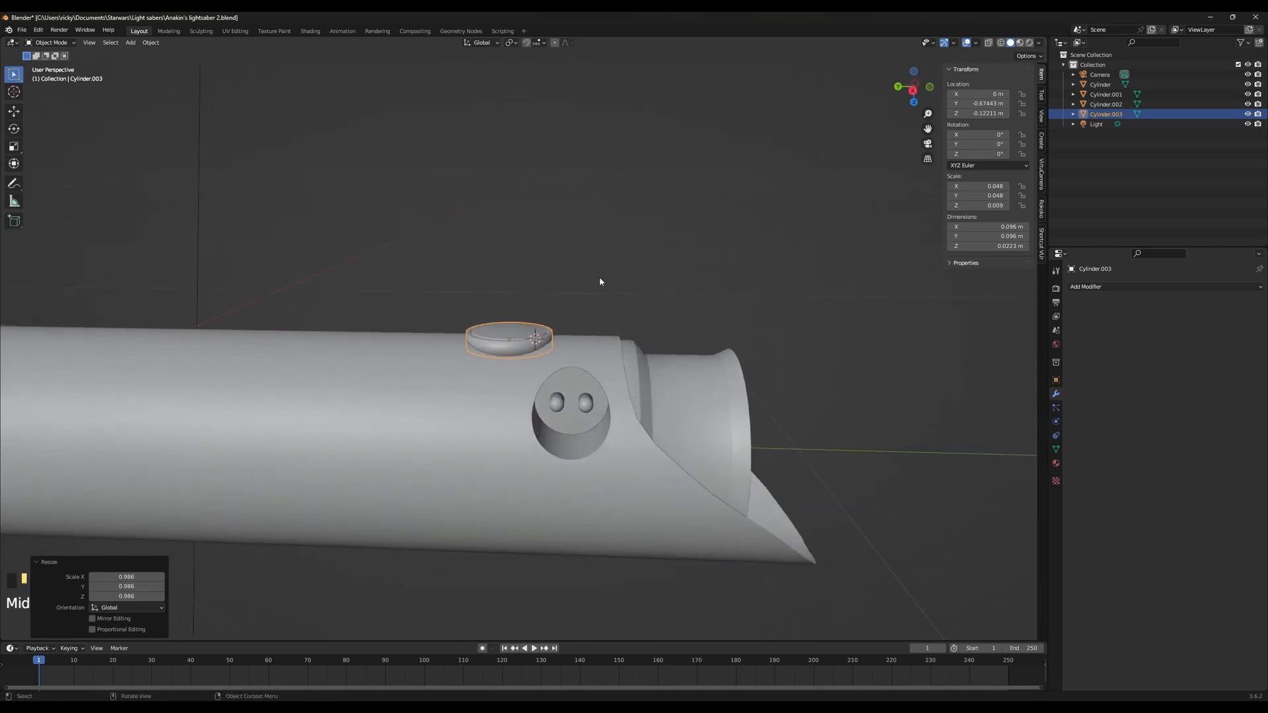
key("z")
left_click(683, 351)
mouse_move(683, 352)
middle_mouse_down()
mouse_move(663, 388)
mouse_move(673, 240)
mouse_move(541, 259)
mouse_move(465, 235)
mouse_move(426, 240)
mouse_move(493, 267)
middle_mouse_up()
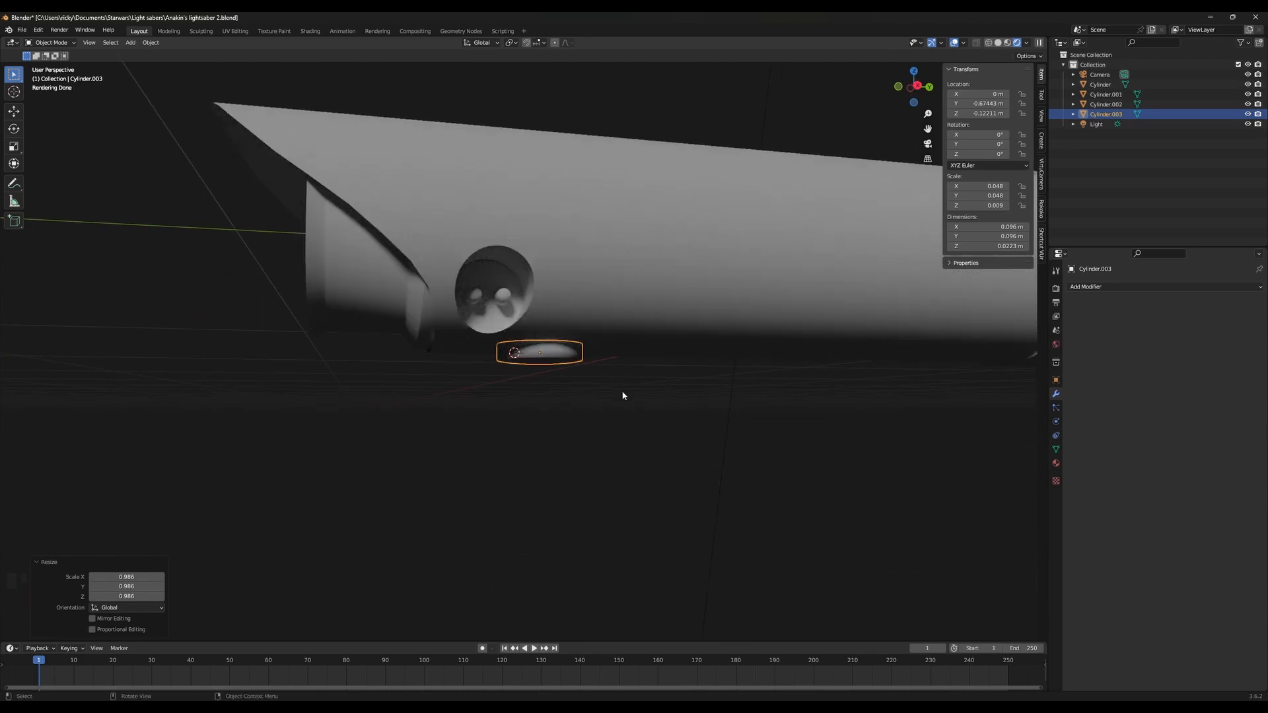
left_click(649, 402)
middle_click_drag(648, 402, 742, 399)
scroll(632, 378, "down", 3)
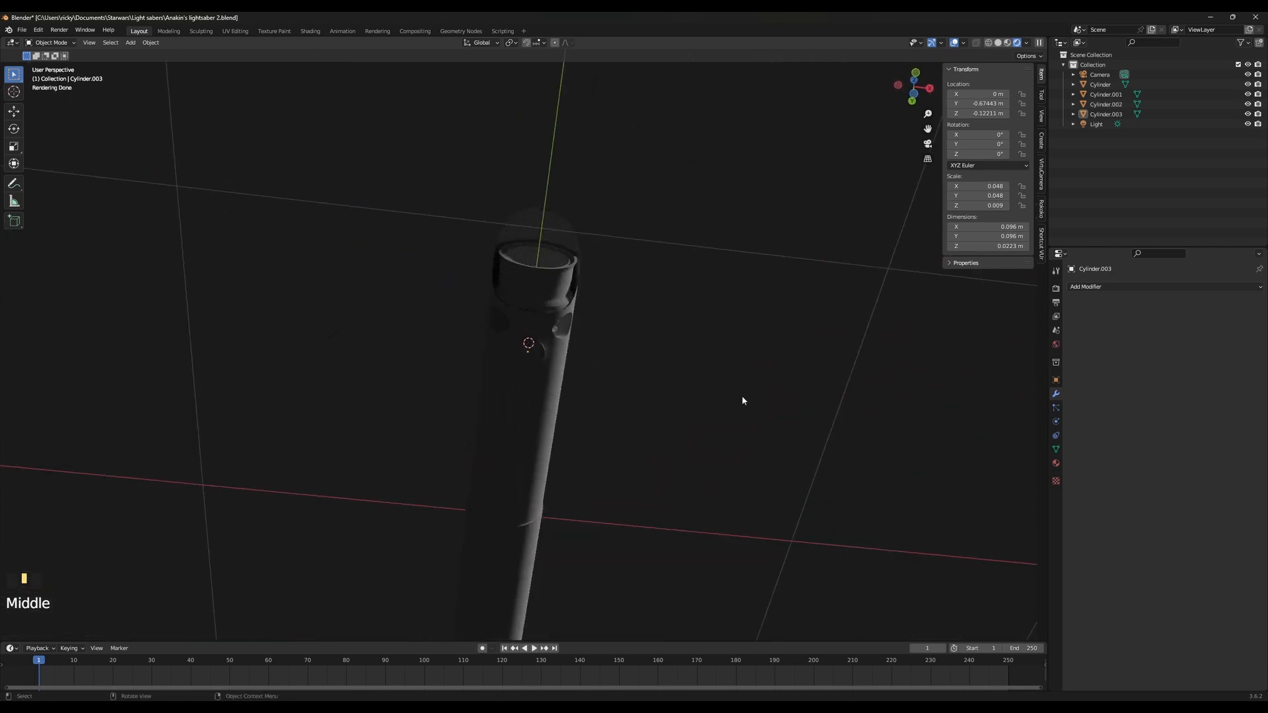
scroll(739, 282, "up", 4)
middle_click_drag(739, 283, 731, 346)
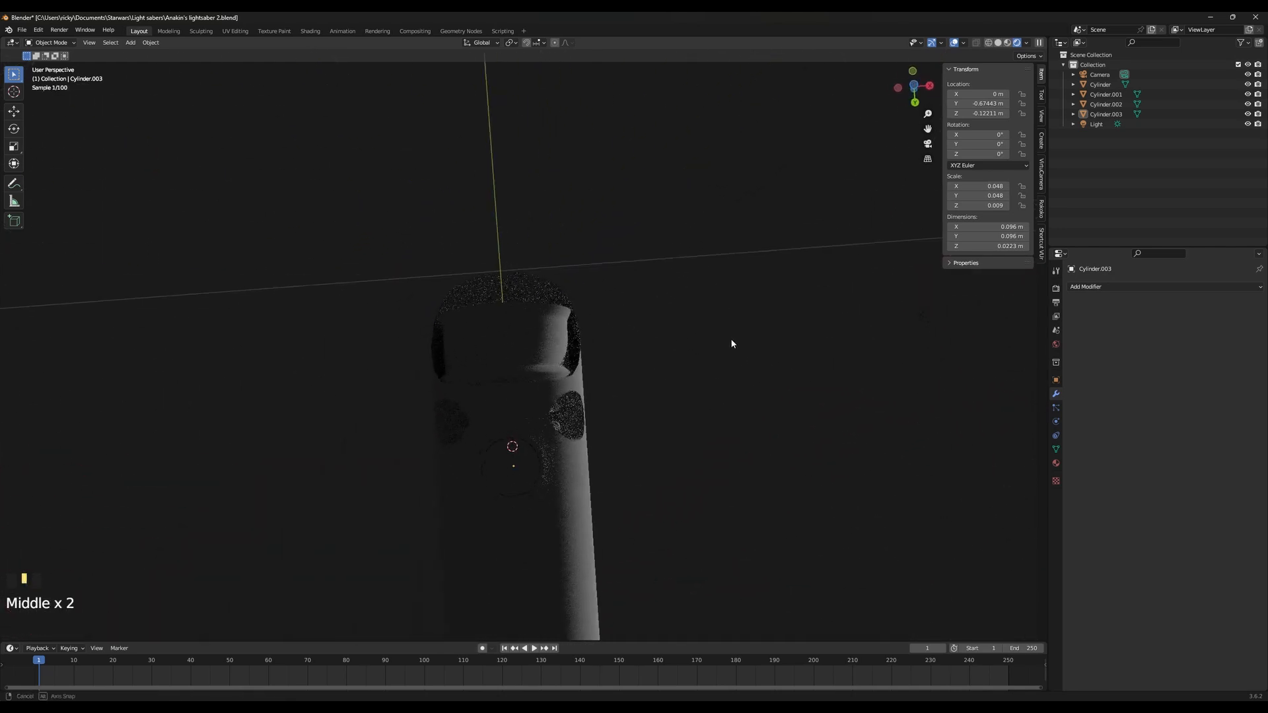
scroll(658, 368, "up", 2)
Scale the inner emitter tube's outer wall and flared rim face loops to about 0.86, excluding Y, with proportional editing on
left_click(548, 382)
key("Tab")
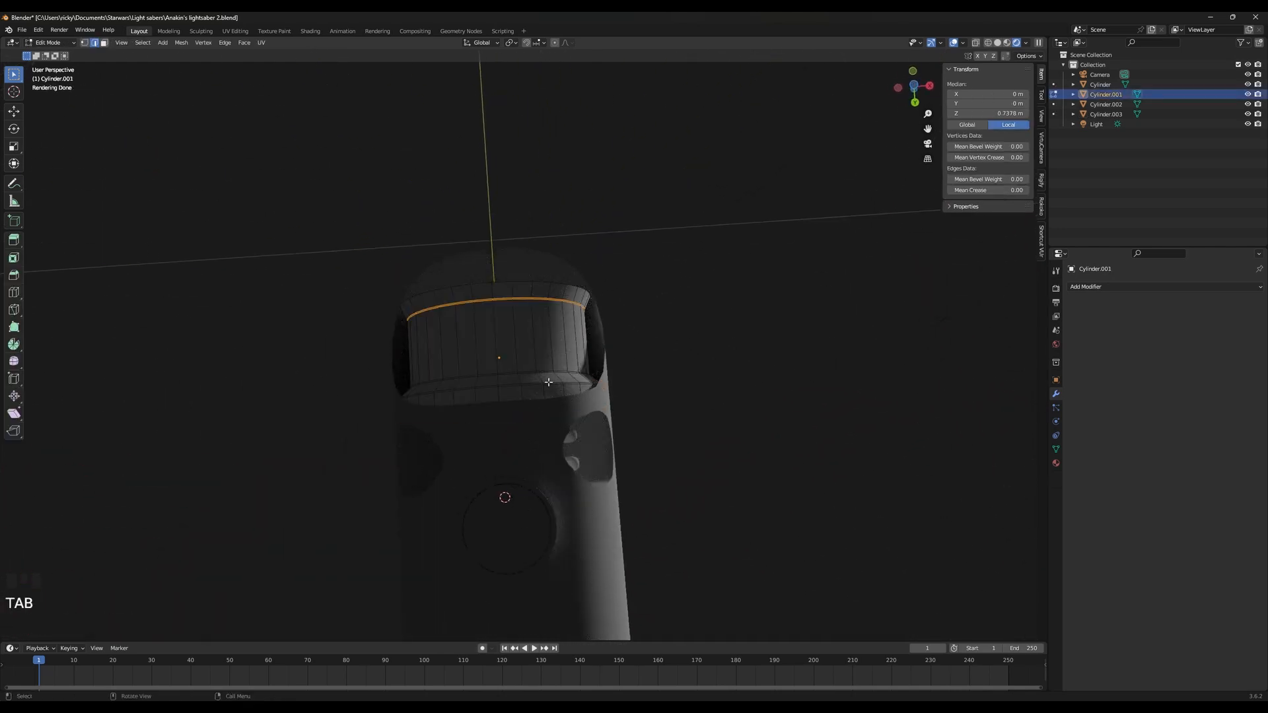
left_click(104, 42)
left_click(269, 218)
left_click(494, 350, "alt")
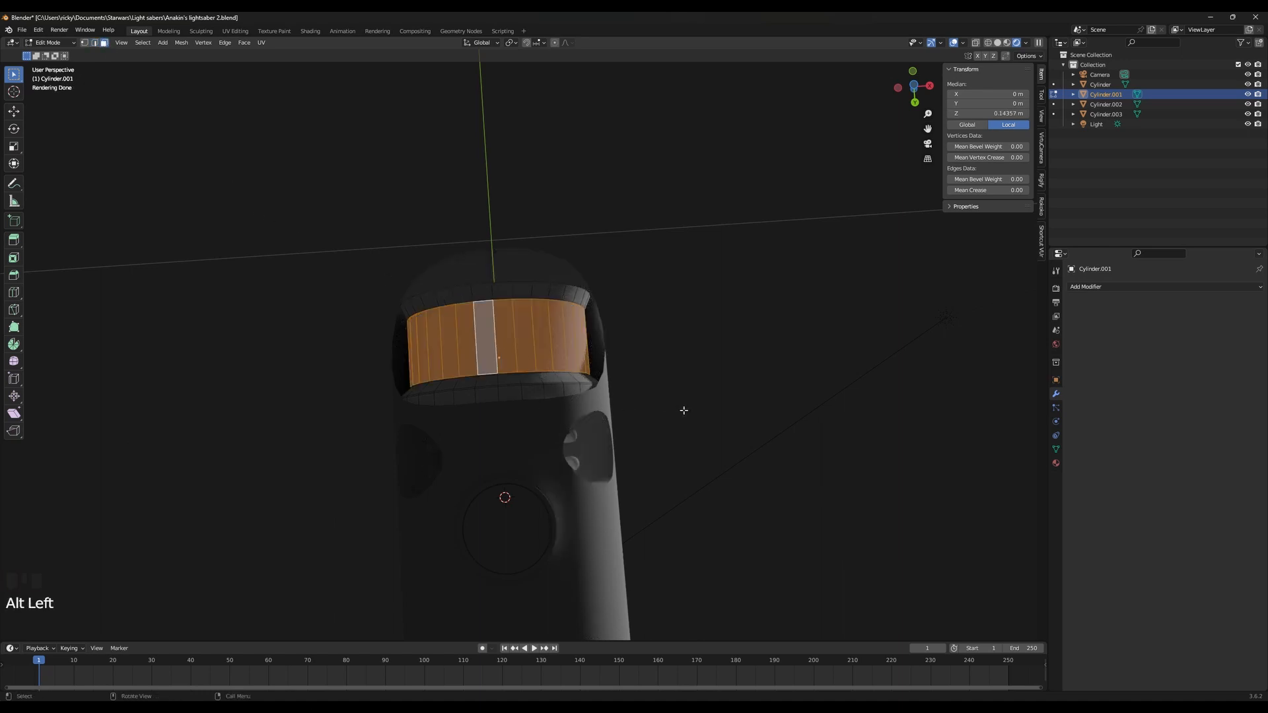
key("s")
left_click(582, 297, "alt+shift")
left_click(554, 42)
key("s")
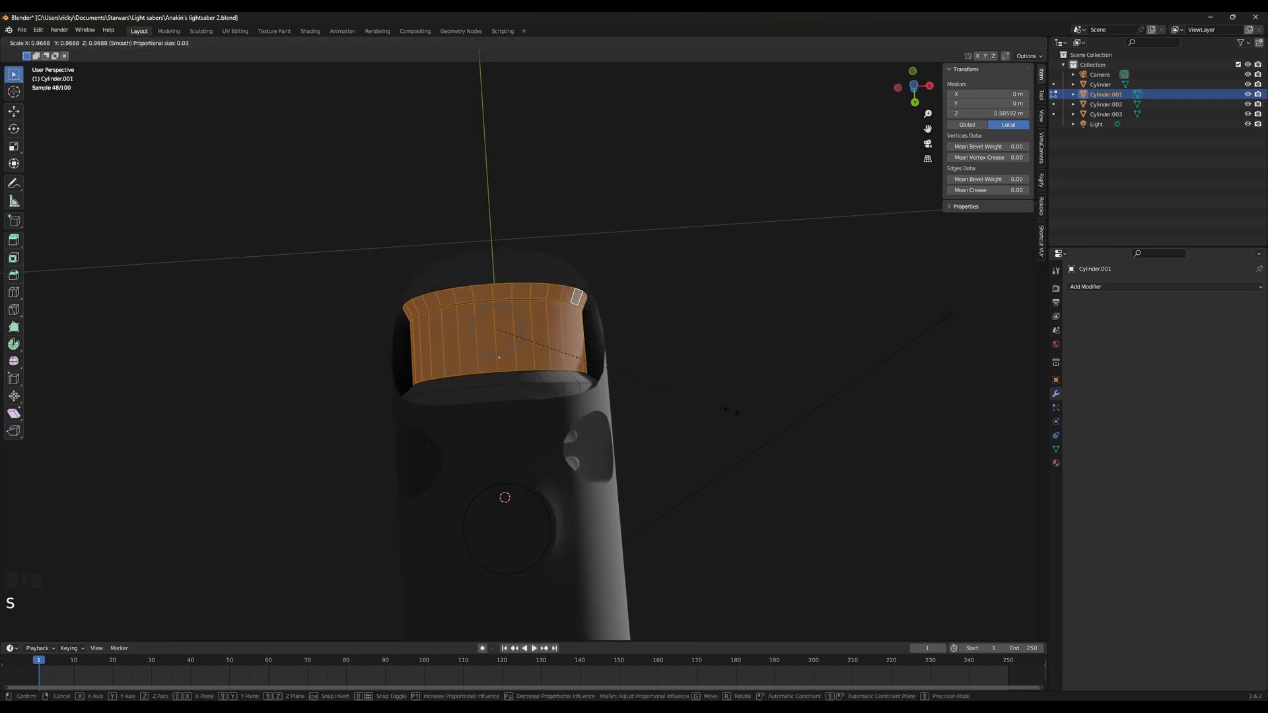
key("shift+y")
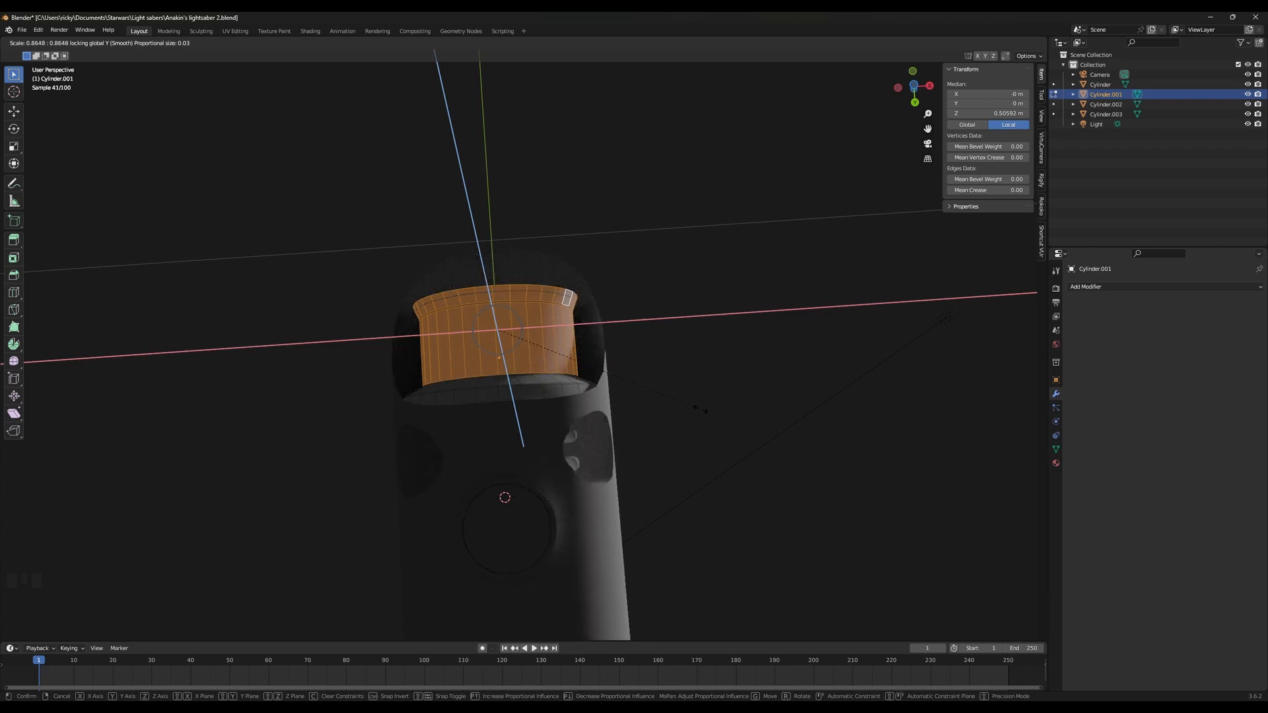
left_click(700, 410)
Scale the inside wall face loop of the inner emitter tube to 0.964, excluding Y, with proportional editing on
middle_click_drag(701, 409, 680, 446)
middle_click_drag(644, 461, 463, 436)
left_click(450, 431, "alt")
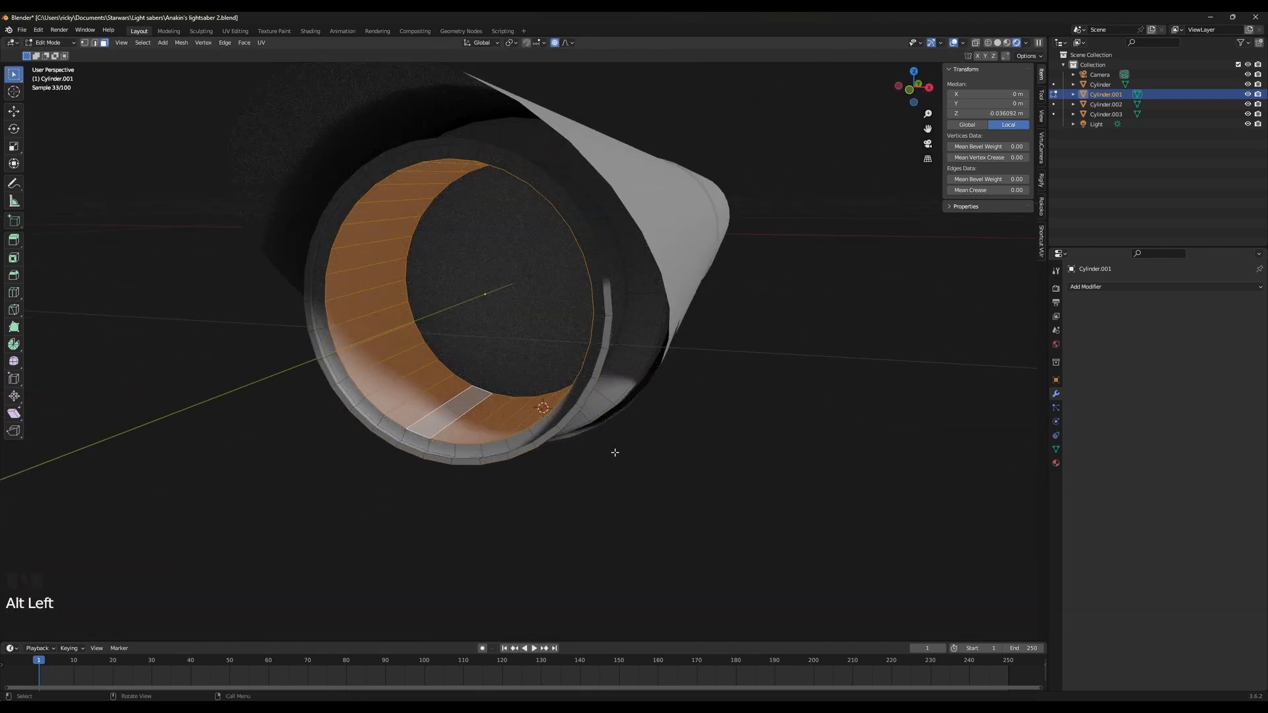
key("s")
key("y")
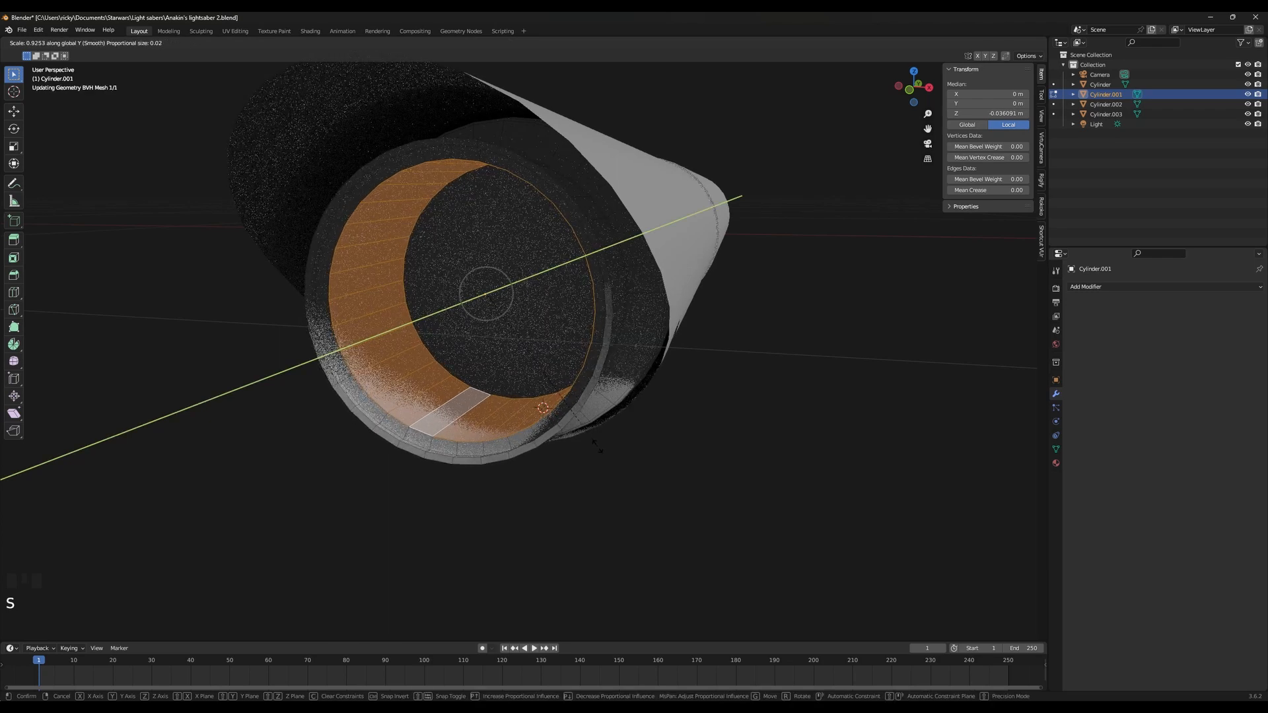
left_click(615, 452)
key("s")
key("shift+y")
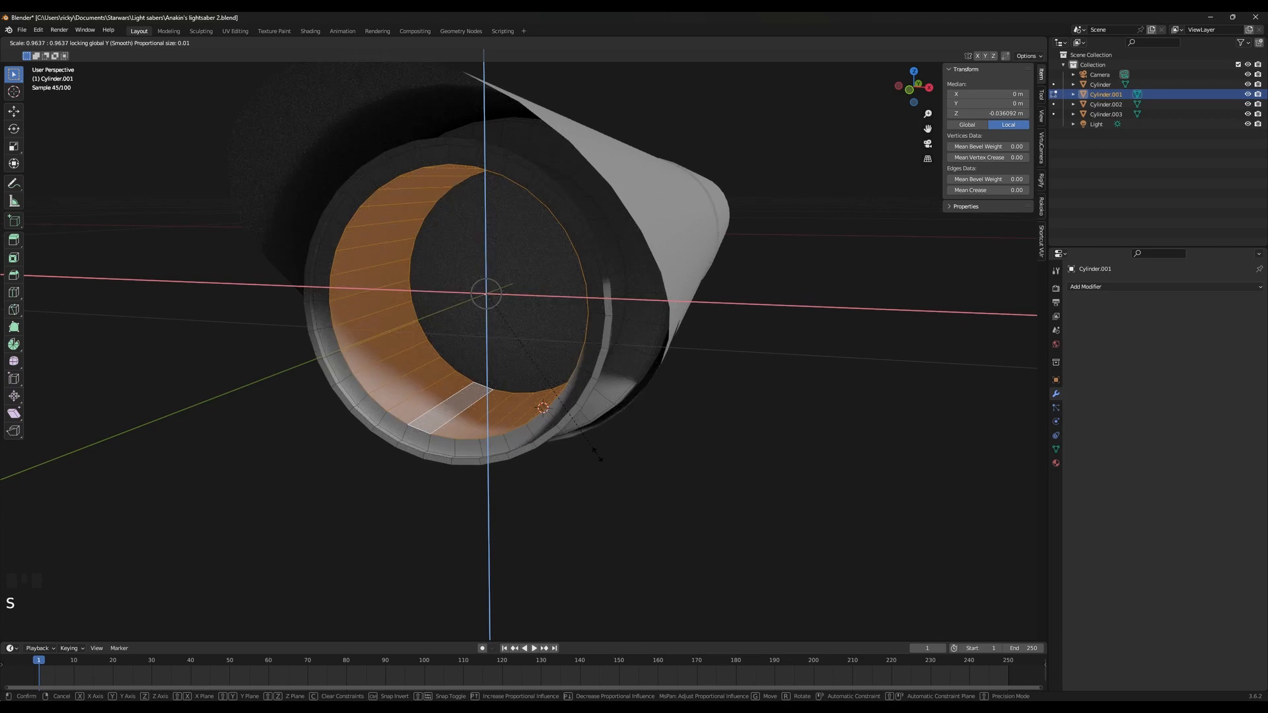
left_click(598, 458)
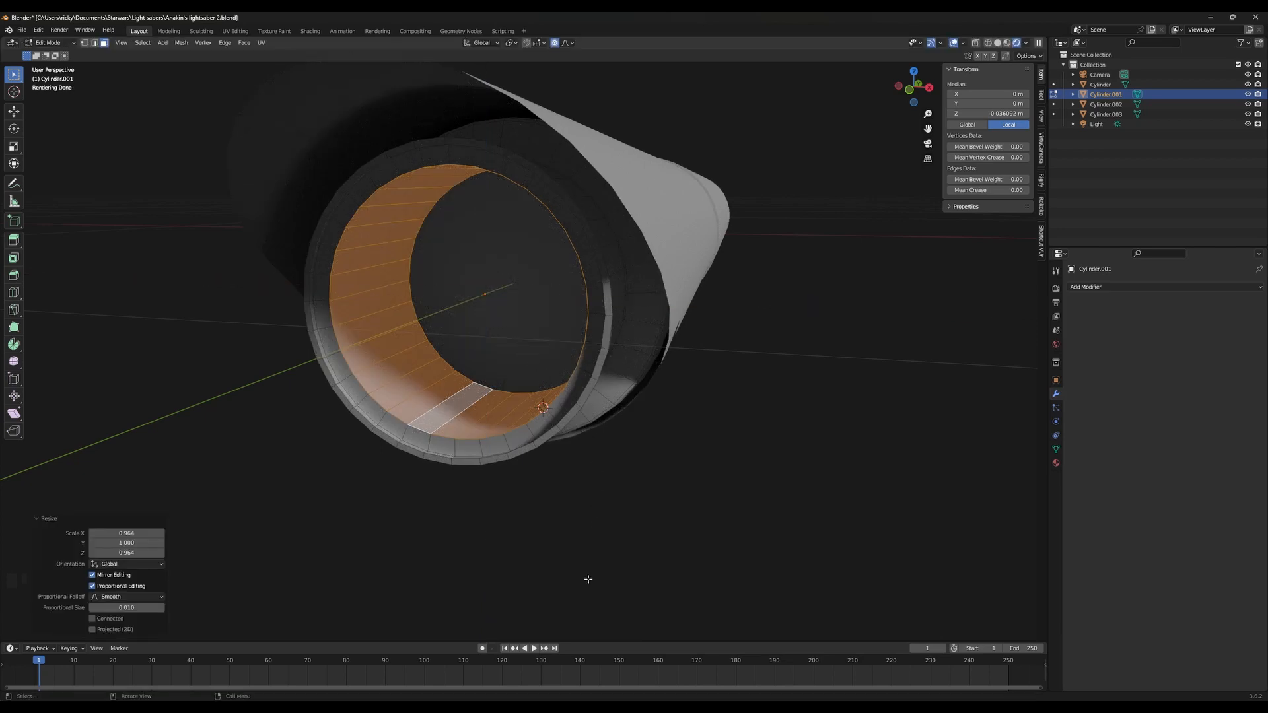
middle_click_drag(588, 579, 577, 454)
Deselect the faces, leave Edit Mode and compare the emitter tube with the lightsaber reference image
left_click(718, 434)
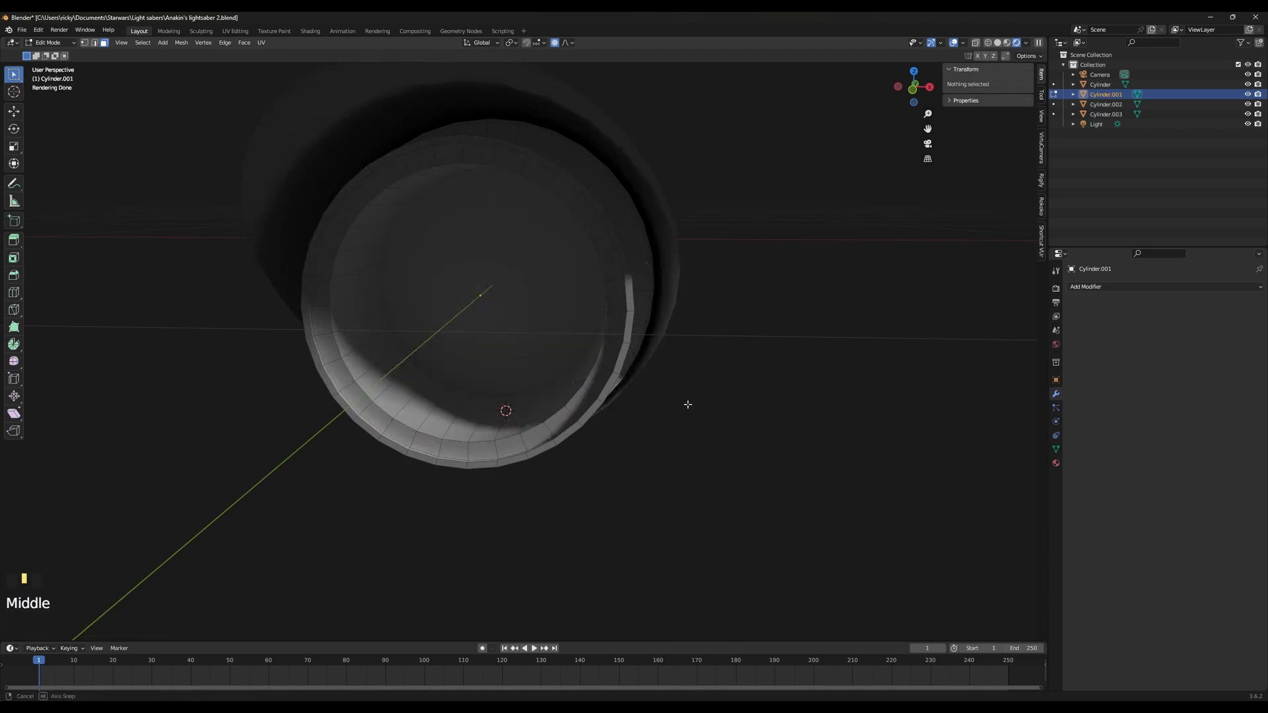
middle_click_drag(687, 404, 692, 358)
key("Tab")
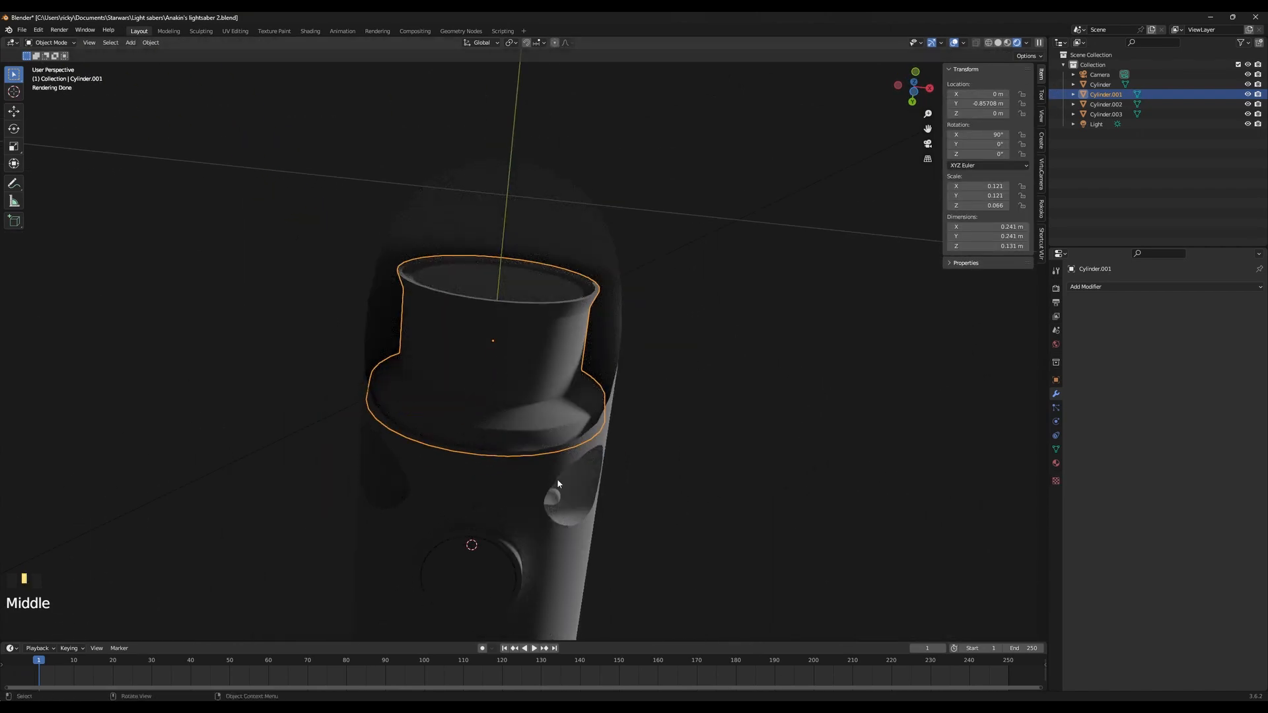
mouse_move(809, 710)
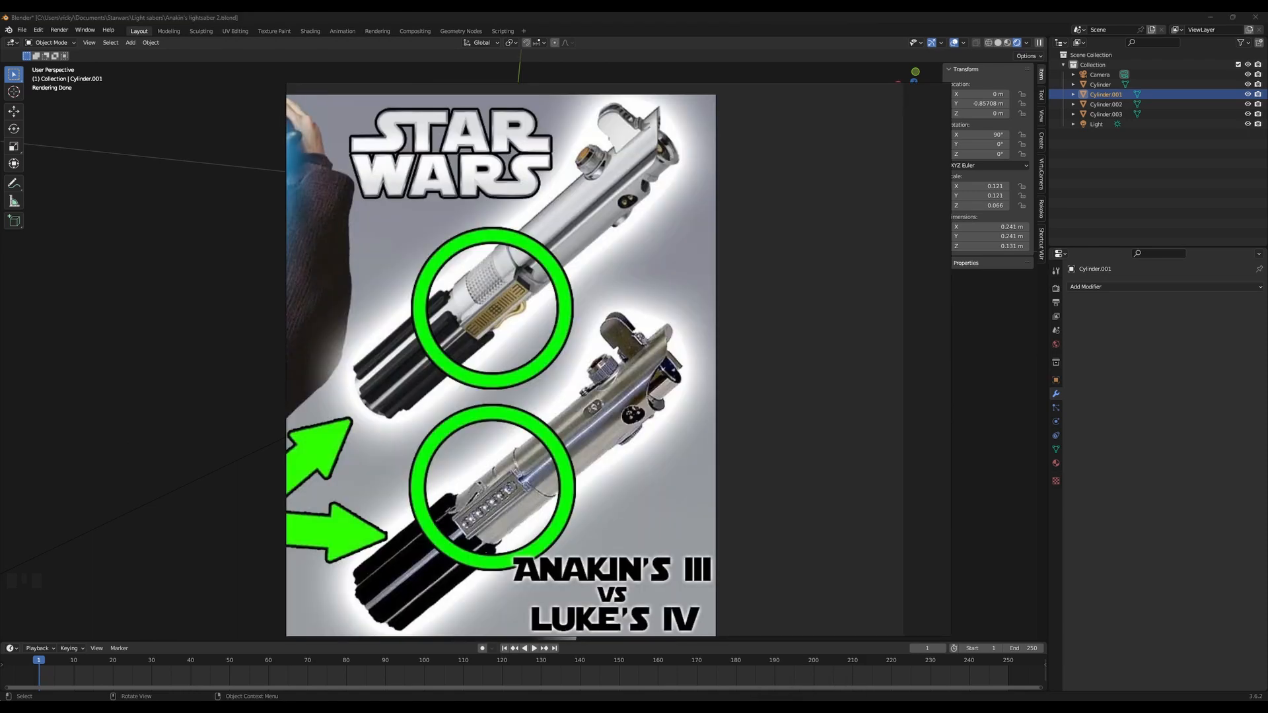
Select the edge loops around the open rim of the inner emitter tube in edge select mode
key("Tab")
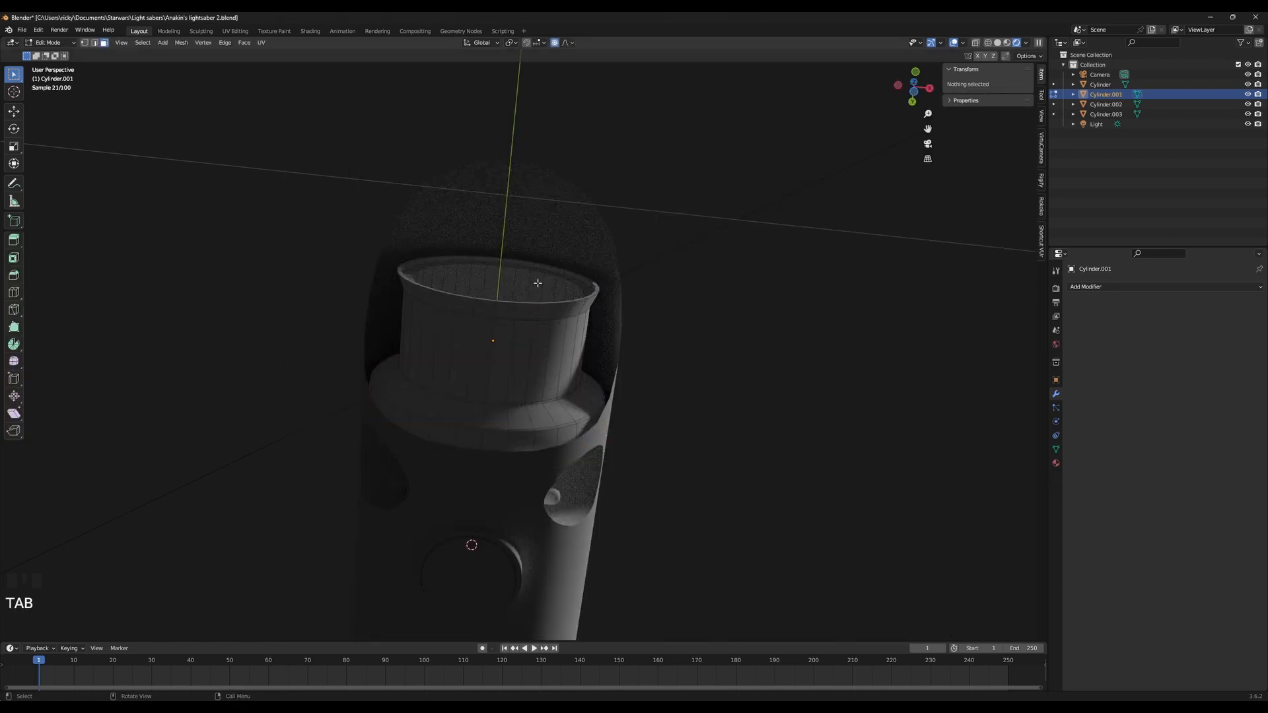
scroll(551, 299, "up", 3)
middle_click_drag(552, 320, 135, 87, "shift")
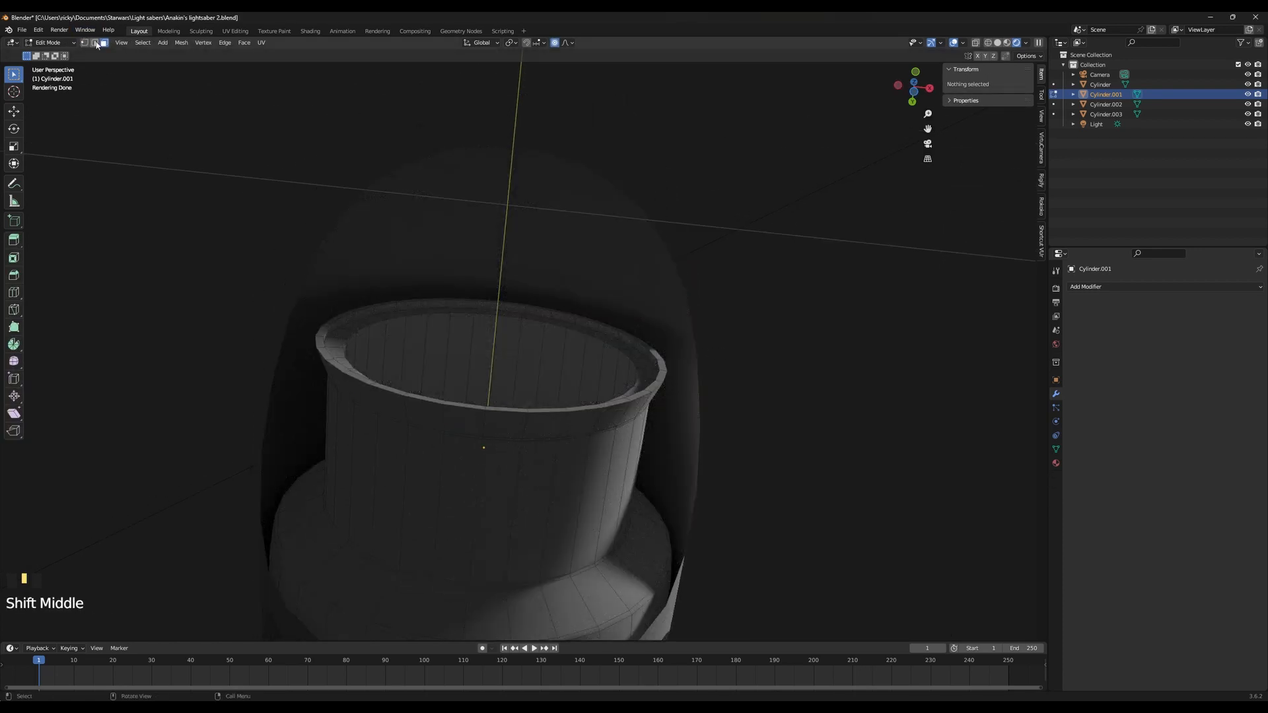
left_click(503, 416, "alt")
left_click(514, 409, "alt+shift")
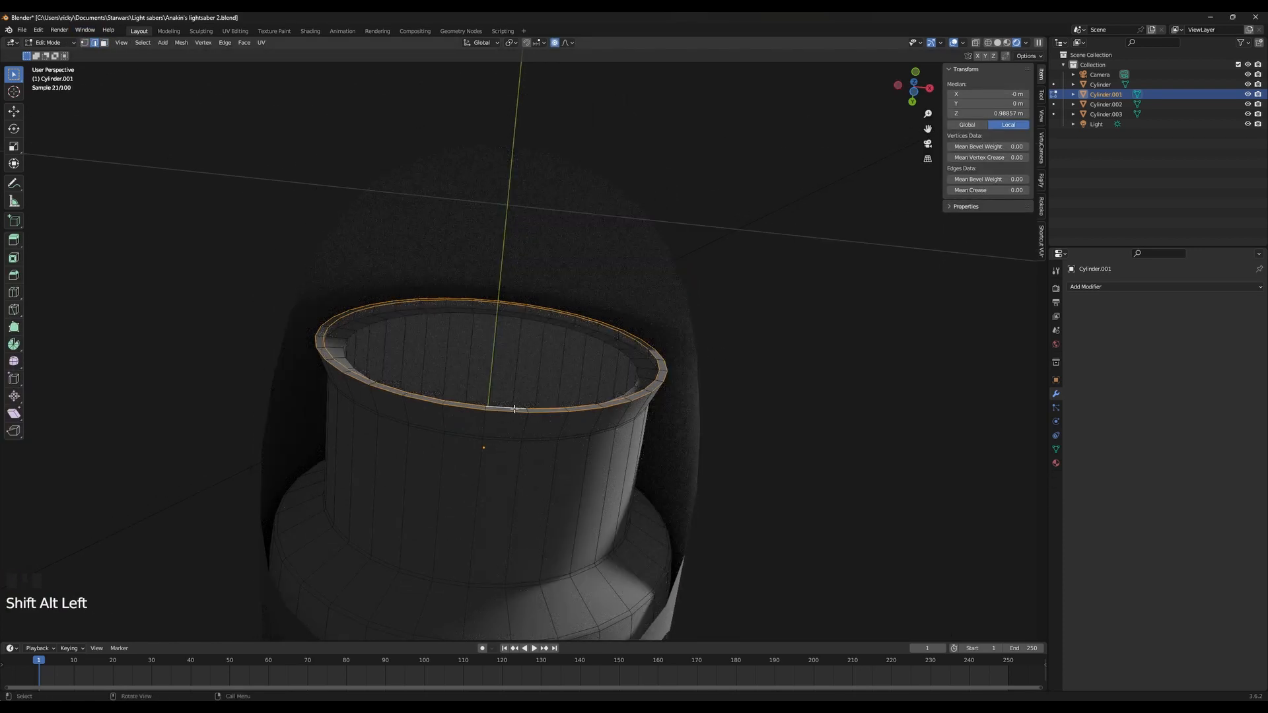
middle_click_drag(711, 395, 637, 385)
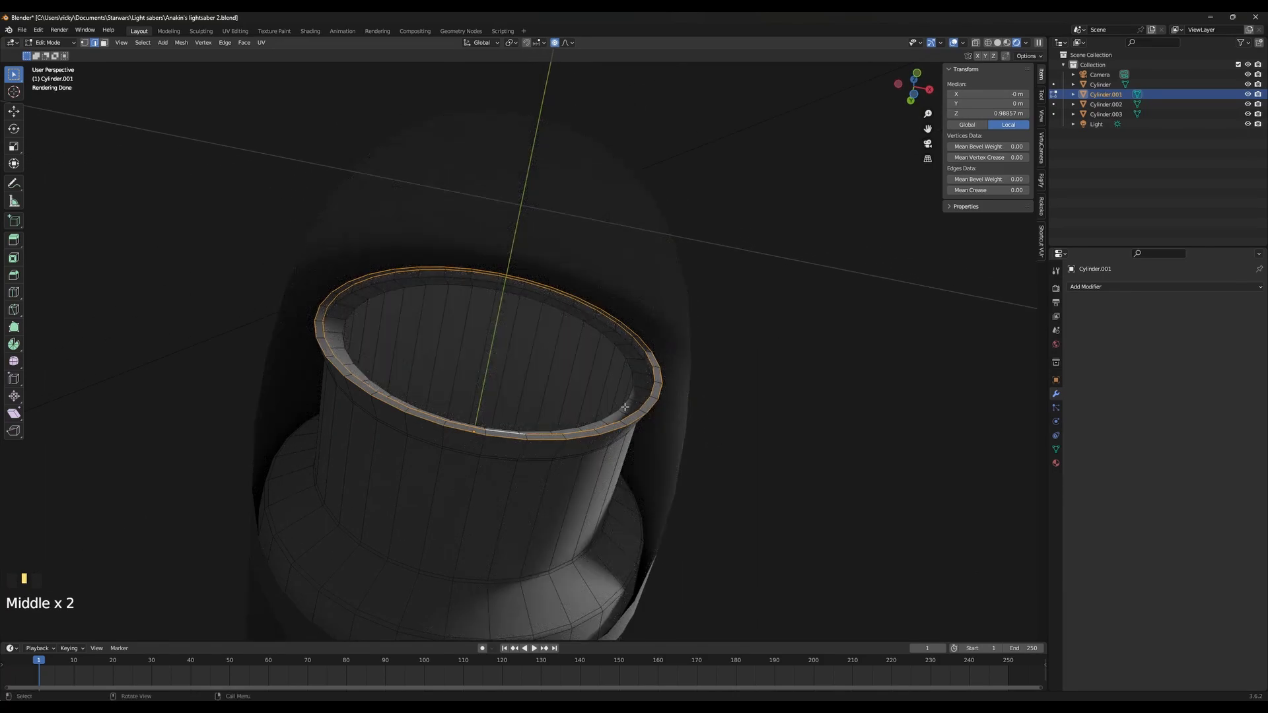
key("s")
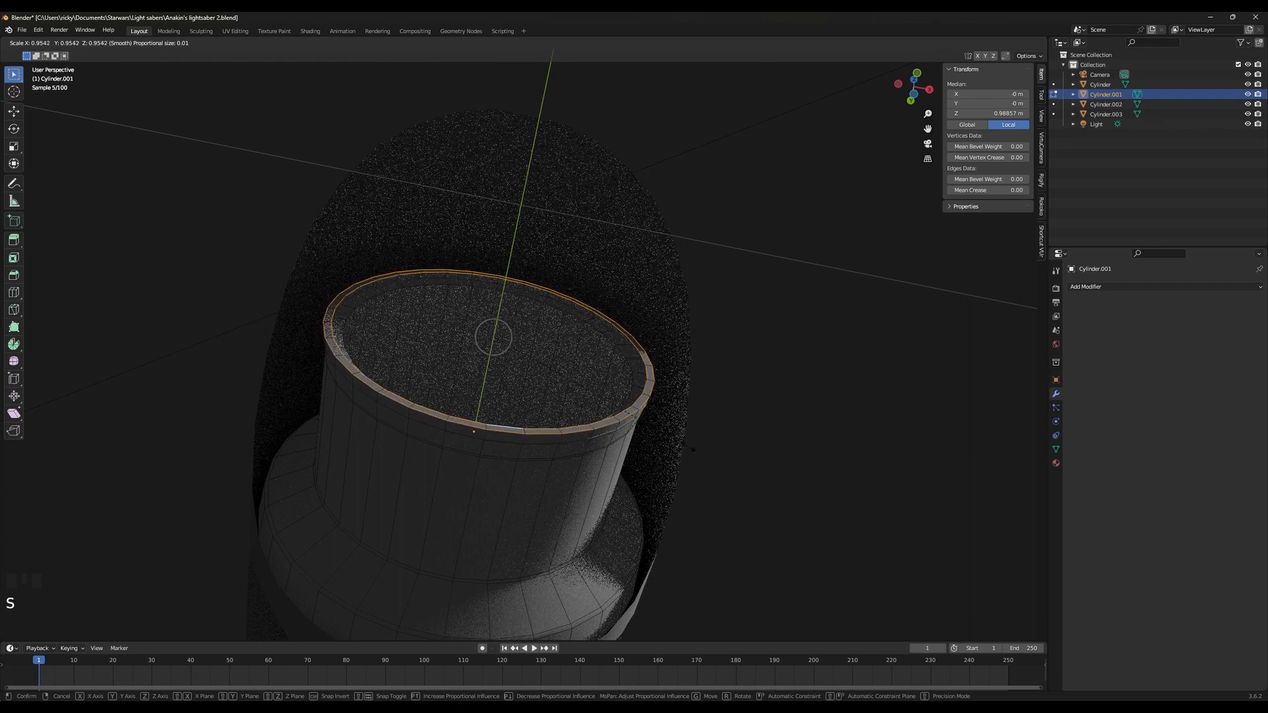
right_click(680, 446)
middle_click_drag(645, 439, 649, 476)
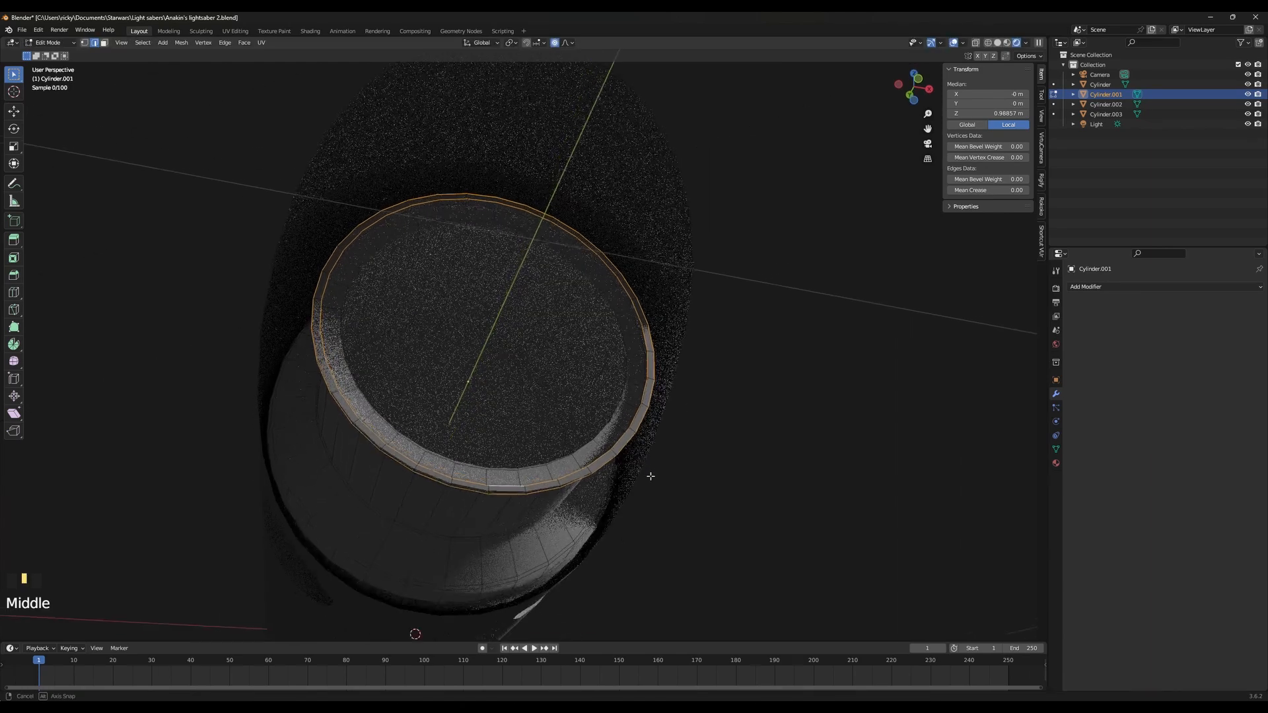
middle_click_drag(803, 502, 809, 465)
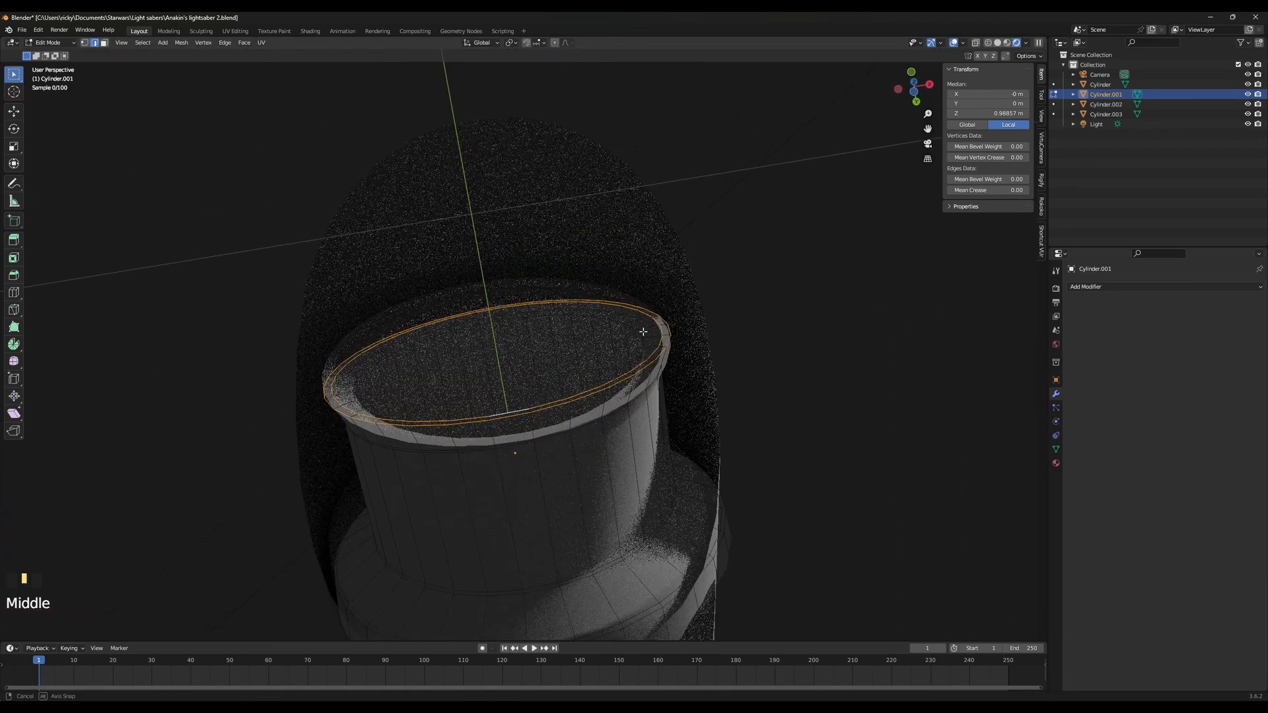
key("s")
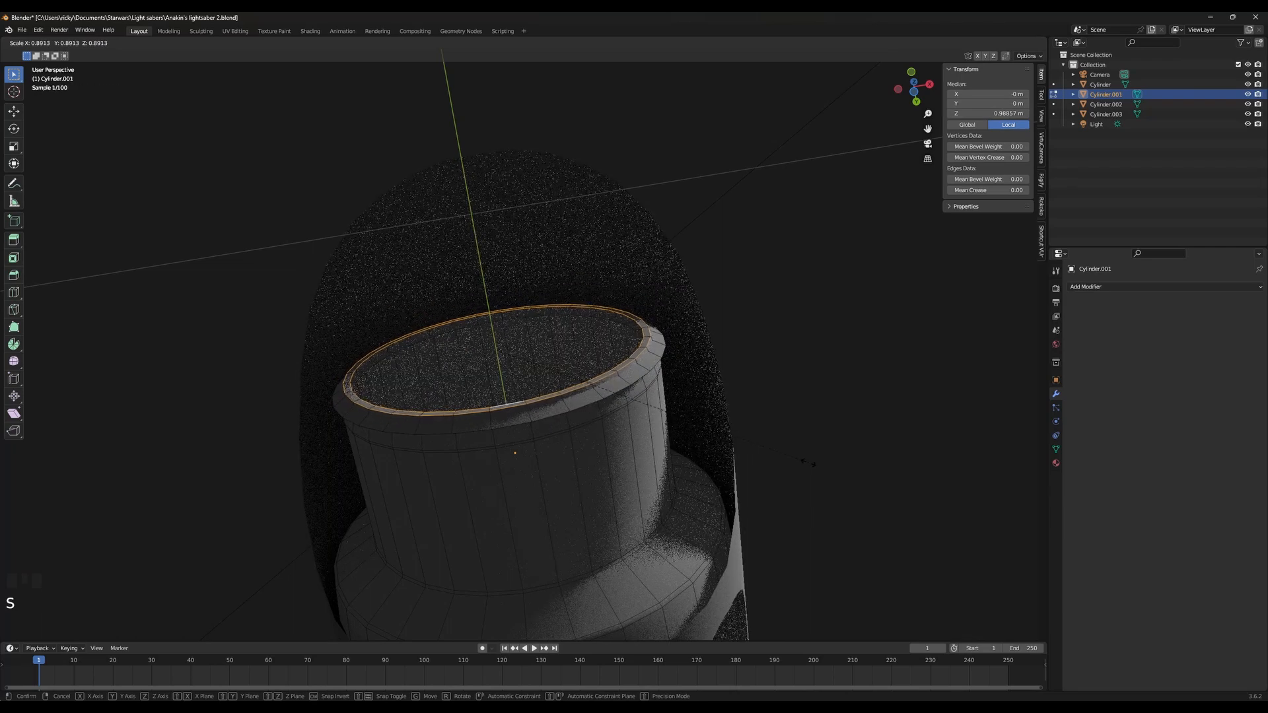
right_click(811, 463)
Add the neighbouring edge loop to the rim selection and scale it uniformly to 0.942 with proportional editing off
middle_click(741, 408)
key("shift+z")
mouse_move(742, 409)
middle_mouse_down()
mouse_move(759, 439)
mouse_move(747, 427)
mouse_move(755, 475)
mouse_move(648, 416)
mouse_move(662, 399)
mouse_move(623, 359)
mouse_move(670, 394)
middle_mouse_up()
key("shift+z")
key("shift+z")
left_click(614, 354, "alt+shift")
key("shift+z")
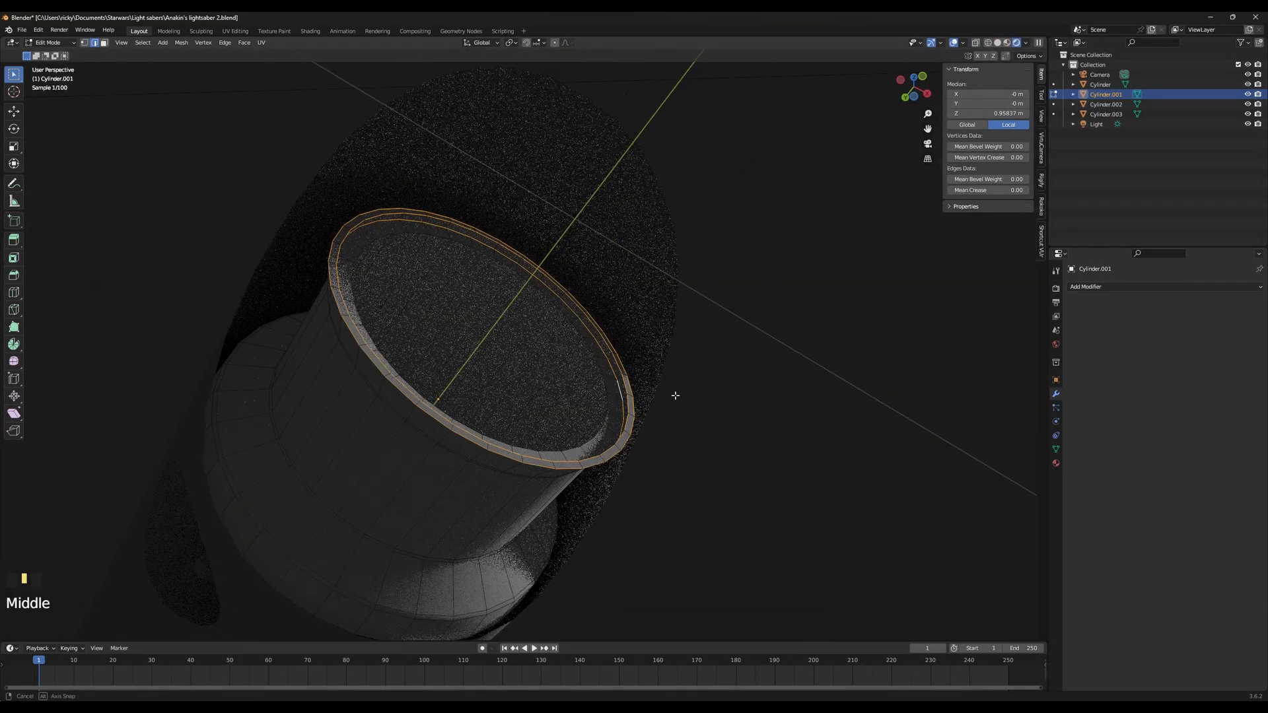
key("s")
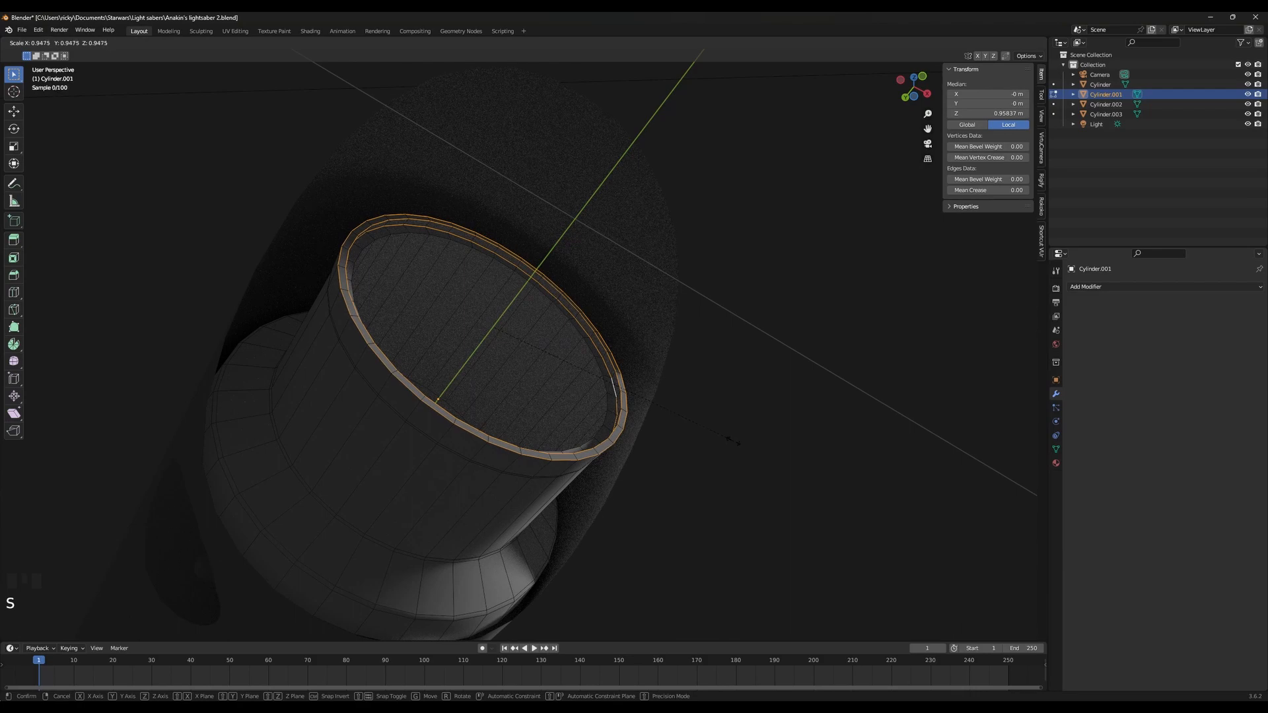
left_click(720, 434)
Fine-tune the uniform scale of the selected rim loops in the front wireframe view, and leave Edit Mode
key("KP_1")
key("shift+z")
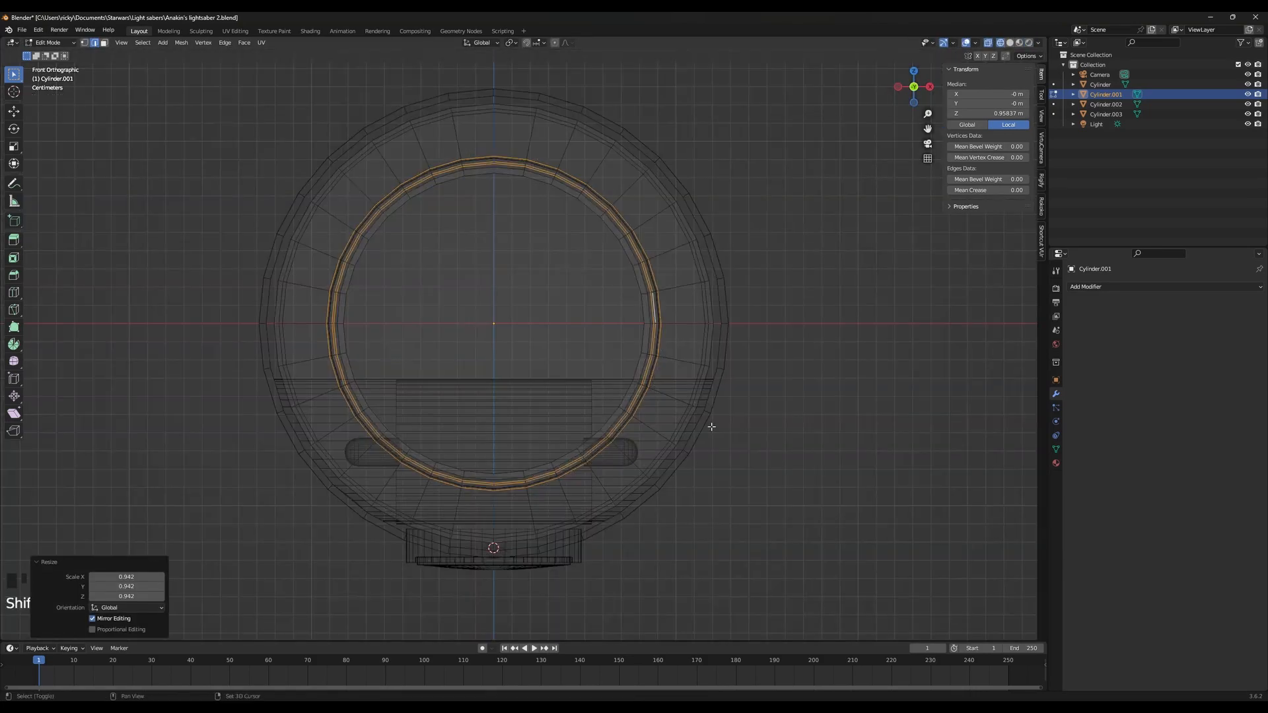
scroll(714, 429, "up", 2)
key("s")
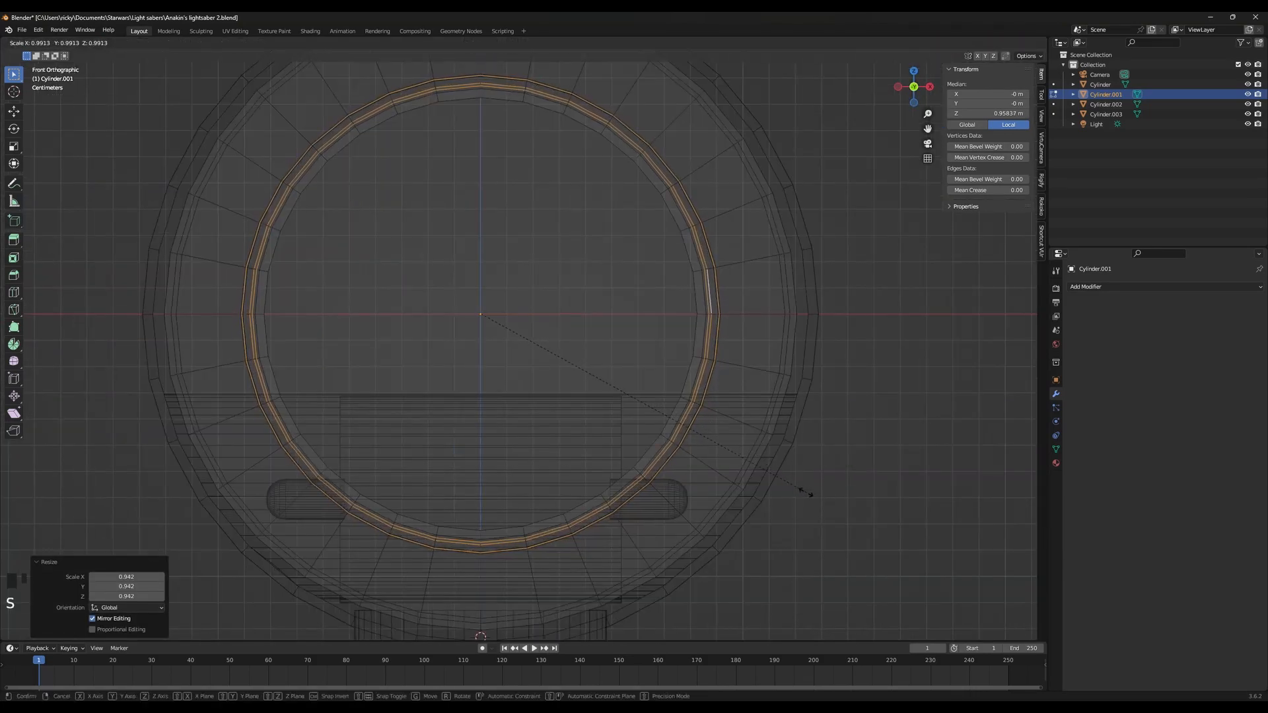
left_click(822, 496)
key("Tab")
Inspect the narrowed emitter tube and the hilt's side openings in rendered shading from several angles with nothing selected
mouse_move(821, 496)
middle_mouse_down()
mouse_move(807, 467)
mouse_move(809, 394)
mouse_move(784, 416)
mouse_move(803, 422)
mouse_move(604, 427)
mouse_move(470, 467)
middle_mouse_up()
key("shift+z")
scroll(809, 394, "down", 3)
left_click(799, 420)
scroll(799, 420, "down", 4)
middle_click_drag(656, 343, 781, 430)
scroll(600, 362, "up", 6)
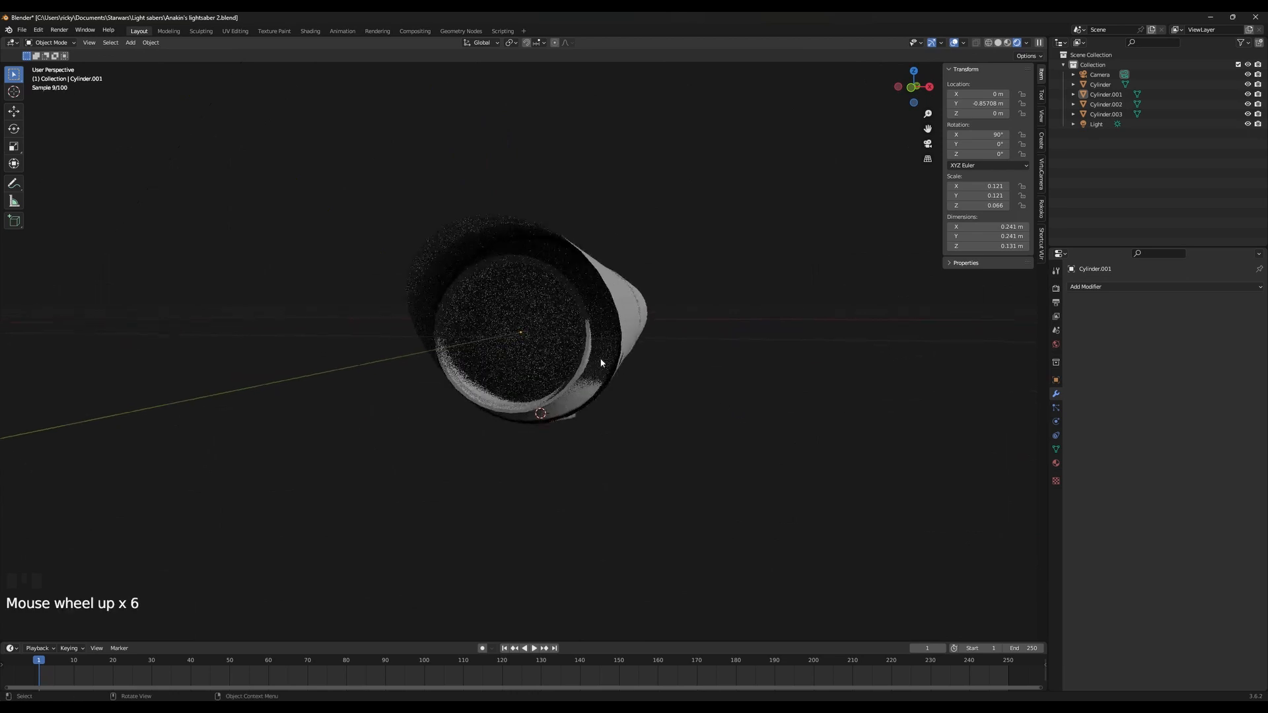
middle_click_drag(876, 364, 699, 374)
scroll(819, 356, "down", 4)
scroll(785, 391, "up", 3)
scroll(784, 391, "up", 1)
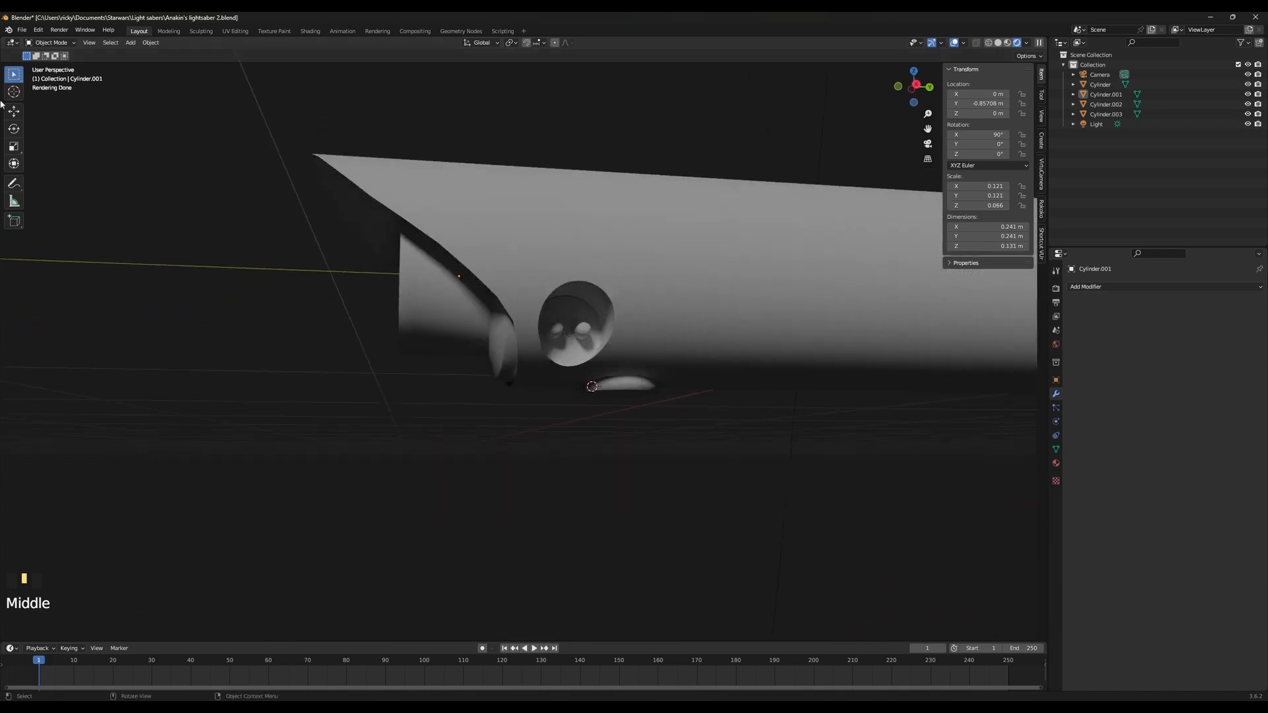
Save the file and check the top of the hilt against the lightsaber reference image
left_click(23, 30)
left_click(37, 96)
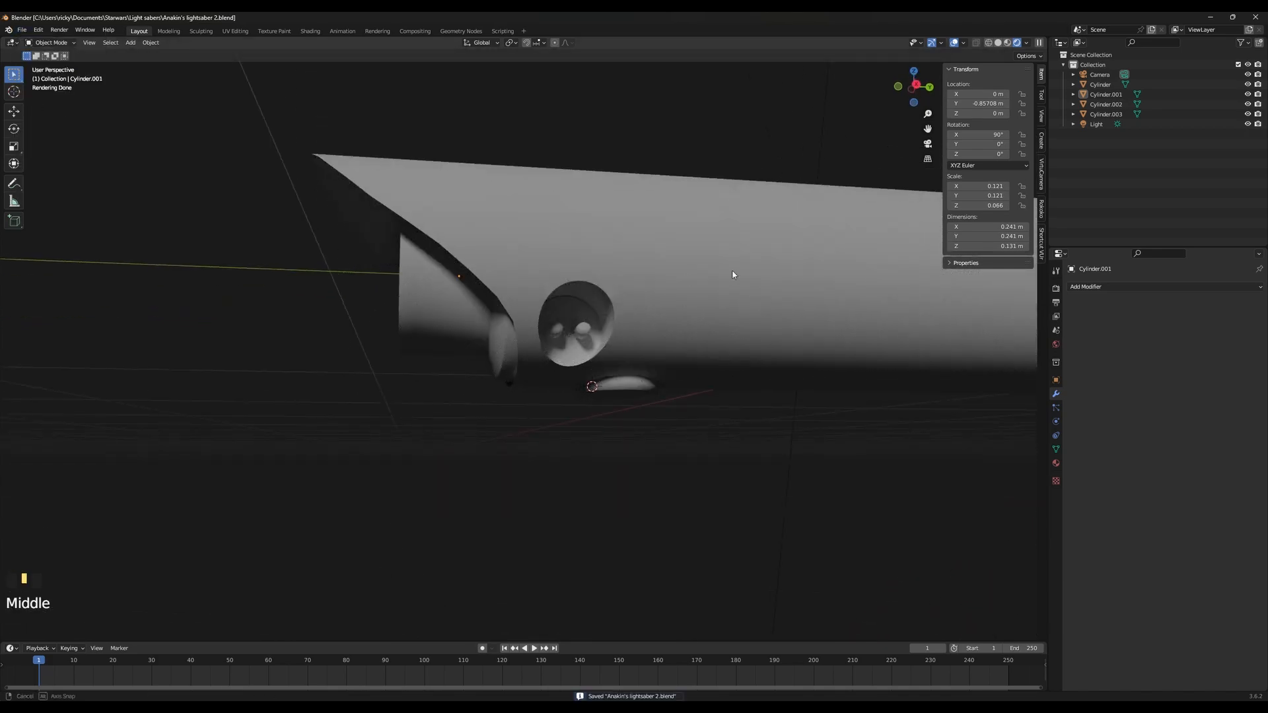
middle_click_drag(733, 274, 776, 636)
scroll(776, 635, "down", 3)
left_click(832, 708)
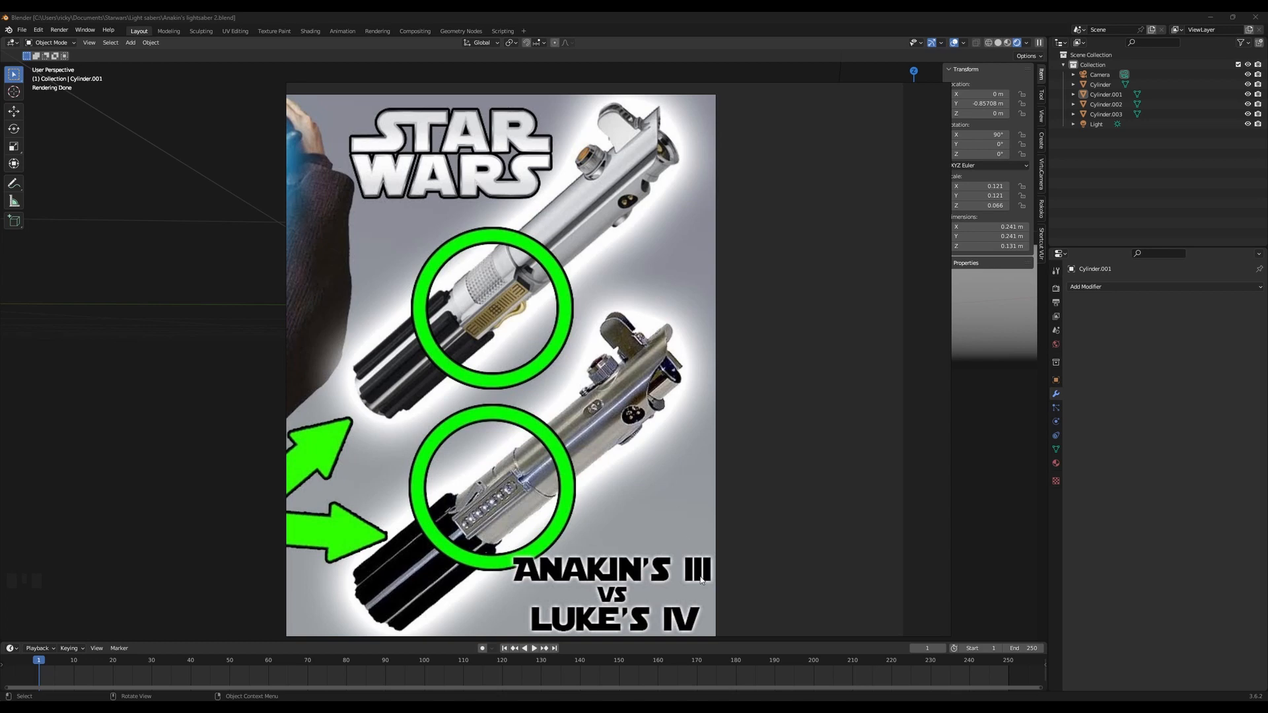
key("Escape")
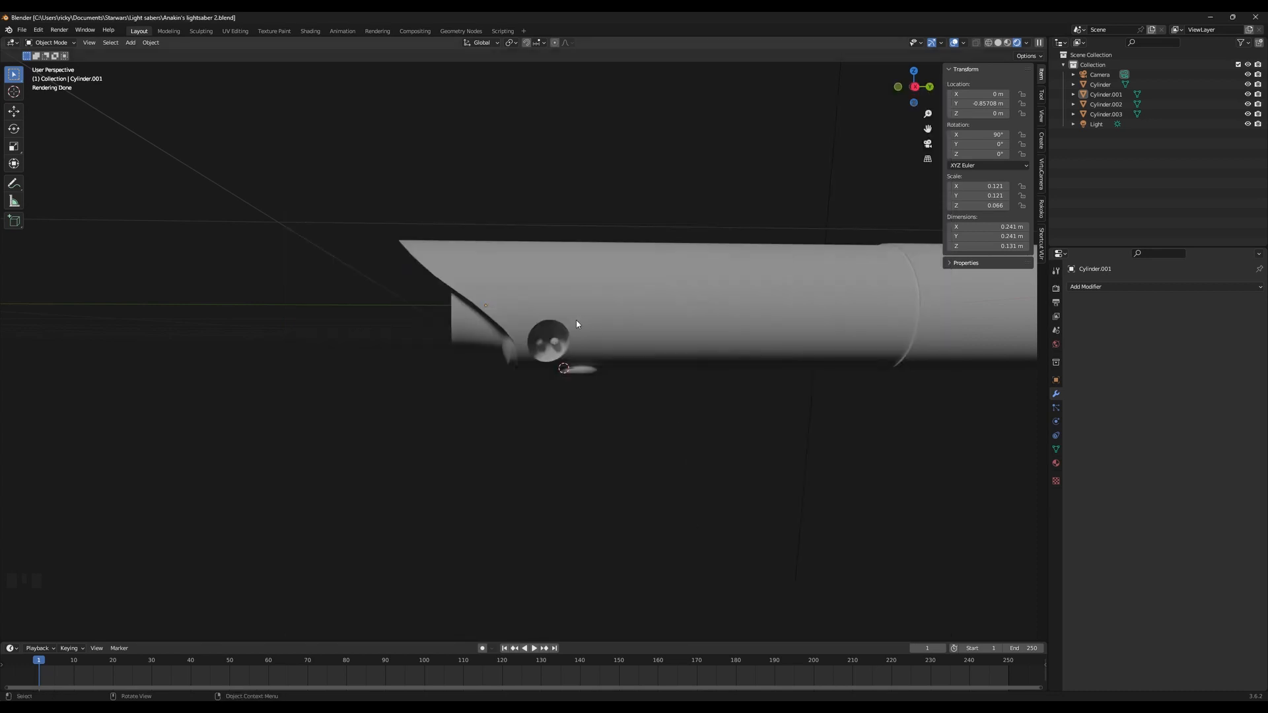
Snap the 3D cursor to the two adjacent centre faces on top of the hilt's main cylinder near the emitter
middle_click_drag(531, 265, 525, 401)
key("KP_7")
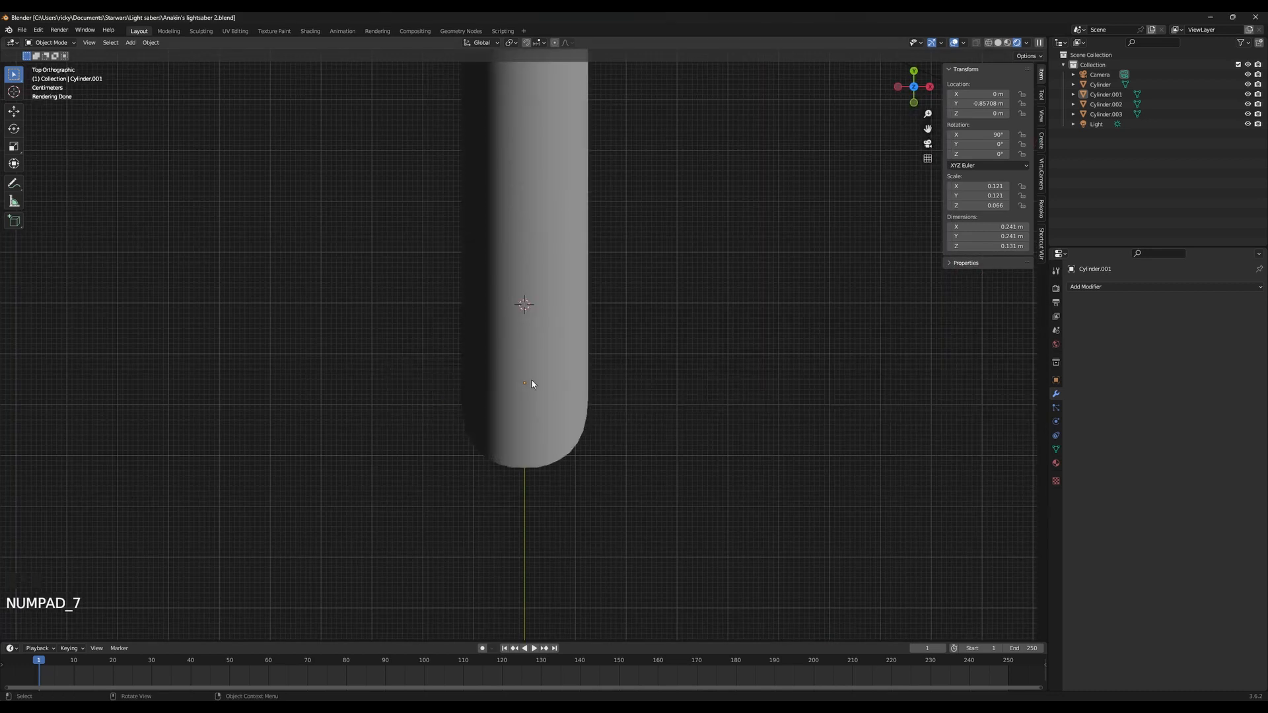
left_click(532, 382)
key("Tab")
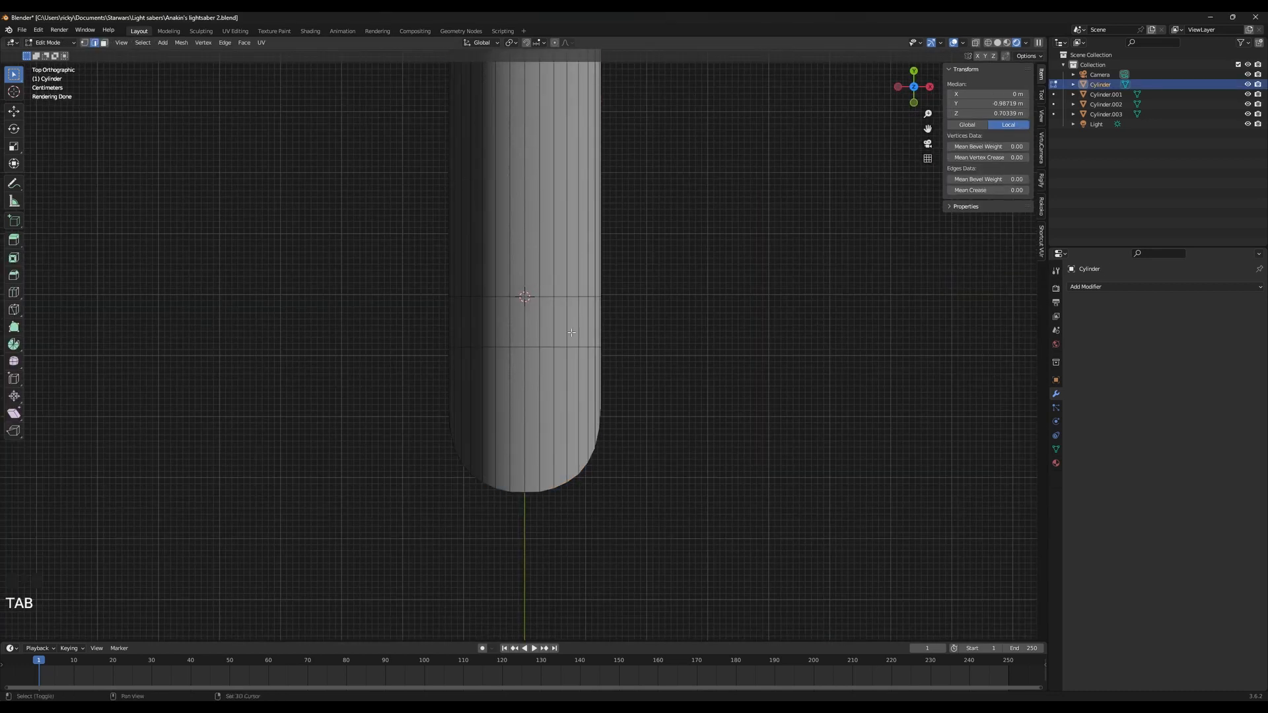
key("shift+z")
key("3")
left_click(206, 114)
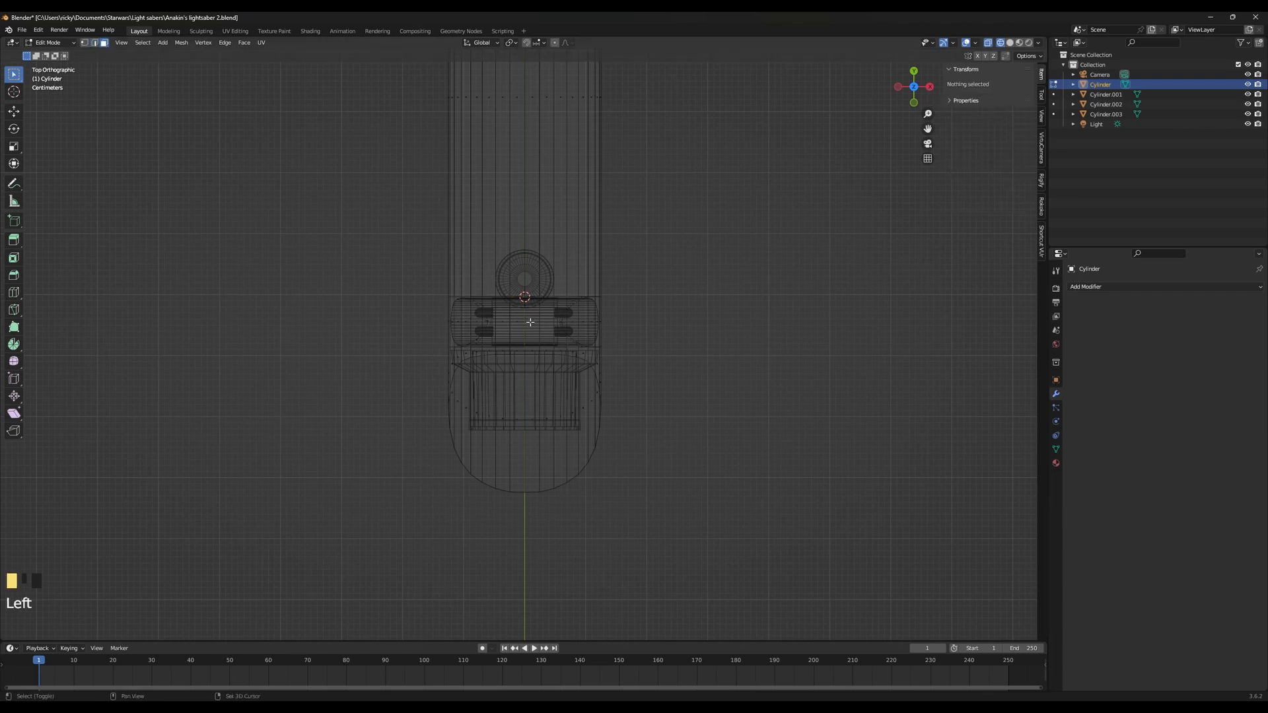
key("shift+z")
left_click(519, 322)
left_click(533, 322, "shift")
key("shift+s")
left_click(543, 408)
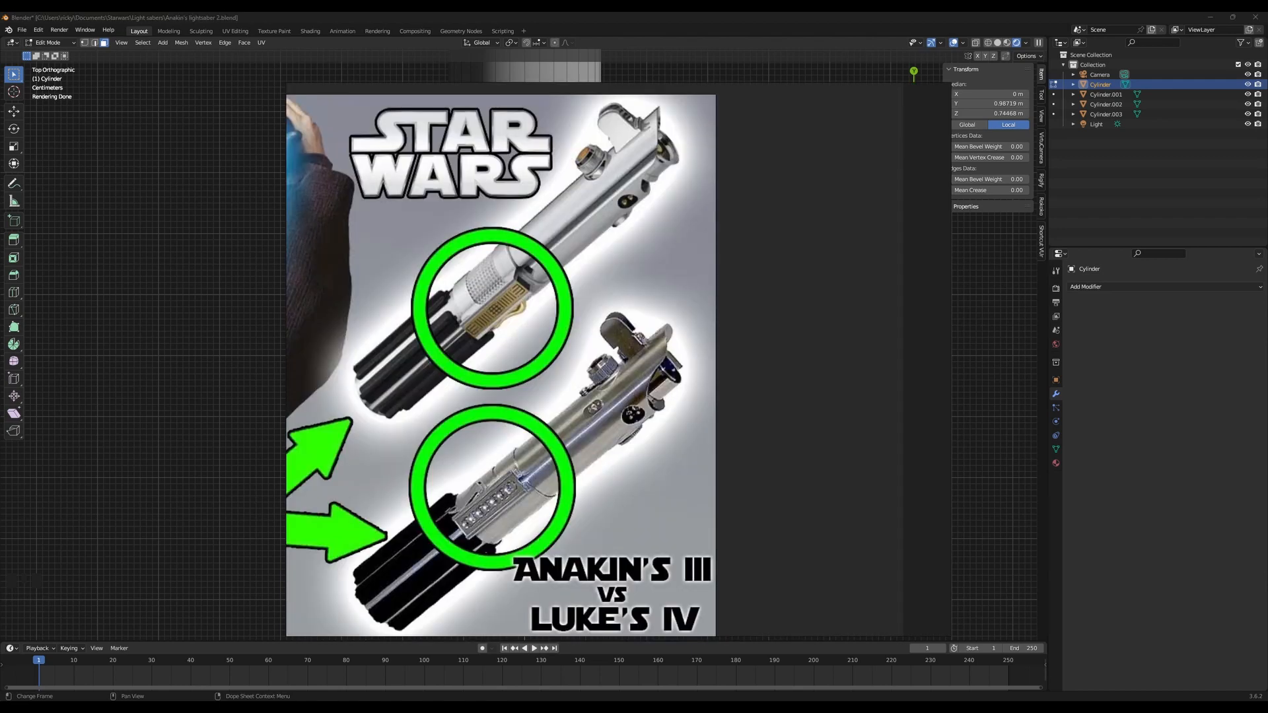
Add a 48-vertex cylinder as a new object at the 3D cursor and scale it uniformly to 0.05
middle_click_drag(667, 284, 665, 359)
scroll(656, 340, "up", 1)
scroll(638, 242, "down", 2)
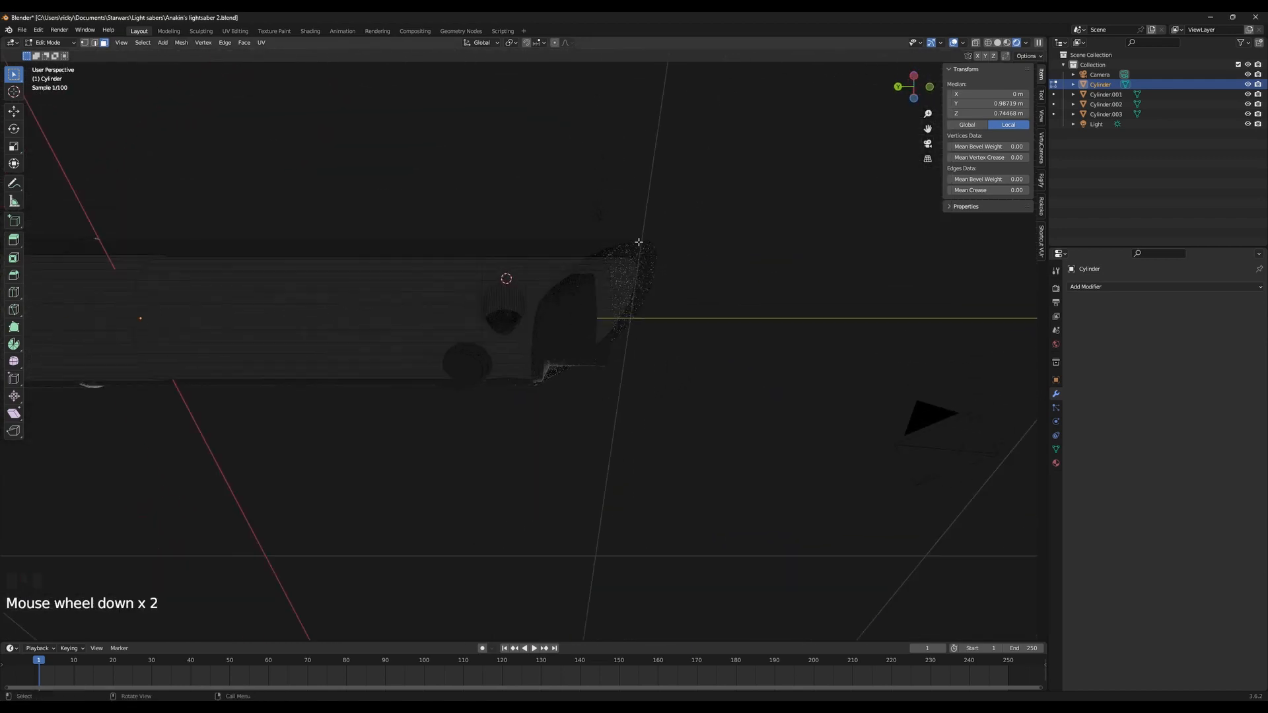
middle_click_drag(638, 242, 620, 345)
scroll(617, 348, "up", 3)
key("shift+a")
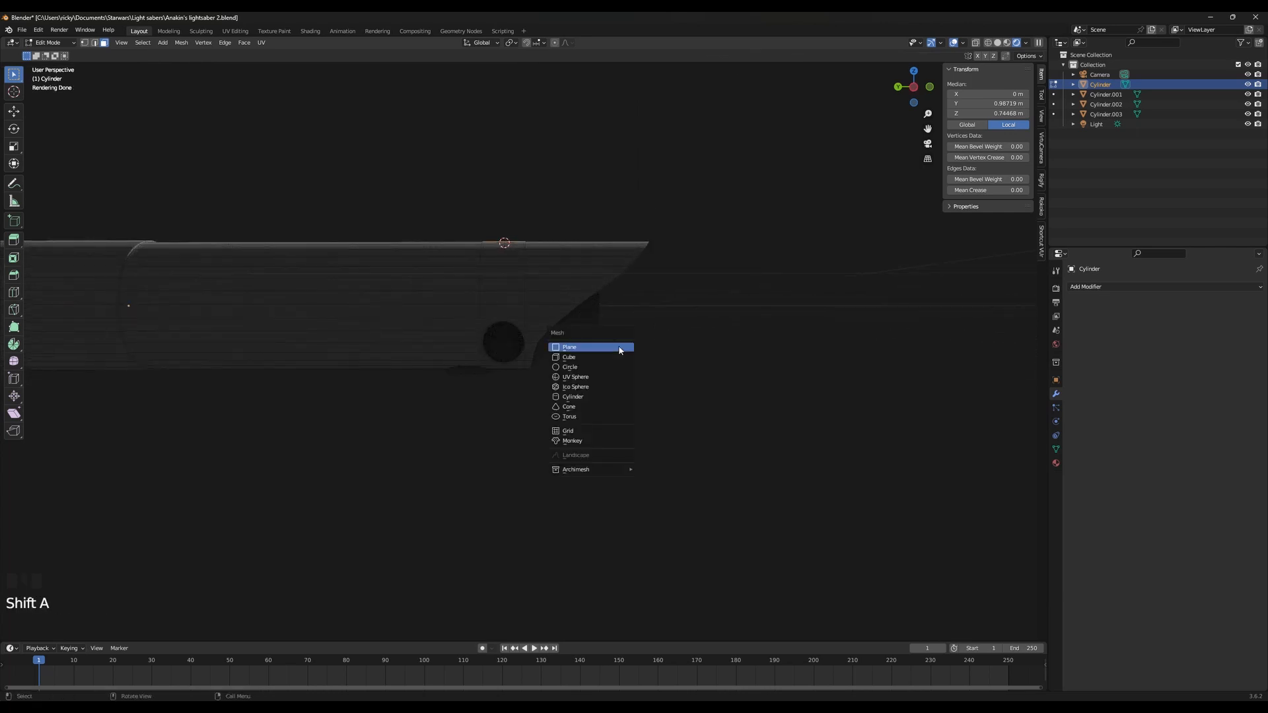
key("Tab")
key("shift+a")
mouse_move(528, 335)
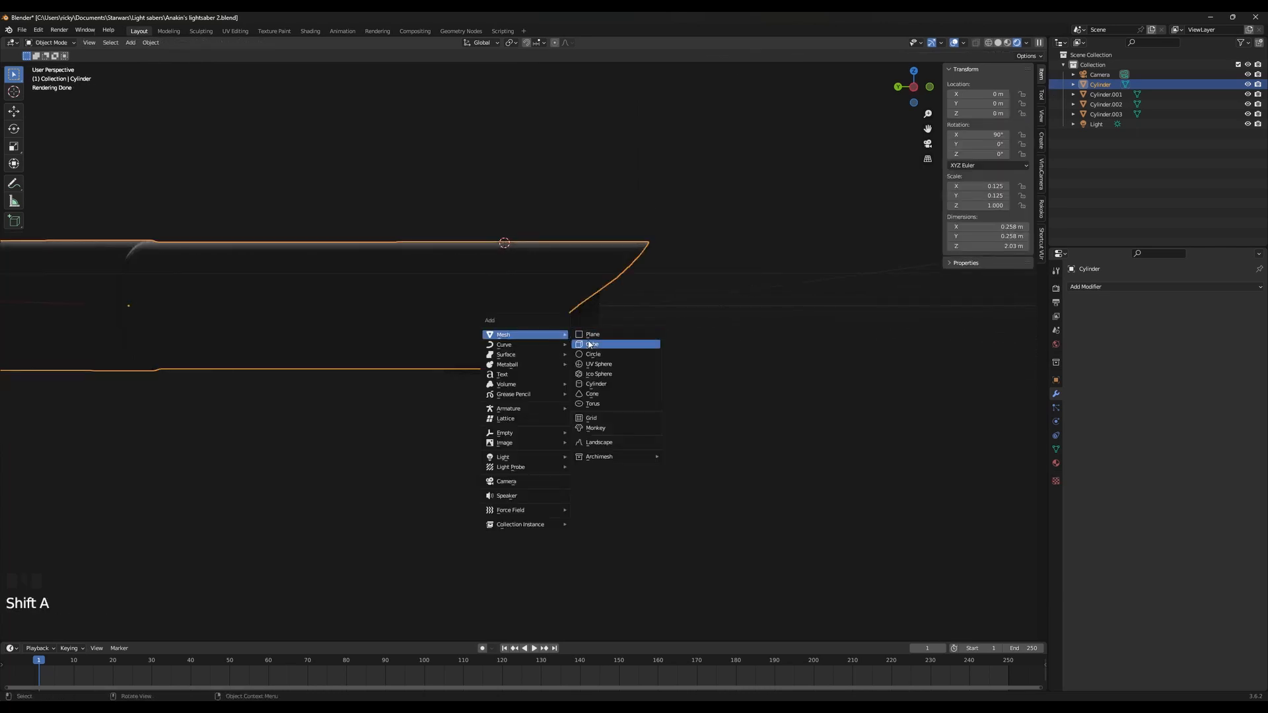
left_click(597, 384)
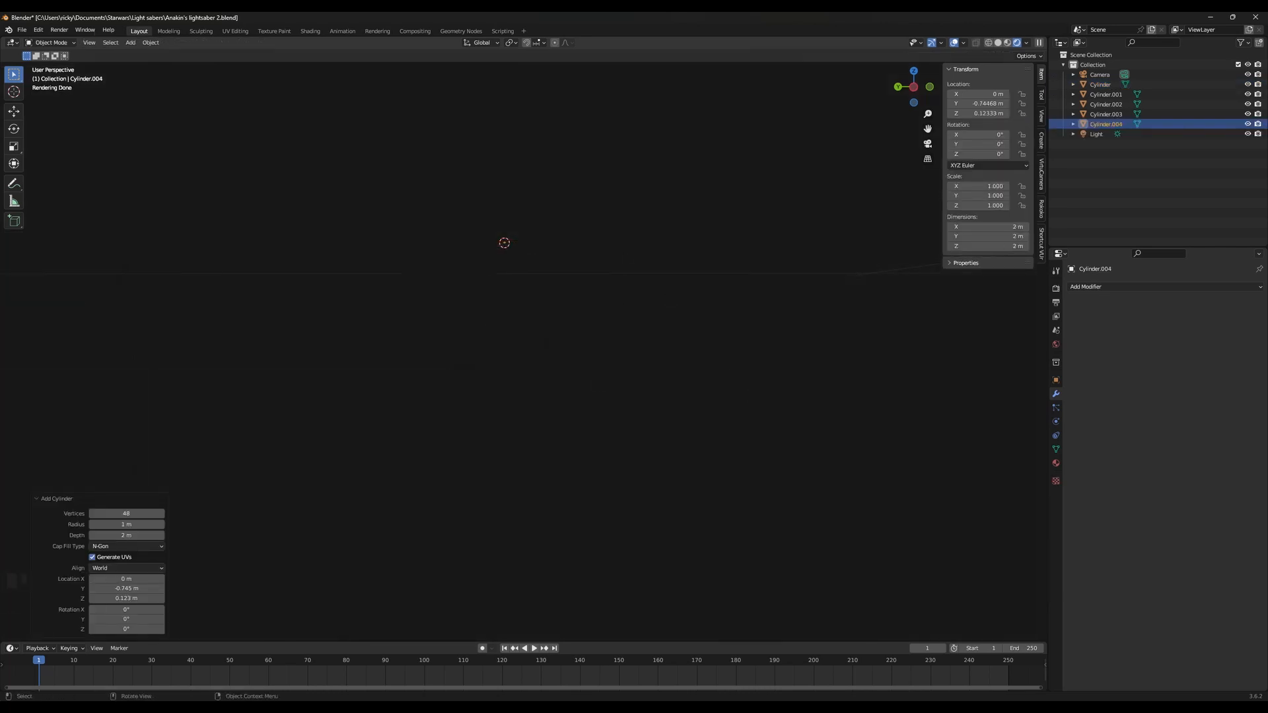
type("s.05")
key("Return")
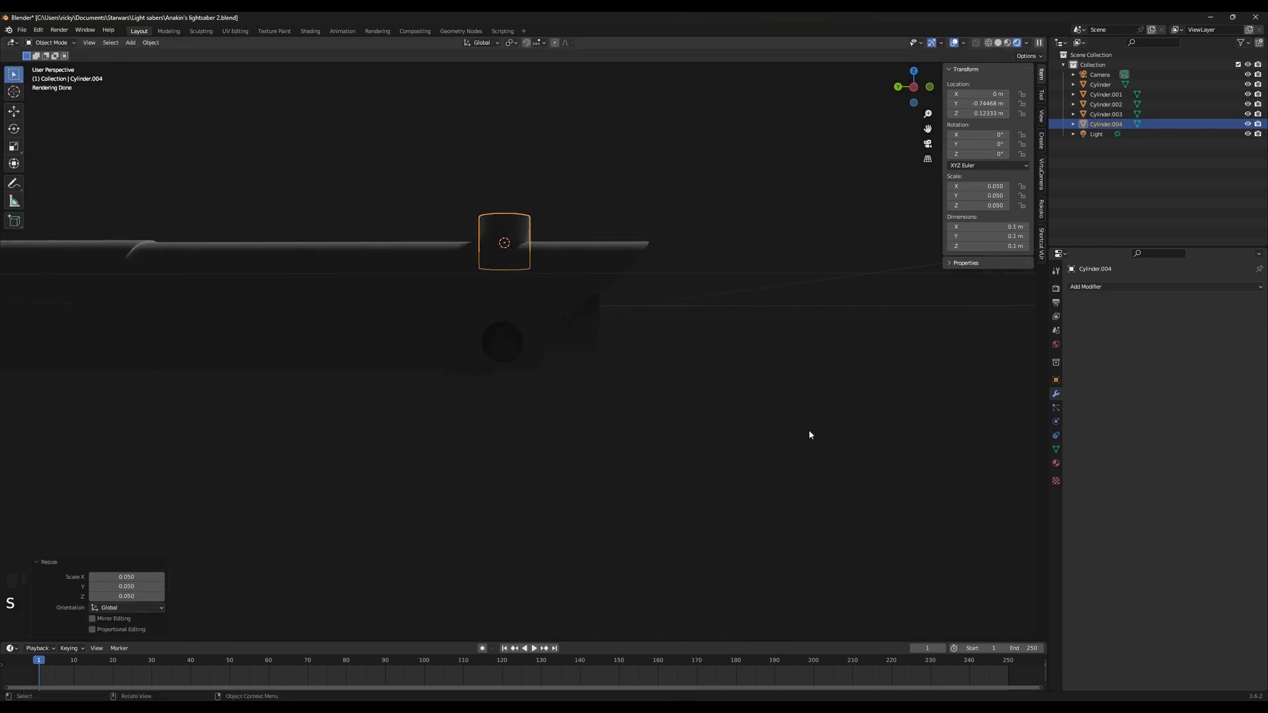
Flatten the new cylinder along Z to about 0.38 of its height and scale it uniformly by 0.719
middle_click_drag(619, 300, 646, 247)
middle_click_drag(474, 295, 453, 404, "shift")
middle_click_drag(440, 411, 660, 449)
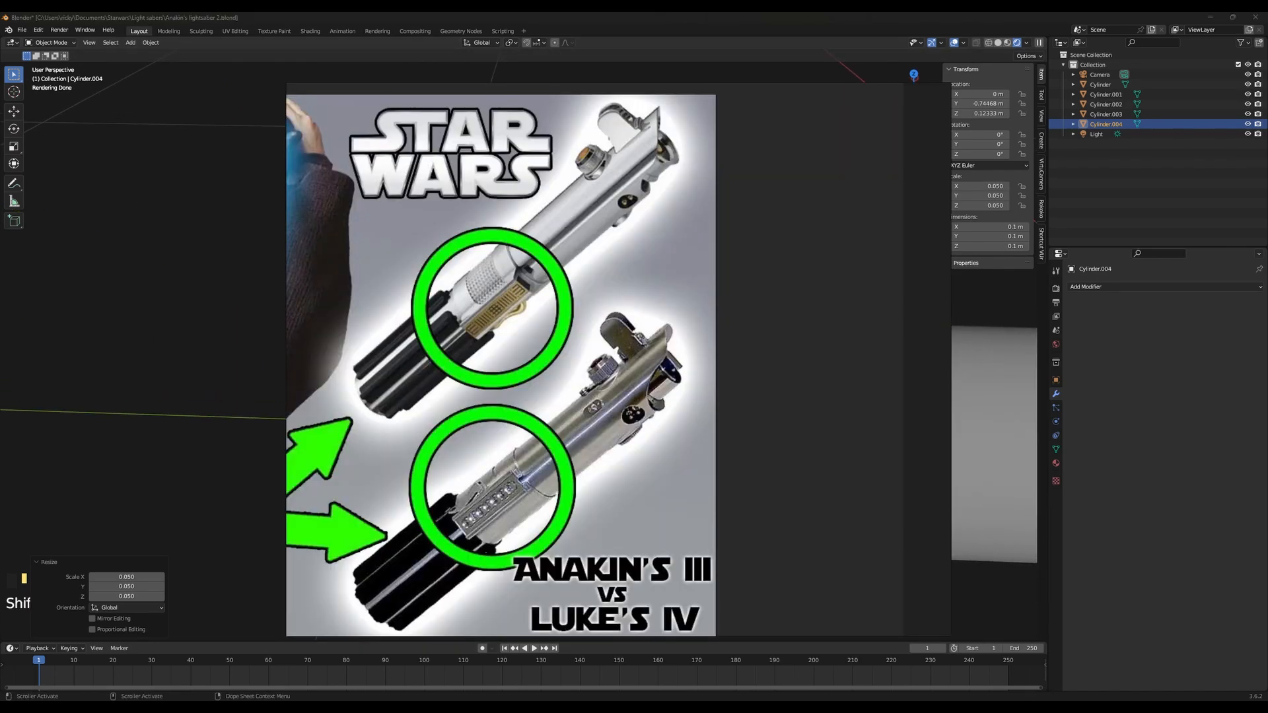
key("s")
key("z")
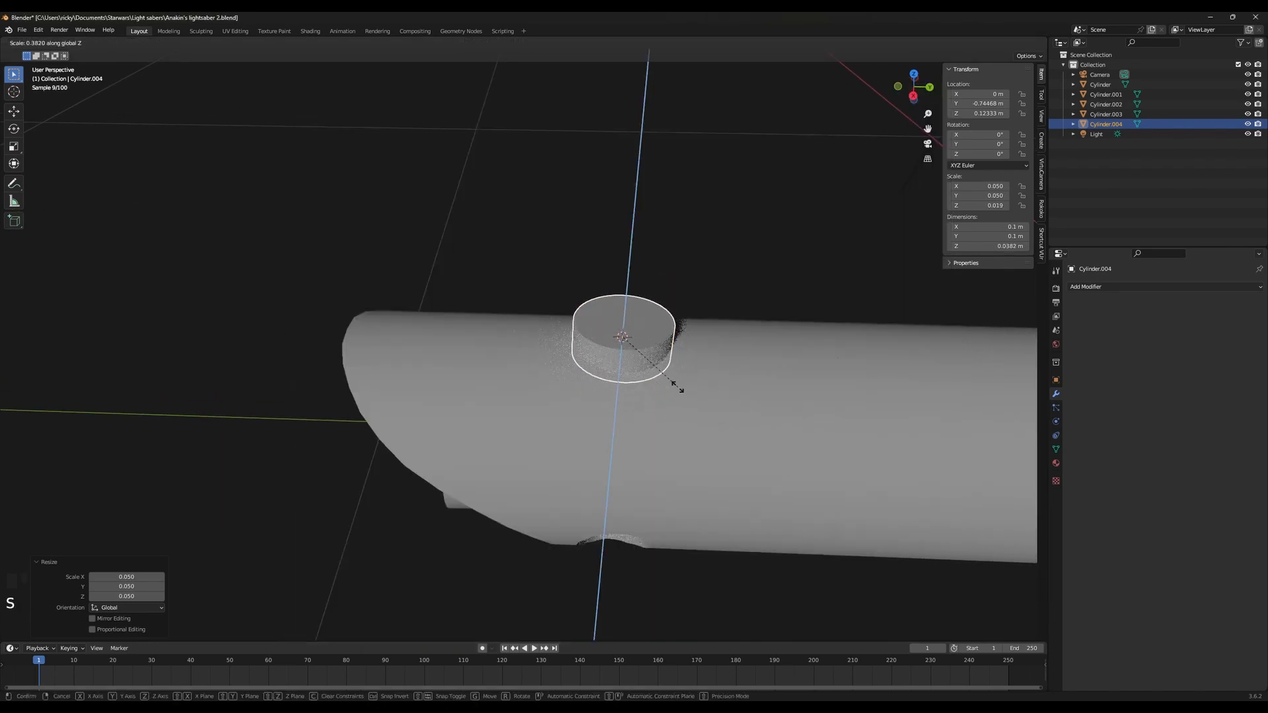
left_click(677, 387)
key("s")
left_click(703, 396)
Raise the knob cylinder about 0.0094 m along Z and stretch it along Z by 1.17
middle_click_drag(752, 464, 733, 438)
key("g")
key("z")
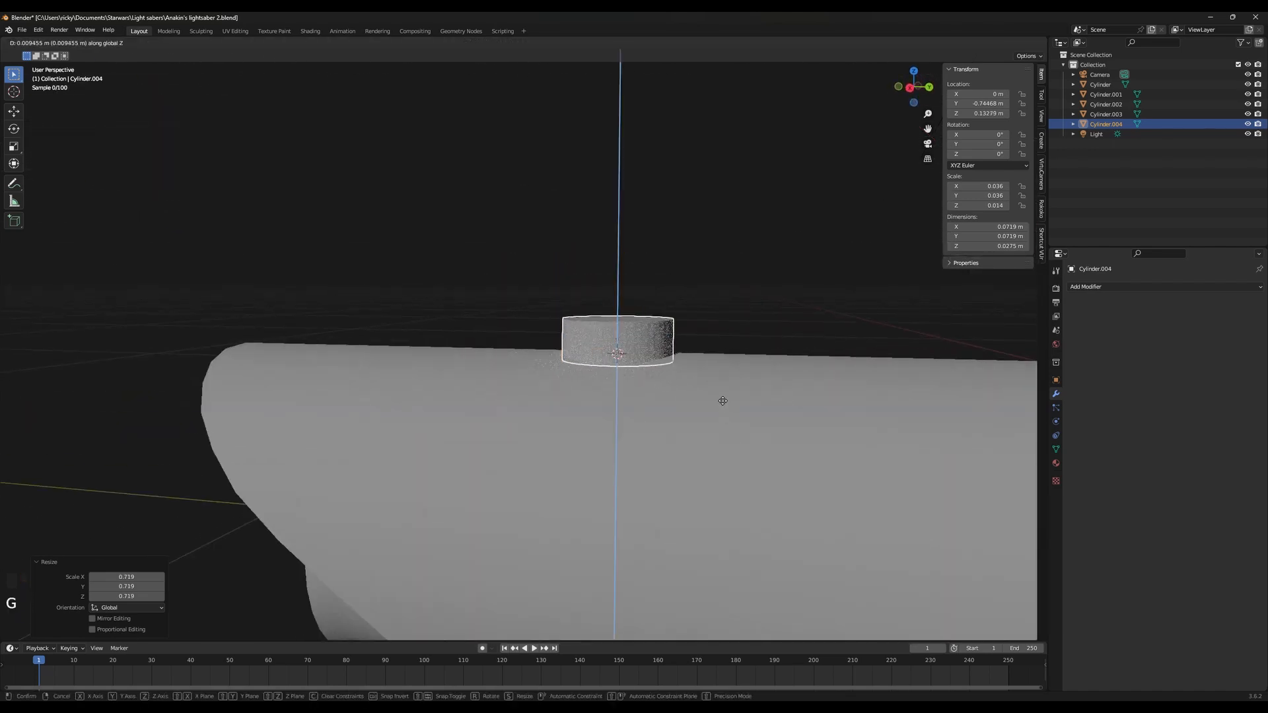
left_click(727, 403)
key("s")
key("z")
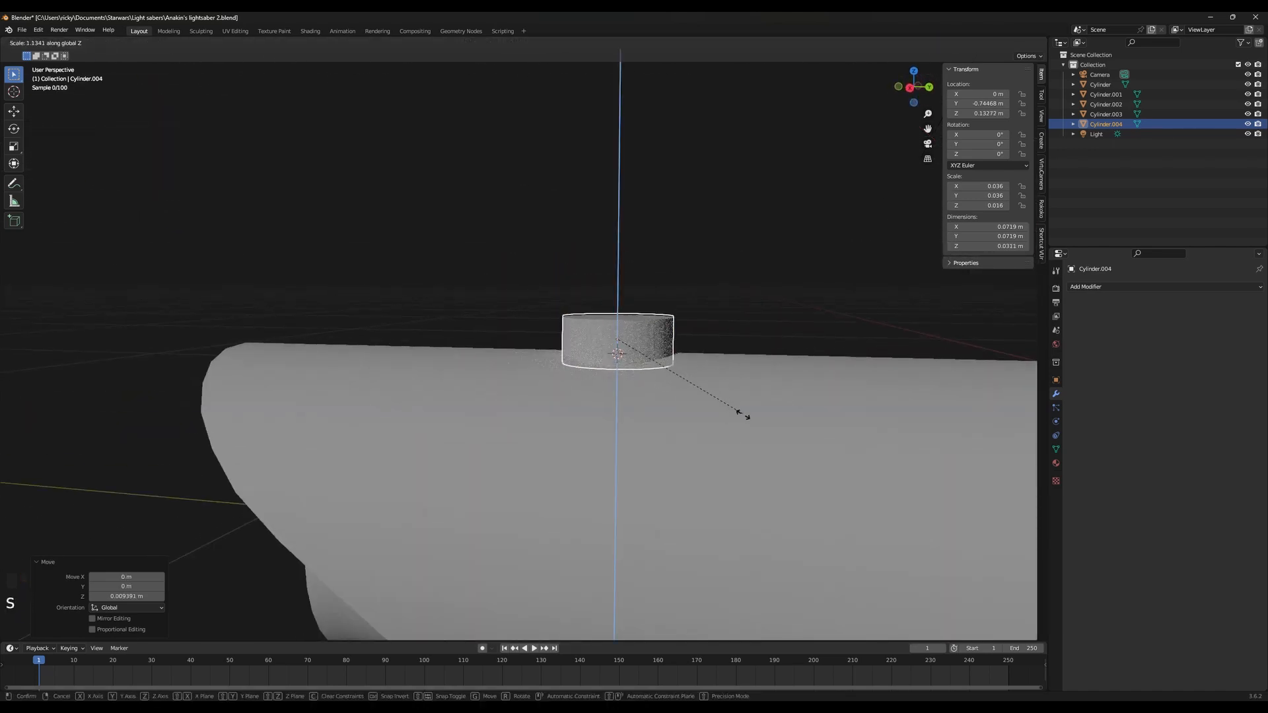
left_click(748, 424)
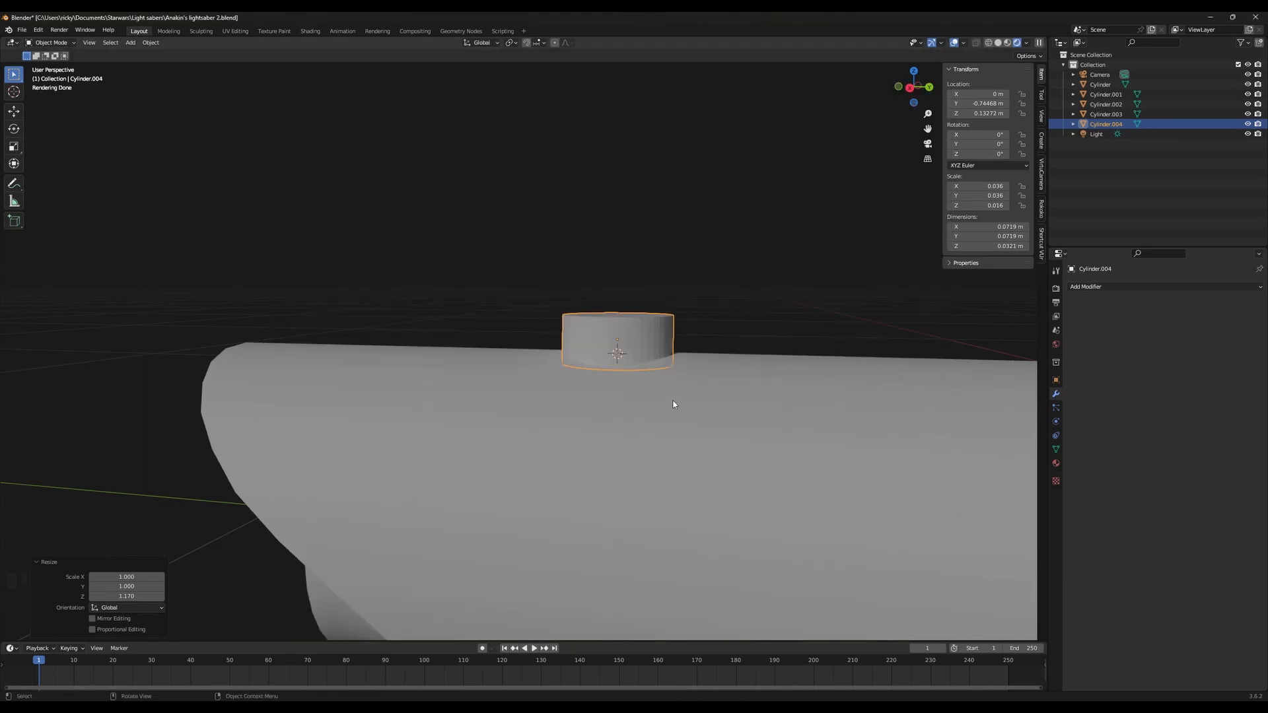
Stretch the knob cylinder along Z by about 1.25 and raise it about 0.0033 m
key("s")
key("z")
left_click(692, 415)
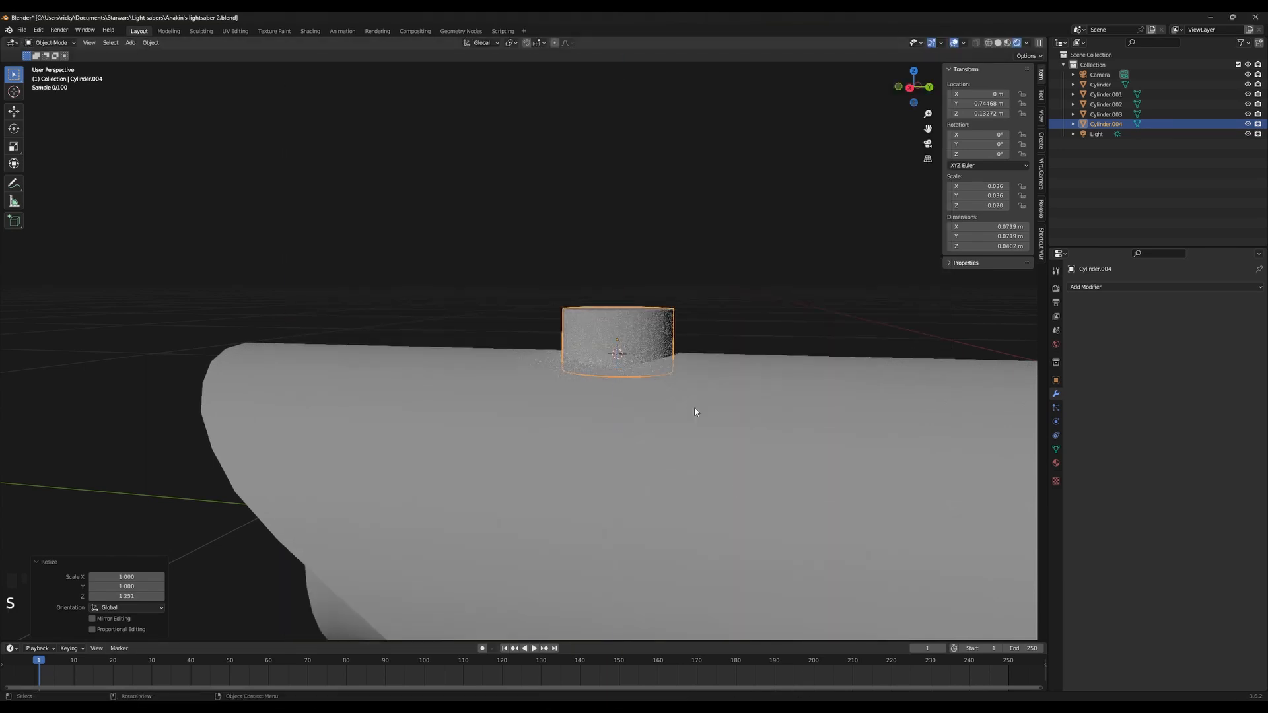
key("g")
key("z")
left_click(685, 362)
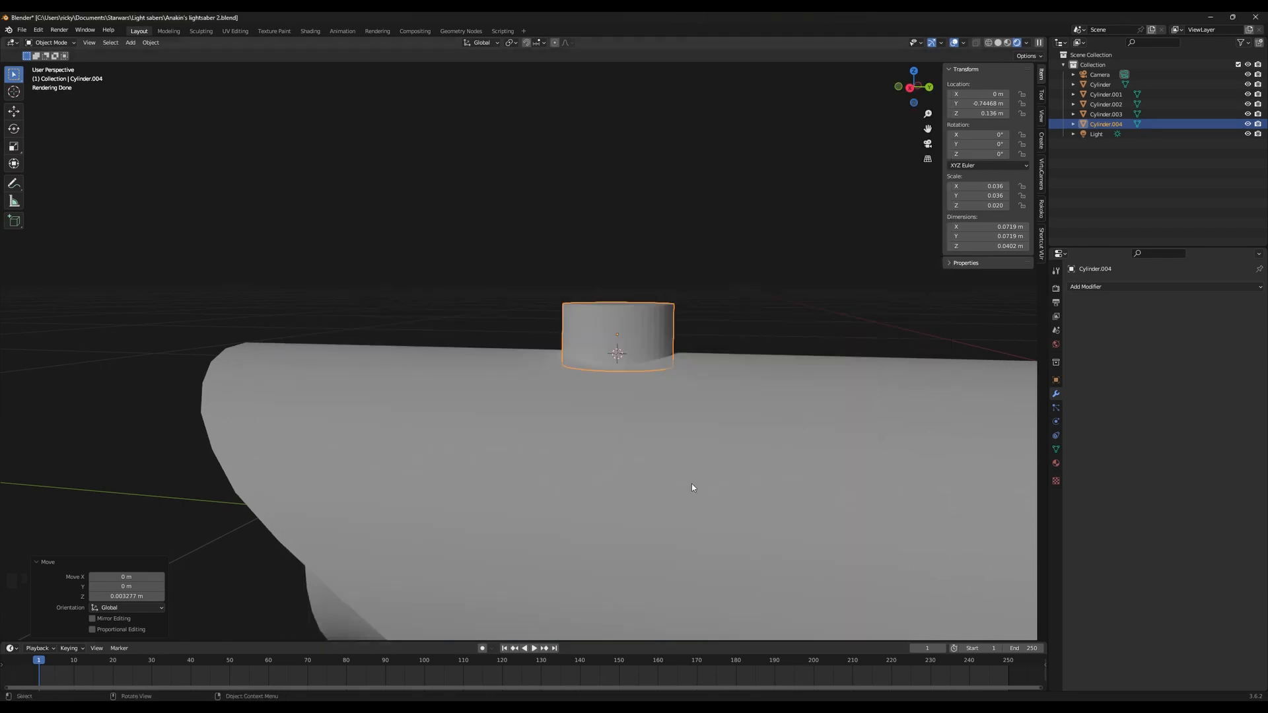
Add one loop cut around the knob cylinder and slide it towards the base with a factor of about 0.554
scroll(660, 357, "up", 2)
middle_click_drag(660, 354, 563, 352)
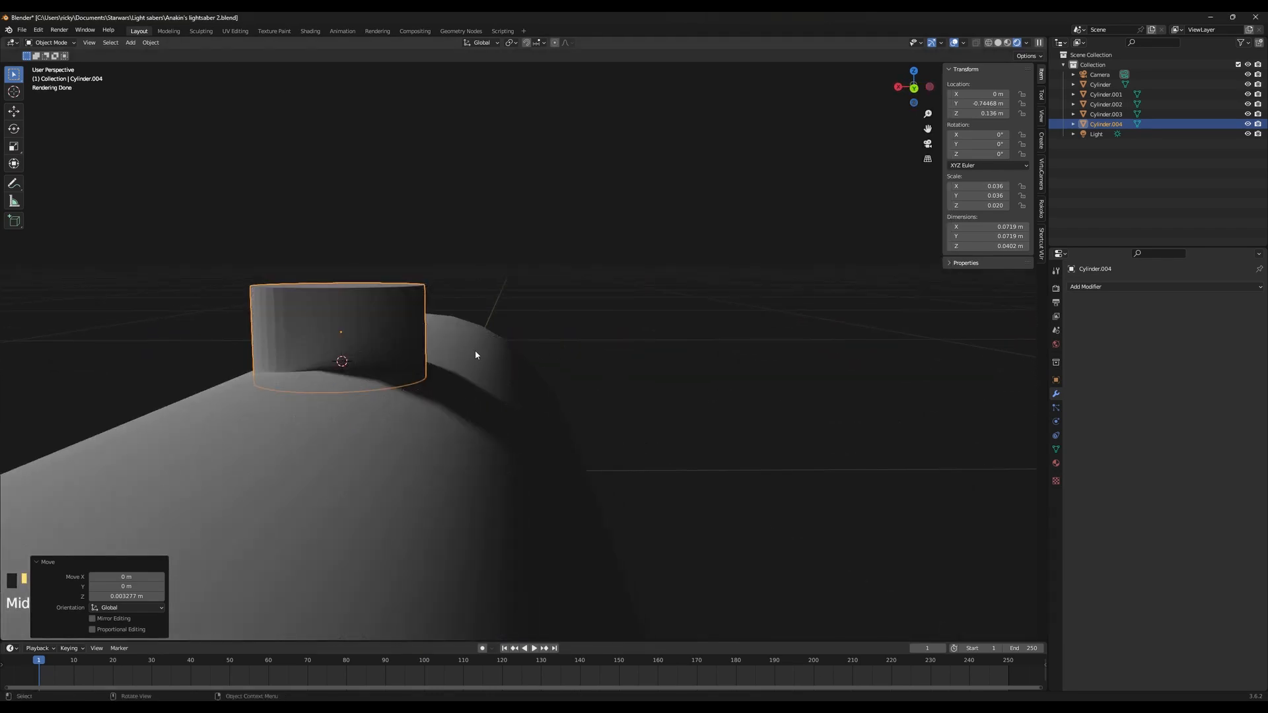
middle_click_drag(474, 354, 590, 358)
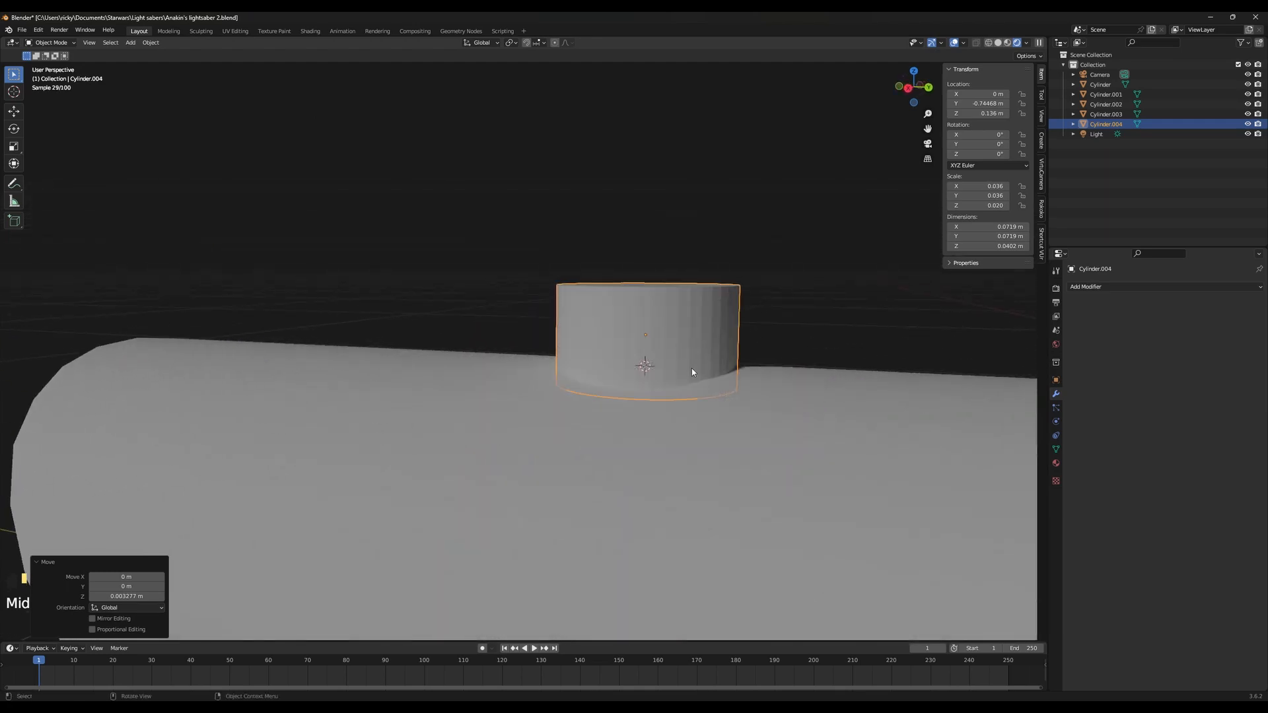
key("Tab")
key("ctrl+r")
left_click(650, 389)
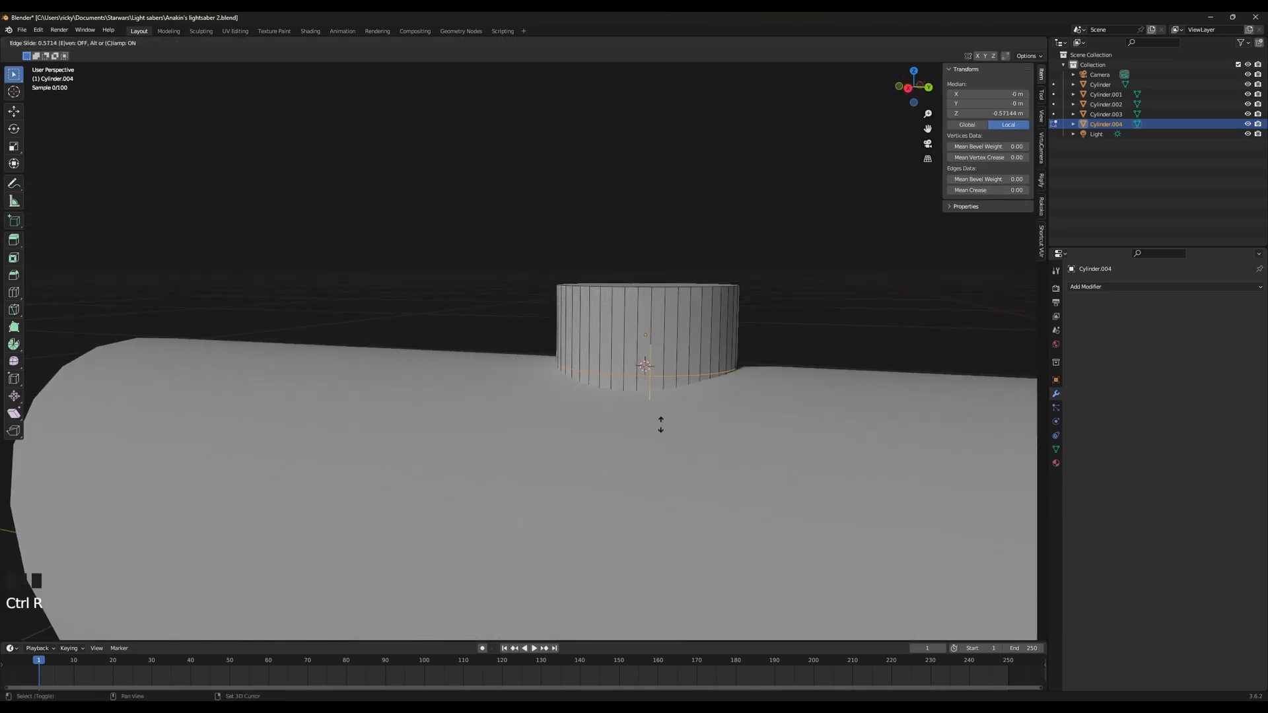
left_click(660, 411)
middle_click_drag(662, 408, 548, 359)
middle_click_drag(663, 359, 789, 364)
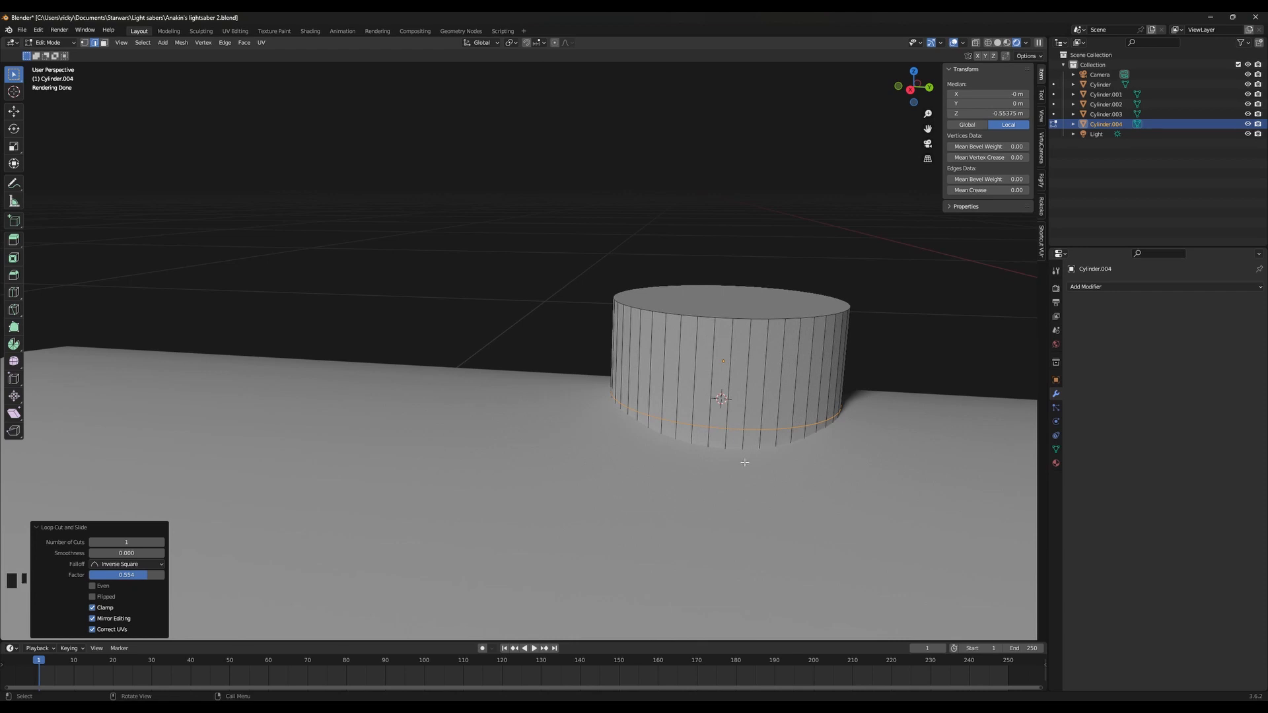
Select the ring of side faces below the loop cut together with the knob's bottom cap
left_click(106, 43)
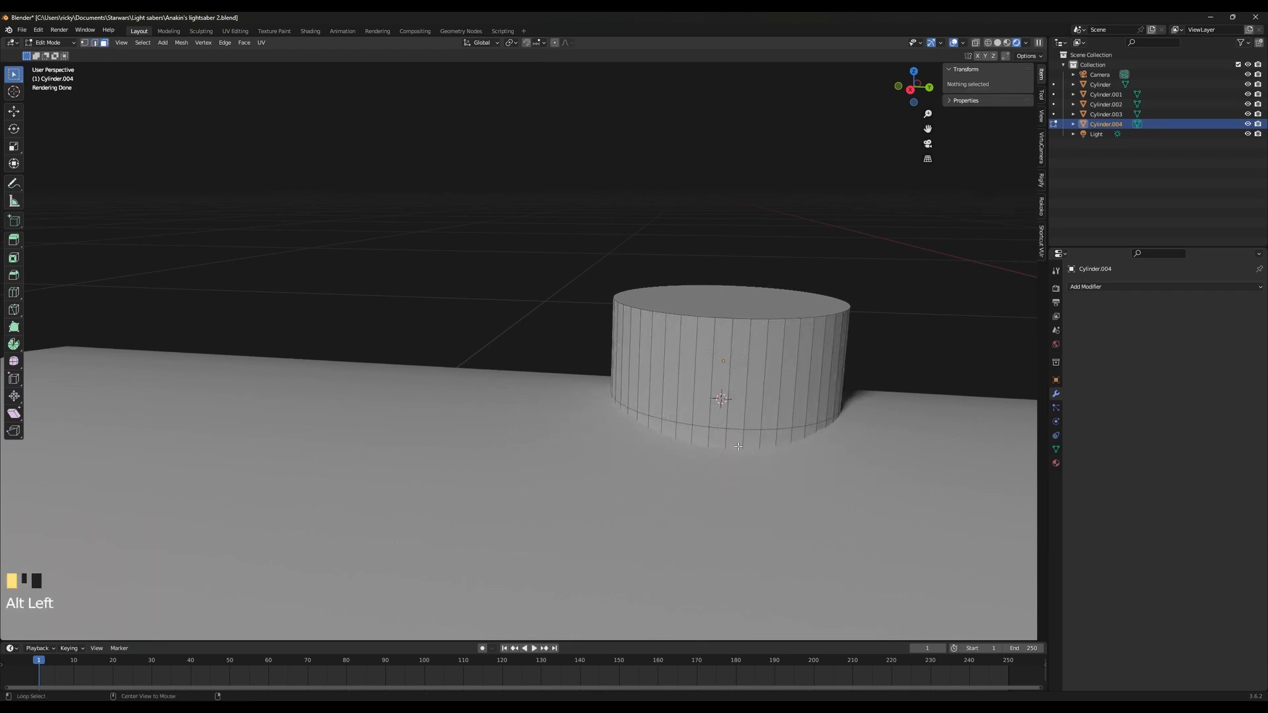
left_click(738, 447, "alt")
mouse_move(875, 458)
middle_mouse_down()
mouse_move(846, 287)
mouse_move(653, 400)
middle_mouse_up()
key("shift+z")
left_click(636, 390, "shift")
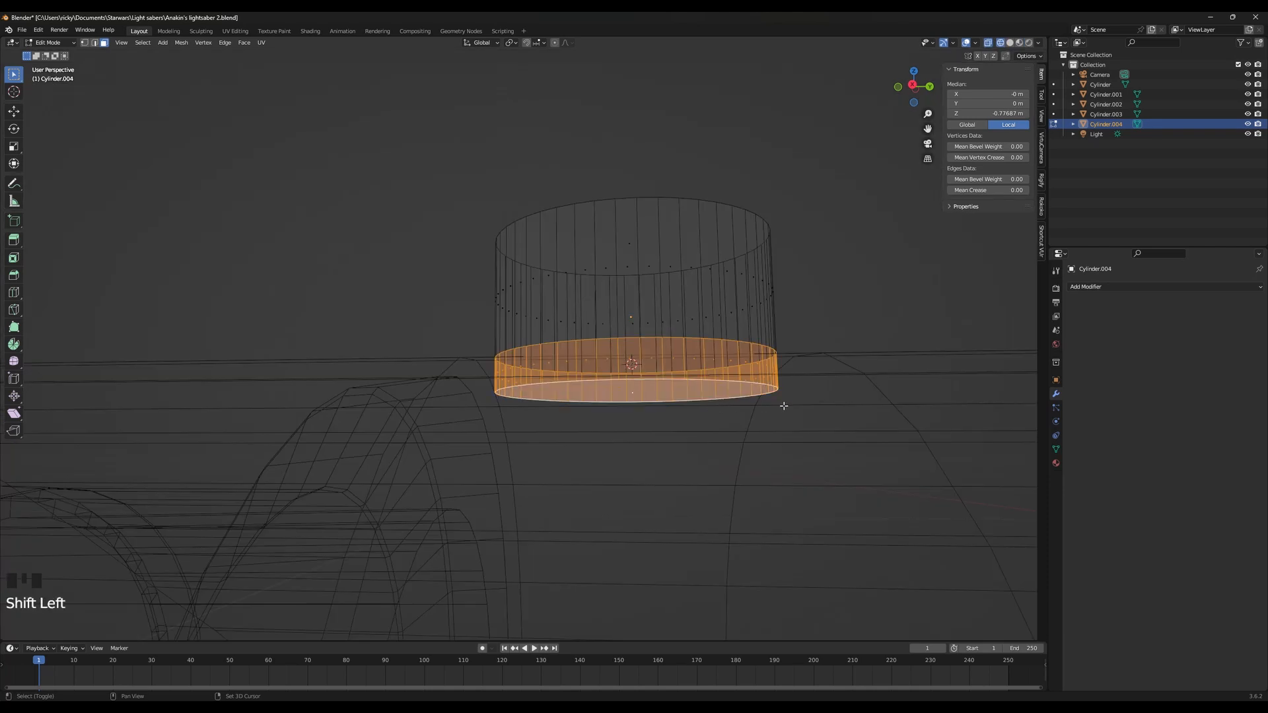
key("shift+z")
middle_click_drag(786, 403, 795, 390)
scroll(796, 386, "up", 5)
scroll(794, 384, "up", 2)
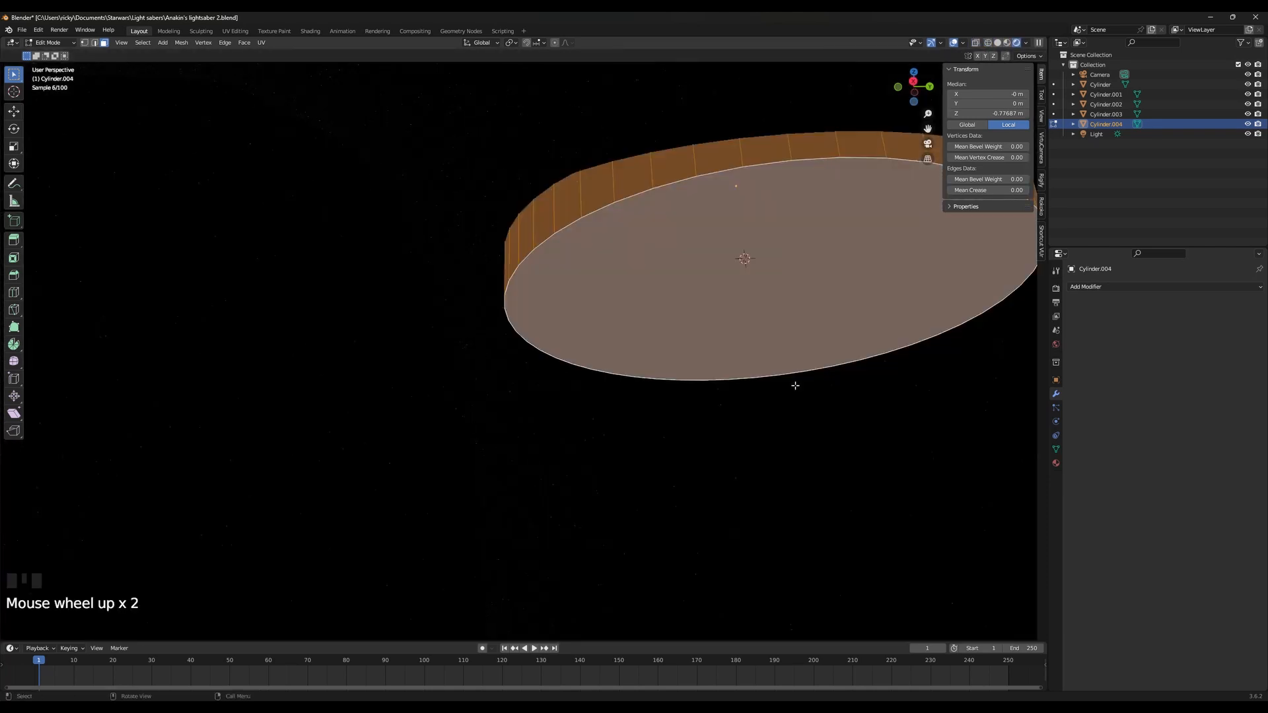
key("ctrl+z")
key("e")
right_click(986, 450)
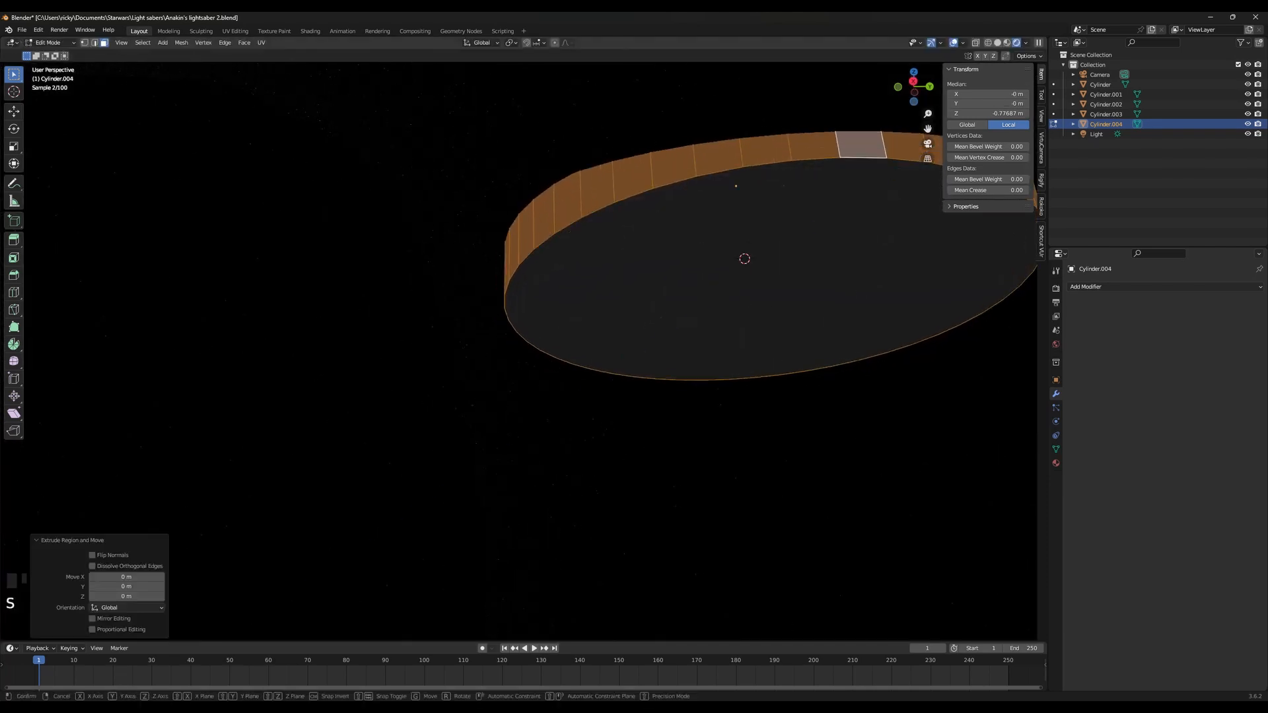
key("s")
right_click(833, 358)
key("ctrl+z")
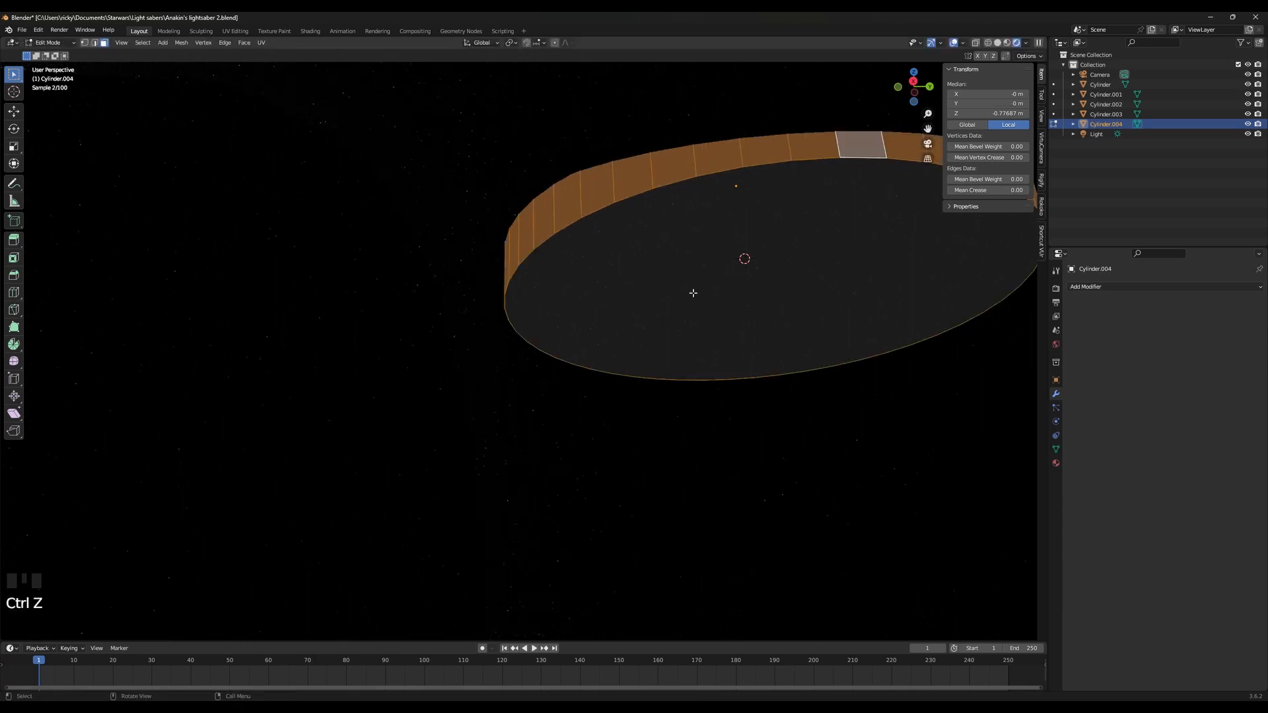
Add the knob's bottom cap to the selected lower face ring and switch the viewport to solid shading
left_click(735, 344, "shift")
key("shift+z")
mouse_move(852, 235)
middle_mouse_down()
mouse_move(828, 366)
mouse_move(833, 342)
mouse_move(783, 231)
middle_mouse_up()
scroll(827, 368, "down", 3)
key("z")
scroll(667, 474, "up", 4)
middle_click_drag(668, 474, 677, 437)
scroll(677, 437, "down", 1)
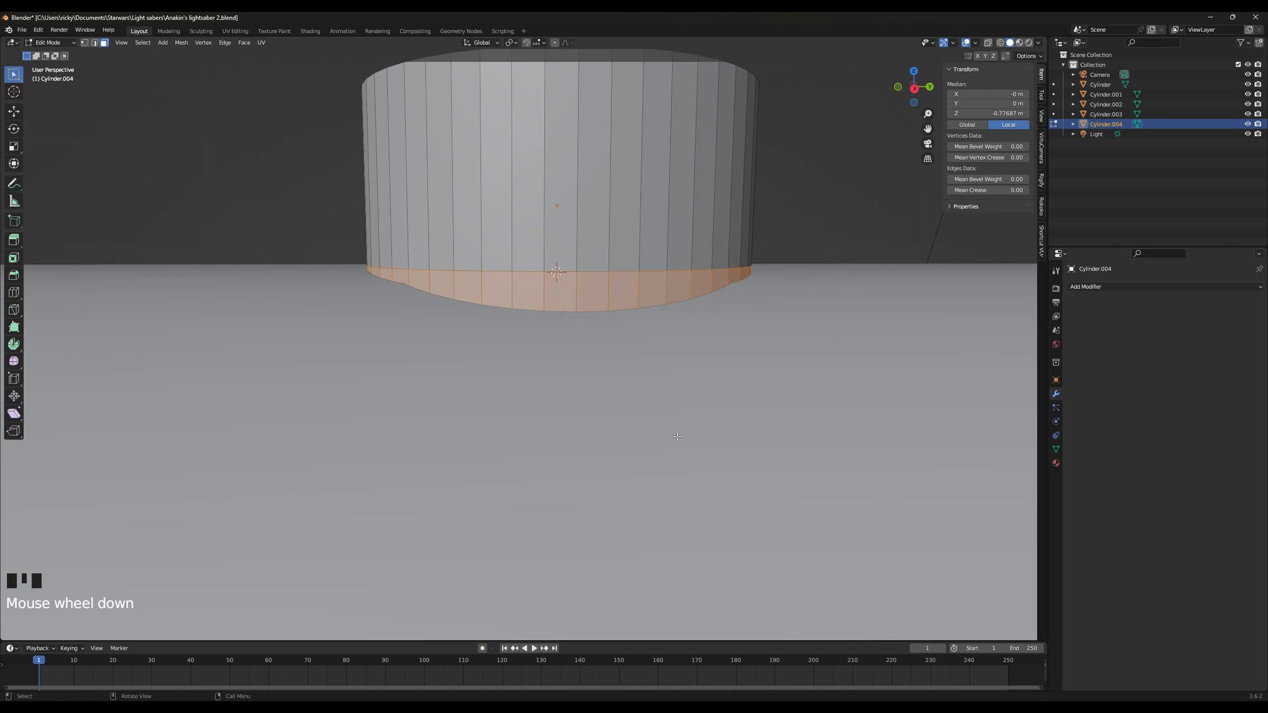
Extrude the knob's lower section in place and scale it to 0.87 in X and Y, leaving Z unscaled
key("e")
right_click(700, 411)
key("s")
key("shift+z")
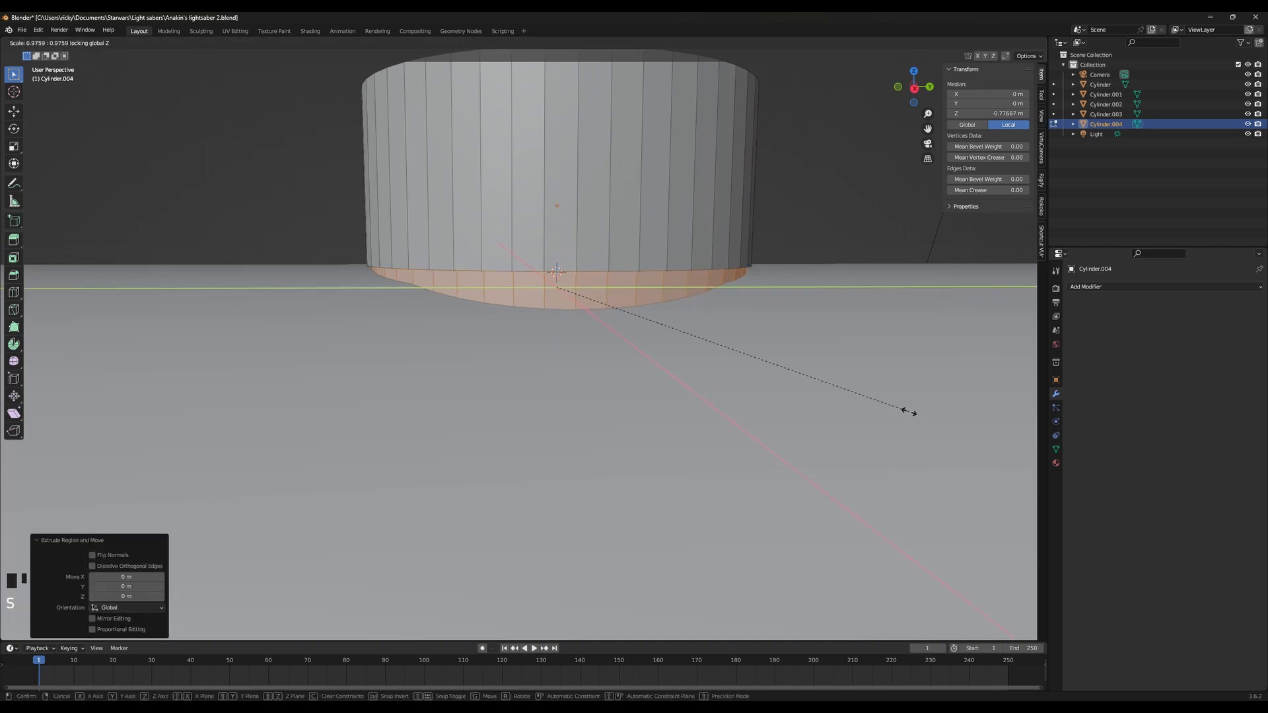
left_click(866, 410)
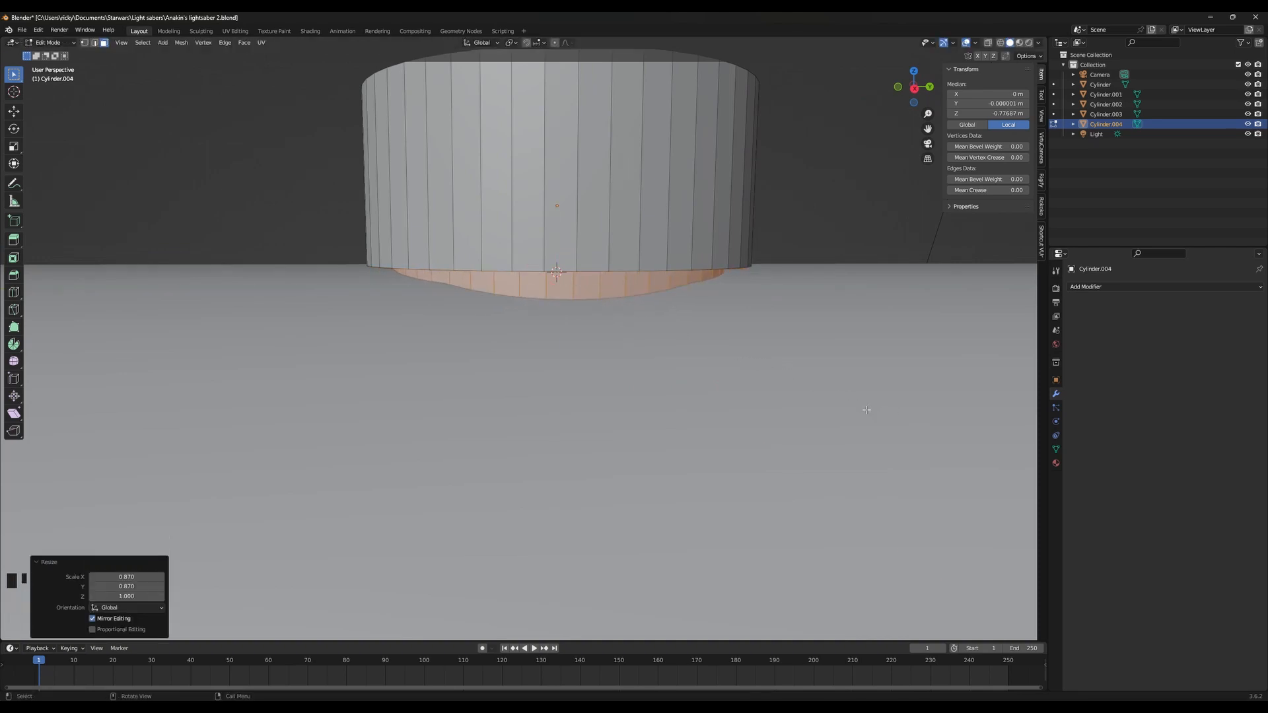
Return to Object Mode, raise the knob about 0.0004 m along Z and shade it auto smooth at 30°
middle_click_drag(866, 409, 790, 419)
key("Tab")
key("g")
key("z")
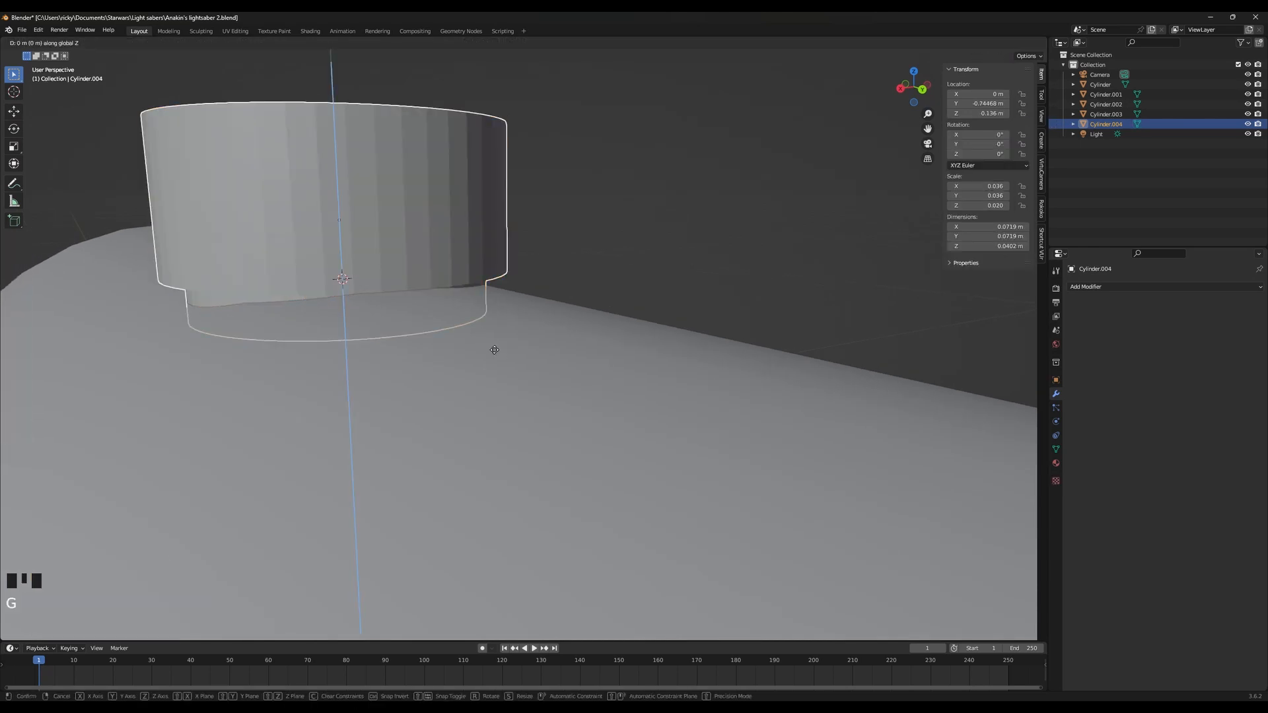
left_click(489, 334)
right_click(394, 261)
left_click(395, 260)
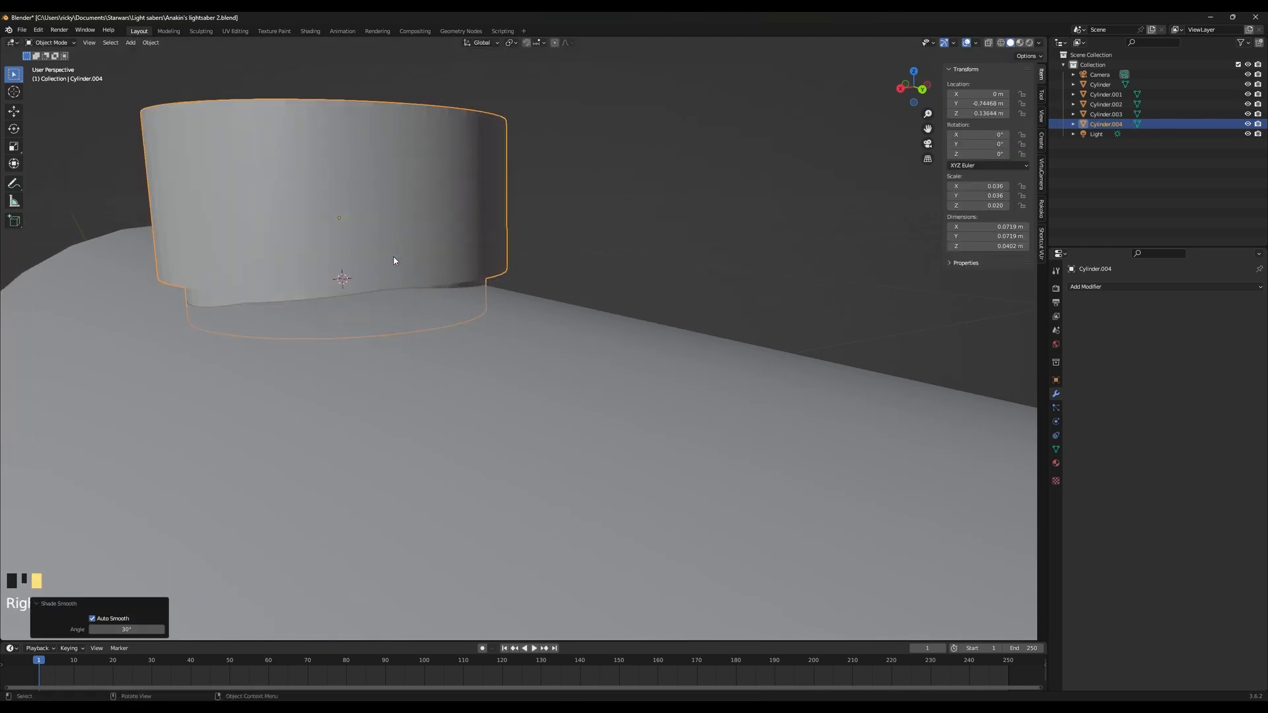
Switch to rendered shading and lower the knob about 0.001 m along Z into the hilt
middle_click_drag(394, 260, 435, 259)
key("z")
left_click(436, 180)
scroll(686, 405, "down", 5)
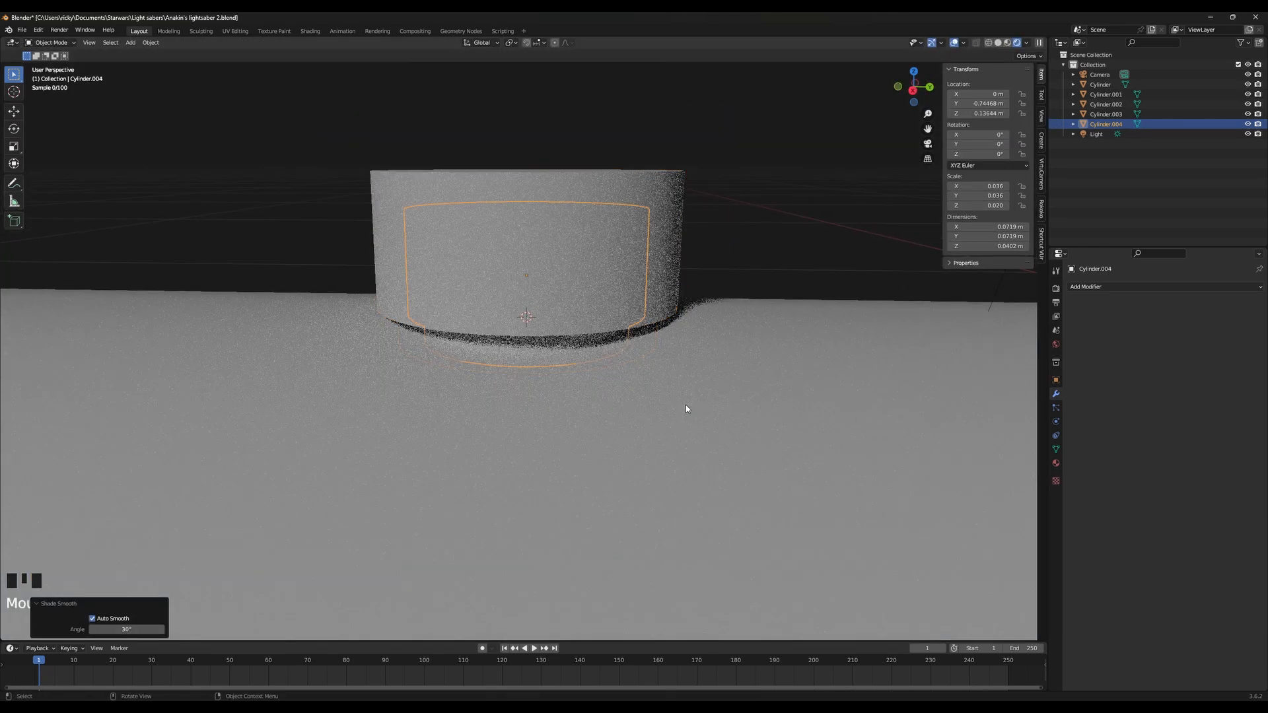
scroll(527, 319, "up", 3)
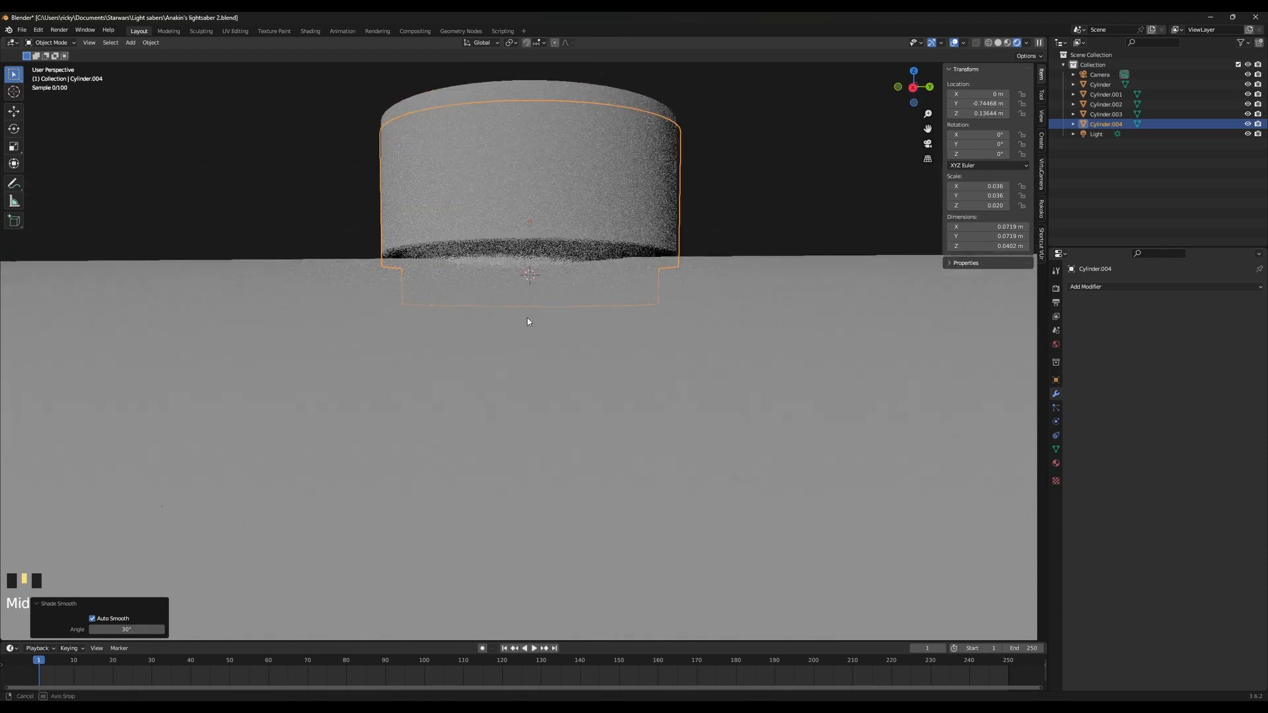
key("g")
key("z")
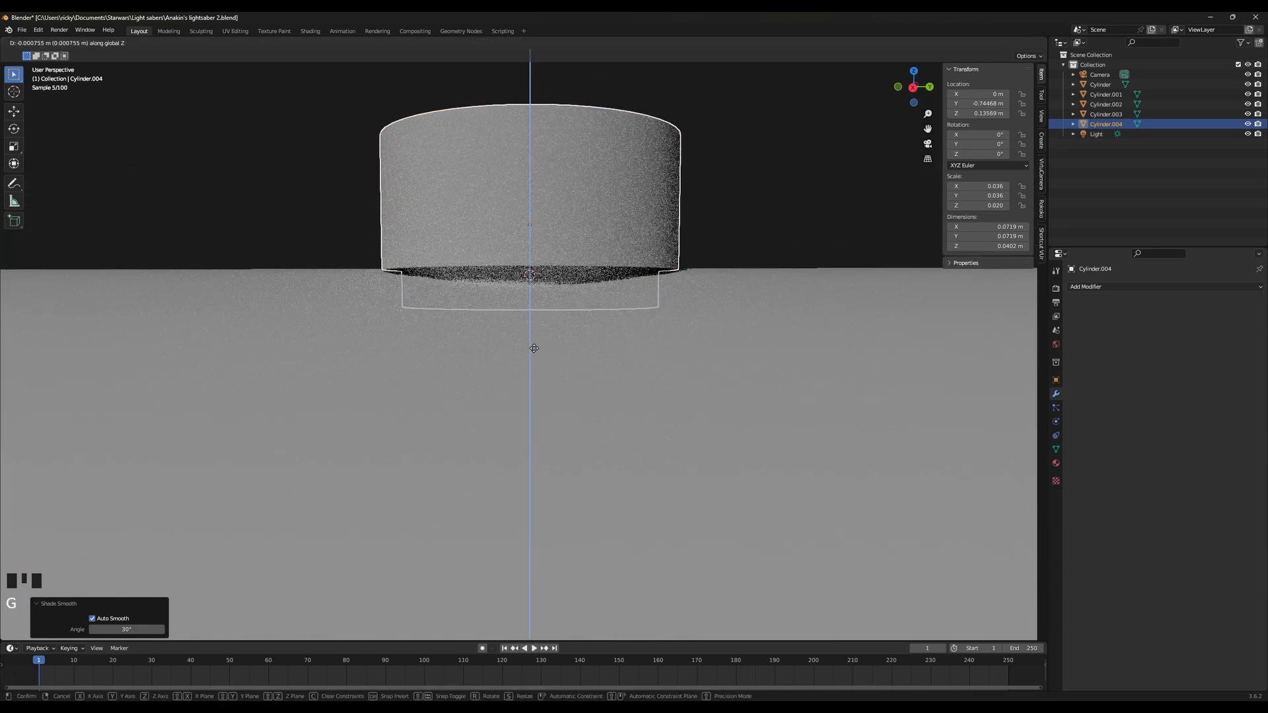
left_click(531, 357)
Raise the knob about 0.00086 m along Z so its narrowed base clears the hilt surface
scroll(689, 312, "down", 2)
middle_click_drag(689, 312, 688, 388)
scroll(688, 388, "up", 5)
key("g")
key("z")
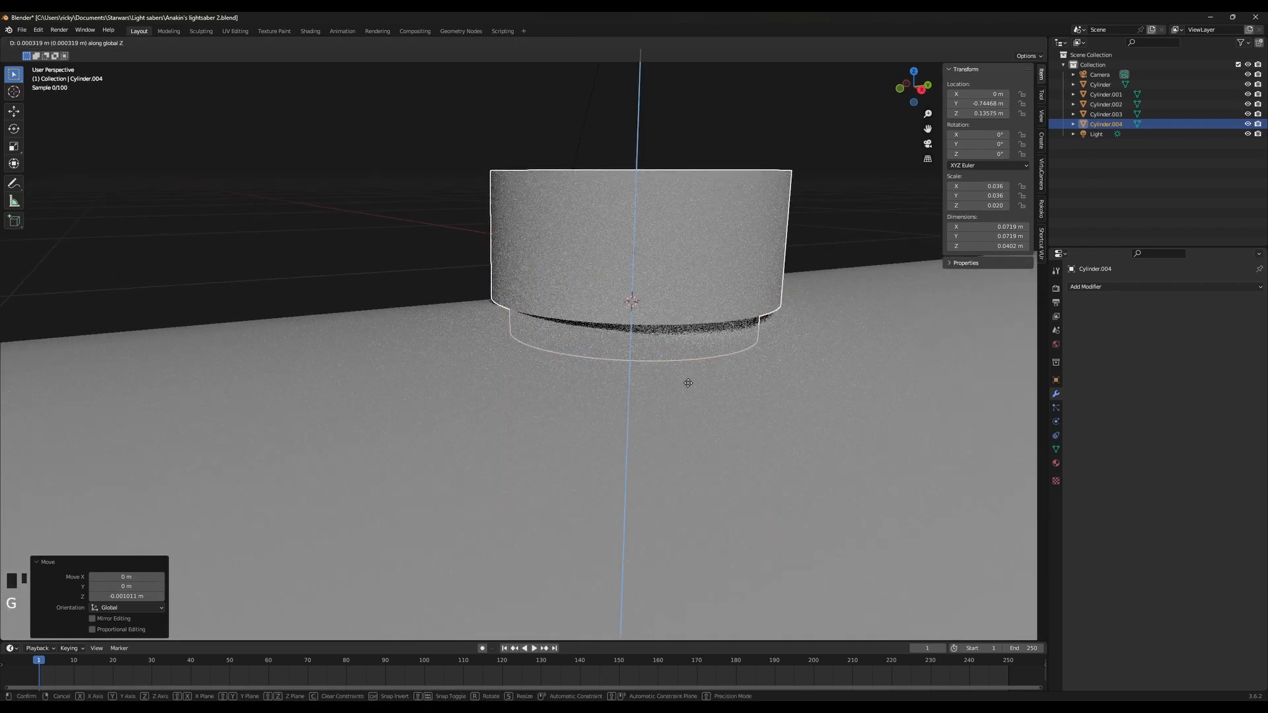
left_click(698, 362)
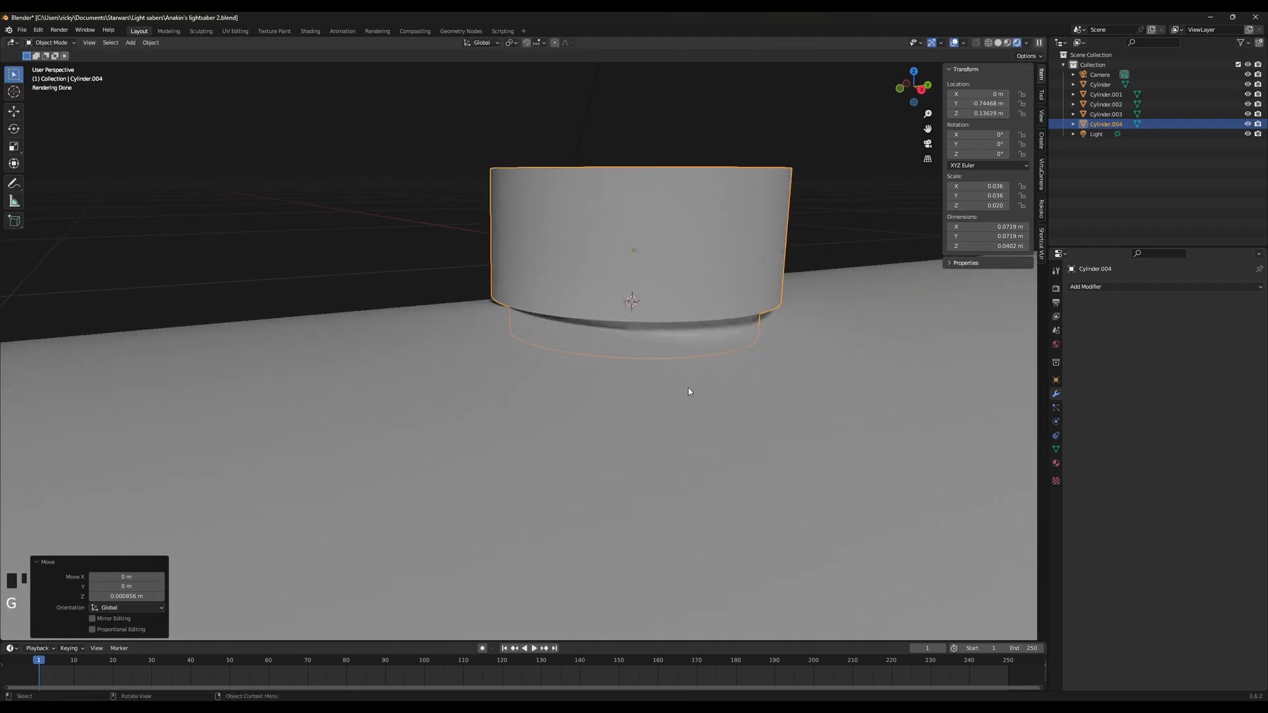
middle_click_drag(696, 367, 648, 375)
scroll(638, 357, "down", 3)
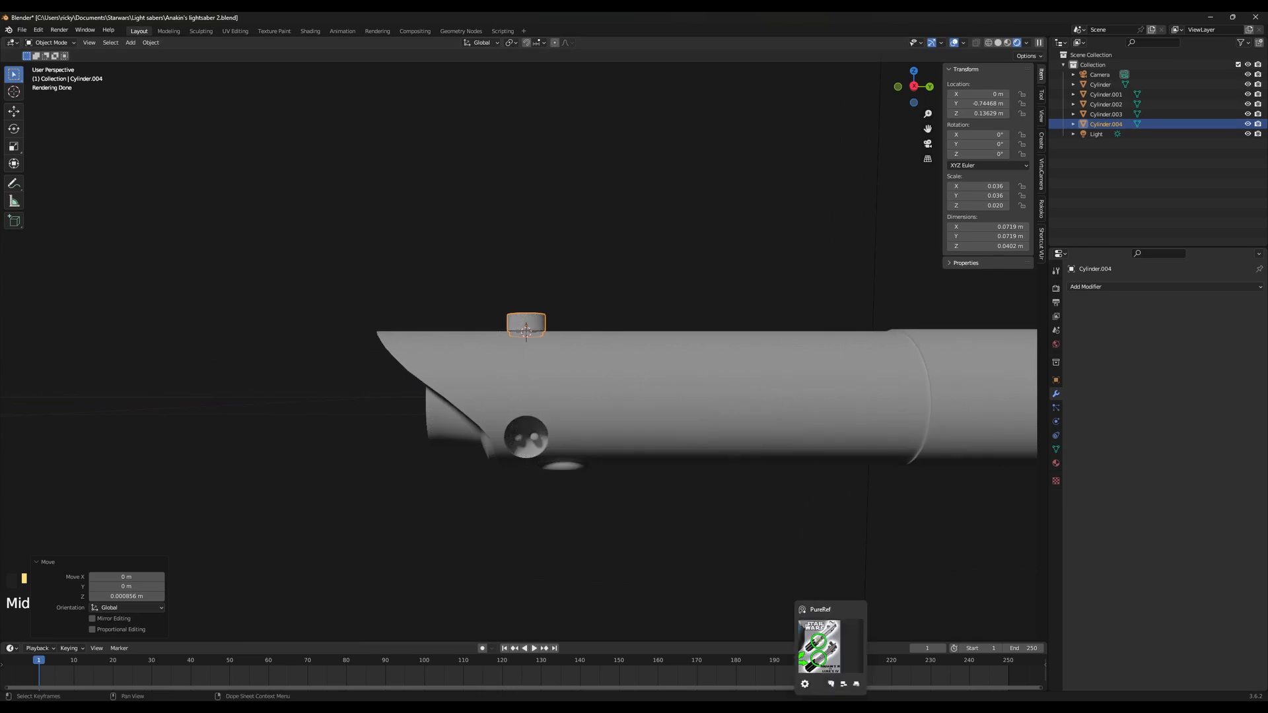
Compare the hilt with the reference image, check the side opening's cylinder in Edit Mode and reselect the knob
left_click(830, 708)
left_click(831, 708)
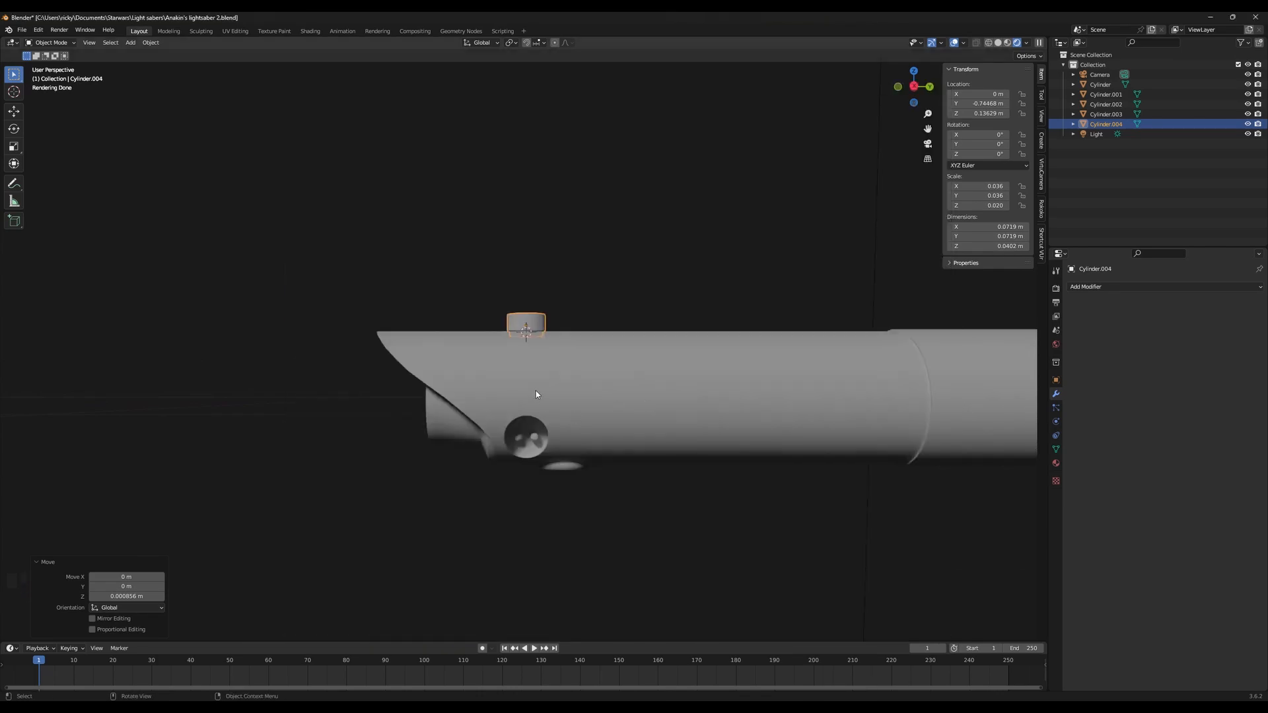
left_click(521, 453)
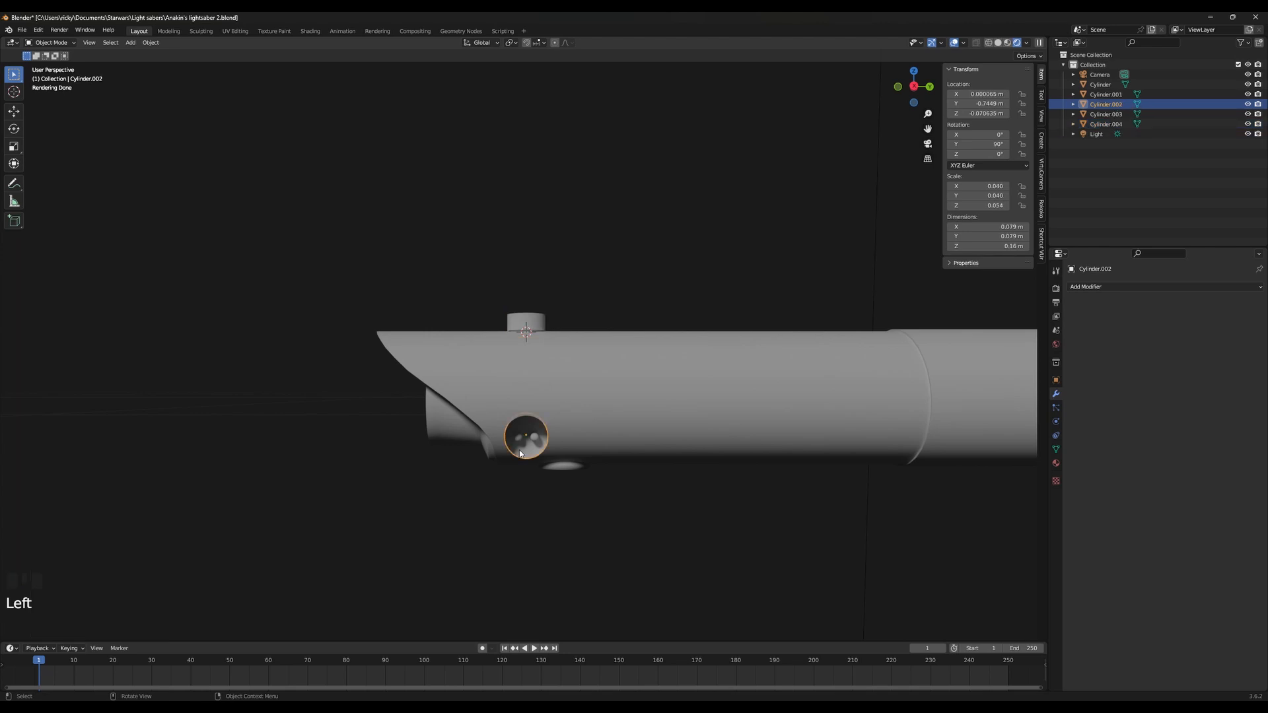
key("Tab")
key("Tab")
key("Tab")
key("Tab")
left_click(536, 323)
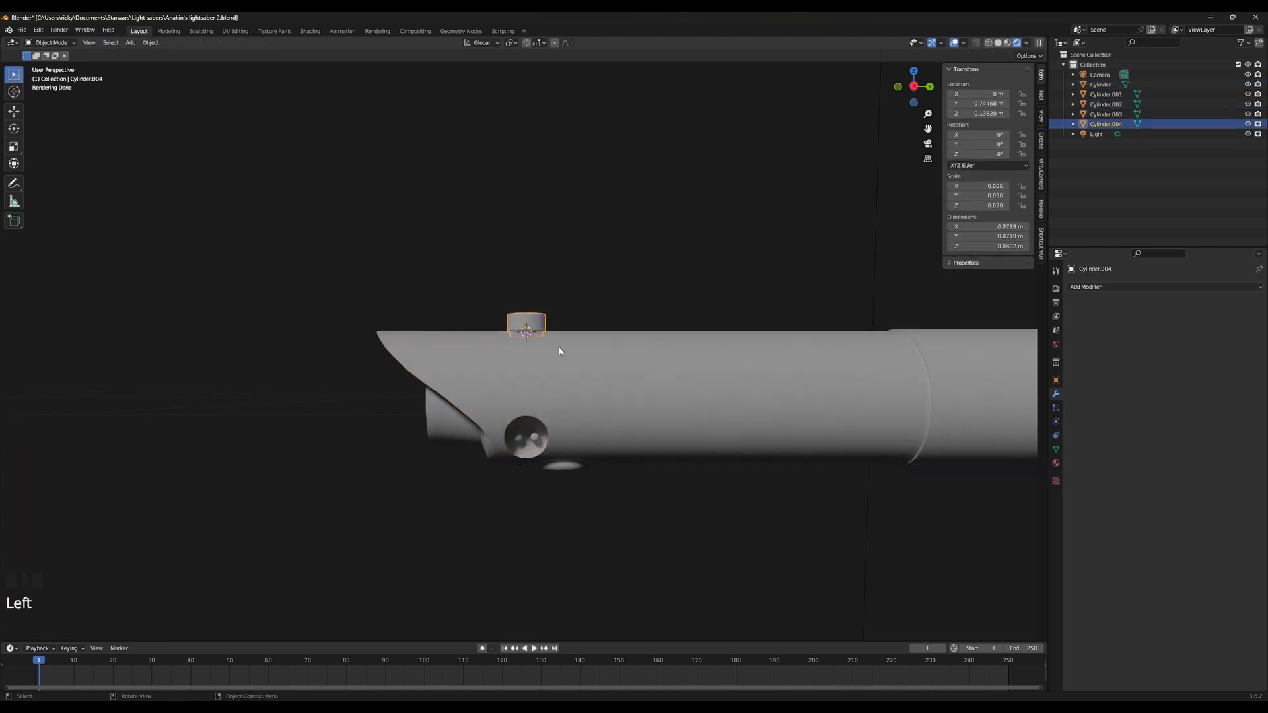
Add one loop cut around the knob's side and slide it near the top edge with a factor of about -0.699
scroll(550, 383, "up", 3)
mouse_move(559, 347)
middle_mouse_down()
mouse_move(549, 384)
mouse_move(559, 368)
middle_mouse_up()
scroll(562, 363, "up", 3)
middle_click_drag(588, 328, 639, 481, "shift")
scroll(639, 481, "up", 3)
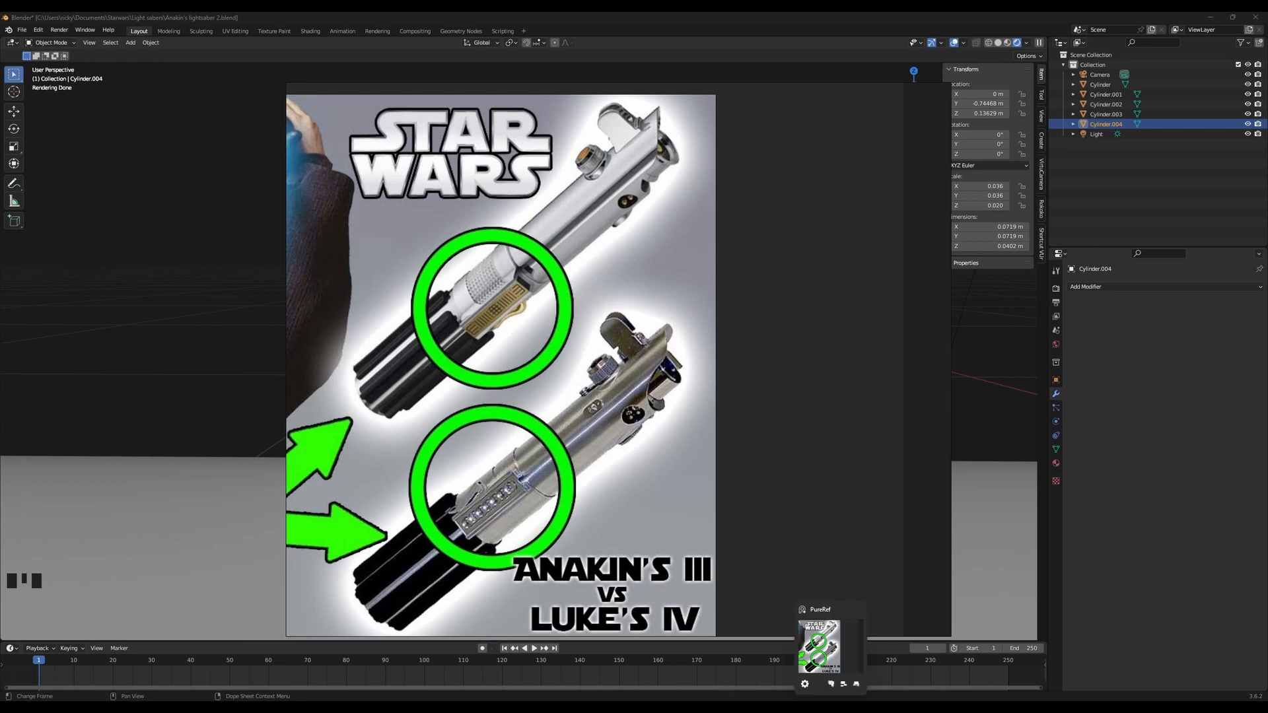
key("Tab")
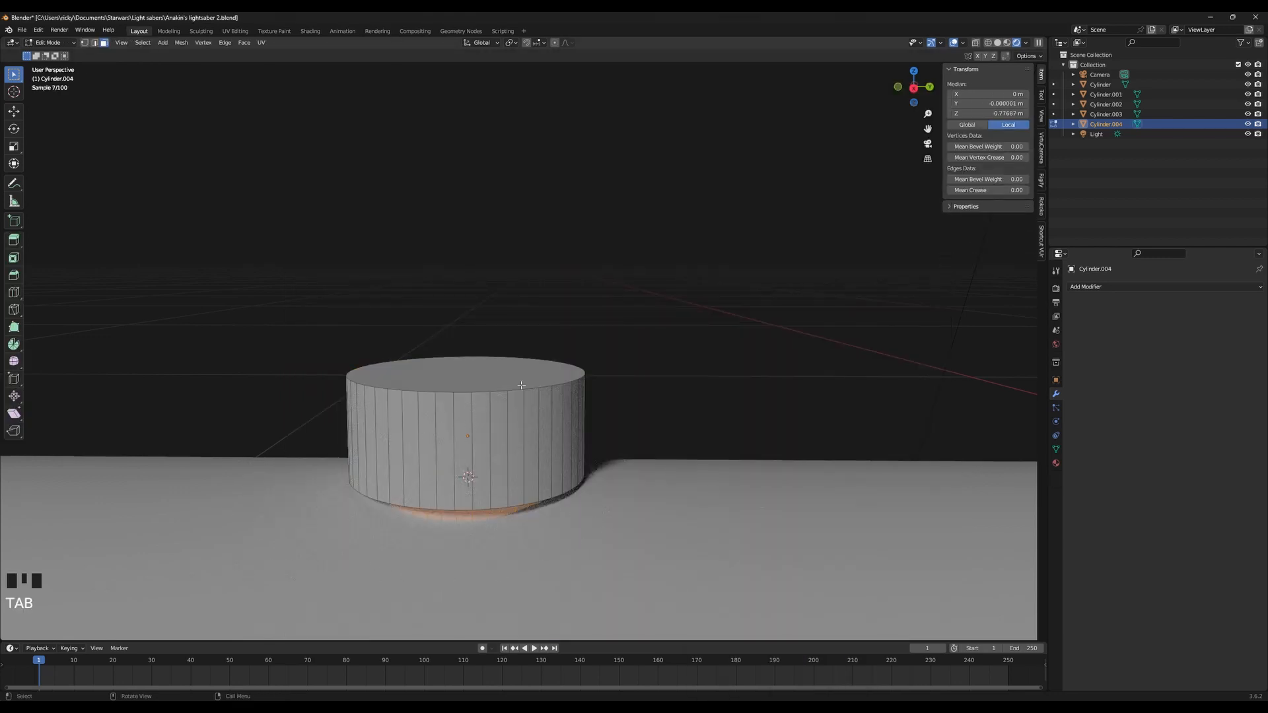
middle_click_drag(463, 357, 530, 394)
key("ctrl+r")
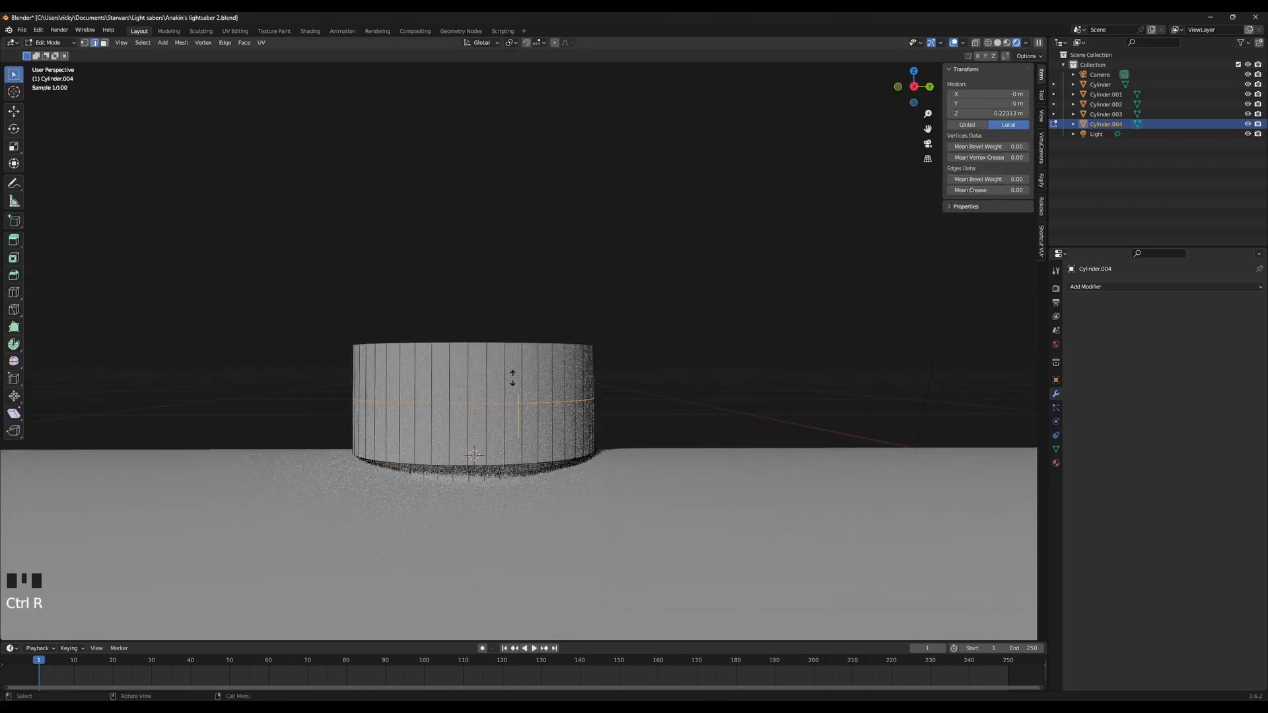
left_click(510, 368)
left_click(519, 335)
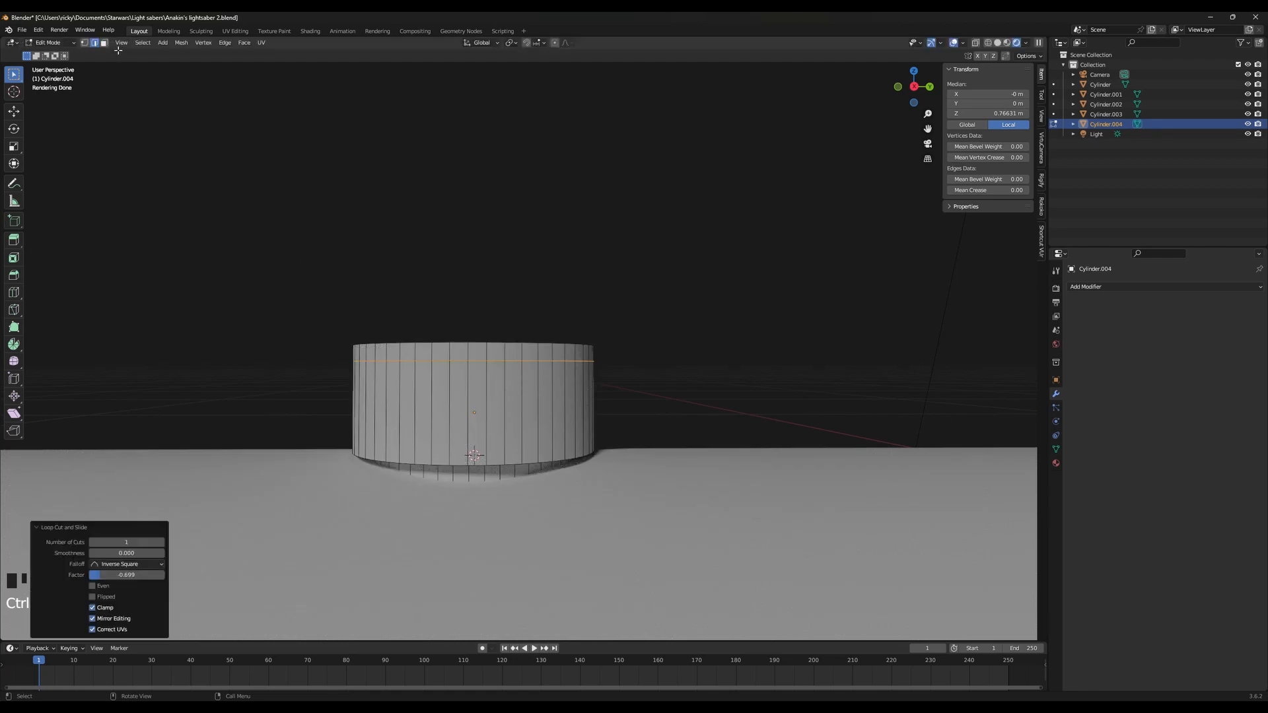
Select the knob's top face and raise it about 0.0031 m along Z
left_click(294, 238)
middle_click_drag(294, 238, 476, 422)
left_click(475, 423)
key("g")
key("z")
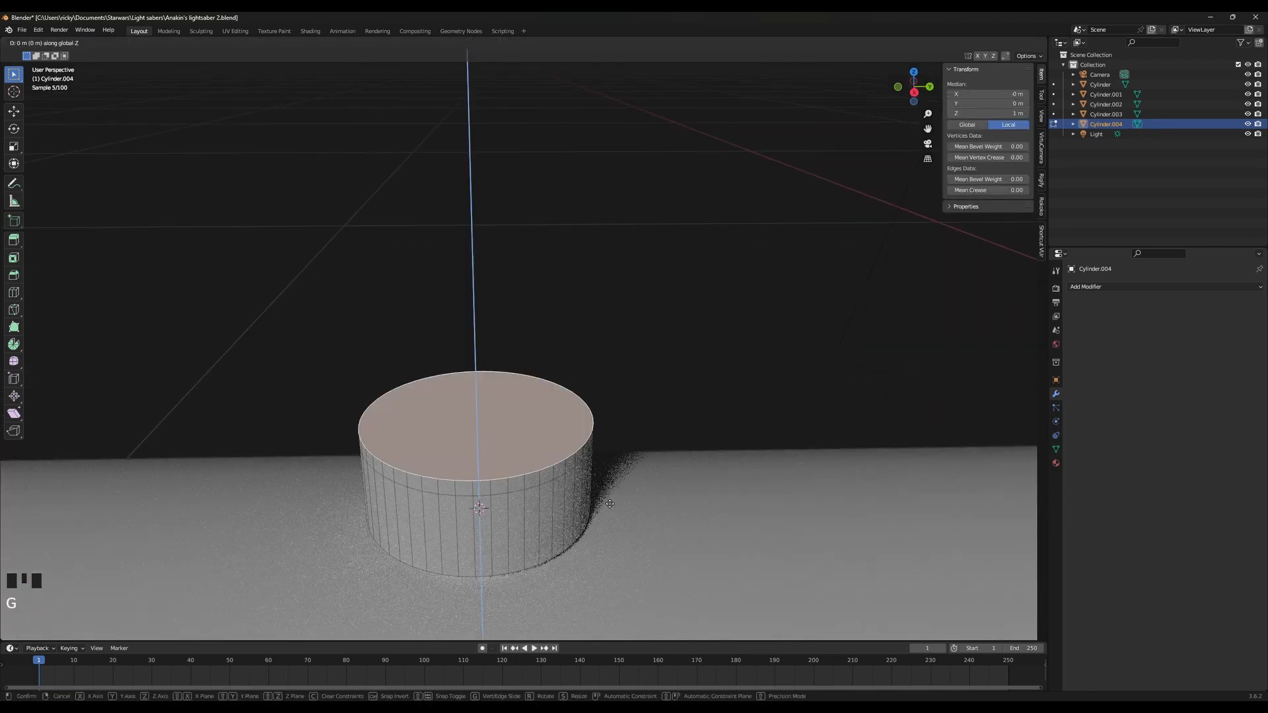
left_click(611, 496)
middle_click_drag(621, 456, 577, 445)
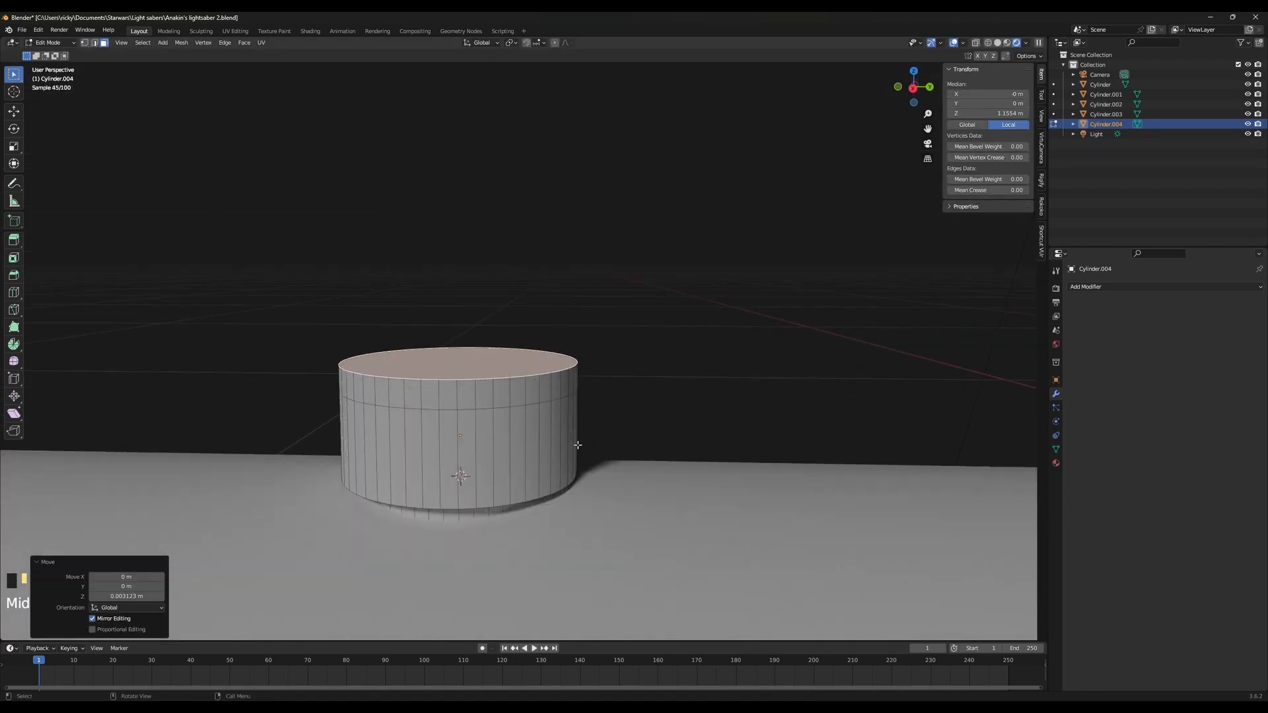
Extrude the knob's top cap and upper side band in place, and scale them to about 0.922 in X and Y only
left_click(515, 392, "alt+shift")
key("e")
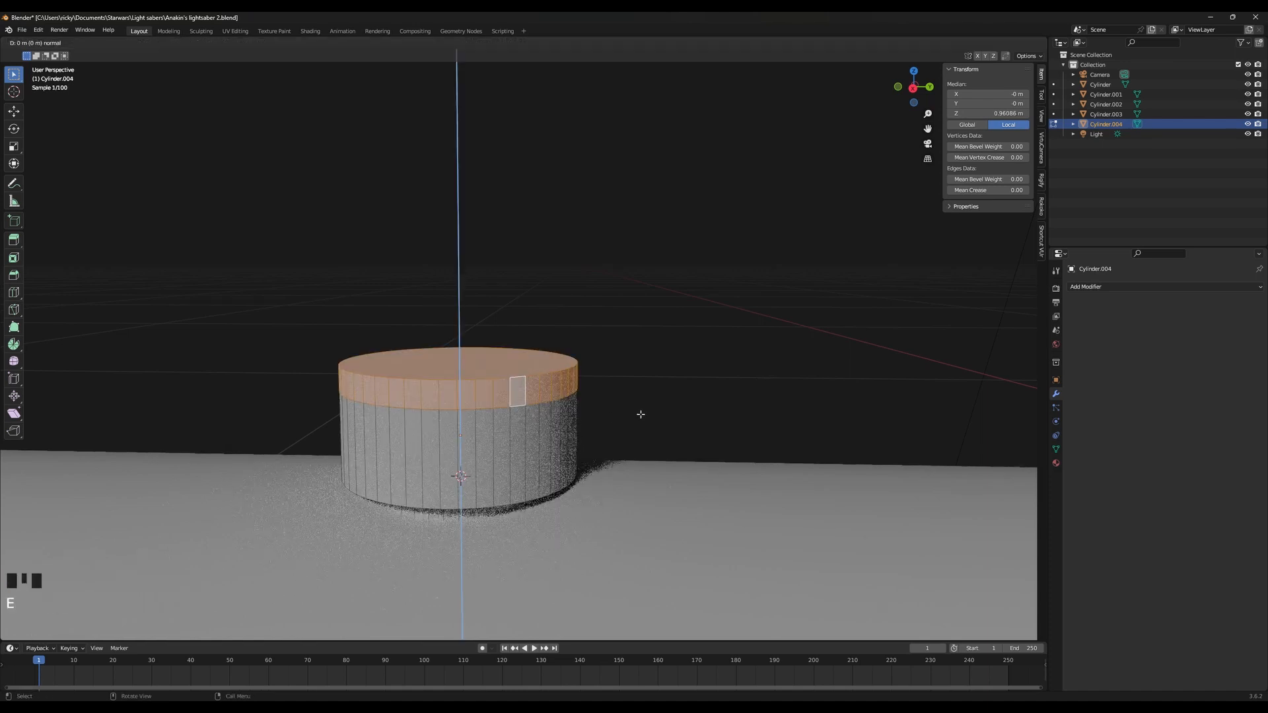
right_click(640, 416)
key("s")
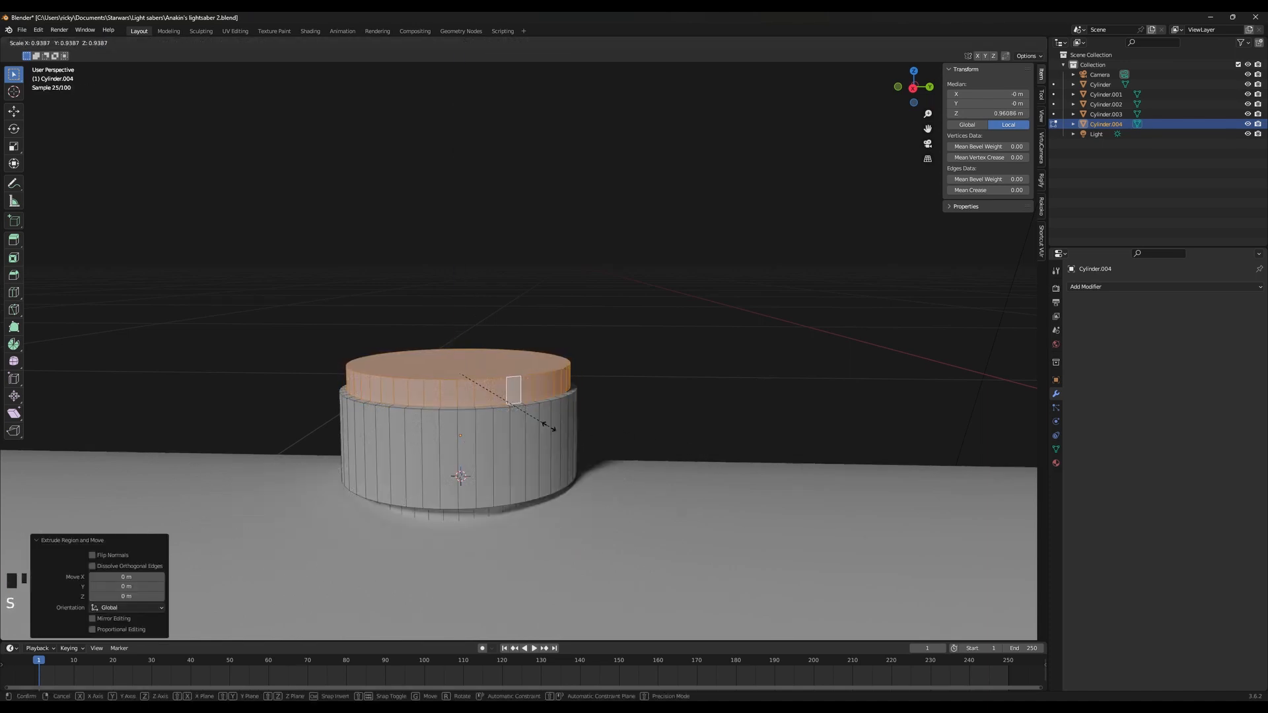
key("x")
key("shift+z")
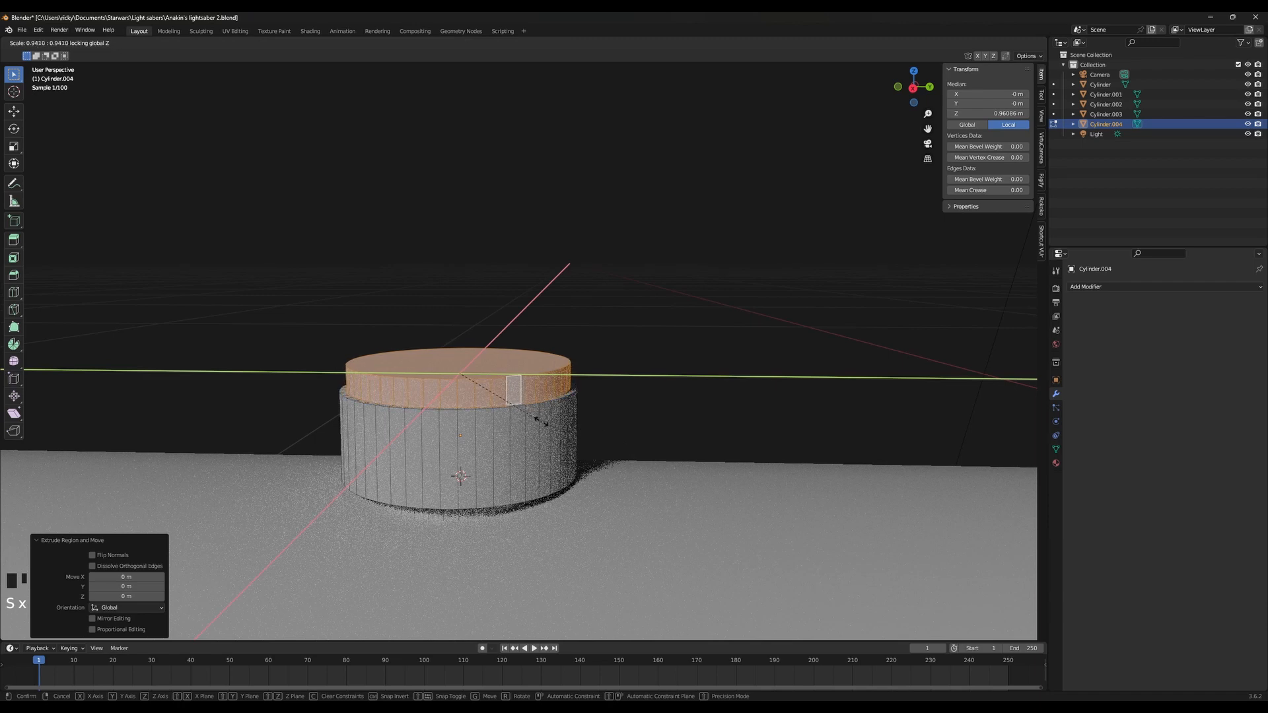
left_click(501, 409)
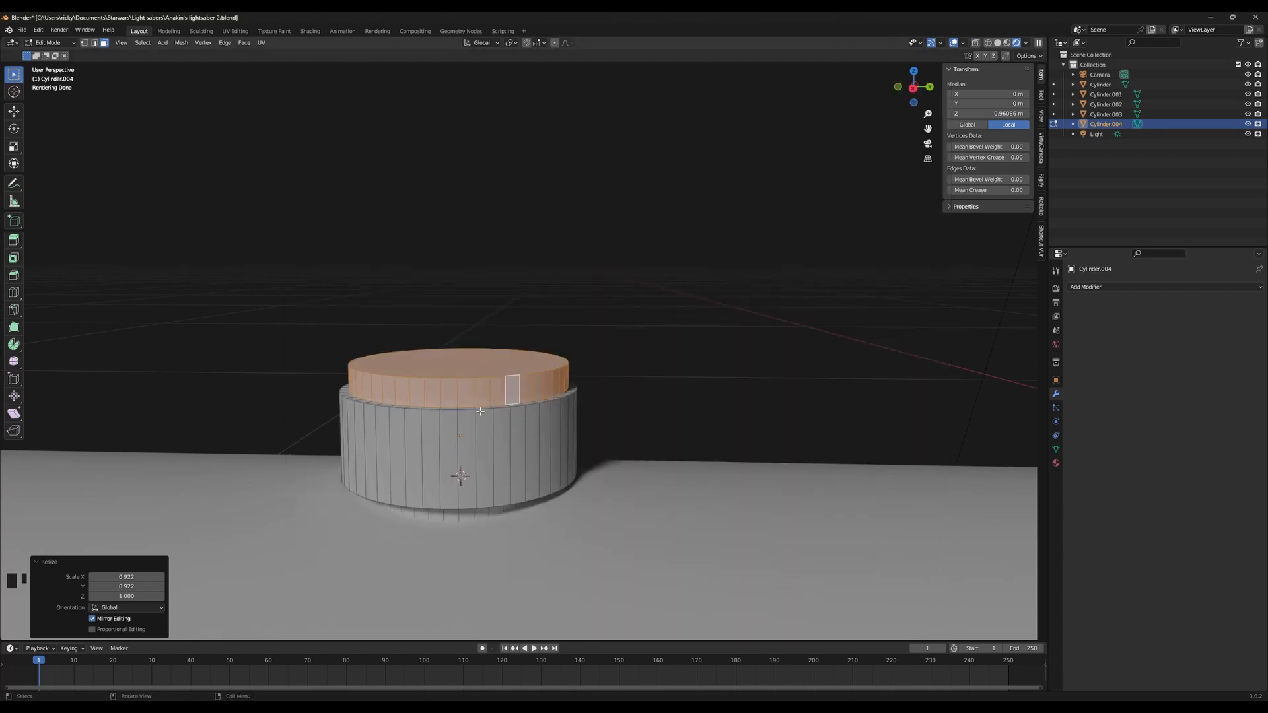
Inset the knob's top face by about 0.106 m
middle_click_drag(634, 436, 726, 487)
scroll(726, 487, "up", 2)
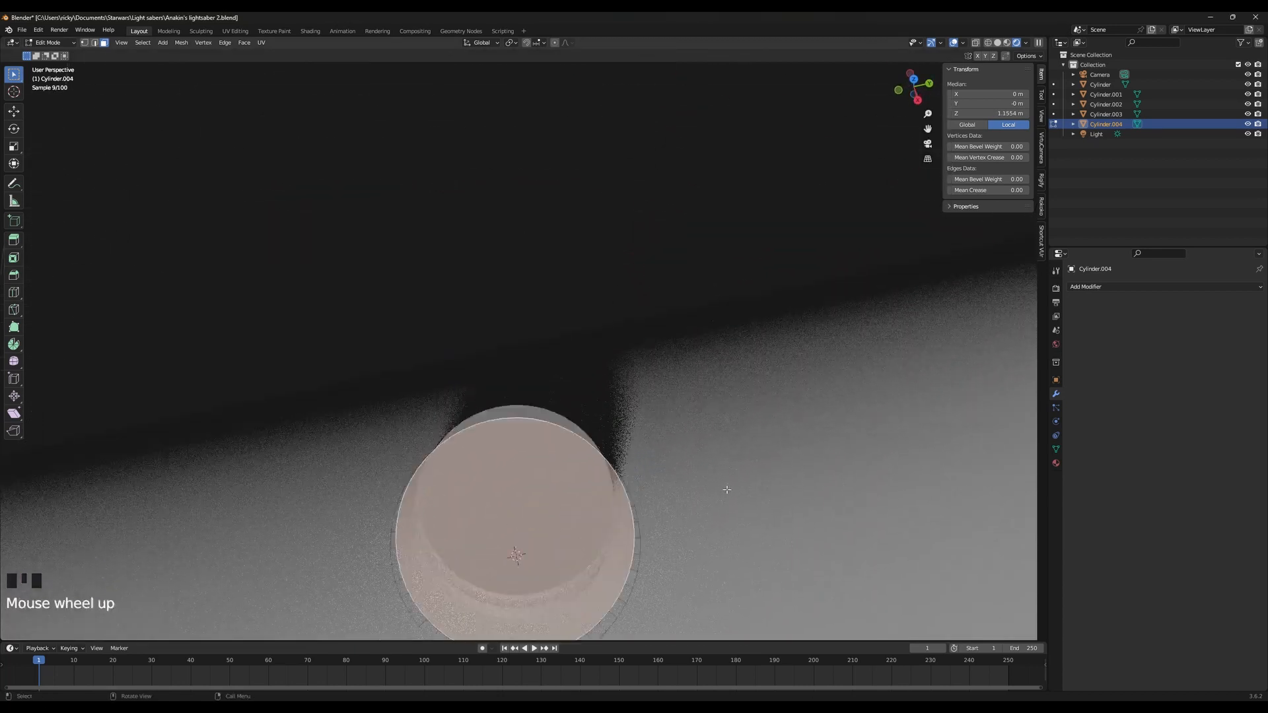
key("i")
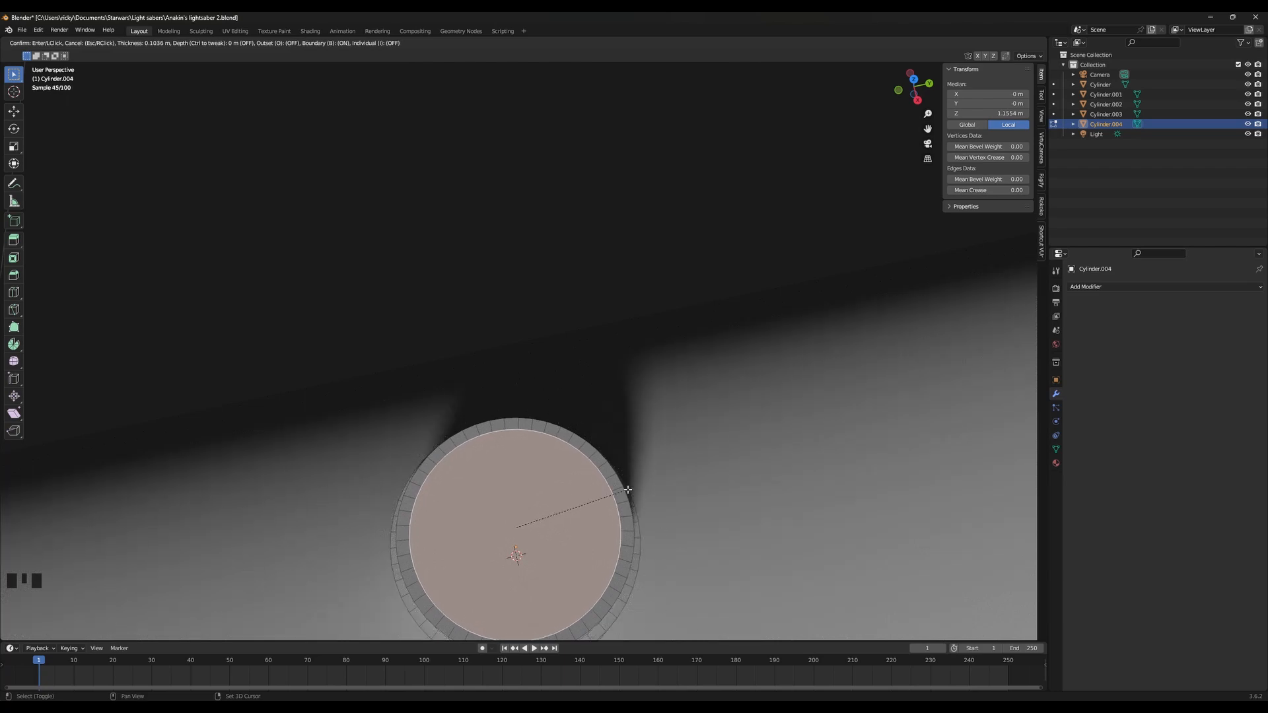
left_click(628, 490)
scroll(629, 490, "down", 3)
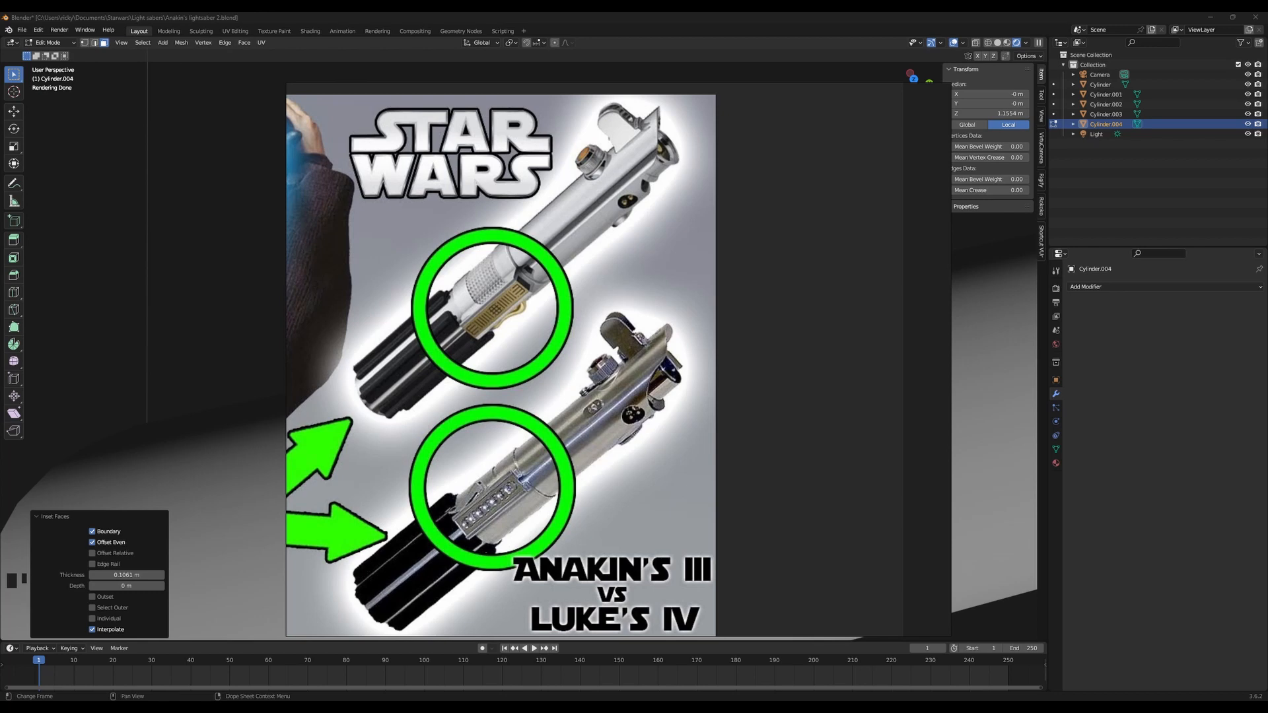
Check the reference image and shrink the inset top face in two passes, each by a factor of about 0.99
key("alt+Tab")
scroll(682, 539, "up", 1)
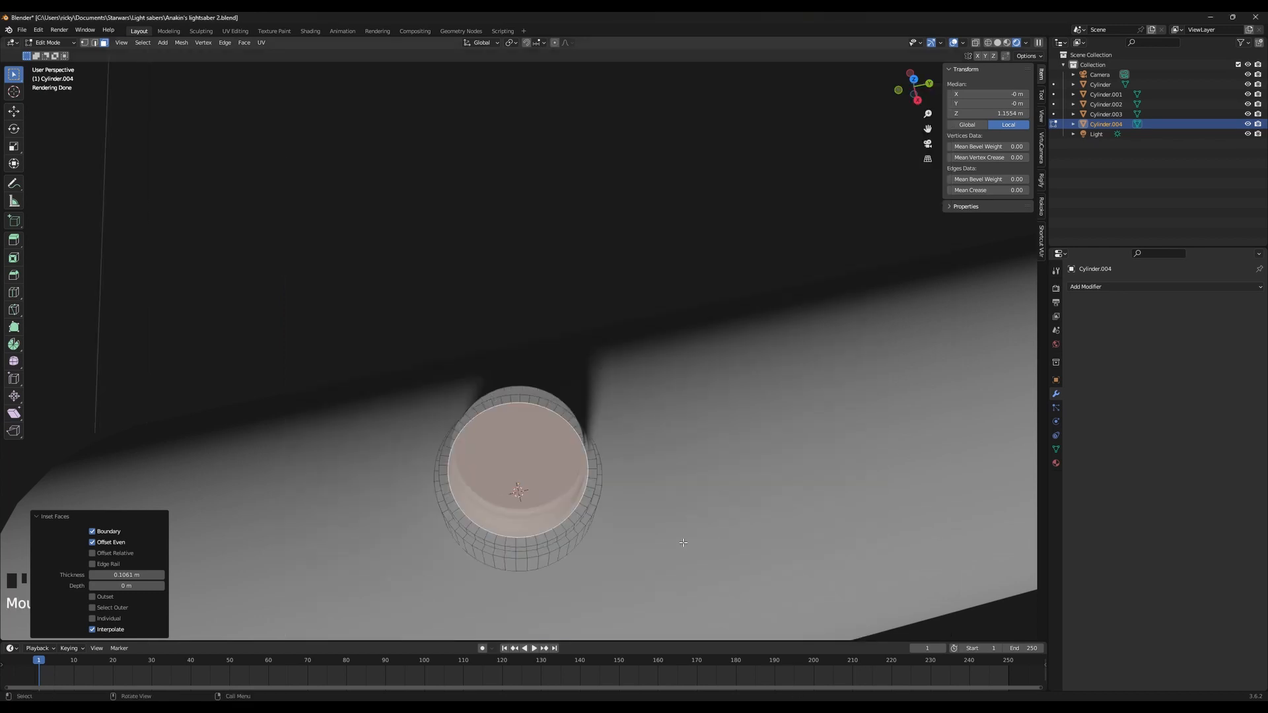
middle_click_drag(681, 539, 673, 475, "shift")
scroll(672, 475, "up", 2)
key("s")
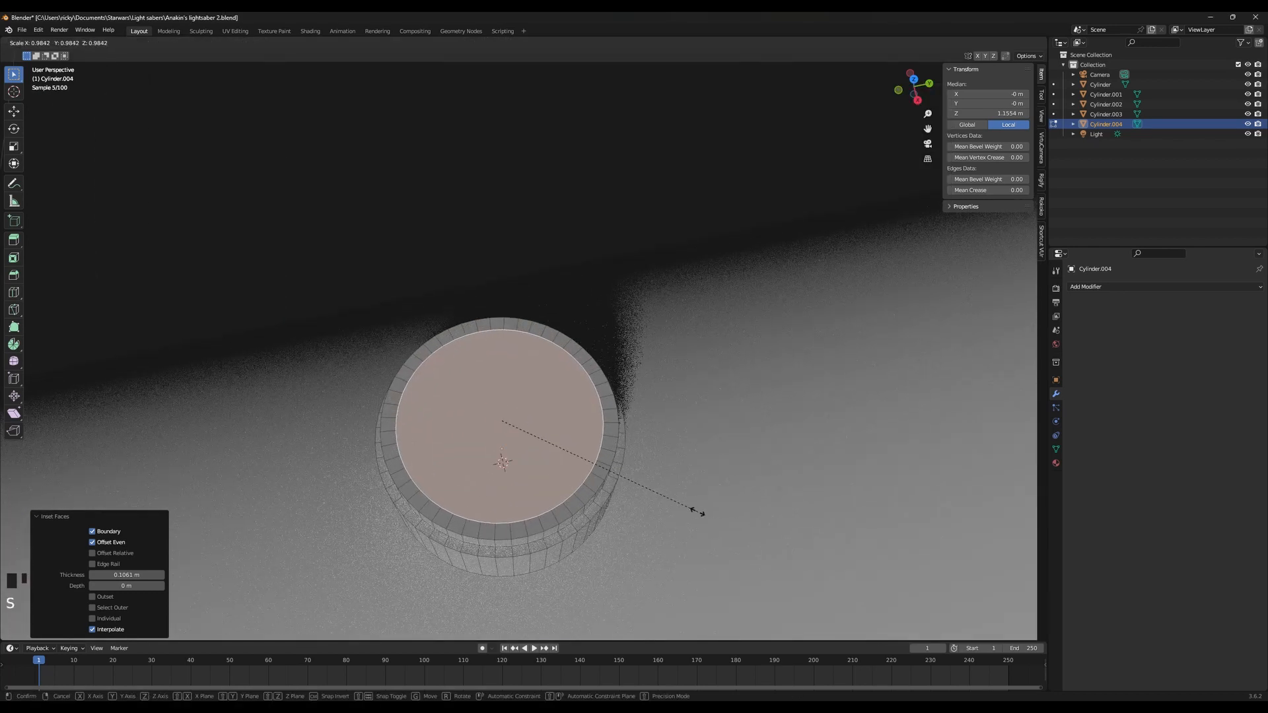
left_click(710, 517)
scroll(723, 529, "up", 2)
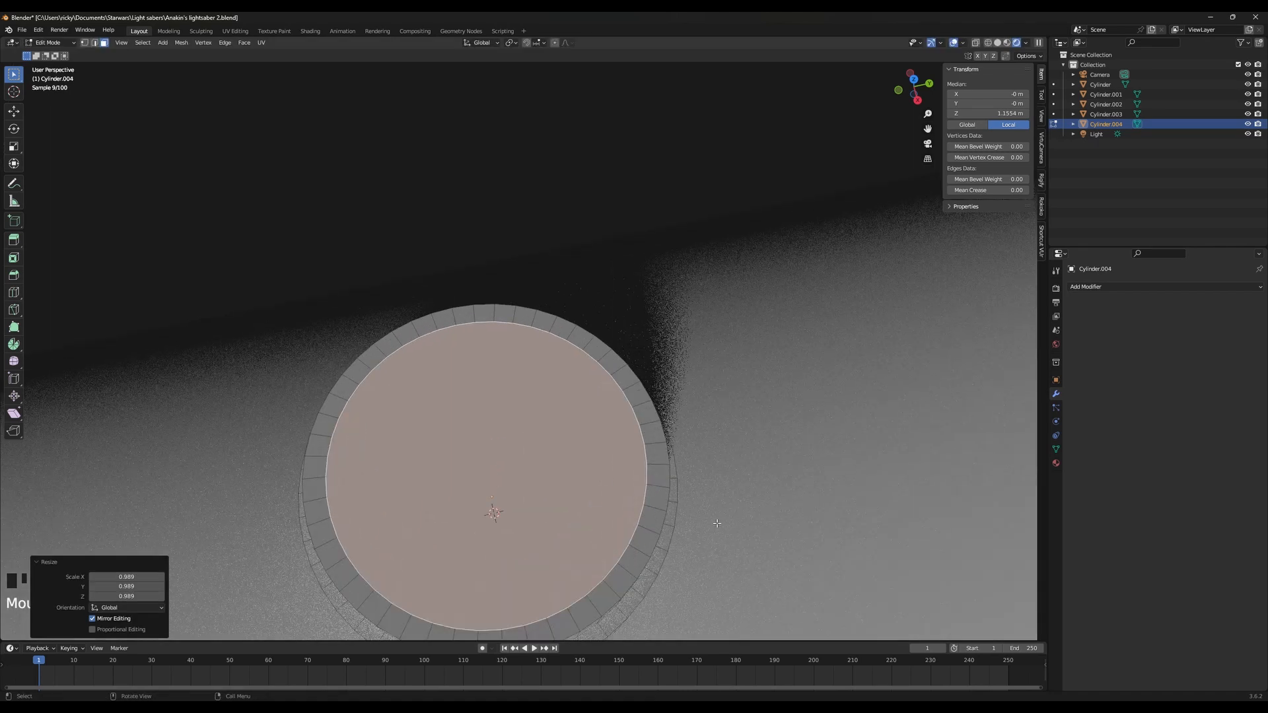
key("s")
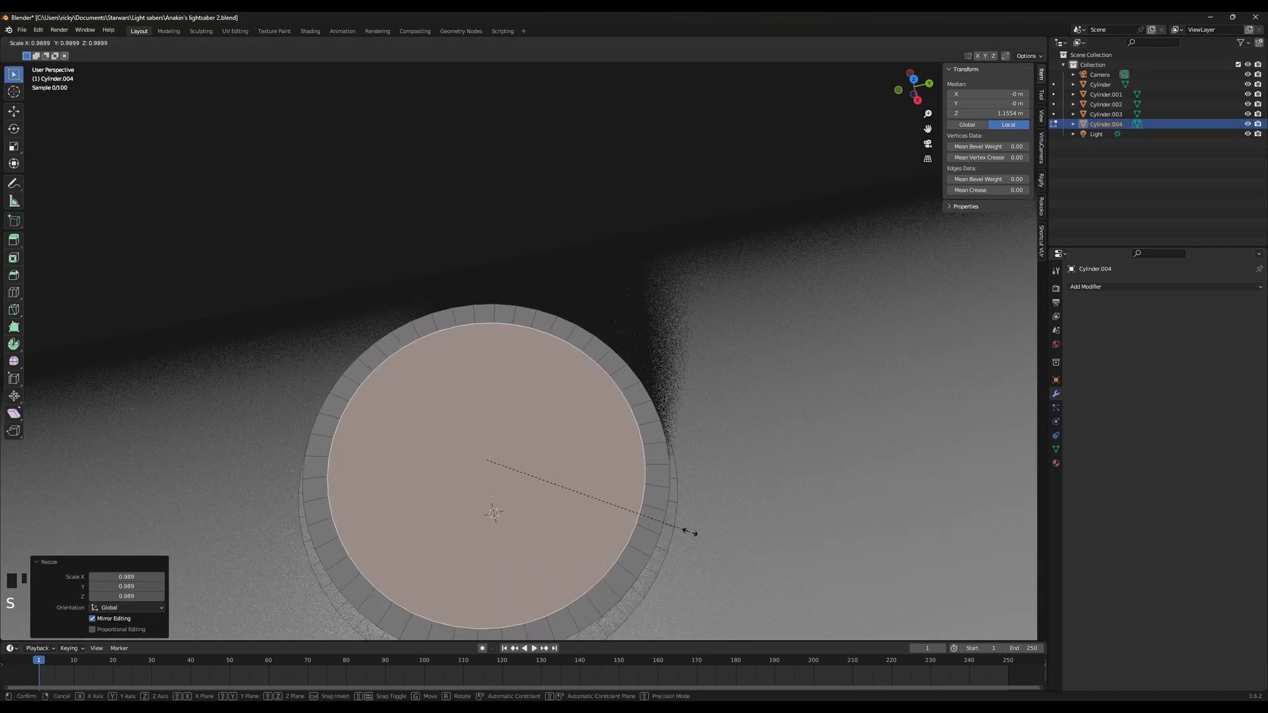
left_click(684, 528)
key("ctrl+b")
left_click(690, 547)
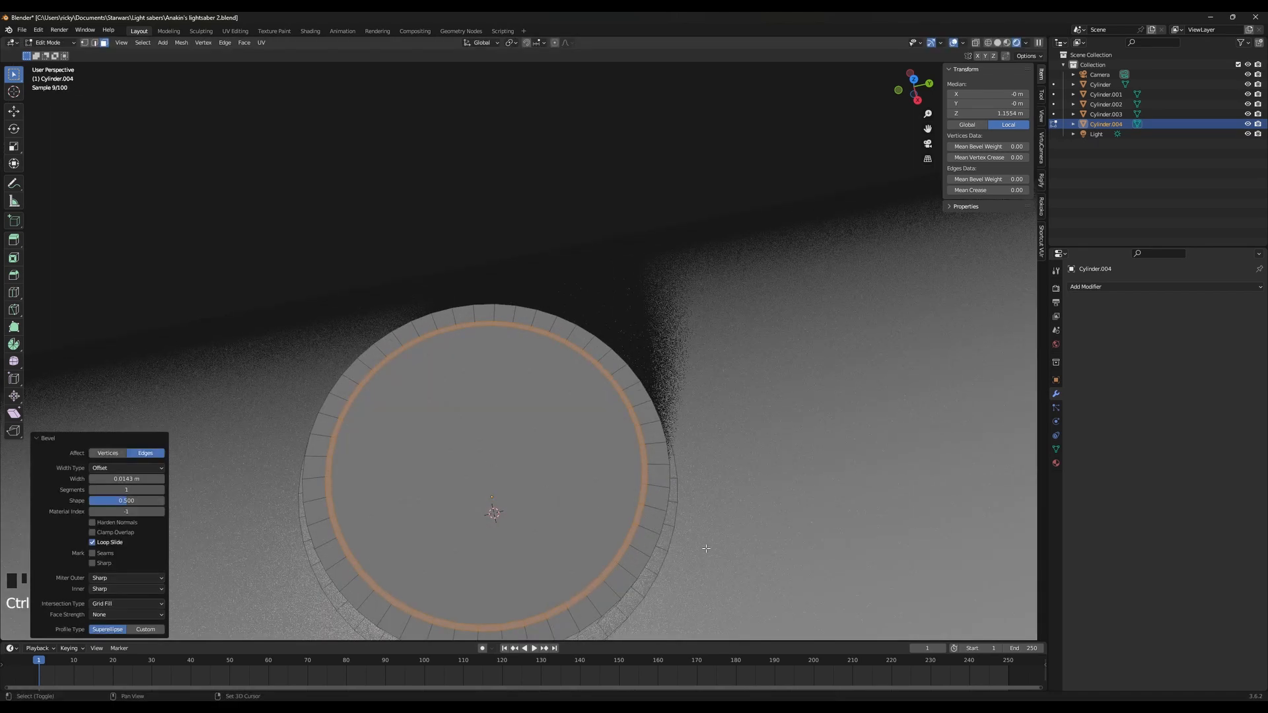
key("s")
key("Escape")
key("ctrl+z")
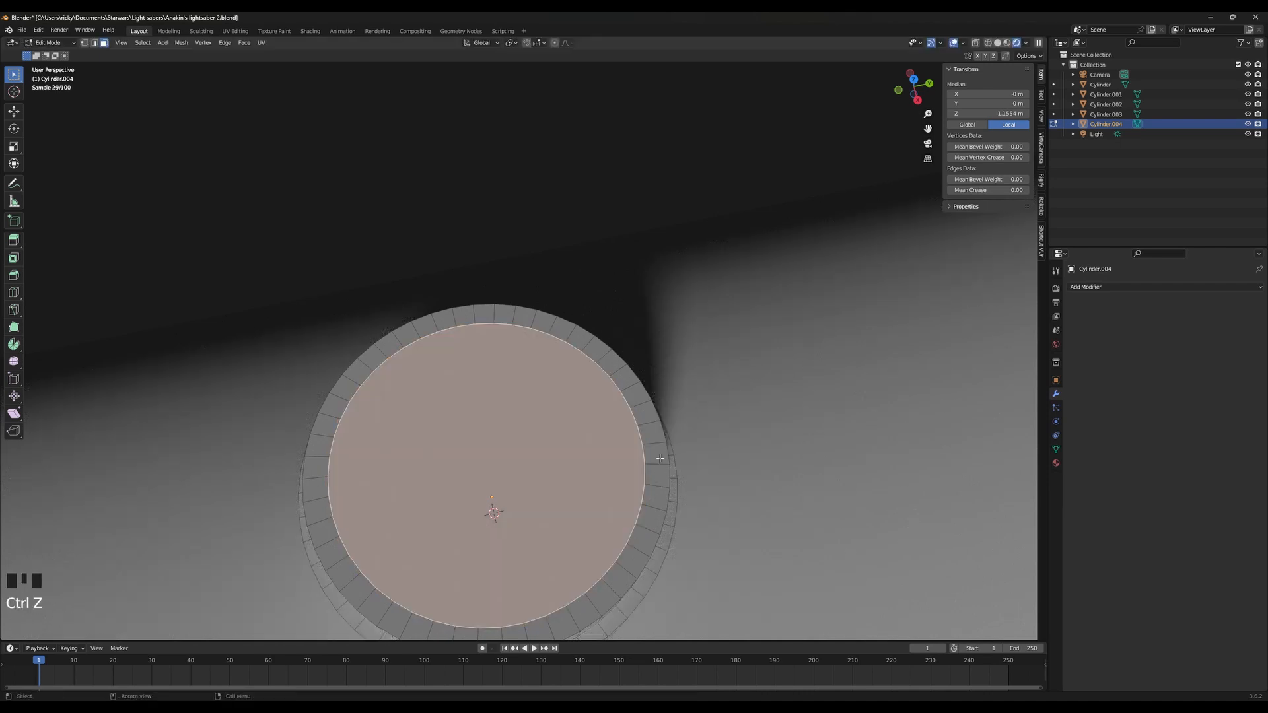
Bevel the inset face's border about 0.026 m wide and extrude the resulting ring about 0.0019 m downward as a groove
key("ctrl+b")
left_click(704, 481)
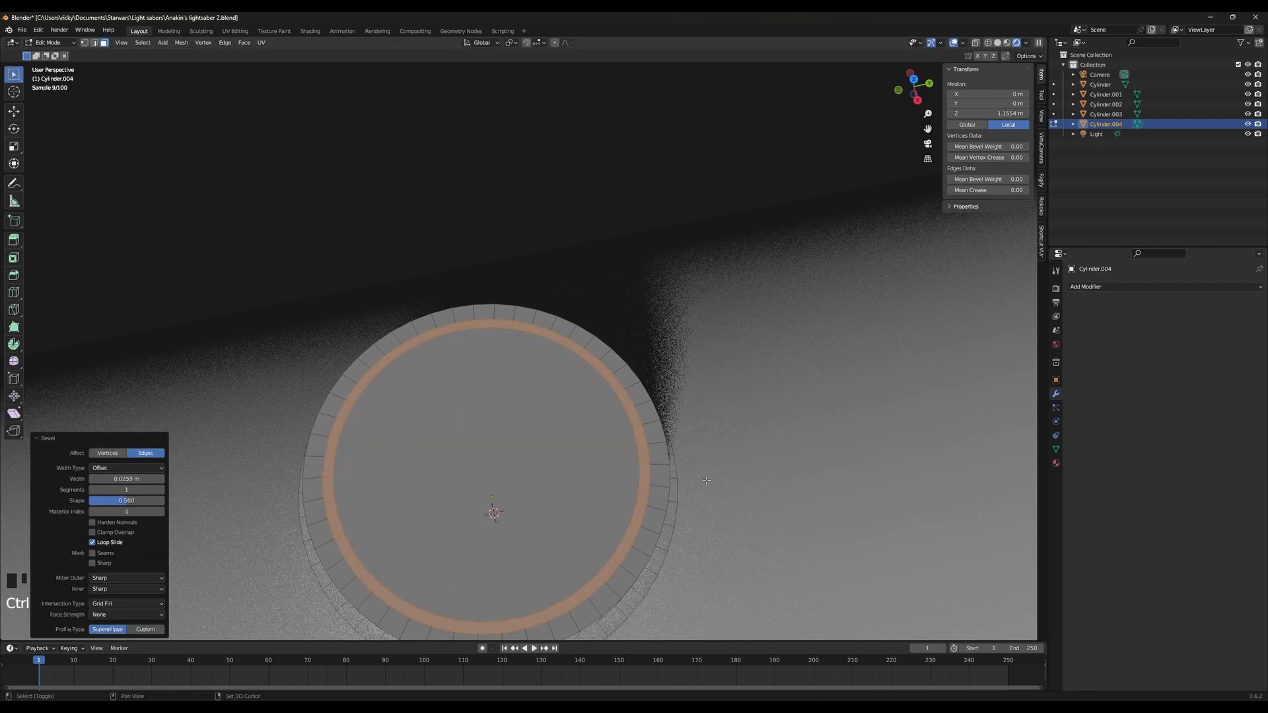
middle_click_drag(705, 482, 707, 423)
key("e")
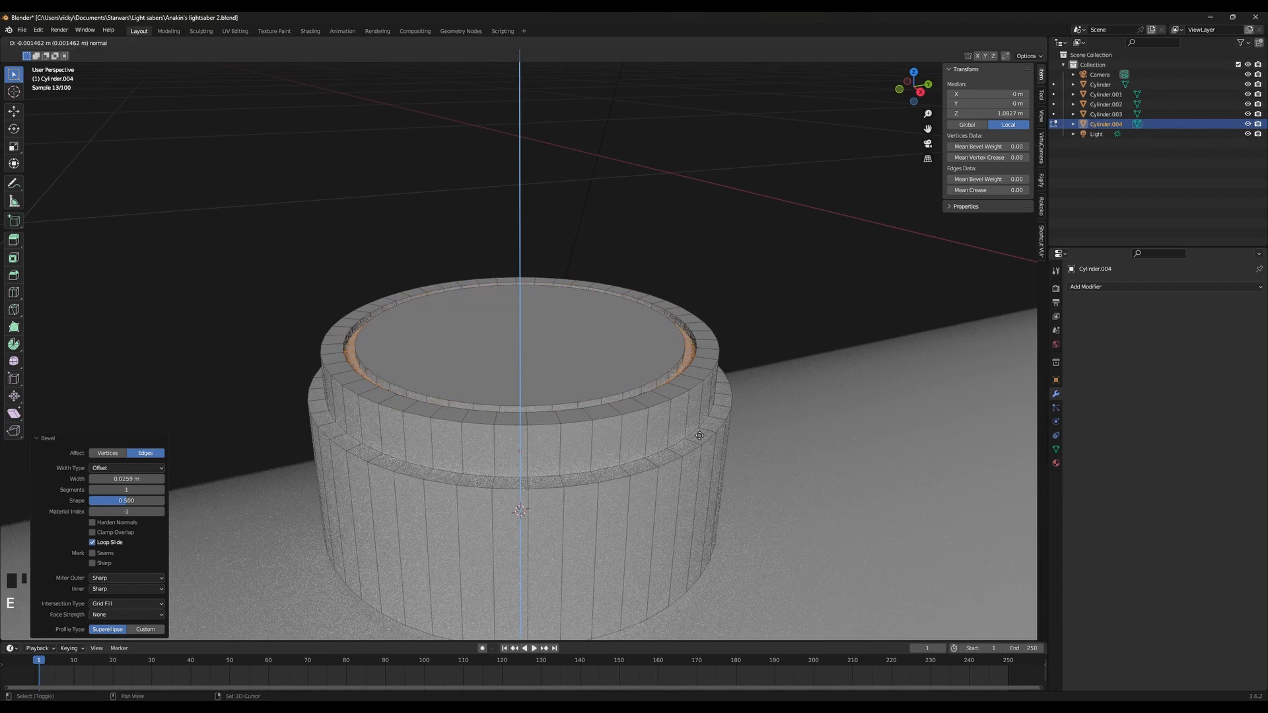
left_click(694, 459)
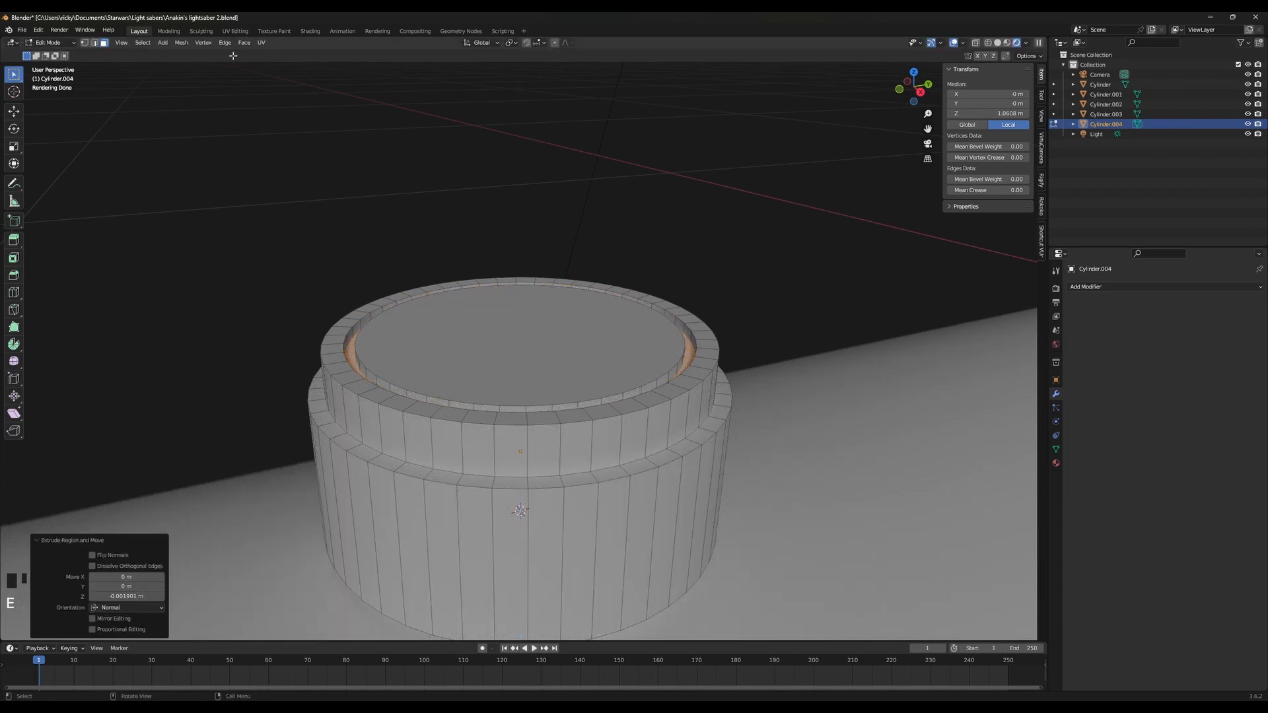
Raise the circular face inside the groove about 0.00078 m along Z
left_click(563, 374)
key("g")
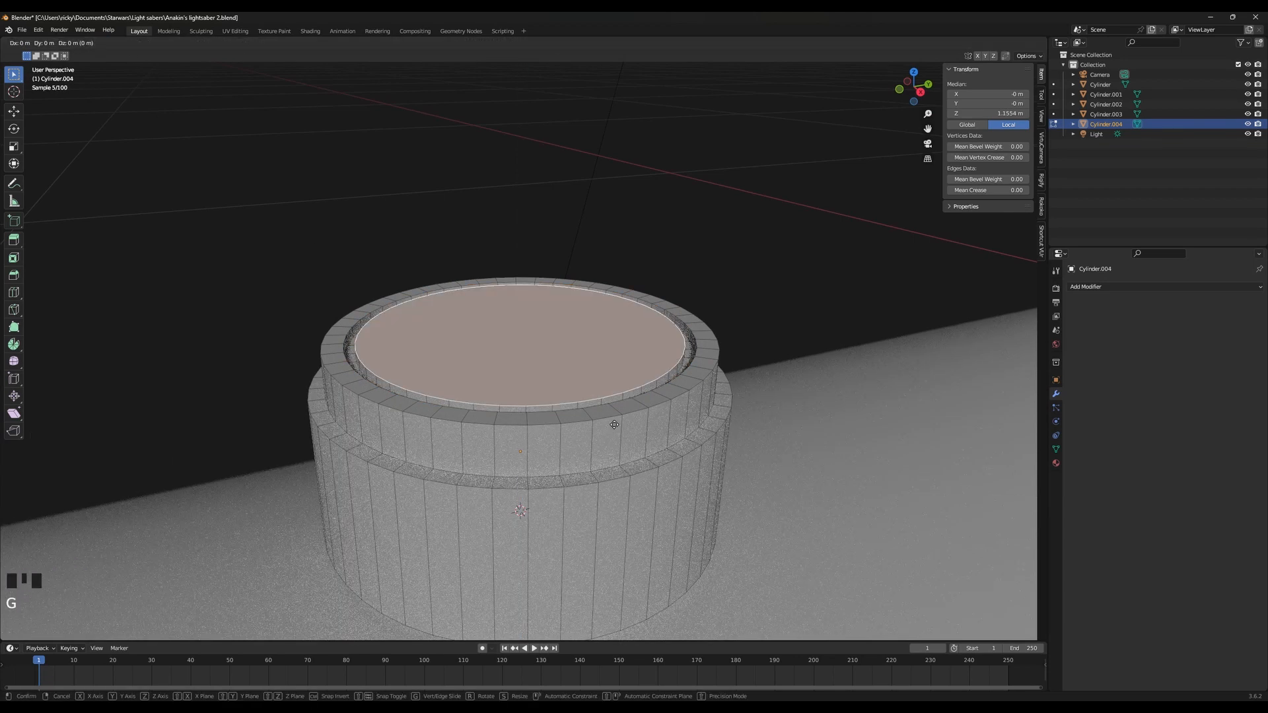
key("z")
left_click(623, 382)
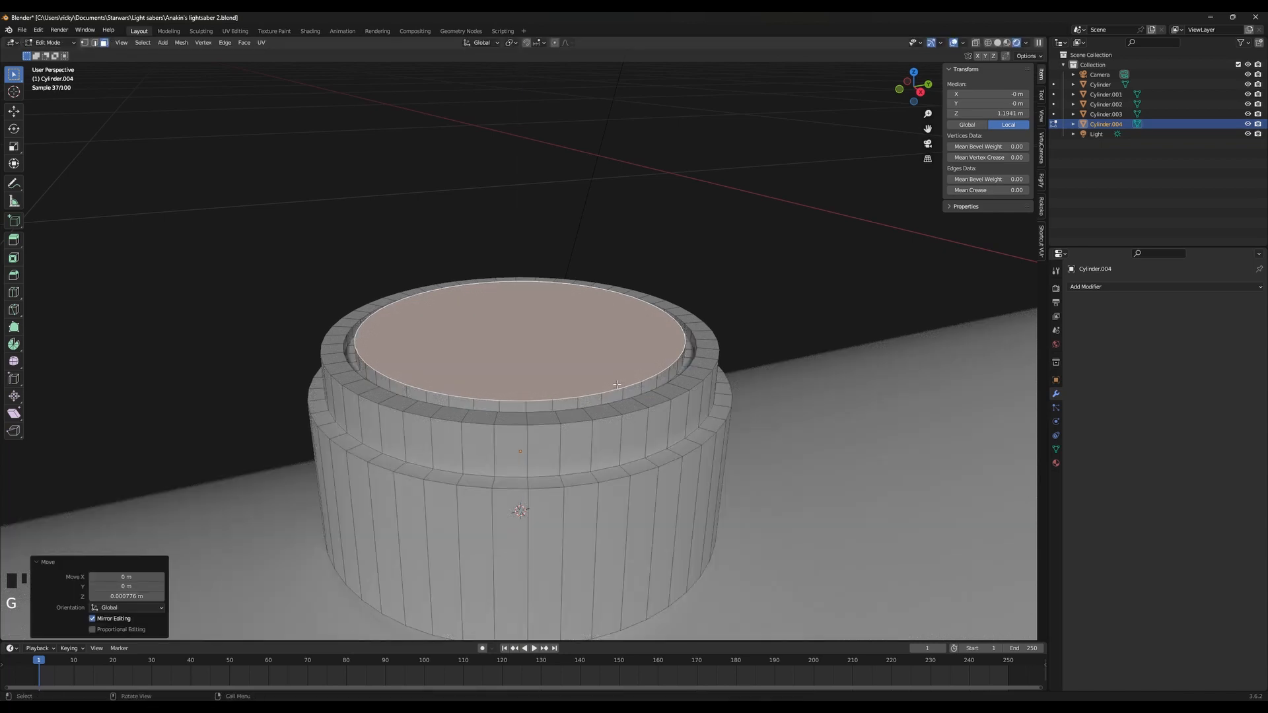
Bevel the inner disc's edge loop about 0.3 m wide with three segments to form a dome
left_click(95, 43)
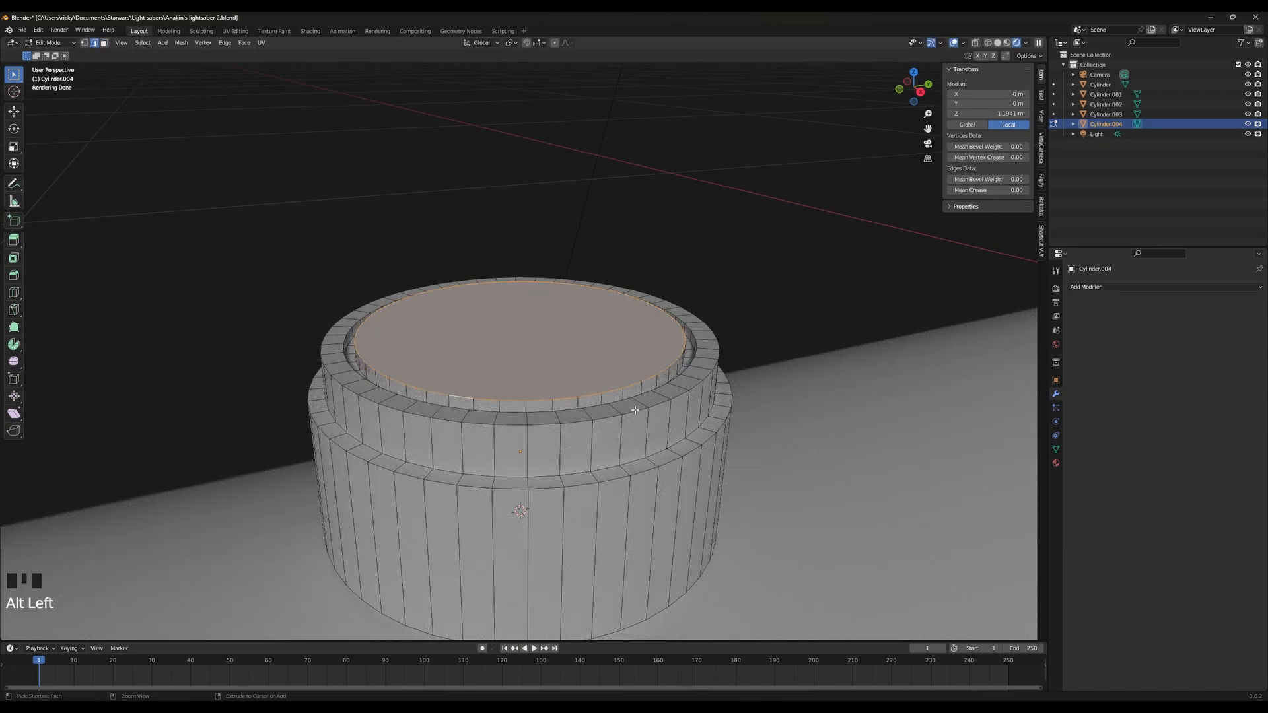
key("ctrl+b")
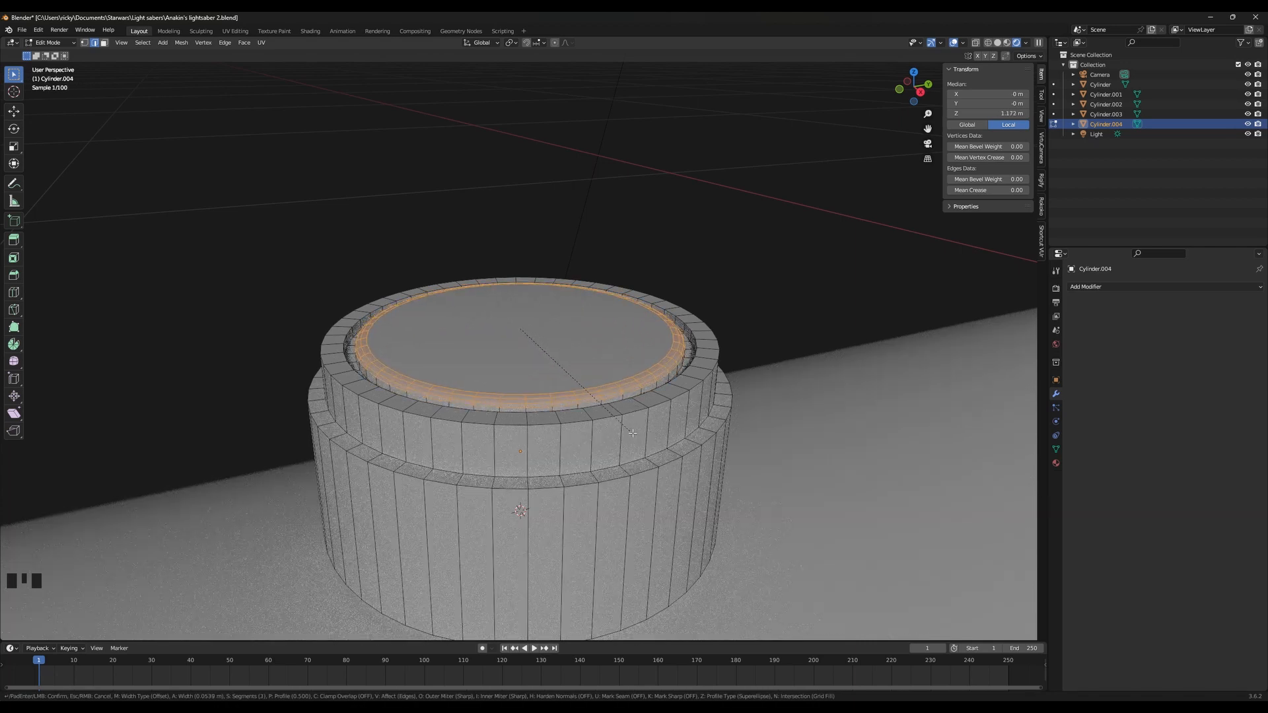
scroll(634, 434, "up", 1)
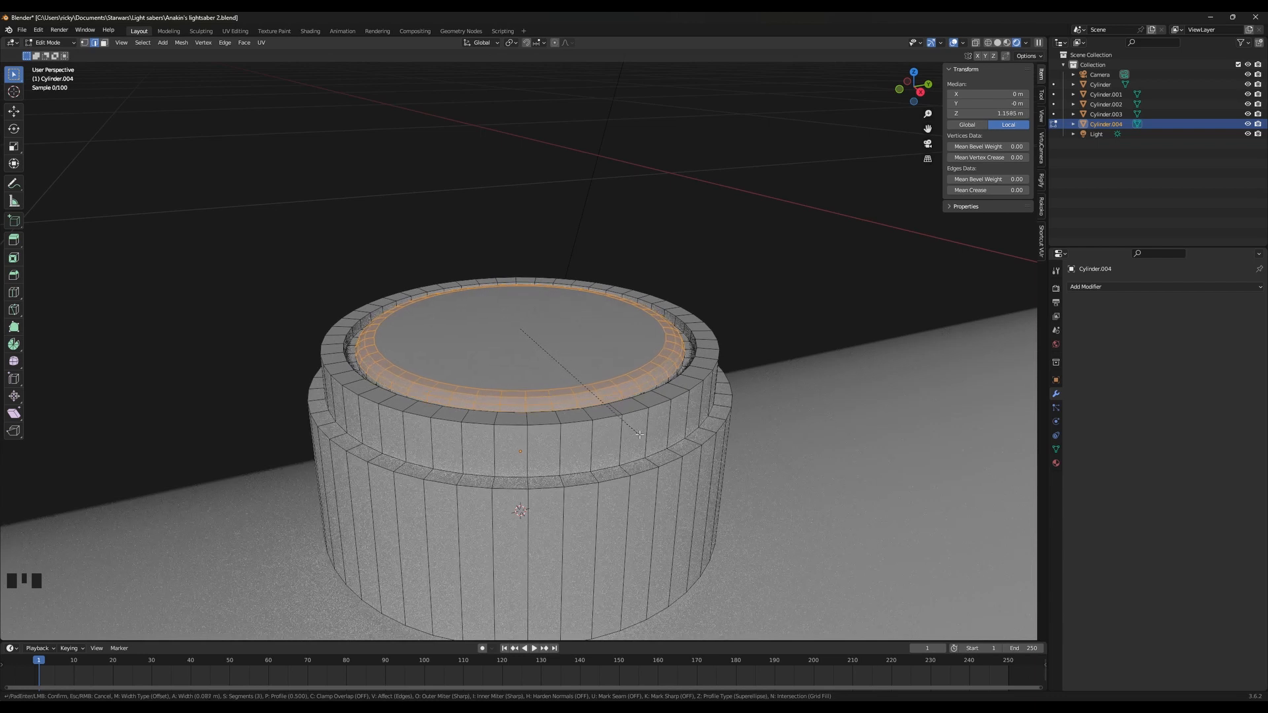
left_click(680, 447)
Flatten the beveled dome along Z and raise it about 0.0052 m
key("s")
key("z")
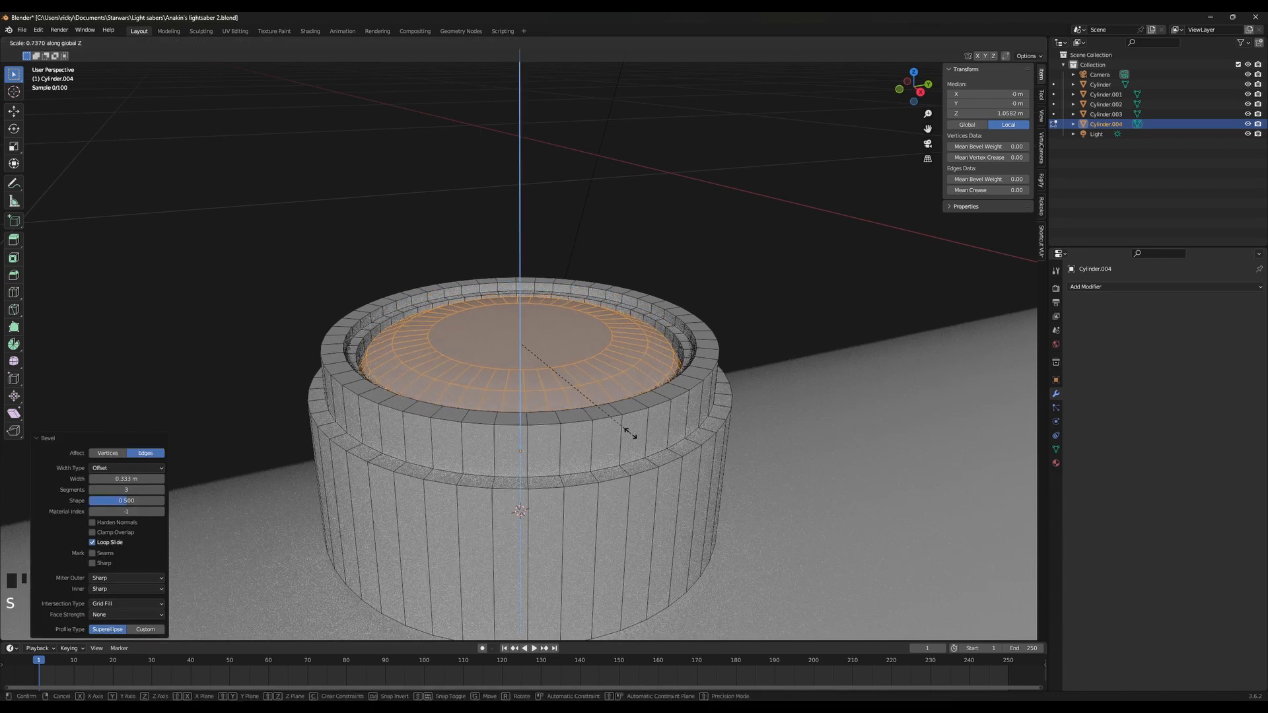
left_click(610, 424)
key("g")
key("z")
left_click(616, 388)
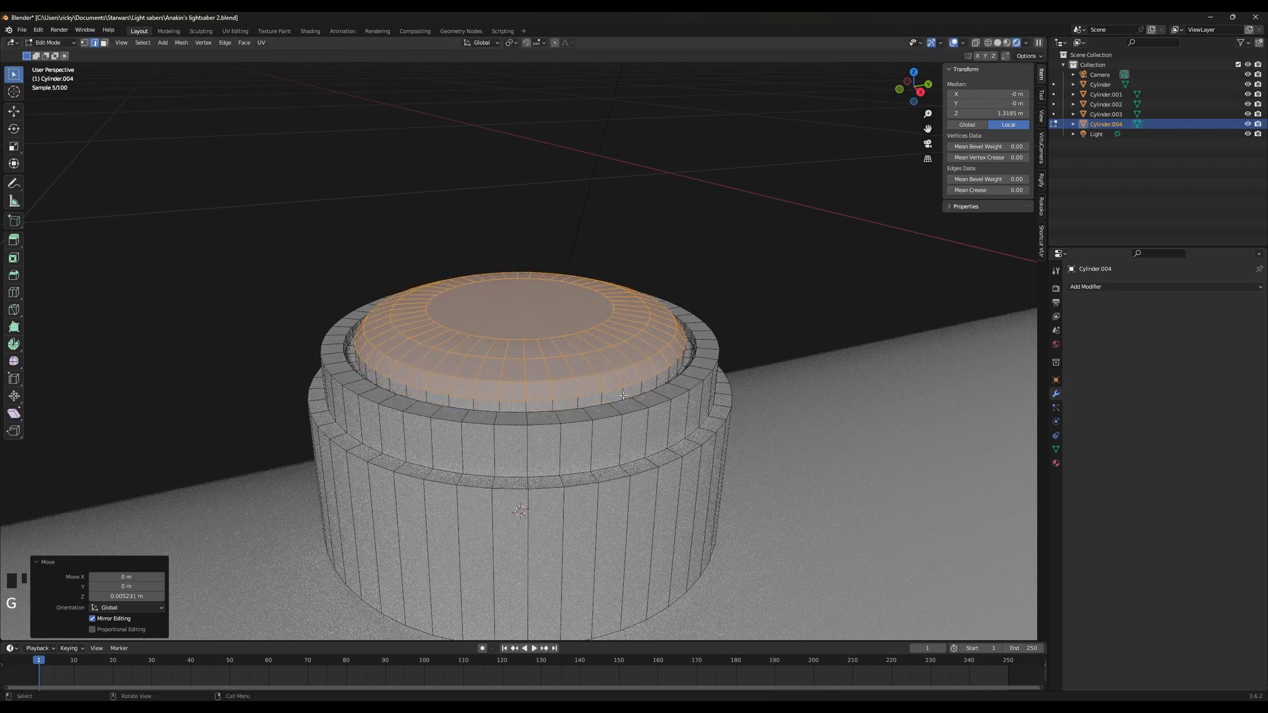
Flatten the dome further along Z and lower it slightly into the surrounding rim
key("s")
key("z")
left_click(603, 385)
key("g")
key("z")
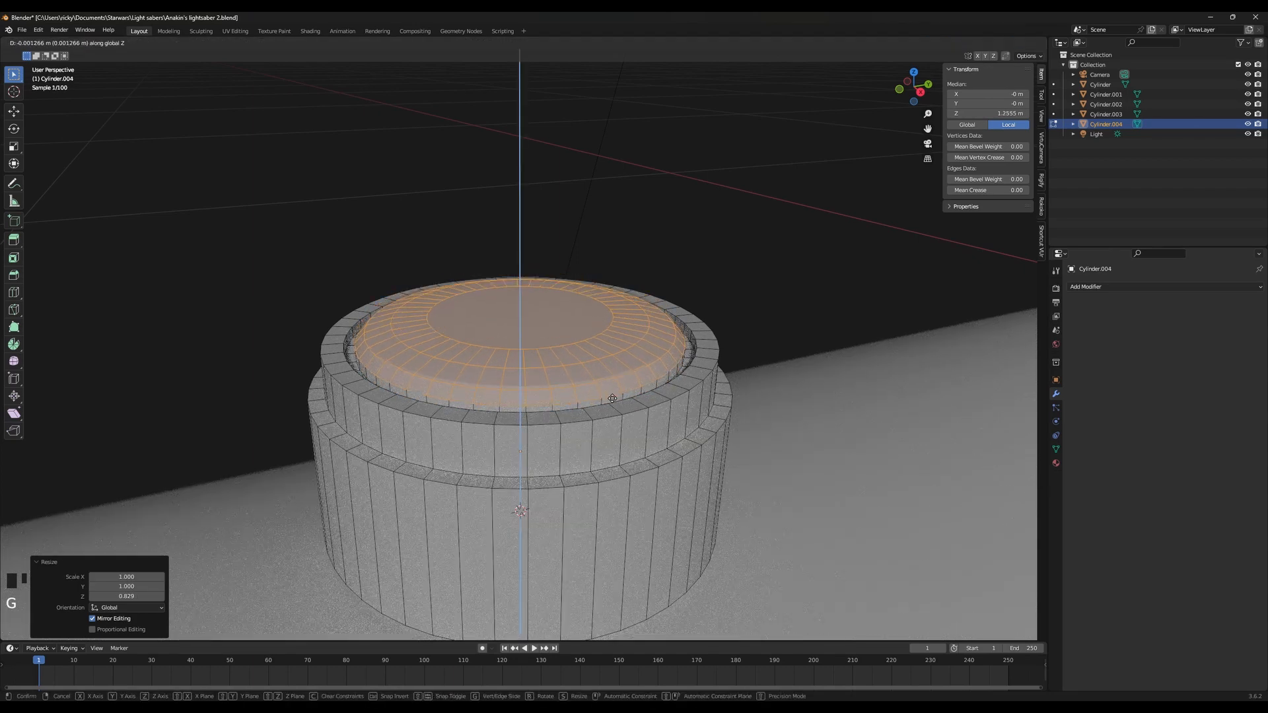
left_click(612, 390)
Return to Object Mode and apply Shade Auto Smooth to the knob
key("Tab")
right_click(612, 390)
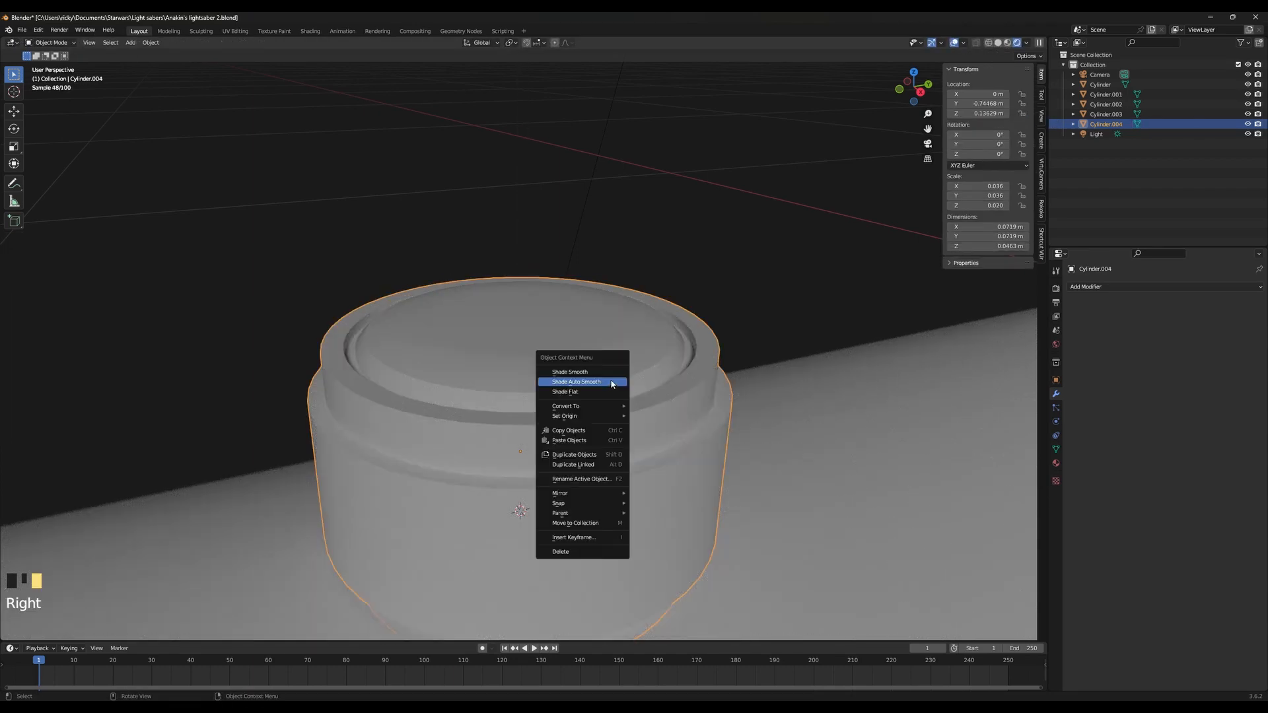
left_click(611, 378)
Bevel the dome's outer edge loop in Edit Mode into a narrow band with one segment
key("Tab")
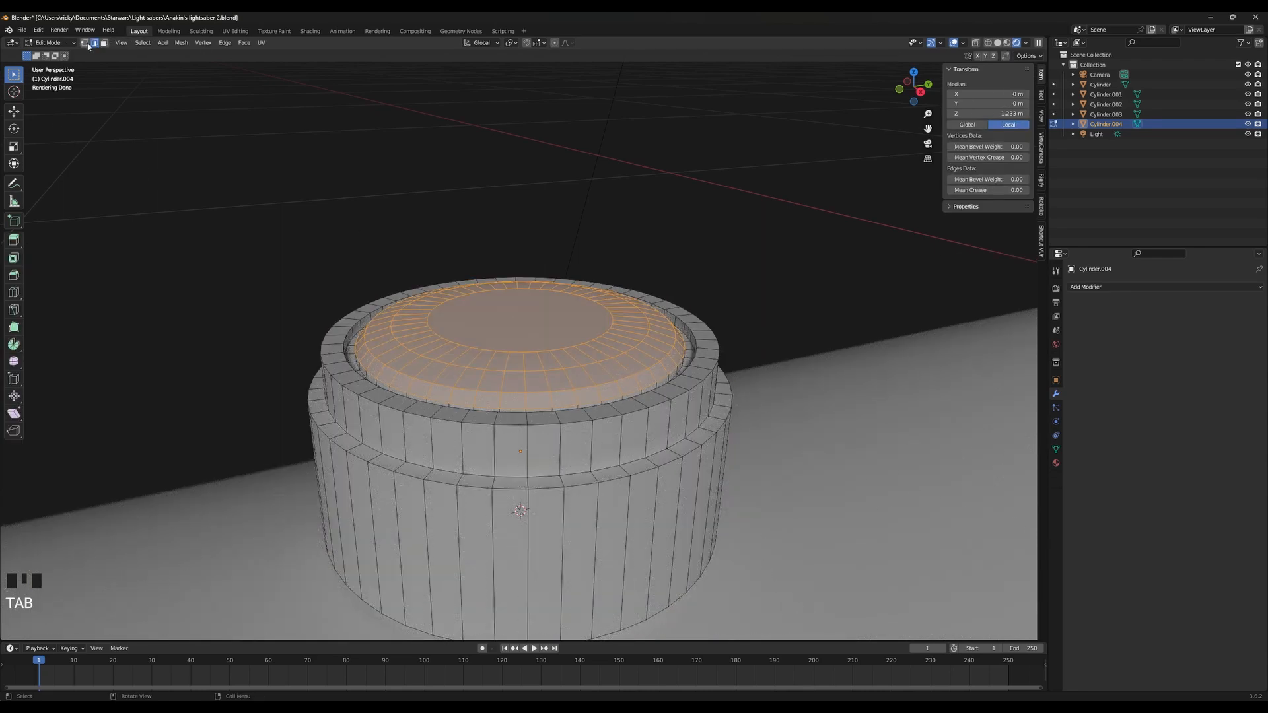
left_click(527, 395, "alt")
left_click(527, 393, "alt")
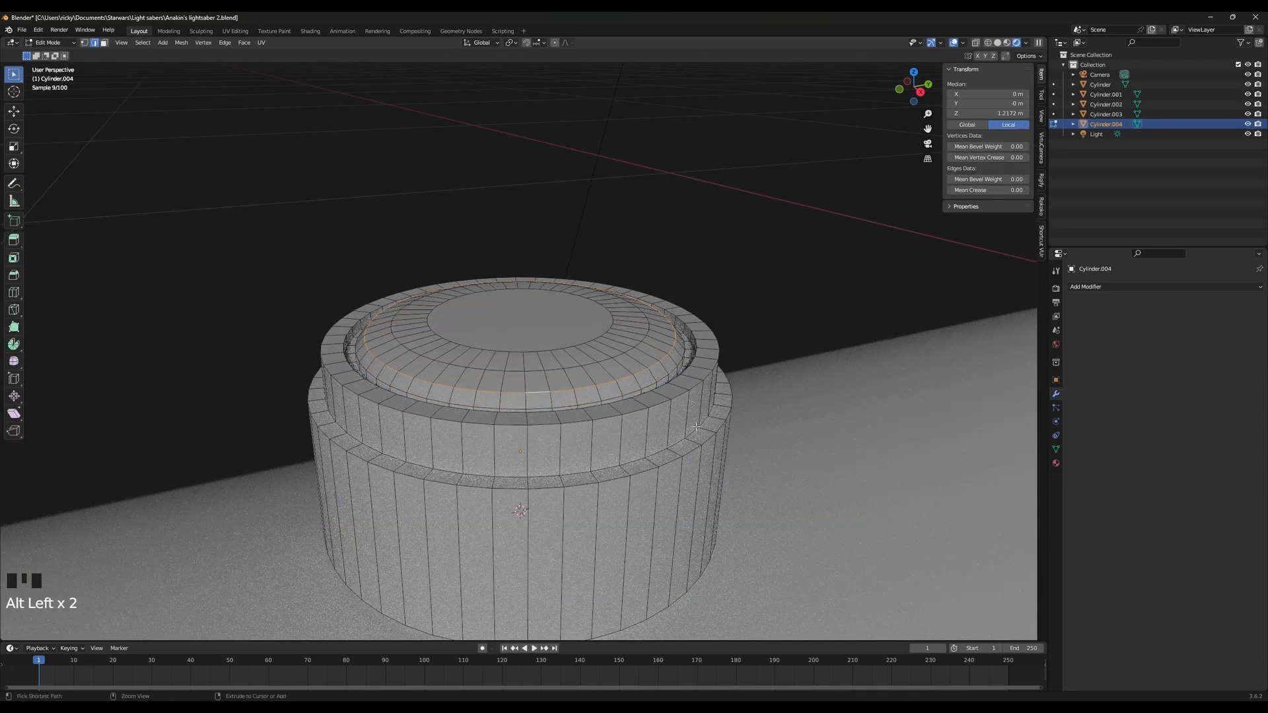
key("ctrl+b")
scroll(726, 446, "down", 1)
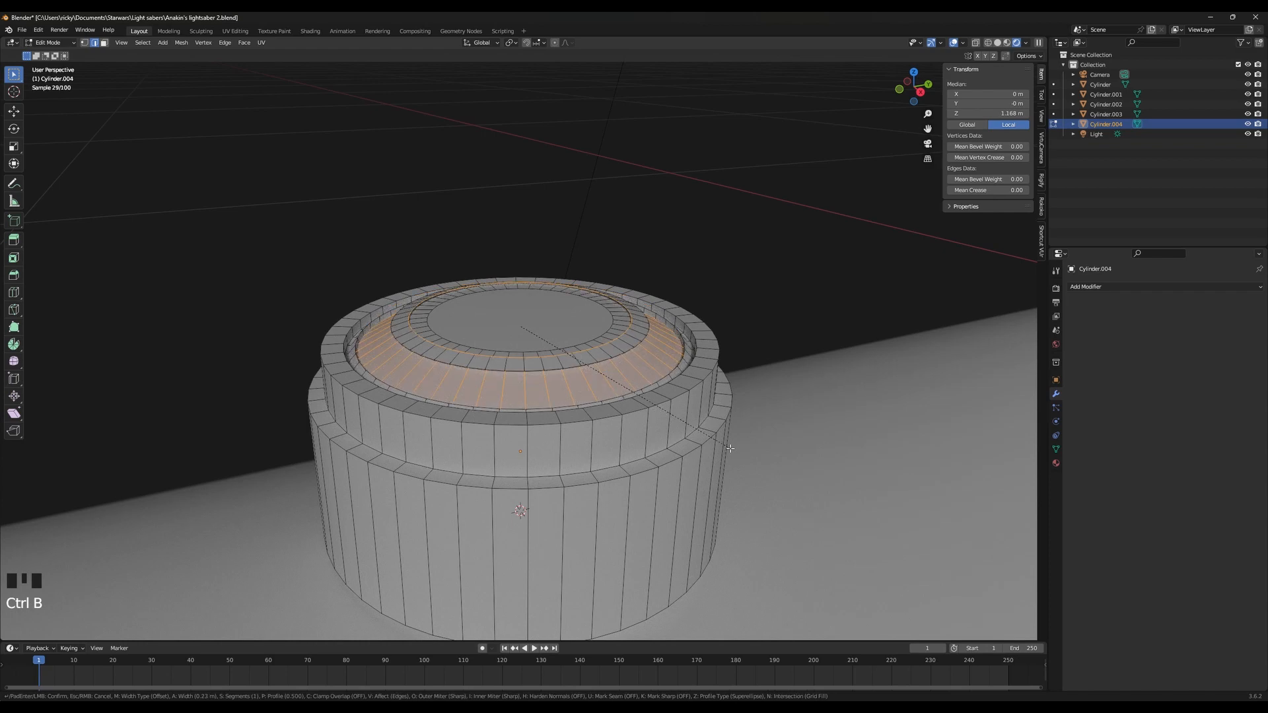
left_click(691, 444)
Inspect the knob on the hilt in Object Mode, return to Edit Mode and switch the viewport to solid shading
key("Tab")
middle_click_drag(692, 443, 594, 370)
scroll(671, 386, "down", 3)
scroll(575, 393, "down", 3)
left_click(665, 389)
key("Tab")
scroll(582, 357, "up", 4)
key("shift+z")
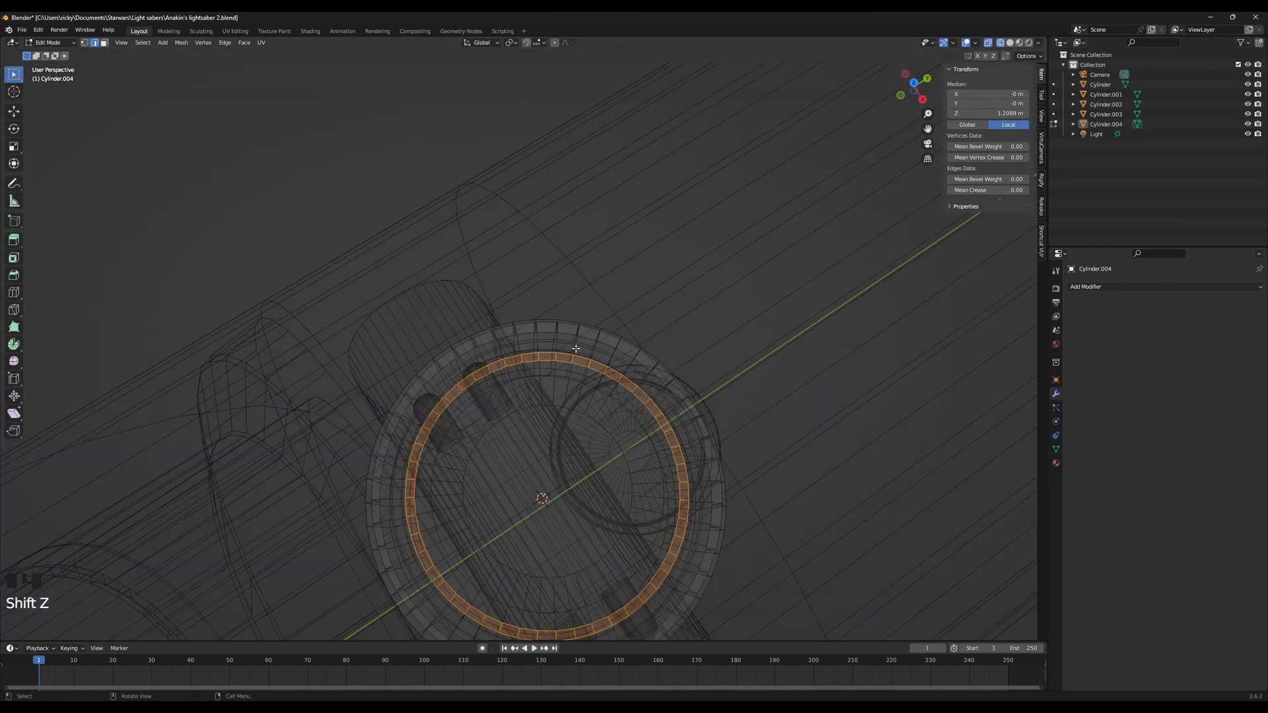
key("z")
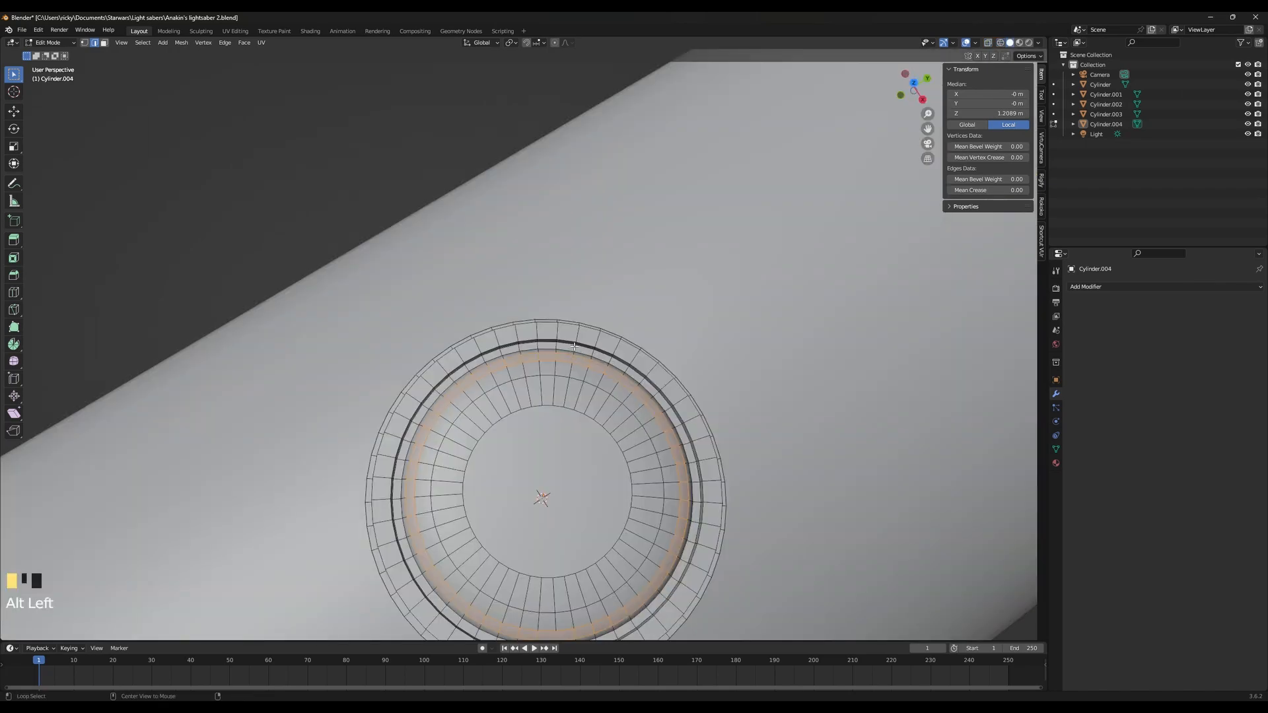
Select the knob's recessed groove faces, all the dome's face loops and its round cap in face select mode
left_click(574, 346, "alt")
left_click(394, 190)
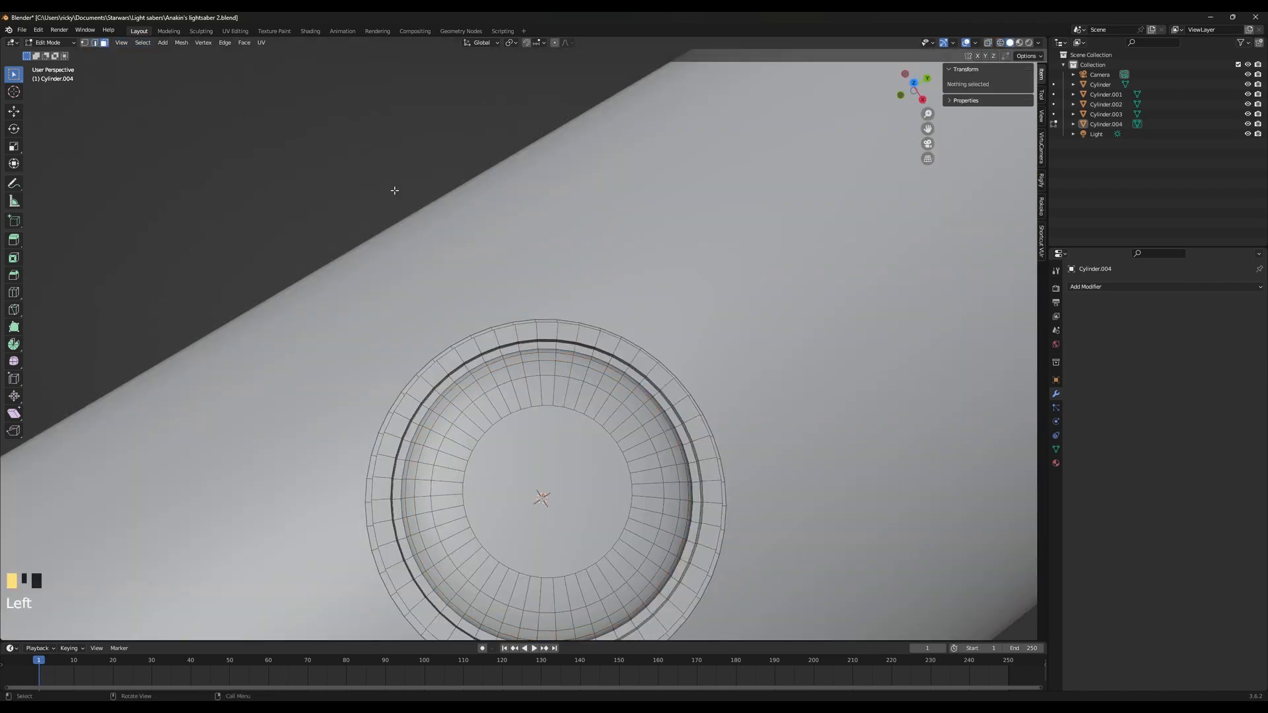
left_click(578, 349, "alt")
middle_click_drag(578, 349, 637, 360)
scroll(590, 237, "up", 3)
left_click(584, 242, "alt+shift")
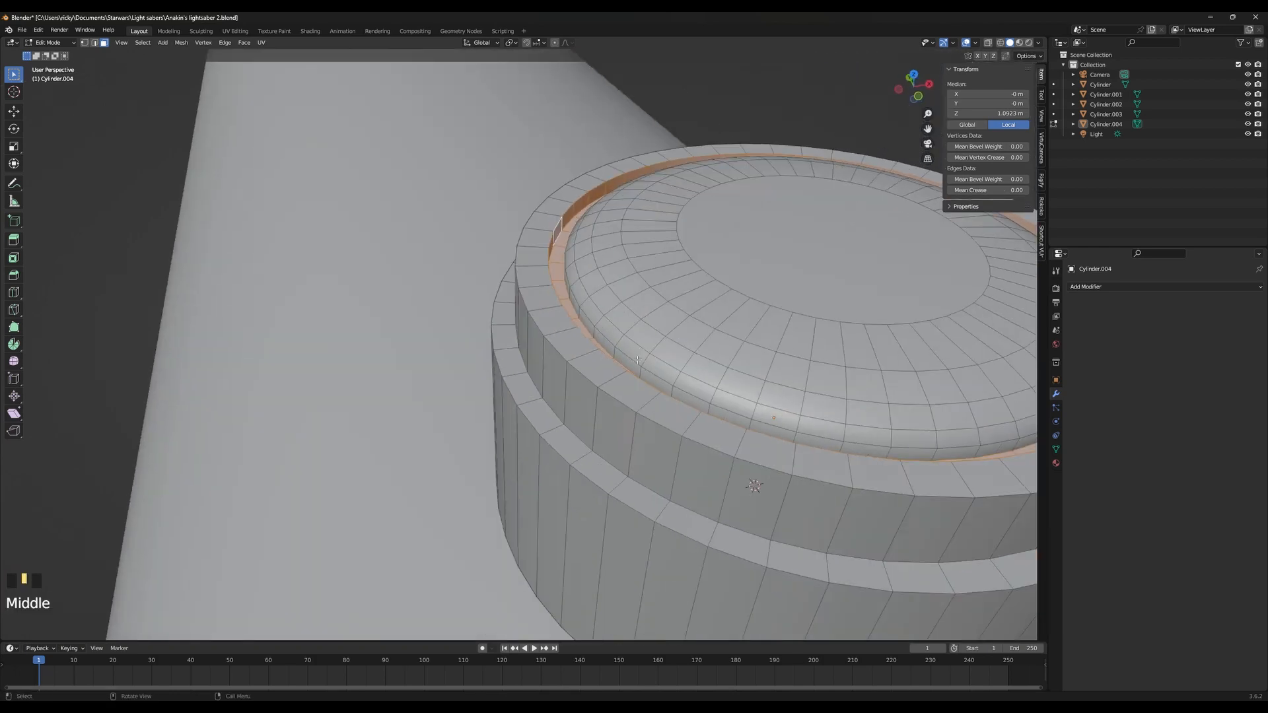
left_click(636, 365, "alt+shift")
left_click(651, 360, "alt+shift")
left_click(664, 350, "alt+shift")
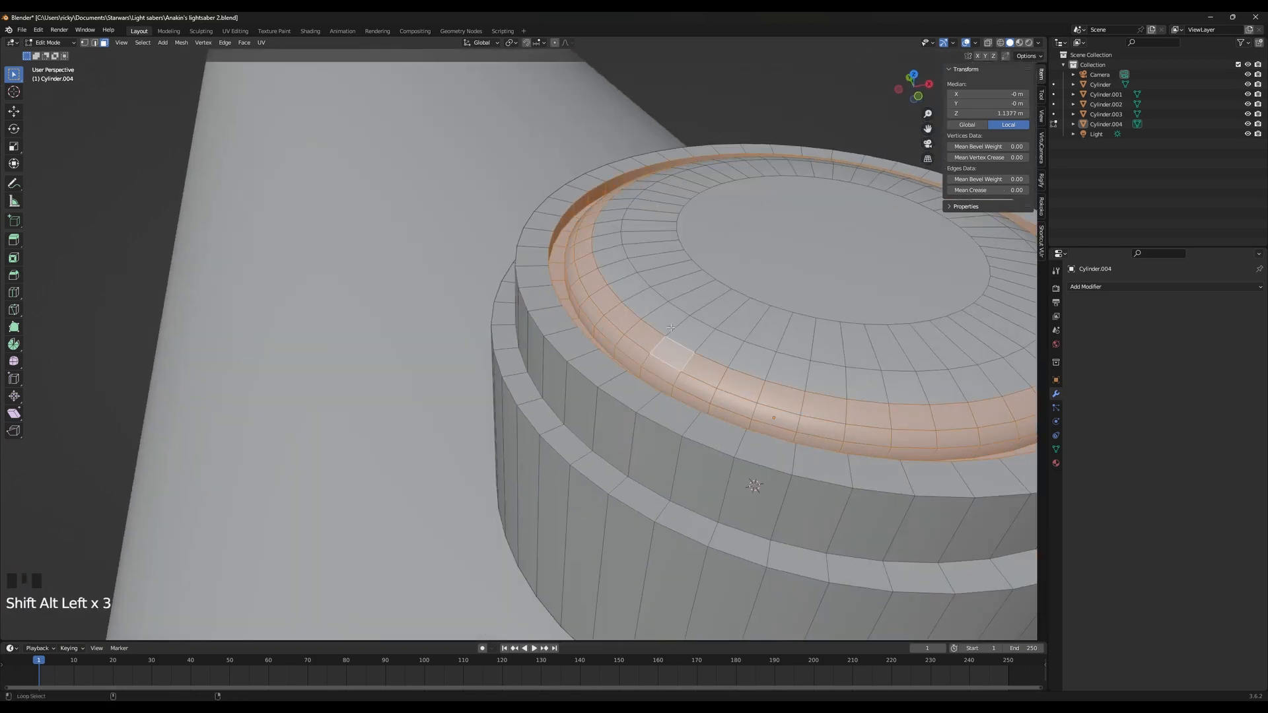
left_click(690, 309, "alt+shift")
left_click(687, 294, "alt+shift")
left_click(760, 228, "shift")
scroll(524, 346, "down", 3)
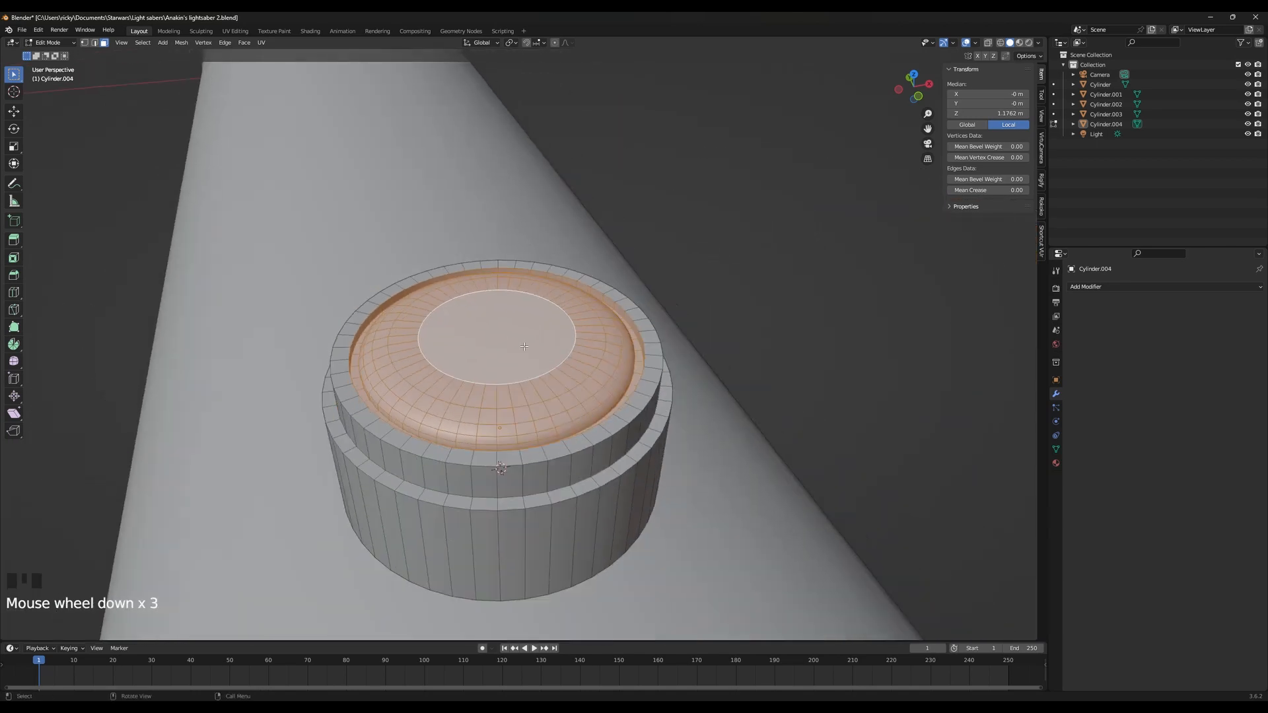
Try to scale the selected dome and groove faces inward with the Z axis excluded
middle_click_drag(733, 408, 741, 452)
key("s")
key("shift+z")
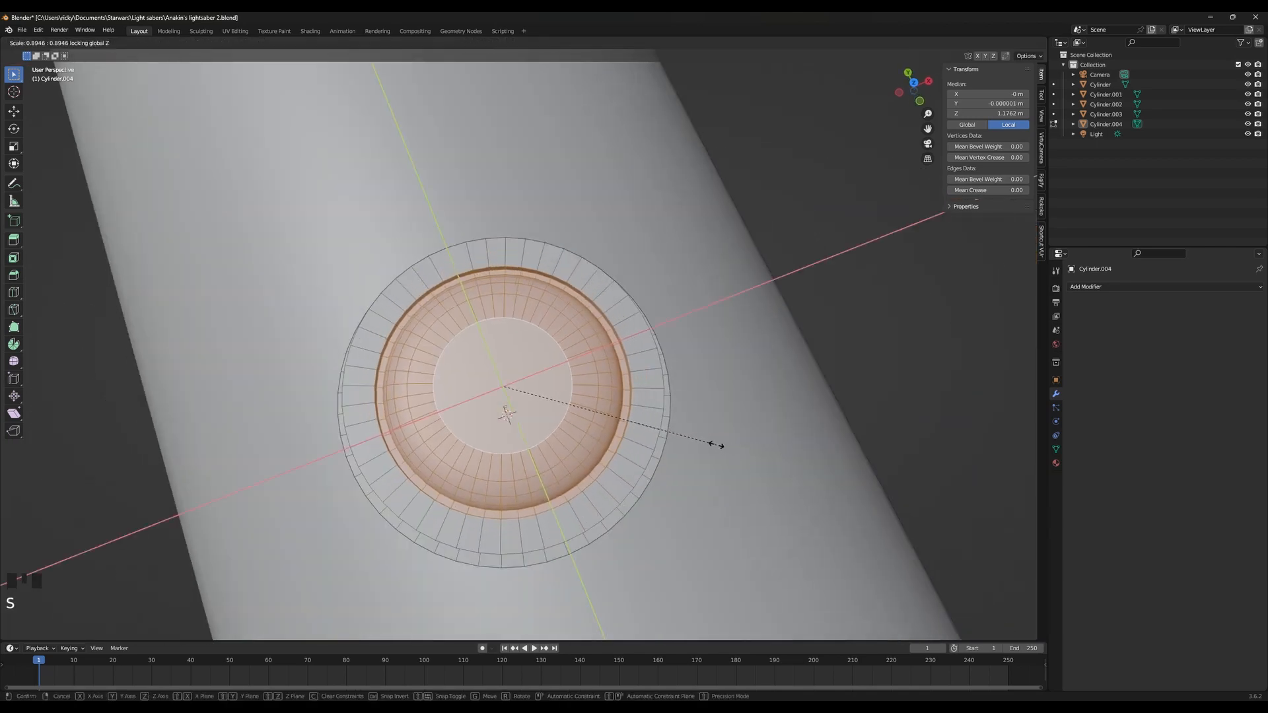
right_click(717, 446)
Deselect the groove's outer wall loop, keeping the dome, its round cap and the groove floor selected
key("ctrl+z")
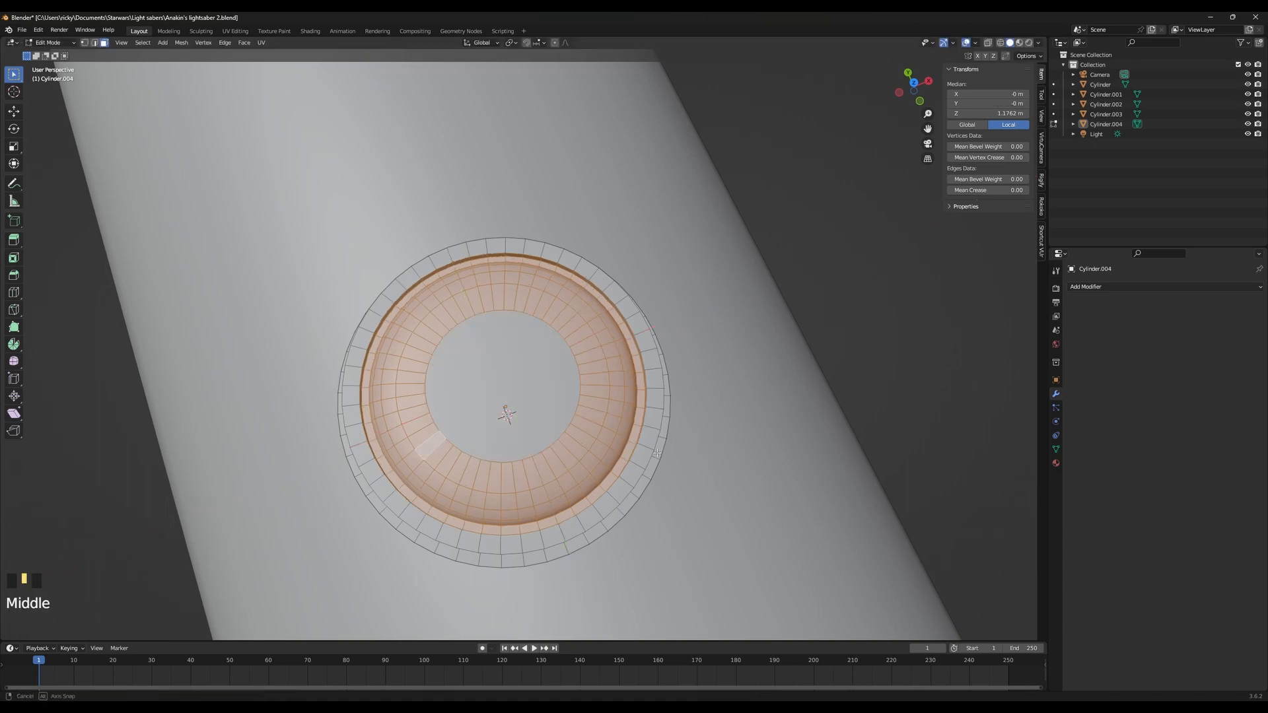
middle_click_drag(651, 402, 700, 357)
key("ctrl+shift+z")
left_click(709, 306, "alt+shift")
scroll(502, 403, "up", 4)
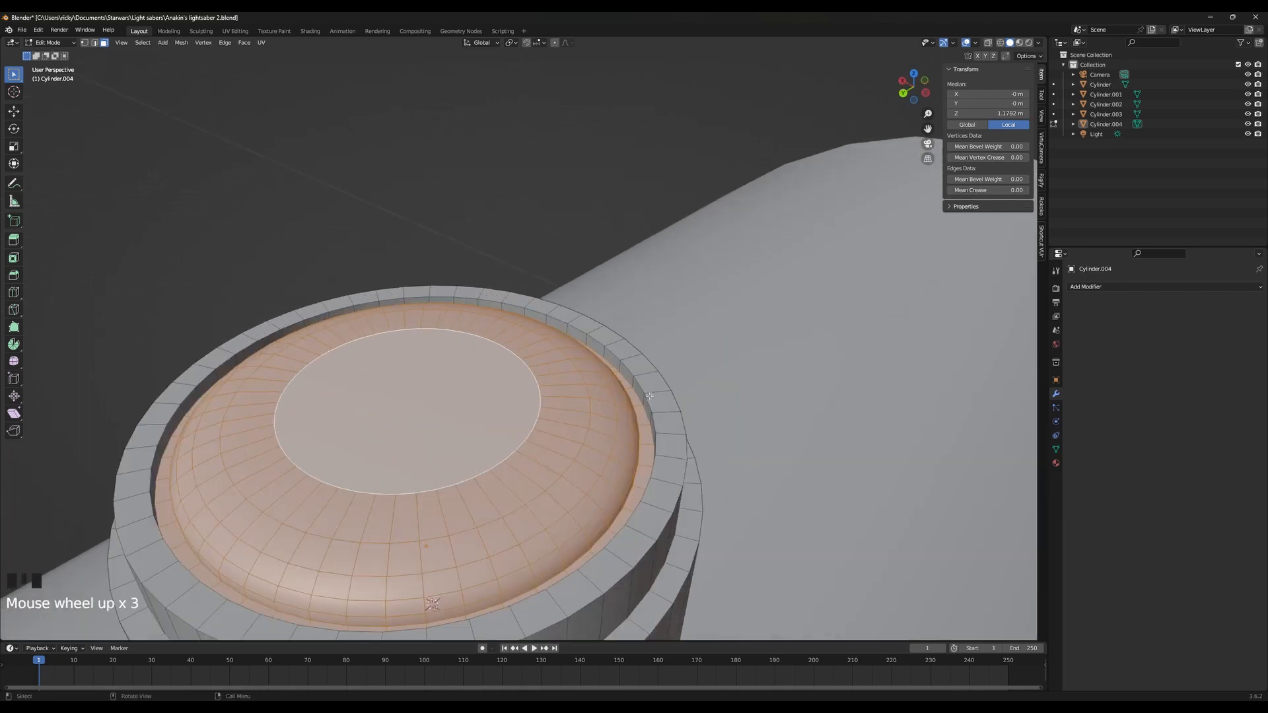
Deselect the groove floor's outer edge loop, switch to vertex selection and try to scale the dome down uniformly
left_click(95, 43)
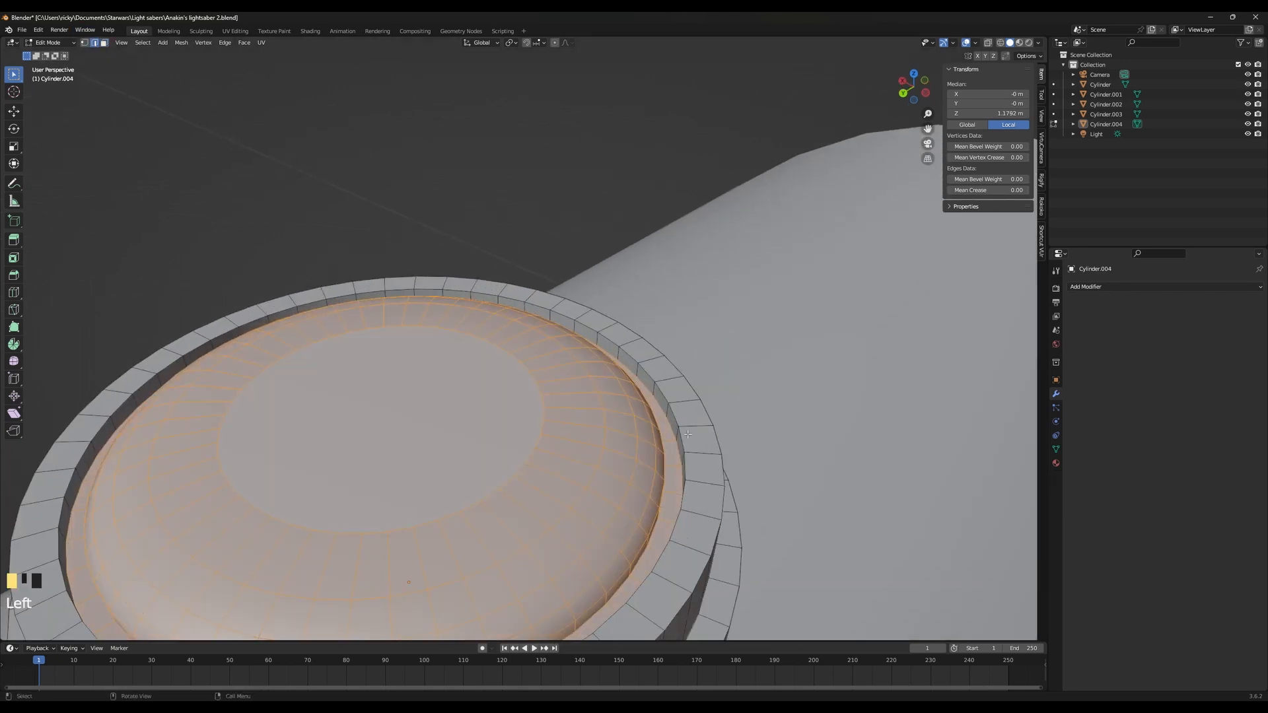
left_click(672, 430, "alt+shift")
left_click(84, 43)
scroll(671, 423, "down", 4)
middle_click_drag(671, 423, 705, 399)
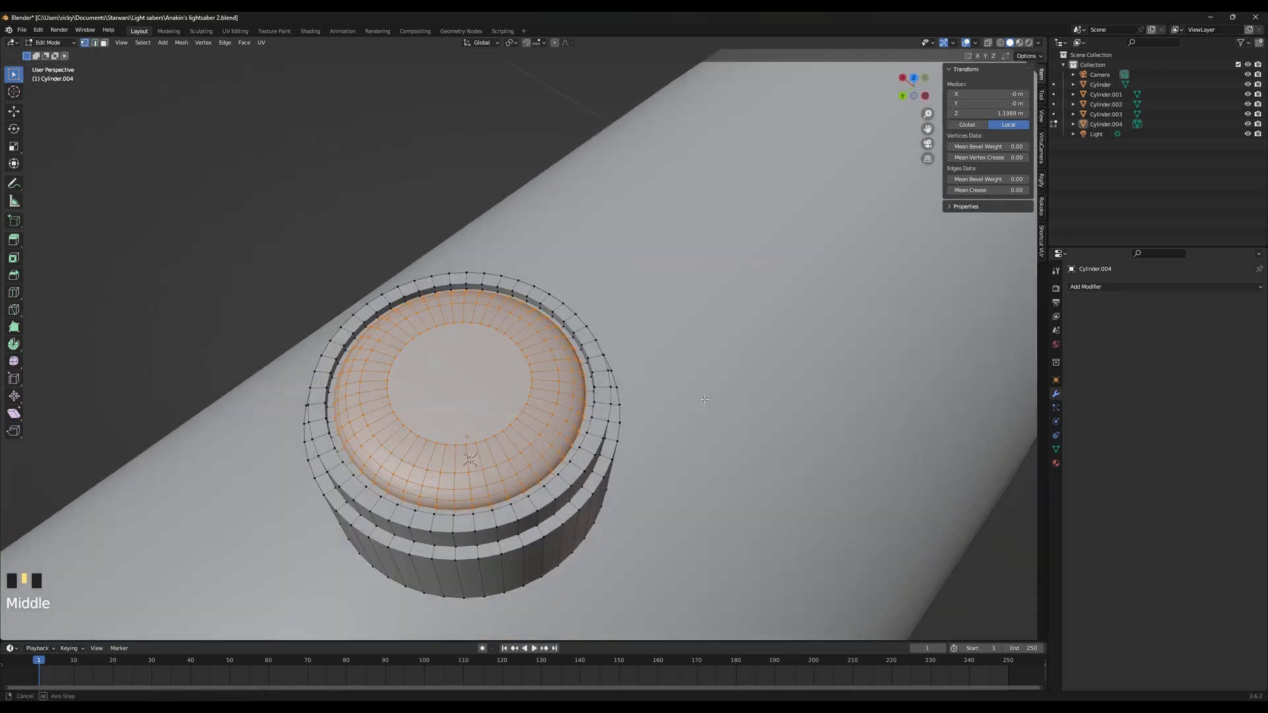
key("s")
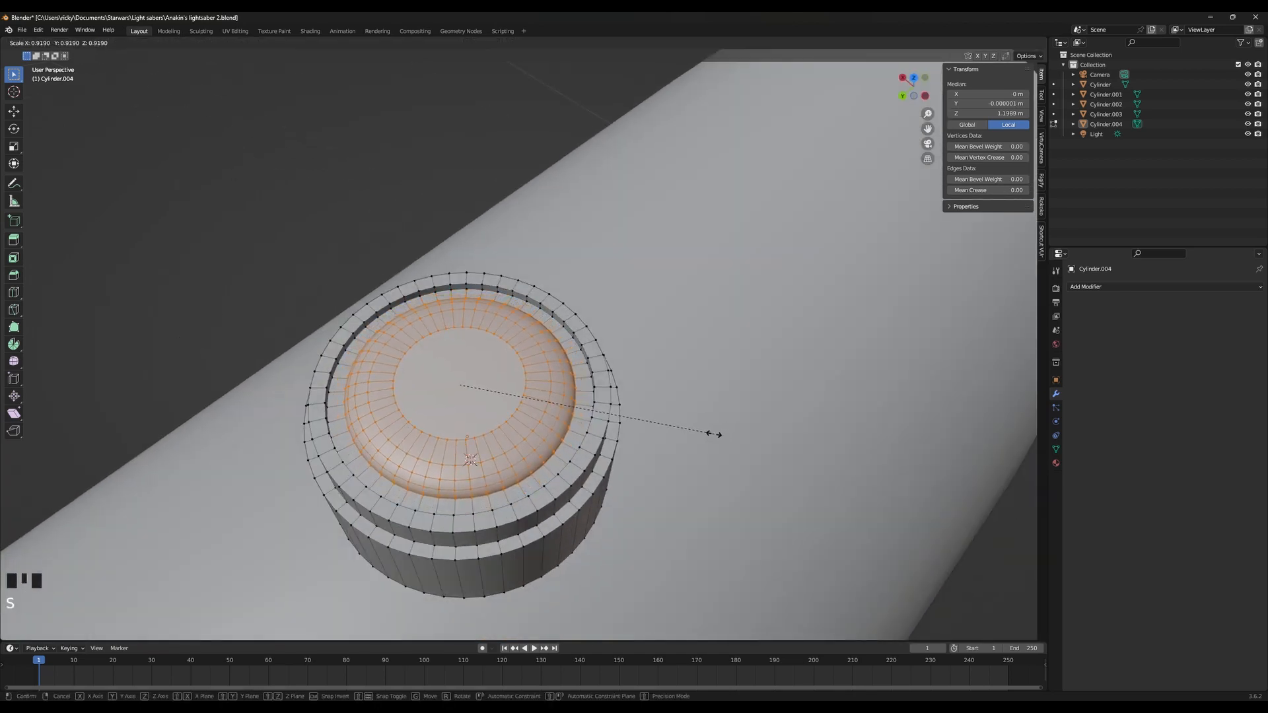
Undo the scaling attempt's selection changes back to face selection and try scaling the dome and groove faces uniformly
key("ctrl+z")
key("ctrl+z")
key("ctrl+z")
key("ctrl+z")
key("ctrl+z")
key("ctrl+z")
key("ctrl+z")
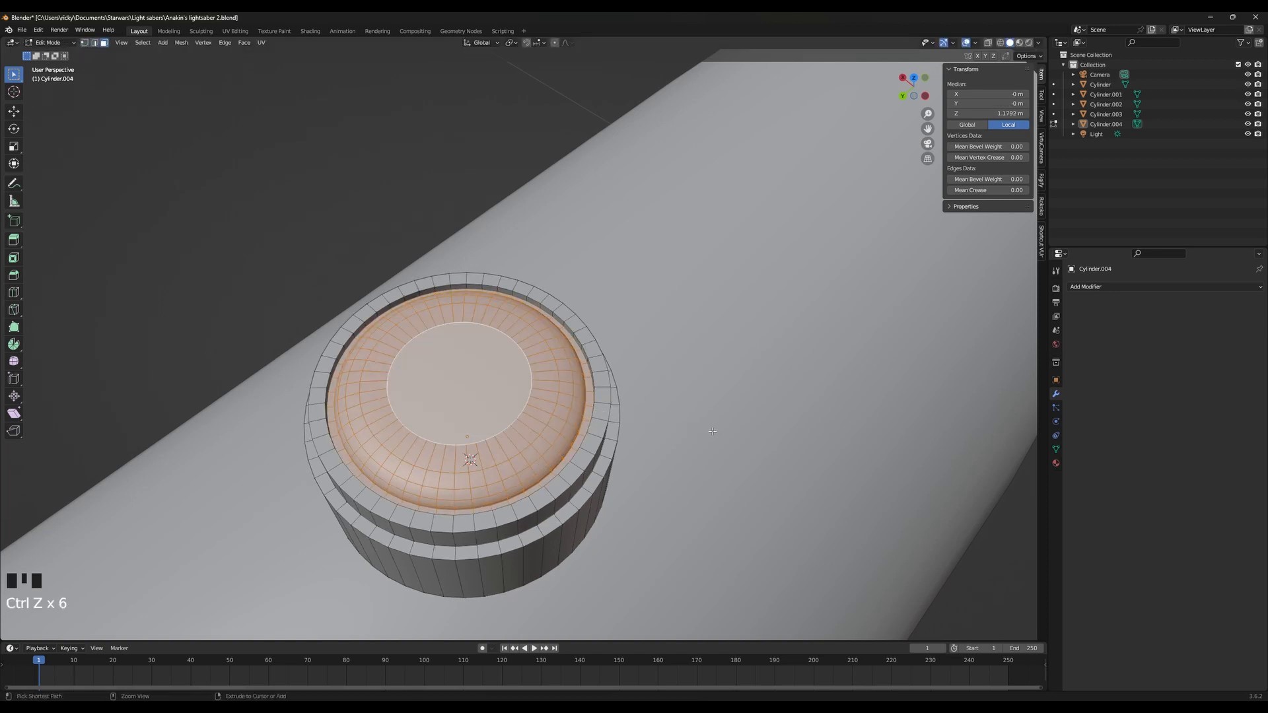
key("s")
right_click(693, 430)
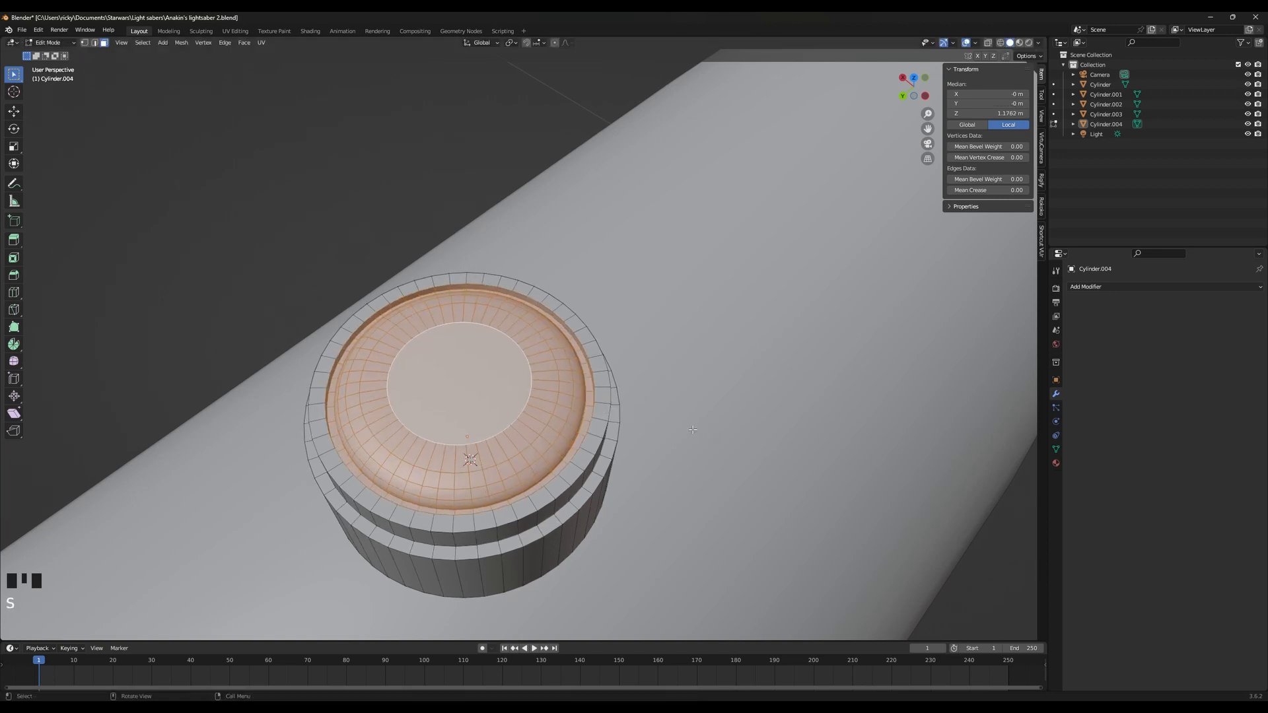
Use the undo history to restore the dome and groove floor selection in edge select mode, and try scaling it uniformly
key("ctrl+z")
key("ctrl+z")
key("ctrl+z")
key("ctrl+z")
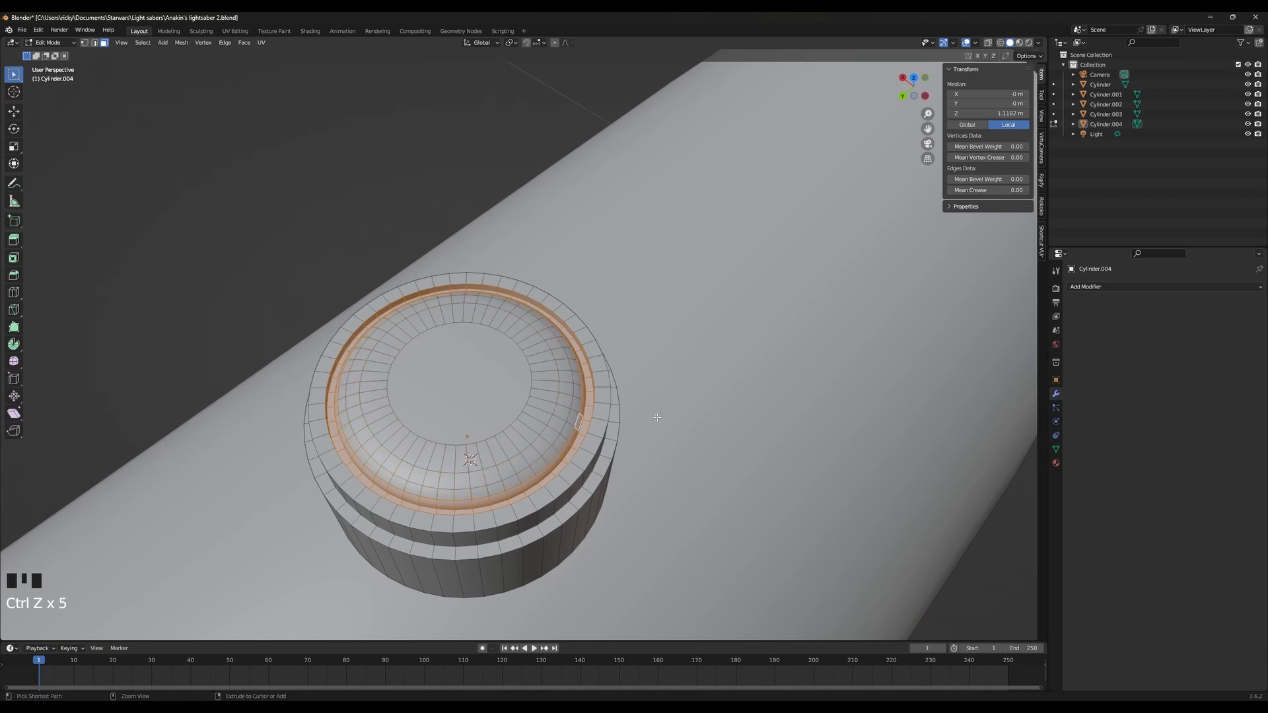
key("ctrl+shift+z")
key("ctrl+shift+z")
key("ctrl+shift+z")
key("ctrl+shift+z")
key("ctrl+shift+z")
key("ctrl+shift+z")
key("ctrl+shift+z")
key("ctrl+shift+z")
key("ctrl+shift+z")
key("ctrl+shift+z")
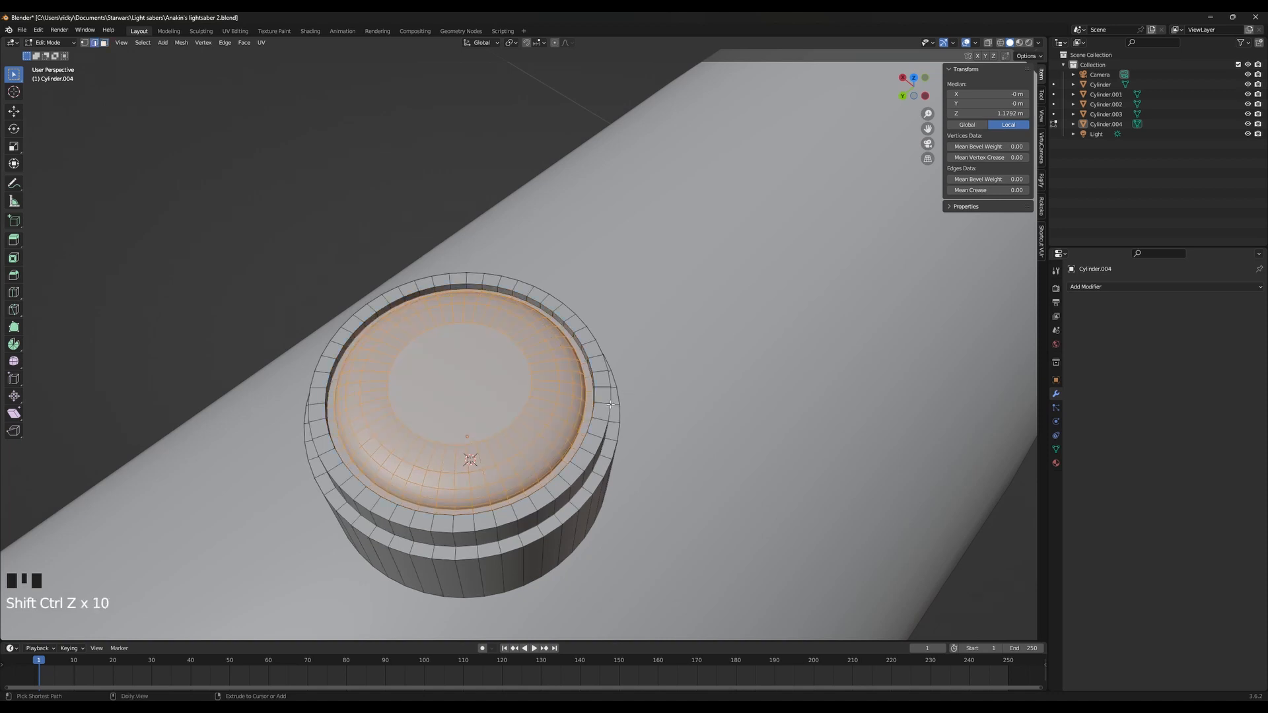
key("ctrl+z")
key("s")
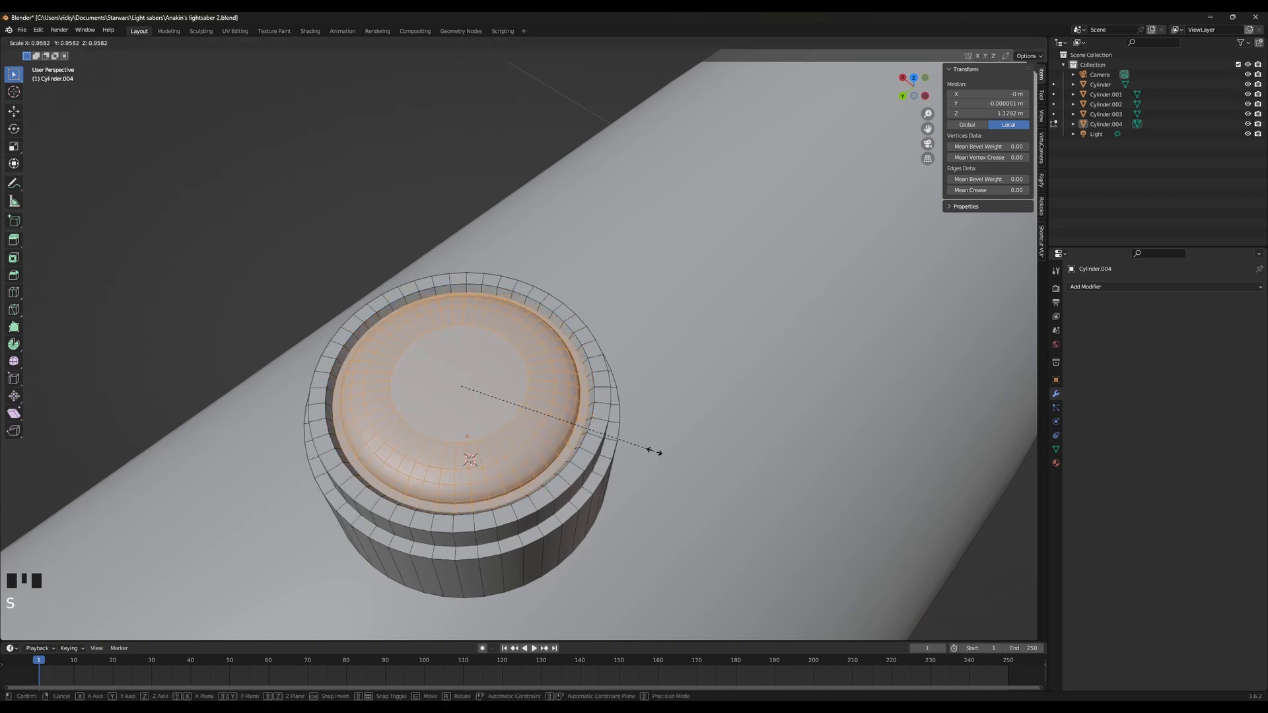
right_click(649, 450)
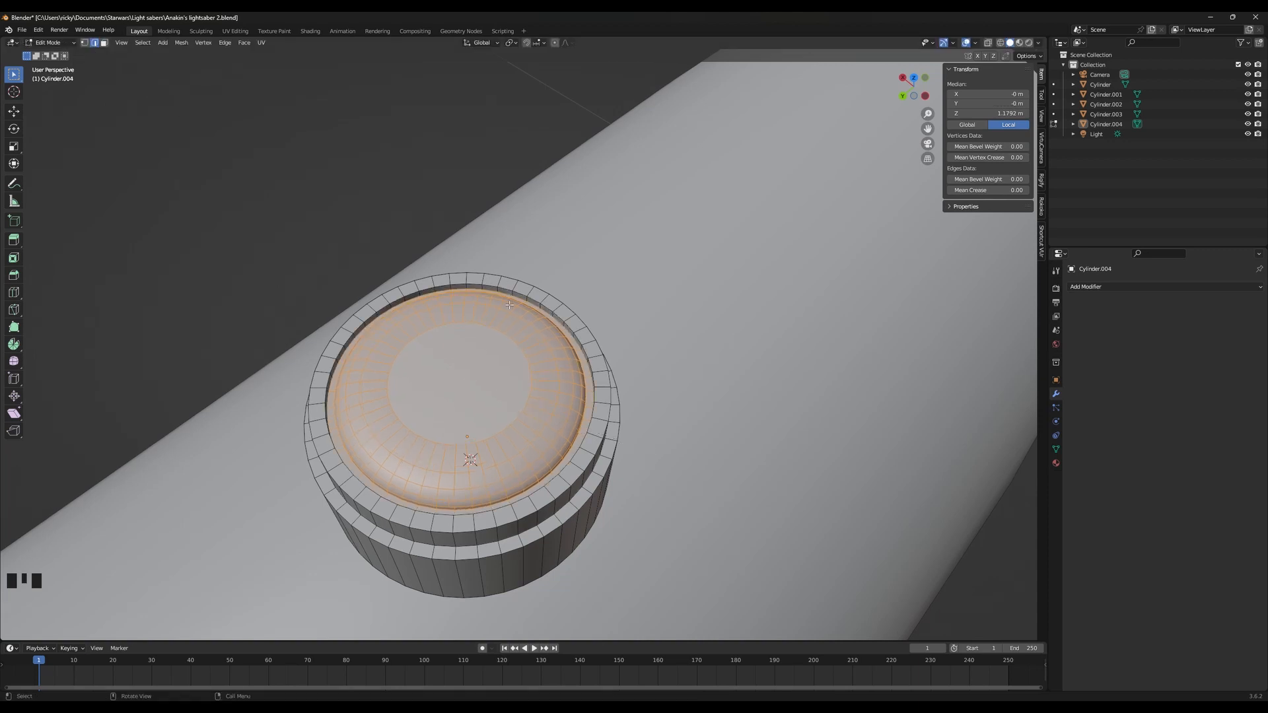
Undo the last changes to the button and scale the selected dome down to about 0.95
key("ctrl+z")
key("ctrl+z")
key("ctrl+z")
key("s")
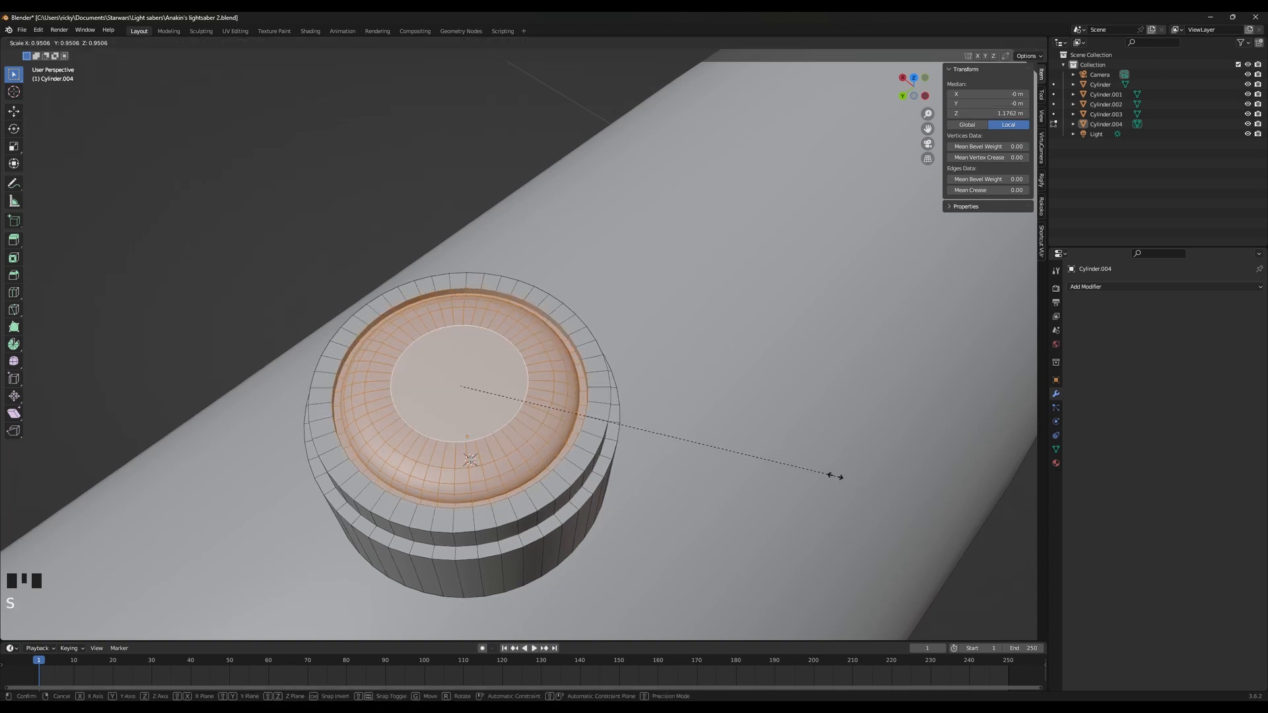
left_click(829, 475)
Switch to vertex selection, exclude the outer loop around the dome's base and scale the dome down to about 0.97
middle_click_drag(829, 475, 636, 355)
left_click(628, 365, "alt+shift")
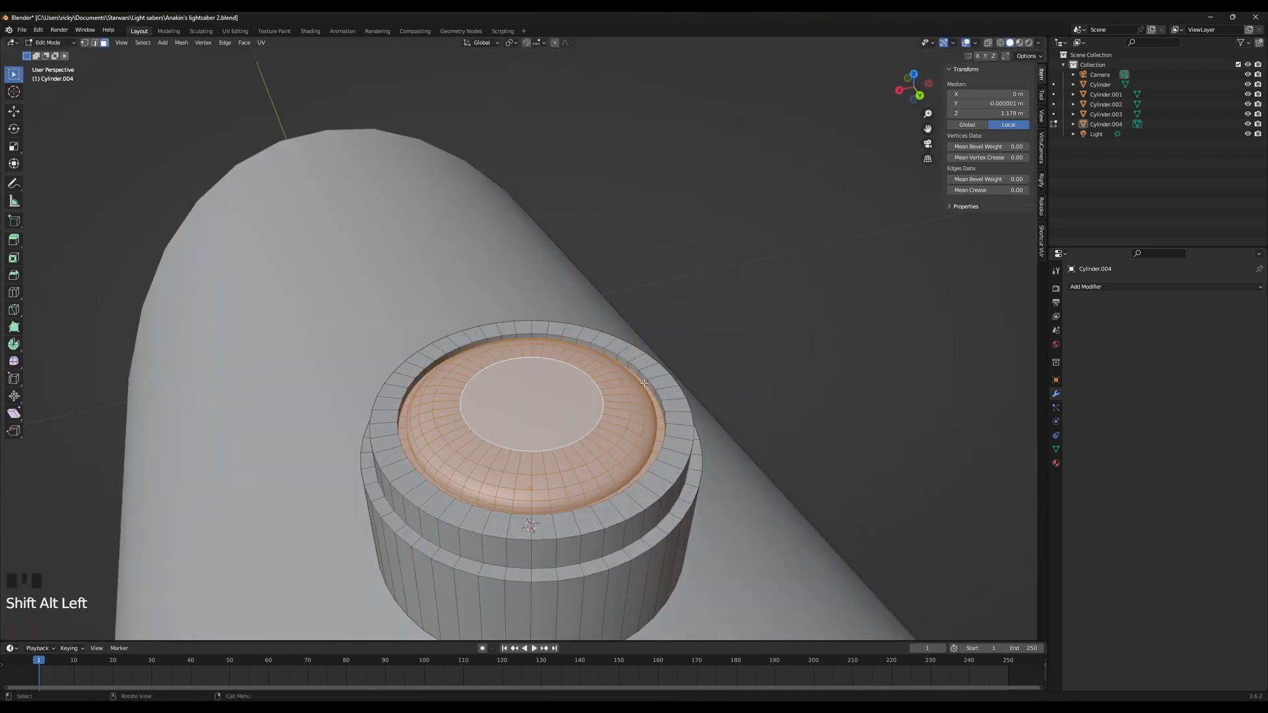
key("s")
right_click(722, 437)
key("ctrl+z")
left_click(87, 42)
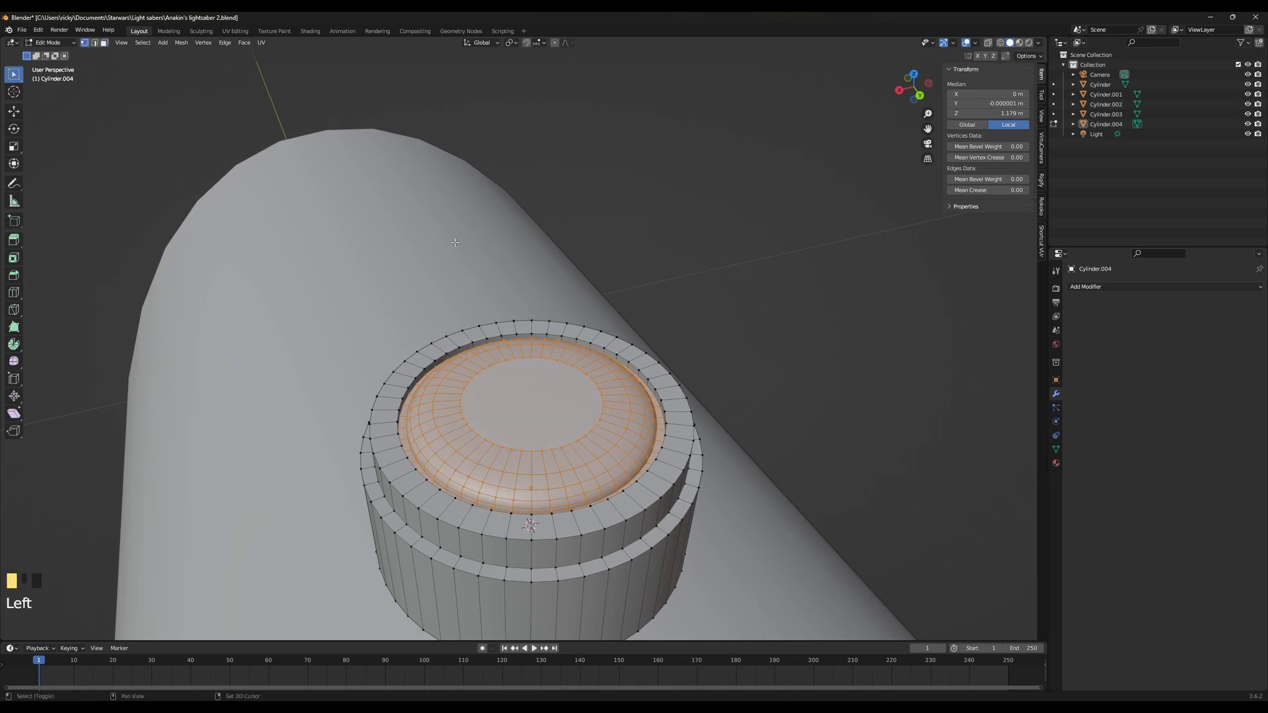
key("s")
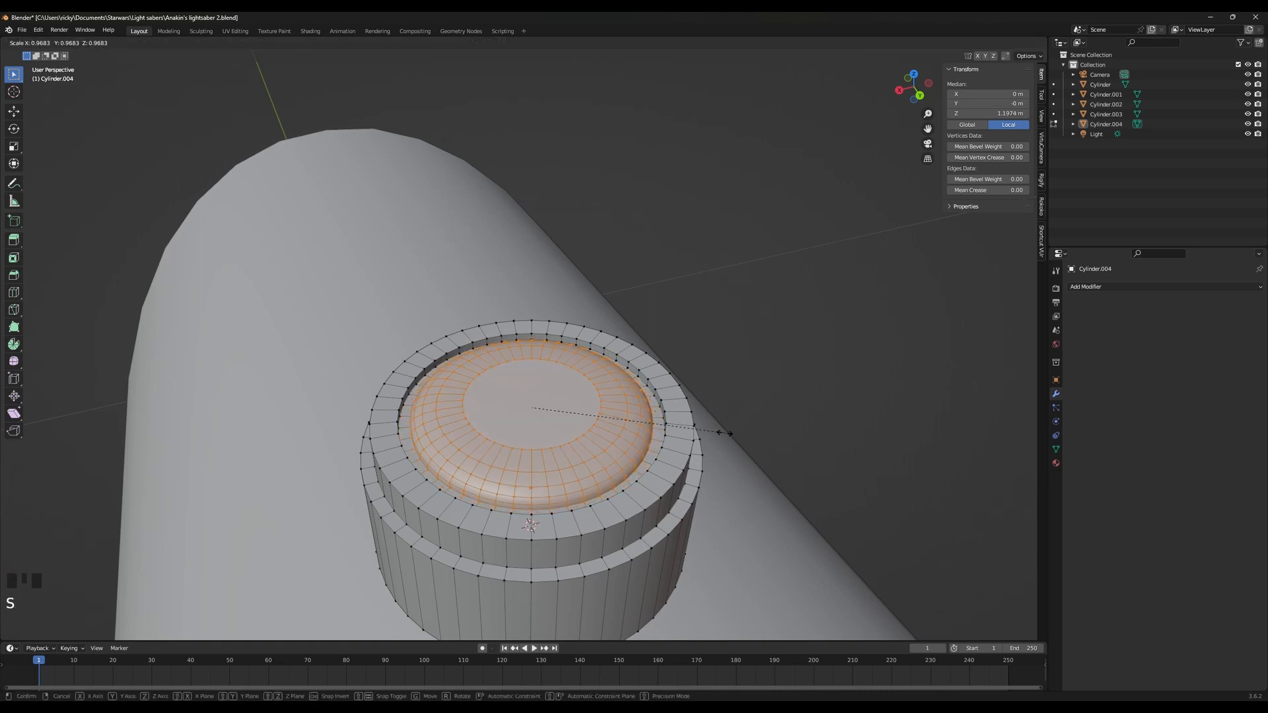
left_click(722, 433)
Try stretching the button's dome along the Z axis by a factor of 1.286
key("Tab")
middle_click_drag(722, 433, 673, 413)
scroll(673, 412, "up", 2)
key("Tab")
key("s")
key("z")
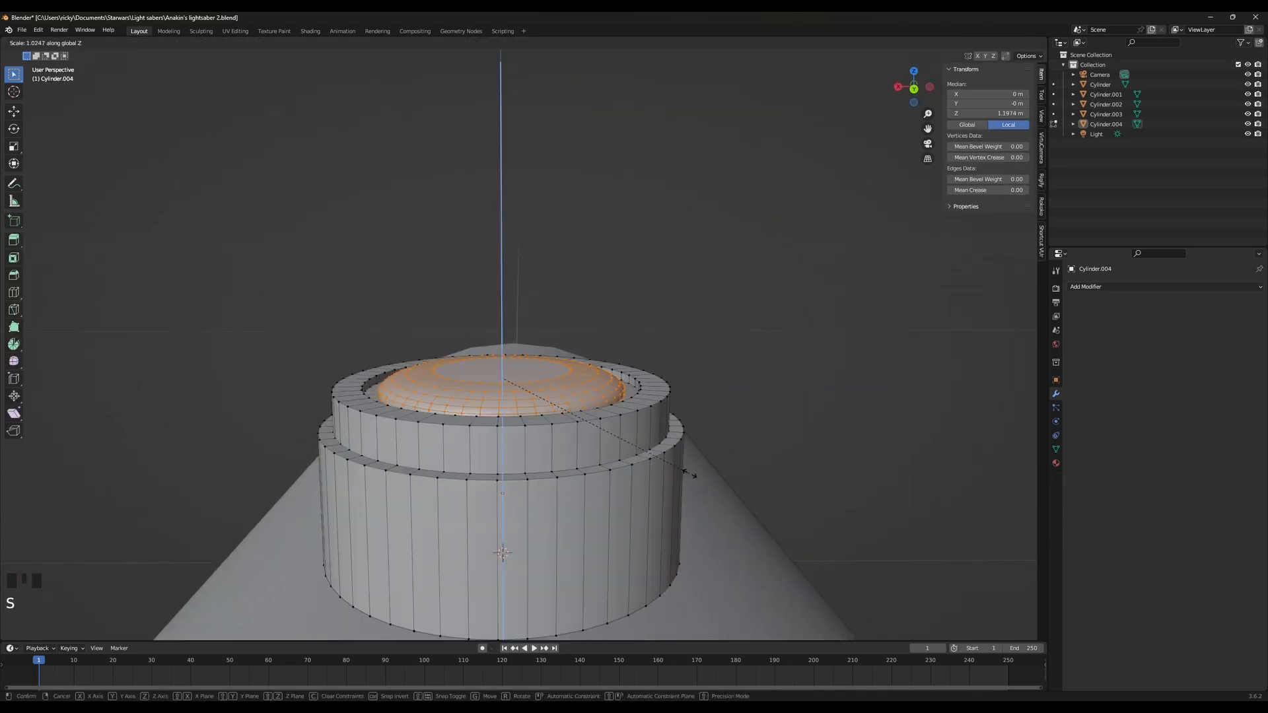
left_click(740, 502)
Try to move the dome along the Z axis, and undo the move and the vertical stretch
key("g")
key("z")
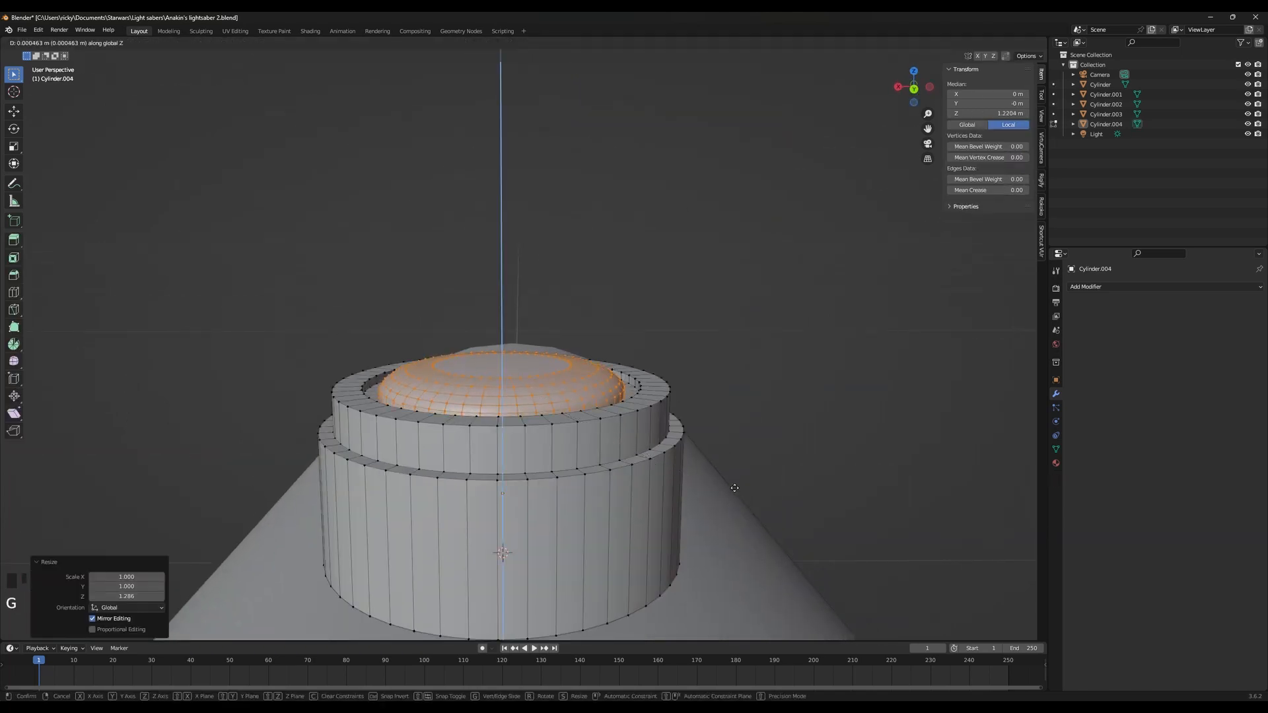
key("x")
key("z")
key("ctrl+z")
key("ctrl+z")
scroll(371, 406, "up", 1)
key("ctrl+shift+z")
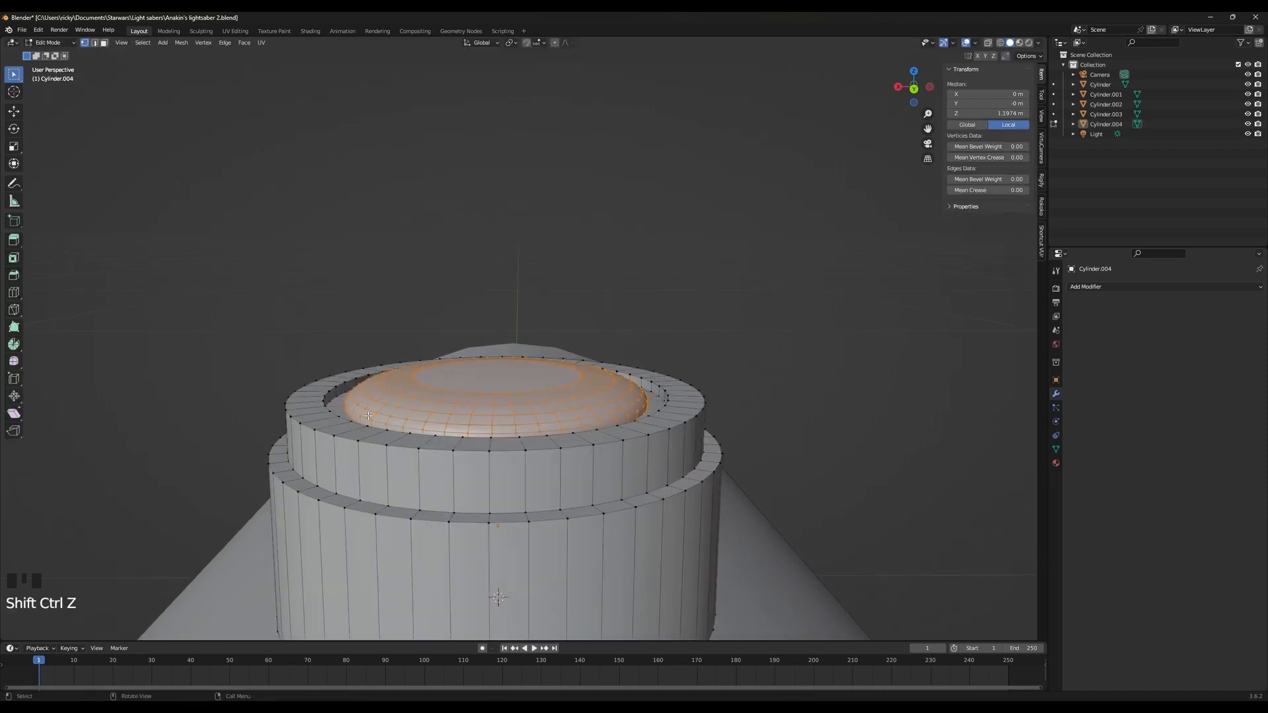
Stretch the button's dome along Z by about 1.33 and raise it about 0.001 m along Z
left_click(353, 418, "alt")
key("ctrl+z")
left_click(616, 438, "alt+shift")
key("s")
key("z")
left_click(647, 451)
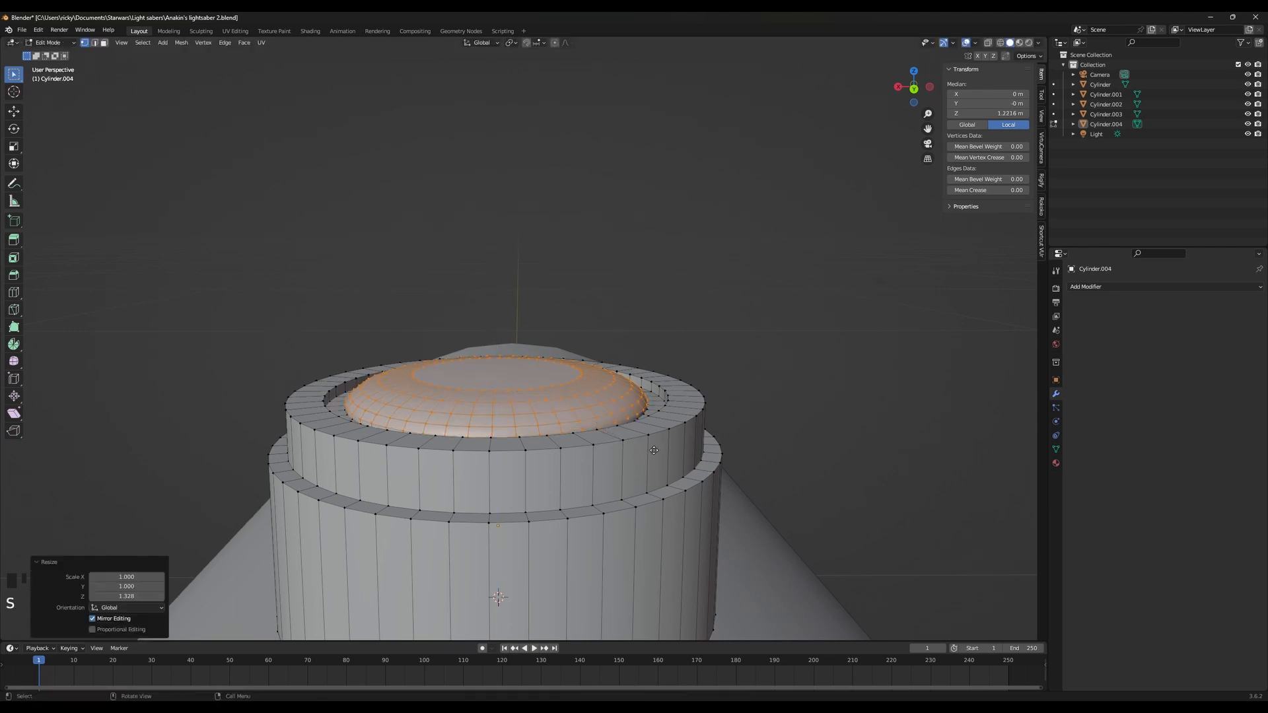
key("g")
key("z")
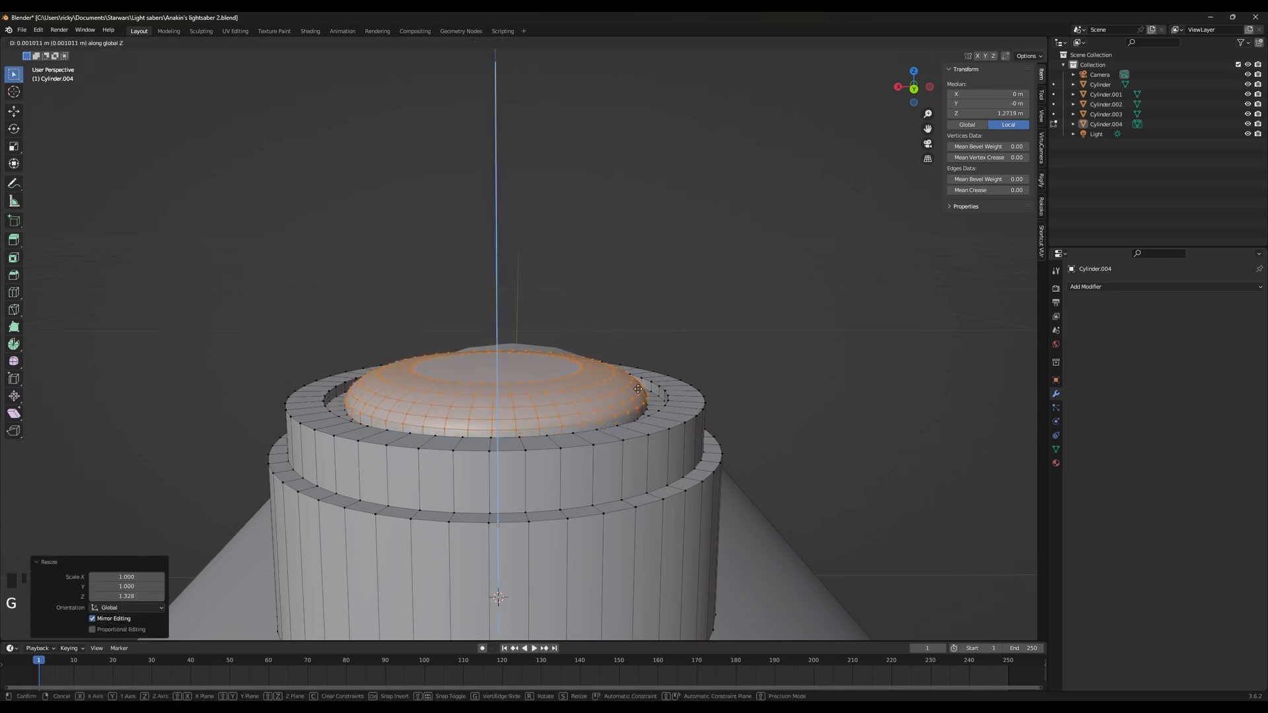
left_click(638, 389)
Leave Edit Mode, switch the viewport to rendered shading and inspect the button on the hilt from several sides
key("Tab")
middle_click_drag(638, 389, 616, 425)
key("z")
left_click(580, 363)
scroll(768, 451, "down", 2)
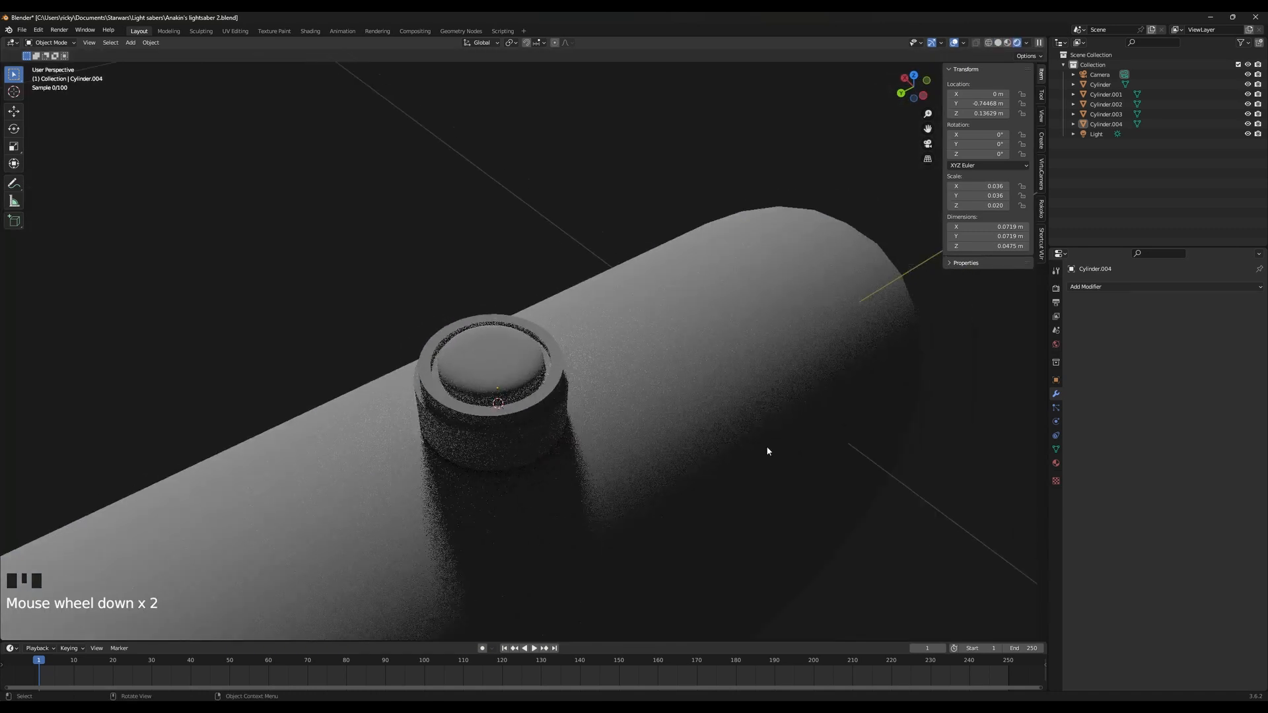
middle_click_drag(768, 451, 713, 436)
scroll(754, 450, "down", 3)
left_click(815, 446)
middle_click_drag(815, 446, 773, 394)
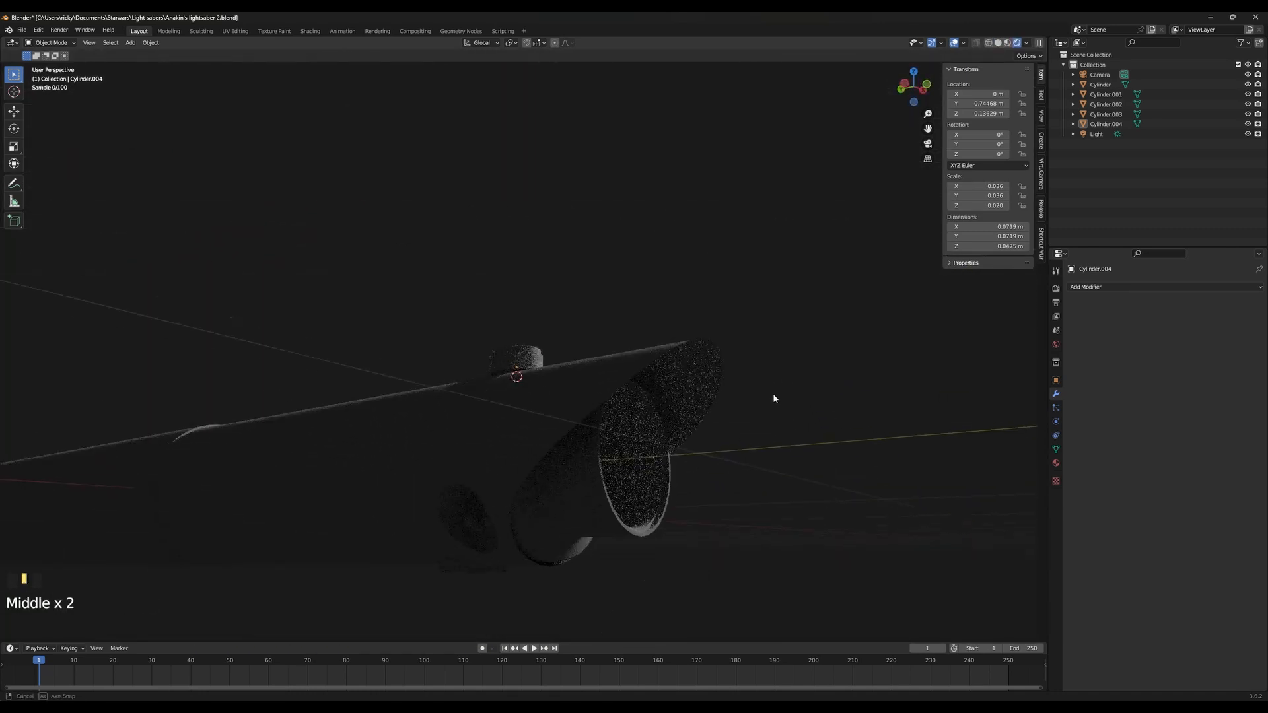
scroll(549, 368, "up", 3)
middle_click_drag(569, 368, 560, 426)
Enter Edit Mode on the button, switch to face selection and try to bevel a single side face of its wider lower section
left_click(556, 407)
key("Tab")
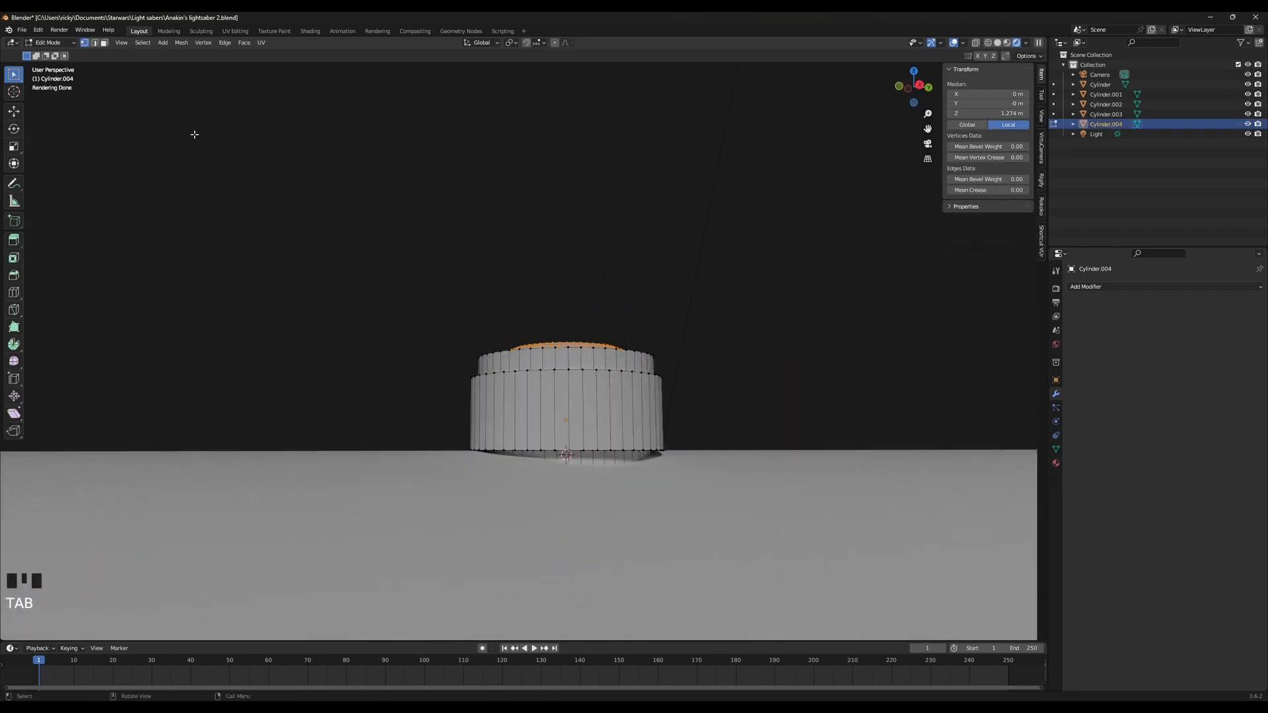
left_click(94, 42)
left_click(635, 425, "alt")
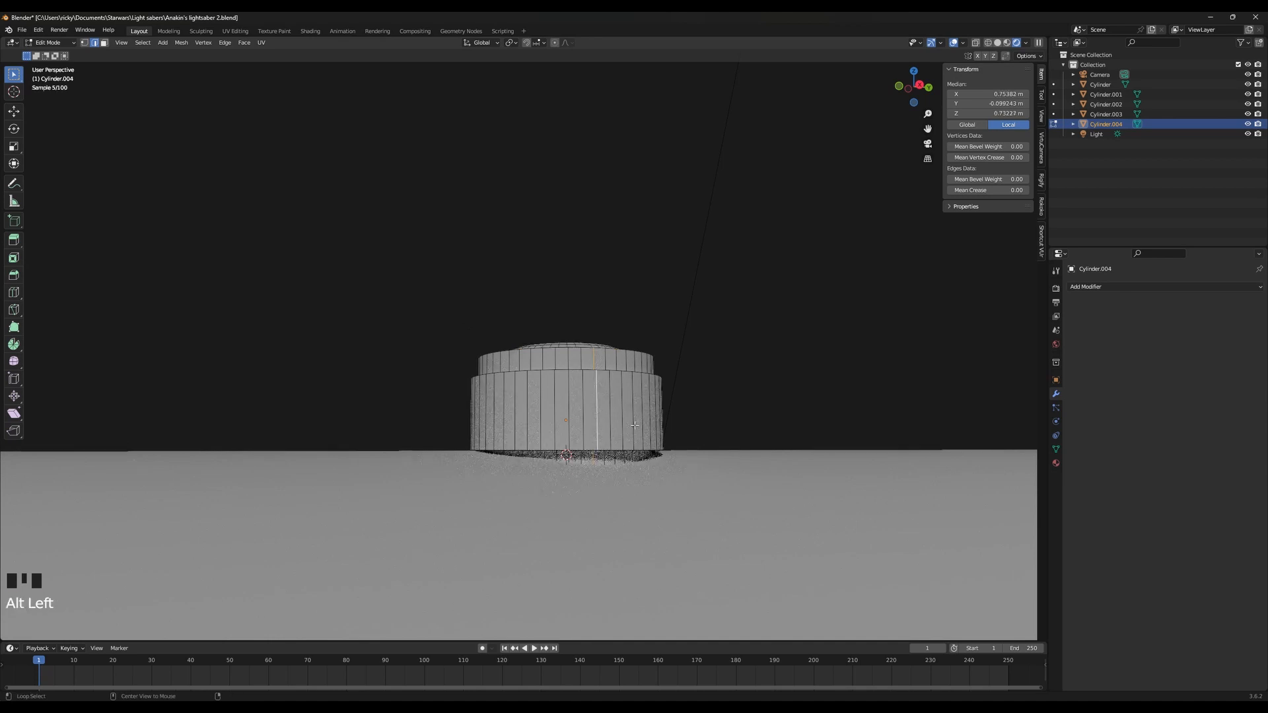
left_click(582, 409)
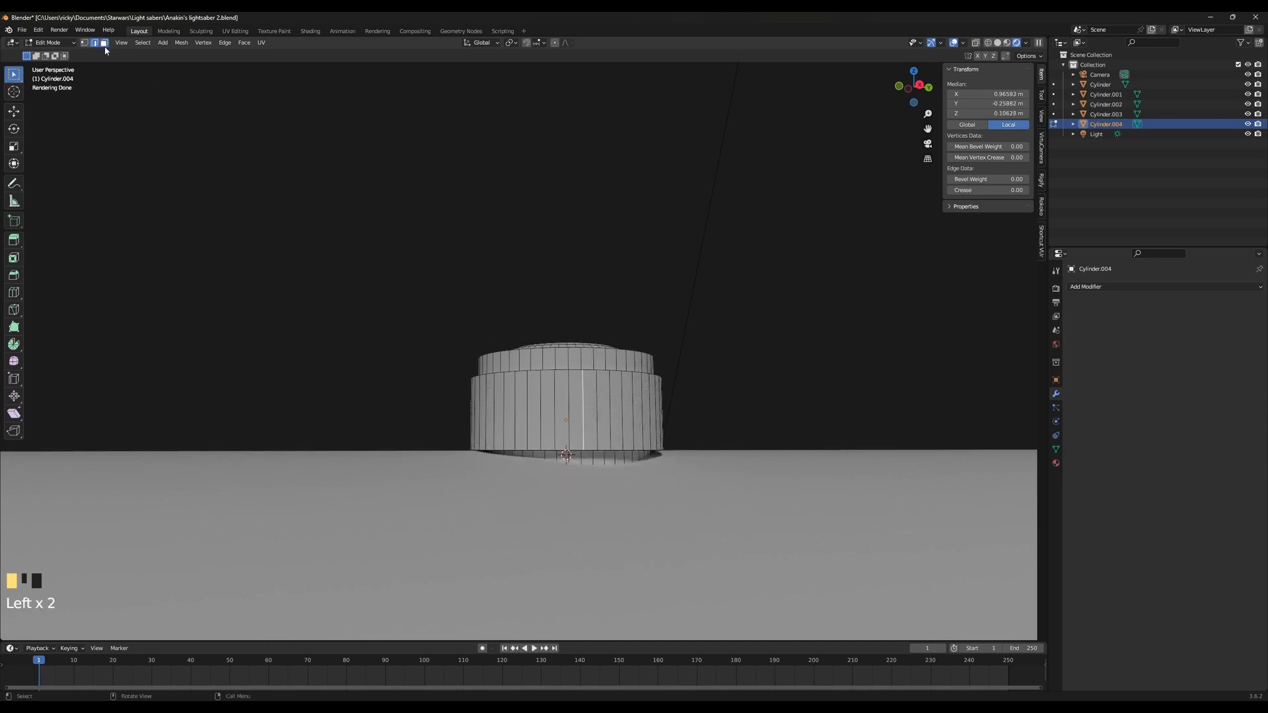
left_click(599, 409)
left_click(599, 410, "ctrl")
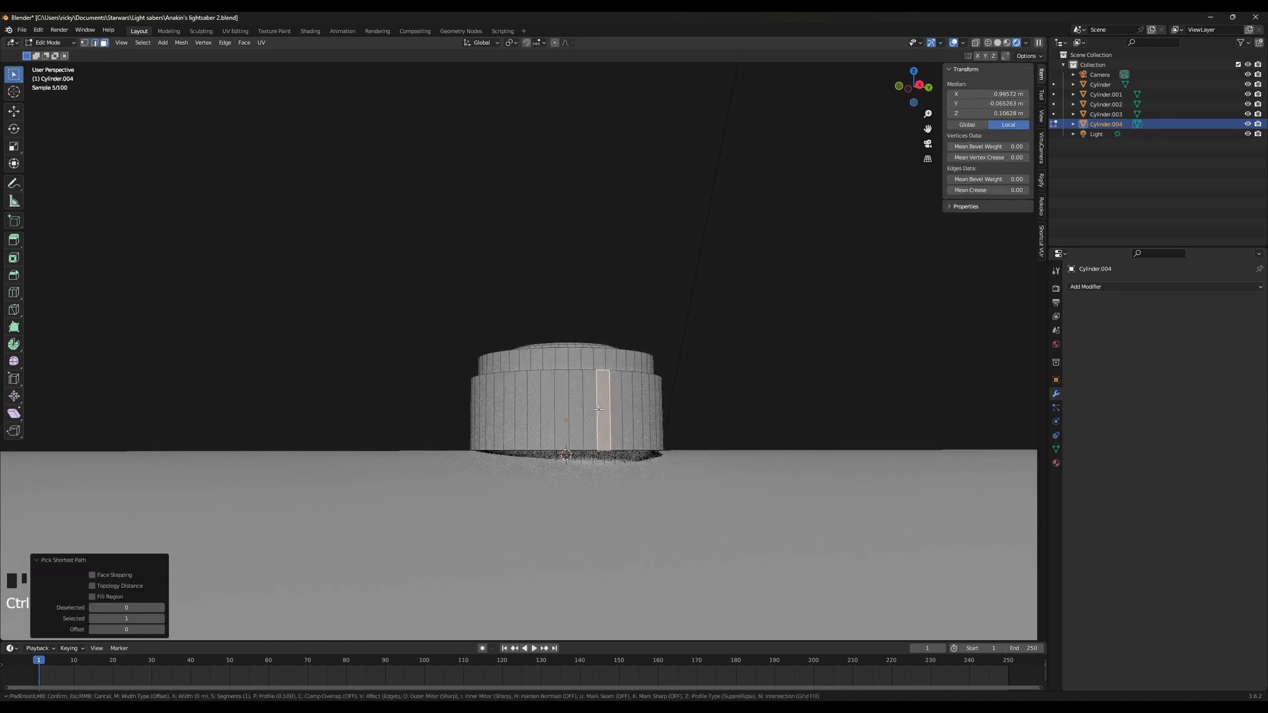
key("ctrl+z")
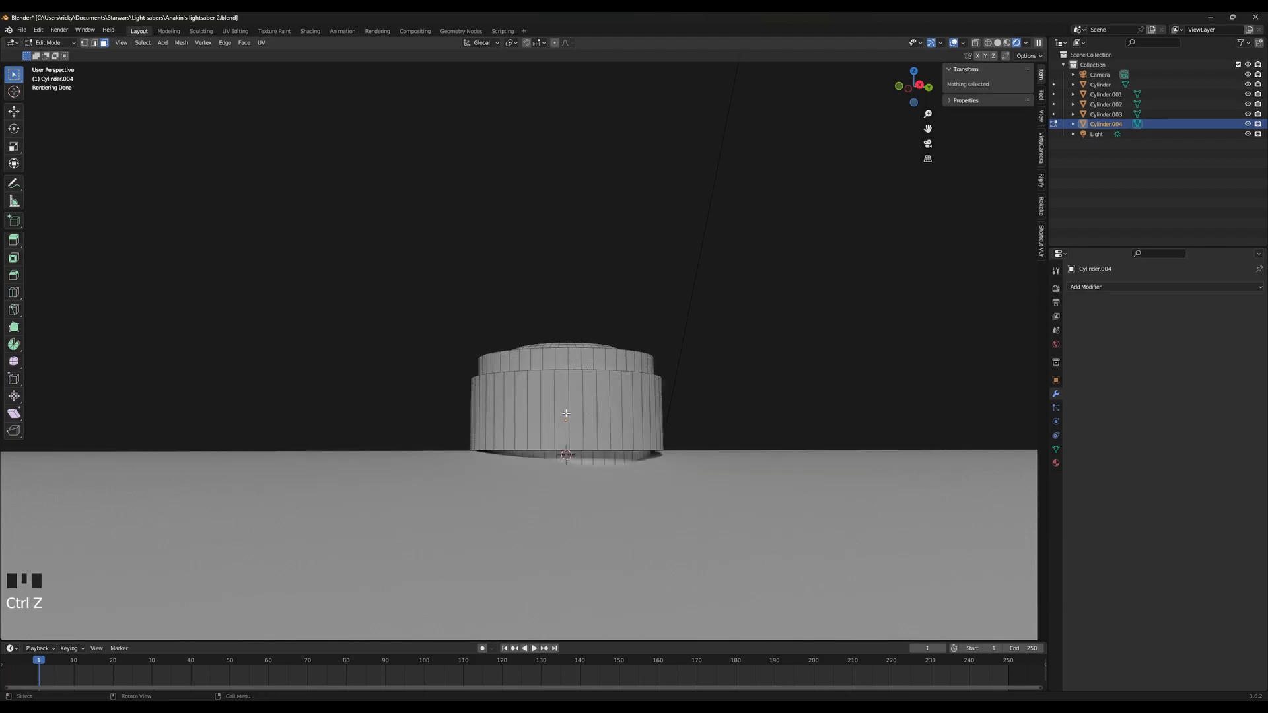
Select the full ring of side faces around the button's wider lower section
left_click(566, 414, "alt")
middle_click_drag(566, 415, 587, 450)
scroll(548, 521, "up", 3)
left_click(486, 413, "alt")
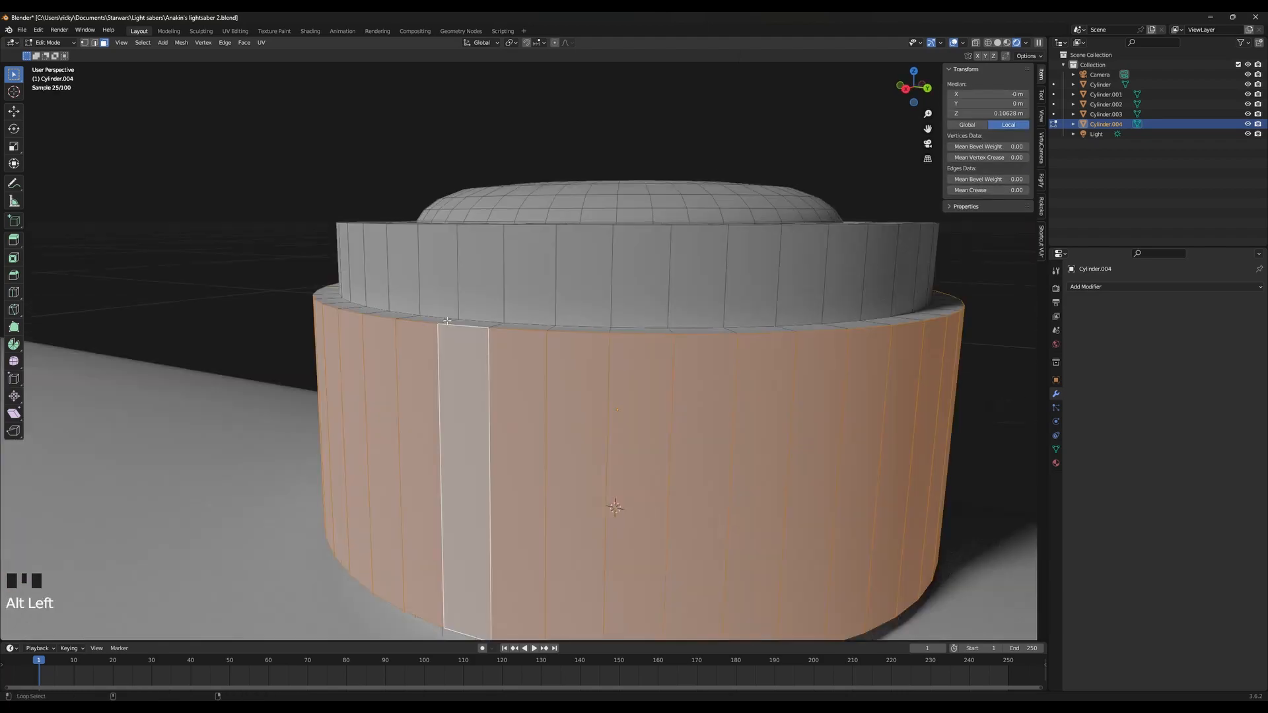
left_click(431, 320, "alt+shift")
middle_click_drag(507, 424, 534, 413)
left_click(529, 374, "alt+shift")
key("ctrl+z")
left_click(556, 382, "alt+shift")
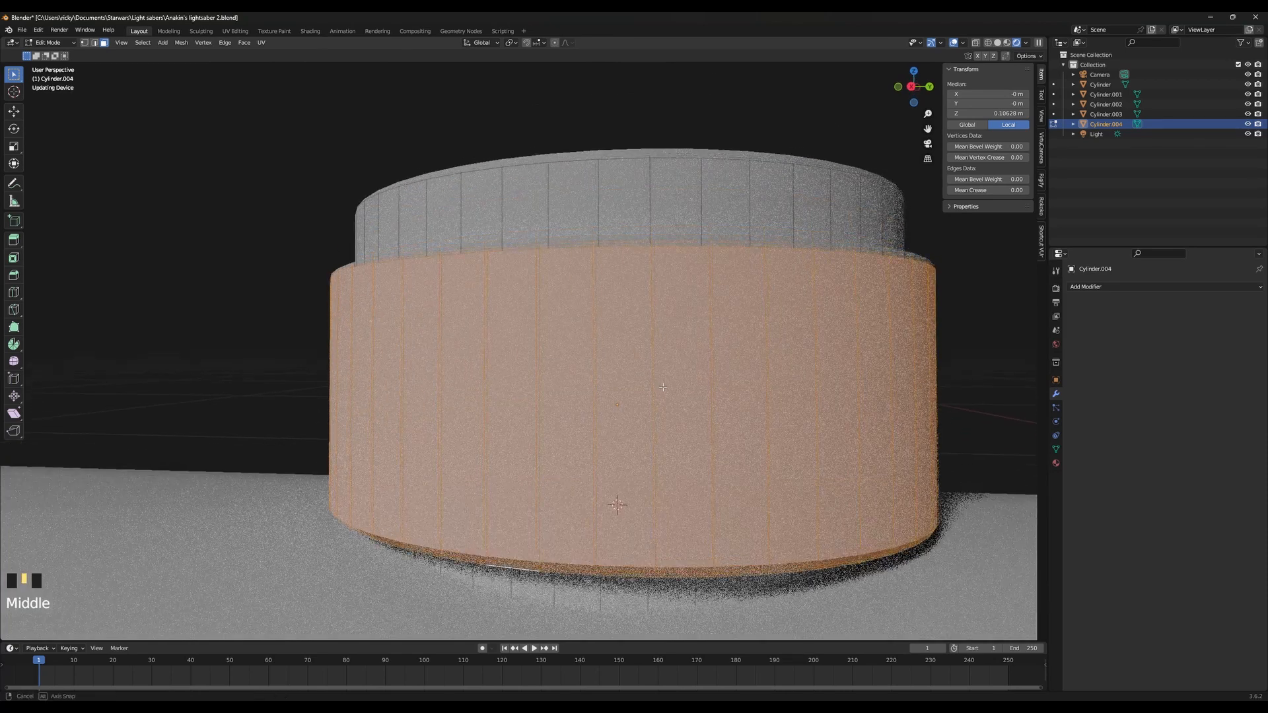
left_click(532, 412, "alt")
Bevel the selected ring of side faces with a width of 0.05 m and 3 segments
scroll(657, 468, "down", 3)
key("ctrl+b")
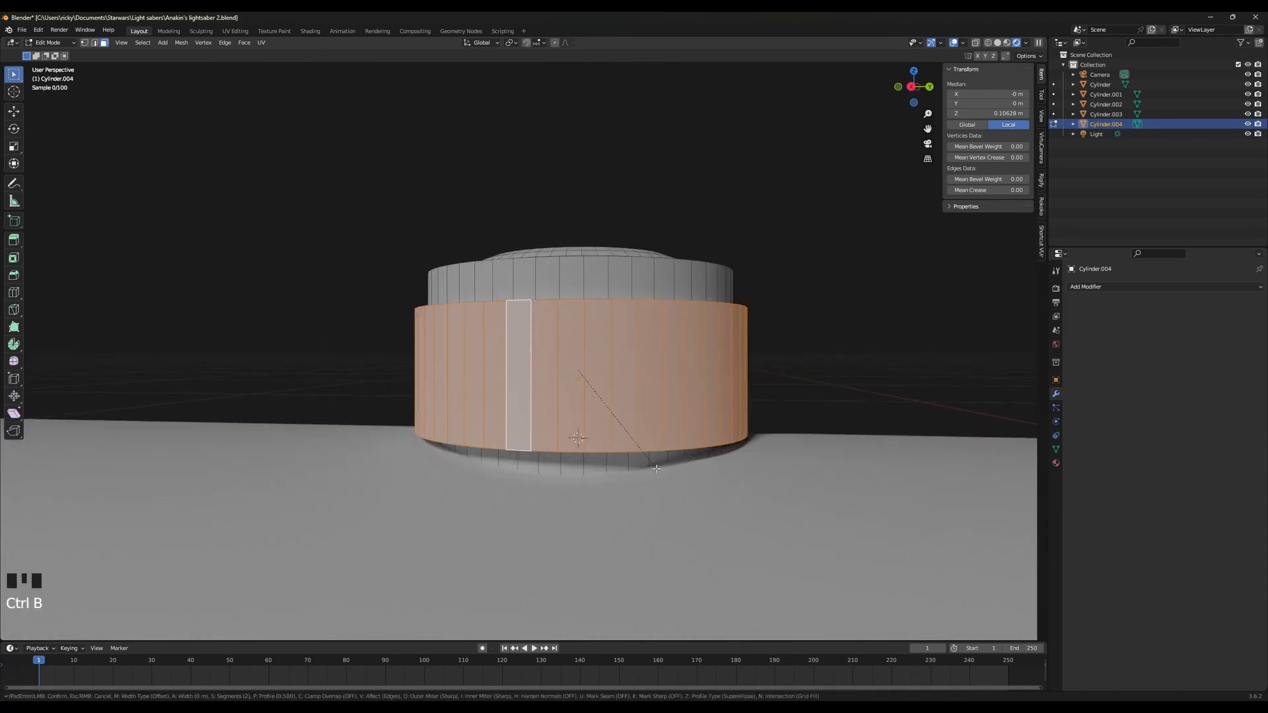
scroll(659, 471, "up", 2)
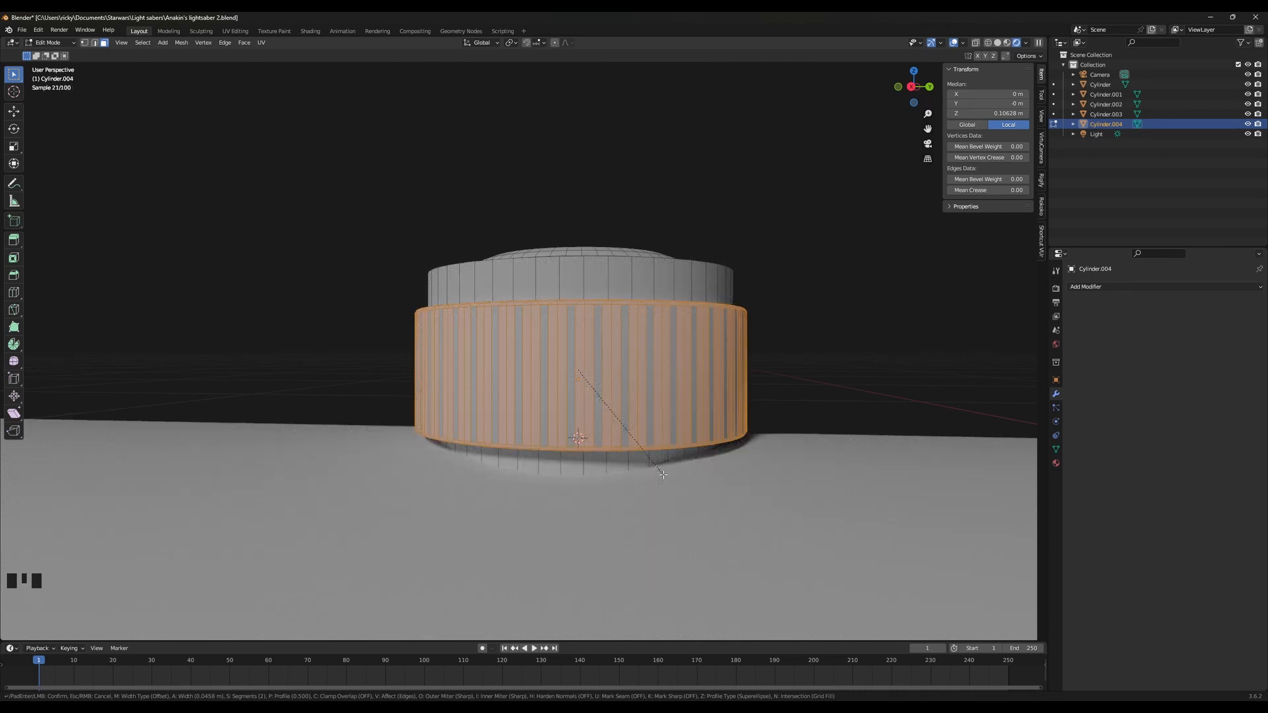
scroll(668, 475, "up", 1)
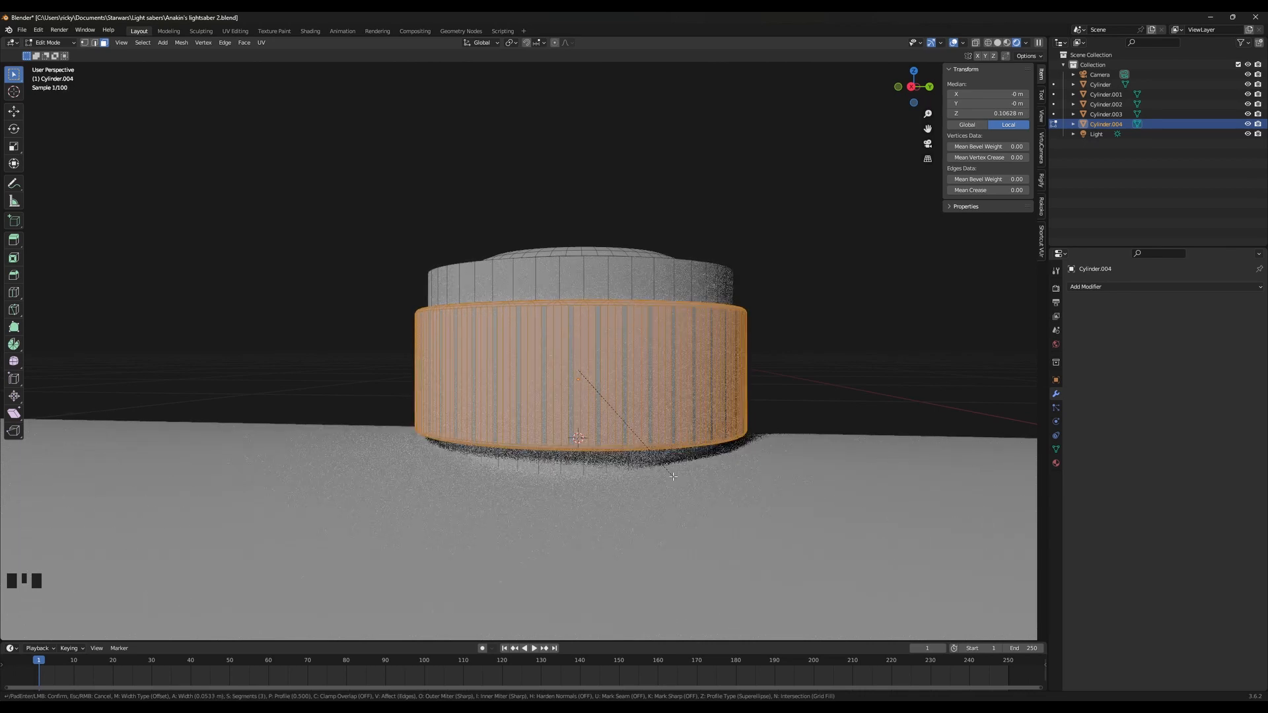
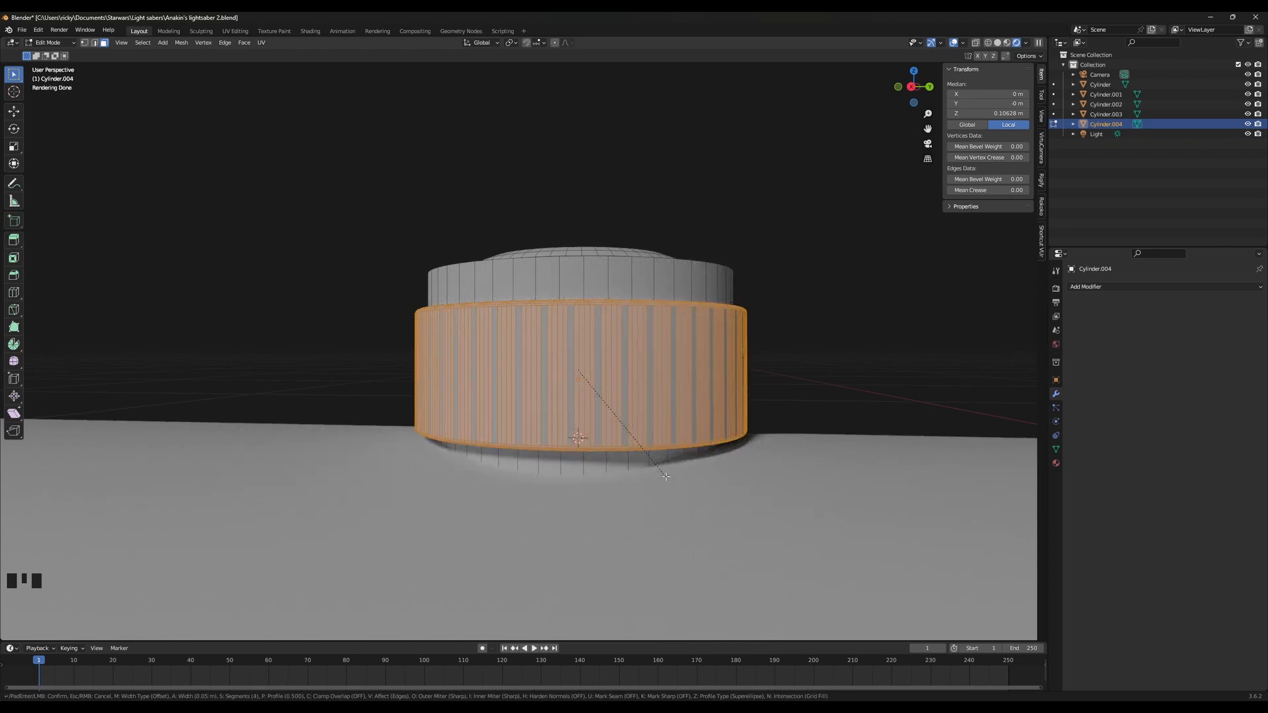
scroll(666, 476, "down", 1)
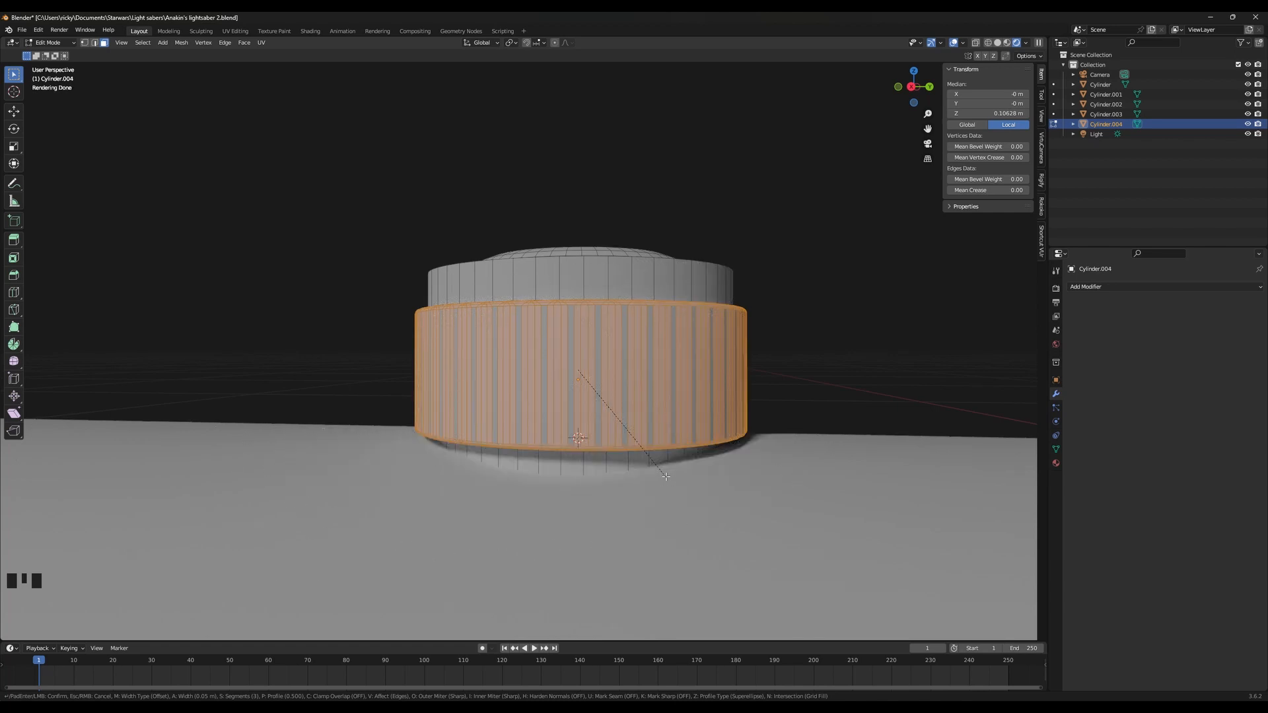
left_click(665, 476)
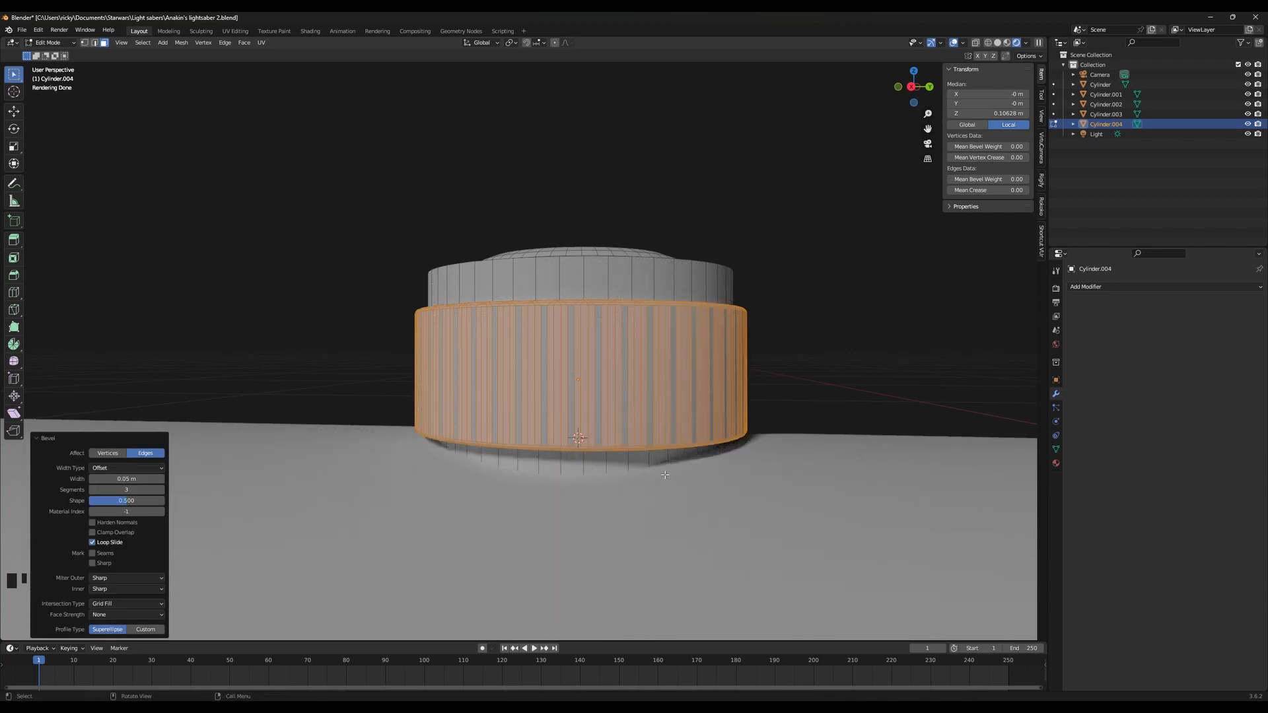
Invert the face selection and deselect the upper ring's side faces and the ledge beneath it
key("ctrl+i")
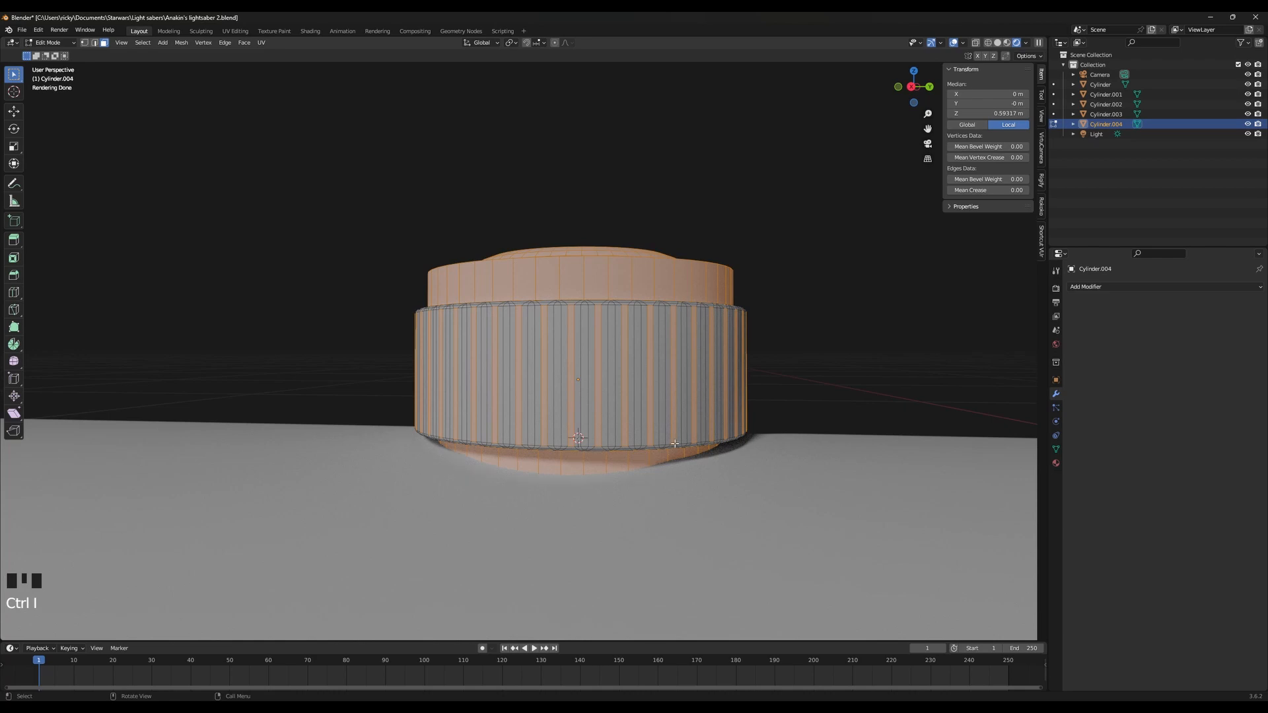
middle_click_drag(675, 444, 787, 477)
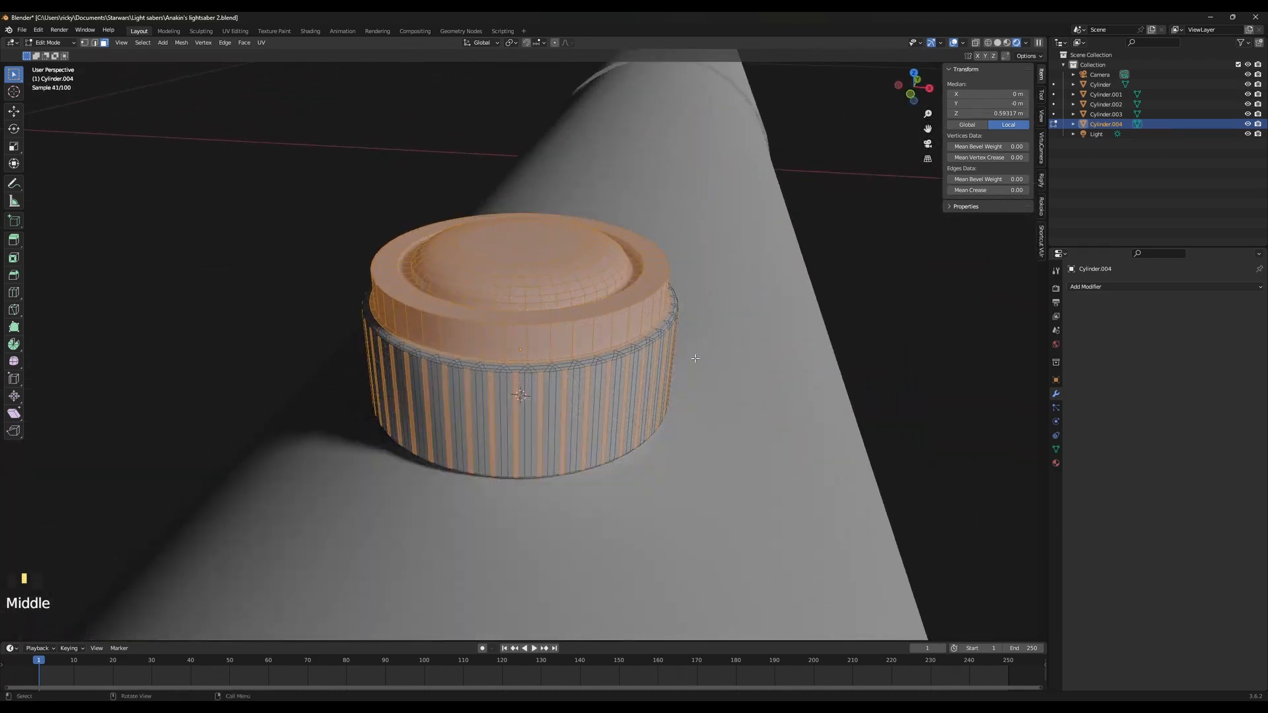
key("shift+z")
mouse_move(695, 358)
middle_mouse_down("shift")
mouse_move(719, 469)
mouse_move(628, 397)
mouse_move(646, 567)
middle_mouse_up("shift")
key("shift+z")
scroll(627, 397, "up", 1)
left_click(628, 390, "alt+shift")
scroll(646, 566, "up", 3)
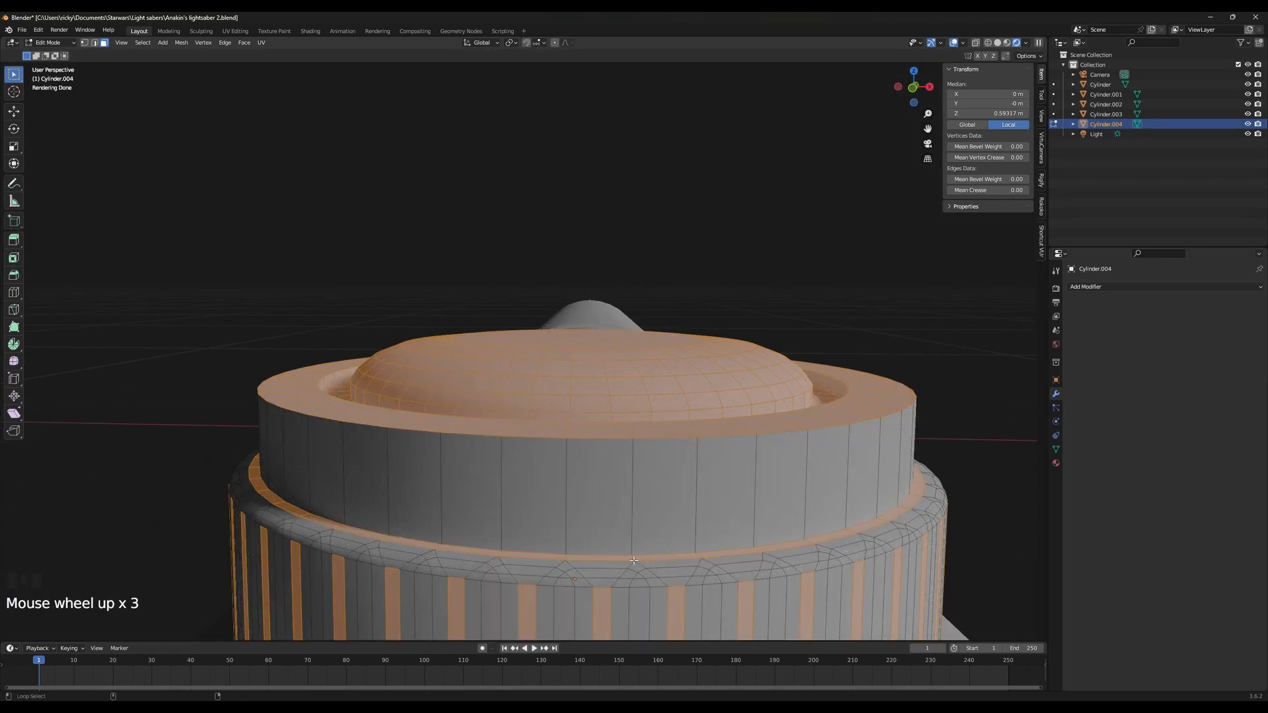
left_click(634, 560, "alt+shift")
key("Tab")
key("Tab")
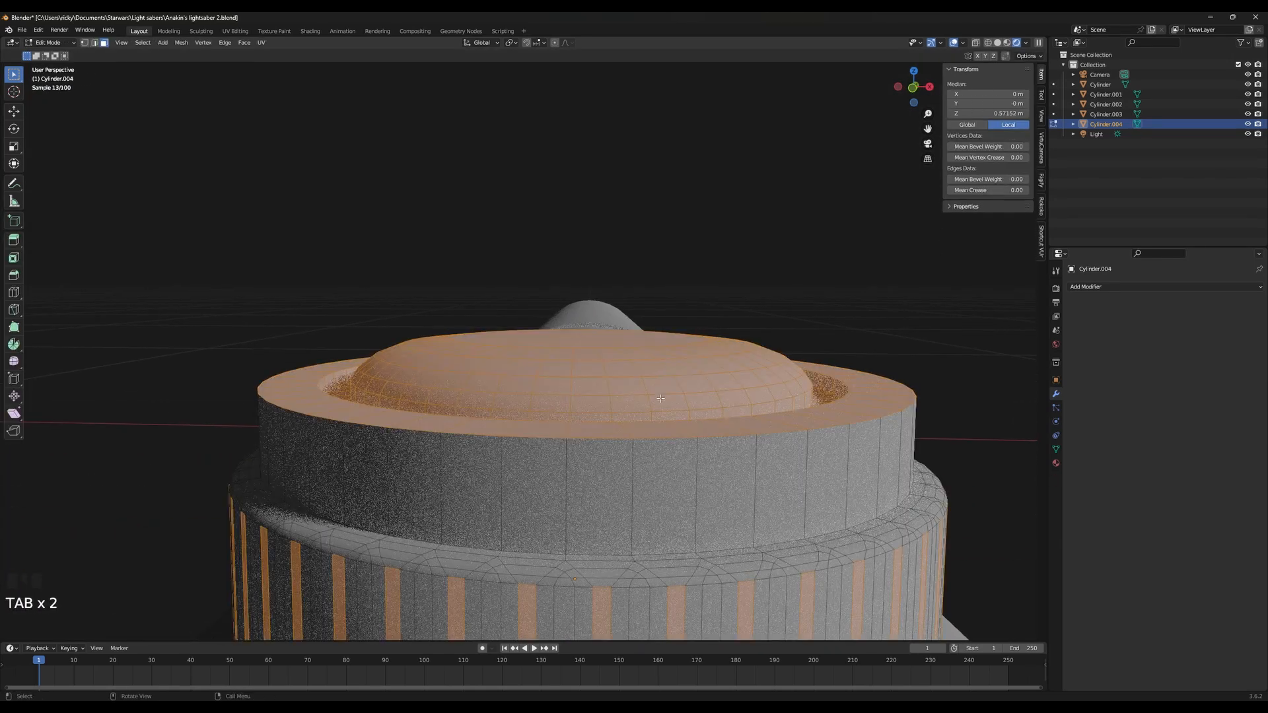
Deselect the button's dome and top rim faces with Circle Select in wireframe view
scroll(674, 363, "down", 4)
middle_click_drag(674, 362, 589, 447)
key("Tab")
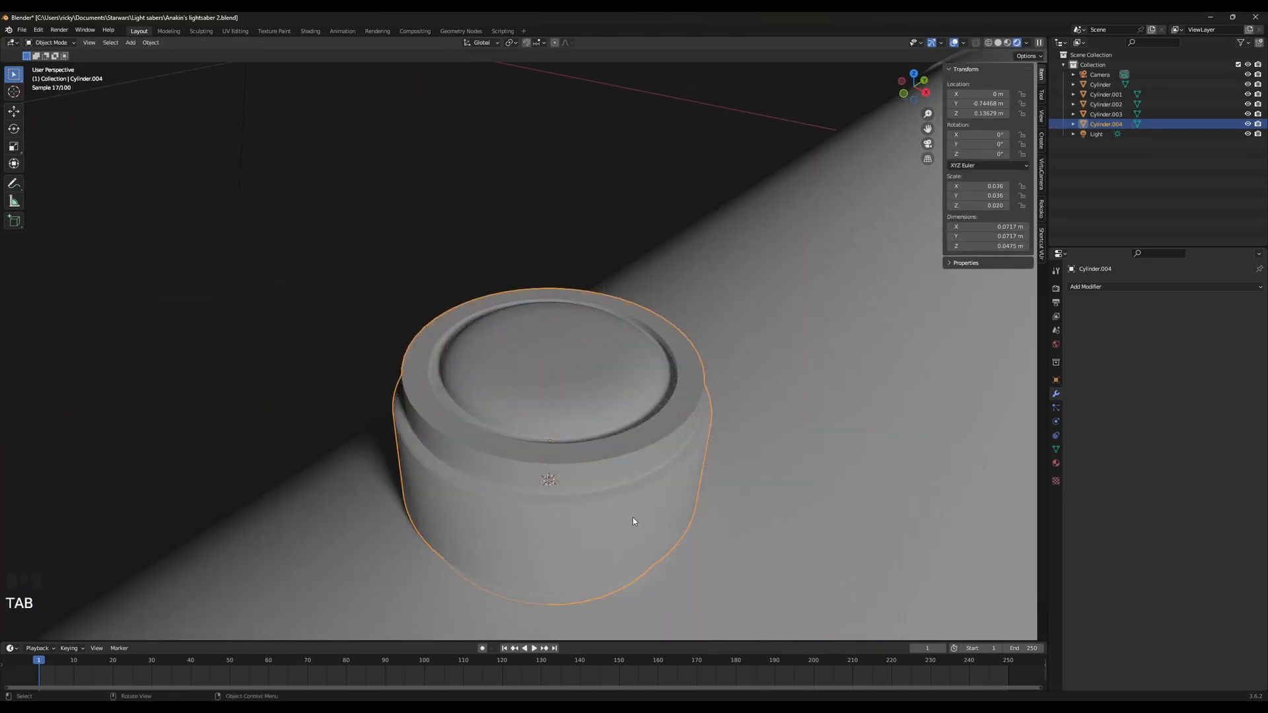
mouse_move(637, 524)
middle_mouse_down()
mouse_move(513, 472)
mouse_move(529, 504)
mouse_move(580, 412)
middle_mouse_up()
key("Tab")
key("shift+z")
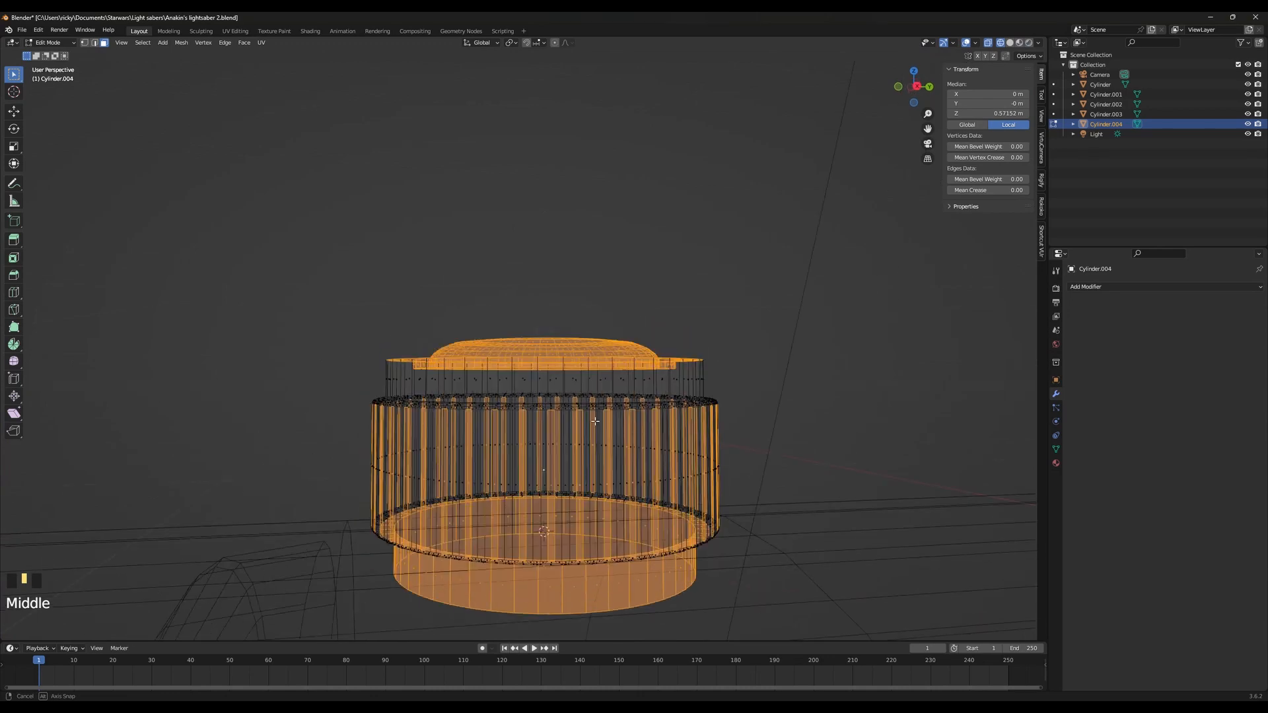
key("c")
middle_click_drag(368, 306, 653, 328)
key("Escape")
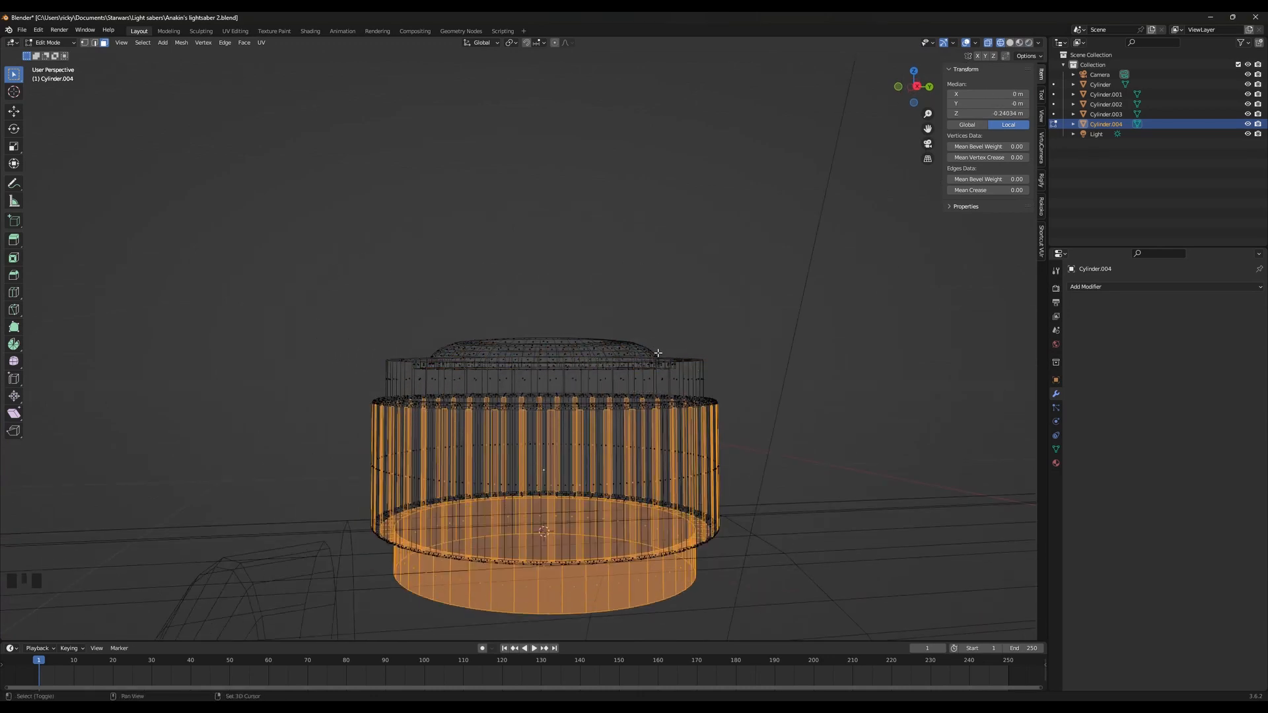
Deselect the button's underside and base faces, keeping only the narrow vertical strips around the side selected
key("shift+z")
middle_click_drag(657, 354, 582, 489, "shift")
key("shift+z")
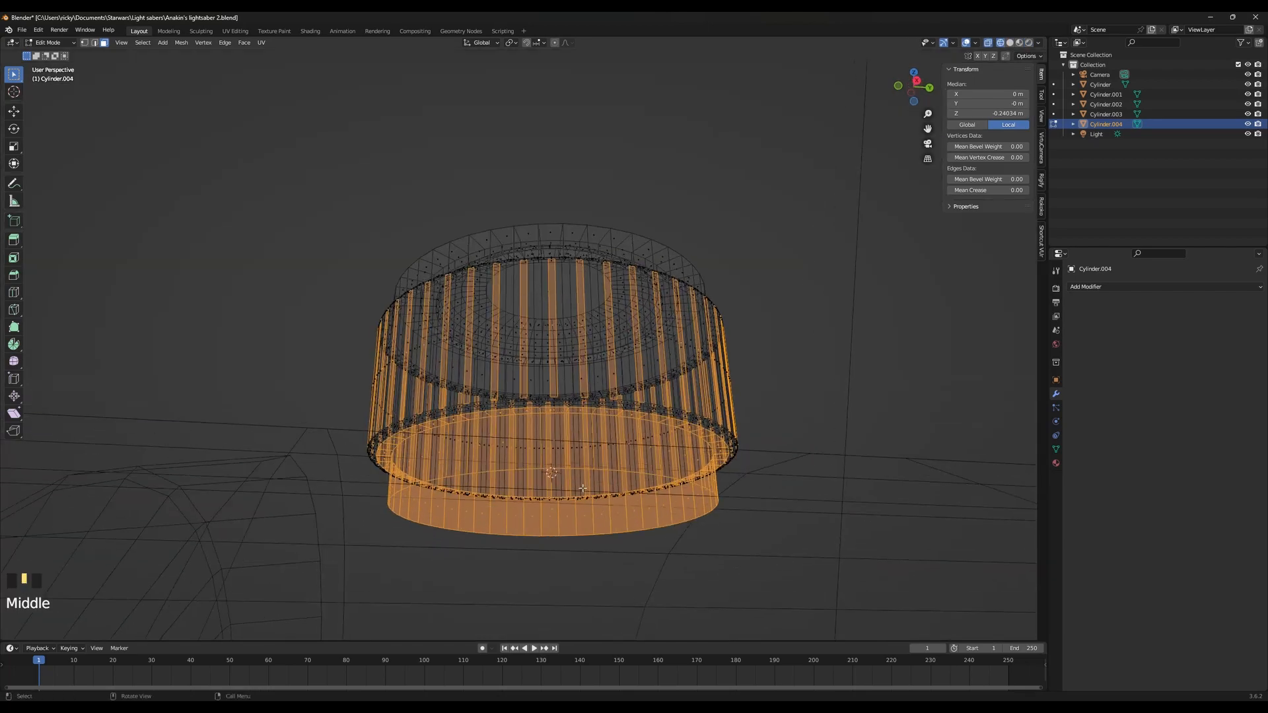
key("shift+z")
left_click(575, 415, "alt+shift")
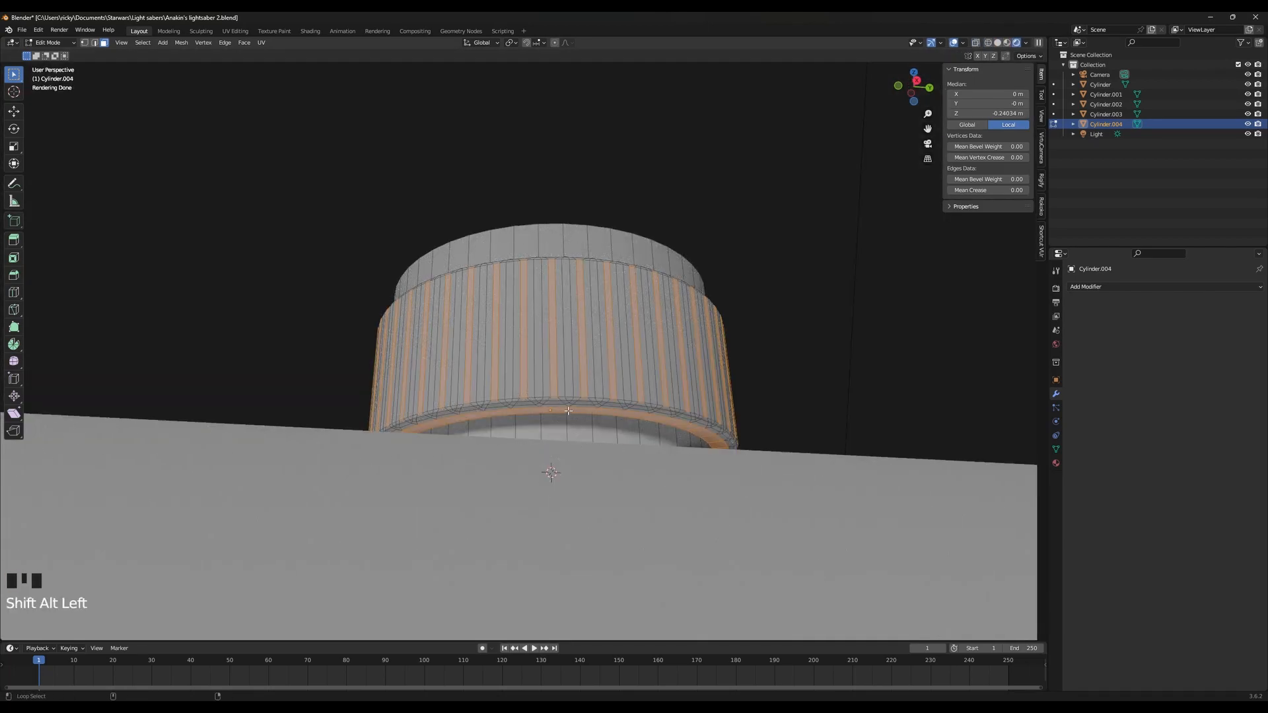
left_click(568, 410, "alt+shift")
middle_click_drag(568, 411, 592, 447)
left_click(628, 388, "shift")
Scale the selected vertical strips inward to about 0.97 to form grooves around the button's side
middle_click_drag(628, 388, 615, 491)
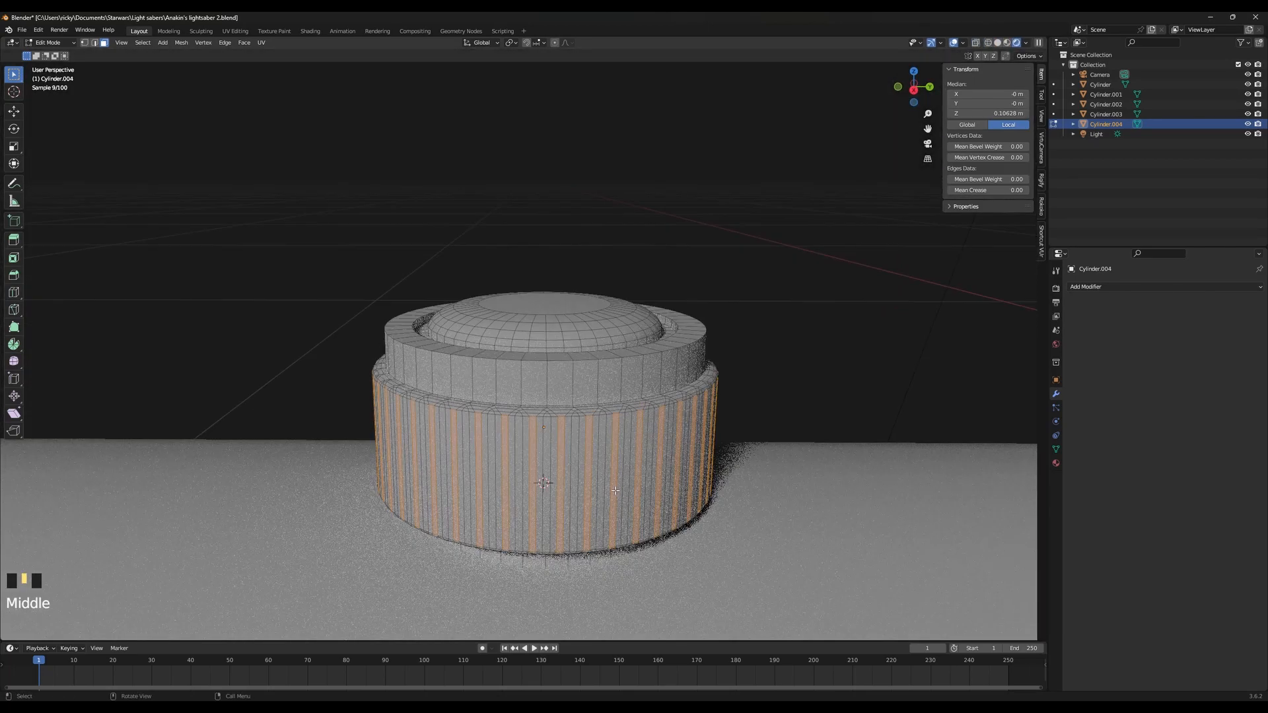
key("s")
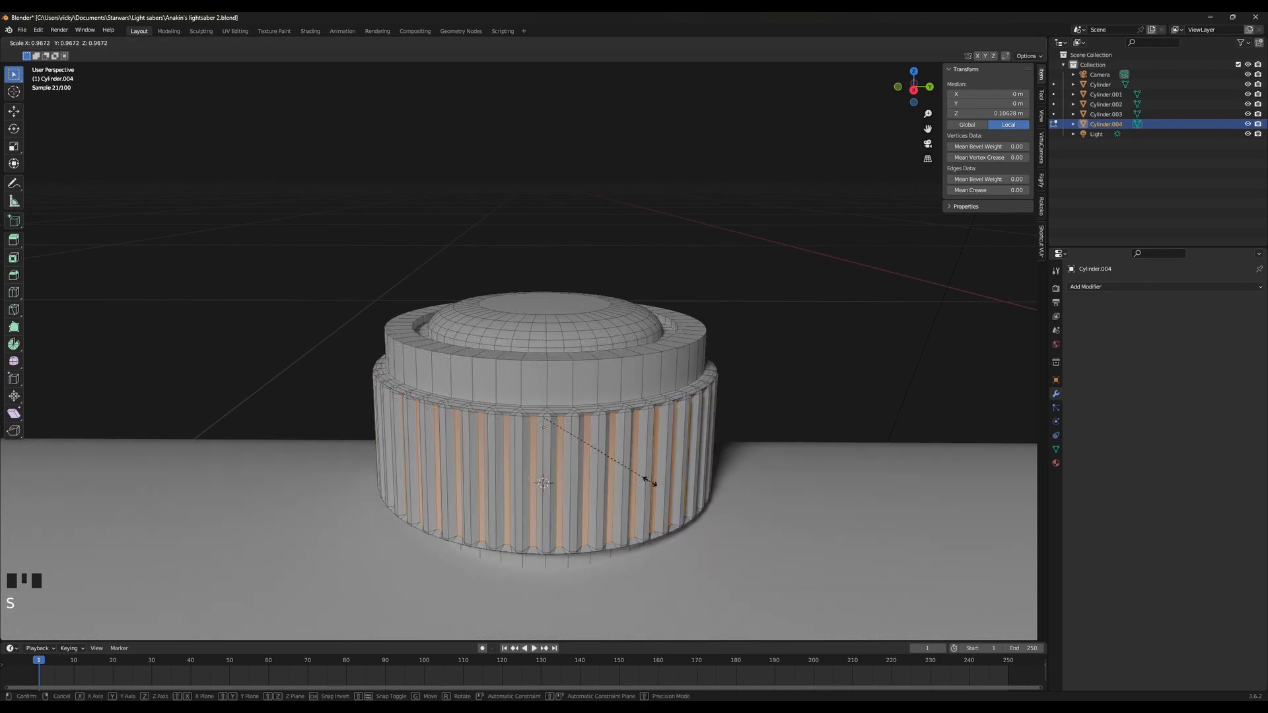
left_click(664, 490)
key("Tab")
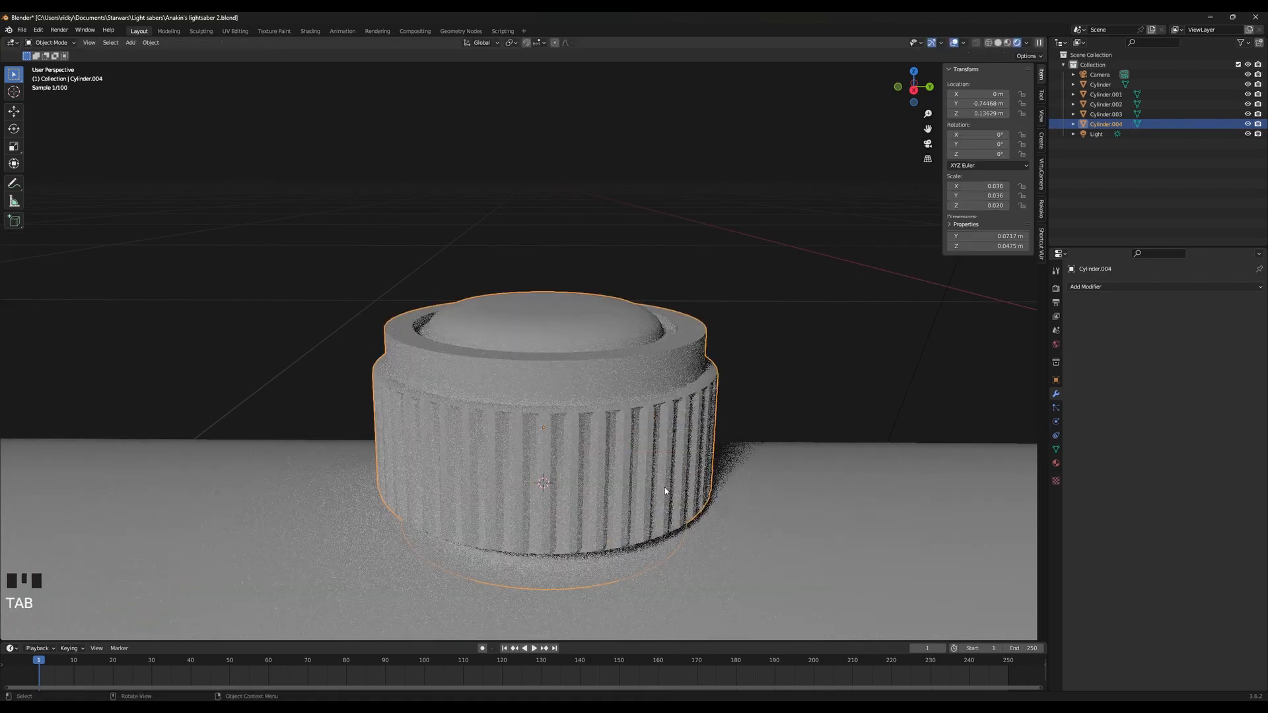
middle_click_drag(675, 499, 539, 505)
scroll(641, 509, "up", 5)
key("Tab")
scroll(607, 525, "down", 1)
key("Tab")
Duplicate the grooved side faces with the small face loops along their upper and lower edges in place, and separate the copy into its own object
key("Tab")
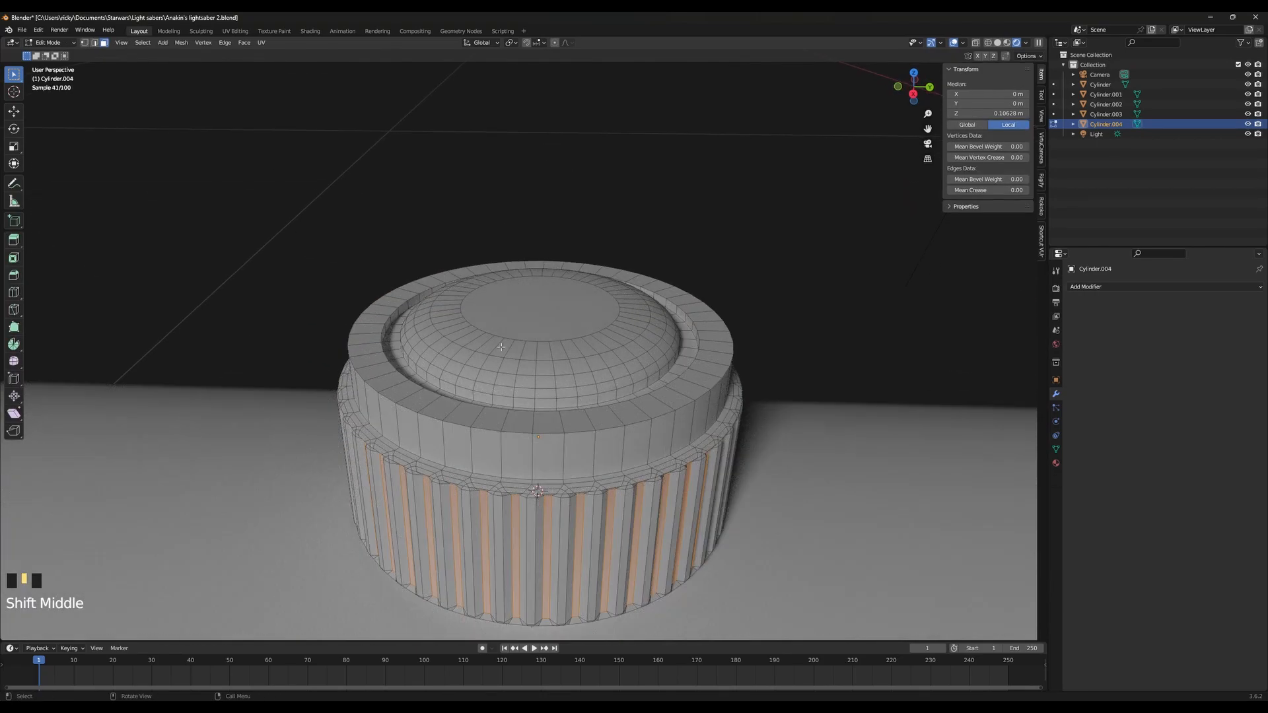
left_click(472, 514, "alt+shift")
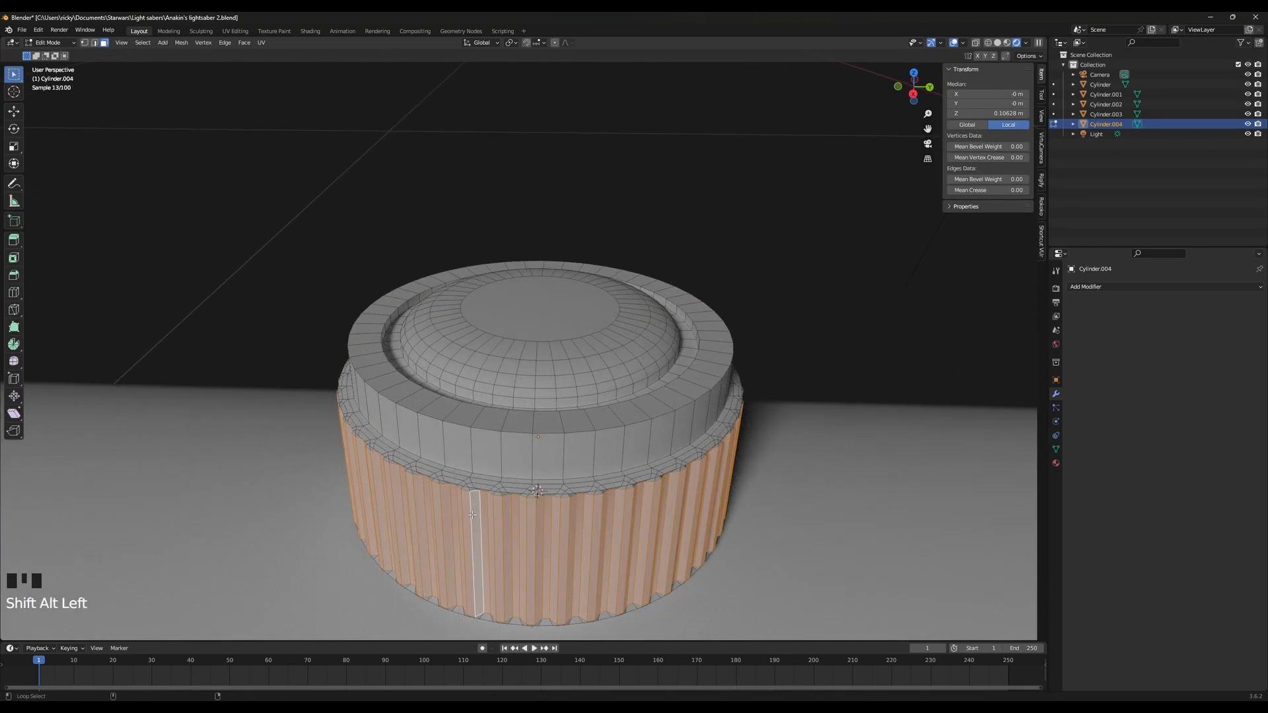
scroll(473, 515, "up", 3)
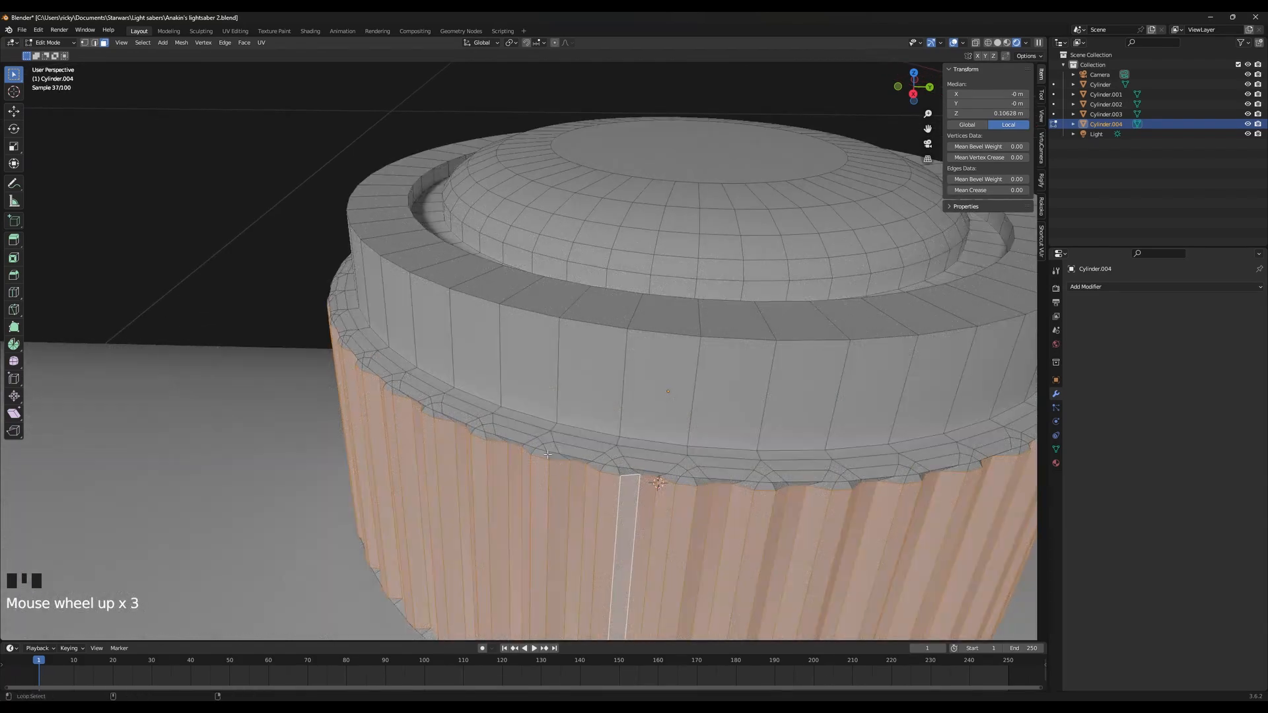
left_click(548, 454, "alt+shift")
middle_click_drag(560, 499, 782, 436)
left_click(596, 410, "alt+shift")
scroll(601, 462, "down", 3)
key("shift+d")
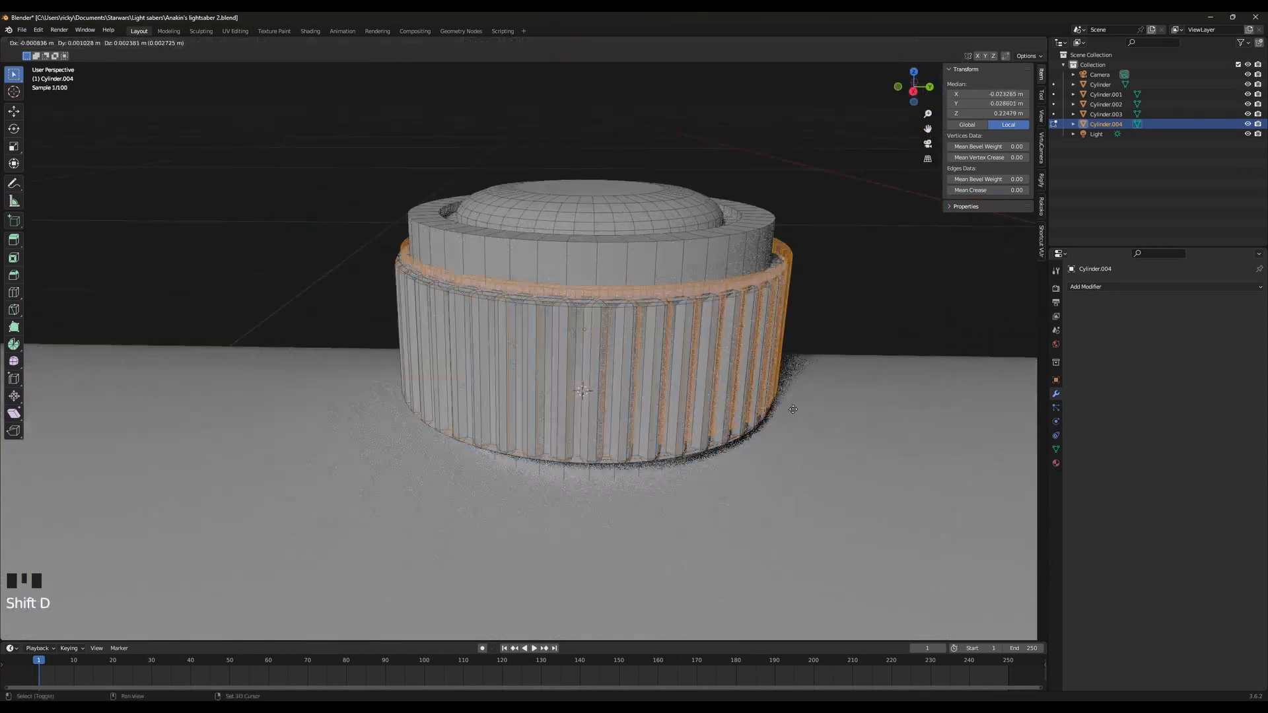
key("Escape")
right_click(743, 526)
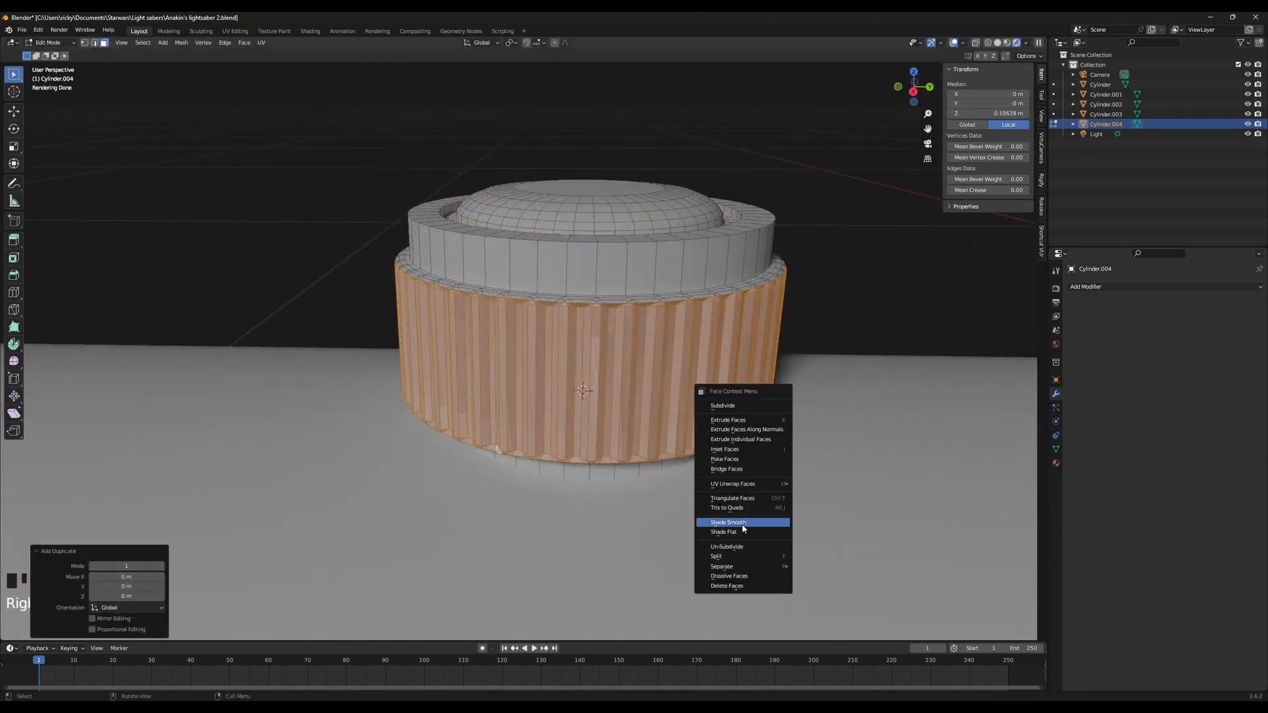
mouse_move(760, 567)
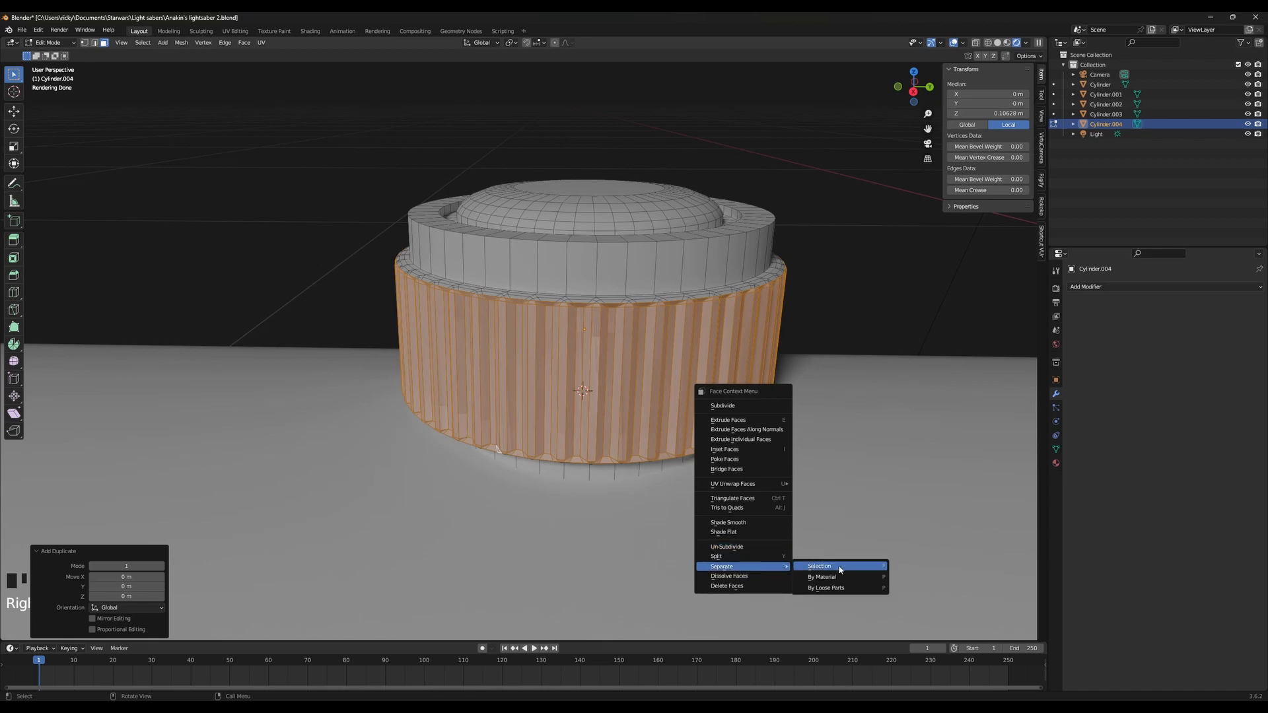
left_click(838, 567)
key("Tab")
left_click(604, 350)
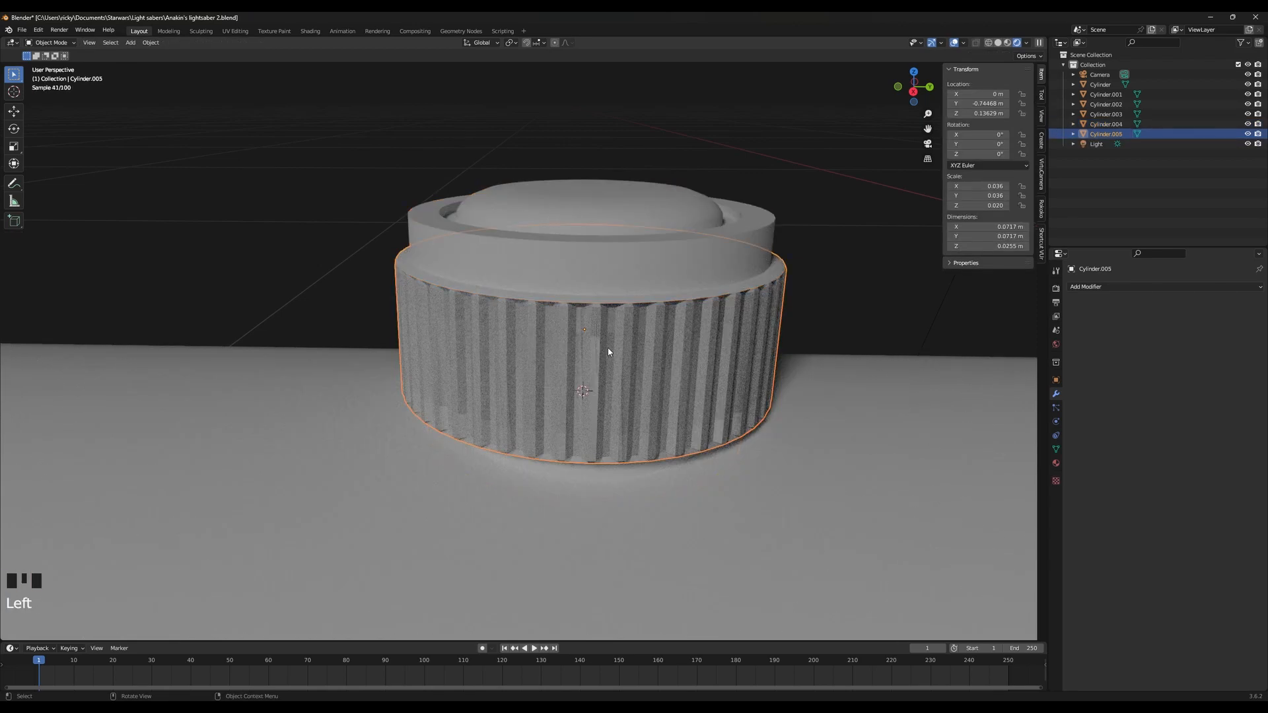
key("g")
left_click(595, 253)
Delete the original button body's grooved side faces and their upper and lower edge loops, using the Edges delete option
left_click(596, 252)
key("Tab")
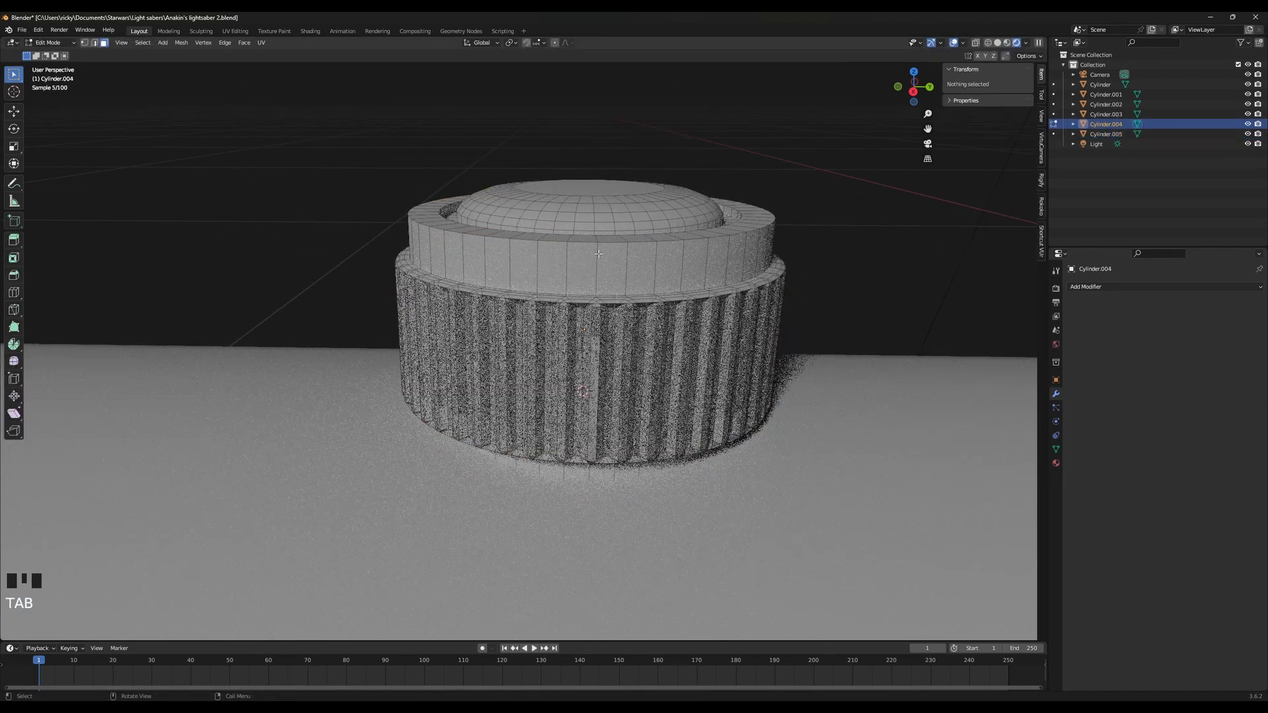
left_click(628, 353, "alt")
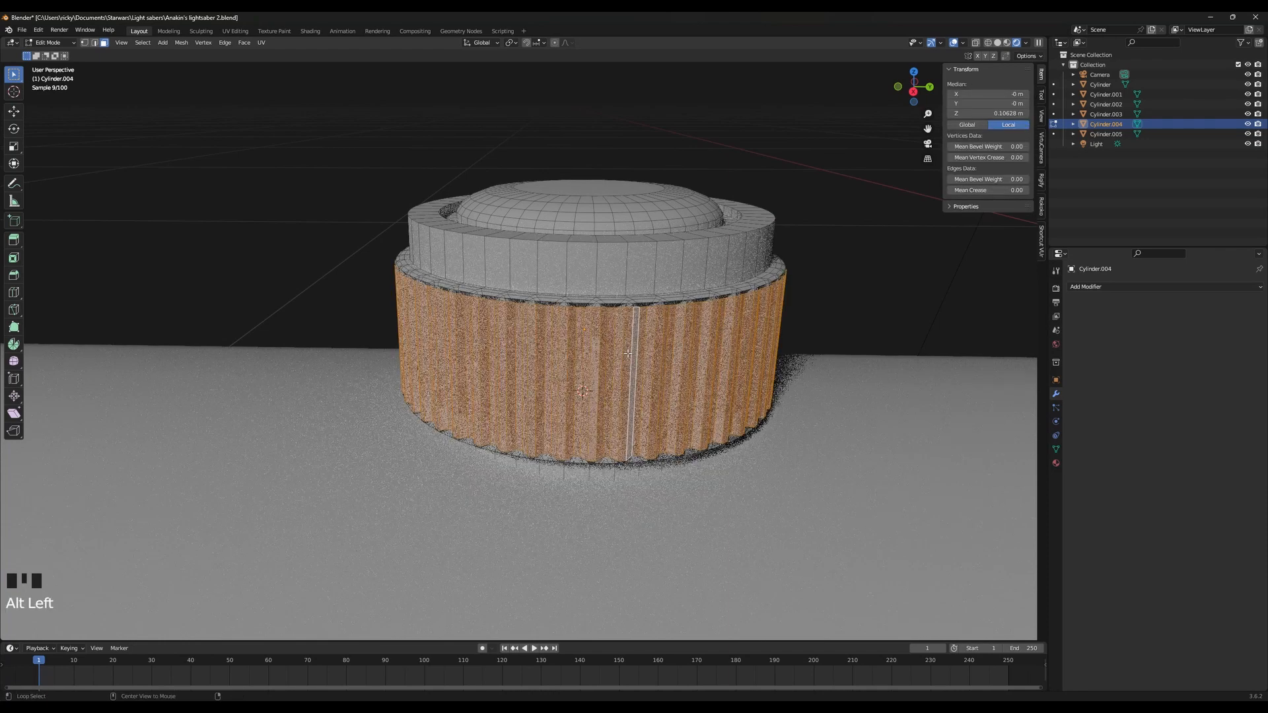
left_click(602, 307, "alt+shift")
key("ctrl+z")
left_click(600, 305, "alt+shift")
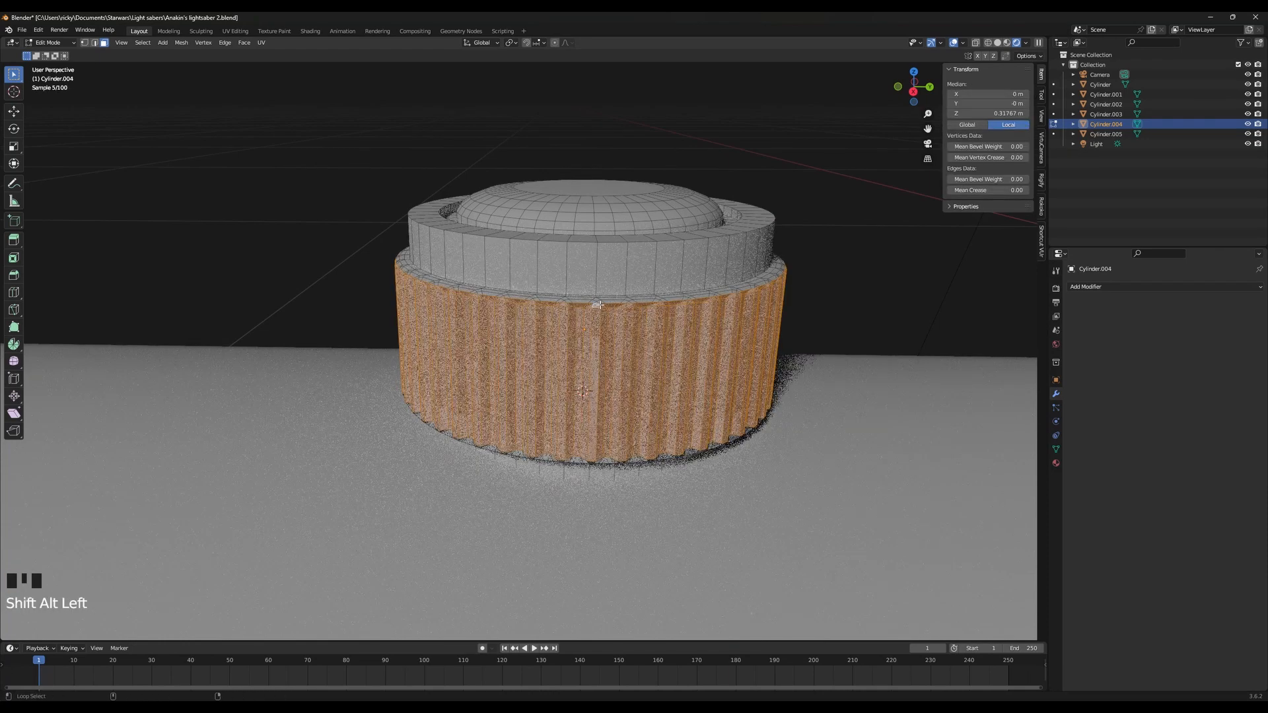
left_click(583, 461, "alt+shift")
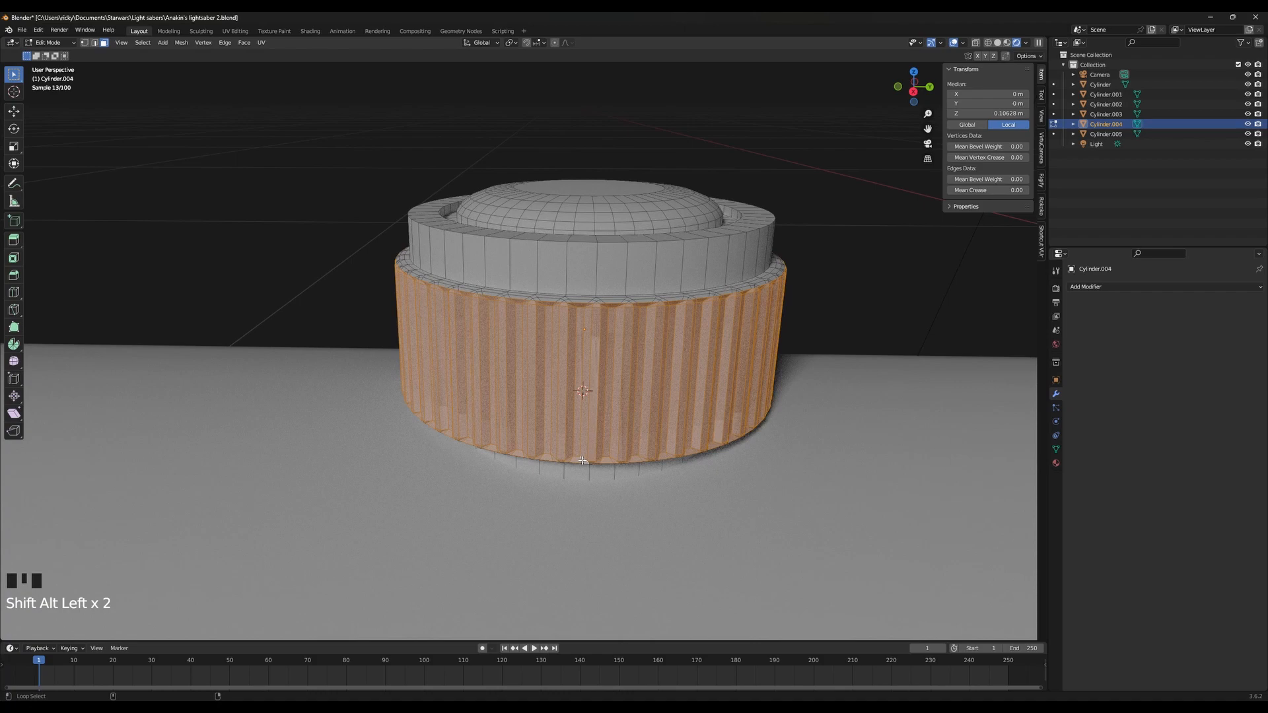
key("x")
left_click(629, 439)
key("ctrl+z")
key("x")
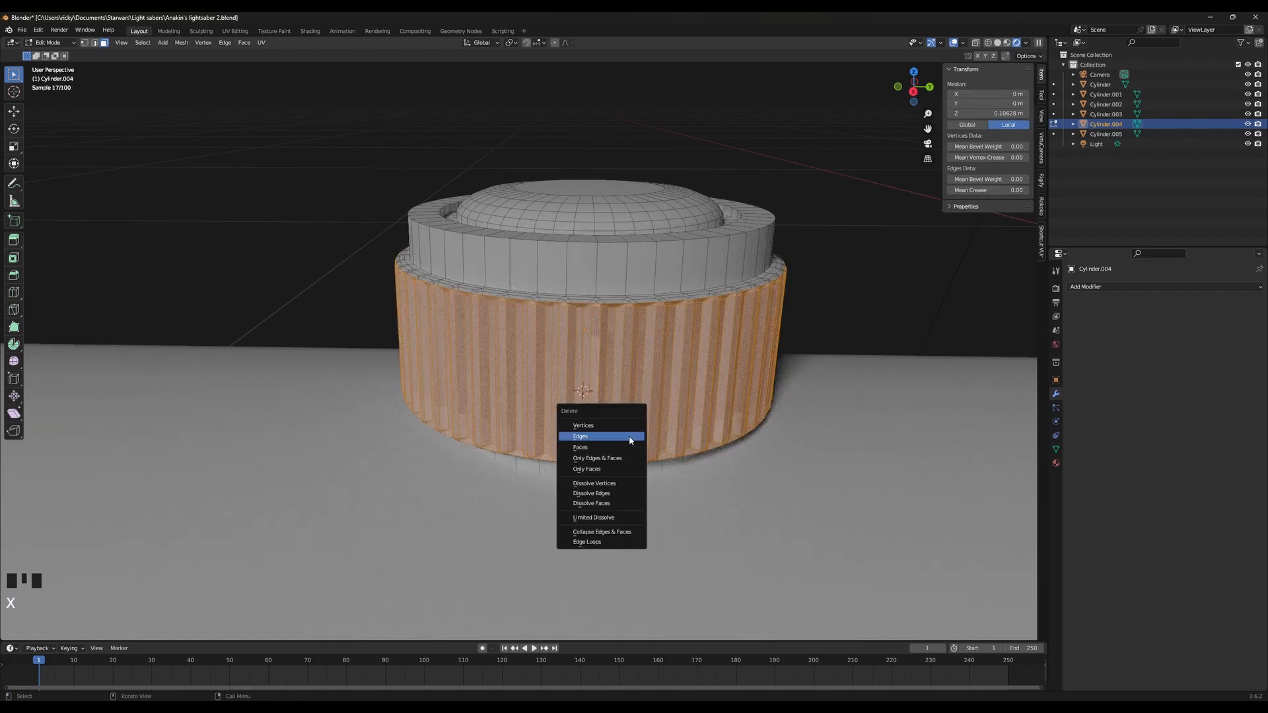
left_click(629, 439)
key("Tab")
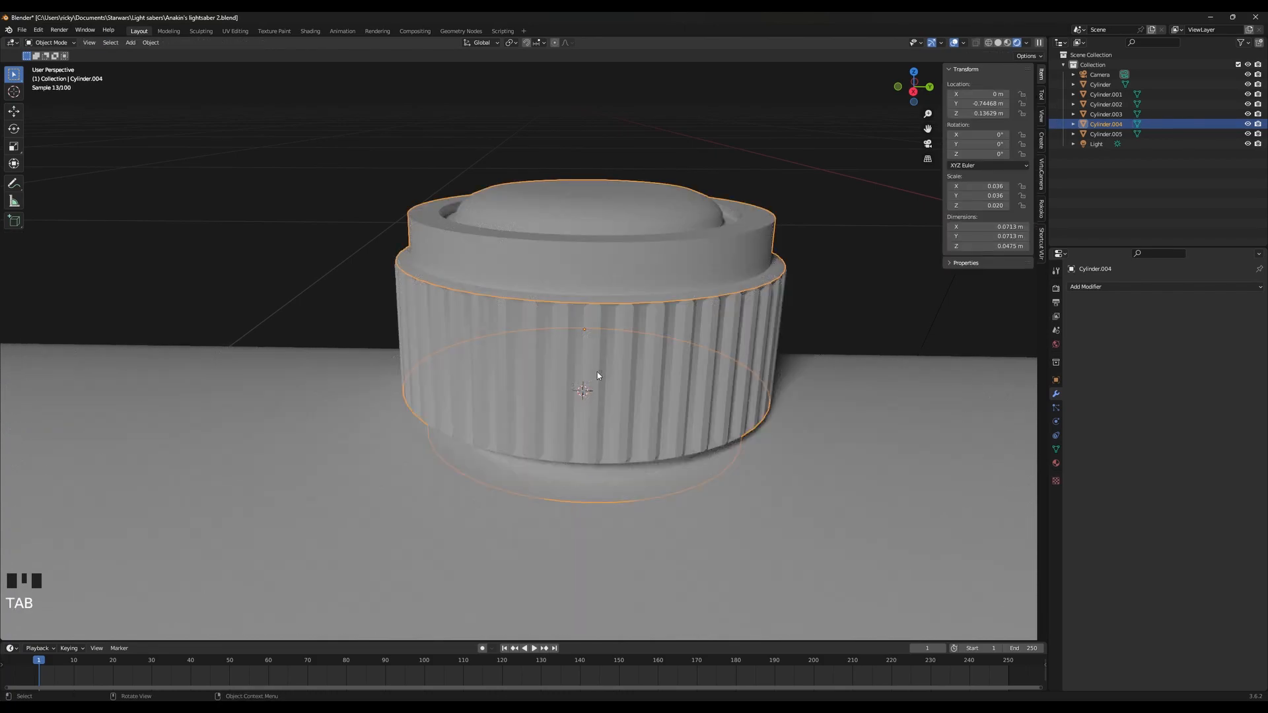
Select the separated grooved band and try moving it away from the button body
left_click(598, 372)
left_click(668, 382)
middle_click_drag(669, 382, 677, 426, "shift")
left_click(626, 415)
key("g")
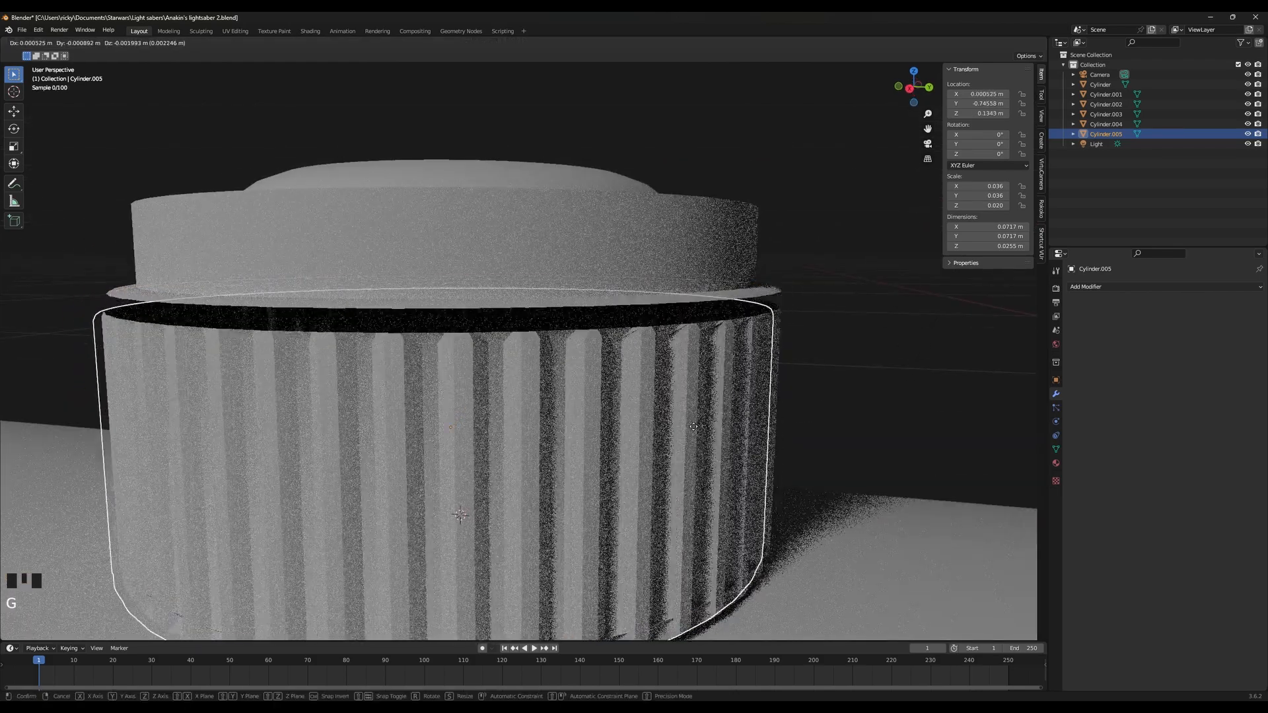
left_click(1084, 296)
Add a Subdivision Surface modifier to the separated grooved band
left_click(1086, 294)
left_click(1085, 466)
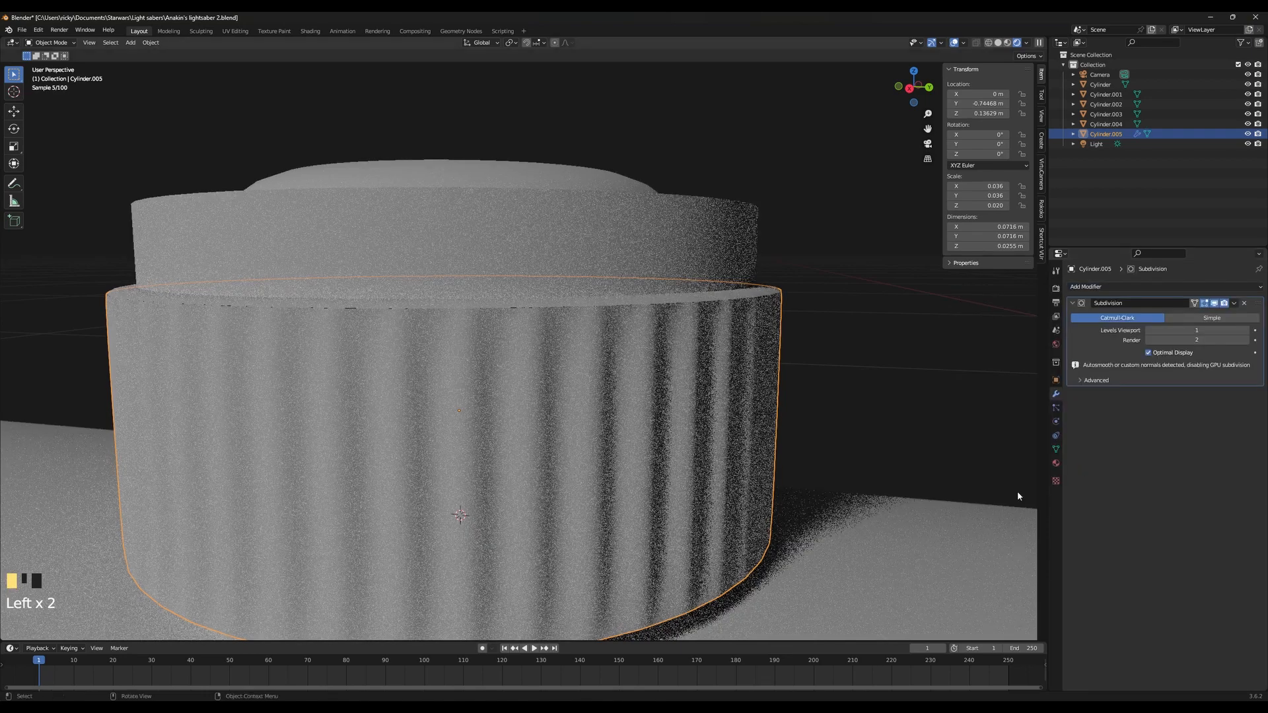
middle_click_drag(773, 502, 585, 465)
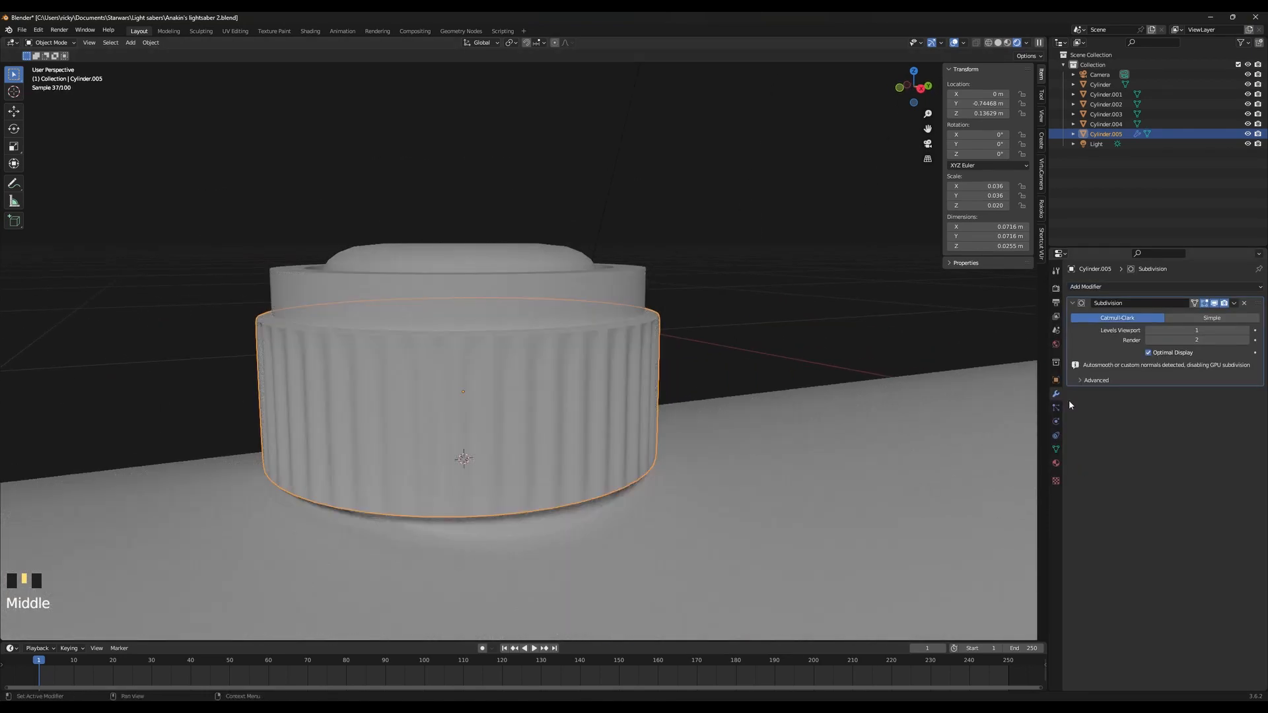
left_click(1216, 288)
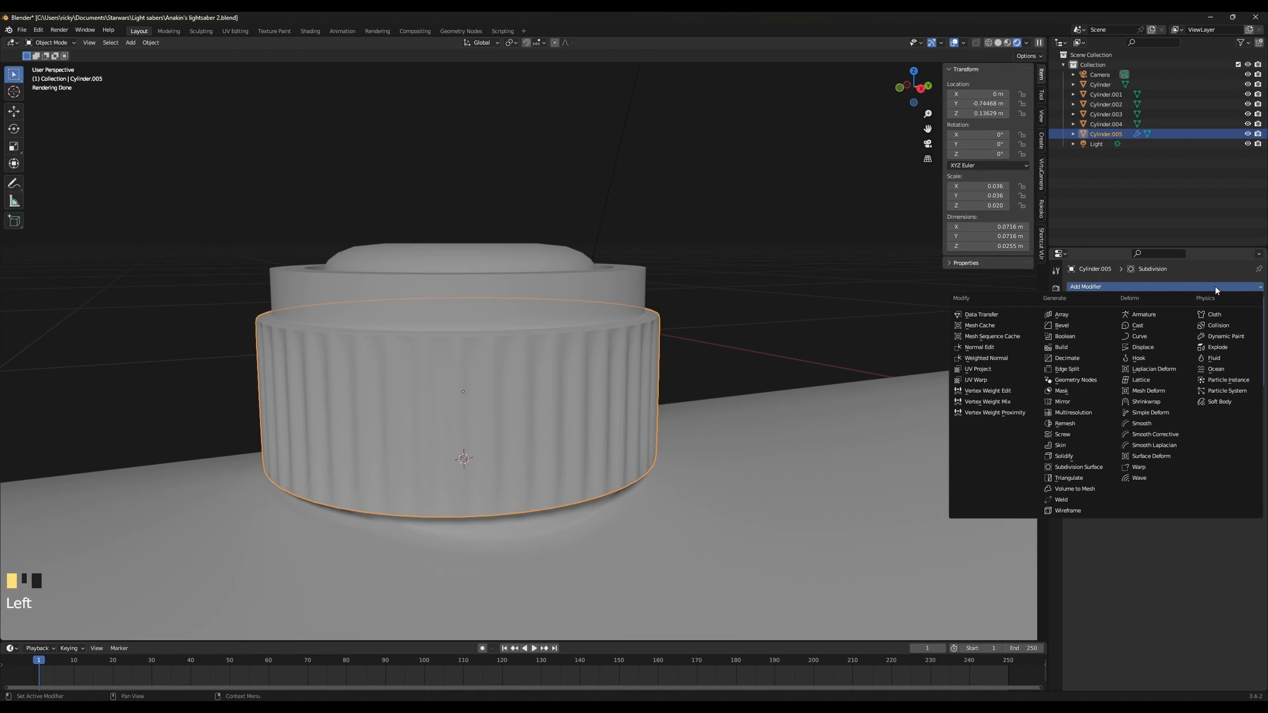
left_click(1064, 337)
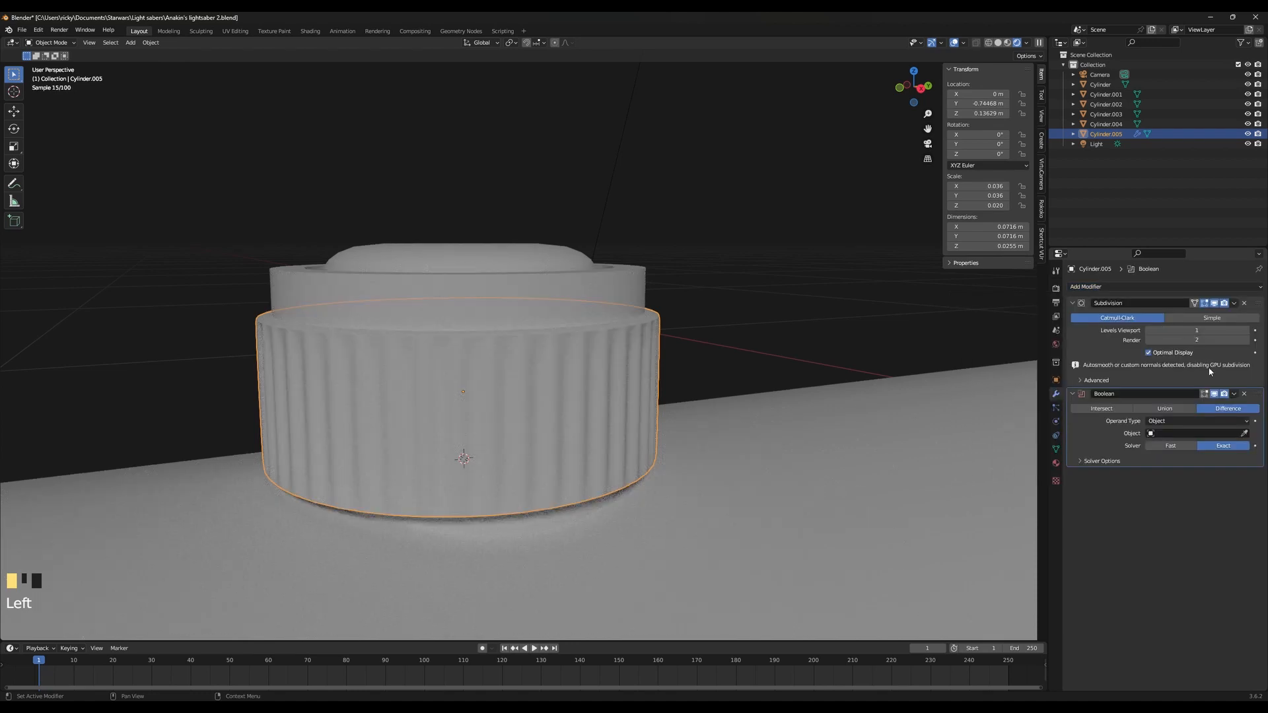
left_click(1246, 395)
Add a Bevel modifier to the grooved band and place it before the Subdivision modifier
left_click(1205, 284)
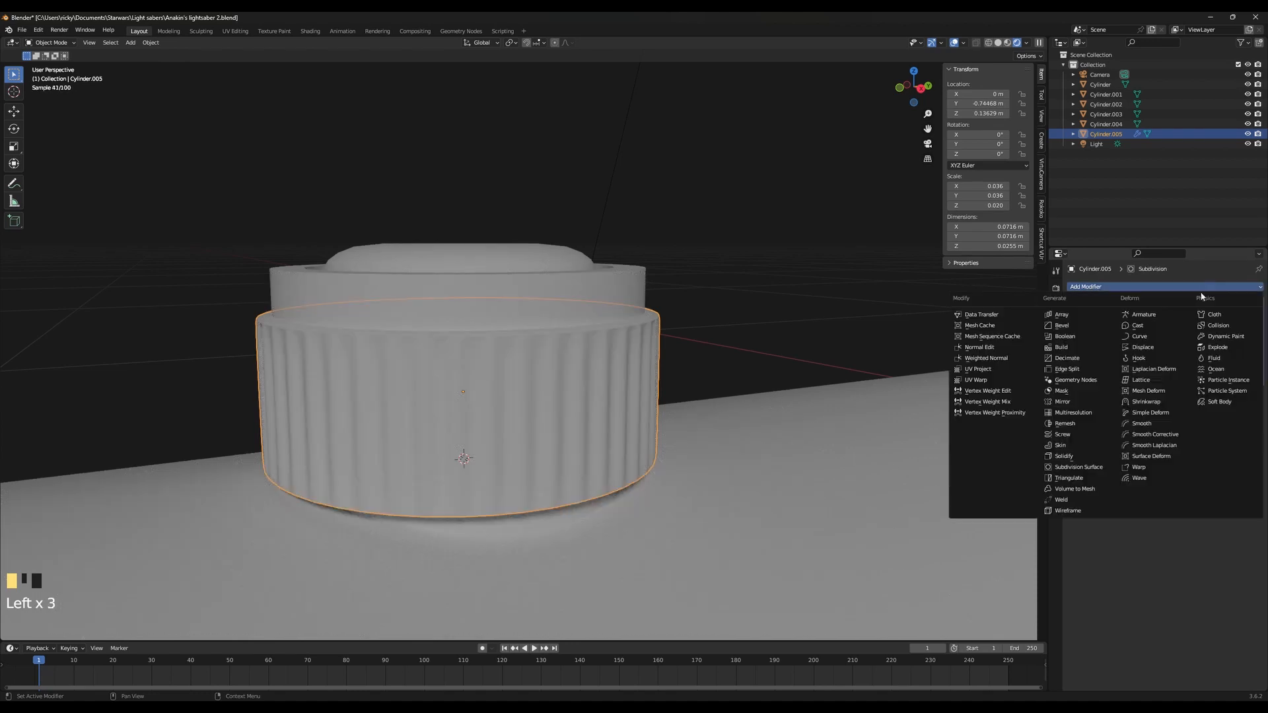
left_click(1079, 330)
left_click_drag(1256, 394, 1237, 295)
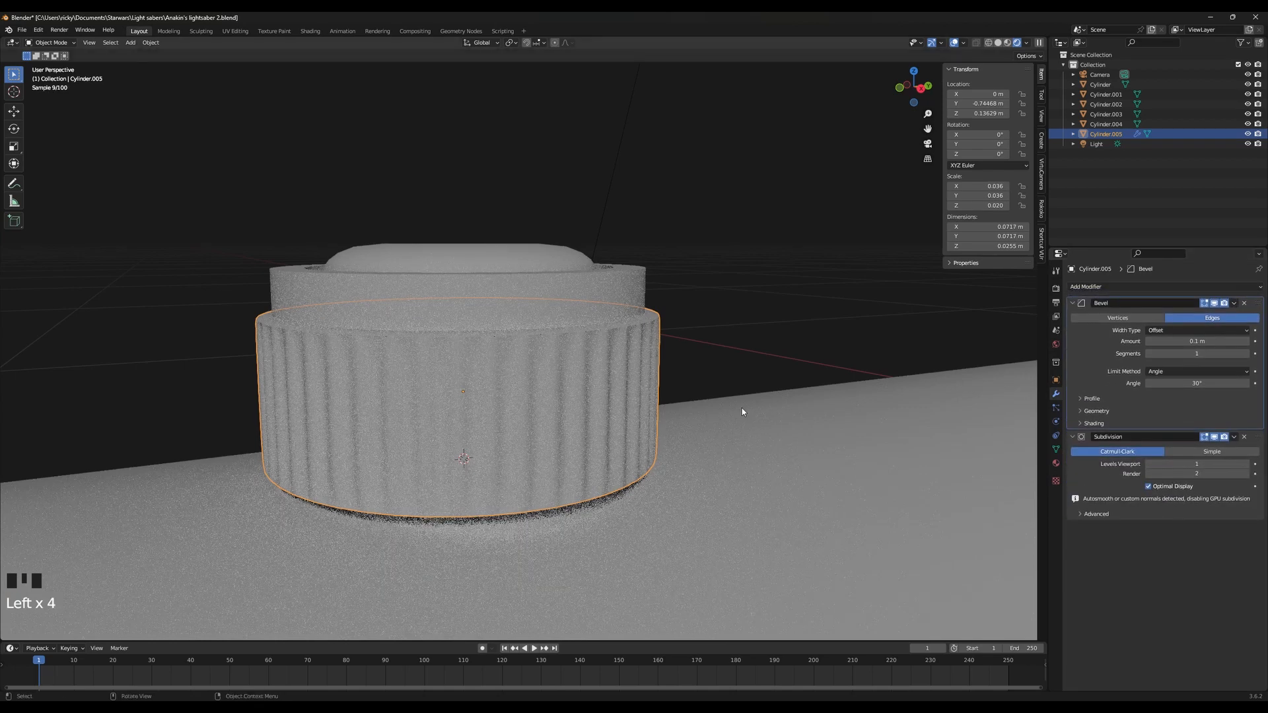
Set the Bevel modifier to 3 segments and an amount of 2.57 m, and apply it to the band
left_click(1246, 354)
left_click_drag(1225, 341, 1249, 341, "shift")
middle_click_drag(811, 451, 800, 478)
key("Tab")
key("Tab")
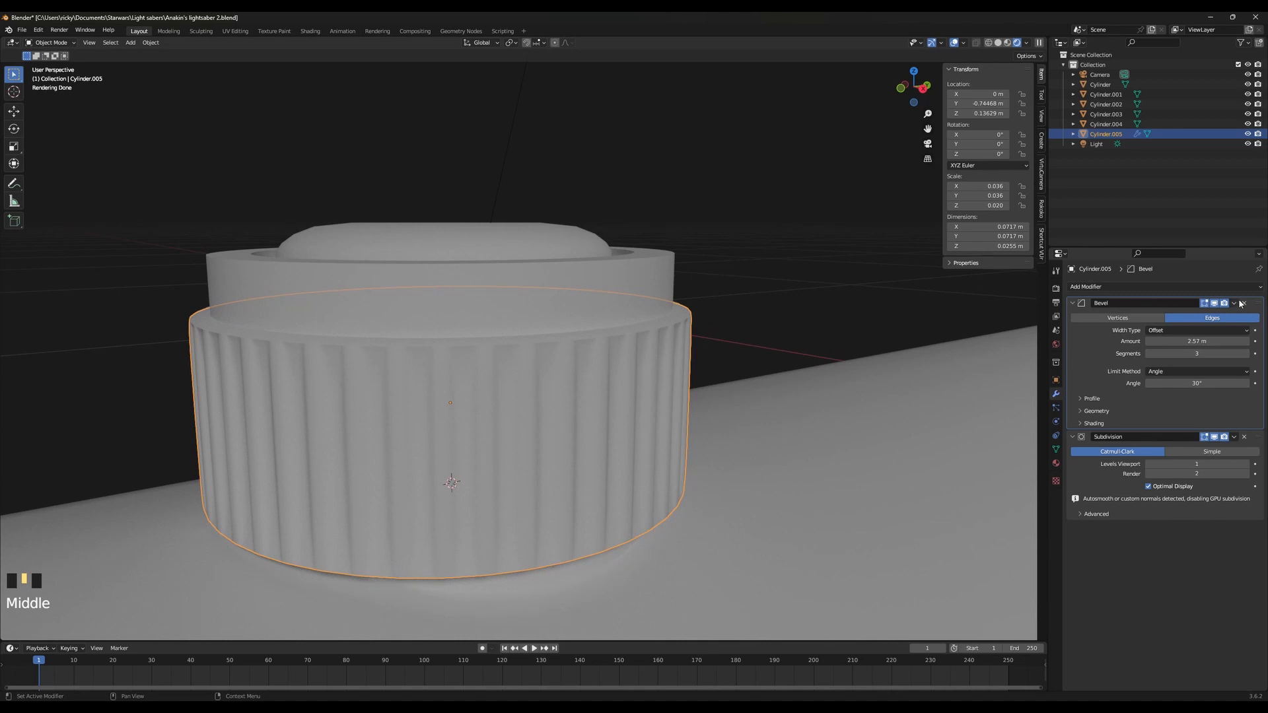
left_click(1234, 303)
left_click(1209, 313)
Try bevelling the grooved band's ring of vertical faces with 1 segment, and undo it
key("Tab")
key("a")
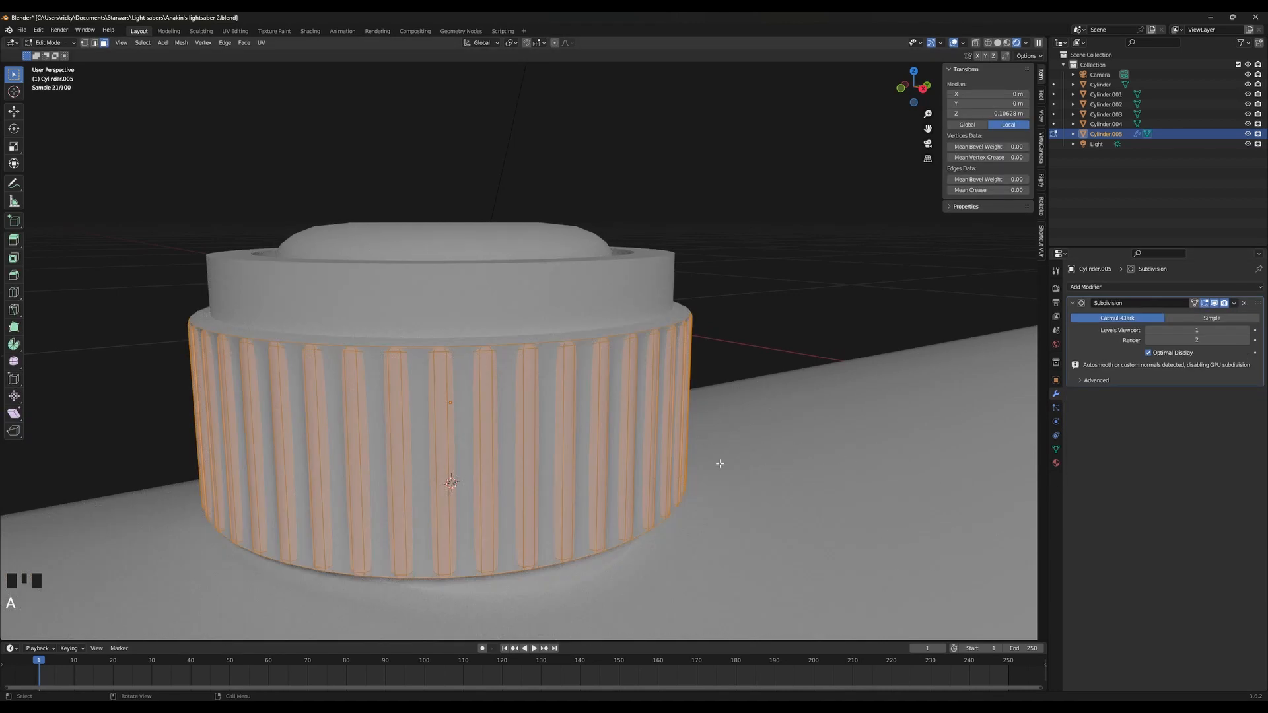
left_click(392, 401, "alt")
key("ctrl+b")
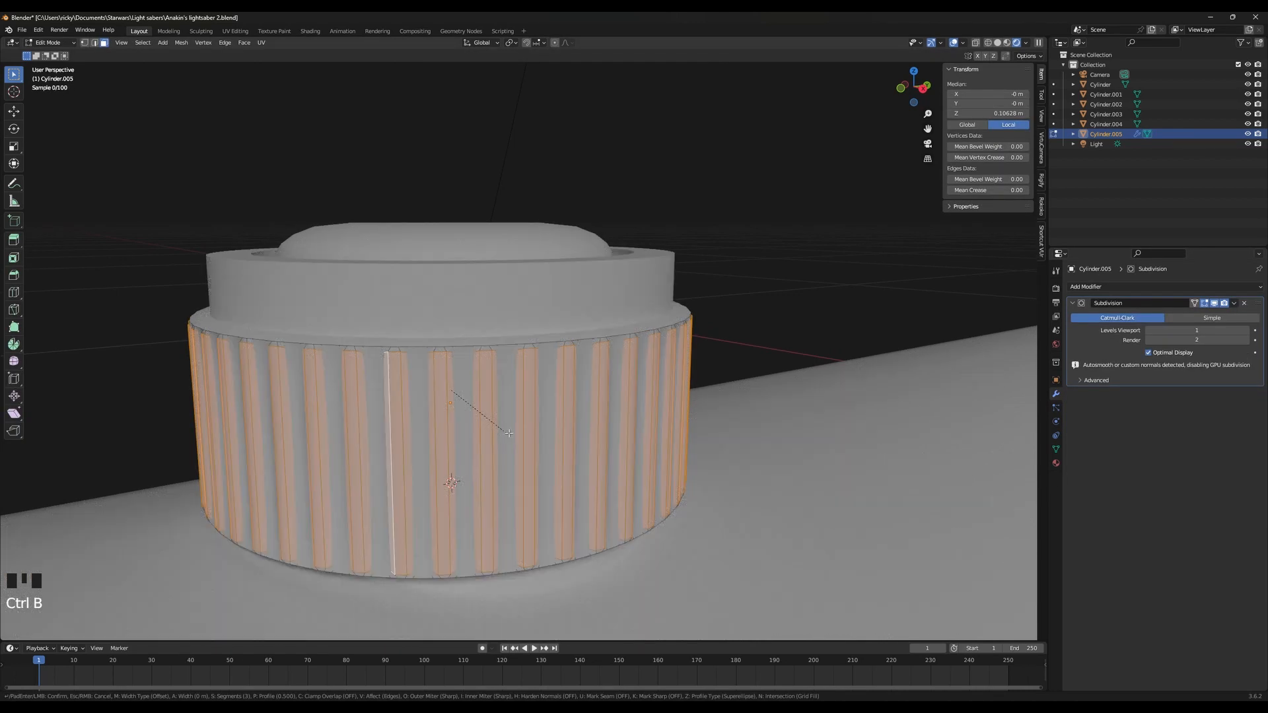
scroll(509, 440, "down", 2)
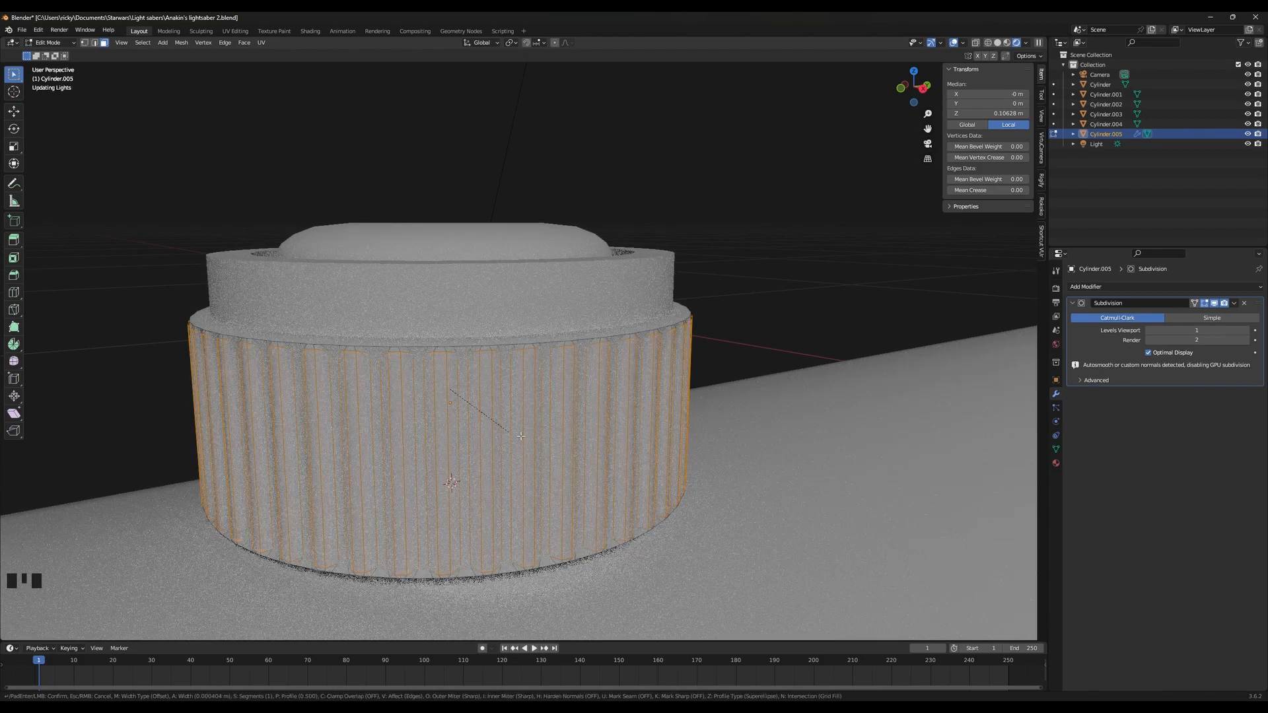
key("Tab")
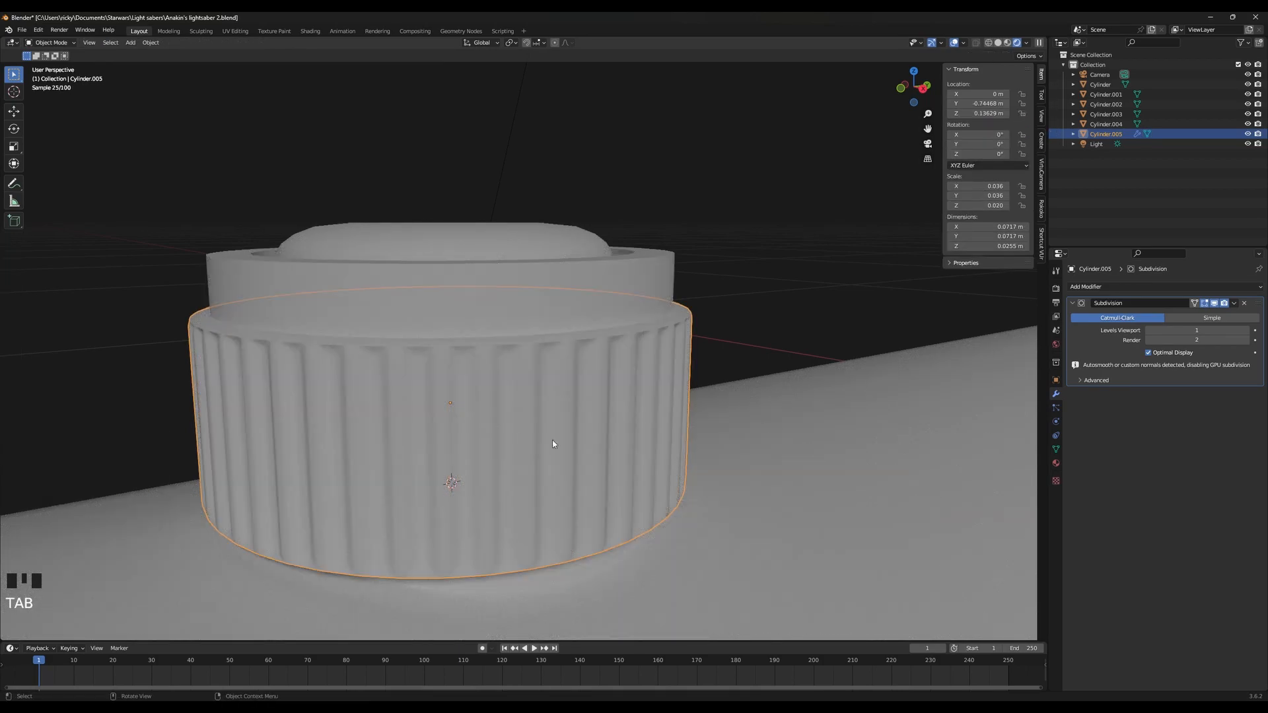
key("ctrl+z")
key("ctrl+z")
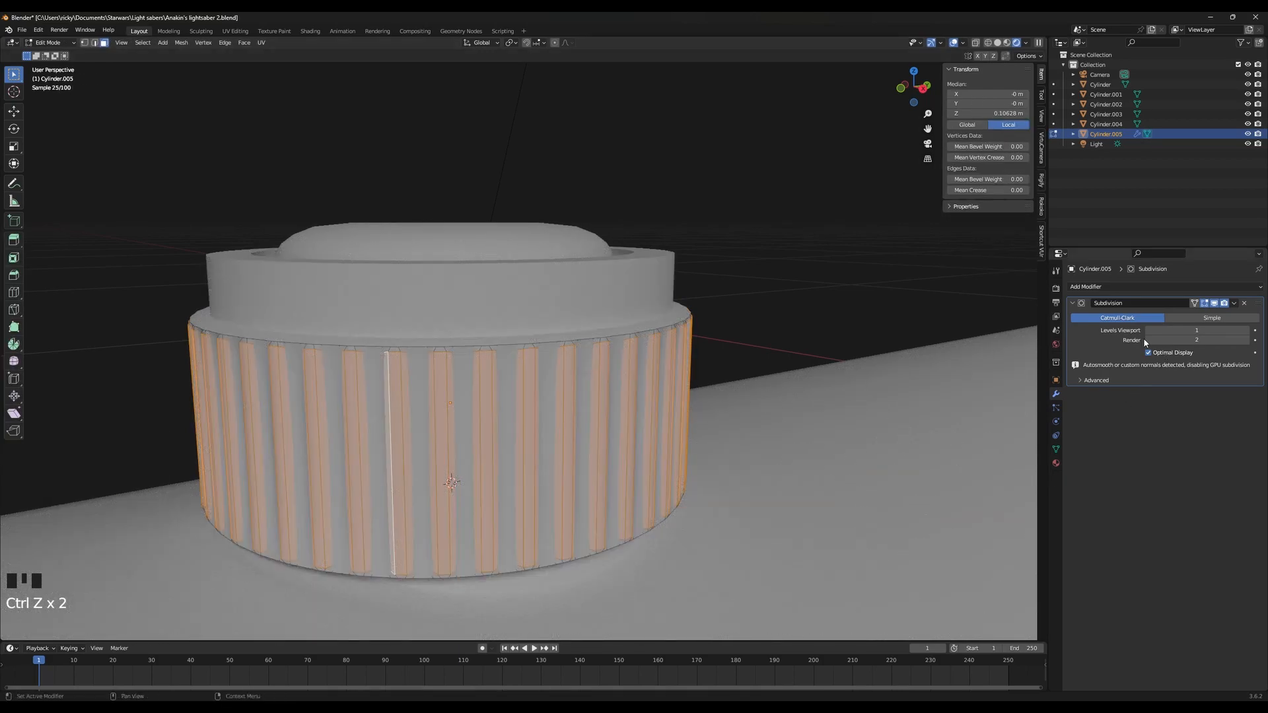
Try viewport subdivision levels 2 and 0 on the grooved band, and remove its Subdivision modifier
left_click(1248, 332)
key("Tab")
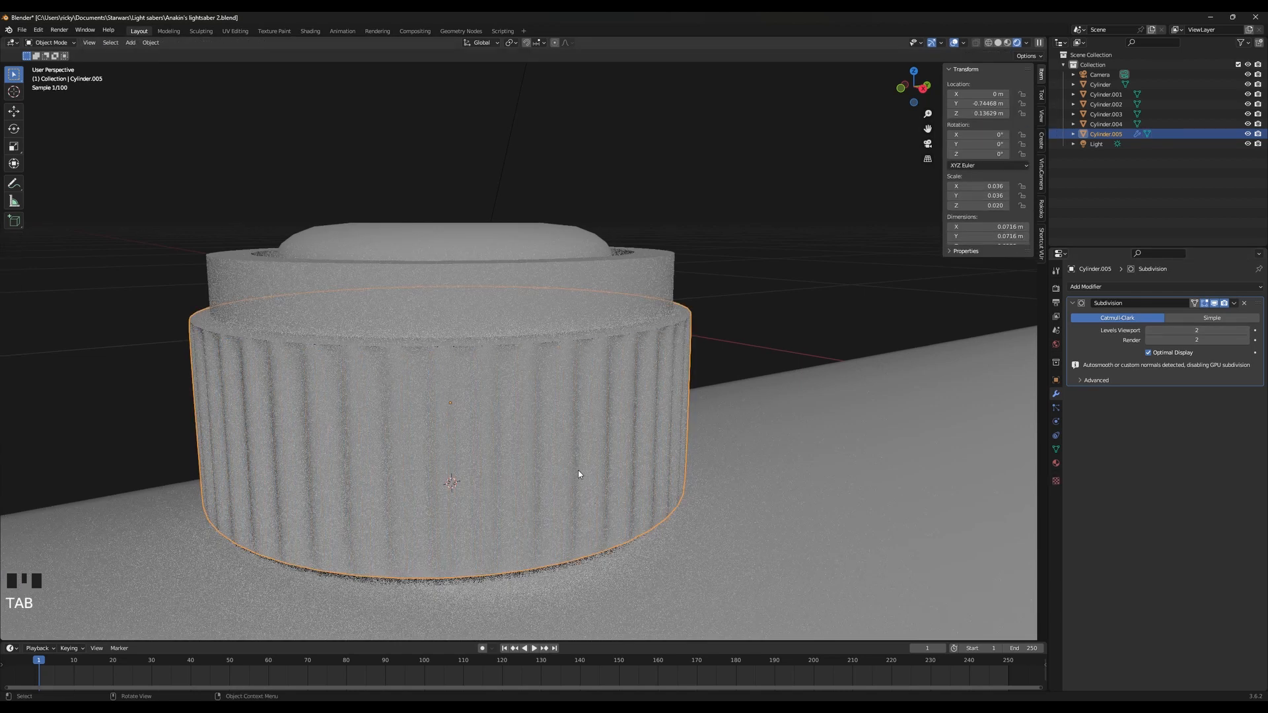
double_click(1149, 331)
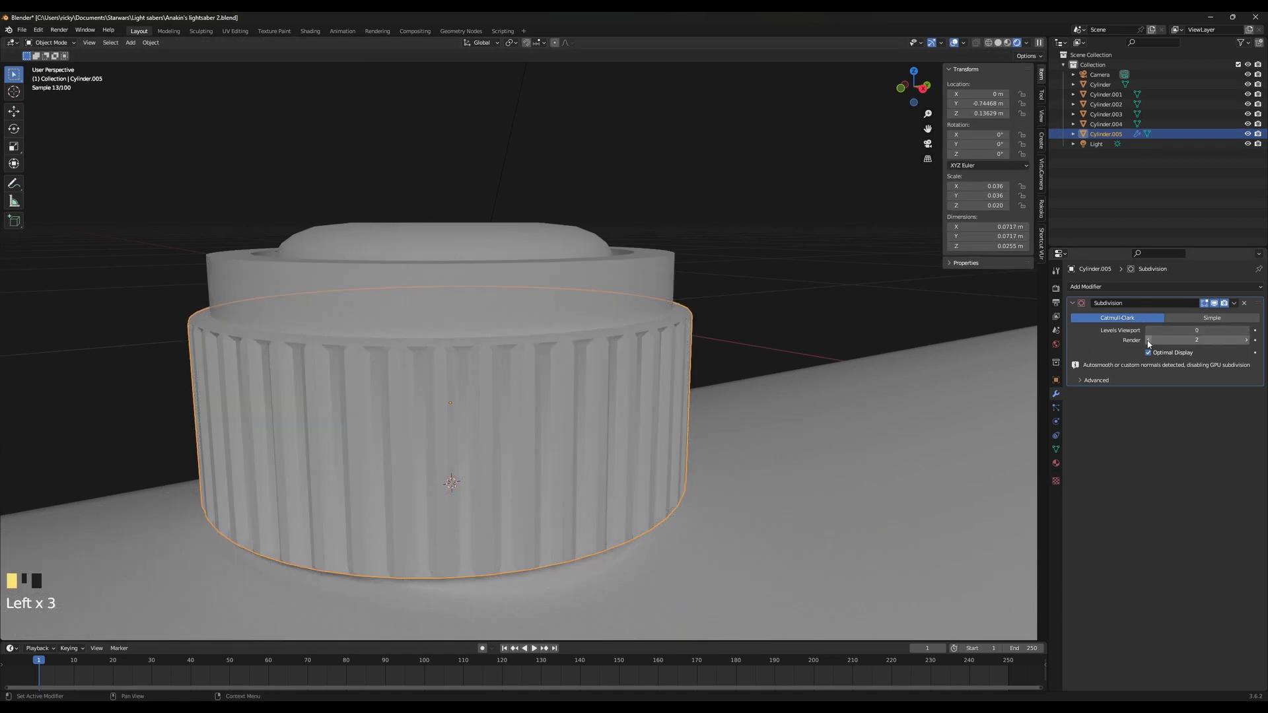
left_click(1245, 304)
Add a Smooth modifier to the grooved band, try a factor of -10, and bring the factor close to zero instead
left_click(1201, 287)
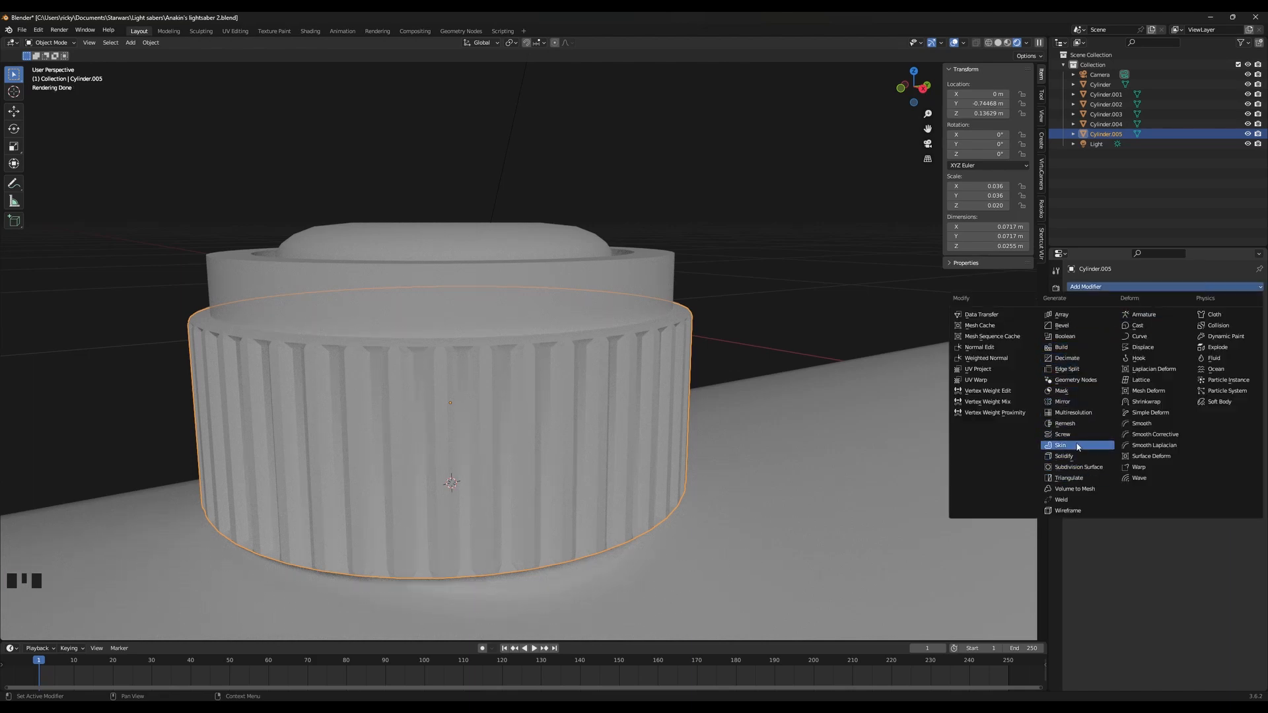
left_click(1132, 423)
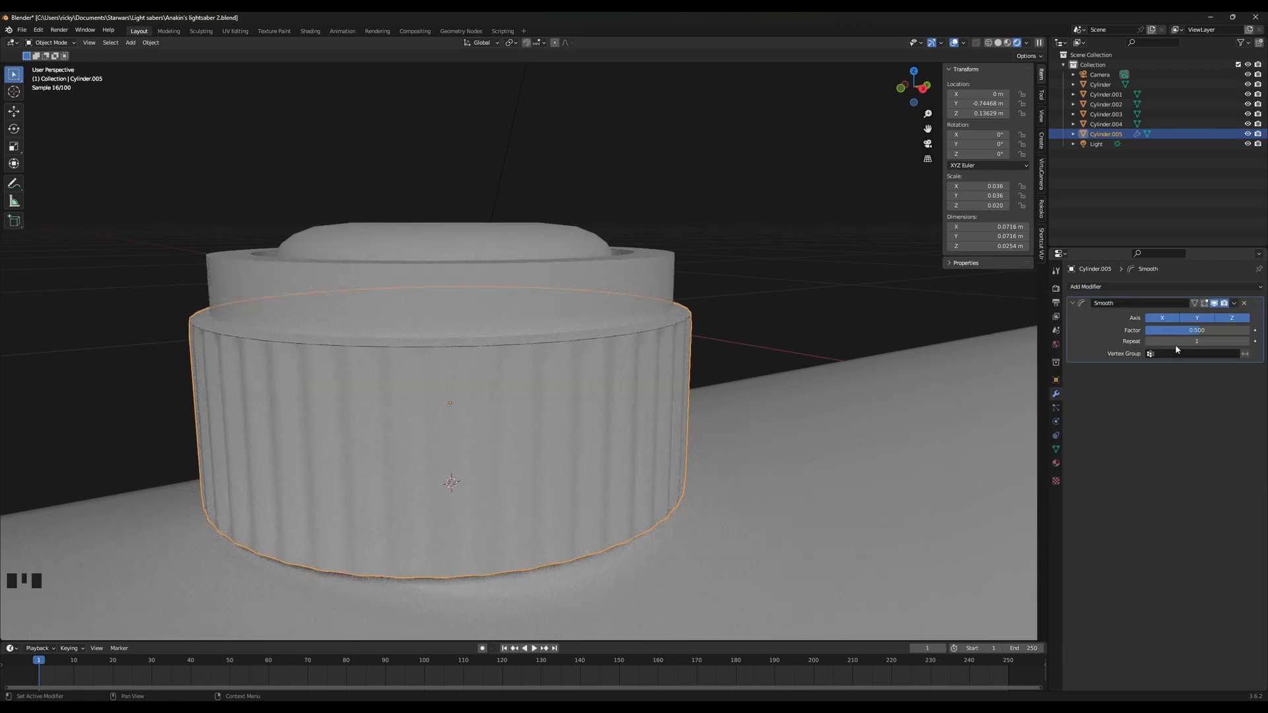
left_click_drag(1196, 330, 1145, 331, "shift")
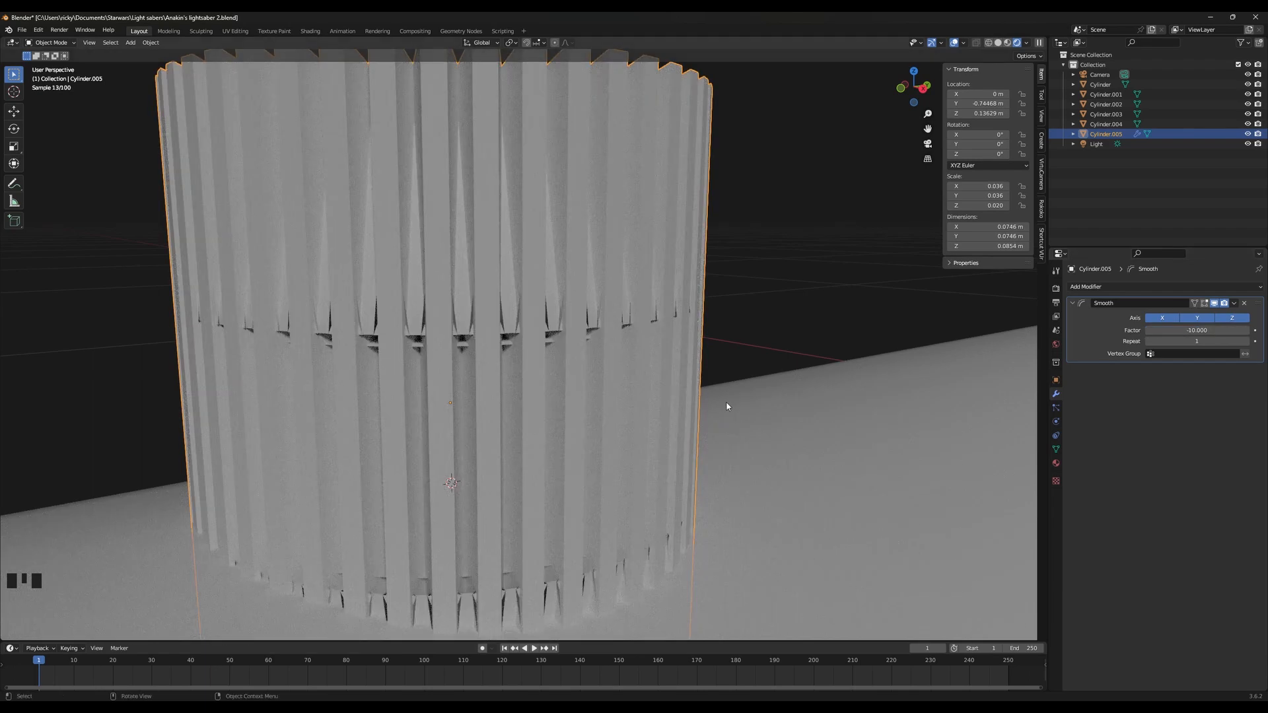
key("ctrl+z")
left_click_drag(1222, 330, 1197, 330, "shift")
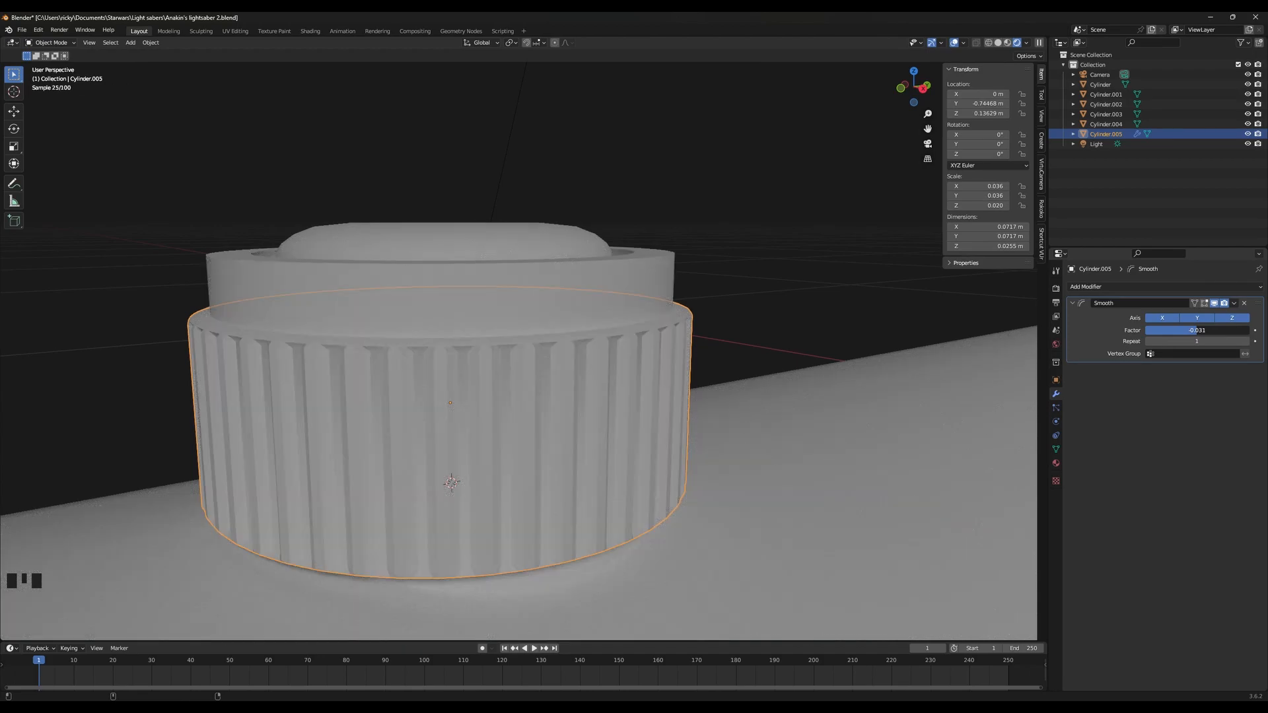
Apply the Smooth modifier to the grooved band and review the button on the hilt
middle_click_drag(874, 434, 691, 453)
scroll(815, 412, "up", 1)
scroll(815, 412, "down", 3)
middle_click_drag(668, 409, 796, 422)
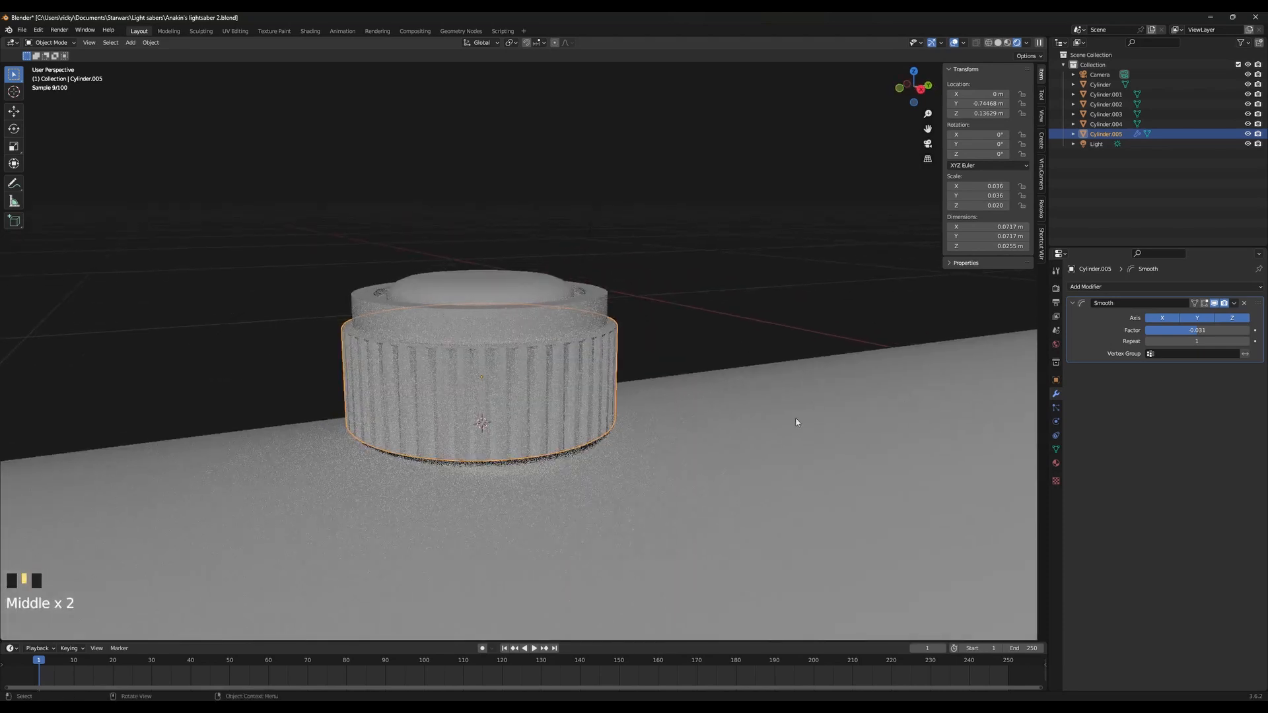
left_click(1233, 303)
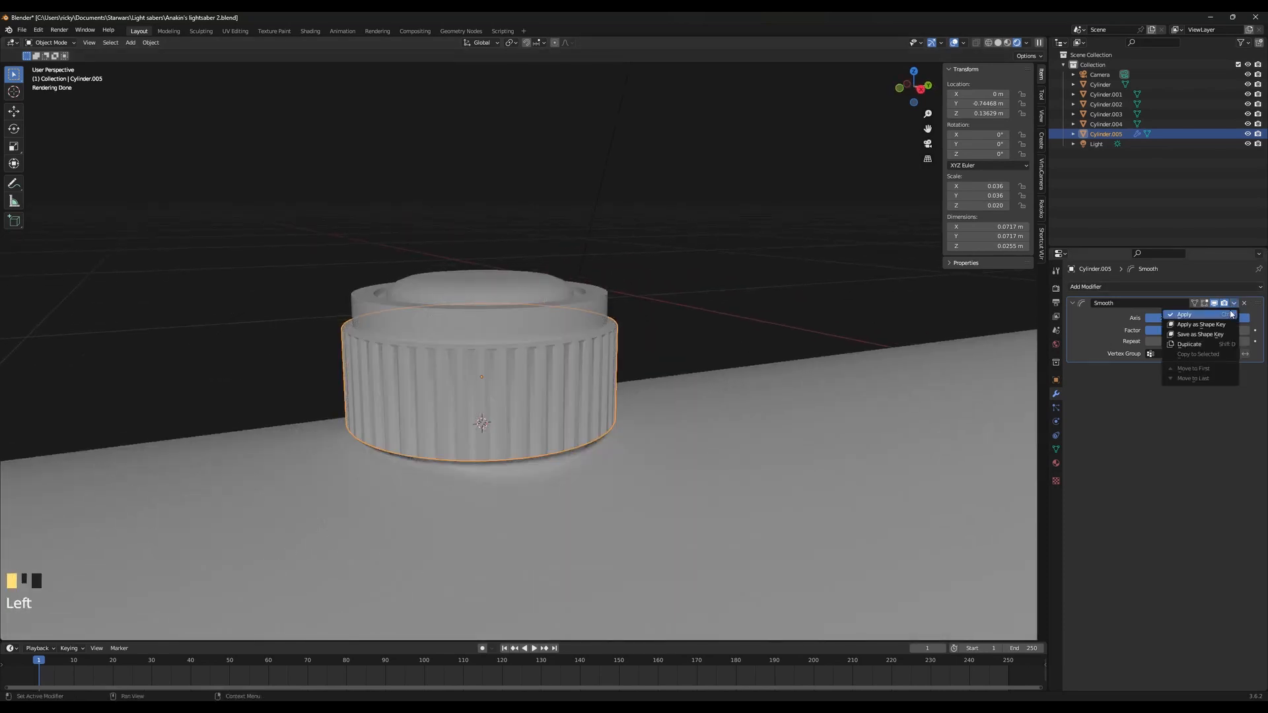
left_click(1232, 314)
scroll(635, 395, "down", 2)
middle_click_drag(635, 395, 671, 449)
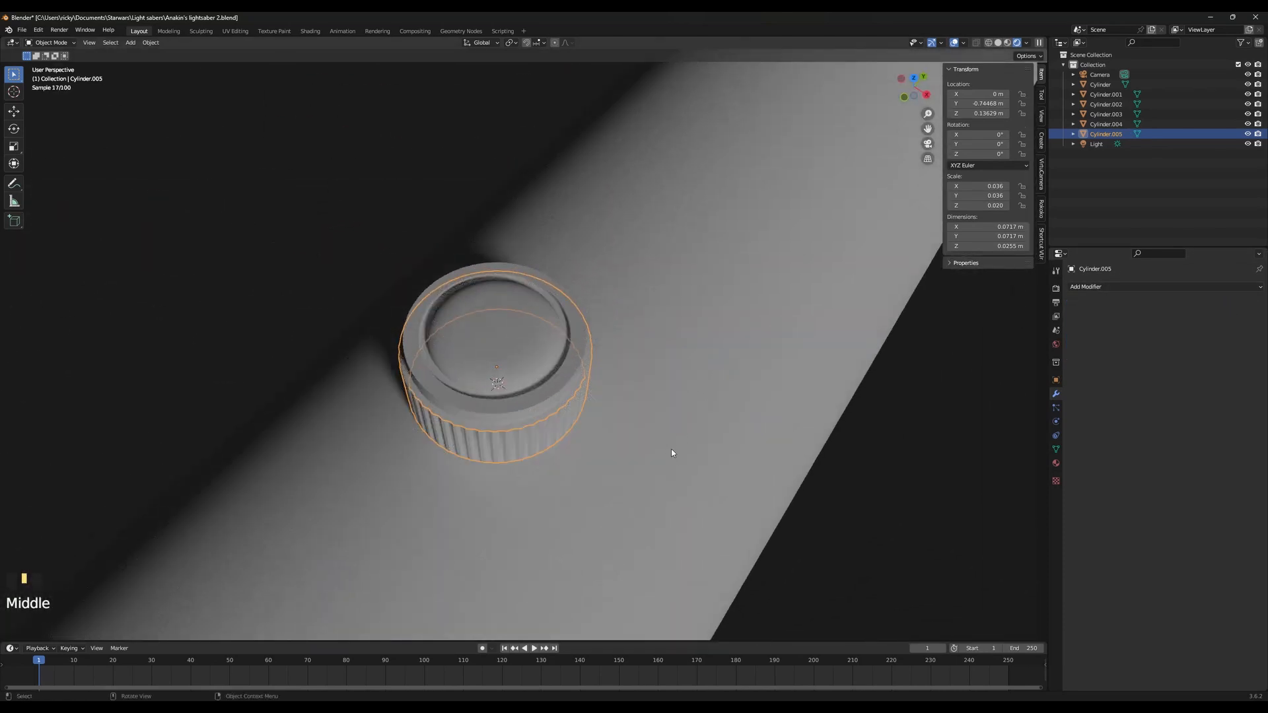
scroll(671, 449, "down", 4)
left_click(843, 567)
middle_click_drag(844, 567, 744, 513)
scroll(769, 517, "up", 1)
scroll(769, 516, "down", 6)
Shade the grooved band auto smooth and raise its Auto Smooth angle to 67.3°
scroll(744, 512, "up", 17)
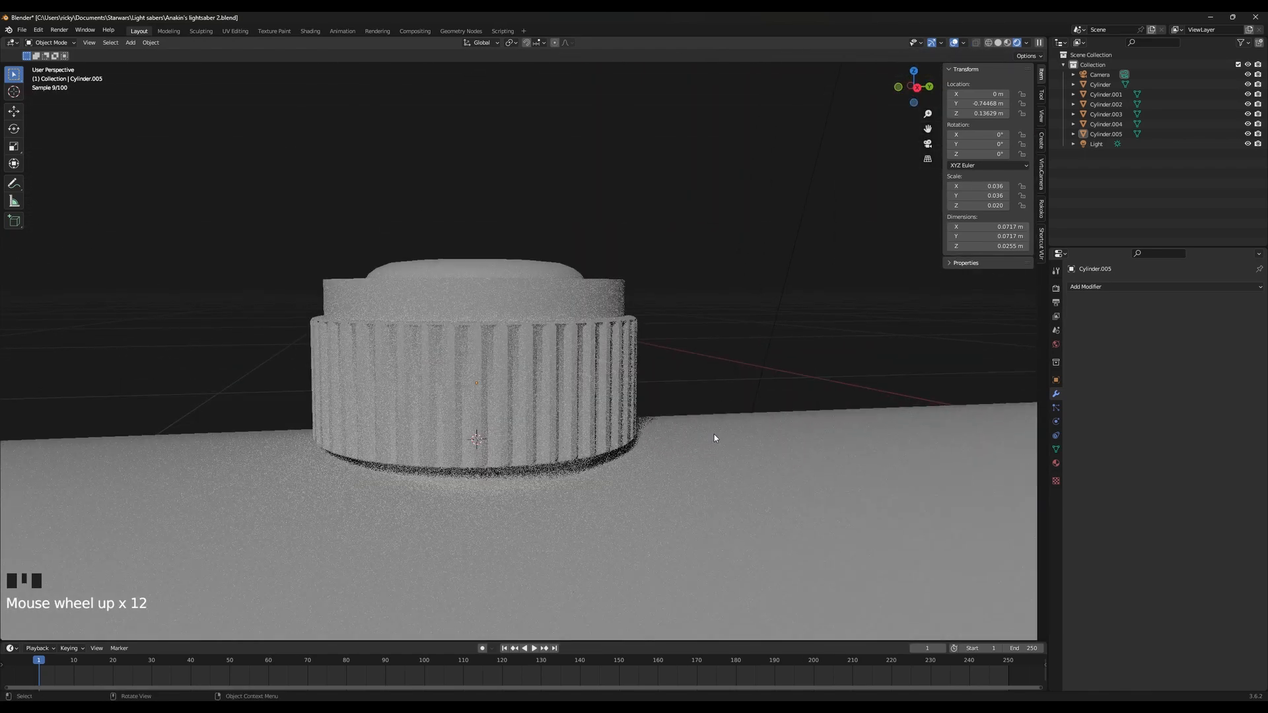
key("Tab")
key("Tab")
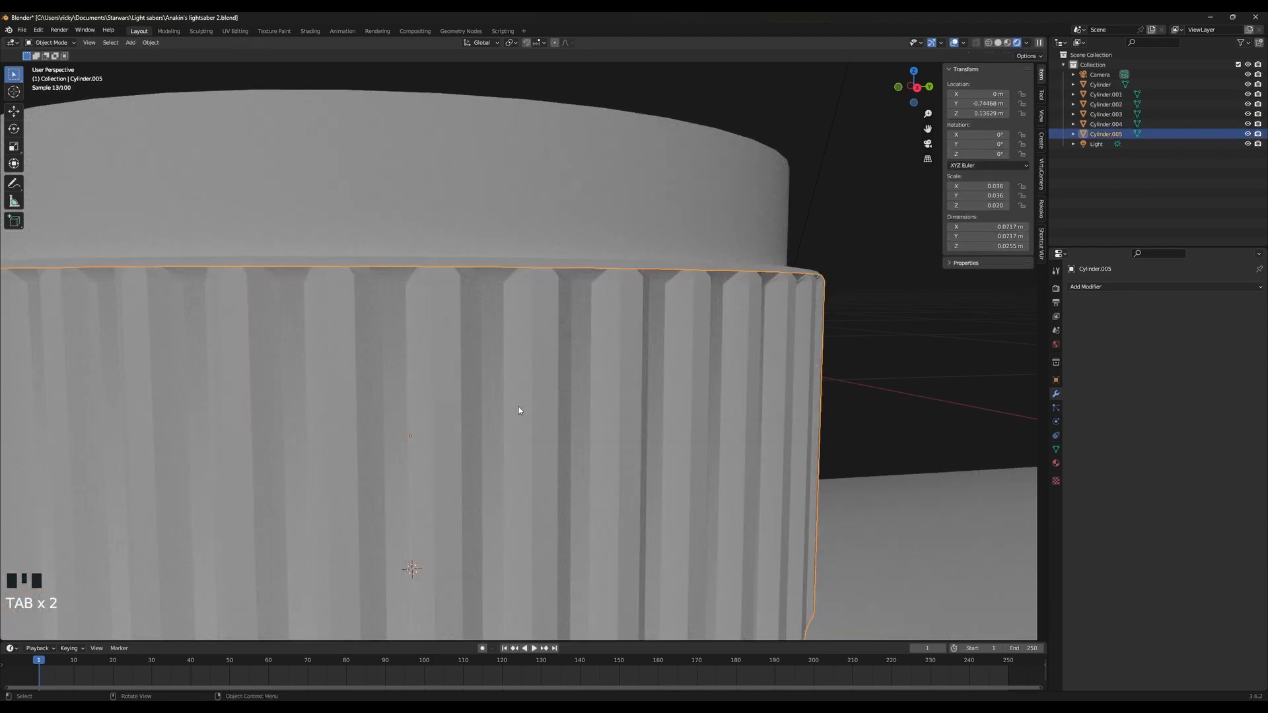
right_click(518, 410)
left_click(518, 410)
right_click(519, 410)
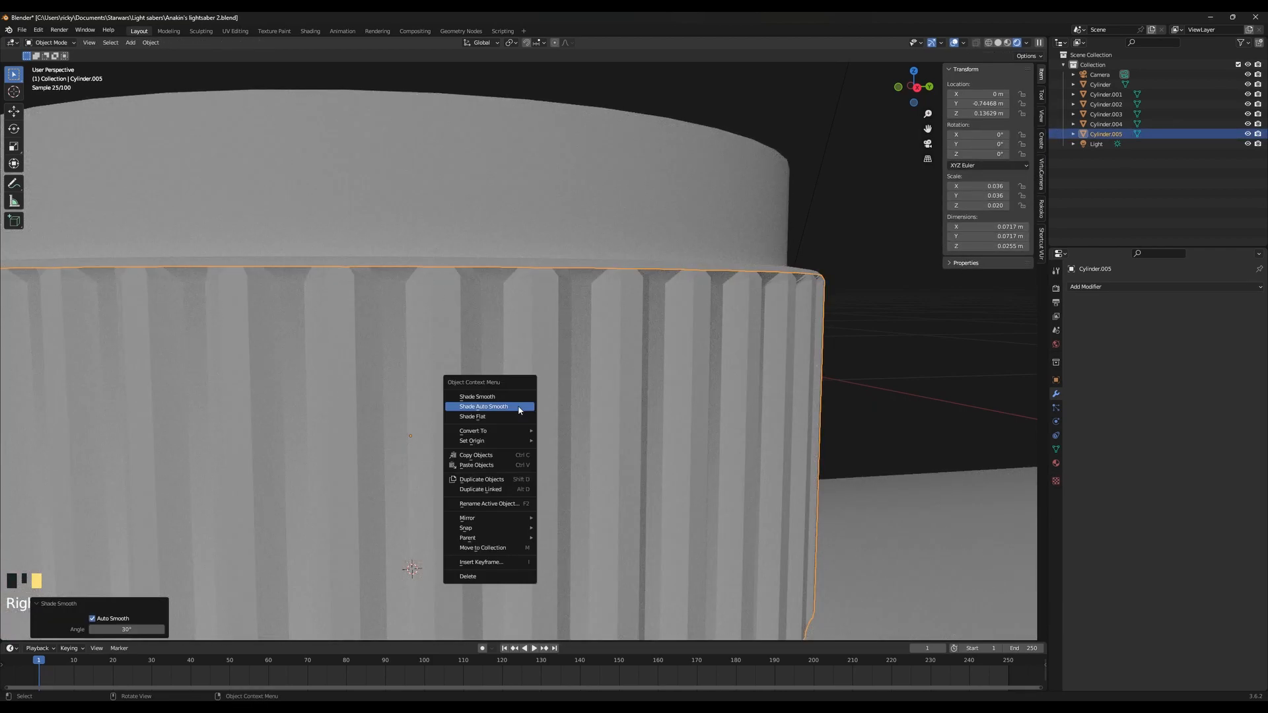
left_click(1056, 449)
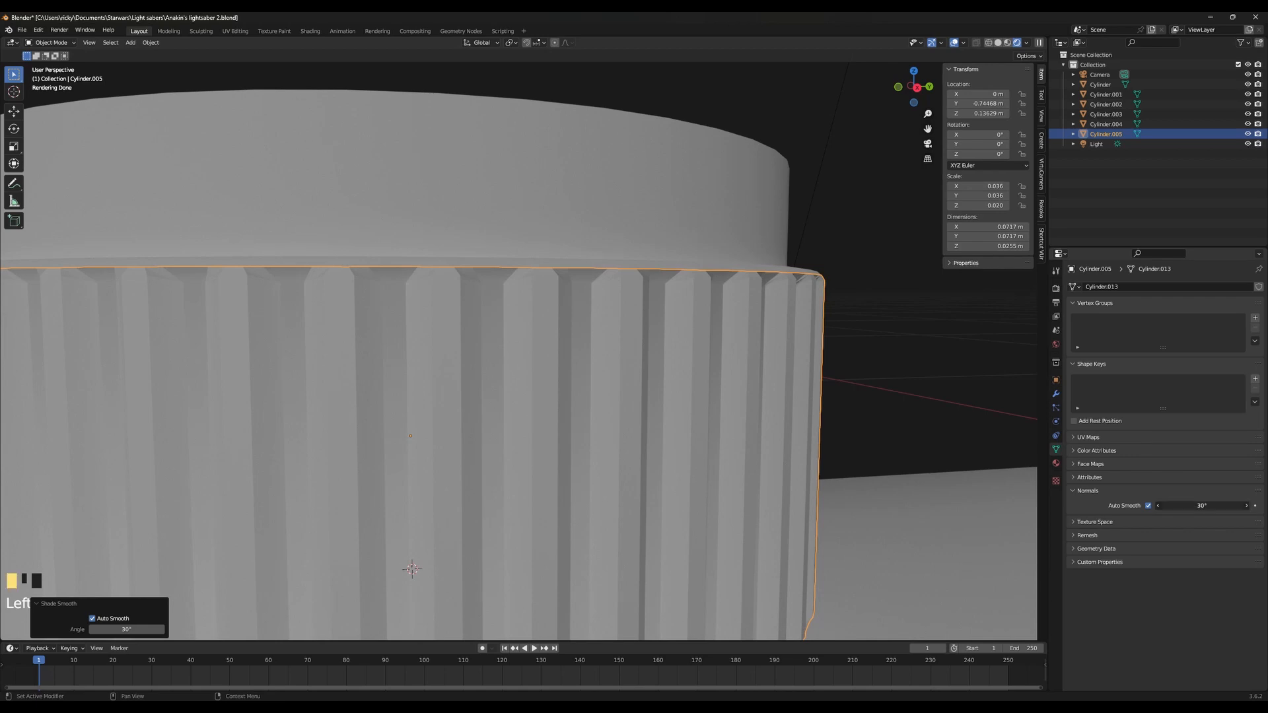
left_click_drag(1189, 506, 1228, 505)
scroll(586, 447, "down", 5)
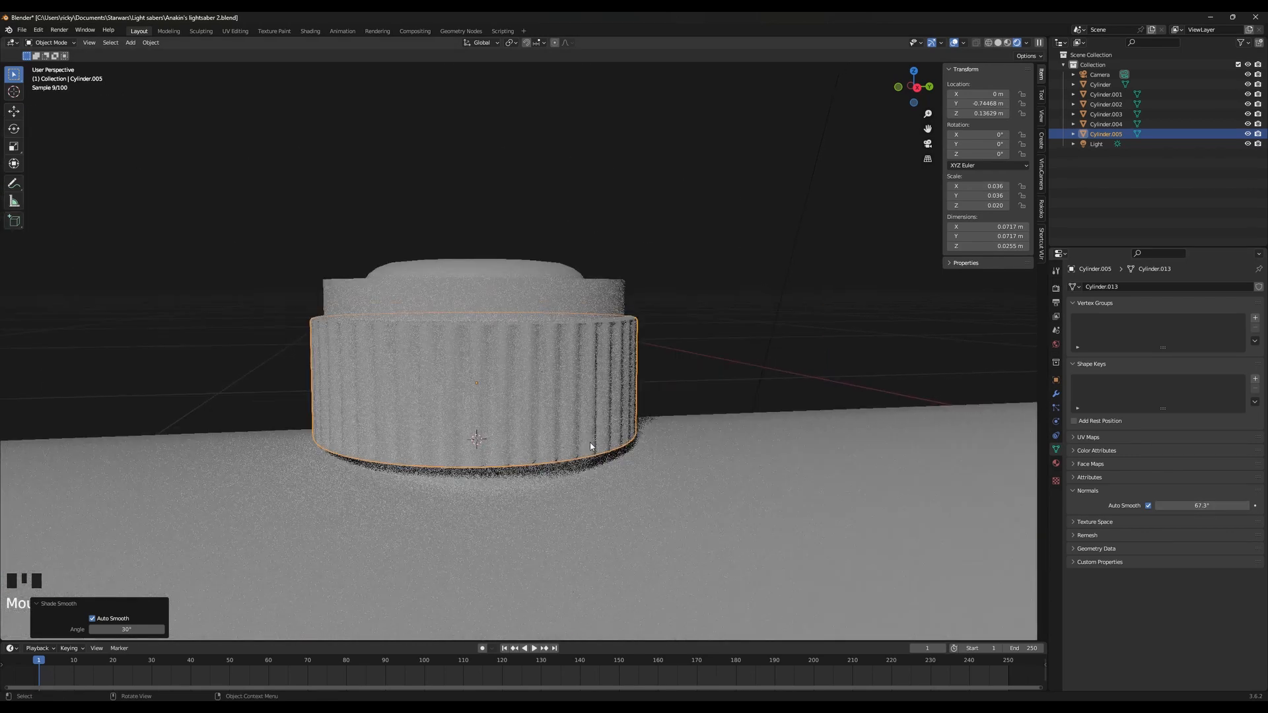
mouse_move(586, 447)
middle_mouse_down()
mouse_move(651, 449)
mouse_move(569, 453)
middle_mouse_up()
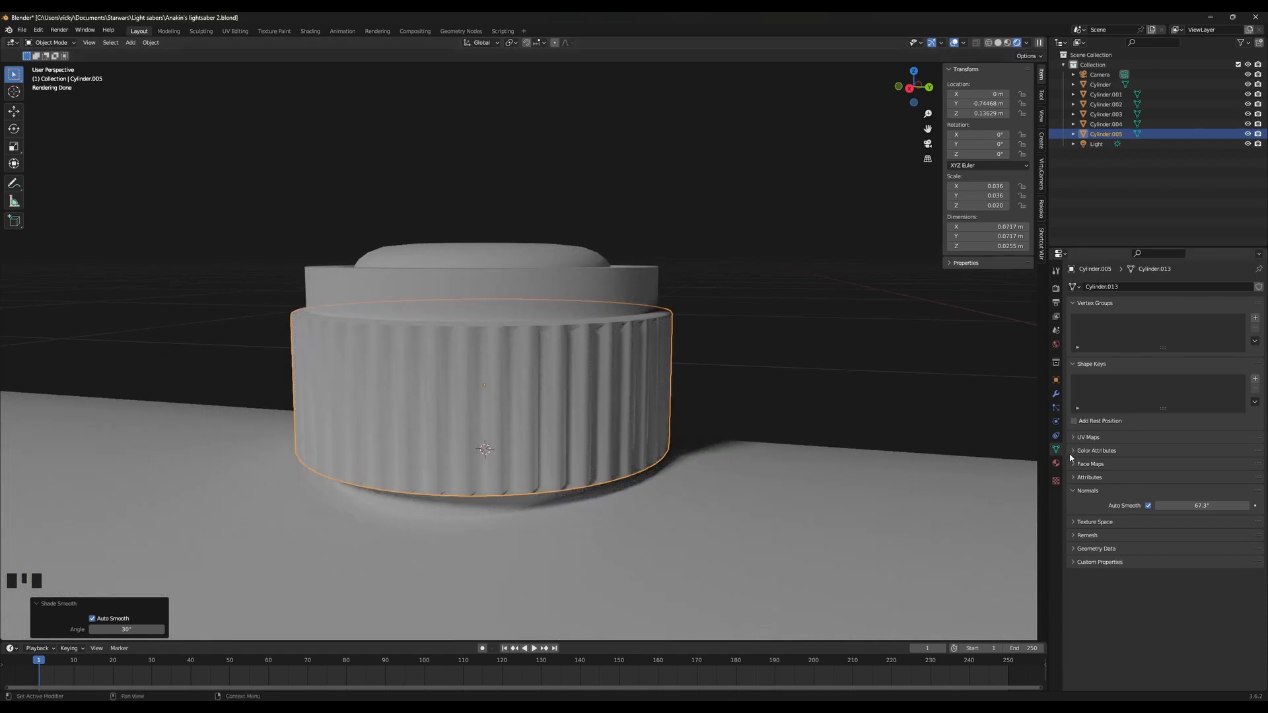
Deselect the grooved band and save the lightsaber file
left_click(1056, 398)
left_click(905, 386)
scroll(728, 402, "down", 10)
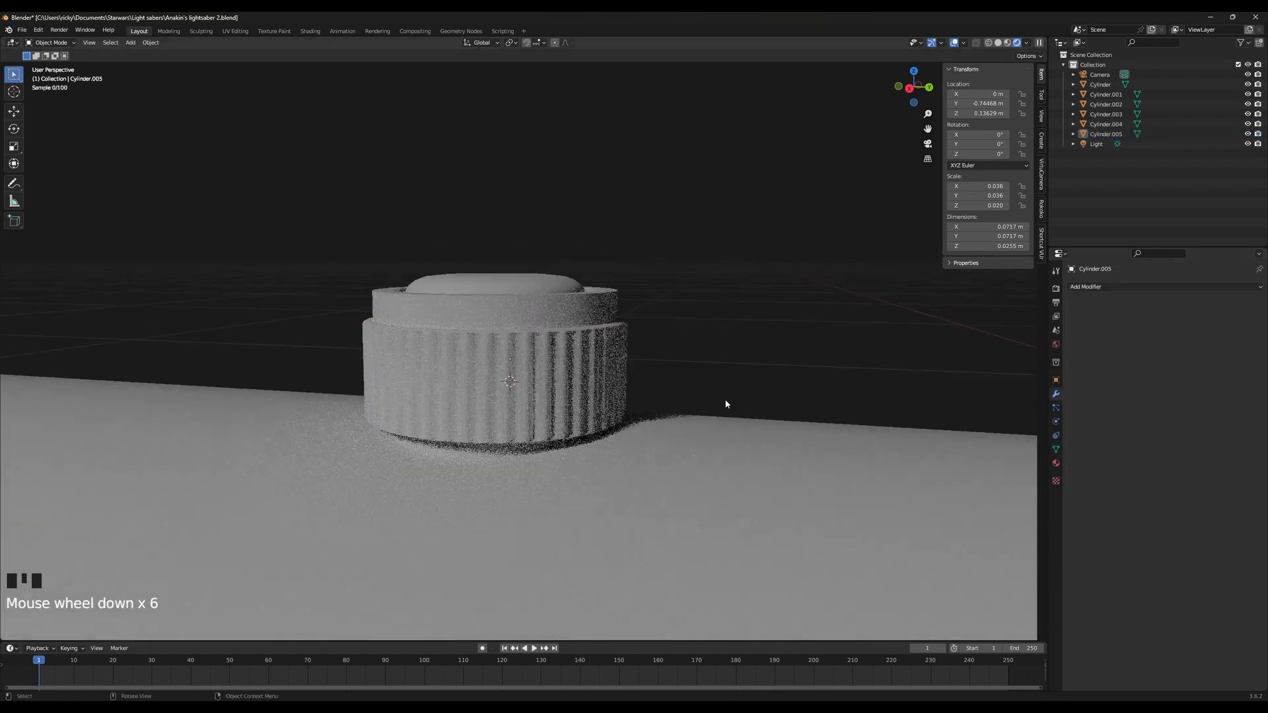
left_click(263, 527)
middle_click_drag(291, 477, 340, 459)
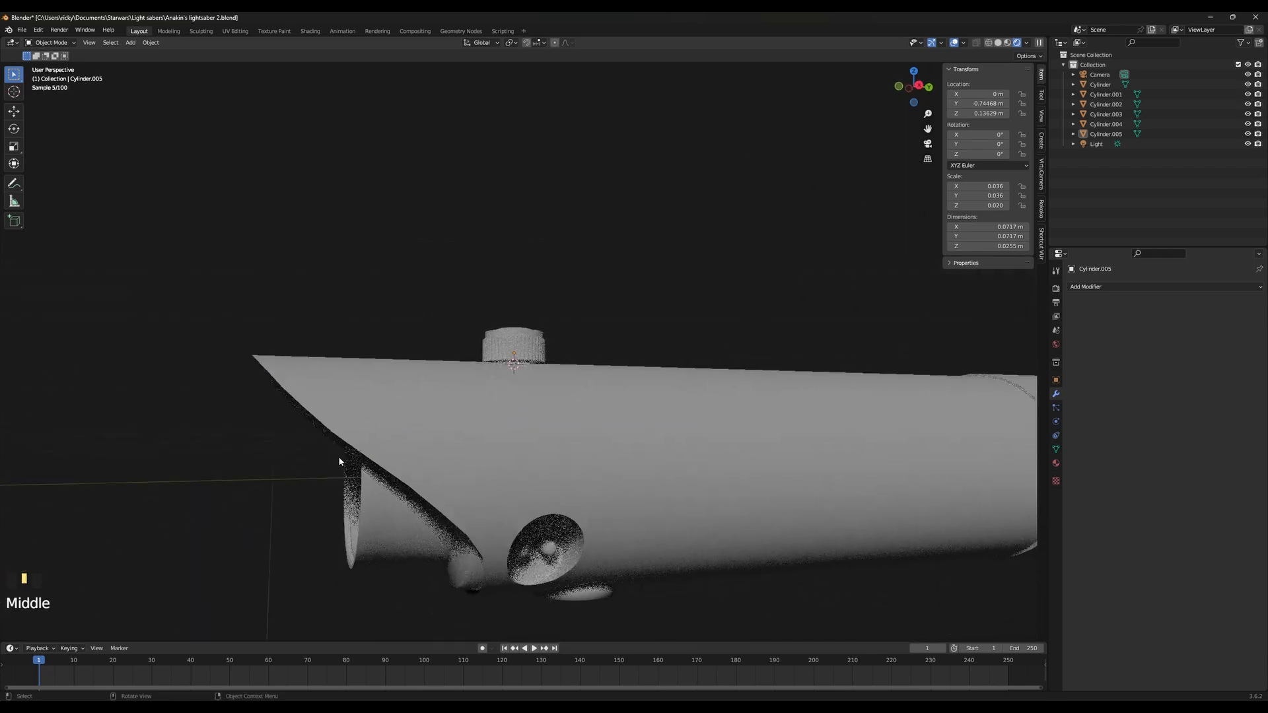
left_click(21, 30)
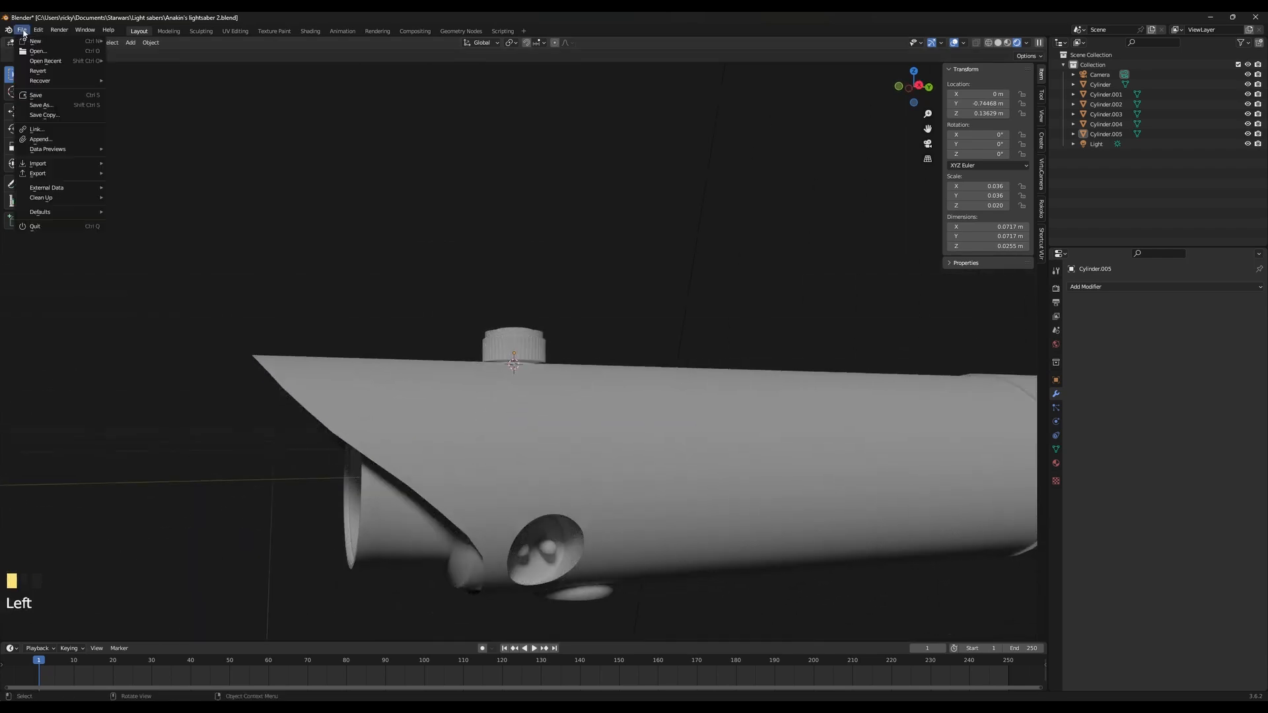
left_click(37, 98)
scroll(536, 333, "down", 3)
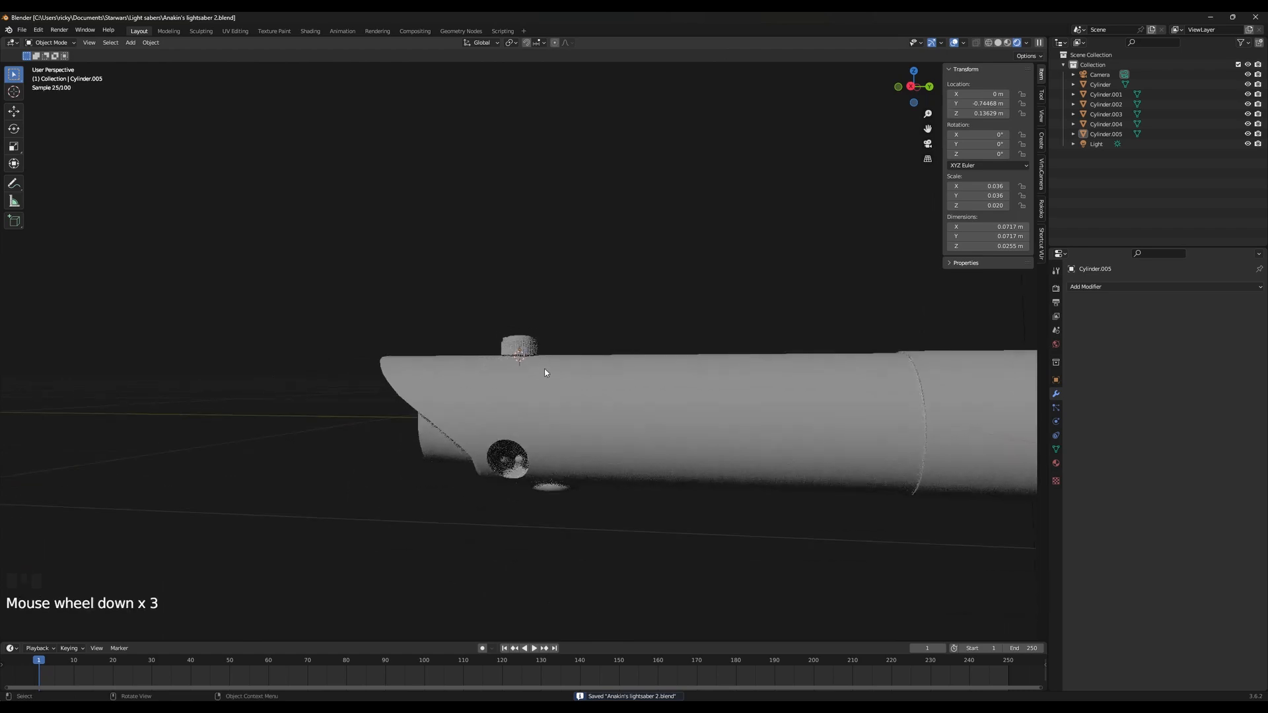
middle_click_drag(546, 367, 571, 351)
Check the lightsaber reference photo and bring the hilt's underside into view with solid shading
left_click(833, 705)
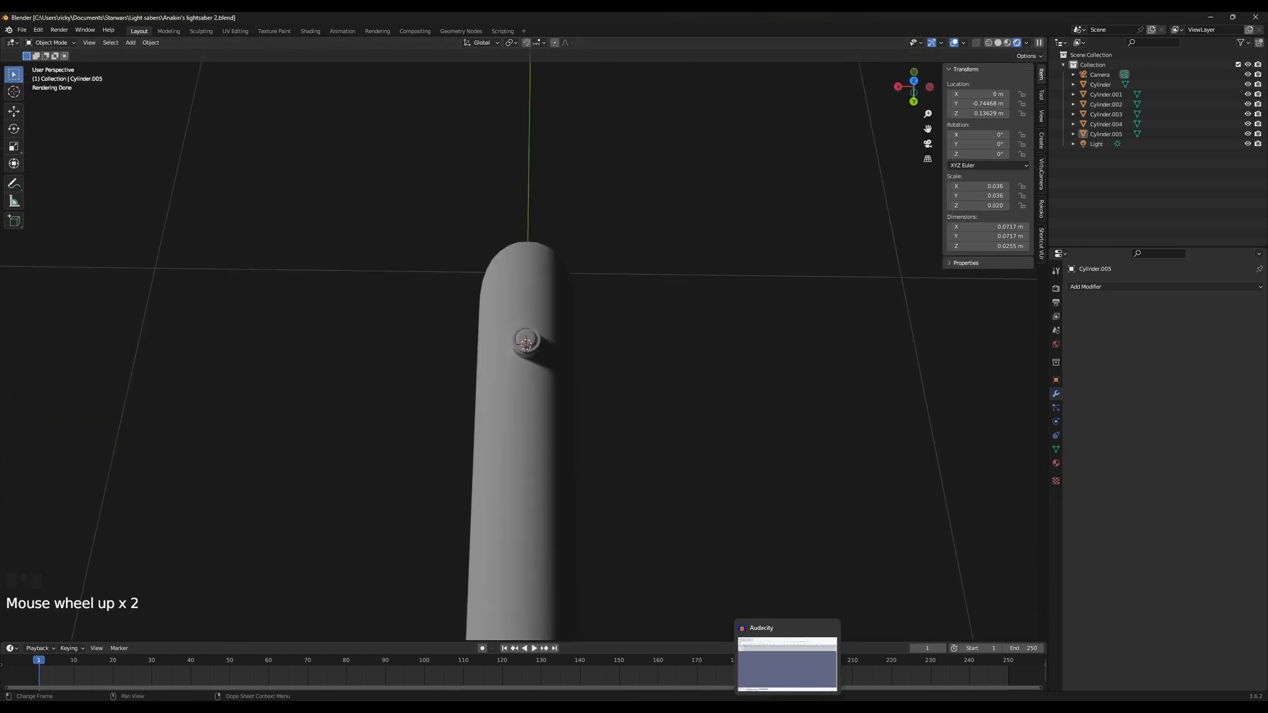
left_click(793, 706)
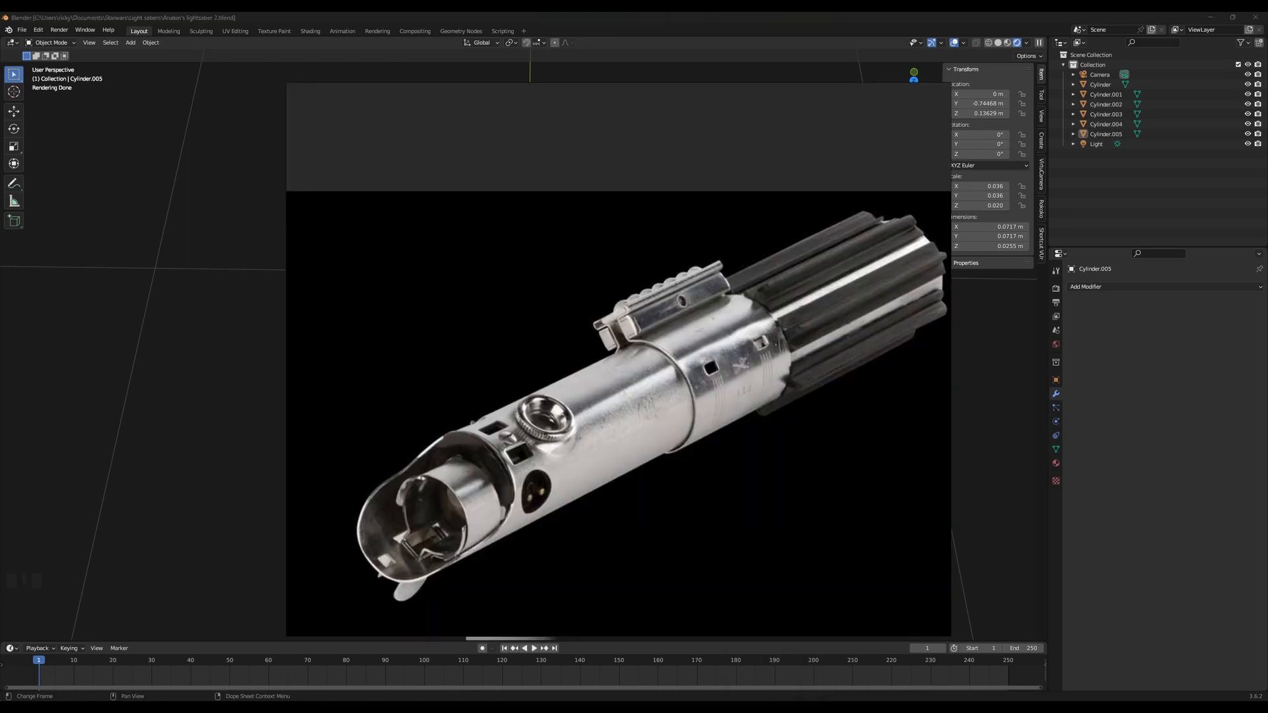
left_click(793, 706)
middle_click_drag(719, 624, 787, 278)
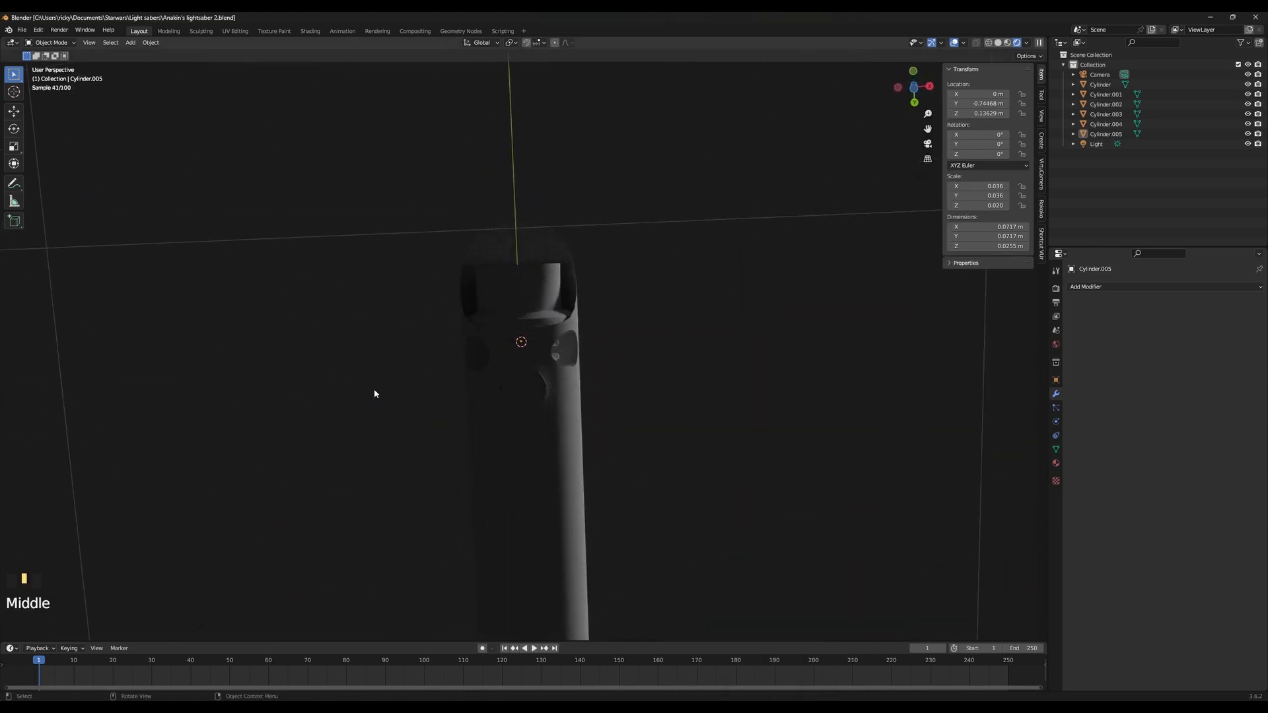
key("z")
scroll(634, 383, "up", 3)
middle_click_drag(635, 383, 588, 327, "shift")
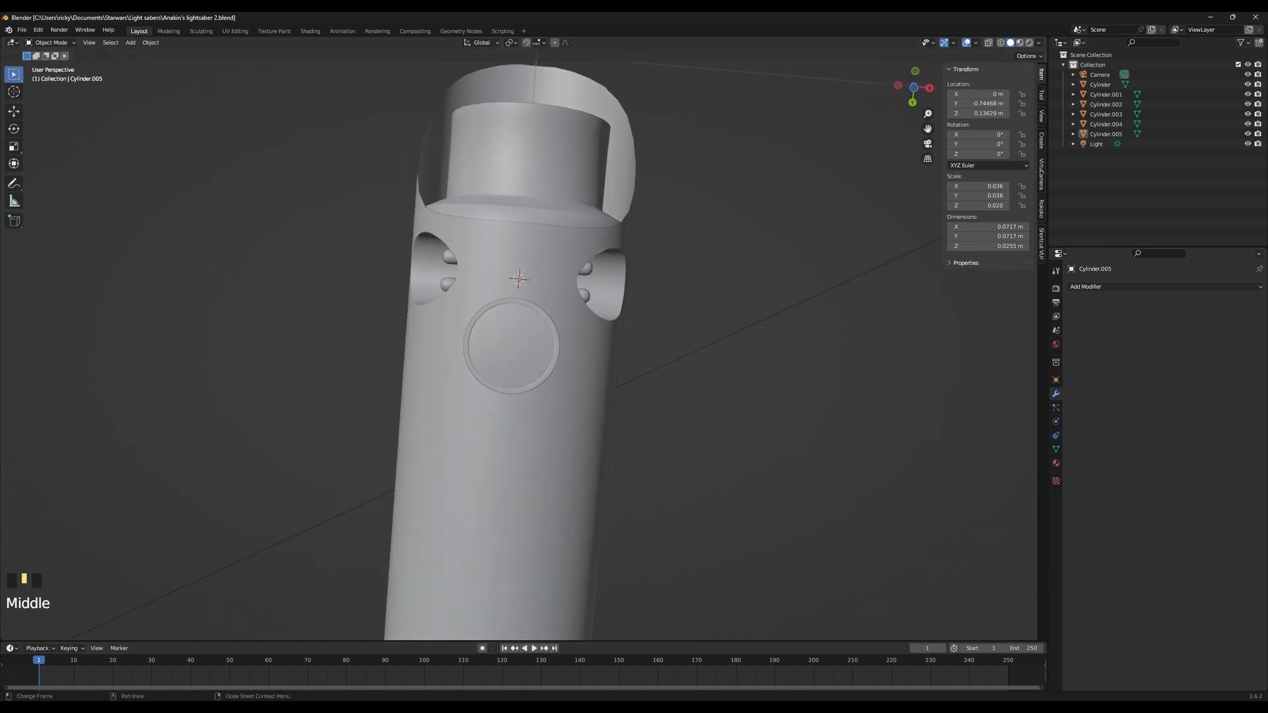
key("alt+Tab")
key("alt+Tab")
scroll(591, 509, "up", 4)
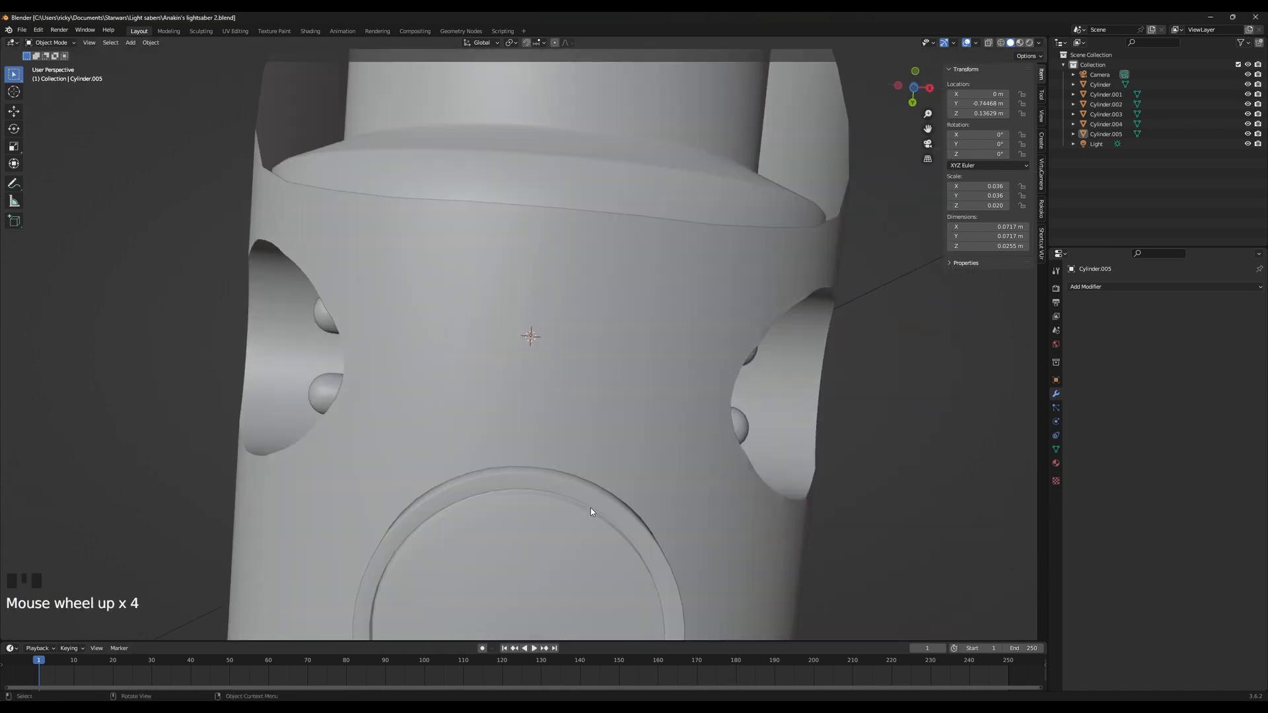
Add one loop cut around the hilt body between the side holes, next to the round disc, with a slide factor of 0.458
left_click(584, 403)
key("Tab")
scroll(626, 383, "up", 3)
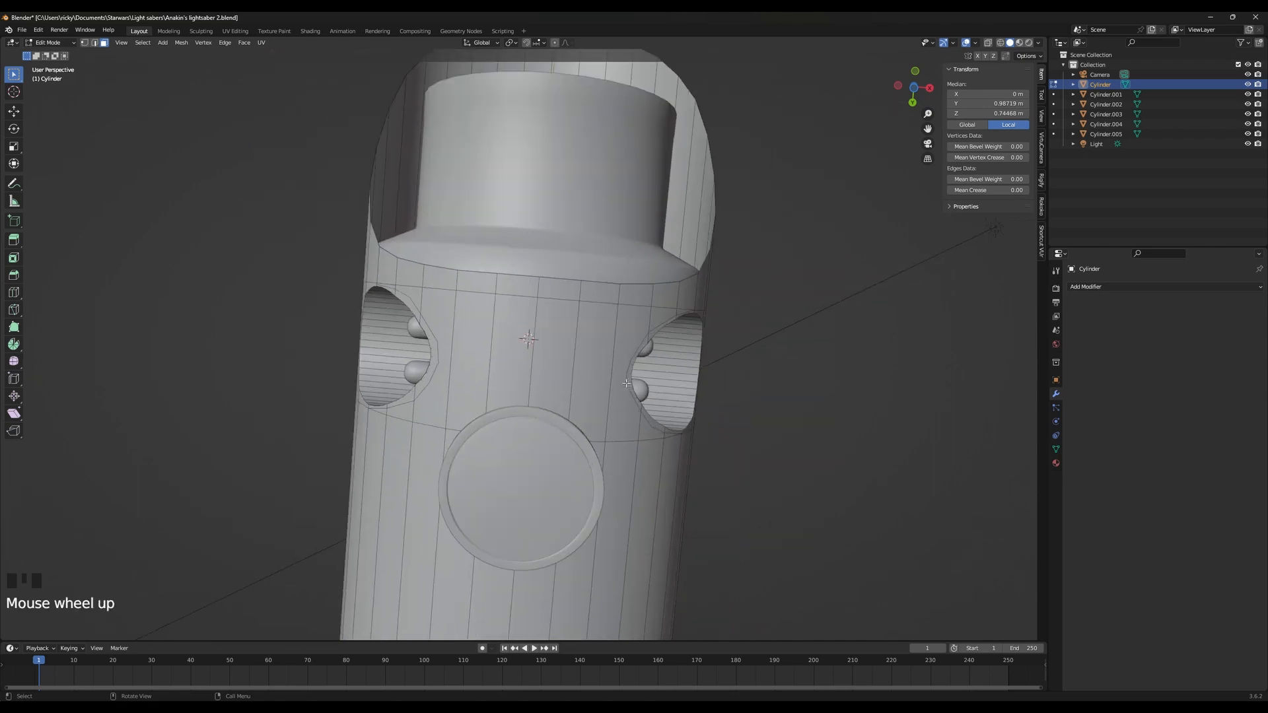
left_click(440, 391)
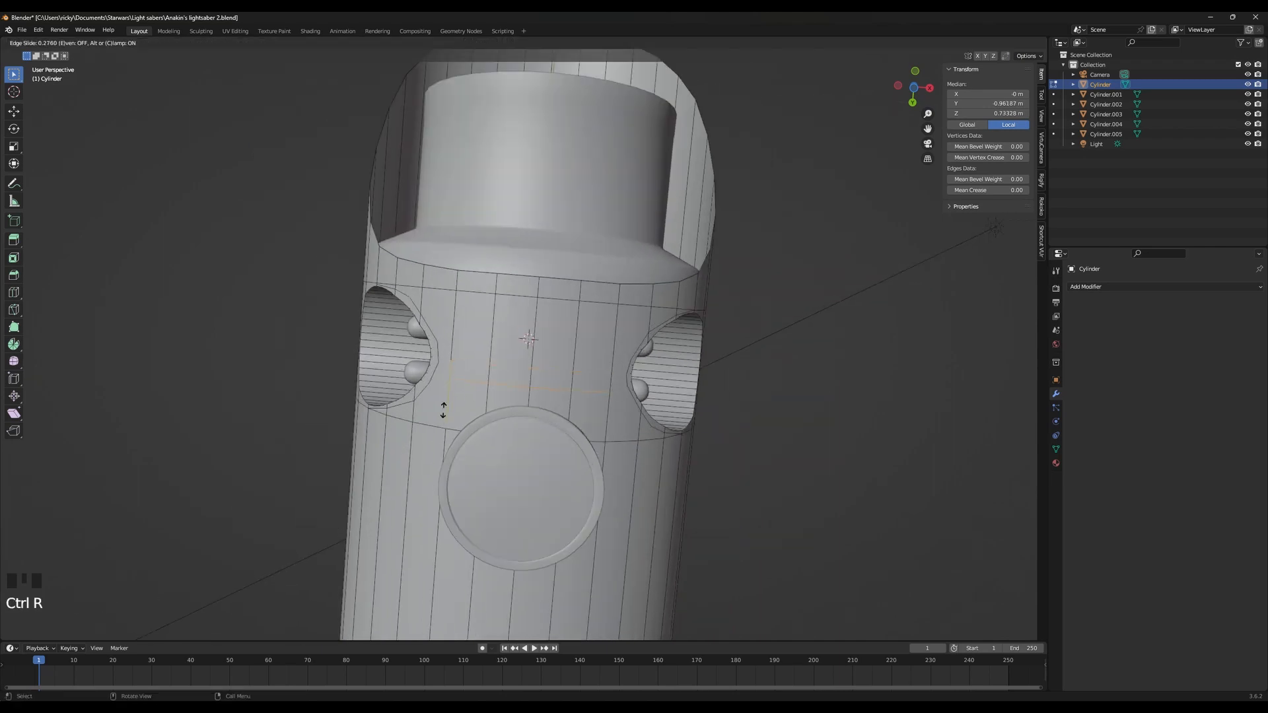
left_click(439, 402)
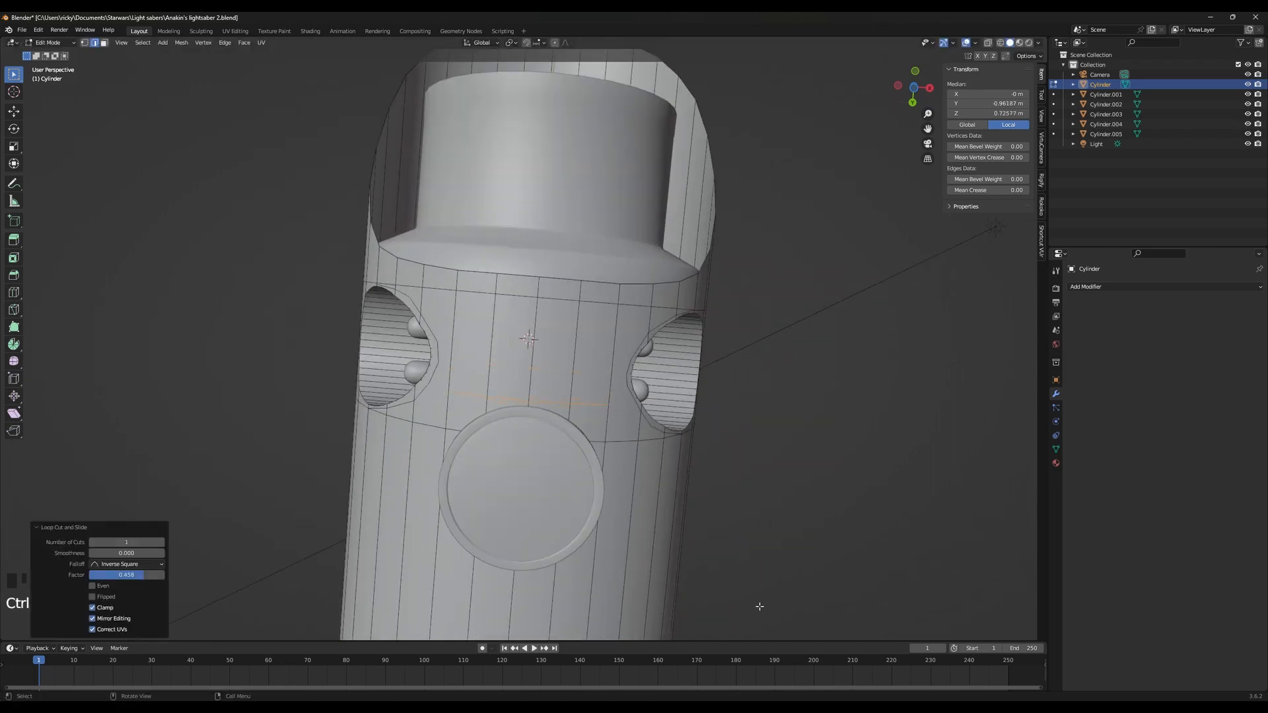
Edge-slide the new loop by a factor of -0.108 away from the round disc and compare it with the reference photo
key("alt+Tab")
key("alt+Tab")
key("g")
key("g")
left_click(613, 473)
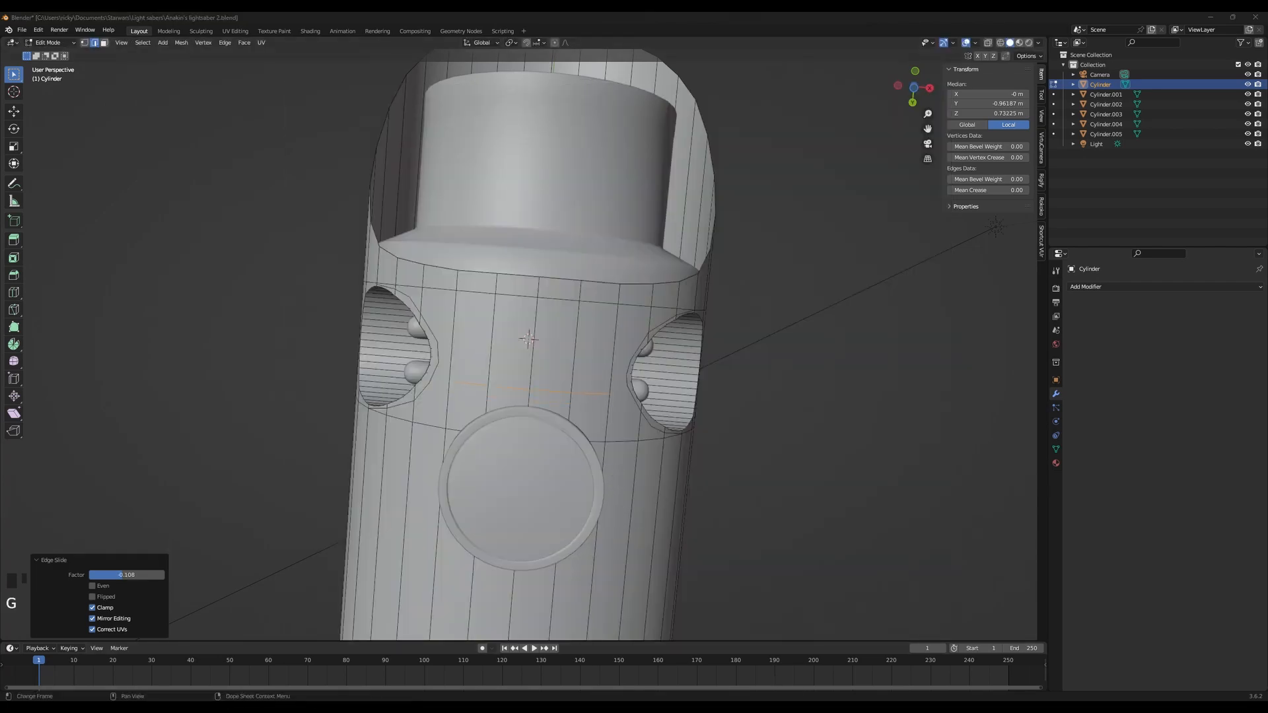
key("alt+Tab")
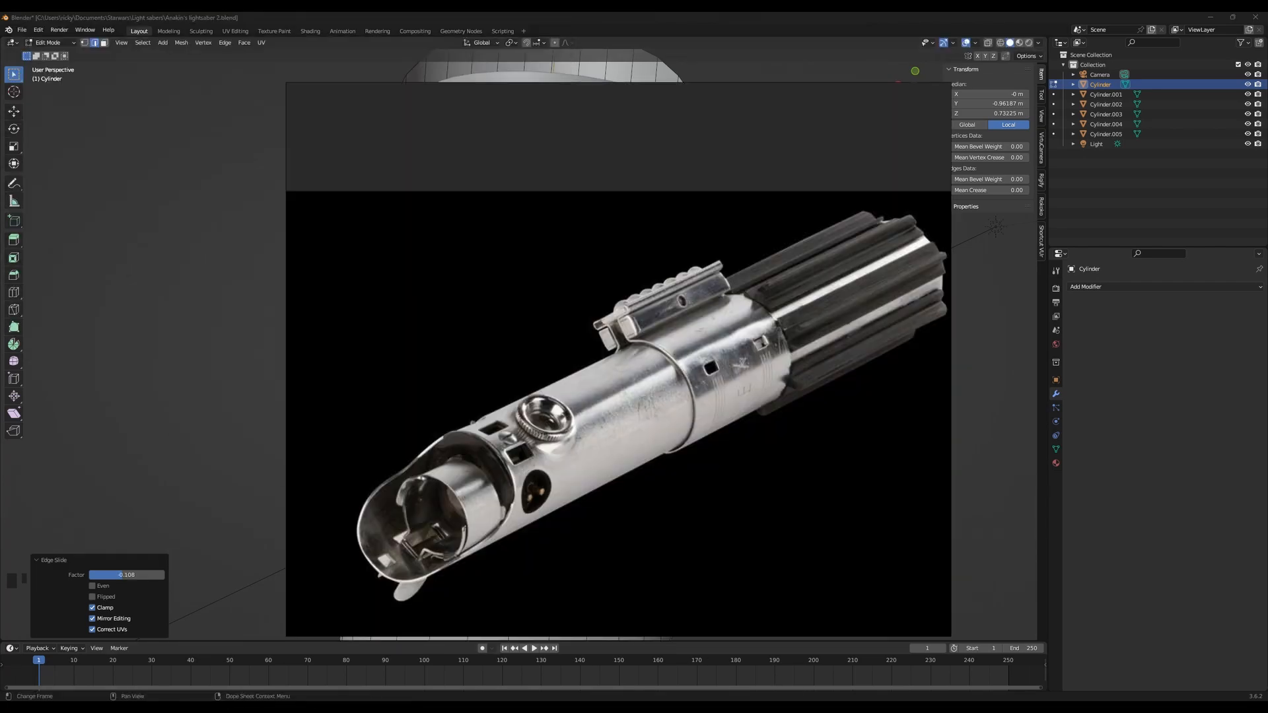
key("alt+Tab")
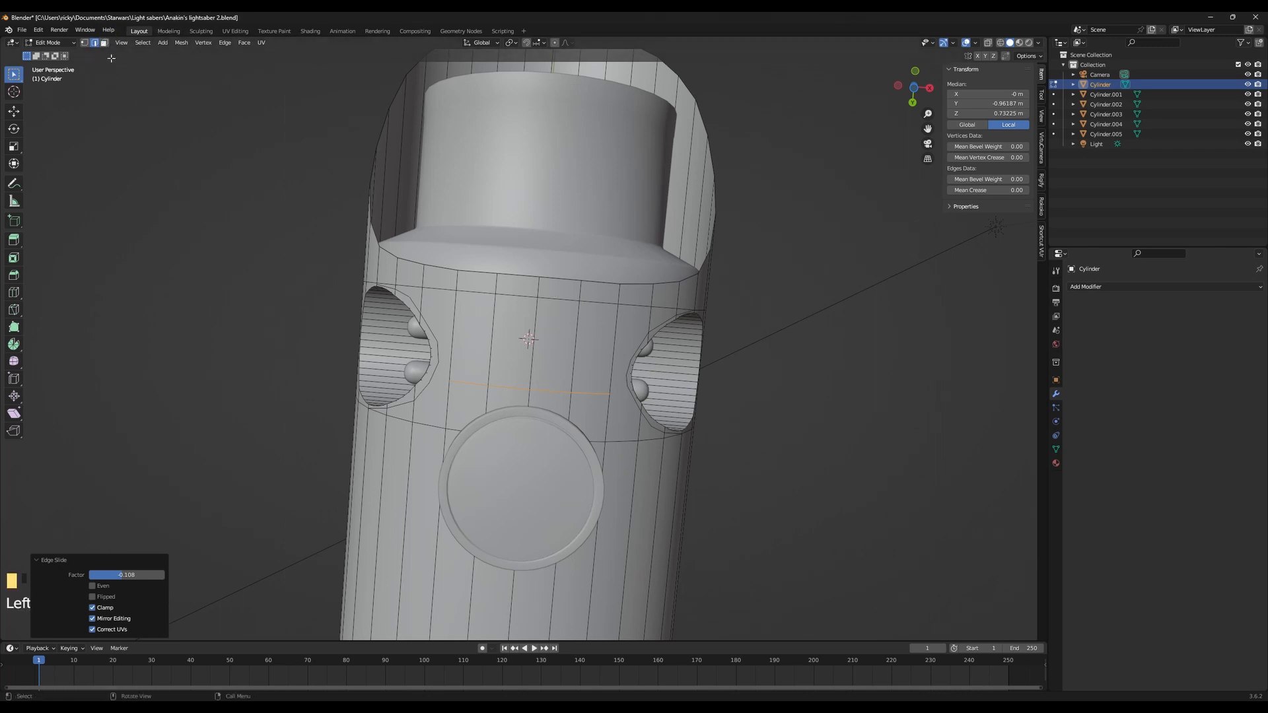
Select the two outer rectangular faces between the side holes and compare their placement with the reference photo
left_click(152, 86)
left_click(458, 325)
left_click(611, 383, "shift")
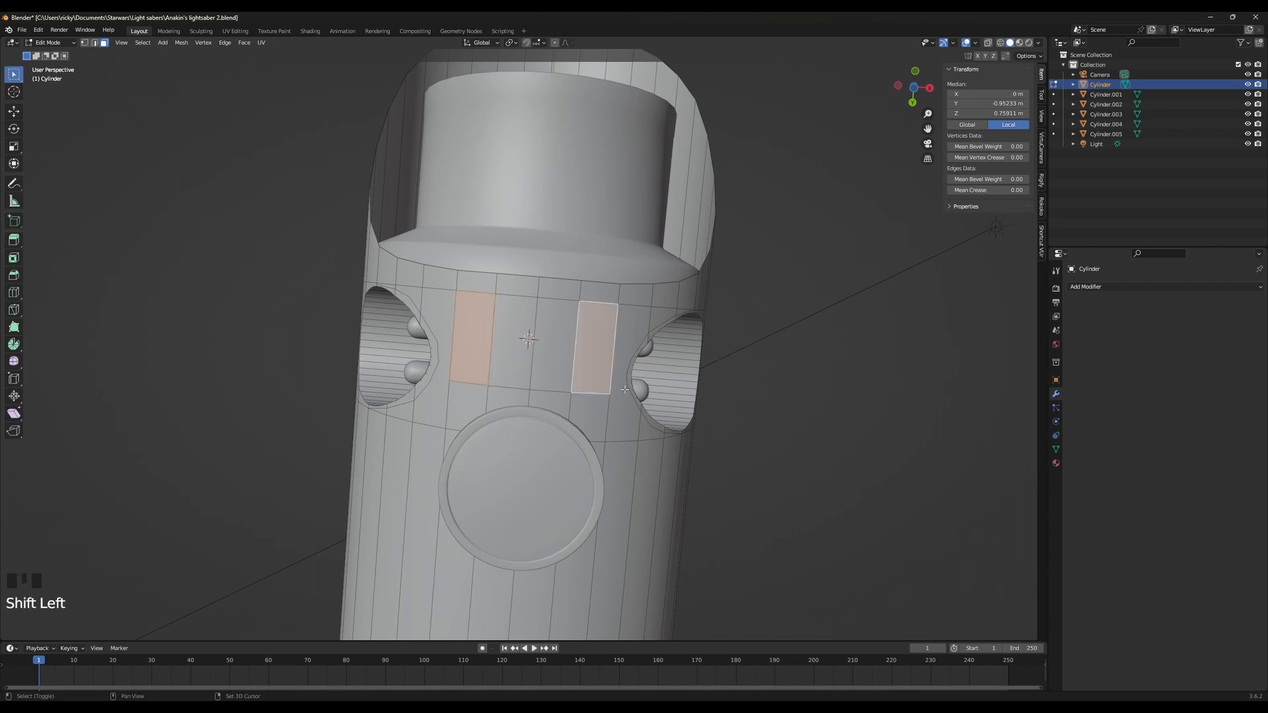
key("alt+Tab")
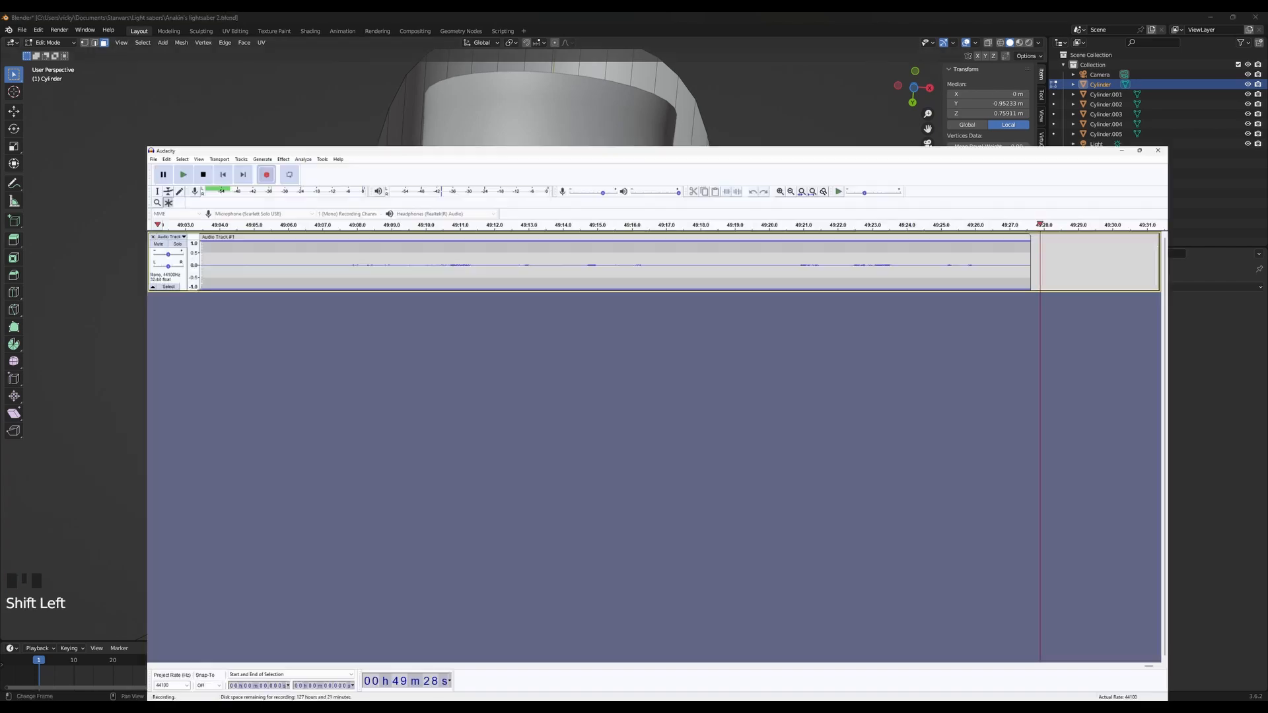
key("alt+Tab")
key("alt+Tab")
key("alt+Tab")
key("alt+Tab")
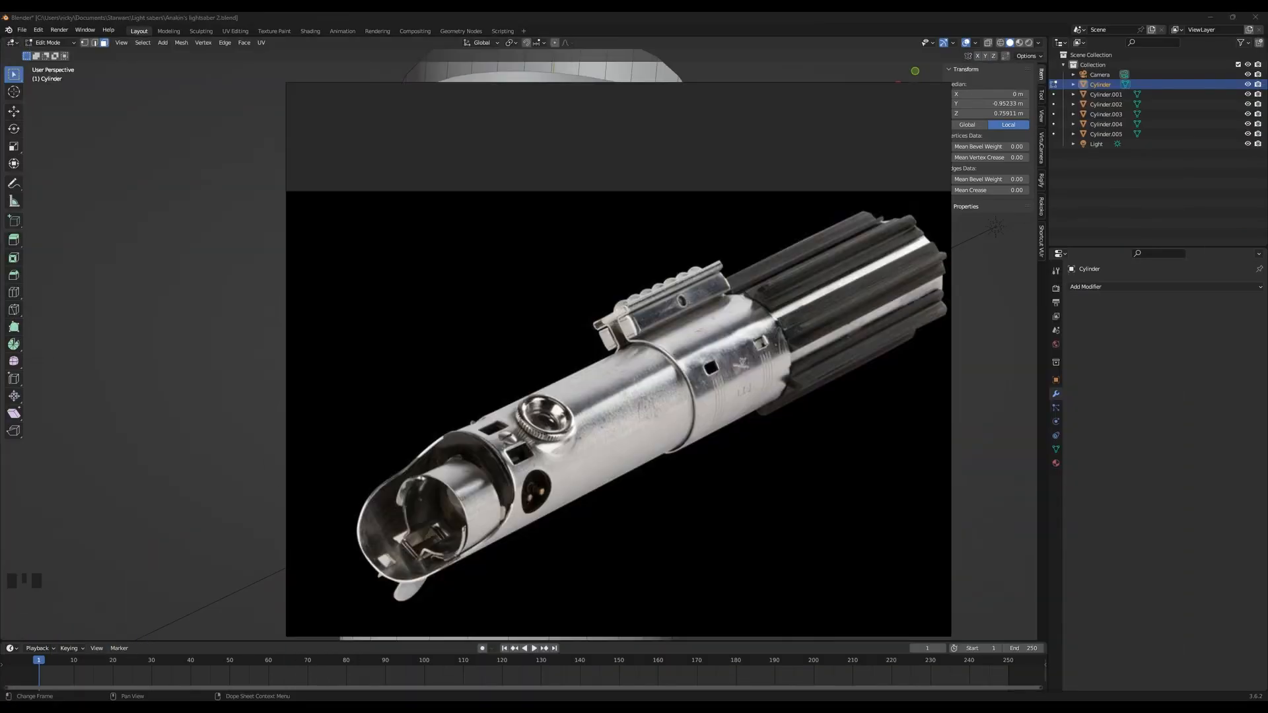
key("alt+Tab")
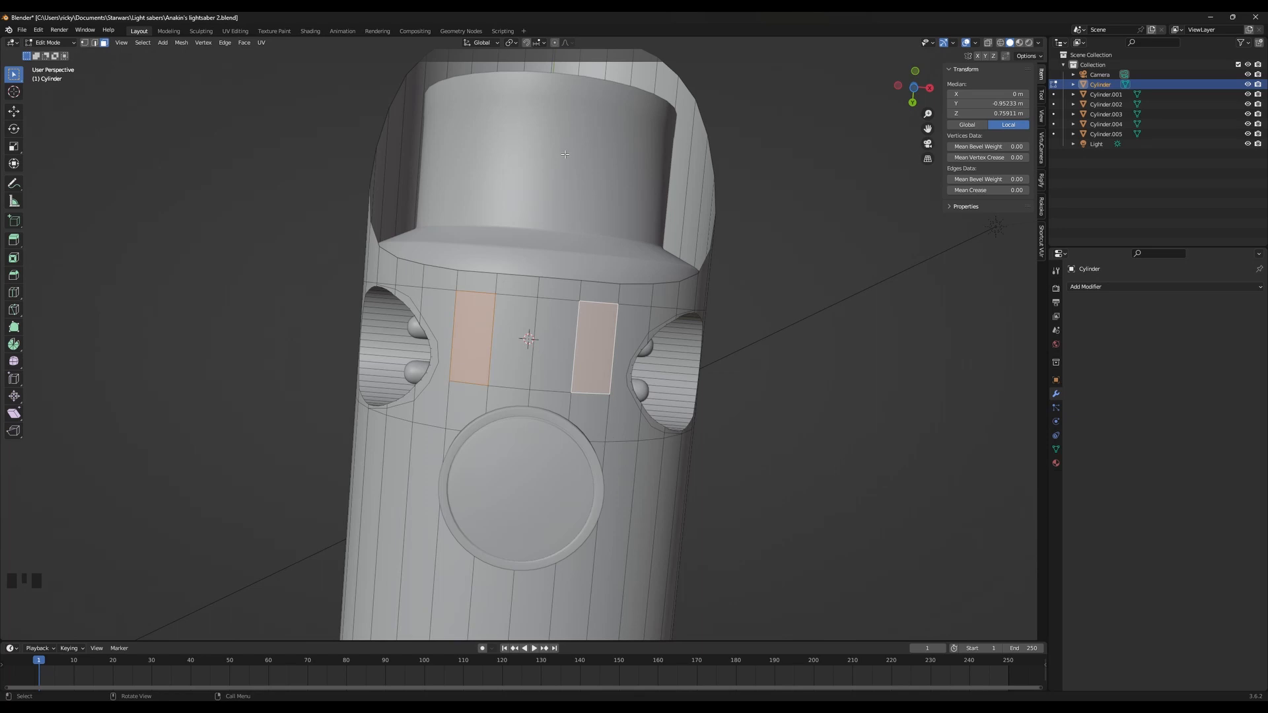
Try adding lengthwise loop cuts through the two middle faces between the side holes, and undo them
left_click(551, 302, "ctrl")
left_click(568, 305)
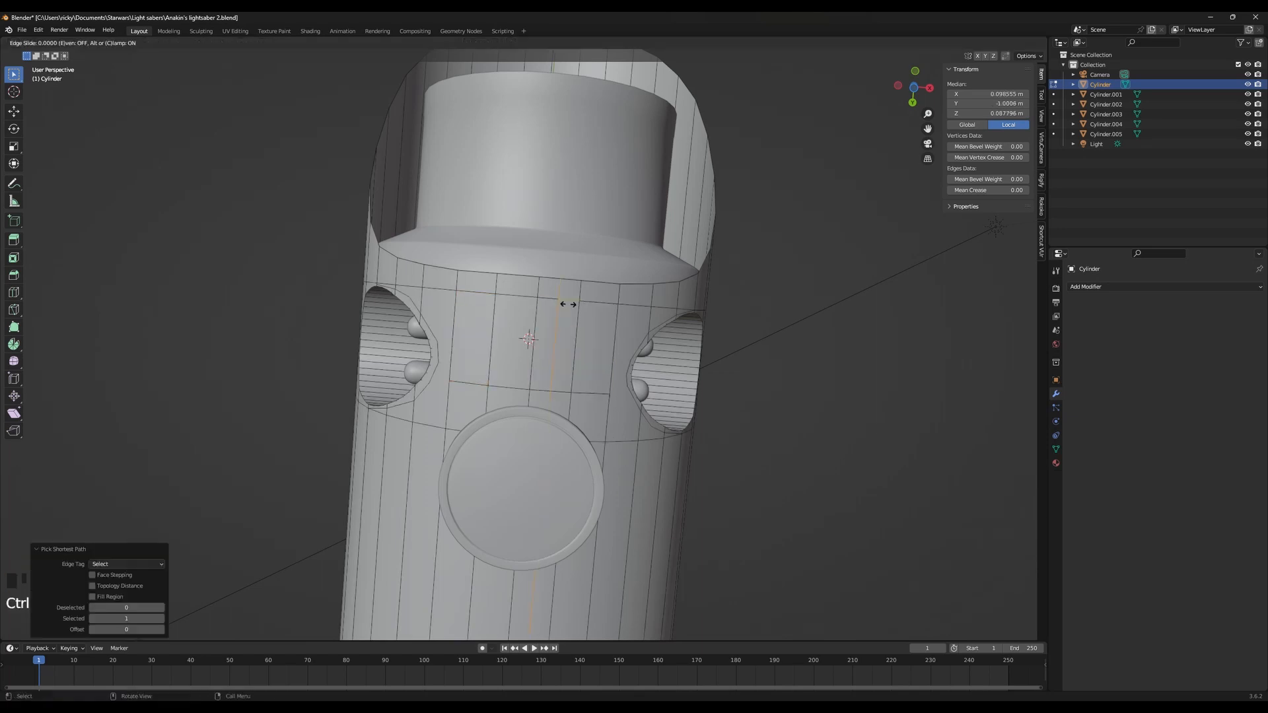
right_click(509, 326)
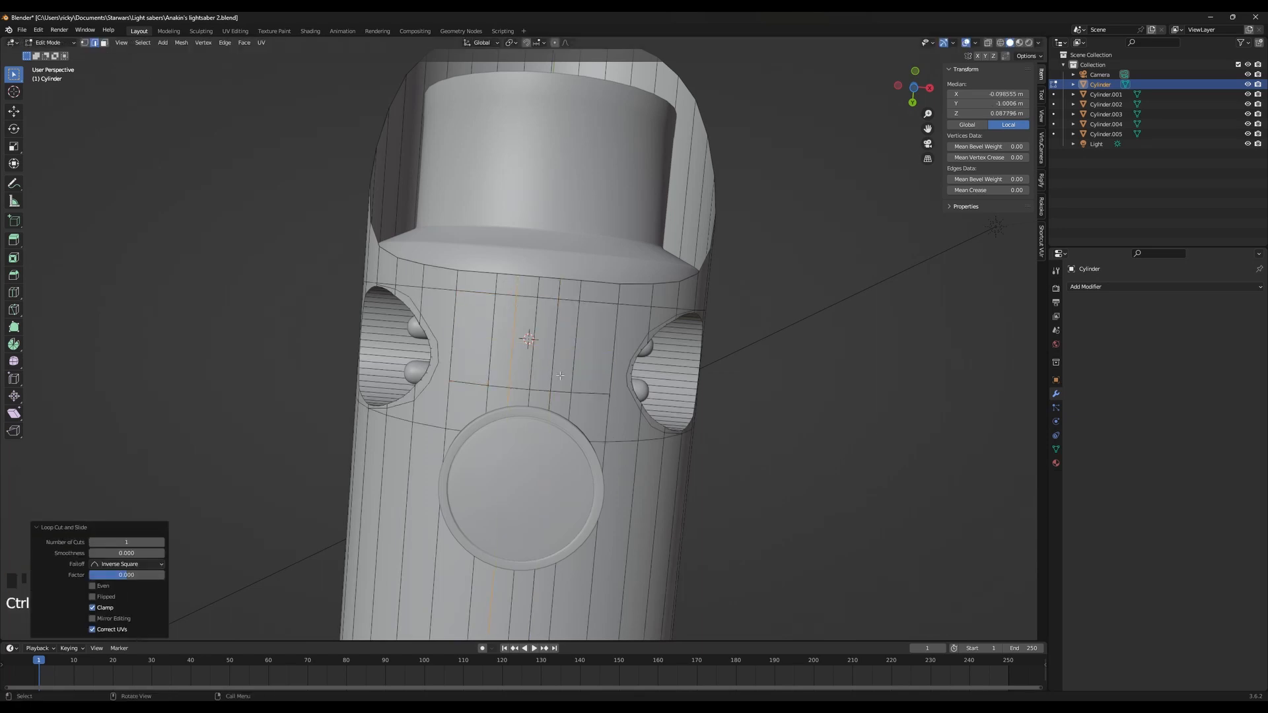
scroll(582, 396, "down", 5)
key("ctrl+z")
scroll(611, 375, "up", 5)
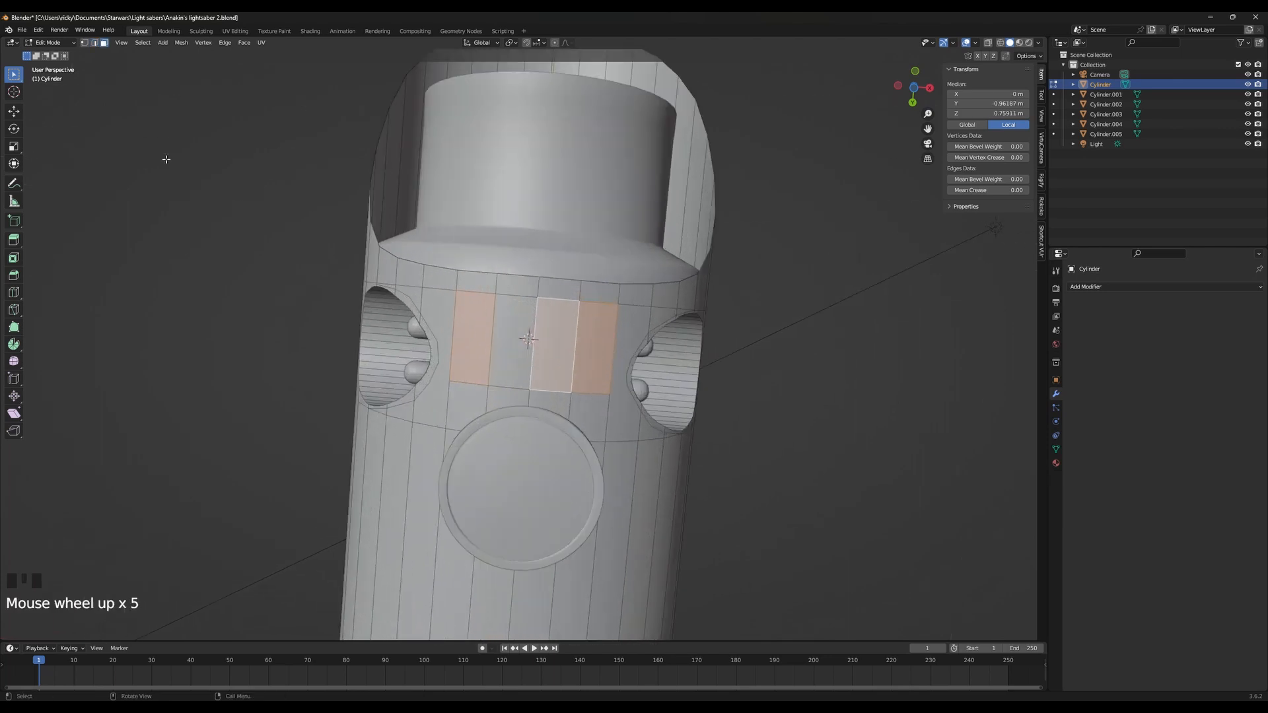
Scale the two lengthwise edges flanking the centre edge between the side holes along X to about 0.77
left_click(85, 43)
left_click(487, 336, "alt")
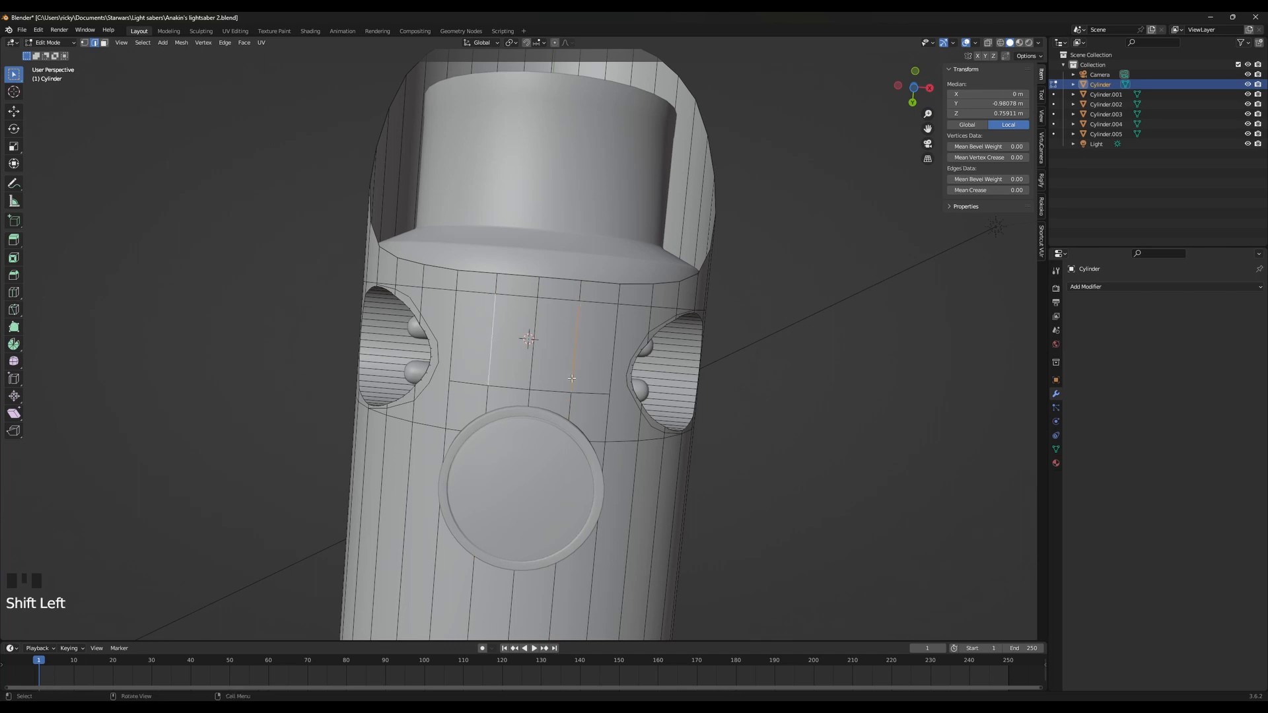
key("s")
key("x")
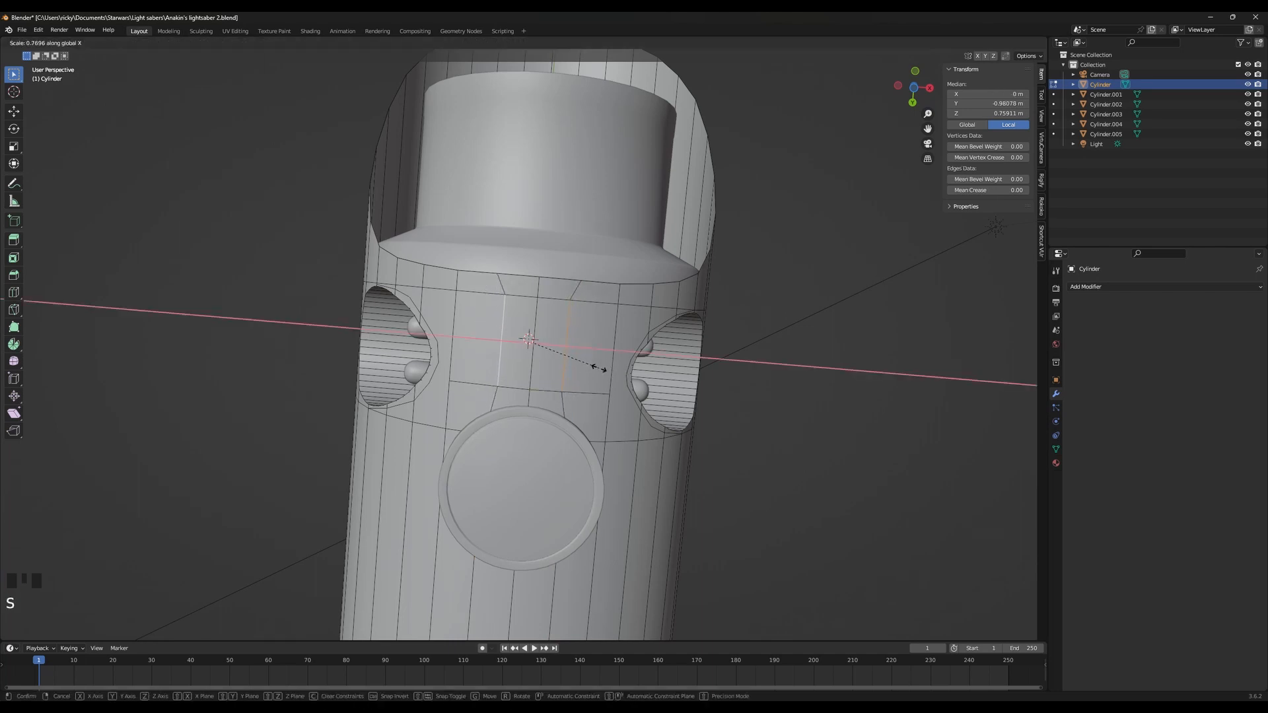
left_click(597, 368)
Select the two outer rectangular faces between the side holes, keeping the current edge scaling
left_click(189, 130)
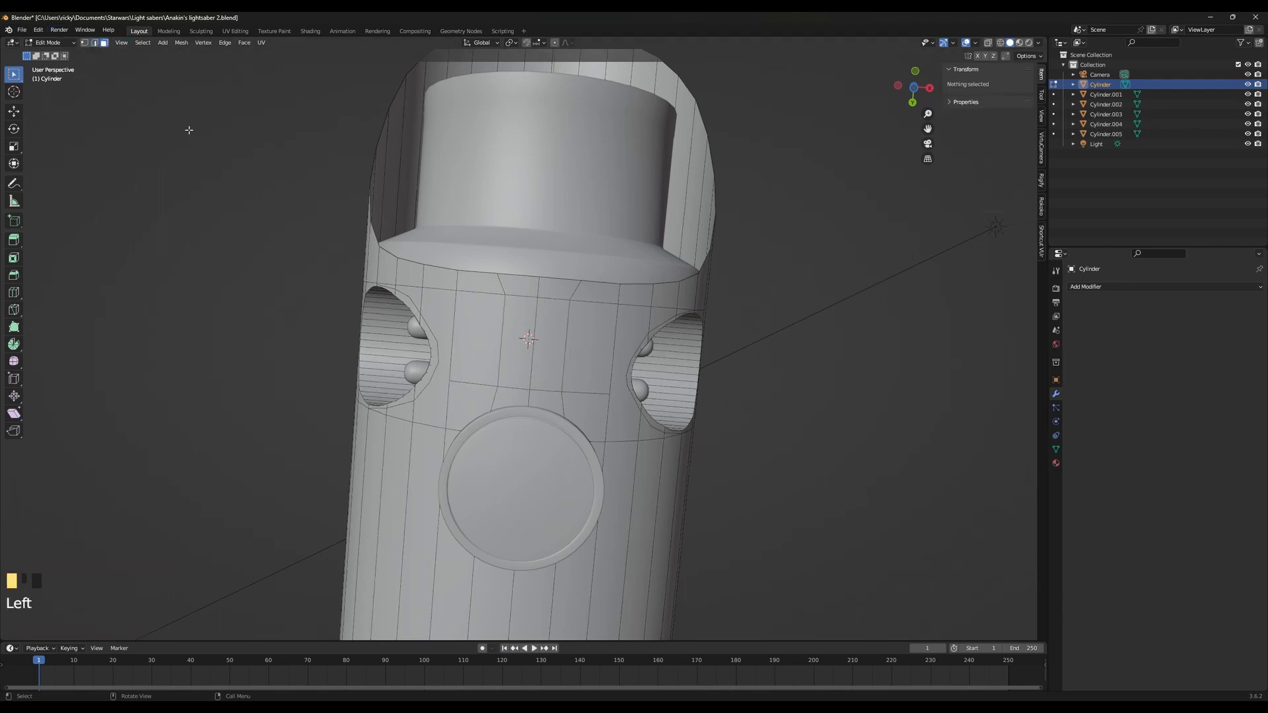
left_click(494, 353)
left_click(588, 347, "shift")
middle_click_drag(588, 347, 617, 417)
scroll(795, 351, "up", 3)
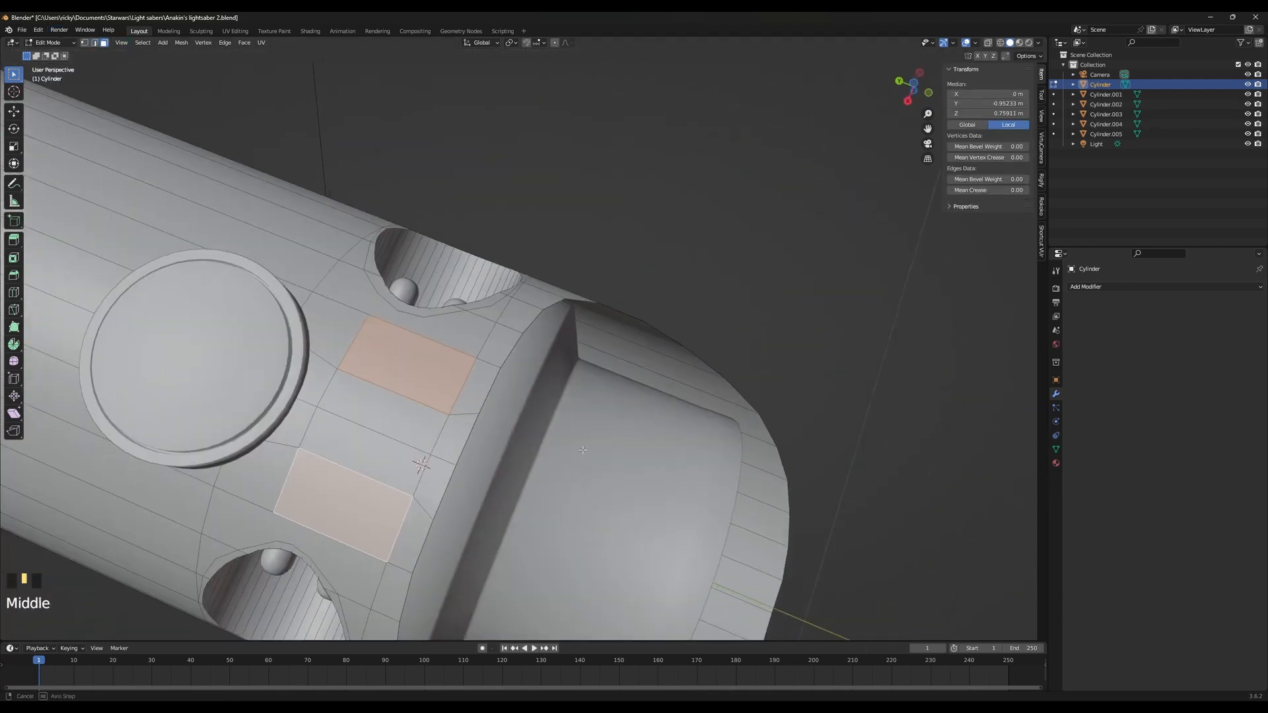
Extrude the two selected rectangular faces inward by about 0.0023 m
key("e")
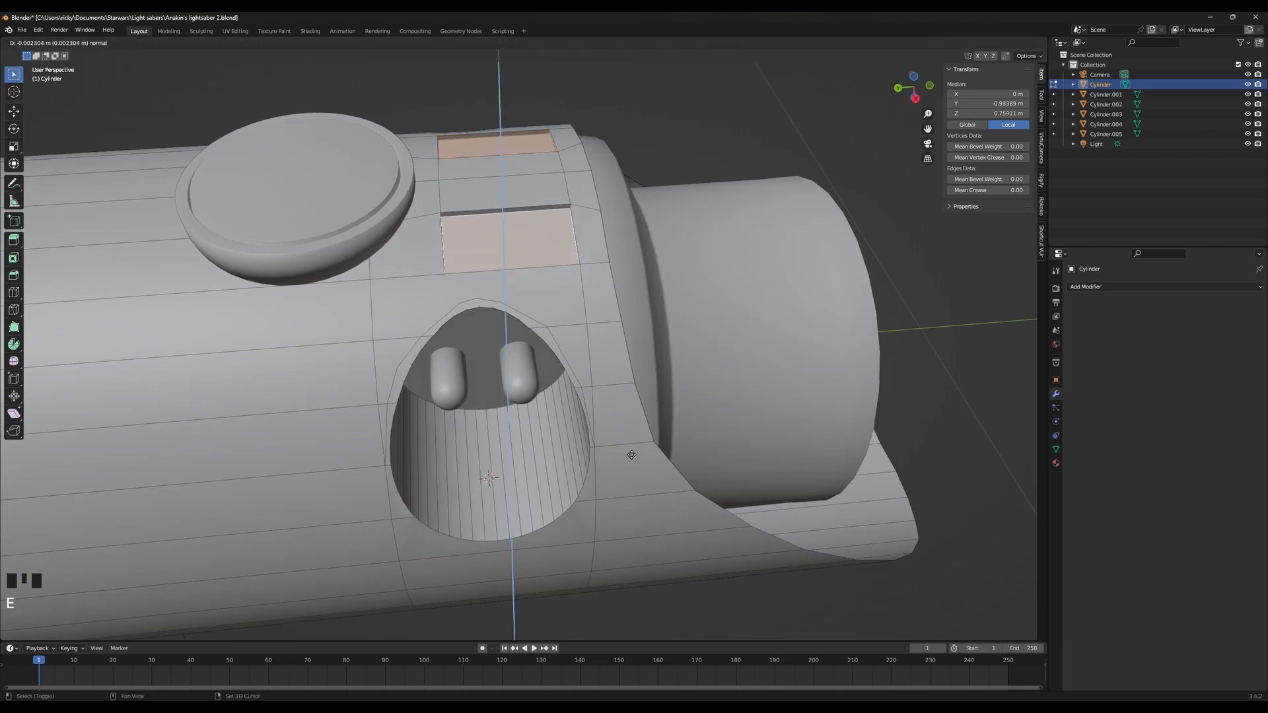
right_click(631, 455)
scroll(631, 455, "up", 6)
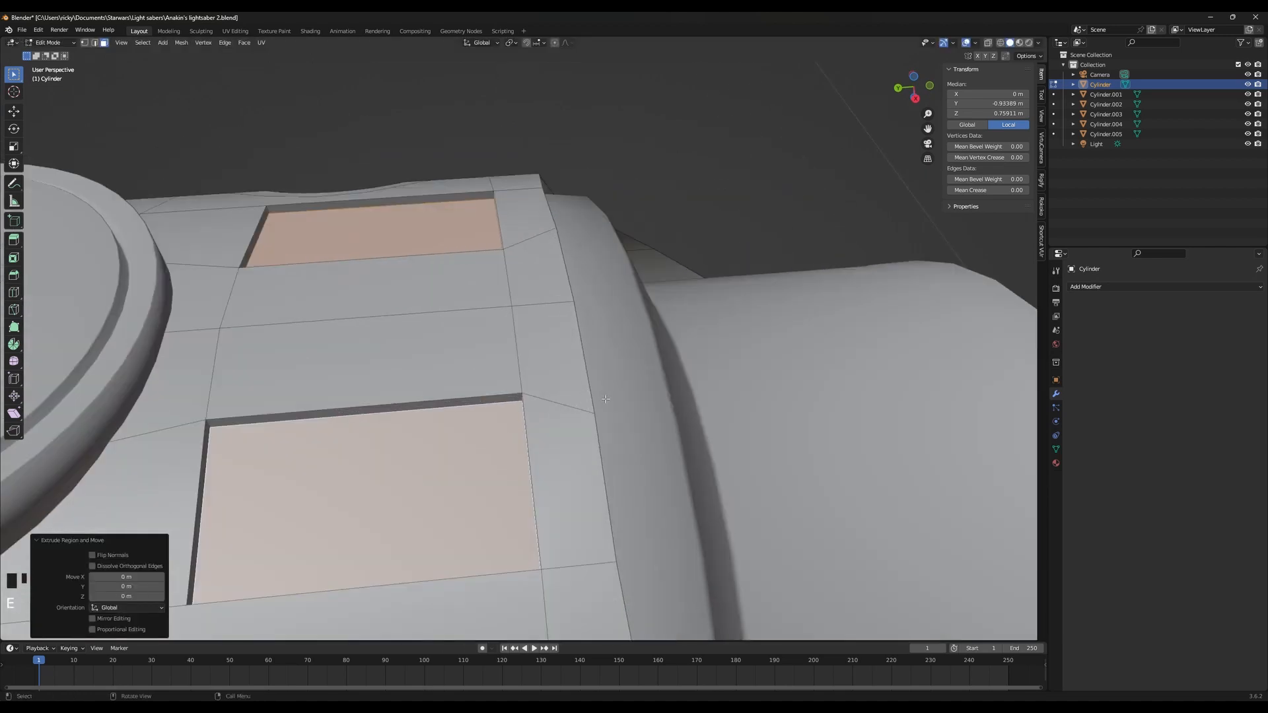
Try scaling the recessed faces by about 1.09 on all axes except Z and deleting them, and undo both changes
key("s")
key("shift+z")
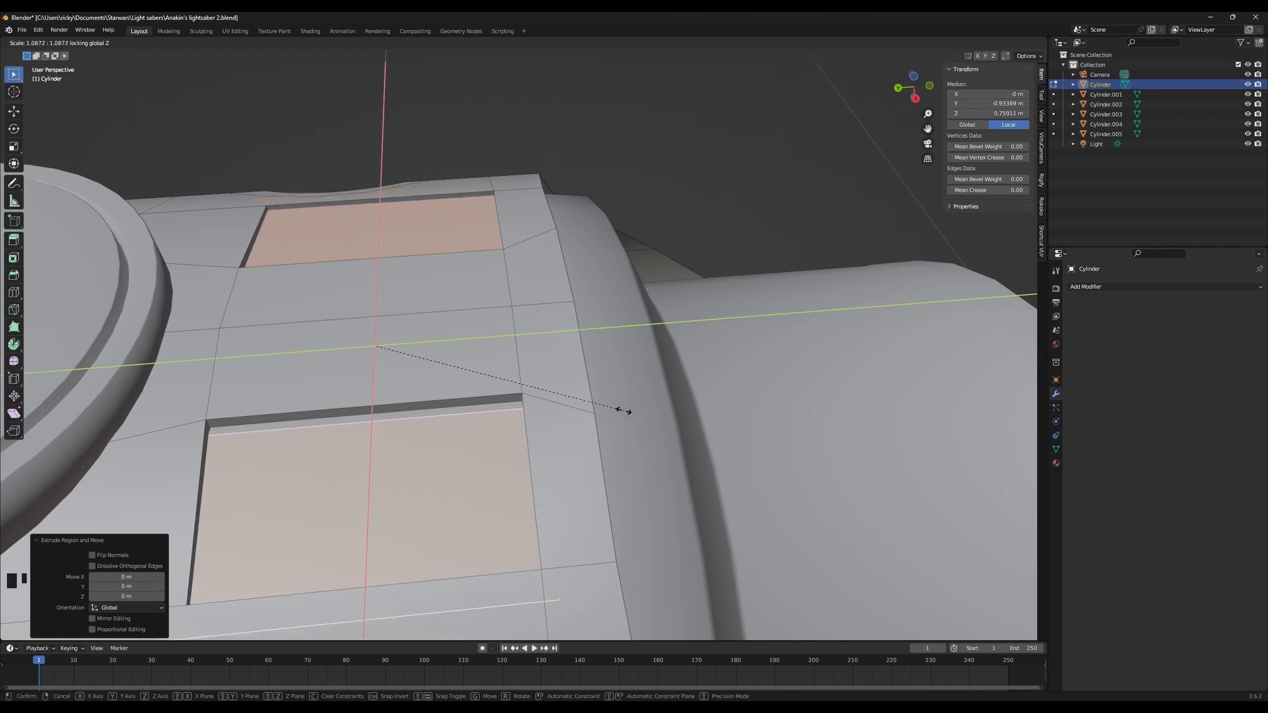
left_click(620, 410)
key("x")
left_click(617, 414)
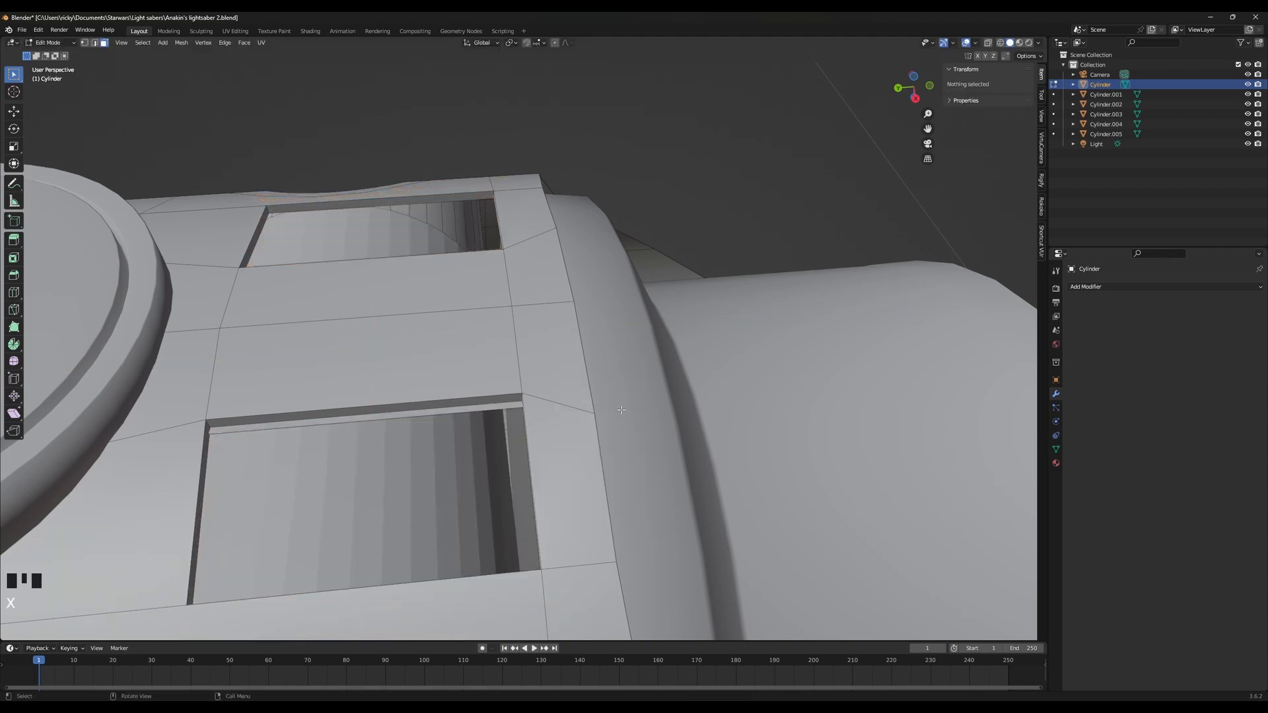
middle_click_drag(618, 413, 561, 343)
key("ctrl+z")
key("ctrl+z")
key("ctrl+z")
Try deleting the recessed faces to open the cutouts, and undo back to before the inward extrusion
key("x")
left_click(751, 380)
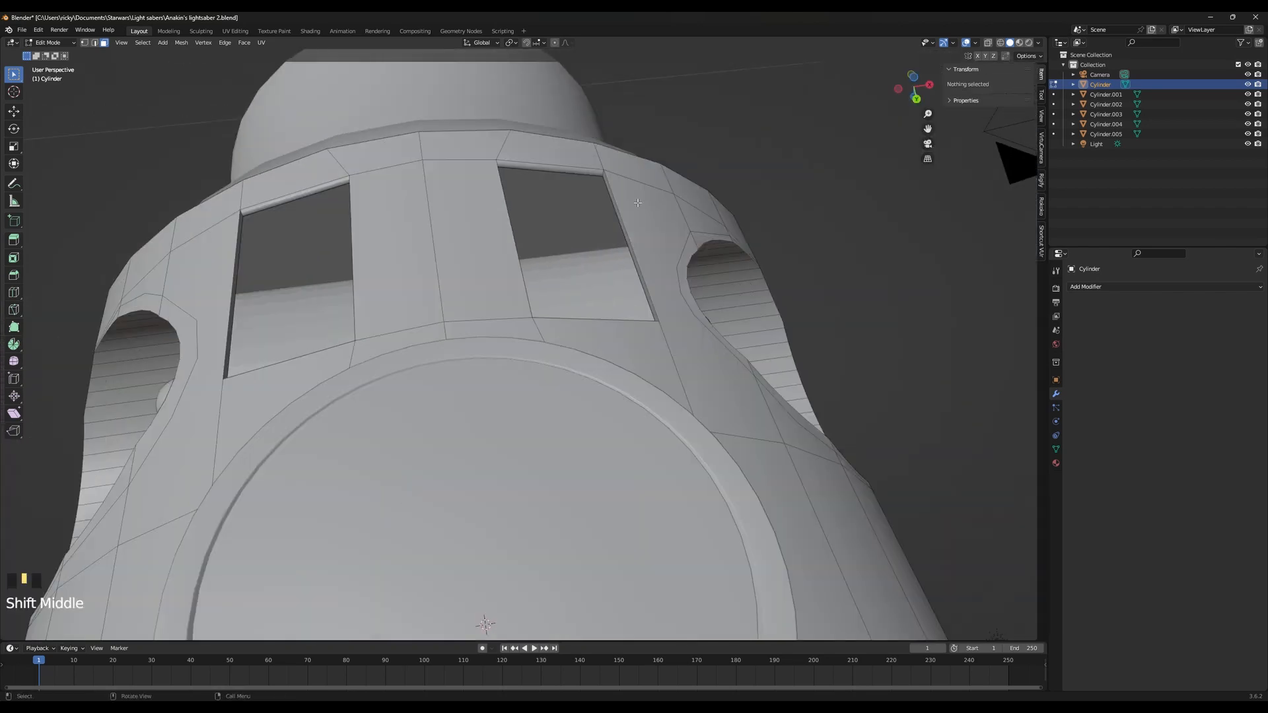
middle_click_drag(597, 263, 624, 346, "shift")
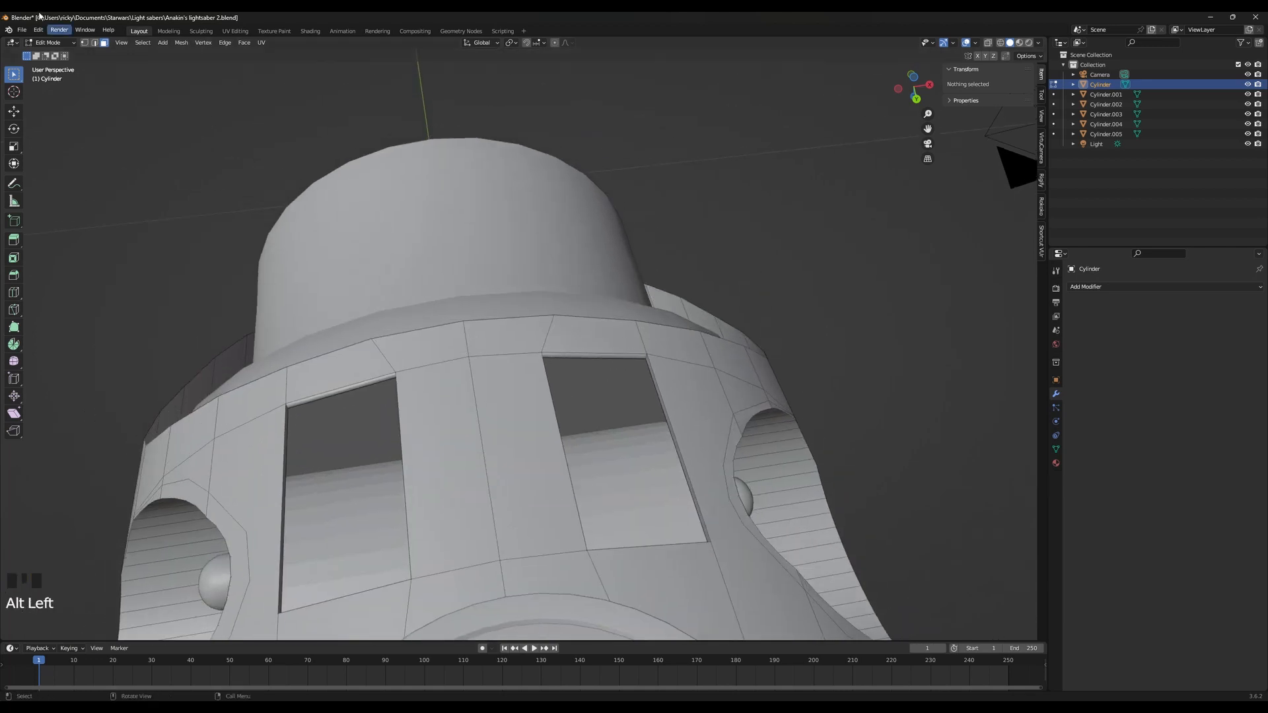
key("ctrl+z")
key("ctrl+z")
key("ctrl+z")
key("ctrl+z")
key("ctrl+z")
key("ctrl+z")
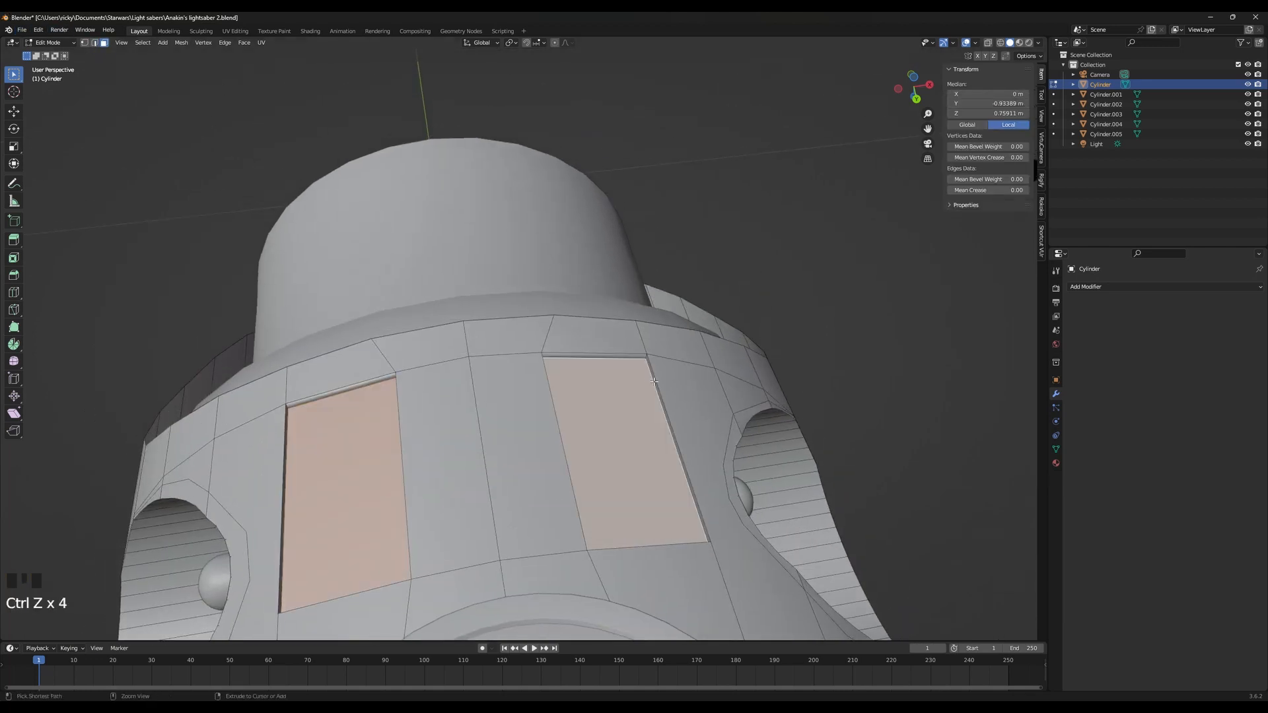
Delete the two outer rectangular faces between the side holes without extruding them
mouse_move(650, 380)
middle_mouse_down()
mouse_move(597, 351)
mouse_move(659, 377)
middle_mouse_up()
key("Tab")
key("Tab")
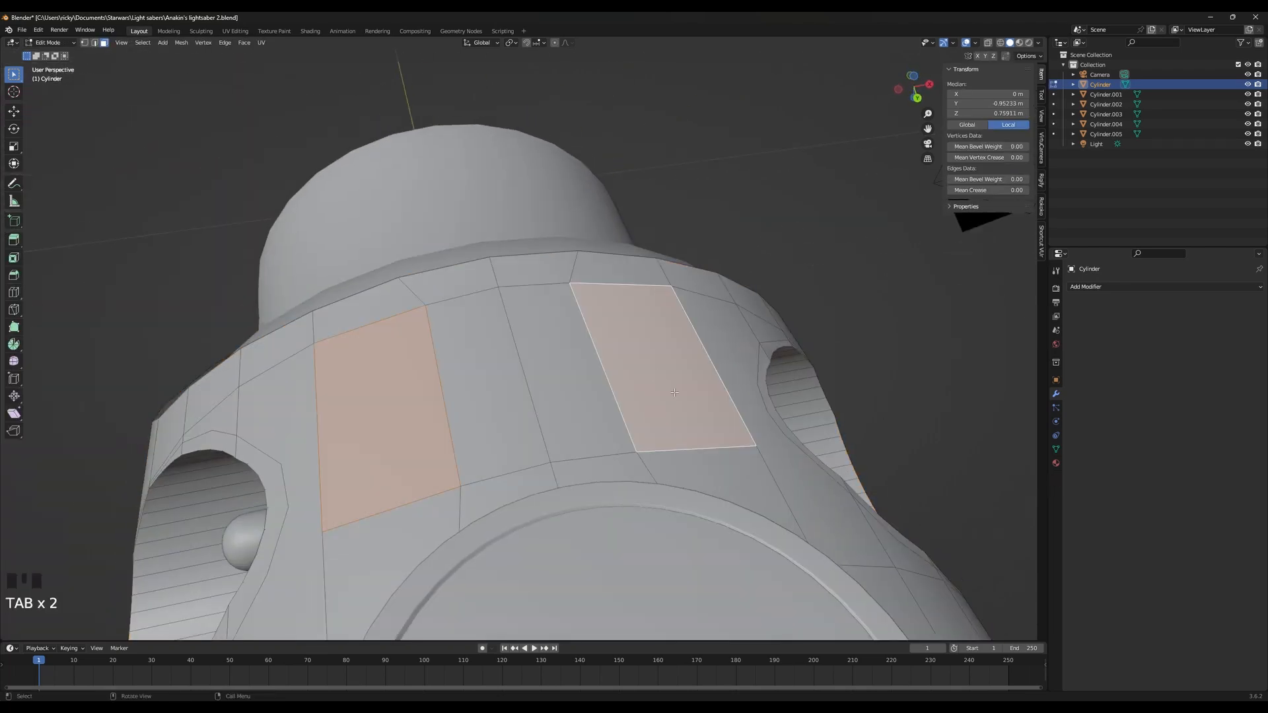
key("x")
left_click(671, 390)
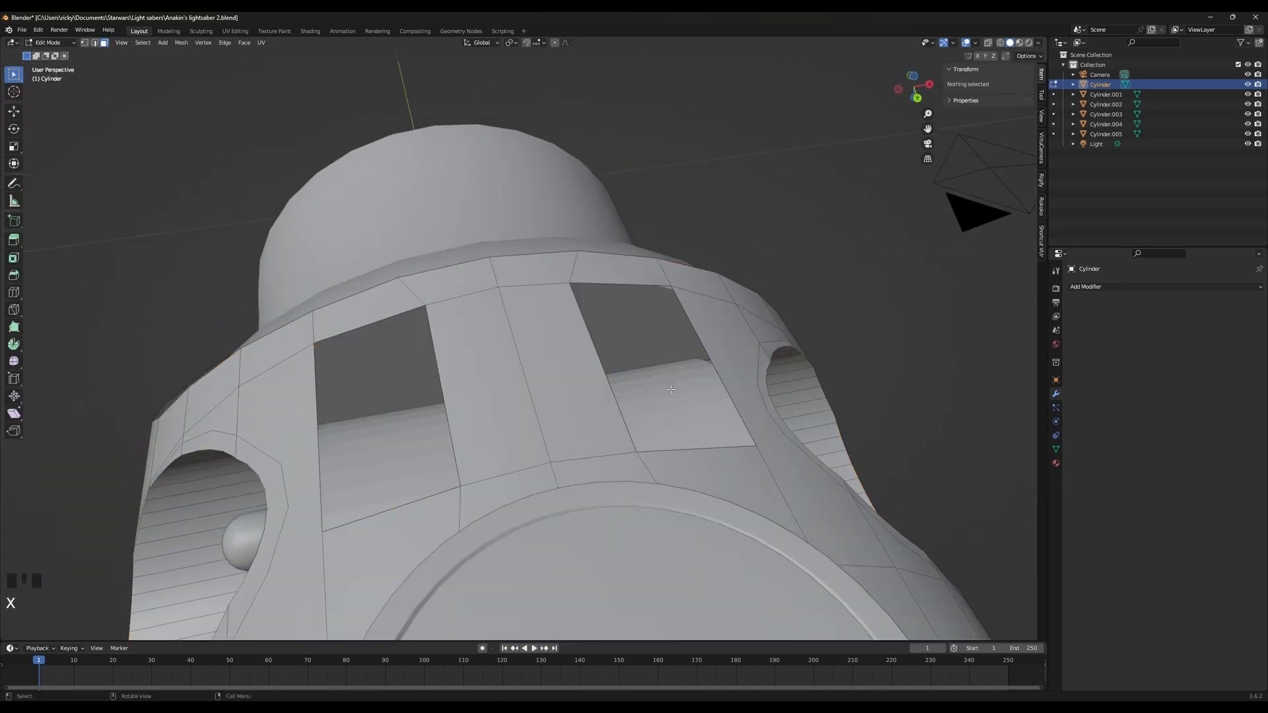
Examine the two rectangular openings in rendered shading and compare their proportions with the reference photo
middle_click_drag(670, 387, 344, 423)
middle_click_drag(344, 423, 459, 488)
mouse_move(459, 489)
middle_mouse_down("shift")
mouse_move(535, 423)
mouse_move(502, 396)
mouse_move(542, 370)
mouse_move(553, 388)
middle_mouse_up("shift")
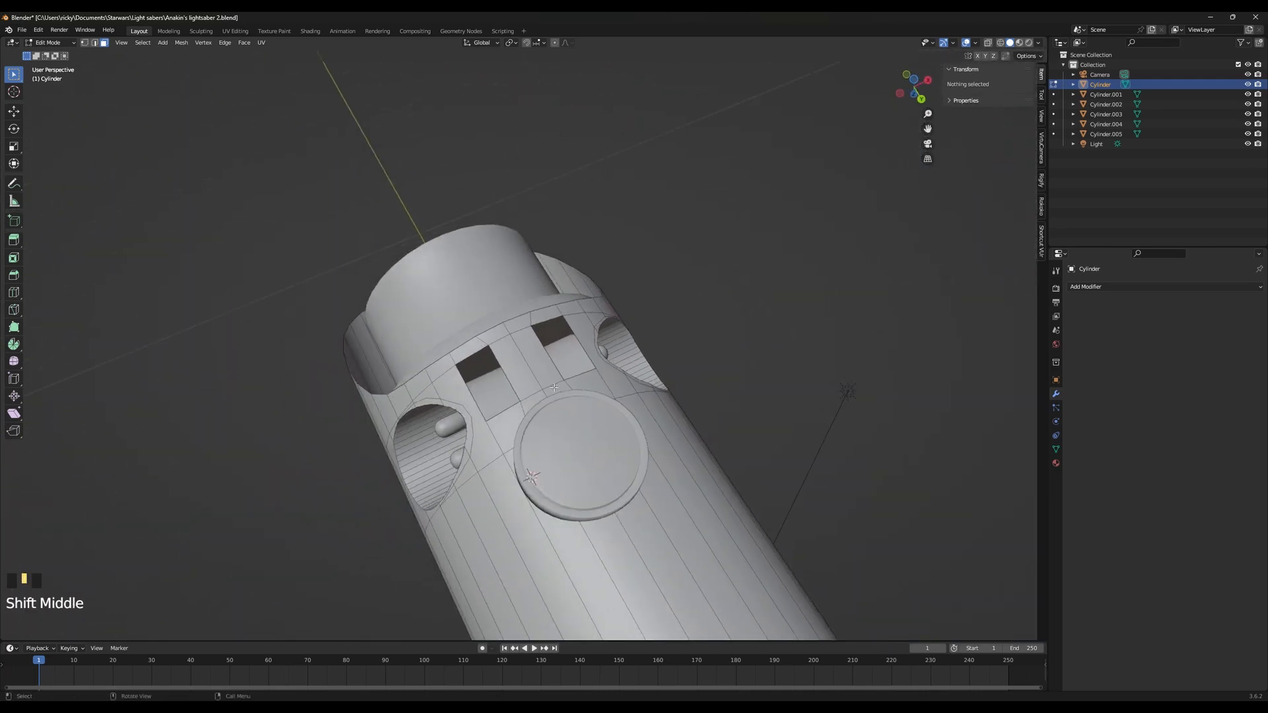
key("z")
left_click(535, 297)
mouse_move(535, 298)
middle_mouse_down()
mouse_move(620, 436)
mouse_move(605, 465)
middle_mouse_up()
key("Tab")
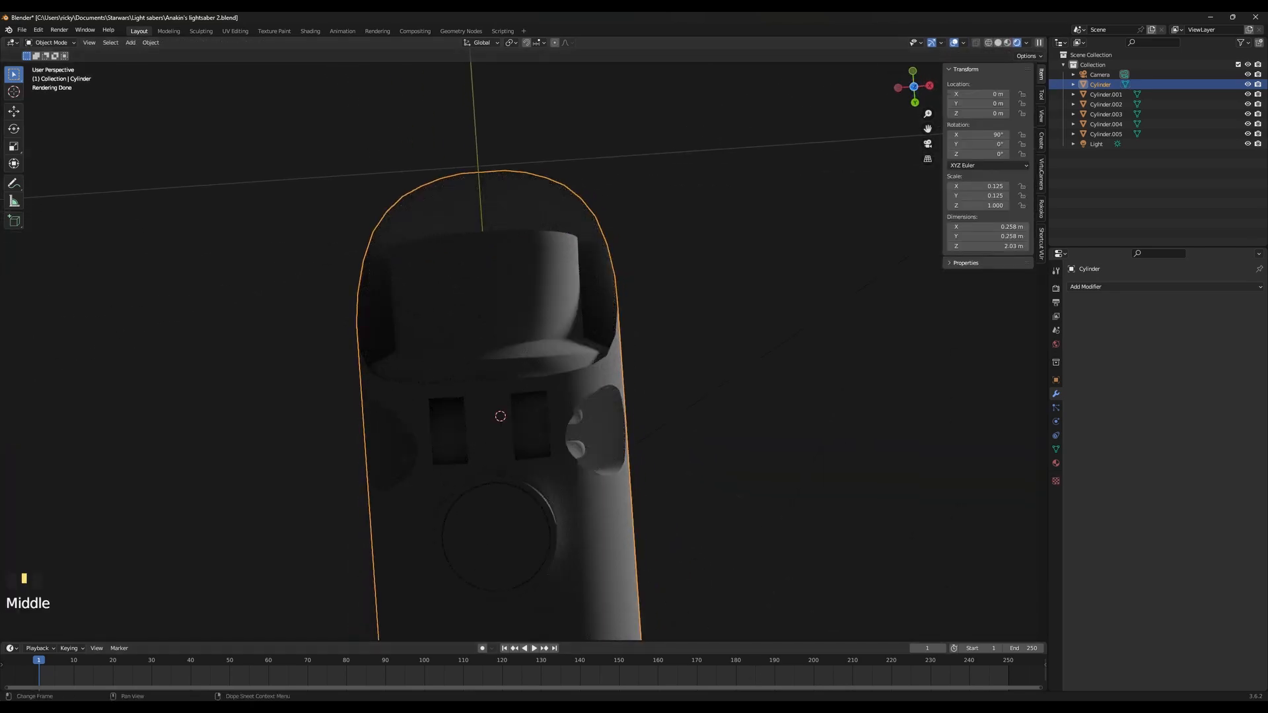
left_click(788, 710)
left_click(788, 710)
left_click(810, 709)
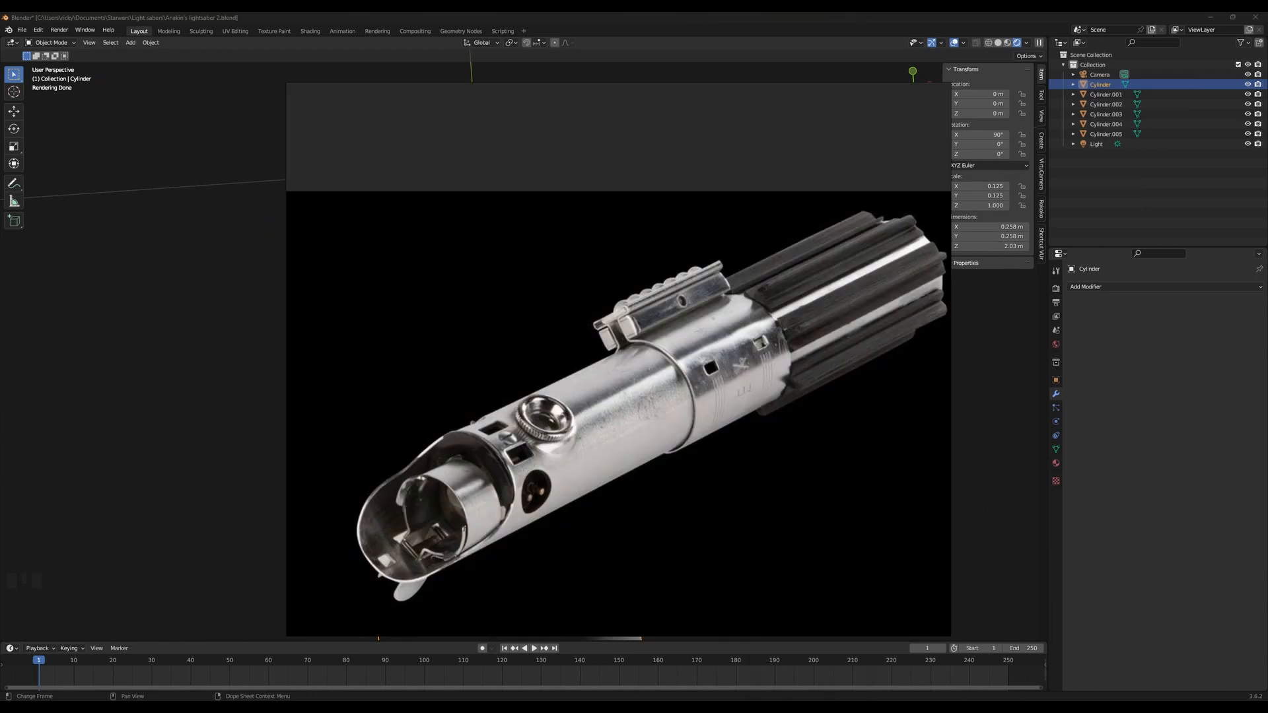
key("alt+Tab")
Undo the deletion of the two rectangular faces in the hilt mesh
key("Tab")
key("ctrl+z")
key("ctrl+z")
key("ctrl+z")
key("ctrl+z")
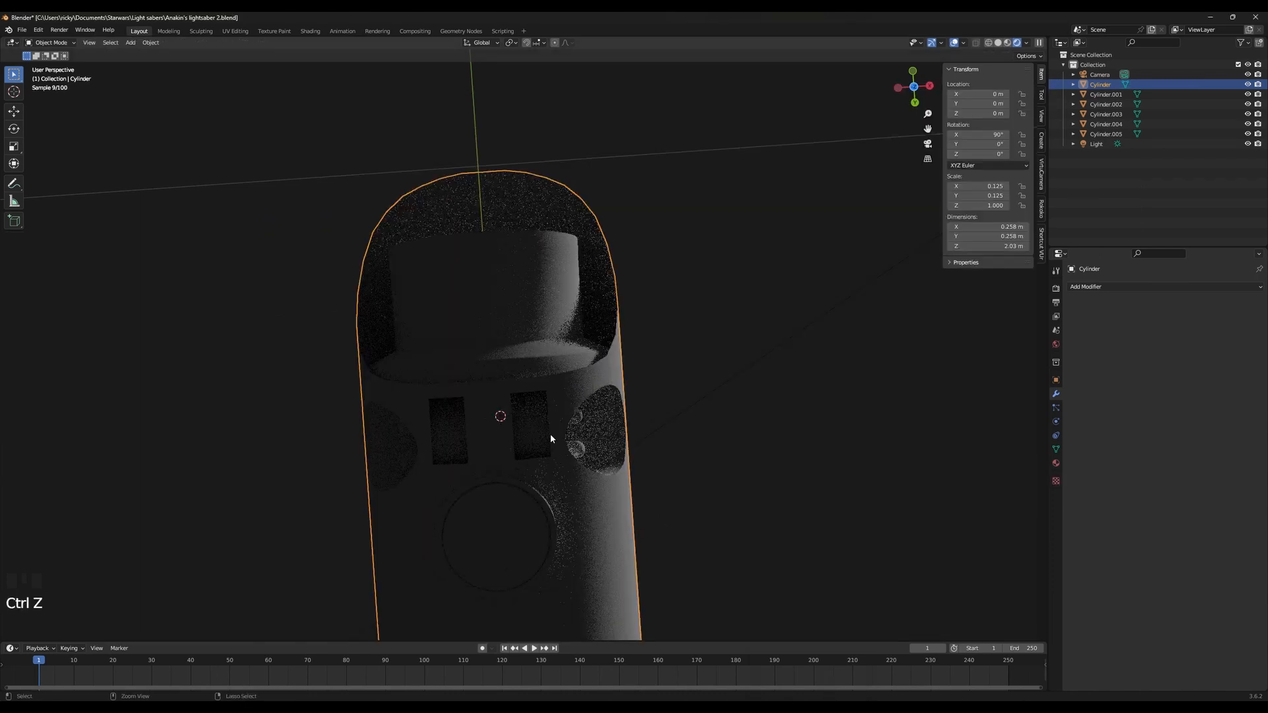
key("ctrl+z")
scroll(668, 390, "up", 3)
middle_click_drag(668, 391, 575, 418, "shift")
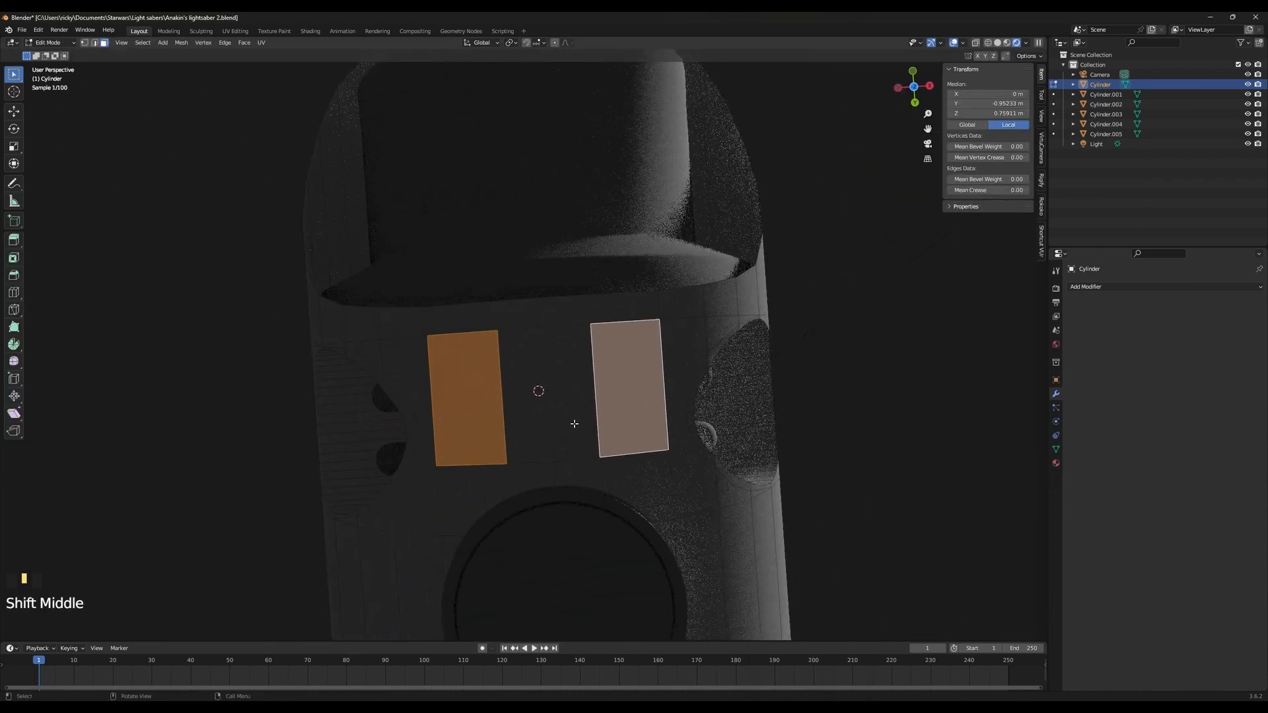
Edge-slide the crosswise edges between the side holes nearest the round disc by a factor of -0.138, away from the disc
left_click(94, 41)
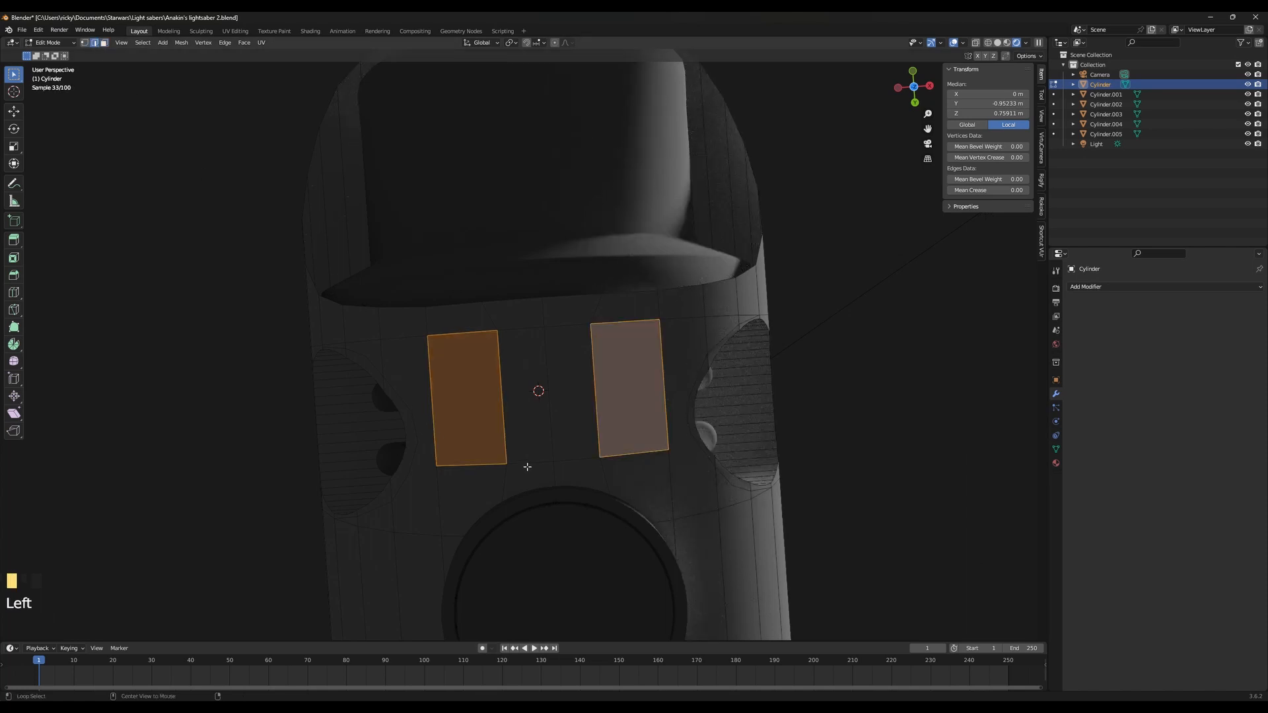
left_click(628, 488, "alt")
key("h")
key("h")
key("h")
key("ctrl+z")
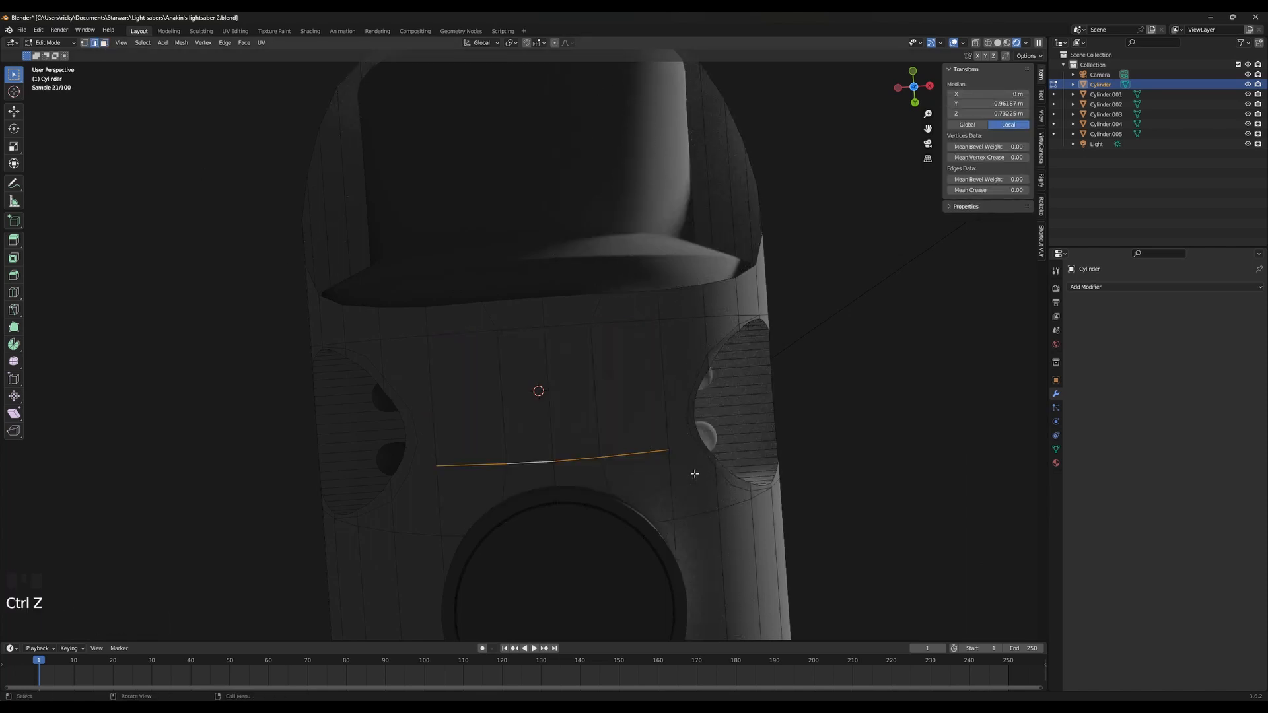
key("g")
key("g")
left_click(694, 459)
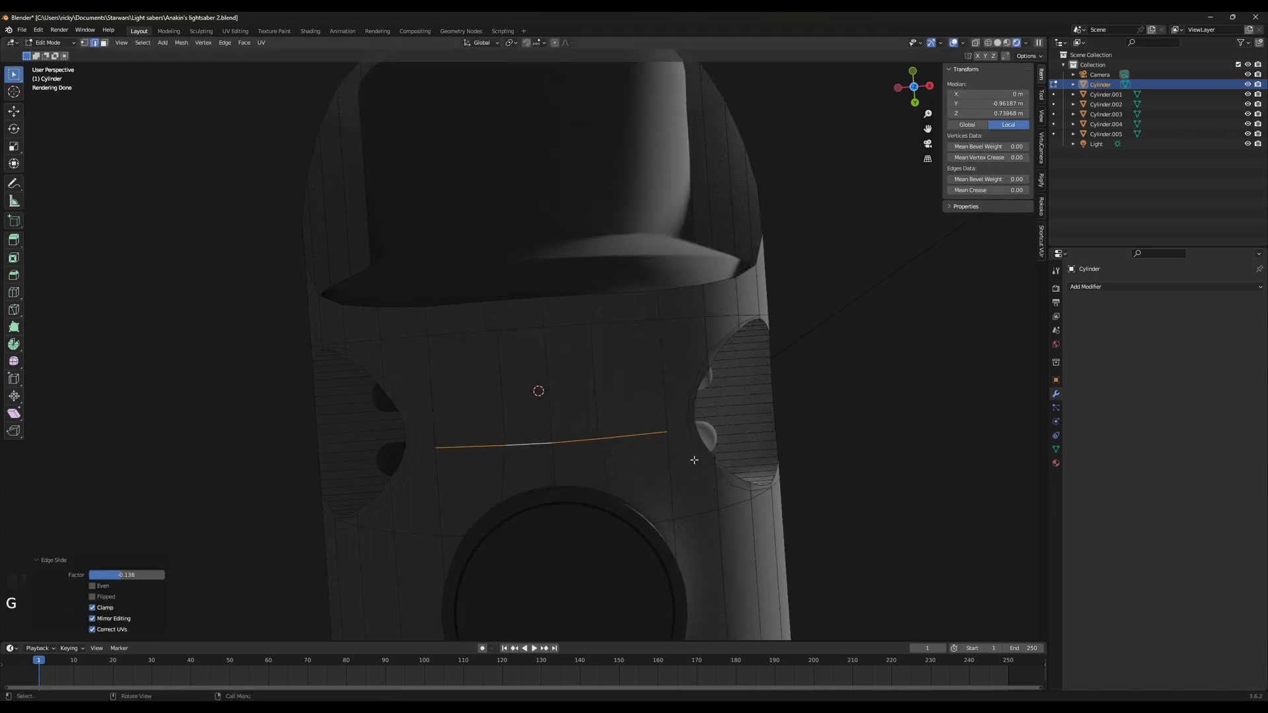
Select the four crosswise edges along the emitter-side border of the rectangular faces and edge-slide them slightly toward the round disc
left_click(537, 332, "alt")
left_click(523, 328, "alt")
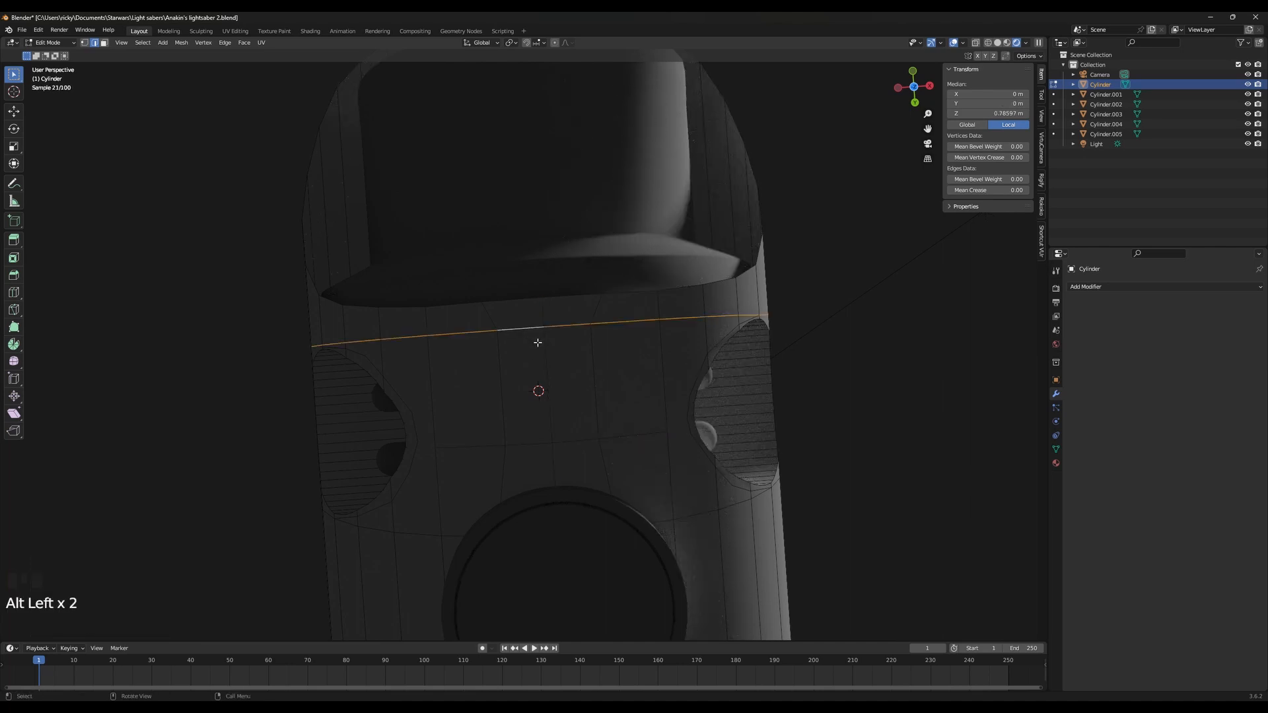
left_click(488, 328)
left_click(463, 334, "shift")
left_click(575, 329, "shift")
left_click(625, 326, "shift")
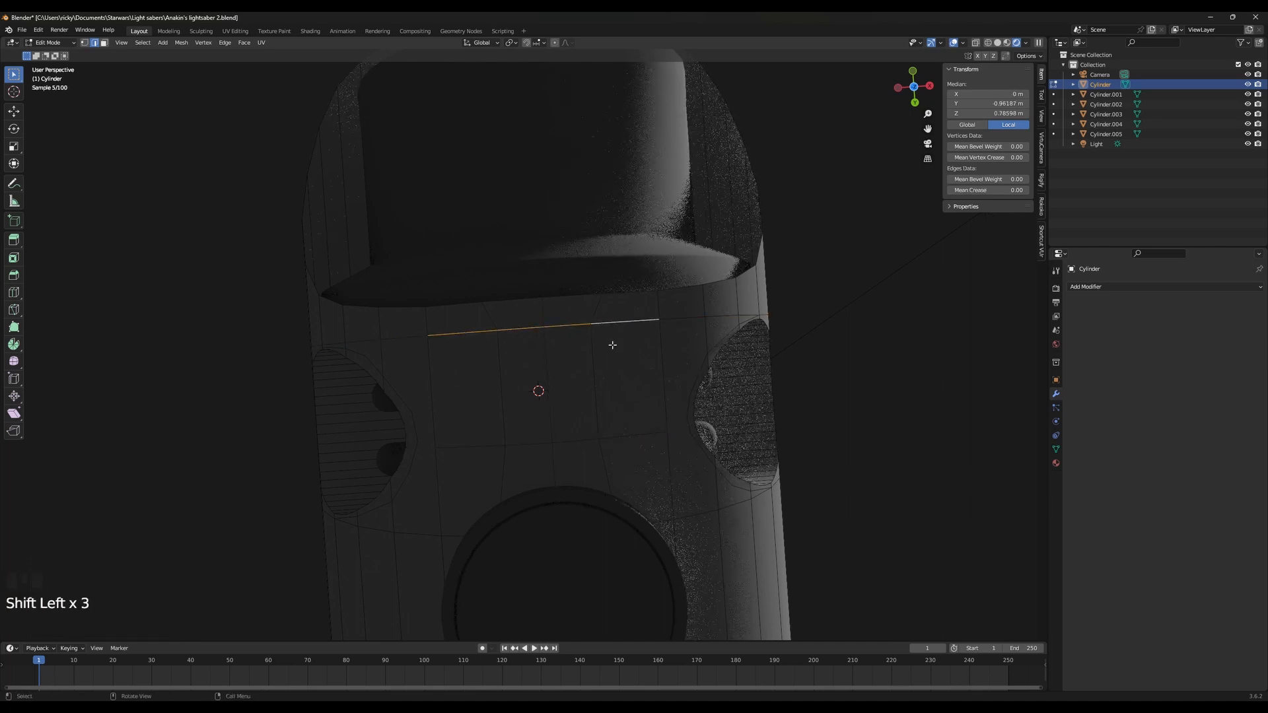
key("g")
key("g")
left_click(620, 355)
key("Tab")
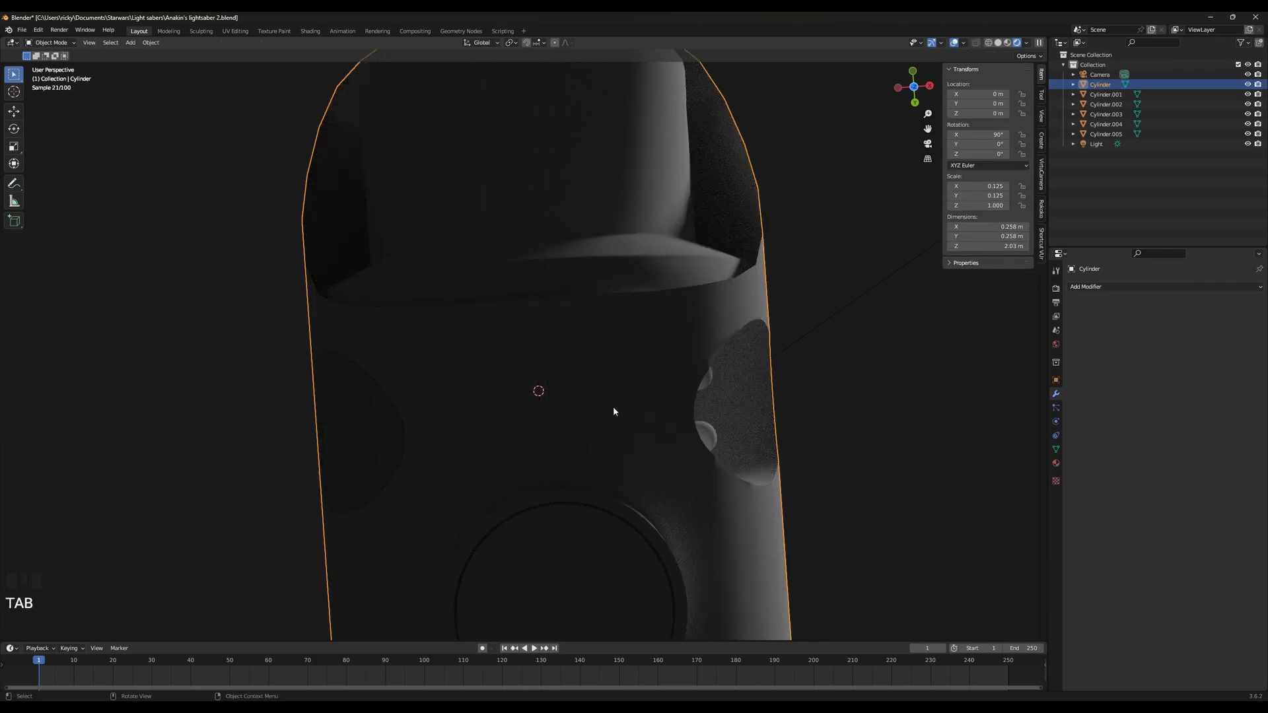
Select the two shortened rectangular faces on either side of the middle strip between the side holes
key("Tab")
left_click(528, 433)
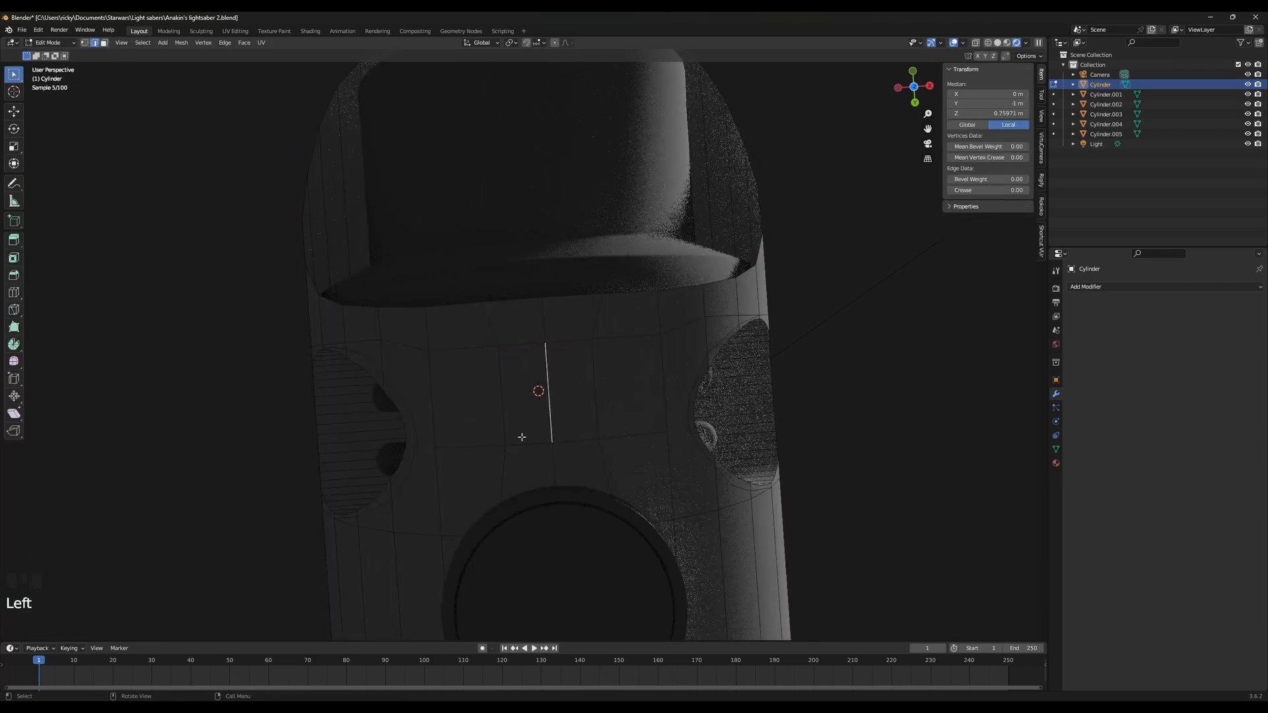
left_click(103, 43)
left_click(465, 397)
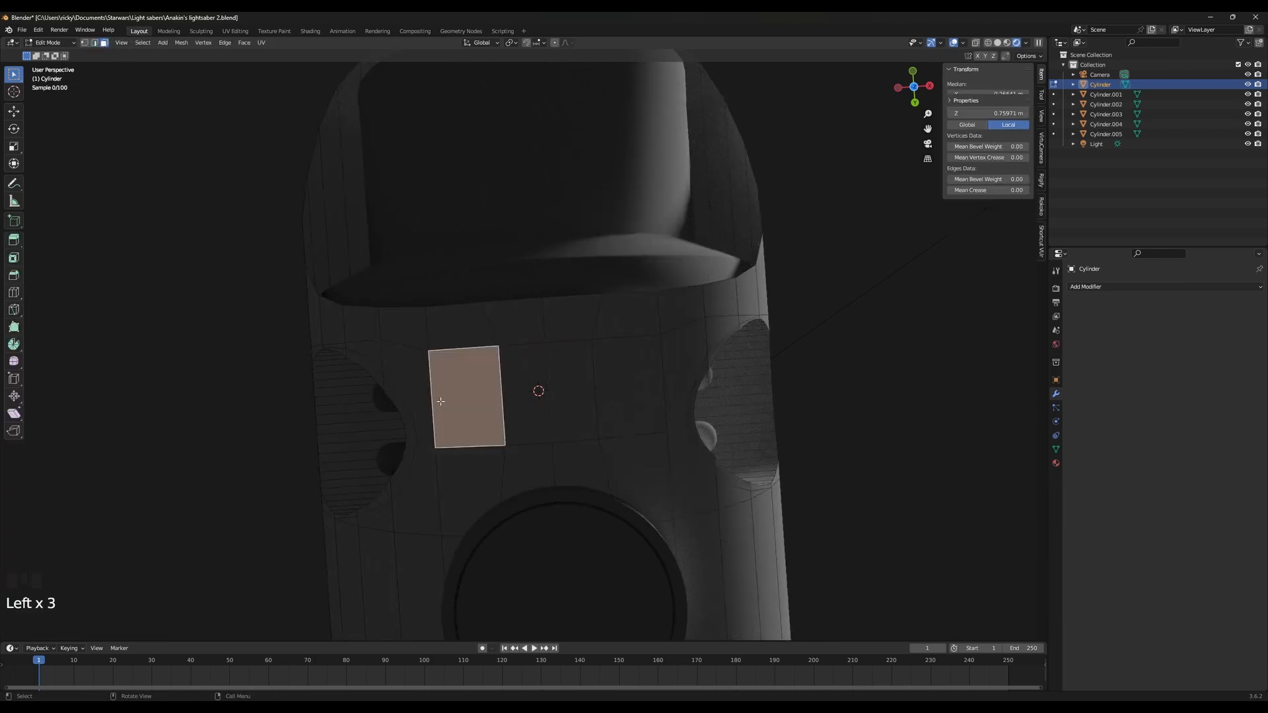
left_click(627, 390, "shift")
Undo a stray extrusion of the two selected faces and switch the viewport to solid shading
key("e")
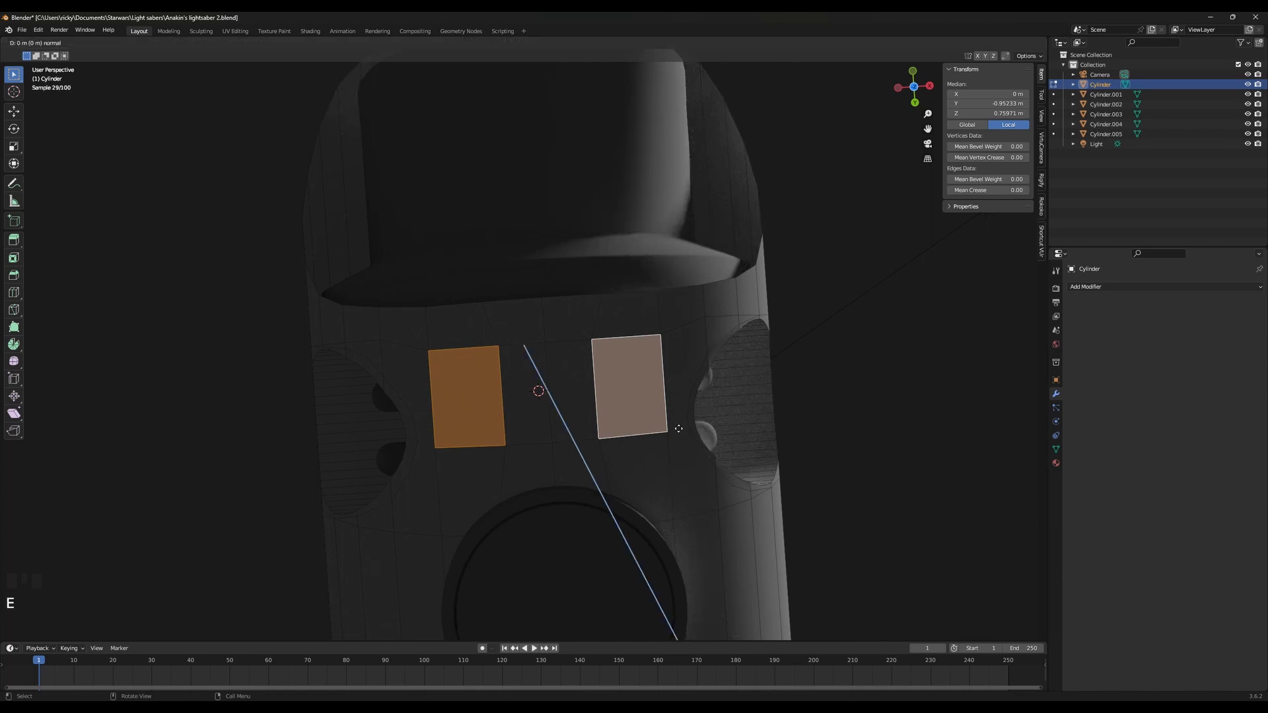
right_click(641, 387)
mouse_move(643, 390)
middle_mouse_down()
mouse_move(634, 320)
mouse_move(645, 368)
mouse_move(692, 364)
middle_mouse_up()
key("ctrl+z")
scroll(645, 371, "up", 2)
key("z")
left_click(703, 371)
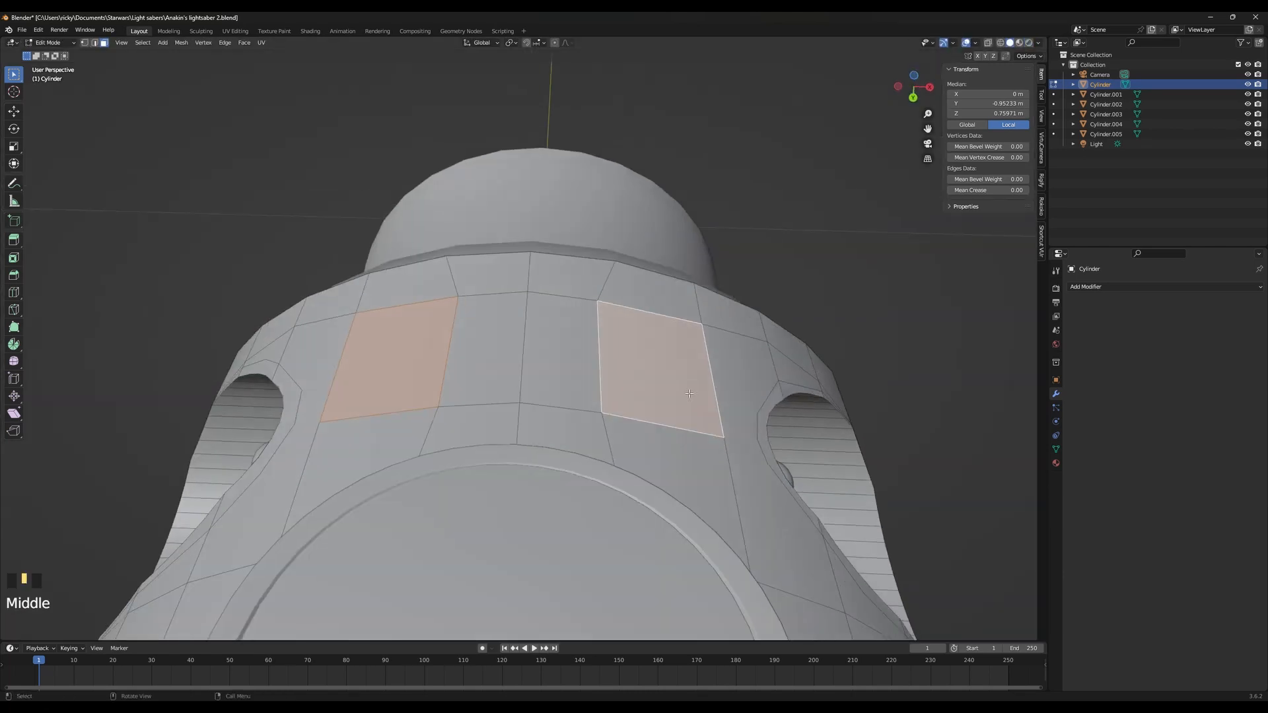
Extrude the two selected faces inward by about 0.0019 m and delete the recessed faces to open the cutouts
key("e")
left_click(688, 390)
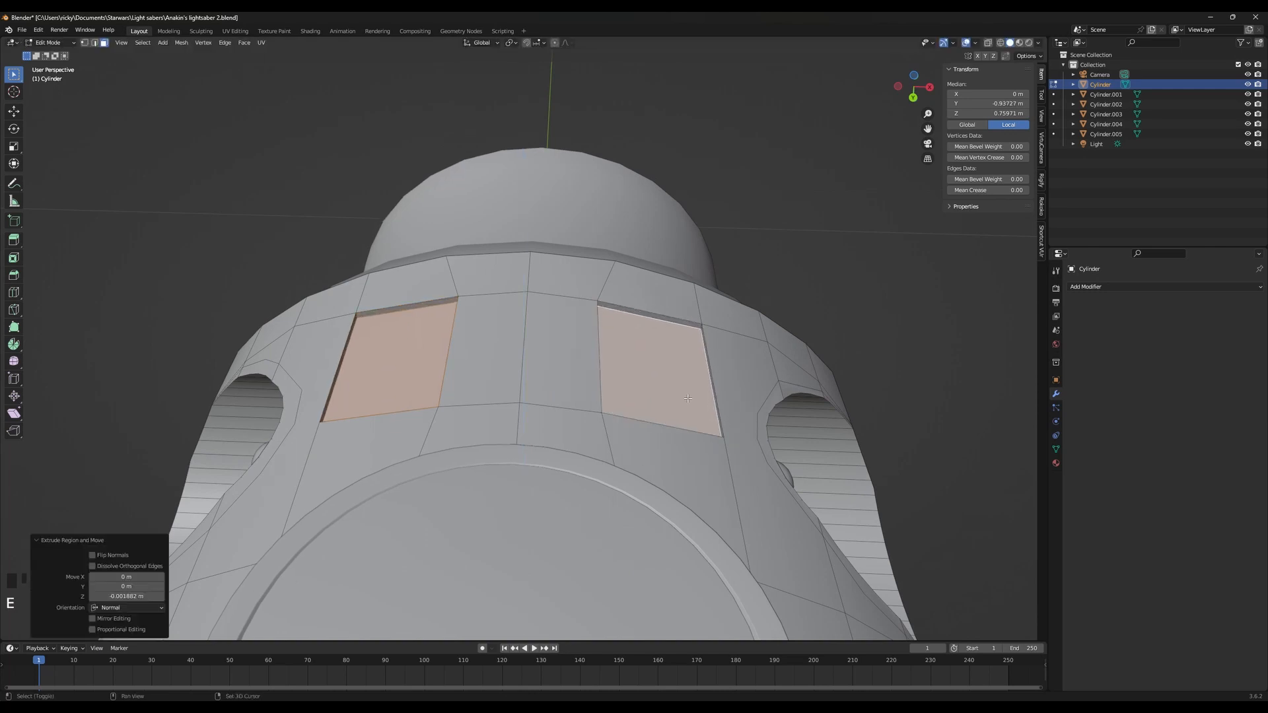
key("x")
left_click(687, 400)
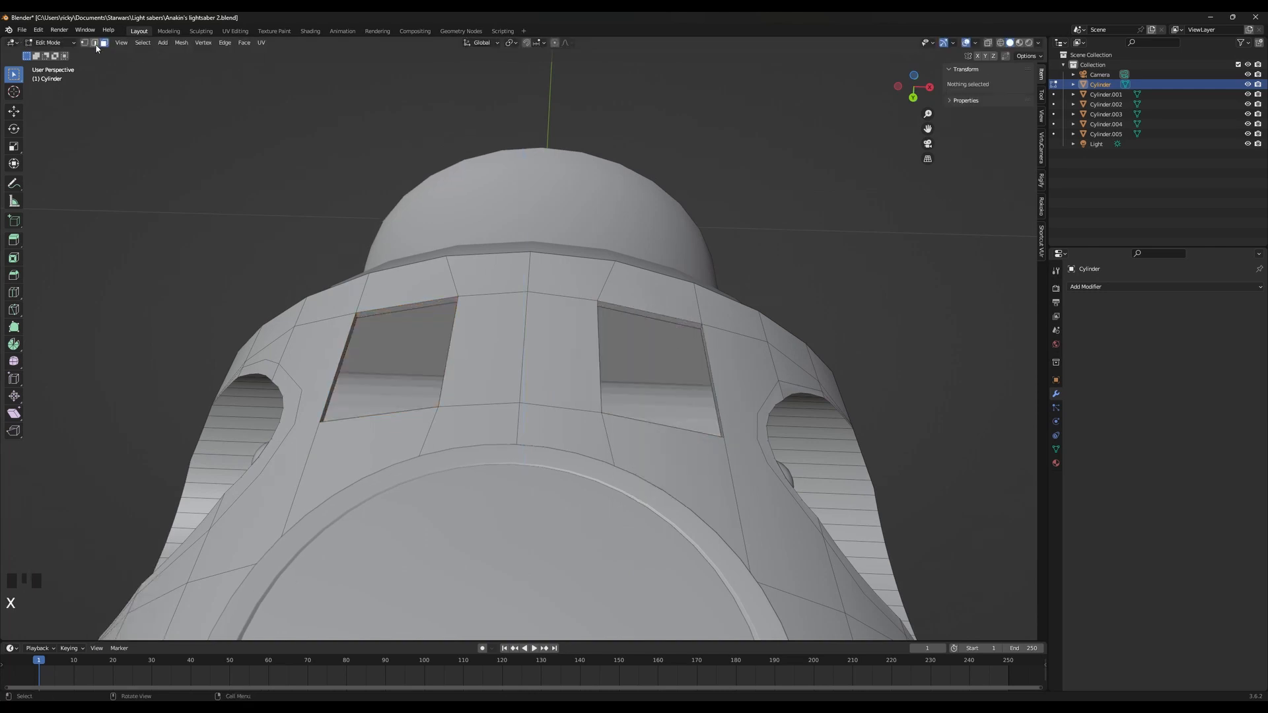
Select the inner rim edges of both cutouts, return to Object Mode and deselect the hilt
left_click(451, 354, "alt")
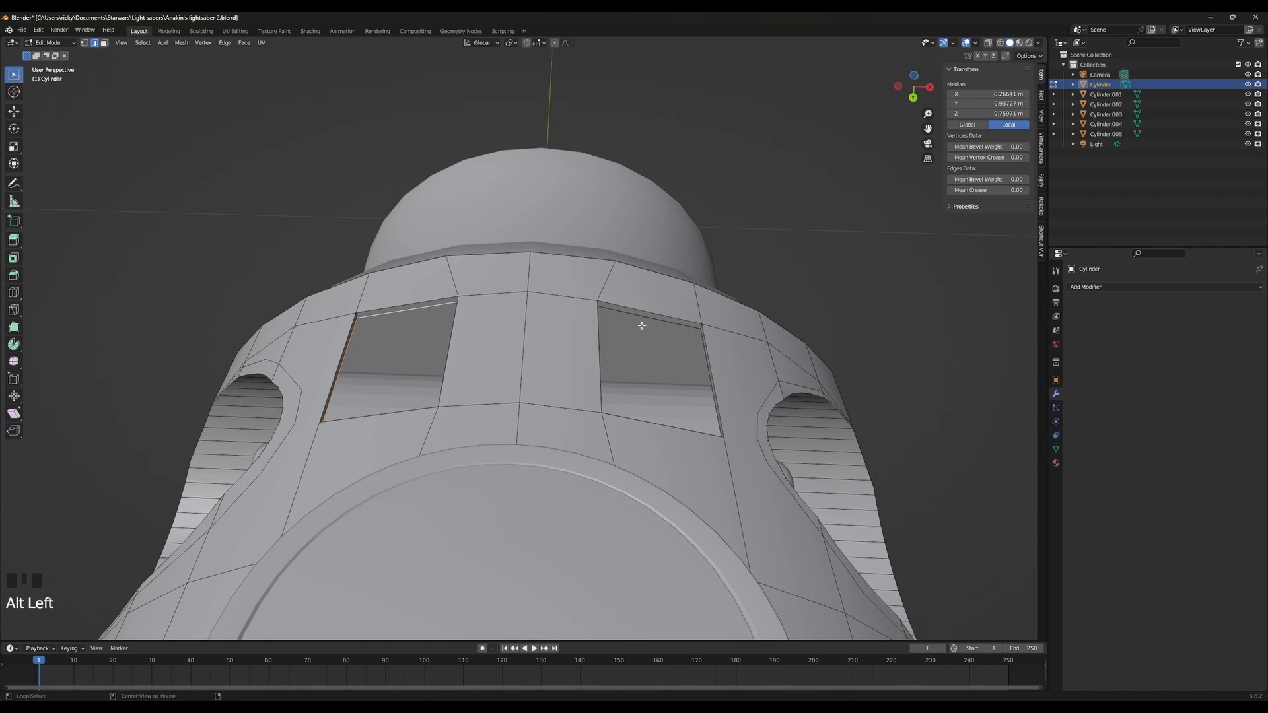
key("Tab")
left_click(784, 235)
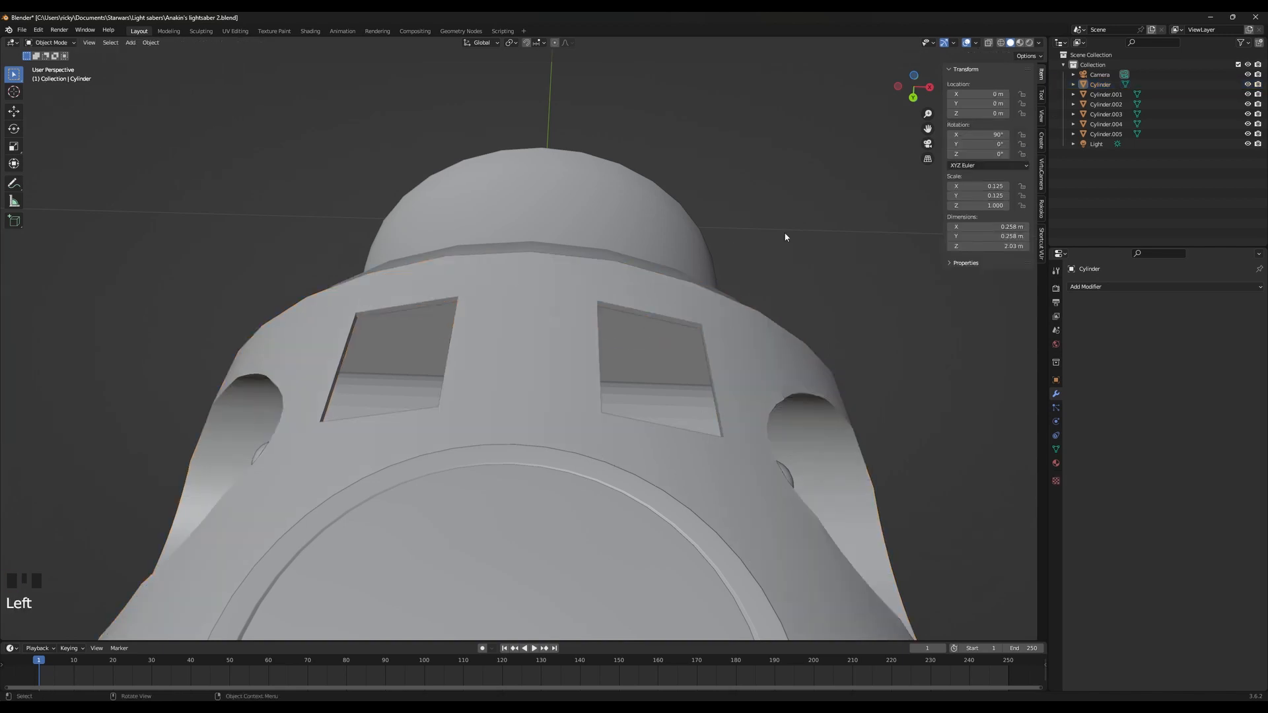
Compare the two cutouts with the reference photo and examine them in rendered shading
scroll(784, 235, "down", 3)
middle_click_drag(784, 235, 654, 336)
key("alt+Tab")
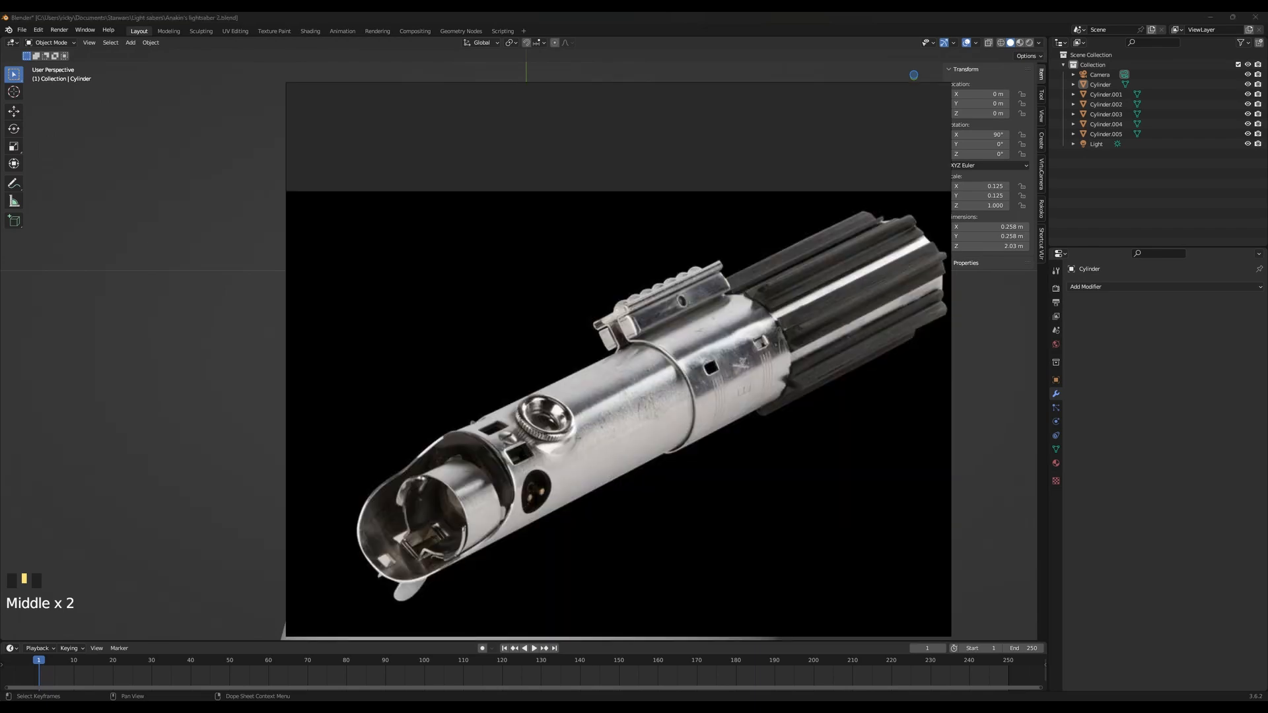
key("alt+Tab")
mouse_move(640, 453)
middle_mouse_down()
mouse_move(647, 496)
mouse_move(590, 445)
middle_mouse_up()
key("z")
left_click(672, 438)
mouse_move(673, 439)
middle_mouse_down()
mouse_move(506, 440)
mouse_move(524, 407)
mouse_move(497, 436)
mouse_move(350, 407)
mouse_move(354, 461)
middle_mouse_up()
scroll(505, 441, "down", 4)
scroll(354, 461, "up", 3)
scroll(580, 498, "up", 3)
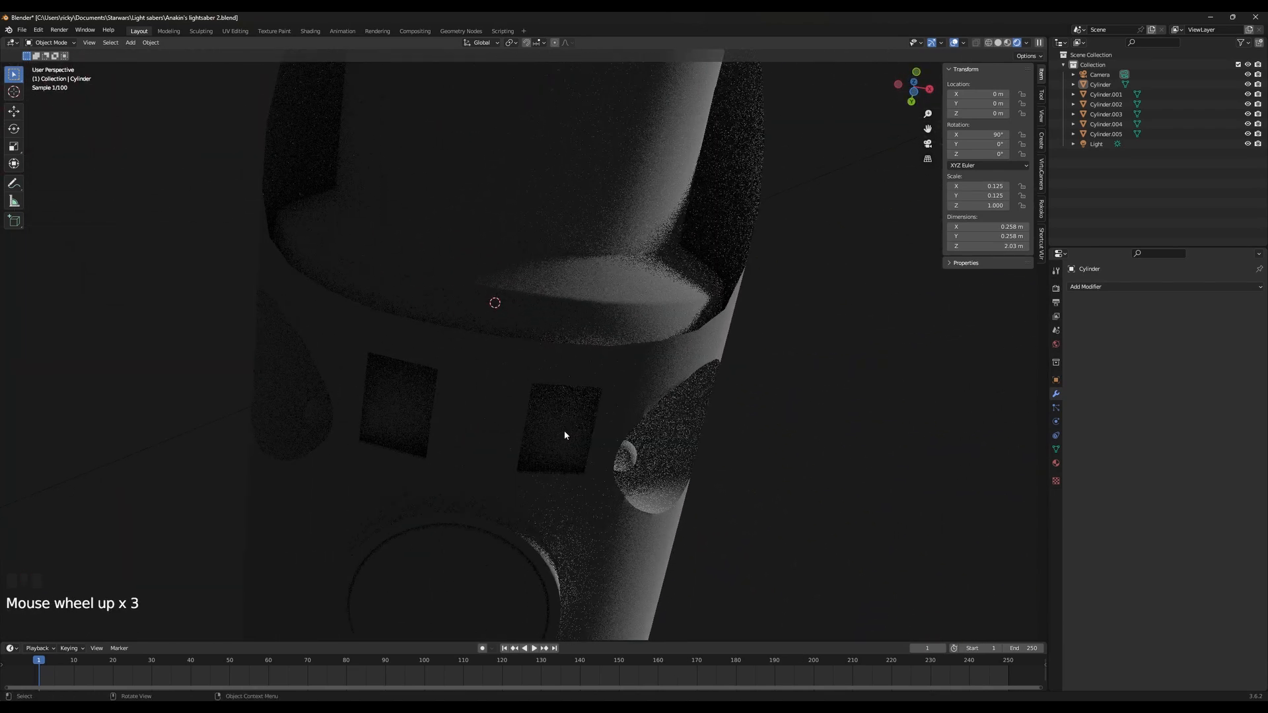
Snap the 3D cursor to the selected inner rims of the two cutouts in the hilt mesh
left_click(457, 399)
middle_click_drag(488, 441, 467, 374)
key("Tab")
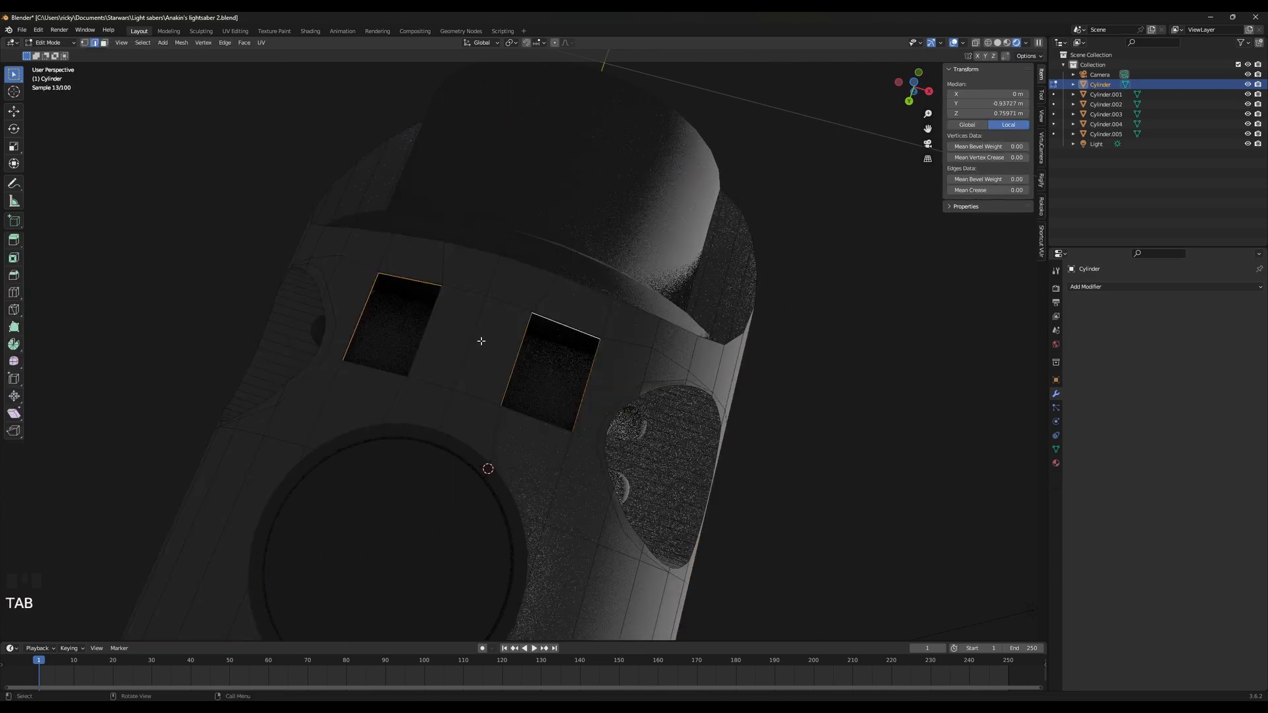
left_click(467, 371)
key("shift+s")
Add a 48-vertex mesh cylinder at the 3D cursor between the cutouts, switch to solid shading and scale it to 0.05
key("Tab")
key("shift+a")
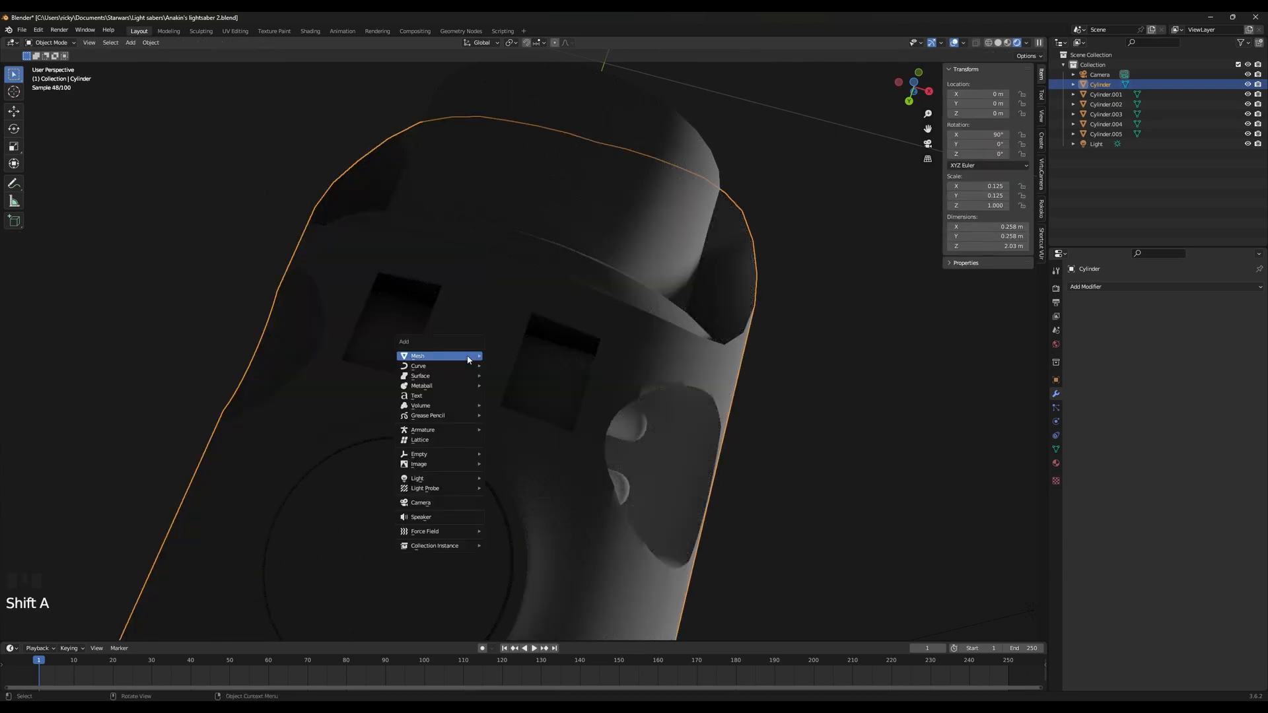
left_click(521, 406)
key("z")
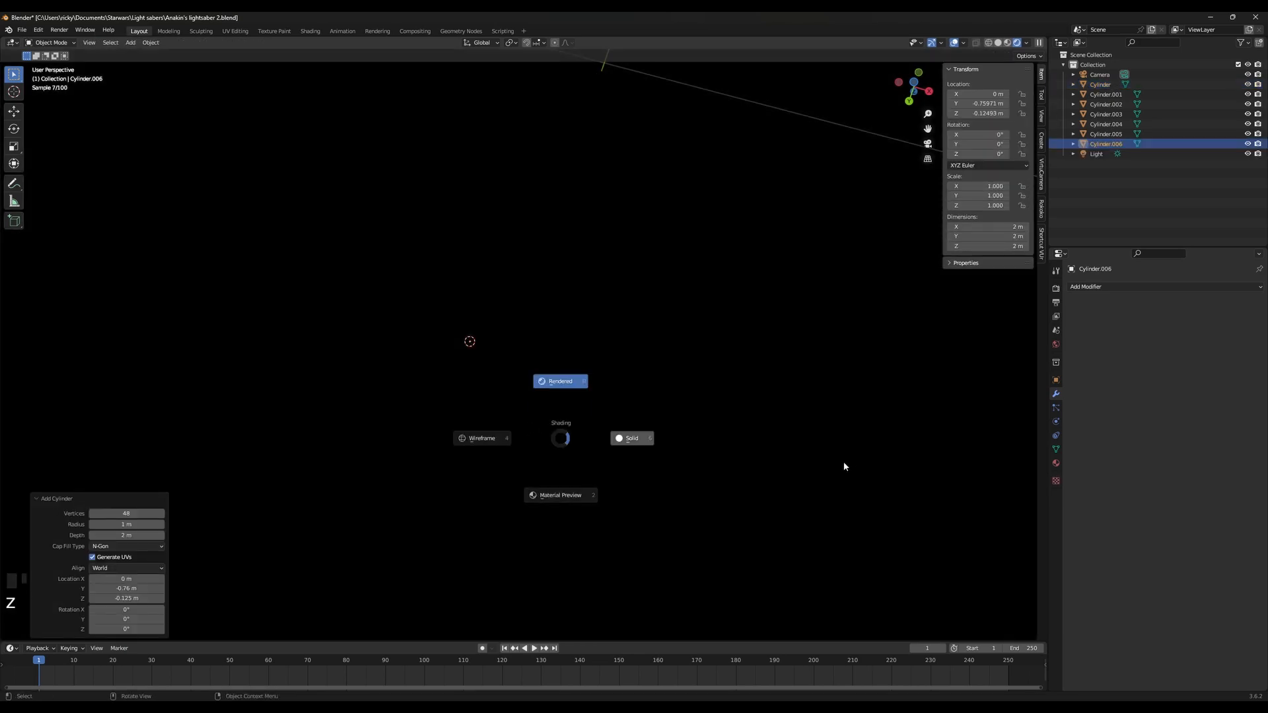
left_click(844, 466)
scroll(648, 456, "down", 9)
type("s")
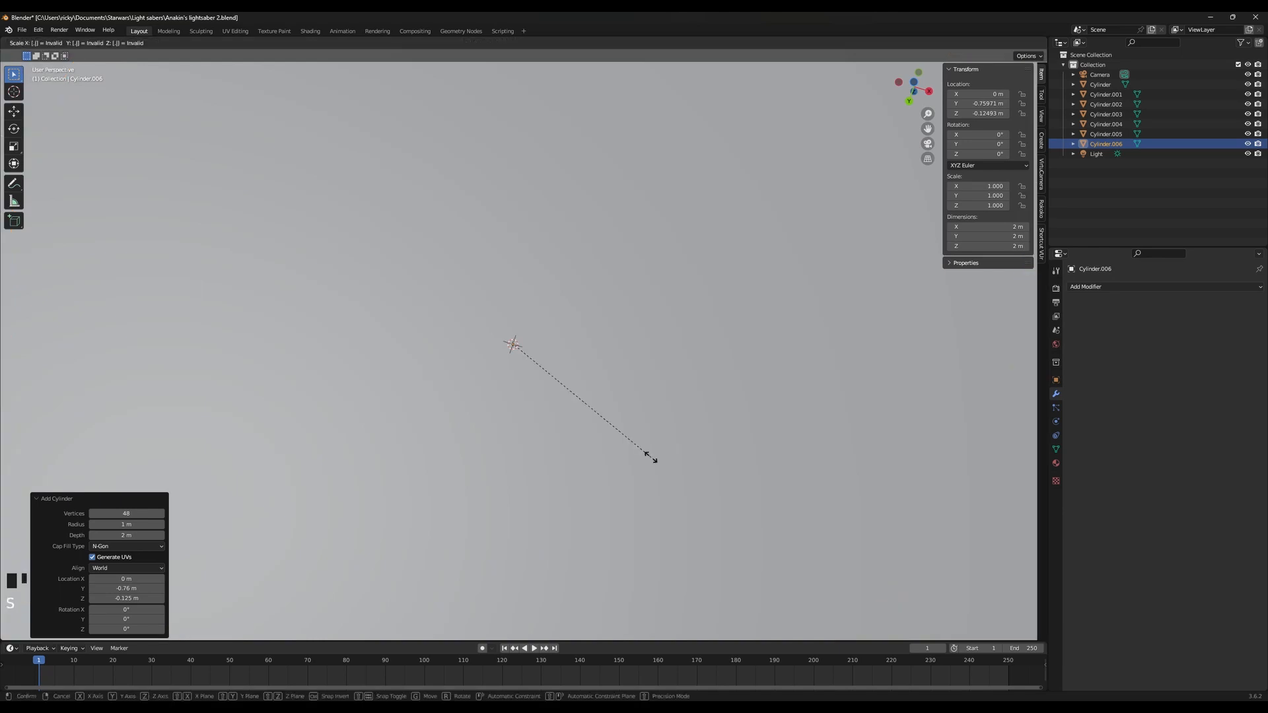
type(".05")
key("Return")
scroll(653, 355, "up", 4)
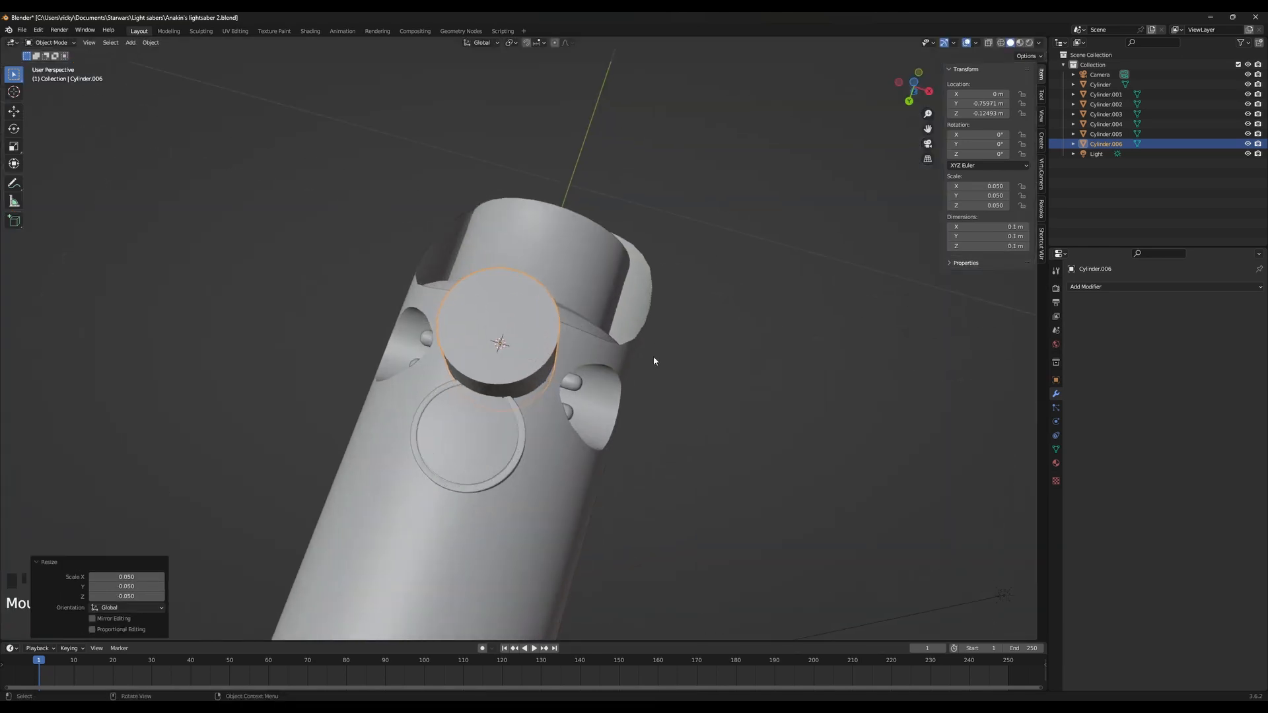
Shrink the new cylinder to about 0.0285 m across and flatten it along Z to about 0.25 of its height
key("s")
left_click(525, 374)
key("KP_Decimal")
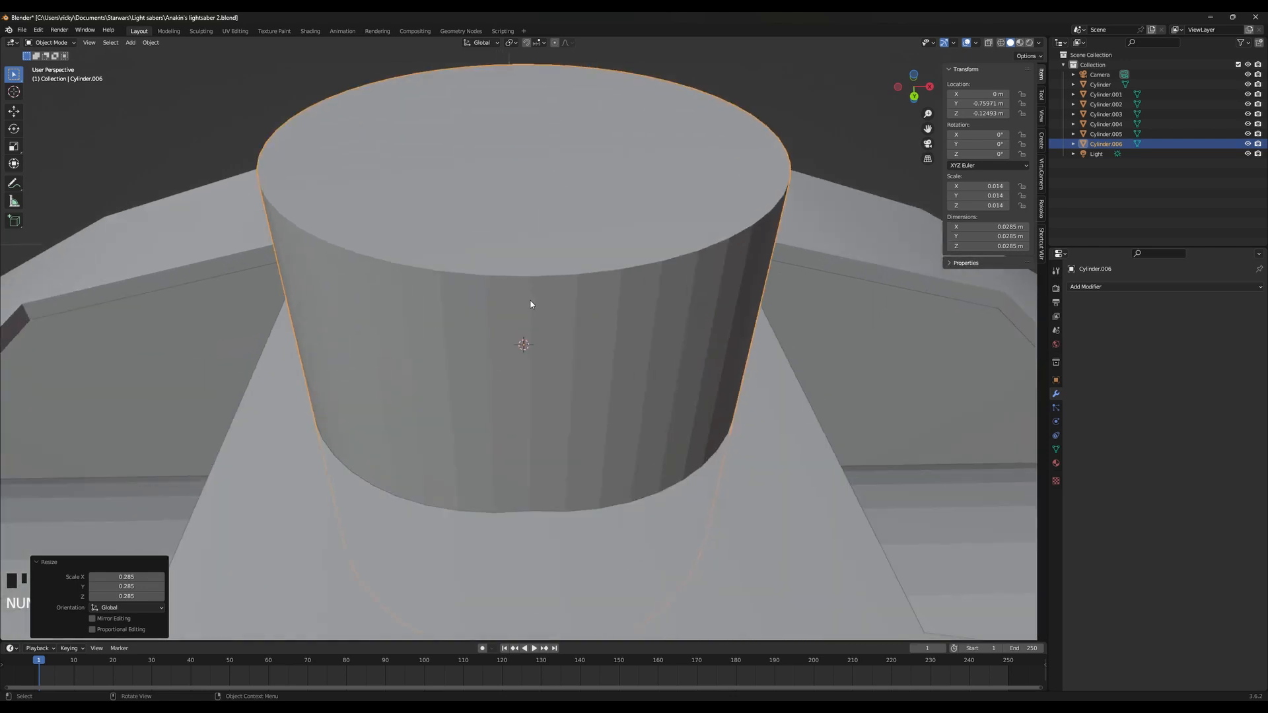
scroll(552, 285, "down", 4)
middle_click_drag(531, 304, 734, 462)
key("s")
key("z")
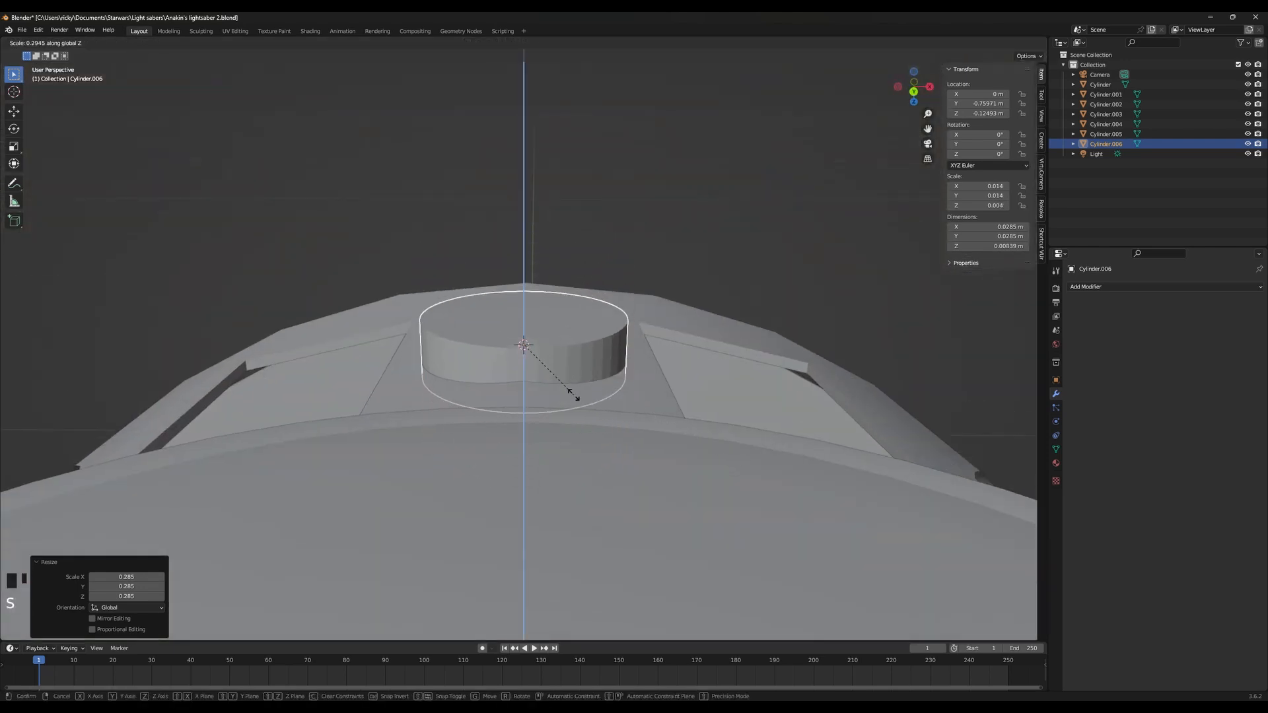
left_click(614, 397)
Scale the disc along Z by about 1.31 and shrink it uniformly to about 0.0167 m across
middle_click_drag(641, 399, 658, 465)
scroll(660, 467, "down", 5)
key("s")
key("z")
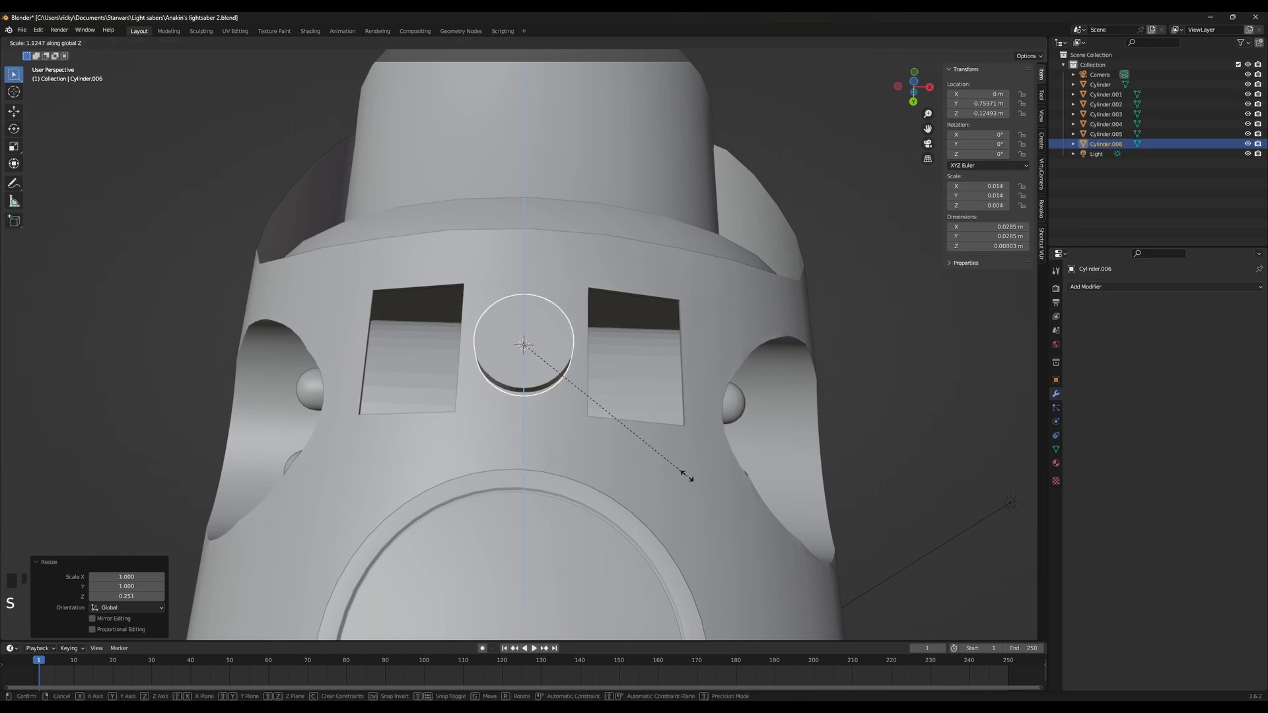
left_click(722, 494)
middle_click_drag(721, 494, 697, 453)
key("s")
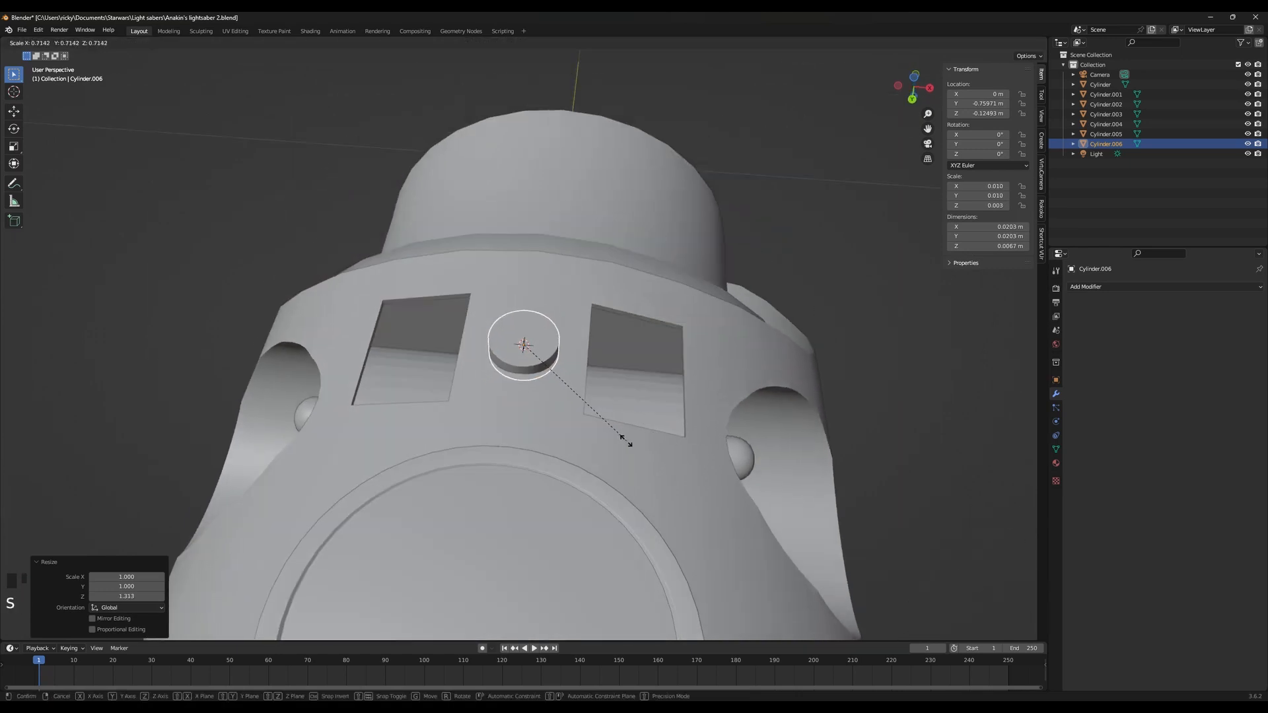
left_click(597, 434)
middle_click_drag(597, 434, 745, 633)
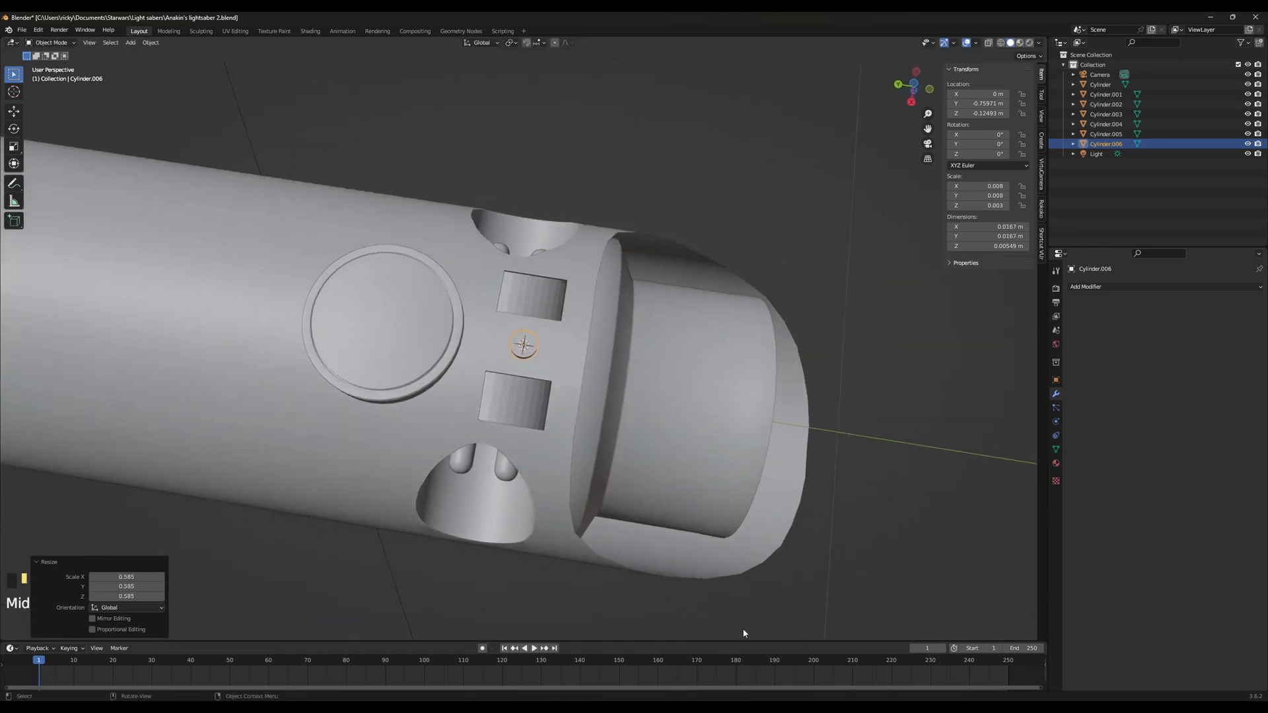
Compare the disc with the reference photo and enlarge it to about 0.0224 m across
key("alt+Tab")
key("alt+Tab")
key("s")
left_click(566, 392)
Move the disc outward along Z to about -0.1291 m so that its underside clears the hilt surface
middle_click_drag(596, 382, 650, 377)
scroll(633, 369, "up", 4)
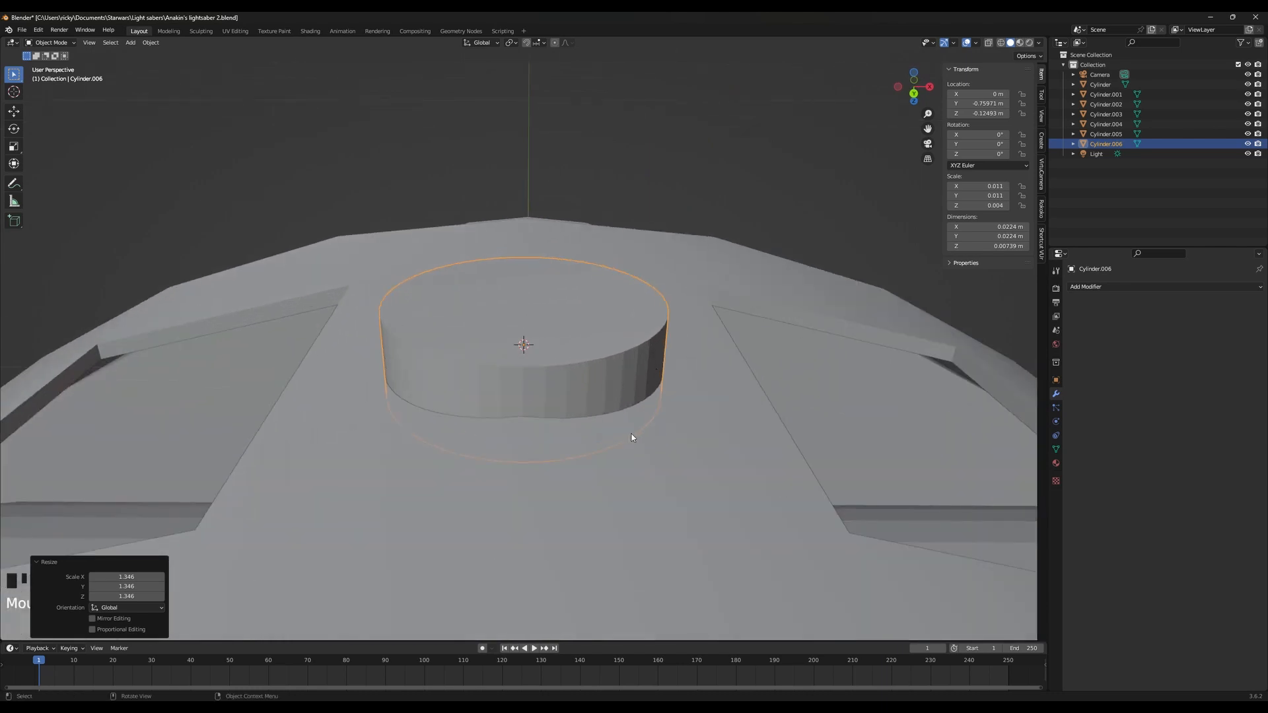
key("g")
key("z")
left_click(629, 413)
middle_click_drag(629, 413, 627, 413)
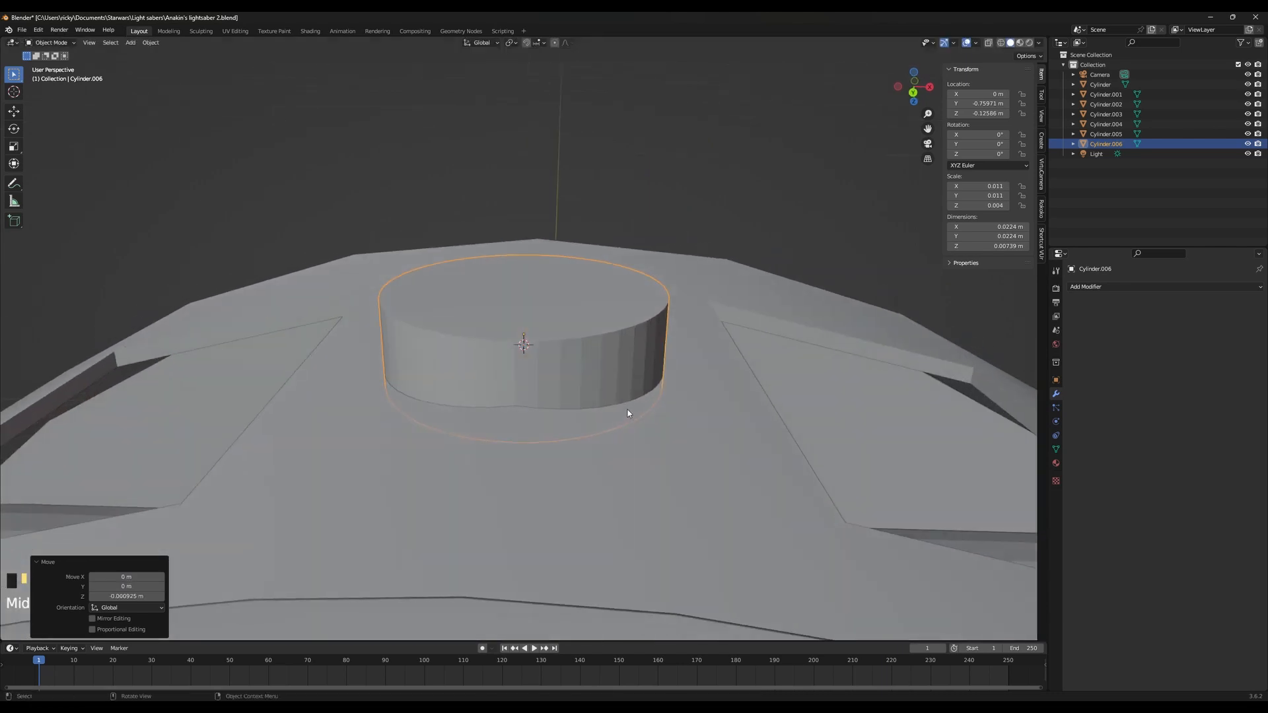
key("g")
key("z")
left_click(659, 71)
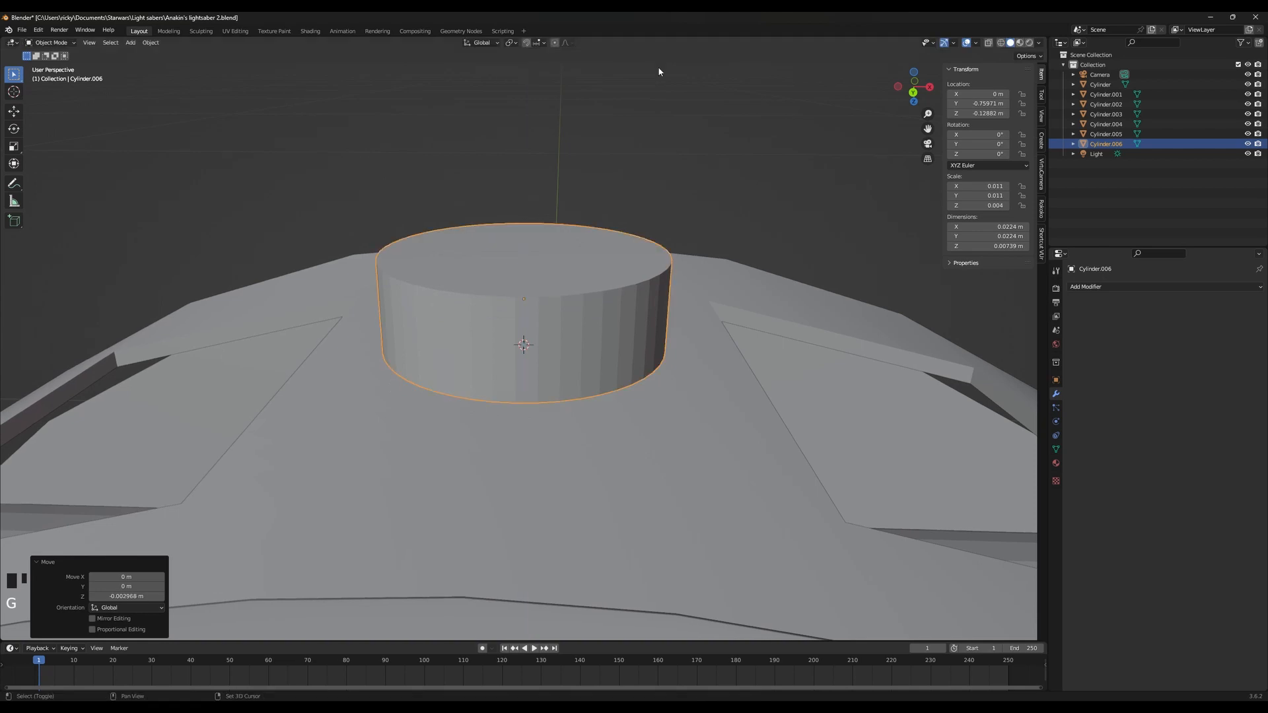
middle_click_drag(659, 71, 628, 216)
scroll(600, 388, "up", 4)
middle_click_drag(600, 388, 258, 162)
key("g")
key("z")
left_click(601, 370)
Inset the disc's underside face by about 0.083 m and scale the inset face to about 0.687
key("Tab")
left_click(104, 42)
left_click(463, 329)
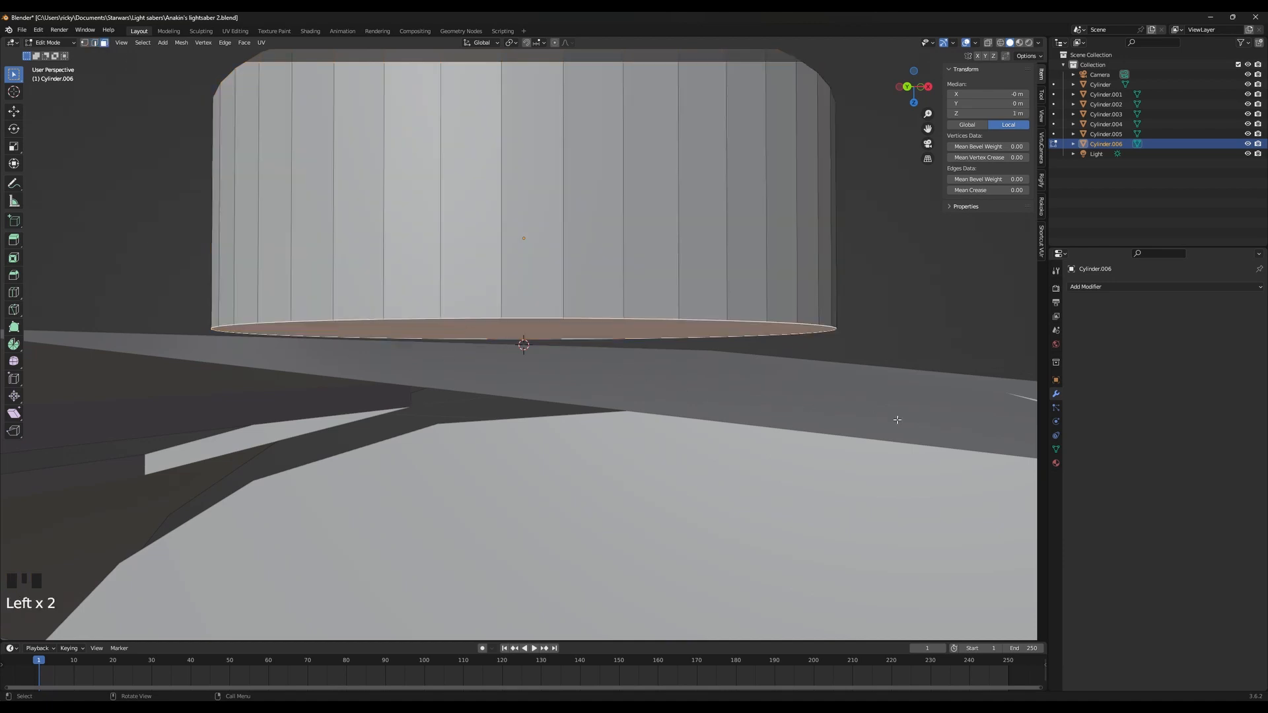
key("i")
left_click(878, 426)
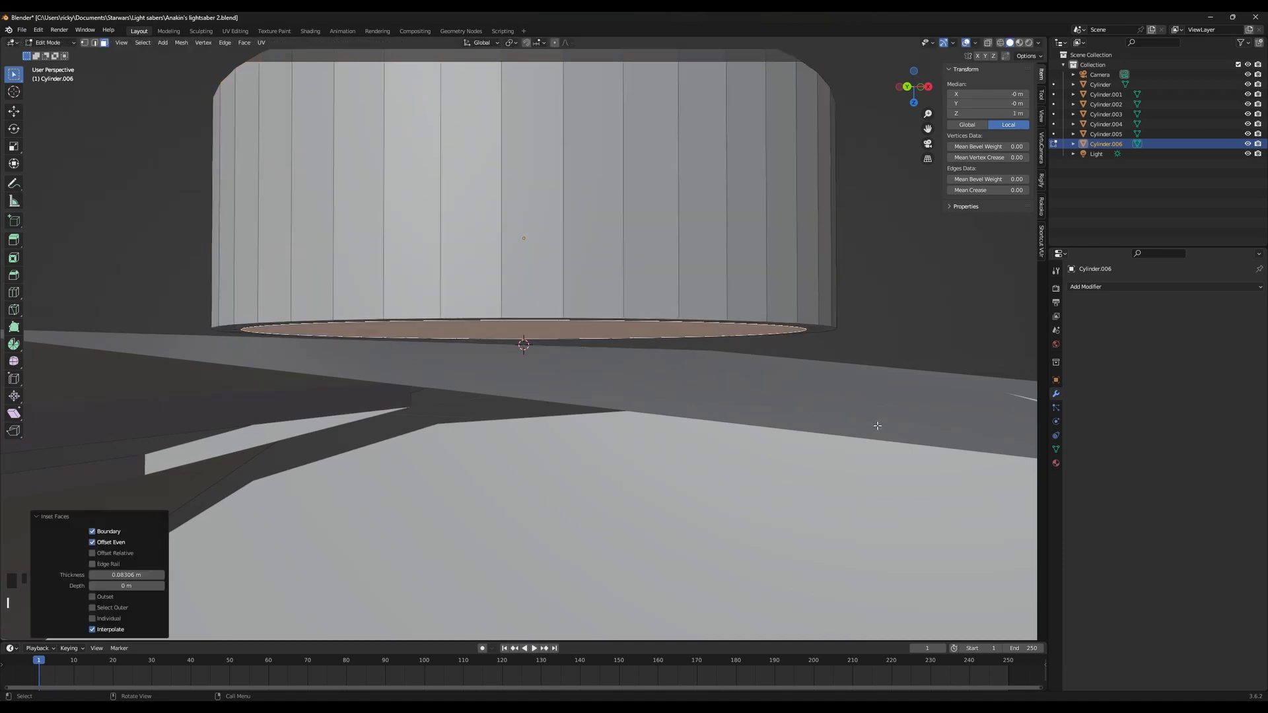
key("s")
left_click(759, 416)
Extrude the inset face toward the hilt as a short stem, making the part about 0.009 m tall, and return to Object Mode
key("e")
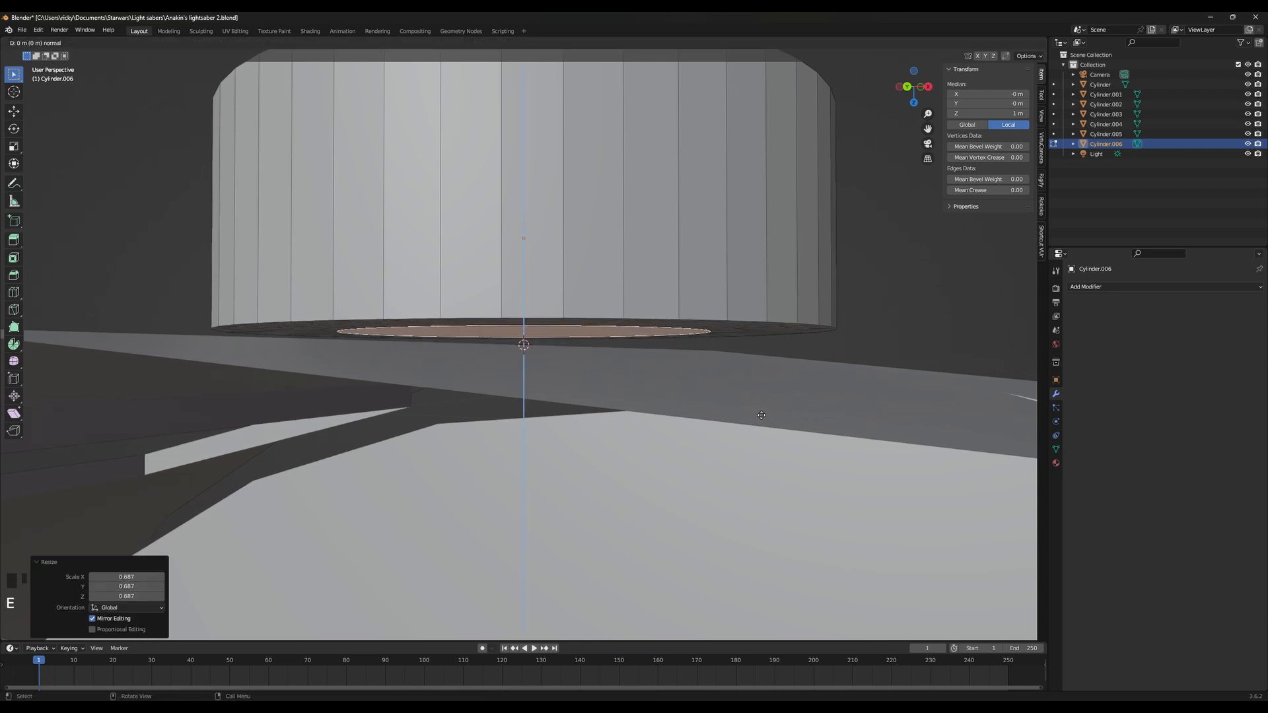
left_click(764, 456)
key("Tab")
Move the small cylinder along Z to about -0.12787 m so that its stem sinks into the hilt surface
scroll(609, 278, "down", 2)
middle_click_drag(609, 279, 629, 312)
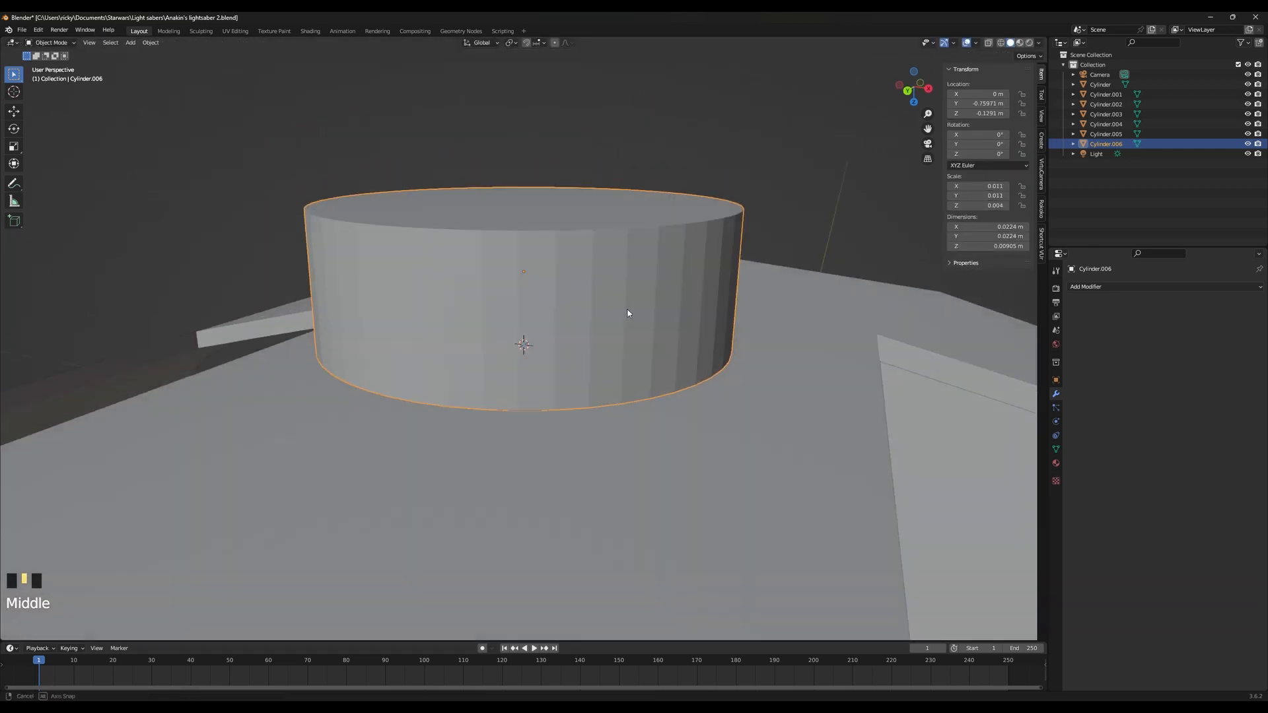
key("g")
key("z")
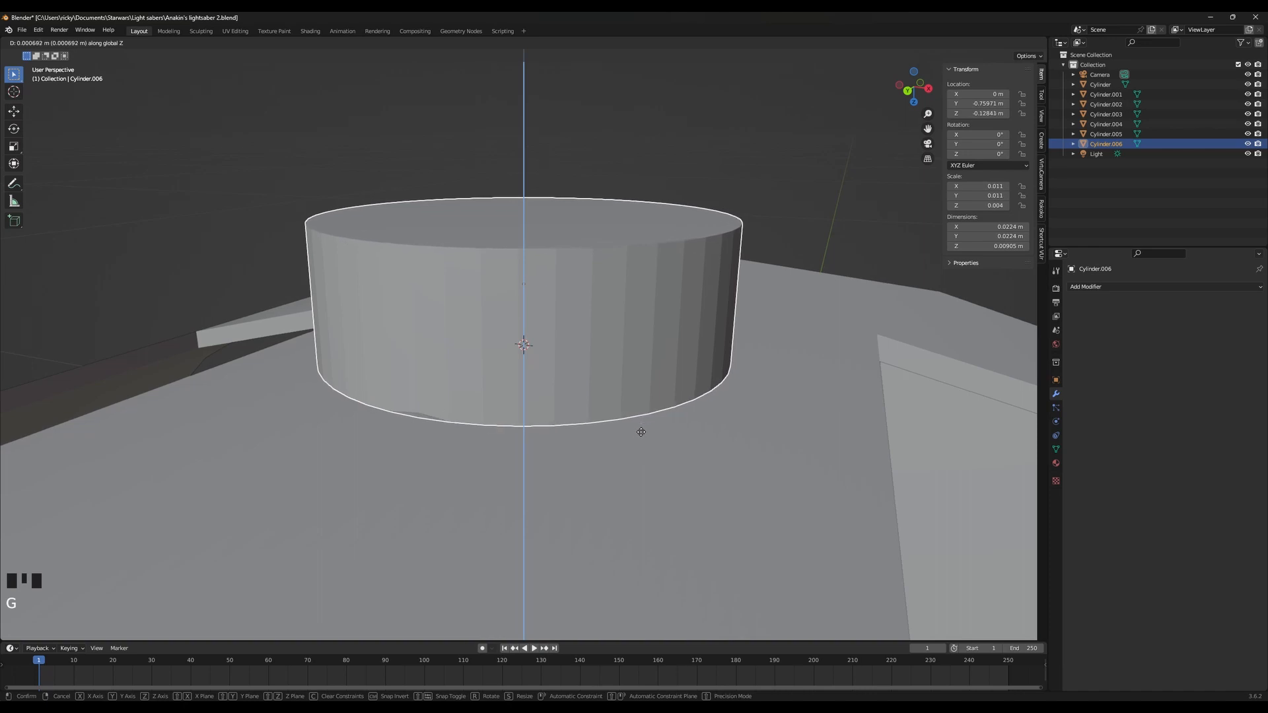
left_click(640, 430)
middle_click_drag(640, 431, 614, 403)
key("g")
key("z")
left_click(589, 498)
key("g")
key("z")
left_click(657, 399)
Examine the small cylinder in rendered shading with the overlays hidden, and return to solid shading
scroll(625, 415, "down", 3)
key("z")
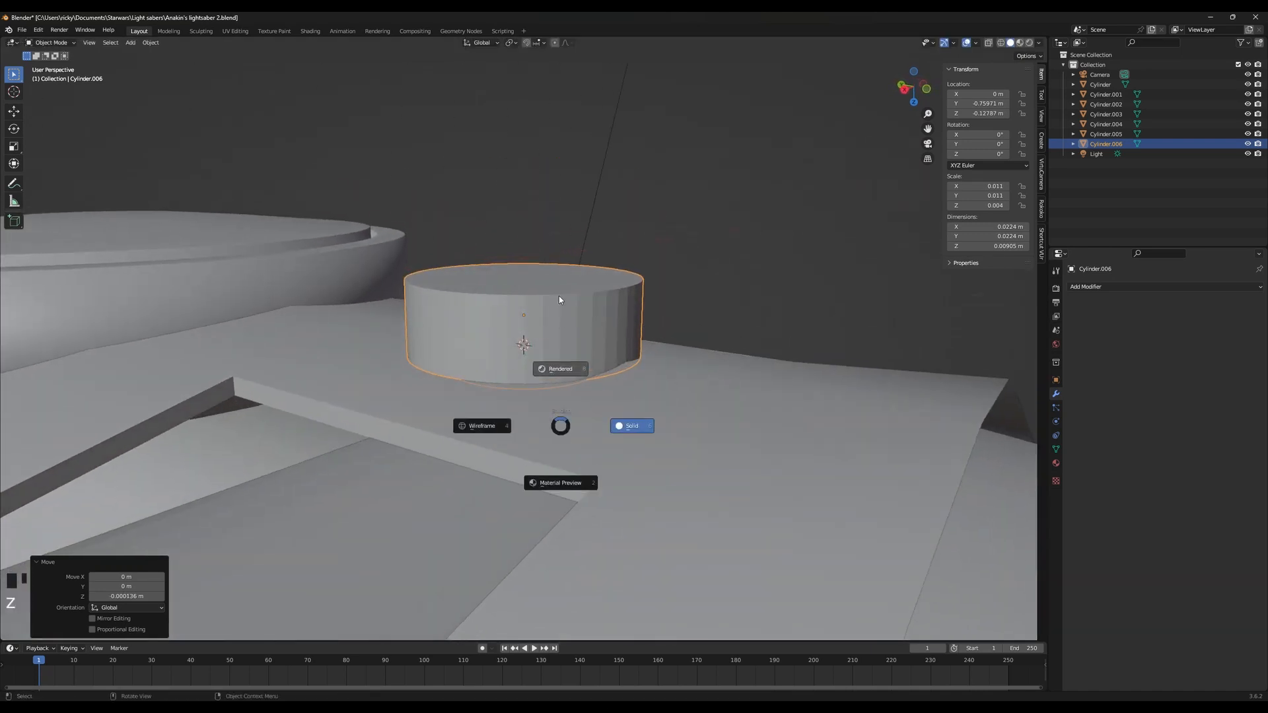
left_click(521, 411)
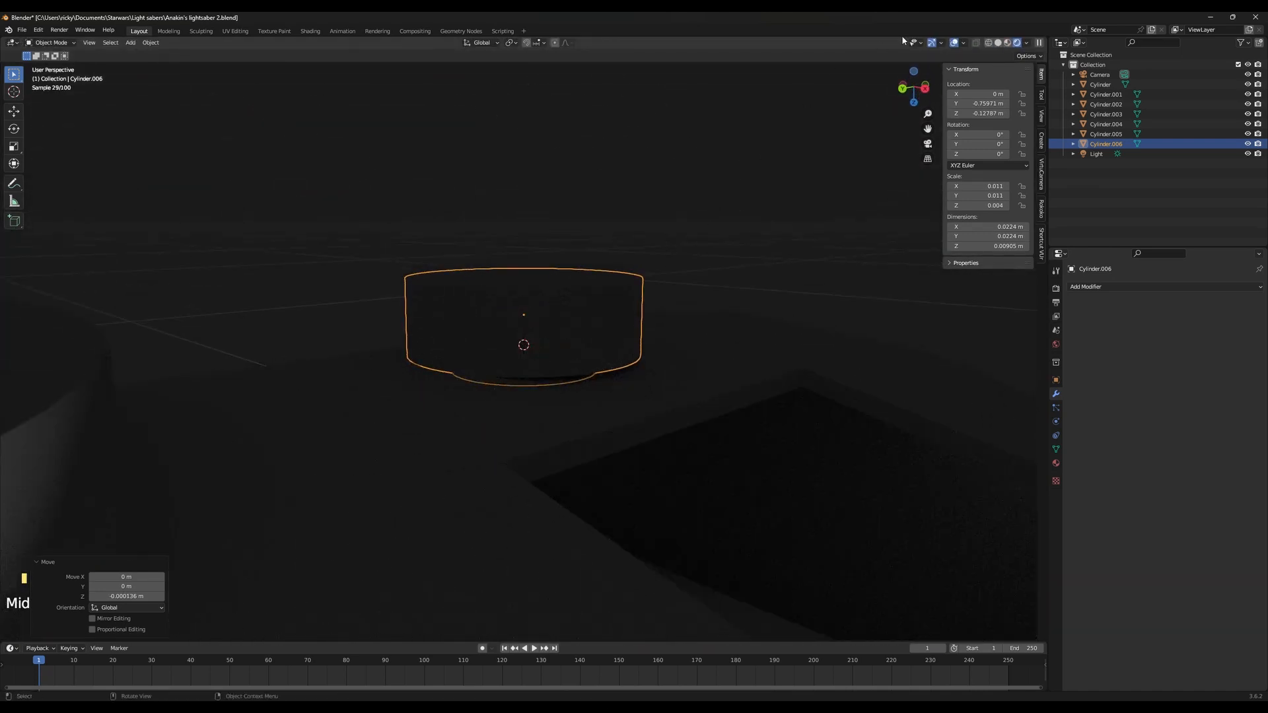
left_click(954, 42)
mouse_move(623, 355)
middle_mouse_down()
mouse_move(645, 368)
mouse_move(790, 352)
mouse_move(838, 393)
mouse_move(917, 377)
mouse_move(943, 399)
mouse_move(4, 393)
middle_mouse_up()
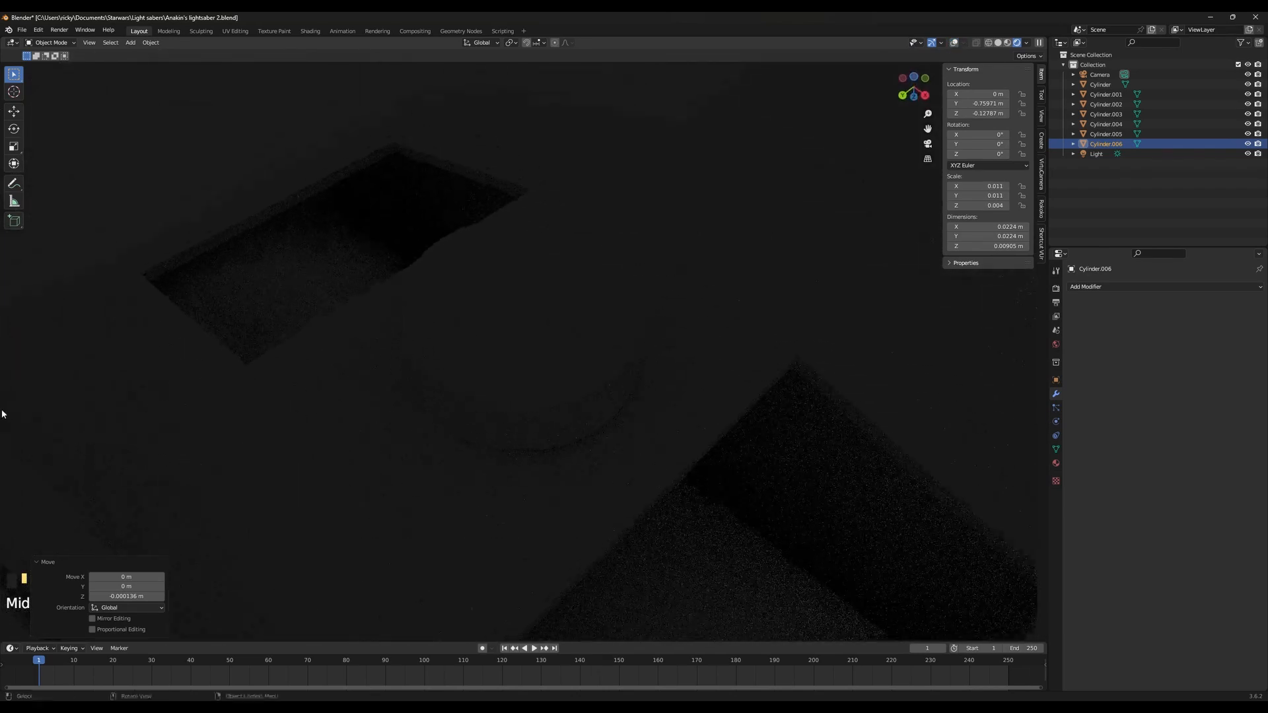
key("z")
left_click(375, 356)
mouse_move(375, 356)
middle_mouse_down()
mouse_move(666, 360)
mouse_move(668, 323)
mouse_move(178, 132)
middle_mouse_up()
Enter Edit Mode on the small cylinder and turn the viewport overlays back on, viewing its underside
key("Tab")
key("Tab")
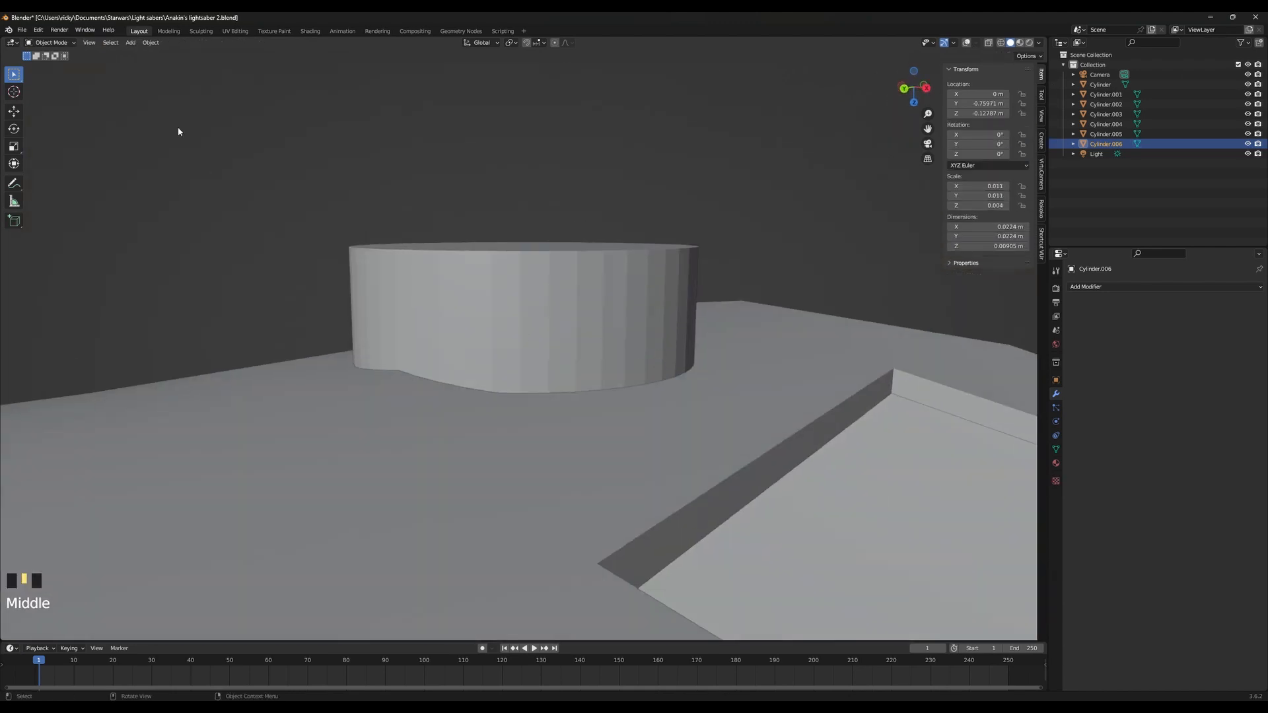
key("Tab")
middle_click_drag(202, 201, 210, 214, "shift")
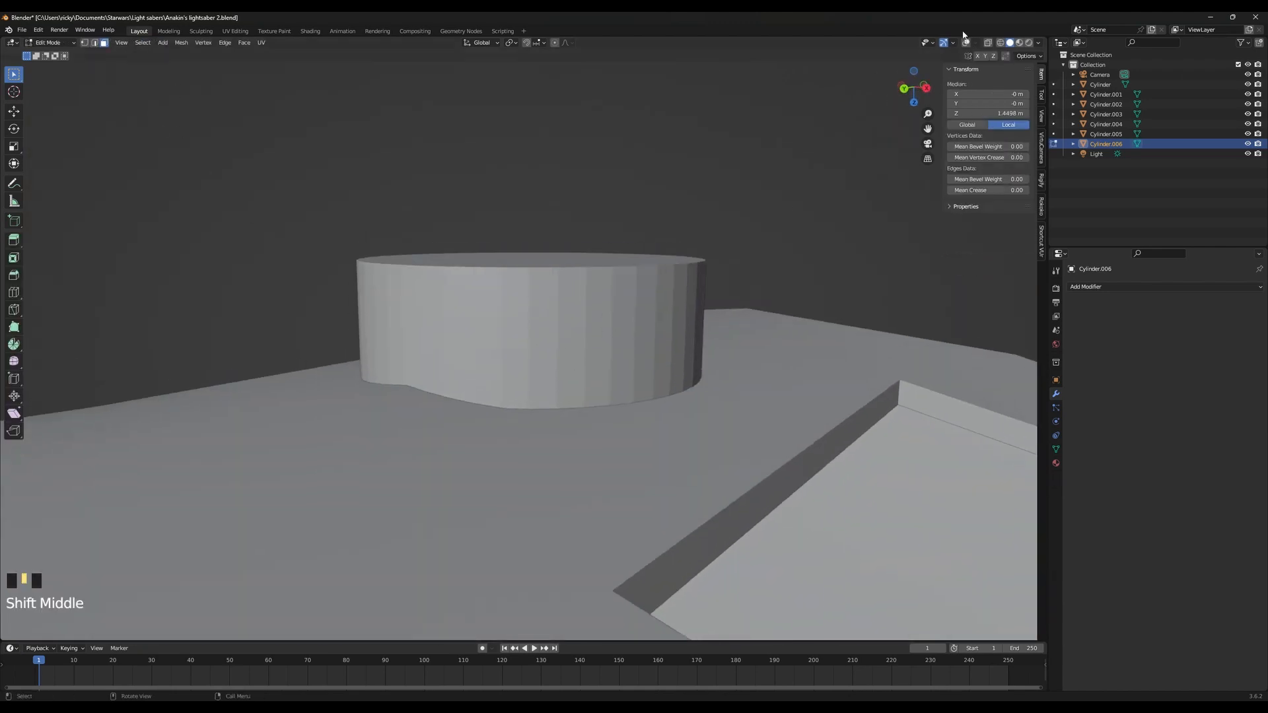
left_click(962, 44)
scroll(806, 354, "up", 2)
middle_click_drag(806, 354, 717, 392)
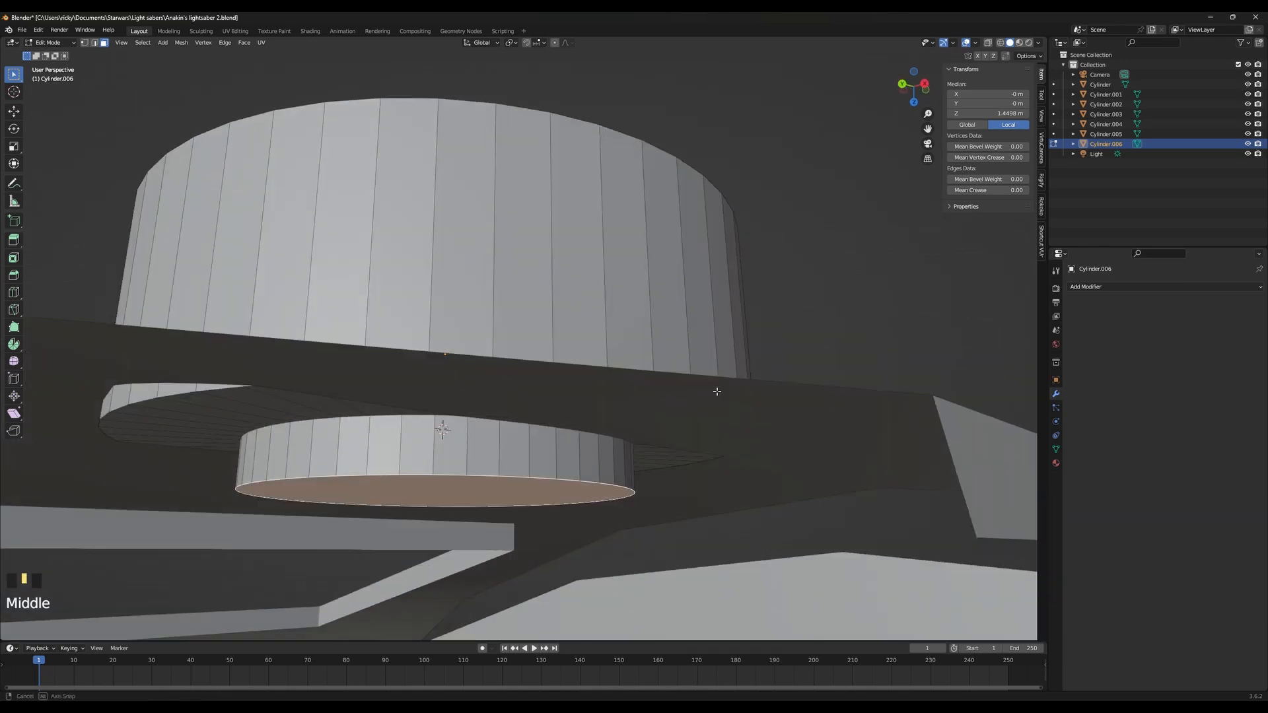
middle_click_drag(564, 393, 565, 393)
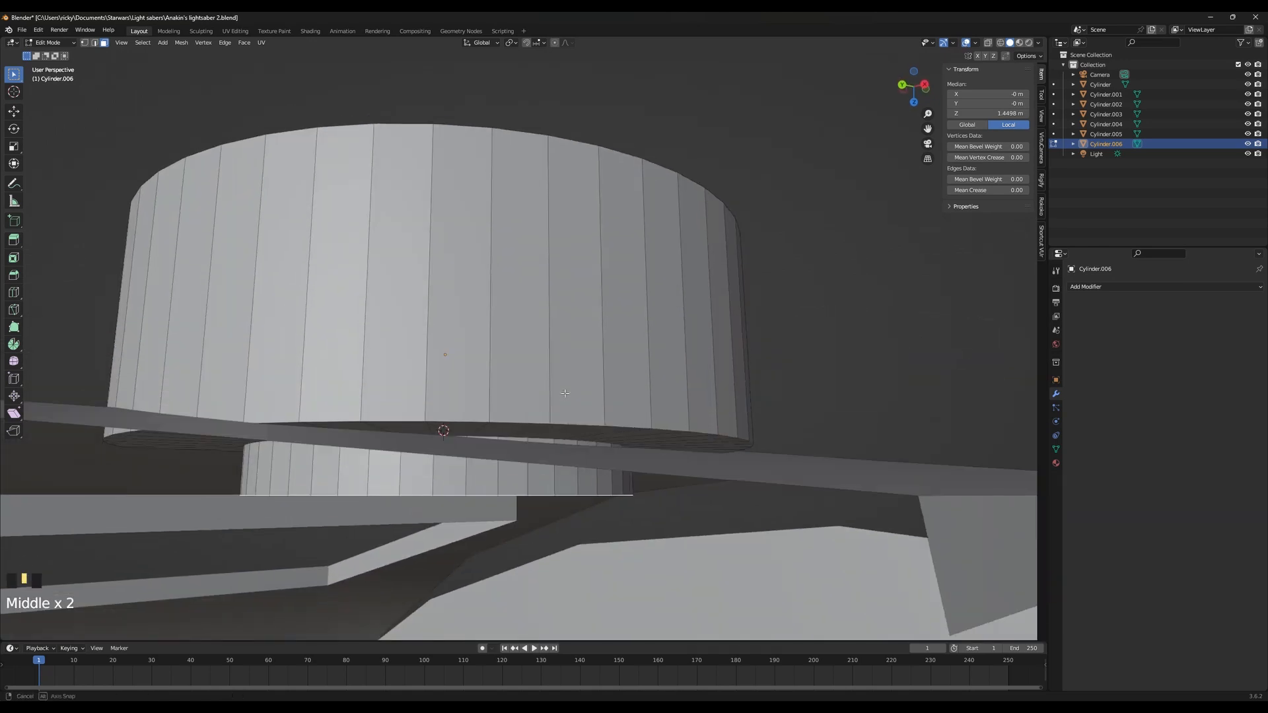
Bevel the outer edge loop of the cylinder's underside by about 0.174 m with 4 segments and stretch the bevel along Z
left_click(94, 42)
left_click(549, 416, "alt")
left_click(547, 432, "alt")
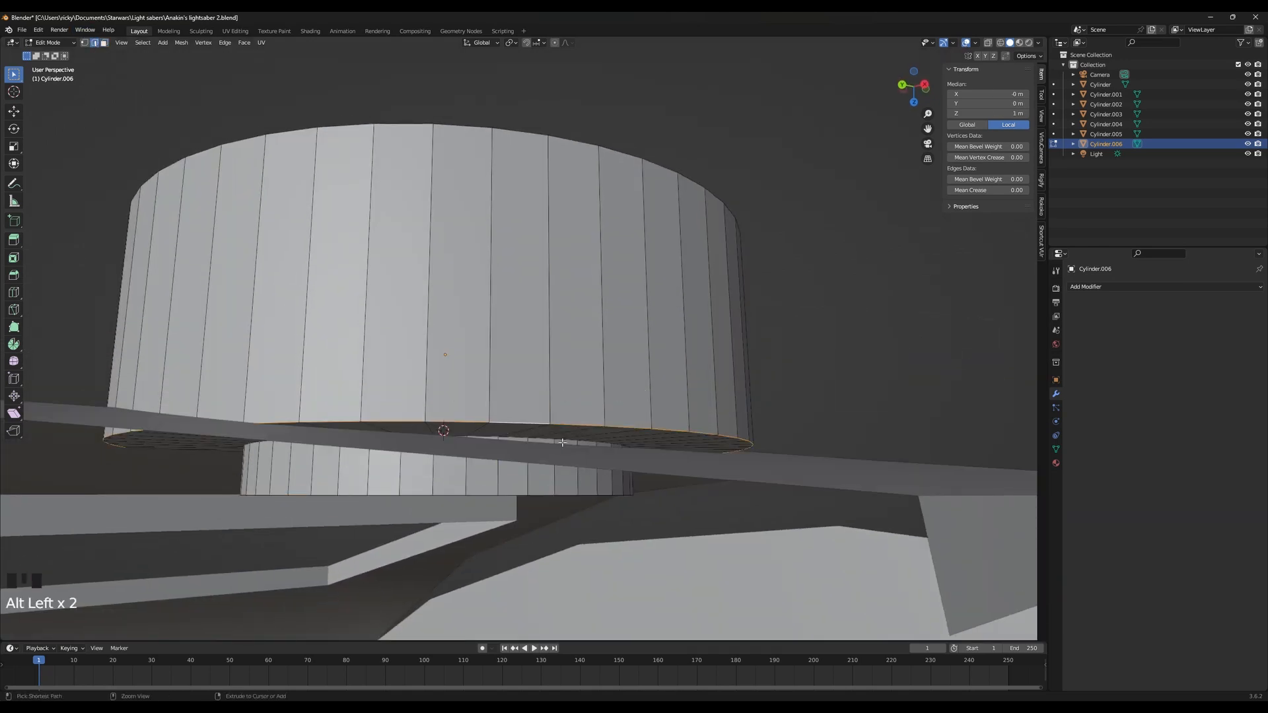
key("ctrl+b")
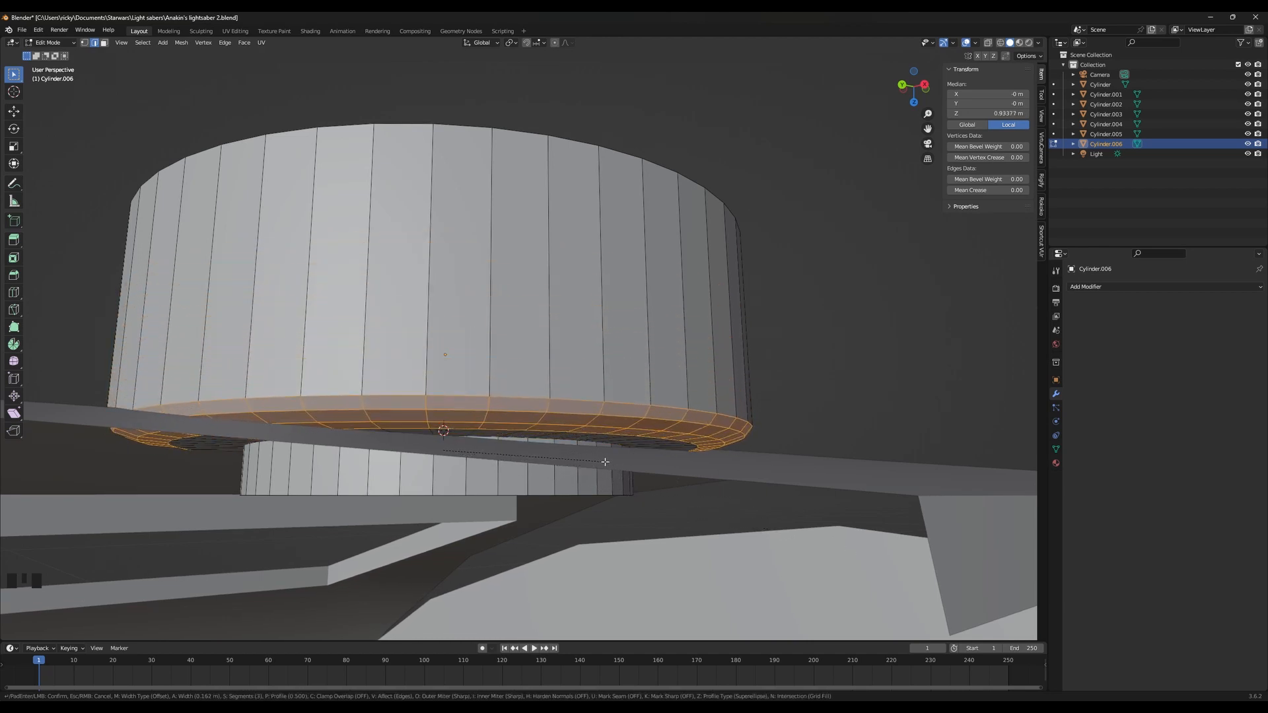
scroll(605, 462, "up", 1)
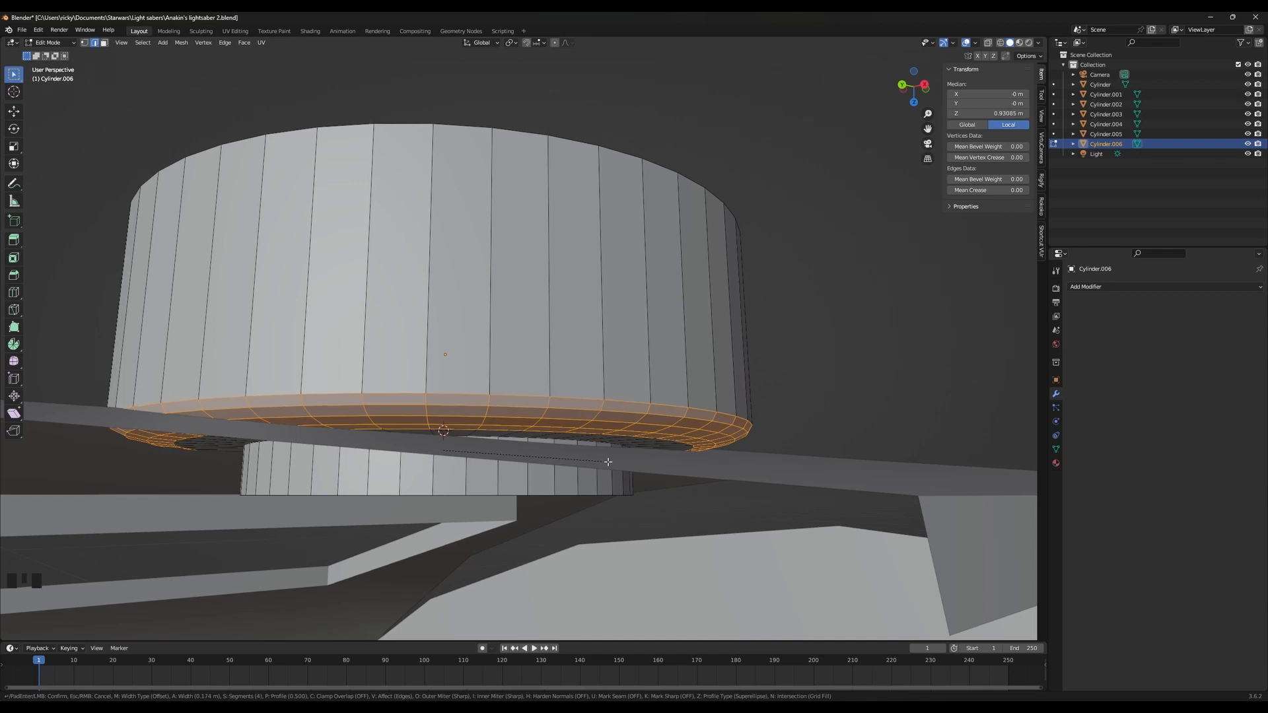
left_click(605, 462)
key("s")
key("z")
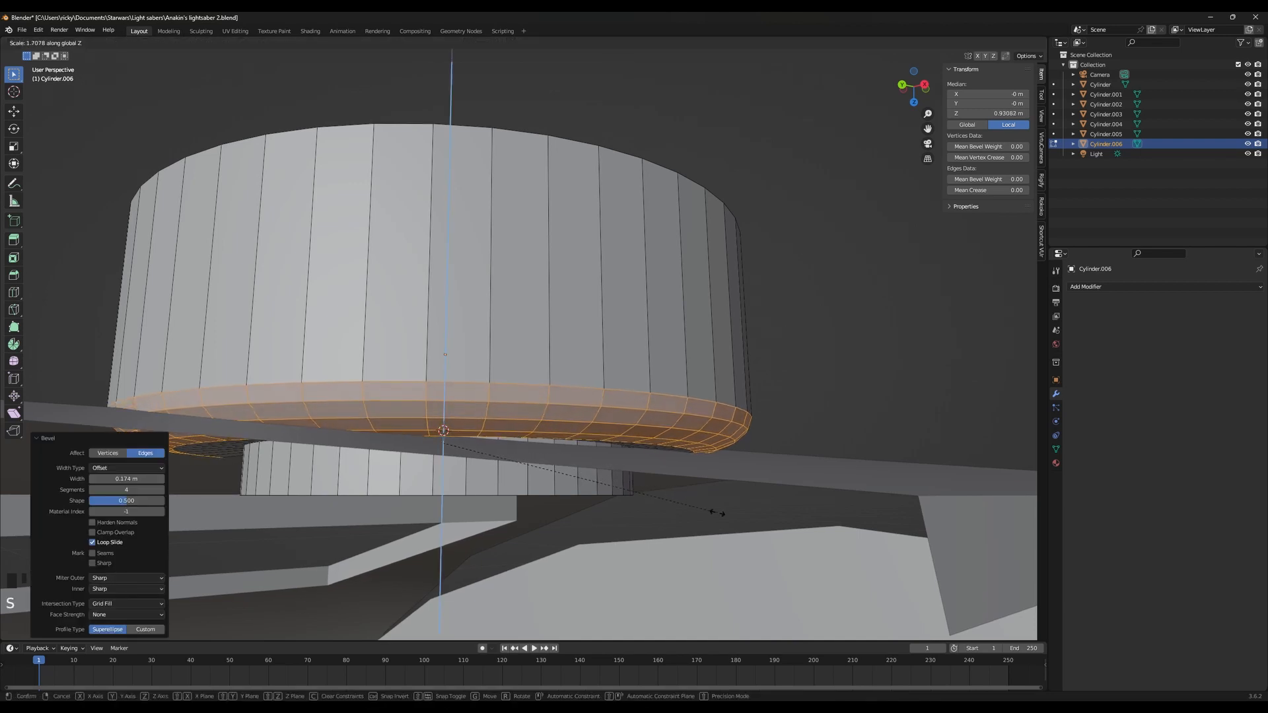
left_click(745, 532)
Return to Object Mode and shade the small cylinder smooth with Auto Smooth at 30°
middle_click_drag(683, 363, 835, 430)
key("Tab")
scroll(684, 382, "down", 4)
right_click(665, 395)
left_click(665, 395)
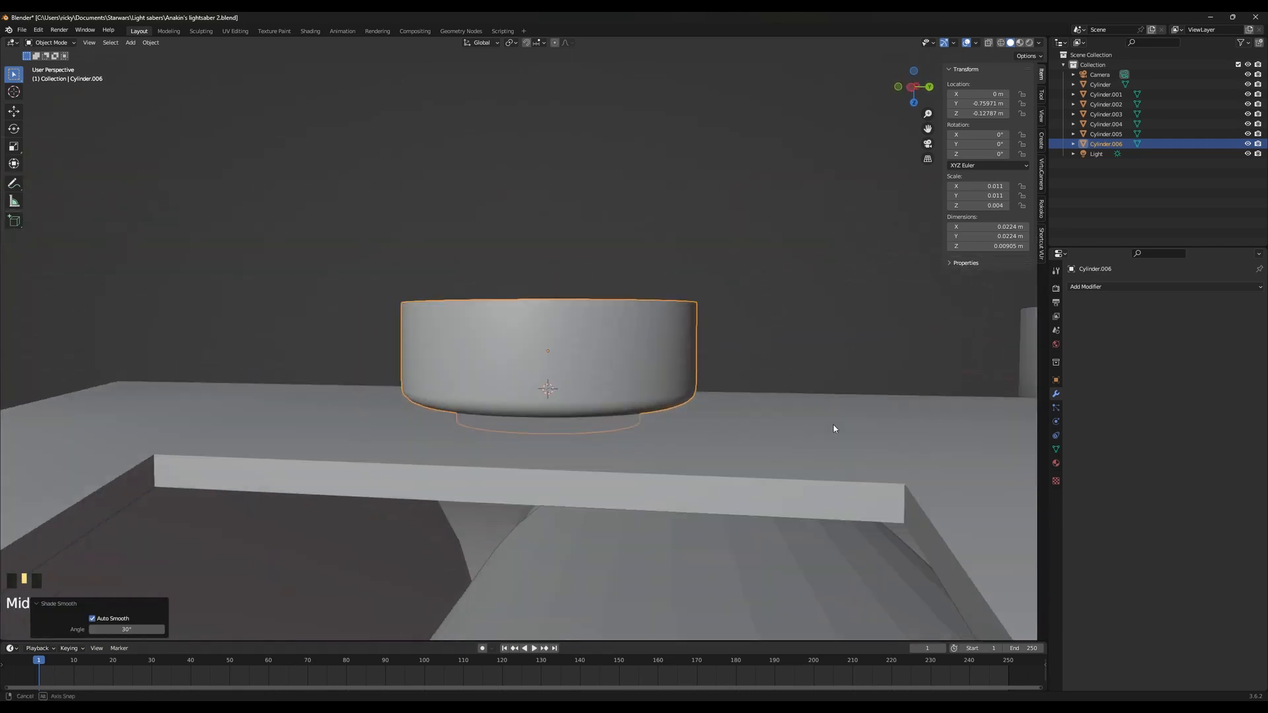
Fine-tune the small cylinder's height along Z so that its rounded lower rim sits close to the hilt surface
key("g")
key("z")
left_click(846, 481)
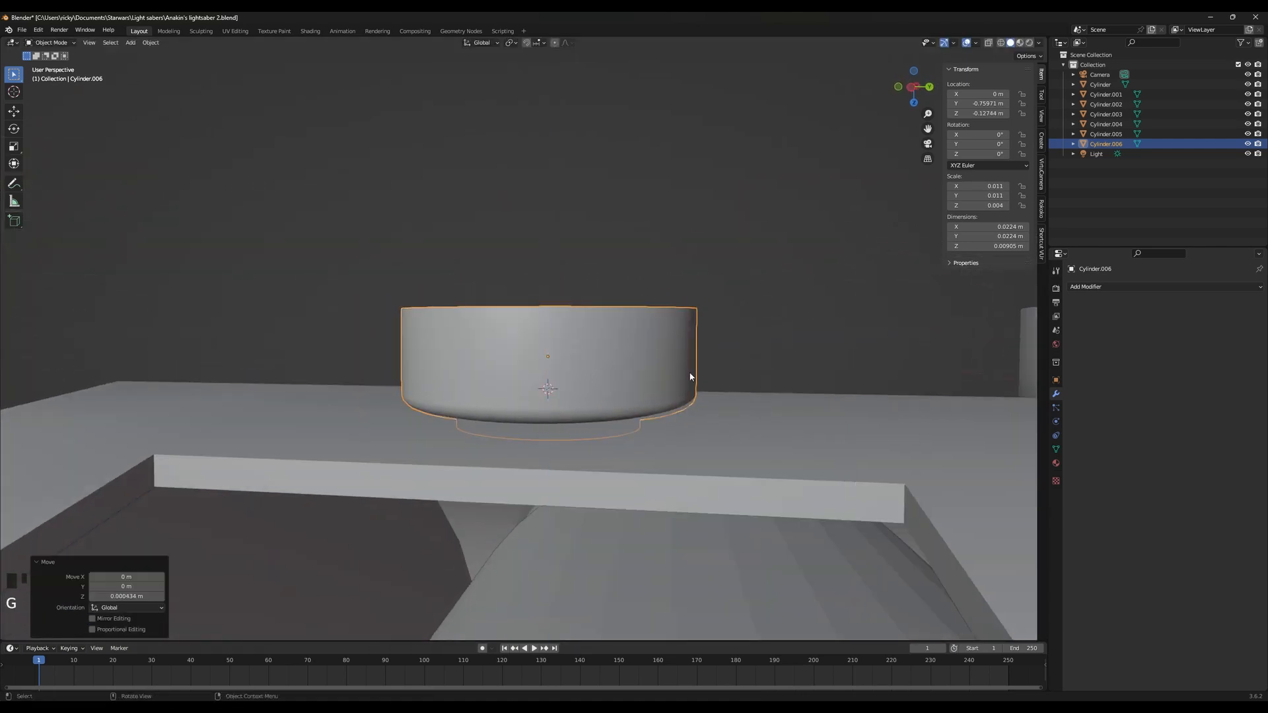
key("ctrl+z")
key("ctrl+shift+z")
key("g")
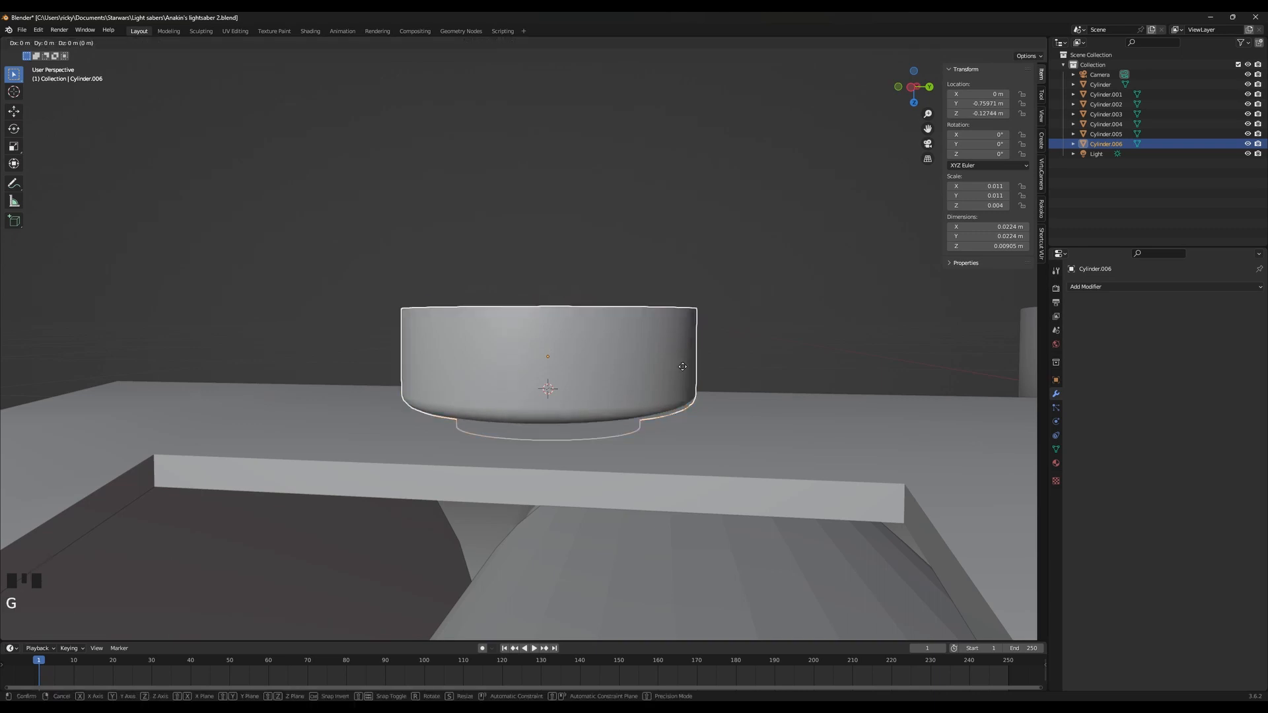
key("z")
left_click(687, 339)
Enter Edit Mode on the small cylinder, select its outer end's edge loop, and show it in wireframe from the bottom orthographic view
middle_click_drag(687, 339, 582, 367)
key("Tab")
left_click(618, 385, "alt")
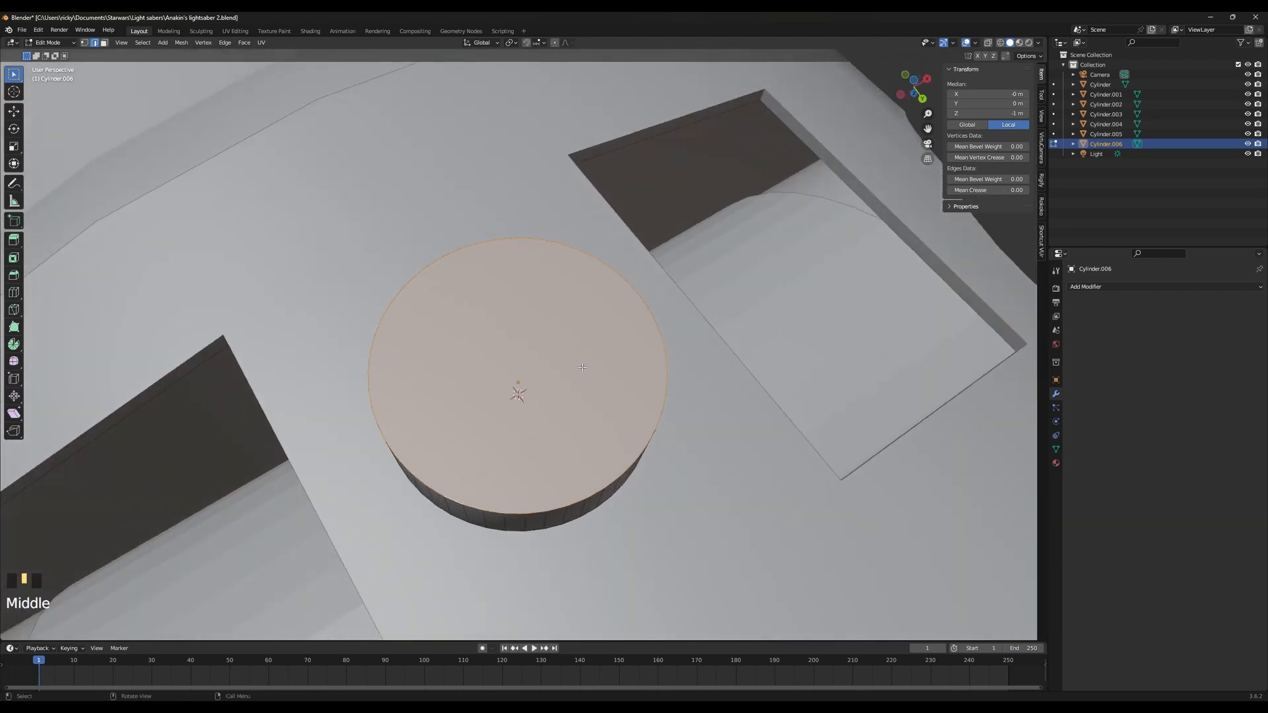
key("KP_7")
key("shift+z")
scroll(642, 410, "down", 3)
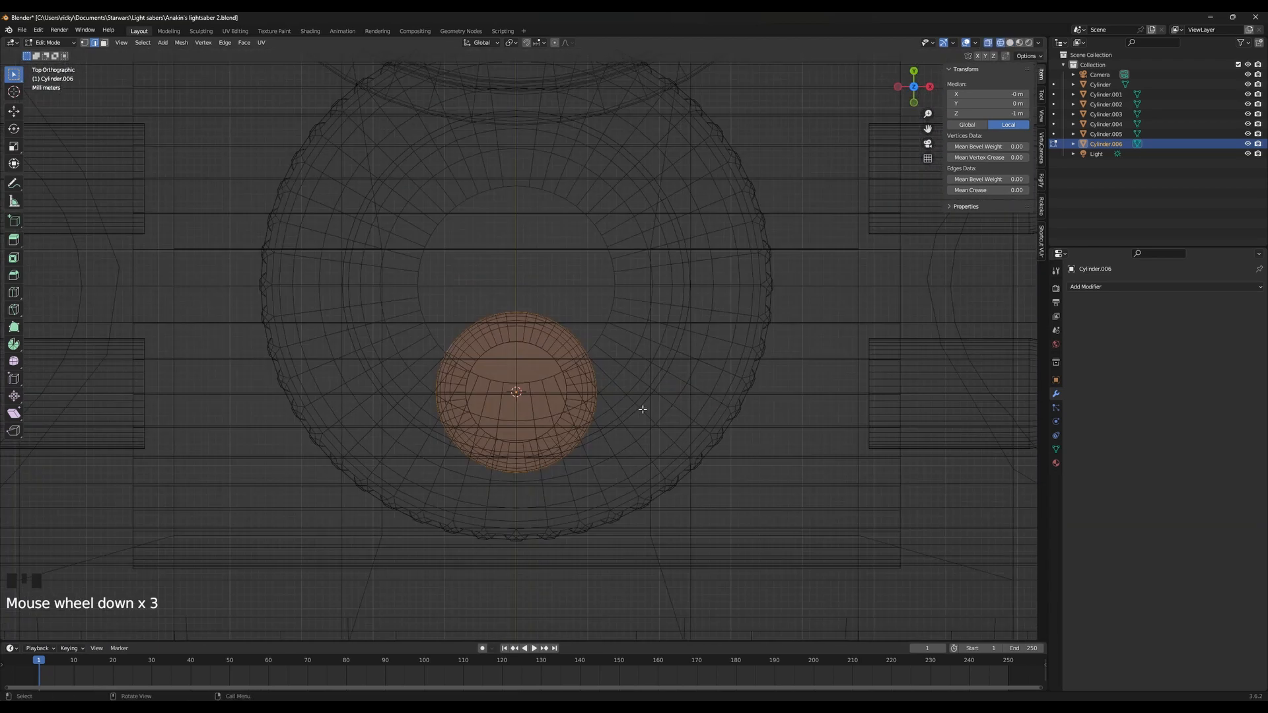
middle_click_drag(632, 428, 630, 422)
scroll(630, 422, "down", 5)
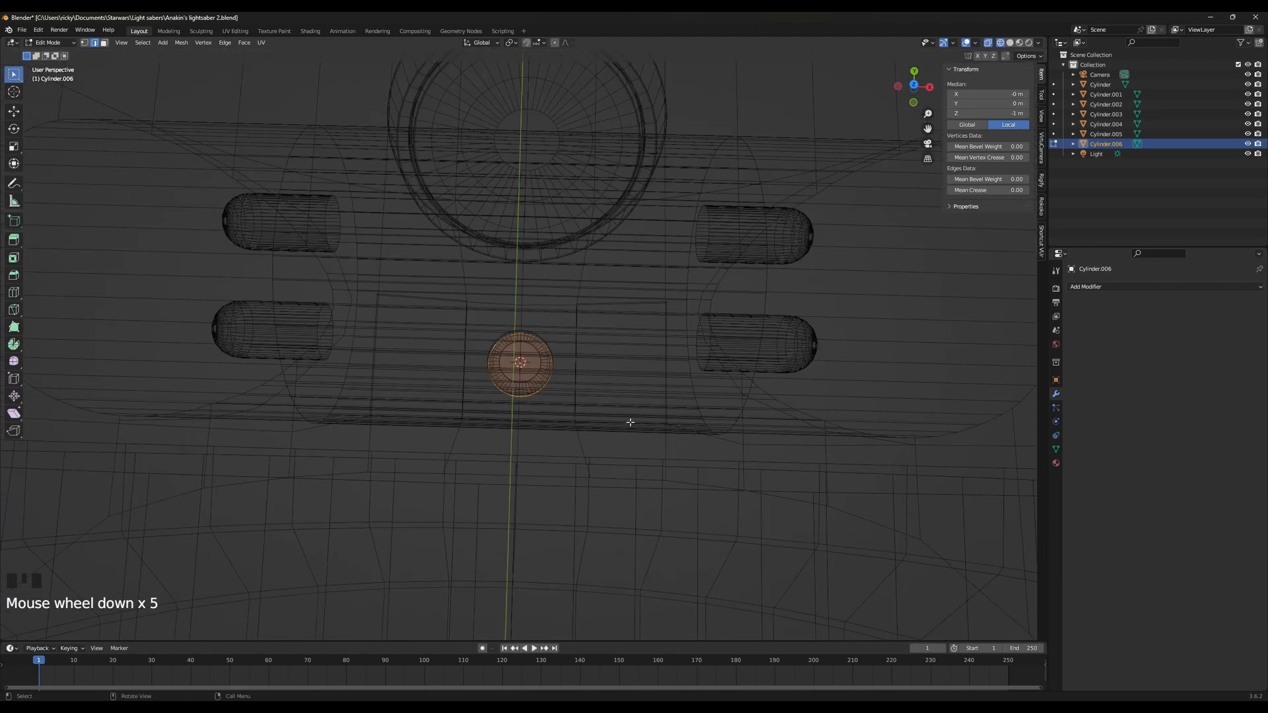
key("KP_9")
scroll(606, 395, "up", 7)
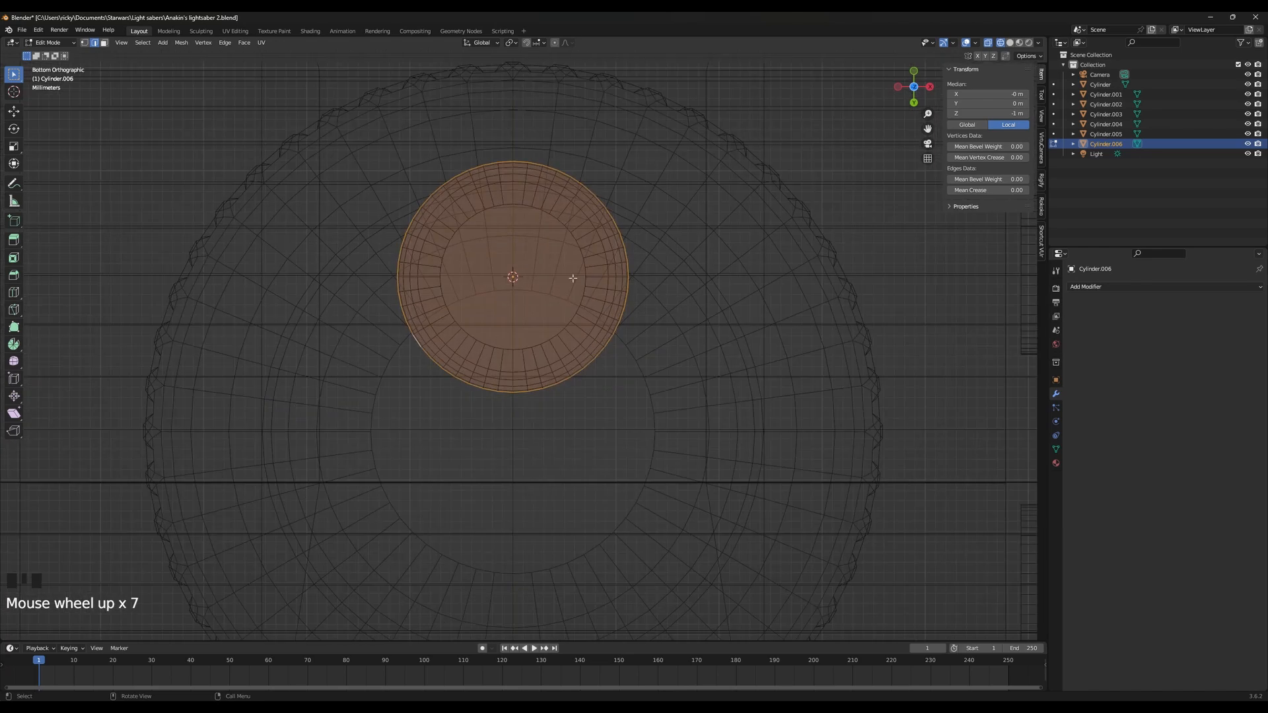
Knife-cut three parallel lines across the cylinder's outer end, one through the centre and one on each side, and return to solid shading
key("k")
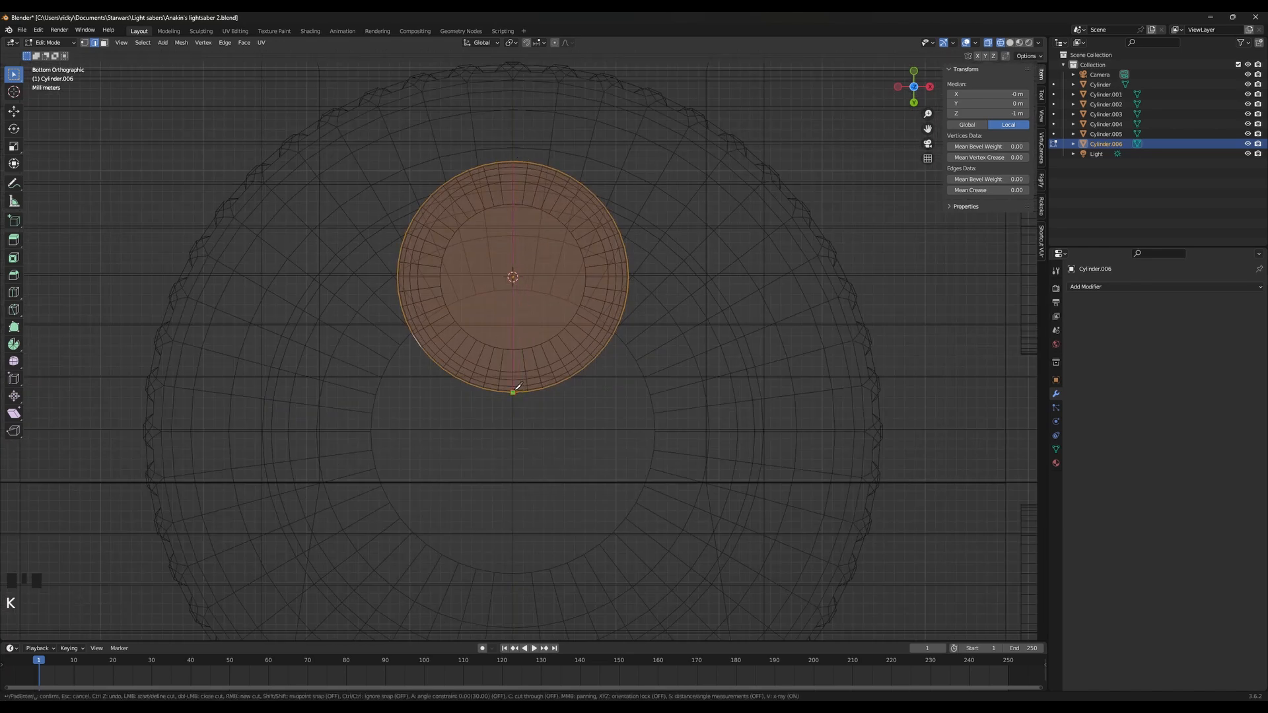
key("Return")
key("k")
key("Return")
key("k")
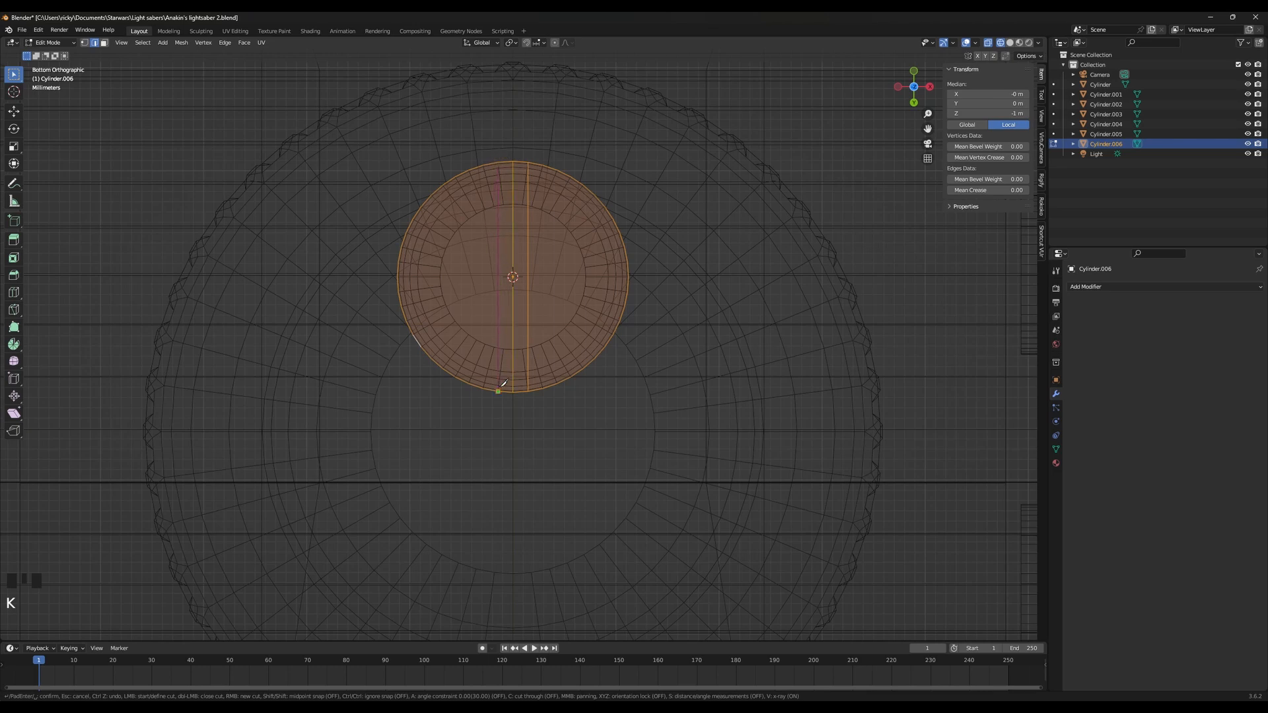
key("Return")
key("shift+z")
key("space")
key("space")
key("space")
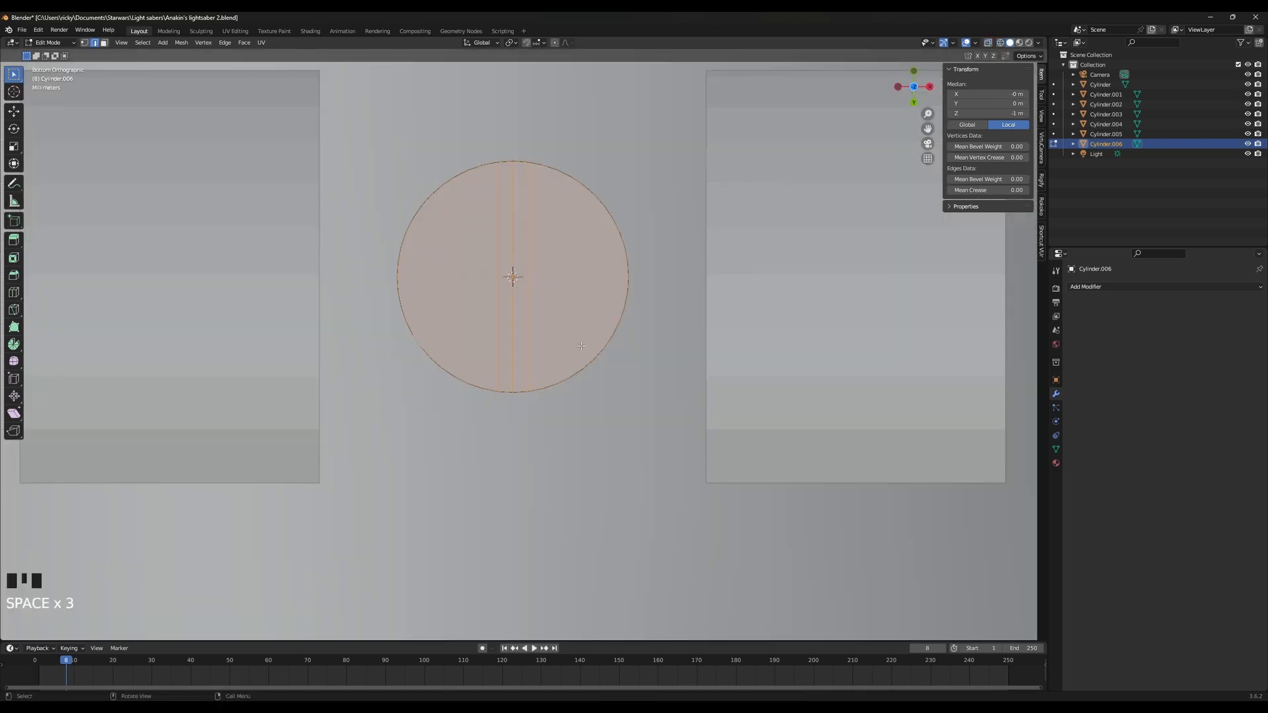
Bevel both halves of the outer end's rim with a width of about 0.36 m and 4 segments
mouse_move(593, 355)
middle_mouse_down()
mouse_move(562, 264)
mouse_move(560, 344)
middle_mouse_up()
scroll(560, 344, "up", 4)
left_click(575, 347, "alt")
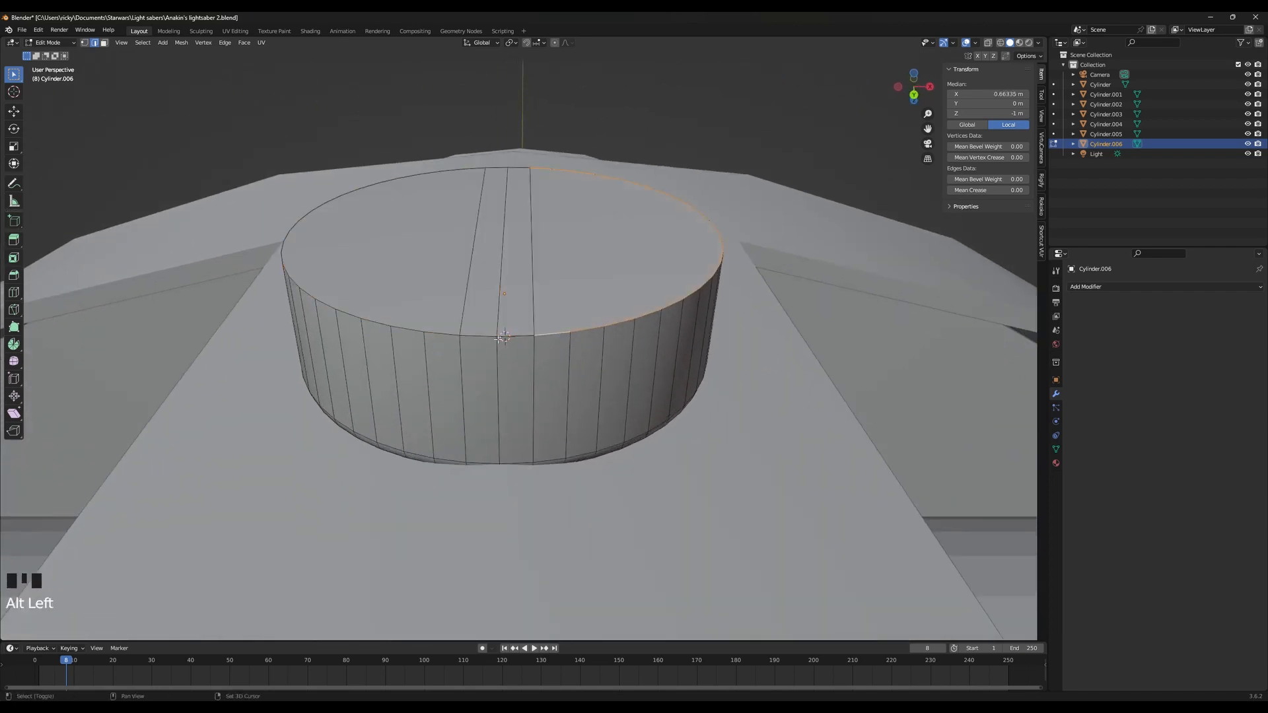
left_click(412, 330, "alt+shift")
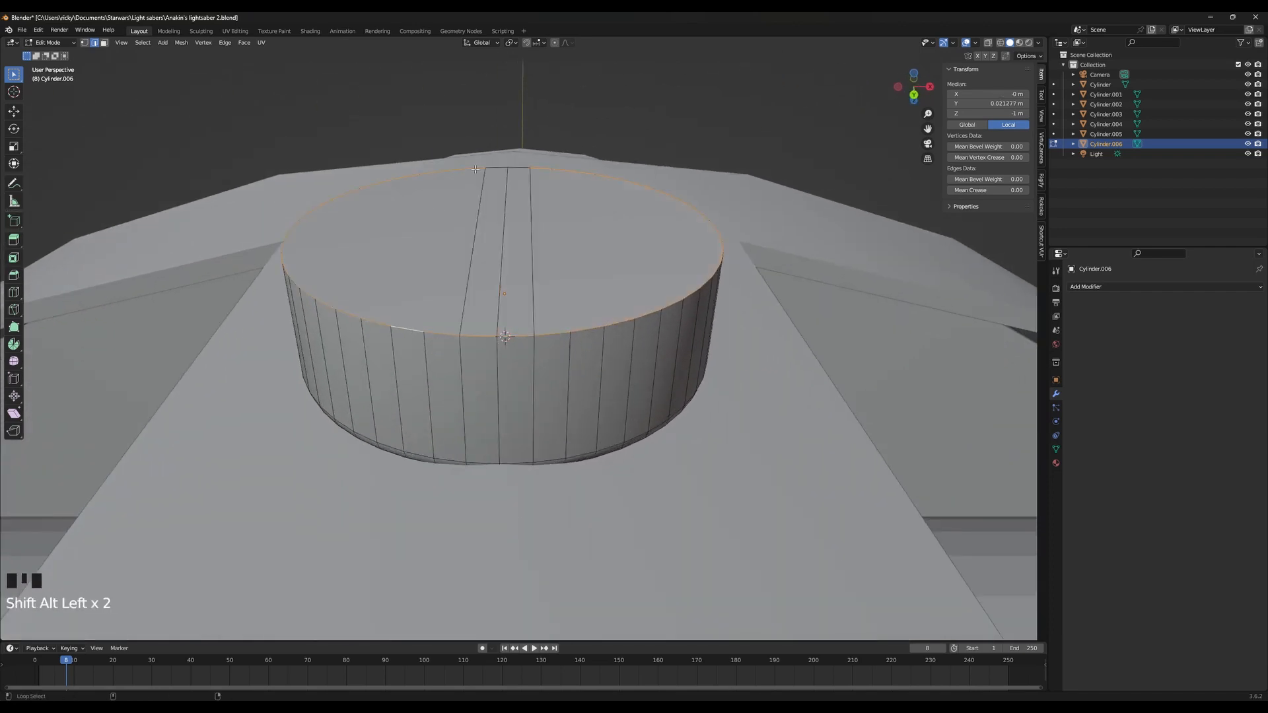
key("ctrl+b")
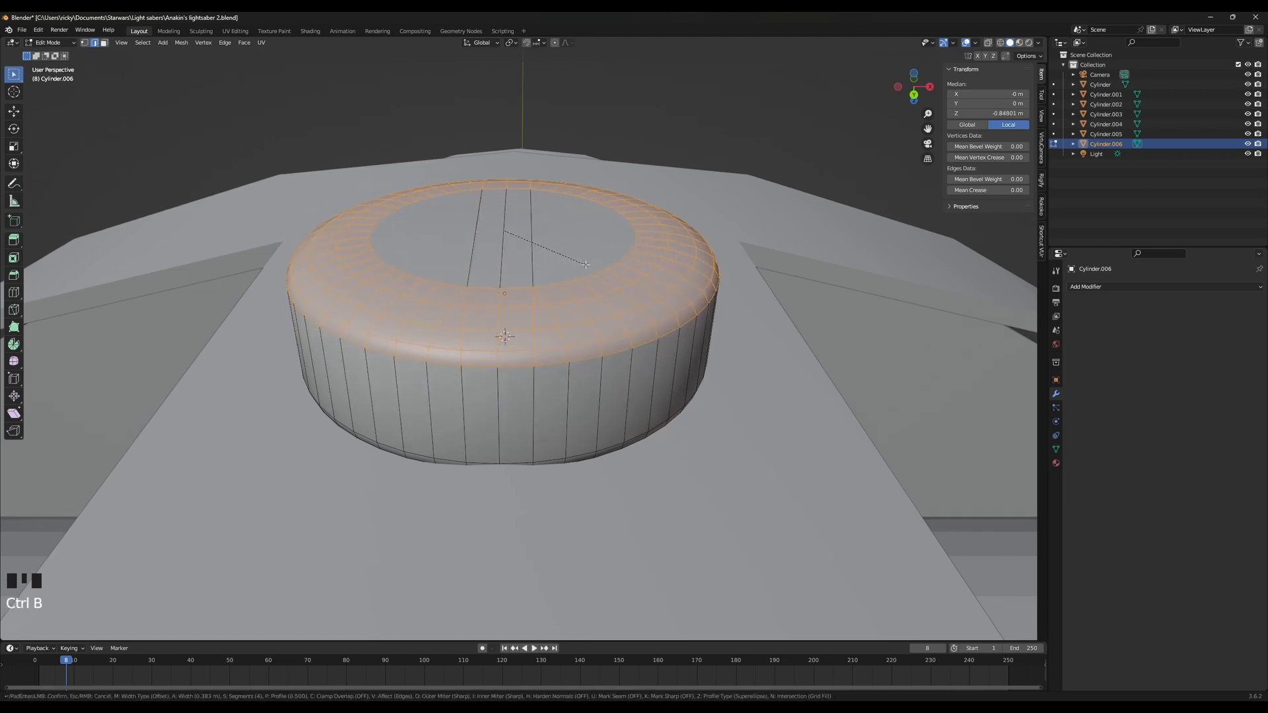
left_click(581, 264)
Stretch the bevelled outer rim along Z by about 2.336, and again by about 1.119
key("s")
key("z")
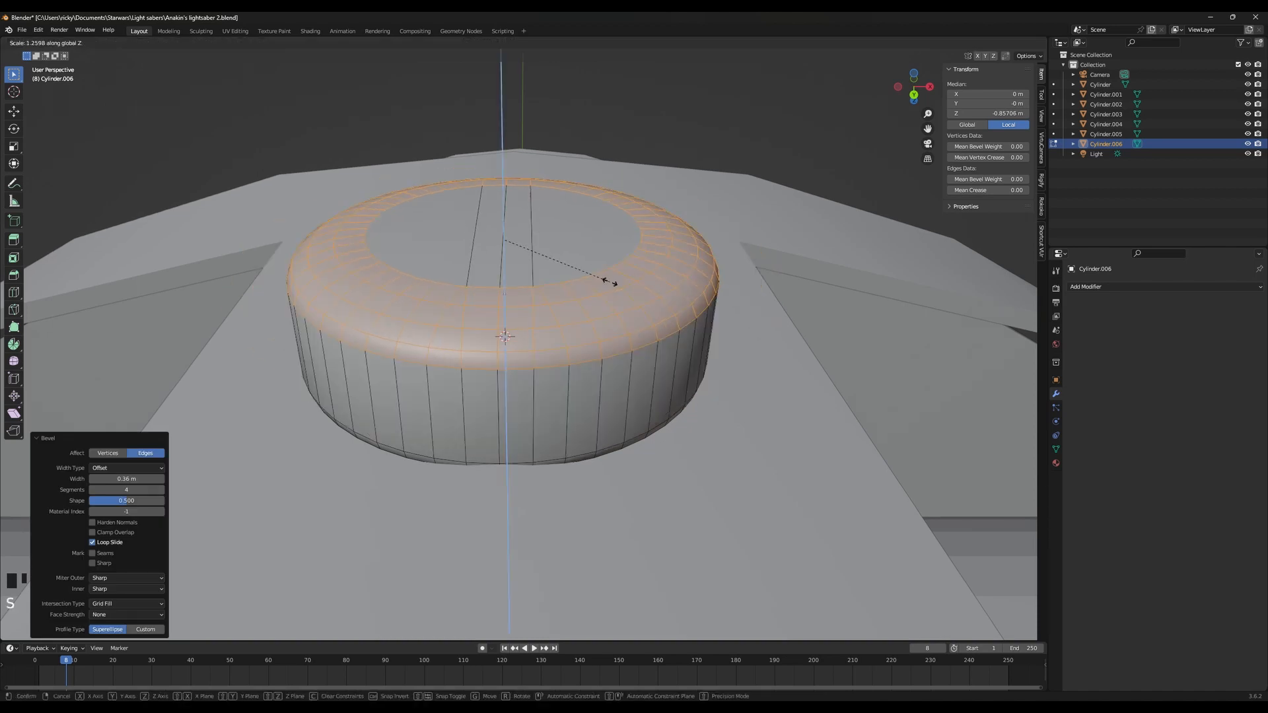
right_click(612, 283)
key("s")
key("z")
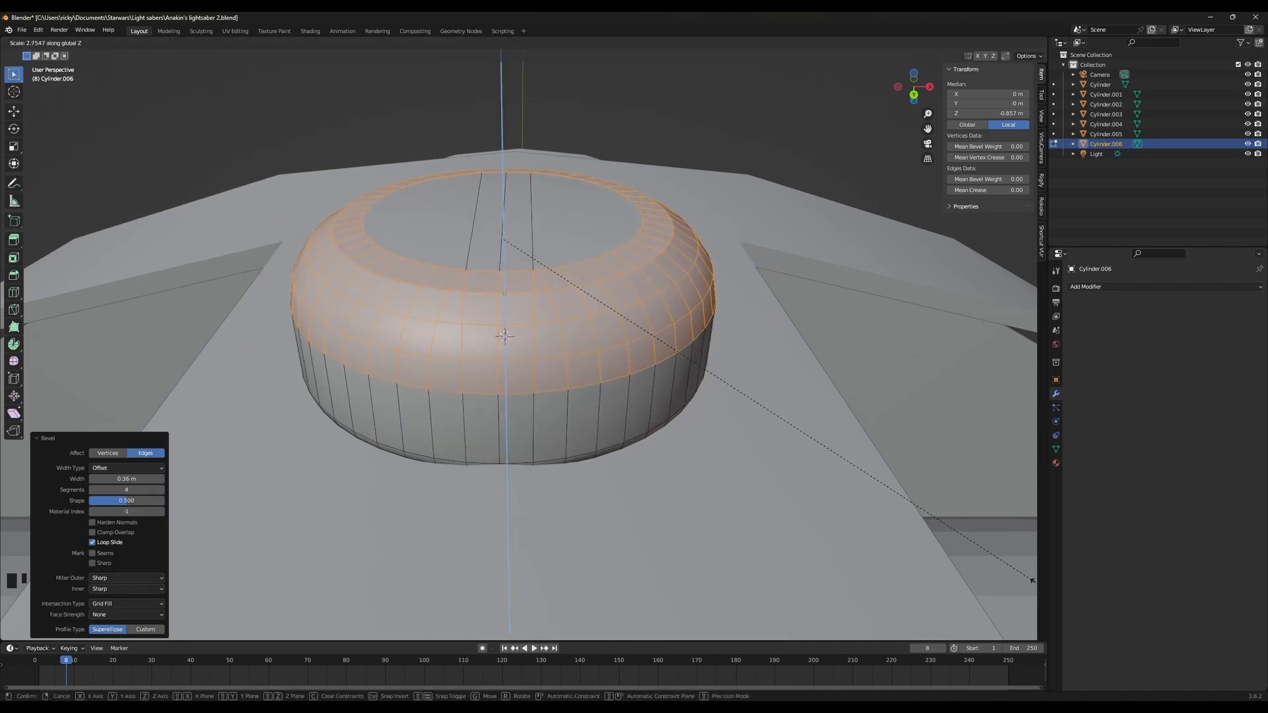
left_click(953, 537)
key("s")
key("z")
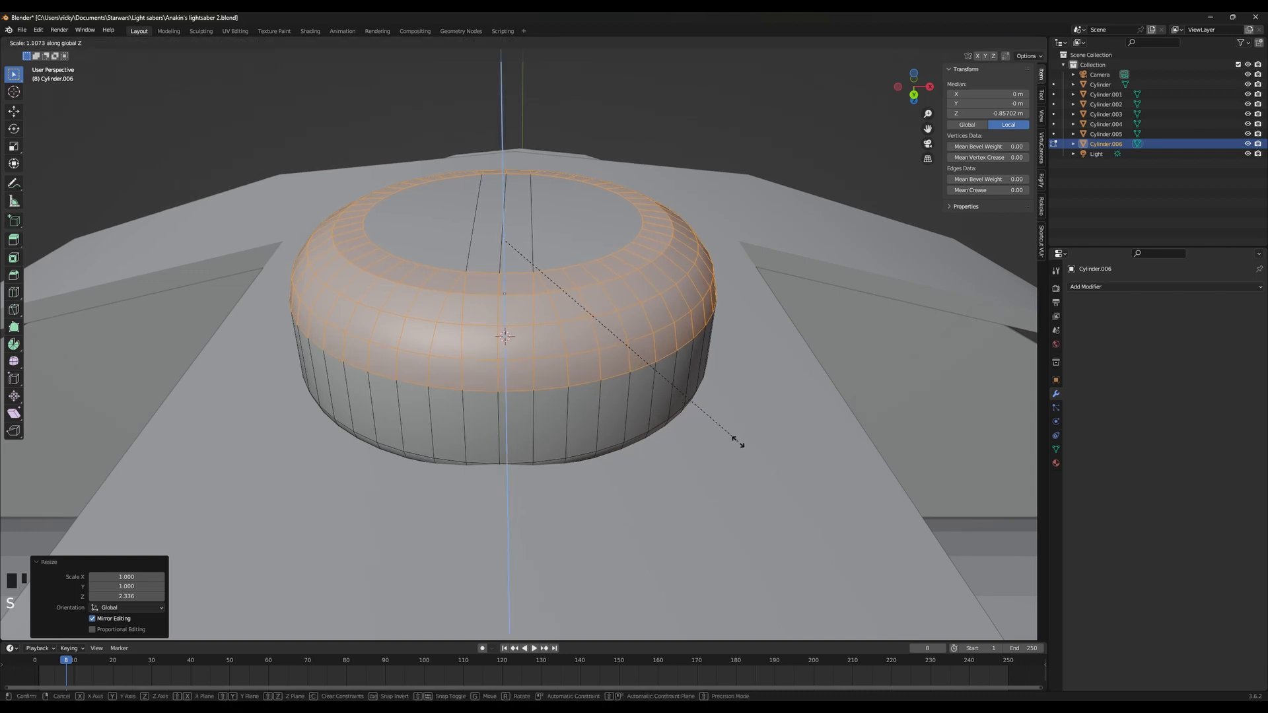
left_click(738, 441)
Move the stretched outer rim about 0.0028 m along Z towards the hilt surface
key("g")
key("z")
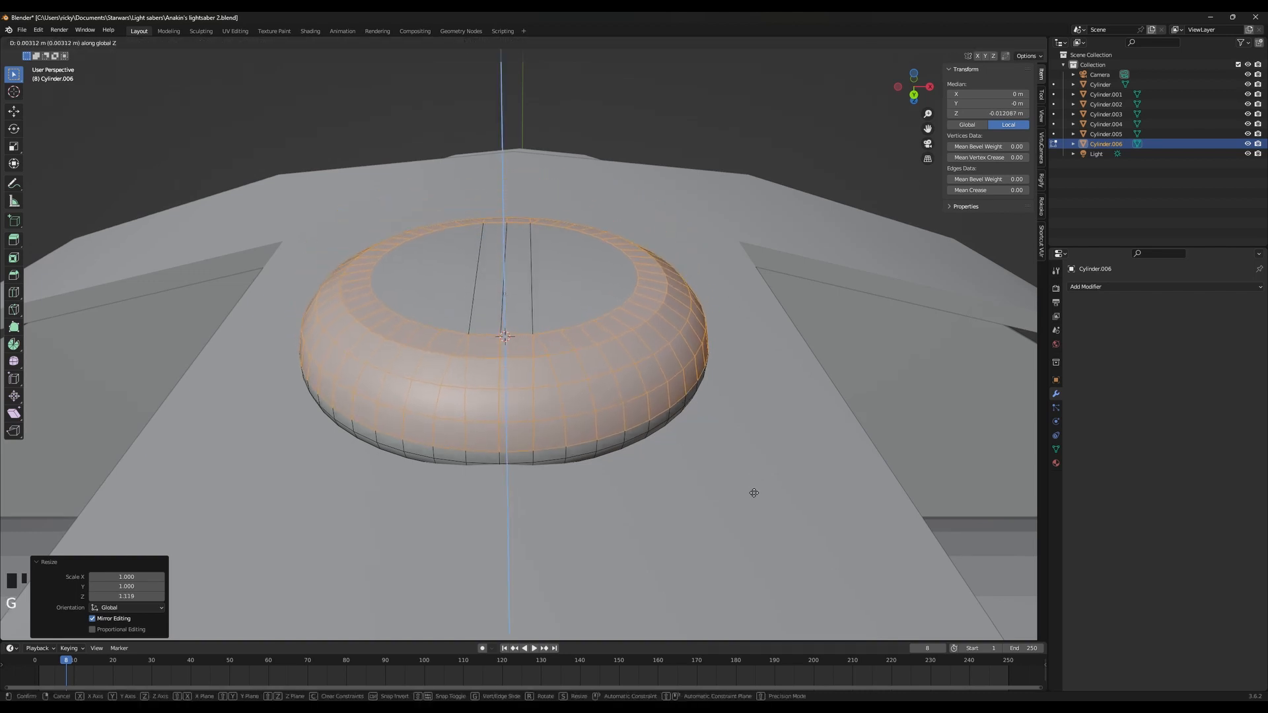
left_click(750, 435)
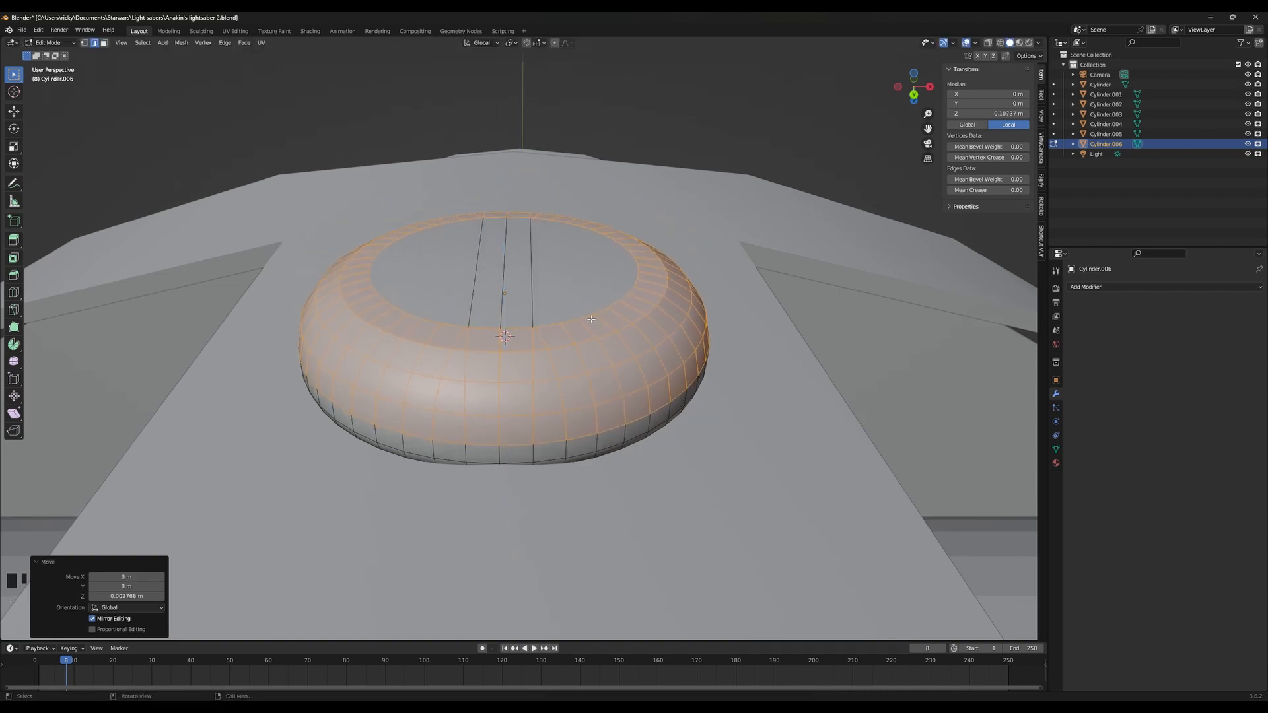
Bevel the second edge loop around the flat centre of the outer end by about 0.065 m with 1 segment
middle_click_drag(700, 404, 711, 414)
left_click(575, 346, "alt")
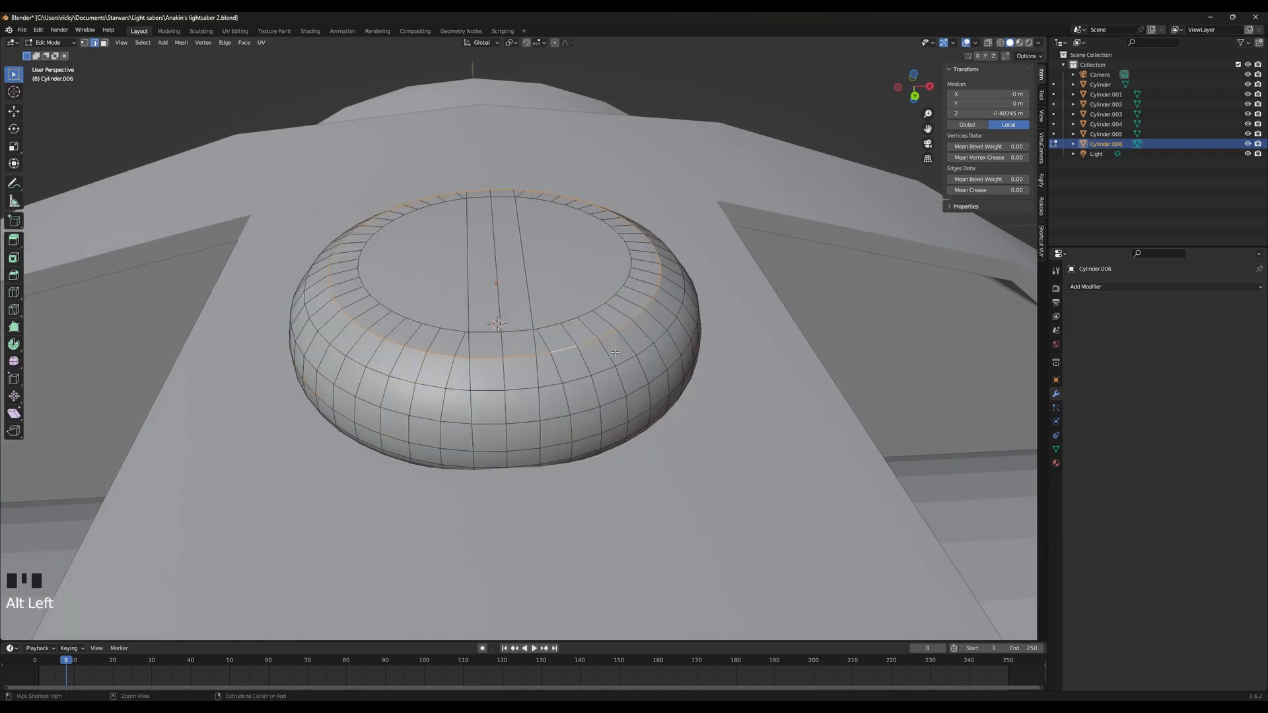
key("ctrl+b")
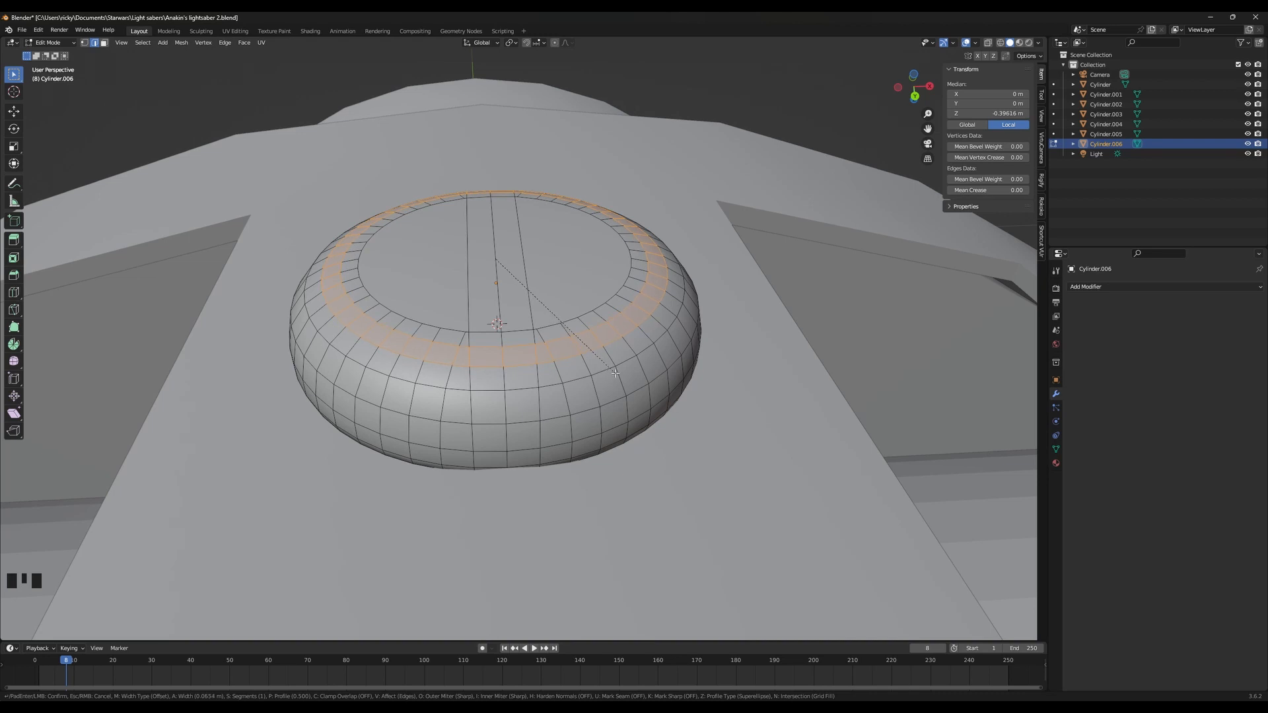
left_click(615, 373)
Scale the innermost edge loop around the flat centre and check the rounded knob in Object Mode
left_click(606, 328, "alt")
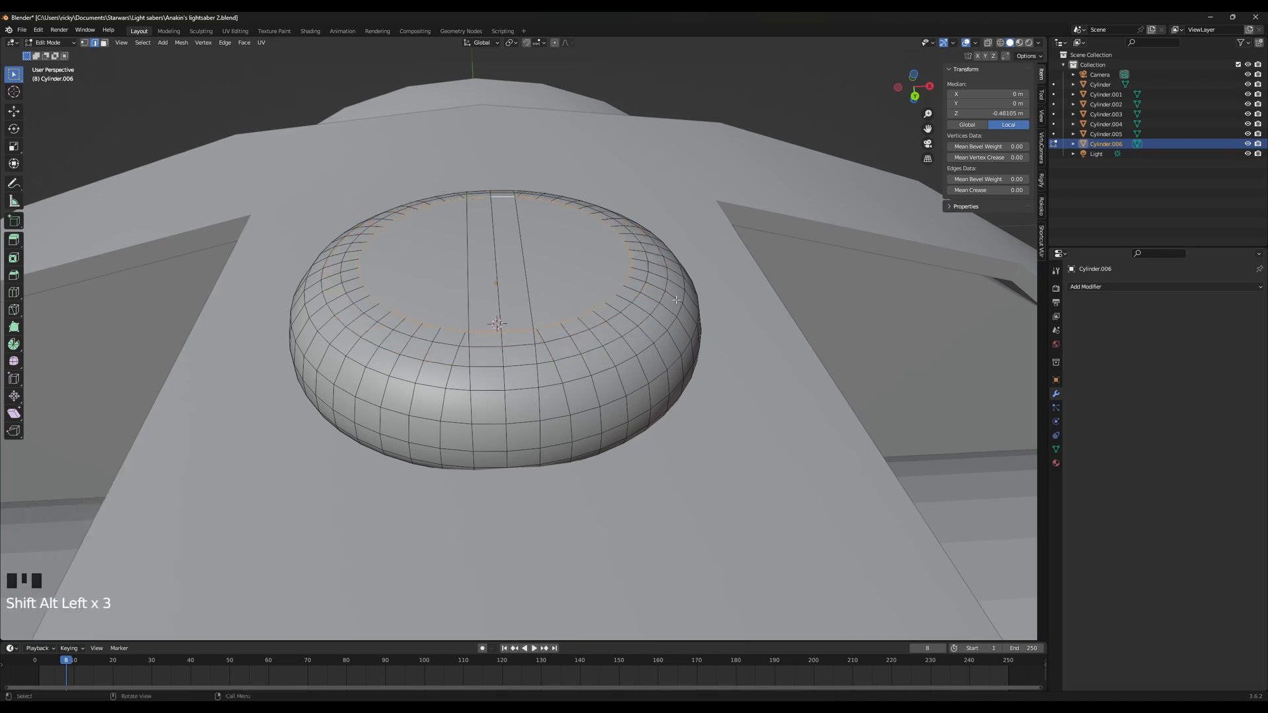
key("s")
left_click(655, 298)
key("Tab")
scroll(634, 344, "up", 5)
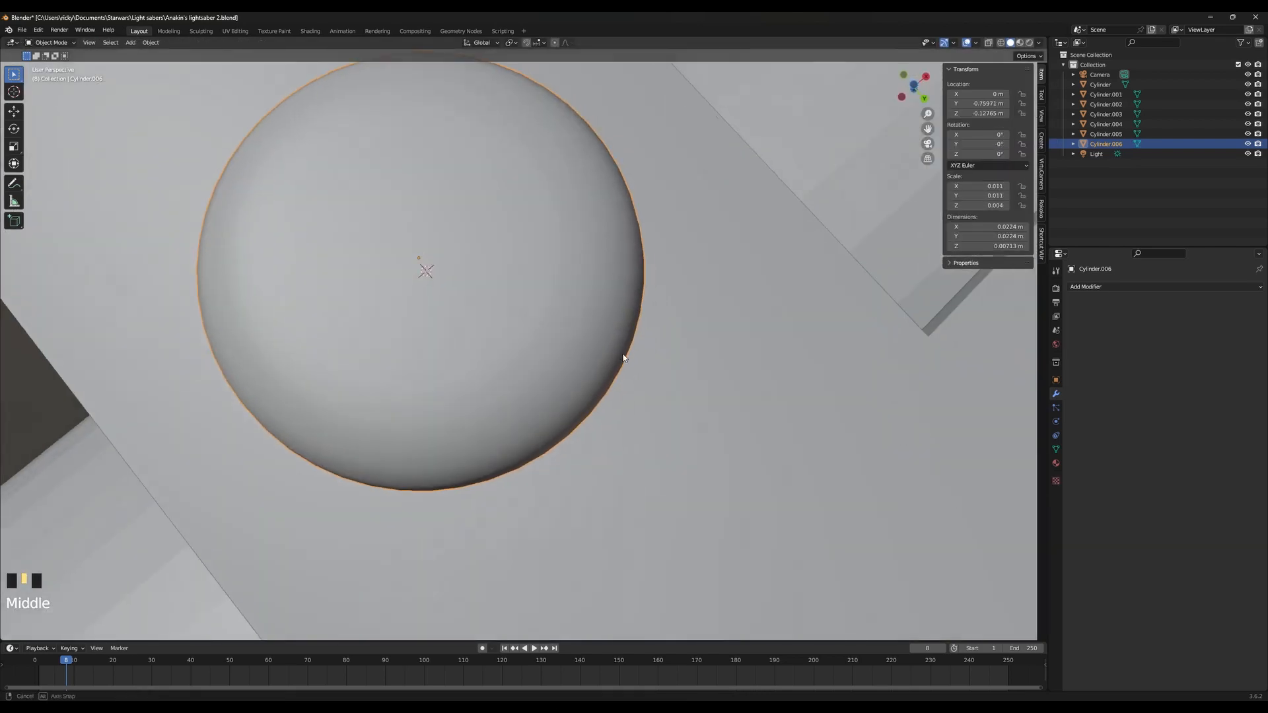
scroll(651, 367, "down", 4)
middle_click_drag(651, 367, 388, 168)
In Edit Mode with face selection, select the two adjacent face loops running between the knife cuts across the knob
key("Tab")
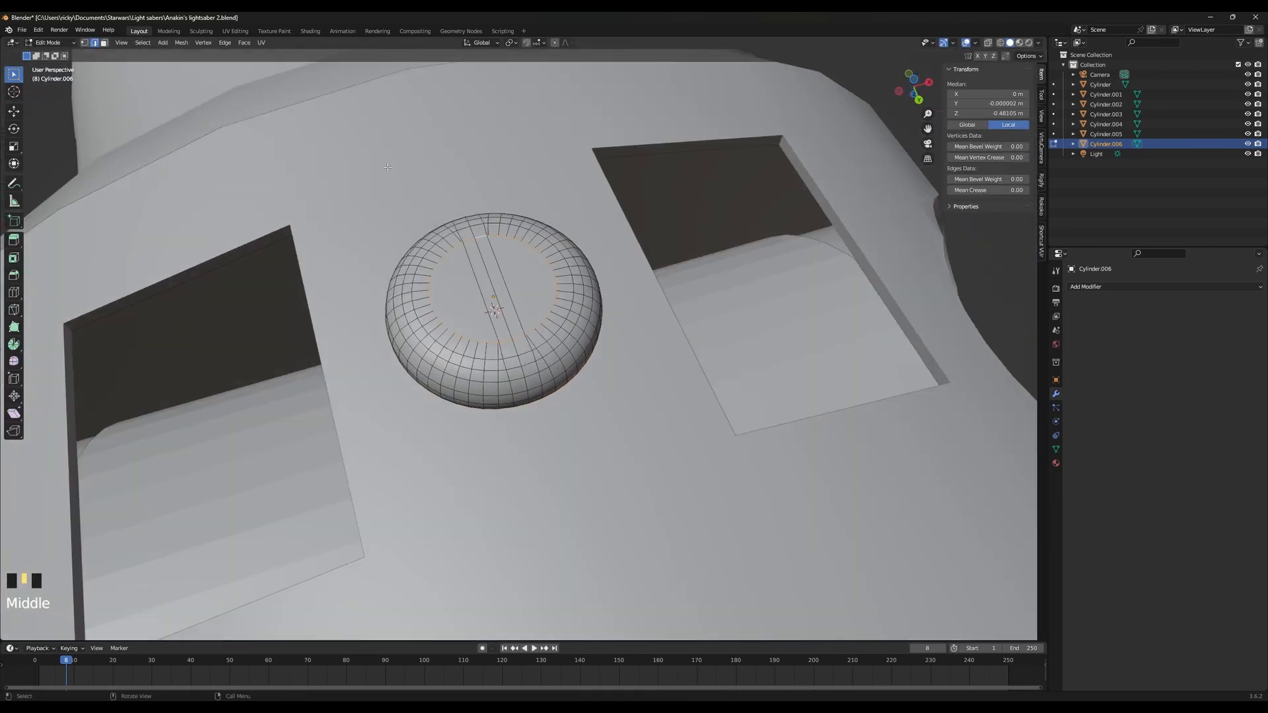
left_click(104, 43)
left_click(521, 339)
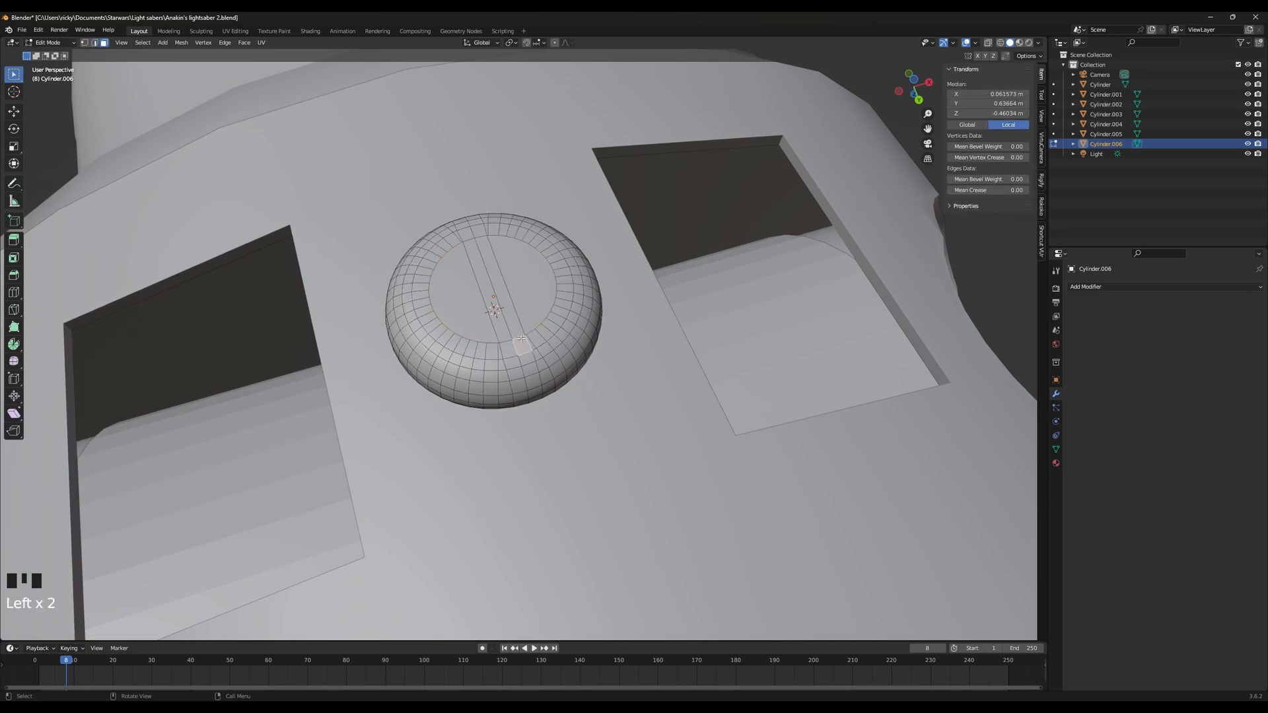
left_click(519, 338, "alt")
left_click(510, 343, "alt+shift")
Use circle select in wireframe to deselect the strip's faces on the narrow stem
mouse_move(511, 345)
middle_mouse_down()
mouse_move(627, 360)
mouse_move(693, 317)
middle_mouse_up()
key("shift+z")
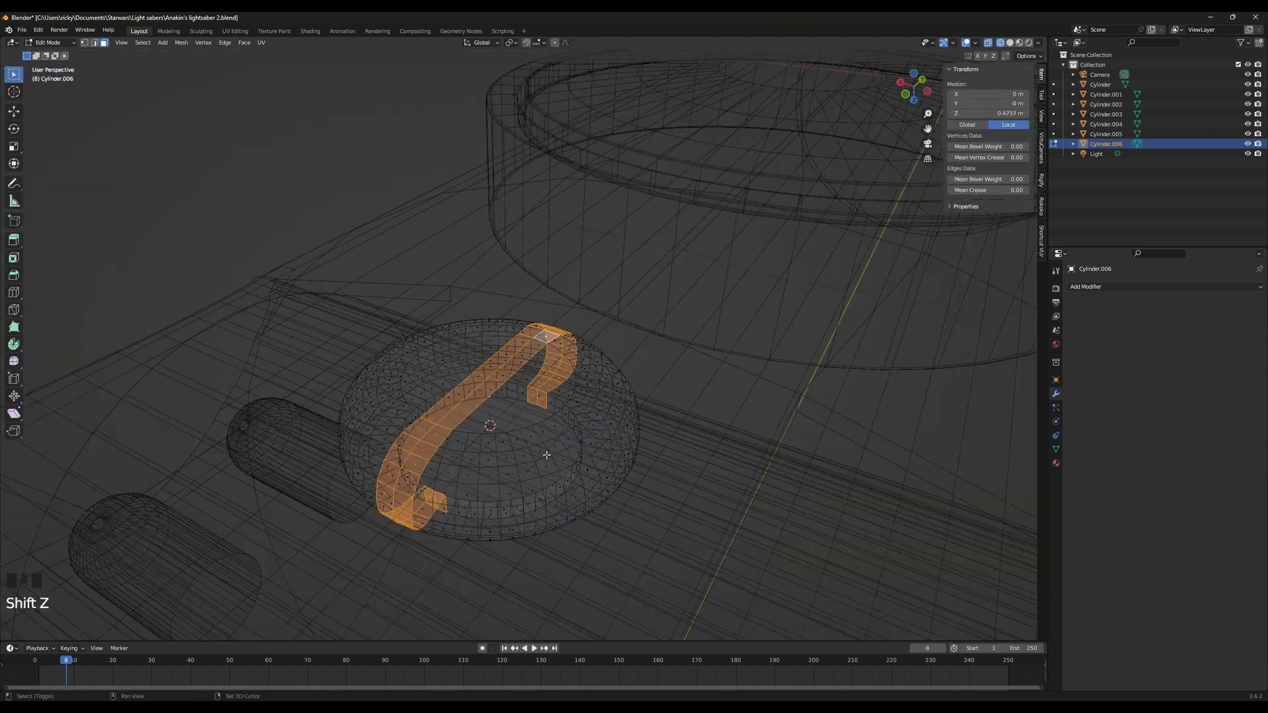
mouse_move(546, 455)
middle_mouse_down()
mouse_move(595, 418)
mouse_move(598, 429)
middle_mouse_up()
key("shift+z")
key("c")
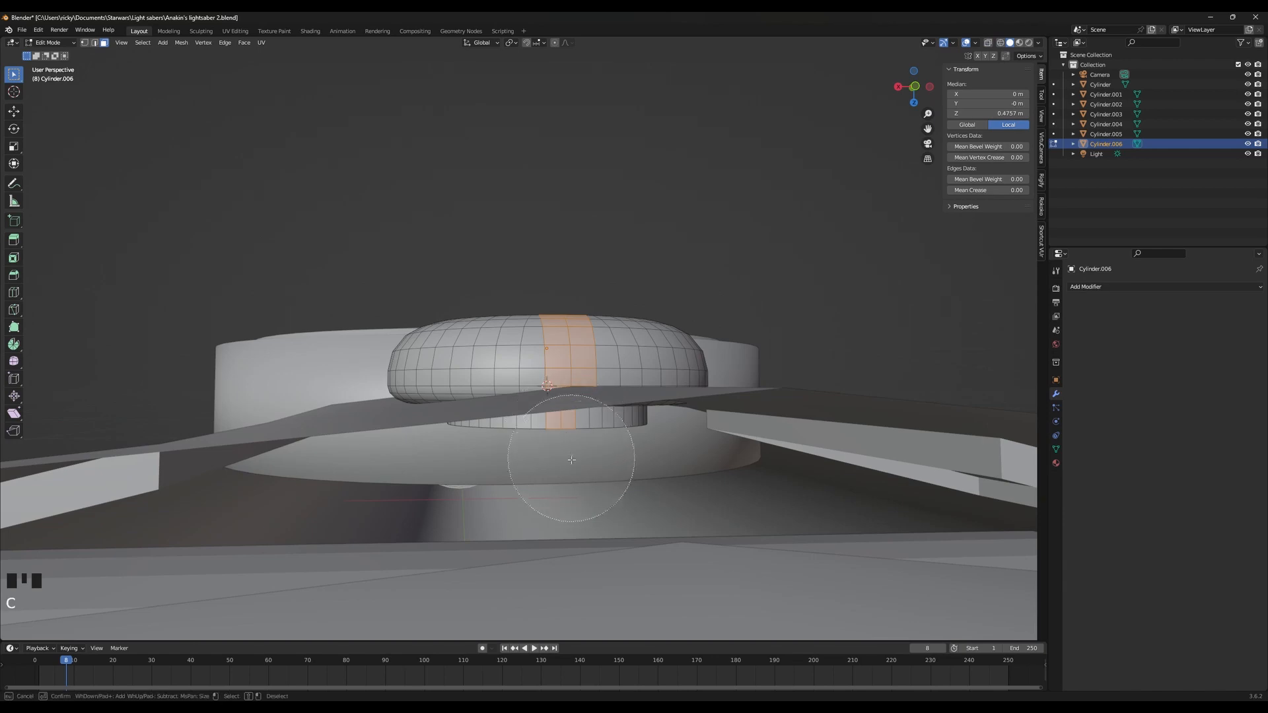
right_click(569, 470)
key("shift+z")
key("c")
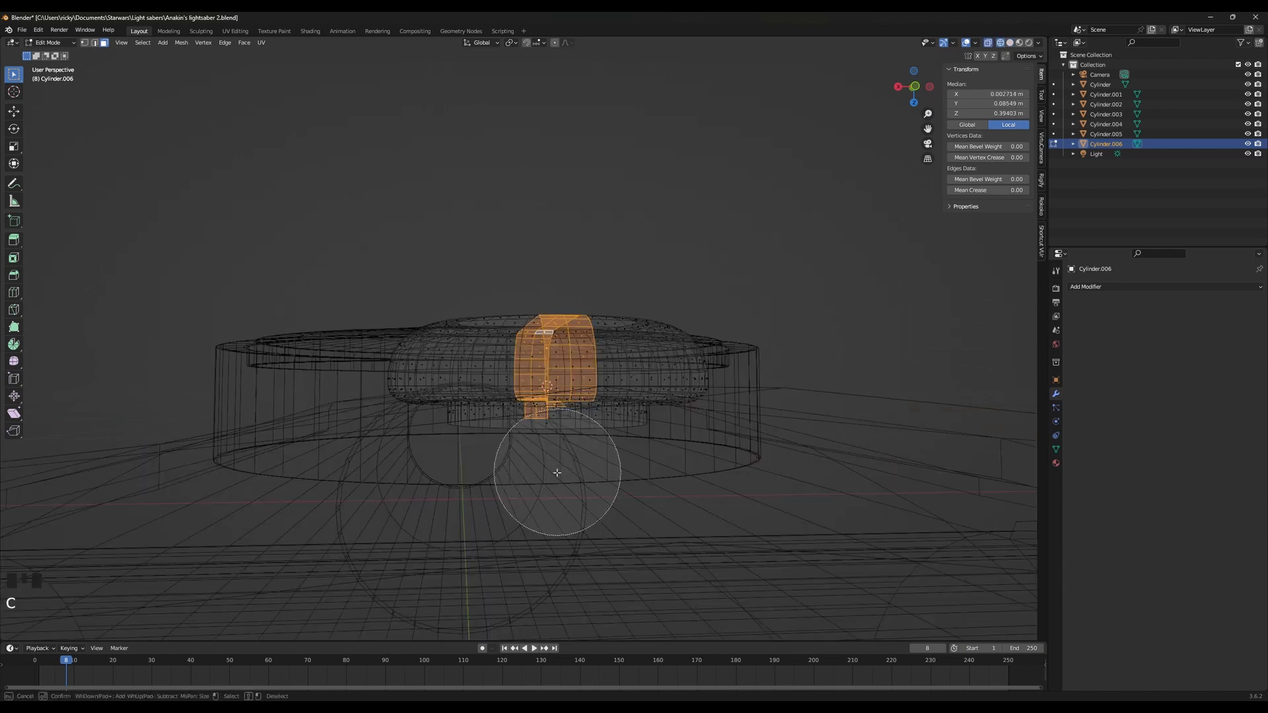
left_click(556, 468)
mouse_move(557, 467)
middle_mouse_down()
mouse_move(541, 430)
mouse_move(501, 424)
middle_mouse_up()
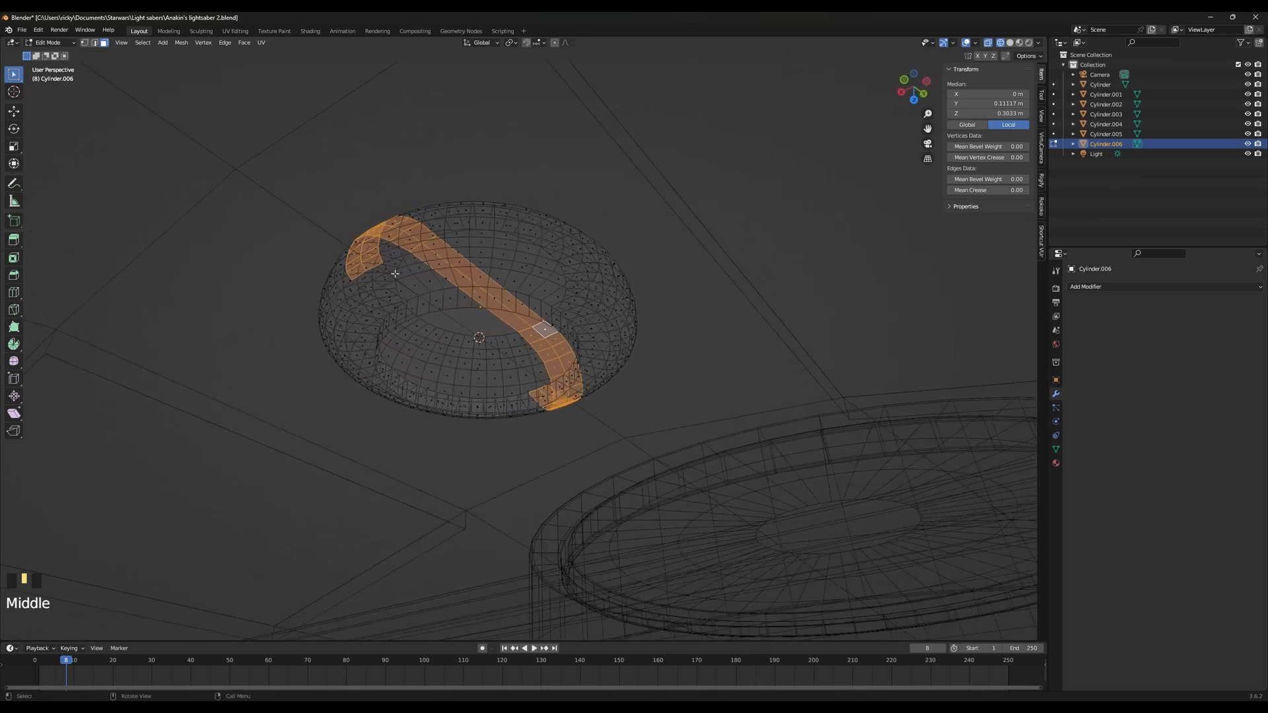
Deselect the strip's remaining underside faces with circle select in front view, keeping the band over the knob's outer end and sides
key("c")
mouse_move(393, 339)
middle_mouse_down()
mouse_move(459, 341)
mouse_move(471, 371)
mouse_move(356, 365)
middle_mouse_up()
key("c")
right_click(462, 363)
key("KP_1")
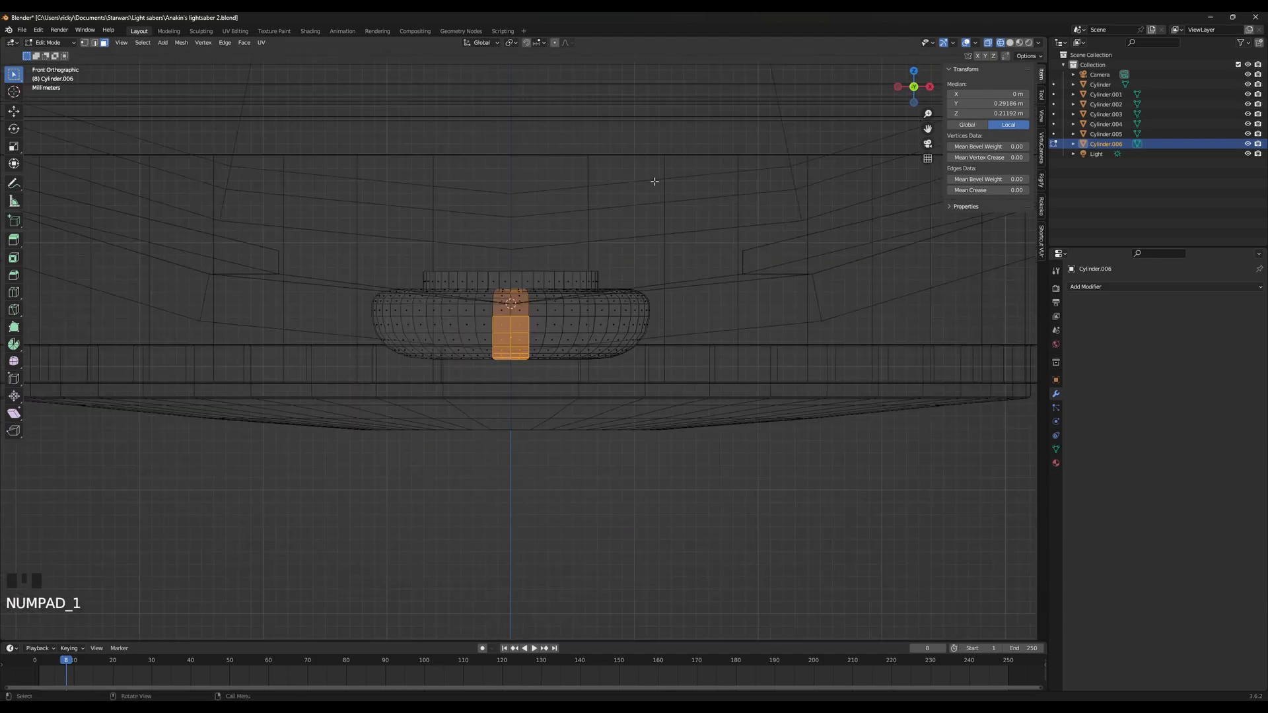
key("c")
right_click(542, 397)
key("c")
middle_click(493, 244)
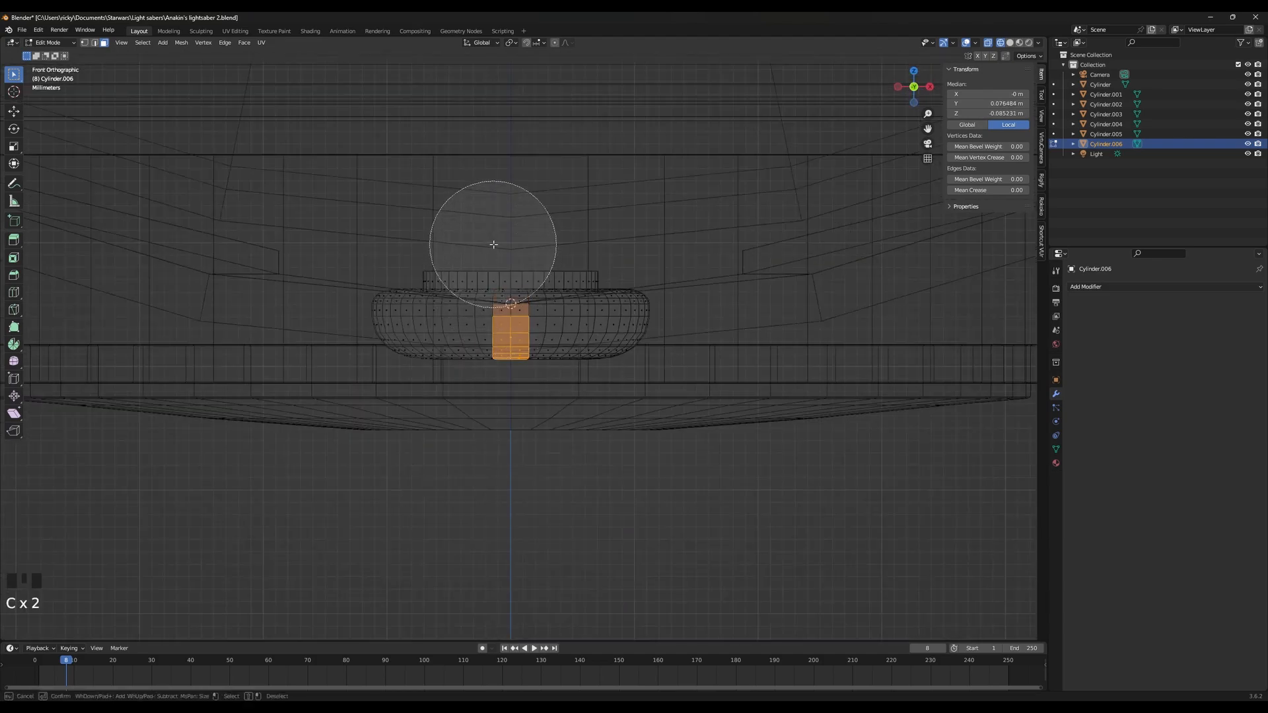
right_click(510, 244)
Extrude the selected band in place and flatten it along Z with a scale of 0 to form a slot across the knob
mouse_move(510, 245)
middle_mouse_down()
mouse_move(582, 316)
mouse_move(623, 175)
mouse_move(608, 198)
mouse_move(753, 193)
mouse_move(785, 232)
mouse_move(705, 232)
mouse_move(707, 317)
middle_mouse_up()
key("shift+z")
scroll(707, 324, "down", 2)
key("e")
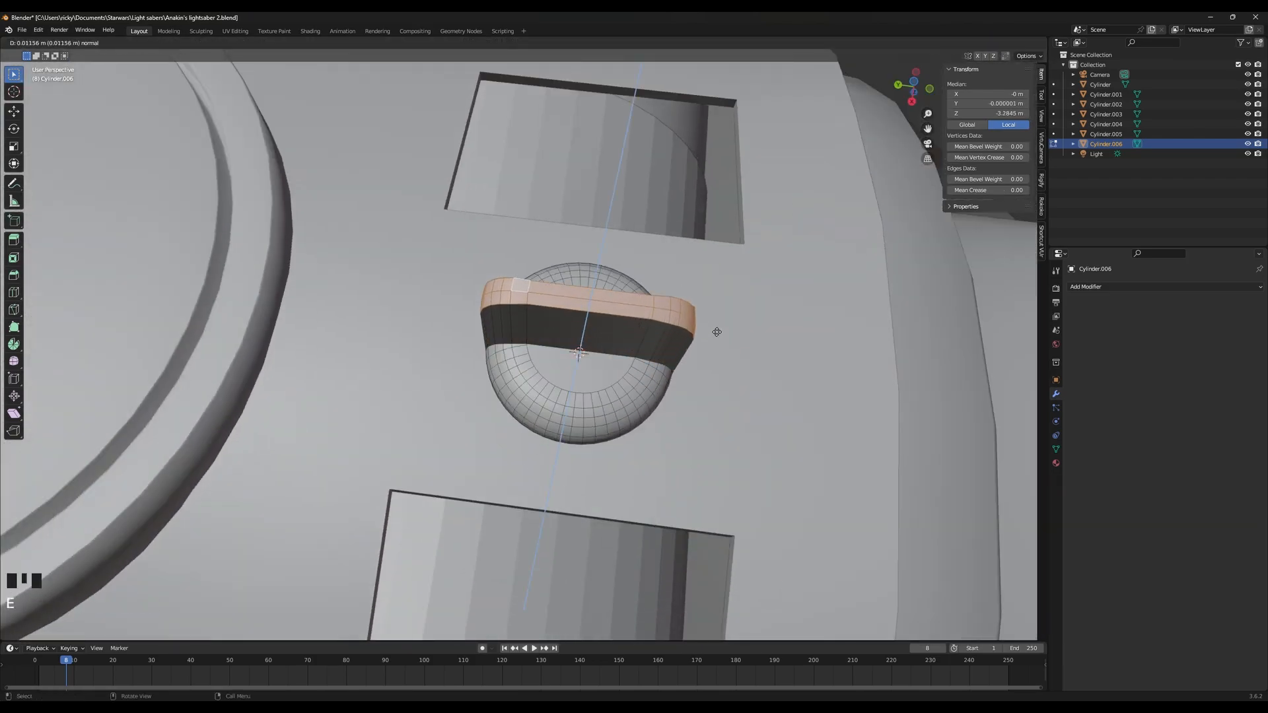
right_click(716, 333)
key("s")
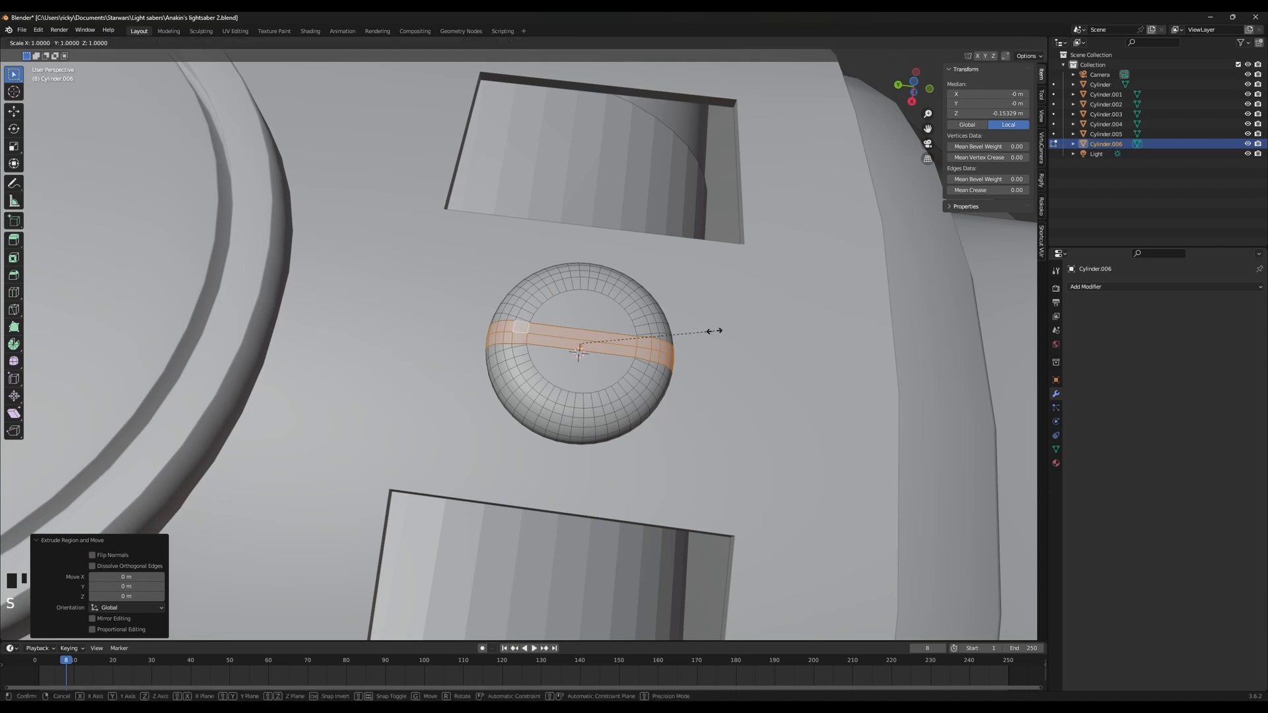
key("z")
key("0")
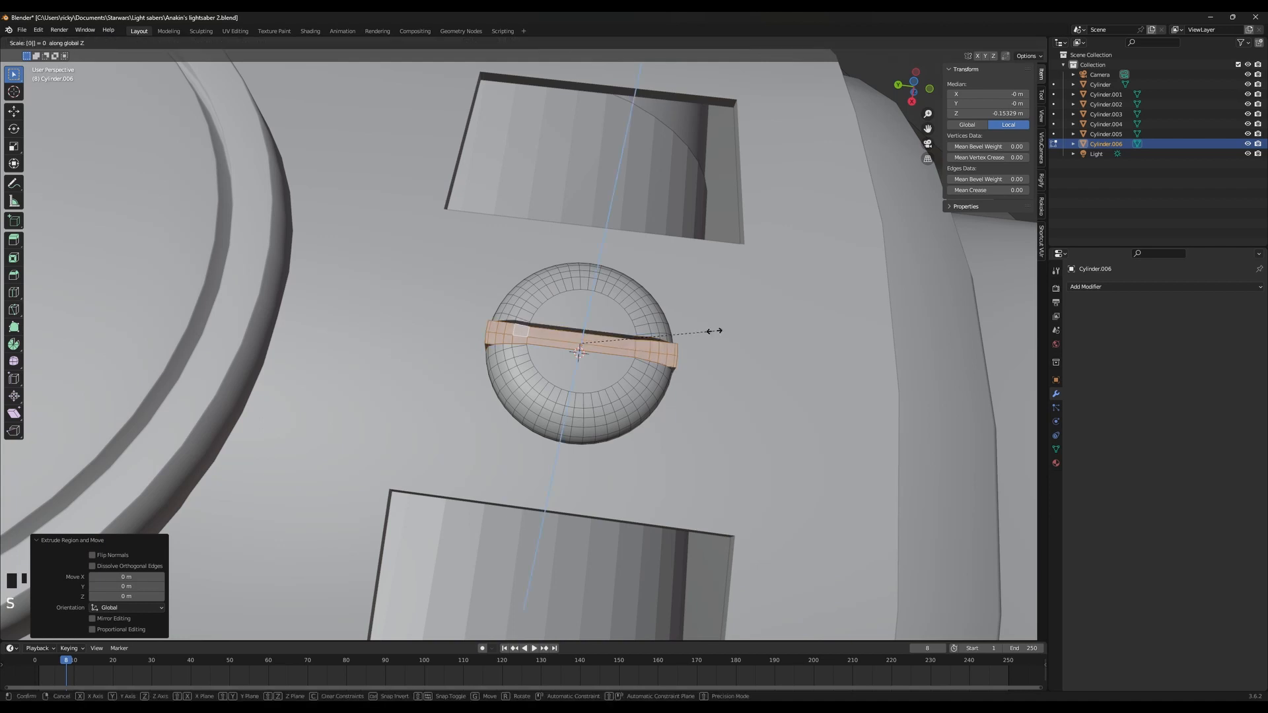
left_click(714, 331)
middle_click_drag(855, 259, 854, 205)
scroll(855, 456, "up", 4)
key("s")
right_click(855, 456)
key("s")
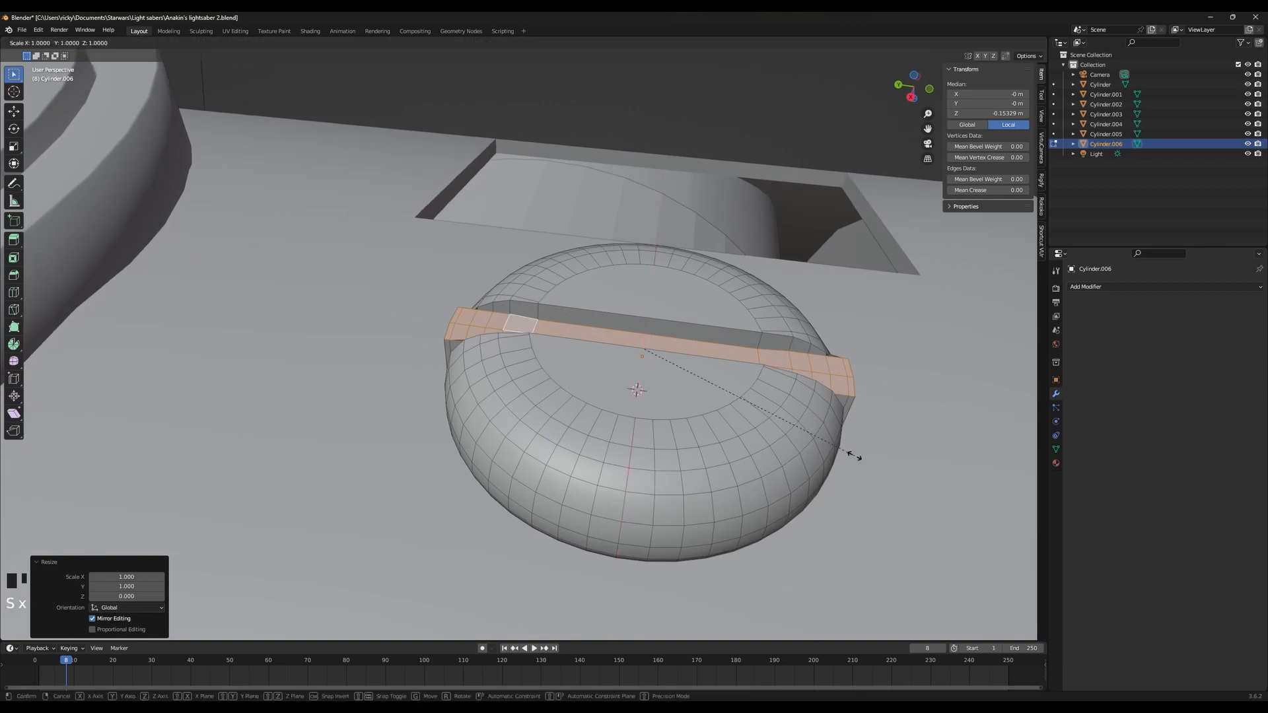
key("y")
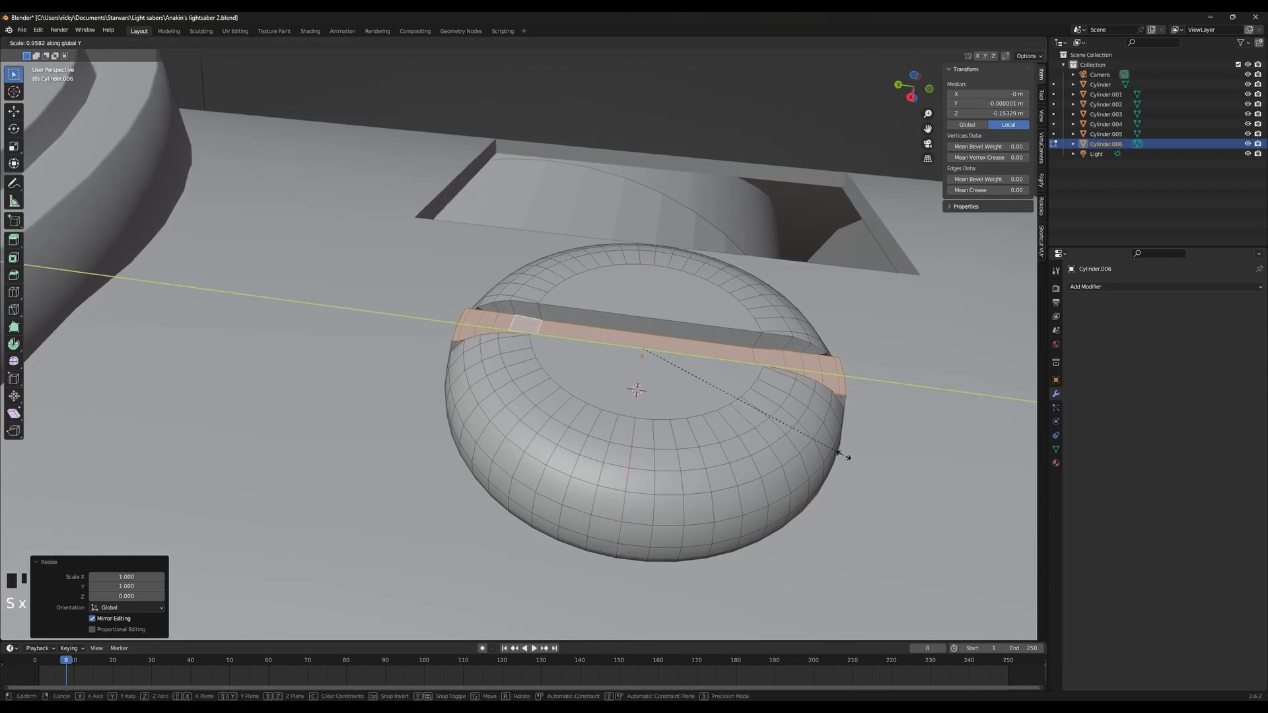
right_click(838, 453)
Move the slot floor along Z deeper into the knob and check the slot in Object Mode
middle_click_drag(869, 439, 820, 319)
key("g")
key("z")
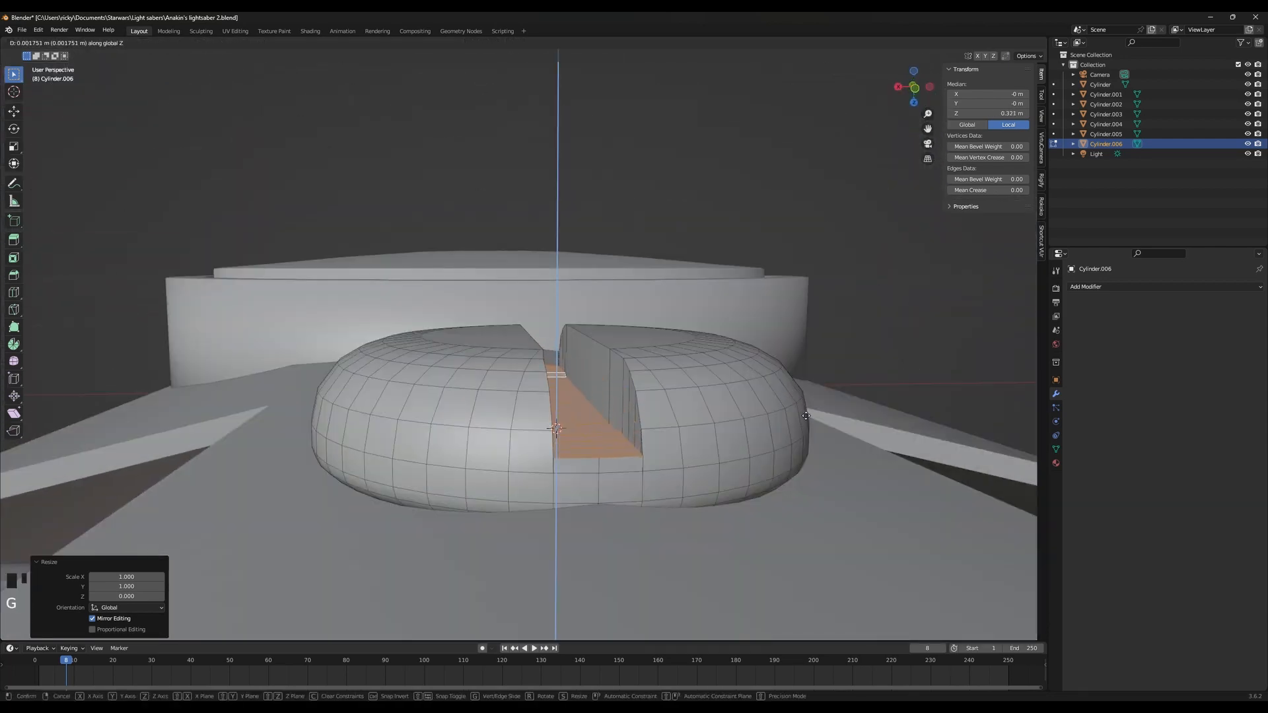
left_click(806, 513)
key("Tab")
middle_click_drag(634, 424, 575, 426)
scroll(617, 485, "down", 3)
key("Tab")
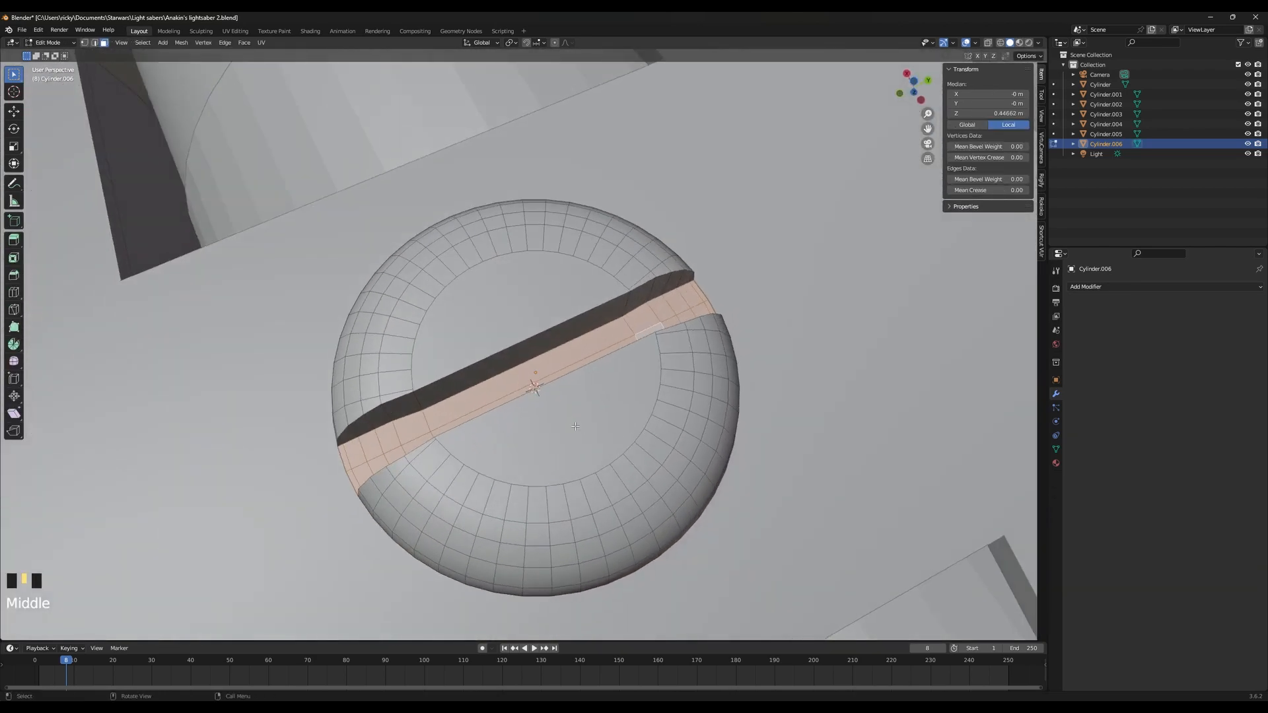
left_click(422, 403, "alt")
key("s")
key("x")
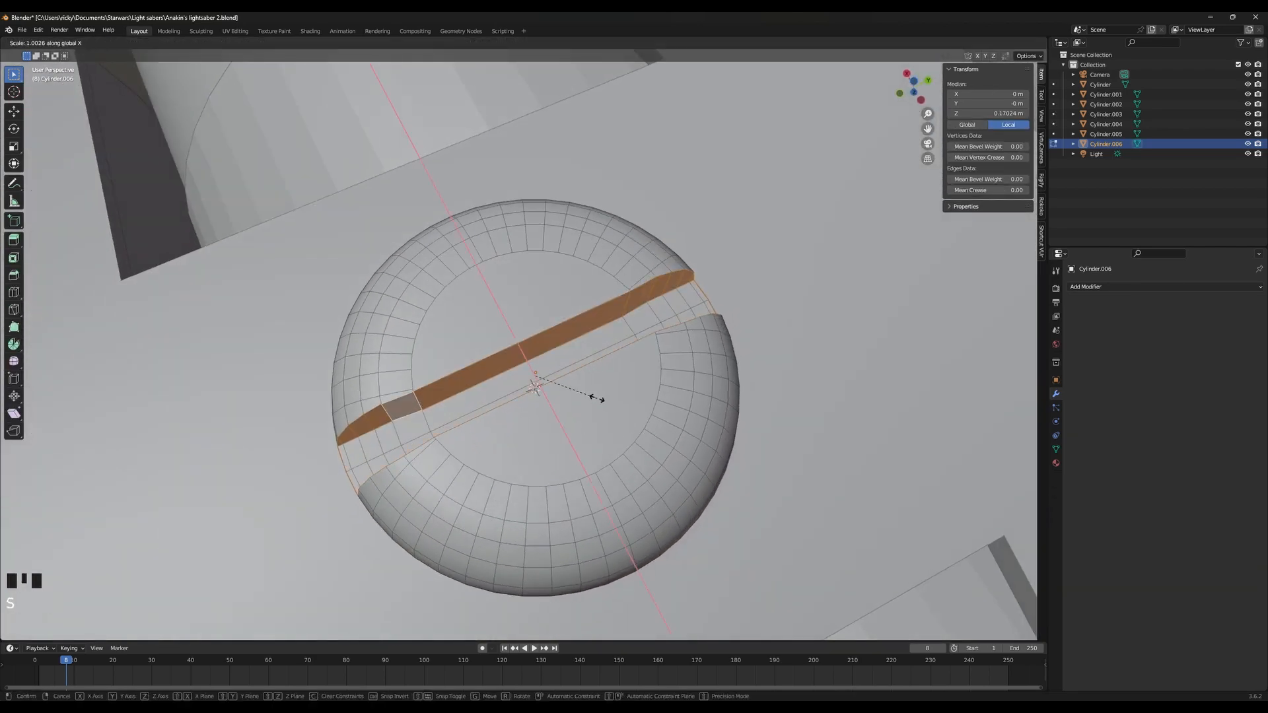
right_click(597, 399)
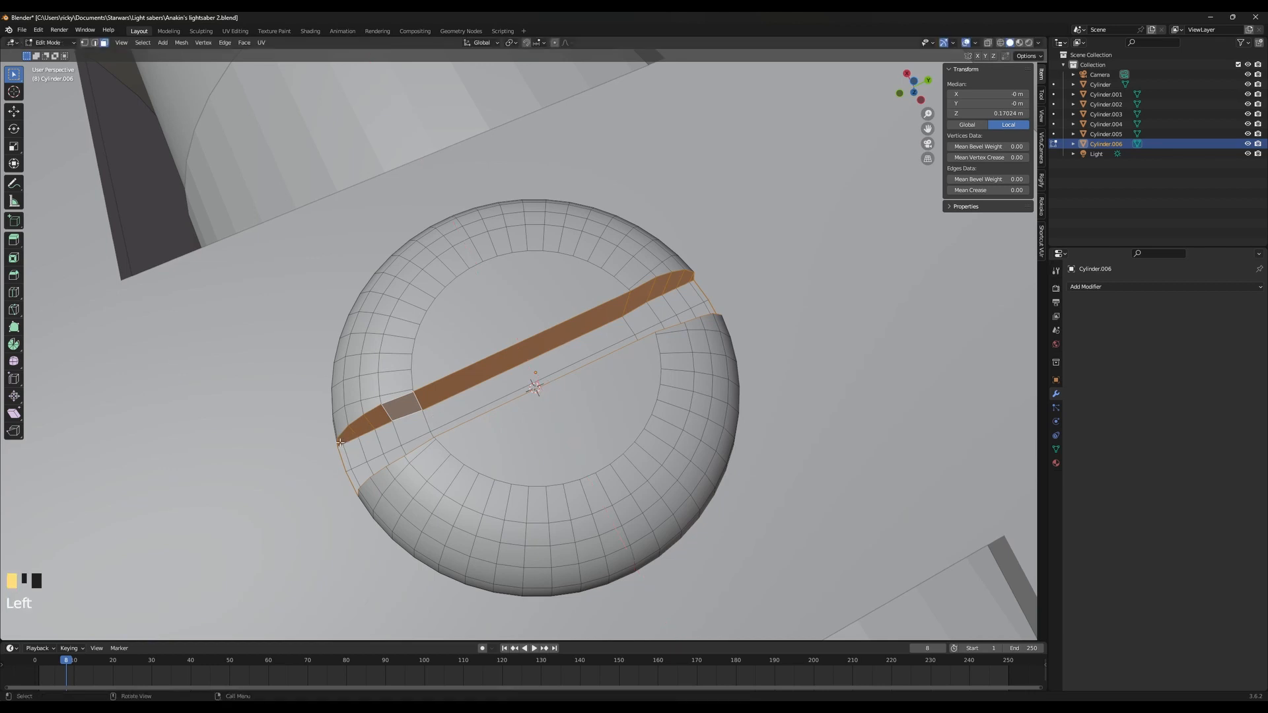
Select all faces of one side wall of the slot and flatten them along X with a scale of 0
left_click(340, 441, "shift")
left_click(383, 414, "shift")
left_click(574, 313, "shift")
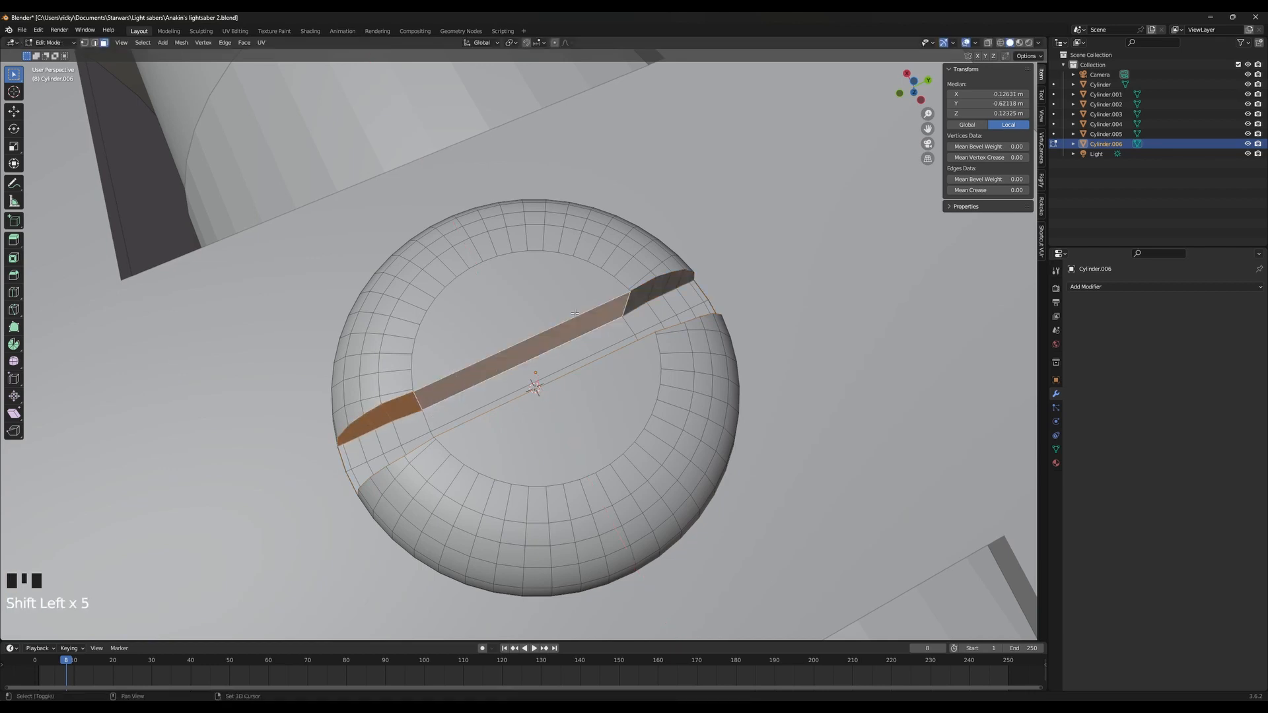
left_click(639, 295, "shift")
left_click(676, 282, "shift")
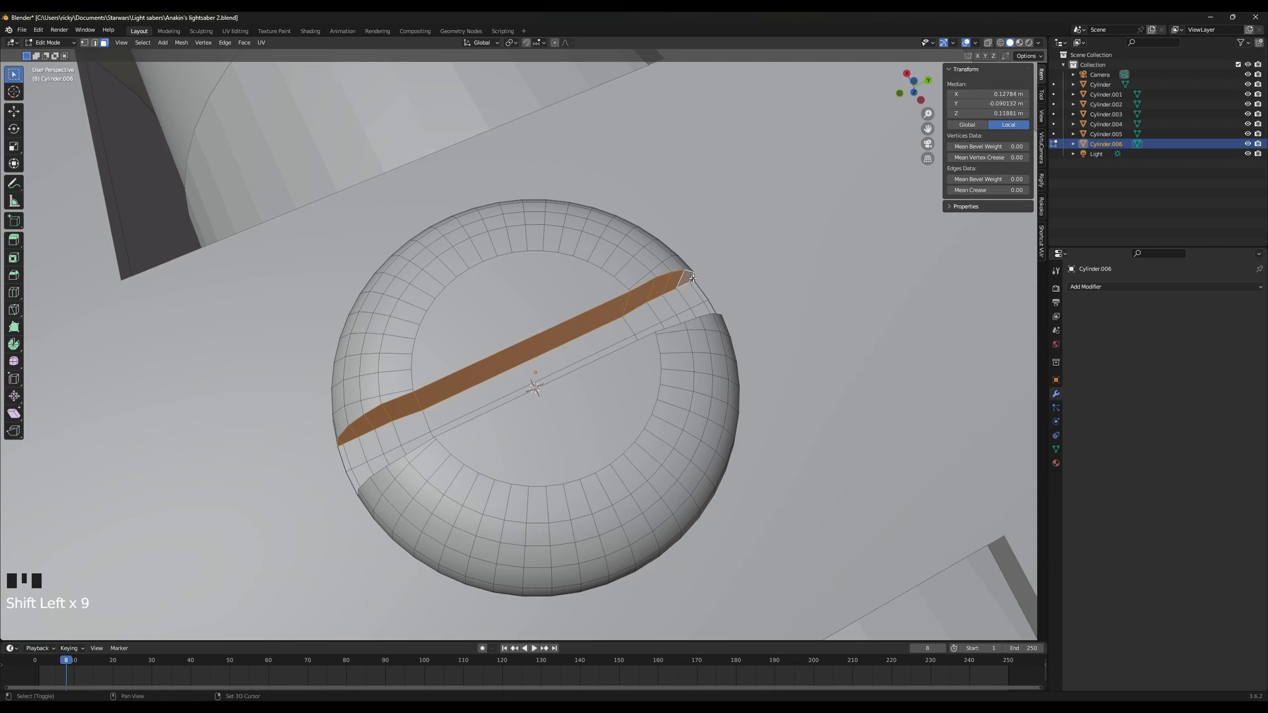
type("sx")
type("0")
key("Return")
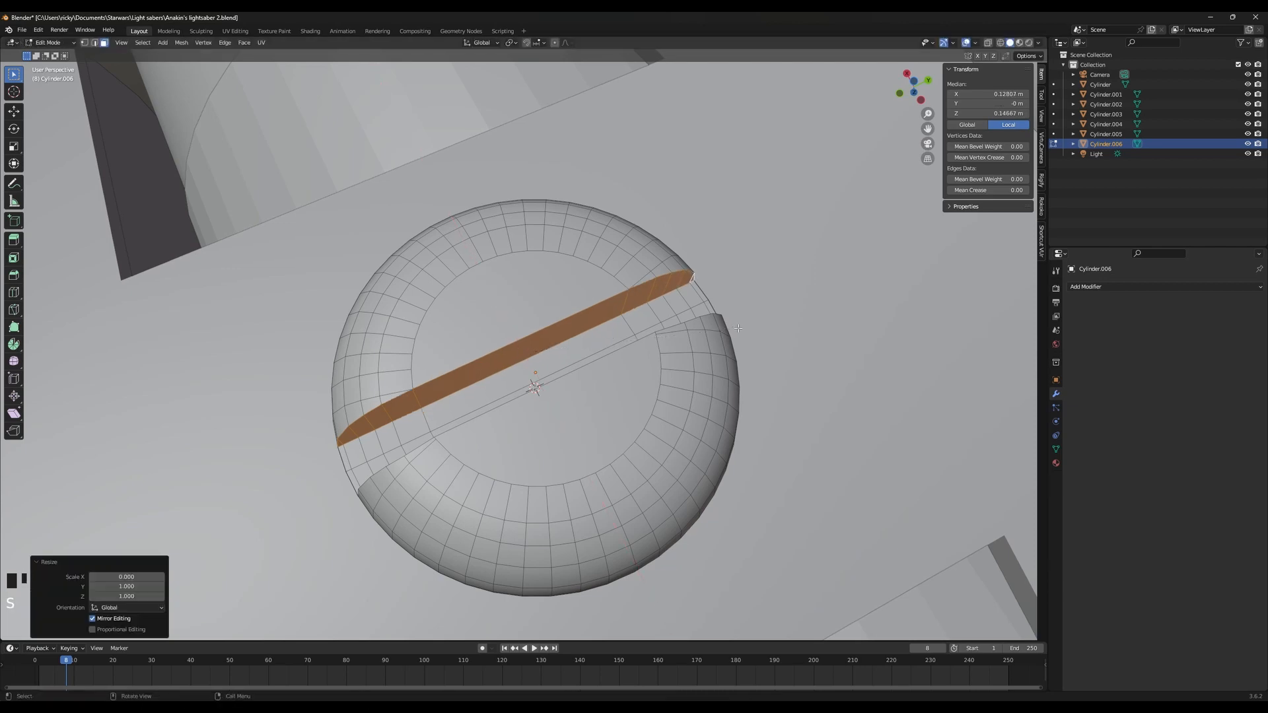
Select all faces of the slot's opposite side wall, scale them to 0 along X, and check the knob in Object Mode
middle_click_drag(736, 326, 667, 377)
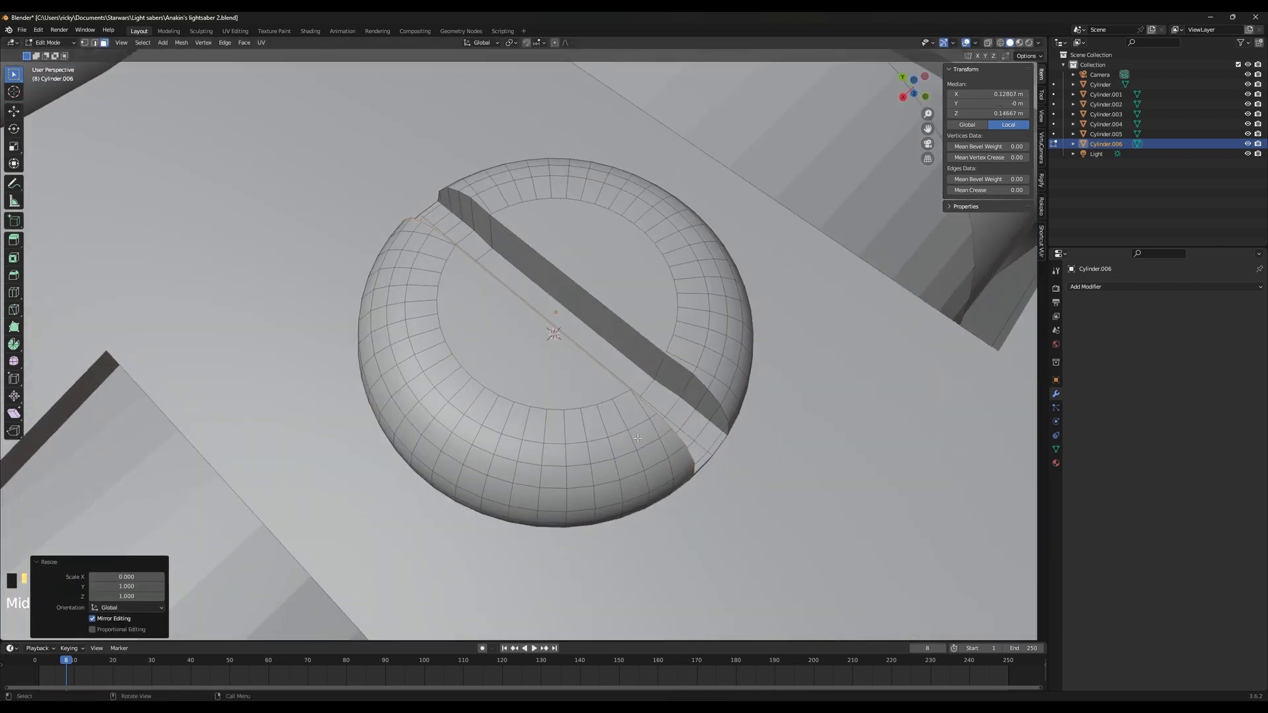
left_click(666, 377)
left_click(688, 390, "shift")
left_click(708, 406, "shift")
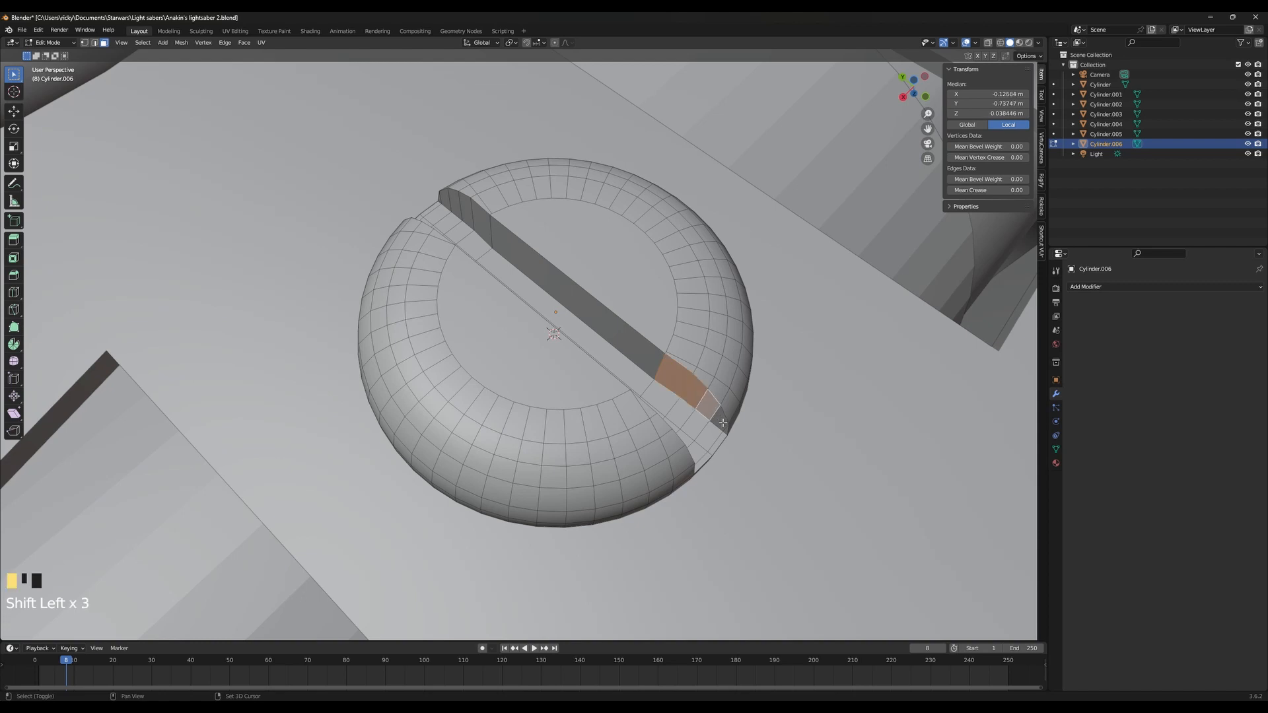
left_click(643, 354, "shift")
left_click(481, 226, "shift")
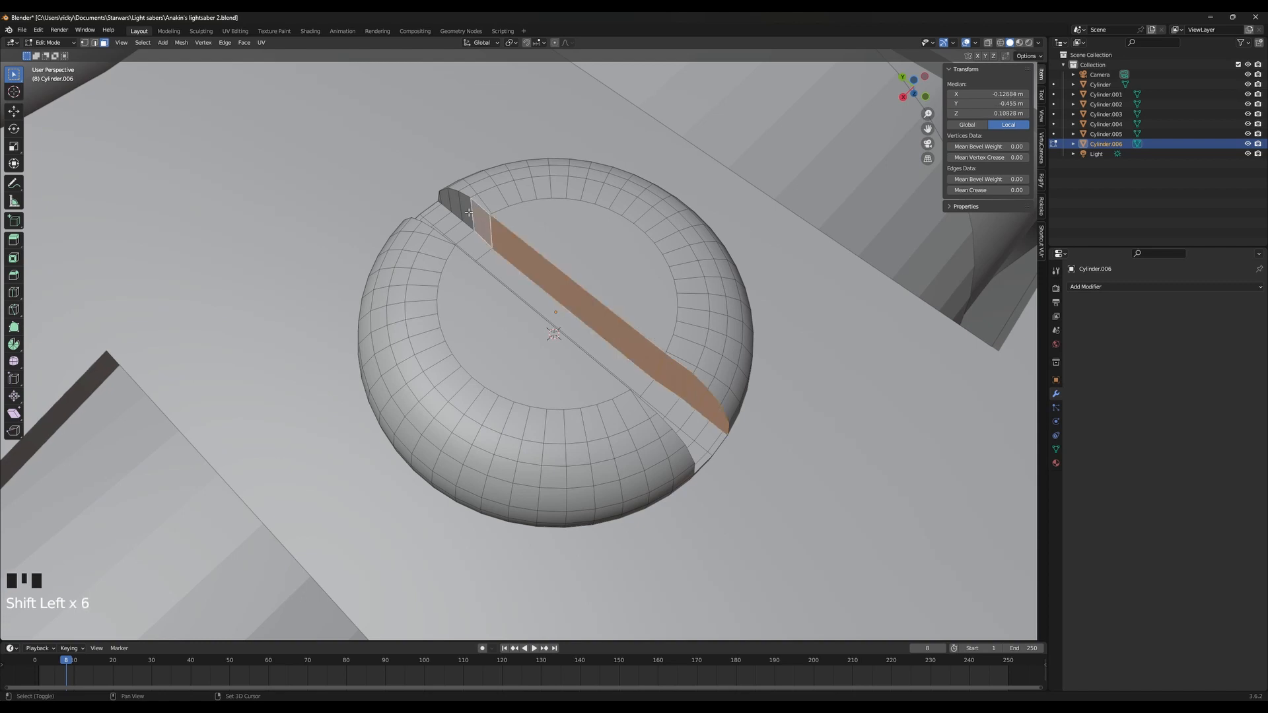
left_click(464, 212, "shift")
left_click(453, 206, "shift")
key("s")
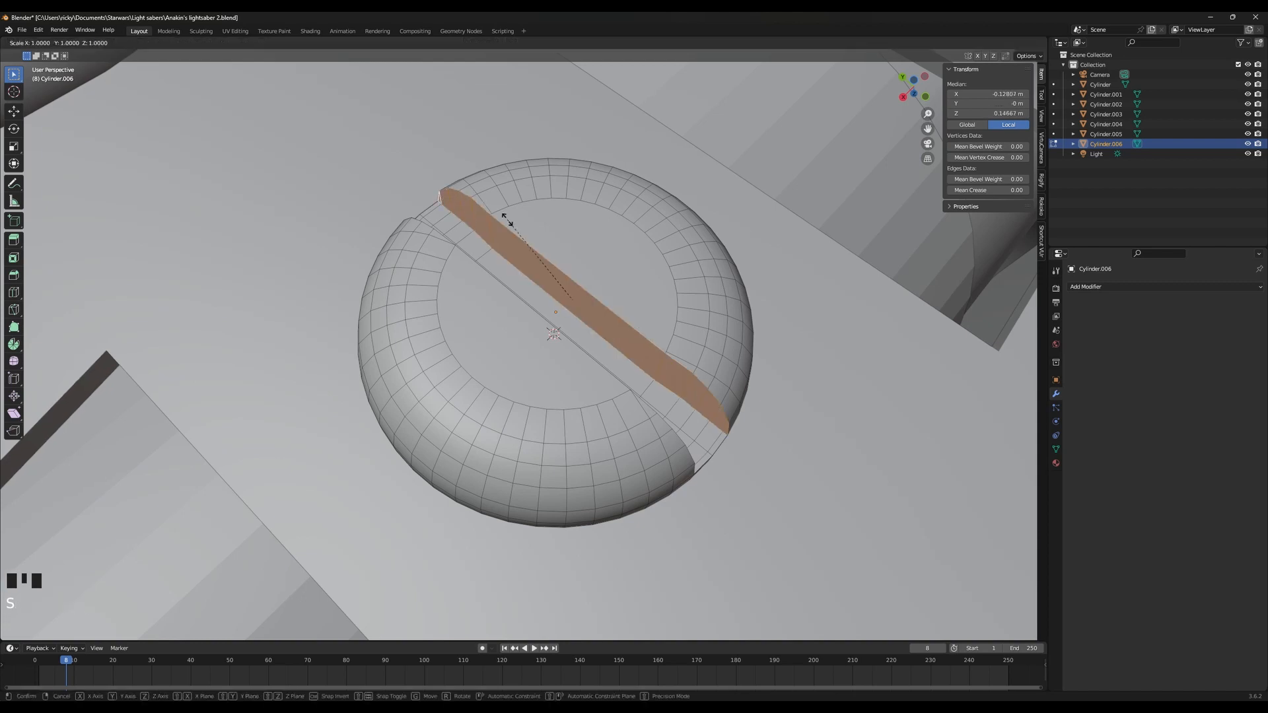
key("x")
key("0")
left_click(507, 220)
key("Tab")
middle_click_drag(480, 304, 691, 207)
scroll(694, 251, "down", 4)
Edge-slide the two edges at one open end of the slot floor inward by a factor of about 0.45 and check the shading
middle_click_drag(699, 286, 578, 523)
scroll(707, 263, "up", 4)
key("Tab")
scroll(579, 523, "up", 3)
left_click(510, 546, "alt")
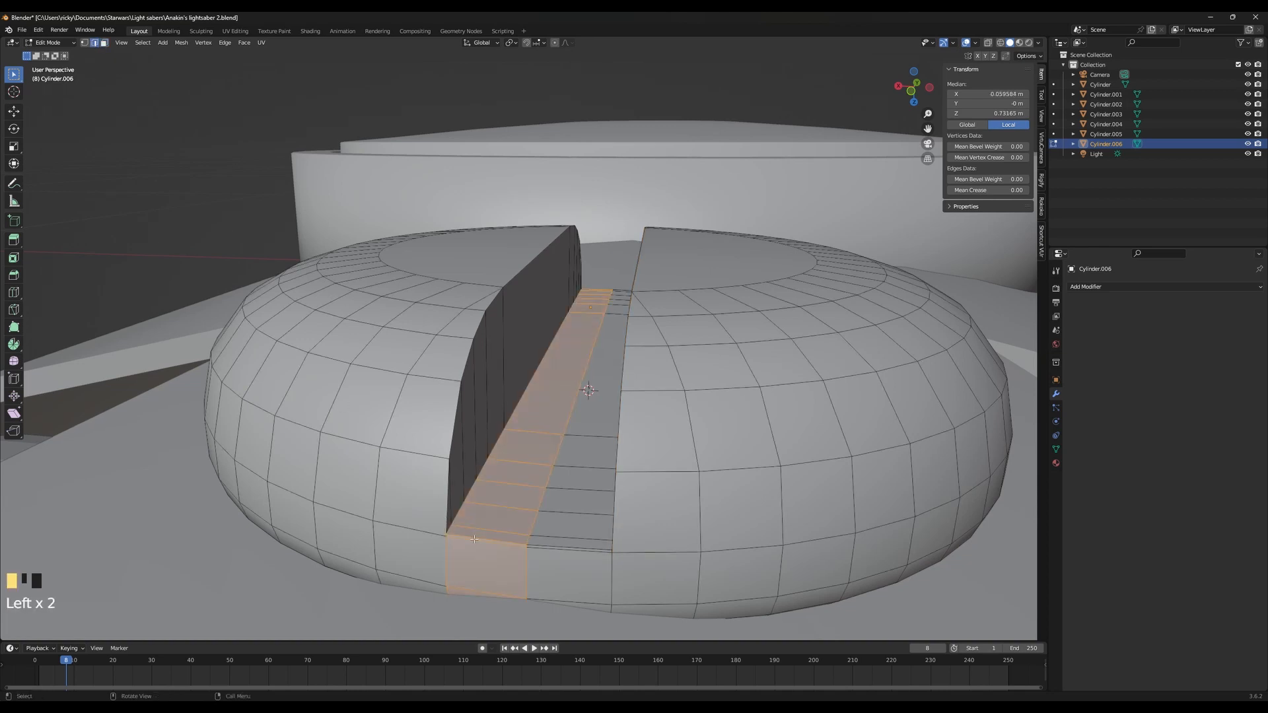
left_click(474, 539)
left_click(514, 541, "shift")
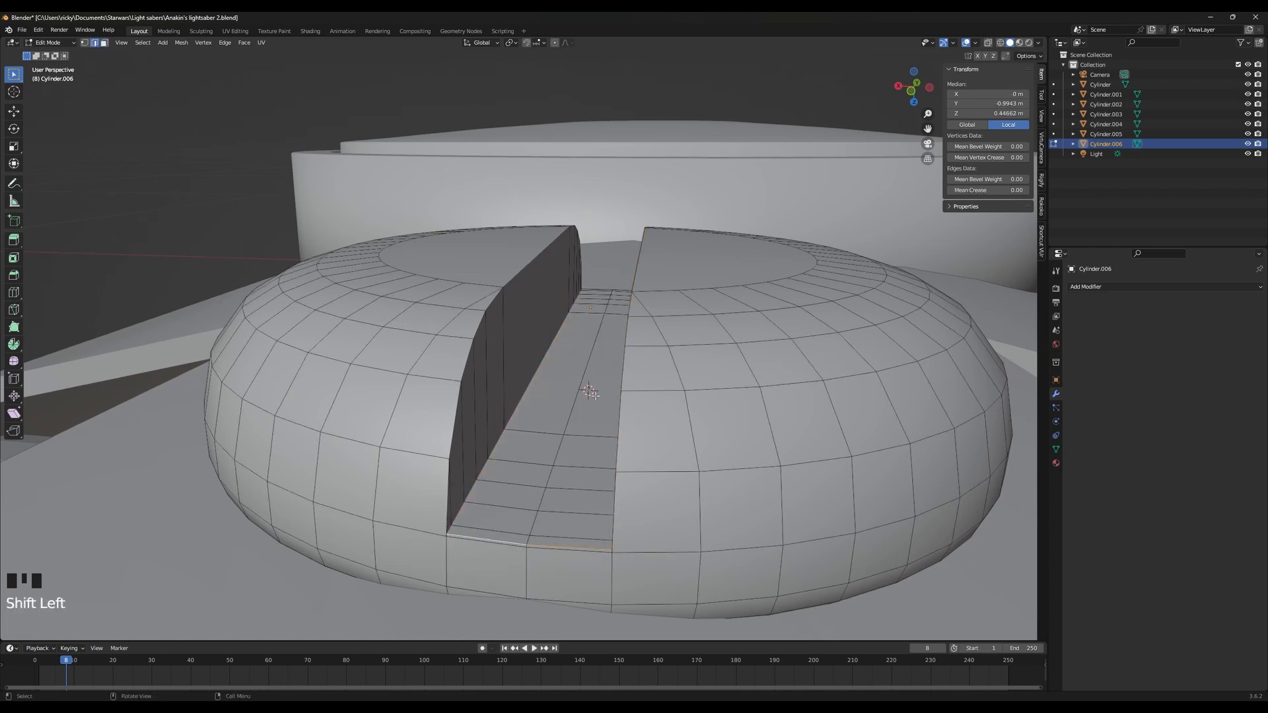
key("g")
key("g")
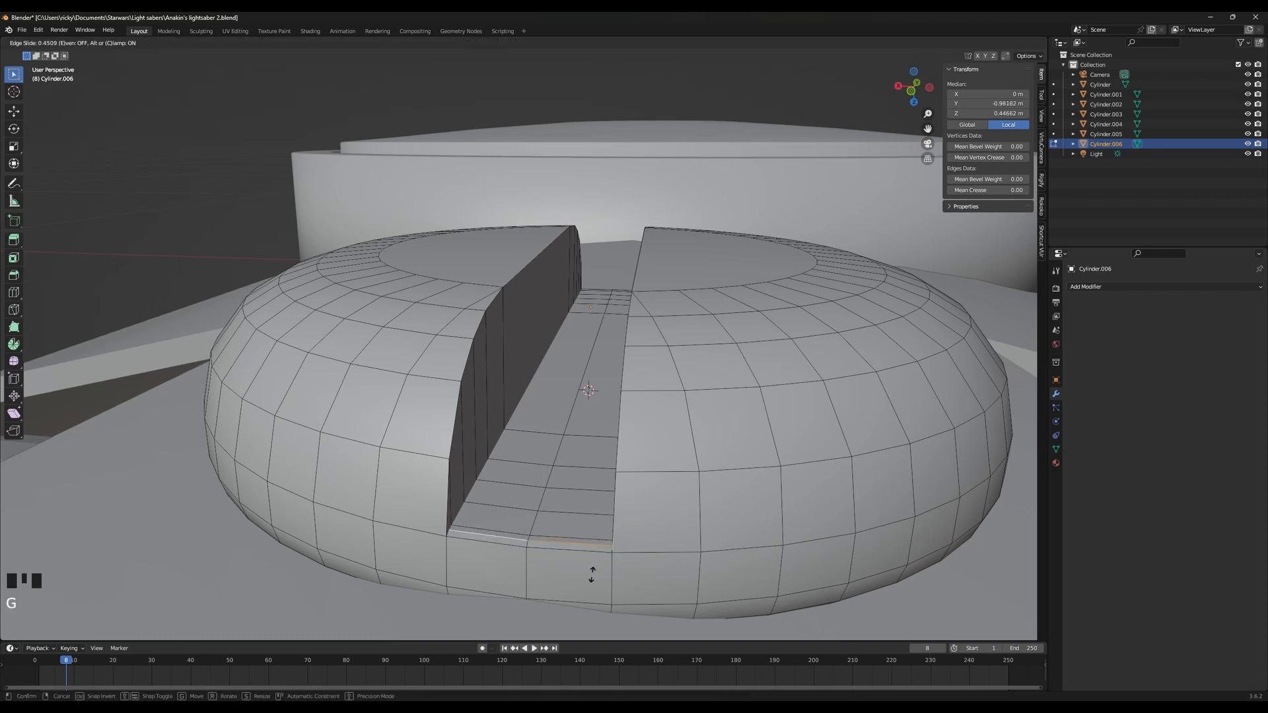
left_click(591, 575)
key("Tab")
middle_click_drag(597, 561, 589, 537)
key("Tab")
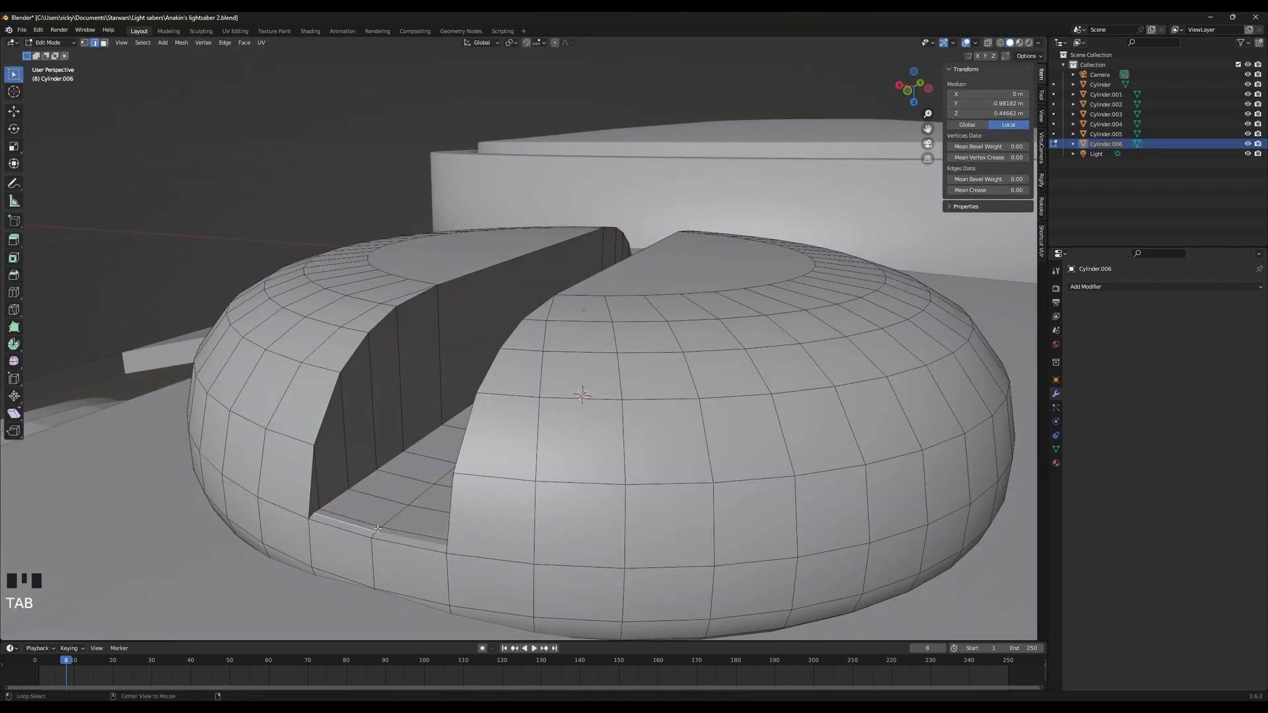
Try another edge slide on the edges at that open end of the slot
left_click(392, 528, "alt")
key("g")
key("g")
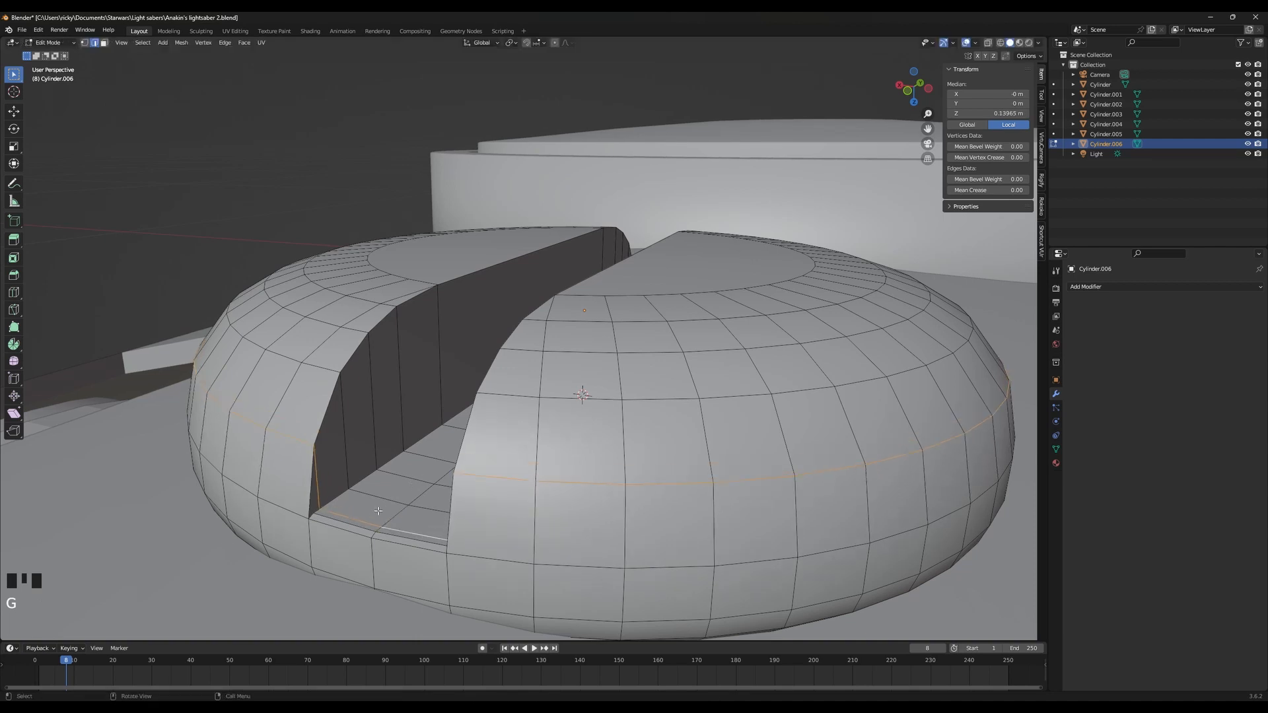
left_click(409, 517)
key("g")
key("g")
key("Tab")
key("Tab")
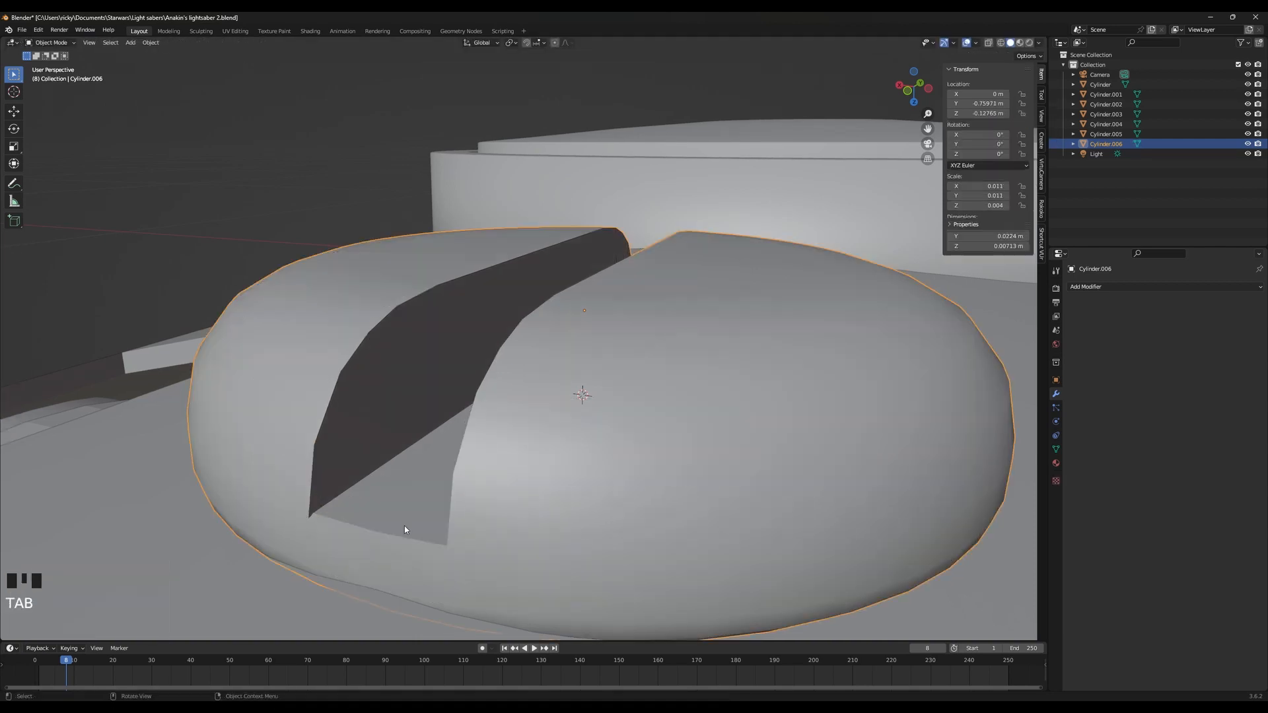
Bevel the slot floor's end edges slightly and return to Object Mode
left_click(400, 534, "alt")
key("ctrl+b")
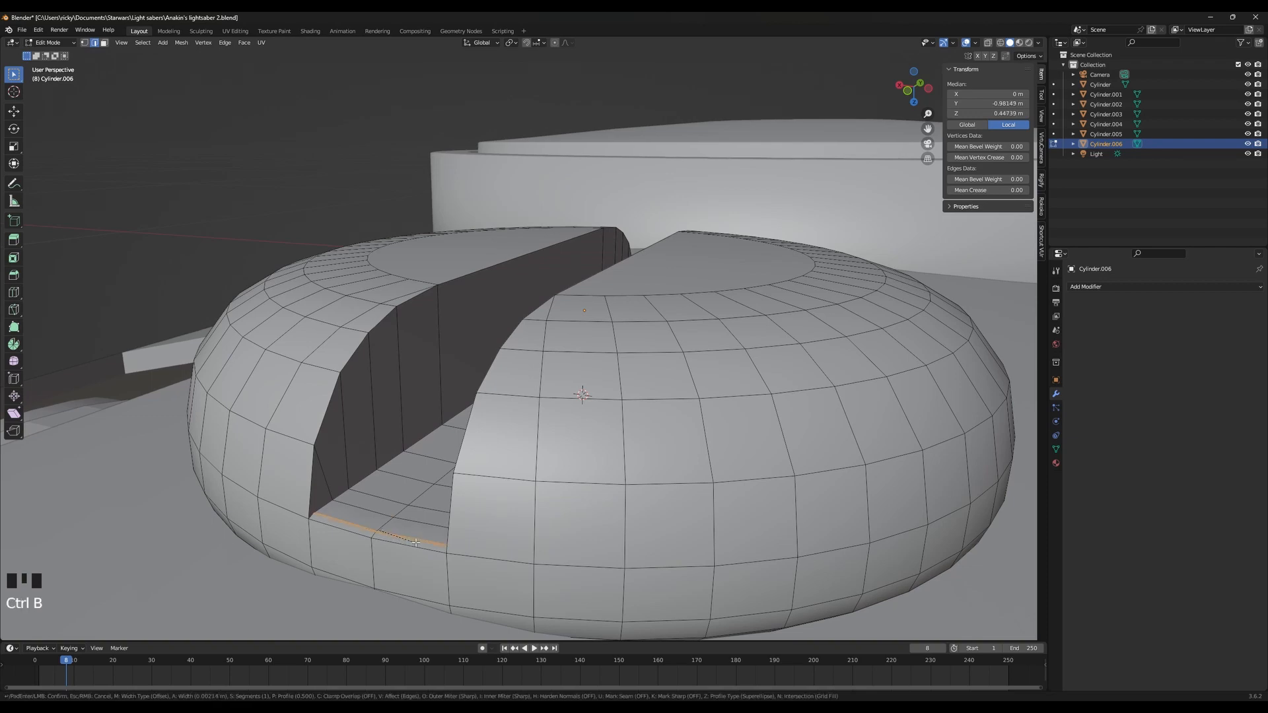
key("Tab")
At the slot's opposite open end, edge-slide the floor's end edges inward by a factor of 0.269
middle_click_drag(431, 549, 404, 534)
key("Tab")
left_click(505, 578, "alt")
left_click(537, 581, "shift")
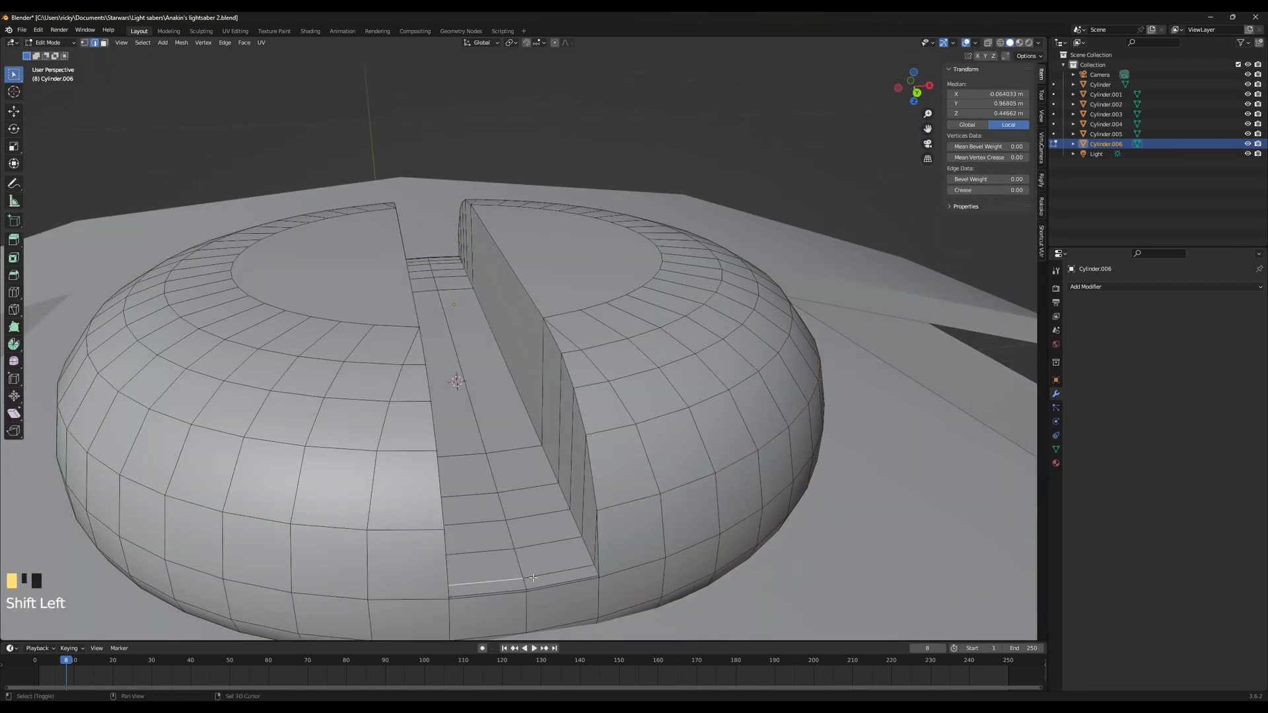
key("g")
key("g")
left_click(540, 575)
left_click(543, 588, "alt")
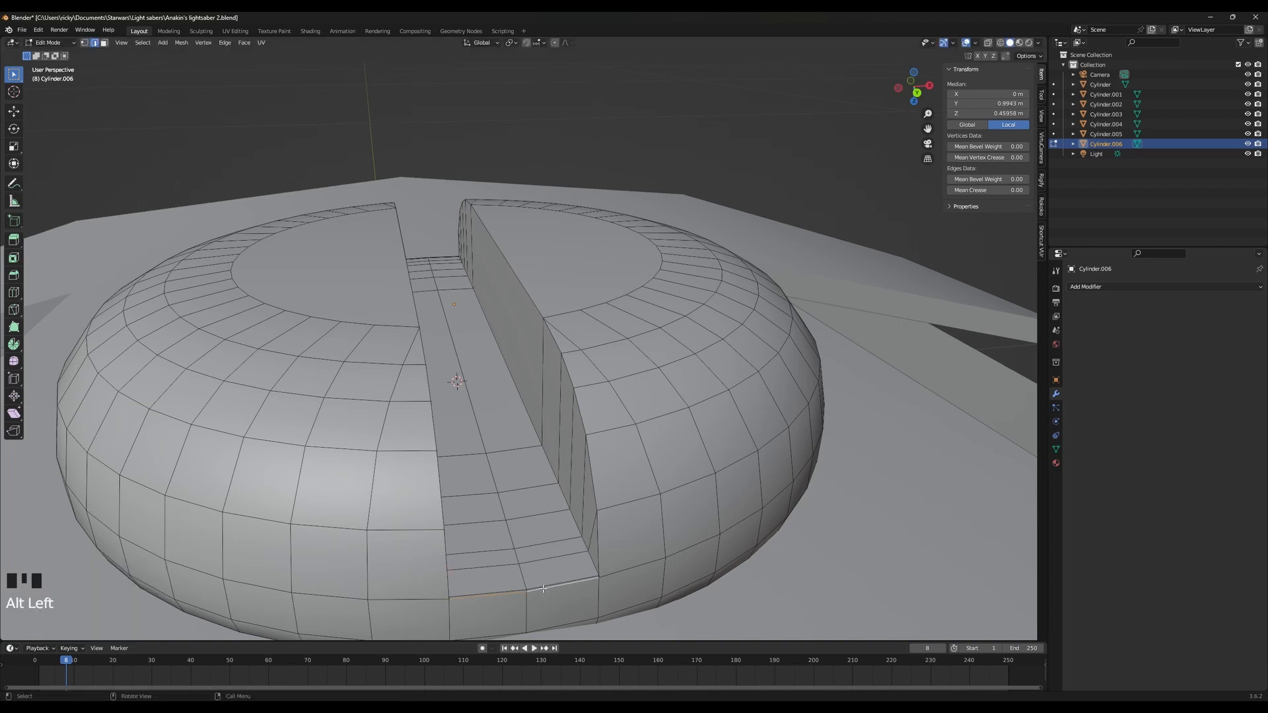
key("g")
key("g")
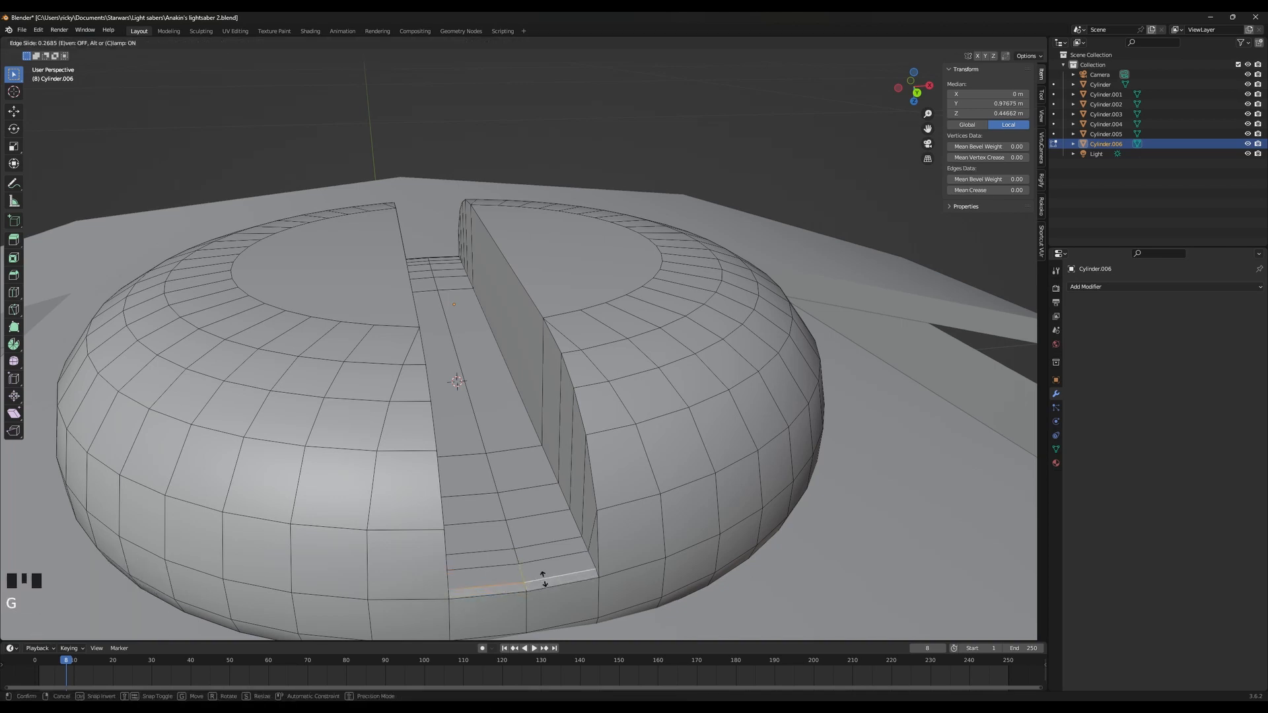
left_click(543, 579)
Bevel these floor end edges slightly and check the knob's shading in Object Mode
key("ctrl+b")
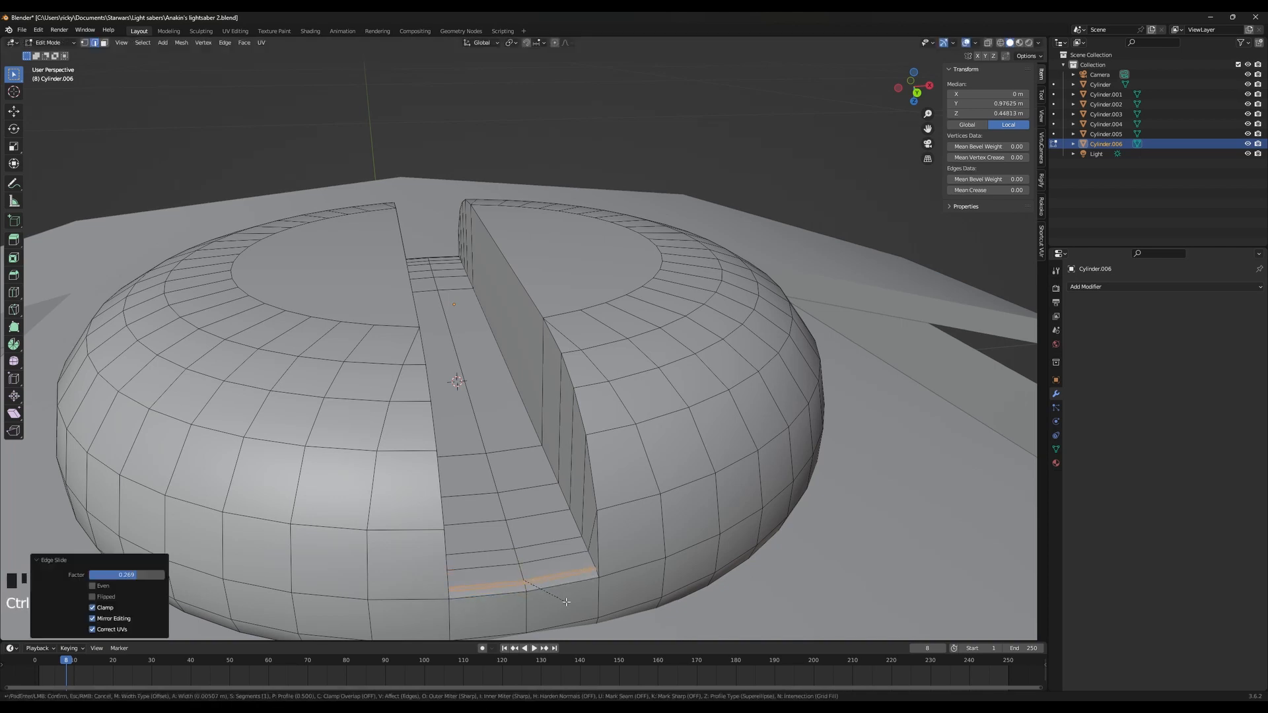
left_click(559, 607)
key("Tab")
scroll(536, 597, "down", 2)
scroll(535, 595, "up", 2)
key("Tab")
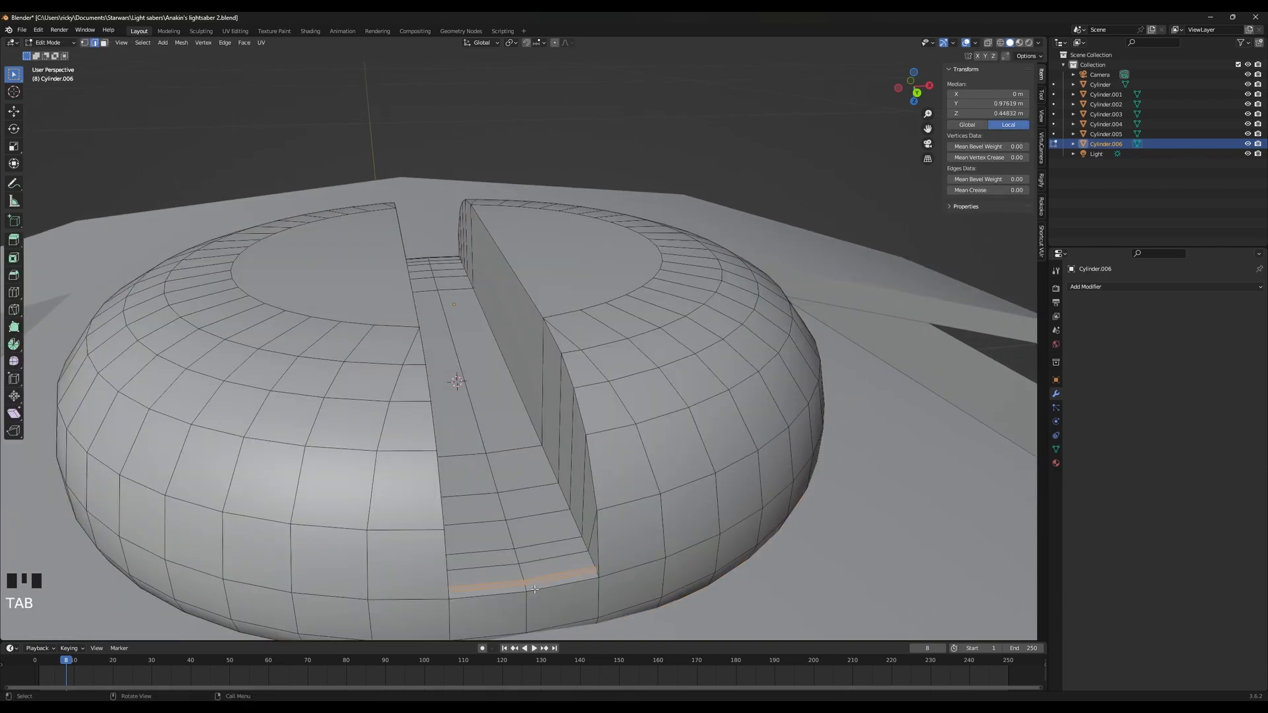
Slide the bevelled edges slightly outward toward the knob's rounded side
key("g")
key("g")
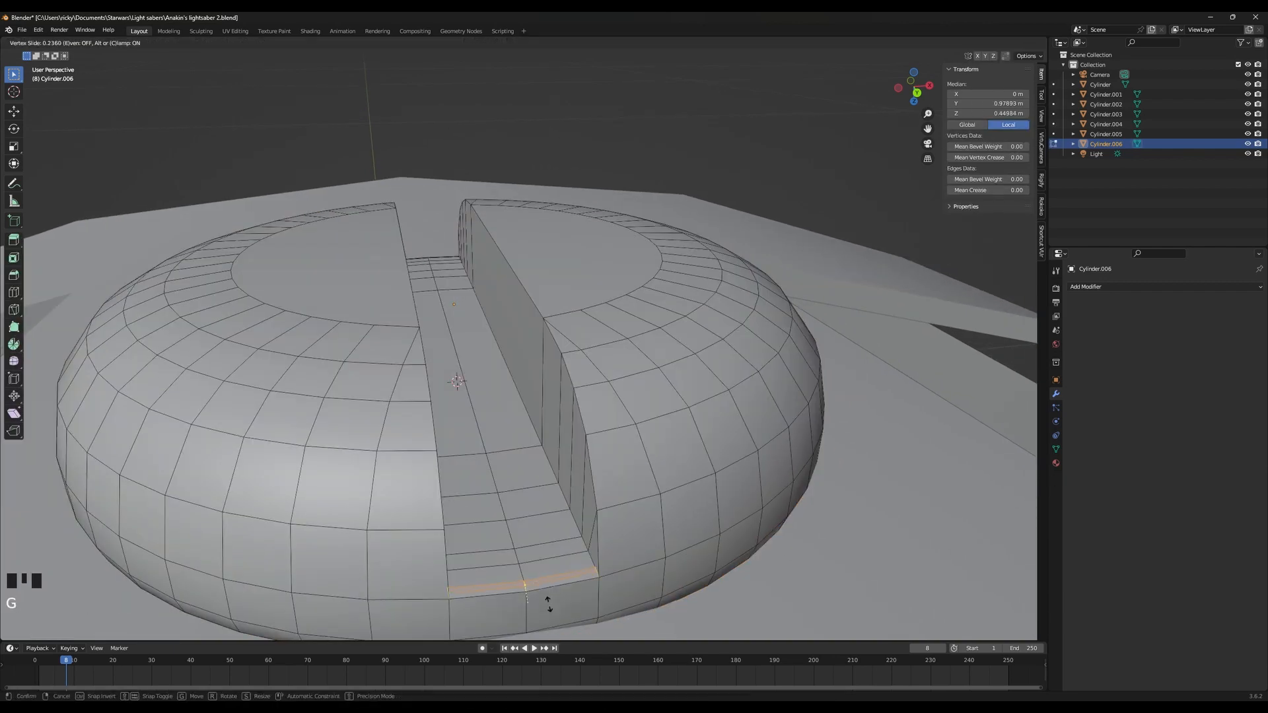
left_click(548, 610)
key("Tab")
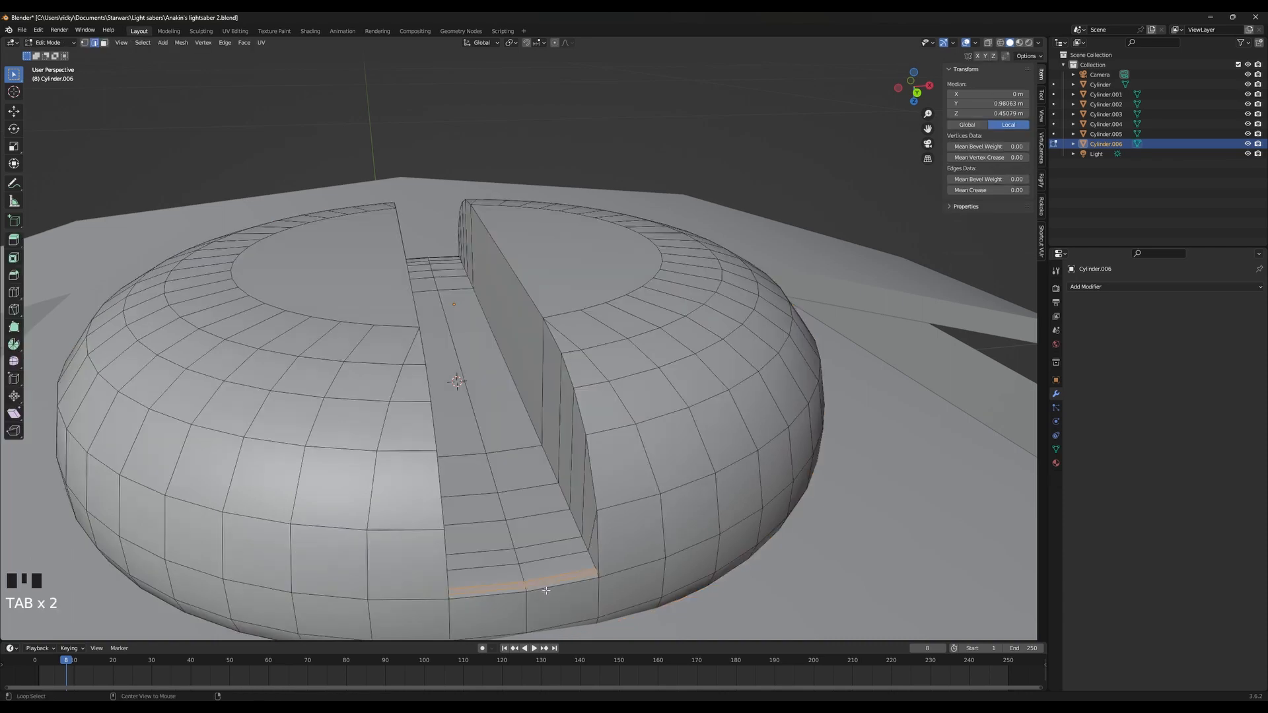
Bevel the outer boundary edges at this end of the slot with a width of 0.00728 m and inspect the shading
left_click(554, 592, "alt")
key("ctrl+b")
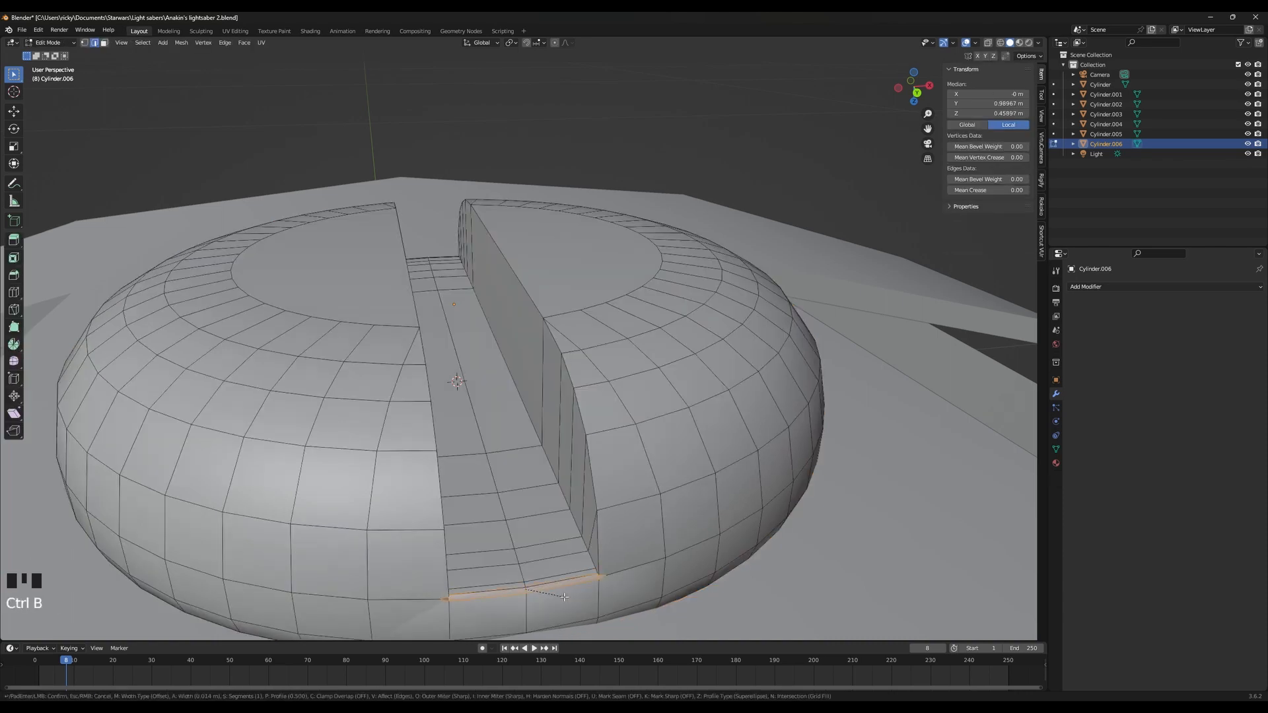
left_click(560, 596)
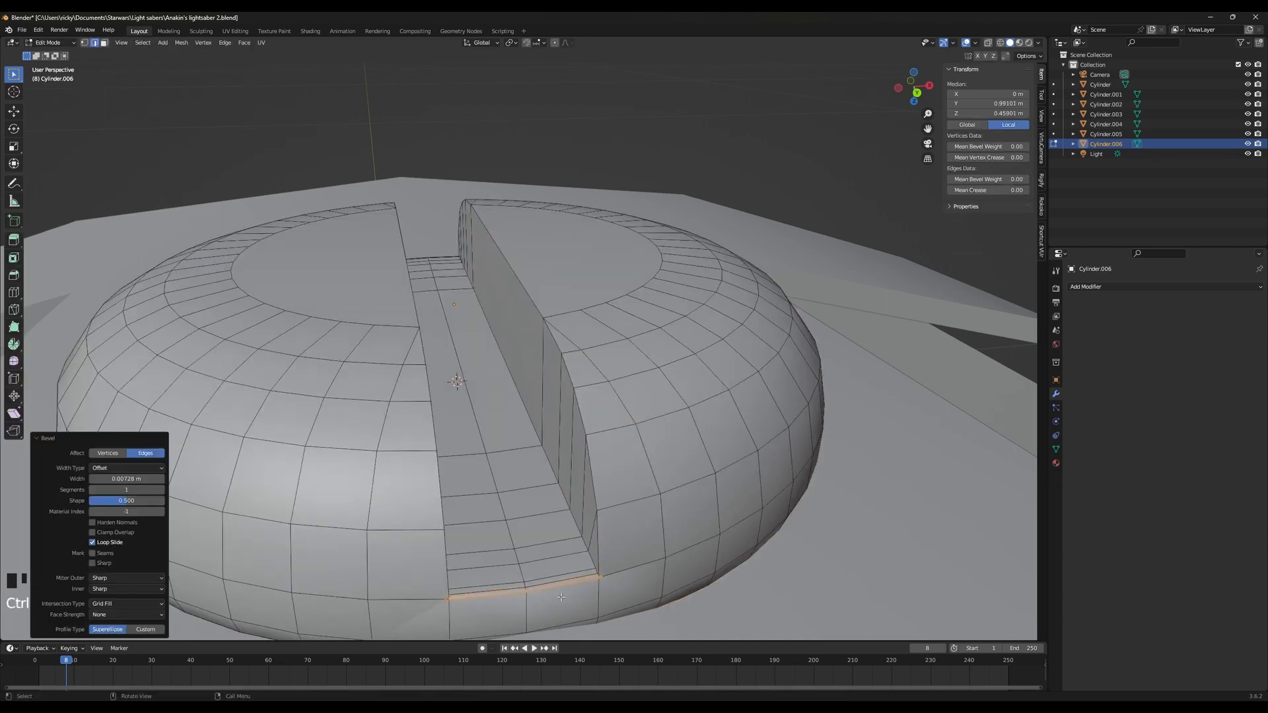
left_click(552, 580)
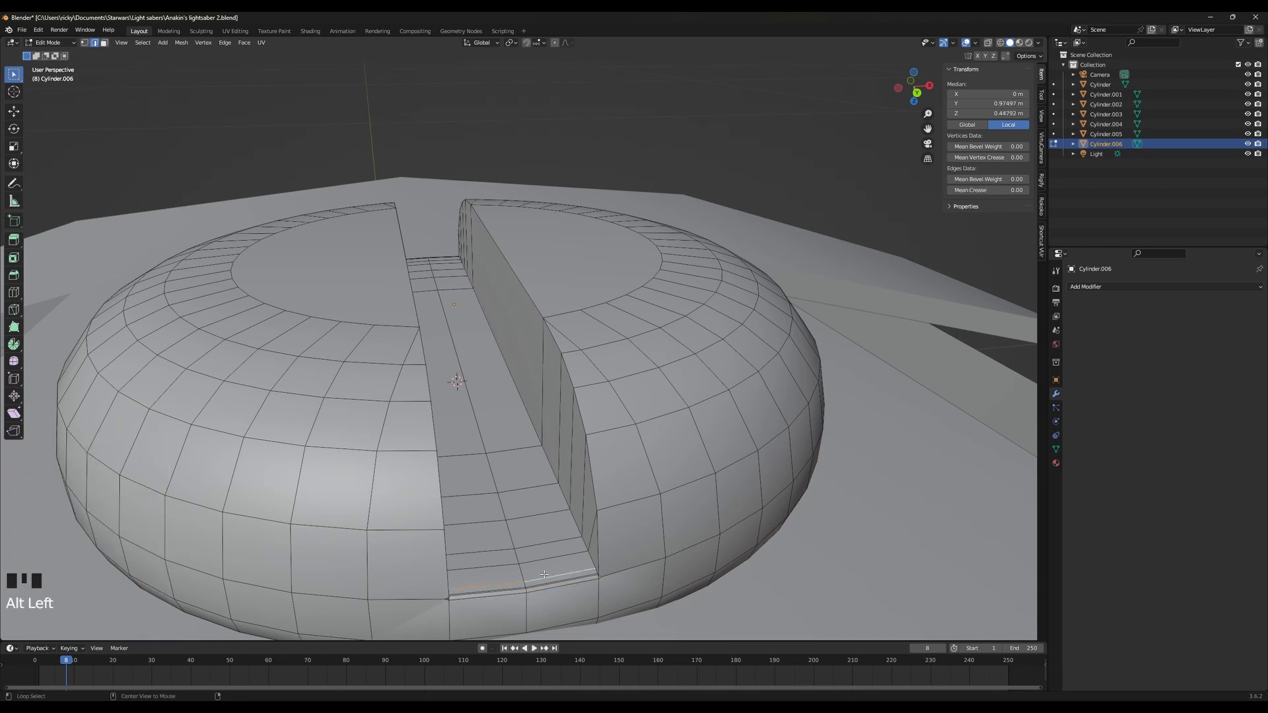
left_click(548, 581, "alt")
key("g")
right_click(550, 581)
key("Tab")
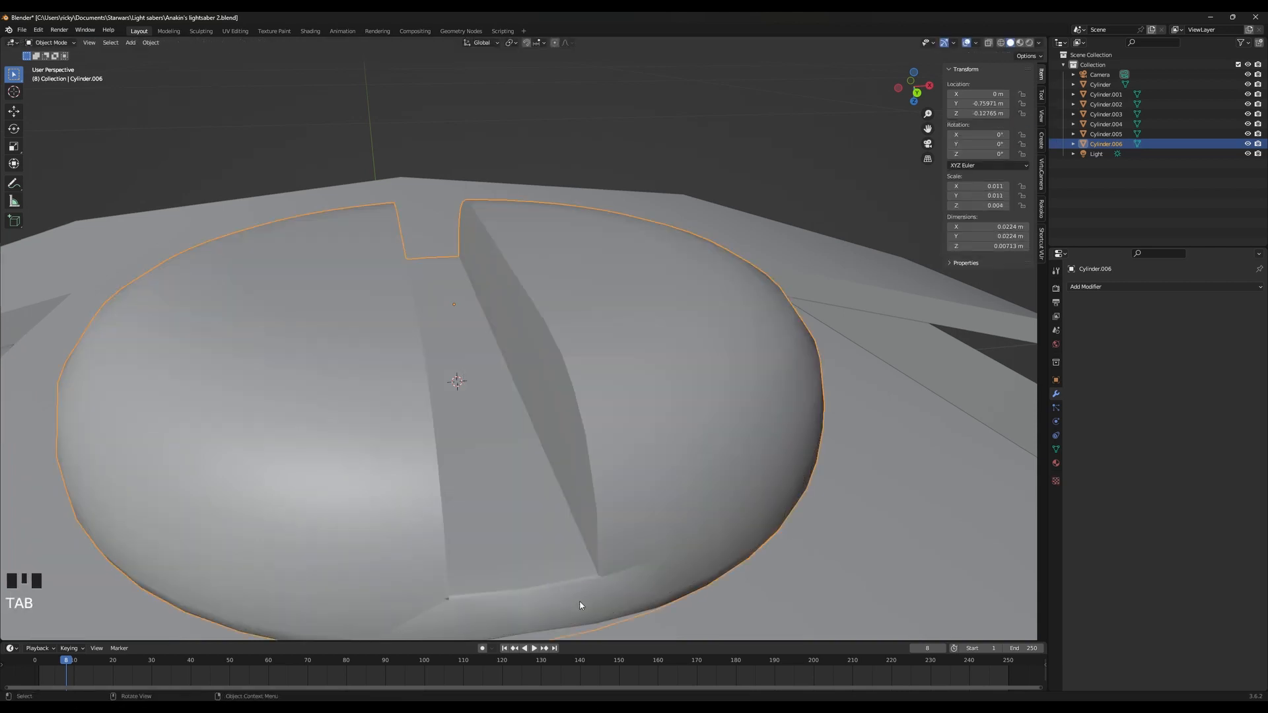
middle_click_drag(580, 599, 589, 566)
scroll(589, 566, "up", 2, "ctrl")
Undo the last bevel on the slot's outer boundary edges
key("ctrl+z")
key("ctrl+z")
key("ctrl+z")
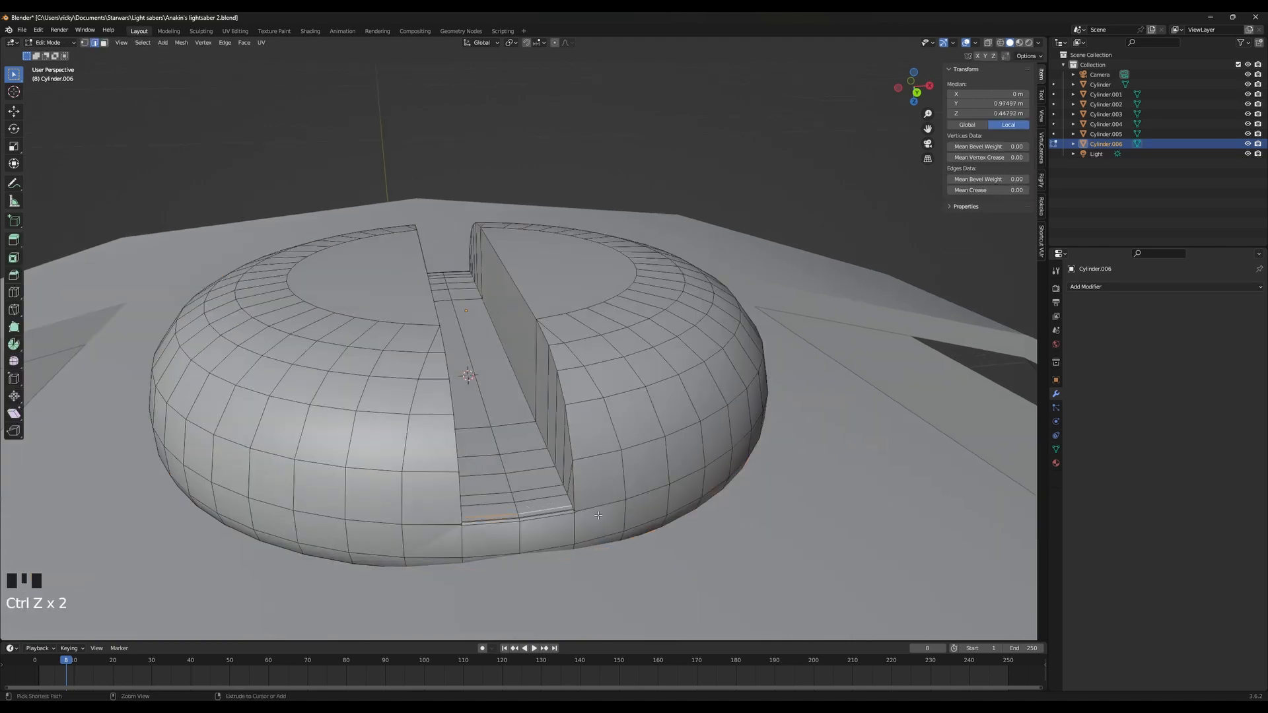
key("ctrl+z")
scroll(597, 515, "up", 1)
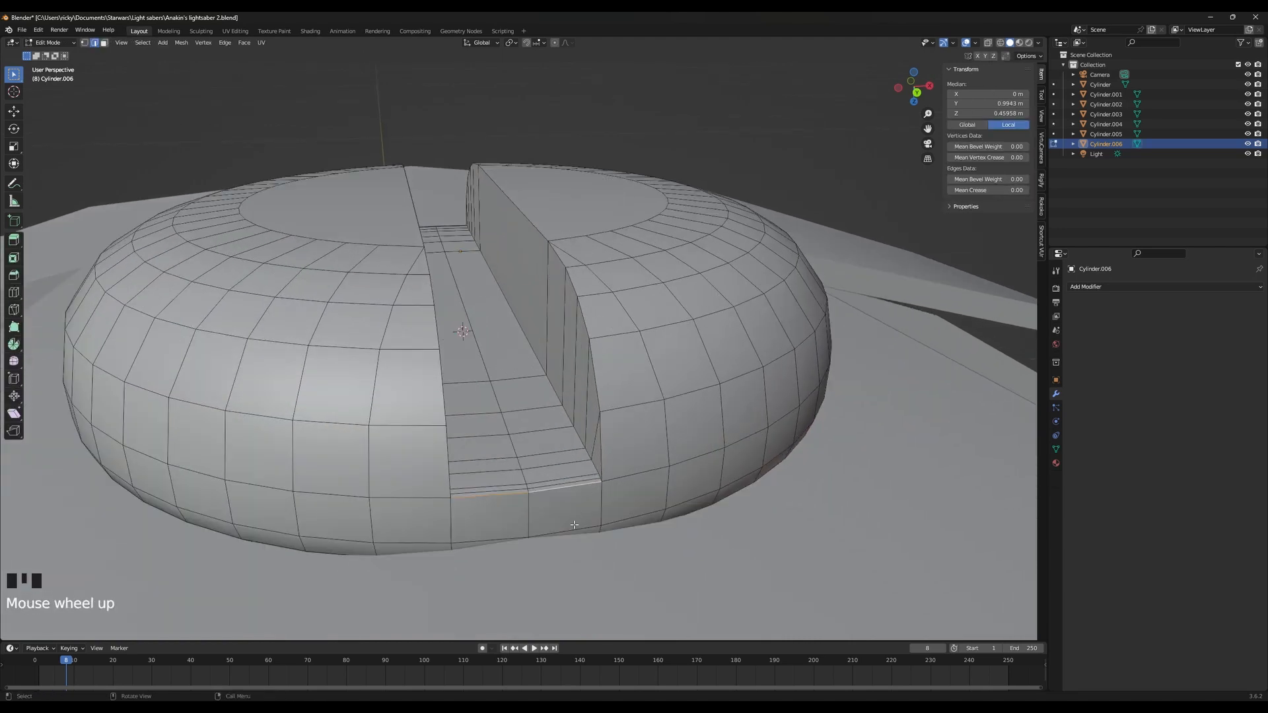
Set the knob's Auto Smooth angle to 40.1° and inspect the open end of the slot in Edit Mode
key("Tab")
scroll(573, 522, "down", 1)
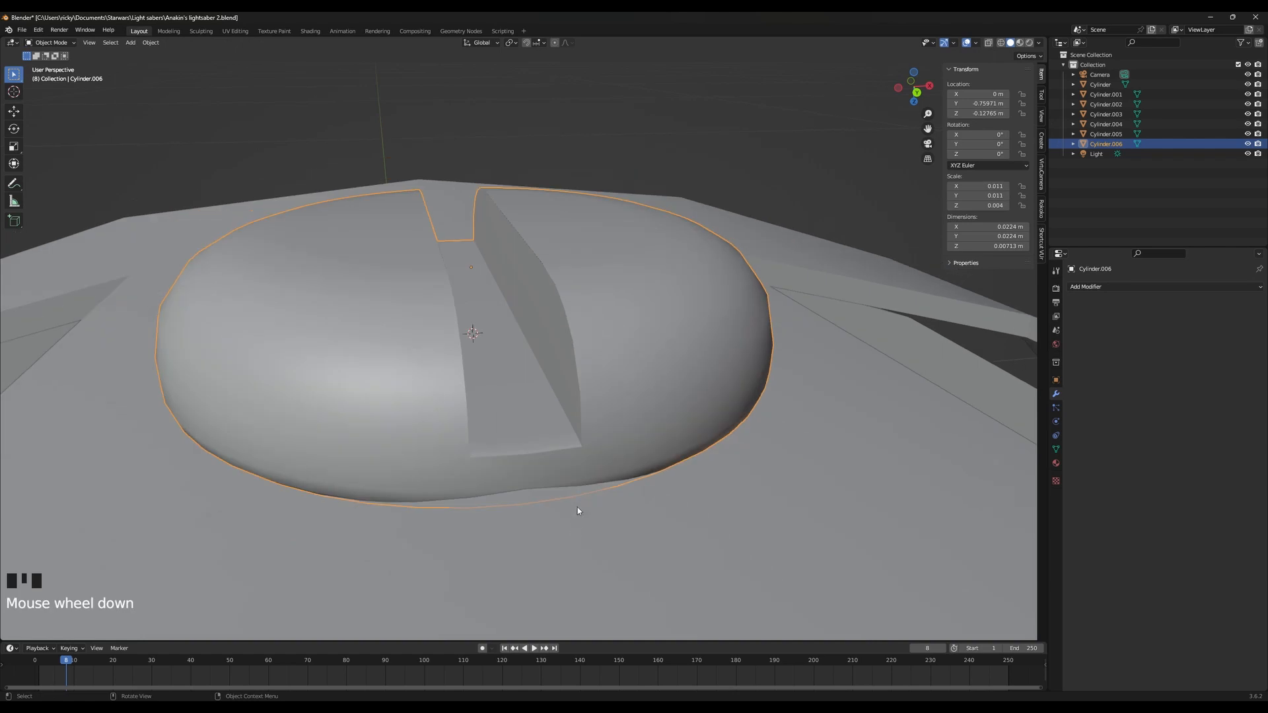
left_click(1056, 449)
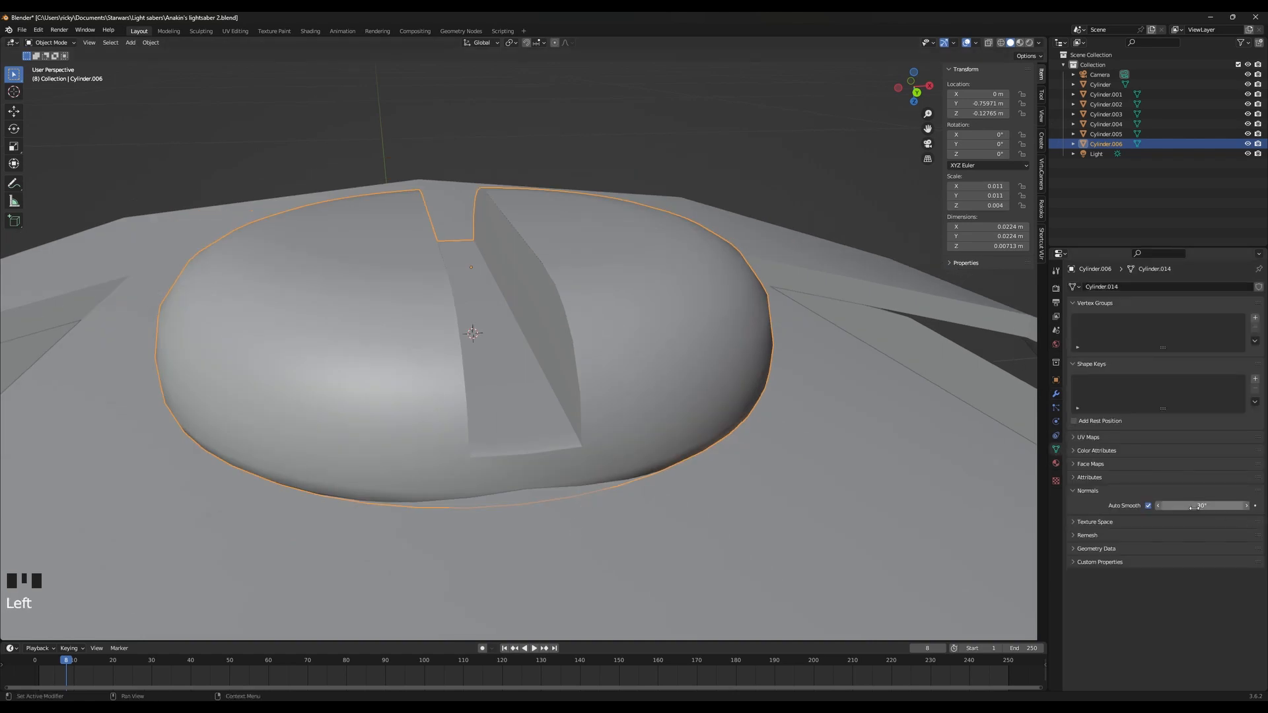
mouse_move(1202, 505)
left_mouse_down()
mouse_move(1228, 506)
mouse_move(1189, 505)
left_mouse_up()
scroll(560, 493, "up", 4)
key("Tab")
scroll(584, 519, "down", 2)
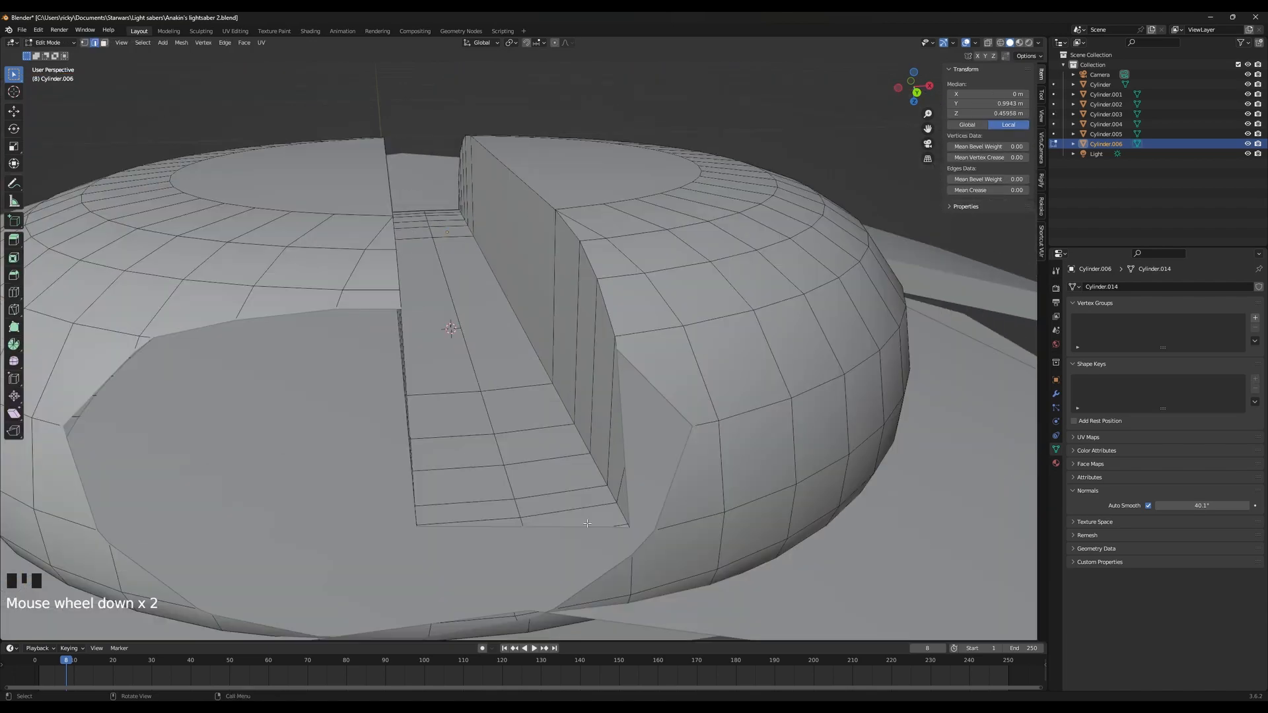
scroll(626, 495, "up", 1)
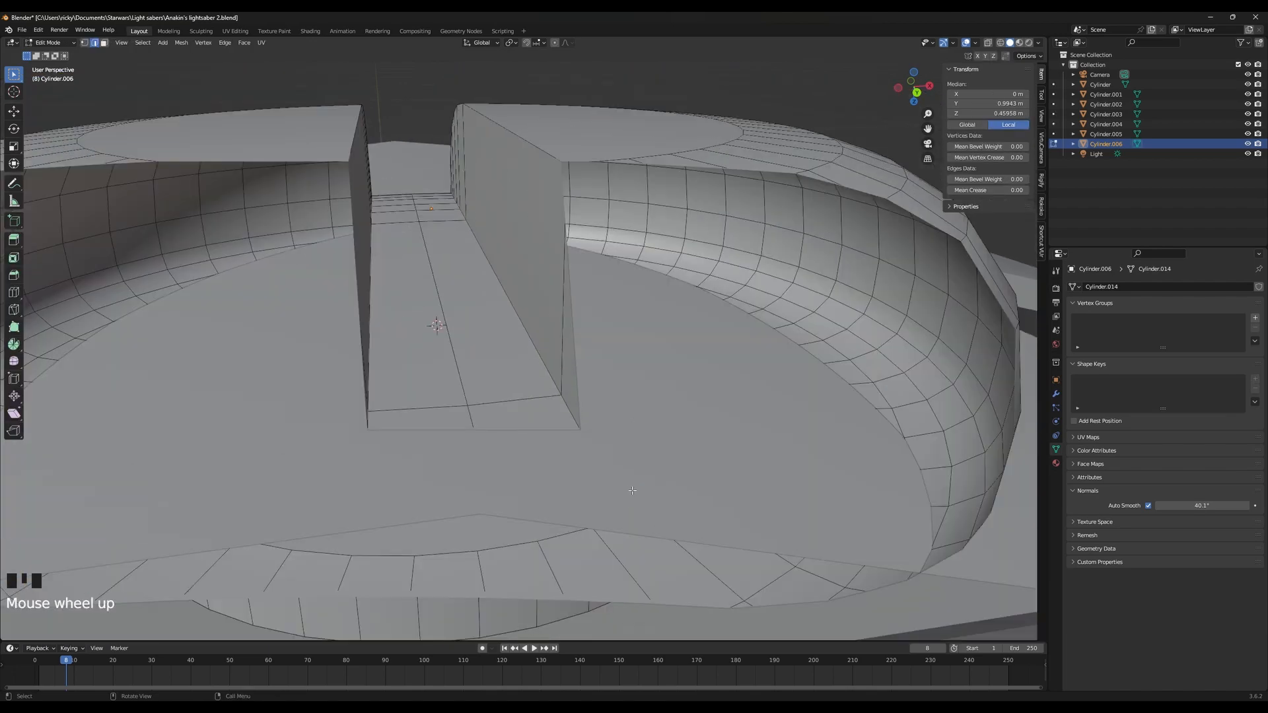
middle_click_drag(691, 494, 703, 518, "shift")
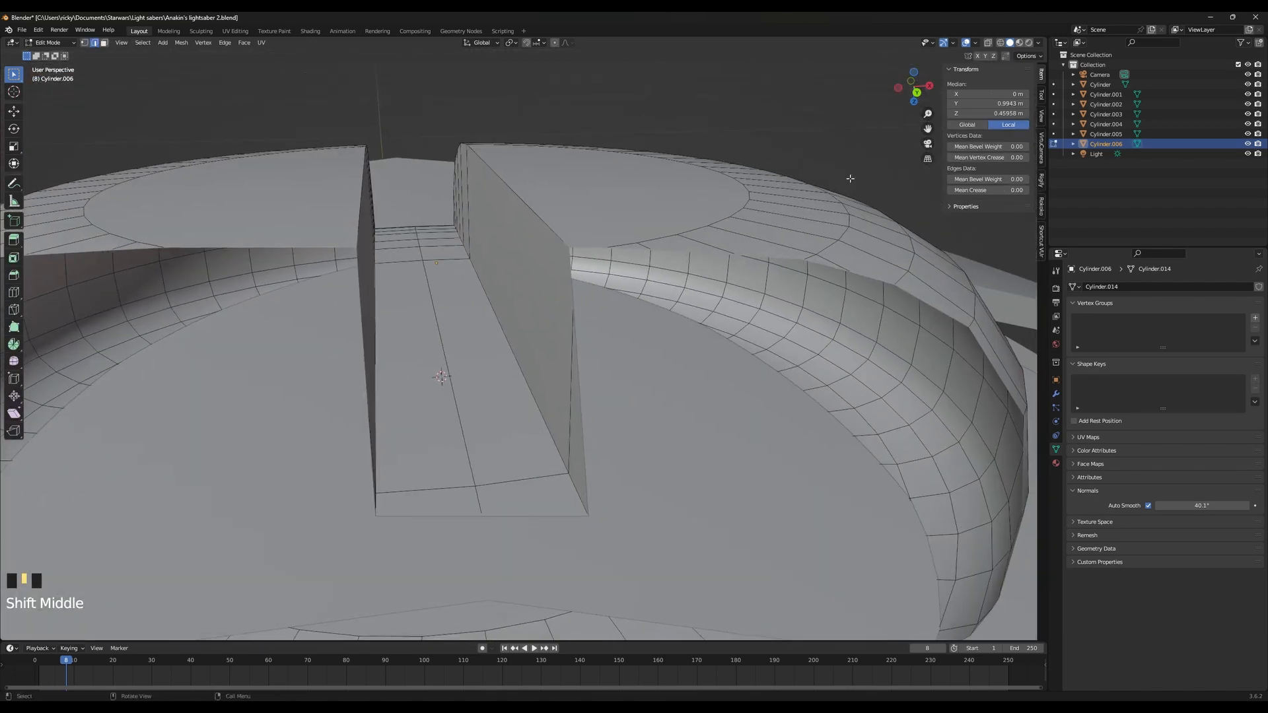
Show the viewport's view settings and try raising the clip end distance
left_click(1042, 121)
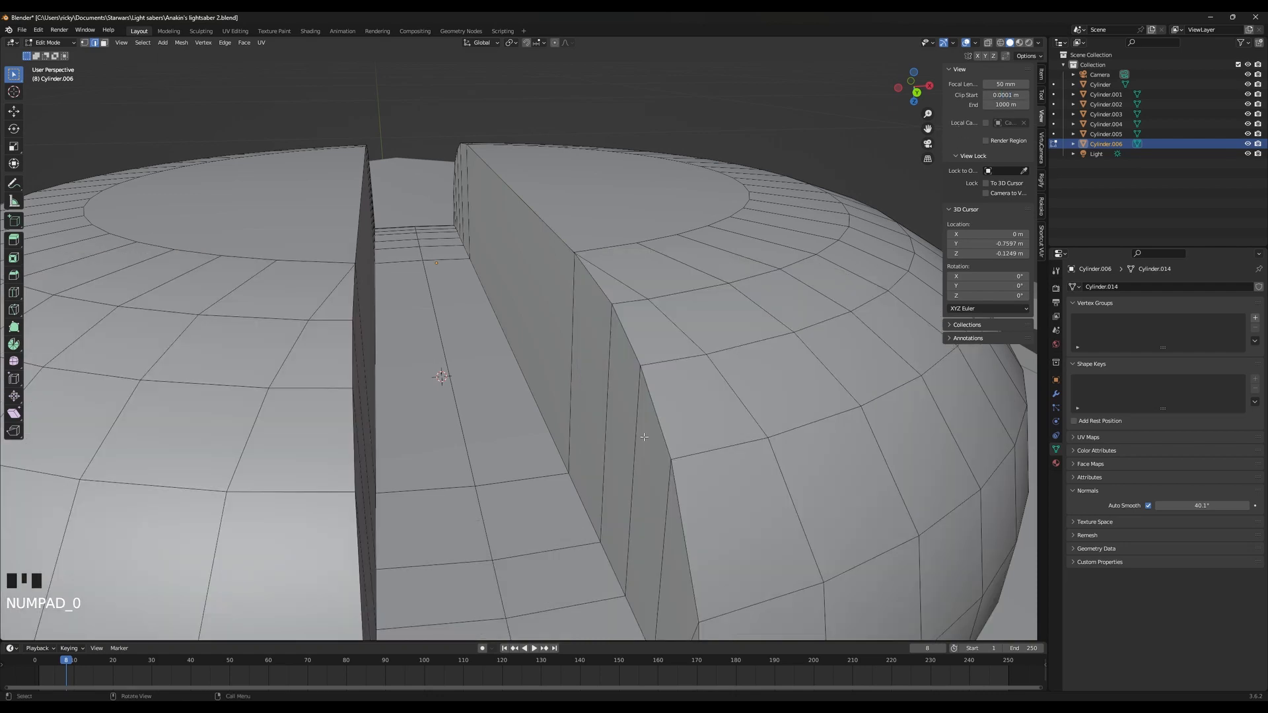
scroll(614, 508, "down", 2)
scroll(601, 515, "up", 3)
scroll(623, 506, "down", 8)
scroll(624, 506, "down", 20)
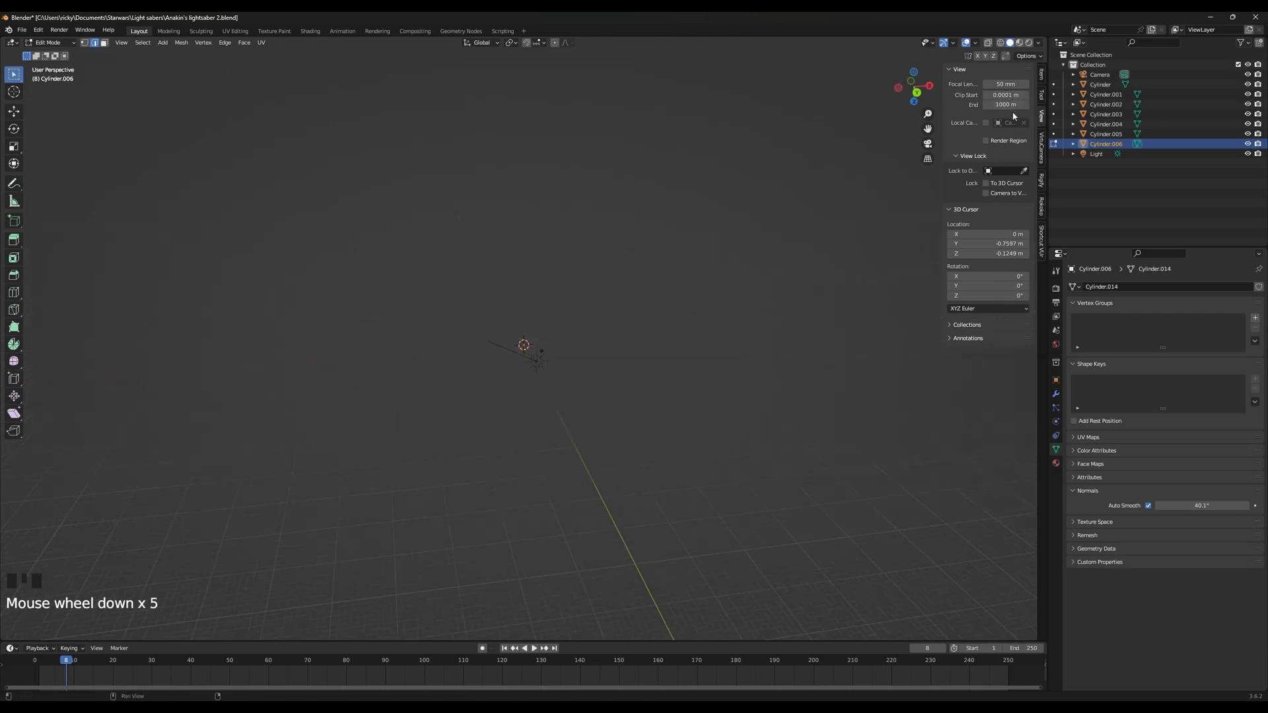
left_click_drag(1005, 104, 1005, 104)
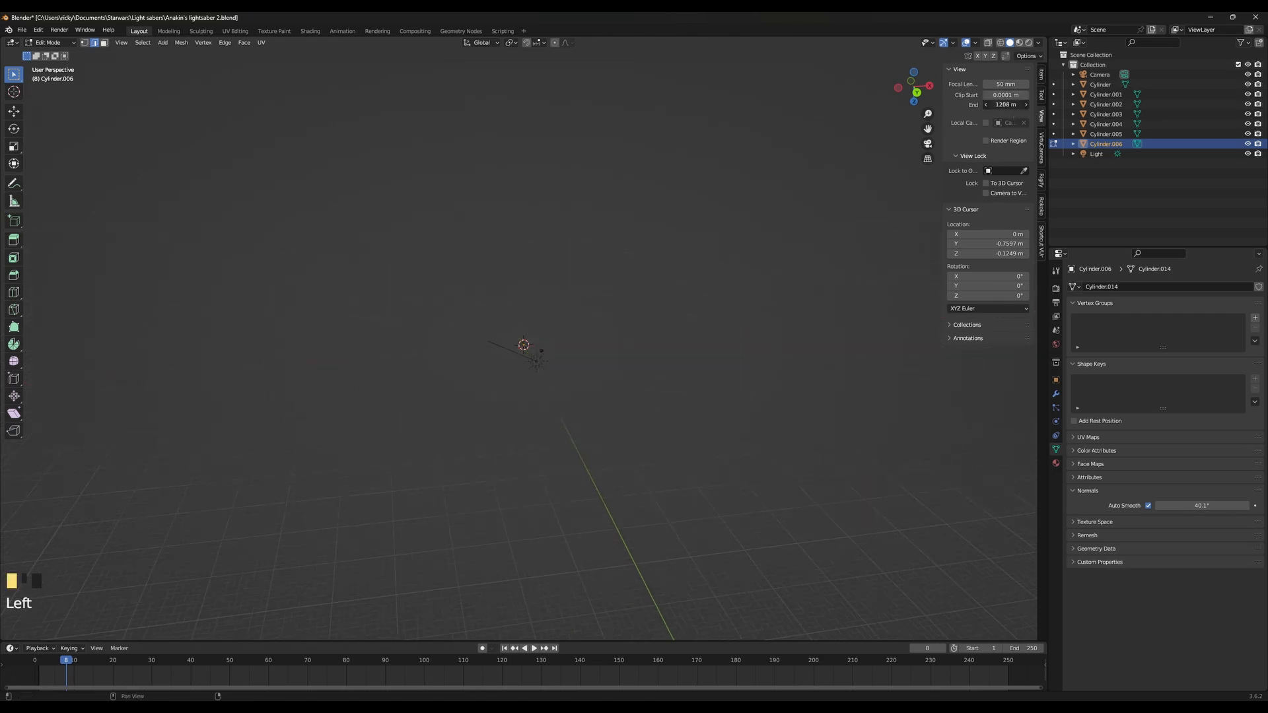
Undo the recent edits to the knob, including its Auto Smooth change, and inspect the restored slot
key("ctrl+z")
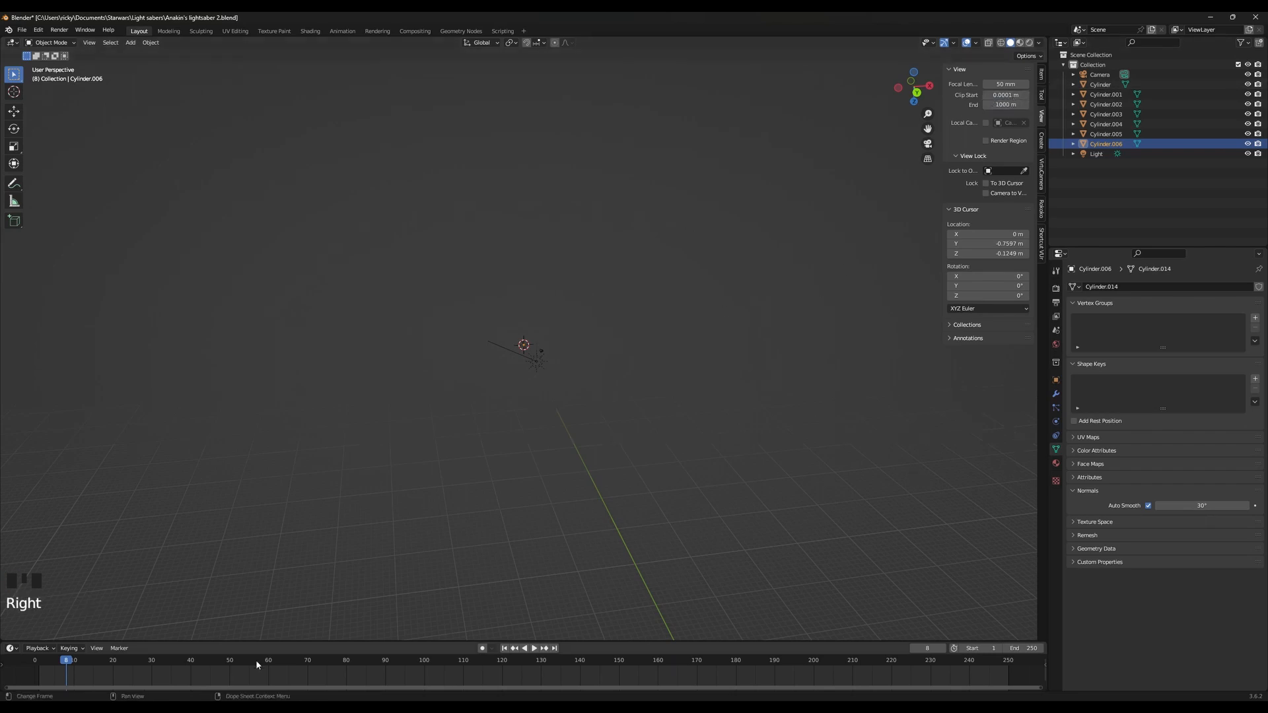
key("KP_Decimal")
key("KP_Decimal")
scroll(533, 377, "up", 2)
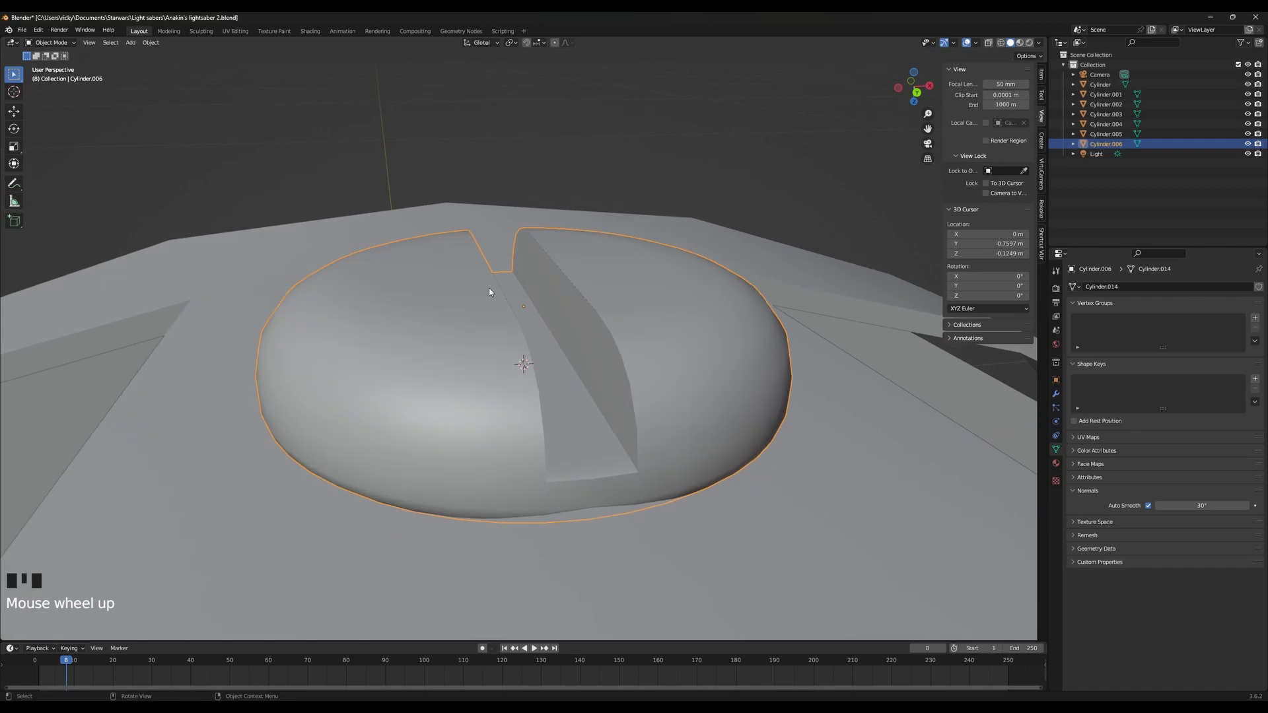
middle_click_drag(535, 393, 573, 372)
scroll(539, 390, "down", 14)
key("KP_Decimal")
scroll(631, 337, "down", 4)
scroll(573, 372, "up", 3)
scroll(573, 373, "down", 1)
Bevel the two long upper edge loops on both sides of the knob's slot with a narrow width
key("Tab")
scroll(566, 383, "up", 3)
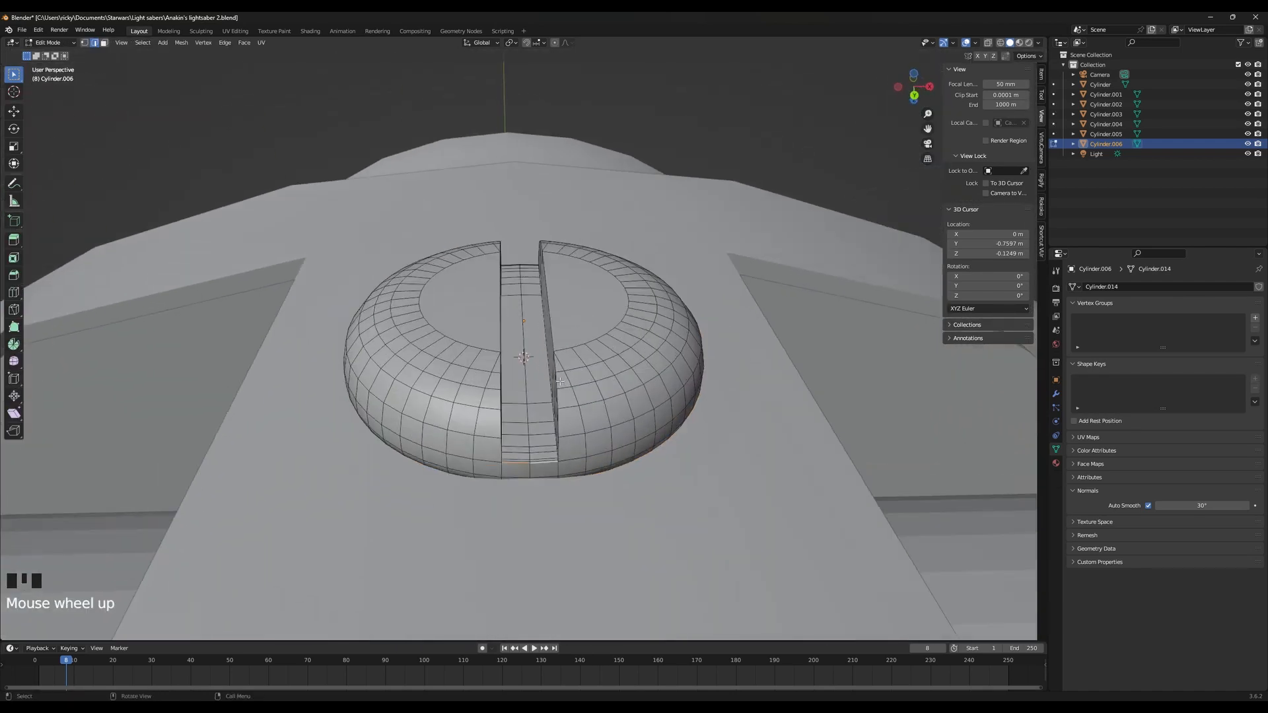
left_click(569, 346, "alt")
left_click(488, 336, "alt+shift")
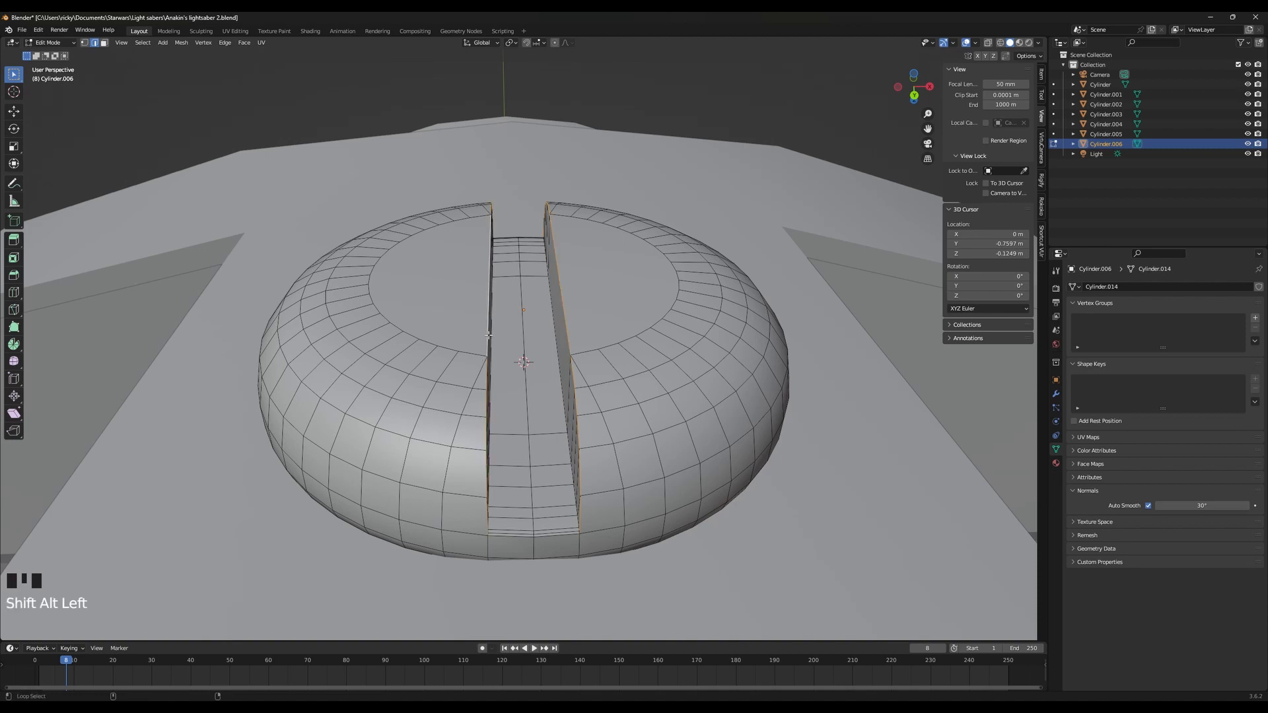
key("ctrl+b")
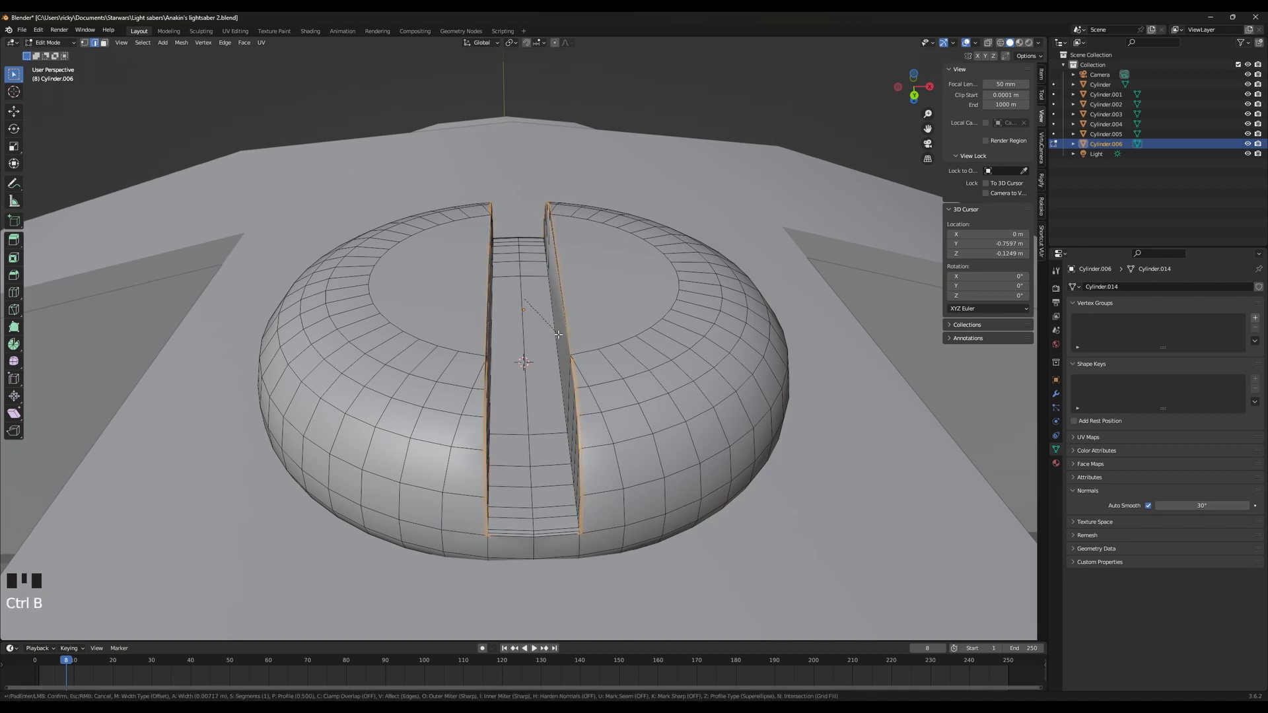
left_click(550, 335)
key("Tab")
key("ctrl+z")
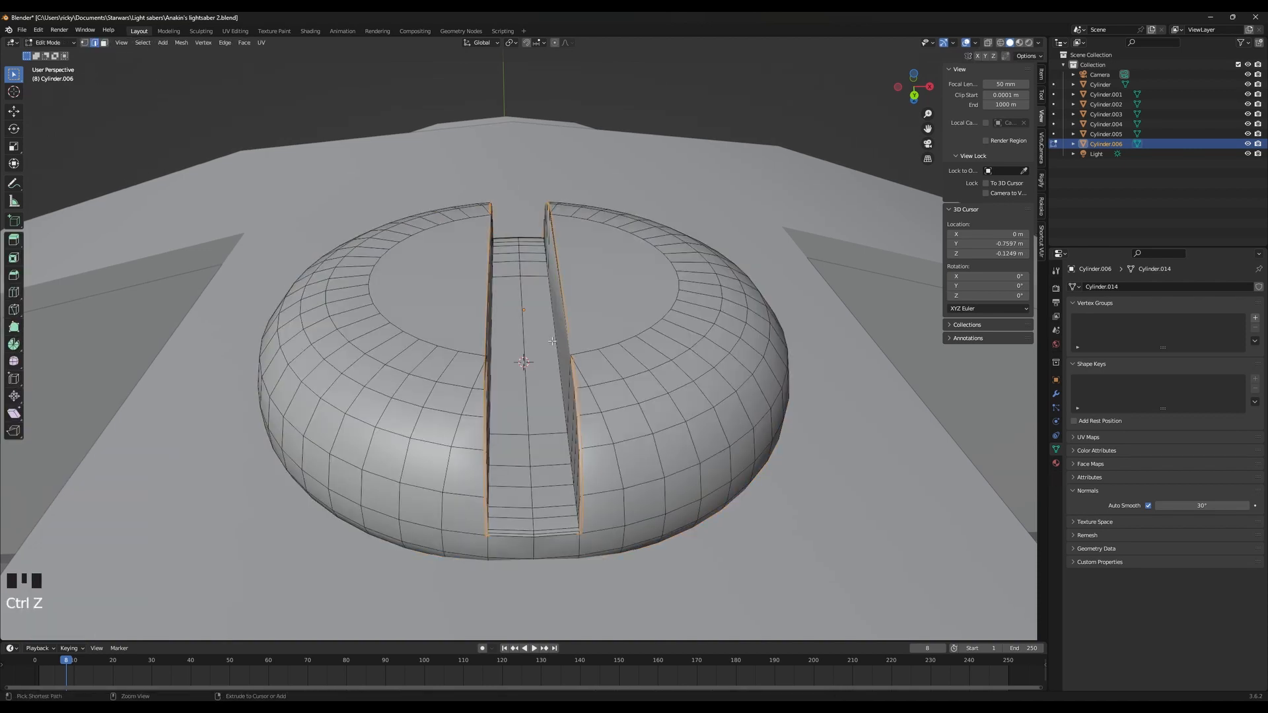
Return to Object Mode and inspect the knob on the hilt in rendered viewport shading
mouse_move(550, 335)
middle_mouse_down()
mouse_move(619, 332)
mouse_move(770, 373)
mouse_move(685, 392)
mouse_move(637, 376)
mouse_move(700, 423)
mouse_move(696, 438)
middle_mouse_up()
key("Tab")
scroll(637, 340, "down", 5)
scroll(636, 376, "down", 1)
key("z")
left_click(642, 280)
scroll(612, 381, "down", 2)
scroll(695, 437, "up", 4)
scroll(738, 312, "down", 8)
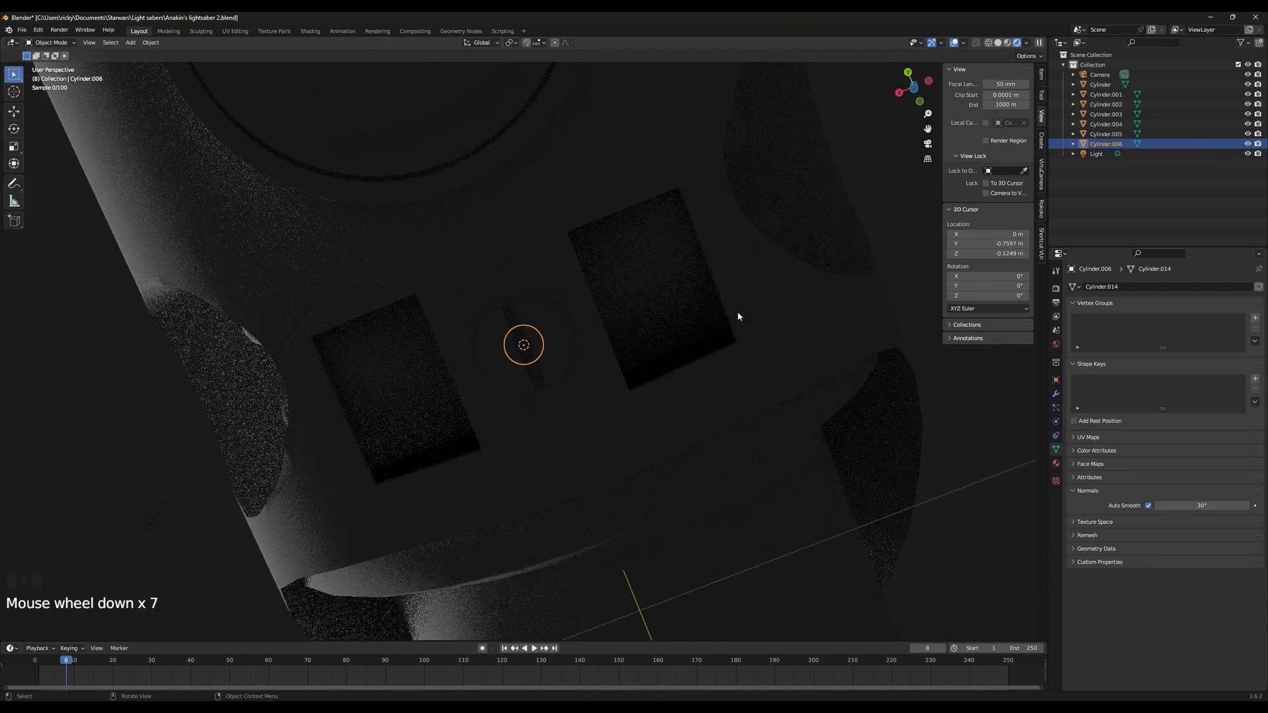
Rotate the knob about the global Z axis to angle its slot, ending with a further -2° adjustment
scroll(616, 406, "up", 5)
key("r")
key("z")
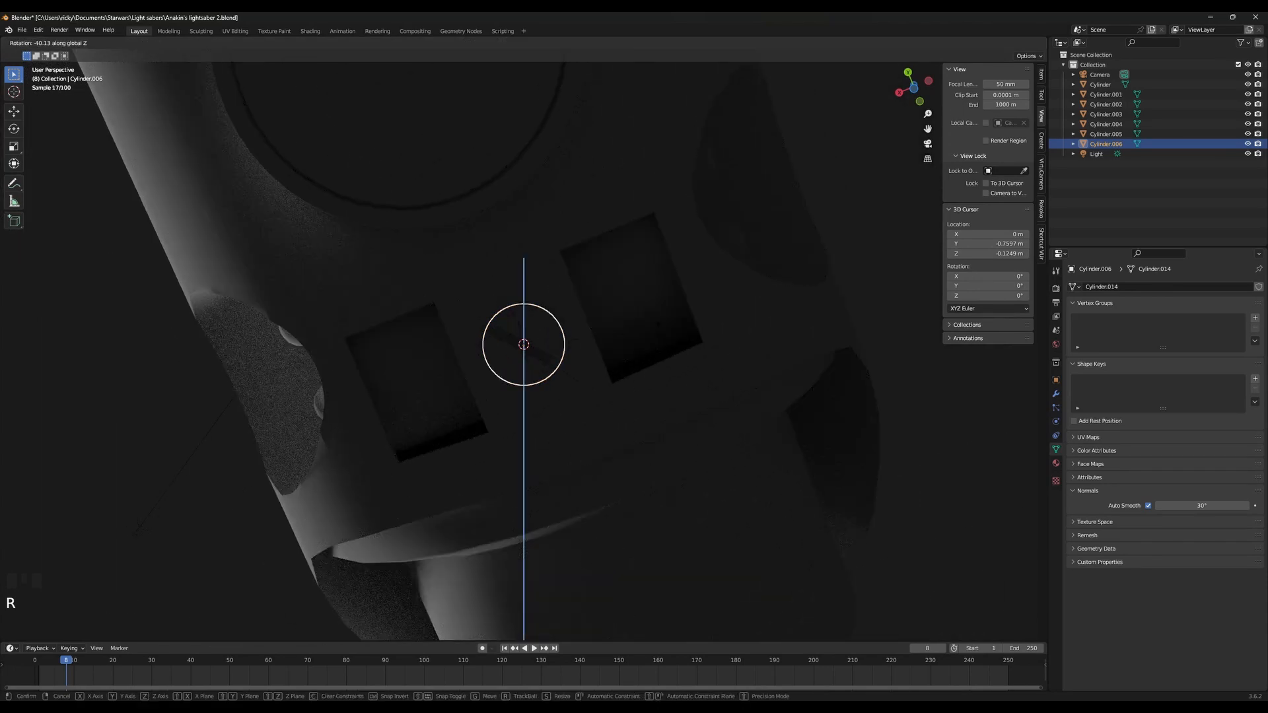
left_click(670, 387)
scroll(670, 386, "down", 5)
key("r")
key("z")
left_click(679, 338)
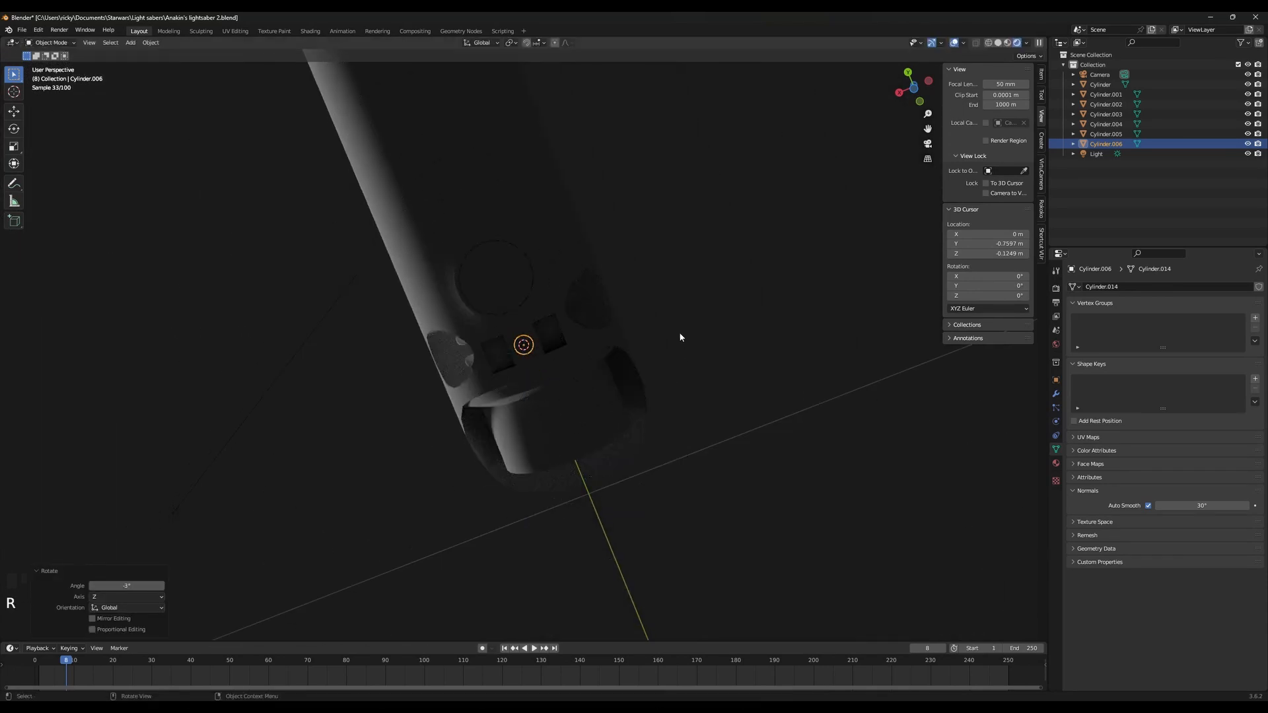
left_click(666, 335)
Move the knob about -0.0003 m along the global Z axis and check how it sits against the hilt
middle_click_drag(667, 335, 617, 337)
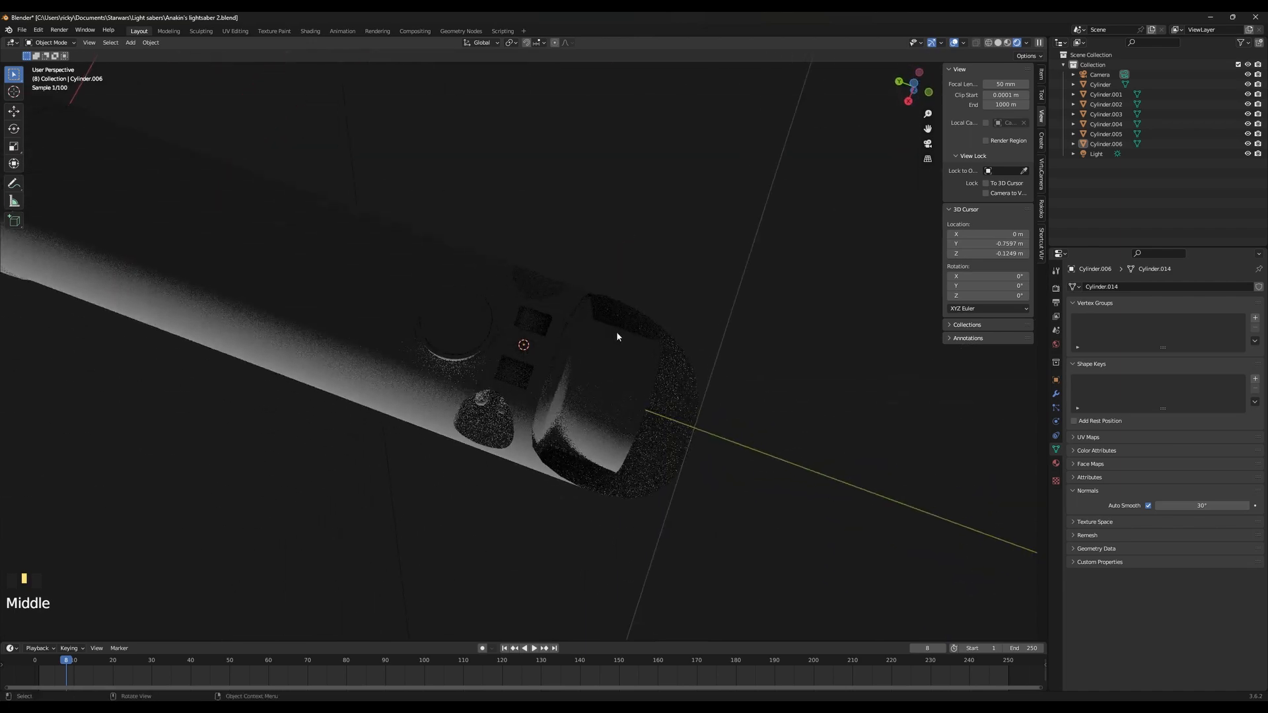
scroll(563, 404, "up", 4)
middle_click_drag(563, 405, 660, 376)
scroll(190, 215, "up", 3)
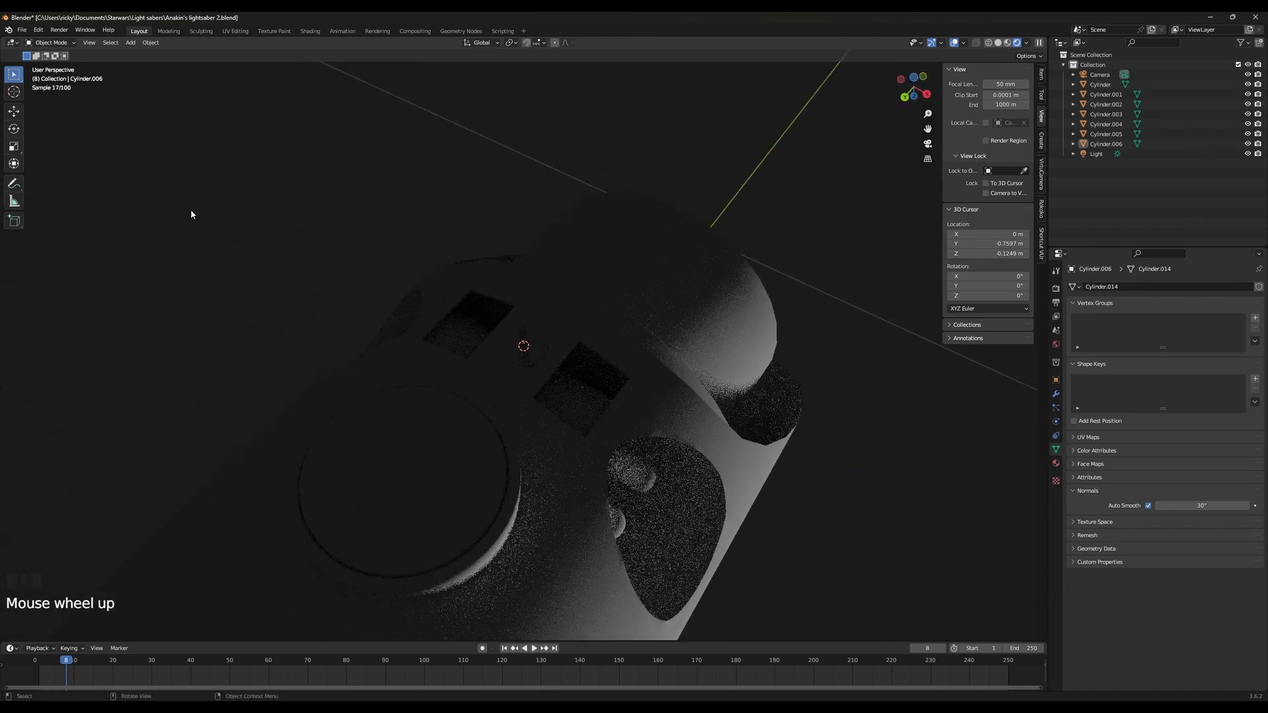
scroll(599, 335, "up", 4)
left_click(549, 359)
key("g")
key("z")
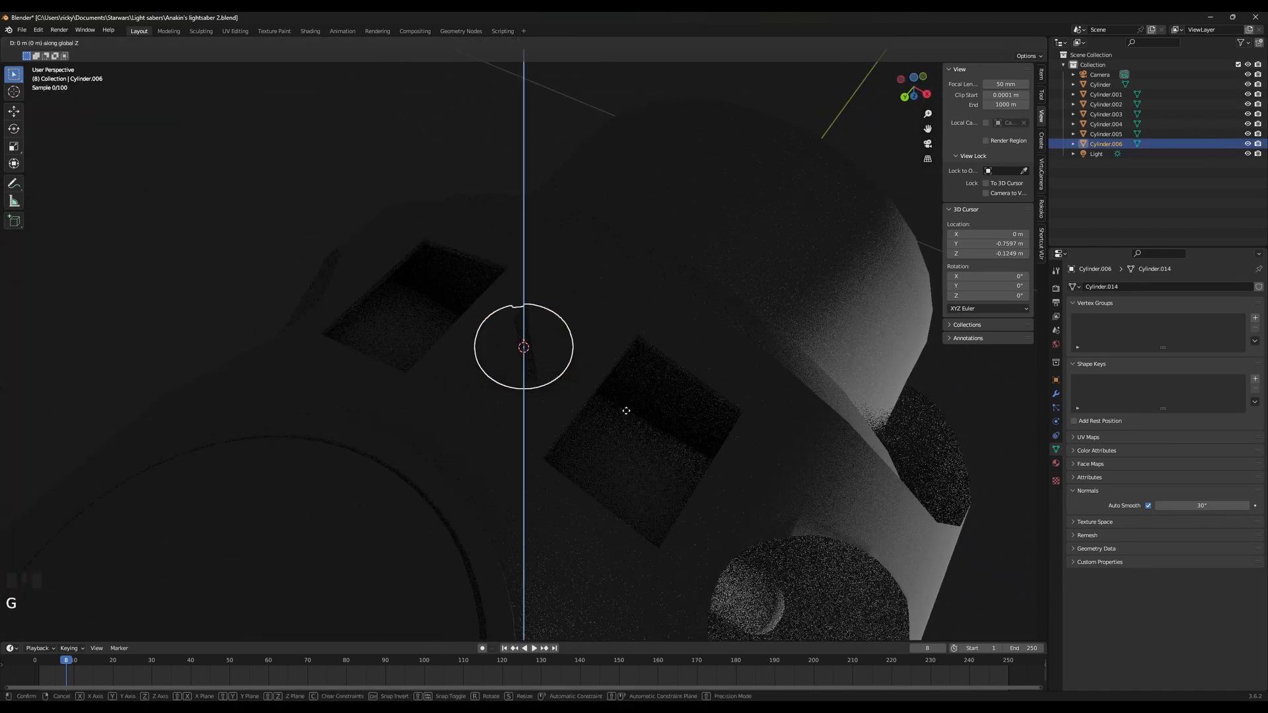
left_click(628, 405)
middle_click_drag(628, 402, 609, 368)
scroll(609, 368, "up", 1)
key("g")
key("z")
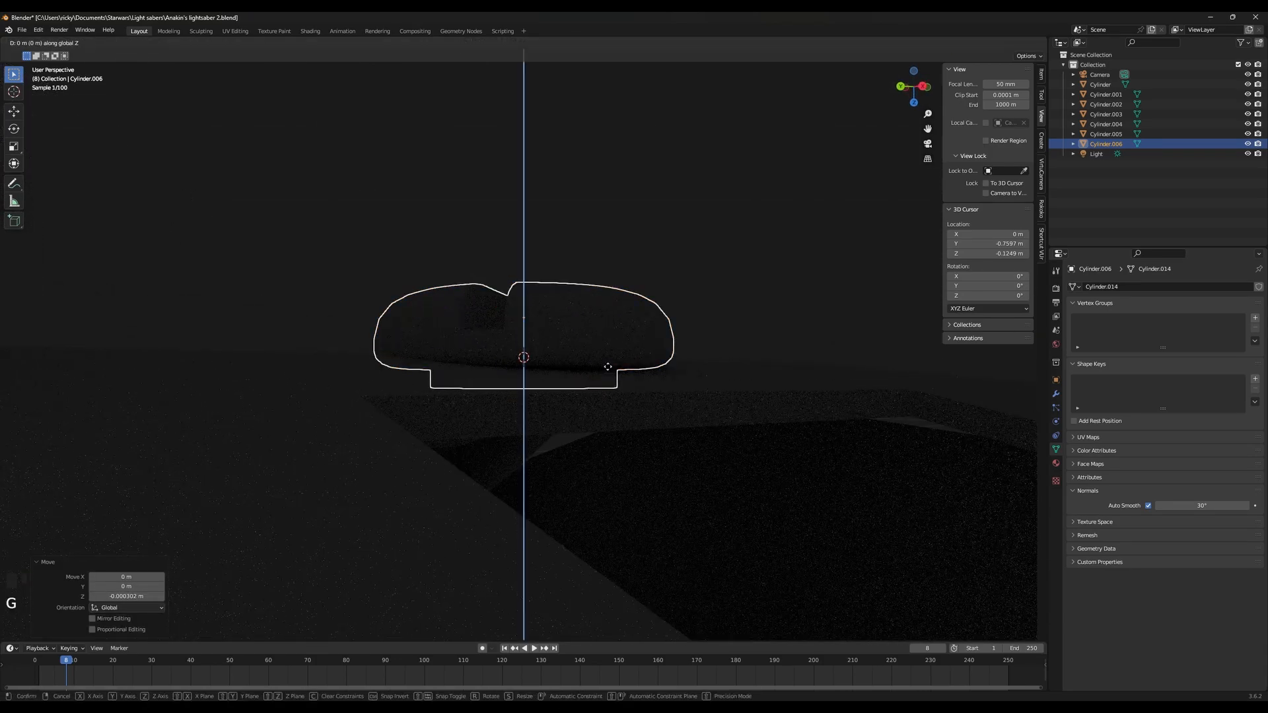
right_click(621, 367)
Deselect the knob, review it on the whole hilt, and save the file
scroll(610, 371, "down", 13)
left_click(678, 307)
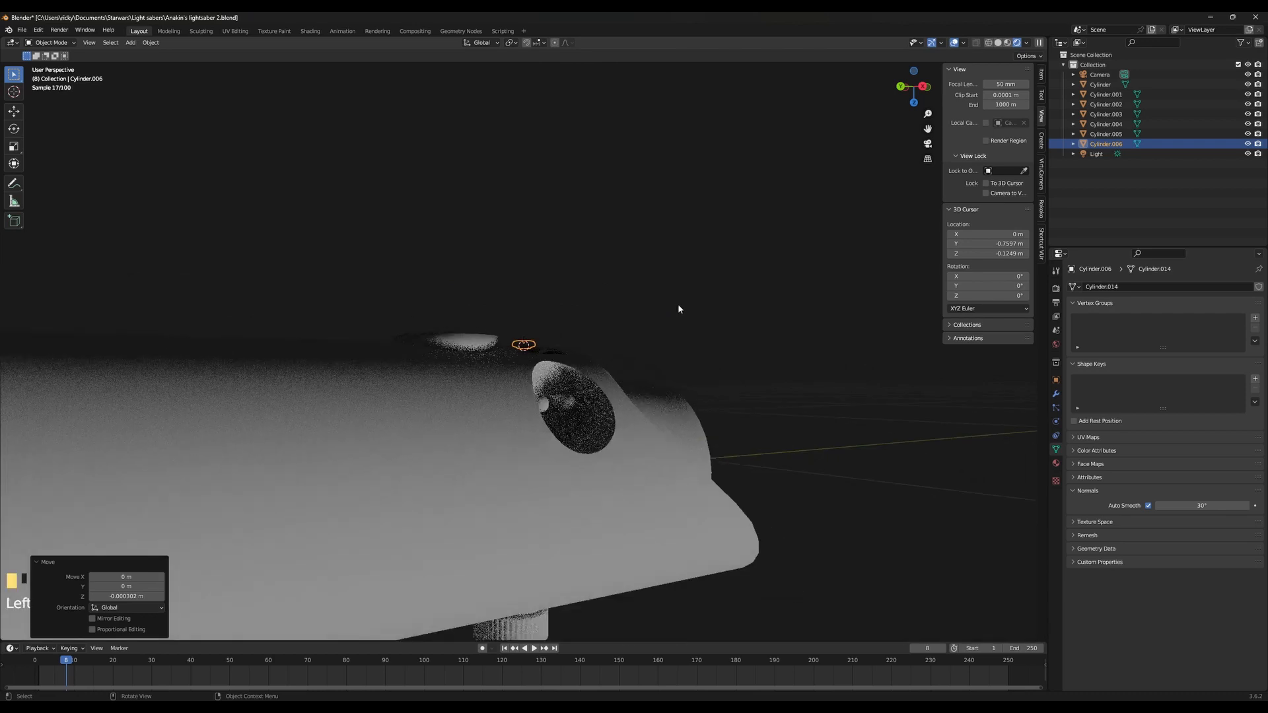
middle_click_drag(637, 346, 321, 130)
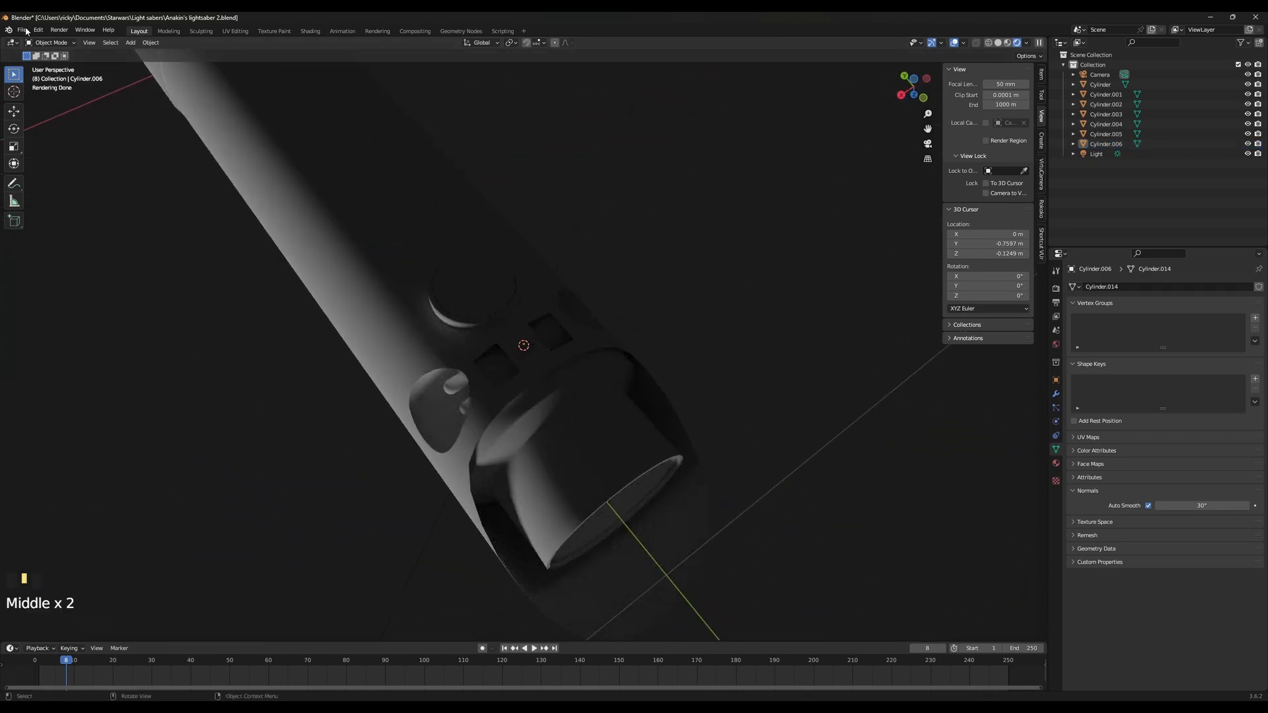
left_click(25, 30)
left_click(39, 94)
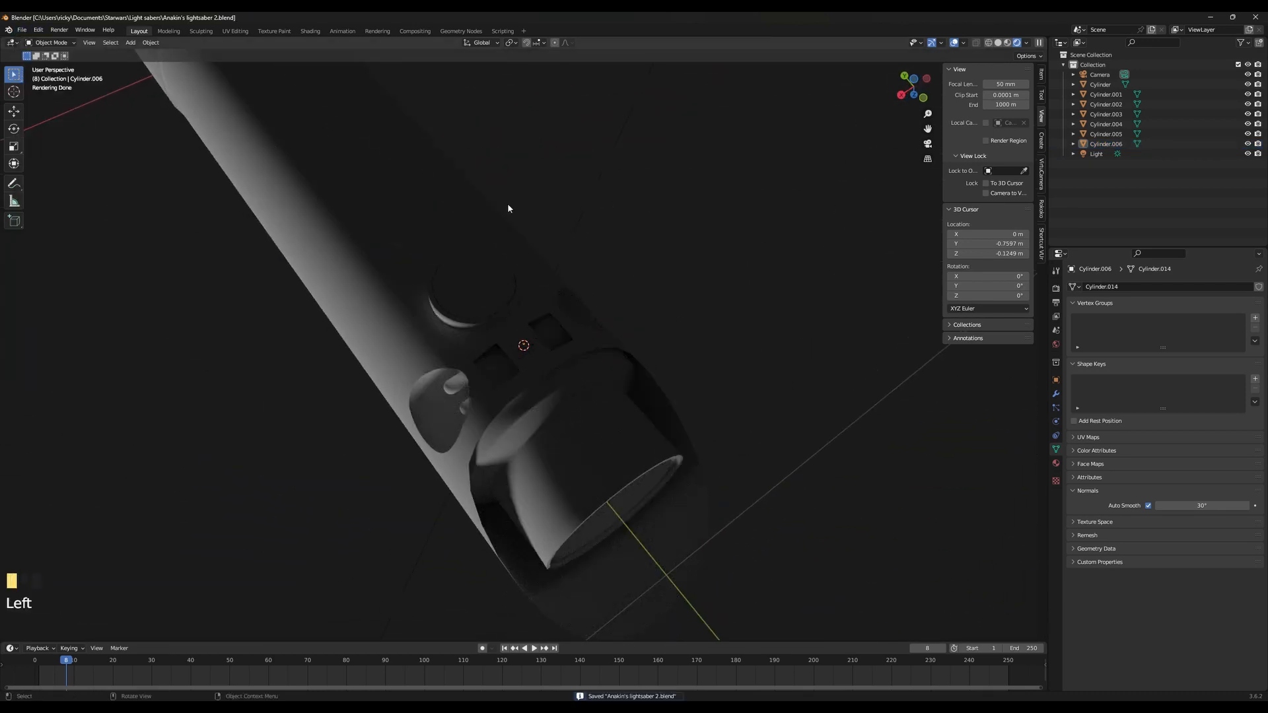
Examine the rendered hilt from several angles and compare it with the lightsaber reference photo
mouse_move(507, 203)
middle_mouse_down()
mouse_move(617, 236)
mouse_move(508, 183)
middle_mouse_up()
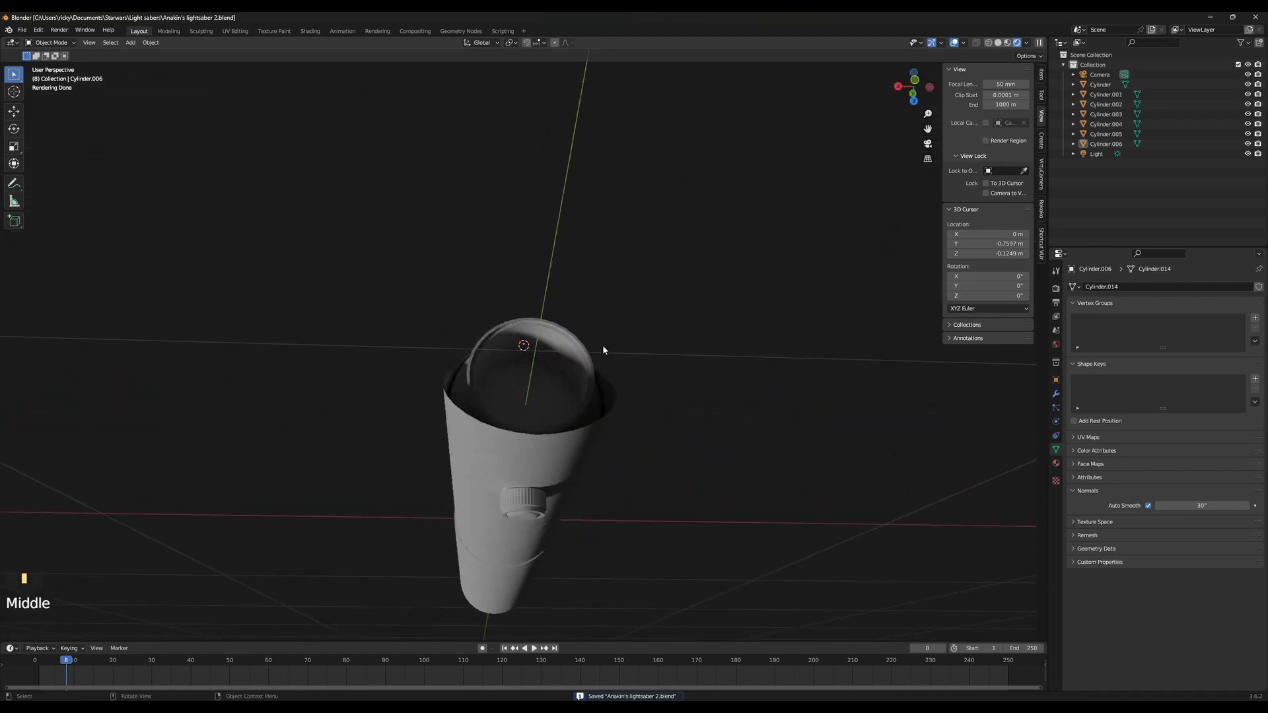
middle_click_drag(499, 344, 642, 417)
scroll(663, 337, "down", 2)
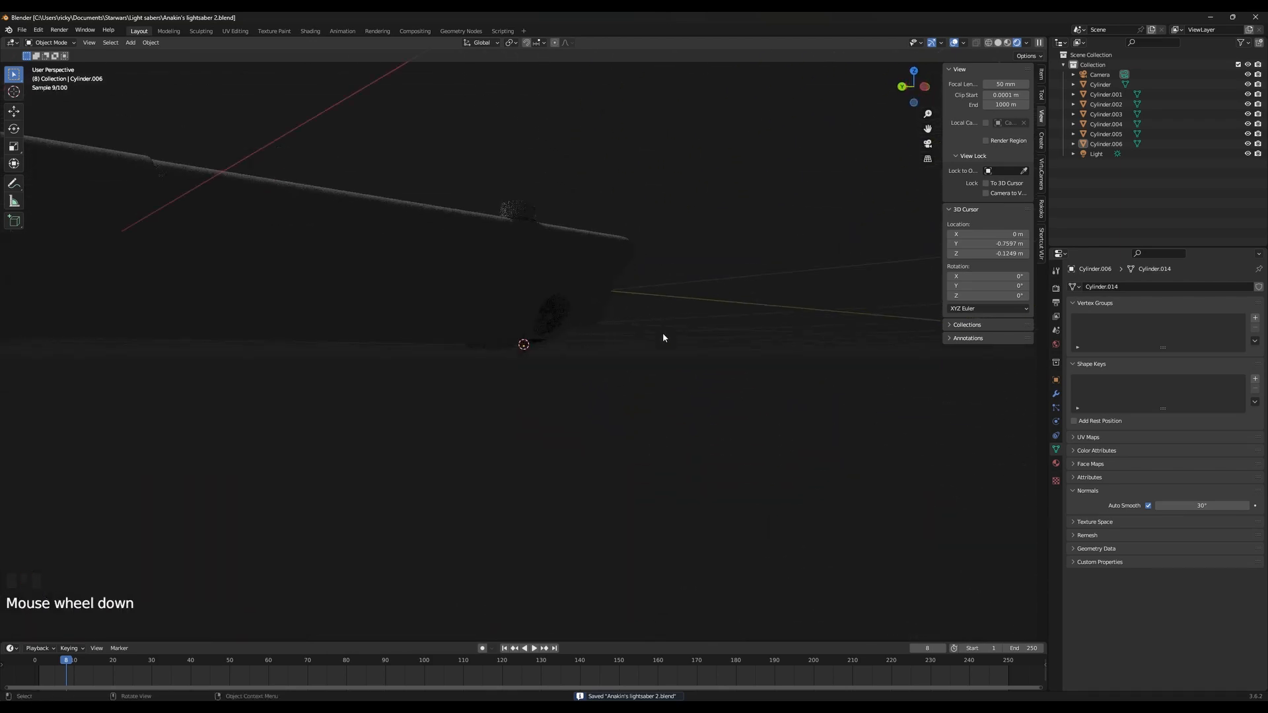
middle_click_drag(663, 337, 605, 374)
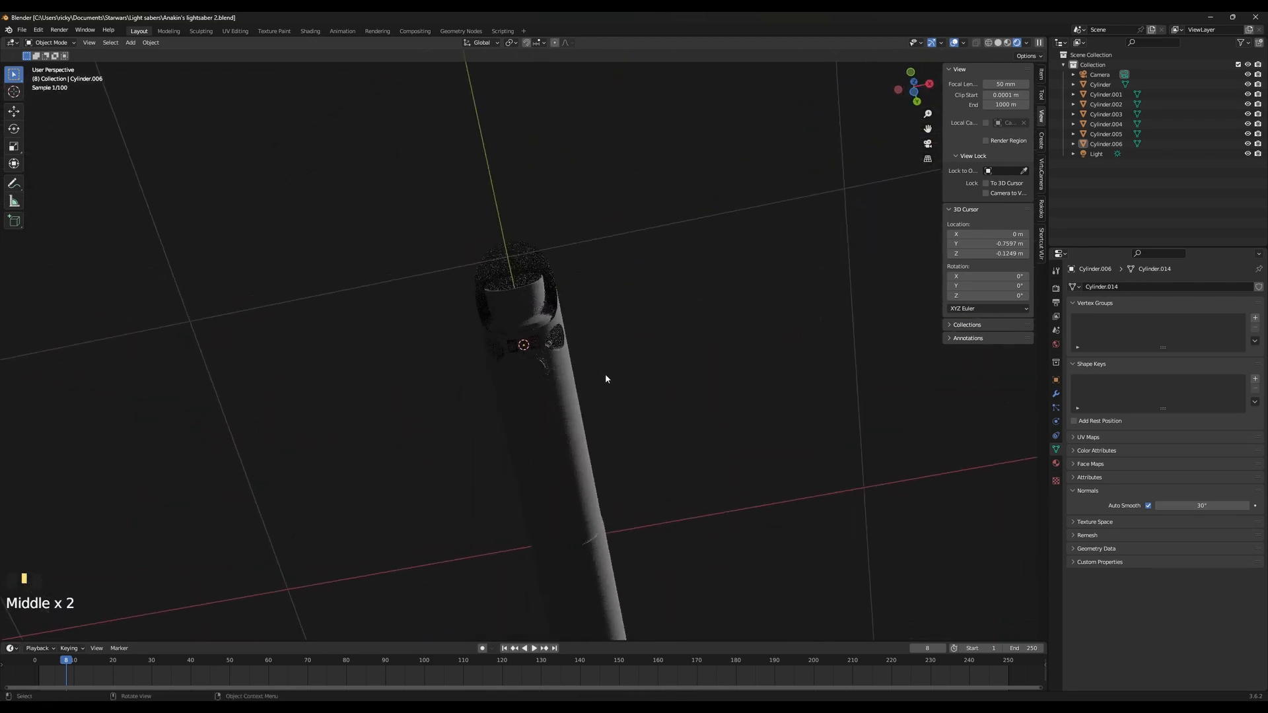
scroll(613, 403, "up", 4)
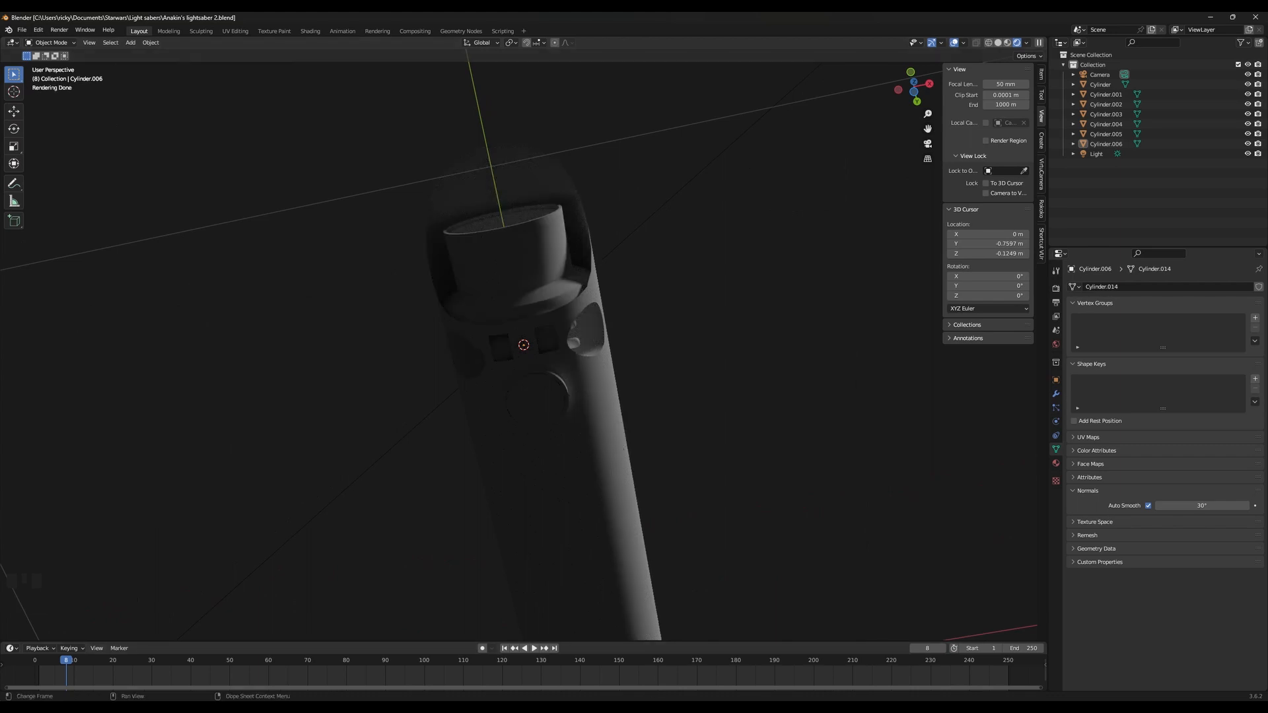
key("alt+Tab")
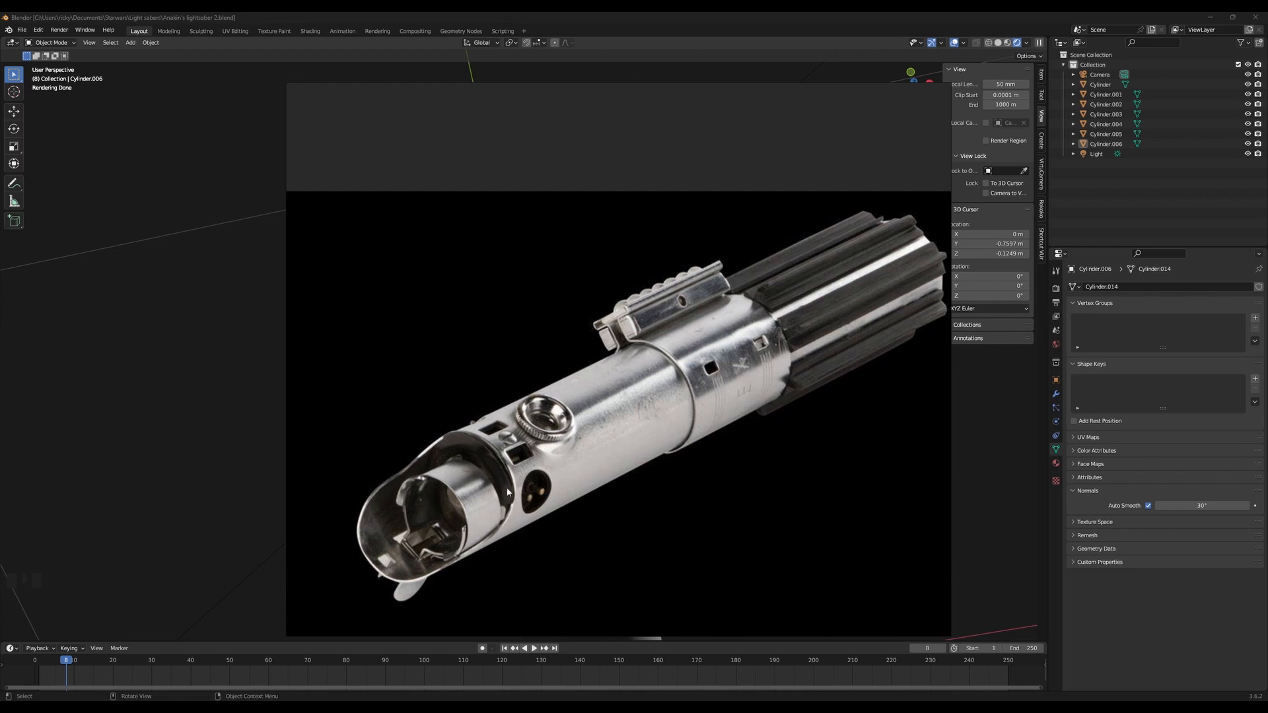
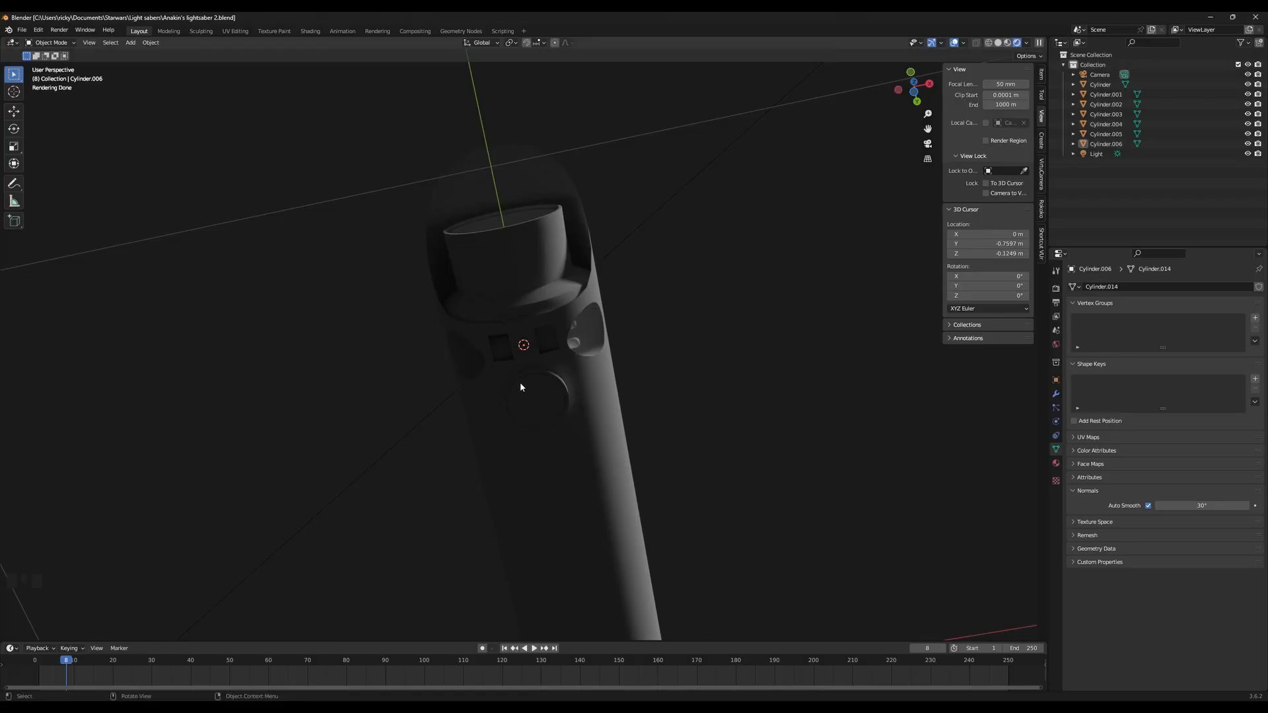
Move the stepped inner cylinder at the hilt's open end about -0.0055 m along its local Z axis
scroll(521, 388, "up", 3)
middle_click_drag(533, 342, 573, 397, "shift")
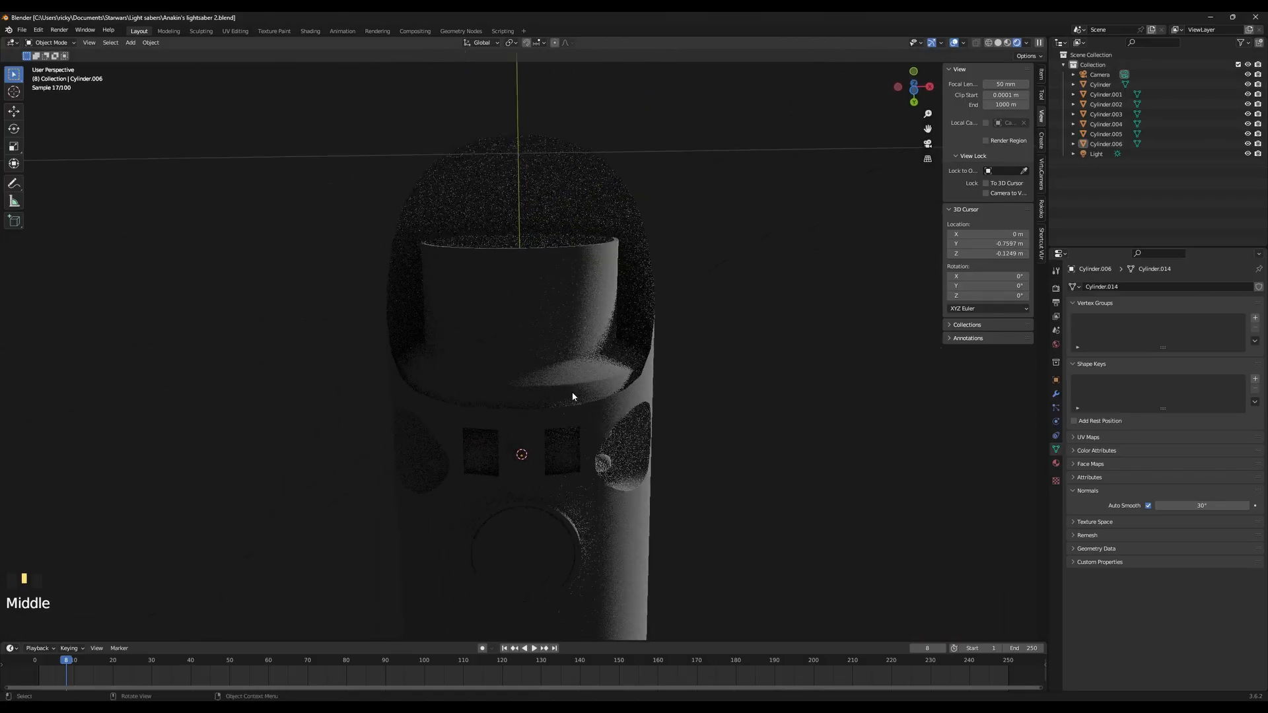
left_click(572, 395)
key("g")
key("z")
key("z")
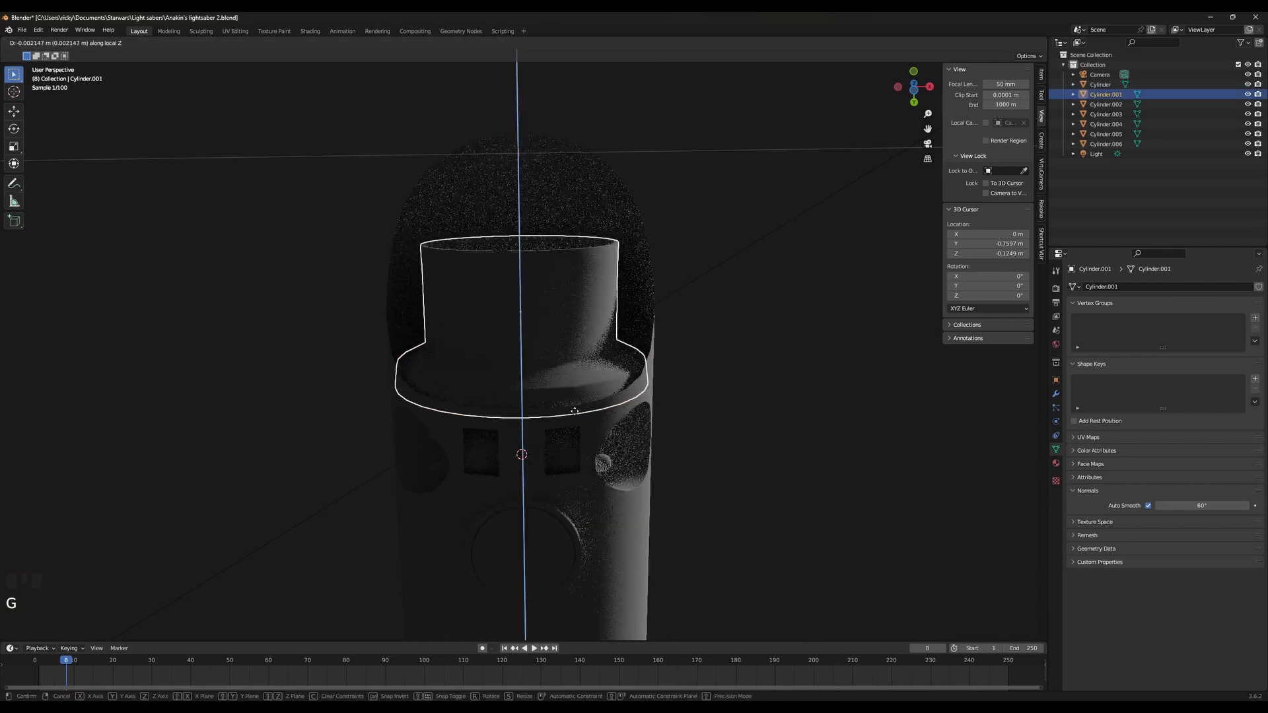
right_click(577, 415)
key("g")
key("z")
key("z")
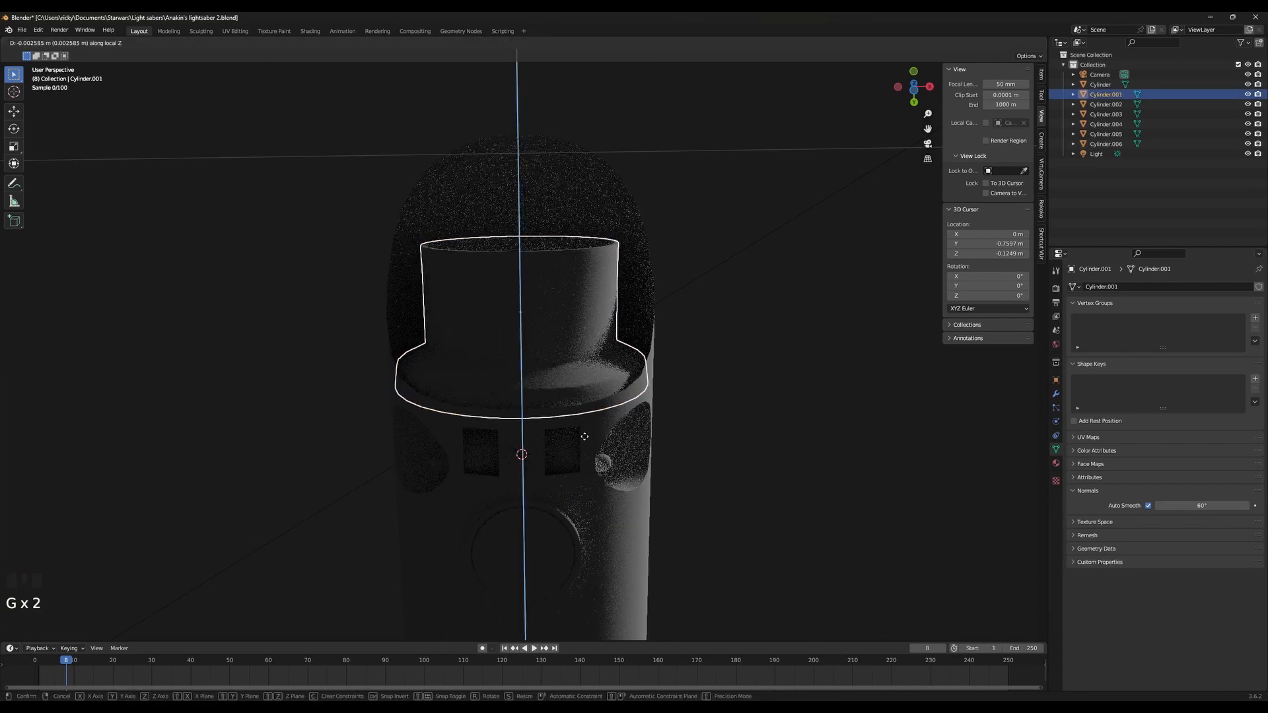
left_click(571, 396)
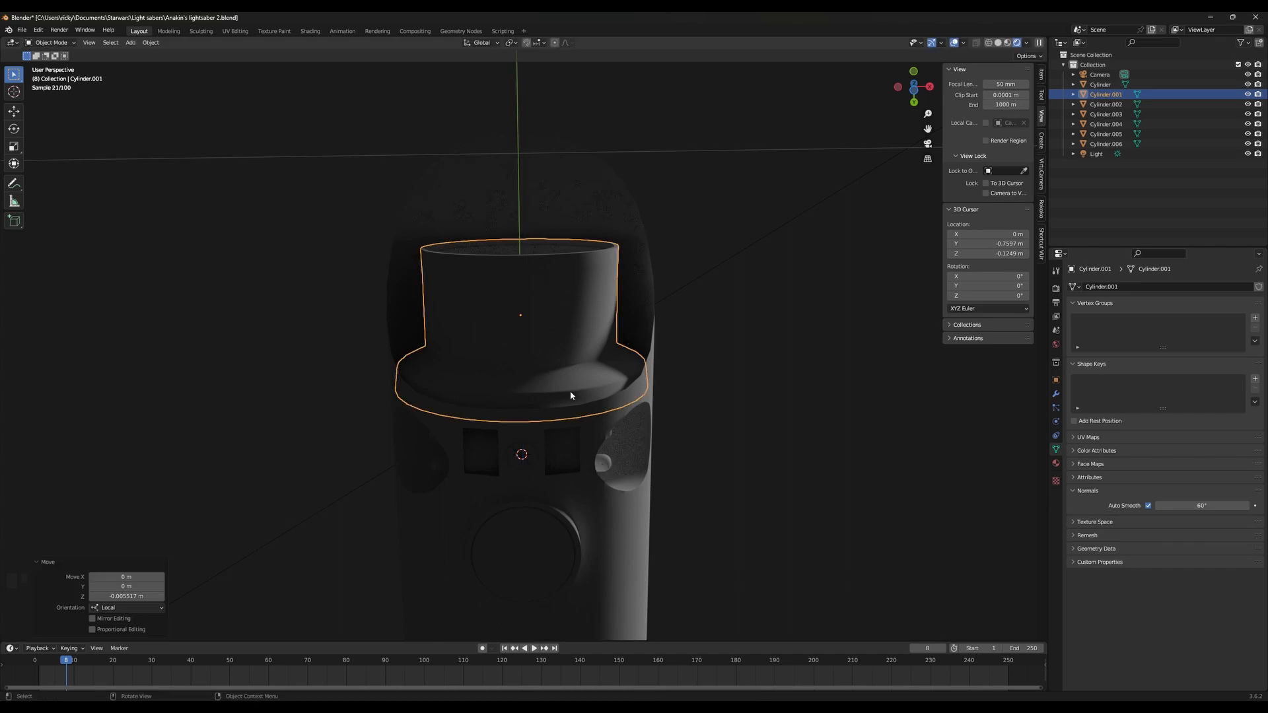
Check the inner cylinder's new position from the side and save the file
middle_click_drag(571, 396, 632, 475)
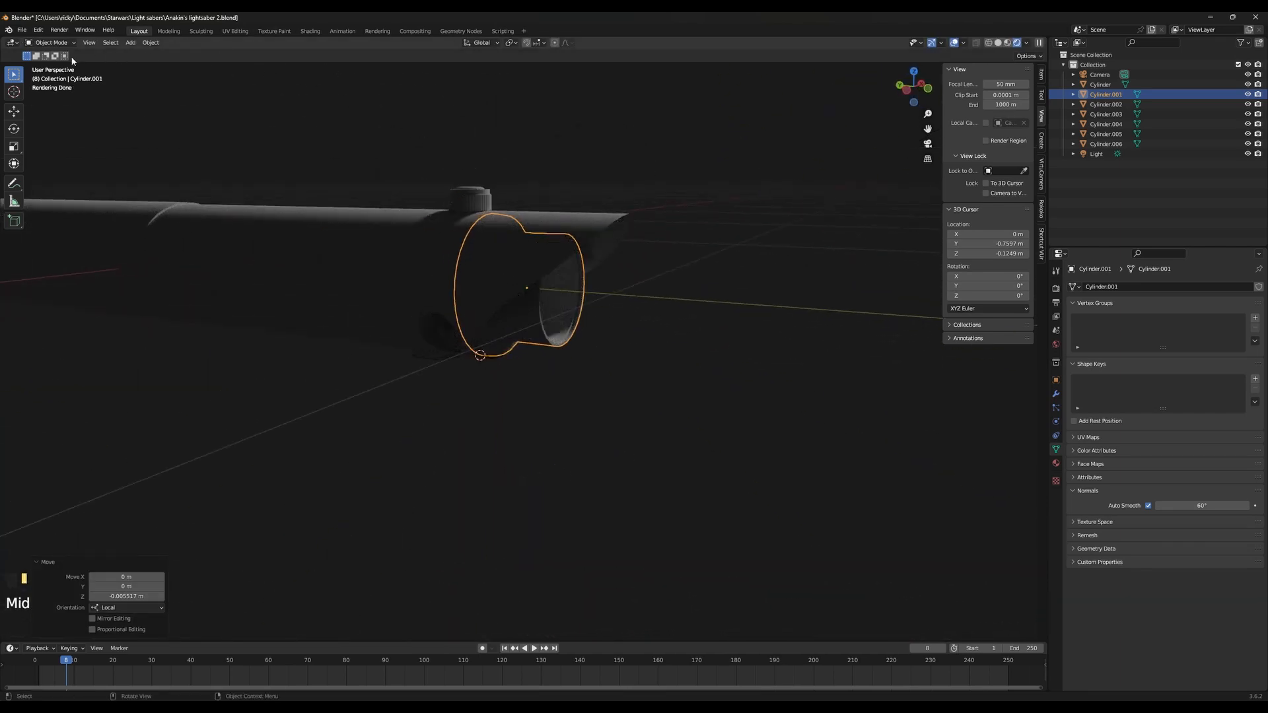
left_click(21, 30)
left_click(53, 99)
Switch the viewport back to solid shading and examine the full length of the hilt up to its rear end
middle_click_drag(57, 92, 701, 408, "shift")
key("z")
middle_click_drag(758, 343, 519, 354)
key("z")
middle_click_drag(562, 248, 560, 288)
scroll(561, 288, "up", 3)
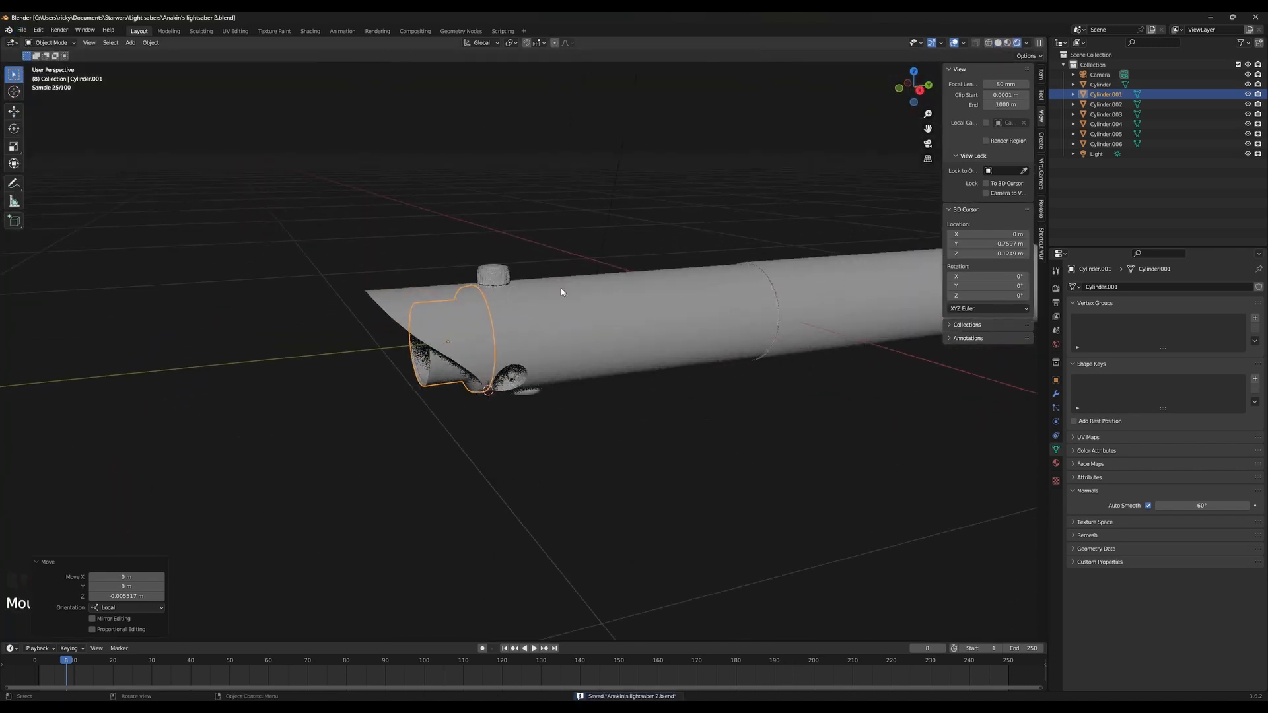
mouse_move(587, 389)
middle_mouse_down()
mouse_move(597, 334)
mouse_move(621, 385)
middle_mouse_up()
key("z")
middle_click_drag(719, 385, 519, 397, "shift")
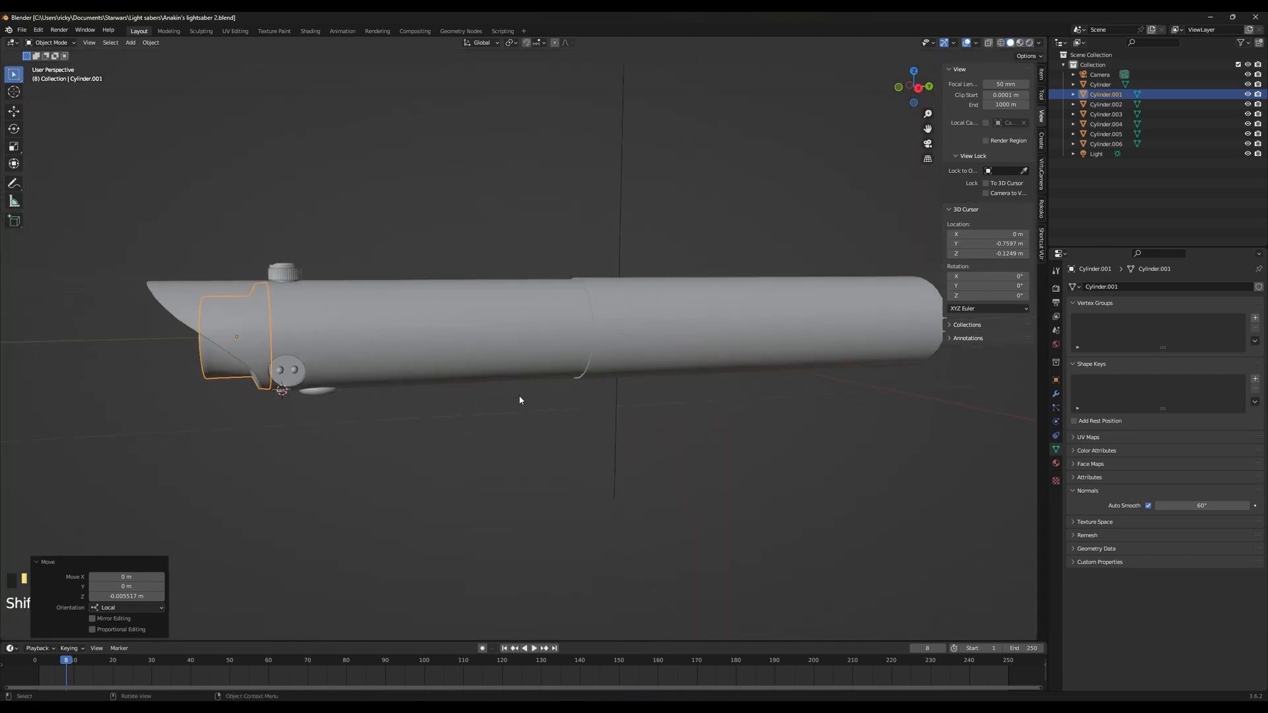
middle_click_drag(819, 373, 566, 379, "shift")
Delete the end-cap face at the rear of the main hilt body to leave the tube open
left_click(566, 379)
key("Tab")
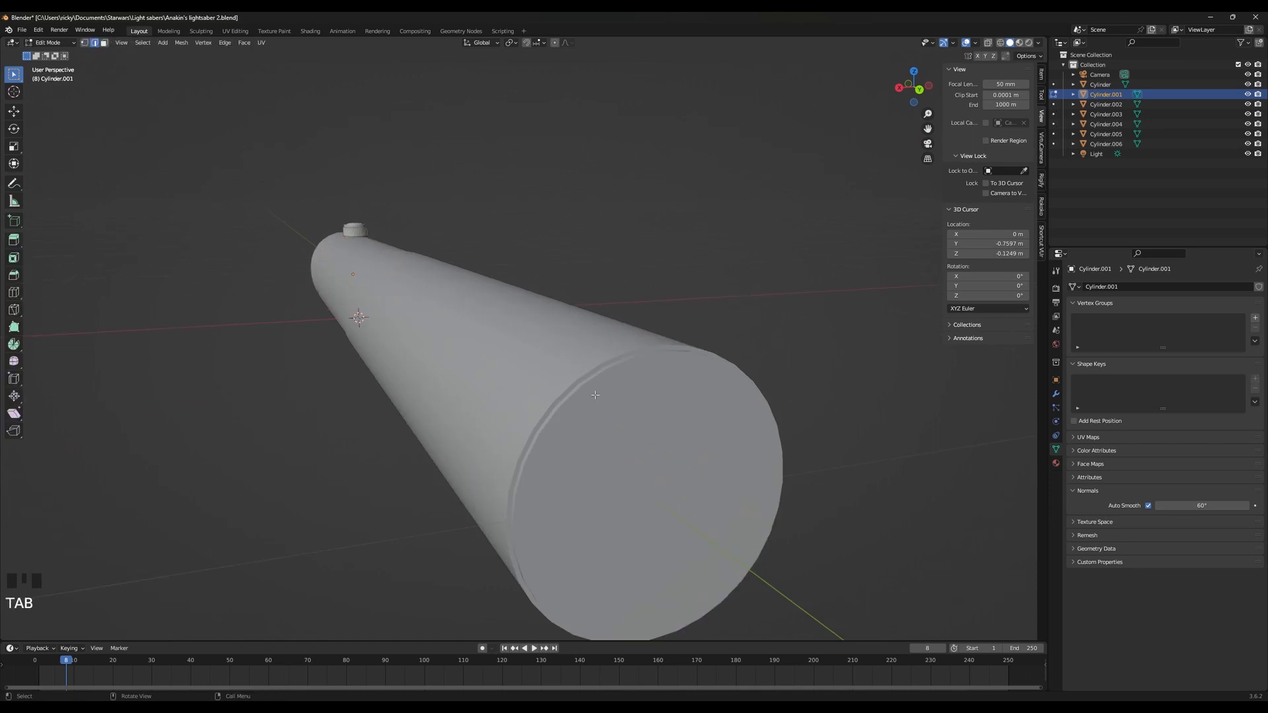
key("Tab")
key("Tab")
scroll(612, 412, "up", 3)
scroll(611, 412, "down", 3)
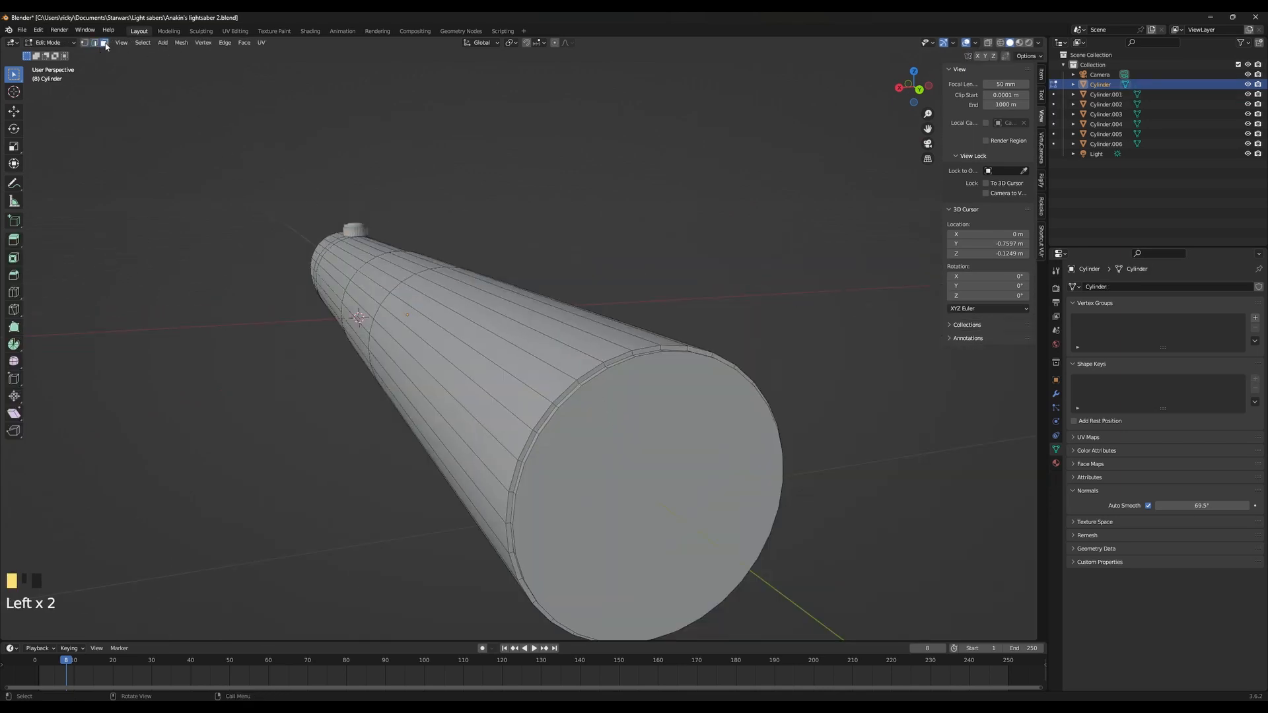
left_click(672, 513)
key("x")
left_click(622, 428)
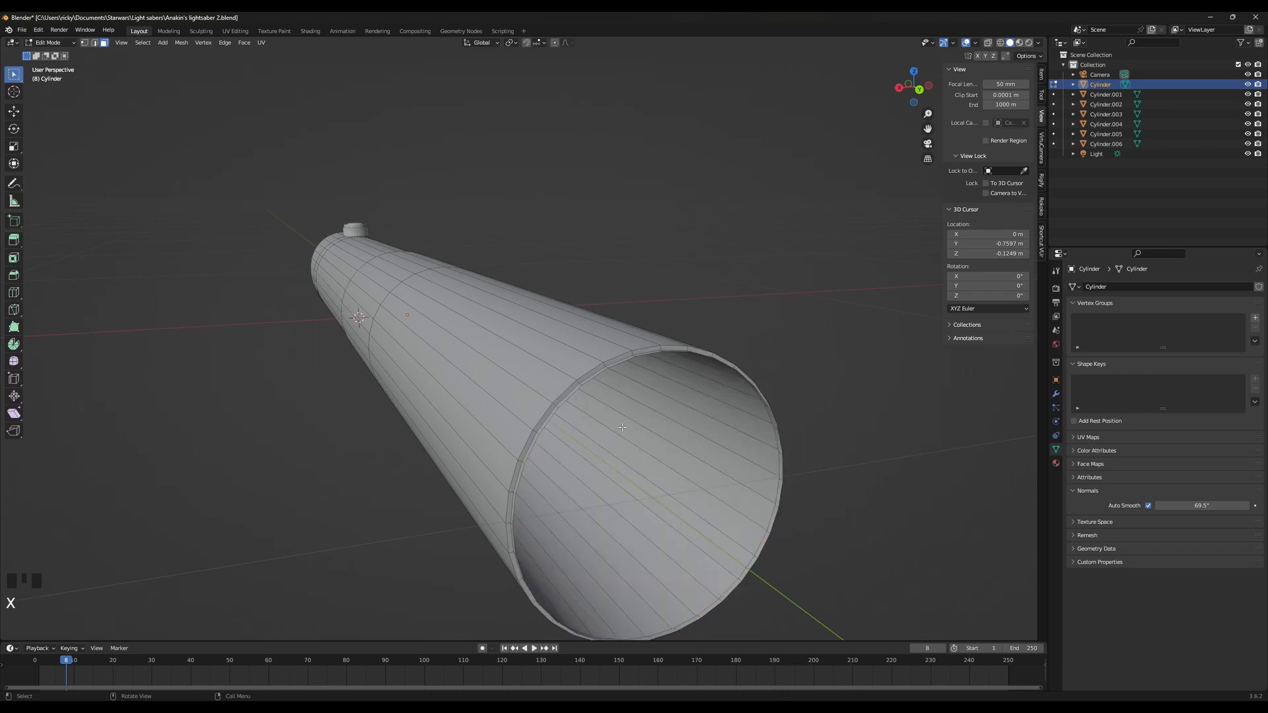
Undo the deletion of the hilt's rear end-cap face and apply Dissolve Edges to the cap instead
key("ctrl+z")
key("x")
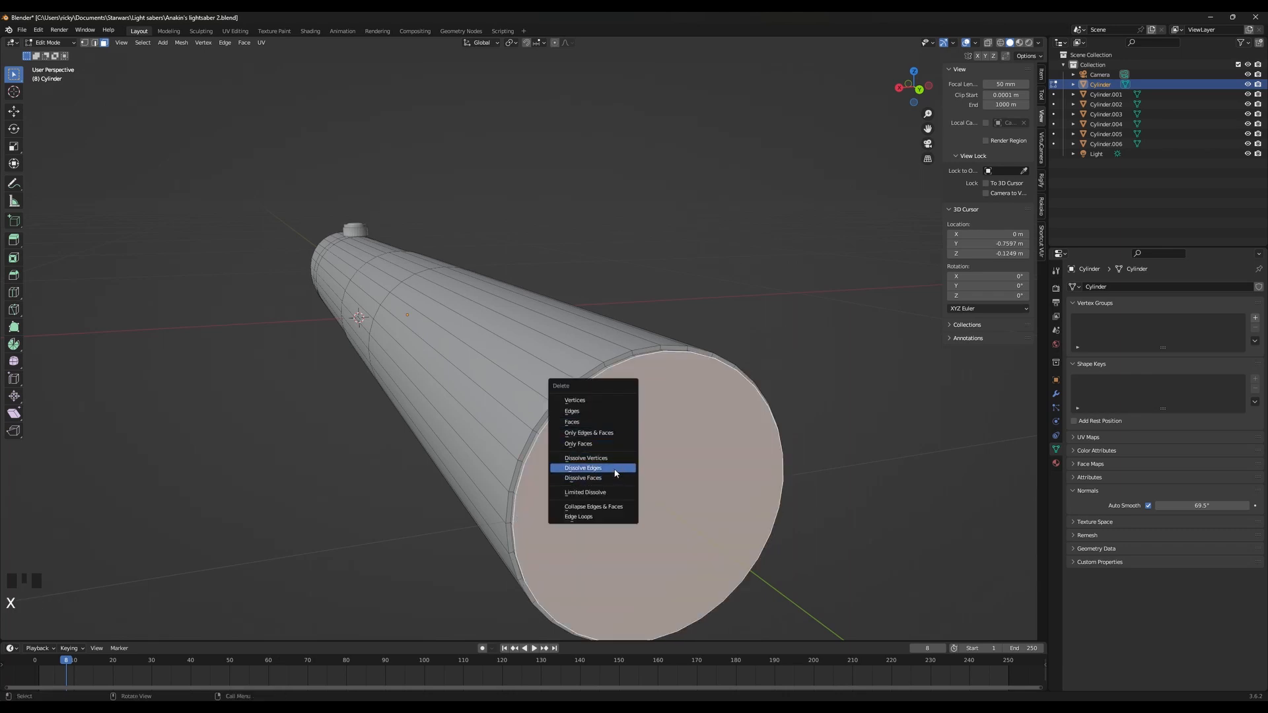
left_click(614, 469)
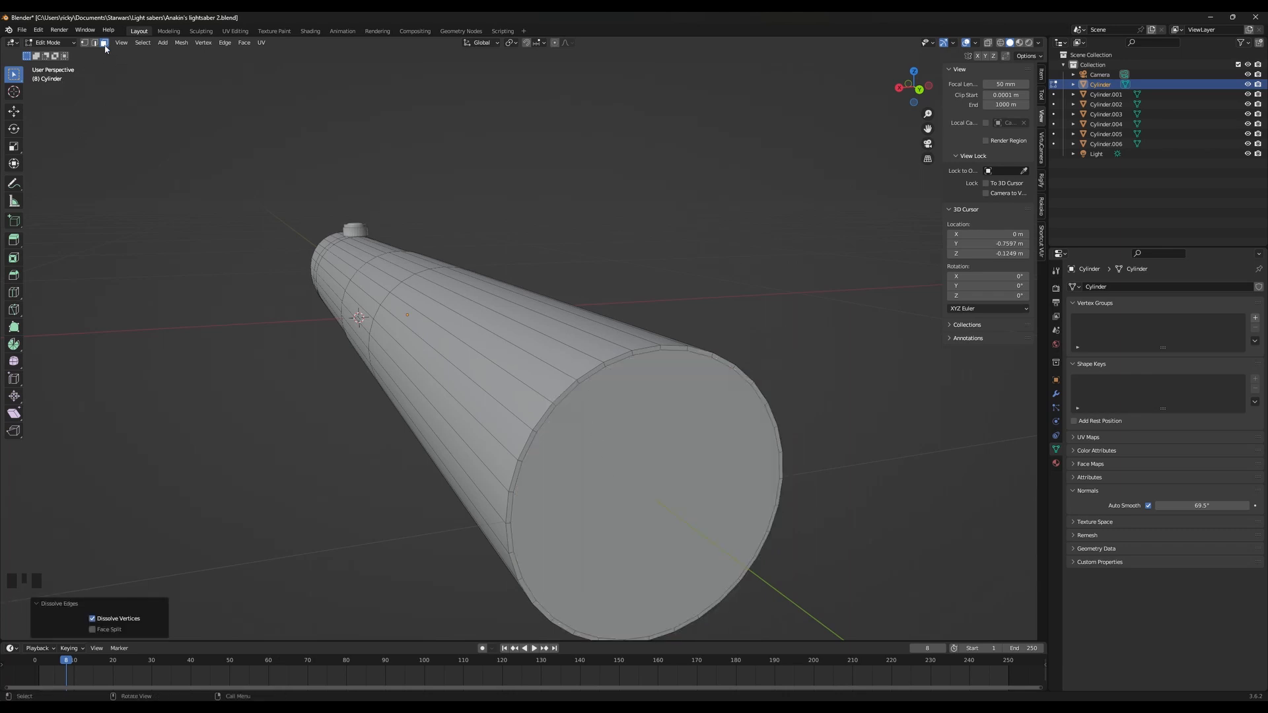
Leave Edit Mode on the hilt body and save the file
scroll(542, 448, "down", 5)
key("Tab")
middle_click_drag(632, 501, 688, 505)
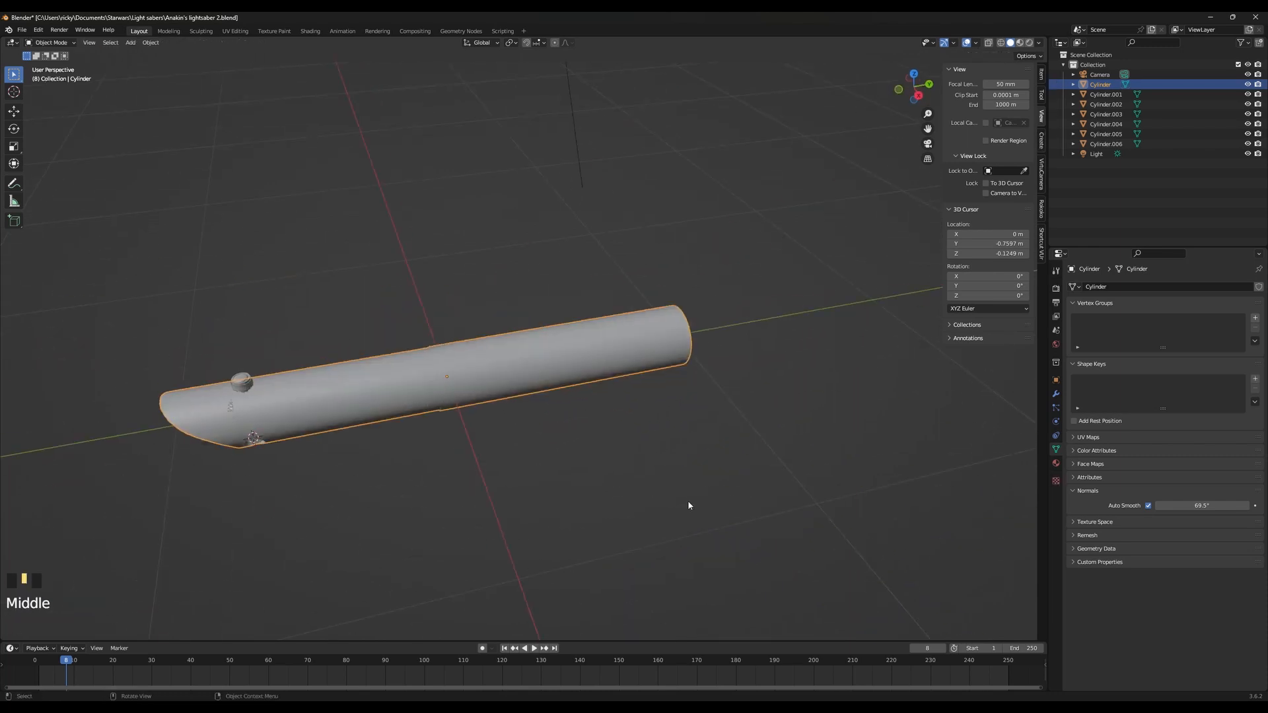
left_click(23, 29)
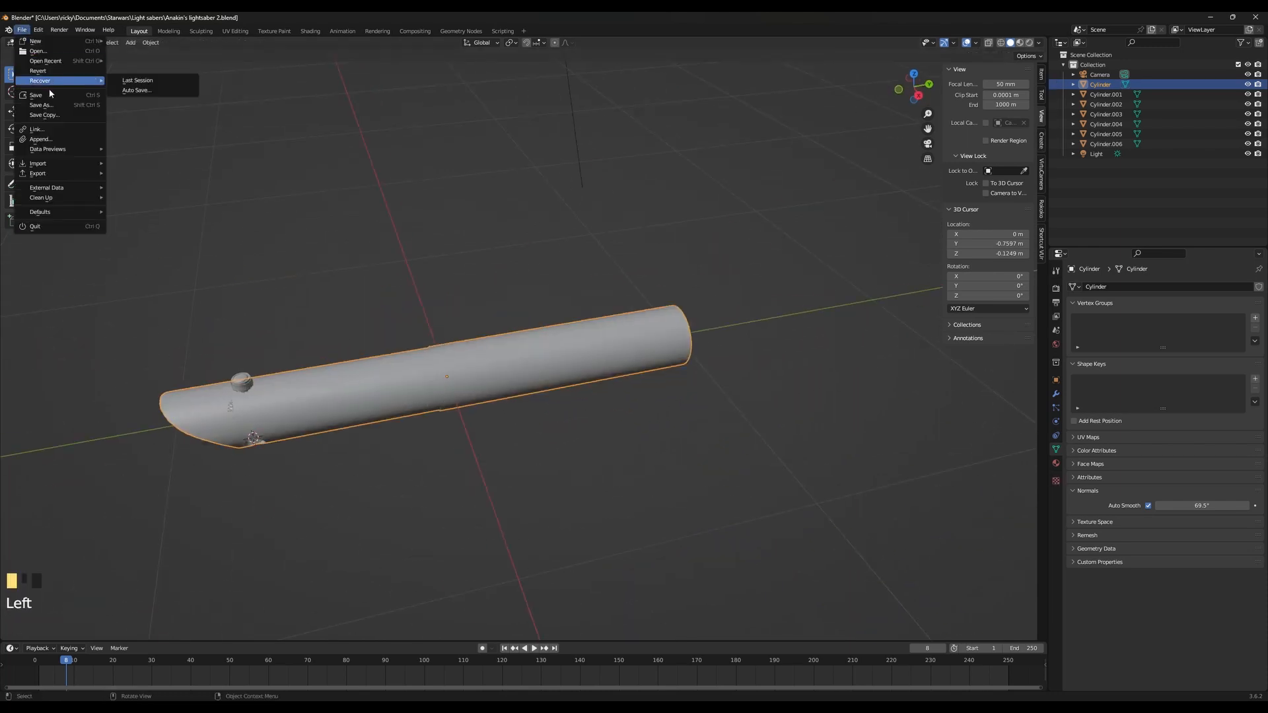
key("ctrl+z")
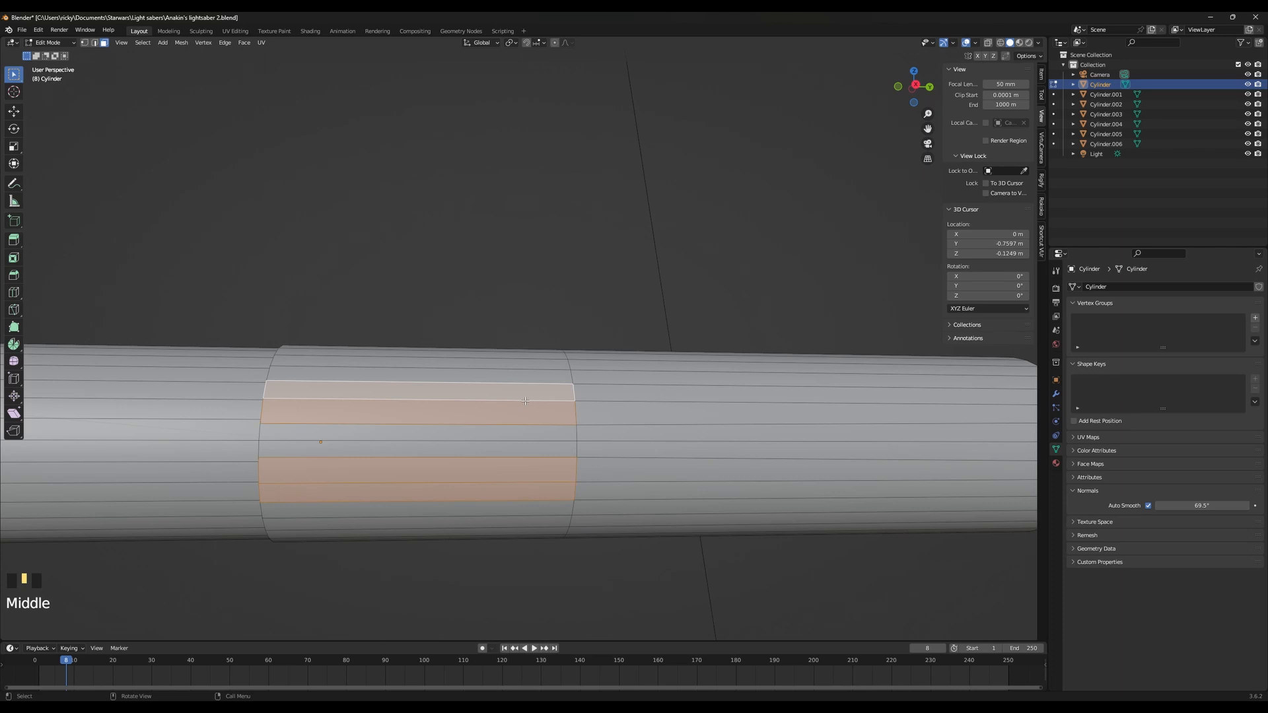
Snap the 3D cursor to two adjacent side faces of the hilt's middle band and return to Object Mode
left_click(465, 414)
left_click(465, 394, "shift")
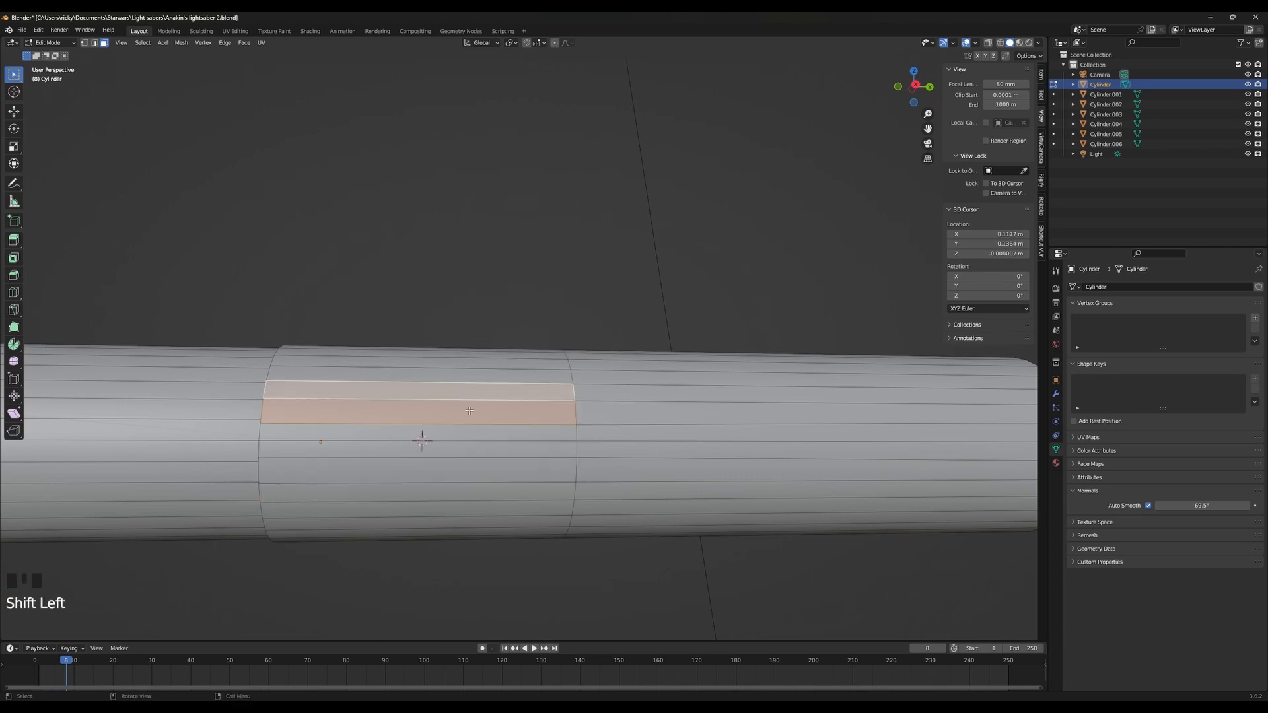
key("s")
right_click(475, 447)
key("Tab")
Add a cube at the 3D cursor on the hilt's side and scale it to 0.05
key("shift+a")
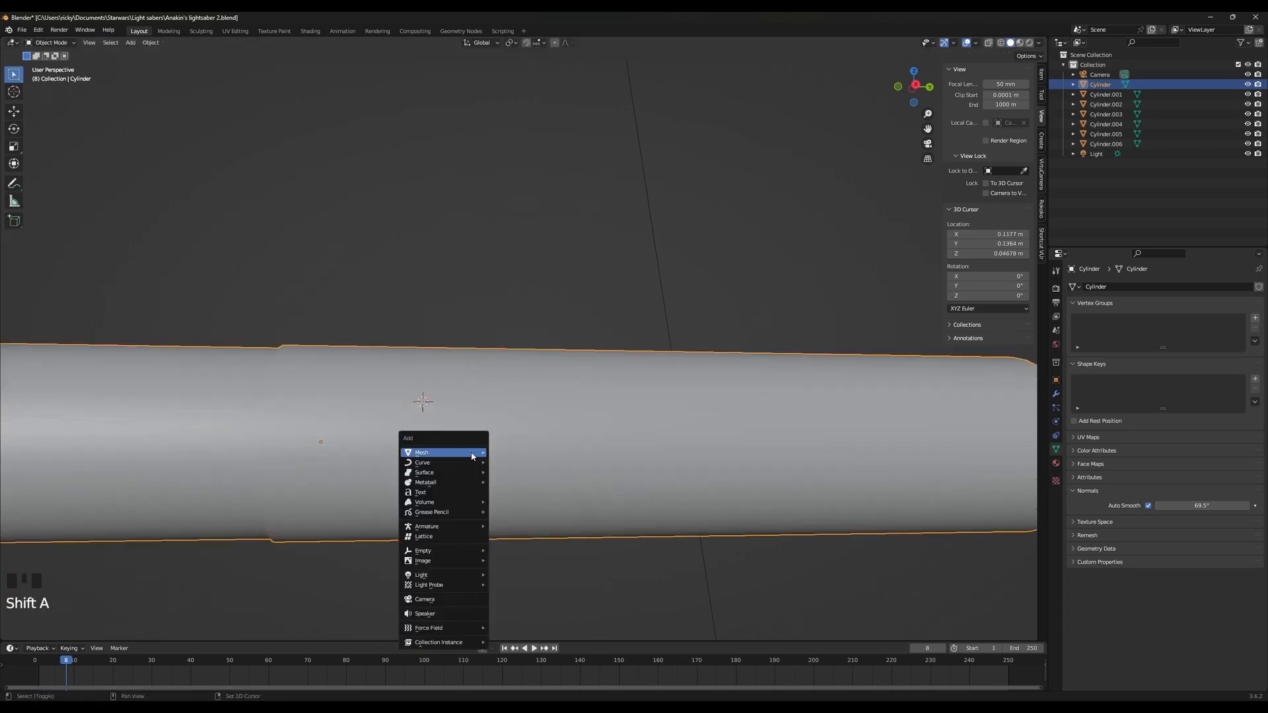
mouse_move(424, 447)
left_click(529, 462)
middle_click_drag(513, 467, 560, 492)
key("s")
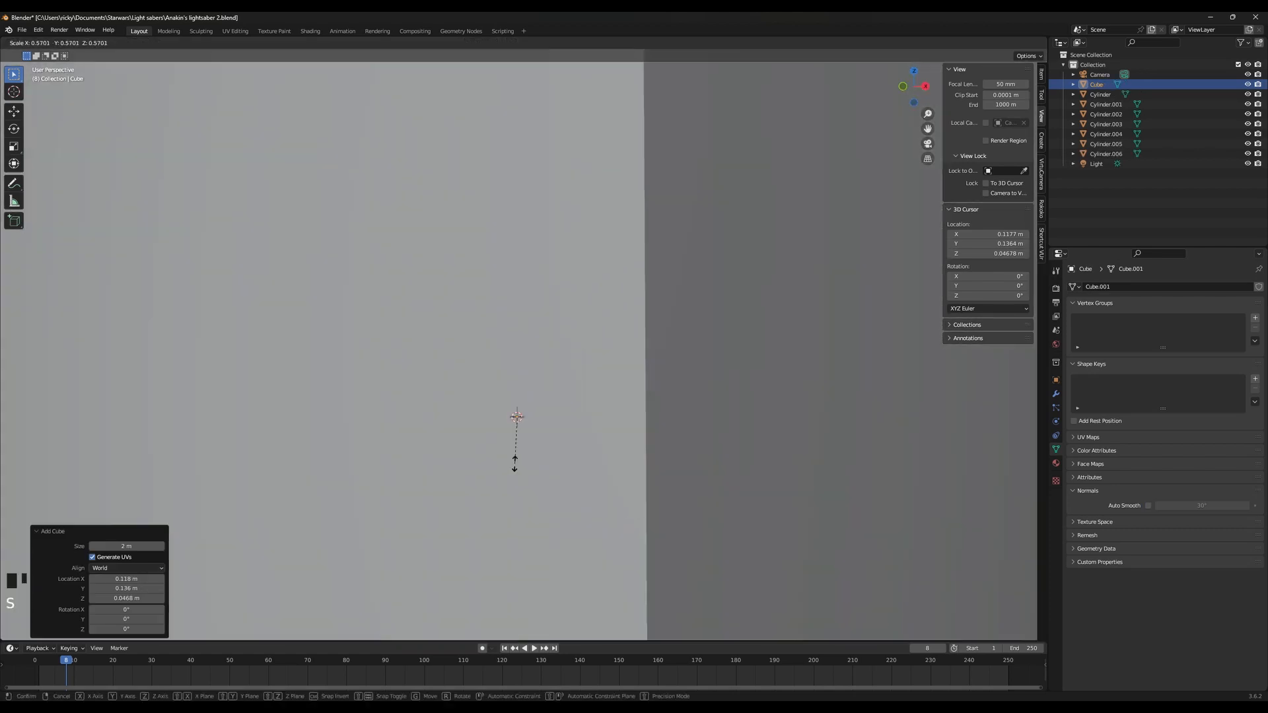
right_click(435, 425)
scroll(869, 568, "down", 4)
type("s.")
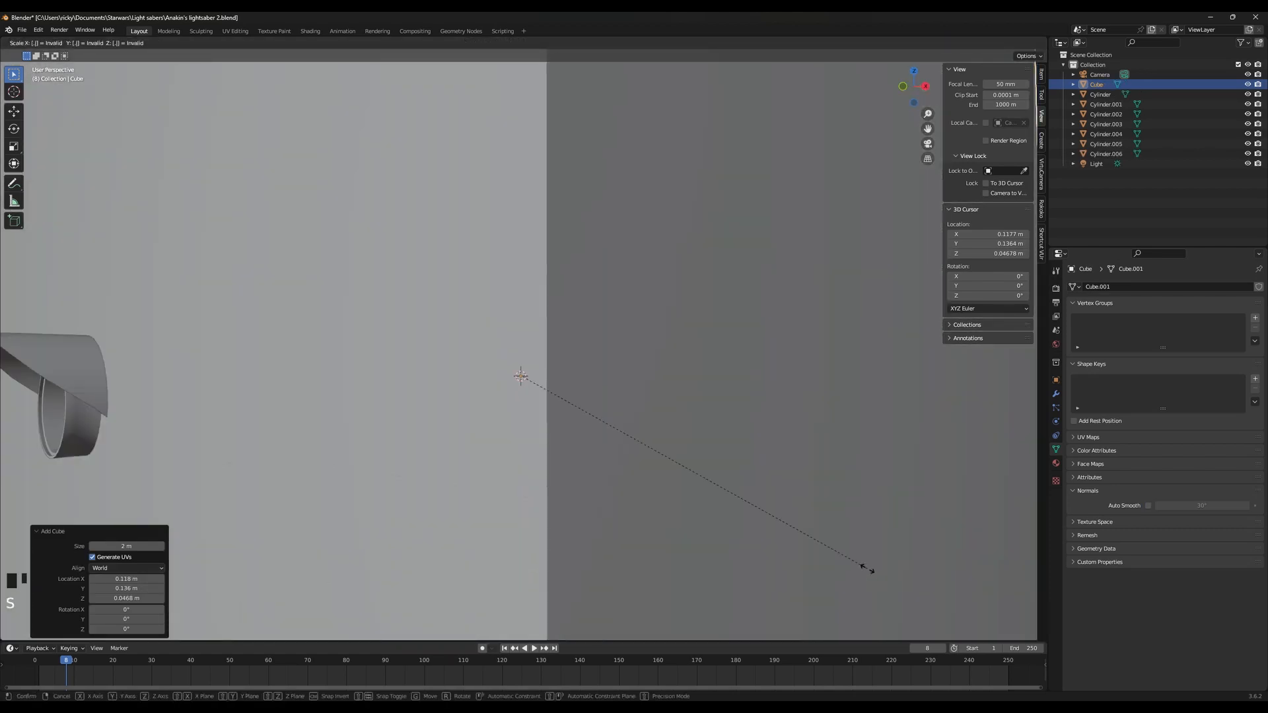
type("05")
key("Return")
middle_click_drag(554, 474, 564, 364)
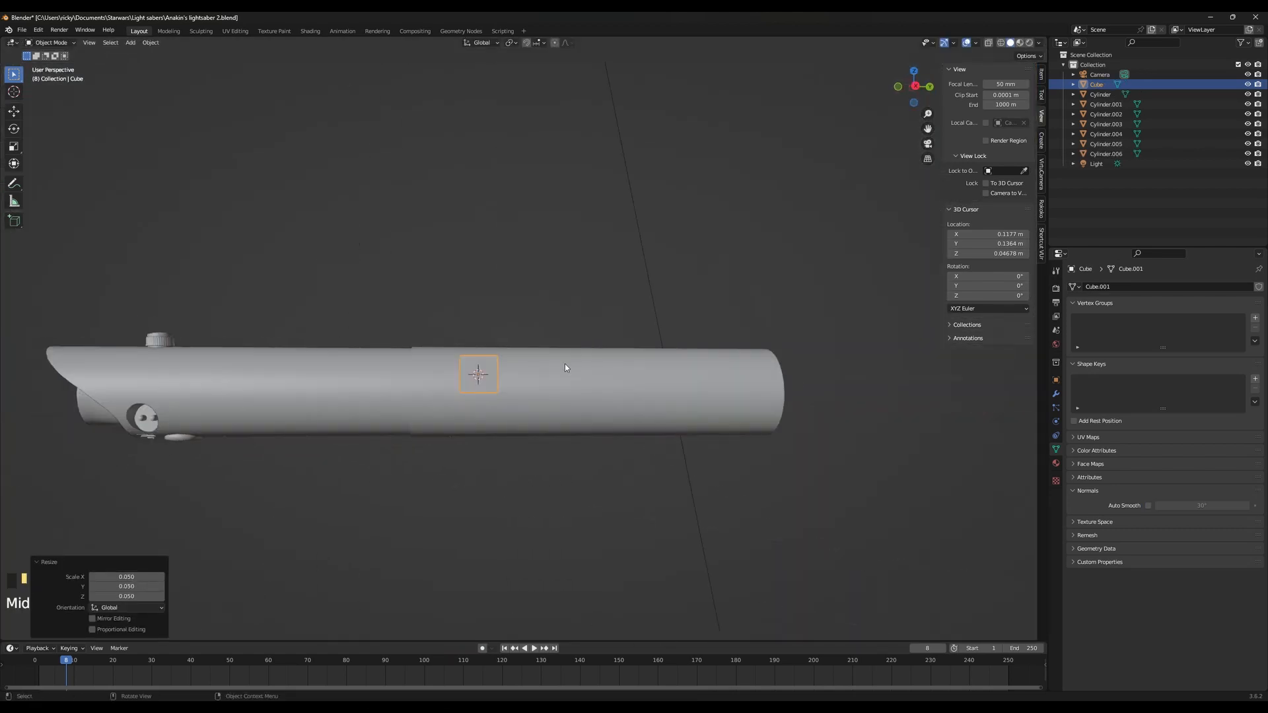
Stretch the cube along the hilt by scaling it about 3.658 on the Y axis, using wireframe shading as a guide
left_click(564, 367)
scroll(542, 375, "up", 2)
left_click(461, 385)
key("z")
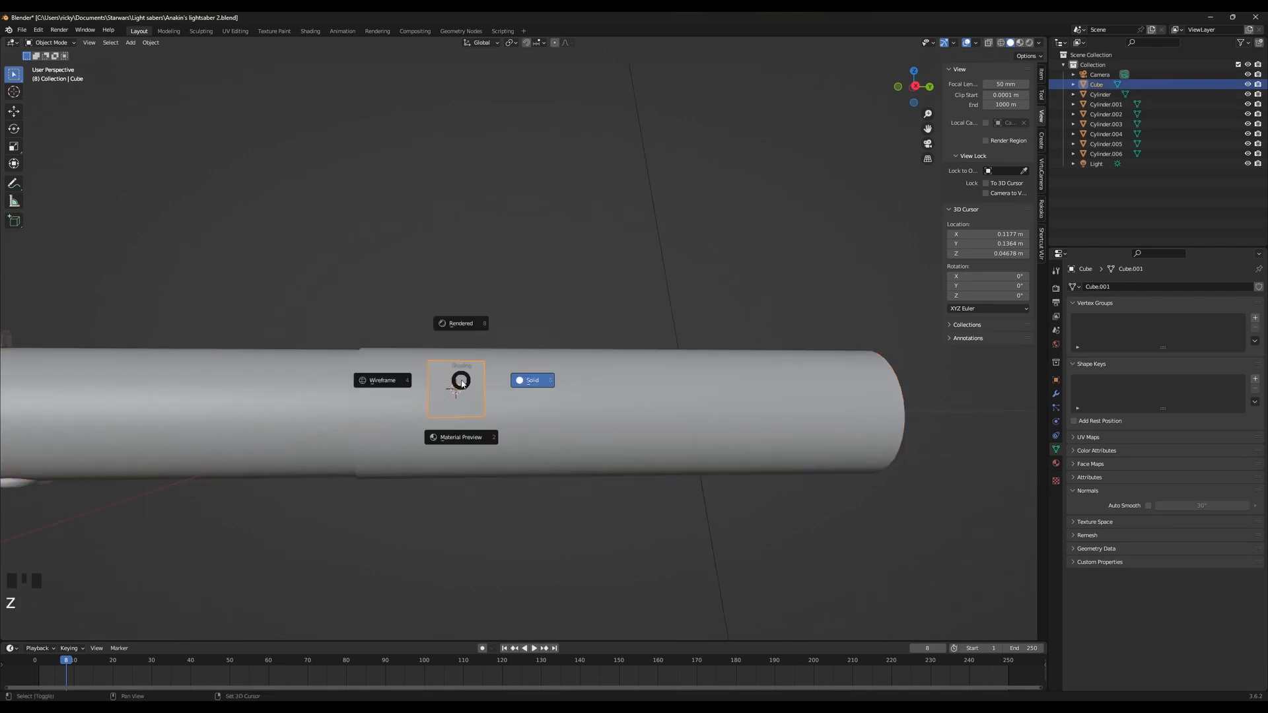
key("shift+z")
key("s")
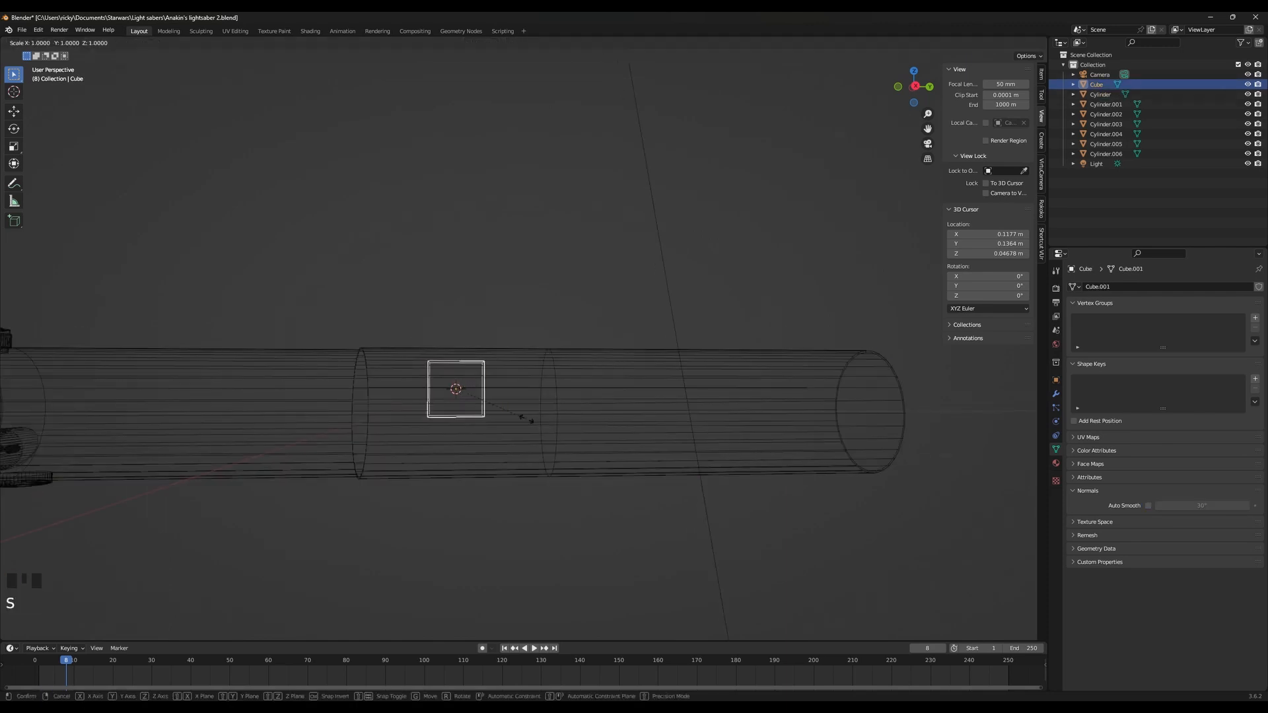
right_click(605, 444)
key("s")
key("y")
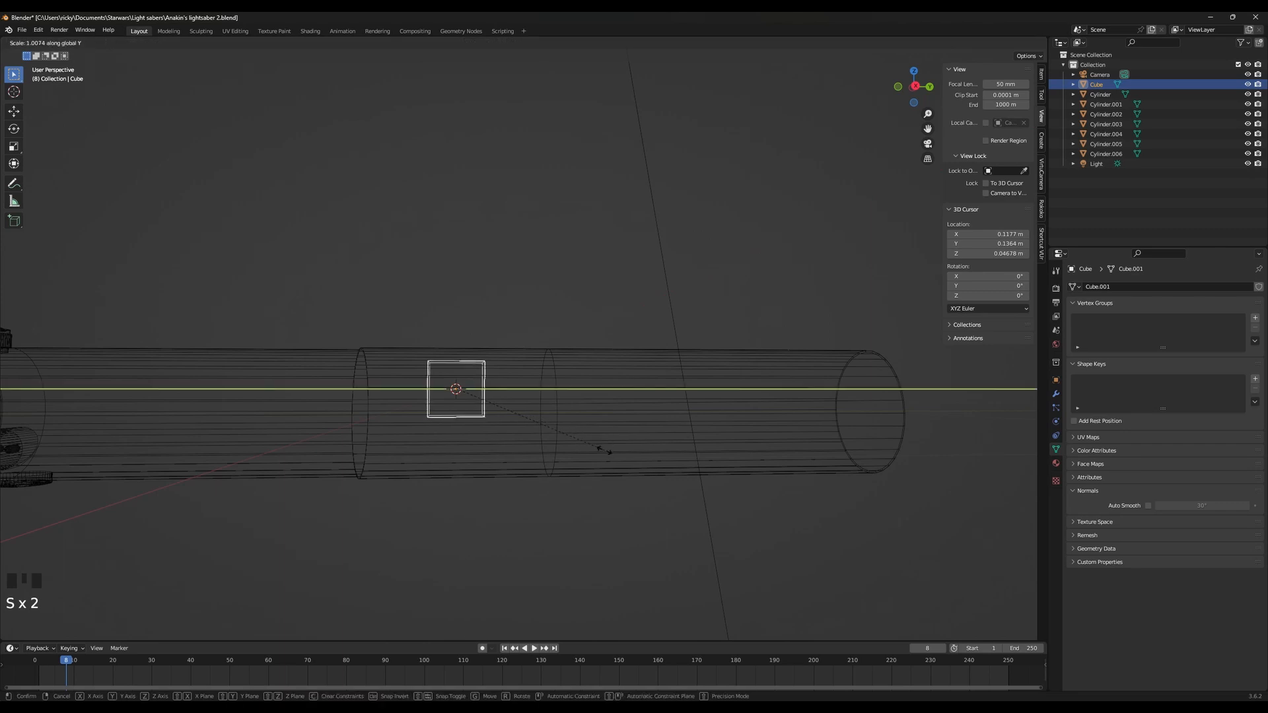
left_click(1024, 525)
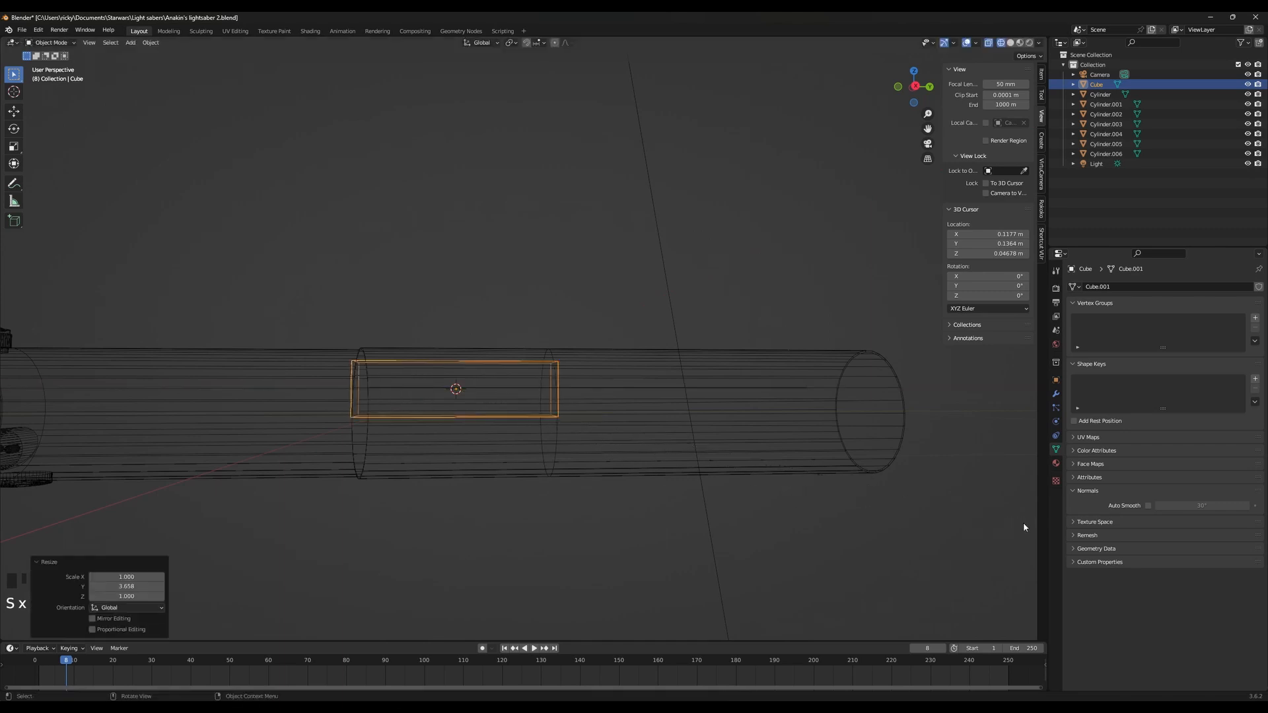
Consult the lightsaber reference photo and shorten the block slightly along Y to fit the middle band
key("alt+Tab")
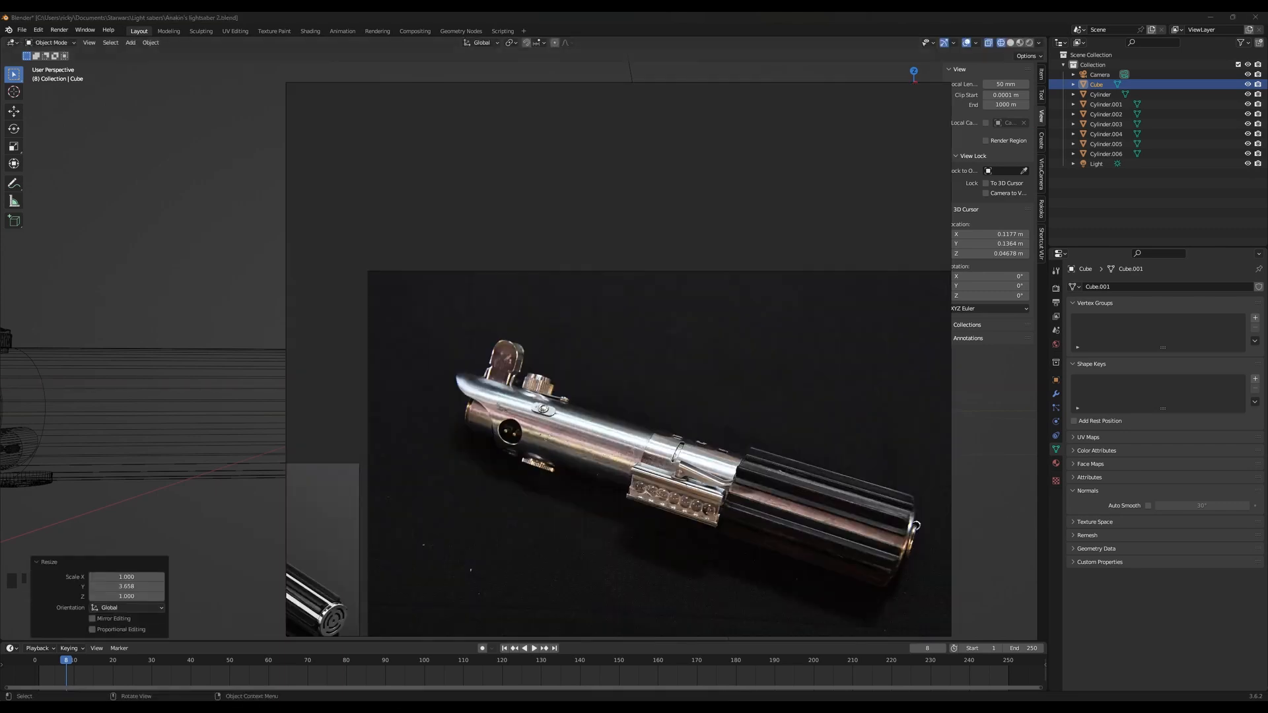
key("alt+Tab")
key("s")
key("y")
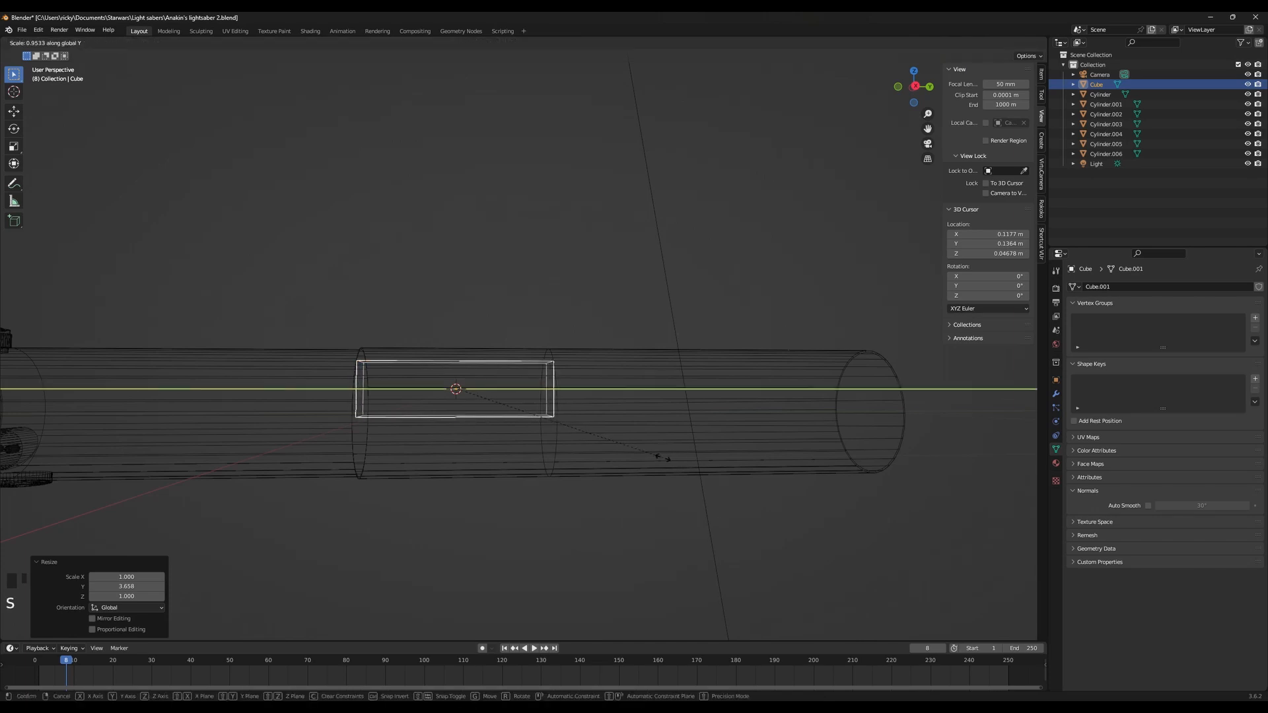
left_click(668, 457)
Examine the block's fit against the hilt body in solid and wireframe shading
key("shift+z")
mouse_move(719, 454)
middle_mouse_down()
mouse_move(685, 493)
mouse_move(659, 422)
mouse_move(685, 410)
middle_mouse_up()
scroll(685, 492, "up", 2)
key("alt+z")
key("alt+z")
left_click(597, 454)
key("shift+z")
middle_click_drag(625, 455, 641, 473)
left_click(617, 456)
key("shift+z")
key("Tab")
key("Tab")
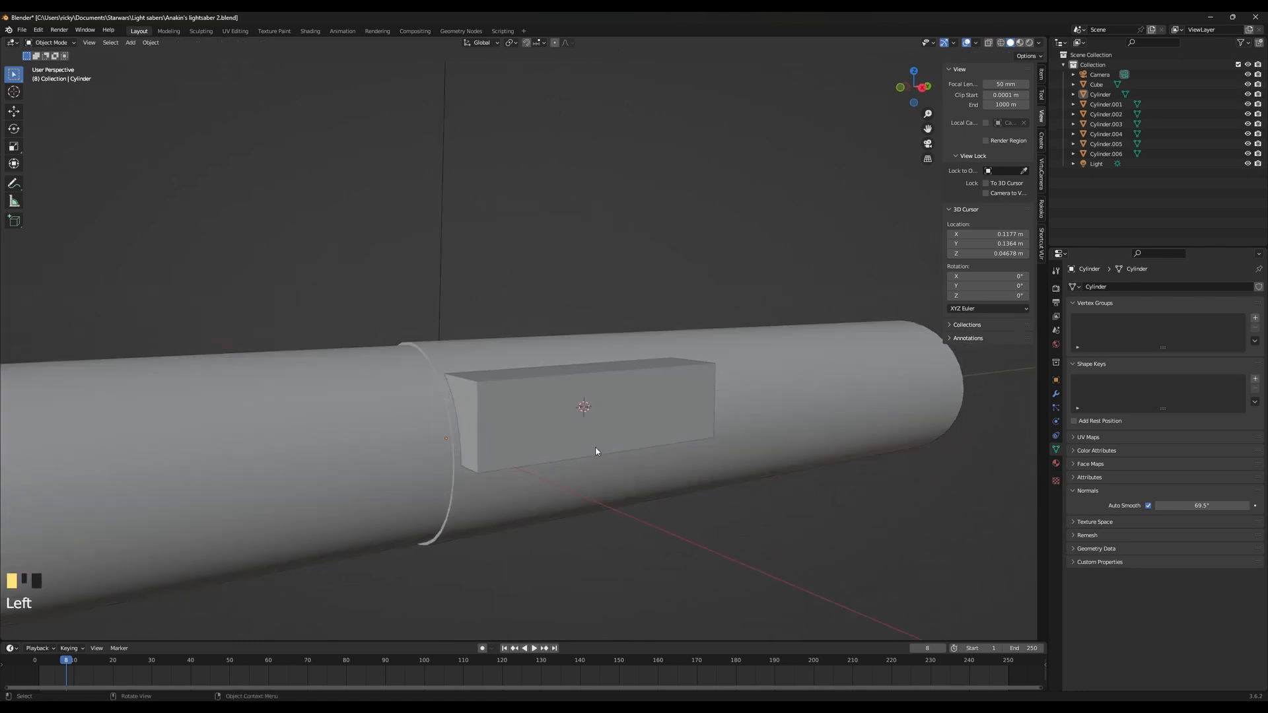
Reduce the block's height by scaling it to about 0.682 along Z, followed by a further slight Z reduction
left_click(598, 444)
key("s")
key("z")
left_click(557, 471)
key("shift+z")
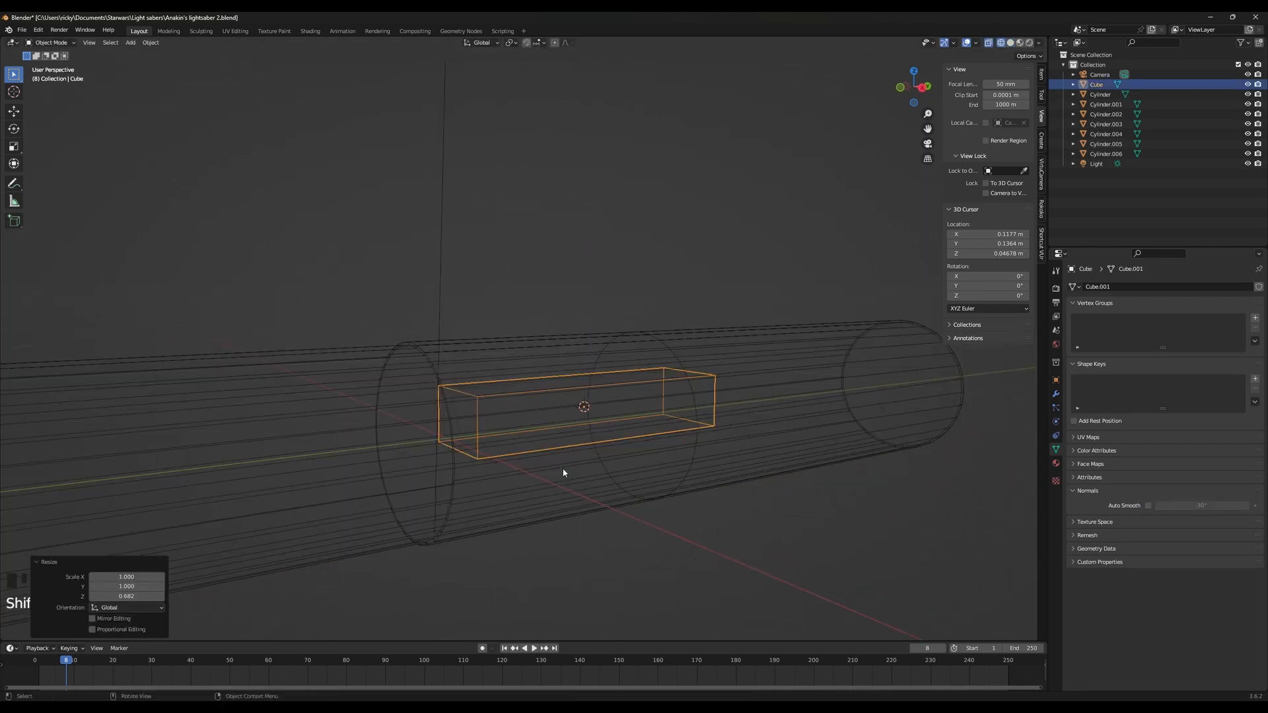
key("shift+z")
key("shift+z")
key("s")
key("z")
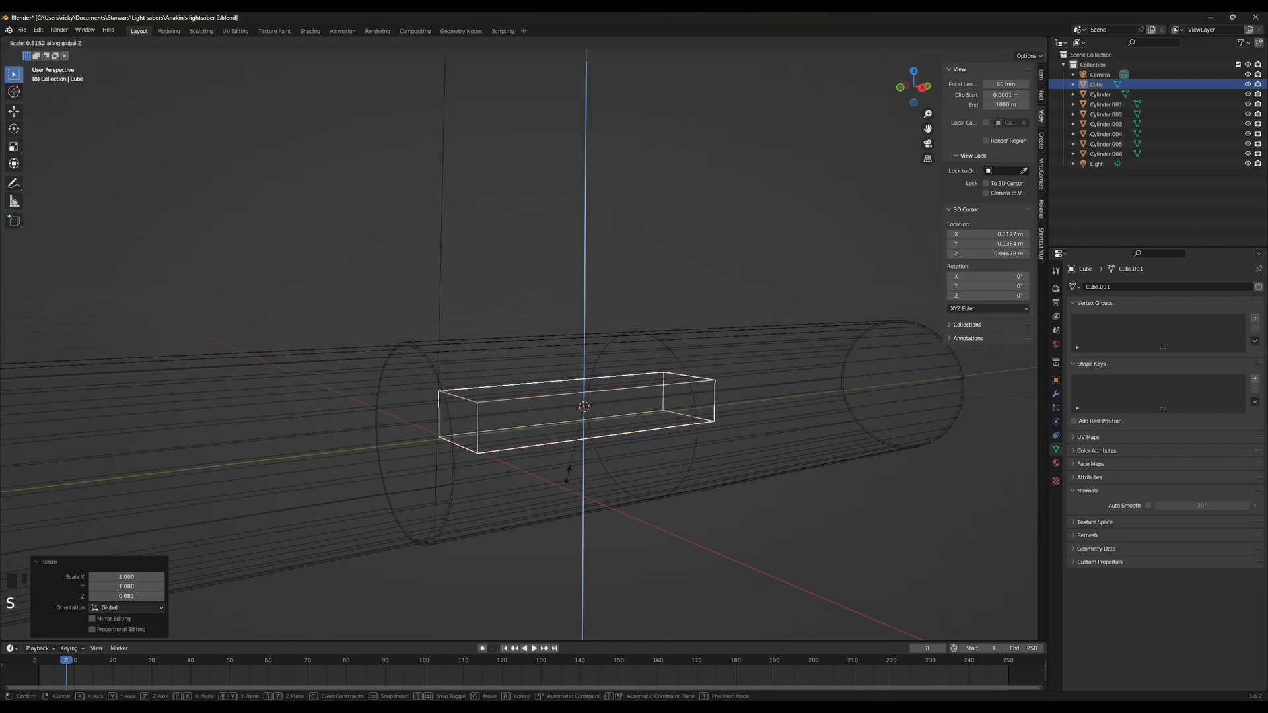
left_click(548, 456)
Inspect the hilt body's faces around the end of the block in Edit Mode
left_click(565, 464)
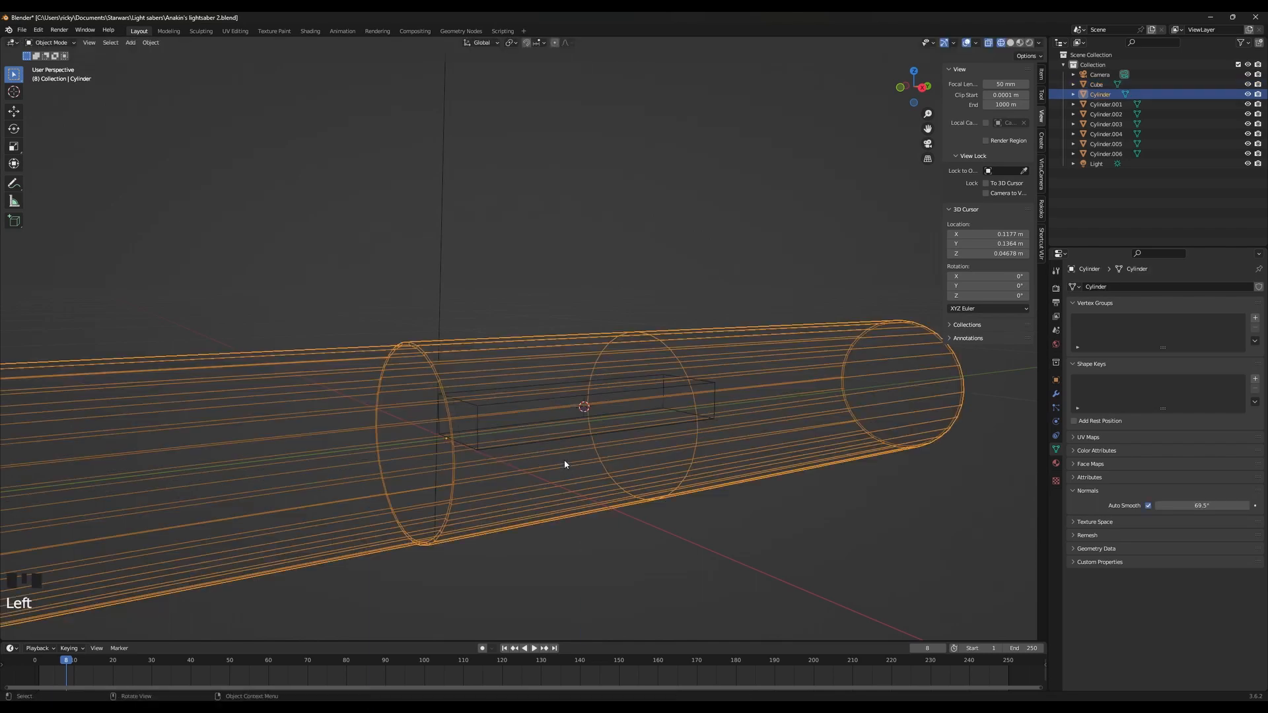
key("shift+z")
key("Tab")
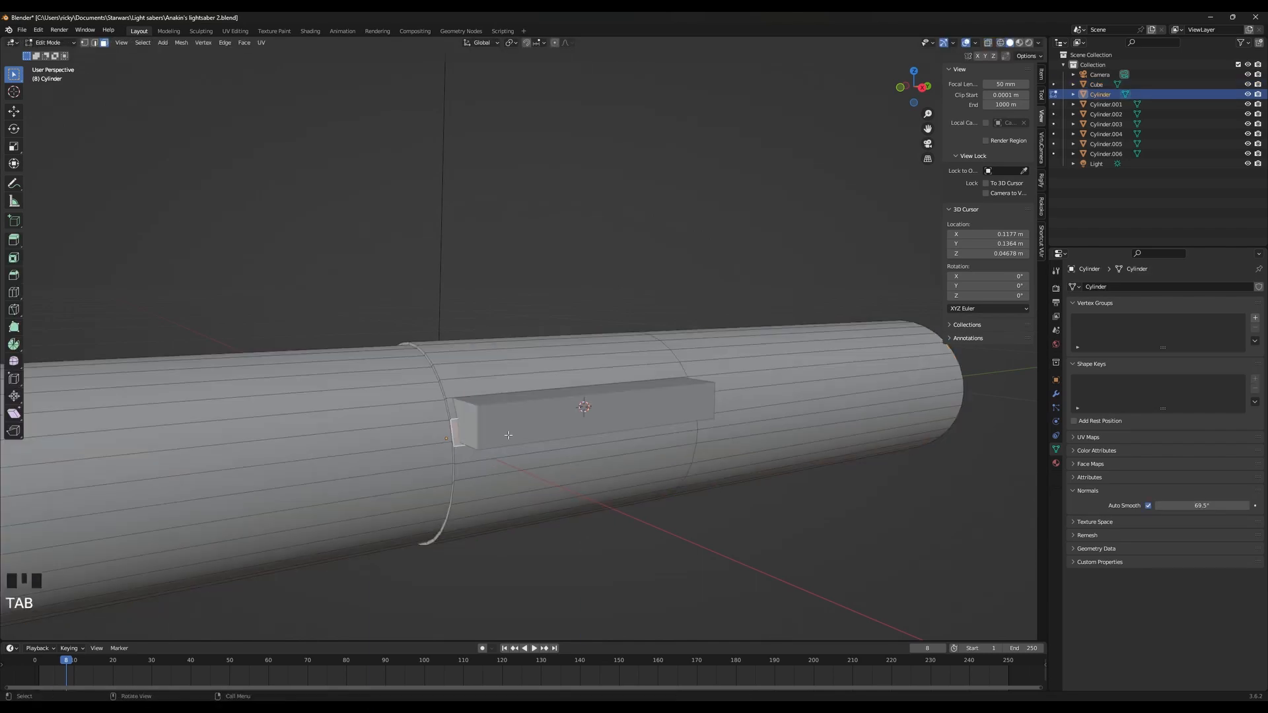
left_click(457, 408, "shift")
middle_click_drag(456, 407, 622, 466)
scroll(622, 466, "up", 2)
key("Tab")
Thin the block by scaling it to about 0.340 along X and move it about 0.00387 m along X
left_click(614, 517)
middle_click_drag(615, 518, 687, 439)
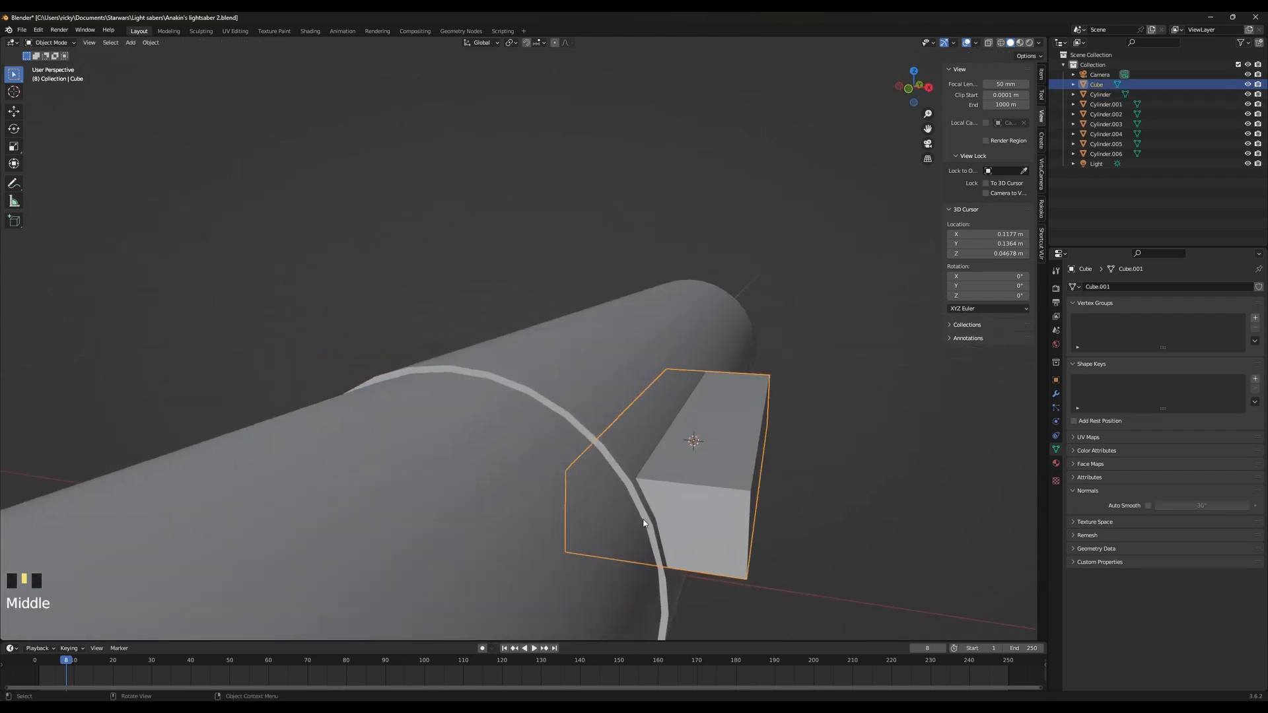
key("s")
key("x")
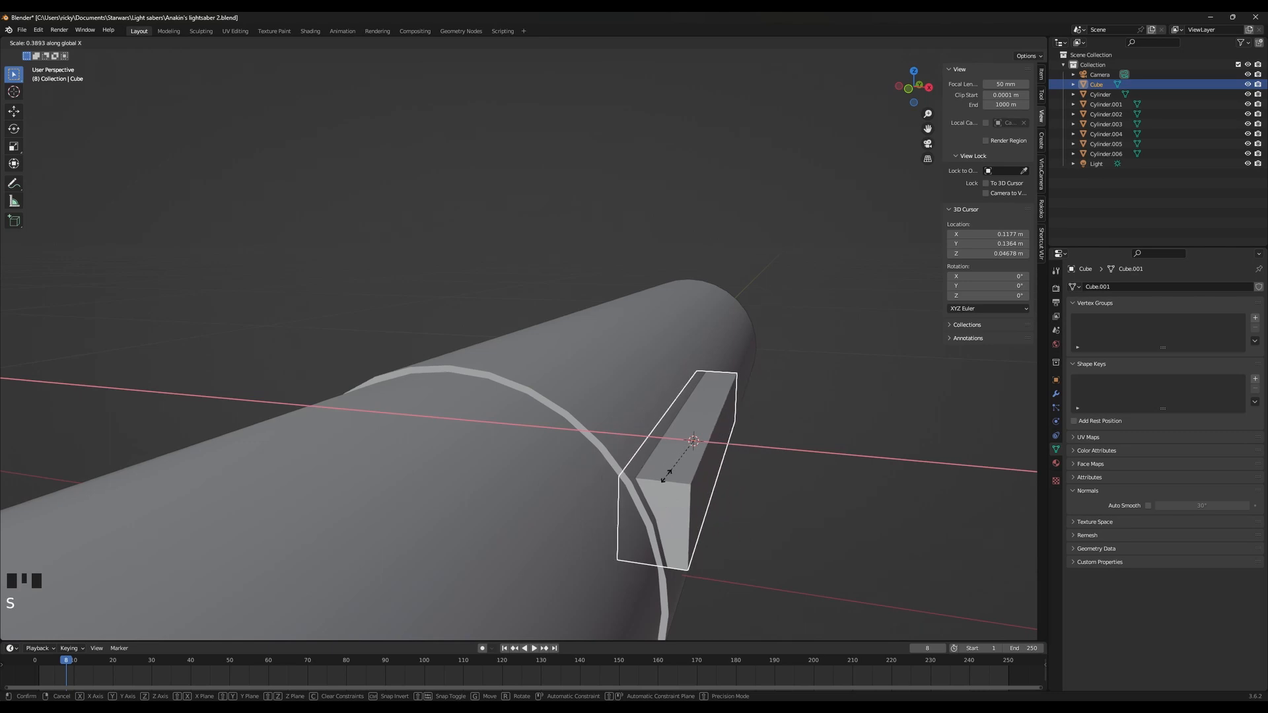
left_click(674, 493)
key("g")
key("x")
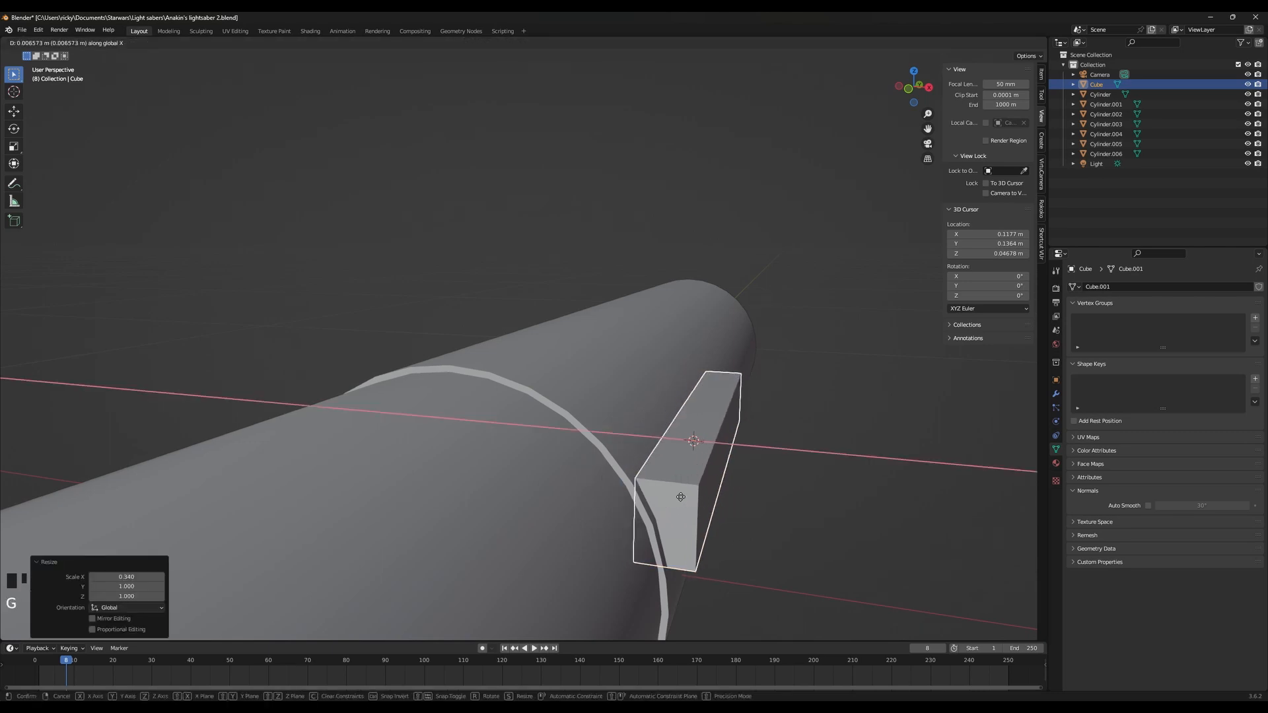
left_click(678, 497)
Fine-tune the block's proportions along X and Y, and scale it to about 0.924 along Z
key("s")
key("x")
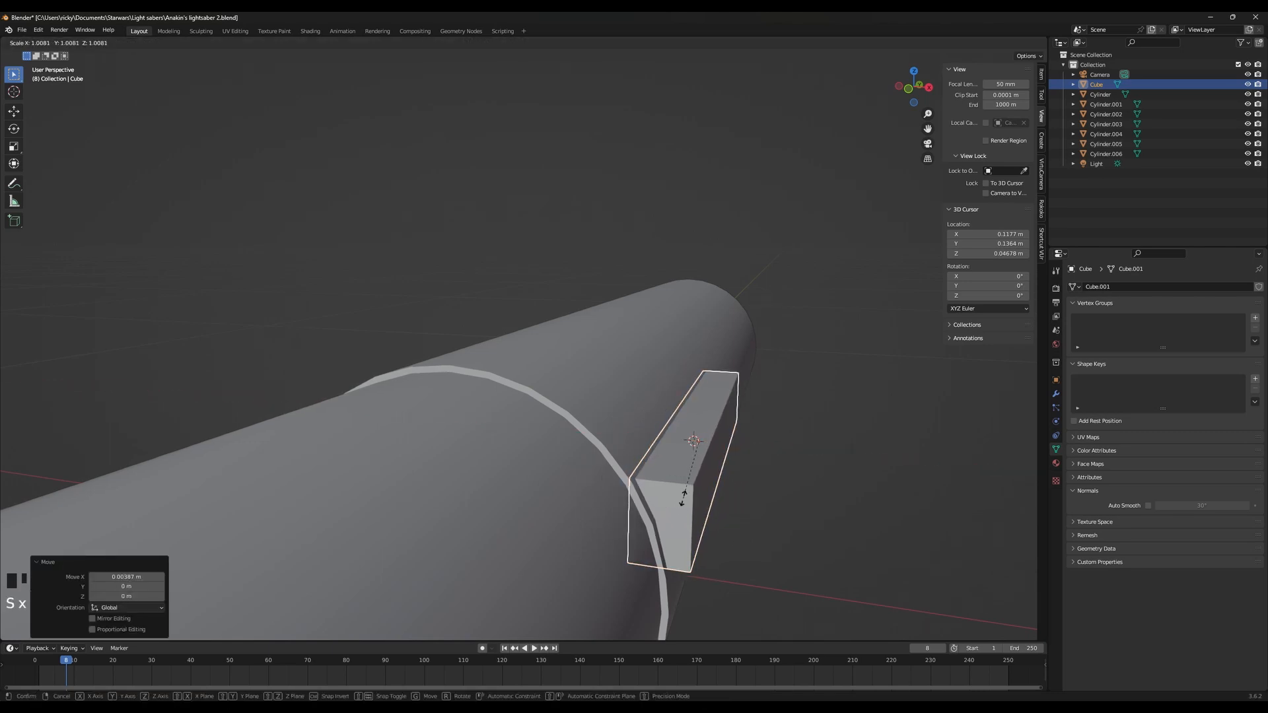
left_click(675, 502)
middle_click_drag(675, 502, 576, 454)
key("s")
key("y")
key("s")
middle_click_drag(641, 451, 699, 508)
key("z")
left_click(601, 457)
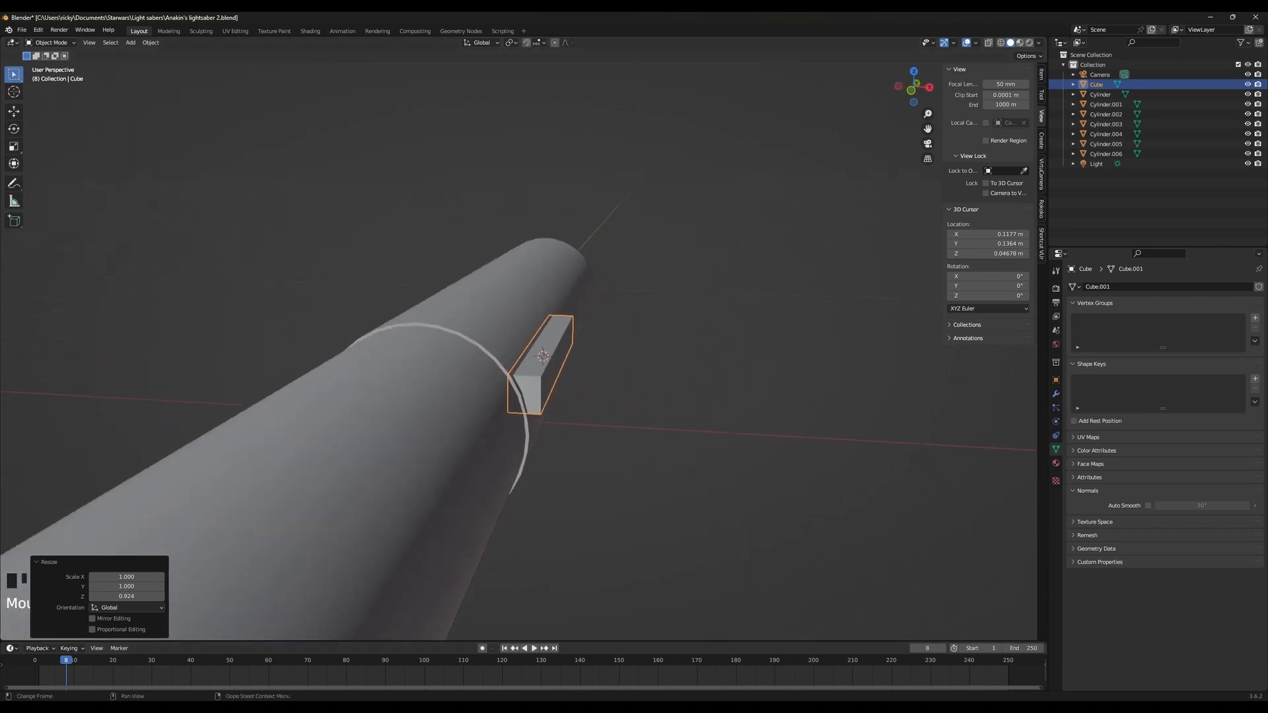
Check the block against the hilt's face lines and snap the block to the 3D cursor
mouse_move(787, 707)
left_click(501, 399)
key("Tab")
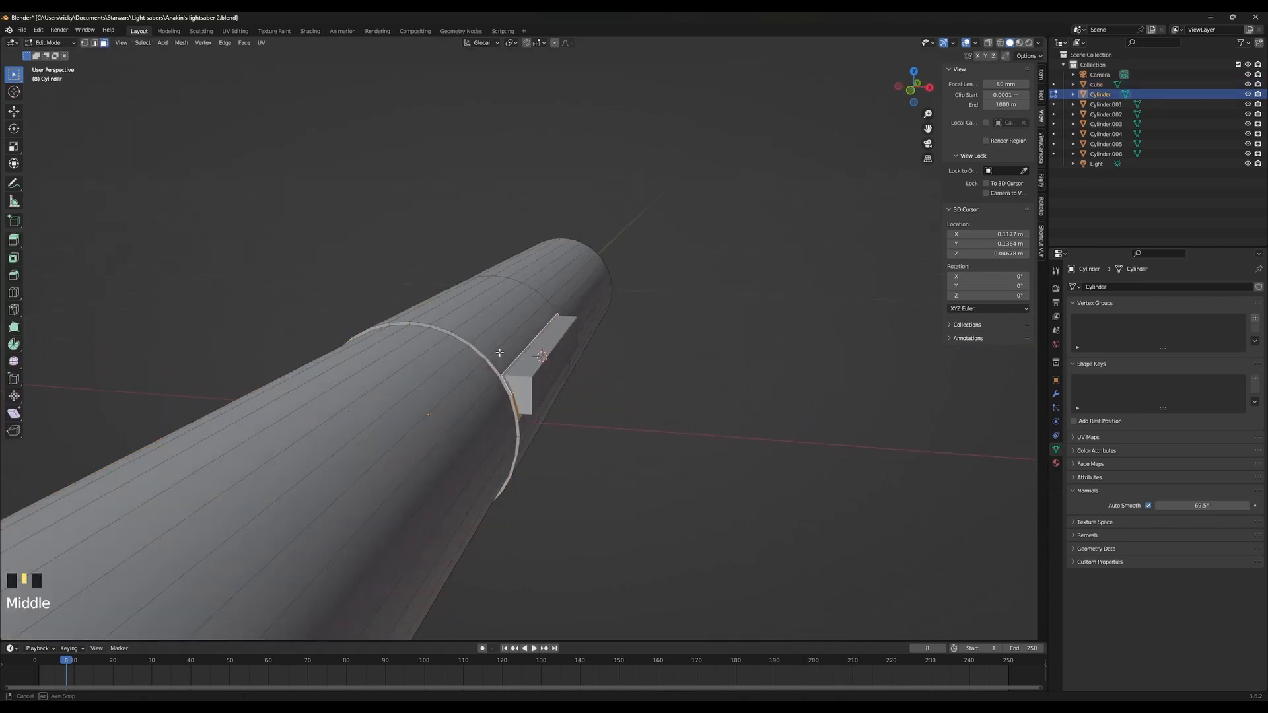
middle_click_drag(471, 358, 487, 379)
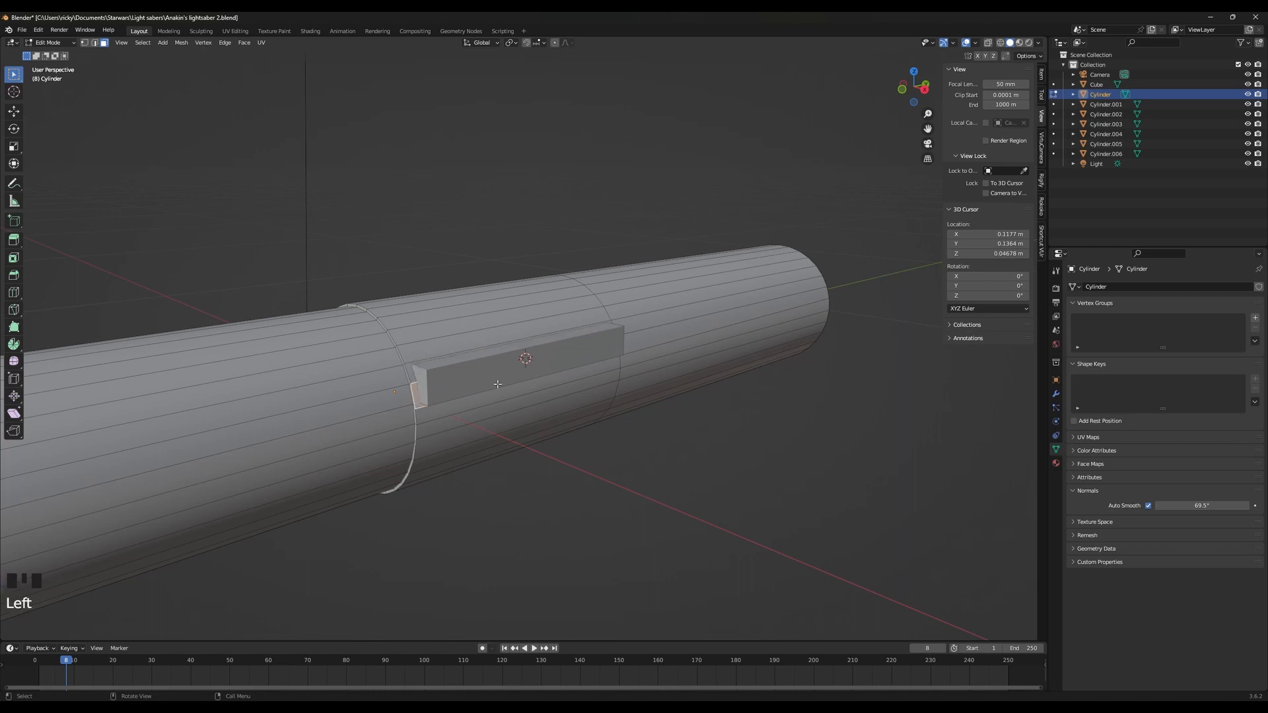
key("Tab")
left_click(501, 374)
key("shift+s")
left_click(547, 389)
middle_click_drag(555, 458, 515, 518)
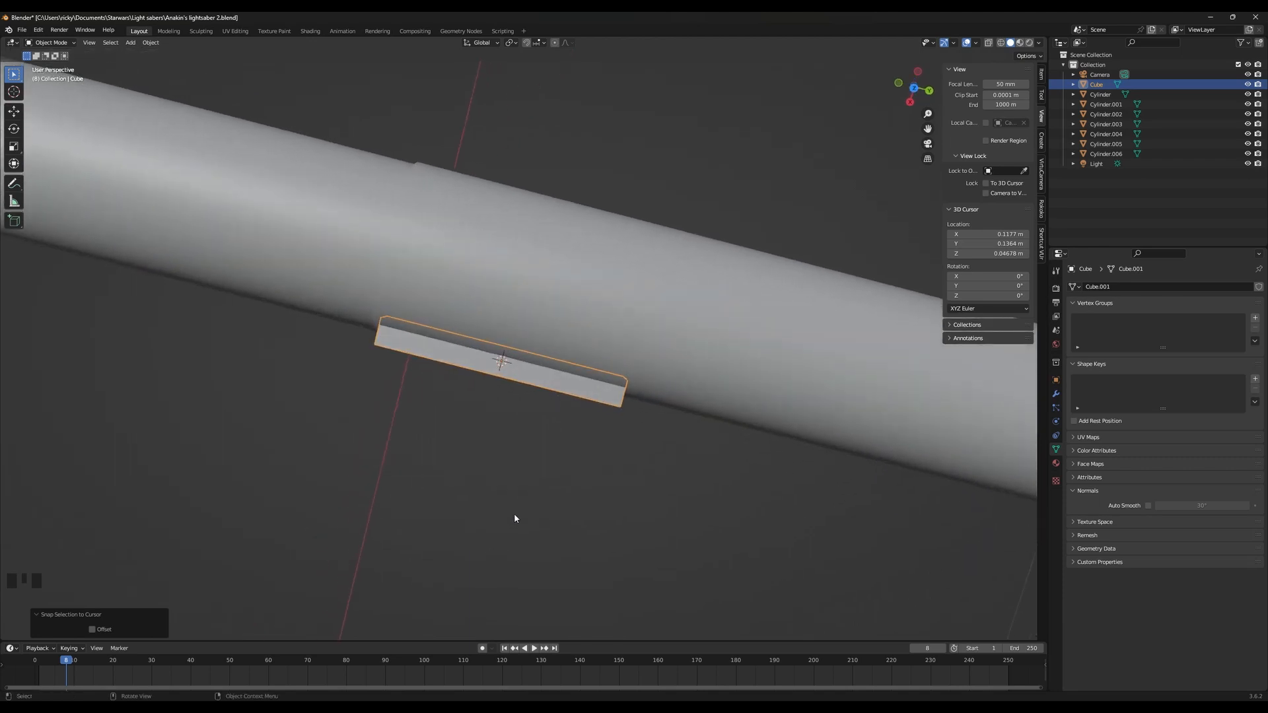
Thicken the block by scaling it about 1.332 along X and move it about 0.0111 m outward along X
key("s")
key("x")
left_click(582, 539)
key("g")
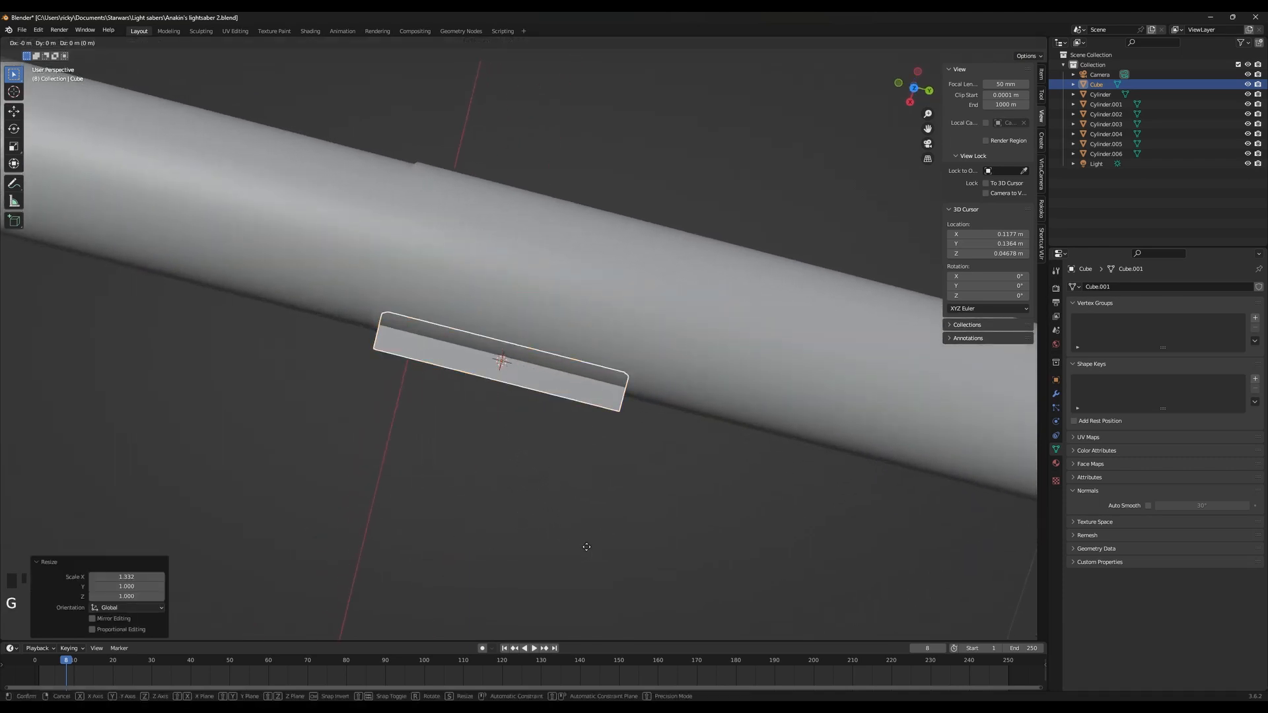
key("x")
left_click(584, 609)
middle_click_drag(584, 609, 577, 457)
middle_click_drag(647, 579, 562, 553)
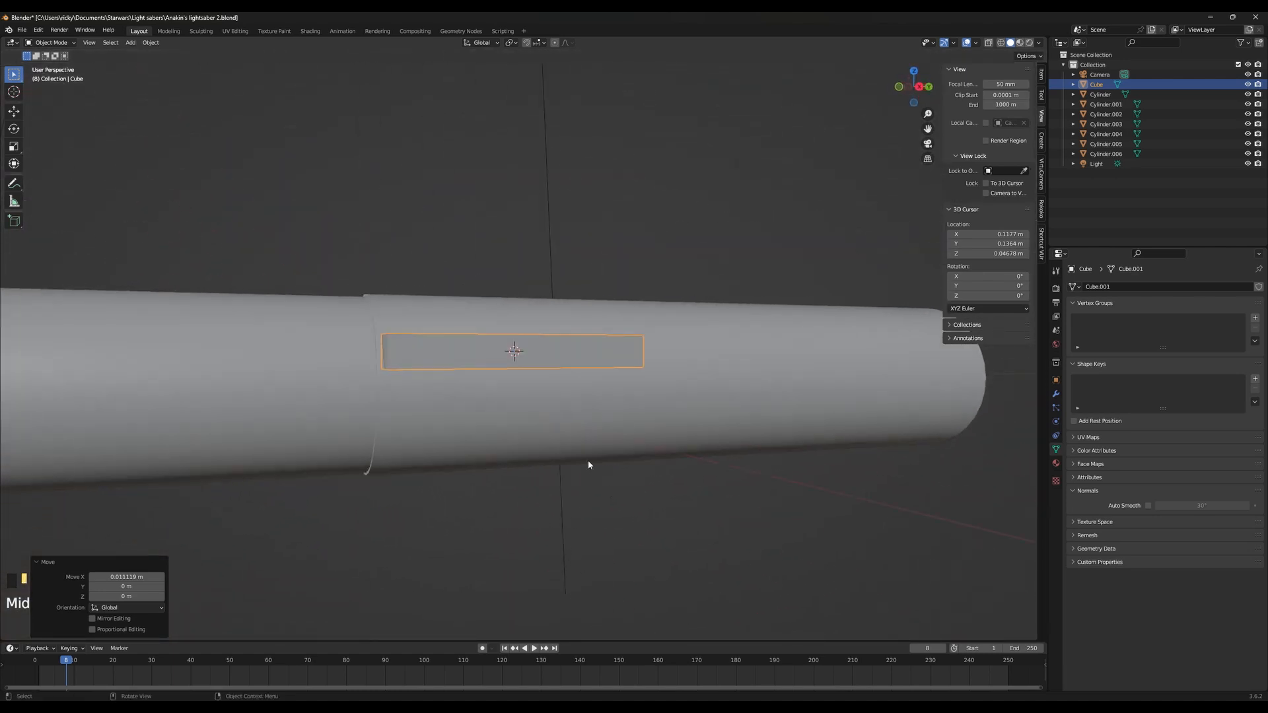
middle_click_drag(630, 637, 602, 465)
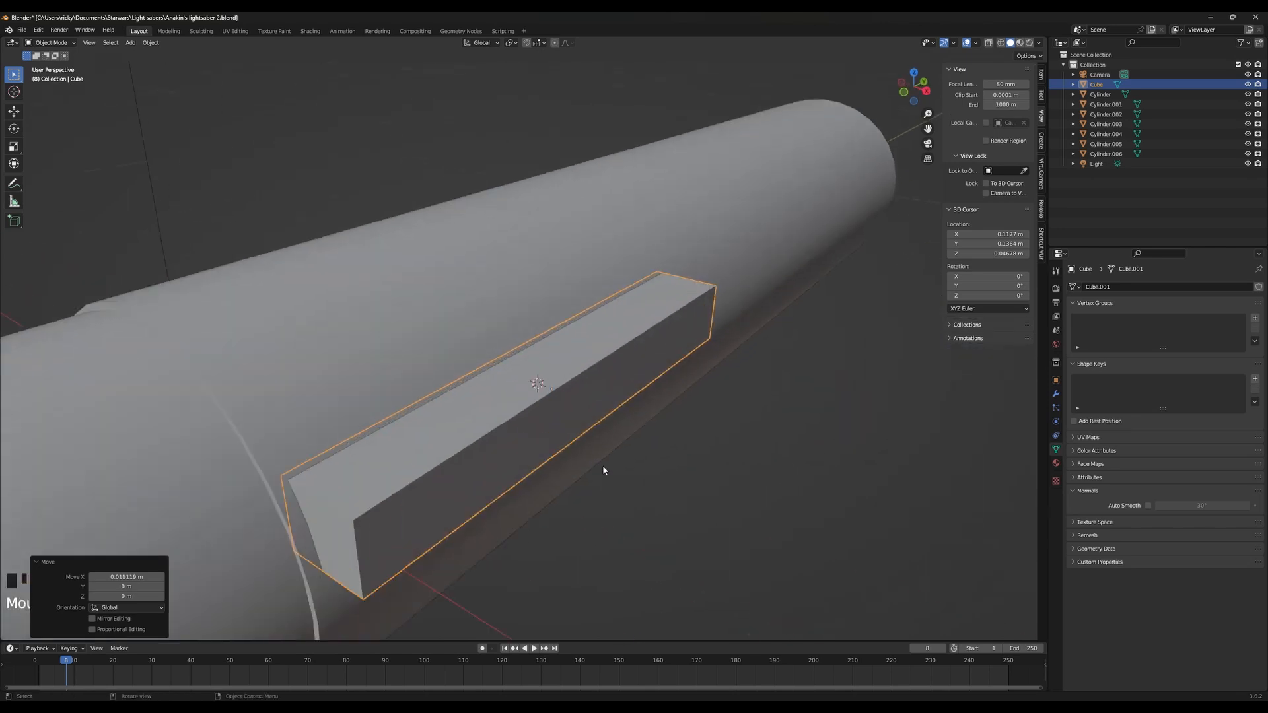
key("Tab")
key("ctrl+b")
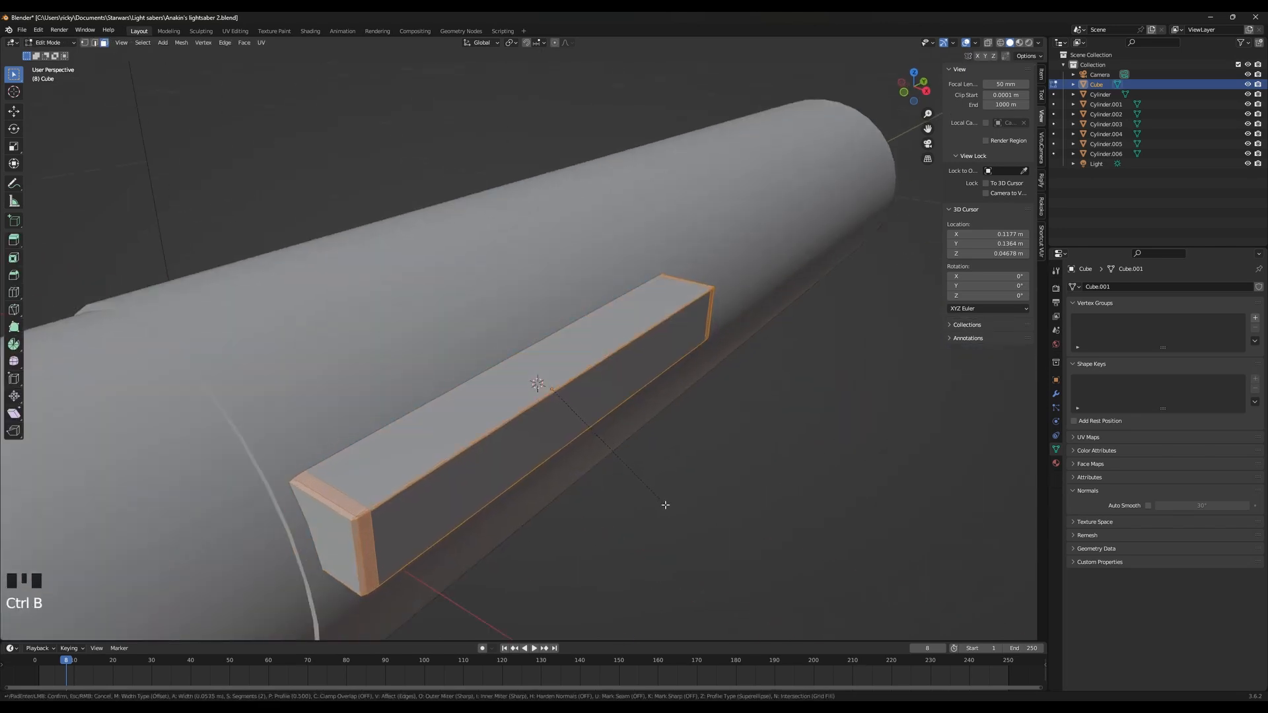
left_click(466, 397)
key("Tab")
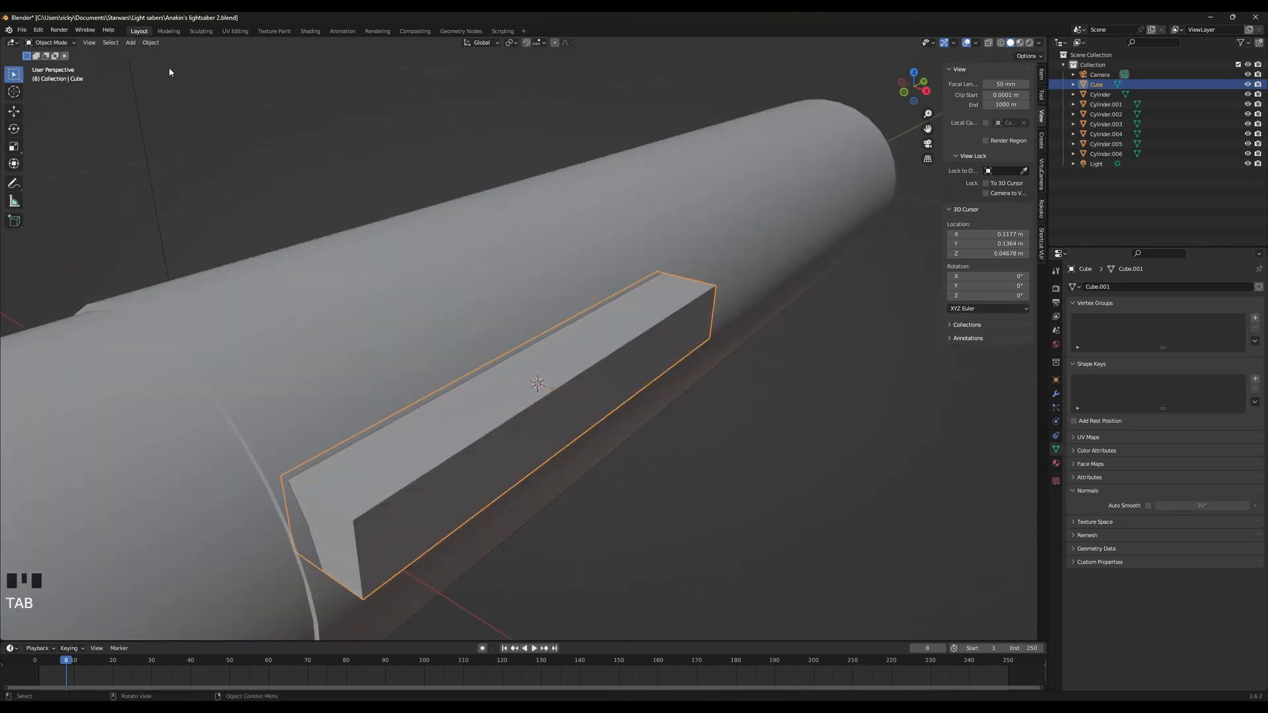
Apply the block's scale
left_click(152, 43)
mouse_move(165, 93)
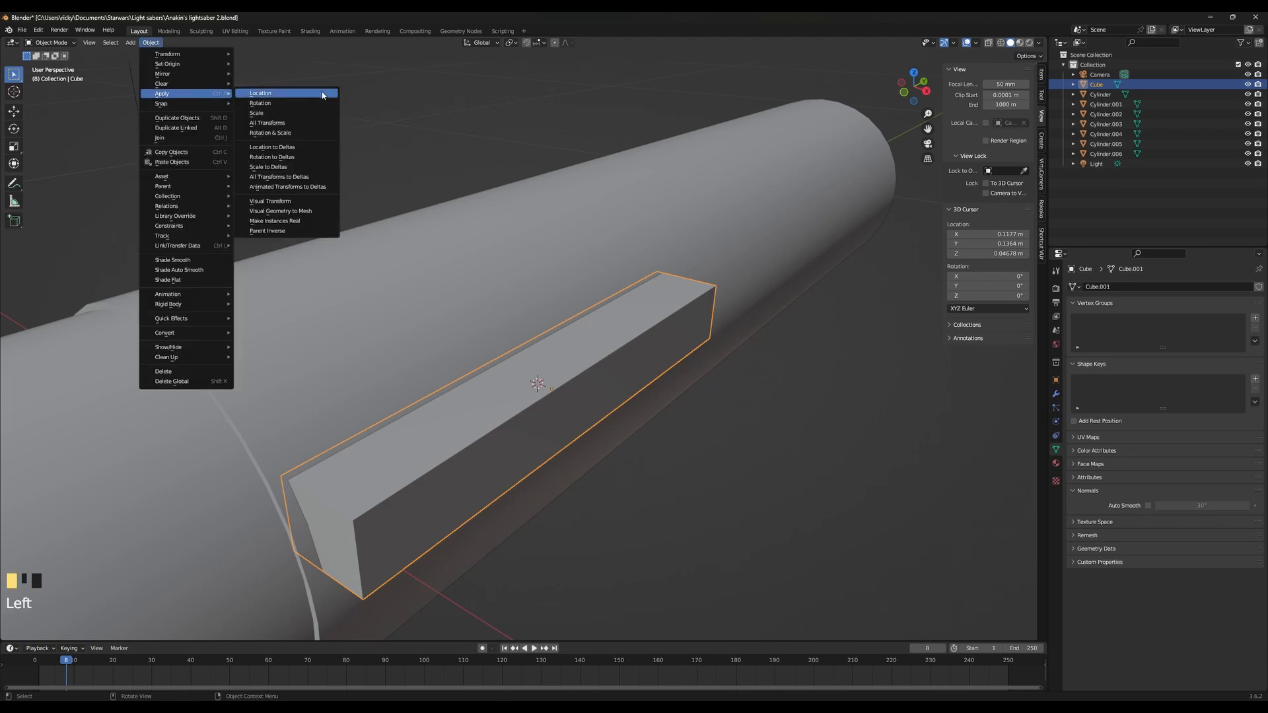
left_click(318, 116)
Try beveling all of the block's edges by about 0.0037 m with three segments, and shade it auto smooth
key("Tab")
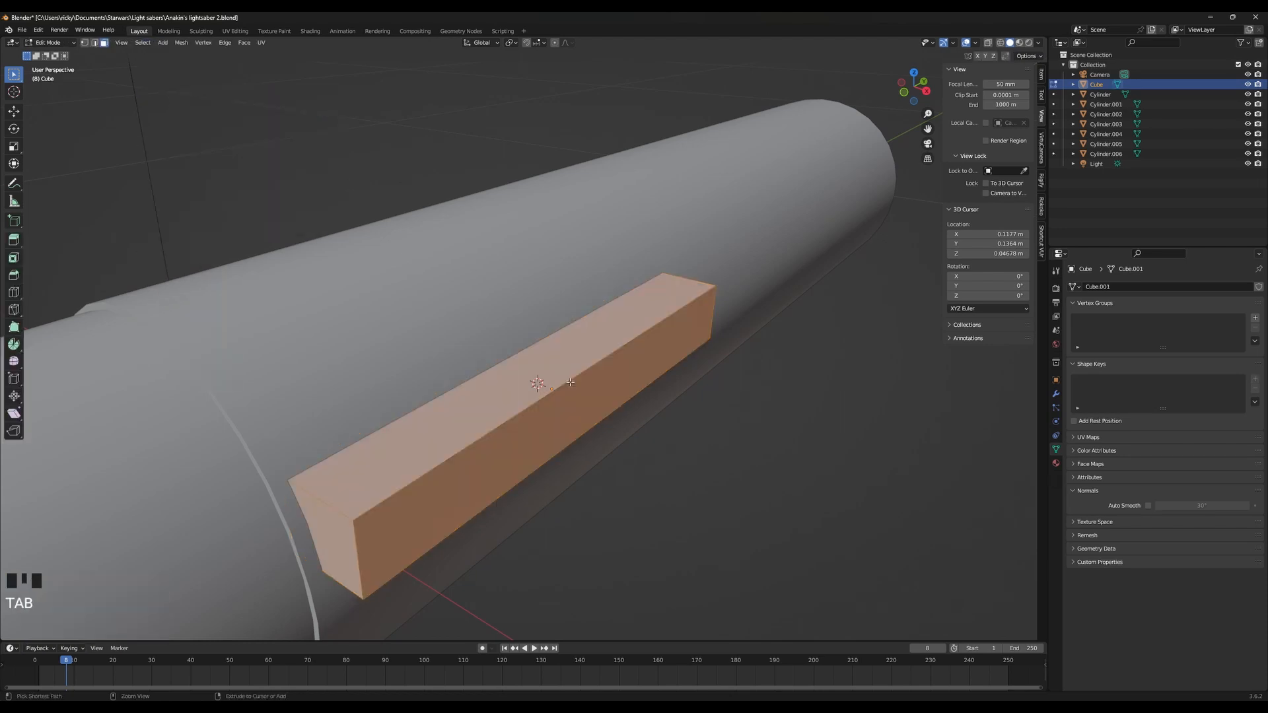
key("ctrl+b")
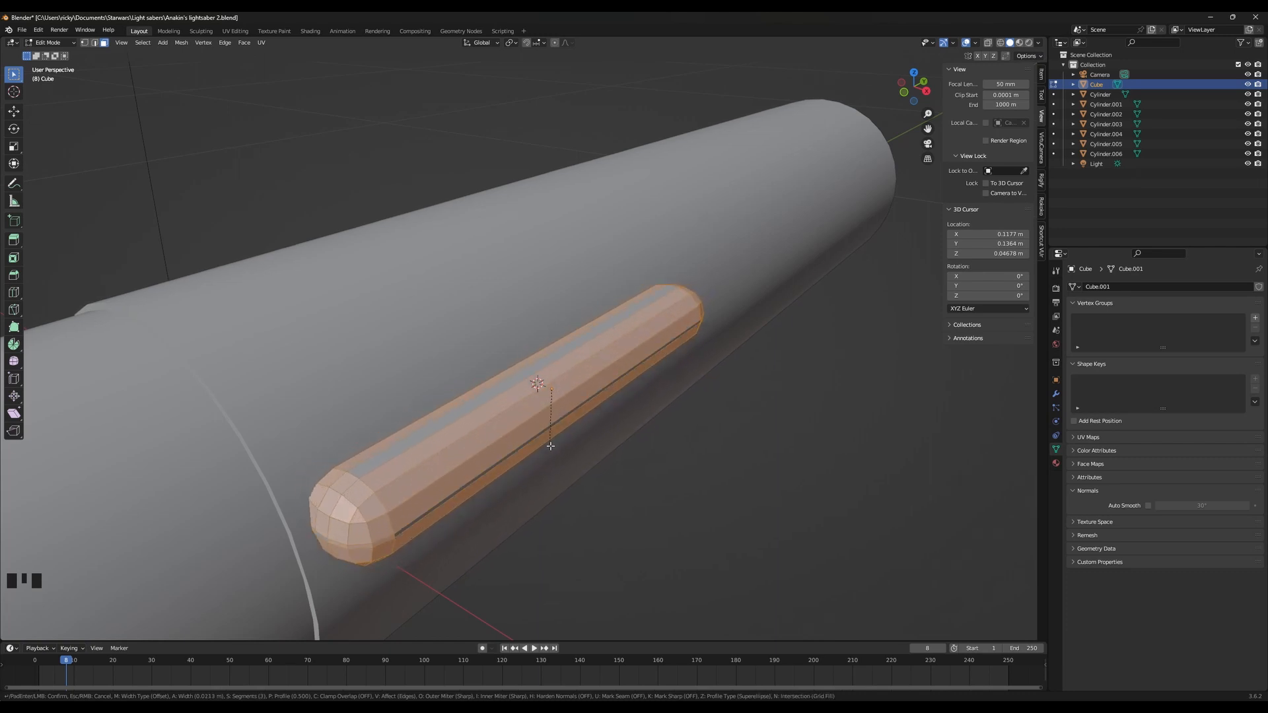
key("Escape")
key("ctrl+b")
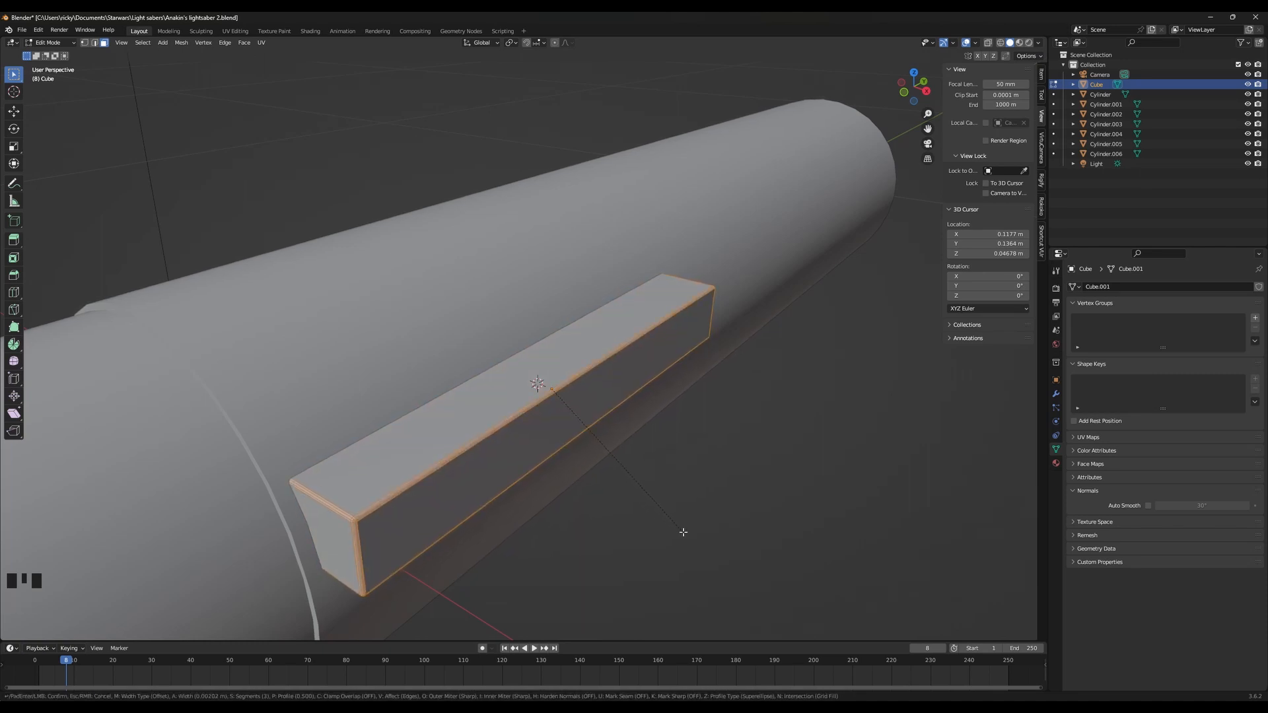
left_click(690, 537)
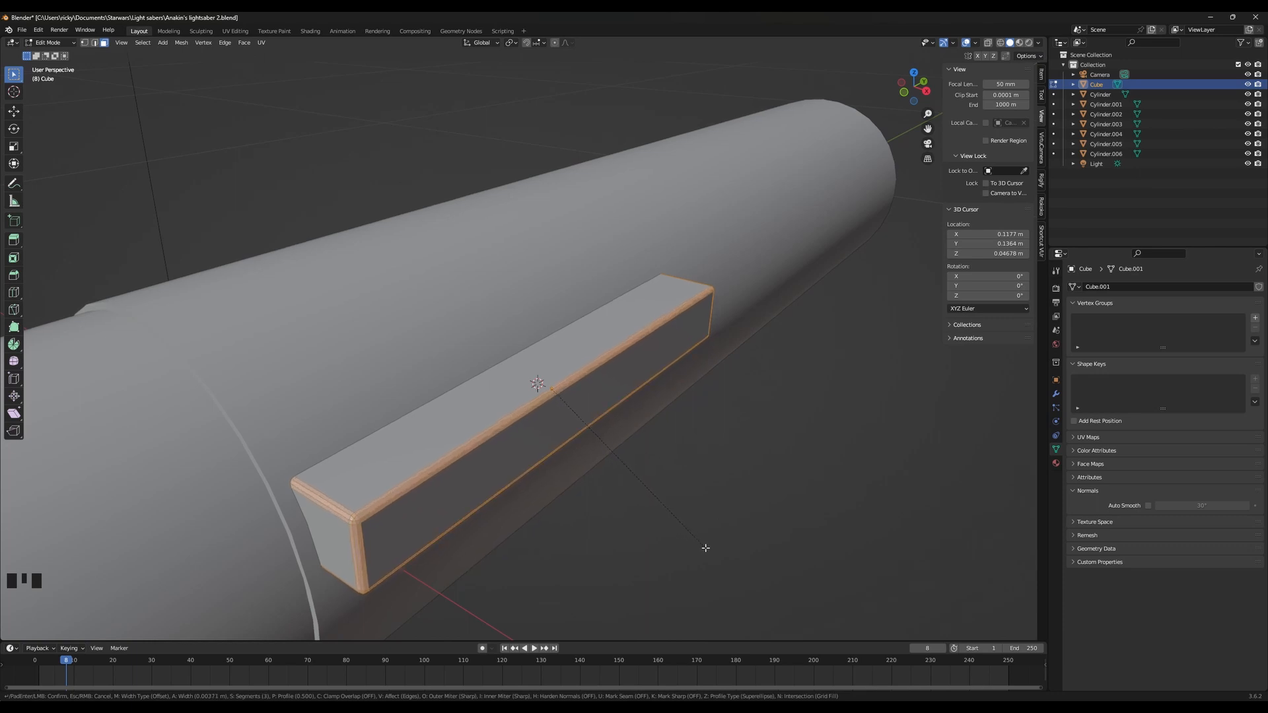
key("Tab")
right_click(541, 441)
left_click(540, 441)
middle_click_drag(549, 498, 501, 506)
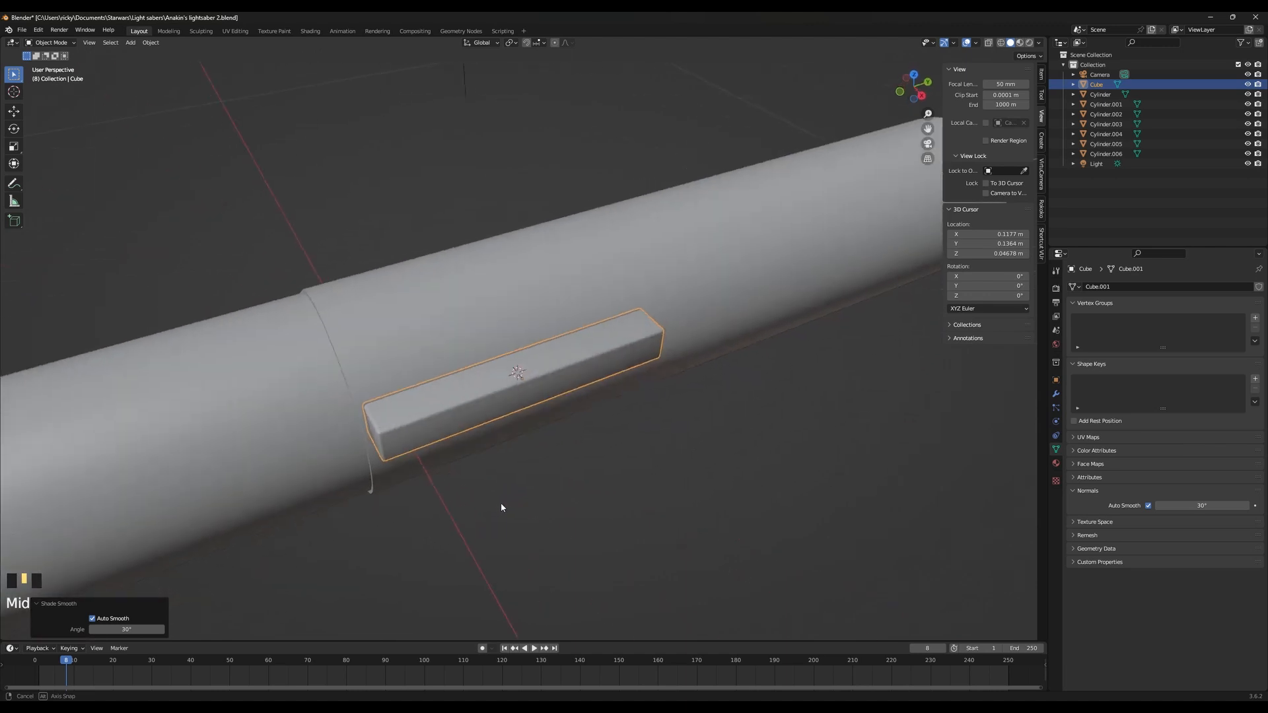
scroll(489, 504, "up", 5)
Undo the block's smooth shading and edge bevel
key("ctrl+z")
key("ctrl+z")
key("ctrl+z")
key("ctrl+z")
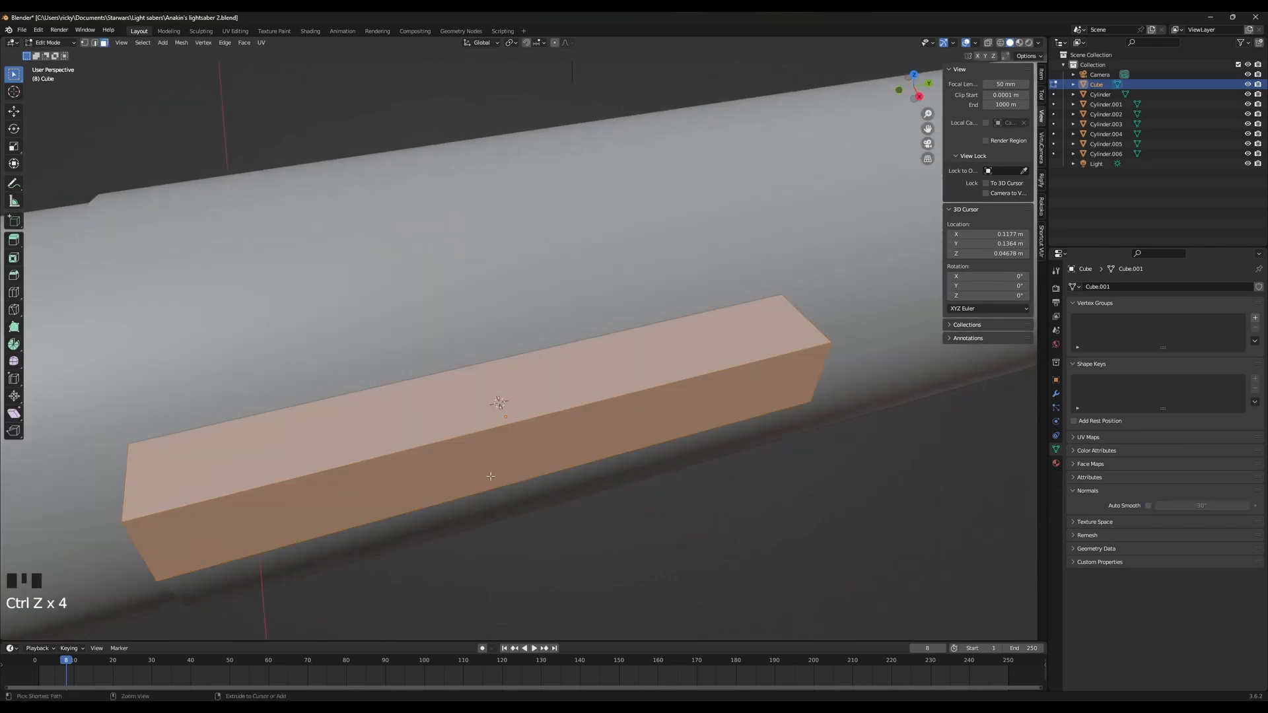
Shade the unbeveled block auto smooth in Object Mode
right_click(489, 437)
key("Tab")
right_click(553, 399)
left_click(553, 399)
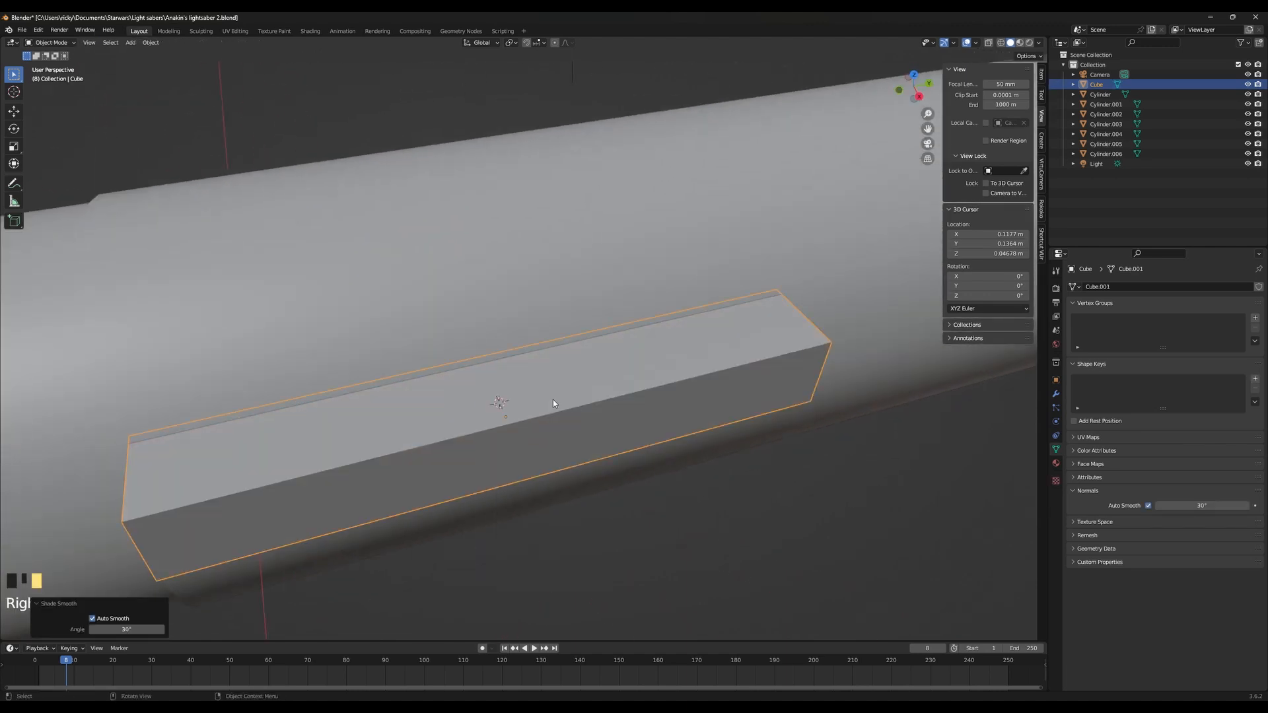
Bevel all of the block's edges by about 0.003 m in Edit Mode and return to Object Mode
key("Tab")
key("ctrl+b")
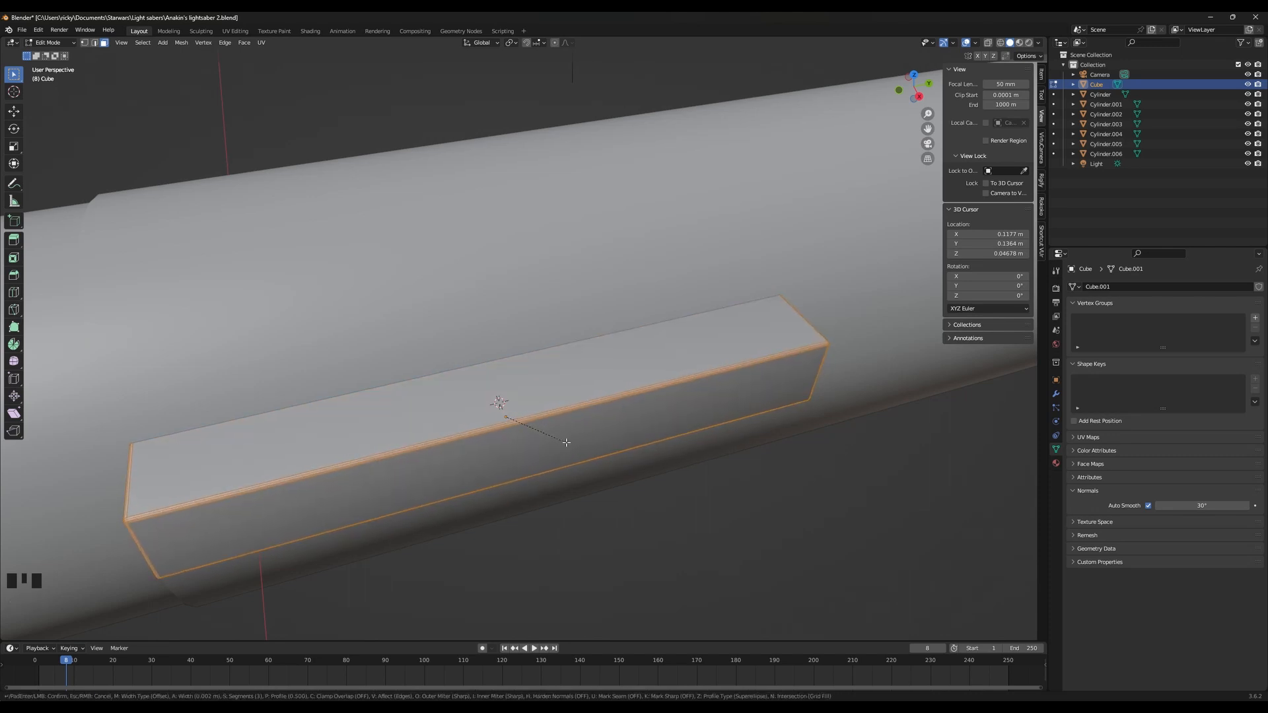
left_click(566, 443)
key("Tab")
scroll(574, 442, "down", 2)
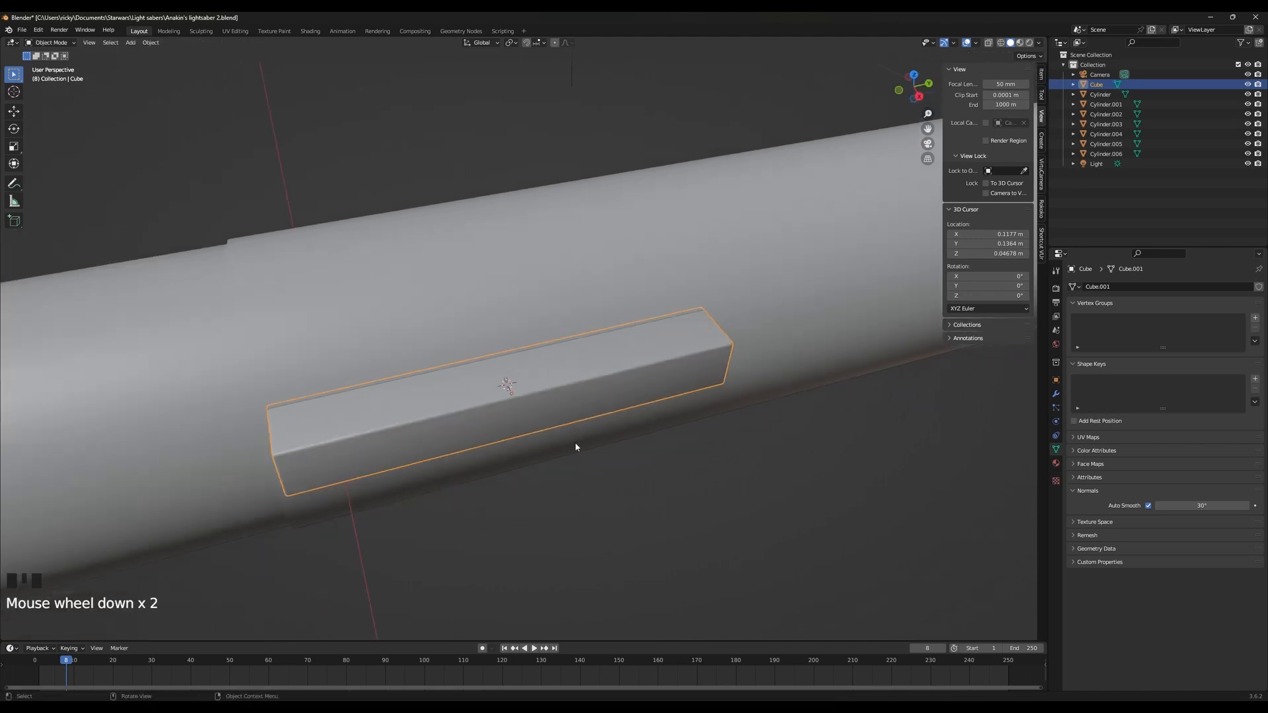
Check the beveled block along the hilt and save the file
mouse_move(575, 442)
middle_mouse_down()
mouse_move(628, 396)
mouse_move(646, 415)
mouse_move(557, 438)
middle_mouse_up()
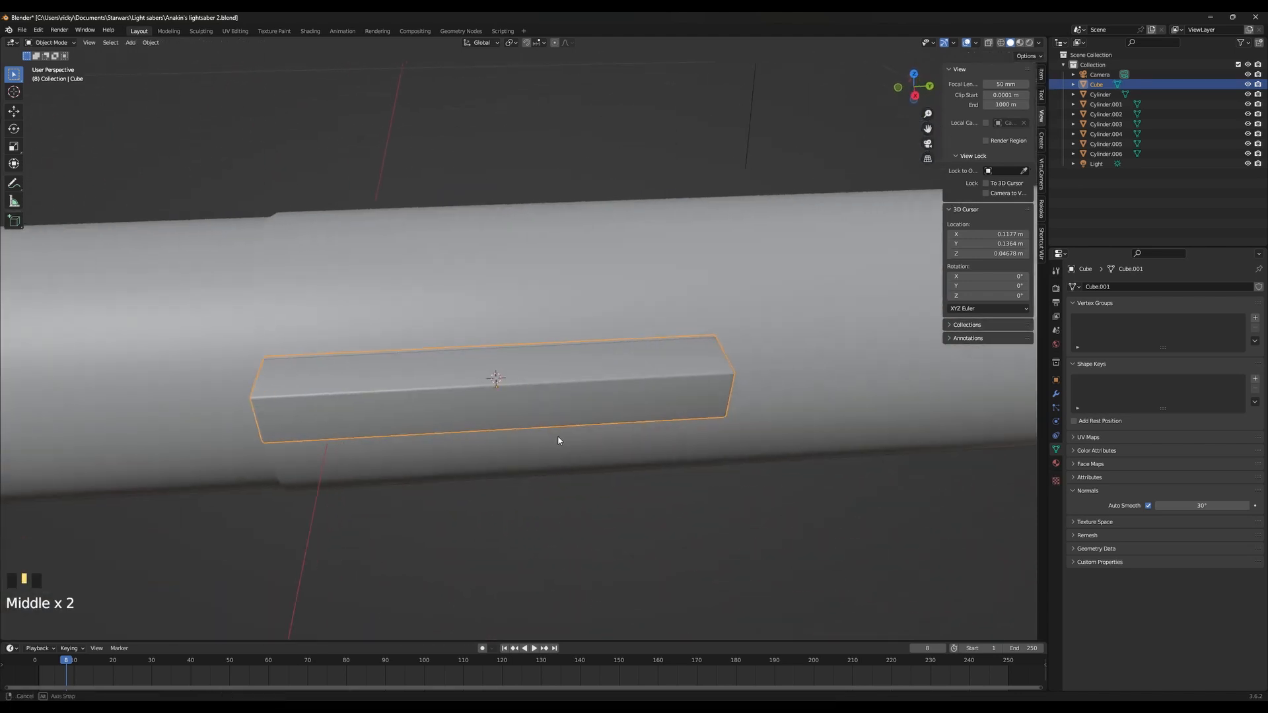
scroll(554, 475, "up", 2)
scroll(555, 475, "down", 1)
left_click(23, 29)
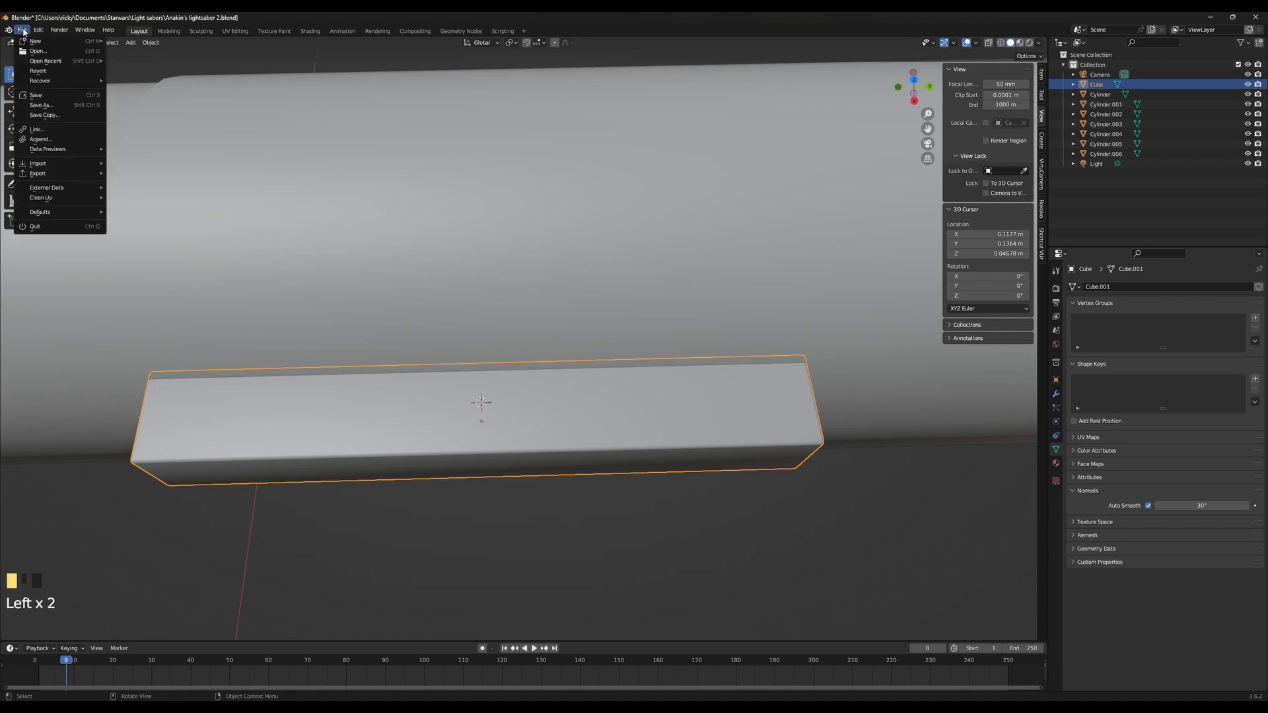
left_click(47, 96)
Compare the side block with the lightsaber reference photo in PureRef
scroll(743, 434, "down", 3)
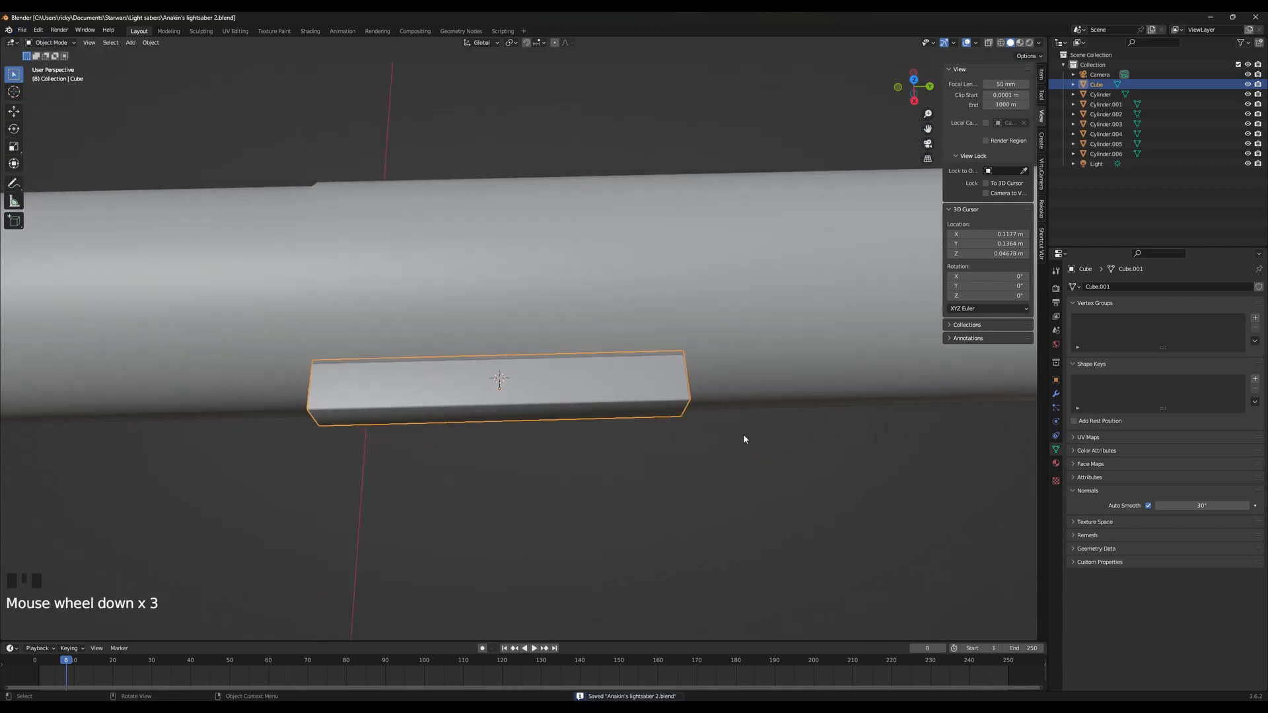
scroll(743, 434, "up", 2)
key("alt+Tab")
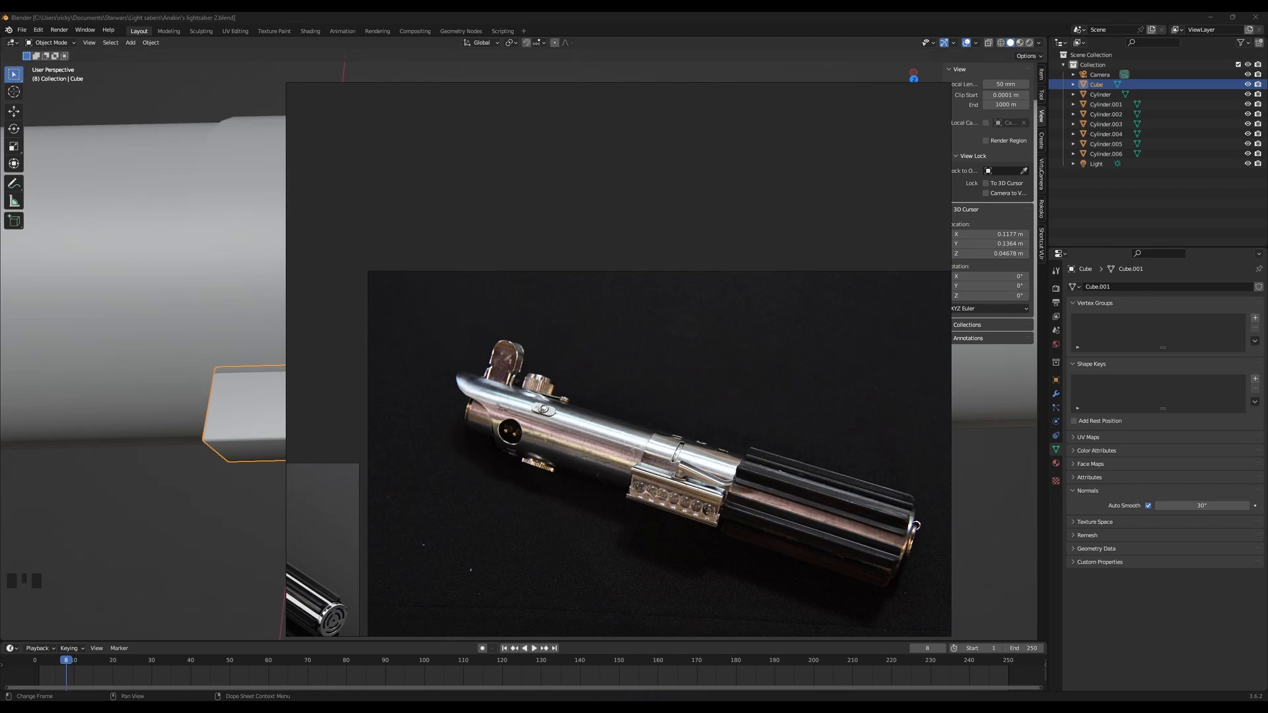
key("alt+Tab")
key("alt+Tab")
right_click(831, 708)
left_click(831, 708)
right_click(831, 708)
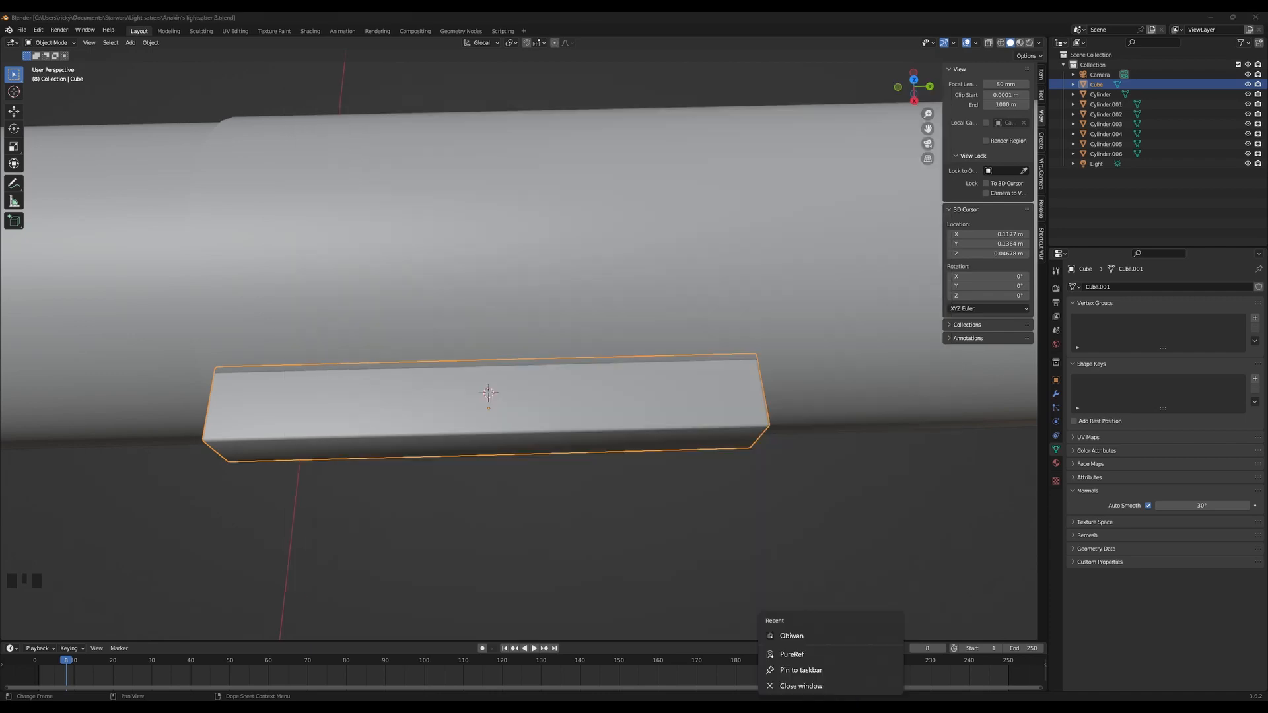
Place the 3D cursor at the centre of two adjacent middle-band faces below the block, and reselect the block
middle_click_drag(621, 502, 629, 475)
scroll(625, 472, "down", 4)
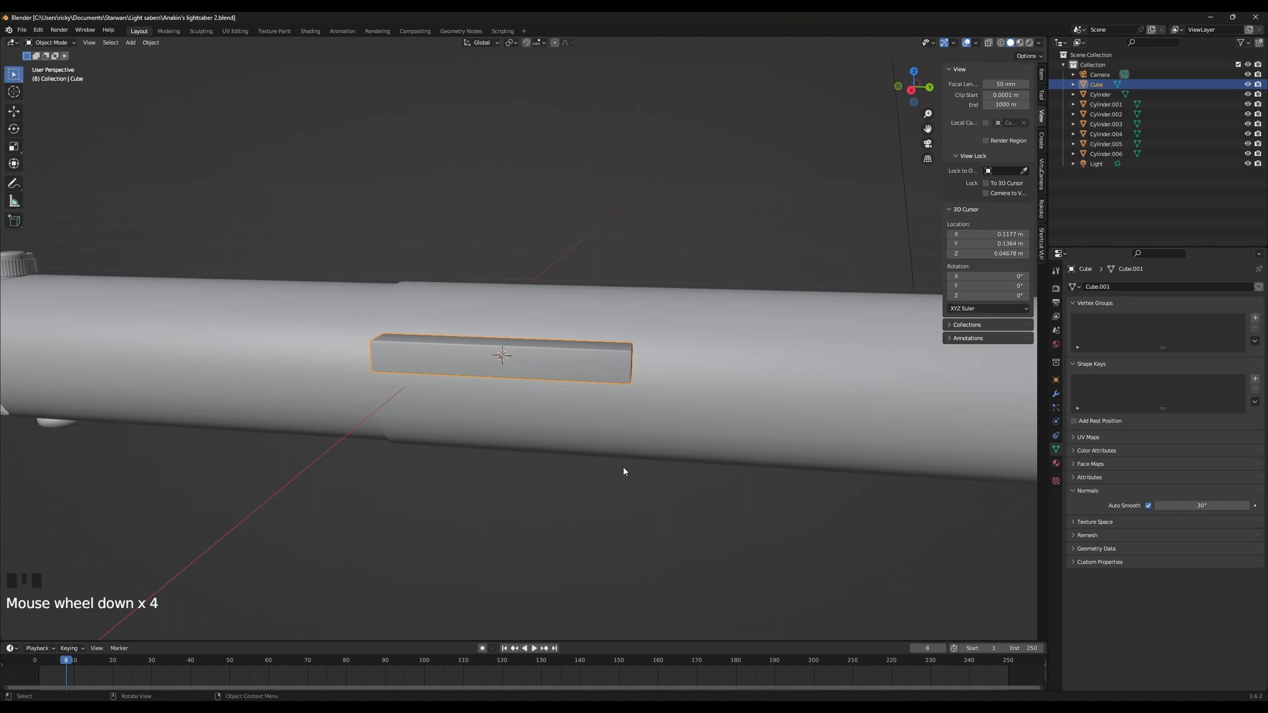
left_click(623, 427)
middle_click_drag(623, 428, 676, 425)
key("Tab")
middle_click_drag(660, 498, 434, 460)
left_click(470, 428)
left_click(467, 446, "shift")
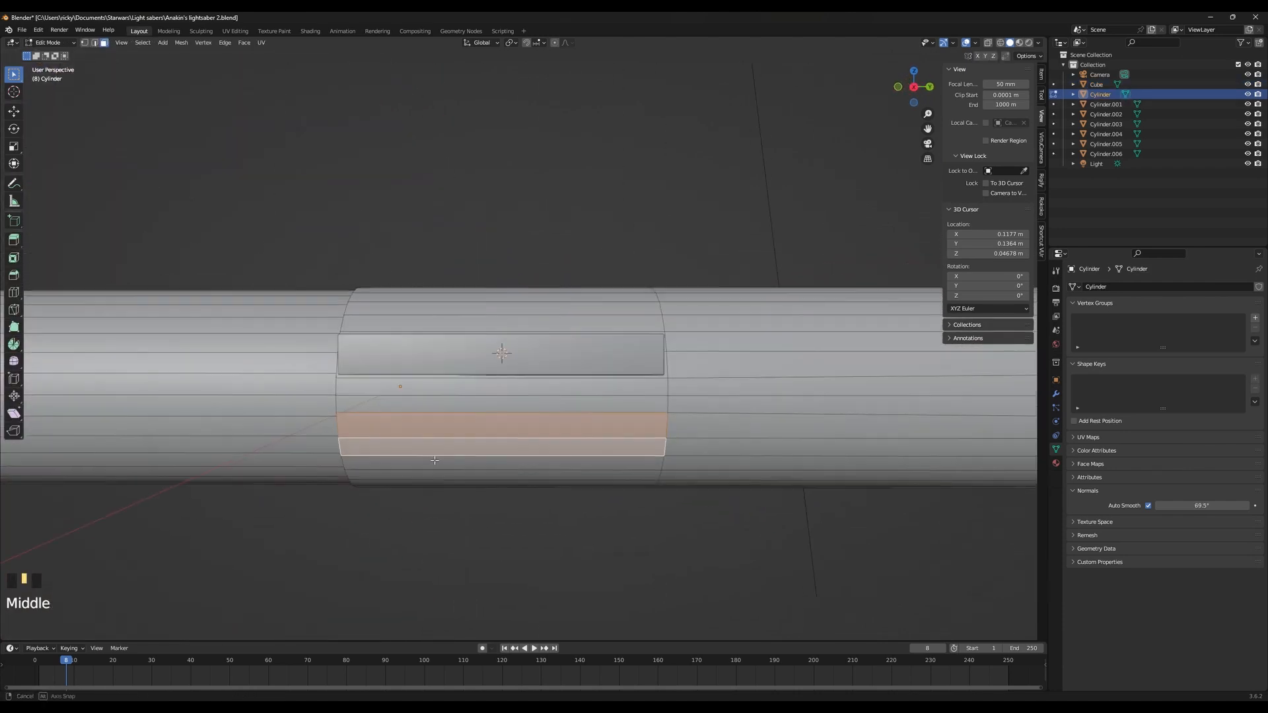
key("Tab")
left_click(493, 391)
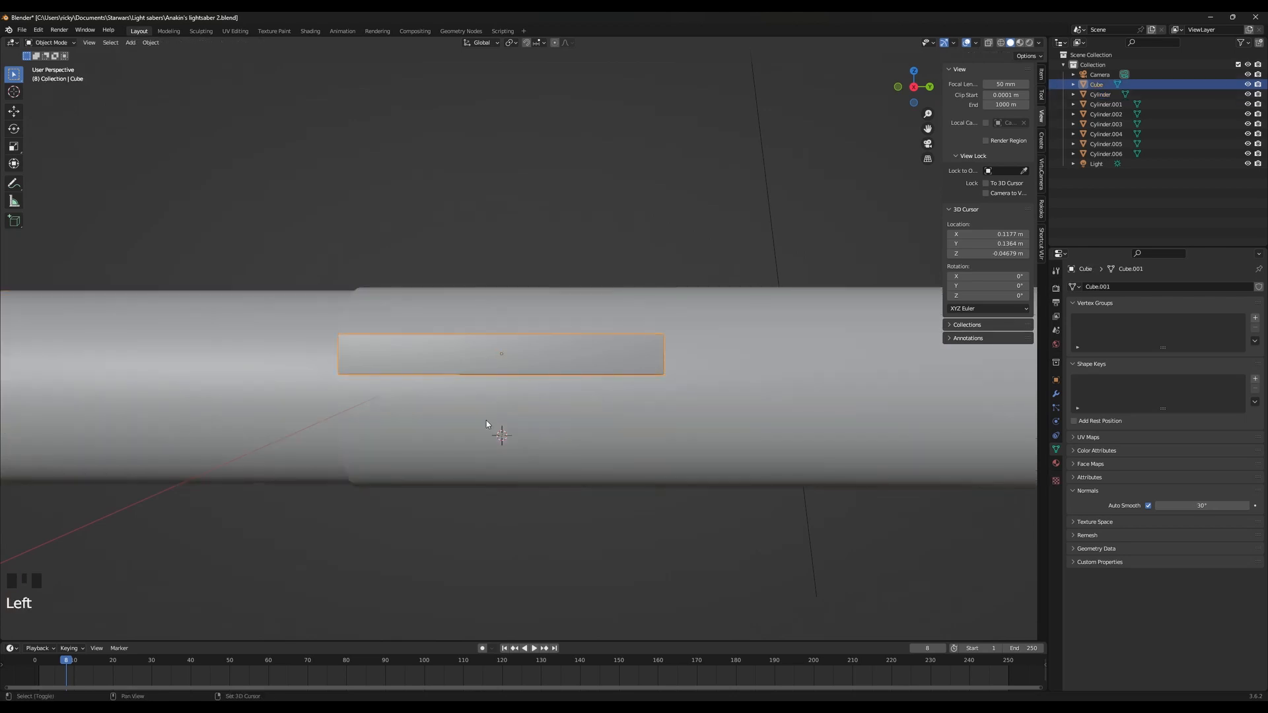
Duplicate the block in place and snap the copy to the 3D cursor on the band's lower side
middle_click_drag(487, 420, 581, 433)
key("shift+d")
right_click(624, 437)
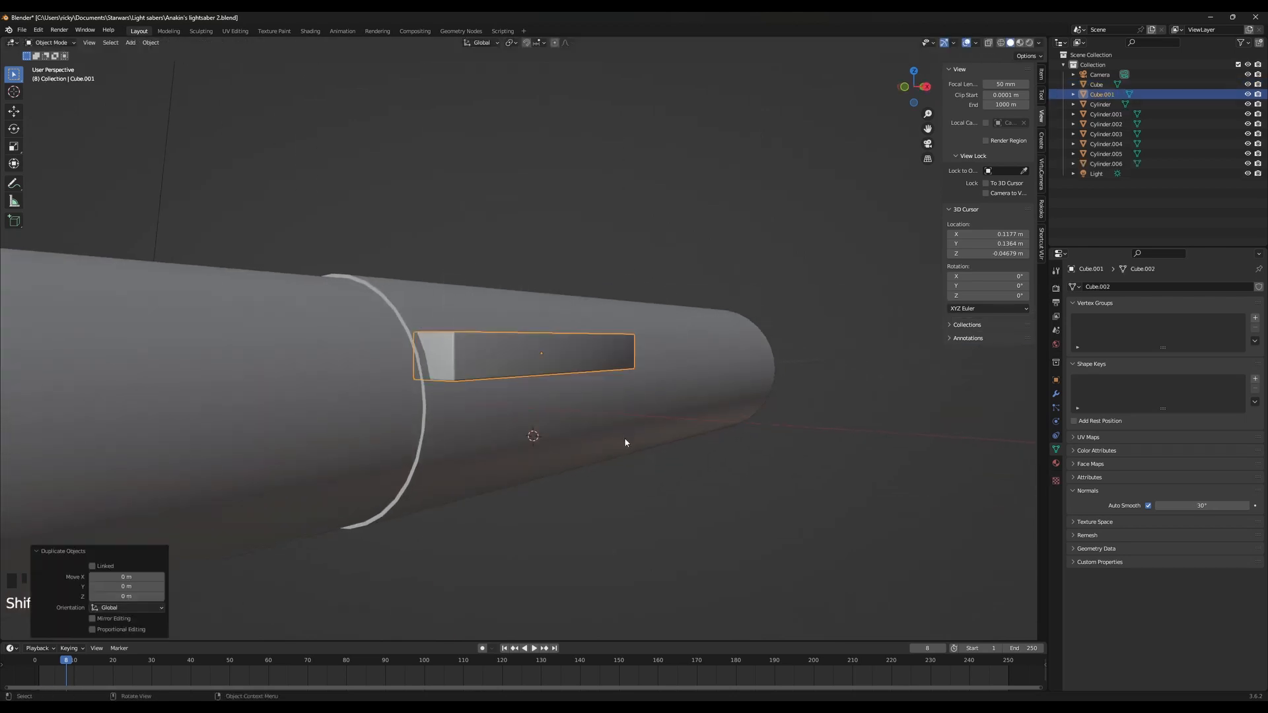
key("shift+s")
left_click(620, 354)
middle_click_drag(618, 475, 554, 486)
left_click(549, 471)
Show the model as wireframe in the front orthographic view and select the lower copy of the block
scroll(549, 493, "up", 2)
key("shift+z")
left_click(589, 375)
left_click(596, 361)
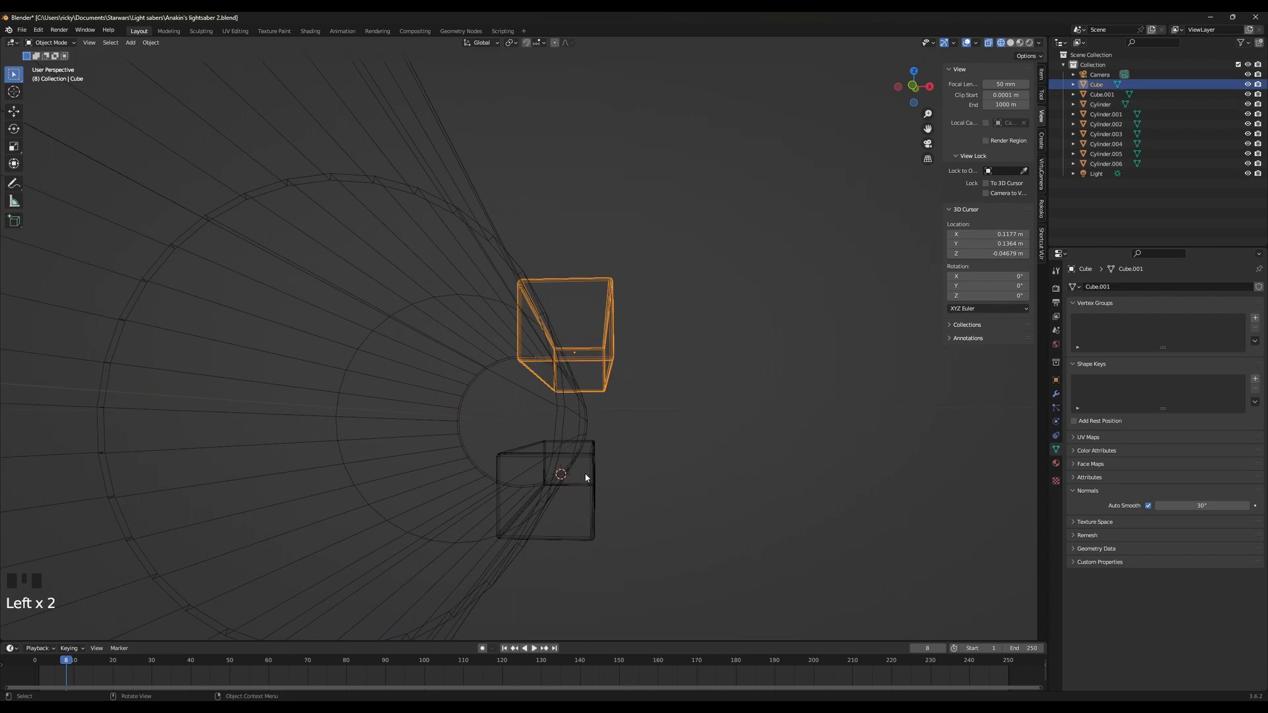
key("KP_1")
left_click(584, 442)
left_click(587, 448)
Move the lower block about 0.0118 m outward along X to line it up with the upper block
scroll(589, 454, "up", 1)
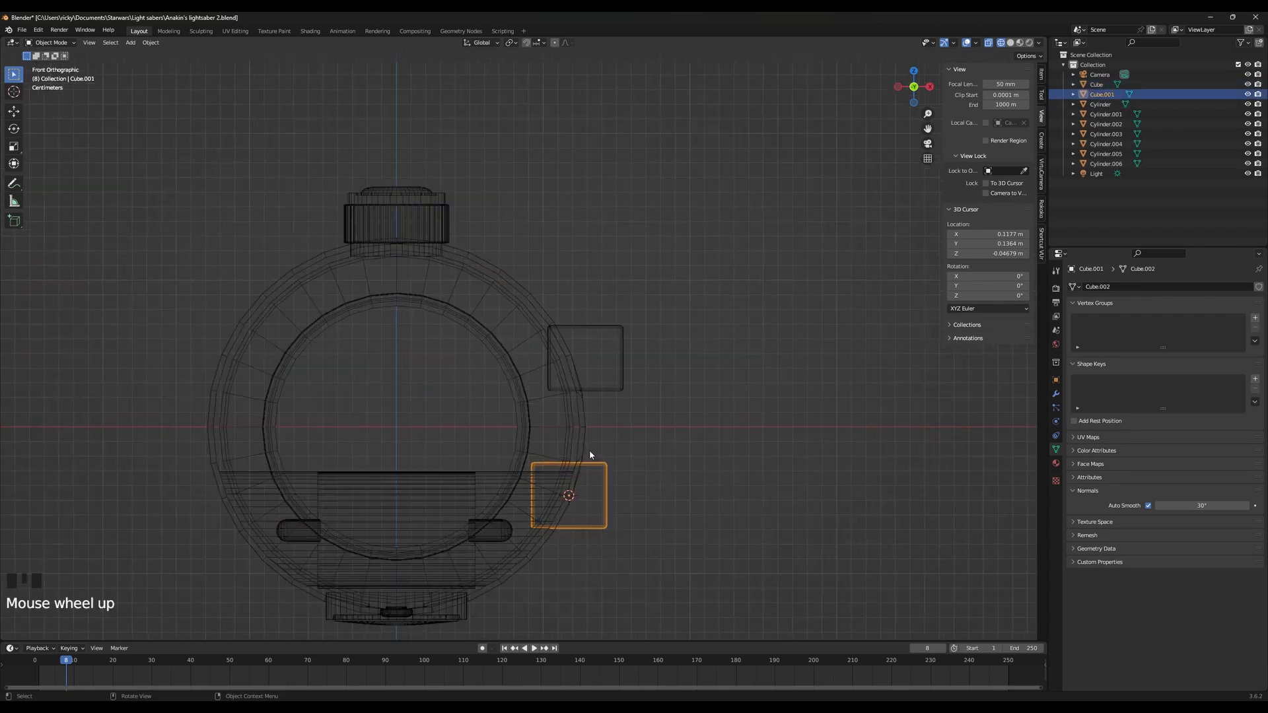
middle_click_drag(590, 451, 617, 405, "shift")
scroll(662, 447, "up", 3)
key("g")
key("x")
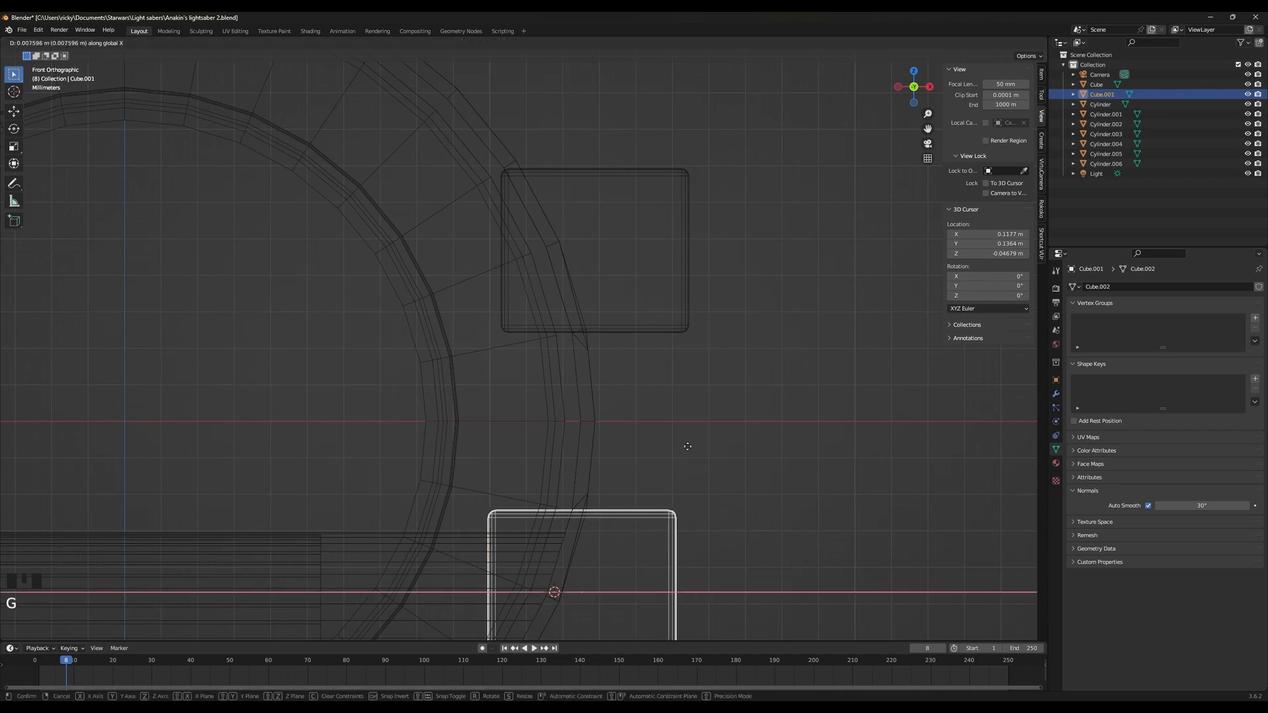
left_click(728, 447)
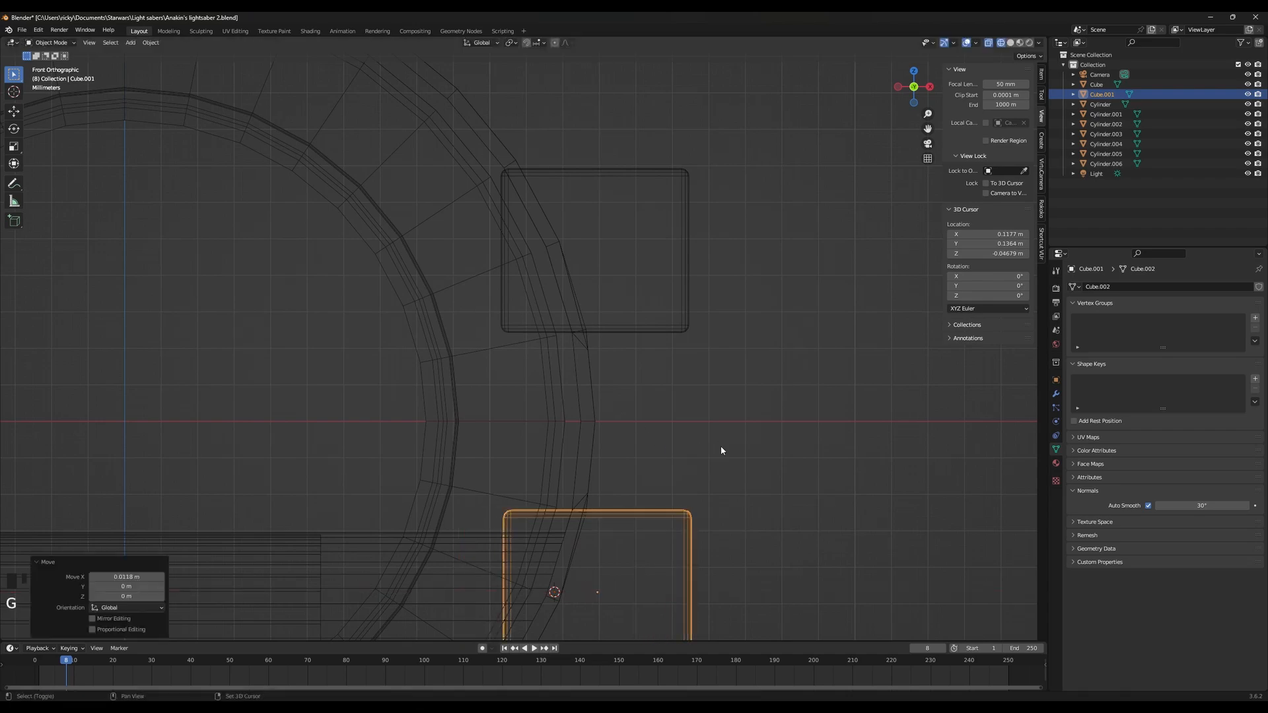
middle_click_drag(719, 445, 657, 414, "shift")
scroll(643, 403, "up", 5)
middle_click_drag(510, 518, 543, 490, "shift")
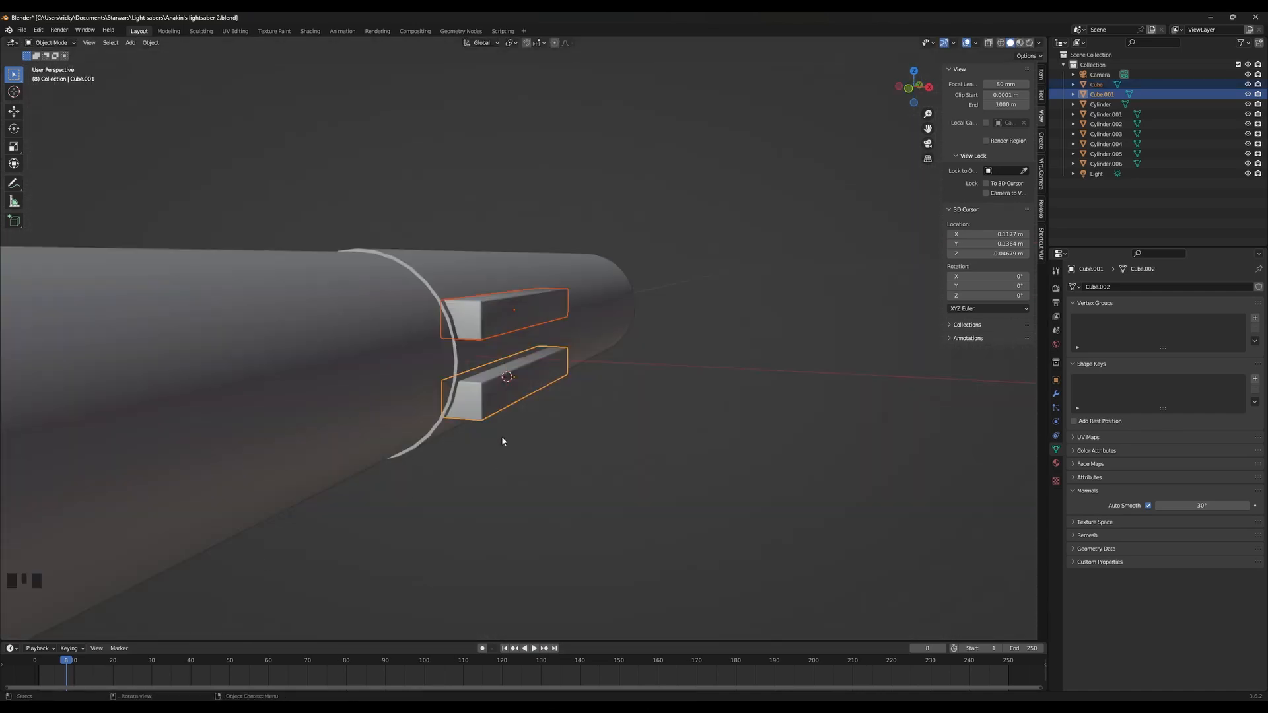
Move the upper block -0.01 m along Z toward the lower one
middle_click_drag(502, 441, 496, 396)
scroll(484, 346, "up", 3)
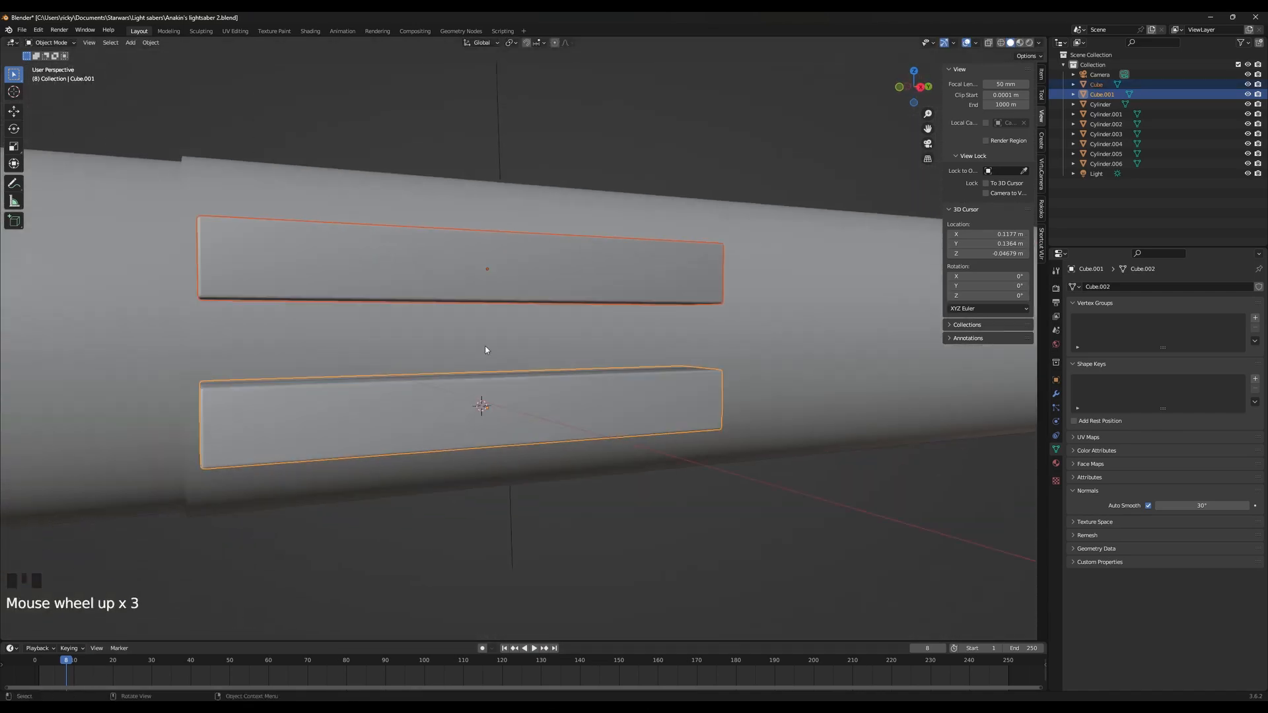
left_click(524, 303)
scroll(667, 422, "up", 2)
type("gz")
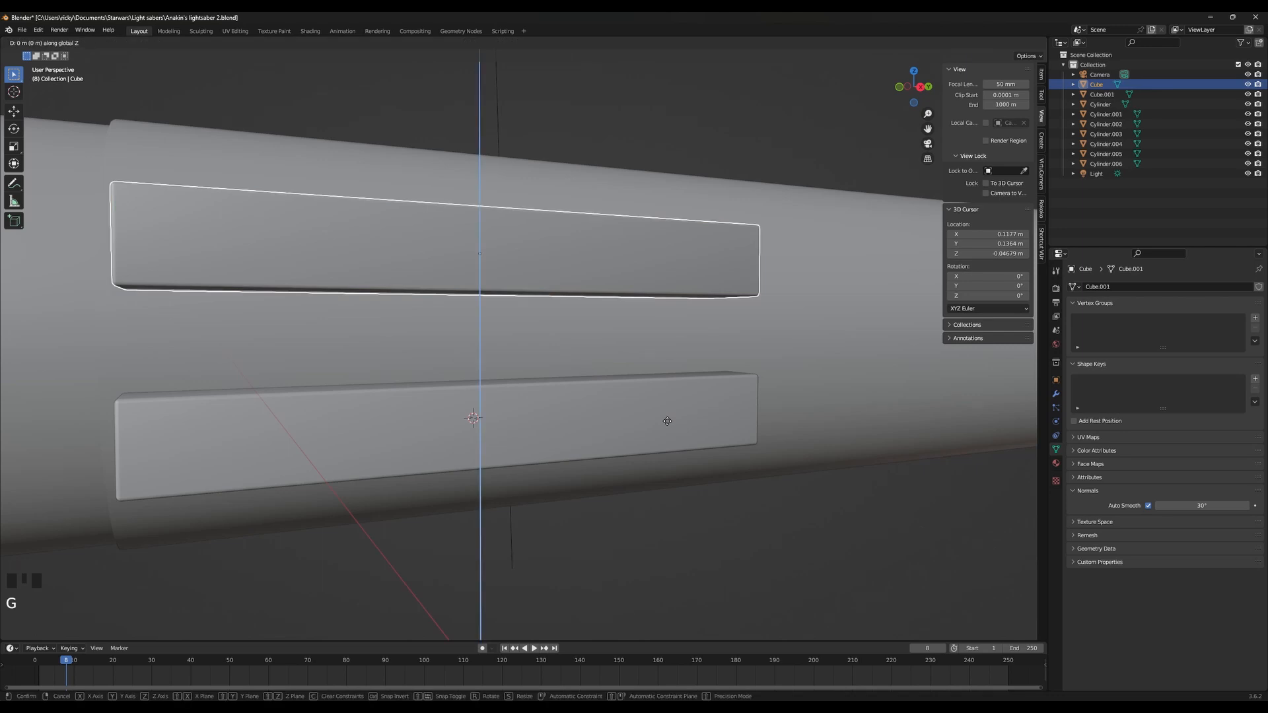
type(".05")
key("minus")
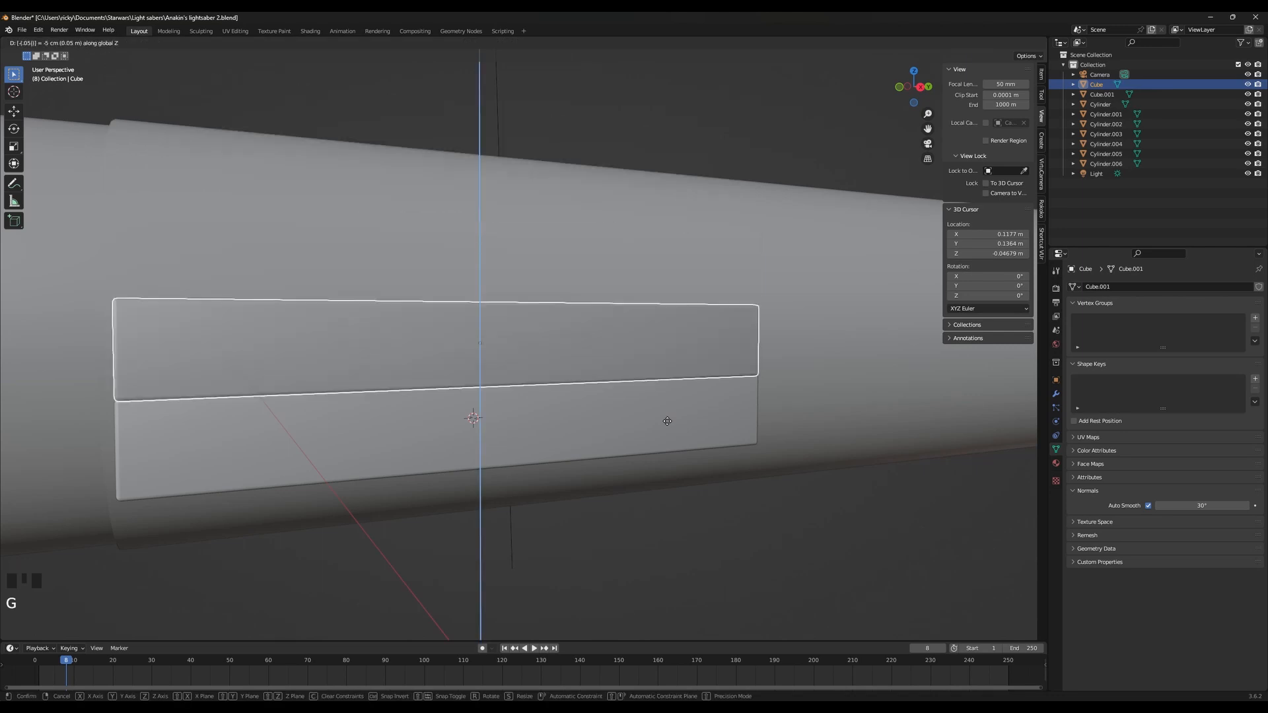
key("BackSpace")
key("BackSpace")
type("0")
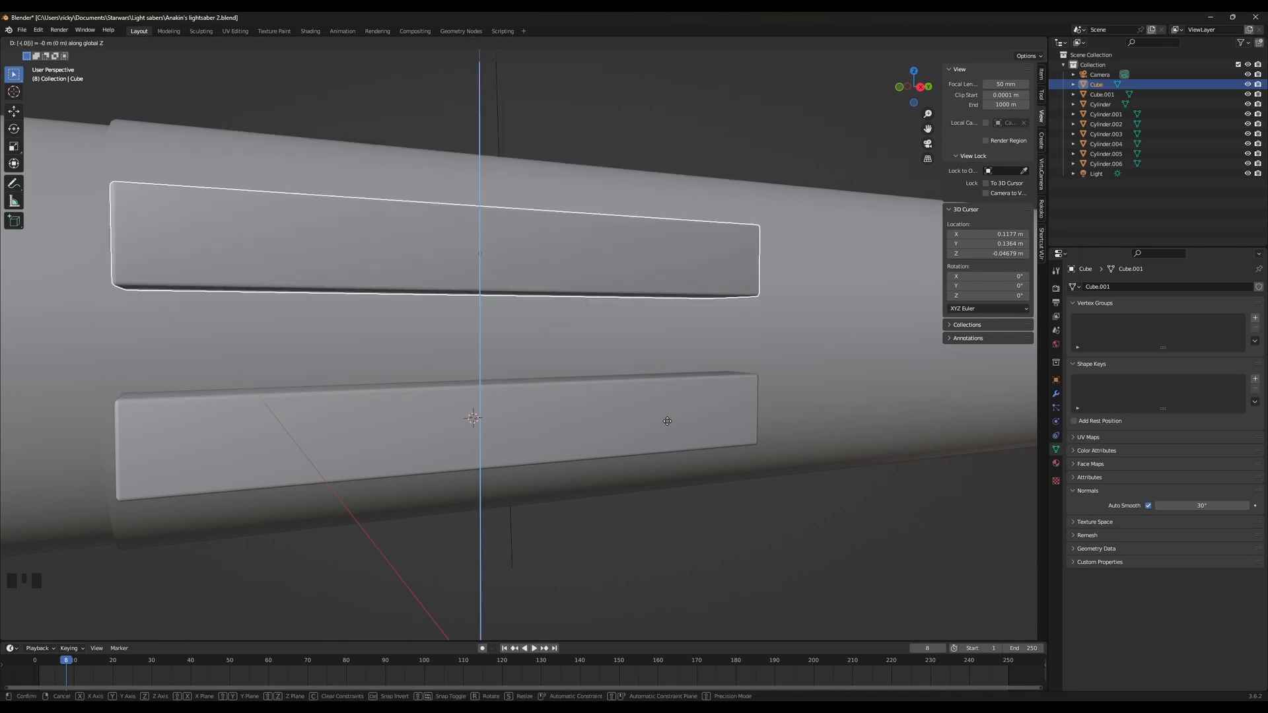
type("1")
key("Return")
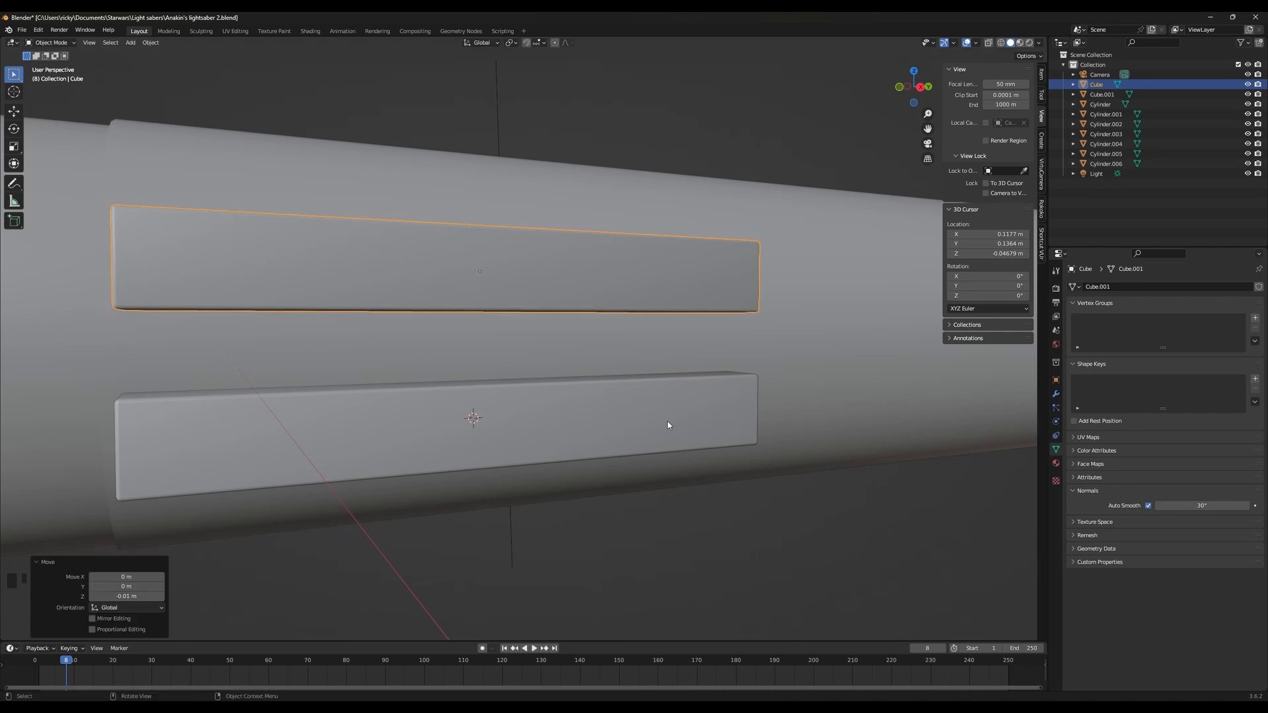
Move the lower block 0.01 m along Z toward the upper one
left_click(543, 433)
type("gz.01")
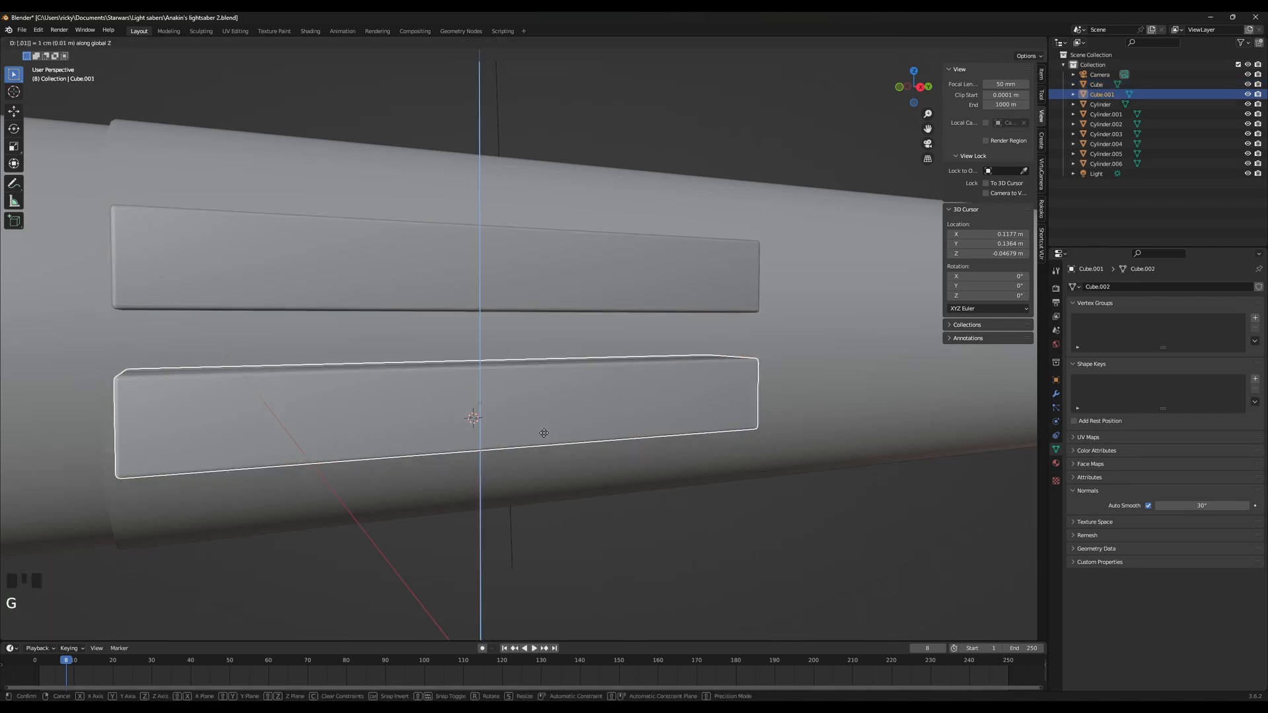
key("Return")
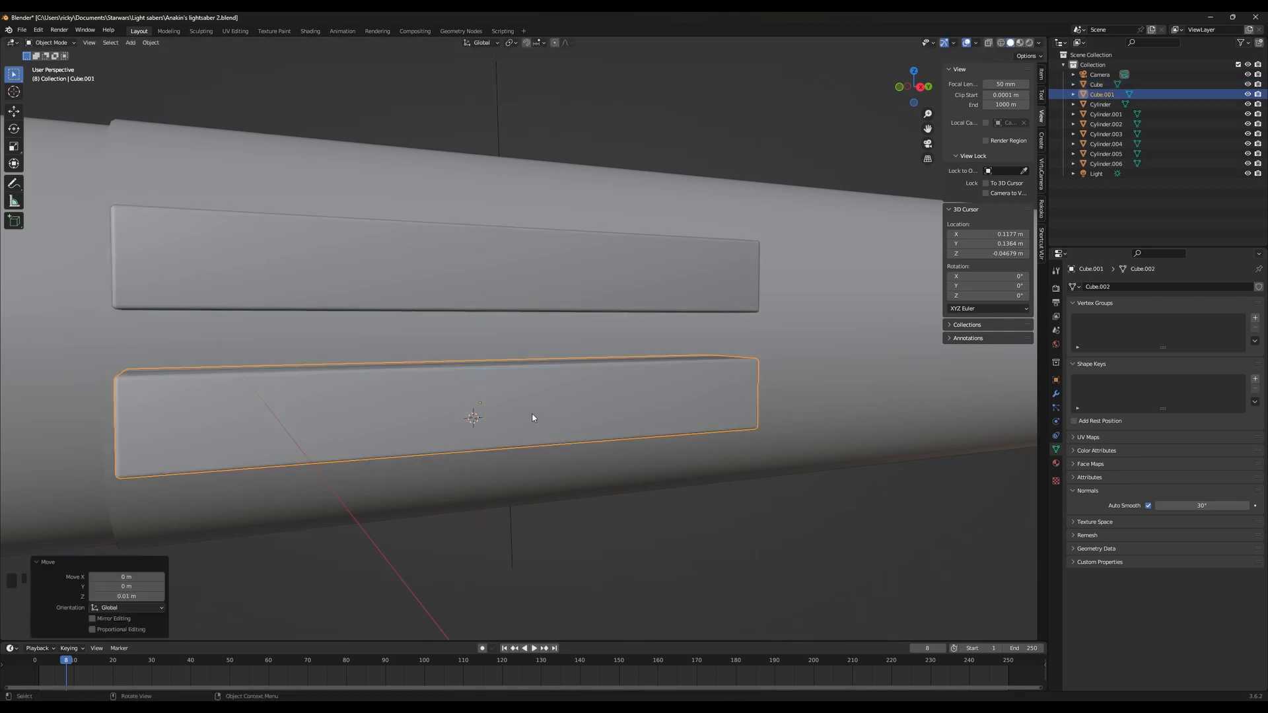
Try moving the lower block a further 0.01 m along Z, and undo that extra move
type("gz.01")
key("Return")
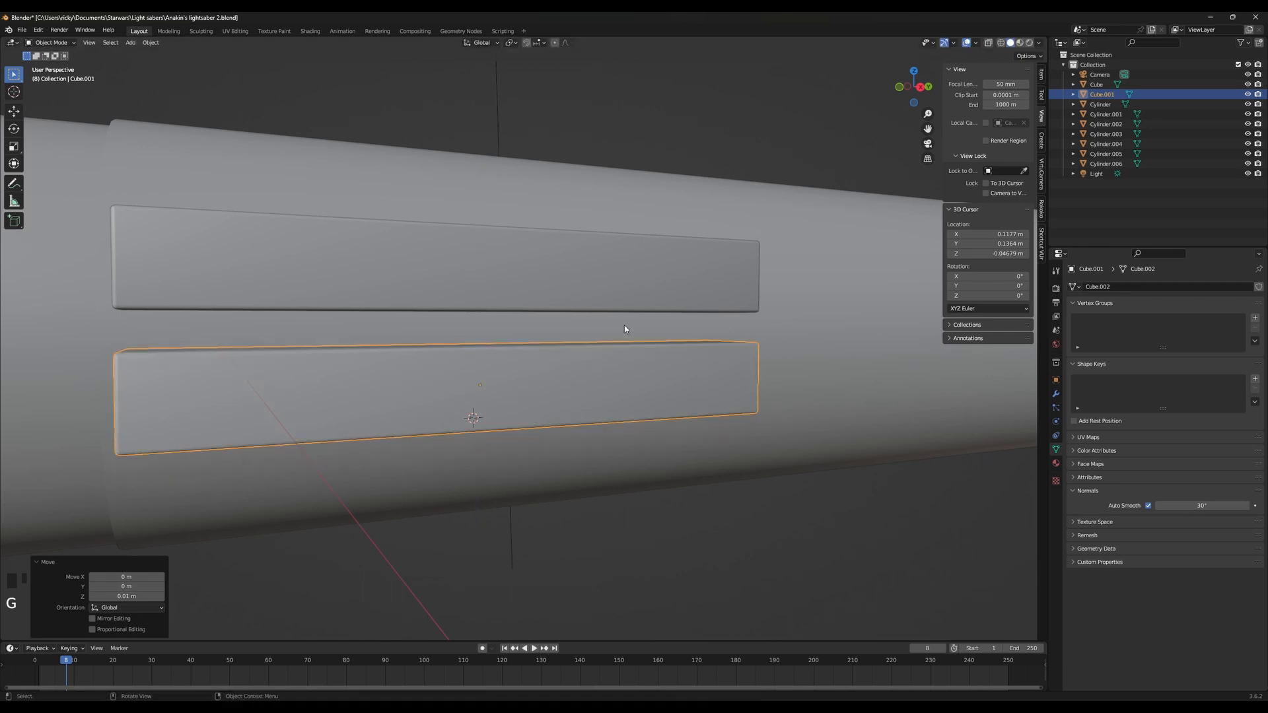
left_click(604, 307)
key("ctrl+z")
key("ctrl+z")
key("ctrl+z")
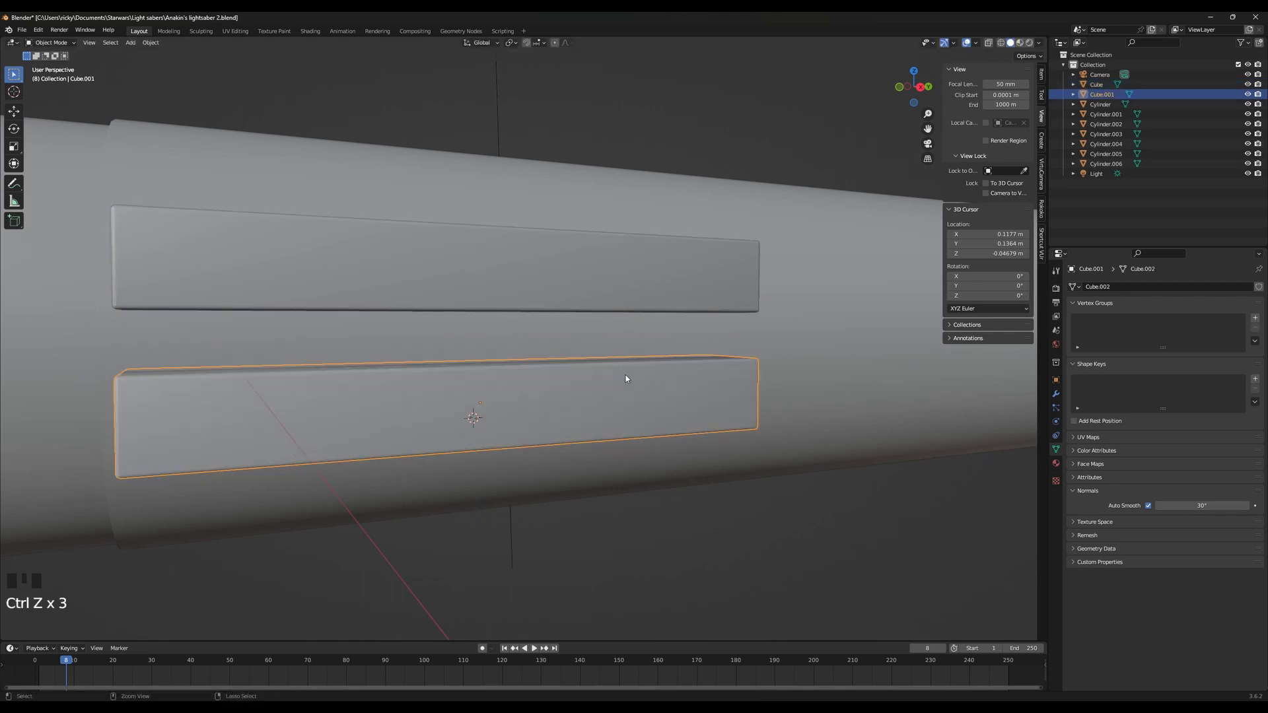
Move the lower side block 0.005 m along Z toward the upper block
key("KP_Decimal")
key("KP_0")
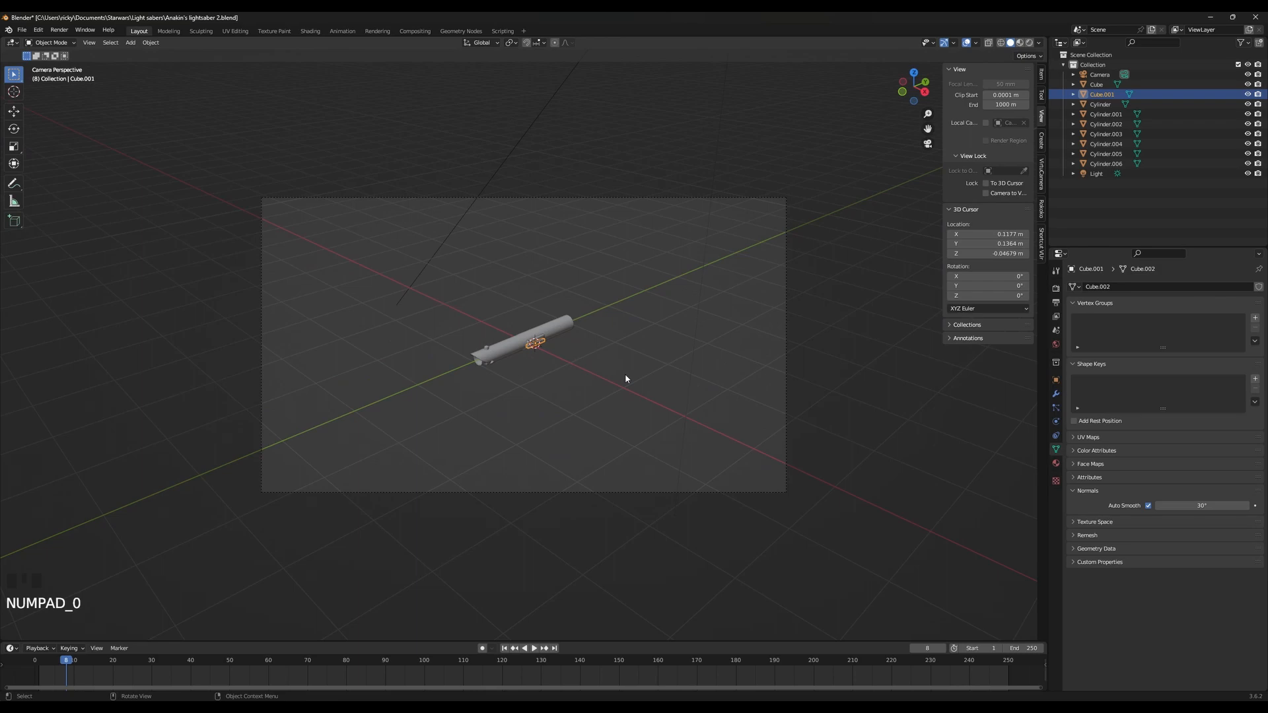
key("KP_Decimal")
key("g")
key("z")
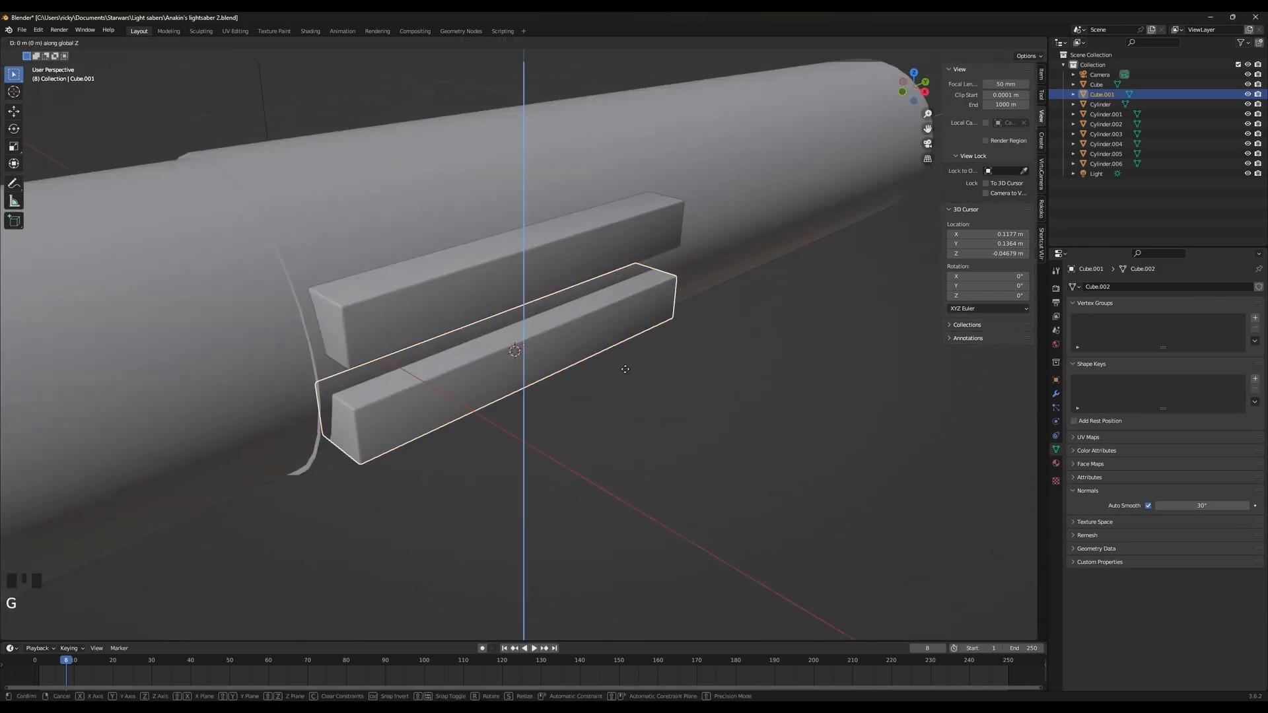
key("Return")
Move the upper side block -0.005 m along Z toward the lower block
left_click(634, 221)
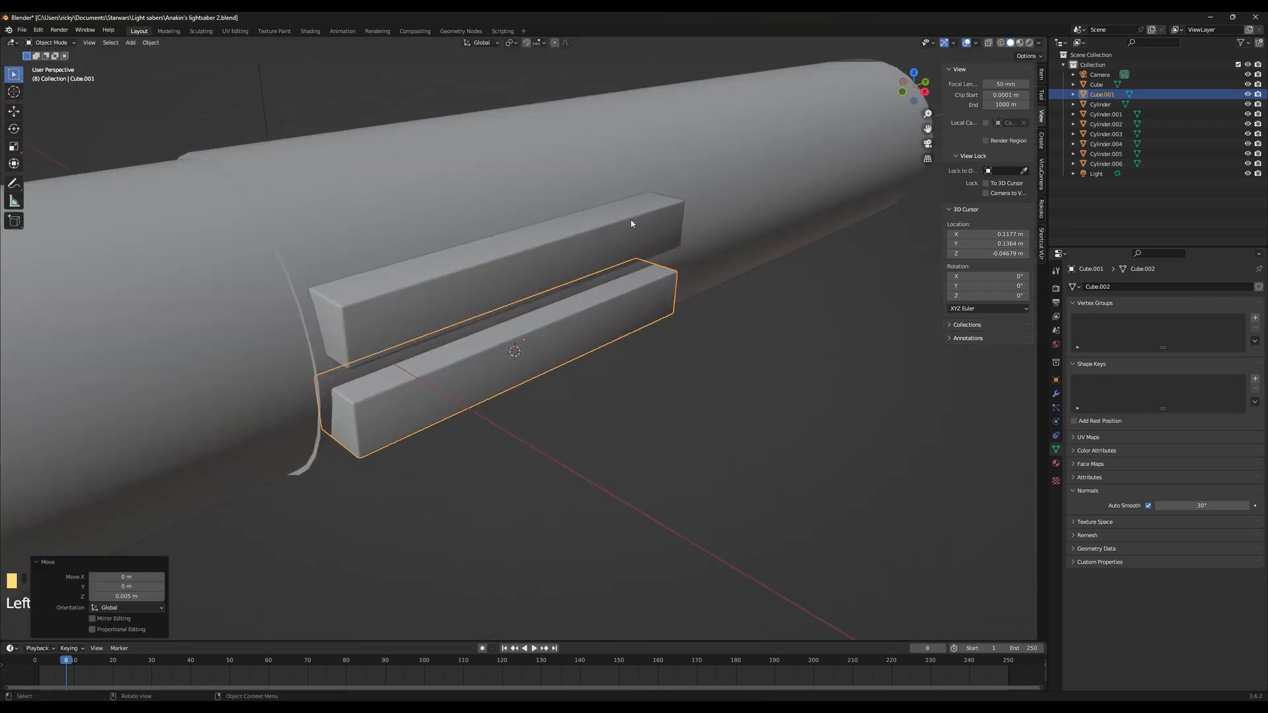
middle_click_drag(634, 221, 730, 376)
type("gz")
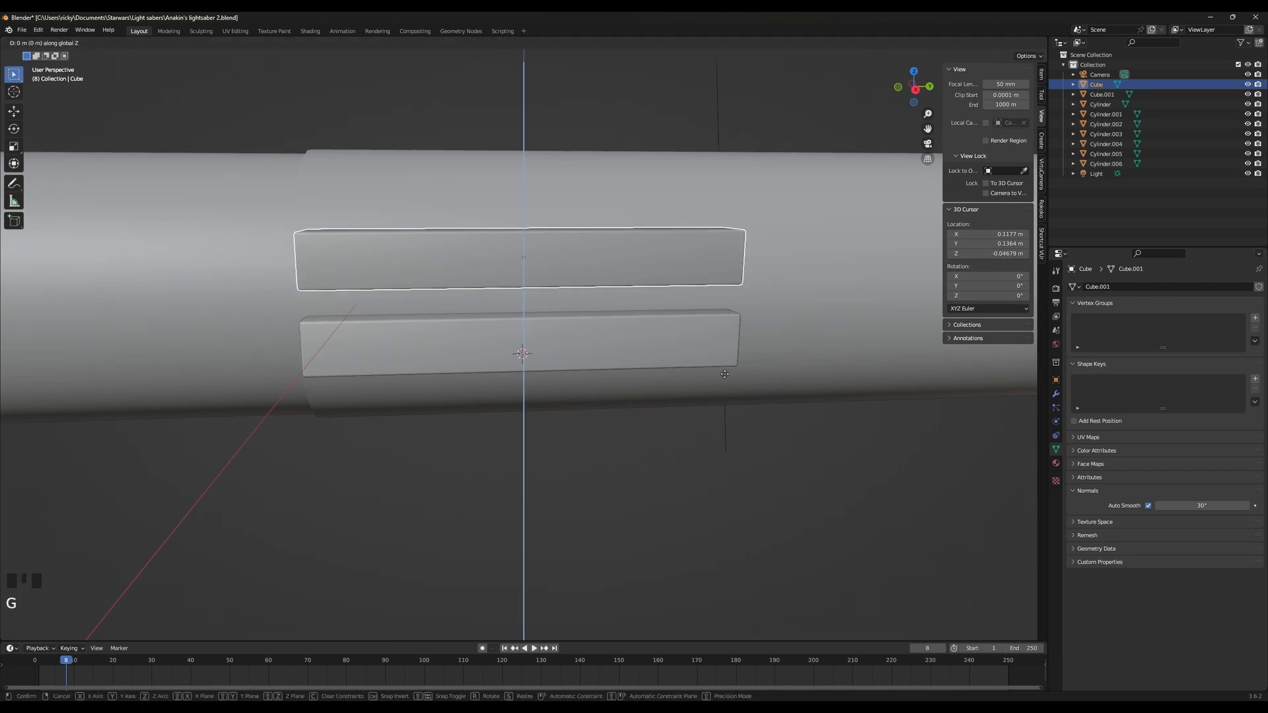
type(".005")
key("minus")
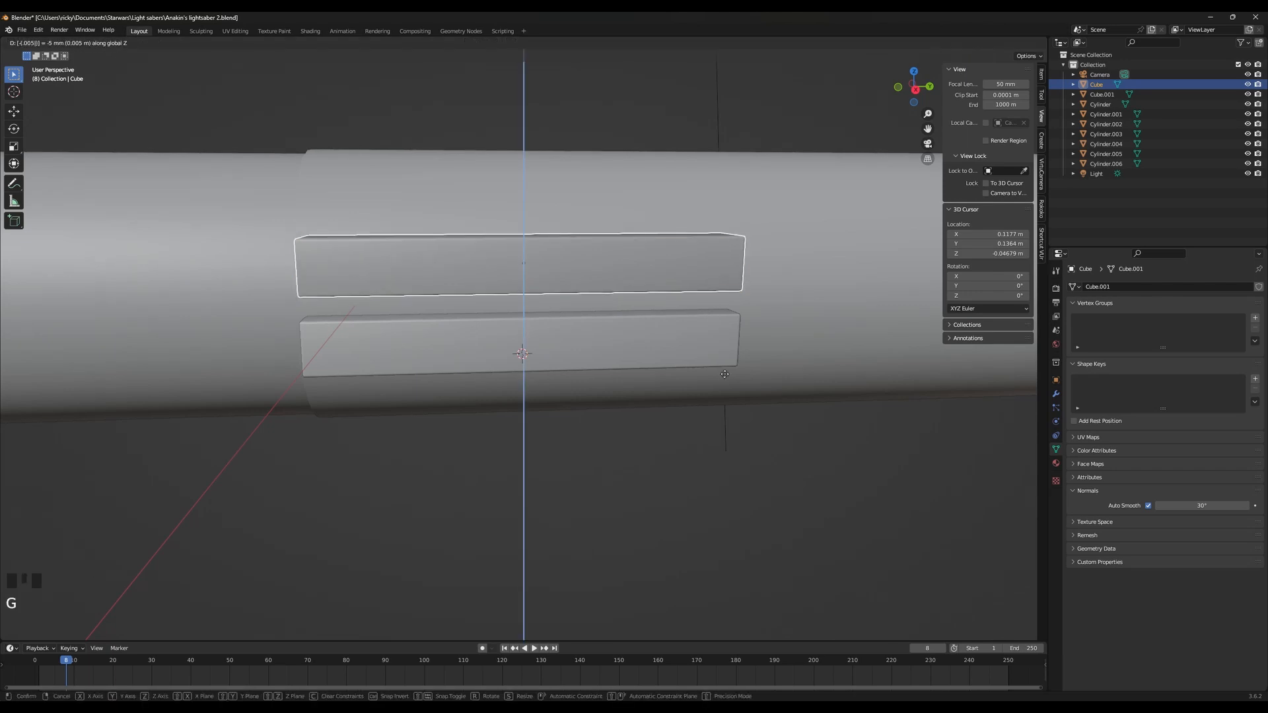
key("Return")
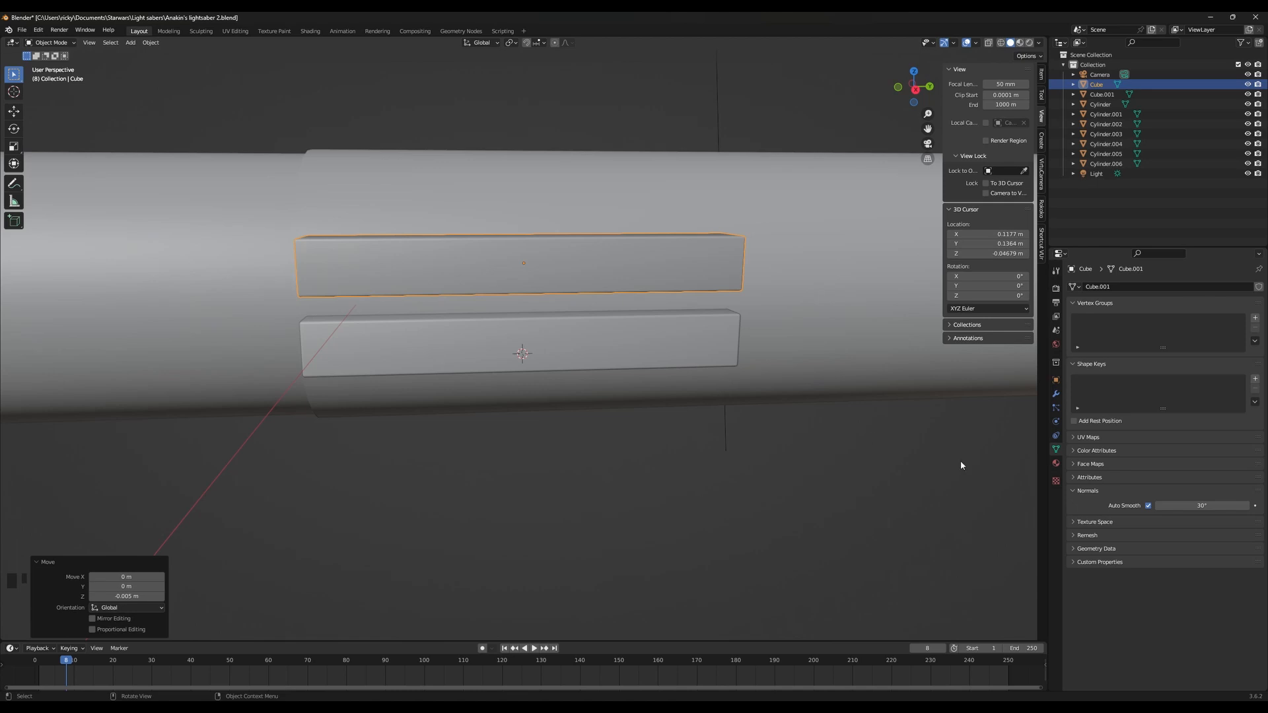
Examine how far the side blocks stand out from the hilt and compare them with the lightsaber reference photo
scroll(485, 289, "down", 5)
middle_click_drag(489, 290, 535, 476)
left_click(584, 414)
scroll(536, 456, "up", 3)
left_click(568, 416)
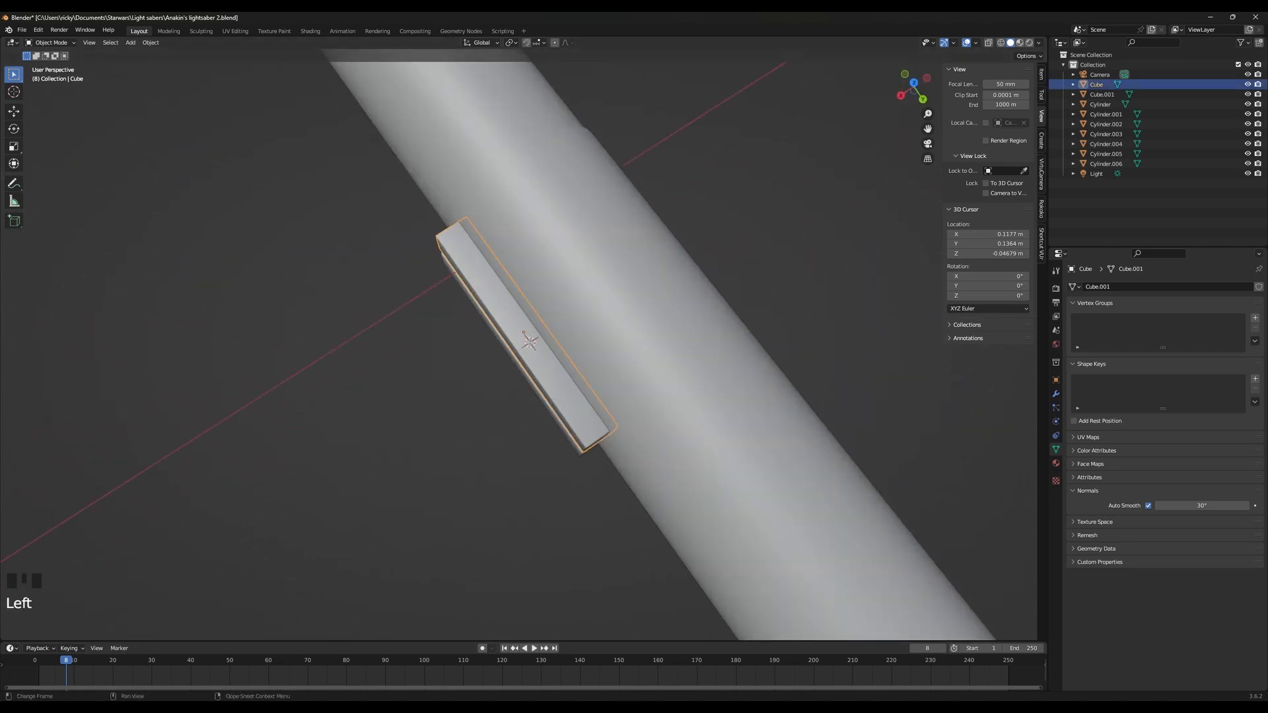
left_click(854, 701)
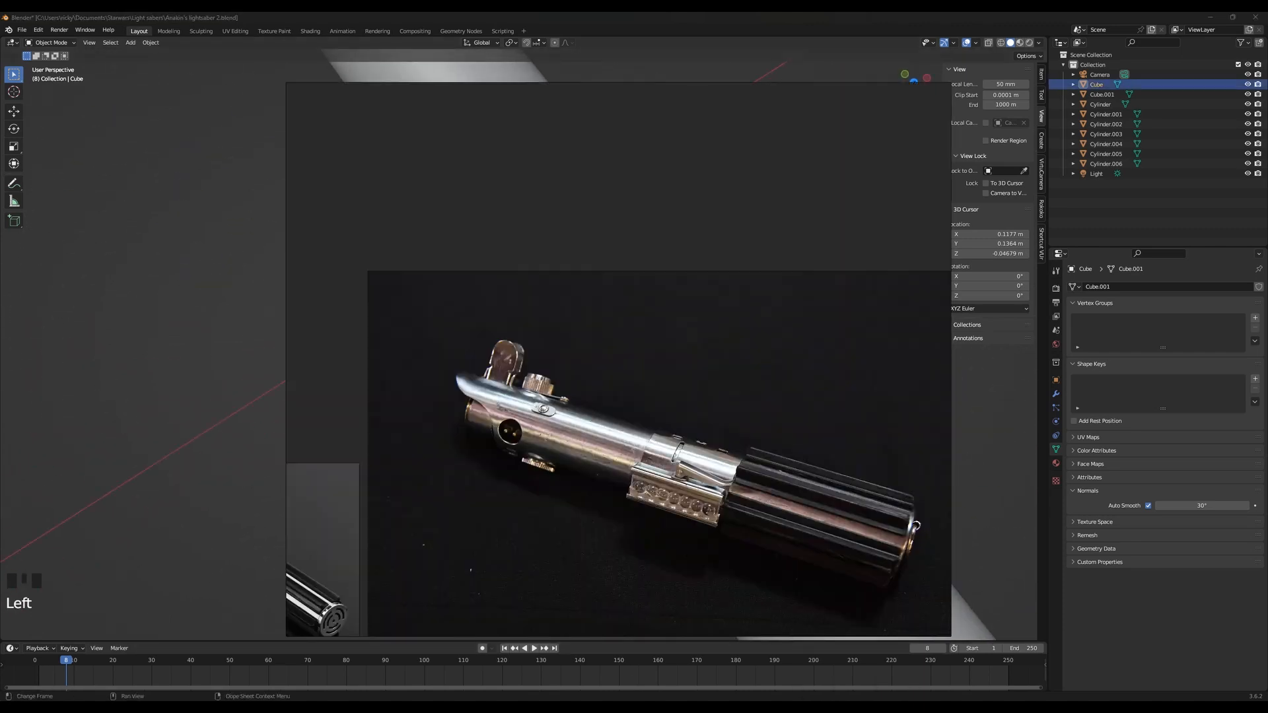
left_click(854, 702)
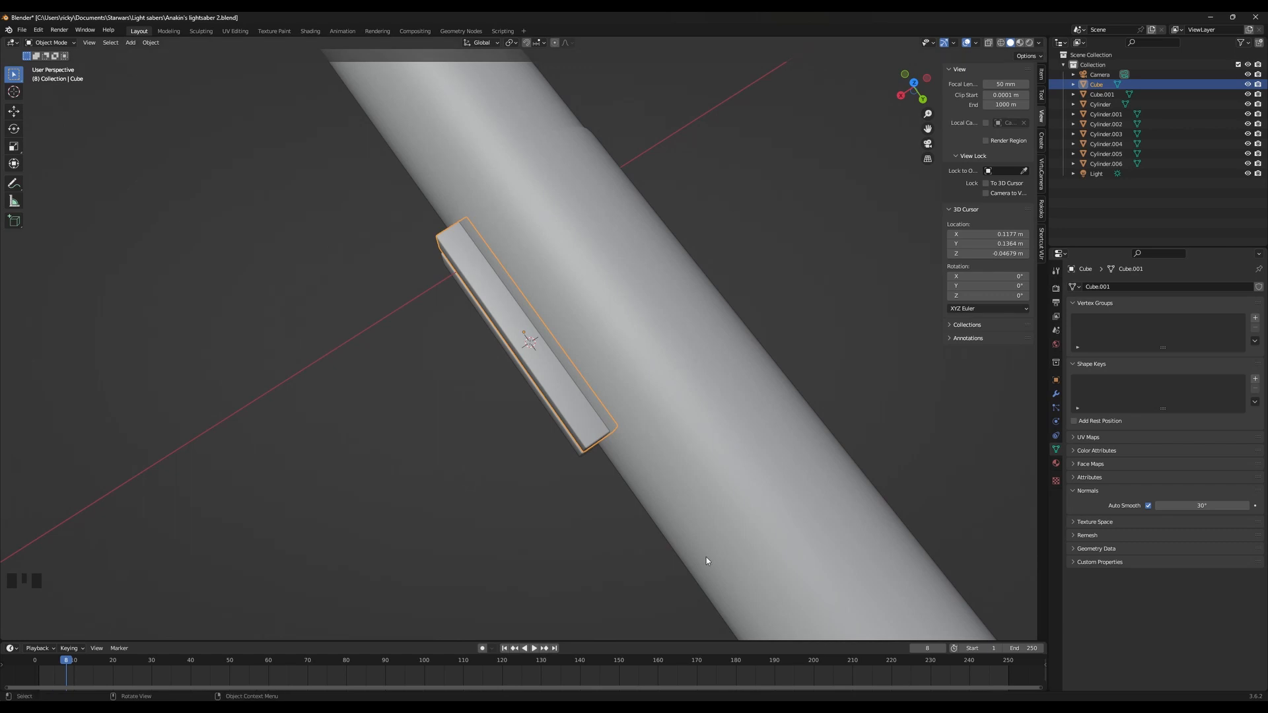
Move both side blocks together outward along X by about 0.0034 m and a further 0.0018 m
left_click(573, 447, "shift")
scroll(595, 454, "up", 2)
key("g")
left_click(588, 470)
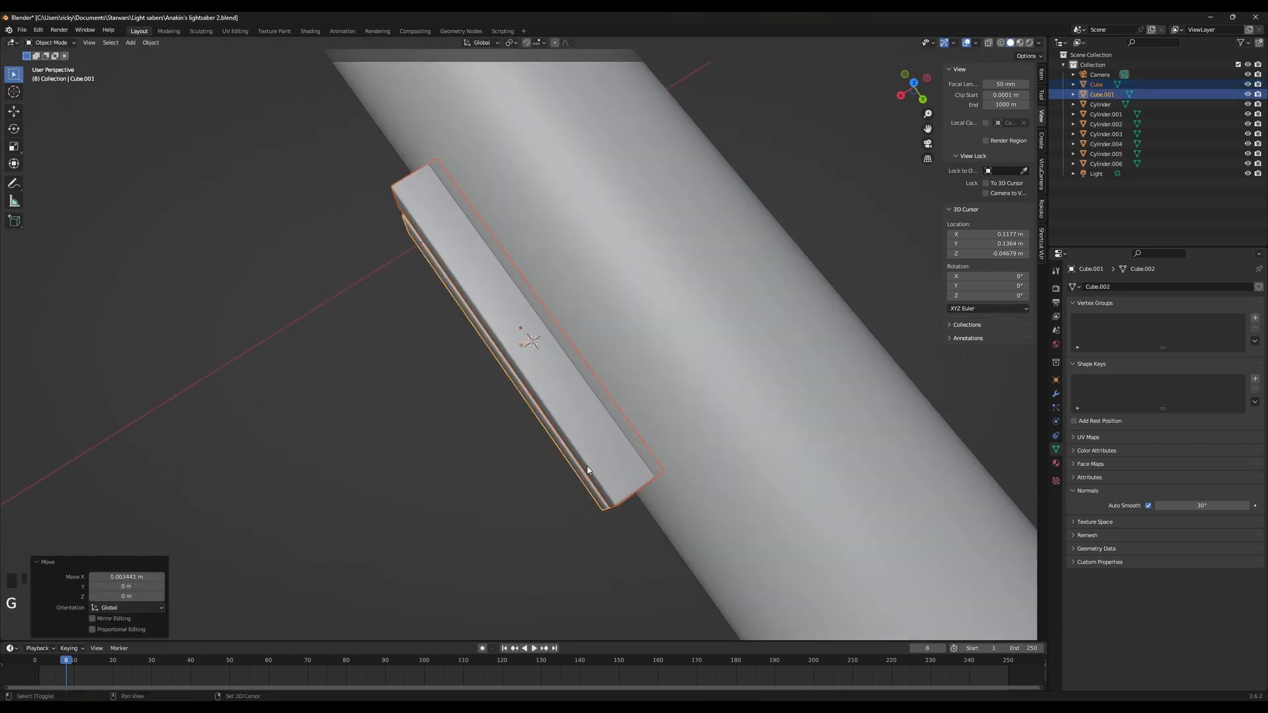
middle_click_drag(588, 471, 703, 392)
key("g")
key("x")
left_click(536, 399)
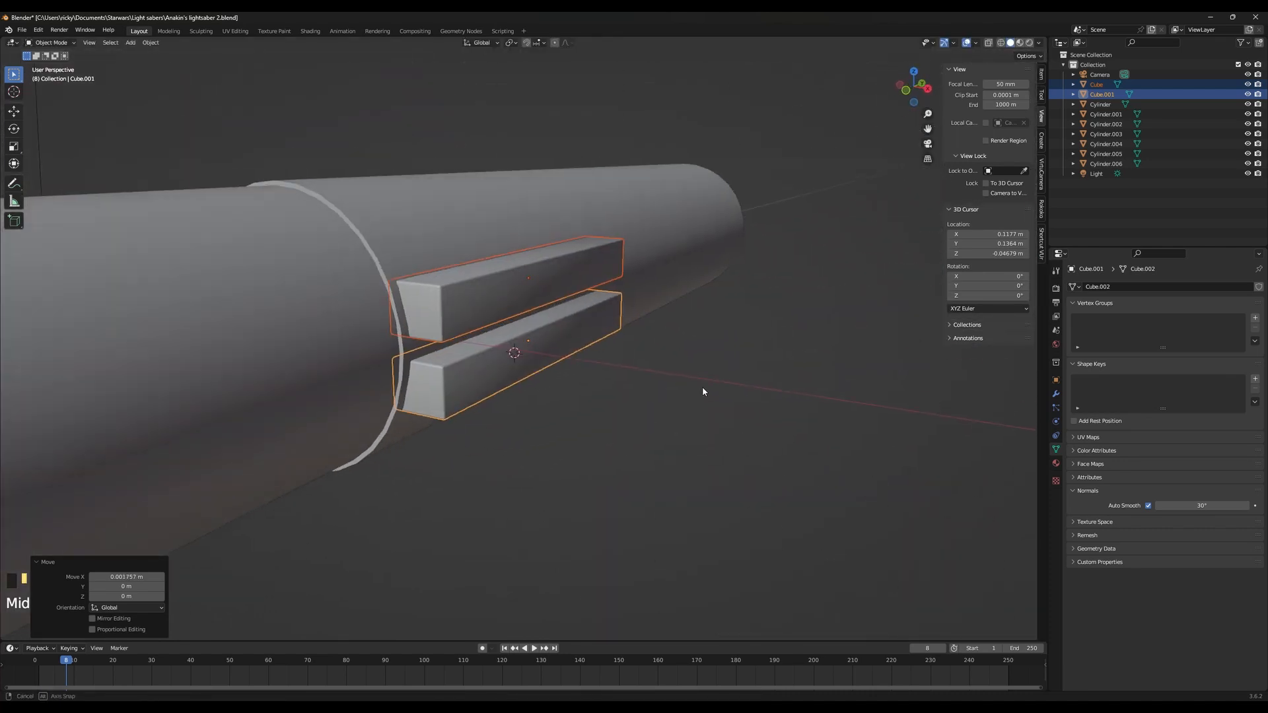
Save the file and snap the 3D cursor to the midpoint between the two selected blocks
left_click(23, 31)
left_click(30, 93)
key("shift+s")
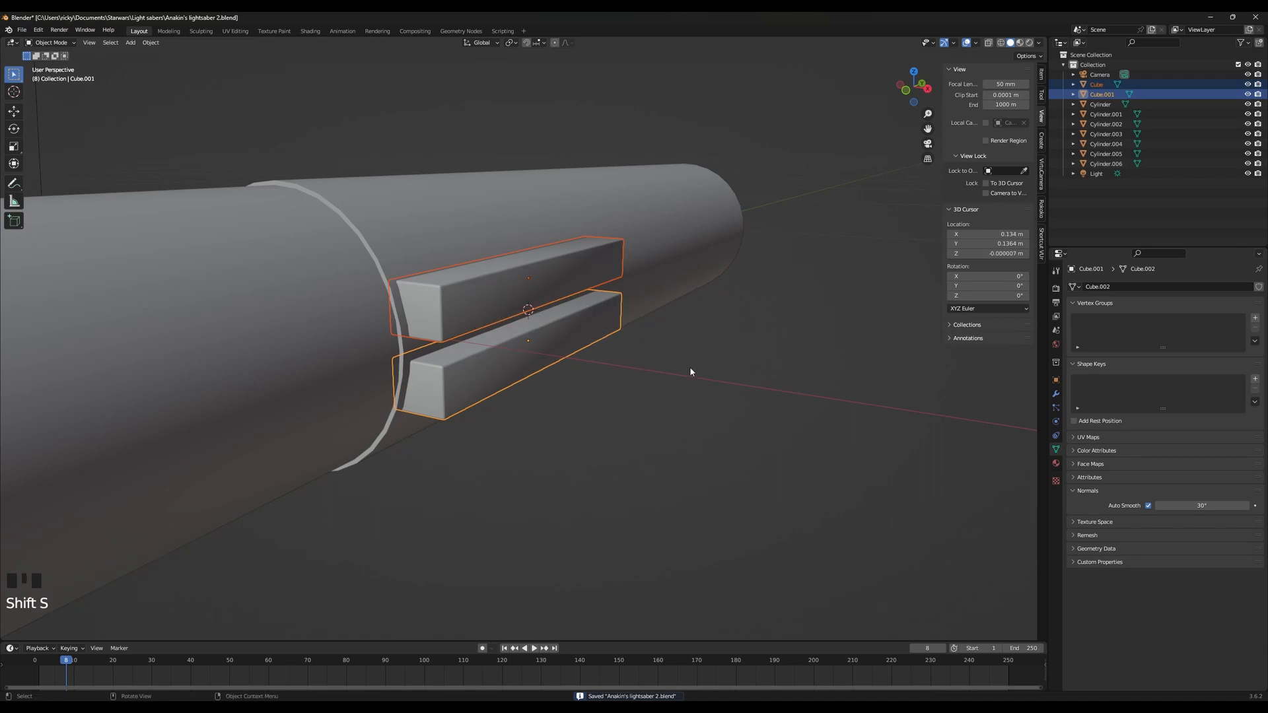
Add a 2 m mesh cube at the 3D cursor between the two side blocks
middle_click_drag(690, 367, 606, 358)
key("shift+a")
mouse_move(606, 358)
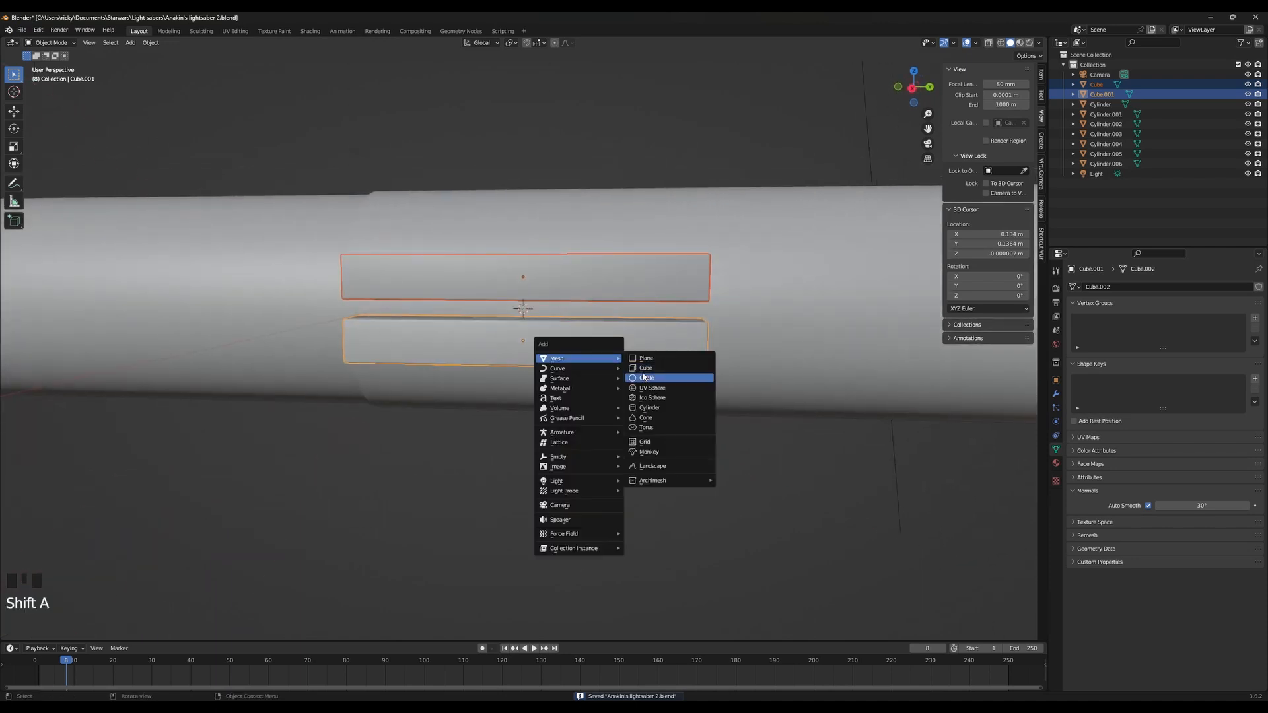
left_click(668, 371)
scroll(707, 426, "down", 10)
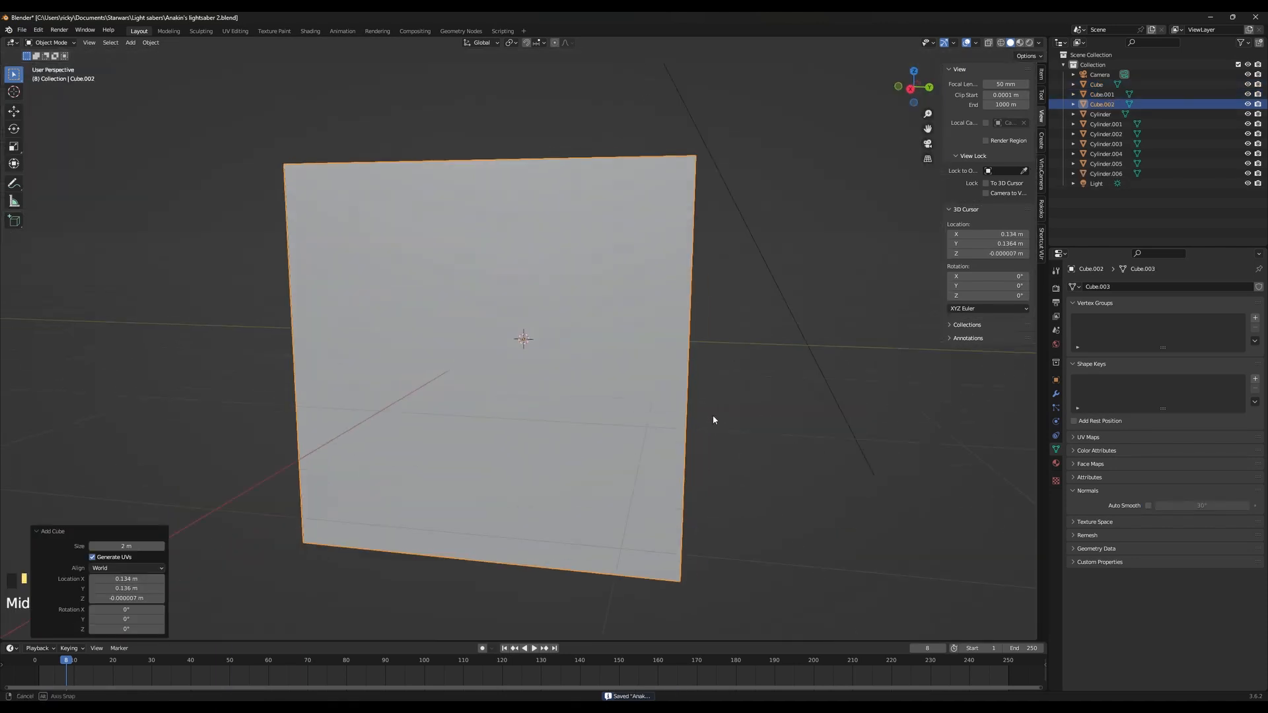
Scale the new cube to about 0.313 along X and shrink it uniformly until it is slightly taller than the pair of side blocks
middle_click_drag(712, 415, 648, 440)
key("s")
key("x")
left_click(502, 383)
key("s")
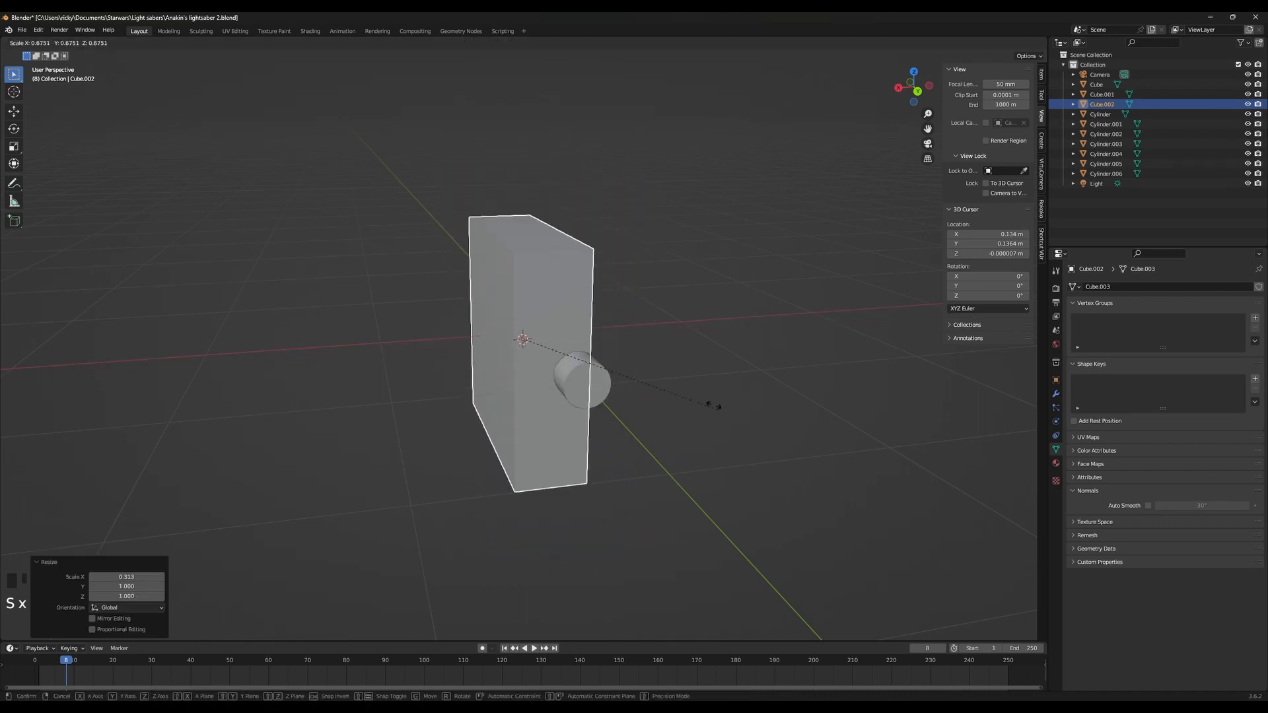
left_click(603, 320)
key("s")
left_click(584, 381)
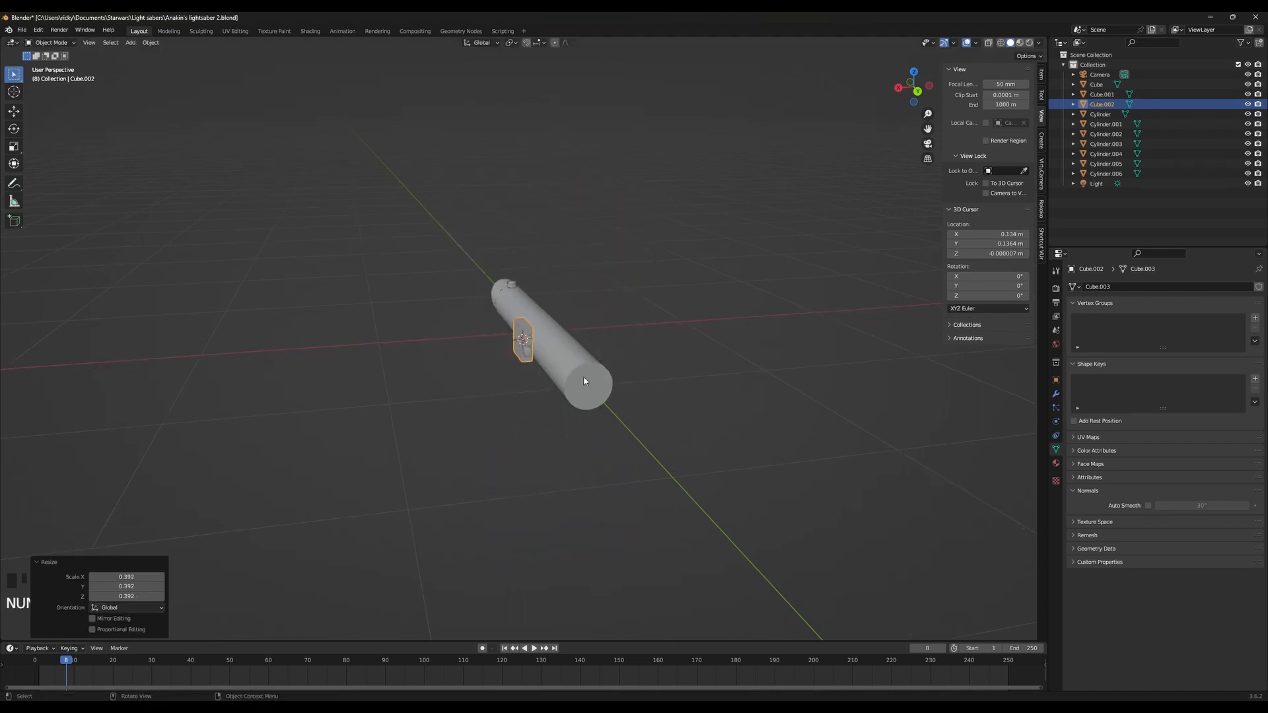
key("KP_Decimal")
middle_click_drag(679, 394, 837, 472)
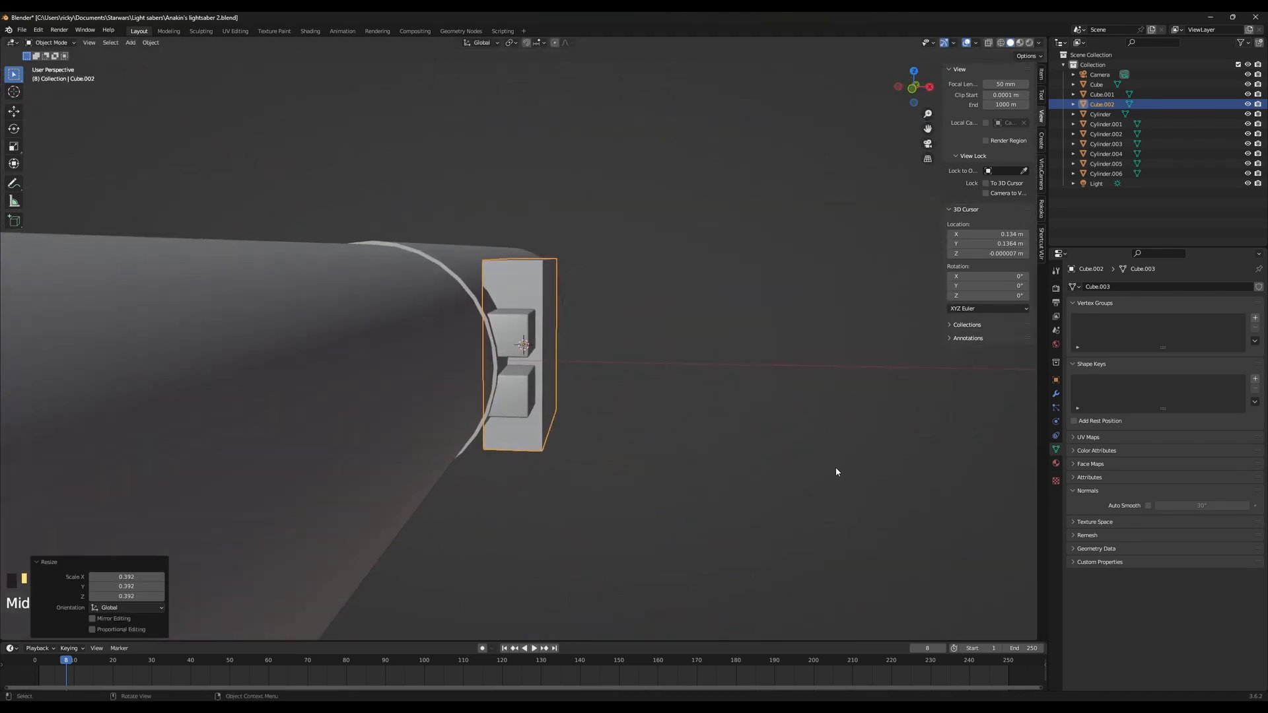
Scale the selected cube to about 0.143 along X and move it along X against the outer faces of the two blocks
key("s")
key("x")
left_click(540, 390)
key("g")
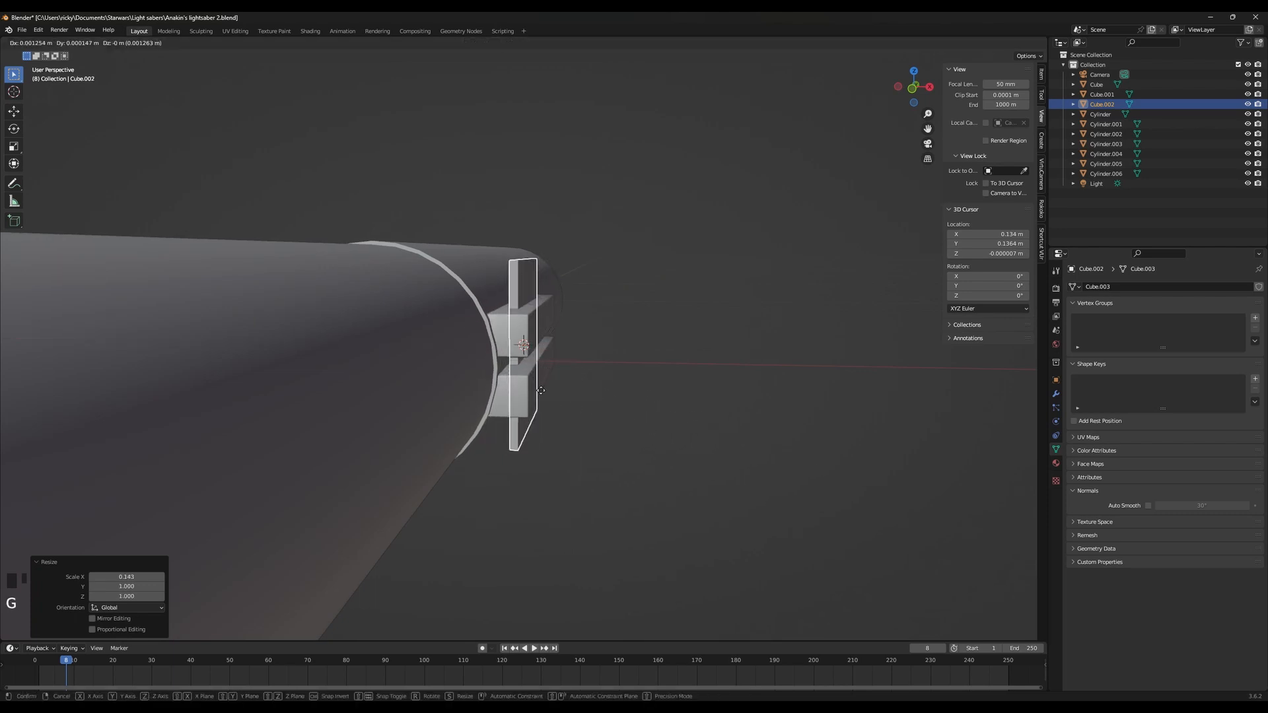
key("x")
left_click(590, 386)
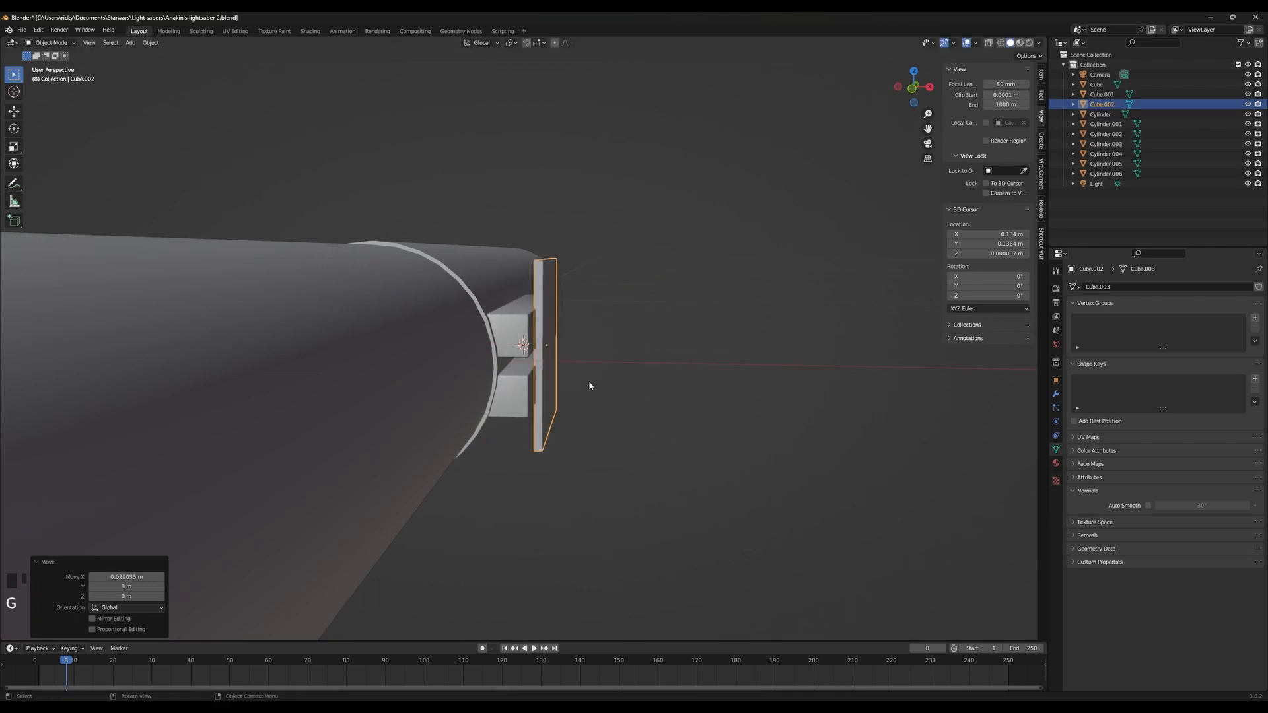
scroll(590, 386, "up", 3)
middle_click_drag(595, 354, 562, 444)
key("g")
key("x")
left_click(604, 439)
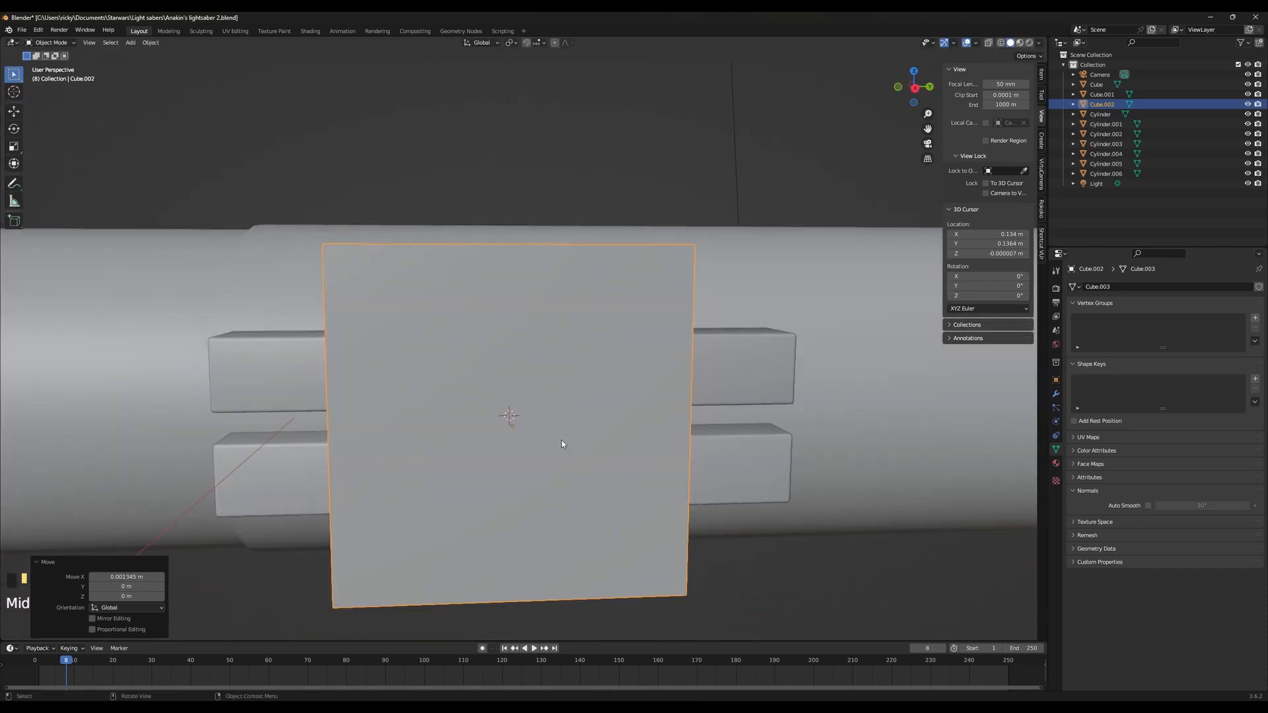
Stretch the thin plate along Y by about 1.618, then by about 1.007, to match the length of the two blocks
key("s")
key("y")
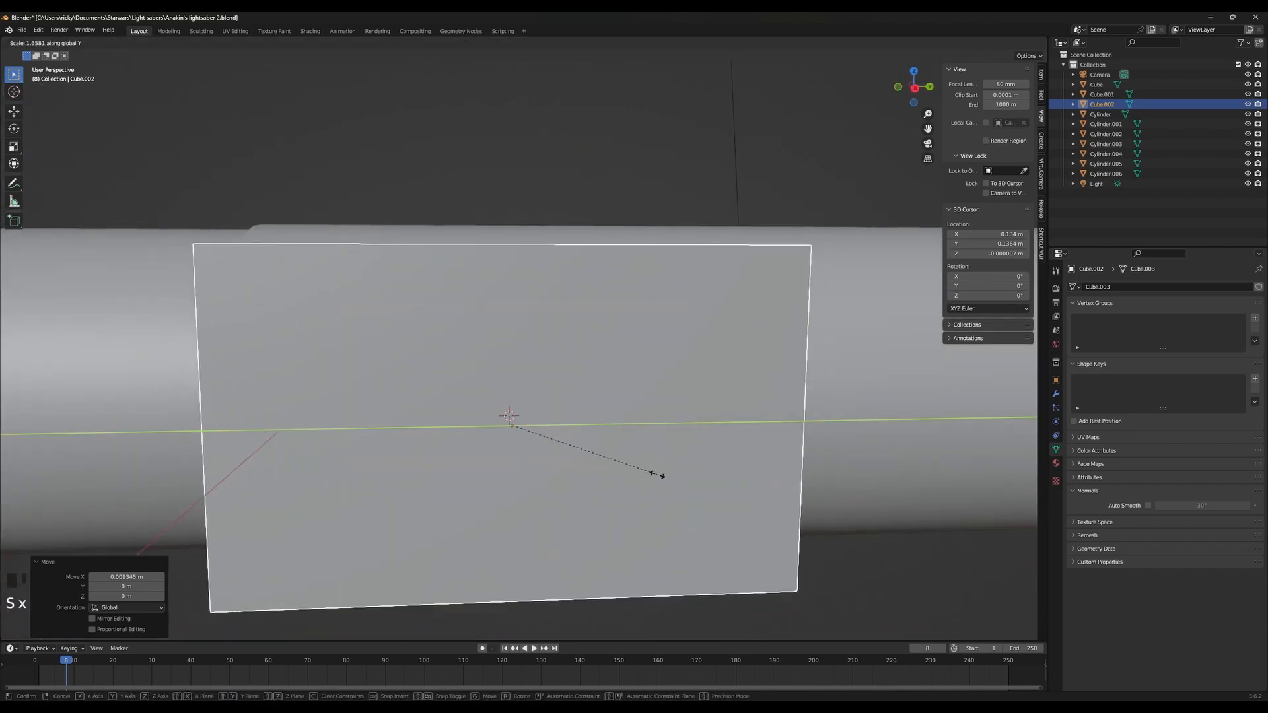
left_click(577, 481)
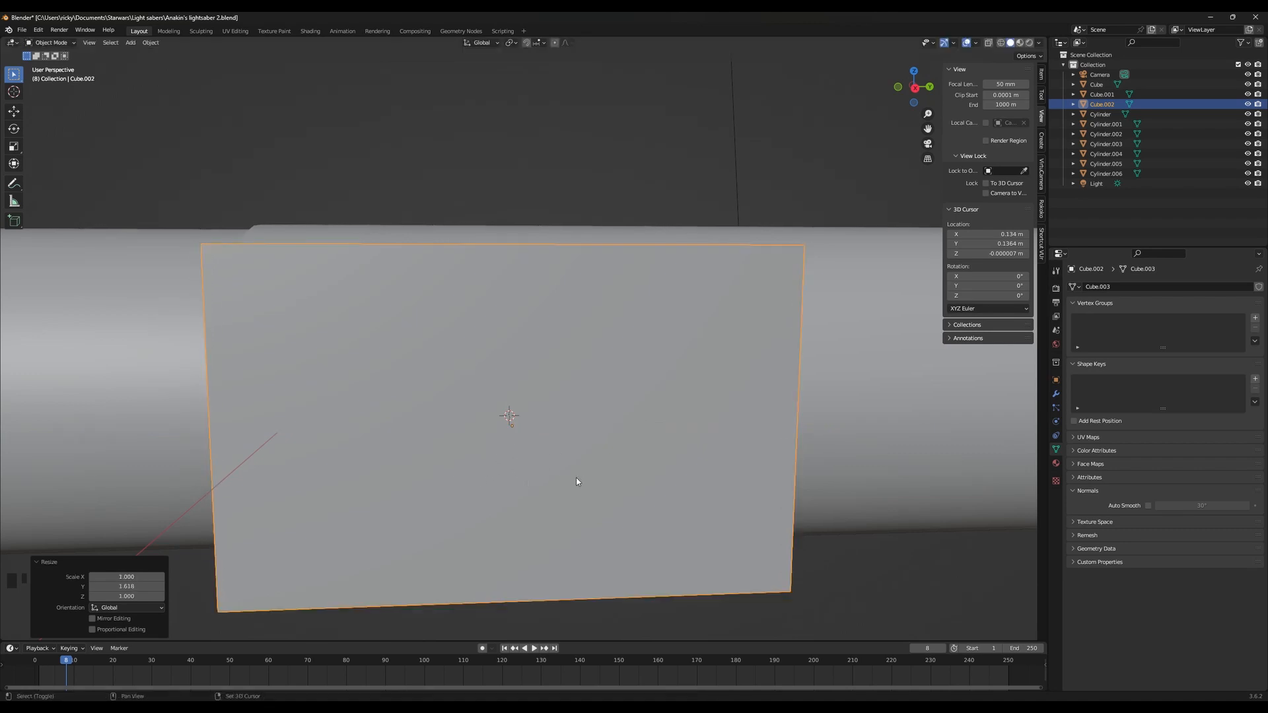
middle_click_drag(577, 481, 775, 437)
key("g")
key("s")
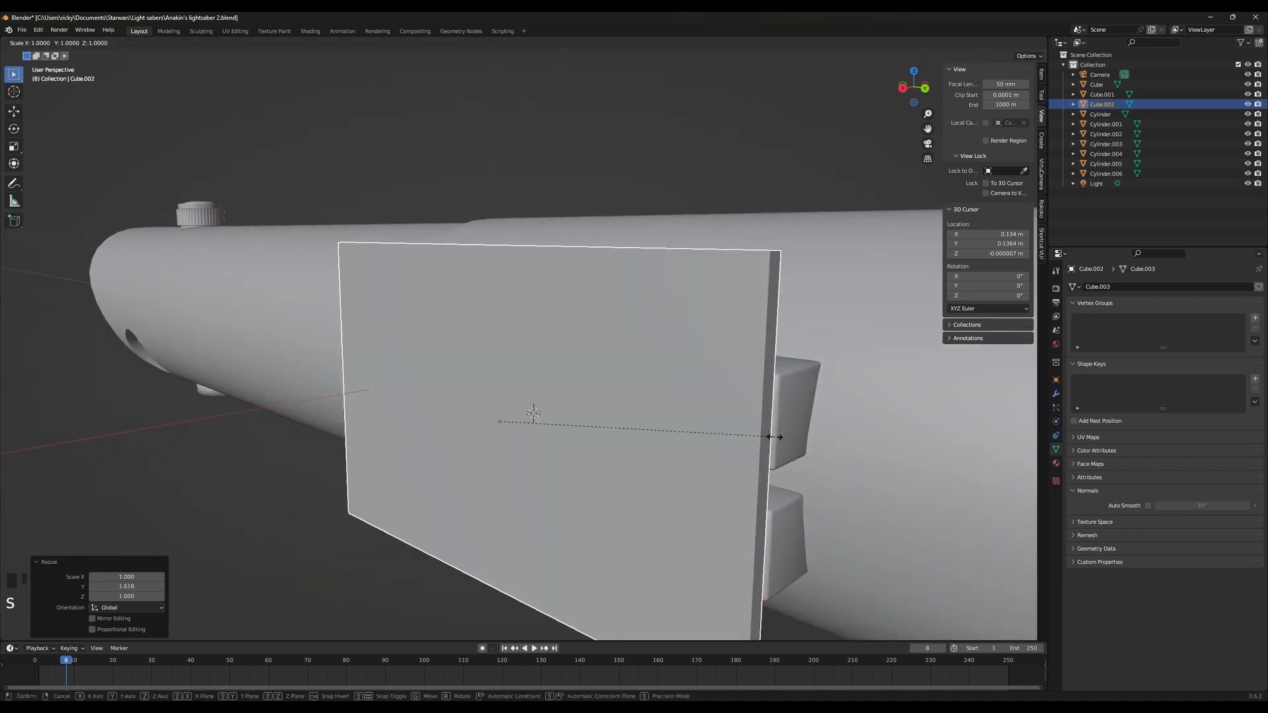
key("y")
left_click(741, 355)
Shrink the plate's height along Z by about 0.522, then 0.954, to fit the outer edges of the two blocks
key("s")
key("z")
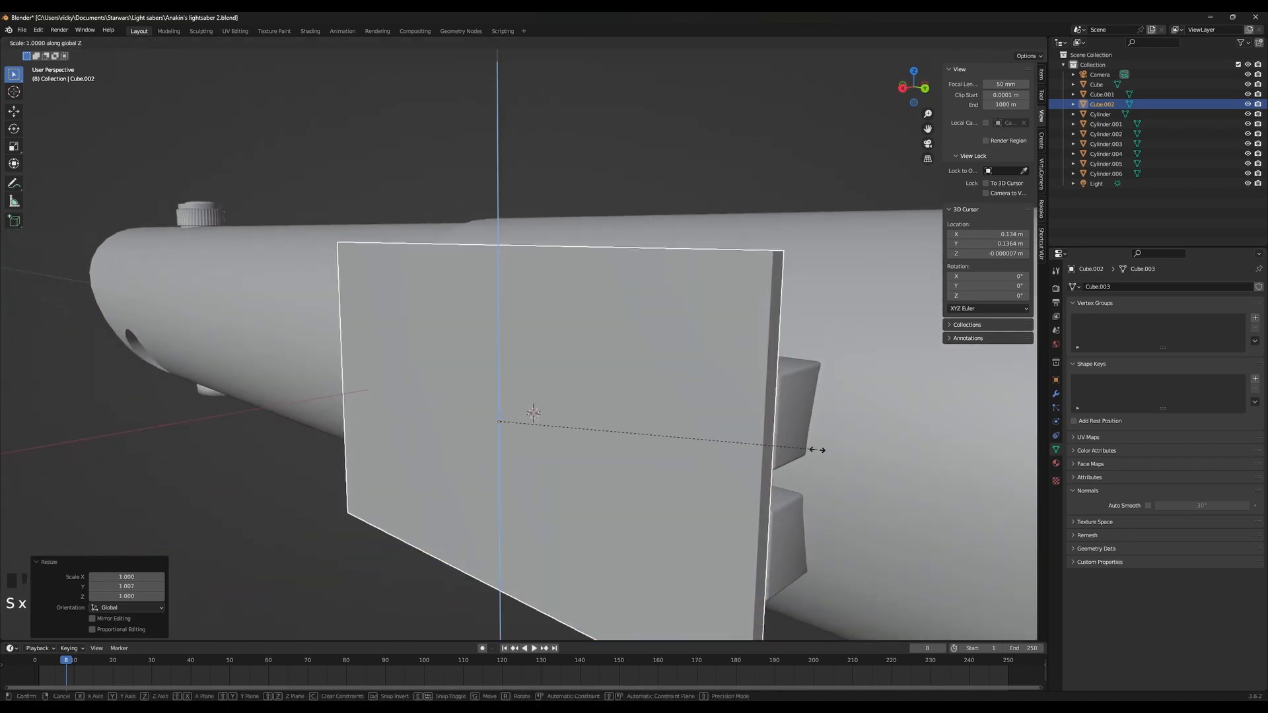
left_click(662, 423)
key("s")
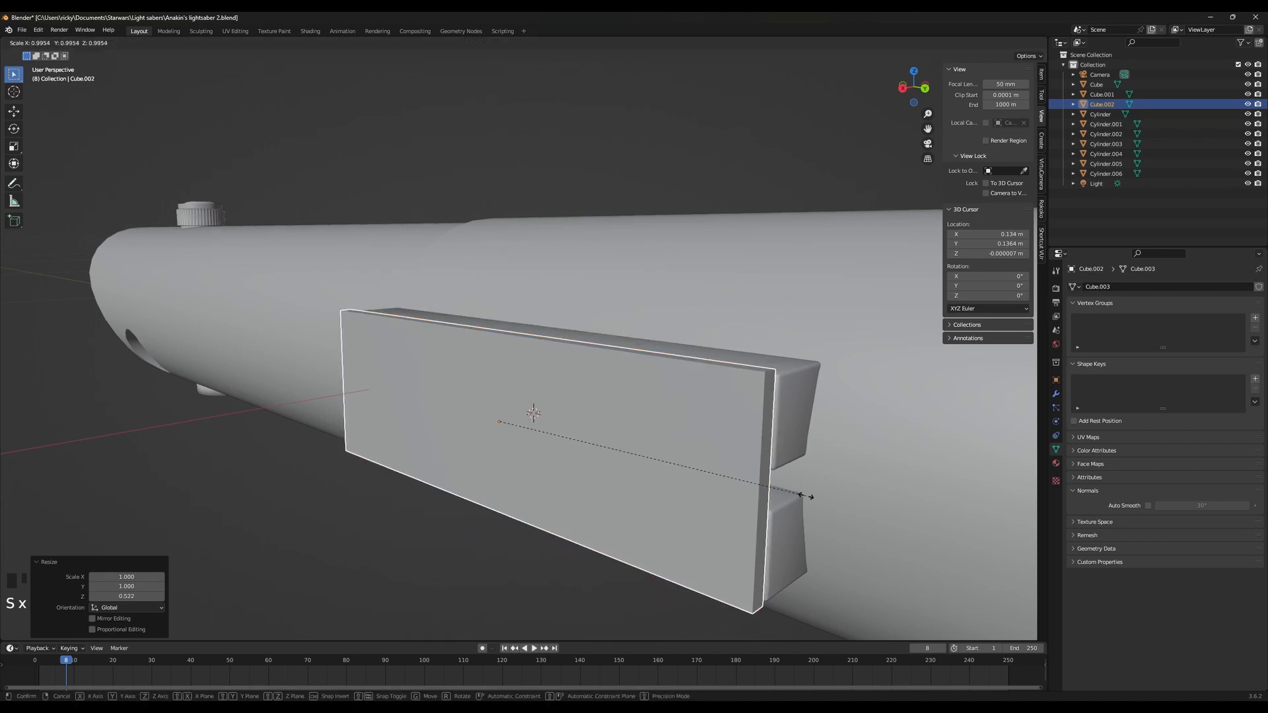
key("z")
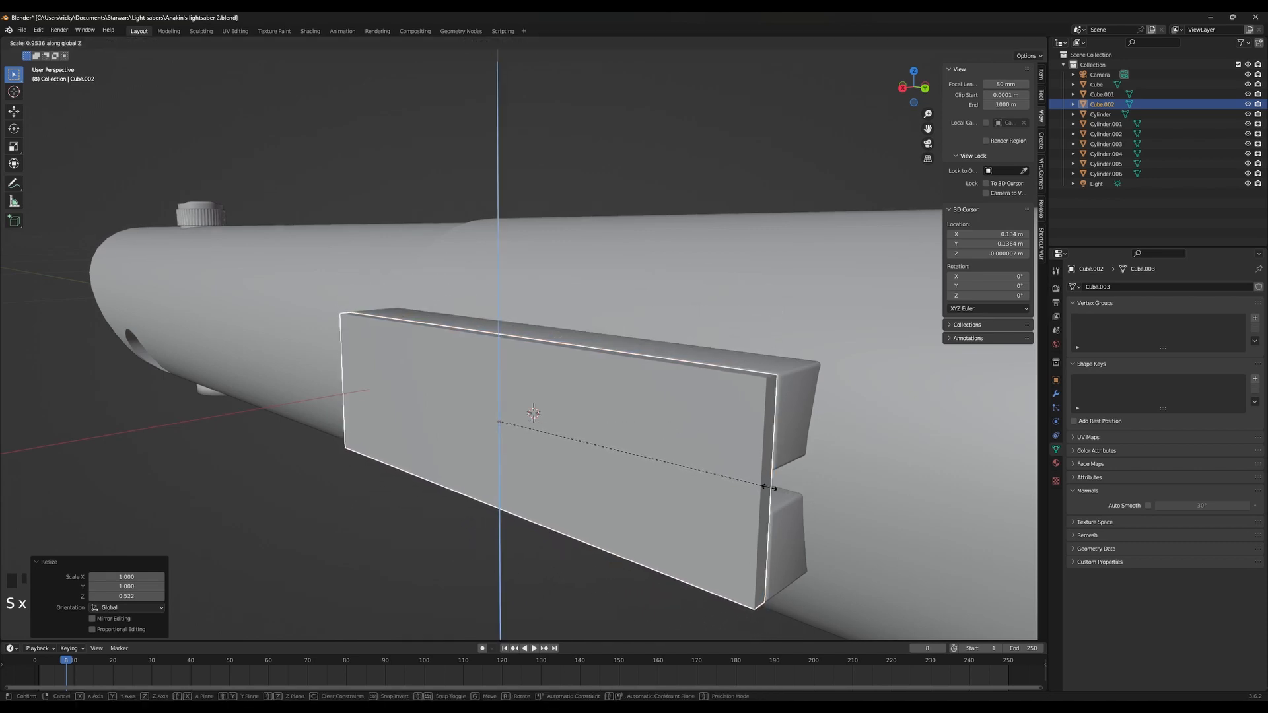
left_click(769, 487)
middle_click_drag(696, 501, 796, 517)
middle_click_drag(851, 512, 857, 493)
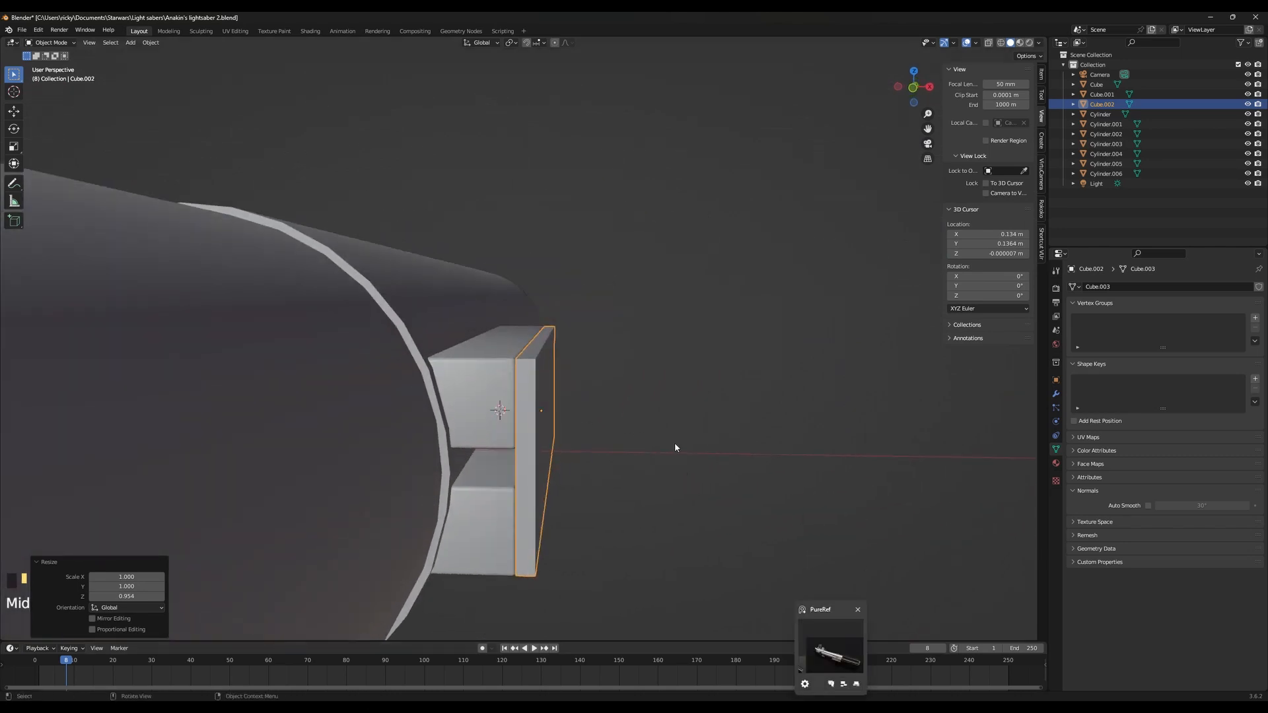
key("s")
key("z")
key("Escape")
scroll(744, 482, "up", 10)
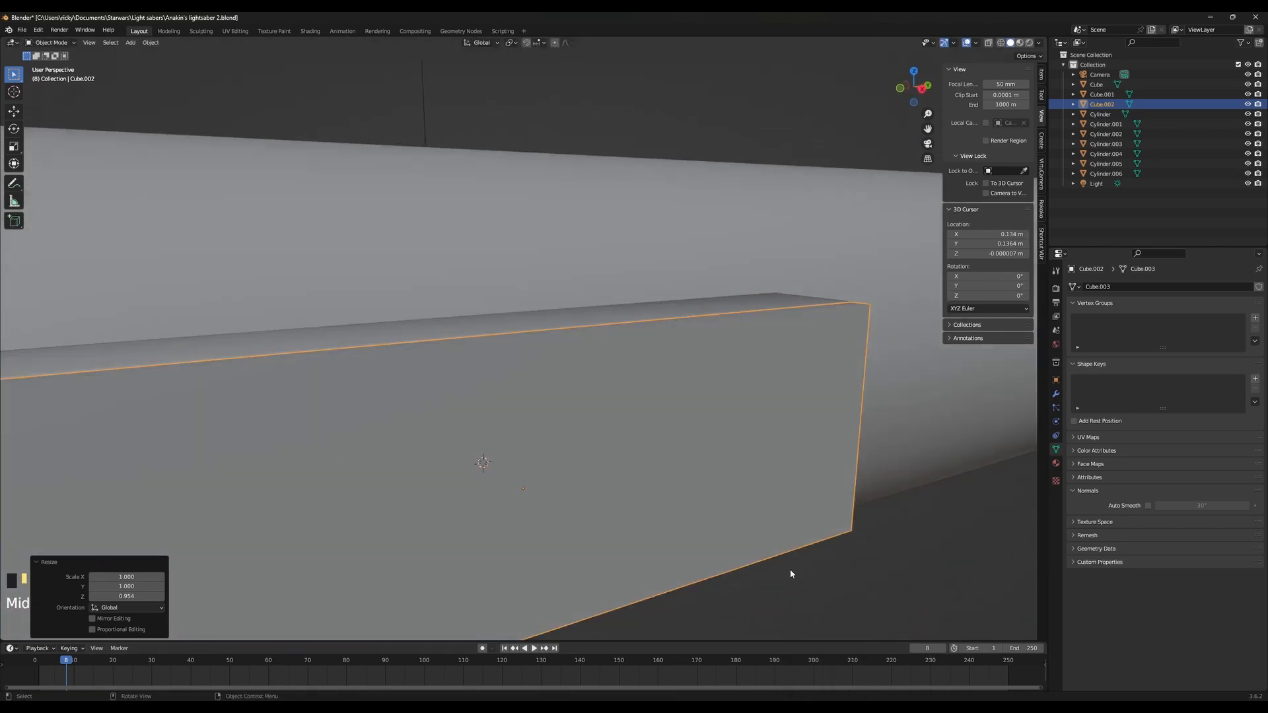
key("s")
key("z")
right_click(807, 568)
scroll(807, 569, "down", 4)
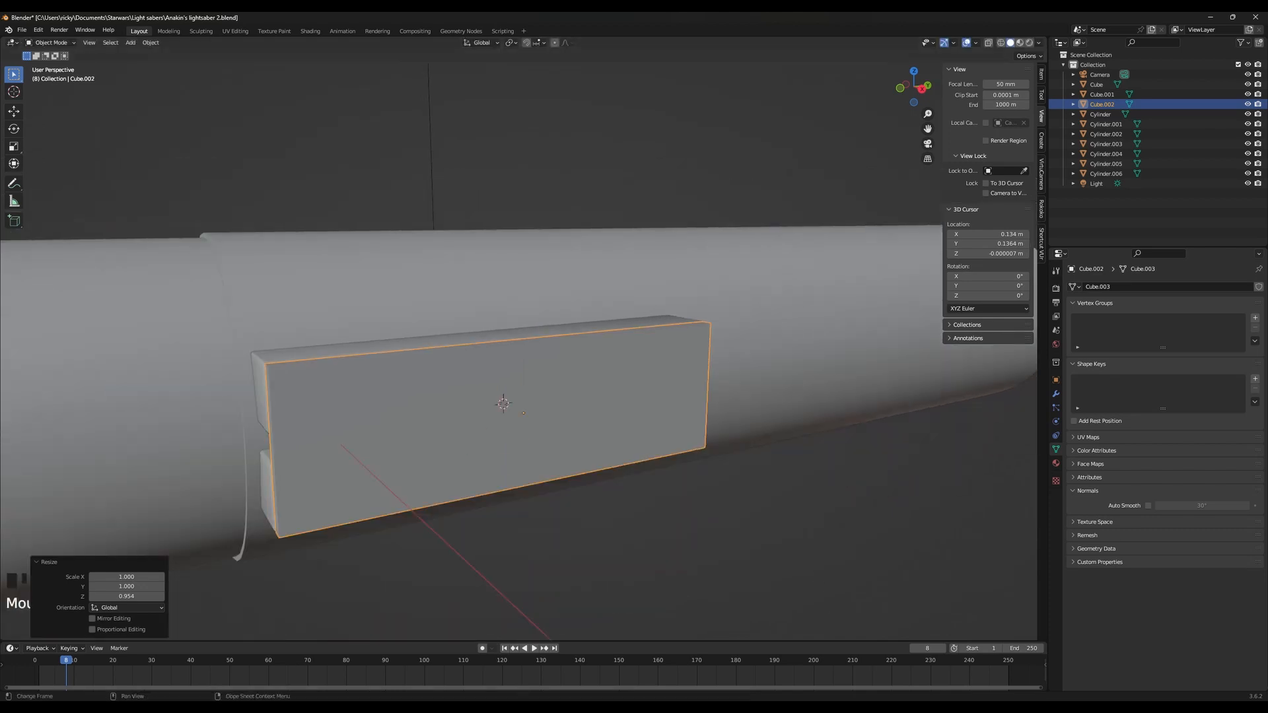
mouse_move(750, 457)
middle_mouse_down()
mouse_move(798, 446)
mouse_move(773, 449)
middle_mouse_up()
key("s")
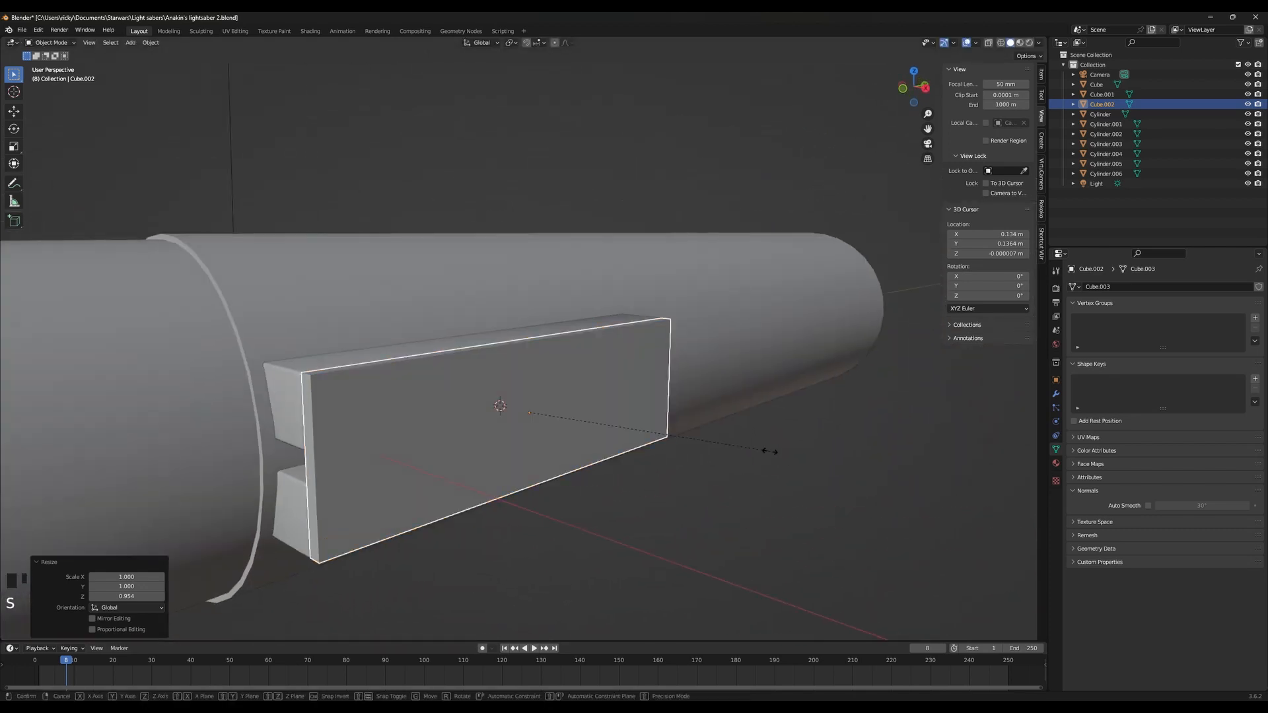
key("x")
right_click(778, 451)
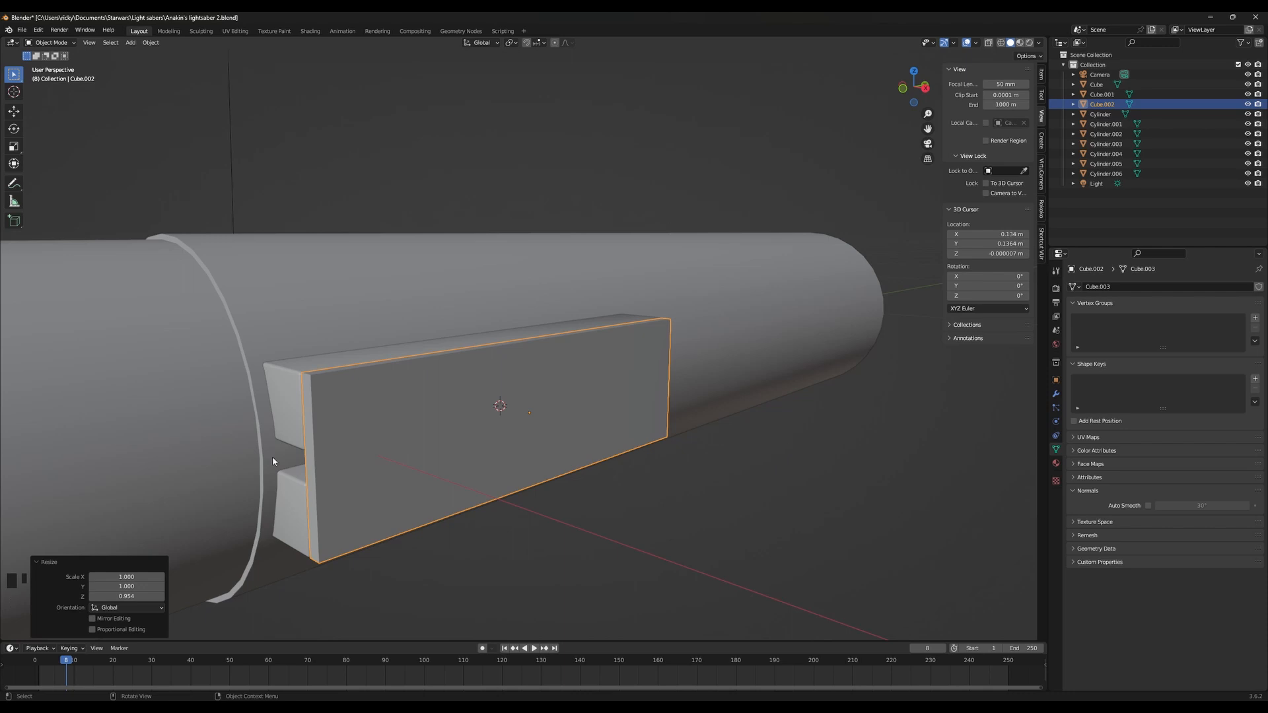
Save the lightsaber file
left_click(26, 29)
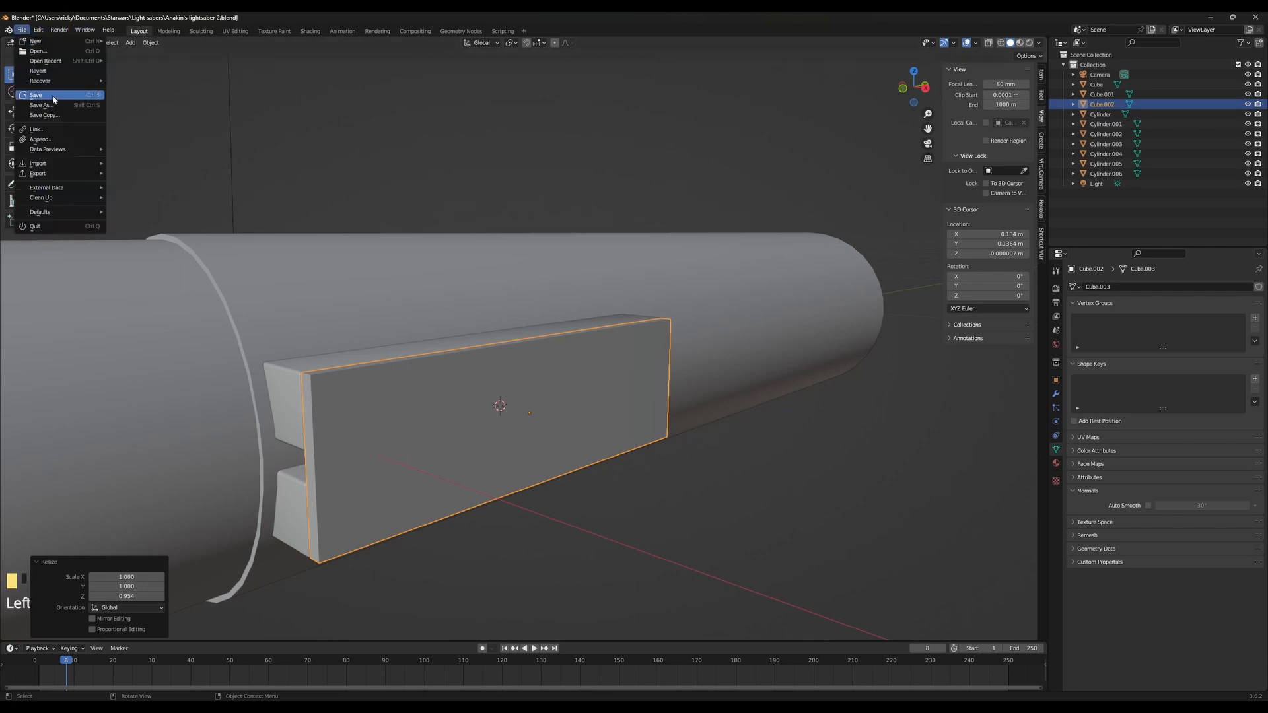
left_click(39, 95)
Select the main cylinder's faces in the gap between the two blocks and try to extrude them
middle_click_drag(535, 443, 550, 421)
scroll(418, 367, "up", 1)
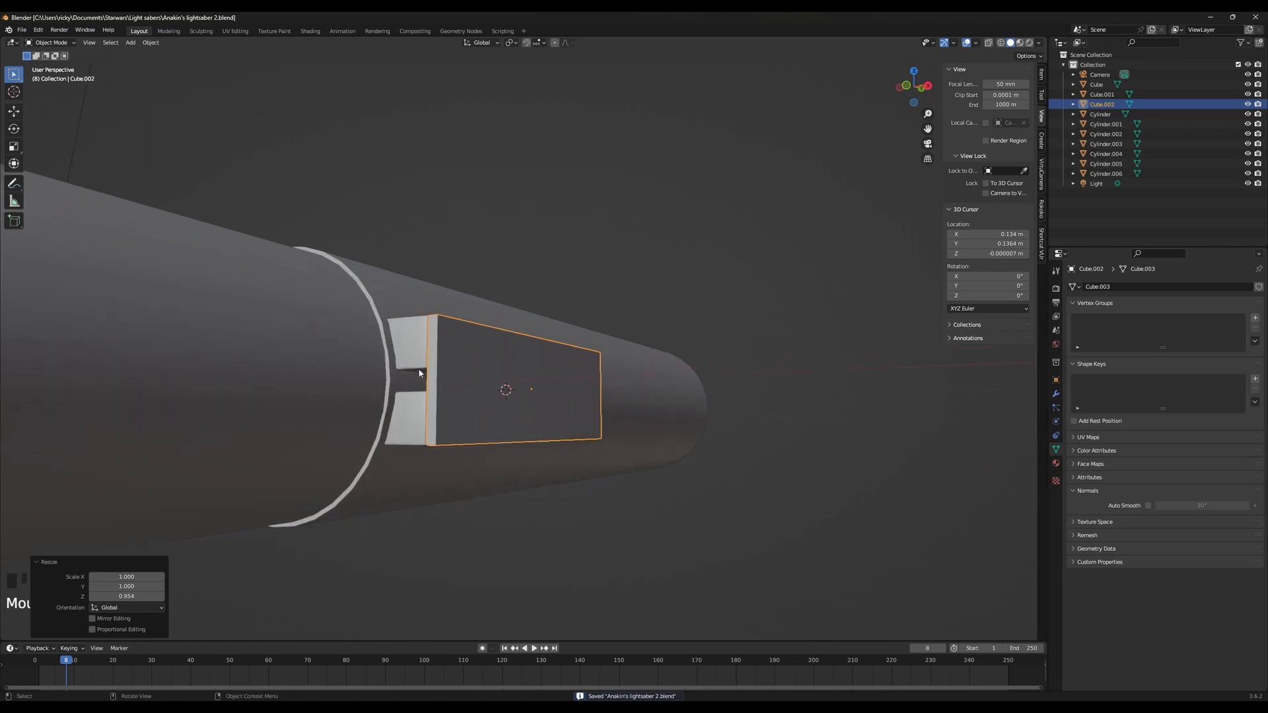
left_click(399, 373)
key("Tab")
left_click(398, 375)
left_click(399, 380, "shift")
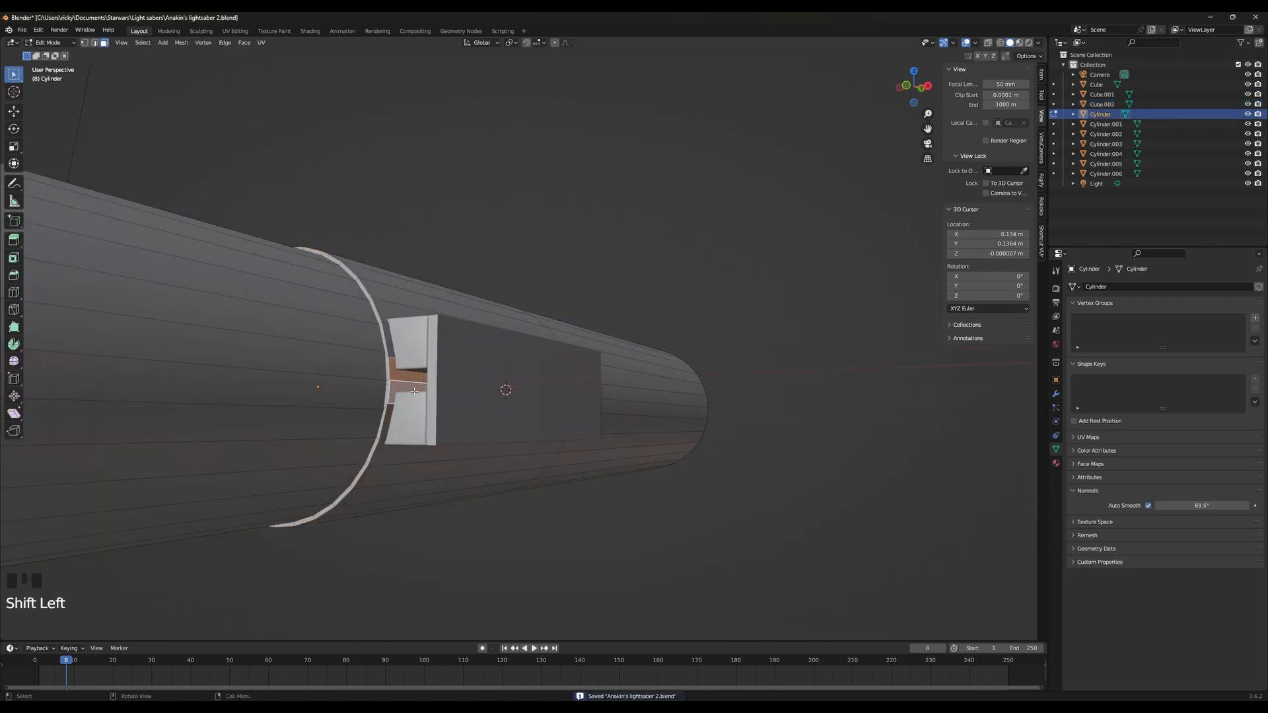
middle_click_drag(399, 380, 478, 430)
scroll(478, 430, "up", 3)
key("e")
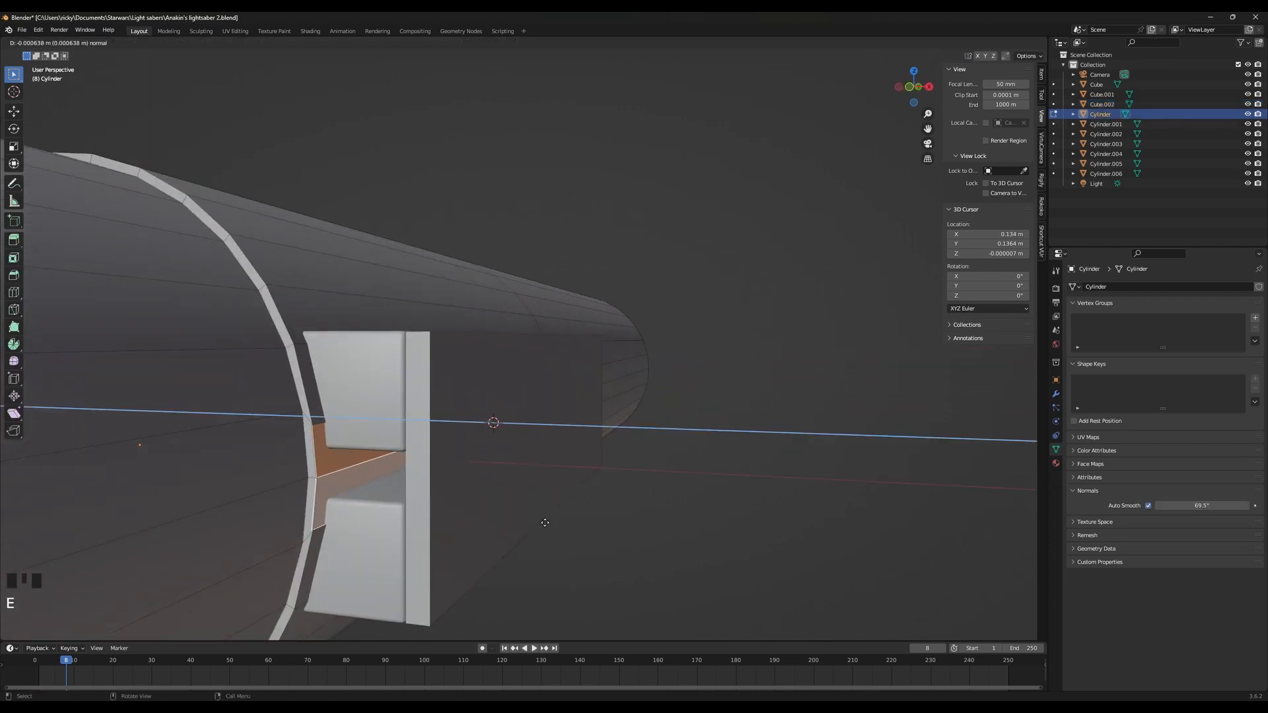
right_click(286, 498)
key("ctrl+z")
Add the adjoining rim faces to the selection and extrude the gap faces inward about 0.0044 m, returning to Object Mode
left_click(309, 449, "shift")
left_click(312, 508, "shift")
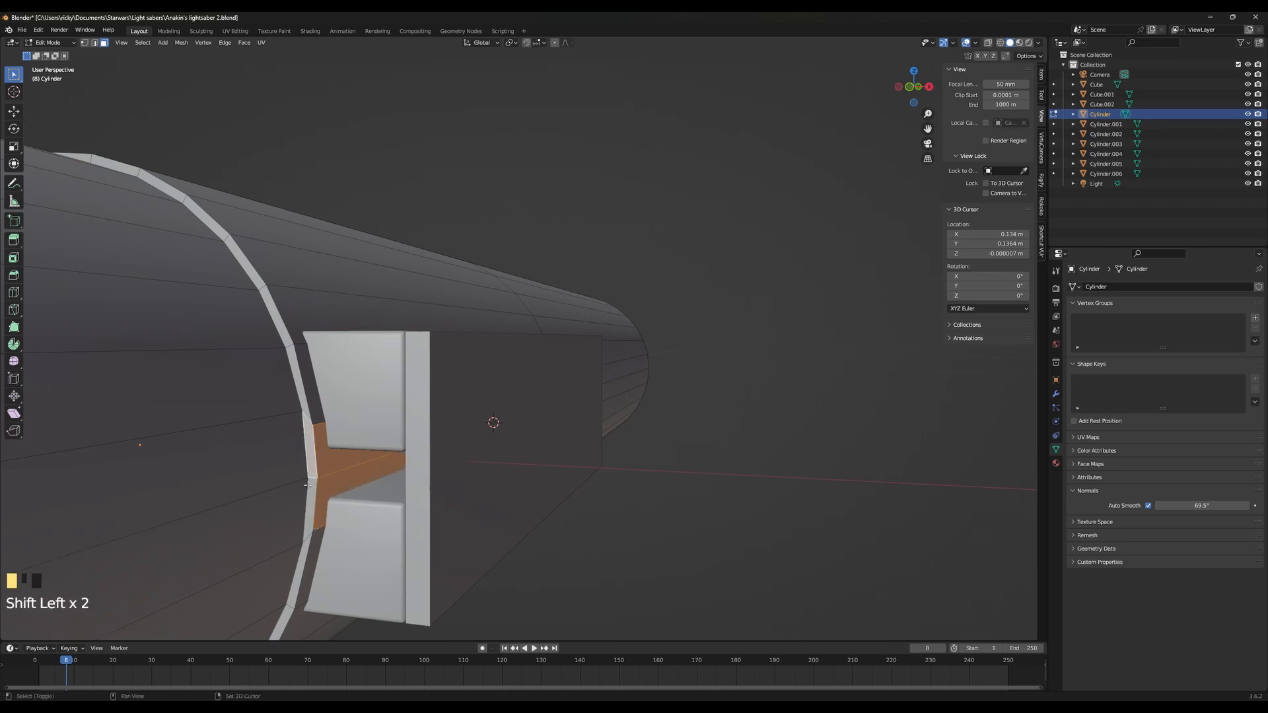
key("e")
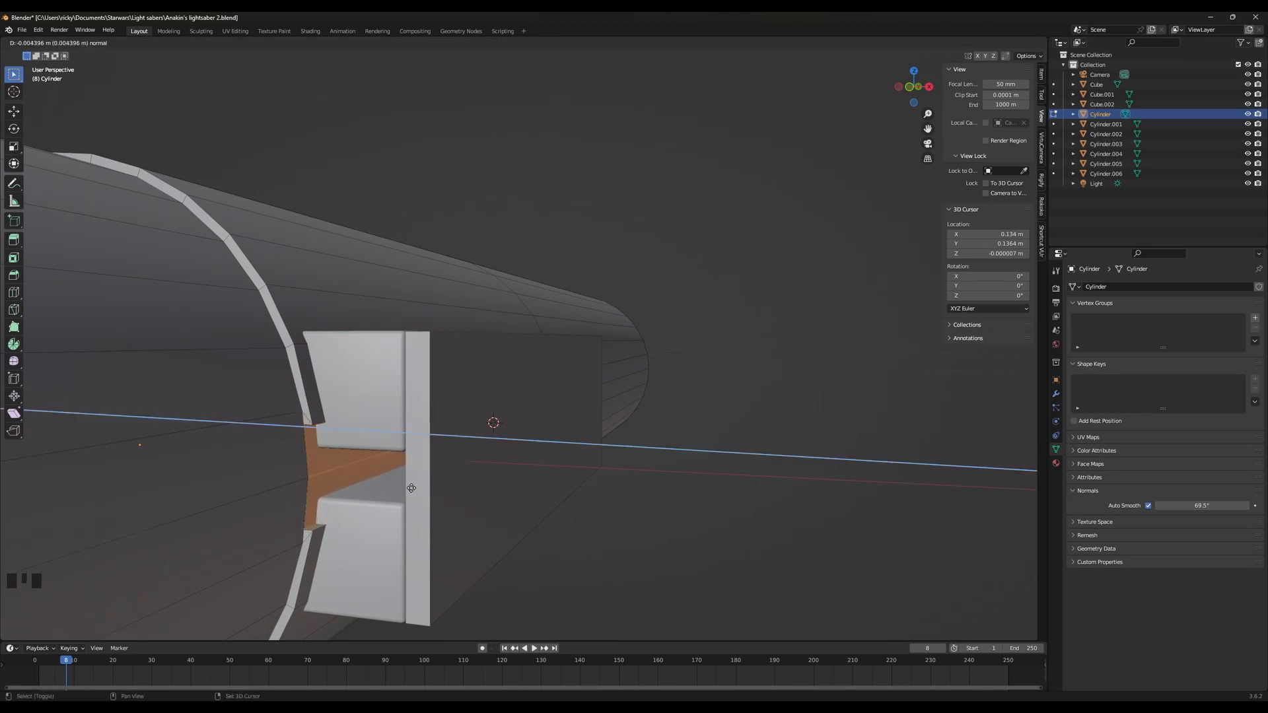
left_click(412, 488)
key("Tab")
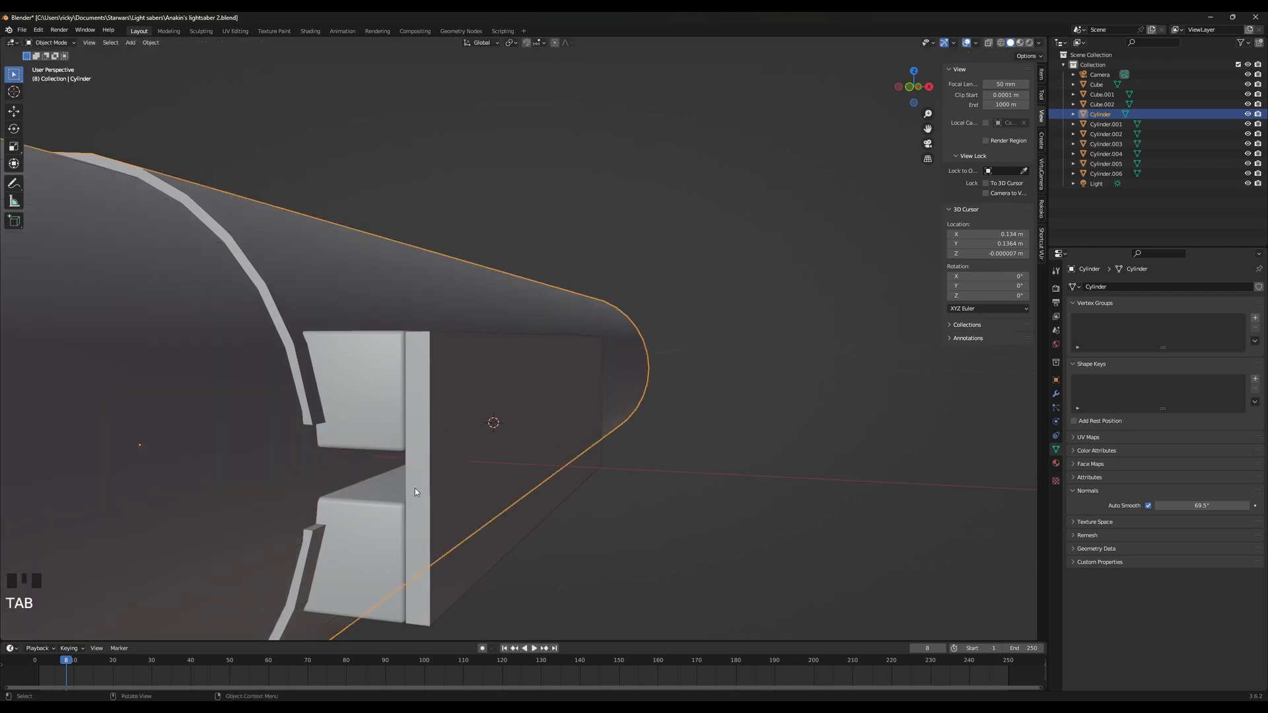
Undo the face extrusion and the face selection on the main cylinder, leaving it in Object Mode
middle_click_drag(582, 491, 522, 486)
key("ctrl+z")
key("ctrl+z")
key("ctrl+z")
key("Tab")
Save the file again and select the thin plate on the outside of the two blocks
left_click(22, 30)
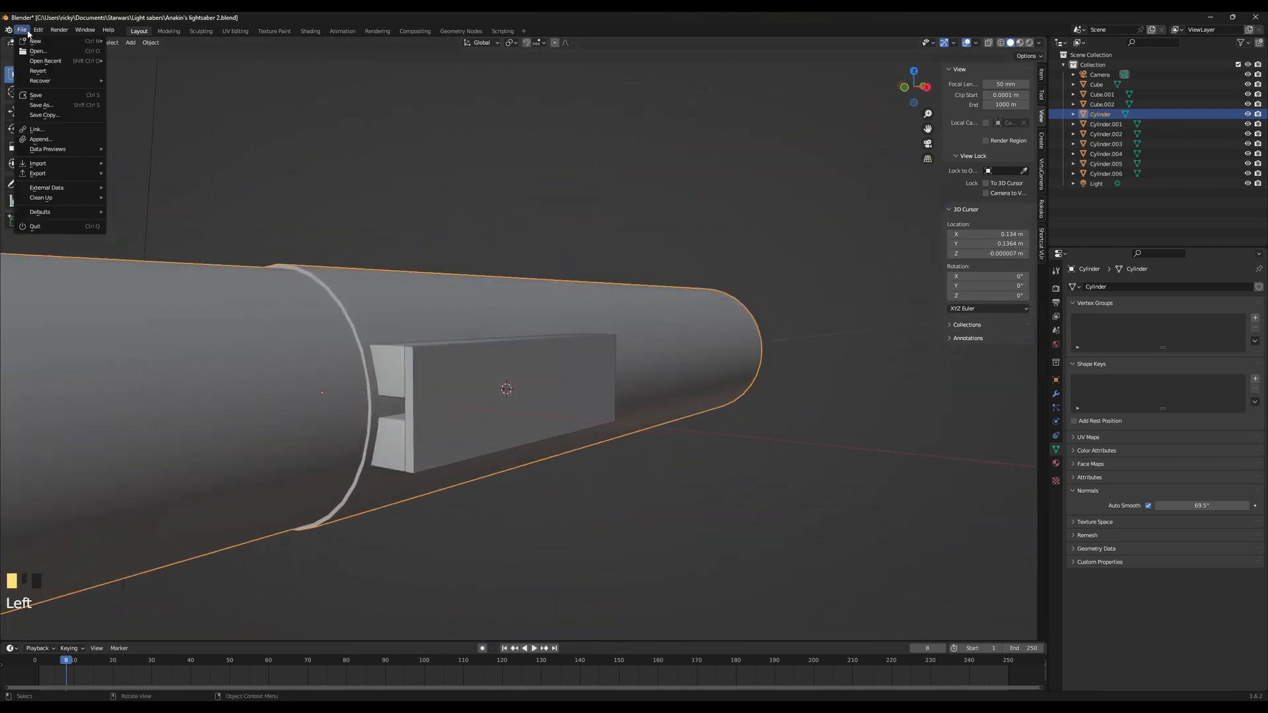
left_click(40, 97)
scroll(463, 403, "up", 3)
left_click(654, 425)
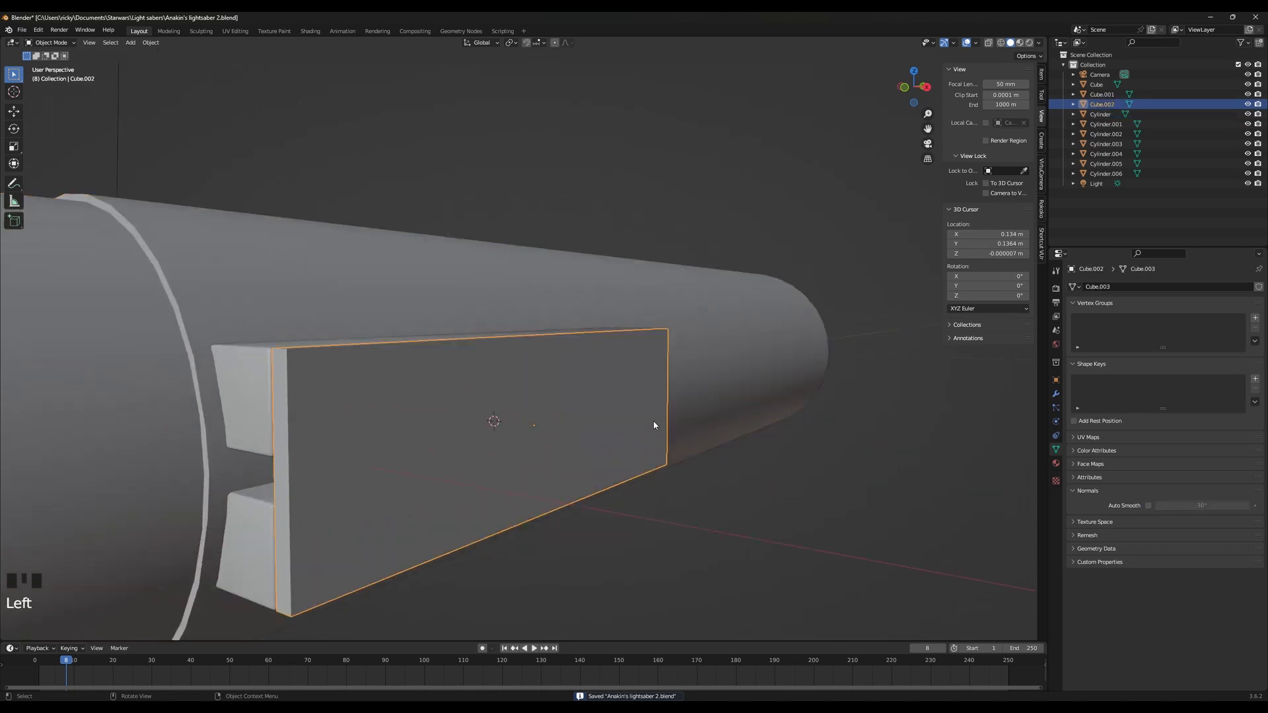
Examine the clamp box in the PureRef reference photo and open the thin plate in Edit Mode
middle_click_drag(654, 425, 632, 457)
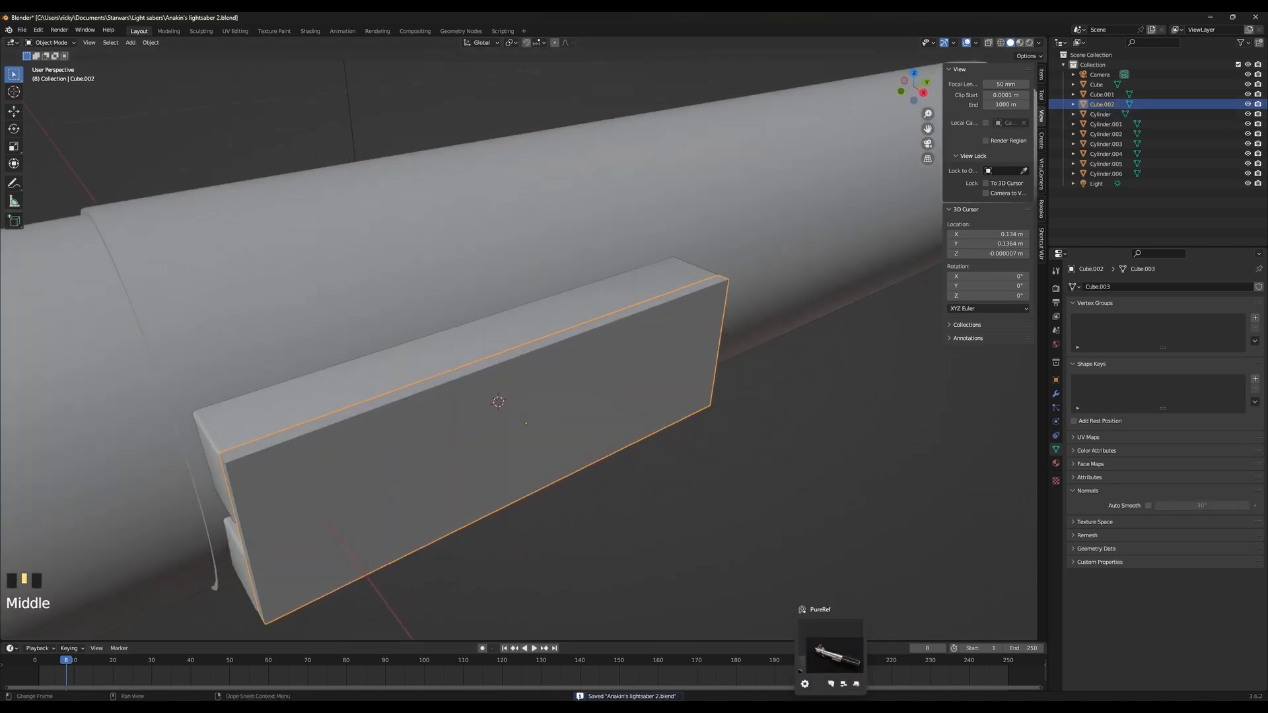
left_click(831, 707)
scroll(684, 489, "up", 5)
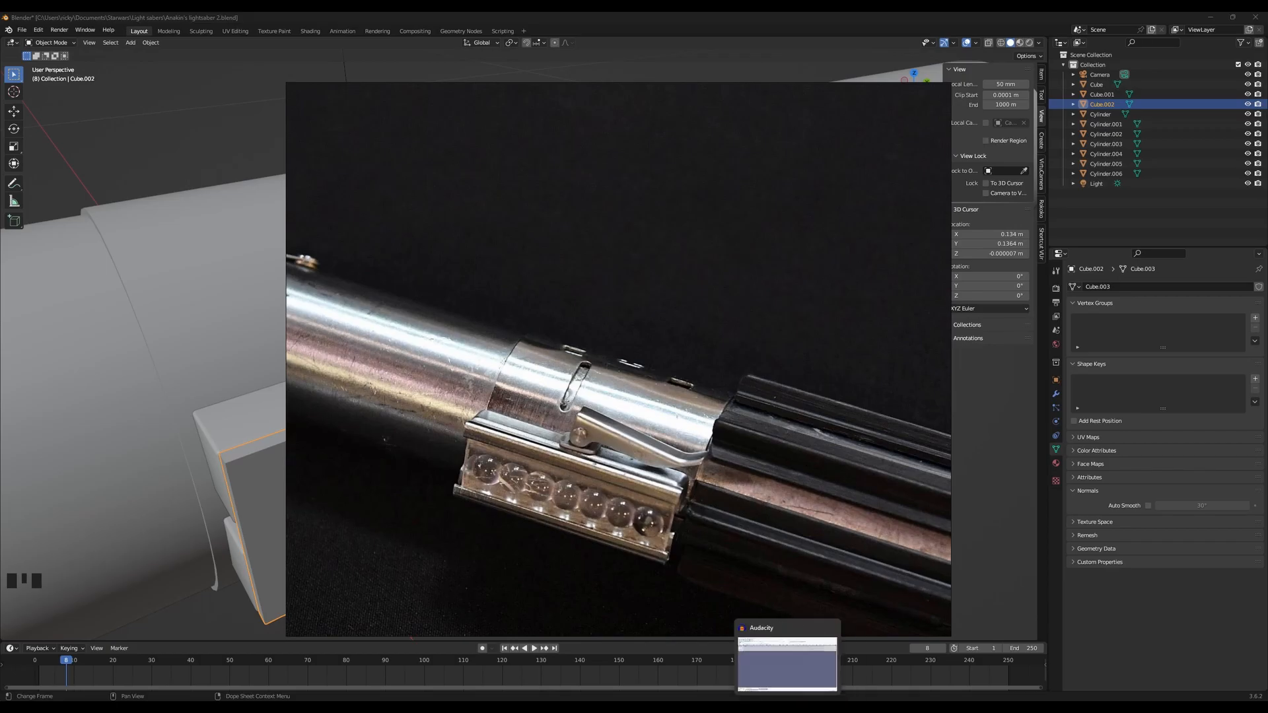
left_click(787, 707)
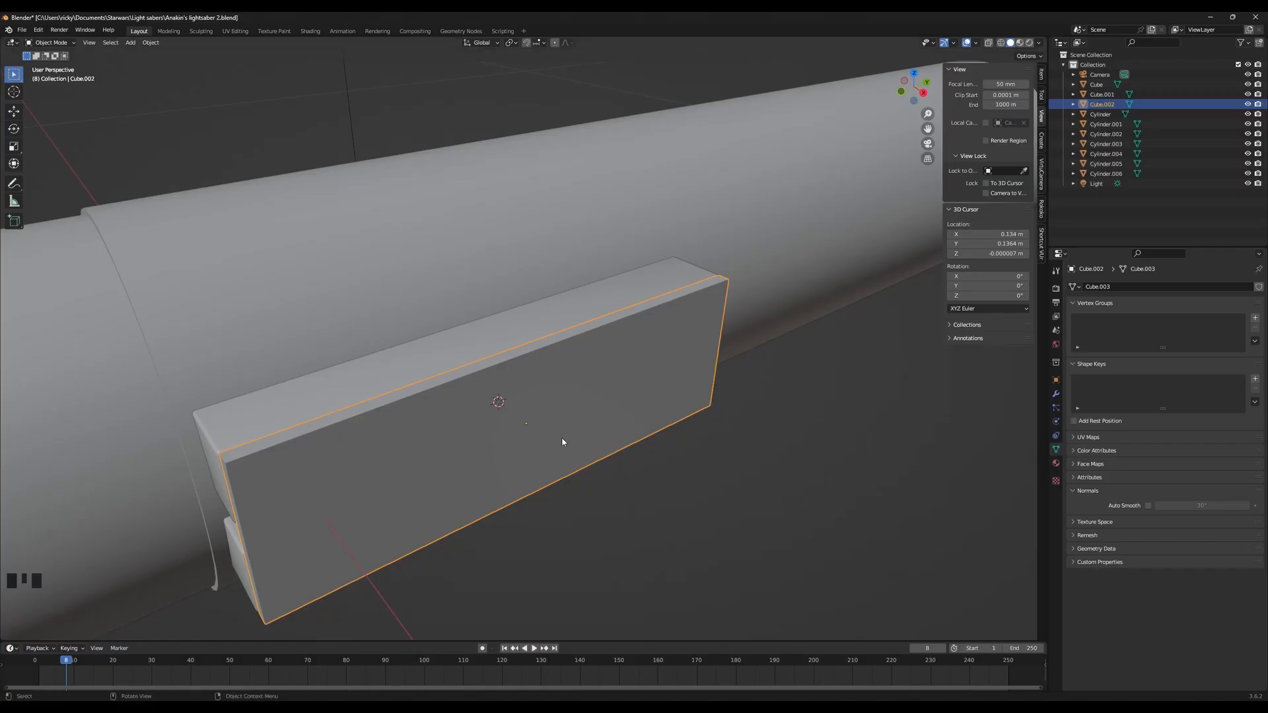
middle_click_drag(562, 442, 517, 394)
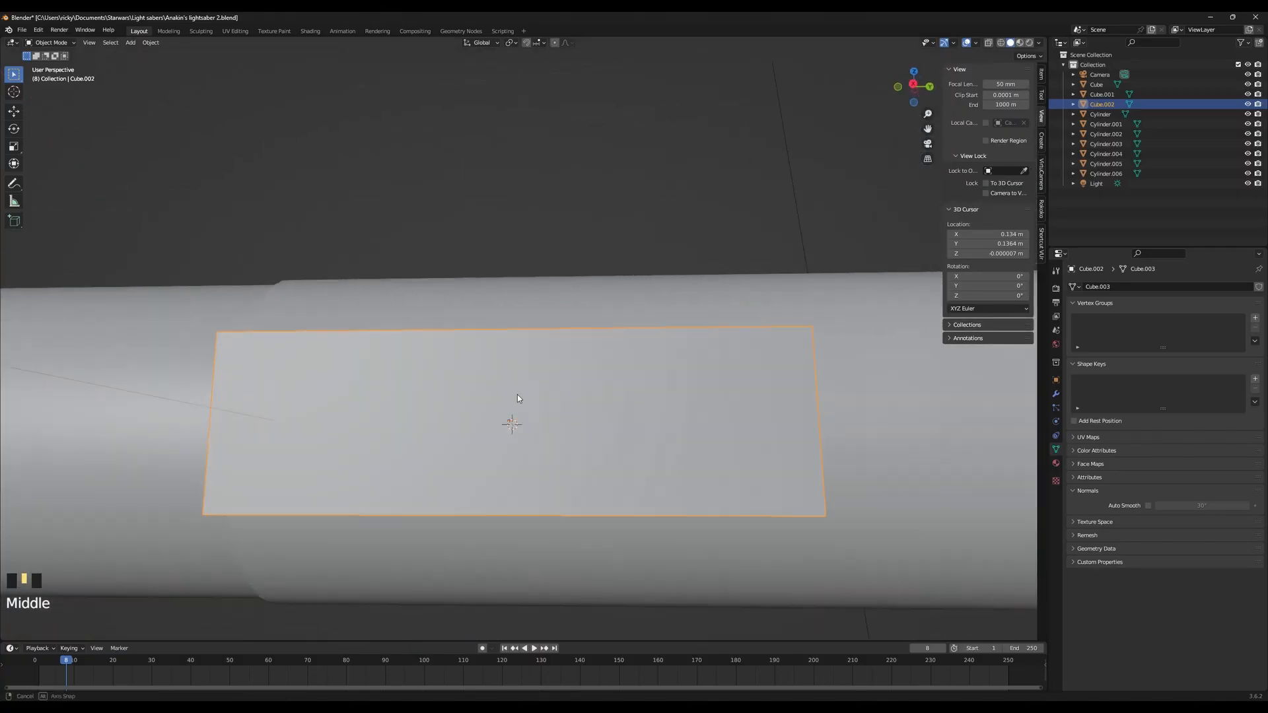
key("Tab")
Add two lengthwise loop cuts to the plate and spread them apart along Z by about 2.406
key("ctrl+r")
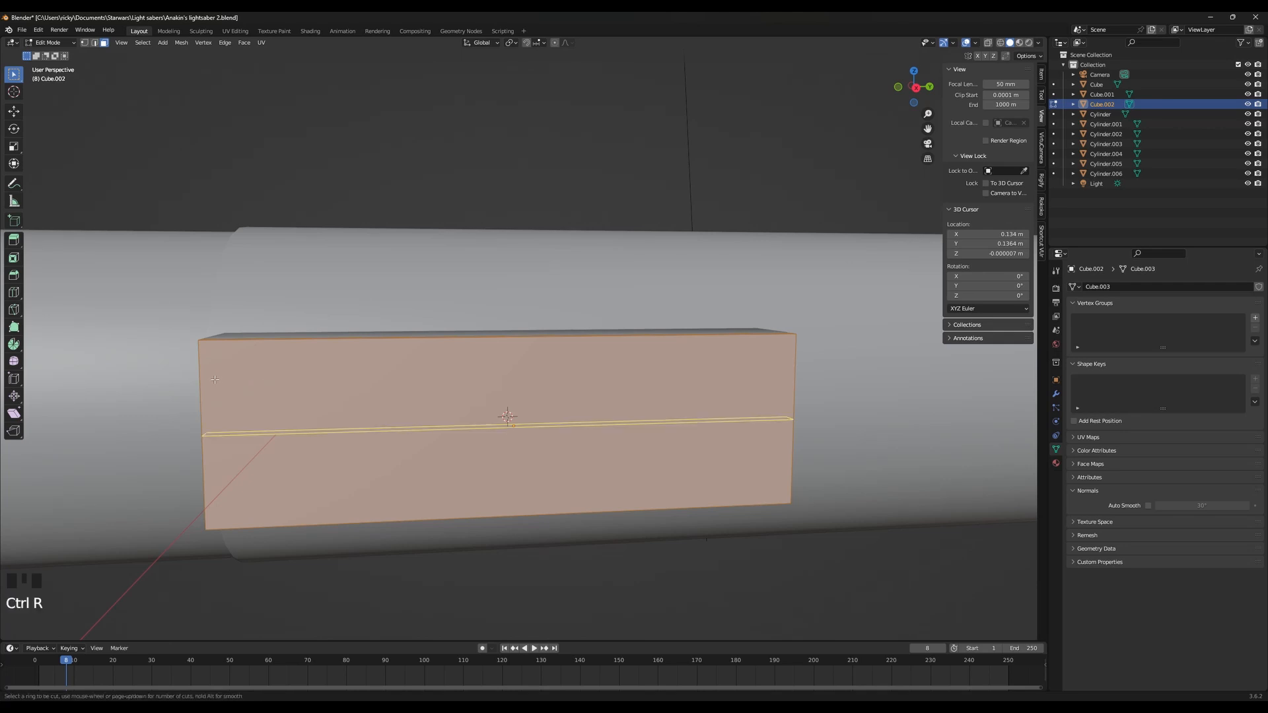
scroll(215, 380, "up", 1)
left_click(214, 380)
right_click(215, 380)
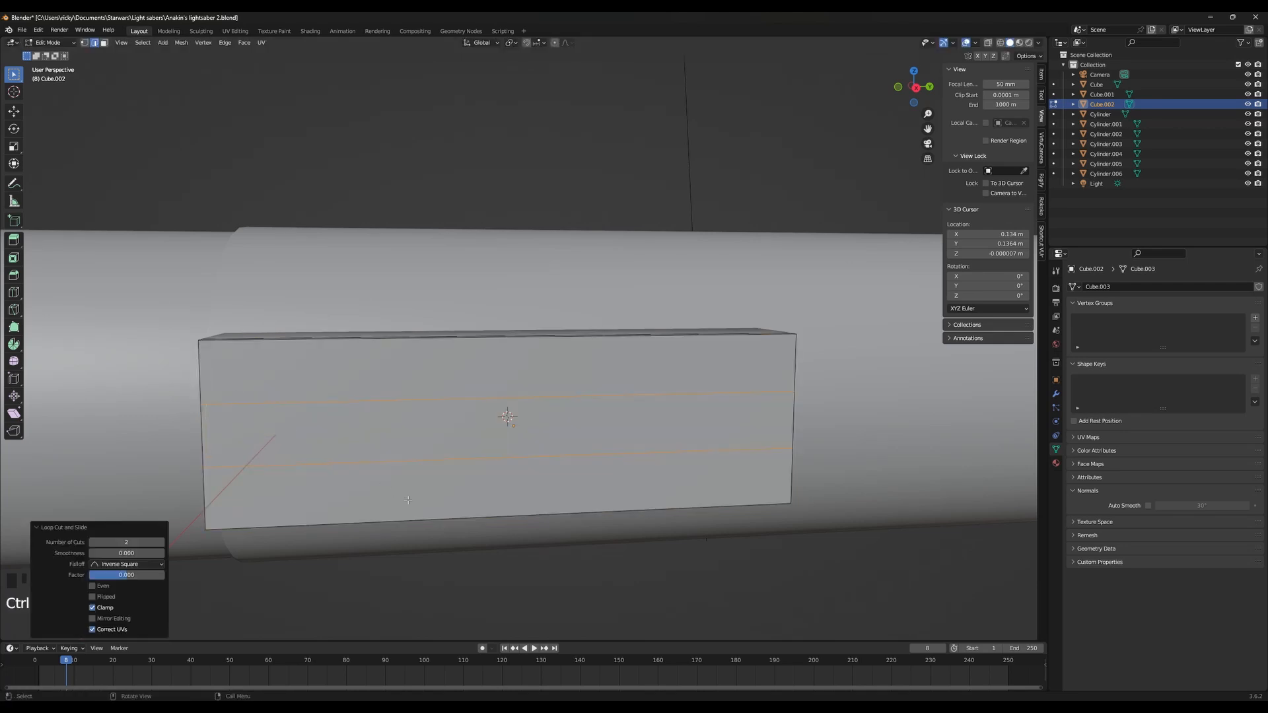
key("s")
key("z")
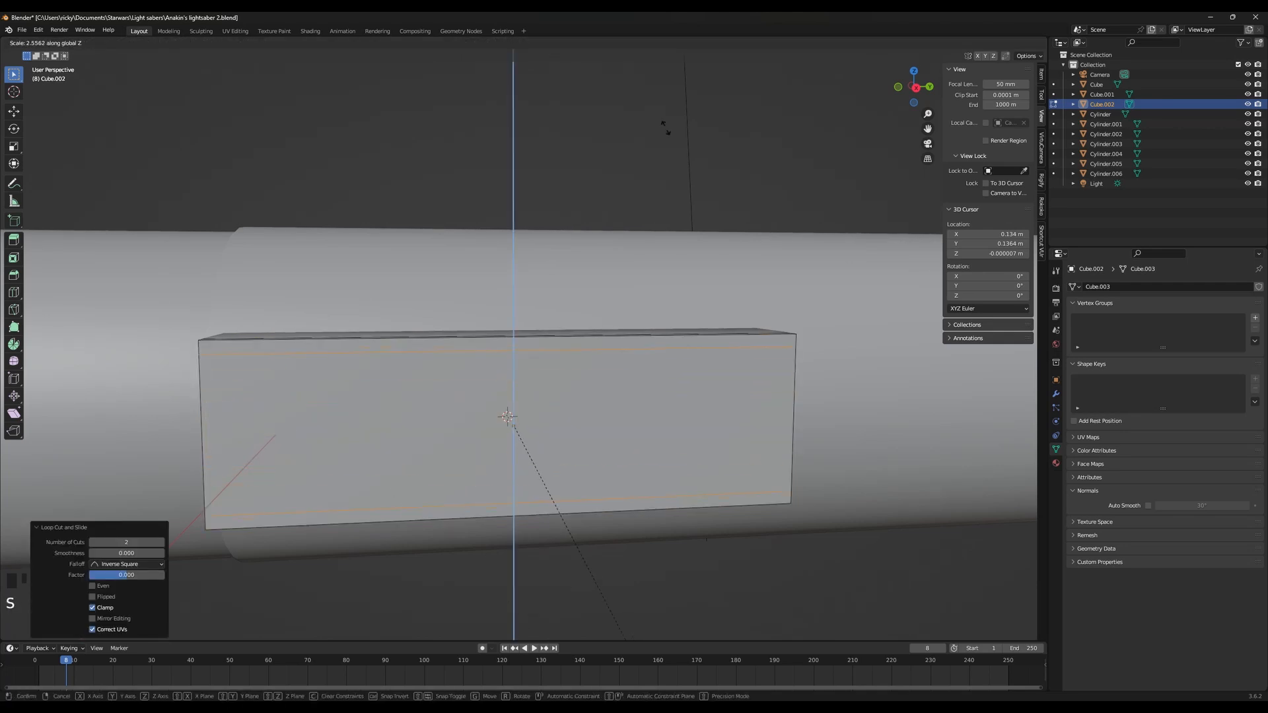
left_click(647, 114)
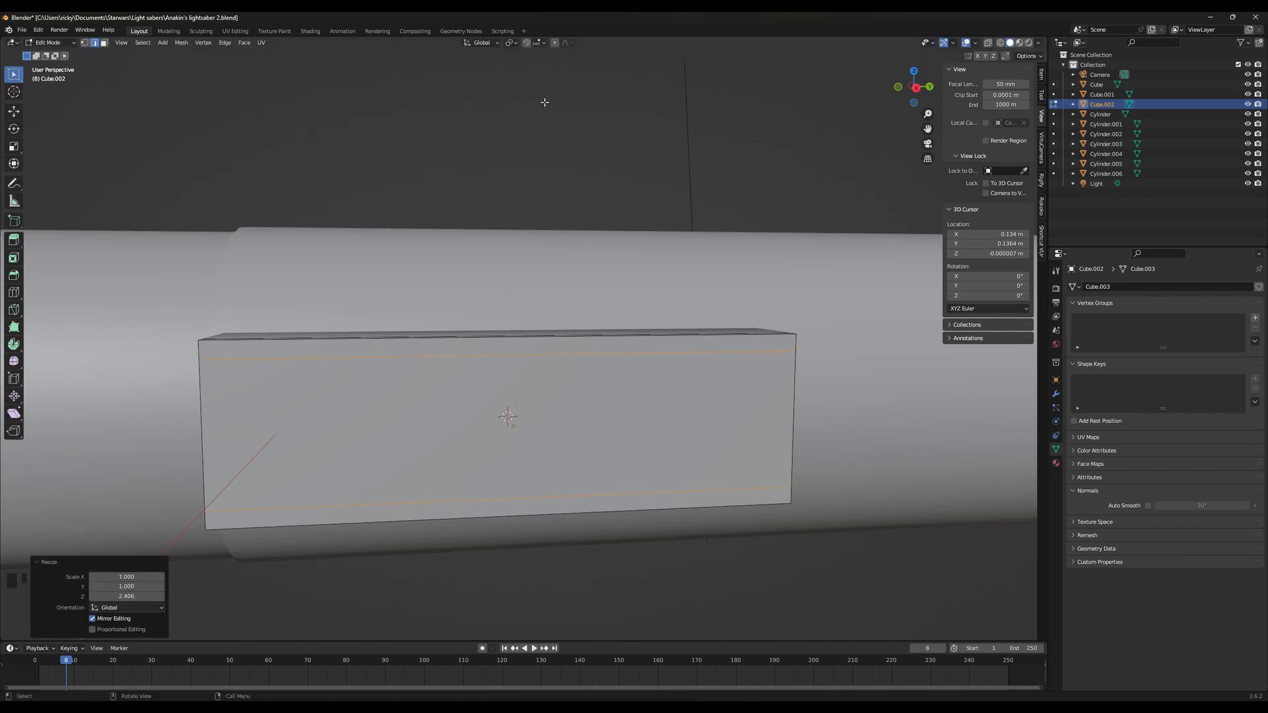
Undo the scaling and the two loop cuts on the plate
key("ctrl+z")
key("ctrl+z")
key("ctrl+z")
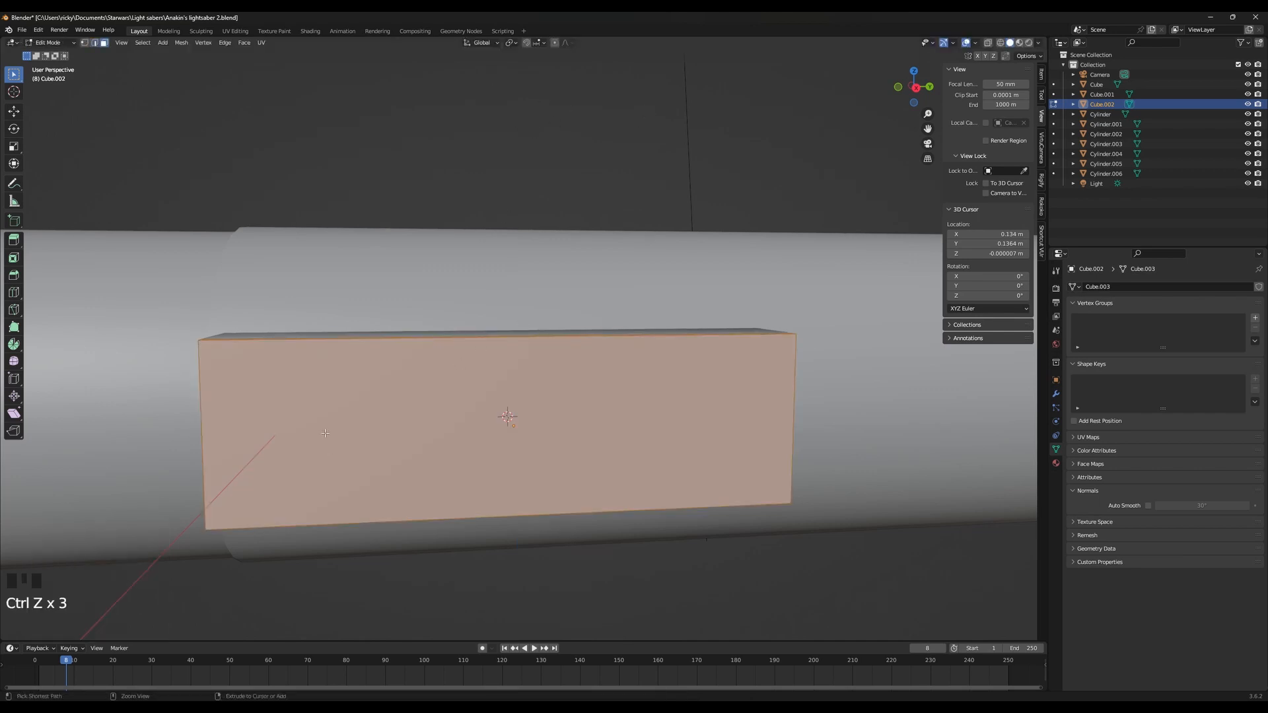
Cut two evenly spaced lengthwise edge loops into the plate
key("ctrl+r")
scroll(200, 428, "up", 2)
scroll(200, 427, "down", 2)
scroll(199, 426, "up", 1)
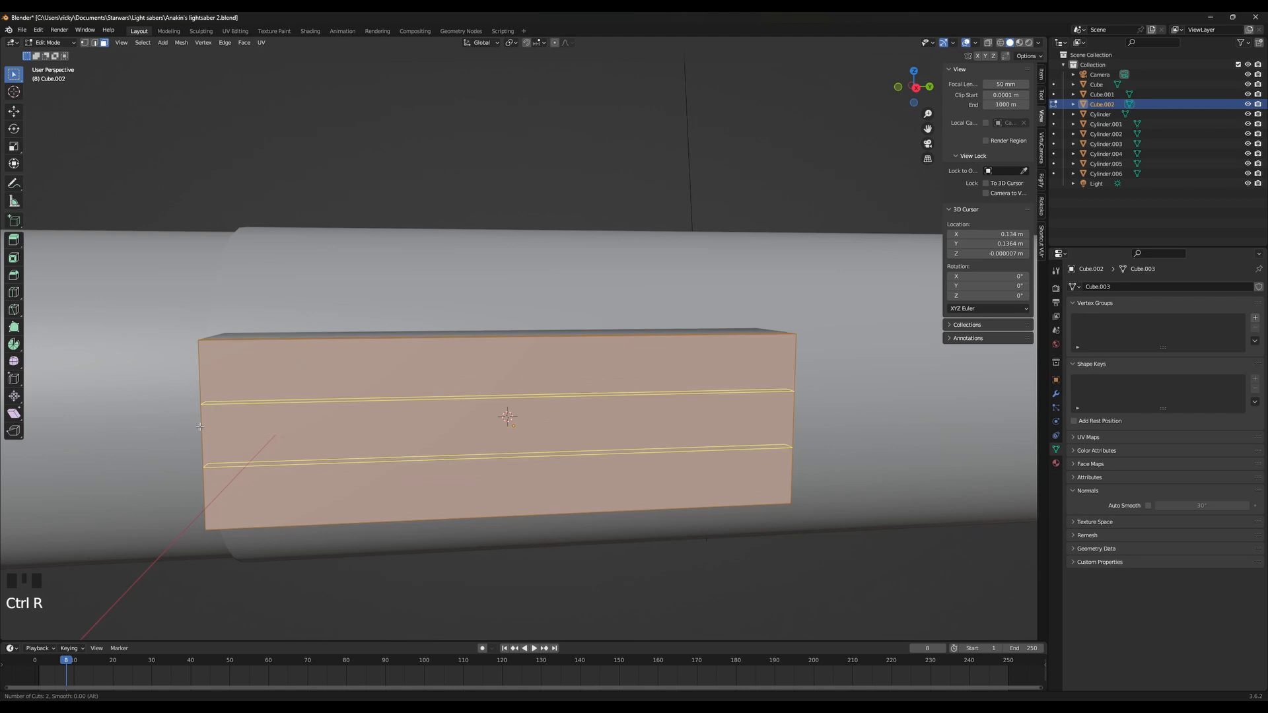
left_click(199, 427)
right_click(224, 420)
Try to slide only the upper edge loop toward the plate's upper edge, and undo it
left_click(233, 404, "alt")
key("g")
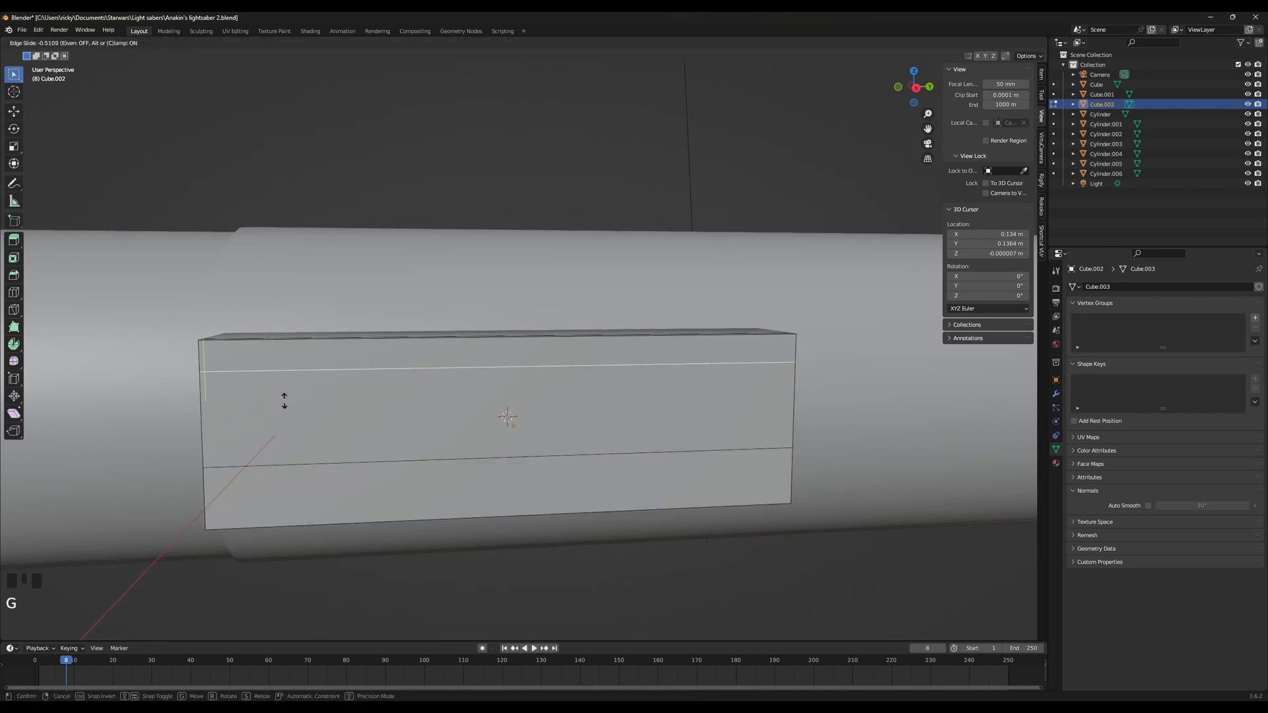
key("ctrl+z")
Spread the plate's two lengthwise edge loops apart along Z by a factor of about 2.312
key("s")
key("z")
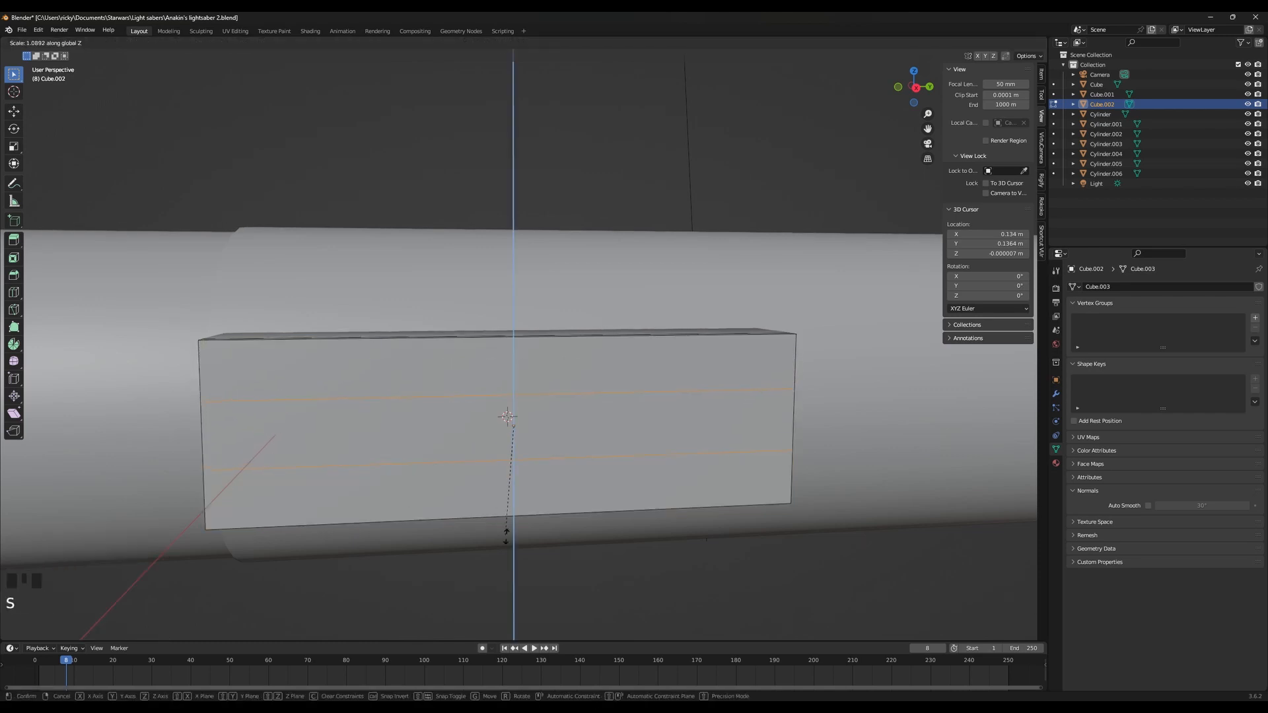
left_click(661, 606)
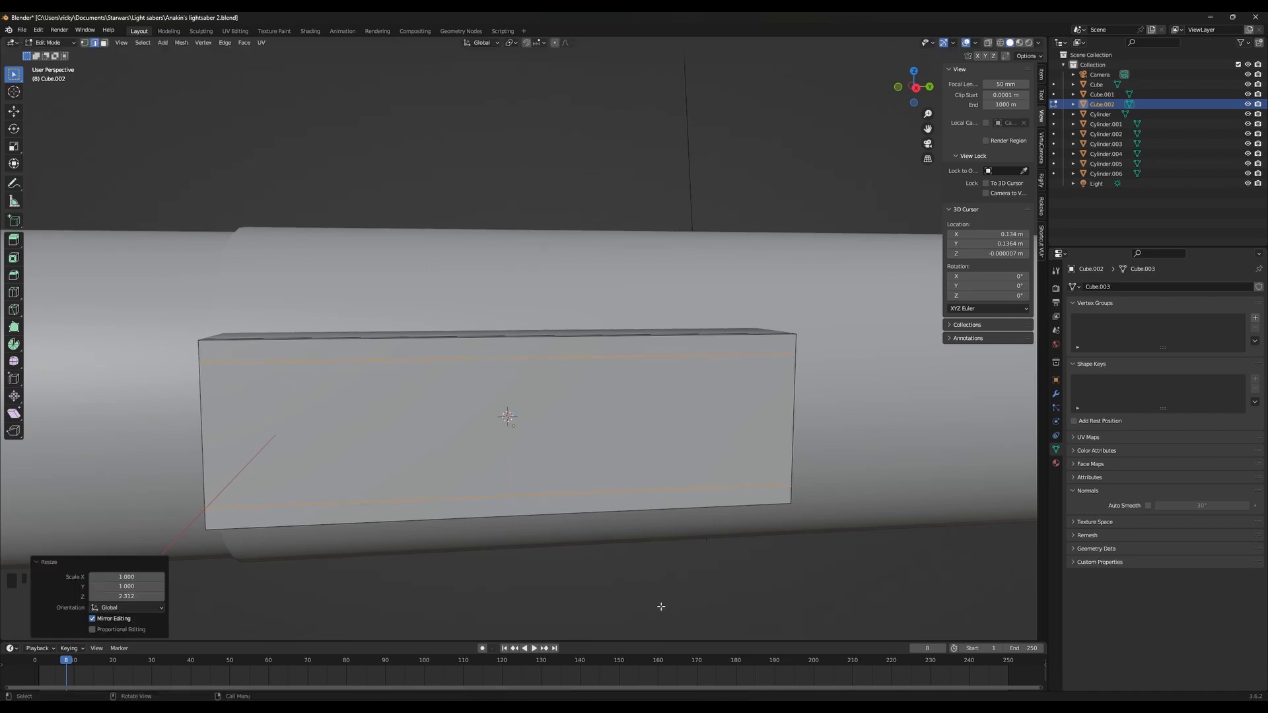
scroll(563, 513, "down", 4)
middle_click_drag(574, 487, 602, 485)
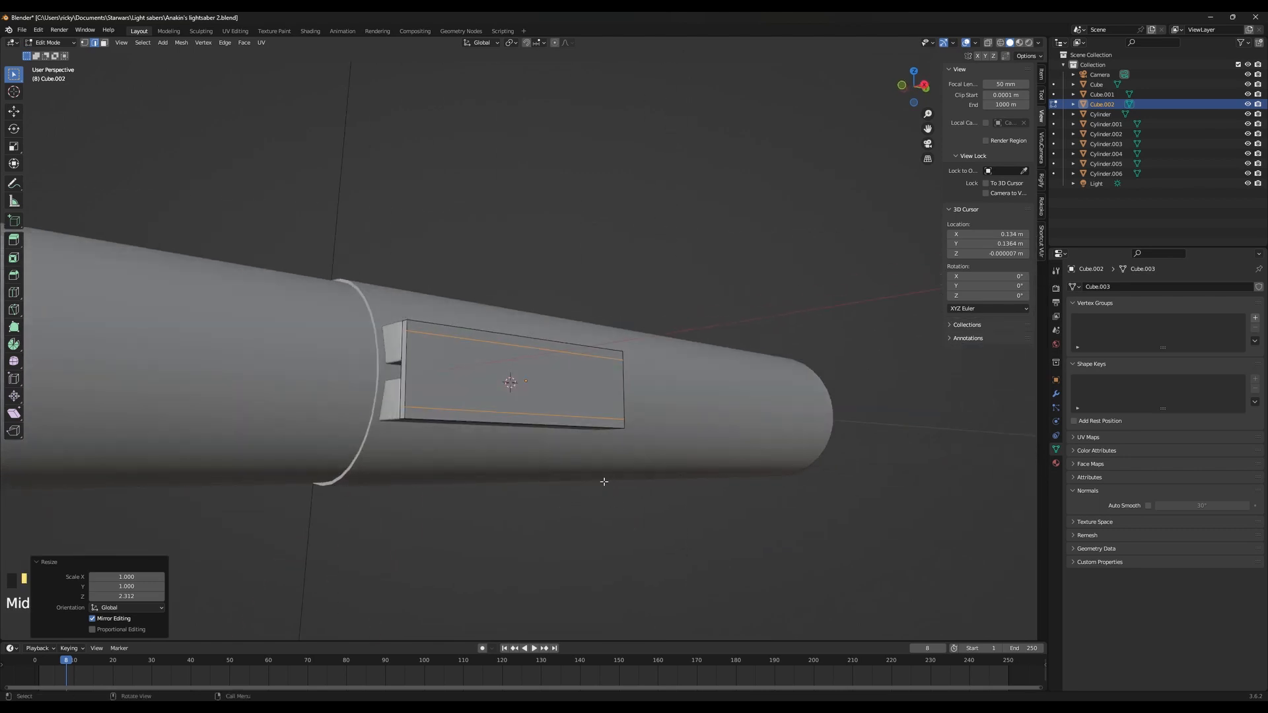
Check the clamp box in the reference photo and scale the two edge loops along Z by about 0.878
key("alt+Tab")
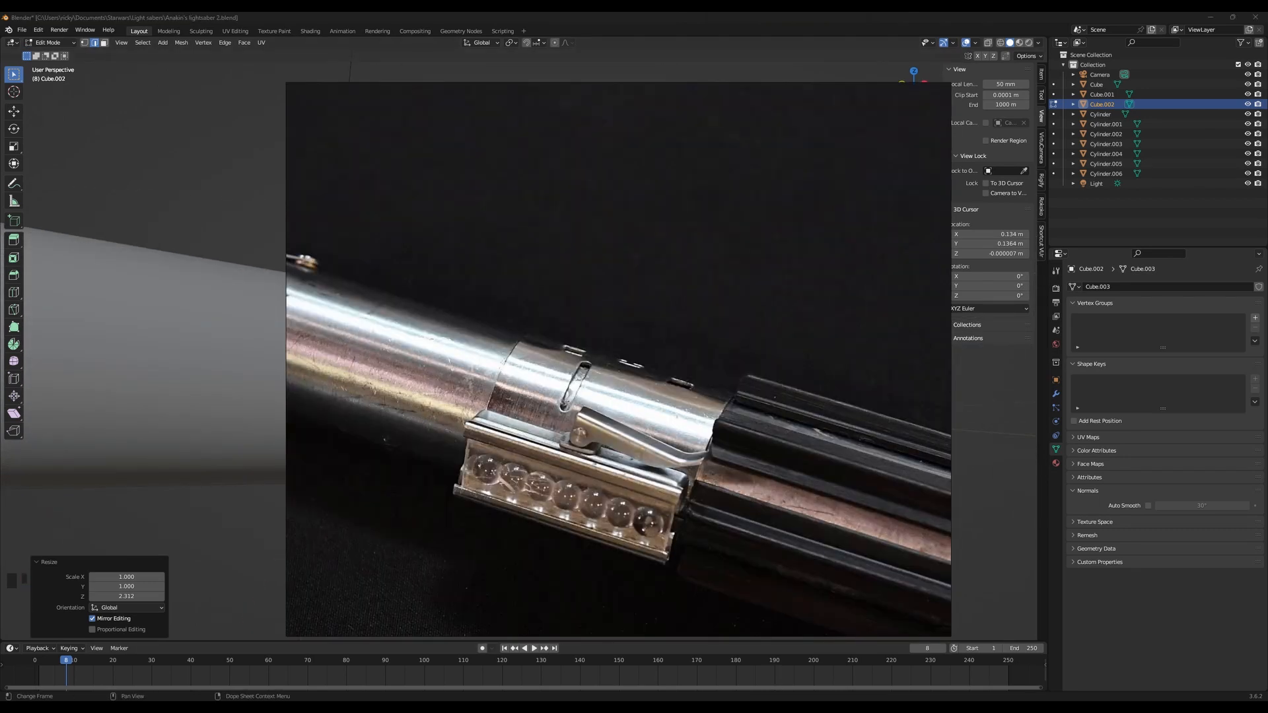
key("alt+Tab")
key("alt+Tab")
key("alt+Tab")
middle_click_drag(535, 286, 624, 437)
key("s")
key("z")
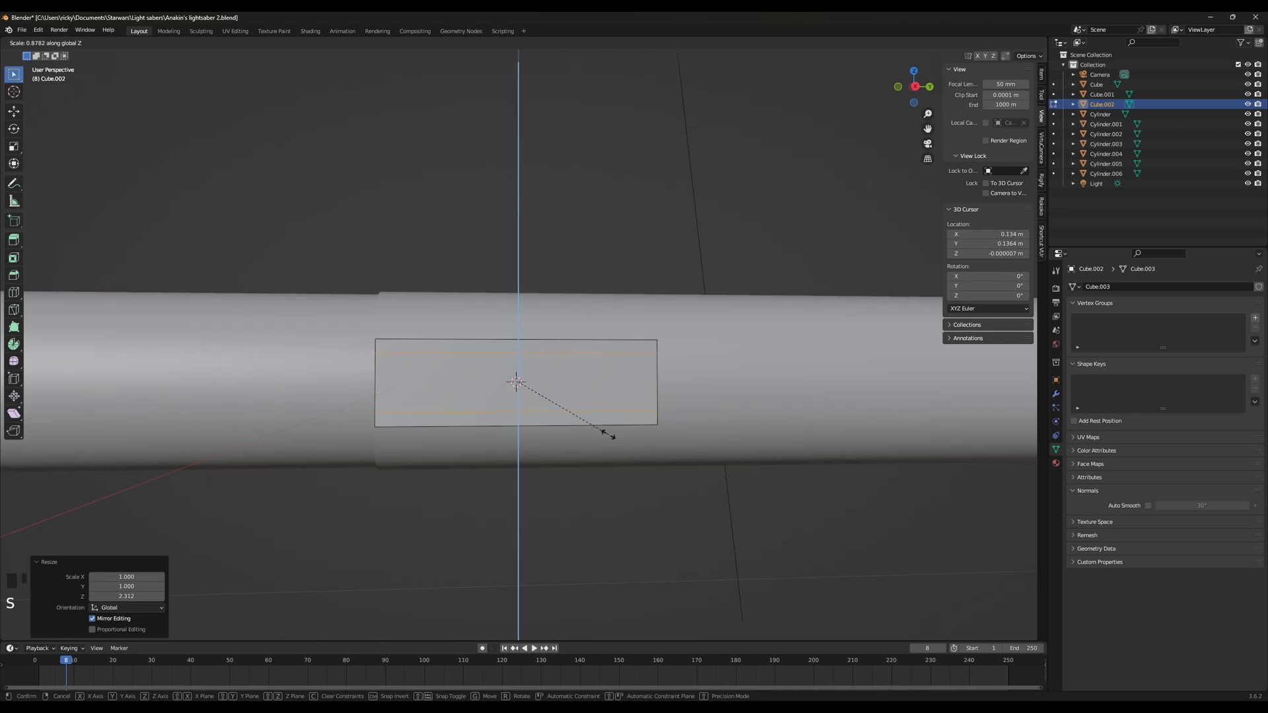
left_click(613, 436)
middle_click_drag(613, 436, 577, 396)
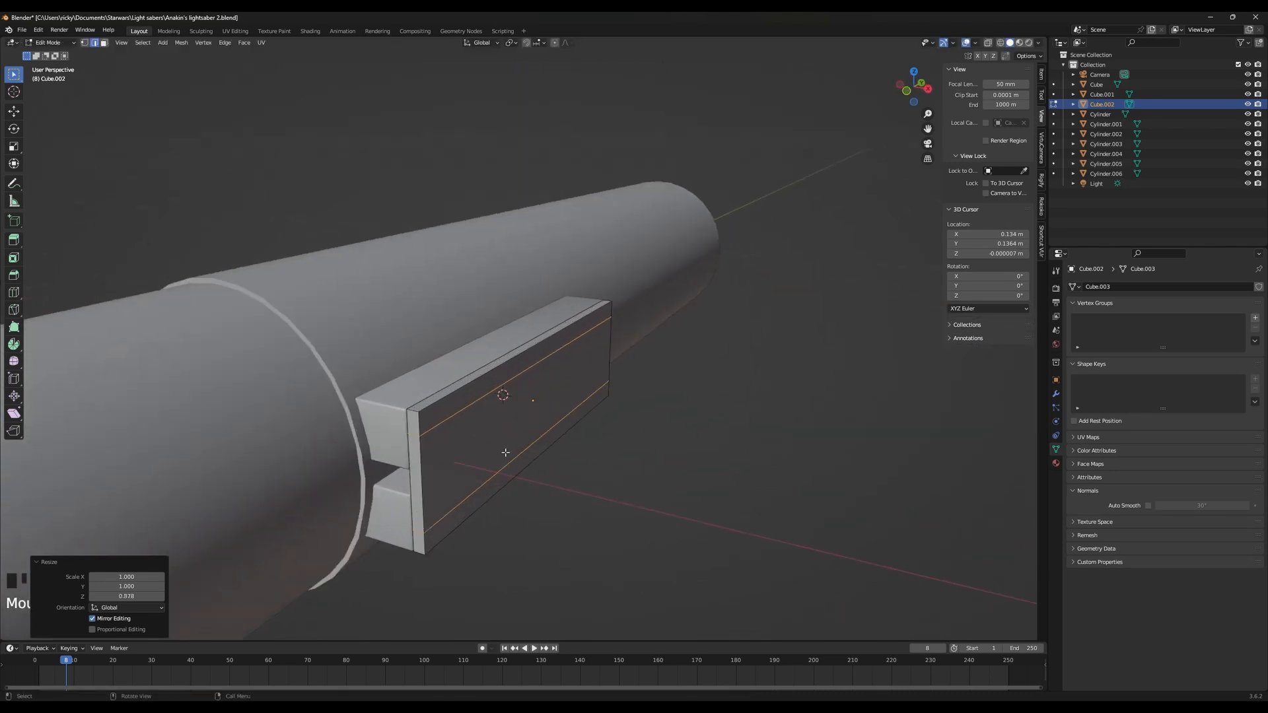
Thicken the whole plate along X by about 1.415 and move it about 0.00156 m along X
middle_click_drag(505, 453, 561, 450)
key("s")
key("x")
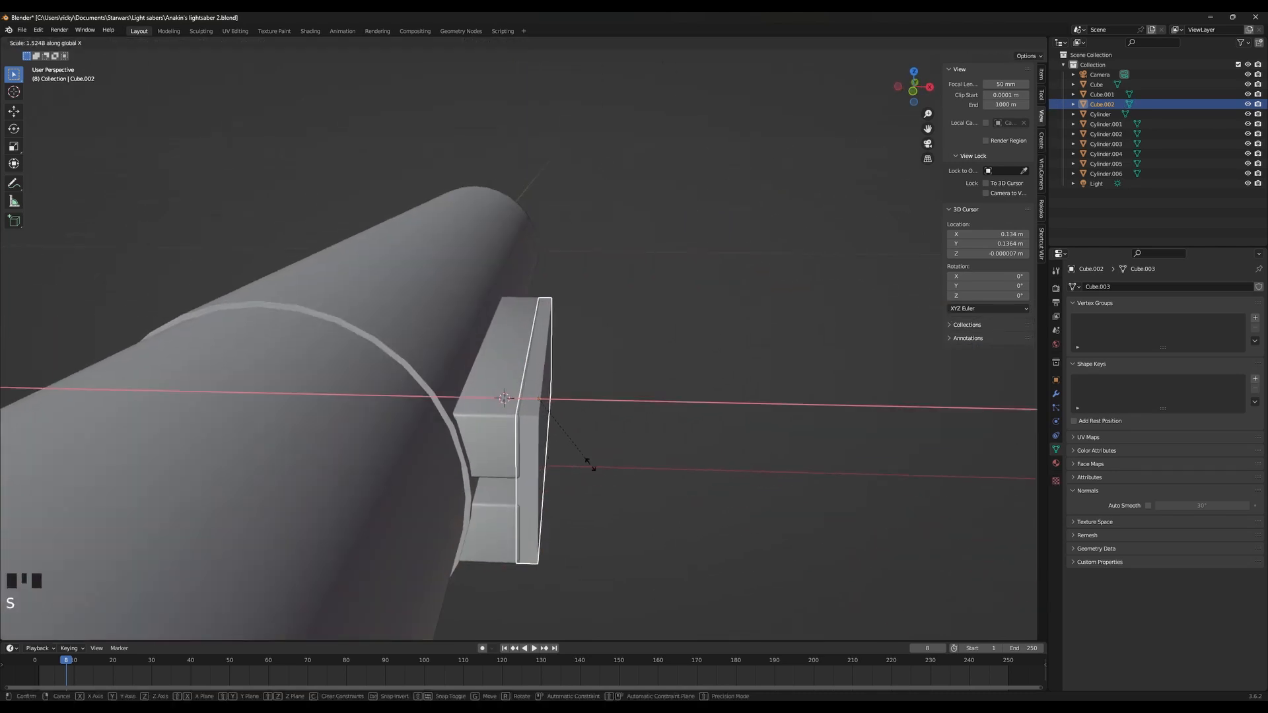
left_click(586, 461)
key("g")
key("x")
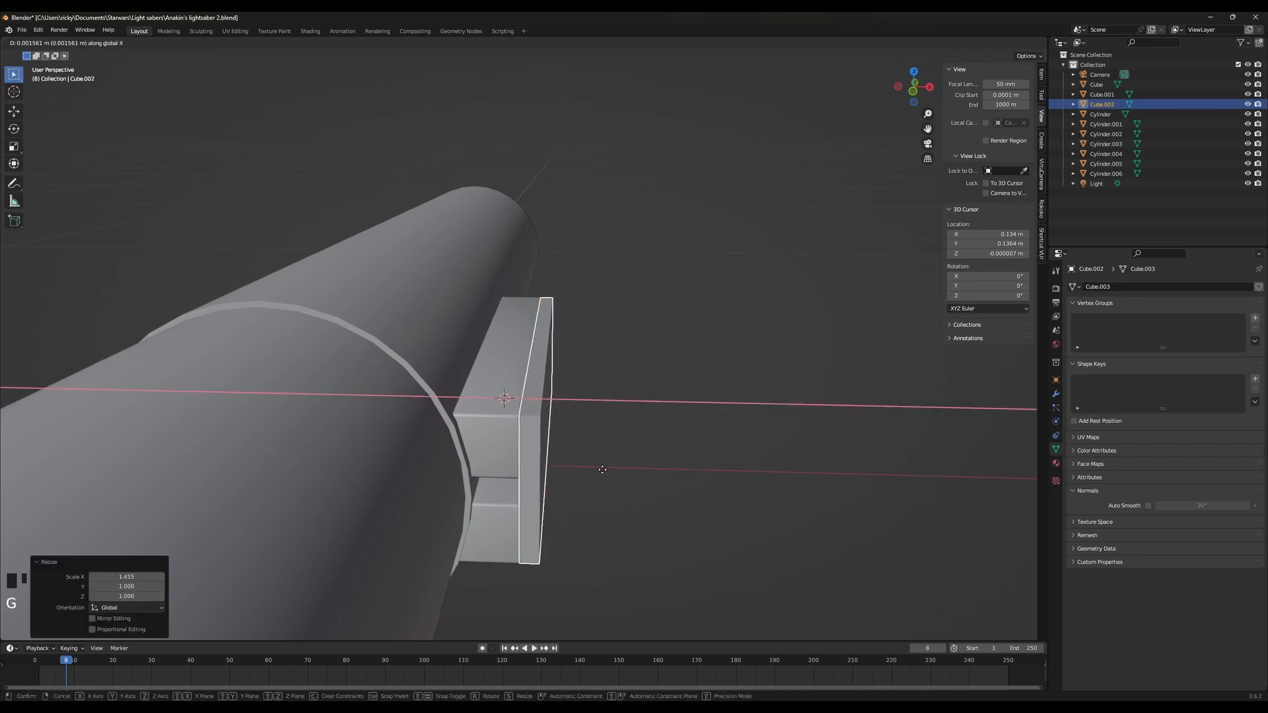
left_click(602, 469)
middle_click_drag(587, 474, 447, 446)
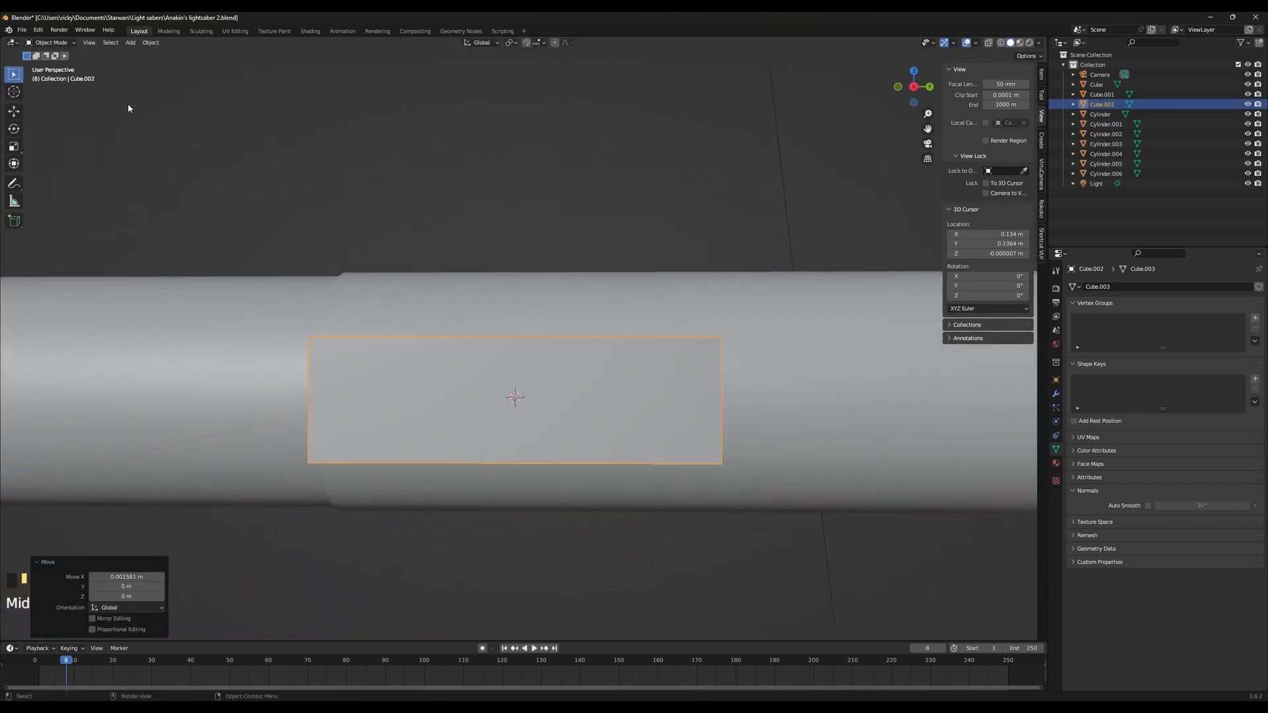
Switch the plate to face selection in Edit Mode and select its wide middle face
key("Tab")
left_click(104, 43)
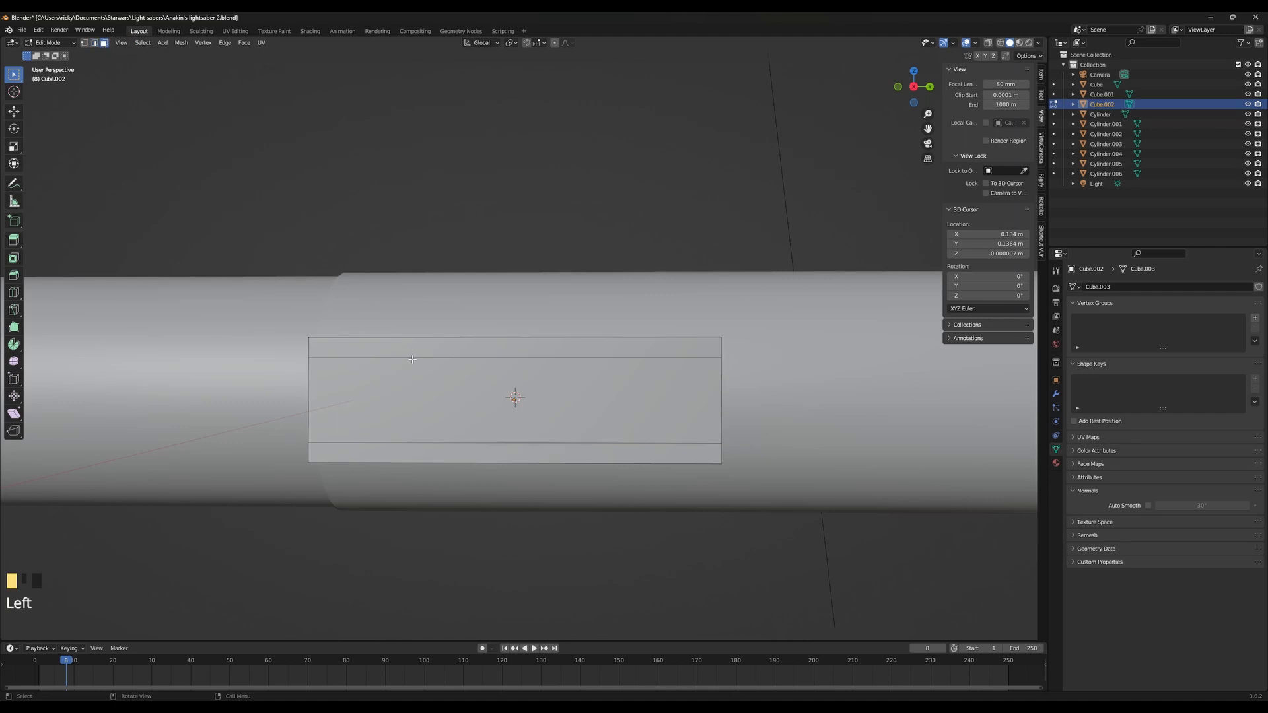
left_click(378, 398)
middle_click_drag(378, 398, 518, 403)
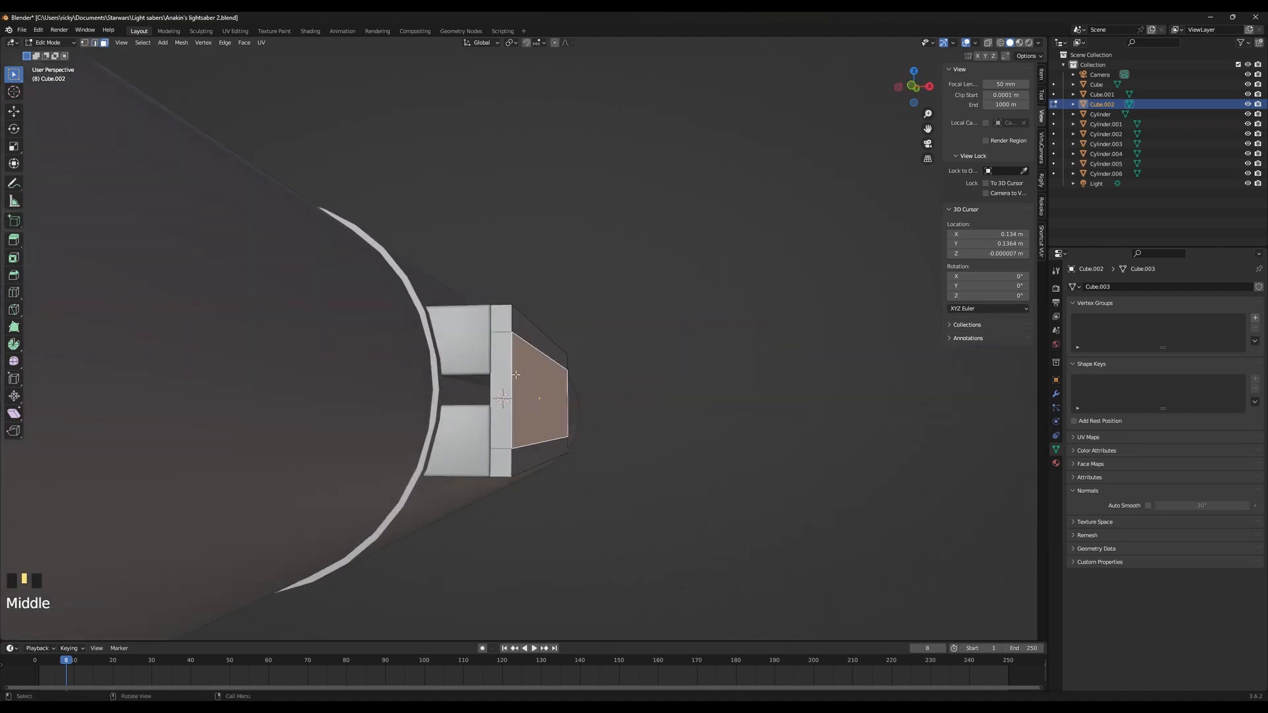
middle_click_drag(598, 380, 622, 430)
Thin the whole plate along X by about 0.389 and move it about -0.0037 m along X against the blocks
key("Tab")
key("s")
key("x")
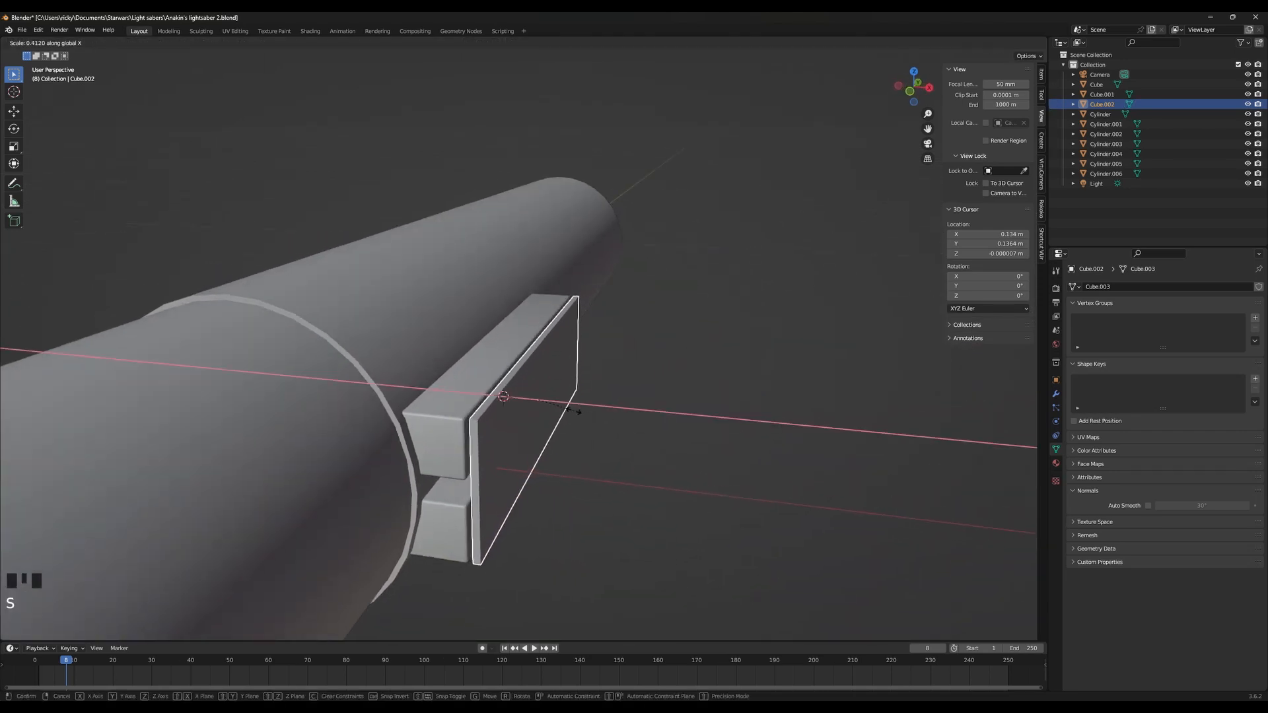
left_click(575, 408)
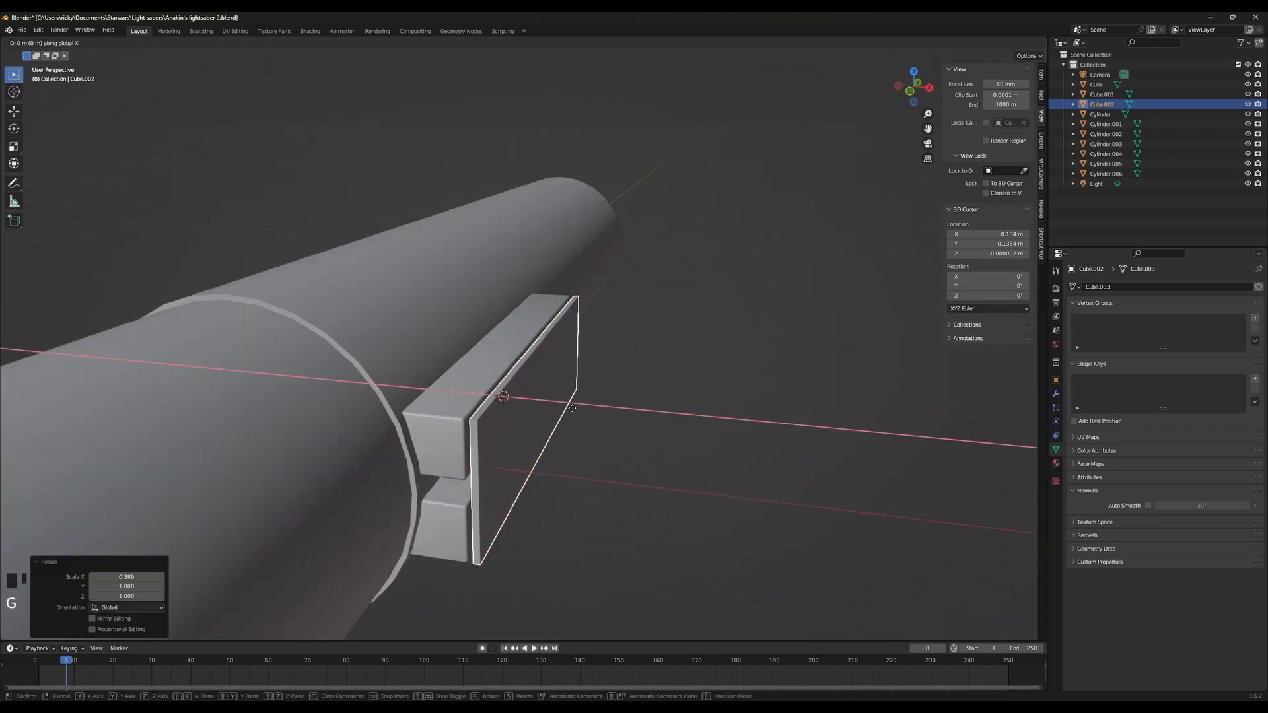
key("g")
key("x")
left_click(534, 392)
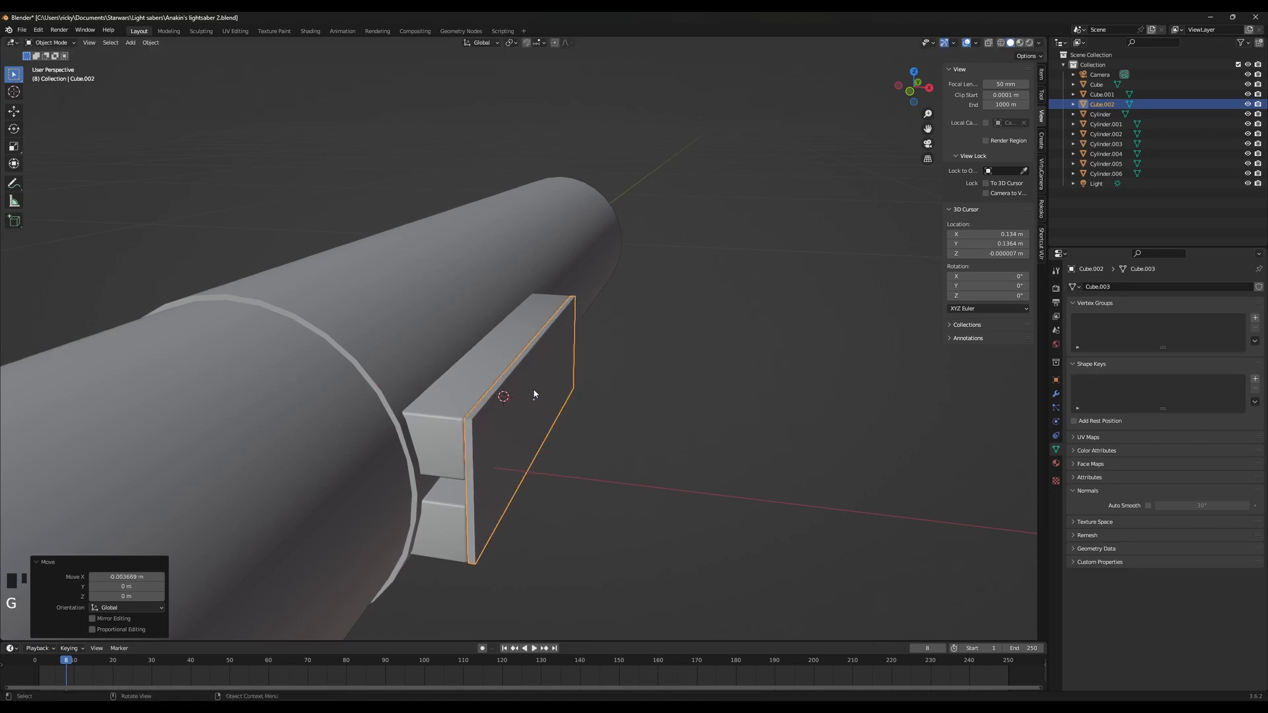
Extrude the plate's narrow upper and lower front faces outward about 0.0098 m to form two rails
key("Tab")
left_click(518, 383)
left_click(504, 506, "shift")
middle_click_drag(504, 506, 716, 419)
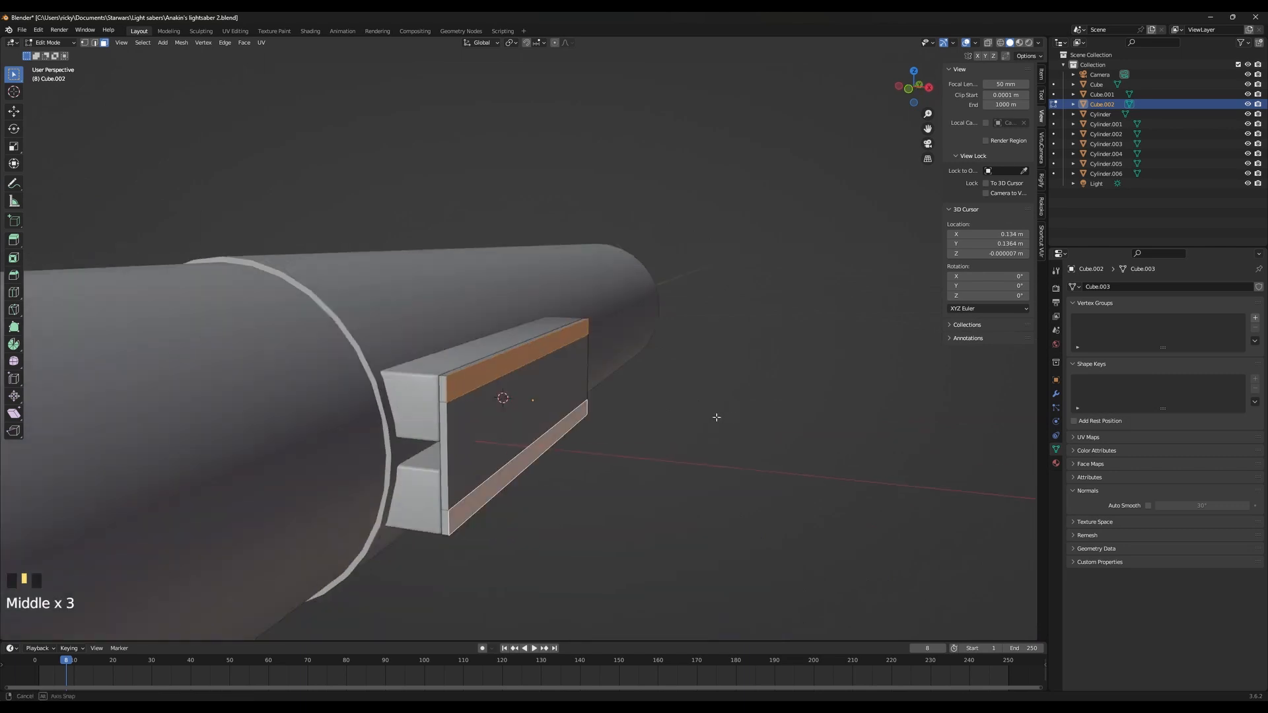
key("e")
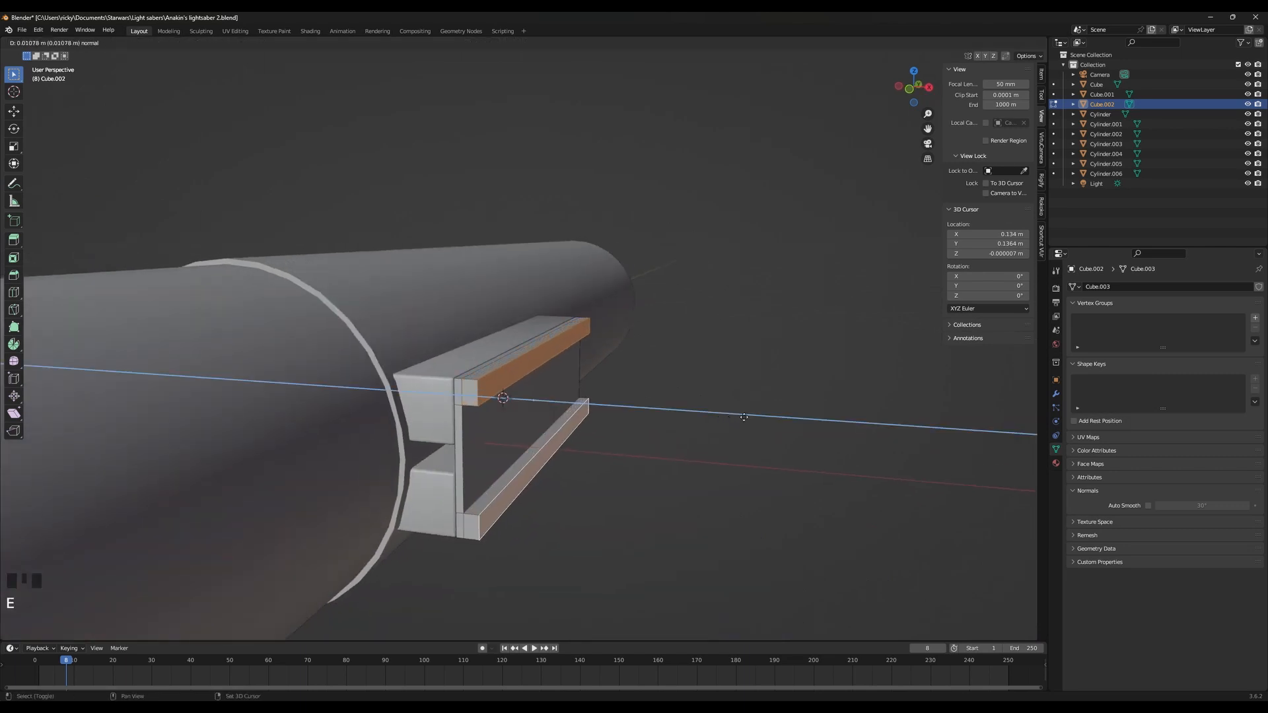
left_click(736, 416)
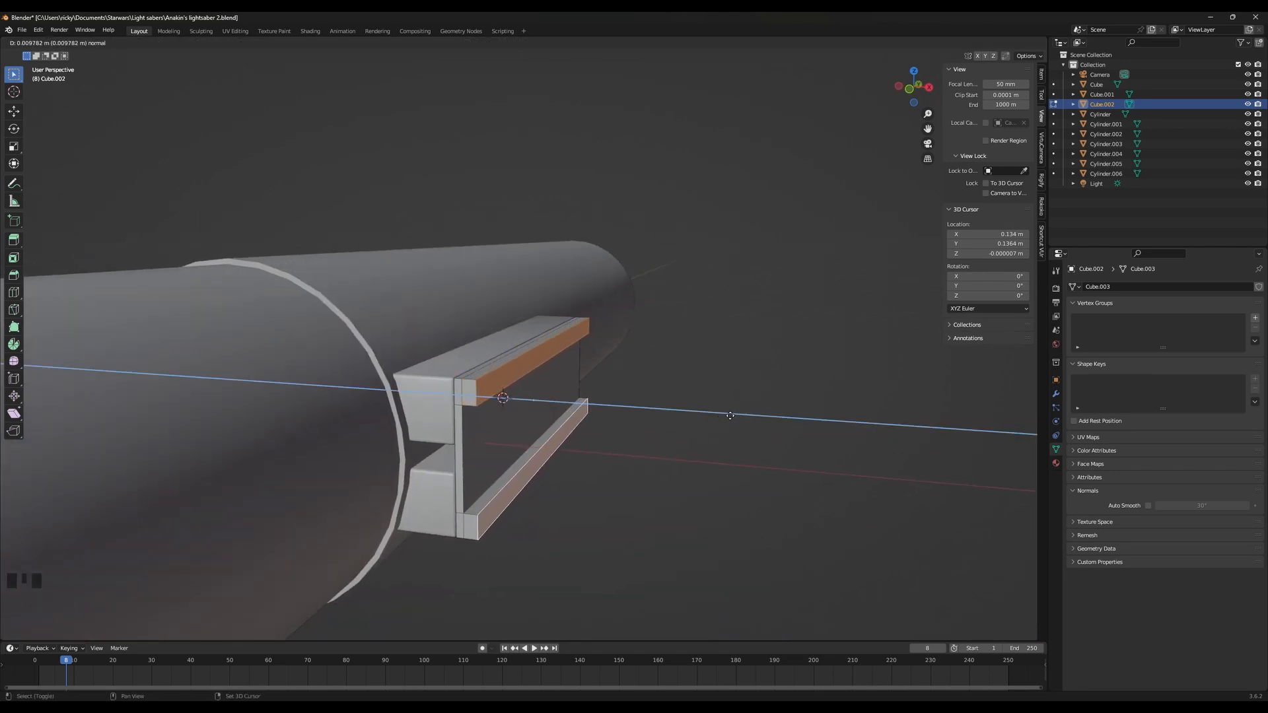
key("Tab")
middle_click_drag(730, 411, 614, 411)
scroll(521, 448, "down", 4)
left_click(585, 507)
middle_click_drag(586, 506, 490, 413)
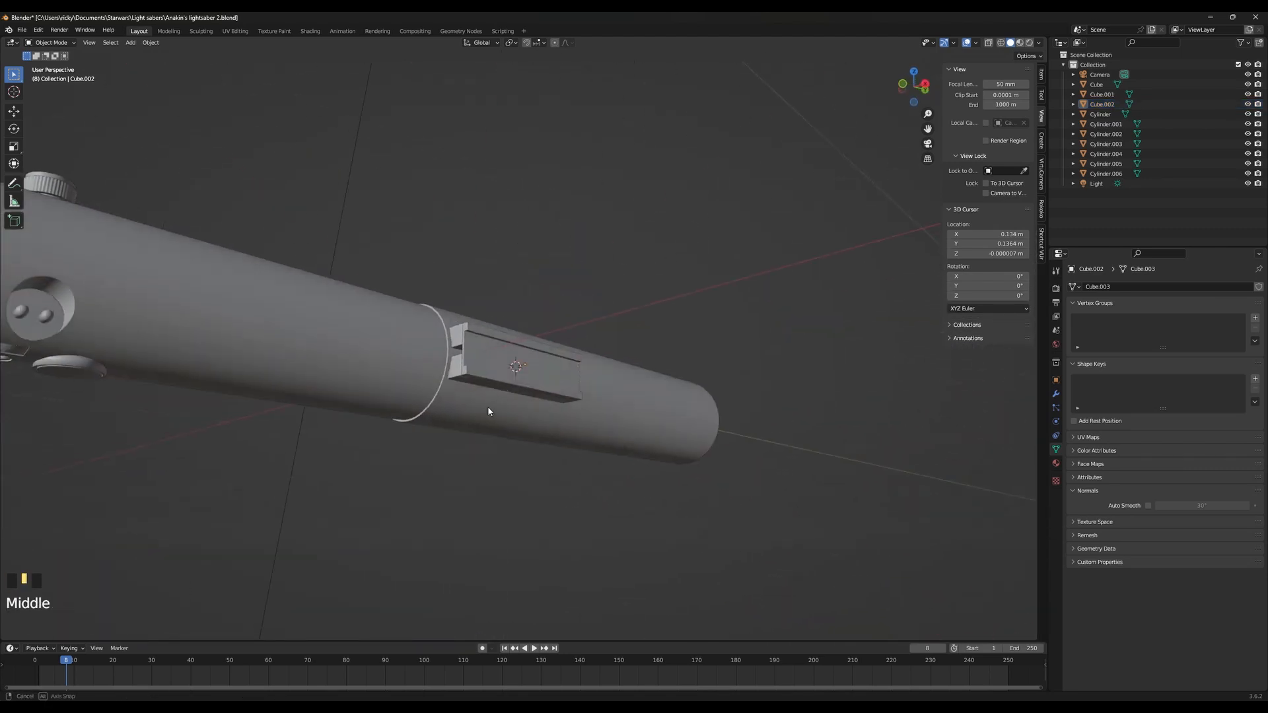
Apply Shade Auto Smooth at 30° to the railed plate
scroll(504, 357, "up", 2)
left_click(507, 354)
middle_click_drag(507, 354, 512, 391)
right_click(513, 391)
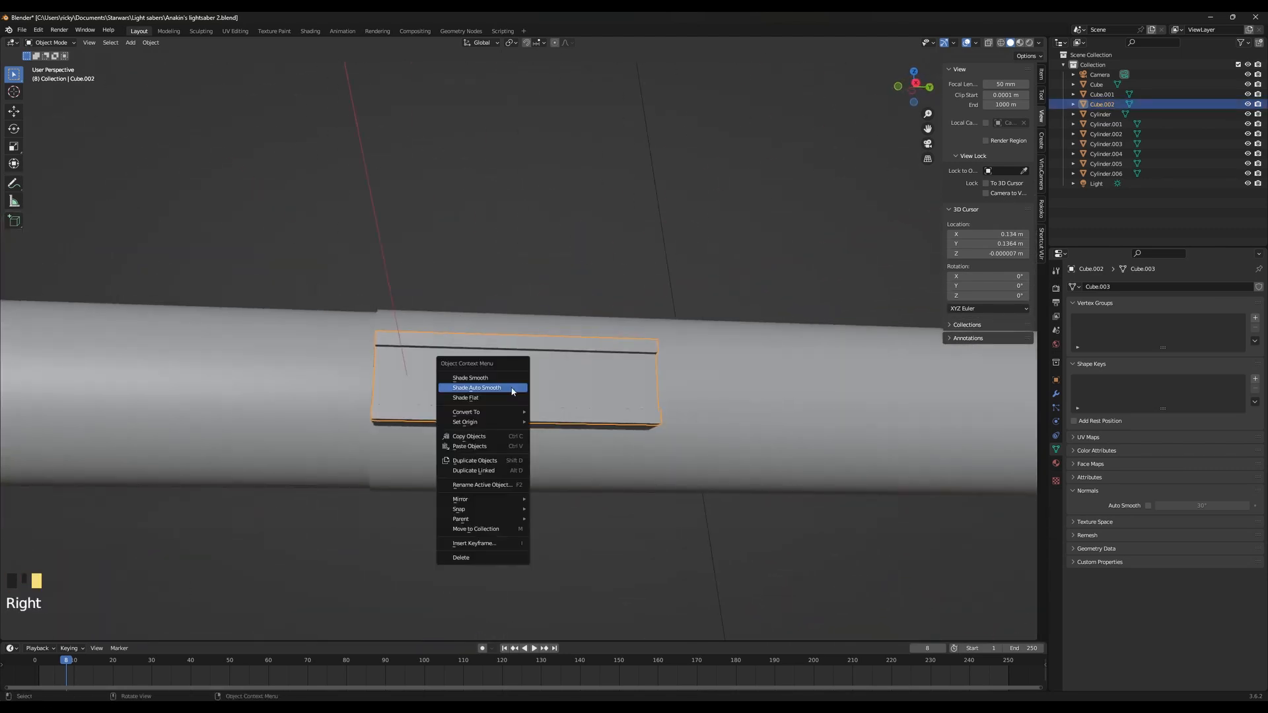
left_click(508, 382)
right_click(508, 386)
left_click(508, 389)
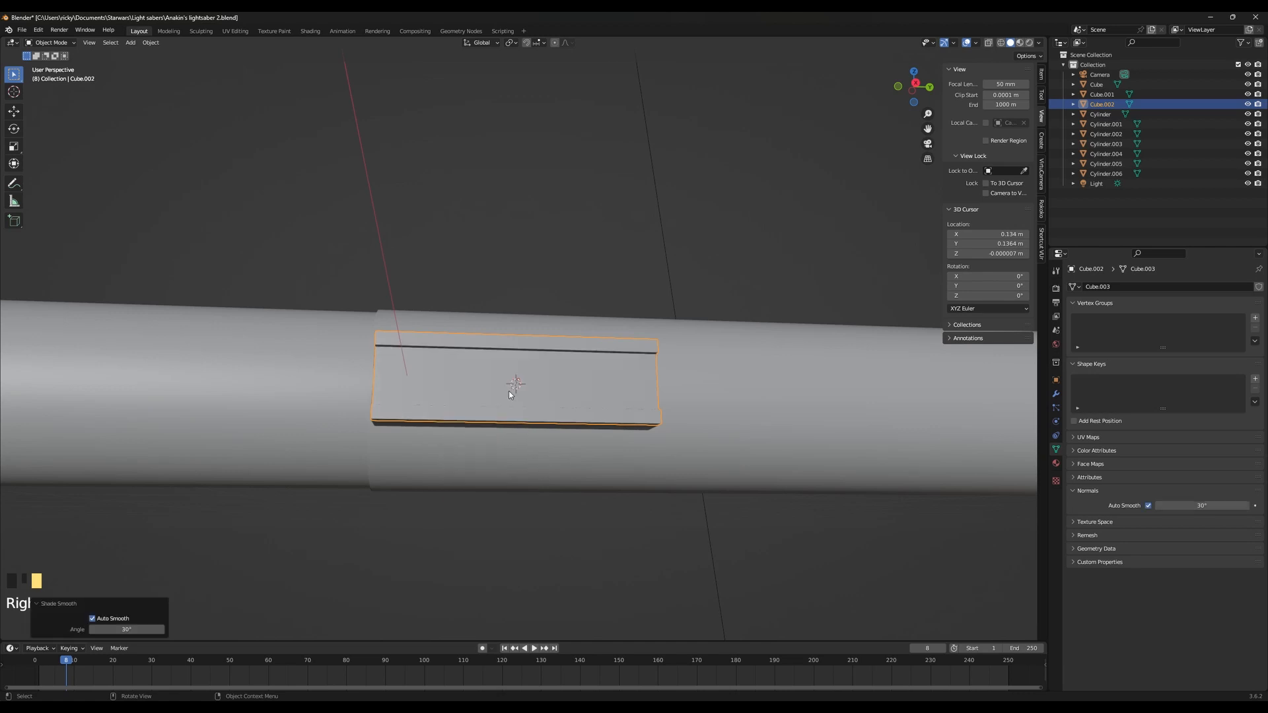
Select the edge loops around the upper rail and the plate's back rim in edge selection mode
scroll(505, 399, "up", 3)
key("Tab")
middle_click_drag(505, 399, 469, 355)
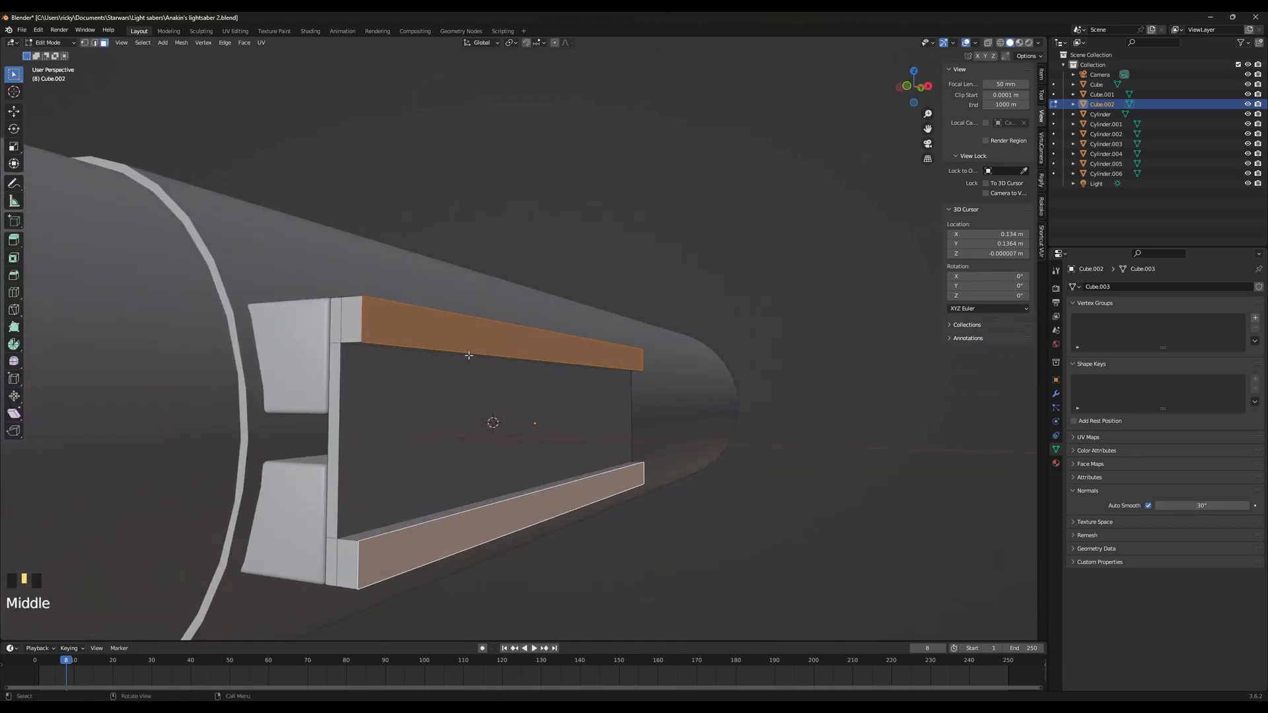
left_click(95, 42)
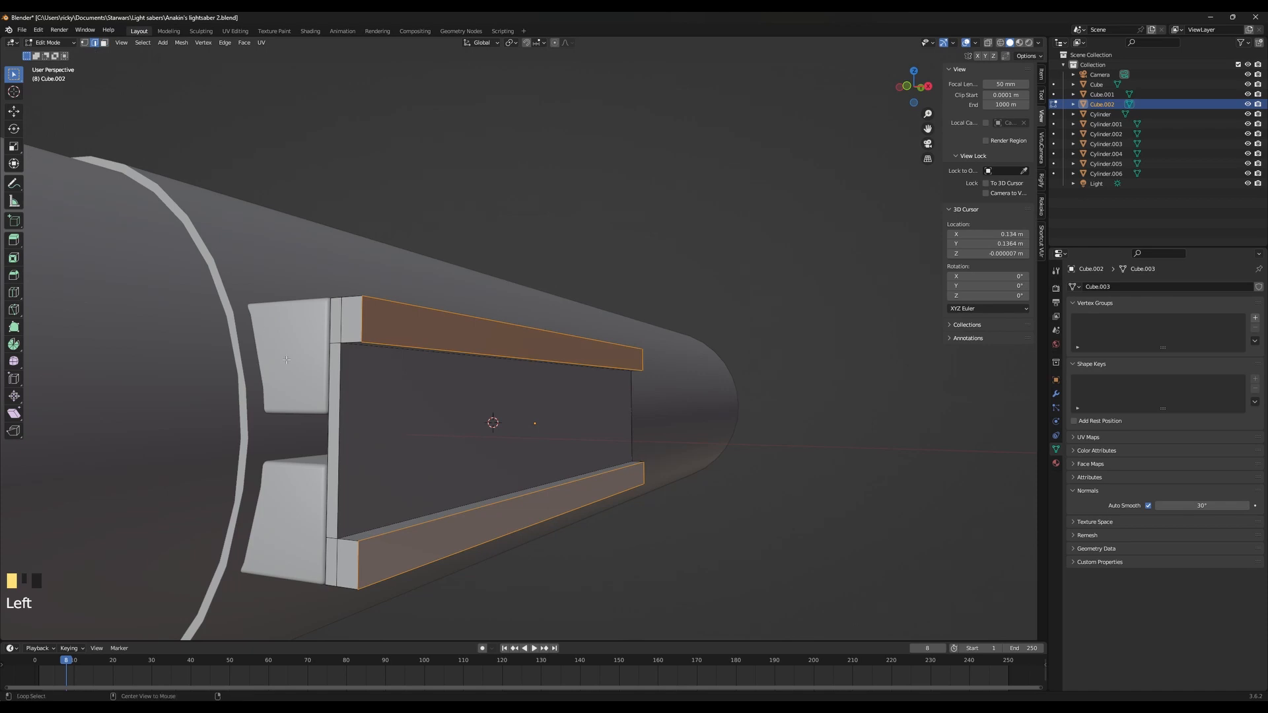
left_click(478, 387, "alt")
middle_click_drag(478, 387, 452, 403)
left_click(453, 404, "alt+shift")
left_click(660, 252, "alt+shift")
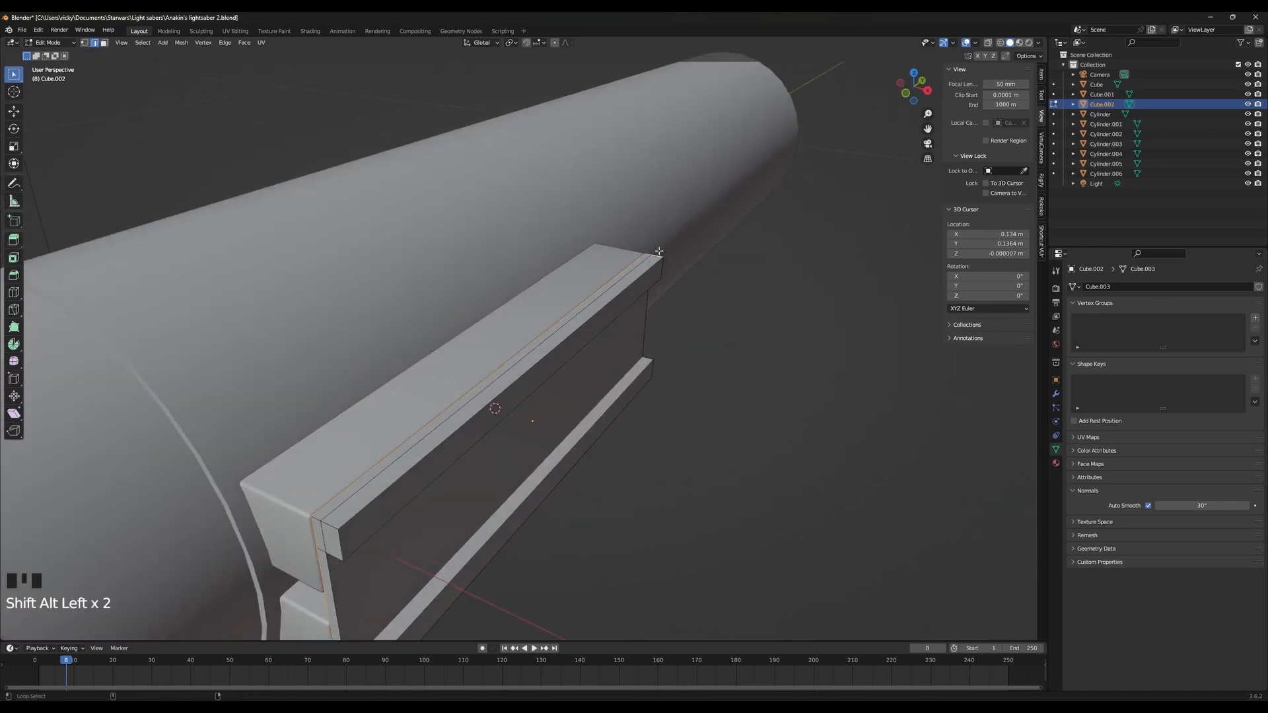
left_click(415, 482, "alt+shift")
left_click(421, 505, "alt+shift")
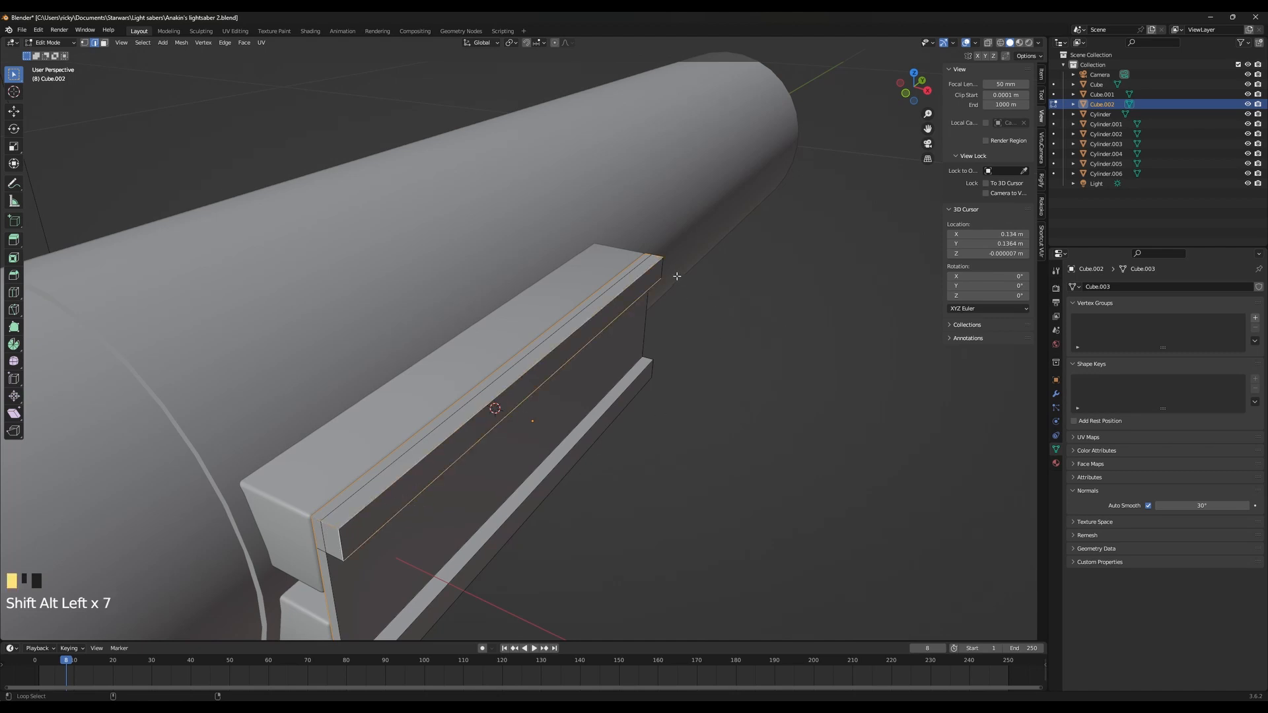
Add the lower rail's front outline and the plate's lower back edge to the edge selection
left_click(651, 367, "alt+shift")
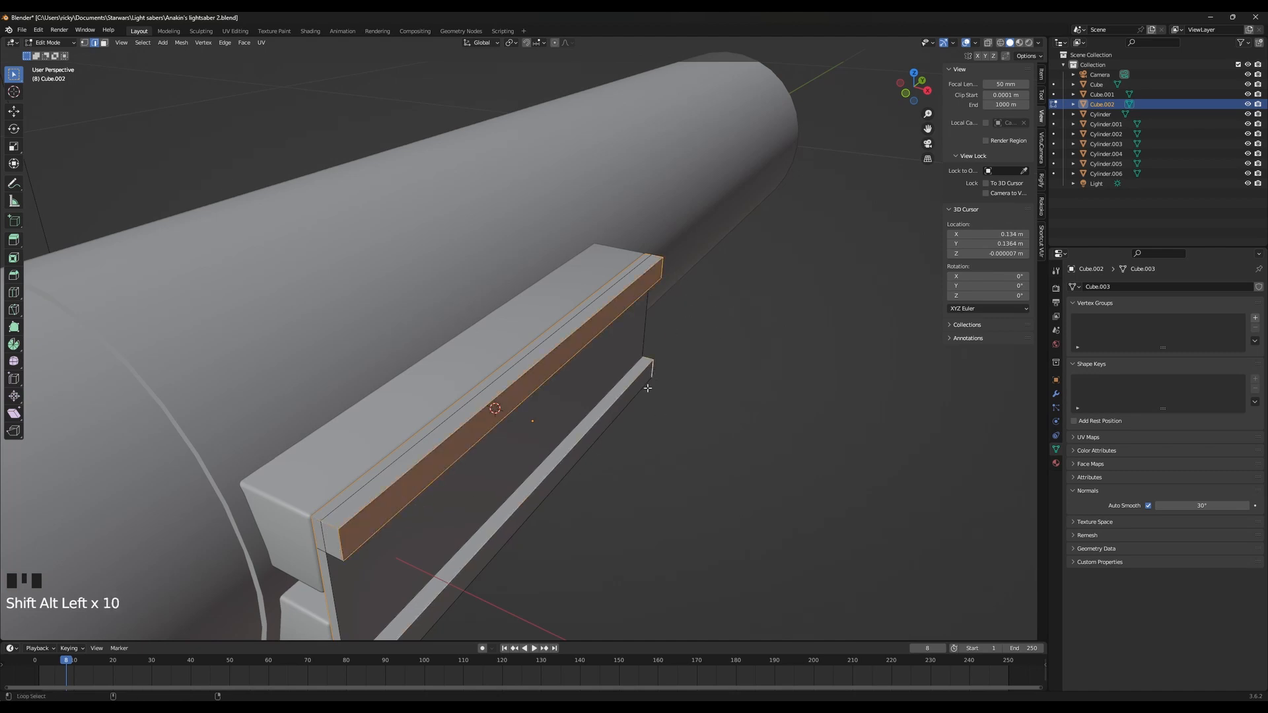
left_click(644, 367, "alt+shift")
left_click(658, 387, "alt+shift")
middle_click_drag(658, 387, 395, 397)
left_click(101, 473, "alt+shift")
left_click(102, 474, "alt+shift")
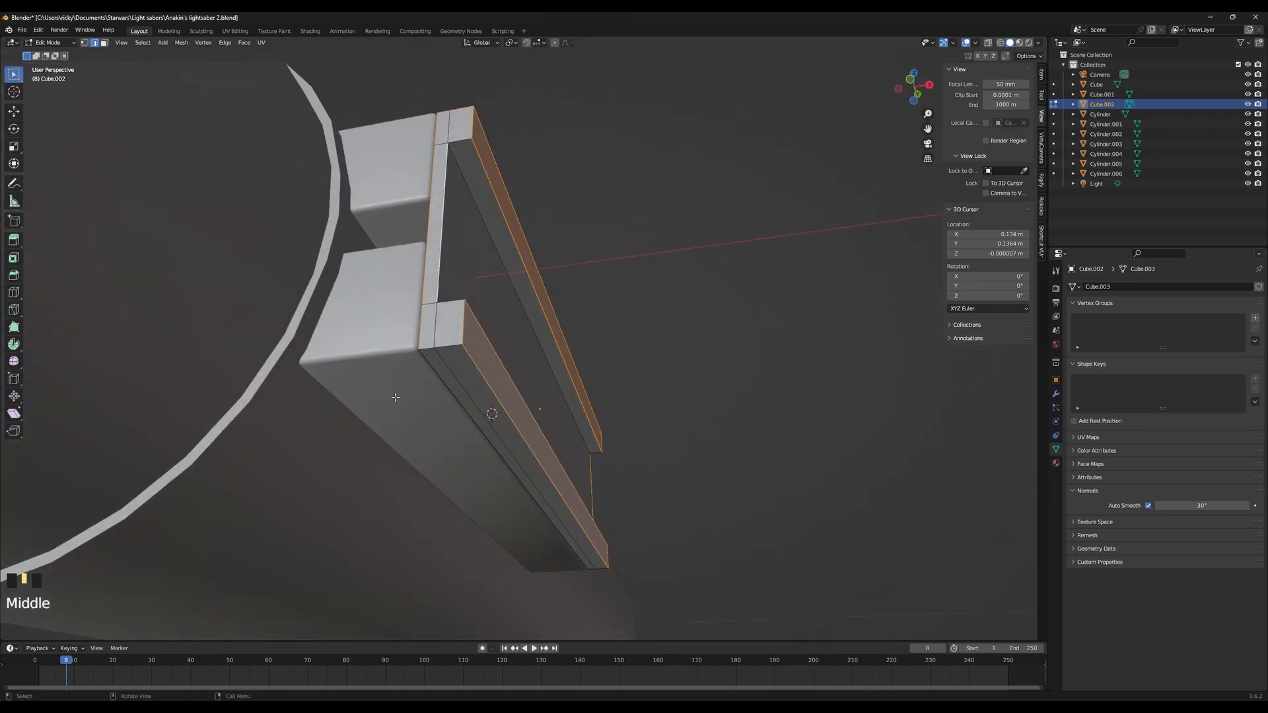
left_click(521, 395, "alt+shift")
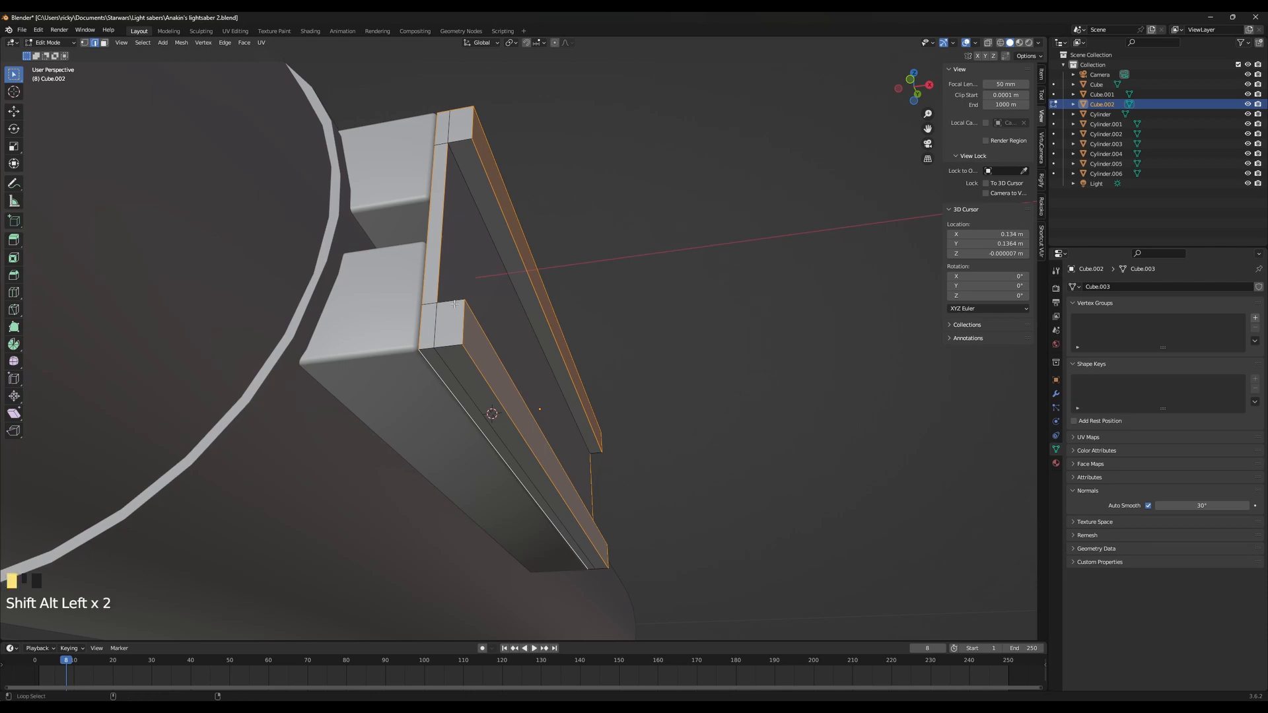
Complete the edge selection at the plate's opposite end and check it in wireframe
middle_click_drag(455, 304, 586, 318)
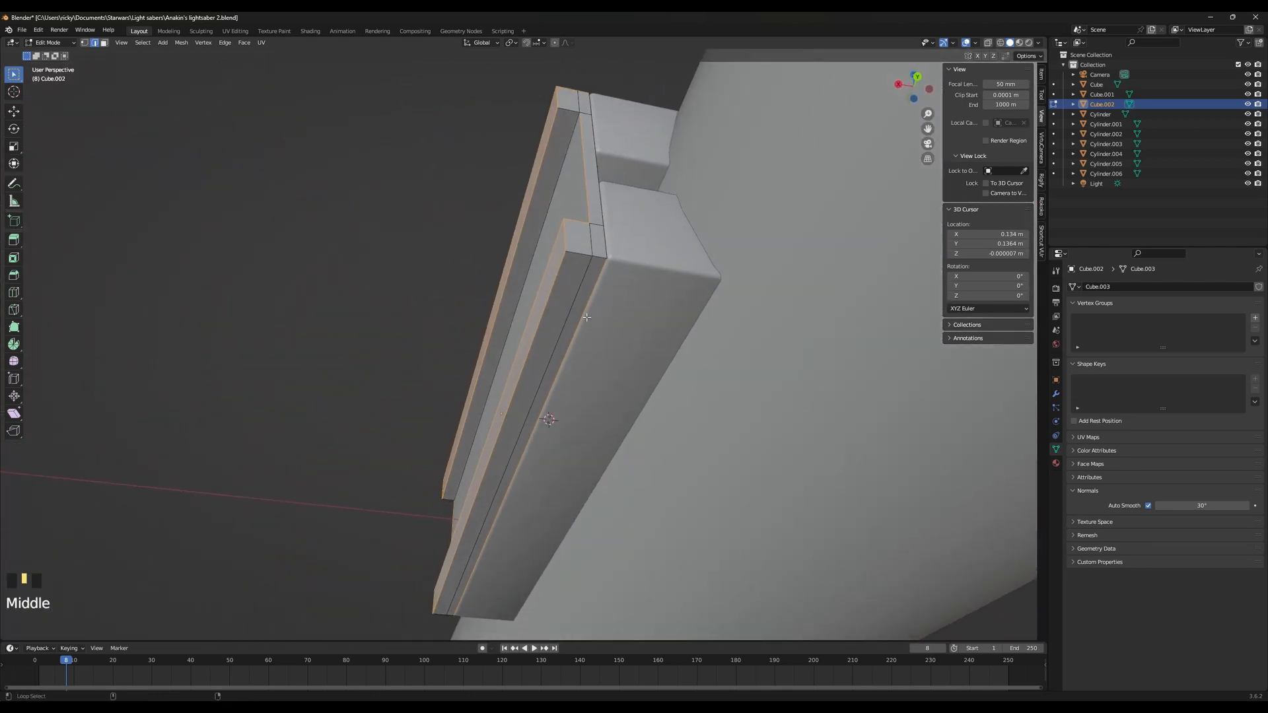
left_click(594, 209, "alt+shift")
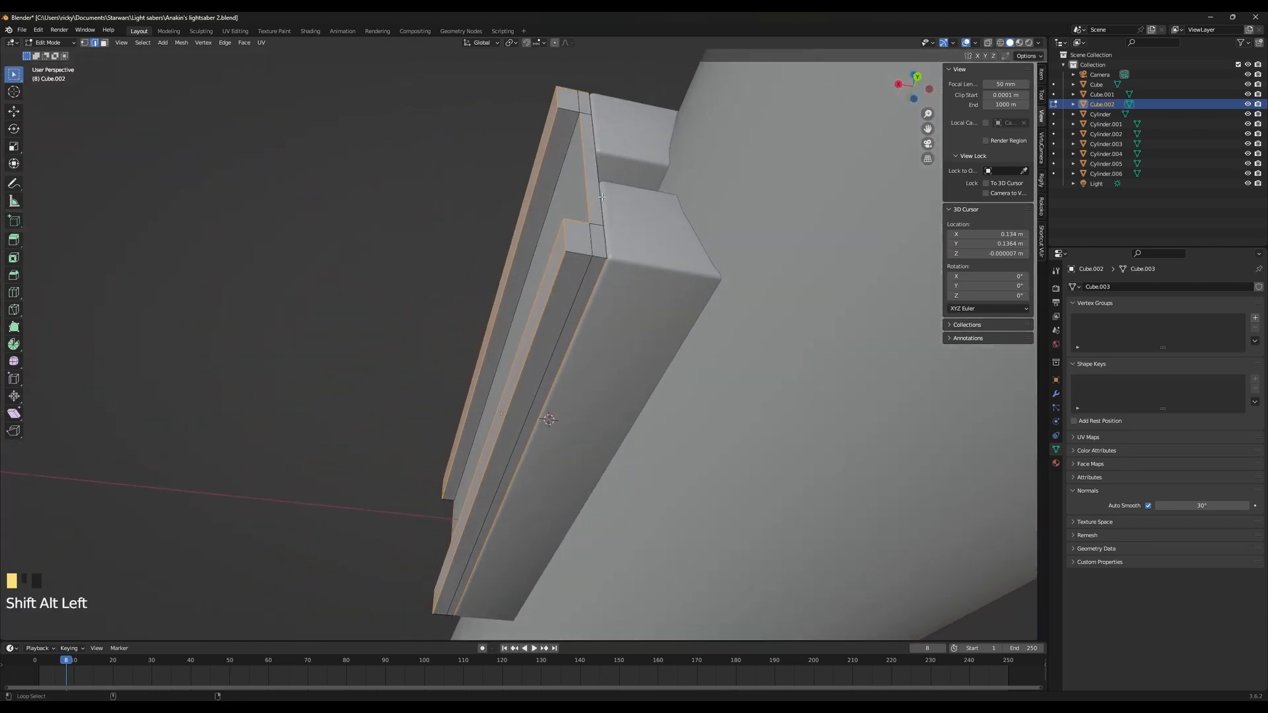
left_click(578, 242, "alt+shift")
middle_click_drag(579, 241, 587, 296)
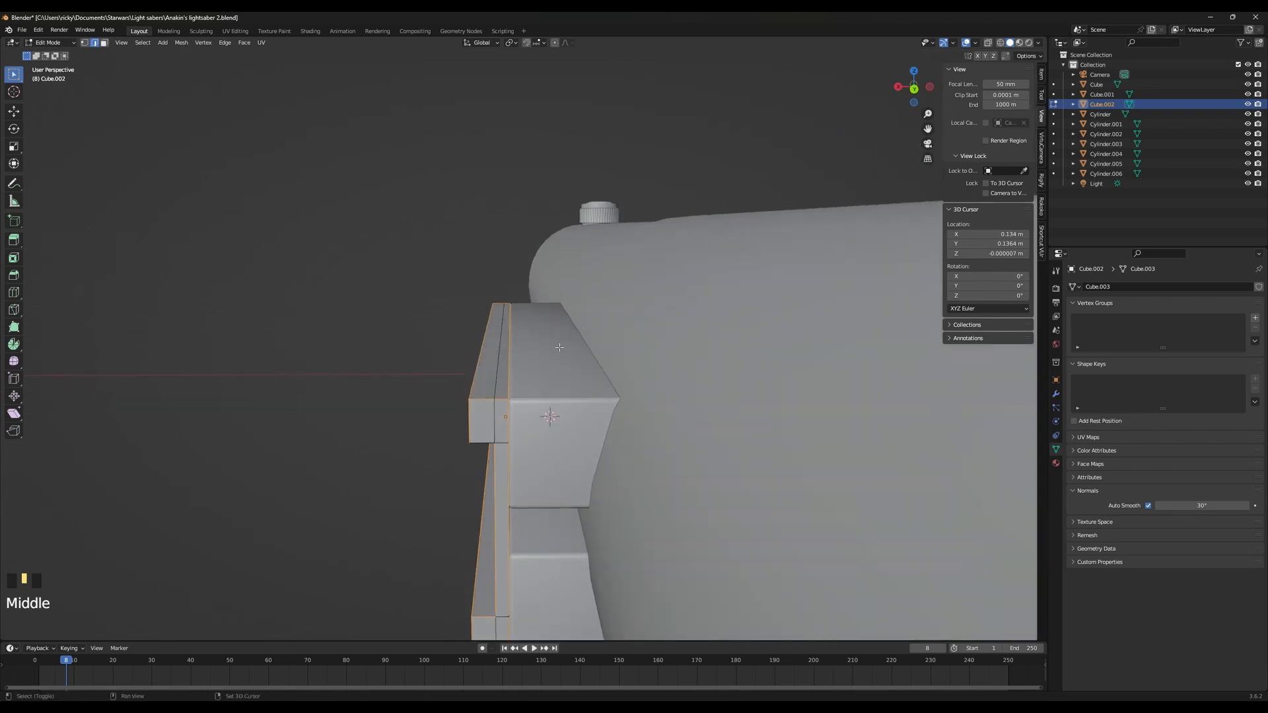
key("shift+z")
mouse_move(559, 347)
middle_mouse_down()
mouse_move(727, 330)
mouse_move(558, 317)
mouse_move(612, 369)
mouse_move(532, 424)
mouse_move(474, 410)
middle_mouse_up()
key("shift+z")
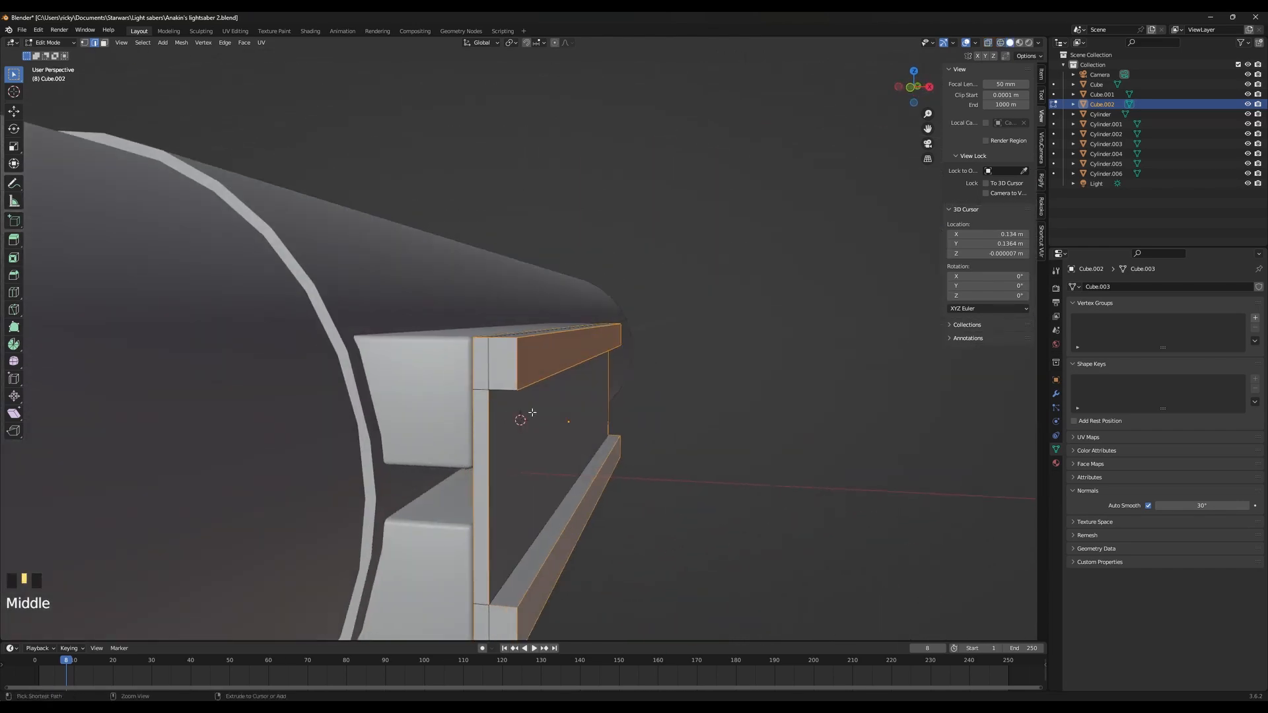
Try to bevel the selected plate and rail edges with 3 segments
key("ctrl+b")
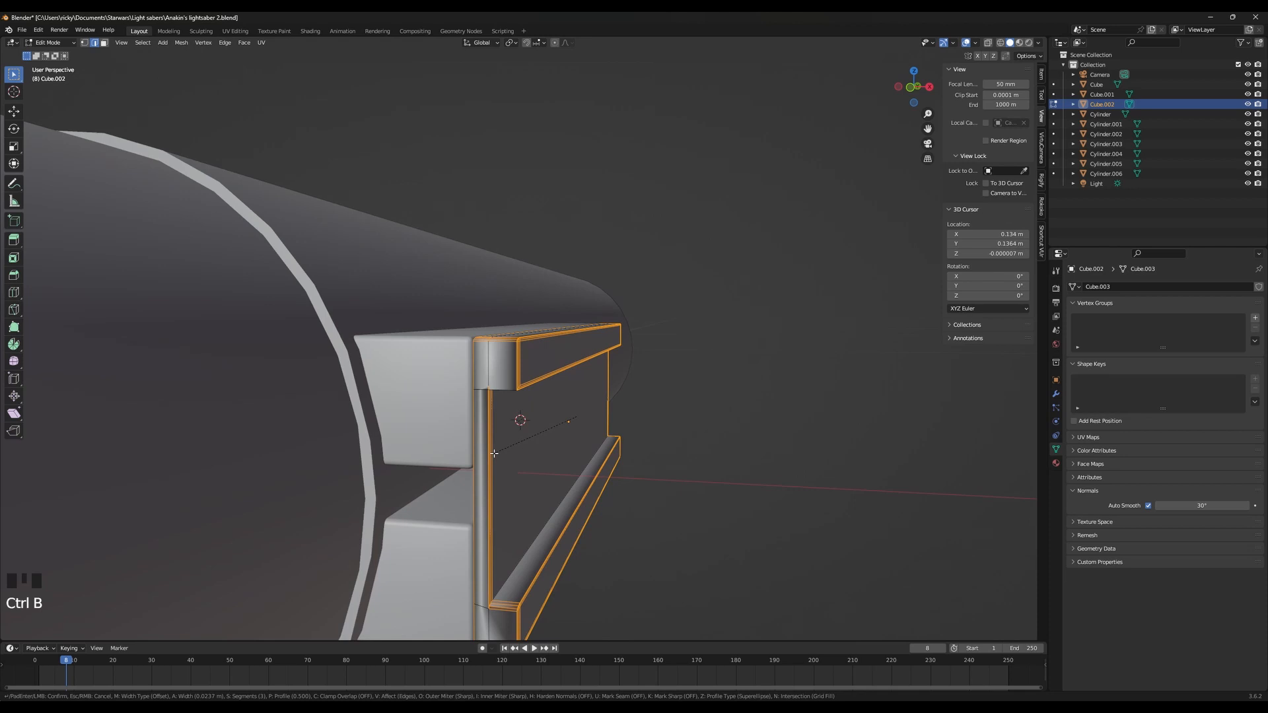
left_click(518, 425)
middle_click_drag(518, 425, 503, 357)
left_click(502, 353, "alt+shift")
key("ctrl+b")
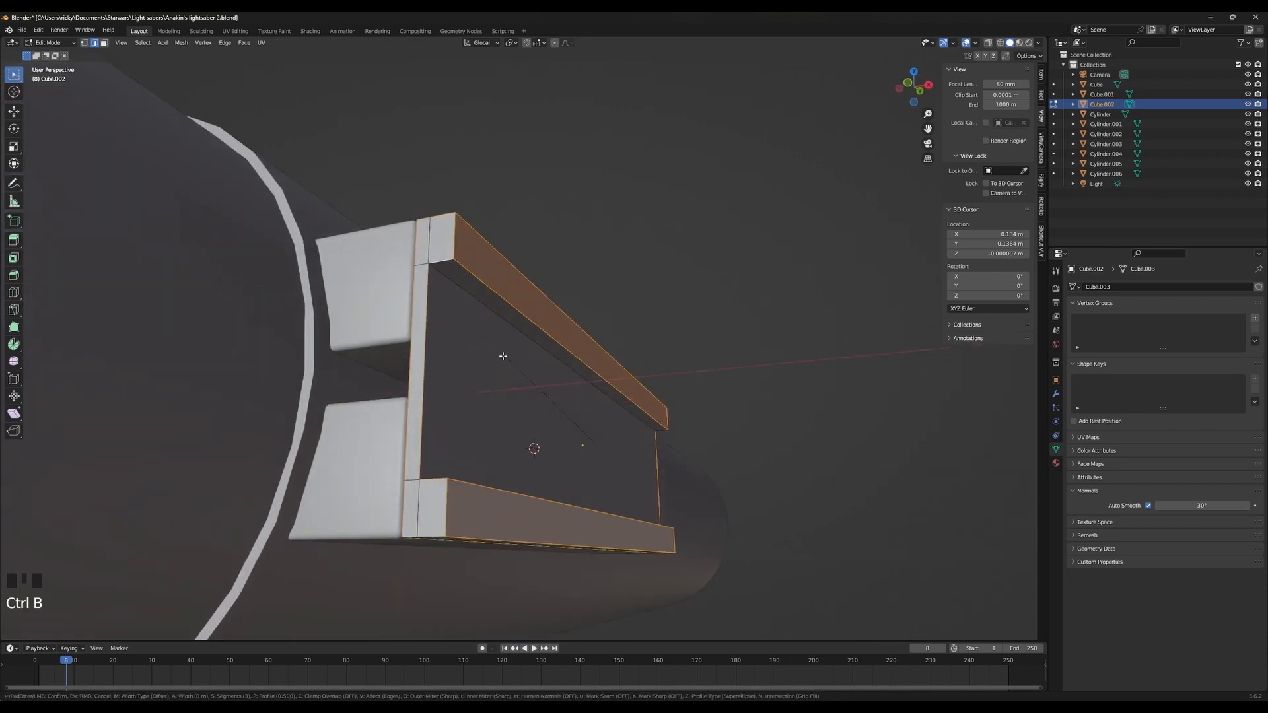
left_click(463, 382)
Apply the scale and the location of the clamp plate object in Object Mode
key("Tab")
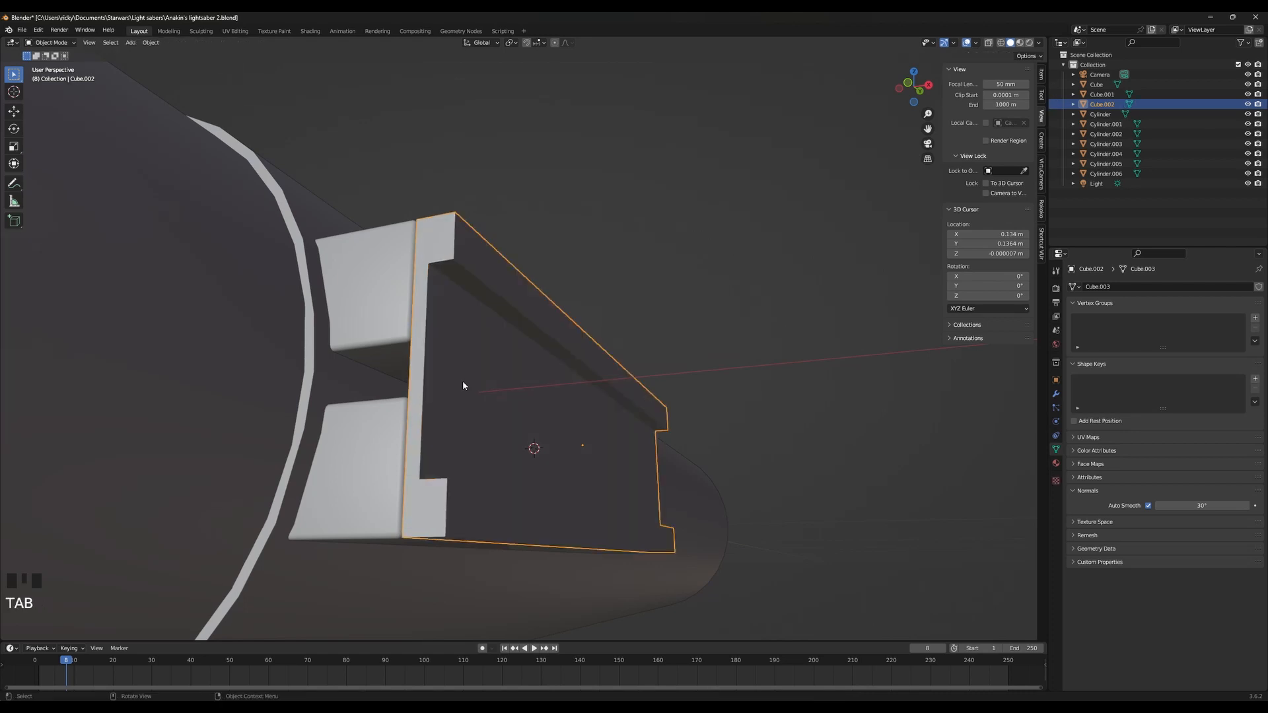
left_click(152, 43)
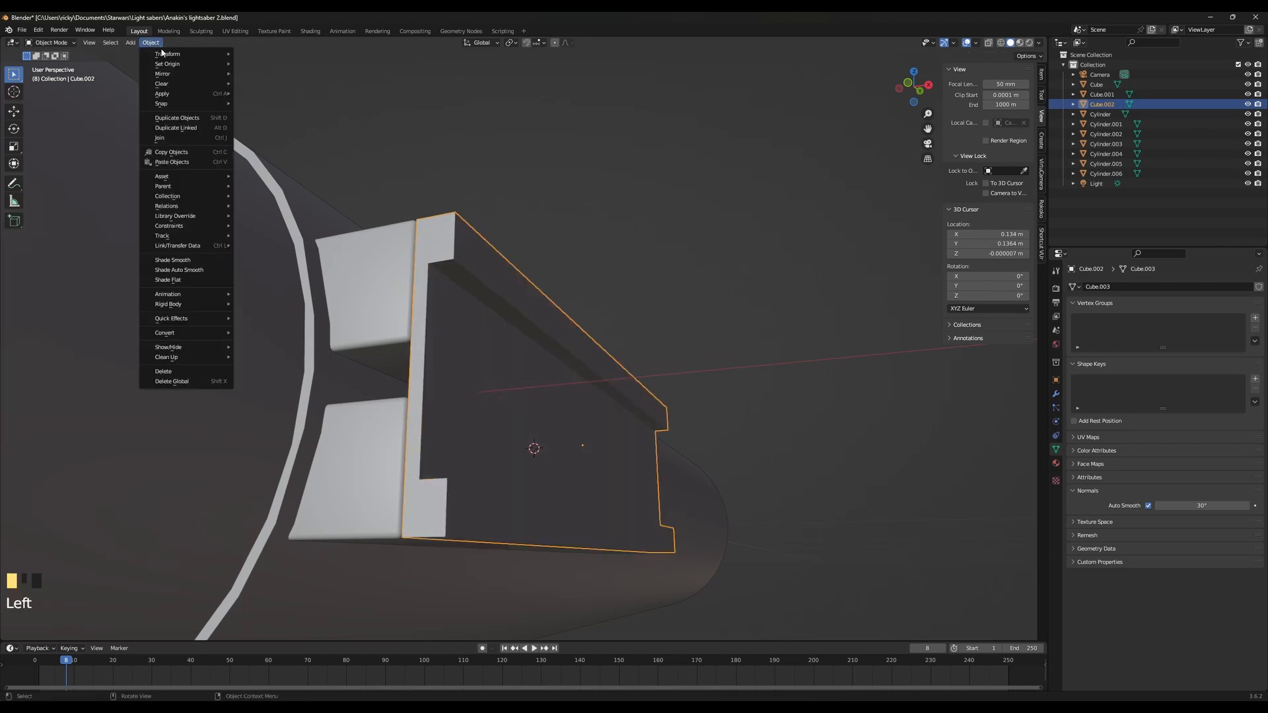
mouse_move(179, 94)
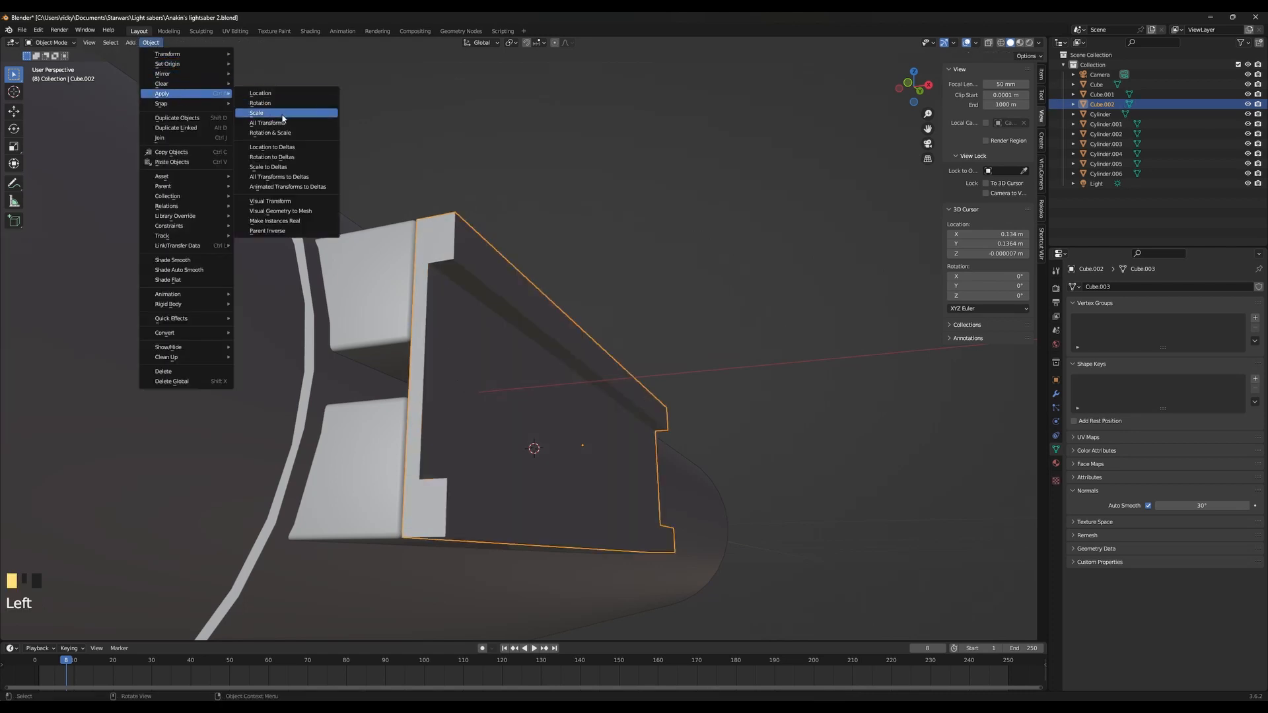
left_click(271, 113)
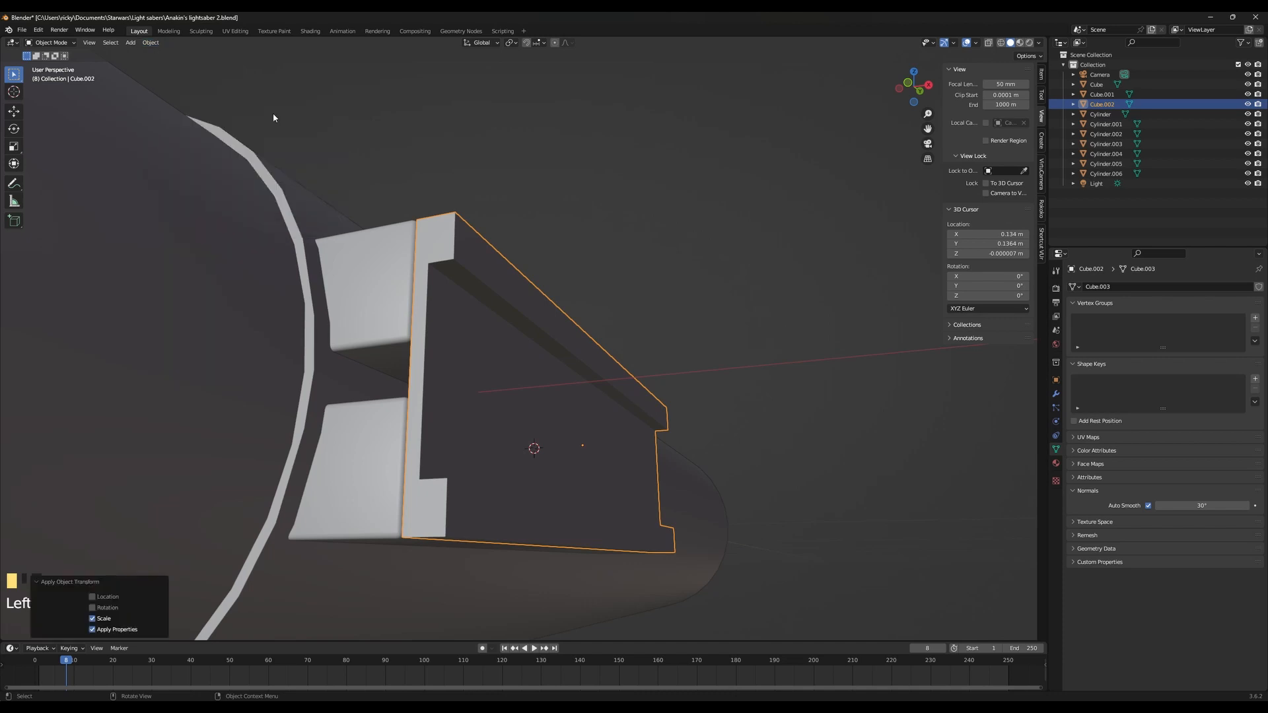
left_click(129, 43)
left_click(150, 42)
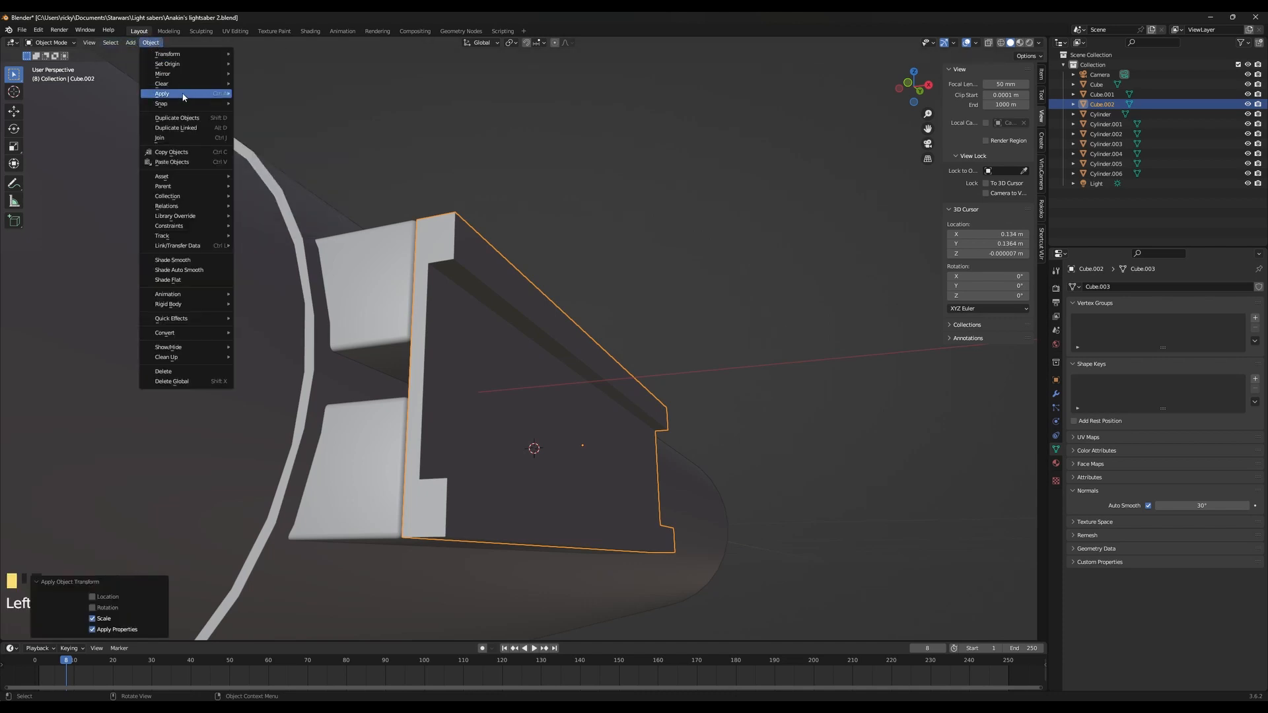
mouse_move(183, 94)
left_click(251, 93)
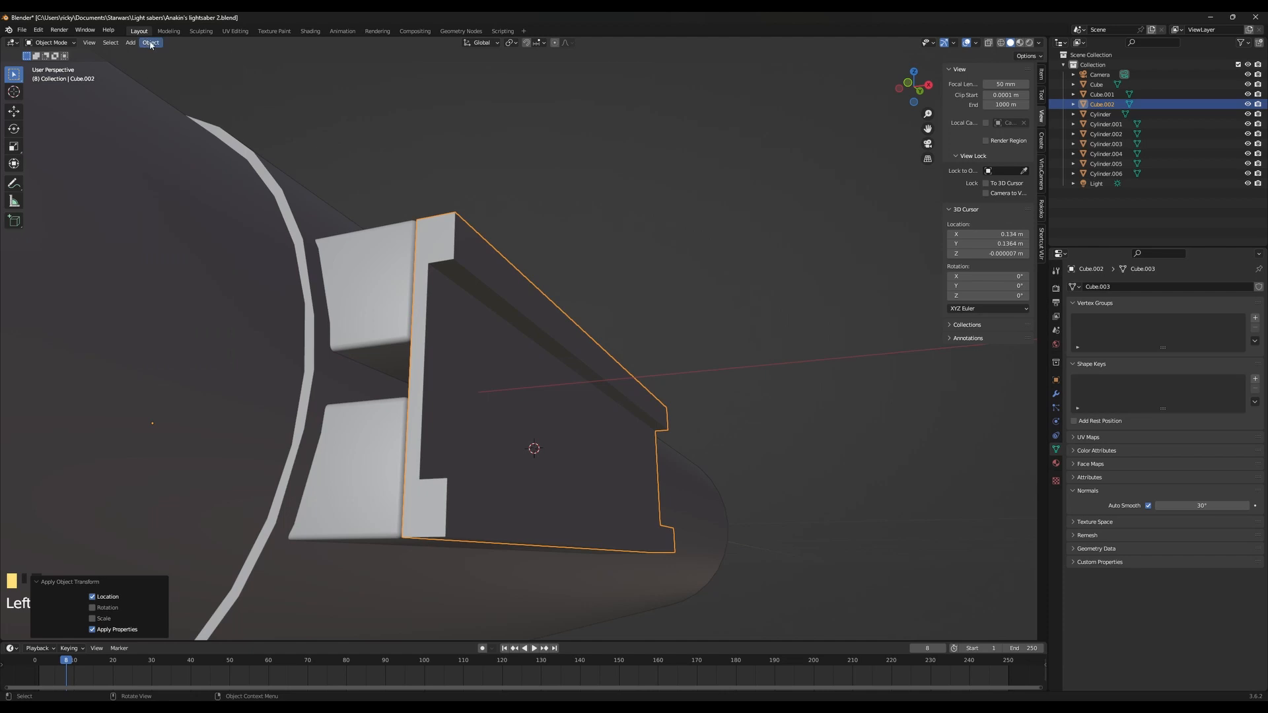
Bevel the selected plate and rail edges about 0.0014 m wide with 2 segments
middle_click_drag(595, 423, 457, 399)
key("Tab")
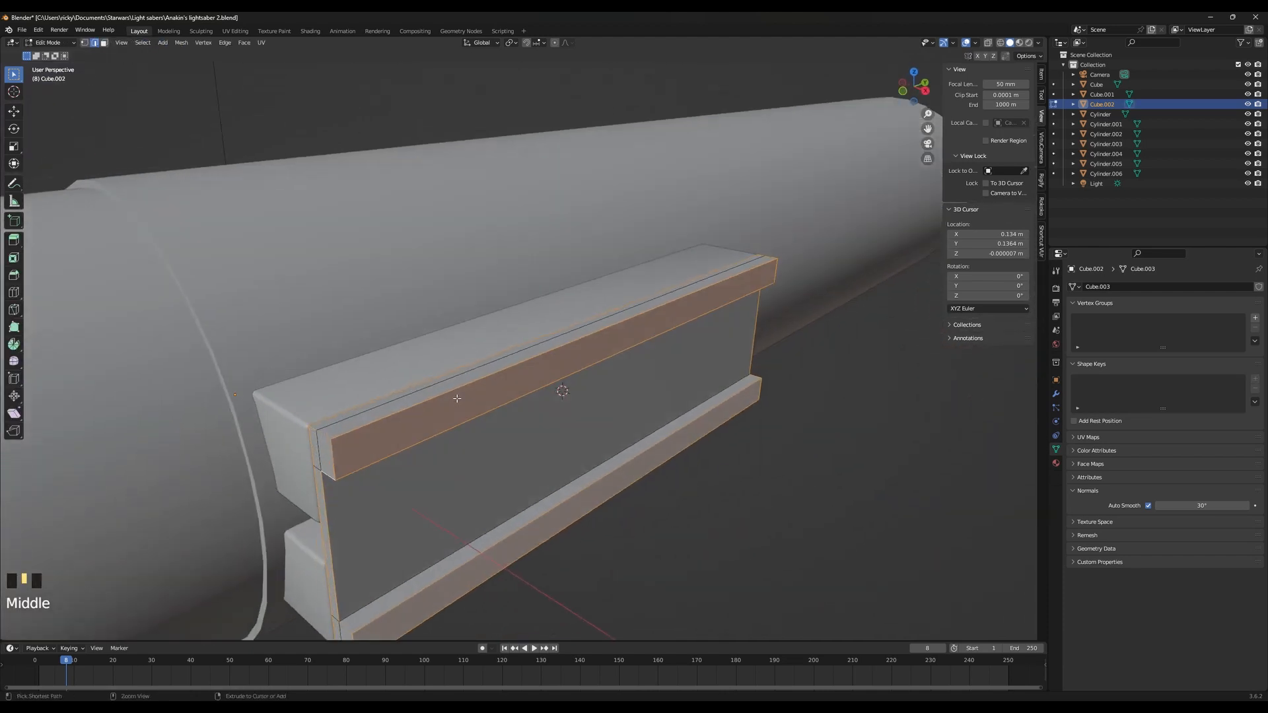
key("ctrl+b")
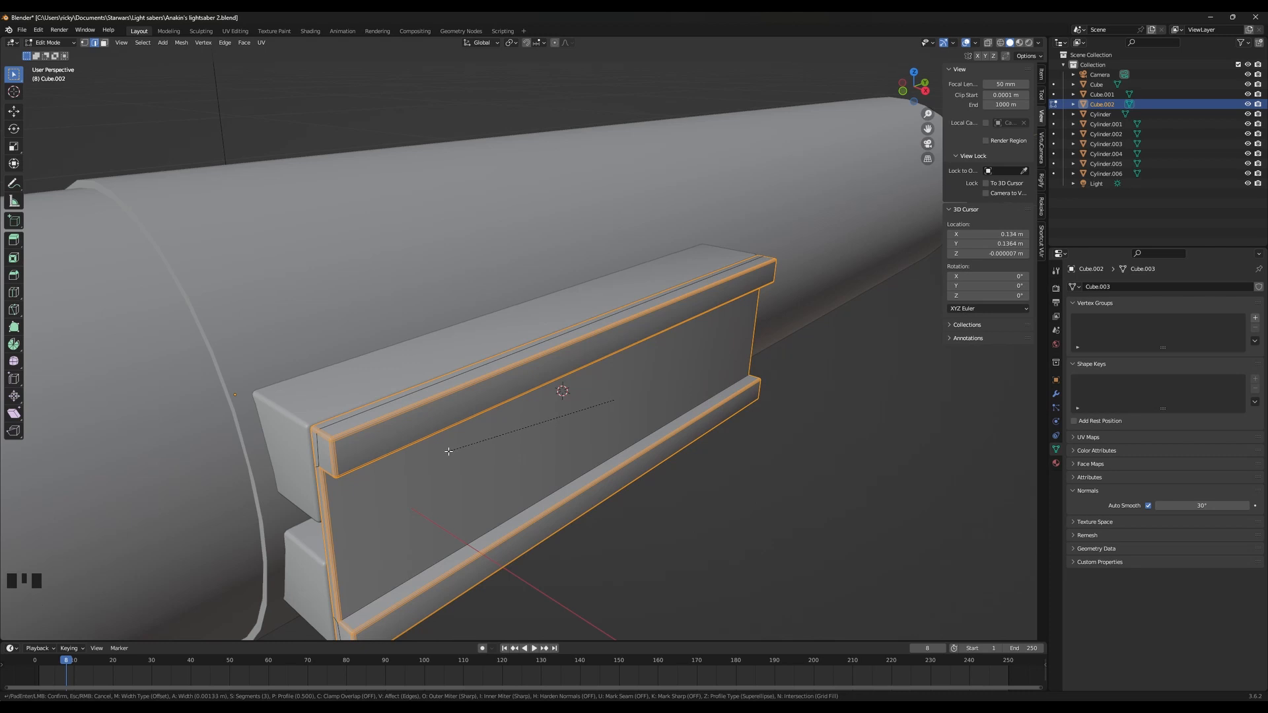
scroll(448, 453, "down", 1)
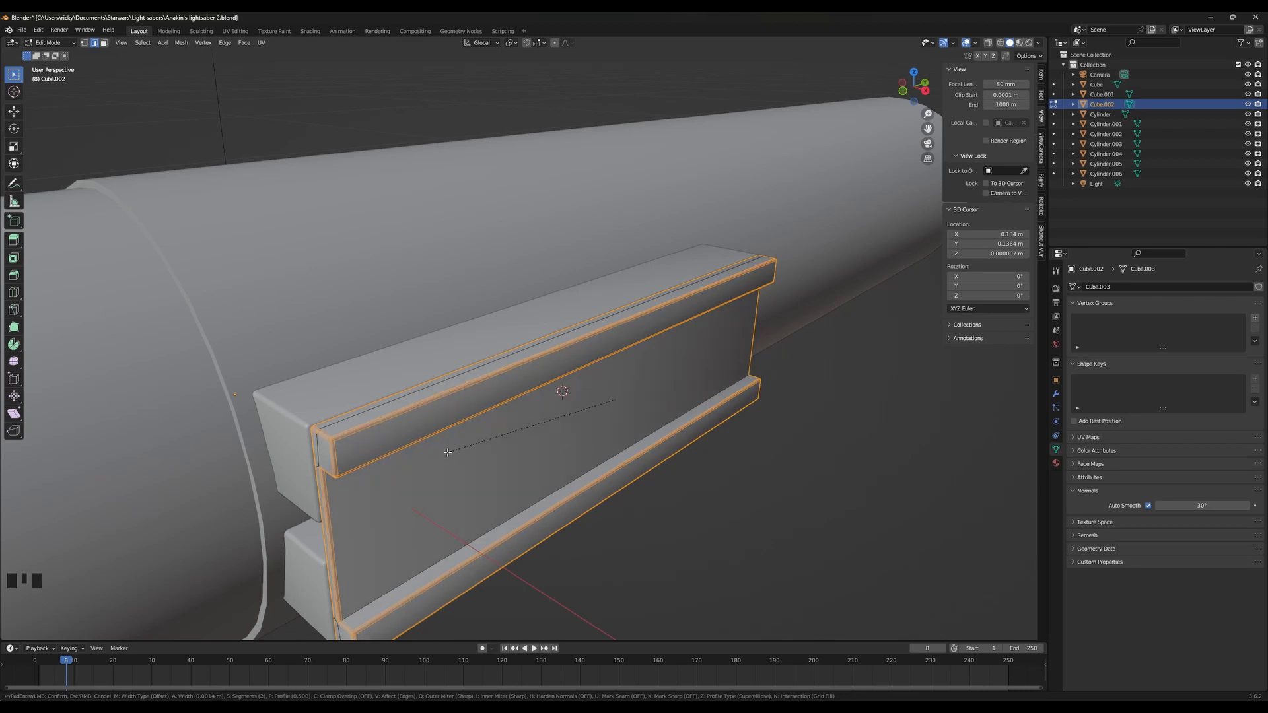
left_click(448, 453)
Shade the clamp plate smooth and set its Auto Smooth angle to 68.7°
key("Tab")
middle_click_drag(507, 447, 515, 416)
right_click(453, 430)
left_click(452, 428)
left_click_drag(1183, 509, 1242, 509)
Examine the bevelled clamp plate and the whole hilt in rendered shading
mouse_move(727, 529)
middle_mouse_down()
mouse_move(756, 515)
mouse_move(753, 448)
mouse_move(657, 497)
mouse_move(628, 467)
mouse_move(566, 558)
middle_mouse_up()
scroll(656, 497, "up", 4)
scroll(566, 557, "down", 4)
left_click(803, 557)
key("z")
left_click(796, 415)
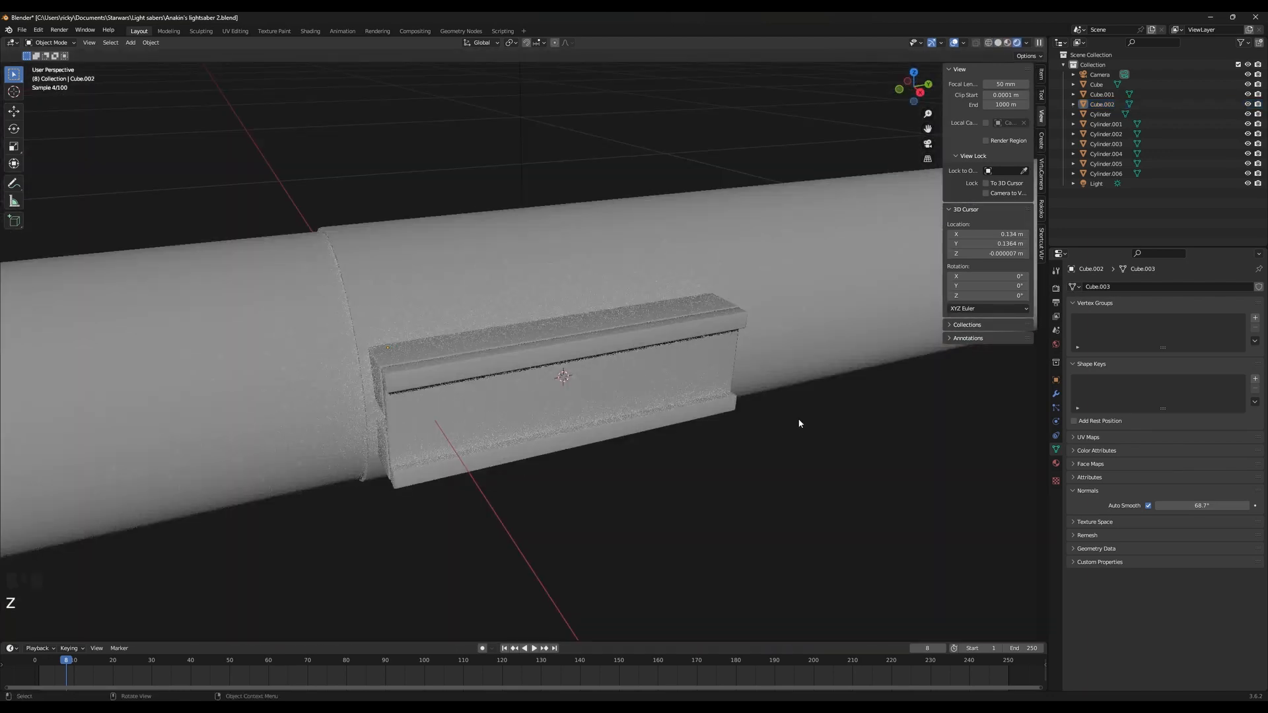
mouse_move(799, 419)
middle_mouse_down()
mouse_move(747, 487)
mouse_move(661, 516)
middle_mouse_up()
scroll(537, 544, "down", 7)
middle_click_drag(537, 545, 672, 513)
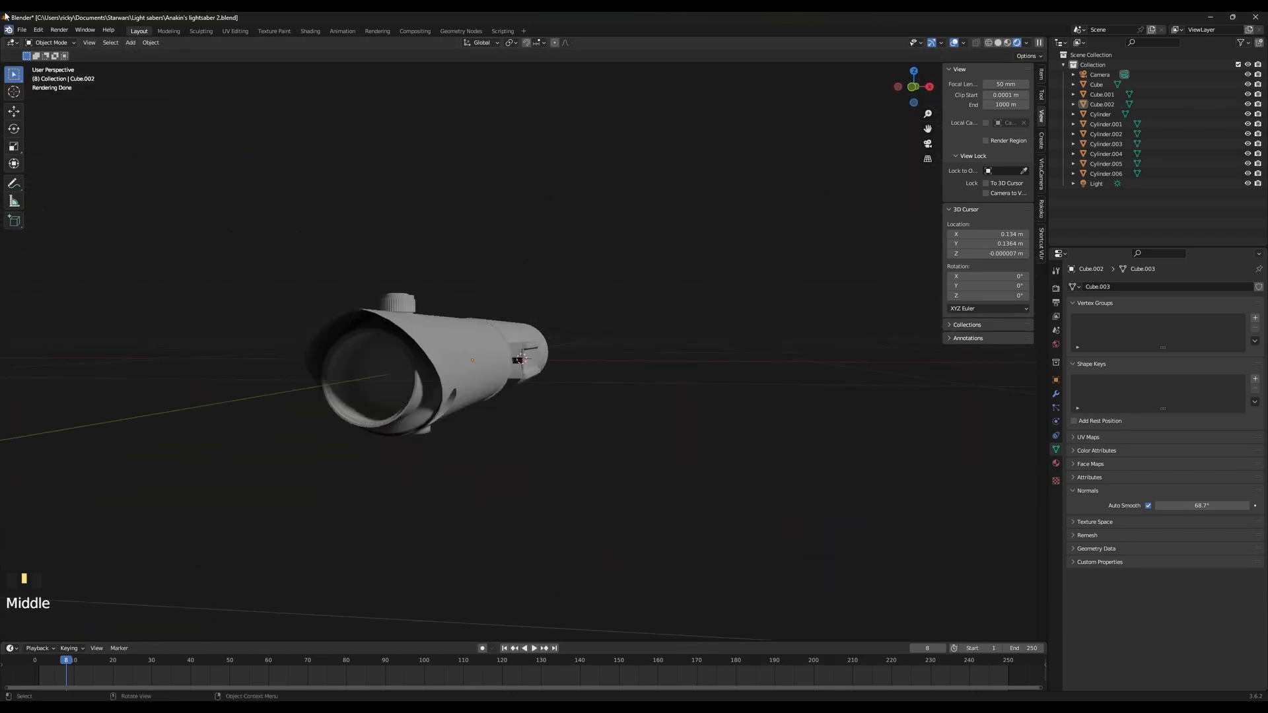
Select the ring of faces around the rear grip section of the main hilt cylinder, using face selection mode
left_click(50, 42)
key("Tab")
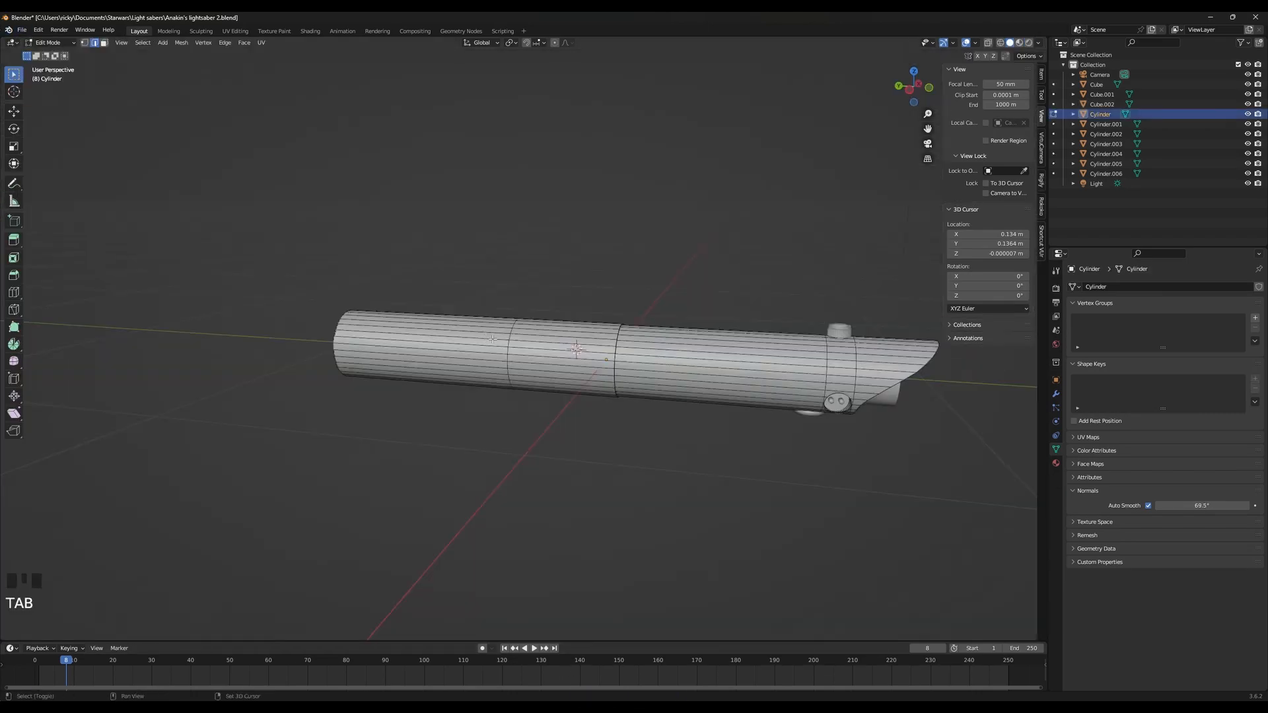
middle_click_drag(493, 340, 498, 352)
left_click(498, 352, "alt")
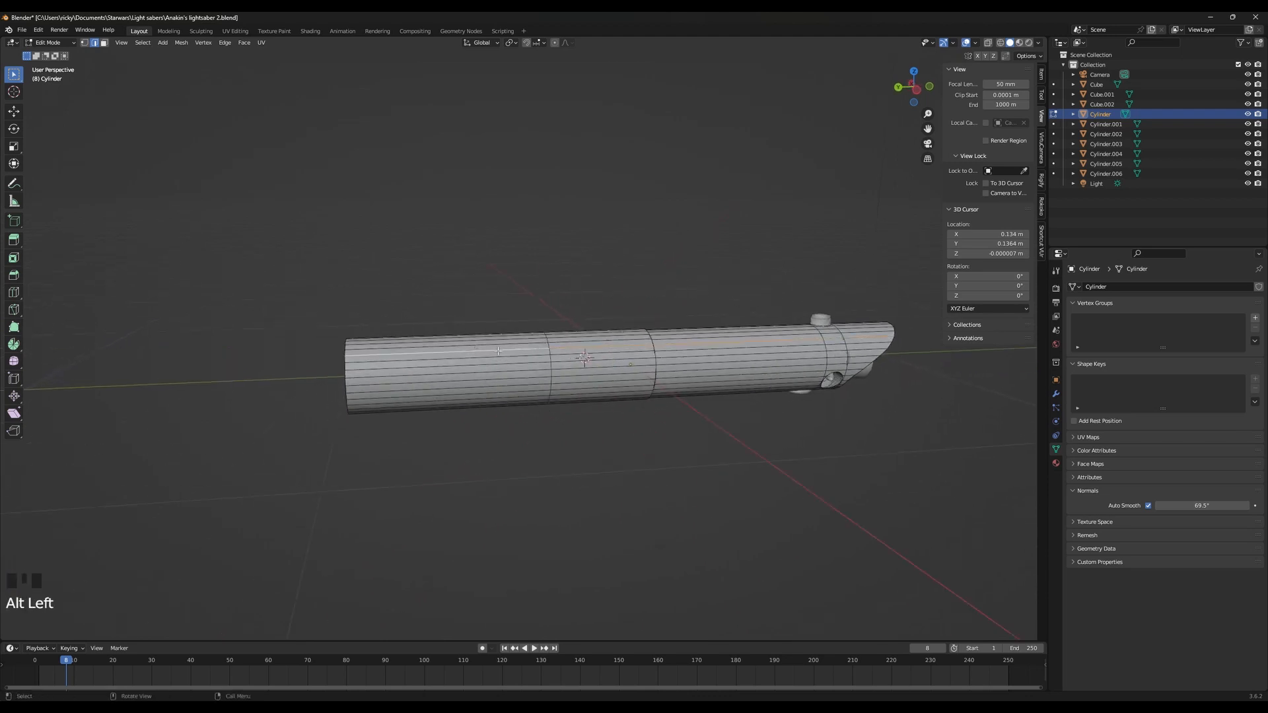
left_click(104, 43)
left_click(526, 380, "alt")
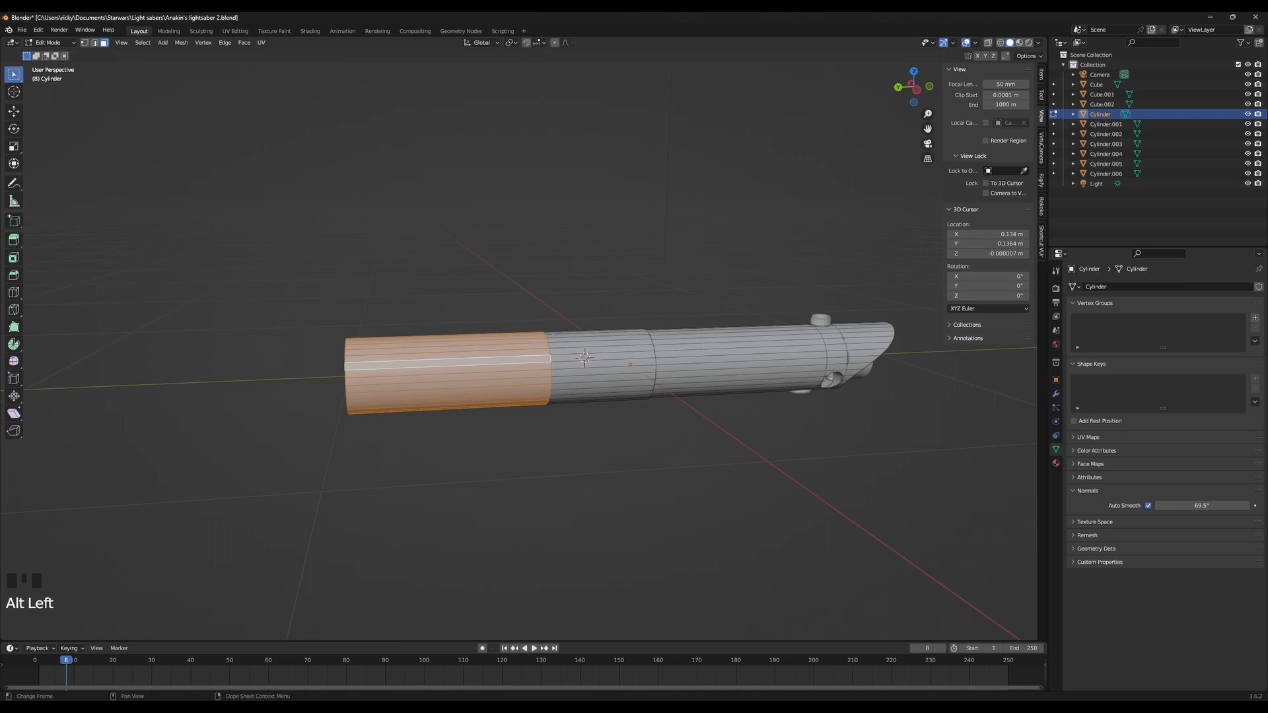
Compare the grip with the reference photo, reselect its ring of faces and snap the 3D cursor to the selection
key("alt+Tab")
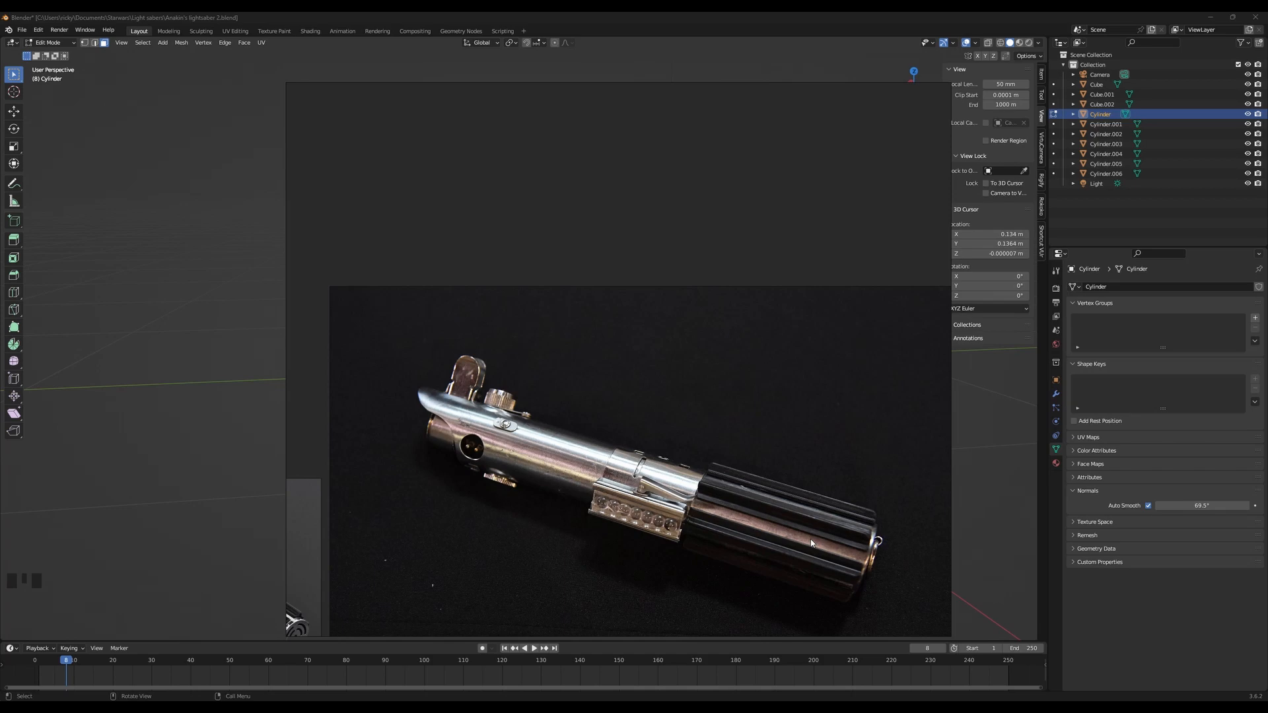
key("alt+Tab")
double_click(661, 345)
double_click(661, 345, "alt")
left_click(662, 344, "alt")
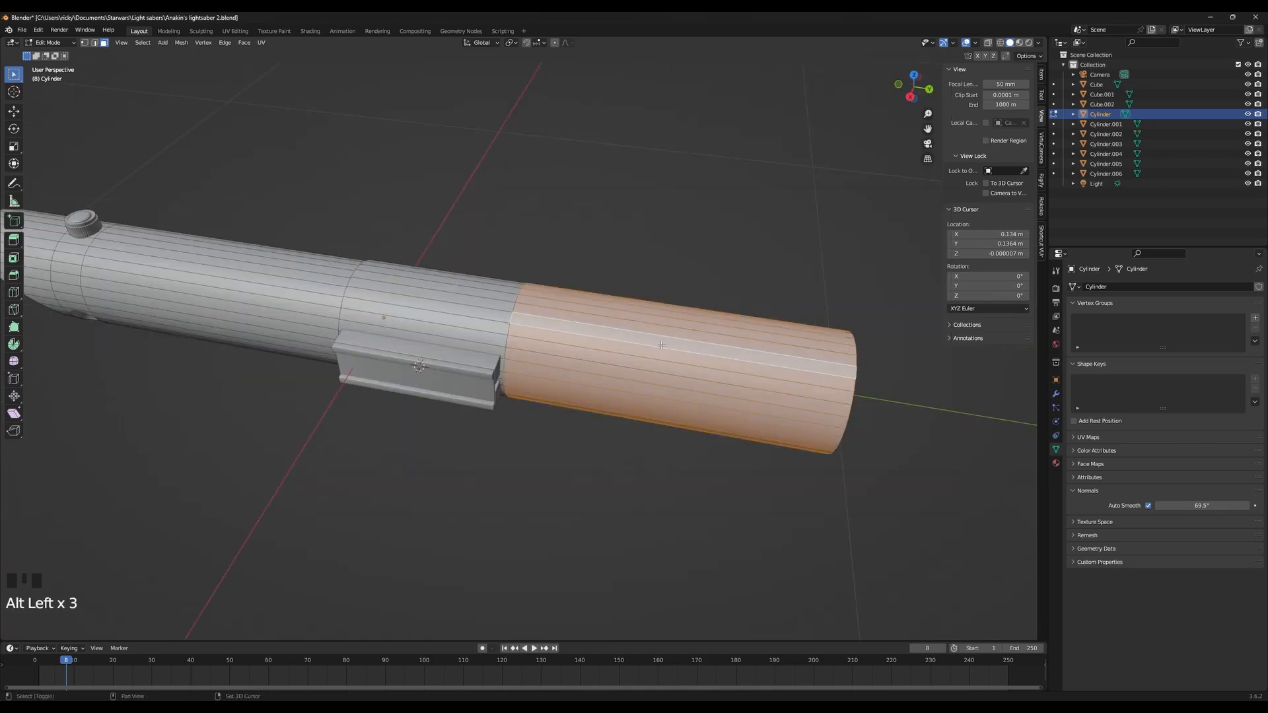
key("shift+s")
left_click(659, 438)
Add a 48-vertex cylinder at the 3D cursor in Object Mode and rotate it 90° about the X axis
key("Tab")
key("shift+a")
mouse_move(653, 351)
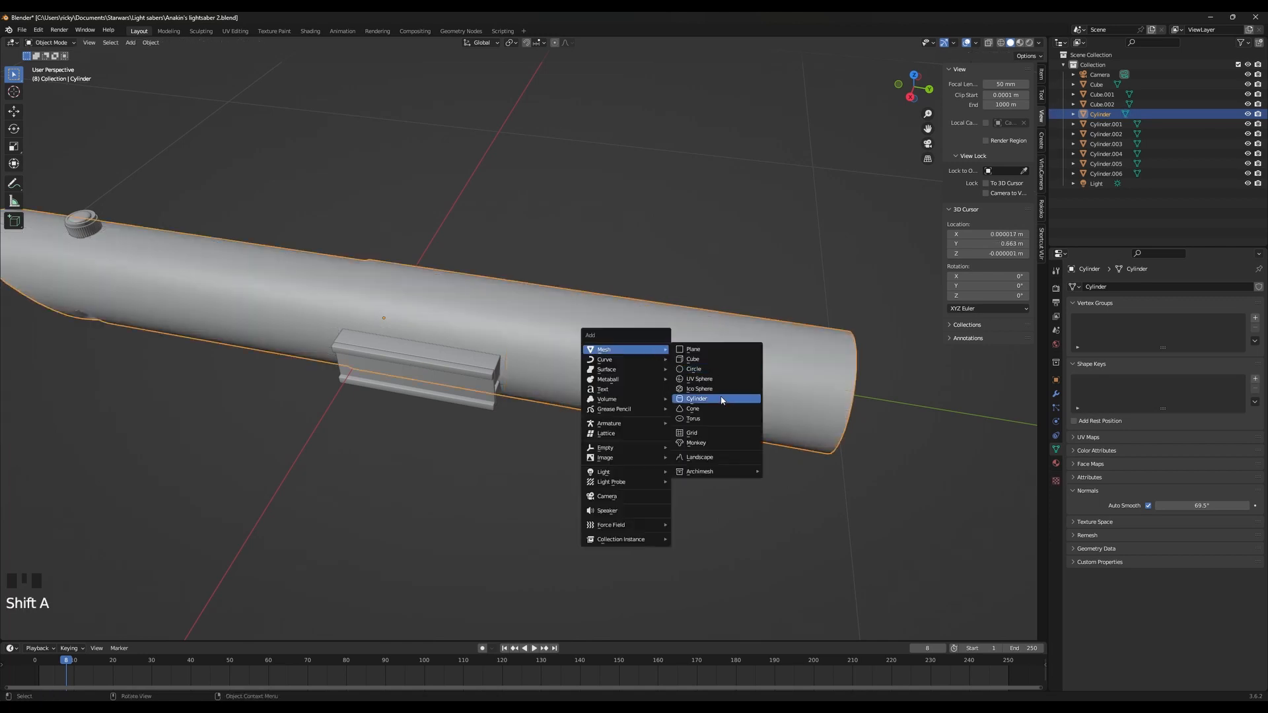
left_click(722, 400)
type("rx")
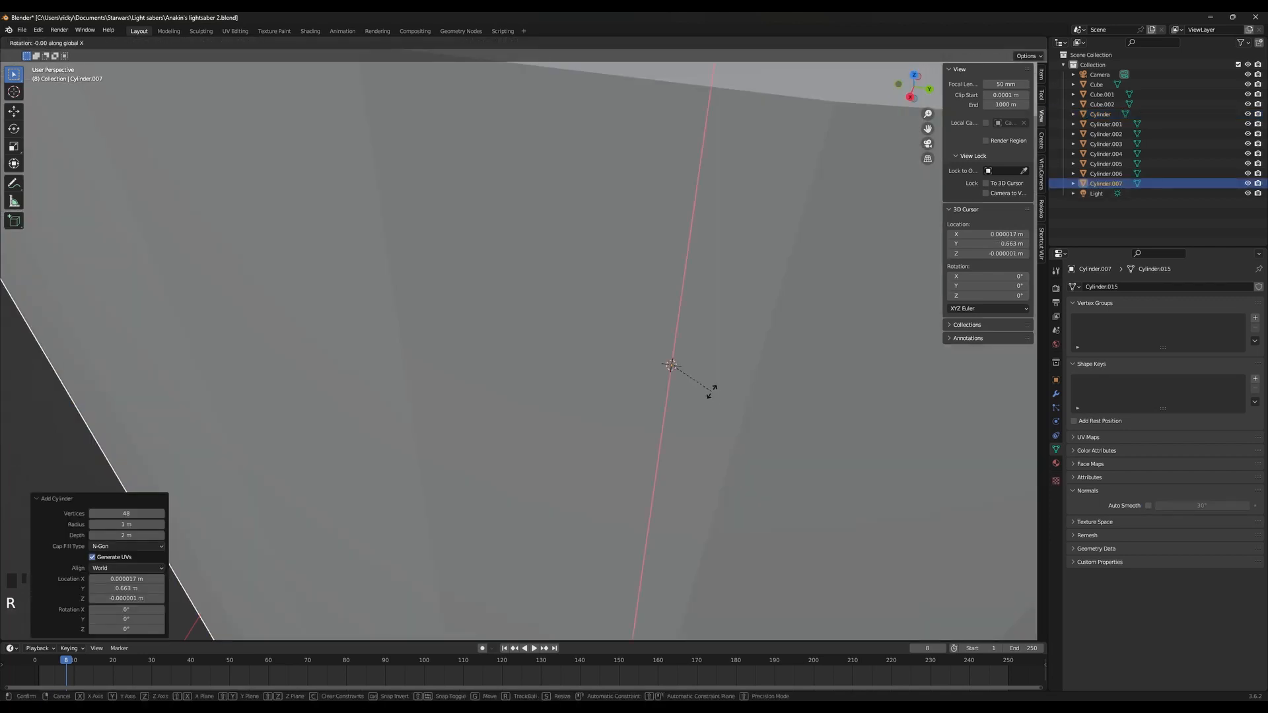
type("90")
key("Return")
key("KP_Decimal")
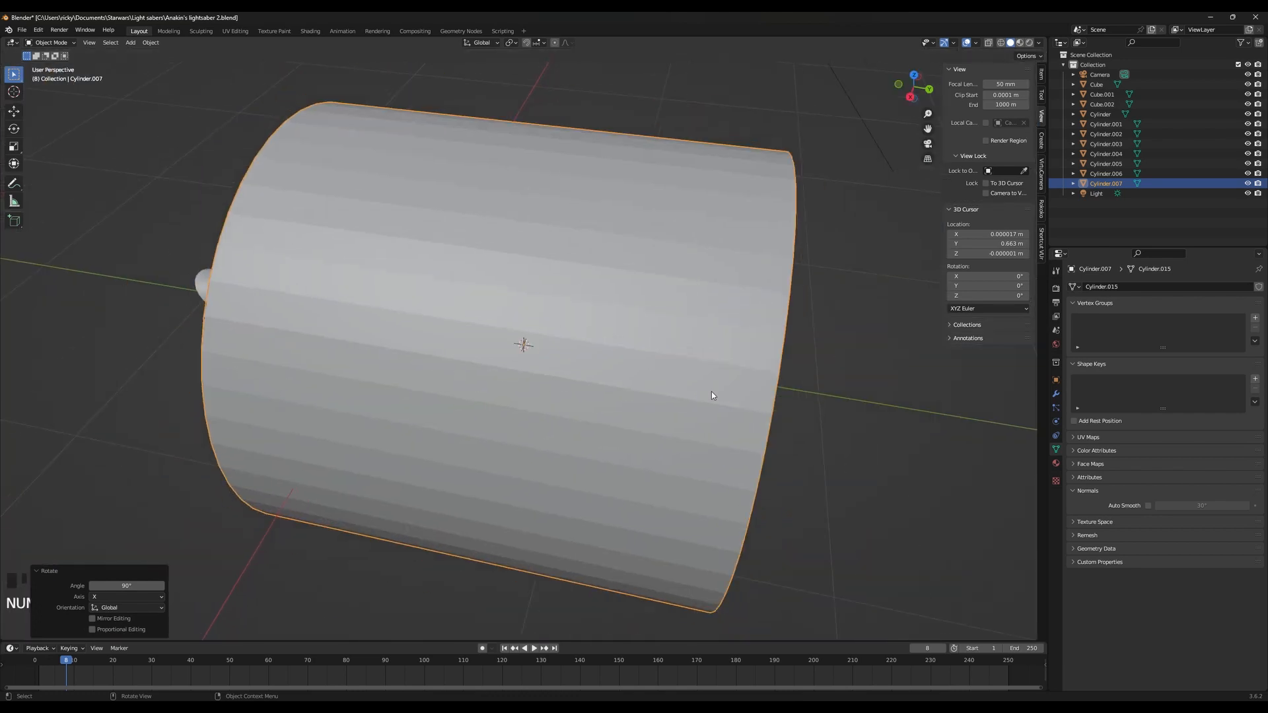
Scale the new cylinder by 0.05, then by about 2.584 to fit around the hilt's diameter
type("s.05")
key("Return")
key("KP_Decimal")
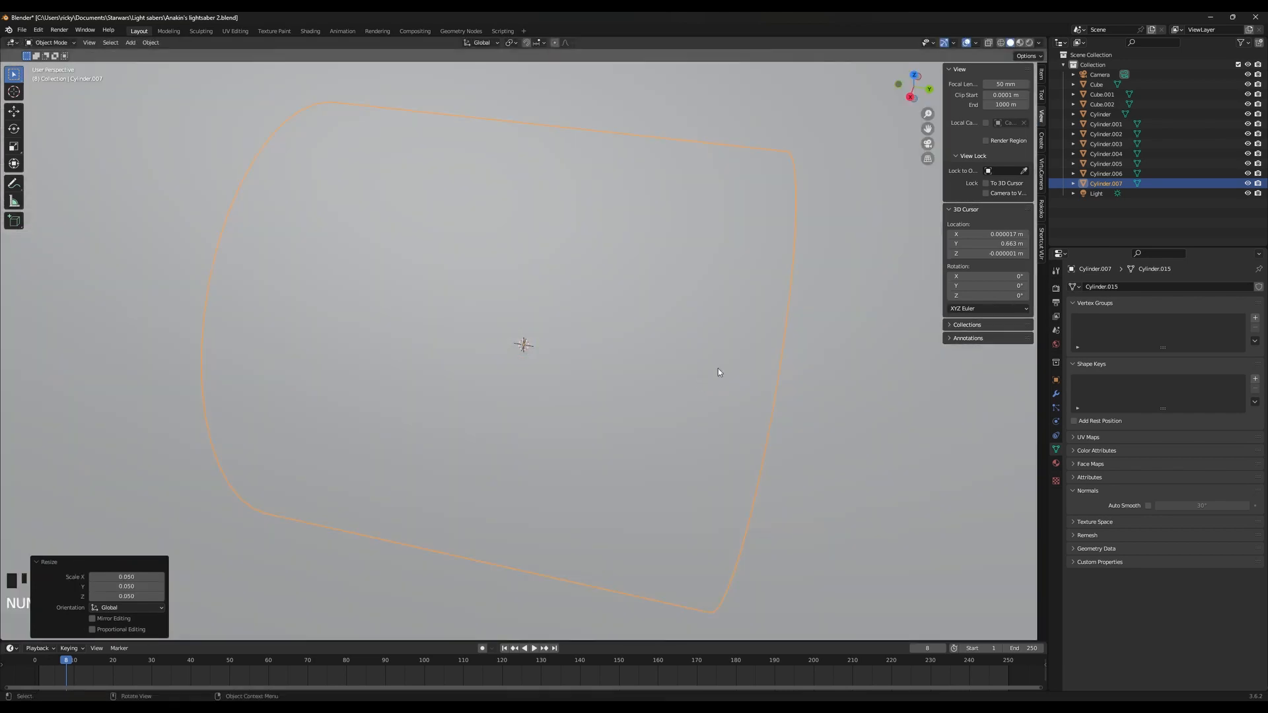
scroll(714, 371, "down", 7)
key("s")
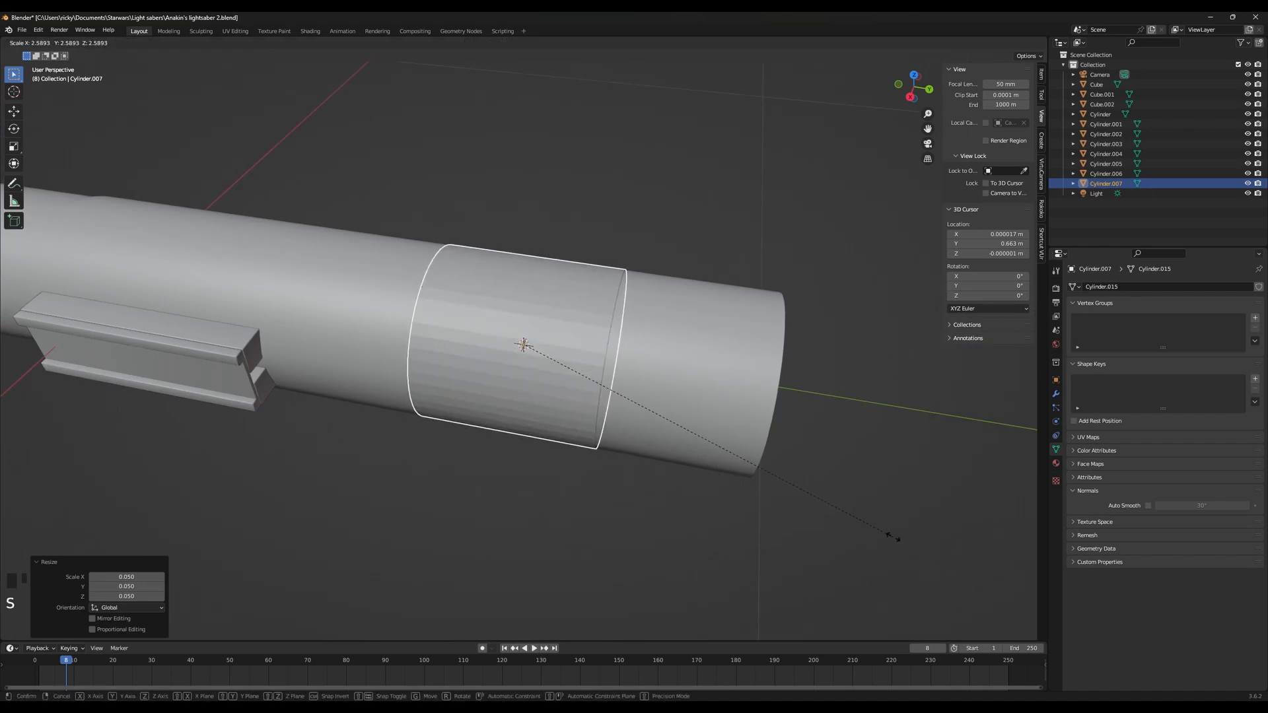
left_click(886, 537)
Stretch the new cylinder along the Y axis by a factor of about 2.495 to cover the grip section
key("s")
key("x")
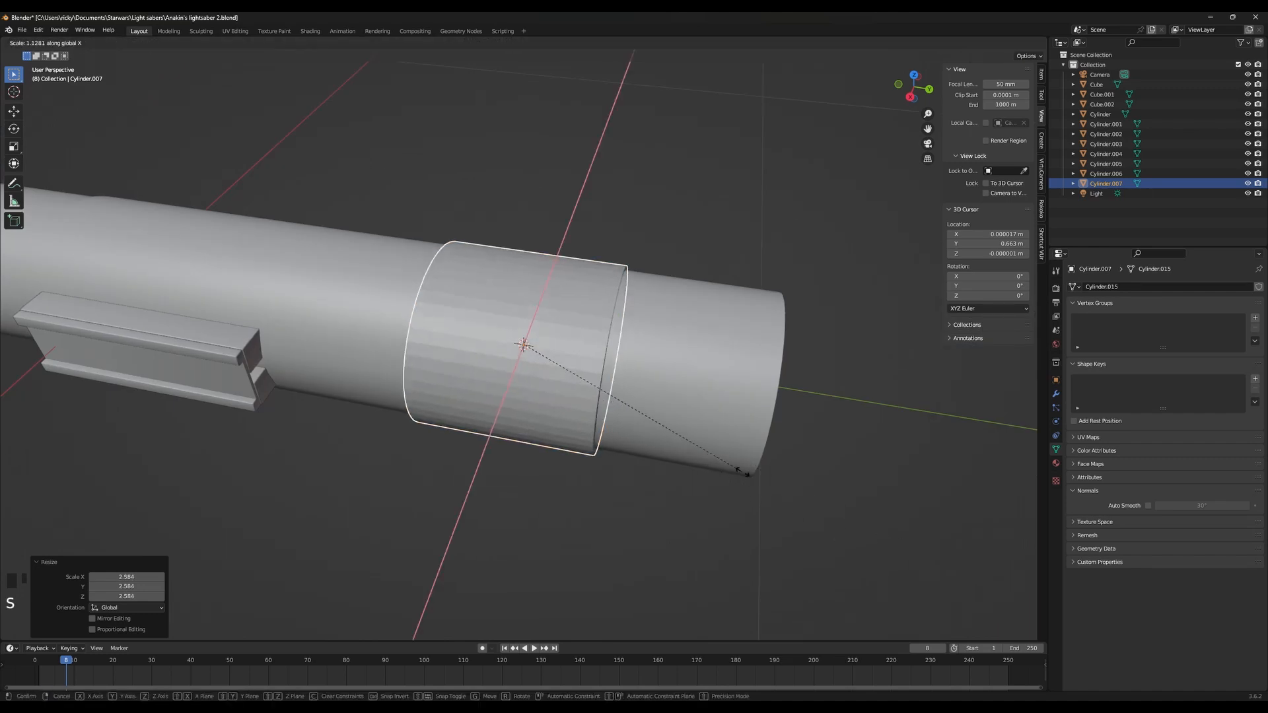
key("y")
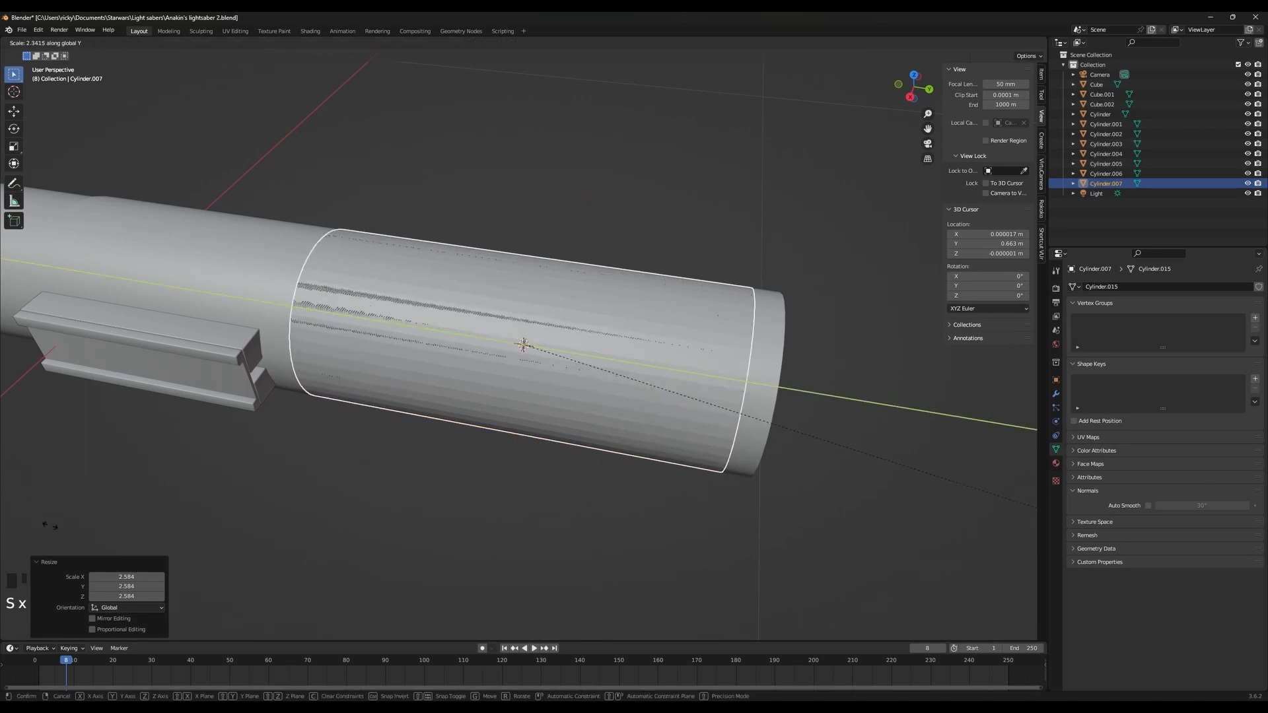
left_click(78, 530)
Slide the grip cylinder along the Y axis to line up with the hilt's rear end, checking the reference photo
key("g")
key("y")
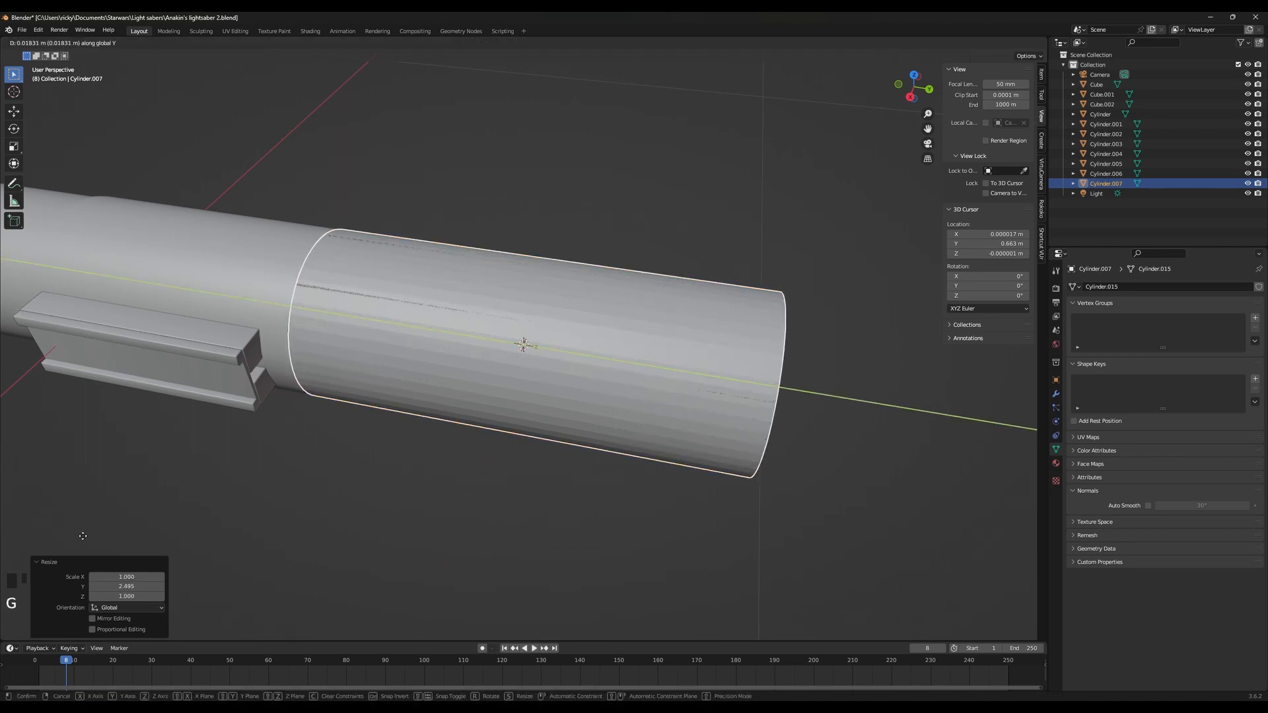
left_click(853, 631)
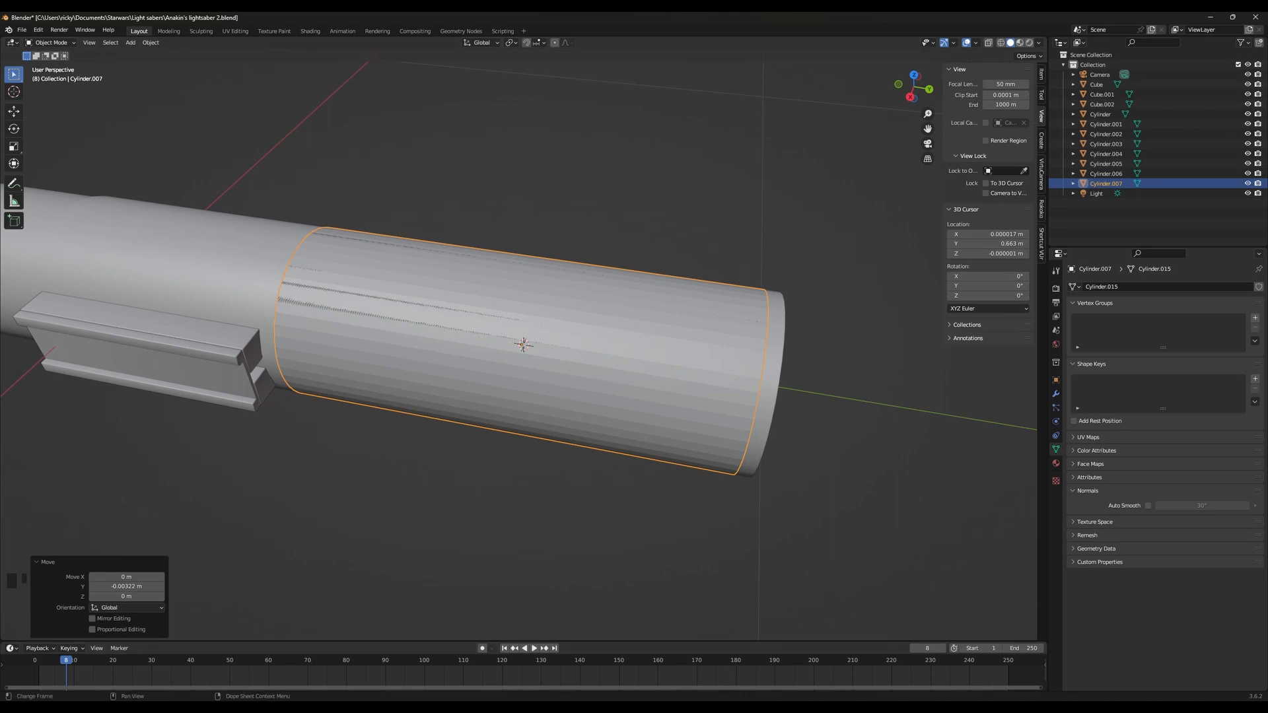
key("alt+Tab")
key("alt+Tab")
key("g")
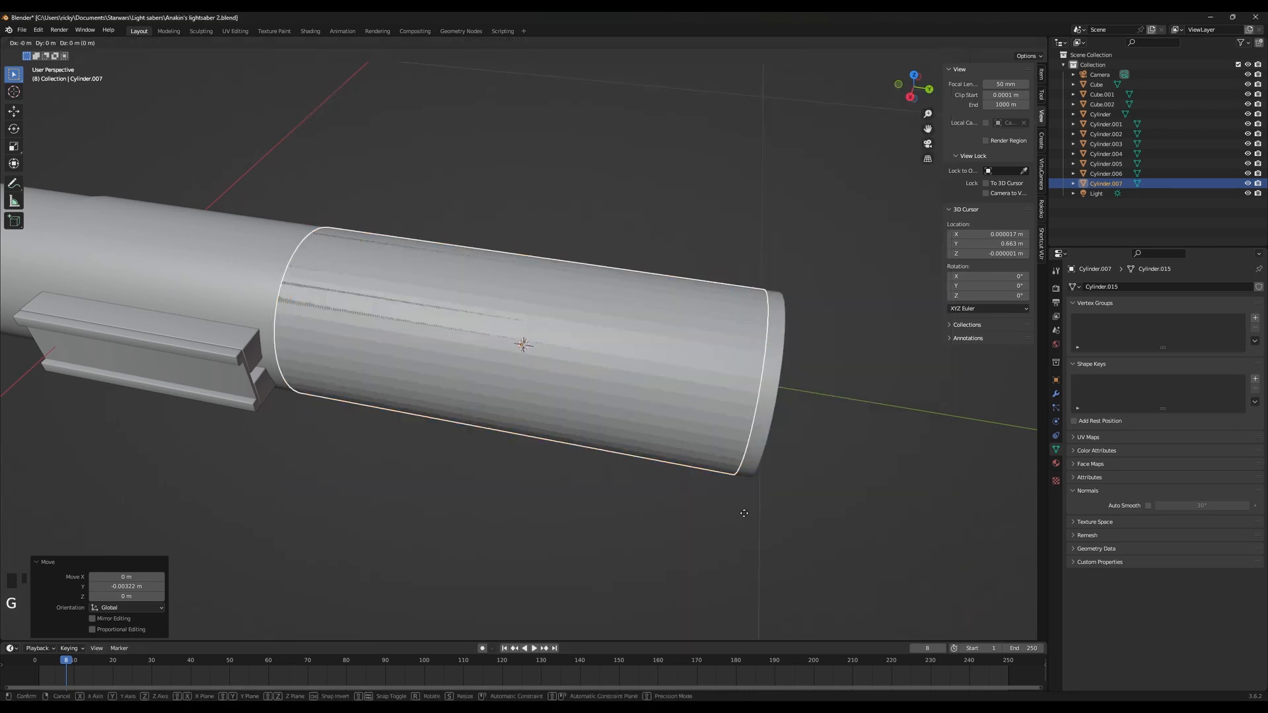
key("y")
left_click(772, 517)
Compare the grip cylinder's placement with the reference photo and with the section edges of the hilt mesh
scroll(500, 478, "down", 3)
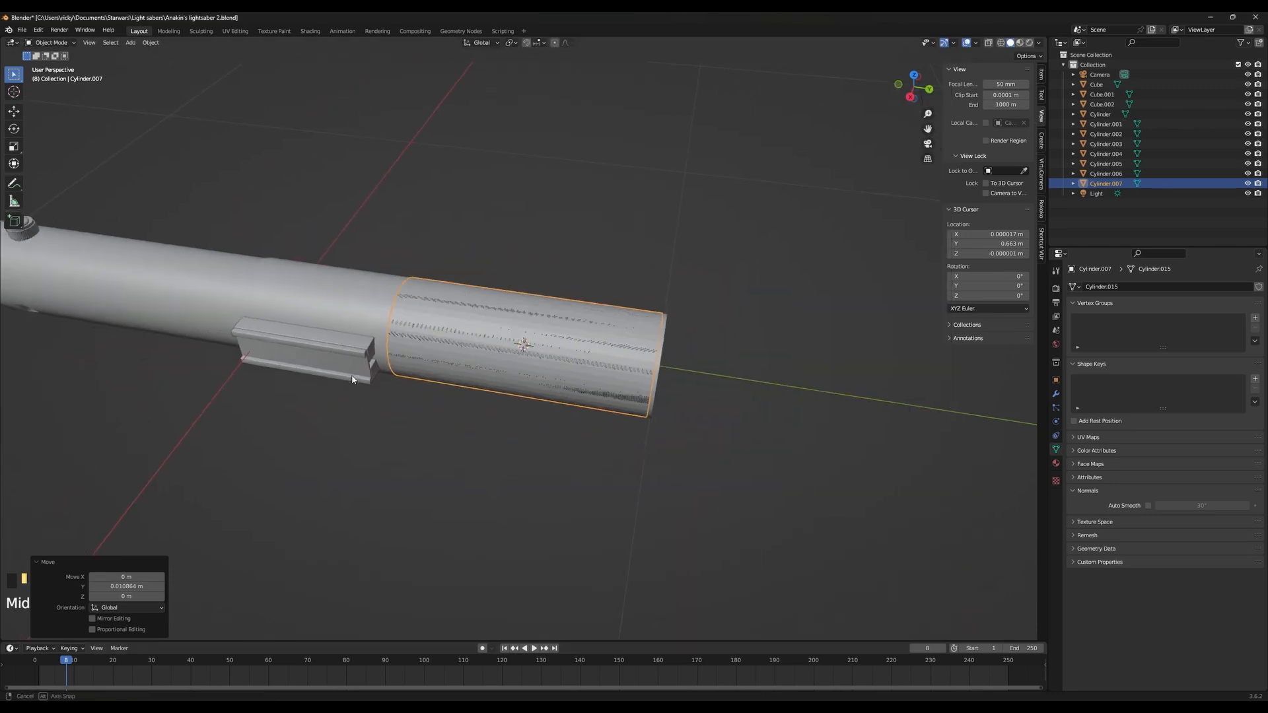
middle_click_drag(446, 518, 472, 522)
key("alt+Tab")
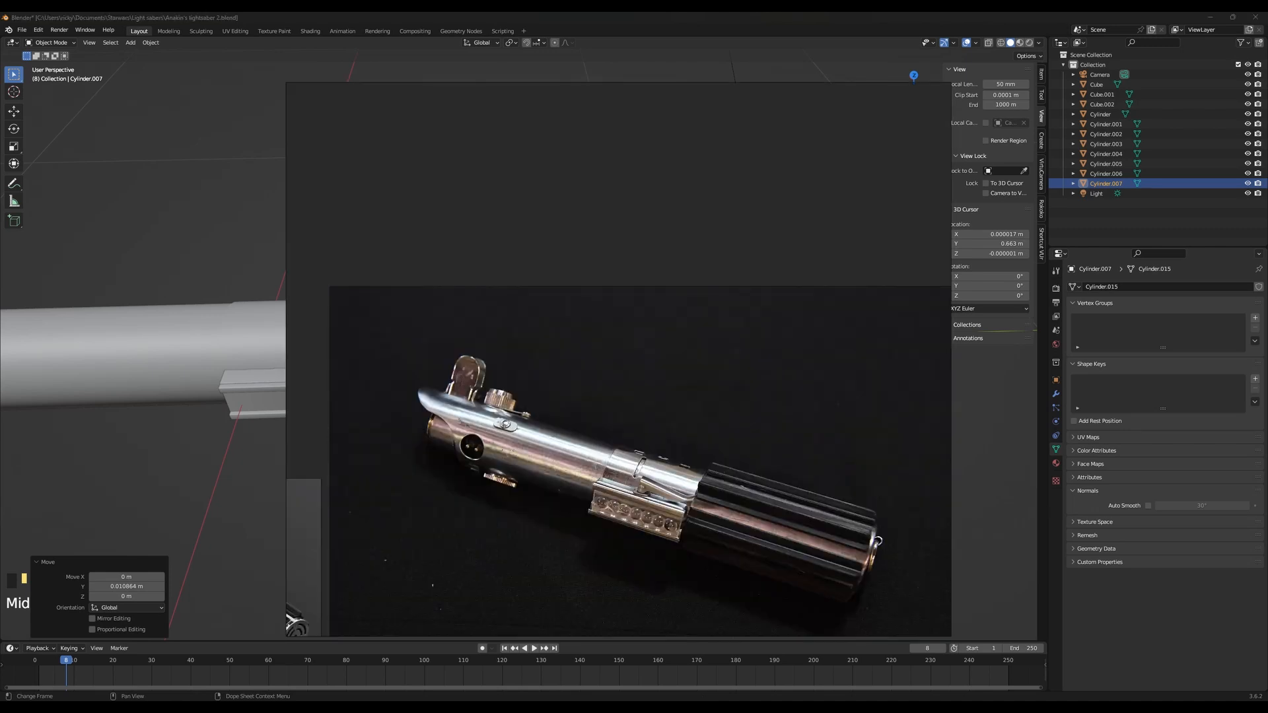
key("alt+Tab")
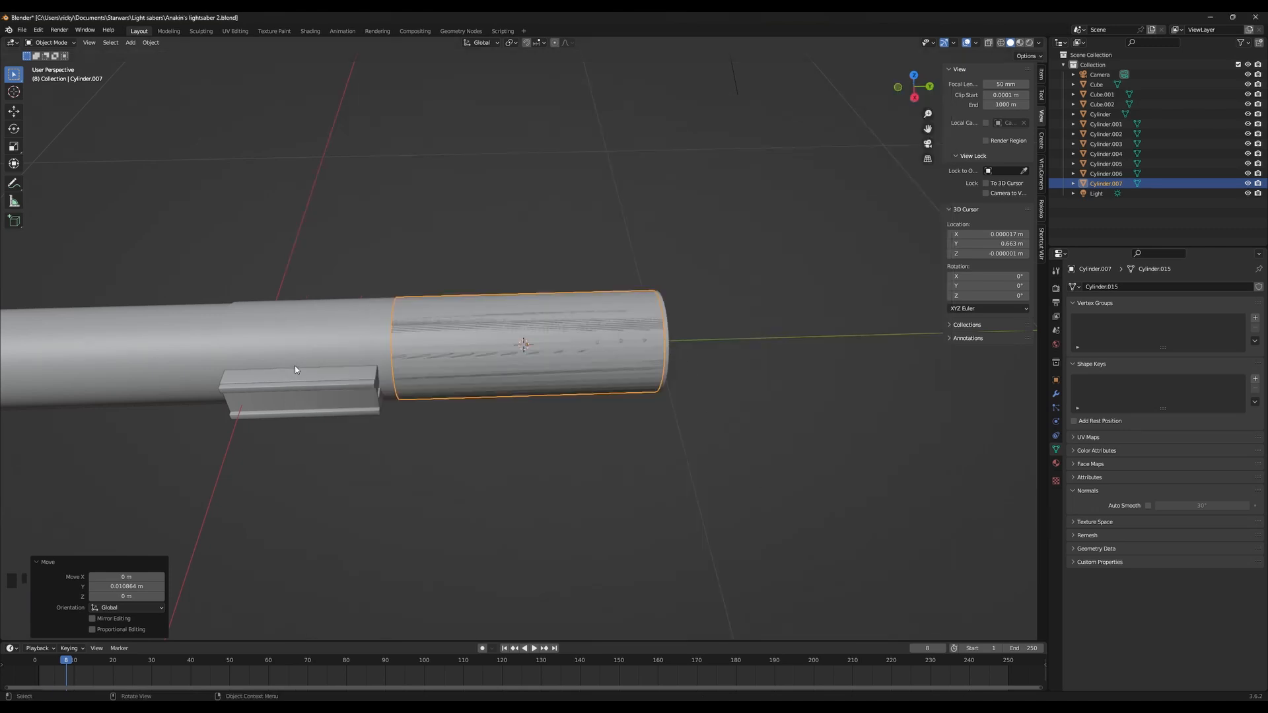
key("Tab")
key("Tab")
left_click(364, 347)
key("Tab")
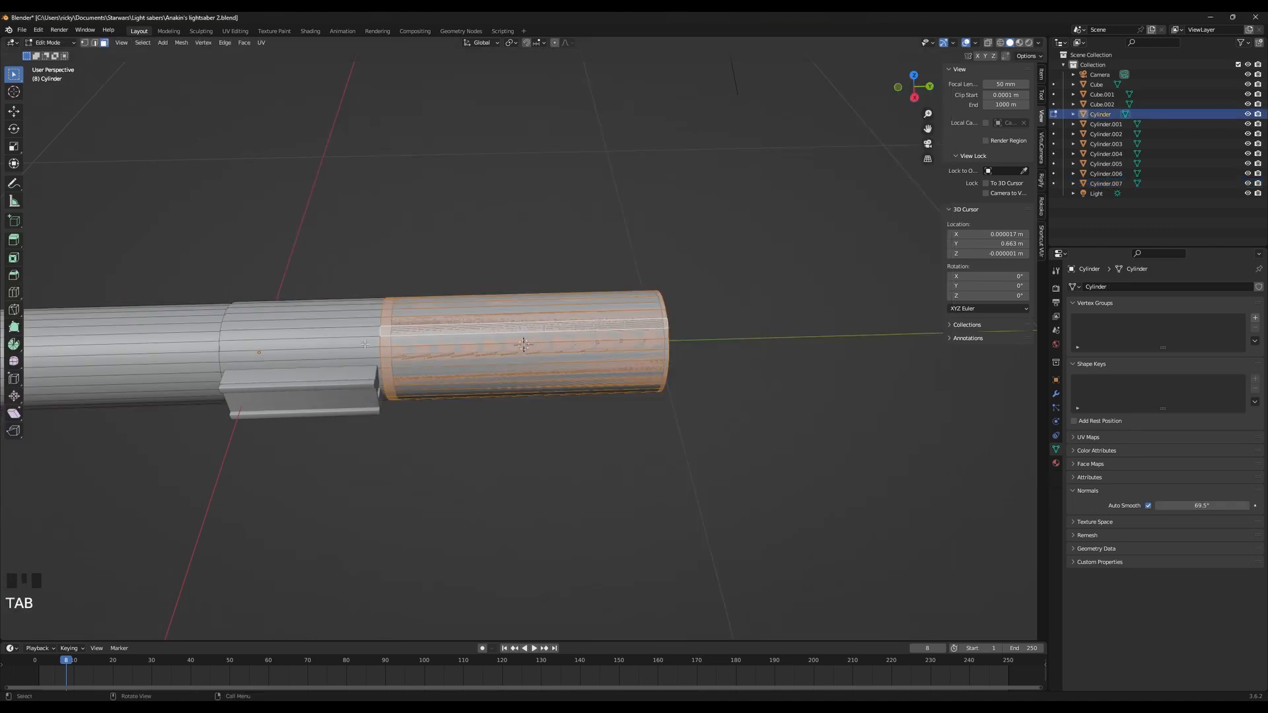
key("Tab")
Move the grip cylinder along the Y axis toward the clamp so its front edge meets the grip section's boundary
left_click(672, 346)
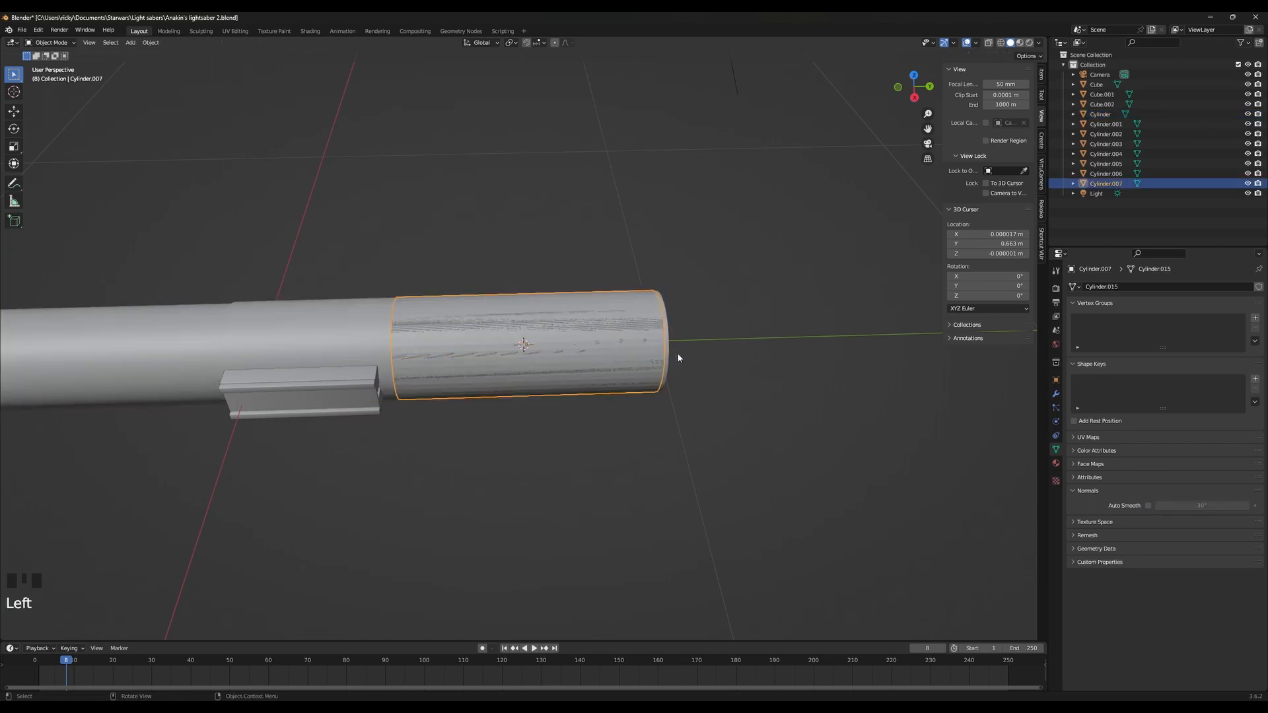
key("g")
key("y")
left_click(670, 354)
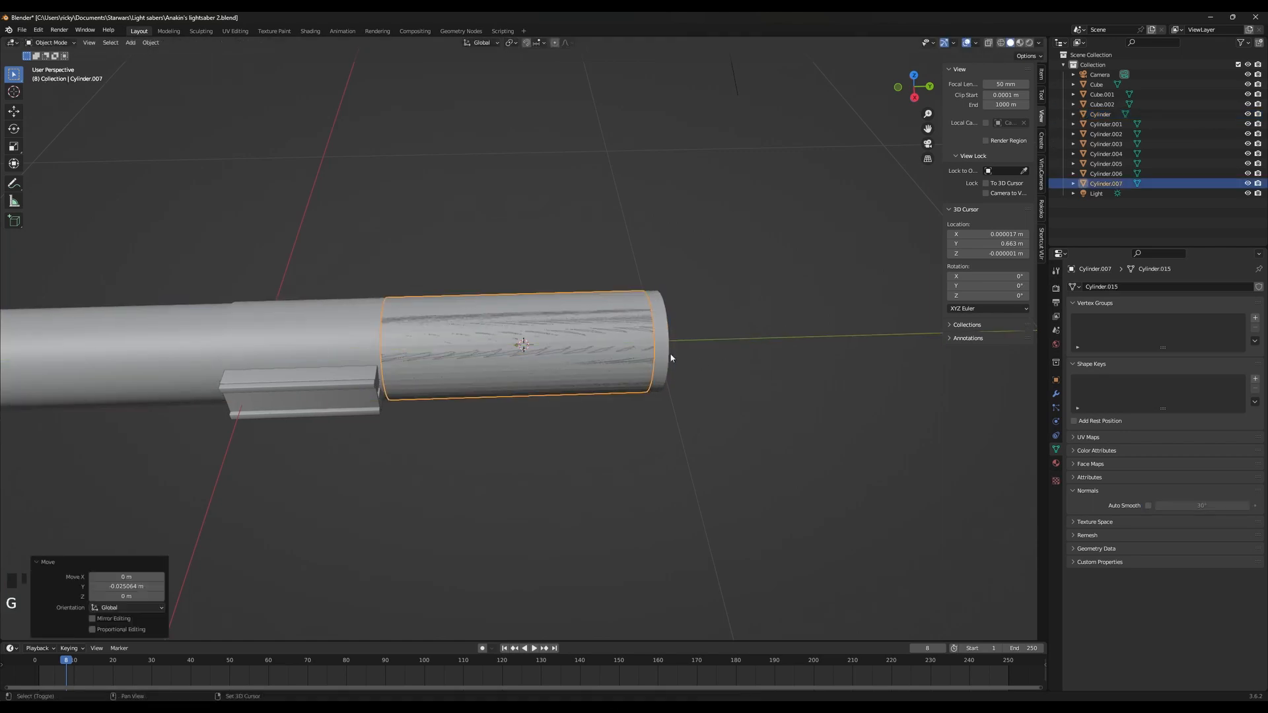
Select the flat rear end face of the main hilt cylinder in Edit Mode
left_click(657, 355)
key("Tab")
key("Tab")
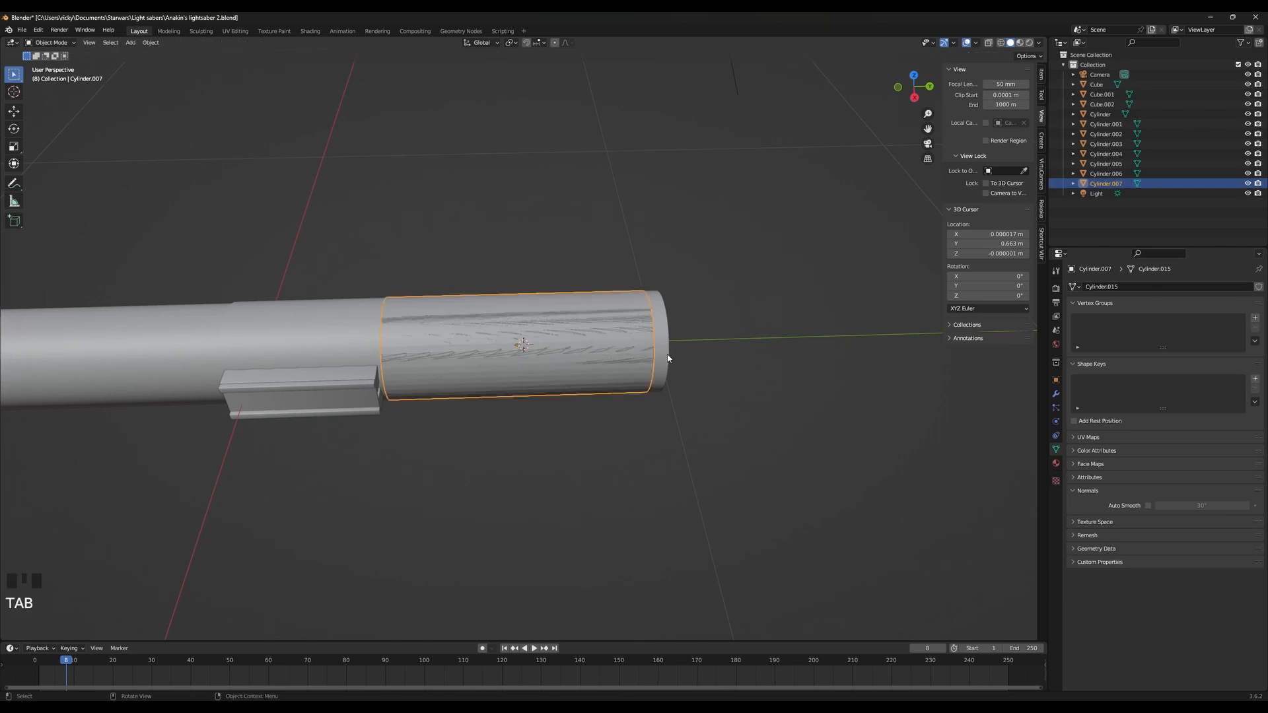
left_click(666, 355)
key("Tab")
middle_click_drag(666, 334, 628, 330)
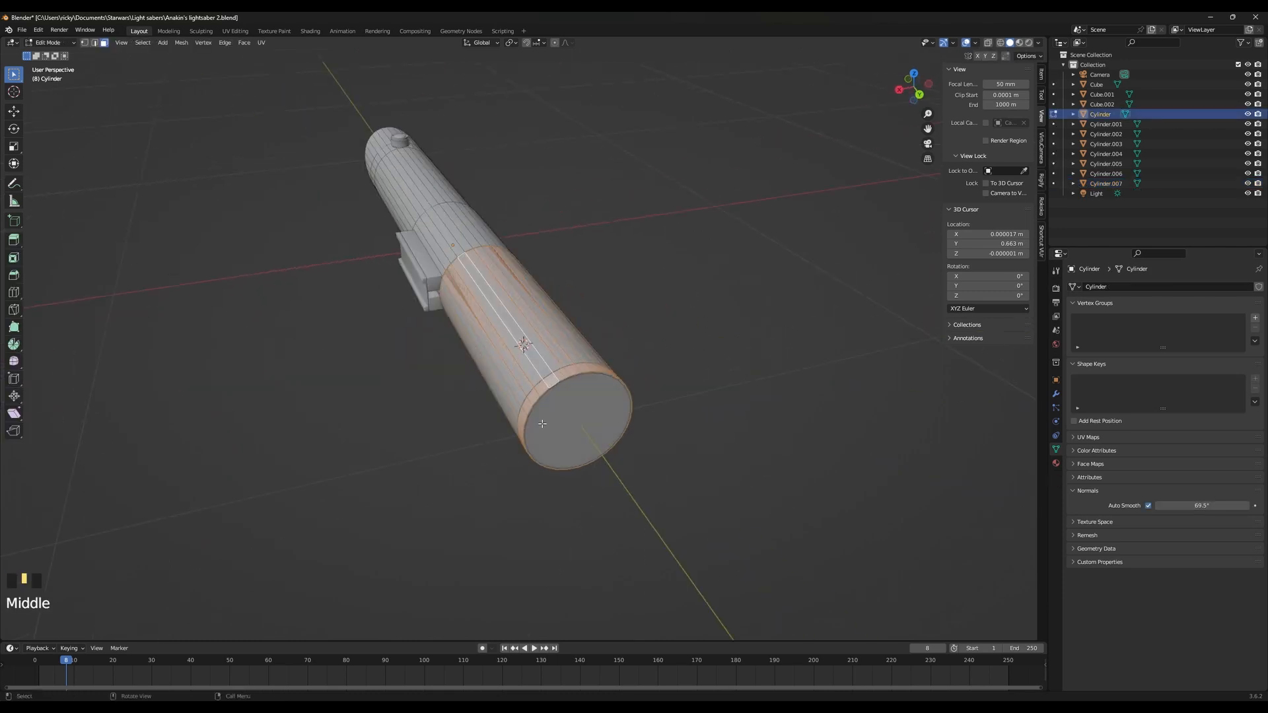
left_click(543, 422)
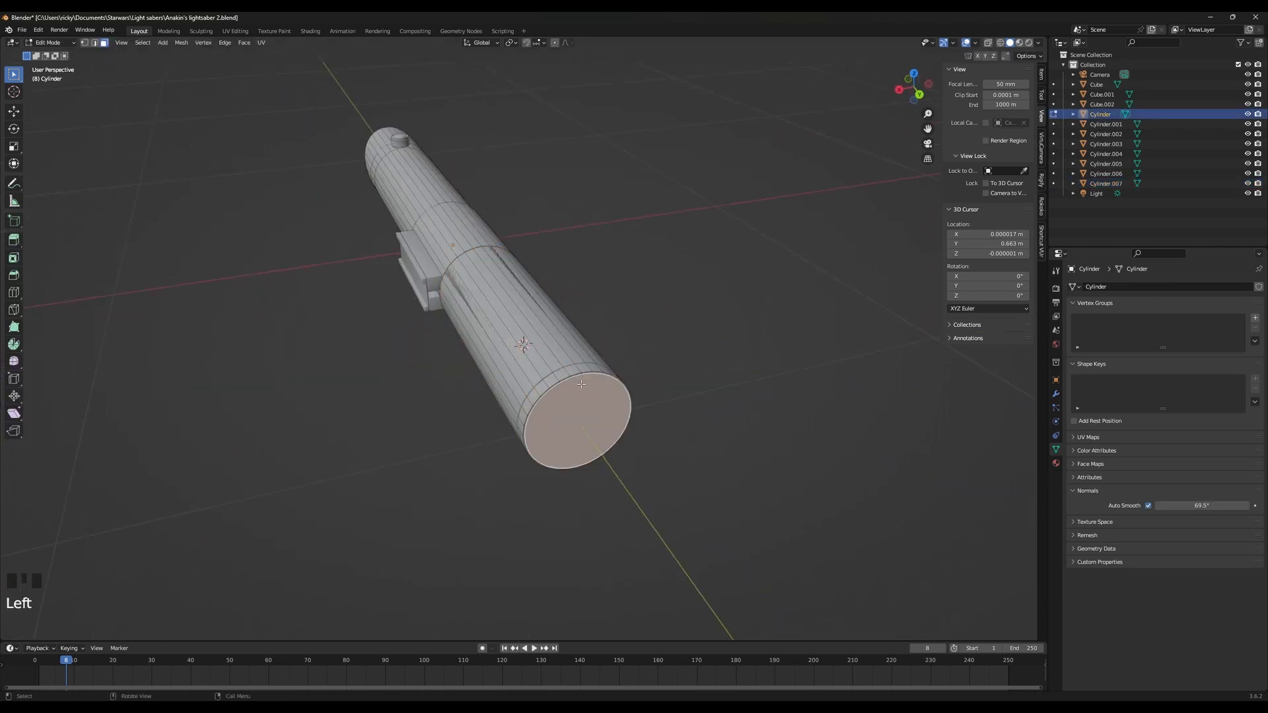
Move the rear end face of the main hilt cylinder inward along the Y axis by about 0.029 m
scroll(581, 384, "up", 4)
left_click(596, 466, "alt+shift")
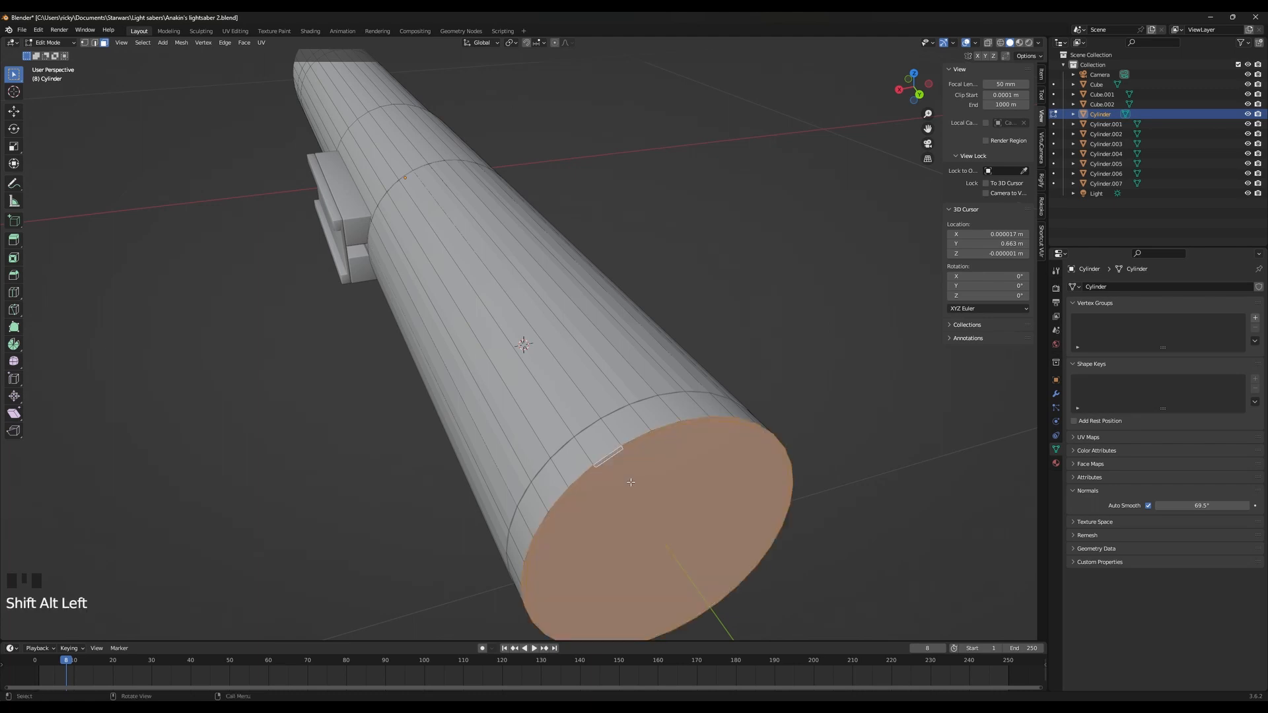
middle_click_drag(596, 466, 618, 472)
key("h")
key("u")
key("ctrl+z")
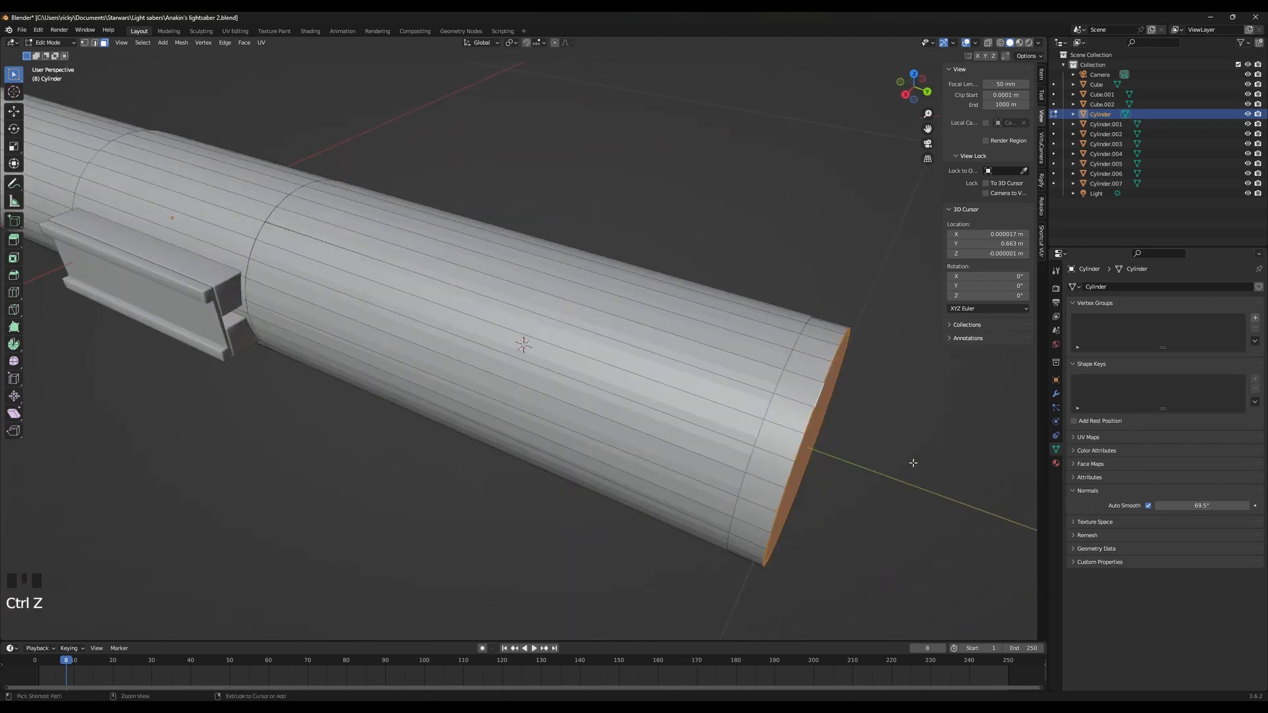
key("g")
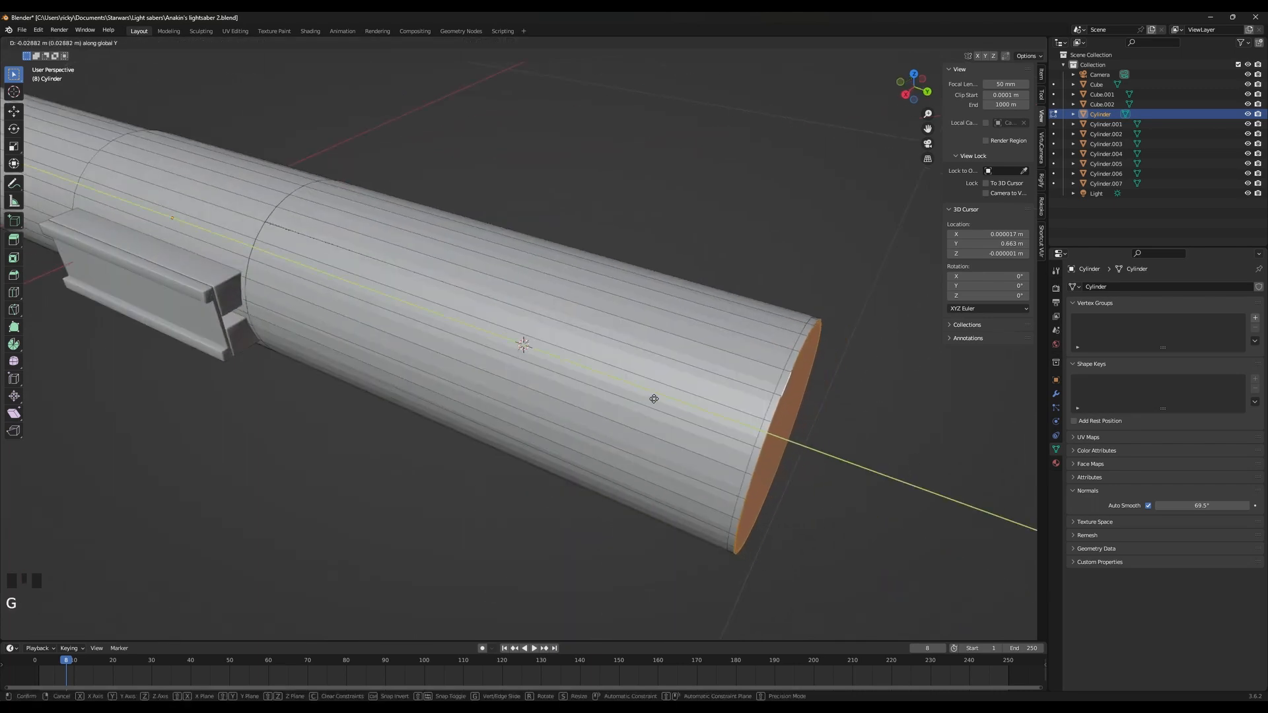
left_click(654, 404)
Temporarily hide the hilt's rear end face to inspect the grip cylinder's end, and reveal it again
key("h")
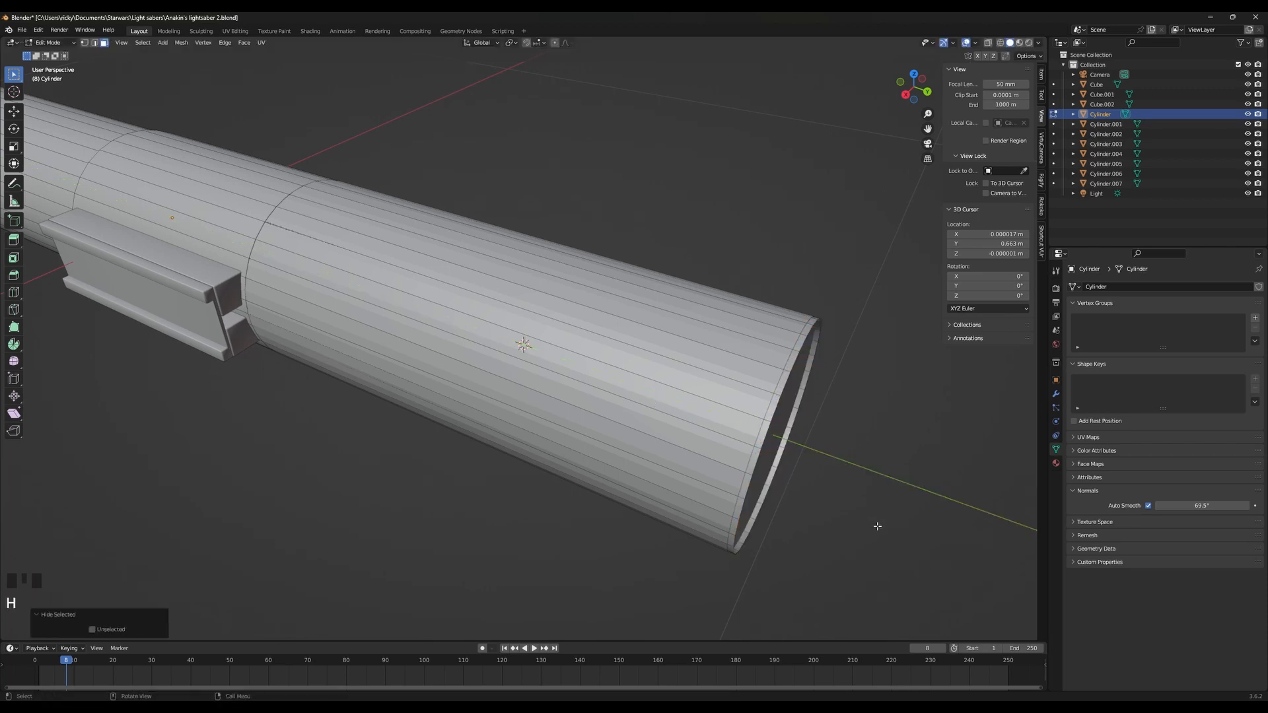
middle_click_drag(872, 518, 620, 459)
key("Tab")
key("Tab")
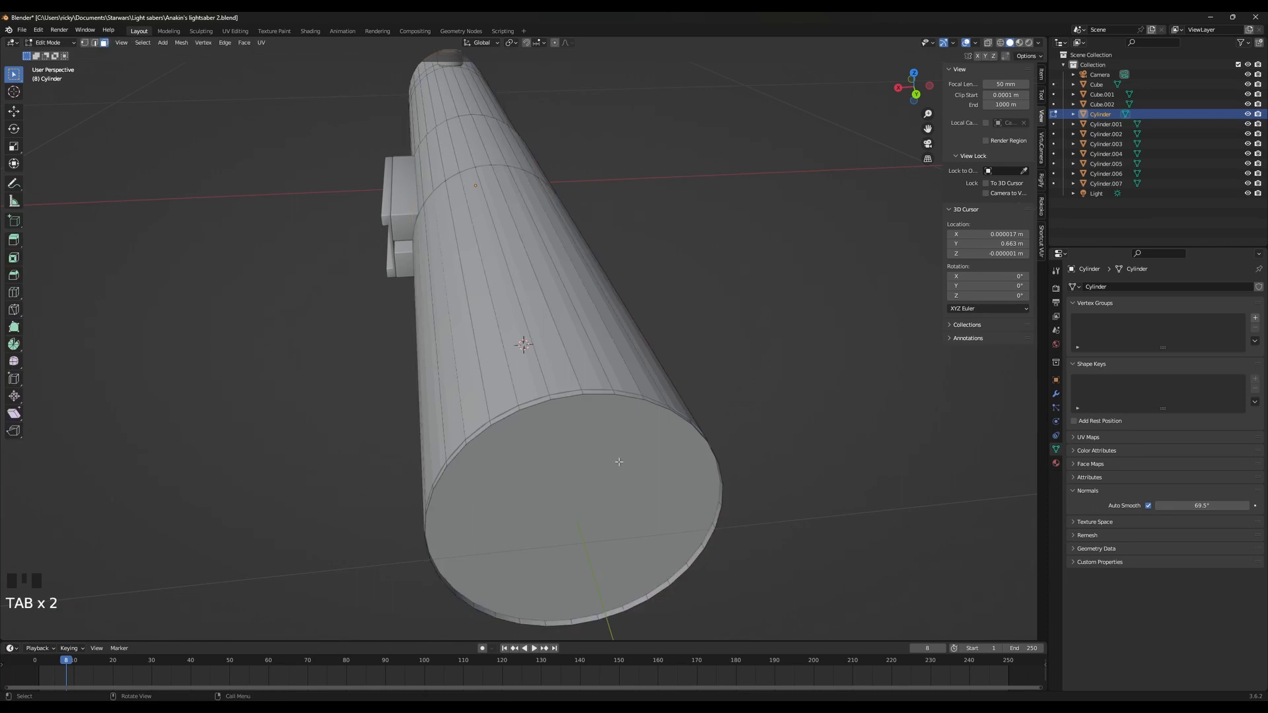
left_click(620, 466)
left_click(588, 370)
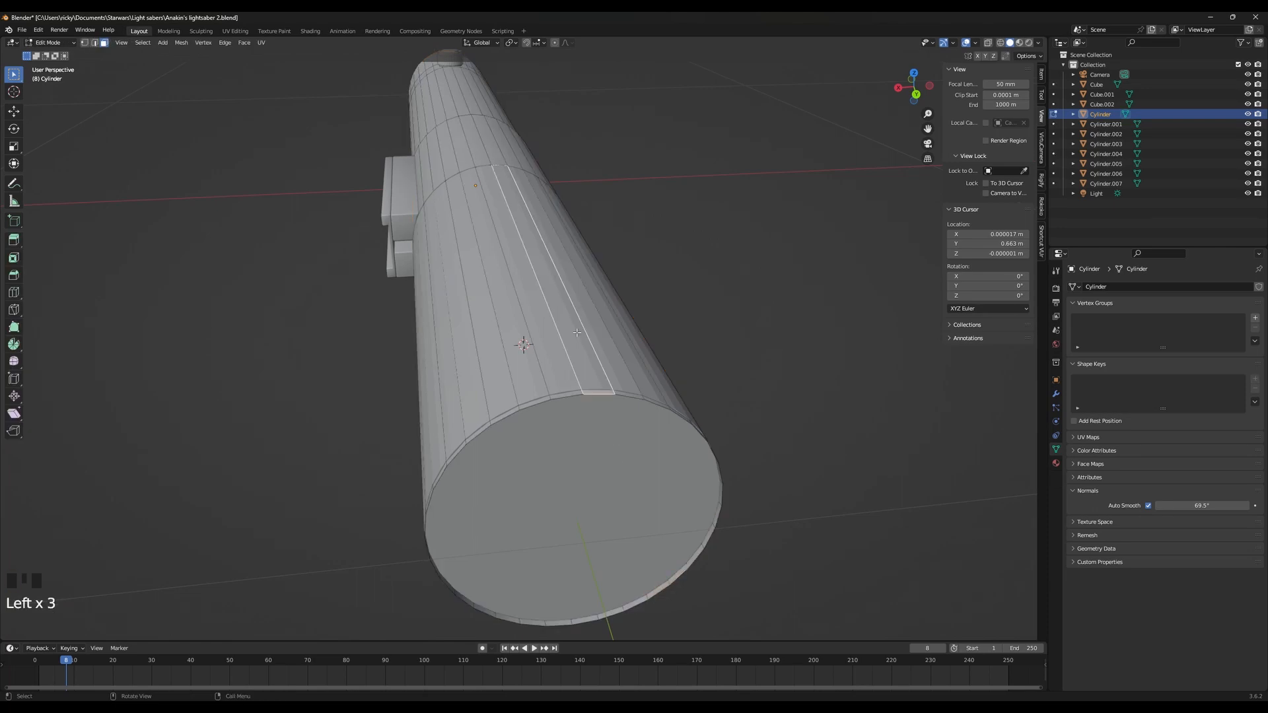
key("Tab")
key("Tab")
key("alt+h")
key("Tab")
Hide and reveal the main hilt cylinder and the grip cylinder in turn to compare how they overlap
left_click(582, 386)
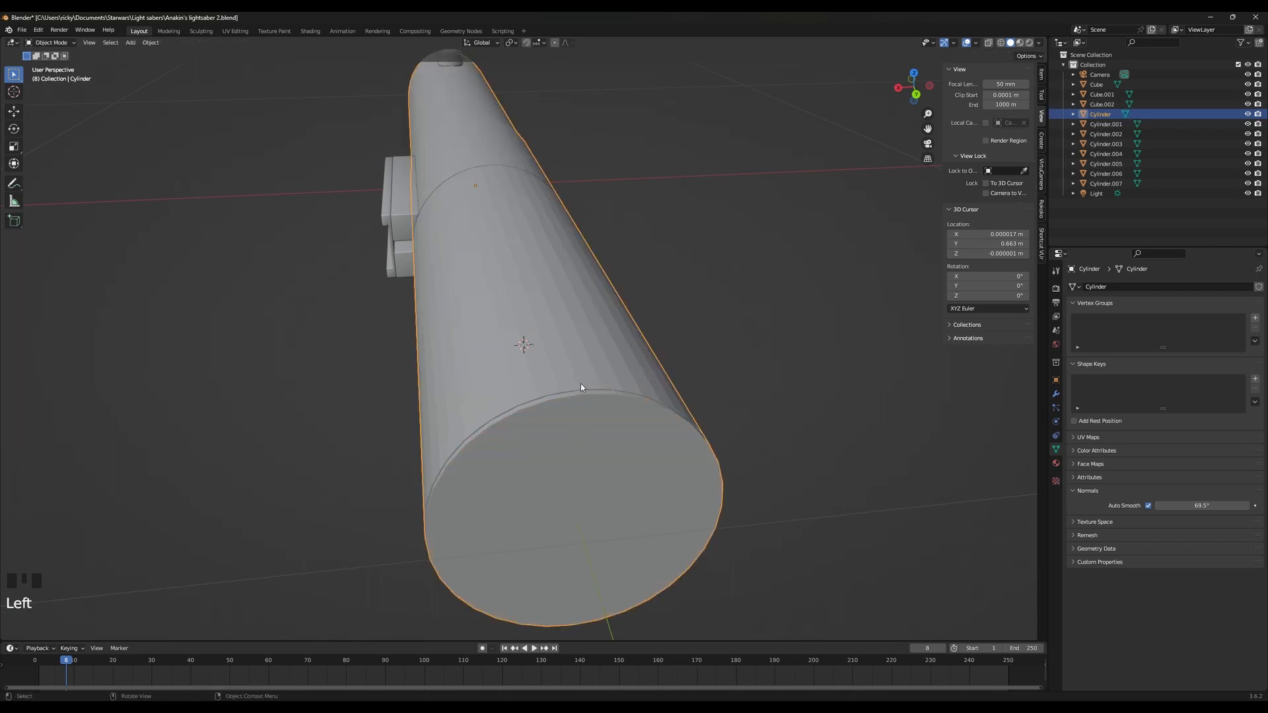
key("h")
key("alt+h")
left_click(575, 383)
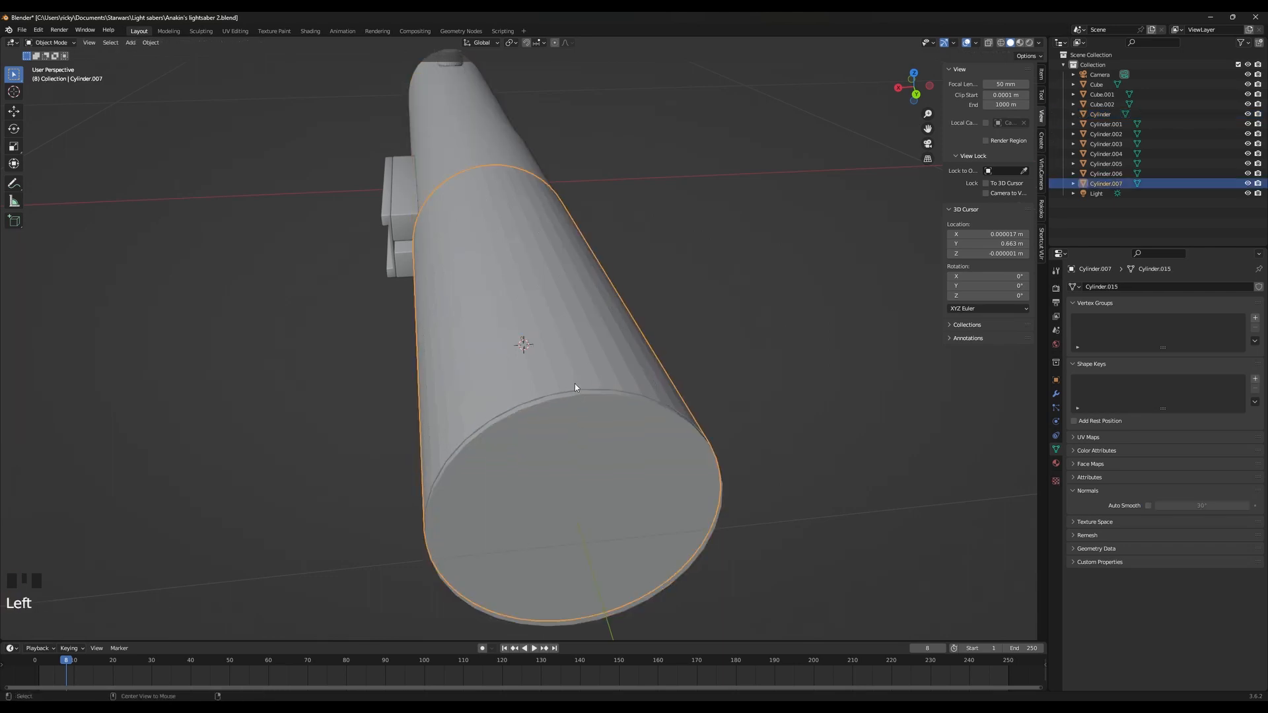
key("h")
key("alt+h")
Shade the grip cylinder smooth with Auto Smooth at 30°
middle_click_drag(575, 387, 695, 362)
right_click(639, 392)
left_click(637, 389)
scroll(600, 400, "down", 3)
scroll(599, 401, "up", 3)
Enlarge the grip cylinder uniformly by 1.005 and widen it by about 1.02 in X and Z only
key("s")
left_click(631, 419)
scroll(695, 362, "up", 3)
key("s")
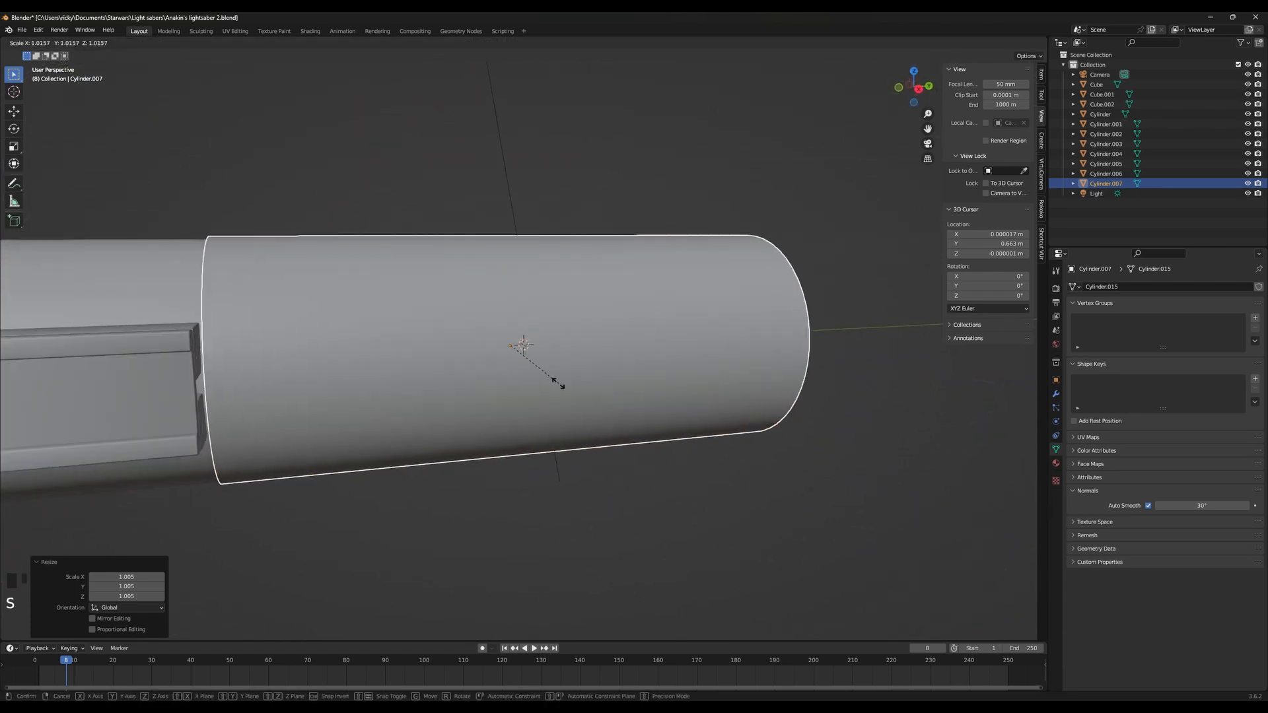
key("shift+x")
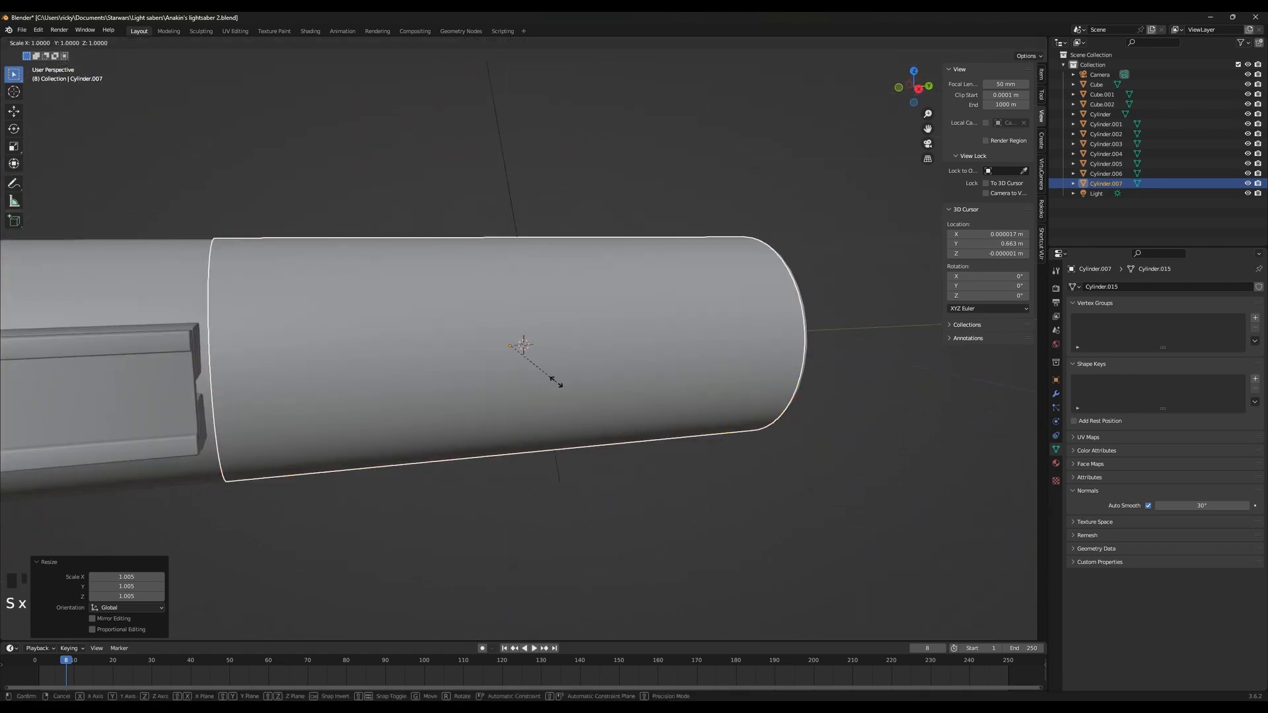
key("shift+y")
left_click(550, 402)
middle_click_drag(549, 402, 621, 410)
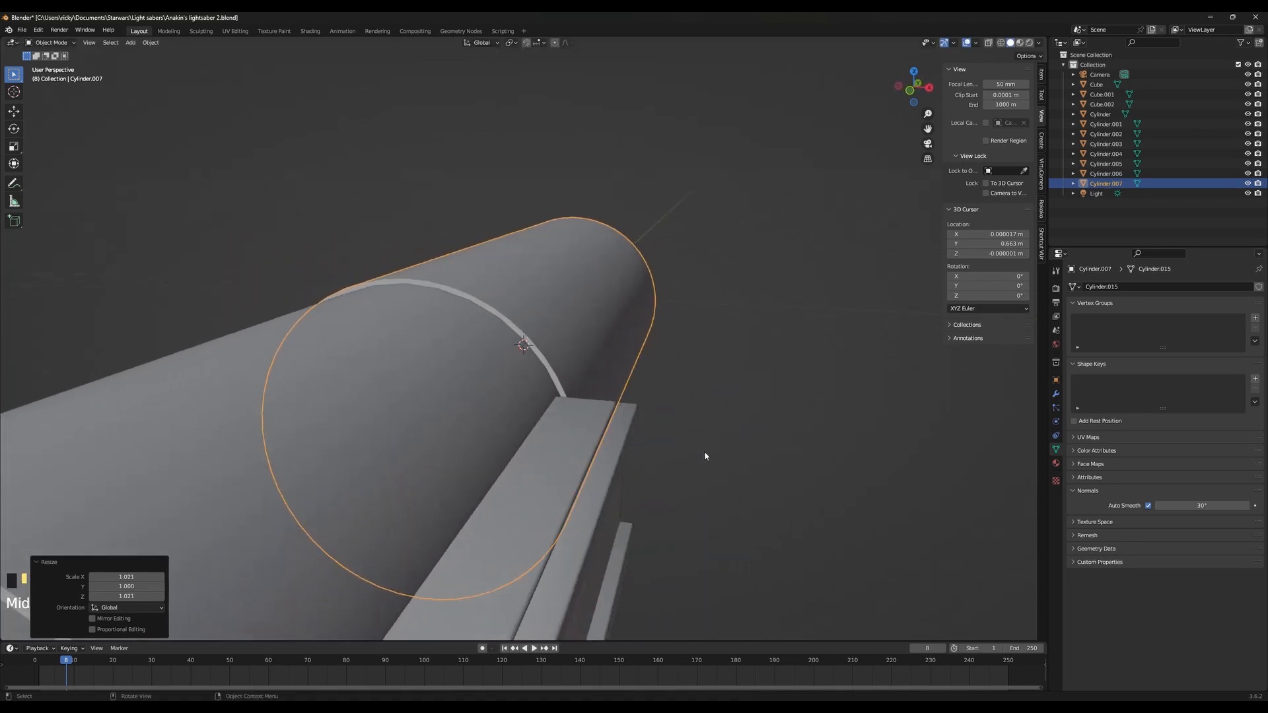
Scale the grip cylinder down uniformly by 0.963 and fine-tune it until it sits just under the hilt's surface
key("s")
key("y")
key("Escape")
key("s")
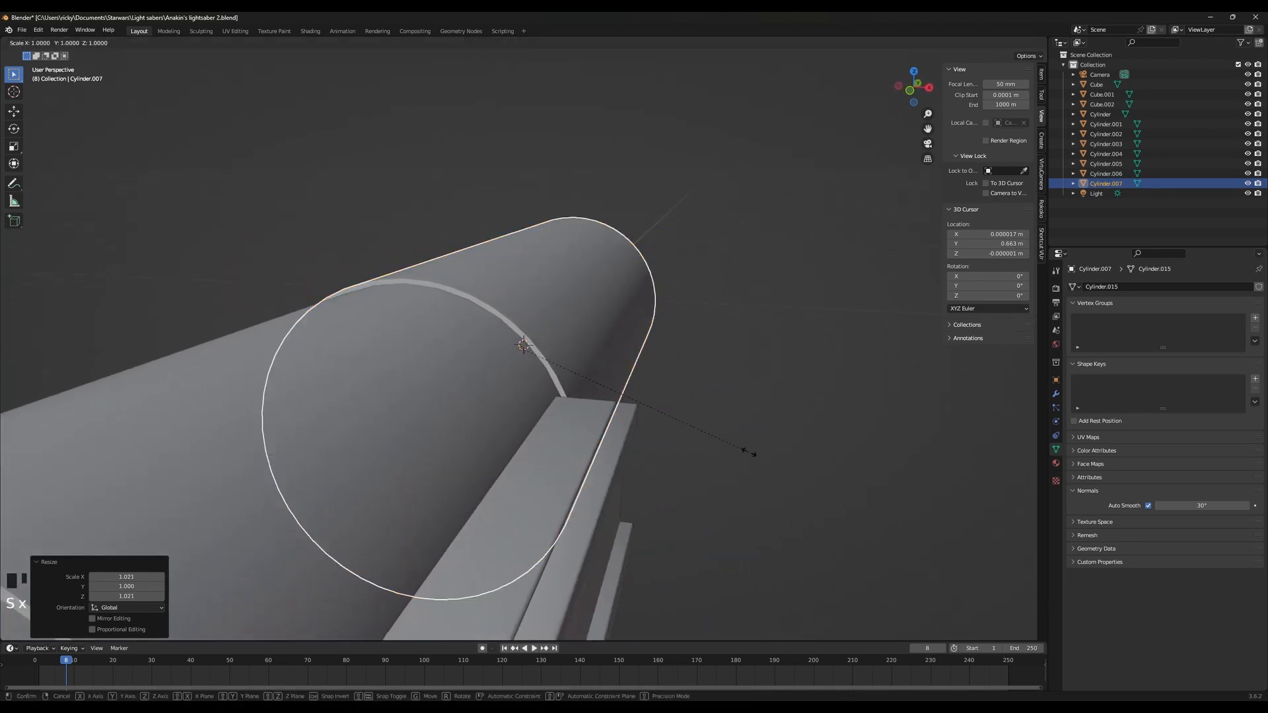
key("x")
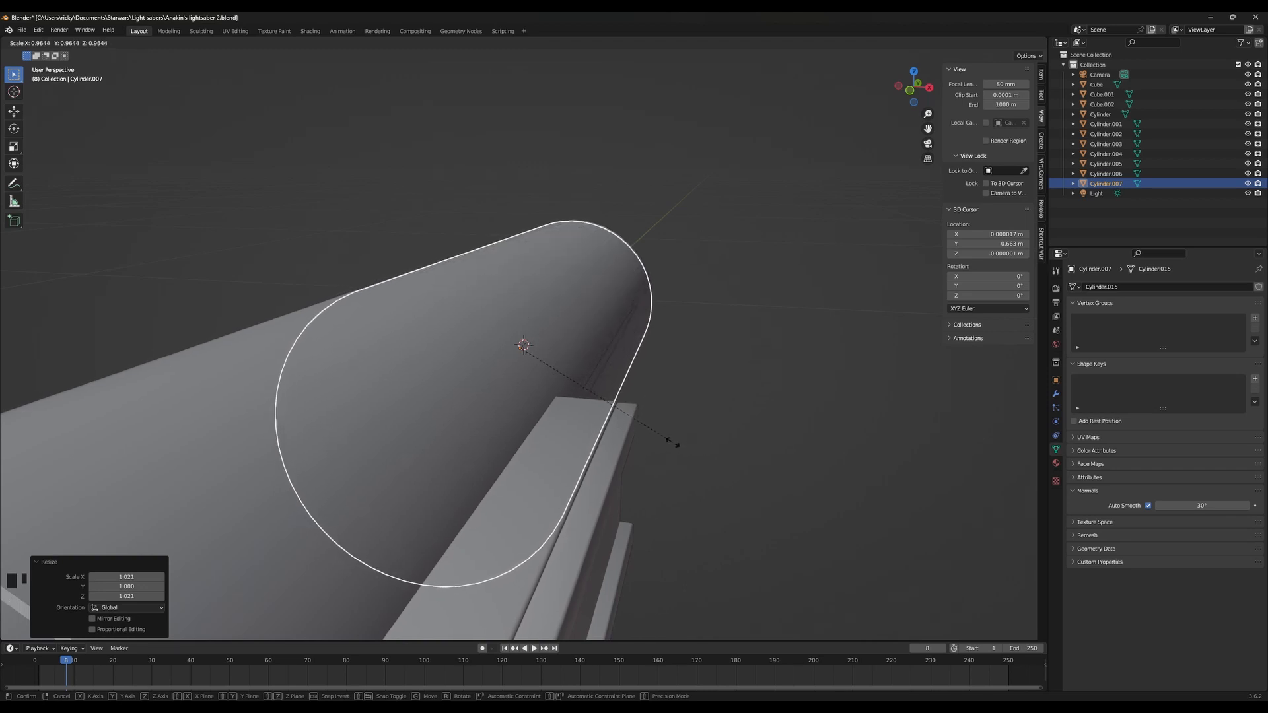
left_click(668, 449)
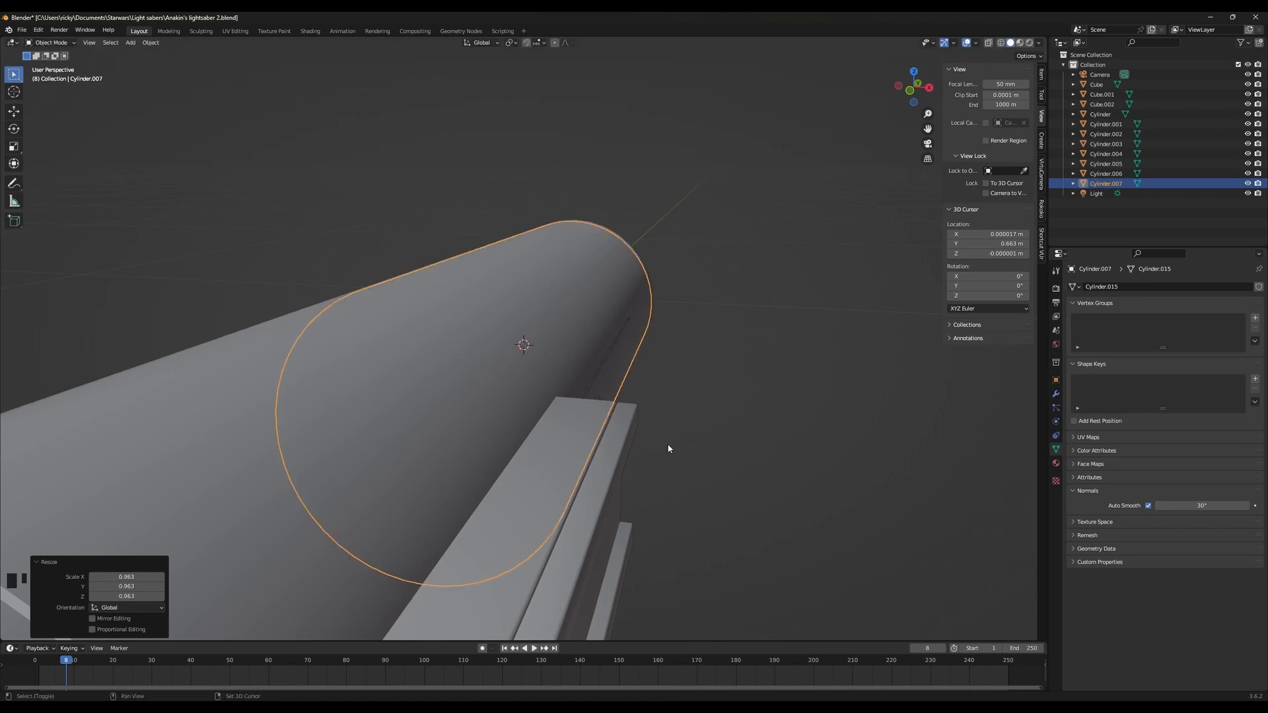
key("s")
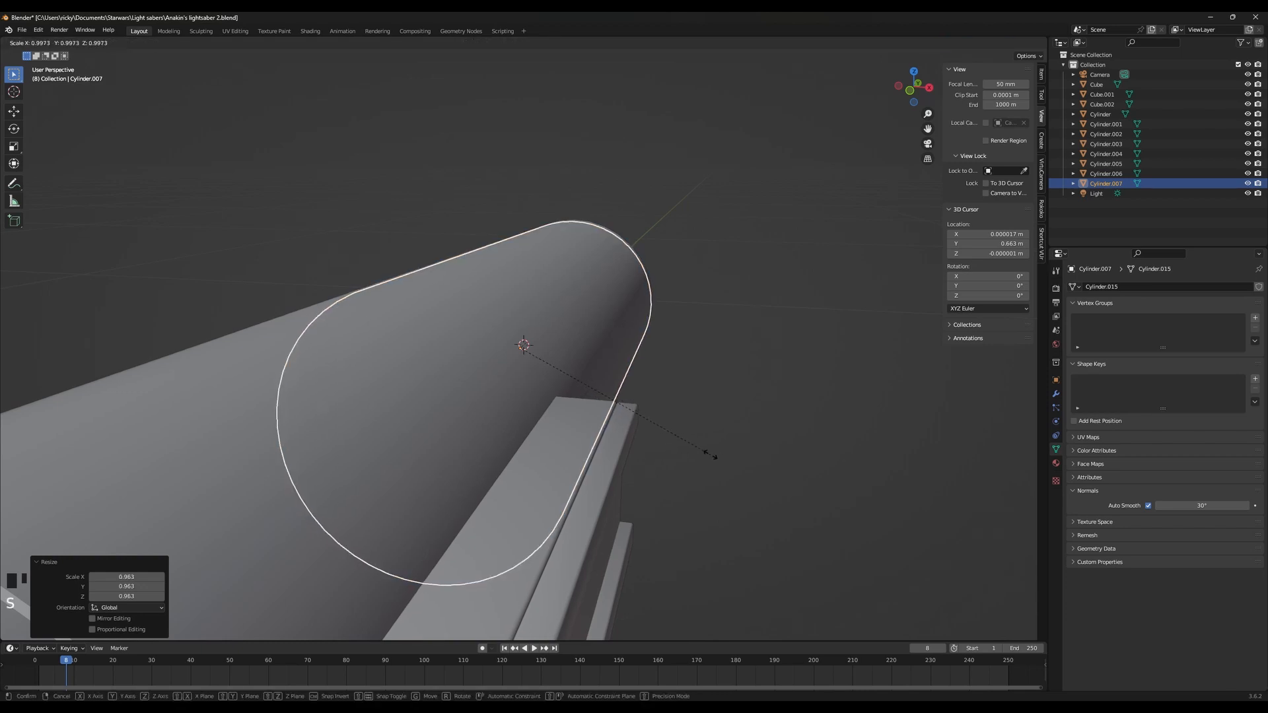
left_click(710, 455)
middle_click_drag(746, 453, 633, 468)
Hide the main hilt cylinder and open the grip cylinder's mesh in Edit Mode
key("Tab")
middle_click_drag(680, 284, 648, 334)
key("Tab")
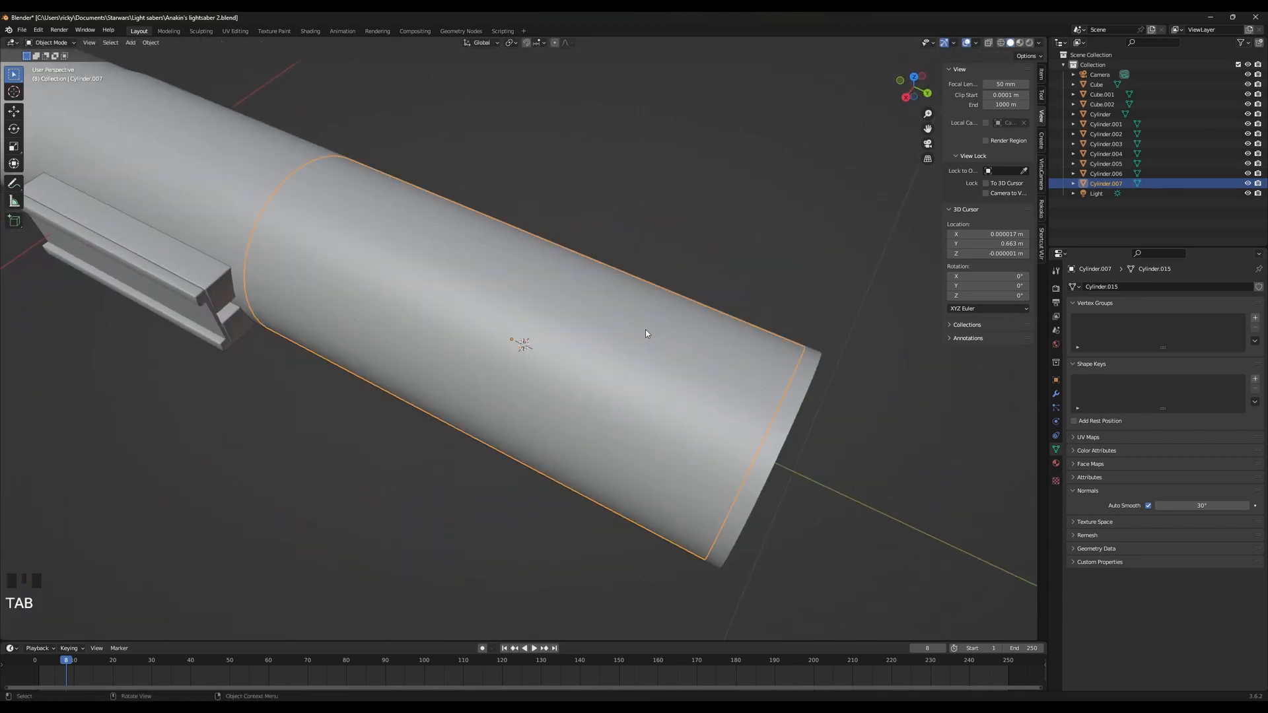
left_click(649, 328)
key("Tab")
key("Tab")
left_click(234, 188)
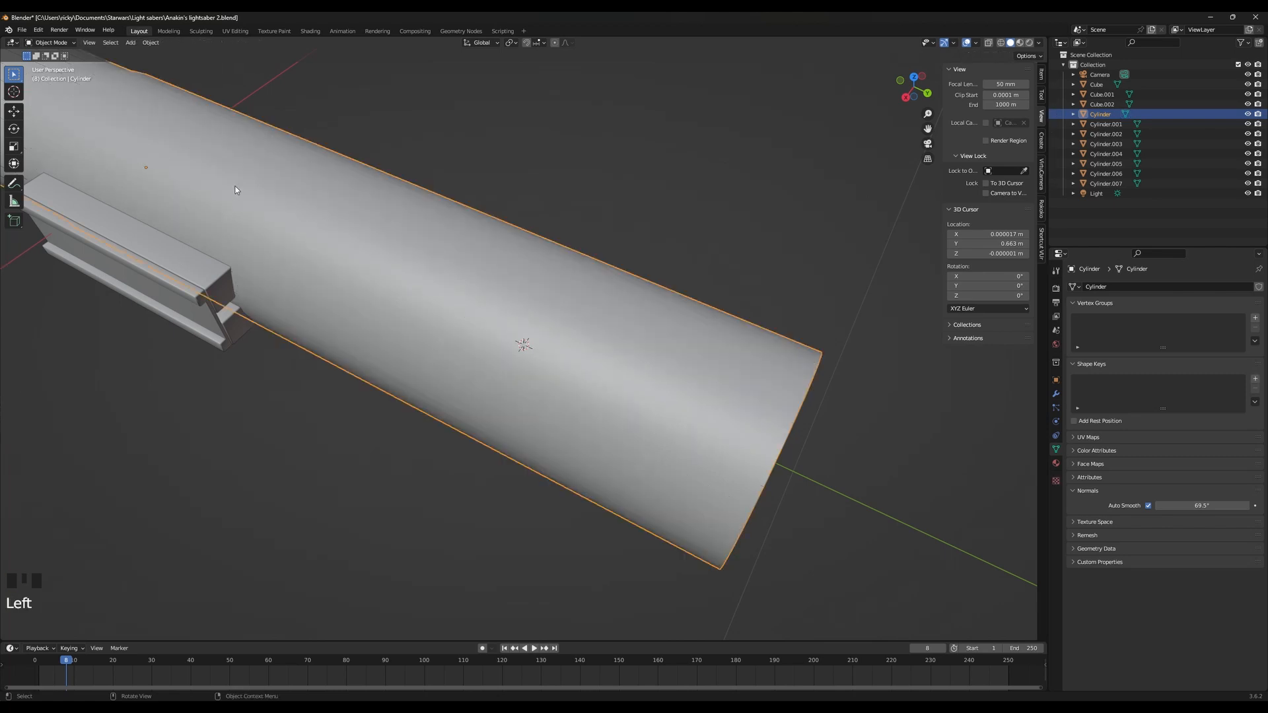
key("h")
left_click(352, 302)
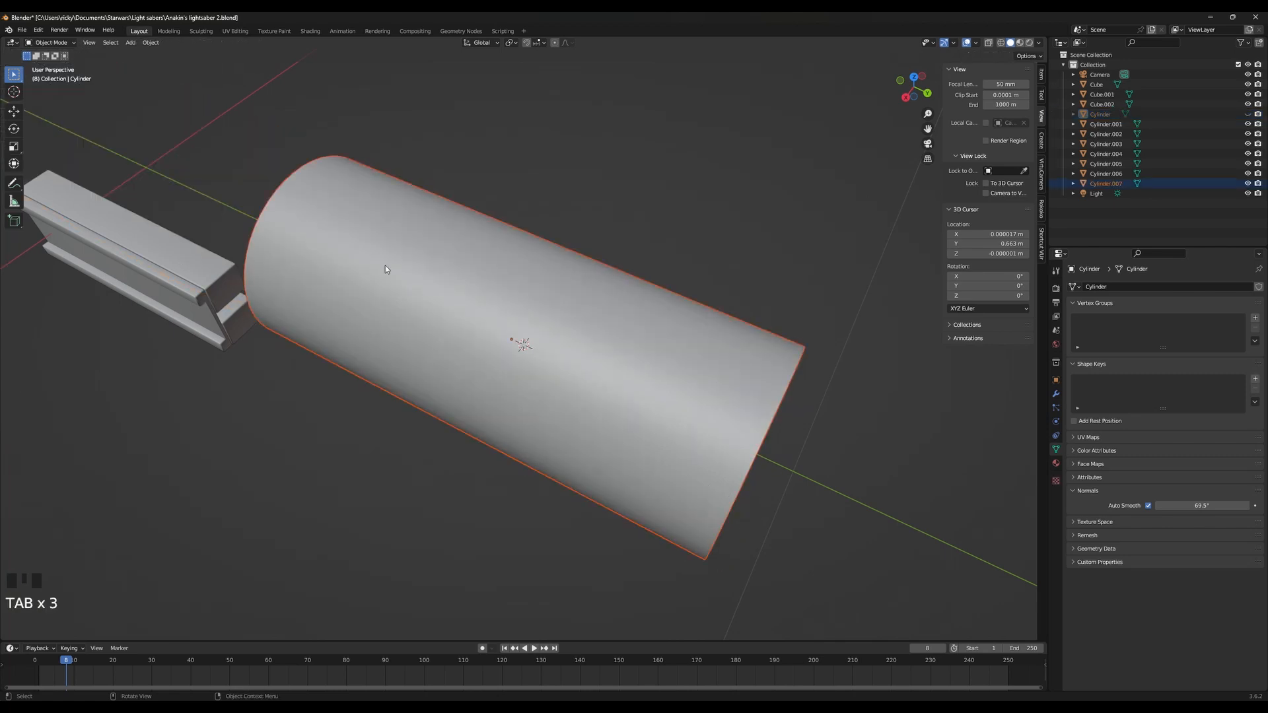
key("Tab")
middle_click_drag(630, 389, 517, 441, "shift")
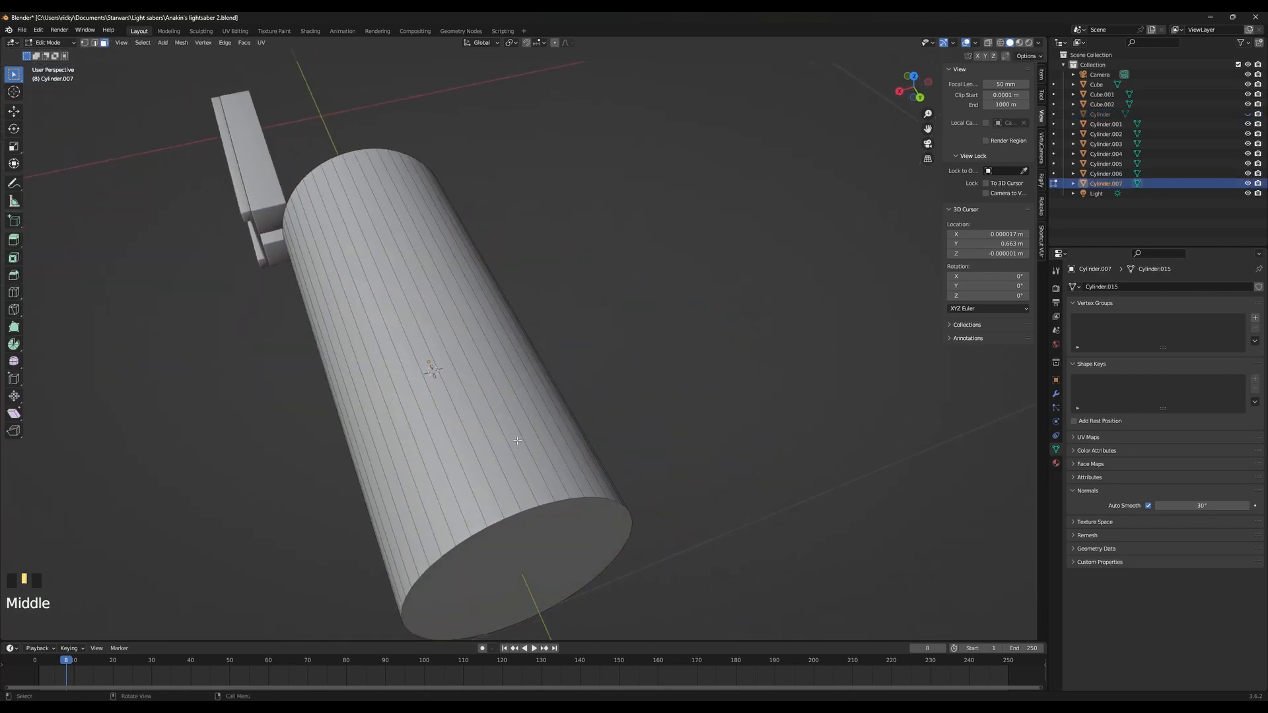
Select lengthwise faces from the grip cylinder's top down one side in groups of three, skipping one face between groups
key("KP_7")
left_click(604, 307)
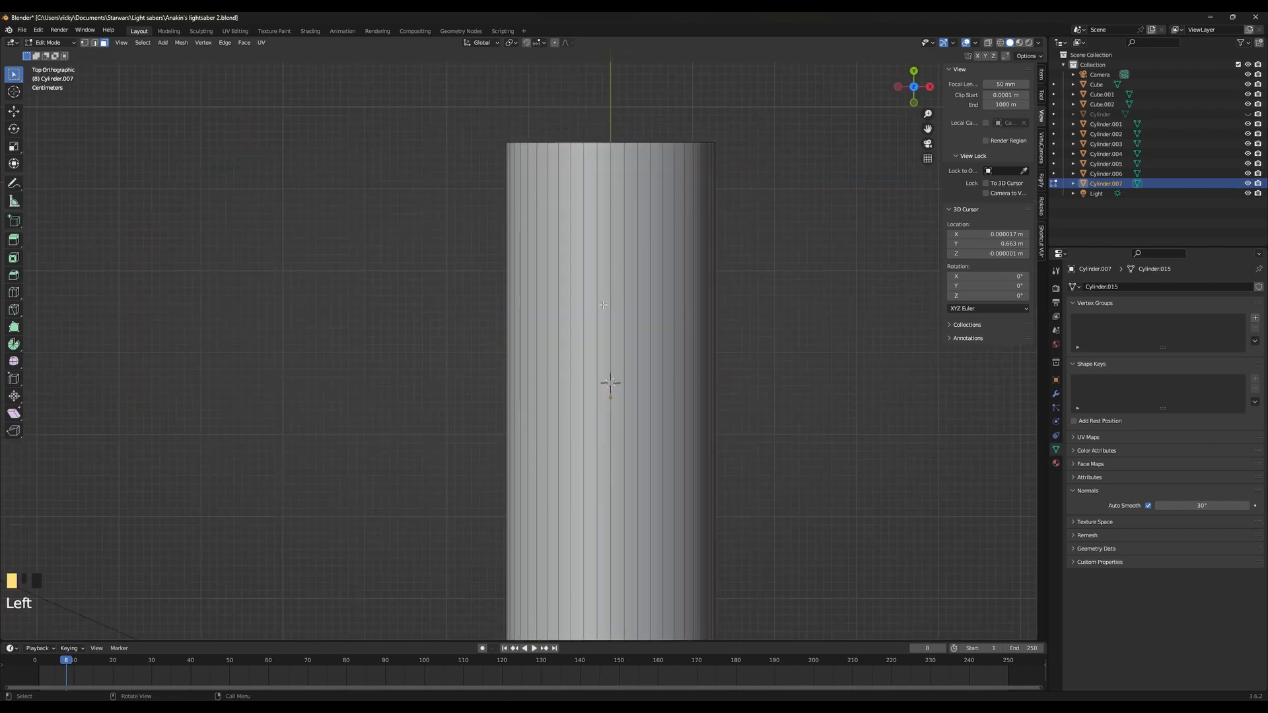
left_click(617, 303, "shift")
left_click(604, 305, "shift")
middle_click_drag(629, 305, 622, 368)
left_click(628, 384, "shift")
left_click(634, 398, "shift")
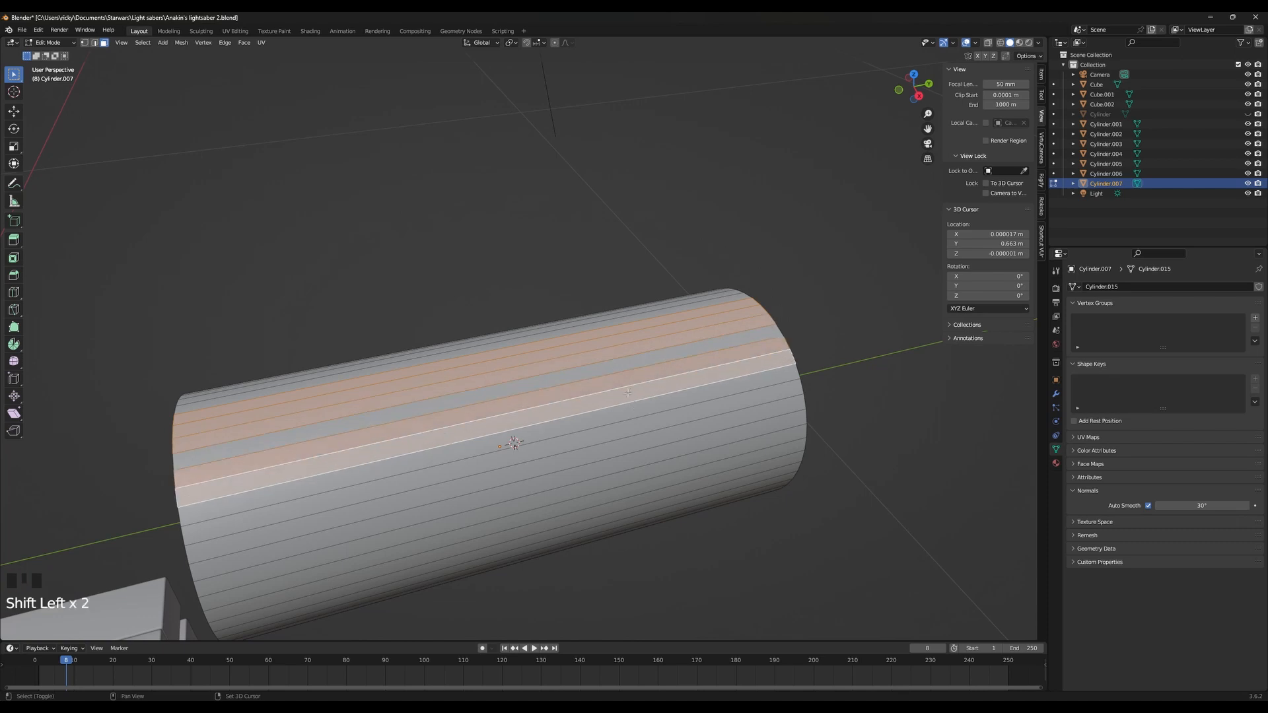
left_click(640, 410, "shift")
left_click(651, 435, "shift")
left_click(653, 456, "shift")
left_click(659, 471, "shift")
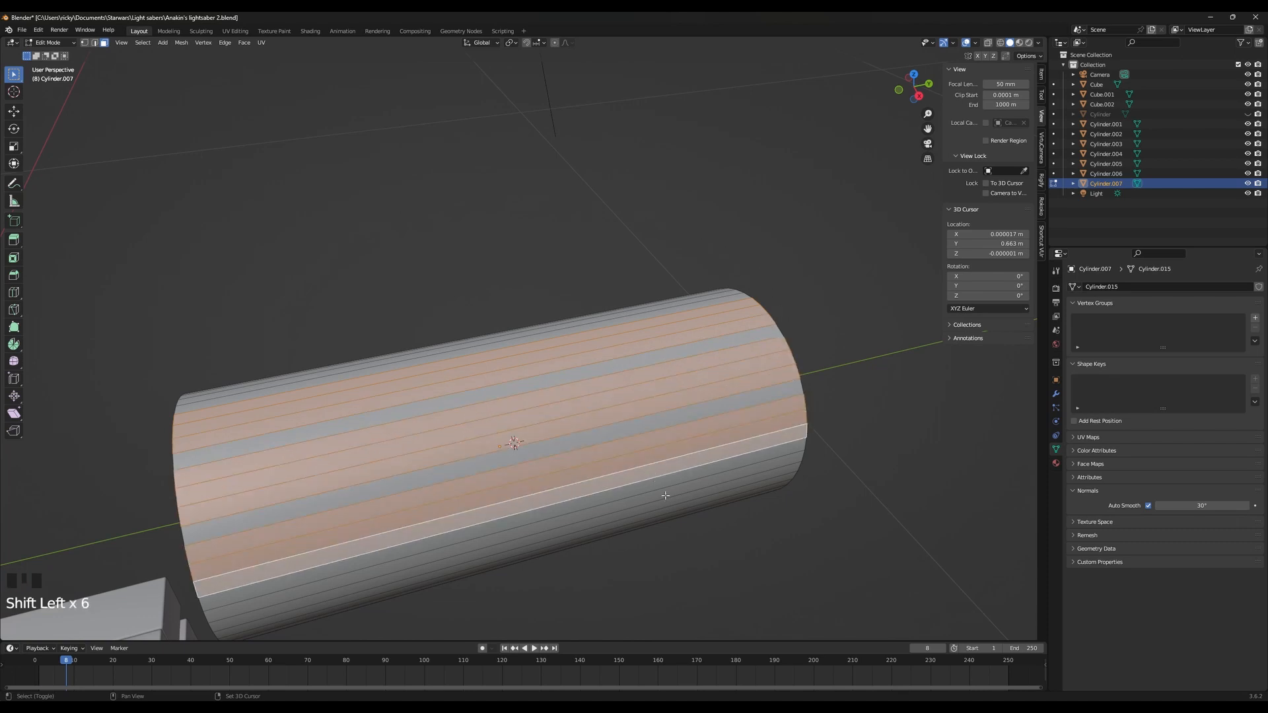
Extend the three-on, one-off face selection down the side of the grip cylinder toward its underside
middle_click_drag(667, 502, 660, 466)
left_click(657, 438, "shift")
left_click(657, 466, "shift")
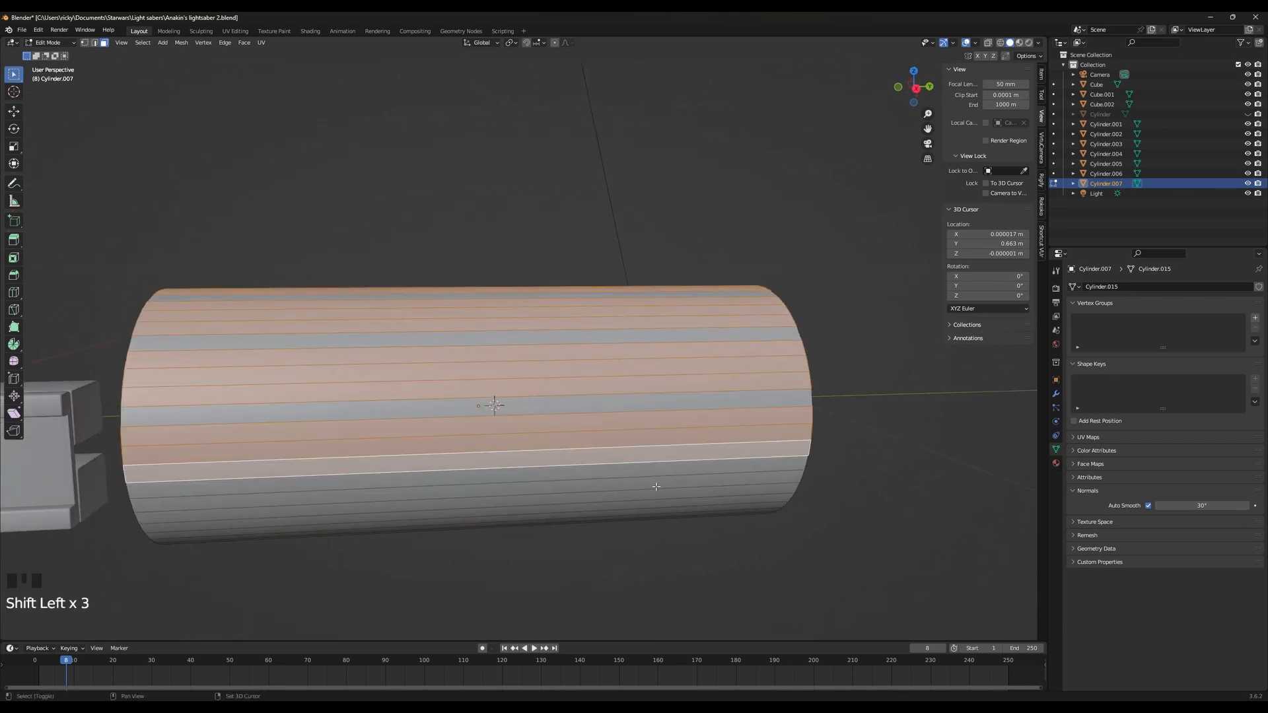
left_click(657, 486, "shift")
left_click(658, 503, "shift")
left_click(660, 513, "shift")
middle_click_drag(659, 514, 659, 418)
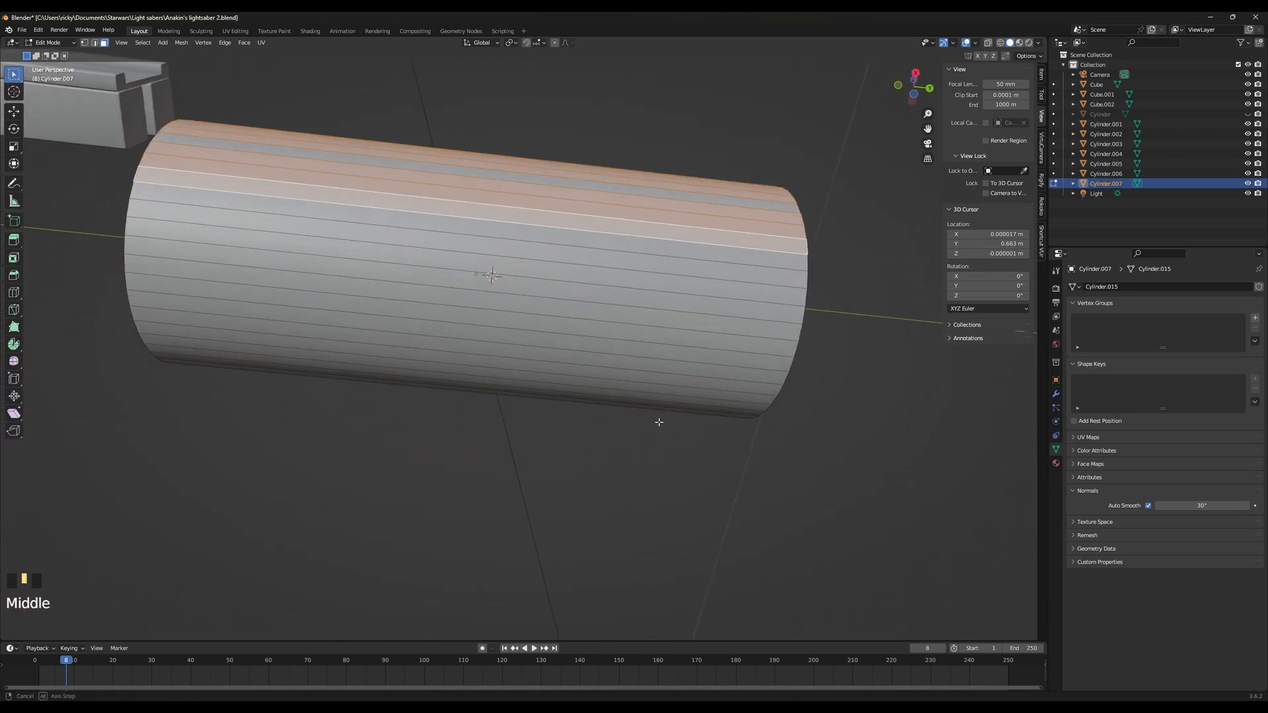
left_click(671, 281, "shift")
left_click(670, 299, "shift")
left_click(666, 317, "shift")
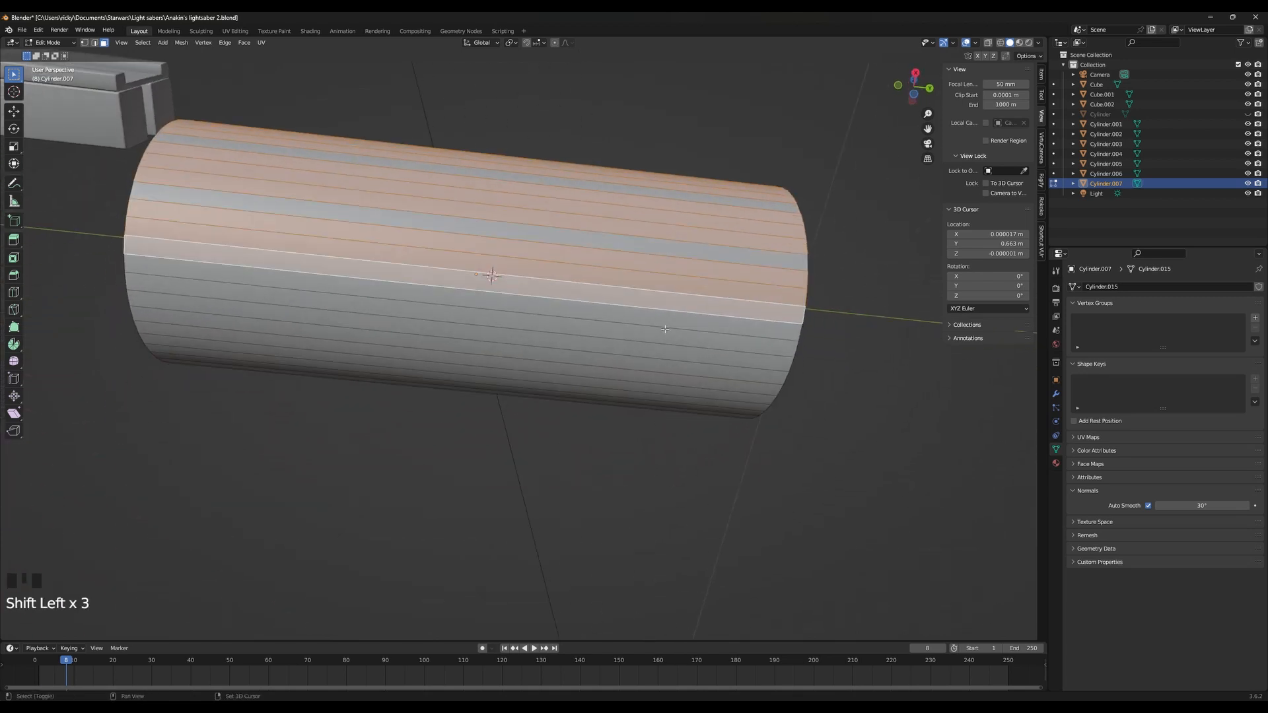
left_click(663, 333, "shift")
left_click(660, 357, "shift")
left_click(659, 365, "shift")
Add the next groups of three lengthwise faces on the grip cylinder's underside, leaving single-face gaps
scroll(662, 325, "down", 1)
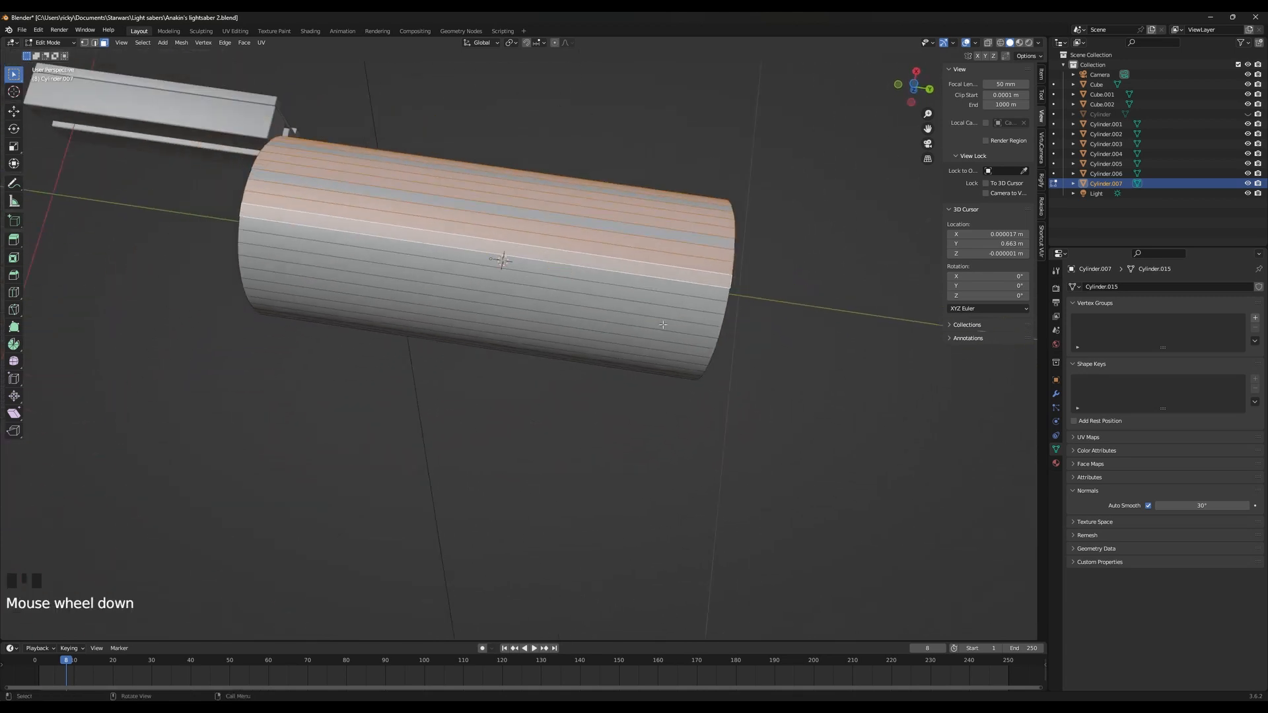
left_click(662, 307, "shift")
left_click(659, 320, "shift")
left_click(657, 333, "shift")
scroll(656, 345, "up", 1)
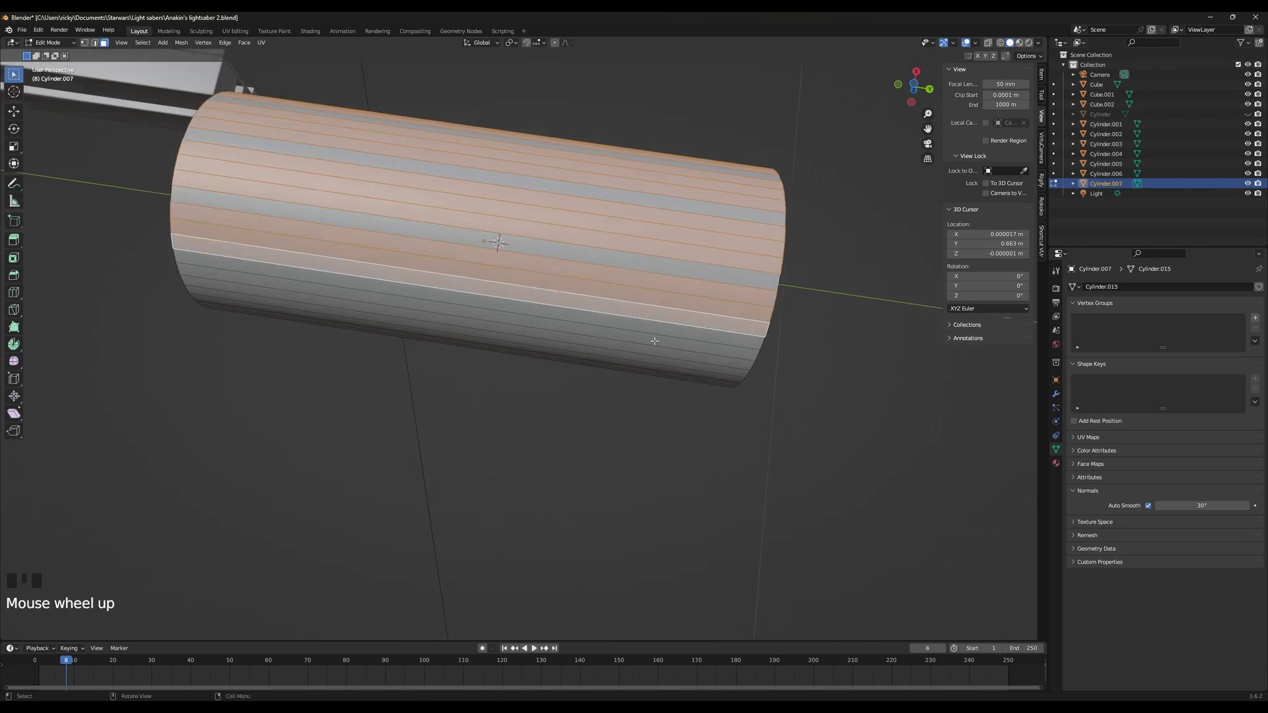
left_click(651, 348, "shift")
left_click(650, 349, "shift")
left_click(651, 349, "shift")
left_click(651, 349, "shift")
left_click(651, 348, "shift")
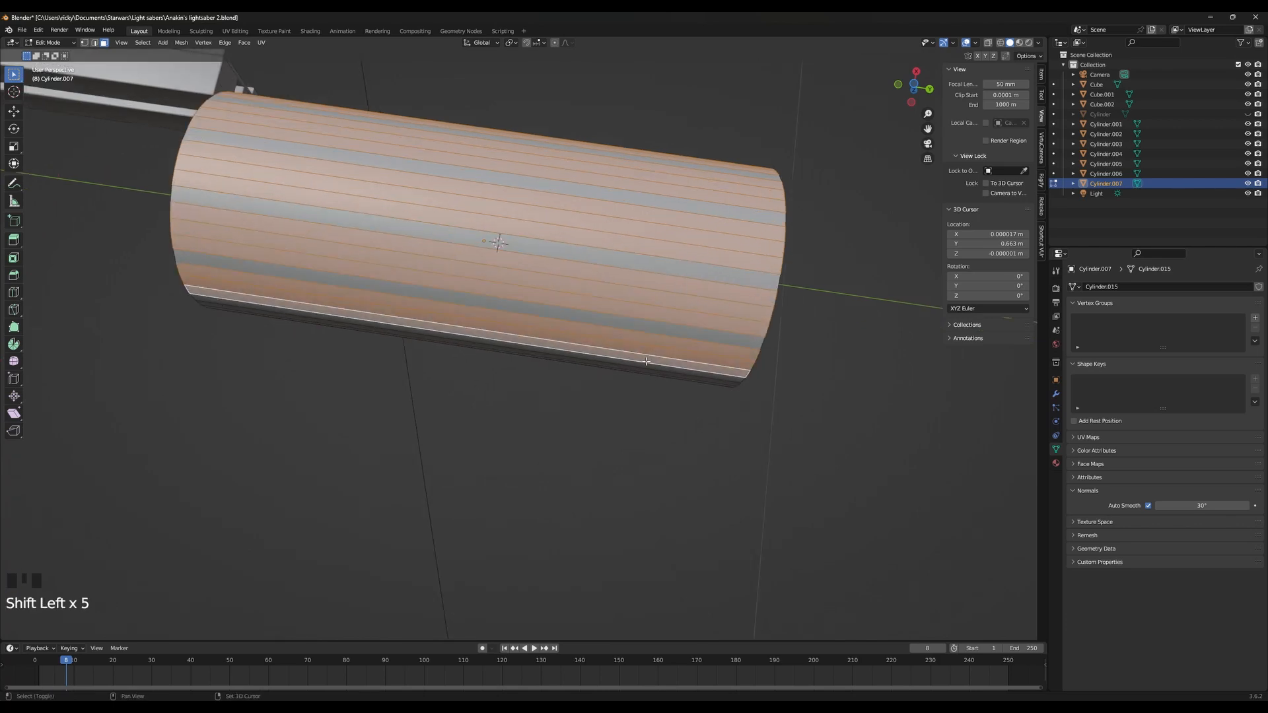
Complete the three-face groups around the far side of the grip cylinder until the pattern closes
middle_click_drag(650, 349, 654, 311)
left_click(653, 309, "shift")
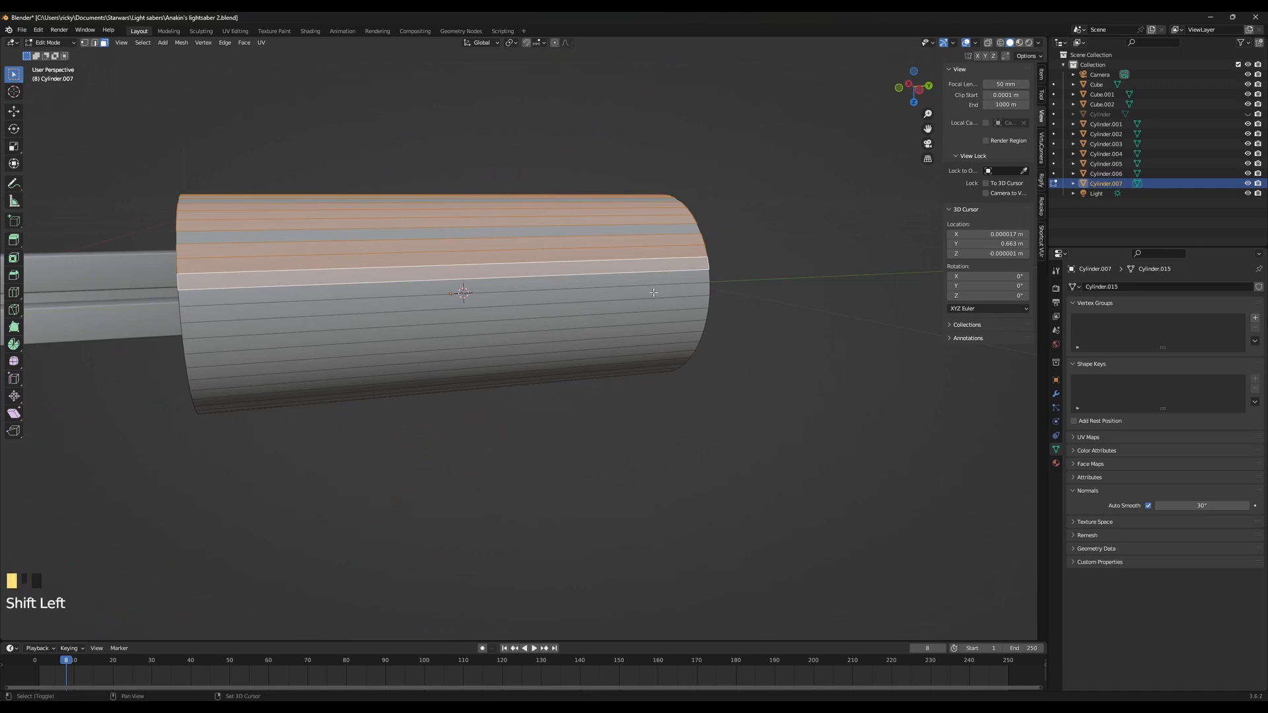
left_click(653, 309, "shift")
left_click(652, 324, "shift")
left_click(650, 339, "shift")
left_click(648, 349, "shift")
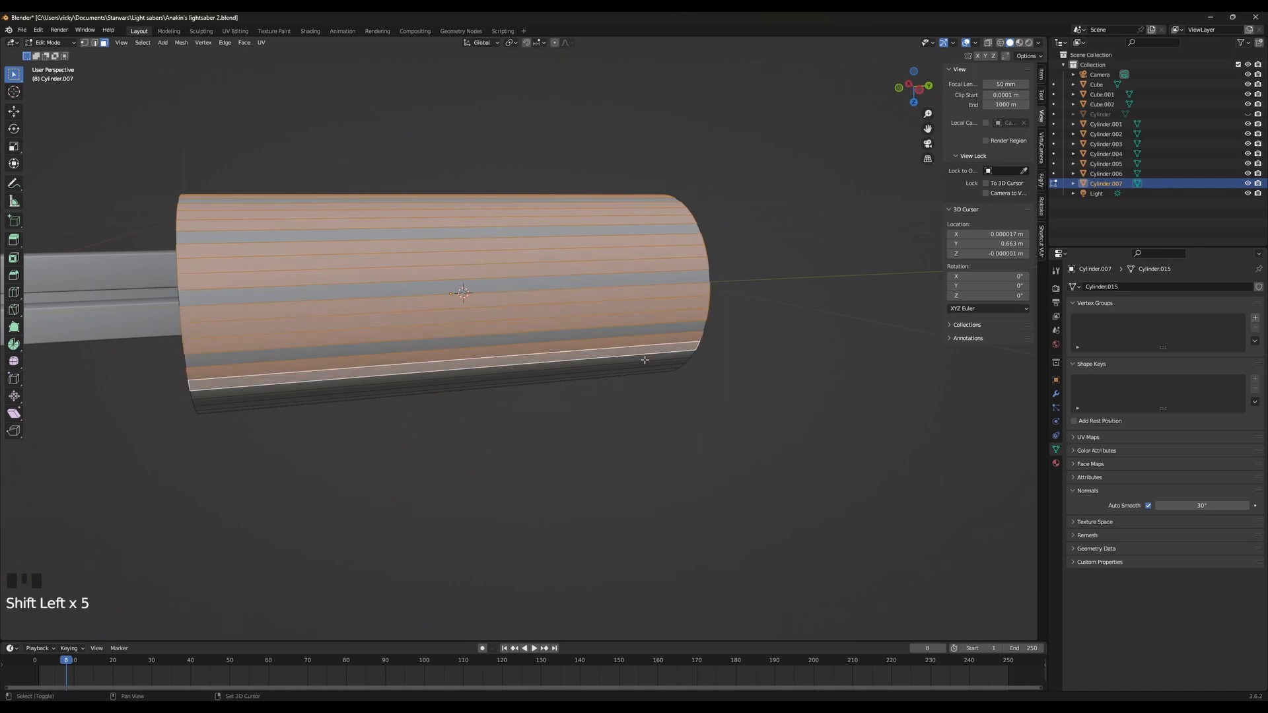
middle_click_drag(648, 349, 628, 459)
left_click(603, 408, "shift")
left_click(602, 408, "shift")
left_click(602, 408, "shift")
scroll(602, 408, "down", 3)
scroll(594, 445, "up", 1, "shift")
scroll(658, 466, "up", 2)
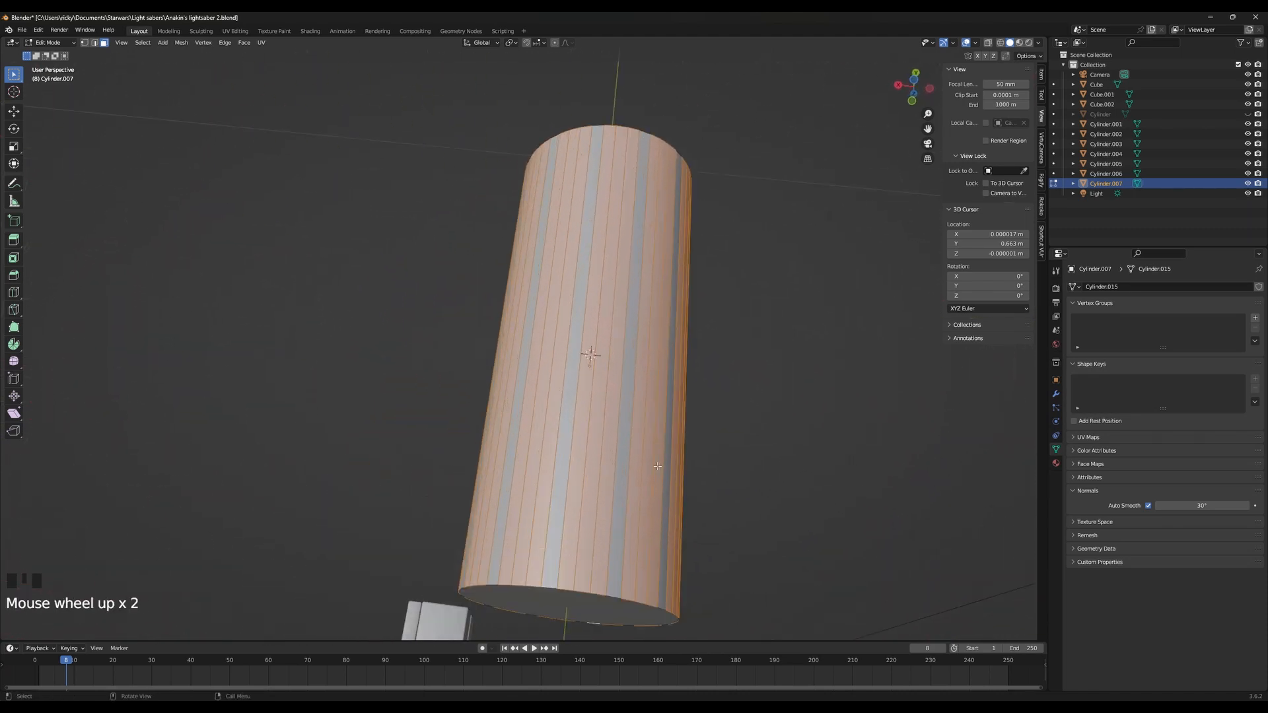
Invert the selection, delete the single-face strips between the groups, and reveal the hidden hilt cylinder in Object Mode
middle_click_drag(661, 458, 592, 448)
key("ctrl+i")
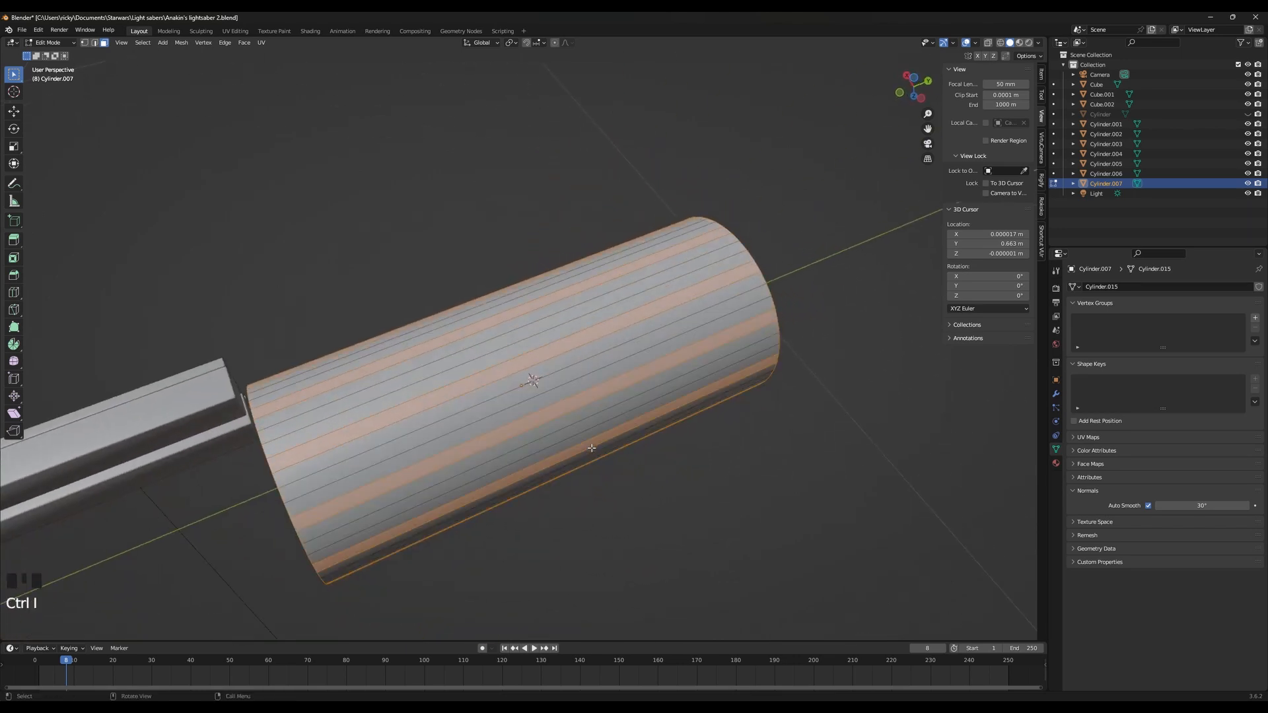
key("x")
left_click(592, 448)
middle_click_drag(592, 448, 652, 356)
key("Tab")
scroll(609, 363, "down", 1)
key("alt+h")
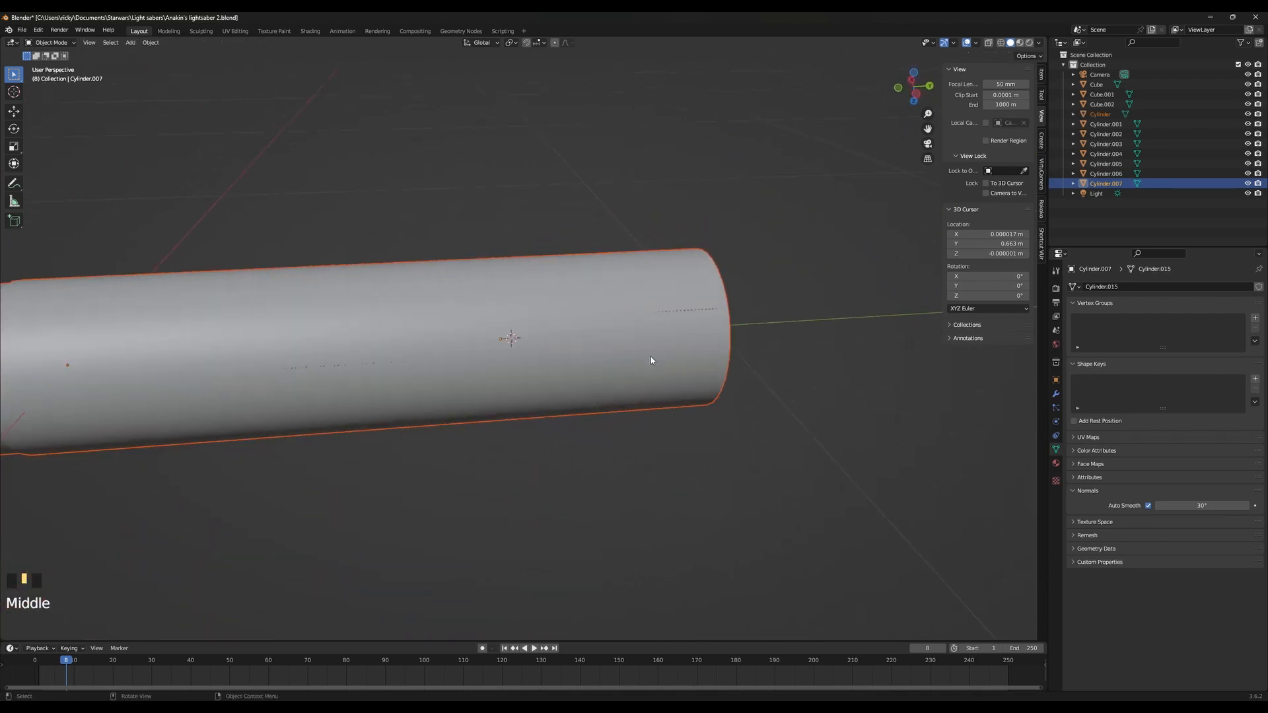
Scale the lengthwise strip object up to about 1.01 on X and Z, locking its length along Y
left_click(662, 351)
left_click(662, 351)
key("s")
key("s")
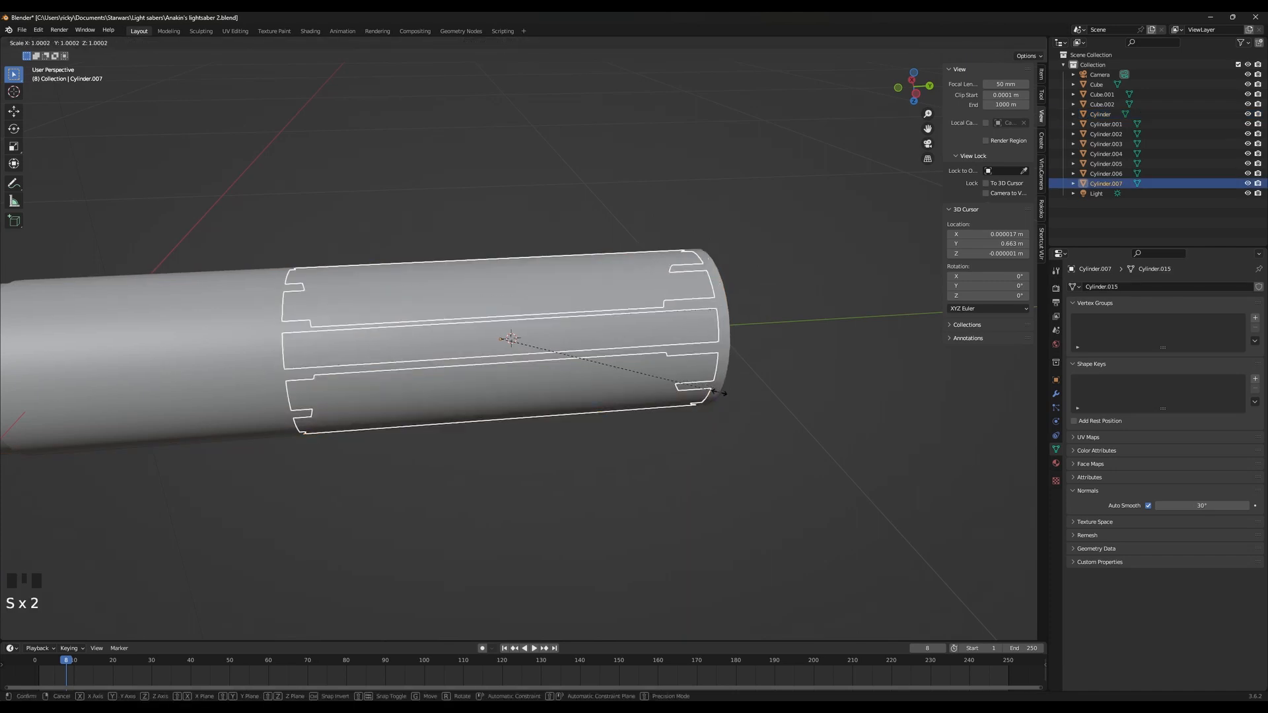
key("shift+y")
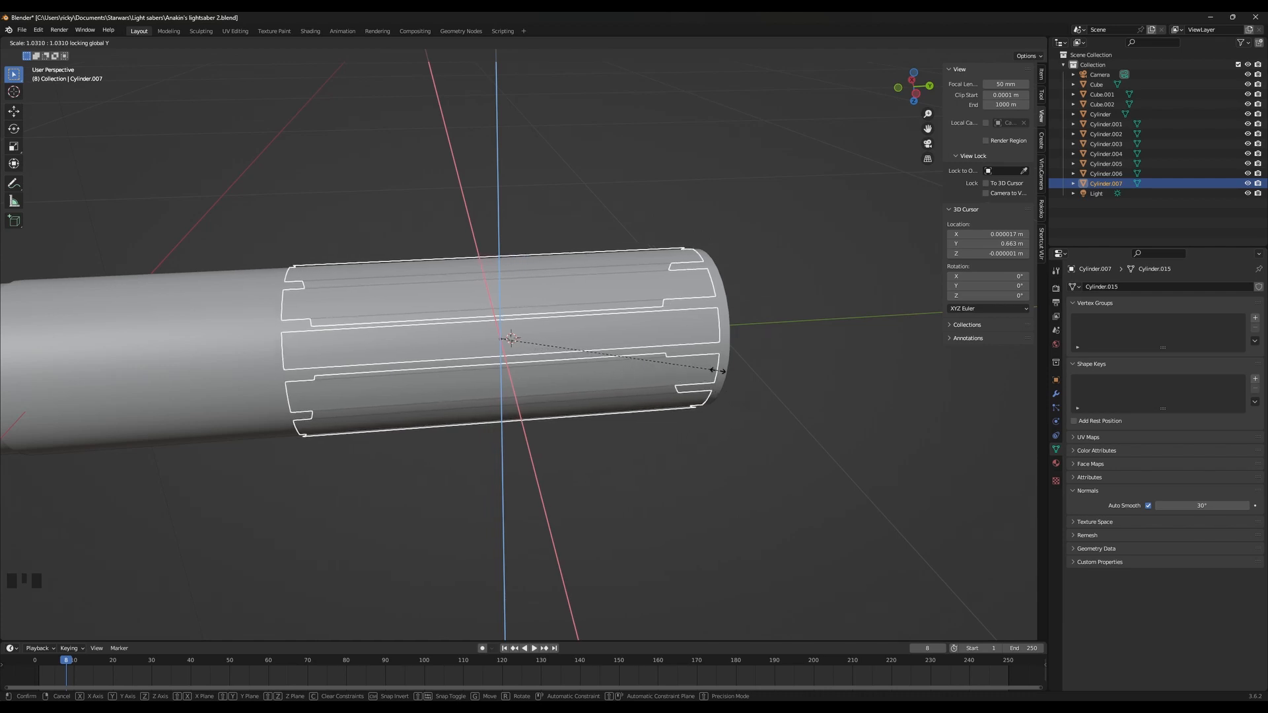
left_click(675, 331)
middle_click_drag(675, 331, 575, 343)
key("s")
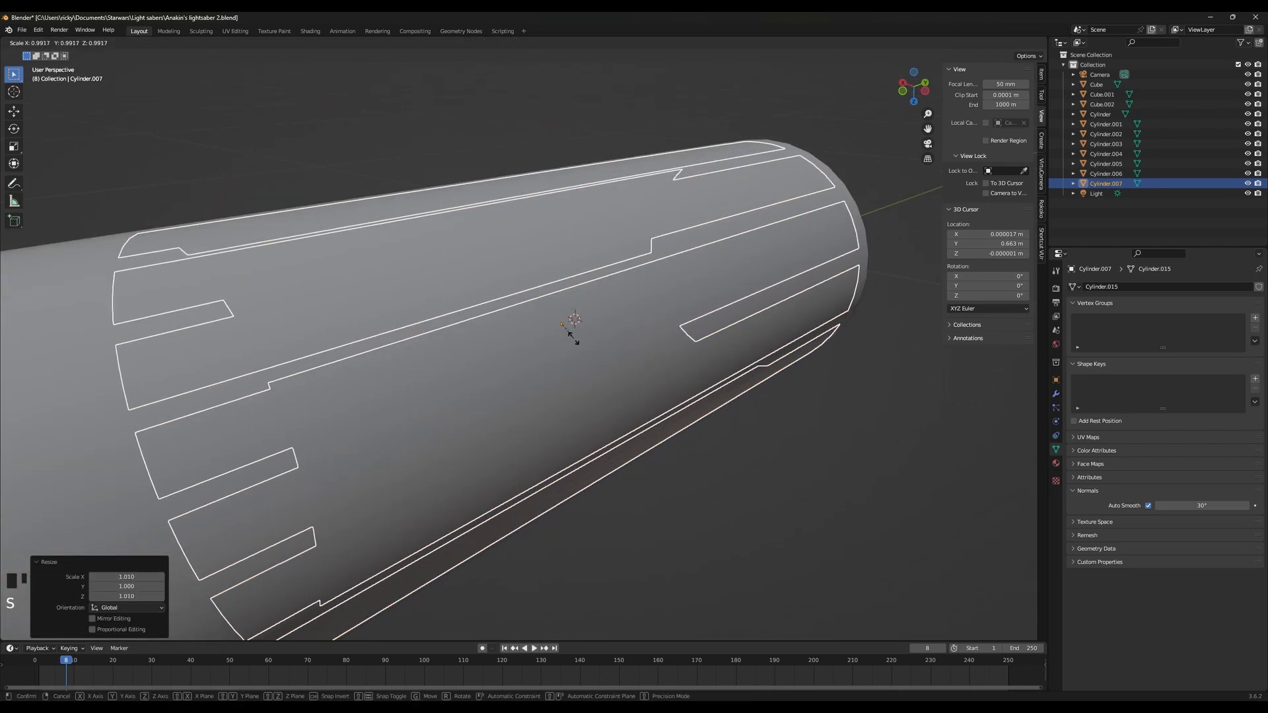
right_click(605, 388)
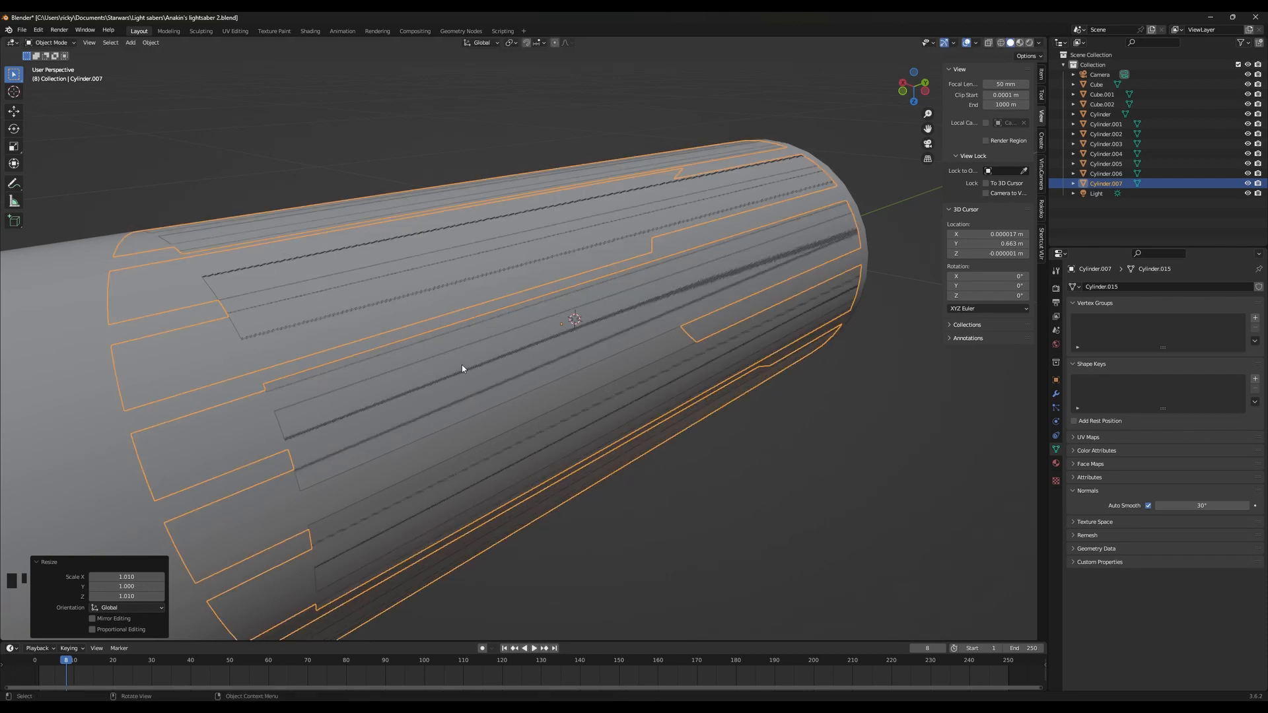
Enter Edit Mode on the strip object with all of its faces selected, checking the strips around the grip
key("Tab")
scroll(462, 367, "down", 4)
middle_click_drag(462, 367, 704, 410)
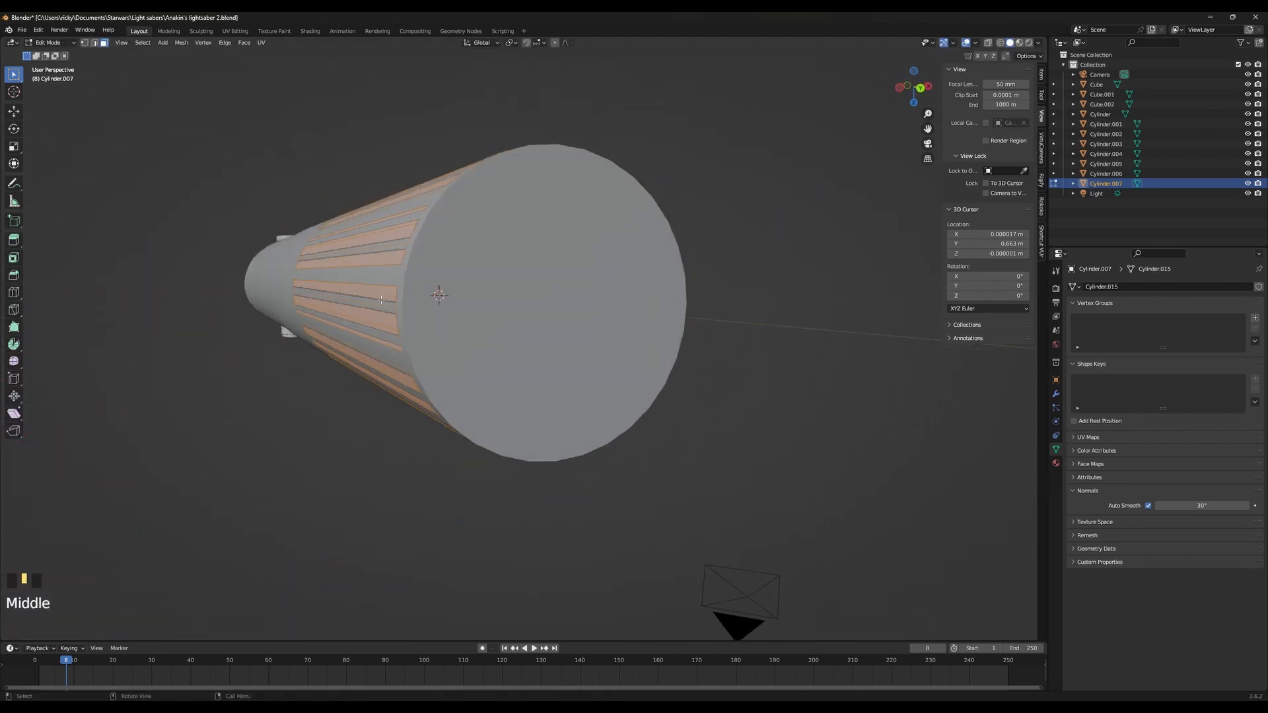
middle_click_drag(381, 299, 364, 270)
scroll(390, 284, "down", 2)
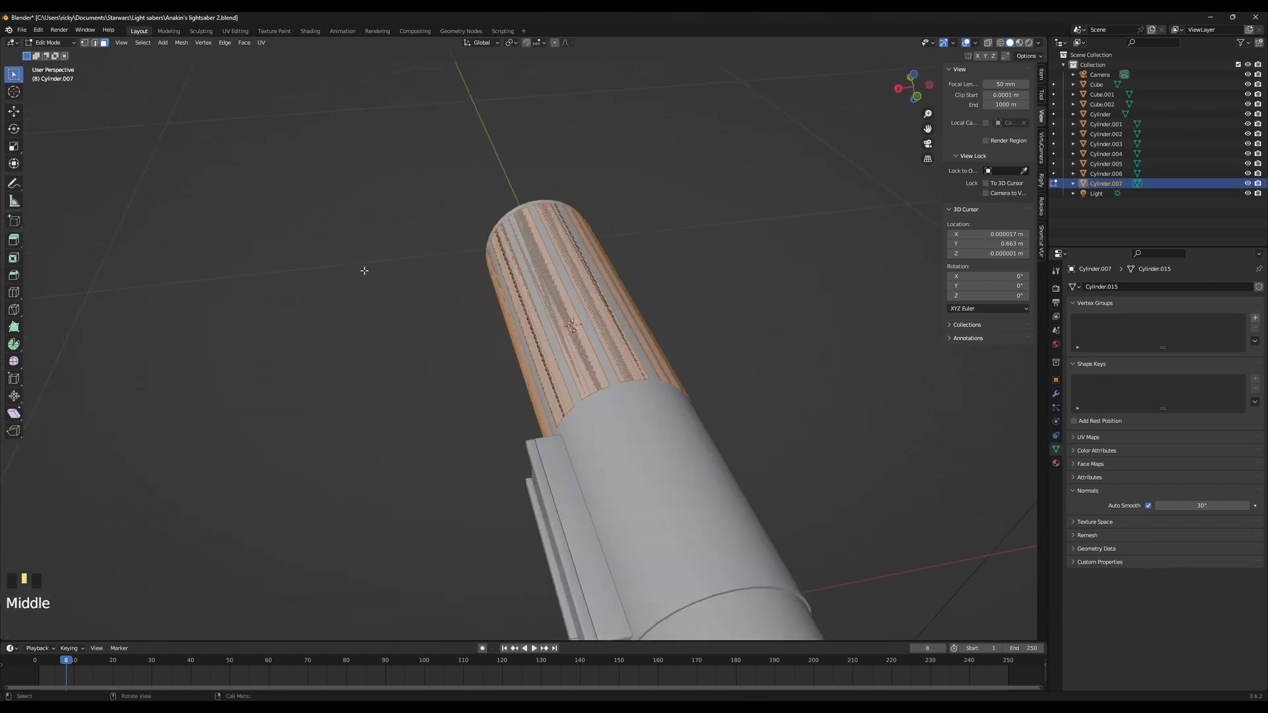
key("Tab")
key("Tab")
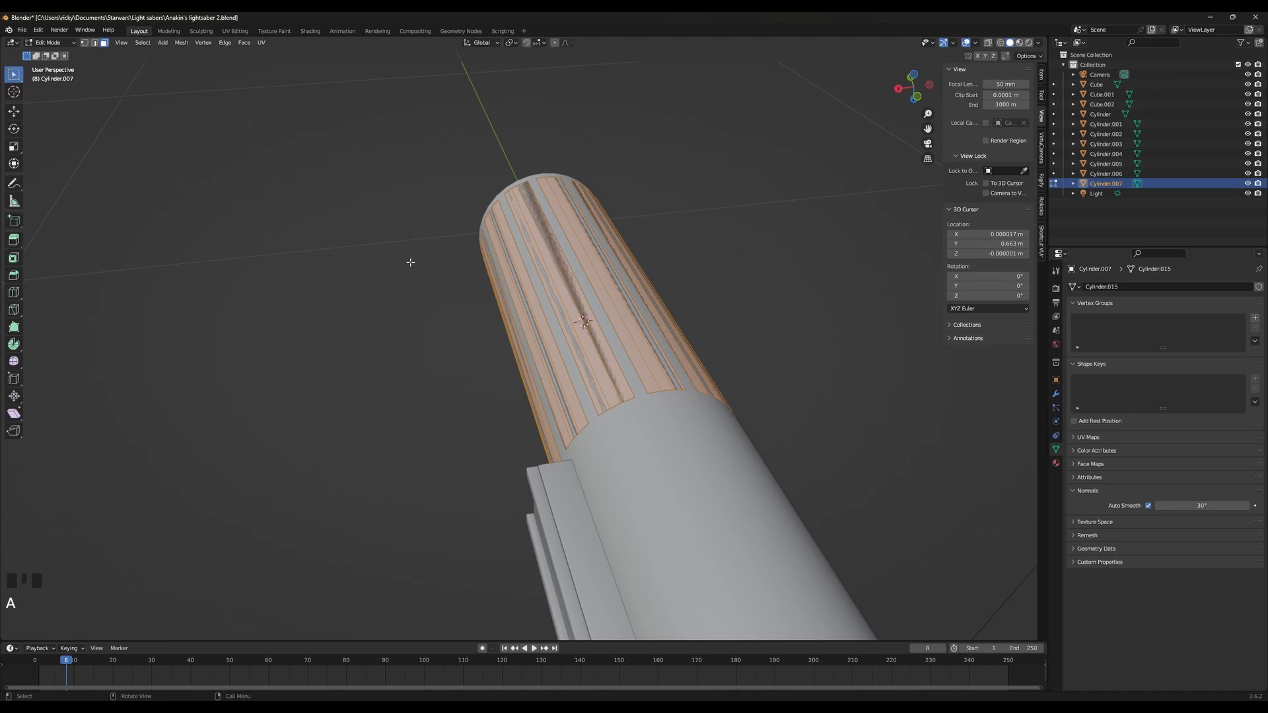
right_click(424, 298)
left_click(180, 43)
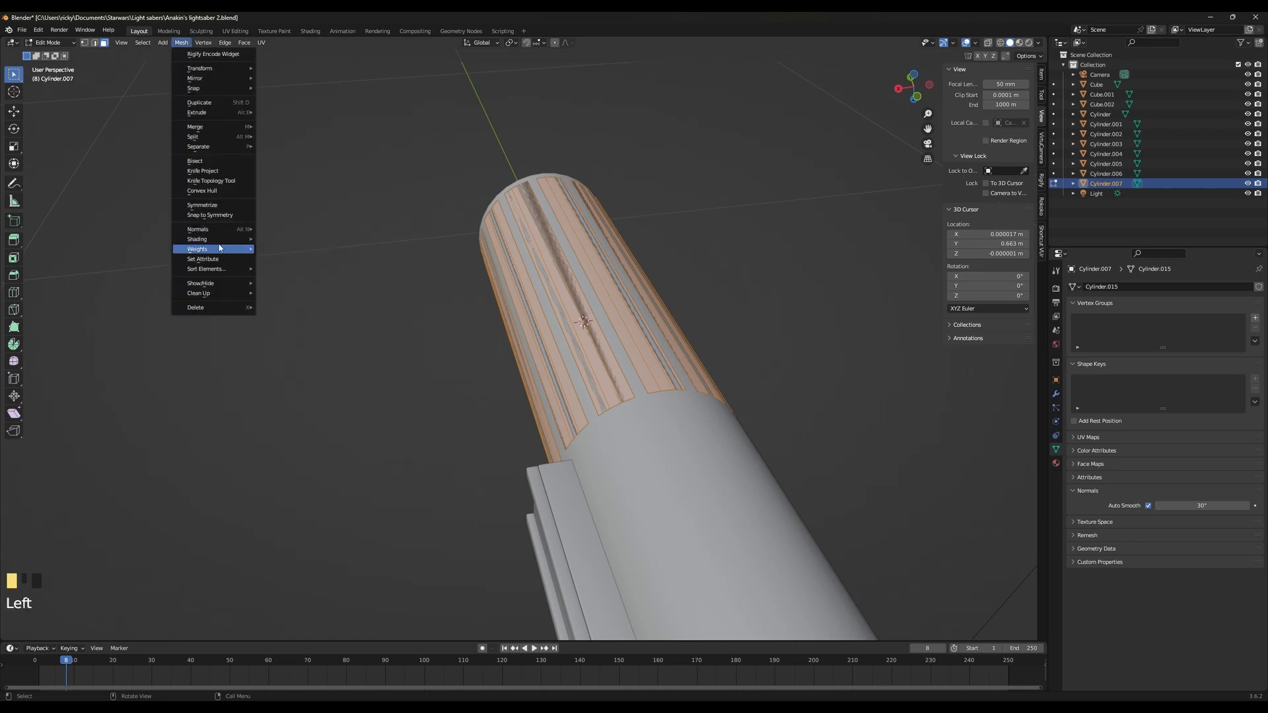
mouse_move(217, 225)
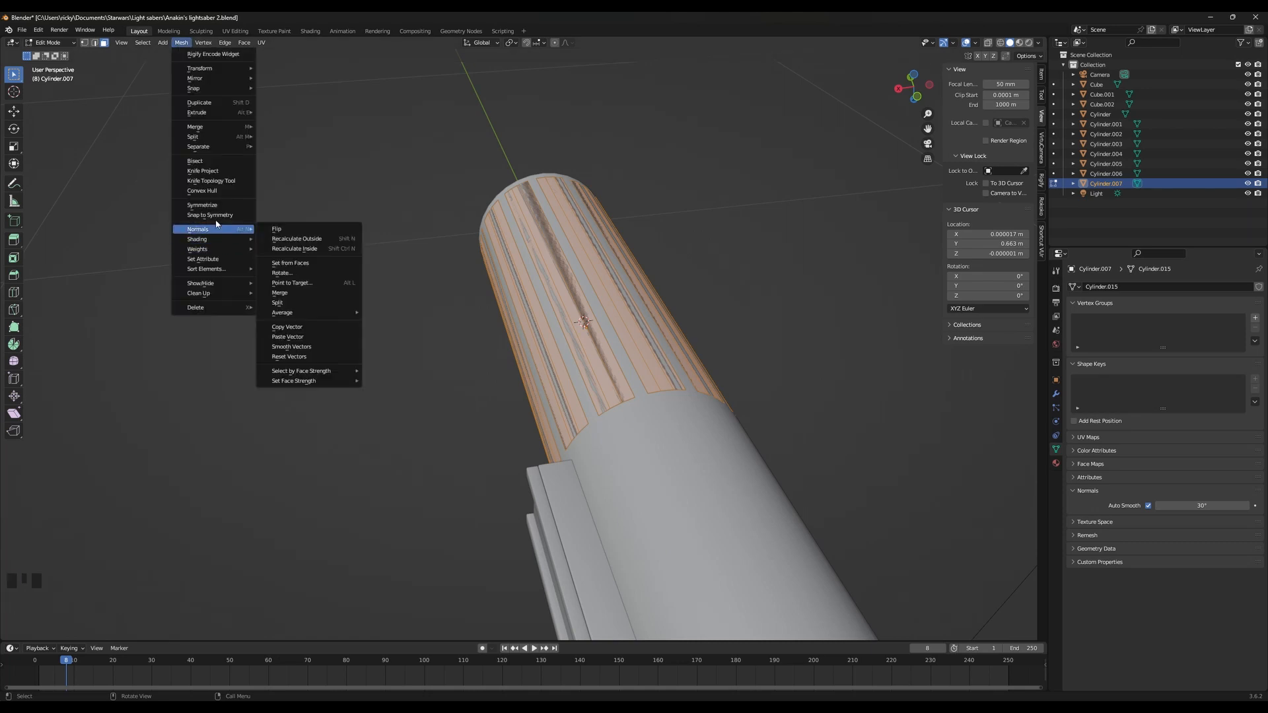
mouse_move(219, 112)
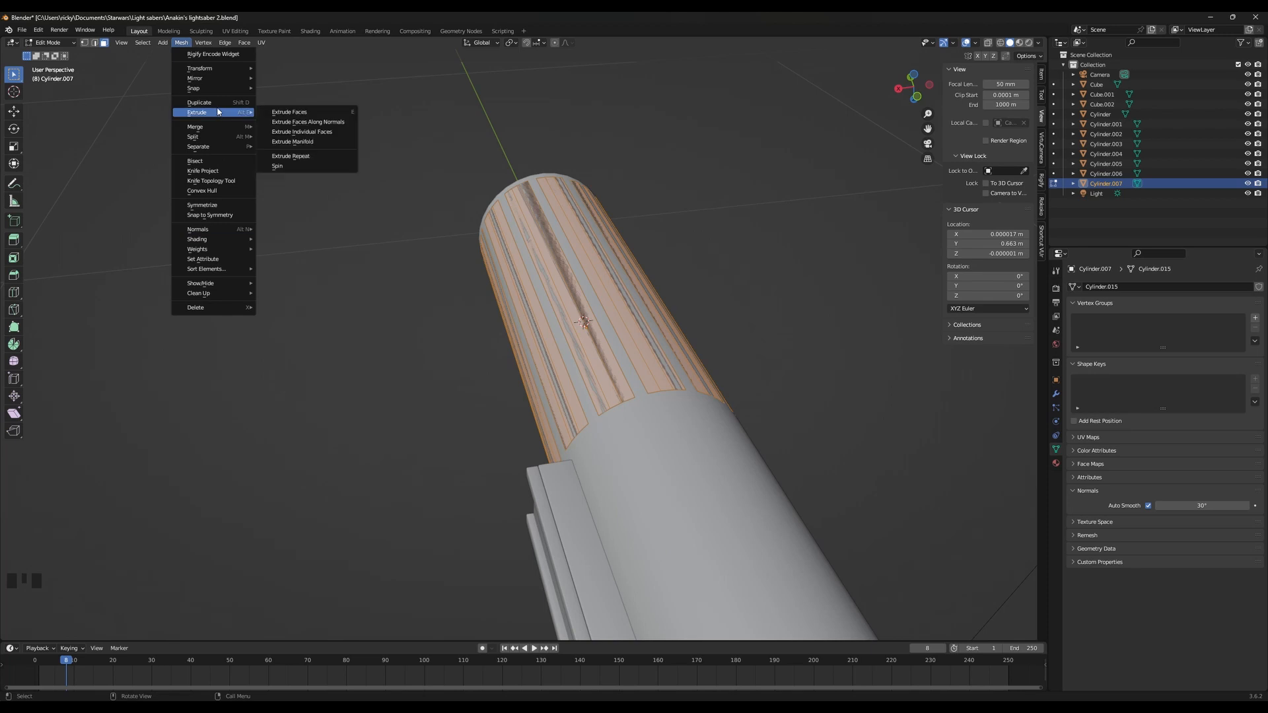
left_click(284, 122)
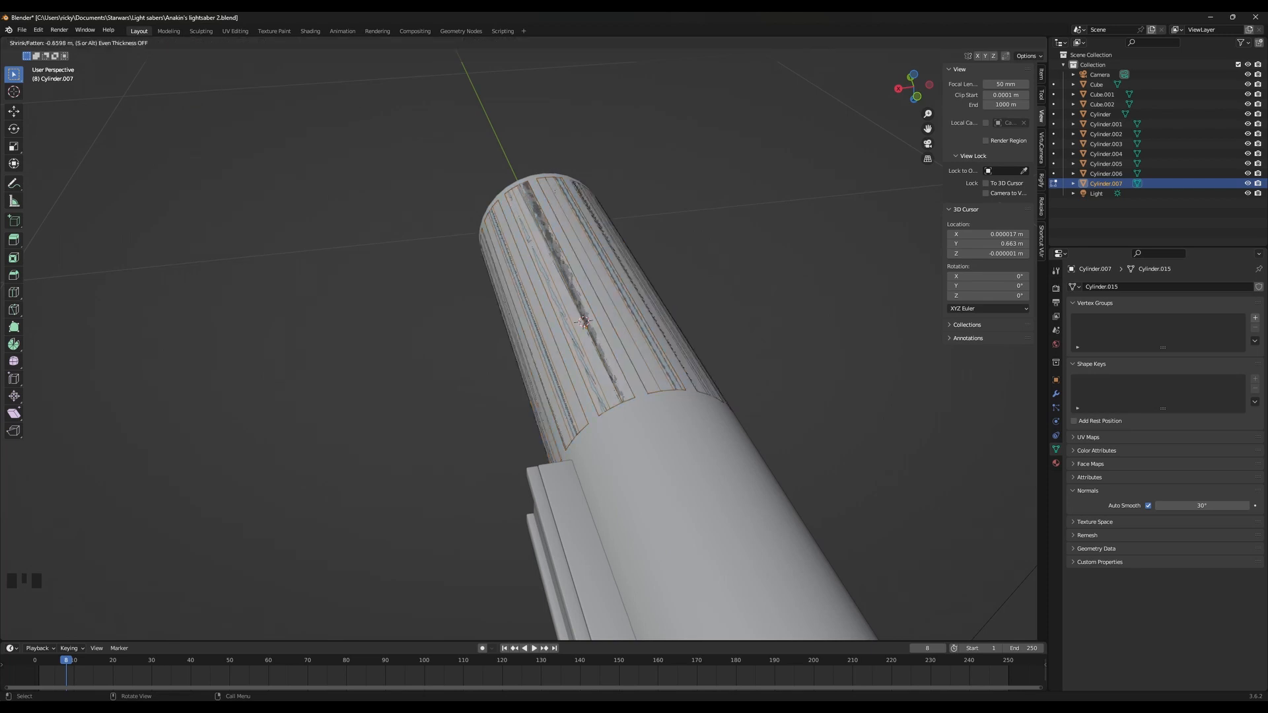
right_click(146, 467)
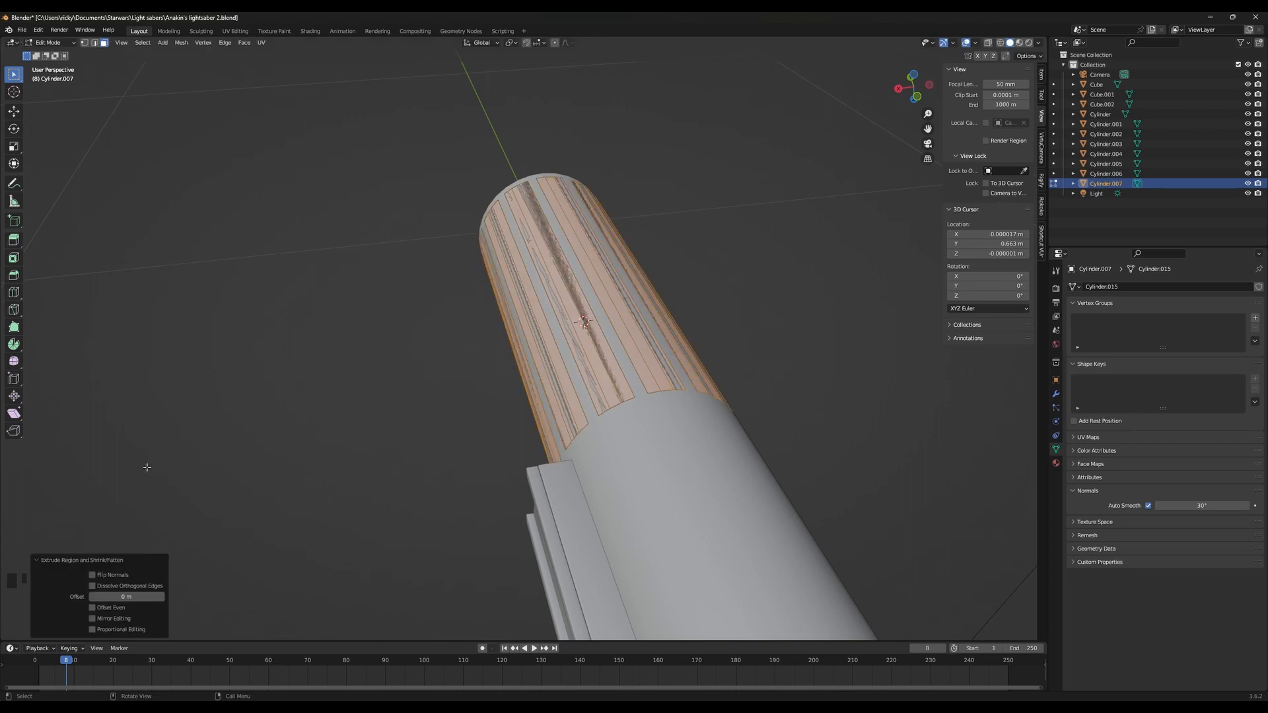
key("ctrl+z")
key("ctrl+shift+z")
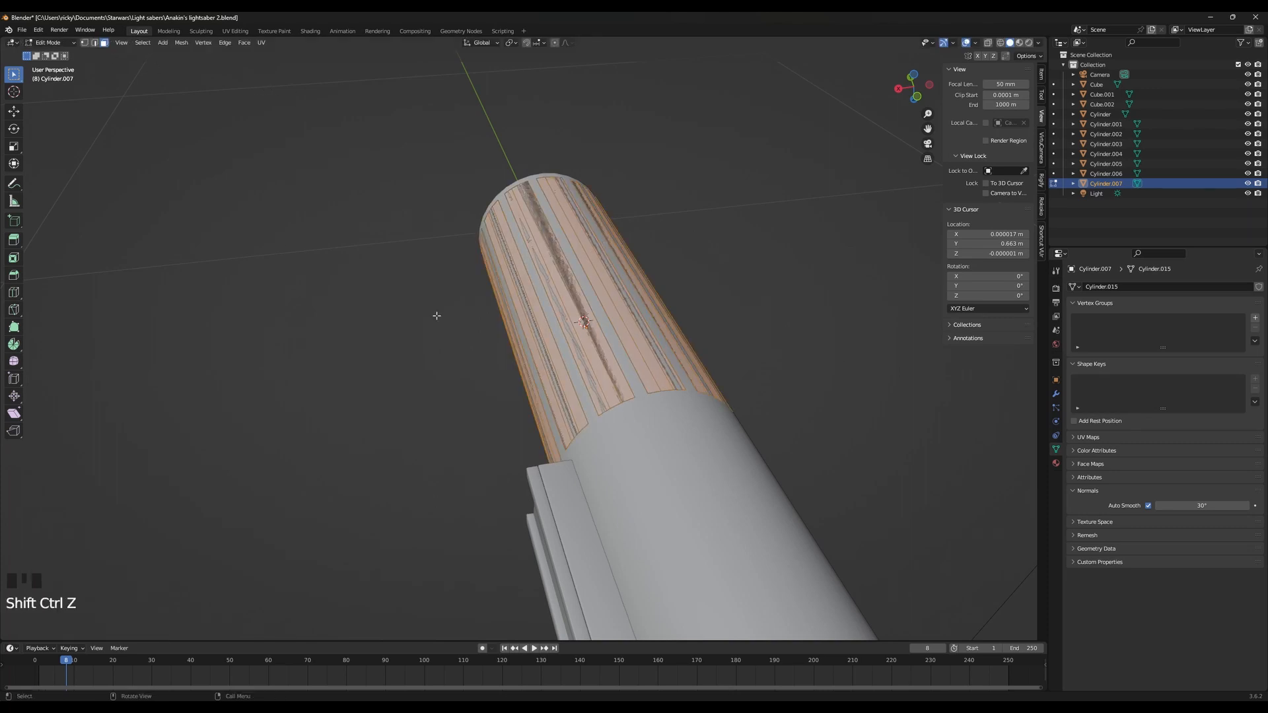
key("ctrl+z")
Extrude all strip faces outward along their normals by about 0.032 m
left_click(183, 43)
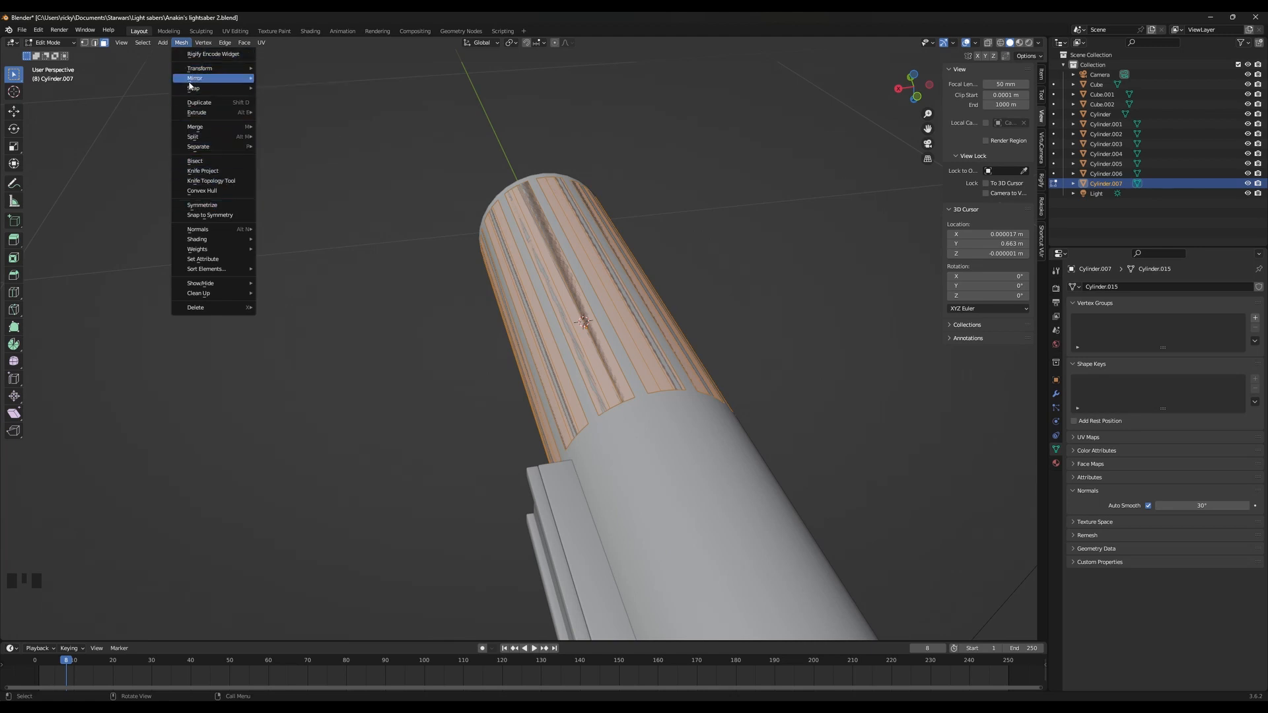
mouse_move(199, 117)
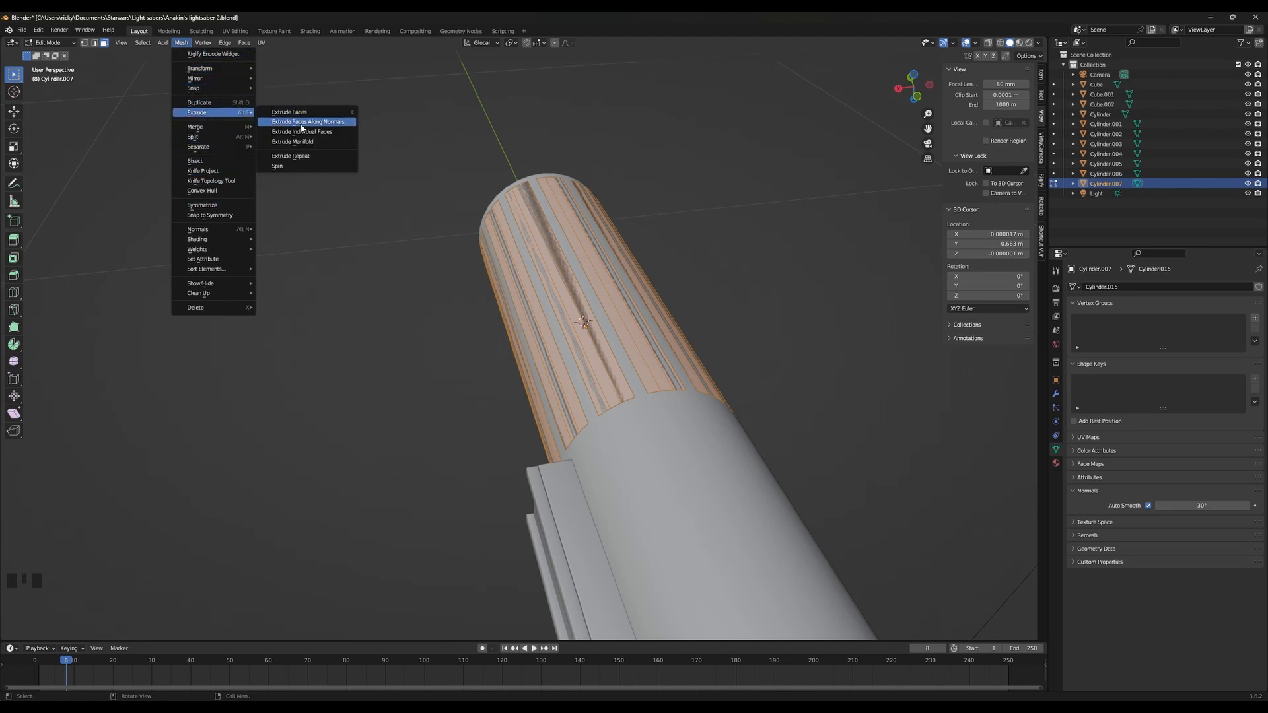
left_click(298, 123)
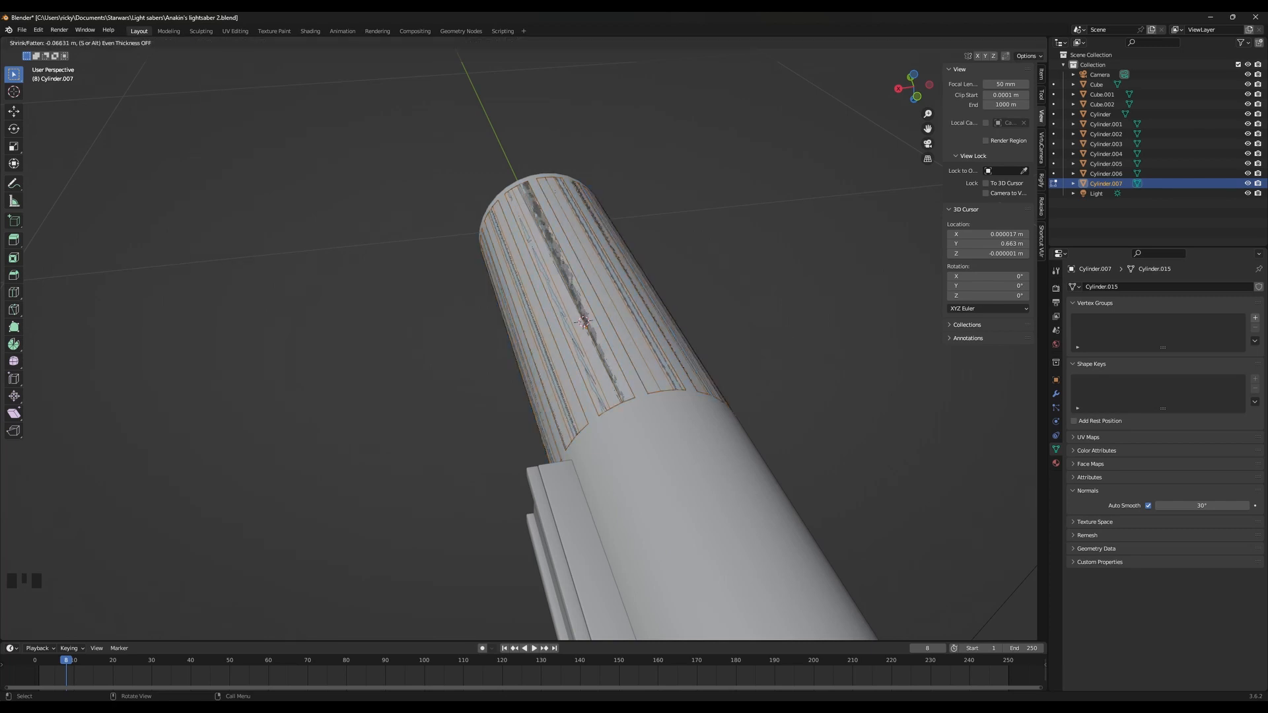
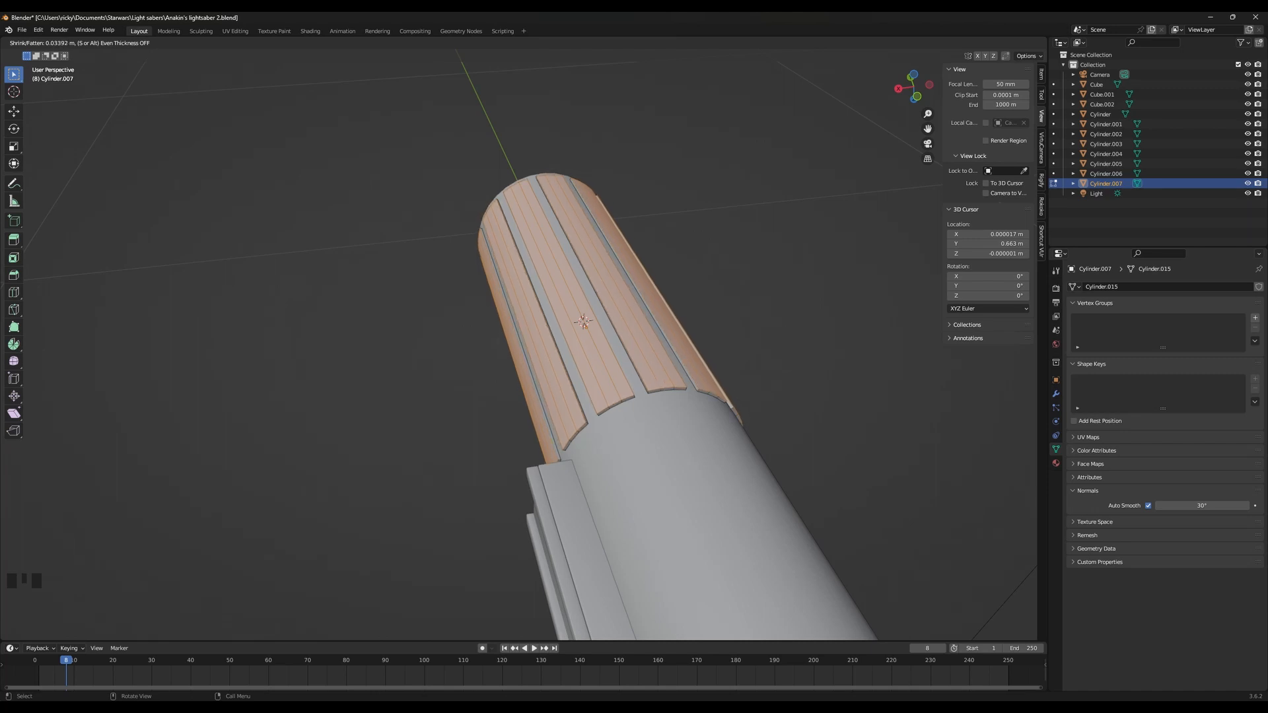
left_click(1129, 582)
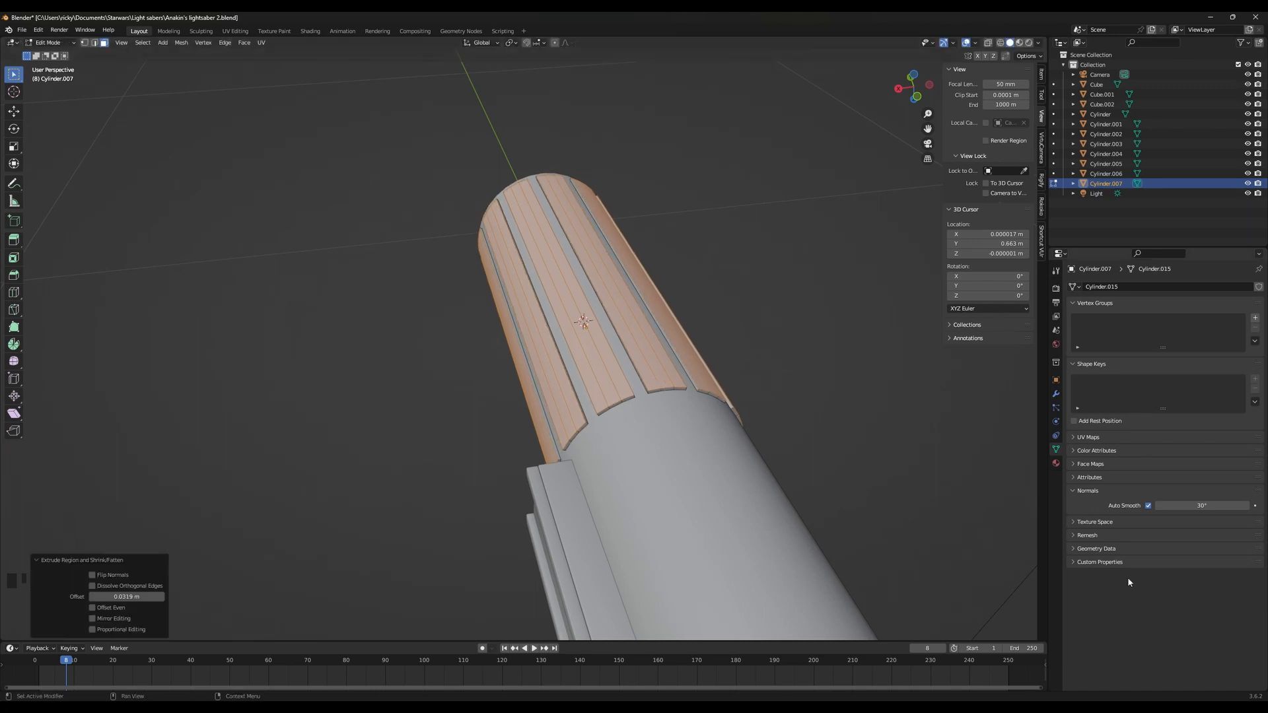
Compare the strips with the reference photo and scale them up to about 1.008 with Y locked
left_click(788, 708)
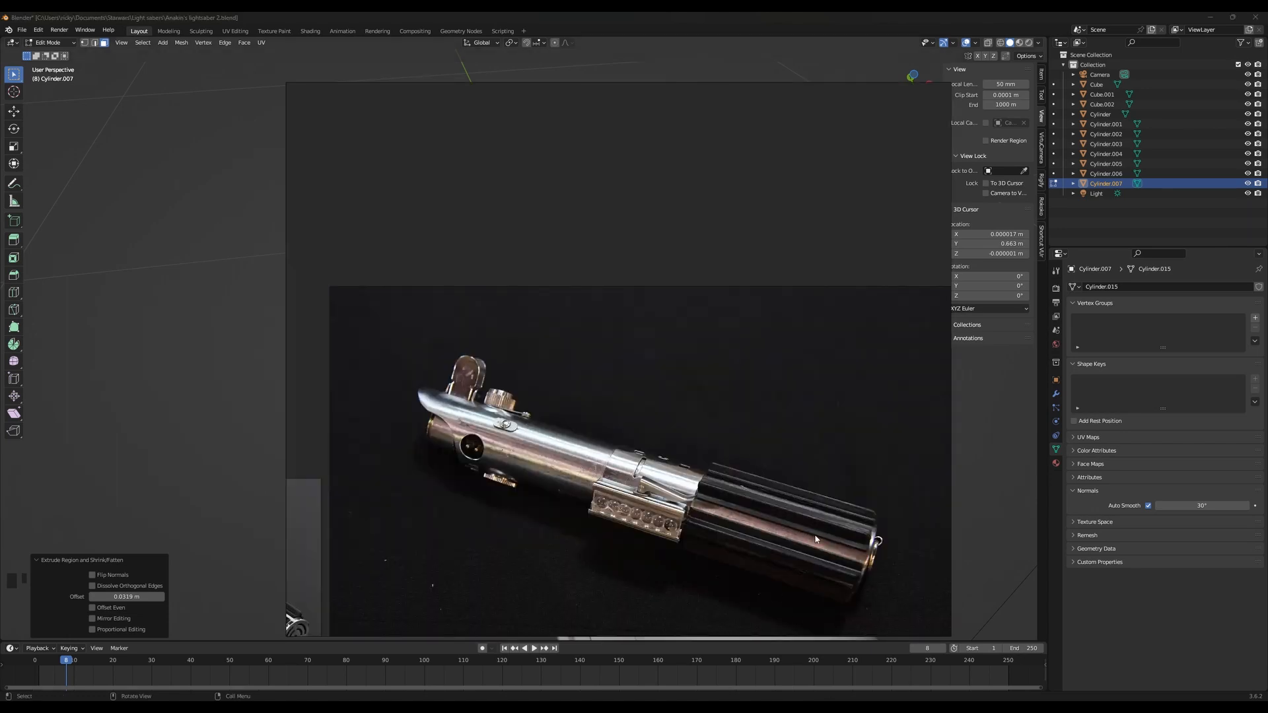
left_click(789, 708)
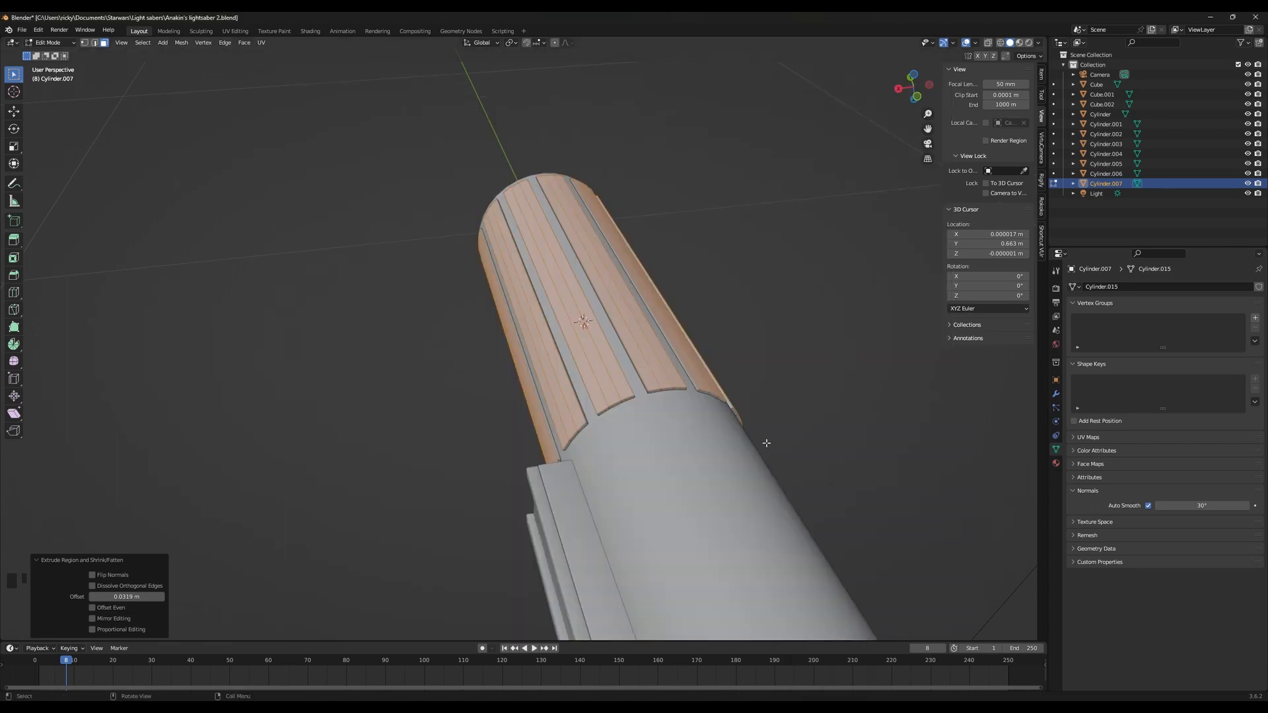
key("s")
key("x")
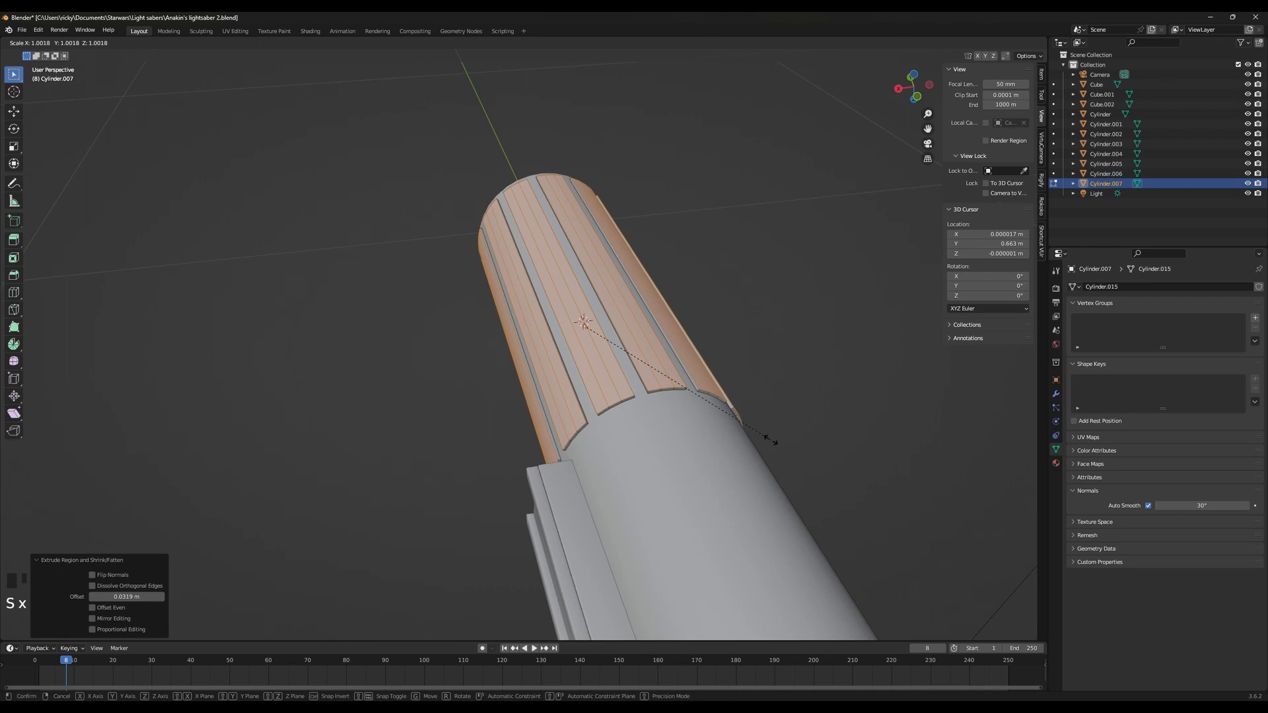
key("shift+y")
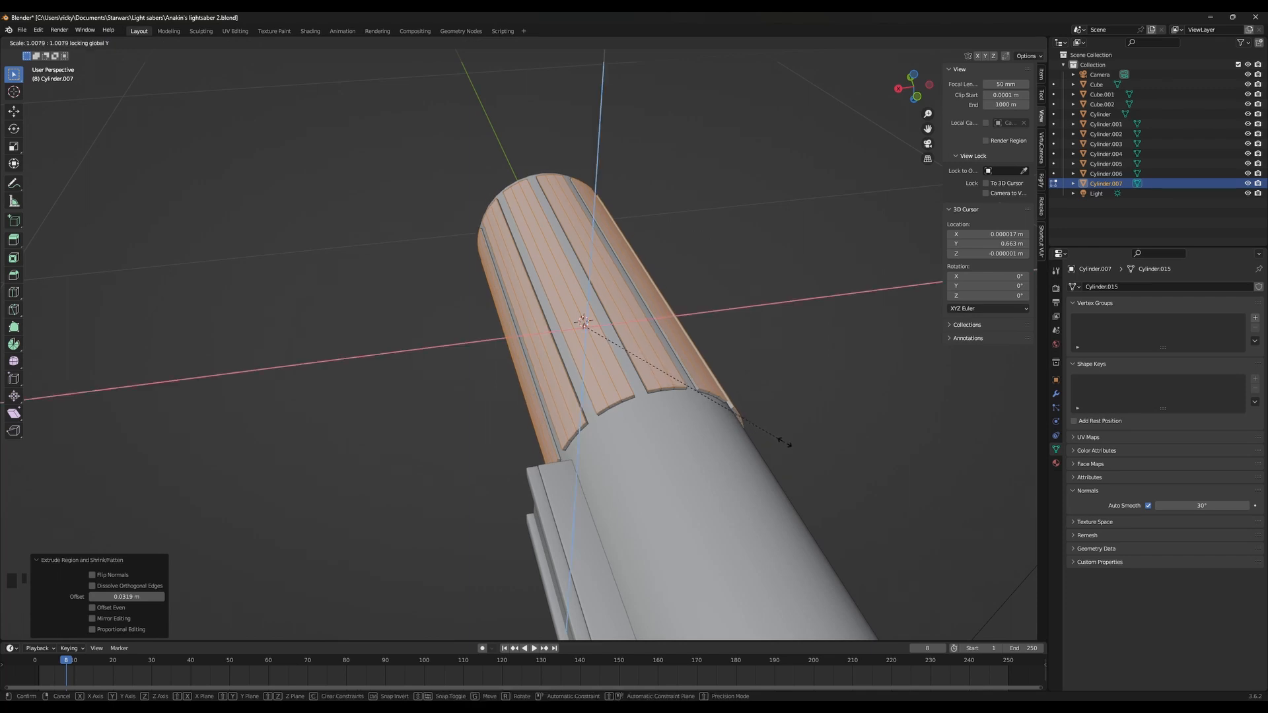
left_click(786, 444)
Select the middle lengthwise face of each raised strip along the first side of the grip, undoing the last pick
middle_click_drag(786, 444, 763, 429)
left_click(616, 436)
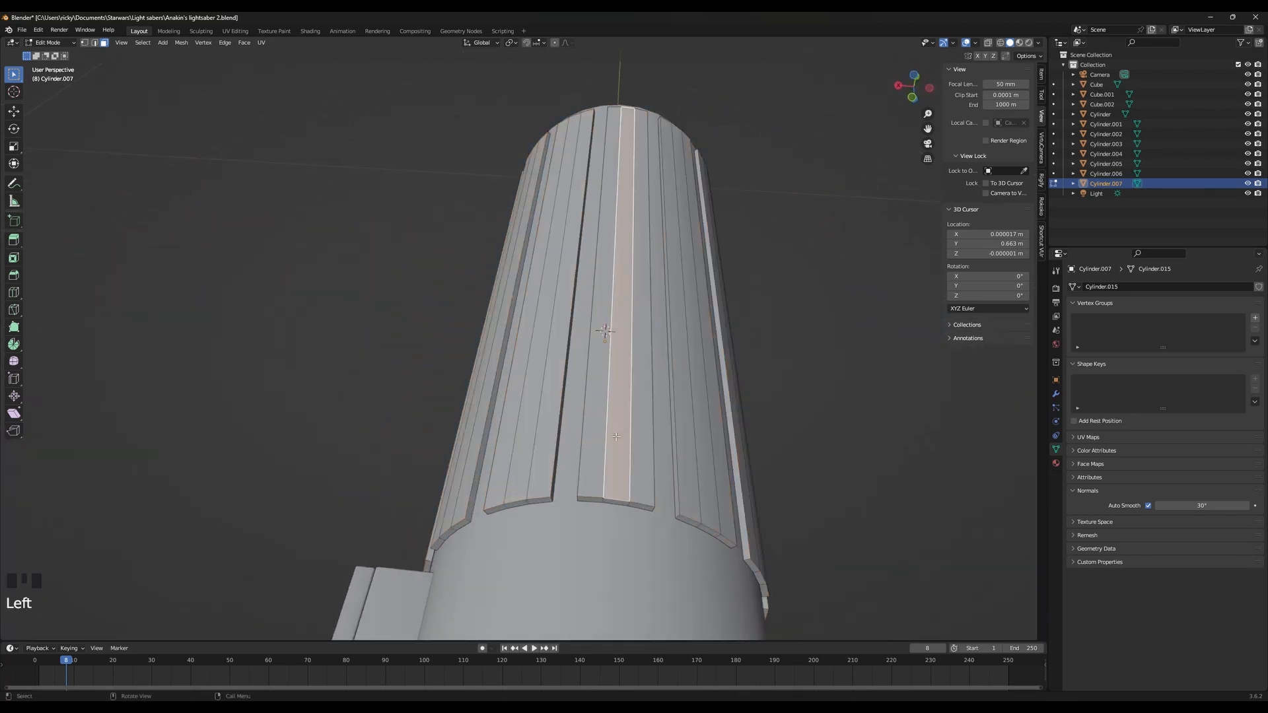
left_click(695, 433, "shift")
left_click(694, 432, "shift")
middle_click_drag(694, 433, 697, 368)
left_click(647, 254, "shift")
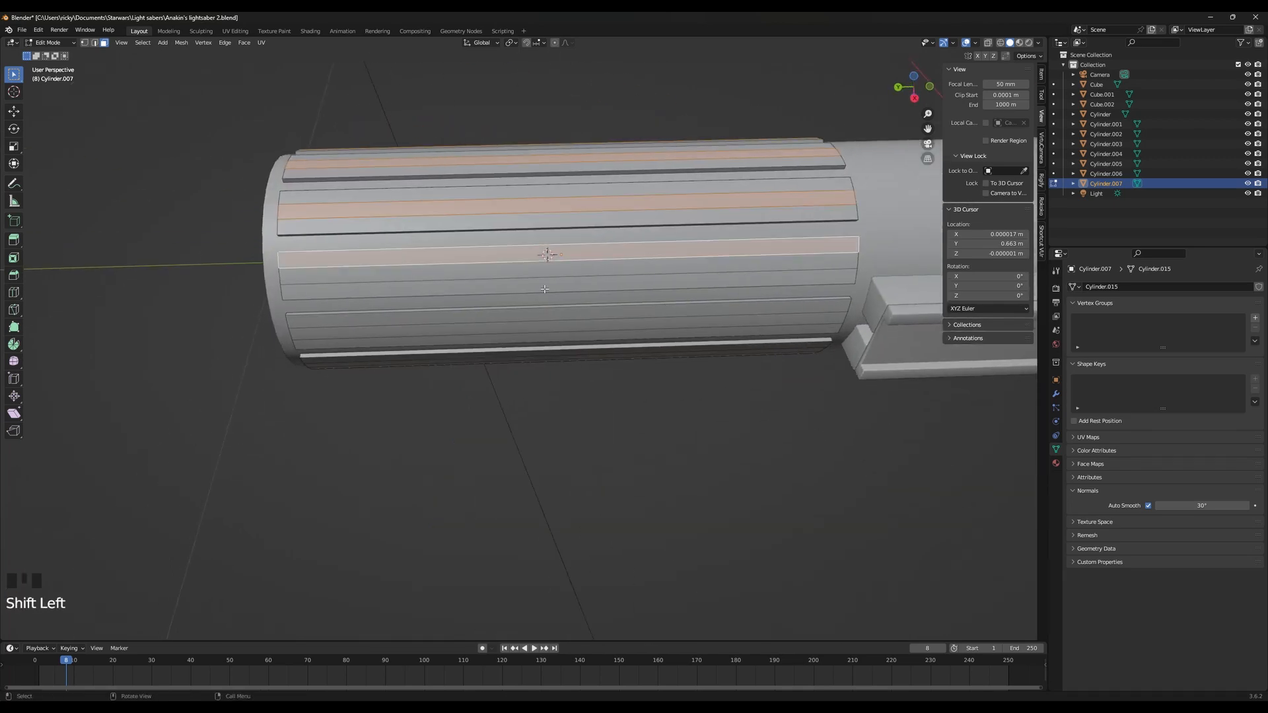
left_click(648, 254, "shift")
middle_click_drag(647, 254, 391, 313)
left_click(391, 317, "shift")
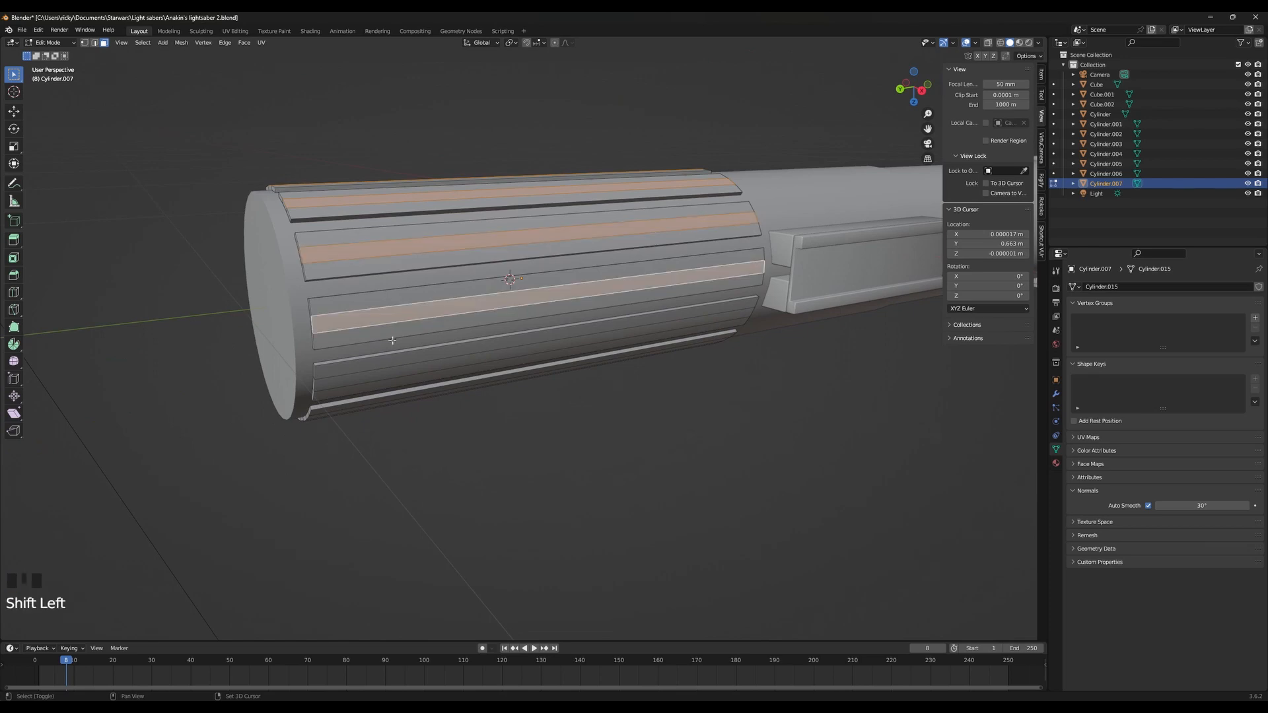
key("ctrl+z")
Add the middle lengthwise face of each remaining strip on the underside and far side of the grip
middle_click_drag(396, 369, 531, 378)
left_click(415, 354, "shift")
left_click(376, 387, "shift")
scroll(531, 379, "down", 2)
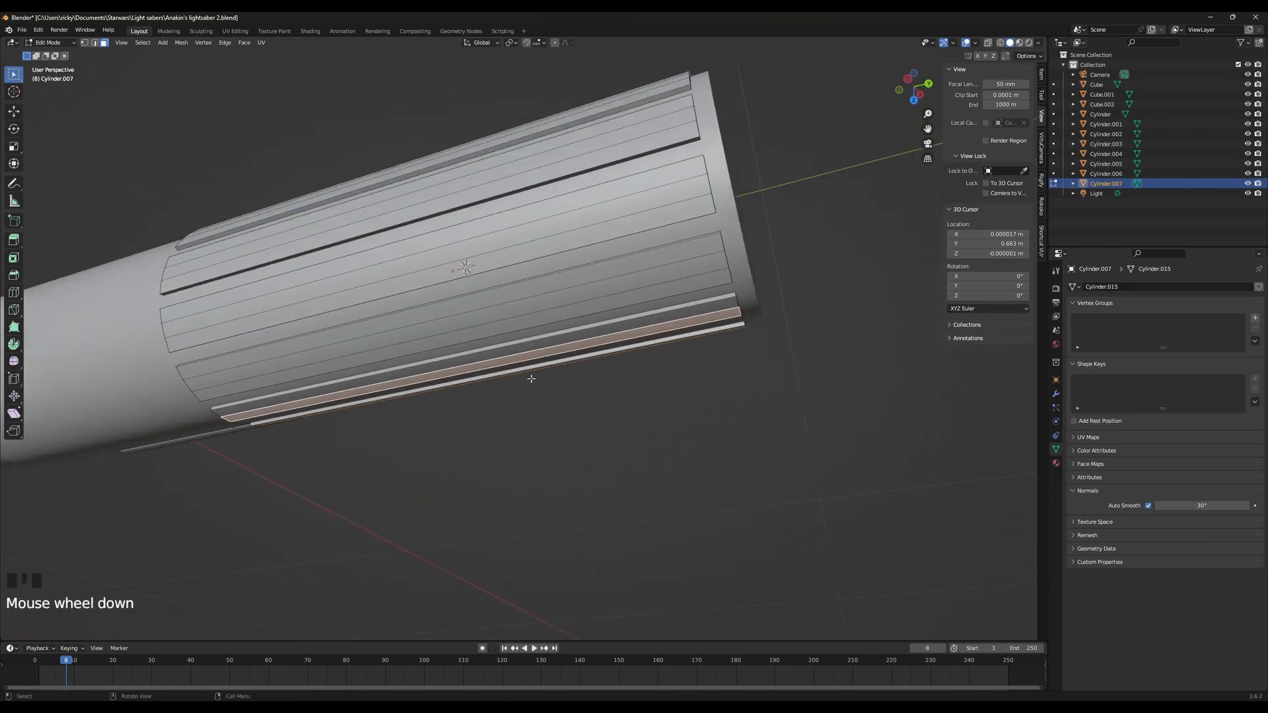
left_click(611, 284, "shift")
left_click(623, 203, "shift")
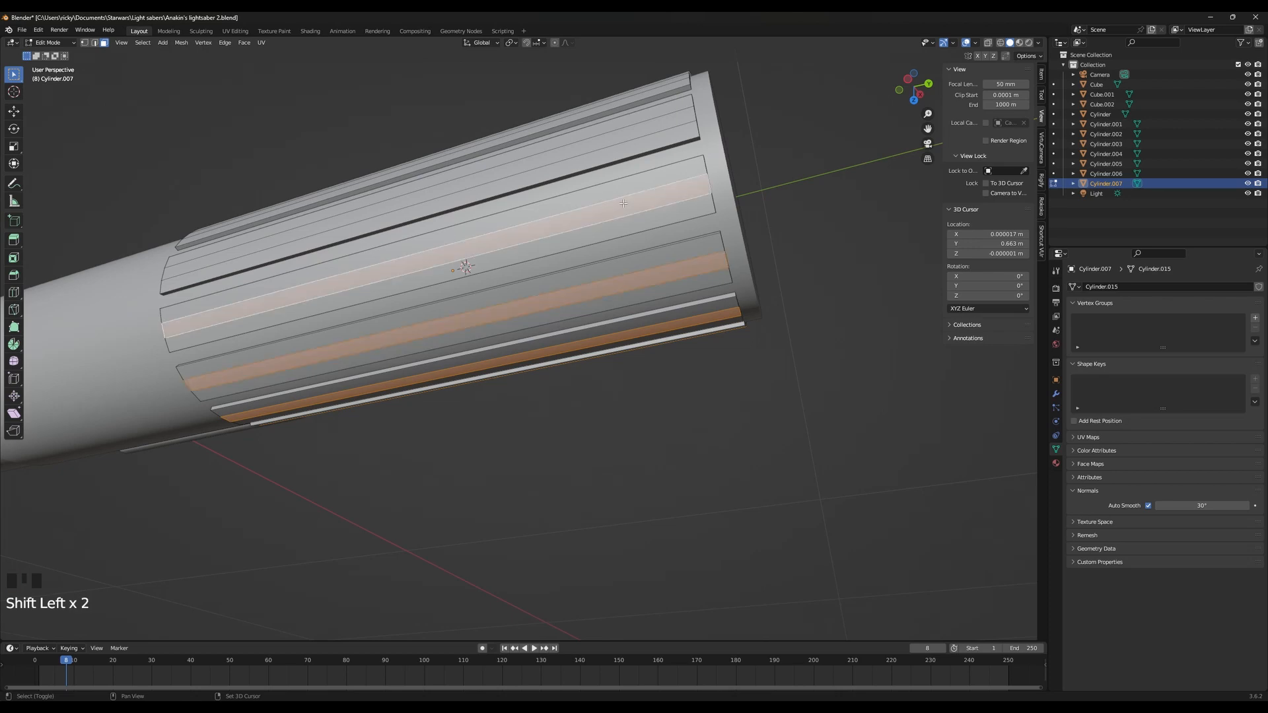
left_click(639, 115, "shift")
middle_click_drag(640, 114, 194, 78)
left_click(575, 243, "shift")
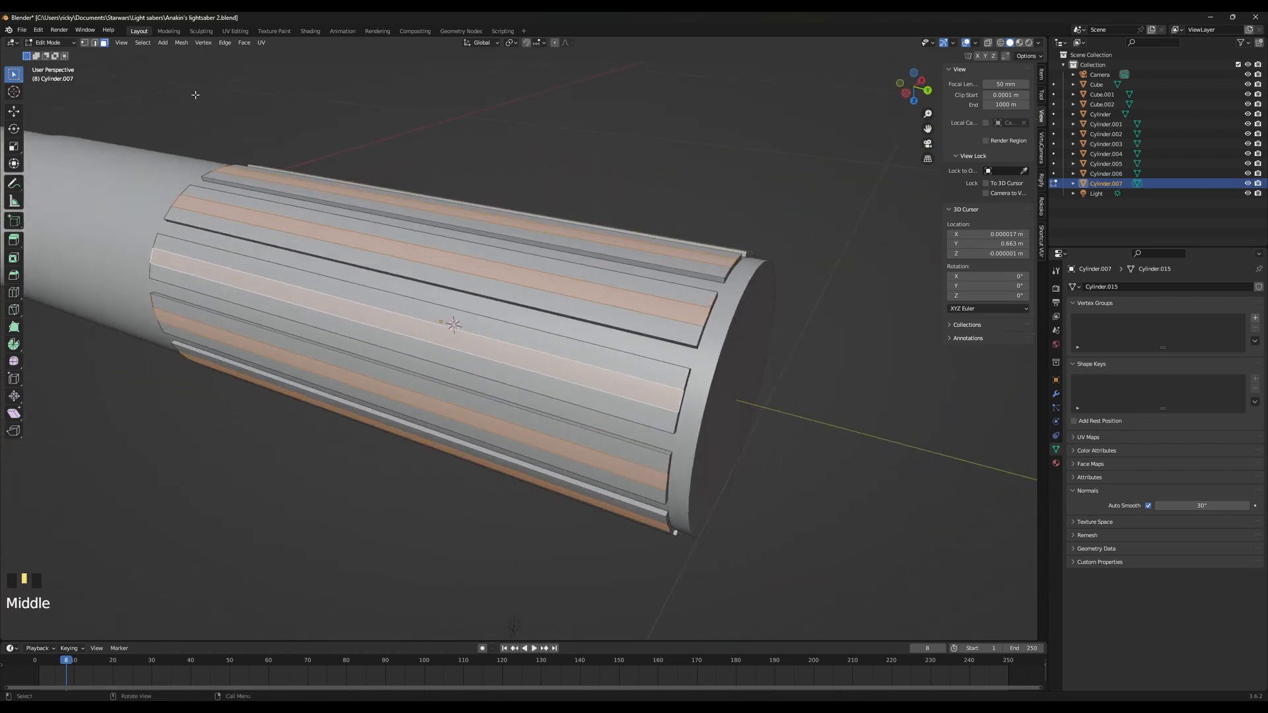
key("shift+e")
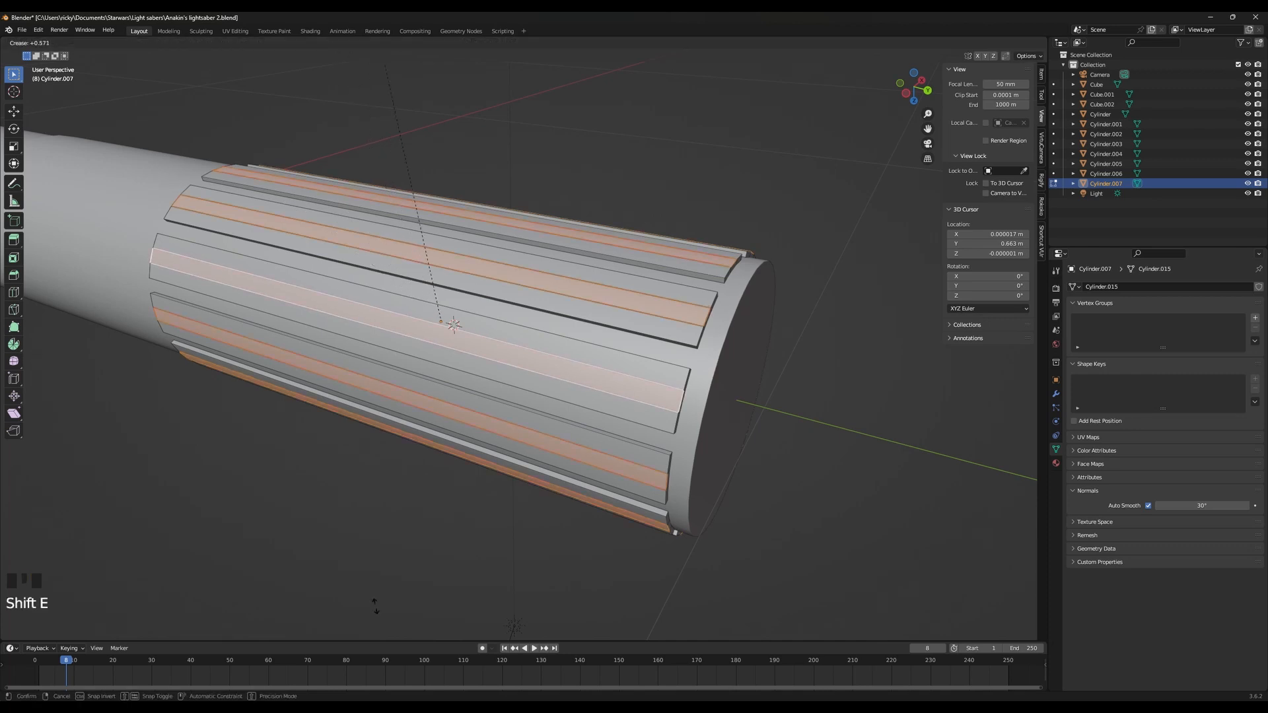
key("ctrl+e")
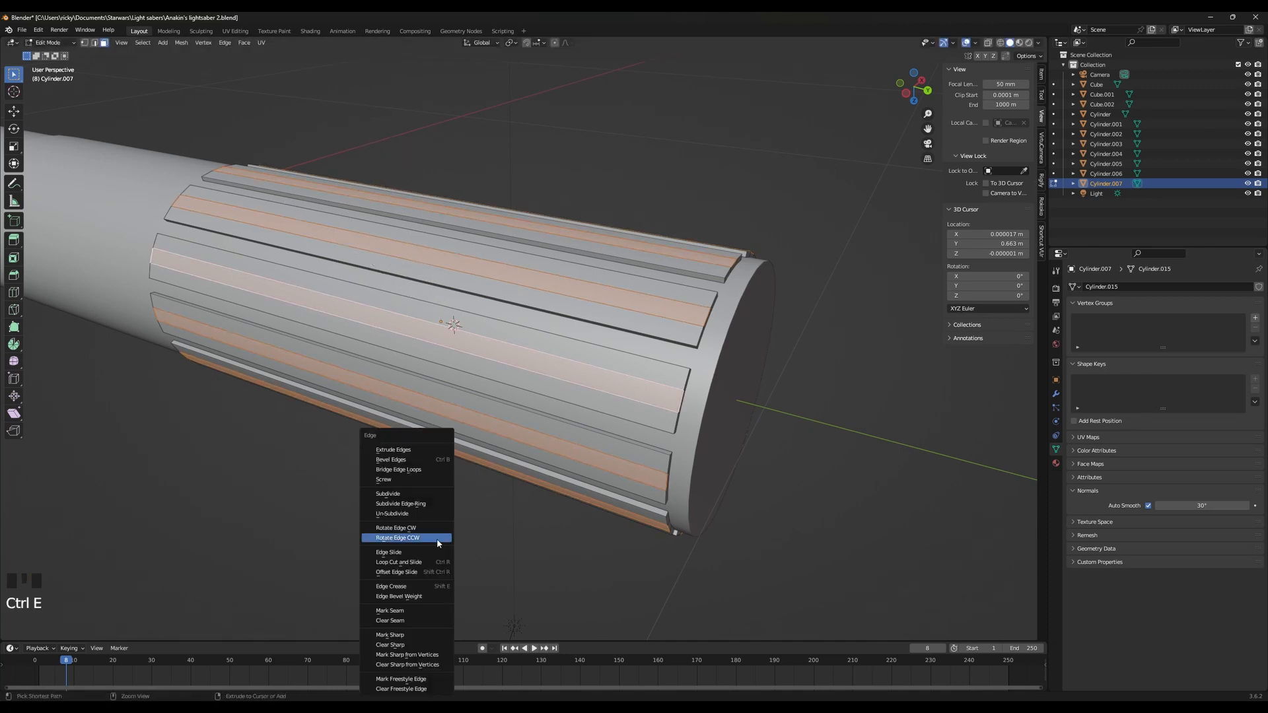
key("ctrl+e")
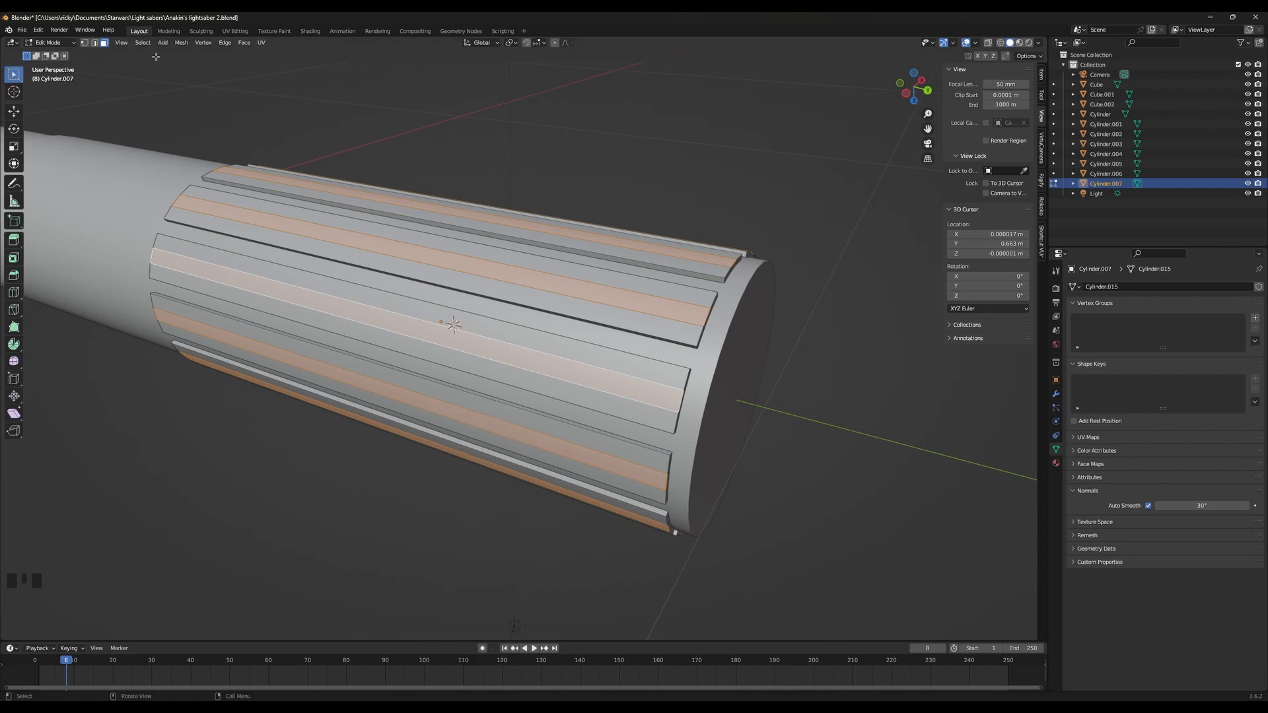
Extrude the selected middle faces of the strips along their normals by about 0.0825 m and compare the ribs with the reference photo
left_click(181, 42)
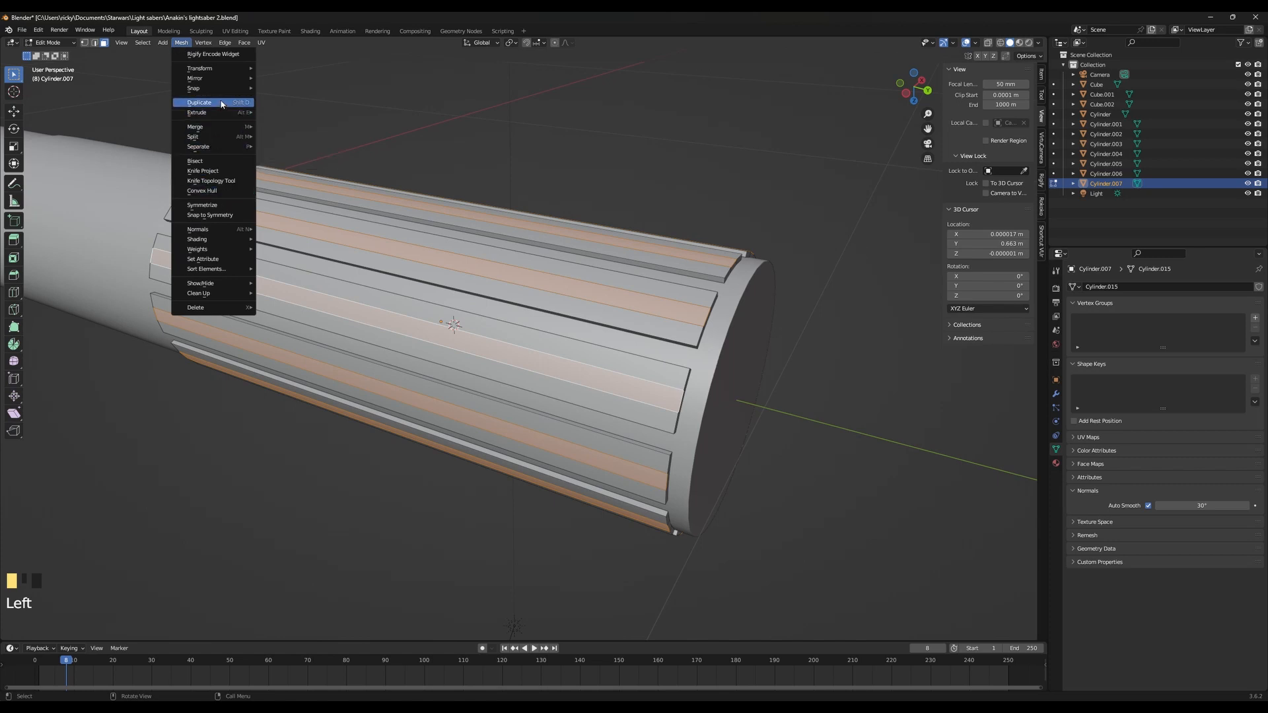
mouse_move(222, 113)
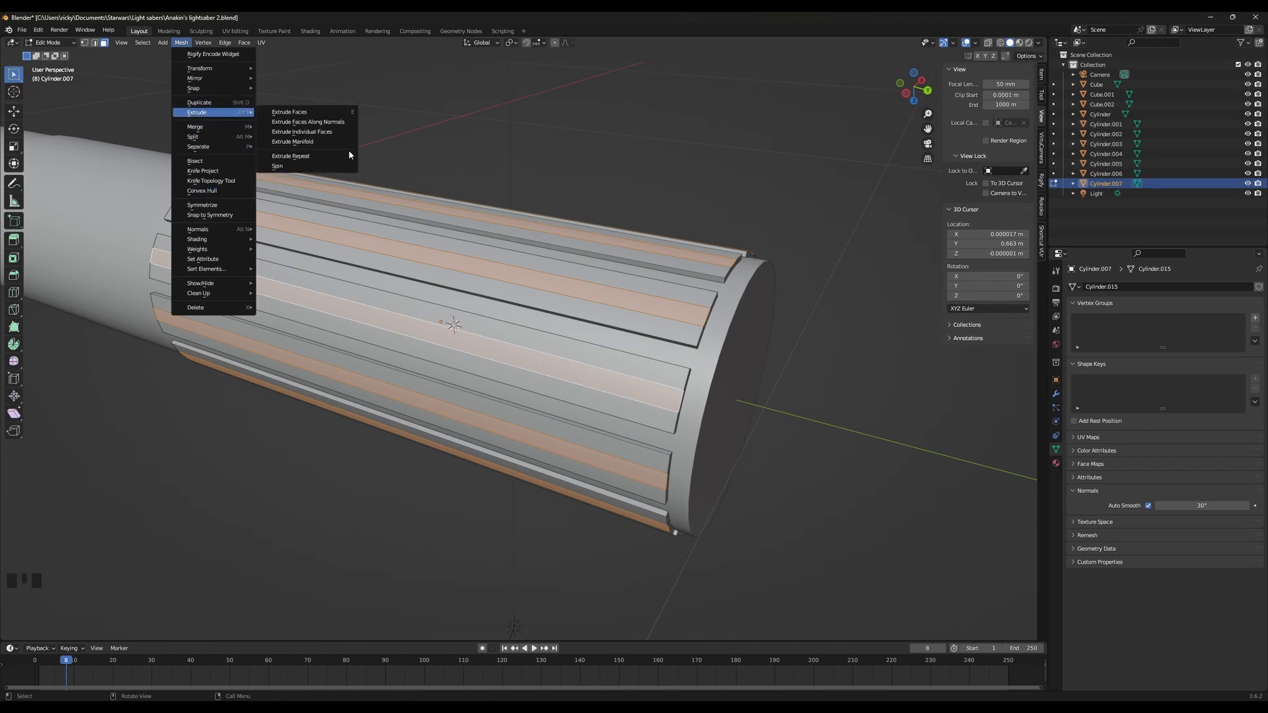
key("alt+e")
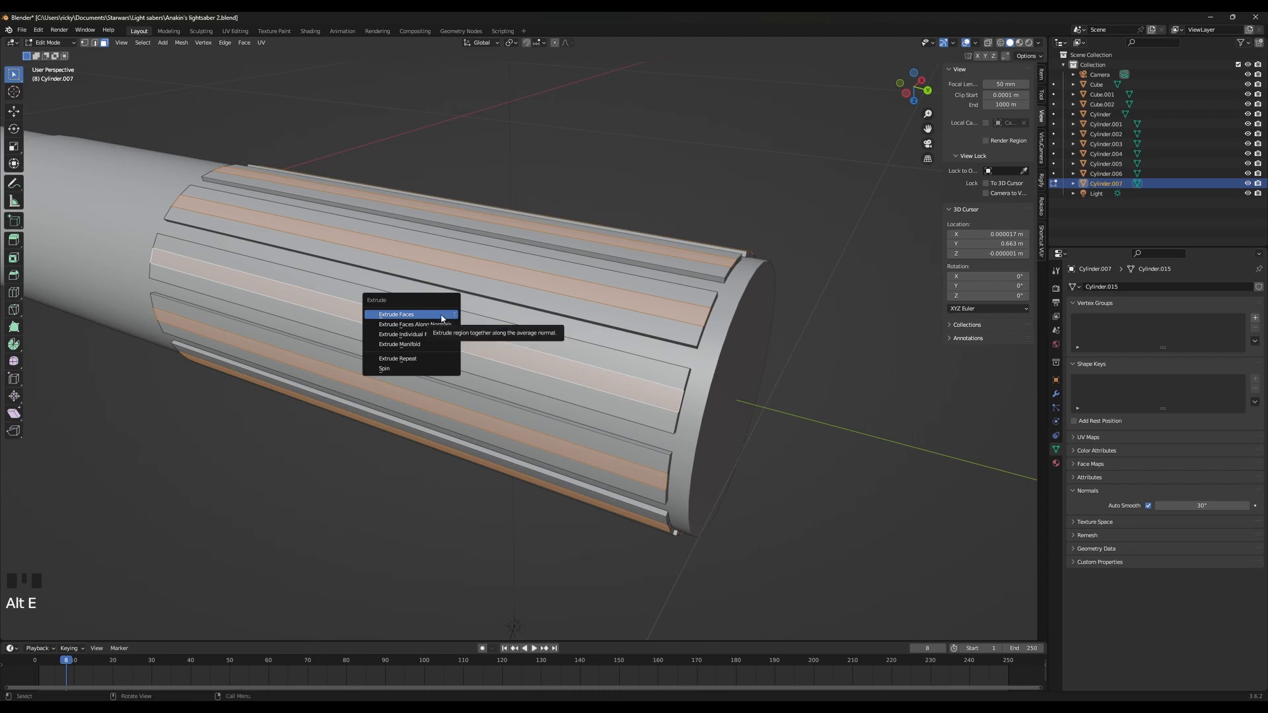
left_click(438, 325)
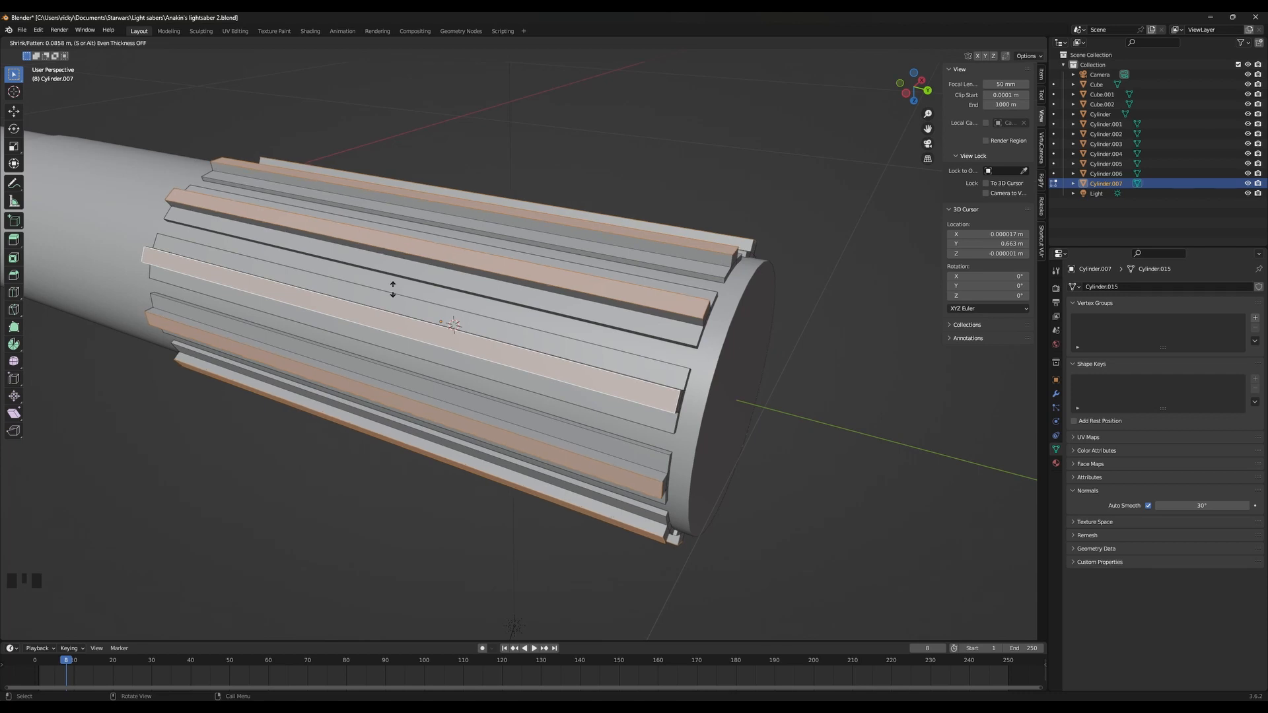
left_click(393, 288)
left_click(824, 702)
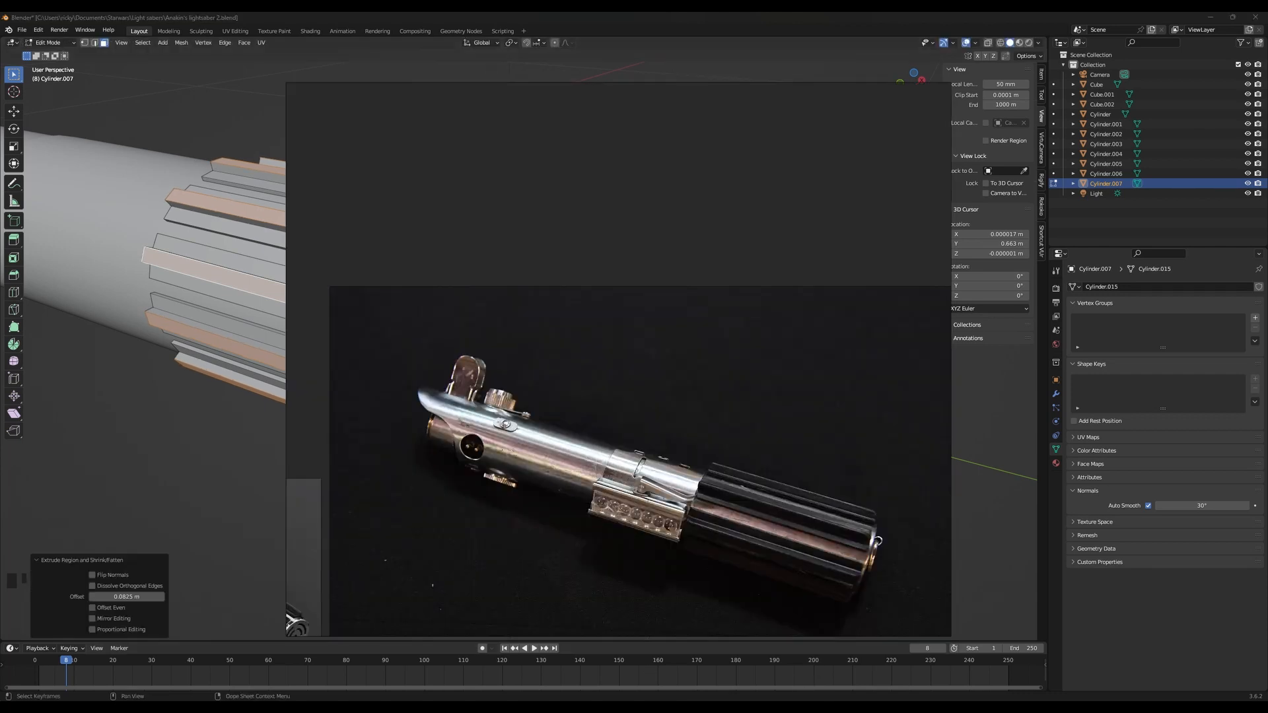
left_click(824, 703)
middle_click_drag(630, 376, 526, 352)
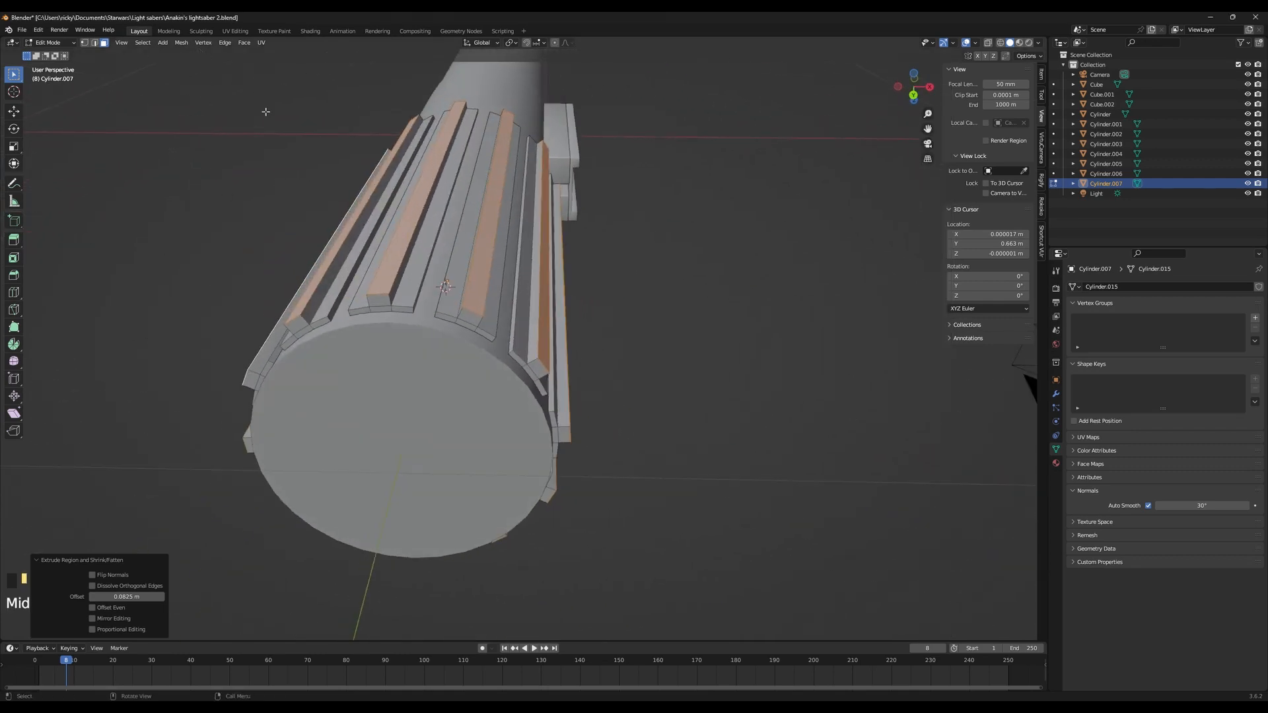
Try to raise the ribs' top faces by about 0.435 m and scale them inward with Y locked, and undo it
key("alt+s")
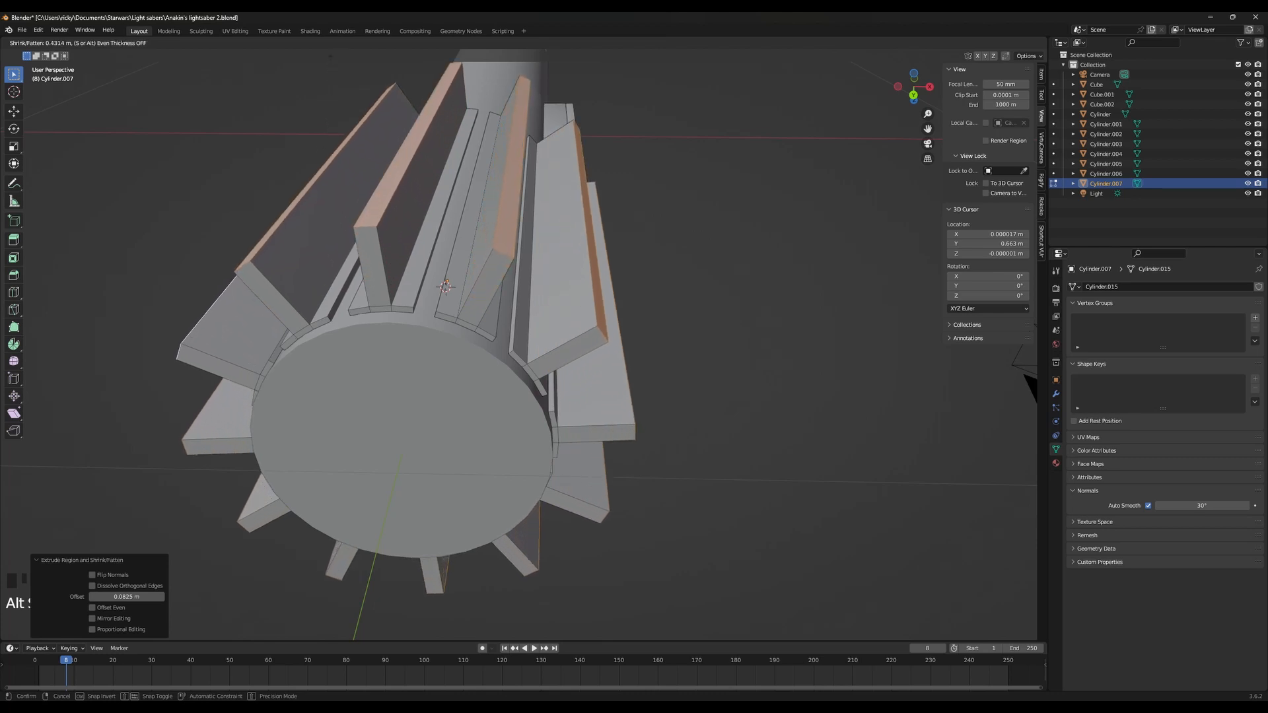
left_click(330, 633)
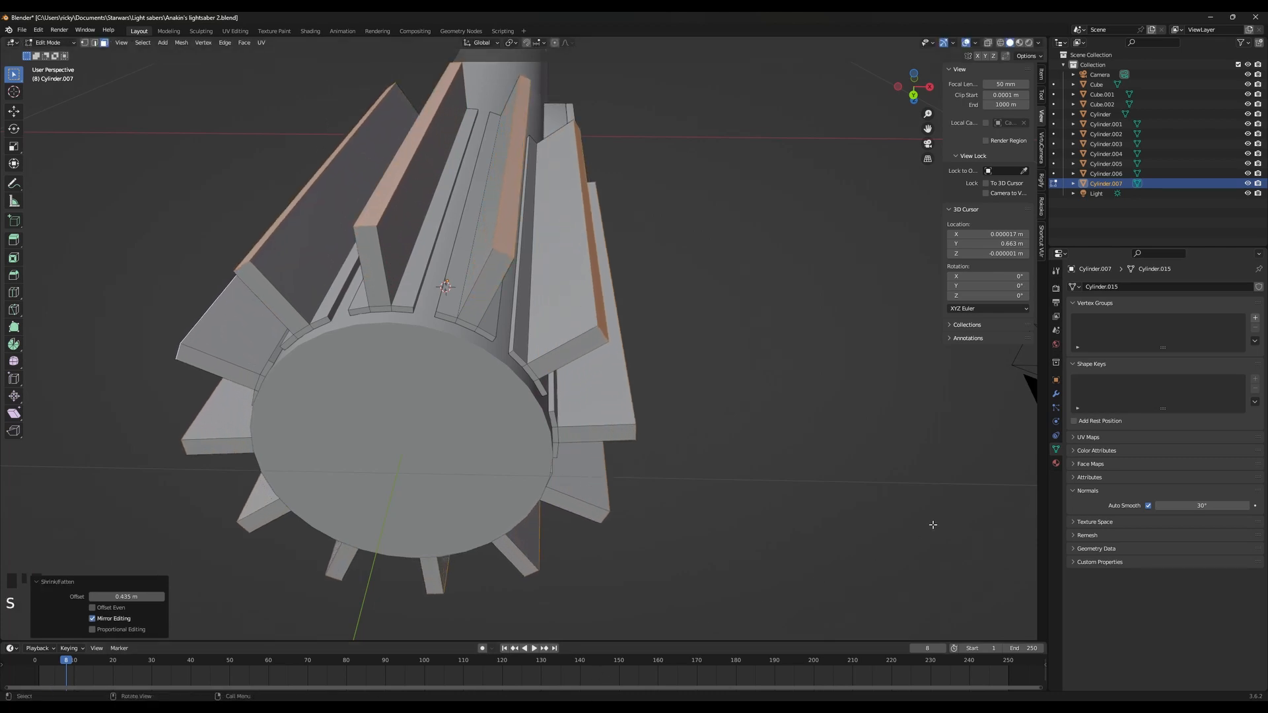
key("s")
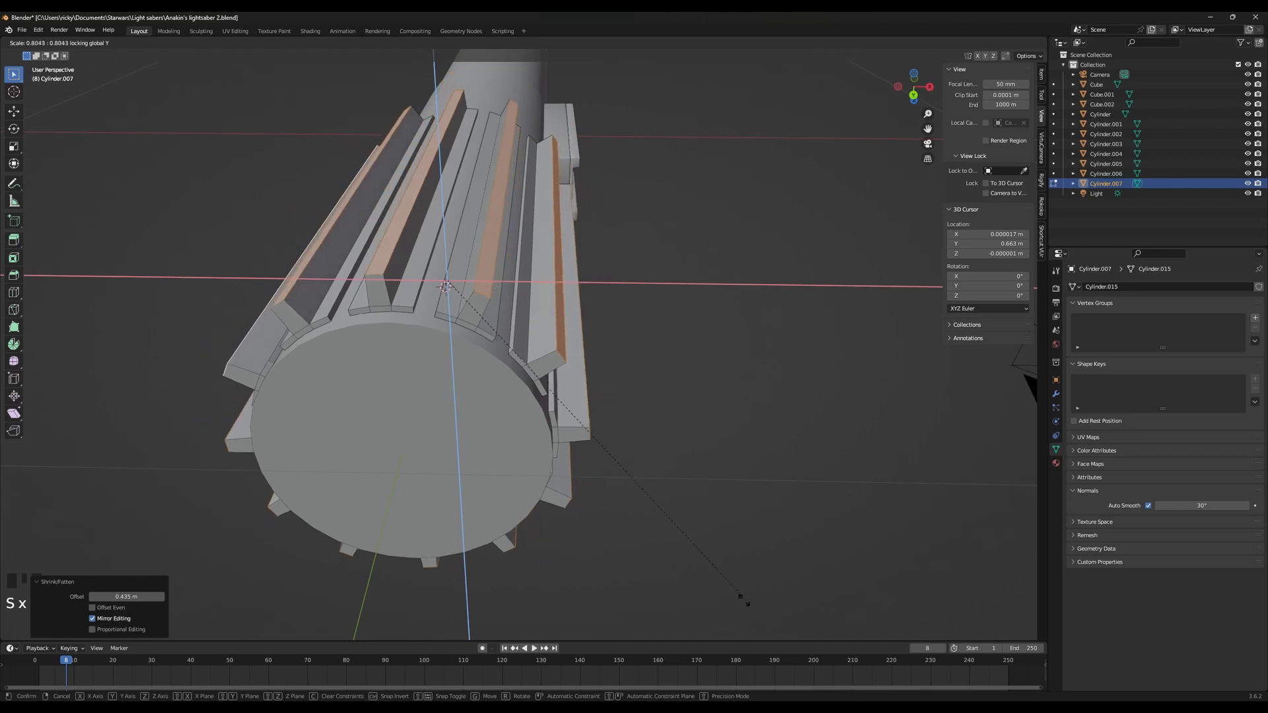
right_click(603, 61)
key("ctrl+z")
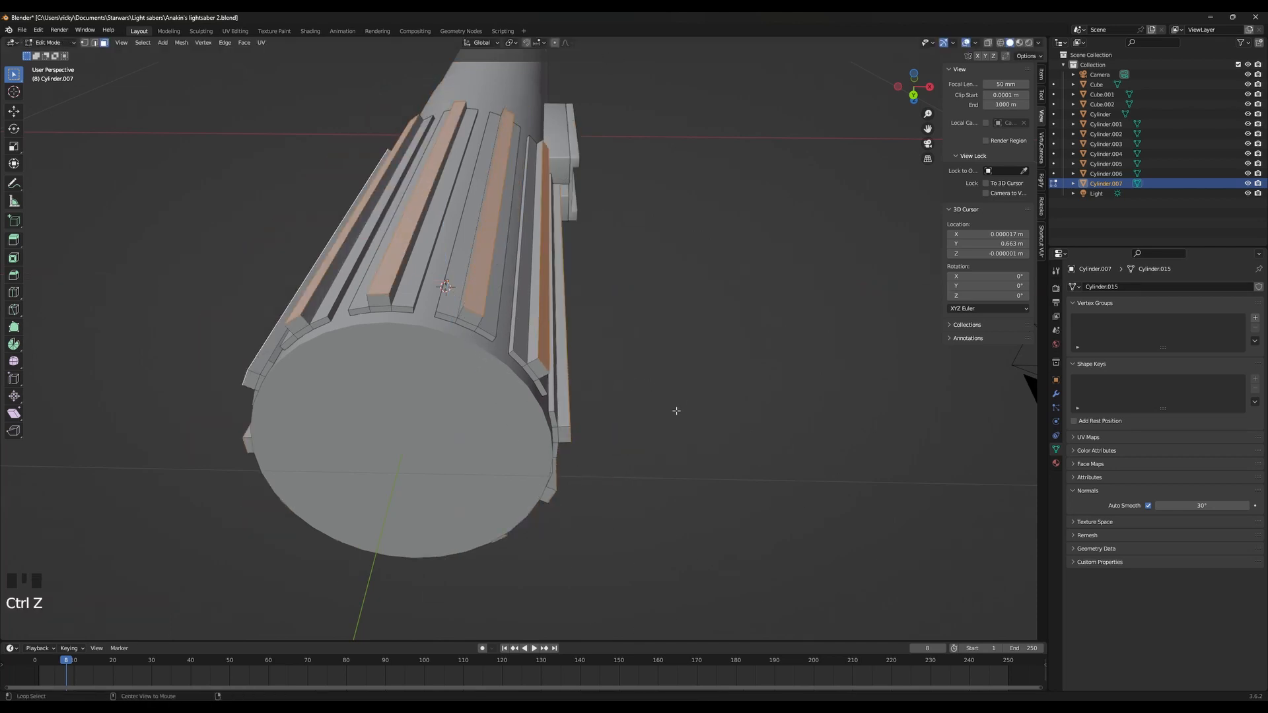
Try to fatten the ribs' top faces outward by about 1.97 m
key("alt+s")
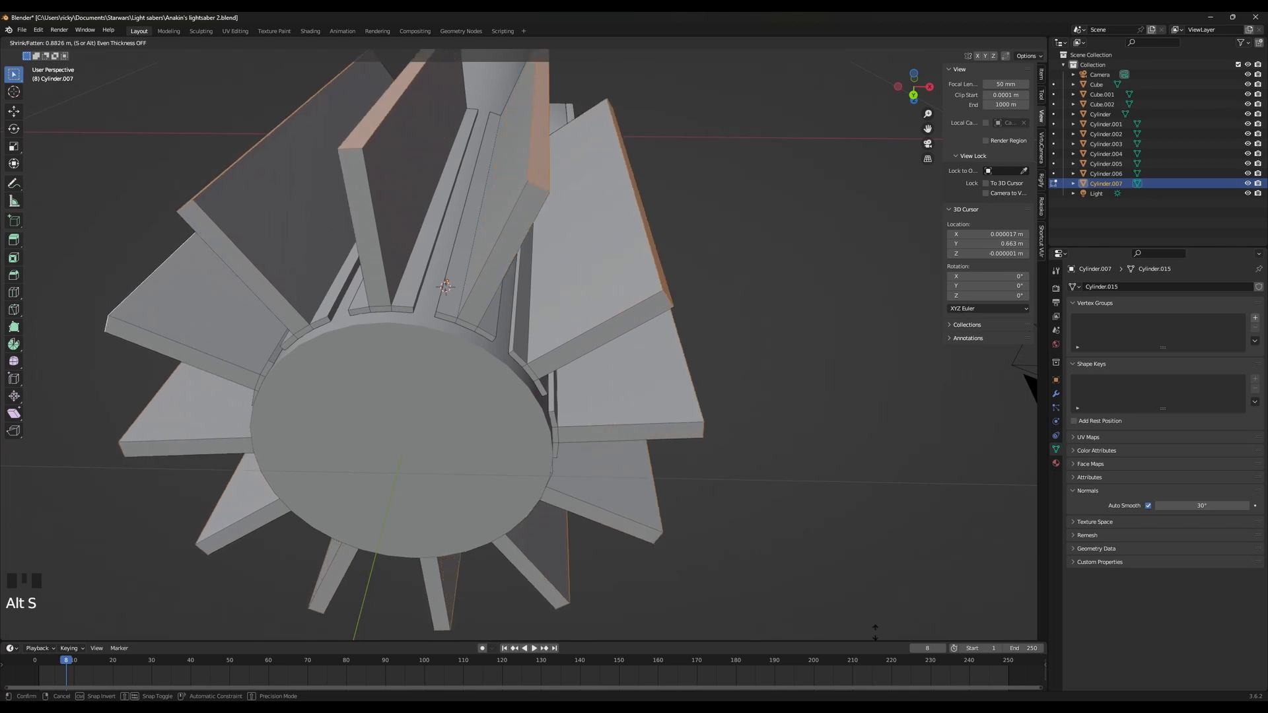
left_click(367, 263)
scroll(367, 263, "down", 3)
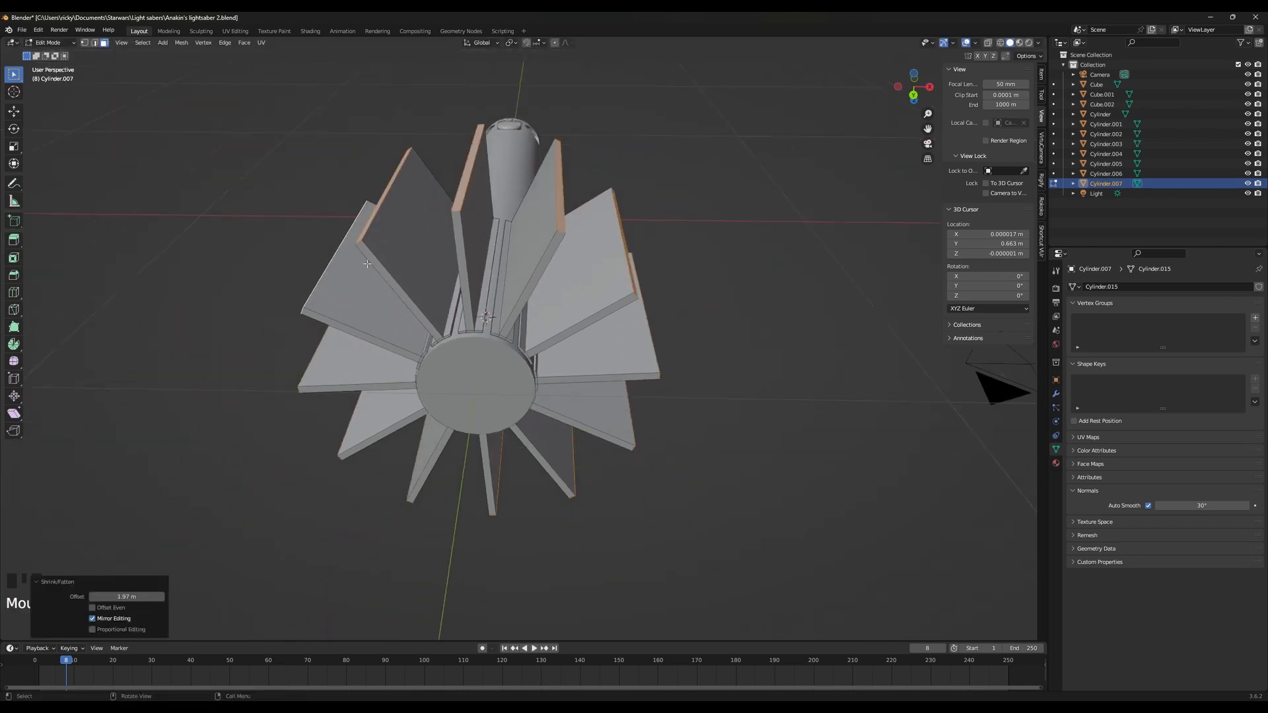
middle_click_drag(367, 263, 673, 314)
key("s")
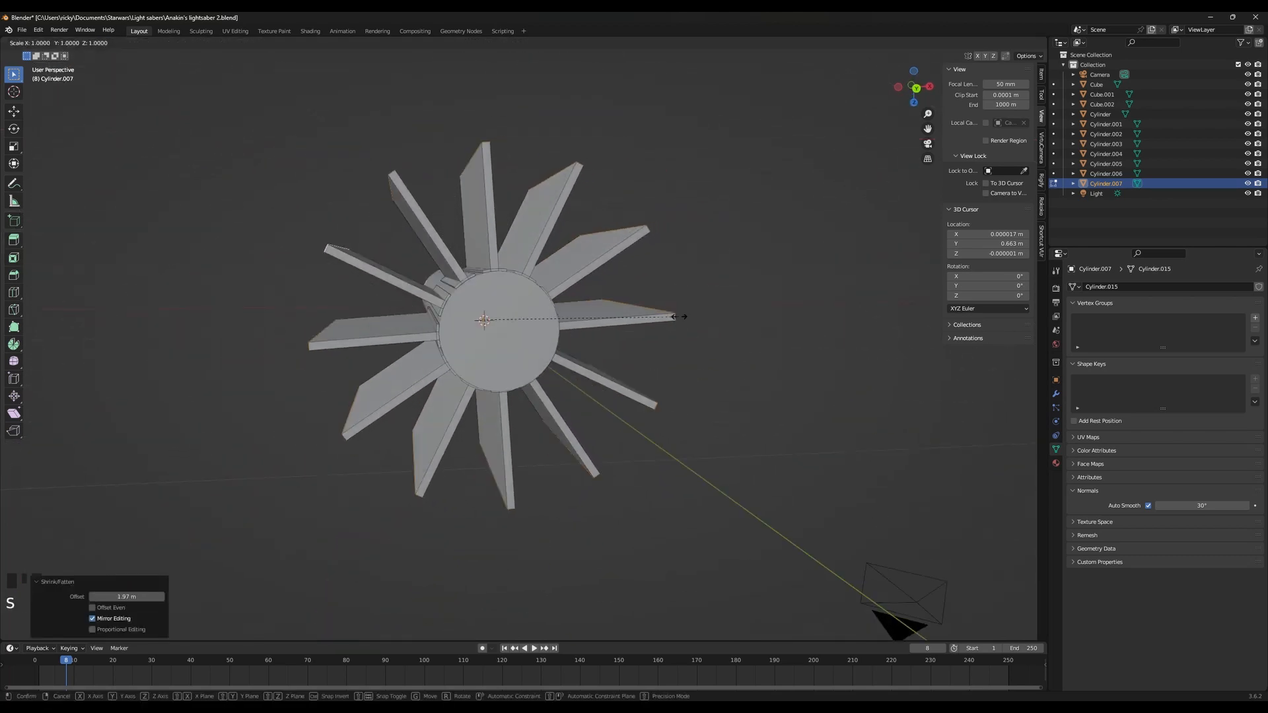
right_click(674, 317)
Try fattening the rib tops by another 4.29 m and scaling them inward with Y locked, and undo back to the short extruded ribs
key("alt+s")
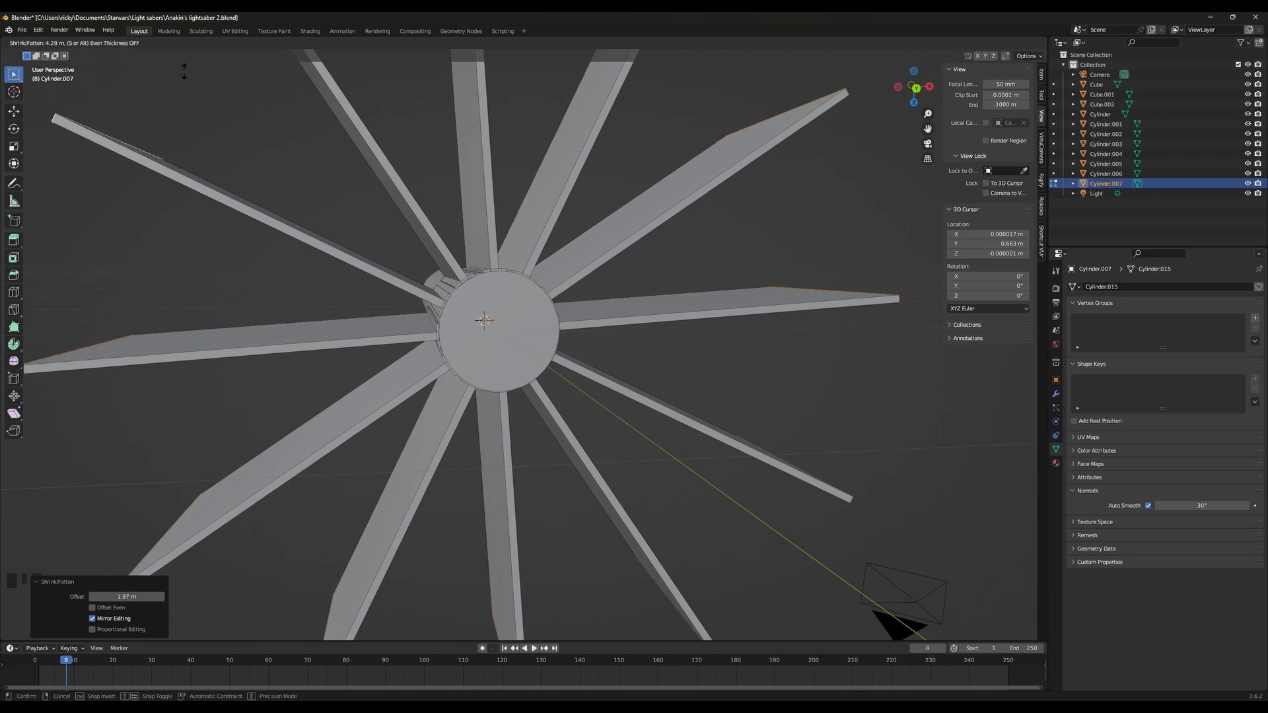
left_click(170, 254)
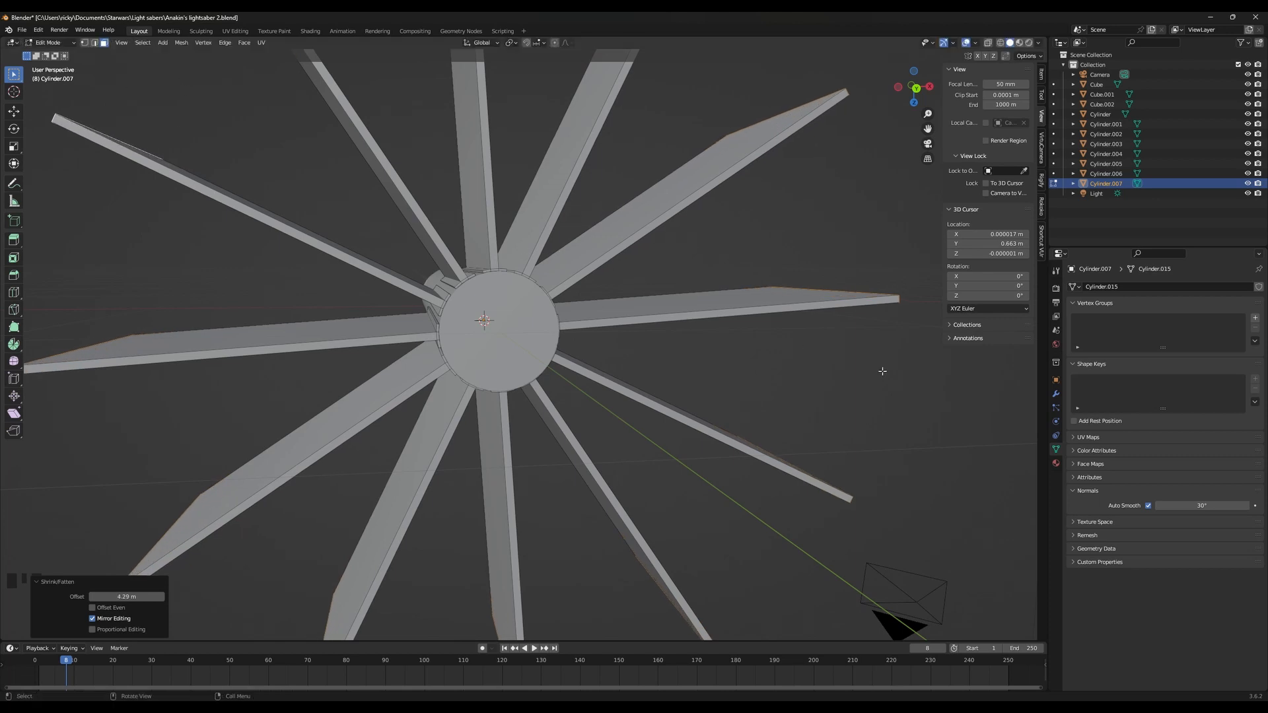
key("s")
key("shift+y")
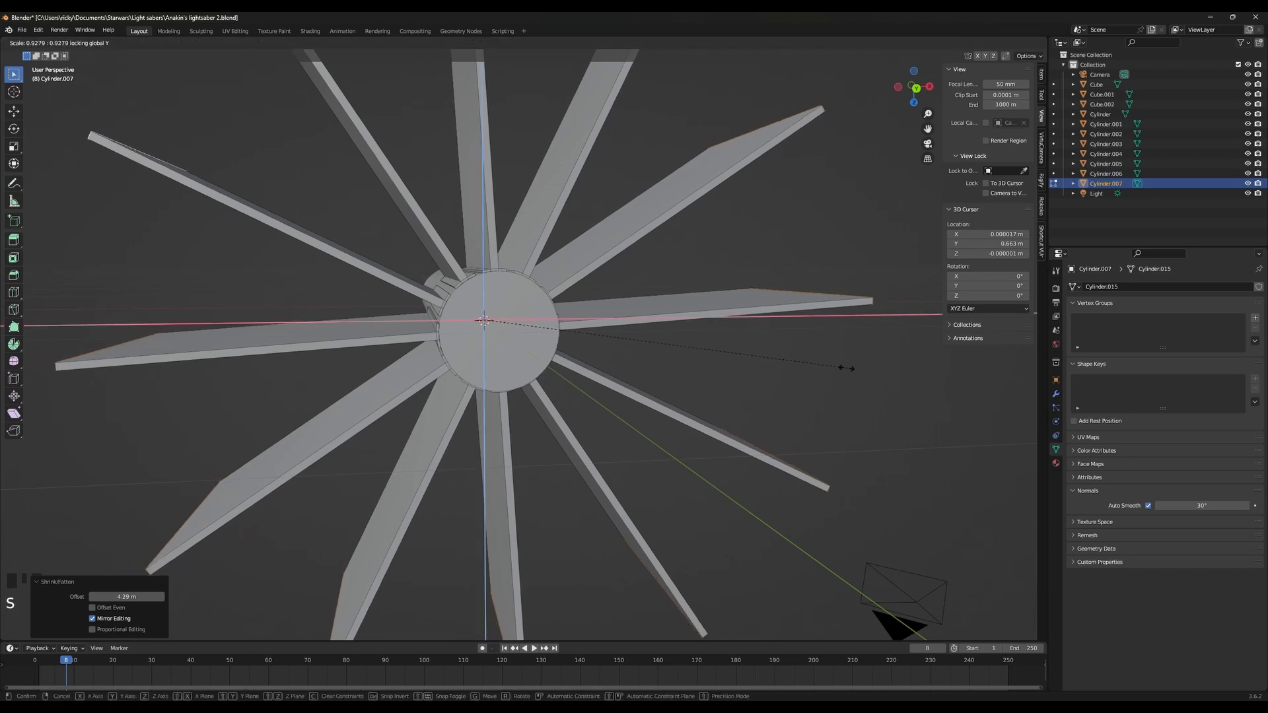
left_click(479, 376)
scroll(475, 289, "up", 5)
key("ctrl+z")
key("ctrl+z")
key("ctrl+z")
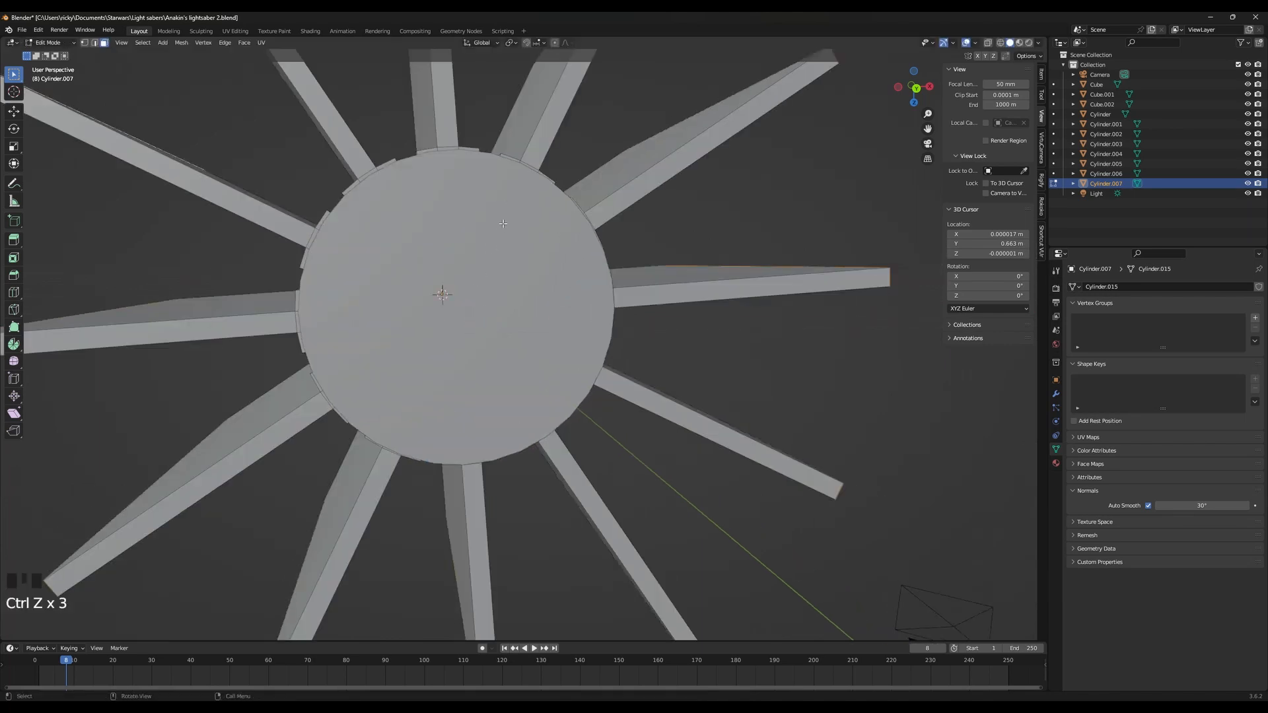
scroll(476, 289, "down", 5)
scroll(565, 280, "up", 3)
key("ctrl+z")
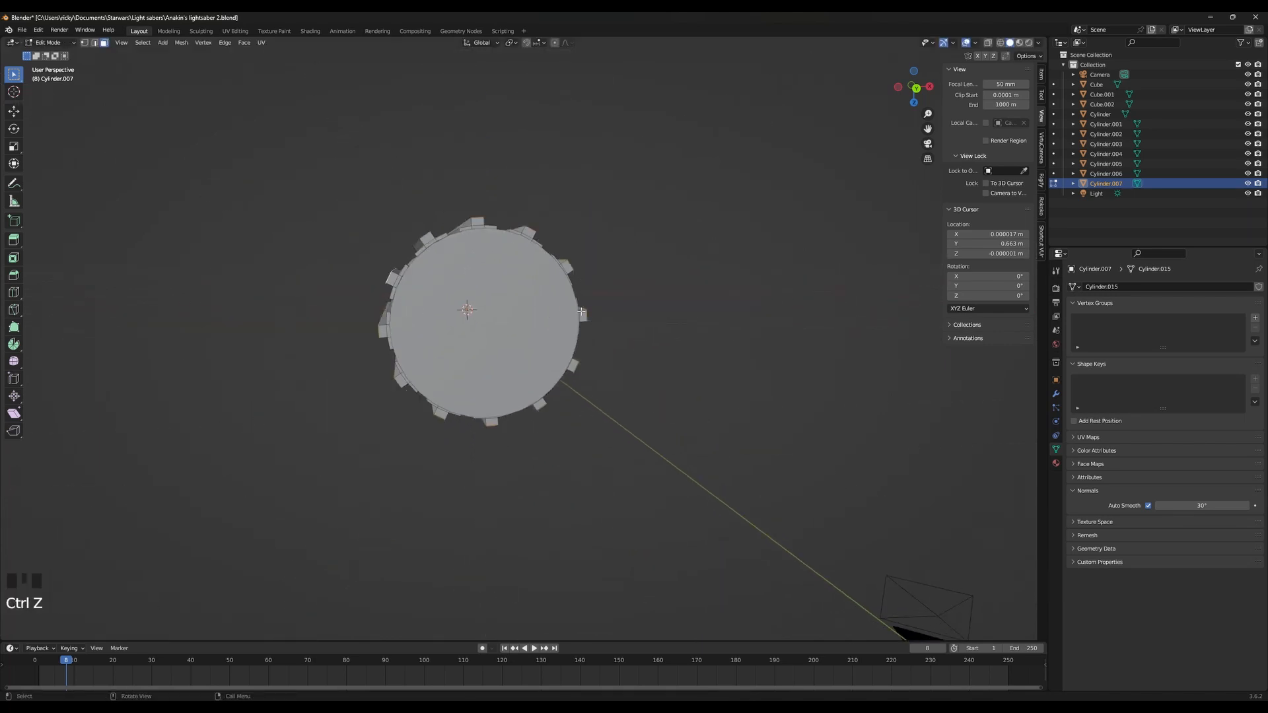
Taper the ribs by fattening their top faces about 2.26 m and scaling them inward to about 0.35 with Y locked, and leave Edit Mode
key("alt+s")
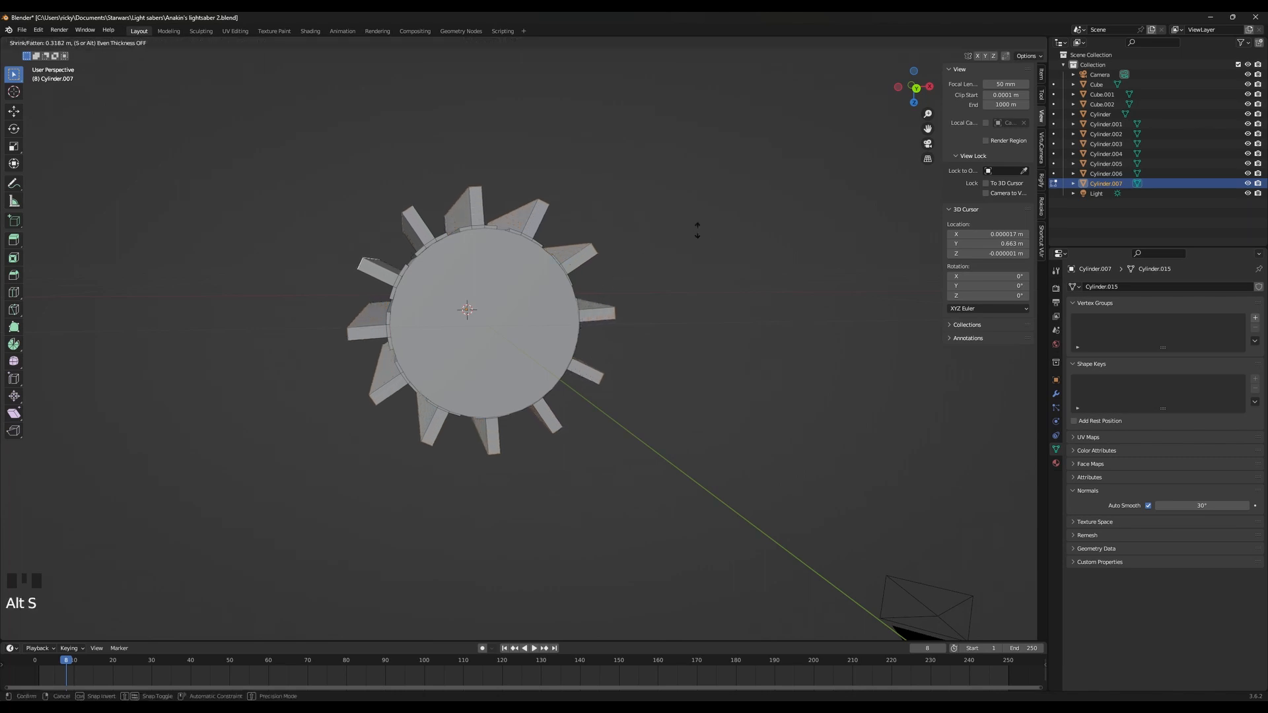
left_click(532, 287)
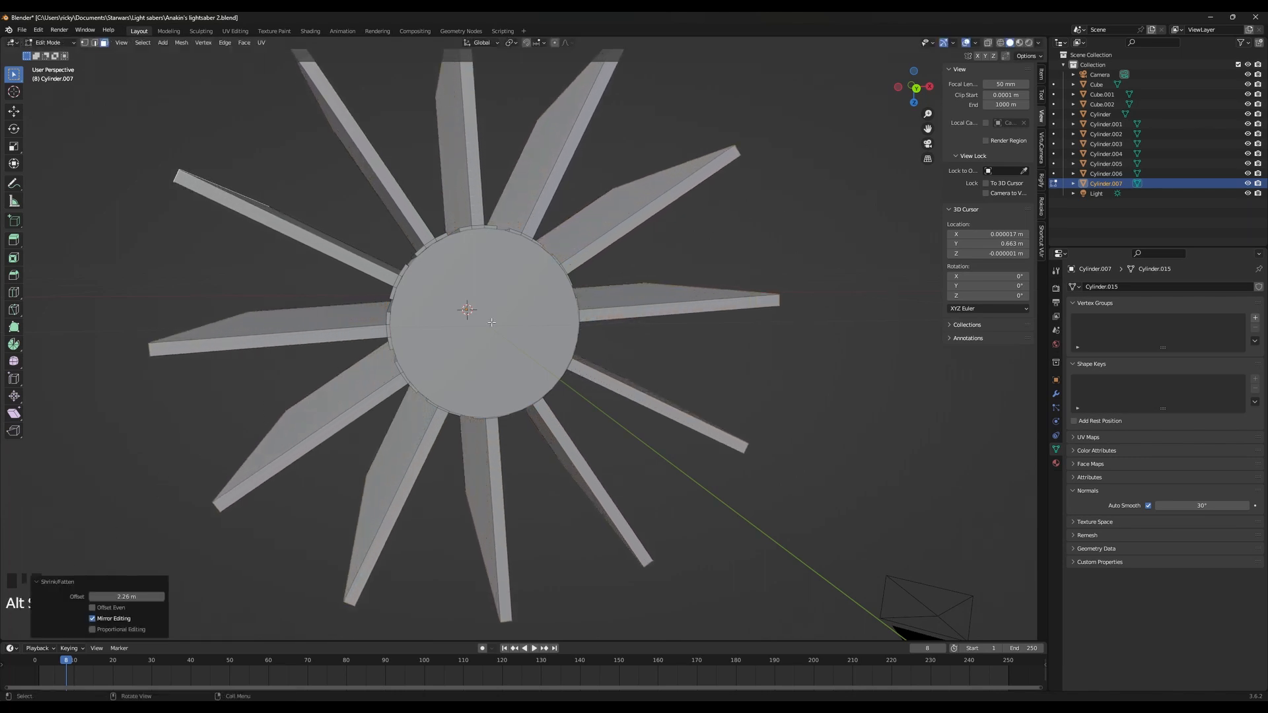
key("ctrl+z")
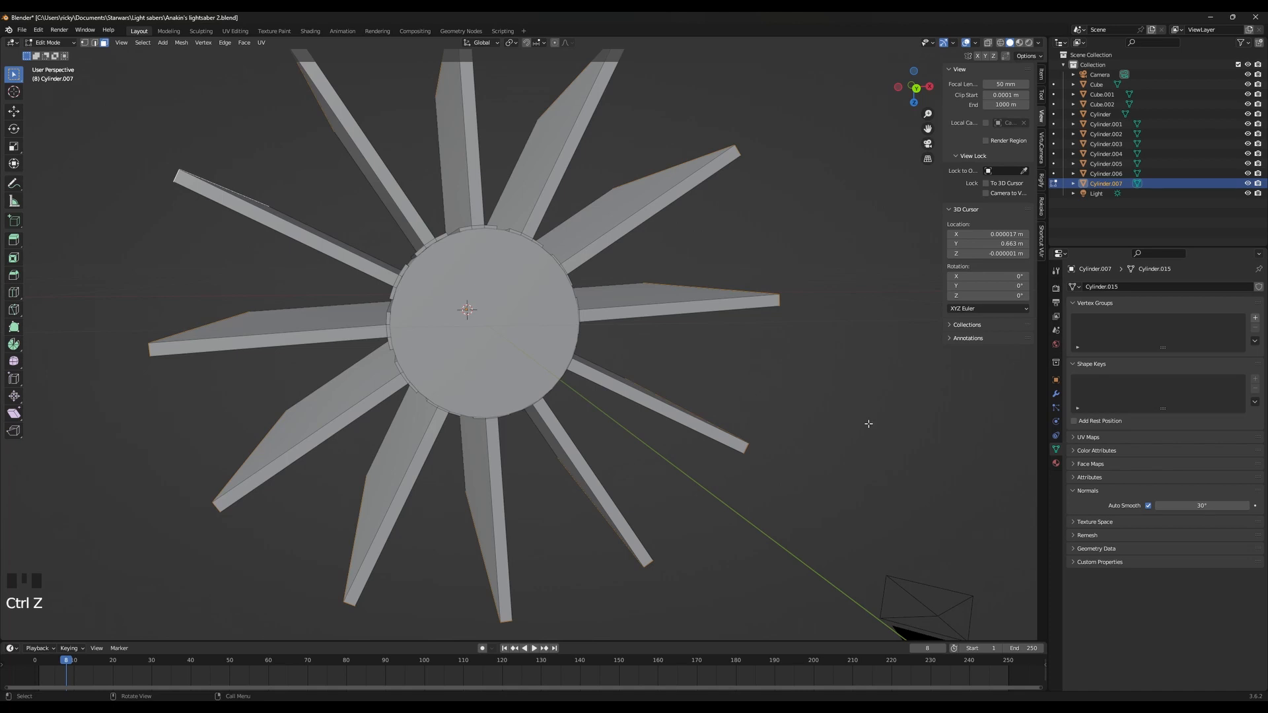
key("s")
key("shift+y")
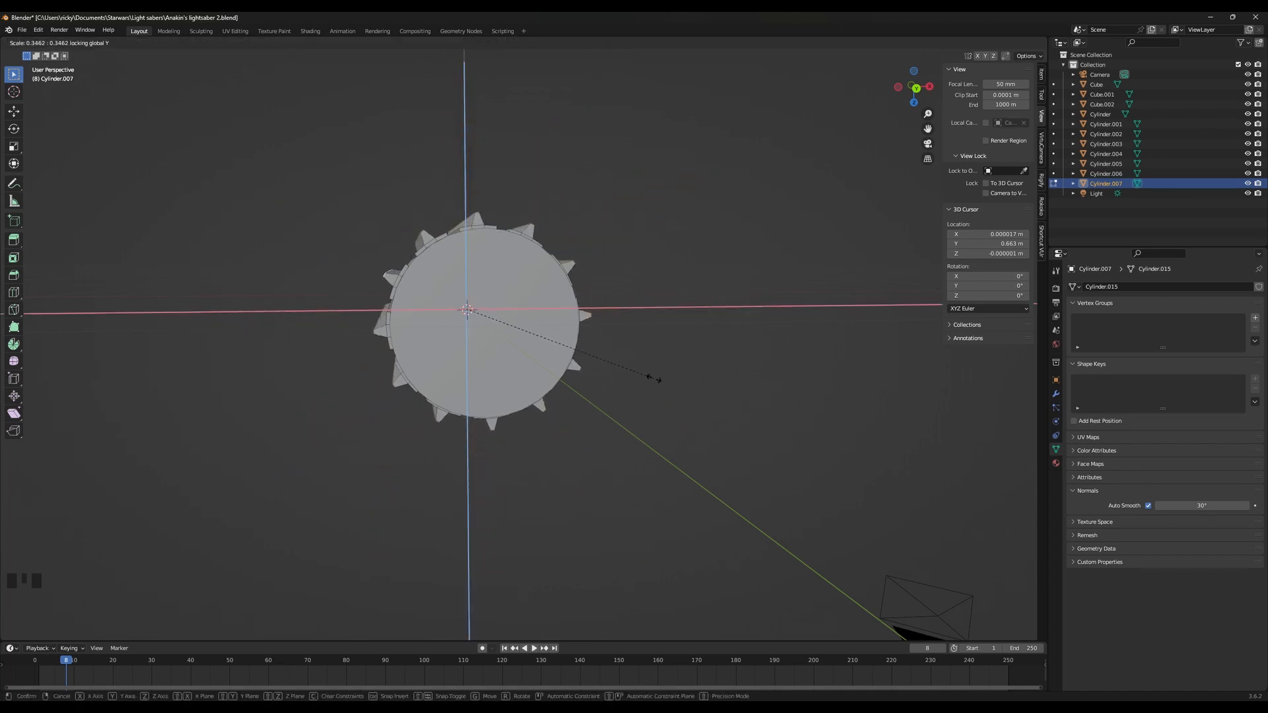
left_click(631, 375)
middle_click_drag(626, 377, 557, 305)
key("Tab")
scroll(571, 321, "up", 2)
Try a Subdivision Surface modifier on the grip strips and remove it
left_click(516, 298)
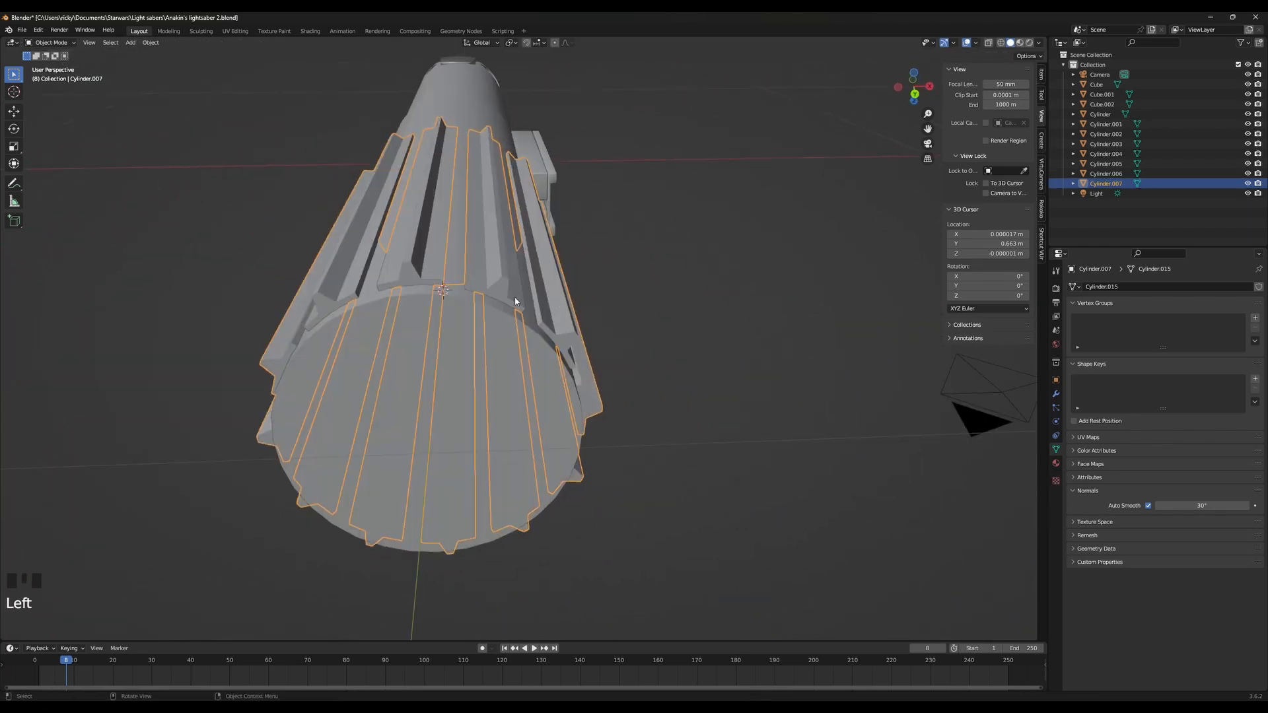
left_click(1056, 394)
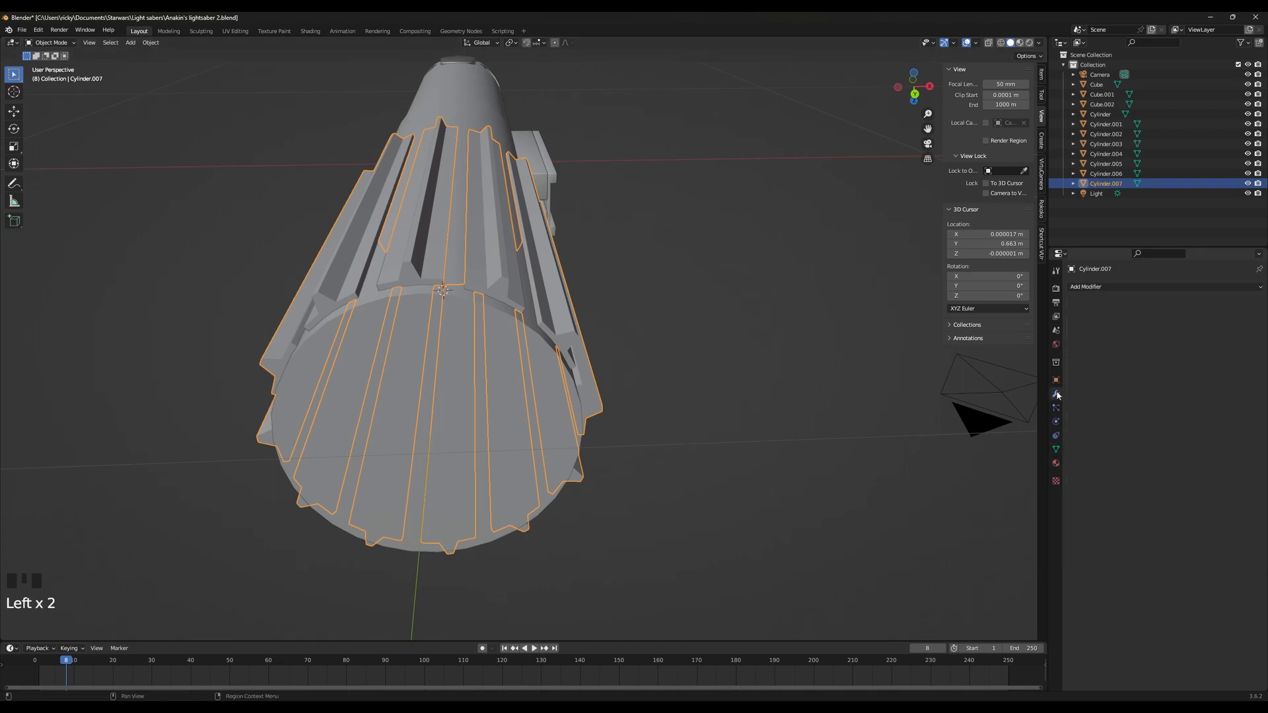
left_click(1108, 285)
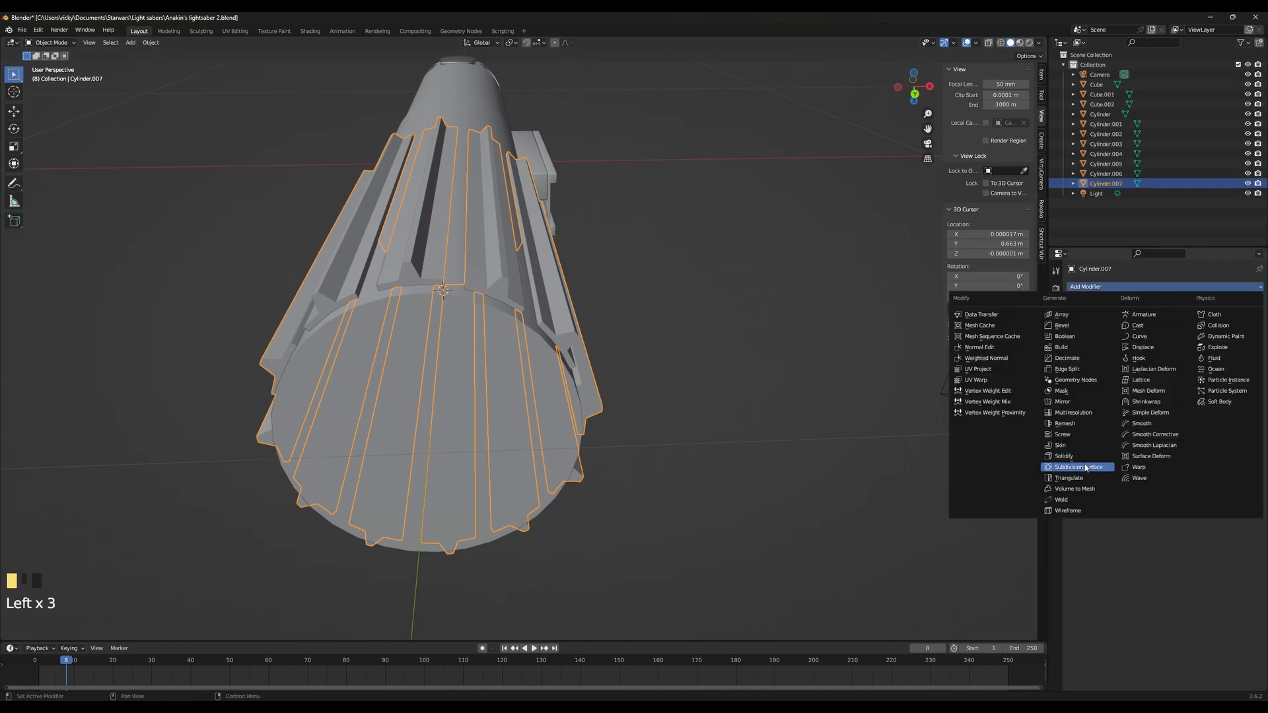
left_click(1086, 467)
key("Tab")
key("Tab")
key("Tab")
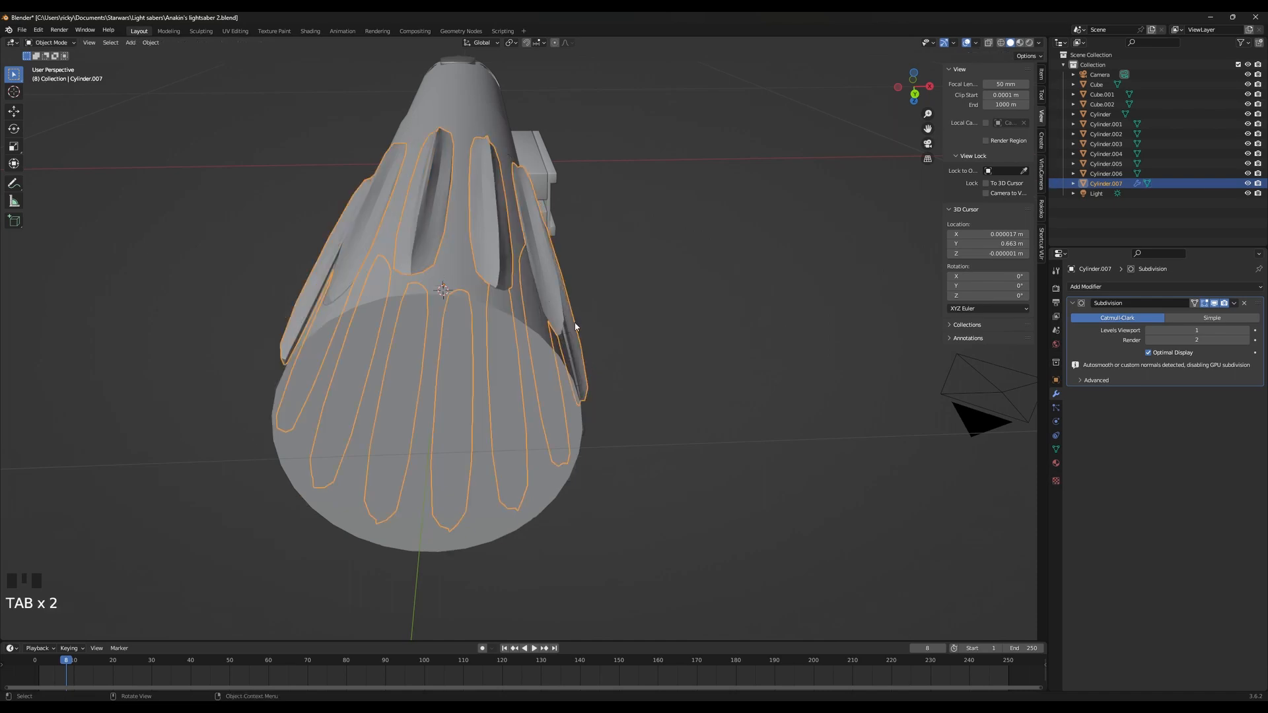
key("Tab")
left_click(1244, 303)
left_click(1123, 286)
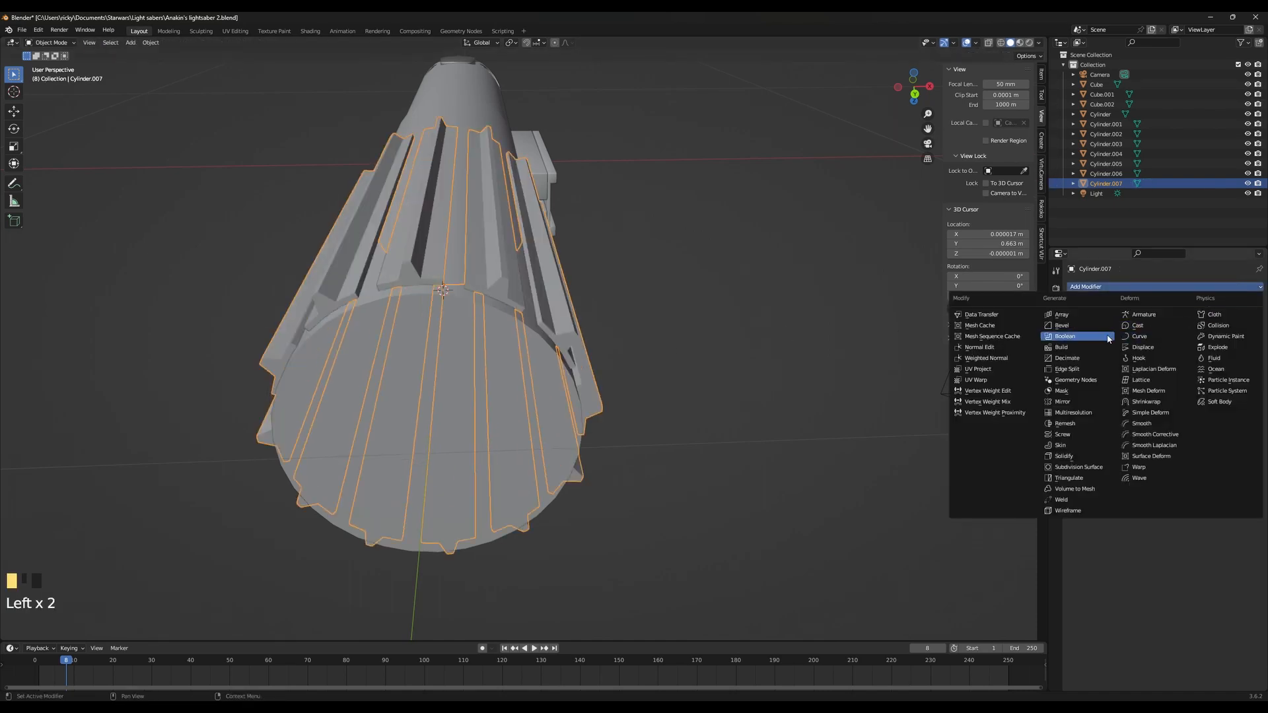
left_click(1166, 327)
middle_click_drag(667, 303, 637, 318)
scroll(704, 309, "up", 3)
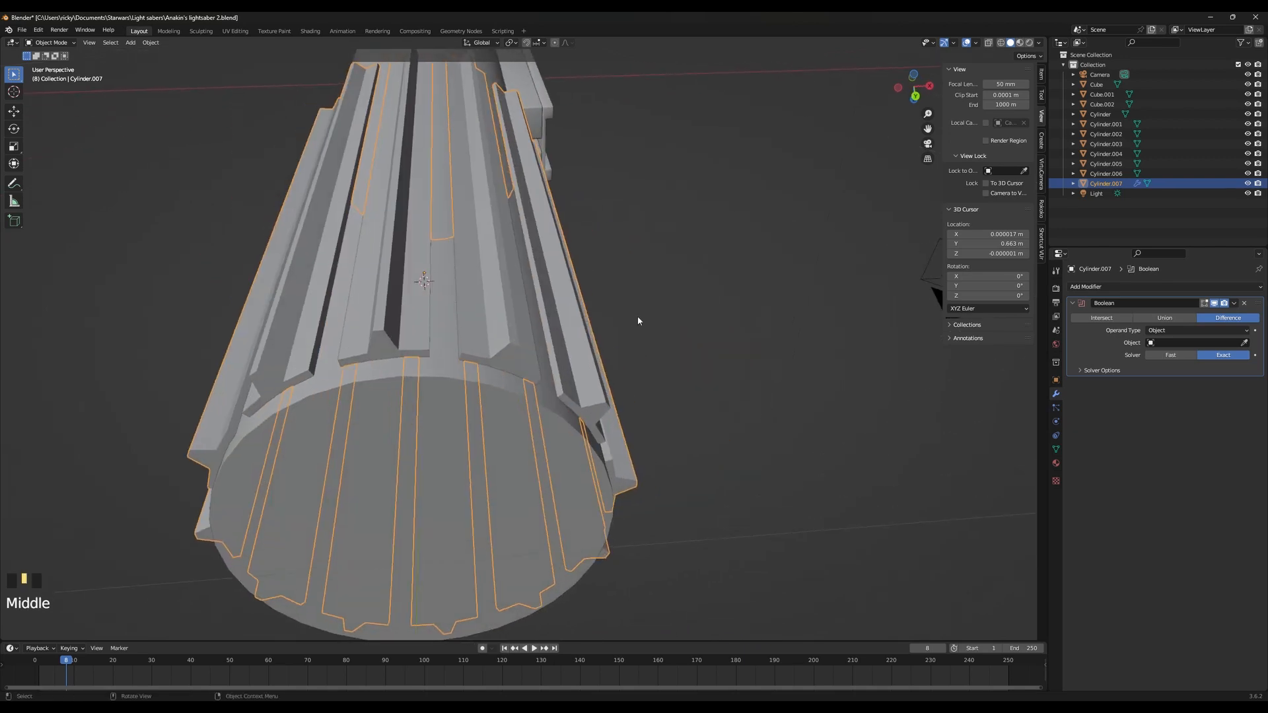
left_click(1244, 303)
Add a Bevel modifier to the grip strips and inspect their edges in Edit Mode
left_click(1136, 286)
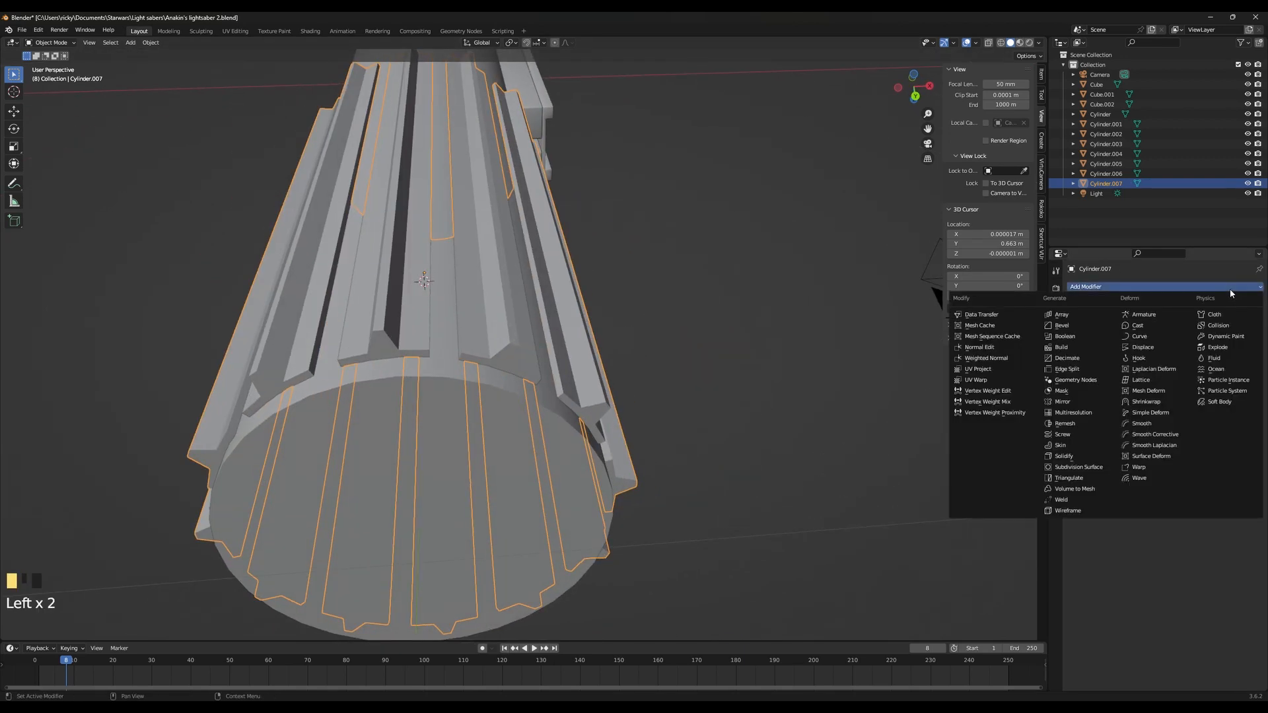
left_click(1104, 326)
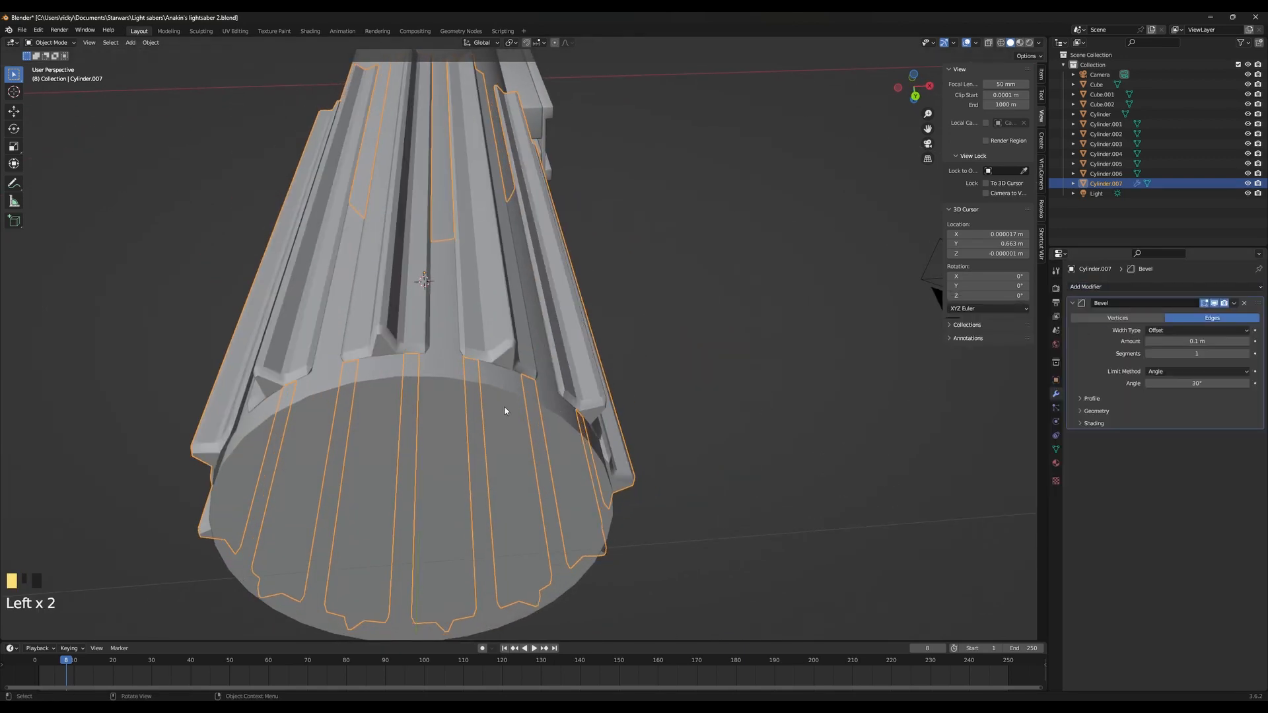
key("Tab")
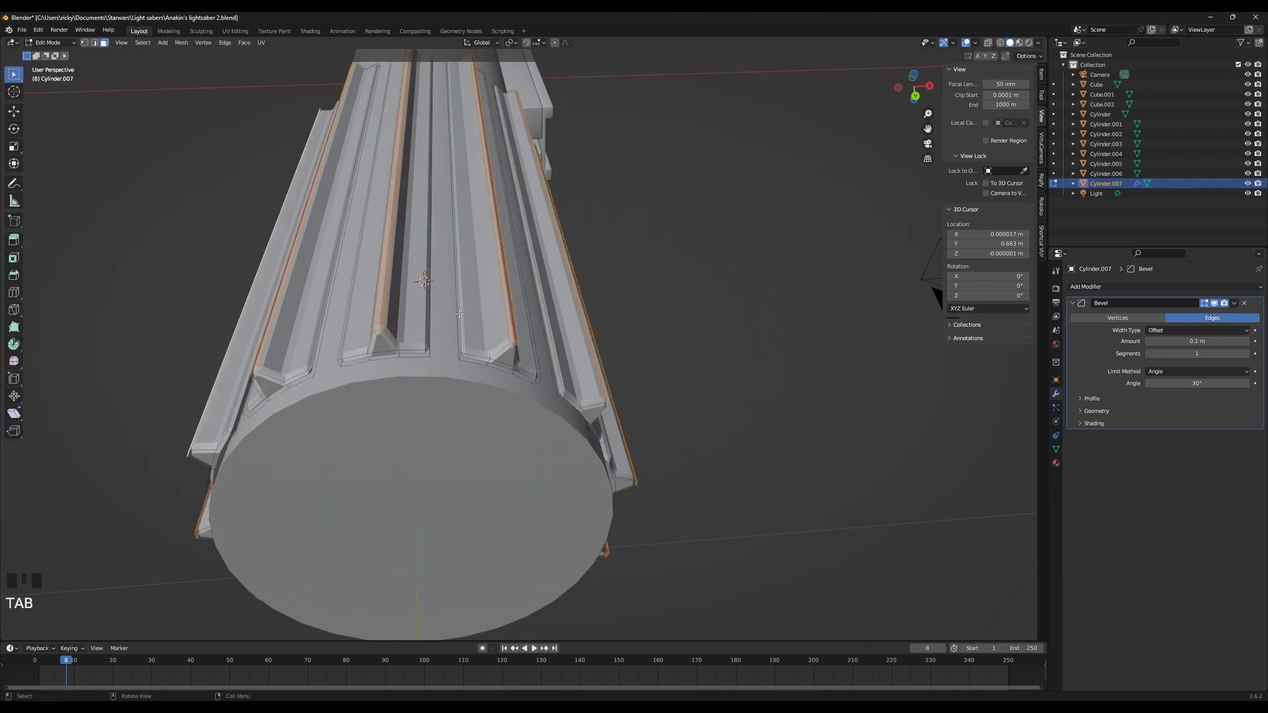
key("Tab")
right_click(404, 310)
left_click(404, 309)
left_click(131, 42)
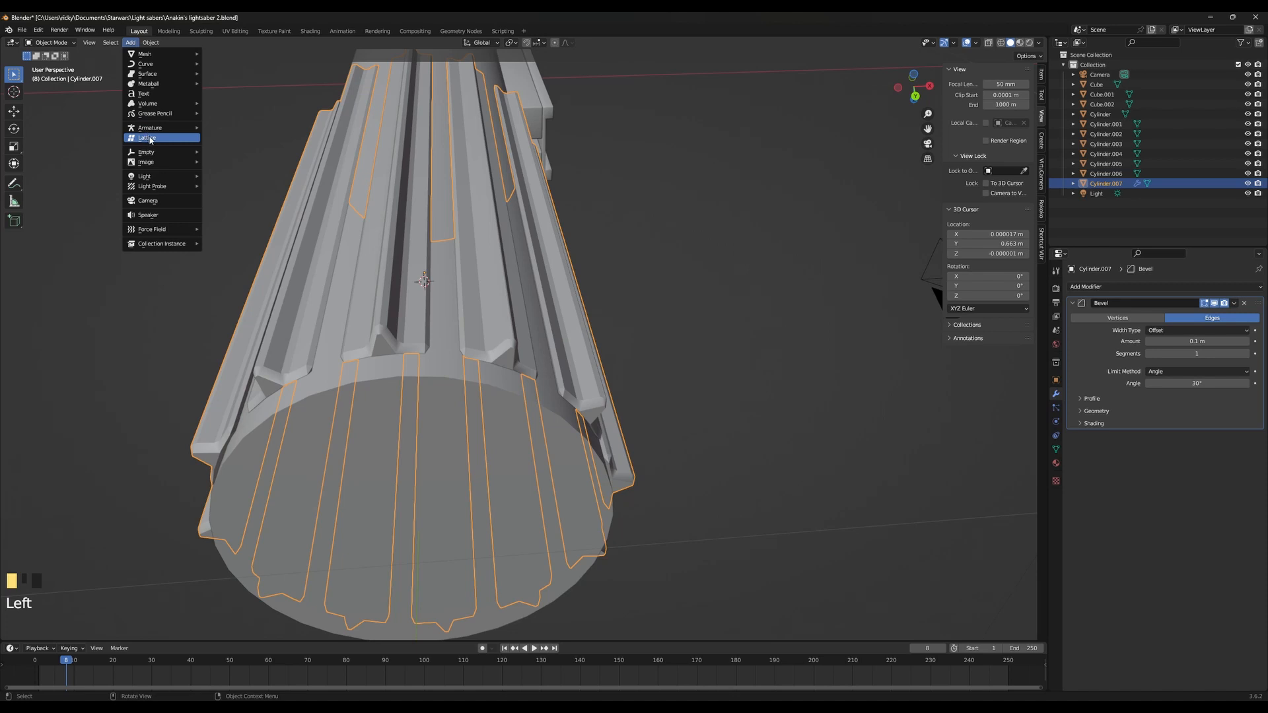
key("Tab")
key("a")
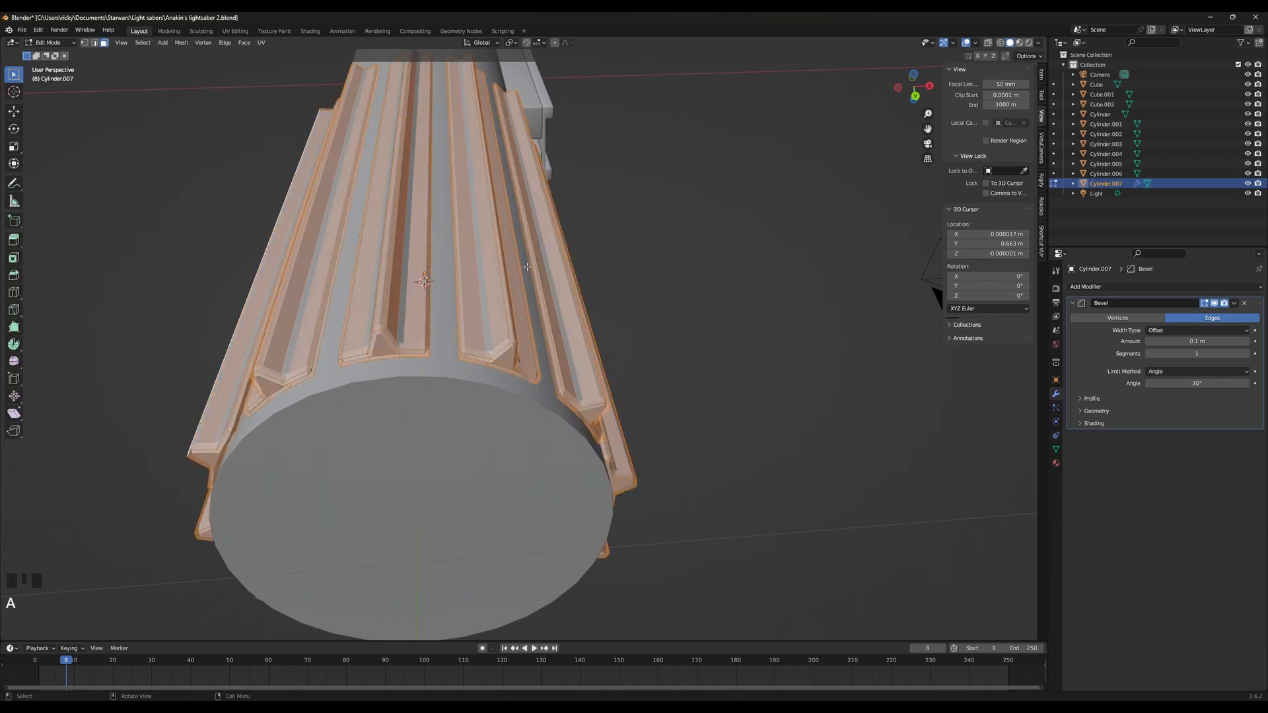
left_click(183, 42)
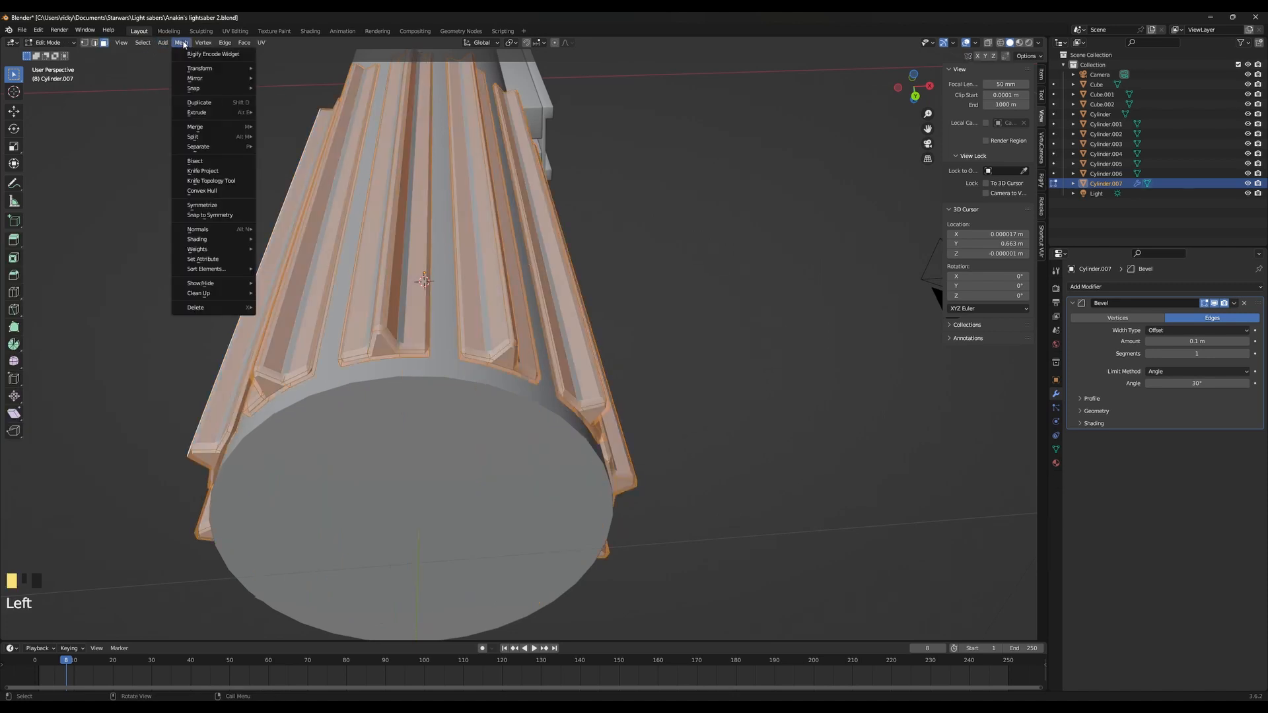
key("Tab")
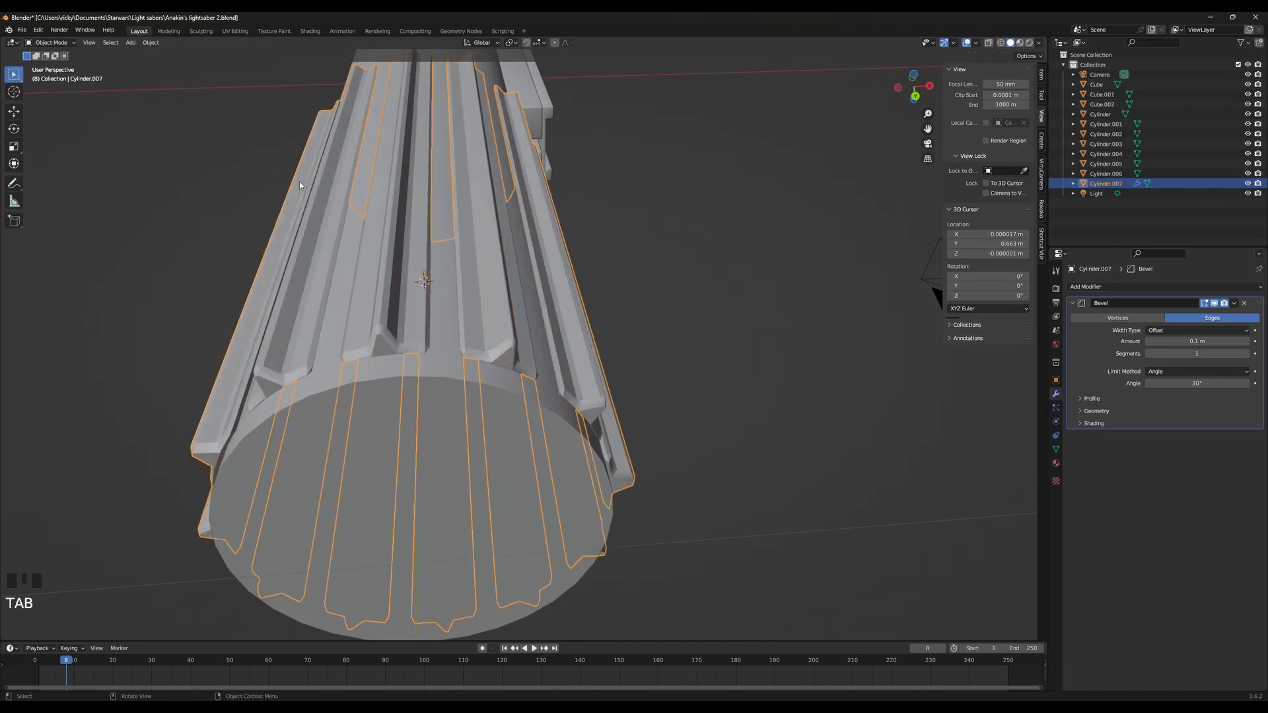
Apply the scale of the grip strips and set their Bevel modifier to 3 segments
left_click(143, 43)
mouse_move(171, 95)
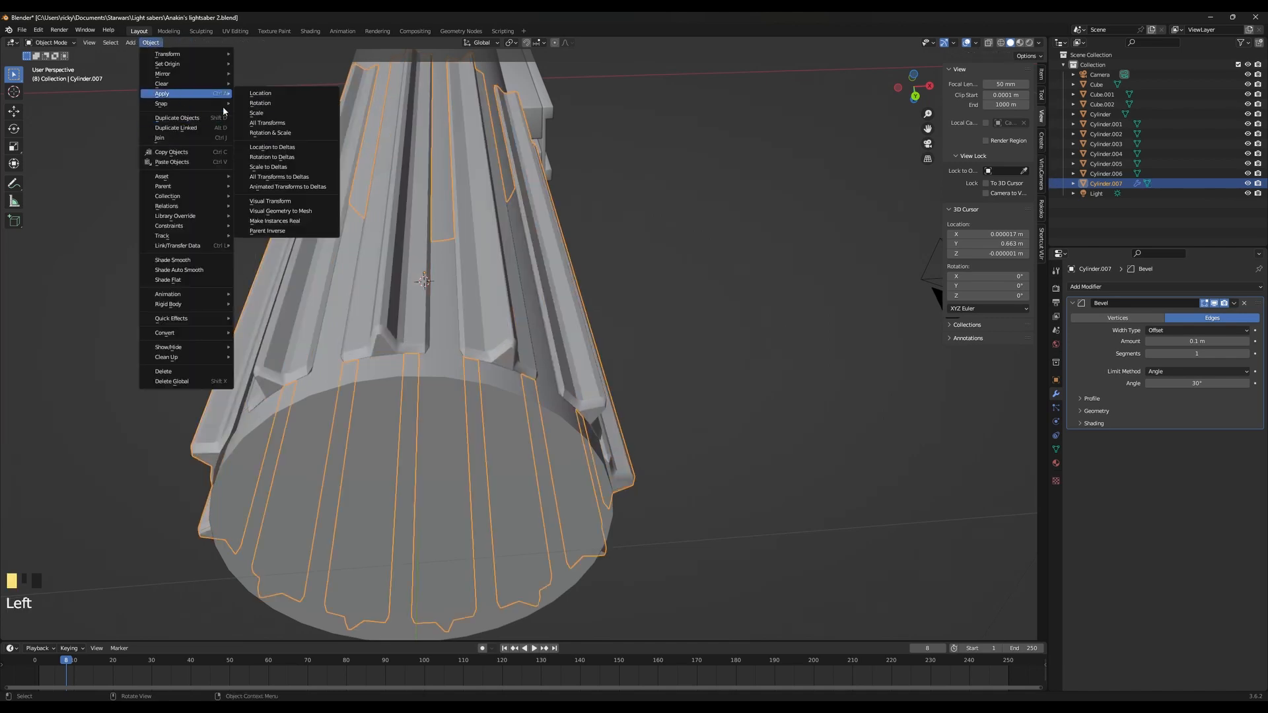
left_click(257, 113)
middle_click_drag(449, 289, 614, 407)
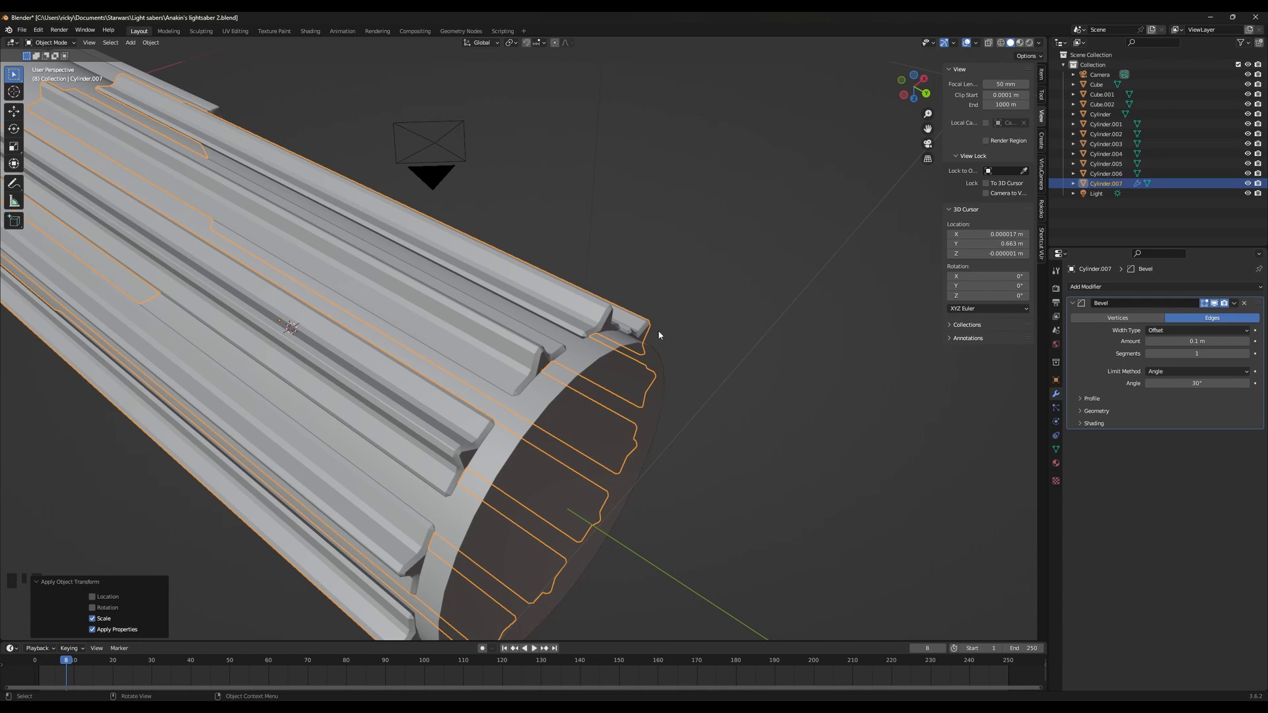
left_click_drag(1181, 353, 1213, 353)
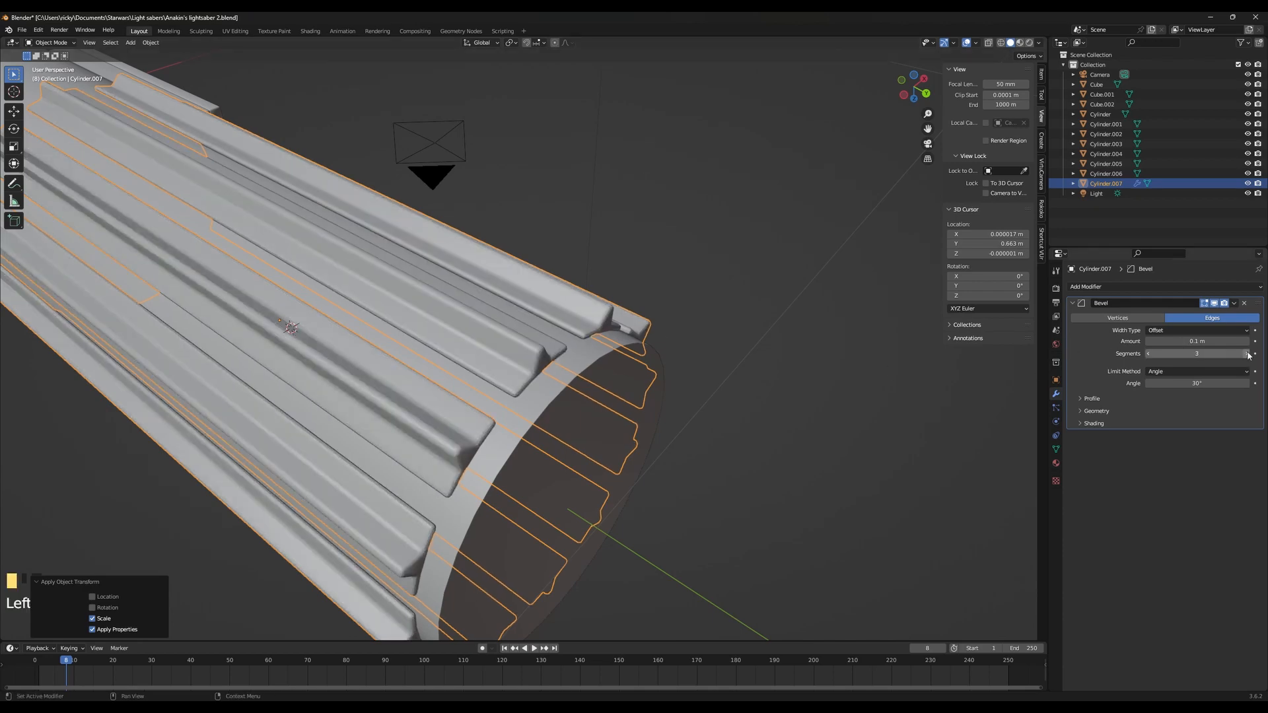
left_click(1149, 354)
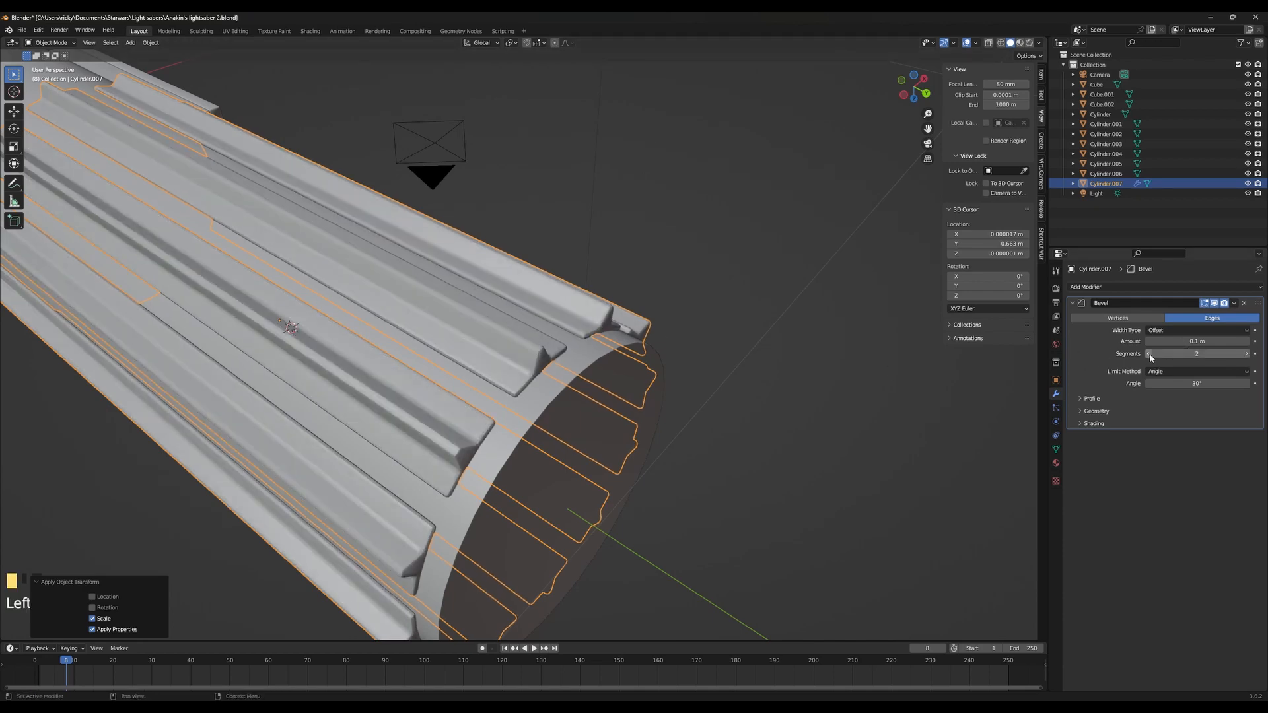
left_click_drag(1150, 354, 1166, 354)
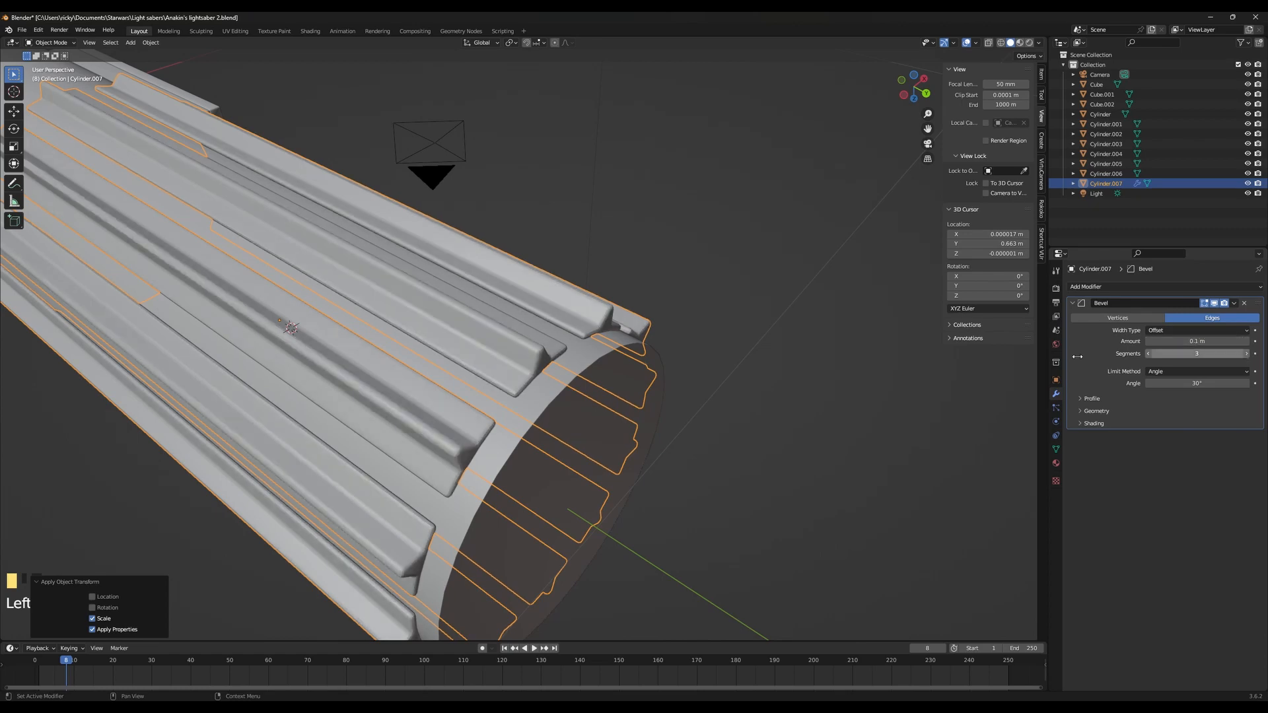
middle_click_drag(694, 370, 753, 345)
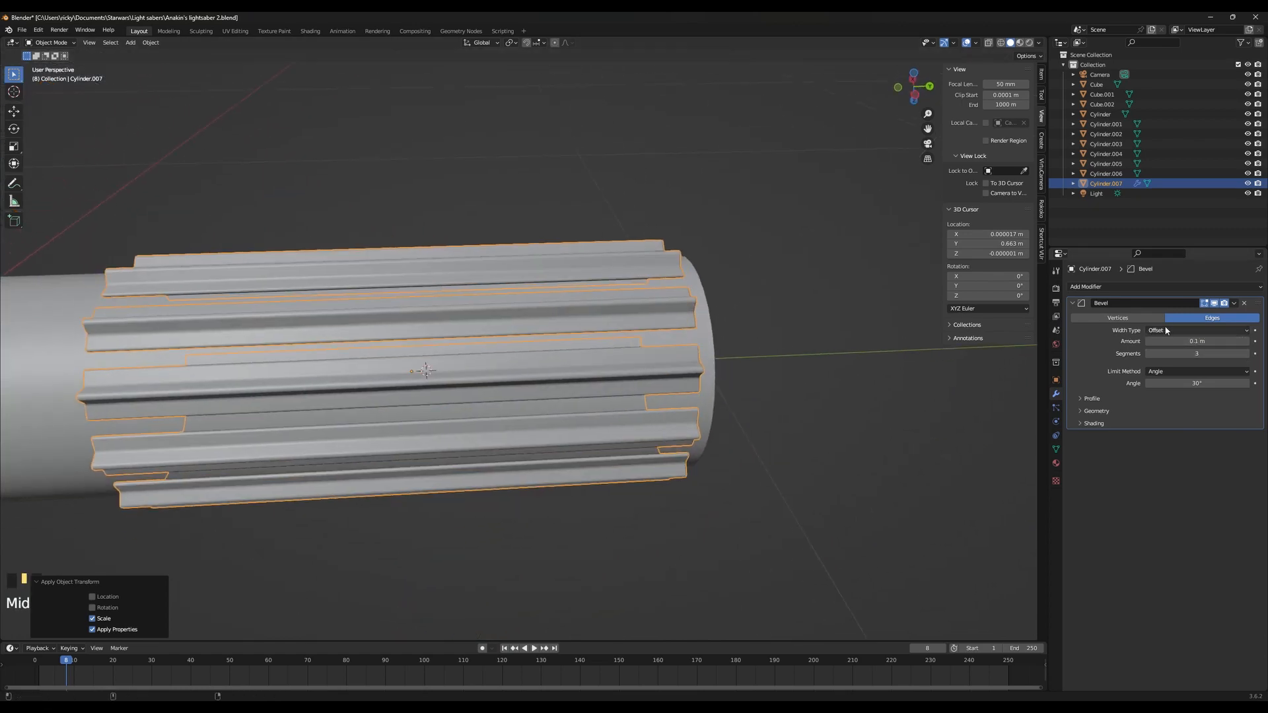
Set the grip strips' Bevel amount to 0.026 m, testing 2 segments and restoring 3
mouse_move(1197, 341)
left_mouse_down("shift")
mouse_move(1209, 341)
mouse_move(1186, 340)
mouse_move(1209, 341)
left_mouse_up("shift")
middle_click_drag(944, 366, 779, 355)
scroll(780, 355, "up", 4)
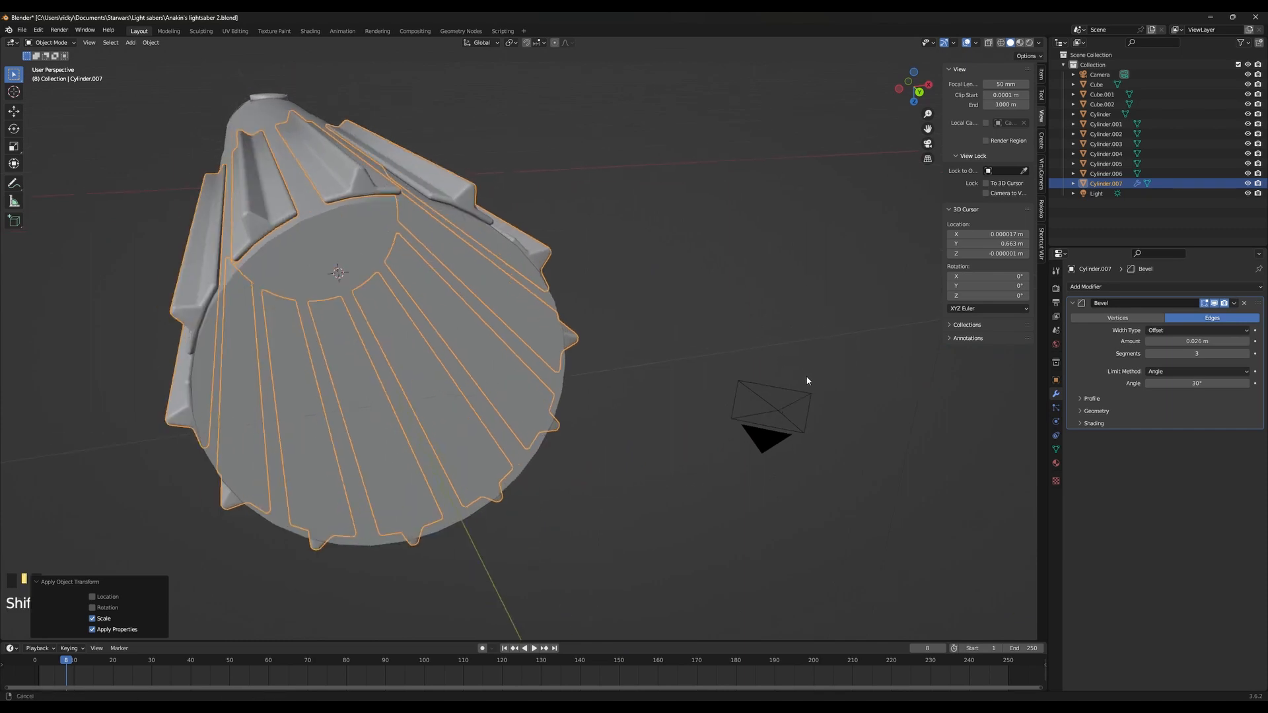
left_click(1151, 355)
left_click(1246, 353)
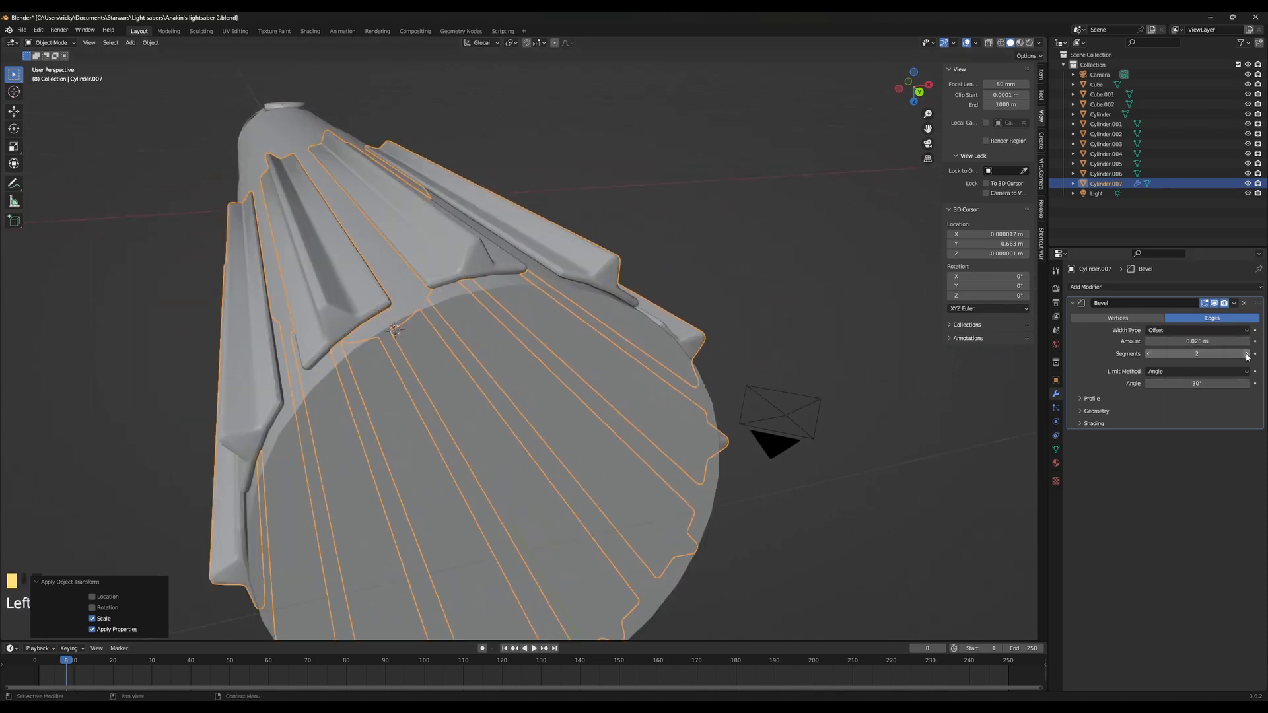
mouse_move(656, 359)
middle_mouse_down()
mouse_move(665, 382)
mouse_move(794, 382)
middle_mouse_up()
Switch the viewport to Rendered shading and inspect the ribbed grip and the whole hilt
key("z")
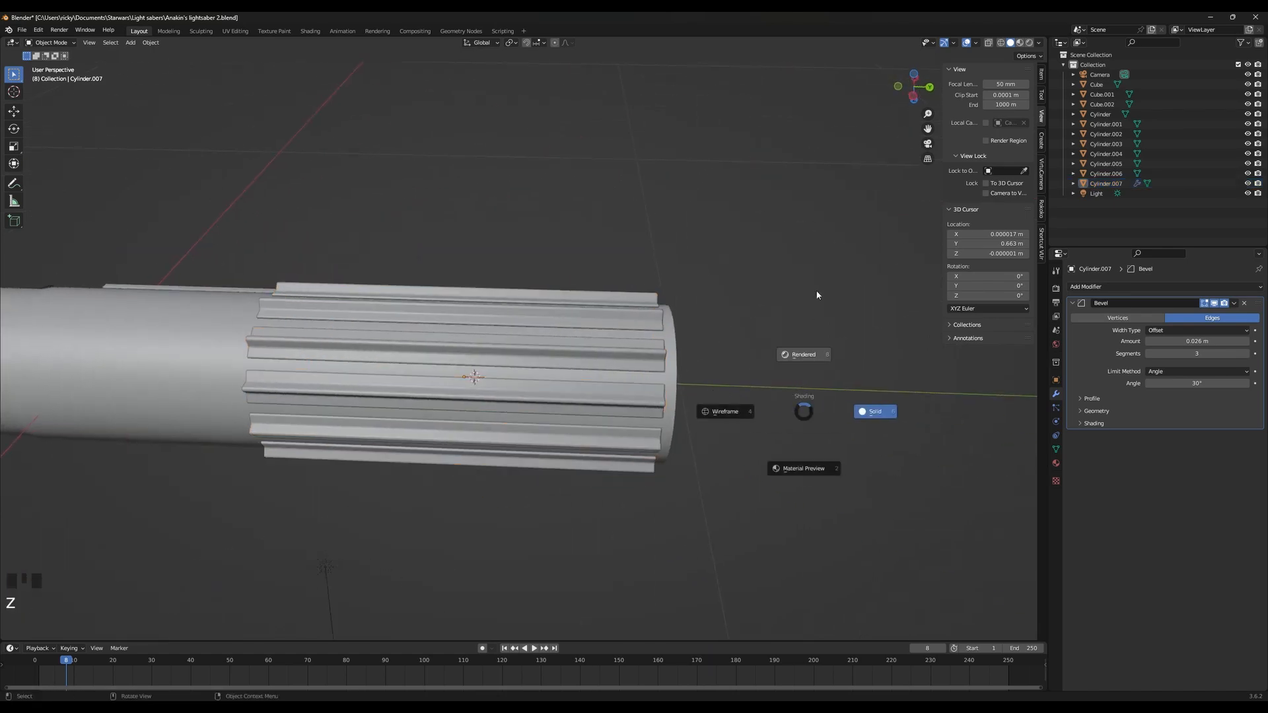
left_click(804, 354)
middle_click_drag(449, 426, 476, 617)
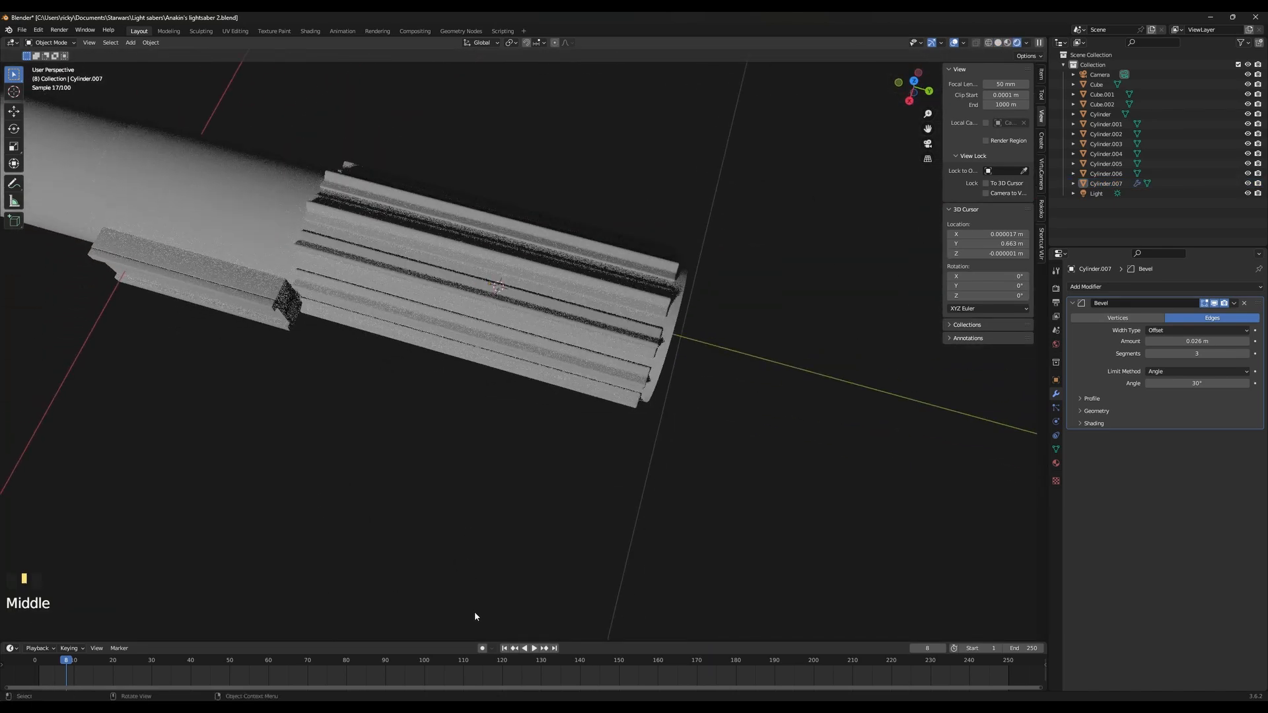
middle_click_drag(467, 433, 688, 482)
scroll(644, 417, "up", 2)
scroll(595, 399, "down", 6)
scroll(523, 390, "down", 3)
middle_click_drag(523, 390, 513, 337)
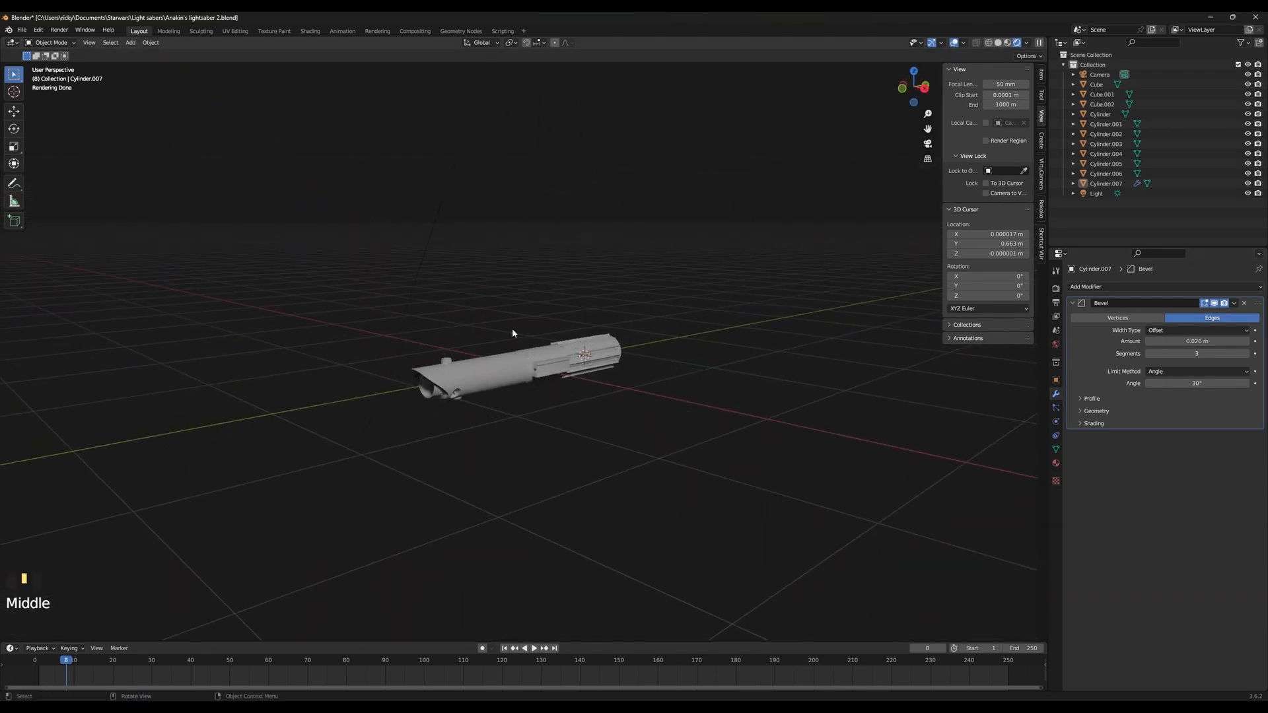
Add a point light and move it out of the grip to a spot beside the middle of the hilt
key("shift+a")
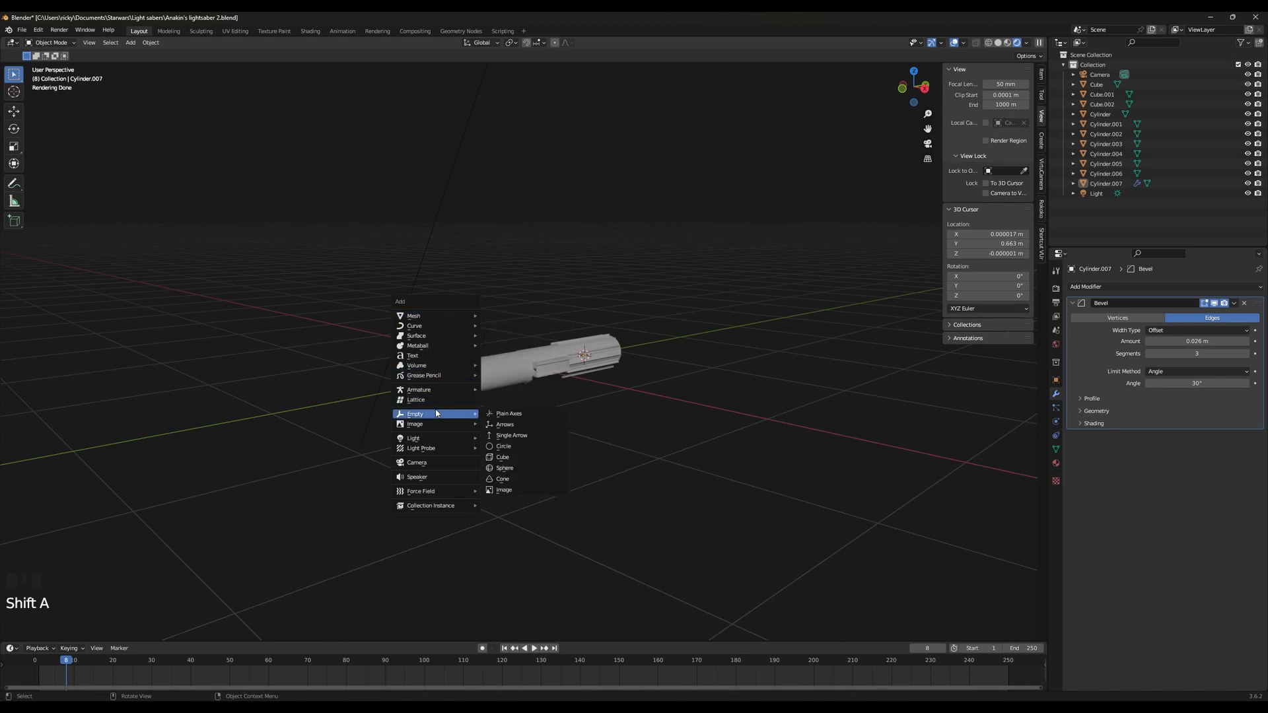
key("shift+a")
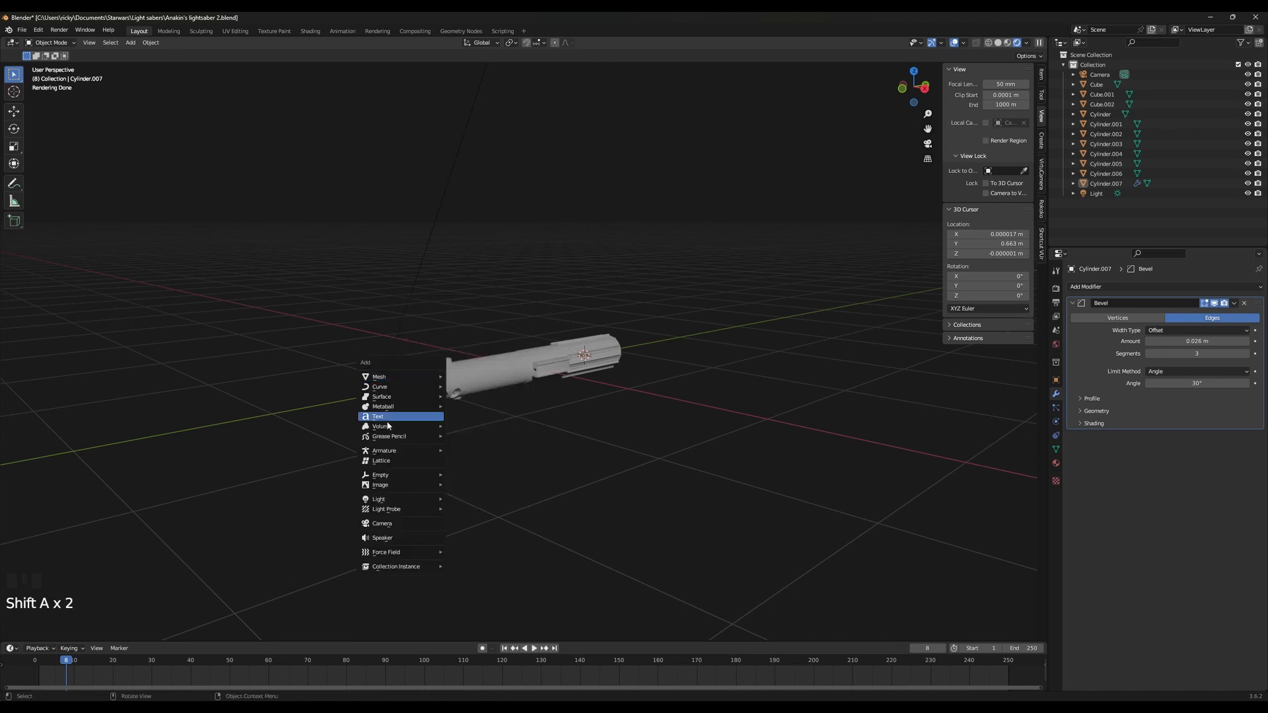
mouse_move(399, 500)
left_click(463, 500)
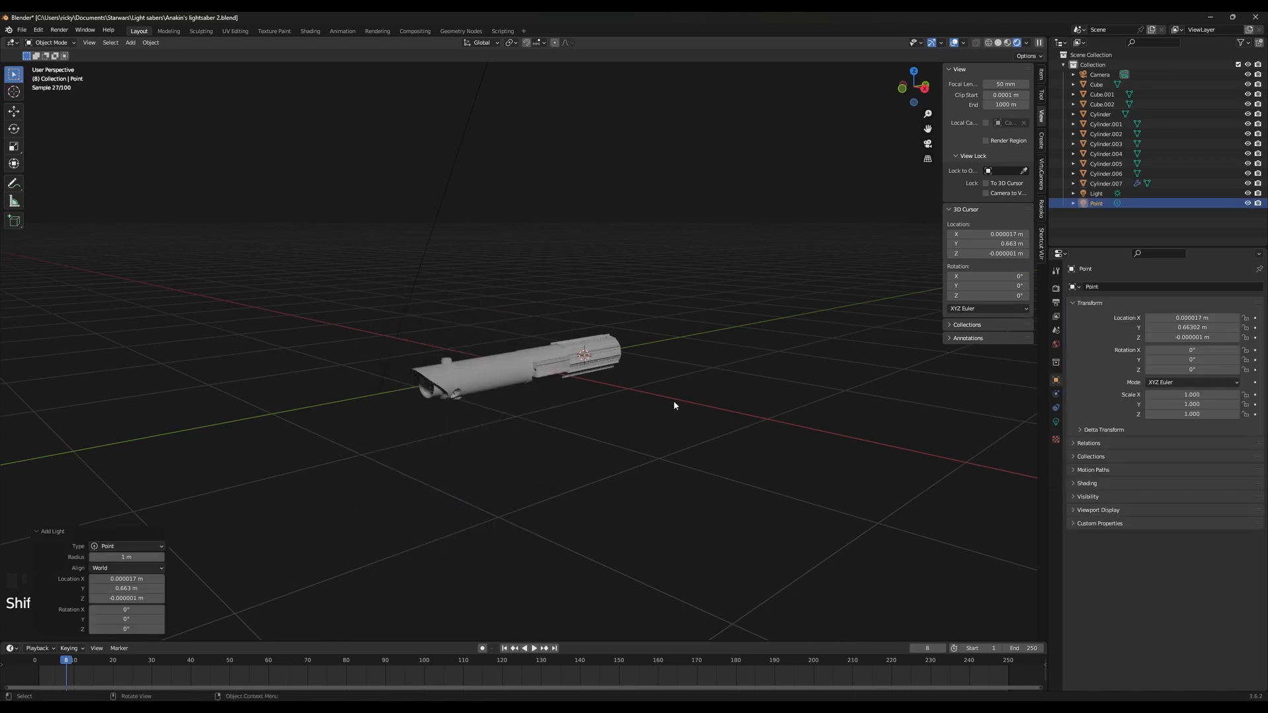
key("g")
middle_click_drag(675, 404, 598, 379)
left_click(566, 413)
key("g")
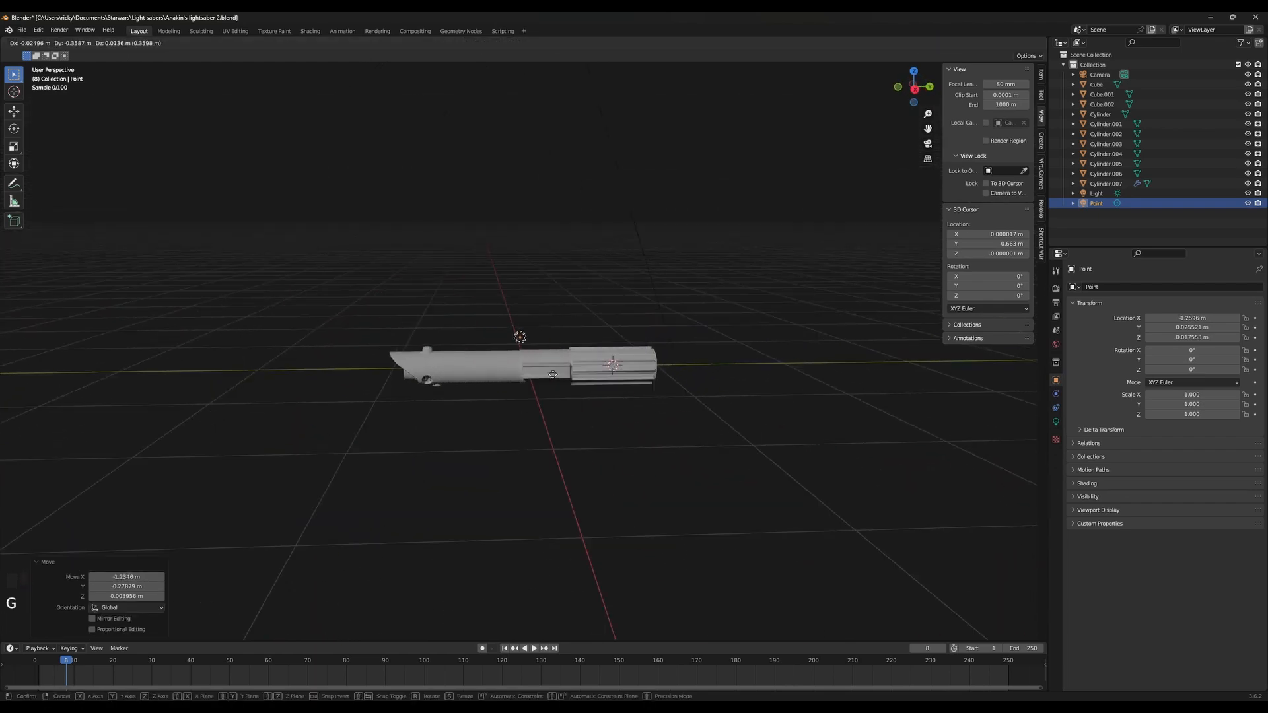
left_click(524, 393)
middle_click_drag(524, 393, 563, 403)
Set the point light's radius to 0.82 m and its power to 1145.3 W, and check the lit hilt
left_click(1056, 421)
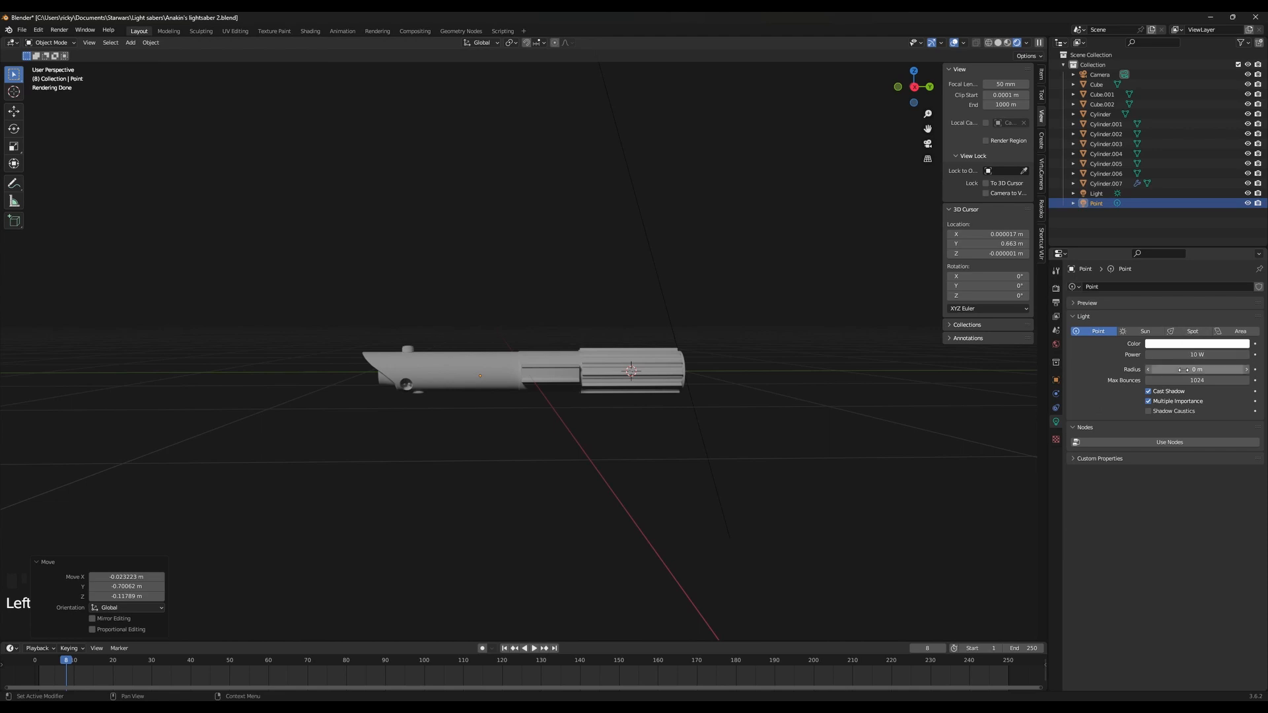
left_click_drag(1197, 370, 1218, 354)
middle_click_drag(680, 336, 748, 493)
left_click(722, 475)
scroll(725, 472, "up", 3)
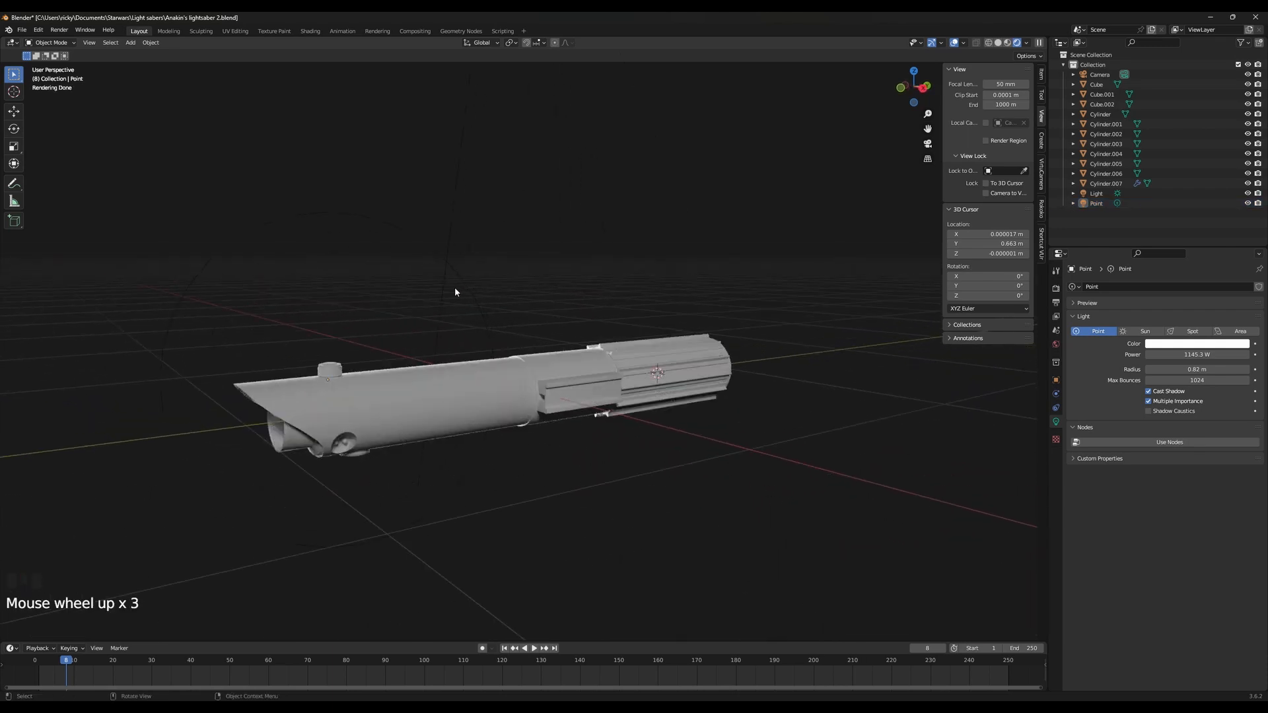
Move the point light about 0.22 m in X, 0.40 m in Y and 0.34 m in Z, above the hilt
left_click(326, 368)
key("g")
left_click(561, 198)
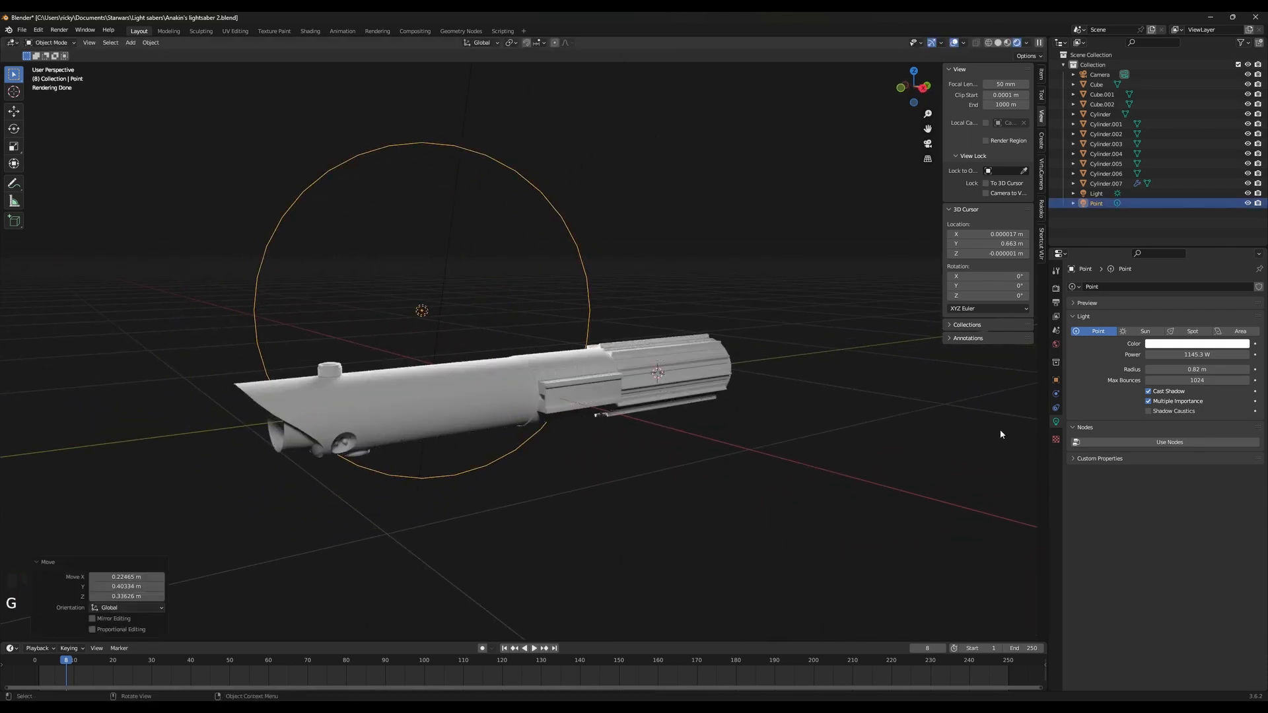
Set the point light's power to 899.1 W and tint its colour pale yellow with hue 0.110
left_click_drag(1180, 356, 1159, 356)
left_click(1186, 344)
left_click(1183, 255)
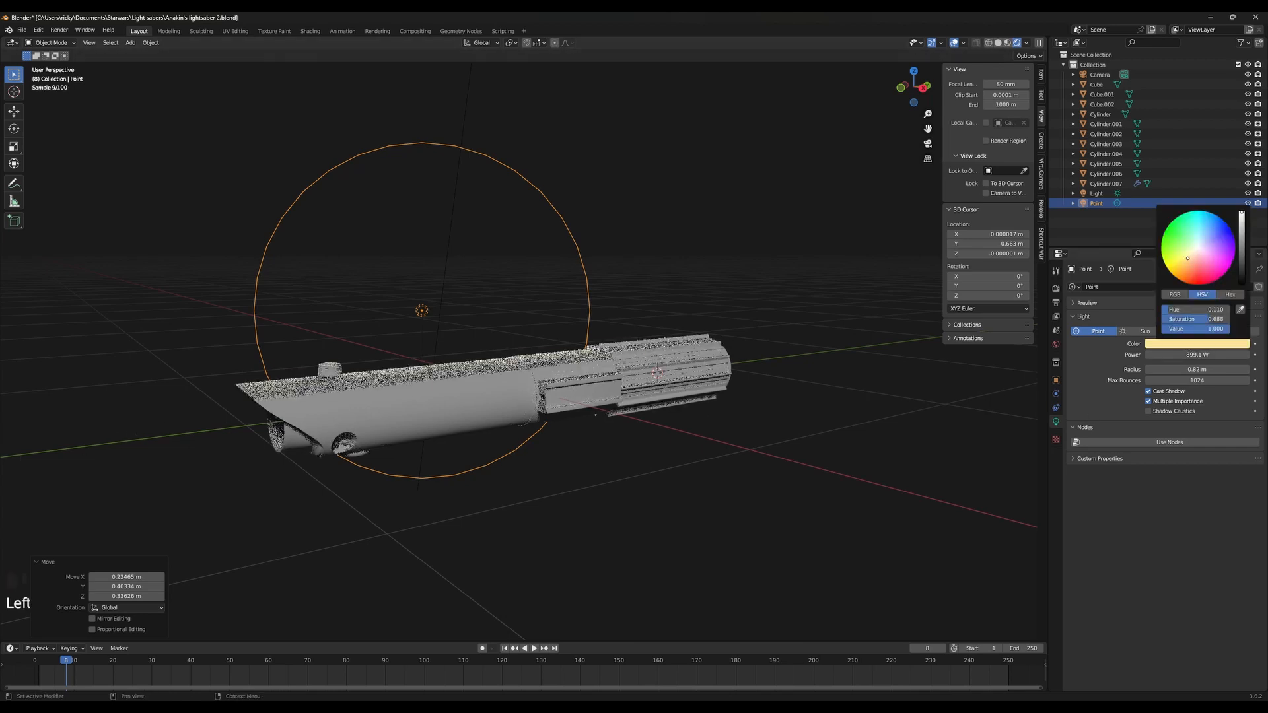
middle_click_drag(582, 476, 544, 473)
left_click(594, 472)
middle_click_drag(623, 472, 815, 501)
scroll(823, 264, "down", 5)
Select the sun light and rotate it twice to change how it strikes the hilt, checking the shading from below
left_click(612, 224)
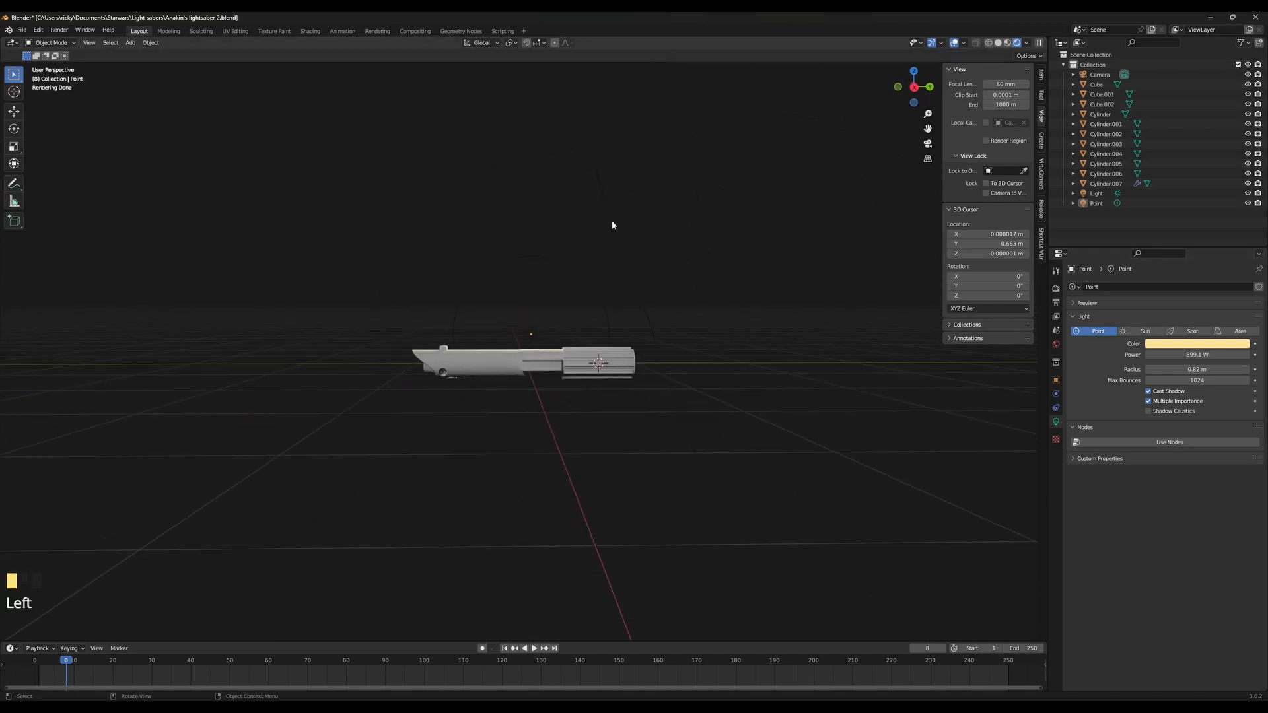
middle_click_drag(612, 223, 769, 406)
scroll(772, 406, "up", 3)
key("r")
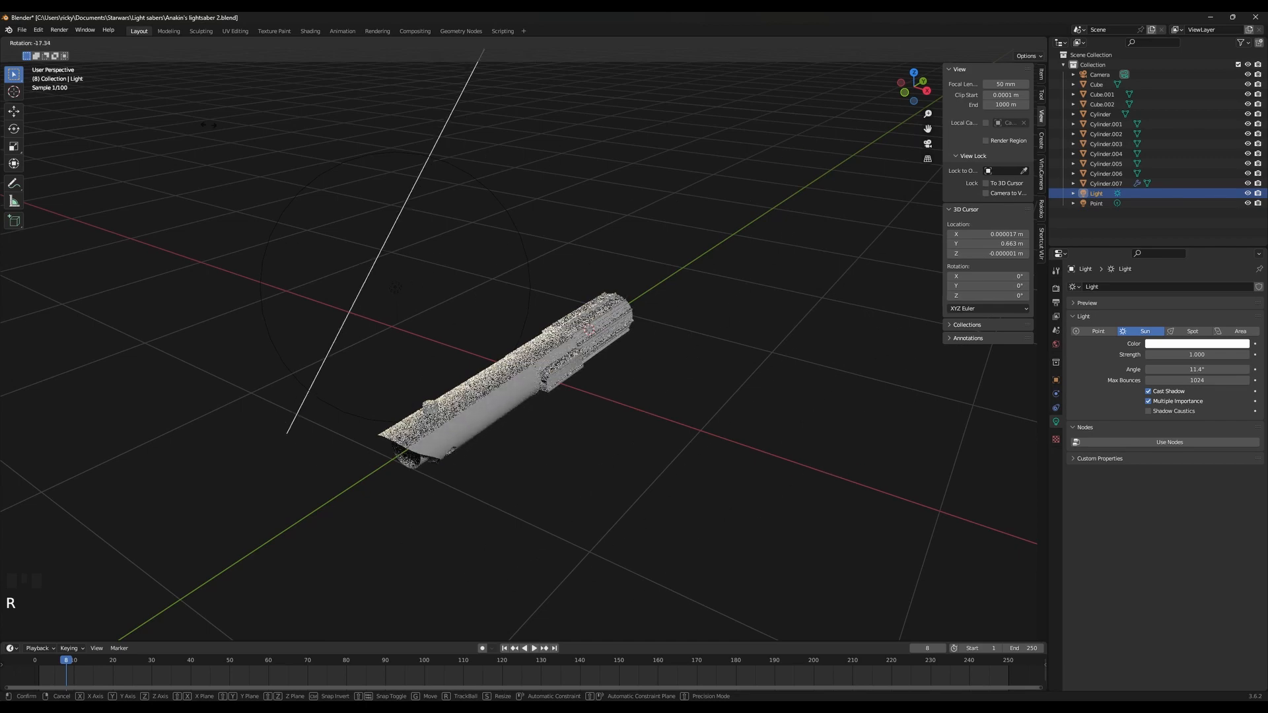
left_click(1147, 680)
scroll(1147, 680, "down", 3)
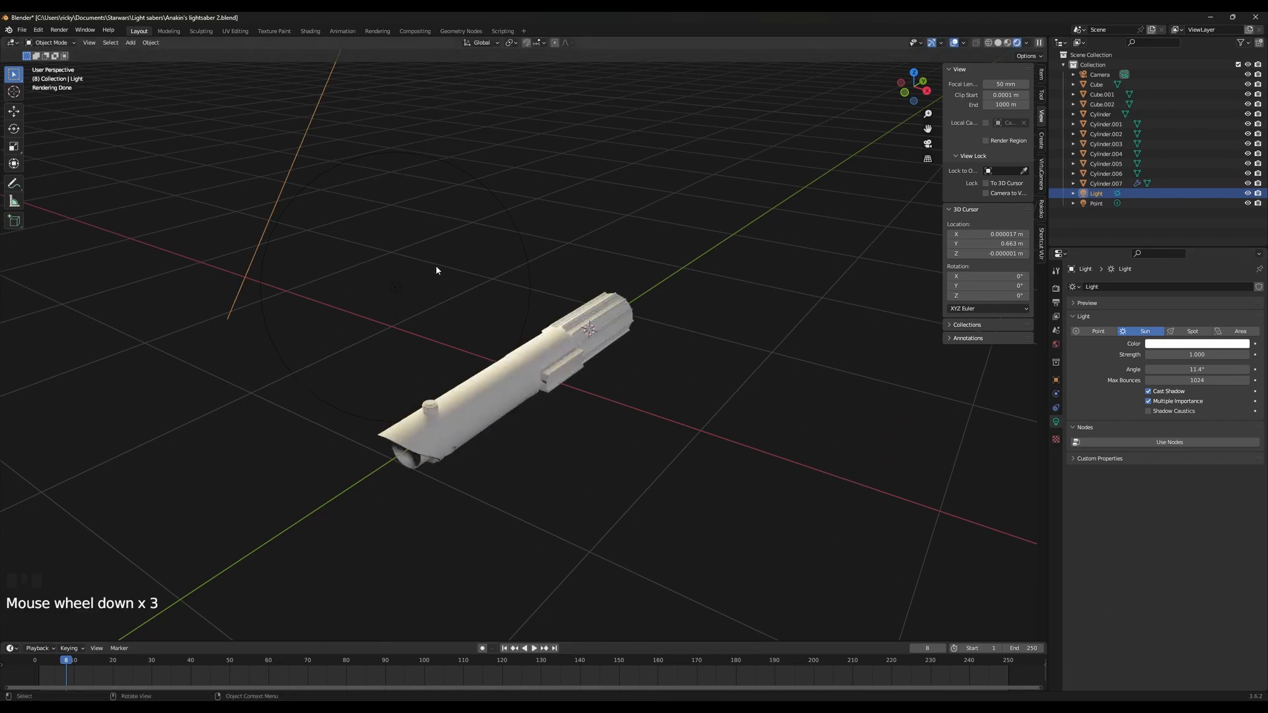
key("r")
left_click(576, 327)
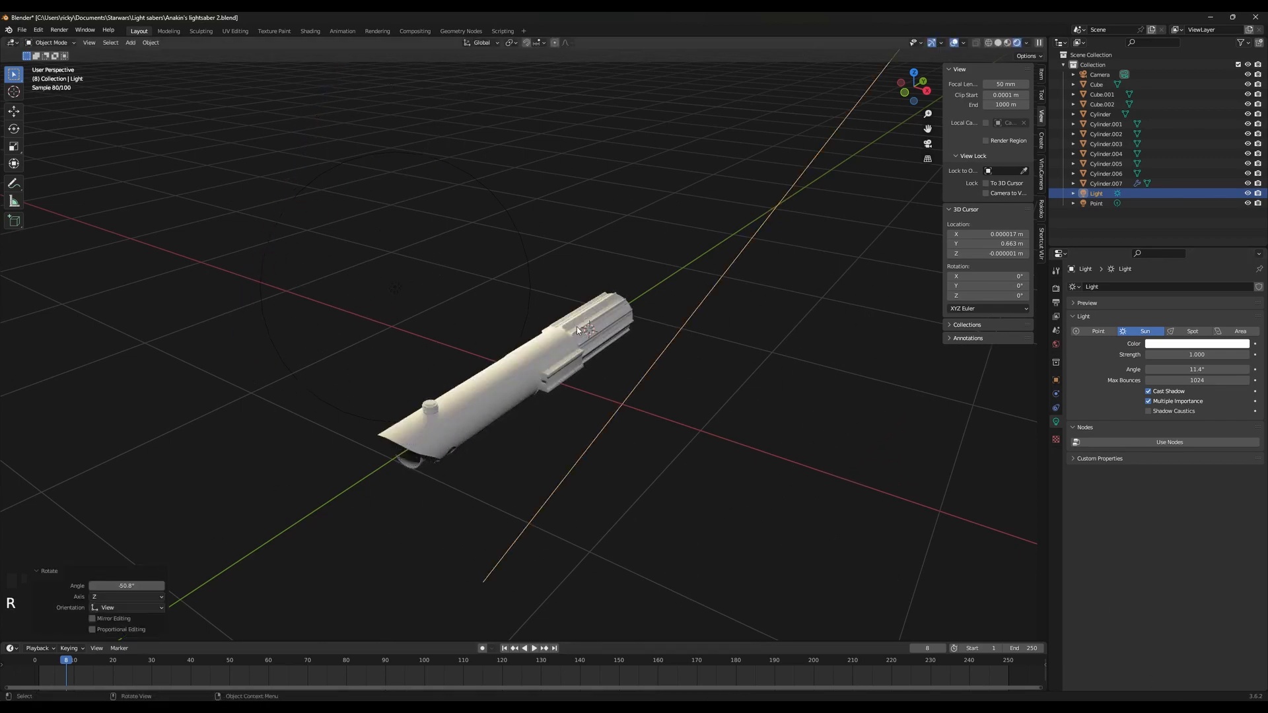
middle_click_drag(577, 327, 601, 399)
scroll(601, 398, "up", 3)
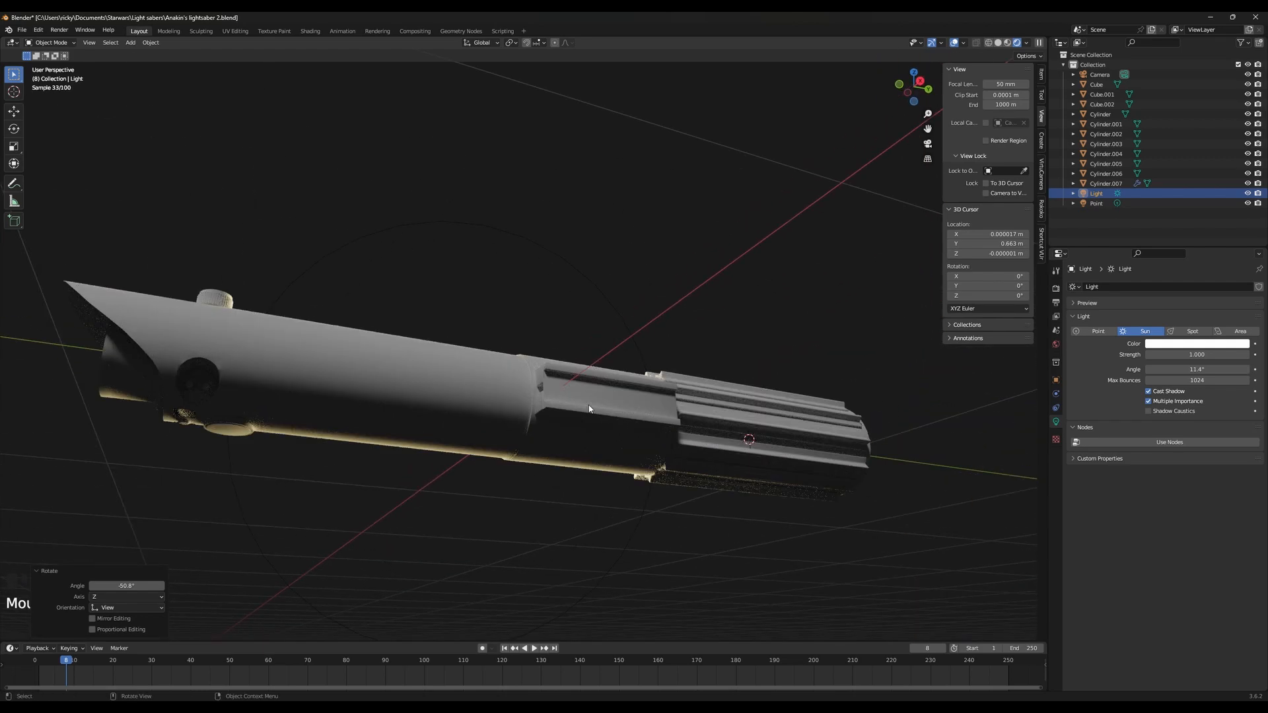
Rotate the sun light another 47.2° about the view axis to brighten the side of the hilt
key("r")
right_click(542, 68)
scroll(542, 67, "down", 2)
middle_click_drag(574, 310, 718, 349)
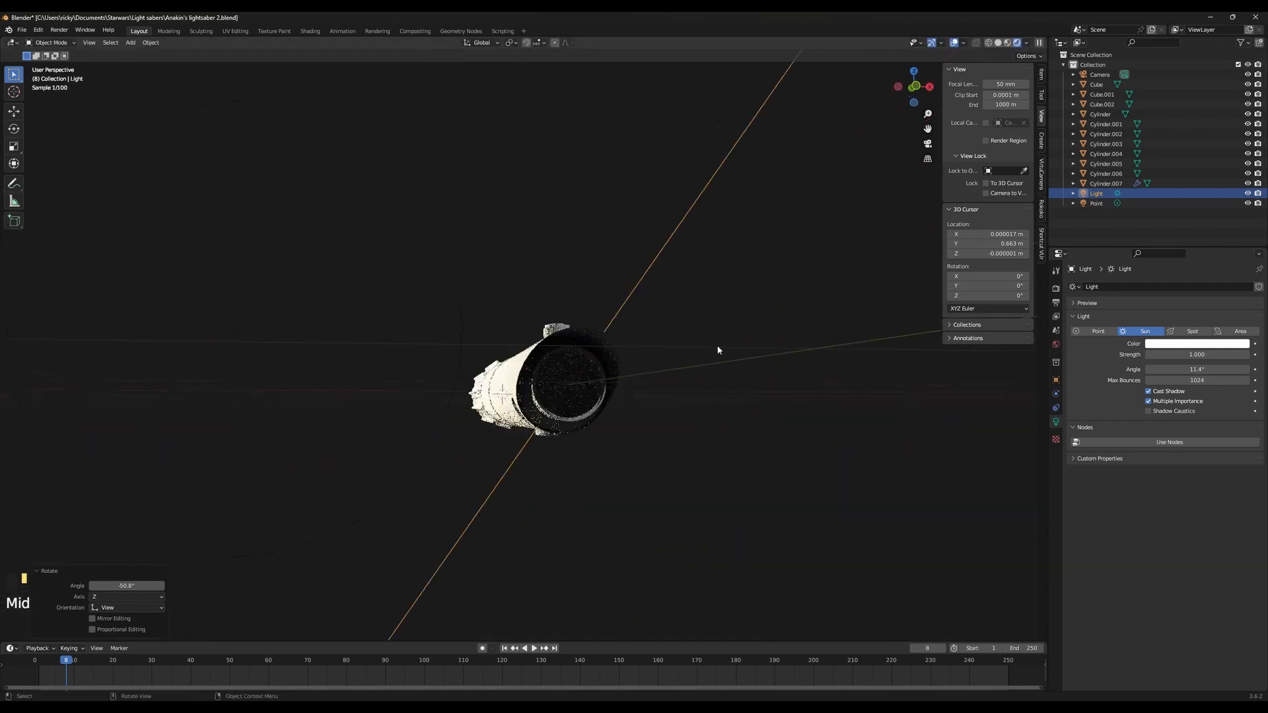
middle_click_drag(713, 537, 937, 627)
key("r")
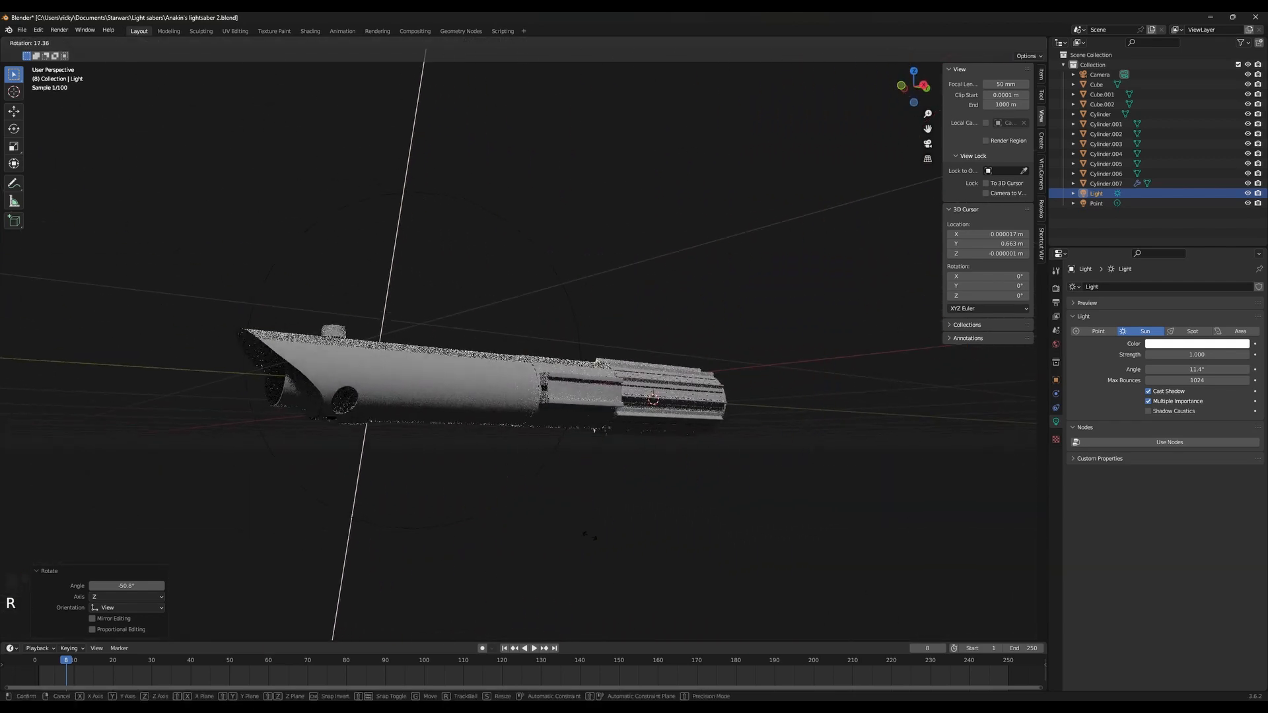
left_click(807, 246)
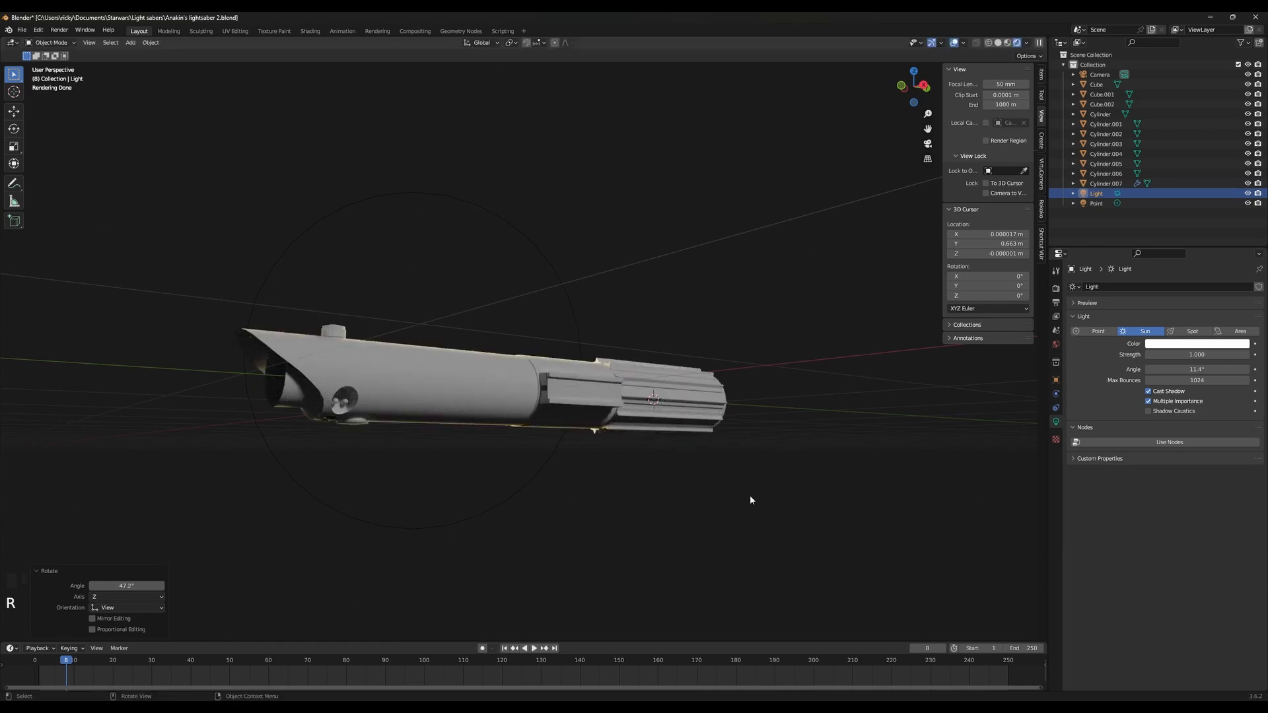
Check the lit hilt from the side and save the blend file
middle_click_drag(512, 489, 481, 366, "shift")
scroll(400, 358, "up", 2)
scroll(399, 358, "down", 3)
scroll(481, 366, "up", 1)
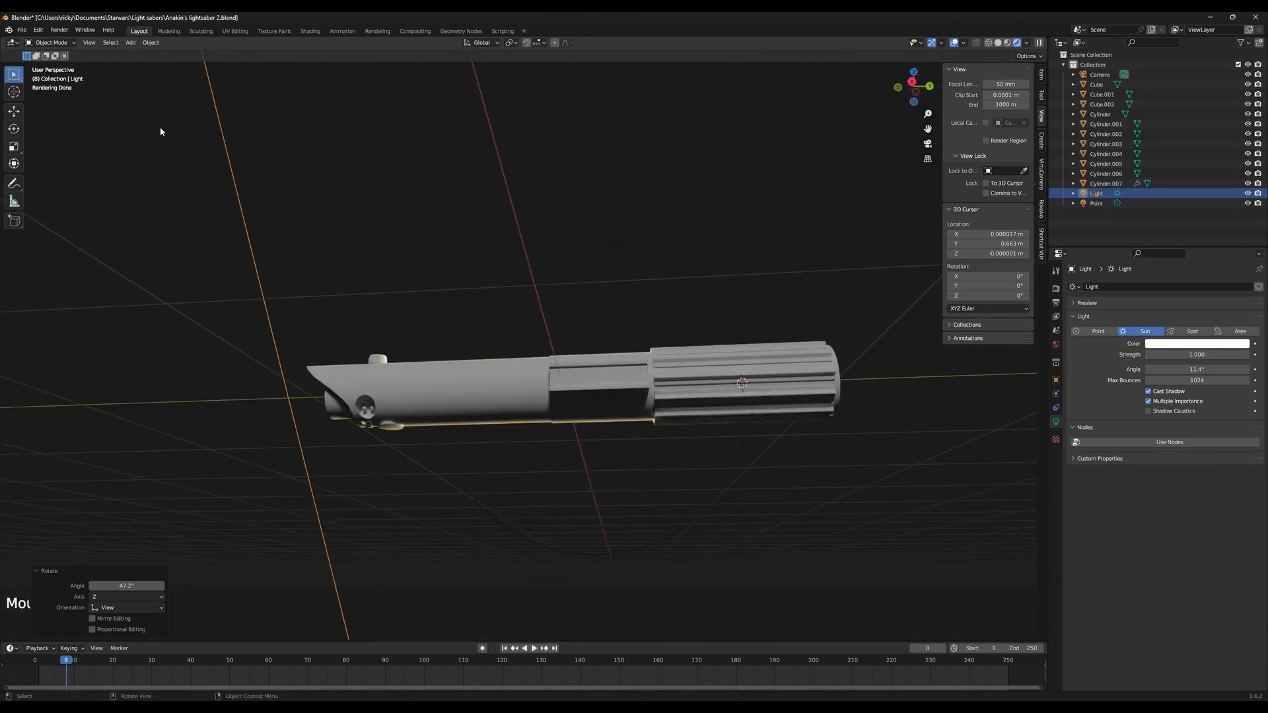
left_click(21, 30)
left_click(40, 95)
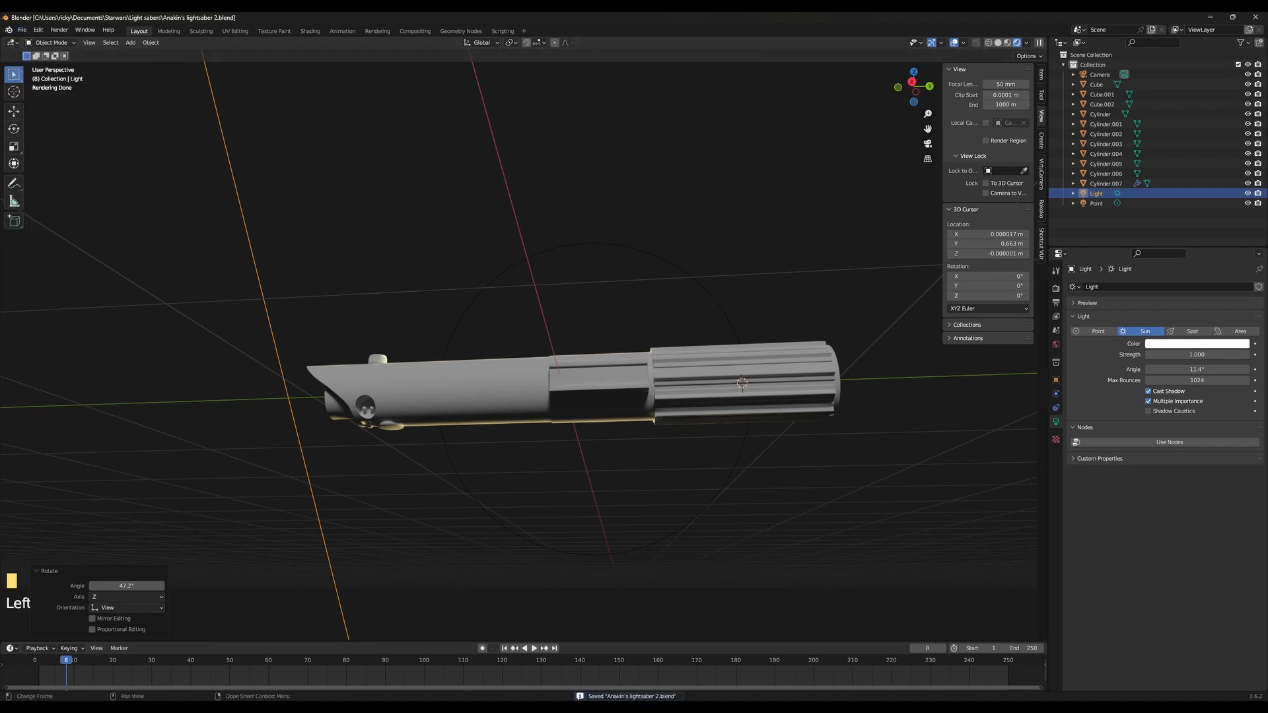
Bring up the reference image board and look over its lightsaber hilt pictures
mouse_move(787, 707)
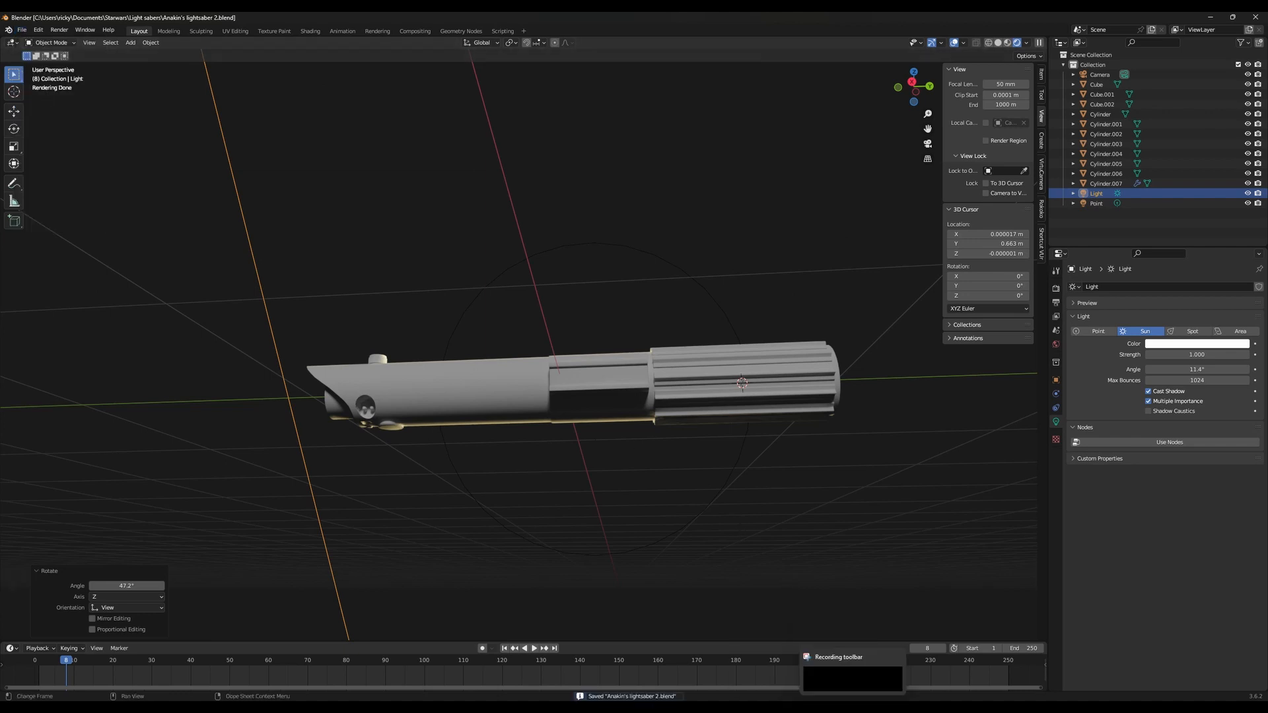
left_click(831, 707)
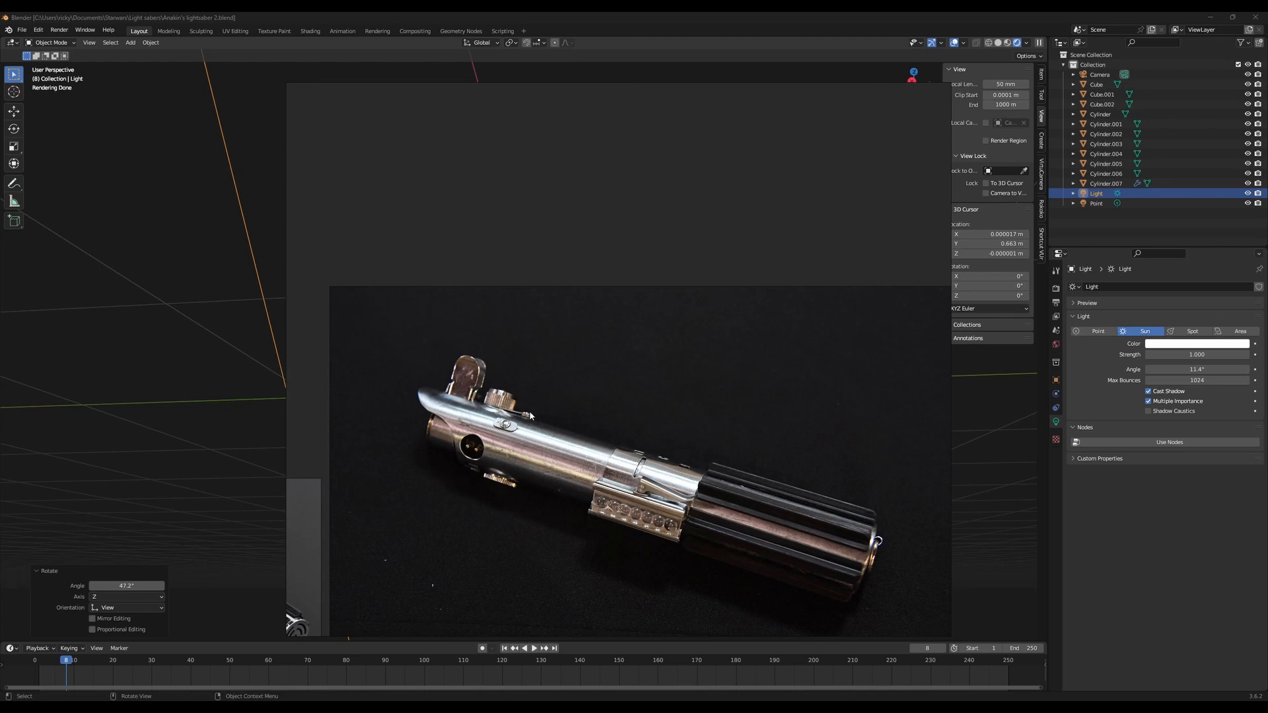
scroll(595, 390, "down", 7)
scroll(580, 416, "up", 1)
middle_click_drag(580, 416, 613, 303)
scroll(649, 444, "up", 4)
middle_click_drag(649, 444, 762, 419)
scroll(675, 433, "down", 1)
scroll(674, 433, "down", 1)
scroll(741, 413, "up", 3)
middle_click_drag(480, 360, 621, 398)
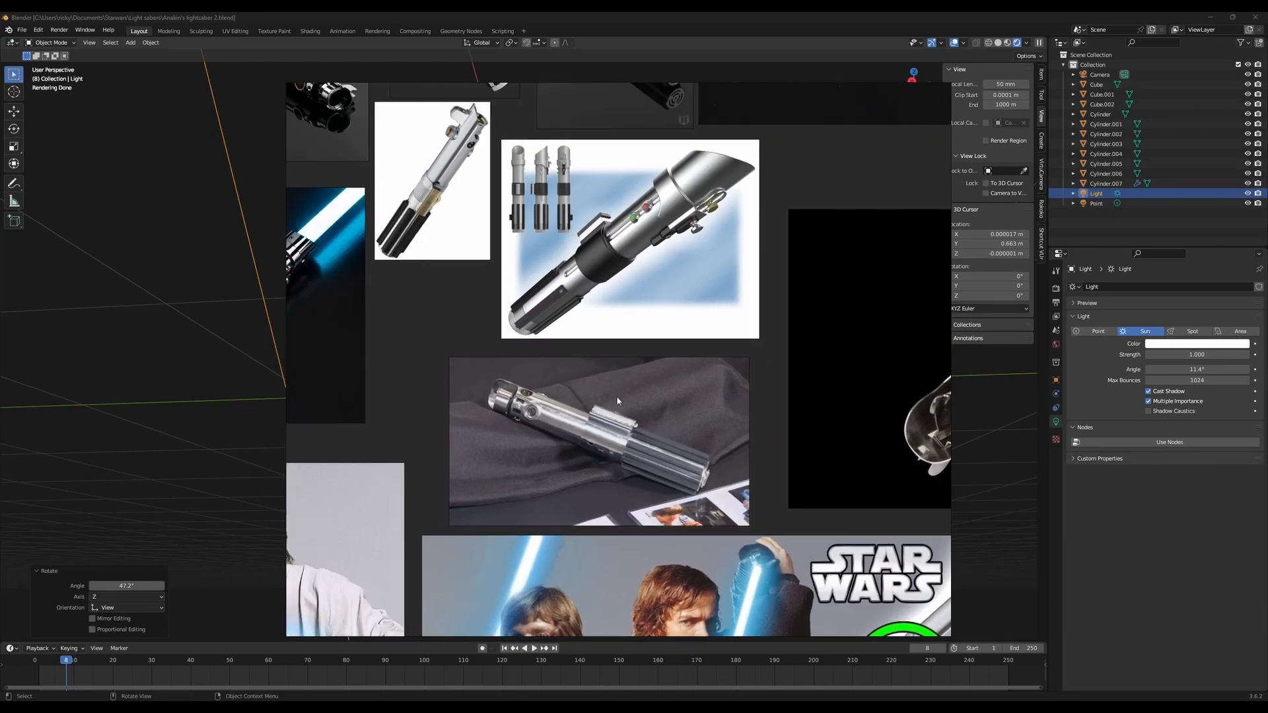
Examine the illustrated hilt on white and the emitter end of the hilt photographed on dark cloth
middle_click_drag(584, 305, 649, 434)
scroll(648, 435, "up", 1)
middle_click_drag(707, 309, 645, 383)
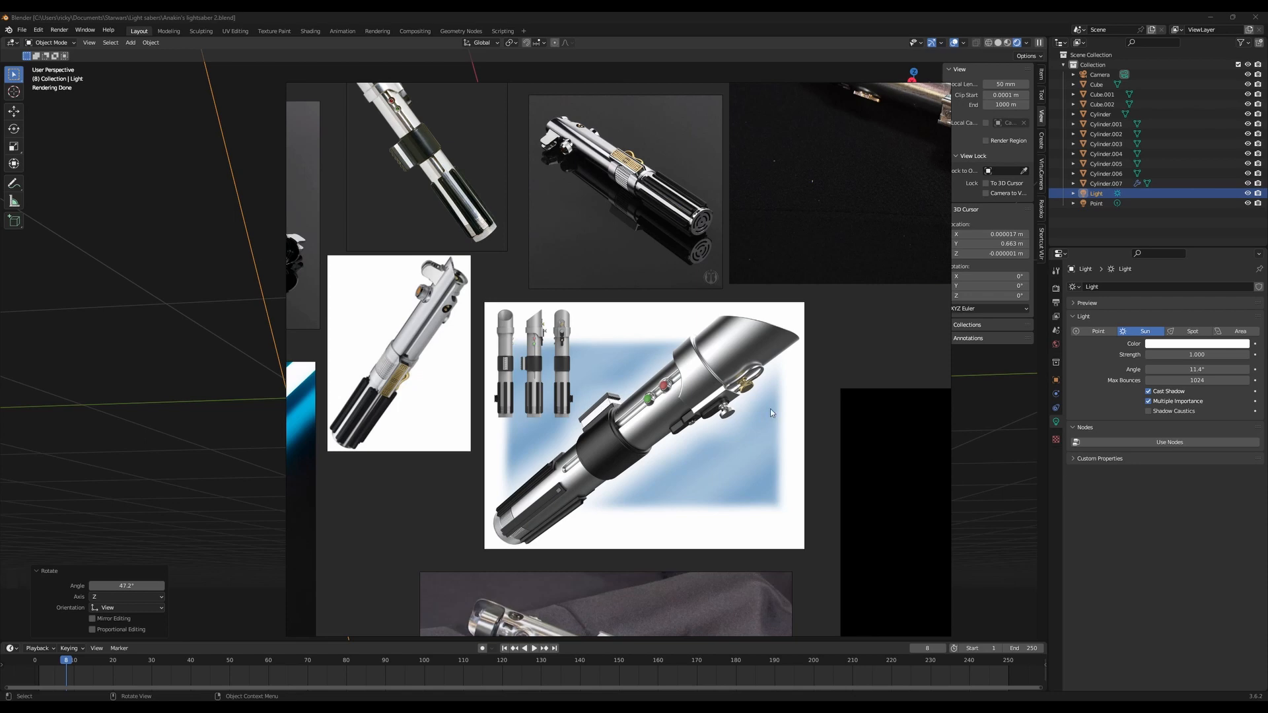
scroll(679, 454, "down", 2)
middle_click_drag(650, 465, 648, 289)
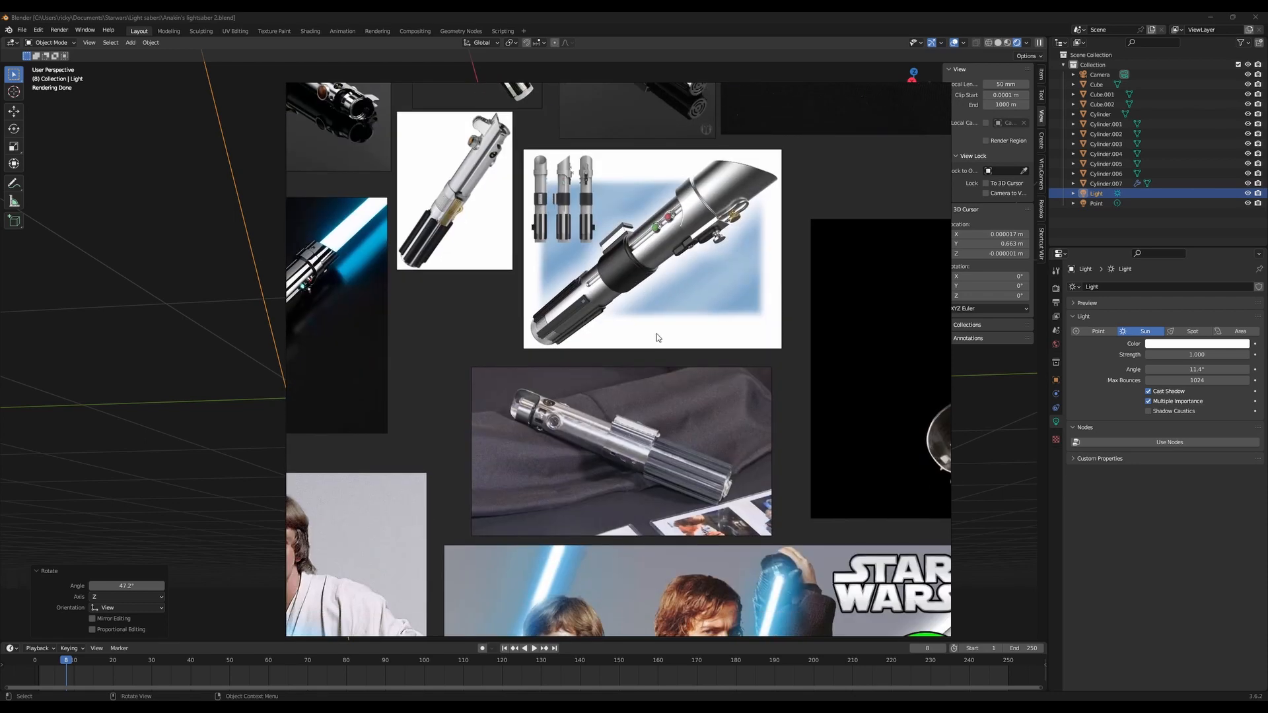
middle_click_drag(675, 434, 659, 348)
middle_click_drag(630, 517, 674, 529)
scroll(620, 275, "up", 4)
middle_click_drag(620, 275, 691, 468)
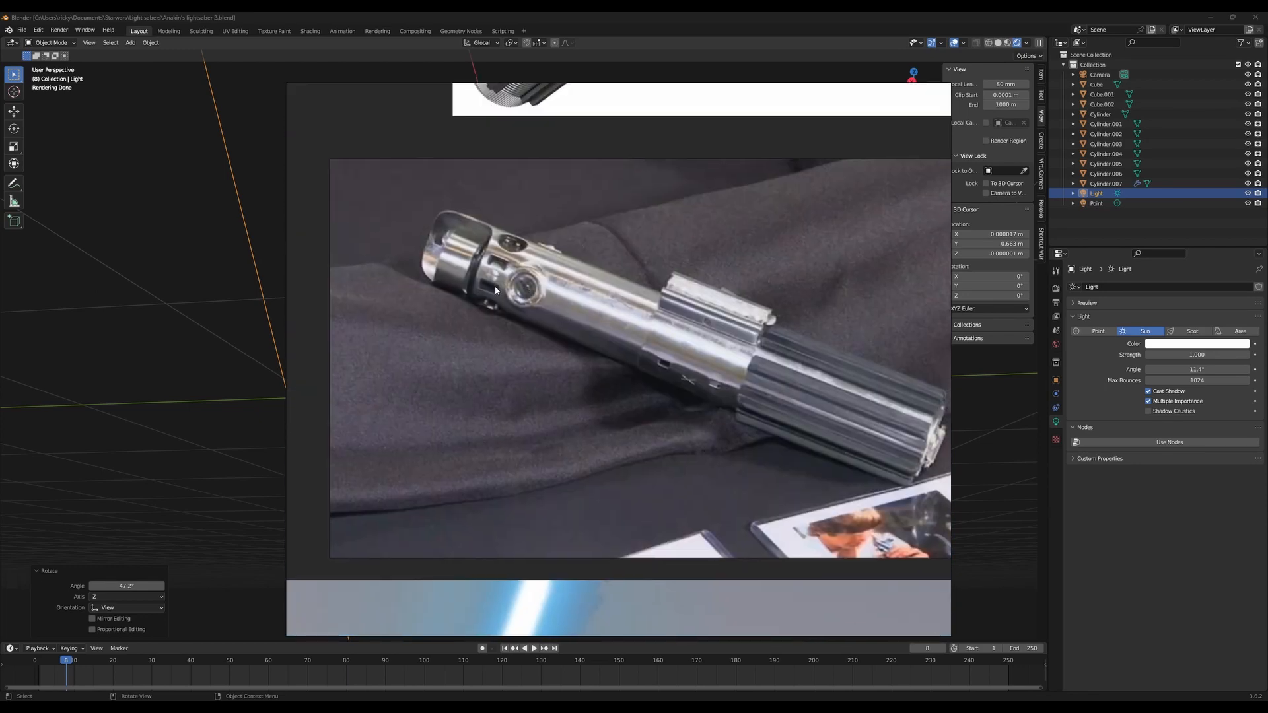
Examine the hilt on the black background and the Anakin versus Luke comparison image, then return to the model
scroll(533, 288, "down", 5)
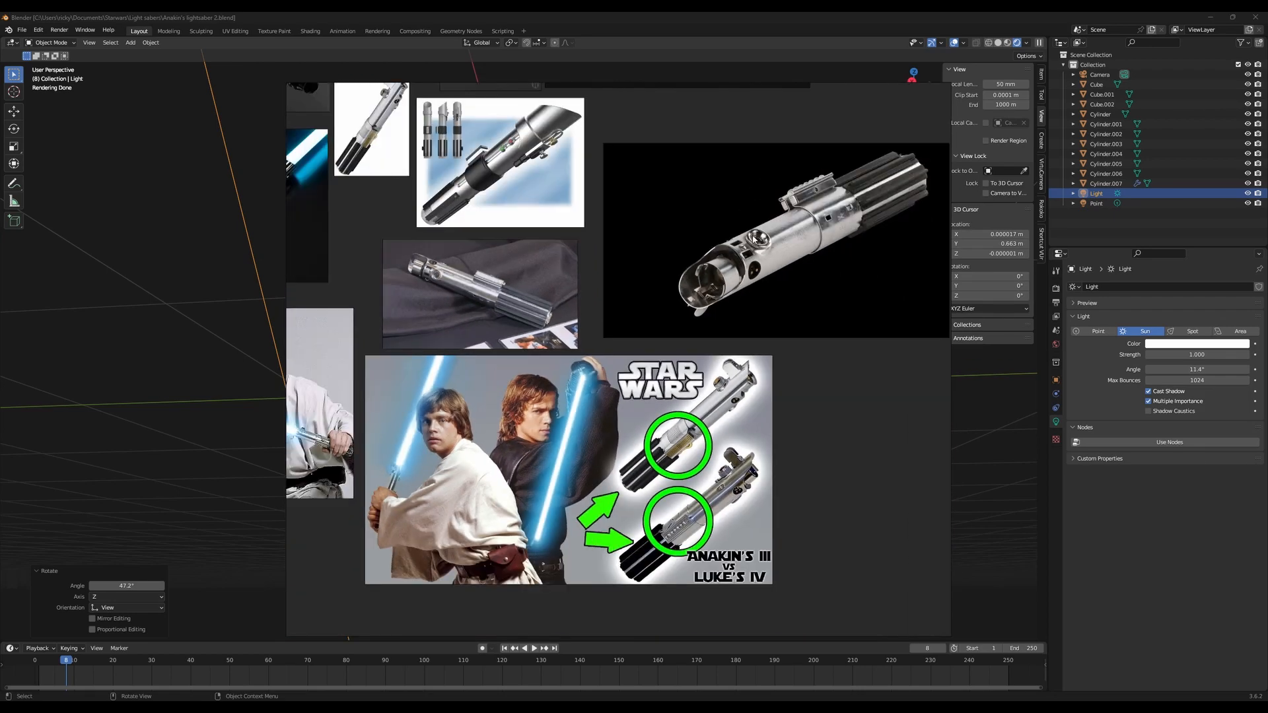
scroll(703, 426, "up", 4)
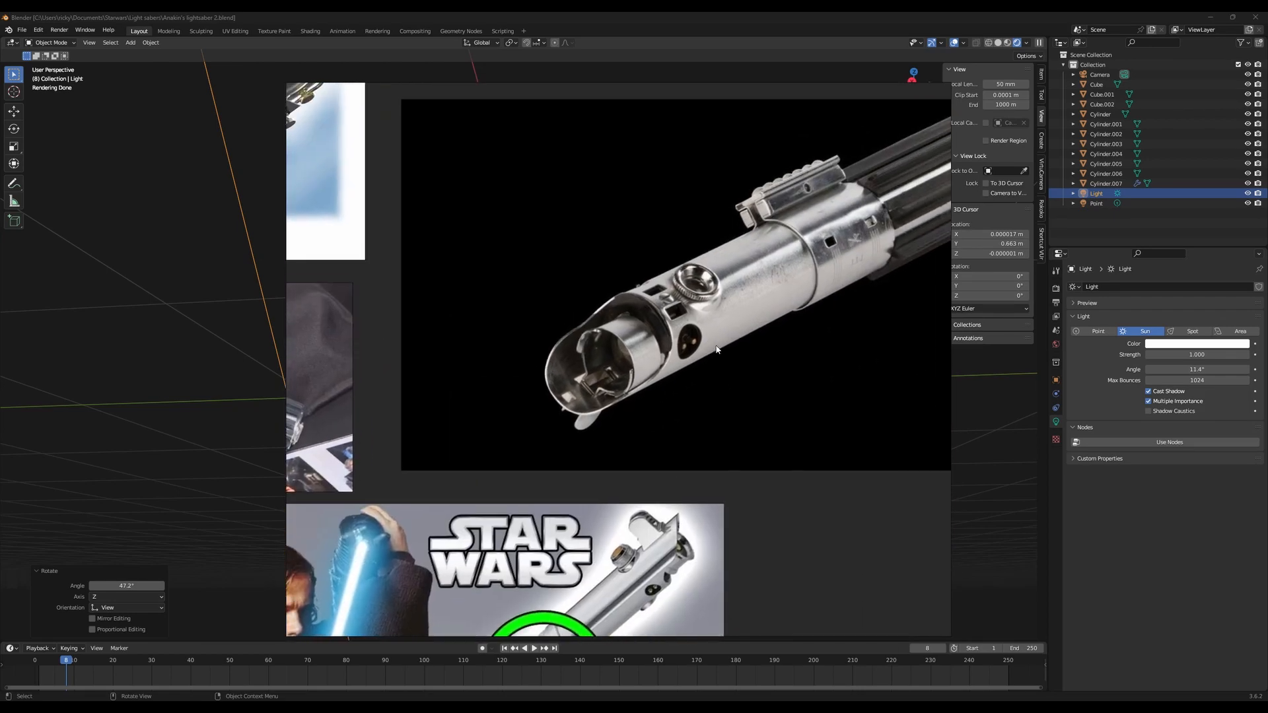
scroll(724, 354, "down", 4)
scroll(747, 367, "up", 1)
scroll(771, 344, "up", 1)
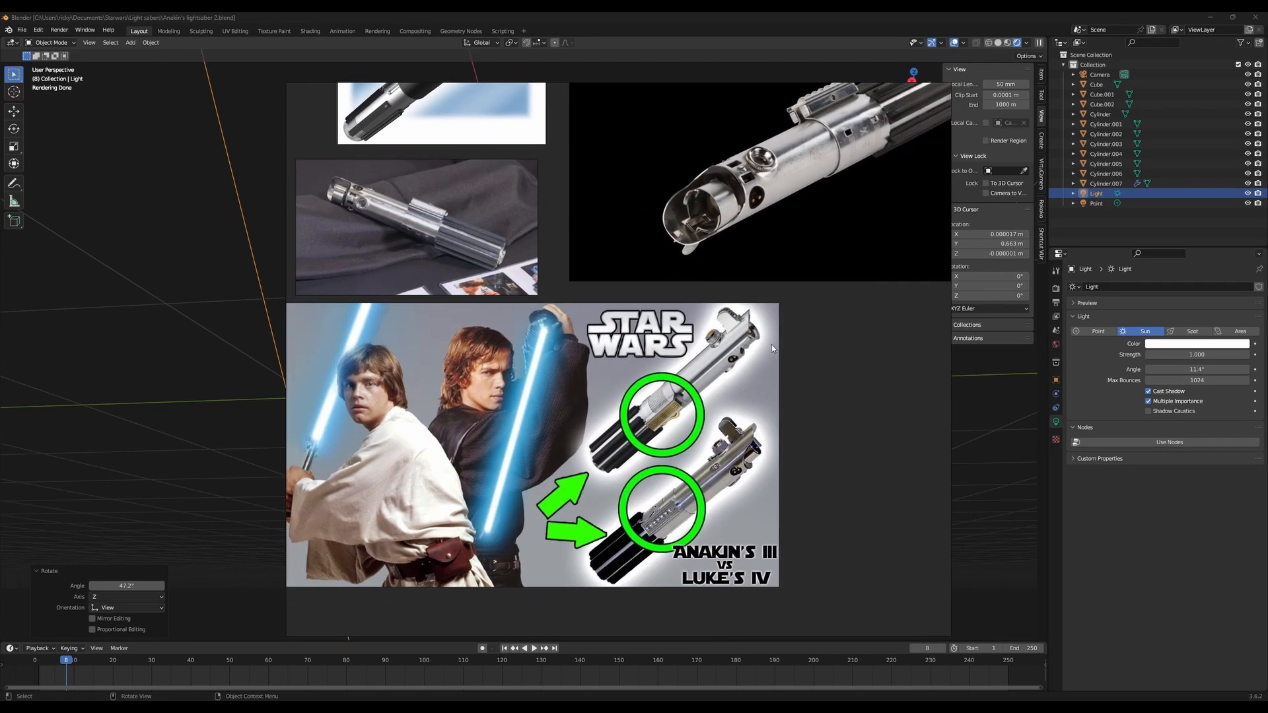
scroll(791, 385, "up", 3)
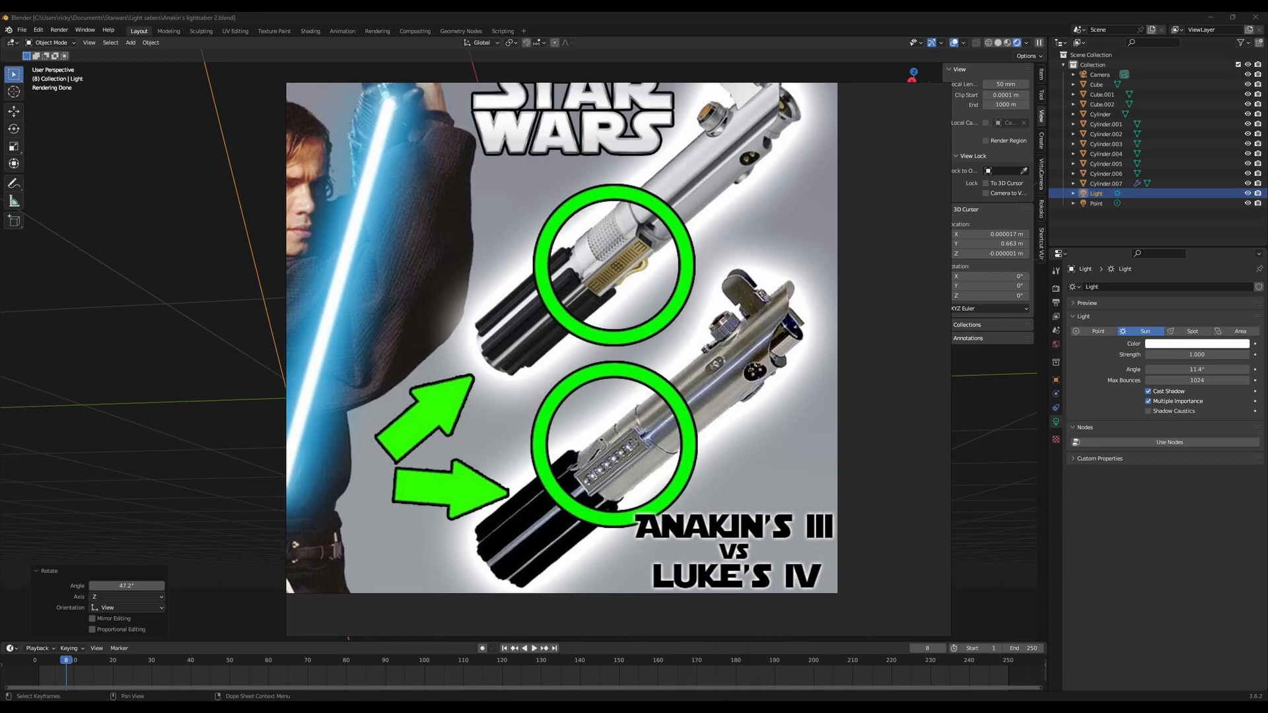
mouse_move(744, 708)
key("alt+Tab")
Select the upper centre faces near the emitter tip of the main hilt tube and snap the 3D cursor to the selection
middle_click_drag(634, 380, 711, 474)
left_click(483, 490)
key("Tab")
left_click(517, 508)
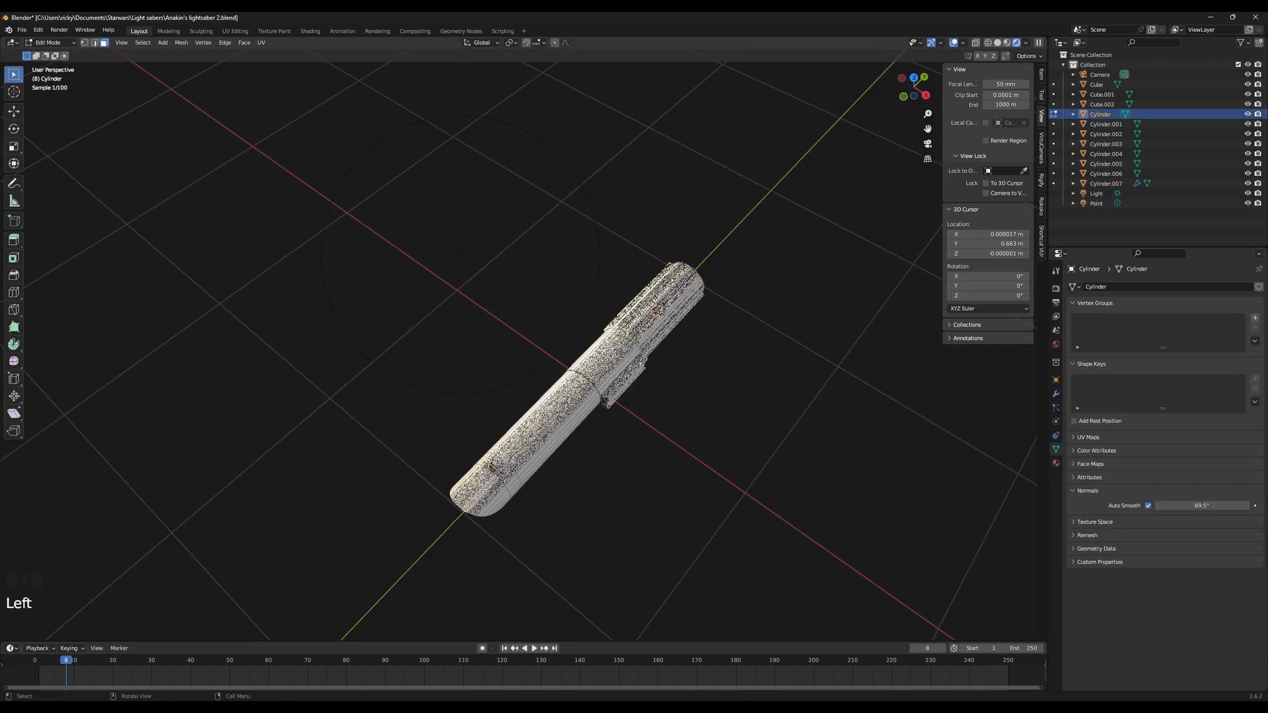
key("KP_7")
scroll(568, 491, "up", 8)
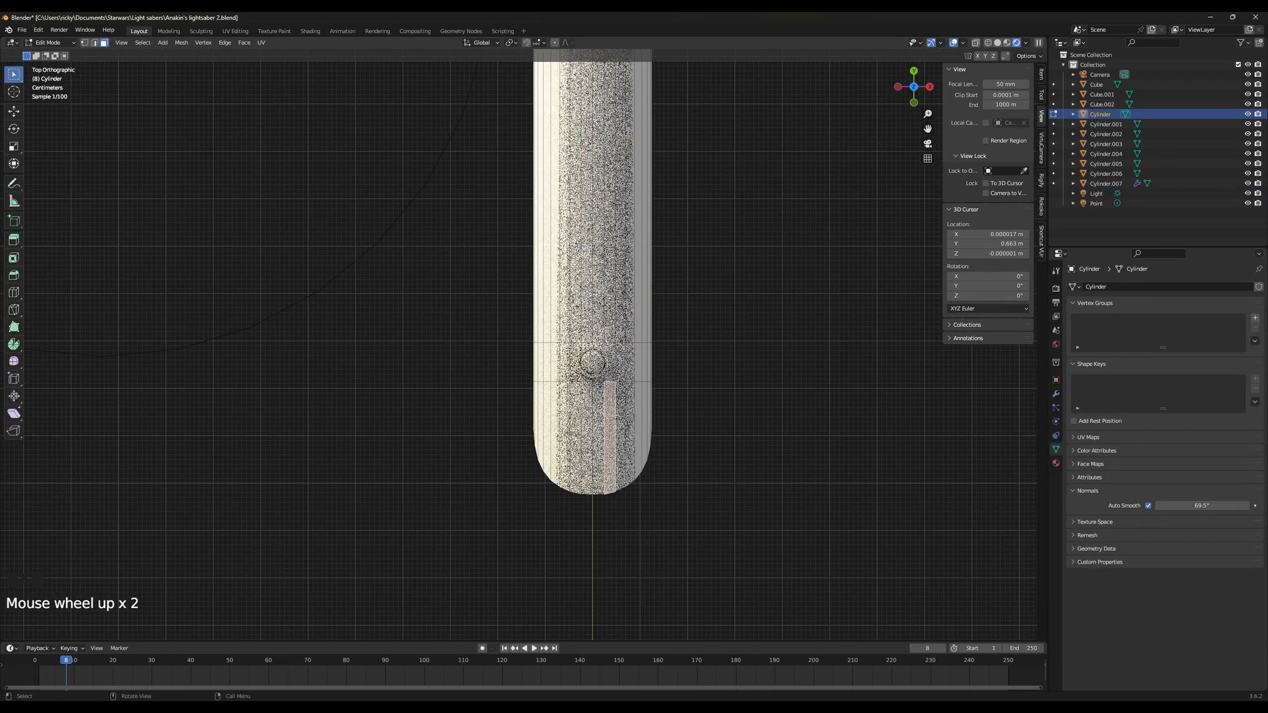
left_click(620, 415)
left_click(599, 423, "shift")
left_click(587, 429, "shift")
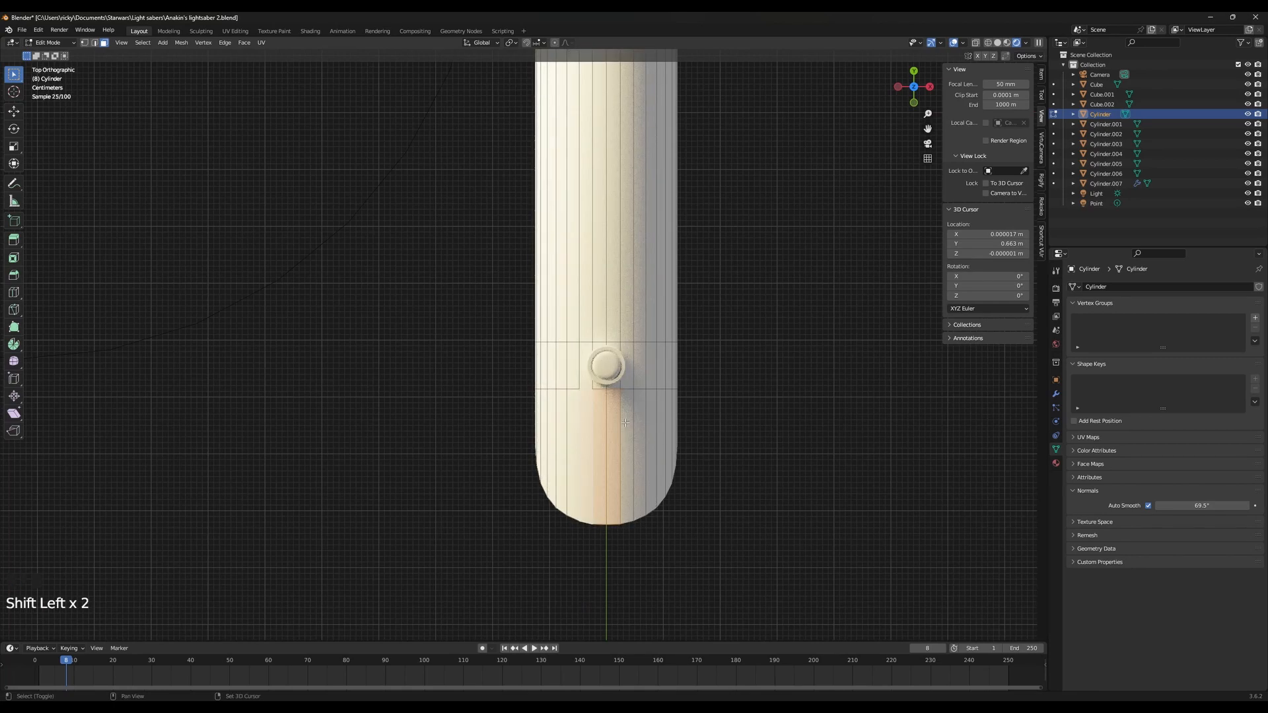
left_click(627, 442, "shift")
key("shift+s")
left_click(626, 507)
key("Tab")
Add a cube at the 3D cursor and compare its intended spot with the emitter in the reference image
middle_click_drag(626, 508, 629, 445)
key("shift+a")
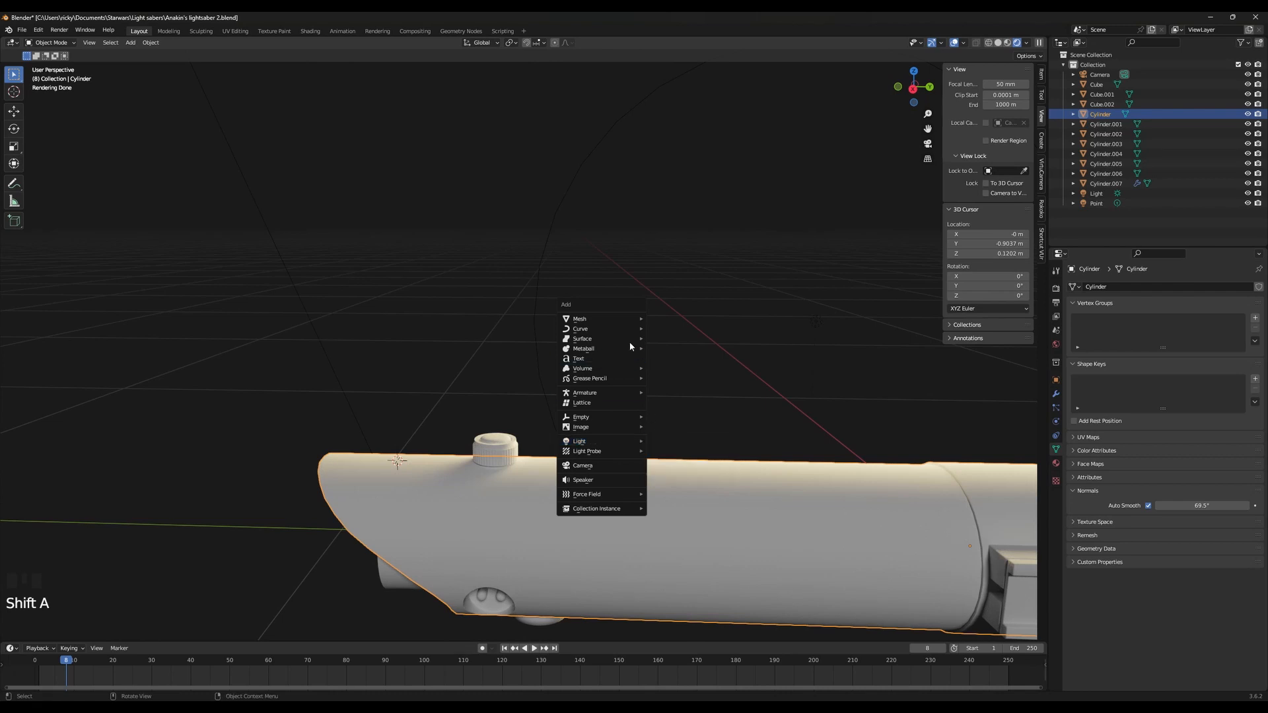
mouse_move(598, 319)
left_click(678, 329)
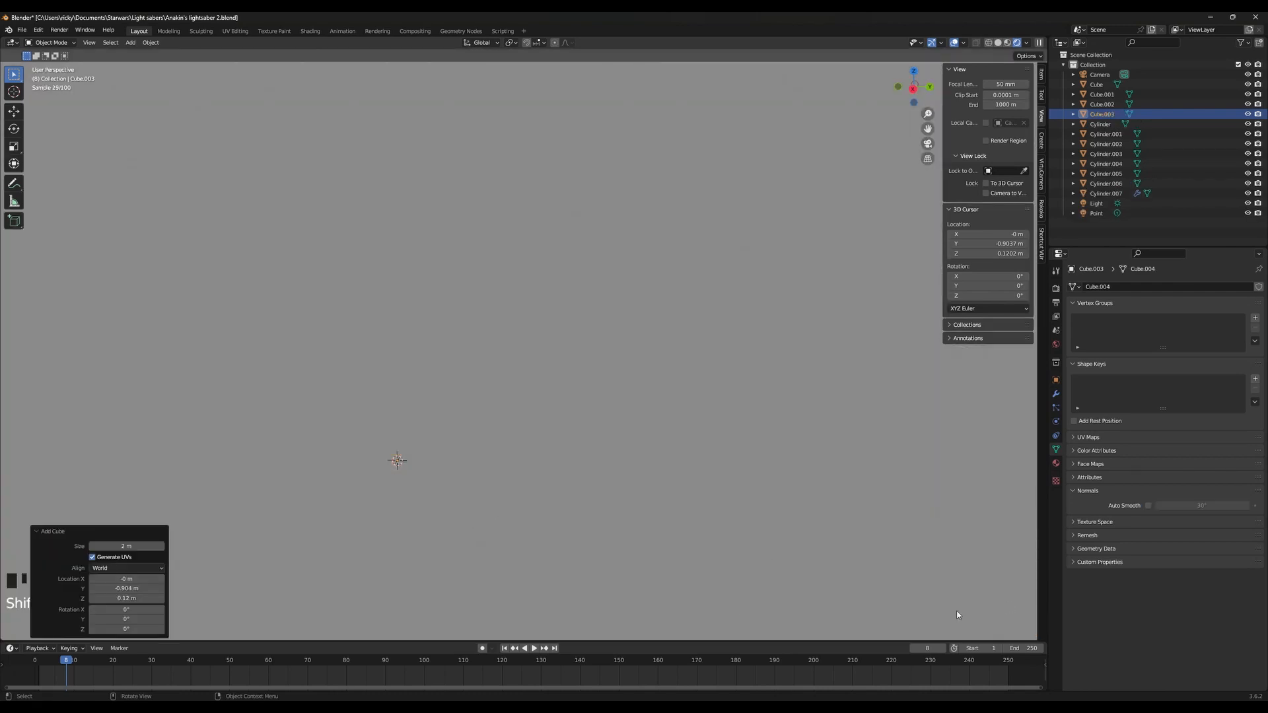
middle_click_drag(959, 615, 676, 515)
scroll(673, 518, "down", 3)
left_click(831, 707)
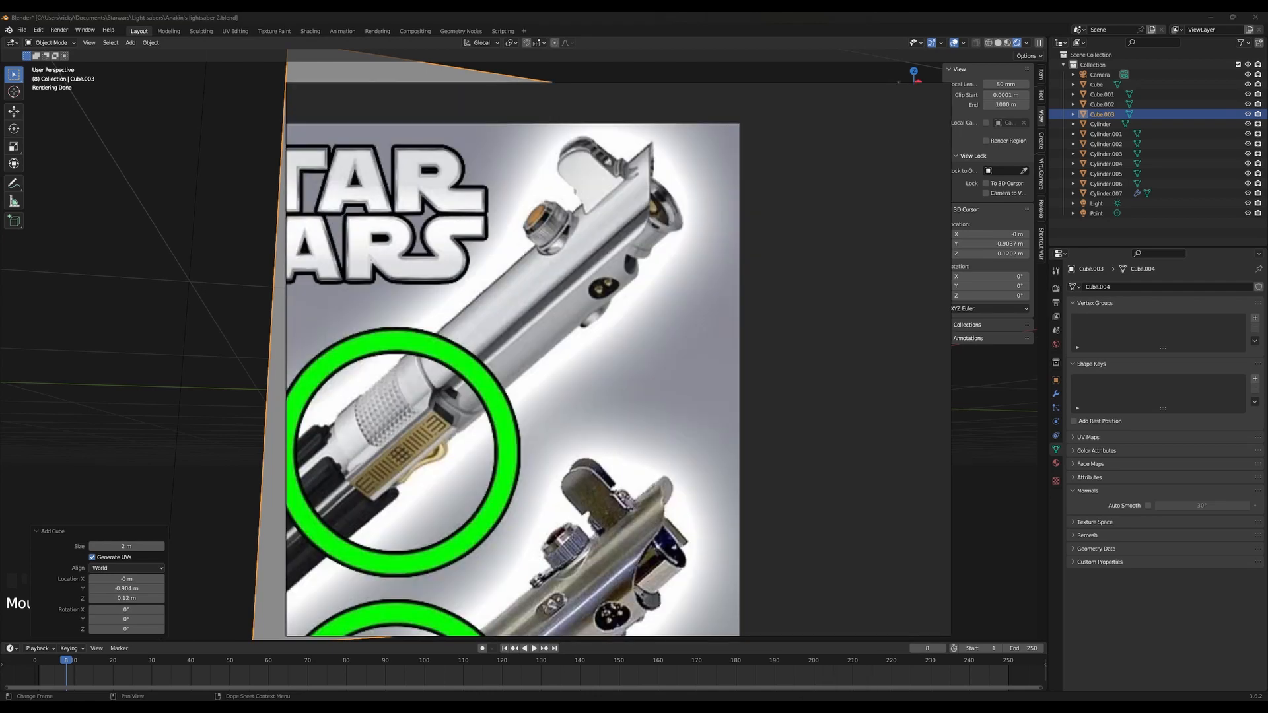
key("alt+Tab")
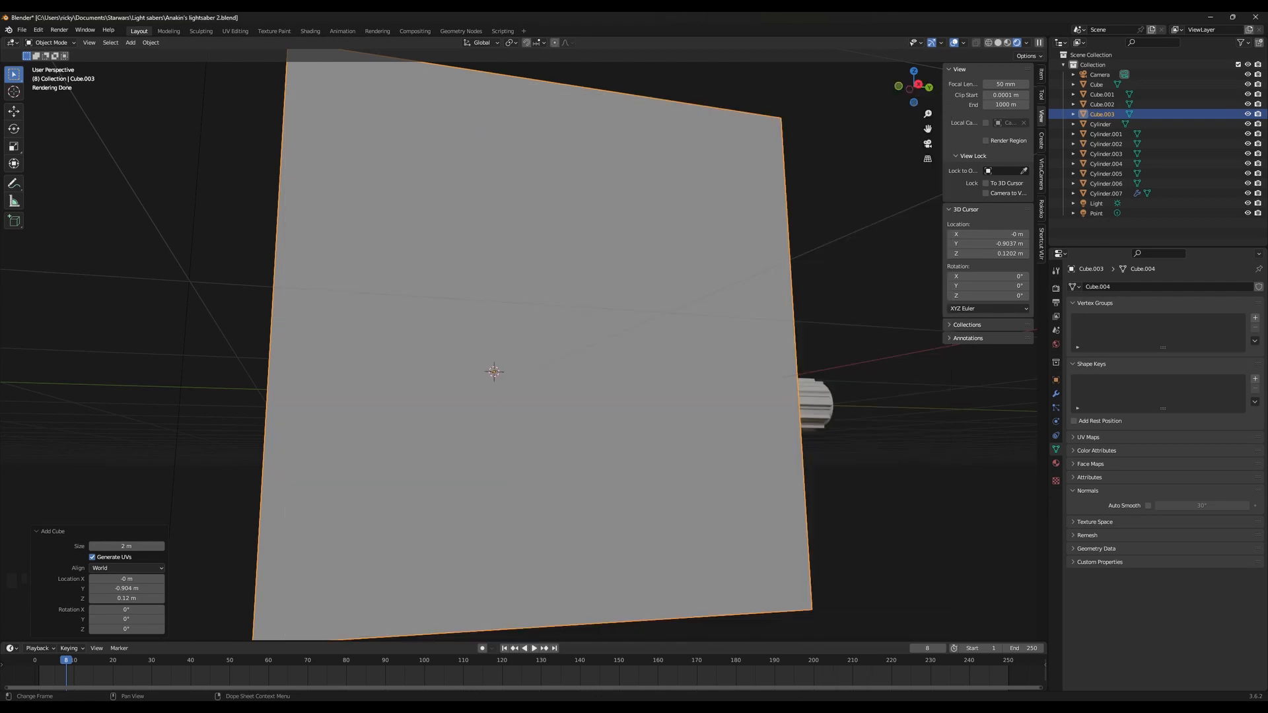
Scale the new cube down to 0.131 and then to about 0.09 to make a tiny block on the emitter
key("s")
left_click(509, 425)
scroll(597, 433, "up", 1)
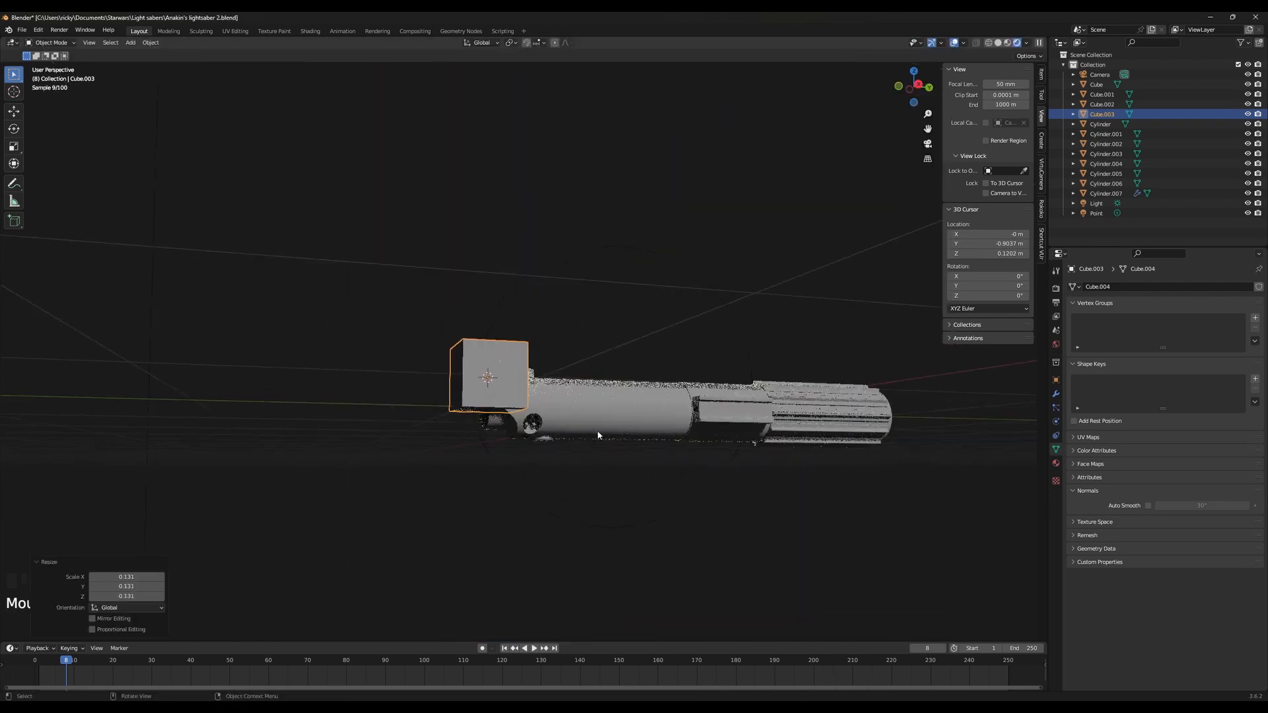
key("s")
left_click(487, 376)
key("KP_Decimal")
Raise the small block about 0.0146 m along Z and stretch it by 3.199 along Y
middle_click_drag(521, 396, 648, 329)
scroll(649, 383, "down", 5)
key("g")
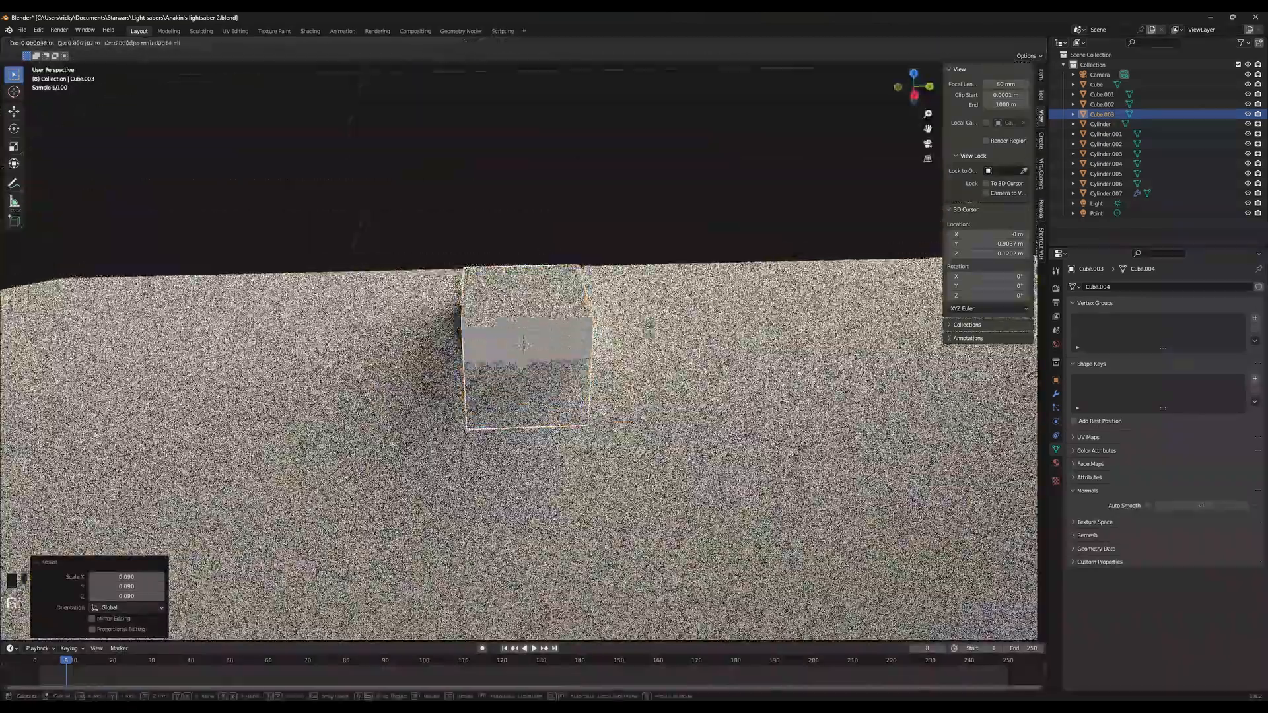
key("z")
left_click(652, 262)
scroll(640, 340, "down", 6)
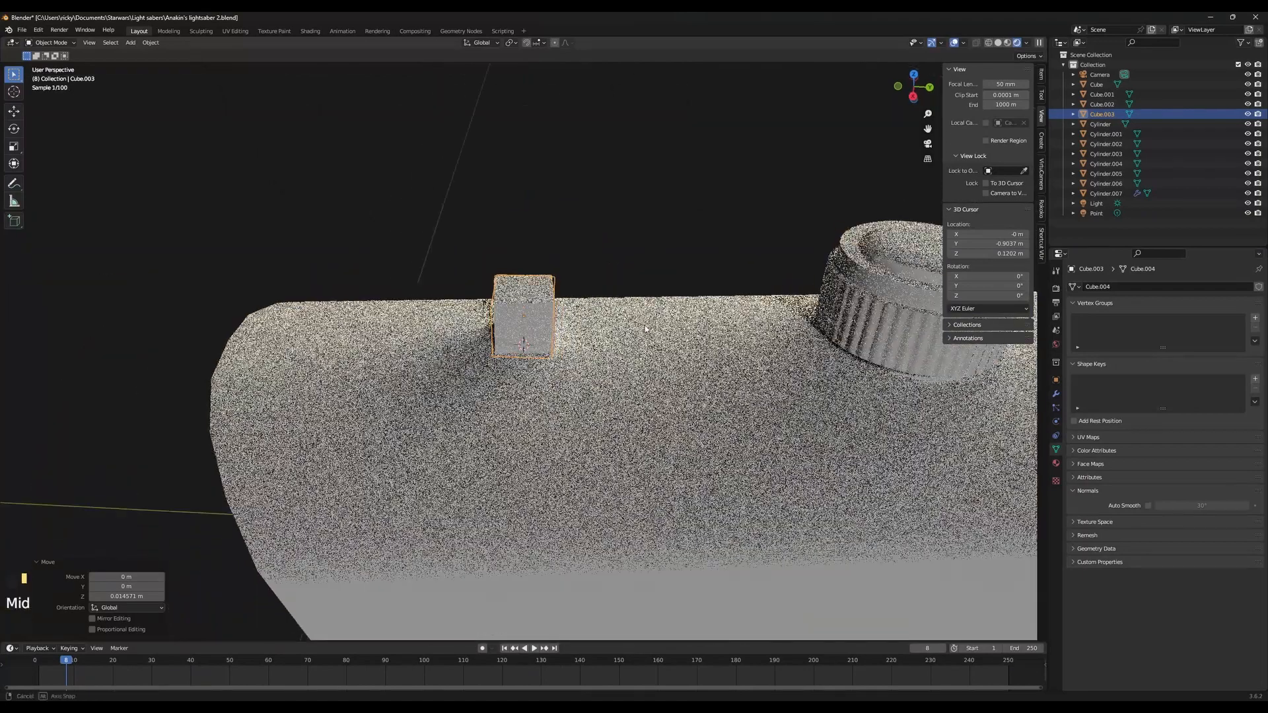
key("s")
key("y")
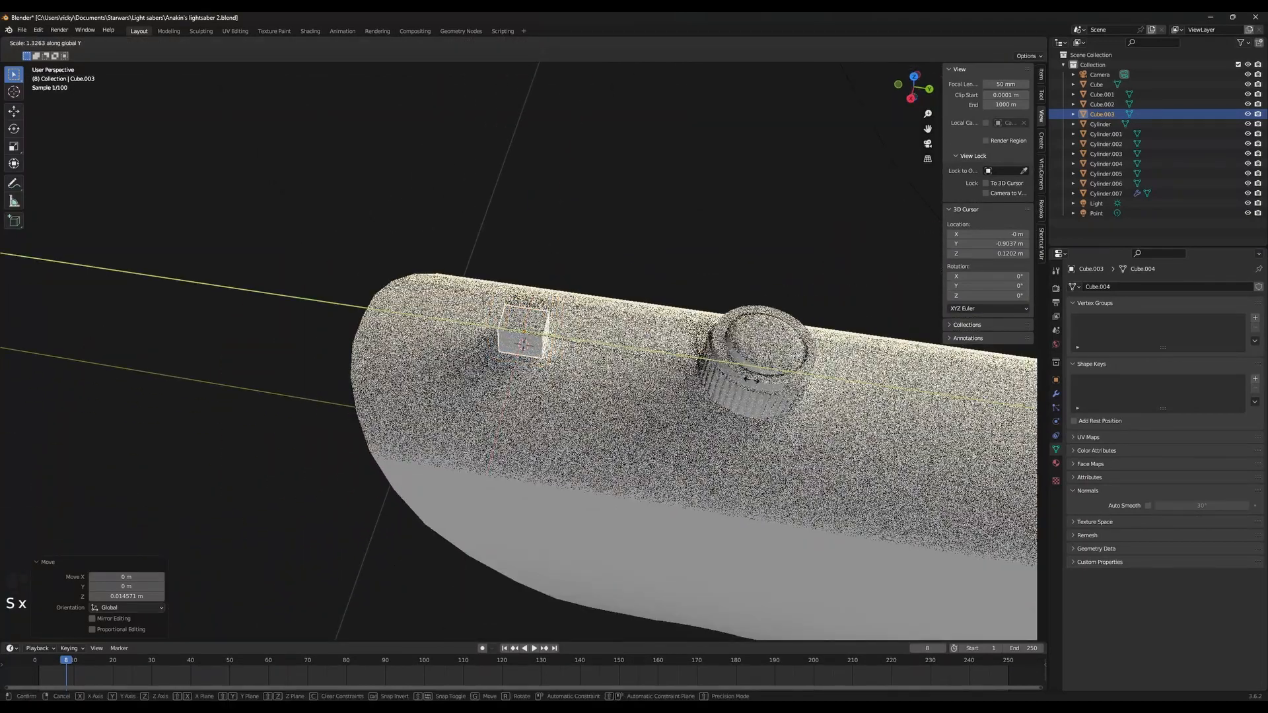
left_click(632, 359)
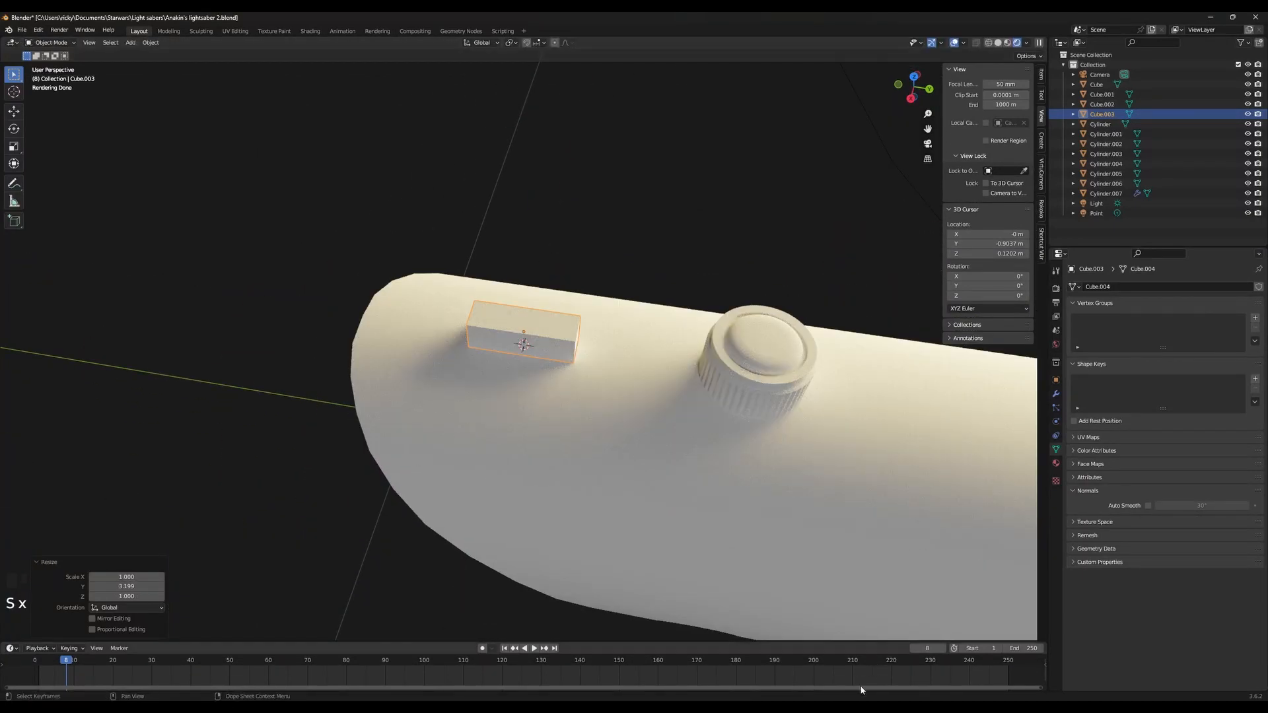
Stretch the block by a further 1.303 along Y, checking its proportions against the reference image
key("alt+Tab")
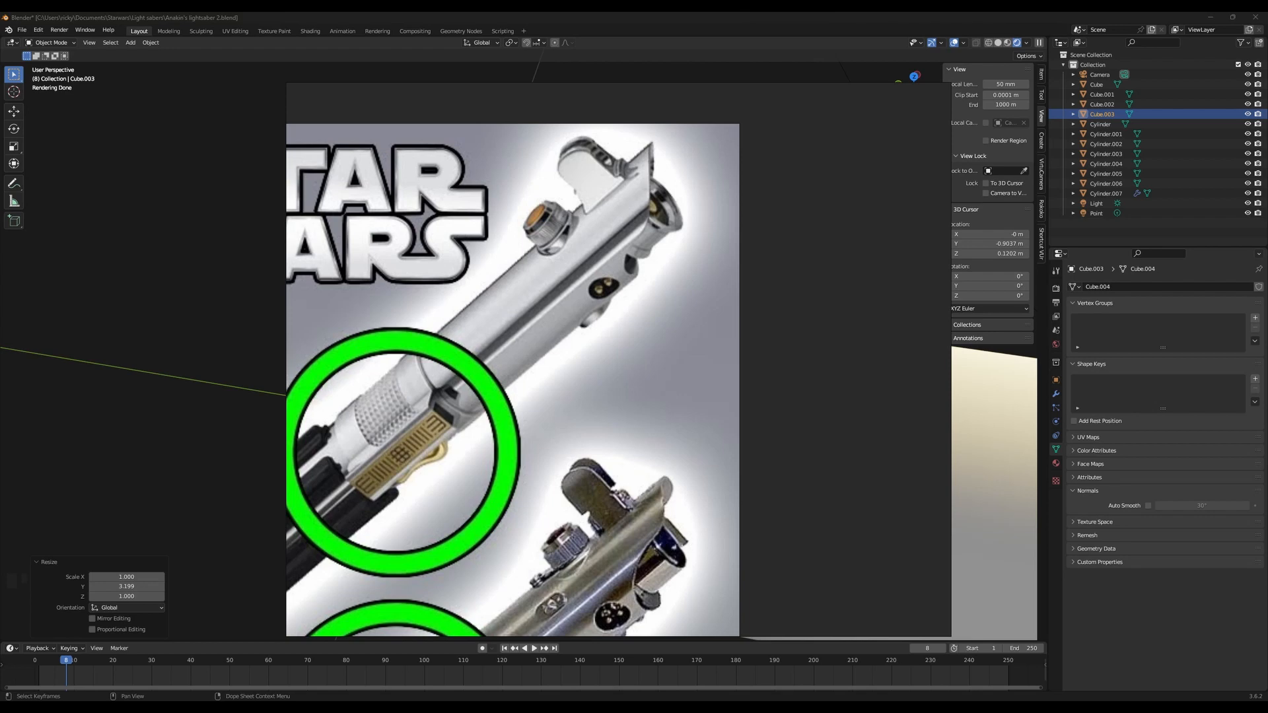
key("alt+Tab")
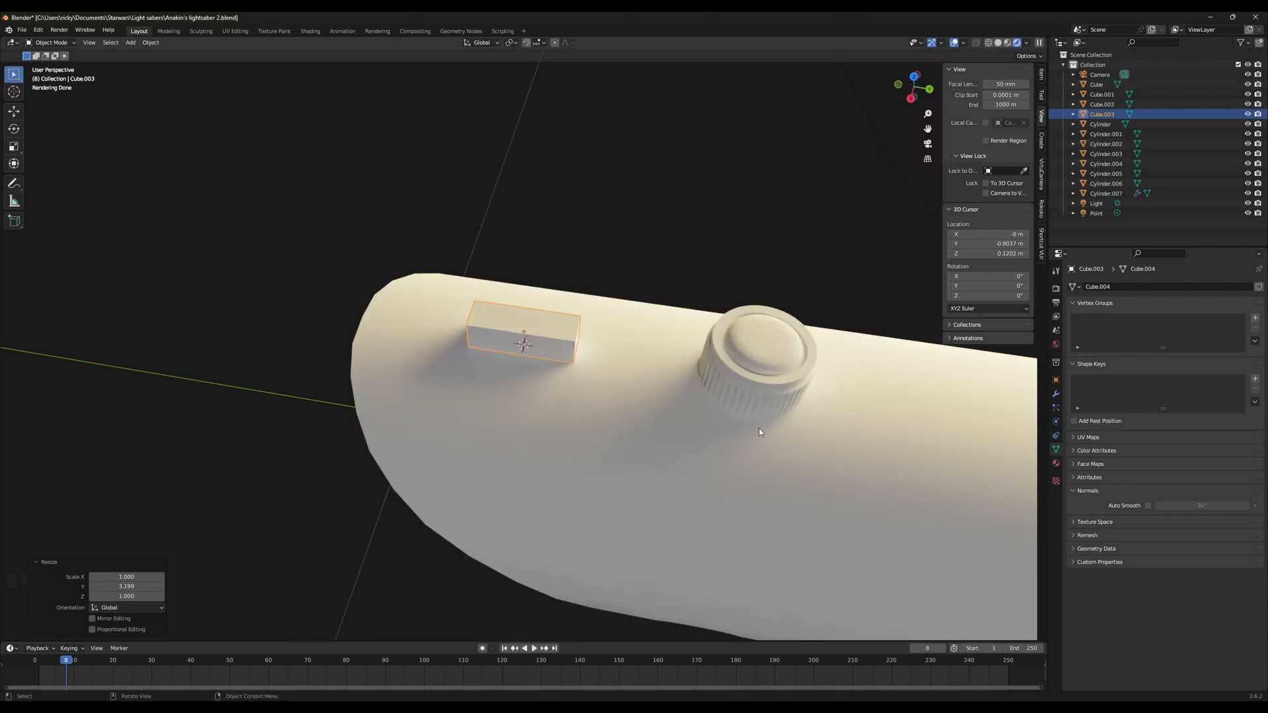
key("s")
key("y")
left_click(830, 441)
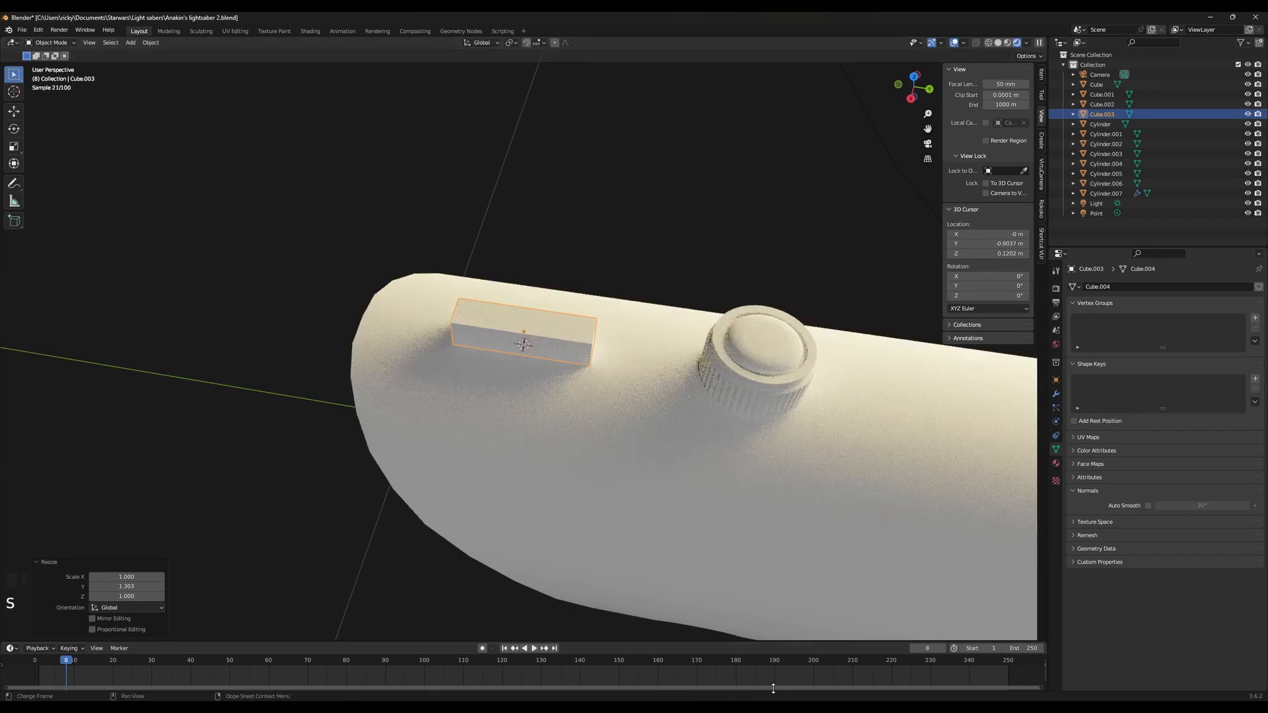
key("alt+Tab")
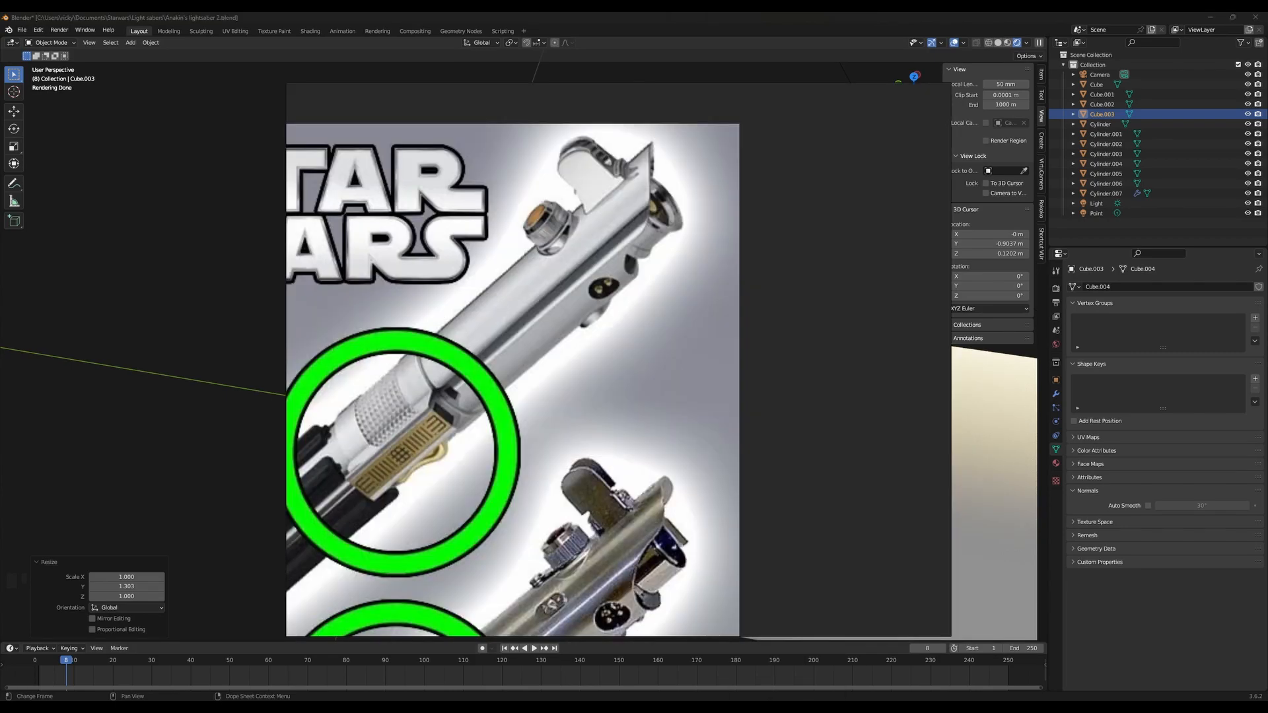
key("alt+Tab")
Scale the block by 0.938 along Y and move it about 0.023 m along Y towards the ribbed knob
middle_click_drag(674, 522, 691, 429)
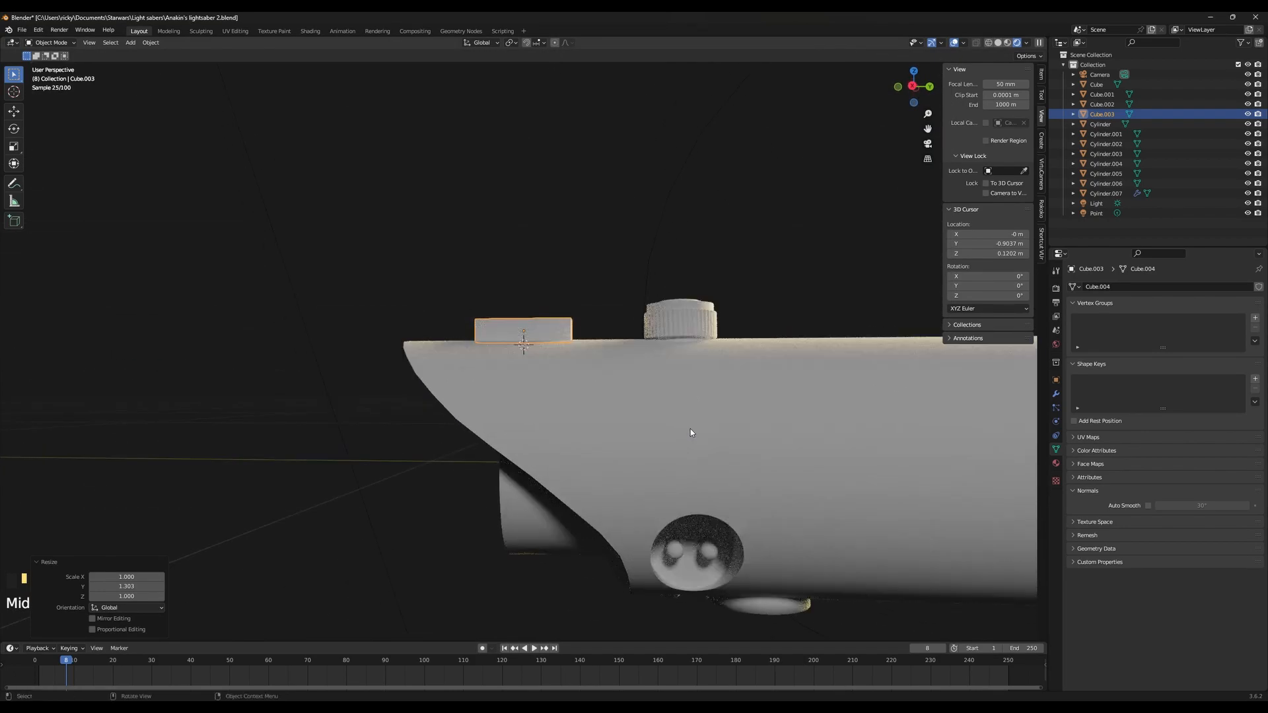
key("s")
key("y")
left_click(679, 423)
key("g")
key("y")
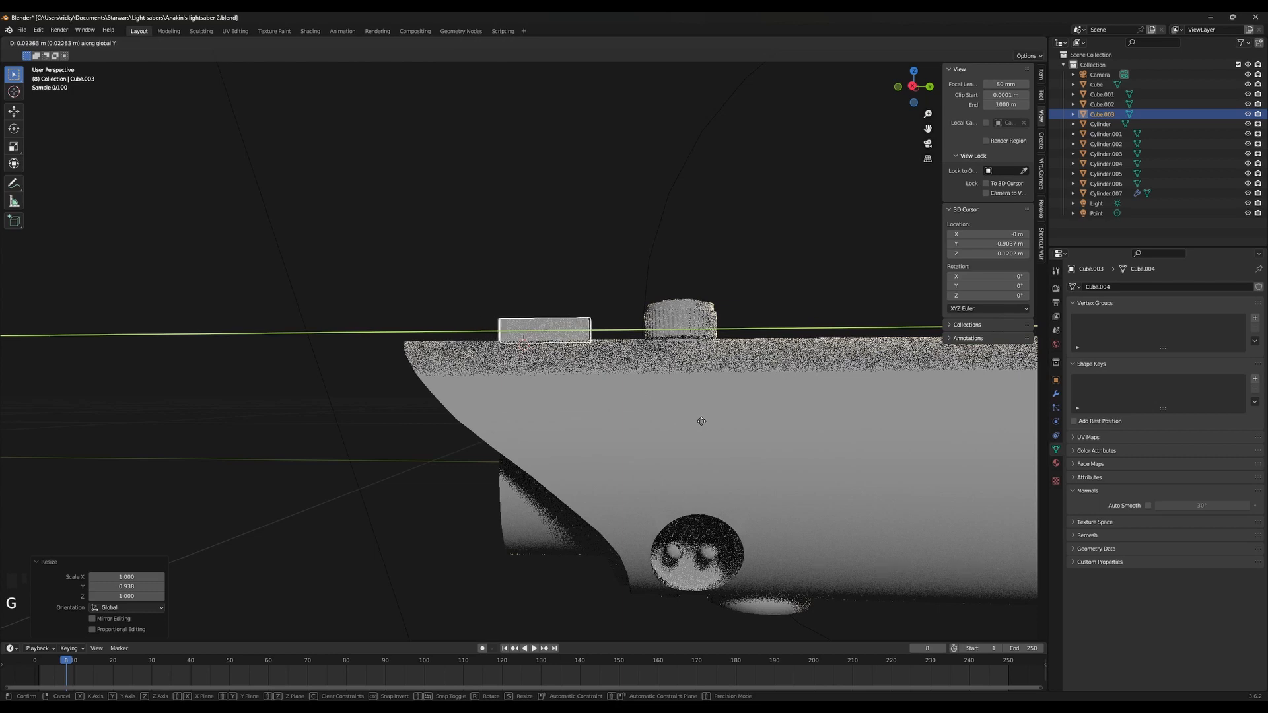
left_click(701, 421)
middle_click_drag(702, 423, 707, 474)
key("h")
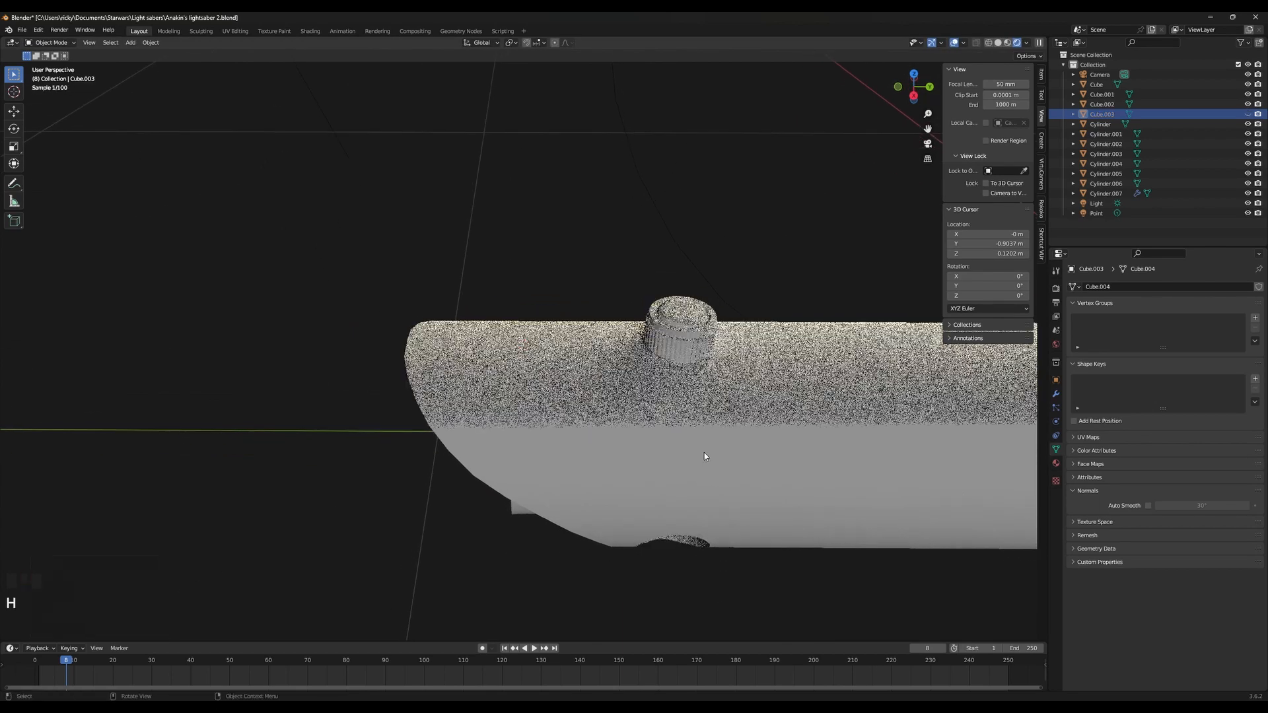
key("ctrl+z")
Scale the block by 1.027 along Y and shift it about 0.0106 m along Y towards the knob
key("s")
key("y")
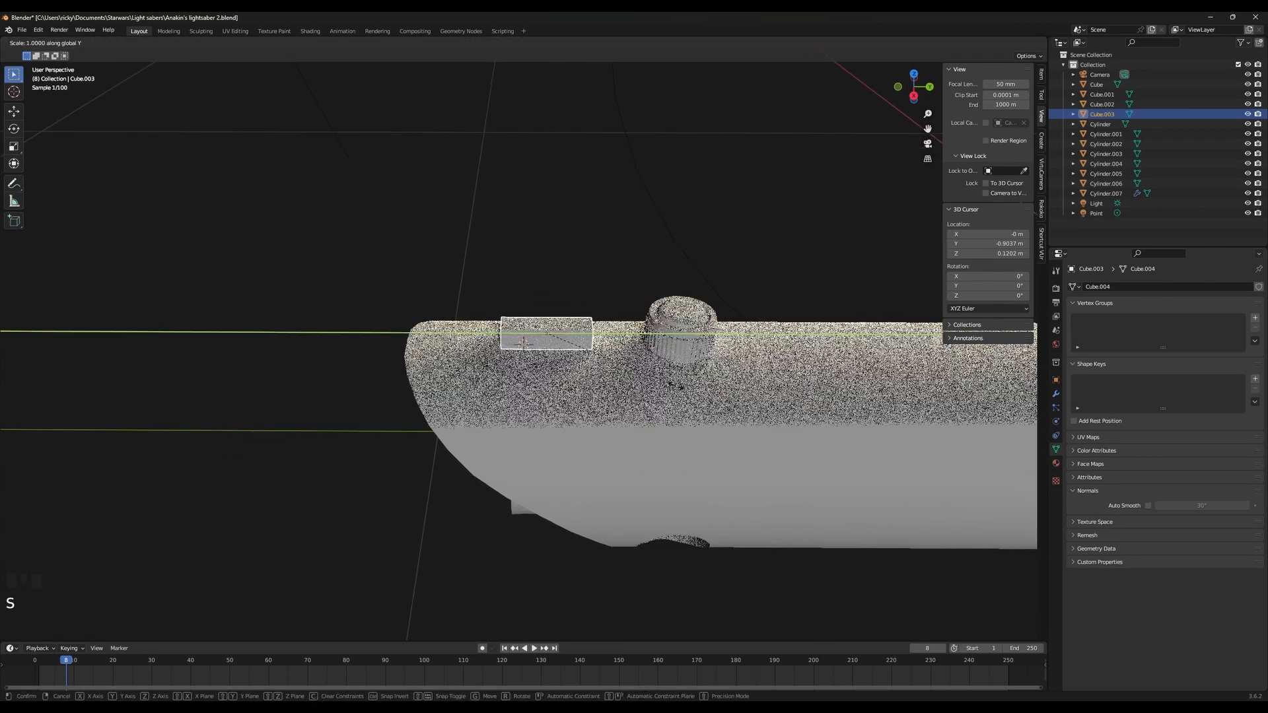
left_click(680, 391)
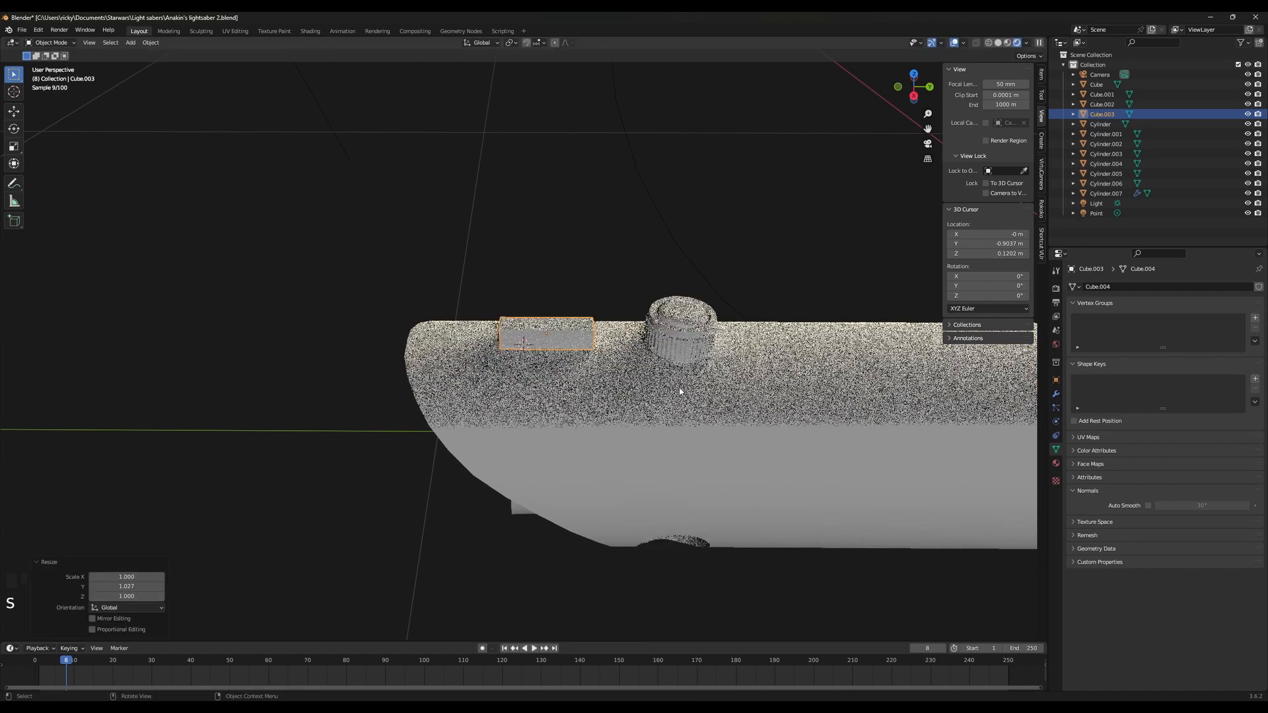
key("g")
key("y")
left_click(690, 391)
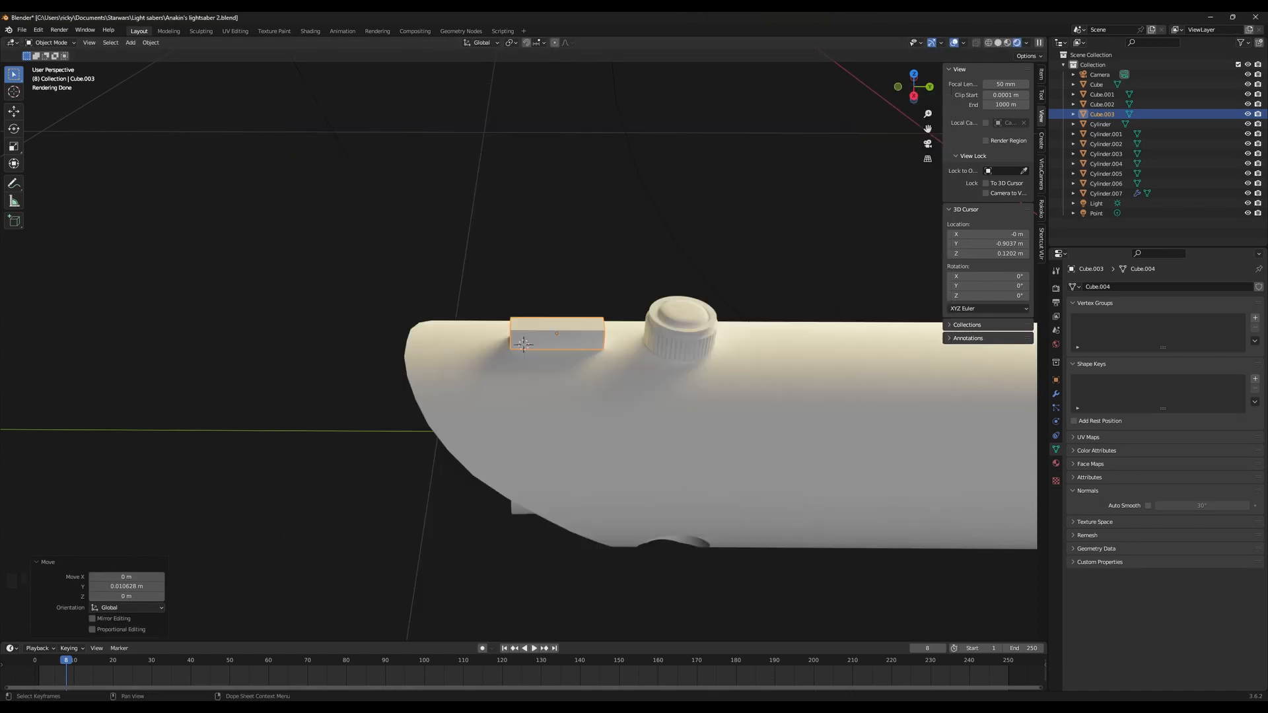
Snap the 3D cursor to the centre of the block's long side face
middle_click_drag(636, 449, 656, 387)
key("Tab")
key("shift+s")
left_click(660, 445)
key("Tab")
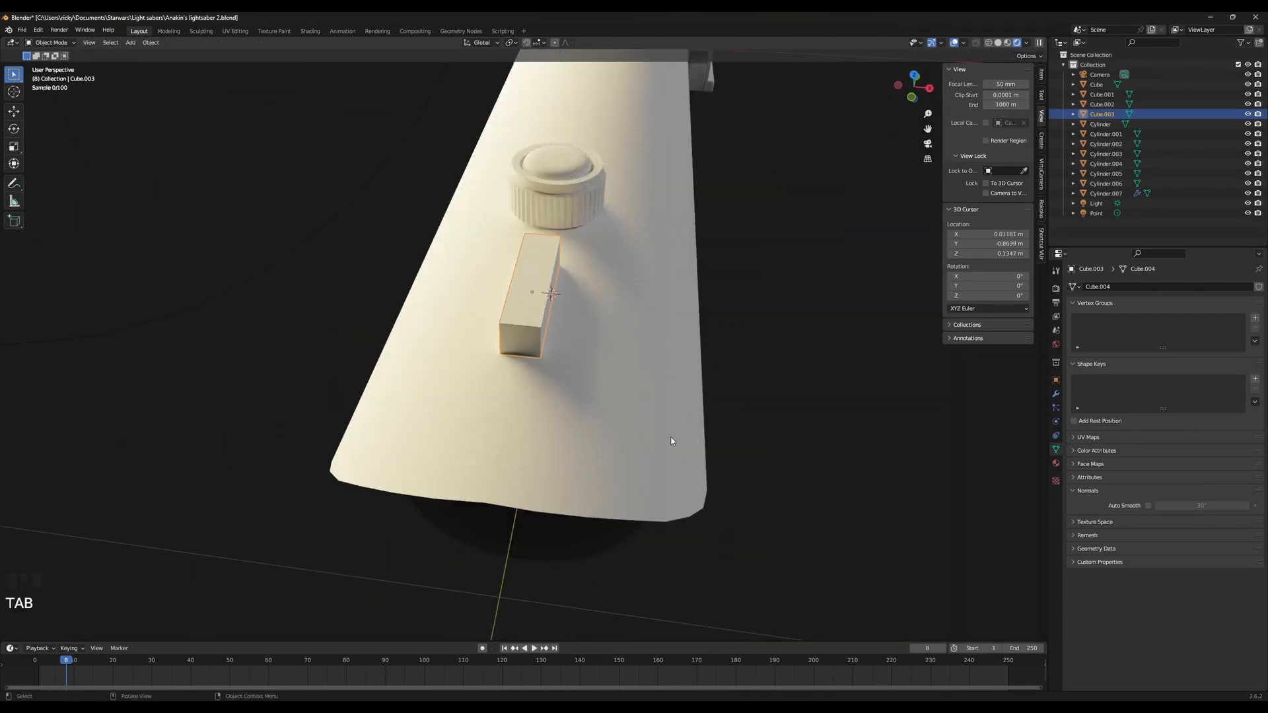
Reselect the block's long side face and snap the 3D cursor to it again
middle_click_drag(671, 438, 580, 408)
key("shift+a")
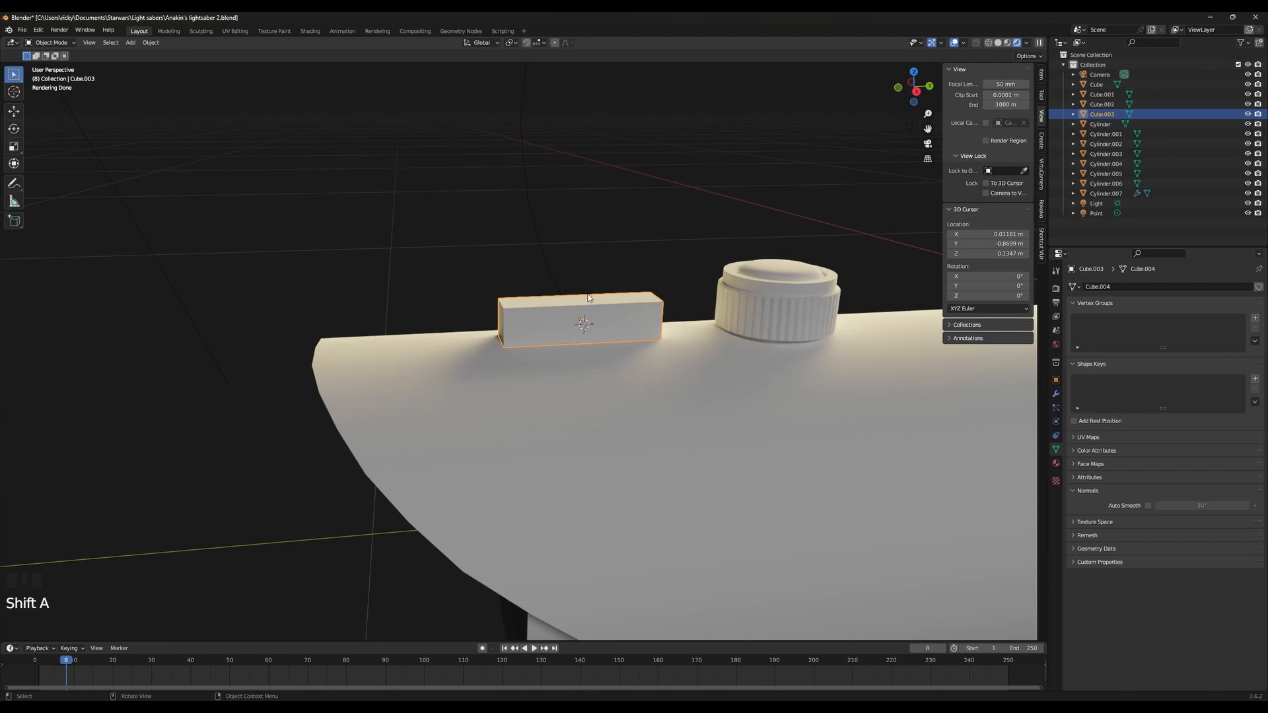
key("Tab")
left_click(602, 333)
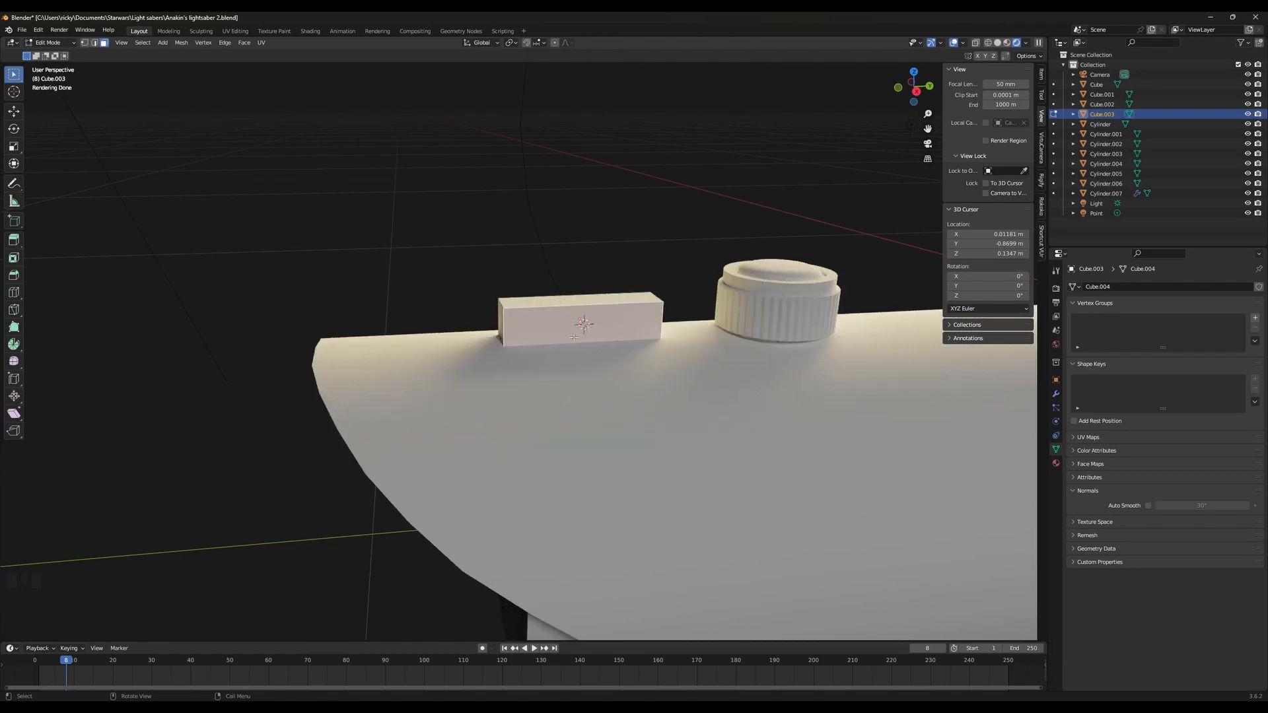
key("shift+s")
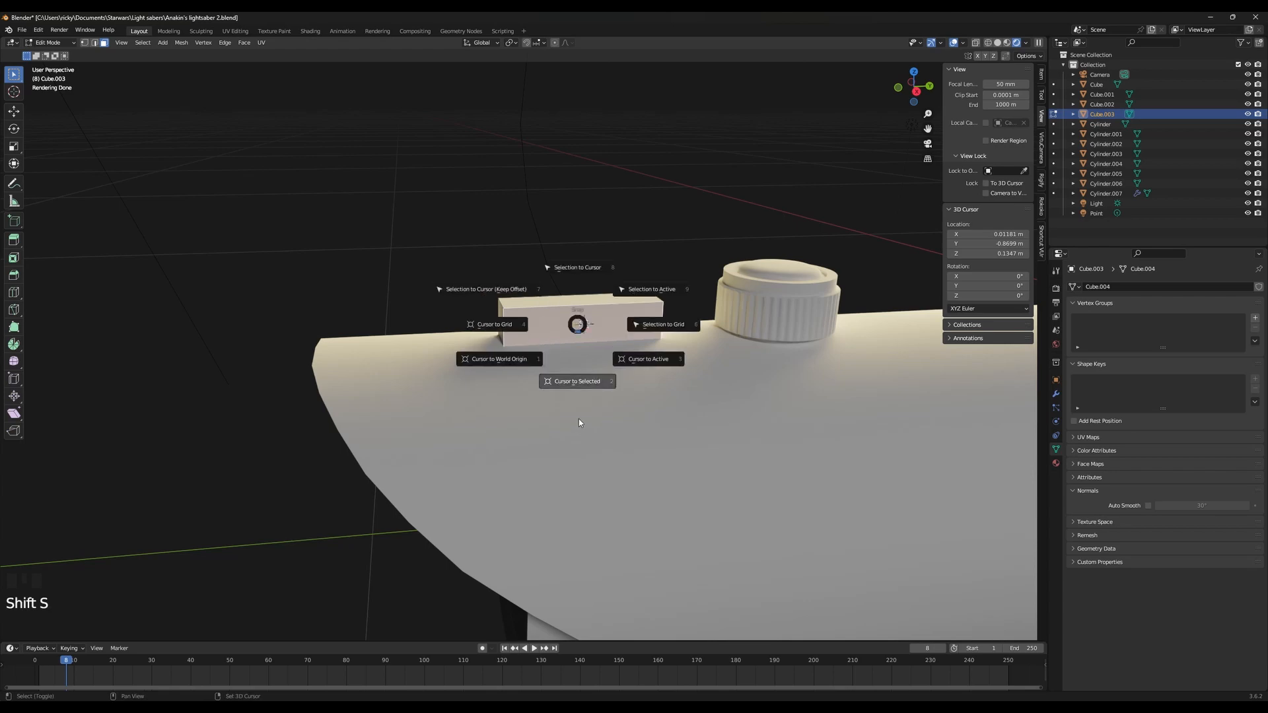
left_click(582, 388)
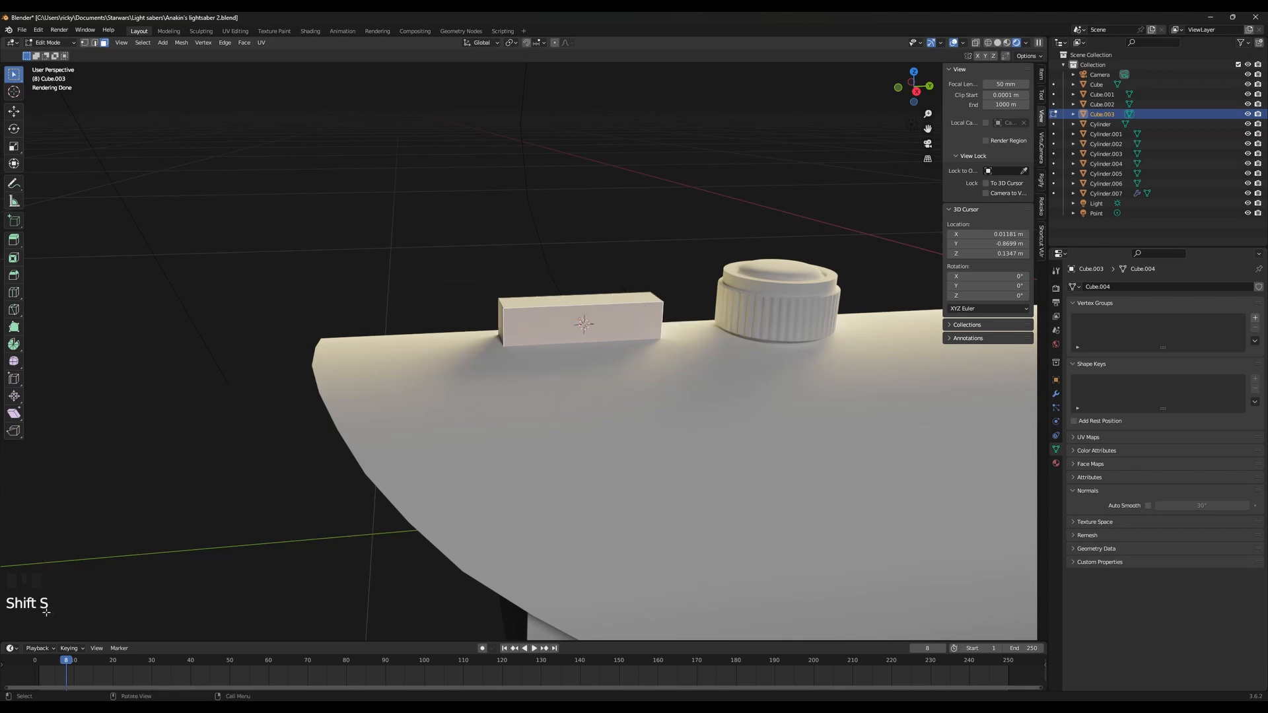
middle_click_drag(609, 301, 636, 415)
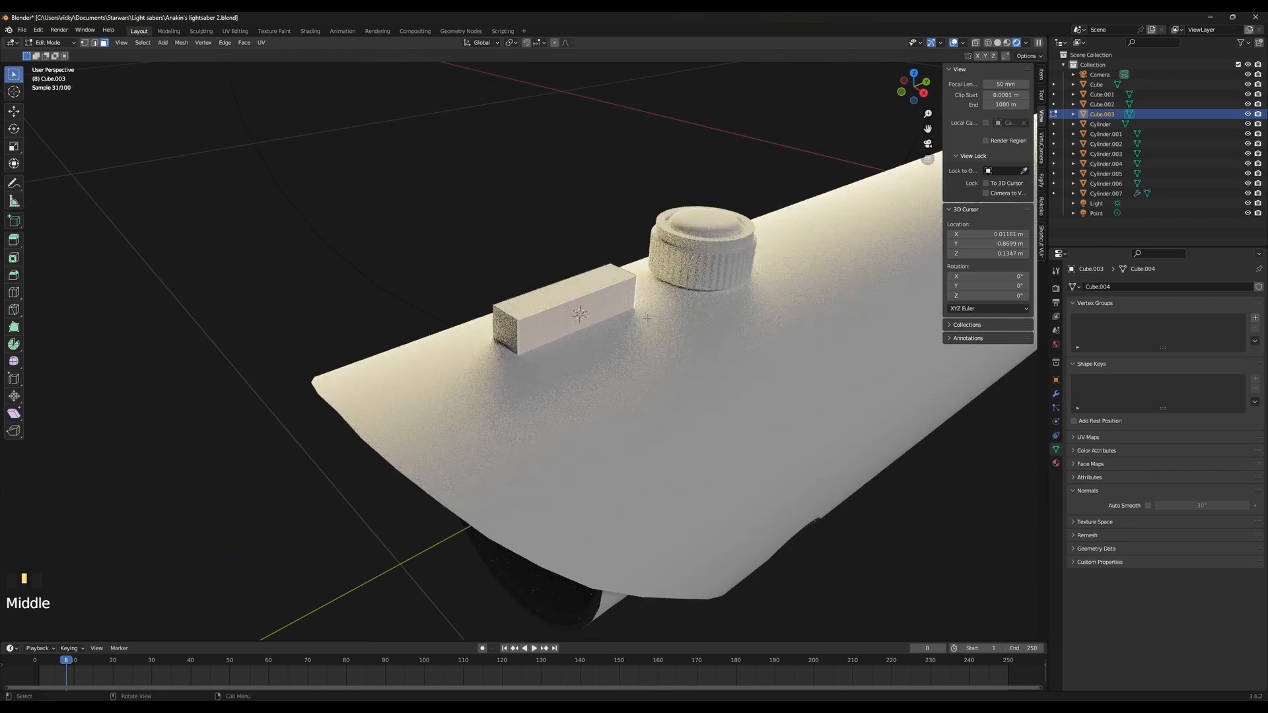
scroll(636, 414, "up", 2)
key("Tab")
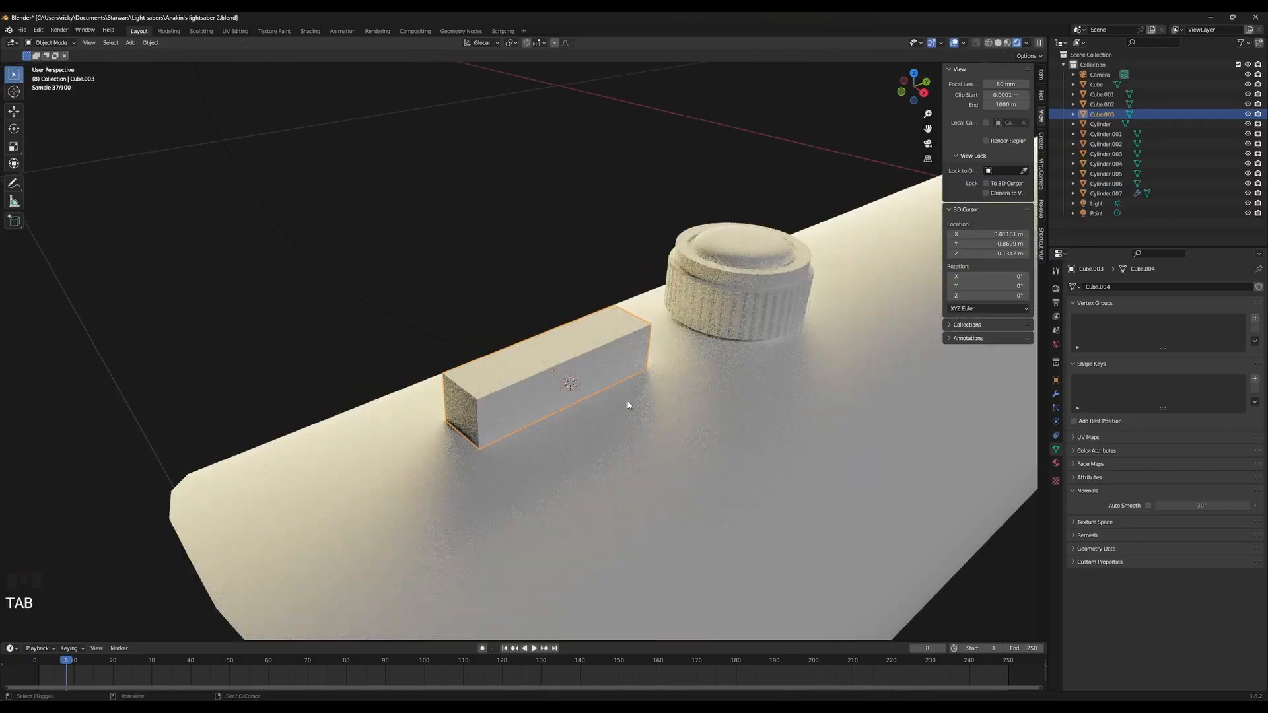
Add a cube at the 3D cursor on the block's side face and scale it uniformly to 0.05
key("shift+a")
left_click(662, 411)
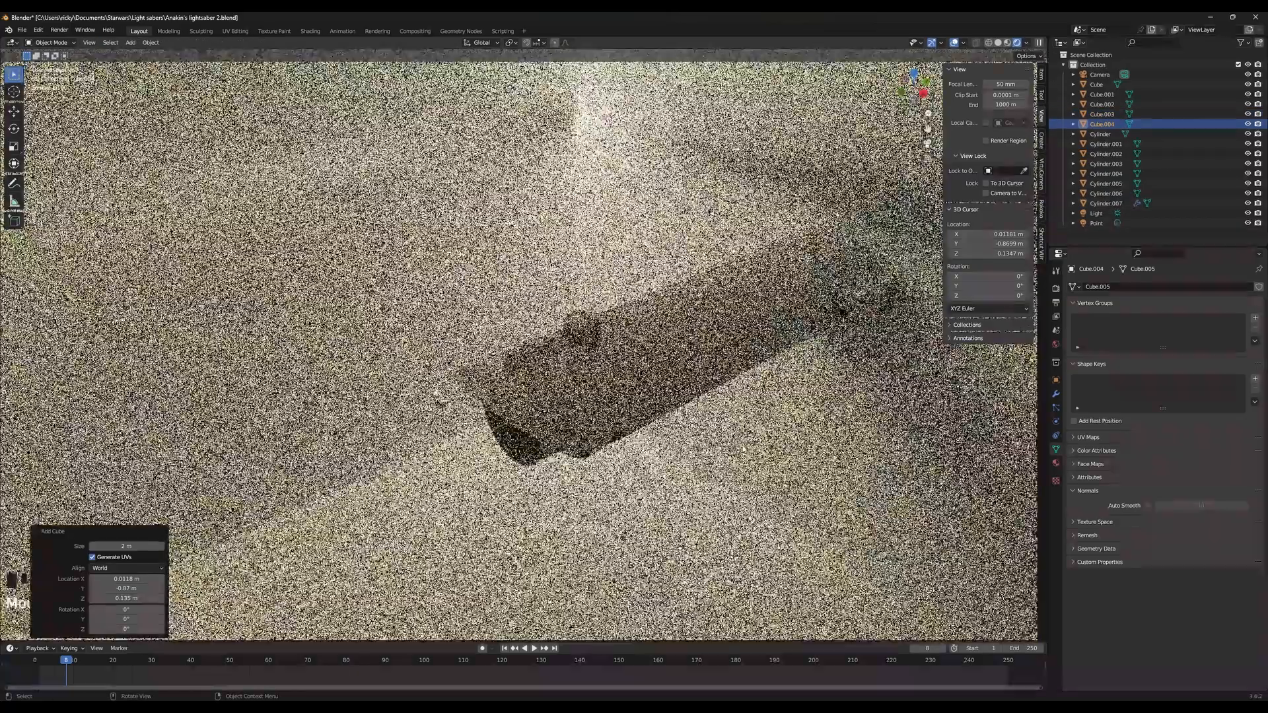
key("z")
type("s")
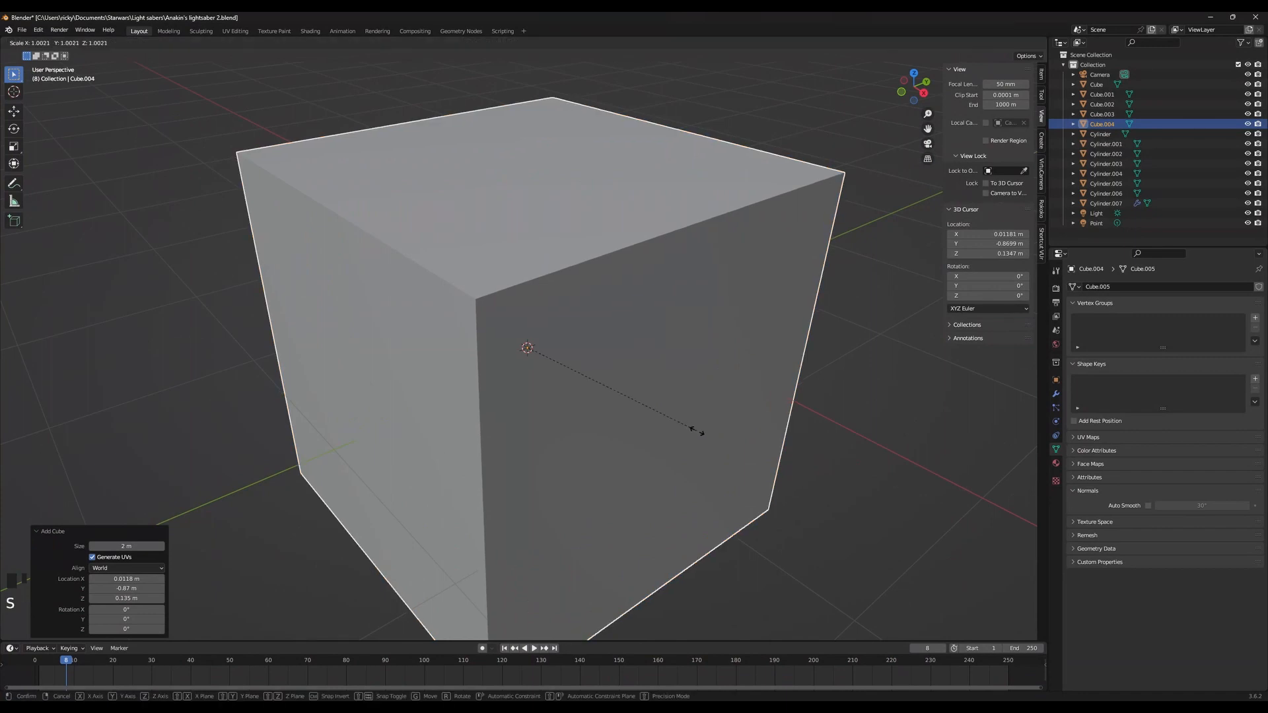
type(".05")
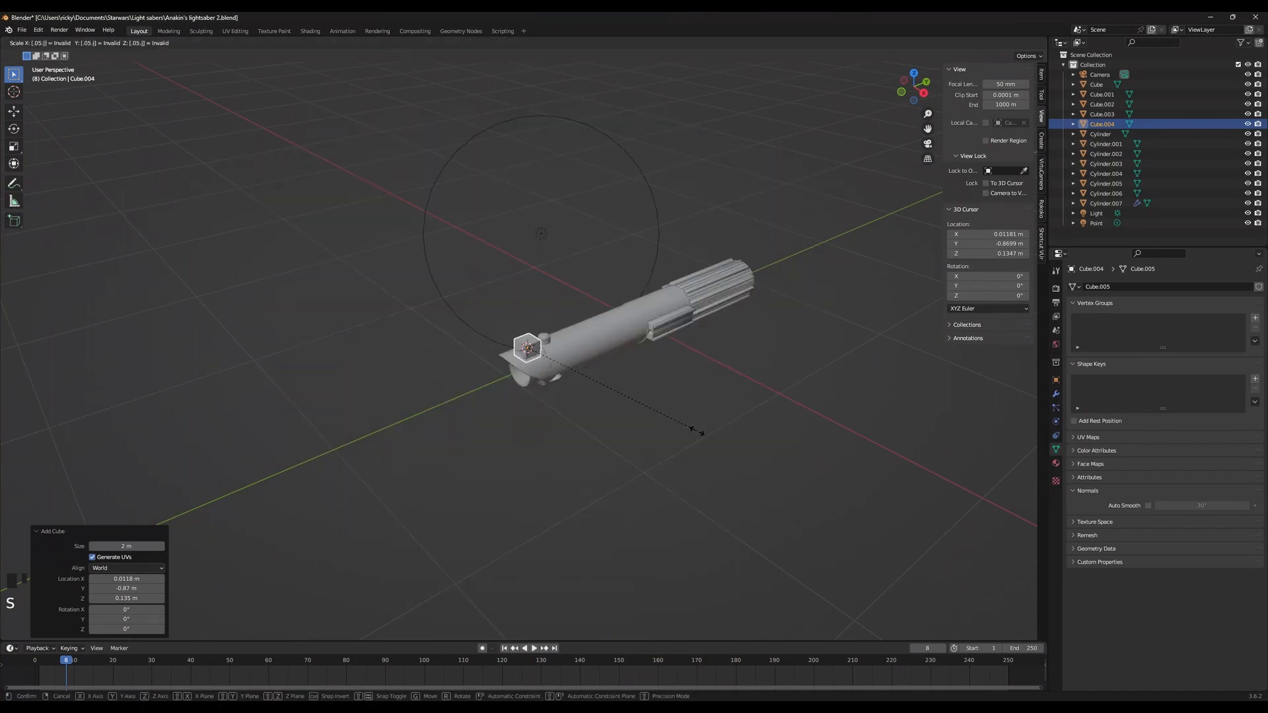
key("Return")
Flatten the new cube into a thin upright plate by scaling it along X by 0.132 and thinning it again along X
scroll(655, 419, "up", 5)
key("s")
key("x")
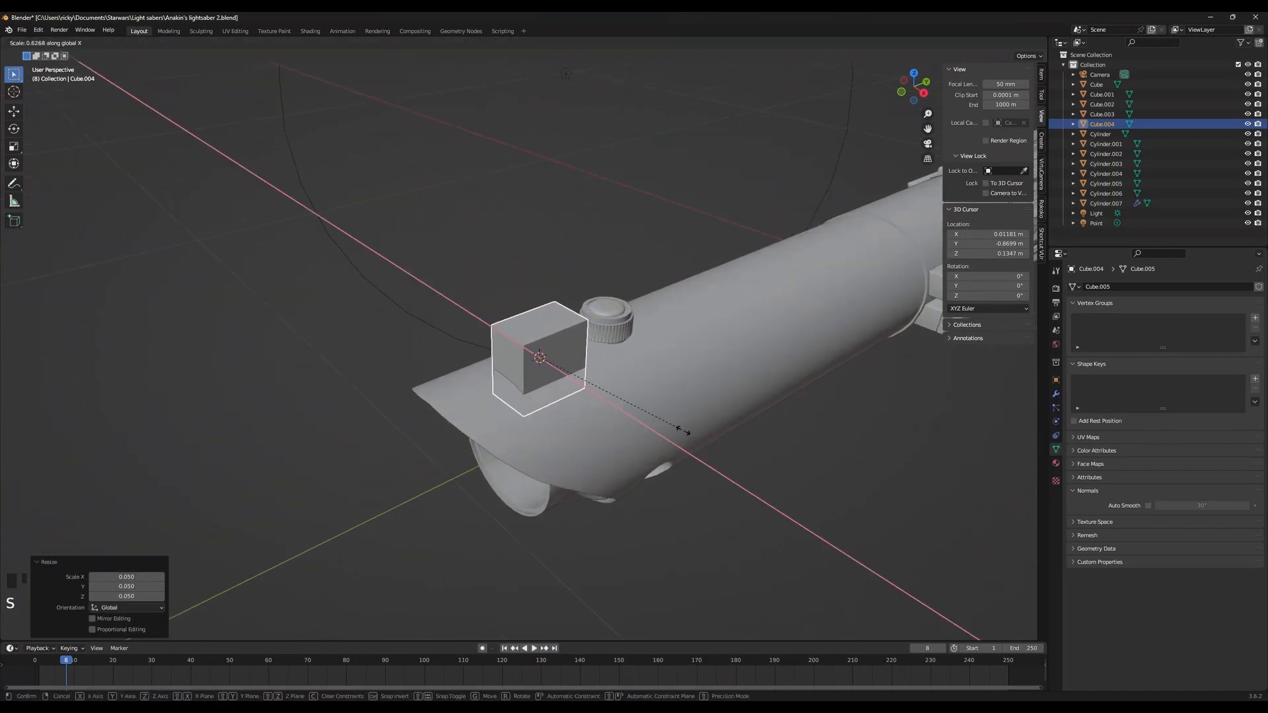
key("Return")
scroll(588, 386, "up", 3)
key("s")
key("x")
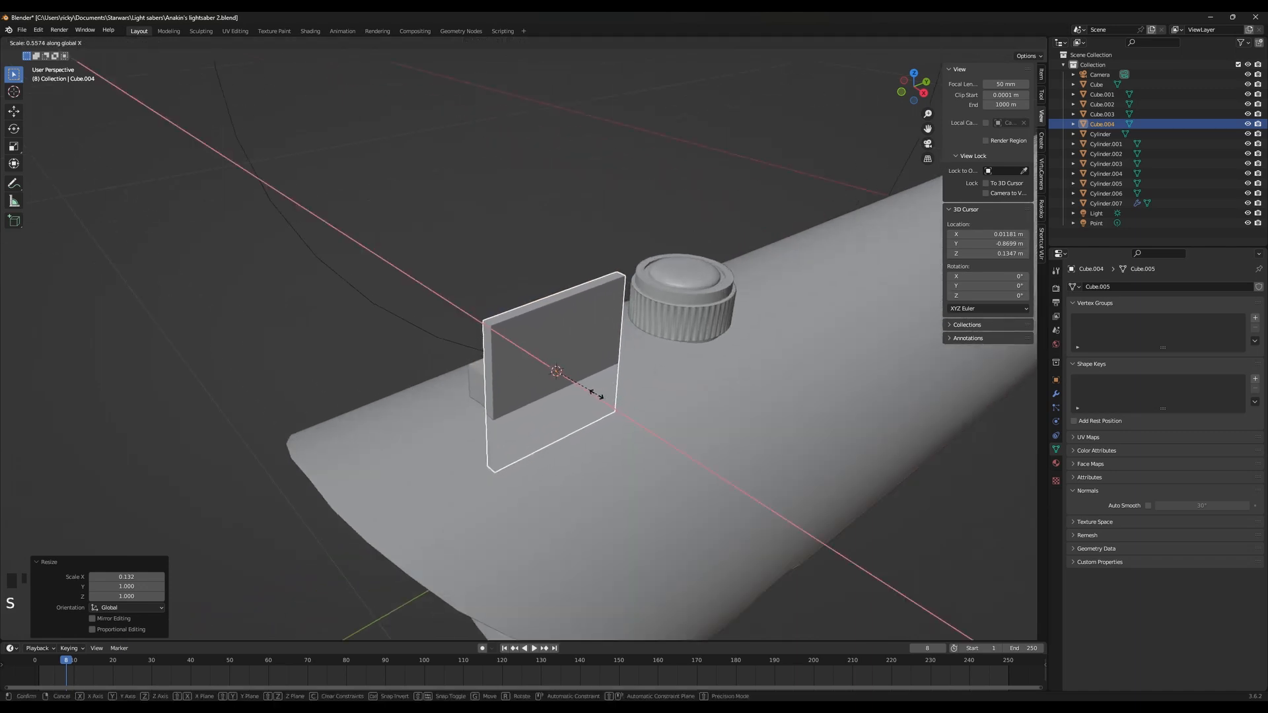
key("Return")
Try to move the plate about 0.0027 m along X against the block's side and raise it about 0.035 m along Z
middle_click_drag(588, 388, 624, 379)
key("g")
key("x")
left_click(605, 378)
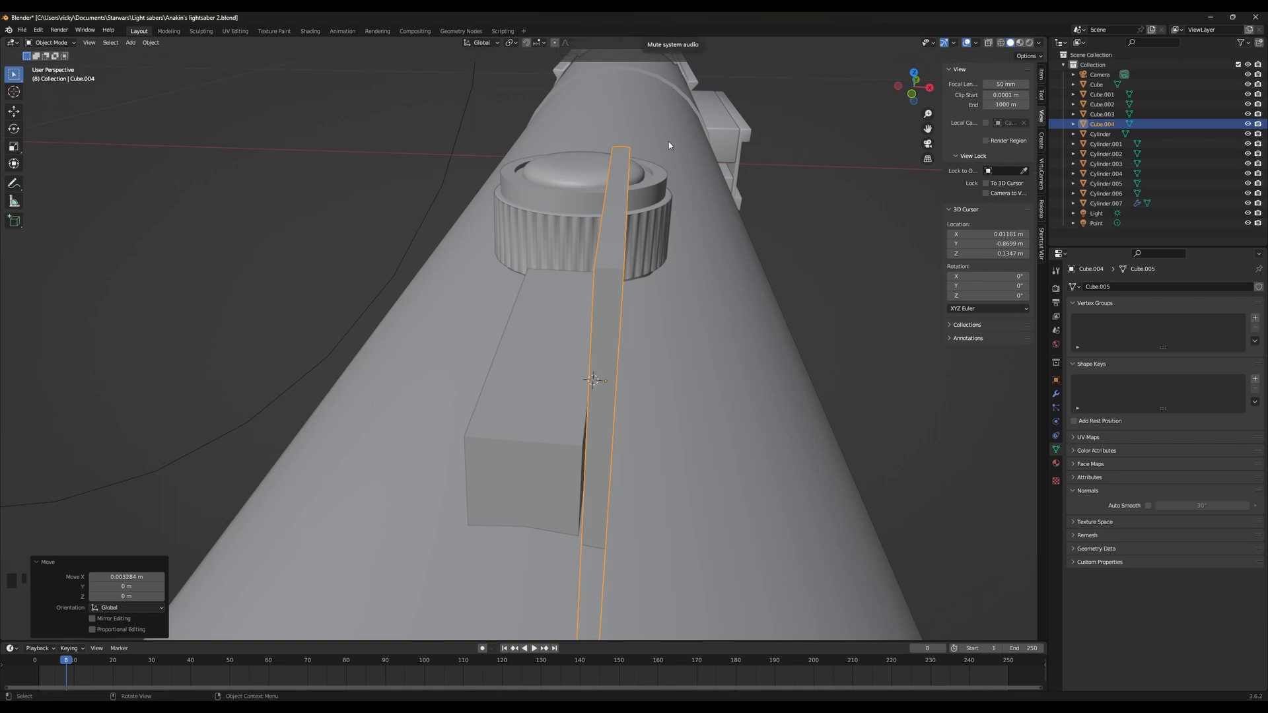
mouse_move(656, 337)
middle_mouse_down()
mouse_move(671, 334)
mouse_move(663, 315)
middle_mouse_up()
key("g")
key("x")
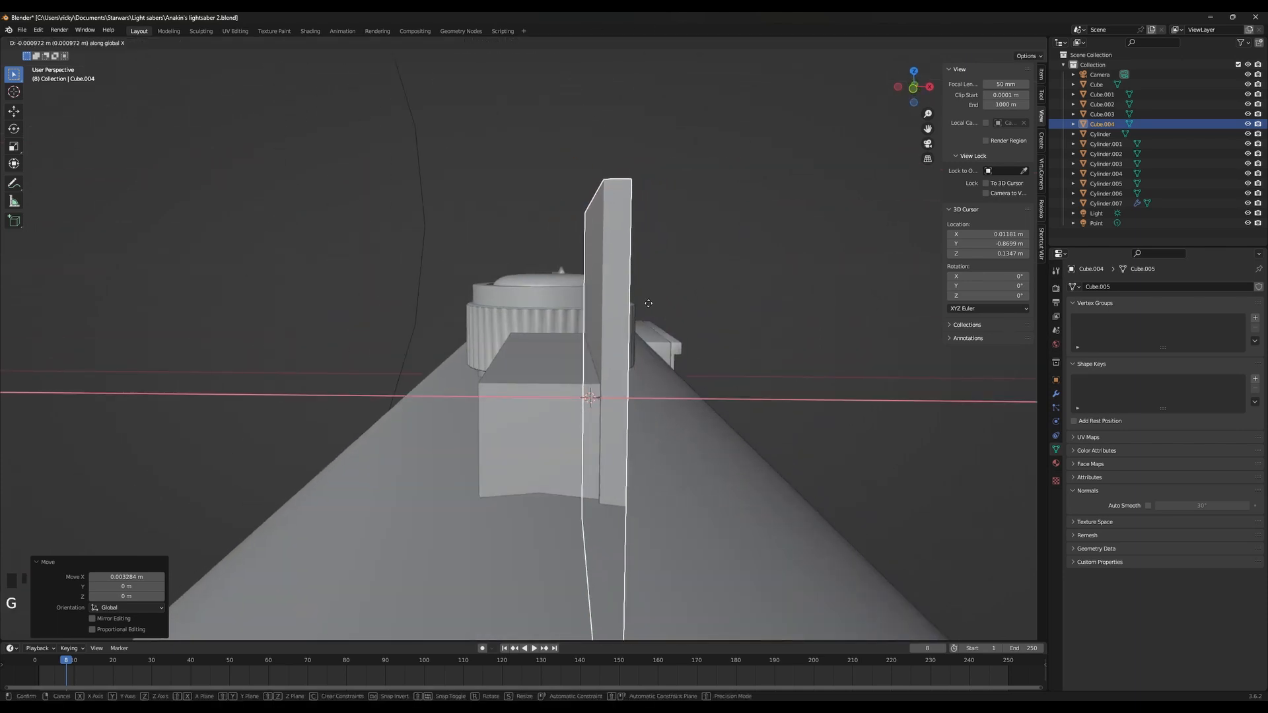
key("z")
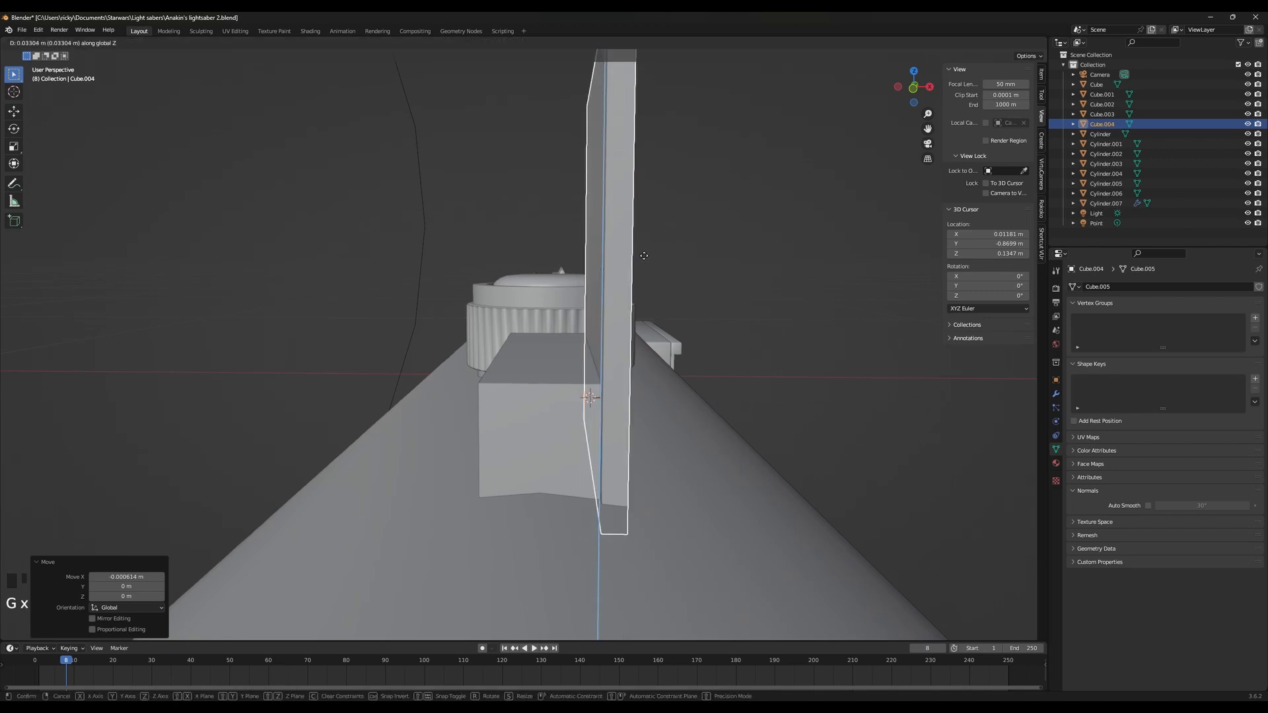
left_click(723, 360)
Try to scale the plate uniformly by 0.870 and shift it along Y to line up with the block
middle_click_drag(722, 359, 643, 362)
key("s")
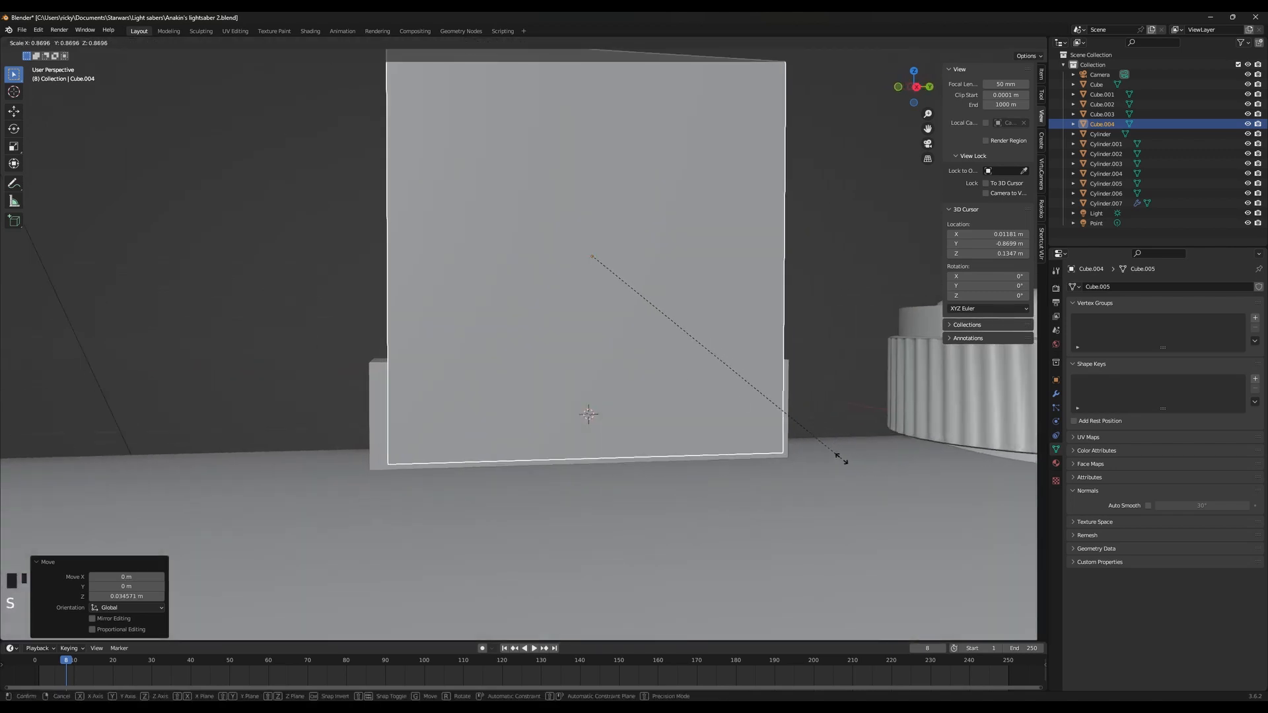
left_click(840, 459)
key("g")
key("x")
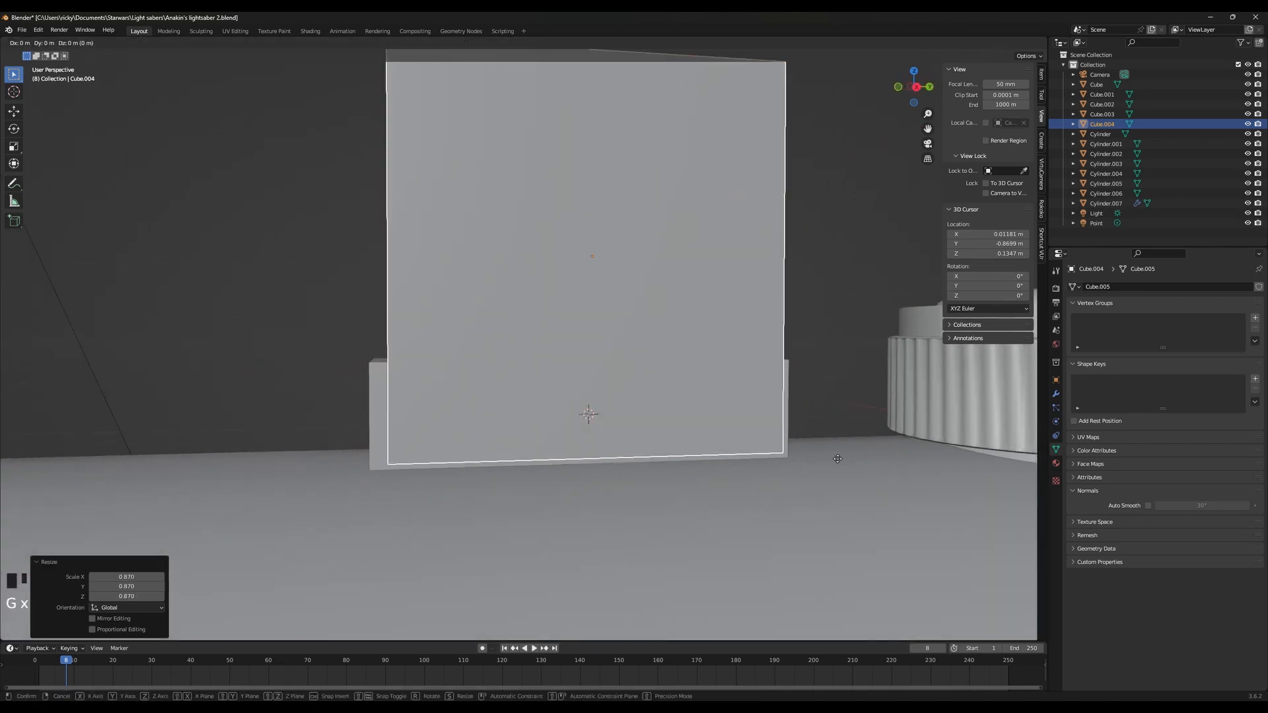
key("y")
Undo the plate's uniform scaling and its moves along Z and X
key("ctrl+z")
key("ctrl+z")
key("ctrl+z")
key("ctrl+z")
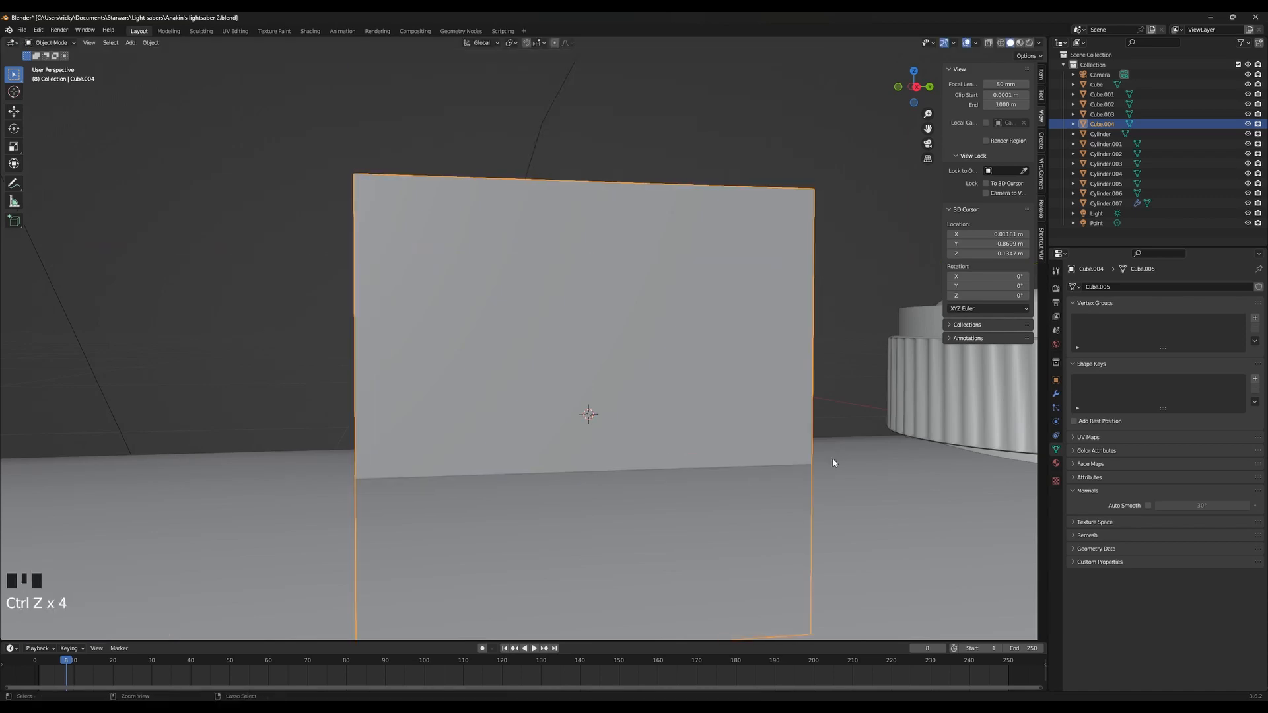
middle_click_drag(833, 458, 775, 482)
key("ctrl+z")
key("ctrl+shift+z")
key("ctrl+shift+z")
key("ctrl+shift+z")
key("ctrl+shift+z")
key("ctrl+z")
key("ctrl+z")
key("ctrl+z")
key("ctrl+z")
Scale the plate down uniformly in two passes, the second by 0.985, and thin it along X by 0.505
key("s")
left_click(910, 485)
key("s")
left_click(712, 450)
key("s")
key("x")
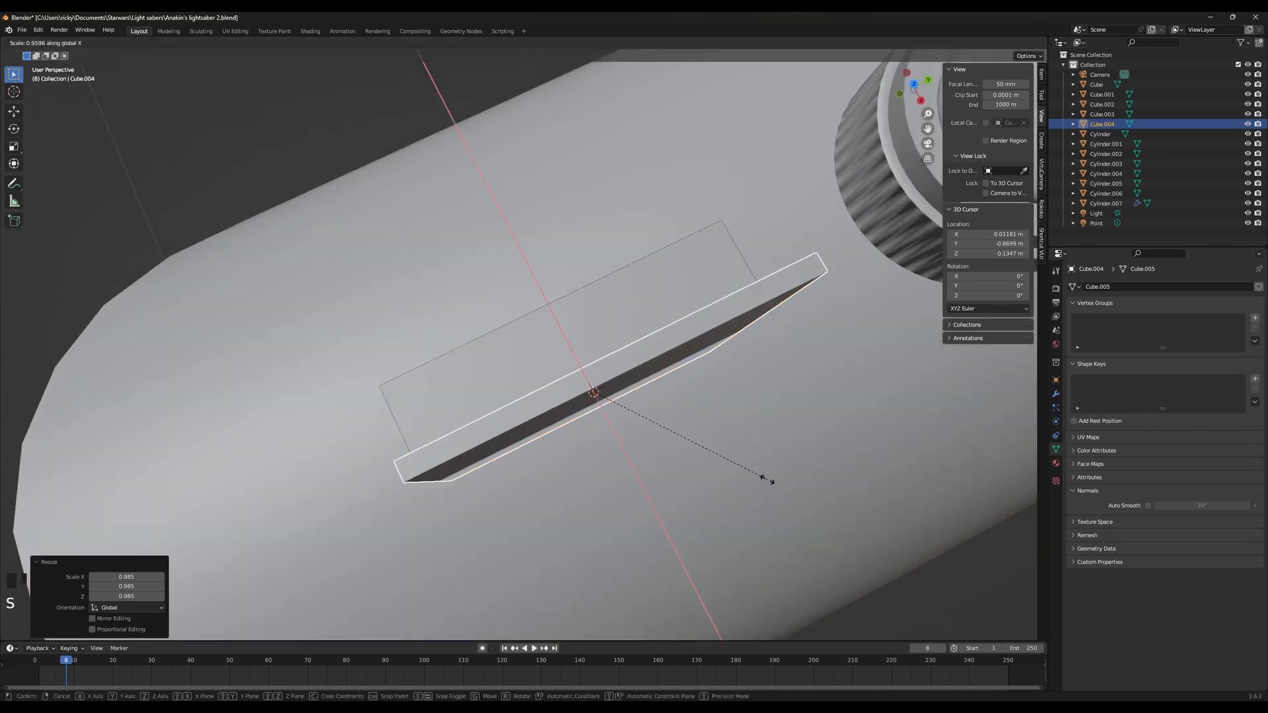
left_click(700, 442)
Move the plate about 0.0011 m along X and raise it about 0.034 m along Z against the block's side
middle_click_drag(700, 441, 713, 383)
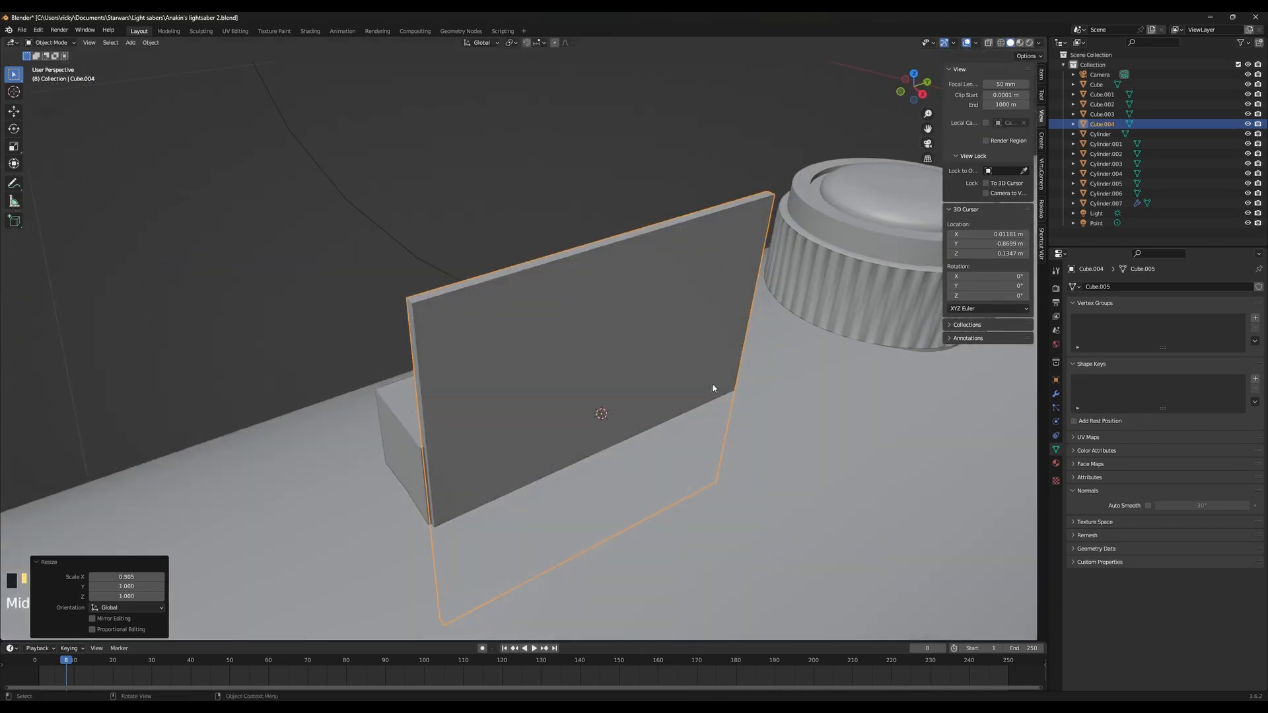
key("g")
key("y")
right_click(714, 386)
key("g")
right_click(727, 403)
key("g")
key("x")
right_click(751, 426)
key("g")
key("z")
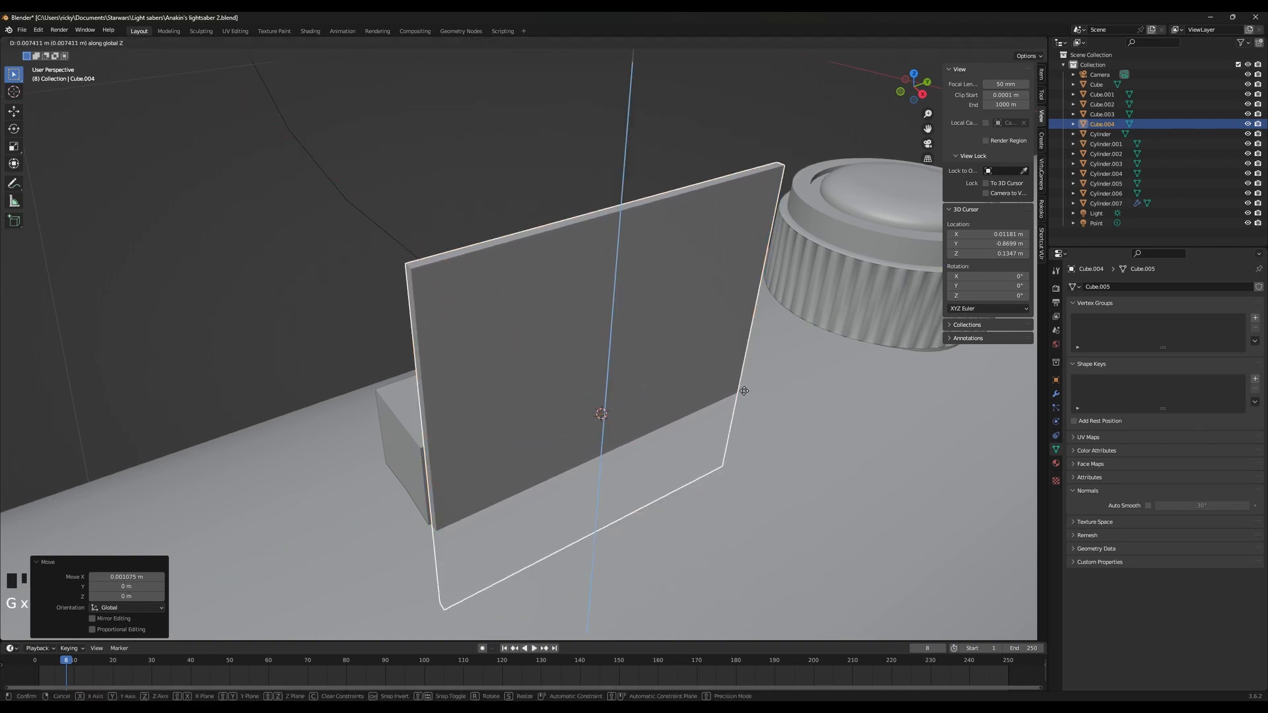
left_click(733, 305)
Compare the plate's side profile with the clip near the emitter in the reference photo
middle_click_drag(736, 311, 712, 385)
scroll(713, 389, "down", 4)
middle_click_drag(756, 546, 783, 509)
scroll(759, 485, "down", 1)
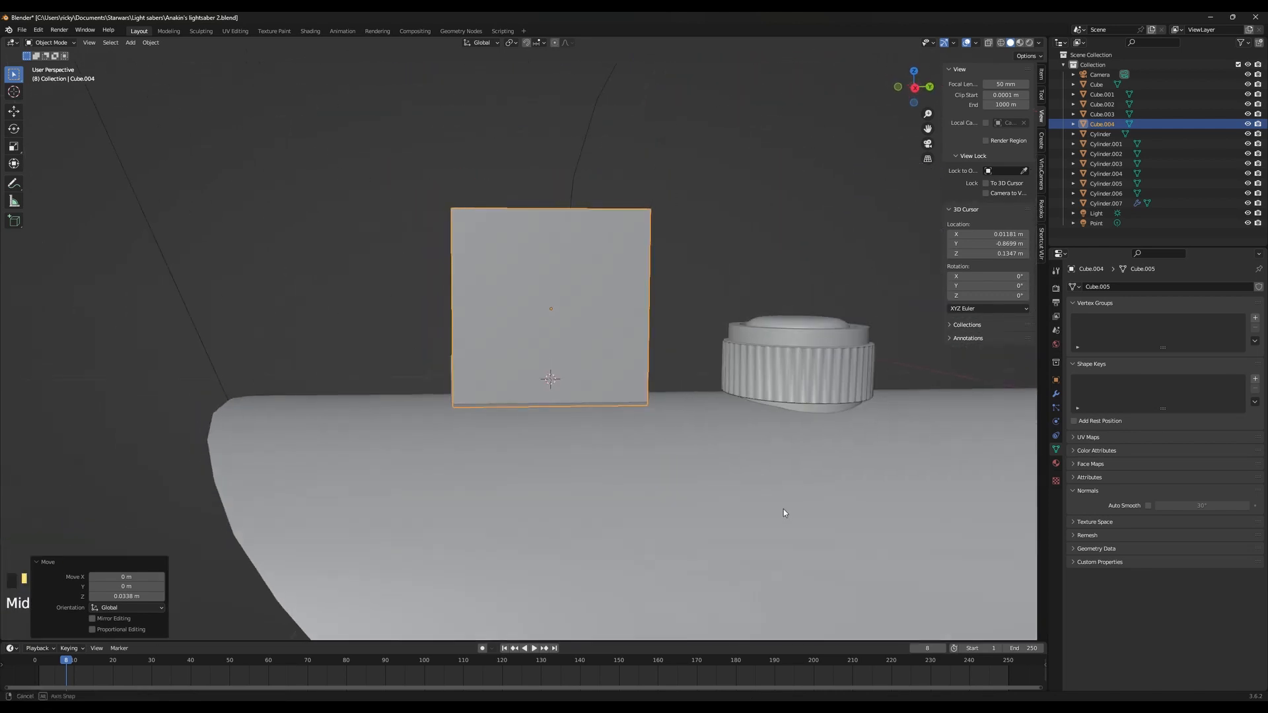
key("alt+Tab")
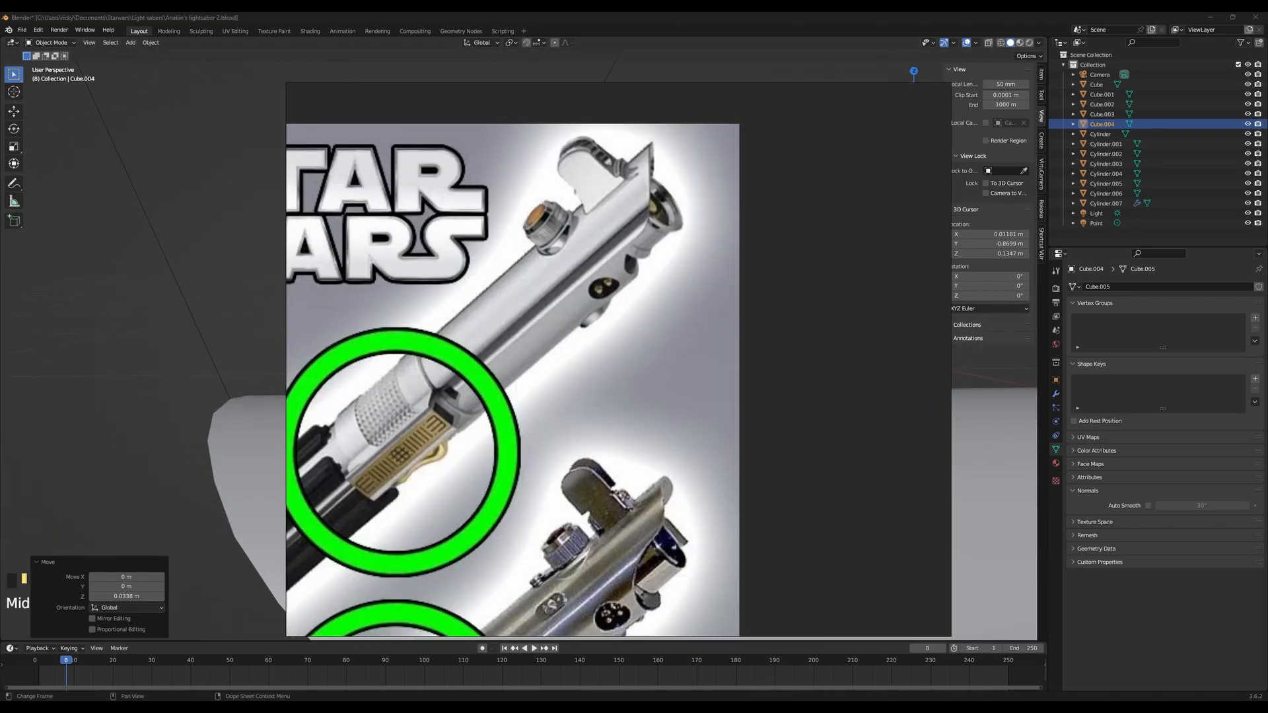
key("alt+Tab")
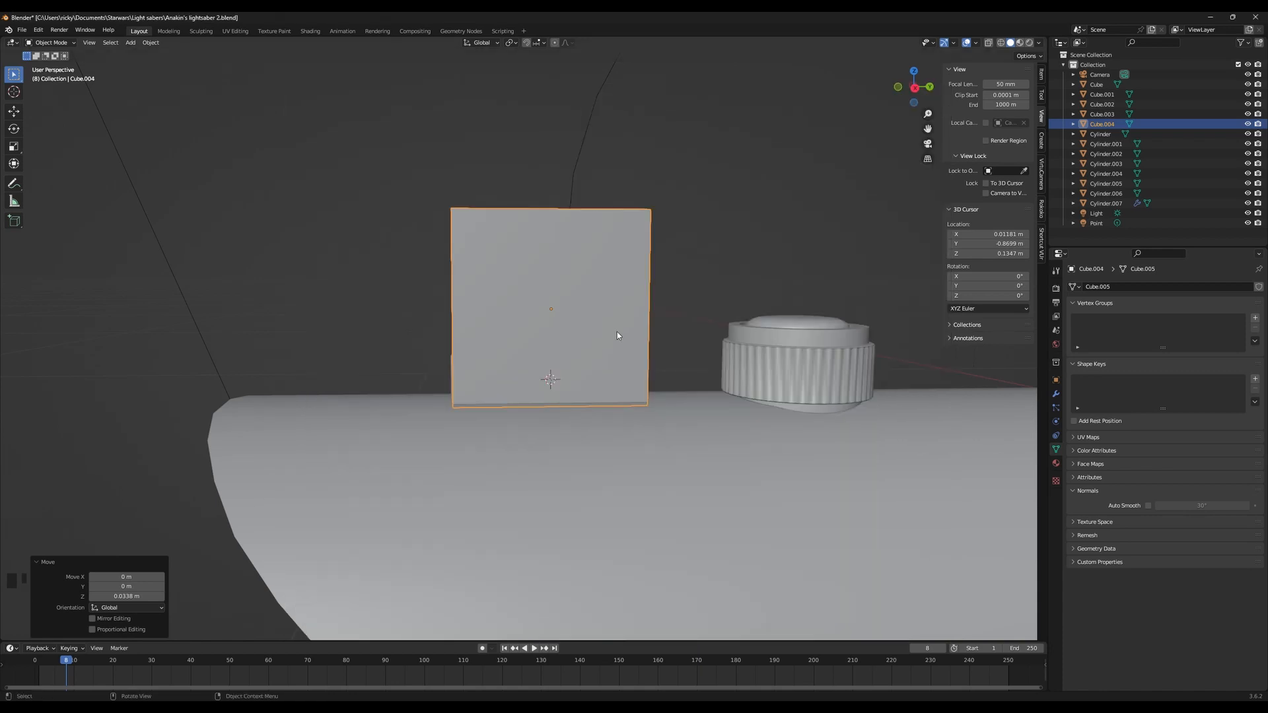
middle_click_drag(617, 332, 692, 356)
key("Tab")
middle_click_drag(630, 281, 551, 284)
key("alt+Tab")
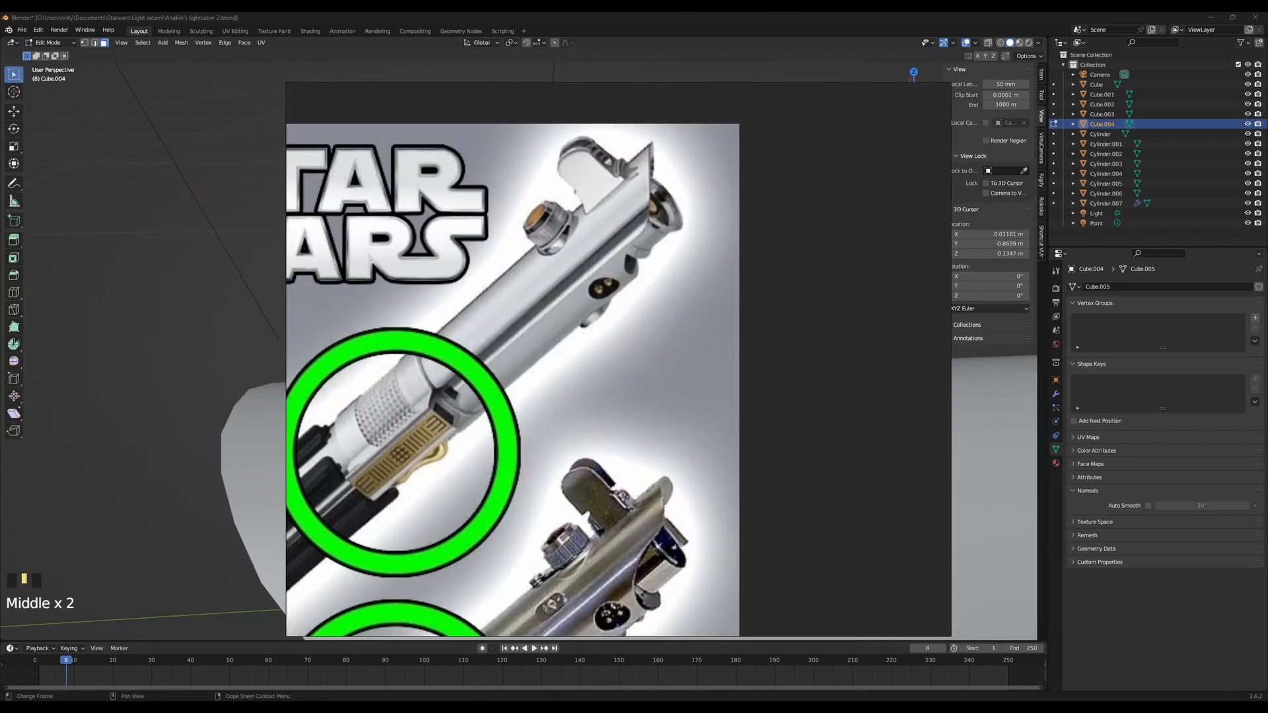
key("alt+Tab")
Select the plate's top face in wireframe and lower it along Z to make the plate shorter
key("Tab")
key("Tab")
left_click_drag(435, 204, 648, 269)
key("shift+z")
left_click_drag(537, 208, 575, 231)
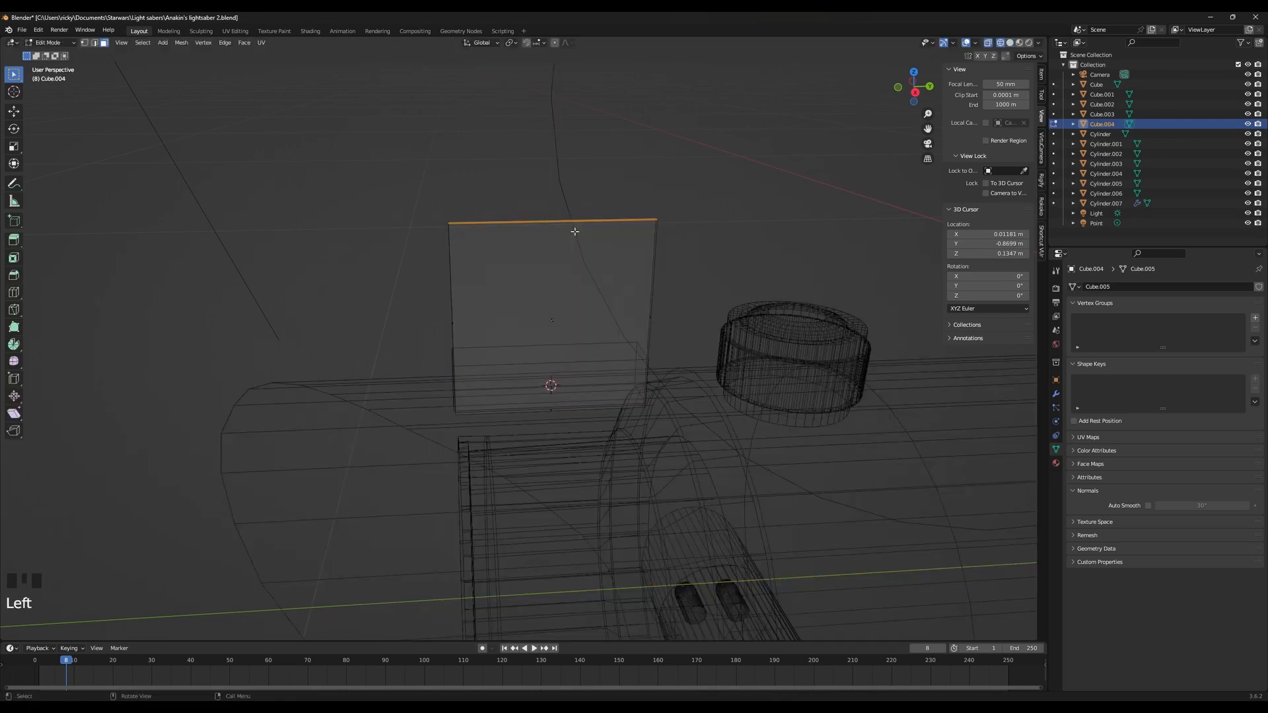
key("g")
key("z")
left_click(580, 263)
key("shift+z")
key("Tab")
Select the block together with the plate, scale both by 0.796 along Y and move them about 0.0028 m along Y
middle_click_drag(580, 263, 667, 383)
scroll(608, 280, "down", 5)
scroll(693, 375, "down", 1)
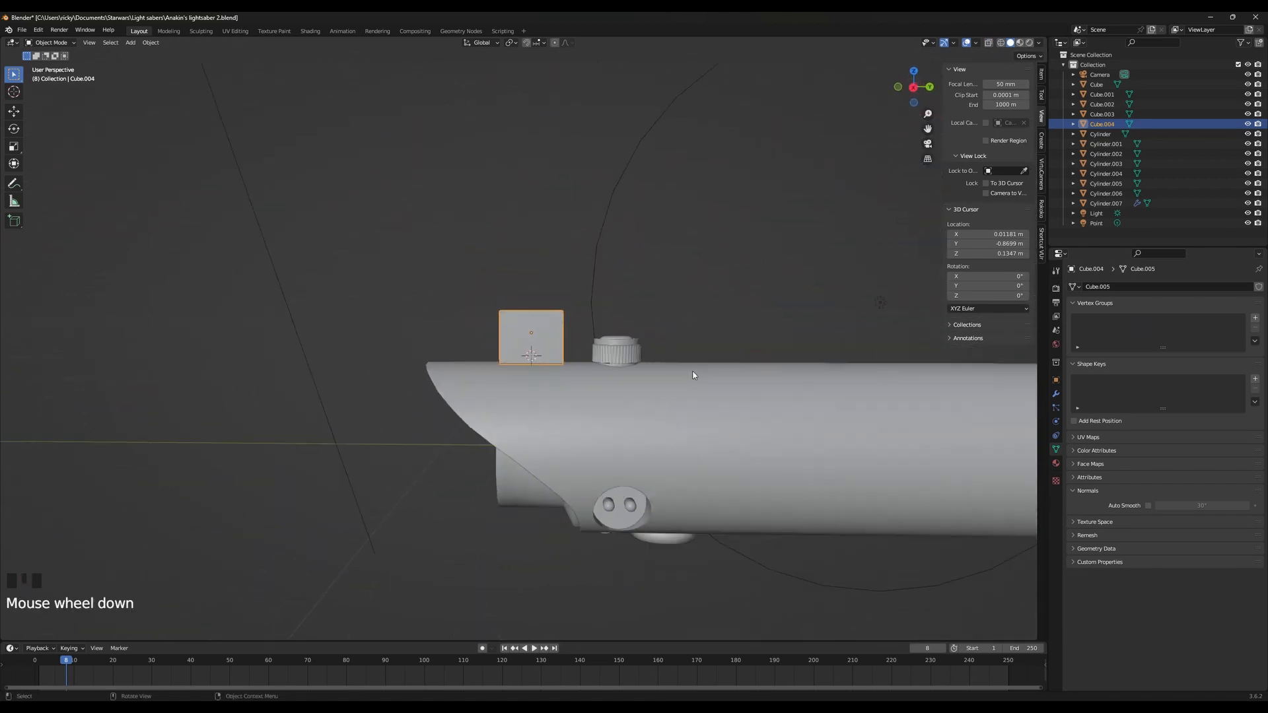
scroll(702, 407, "down", 2)
scroll(597, 363, "up", 5)
scroll(688, 381, "up", 4)
middle_click_drag(597, 362, 634, 377)
left_click(566, 378, "shift")
key("s")
key("s")
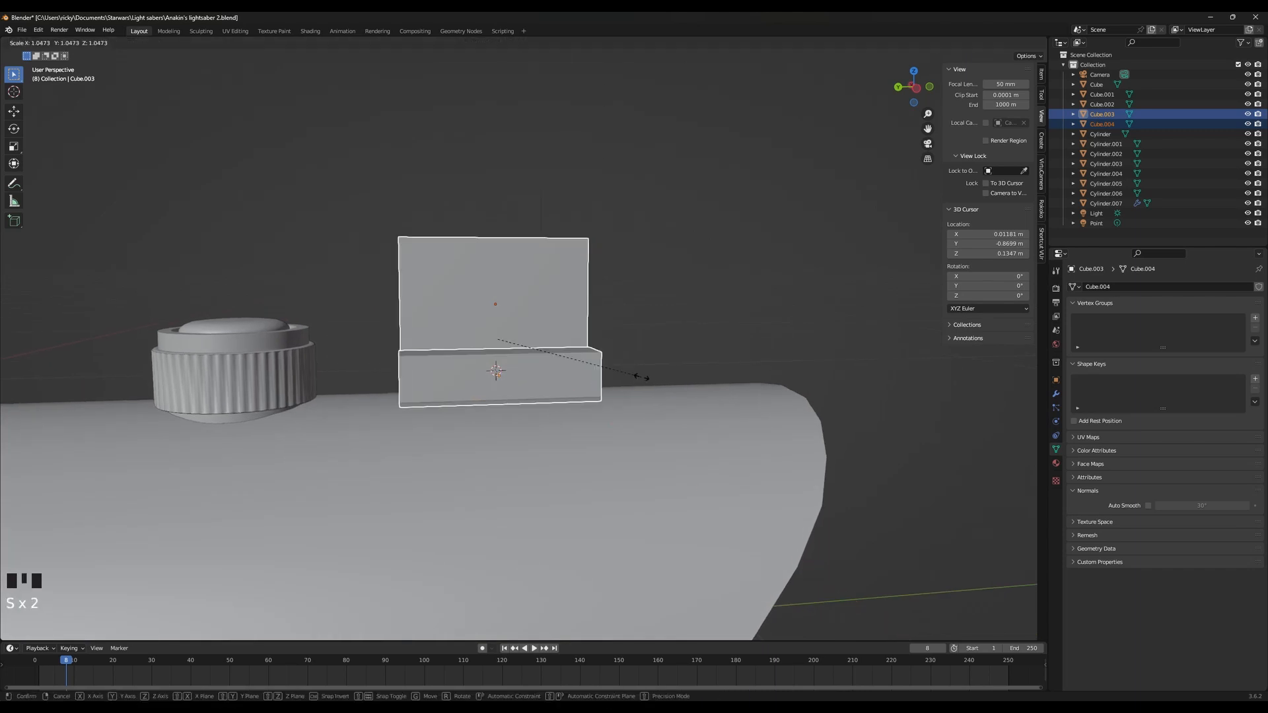
key("y")
left_click(598, 377)
key("g")
key("y")
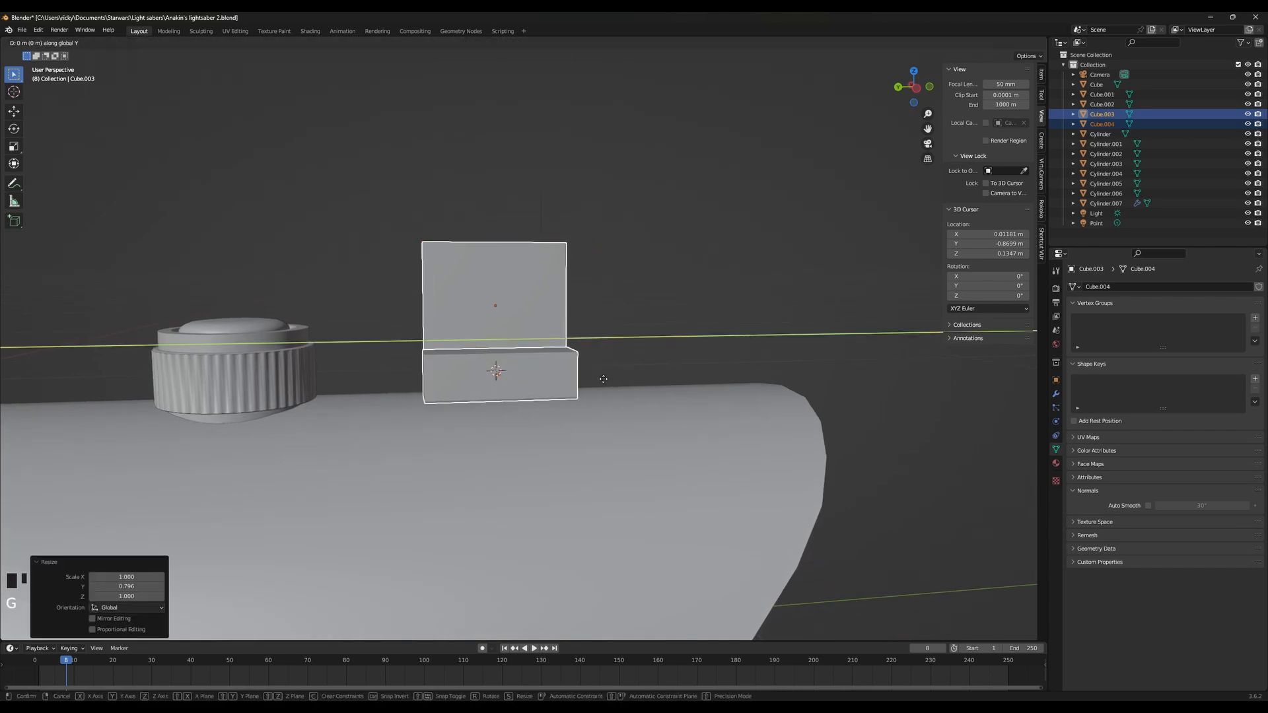
left_click(598, 387)
Select only the plate's top face in wireframe and lower it further along Z, roughly to the height of the ribbed knob
scroll(528, 274, "down", 8)
middle_click_drag(528, 274, 595, 434)
scroll(591, 422, "up", 5)
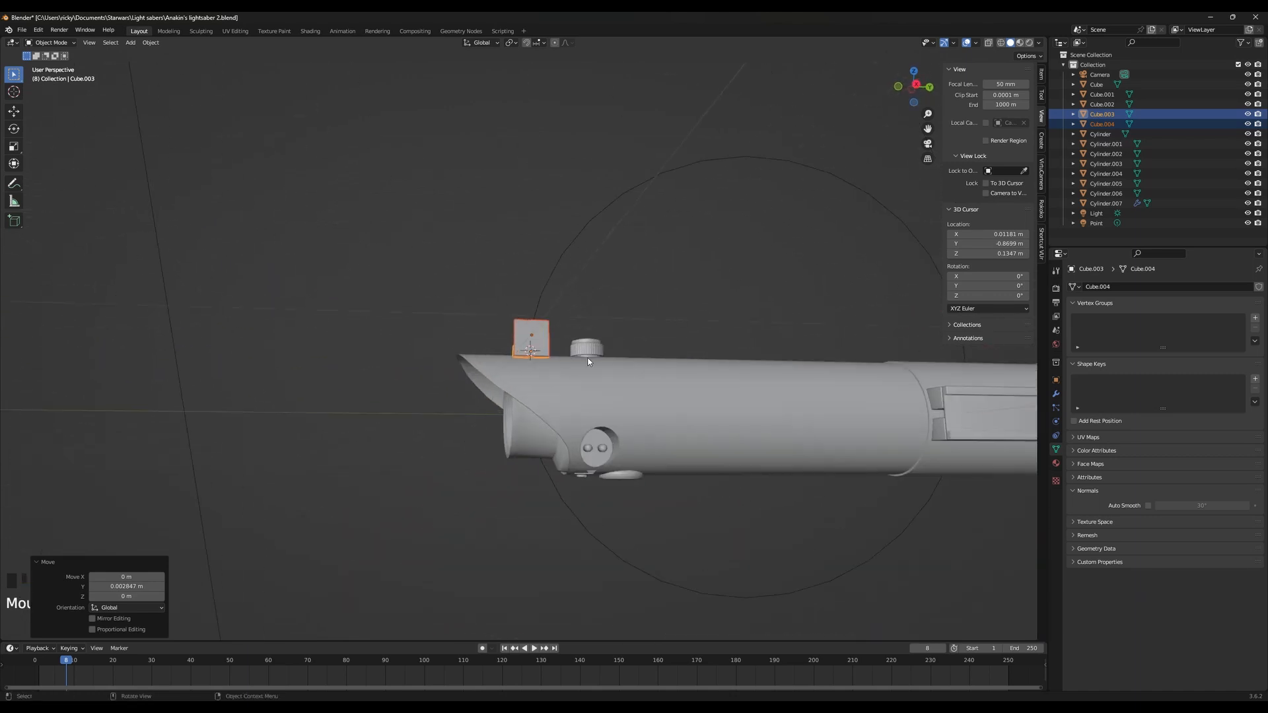
scroll(792, 561, "up", 2)
middle_click_drag(775, 535, 760, 509)
key("Tab")
key("shift+z")
key("shift+z")
key("shift+z")
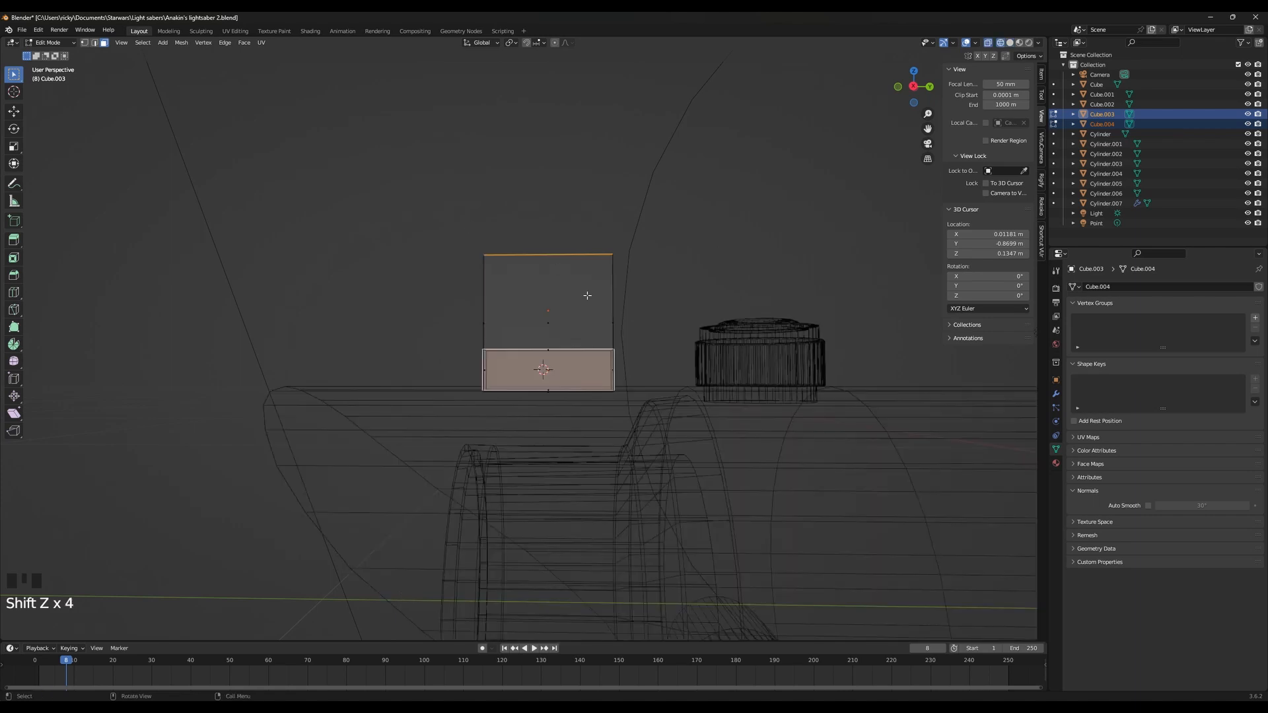
key("g")
right_click(583, 296)
left_click_drag(461, 222, 644, 278)
key("g")
key("y")
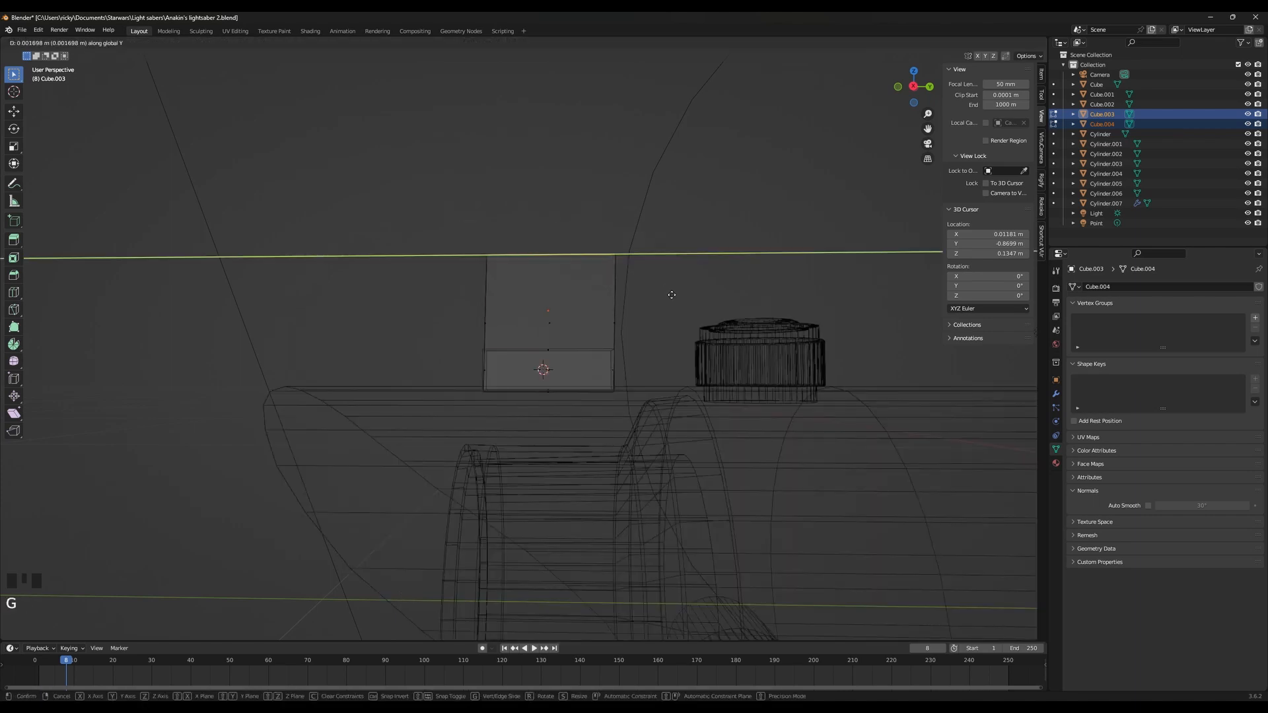
key("z")
left_click(674, 319)
key("Tab")
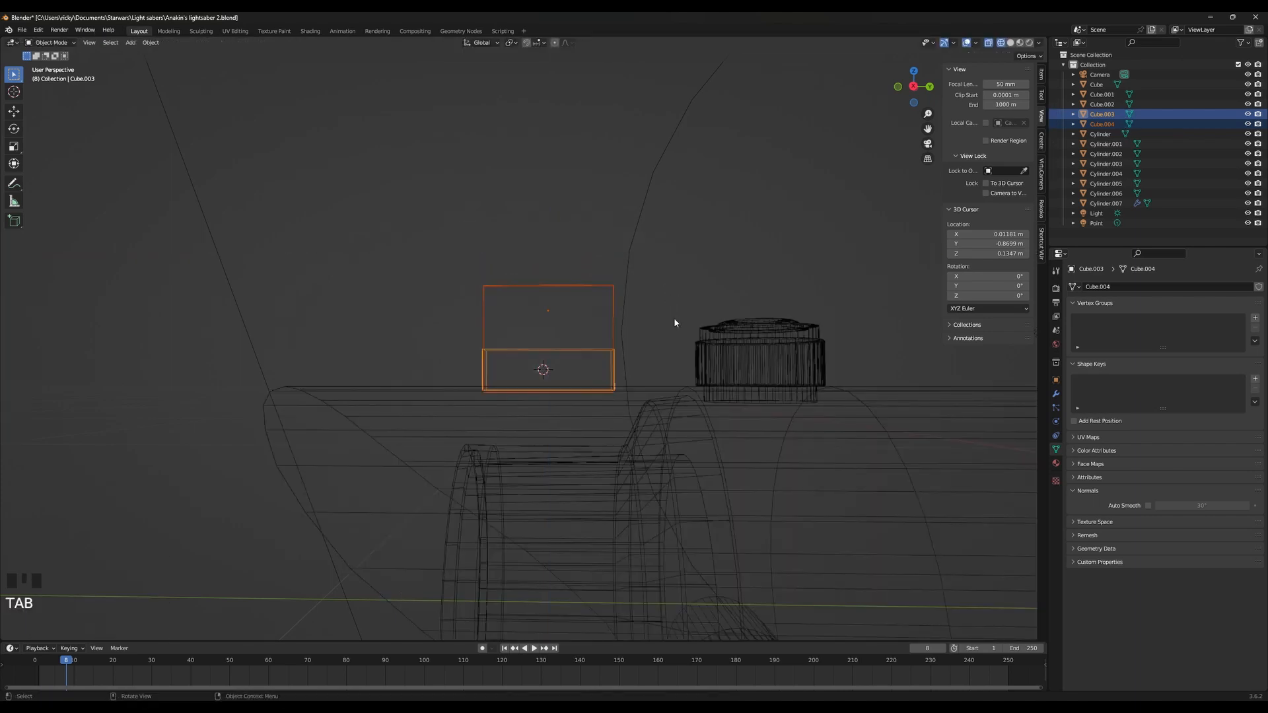
key("shift+z")
Raise the plate's top face about 0.0063 m along Z
key("Tab")
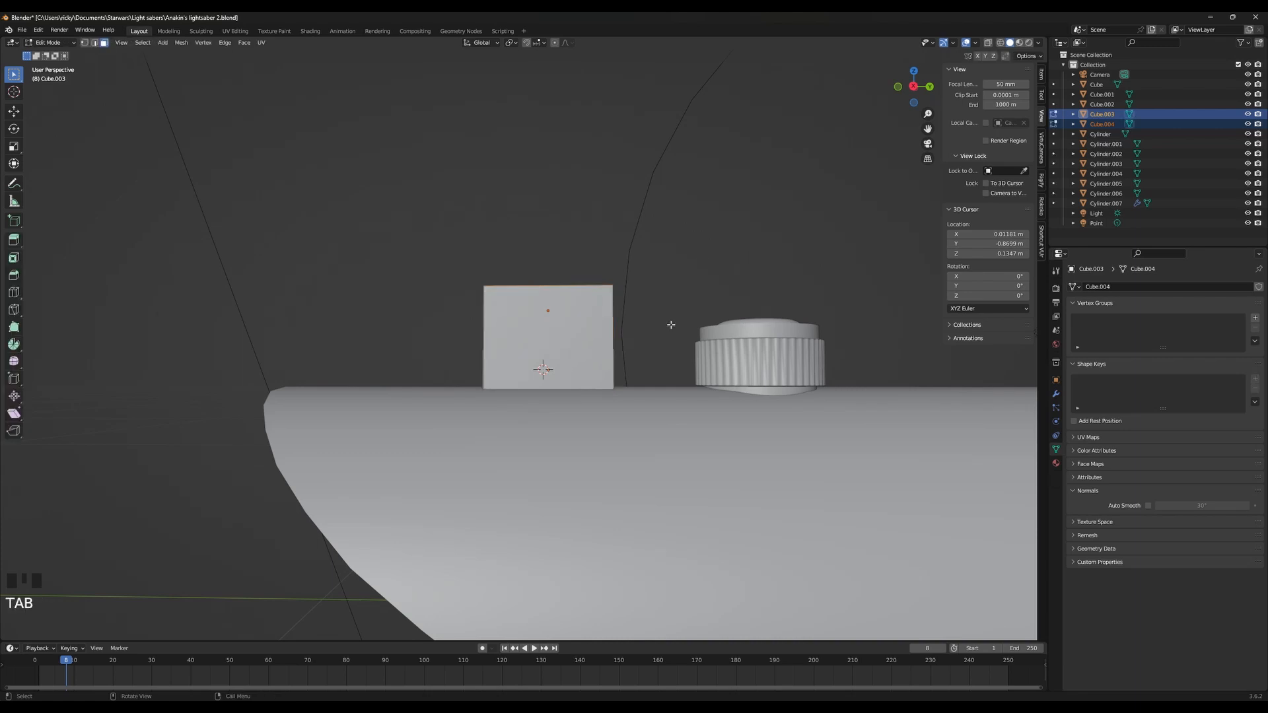
key("g")
key("x")
right_click(662, 327)
key("g")
key("z")
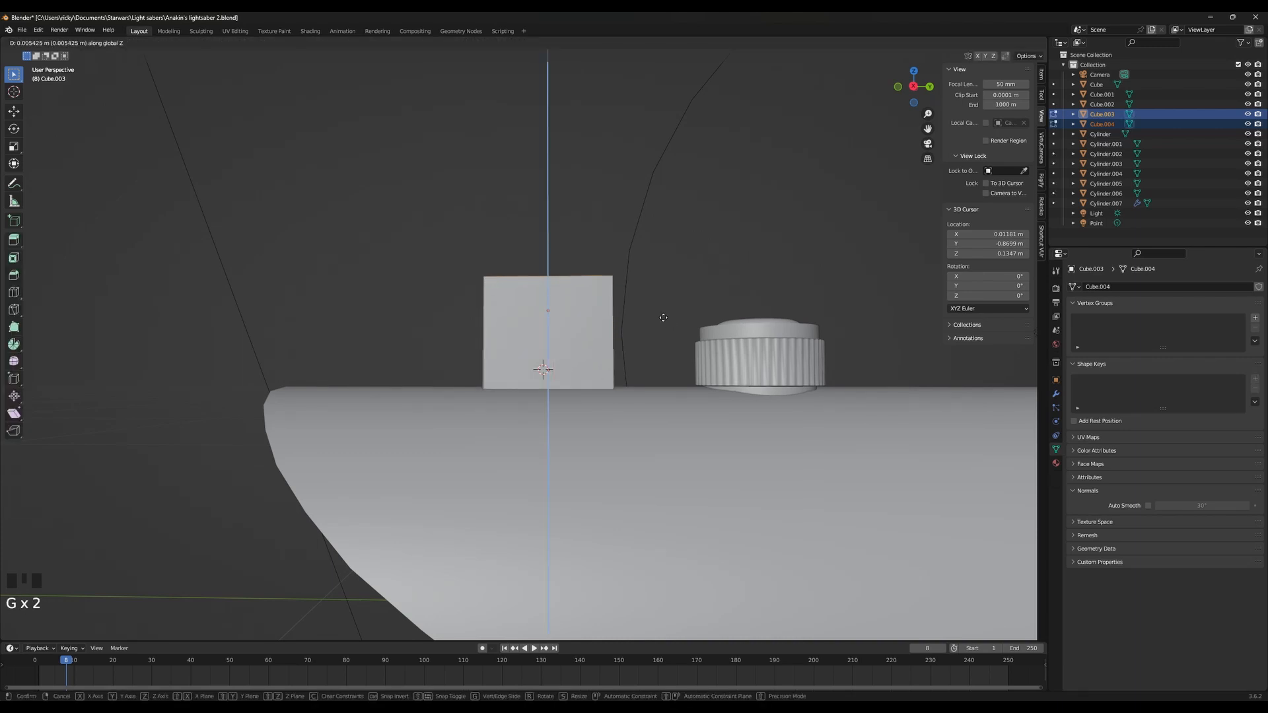
left_click(663, 320)
Check the clip in the reference photo and lower the plate's top face about 0.023 m along Z
middle_click_drag(663, 319, 687, 374)
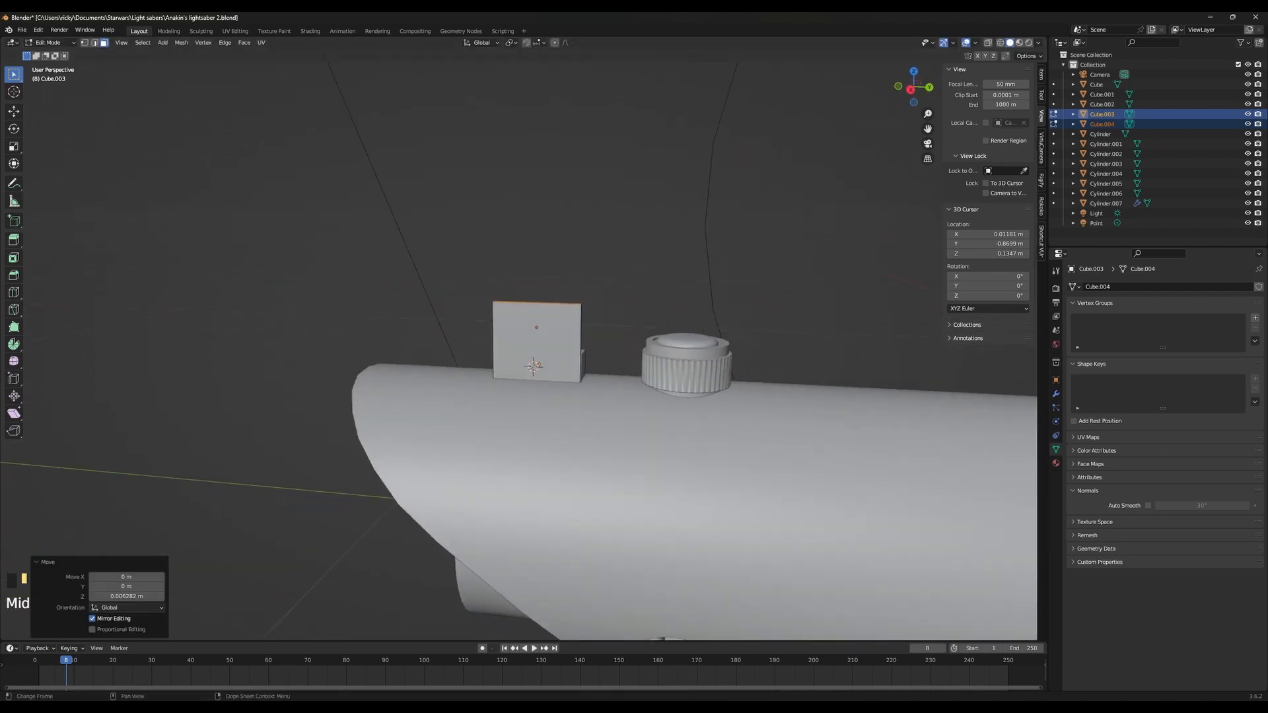
left_click(831, 706)
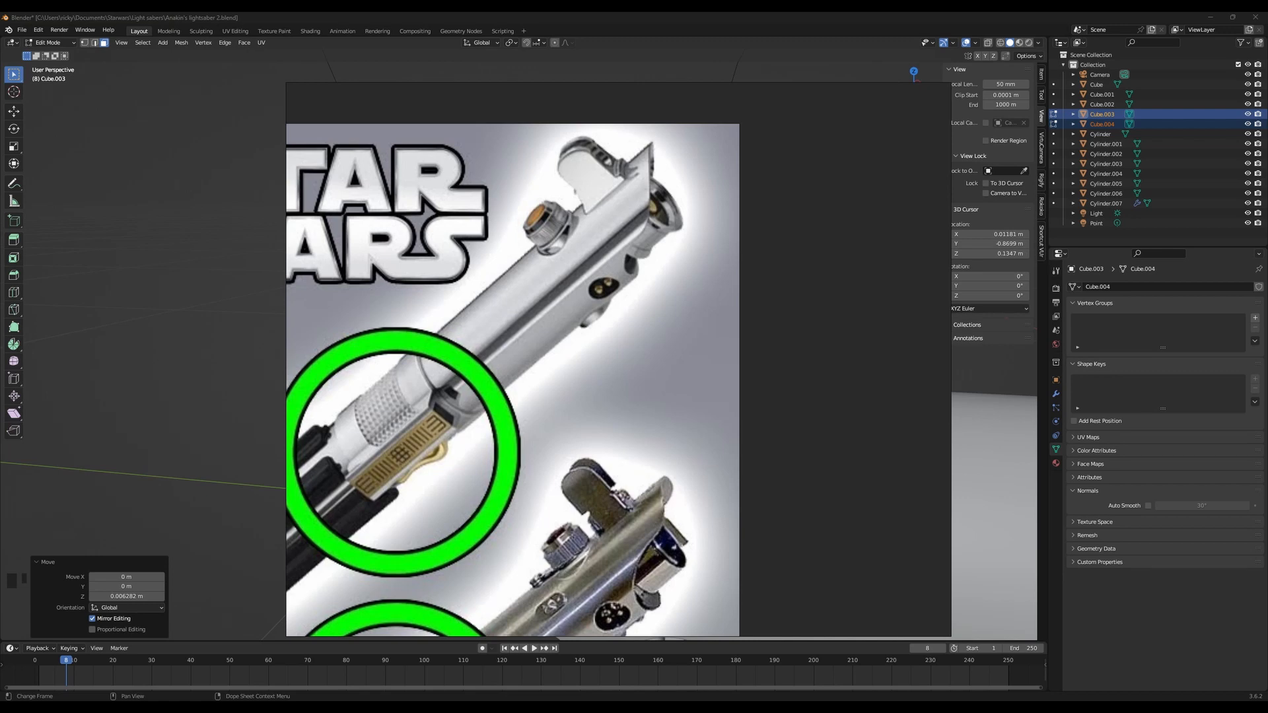
left_click(831, 707)
left_click(831, 706)
left_click(831, 706)
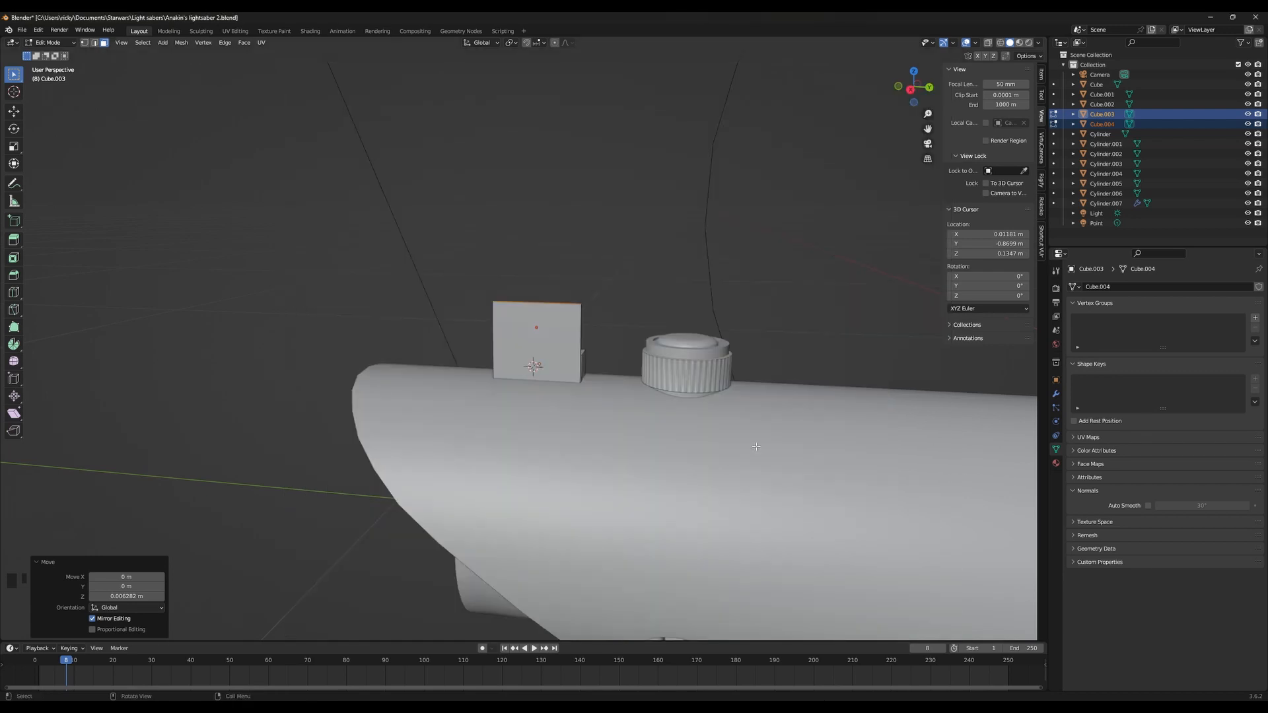
middle_click_drag(757, 447, 724, 423)
key("g")
key("z")
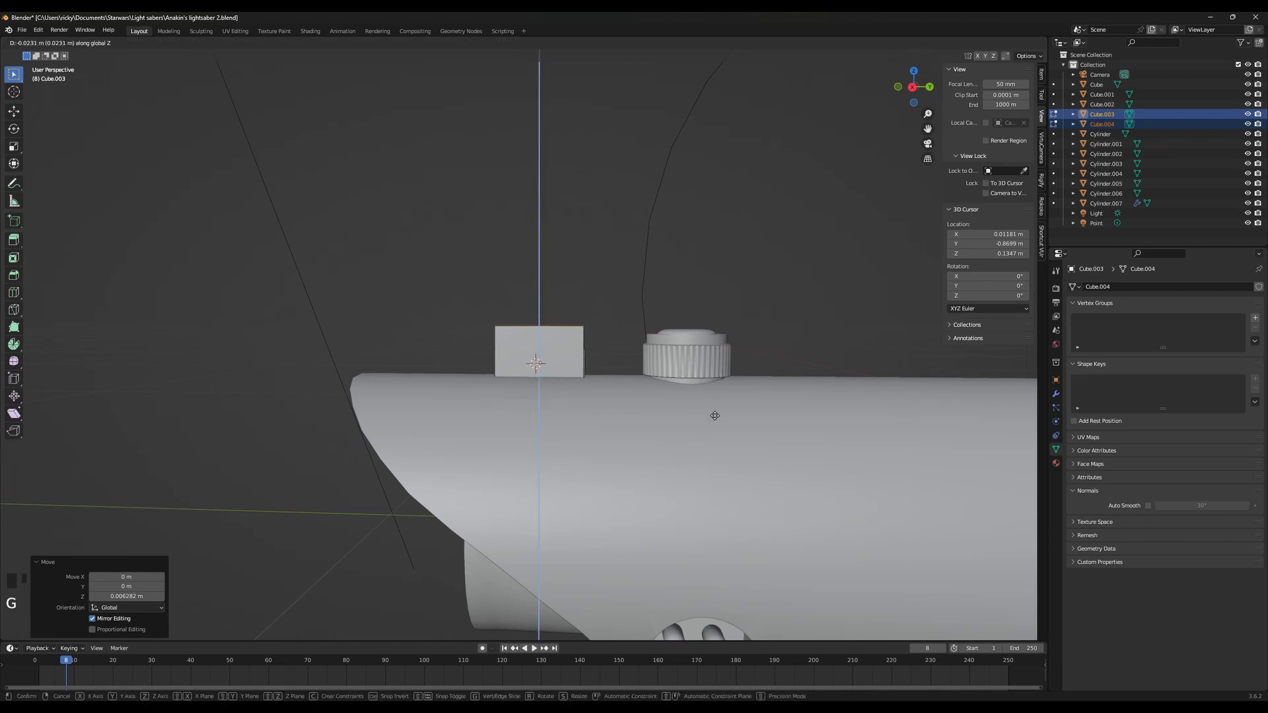
left_click(715, 415)
Select the block together with the plate in wireframe and scale both down slightly along Y
key("shift+z")
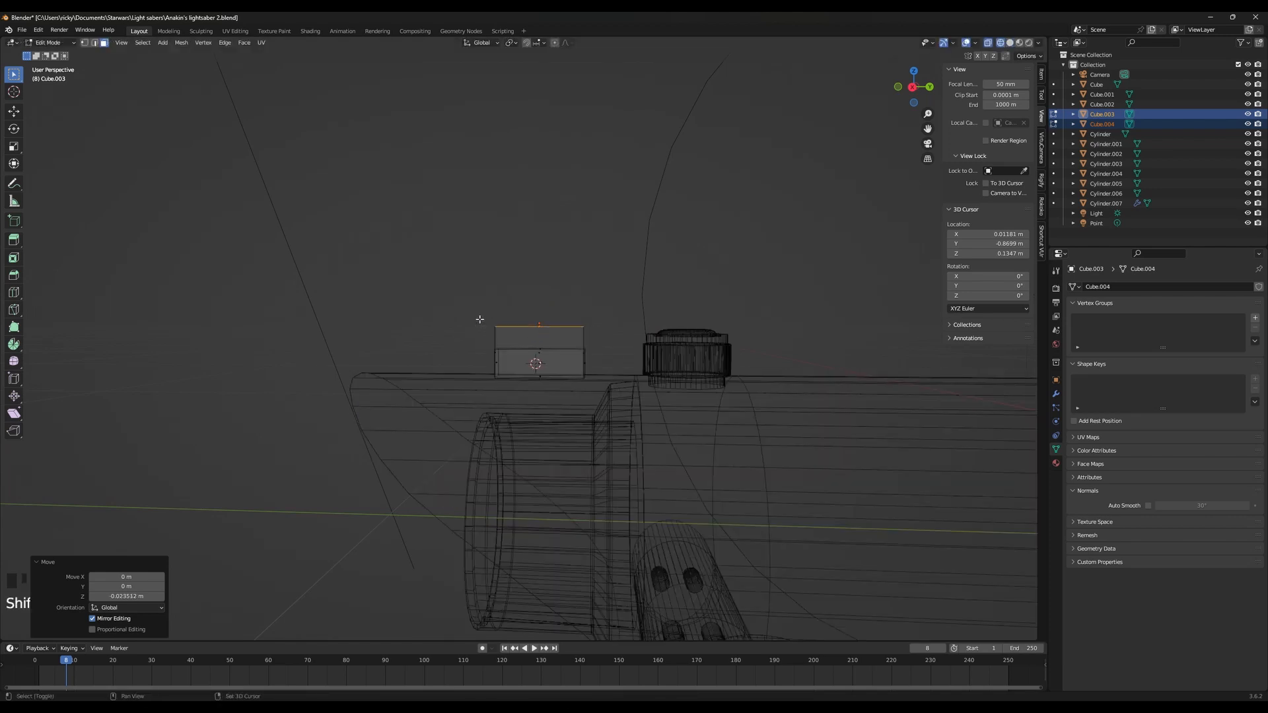
left_click_drag(492, 313, 647, 401, "shift")
key("s")
key("x")
right_click(613, 391)
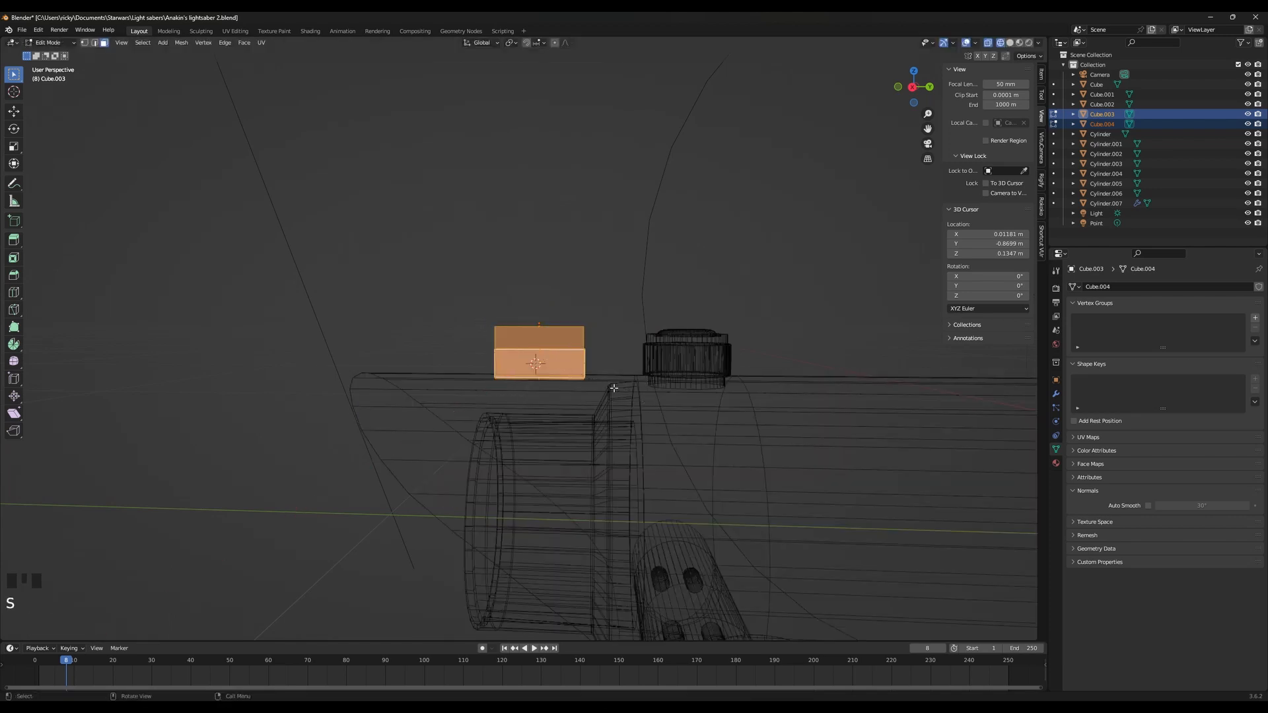
key("s")
key("y")
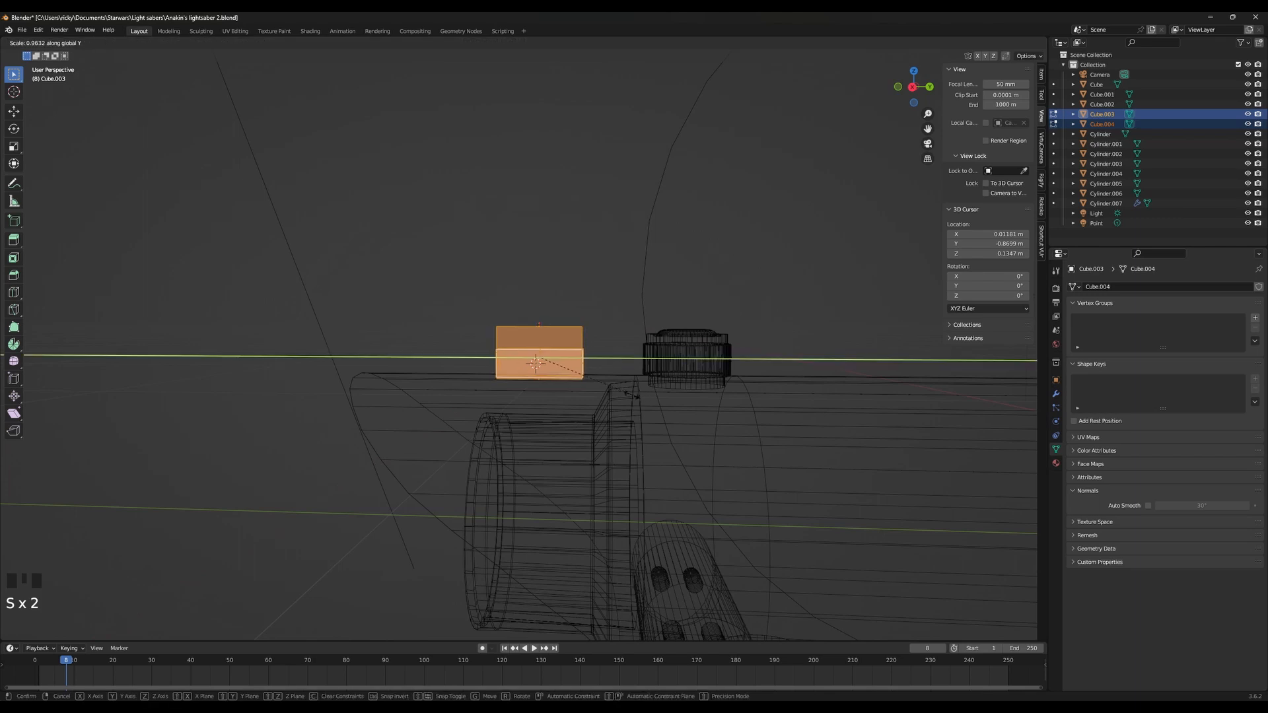
left_click(632, 395)
Select only the plate's top face and raise it about 0.0107 m along Z
left_click_drag(529, 300, 565, 333)
key("h")
key("z")
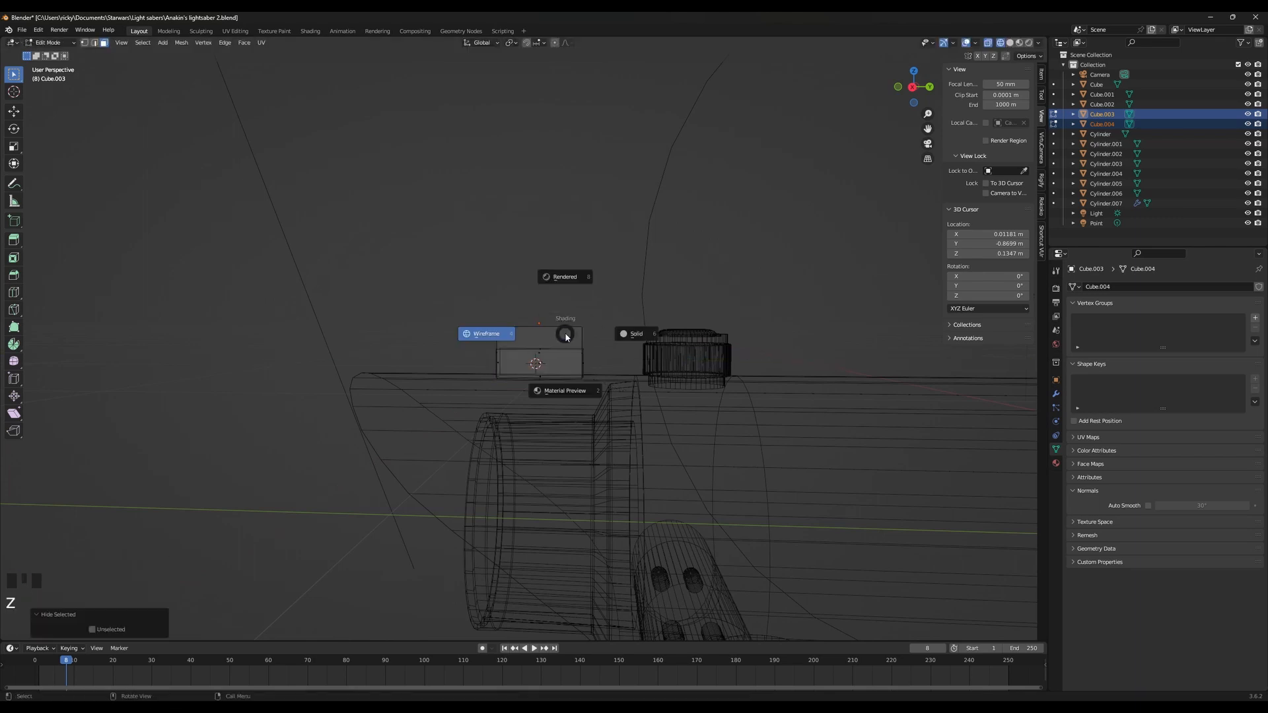
key("ctrl+z")
key("ctrl+z")
key("g")
key("z")
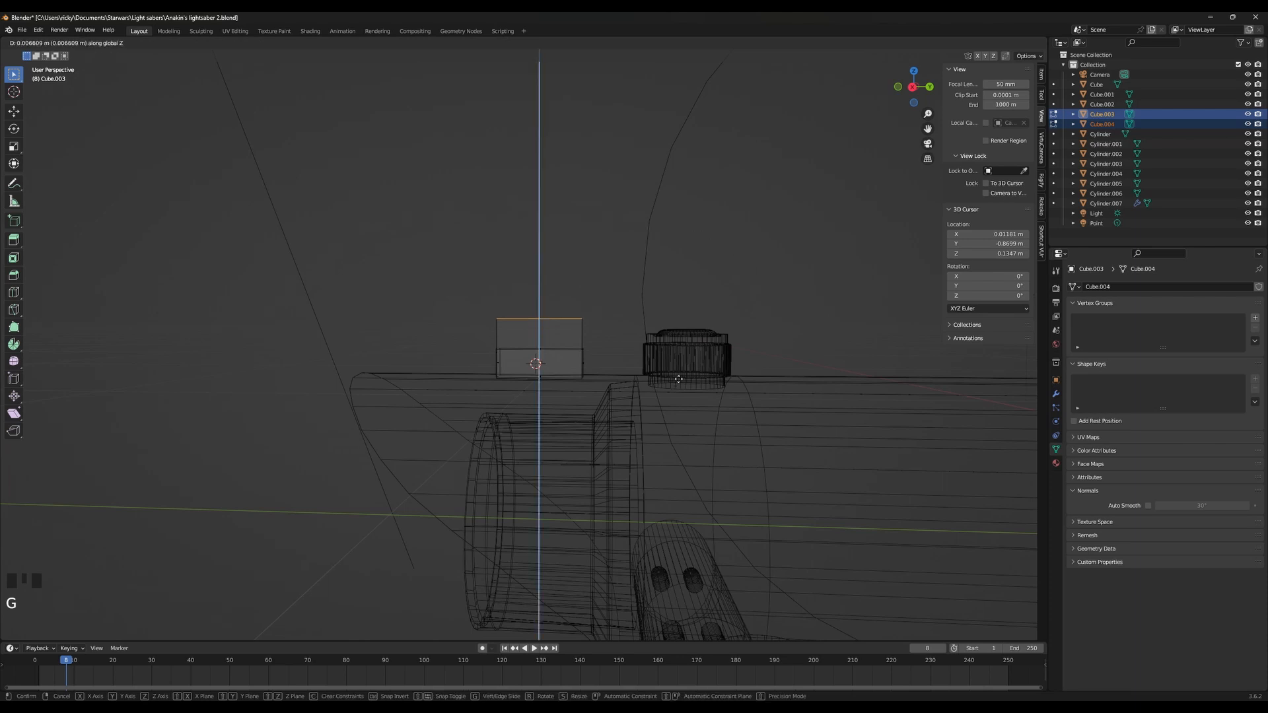
left_click(680, 374)
key("shift+z")
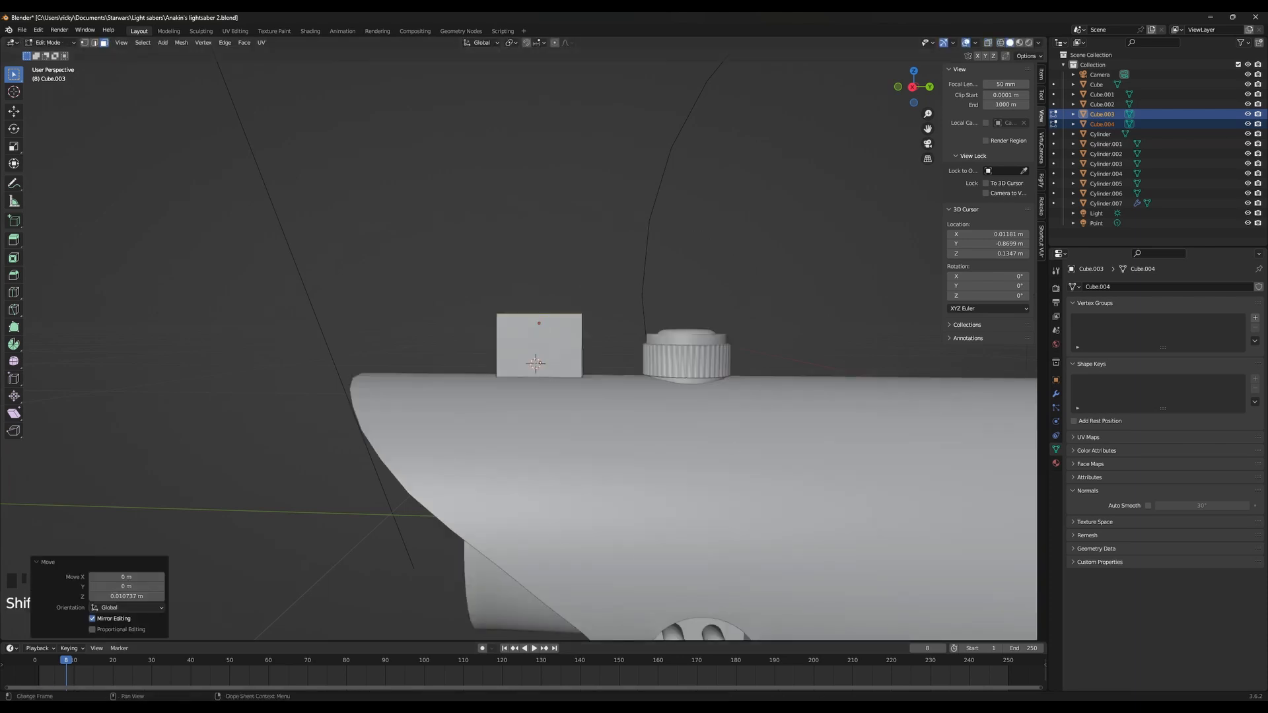
Check the reference photo, select both parts of the ribbed knob, scale them by 1.070 along Z and raise them slightly
key("alt+Tab")
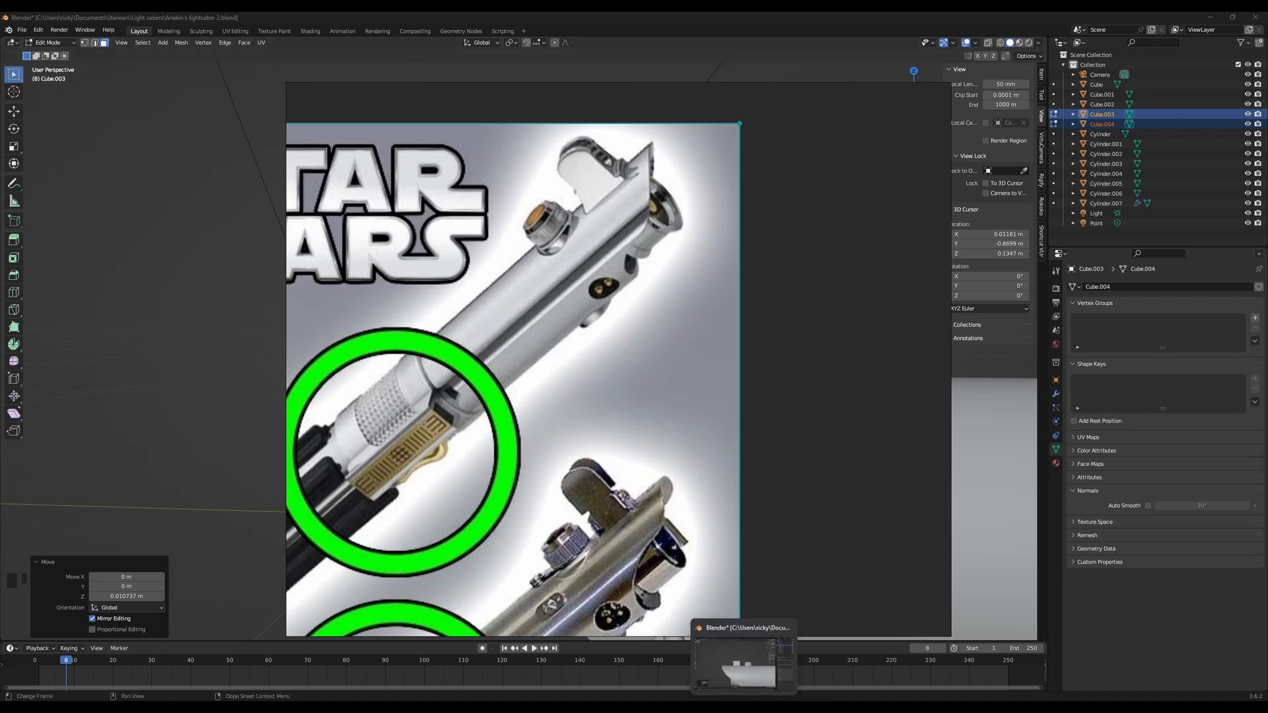
left_click(757, 706)
left_click(700, 339)
key("Tab")
left_click(711, 354)
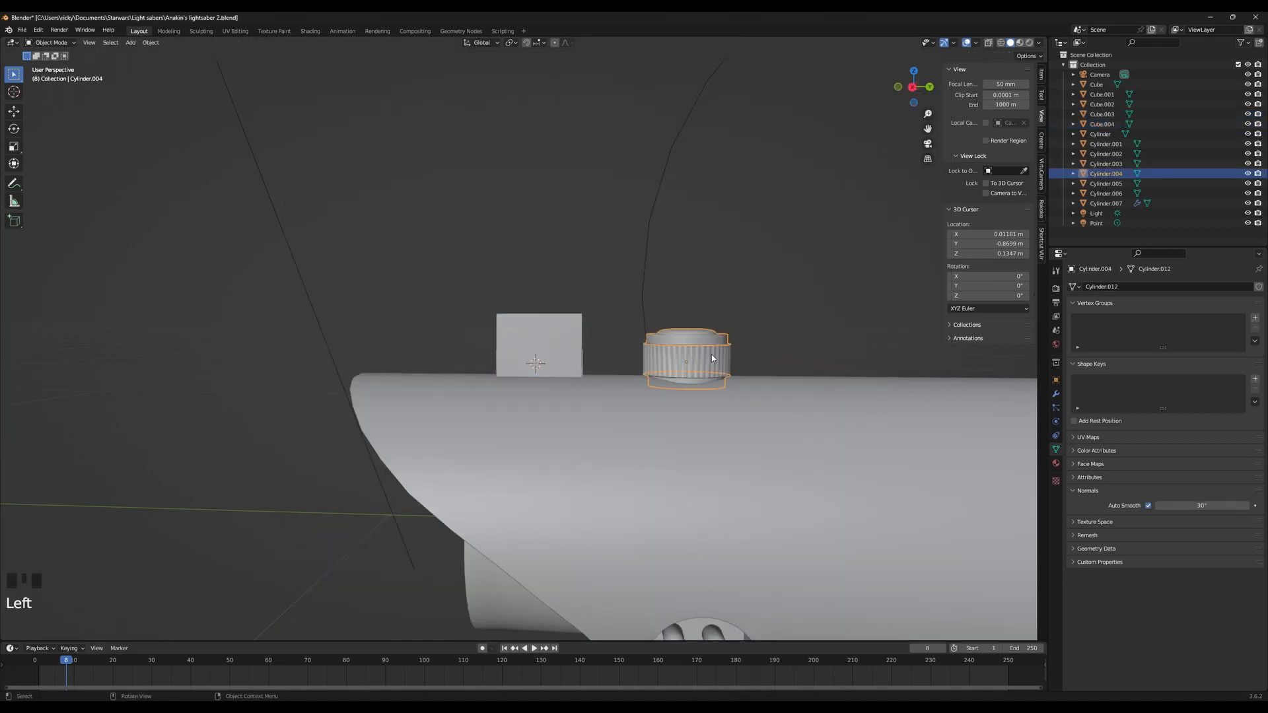
left_click(712, 355, "shift")
key("s")
key("z")
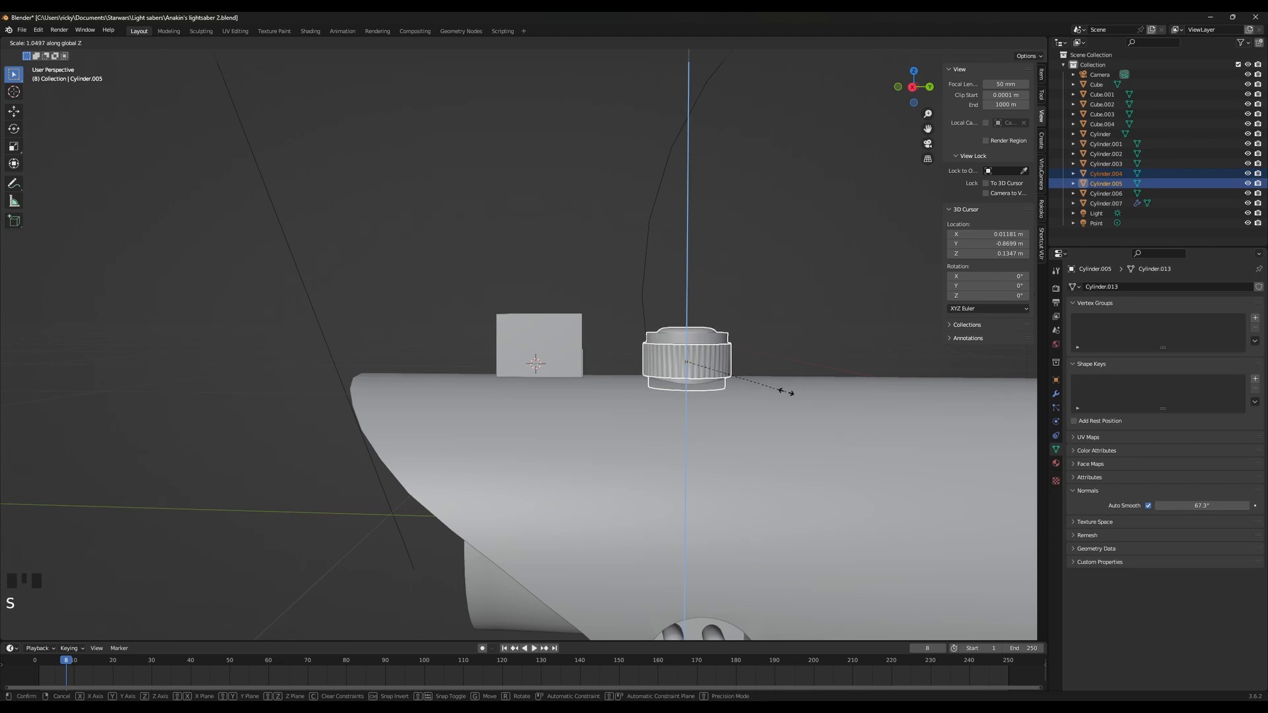
left_click(798, 401)
key("g")
key("z")
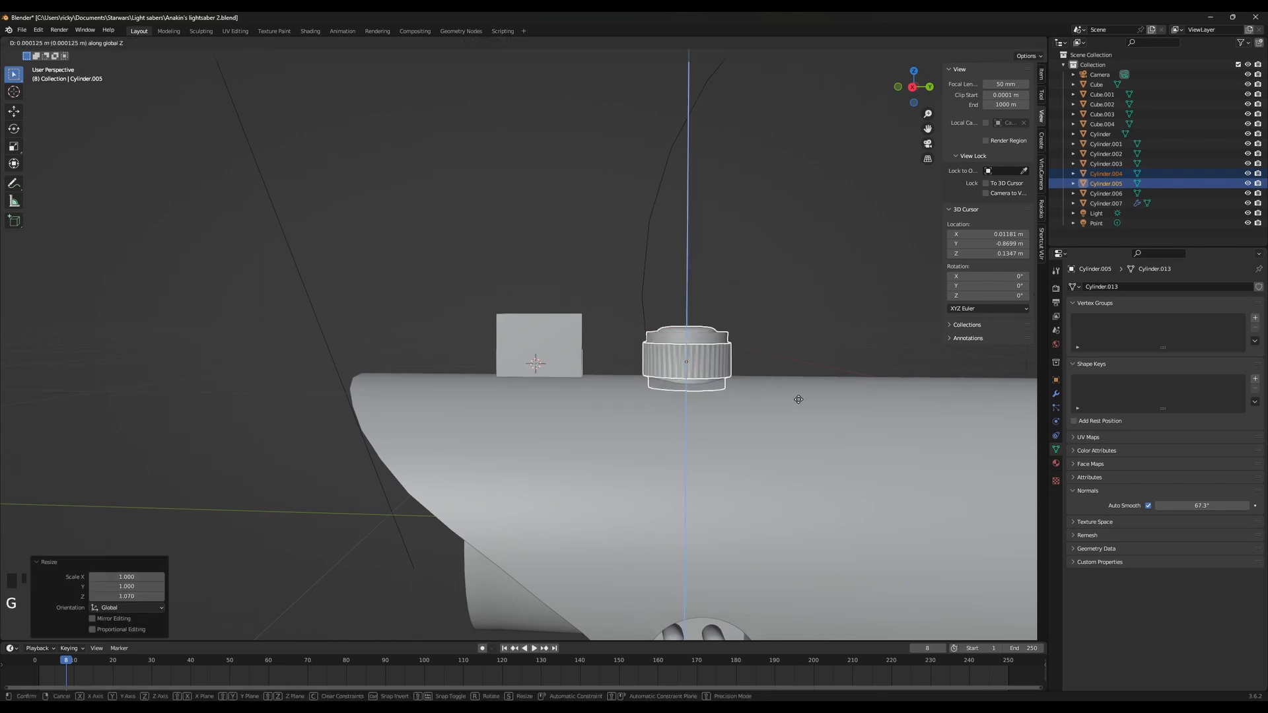
left_click(799, 394)
Extrude the thin plate's top face and raise the new face about 0.0043 m along Z
left_click(575, 338)
key("Tab")
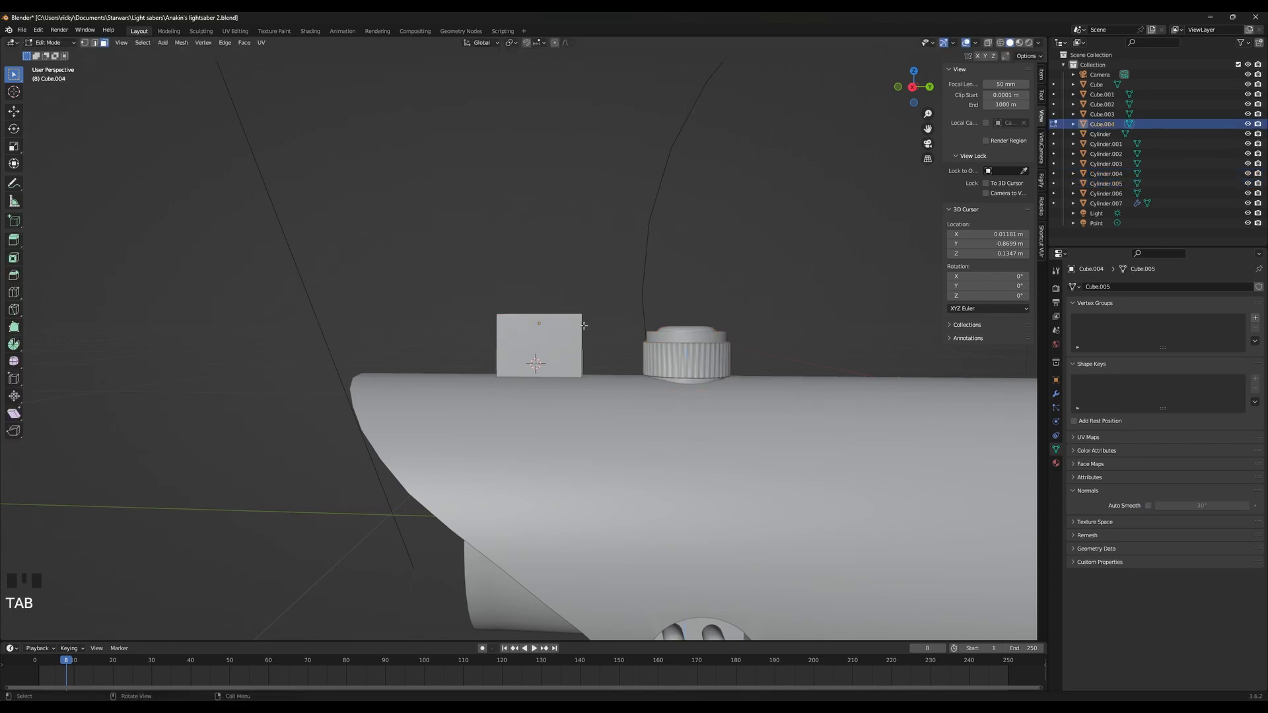
middle_click_drag(587, 327, 614, 426)
scroll(614, 426, "up", 2)
left_click(615, 425)
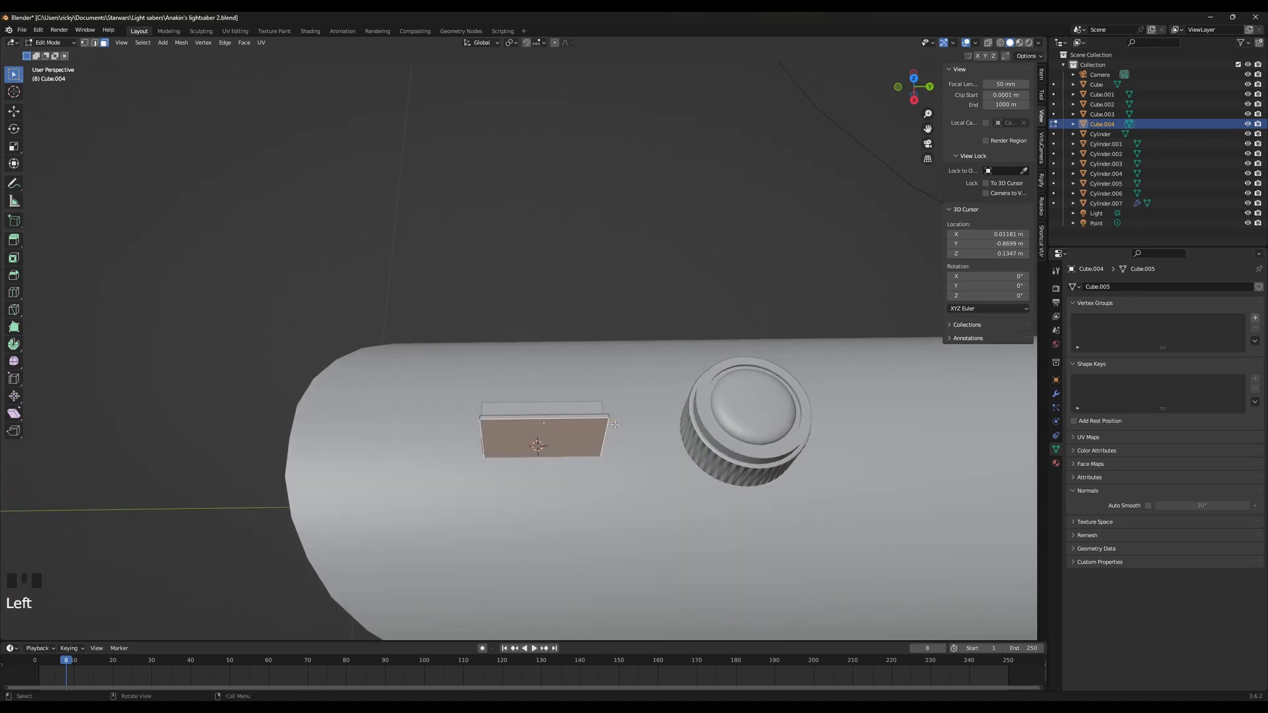
left_click(589, 415)
scroll(590, 415, "up", 3)
middle_click_drag(589, 415, 706, 634)
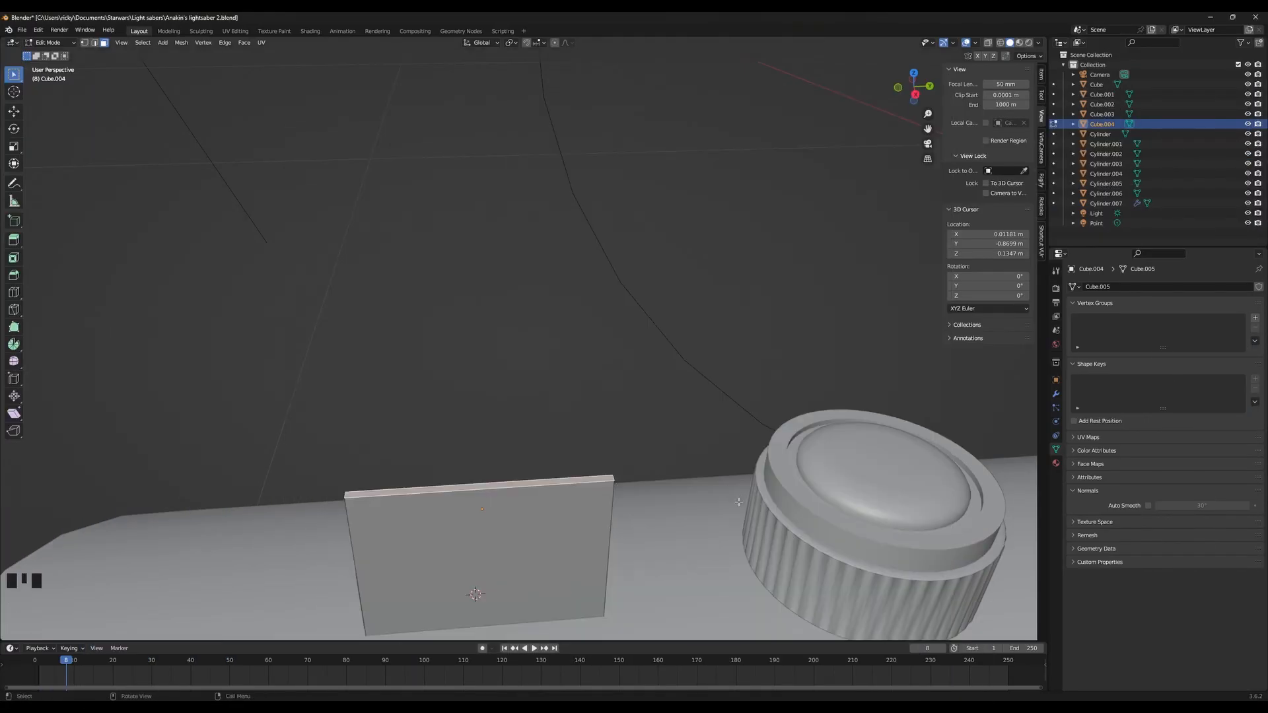
key("e")
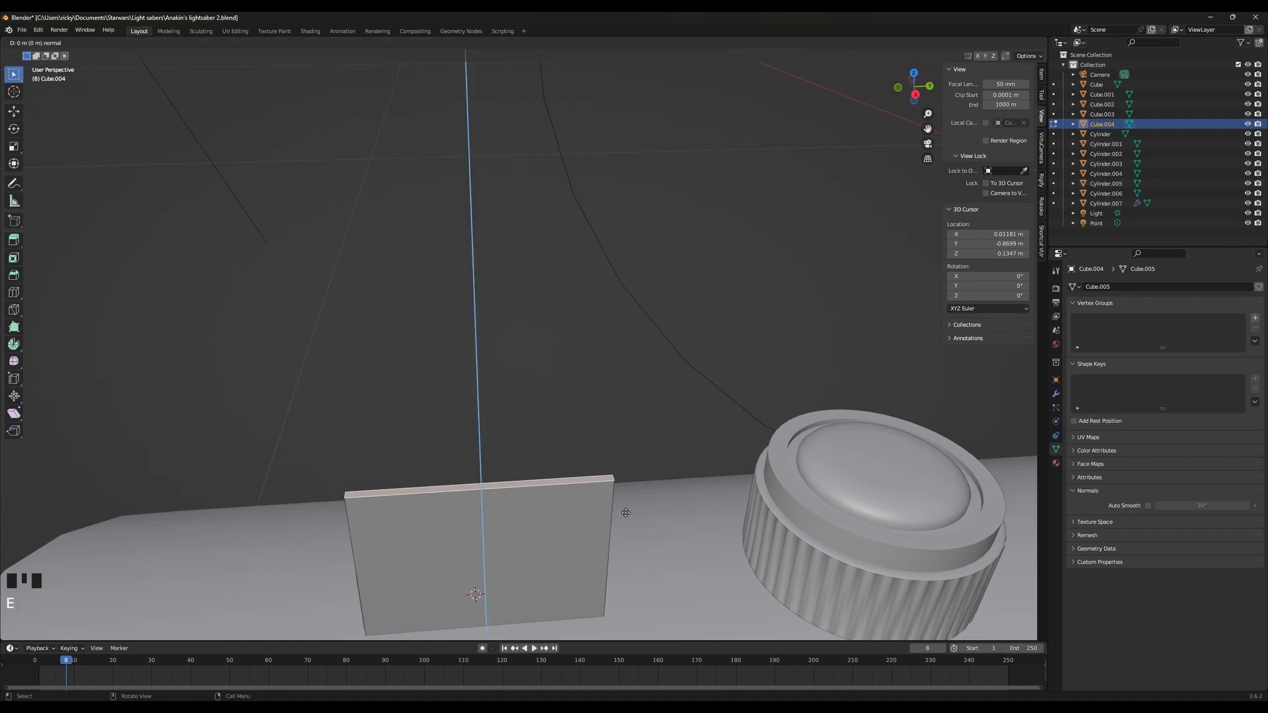
right_click(631, 516)
key("g")
key("z")
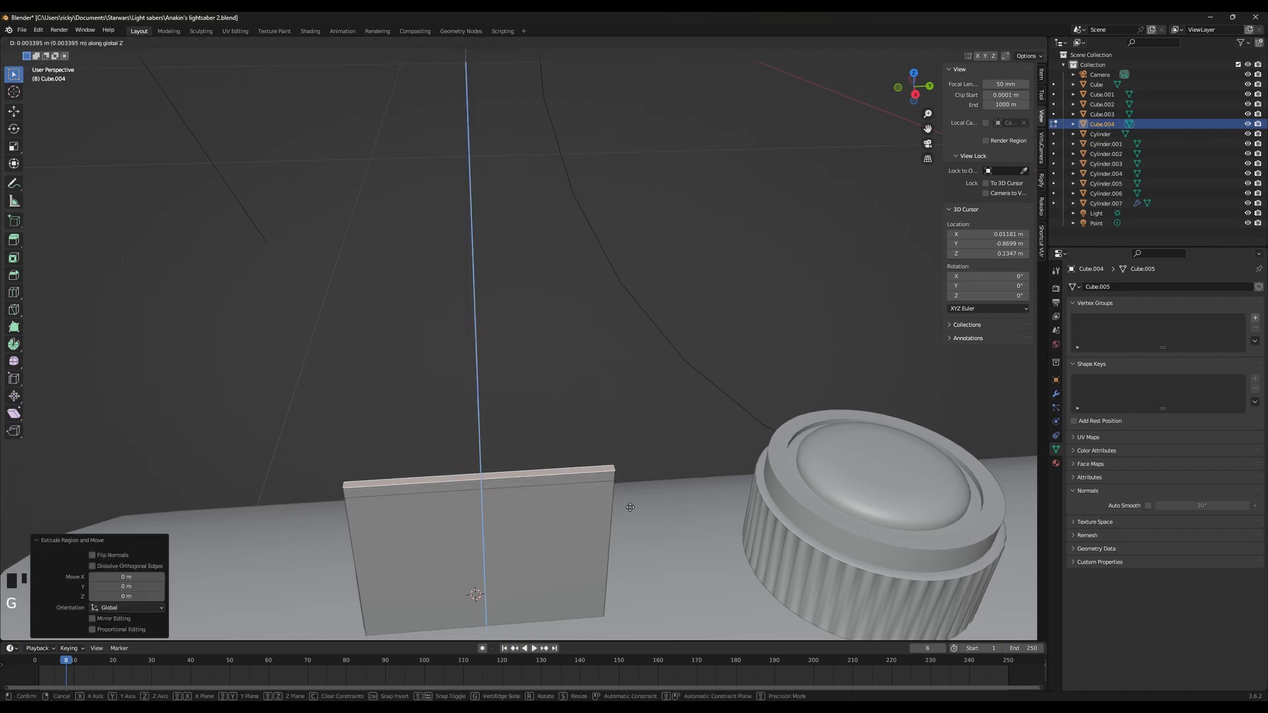
left_click(630, 506)
Scale the plate's extruded top face by 0.858 along Y to taper its edges inward
key("s")
key("x")
right_click(650, 518)
key("s")
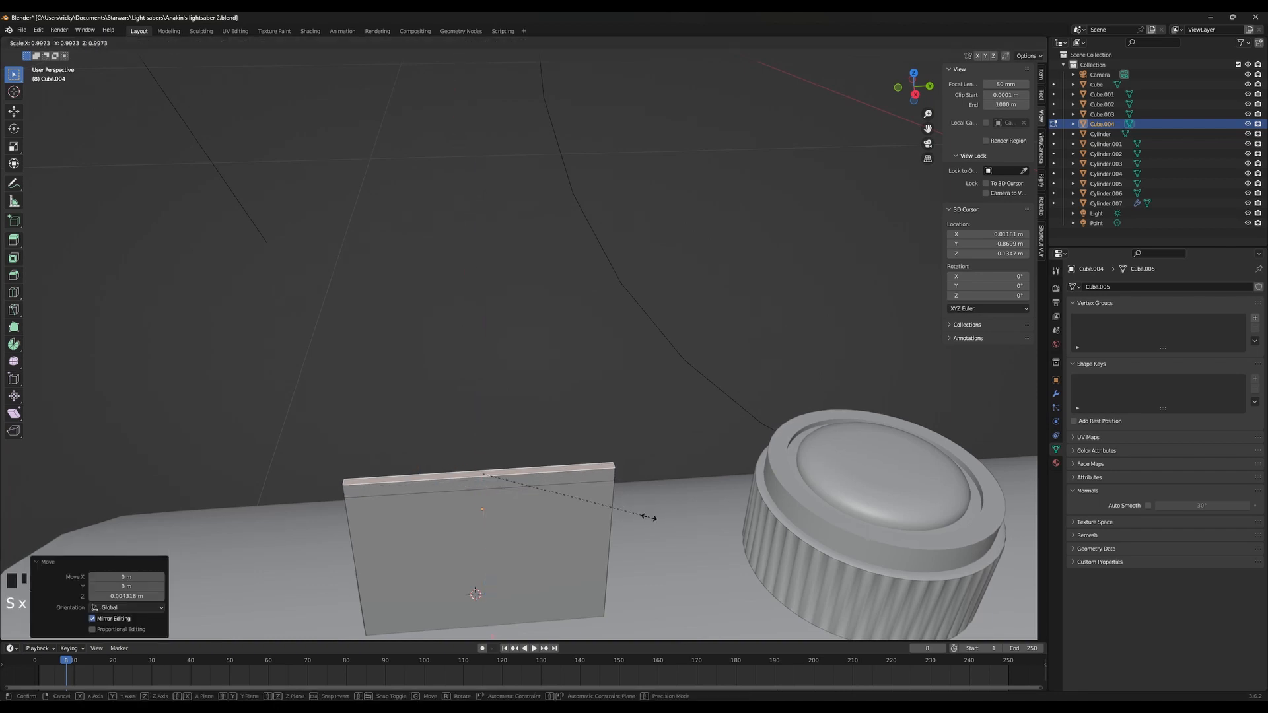
key("y")
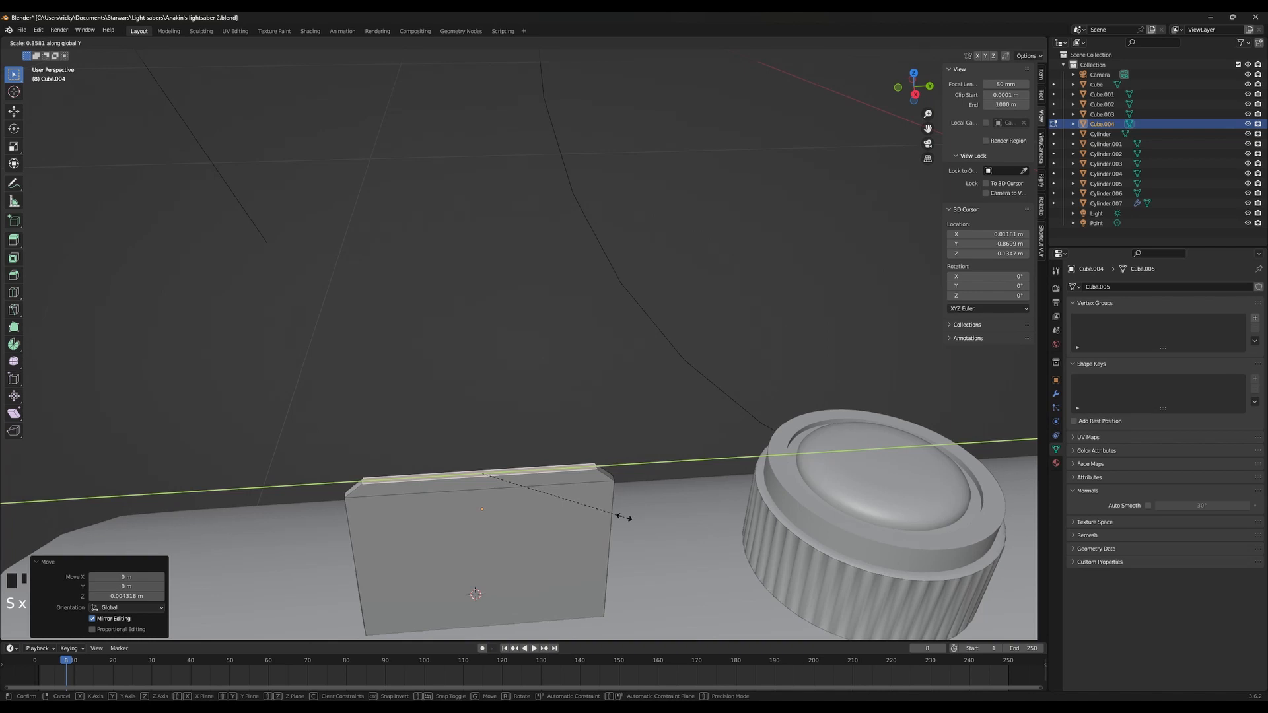
left_click(624, 518)
Check the reference photo, extrude the narrowed top face about 0.0035 m and widen the new face by 1.129 along Y
left_click(831, 705)
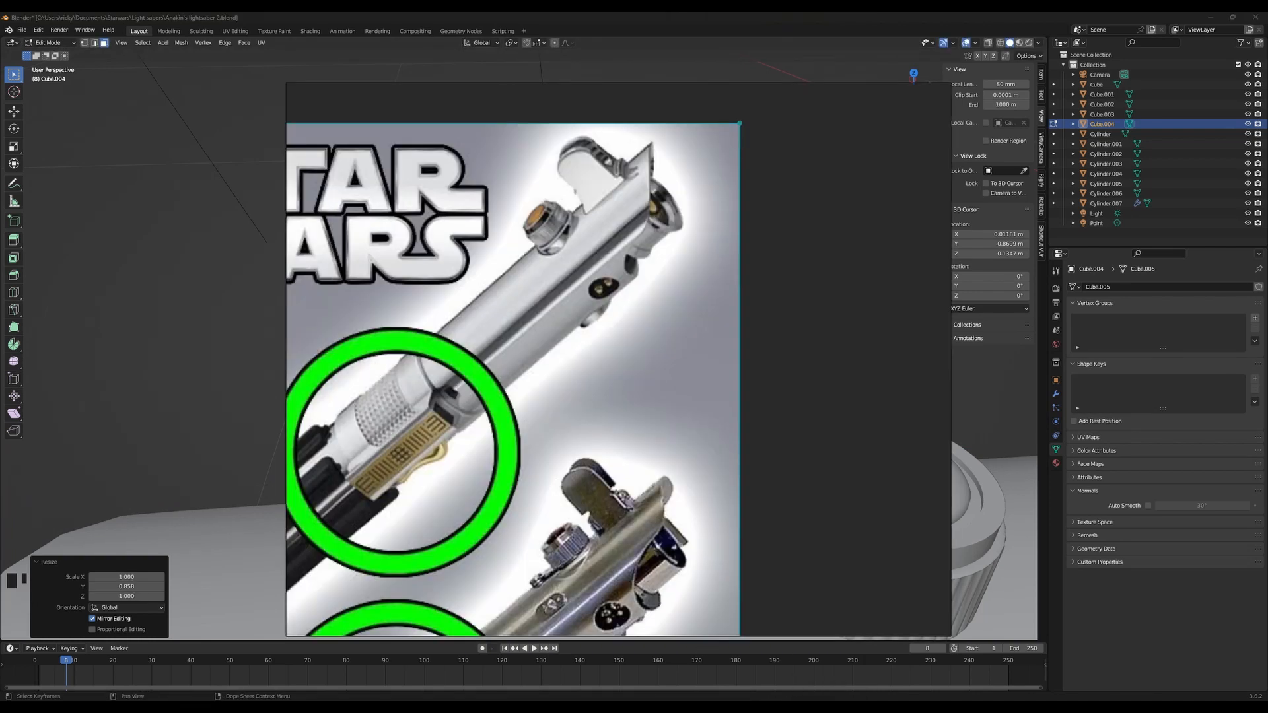
key("alt+Tab")
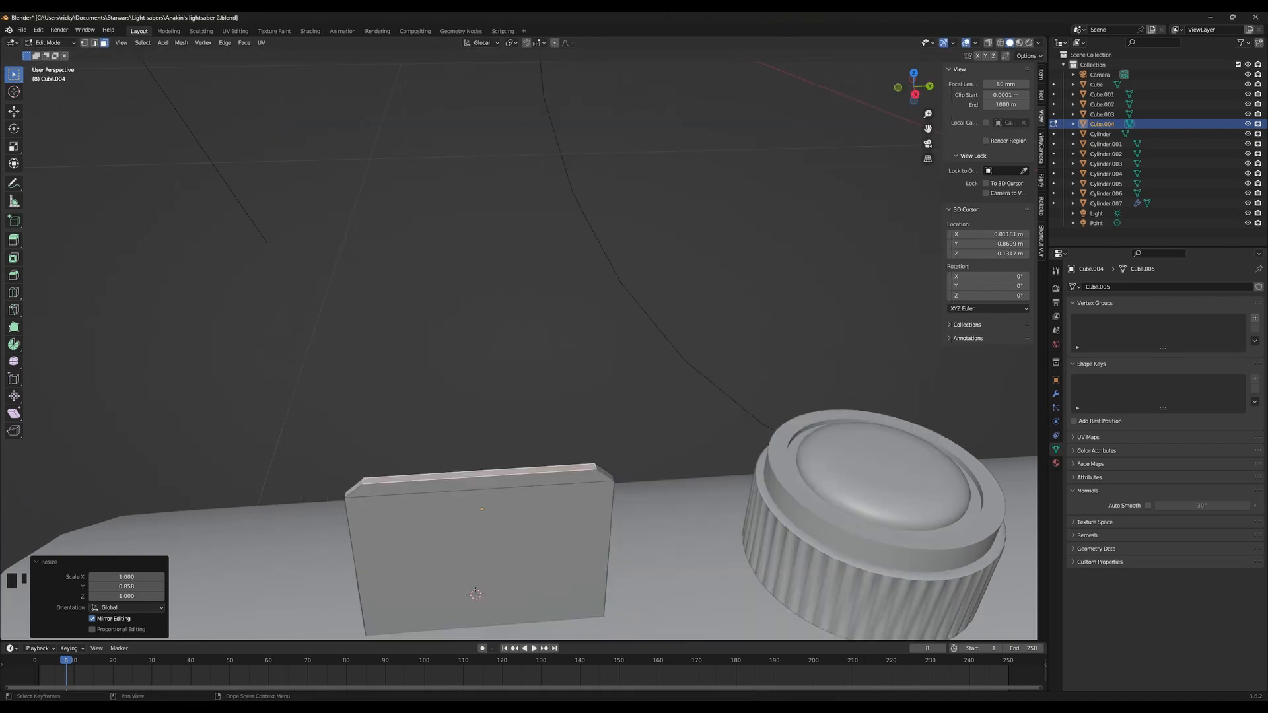
key("e")
left_click(599, 483)
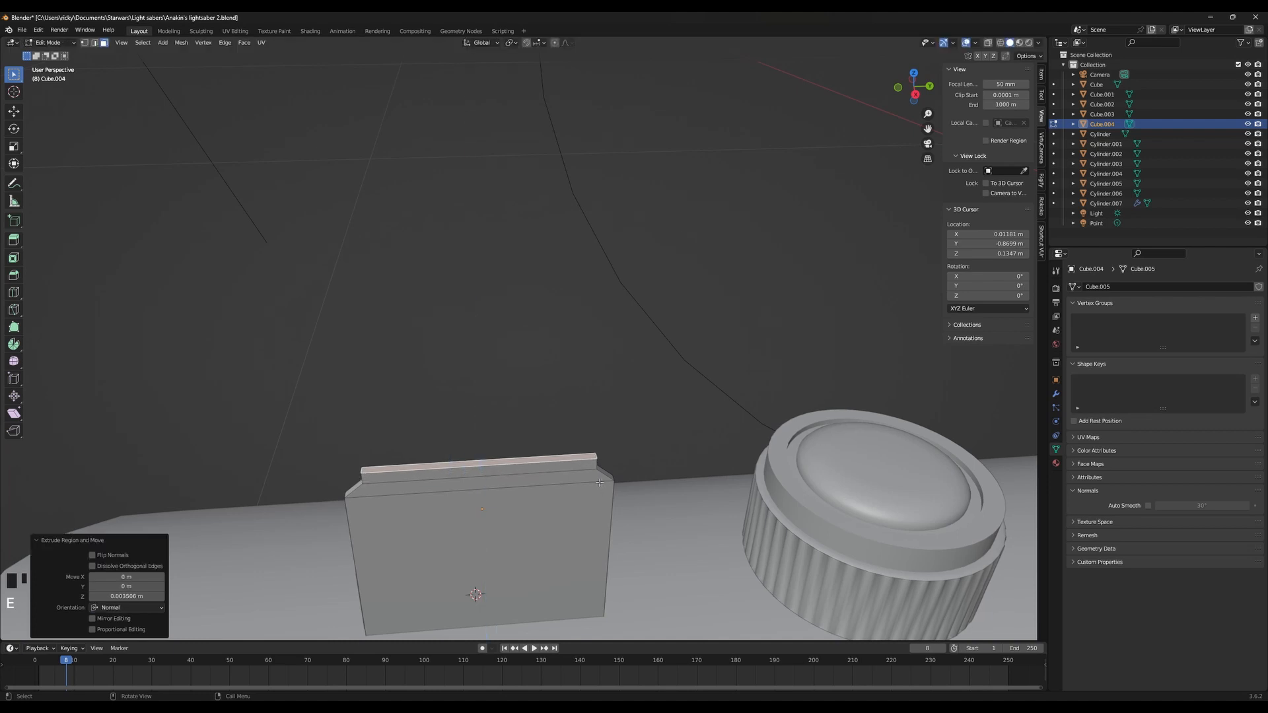
key("s")
key("z")
key("y")
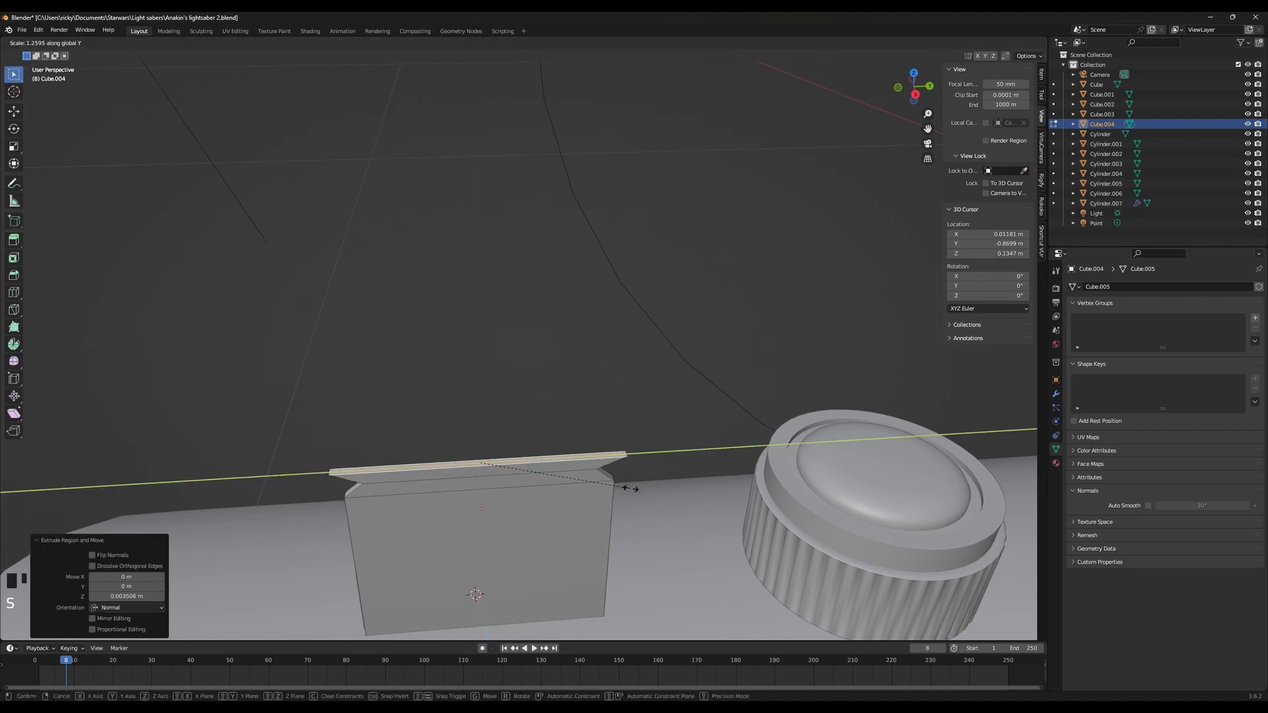
left_click(609, 485)
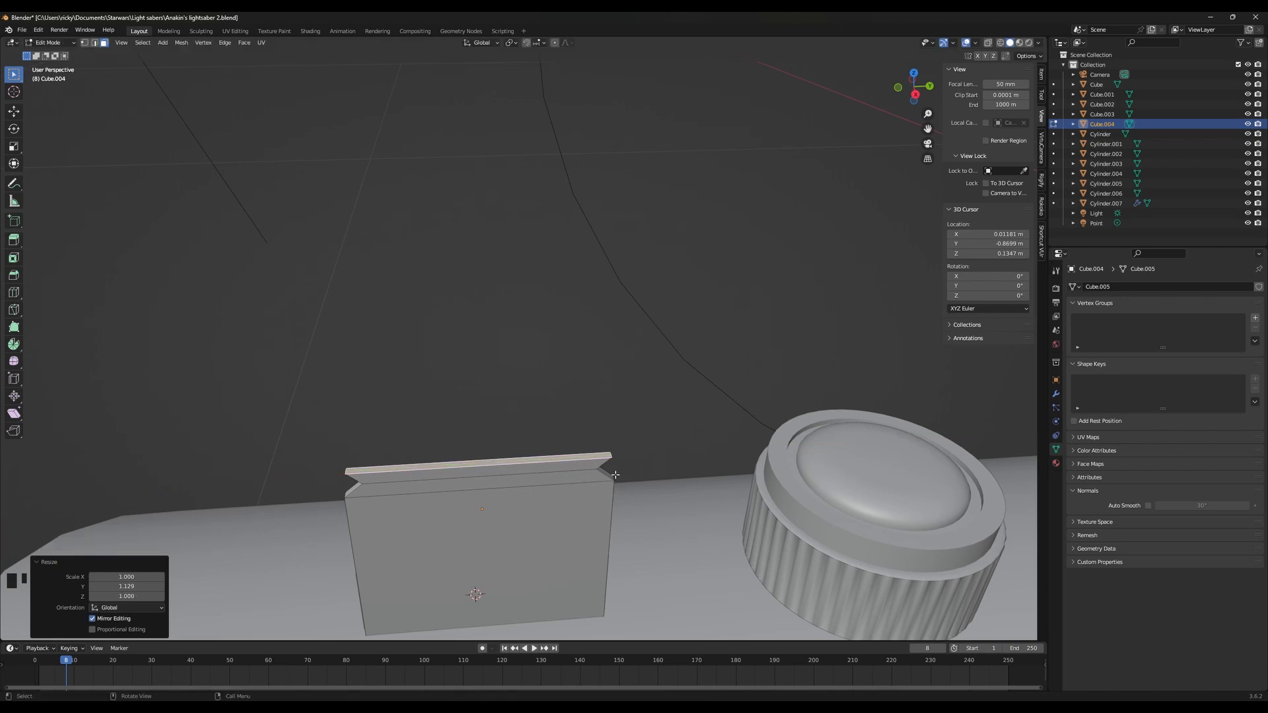
Extrude the plate's top face upward about 0.056 m to form the clip's upper section
middle_click_drag(613, 481, 591, 369)
key("e")
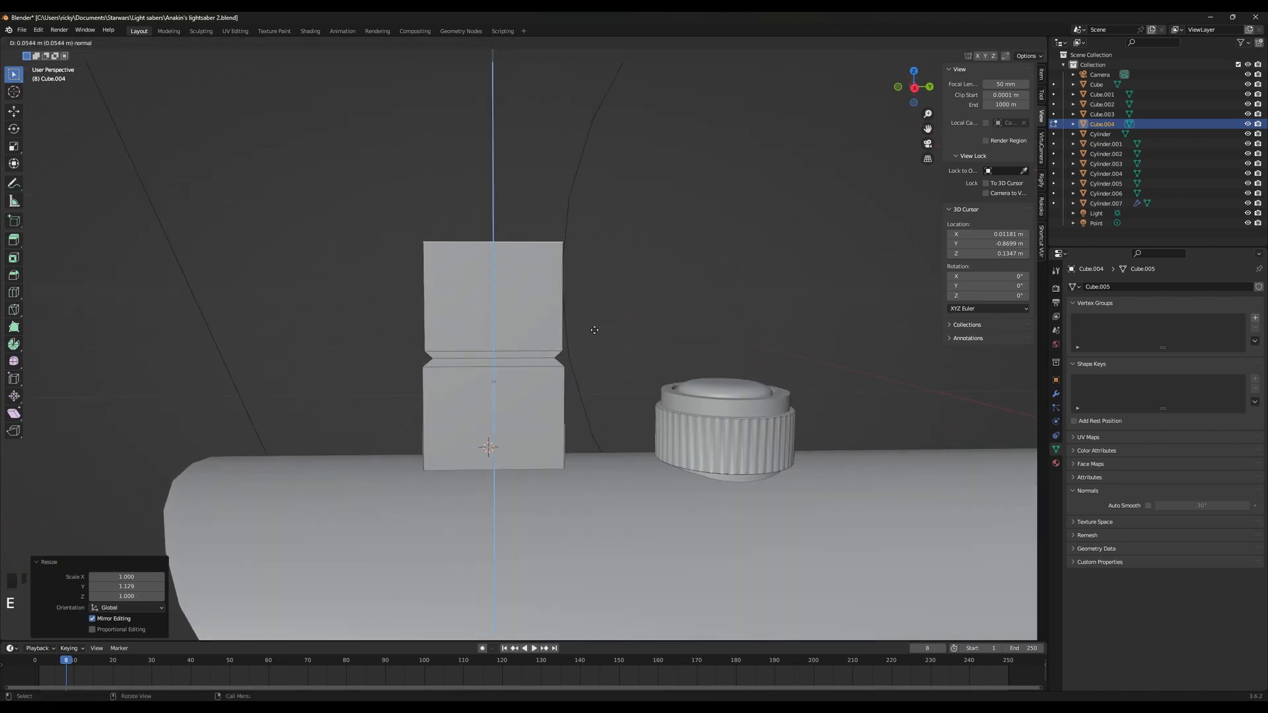
left_click(594, 328)
key("alt+Tab")
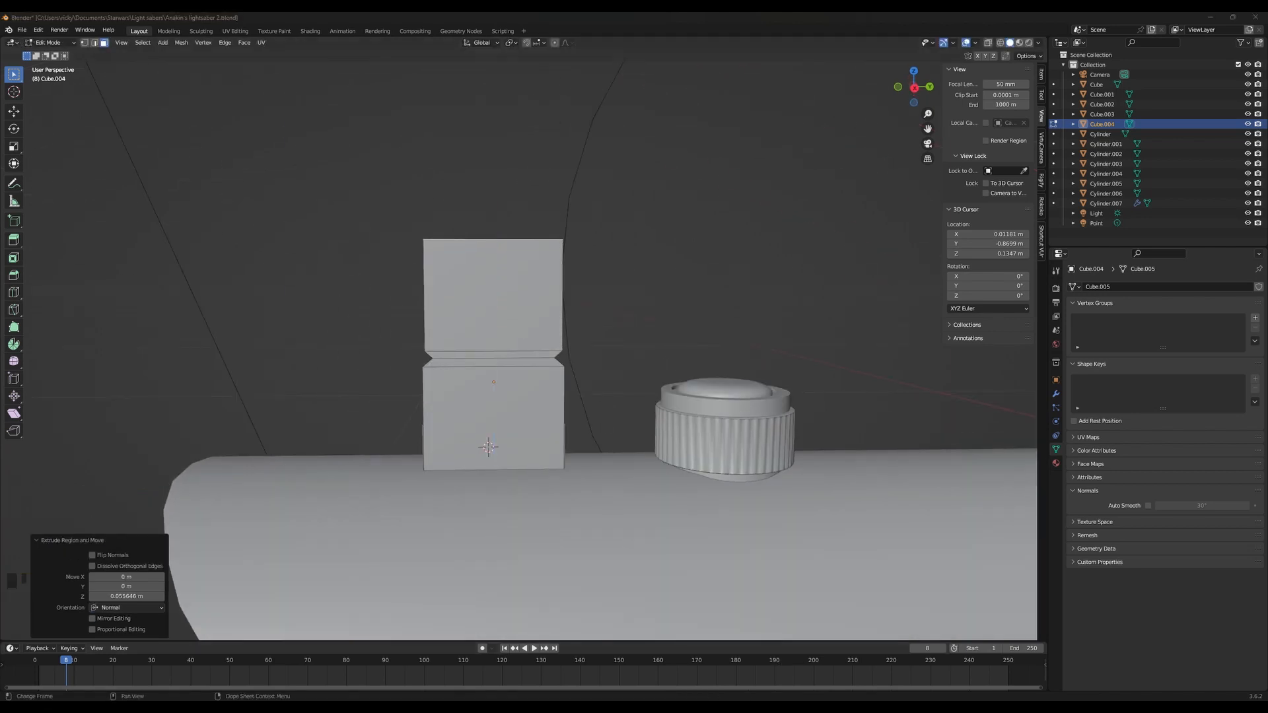
key("alt+Tab")
Select the notch band between the plate's sections in wireframe and lower it about 0.0083 m along Z
mouse_move(462, 403)
middle_mouse_down()
mouse_move(450, 438)
mouse_move(496, 456)
middle_mouse_up()
key("shift+z")
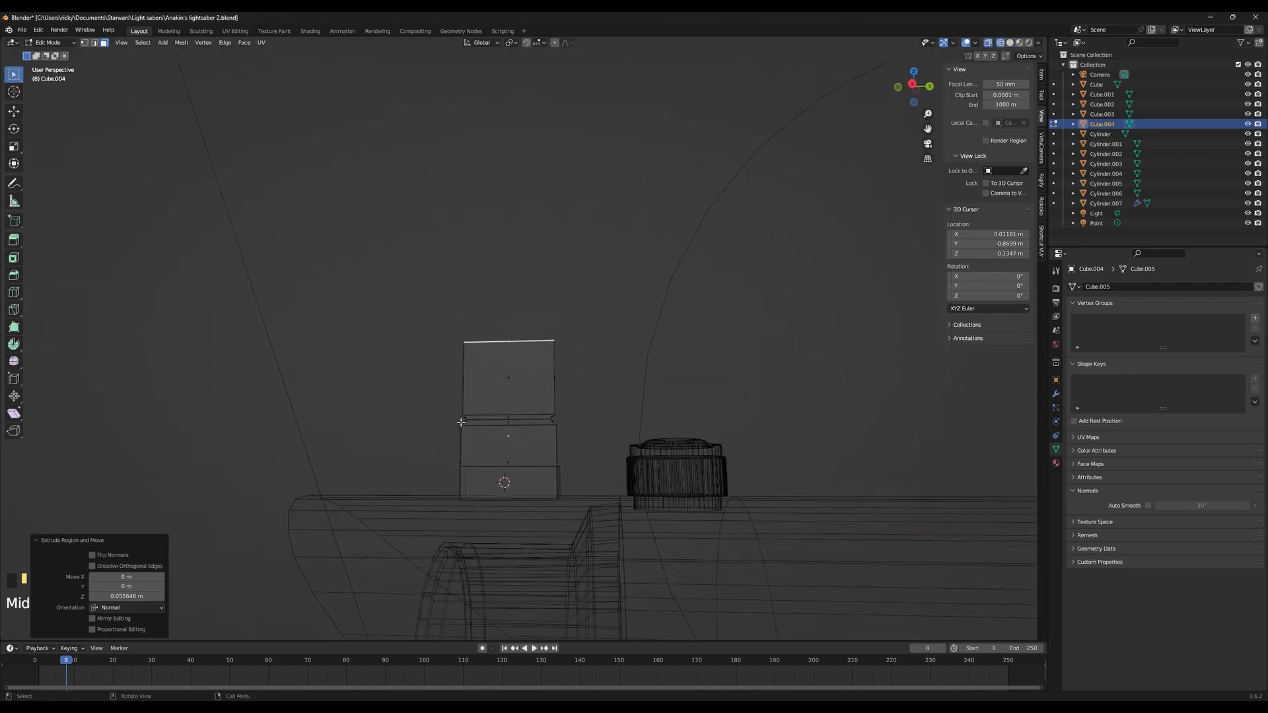
left_click_drag(439, 406, 552, 441)
middle_click_drag(581, 448, 590, 470)
key("g")
key("z")
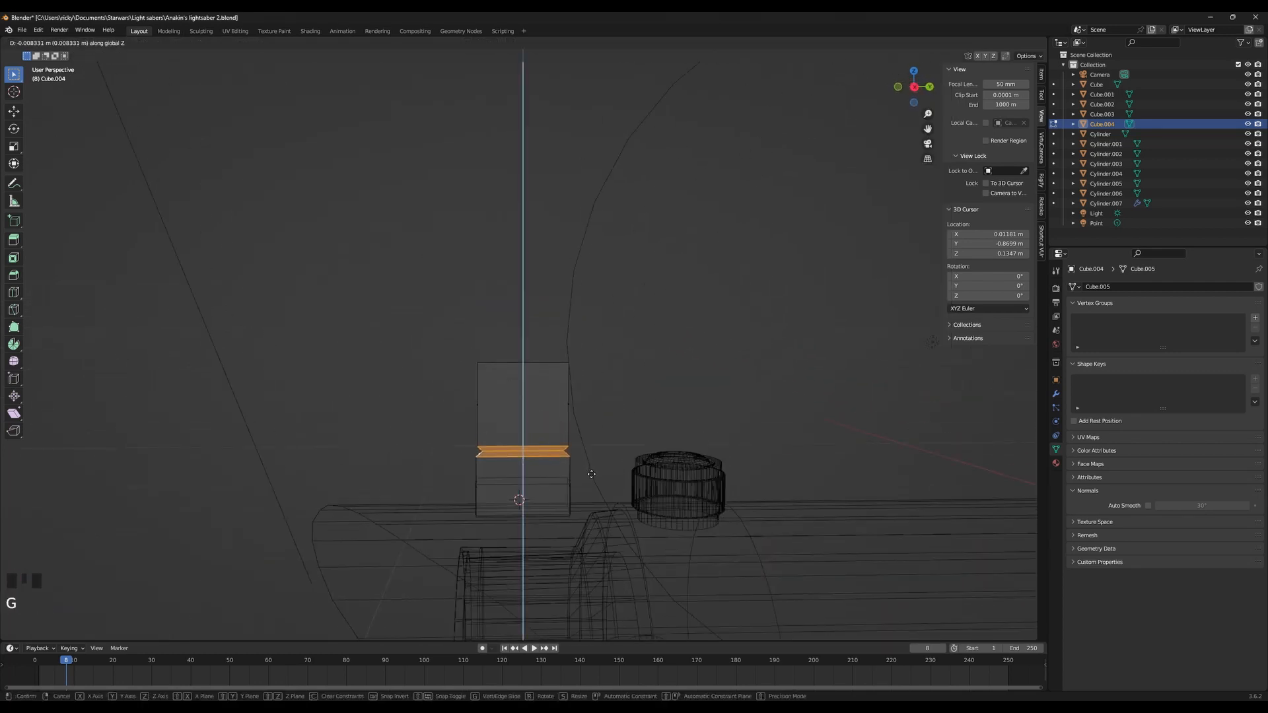
left_click(591, 474)
Lower the notch band about 0.006 m further along Z in the right orthographic view
key("KP_1")
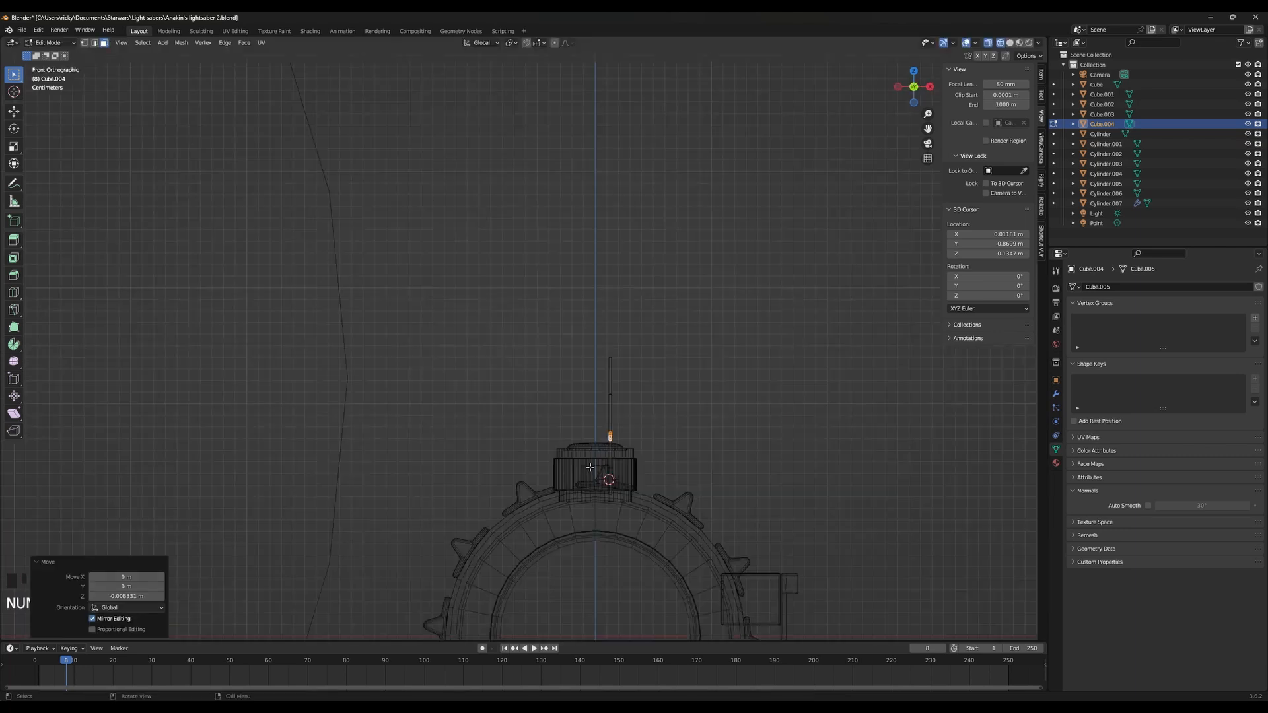
key("KP_3")
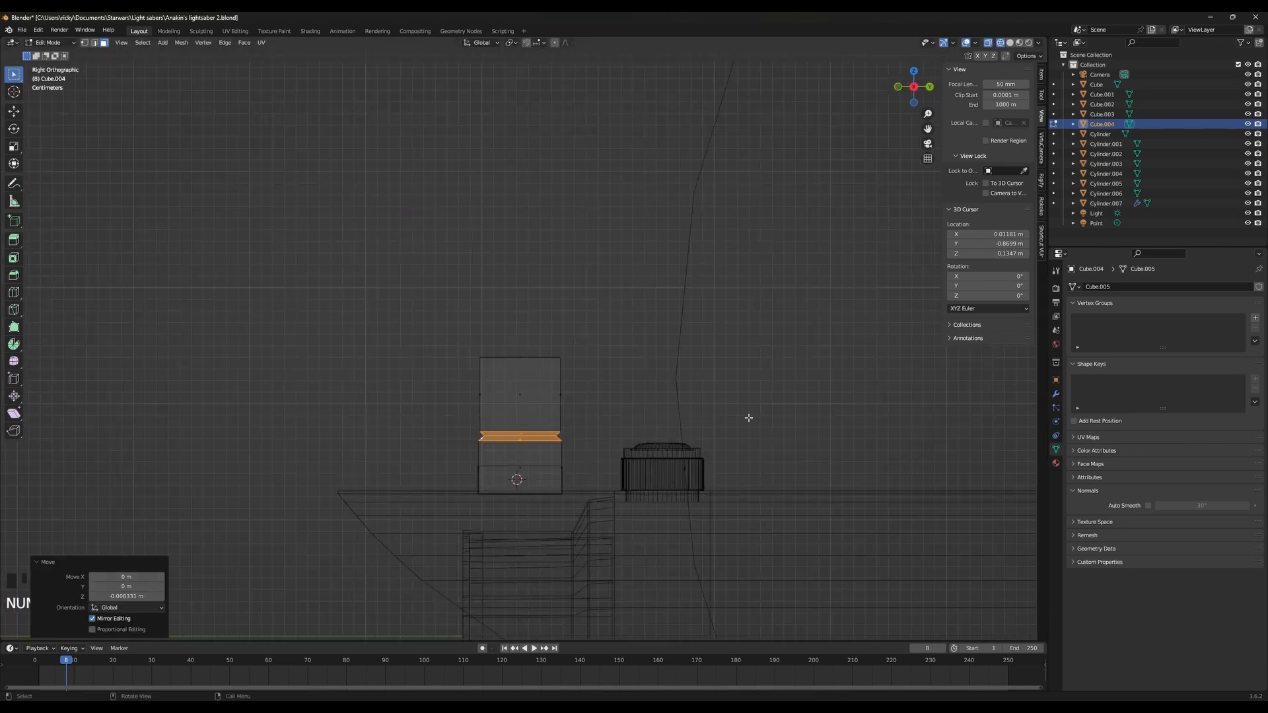
key("g")
key("z")
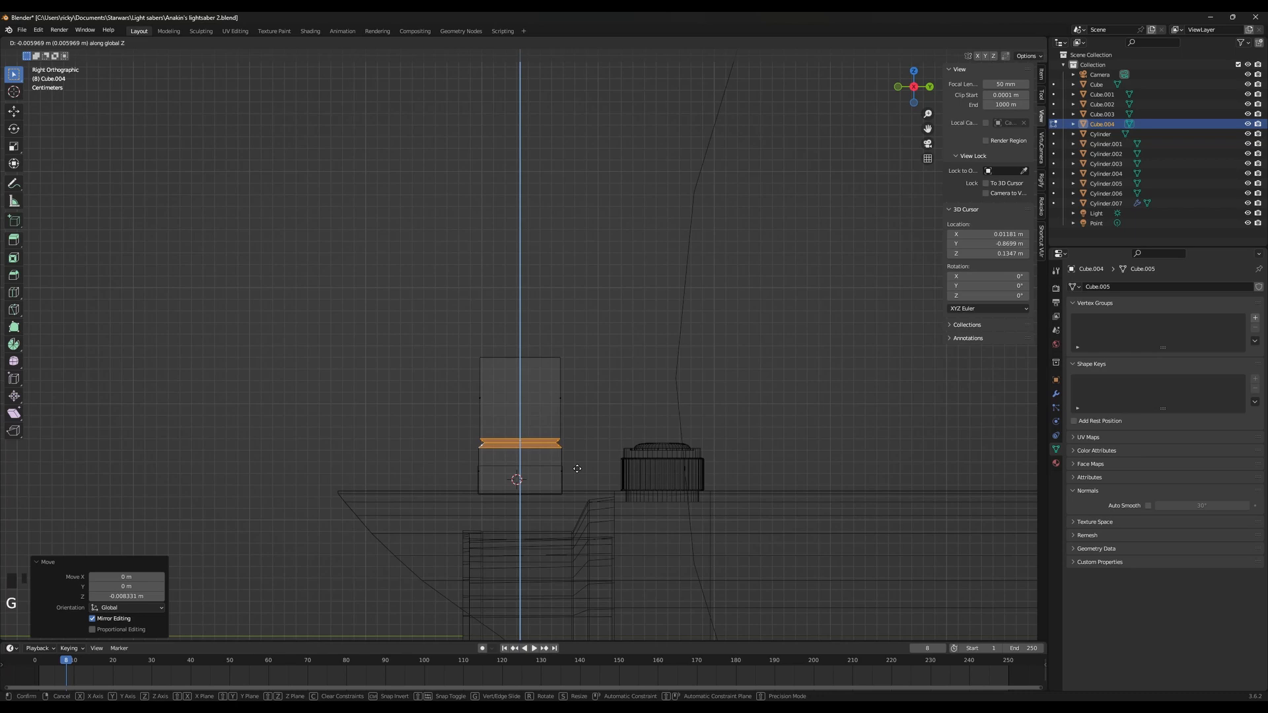
left_click(576, 469)
Examine the notched plate in solid shading and compare its proportions with the clip in the reference photo
middle_click_drag(577, 438, 588, 427)
key("shift+z")
key("shift+z")
left_click(454, 363)
key("shift+z")
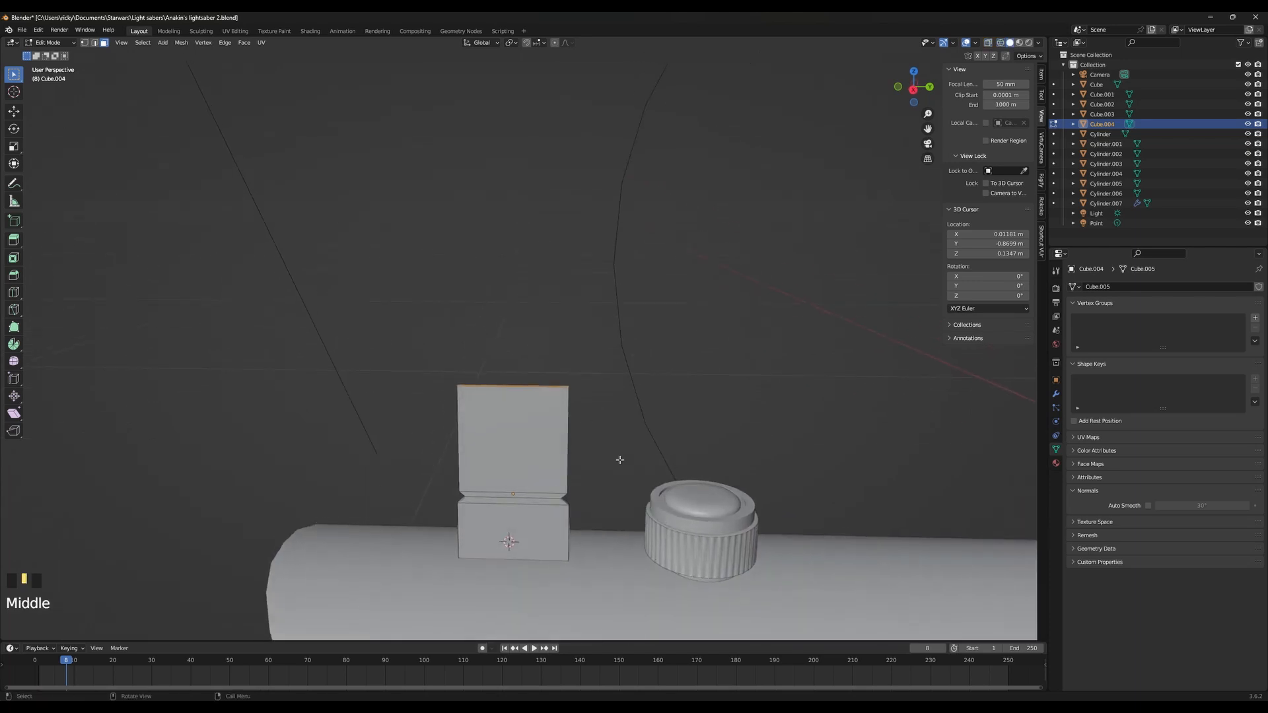
key("Tab")
scroll(609, 452, "down", 4)
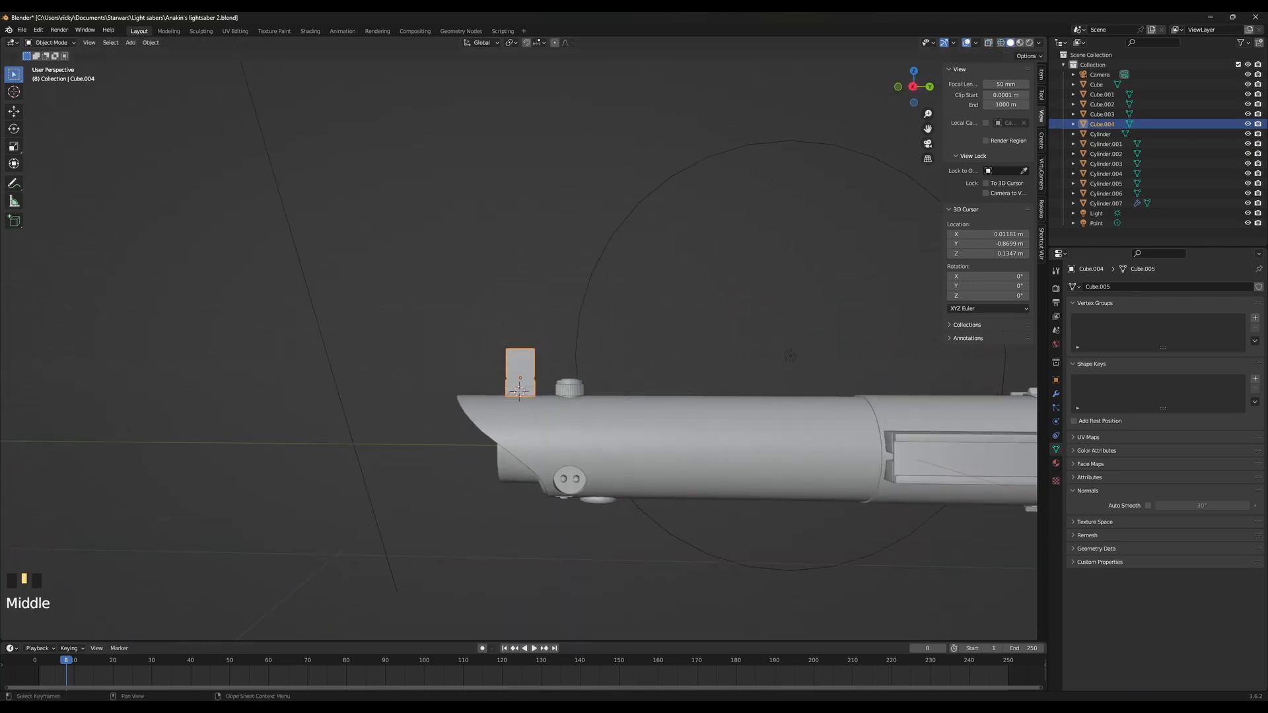
key("alt+Tab")
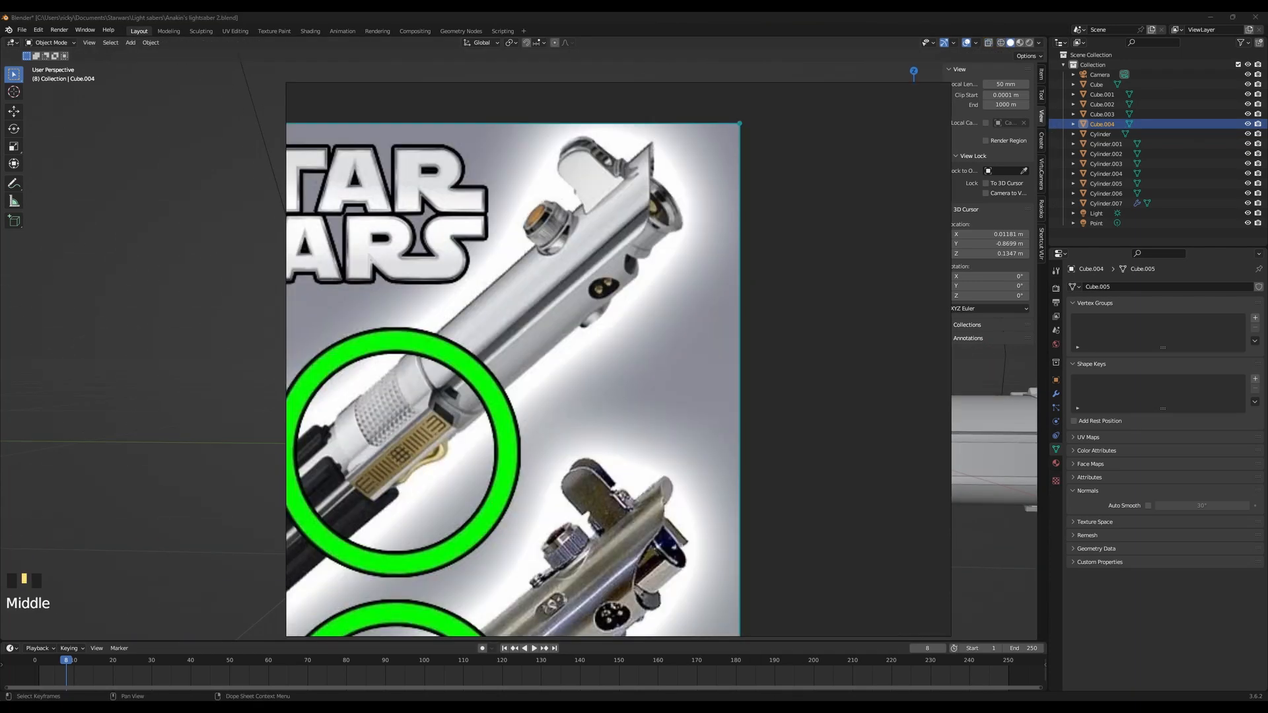
key("alt+Tab")
key("alt+Tab")
key("alt+Tab")
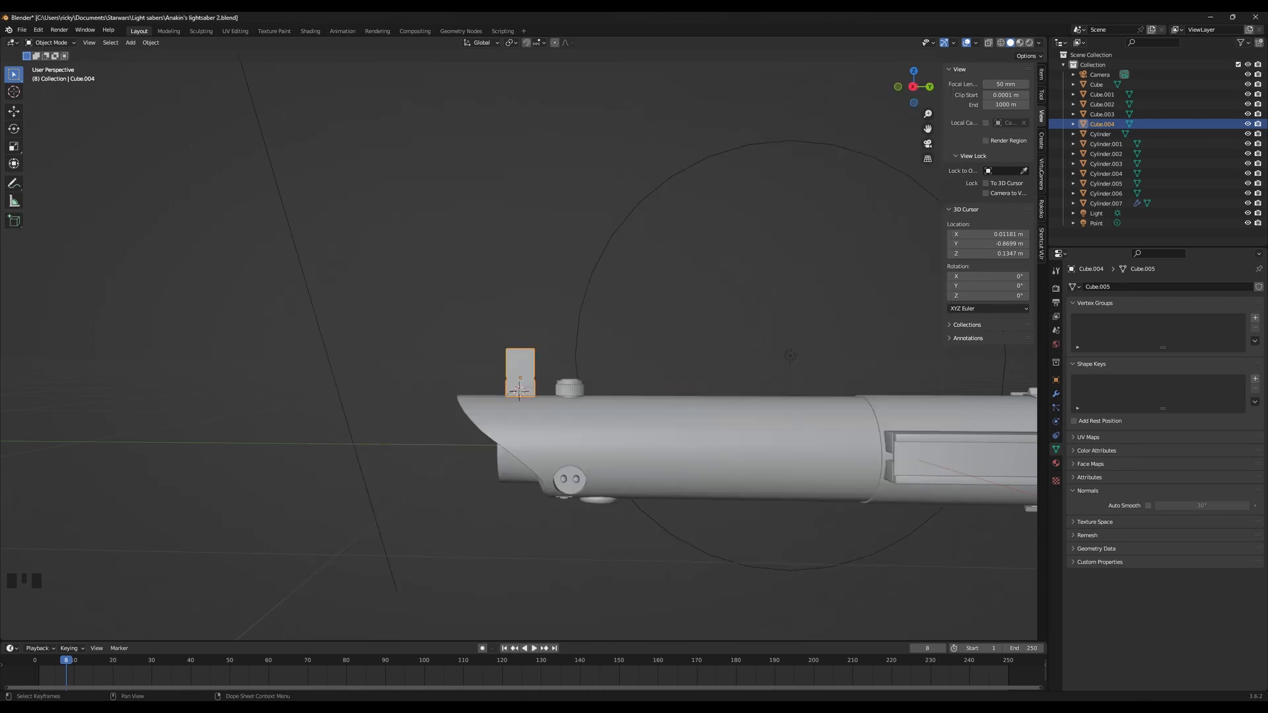
key("alt+Tab")
key("alt+Tab")
Open the clip plate's mesh for editing and display it in wireframe
scroll(535, 405, "up", 4)
key("Tab")
middle_click_drag(535, 396, 528, 330, "shift")
scroll(518, 308, "up", 3)
key("shift+z")
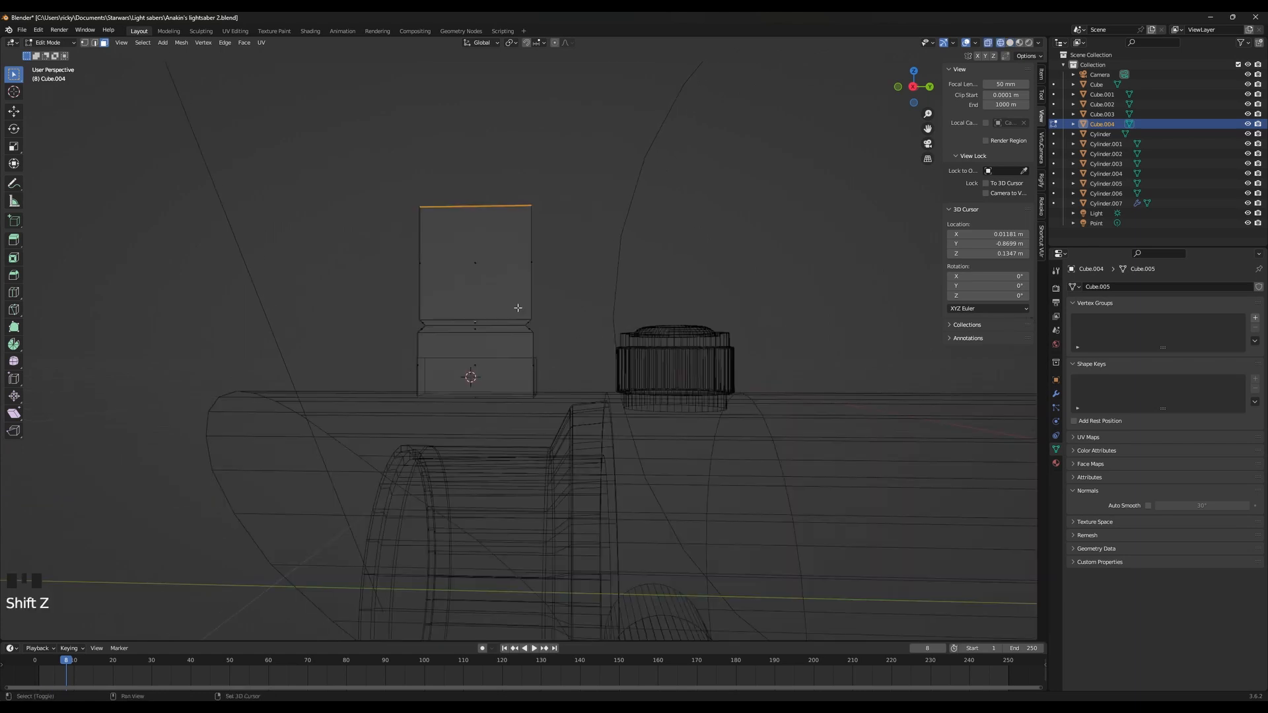
left_click(533, 360)
left_click(399, 363, "shift")
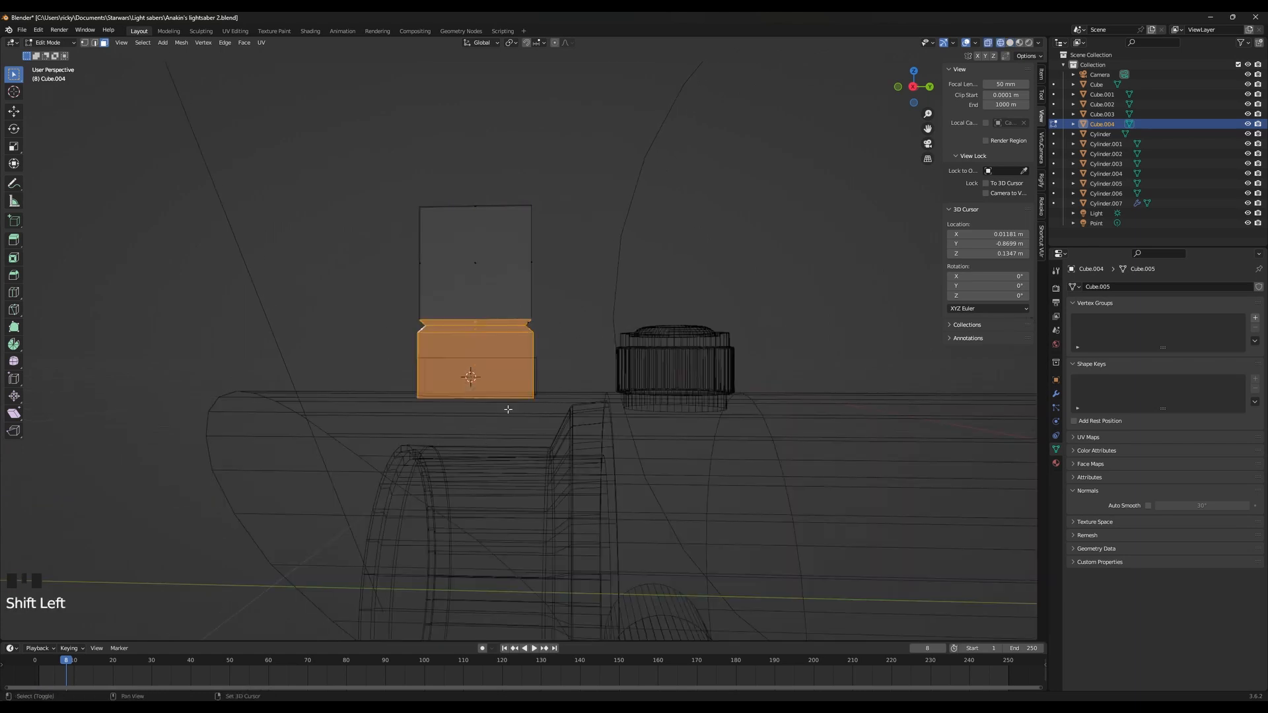
key("c")
key("Escape")
left_click(530, 327)
left_click(528, 325)
left_click(528, 325)
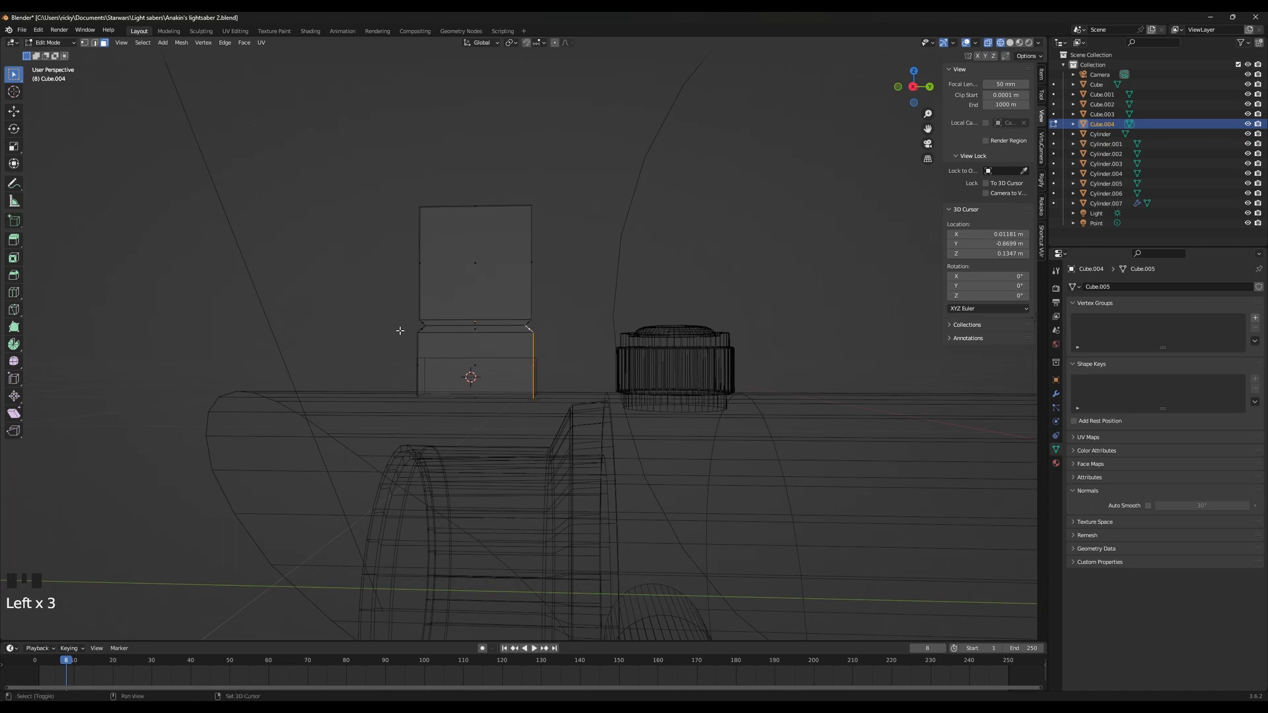
left_click(395, 325)
Select the faces of the clip plate's lower section below the notch and scale them to about 0.893 along Y
left_click(407, 355)
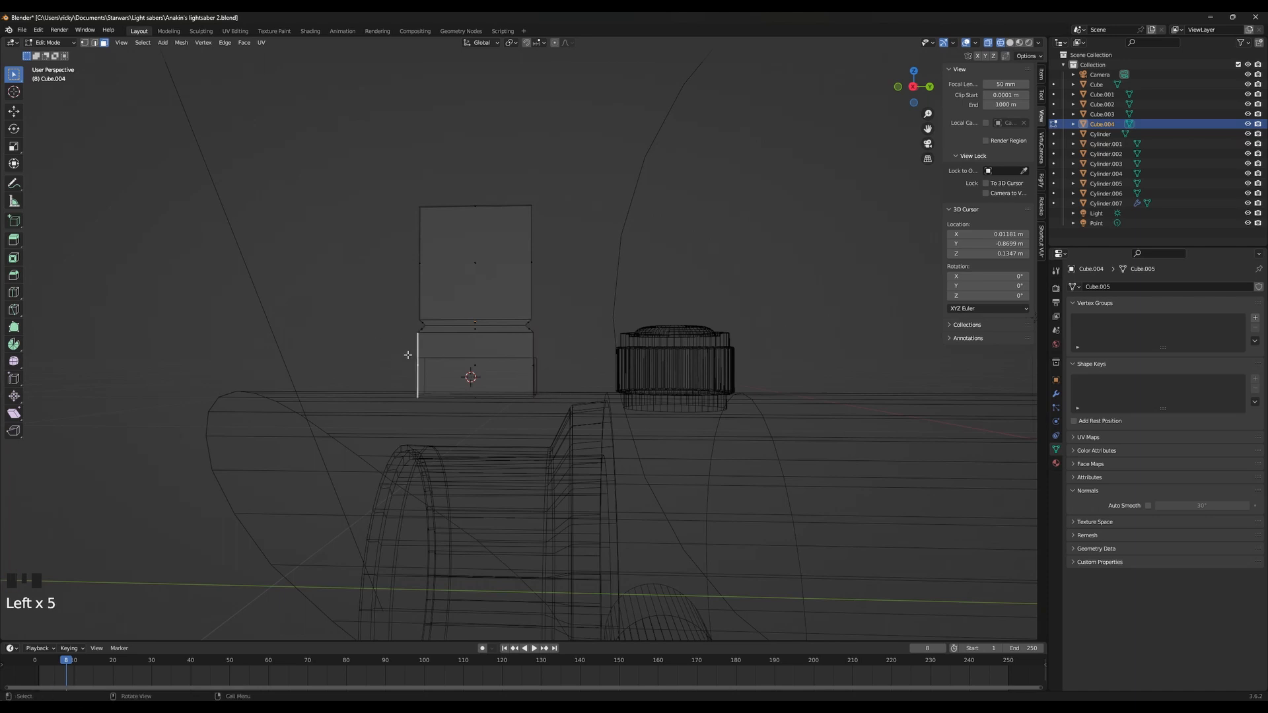
left_click(517, 364, "shift")
left_click(495, 360, "shift")
left_click(475, 365, "shift")
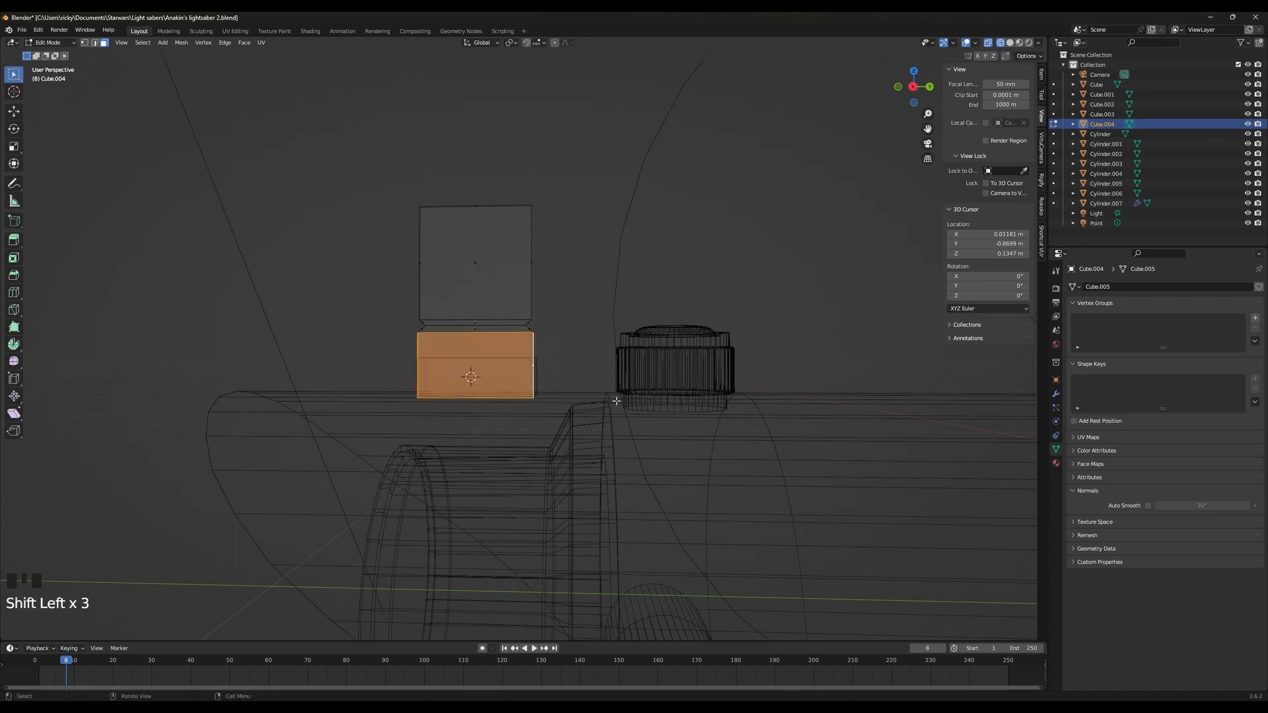
key("s")
key("x")
key("Escape")
key("s")
key("y")
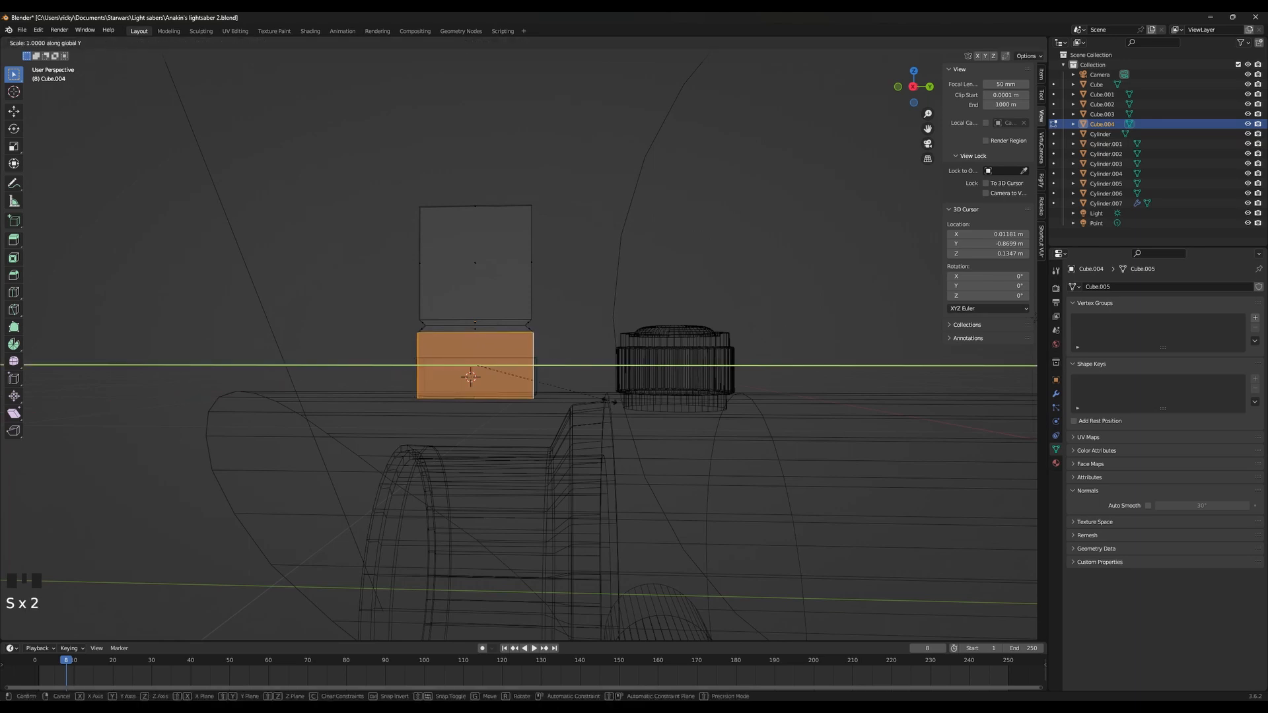
left_click(599, 401)
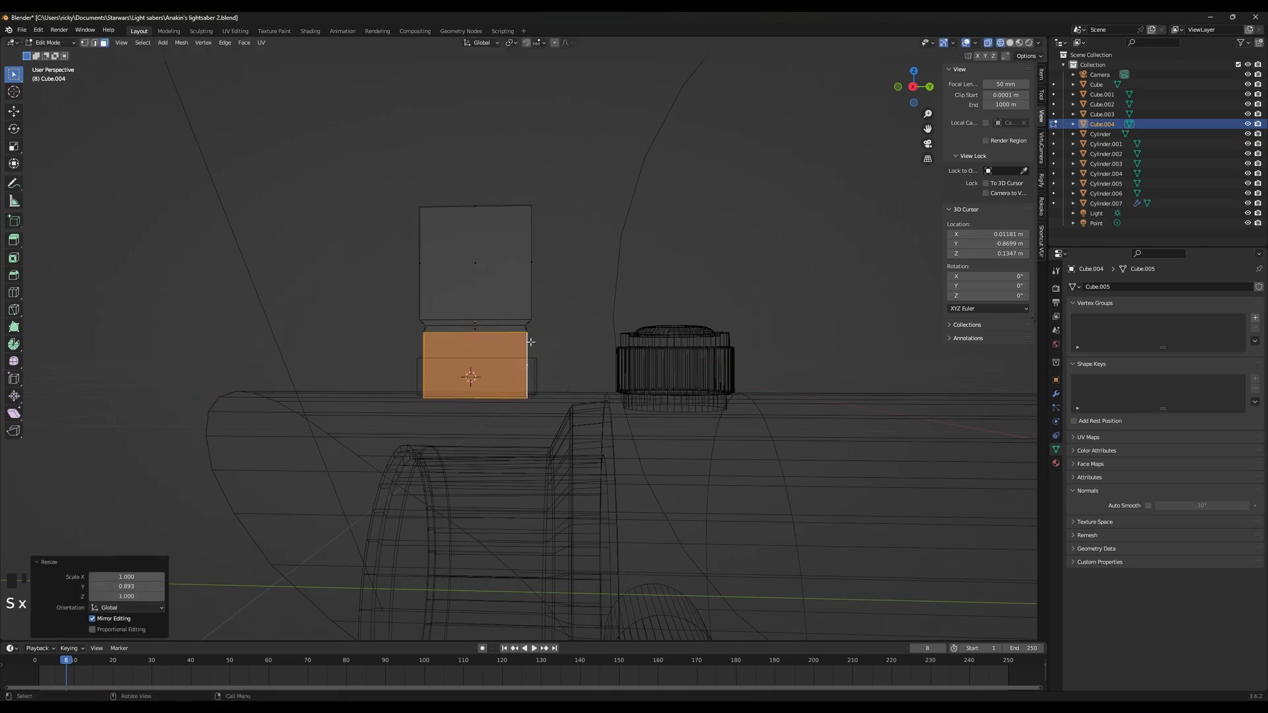
Scale the notch's inner edge loop to about 0.94 and lower it about 0.0004 m along Z
scroll(522, 346, "up", 4)
left_click(95, 42)
left_click(94, 42)
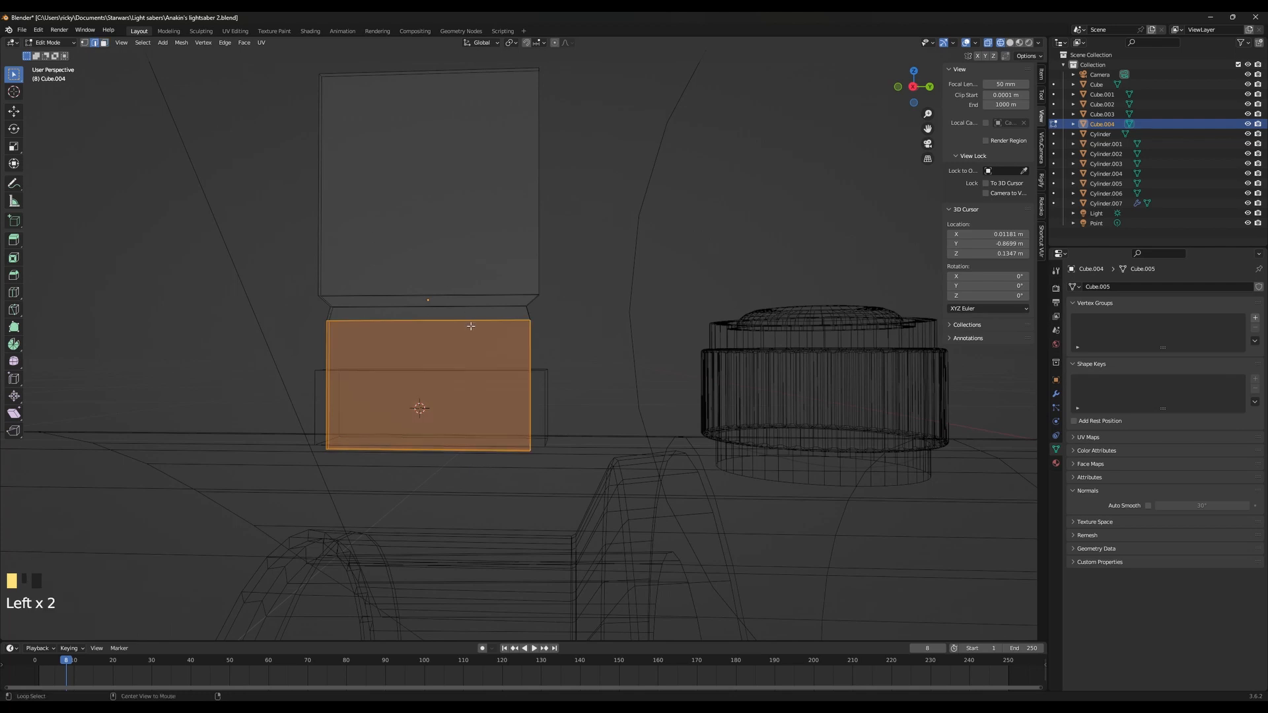
left_click(472, 308, "alt")
key("s")
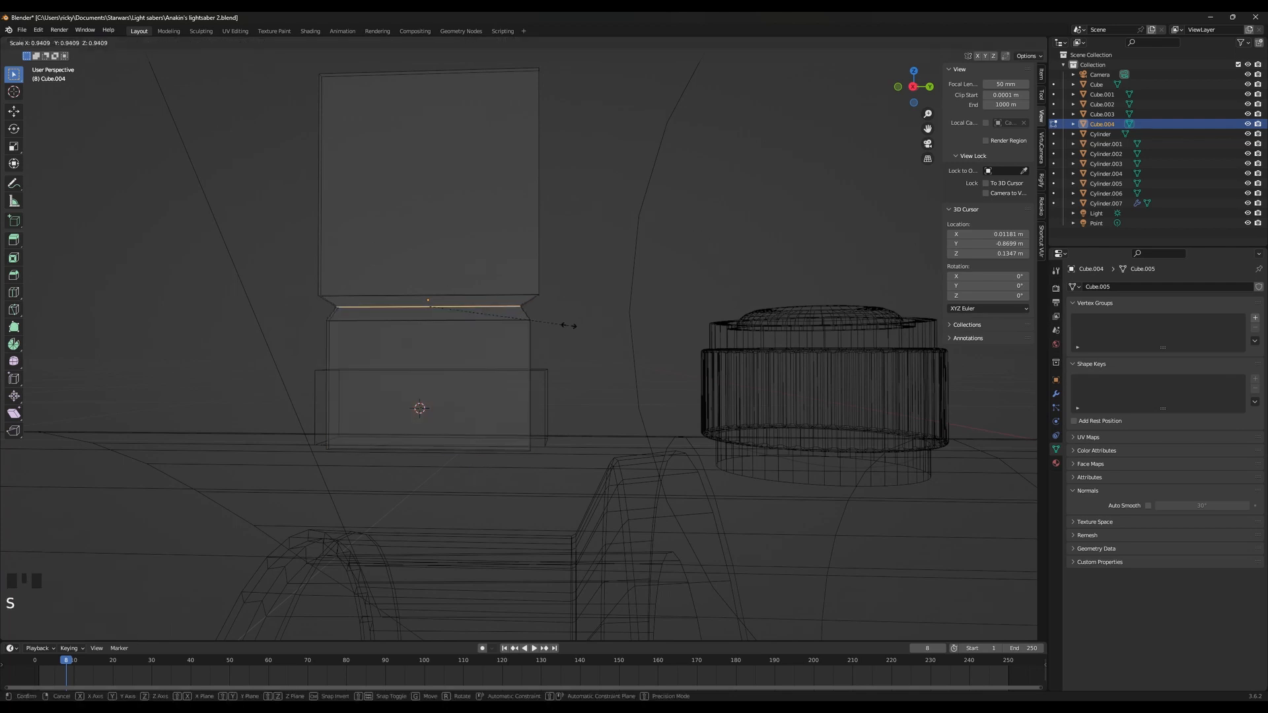
left_click(569, 326)
key("g")
key("z")
left_click(567, 337)
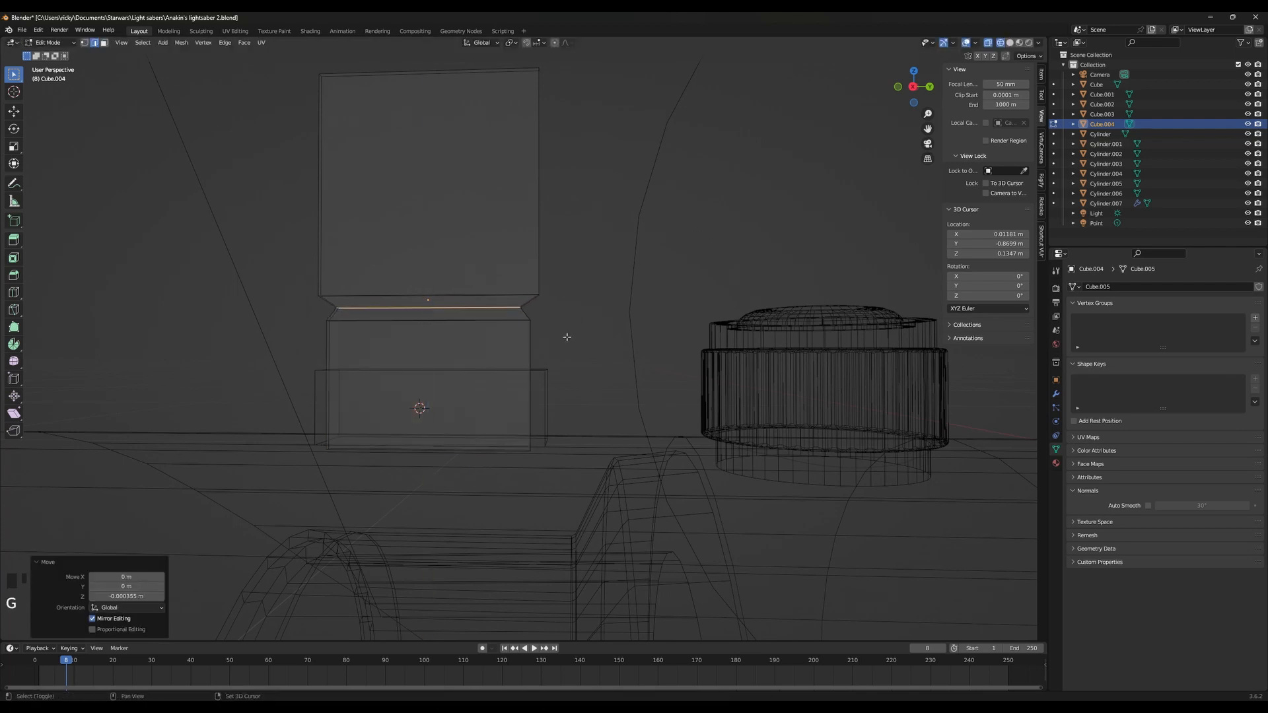
Examine the reshaped notch in solid shading at an angle and compare it with the reference photo
key("shift+z")
key("Tab")
scroll(568, 339, "down", 4)
mouse_move(568, 342)
middle_mouse_down()
mouse_move(546, 391)
mouse_move(634, 387)
middle_mouse_up()
key("alt+Tab")
key("alt+Tab")
scroll(603, 396, "up", 5)
key("Tab")
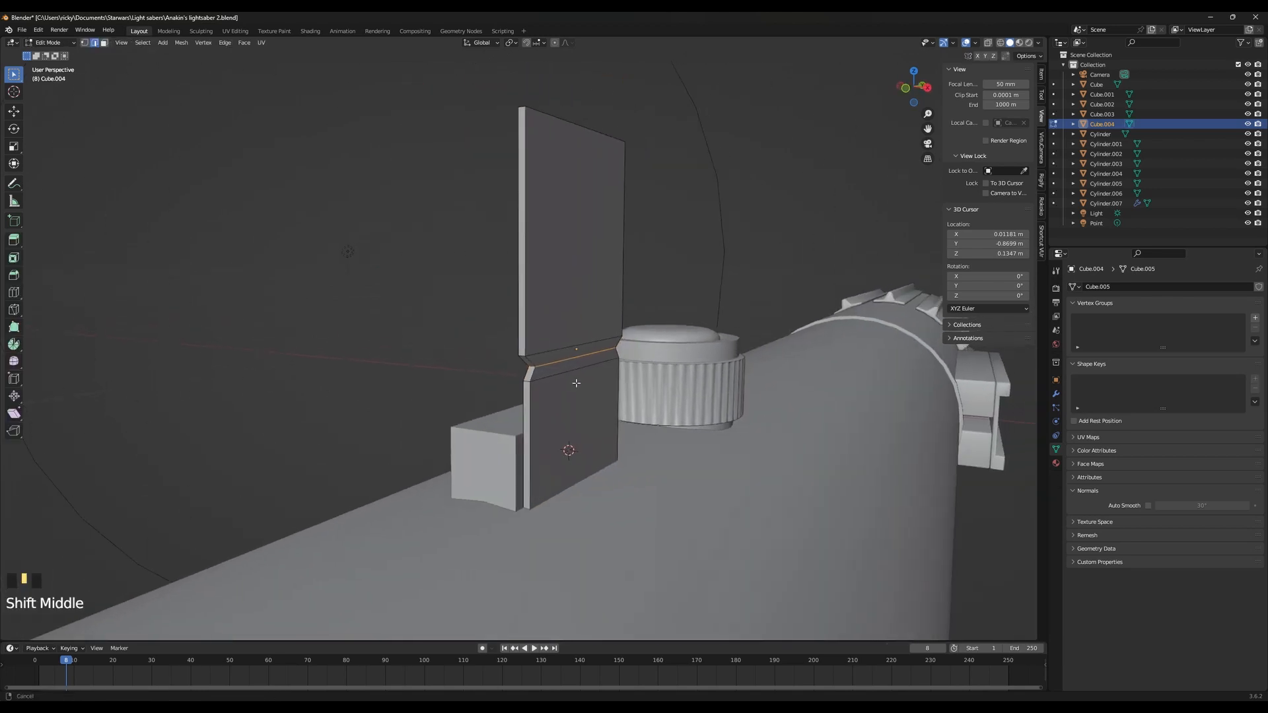
Undo the last few operations on the clip plate
key("ctrl+z")
key("ctrl+z")
key("ctrl+z")
key("ctrl+z")
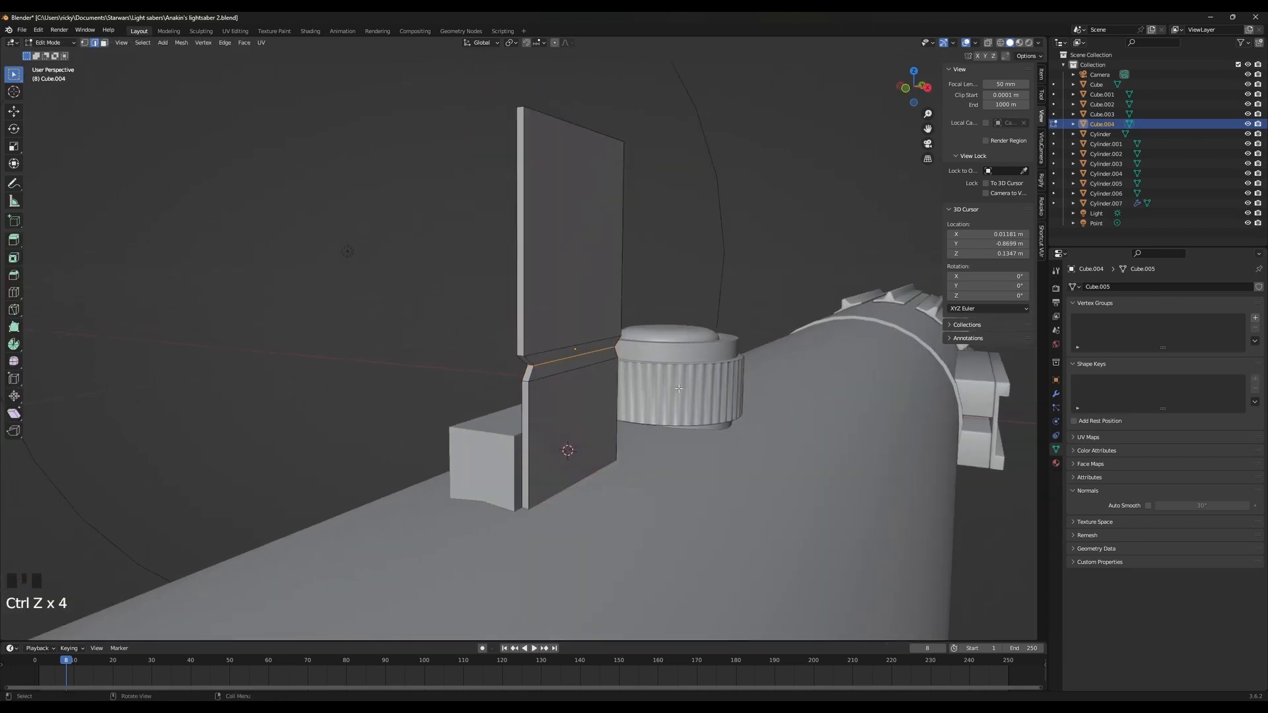
Select the three horizontal notch edges on one broad face of the plate and flatten them by scaling to 0 along X
key("Tab")
middle_click_drag(679, 389, 652, 433)
scroll(623, 383, "up", 3)
key("Tab")
left_click(474, 362, "alt+shift")
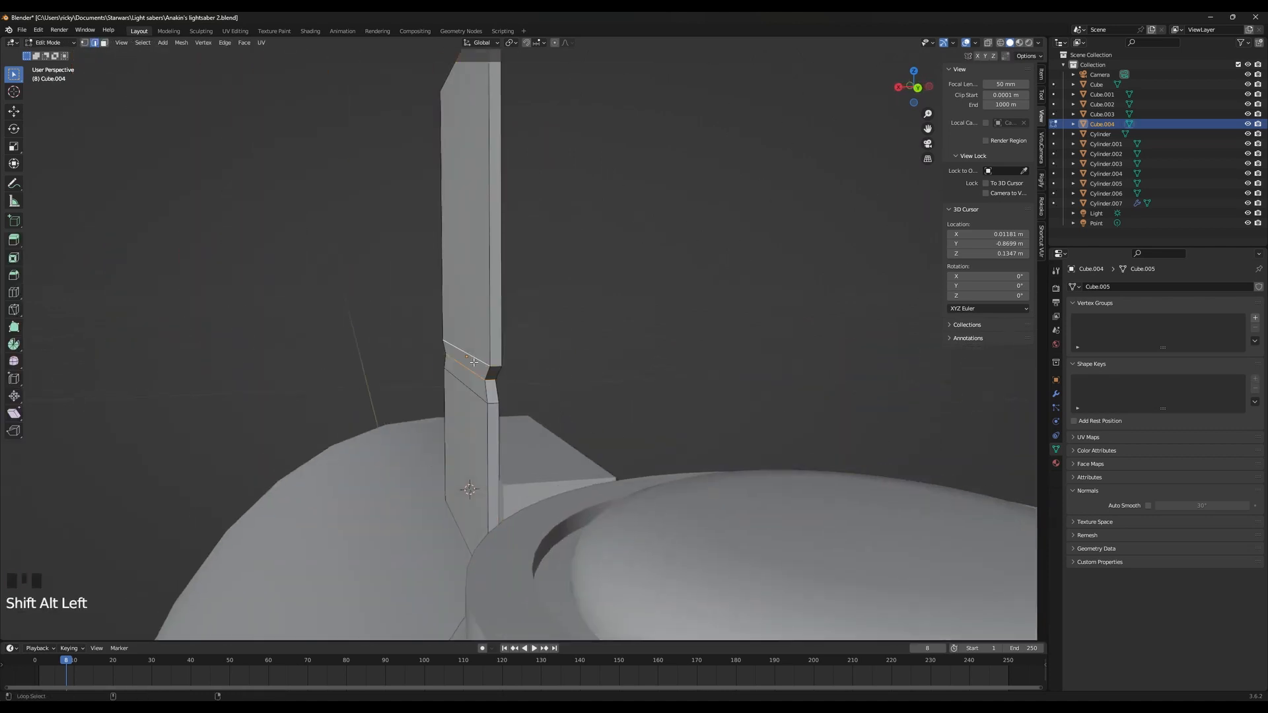
left_click(474, 362, "alt+shift")
left_click(475, 361, "alt")
left_click(475, 360)
left_click(475, 360, "shift")
left_click(475, 360, "shift")
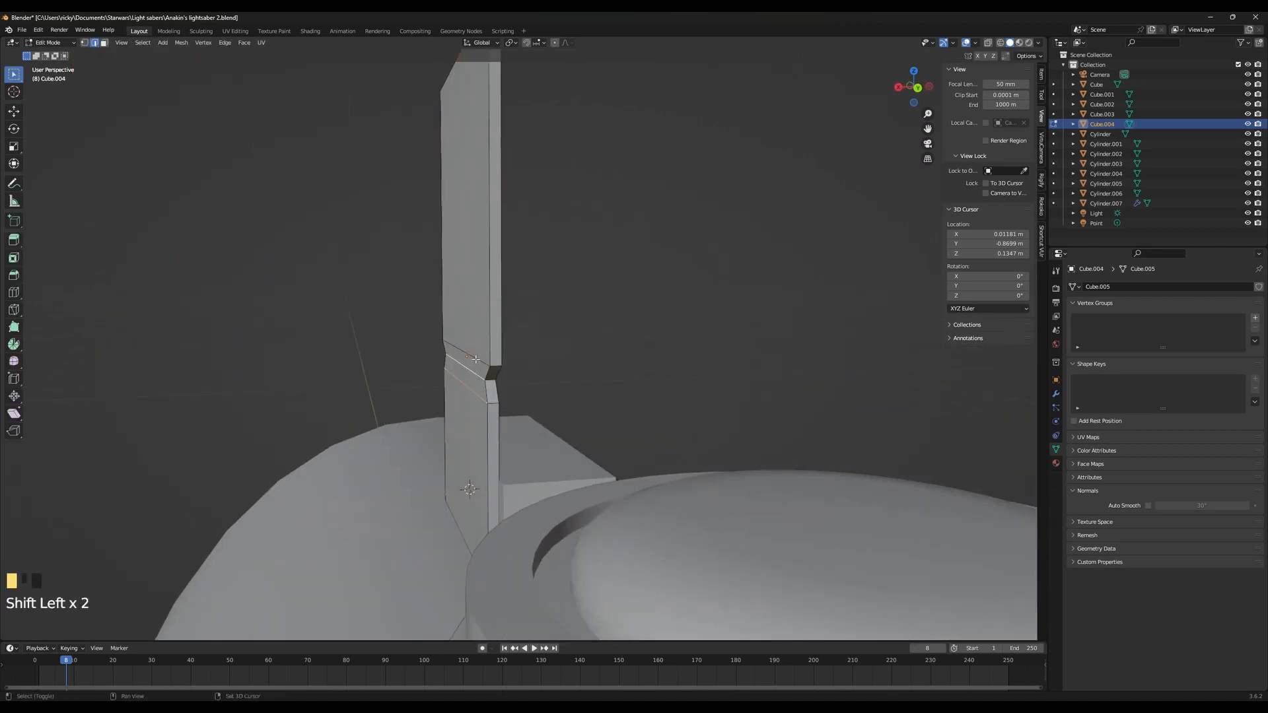
key("s")
key("x")
left_click(522, 398)
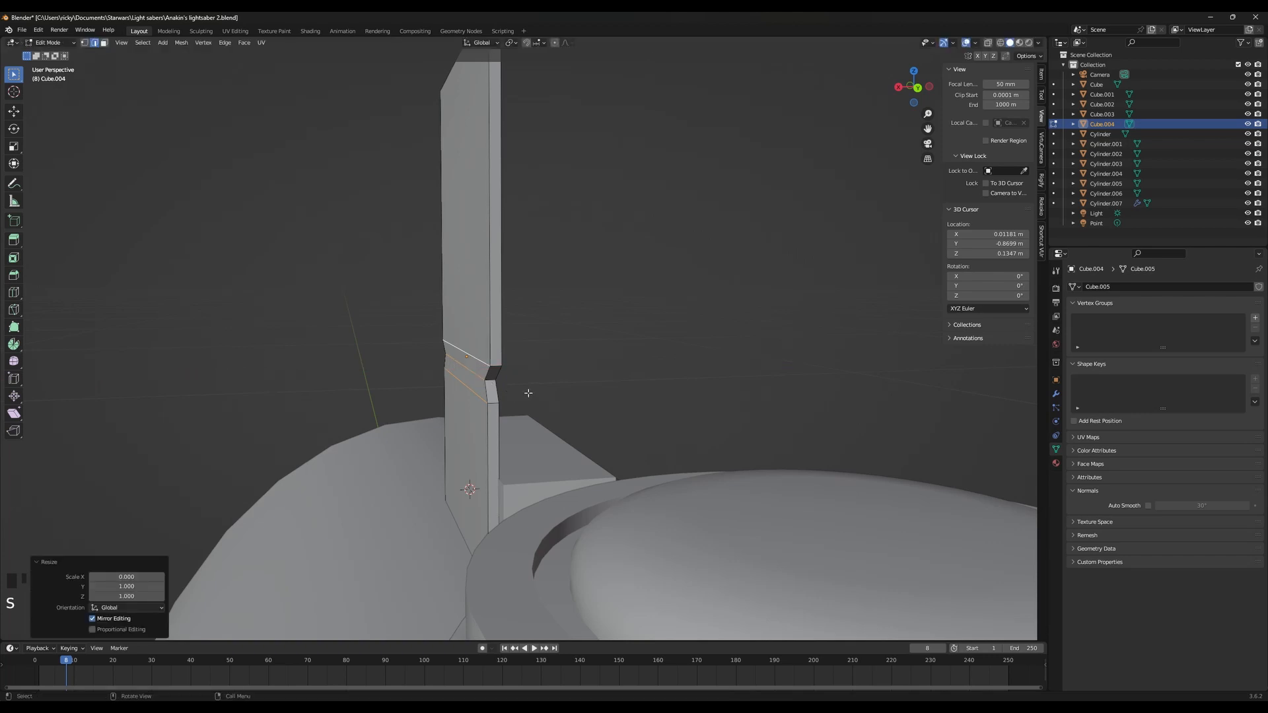
Flatten the three matching notch edges on the plate's opposite face by scaling them to 0 along X, and return to Object Mode
middle_click_drag(521, 399, 538, 389)
left_click(533, 356)
left_click(541, 386, "shift")
type("s")
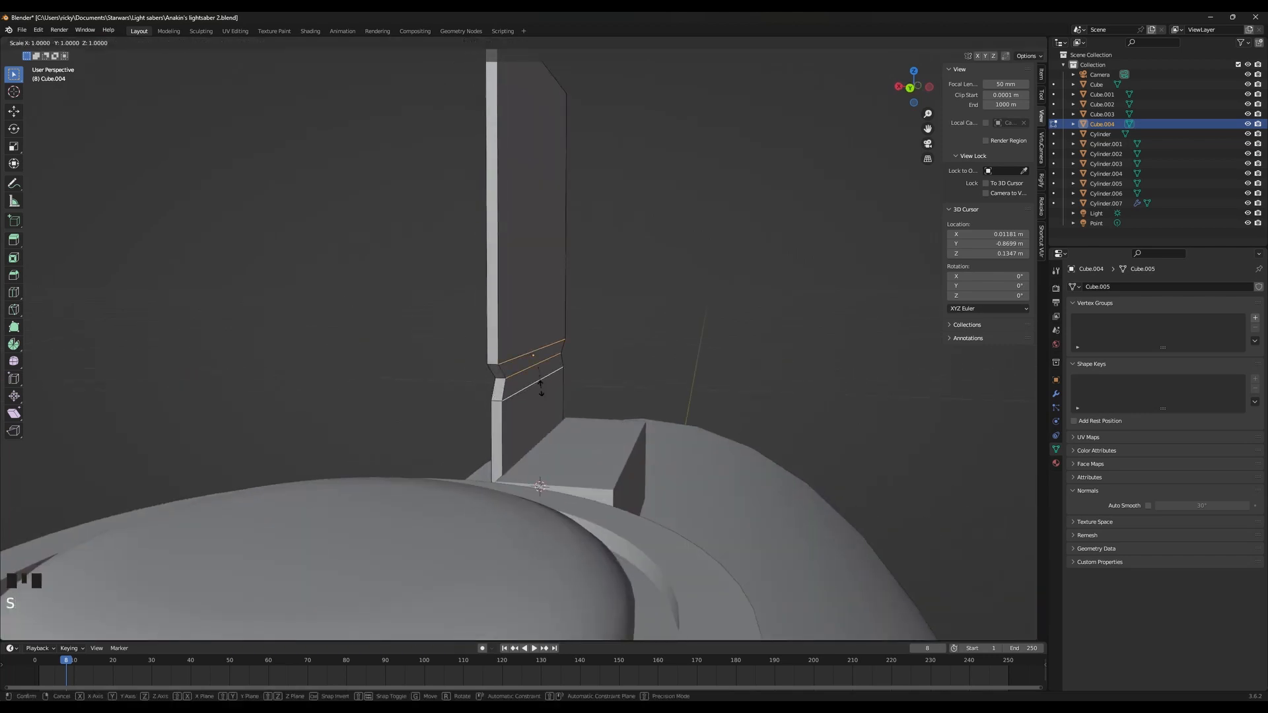
type("x0")
key("Return")
middle_click_drag(541, 388, 643, 362)
key("Tab")
scroll(688, 379, "down", 3)
right_click(401, 362)
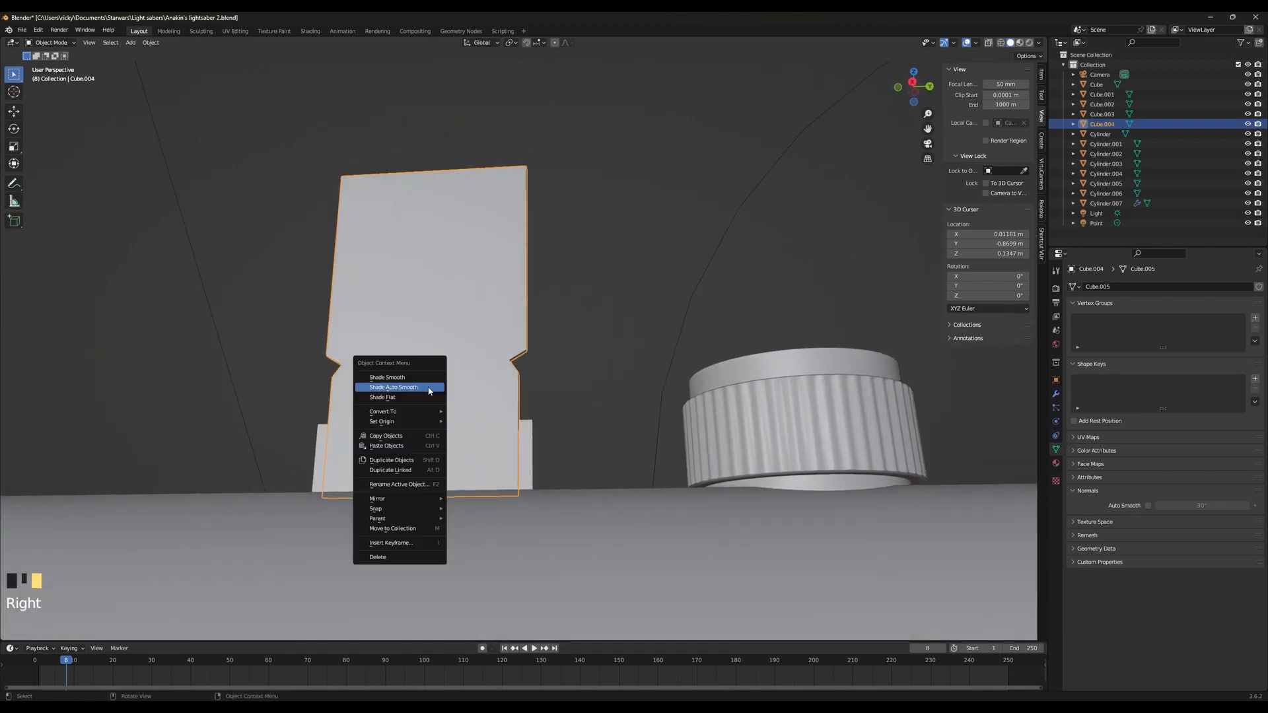
middle_click_drag(505, 364, 565, 436)
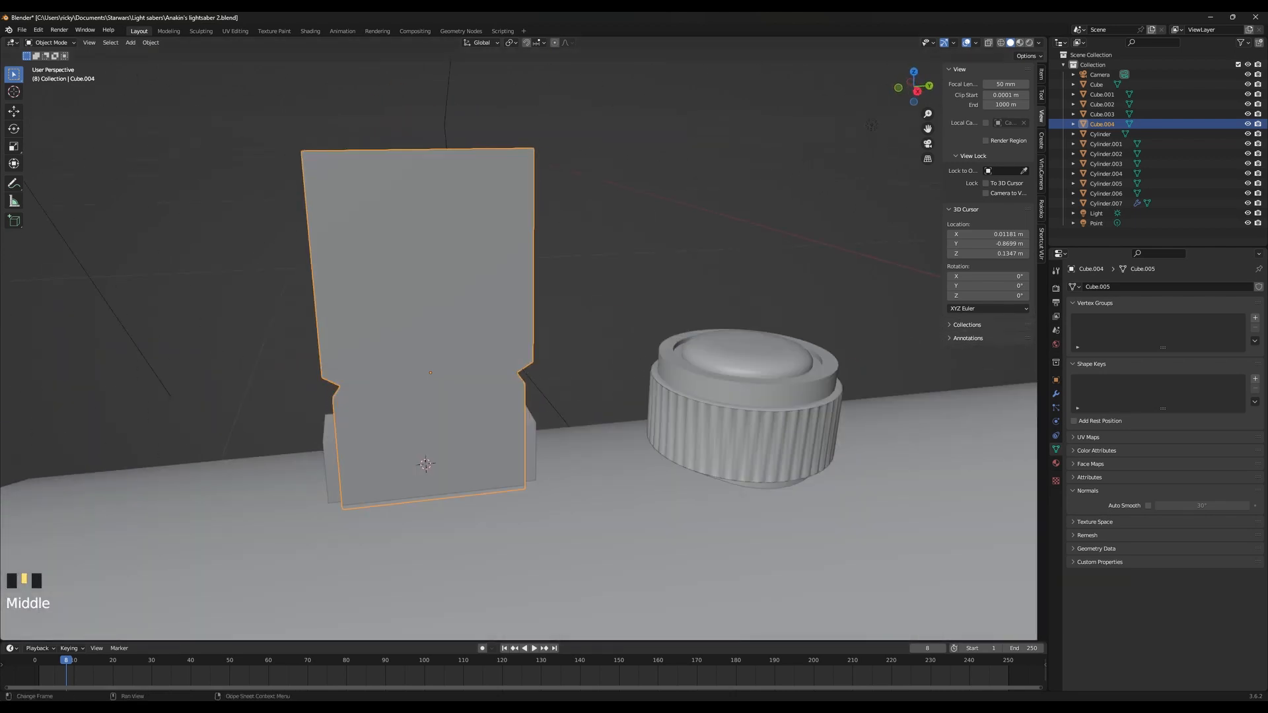
Check the clip's shape in the lightsaber reference image and select the upright plate's upper corner edges
left_click(832, 708)
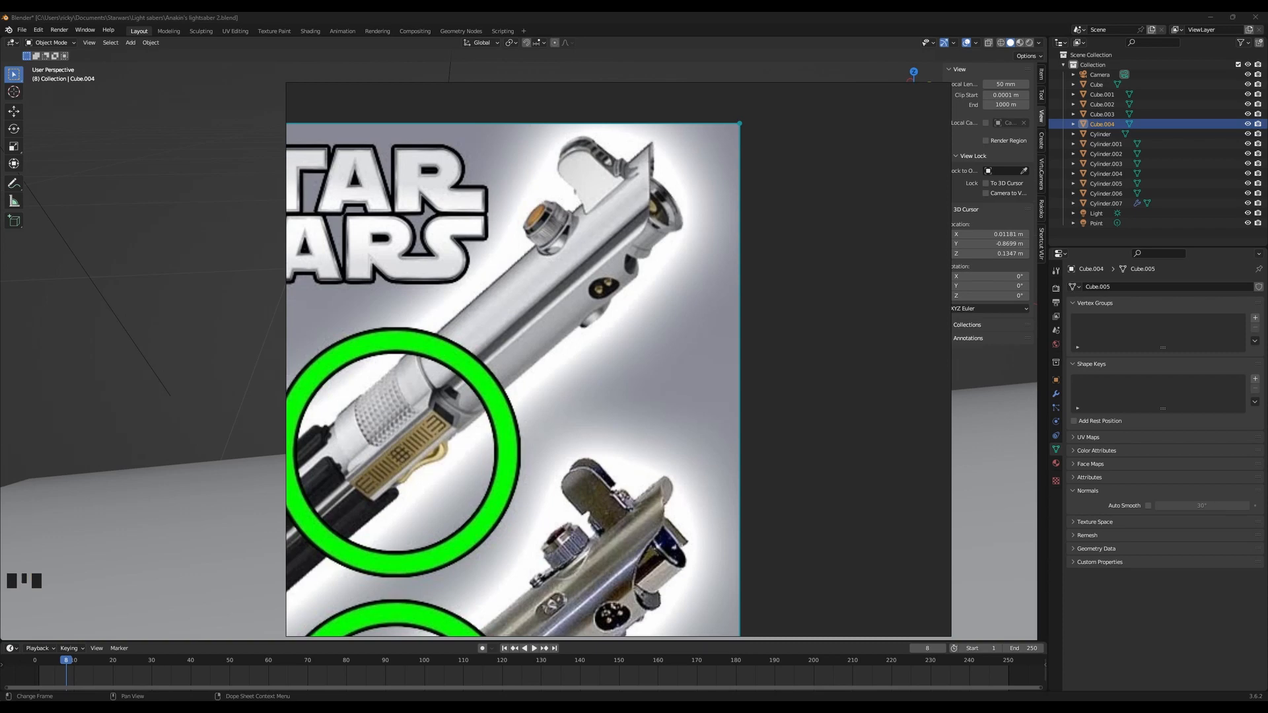
key("alt+Tab")
middle_click_drag(608, 334, 557, 309, "shift")
key("Tab")
left_click(492, 349, "alt")
left_click(492, 348)
left_click(556, 308, "shift")
key("Tab")
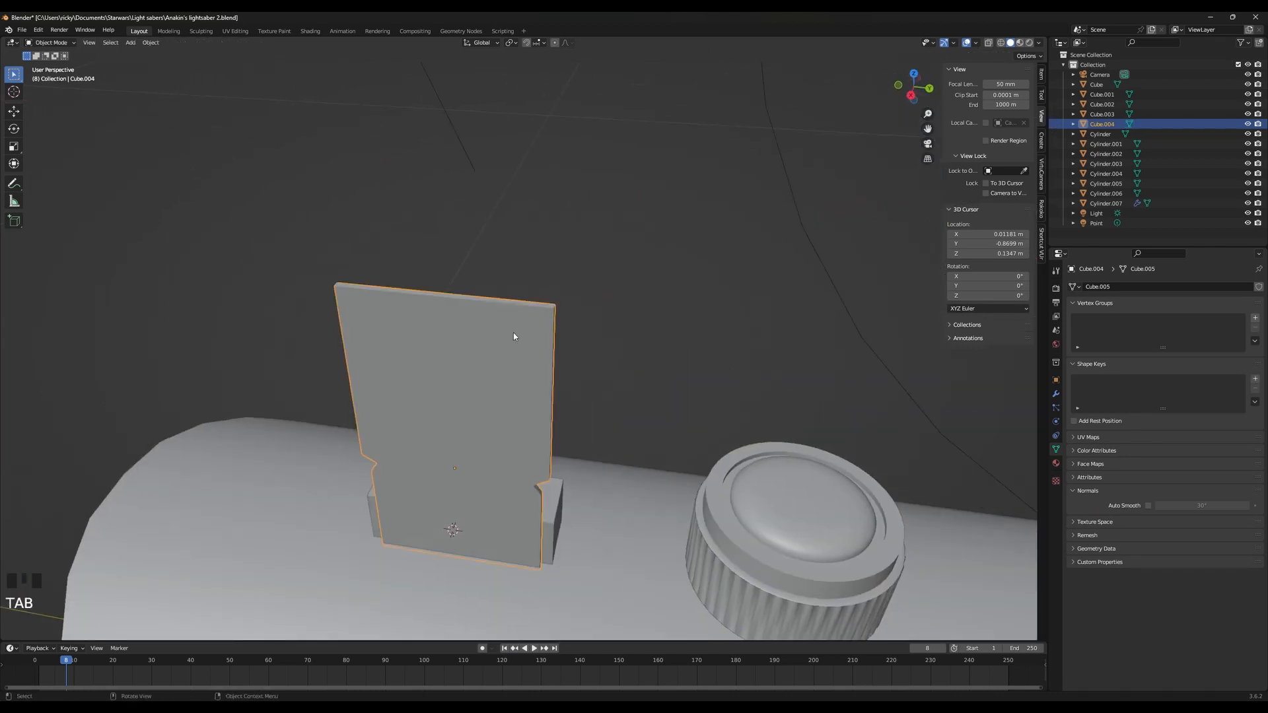
Apply the scale of the upright plate
left_click(131, 42)
mouse_move(150, 43)
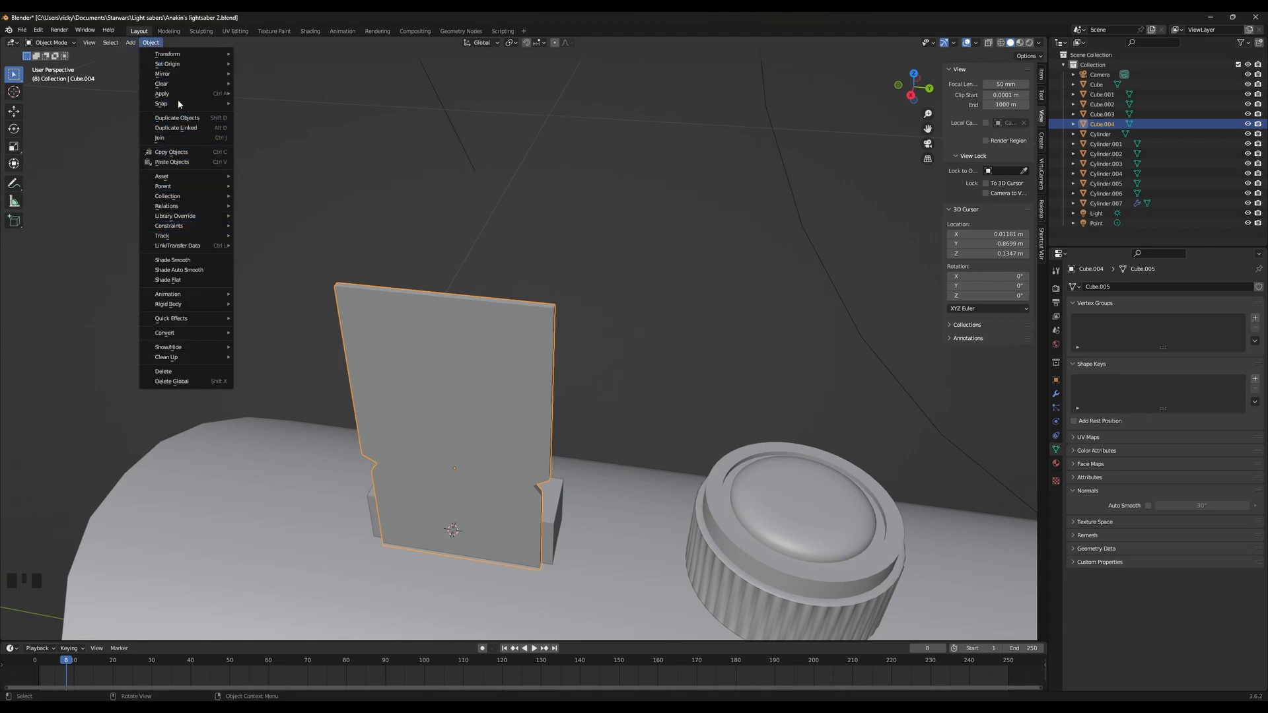
mouse_move(212, 94)
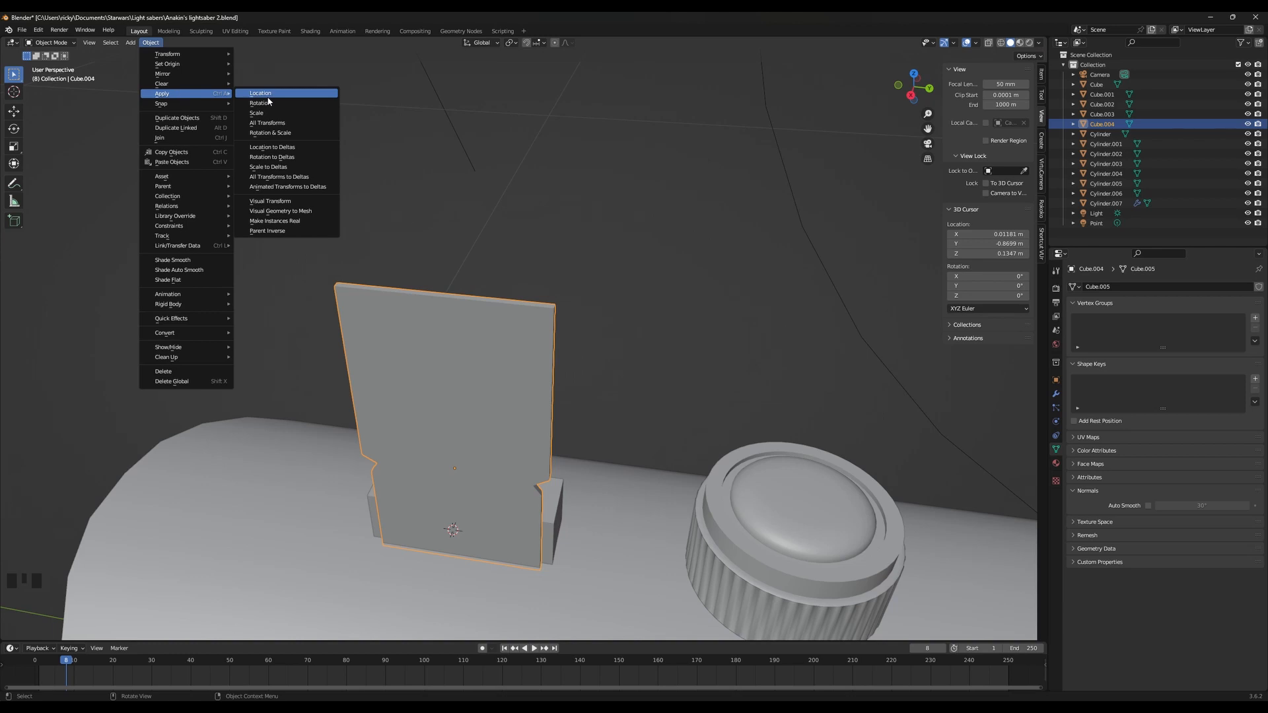
right_click(542, 342)
key("ctrl+a")
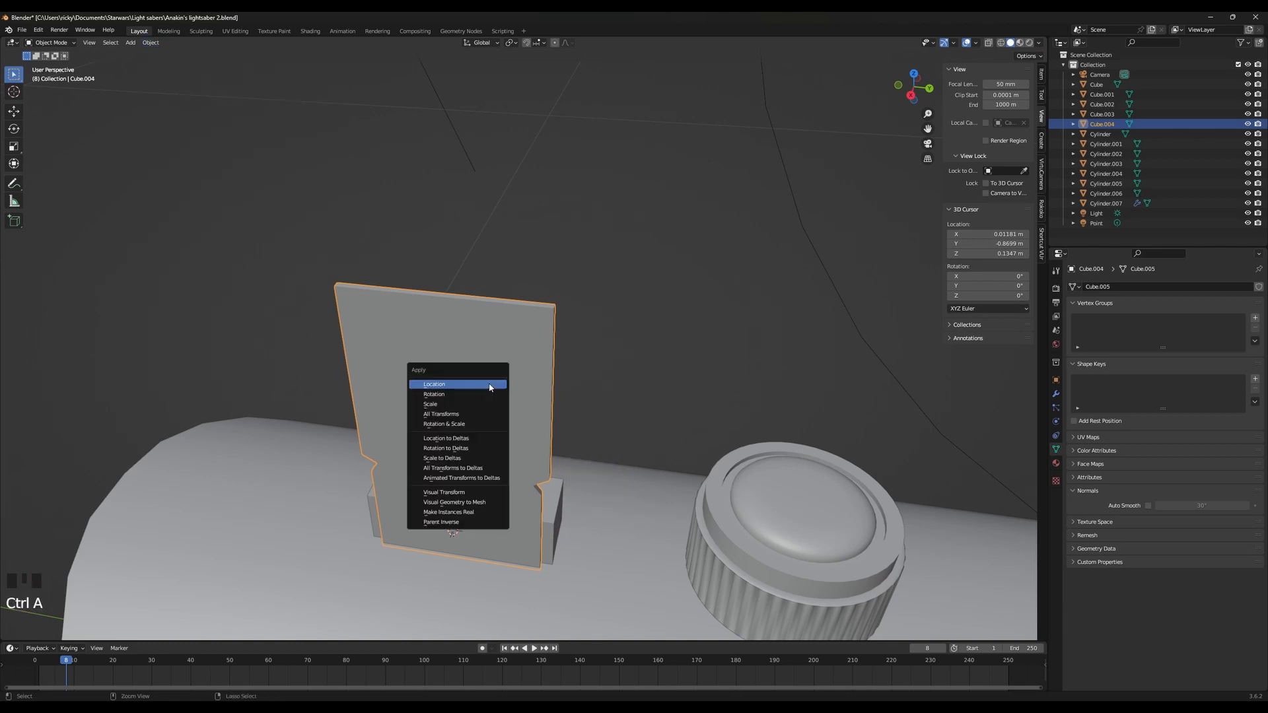
left_click(489, 404)
left_click(504, 395)
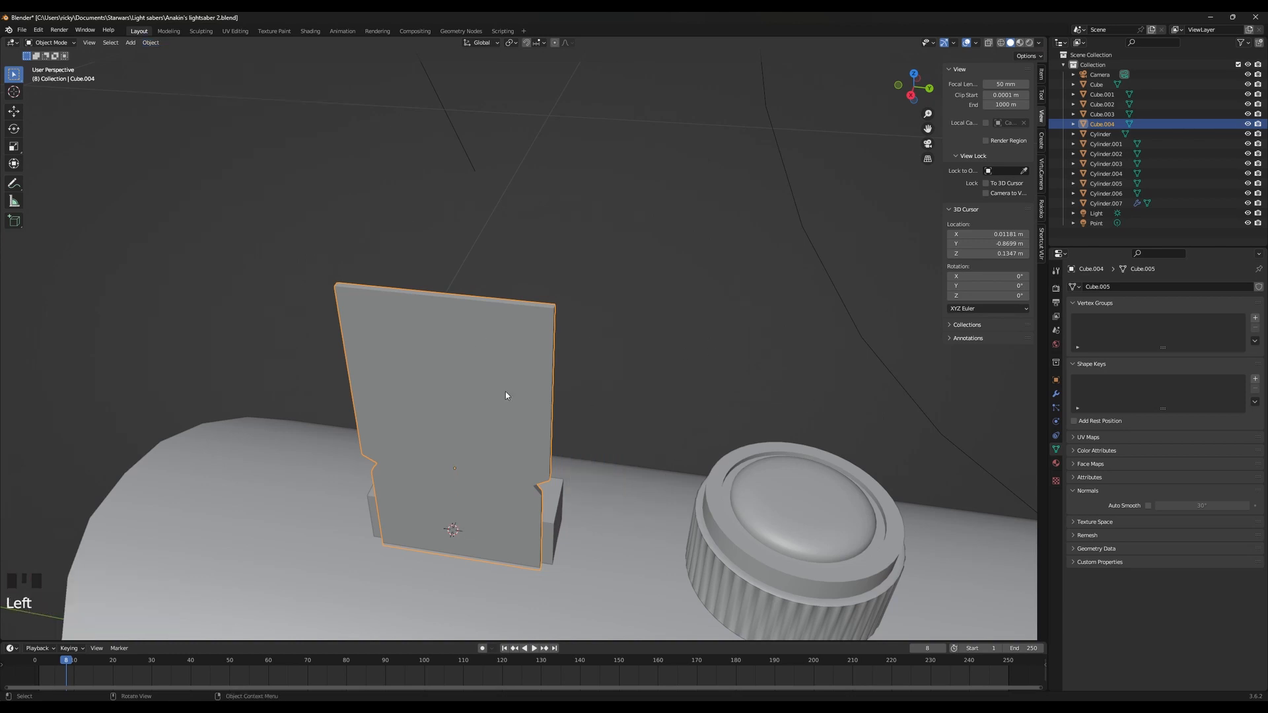
Bevel the plate's two upper corner edges about 0.032 m wide with several segments to form a rounded top
middle_click_drag(558, 434, 406, 369)
key("Tab")
left_click(520, 326)
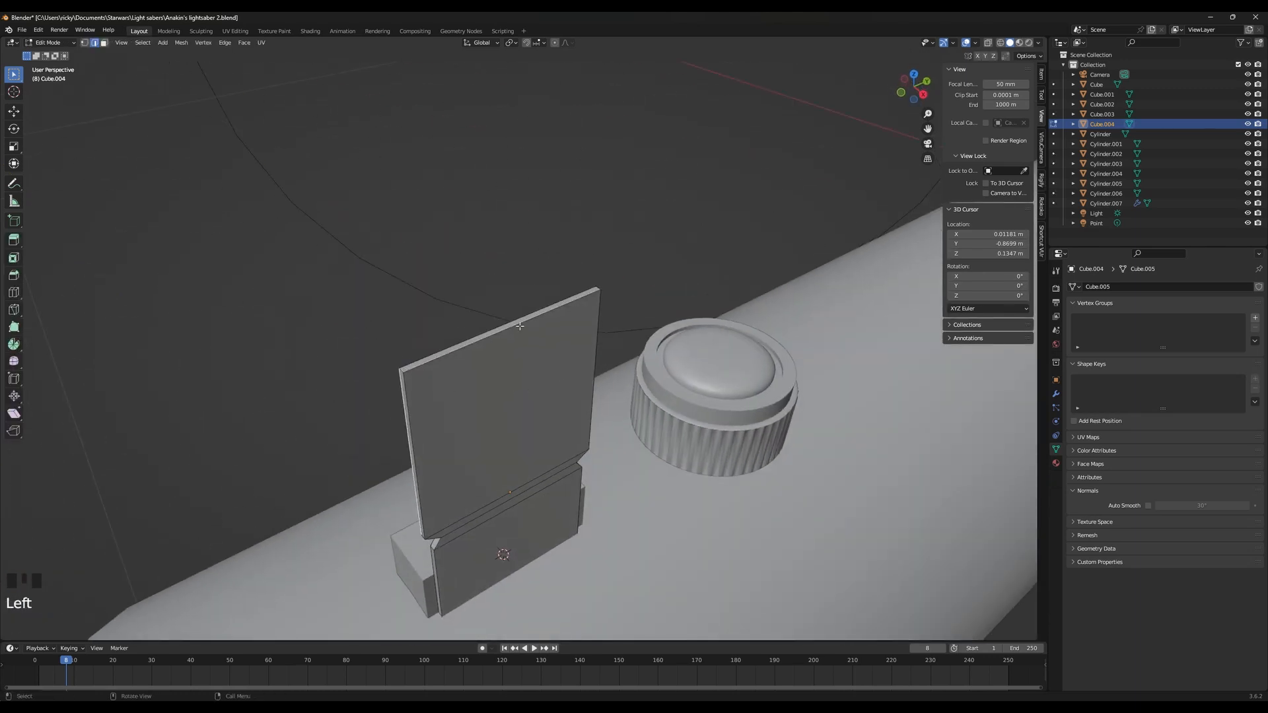
left_click(401, 370, "shift")
left_click(599, 289, "shift")
middle_click_drag(599, 289, 583, 283)
key("ctrl+b")
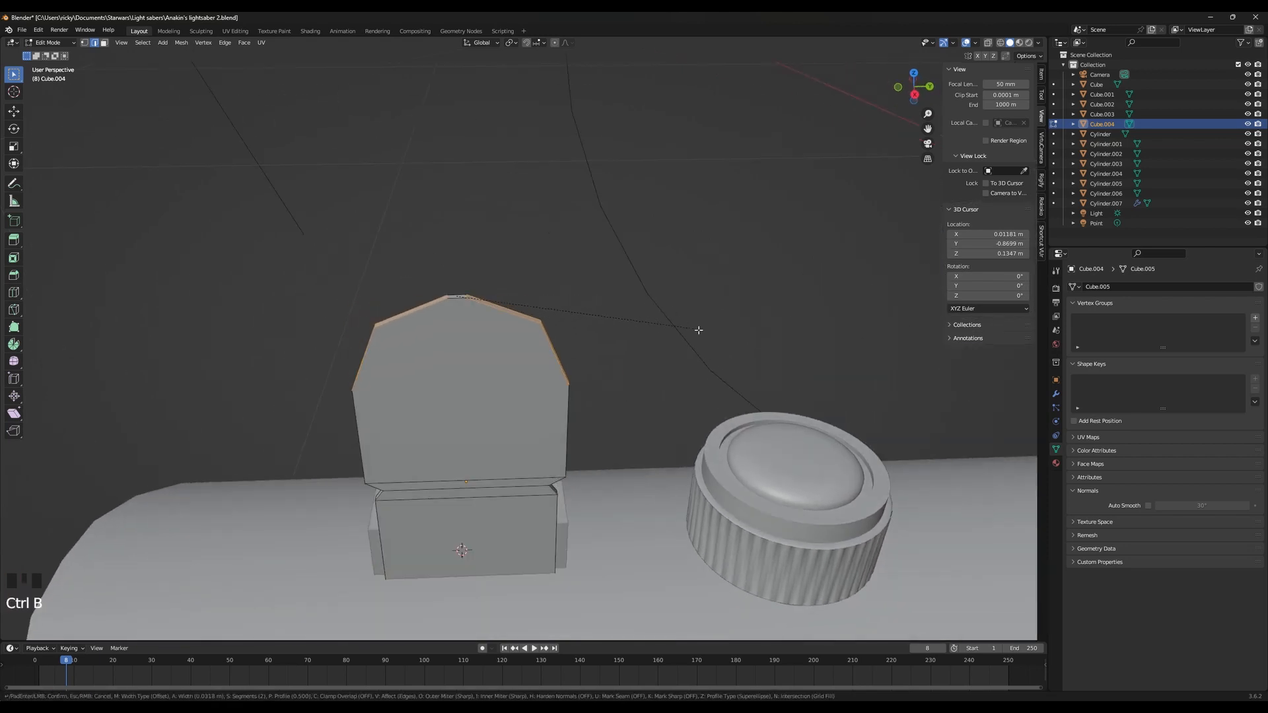
scroll(699, 329, "up", 1)
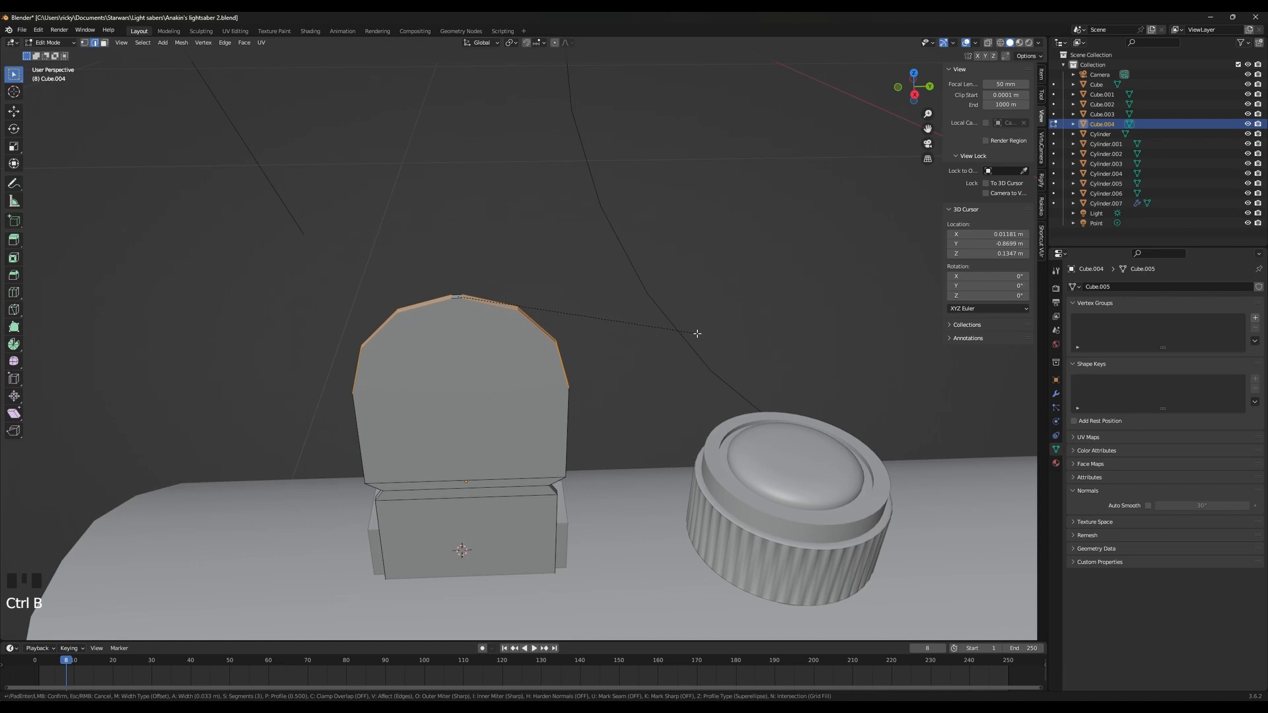
scroll(696, 334, "up", 1)
scroll(697, 333, "up", 2)
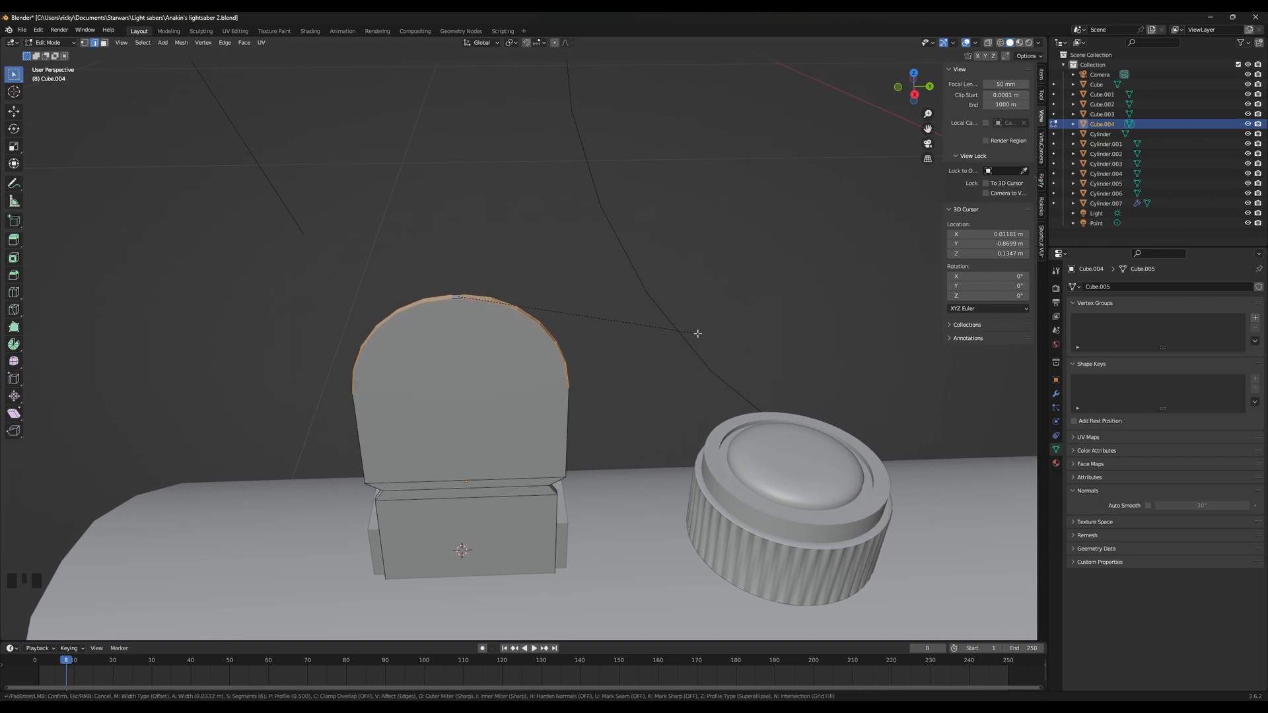
left_click(654, 334)
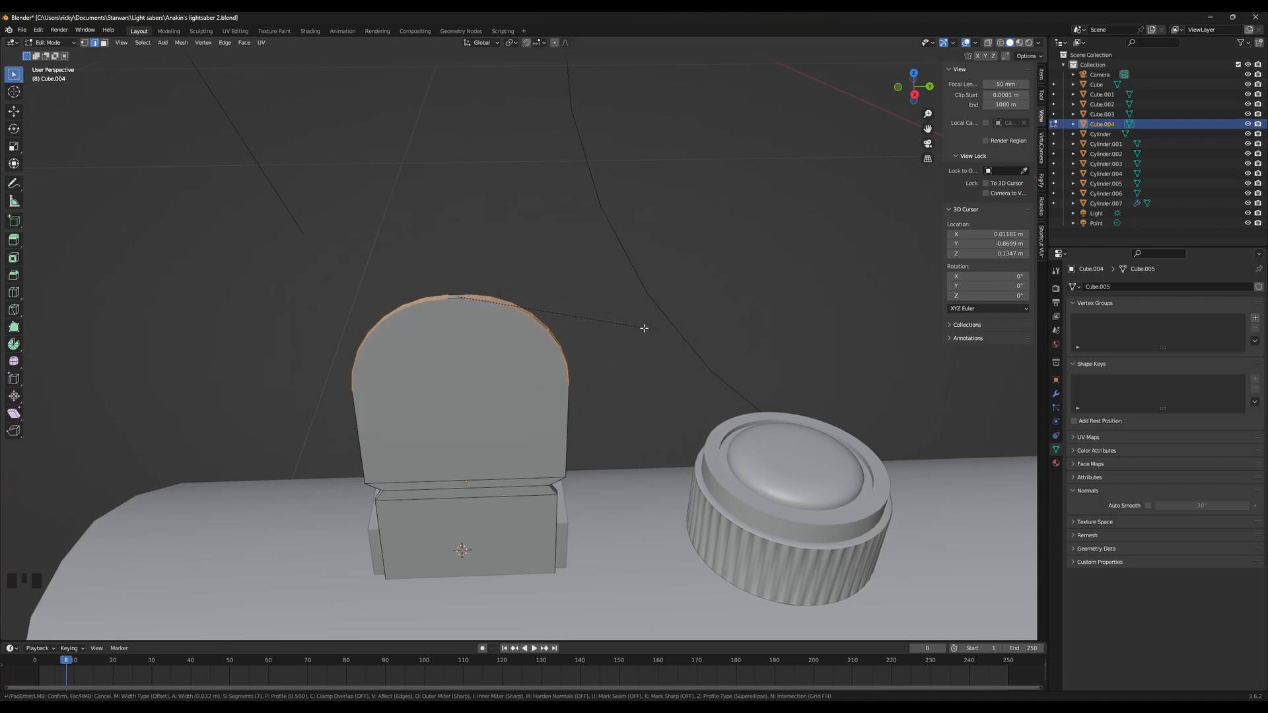
Shade the plate smooth with Auto Smooth at 30°
key("Tab")
middle_click_drag(658, 353, 665, 326)
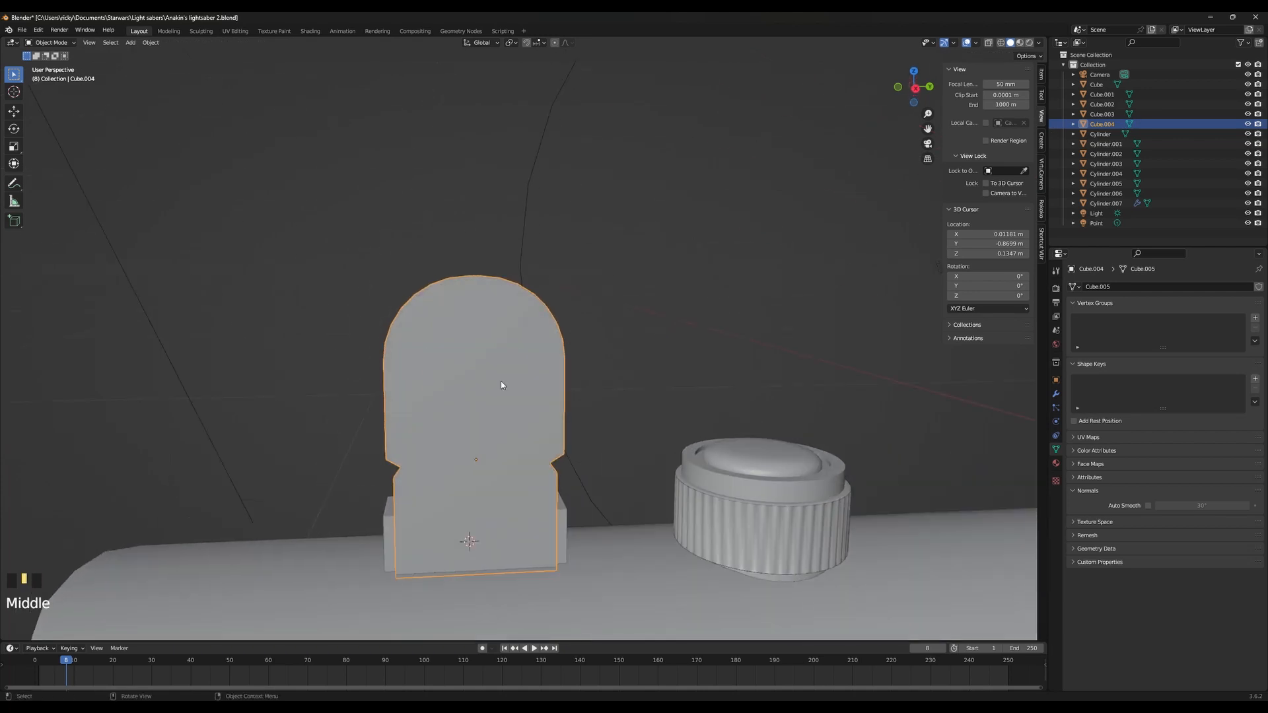
right_click_drag(504, 383, 505, 376)
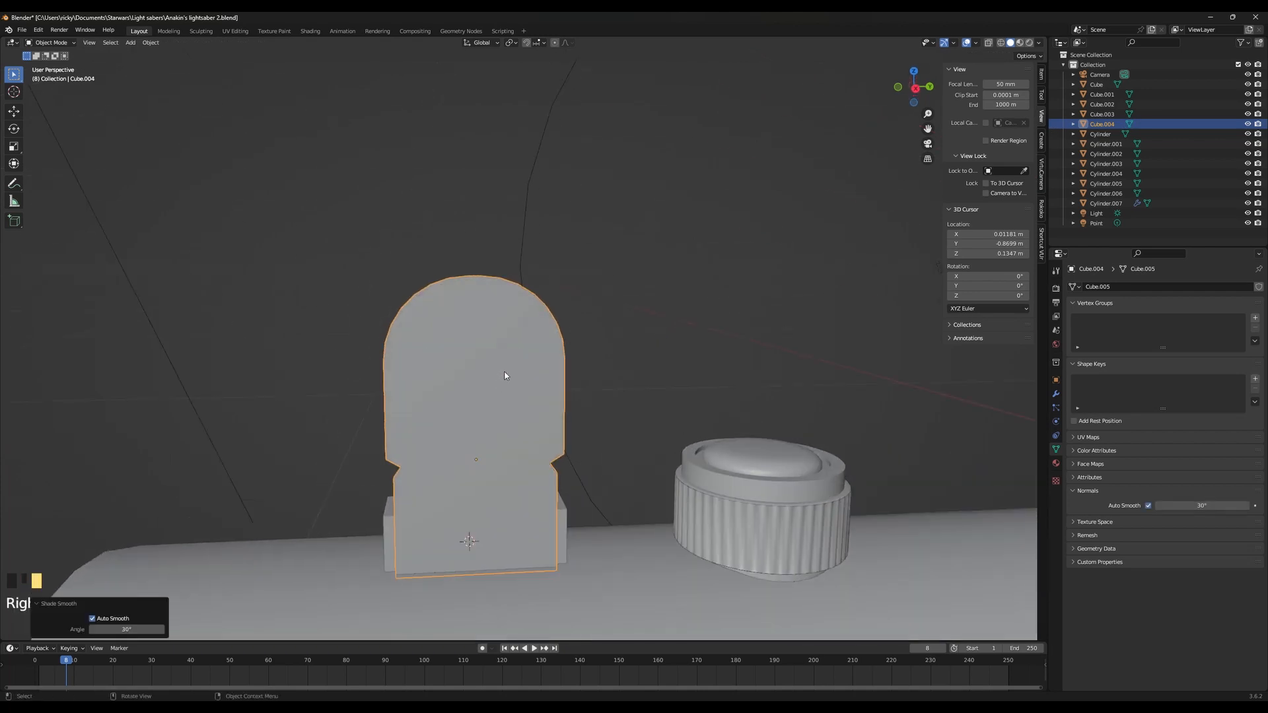
Add a Subdivision Surface modifier to the plate
left_click(1057, 395)
left_click(1130, 287)
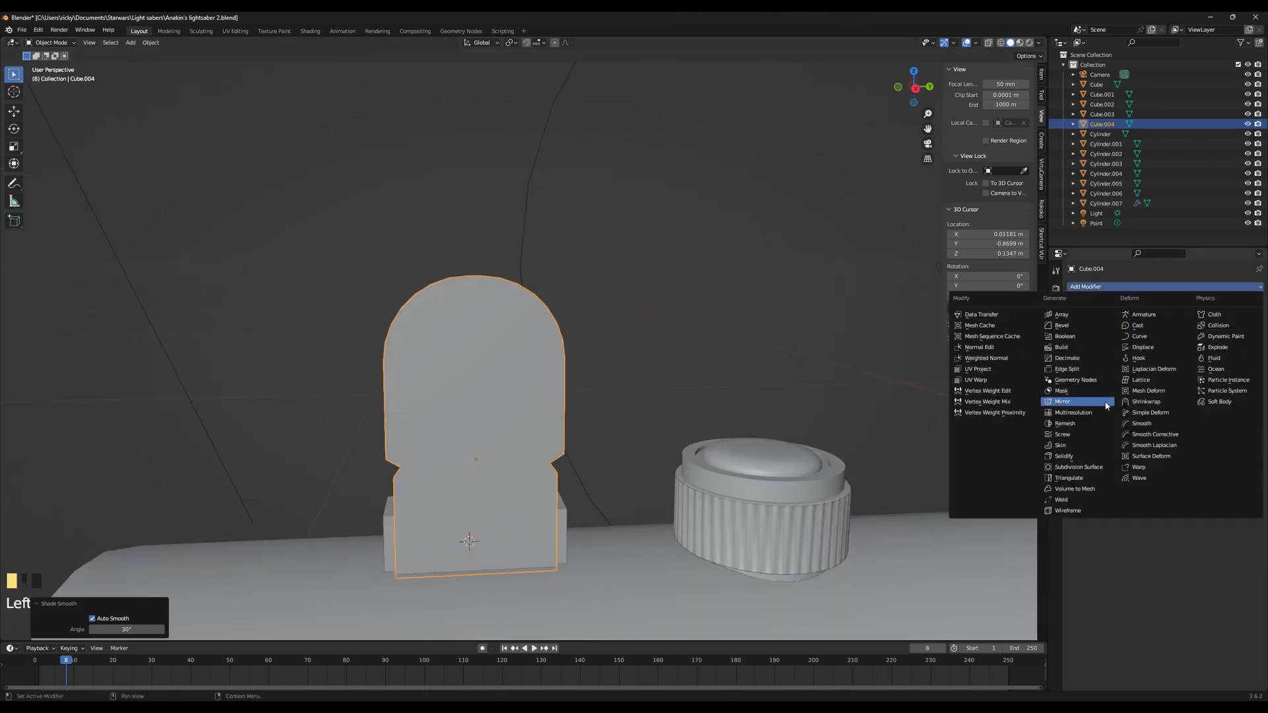
left_click(1085, 469)
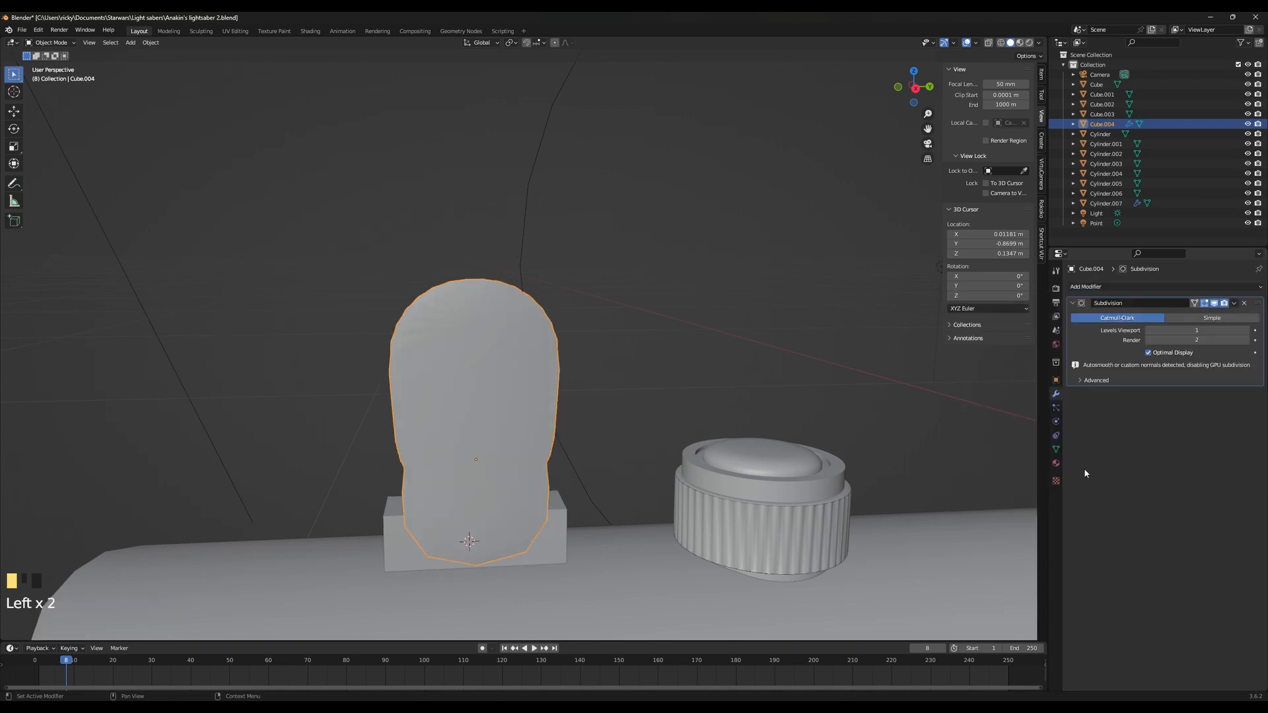
Try to add a supporting loop cut along the plate's side edge just above the notch
scroll(451, 457, "up", 2)
key("Tab")
key("ctrl+r")
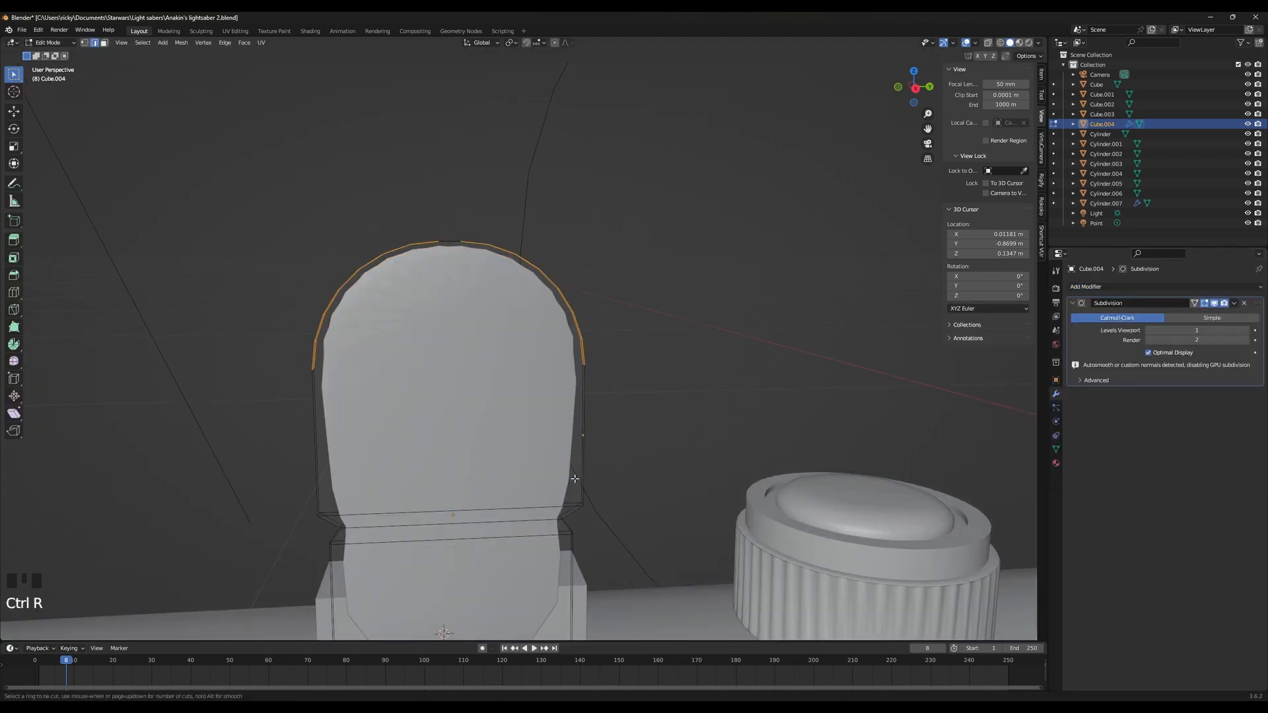
left_click(321, 496)
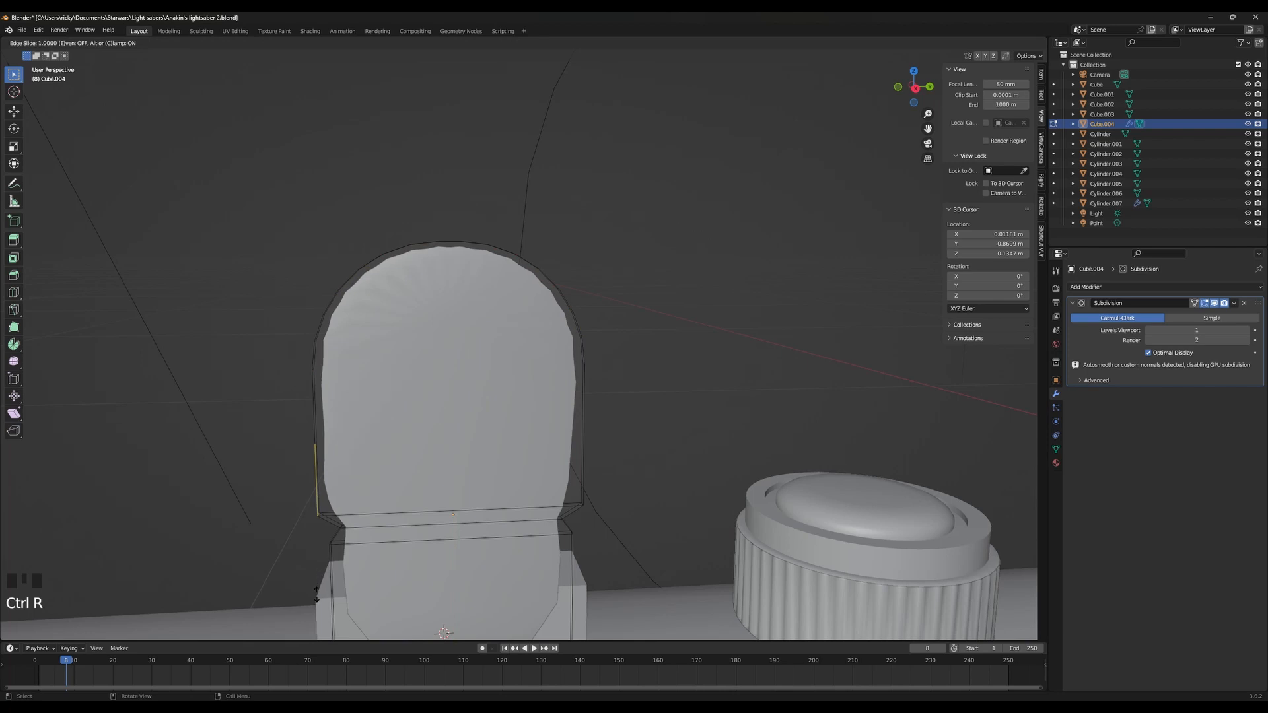
left_click(321, 494)
key("ctrl+z")
key("ctrl+r")
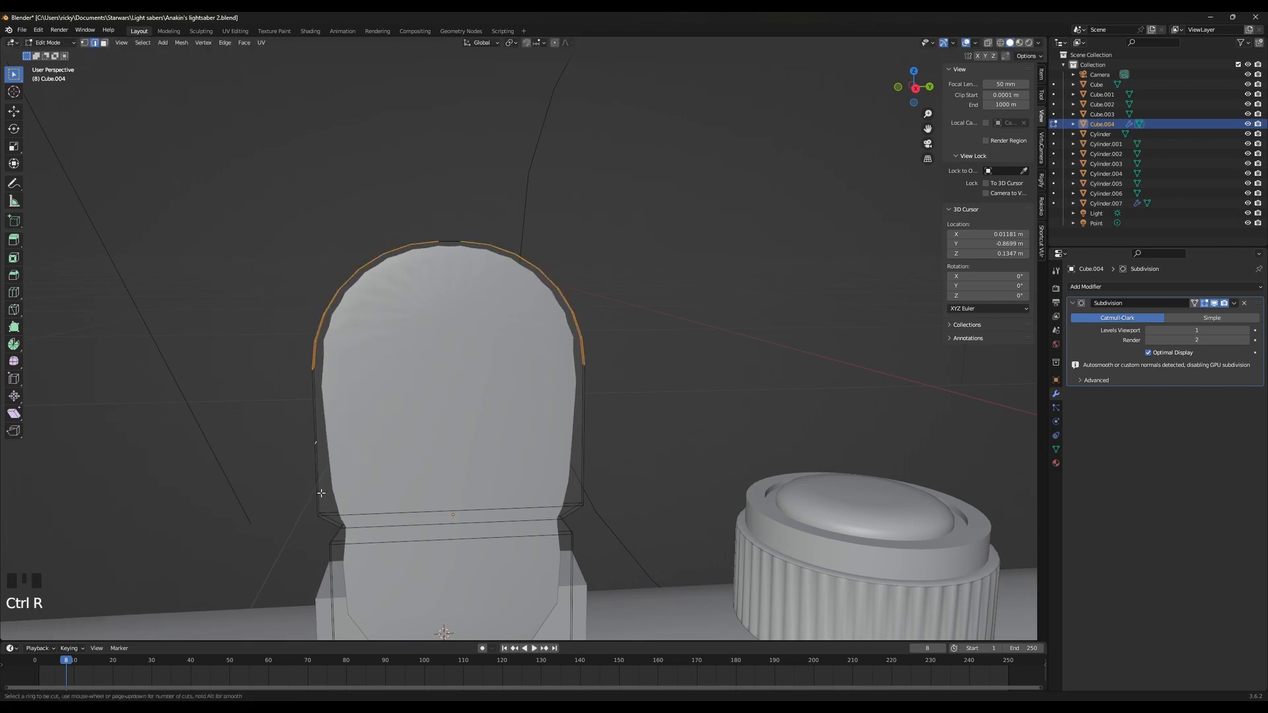
right_click(585, 439)
Undo the edits back to before the plate's Subdivision Surface modifier
key("ctrl+z")
key("ctrl+z")
key("ctrl+z")
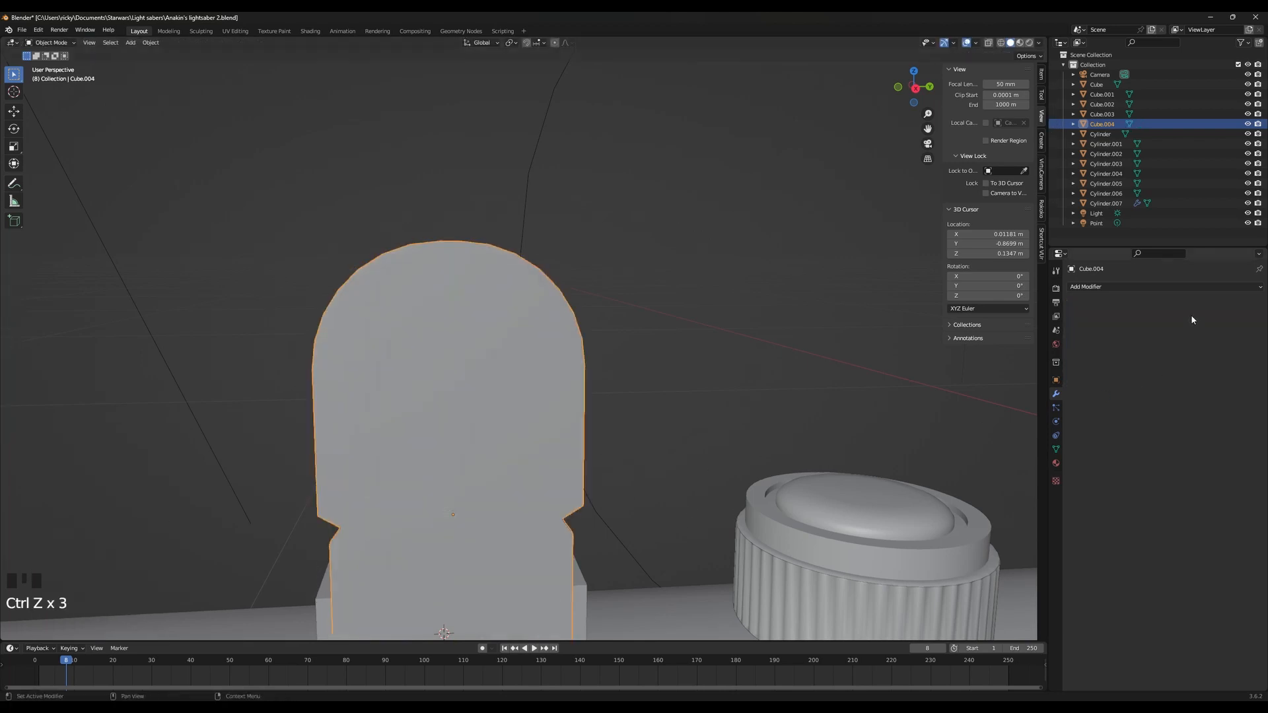
Select the short edges around the plate's rounded top and bevel them about 0.002 m to smooth the arc
left_click(607, 422)
left_click(483, 436)
middle_click_drag(583, 449, 581, 481)
key("Tab")
scroll(529, 389, "up", 2)
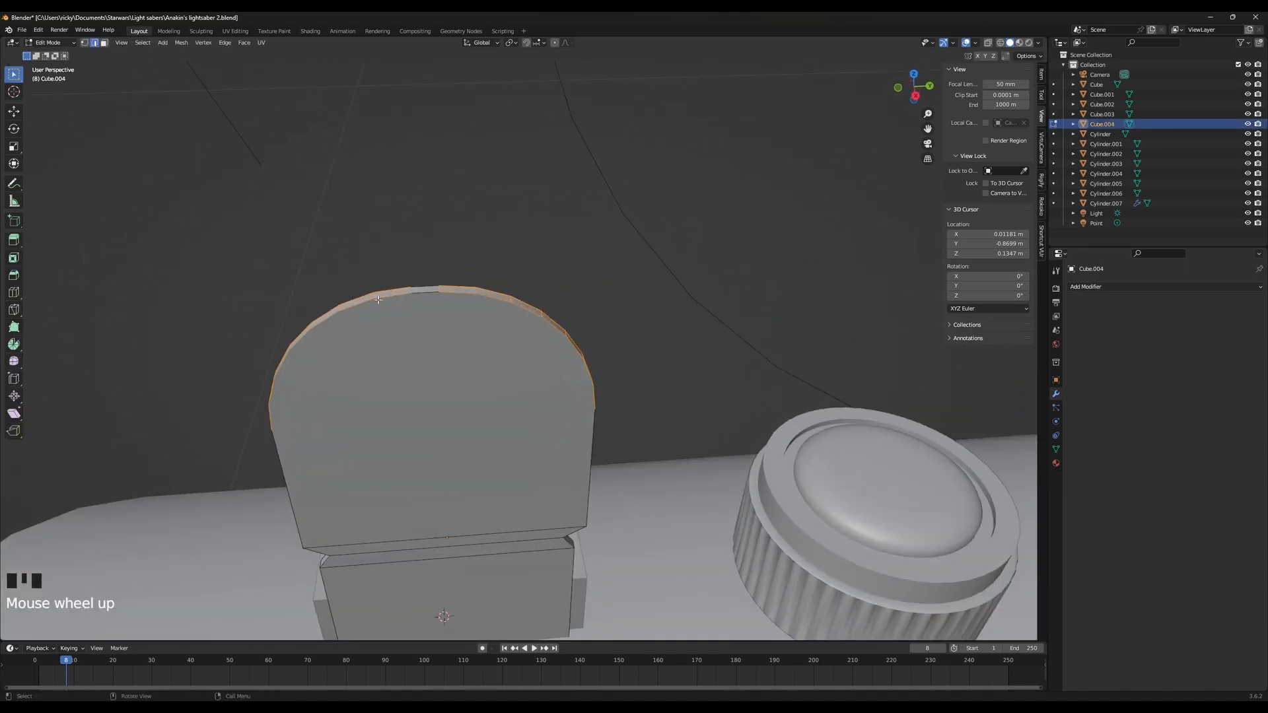
left_click(417, 290, "alt+shift")
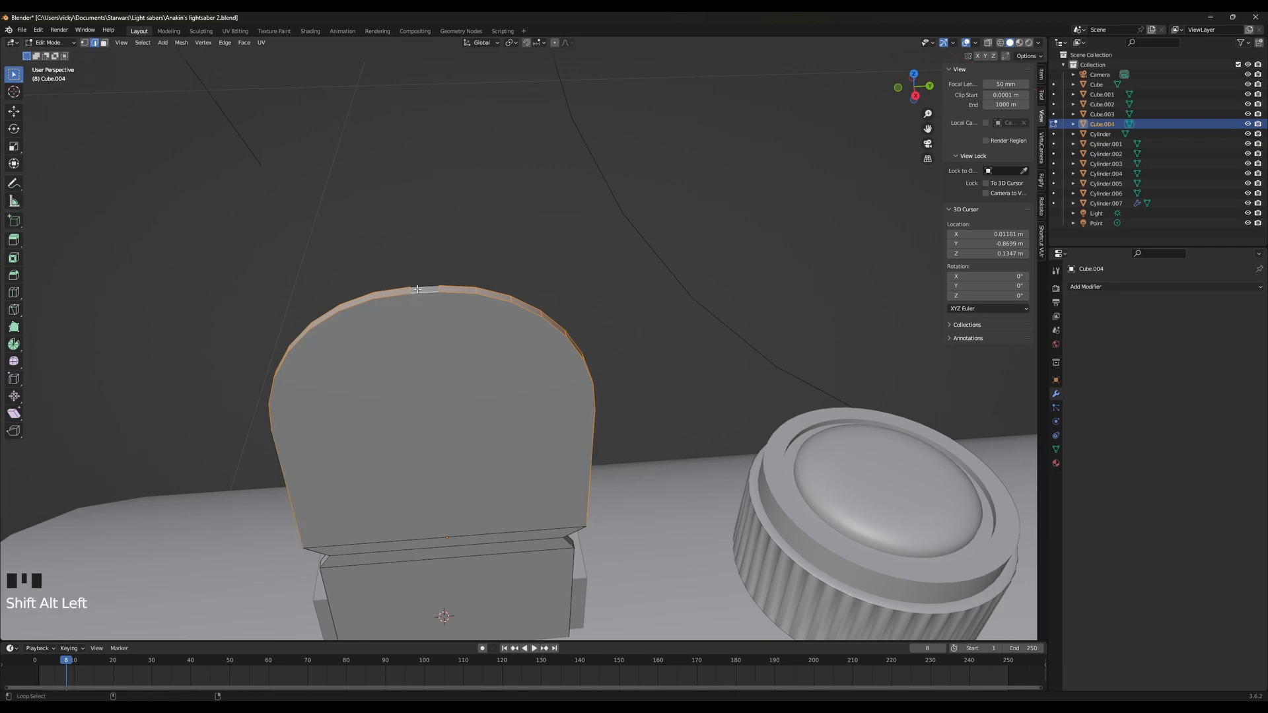
left_click(424, 294, "alt+shift")
left_click(423, 286, "alt+shift")
left_click(422, 284, "alt+shift")
left_click(422, 284, "alt+shift")
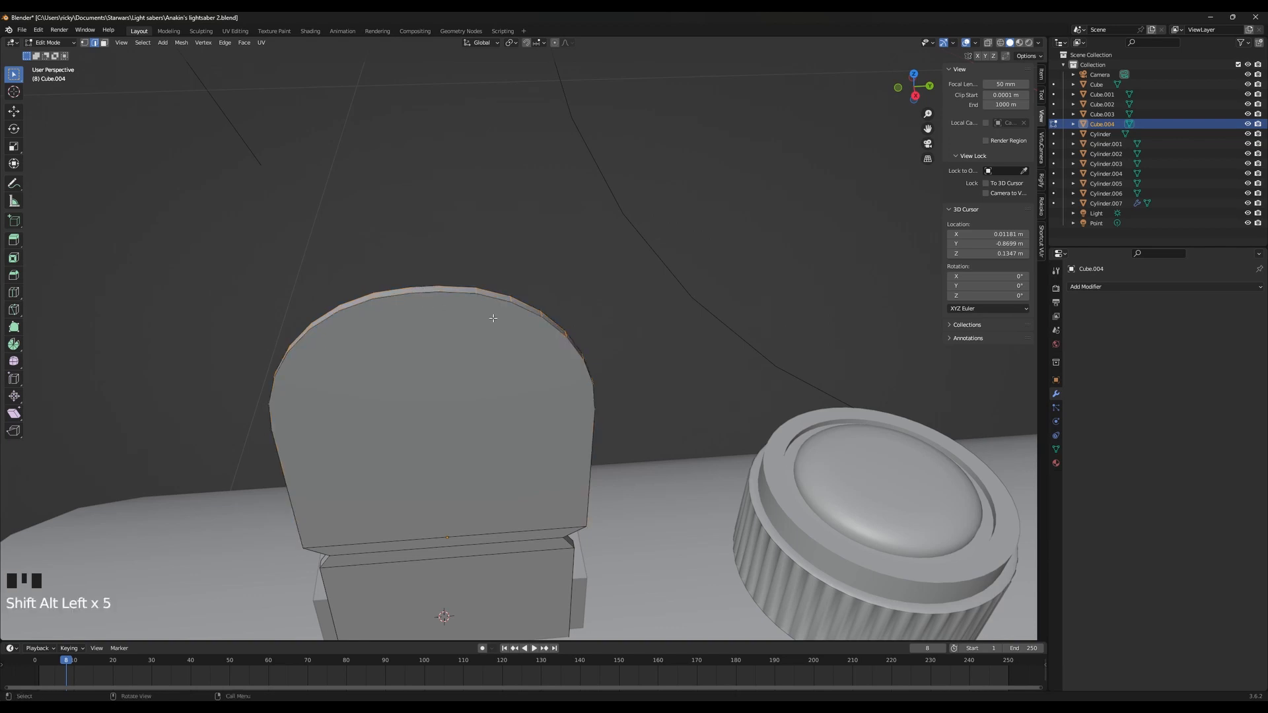
middle_click_drag(492, 318, 529, 327)
key("ctrl+b")
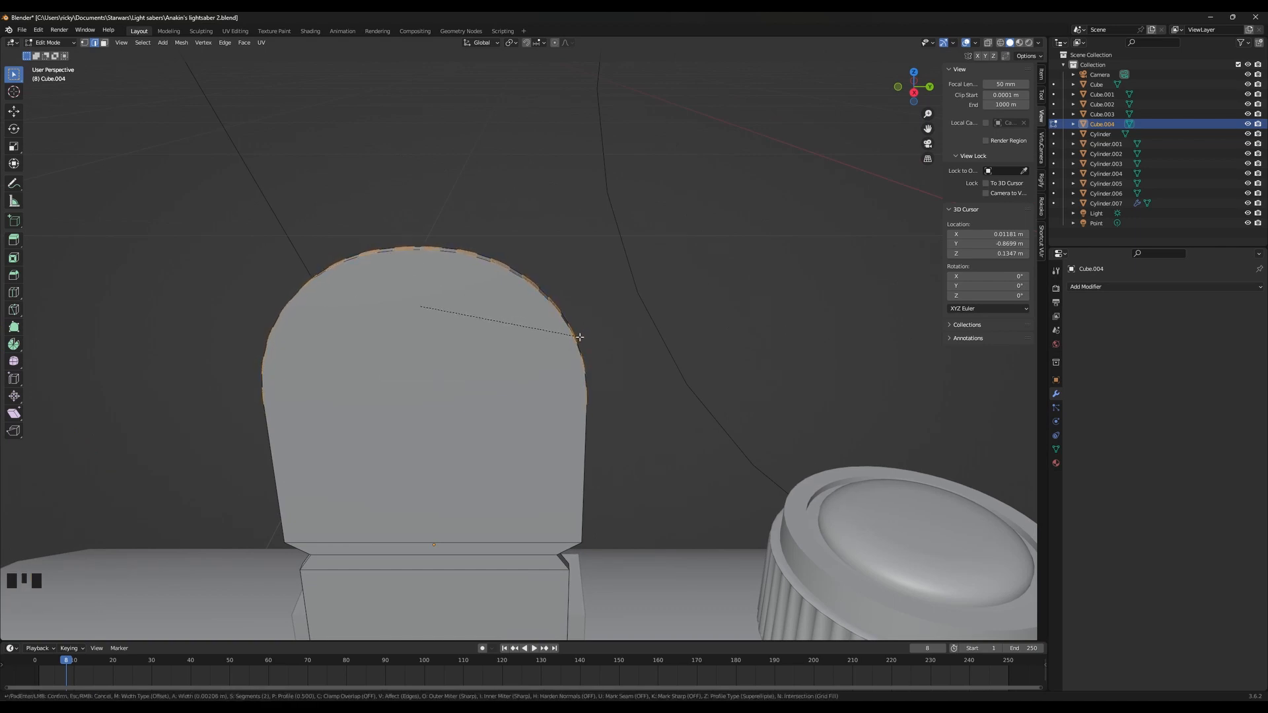
left_click(569, 334)
key("Tab")
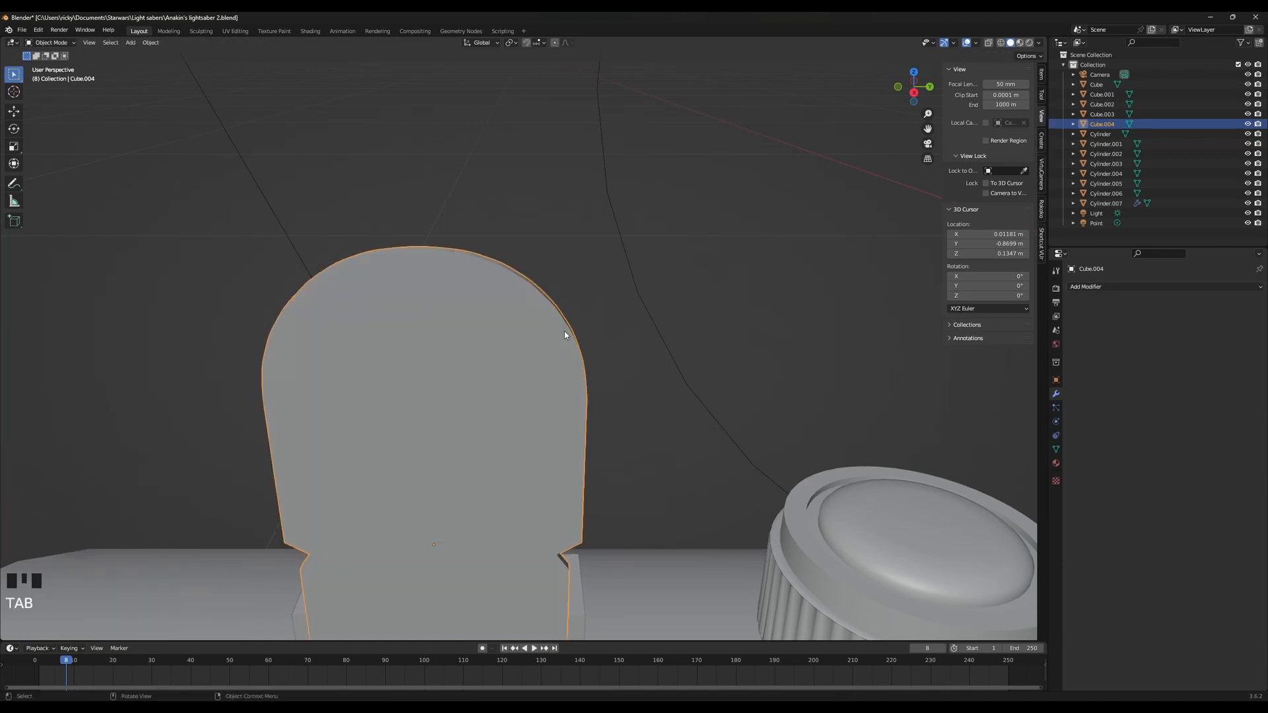
Compare the plate with the lightsaber reference image and open its mesh for editing in wireframe with vertex selection
middle_click_drag(569, 335, 574, 399)
scroll(588, 408, "down", 2)
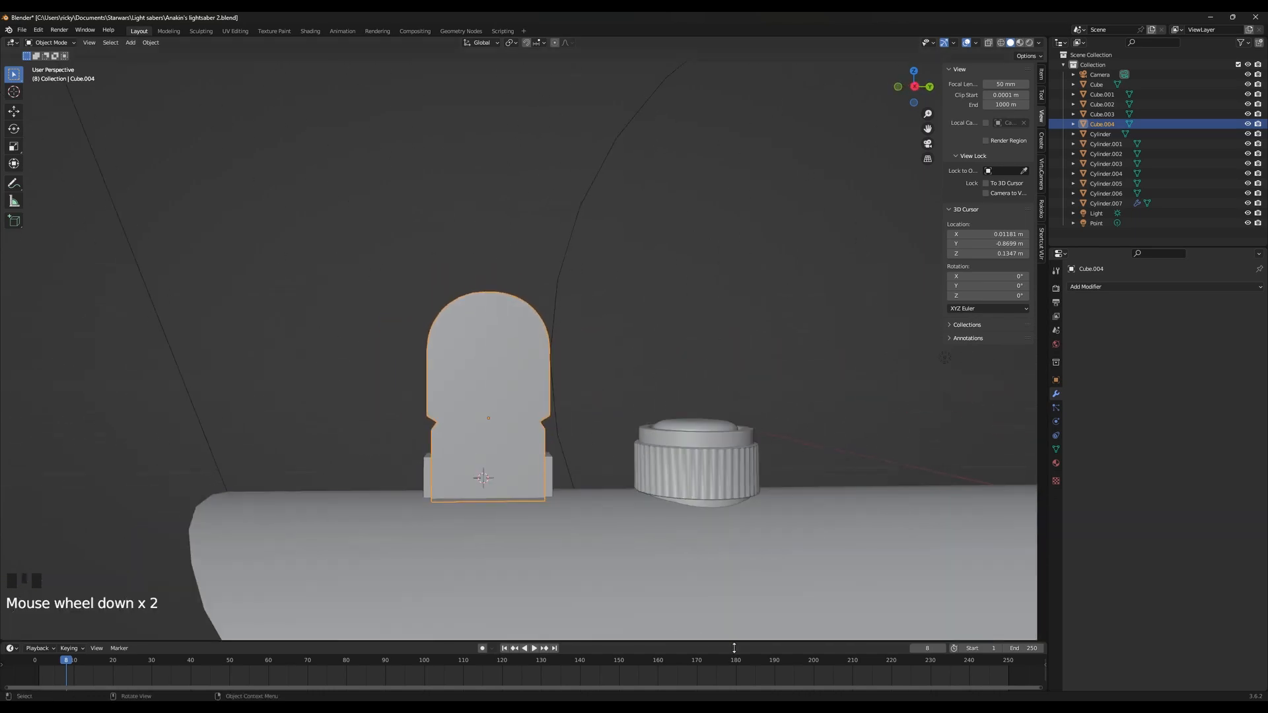
key("alt+Tab")
key("alt+Tab")
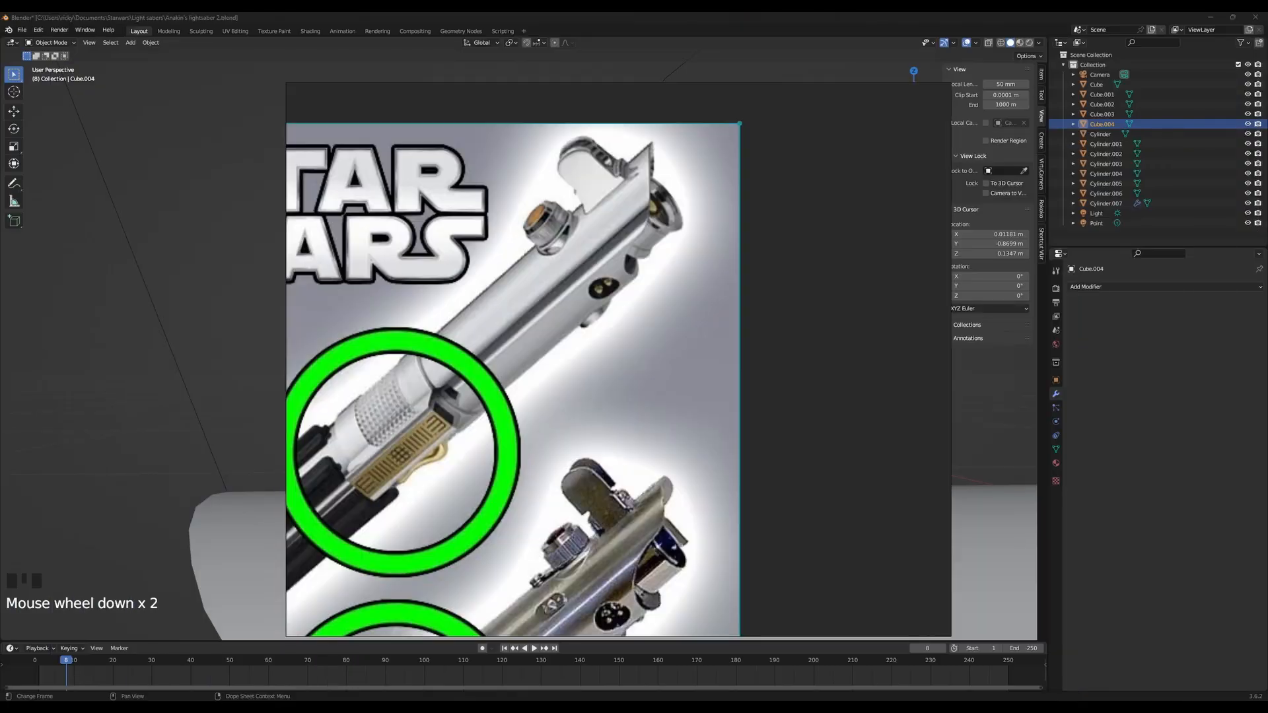
key("alt+Tab")
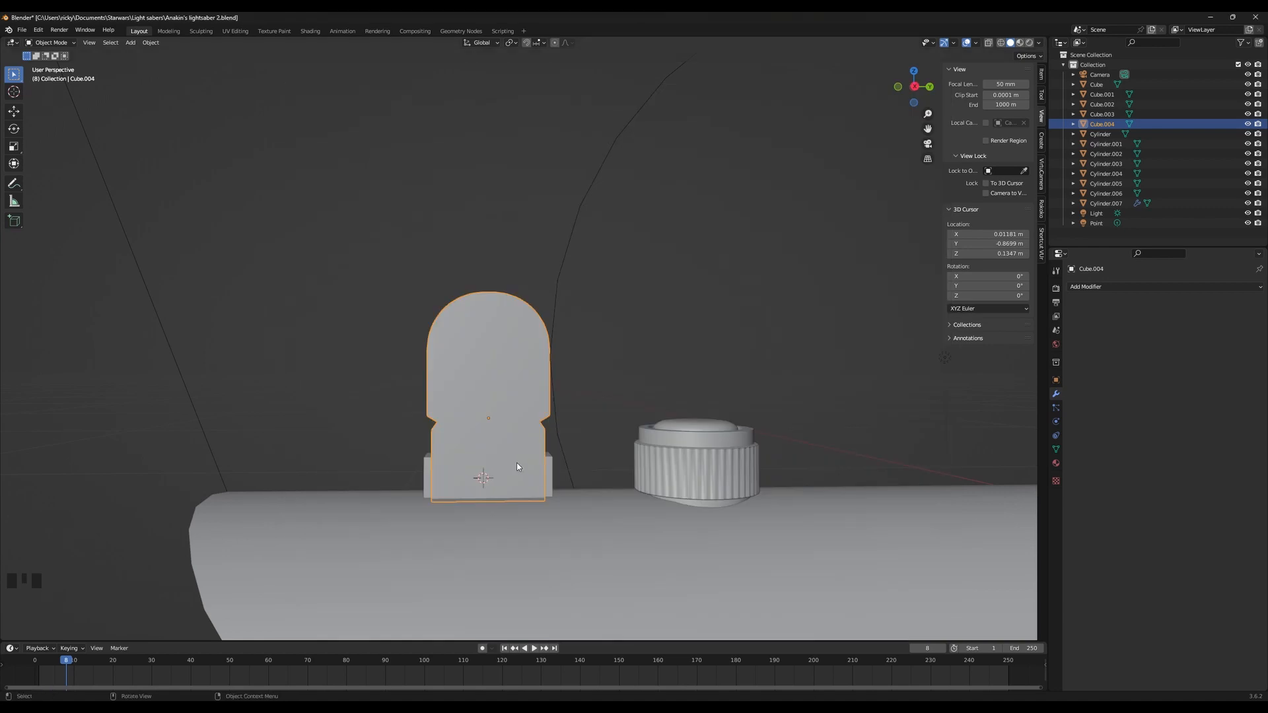
key("Tab")
scroll(517, 463, "up", 2)
key("shift+z")
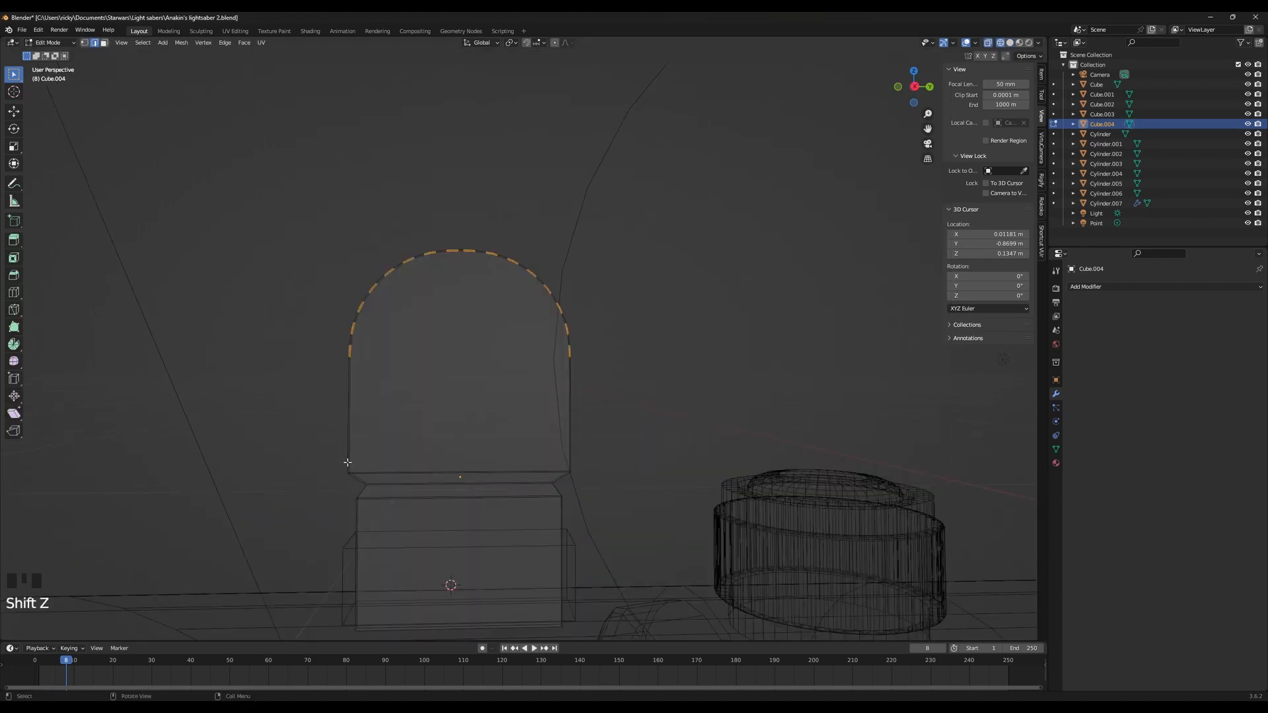
left_click(87, 45)
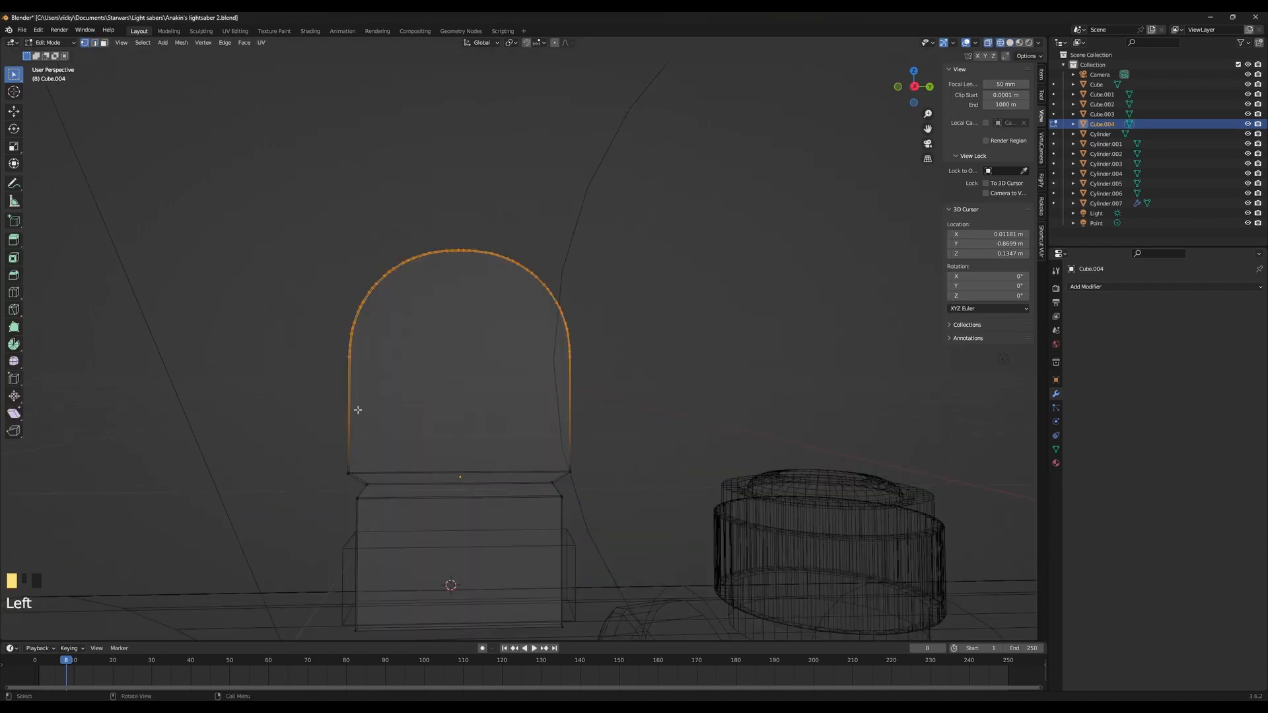
Try merging the notch's upper corner and inner vertices at their center on the side away from the ribbed knob
left_click(366, 482)
left_click(347, 472)
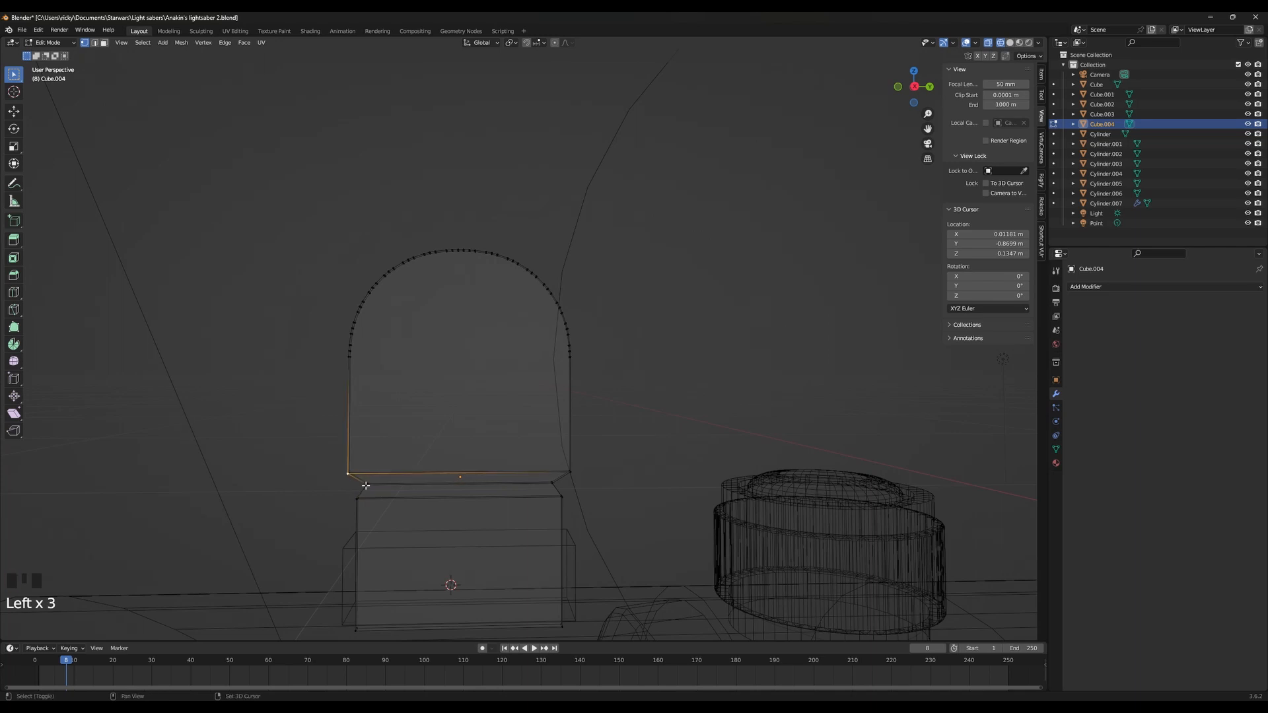
left_click(366, 486, "shift")
key("m")
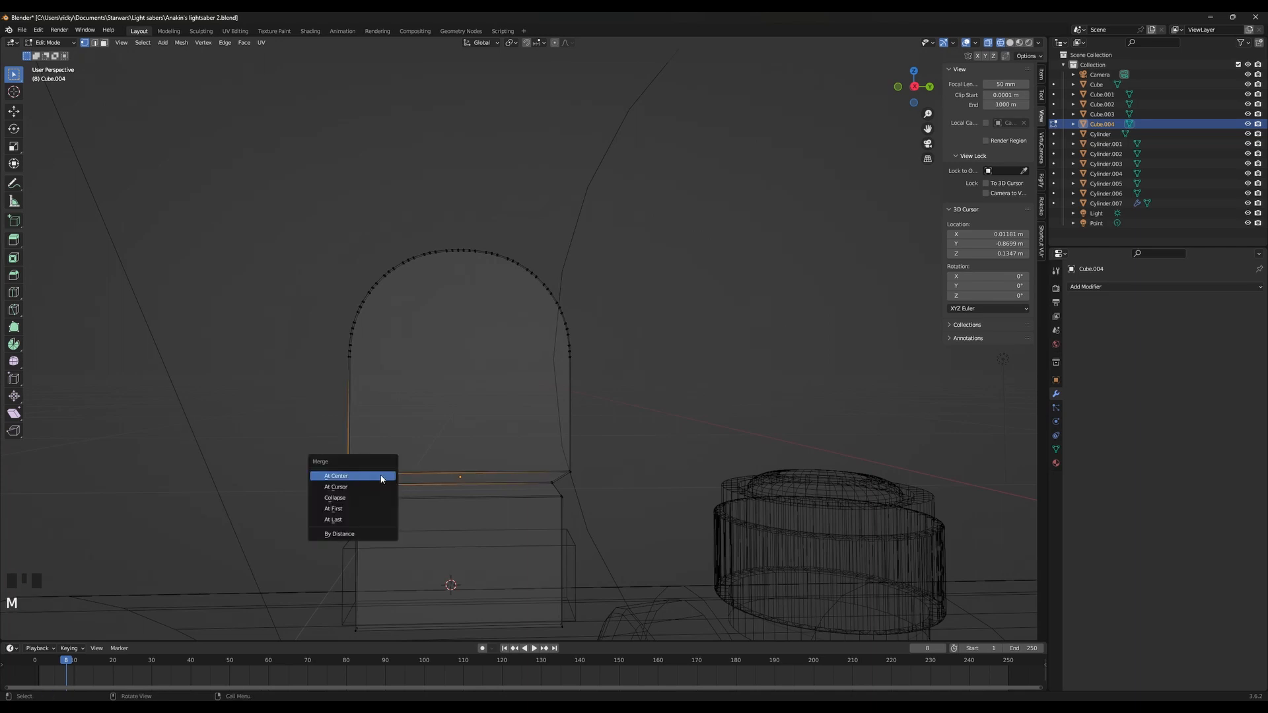
left_click(381, 478)
left_click(349, 473)
left_click(369, 486, "shift")
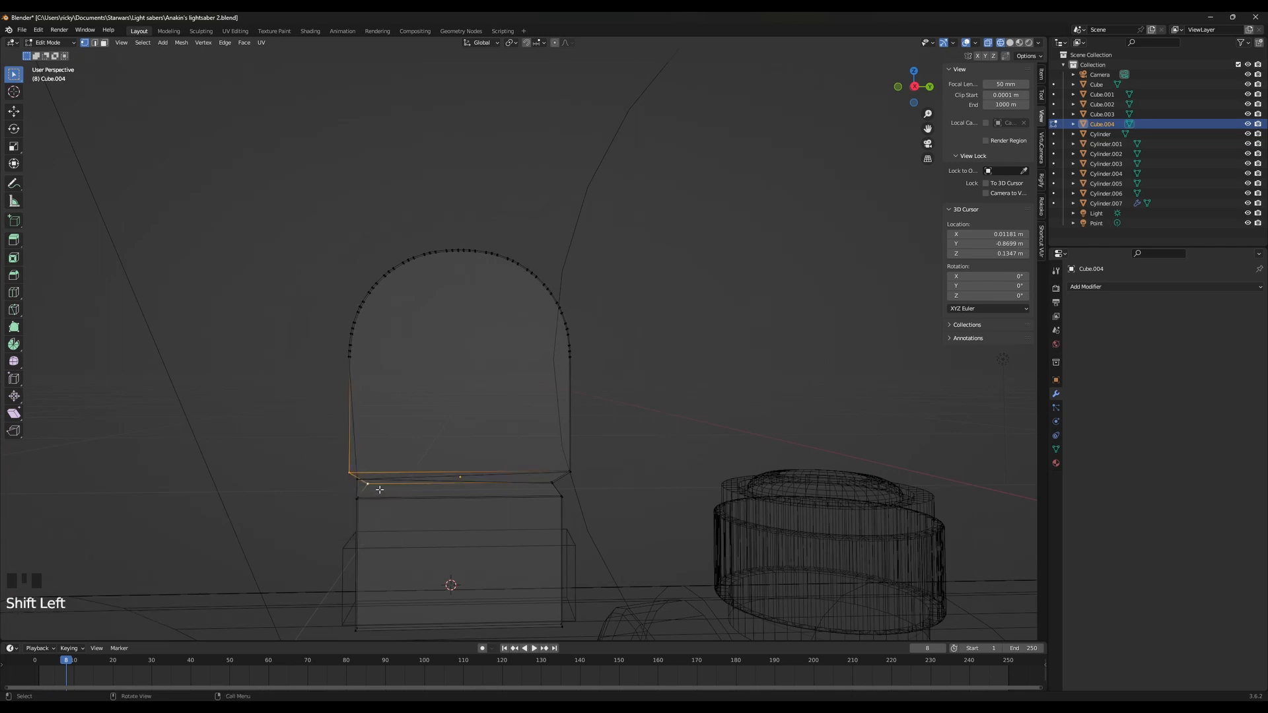
key("m")
left_click(380, 492)
left_click(552, 483)
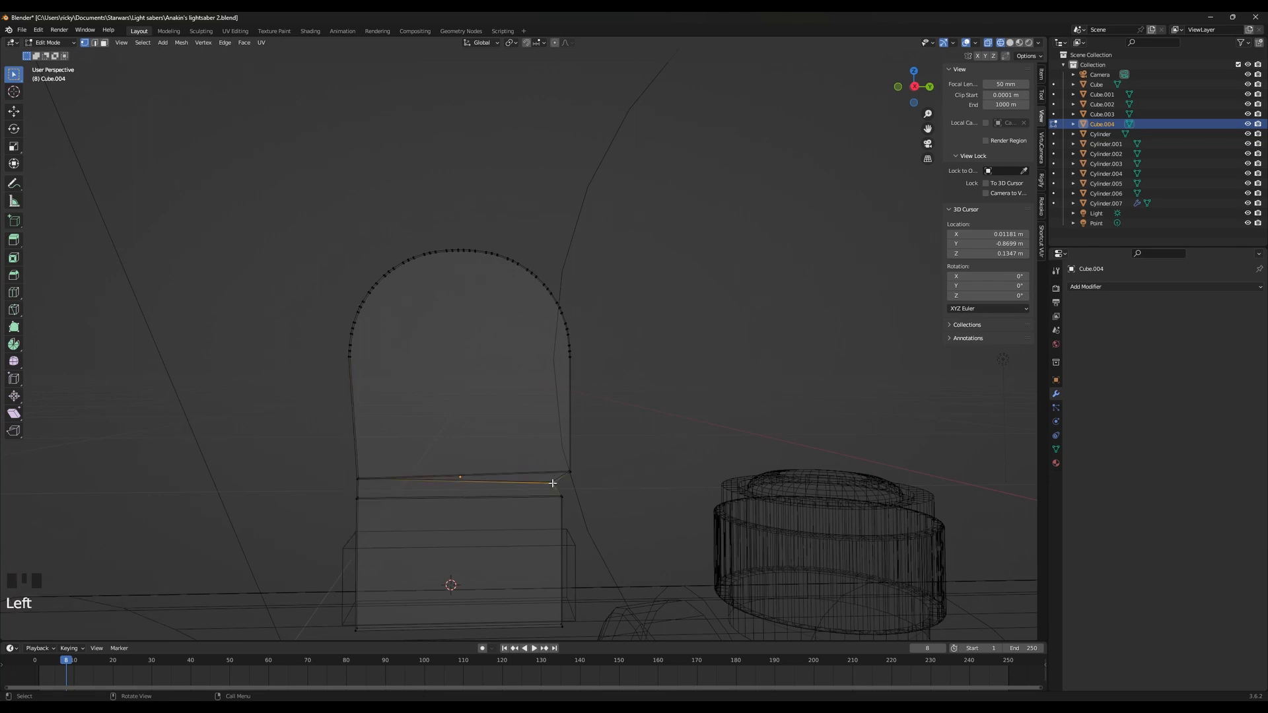
Undo the vertex merges at the plate's notch
key("ctrl+z")
key("ctrl+z")
key("ctrl+z")
key("ctrl+z")
key("ctrl+z")
key("ctrl+z")
key("ctrl+z")
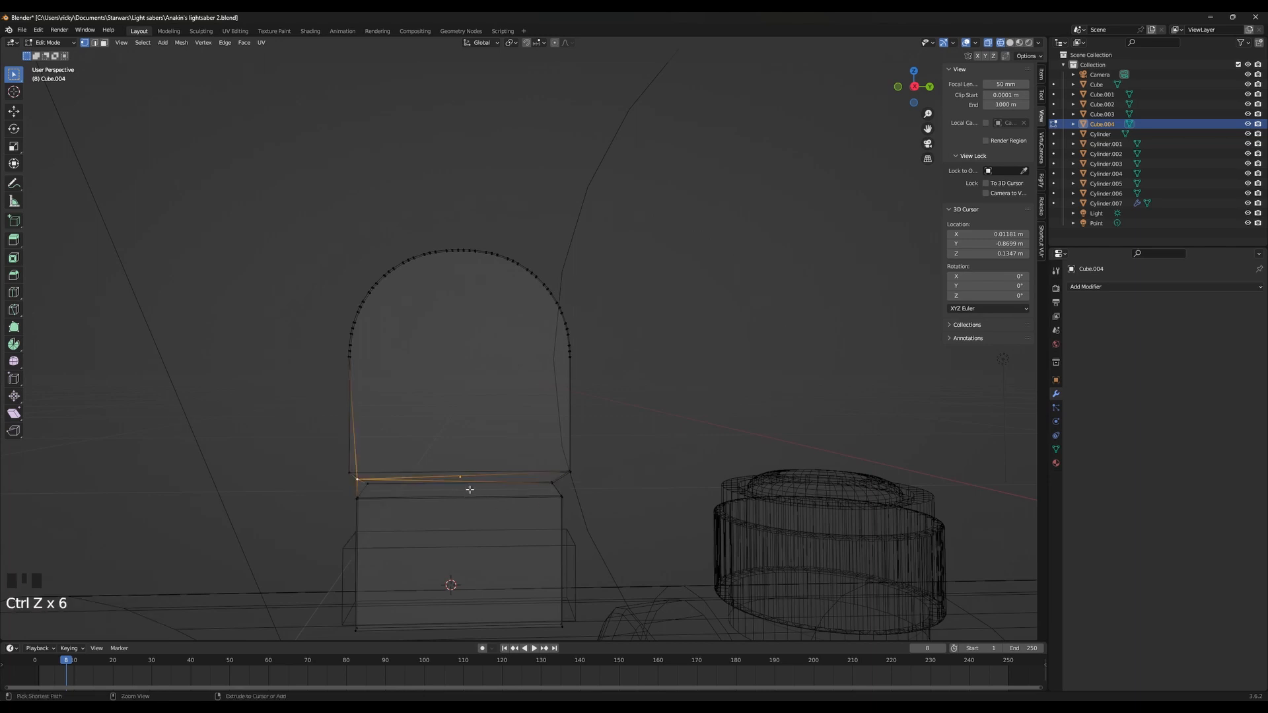
Select the outer corners above both side notches of the plate and lower them along Z towards the notches' inner vertices
left_click(345, 470)
left_click(344, 471)
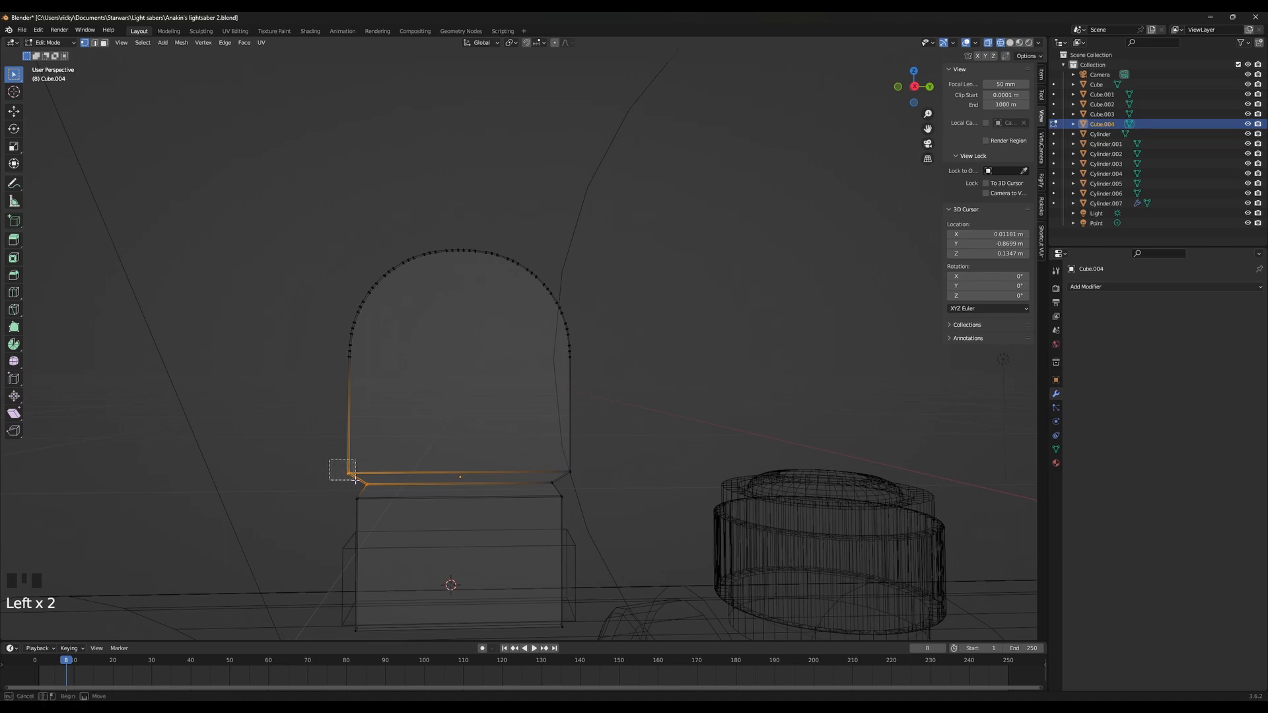
left_click(581, 472, "shift")
key("g")
key("z")
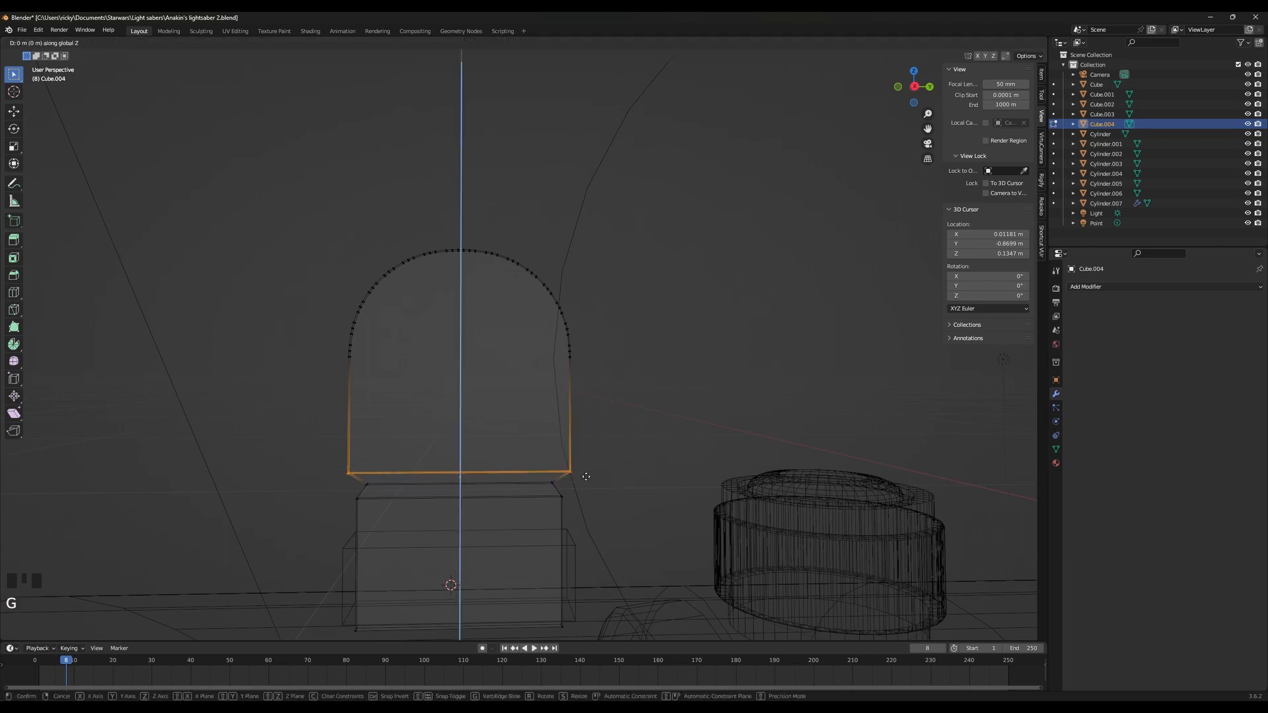
left_click(599, 572)
key("Tab")
key("shift+z")
middle_click_drag(567, 500, 597, 461)
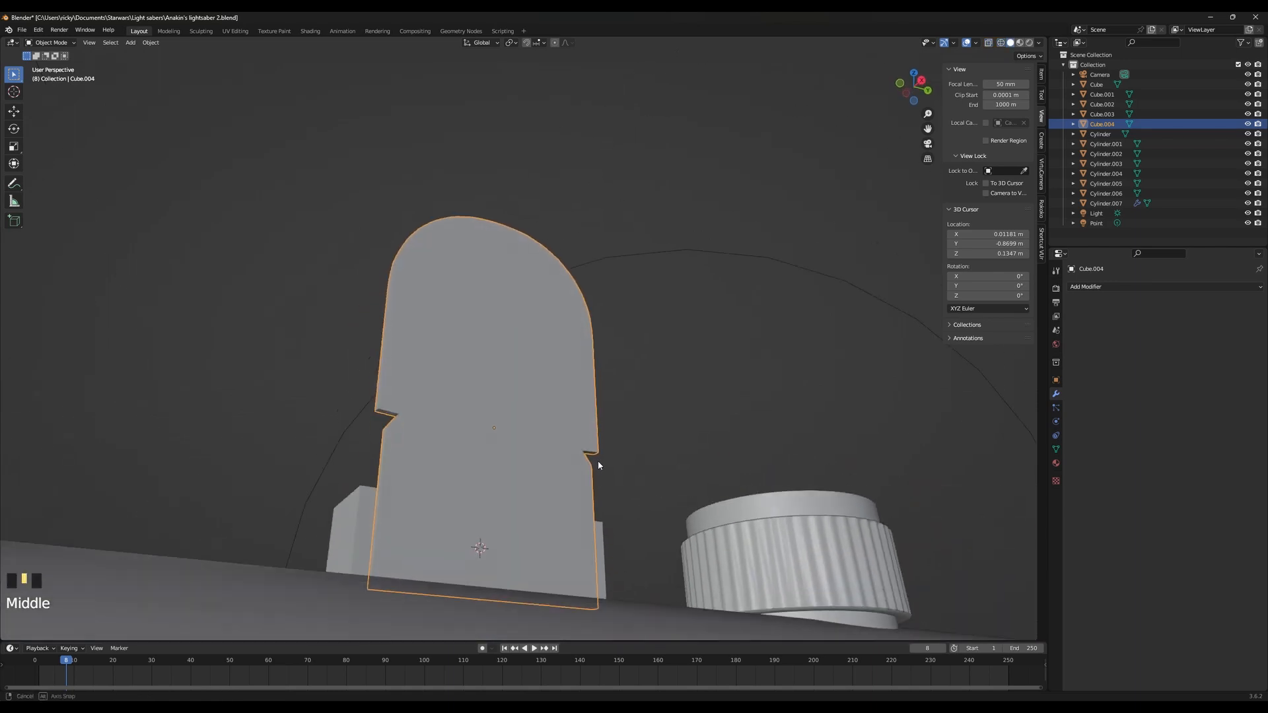
Lower the same outer notch corners another 0.00015 m or so along Z to level the notches' upper edges
key("Tab")
scroll(594, 460, "up", 2)
scroll(441, 466, "up", 1)
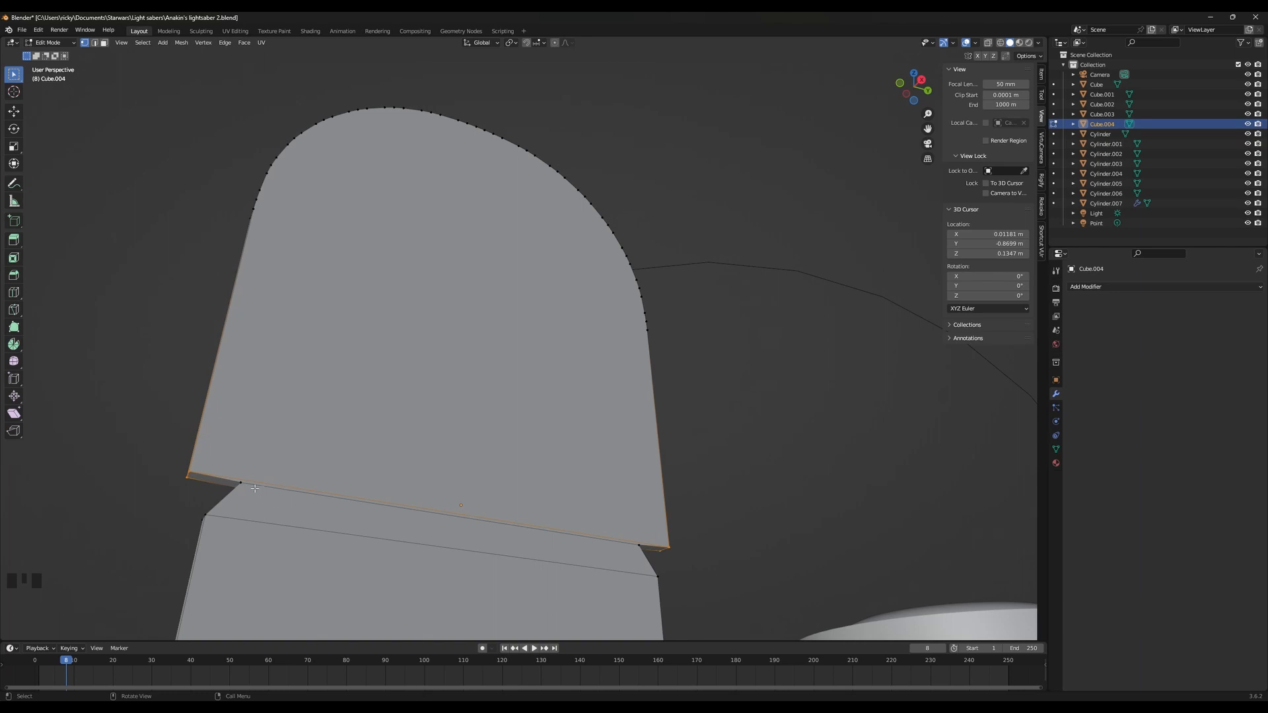
key("g")
key("z")
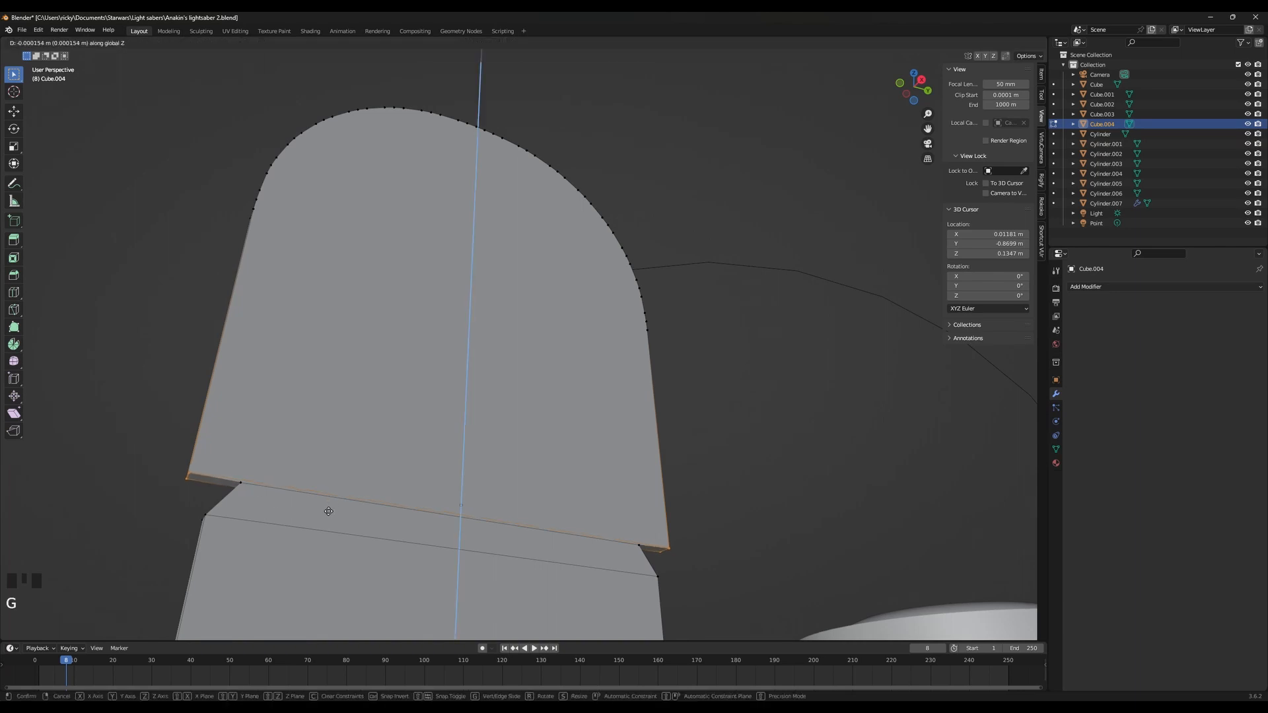
left_click(328, 511)
key("Tab")
Try duplicating the plate along the X axis
scroll(337, 505, "down", 6)
middle_click_drag(354, 492, 455, 515)
scroll(357, 518, "down", 2)
scroll(532, 461, "up", 3)
key("shift+d")
key("x")
left_click(560, 441)
key("ctrl+z")
key("g")
key("Escape")
Select the base block's long side face opposite the plate and snap the 3D cursor to its centre
left_click(450, 519)
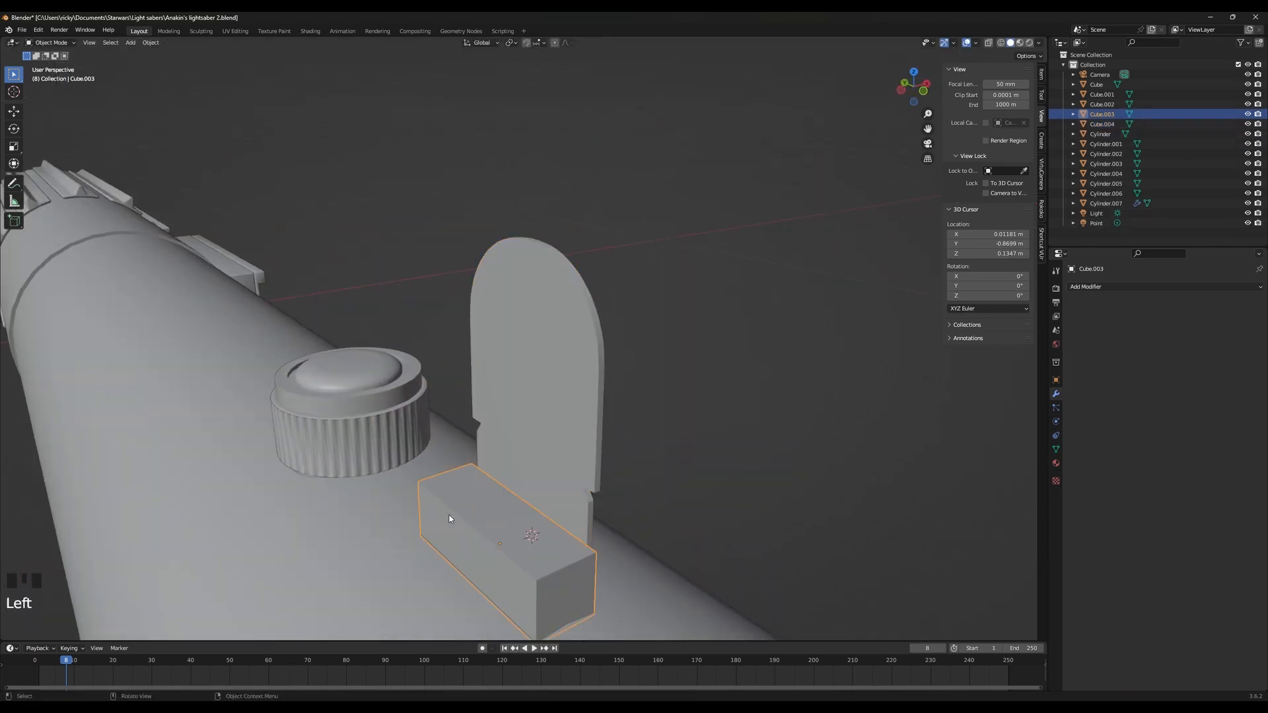
key("Tab")
left_click(104, 43)
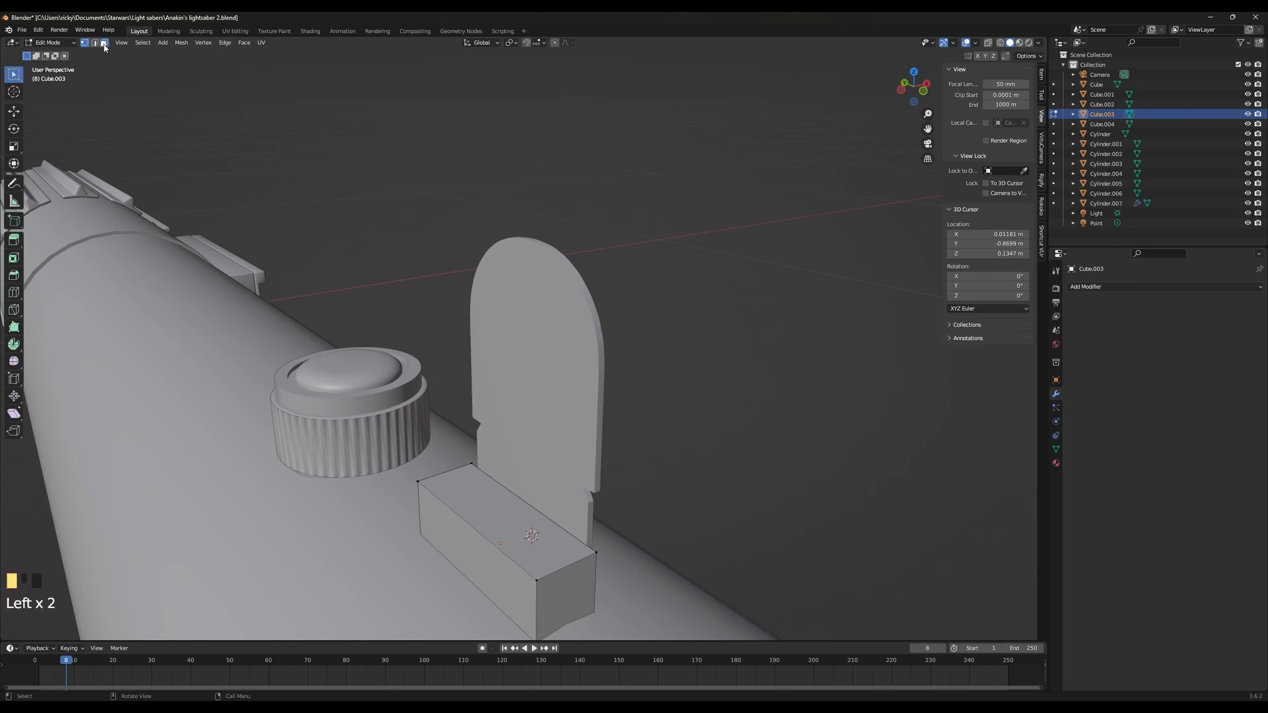
left_click(565, 517)
key("shift+s")
key("Tab")
left_click(528, 396)
key("g")
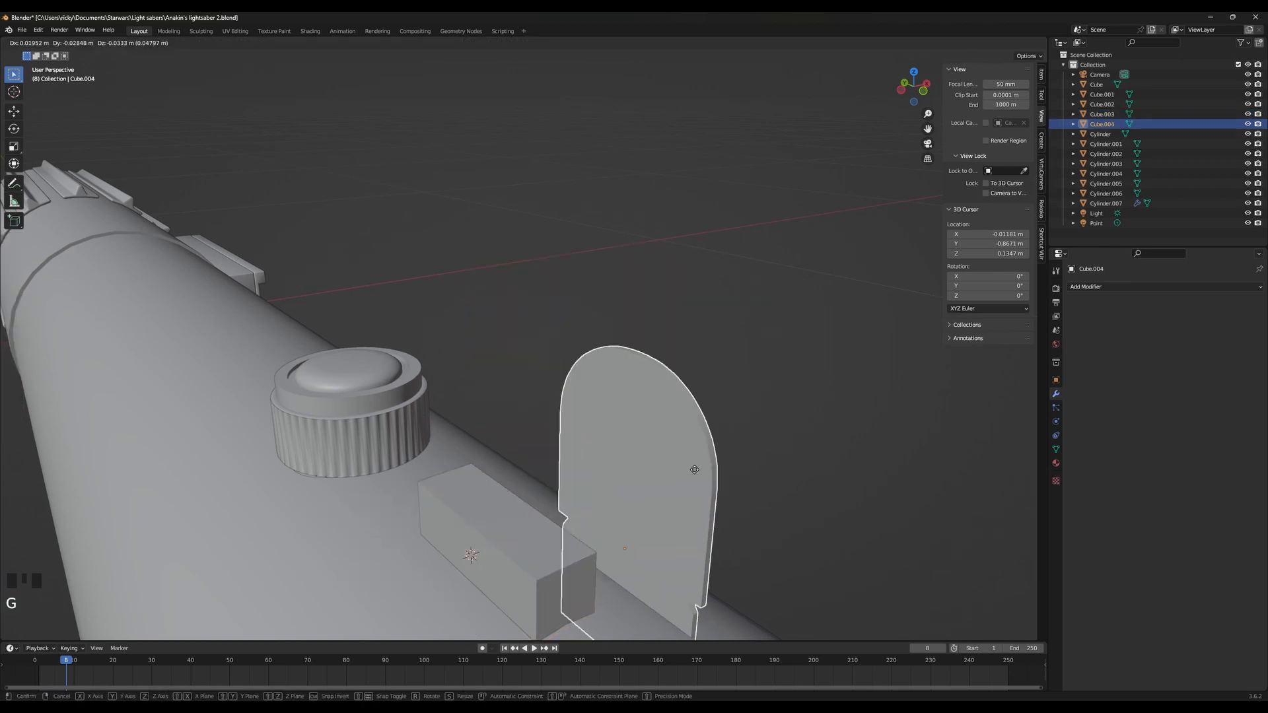
left_click(648, 322)
left_click(458, 543)
key("Tab")
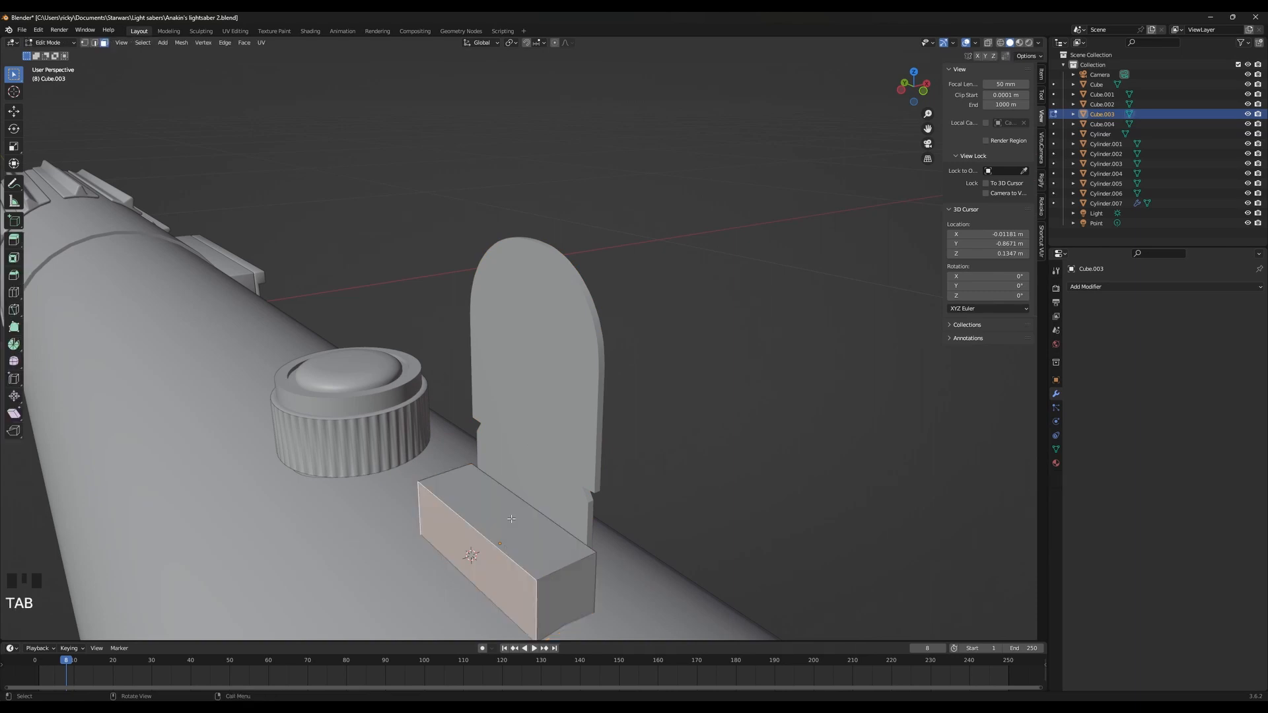
key("Tab")
Duplicate the plate in place, try snapping the copy to the 3D cursor, and undo only the snap
left_click(552, 436)
key("shift+s")
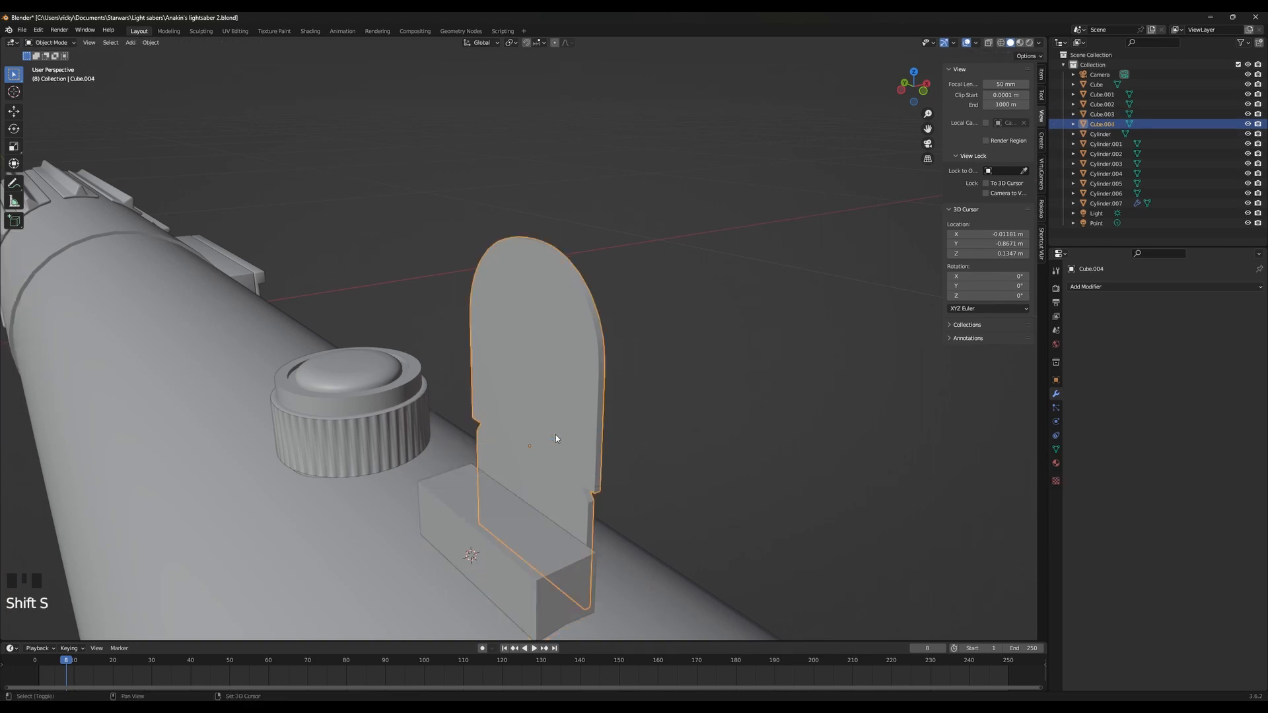
key("shift+d")
right_click(685, 331)
key("shift+s")
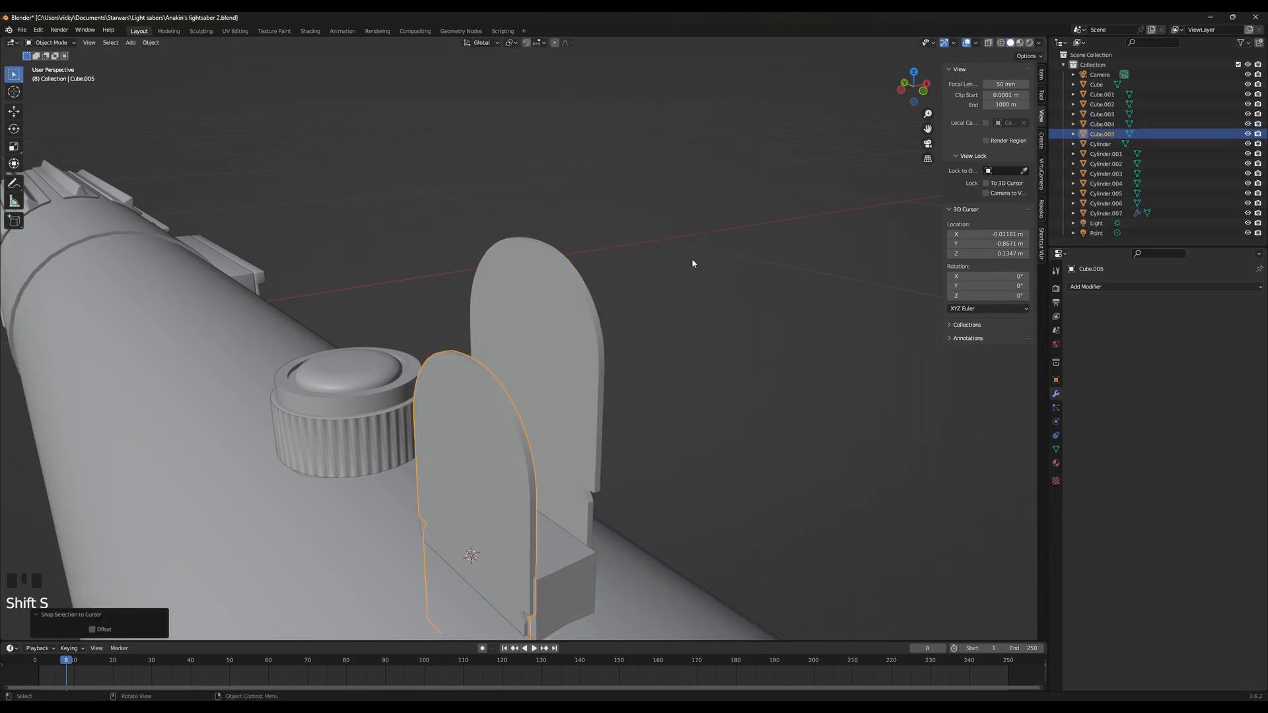
middle_click_drag(691, 259, 581, 486)
key("ctrl+z")
Select the base block's hidden long side face next to the plates and snap the 3D cursor to its centre
key("Tab")
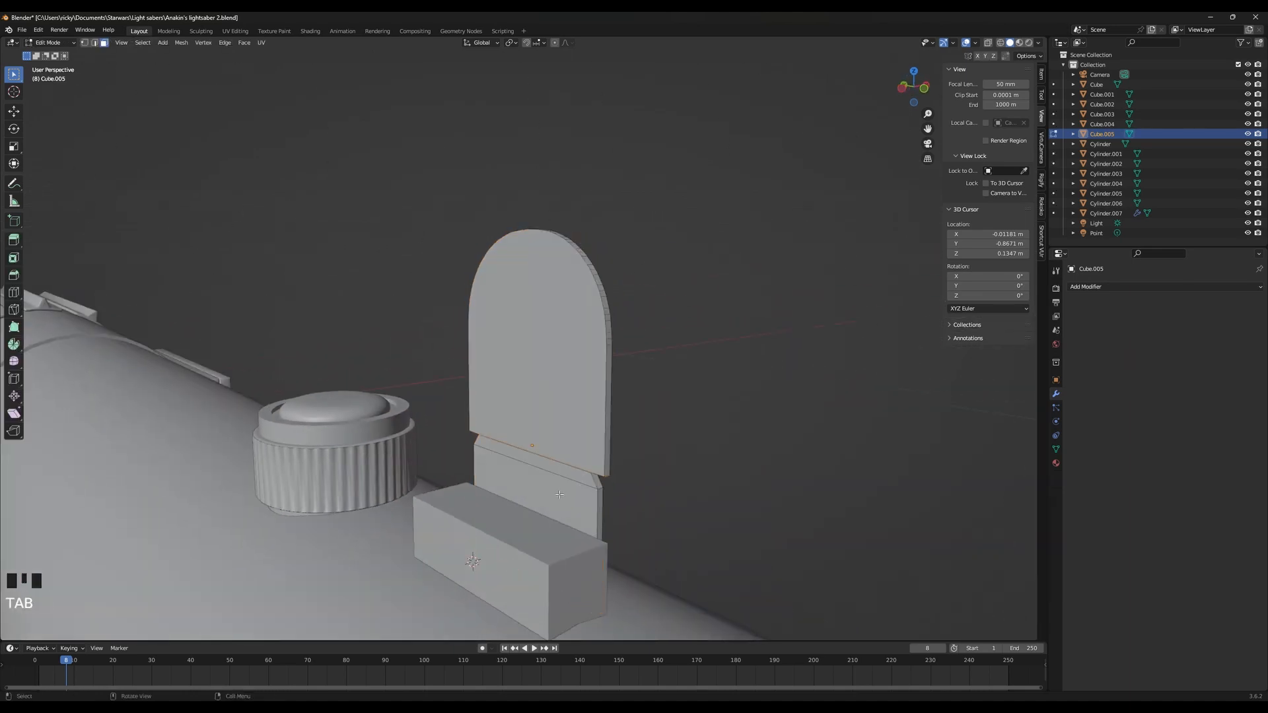
left_click(553, 500)
key("Tab")
left_click(543, 524)
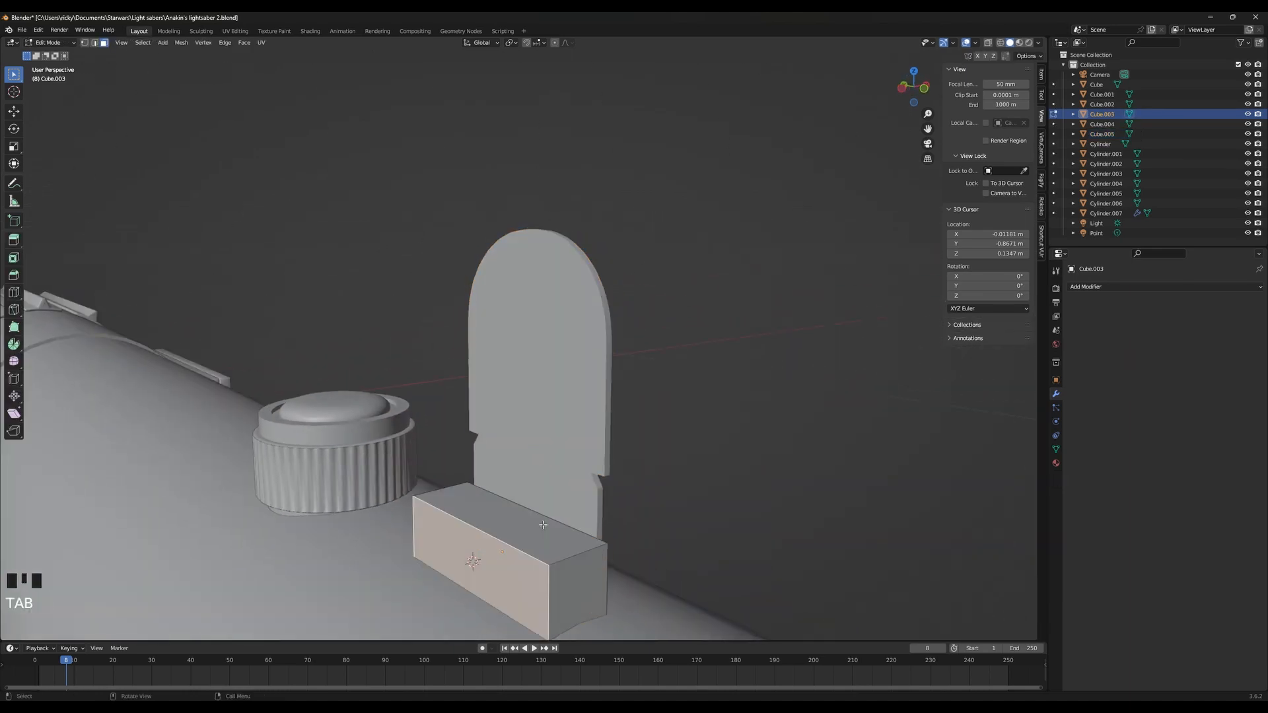
key("Tab")
key("shift+s")
left_click(548, 526)
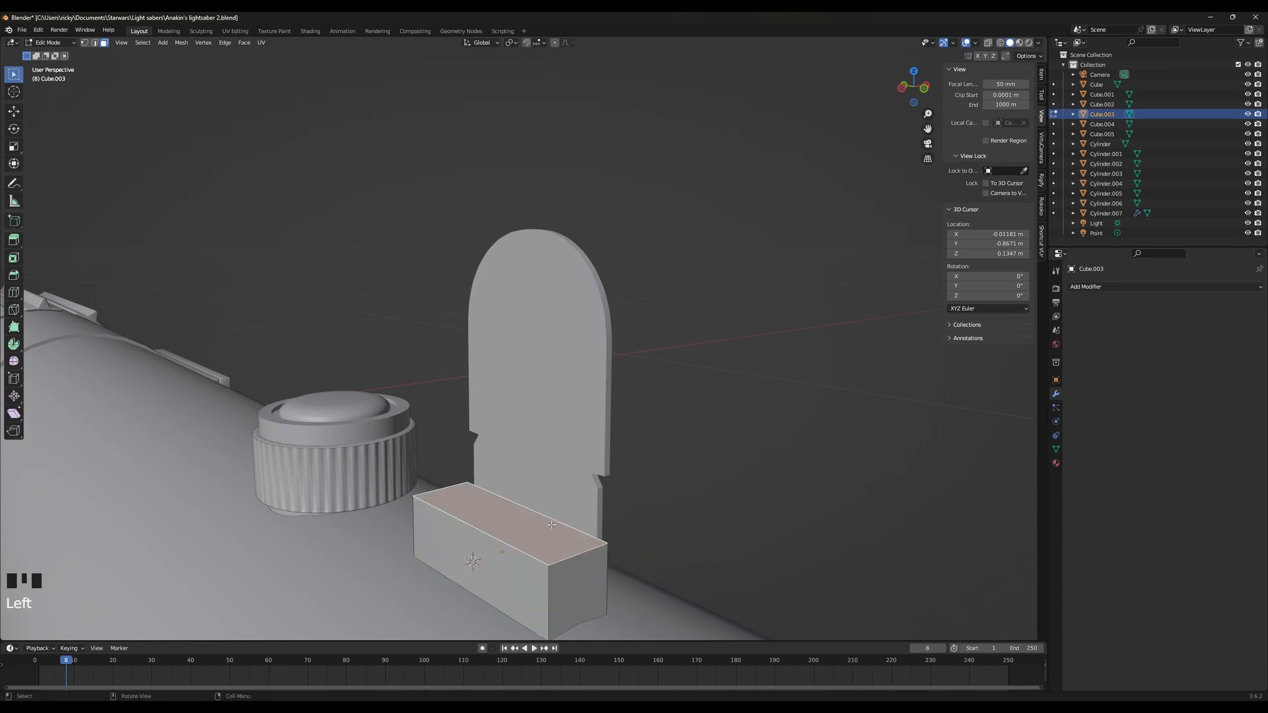
left_click(548, 526)
key("shift+z")
left_click(540, 540)
key("shift+z")
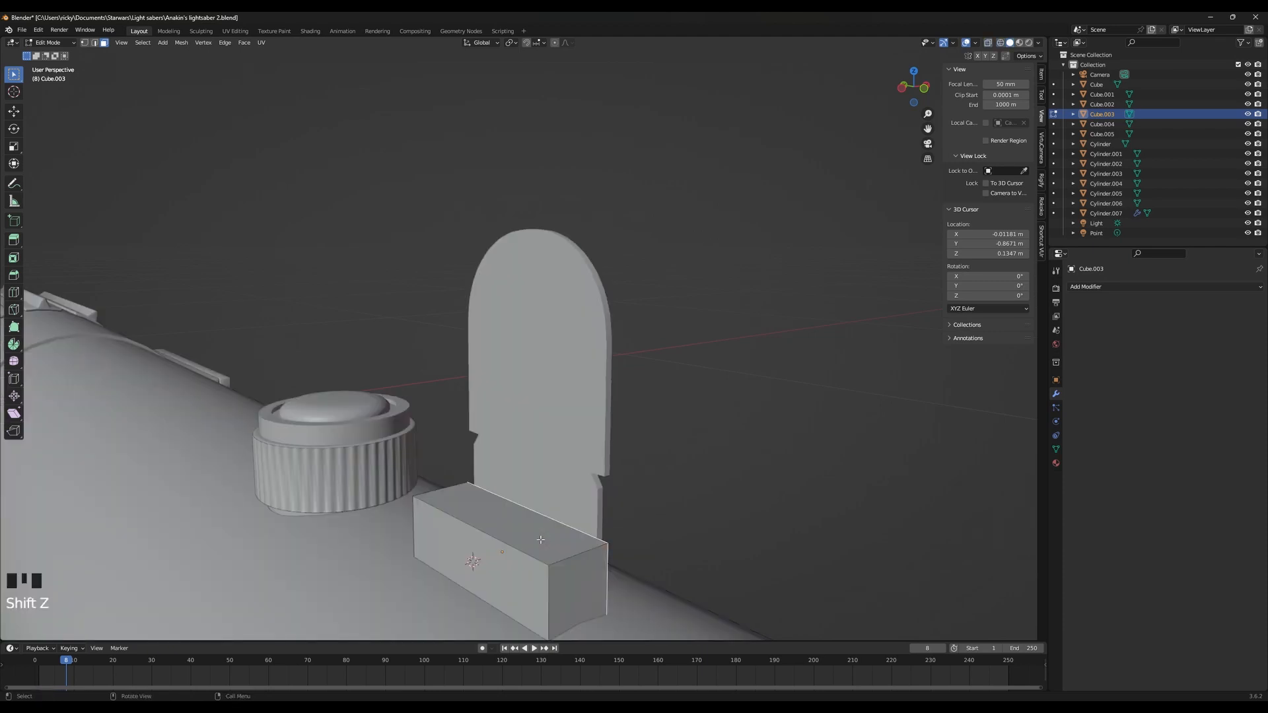
key("s")
key("shift+s")
left_click(547, 569)
key("Tab")
middle_click_drag(603, 457, 534, 481)
Set the origin of the original plate to the 3D cursor at the block's side face
left_click(648, 445)
key("shift+s")
left_click(525, 417)
key("Tab")
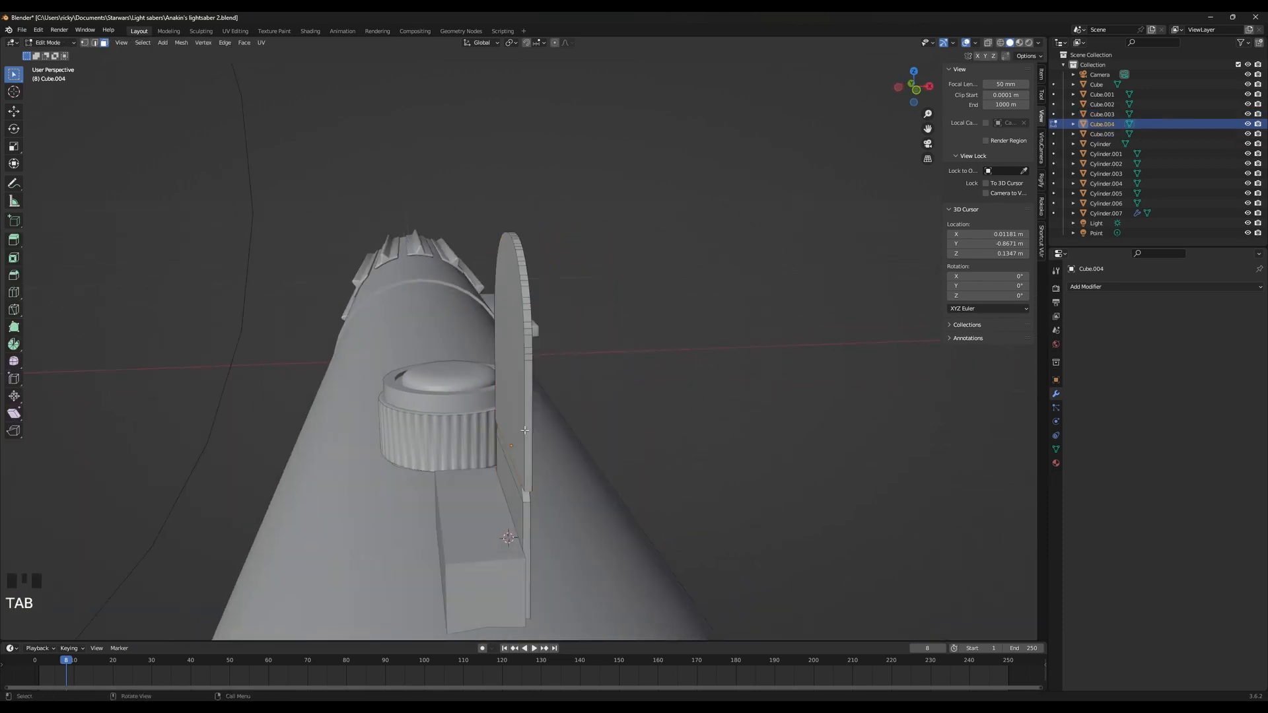
key("a")
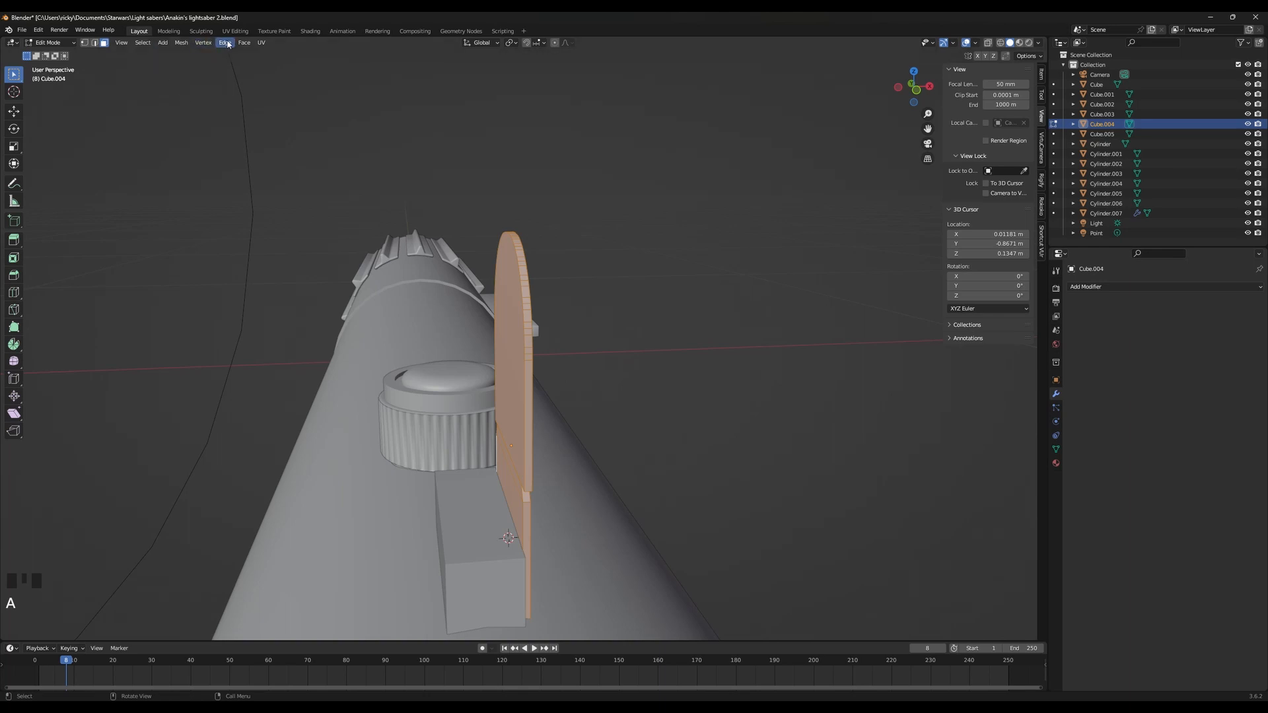
key("Tab")
left_click(161, 42)
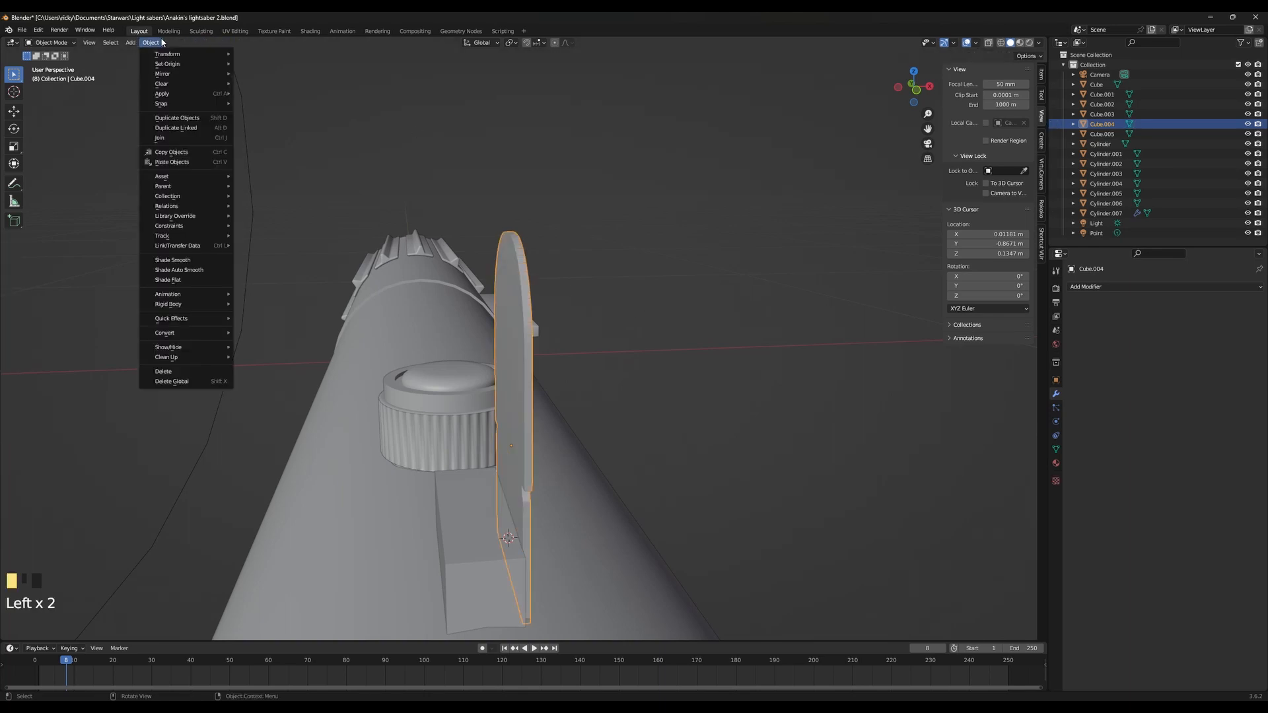
mouse_move(180, 64)
left_click(278, 83)
middle_click_drag(456, 463, 493, 492)
middle_click_drag(609, 506, 596, 510)
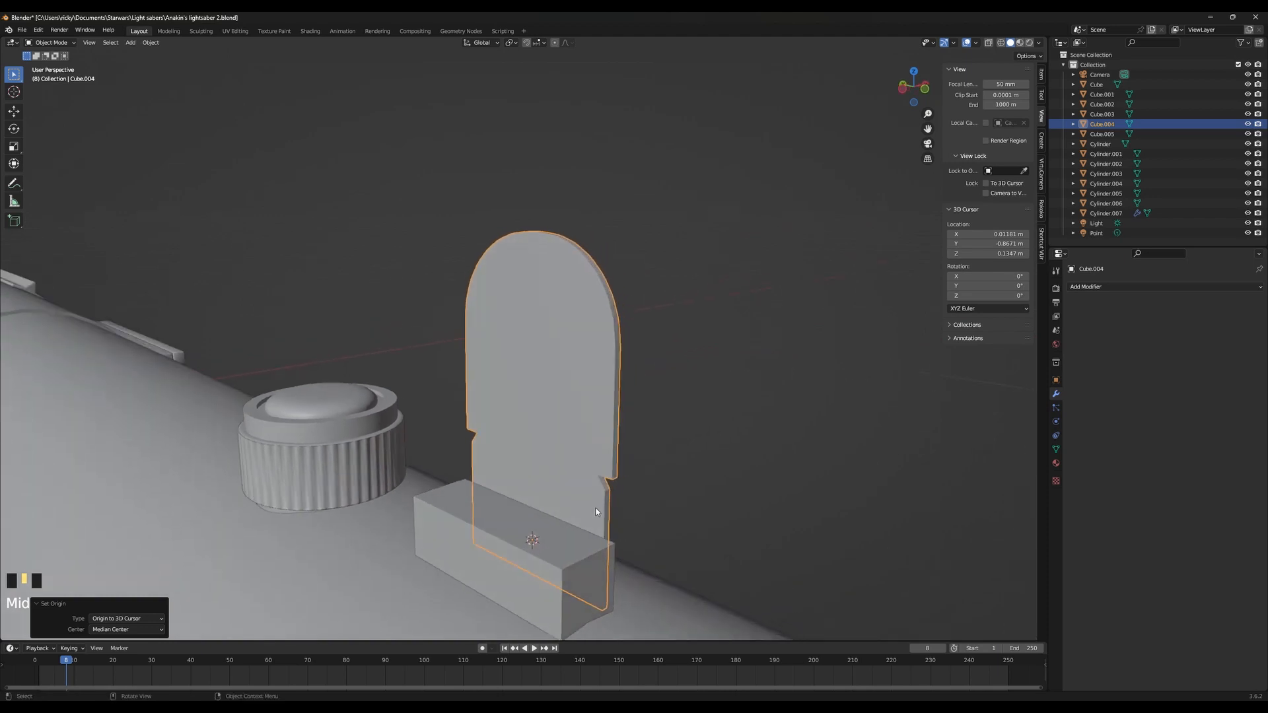
Snap the 3D cursor to the centre of the base block's long side face opposite the two coincident plates
key("g")
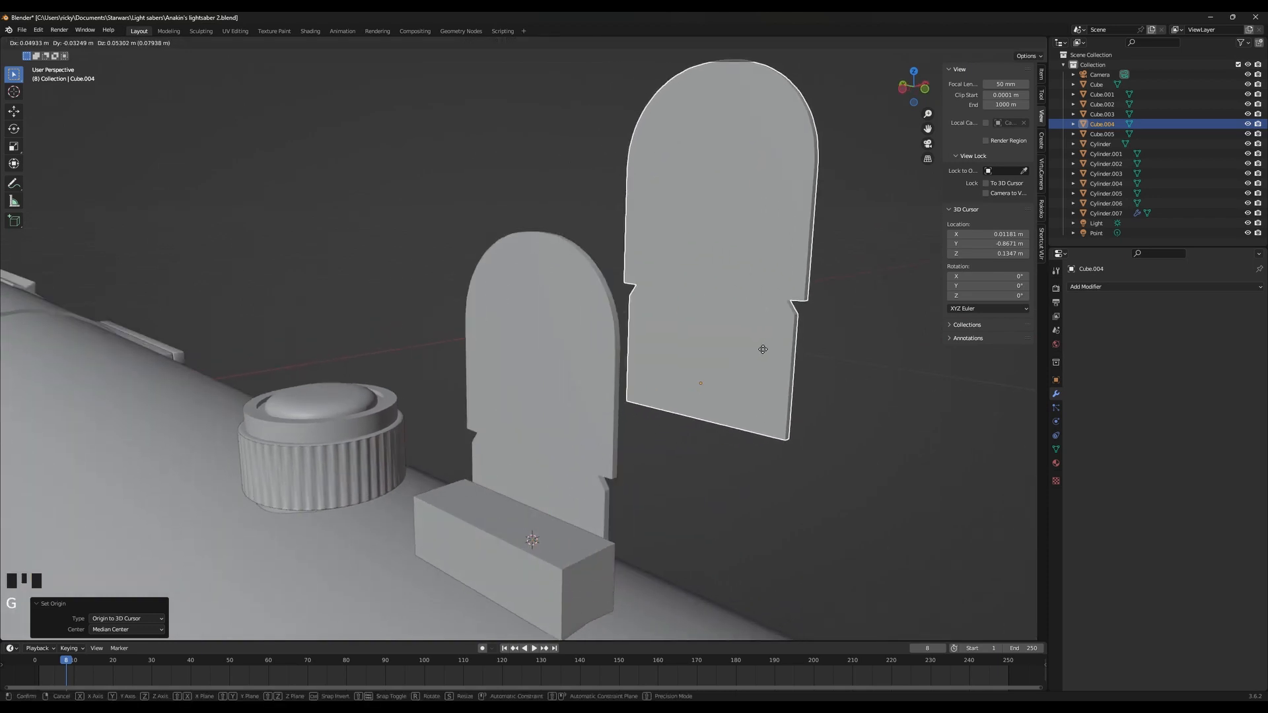
right_click(763, 349)
left_click(559, 552)
key("Tab")
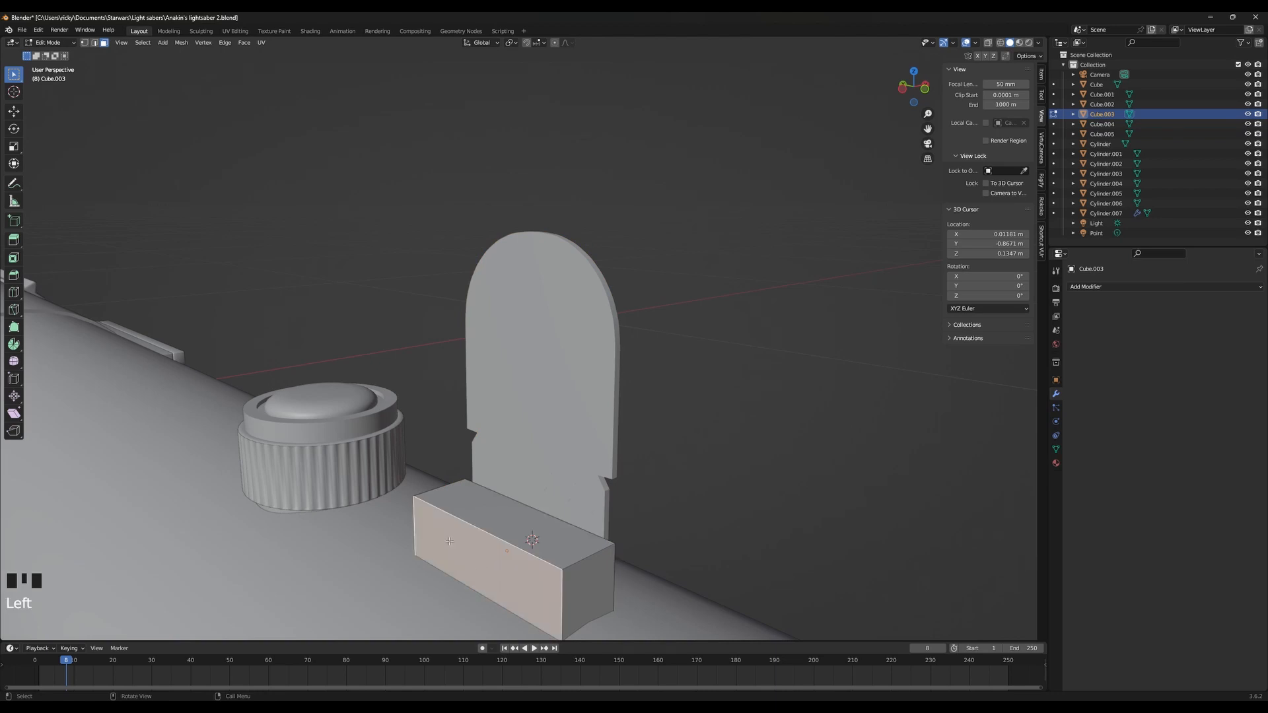
key("shift+s")
left_click(581, 488)
key("ctrl+z")
key("shift+s")
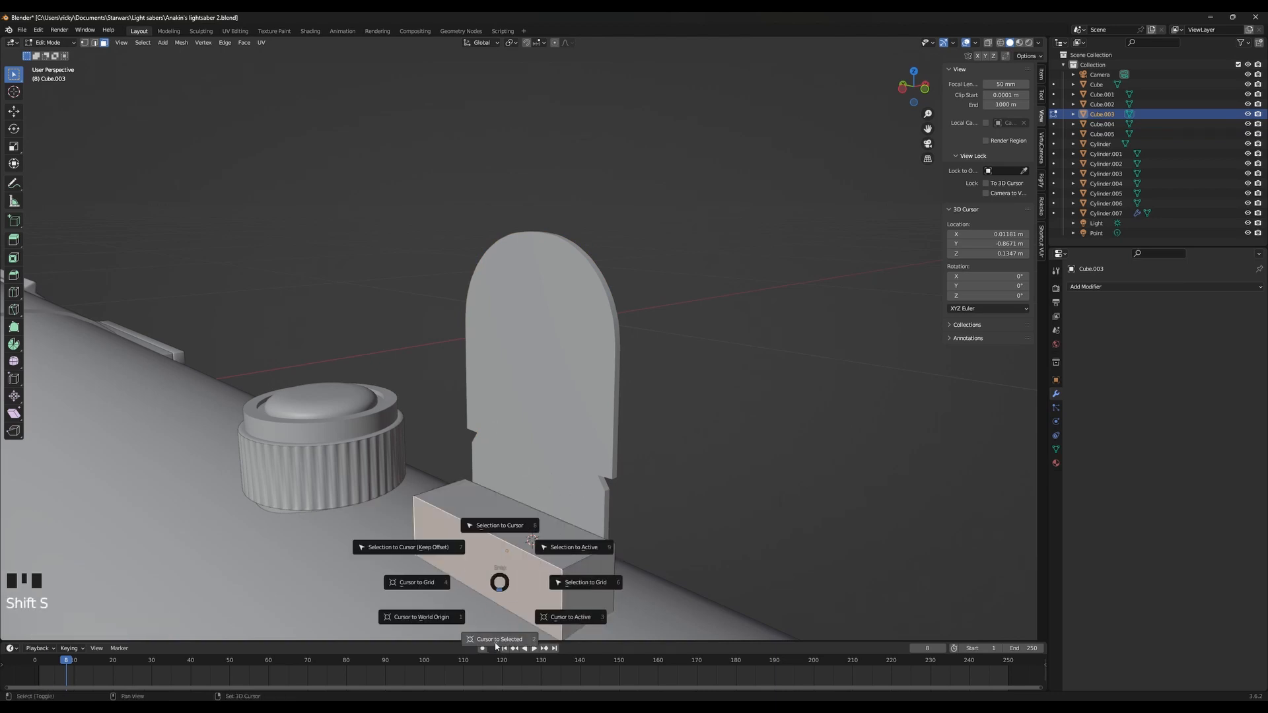
left_click(498, 638)
key("Tab")
Try snapping the duplicate plate, which still has its old origin, to the 3D cursor
left_click(617, 525)
key("shift+d")
left_click(630, 387)
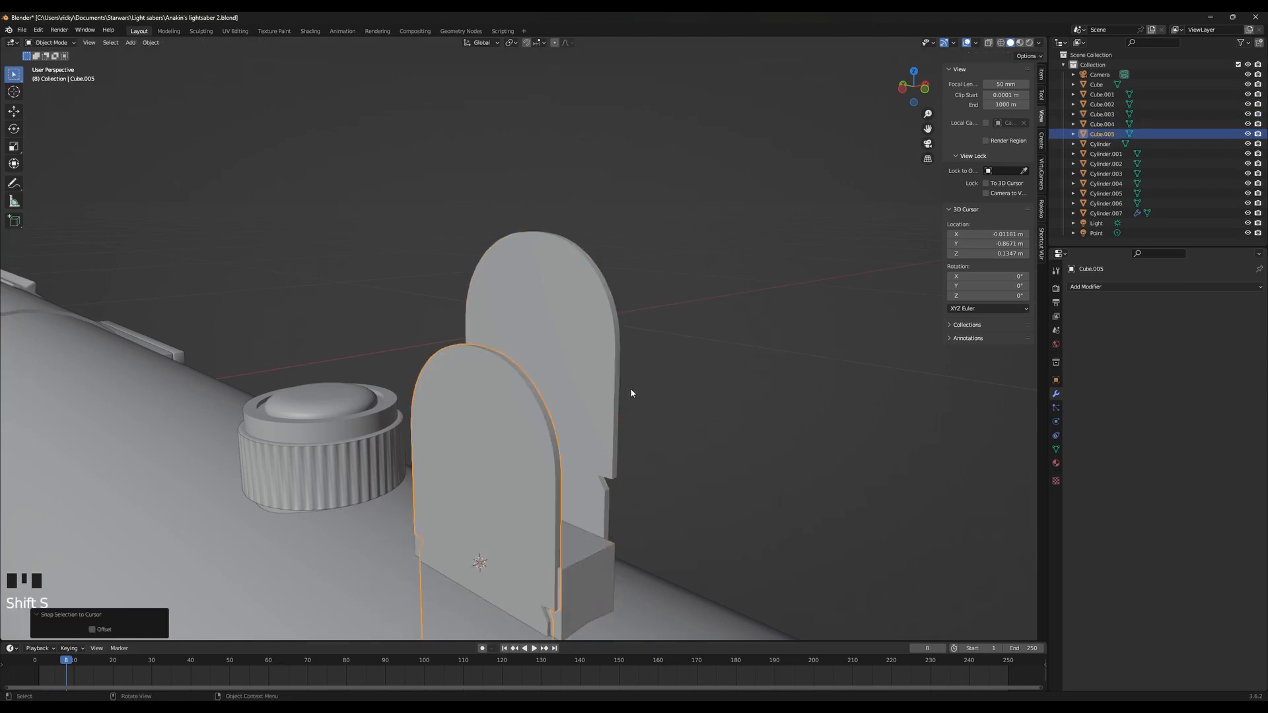
key("ctrl+z")
Snap the plate with the base-level origin to the 3D cursor and move it -0.002246 m along X
left_click(596, 432)
left_click(596, 431)
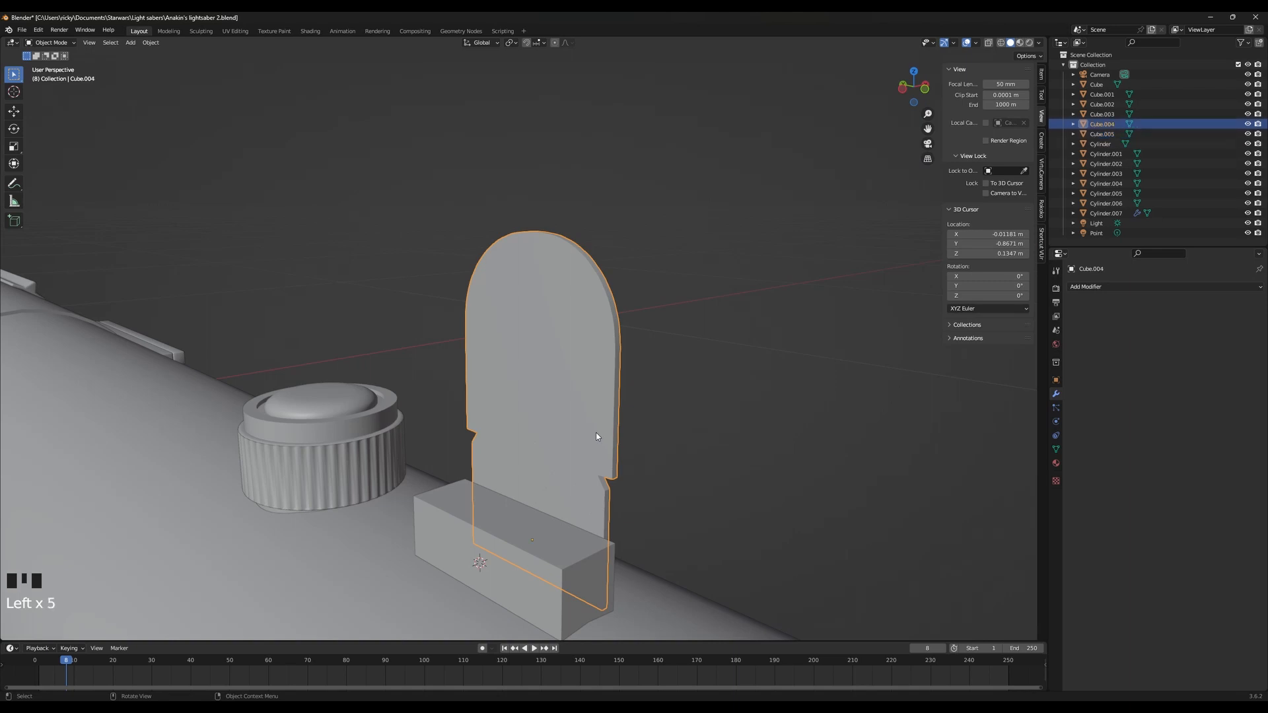
key("shift+s")
left_click(611, 388)
middle_click_drag(641, 542, 601, 537)
key("g")
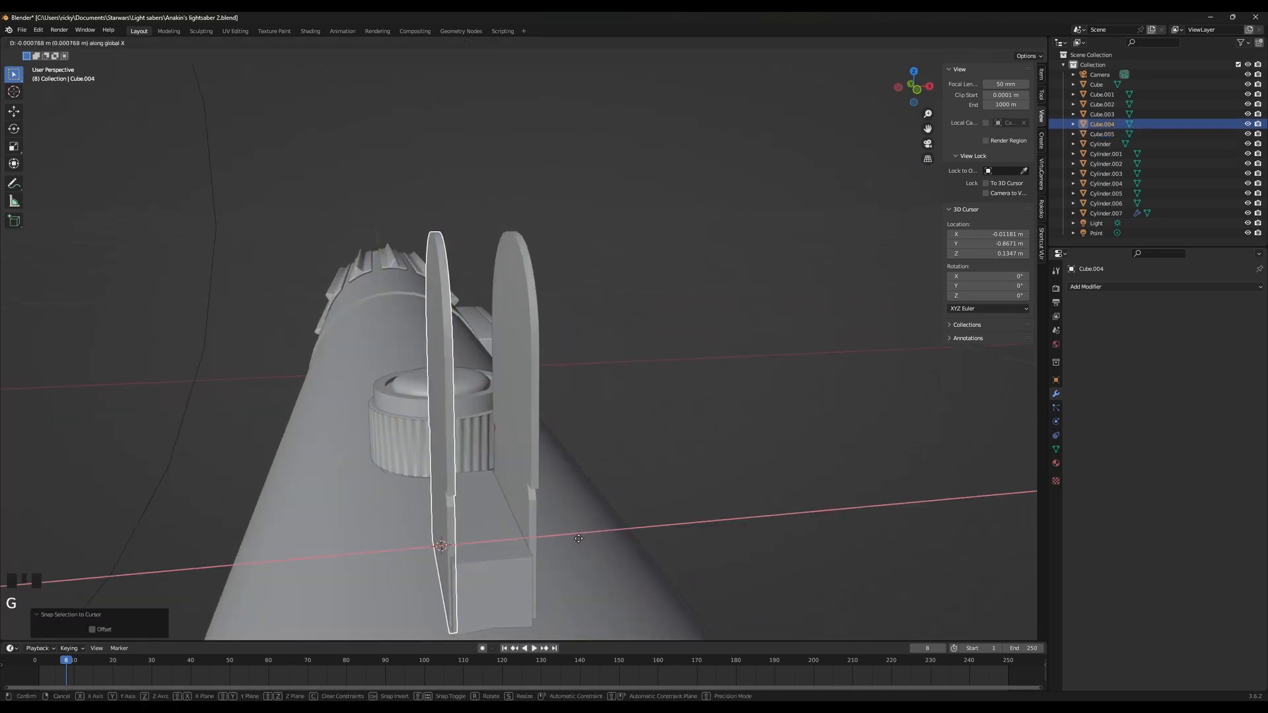
left_click(535, 540)
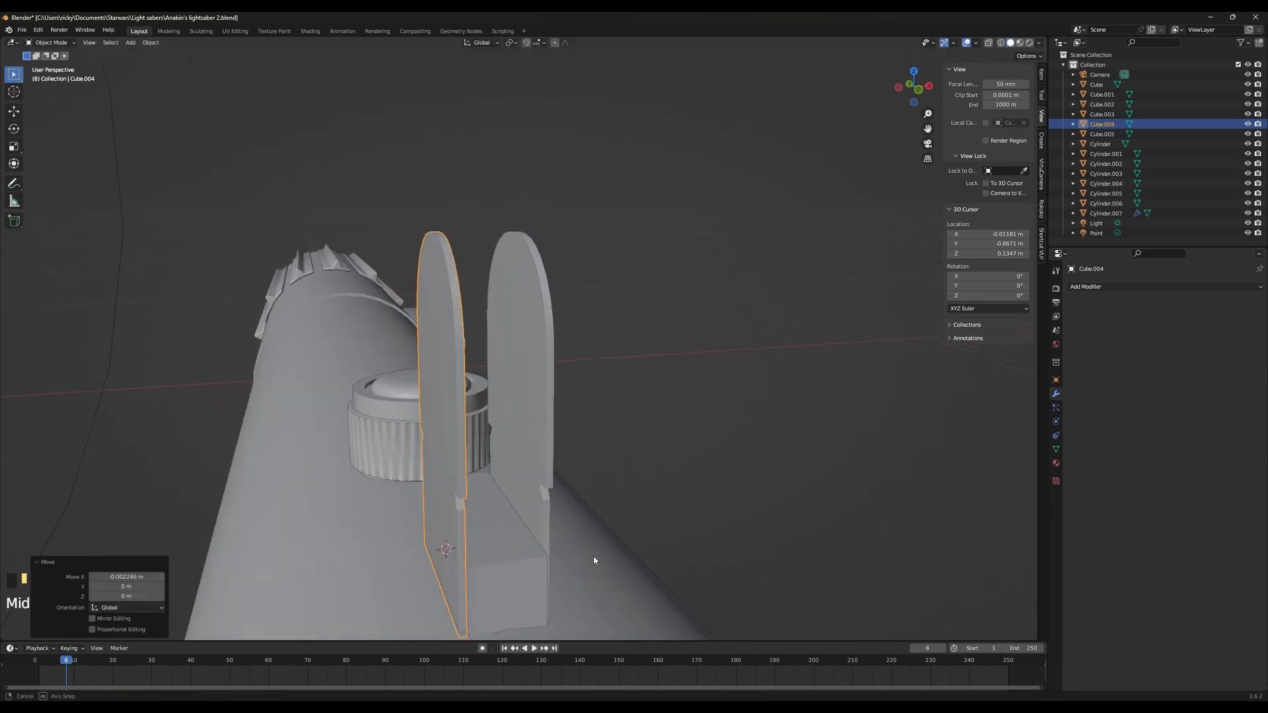
middle_click_drag(593, 556, 470, 476)
Widen the base block between the two plates by scaling it 1.394 along X
left_click(558, 444, "shift")
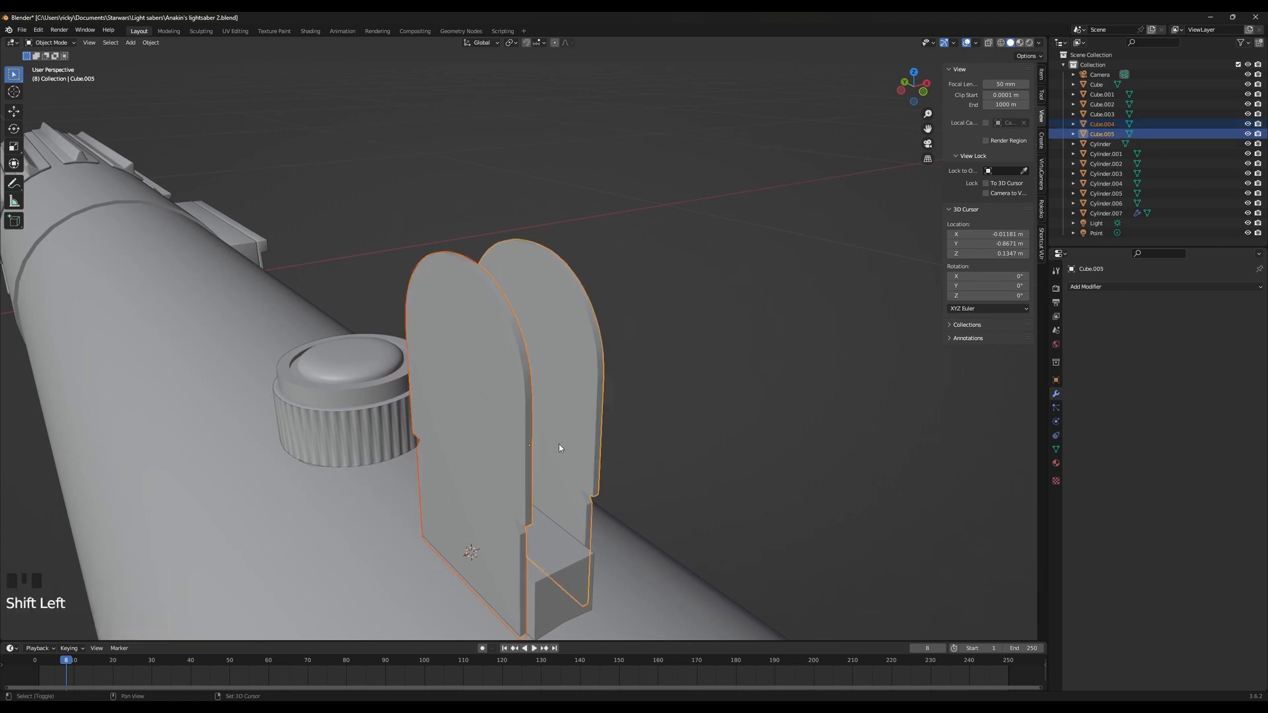
middle_click_drag(559, 444, 640, 482)
scroll(529, 469, "up", 2)
scroll(731, 486, "down", 3)
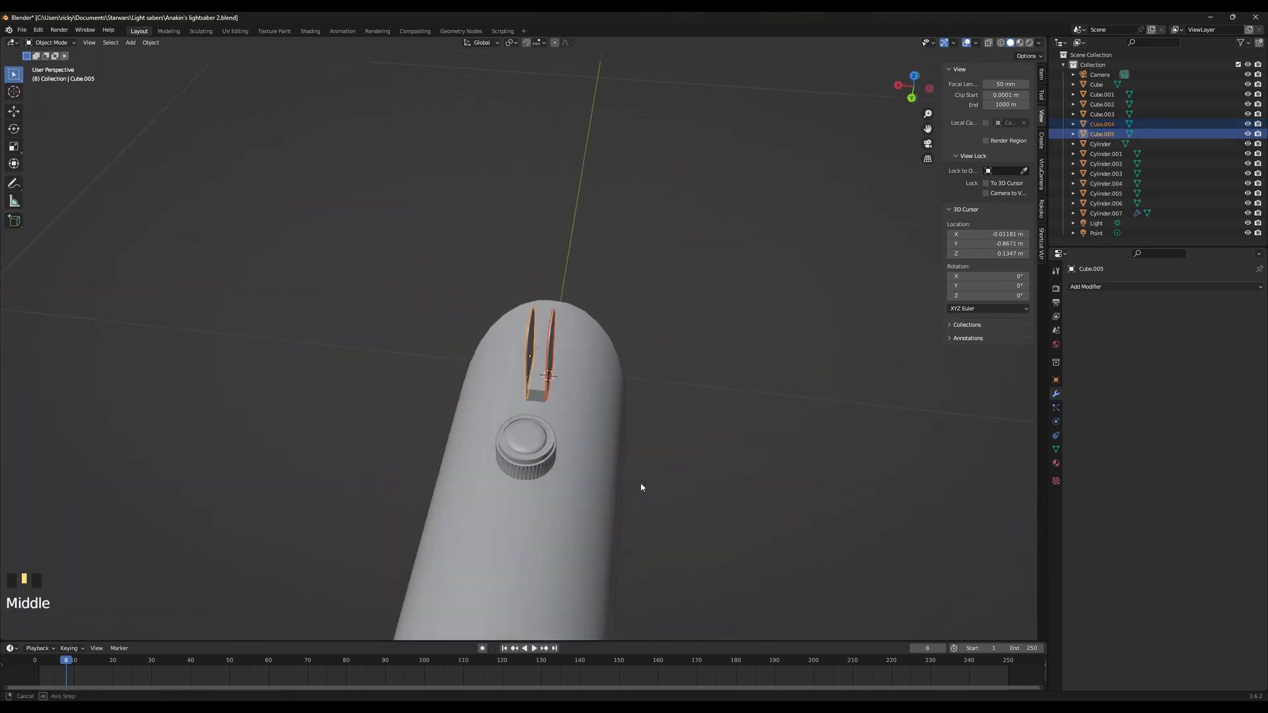
scroll(621, 449, "up", 7)
left_click(565, 474)
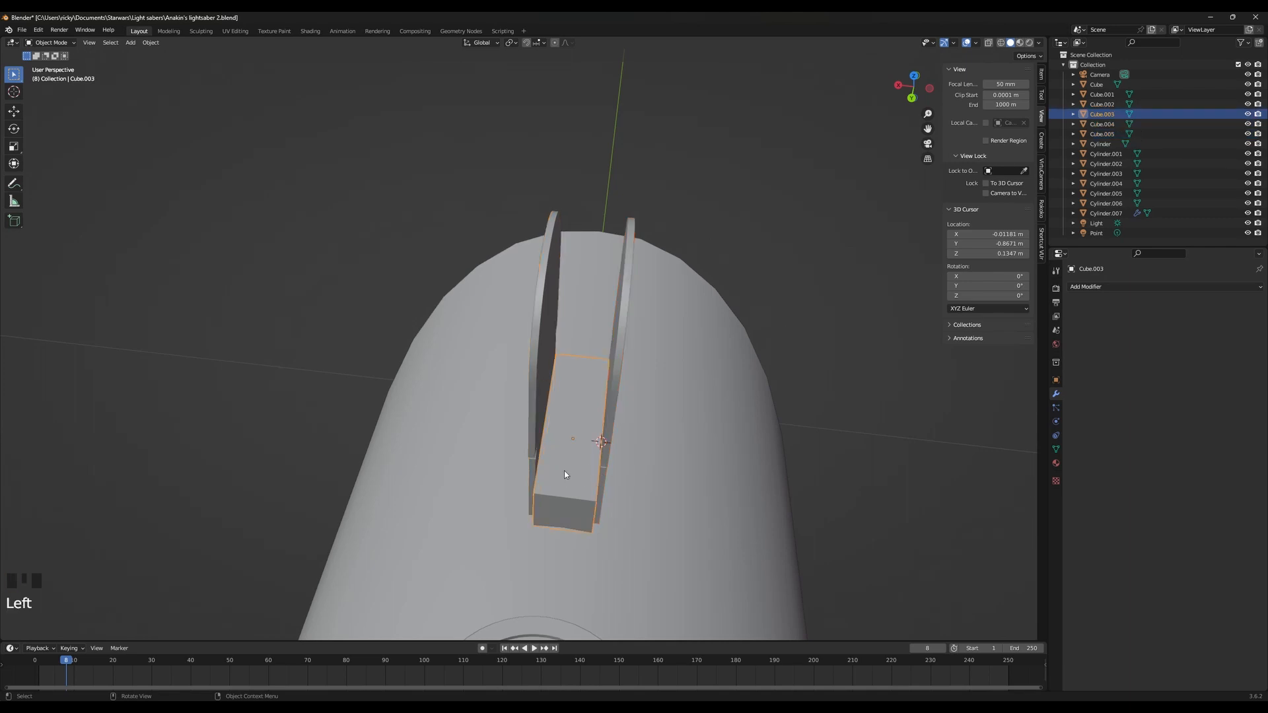
key("s")
key("x")
left_click(638, 506)
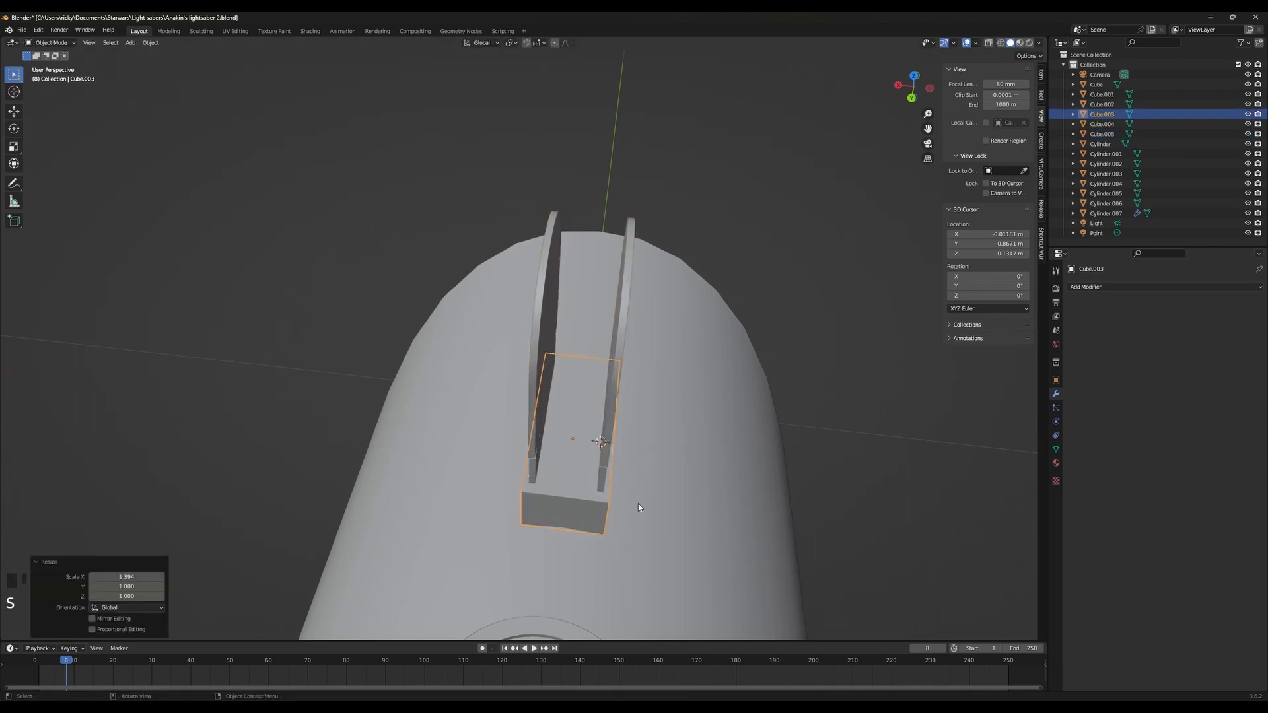
Move each of the two plates outward along X to sit against the widened block's sides
left_click(613, 487)
key("g")
key("x")
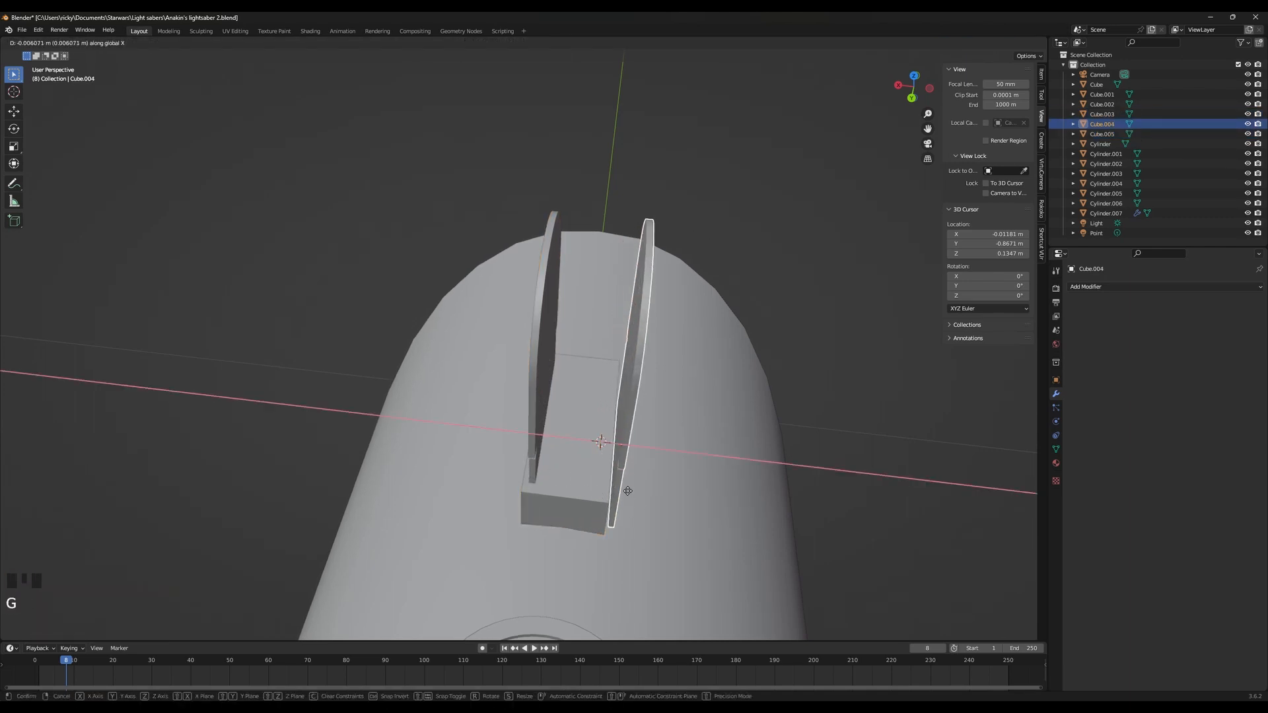
left_click(613, 488)
left_click(539, 422)
key("g")
key("x")
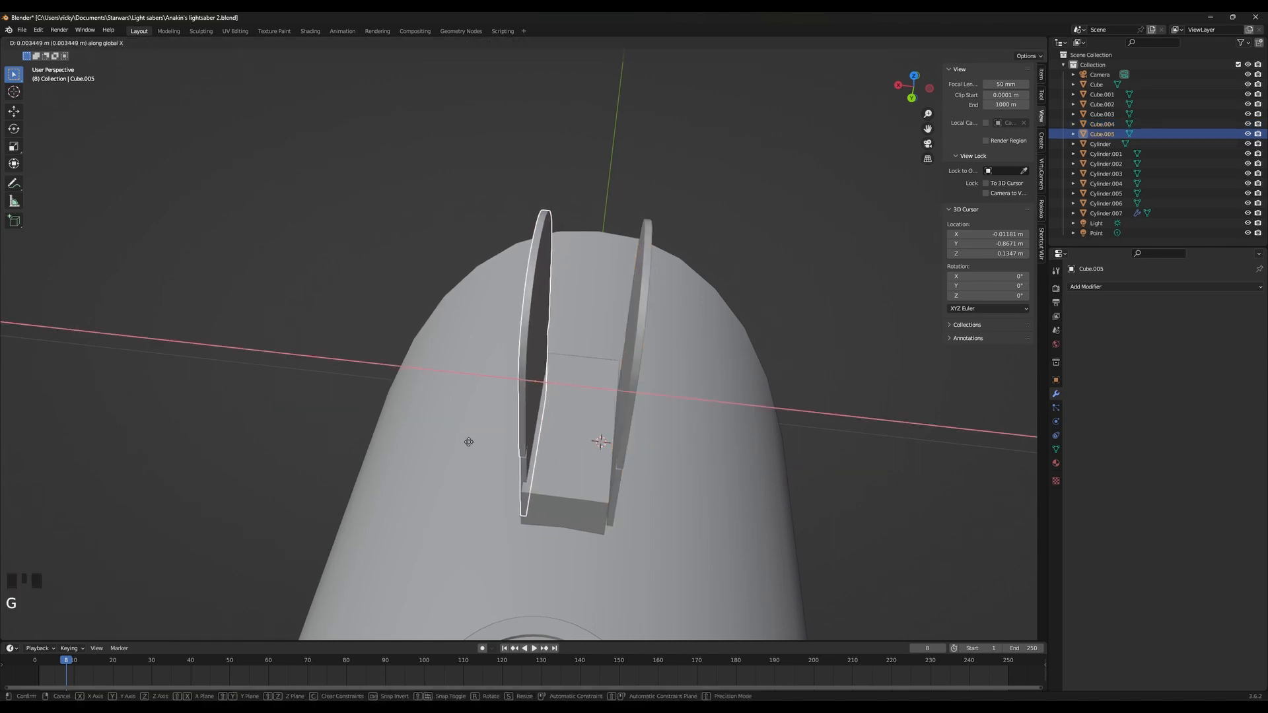
left_click(434, 435)
Select both upright plates and join them into one object
middle_click_drag(538, 486, 628, 416)
left_click(591, 404, "shift")
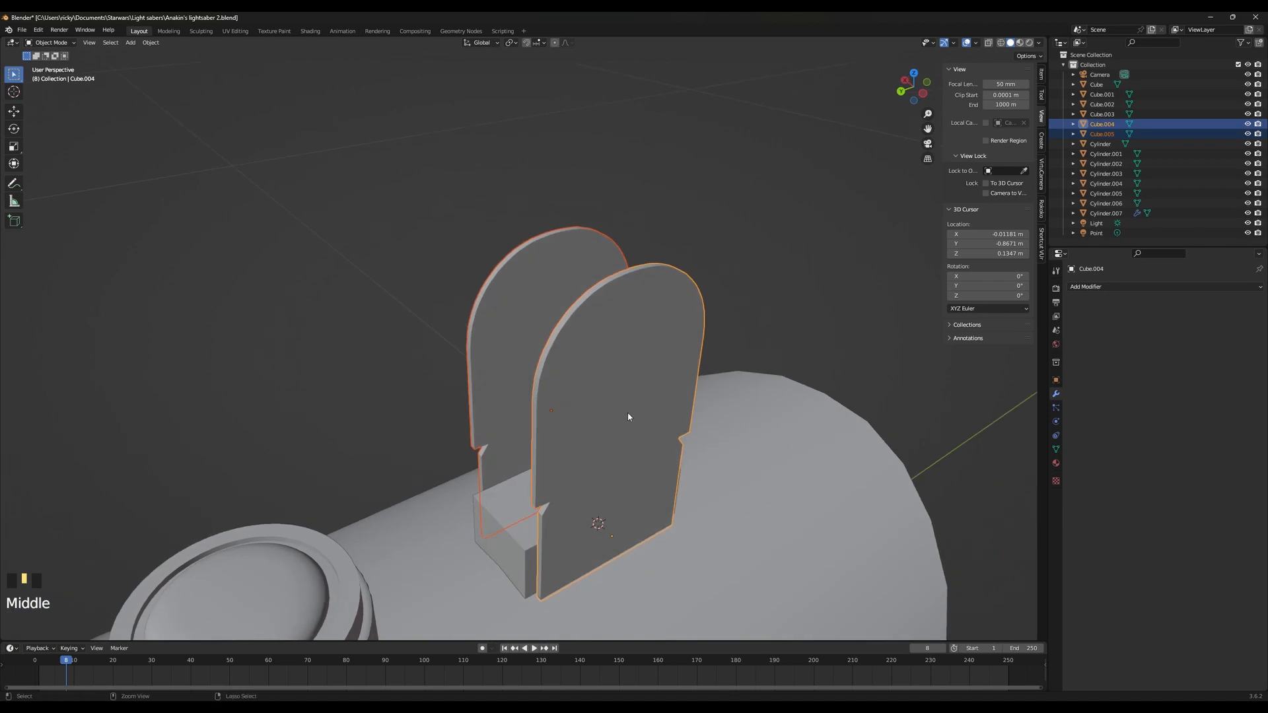
scroll(611, 427, "down", 3)
middle_click_drag(641, 474, 619, 423)
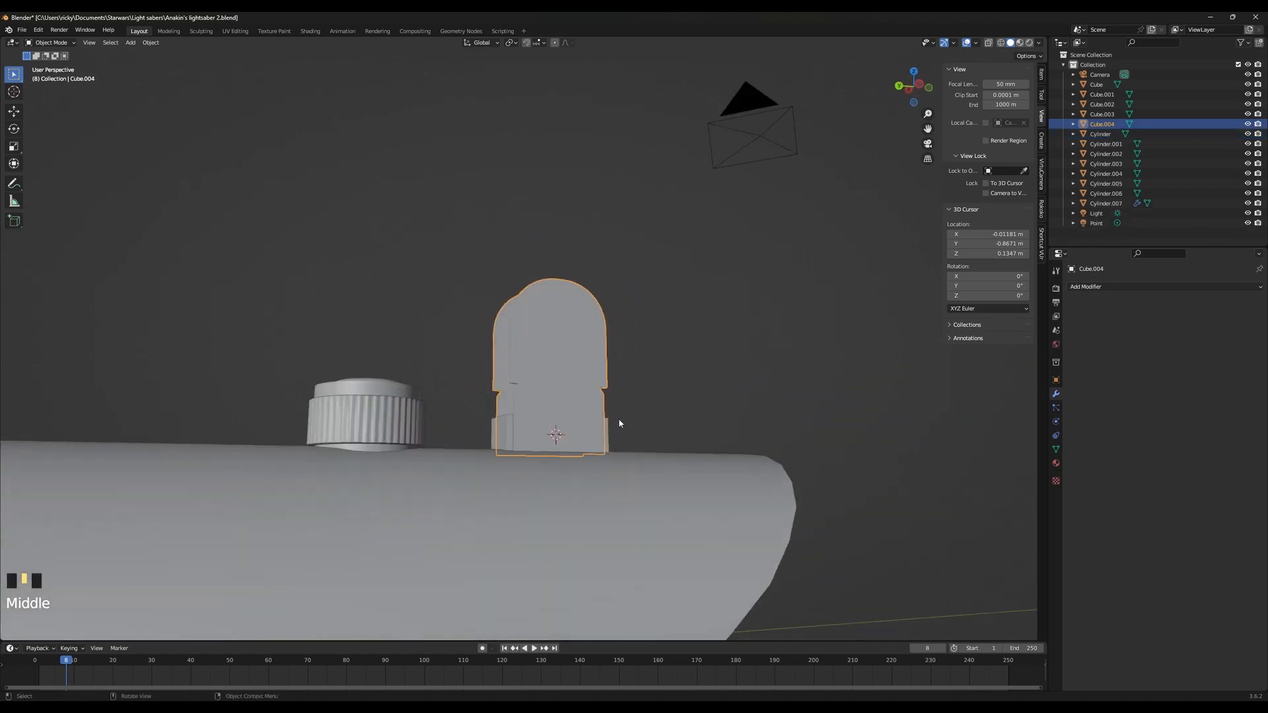
key("g")
right_click(600, 350)
left_click(528, 438)
middle_click_drag(528, 439, 586, 447)
key("g")
right_click(571, 356)
middle_click_drag(571, 360, 630, 463)
scroll(630, 462, "down", 4)
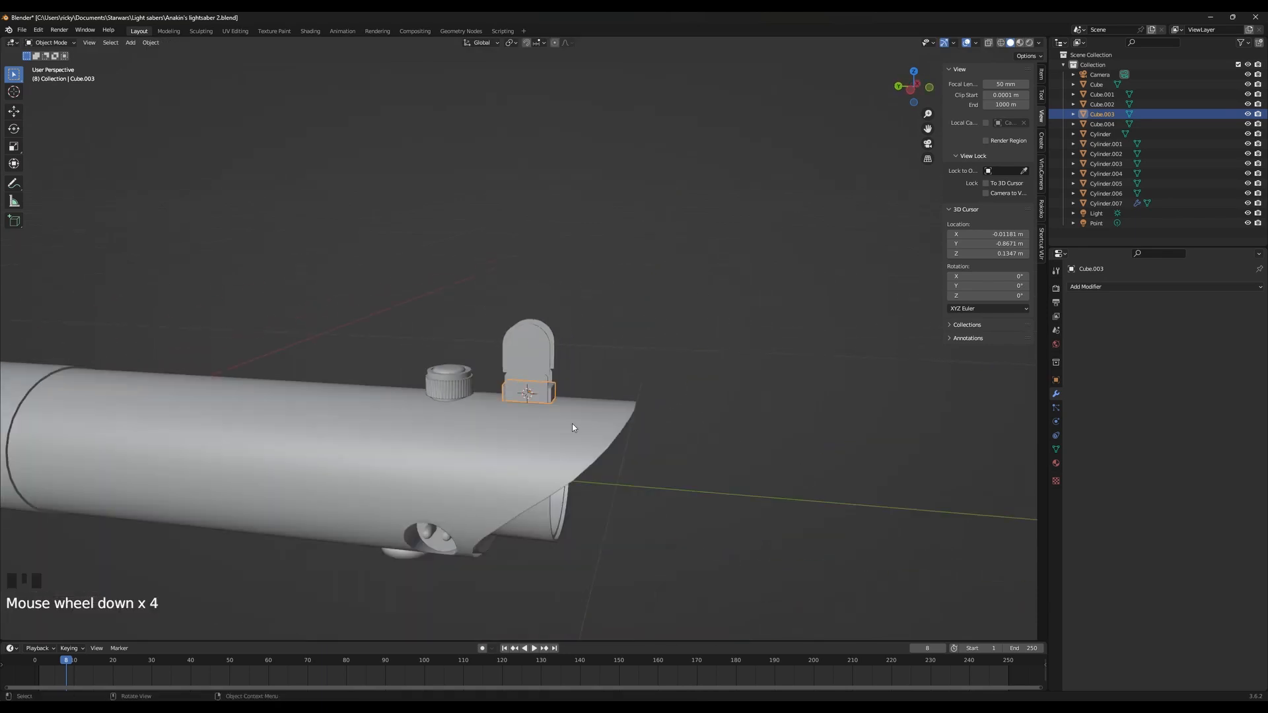
left_click(544, 371)
key("g")
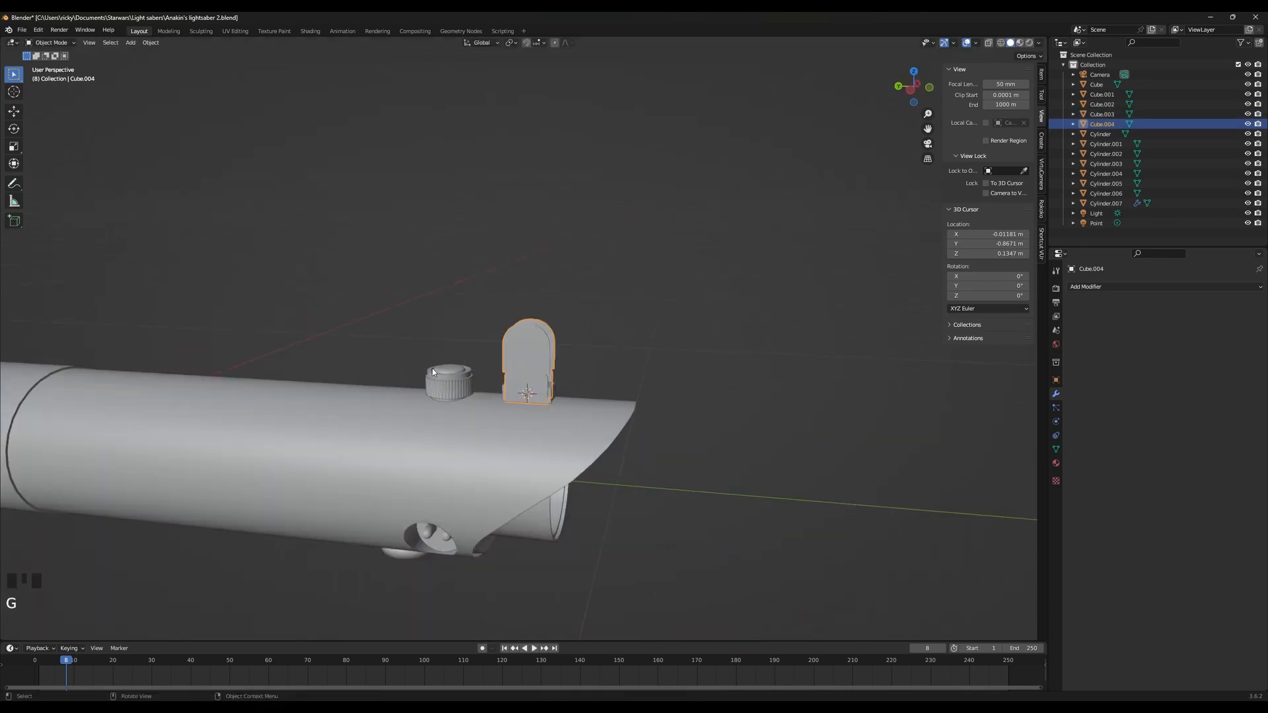
left_click(432, 372)
key("g")
right_click(441, 362)
Parent the knob's ribbed ring to the knob cap above it using the Object parent type
left_click(442, 392)
scroll(444, 395, "up", 1)
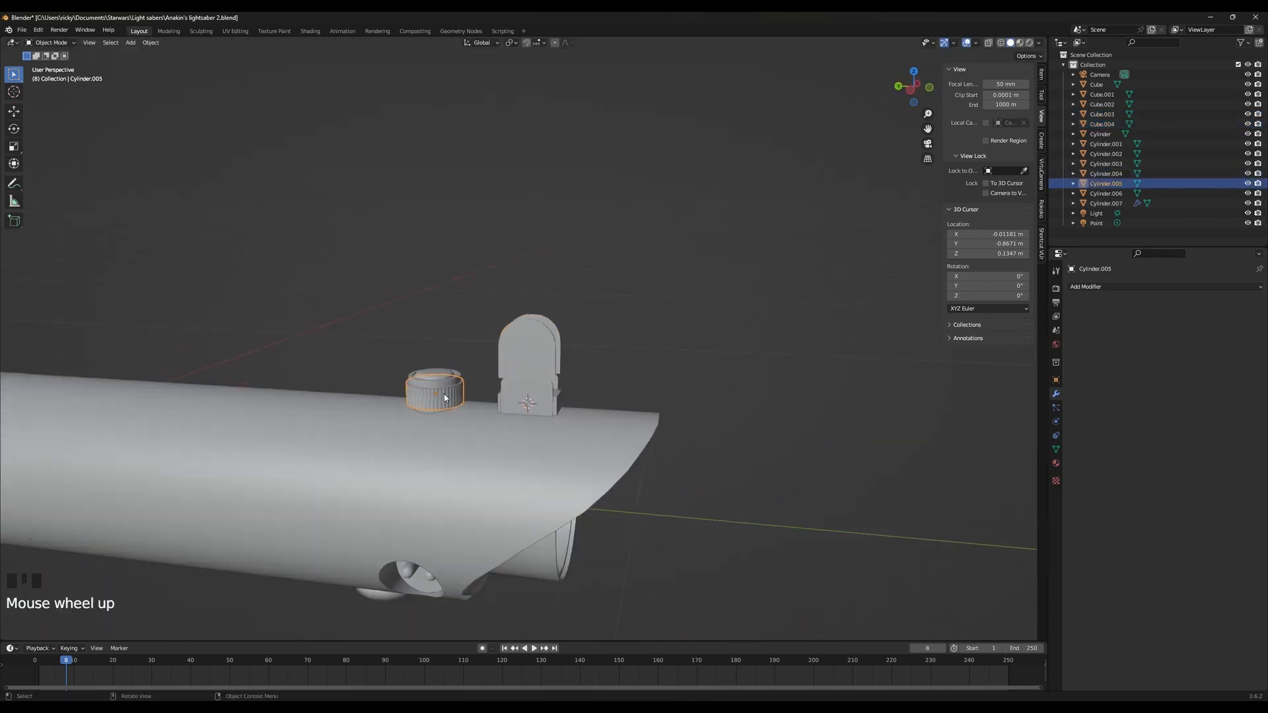
scroll(444, 395, "up", 7)
left_click(558, 500, "shift")
middle_click_drag(552, 505, 564, 459, "shift")
key("ctrl+p")
left_click(563, 458)
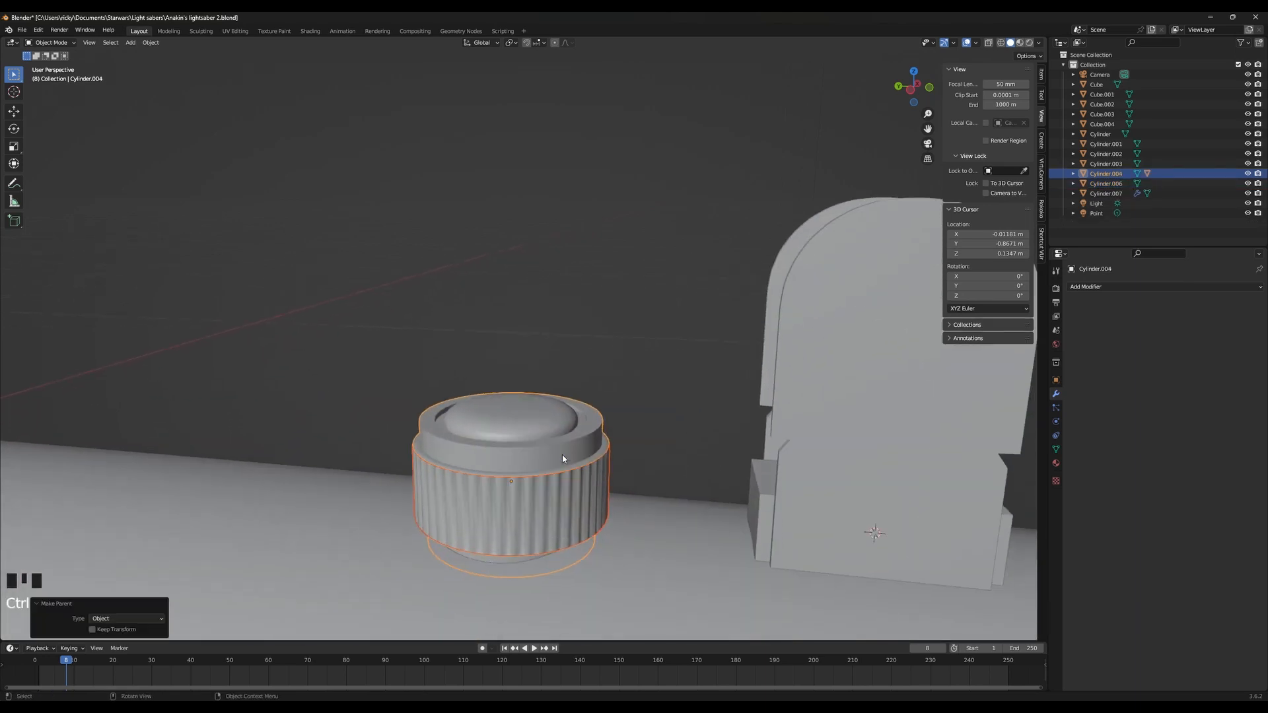
Test the parenting by moving the knob cap and the ribbed ring in turn, cancelling each move
key("g")
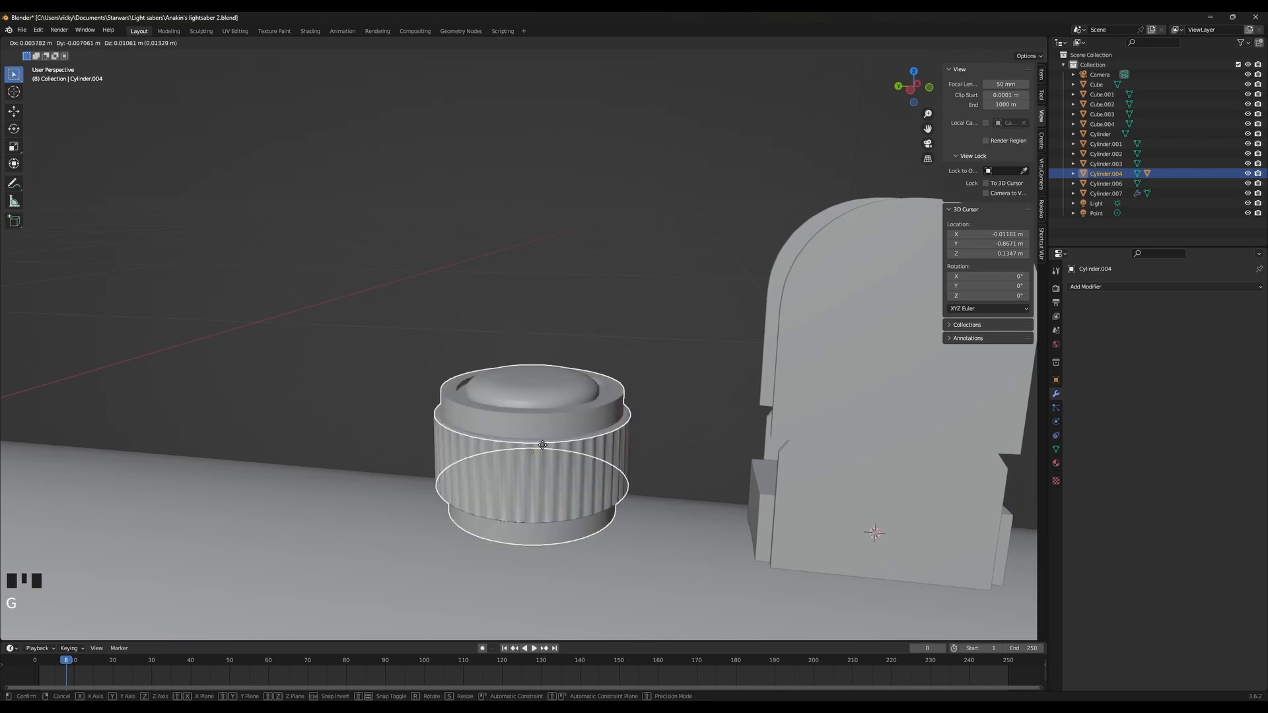
right_click(517, 344)
left_click(526, 518)
key("g")
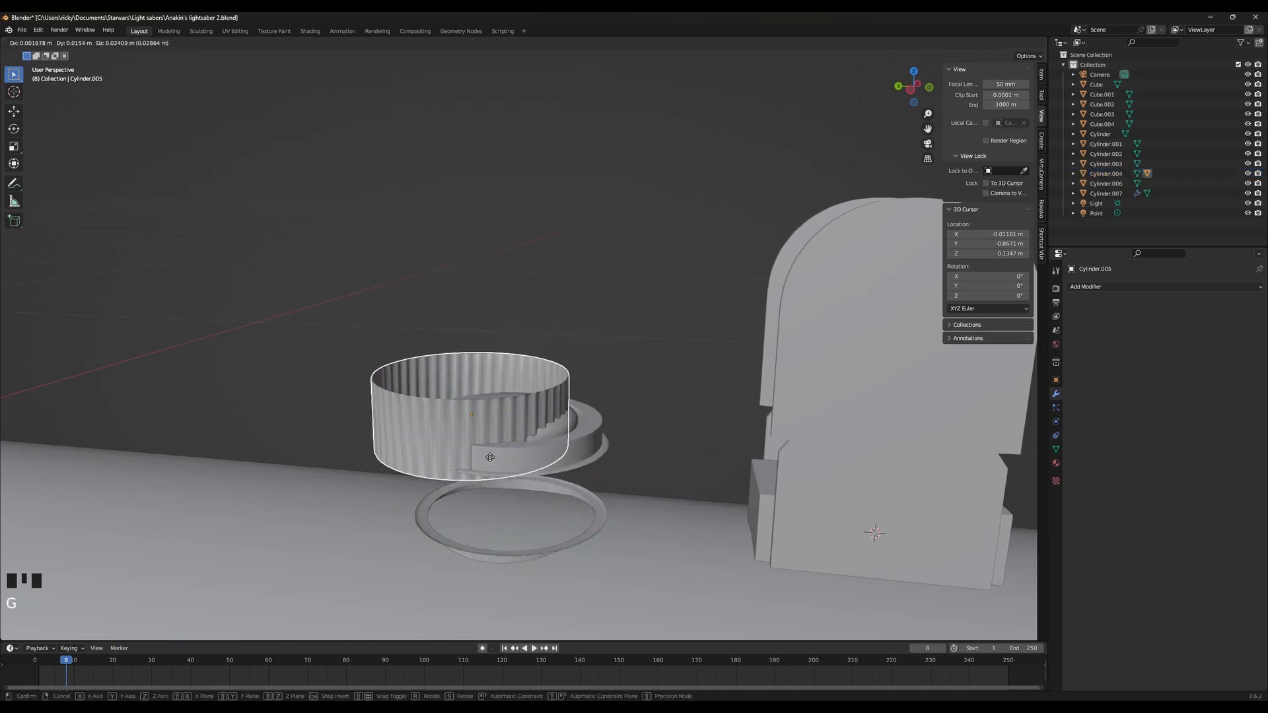
right_click(491, 456)
left_click(494, 459)
Select the joined clip plates on the hilt and open them in Edit Mode
scroll(495, 462, "down", 8)
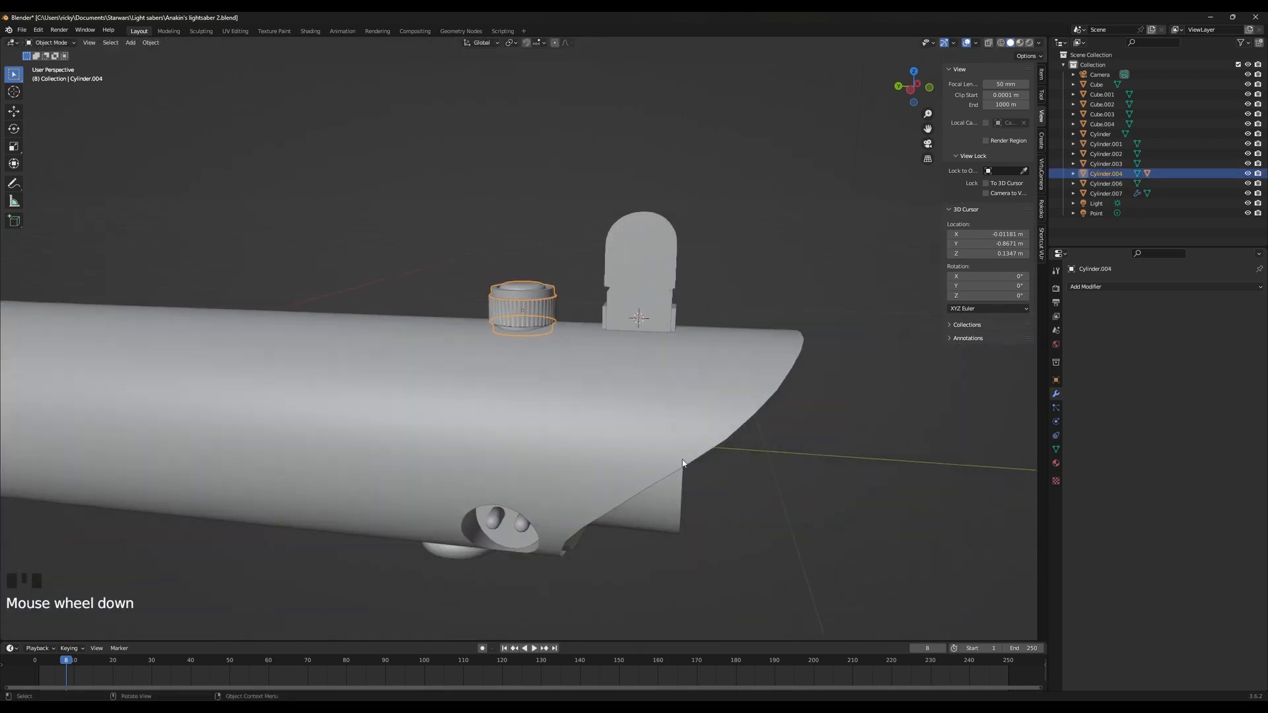
middle_click_drag(666, 477, 611, 492)
left_click(785, 356)
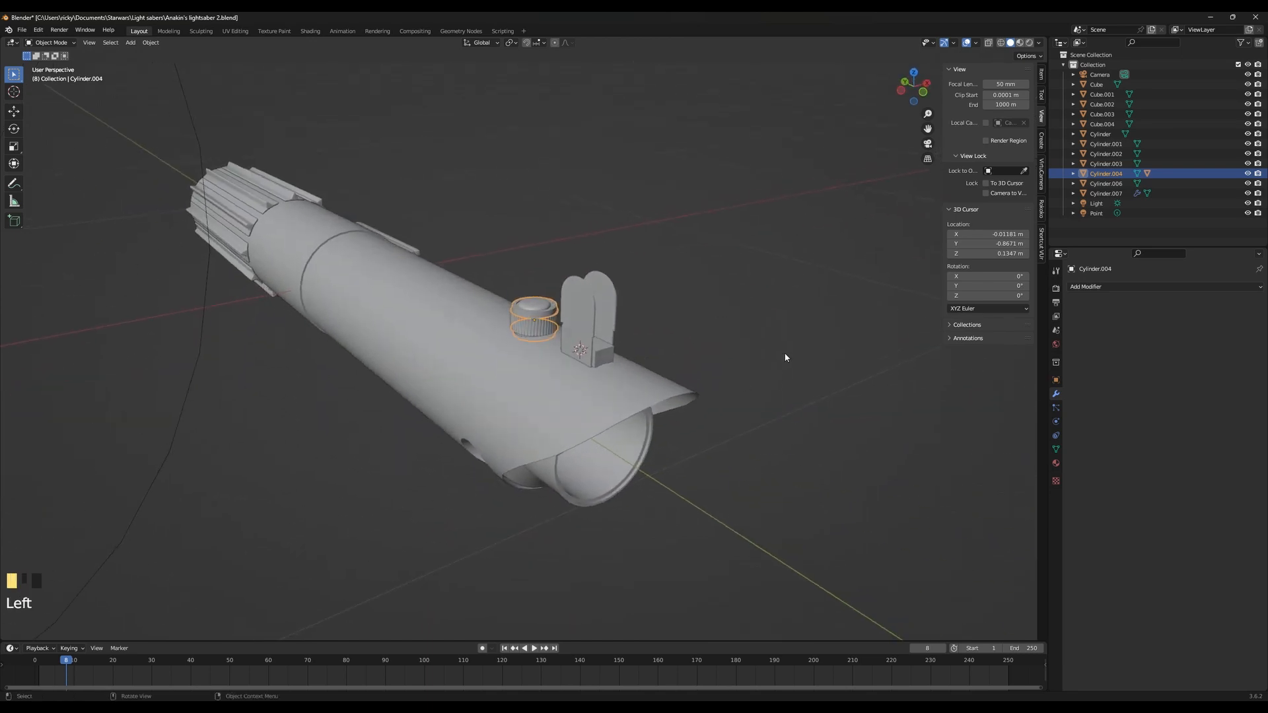
middle_click_drag(822, 386, 735, 465)
scroll(634, 348, "down", 5)
scroll(734, 465, "up", 3)
scroll(735, 465, "up", 2)
middle_click_drag(621, 373, 570, 391)
scroll(579, 370, "up", 3)
left_click(575, 374)
key("Tab")
Try to thicken the selected plate by scaling it 1.5 along X from the perspective view
key("s")
key("x")
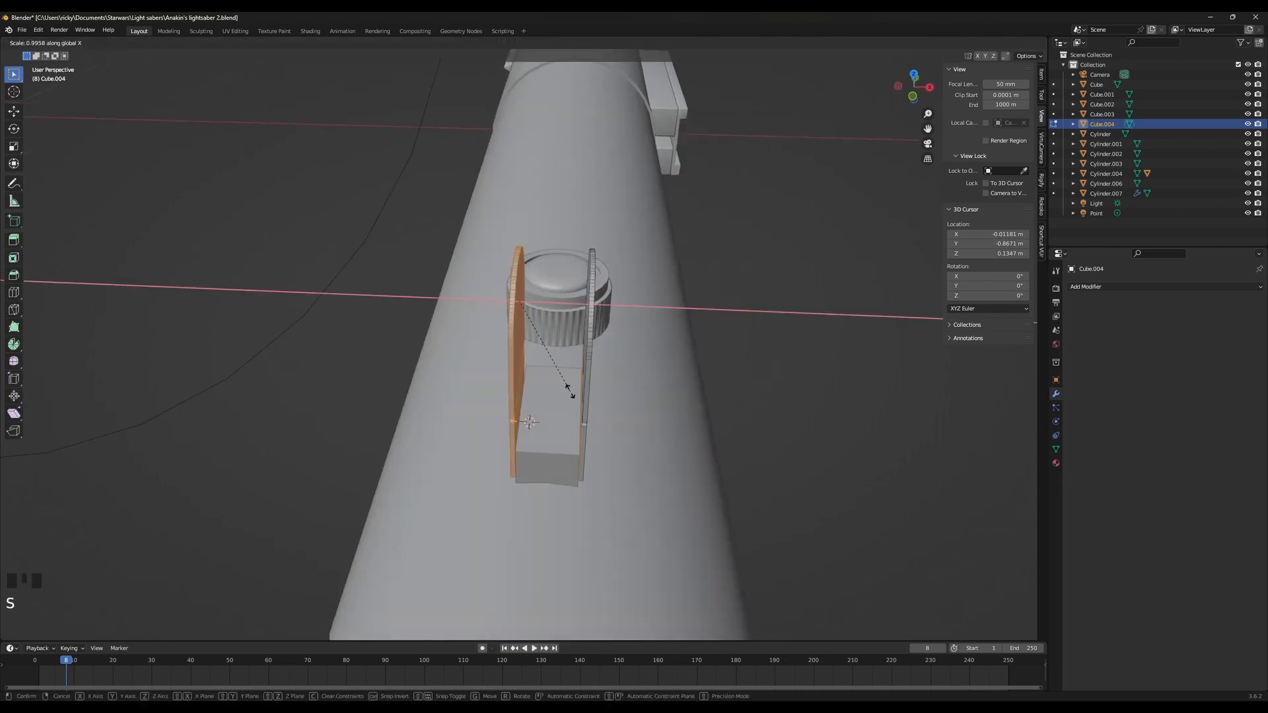
key("Return")
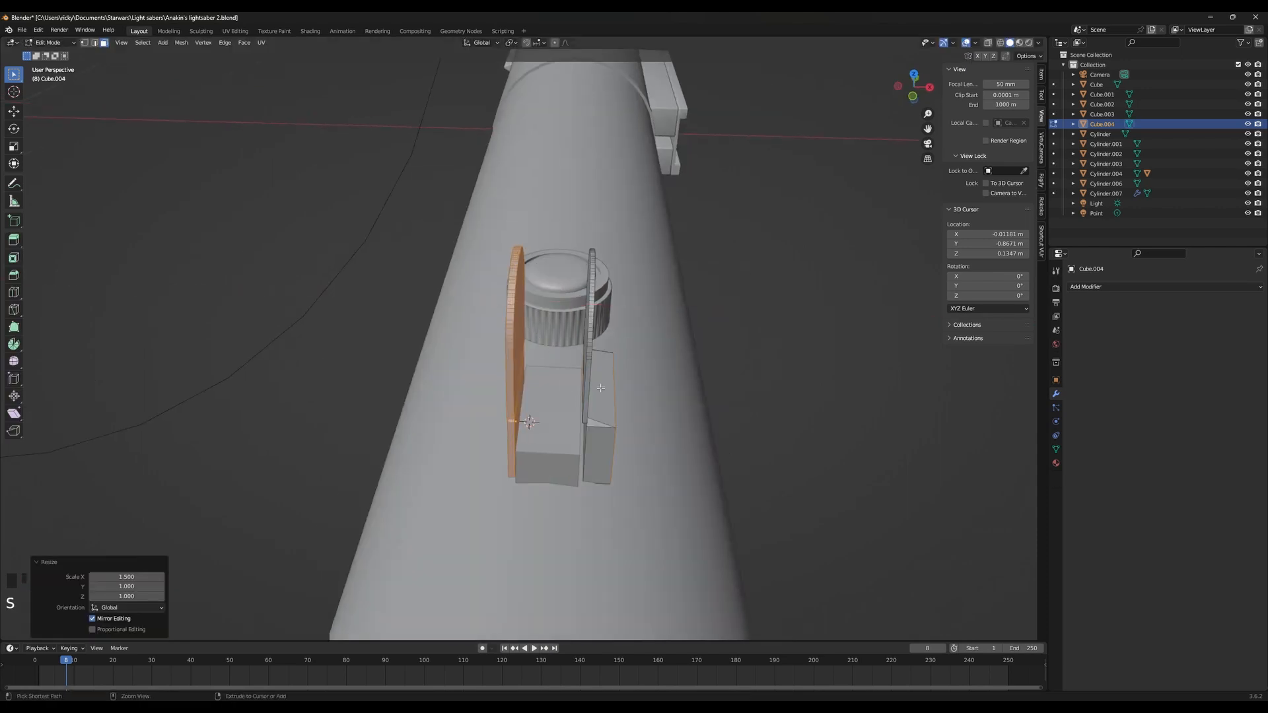
key("ctrl+z")
key("shift+z")
key("c")
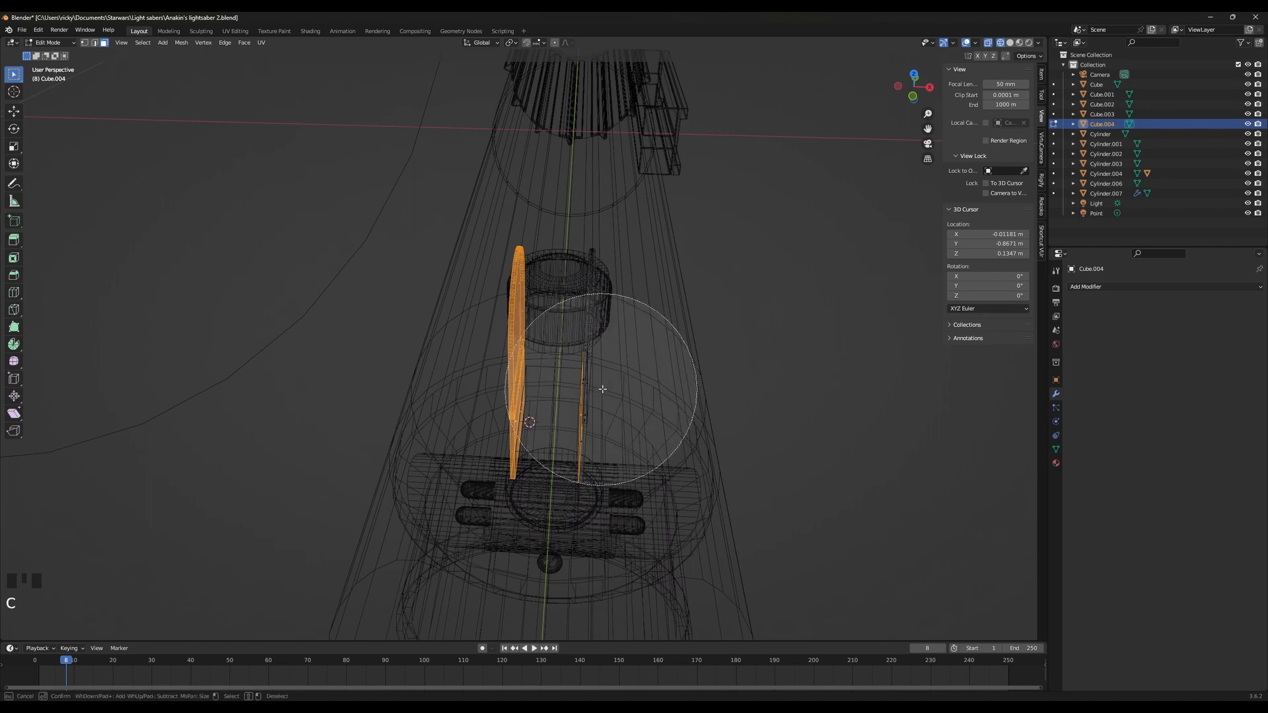
key("shift+z")
scroll(505, 432, "up", 3)
key("s")
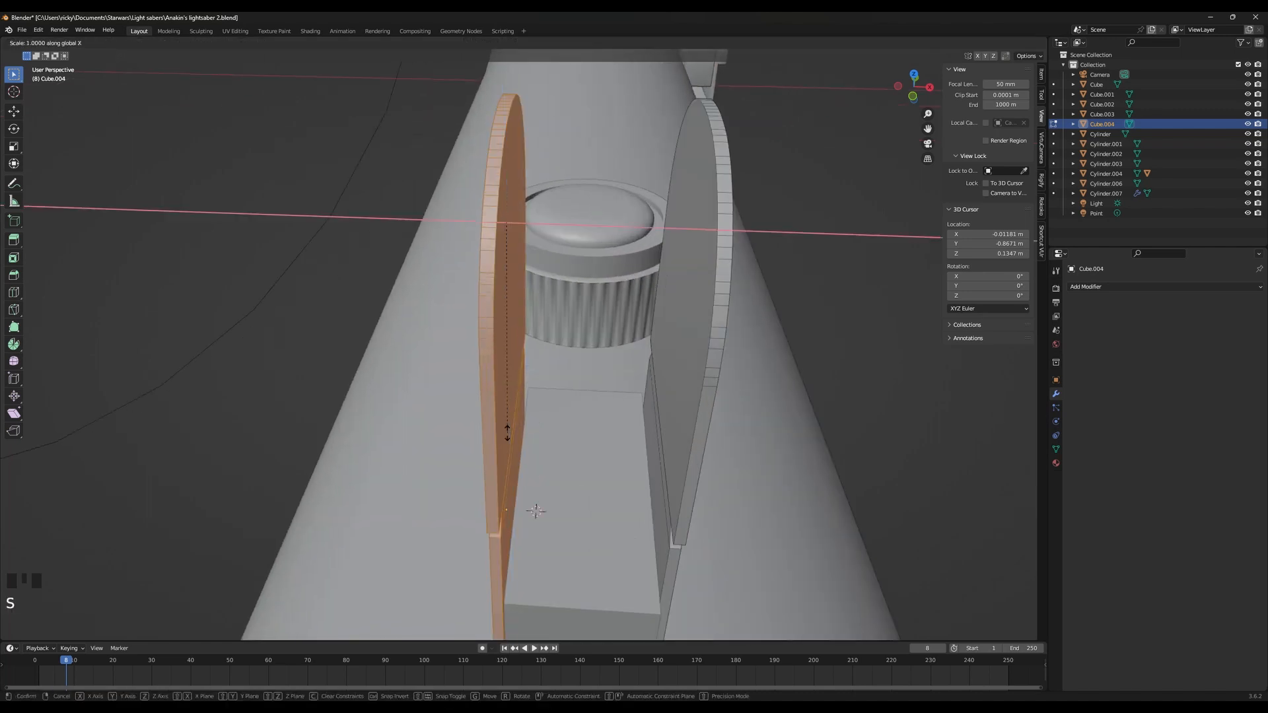
key("Escape")
Thicken the selected plate in front view by scaling it 1.5 along X
key("KP_1")
key("KP_Decimal")
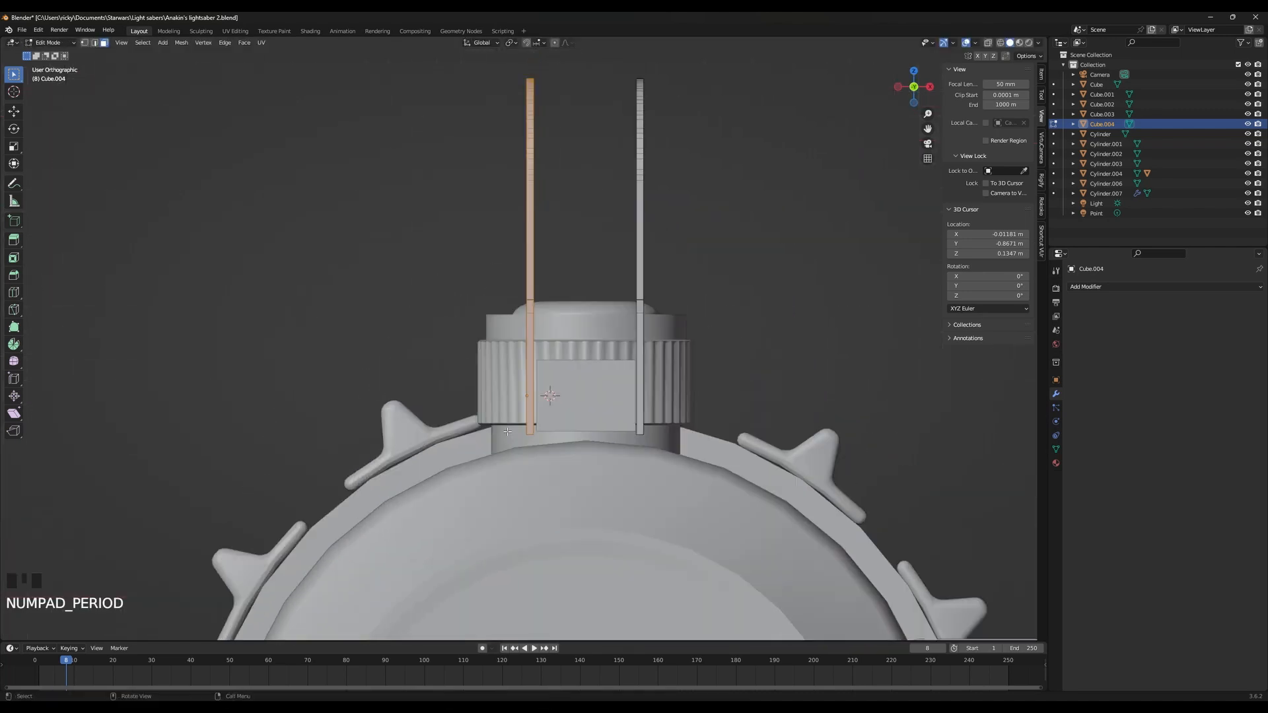
key("s")
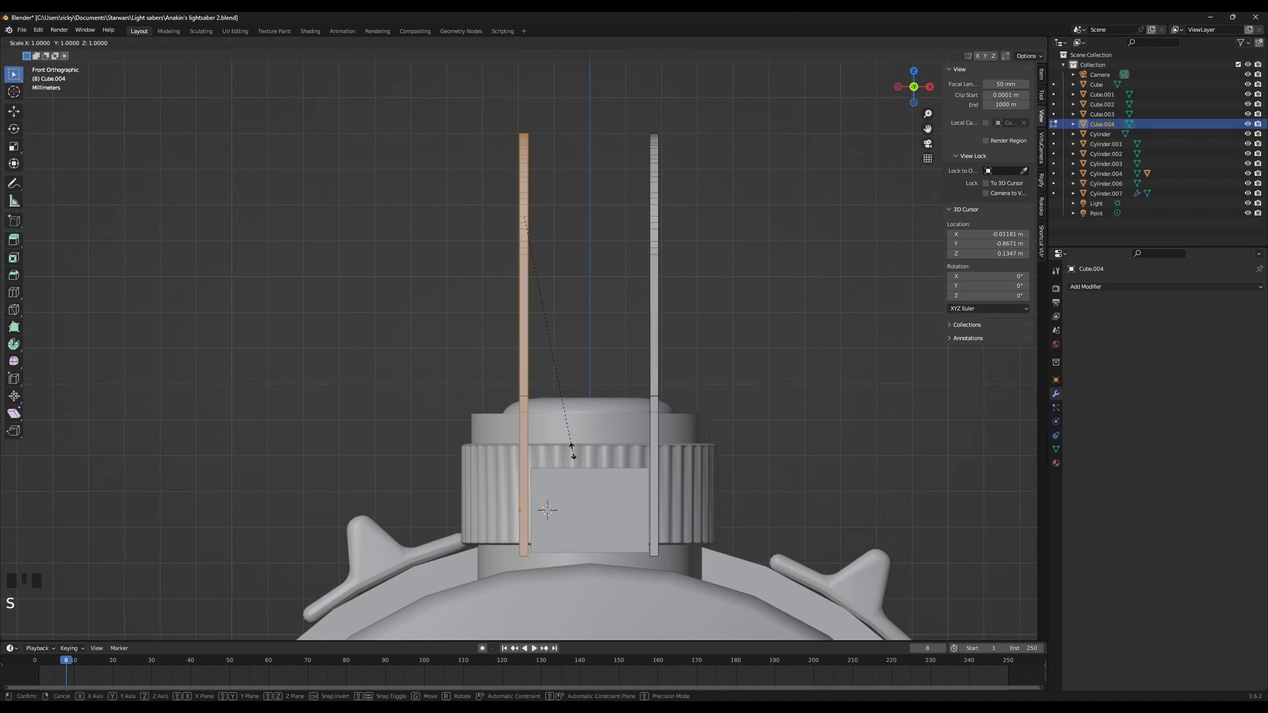
type("x")
type("1.5")
key("Return")
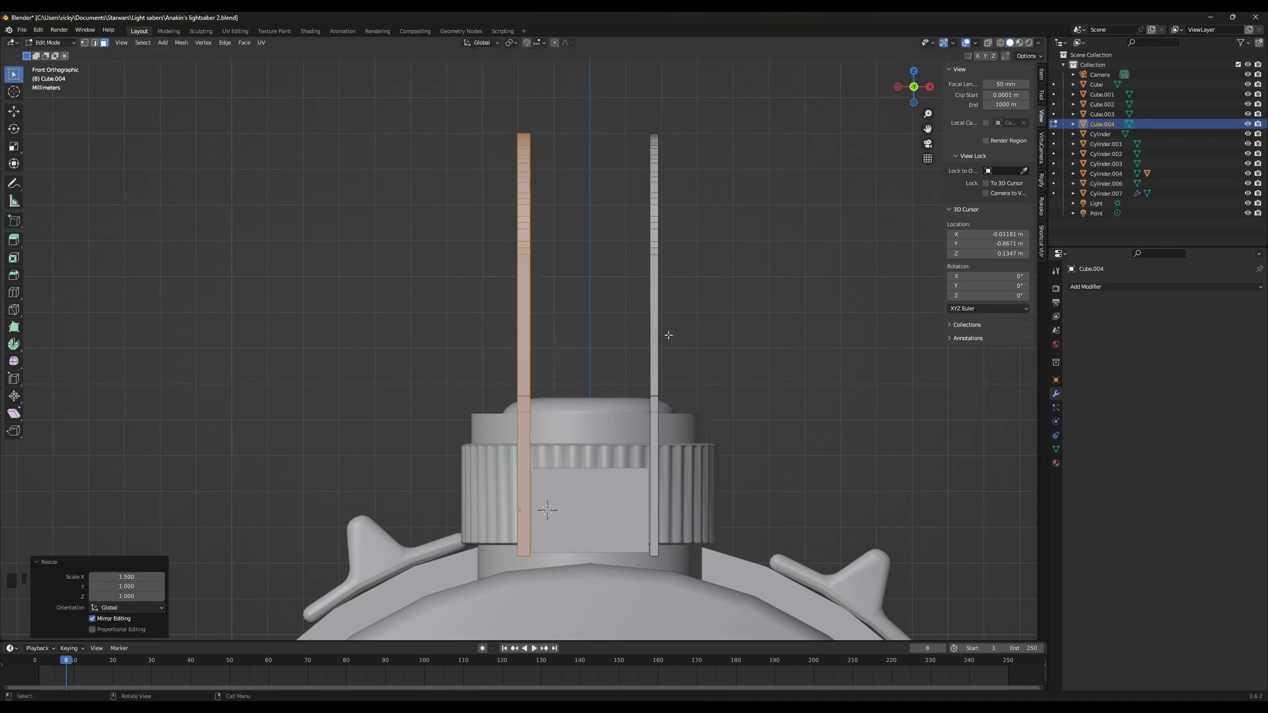
Select all linked geometry of the other plate, scale it 1.5 along X, and return to Object Mode
left_click(655, 328)
key("l")
key("s")
key("x")
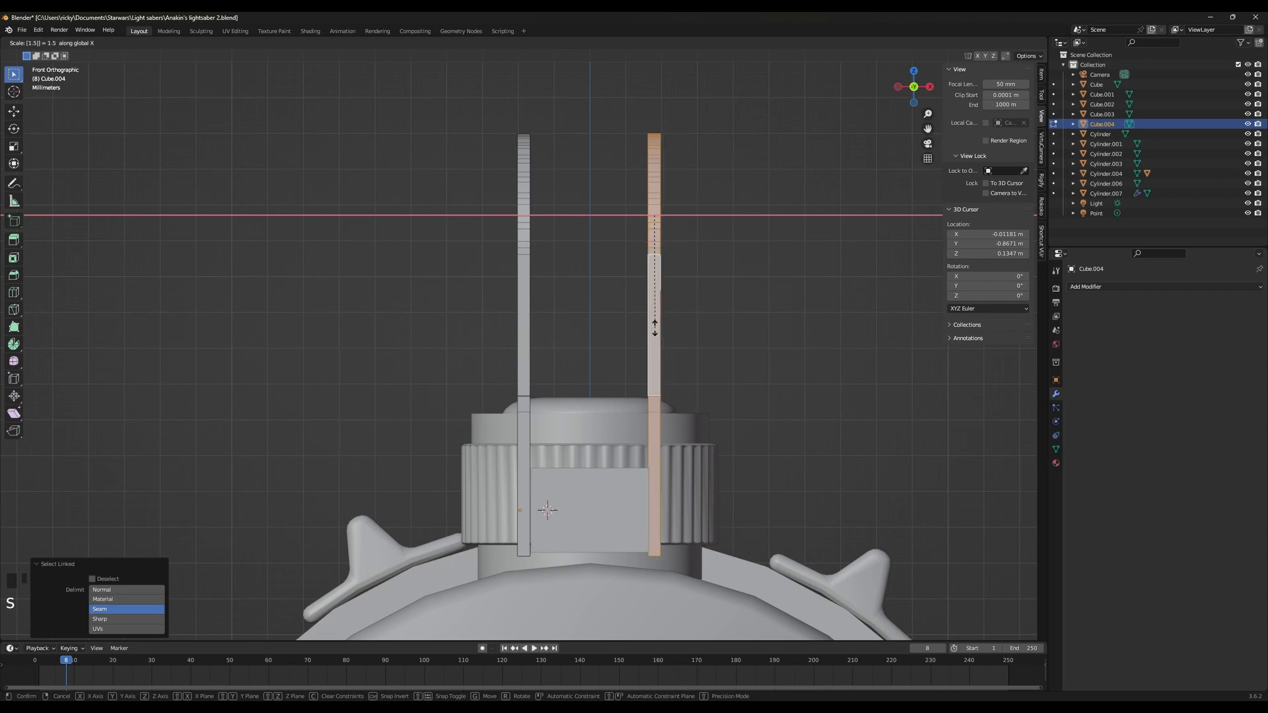
key("Return")
key("Tab")
Bring the whole hilt into view and switch the viewport shading to Rendered
middle_click_drag(609, 388, 665, 444)
scroll(665, 444, "down", 3)
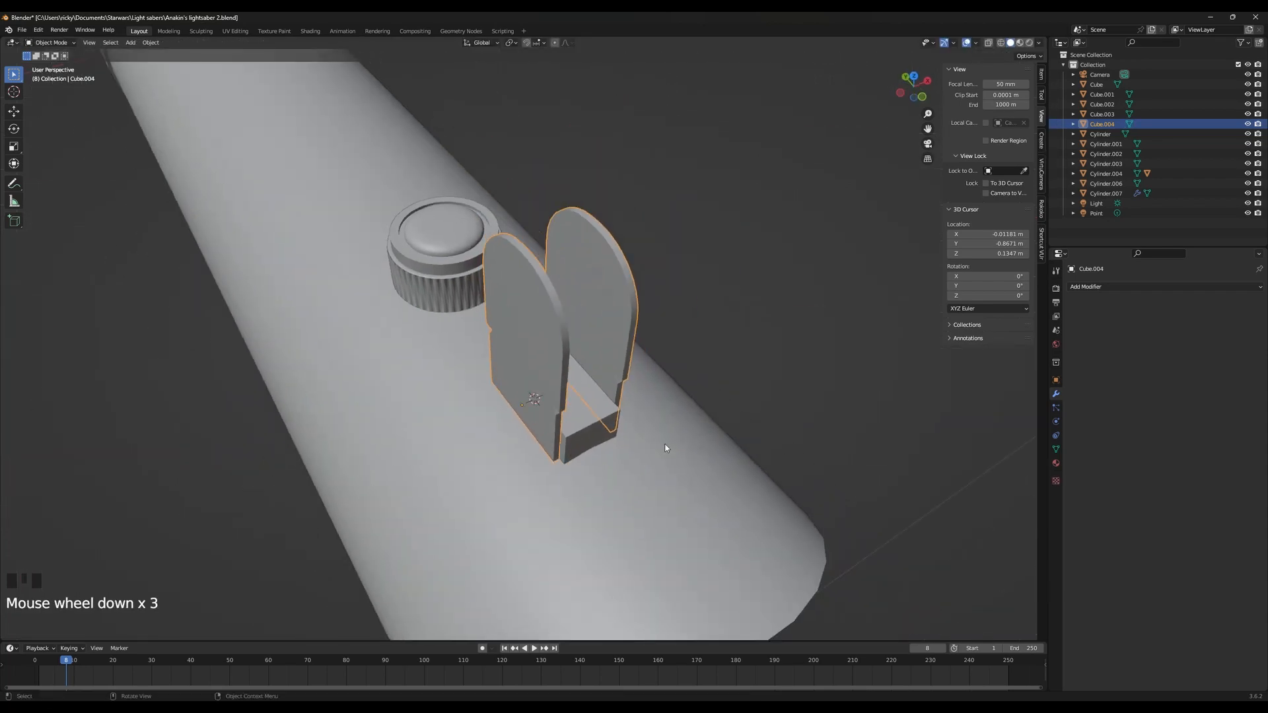
scroll(602, 410, "down", 7)
middle_click_drag(601, 410, 696, 345)
scroll(663, 421, "down", 5)
middle_click_drag(663, 422, 678, 306)
mouse_move(690, 396)
middle_mouse_down()
mouse_move(617, 323)
mouse_move(646, 359)
mouse_move(756, 368)
mouse_move(744, 314)
mouse_move(714, 459)
mouse_move(639, 397)
middle_mouse_up()
key("z")
left_click(755, 301)
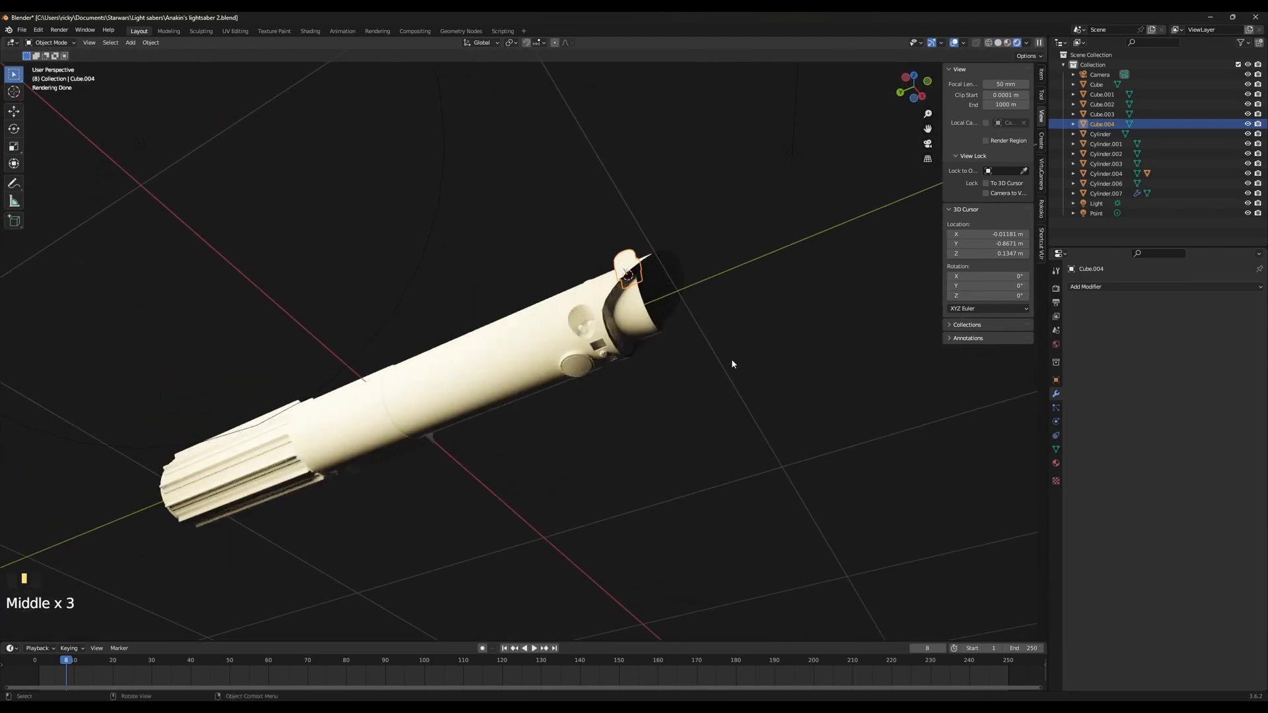
Examine the rendered hilt from both sides and up close around the clip and knob
mouse_move(830, 173)
middle_mouse_down()
mouse_move(648, 294)
mouse_move(750, 311)
middle_mouse_up()
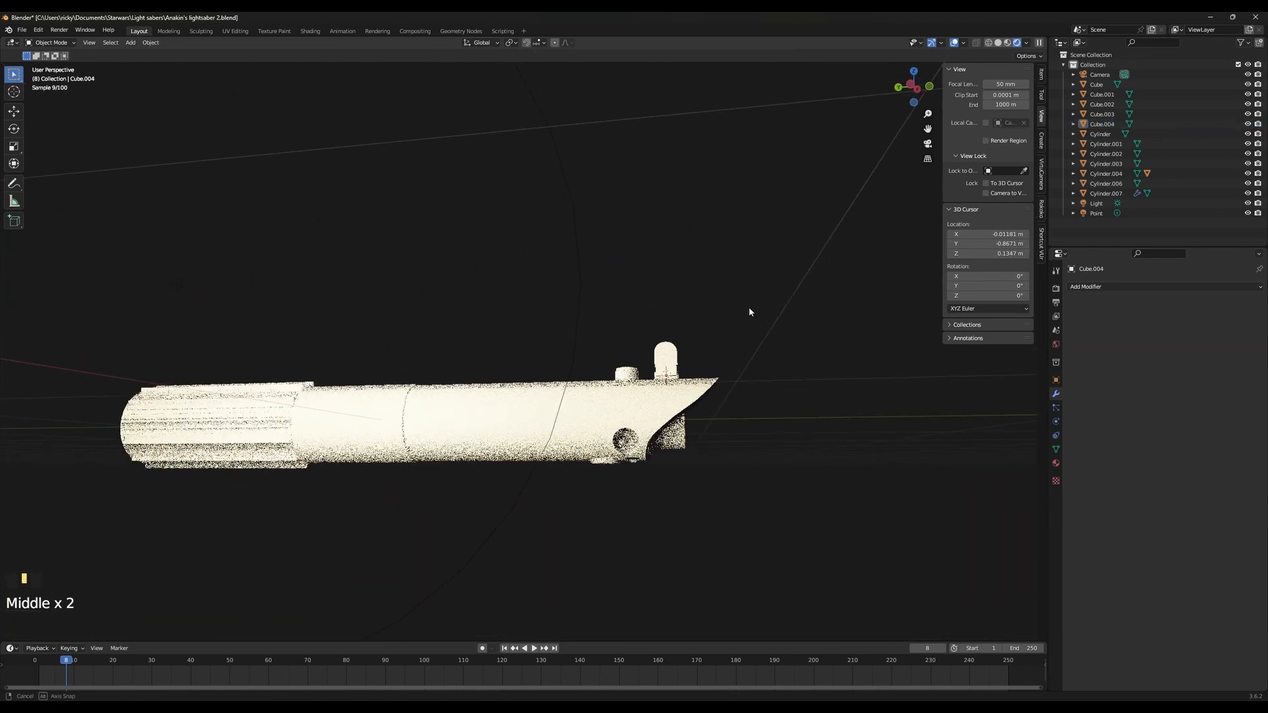
scroll(603, 366, "up", 2)
scroll(486, 398, "down", 1)
middle_click_drag(486, 398, 509, 397)
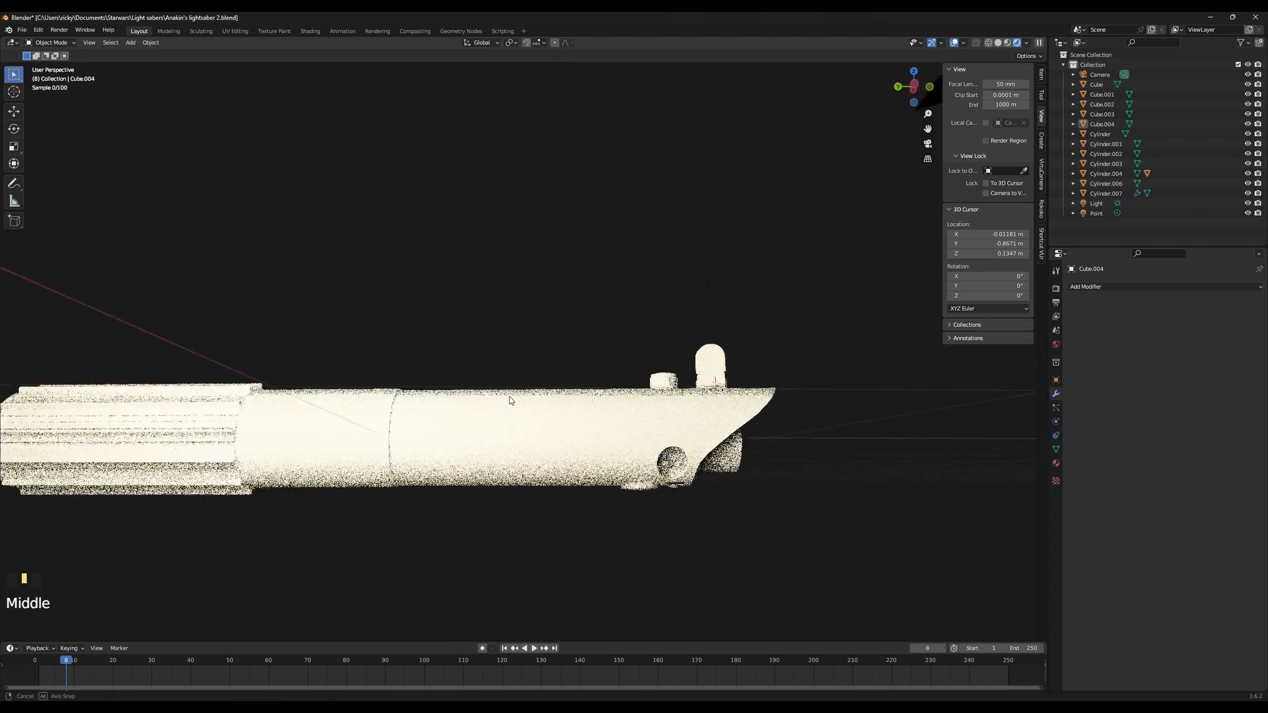
scroll(509, 400, "down", 1)
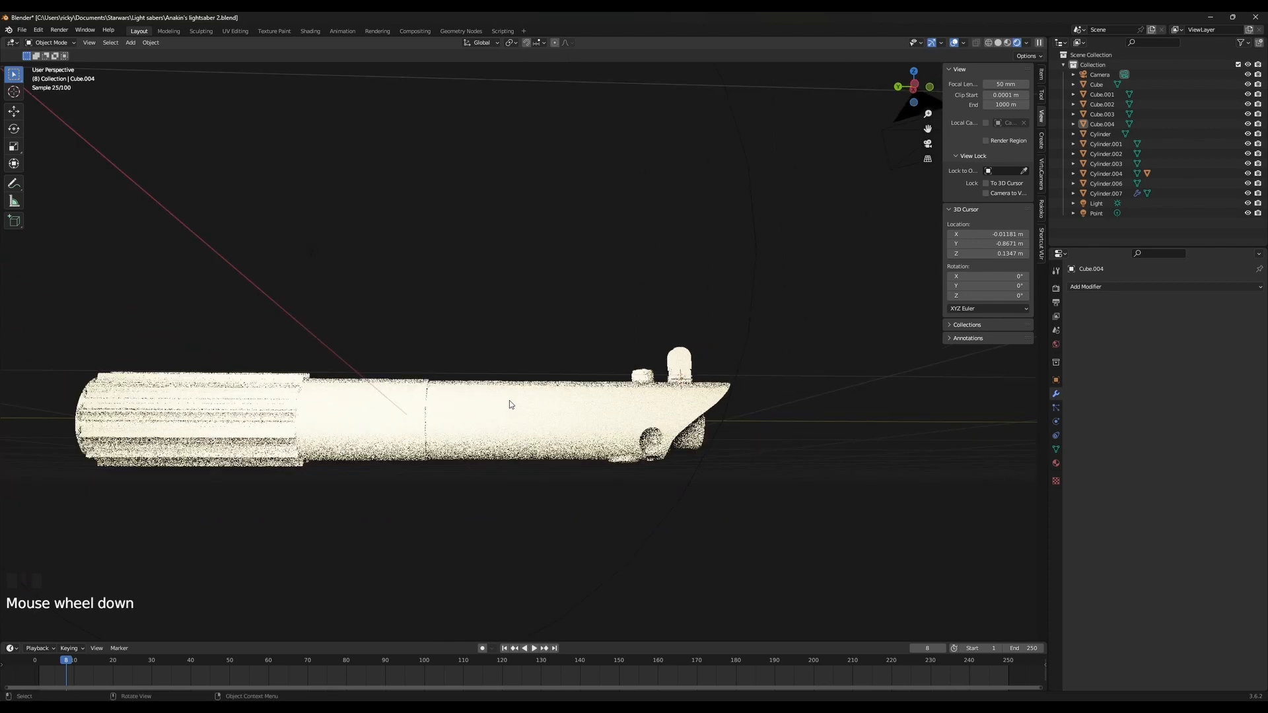
left_click(25, 33)
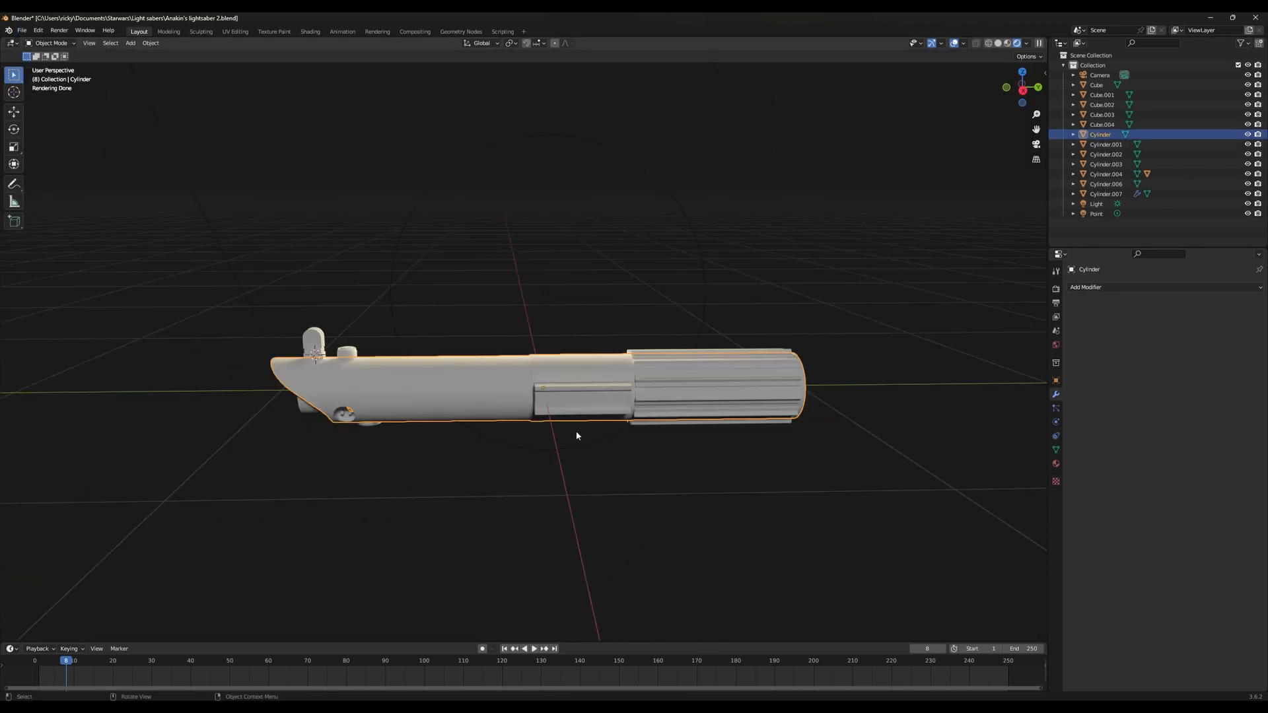
left_click(585, 427)
middle_click_drag(471, 399, 594, 406)
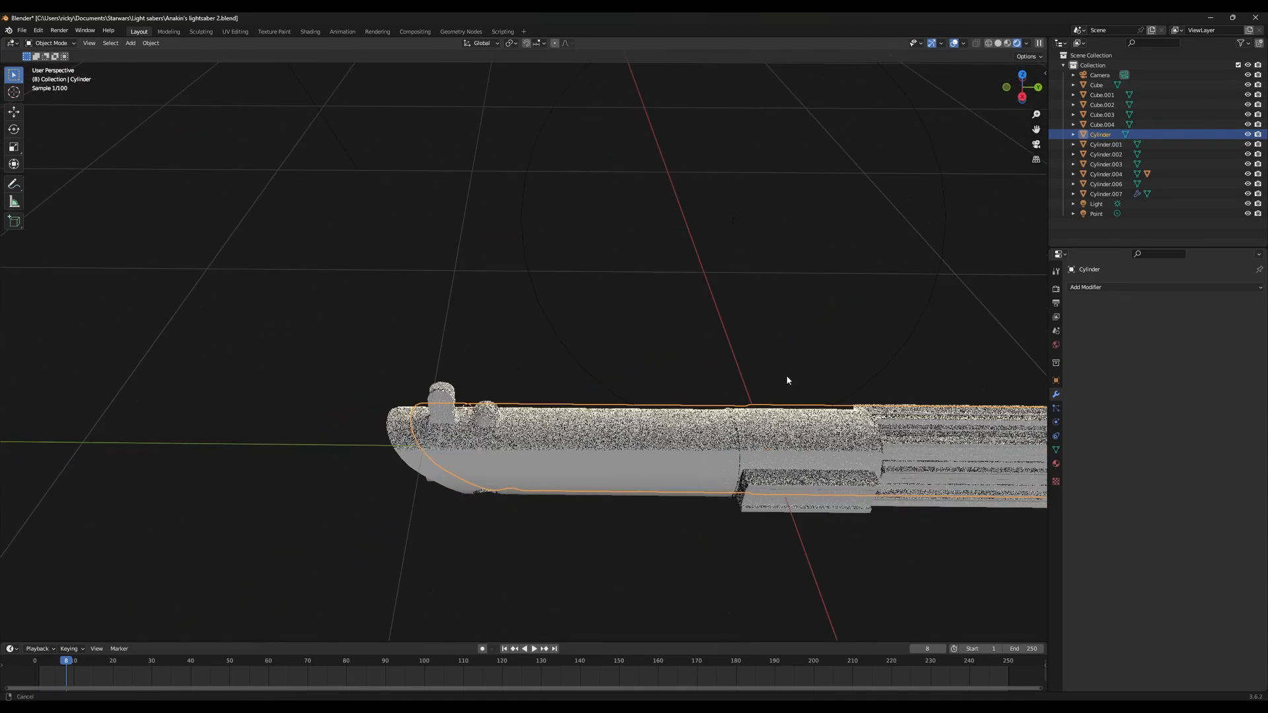
scroll(574, 415, "up", 6)
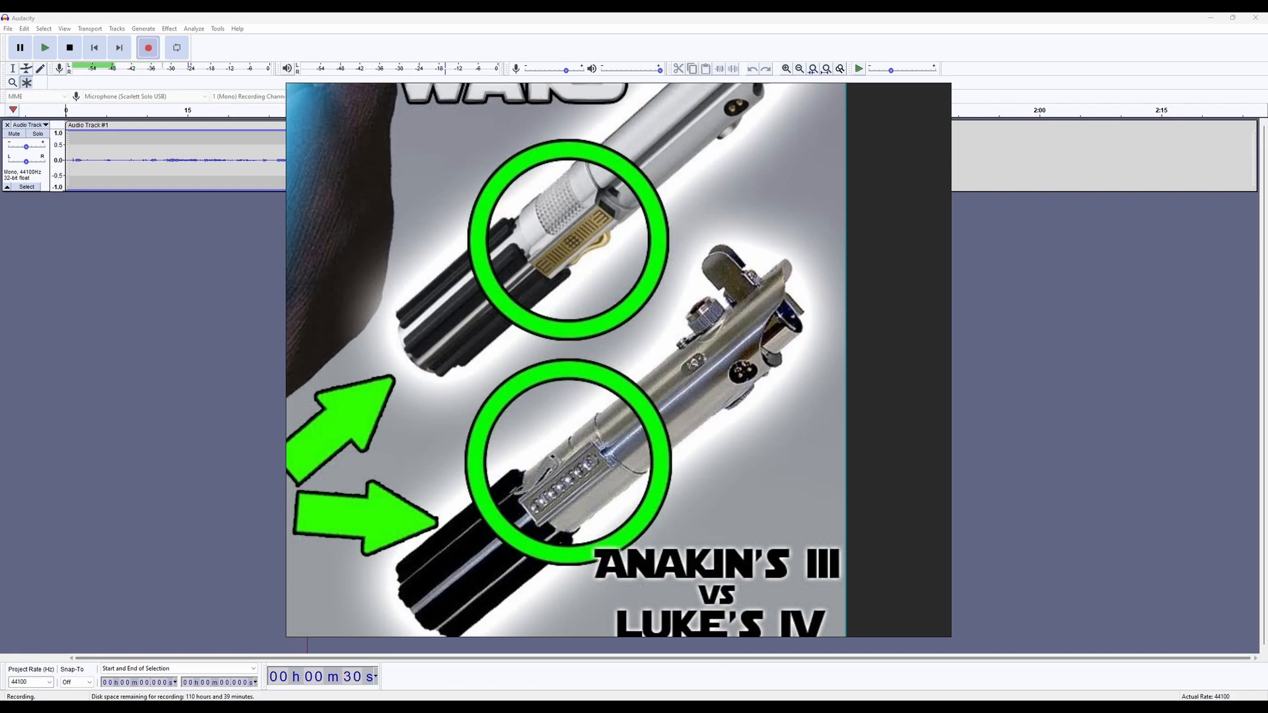
Switch back to Blender and snap the 3D cursor to the knob's ribbed ring
mouse_move(744, 707)
left_click(744, 667)
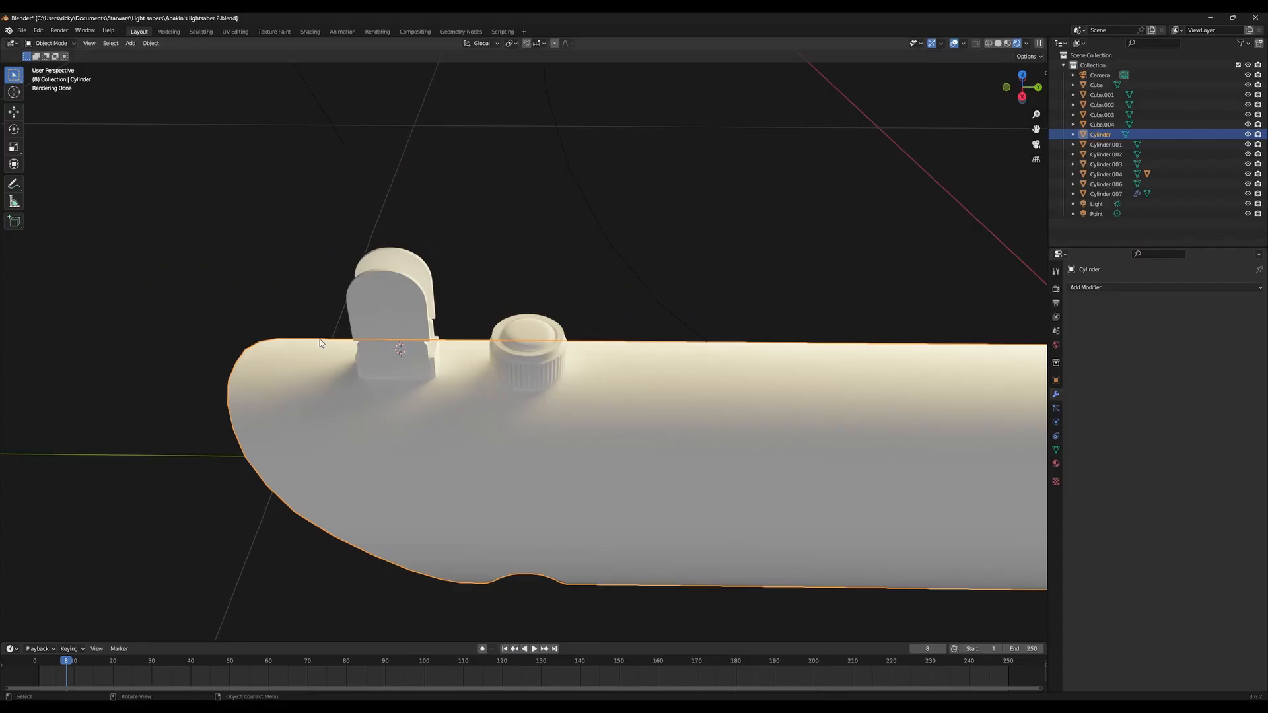
left_click(515, 374)
key("shift+s")
key("Escape")
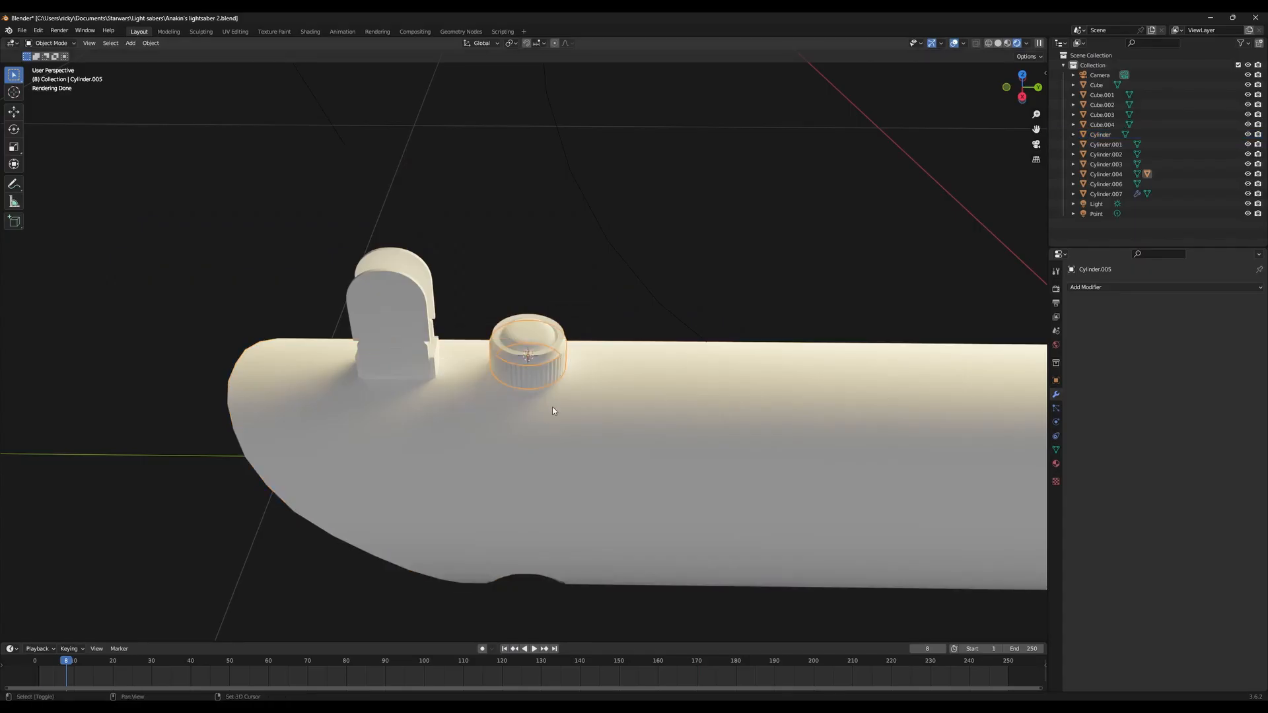
Add a cylinder at the 3D cursor and scale it down uniformly to about the ribbed ring's width
key("shift+a")
left_click(597, 452)
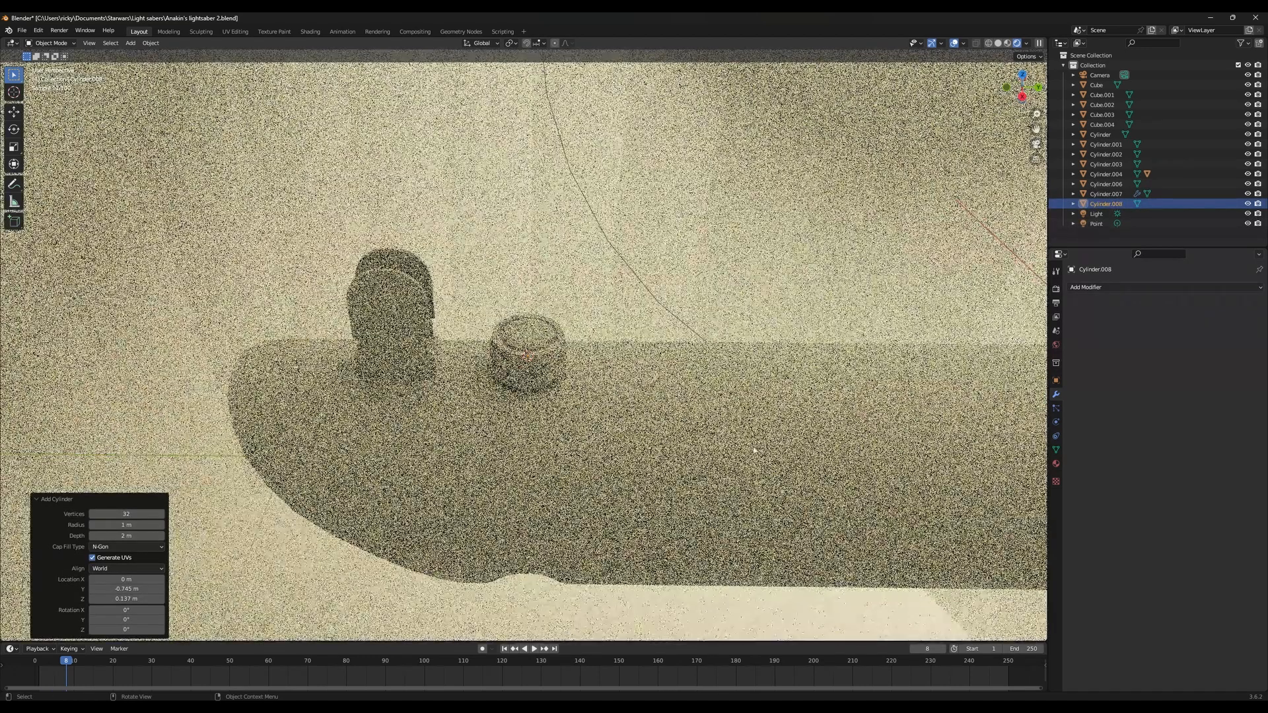
key("s")
left_click(507, 378)
key("s")
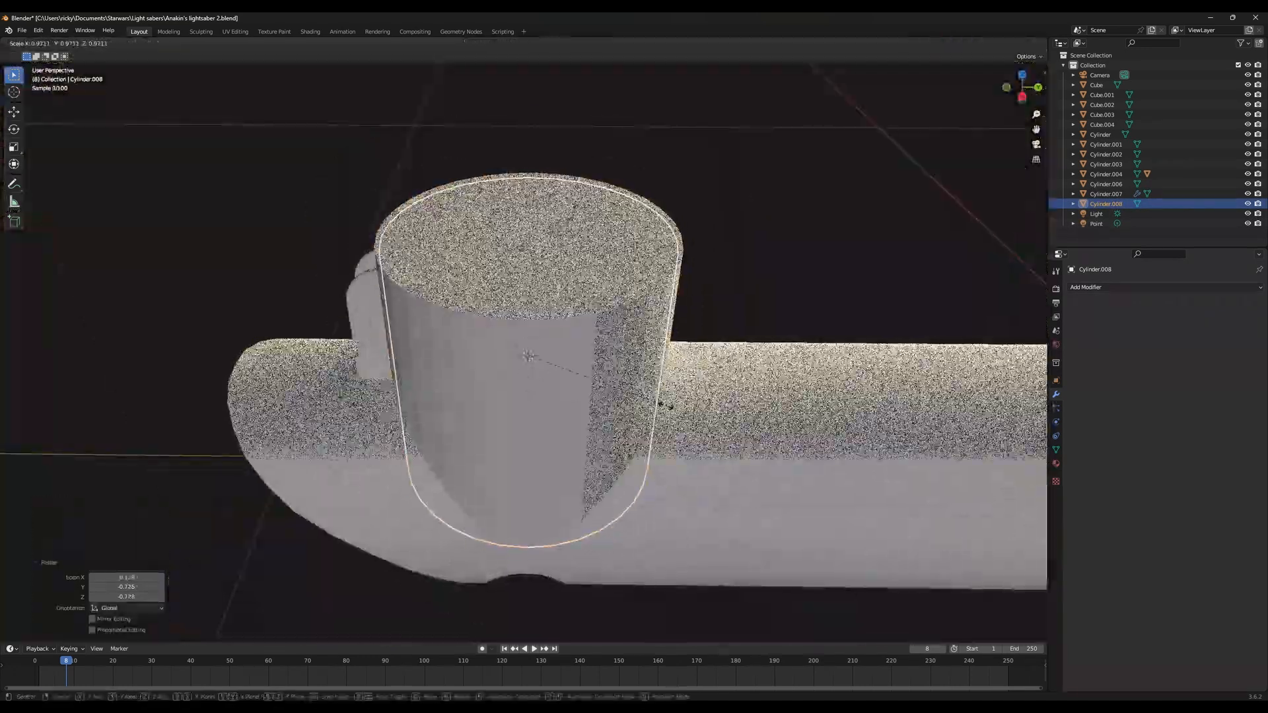
left_click(553, 362)
key("s")
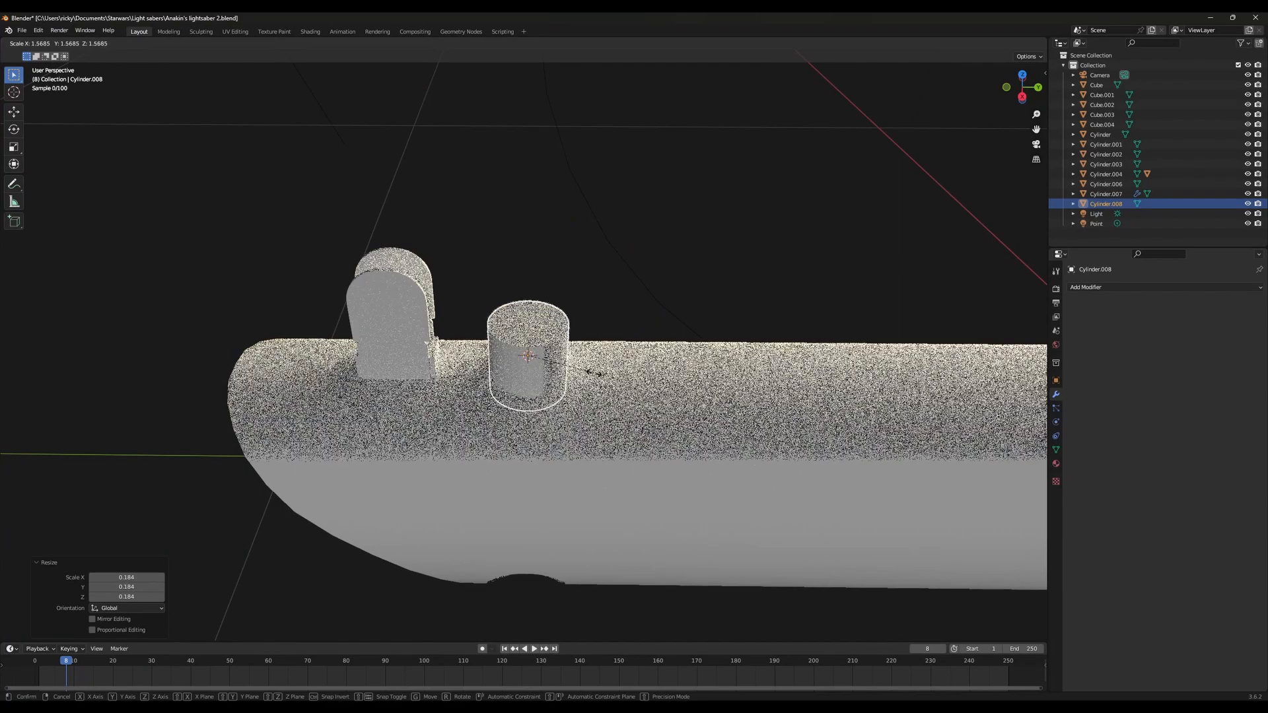
left_click(608, 426)
Flatten the new cylinder into a thin disc by scaling it along Z by 0.276, then by 0.167
key("s")
key("z")
left_click(519, 383)
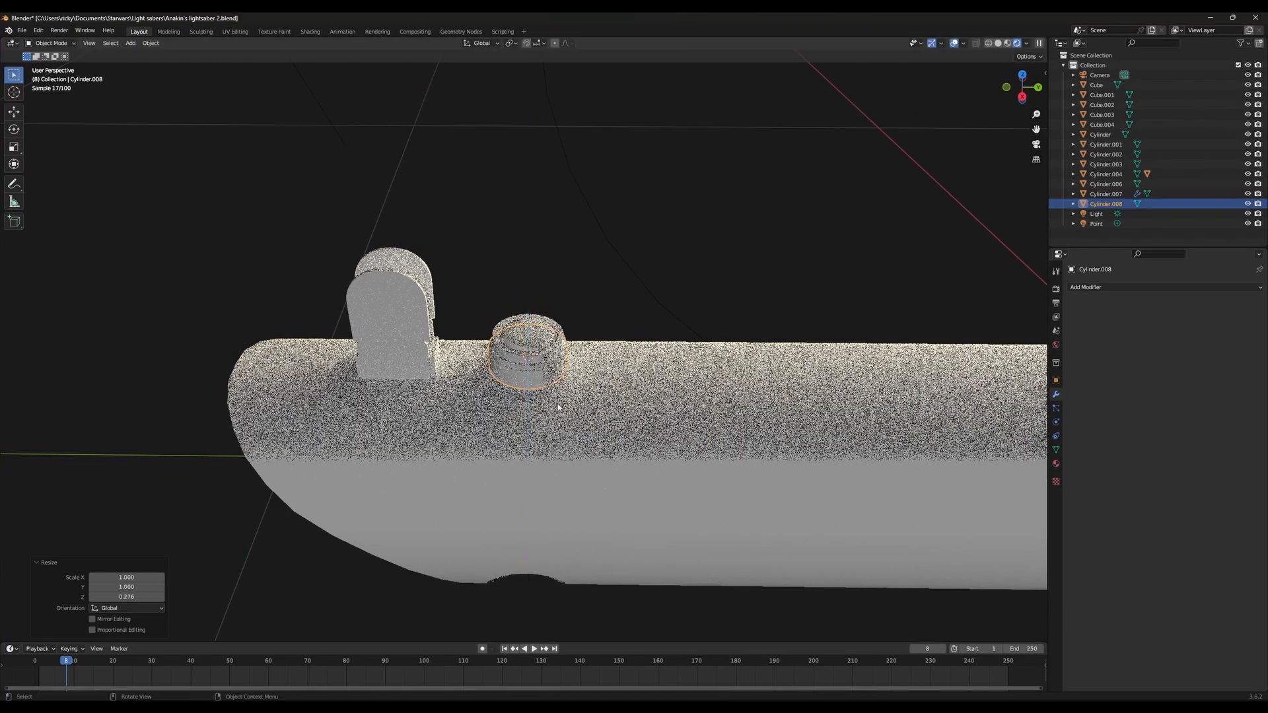
key("z")
key("s")
key("z")
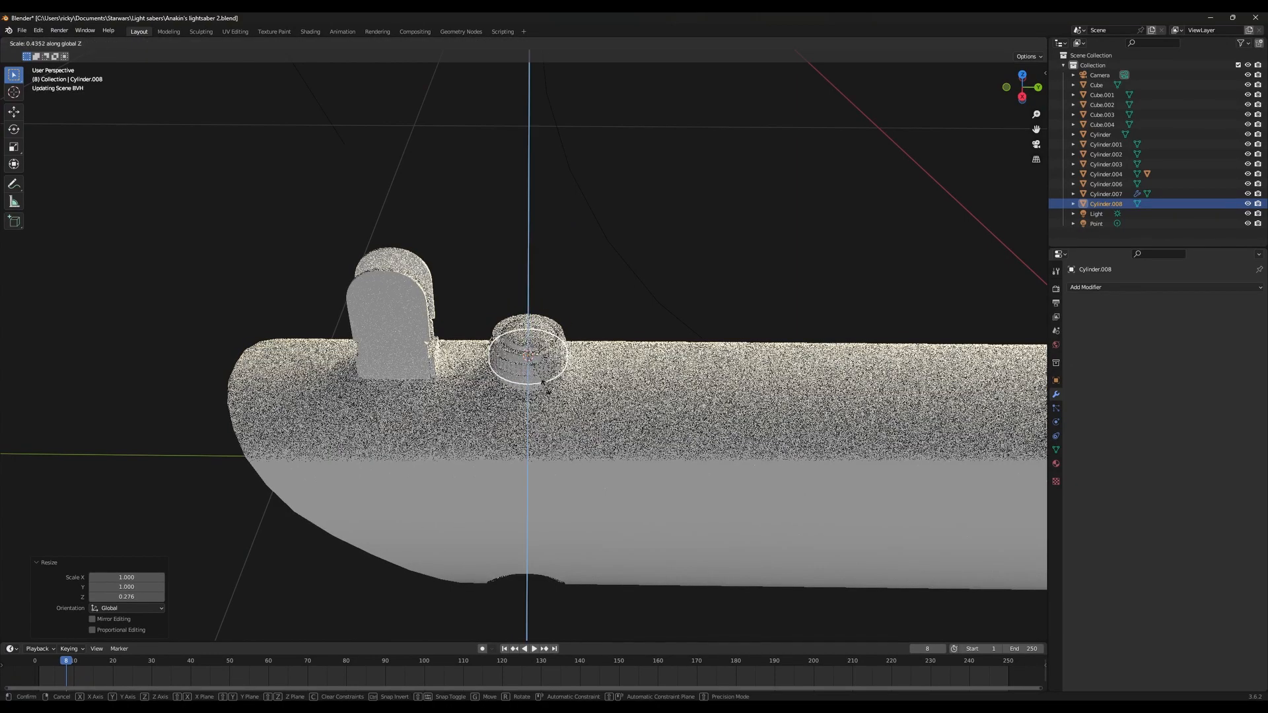
left_click(533, 374)
Lower the thin disc along Z by about 0.0135 m so it sits under the ribbed knob on the hilt
scroll(632, 435, "up", 5)
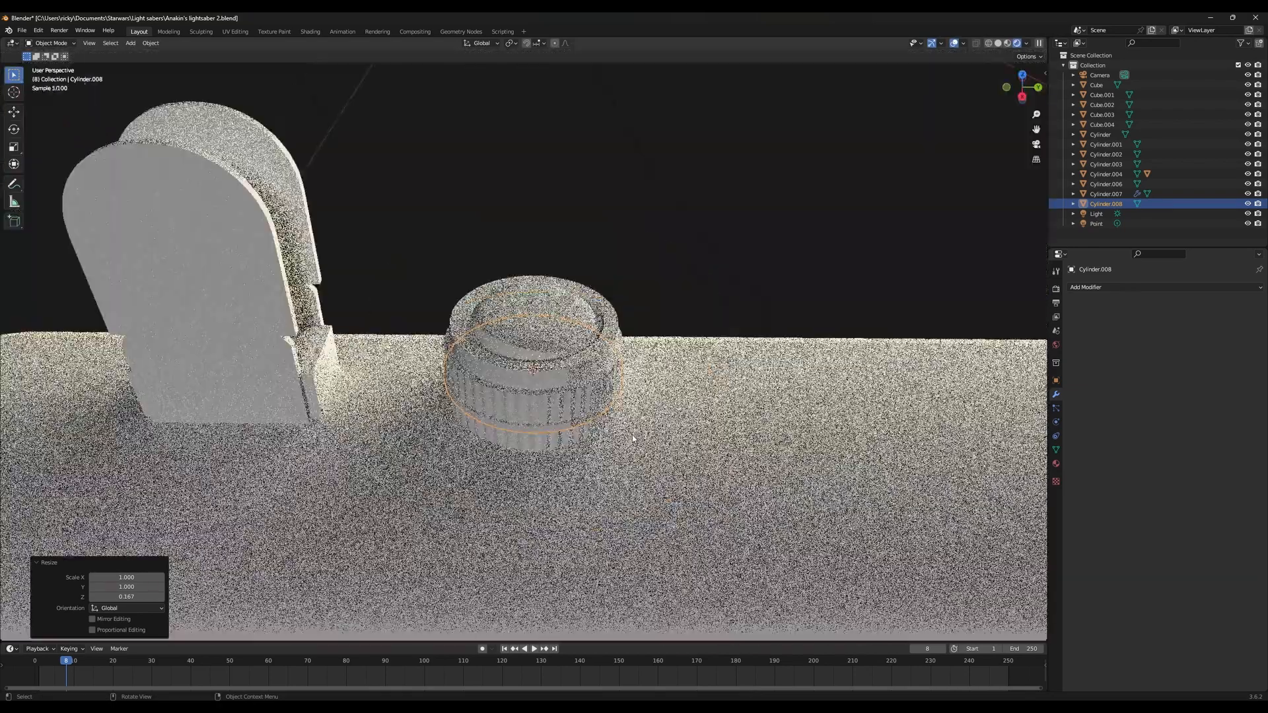
scroll(632, 436, "up", 5)
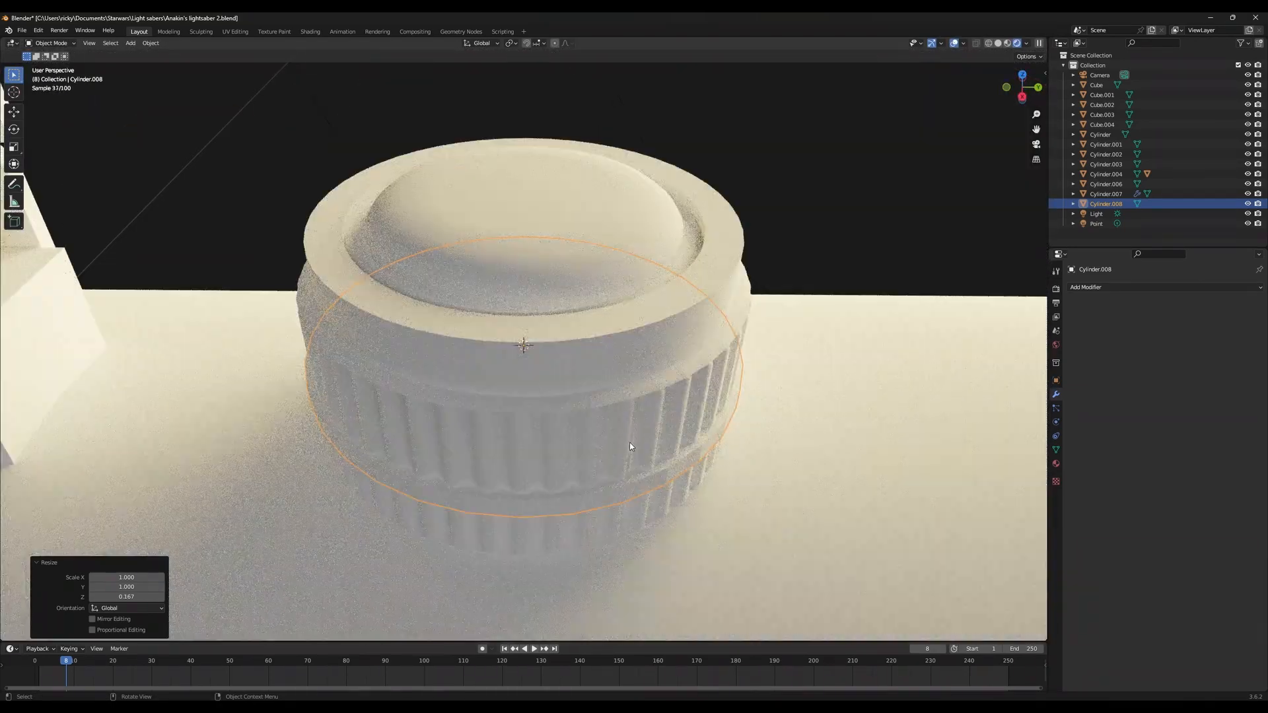
key("g")
key("z")
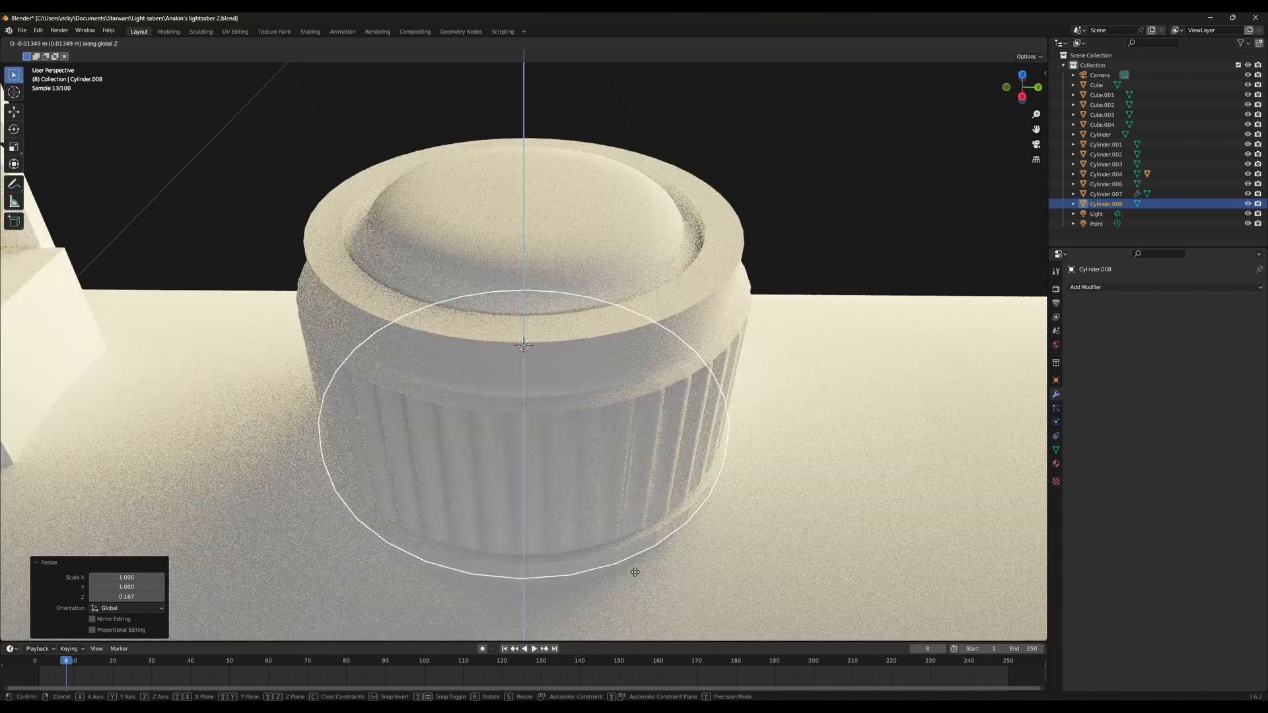
left_click(631, 566)
middle_click_drag(631, 566, 639, 537)
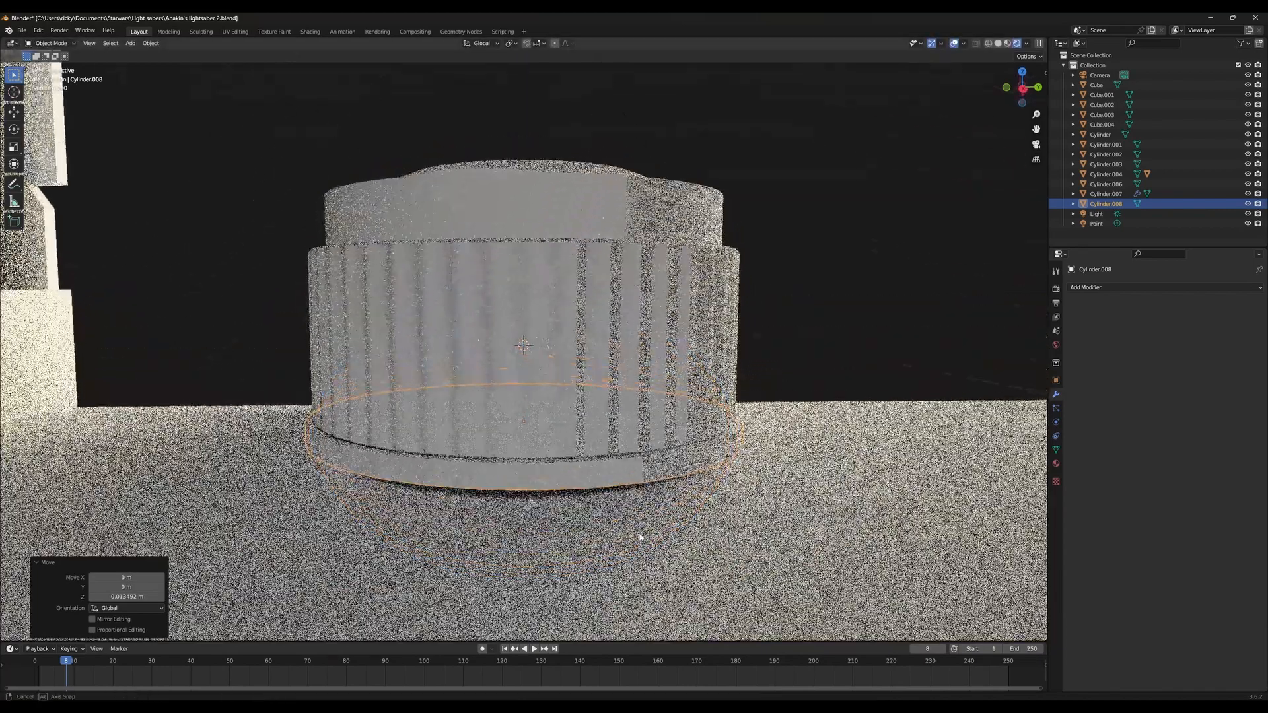
key("g")
key("z")
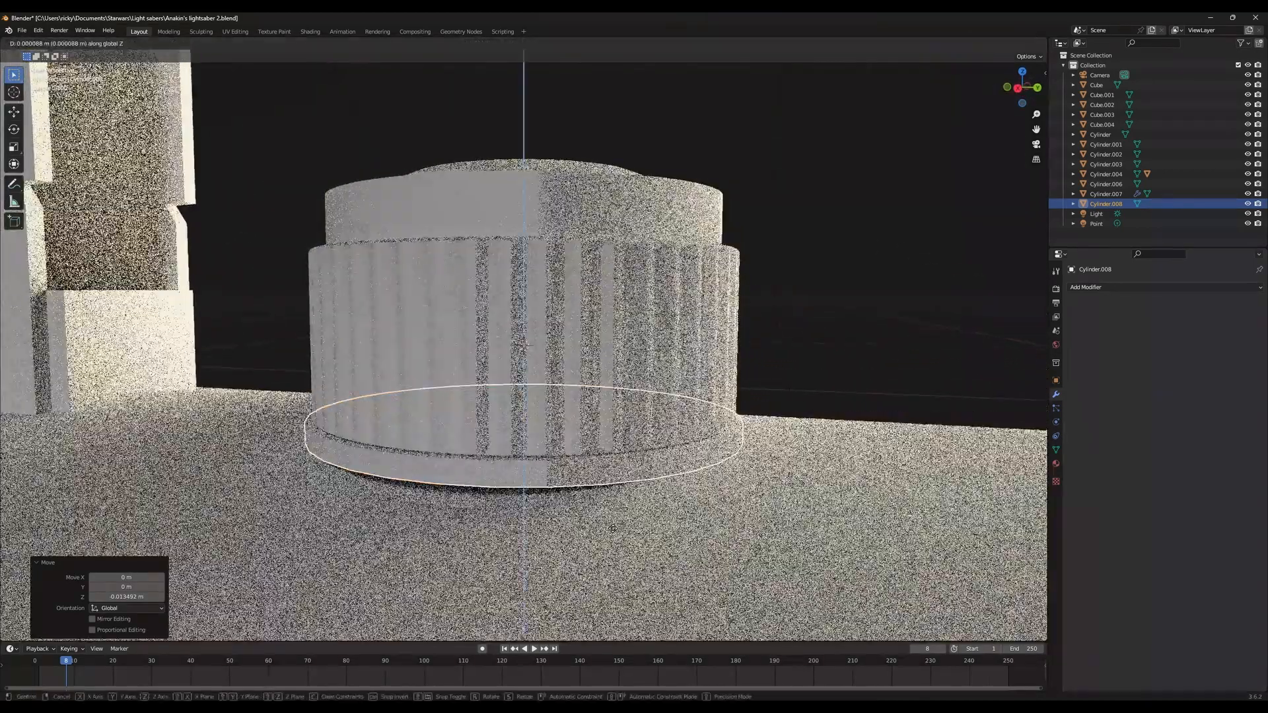
left_click(604, 531)
middle_click_drag(605, 531, 684, 544)
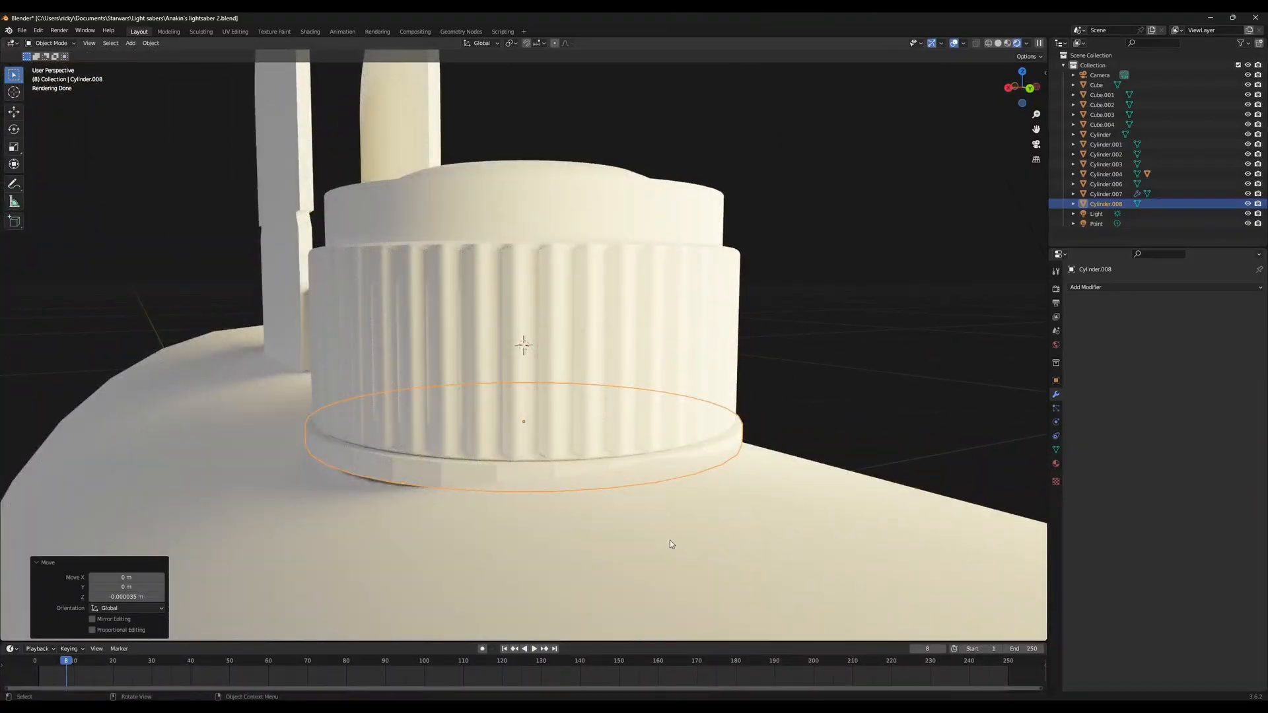
middle_click_drag(670, 544, 770, 518)
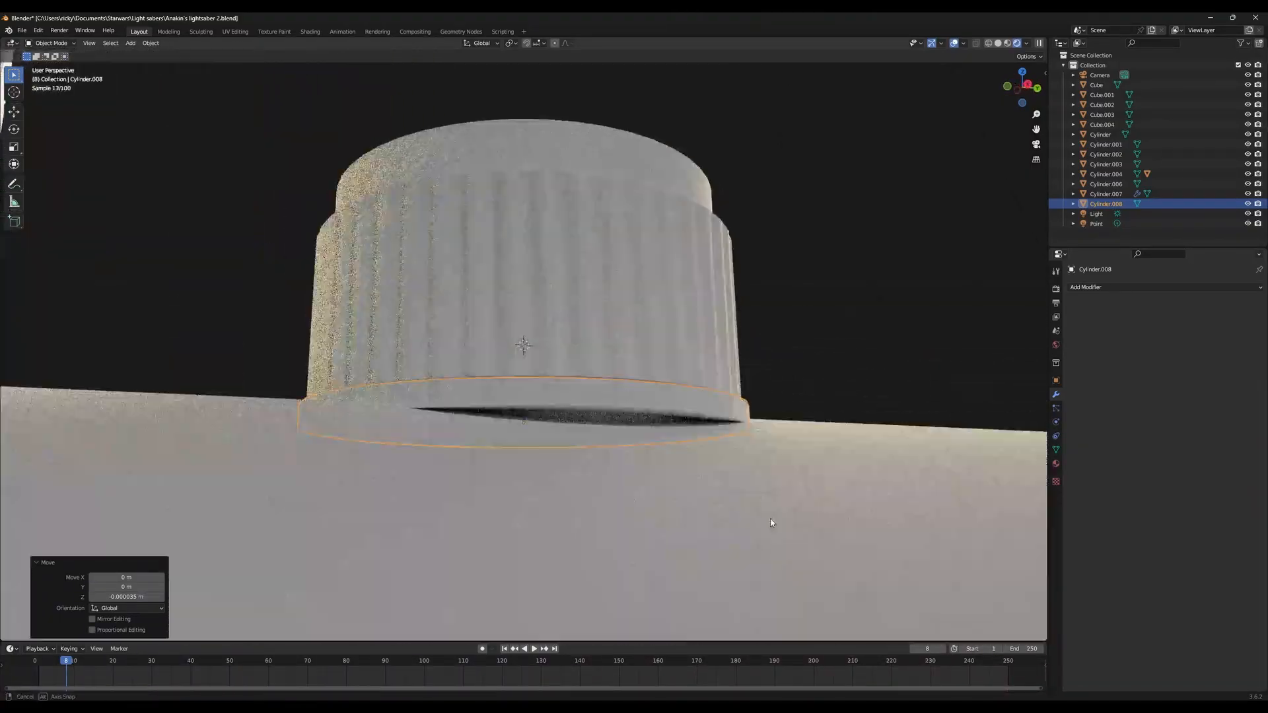
Shade the disc smooth with Auto Smooth at 30°
right_click(718, 415)
left_click(718, 414)
middle_click_drag(718, 414, 864, 484)
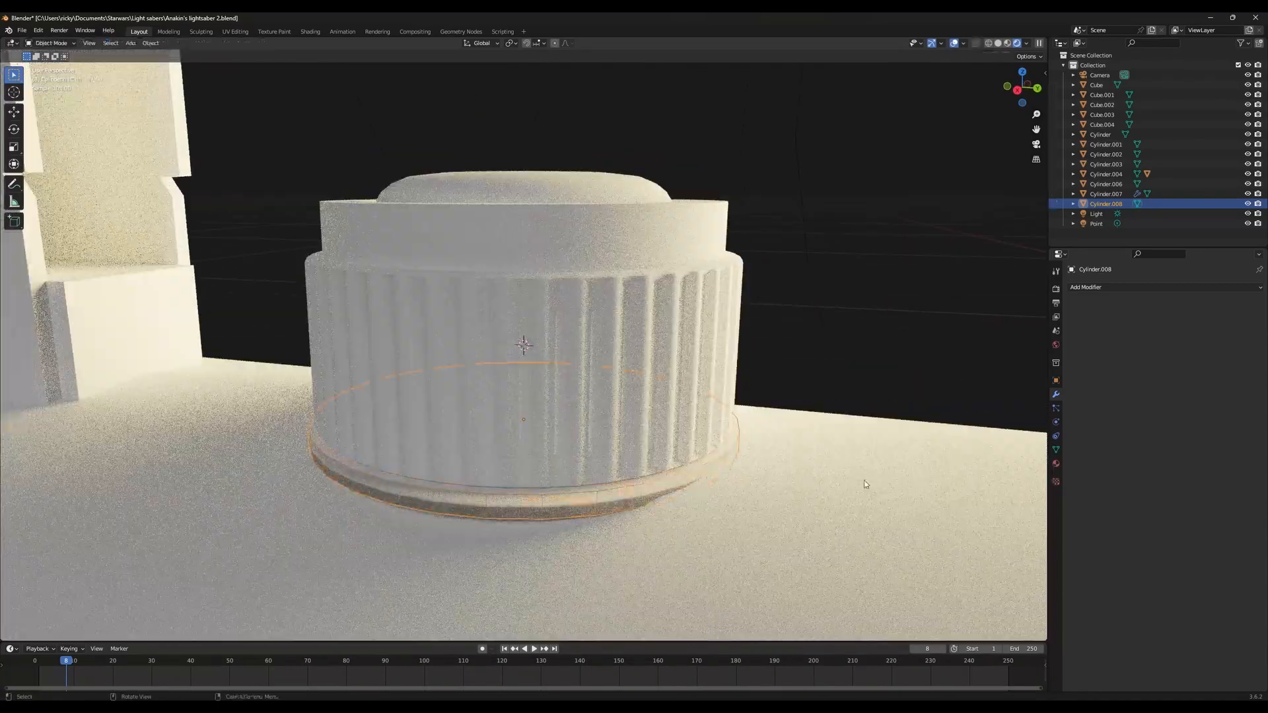
right_click(629, 488)
left_click(629, 495)
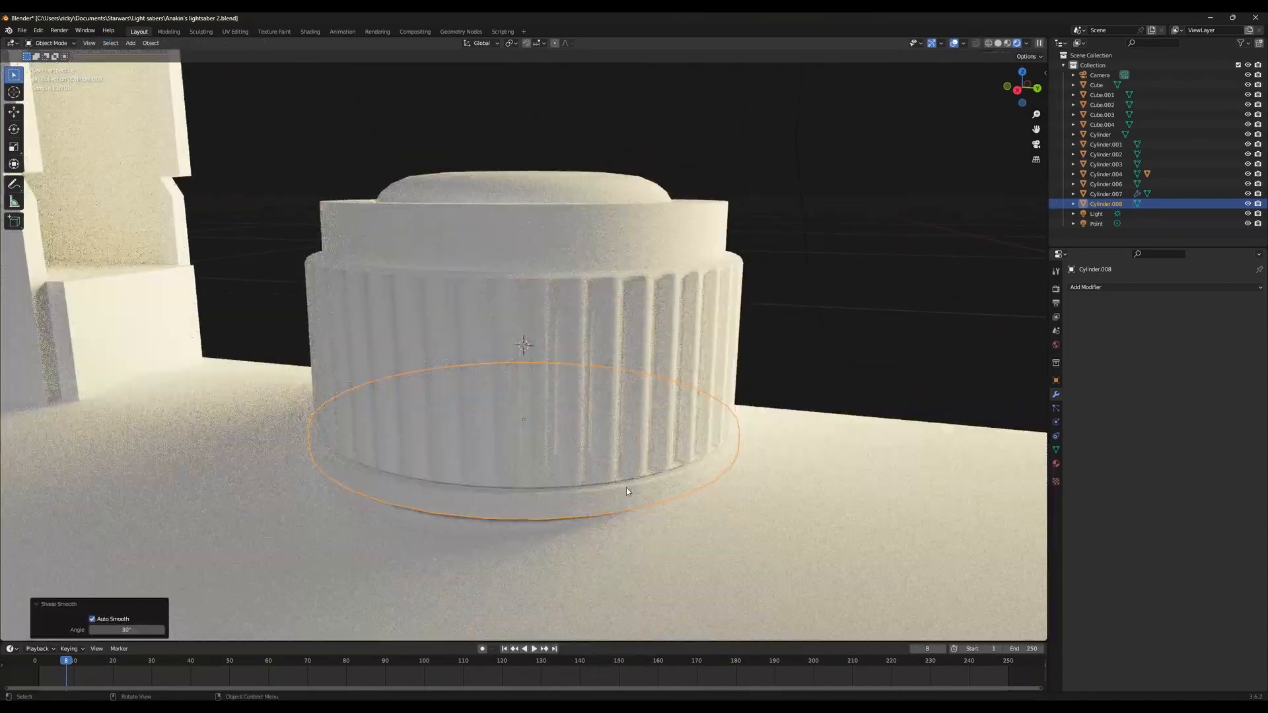
In Edit Mode, pull the disc's rim faces on the +Y side outward about 0.044 m along Y to form a tongue
key("Tab")
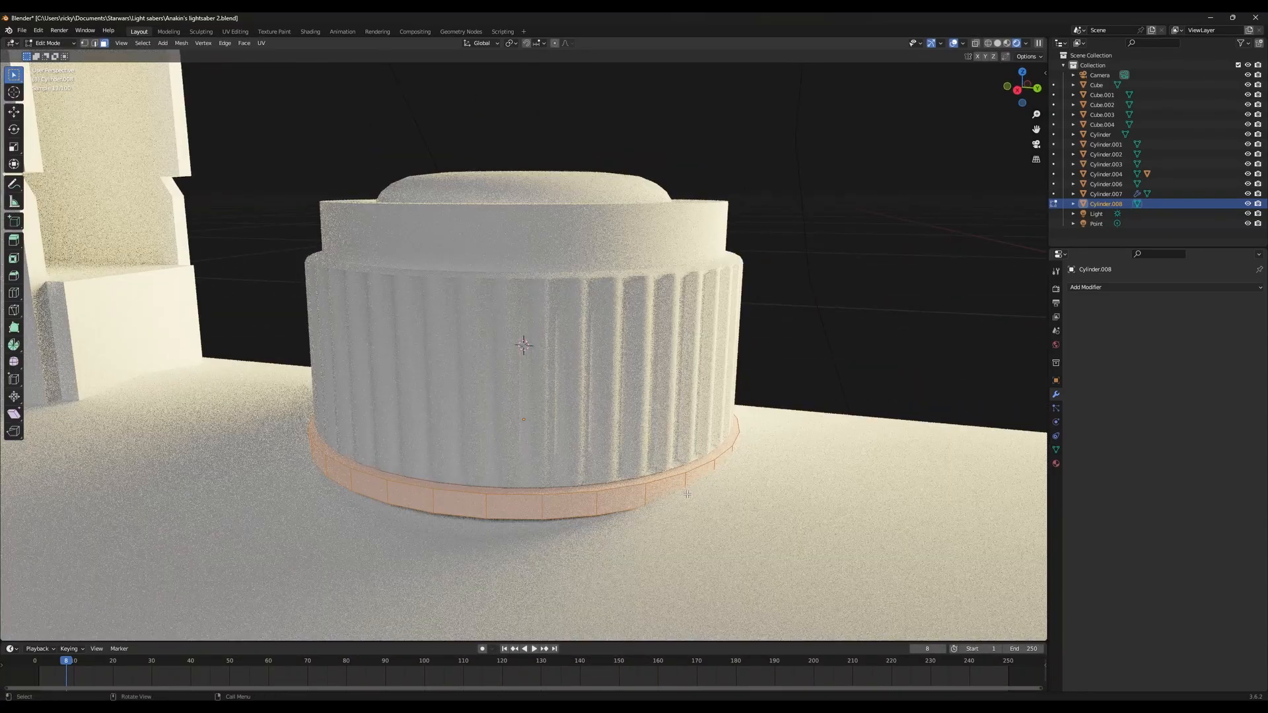
key("KP_7")
key("shift+z")
scroll(657, 453, "down", 10)
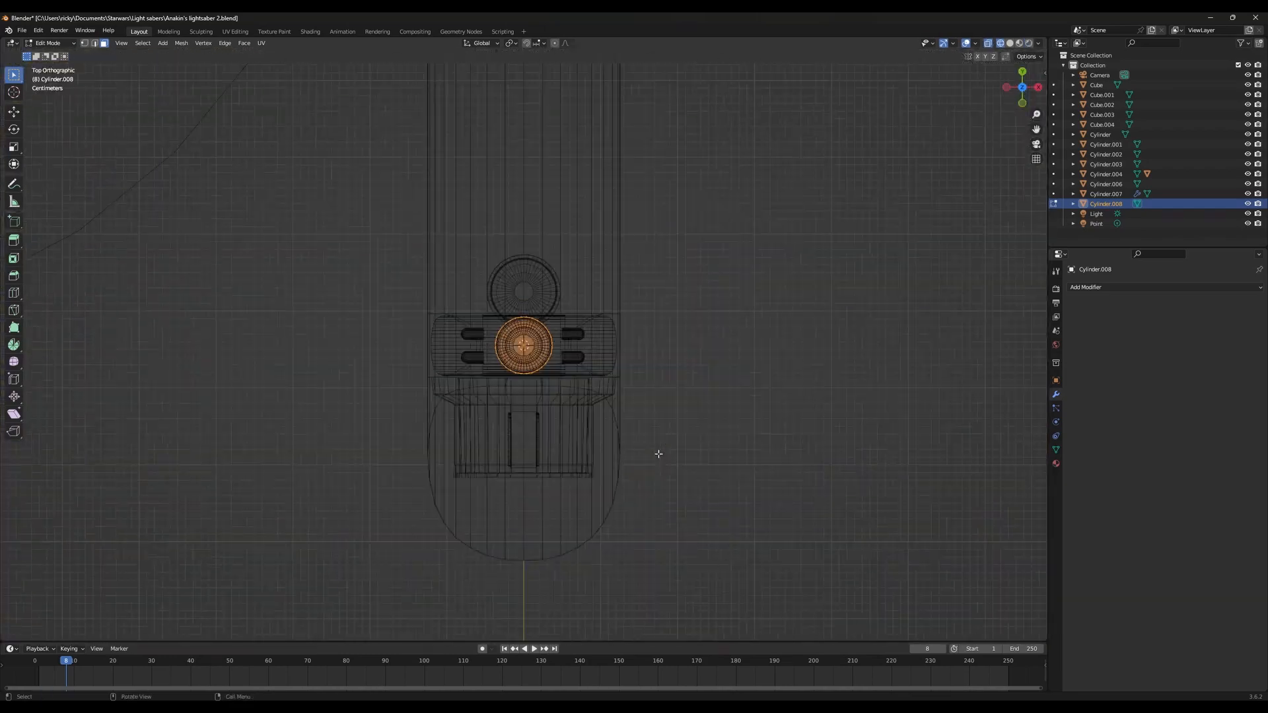
scroll(600, 384, "up", 5)
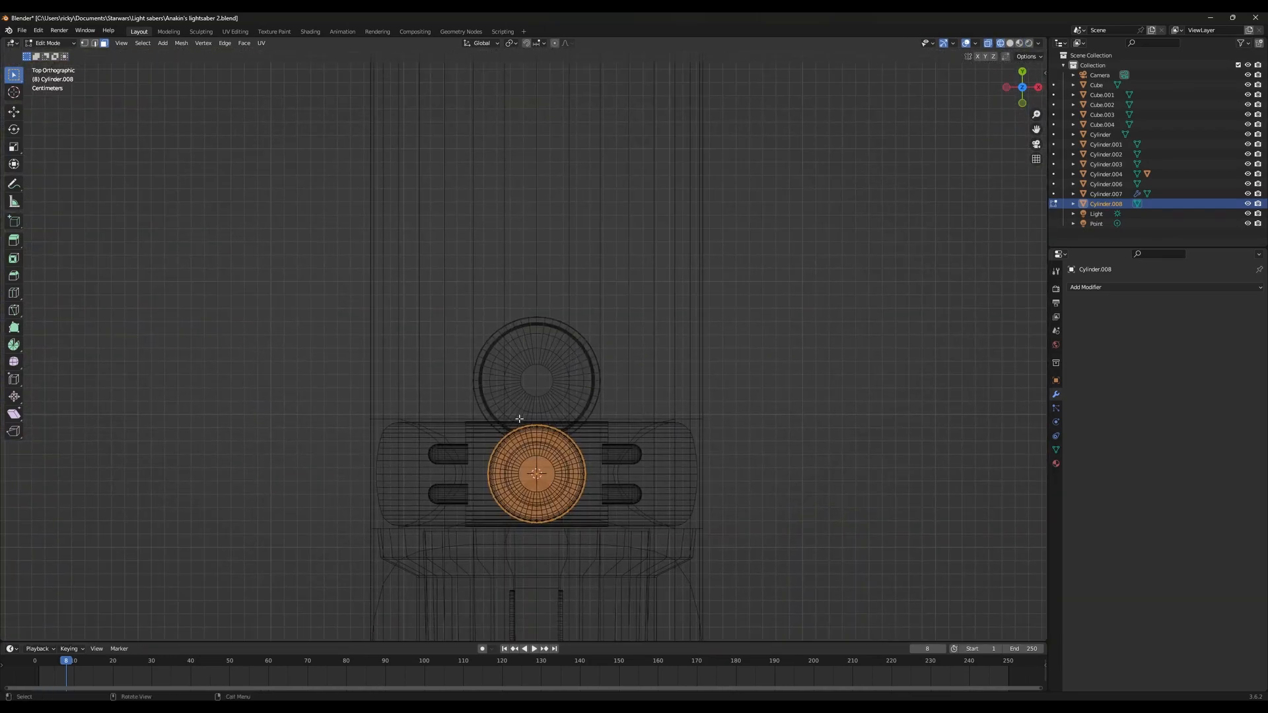
left_click_drag(551, 427, 558, 434)
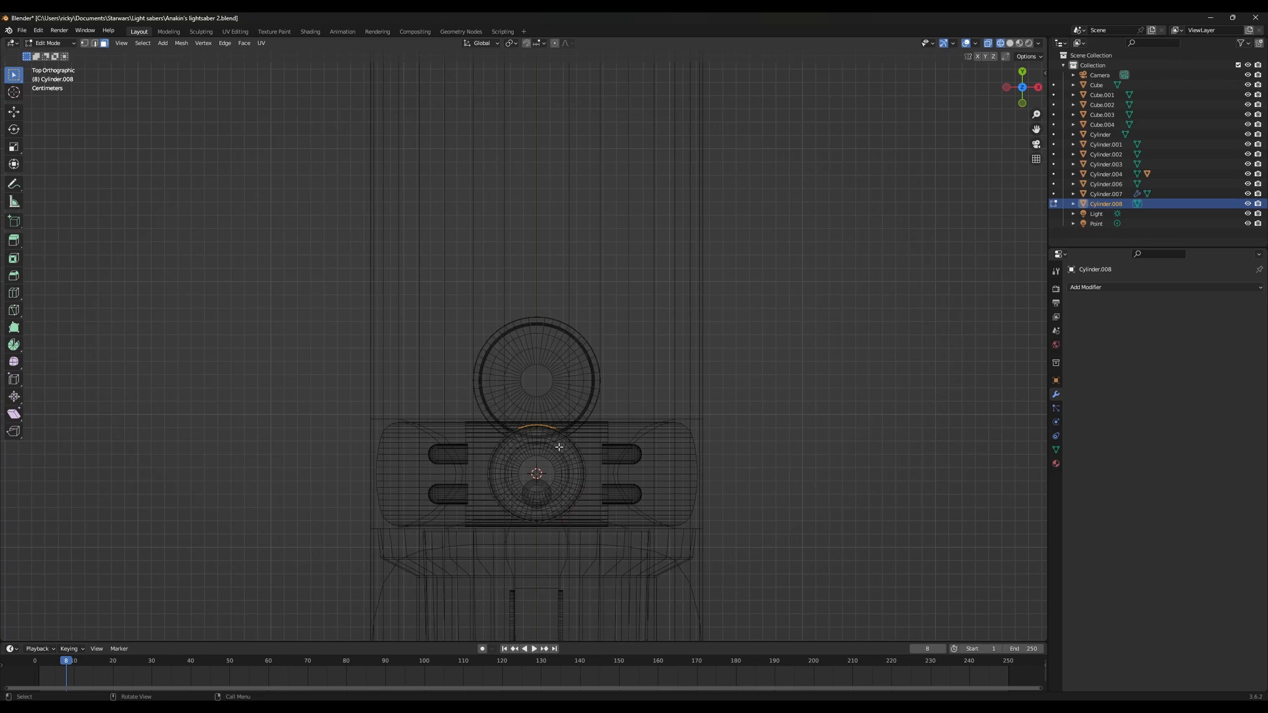
scroll(558, 448, "up", 2)
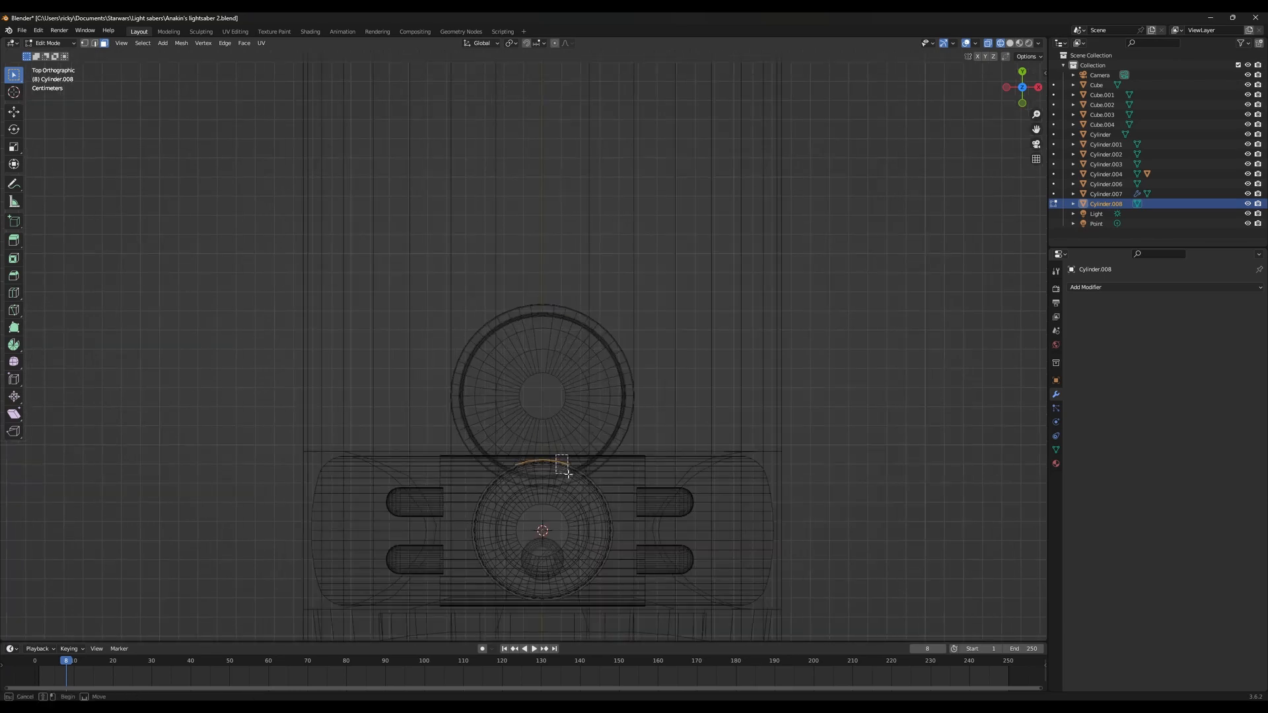
key("g")
key("y")
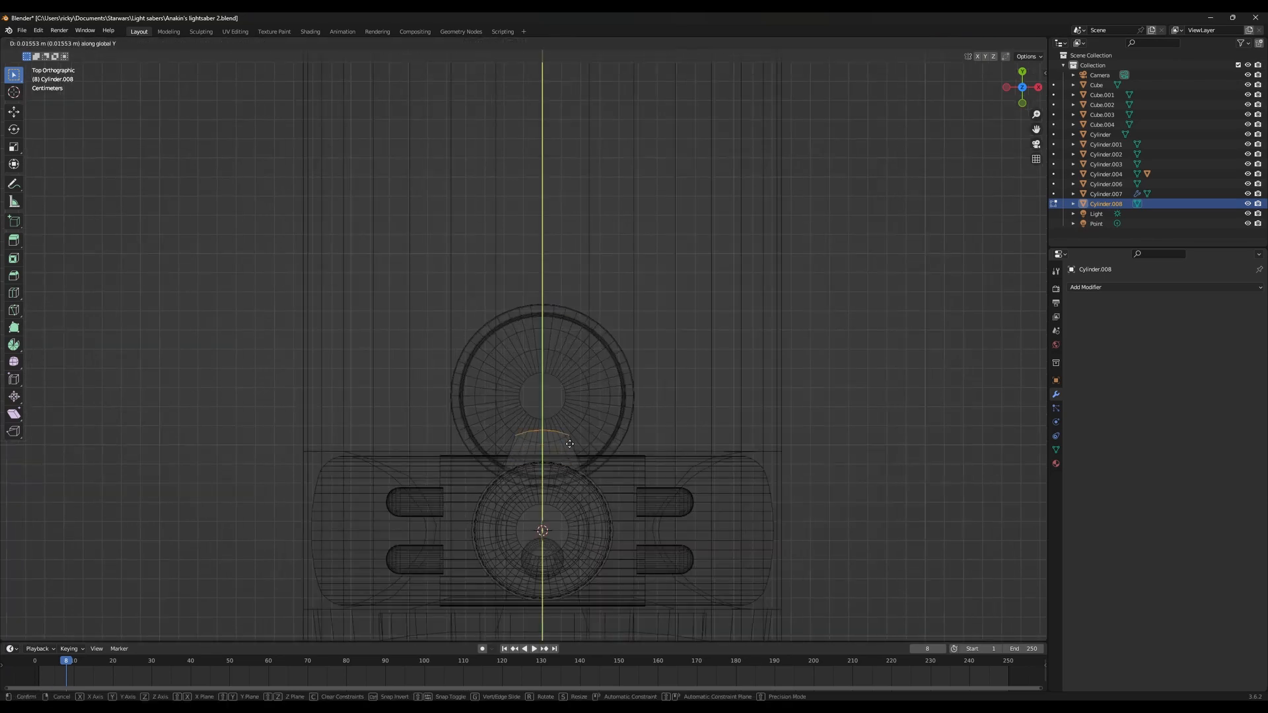
left_click(564, 390)
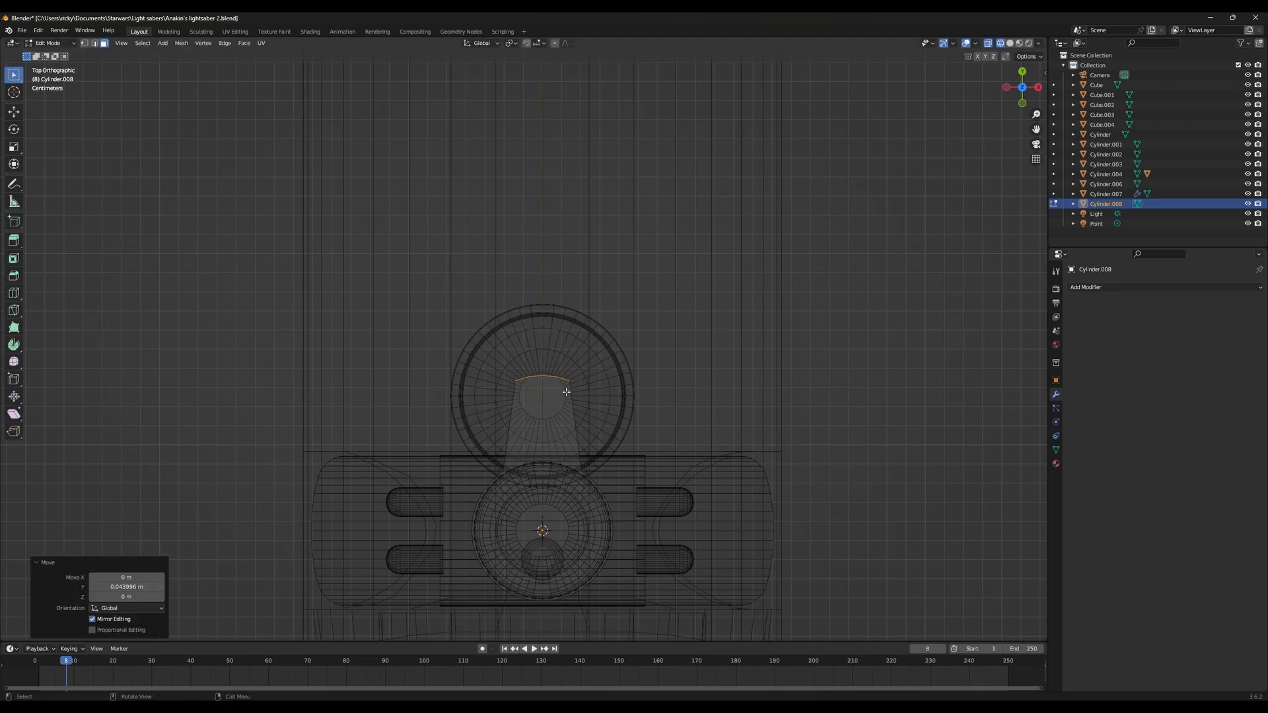
key("shift+z")
middle_click_drag(714, 448, 619, 380)
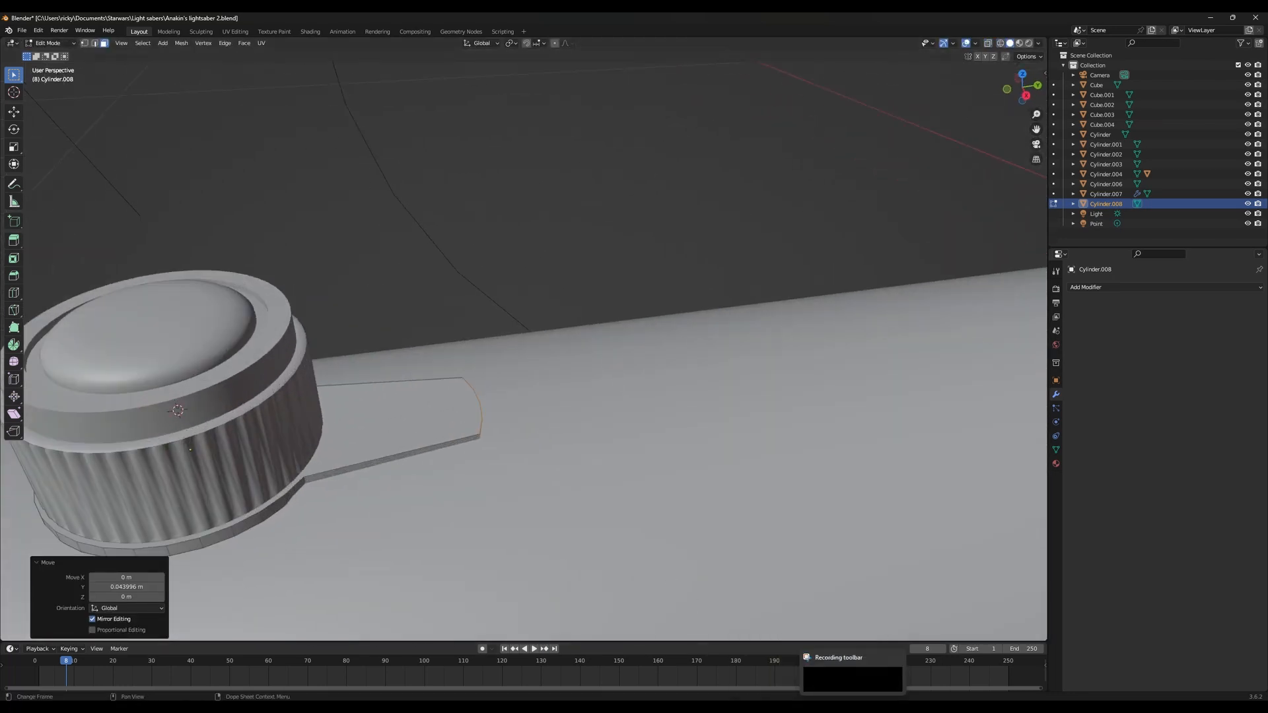
Shorten the tongue by moving its end faces about -0.0083 m along Y
mouse_move(809, 712)
left_click(803, 646)
middle_click_drag(575, 528, 572, 487)
key("g")
key("y")
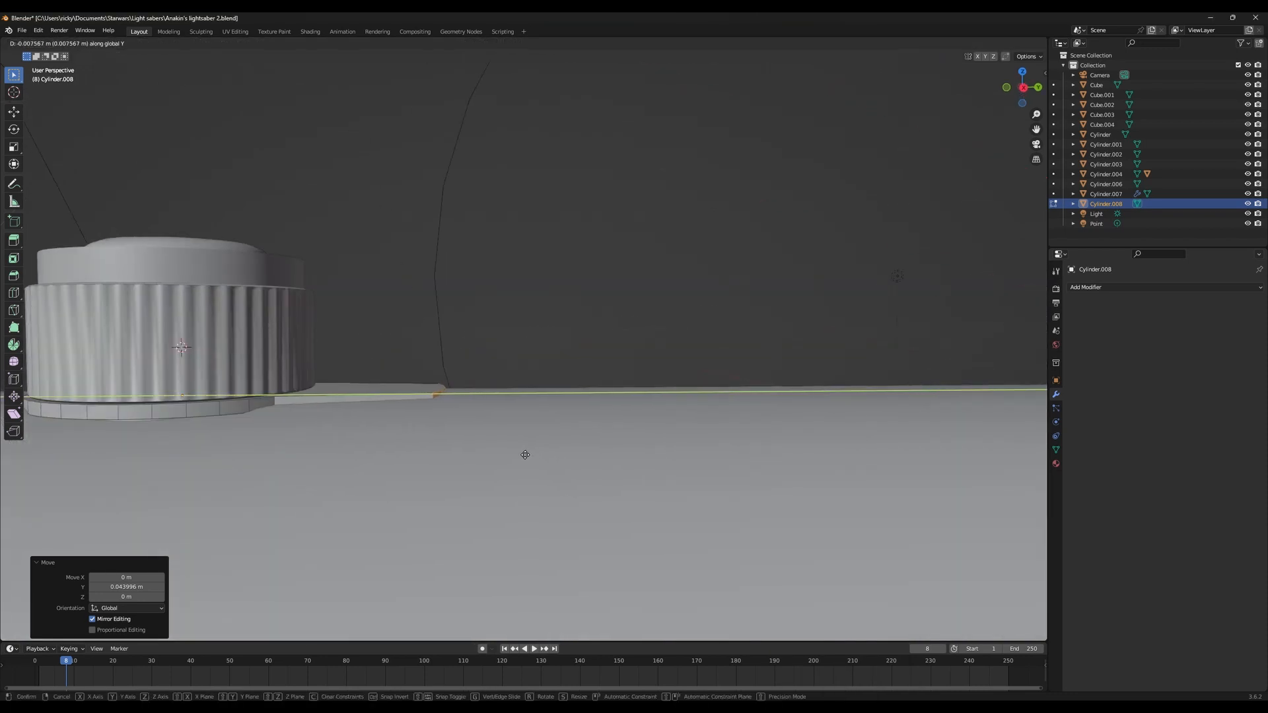
left_click(525, 455)
scroll(526, 446, "up", 3)
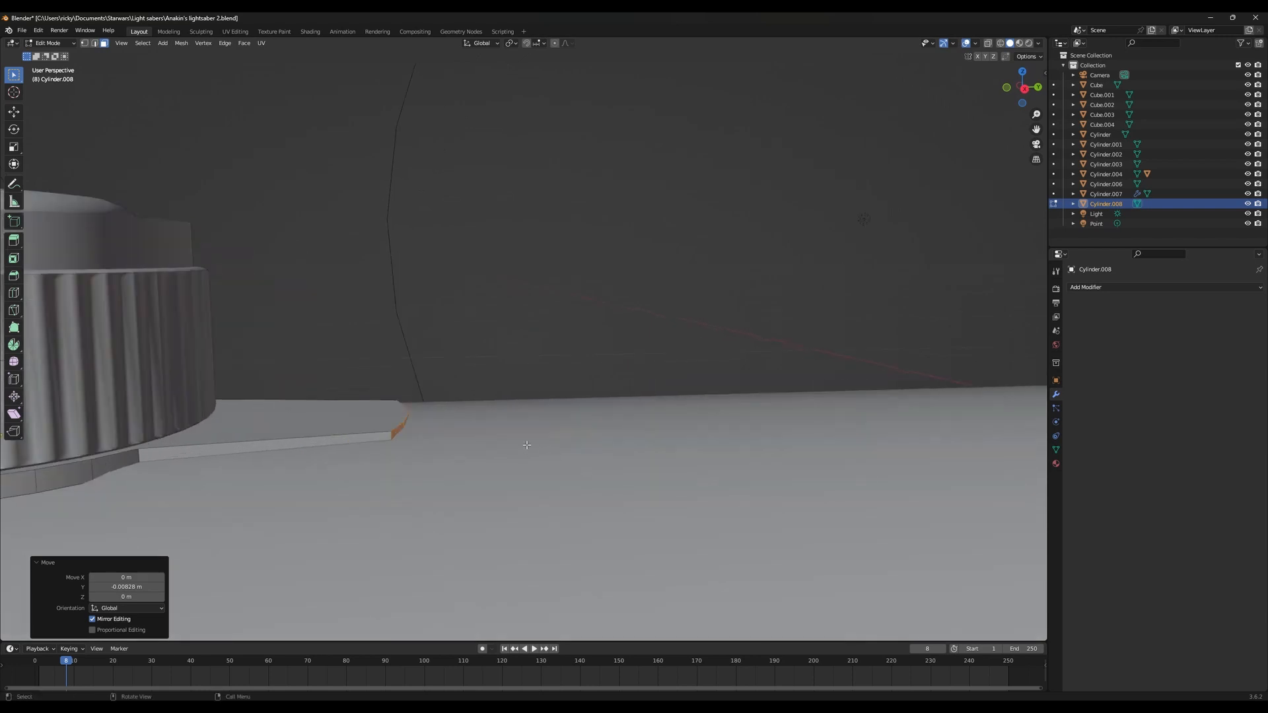
Round out the tongue's tip by scaling its end faces along Y by 3.588
middle_click_drag(527, 445, 621, 528)
key("s")
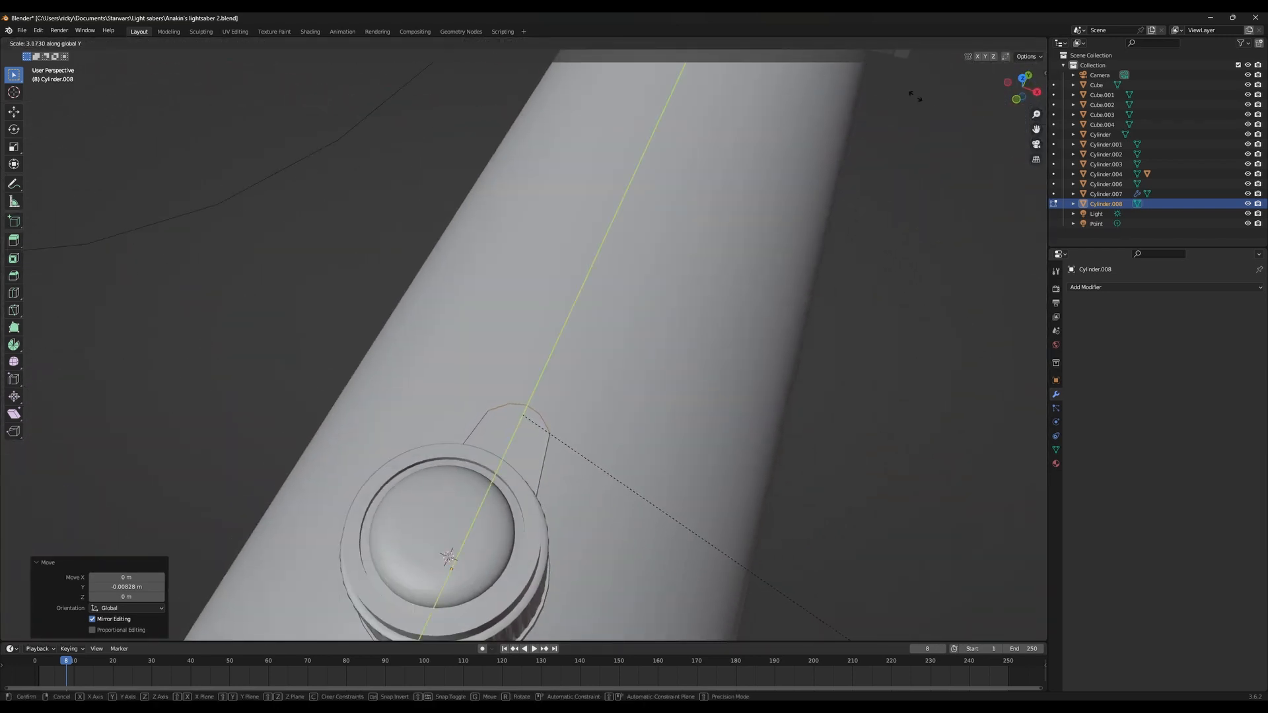
left_click(986, 99)
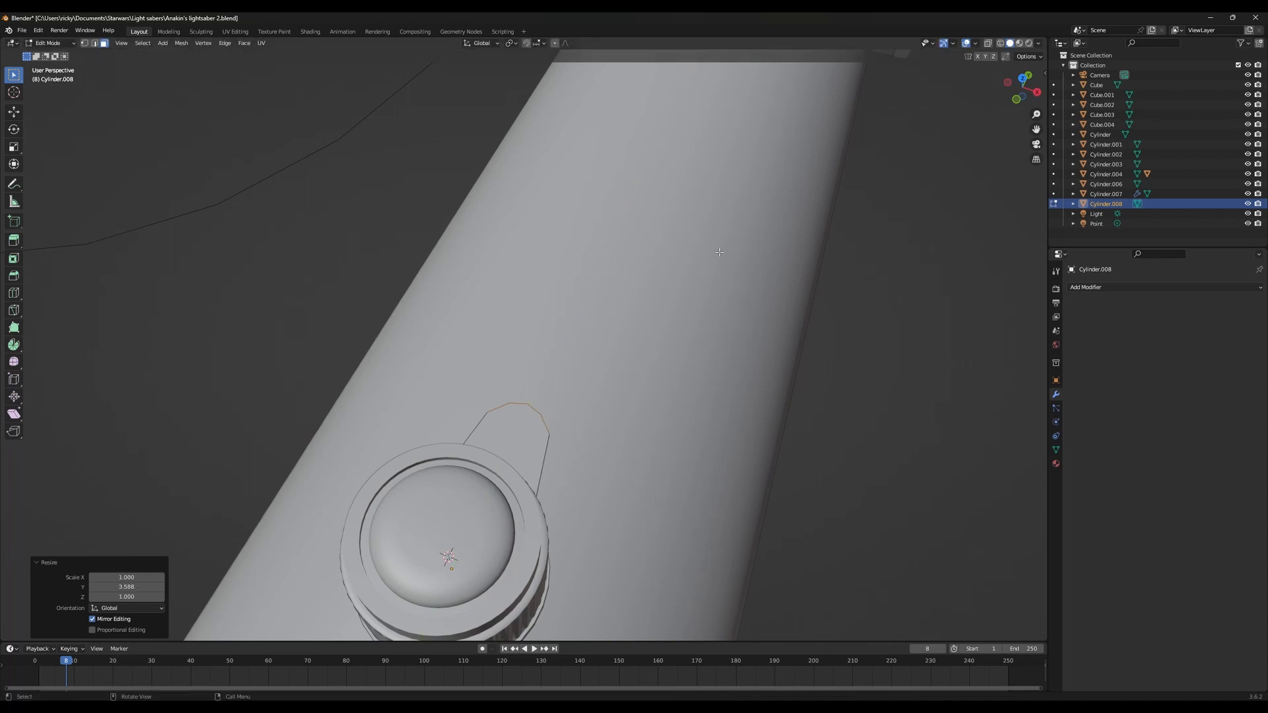
middle_click_drag(719, 252, 590, 420)
Try raising the tongue's tip about 0.0018 m along Z, and undo the move
middle_click_drag(514, 351, 489, 446)
key("g")
key("z")
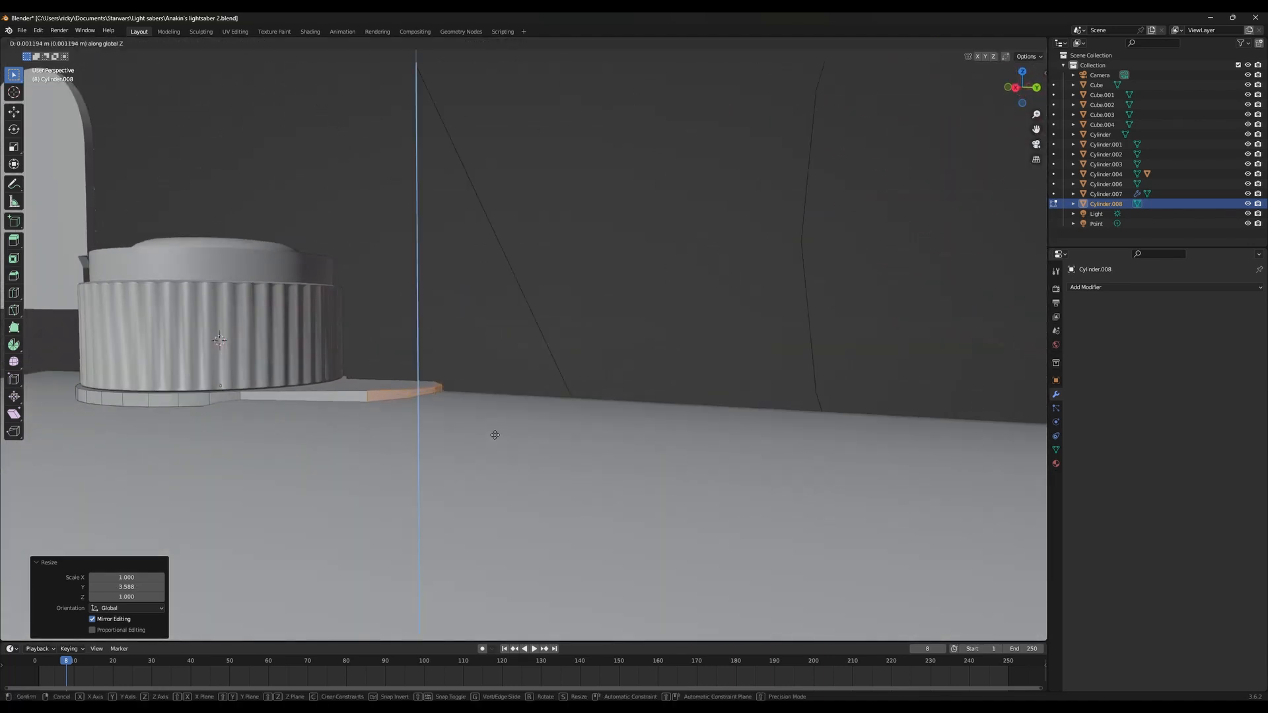
left_click(502, 411)
key("s")
key("z")
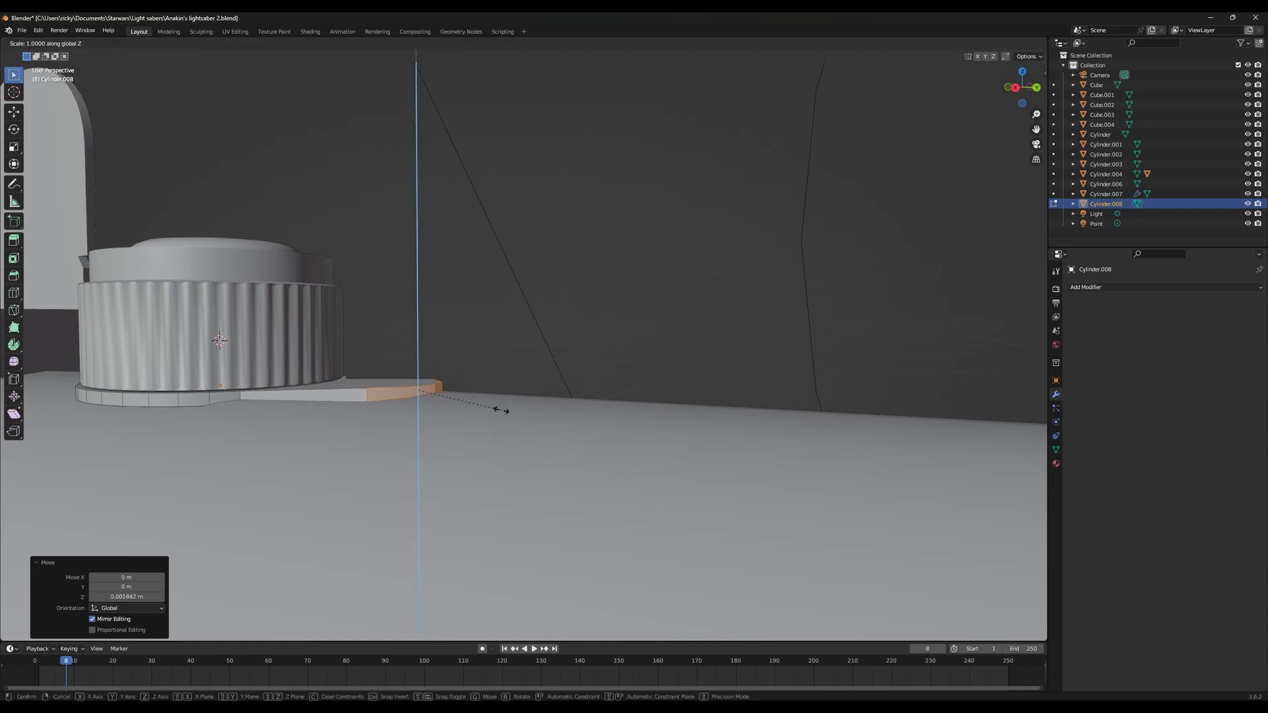
right_click(502, 412)
key("ctrl+z")
Tilt the tongue's tip 4.77° about X and raise it about 0.0026 m along Z
middle_click_drag(507, 441, 538, 433)
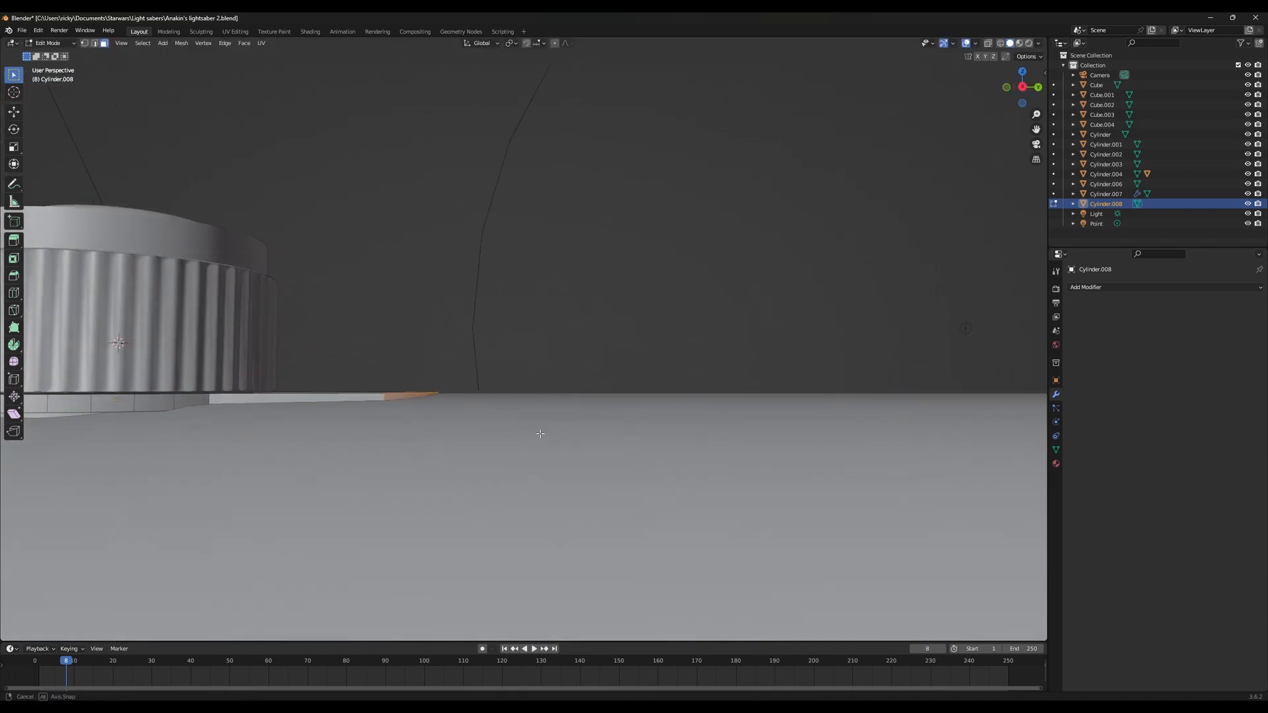
key("r")
key("x")
left_click(549, 424)
key("g")
key("z")
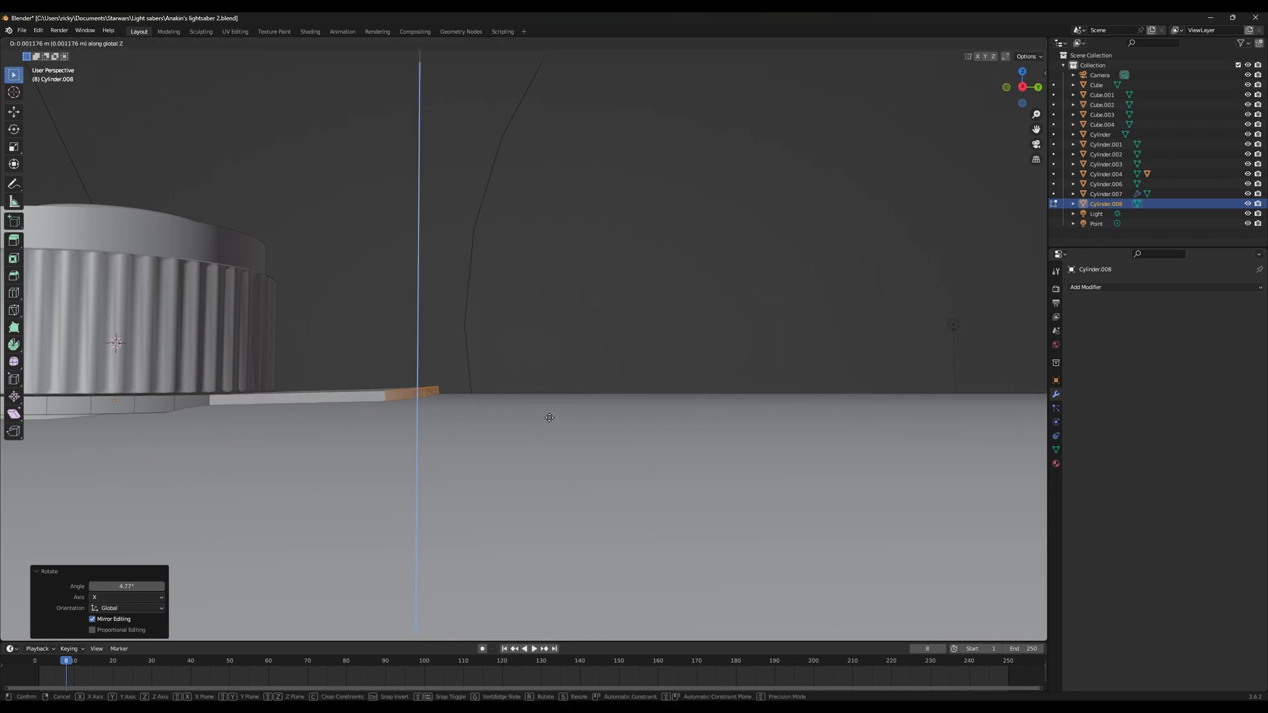
left_click(550, 371)
mouse_move(551, 371)
middle_mouse_down()
mouse_move(294, 379)
mouse_move(423, 446)
mouse_move(522, 436)
mouse_move(555, 377)
middle_mouse_up()
key("s")
key("z")
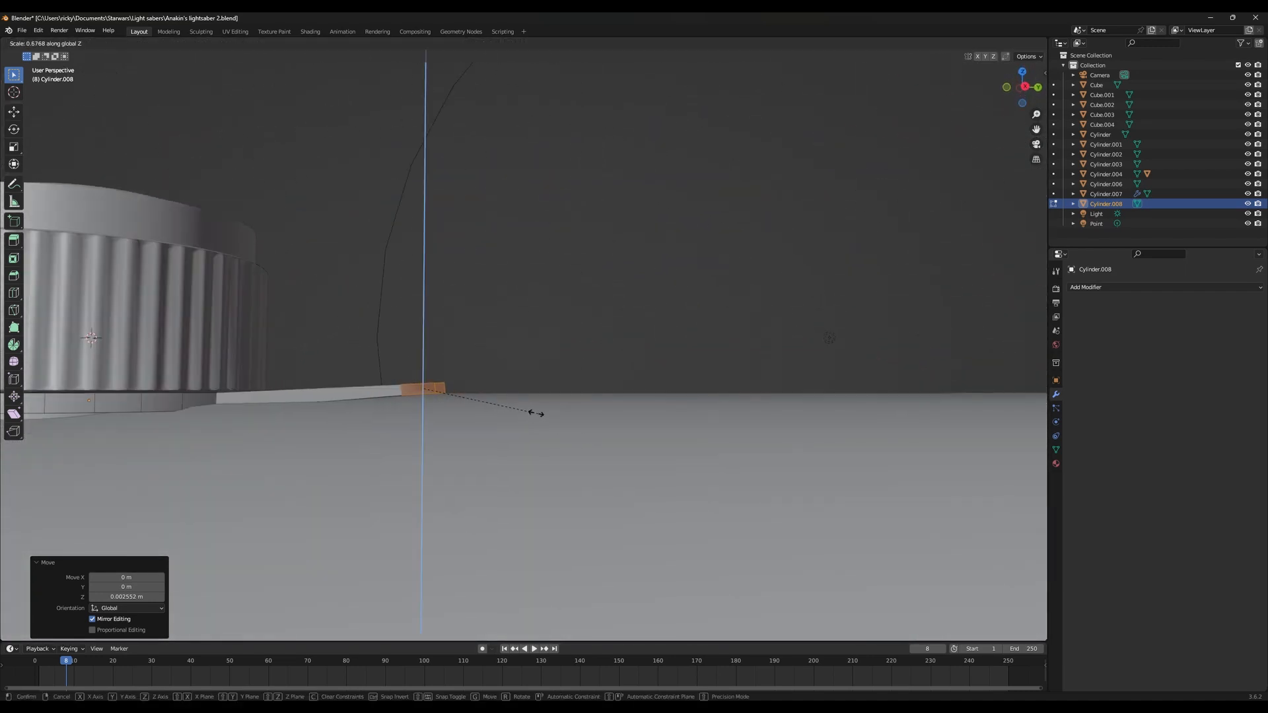
right_click(534, 411)
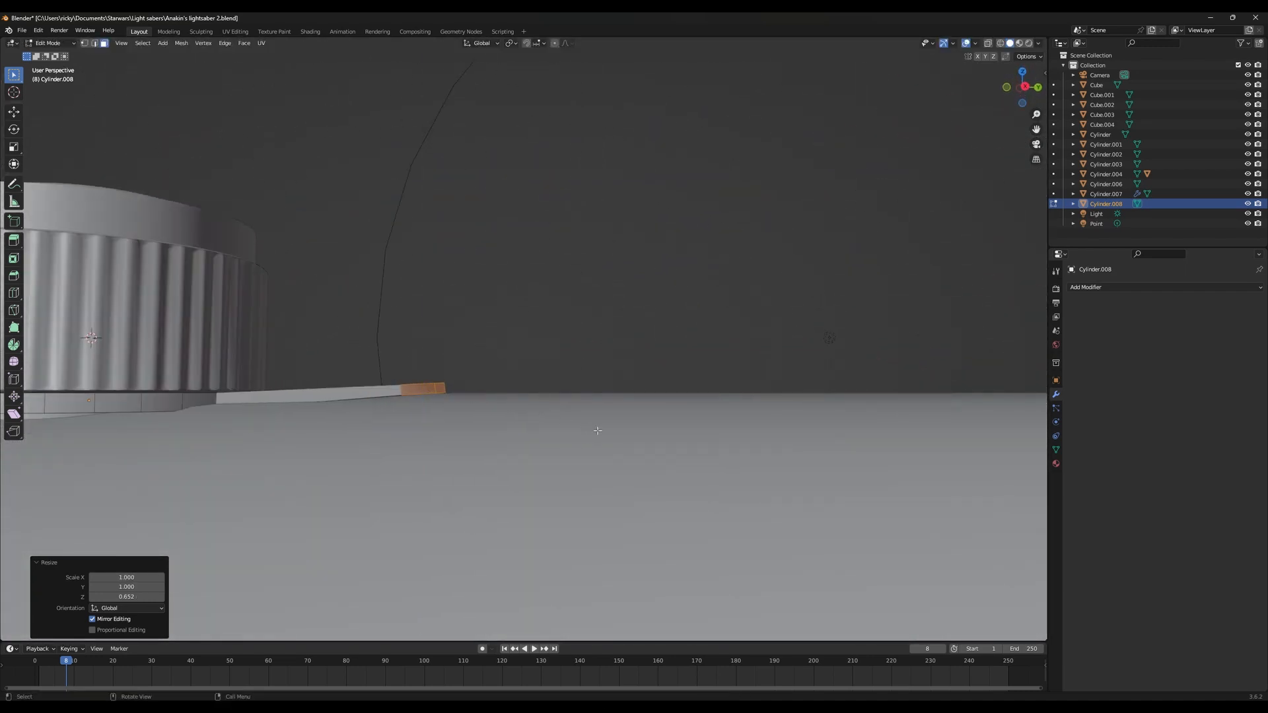
Thin the tongue's tip by scaling it 0.457 along local Z, and lower it slightly toward the hilt surface
key("s")
key("z")
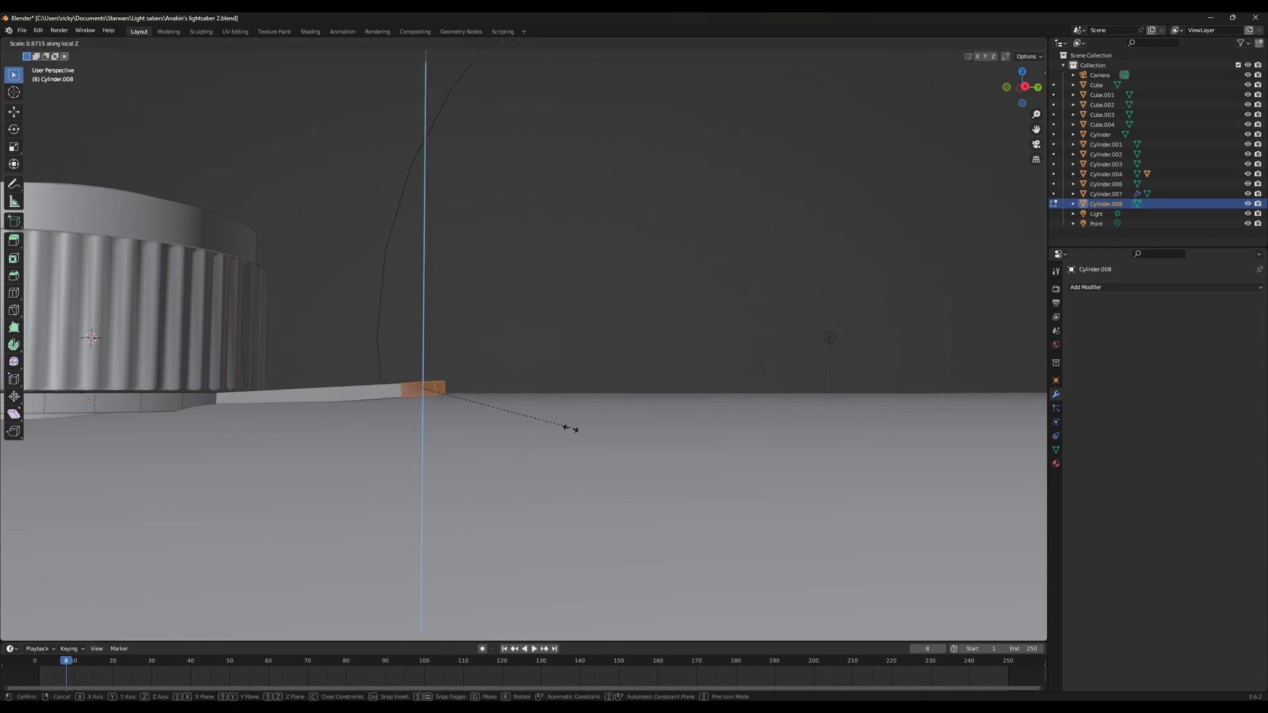
left_click(502, 404)
key("g")
key("z")
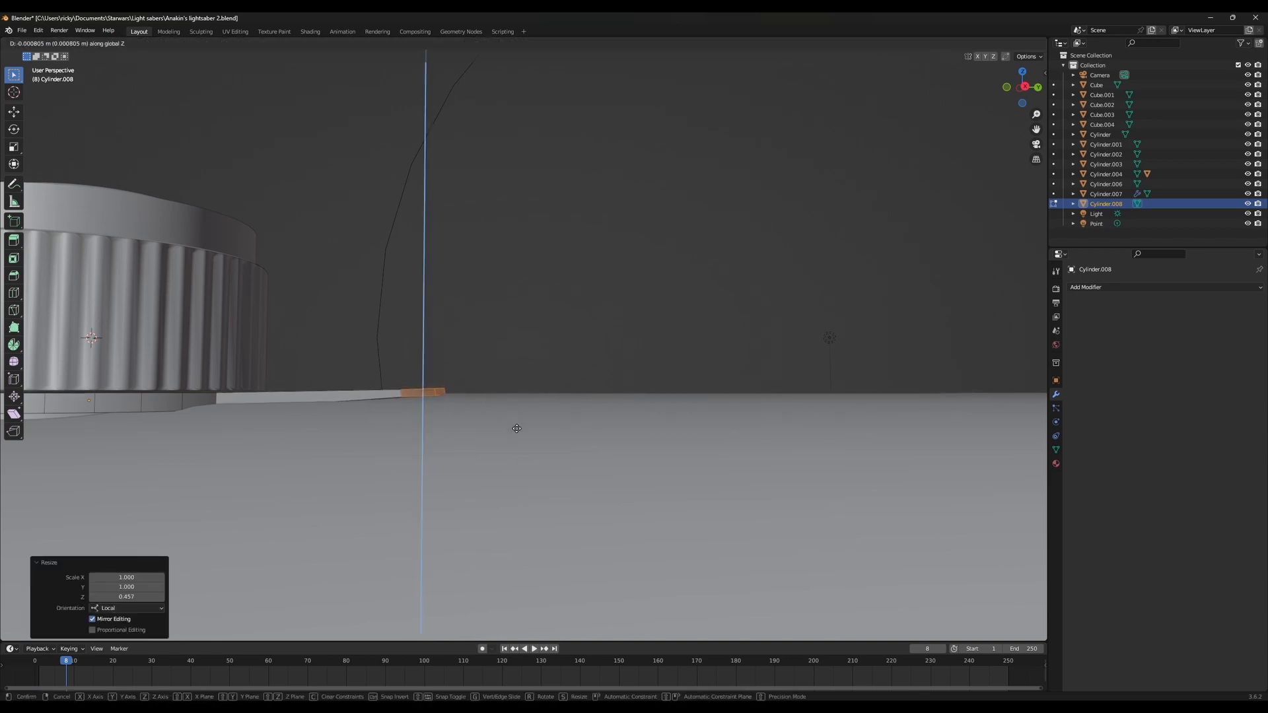
left_click(521, 436)
Try narrowing the tongue's tip along X in edge selection mode
middle_click_drag(522, 438, 660, 340)
key("2")
key("s")
key("x")
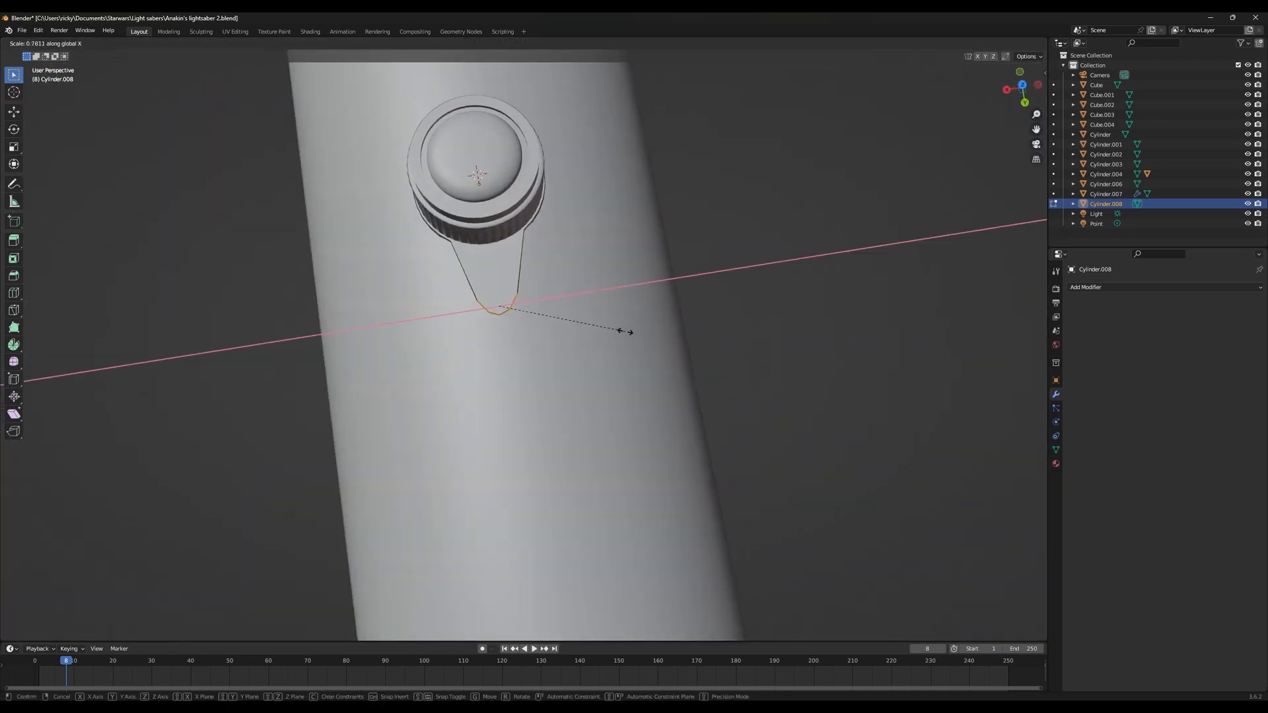
left_click(660, 331)
Bevel the short vertical edges around the tongue's tip to give it a smoother rounded outline
middle_click_drag(660, 331, 608, 423)
scroll(613, 475, "up", 6)
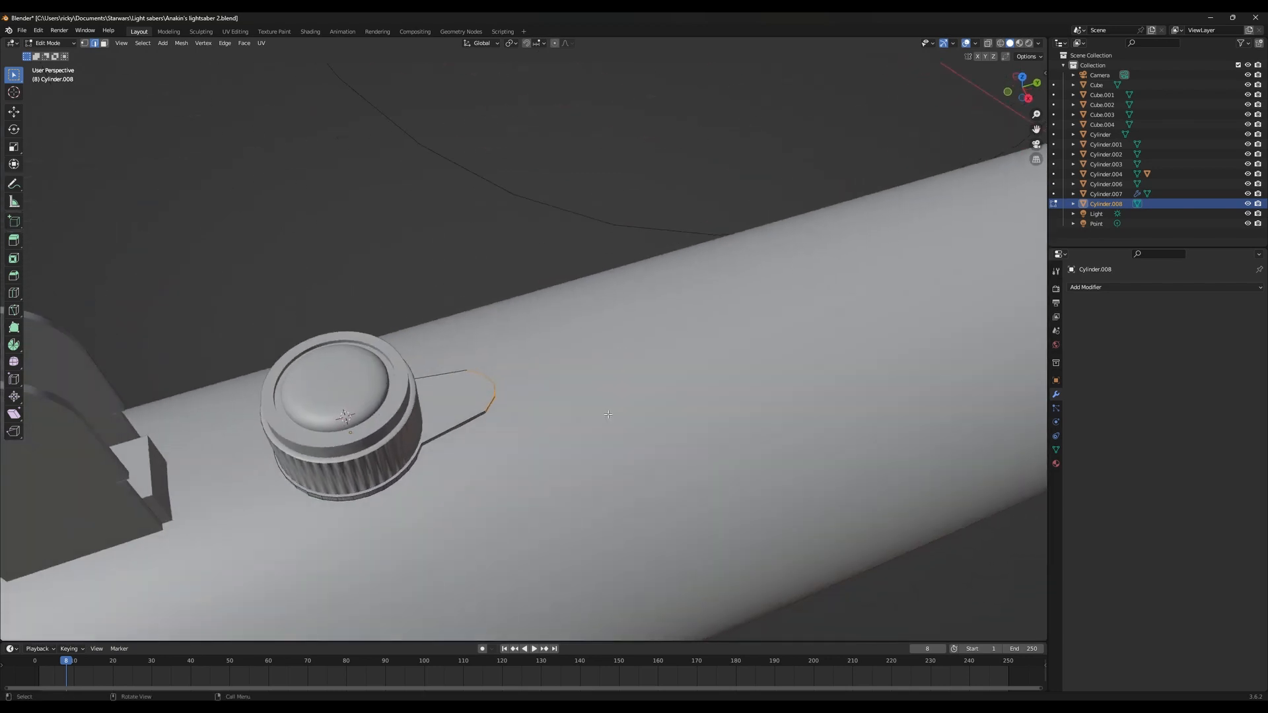
middle_click_drag(613, 474, 522, 428)
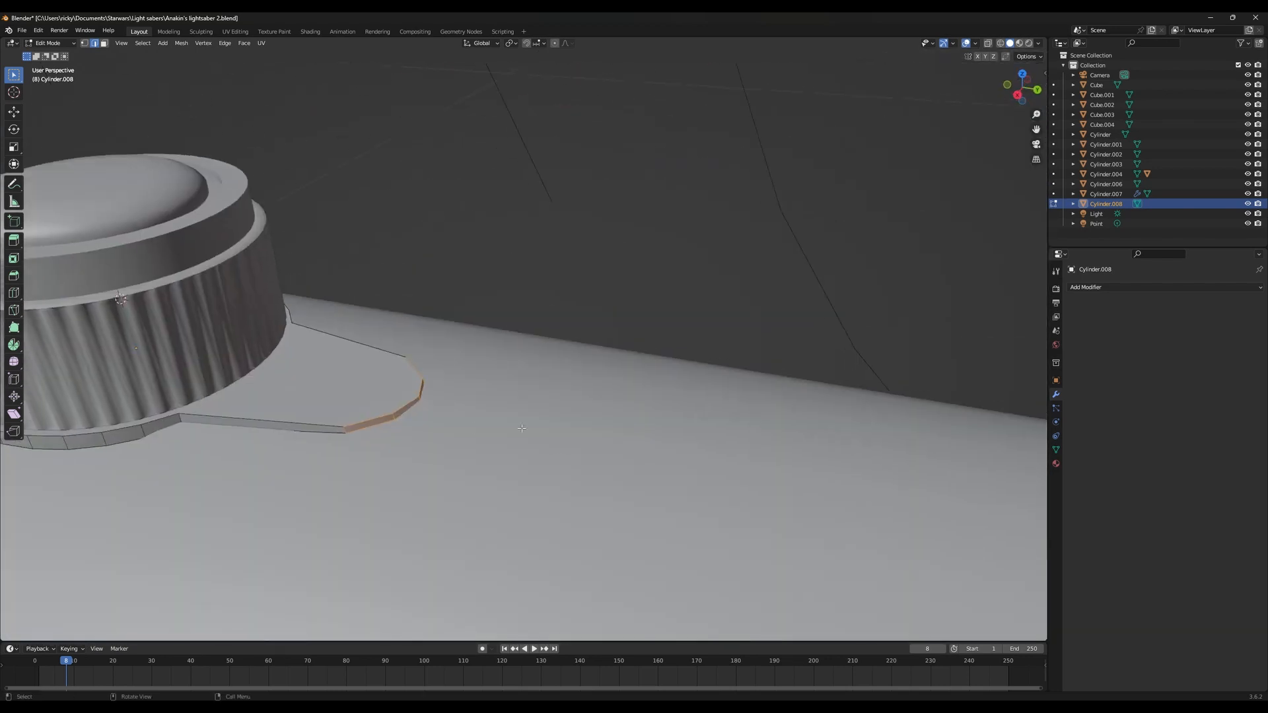
left_click(386, 432)
middle_click_drag(546, 365, 467, 483)
left_click(474, 480, "alt")
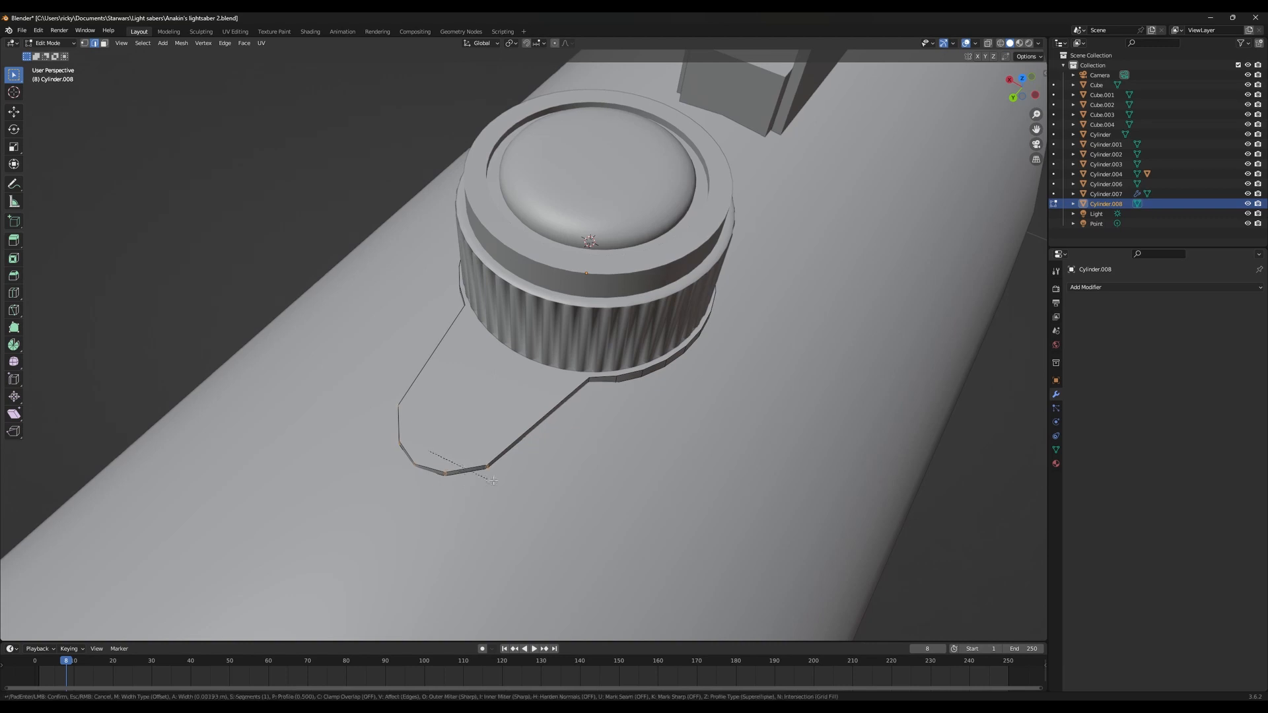
key("ctrl+b")
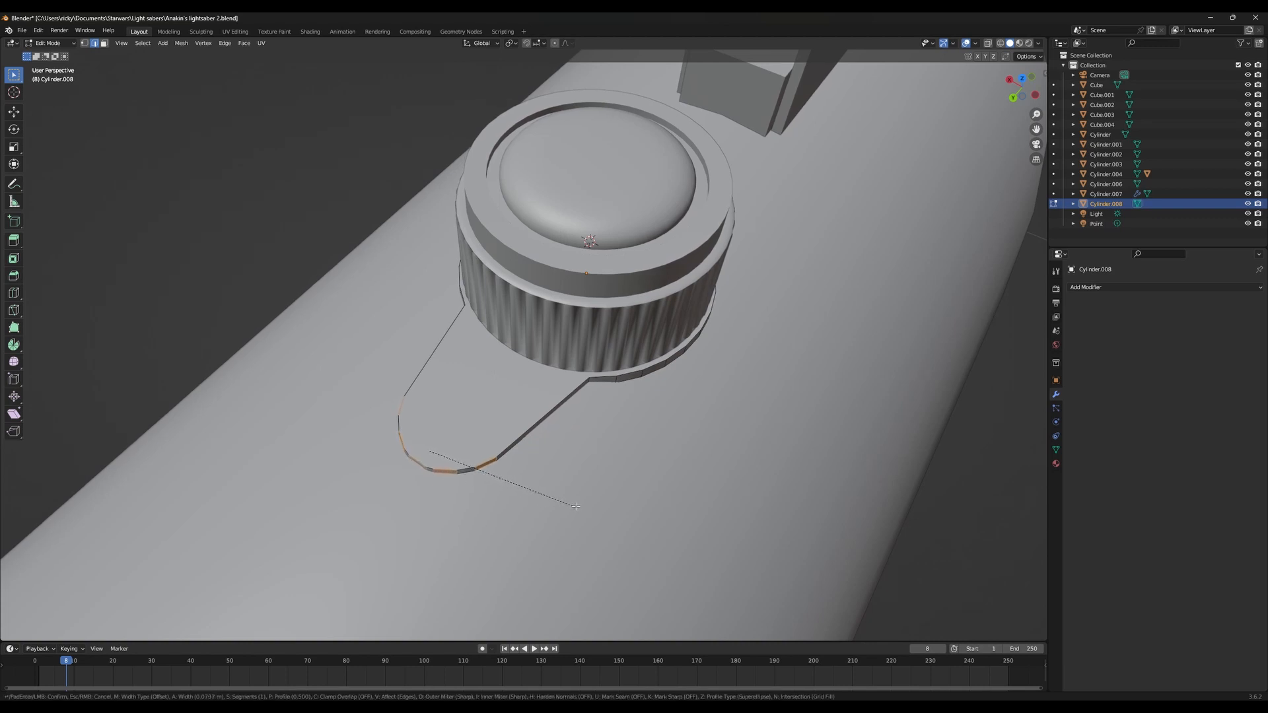
left_click(478, 492)
middle_click_drag(478, 492, 523, 543)
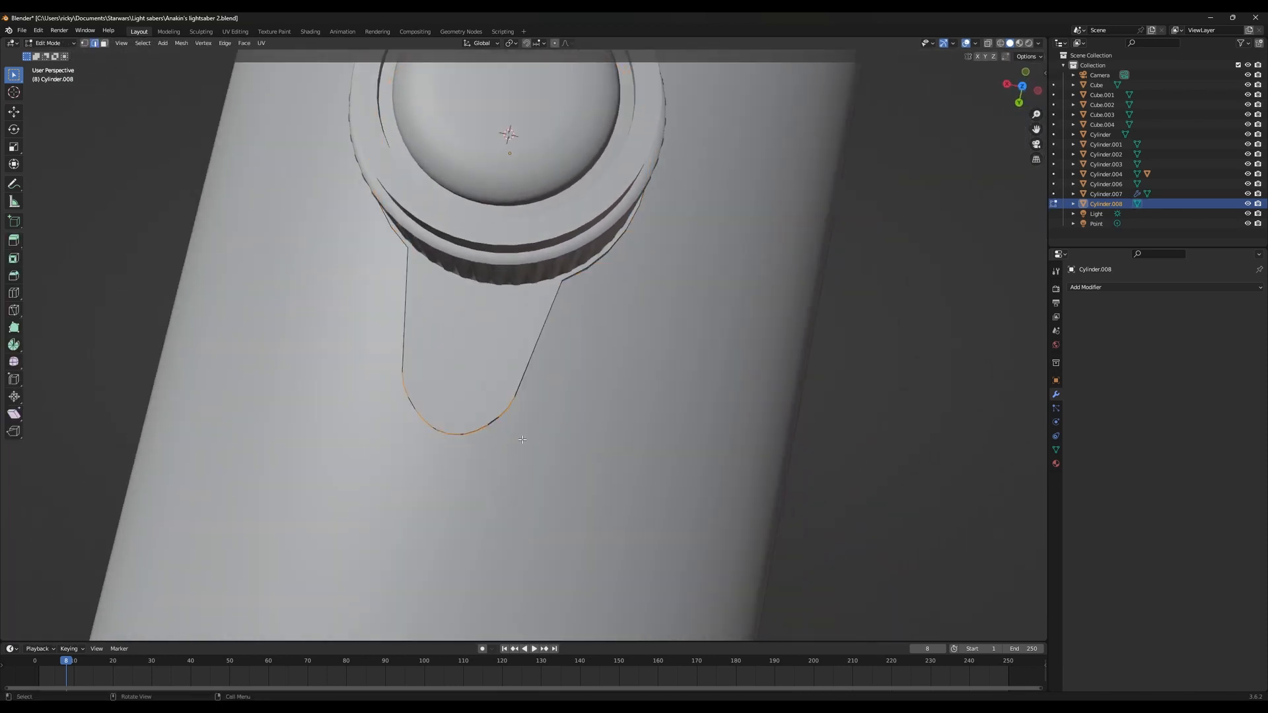
Narrow the selection to the outer curved edges on both sides of the tongue's tip, using wireframe view to reach them
middle_click_drag(498, 433, 516, 428)
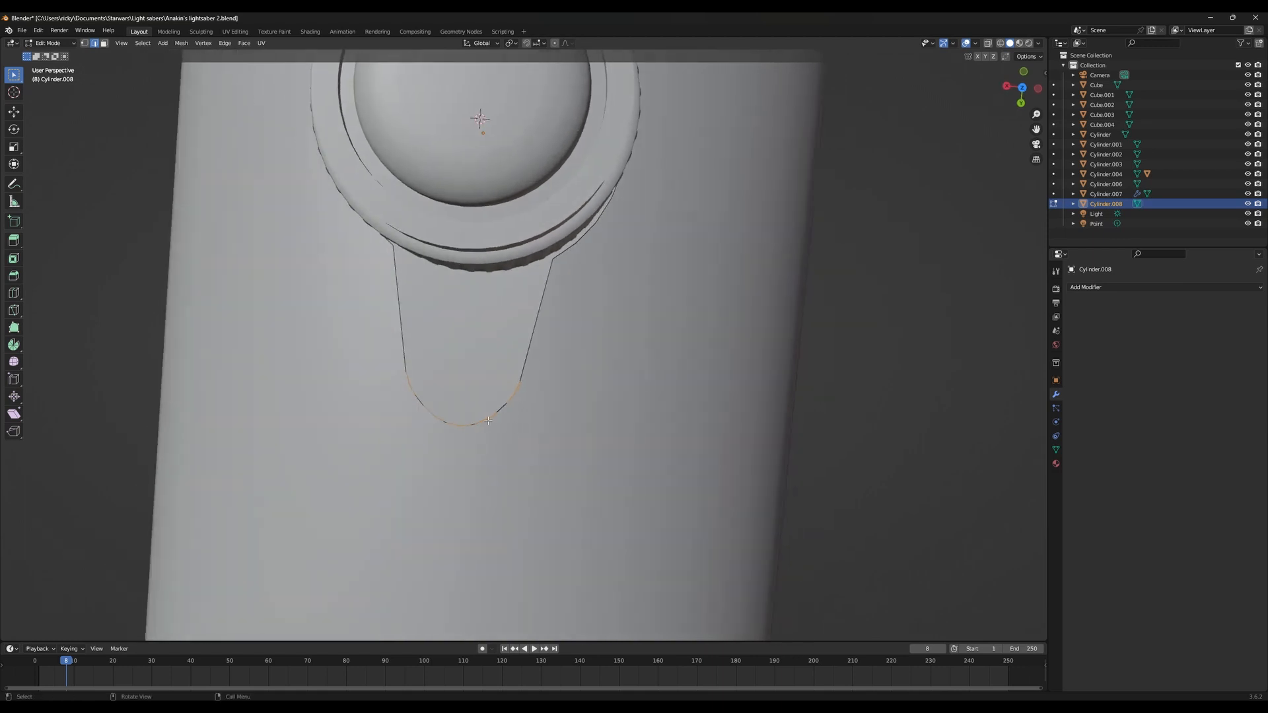
key("c")
key("alt+z")
key("alt+z")
key("alt+z")
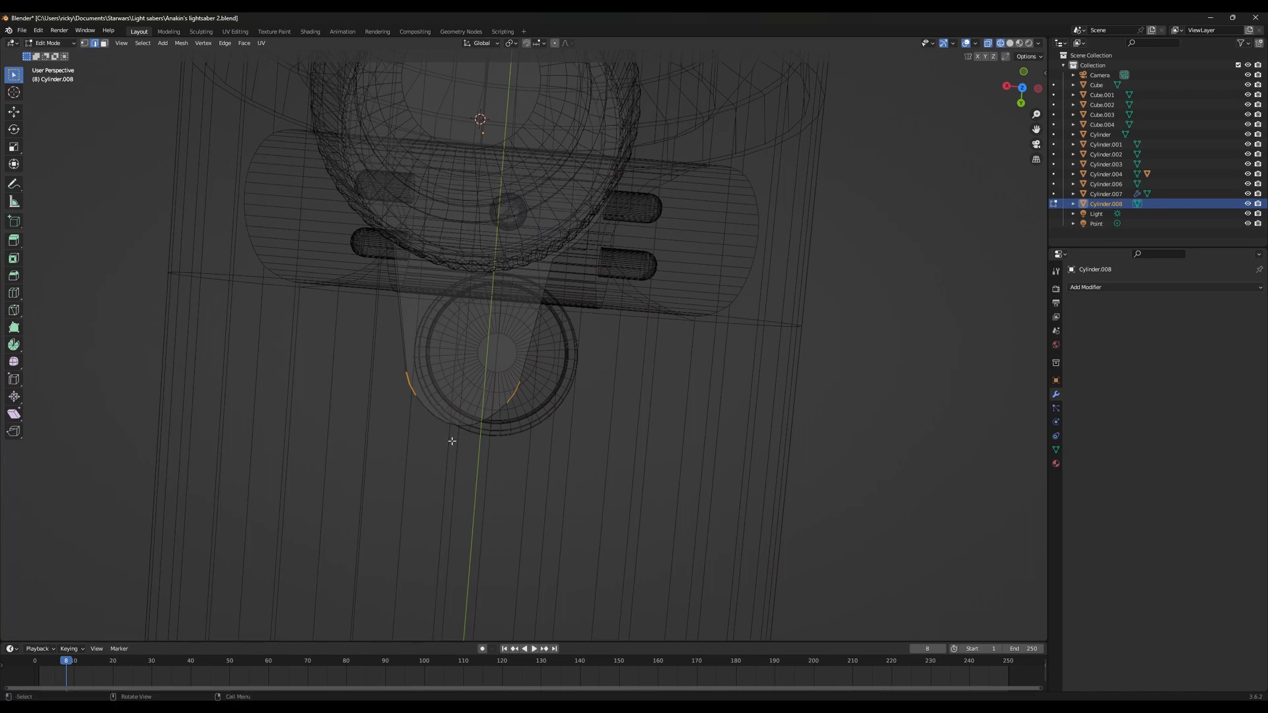
key("alt+z")
key("alt+z")
key("Escape")
key("alt+z")
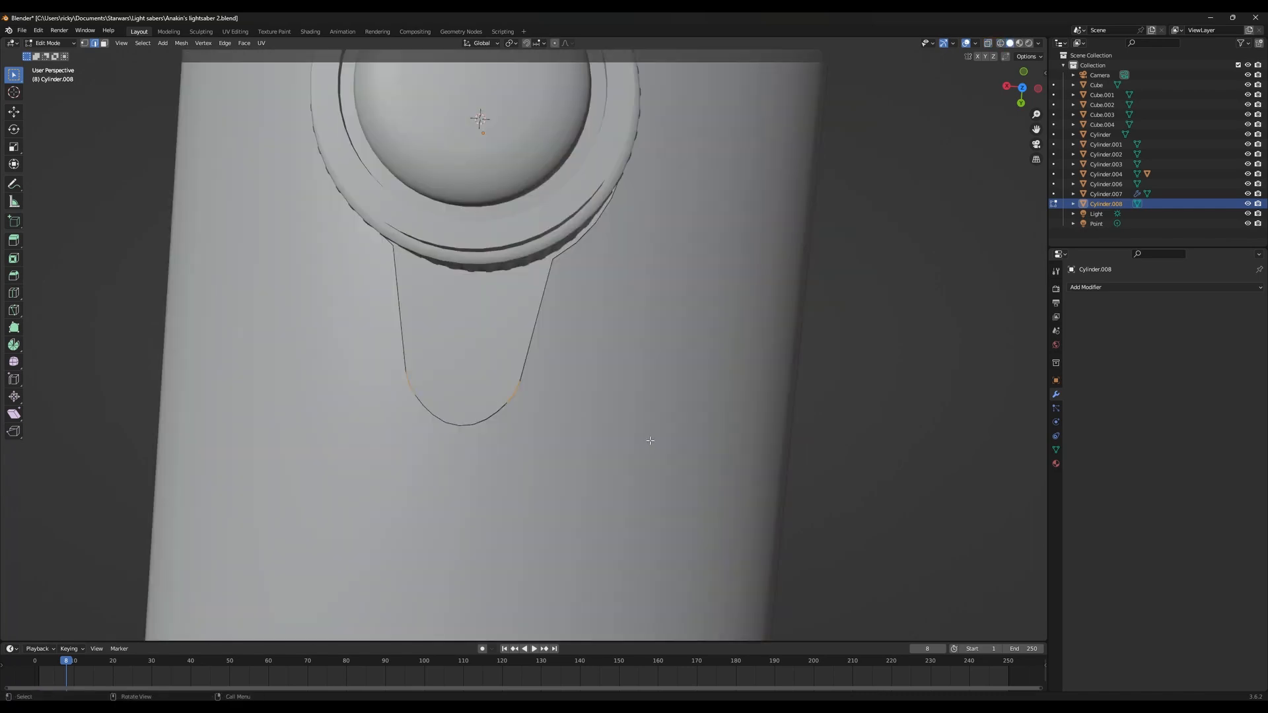
key("s")
key("x")
key("Escape")
key("r")
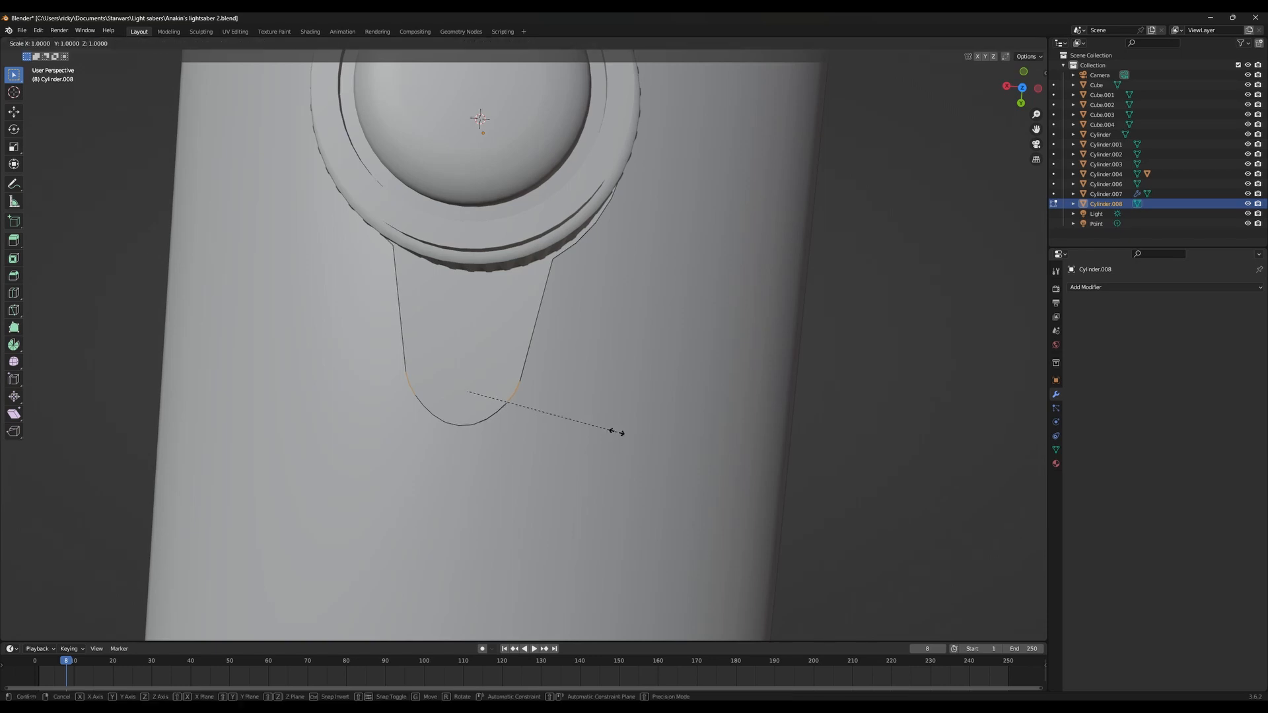
key("Escape")
key("g")
key("y")
key("Escape")
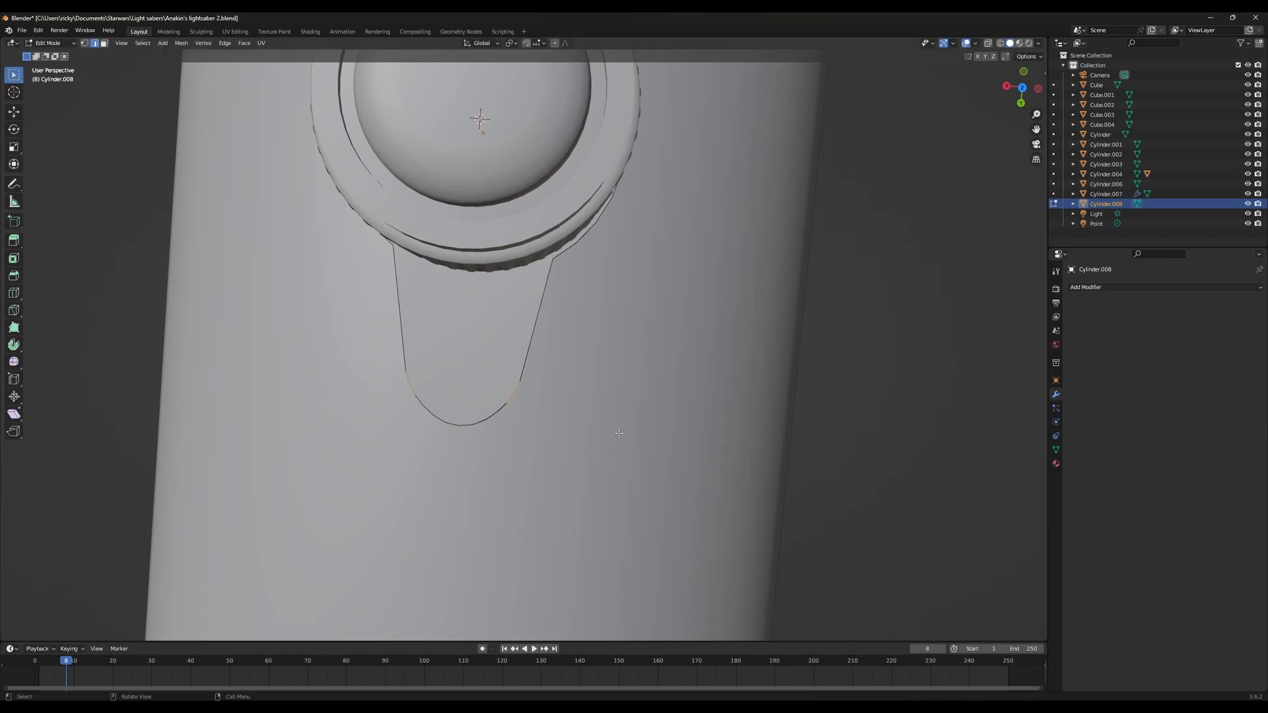
Shift the tip's side edges 0.000534 m along Y with proportional editing, scale them slightly along X, and return to object mode
key("g")
key("y")
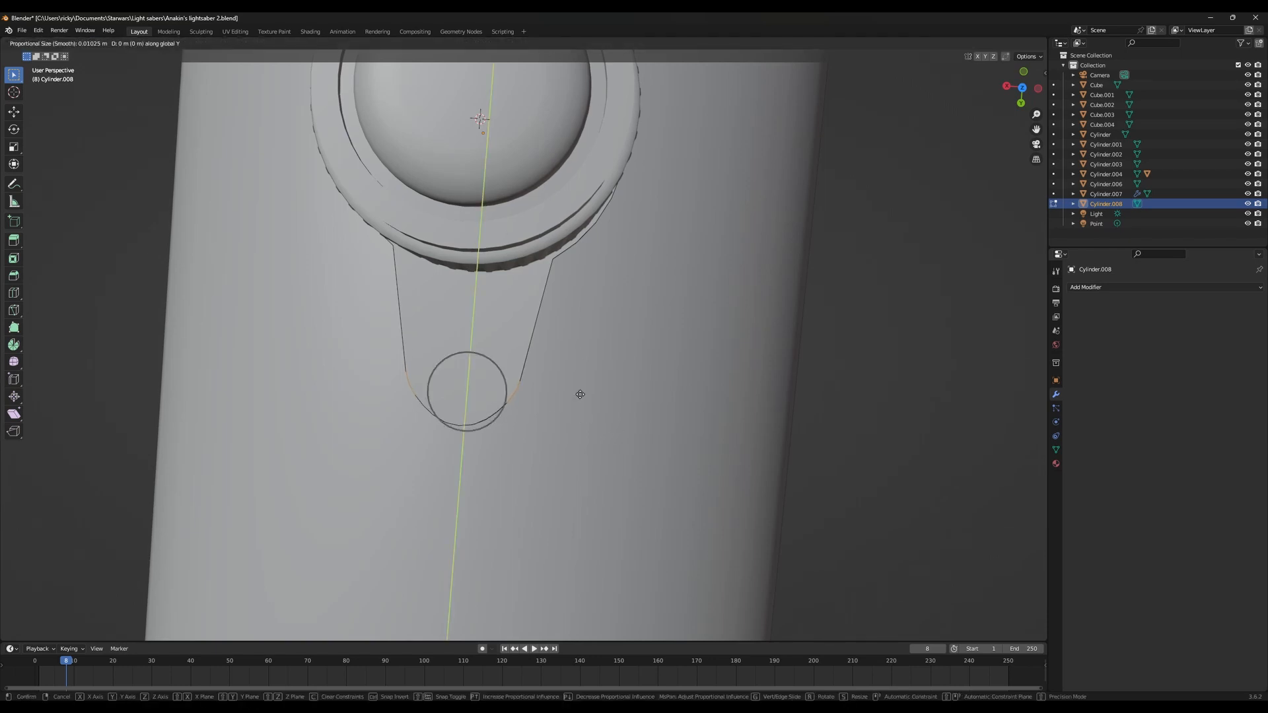
left_click(579, 396)
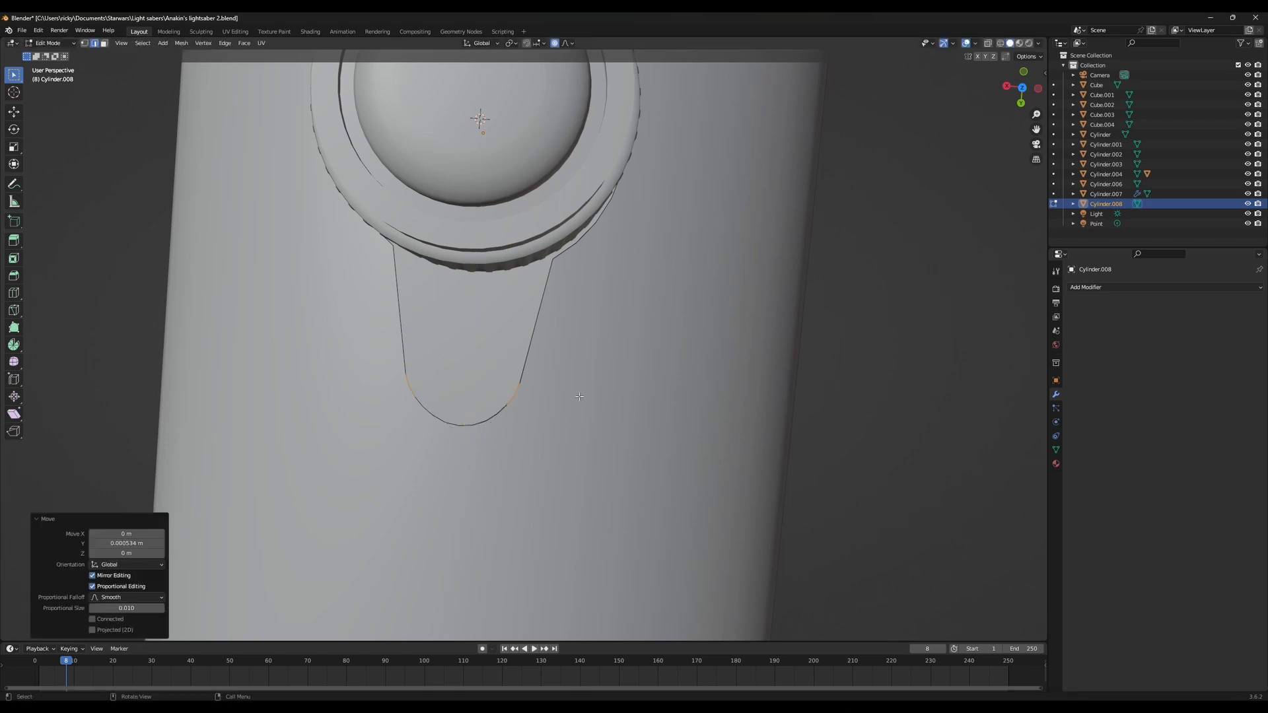
key("s")
key("x")
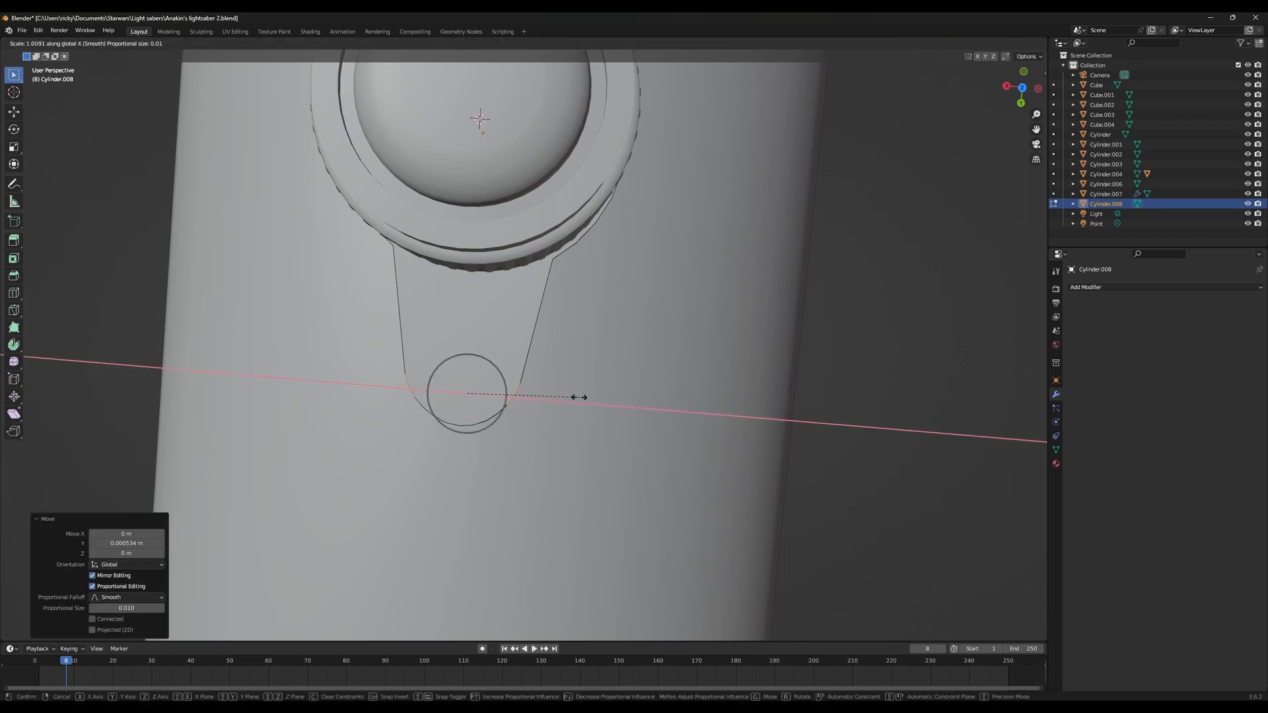
left_click(567, 397)
middle_click_drag(567, 396, 586, 464)
key("Tab")
Examine the tongue and ribbed knob from the side against the hilt surface, and compare them with the lightsaber reference image
scroll(603, 462, "up", 5)
scroll(604, 462, "down", 3)
scroll(598, 455, "down", 3)
scroll(587, 465, "up", 6)
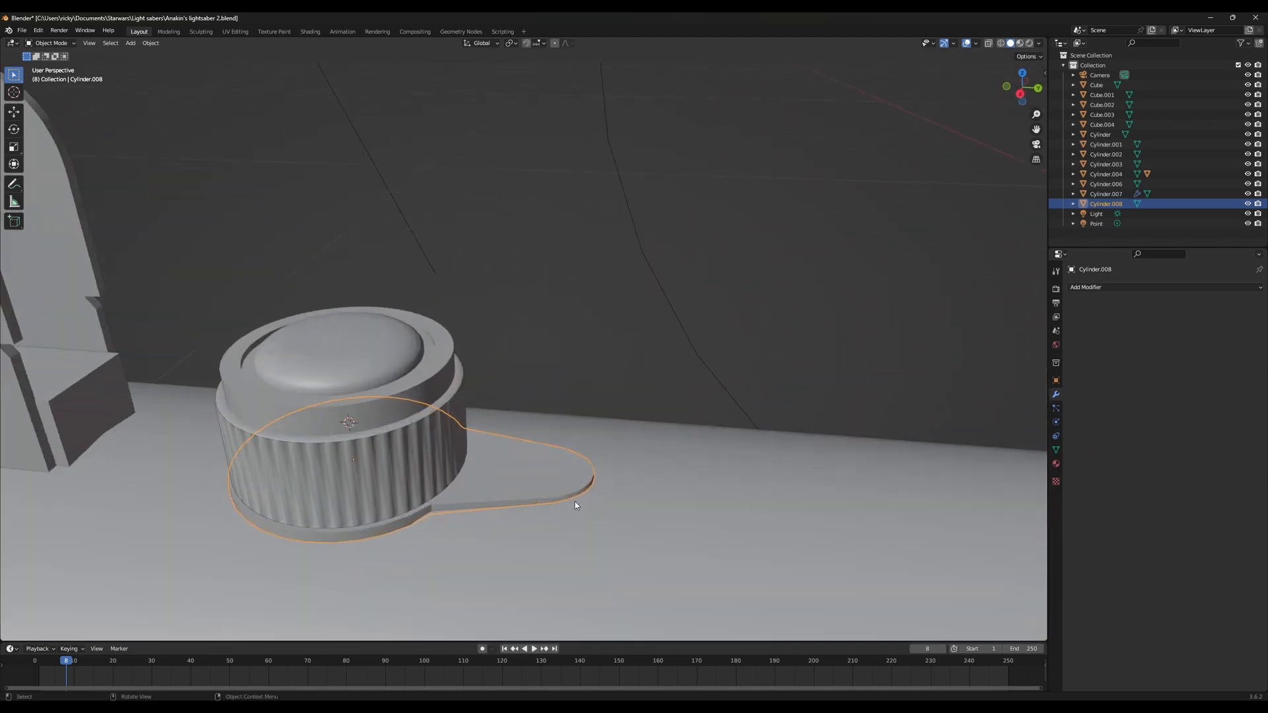
middle_click_drag(575, 513, 634, 404)
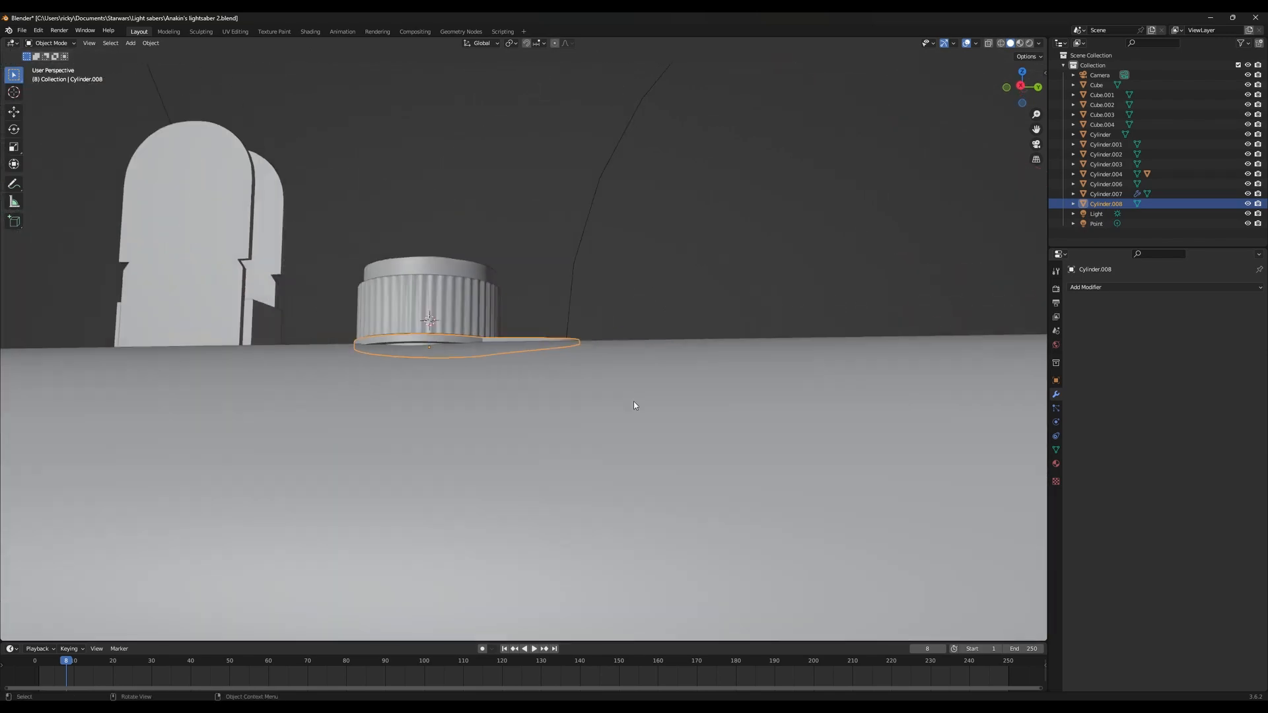
key("alt+Tab")
key("alt+Tab")
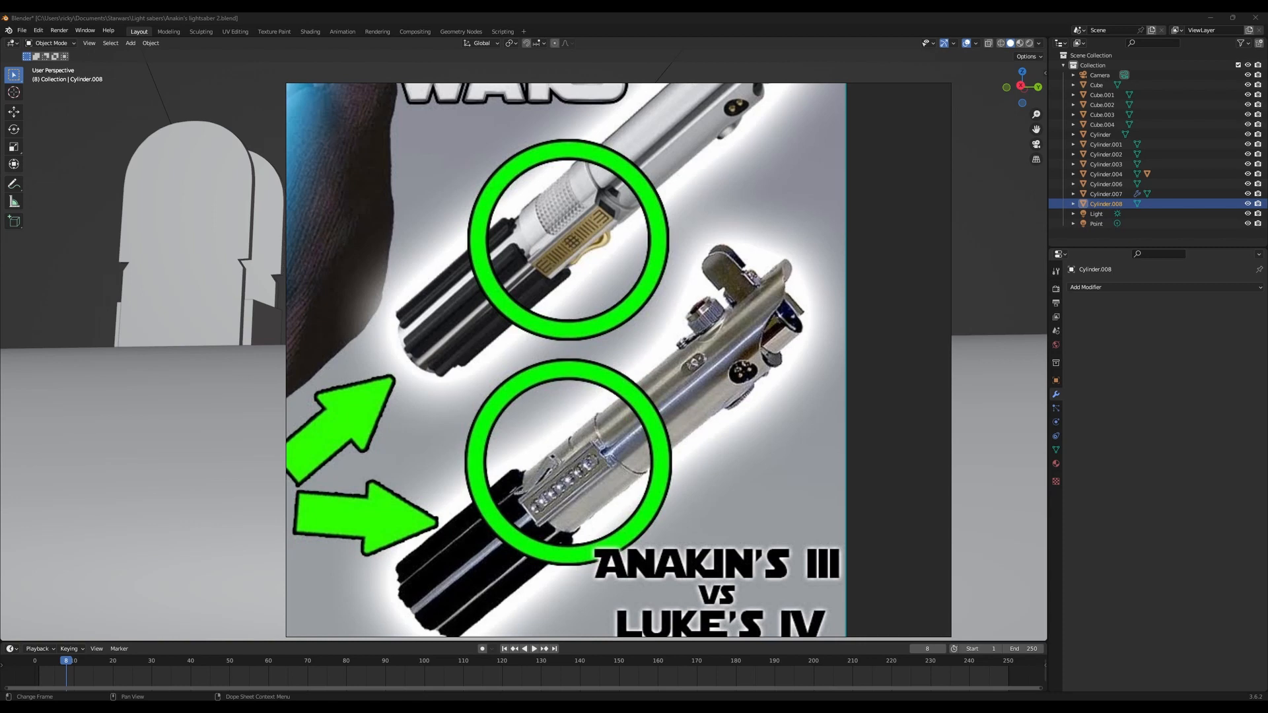
key("alt+Tab")
Duplicate the small slotted screw on the hilt's lower side and raise the copy 0.25019 m along Z
scroll(539, 517, "down", 6)
middle_click_drag(549, 529, 563, 467)
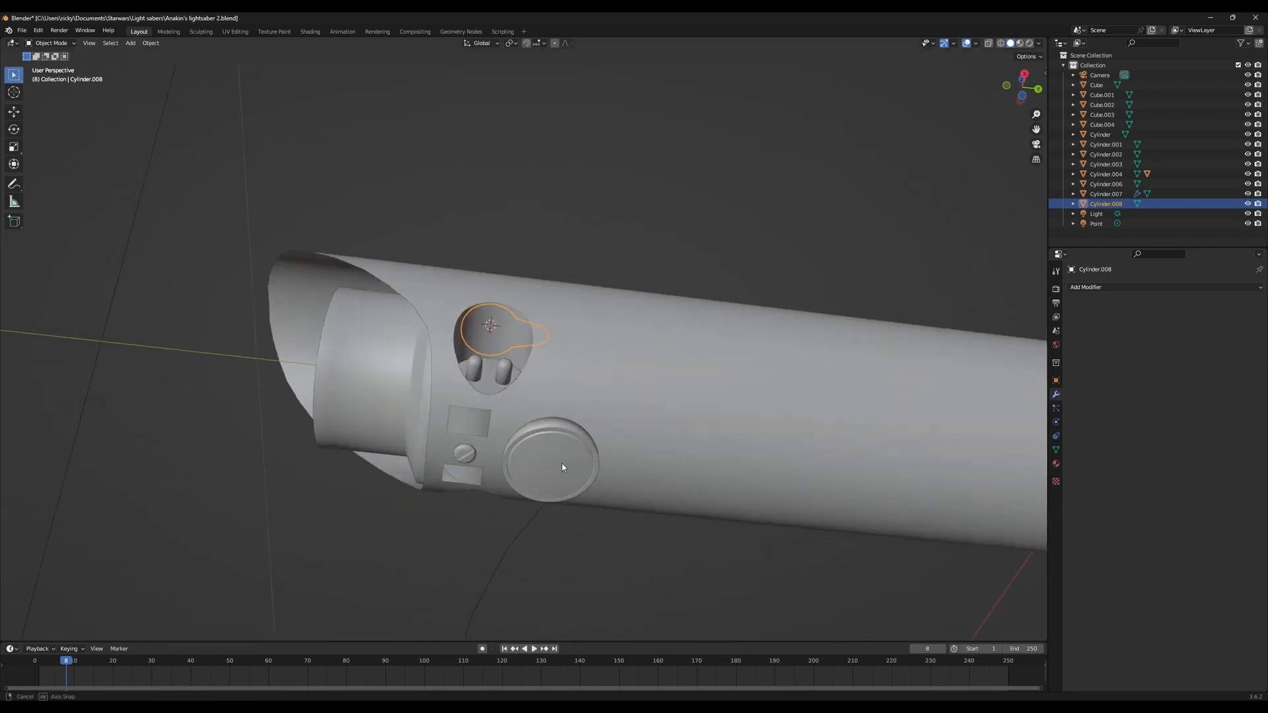
left_click(479, 452)
left_click(467, 454)
middle_click_drag(540, 332, 522, 445)
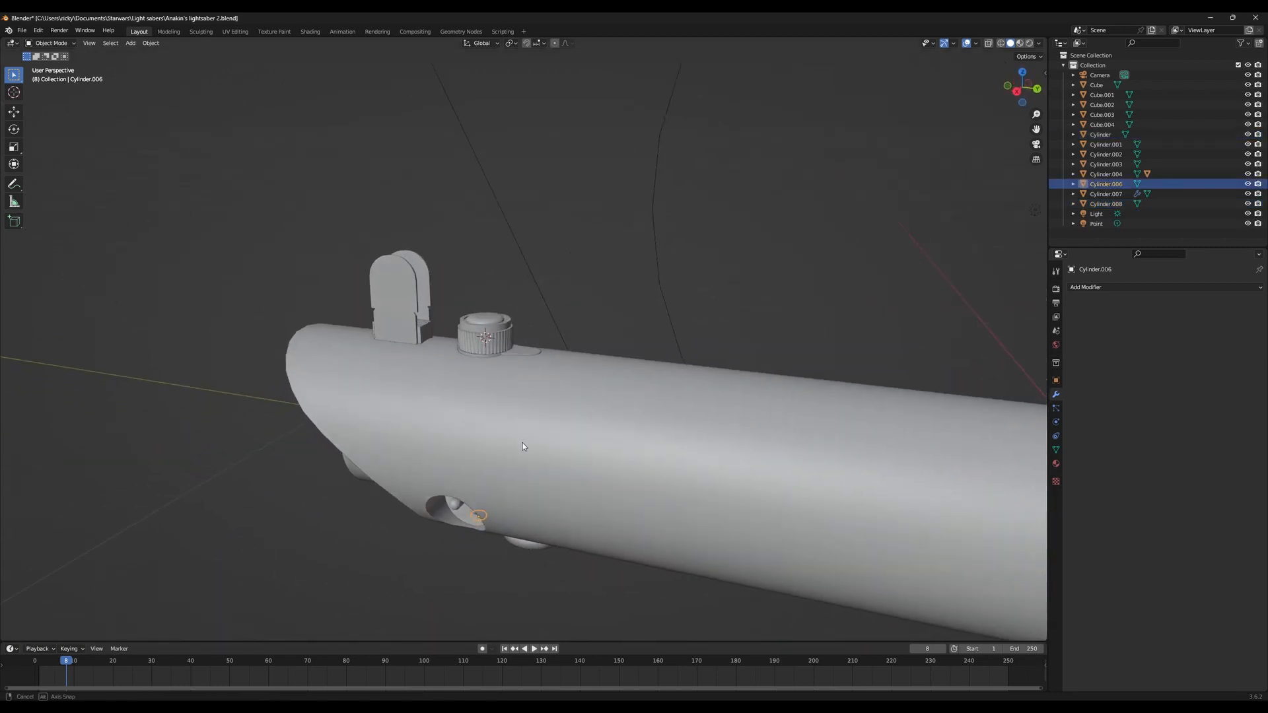
key("shift+d")
key("z")
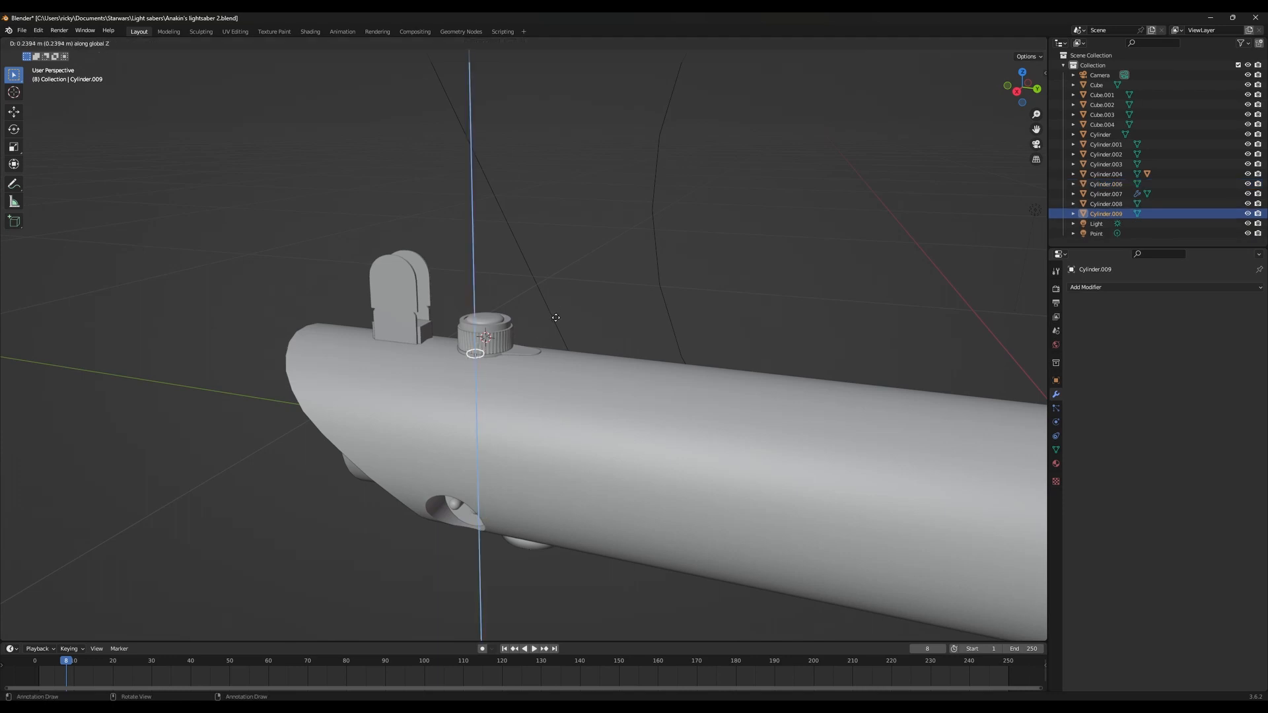
left_click(560, 308)
Move the duplicated screw 0.072984 m along Y onto the tongue beside the ribbed knob
key("g")
key("x")
right_click(583, 322)
key("g")
key("y")
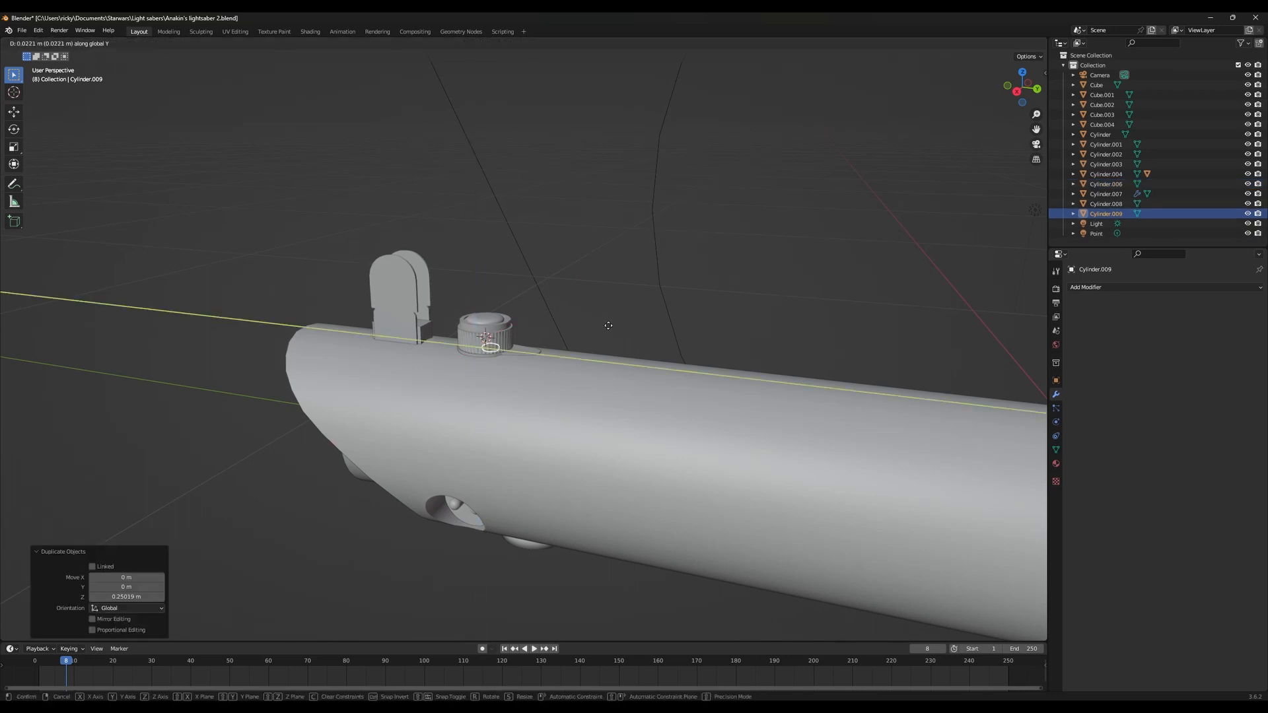
left_click(629, 338)
key("KP_Decimal")
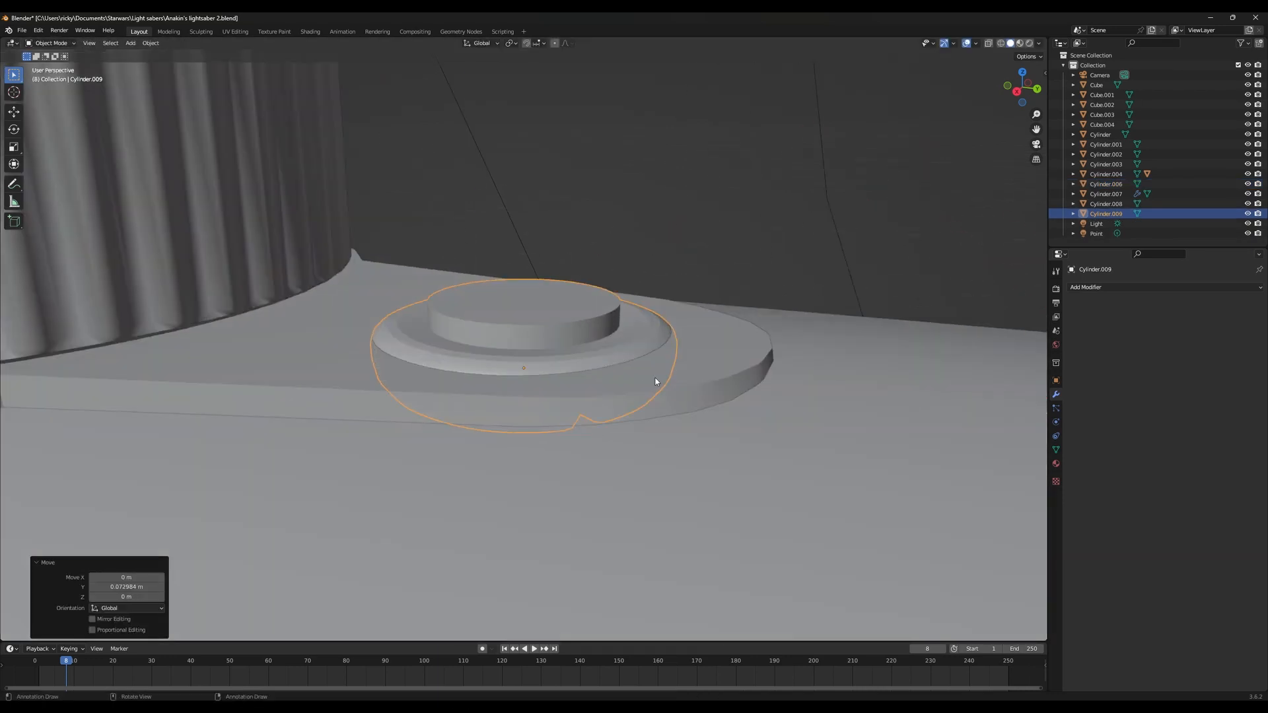
Try rotating the duplicated screw 90° about X
type("rx")
type("90")
key("Return")
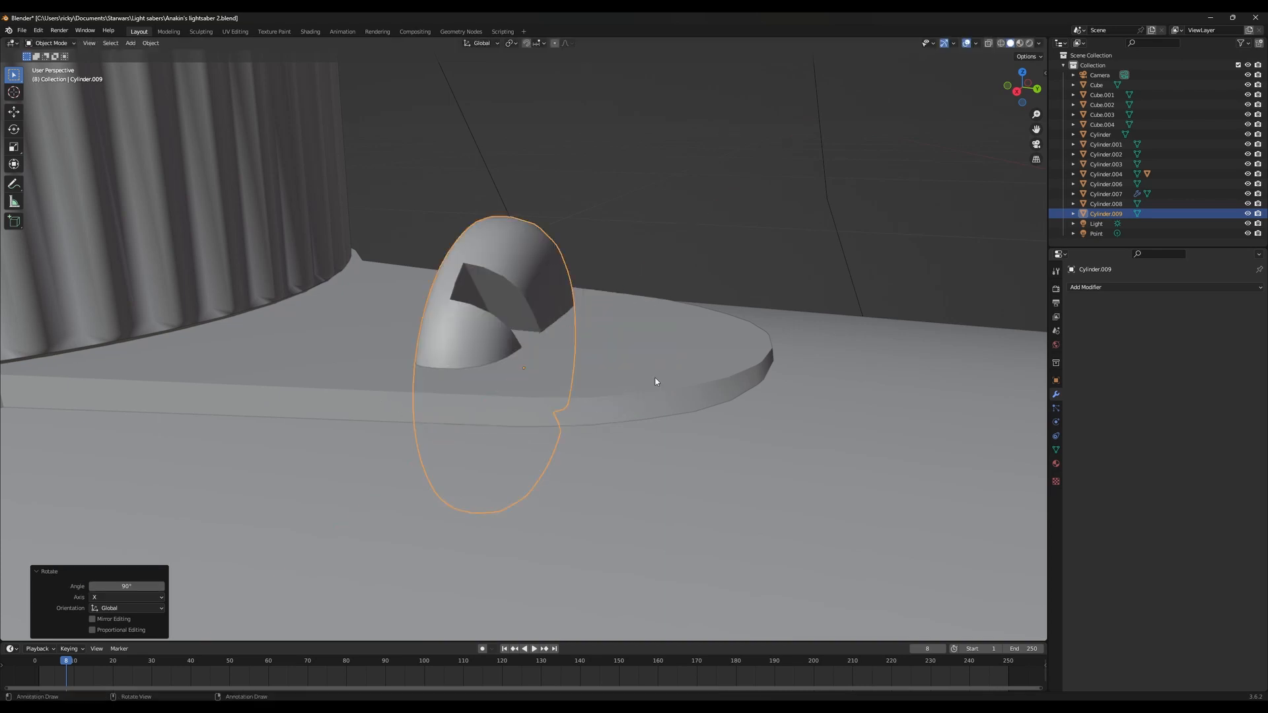
key("ctrl+z")
Flip the duplicated screw 180° about X and raise it along Z above the tongue's surface
type("rx180")
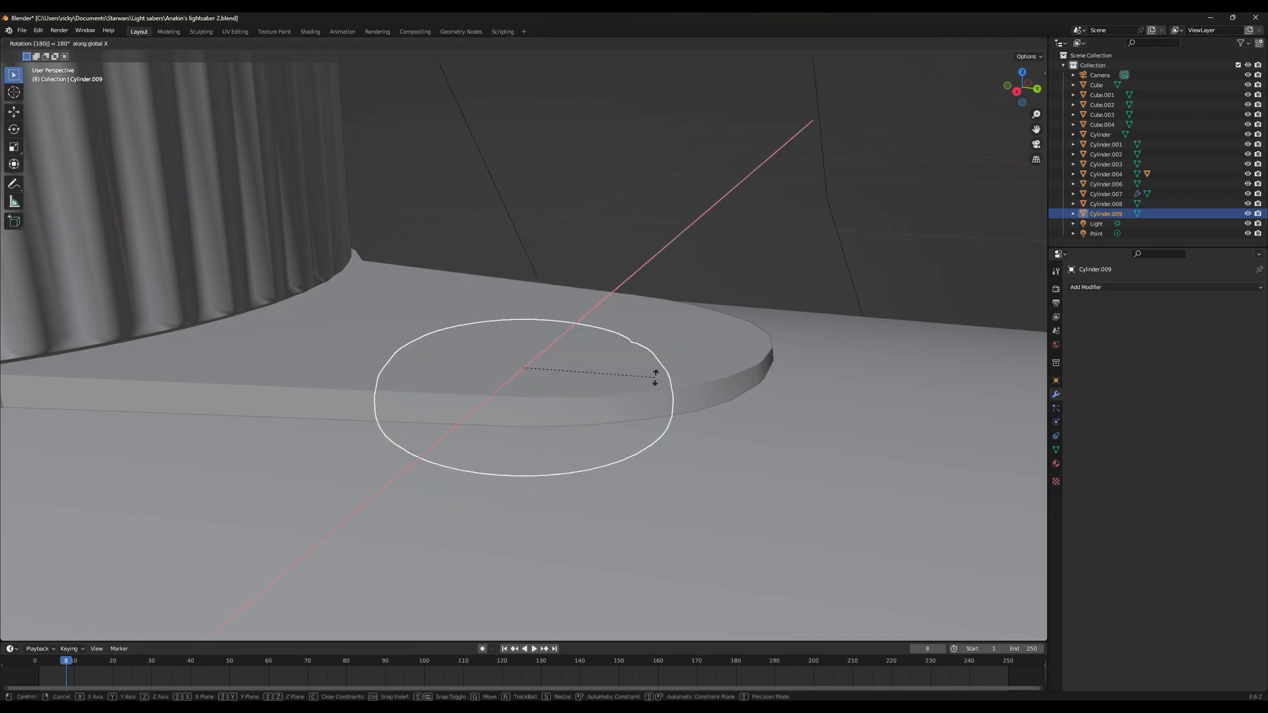
key("Return")
key("g")
key("z")
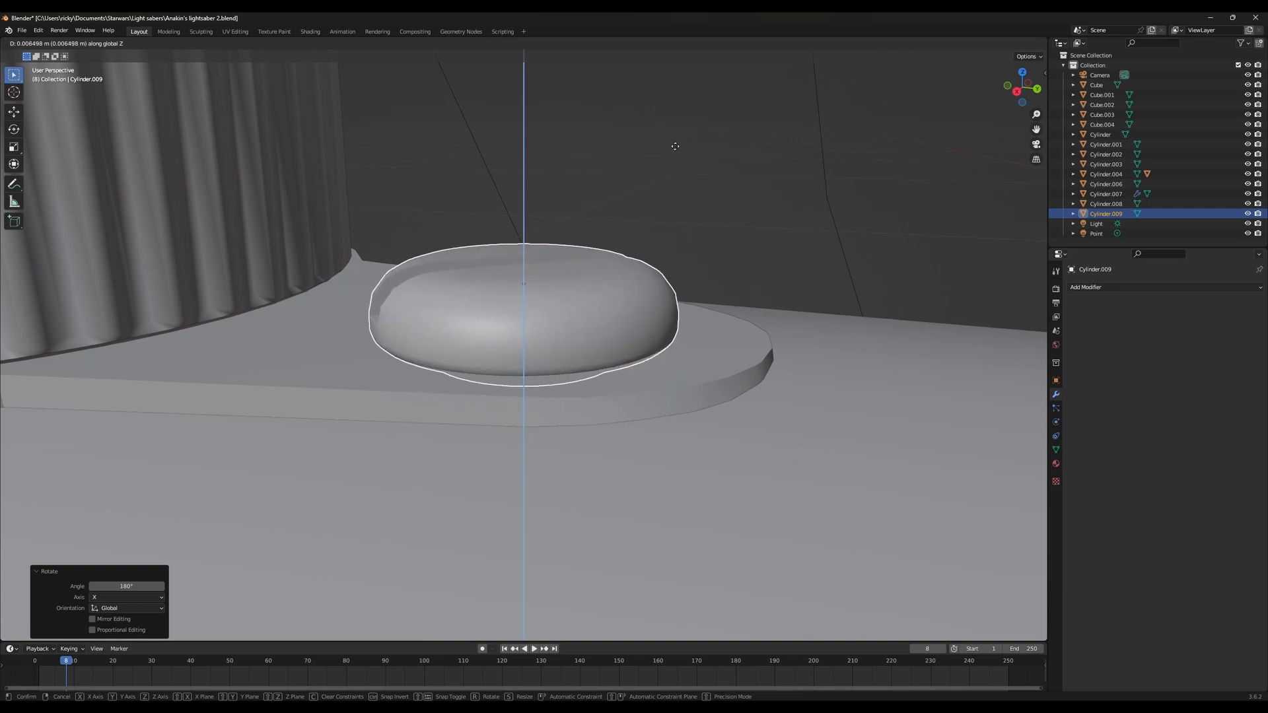
left_click(679, 82)
Select the tongue tip's curved edges in wireframe and scale them 0.786 along Y and 0.944 uniformly with proportional editing
middle_click_drag(679, 87, 602, 379)
scroll(668, 345, "down", 2)
scroll(604, 363, "down", 2)
left_click(558, 403)
key("Tab")
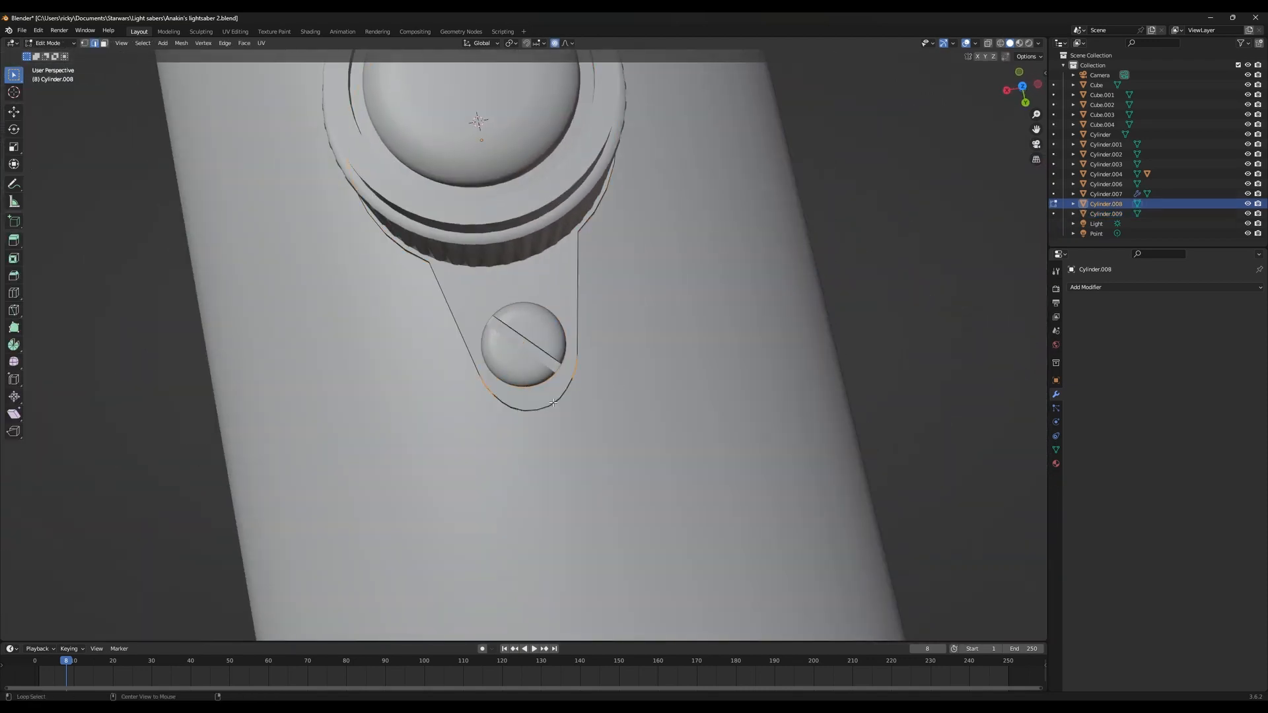
key("shift+z")
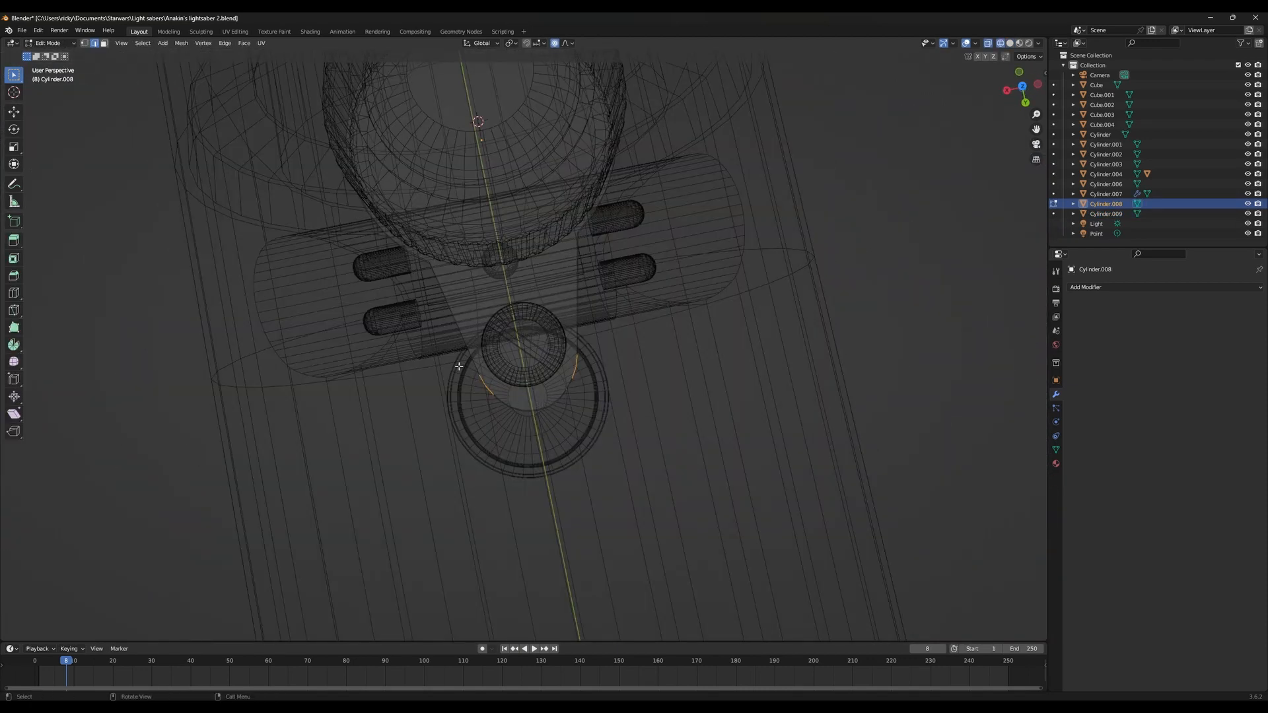
left_click_drag(459, 366, 628, 476)
left_click_drag(456, 341, 648, 453, "shift")
key("s")
key("y")
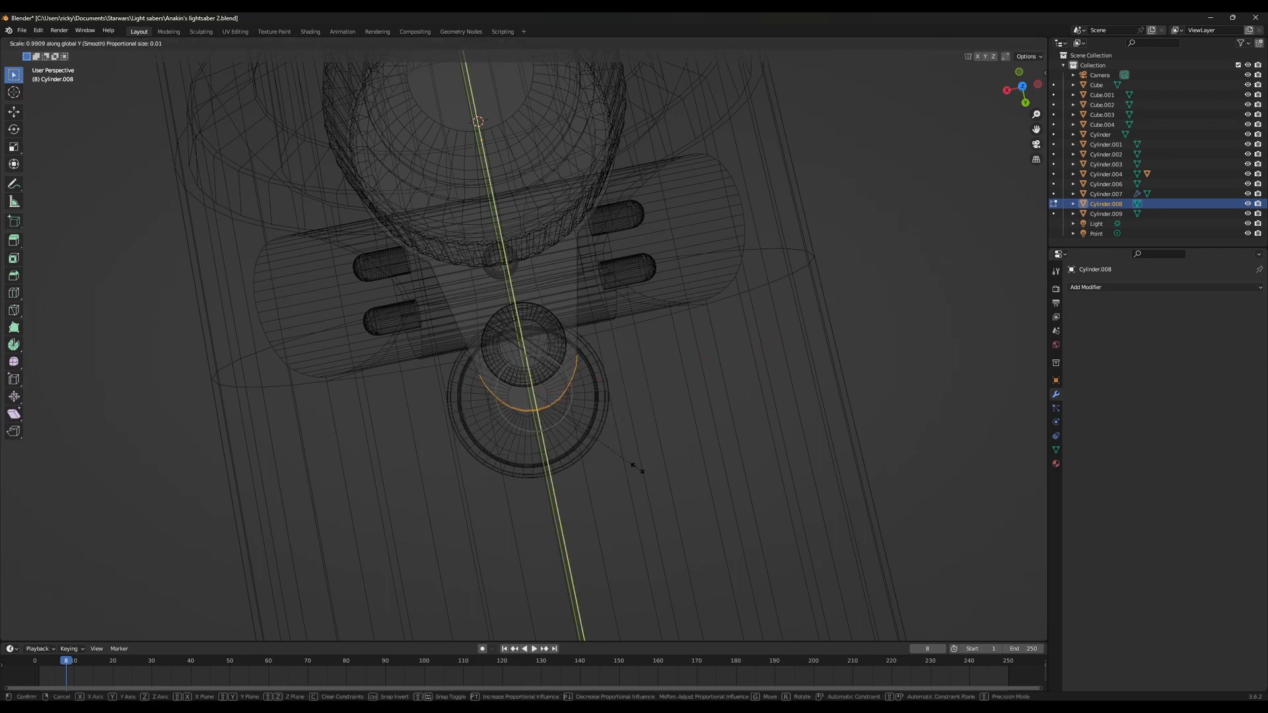
left_click(620, 440)
key("s")
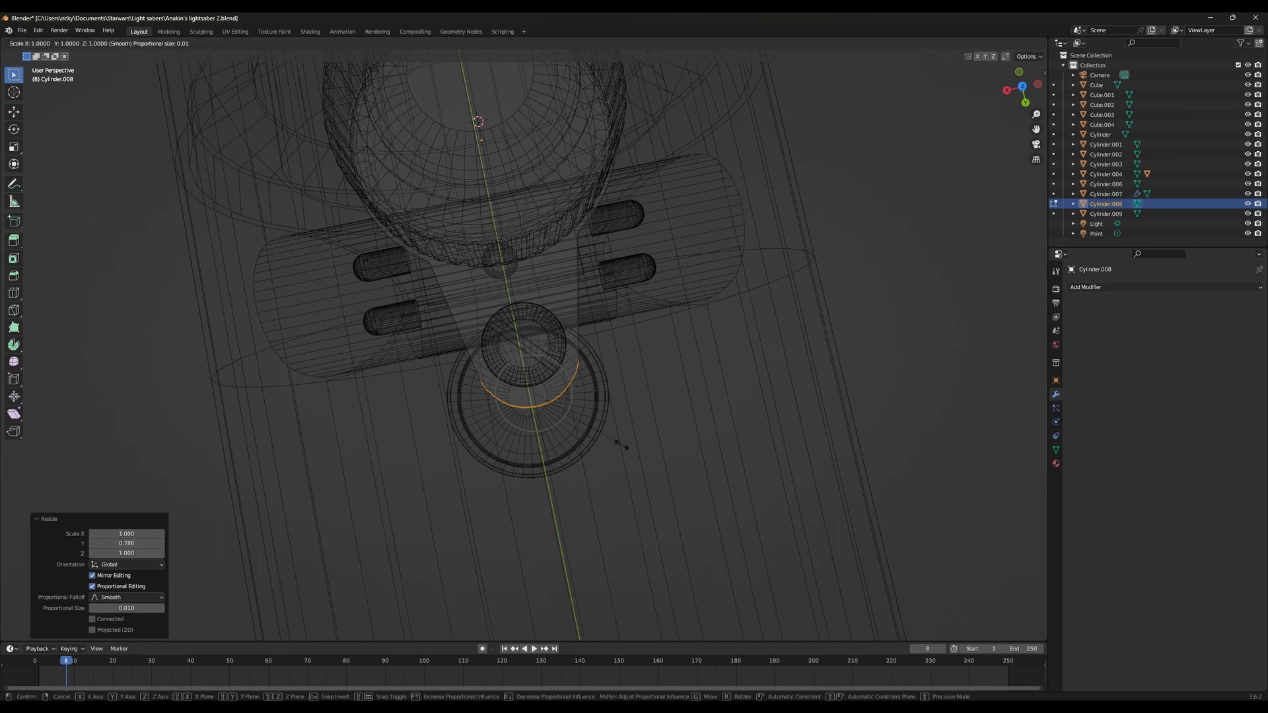
left_click(634, 447)
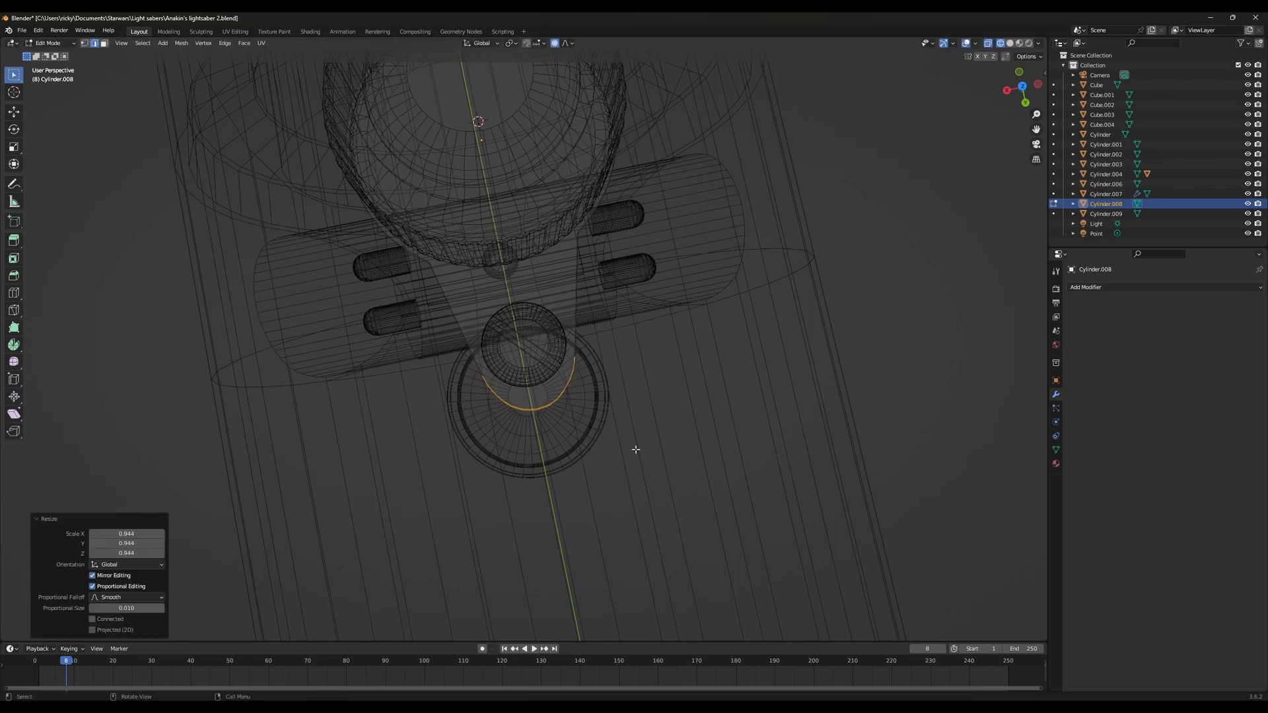
Move the tongue's curved tip -0.005298 m along Y toward the screw and adjust its width along X
key("g")
key("y")
left_click(626, 430)
key("s")
key("x")
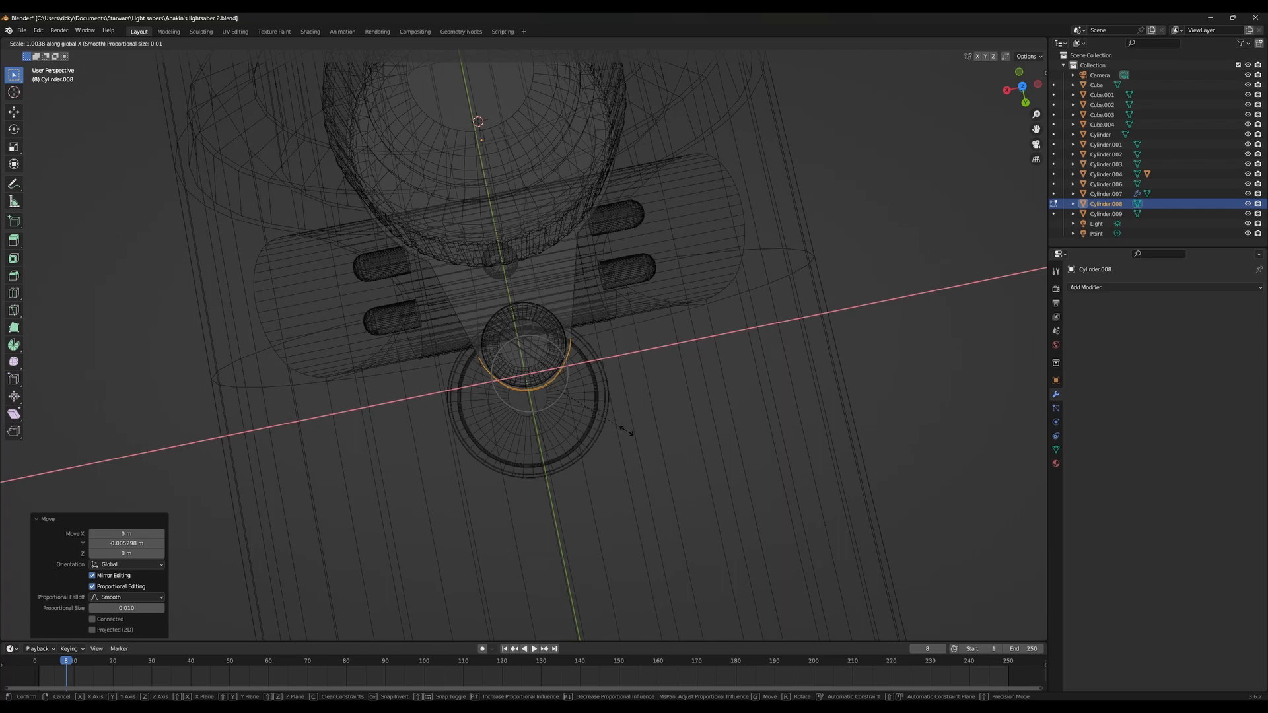
left_click(627, 431)
Select only the side edges of the tongue's tip and scale them about 0.94 along X
mouse_move(658, 413)
middle_mouse_down()
mouse_move(632, 390)
mouse_move(538, 388)
mouse_move(489, 368)
middle_mouse_up()
key("c")
middle_click(552, 388)
key("Escape")
key("s")
key("y")
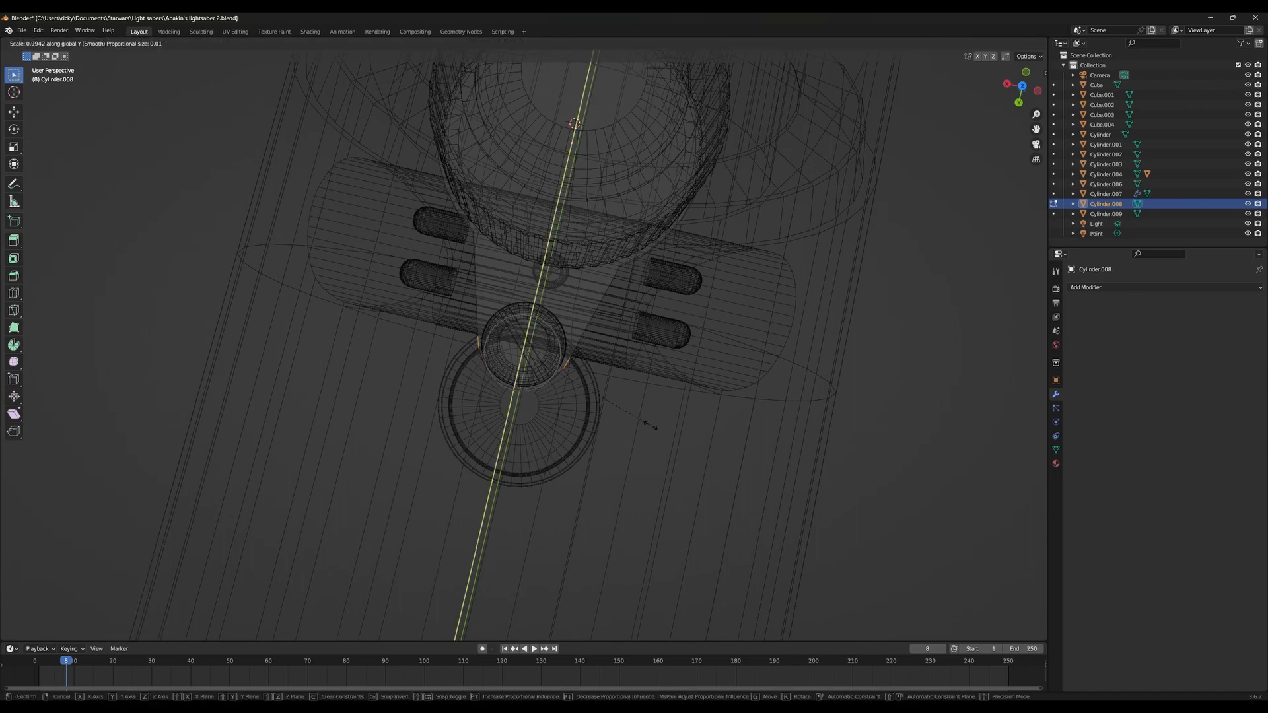
key("y")
key("x")
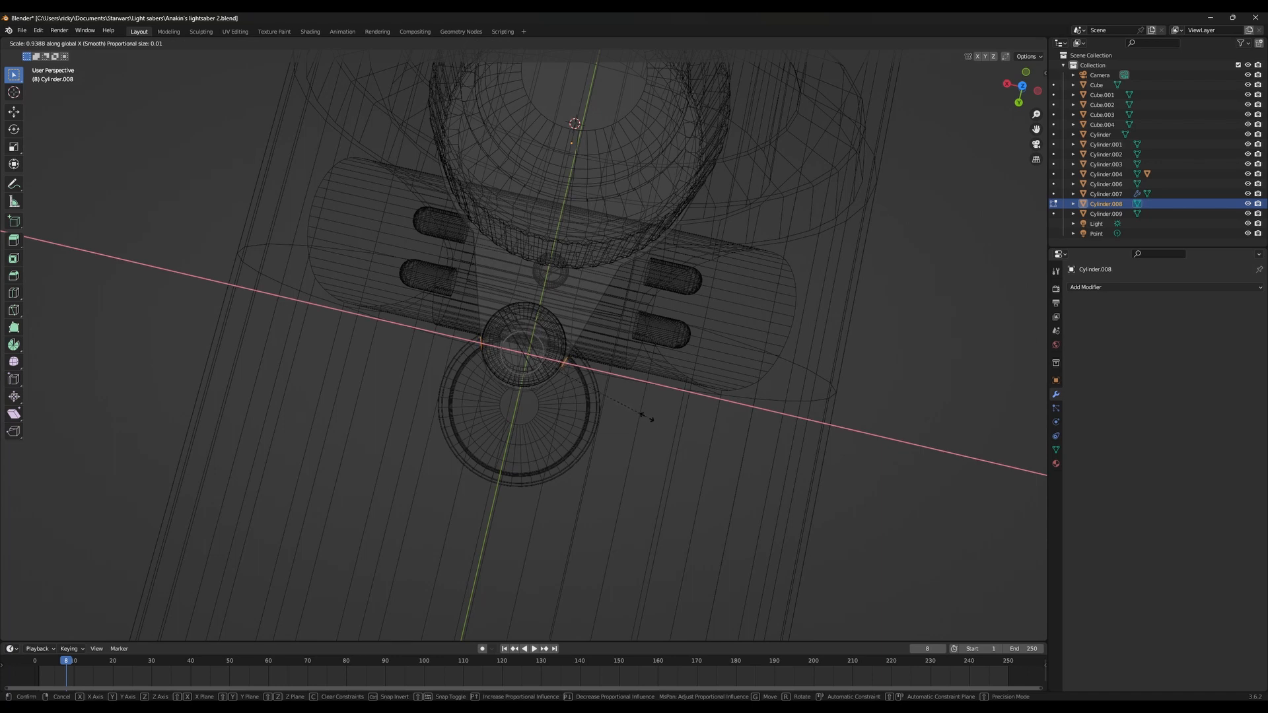
left_click(644, 416)
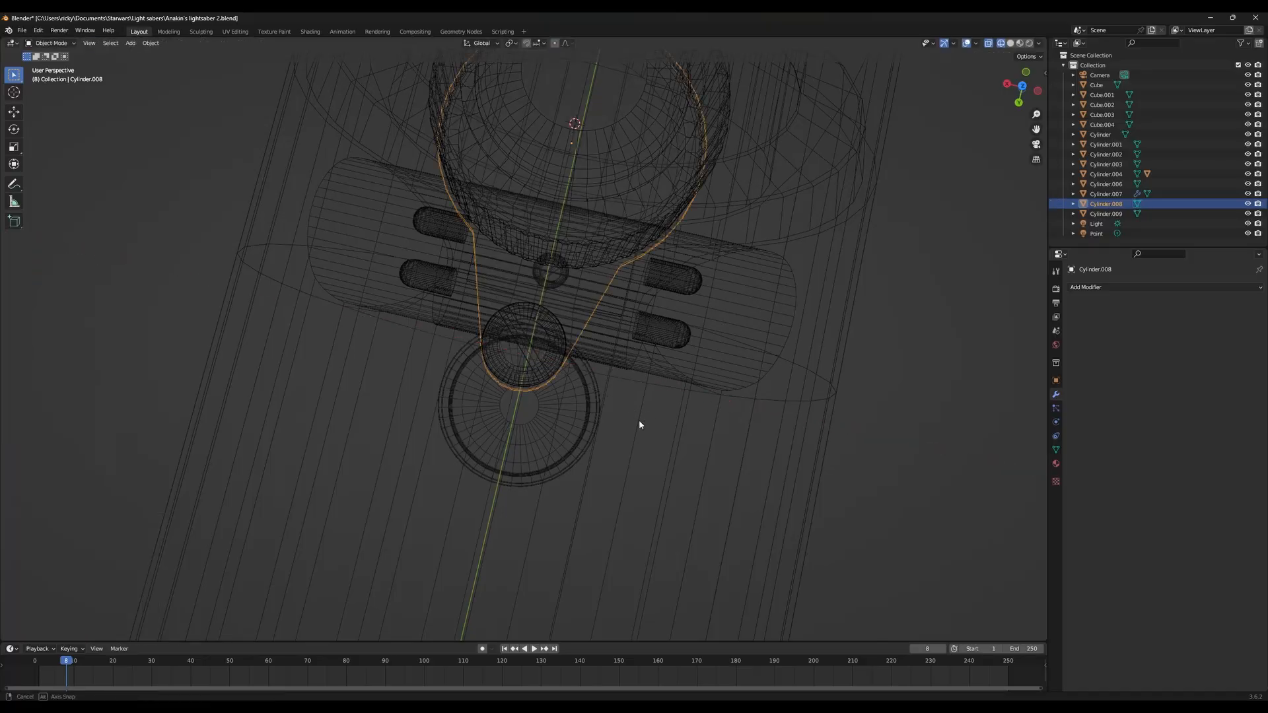
Switch to rendered shading and adjust the screw's height along Z so it rests on the tongue
middle_click_drag(640, 419, 572, 380)
key("z")
left_click(564, 297)
mouse_move(556, 327)
middle_mouse_down()
mouse_move(597, 366)
mouse_move(538, 347)
mouse_move(559, 372)
middle_mouse_up()
left_click(538, 346)
key("g")
key("z")
left_click(539, 343)
Check the whole hilt in the rendered view and save the lightsaber file
left_click(565, 342)
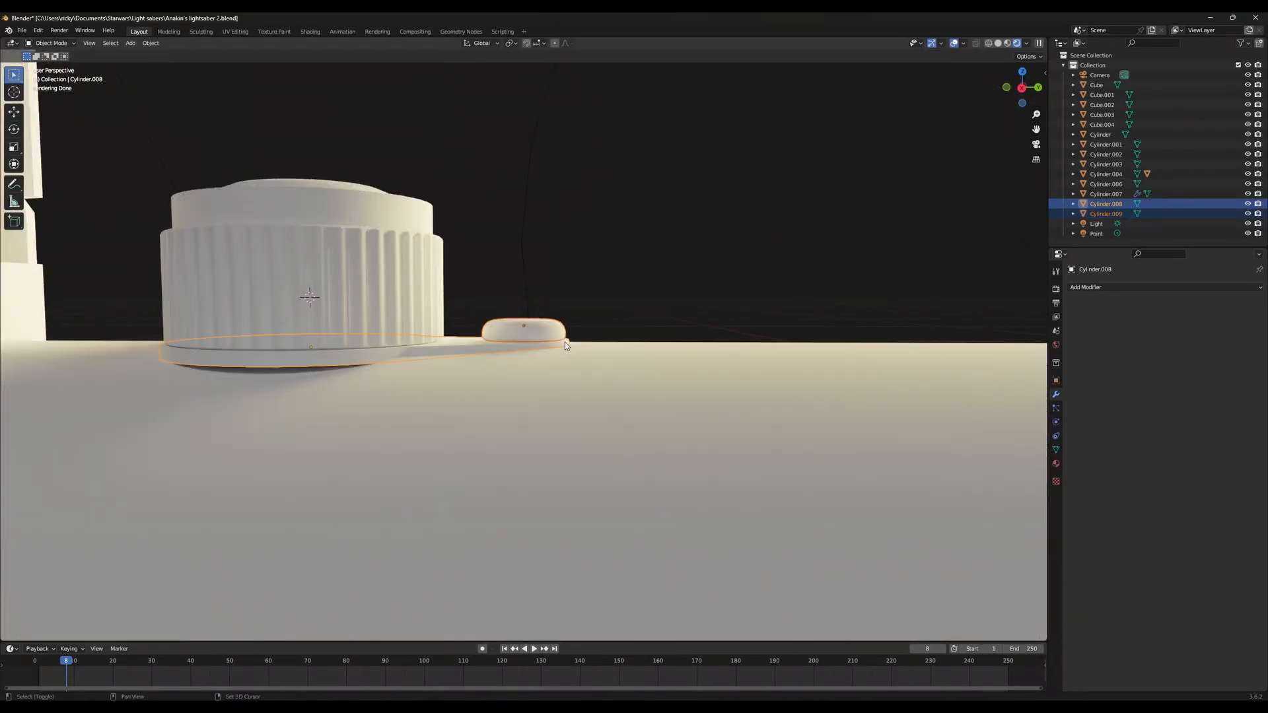
scroll(644, 324, "down", 6)
middle_click_drag(655, 337, 688, 469)
middle_click_drag(658, 511, 630, 416)
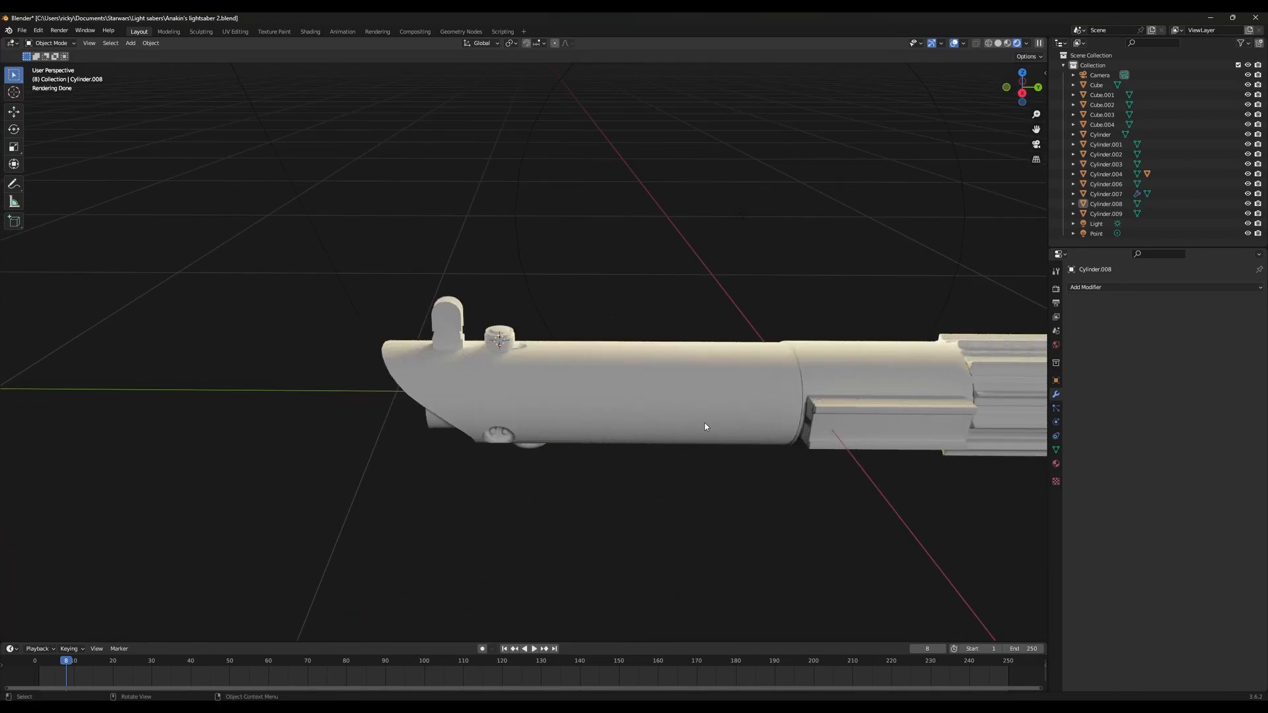
left_click(21, 30)
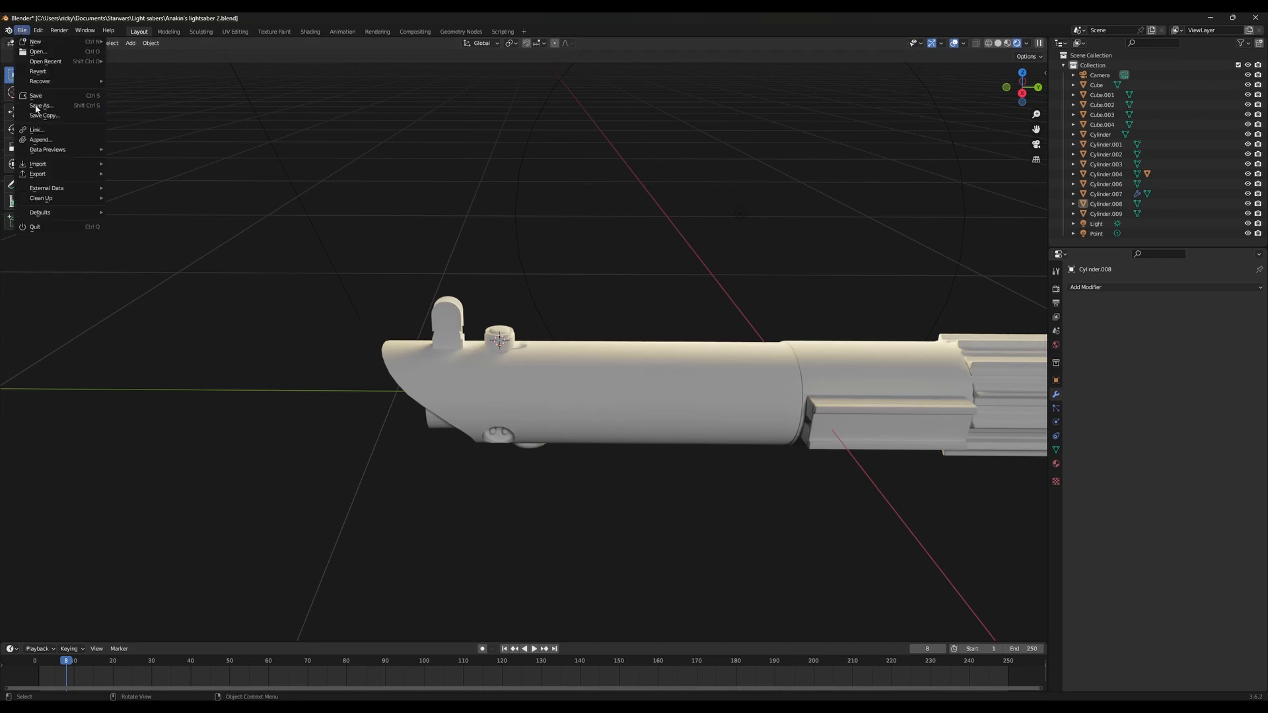
left_click(41, 96)
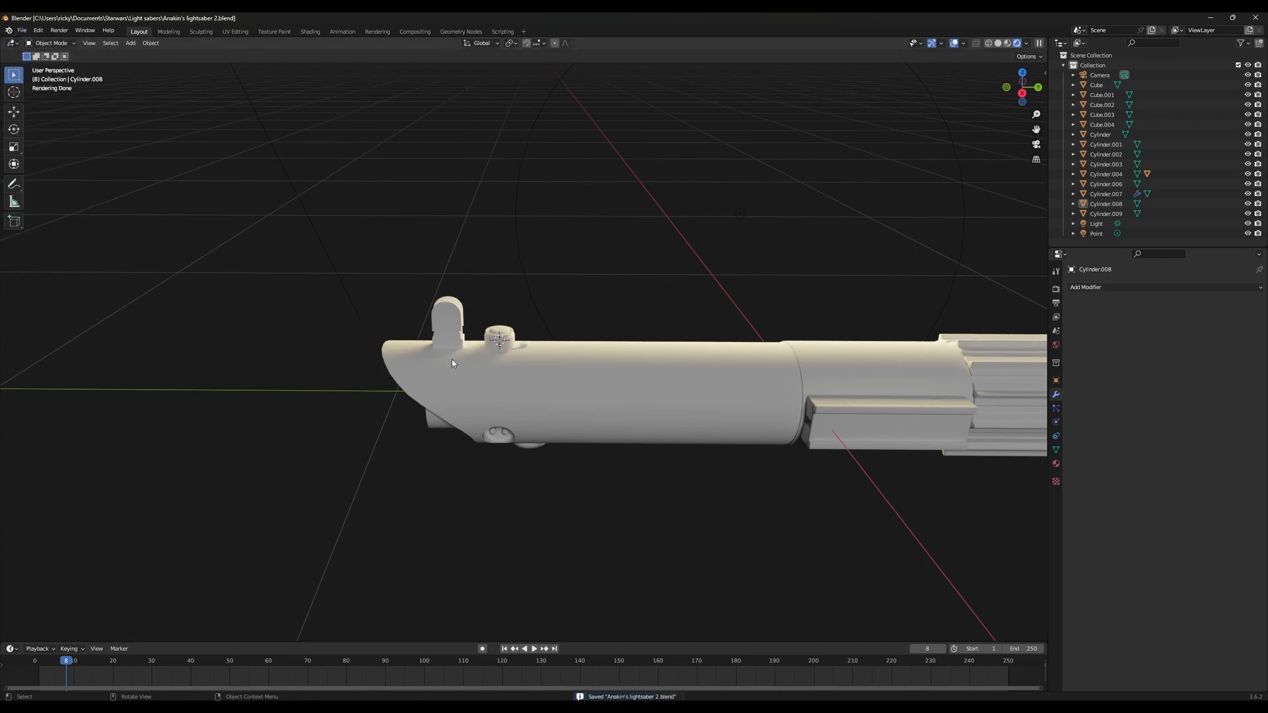
Select the block between the two upright plates, examine it up close, and compare it with the lightsaber reference image
scroll(454, 367, "up", 3)
middle_click_drag(454, 367, 818, 375, "shift")
left_click(743, 373)
key("KP_Decimal")
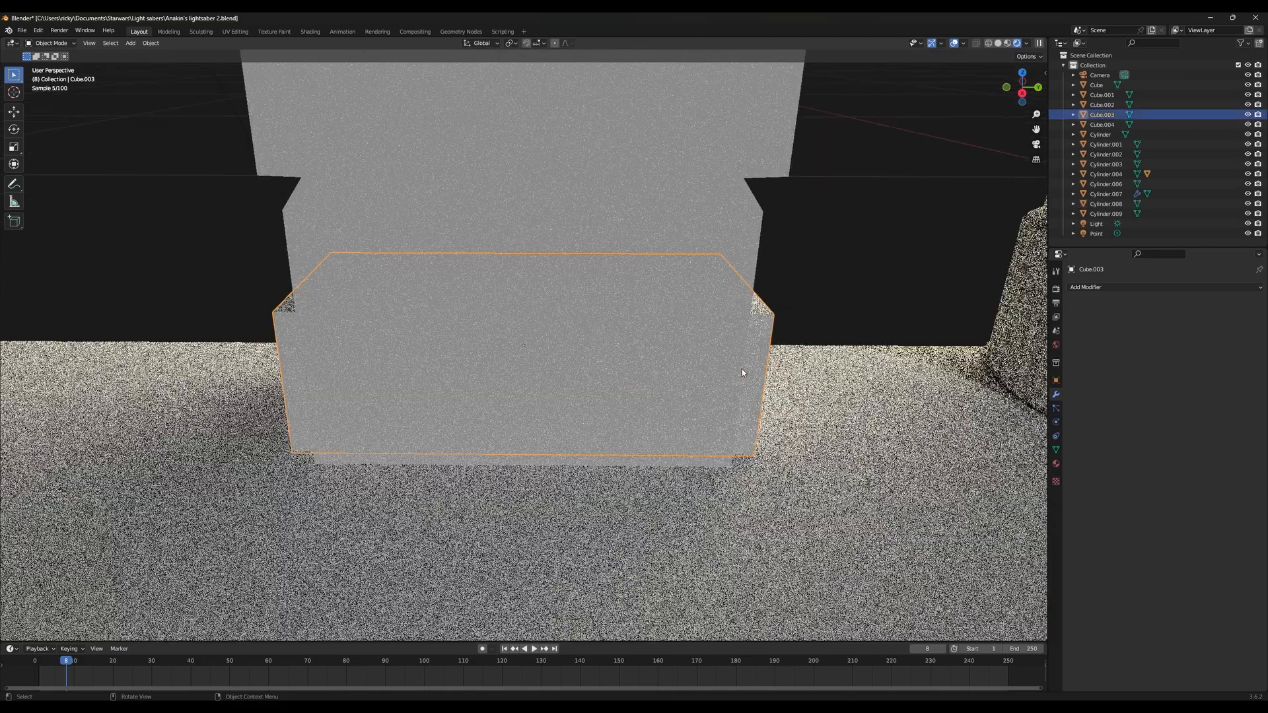
middle_click_drag(742, 369, 561, 327)
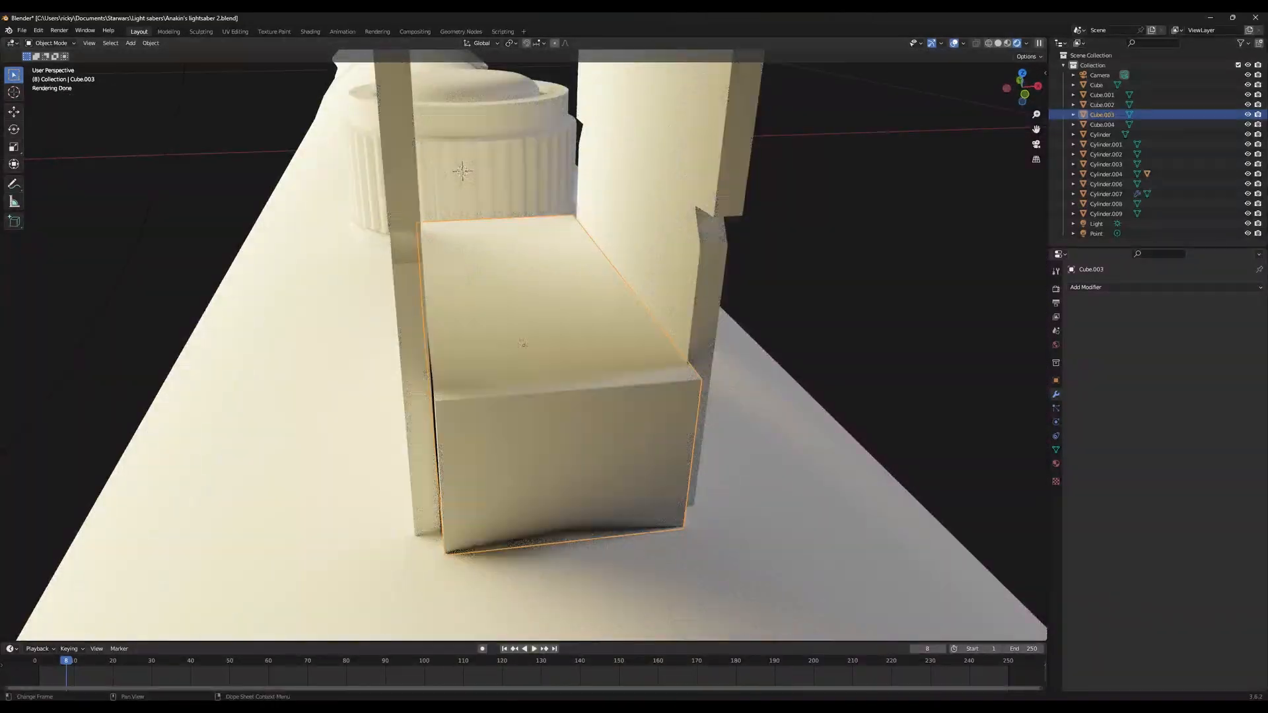
key("alt+Tab")
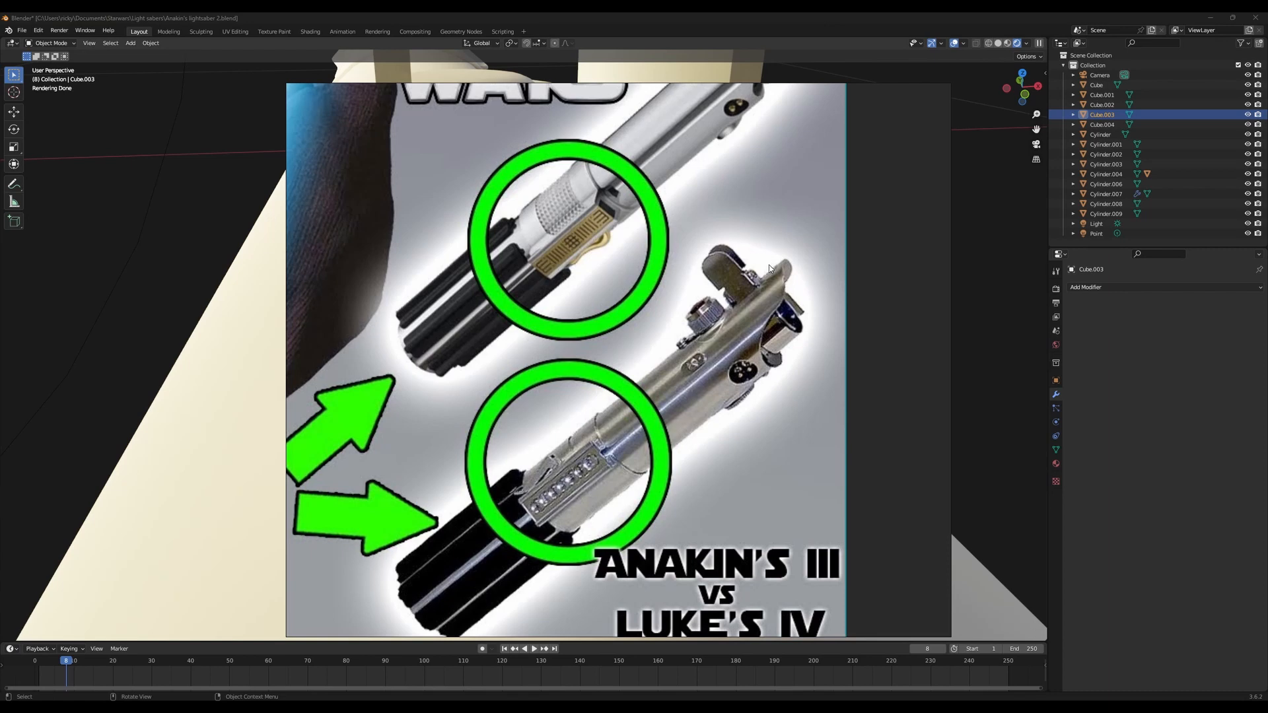
Browse the lightsaber reference images and examine up close how the upright bracket and its base are built
left_click_drag(768, 272, 751, 423)
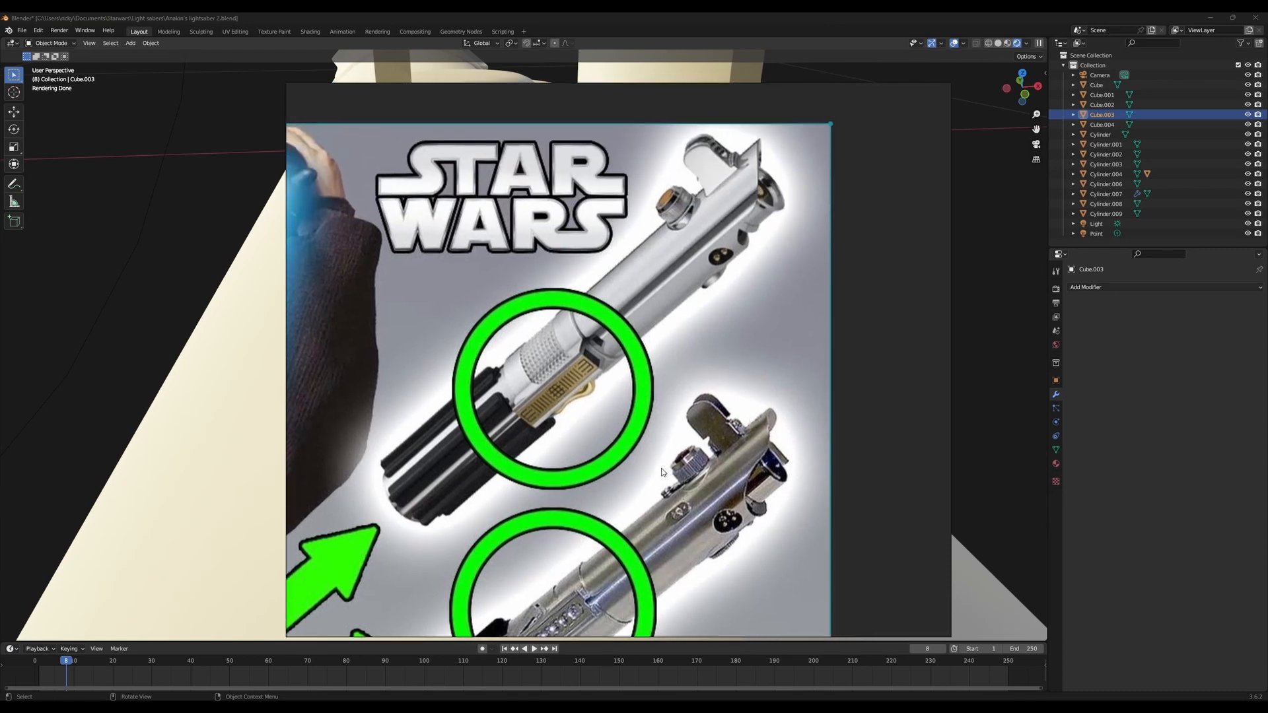
scroll(663, 472, "down", 5)
left_click_drag(364, 333, 595, 634)
scroll(574, 461, "up", 5)
scroll(699, 367, "up", 3)
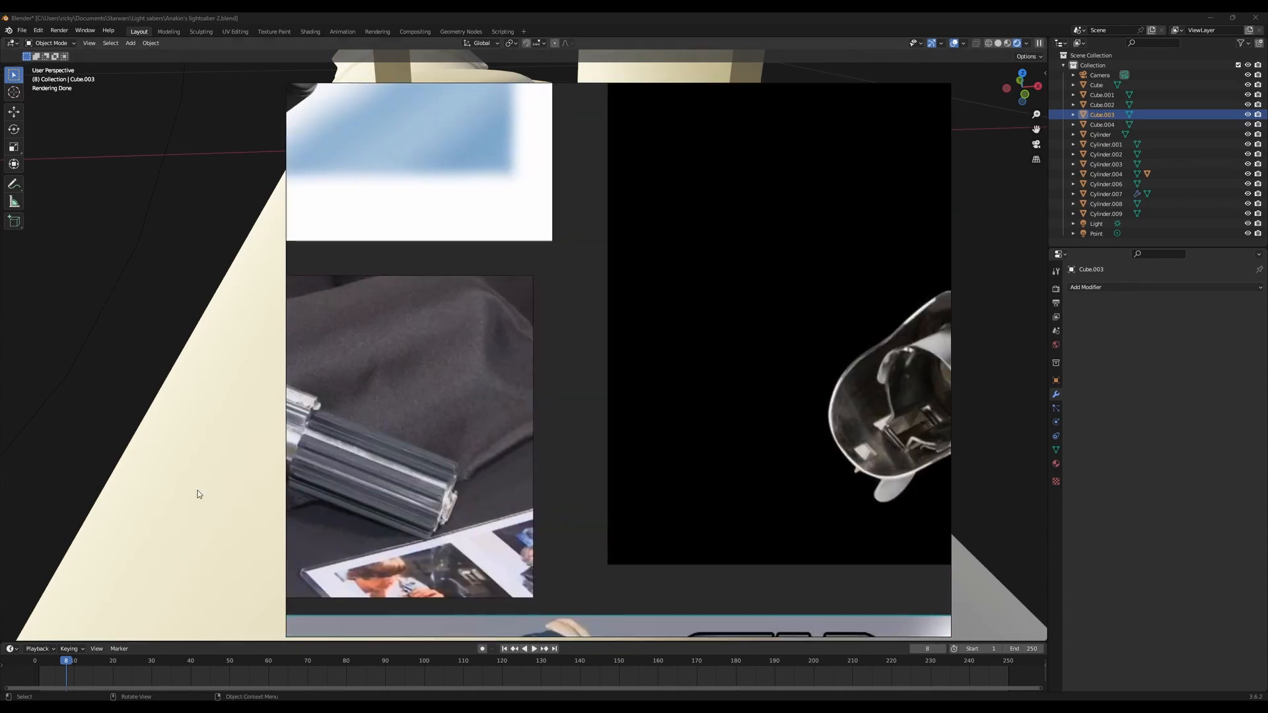
scroll(592, 263, "up", 4)
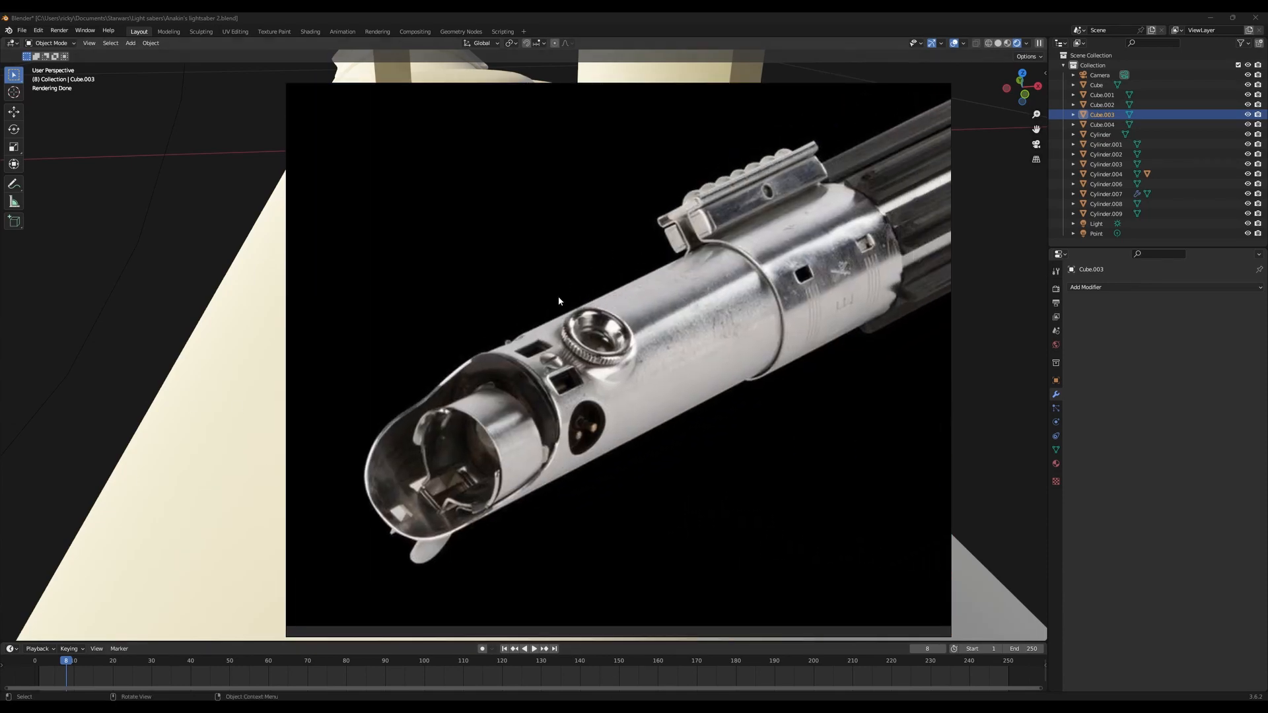
scroll(427, 401, "down", 3)
scroll(952, 323, "down", 5)
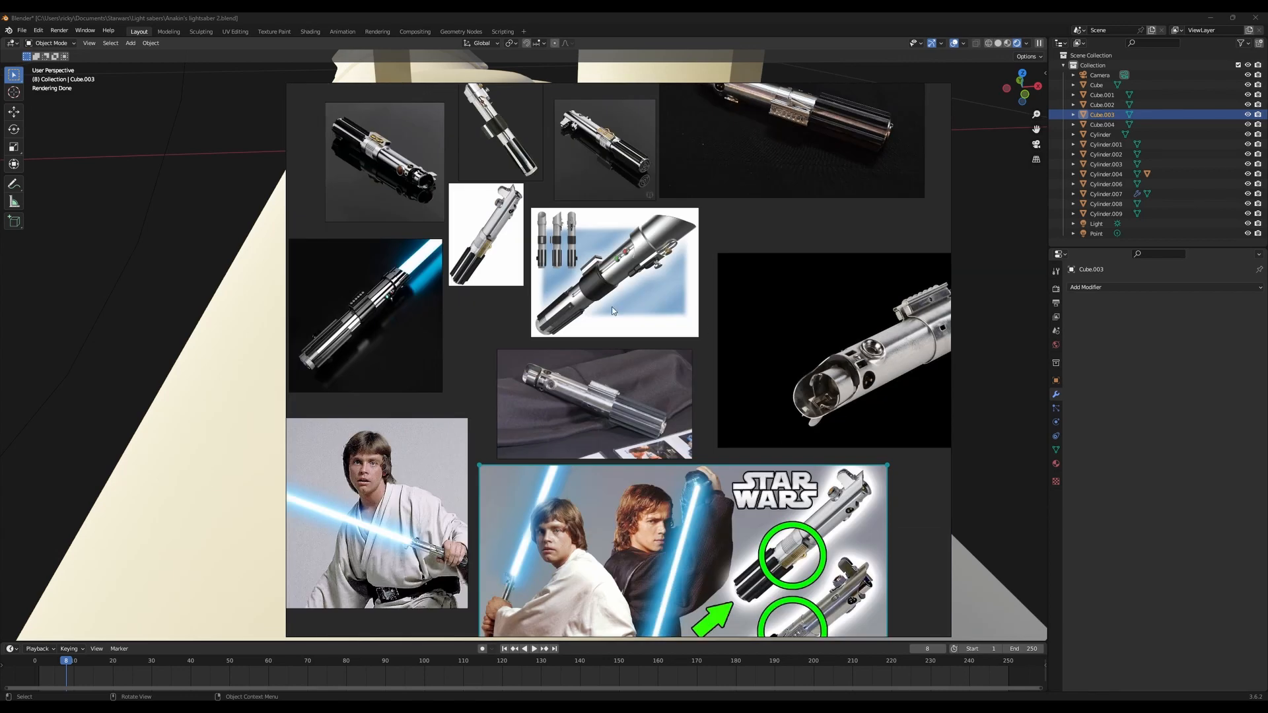
scroll(612, 311, "up", 3)
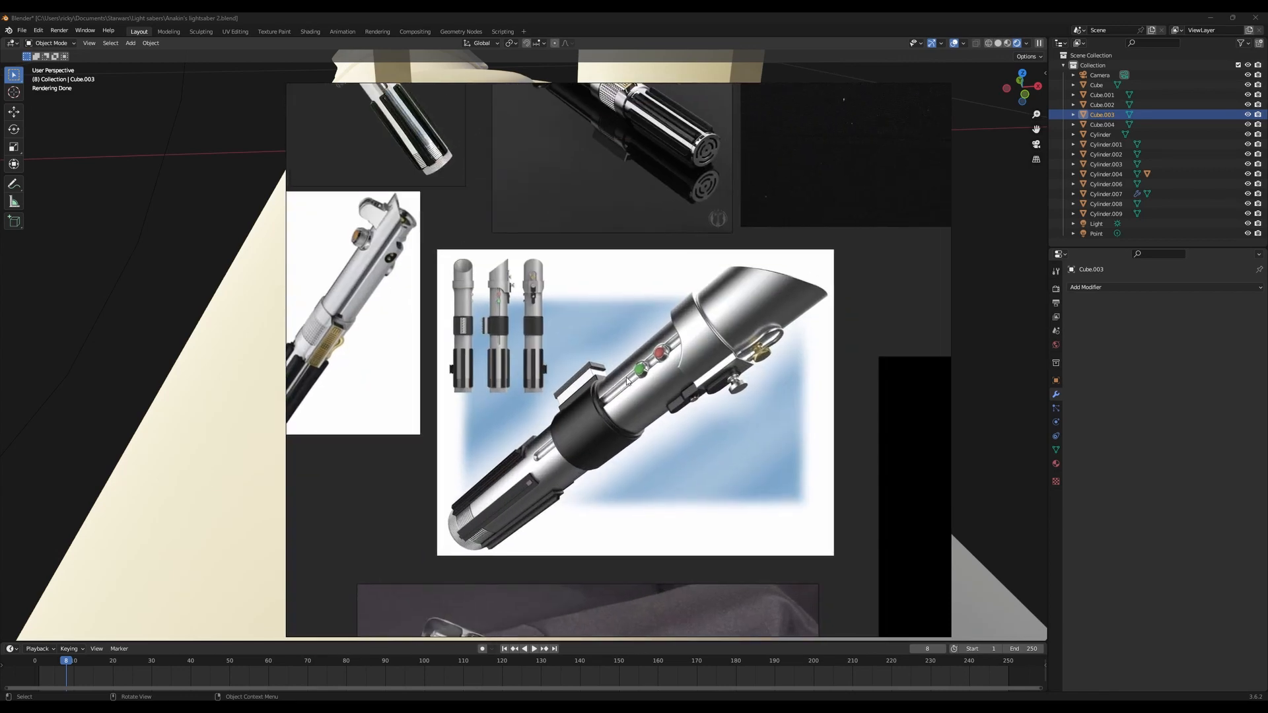
left_click_drag(626, 377, 1089, 394)
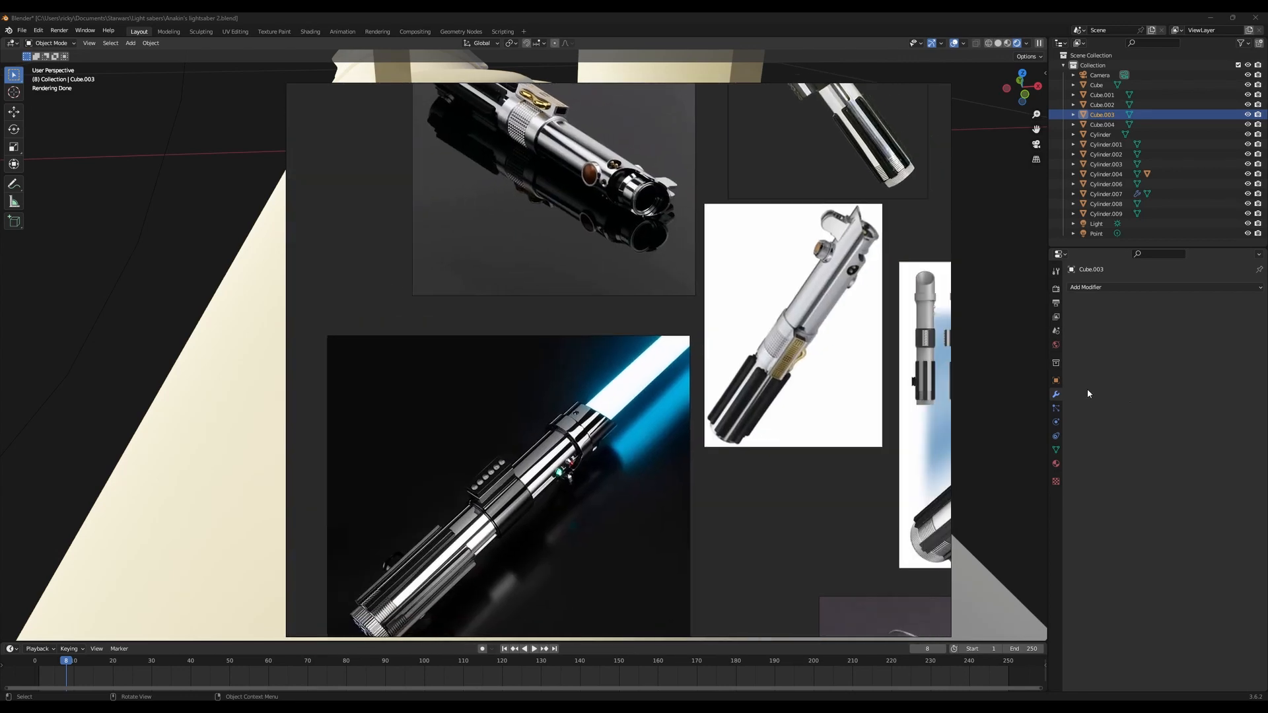
scroll(808, 370, "up", 3)
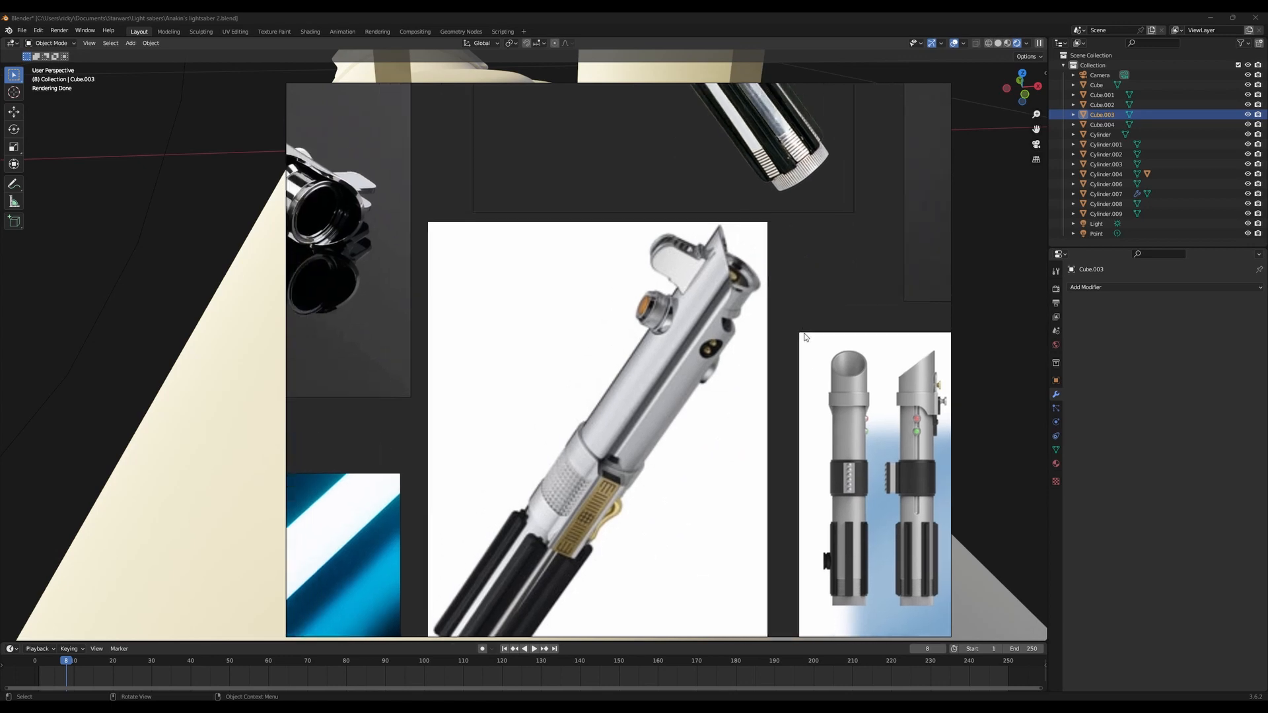
scroll(804, 336, "down", 3)
left_click_drag(620, 301, 635, 416)
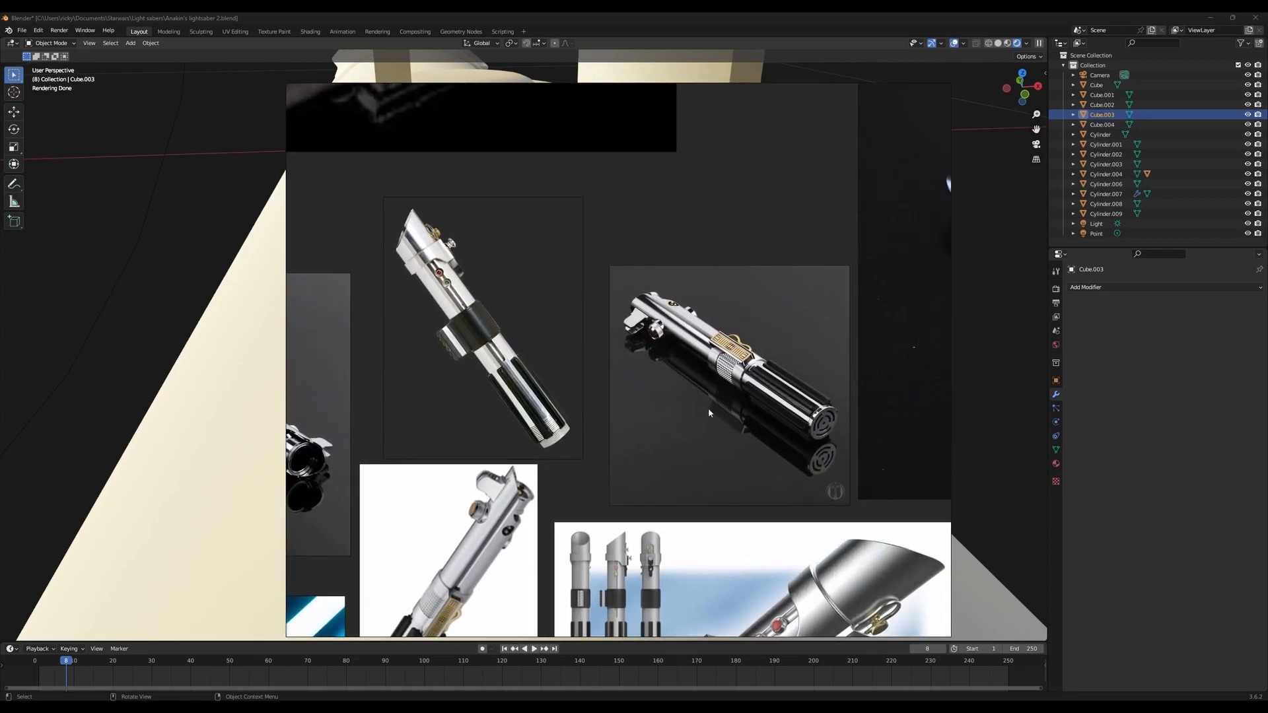
scroll(708, 409, "up", 3)
scroll(708, 407, "down", 4)
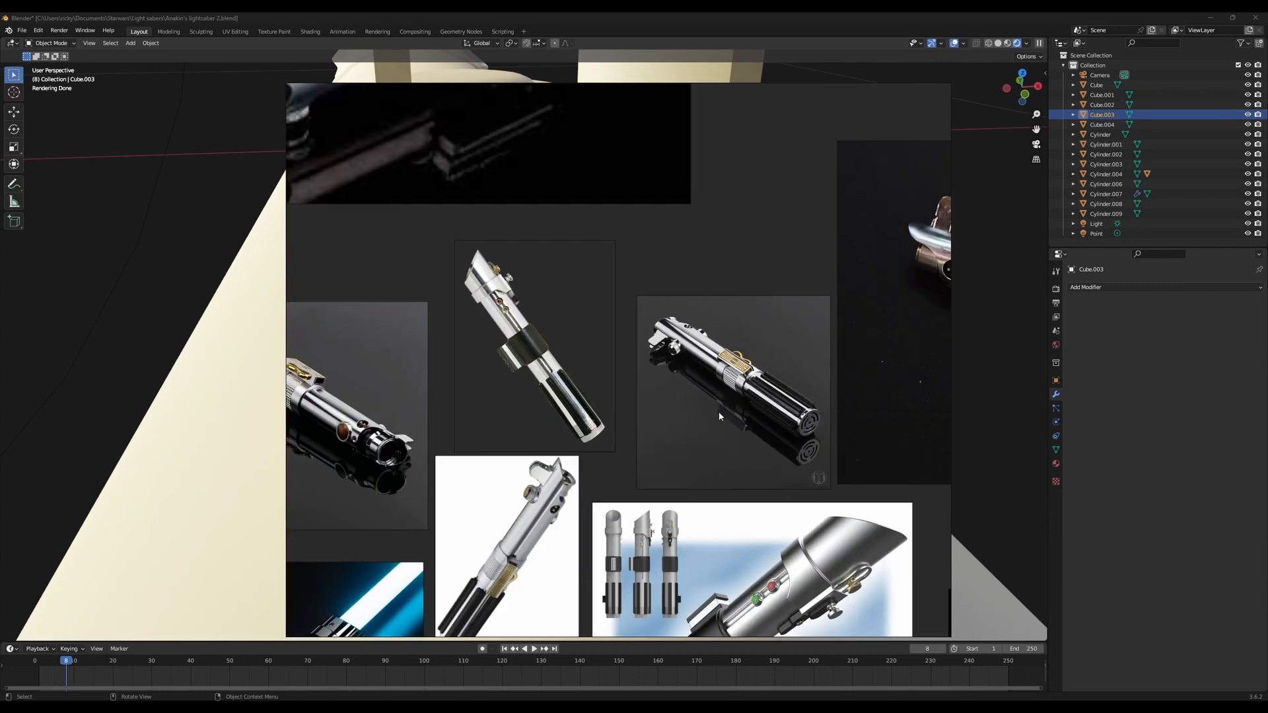
left_click_drag(858, 283, 449, 392)
scroll(486, 372, "up", 3)
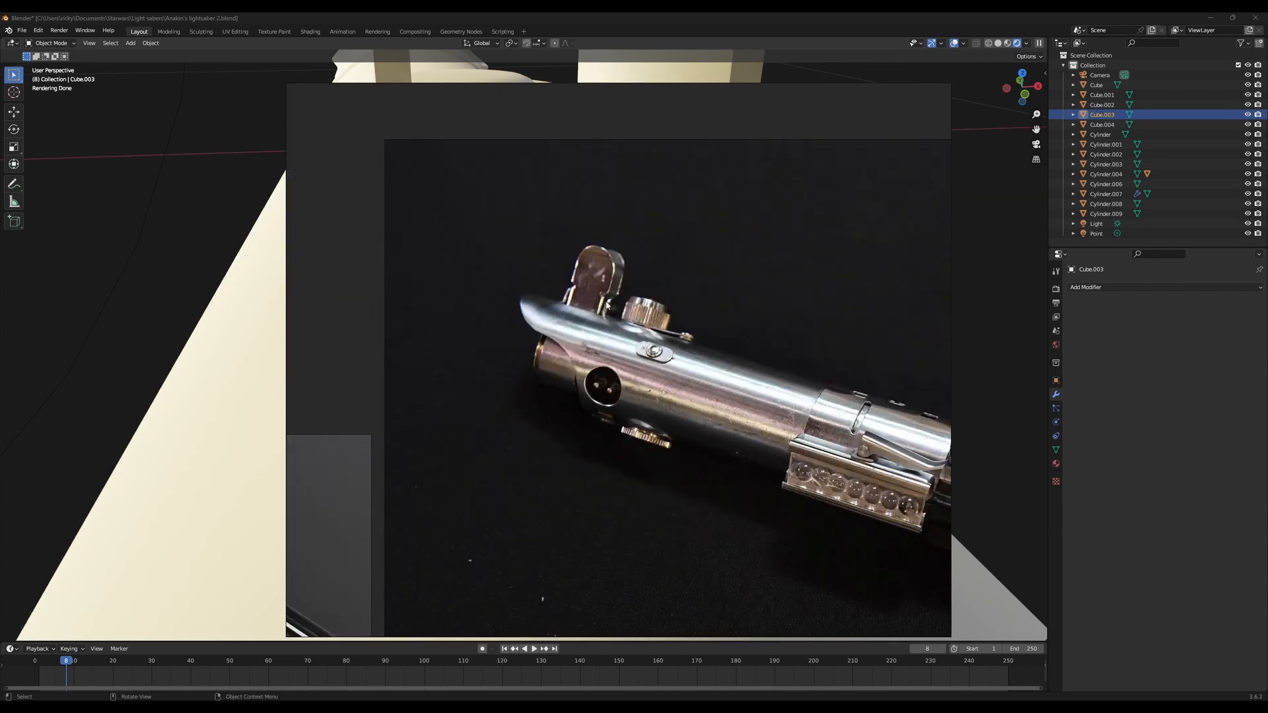
scroll(651, 356, "up", 4)
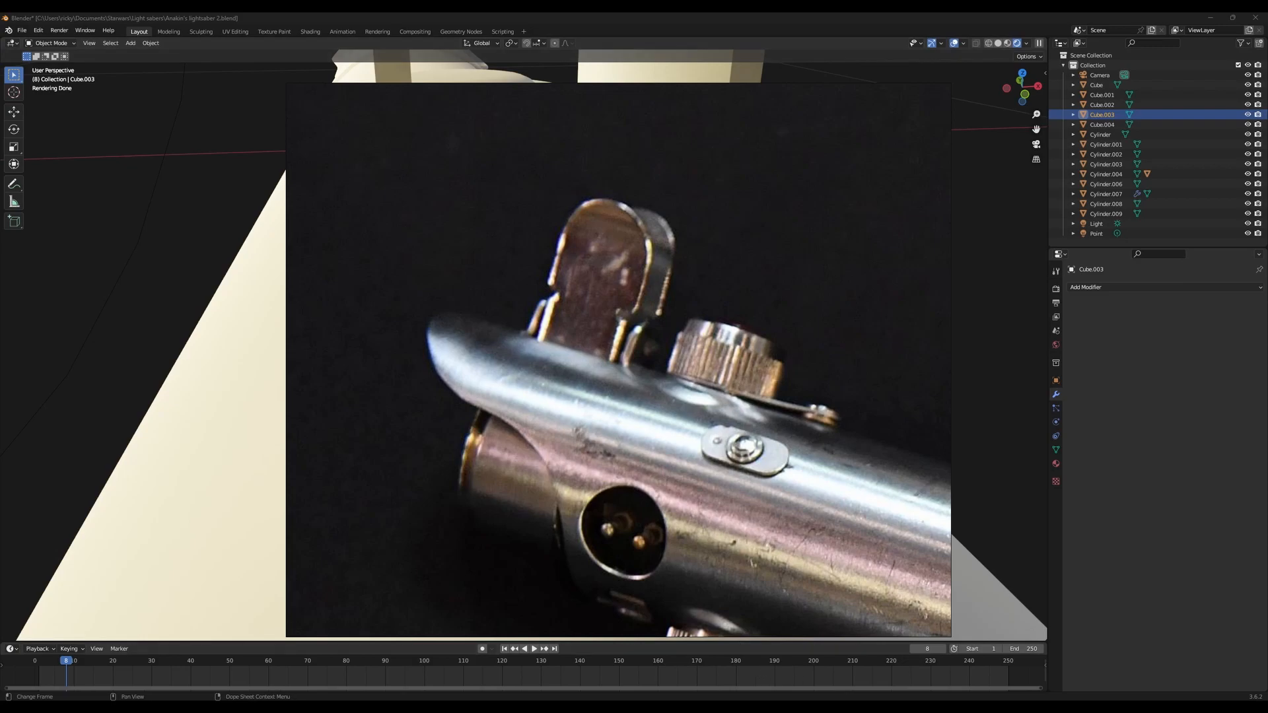
Return to Blender and scale the block between the upright plates to about 0.92 along Y
key("alt+Tab")
scroll(634, 356, "up", 2)
middle_click_drag(574, 350, 751, 402)
scroll(638, 358, "down", 2)
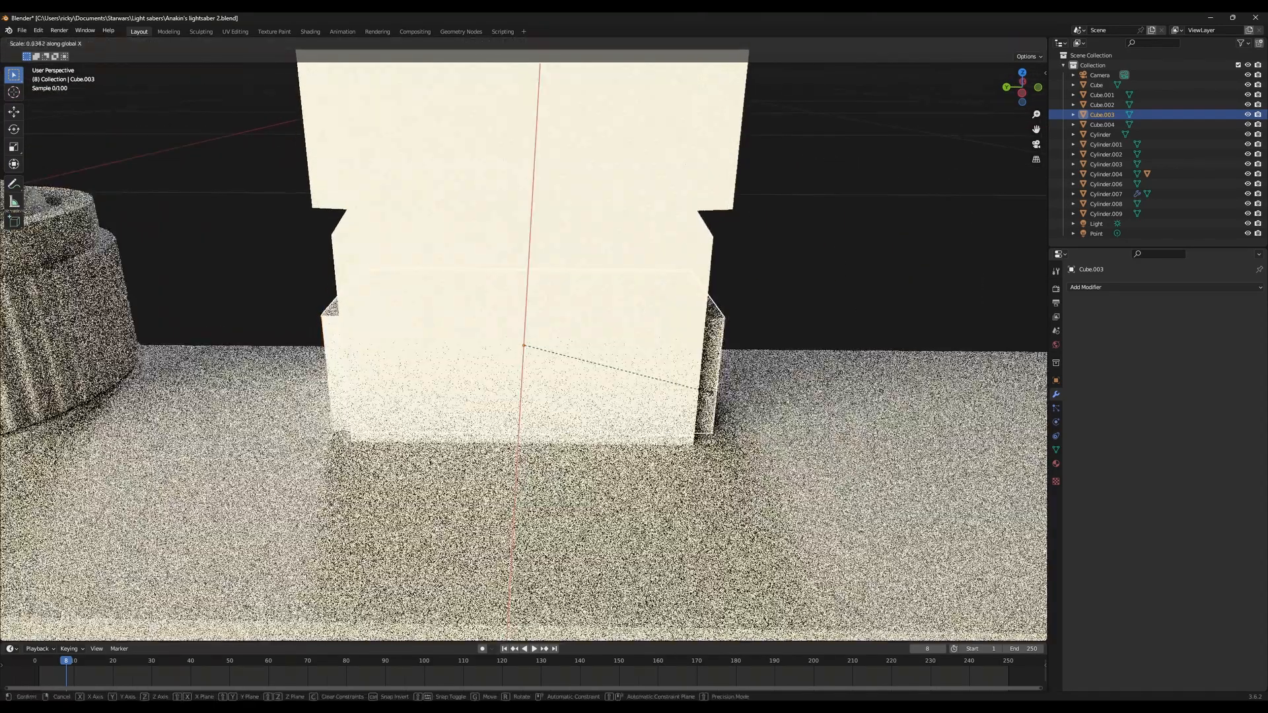
key("s")
key("y")
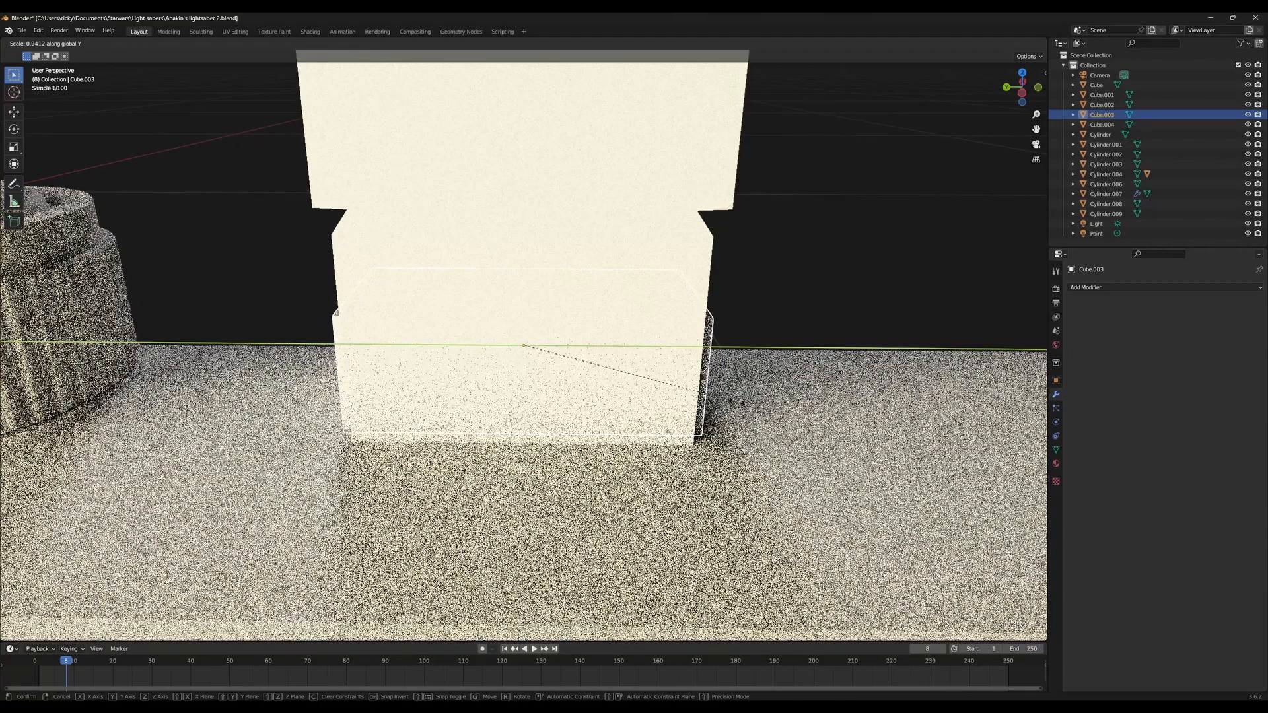
left_click(725, 401)
middle_click_drag(726, 401, 674, 368)
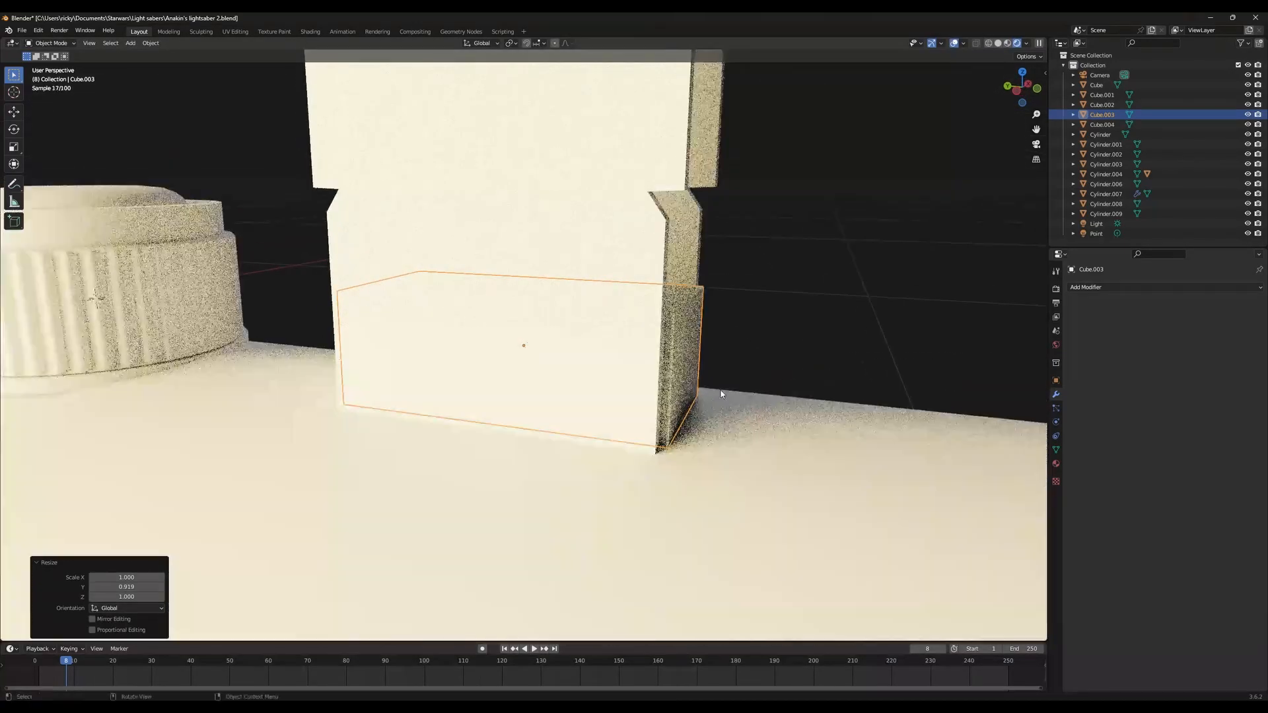
Duplicate the block and place the copy about 0.067 m away in the negative Y direction, beside the bracket
key("shift+d")
key("x")
key("y")
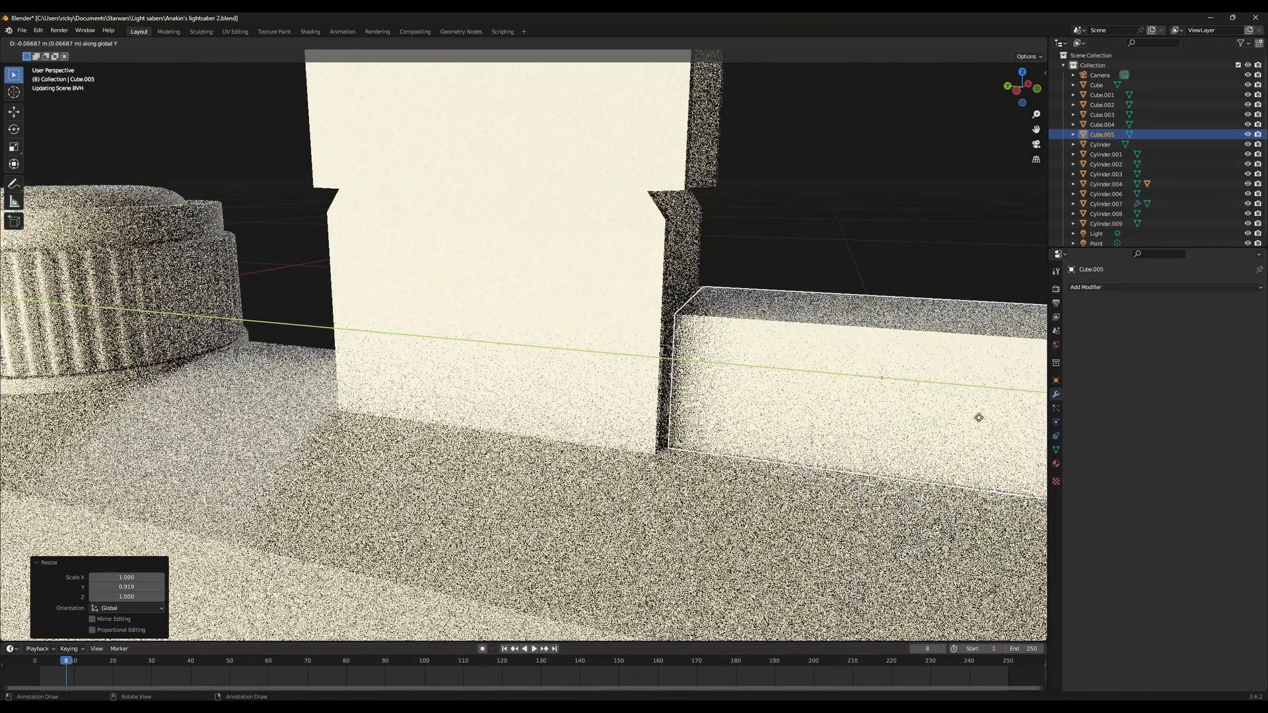
left_click(977, 417)
key("s")
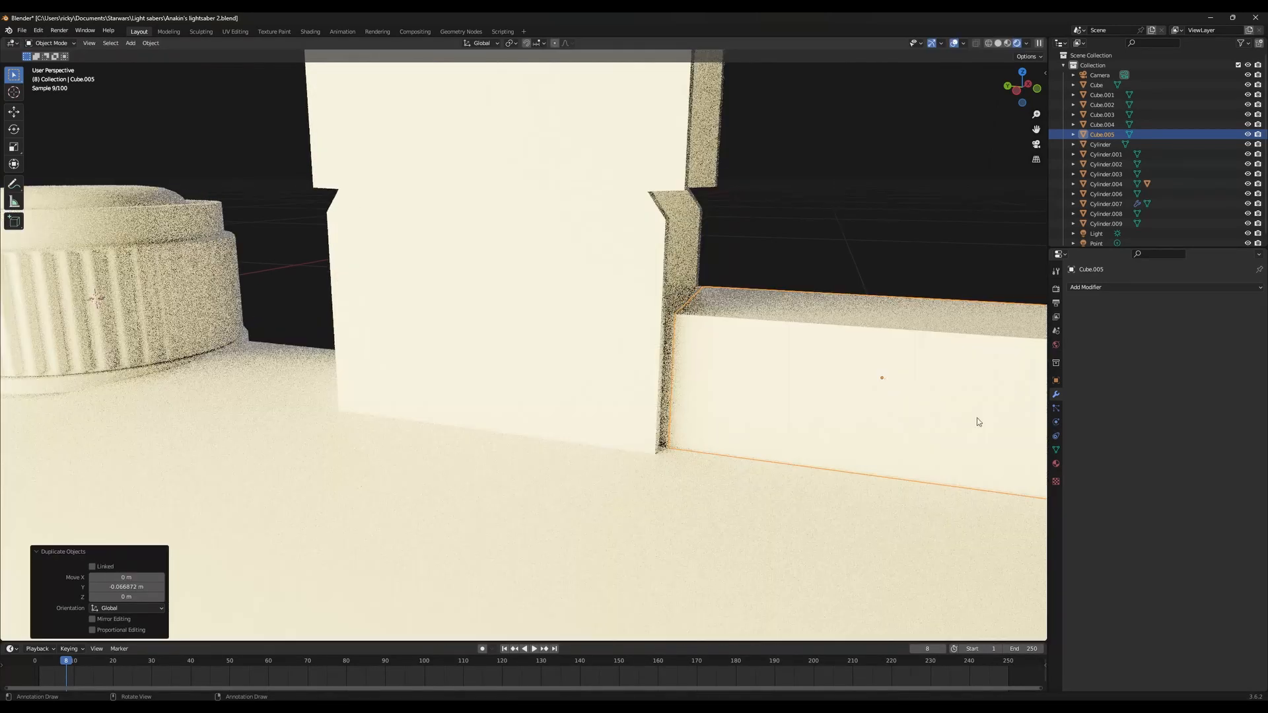
key("y")
key("Escape")
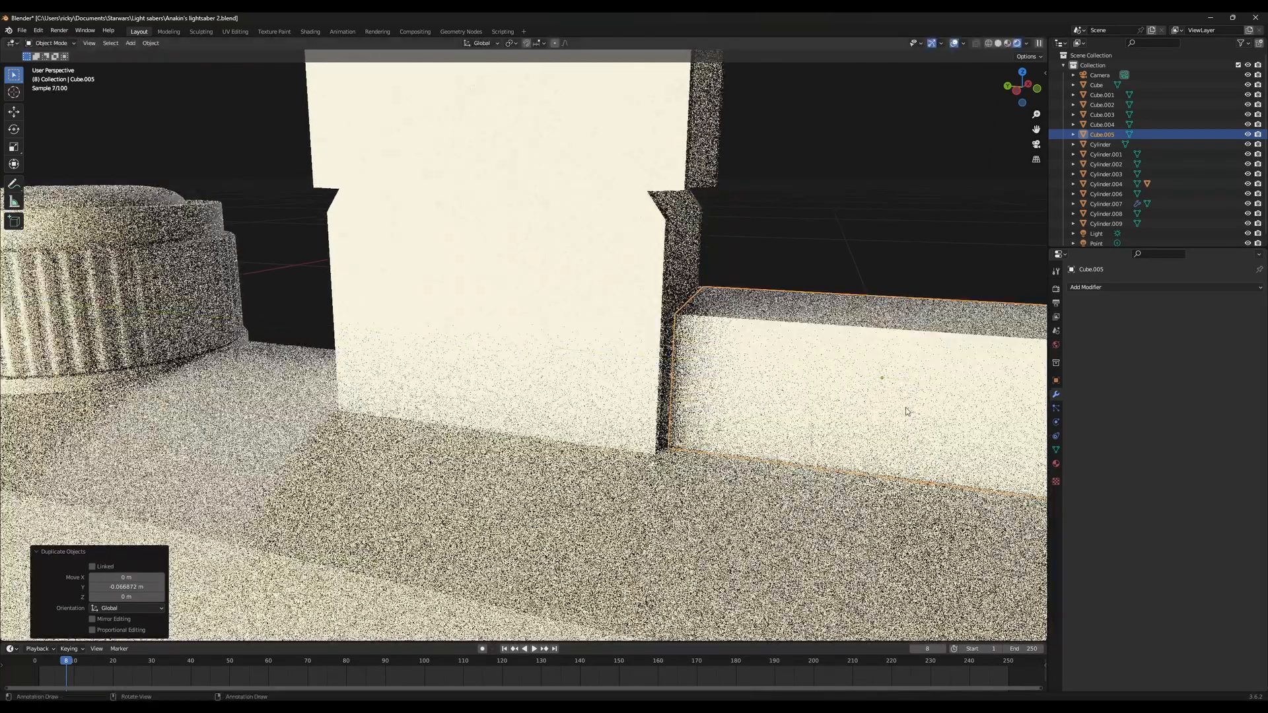
Flatten the duplicated block into a thin plate by scaling it along Y by about 0.21 and again by 0.16
key("s")
key("y")
left_click(876, 384)
key("s")
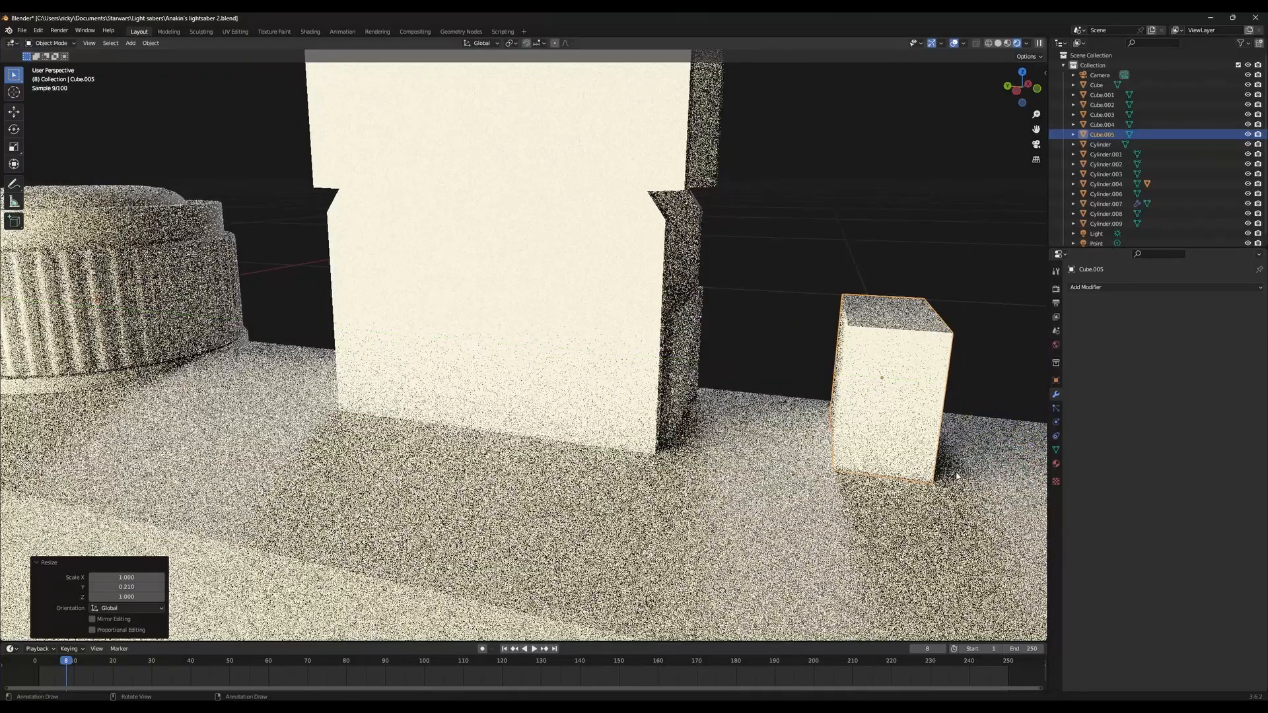
key("y")
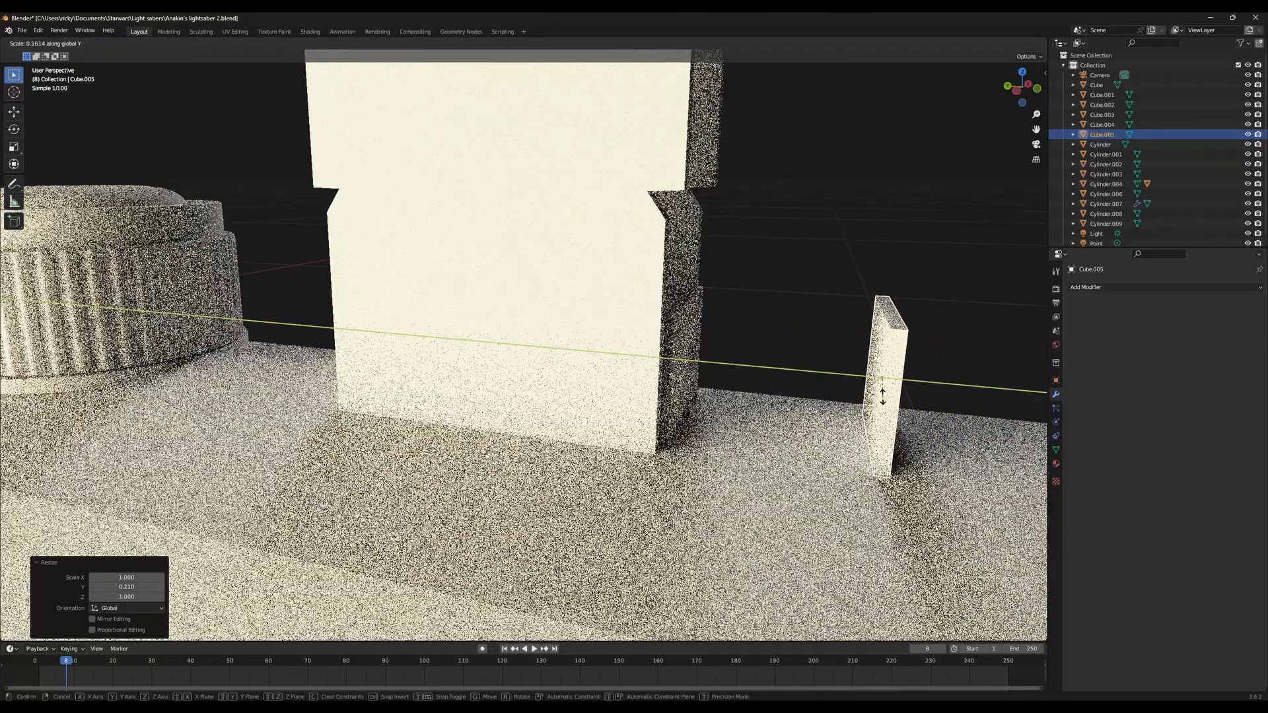
left_click(928, 472)
Narrow the thin plate to about 0.80 along X and thin it further to about 0.69 along Y
middle_click_drag(879, 638, 811, 432)
key("s")
key("x")
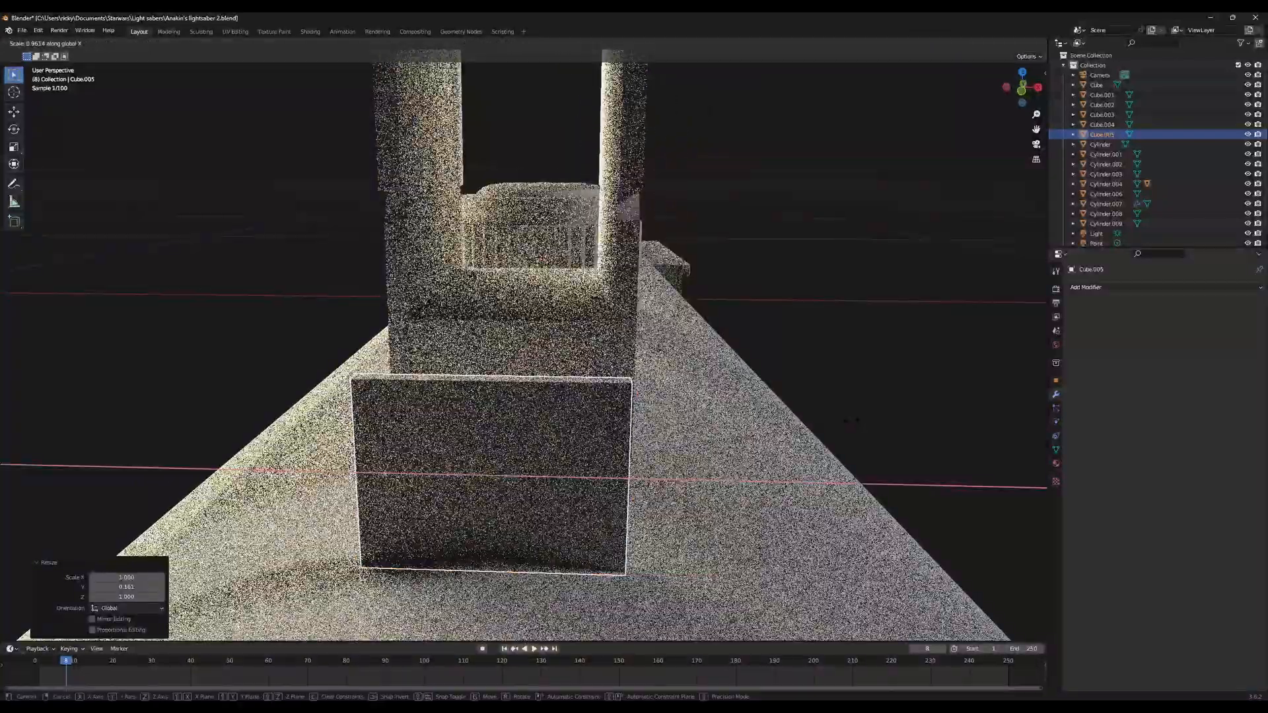
left_click(538, 504)
middle_click_drag(537, 504, 712, 499)
key("g")
key("y")
key("s")
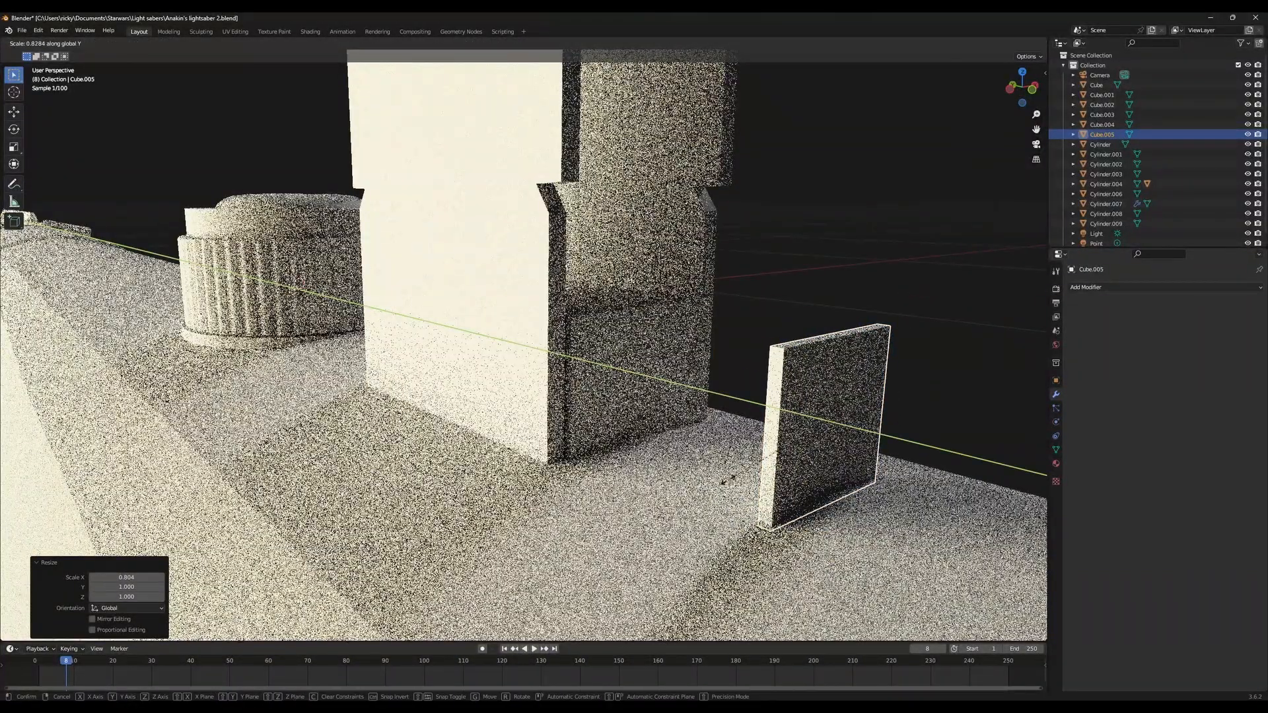
left_click(751, 475)
Move the thin plate along Y up to the end of the bracket's block and fine-tune the small gap
key("g")
key("y")
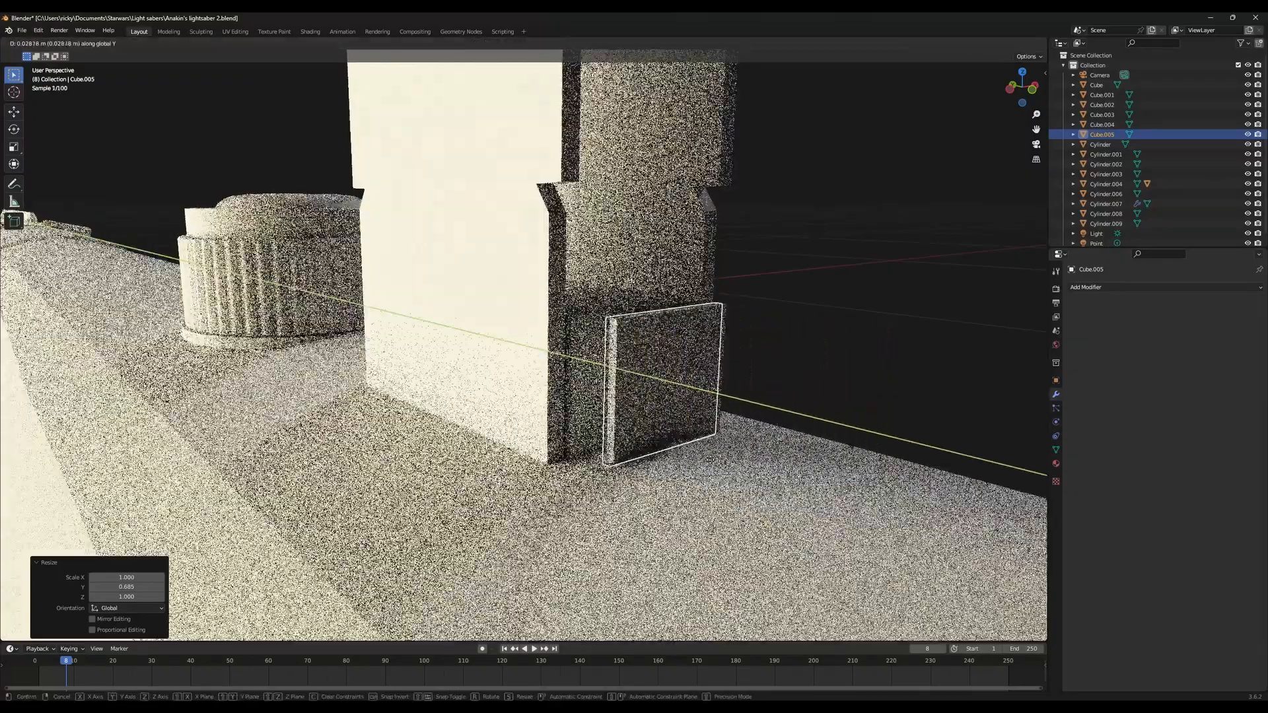
left_click(687, 454)
middle_click_drag(687, 455, 704, 506)
key("Tab")
key("Tab")
key("g")
key("y")
left_click(667, 456)
key("g")
key("y")
left_click(707, 509)
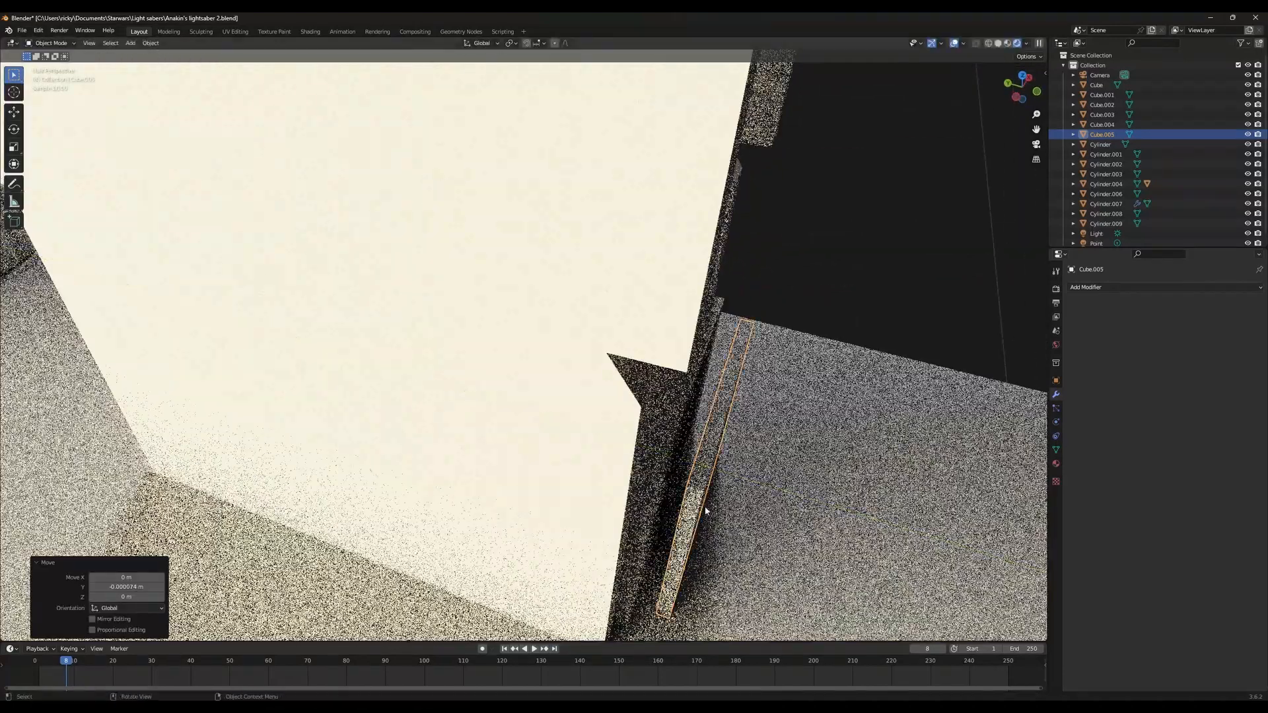
Bevel the thin plate's two upper corner edges with 6 segments so its top becomes a rounded arch
key("Tab")
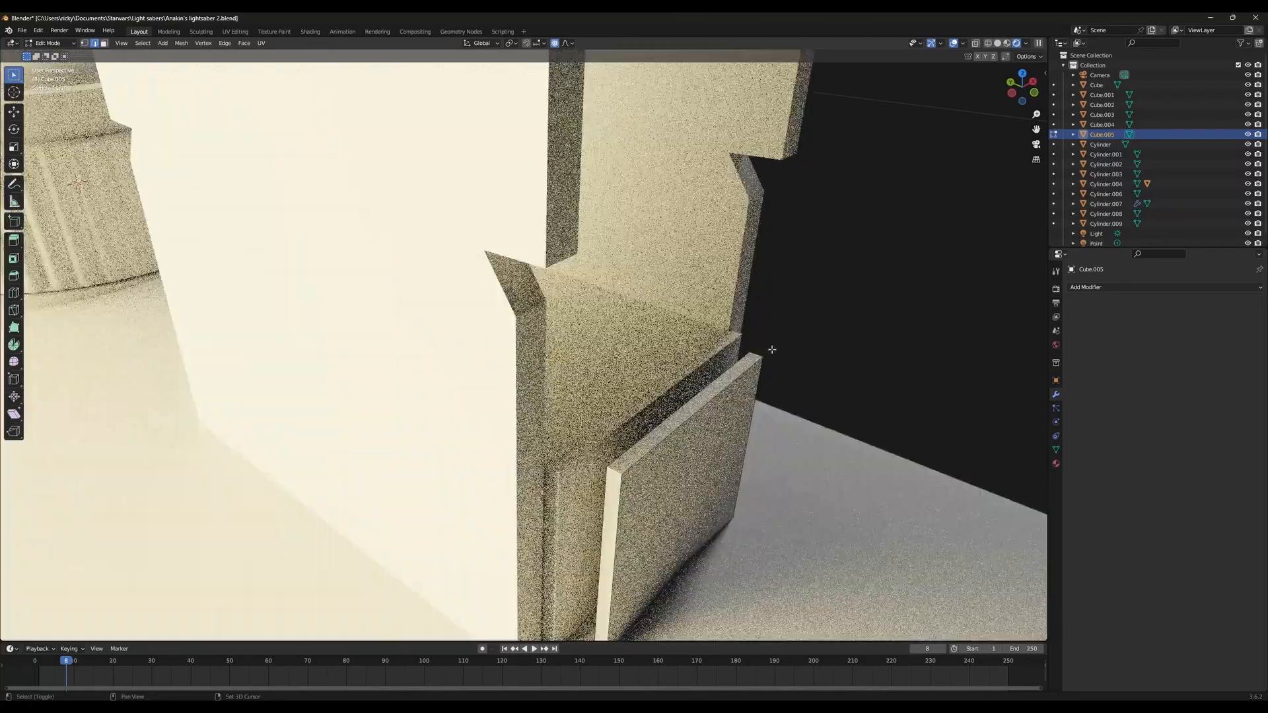
middle_click_drag(614, 471, 713, 411)
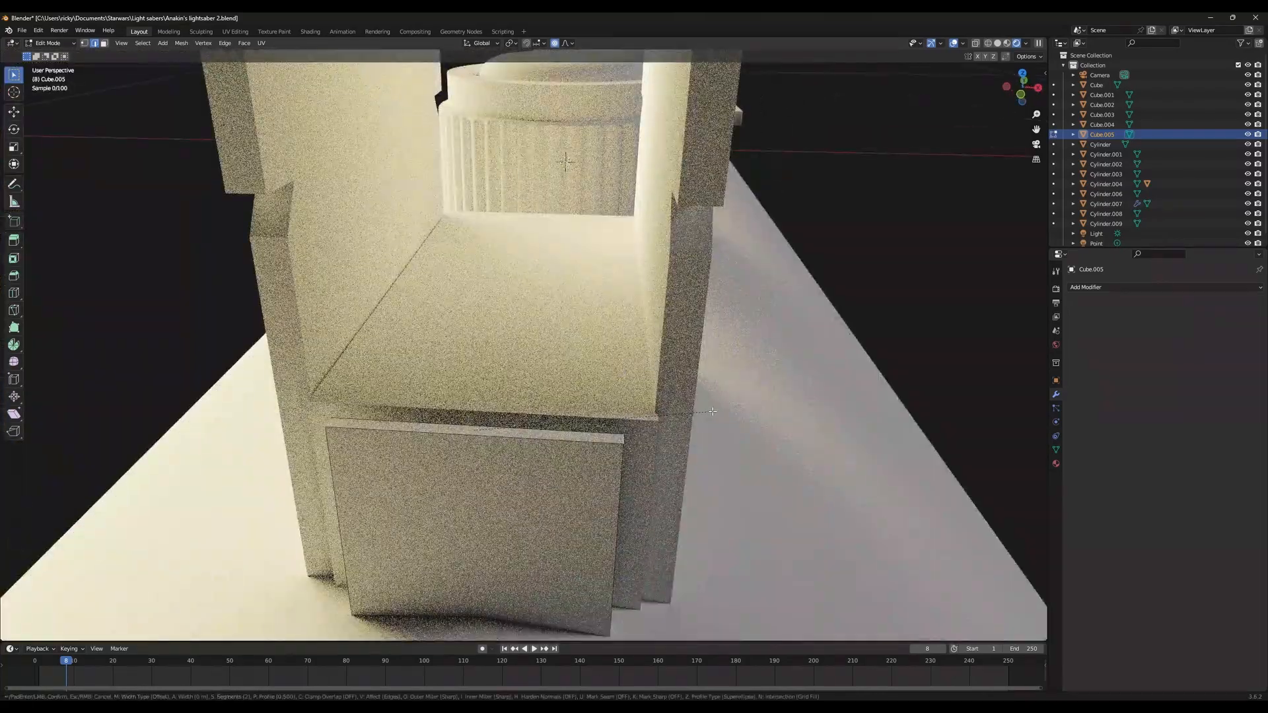
key("ctrl+b")
scroll(819, 468, "up", 4)
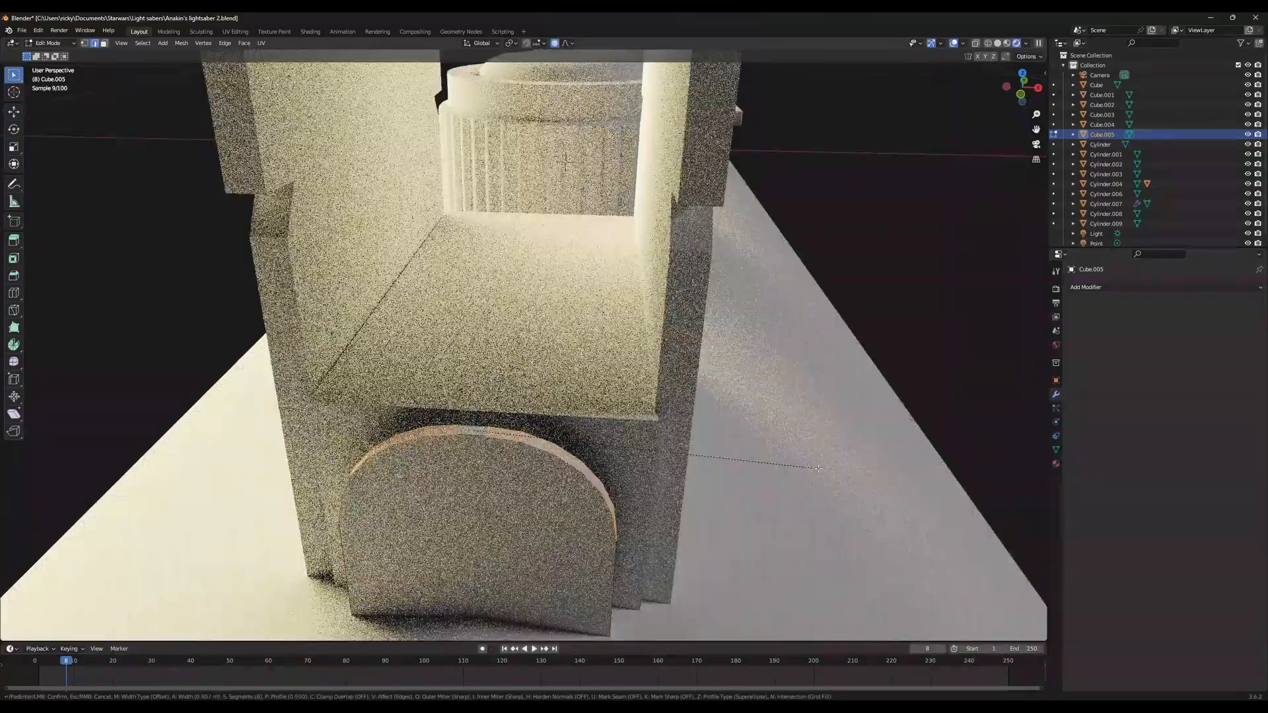
left_click(786, 509)
scroll(785, 511, "down", 4)
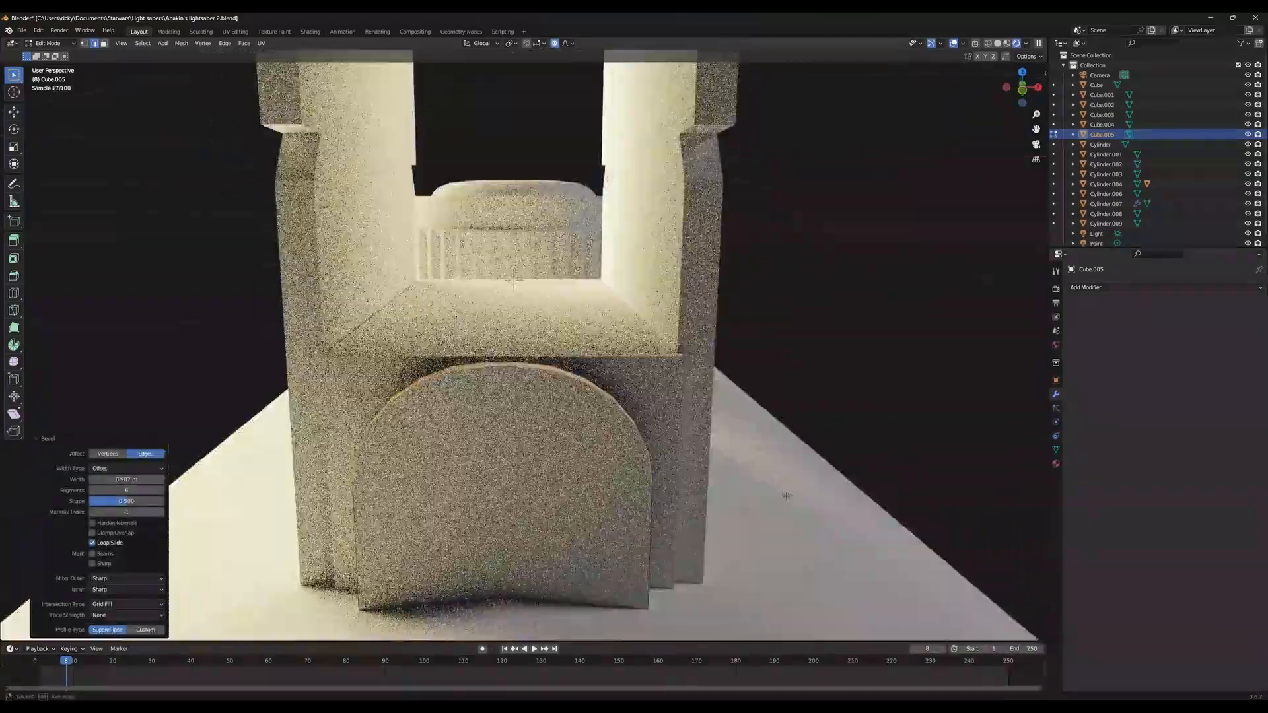
key("Tab")
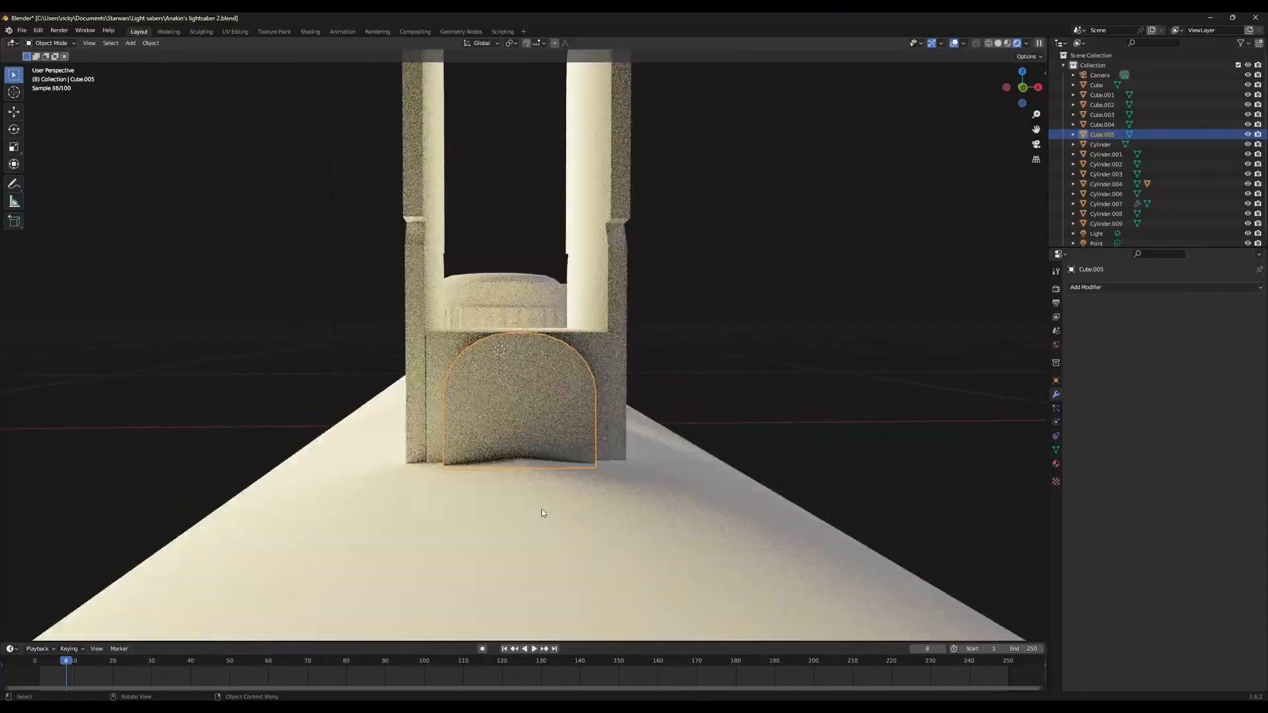
Duplicate the arched plate and move the copy about 0.055 m along Y to the bracket's opposite end
middle_click_drag(542, 509, 635, 519)
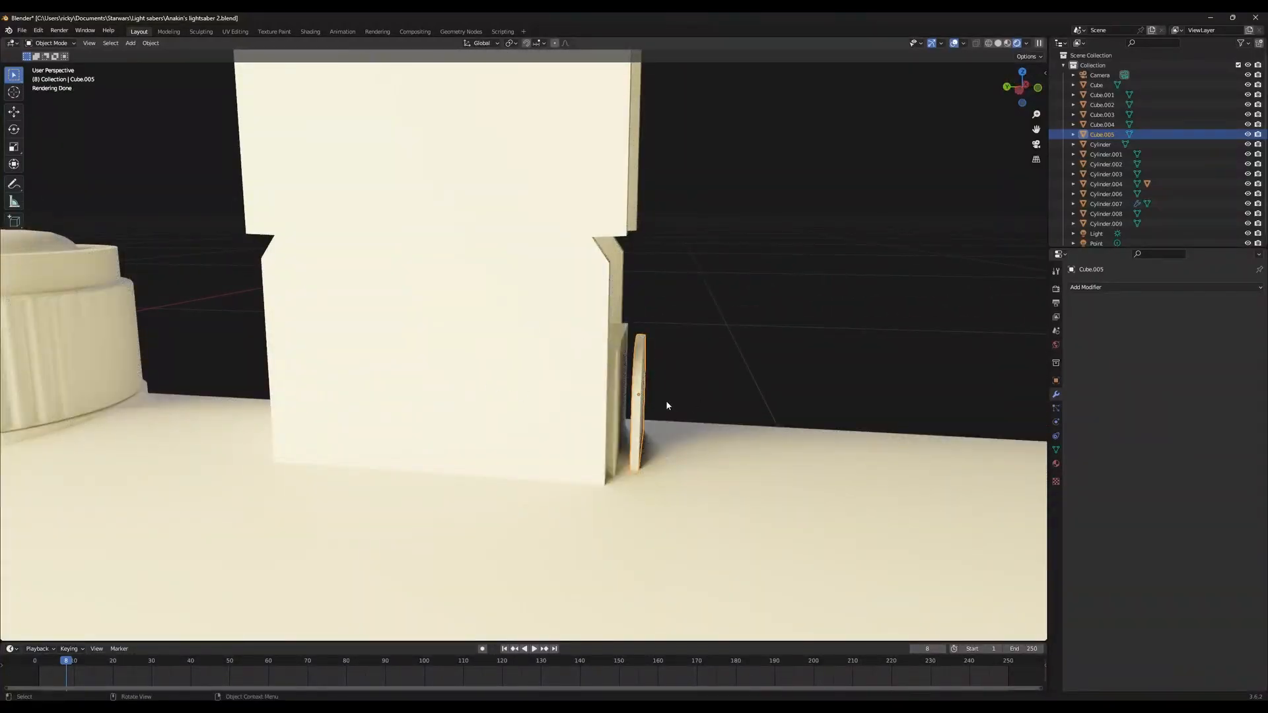
middle_click_drag(665, 405, 659, 440)
key("shift+d")
key("x")
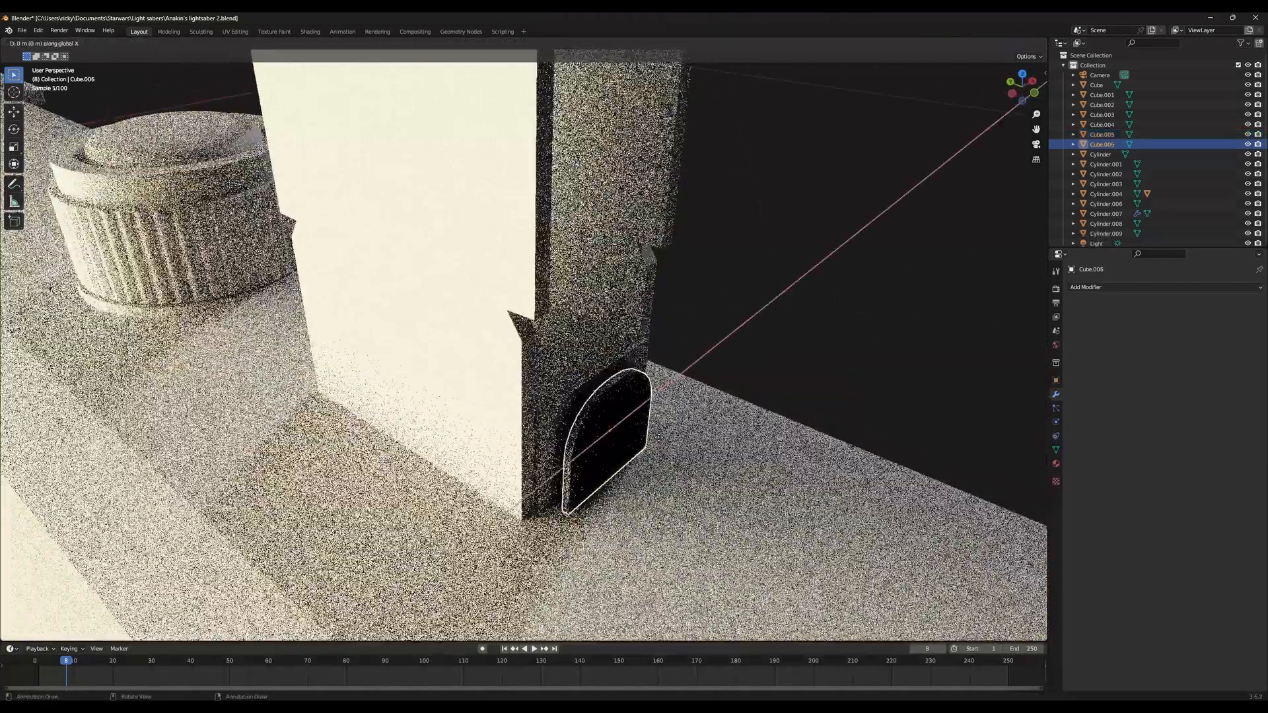
key("y")
left_click(455, 334)
Switch to solid shading and adjust the copied arched plate along Y so it sits just outside the block
middle_click_drag(487, 339, 572, 343)
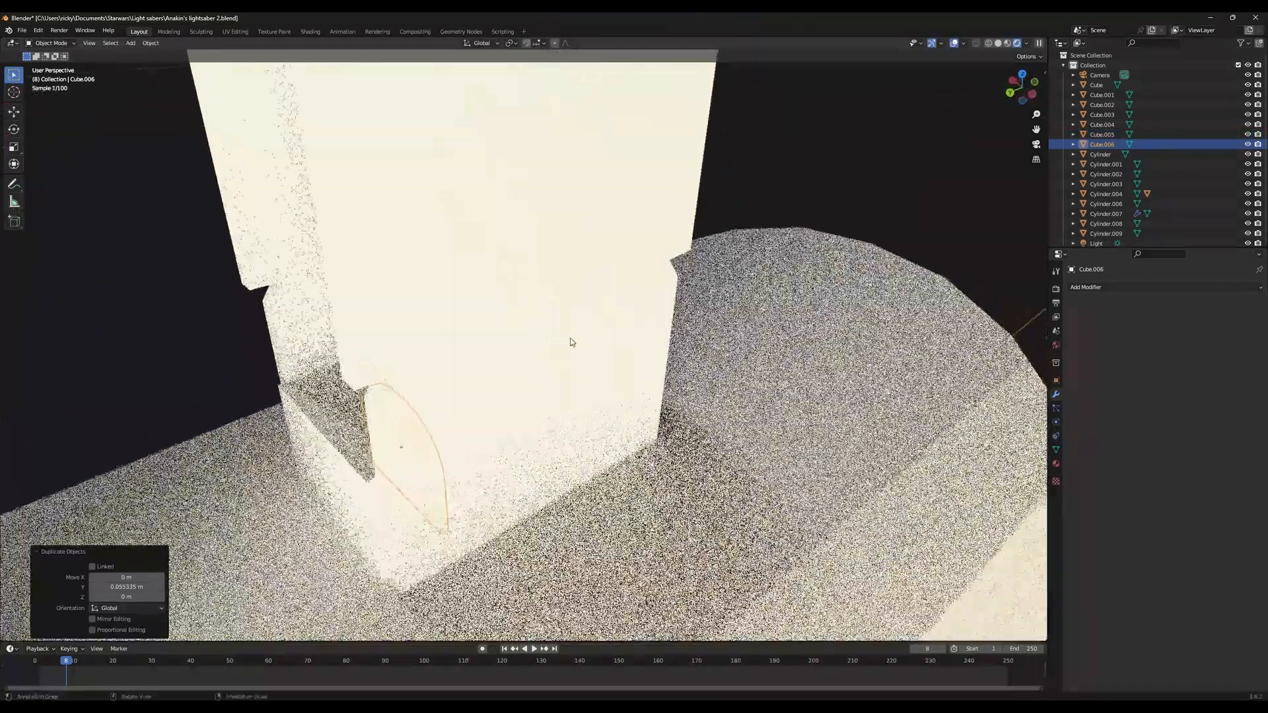
key("z")
left_click(722, 444)
middle_click_drag(597, 477, 552, 470)
key("g")
key("y")
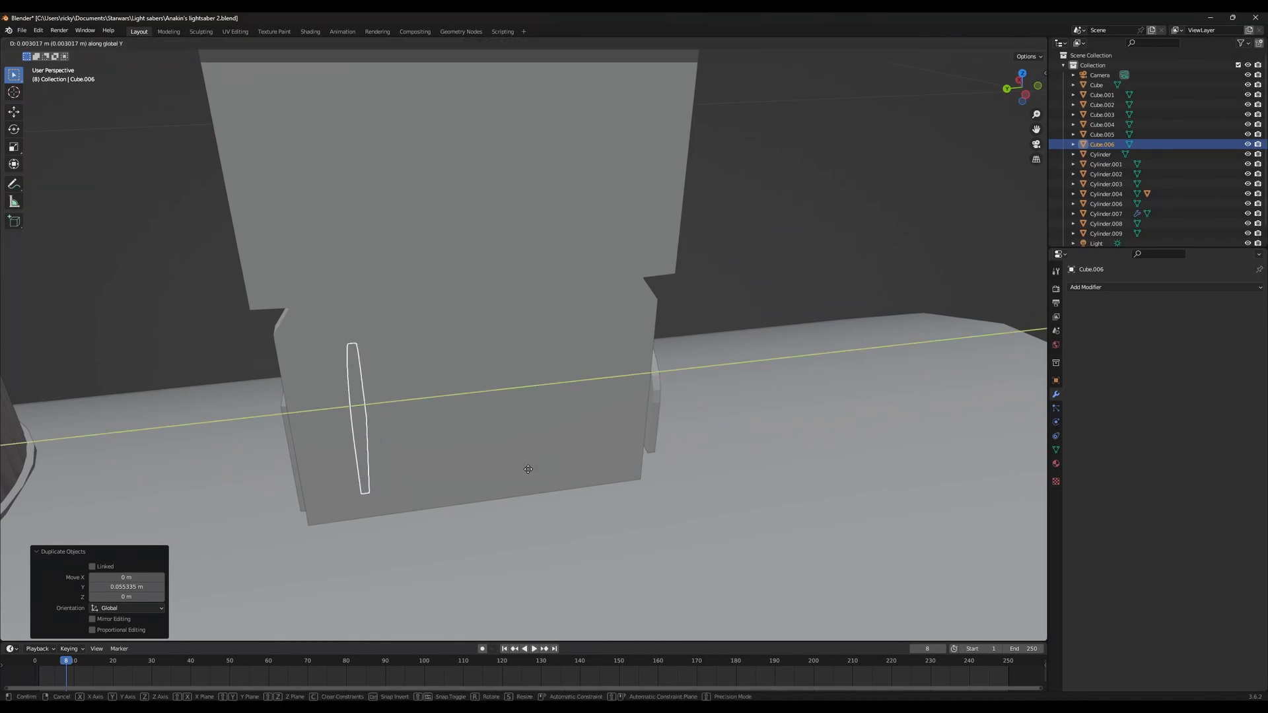
left_click(462, 476)
middle_click_drag(461, 476, 521, 458)
key("g")
key("y")
left_click(552, 461)
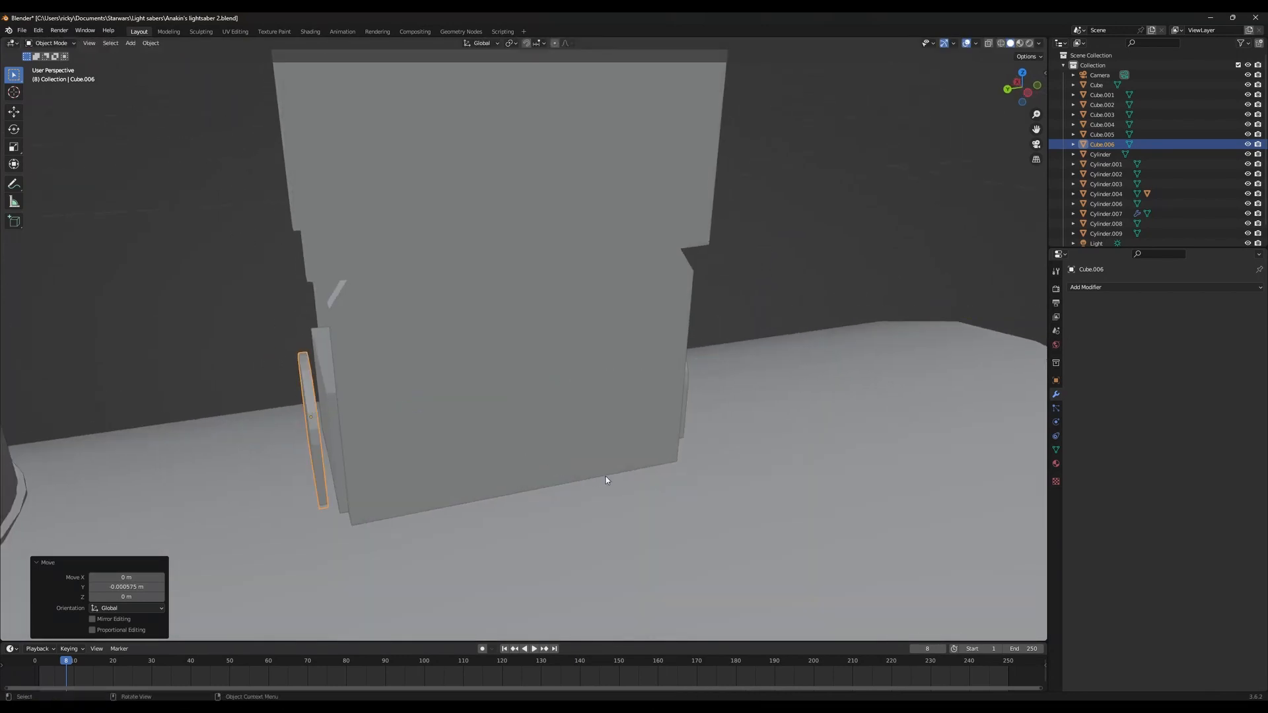
Apply auto smooth shading at 30° to both arched plates
mouse_move(603, 482)
middle_mouse_down()
mouse_move(546, 482)
mouse_move(641, 485)
mouse_move(617, 482)
middle_mouse_up()
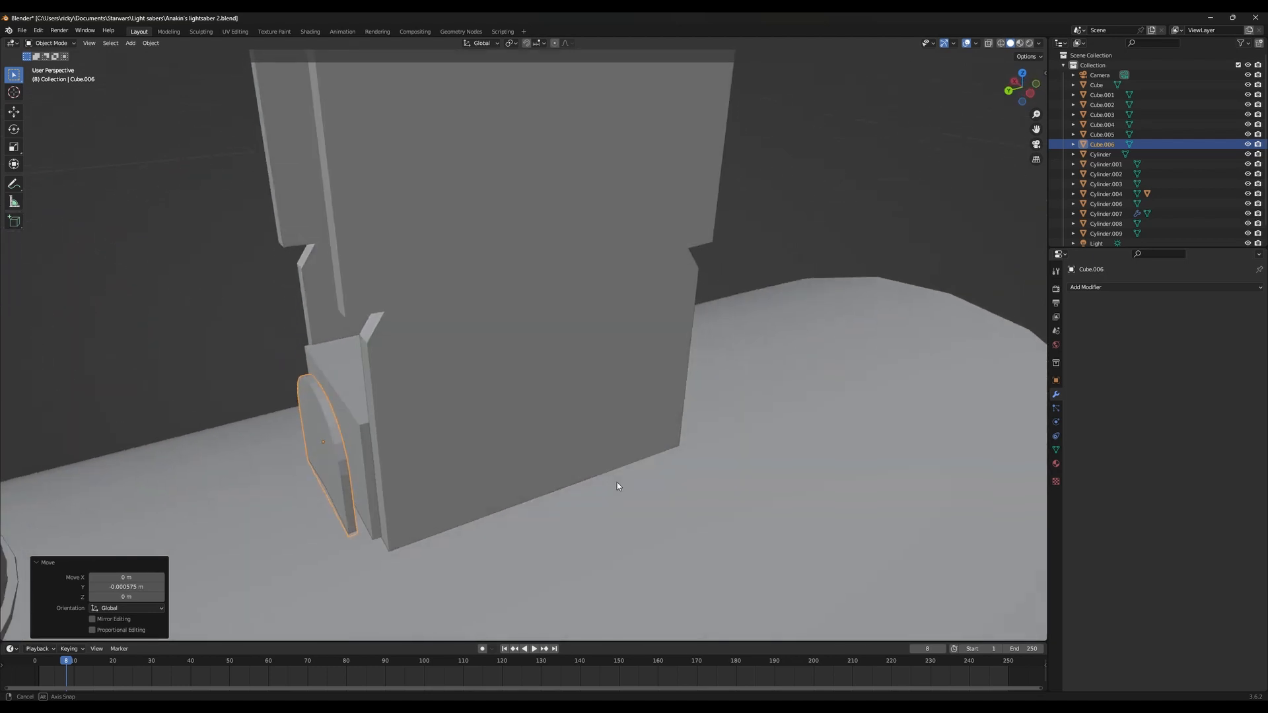
right_click(322, 440)
left_click(322, 440)
middle_click_drag(467, 479, 428, 511)
left_click(639, 426)
right_click(640, 426)
left_click(638, 426)
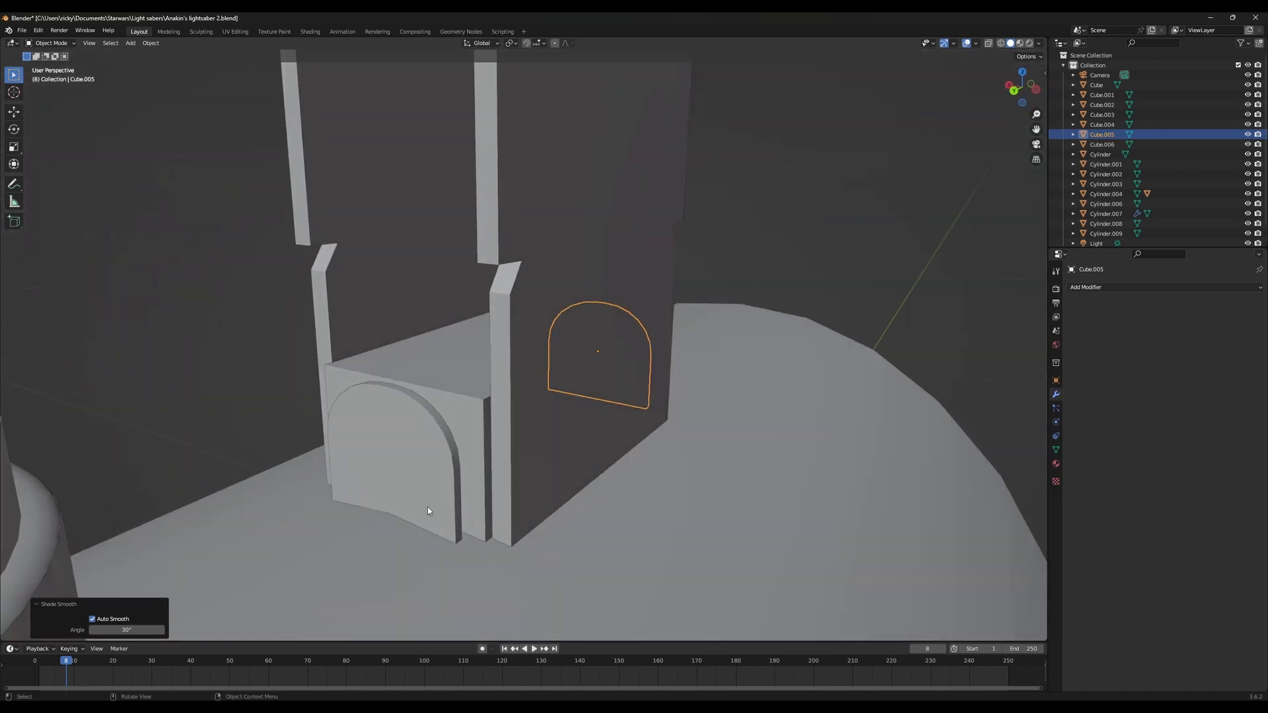
Snap the 3D cursor to the centre of the arched plate at the bracket's outer end
left_click(428, 511)
middle_click_drag(564, 456, 534, 456)
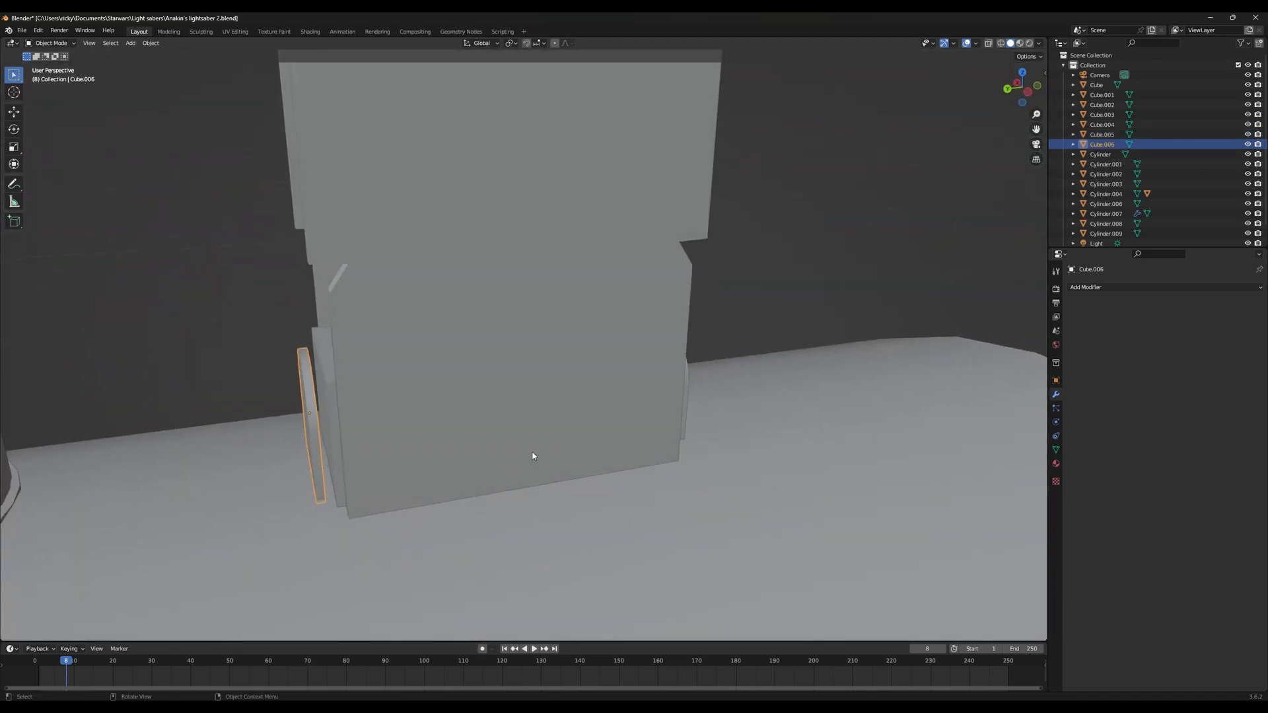
left_click(686, 395, "shift")
left_click(689, 400, "shift")
middle_click_drag(418, 479, 533, 405)
left_click(651, 425)
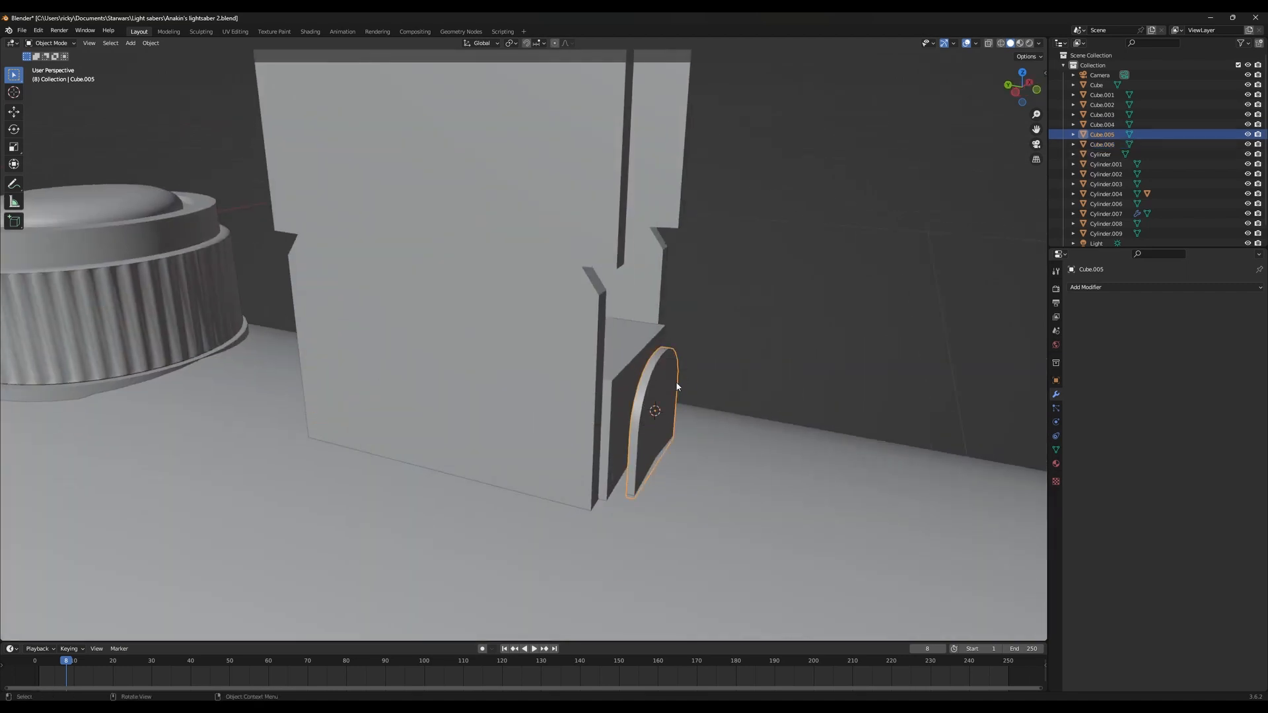
Add a cylinder mesh with 6 vertices at the 3D cursor
key("shift+a")
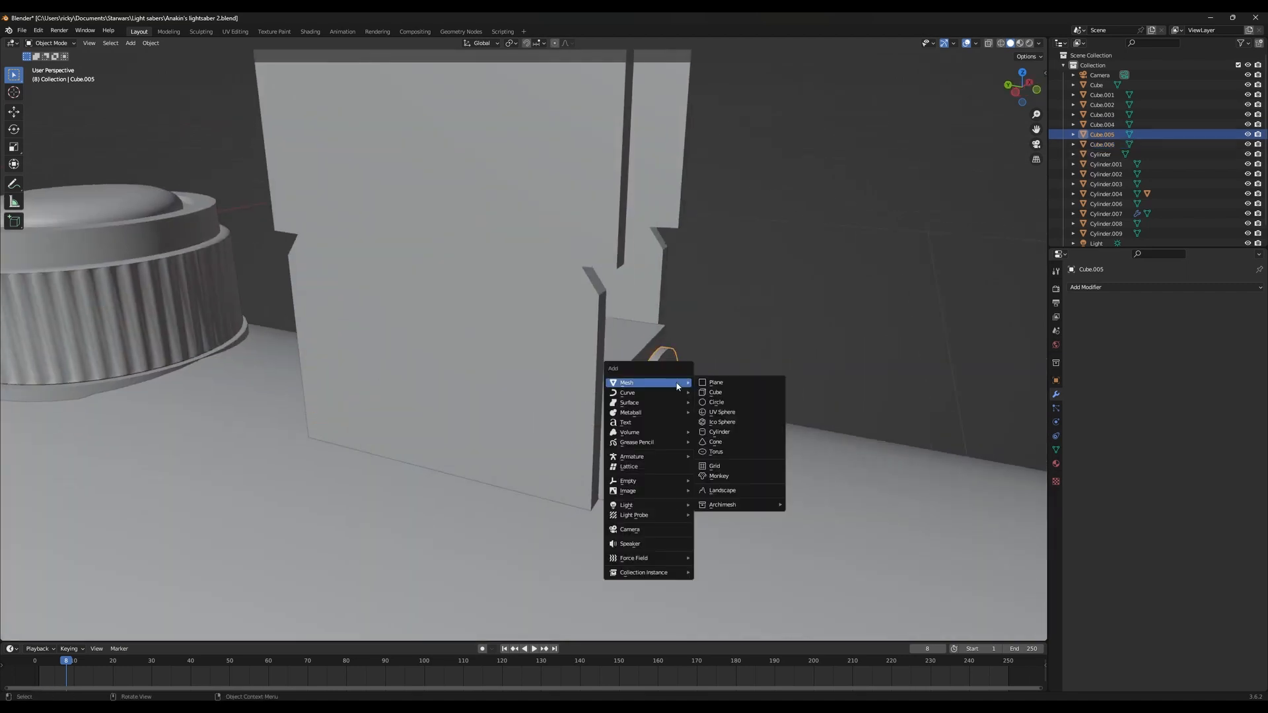
left_click(731, 432)
key("KP_Decimal")
middle_click_drag(629, 271, 629, 334)
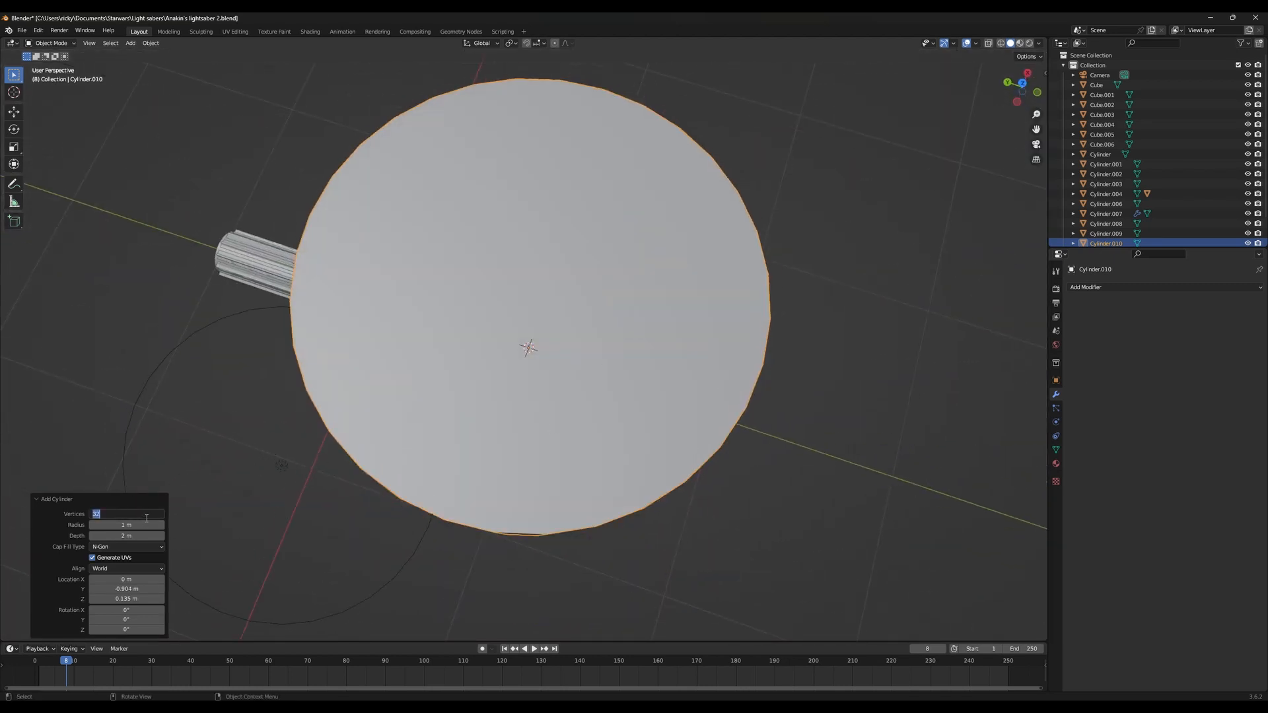
type("8")
key("Return")
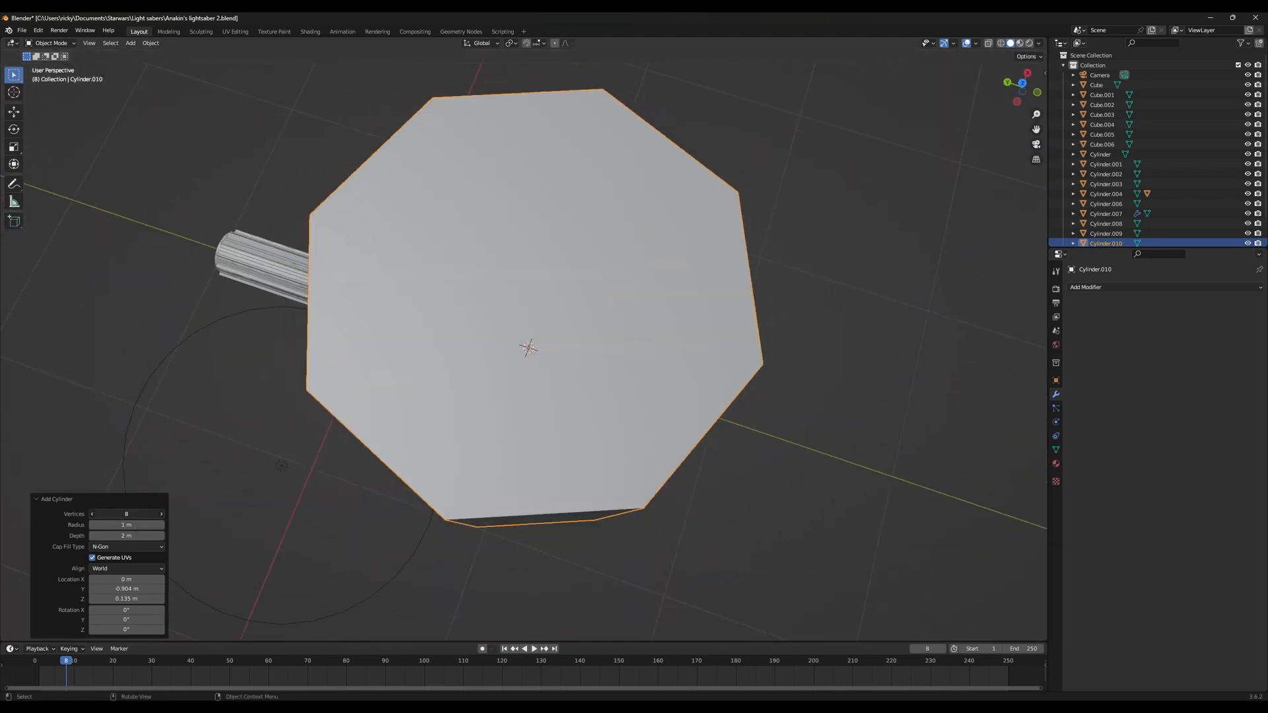
left_click(148, 510)
type("6")
key("Return")
Rotate the hexagonal cylinder 90° about the X axis
middle_click_drag(704, 321, 708, 365)
scroll(710, 331, "down", 6)
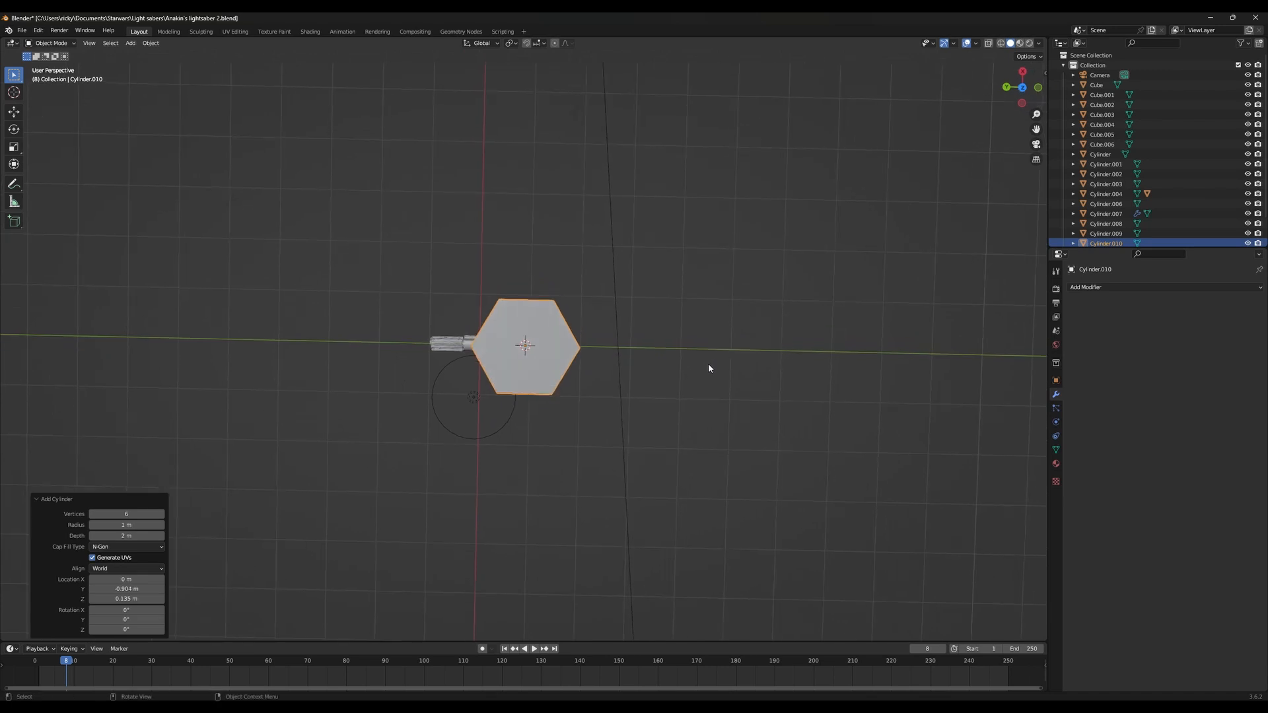
key("r")
key("x")
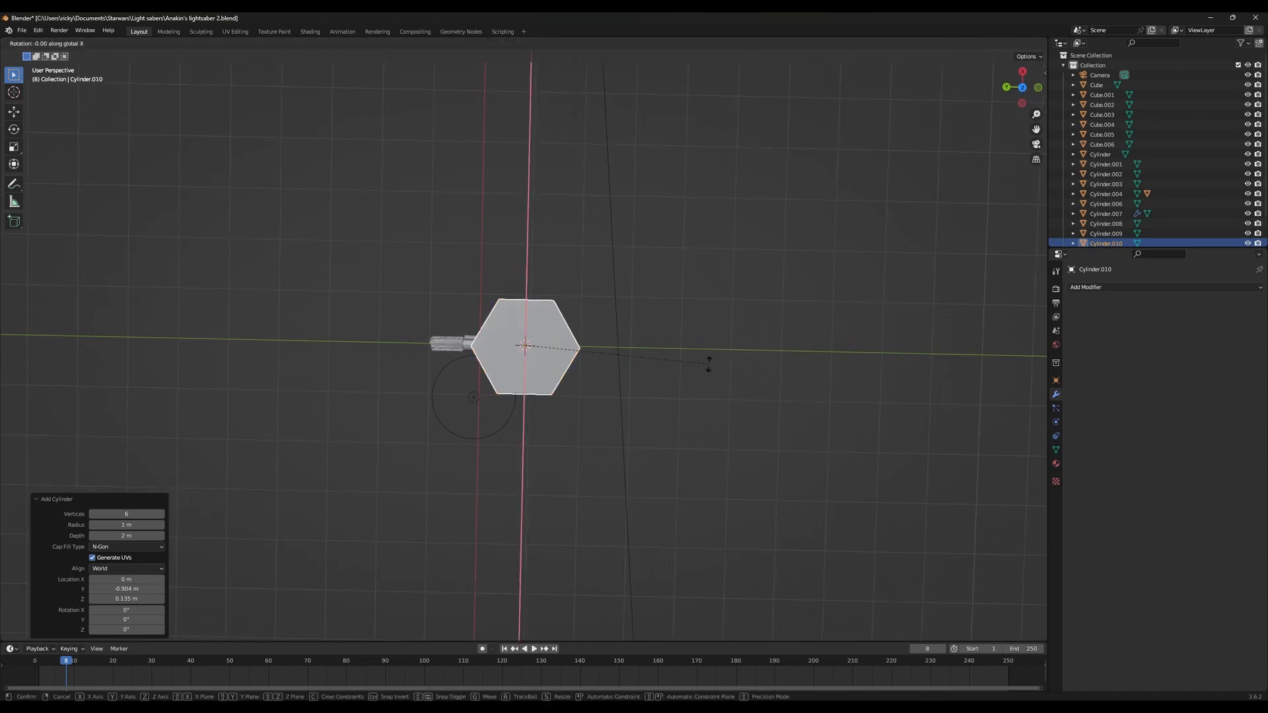
type("90")
key("Return")
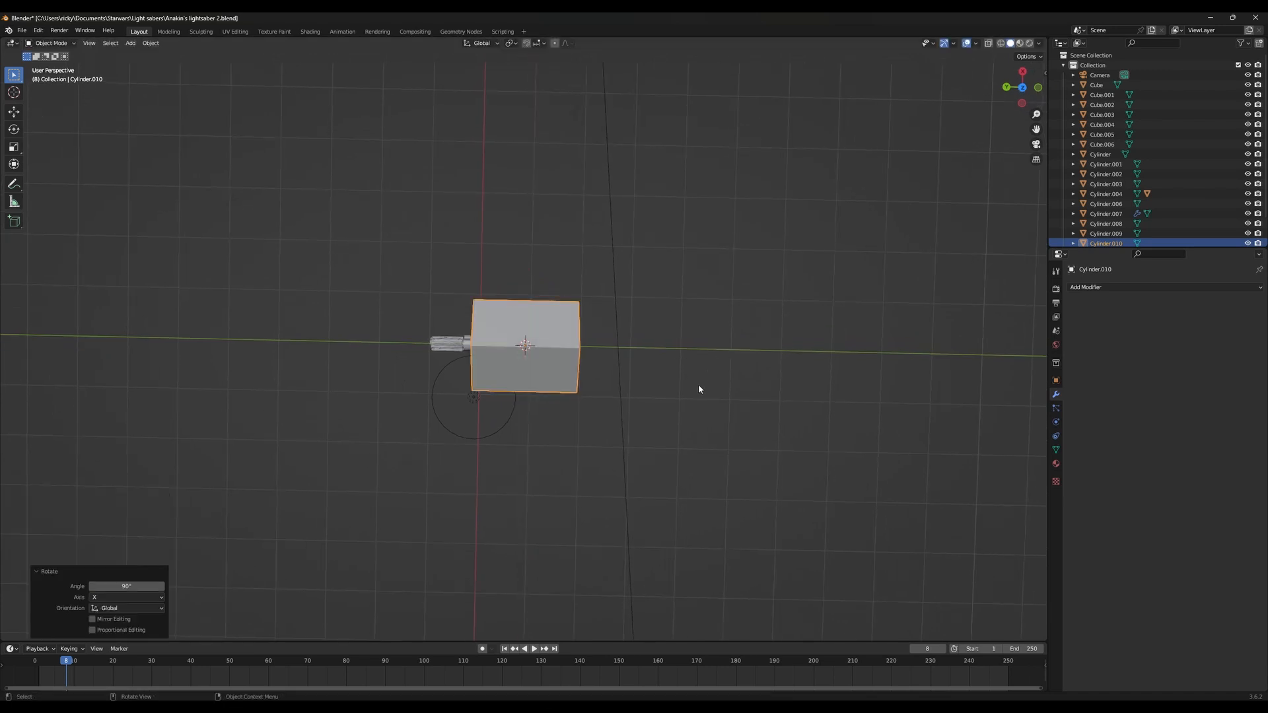
Scale the hexagonal cylinder down by a factor of 0.05
scroll(697, 384, "up", 8)
middle_click_drag(667, 390, 644, 337)
scroll(644, 337, "down", 4)
type("s")
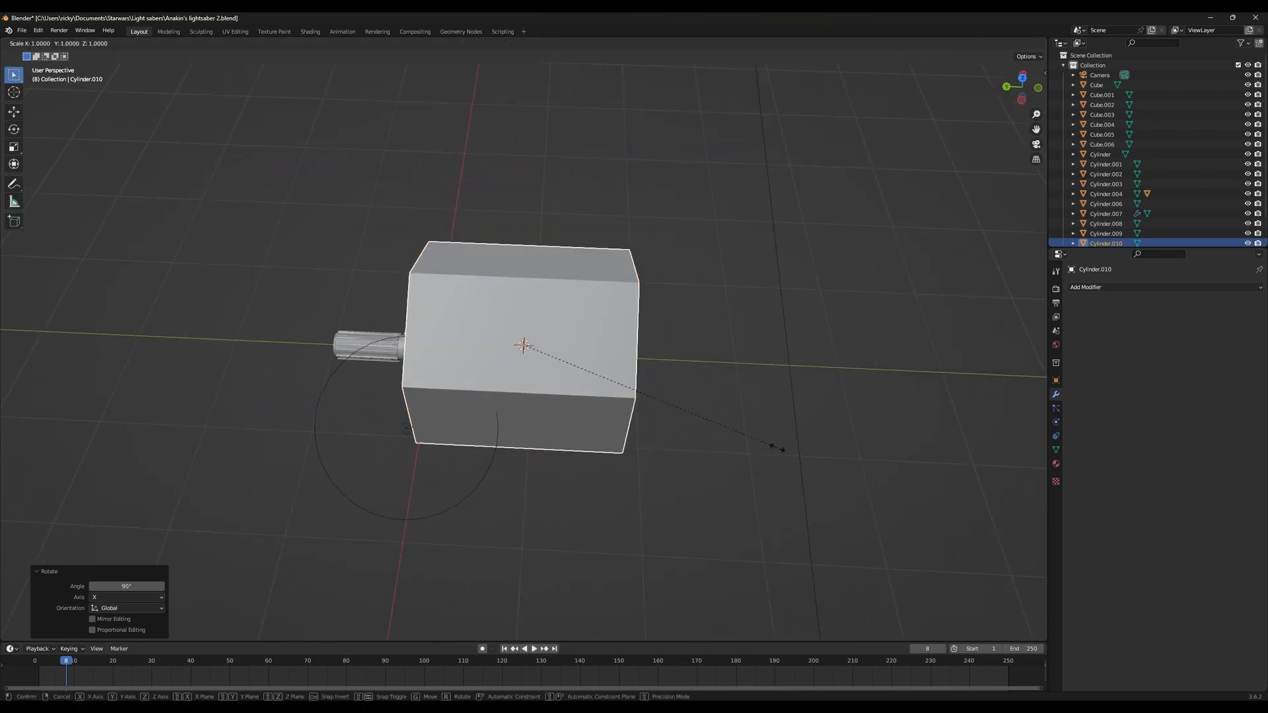
type(".05")
key("Return")
key("KP_Decimal")
scroll(718, 392, "down", 2)
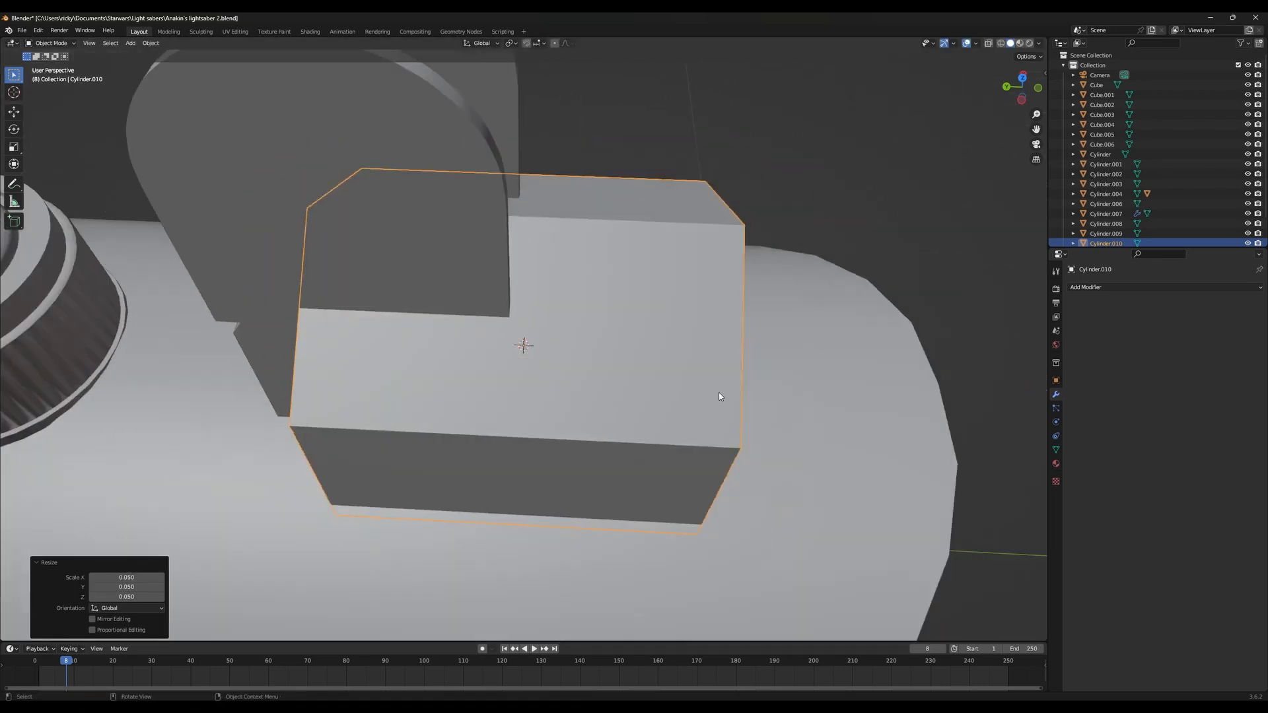
Resize the hexagonal cylinder so it fits inside the arched plate's face like a bolt head
scroll(718, 392, "down", 5)
middle_click_drag(652, 327, 553, 305)
key("s")
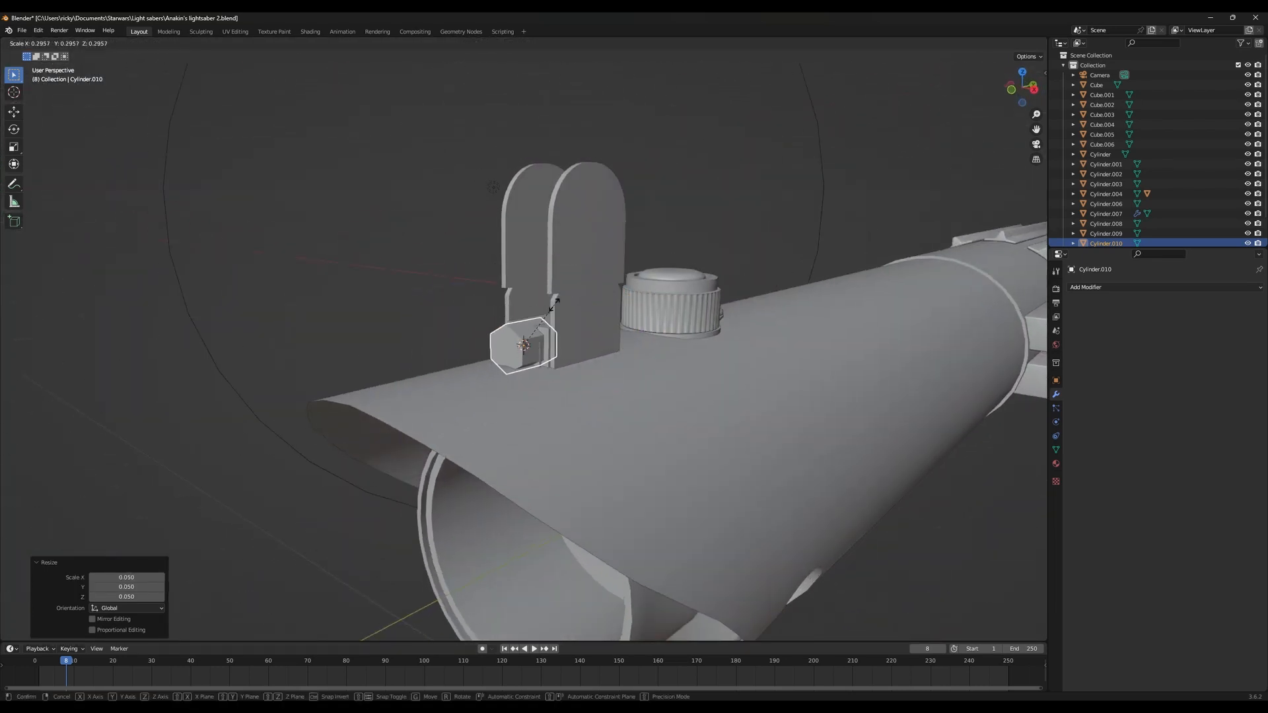
left_click(547, 308)
key("s")
left_click(548, 360)
scroll(585, 368, "up", 3)
middle_click_drag(585, 368, 612, 359)
key("s")
left_click(697, 381)
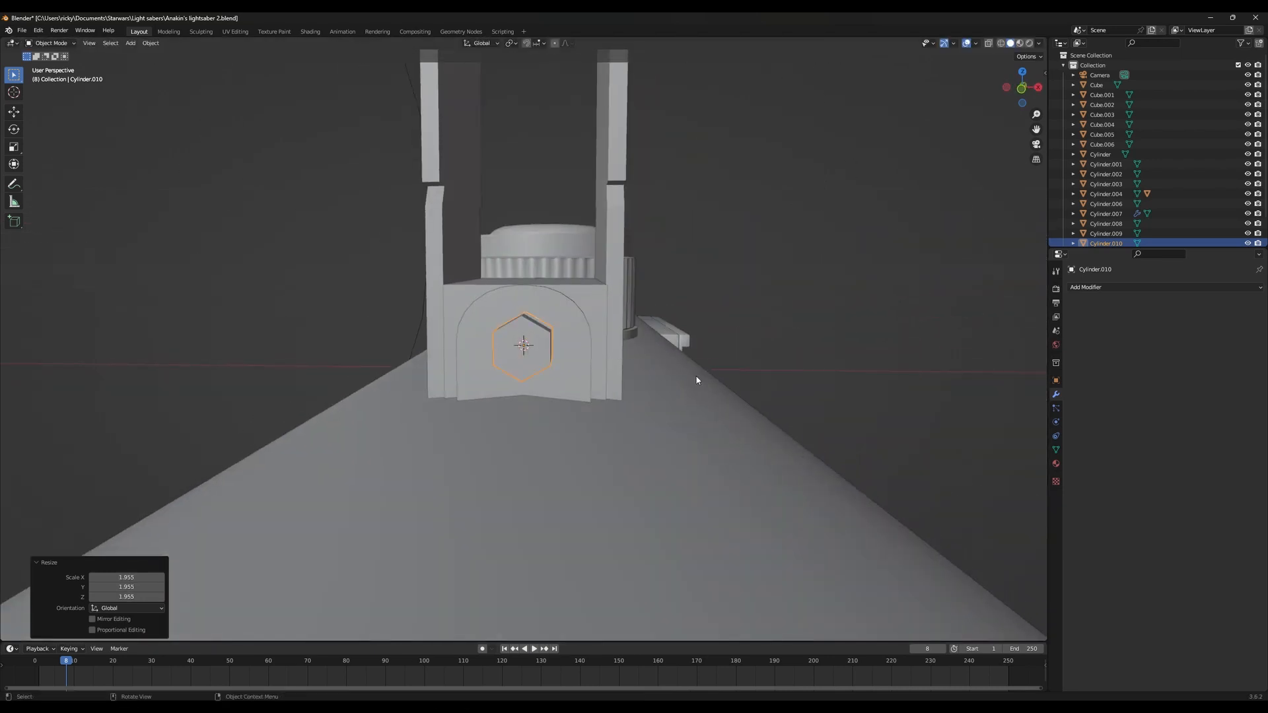
Rotate the hexagonal bolt about -23.7° around its local Z axis
key("r")
key("x")
right_click(634, 351)
key("r")
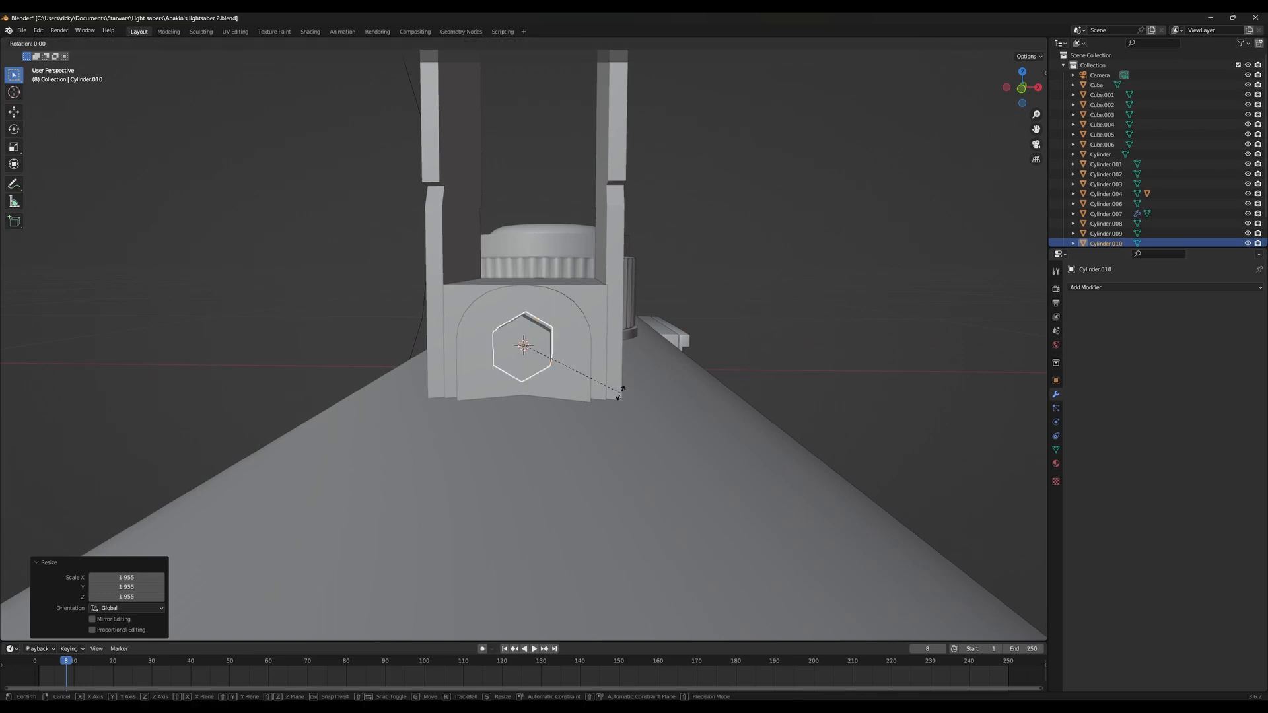
key("z")
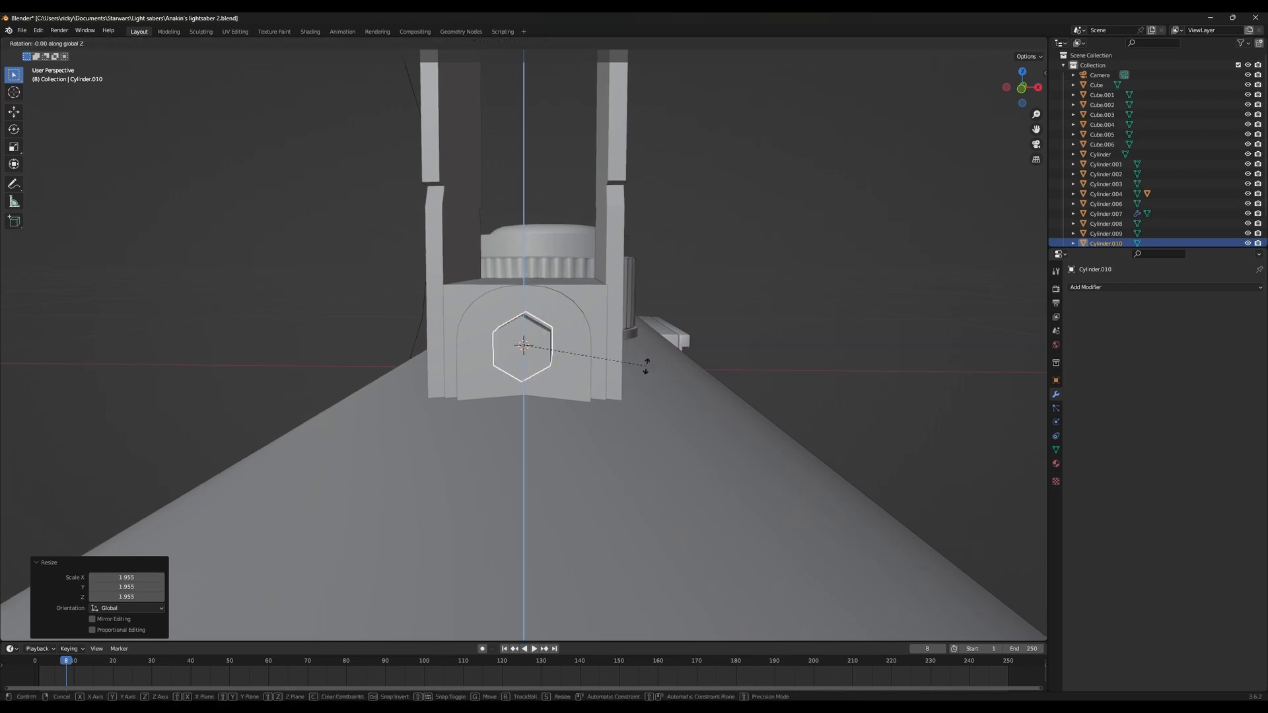
left_click(650, 311)
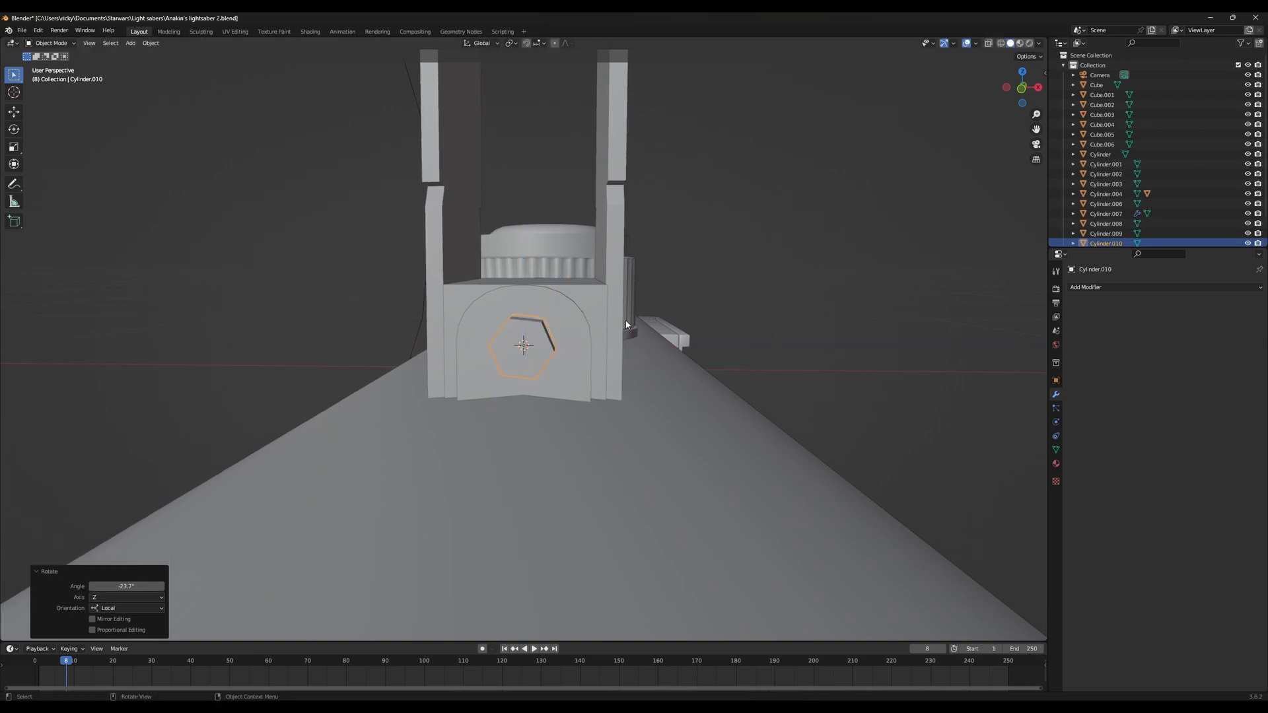
Move the hexagonal bolt about 0.003 m along Y, farther into the arched plate
scroll(649, 317, "up", 3)
middle_click_drag(649, 317, 597, 342)
key("Tab")
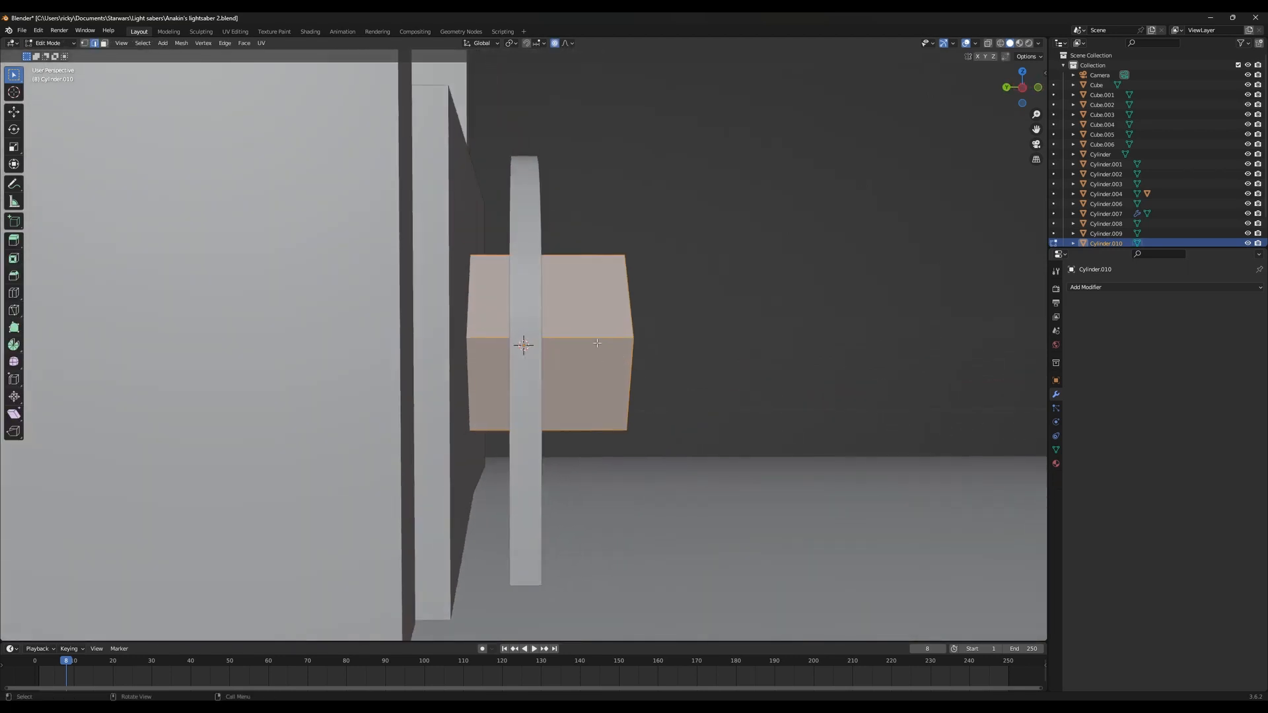
key("Tab")
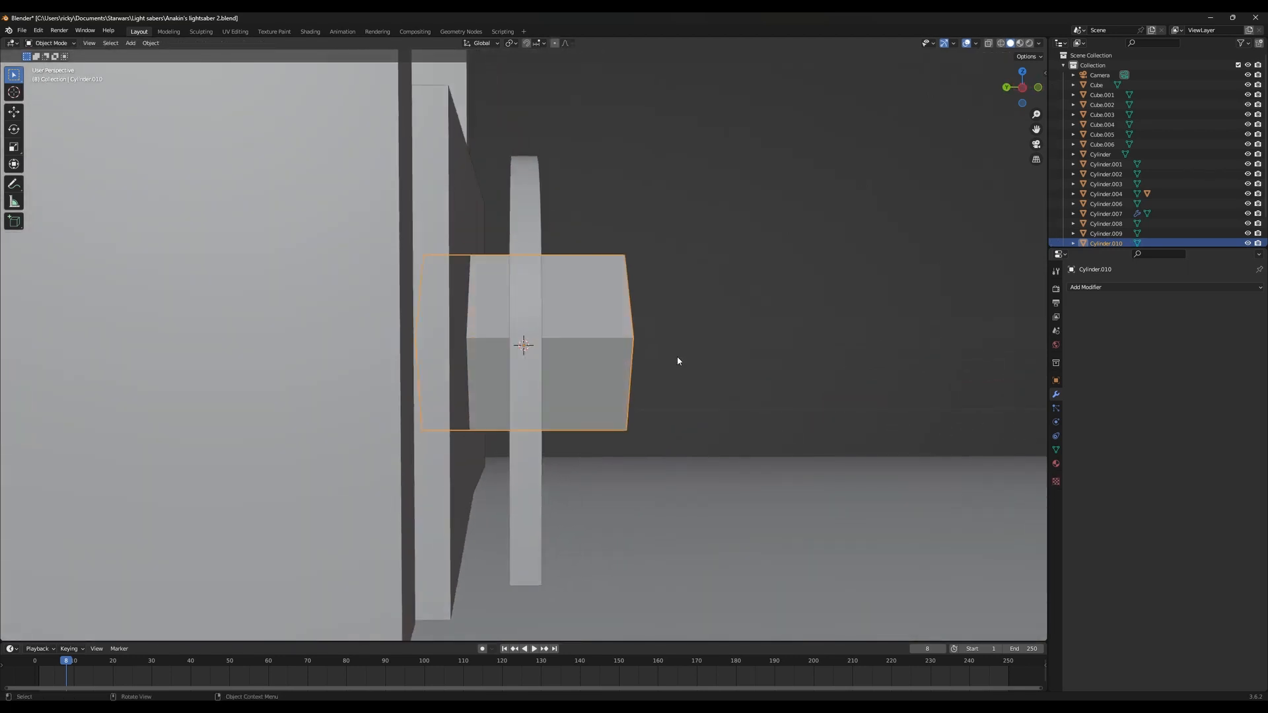
key("shift+d")
key("y")
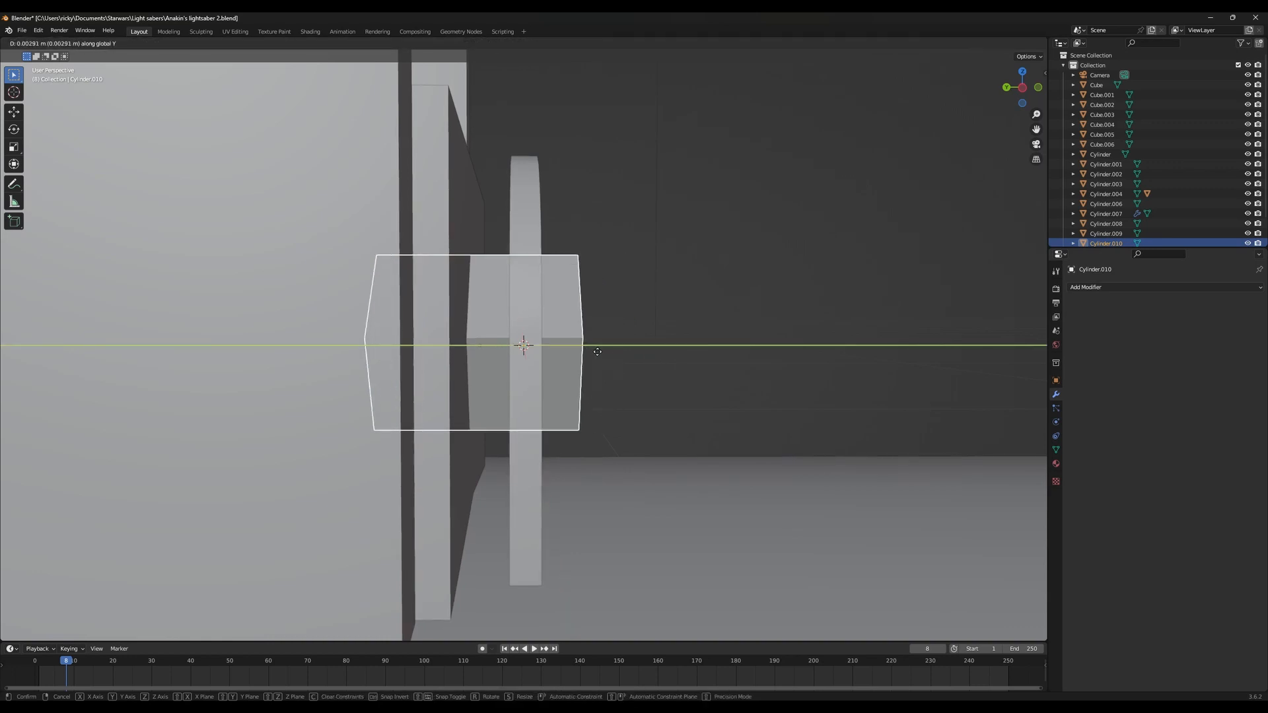
left_click(600, 352)
Scale the hexagonal bolt and adjust it along Y so only a short head protrudes from the arched plate
middle_click_drag(602, 352, 727, 430)
key("s")
left_click(664, 408)
key("g")
key("y")
left_click(744, 418)
key("g")
key("y")
left_click(732, 433)
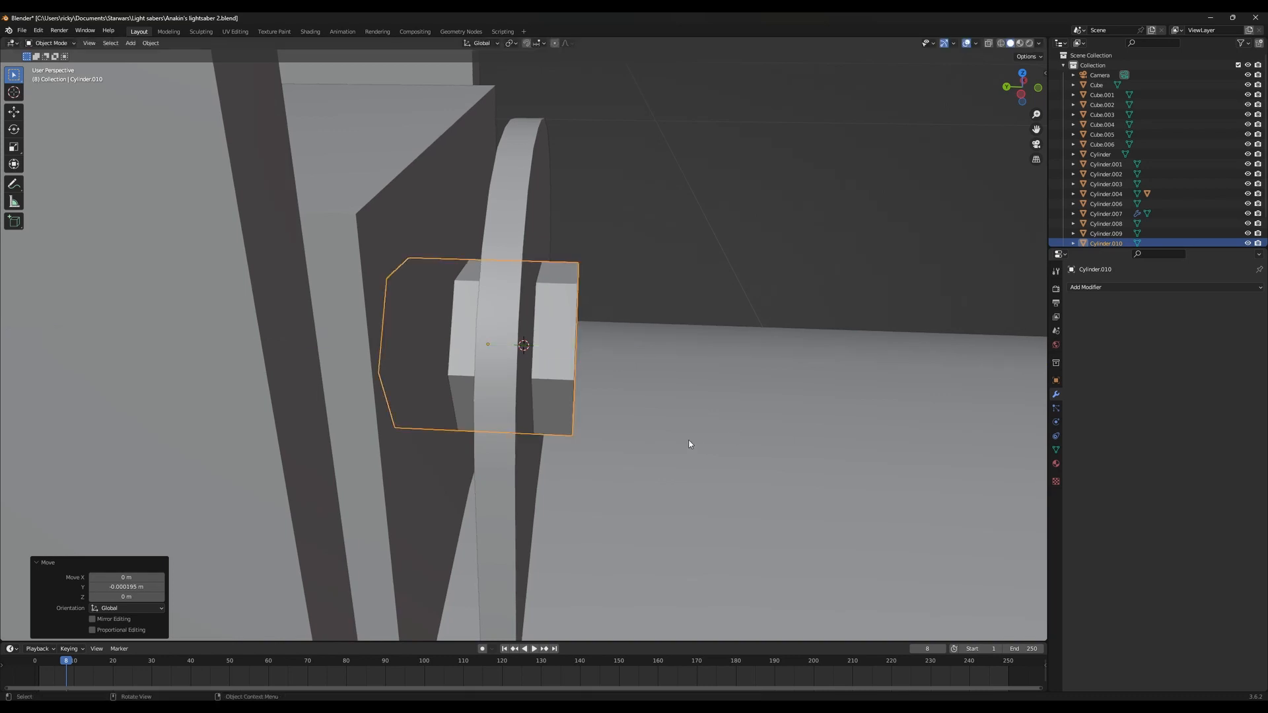
Add a loop cut around the bolt and slide it close to the arched plate's outer face
key("Tab")
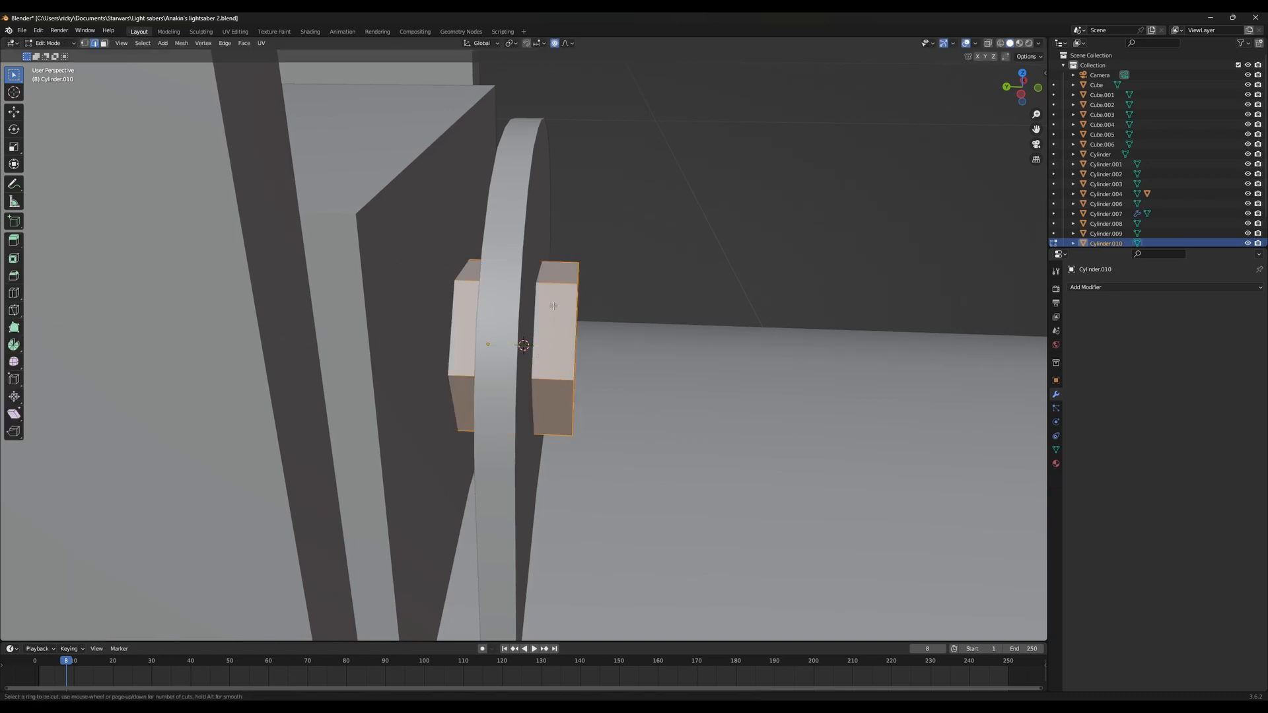
left_click(551, 284)
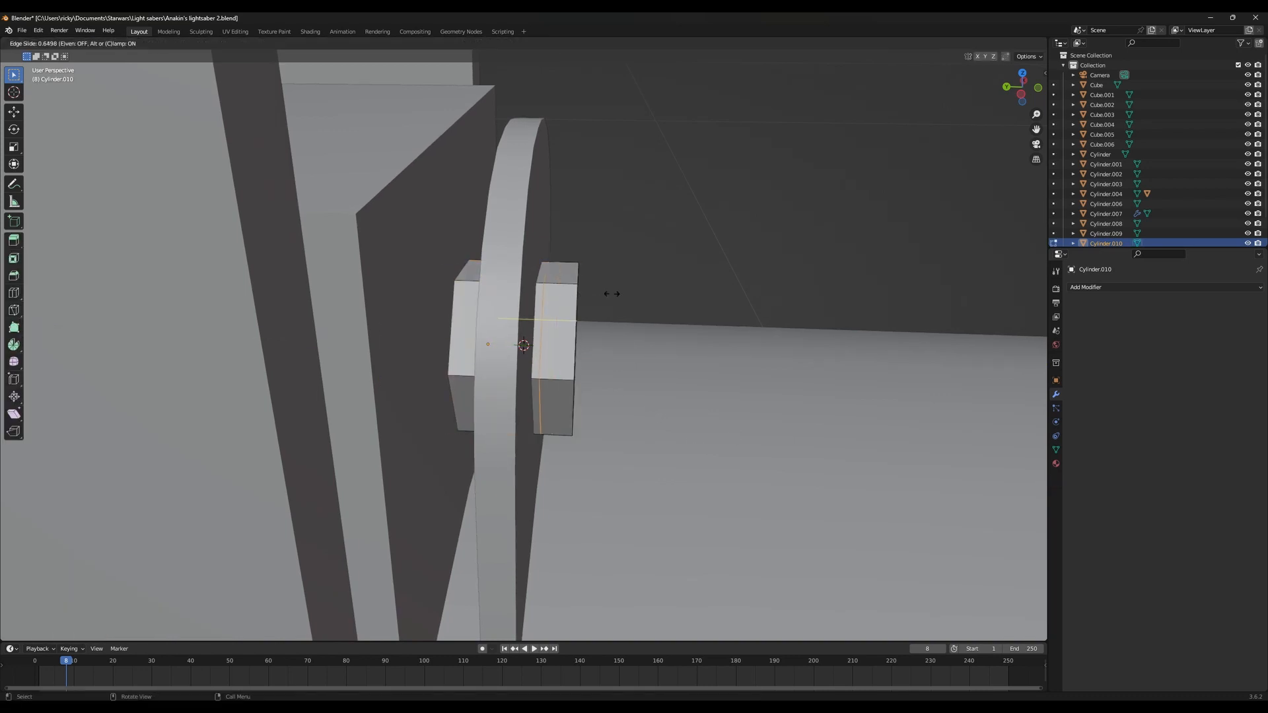
left_click(611, 294)
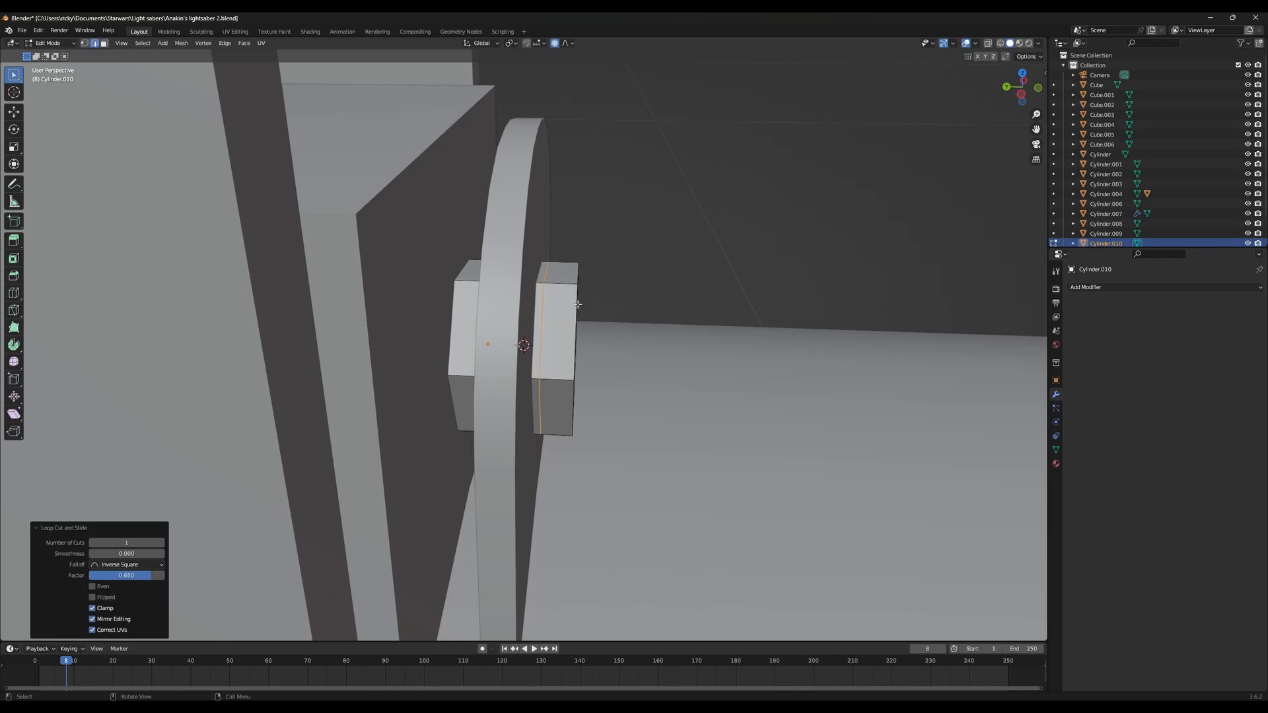
key("g")
key("g")
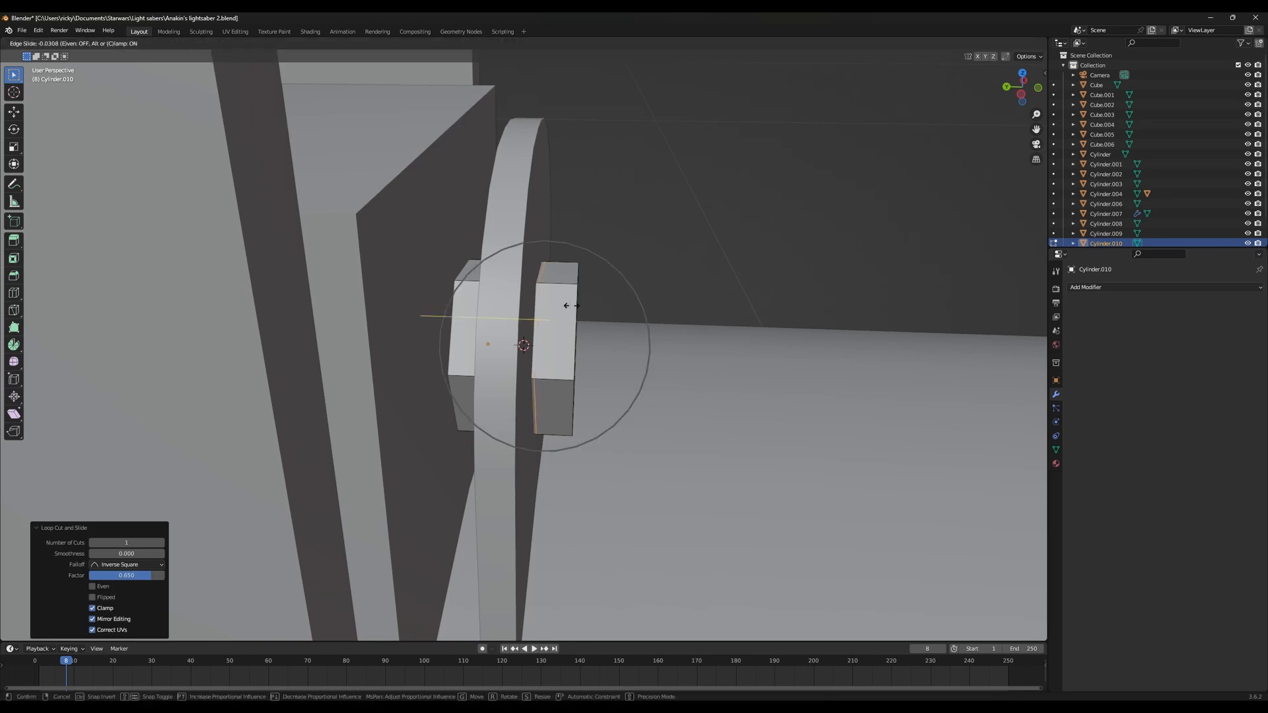
left_click(567, 305)
Extrude the bolt's side faces behind the head in place and scale them to about 0.308 in X and Z, without proportional editing
left_click(104, 43)
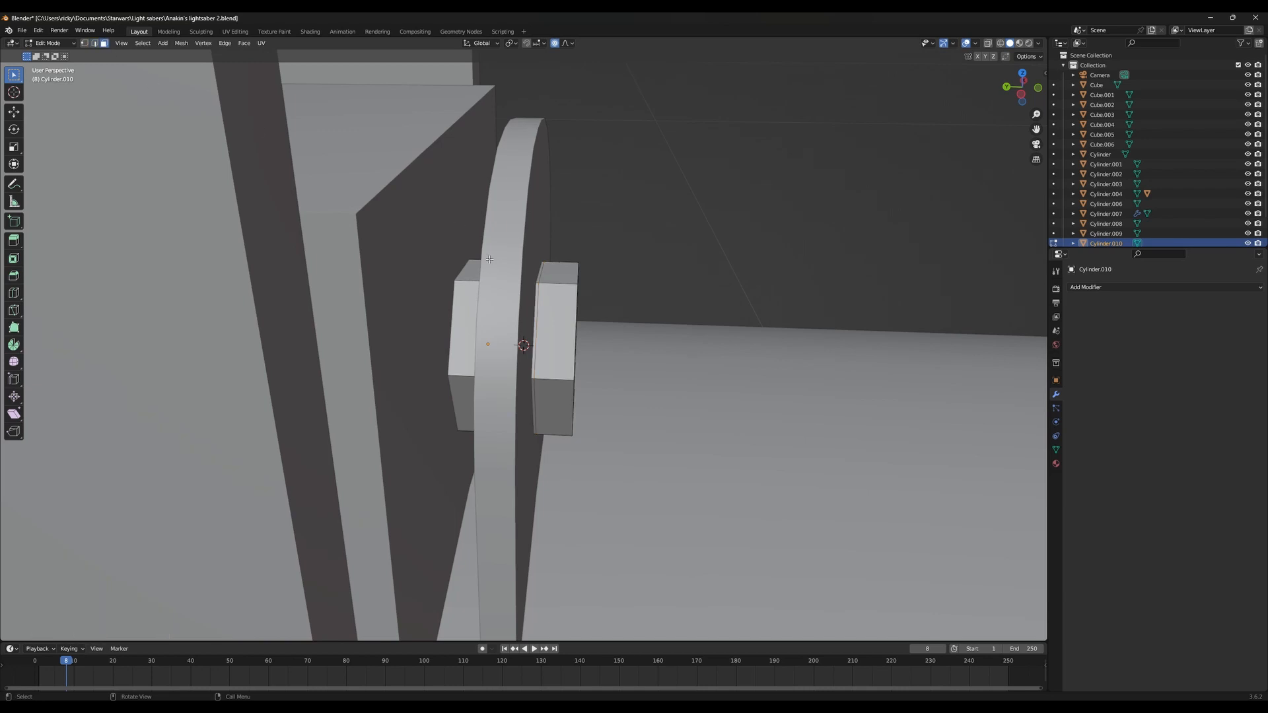
middle_click_drag(585, 407, 595, 431)
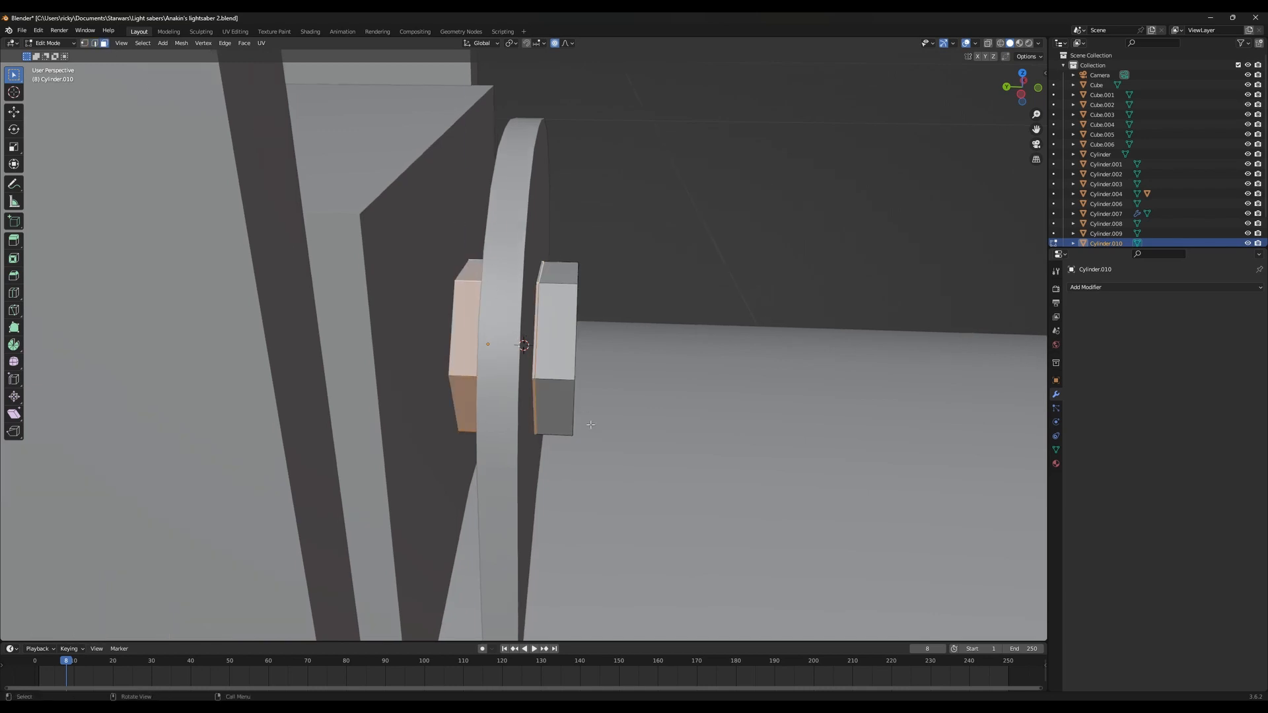
key("e")
key("Escape")
key("s")
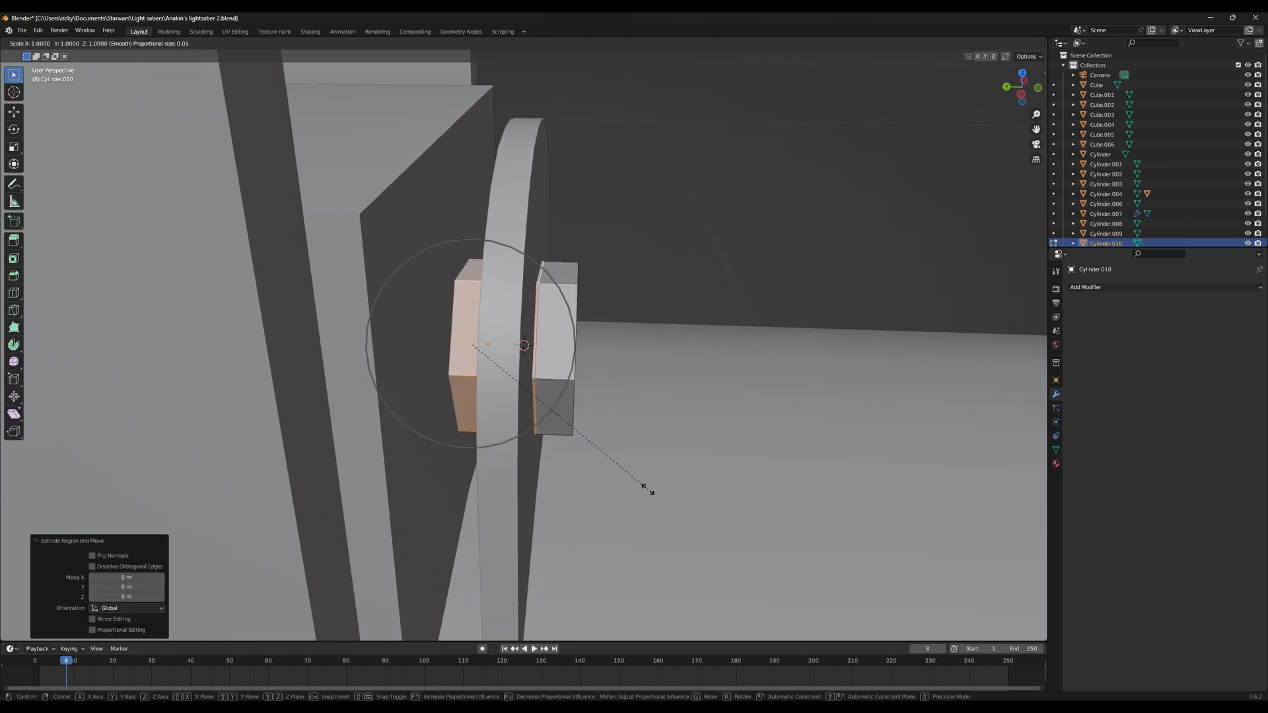
key("shift+y")
key("Escape")
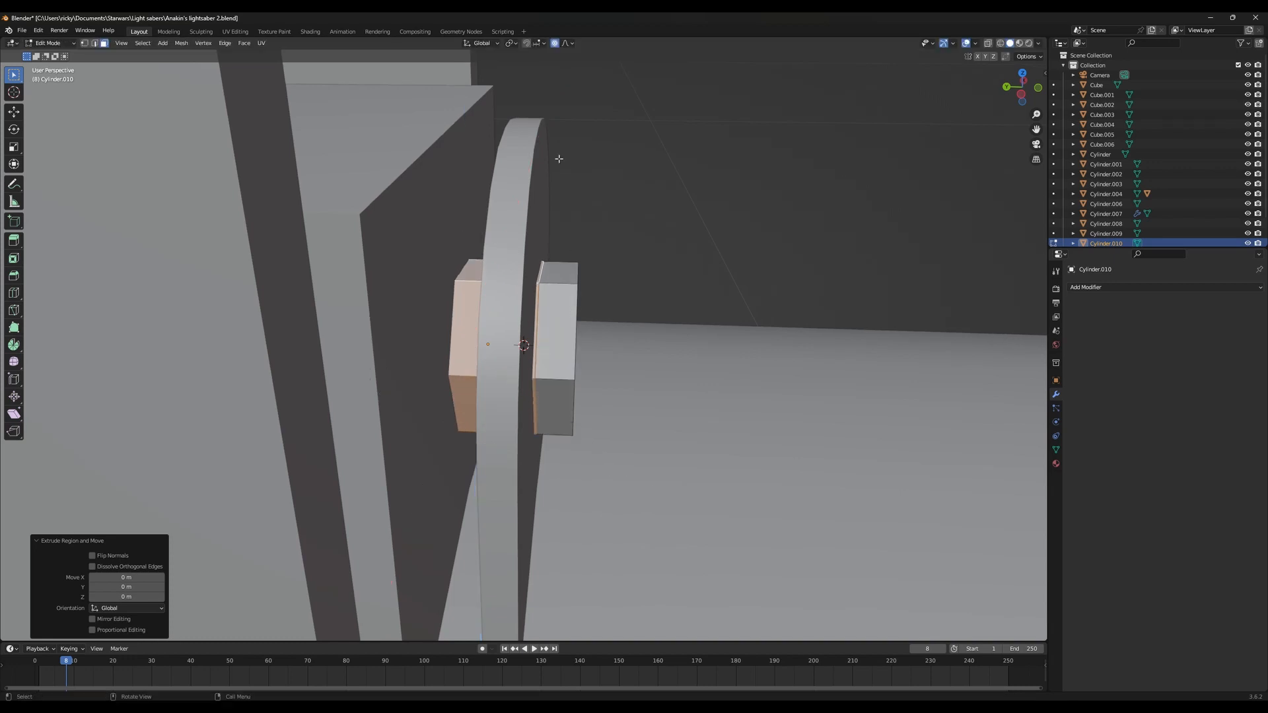
key("s")
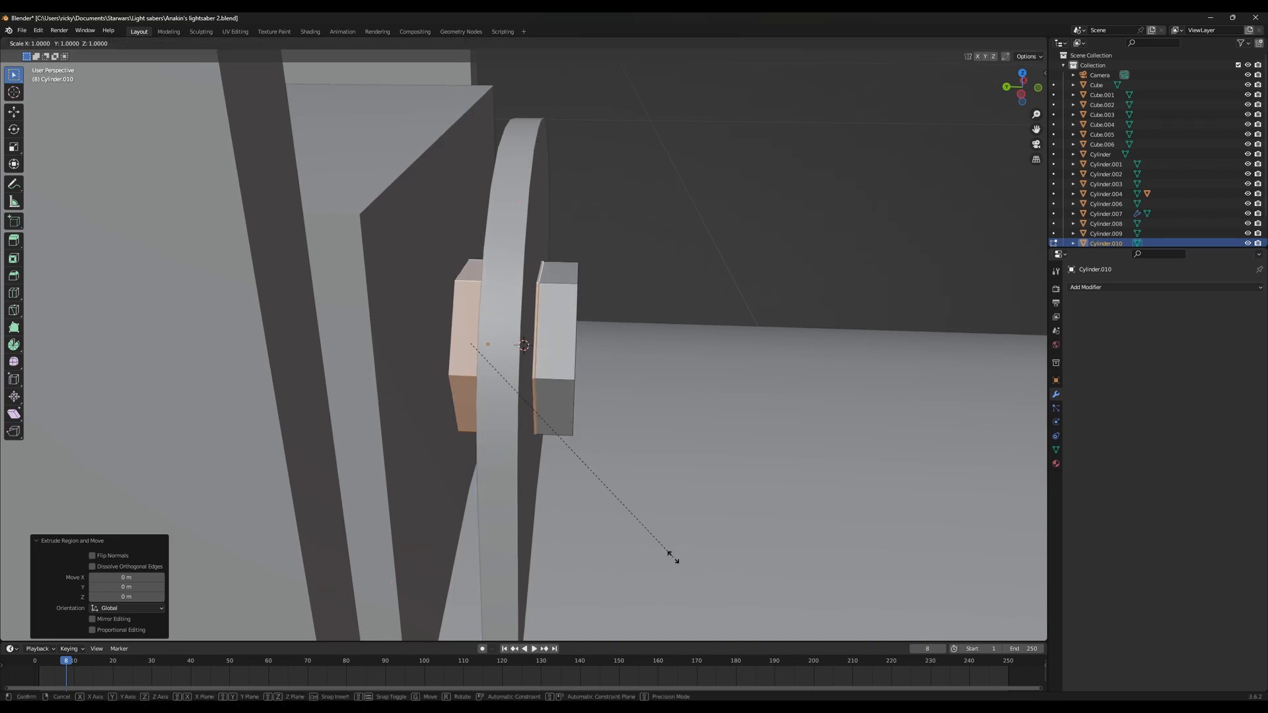
key("shift+y")
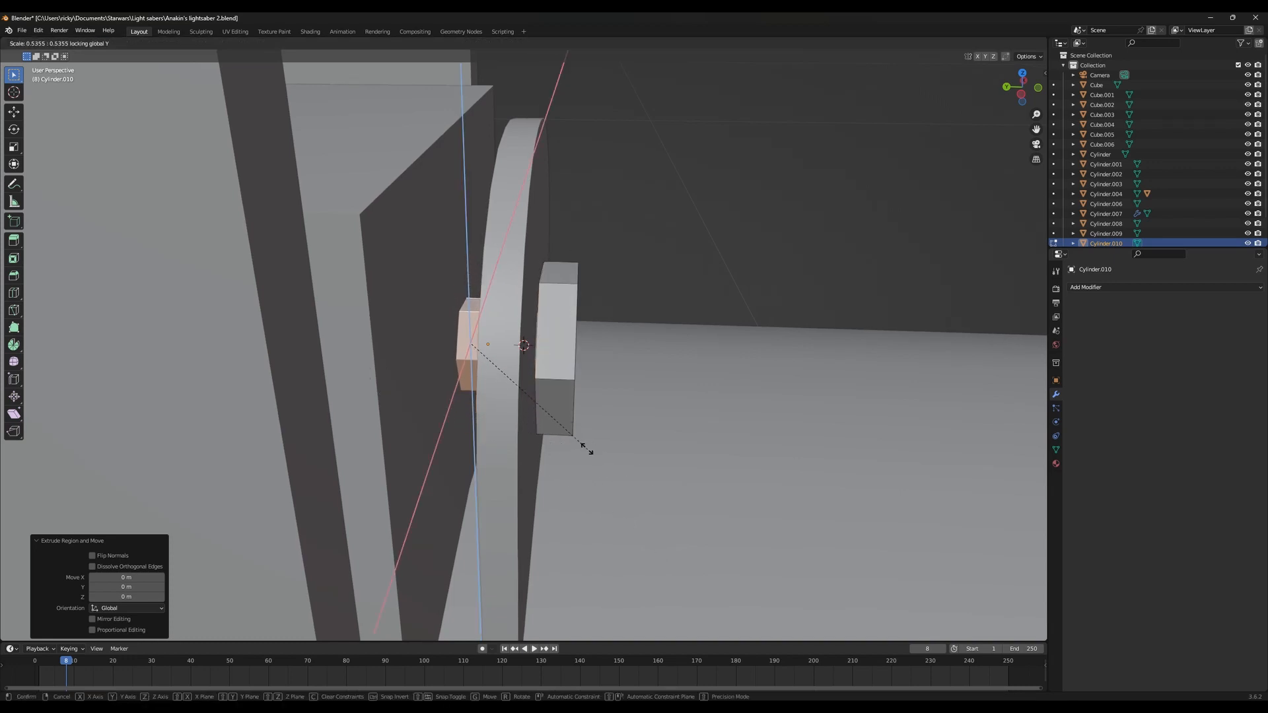
left_click(534, 409)
Enlarge the bolt's shaft slightly in X and Z while keeping its length along Y
middle_click_drag(543, 410, 550, 410)
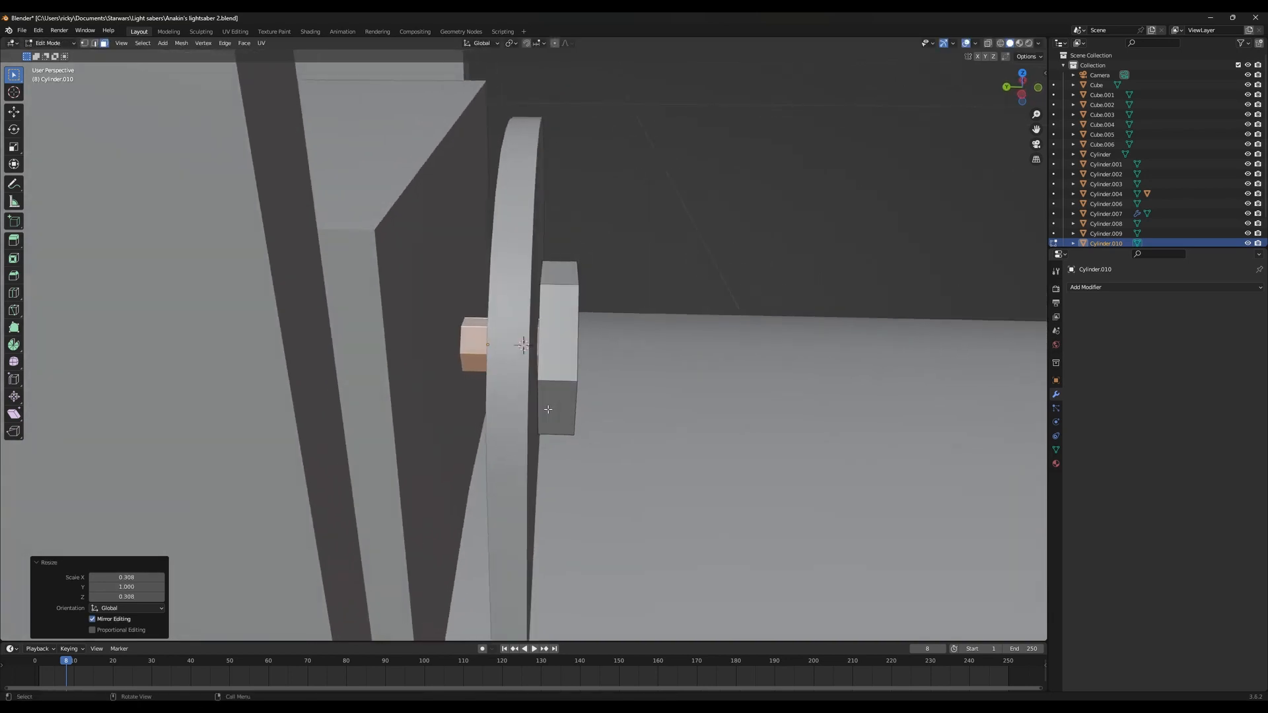
key("s")
key("y")
key("shift+y")
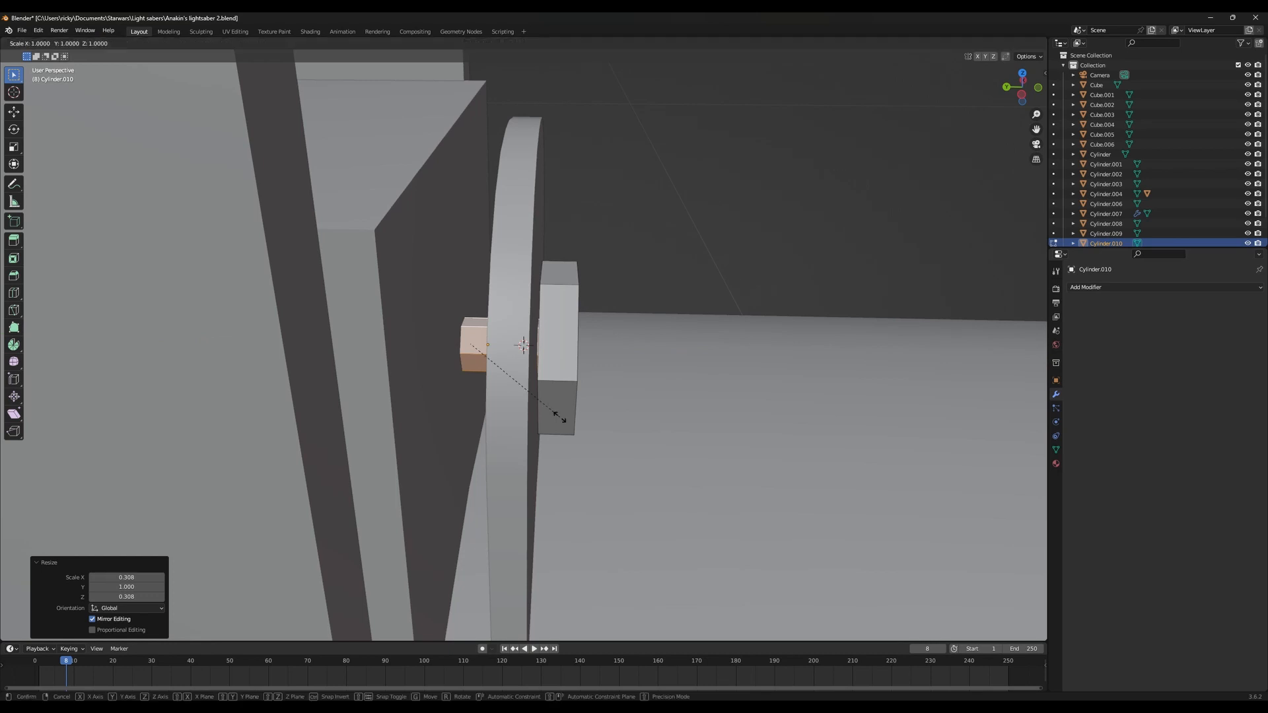
left_click(593, 435)
key("Tab")
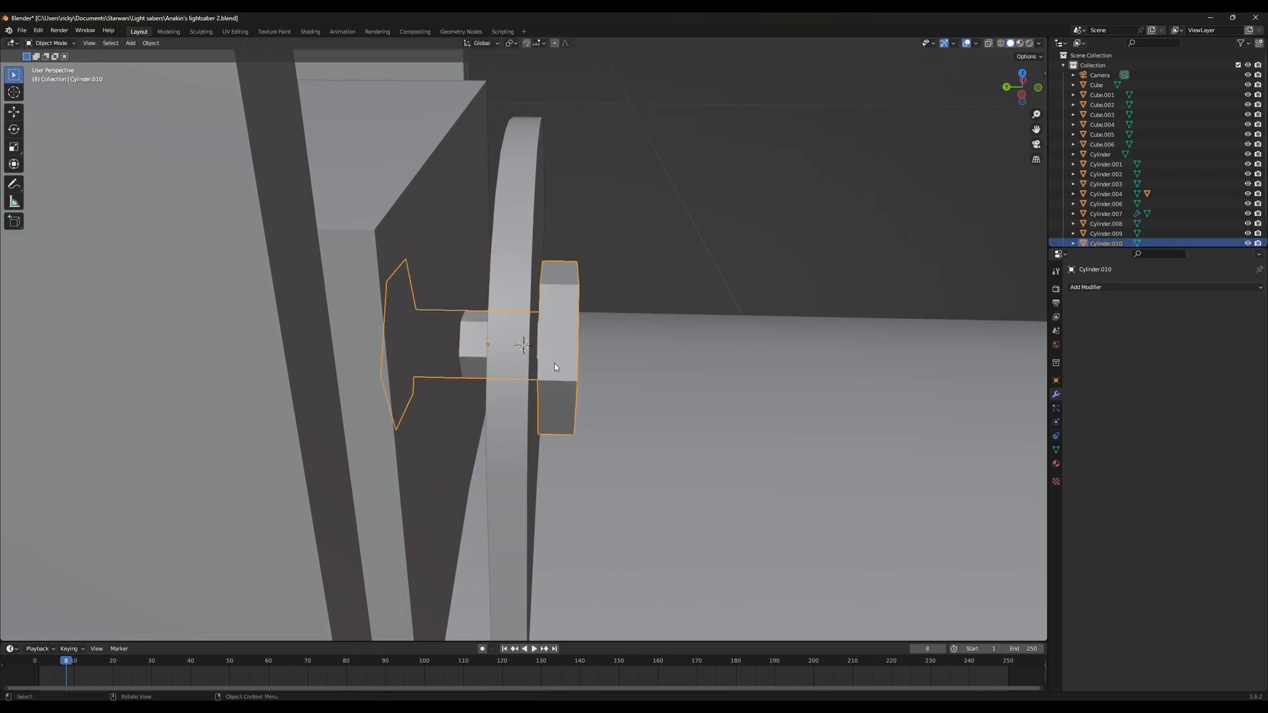
In wireframe view, delete the selected faces on the flared inner end of the hexagonal bolt
key("shift+z")
left_click(395, 353)
key("Tab")
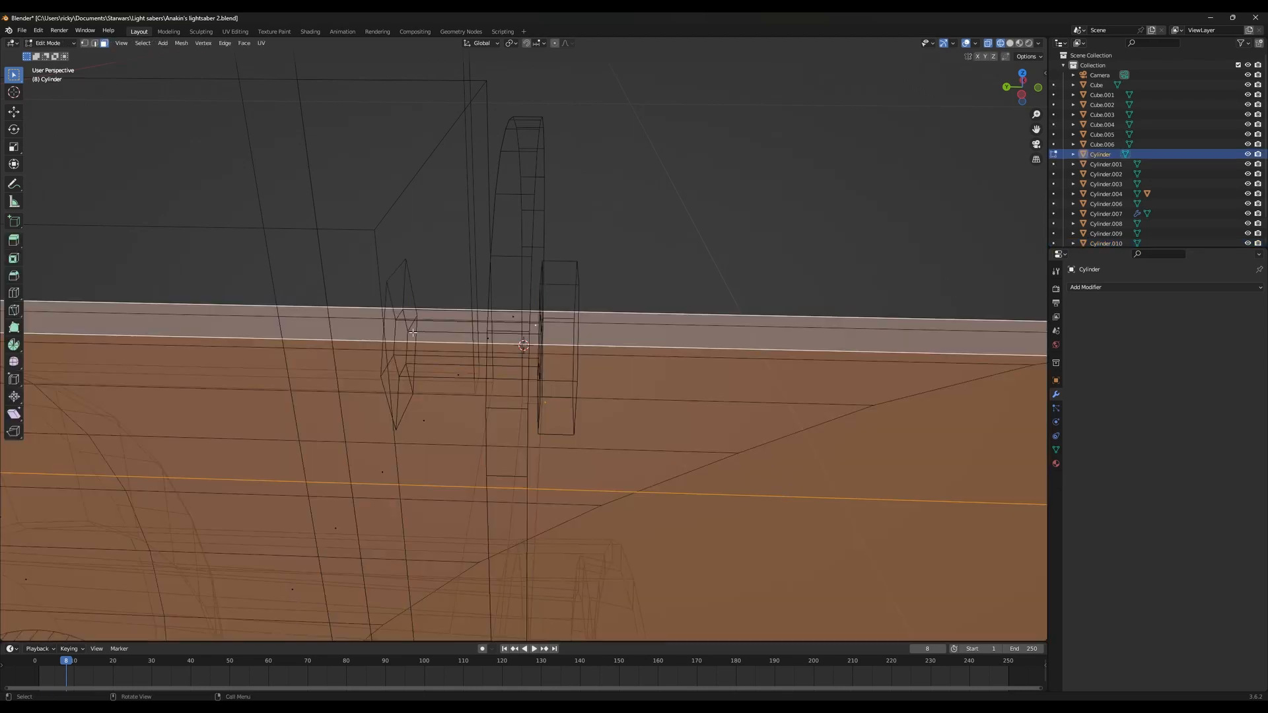
key("alt+a")
key("Tab")
left_click(403, 342)
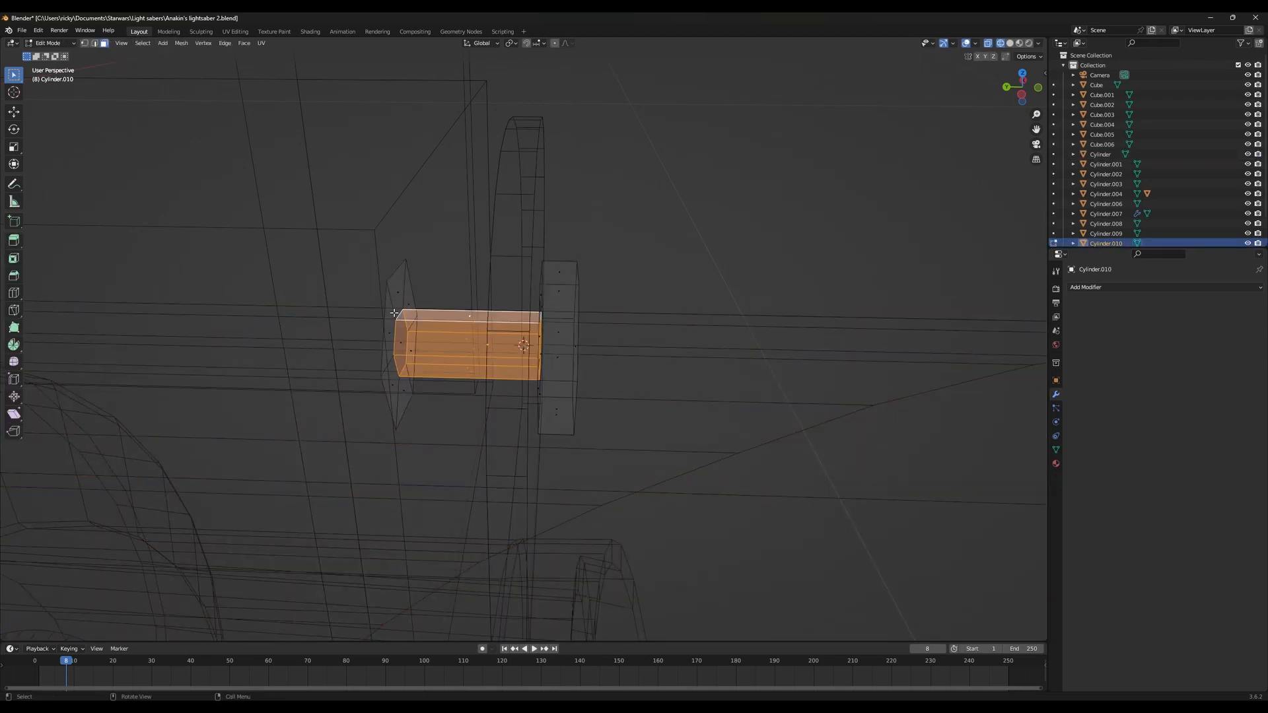
key("Tab")
key("x")
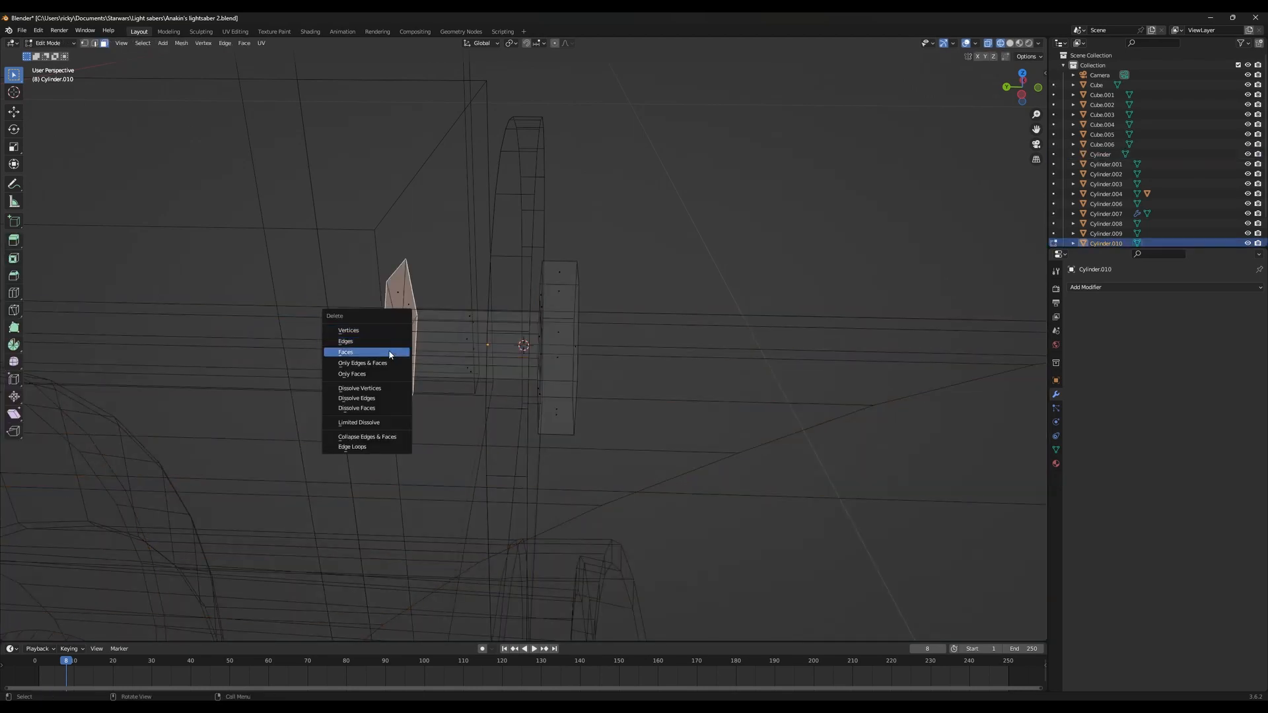
left_click(389, 354)
Delete the remaining flared faces at the bolt shaft's inner end and return to solid shading
key("Tab")
key("Tab")
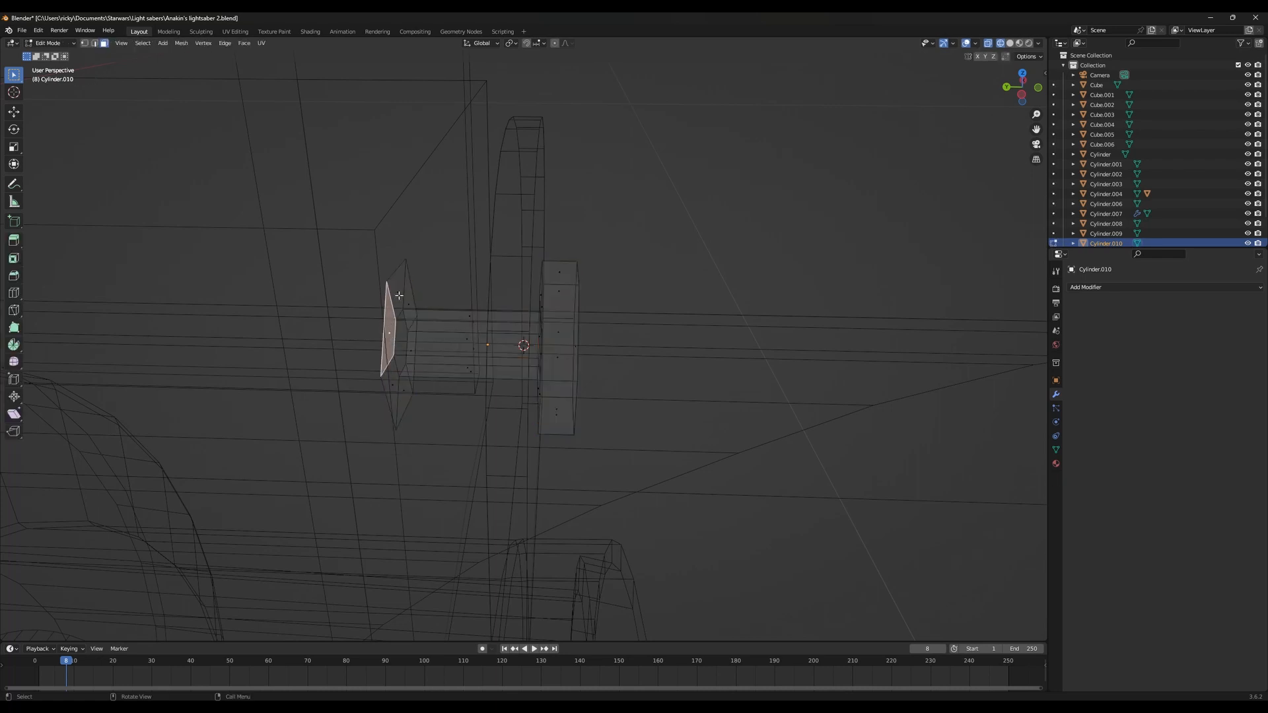
left_click(399, 295, "alt")
key("x")
left_click(410, 320)
key("Tab")
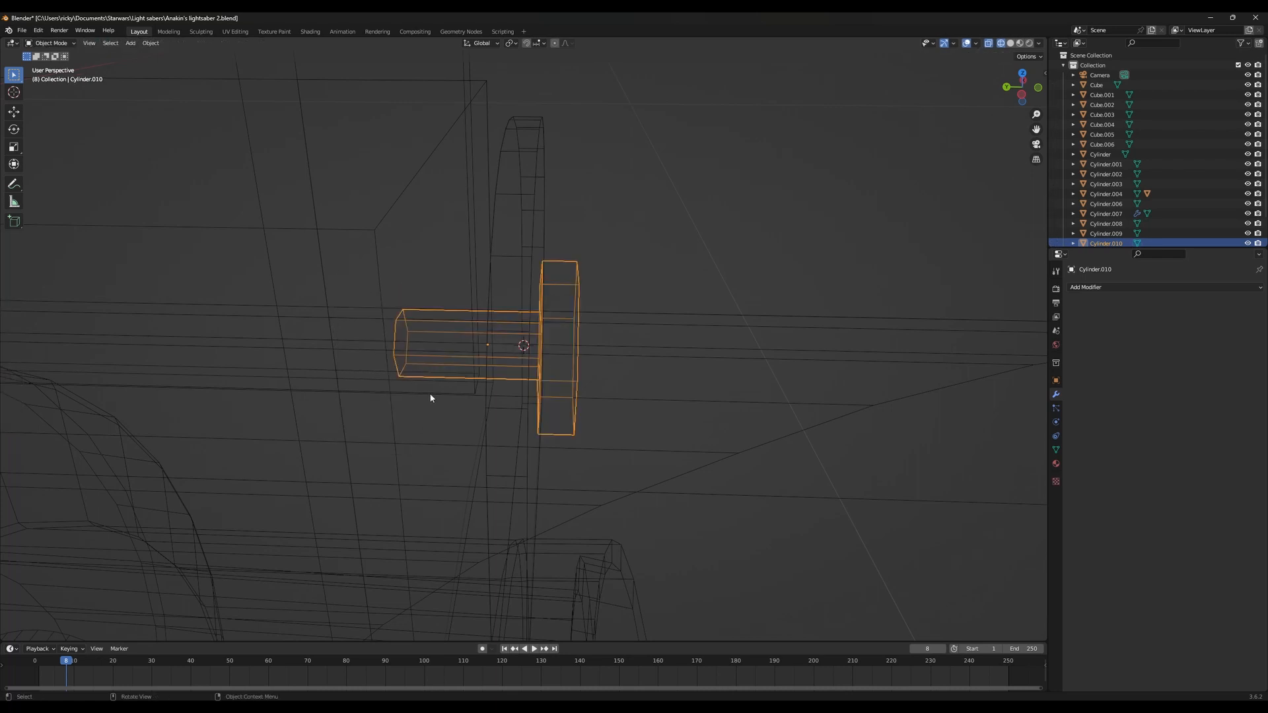
scroll(433, 393, "down", 4)
key("z")
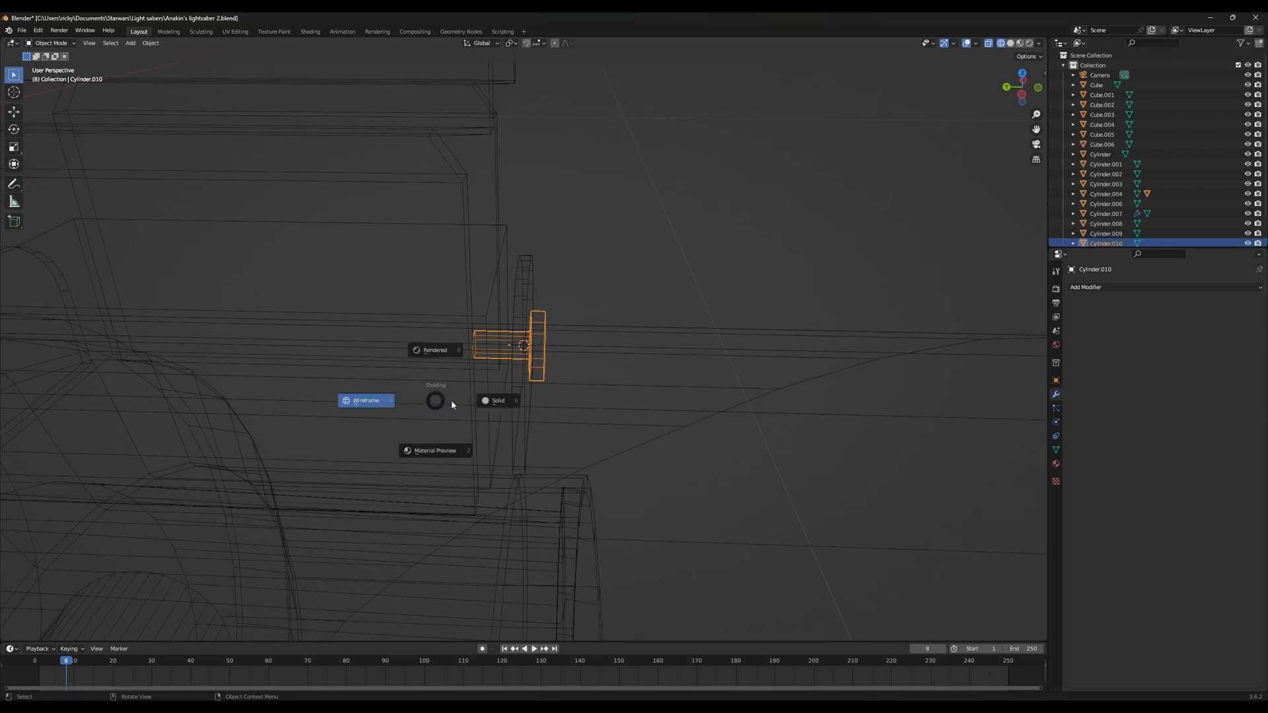
left_click(495, 398)
mouse_move(462, 403)
middle_mouse_down()
mouse_move(426, 409)
mouse_move(441, 406)
middle_mouse_up()
left_click(461, 286)
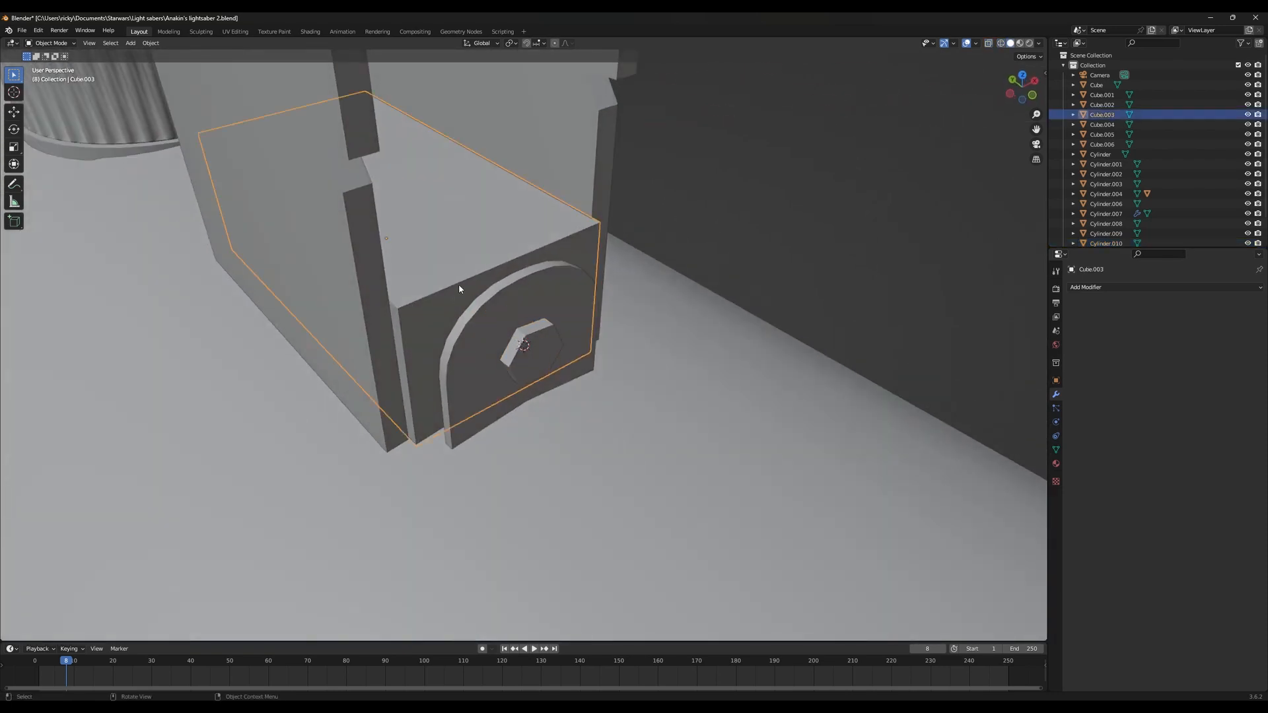
middle_click_drag(461, 286, 519, 401)
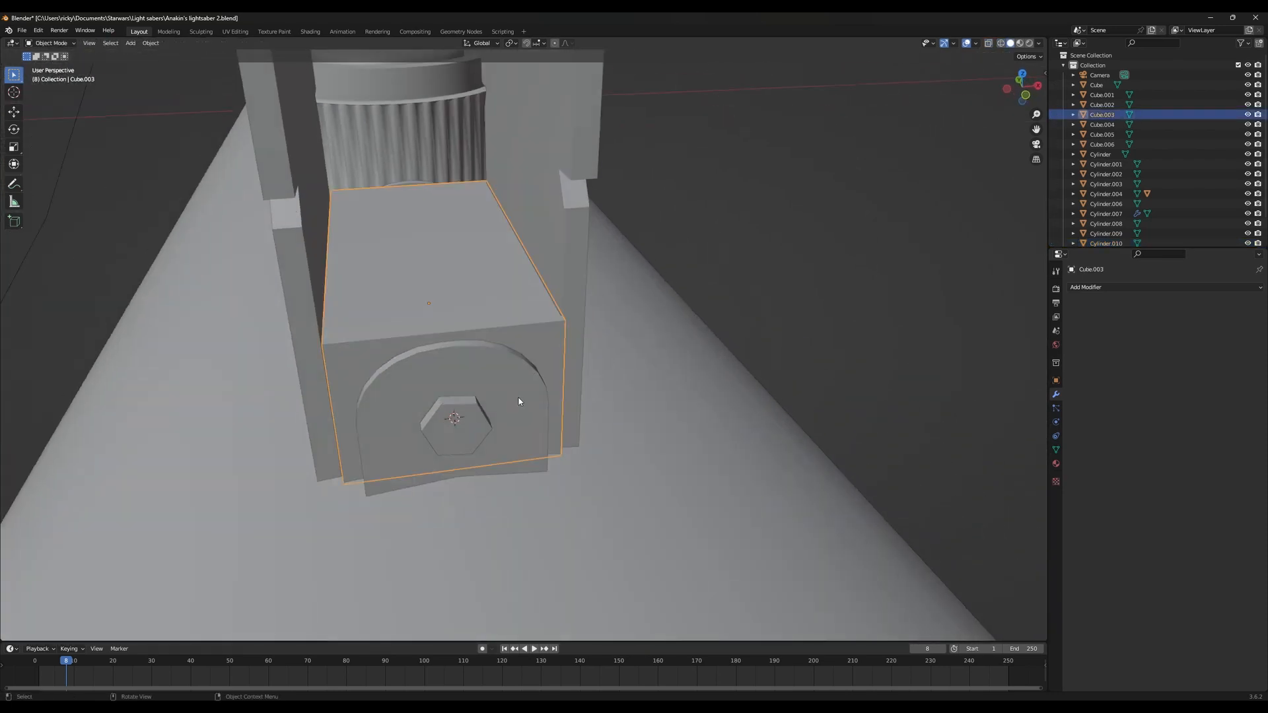
key("Tab")
left_click(538, 310)
left_click(538, 331, "shift")
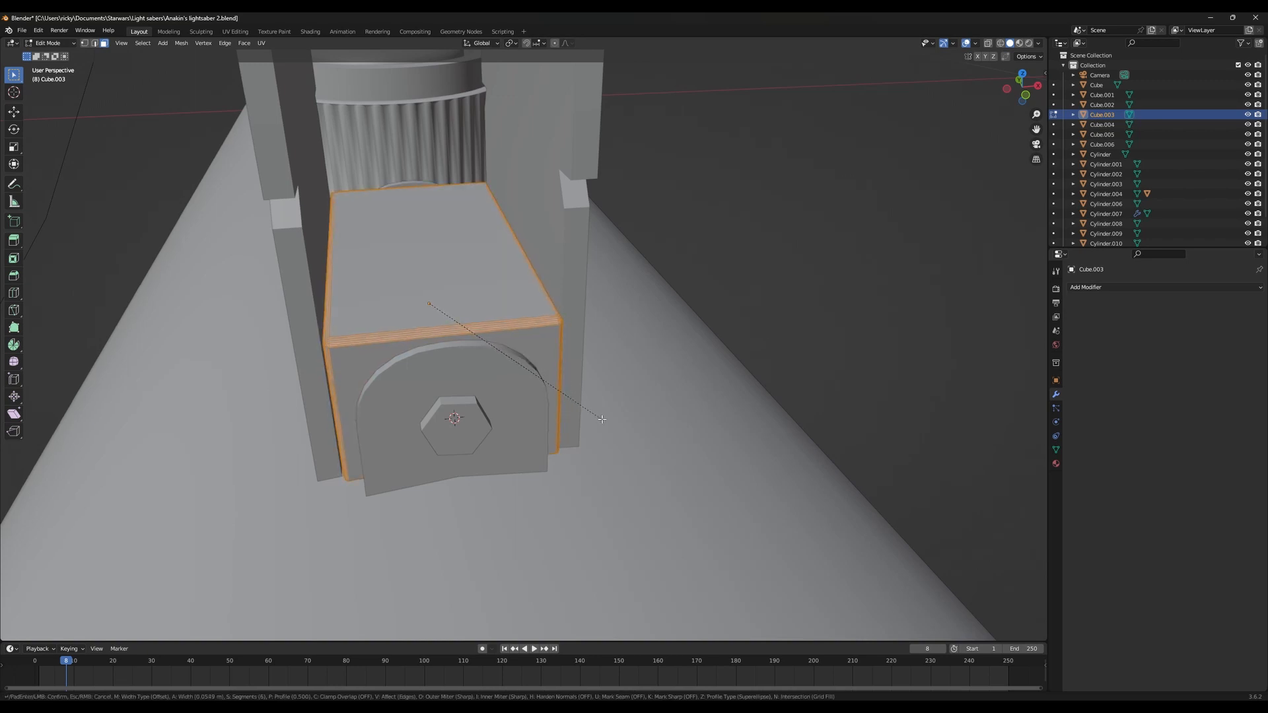
key("Escape")
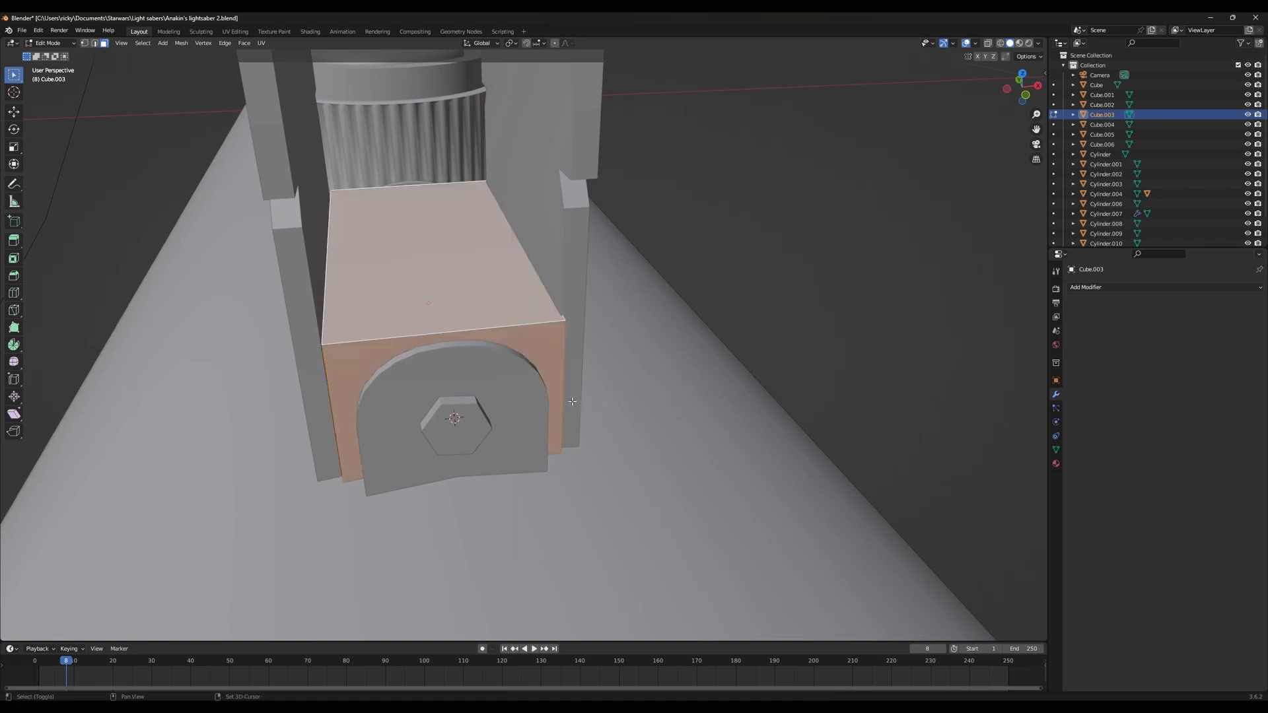
key("Tab")
key("Tab")
left_click(467, 319)
key("Tab")
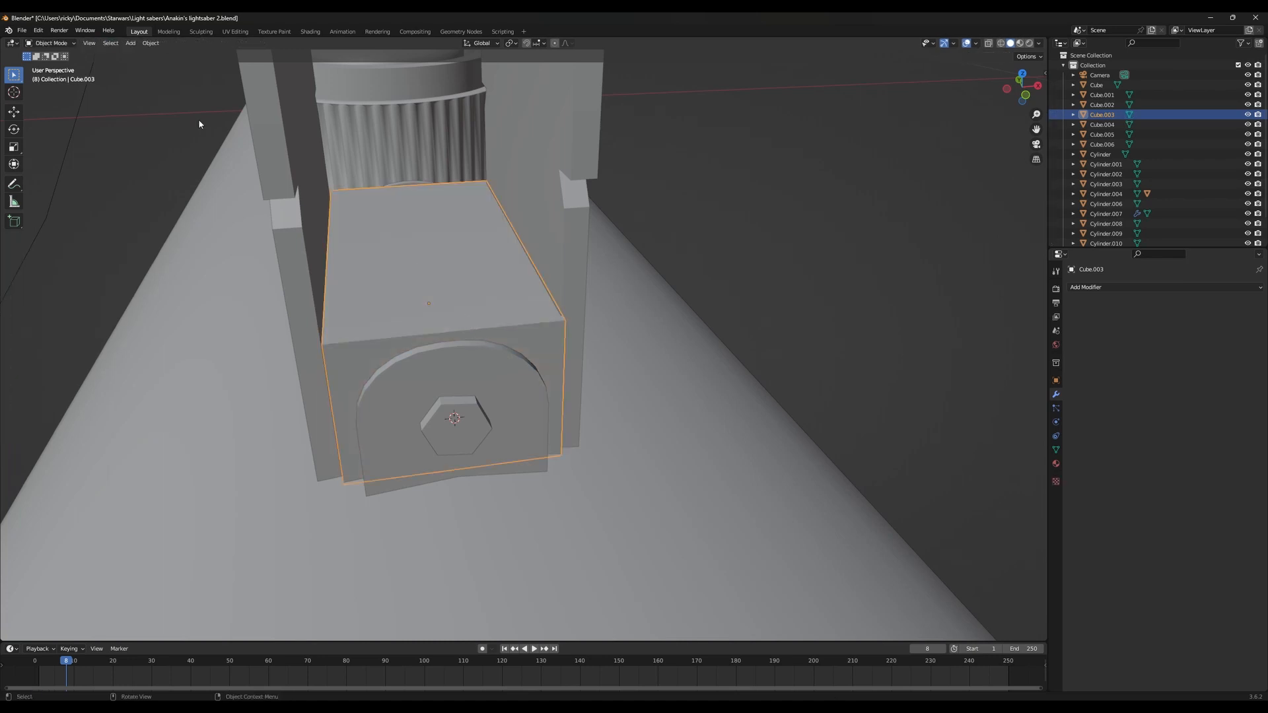
Apply the scale of the block between the bracket's two uprights
left_click(147, 43)
key("alt+a")
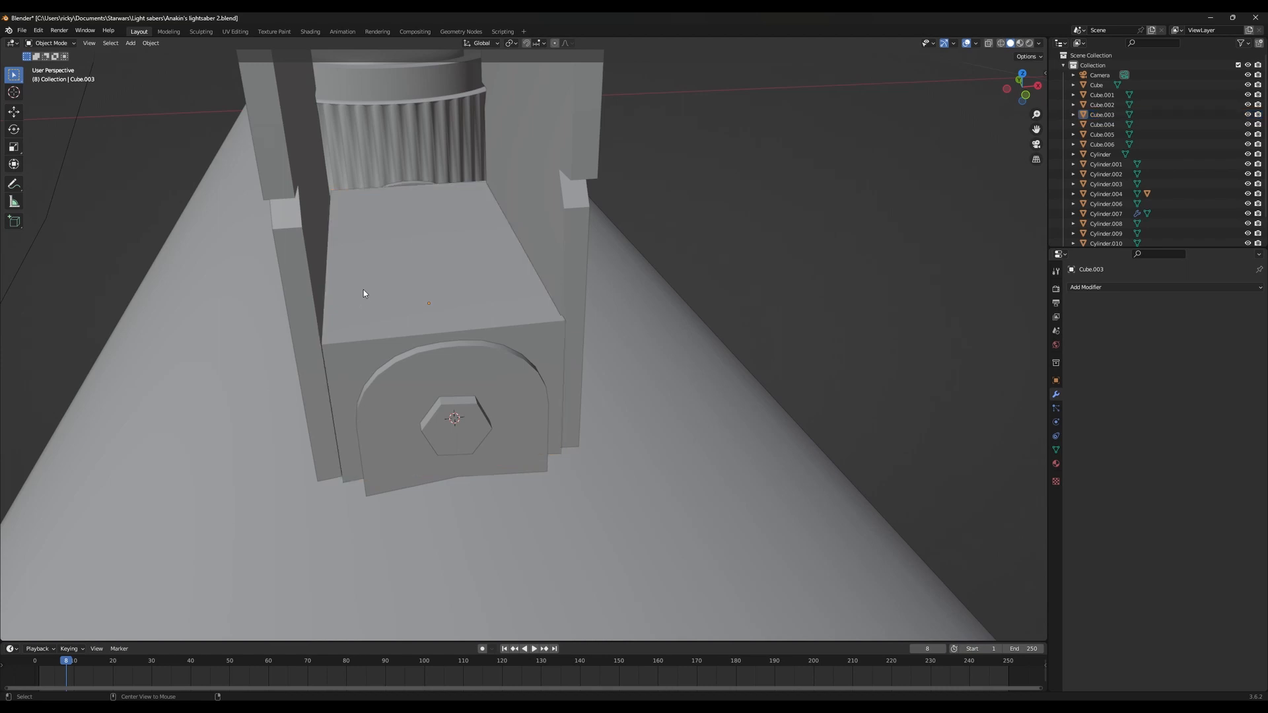
left_click(364, 290)
key("ctrl+a")
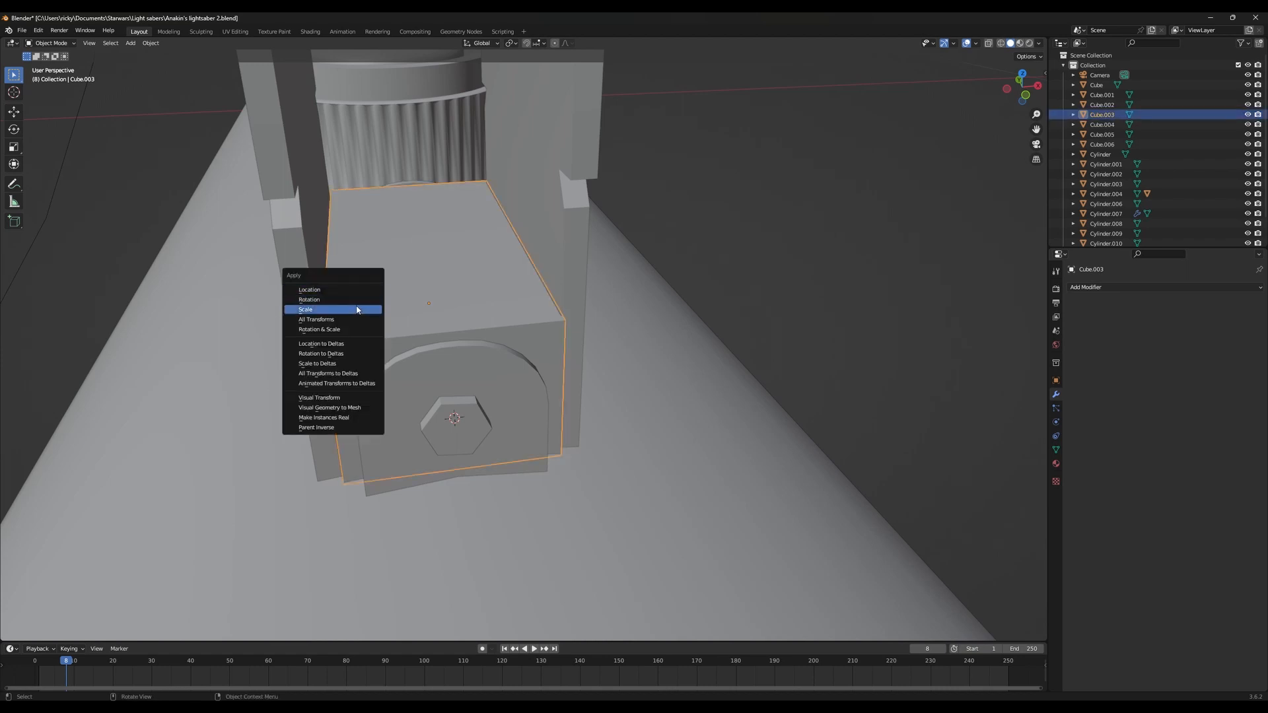
left_click(356, 310)
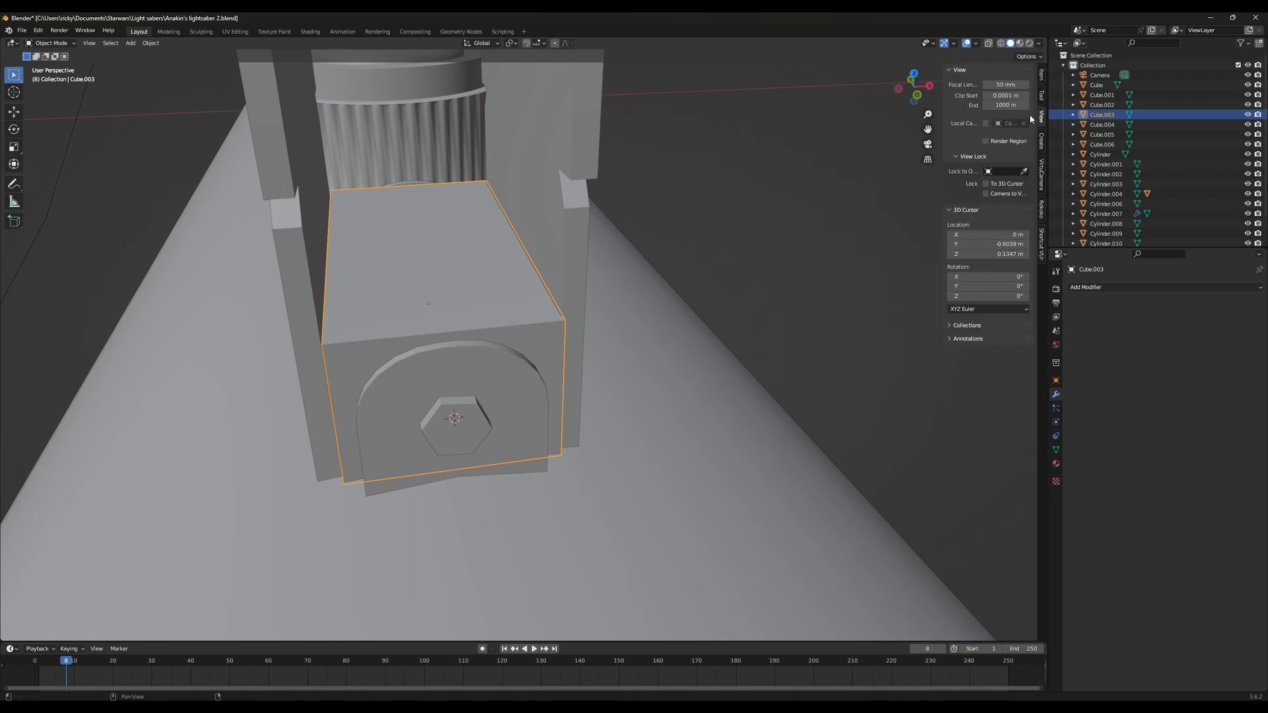
Start the Shortcut VUr on-screen input display and hide its settings
left_click(1041, 244)
left_click(1000, 86)
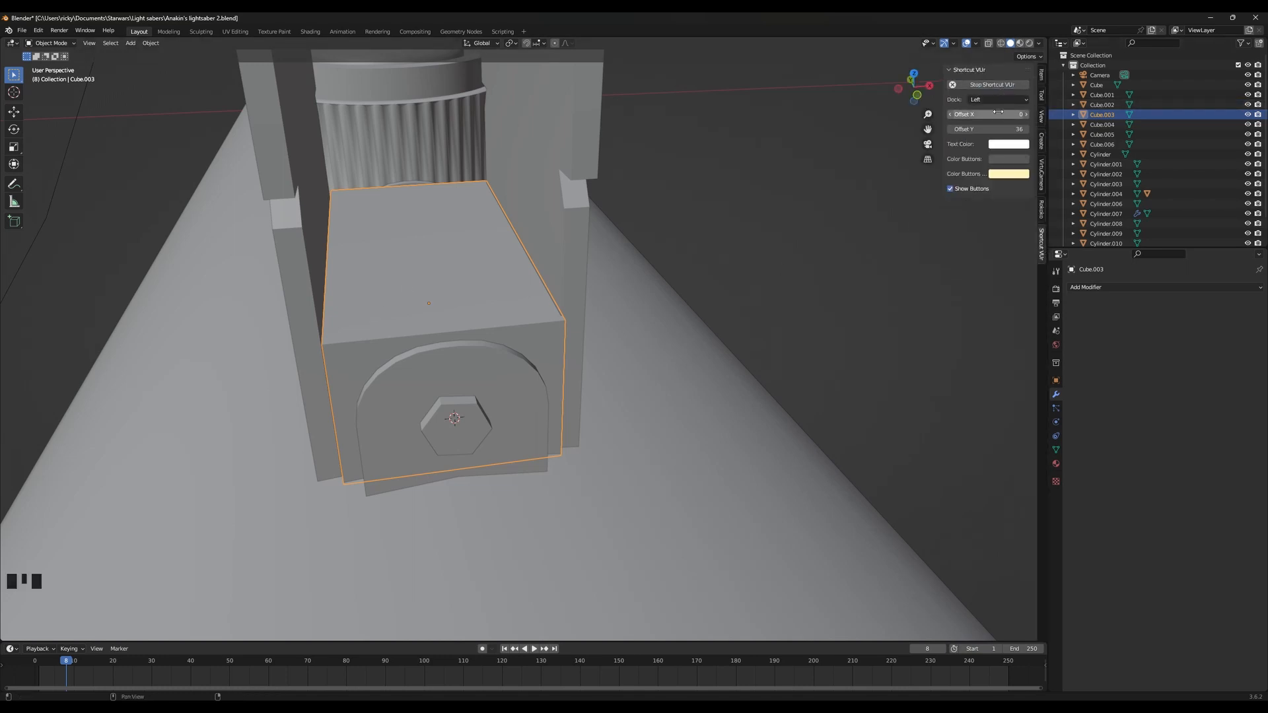
key("n")
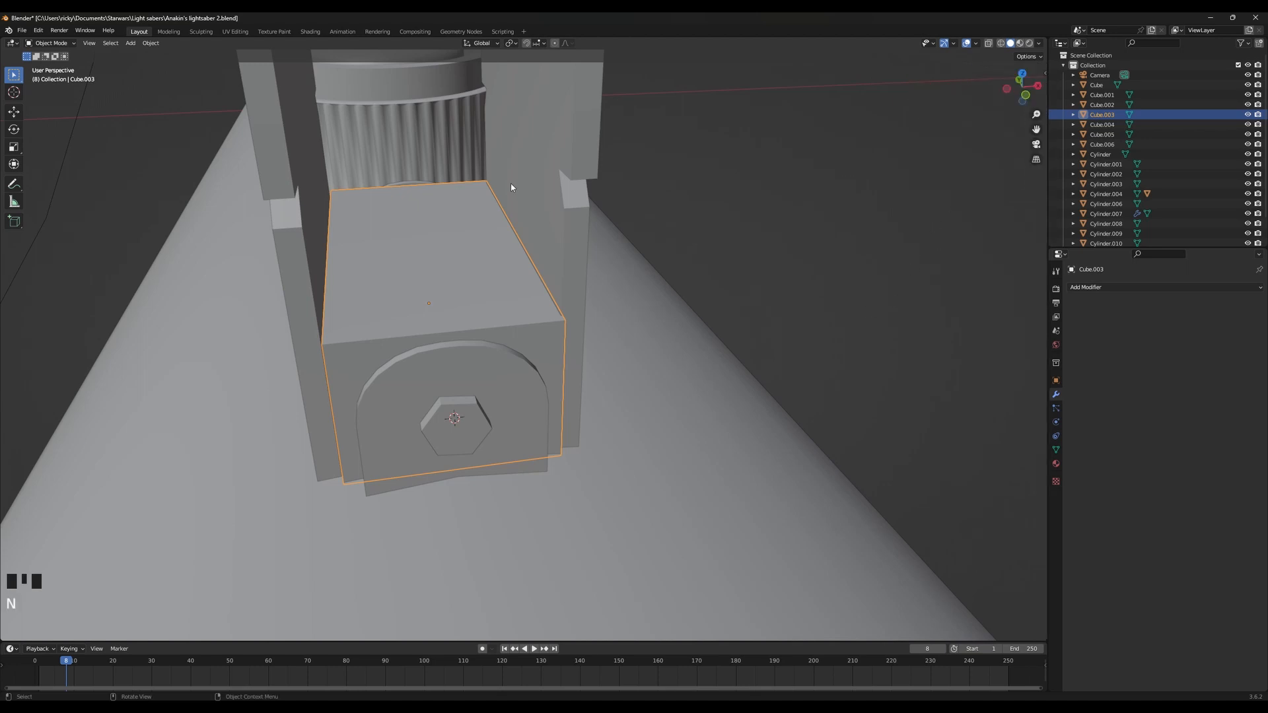
mouse_move(511, 189)
middle_mouse_down()
mouse_move(549, 187)
mouse_move(522, 176)
middle_mouse_up()
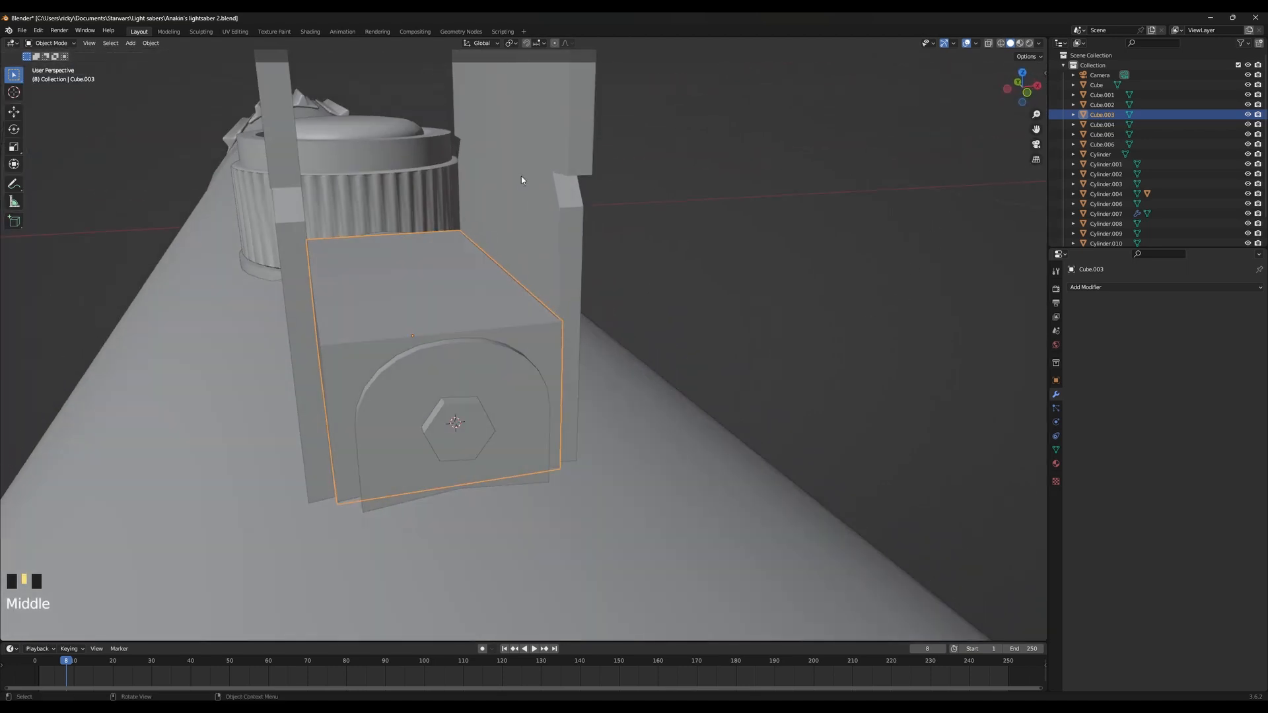
left_click(467, 361)
right_click(467, 361)
middle_click_drag(548, 386, 495, 370)
scroll(510, 359, "up", 2)
key("Tab")
key("Tab")
key("Tab")
key("Tab")
scroll(479, 373, "down", 4)
scroll(495, 370, "down", 5)
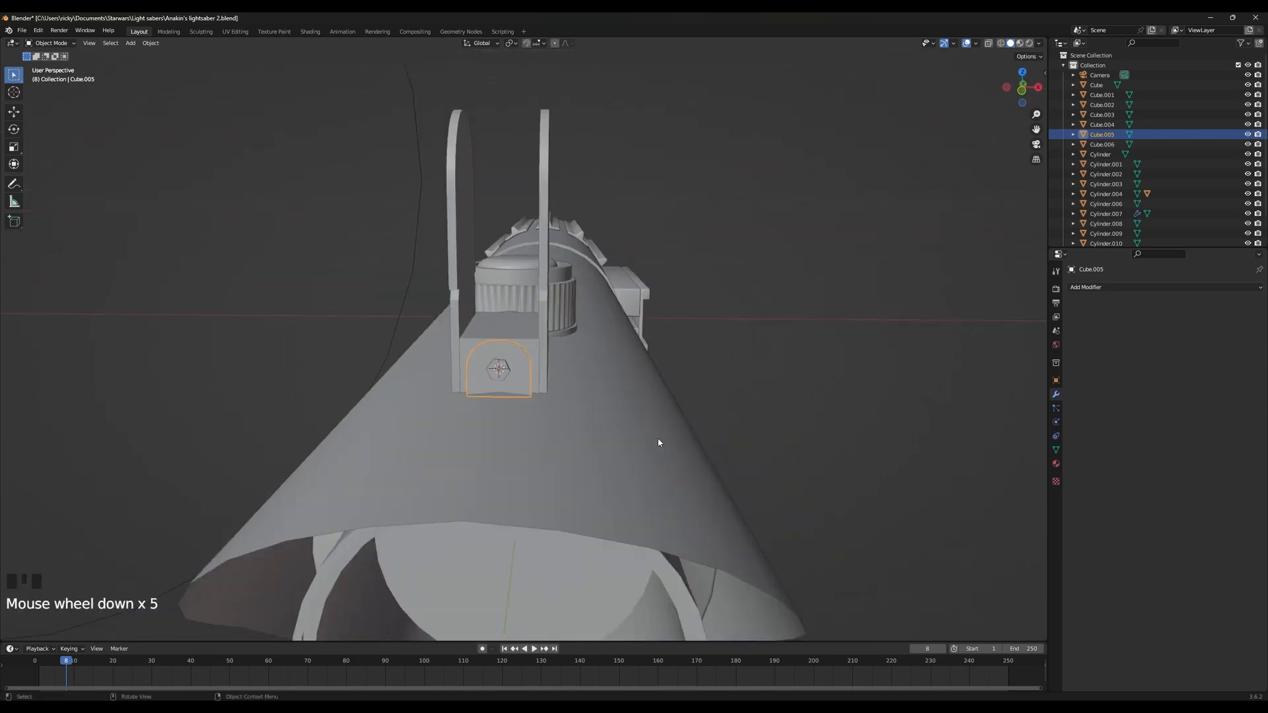
left_click(719, 373)
Move the hexagonal bolt slightly along Y so its head sits against the arched plate
middle_click_drag(718, 373, 770, 358)
scroll(580, 359, "up", 3)
middle_click_drag(581, 359, 608, 424)
scroll(607, 423, "up", 4)
left_click(466, 393)
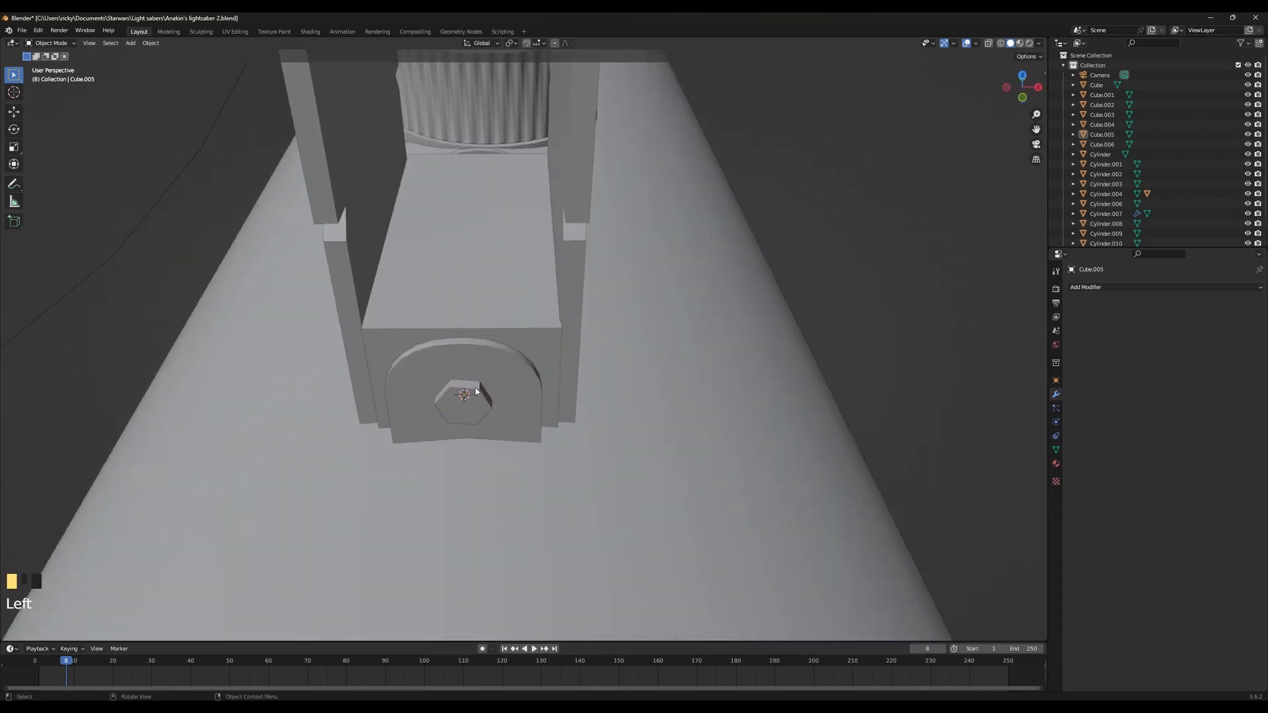
middle_click_drag(465, 393, 413, 435)
key("g")
key("y")
left_click(600, 448)
Move the bolt head's outer face about 0.0004 m outward along Y to thicken the head
key("Tab")
left_click(412, 447, "alt")
left_click(412, 449)
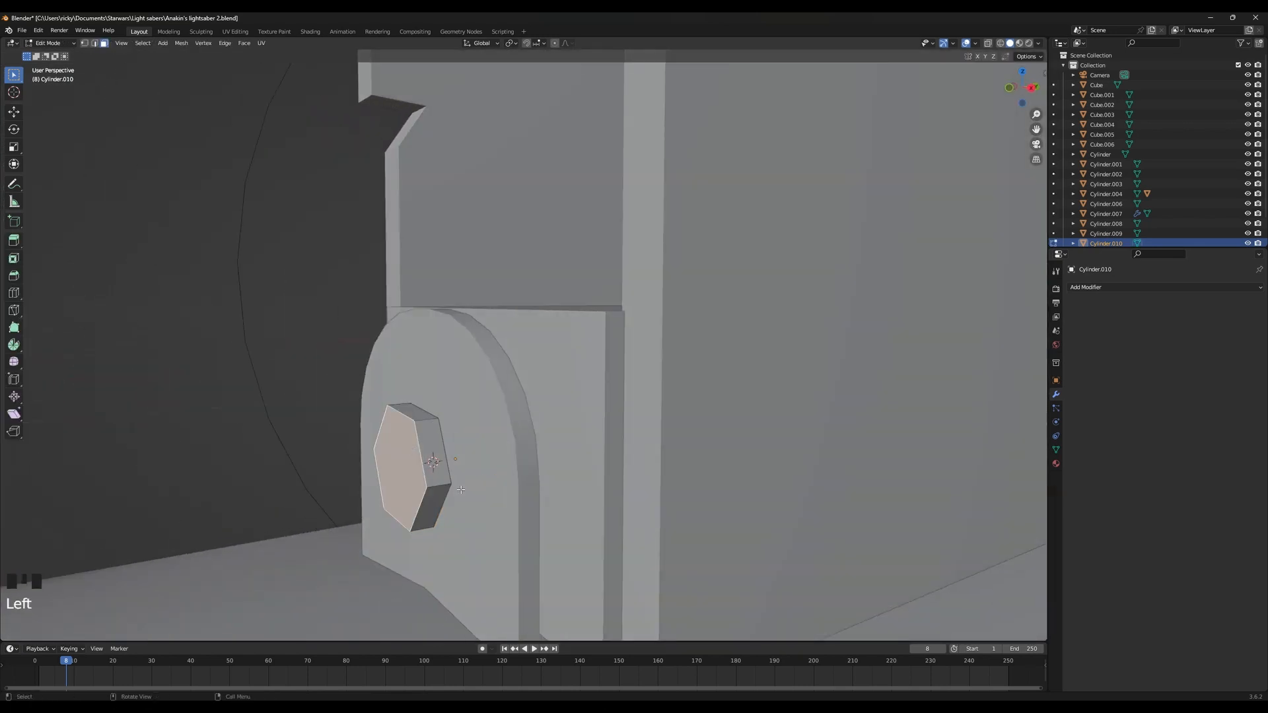
key("g")
key("y")
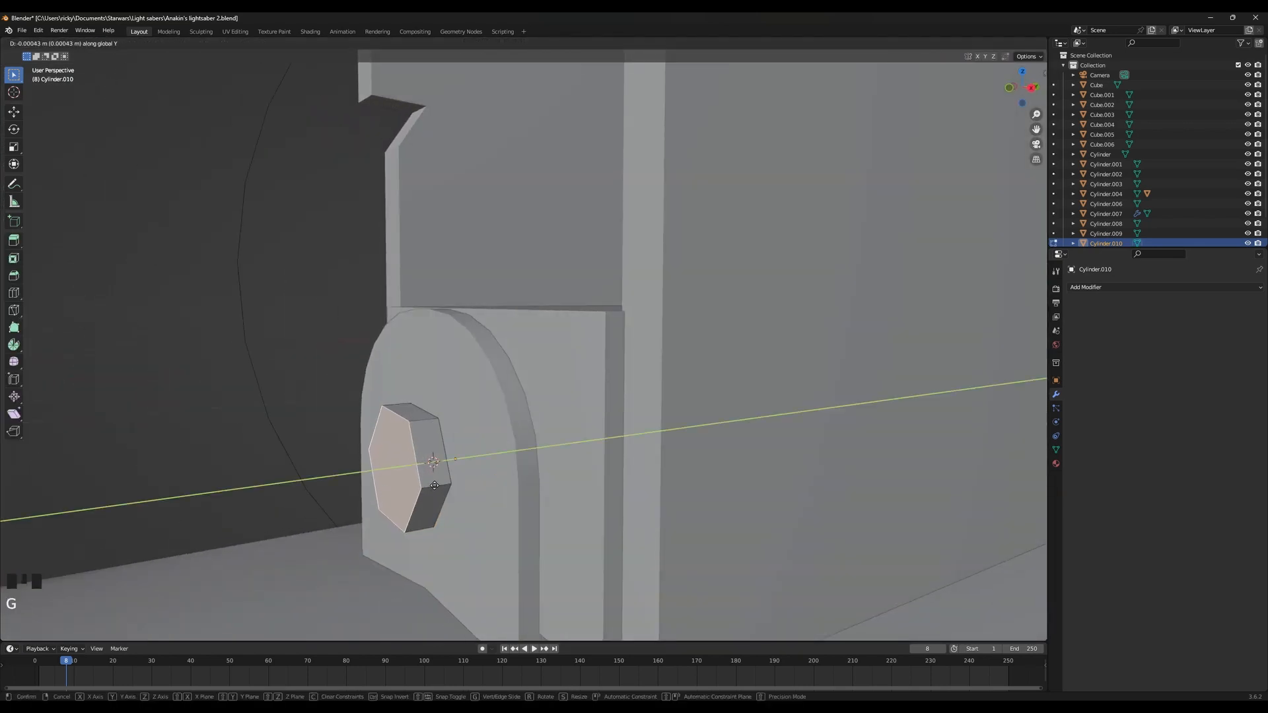
left_click(435, 485)
middle_click_drag(526, 504, 589, 482)
key("Tab")
Bevel all edges of the block between the uprights narrowly with six segments
left_click(588, 482)
scroll(586, 482, "down", 3)
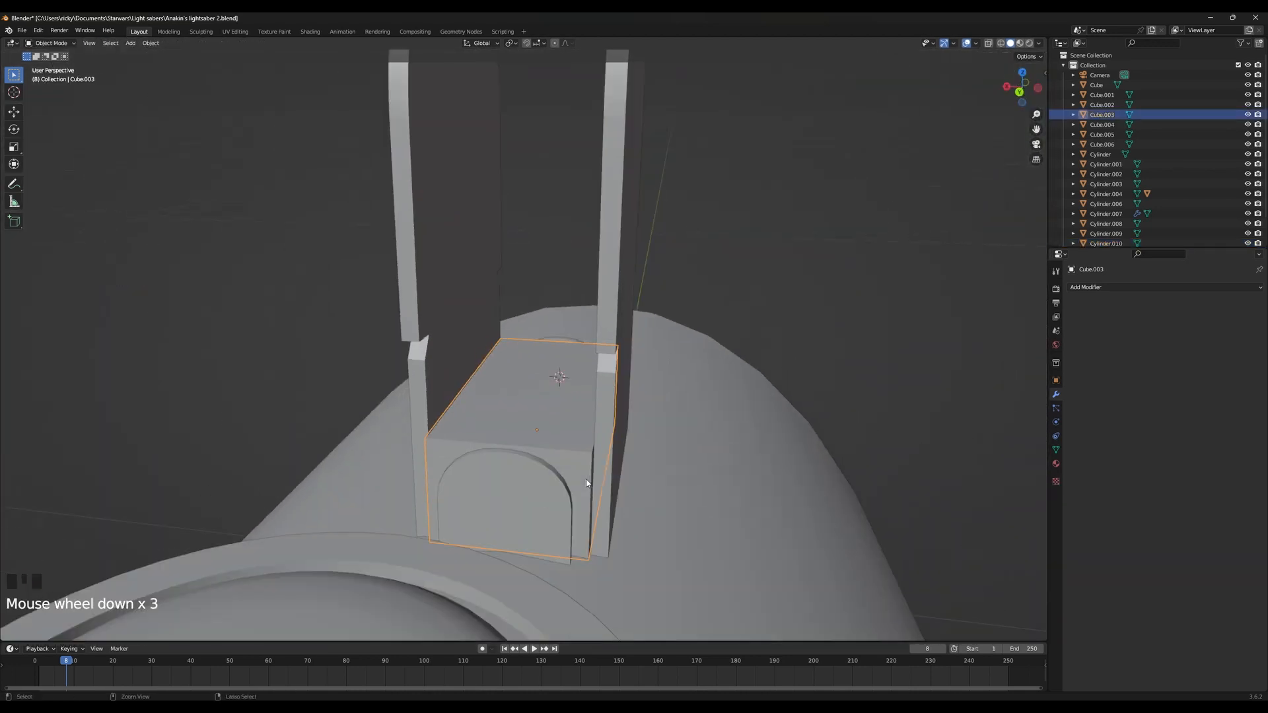
key("Tab")
key("a")
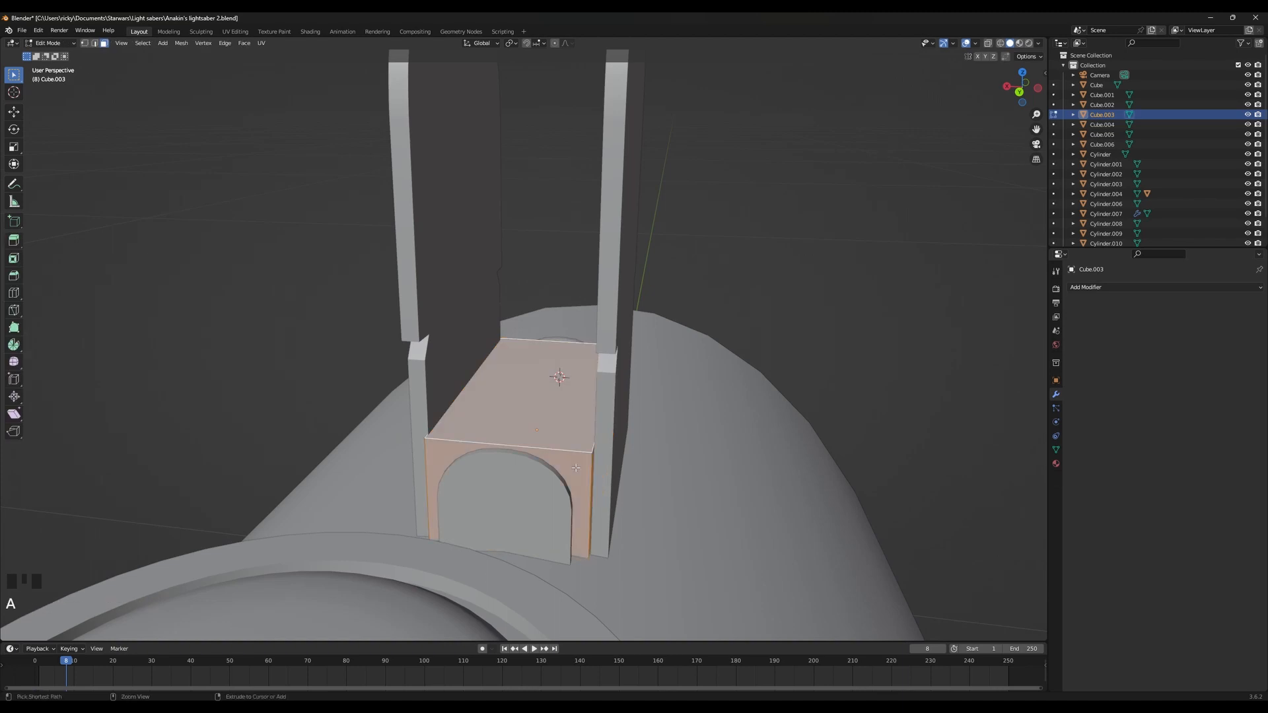
key("ctrl+b")
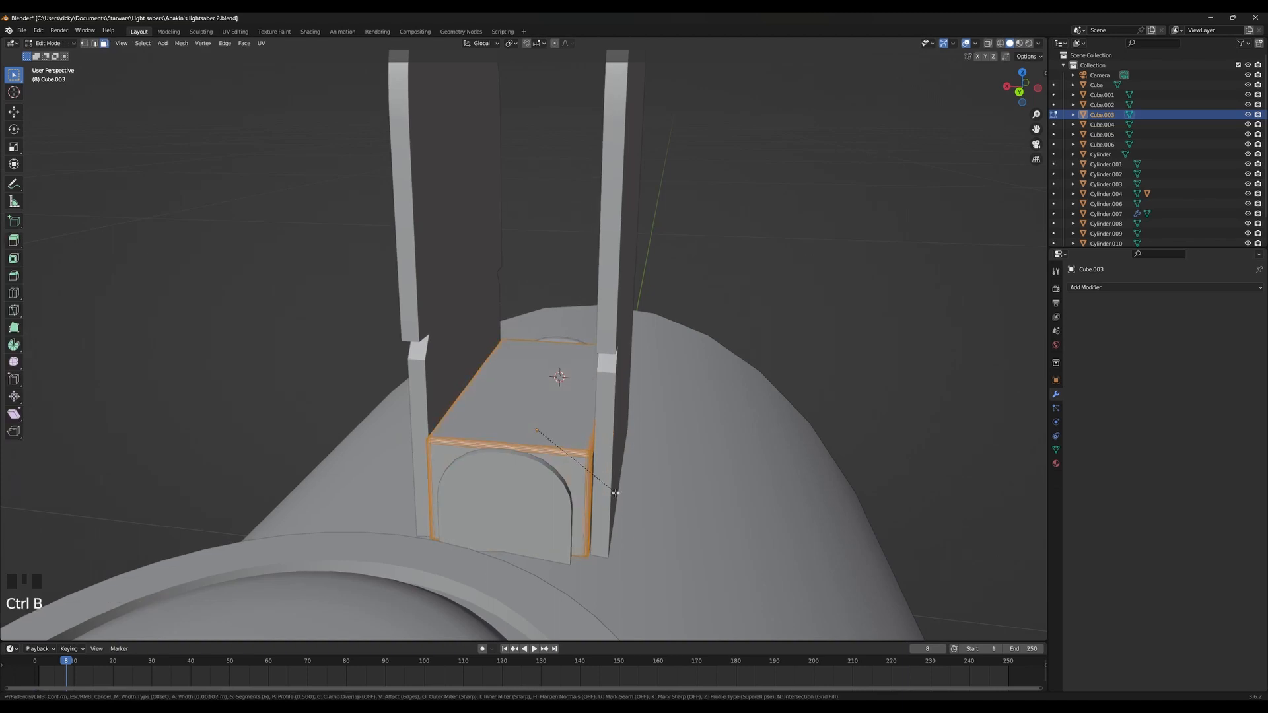
left_click(613, 493)
key("Tab")
Shade the bevelled block smooth with auto smooth at 30° and scale it slightly along X
middle_click_drag(564, 397, 624, 414)
right_click(584, 410)
left_click(582, 401)
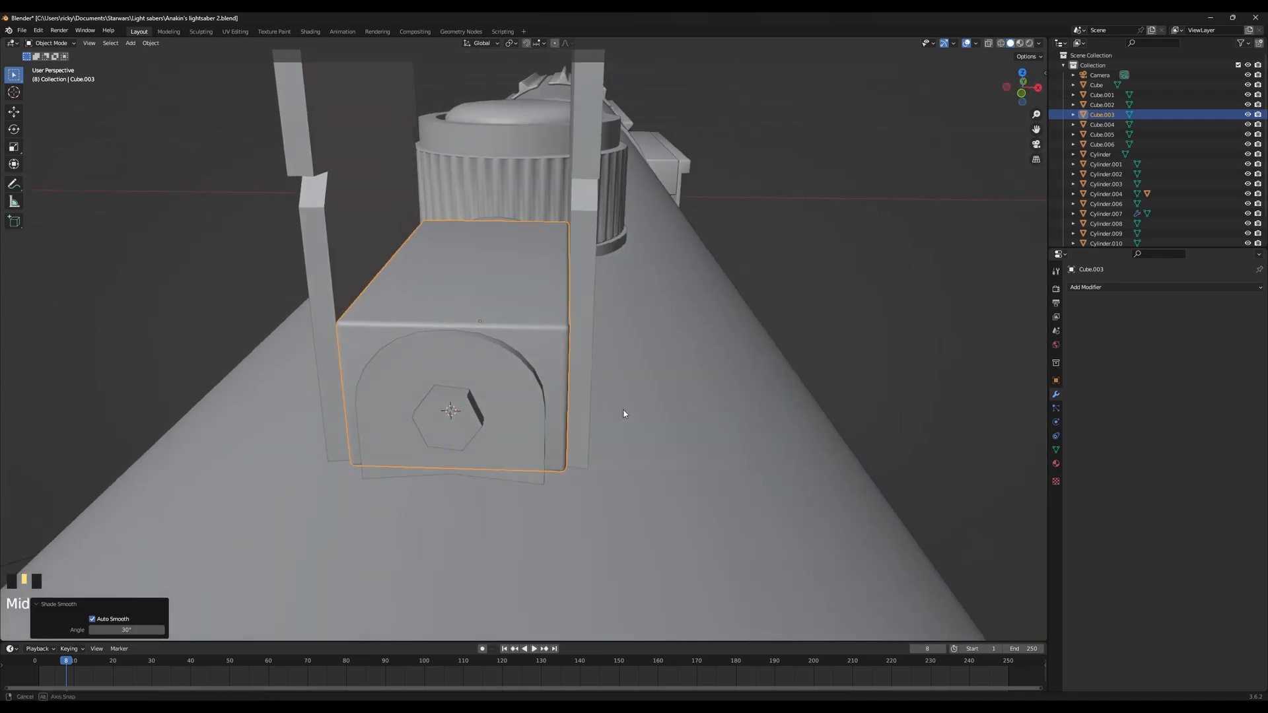
key("s")
key("x")
left_click(623, 413)
Shade the arched plate behind the bolt head smooth with auto smooth at 30°
left_click(473, 400)
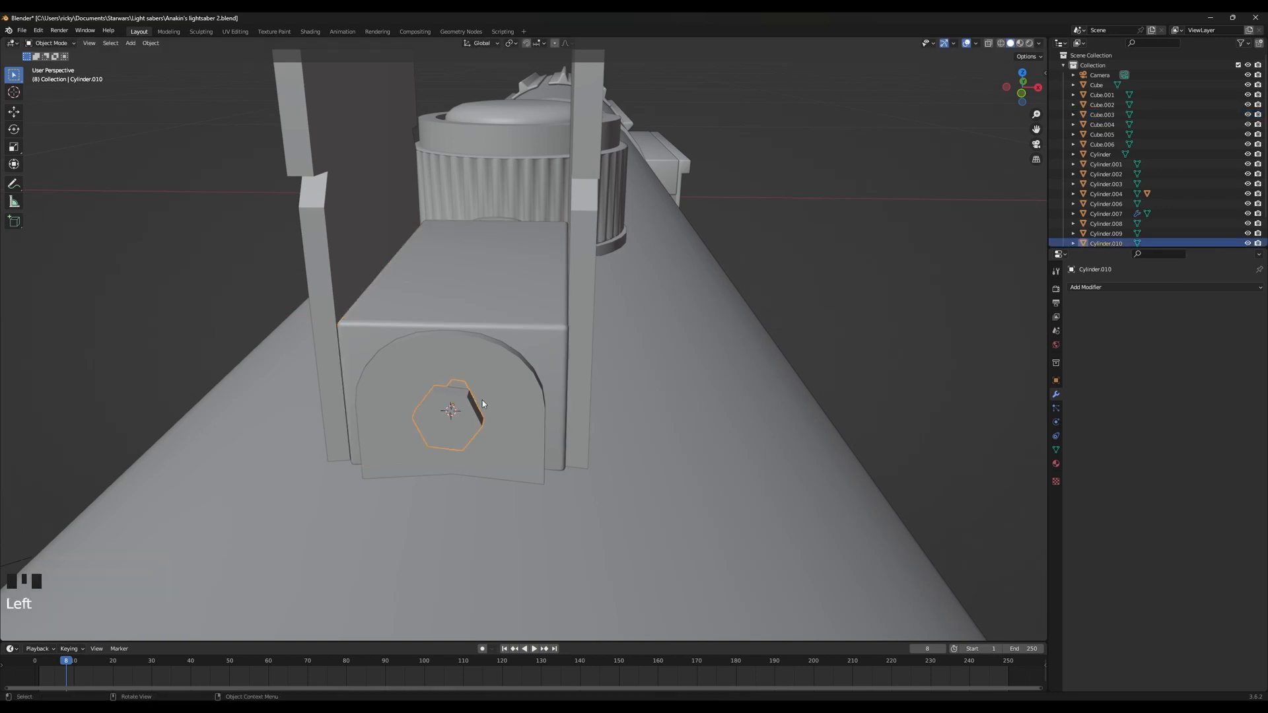
left_click(512, 404)
right_click(516, 401)
left_click(518, 401)
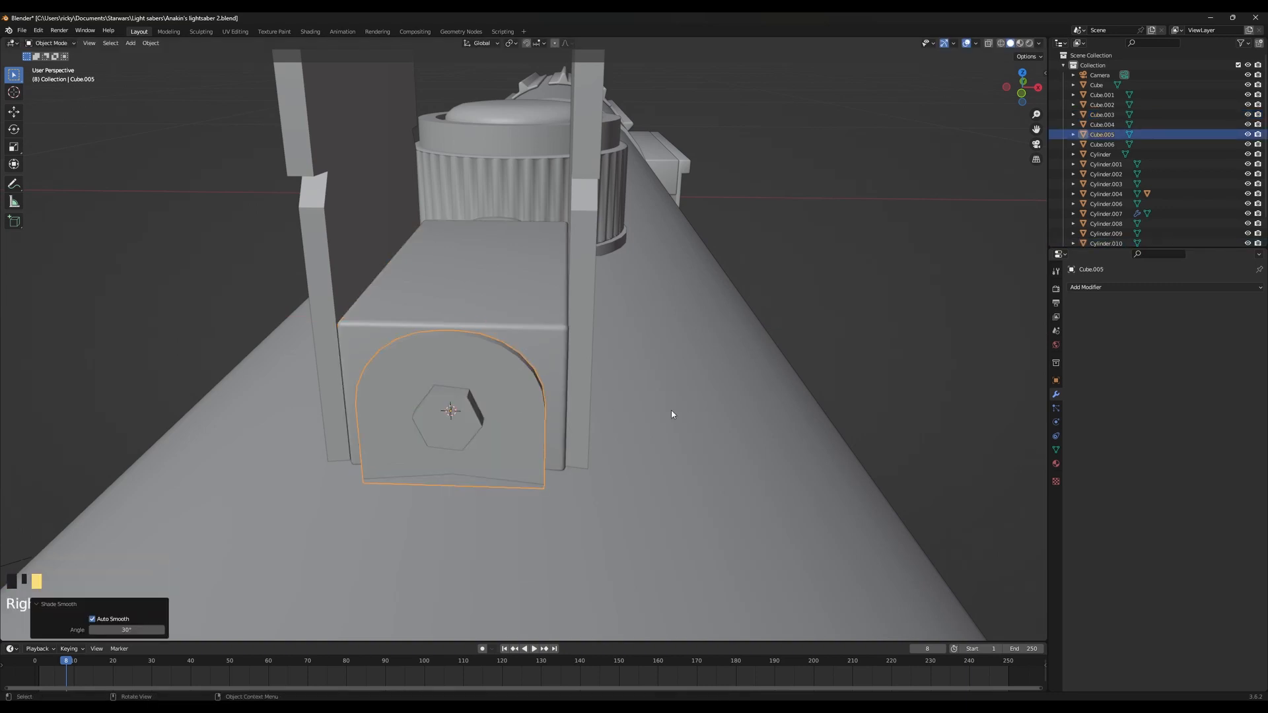
Duplicate the hexagonal bolt and place the copy about 0.079 m along Y, at the block's opposite end
left_click(500, 417)
middle_click_drag(643, 444, 620, 416)
scroll(654, 416, "up", 3)
scroll(747, 426, "down", 4)
key("shift+d")
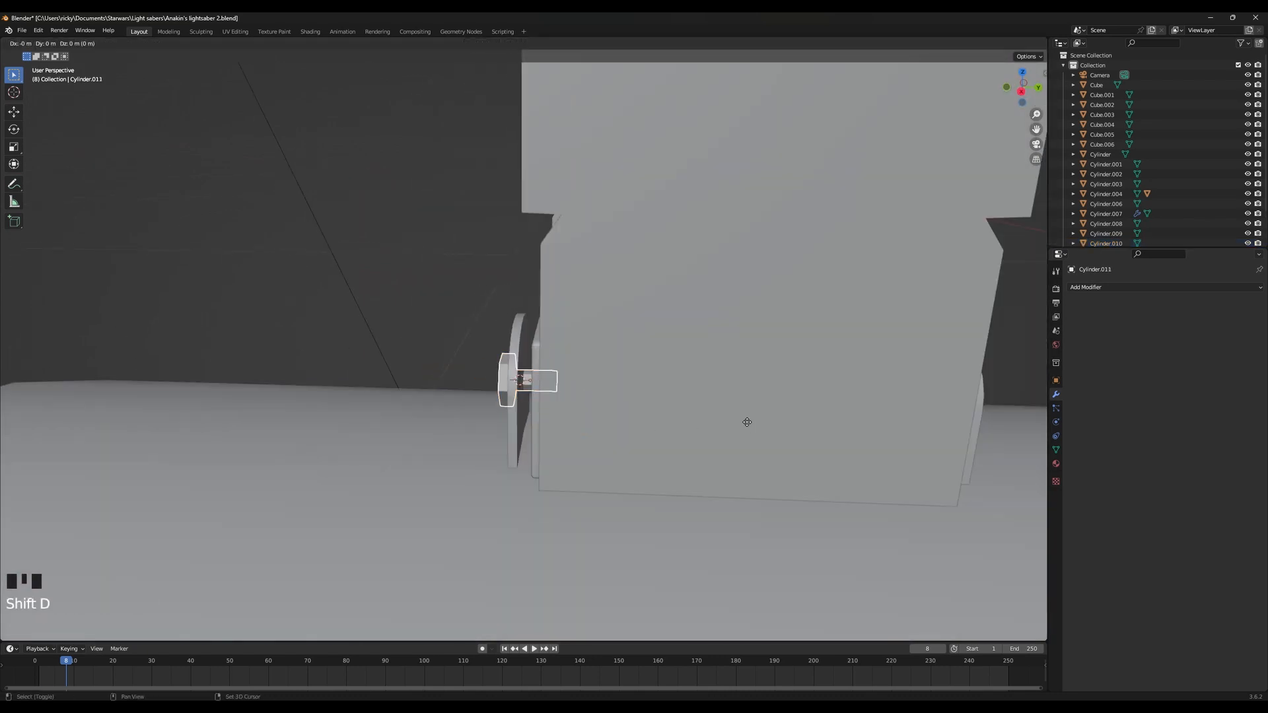
key("y")
left_click(140, 469)
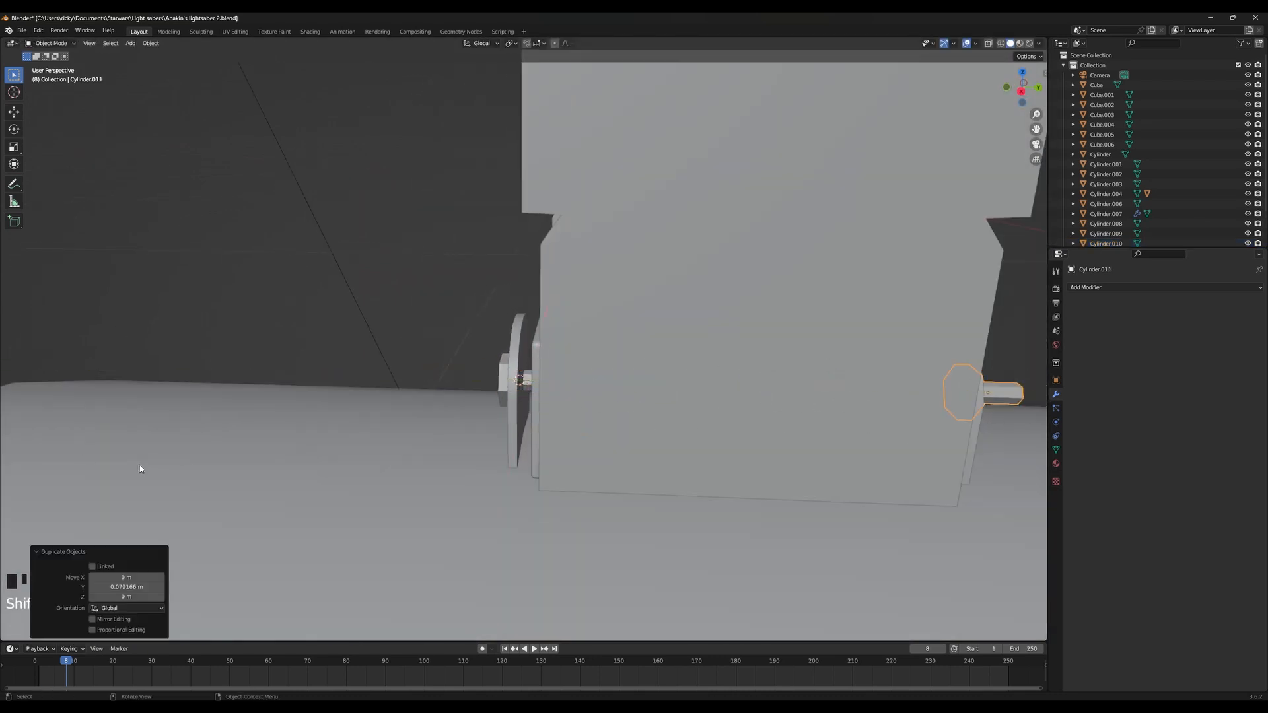
Rotate the copied bolt 180° about the X axis so its head faces away from the block
middle_click_drag(434, 457, 343, 433)
key("r")
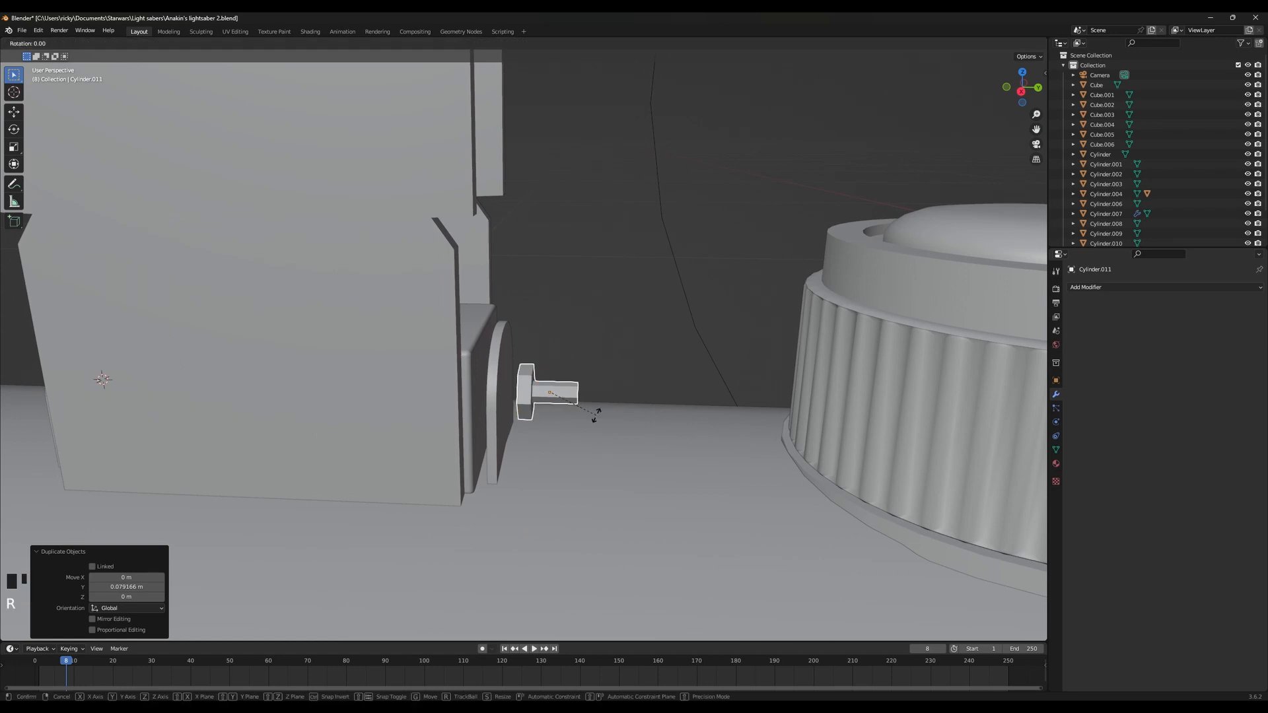
key("x")
key("minus")
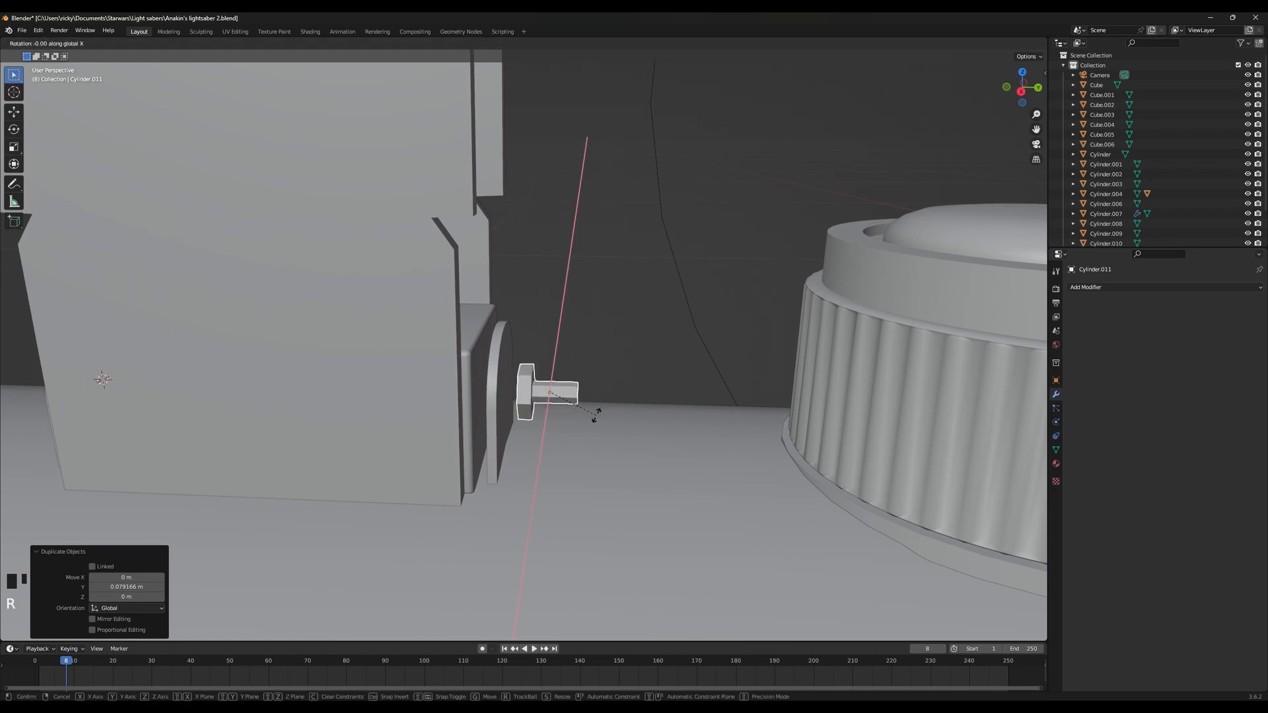
type("180")
key("Return")
Move the copied bolt about -0.0104 m along Y so its shaft passes through the opposite arched plate
key("g")
key("y")
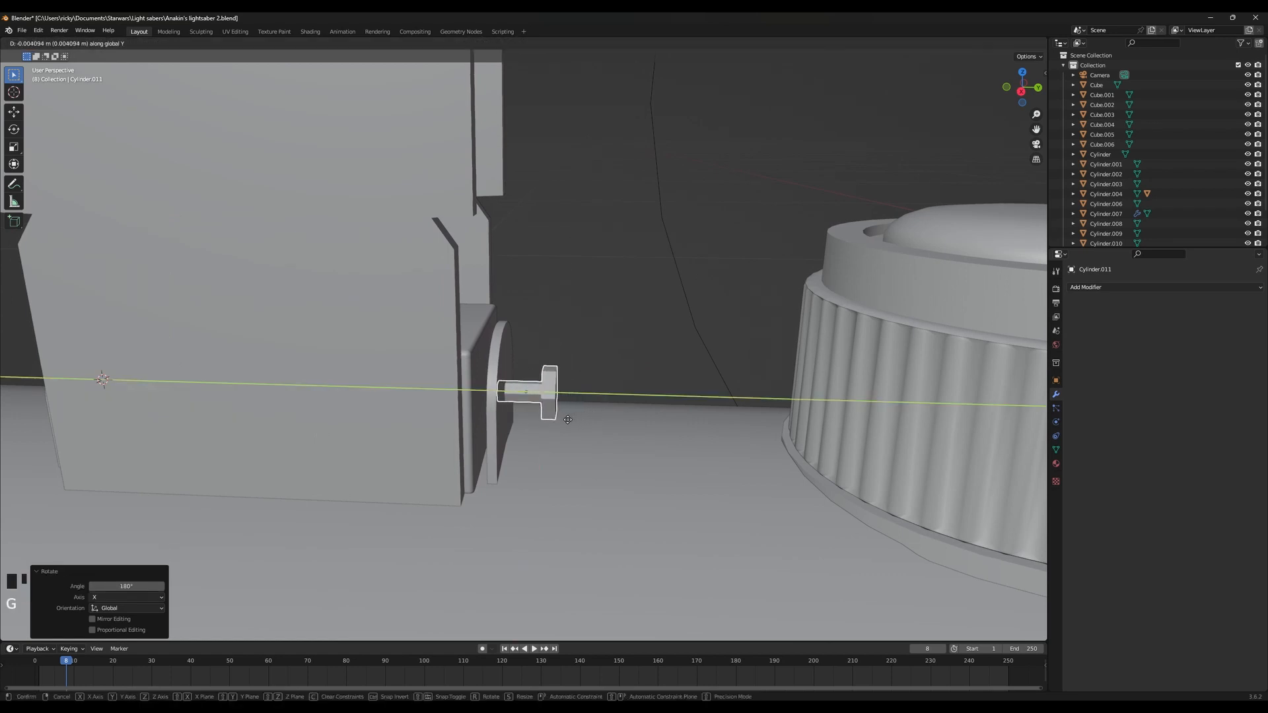
left_click(523, 412)
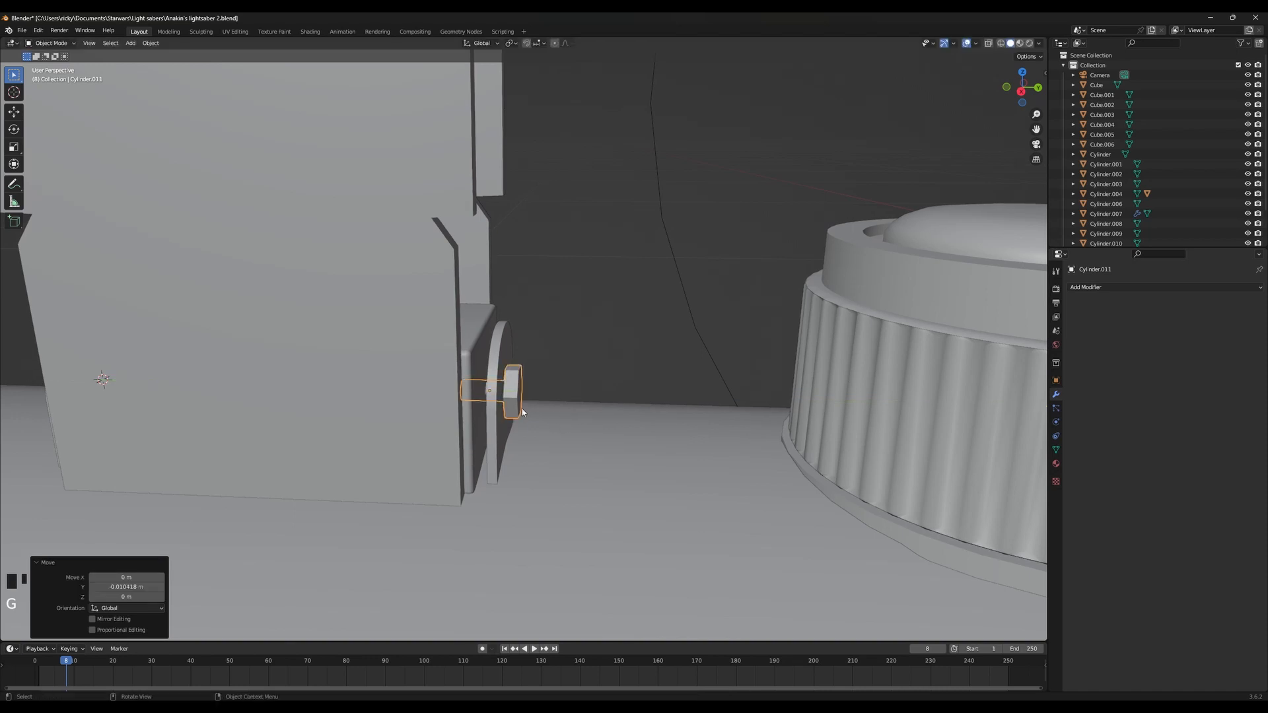
scroll(522, 408, "up", 8)
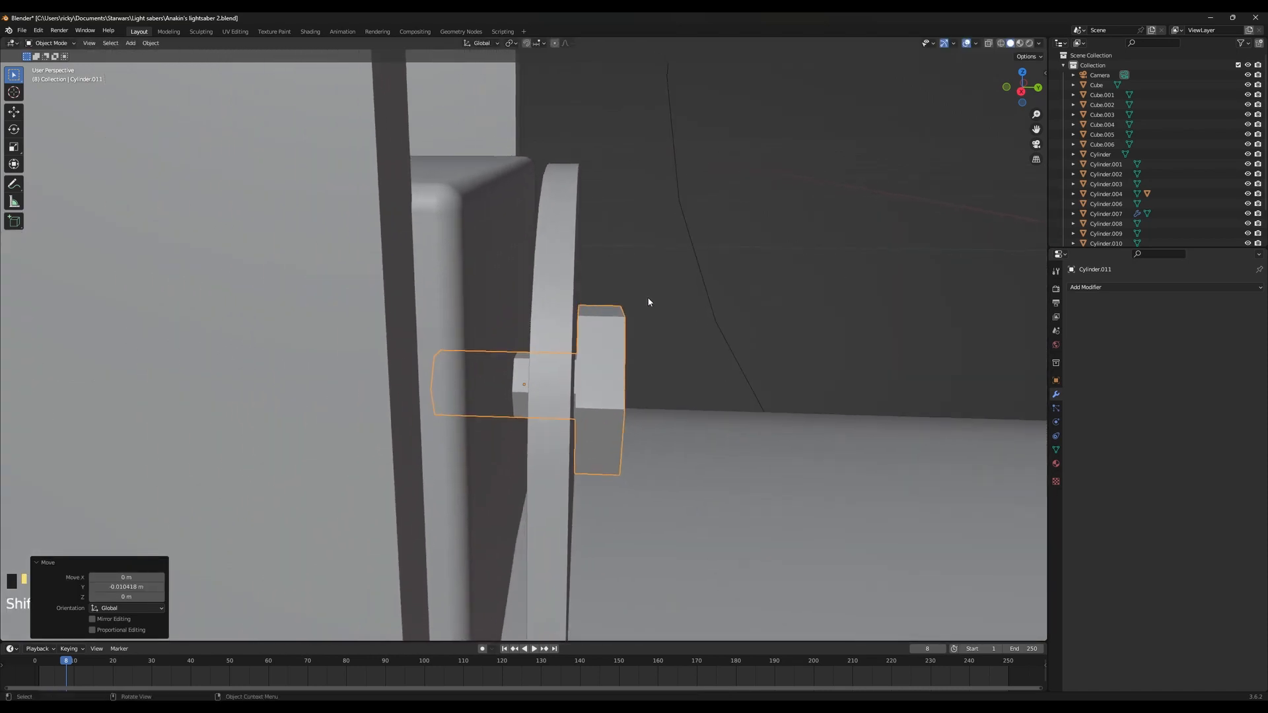
scroll(548, 357, "down", 6)
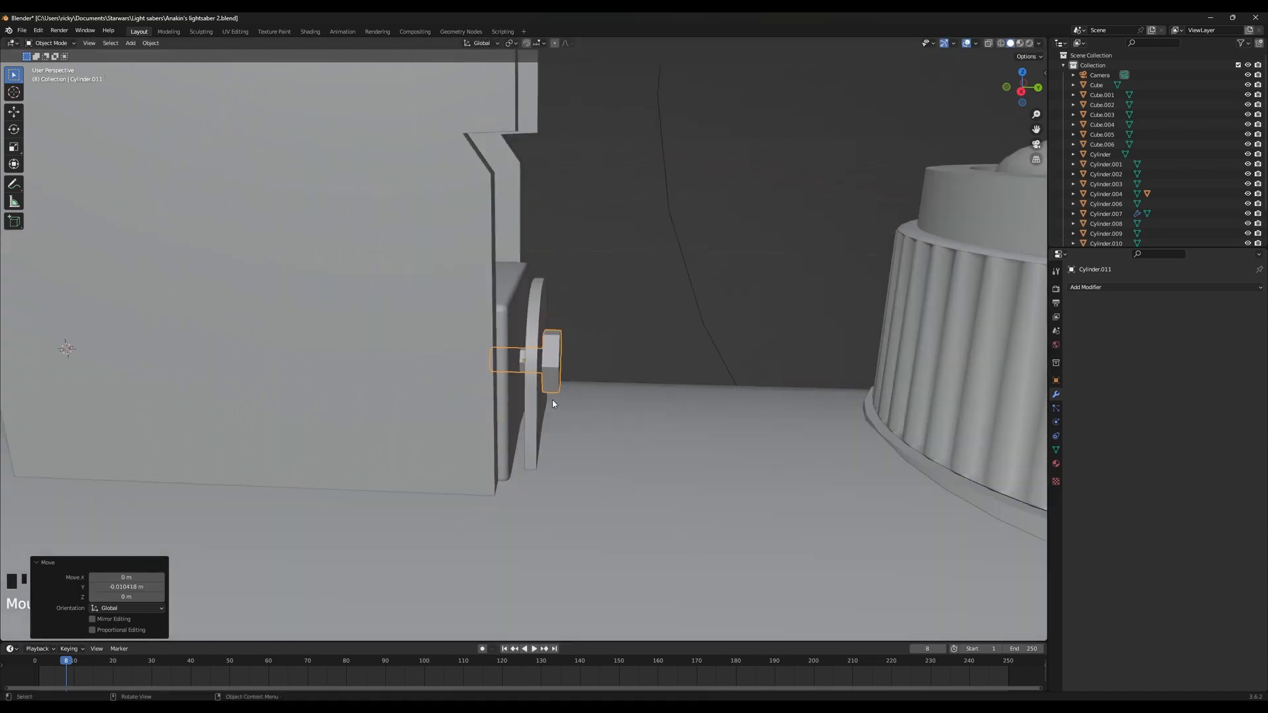
Shade the copied hexagonal bolt smooth with auto smooth at 30°
right_click(548, 353)
left_click(545, 346)
scroll(561, 387, "up", 4)
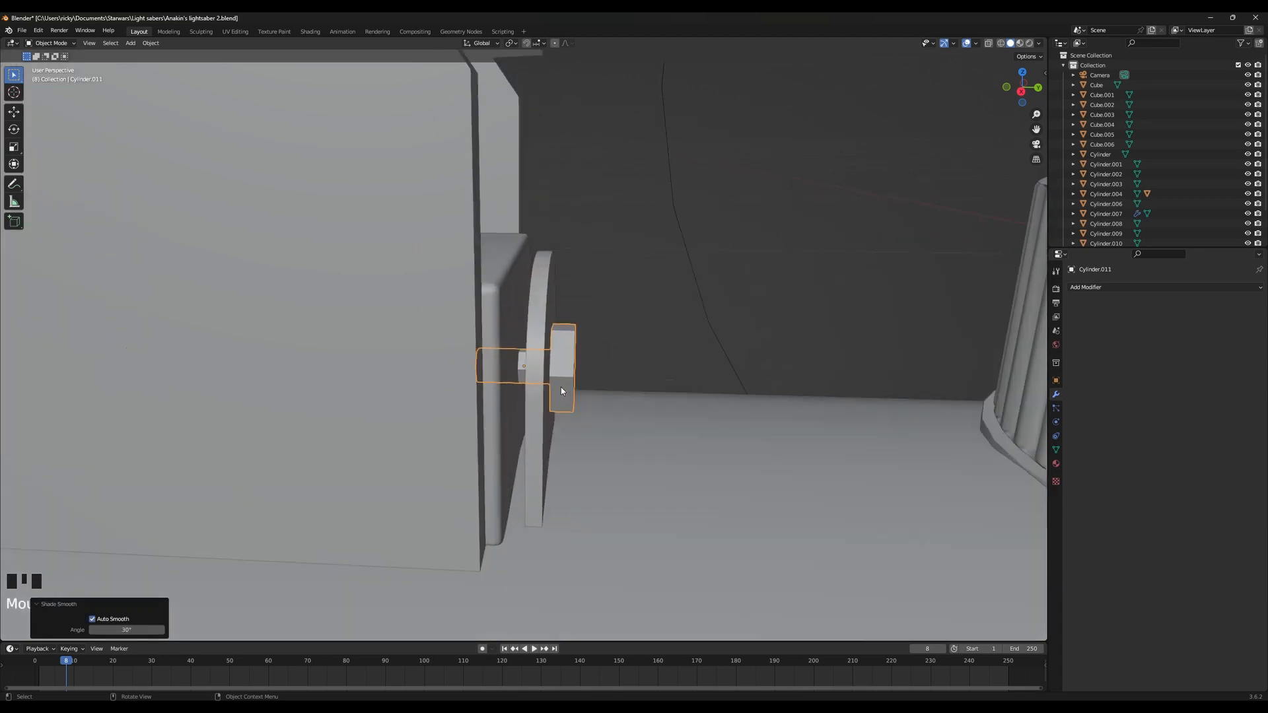
key("Tab")
key("Tab")
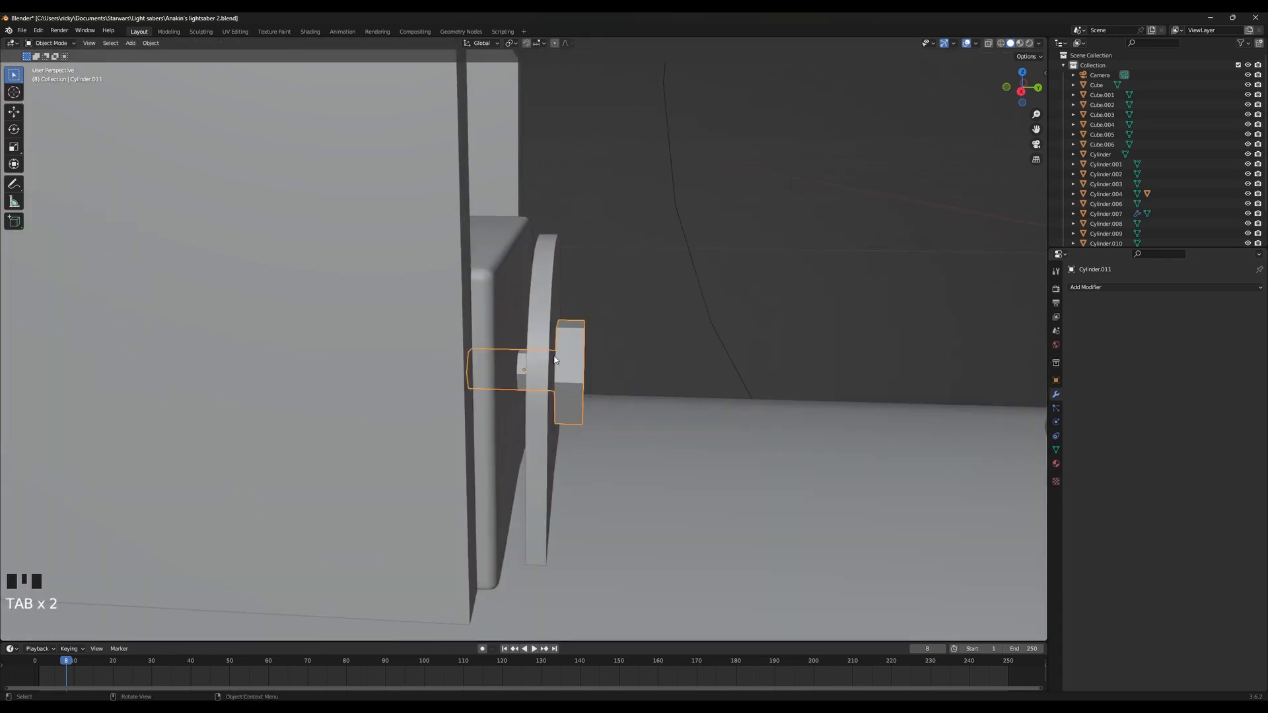
Apply the copied bolt's scale, leaving its location and rotation unapplied
key("a")
left_click(579, 402)
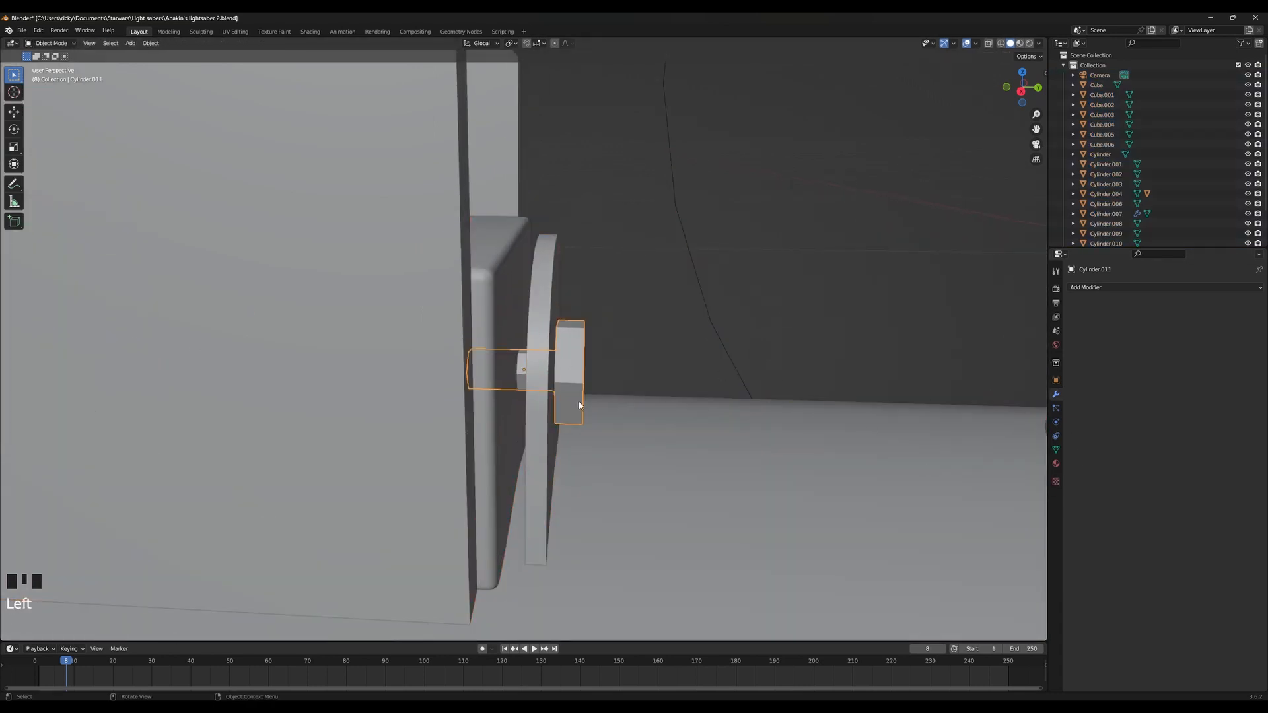
left_click(150, 43)
left_click(450, 369)
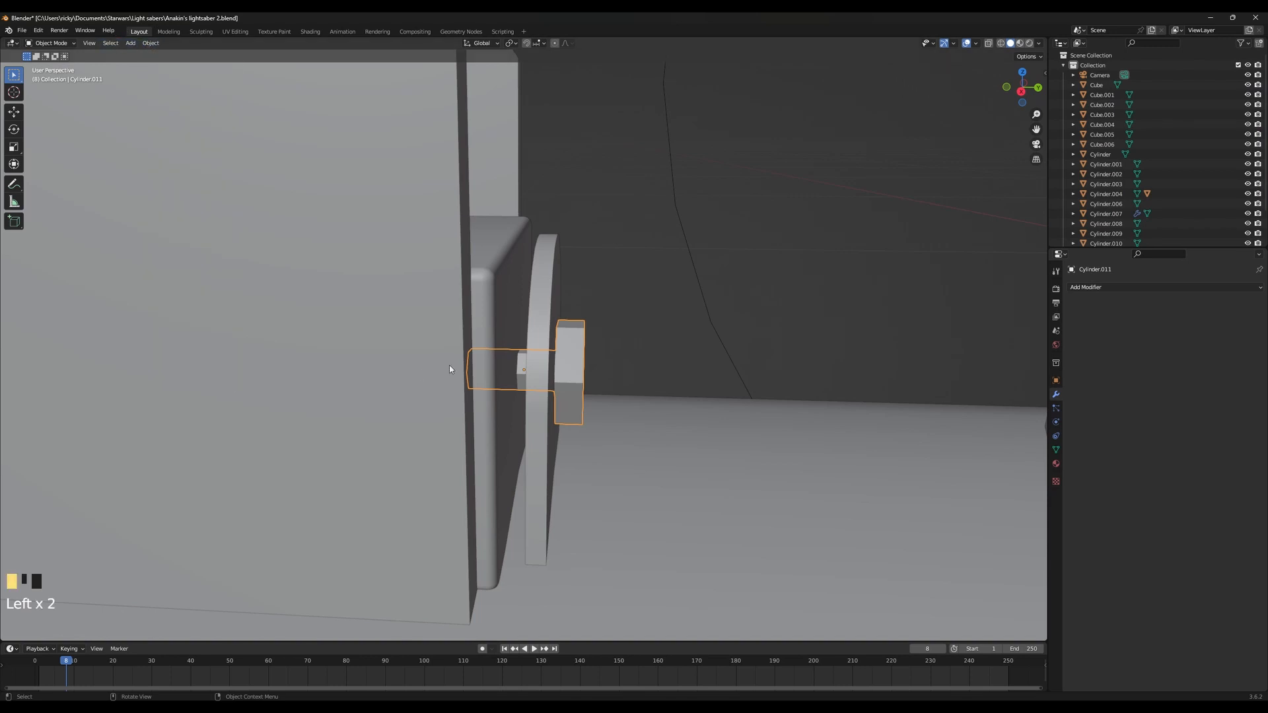
key("ctrl+a")
left_click(508, 361)
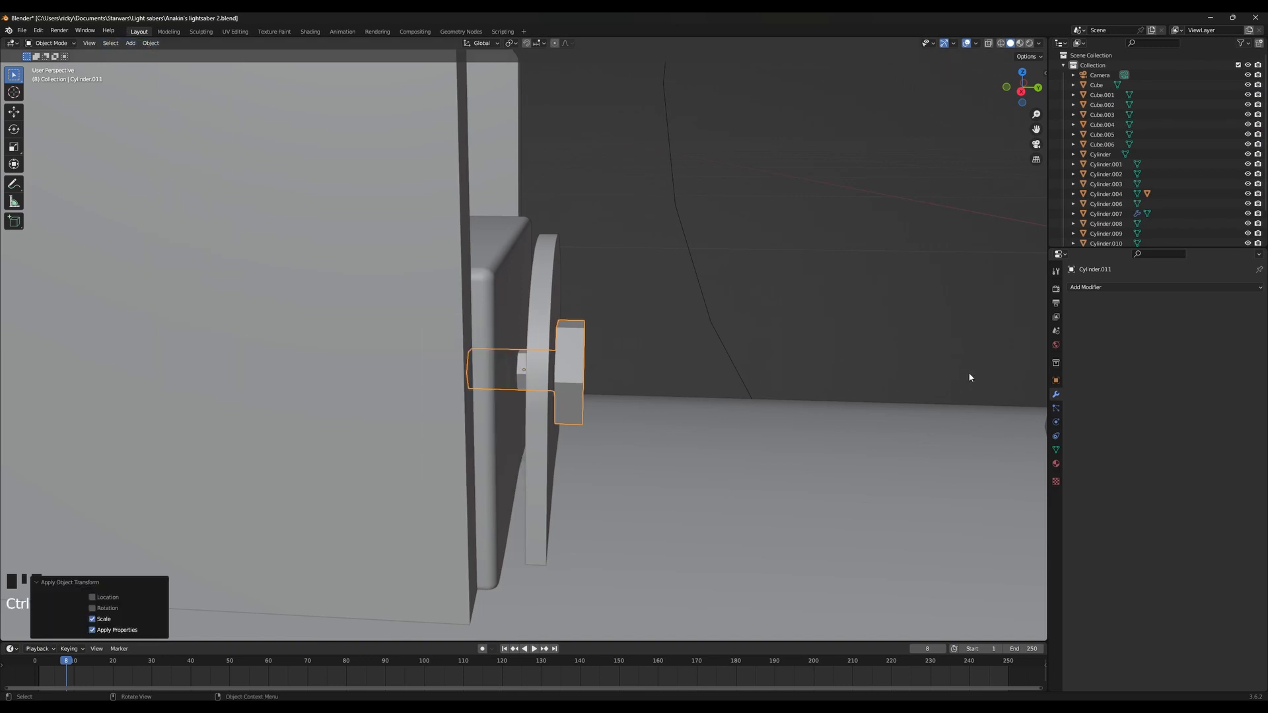
Try a Bevel modifier on the copied bolt with its amount reduced to 0 m, and remove it
left_click(1082, 288)
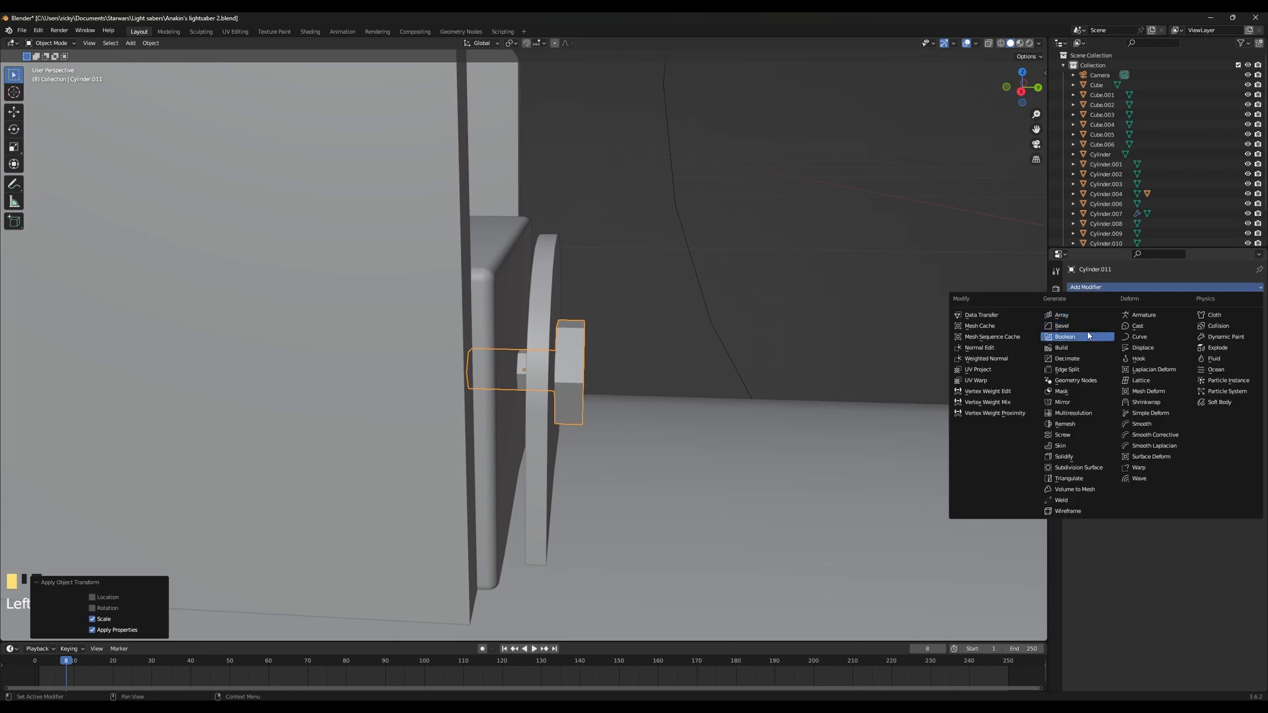
left_click(1087, 326)
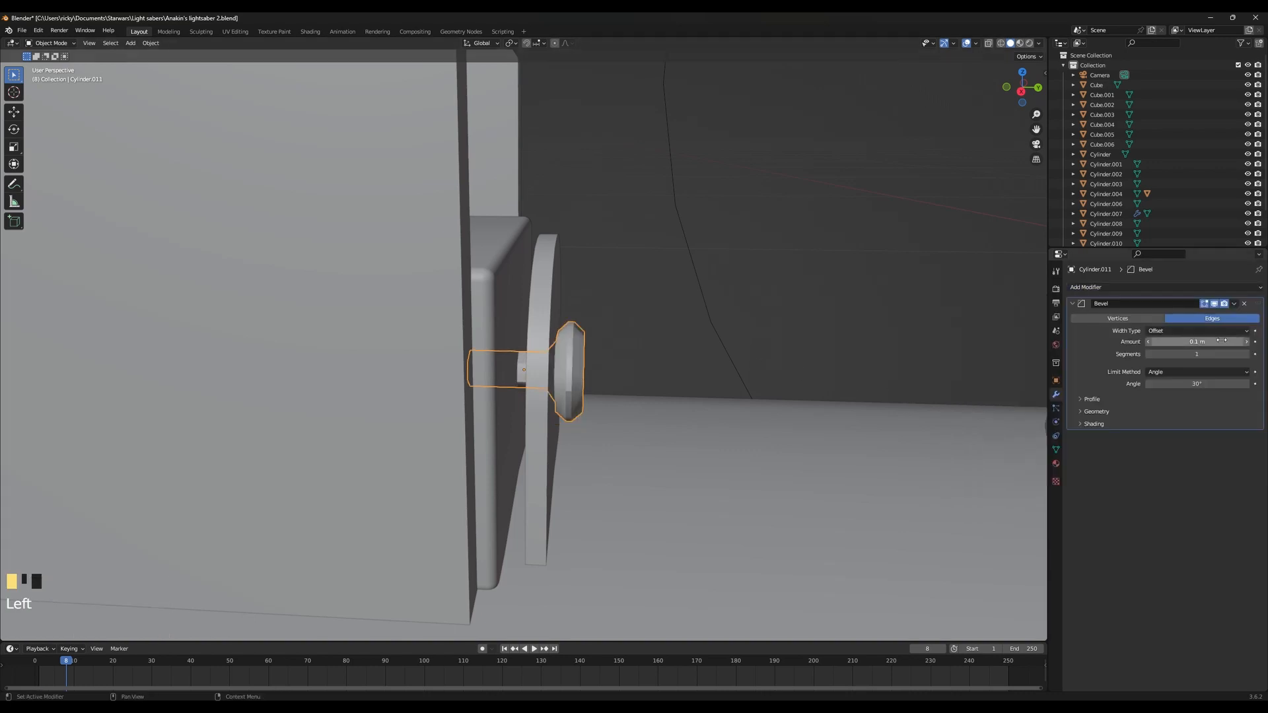
left_click_drag(1189, 338, 1176, 342)
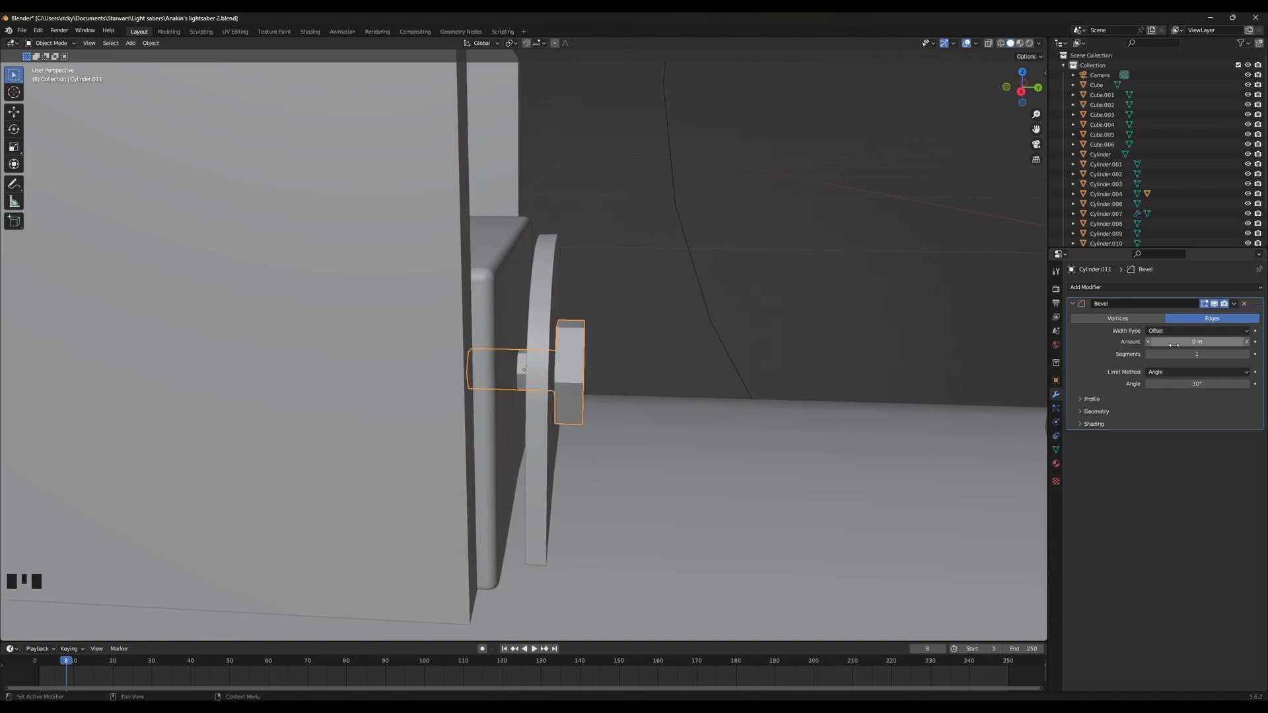
left_click(1245, 304)
Bevel all edges of the copied hexagonal bolt slightly, using six segments
key("Tab")
key("a")
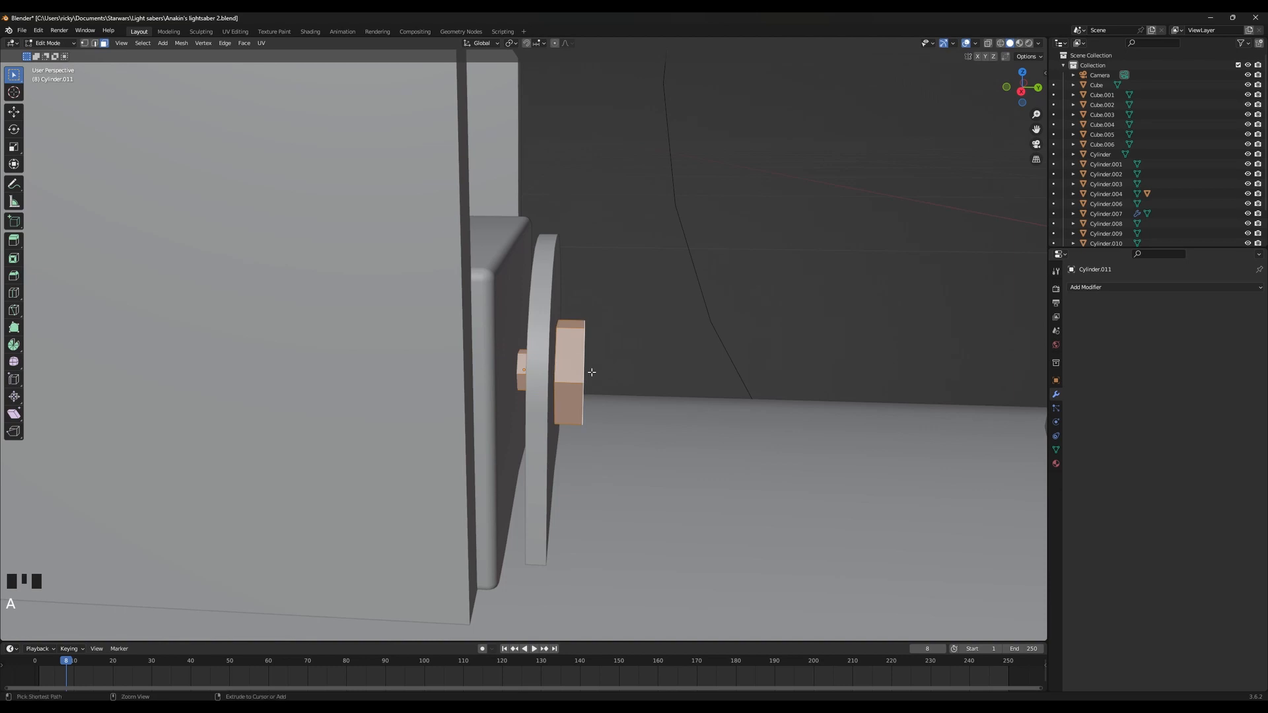
key("ctrl+b")
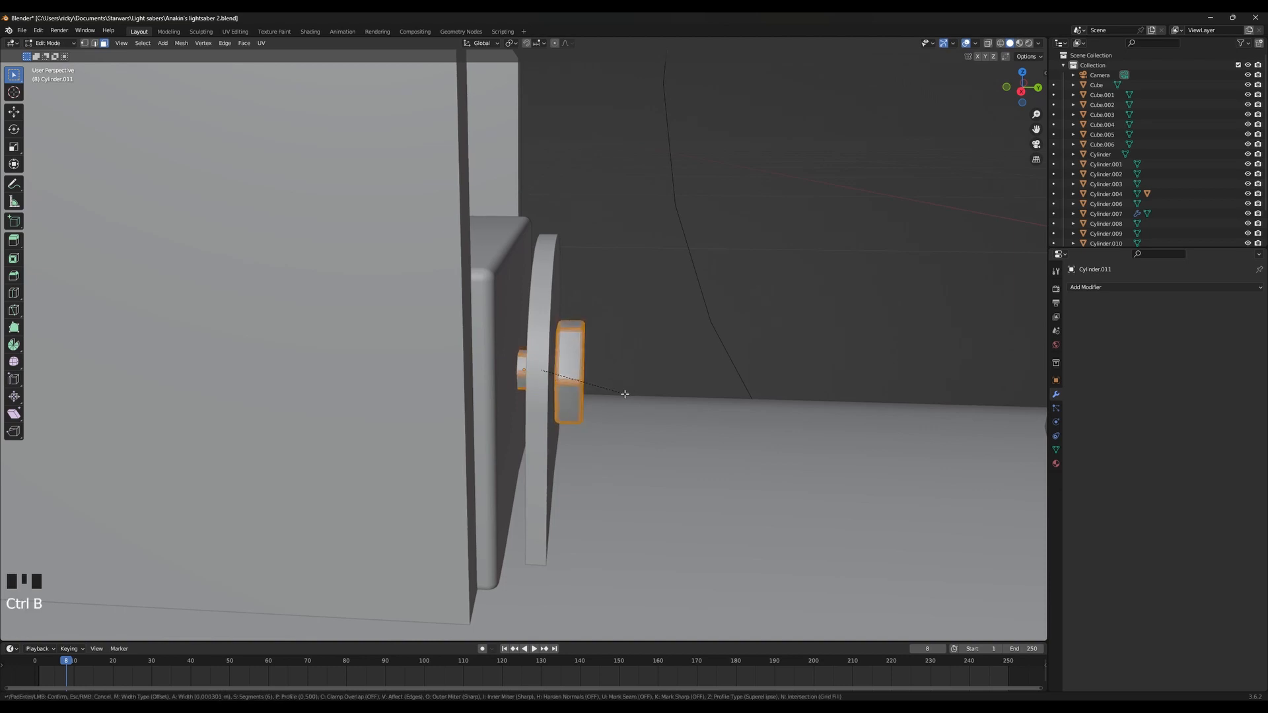
left_click(621, 393)
key("Tab")
Bevel all edges of the original hexagonal bolt at the block's opposite end slightly, using six segments
middle_click_drag(623, 396, 345, 409)
left_click(345, 408)
key("Tab")
key("a")
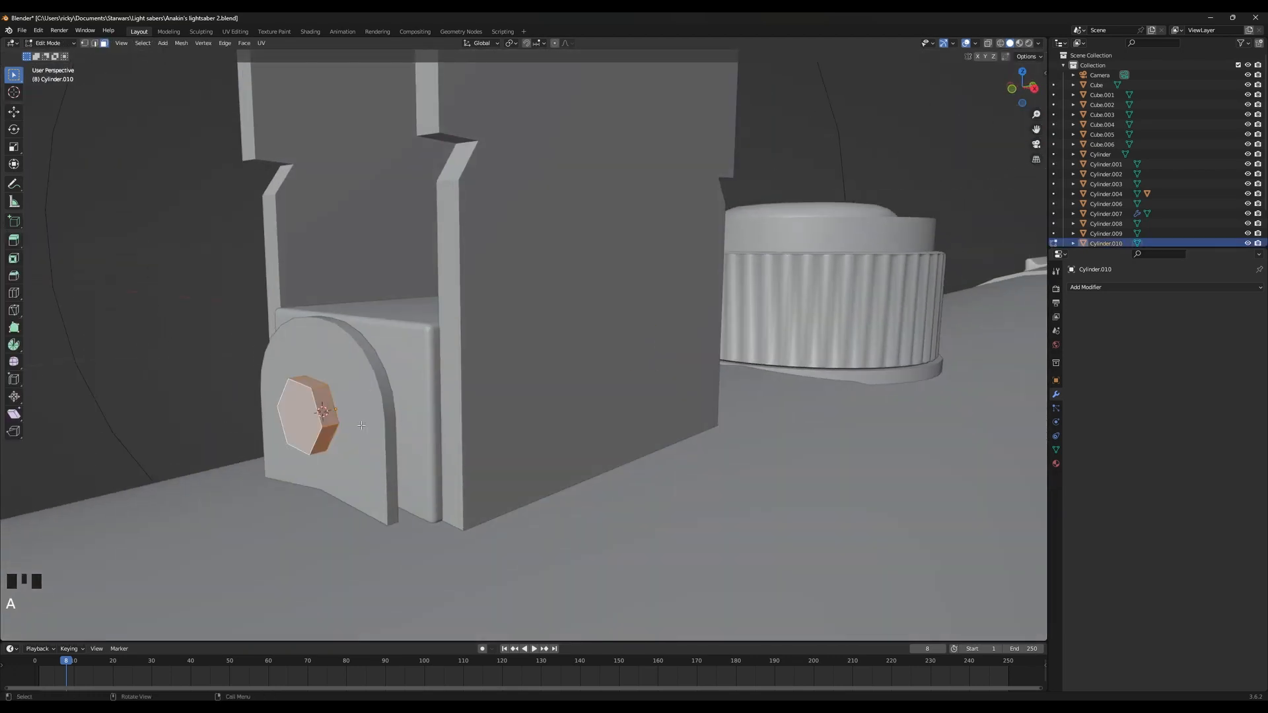
key("ctrl+b")
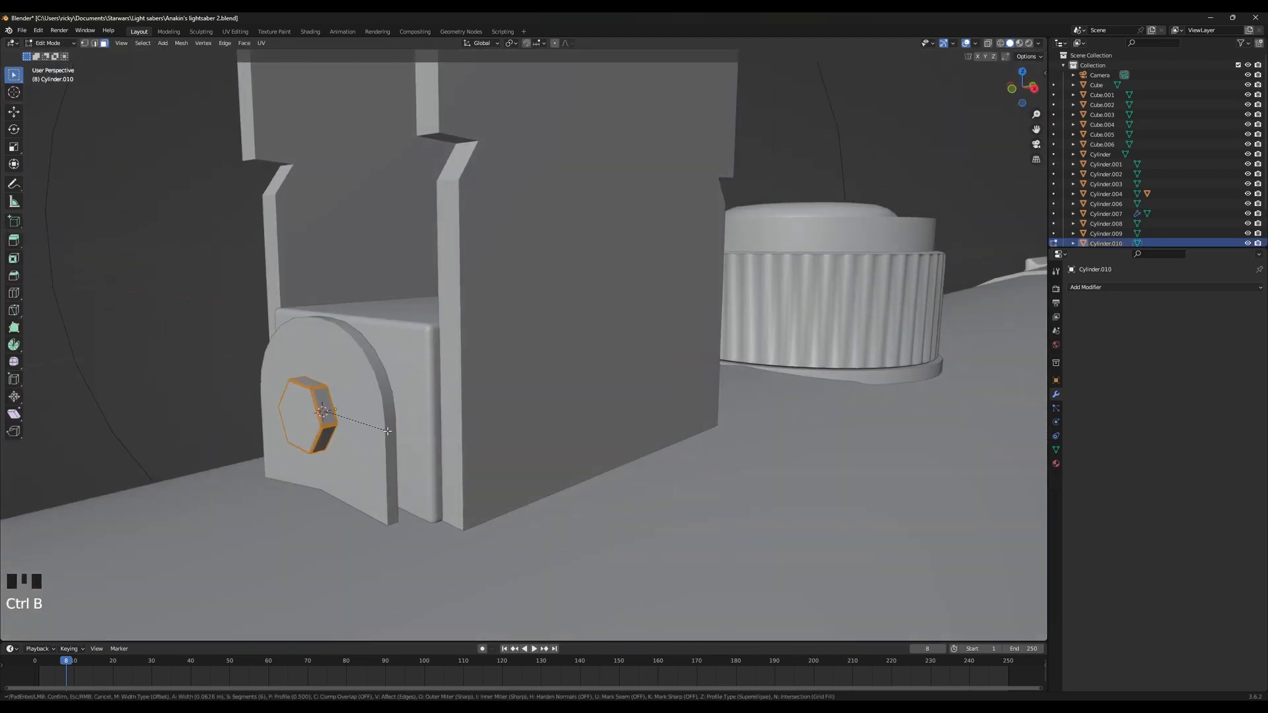
left_click(379, 428)
key("Tab")
Try to bevel the curved rim faces of the arched plate behind the original bolt
middle_click_drag(379, 428, 515, 454)
key("Tab")
key("Tab")
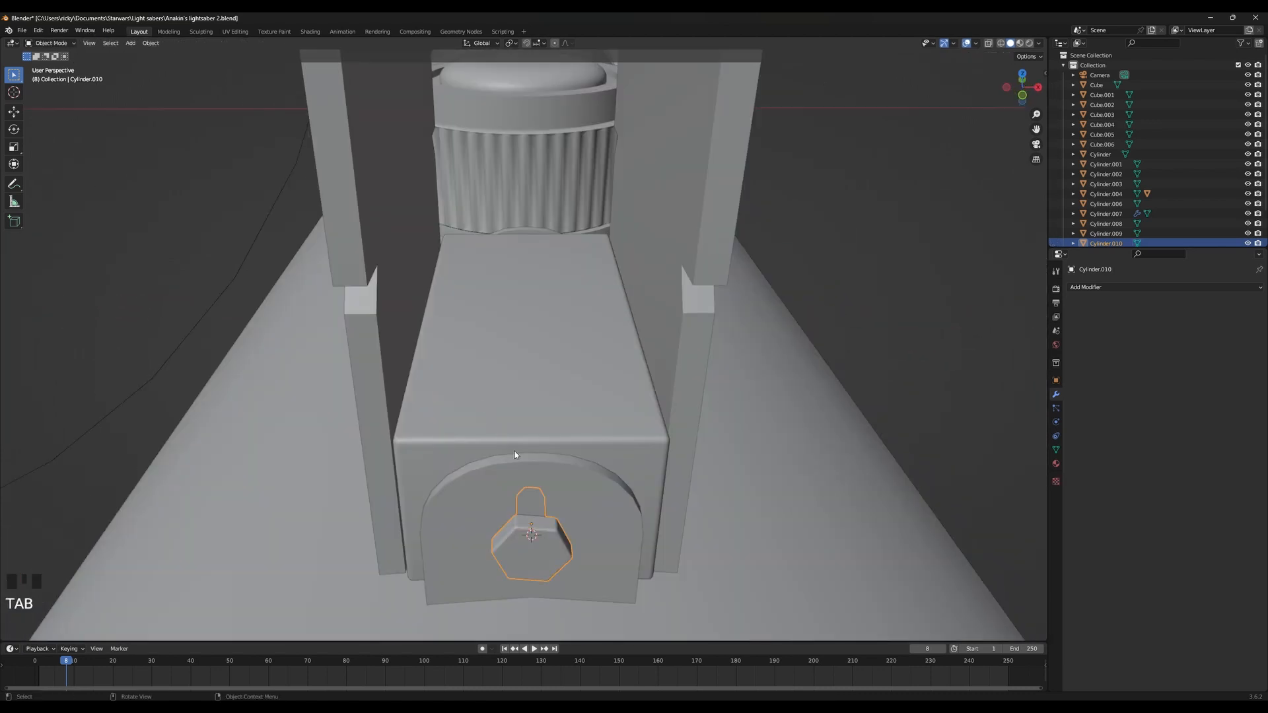
left_click(530, 491)
key("Tab")
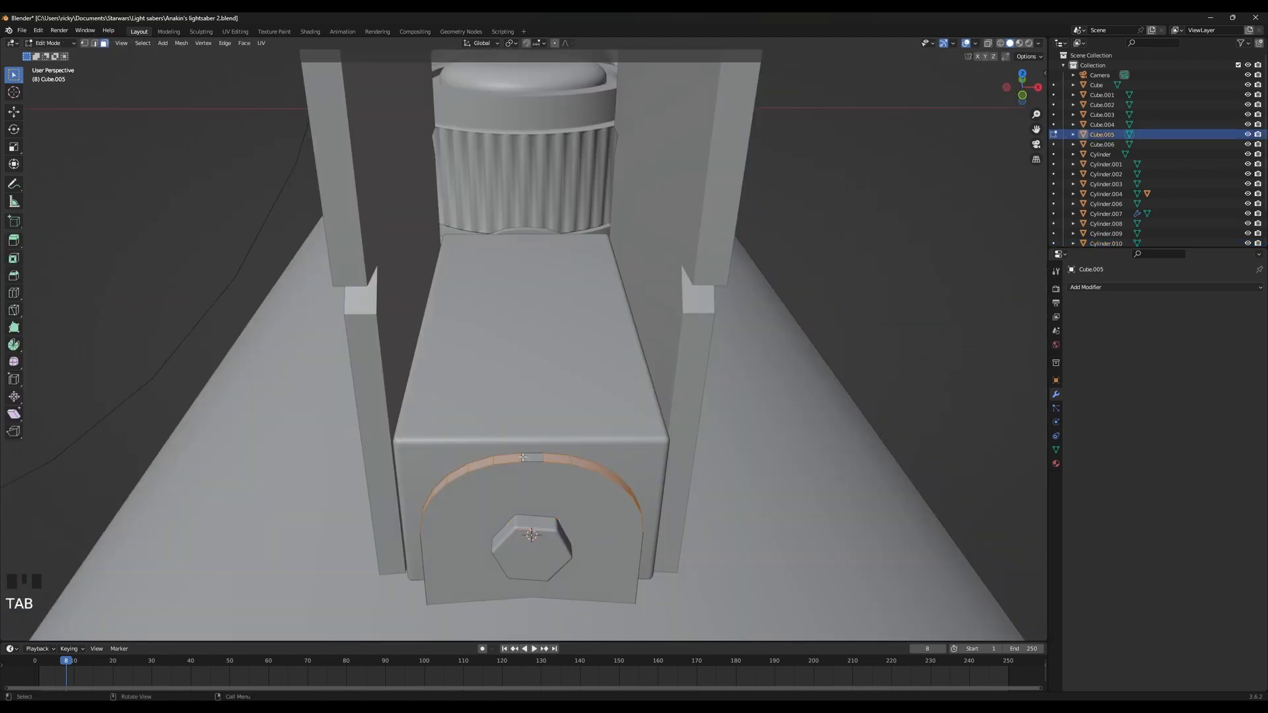
left_click(543, 456, "shift")
key("ctrl+z")
left_click(537, 460, "shift")
key("ctrl+b")
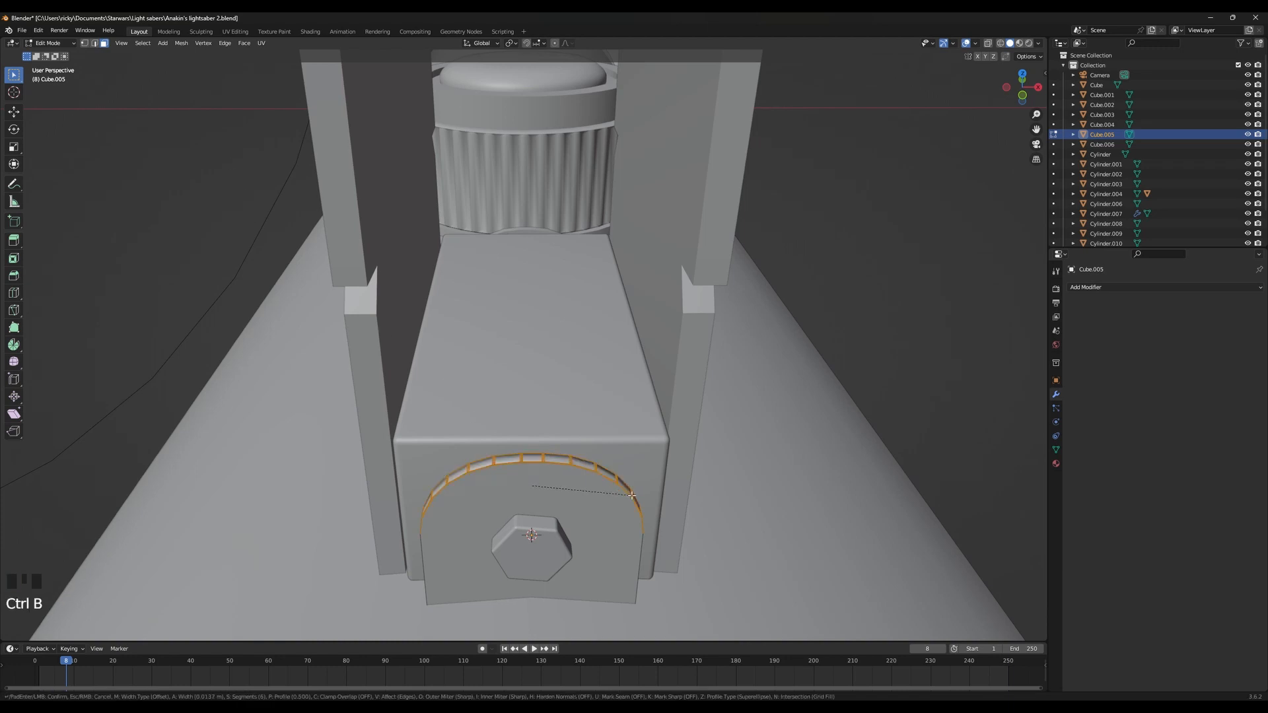
left_click(632, 494)
Switch to edge selection and pick short edges across the curved rim of the arched plate behind the original bolt
left_click(94, 44)
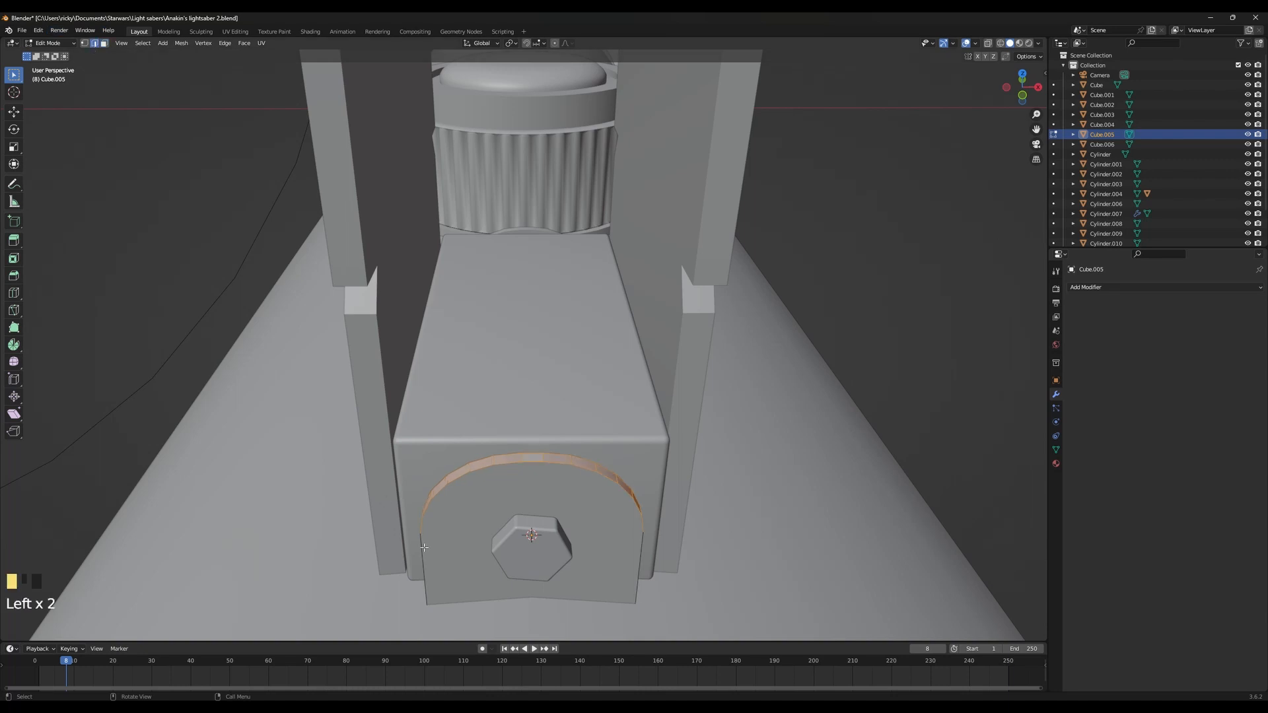
middle_click_drag(455, 533, 487, 536)
left_click(493, 535)
left_click(493, 535)
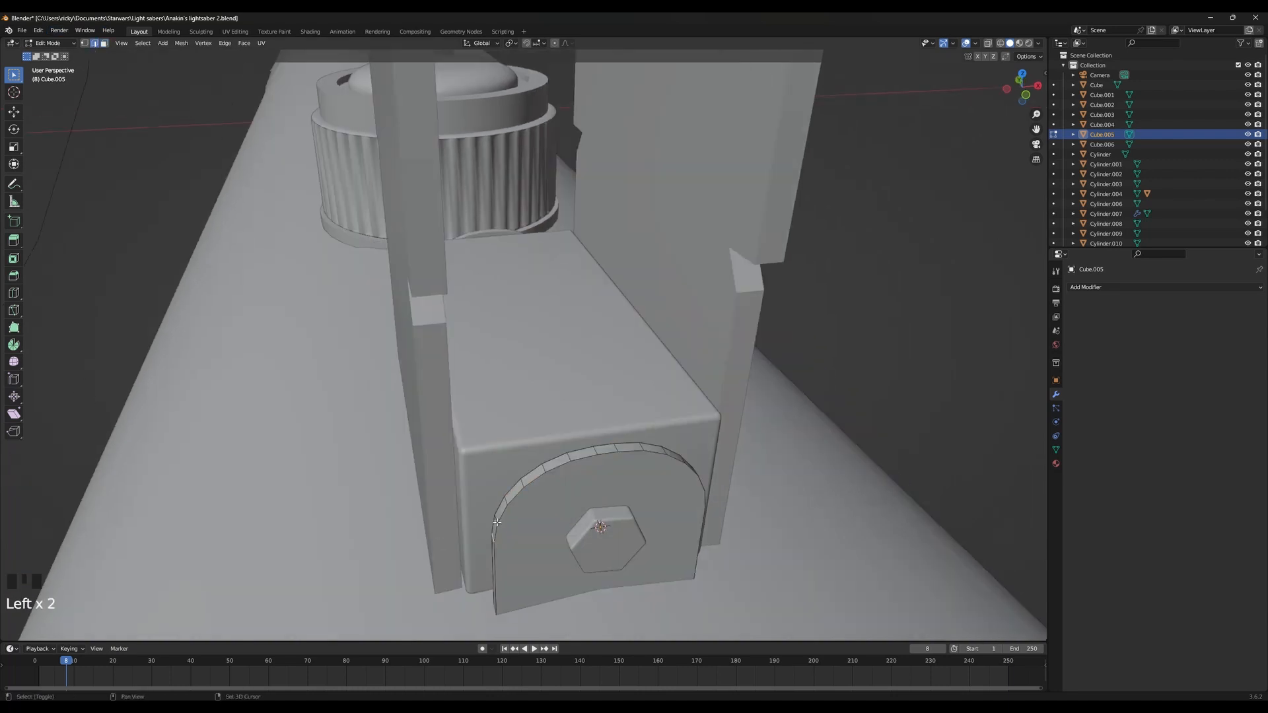
left_click(504, 505, "shift")
left_click(507, 499, "shift")
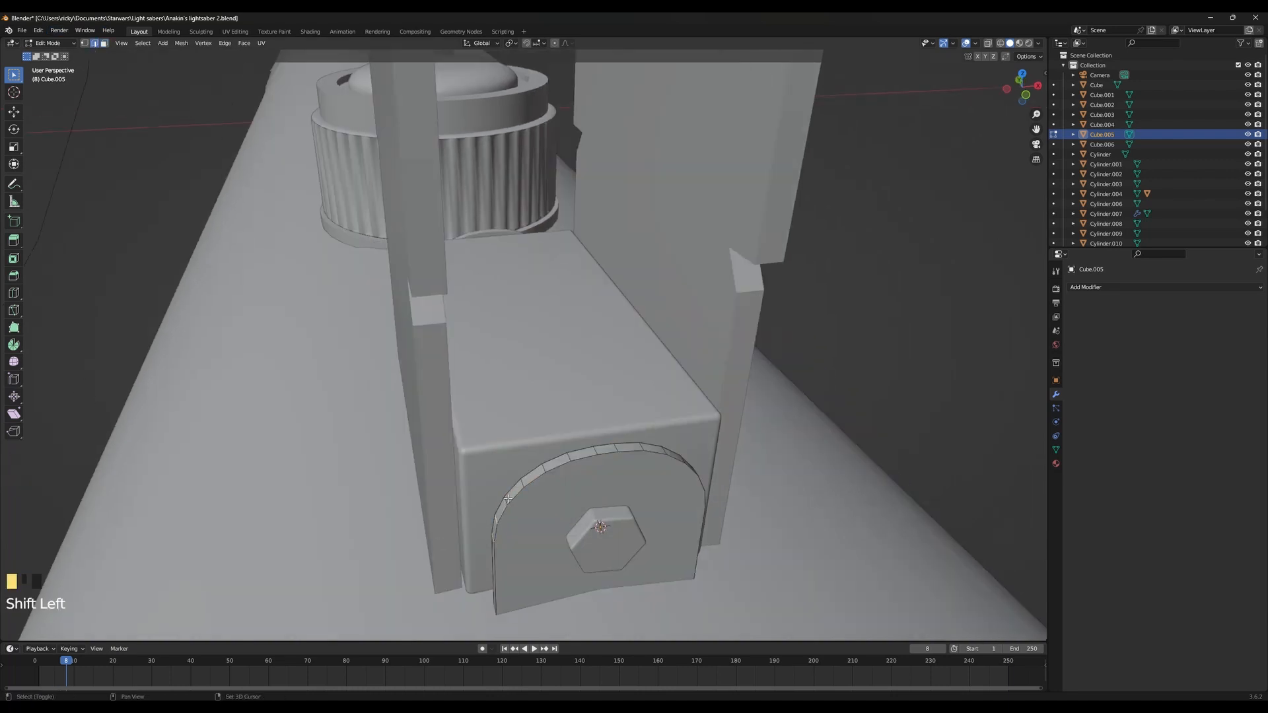
key("ctrl+z")
left_click(543, 470, "shift")
middle_click_drag(650, 447, 451, 462)
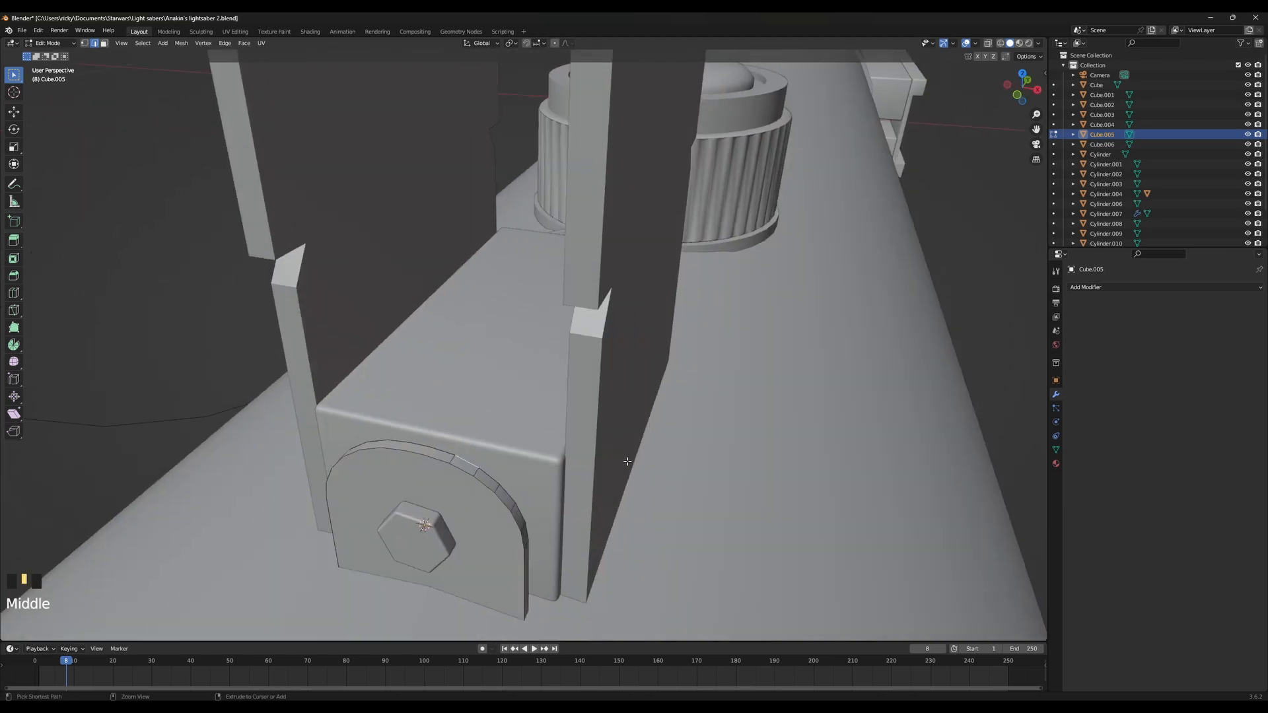
Extend the rim edge selection to all parallel edges of the arched plate with Select Similar by Direction
key("ctrl+z")
left_click(449, 460, "shift")
key("ctrl+z")
left_click(470, 463, "shift")
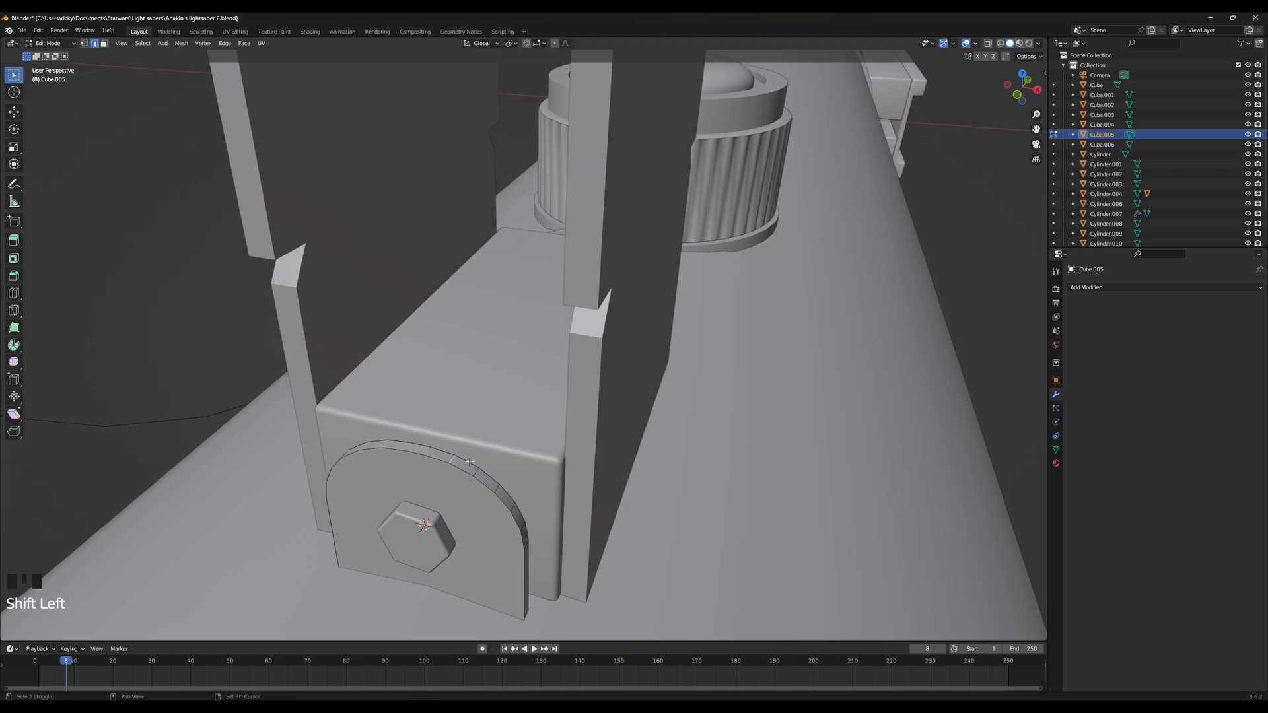
key("shift+g")
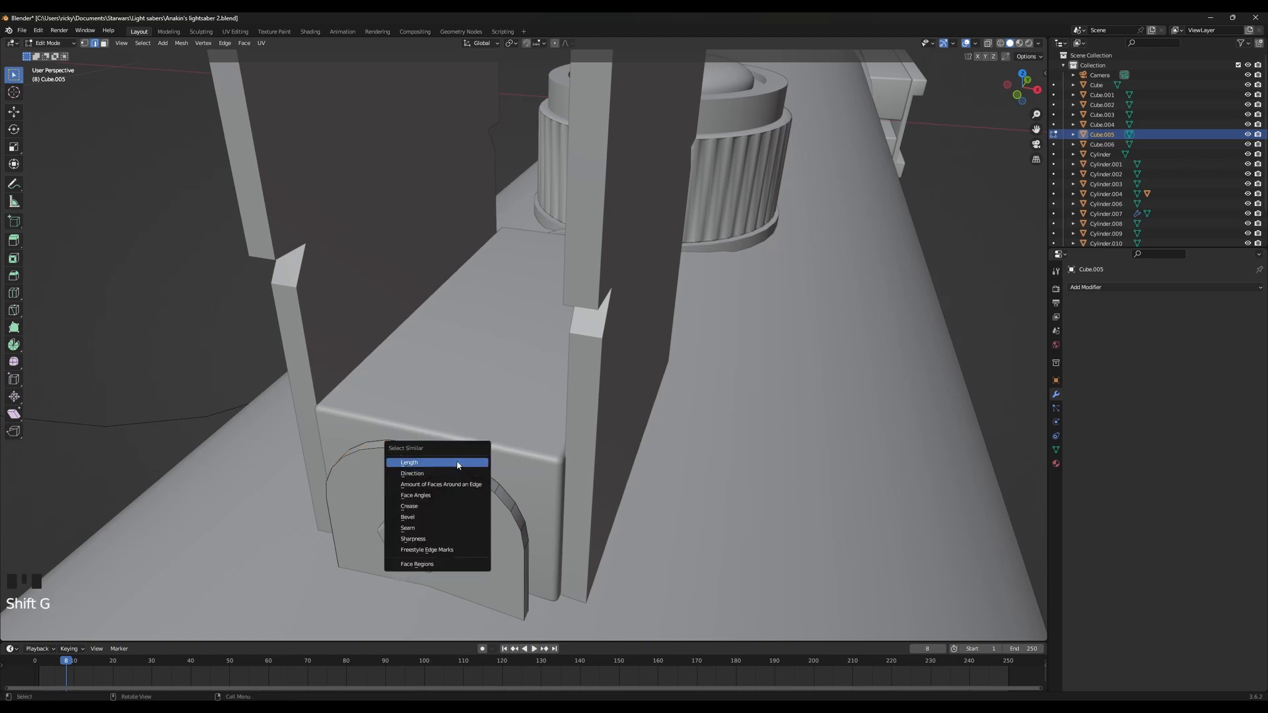
left_click(459, 462)
key("ctrl+z")
key("shift+g")
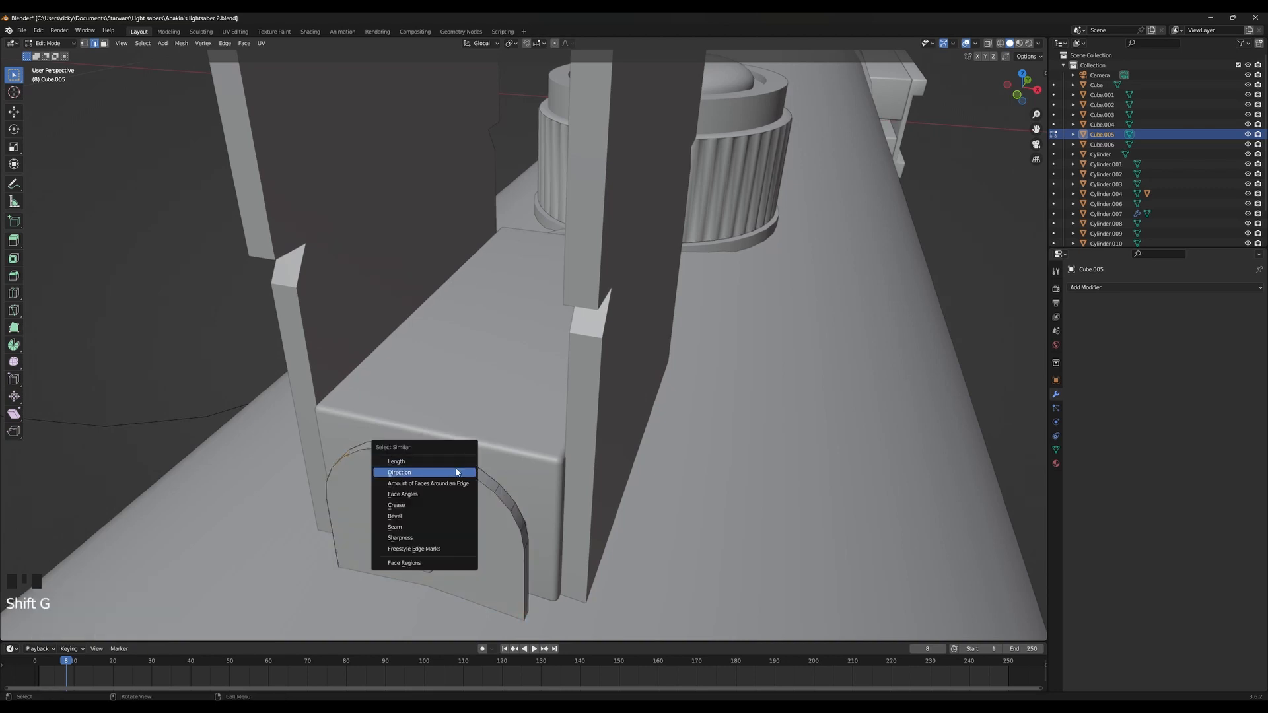
left_click(457, 473)
Deselect the arched plate's two bottom corner edges in wireframe view, keeping only the short edges across the curved rim selected
mouse_move(457, 473)
middle_mouse_down()
mouse_move(521, 545)
mouse_move(563, 516)
middle_mouse_up()
key("shift+z")
key("c")
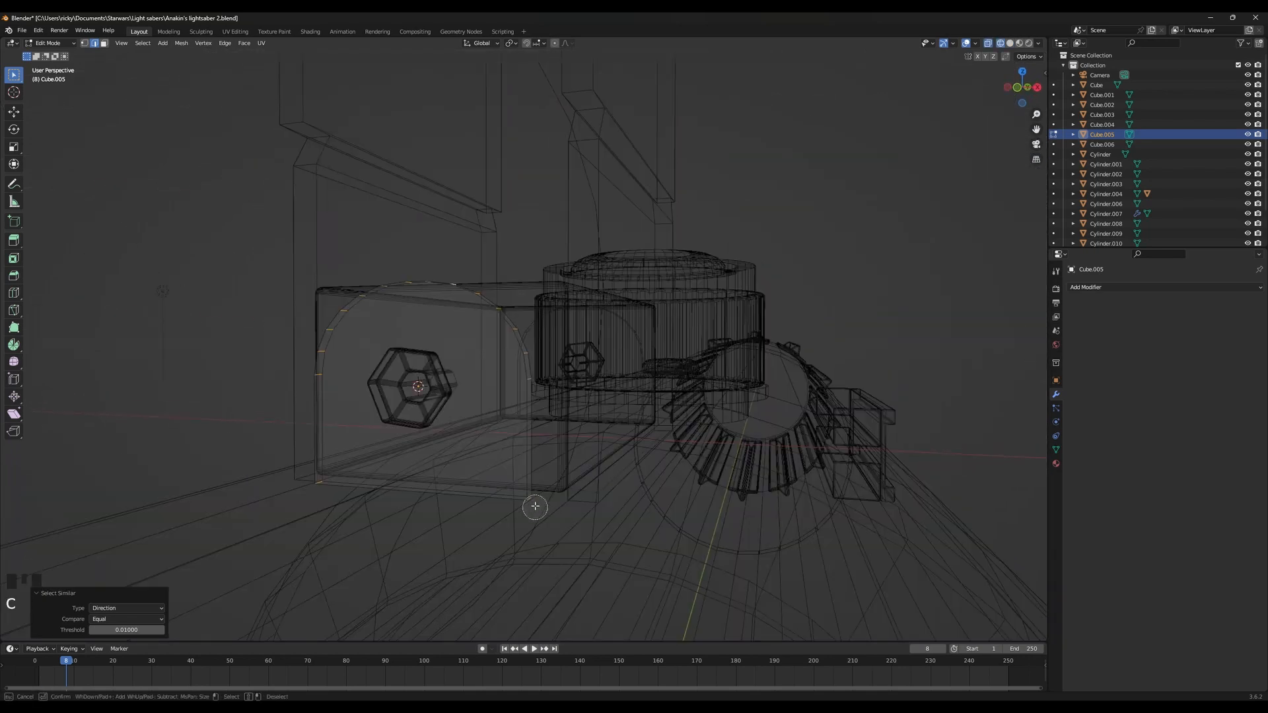
middle_click(535, 499)
middle_click(320, 494)
right_click(318, 495)
key("shift+z")
middle_click_drag(318, 495, 476, 480)
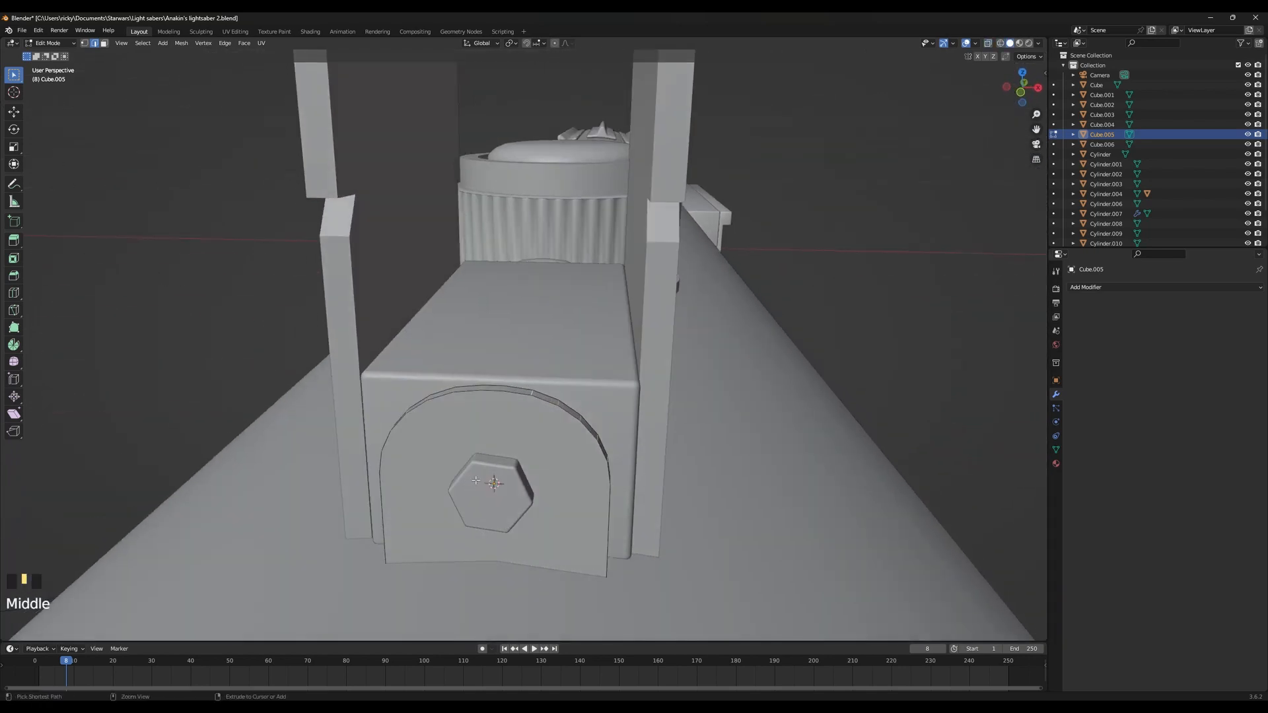
Bevel the selected short rim edges of the arched plate with two segments to smooth its curve
key("ctrl+b")
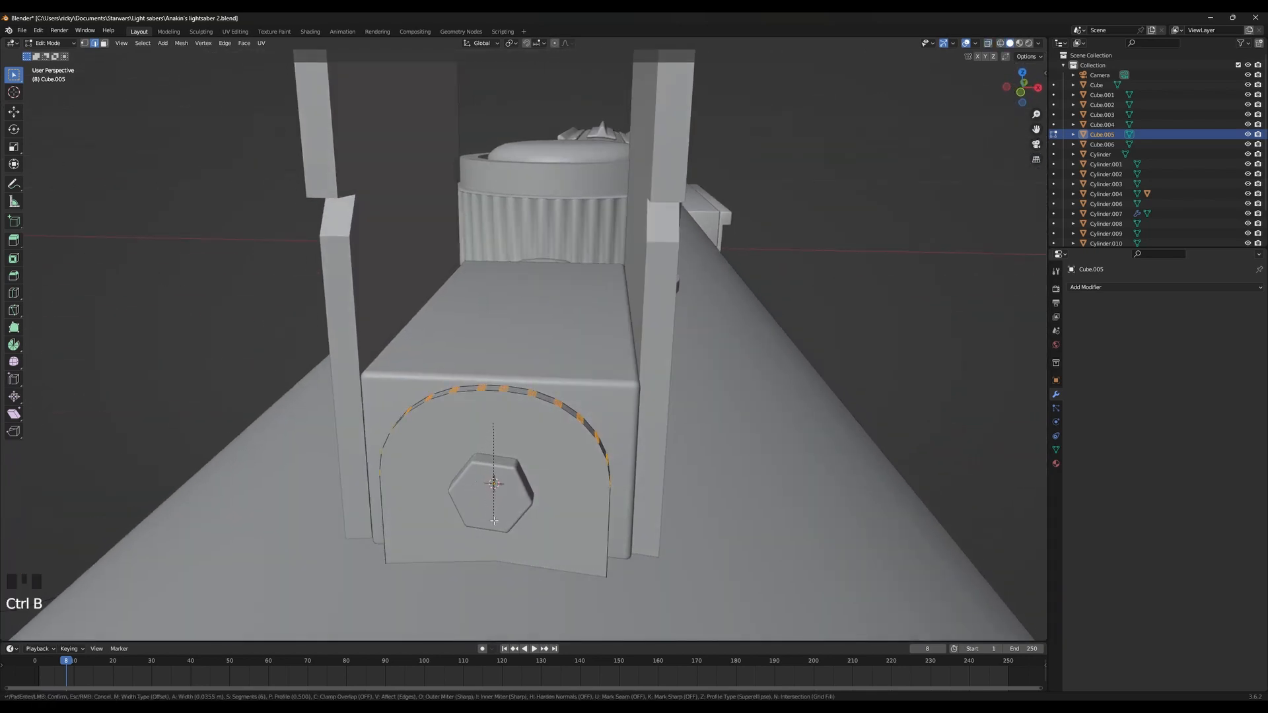
scroll(495, 530, "down", 2)
scroll(494, 538, "up", 5)
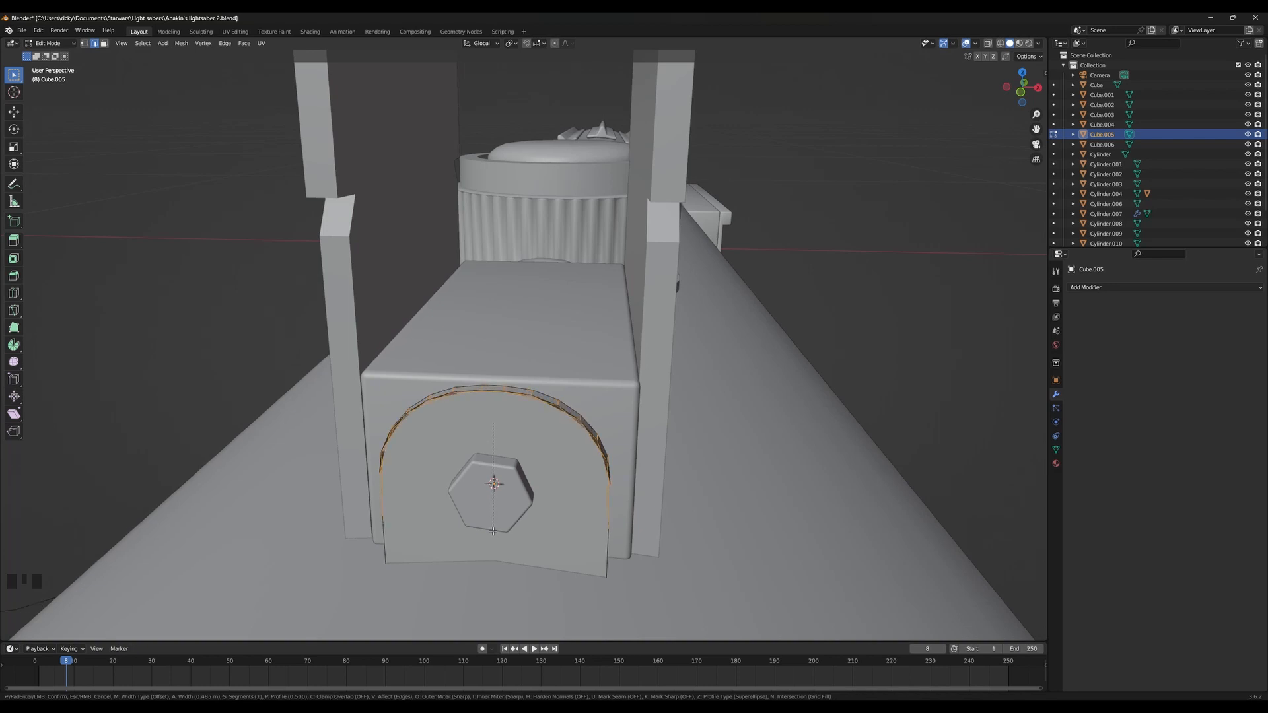
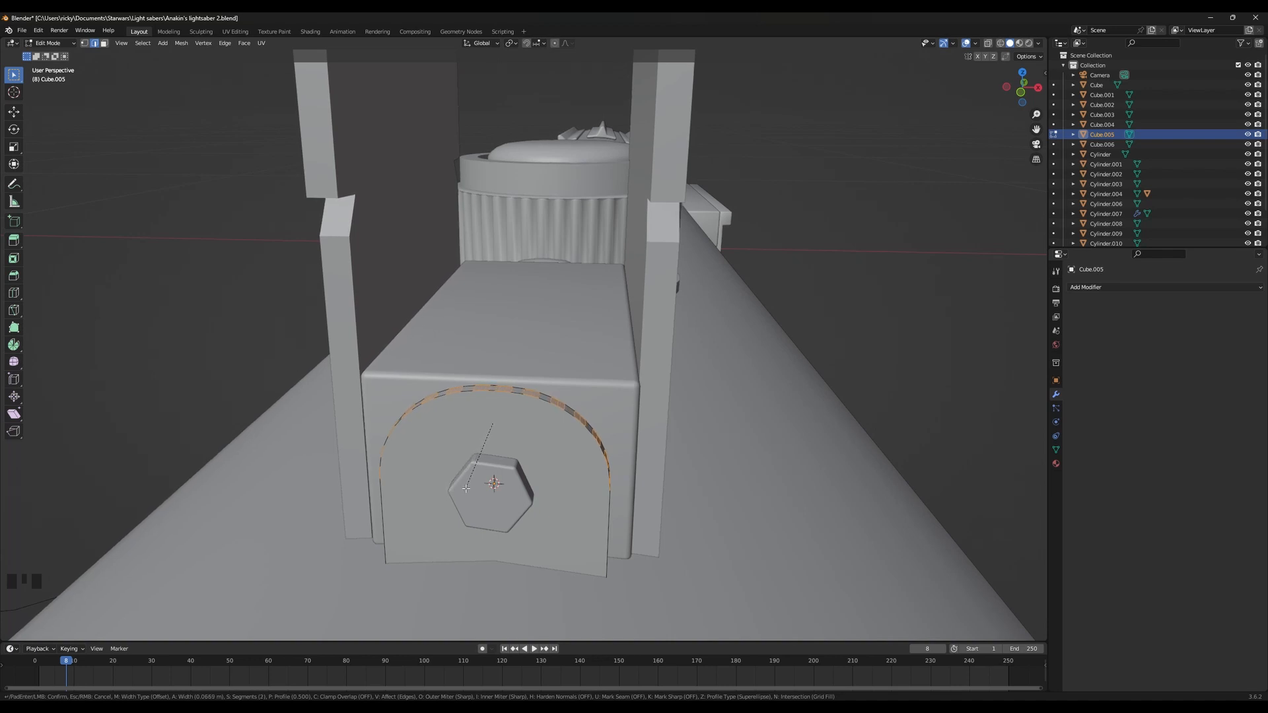
left_click(461, 495)
key("Tab")
Select all short edges across the rim of the arched plate behind the copied bolt, using Select Similar by Direction
middle_click_drag(561, 454, 772, 441)
left_click(441, 382)
key("Tab")
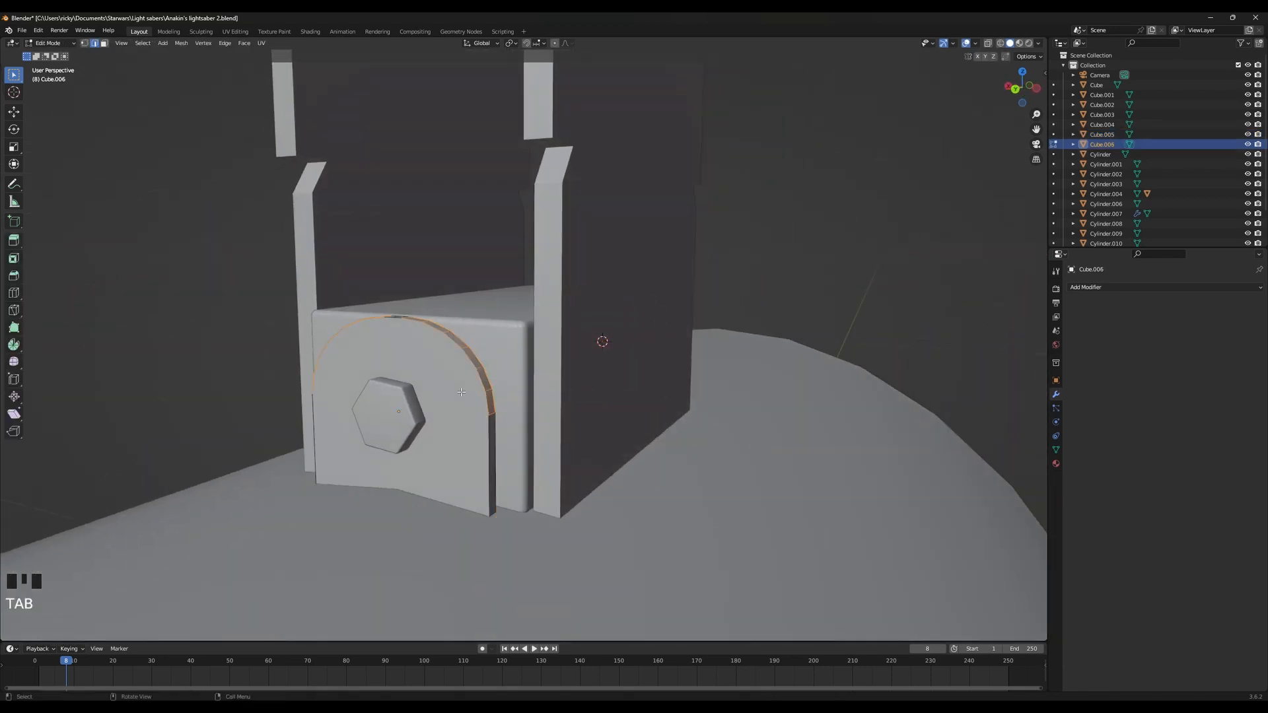
middle_click_drag(444, 382, 509, 407)
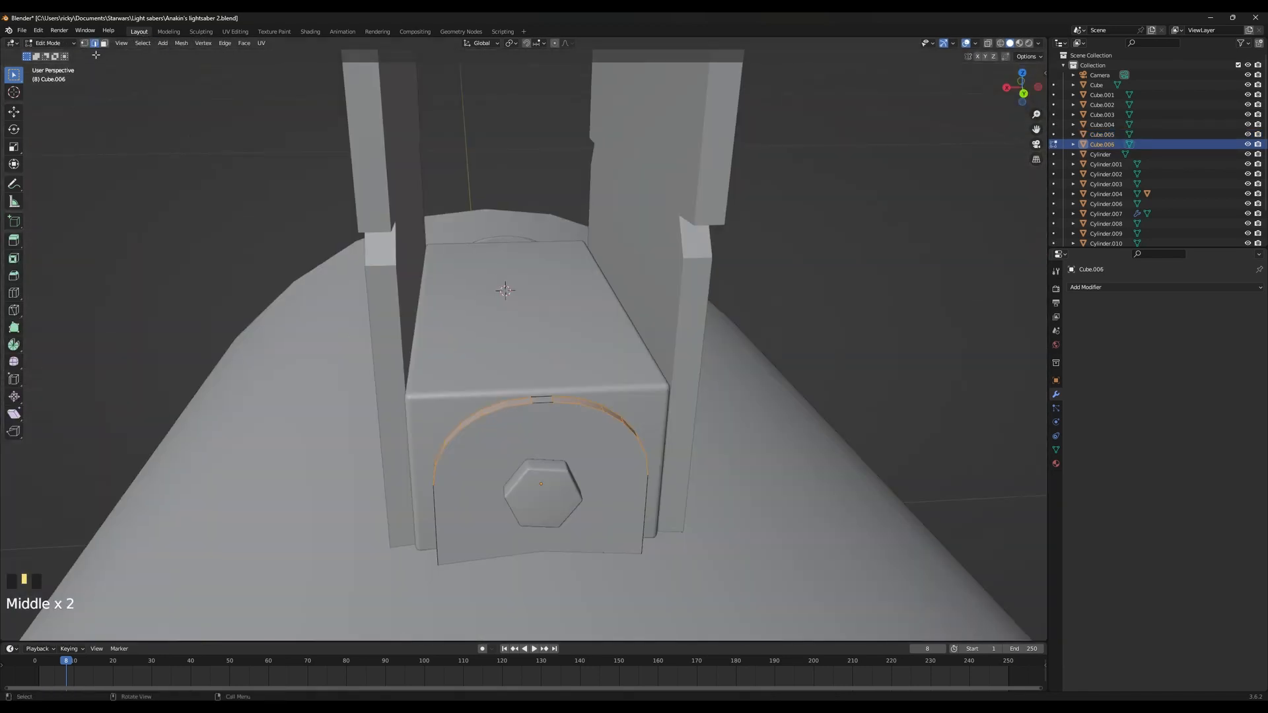
left_click(539, 399)
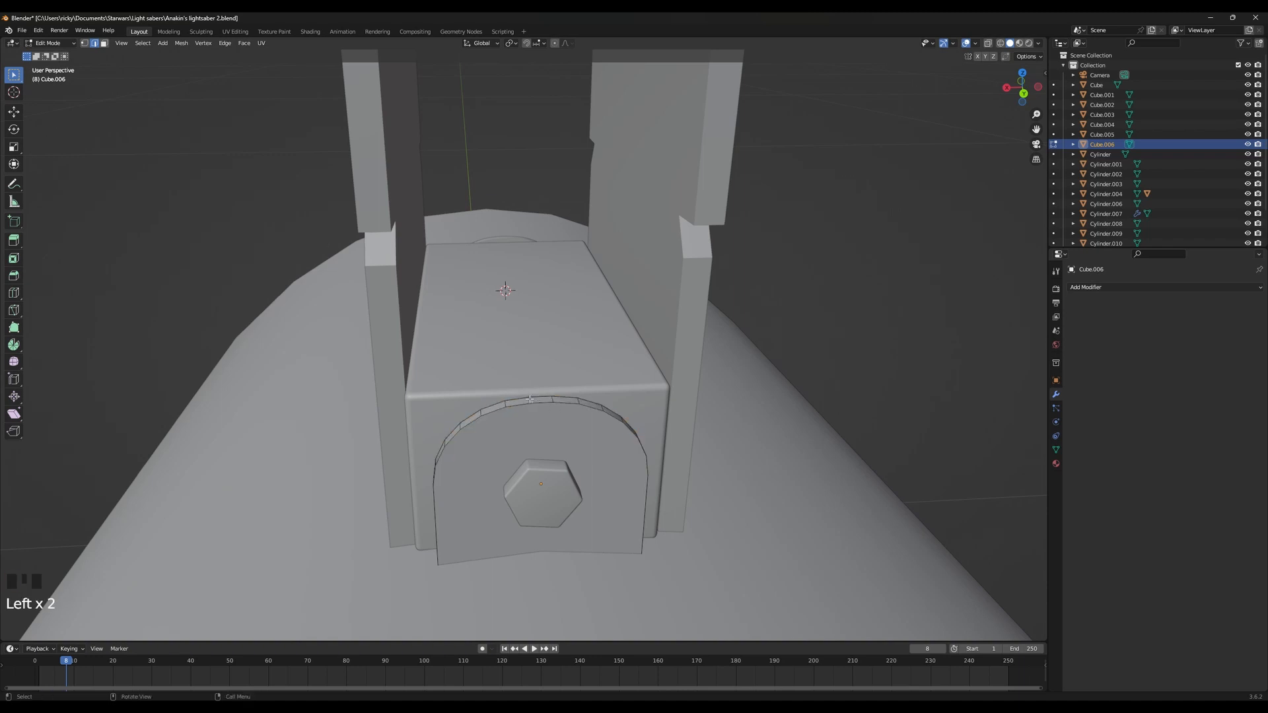
left_click(505, 402, "shift")
key("ctrl+z")
left_click(478, 413, "shift")
key("ctrl+g")
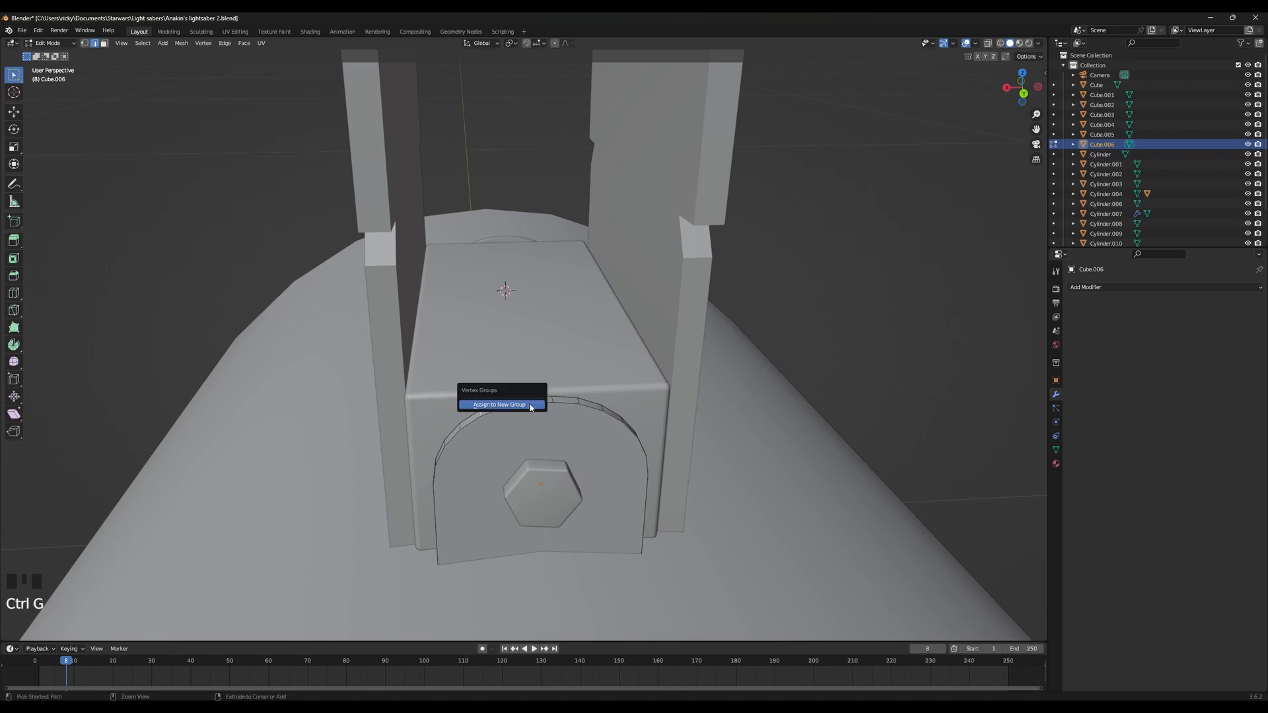
key("shift+g")
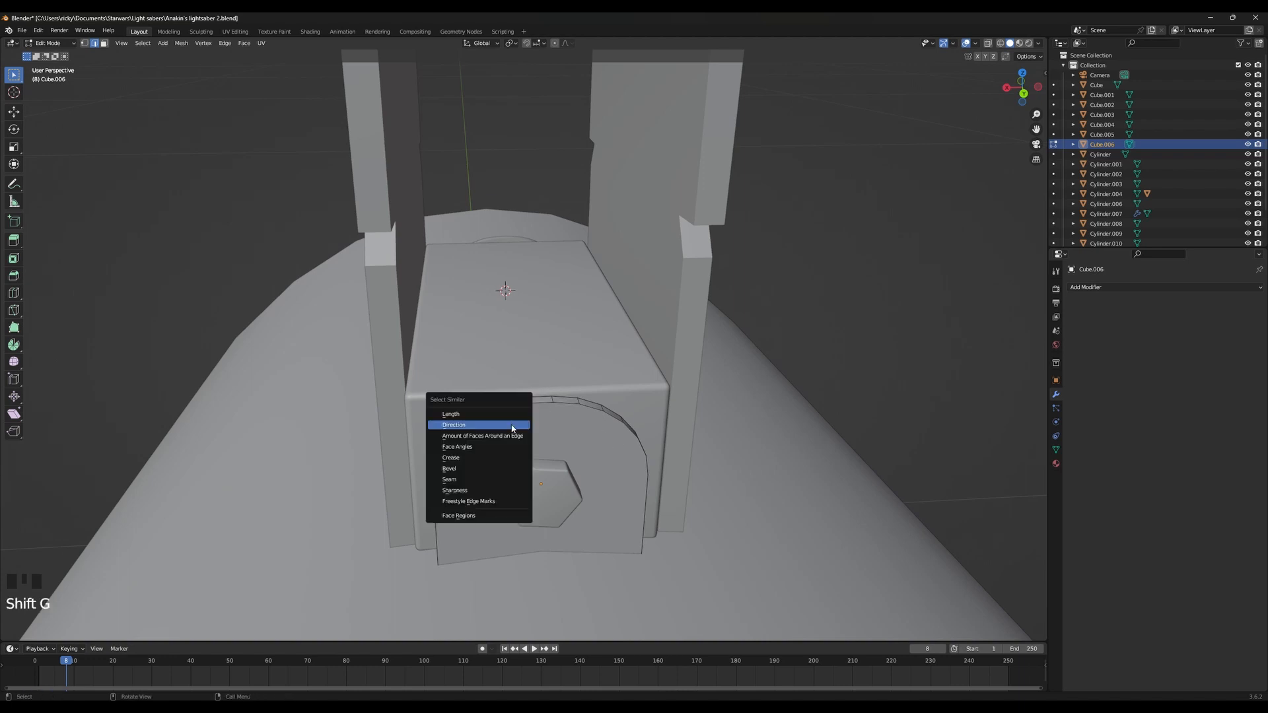
left_click(512, 426)
Exclude the arched plate's bottom corner edges from the selection in wireframe view and bevel the remaining short edges across its curved rim
key("shift+z")
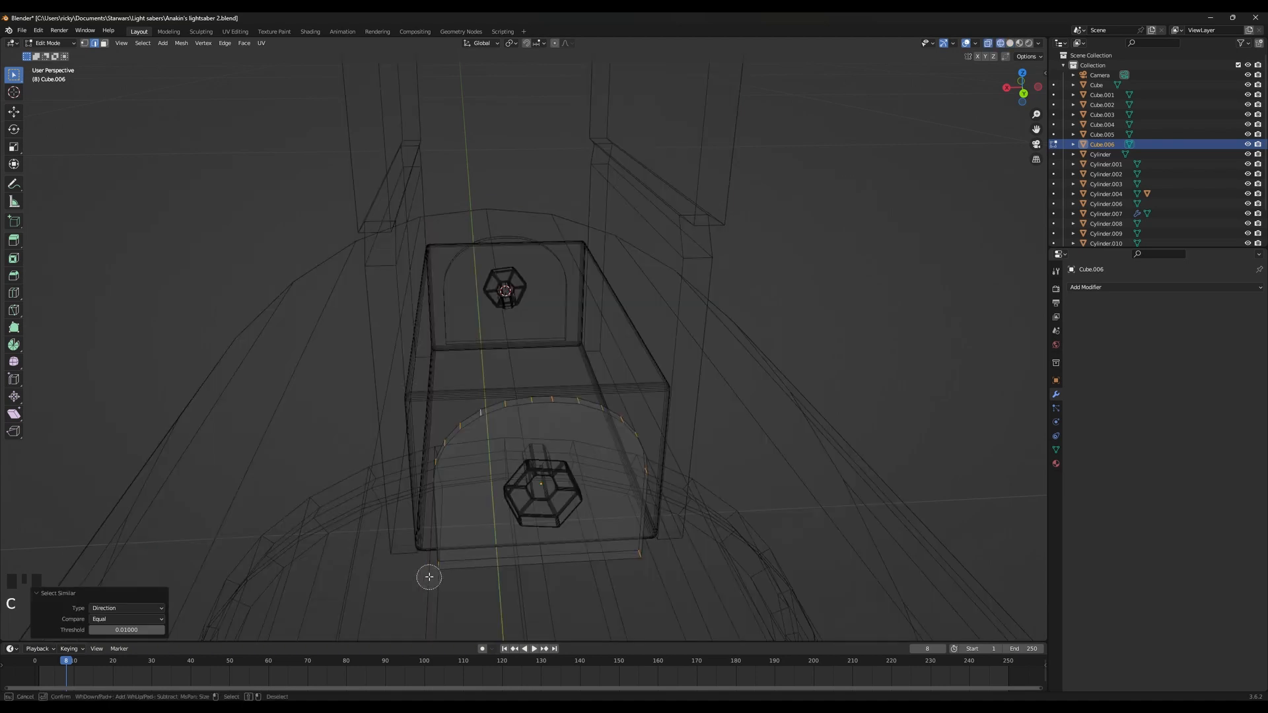
key("v")
key("ctrl+z")
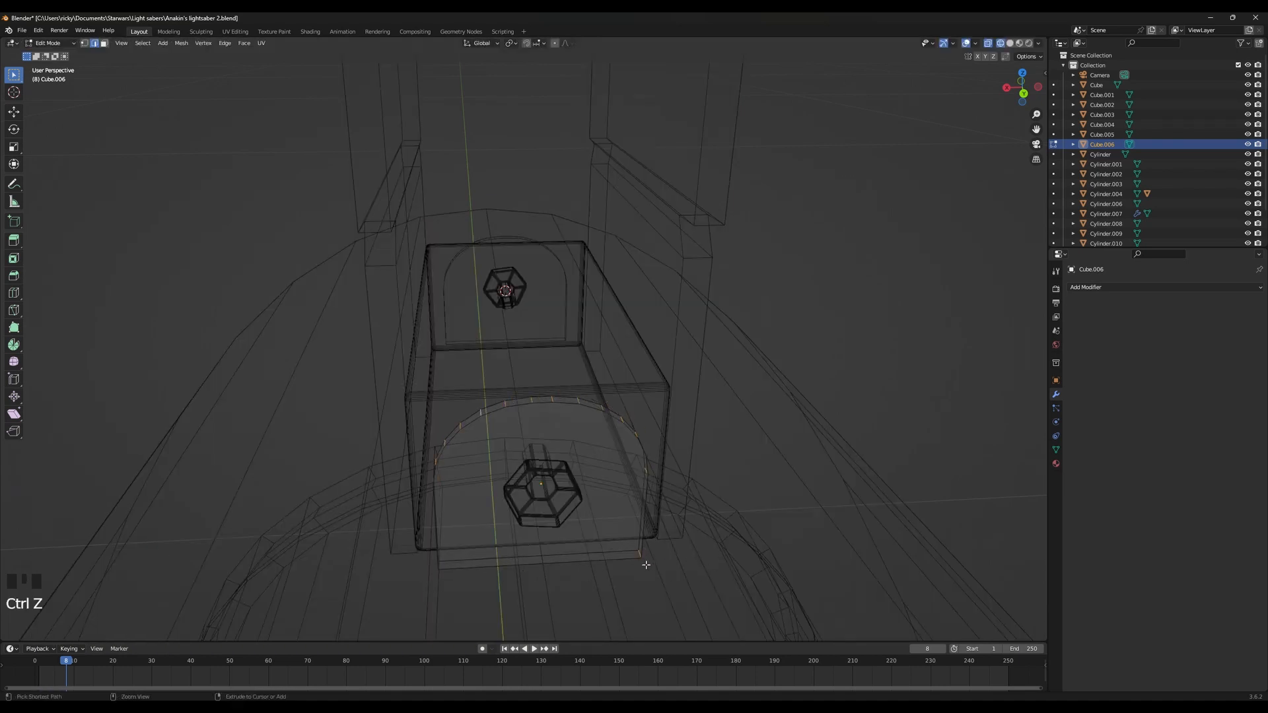
key("shift+z")
key("ctrl+b")
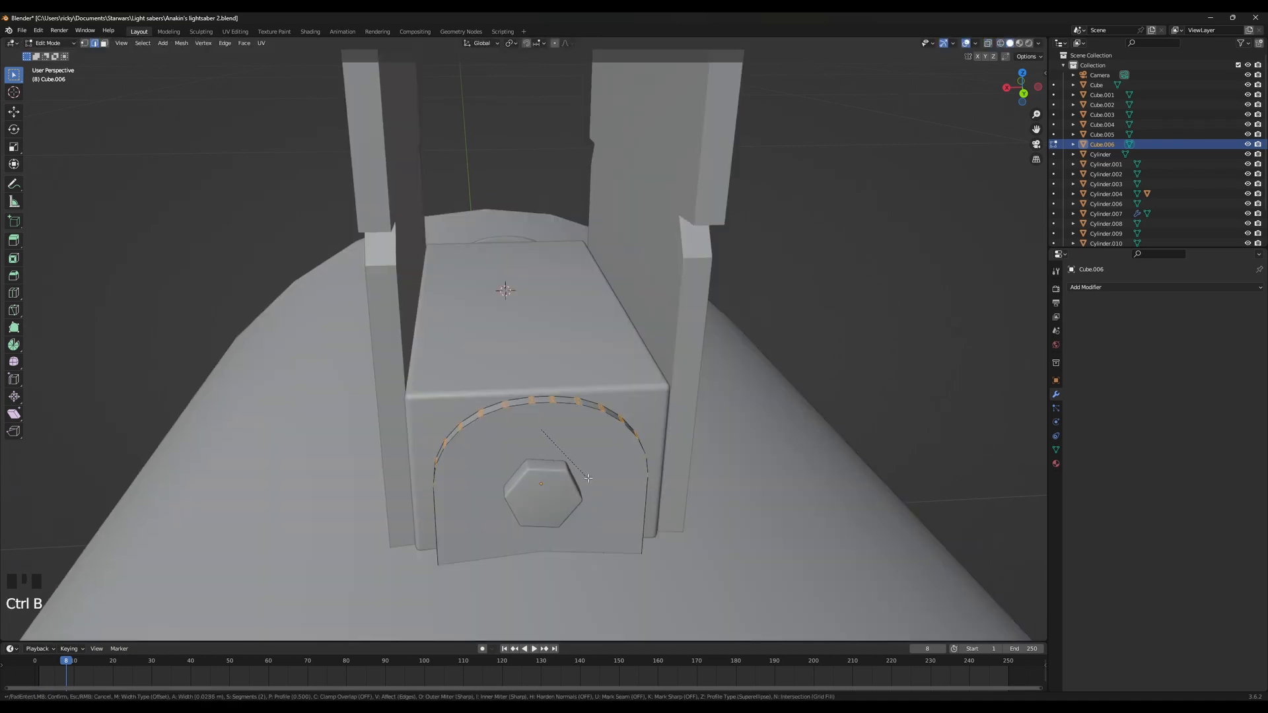
left_click(623, 502)
key("Tab")
Examine the bracket, its arched end plates and the hexagonal bolts from several sides in rendered shading
scroll(612, 502, "down", 3)
middle_click_drag(612, 502, 419, 473)
scroll(697, 457, "down", 3)
left_click(422, 470)
middle_click_drag(535, 424, 642, 400)
key("z")
left_click(580, 230)
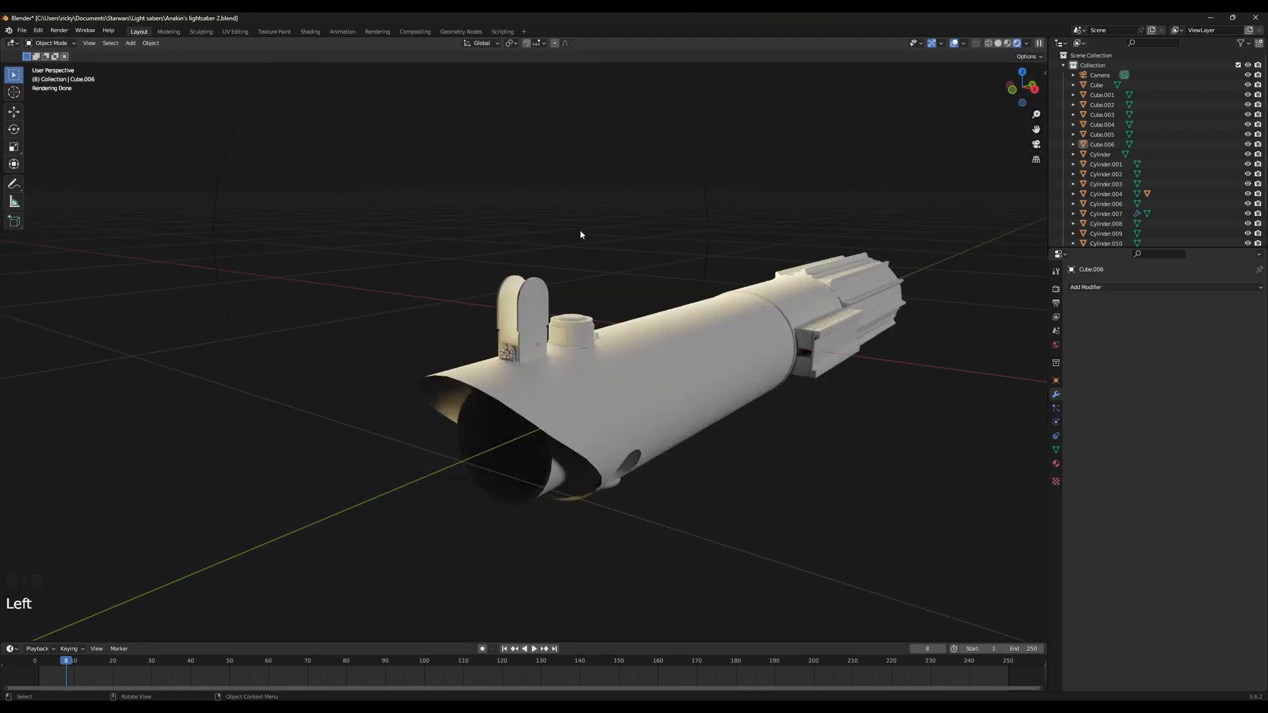
mouse_move(580, 230)
middle_mouse_down()
mouse_move(611, 342)
mouse_move(714, 335)
mouse_move(702, 385)
mouse_move(688, 363)
middle_mouse_up()
scroll(702, 385, "up", 7)
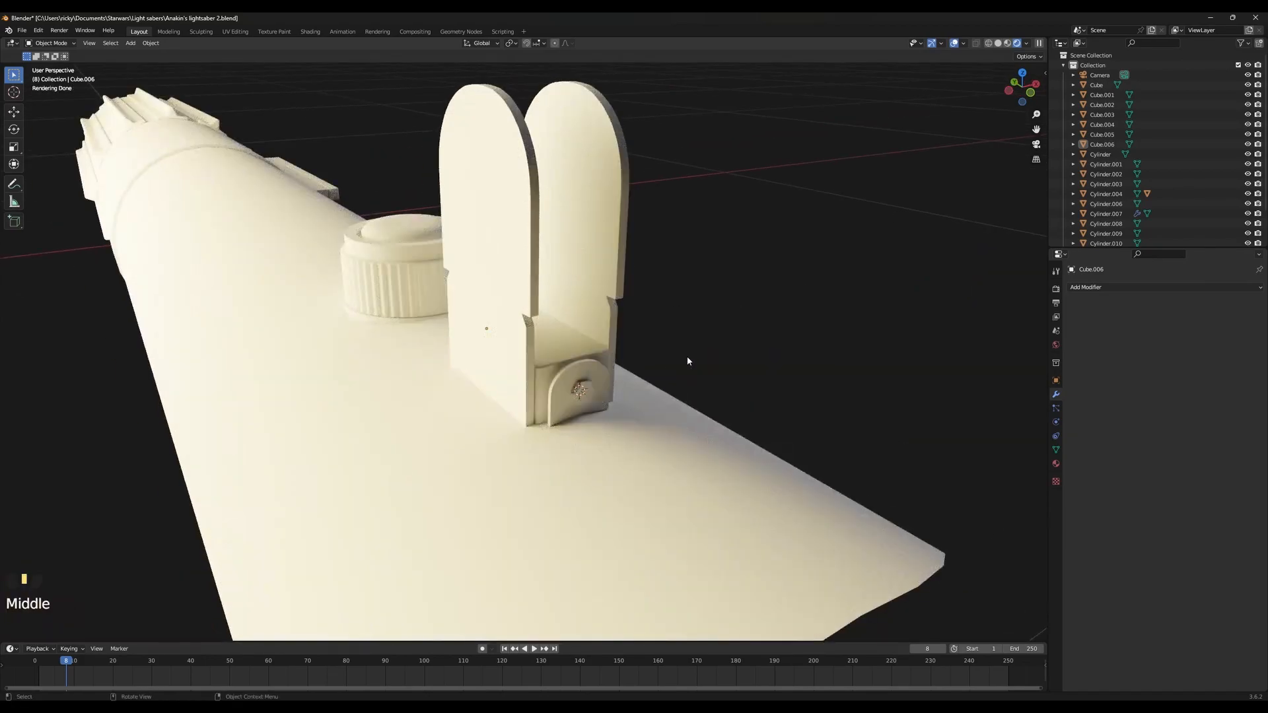
left_click(777, 351, "ctrl")
right_click(787, 337, "ctrl")
right_click(842, 274, "shift")
middle_click_drag(684, 413, 503, 387)
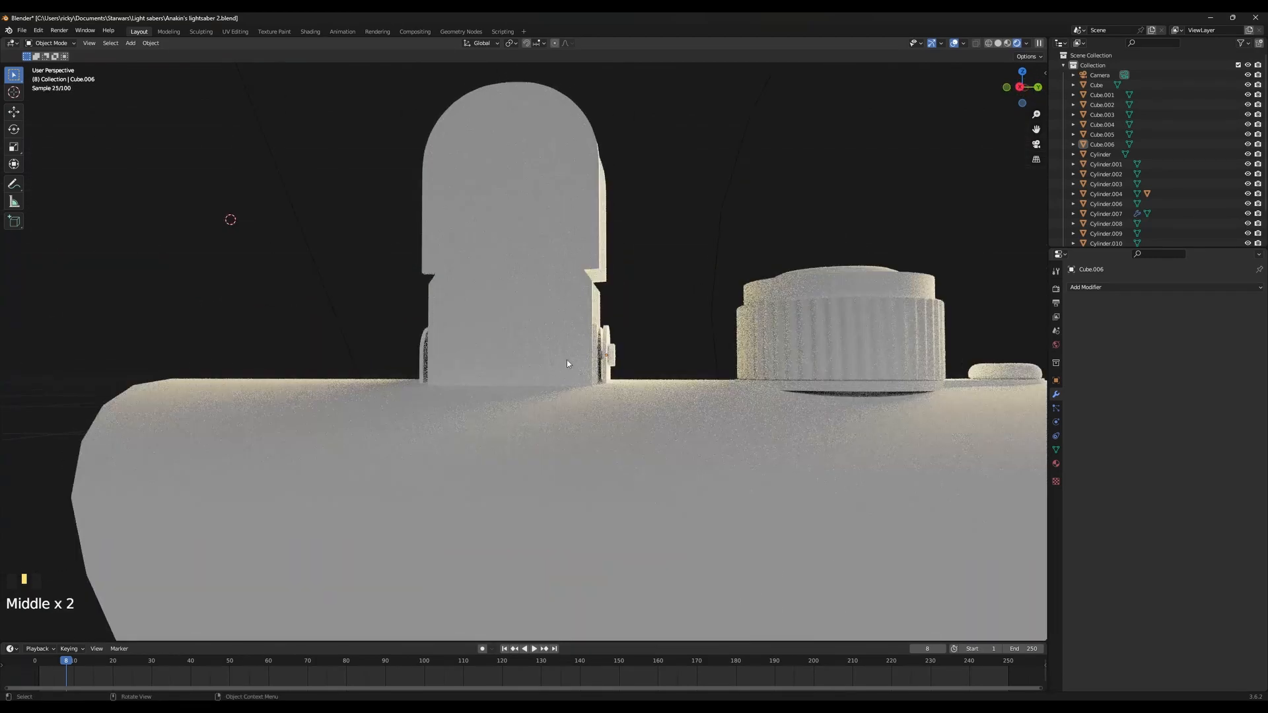
Move the arched plate and bolt on the bracket's knob-facing end along the Y axis, closer to the base block
middle_click_drag(566, 359, 615, 402)
left_click(598, 366, "shift")
left_click(599, 367, "shift")
scroll(586, 376, "up", 3)
key("g")
key("y")
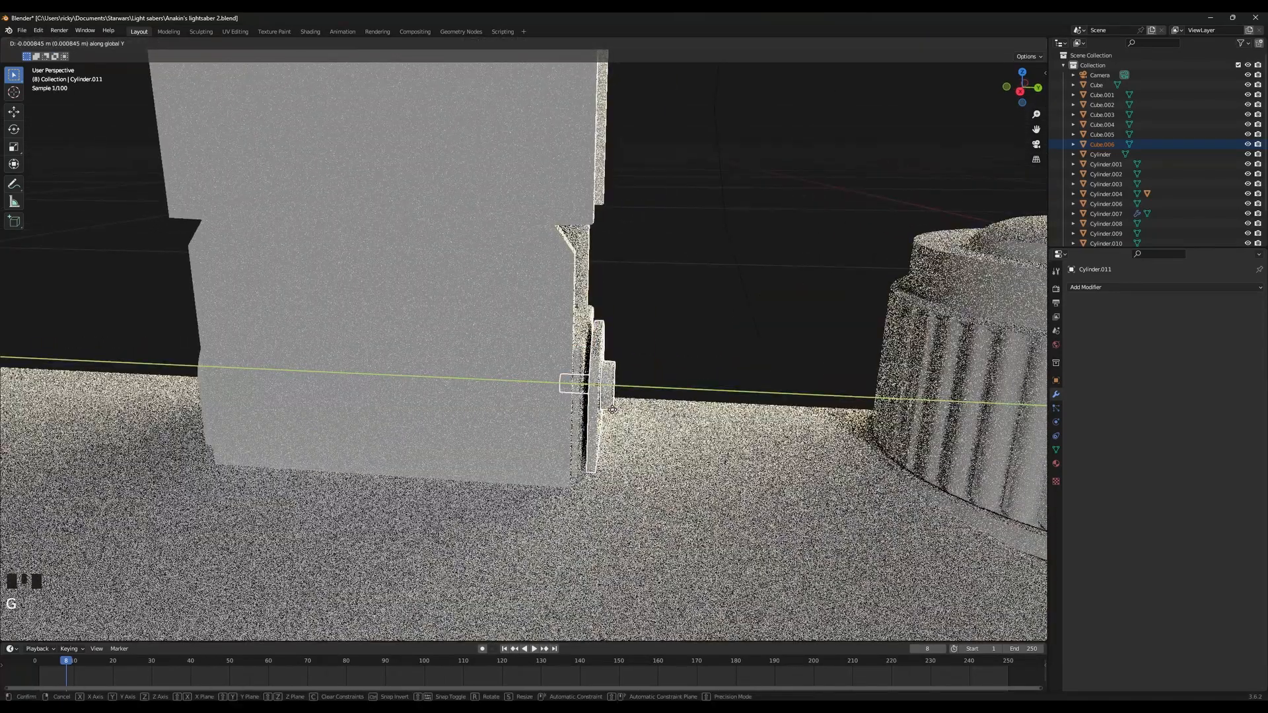
left_click(578, 416)
Move the arched plate and bolt on the bracket's opposite end 0.001522 m along Y towards the base block
middle_click_drag(578, 416, 283, 451)
left_click(283, 451)
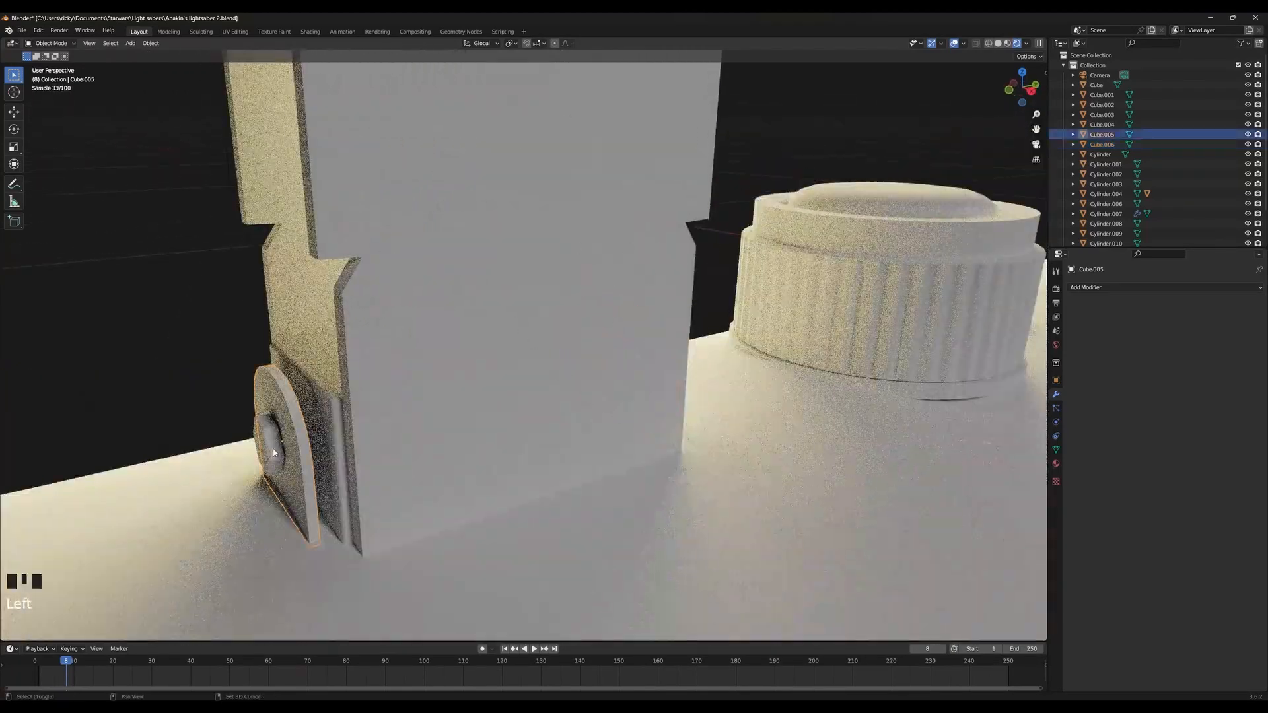
left_click(282, 449, "shift")
key("g")
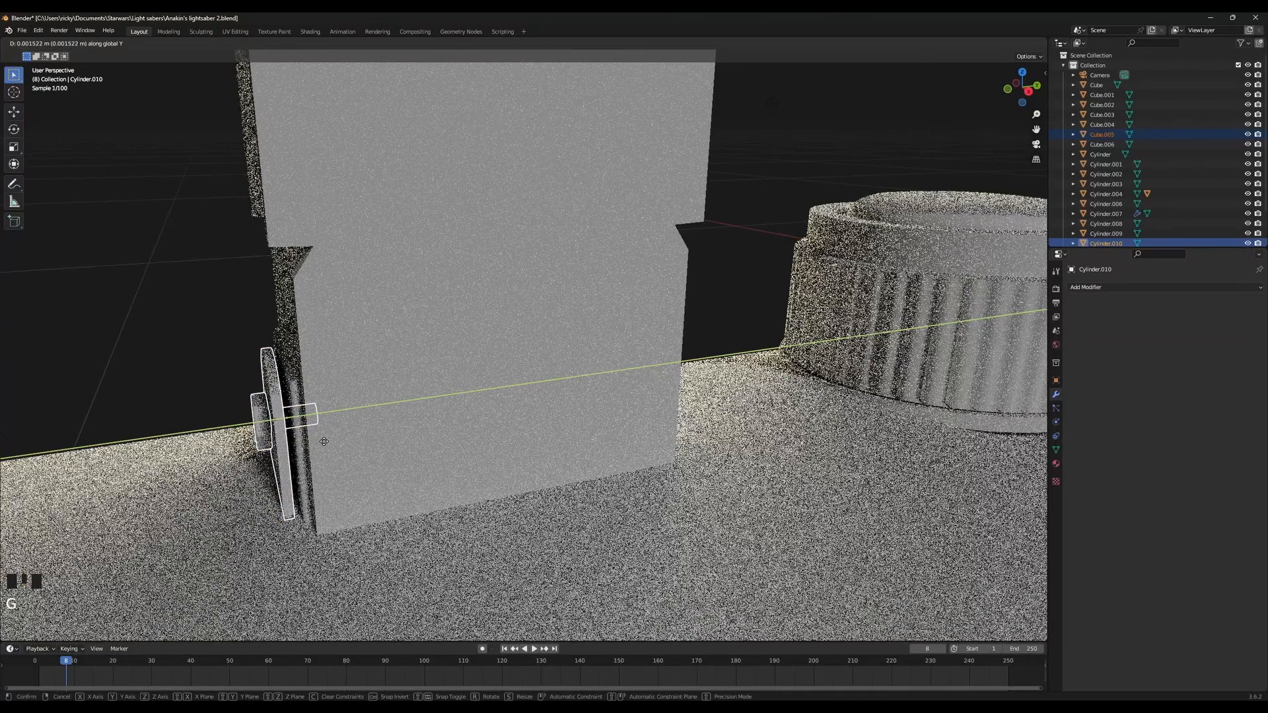
left_click(319, 441)
Join the bracket's two tall side plates, base block, arched end plates and hexagonal bolts into one object
mouse_move(574, 414)
middle_mouse_down()
mouse_move(639, 404)
mouse_move(598, 399)
mouse_move(724, 402)
mouse_move(643, 419)
mouse_move(561, 360)
middle_mouse_up()
scroll(561, 361, "down", 5)
scroll(569, 368, "up", 4)
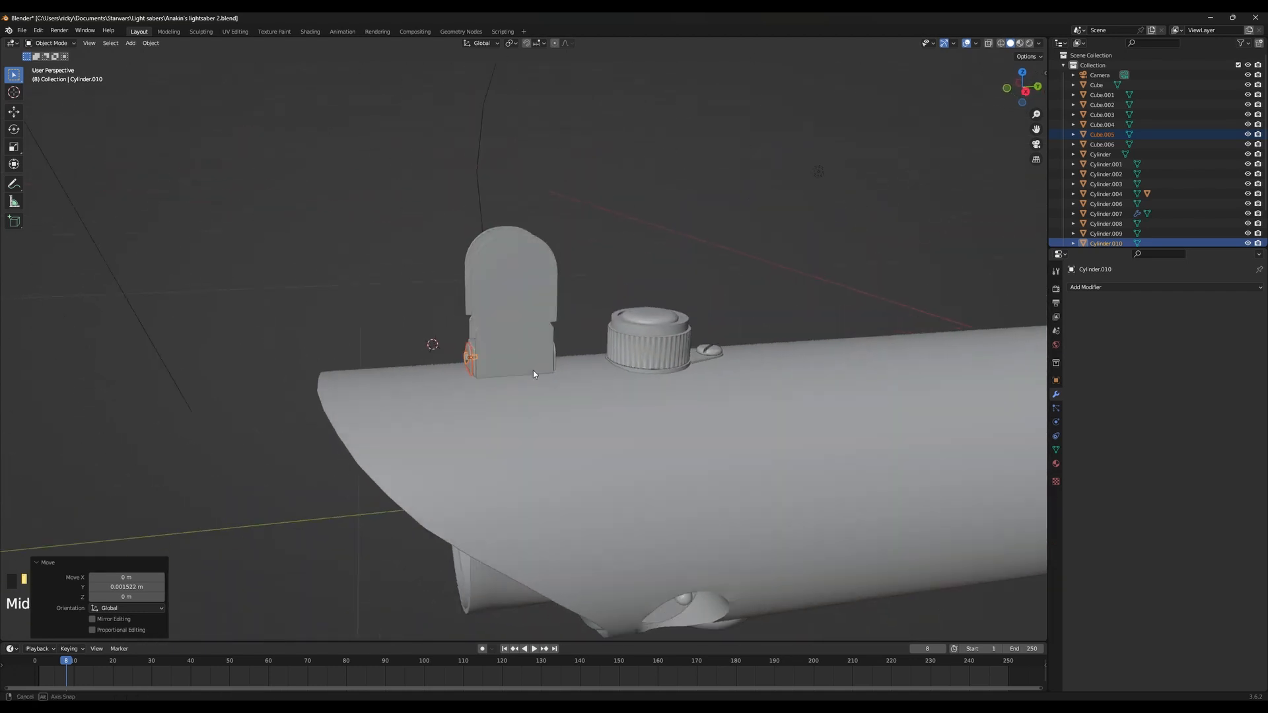
scroll(533, 369, "down", 4)
scroll(578, 368, "up", 4)
left_click(489, 375, "shift")
left_click(473, 373, "shift")
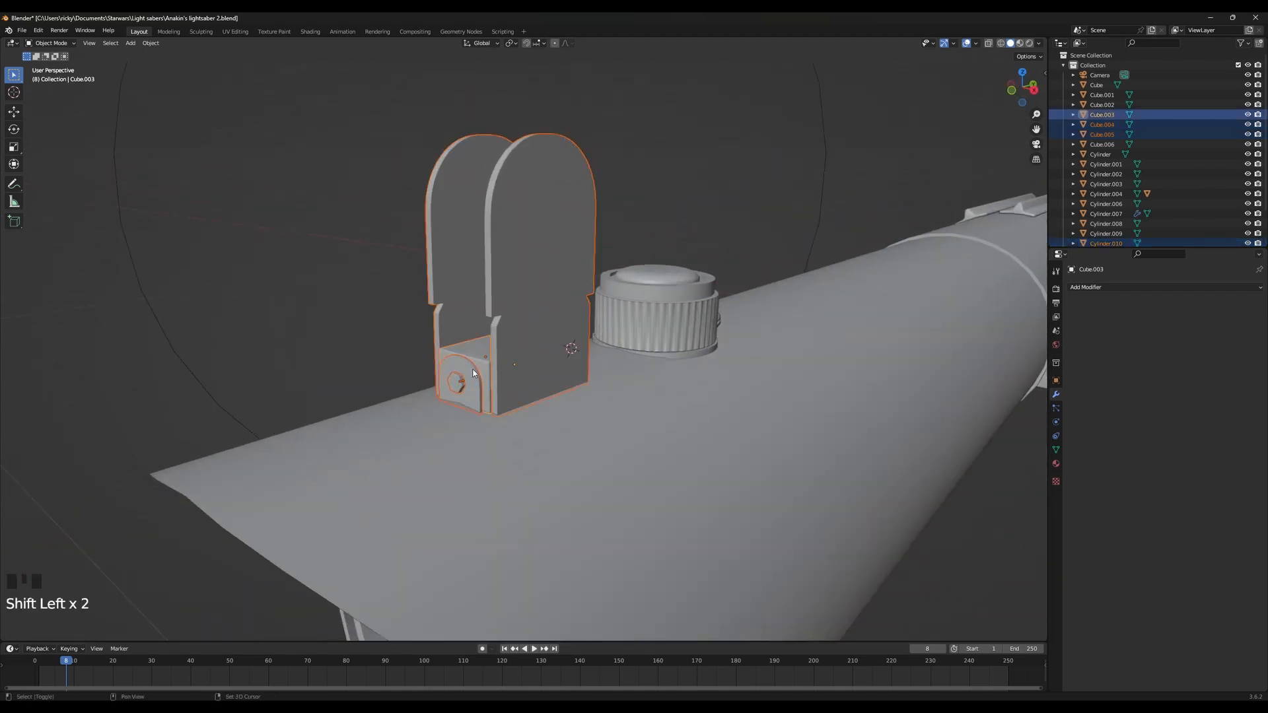
middle_click_drag(473, 305, 500, 319)
left_click(571, 364, "shift")
left_click(572, 364, "shift")
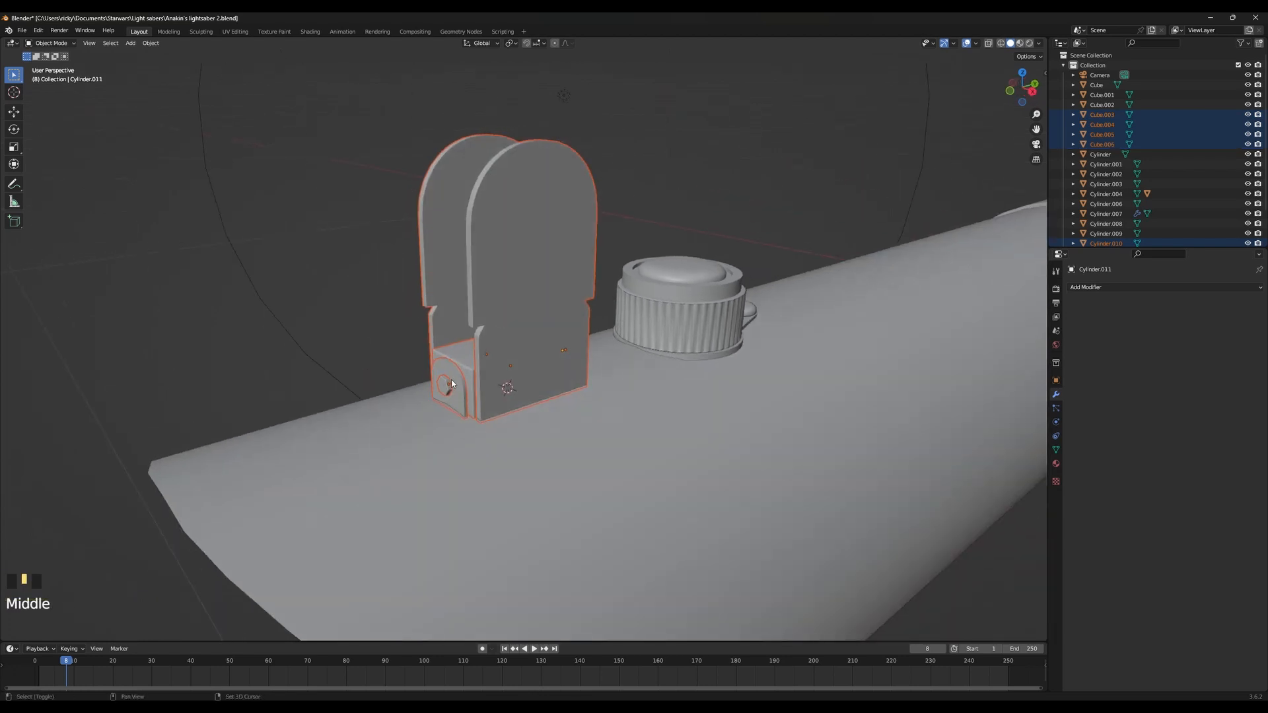
key("ctrl+j")
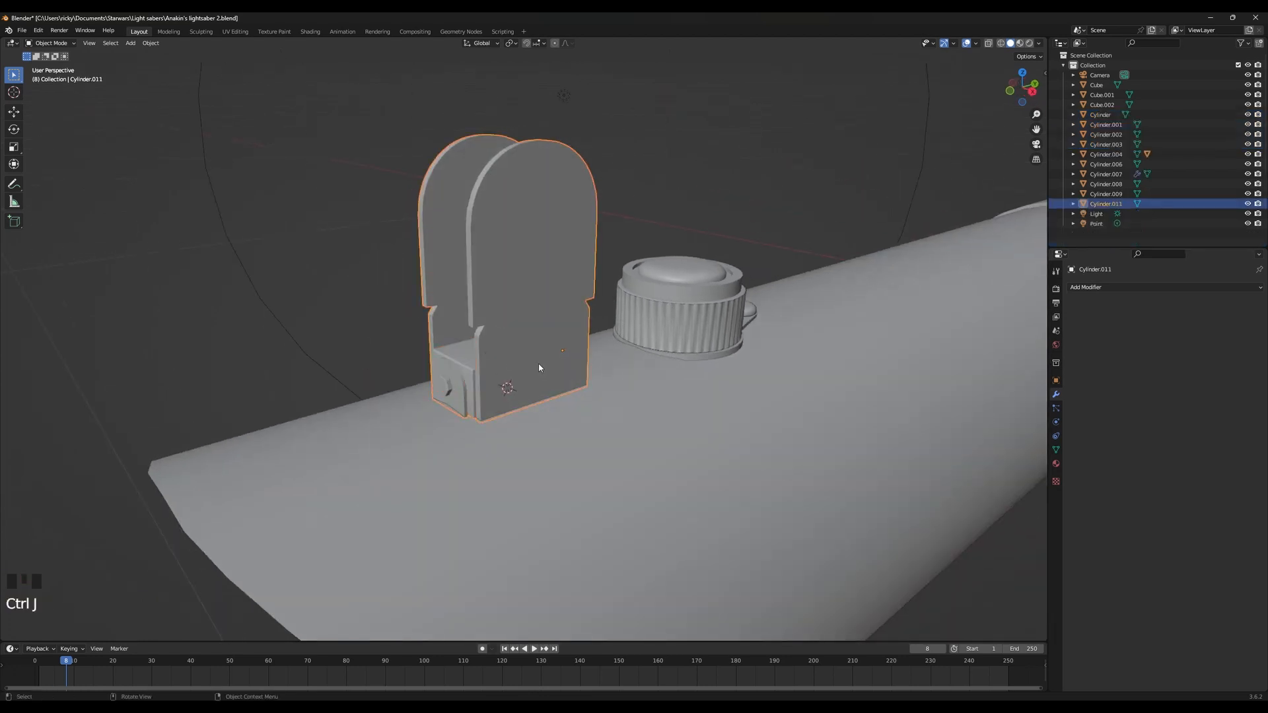
Snap the 3D cursor to the joined bracket's entire selected geometry in Edit Mode
middle_click_drag(540, 368, 495, 362)
key("Tab")
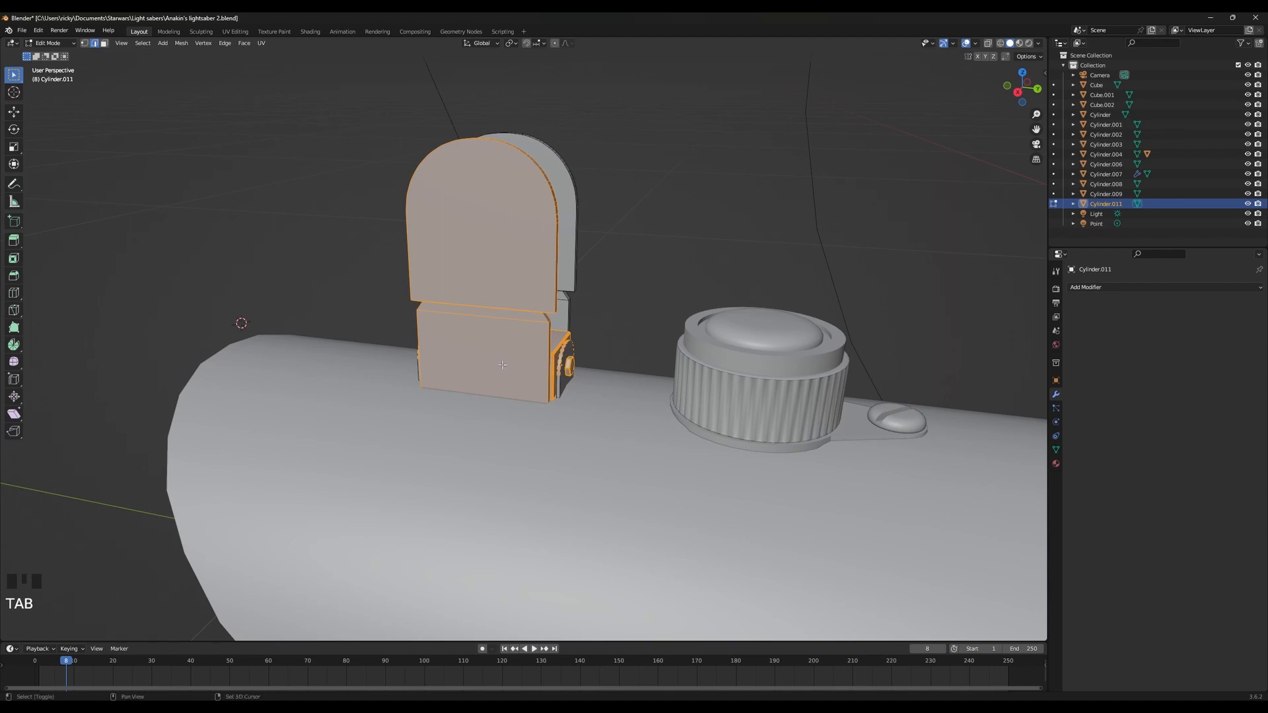
key("a")
key("shift+s")
left_click(509, 431)
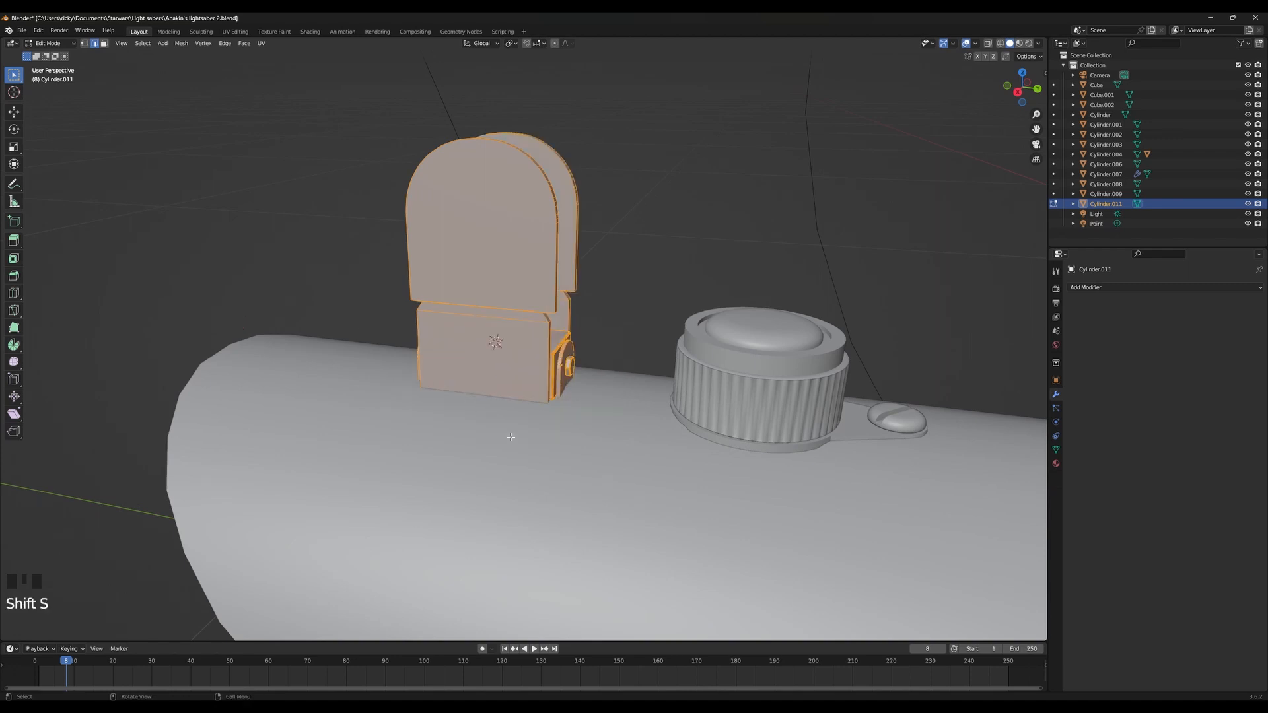
key("Tab")
left_click(149, 45)
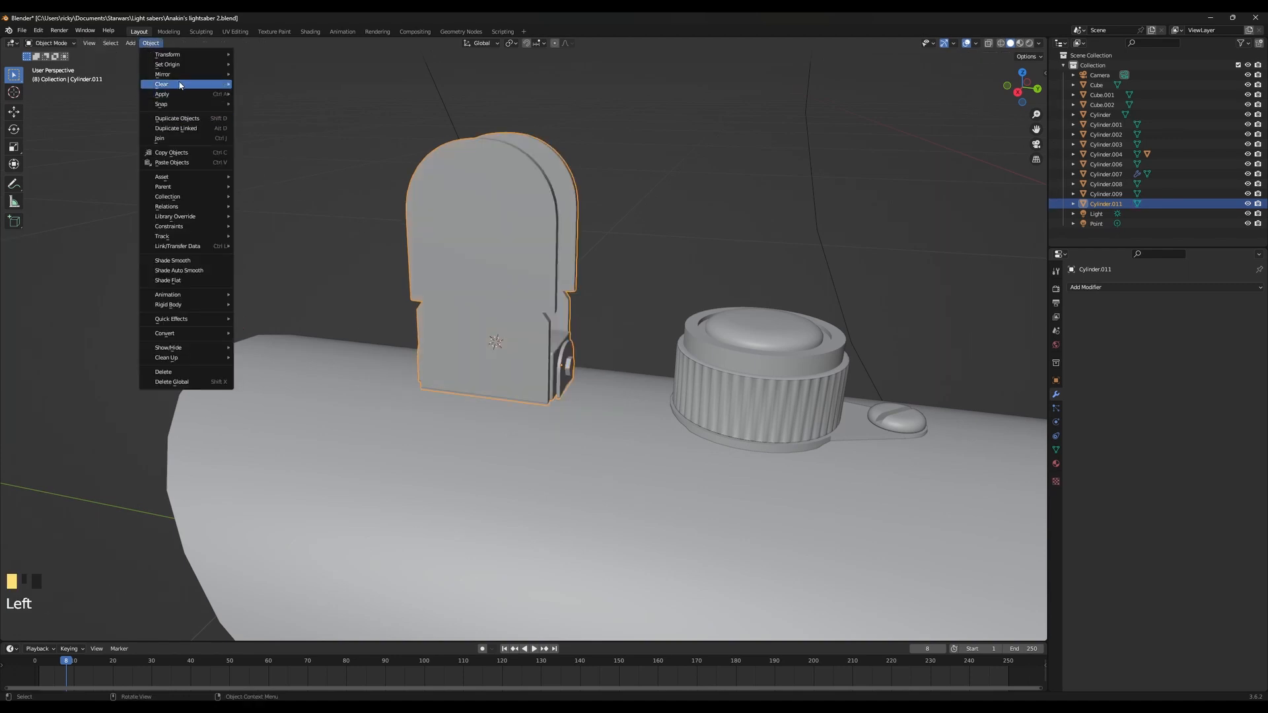
key("Tab")
key("a")
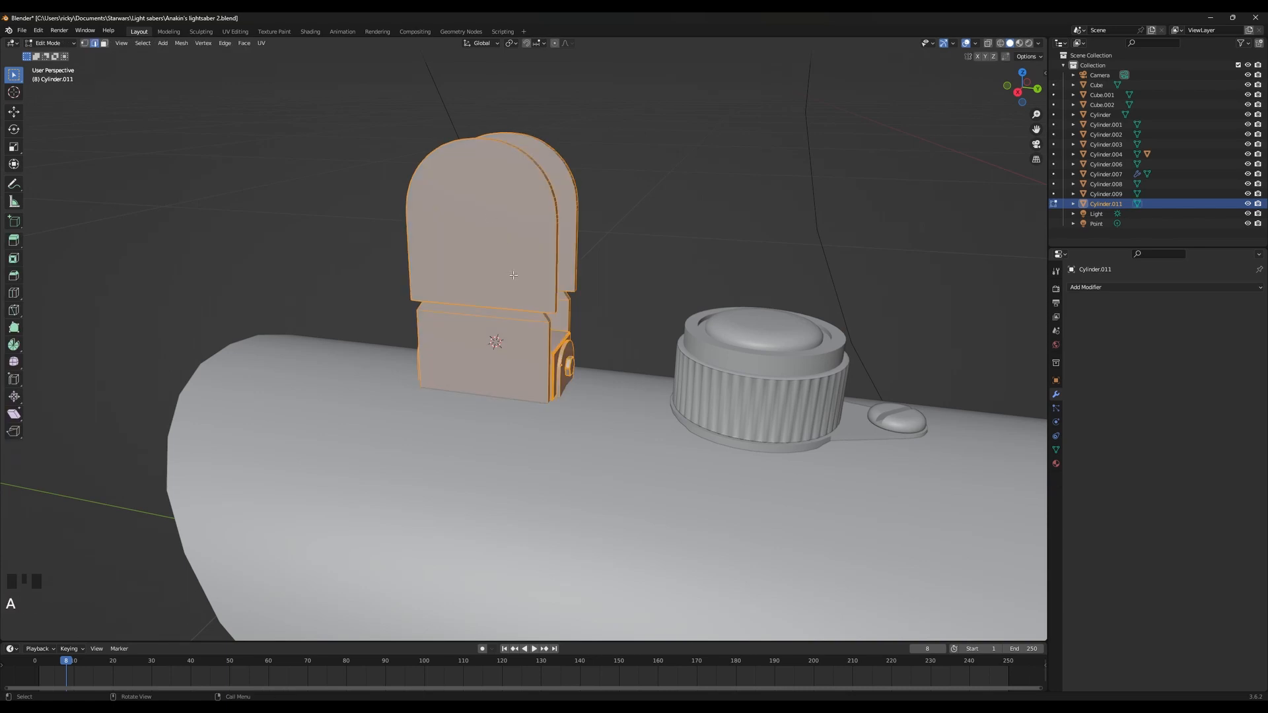
key("shift+s")
left_click(532, 359)
Set the joined bracket's origin to the 3D cursor in Object Mode
key("Tab")
left_click(151, 43)
mouse_move(185, 66)
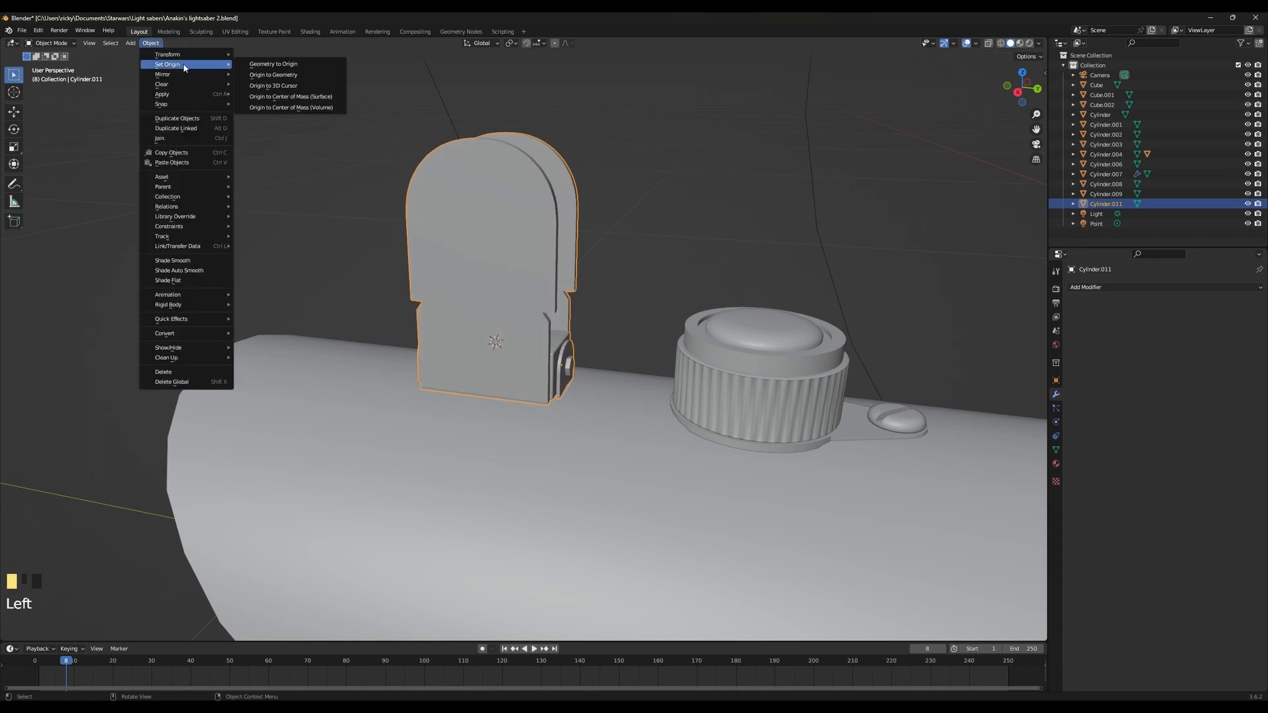
left_click(281, 87)
middle_click_drag(541, 311, 581, 308)
key("g")
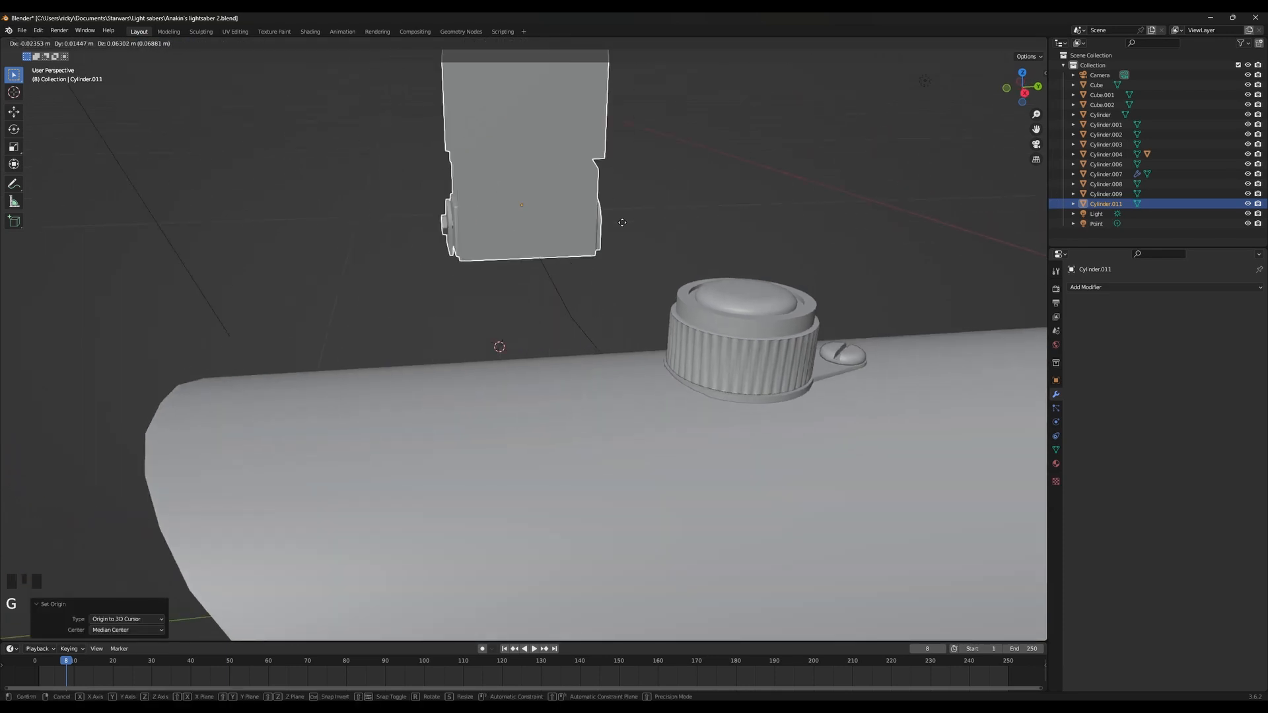
key("Escape")
Join the domed knob, its knurled ring, the tabbed base plate and the slotted screw into one object
left_click(759, 327)
scroll(605, 339, "down", 5)
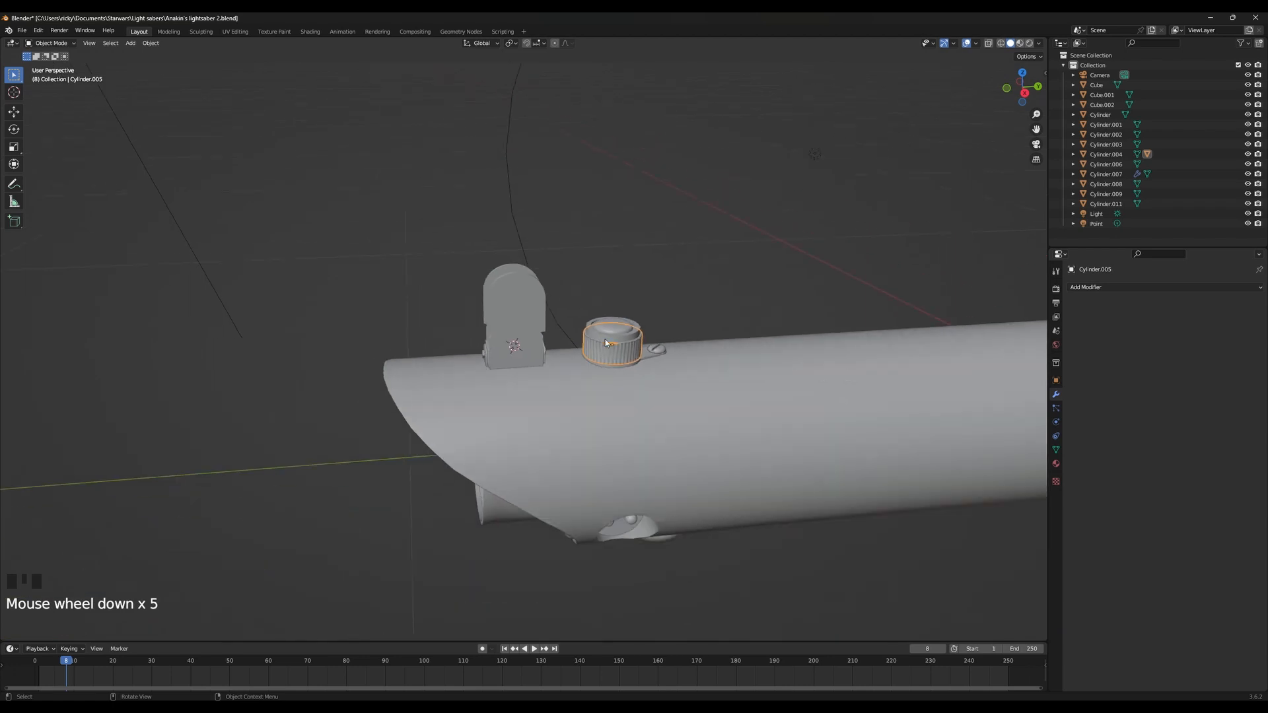
left_click(658, 357)
left_click(647, 360, "shift")
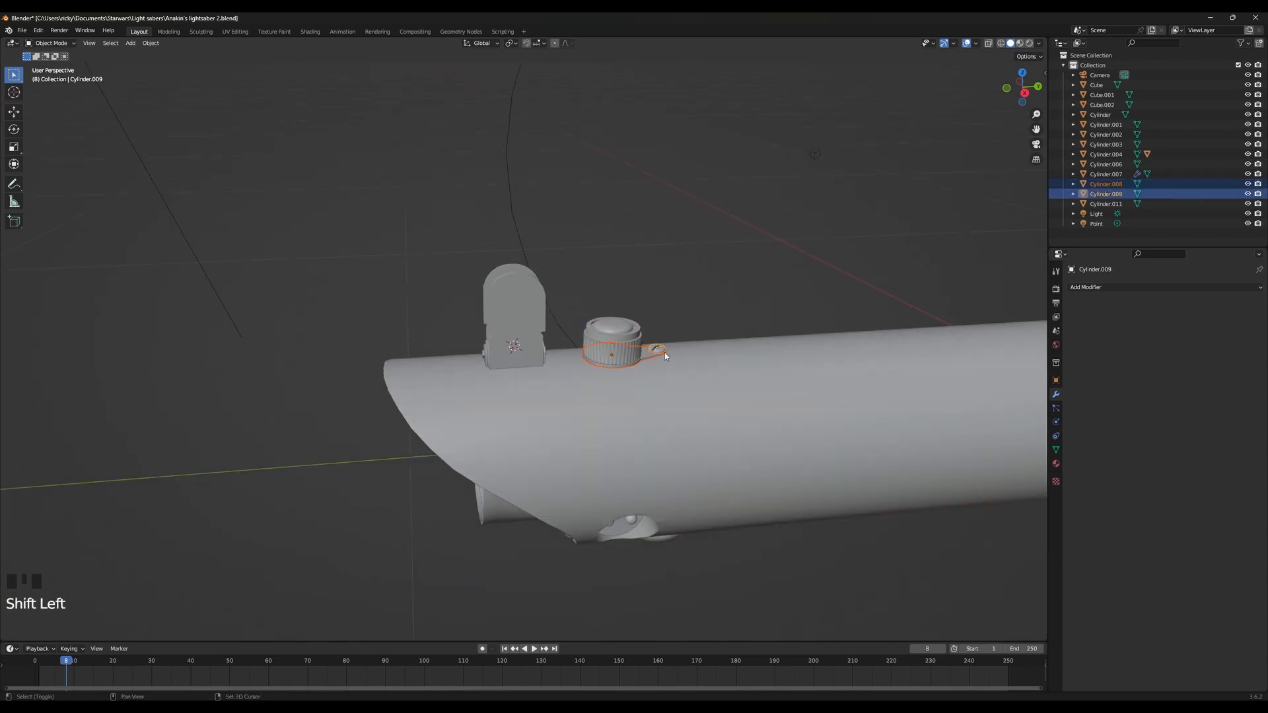
scroll(665, 357, "up", 3)
left_click(642, 384, "shift")
left_click(641, 384, "shift")
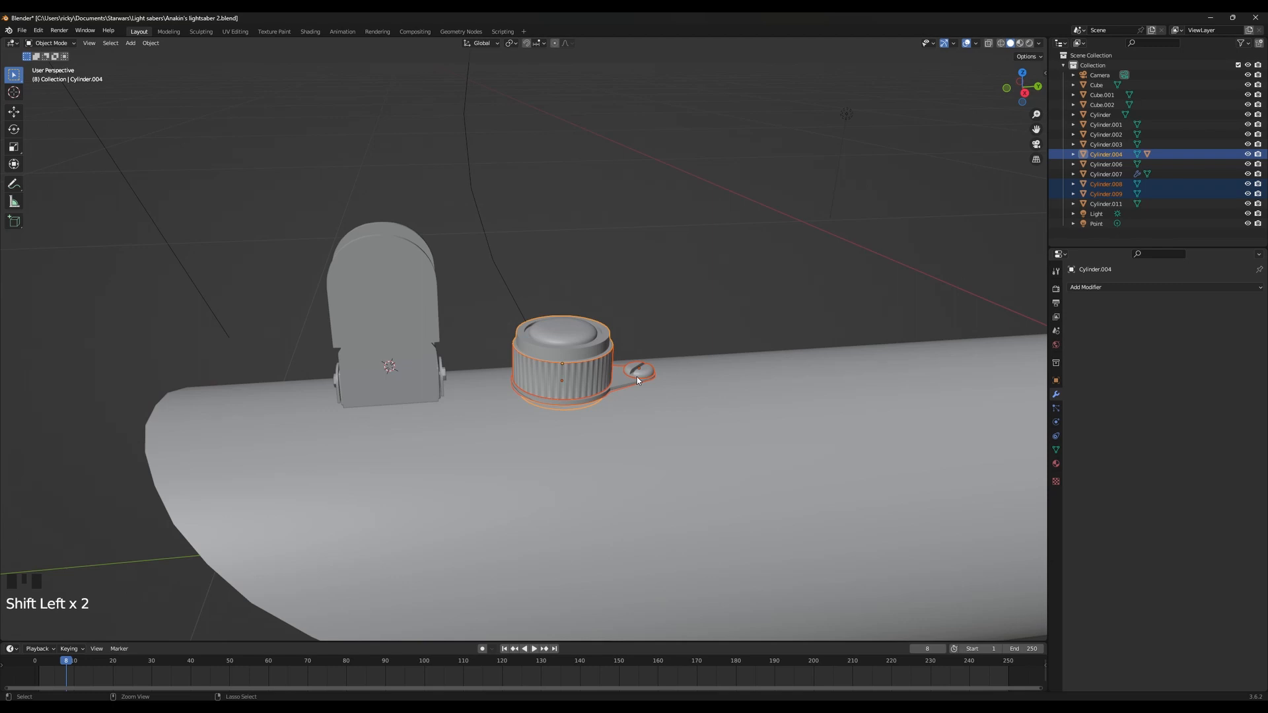
key("ctrl+j")
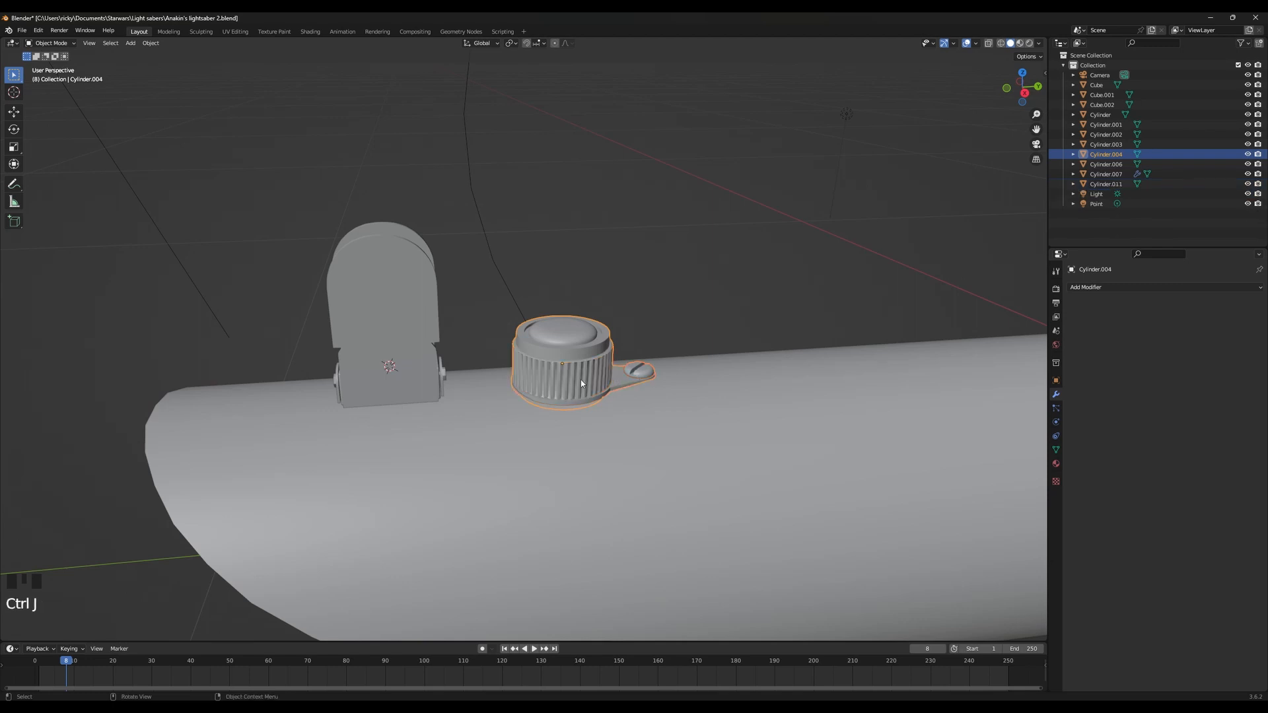
middle_click_drag(582, 384, 584, 362)
key("r")
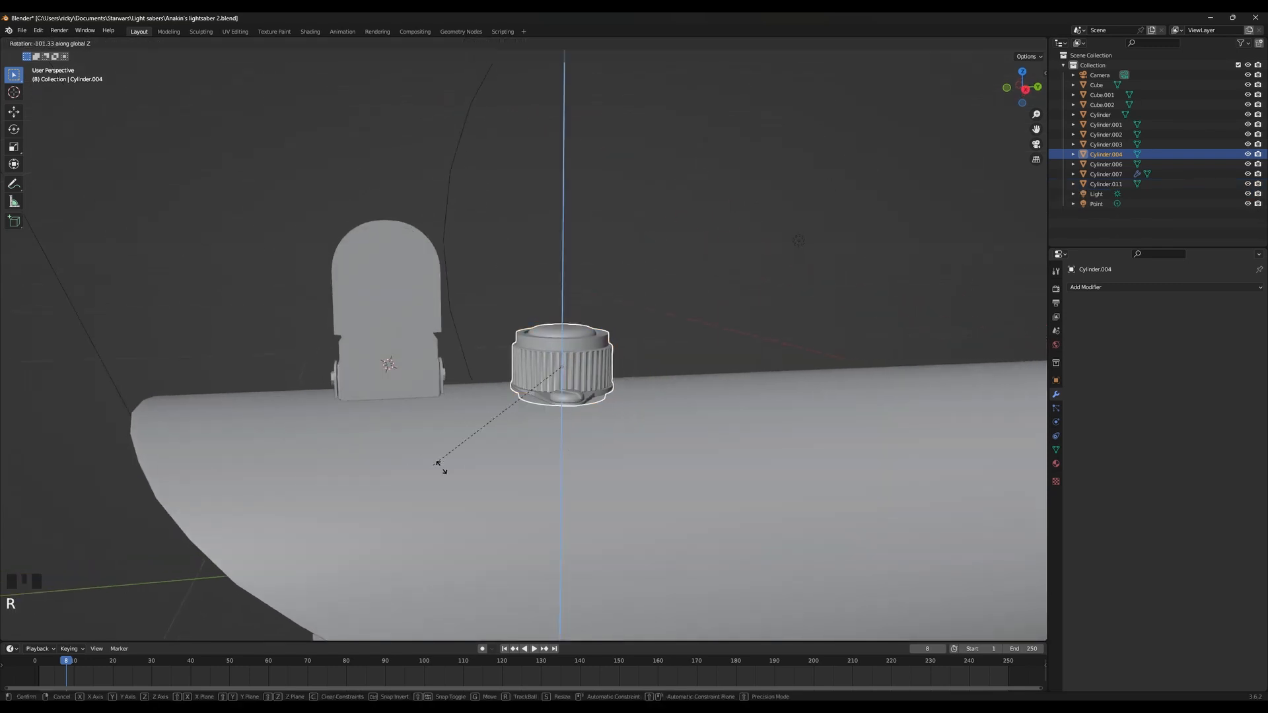
left_click(646, 418)
scroll(646, 418, "down", 3)
mouse_move(646, 418)
middle_mouse_down()
mouse_move(638, 445)
mouse_move(659, 469)
mouse_move(634, 425)
middle_mouse_up()
scroll(671, 441, "down", 2)
scroll(635, 425, "up", 5)
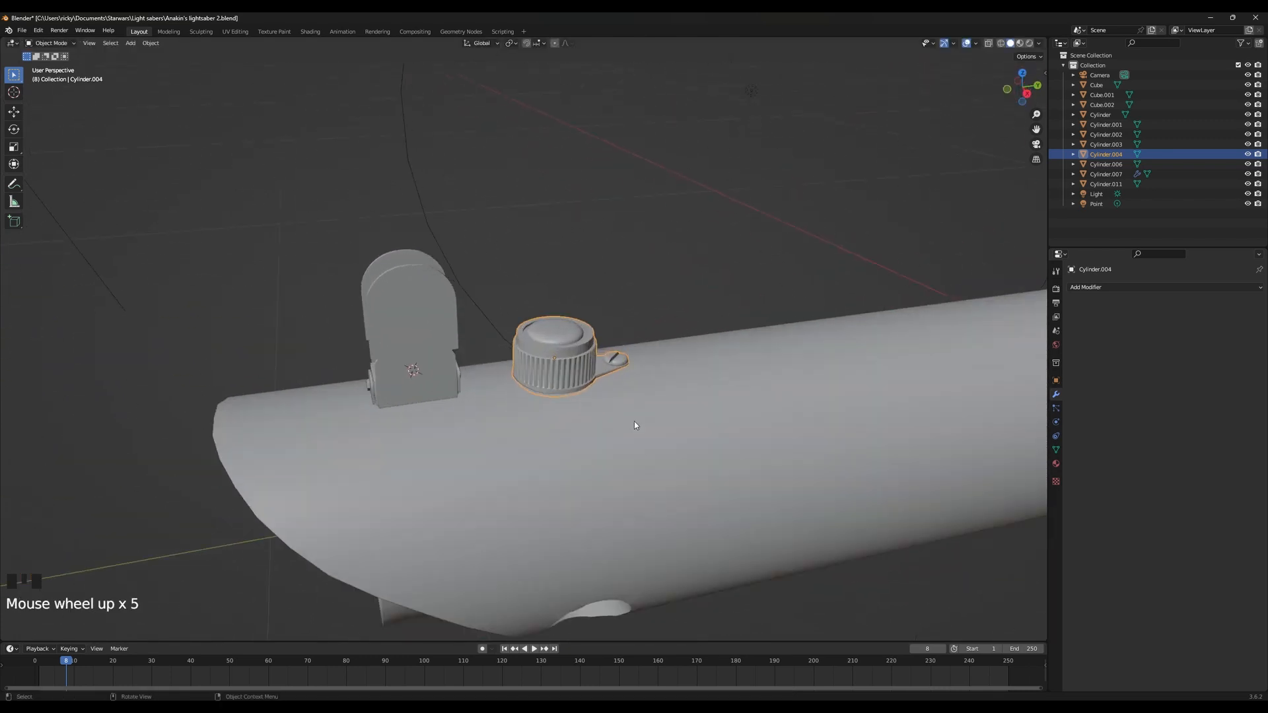
Select the linked geometry of the slotted screw beside the knob and rotate it about the Z axis
key("Tab")
key("l")
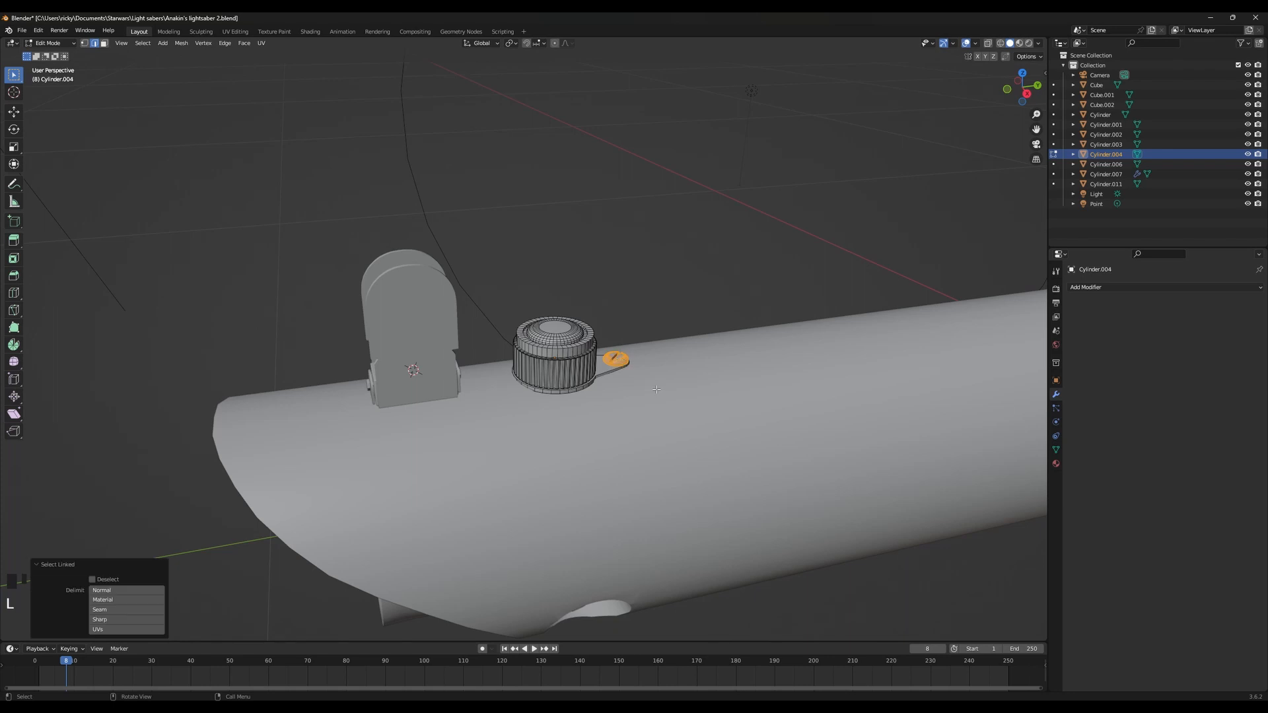
key("r")
key("z")
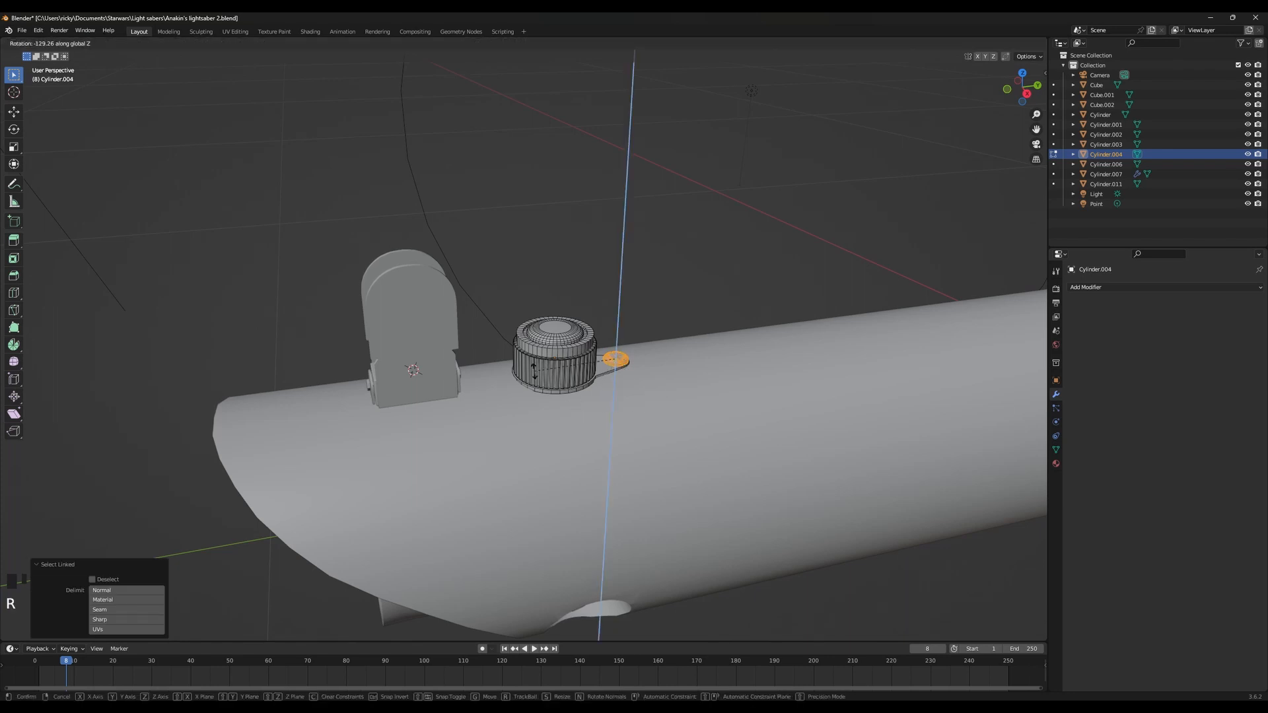
right_click(619, 378)
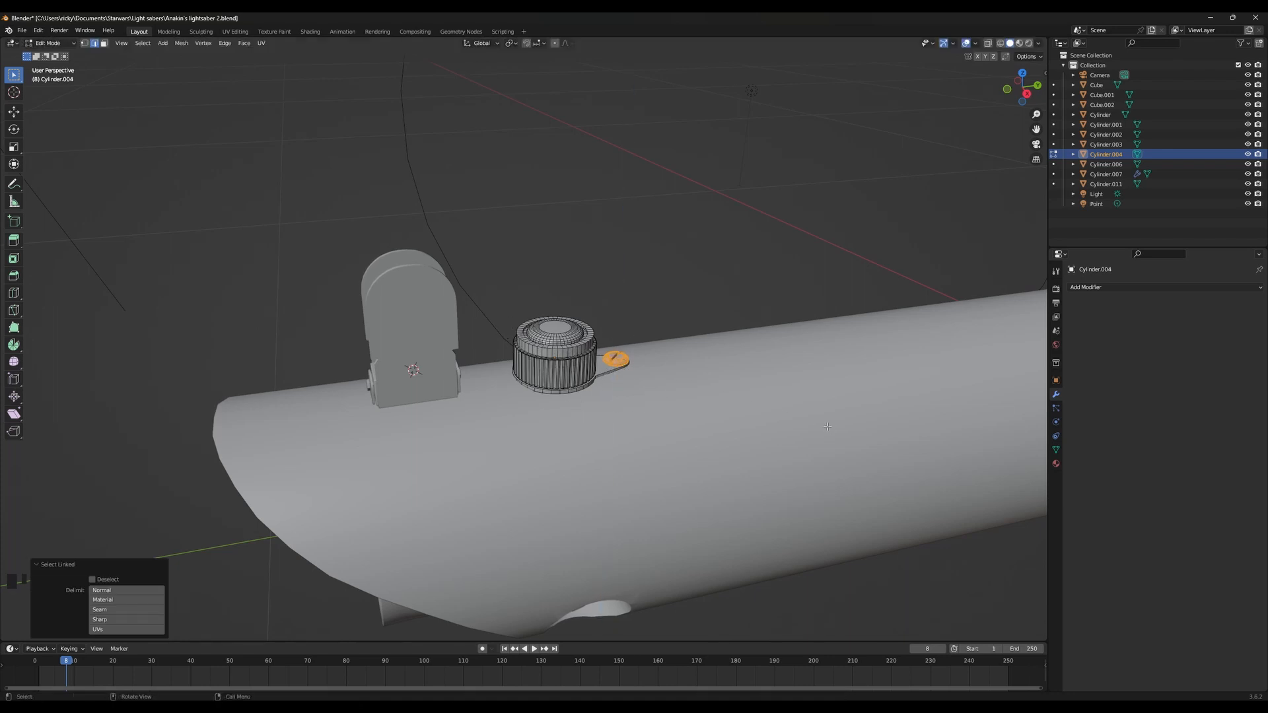
key("r")
key("z")
left_click(687, 215)
key("Tab")
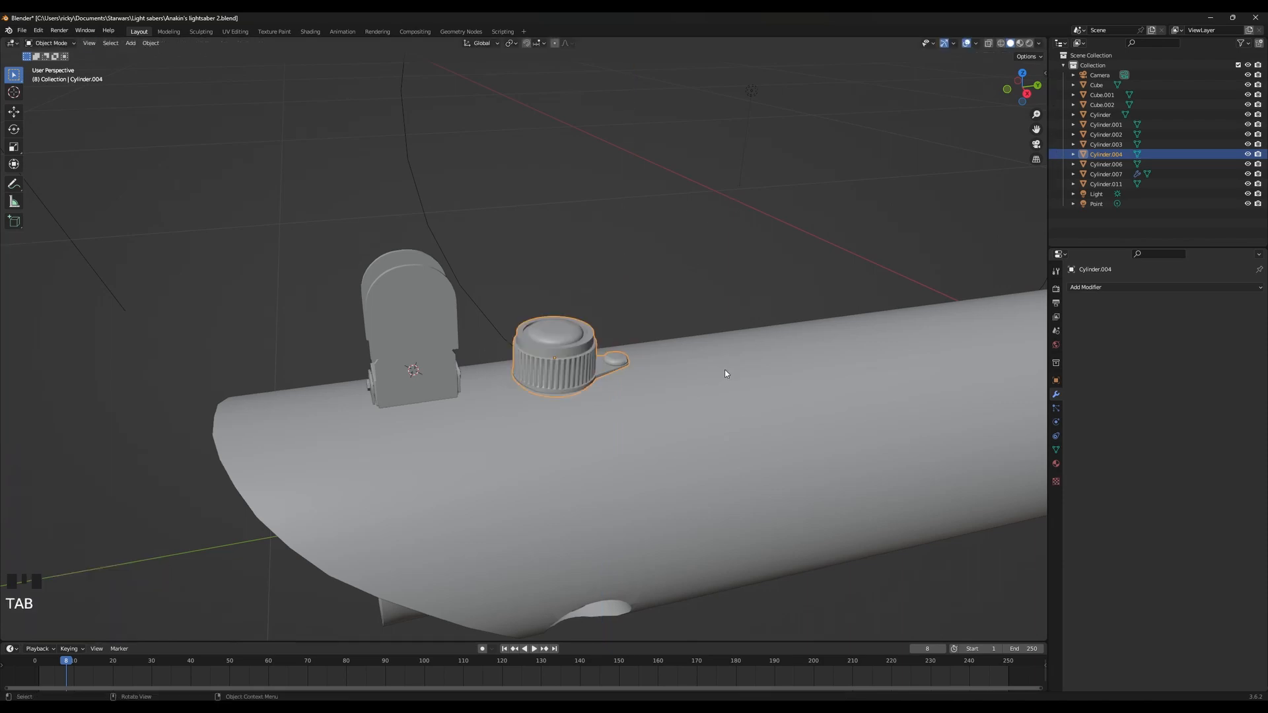
Check the hilt's top and underside in rendered shading and save the Blender file
middle_click_drag(724, 370, 684, 395)
scroll(684, 394, "up", 3)
key("z")
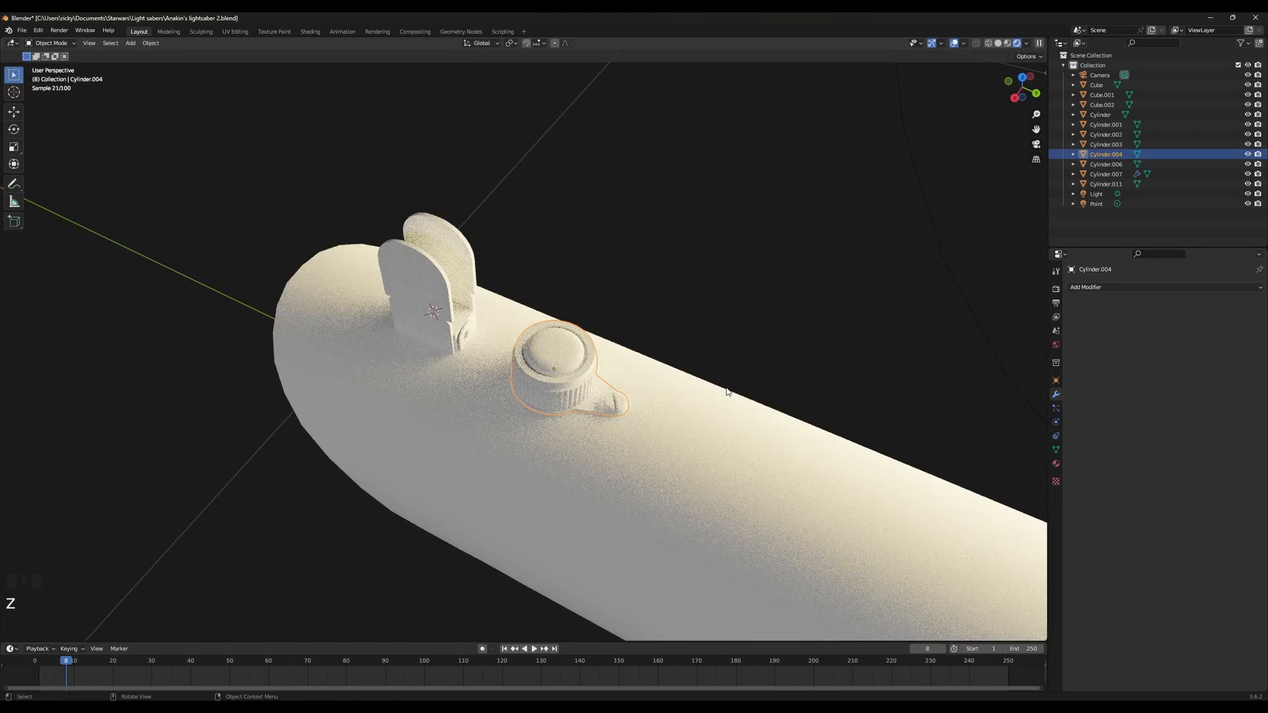
left_click(740, 350)
scroll(738, 360, "down", 4)
mouse_move(720, 484)
middle_mouse_down()
mouse_move(760, 415)
mouse_move(759, 443)
middle_mouse_up()
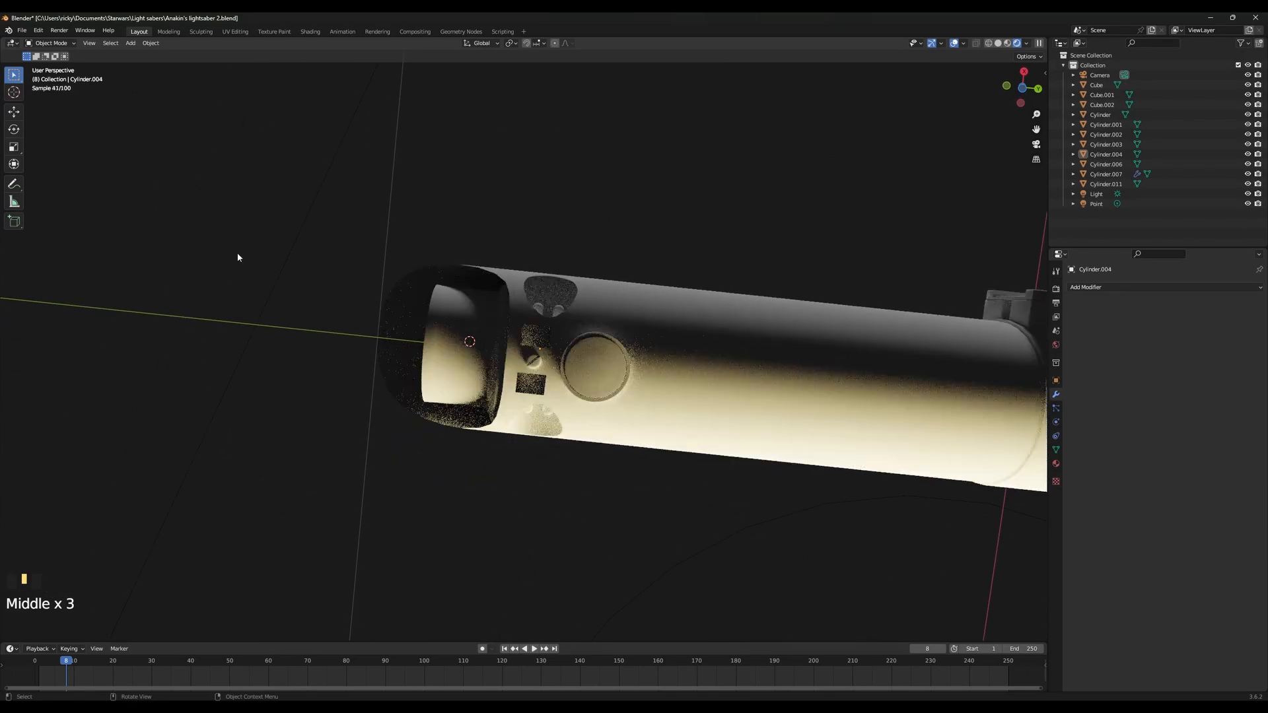
left_click(22, 30)
left_click(51, 96)
Select the rectangular side plate on the hilt, enter Edit Mode and deselect all of its geometry
scroll(517, 456, "down", 5)
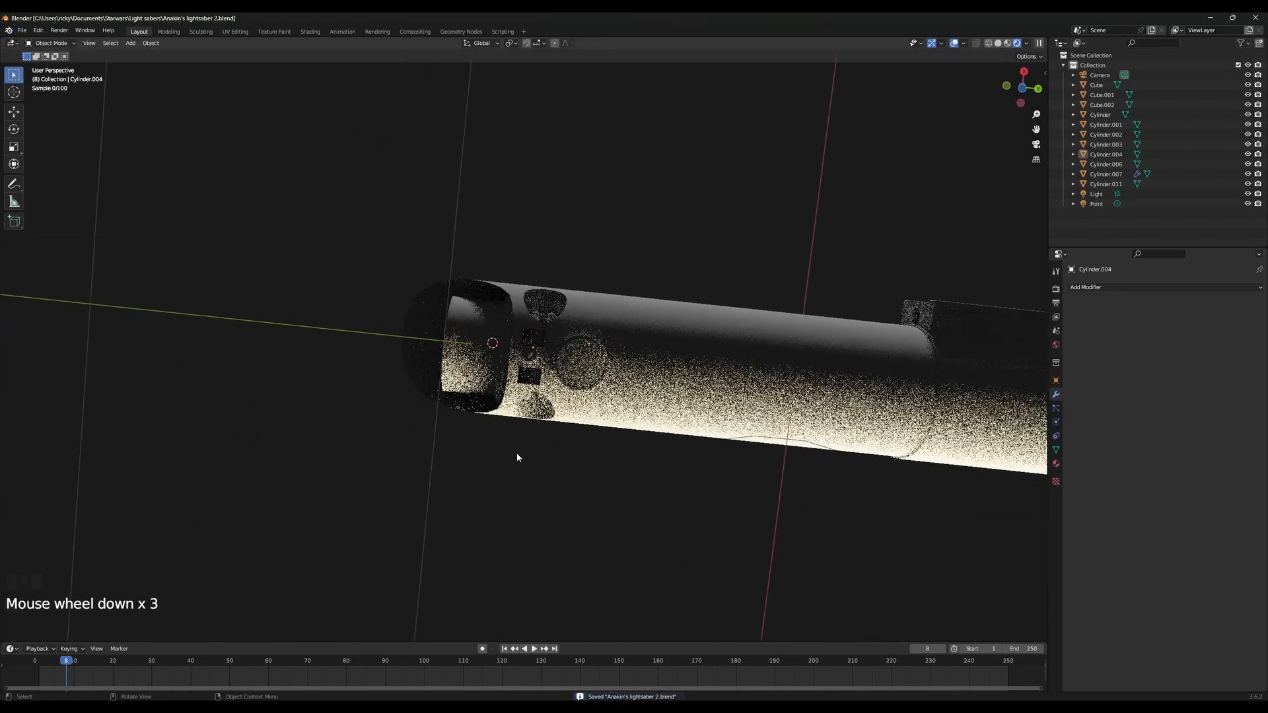
middle_click_drag(754, 454, 535, 456)
scroll(661, 413, "up", 3)
left_click(560, 419)
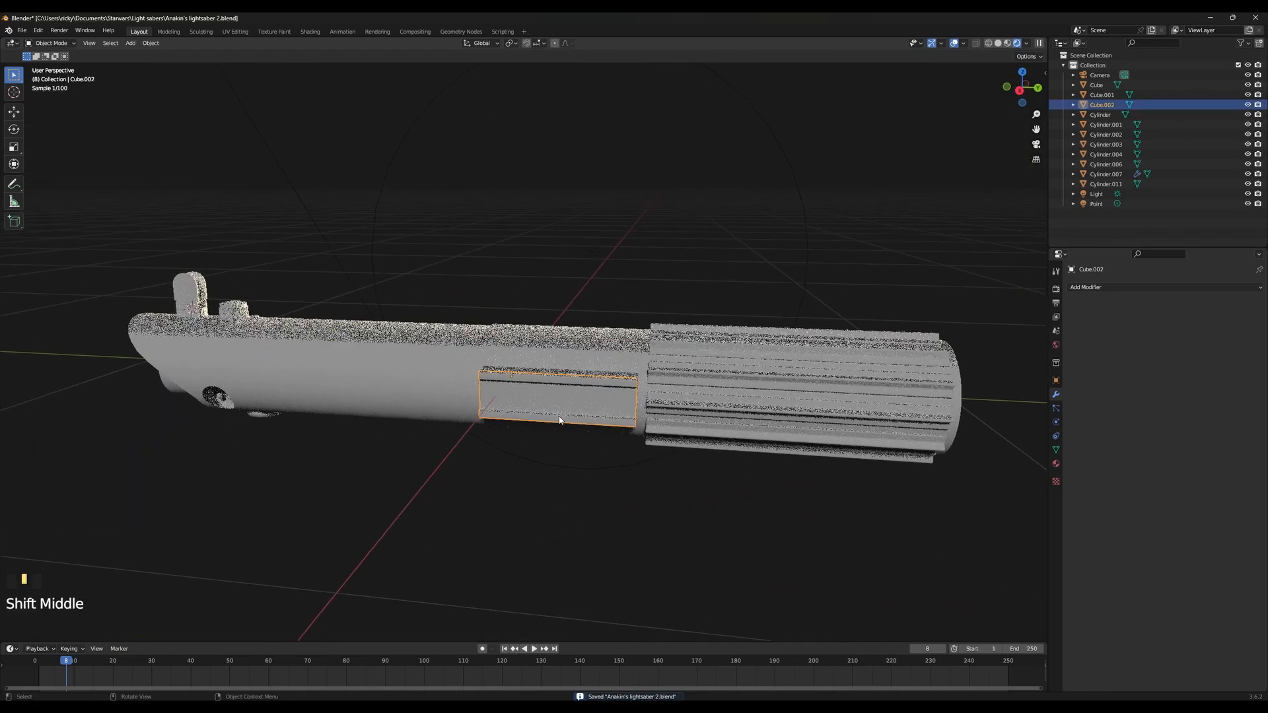
scroll(533, 457, "up", 5)
key("Tab")
key("Tab")
key("Tab")
key("Tab")
left_click(533, 461)
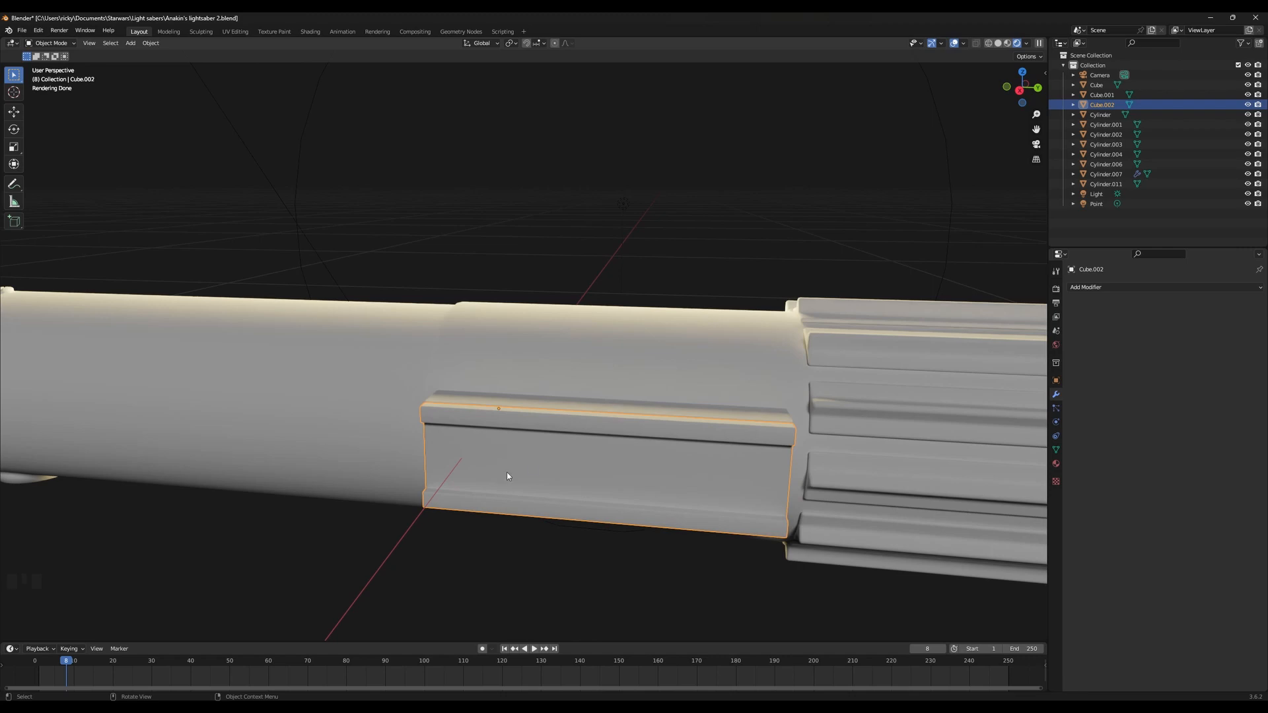
key("Tab")
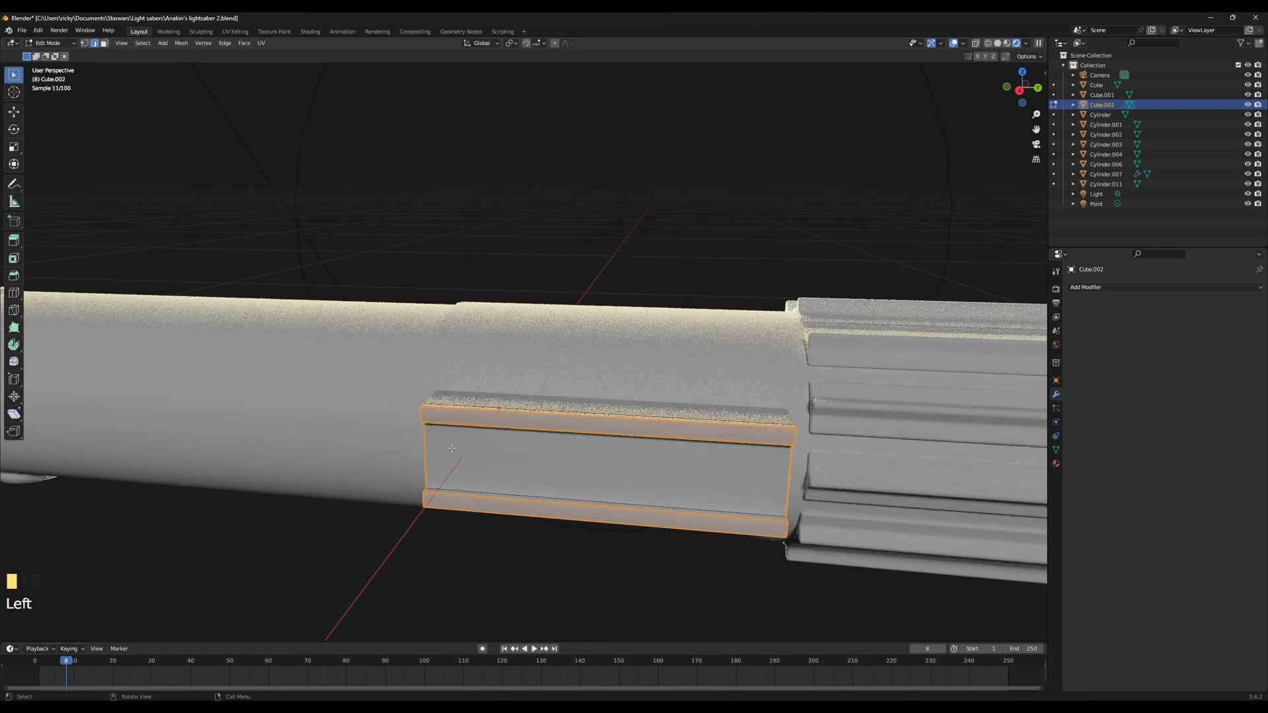
key("alt+a")
key("Tab")
key("Tab")
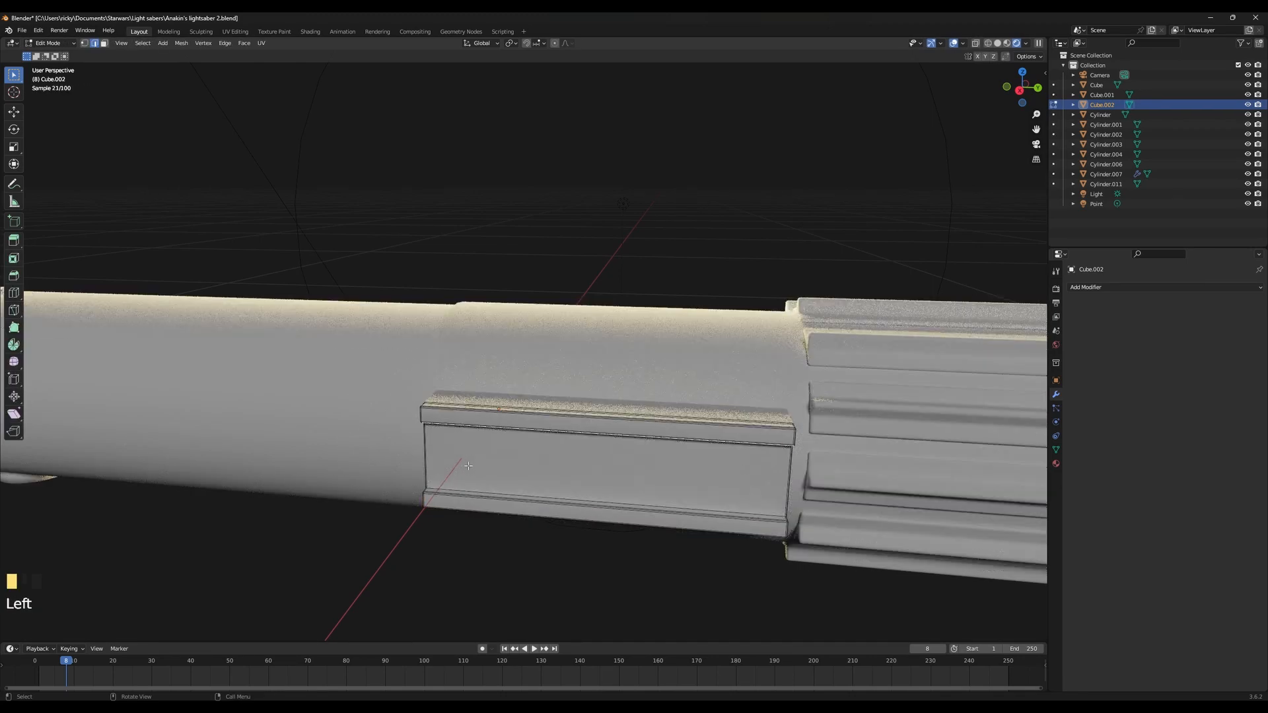
Snap the 3D cursor to the centre of the side plate's large recessed front face
left_click(574, 499)
left_click(103, 43)
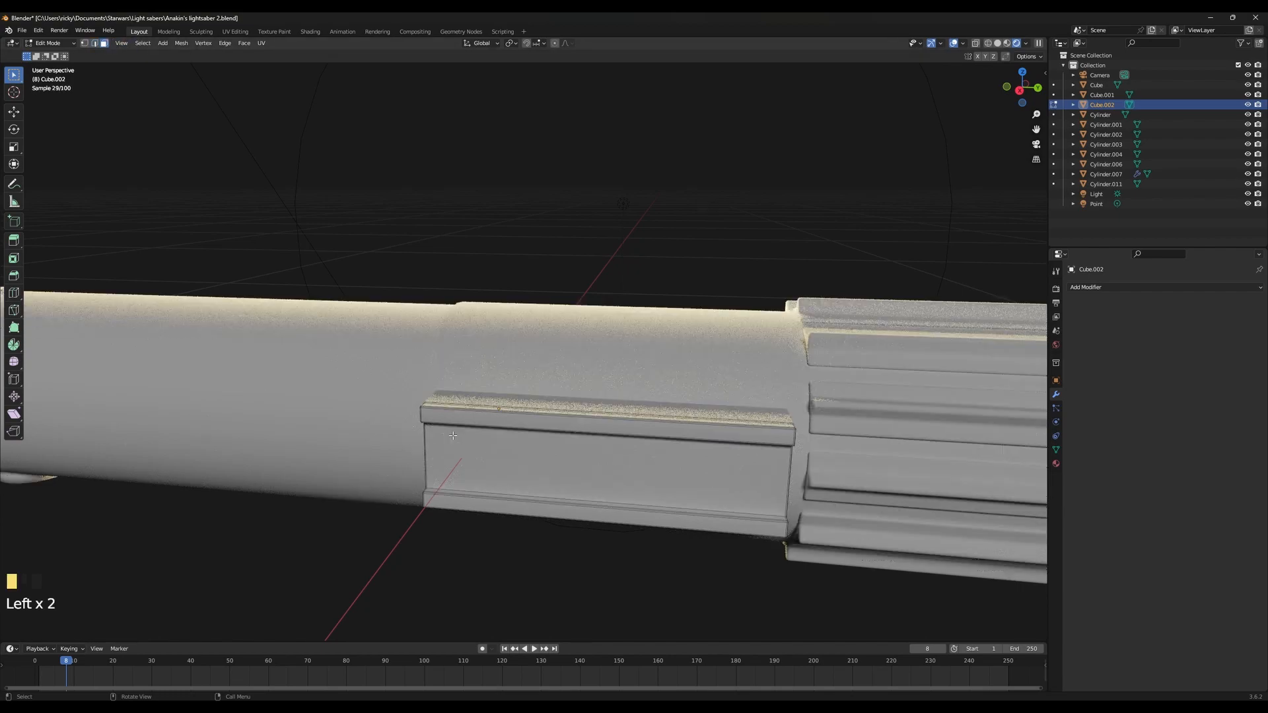
left_click(600, 472)
key("shift+s")
left_click(611, 557)
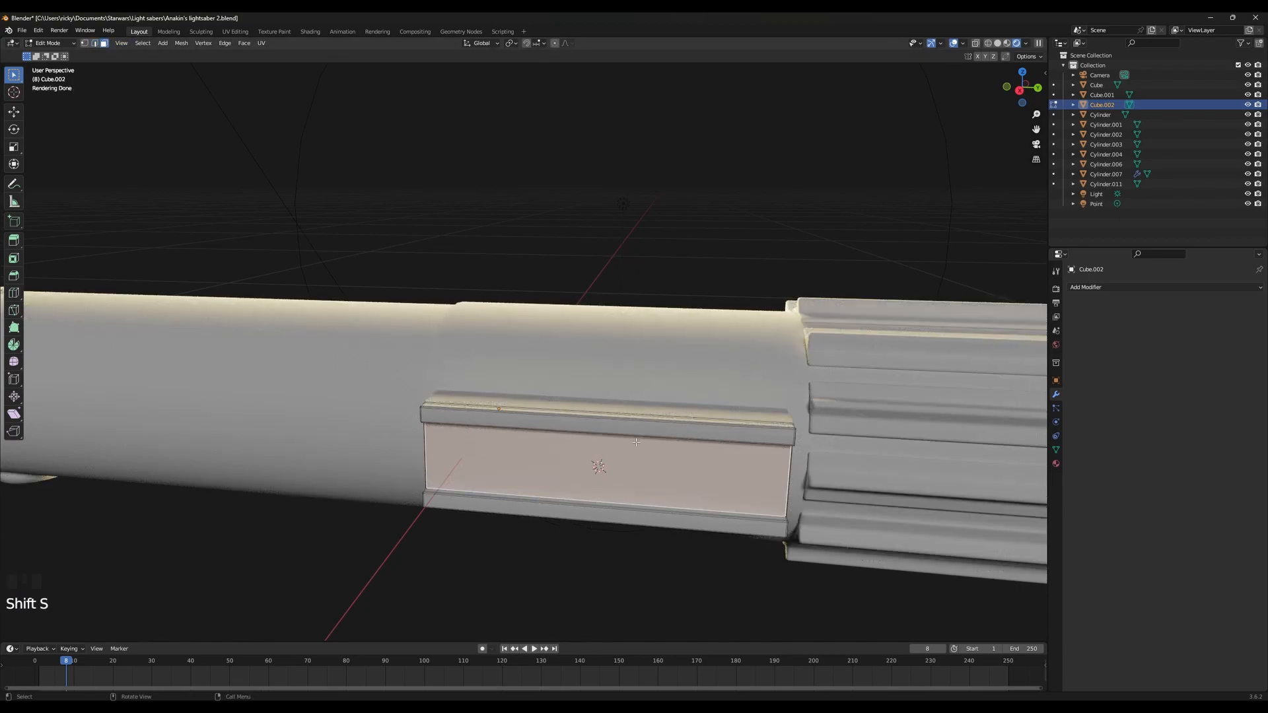
Snap the 3D cursor to the short end edge of the side plate's recessed face, on the side away from the grips
key("Tab")
key("Tab")
left_click(85, 44)
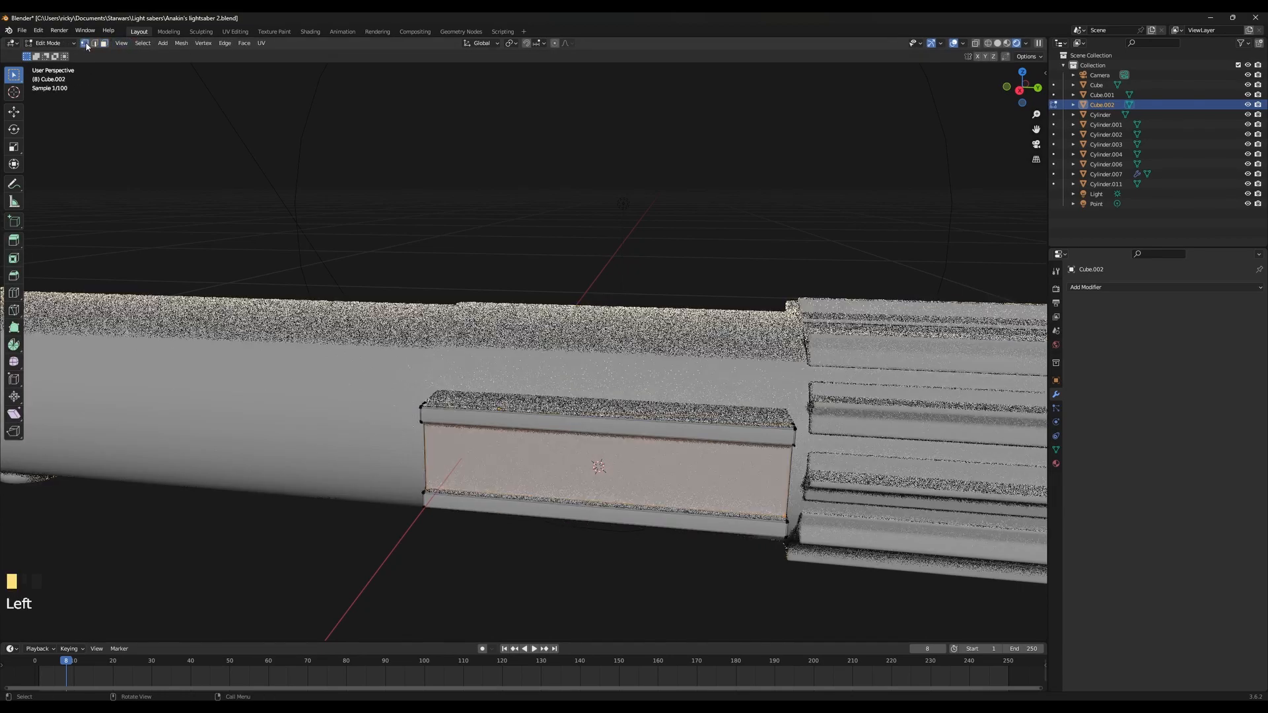
left_click(94, 44)
left_click(488, 480)
key("shift+s")
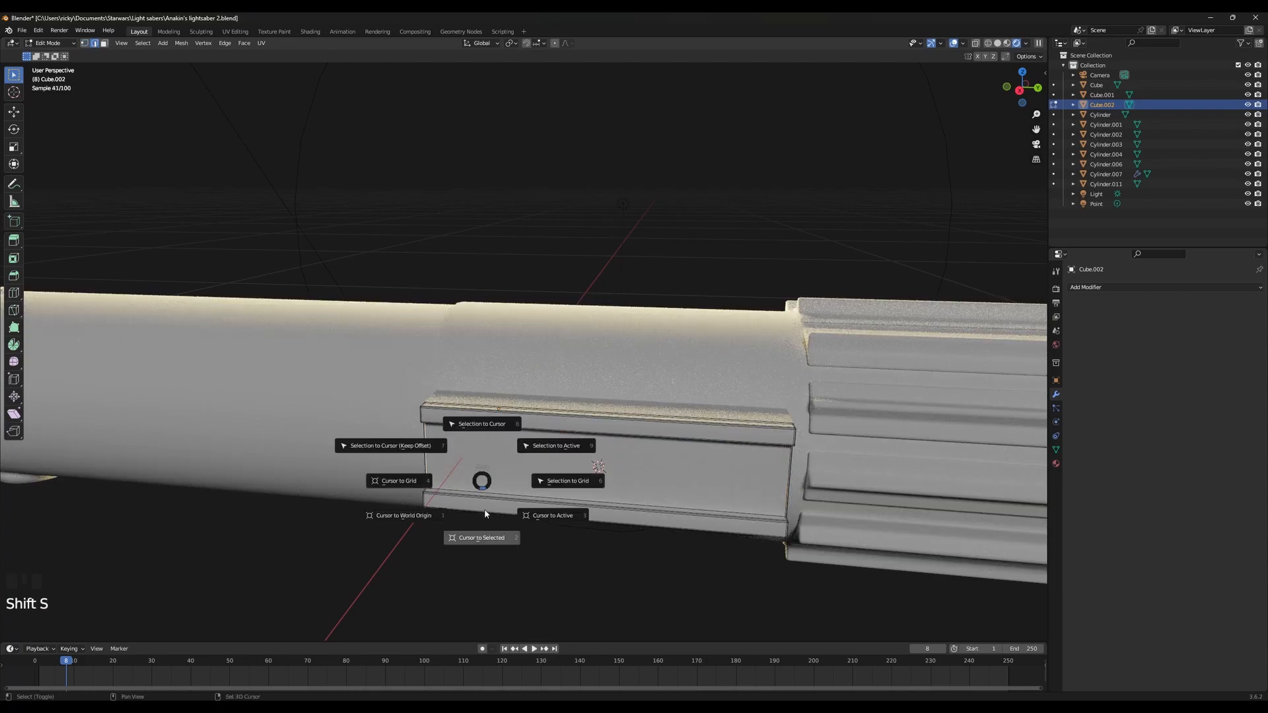
left_click(482, 533)
Return to Object Mode and add a UV sphere at the 3D cursor
key("Tab")
key("shift+a")
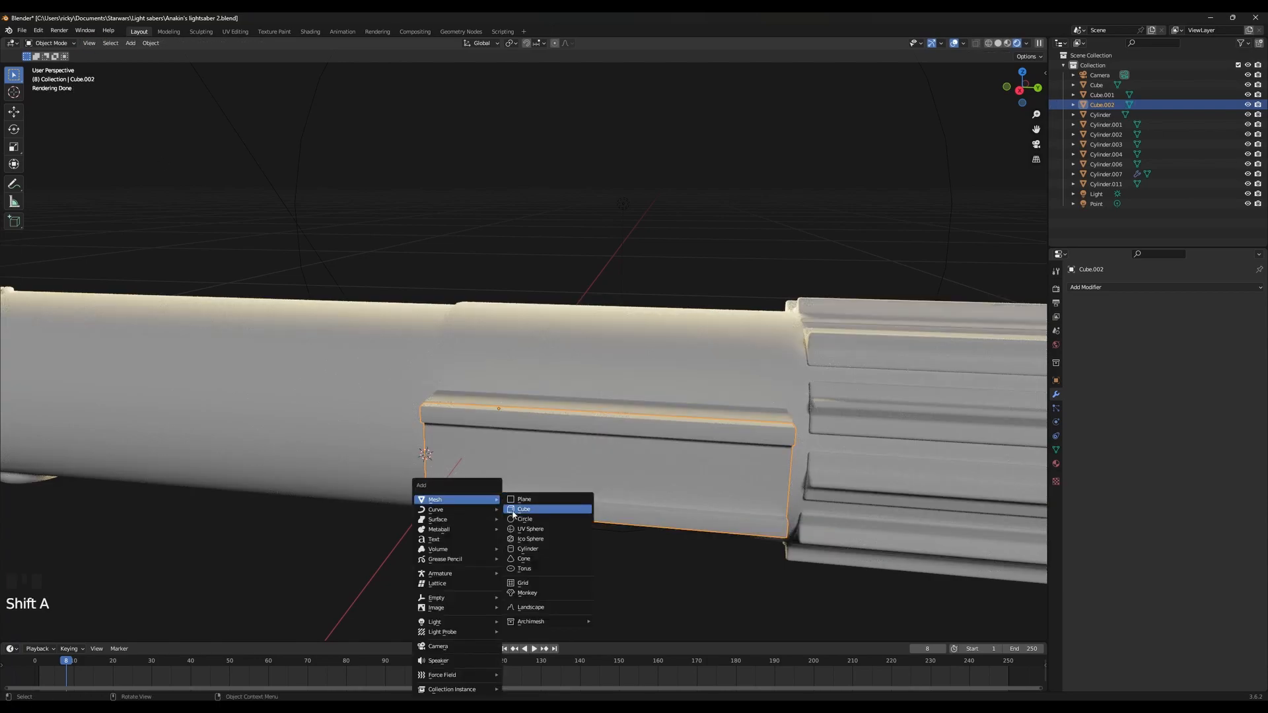
left_click(525, 530)
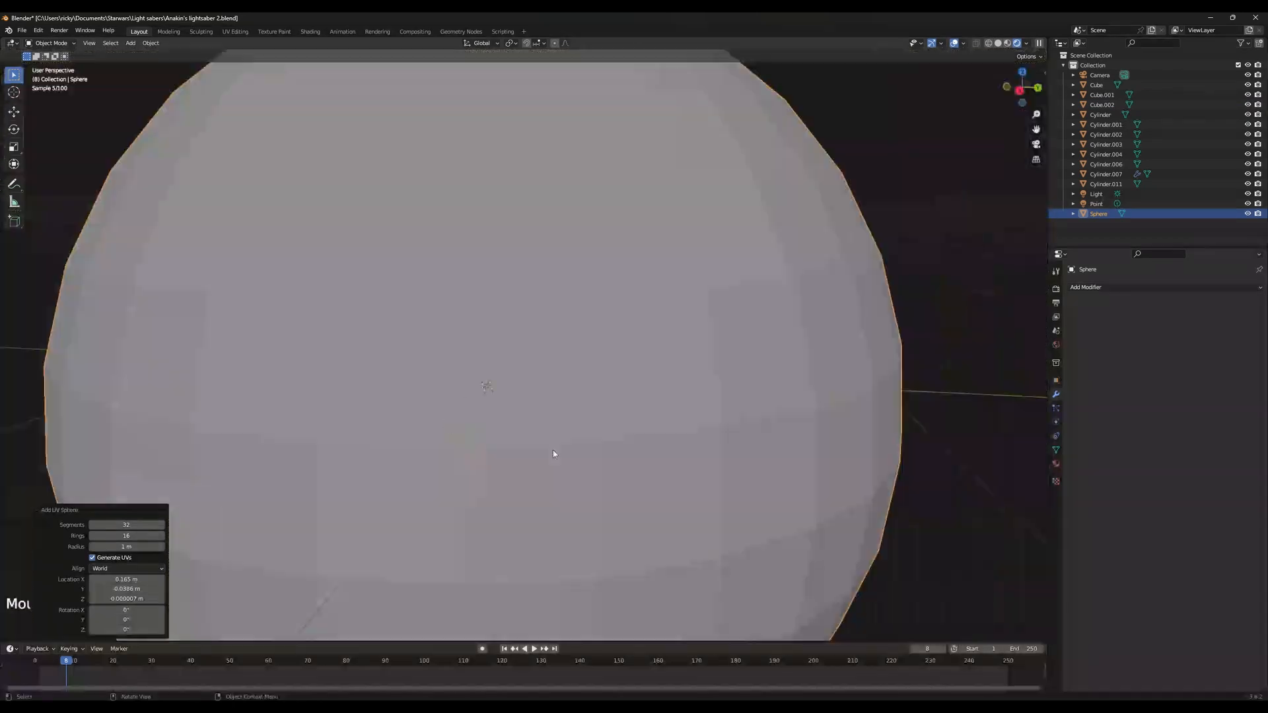
scroll(566, 446, "down", 5)
scroll(565, 445, "up", 5)
scroll(565, 444, "down", 4)
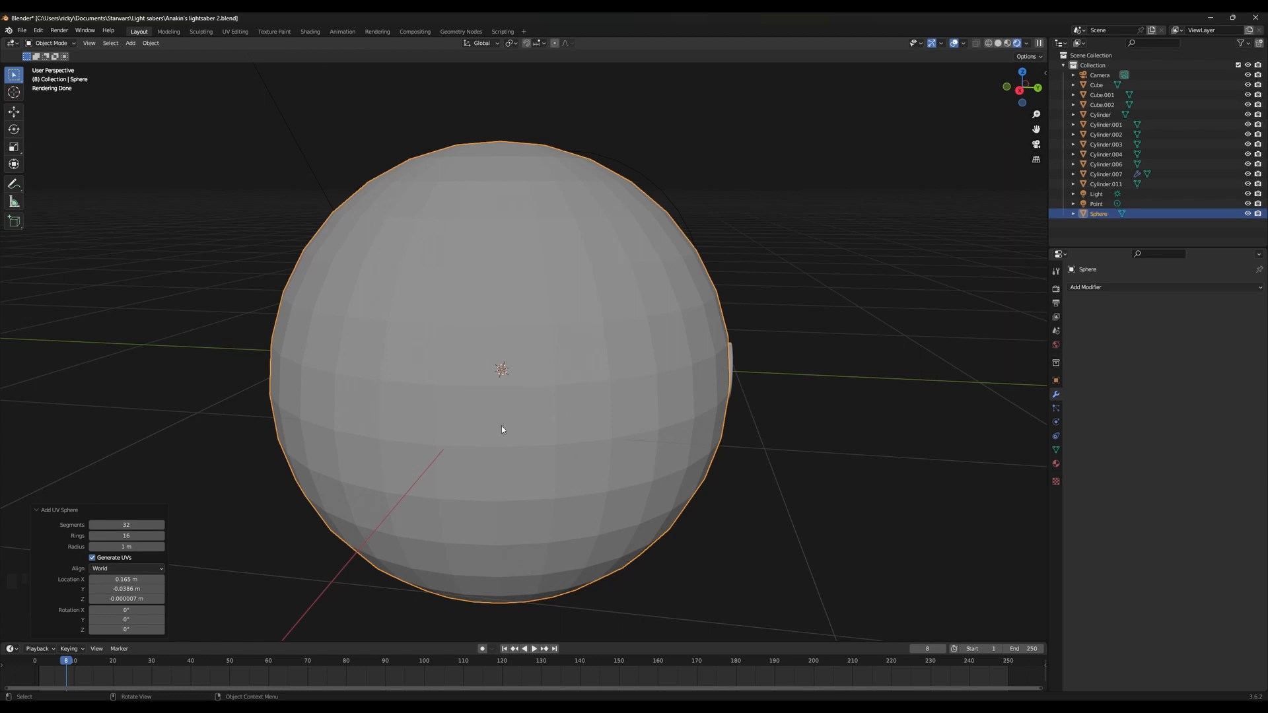
Set the UV sphere to 48 segments and 32 rings, and shade it smooth
left_click_drag(132, 527, 132, 527)
type("78")
key("Return")
left_click(132, 536)
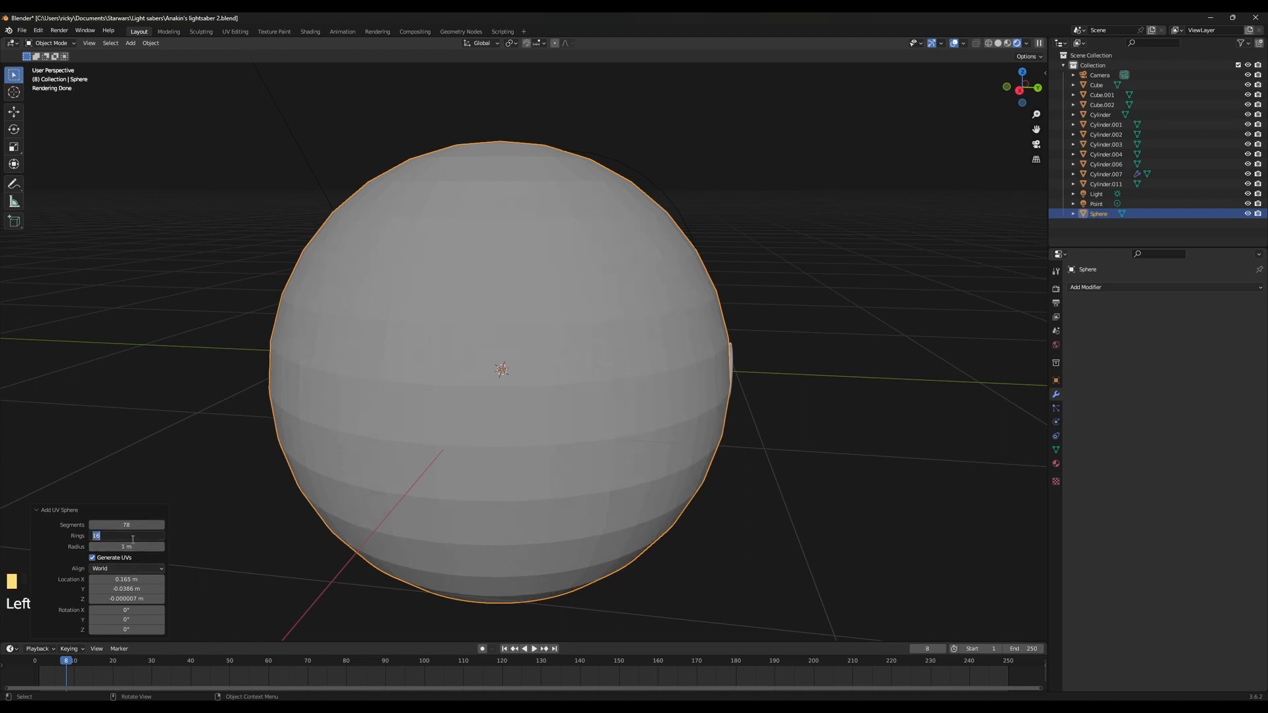
type("32")
key("Return")
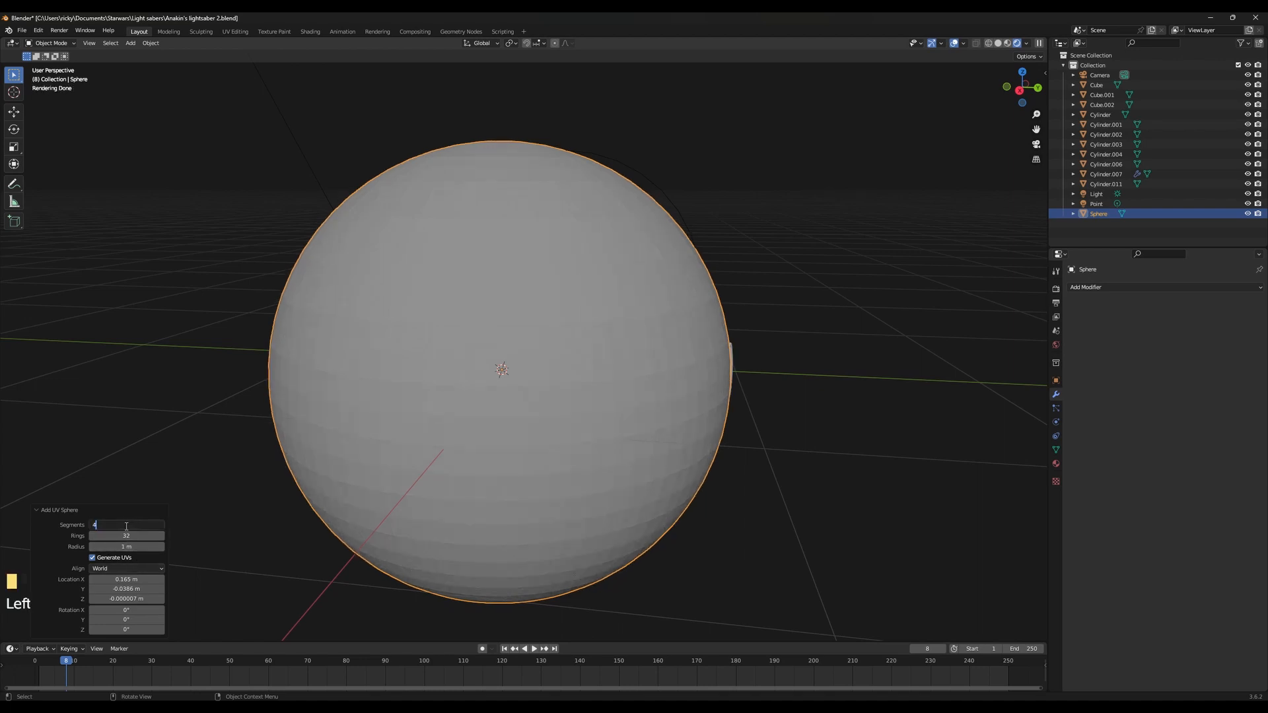
left_click(126, 529)
type("48")
key("Return")
right_click(436, 439)
left_click(435, 439)
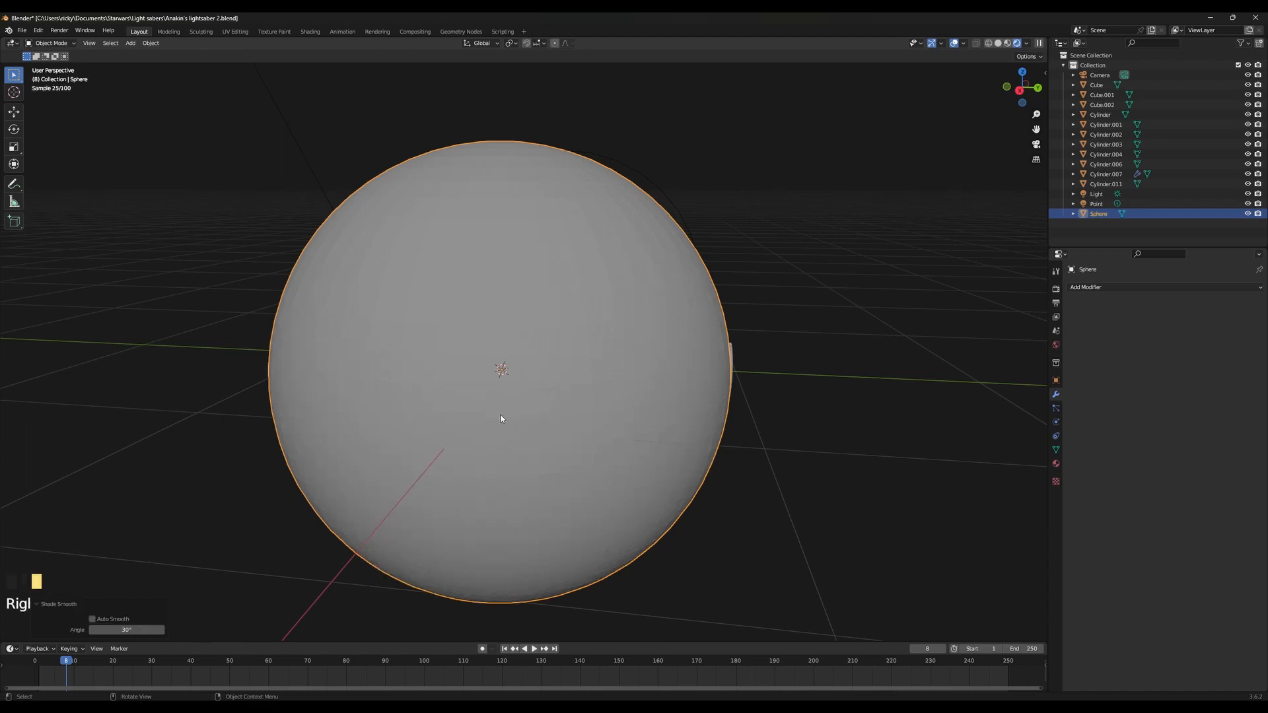
Scale the sphere down uniformly in two passes, by about 0.371 and about 0.274, at the side plate's end
mouse_move(502, 419)
middle_mouse_down()
mouse_move(529, 416)
mouse_move(519, 424)
mouse_move(541, 442)
mouse_move(467, 436)
middle_mouse_up()
scroll(519, 424, "down", 3)
key("s")
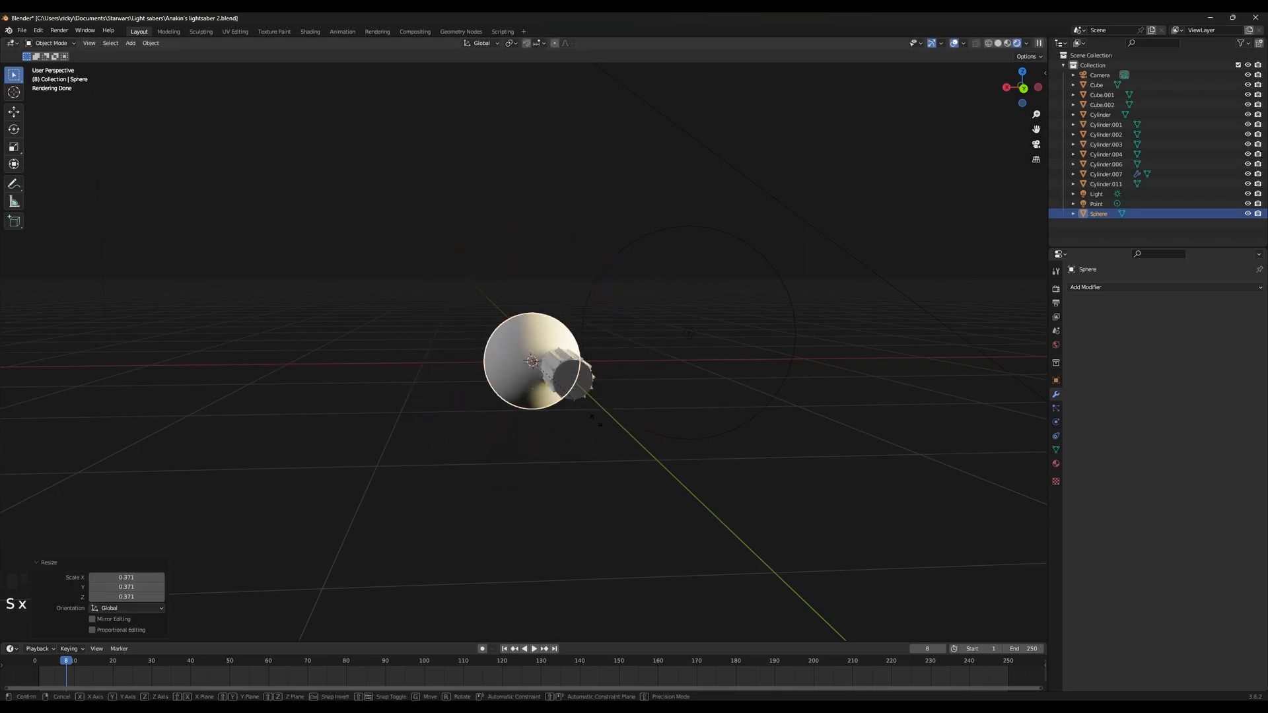
left_click(541, 382)
middle_click_drag(540, 382, 615, 389)
scroll(616, 389, "up", 8)
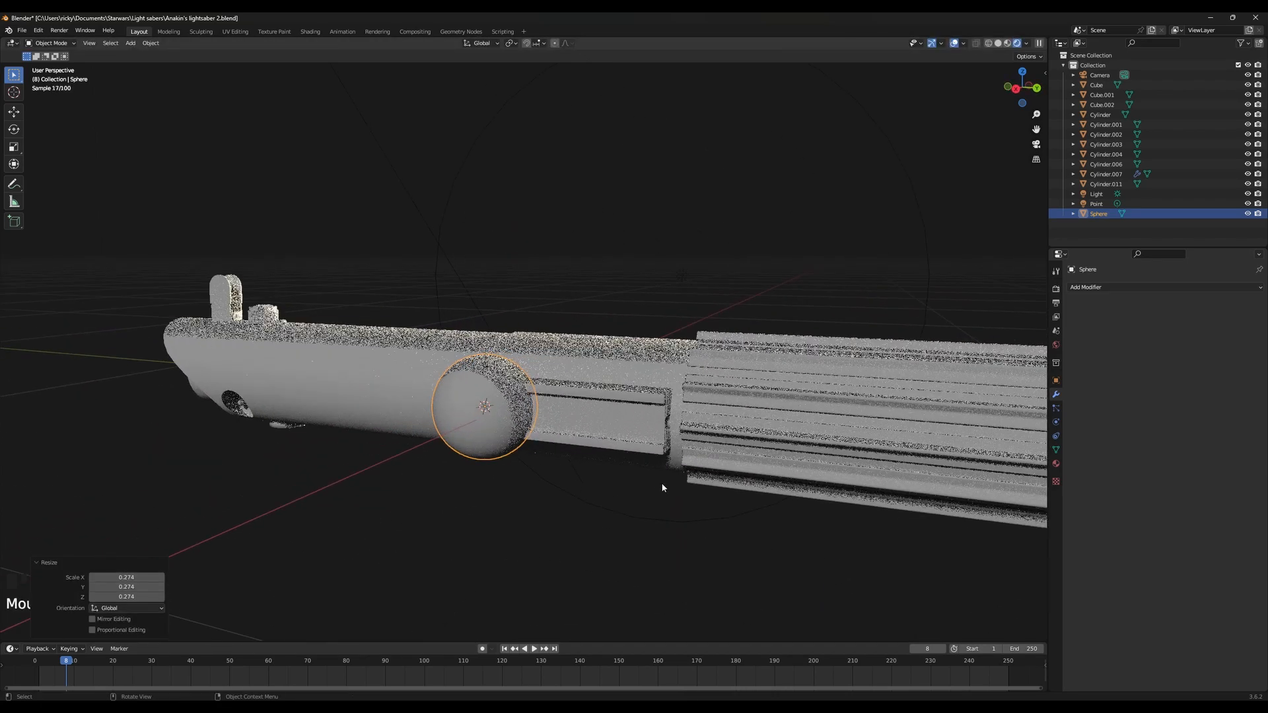
Scale the sphere down by 0.4 and move it about 0.037 m along Y onto the side plate
key("s")
left_click(538, 480)
key("g")
key("x")
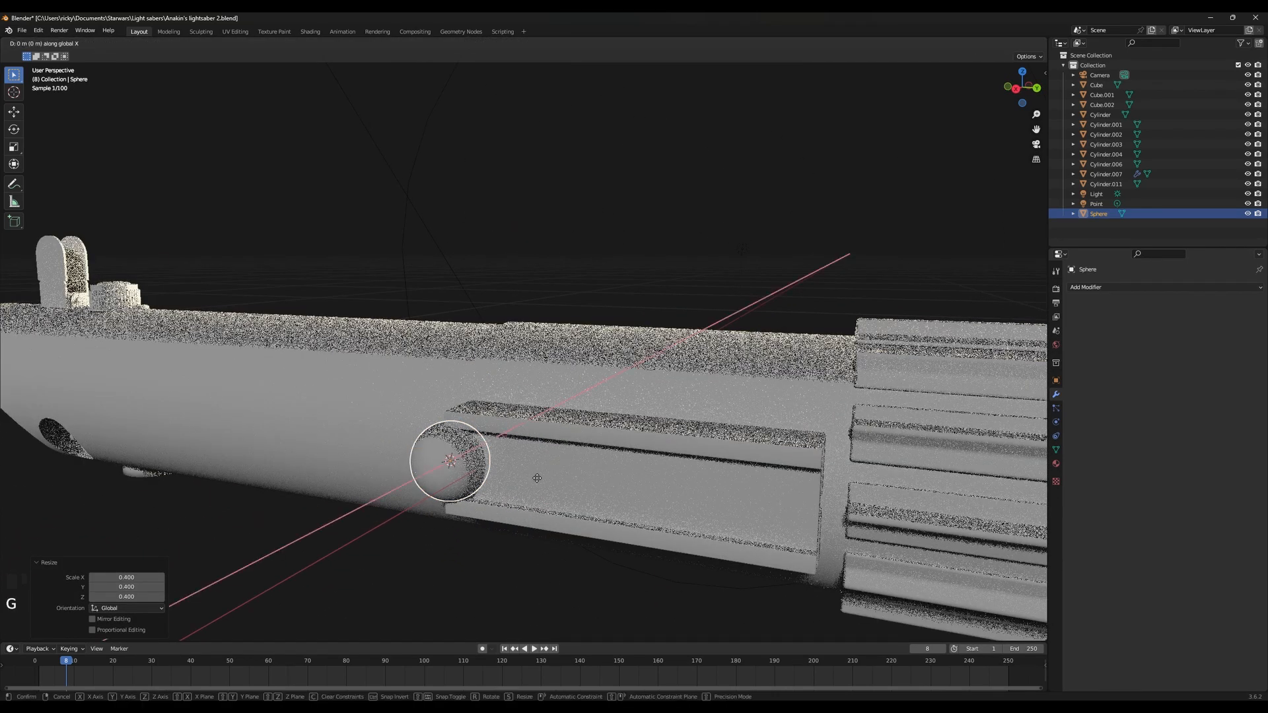
key("y")
left_click(585, 495)
Shrink the sphere further to fit between the plate's rails and shift it about -0.0066 m along Y
key("s")
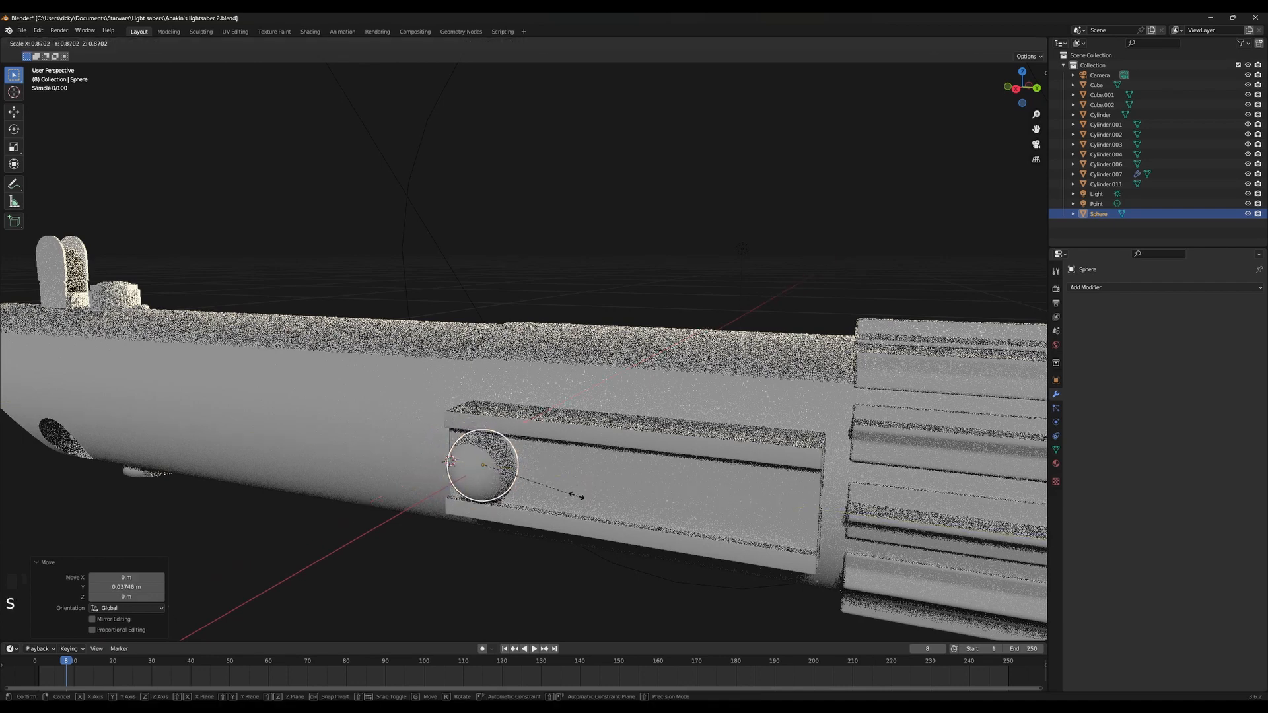
left_click(545, 494)
key("g")
key("y")
left_click(539, 491)
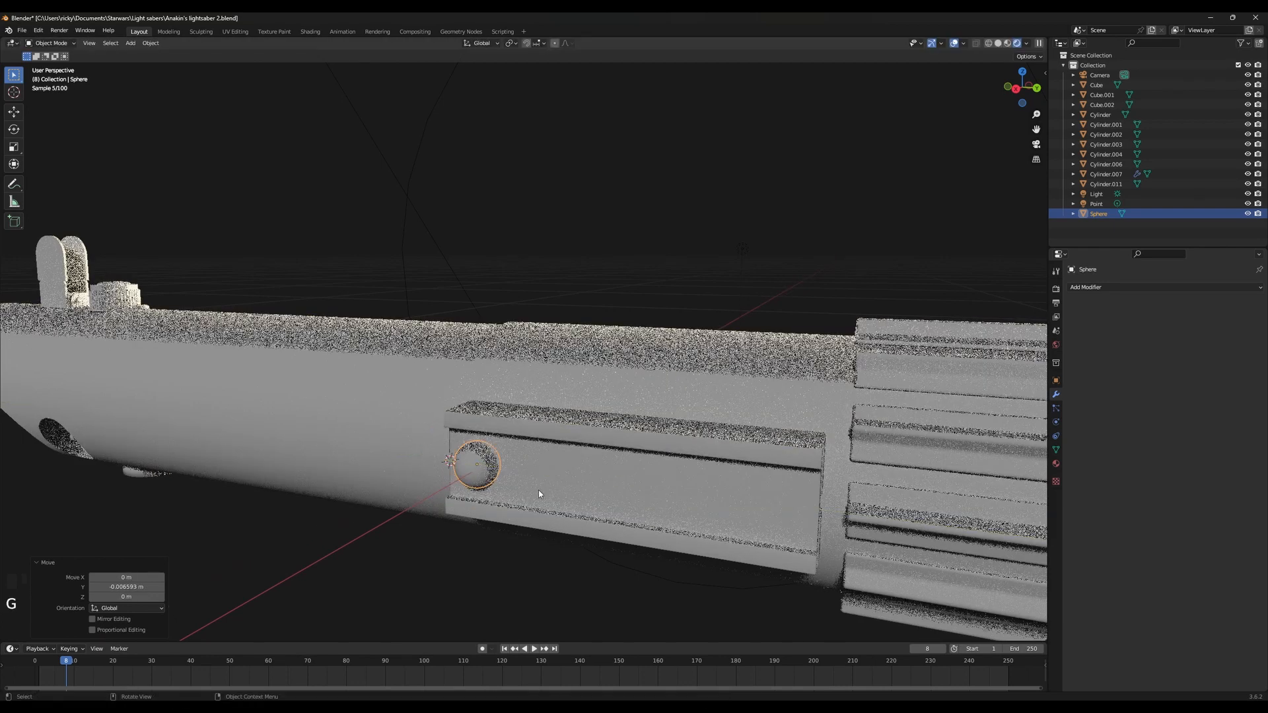
Switch to solid shading, frame the sphere where it meets the plate, and compare it with the lightsaber reference image
key("z")
left_click(606, 492)
middle_click_drag(660, 486, 739, 462, "shift")
scroll(659, 463, "up", 3)
key("KP_Decimal")
scroll(754, 460, "down", 3)
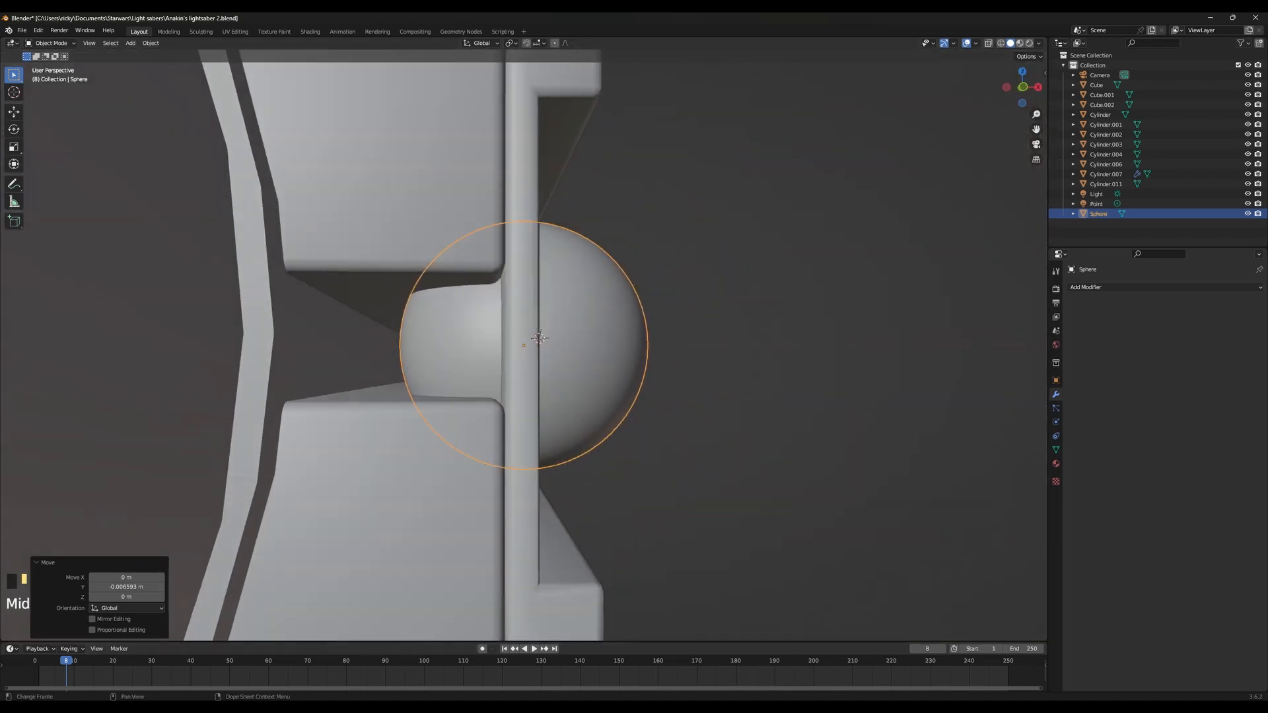
left_click(830, 707)
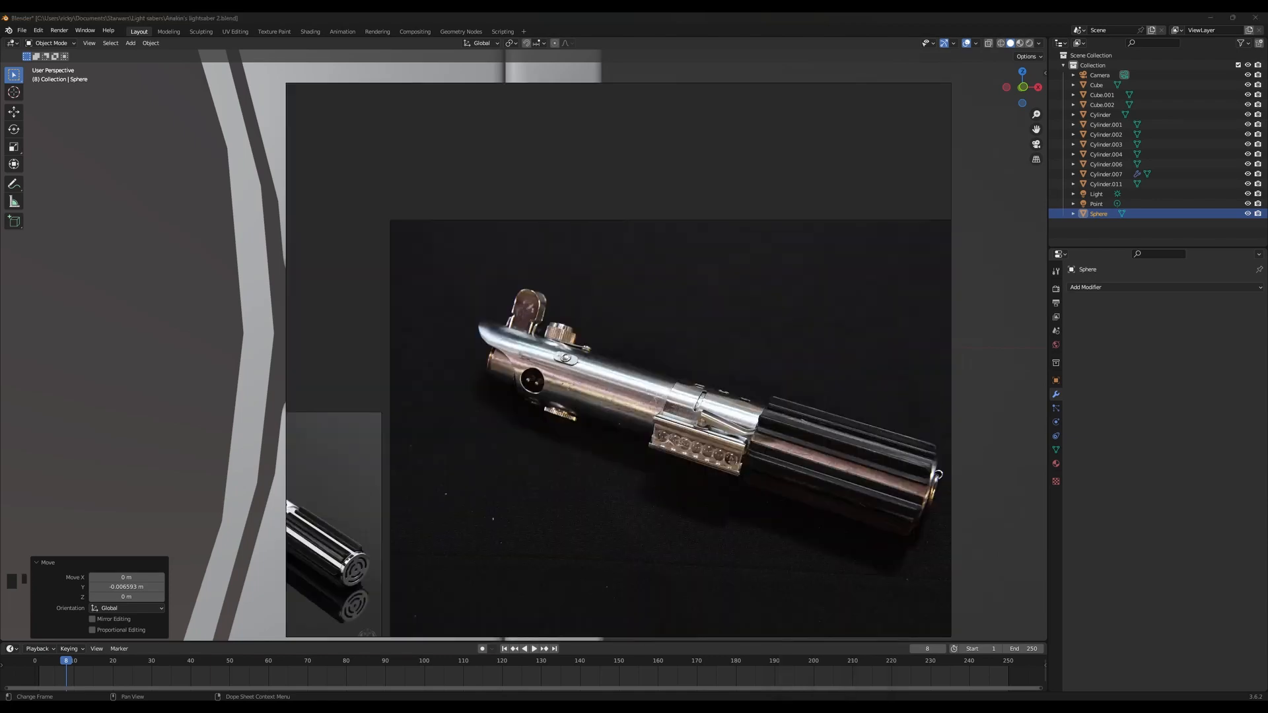
key("alt+Tab")
mouse_move(675, 397)
middle_mouse_down()
mouse_move(574, 410)
mouse_move(665, 406)
middle_mouse_up()
Select the half of the sphere's mesh sunk into the plate in front wireframe view and delete it
key("Tab")
middle_click_drag(510, 337, 514, 340)
key("KP_1")
key("shift+z")
left_click(385, 162)
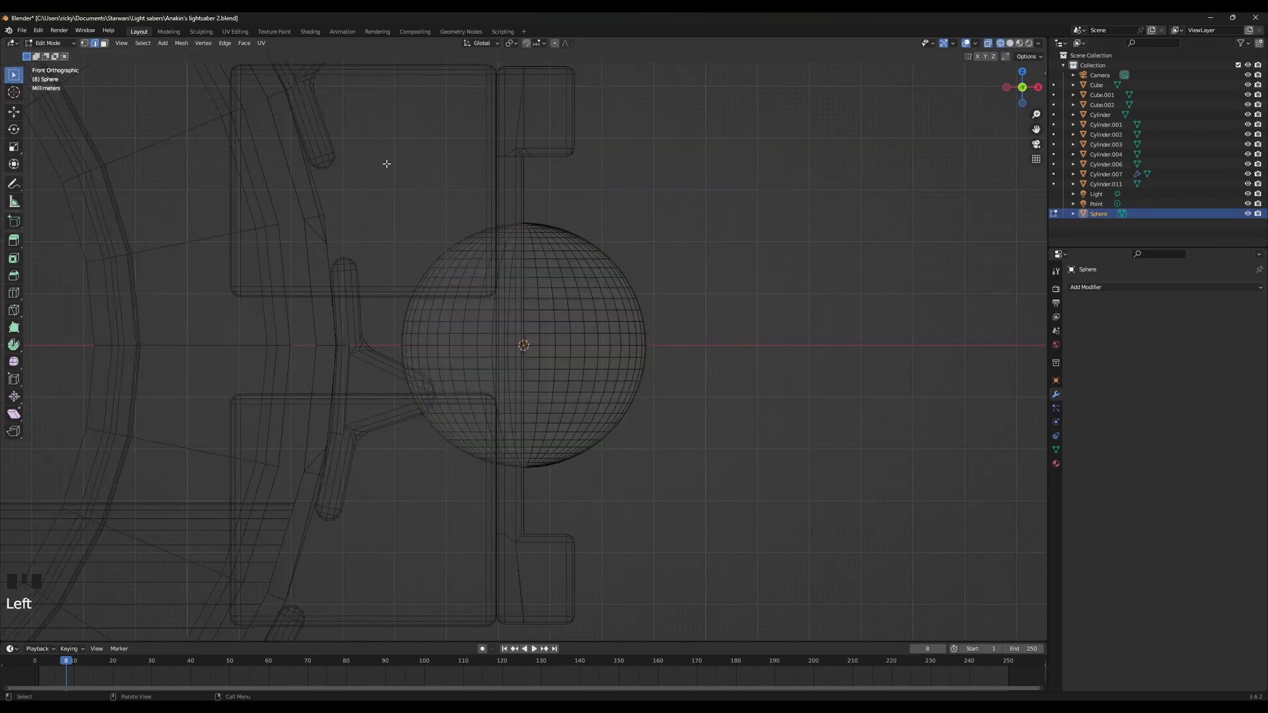
left_click_drag(387, 164, 520, 523)
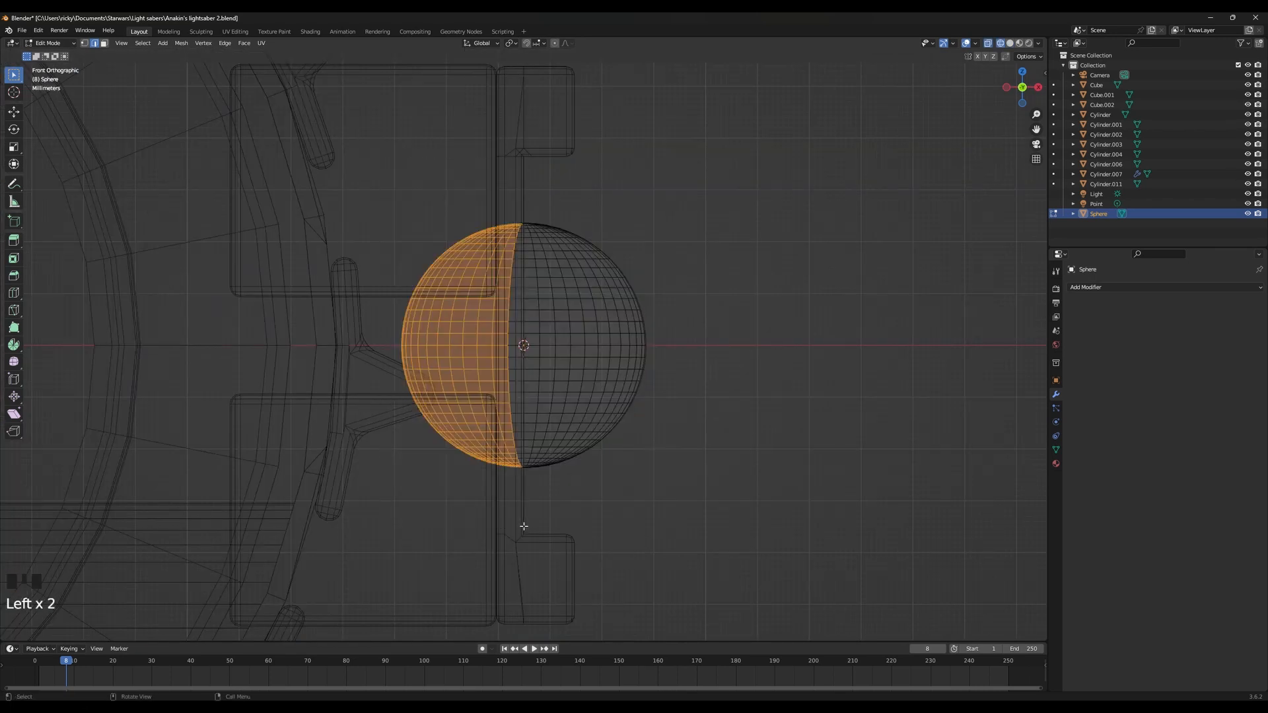
key("shift+z")
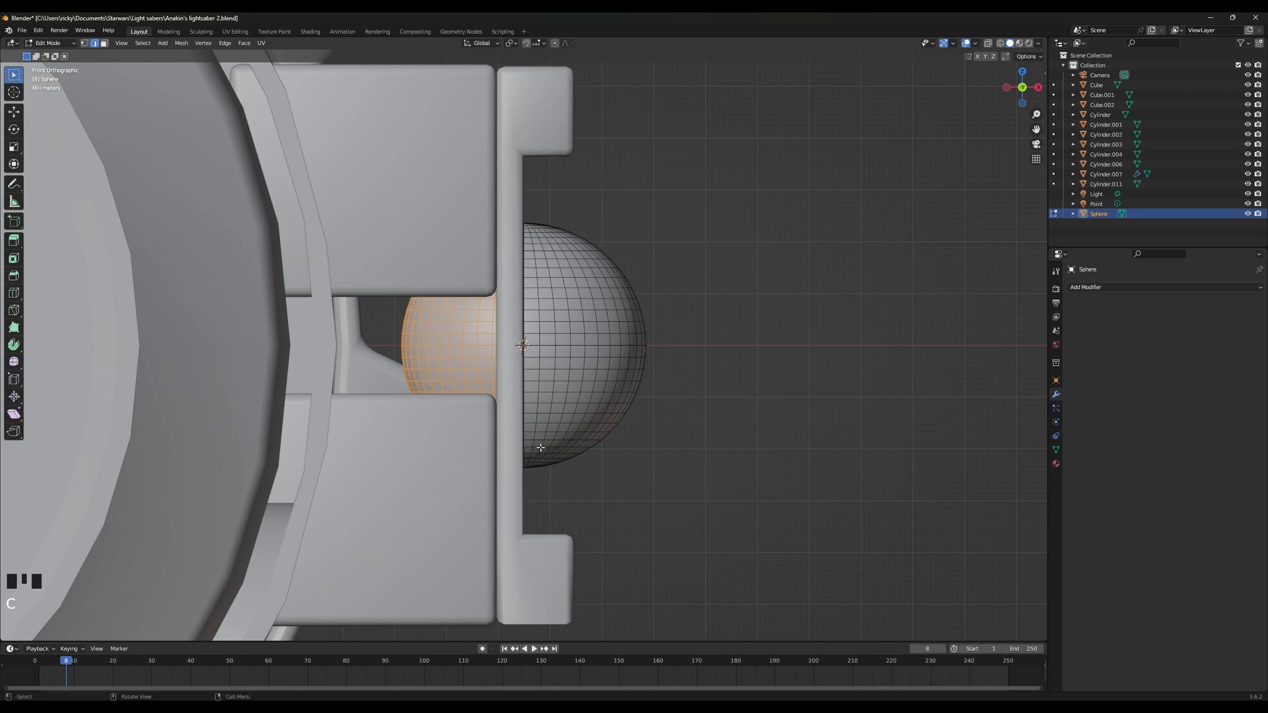
key("x")
left_click(544, 445)
key("Tab")
Inspect the remaining half sphere on the plate from several angles and compare it with the reference image
middle_click_drag(543, 450, 406, 453)
scroll(515, 436, "down", 2)
key("ctrl+z")
key("ctrl+shift+z")
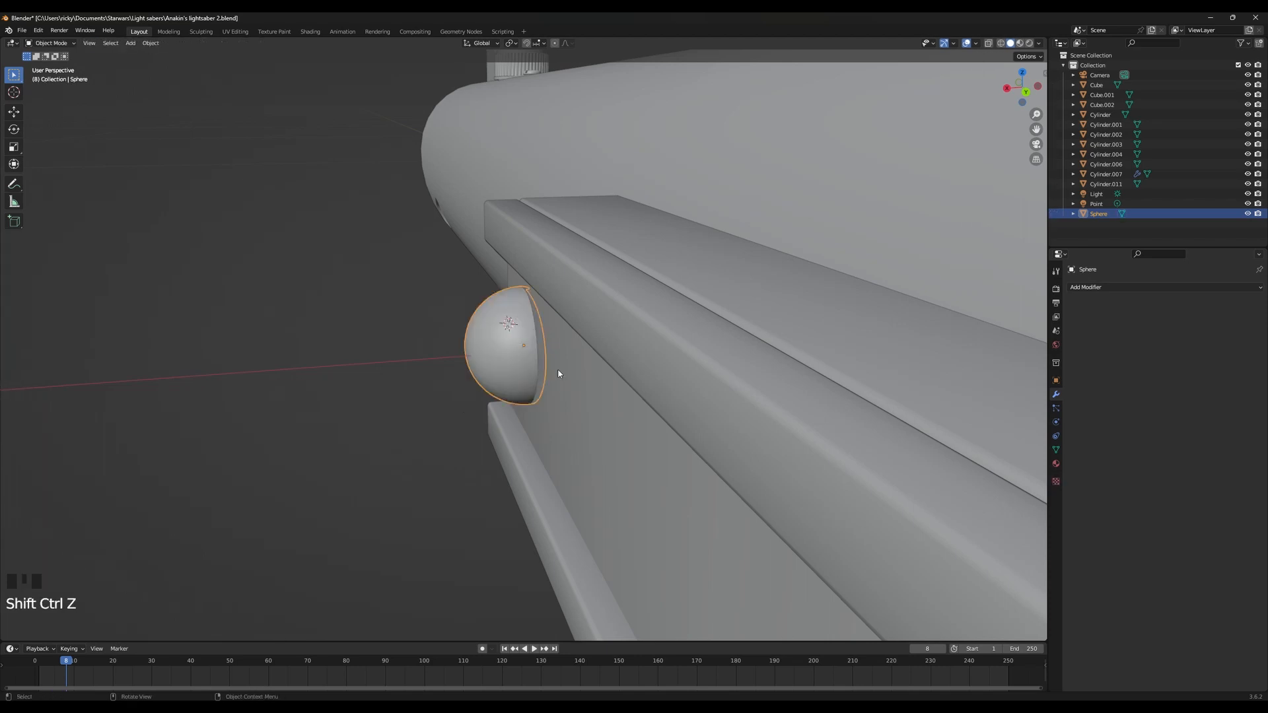
middle_click_drag(558, 370, 668, 497)
key("Tab")
key("Tab")
scroll(668, 497, "down", 13)
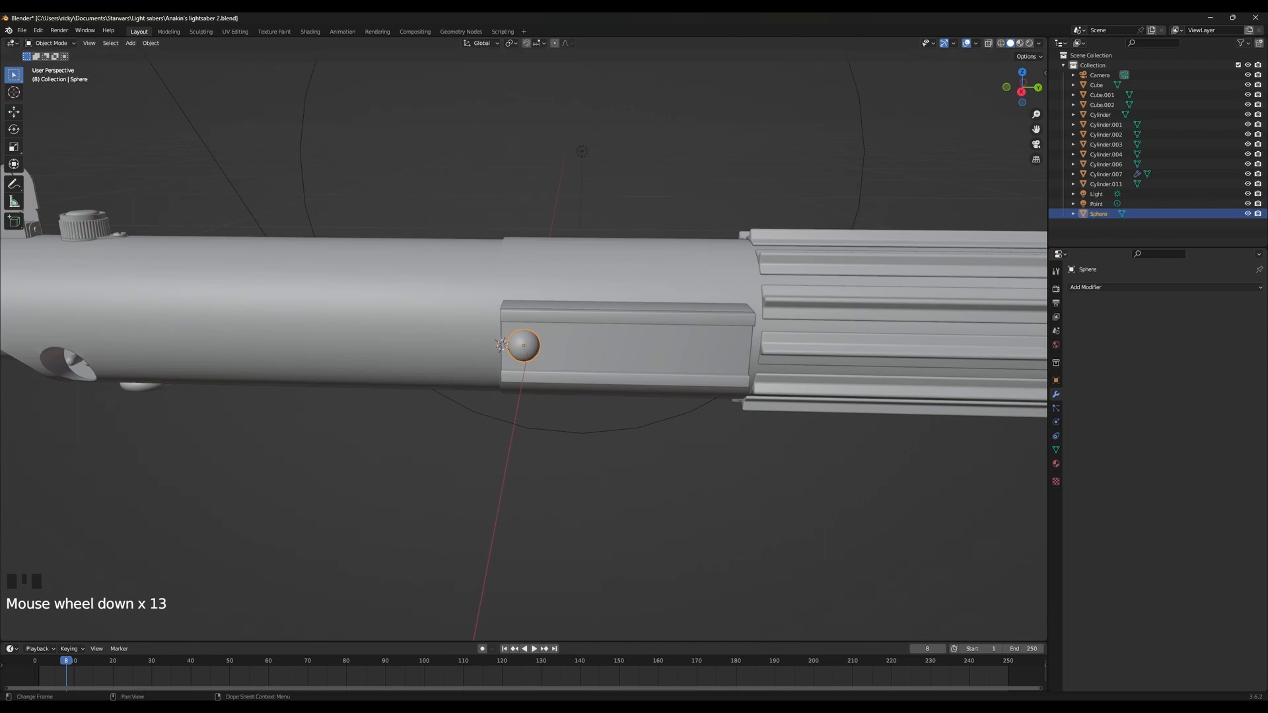
key("alt+Tab")
key("alt+Tab")
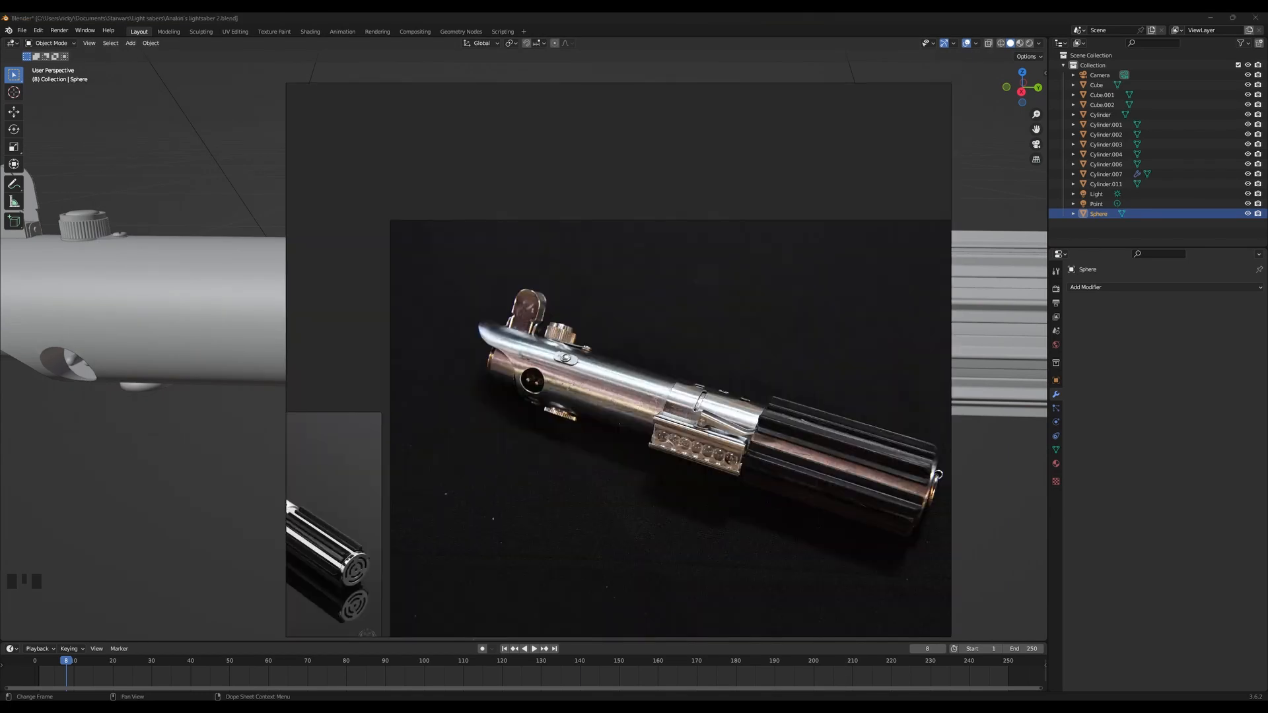
key("alt+Tab")
Move the half sphere about 0.004 m along Y, away from the plate's end
key("g")
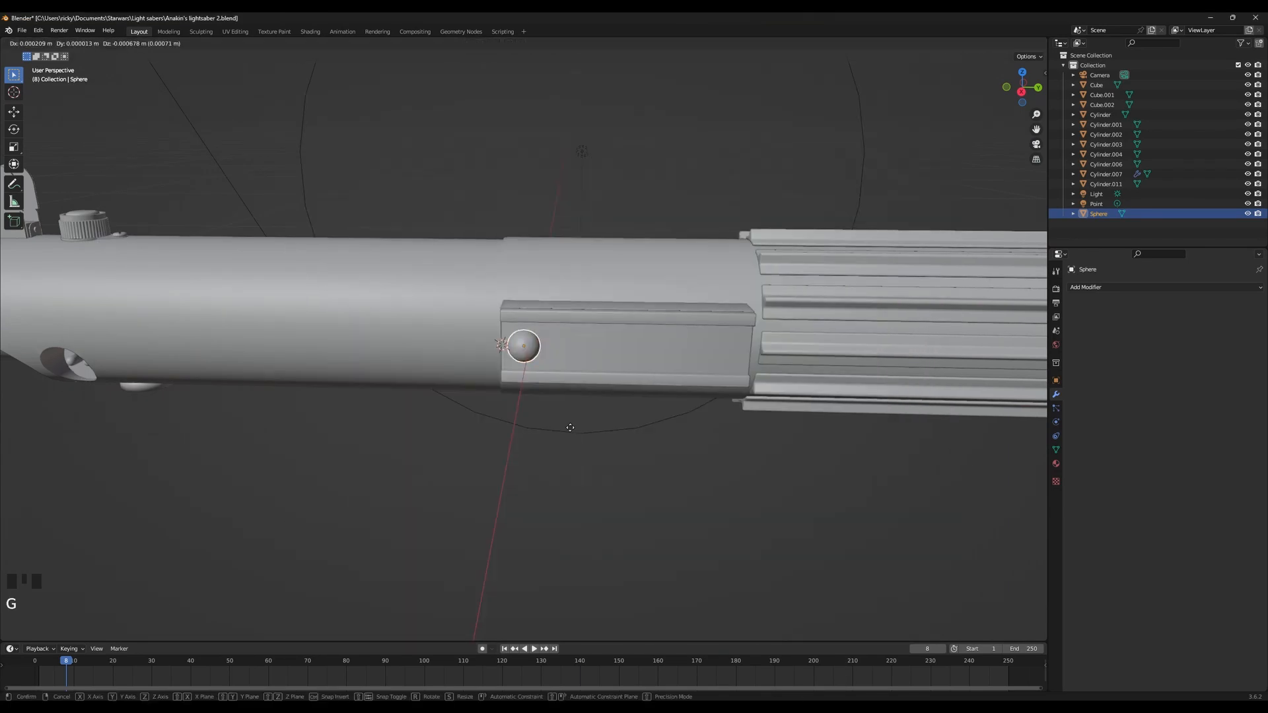
key("x")
right_click(572, 427)
key("g")
key("y")
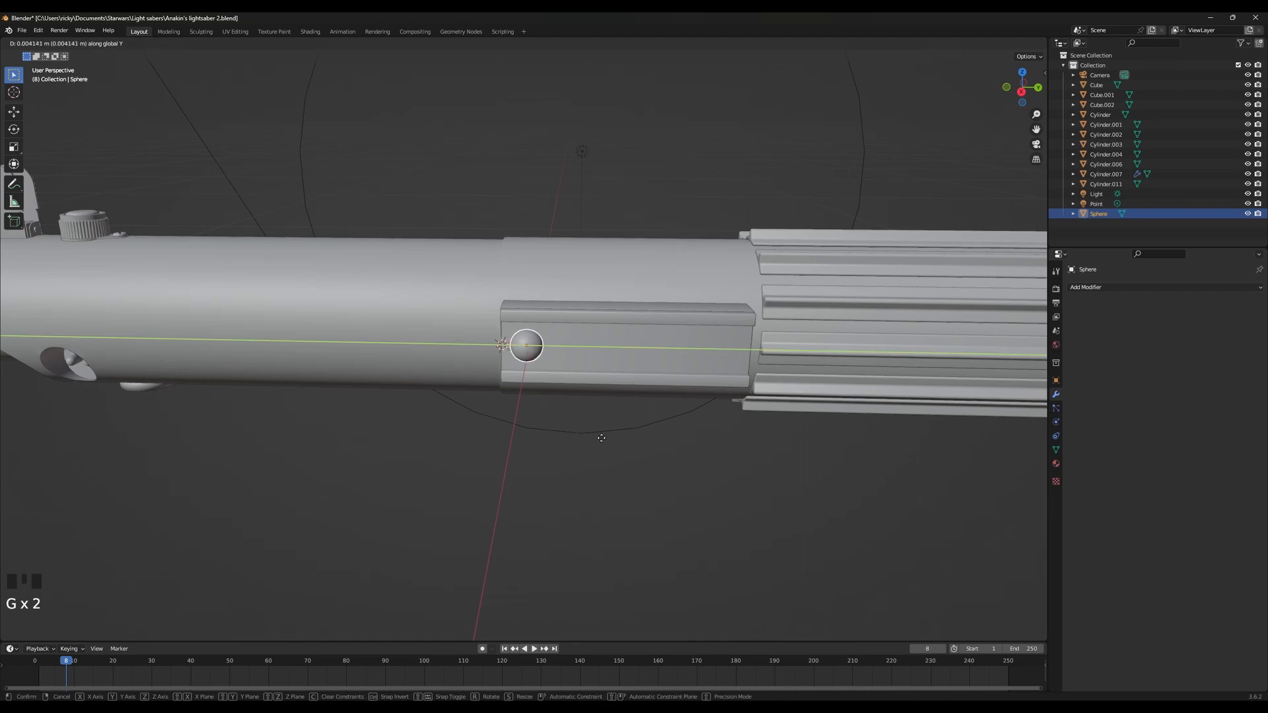
left_click(597, 441)
Check the reference image again and scale the half sphere up by about 1.1
key("alt+Tab")
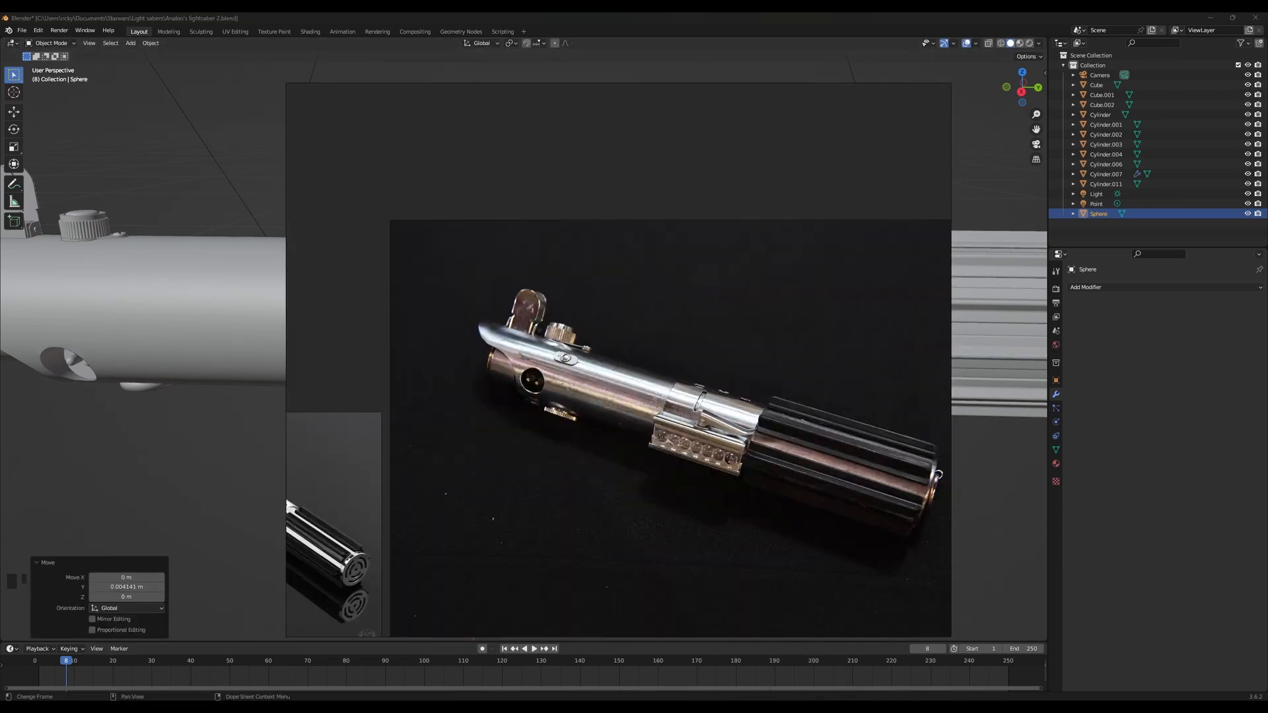
key("alt+Tab")
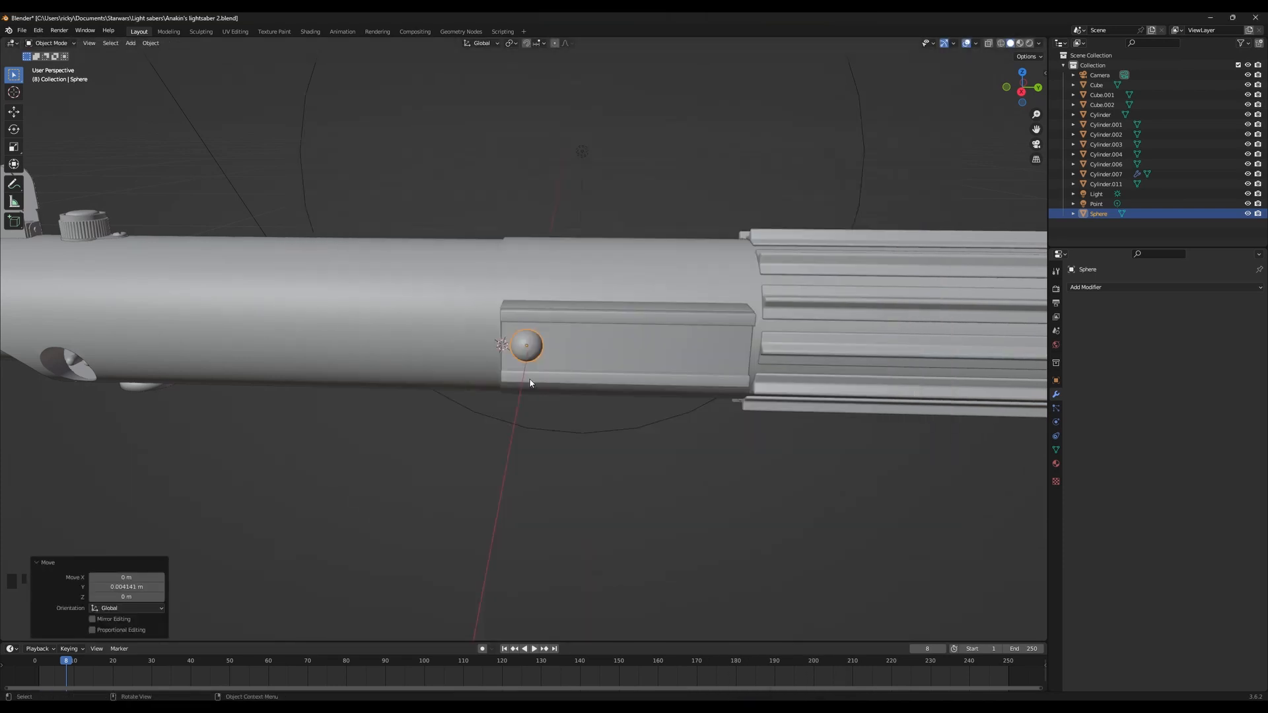
scroll(531, 383, "up", 4)
key("s")
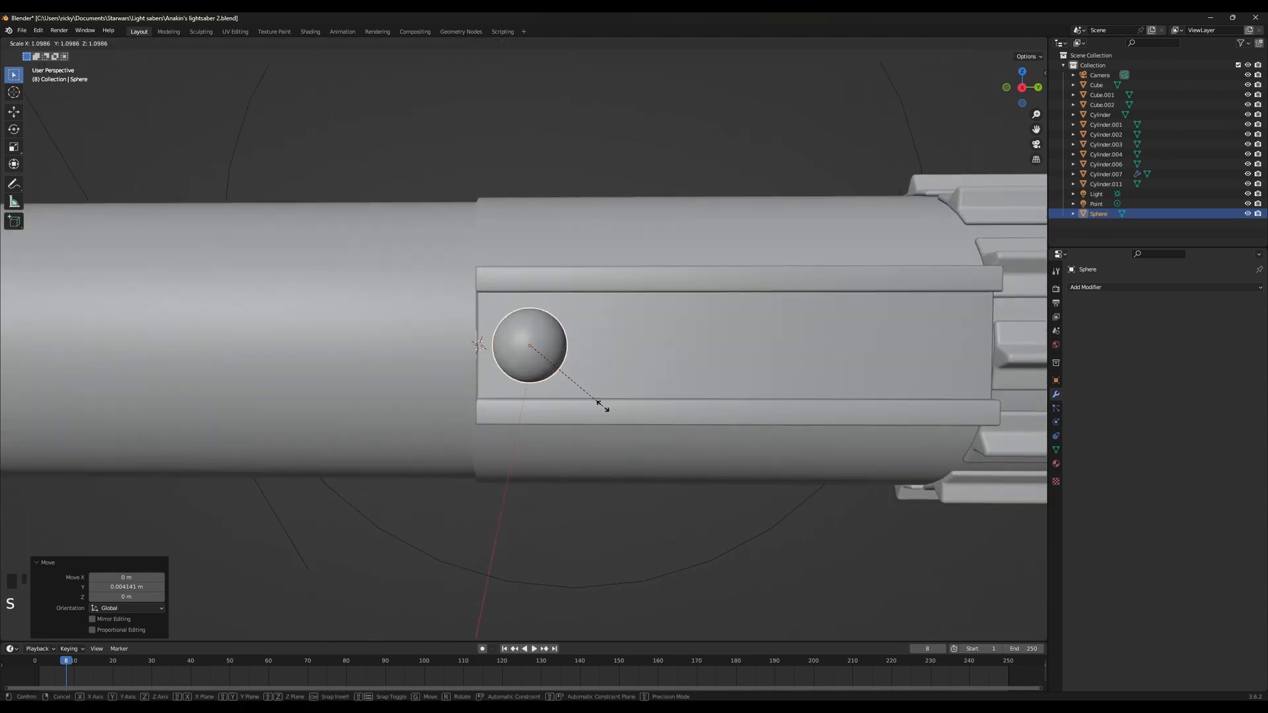
left_click(603, 408)
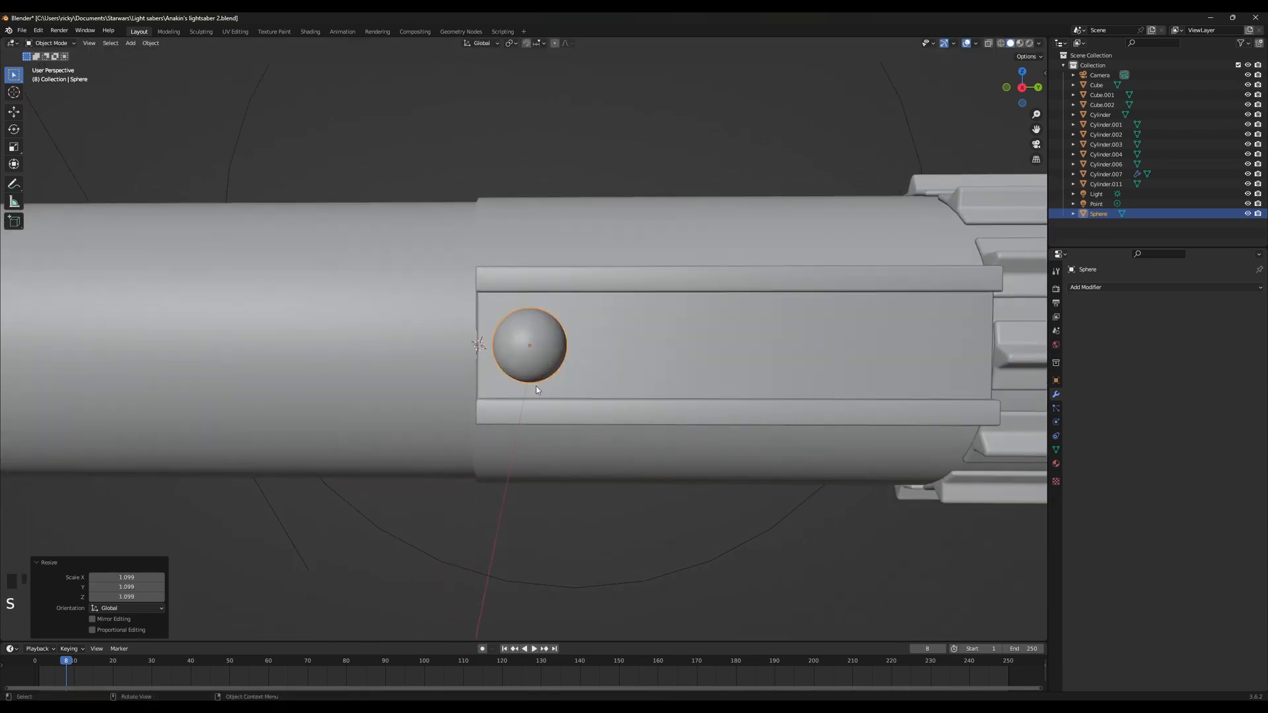
Add an Array modifier to the half sphere with a relative offset of X 0 and Y 1
left_click(1091, 299)
left_click(1069, 322)
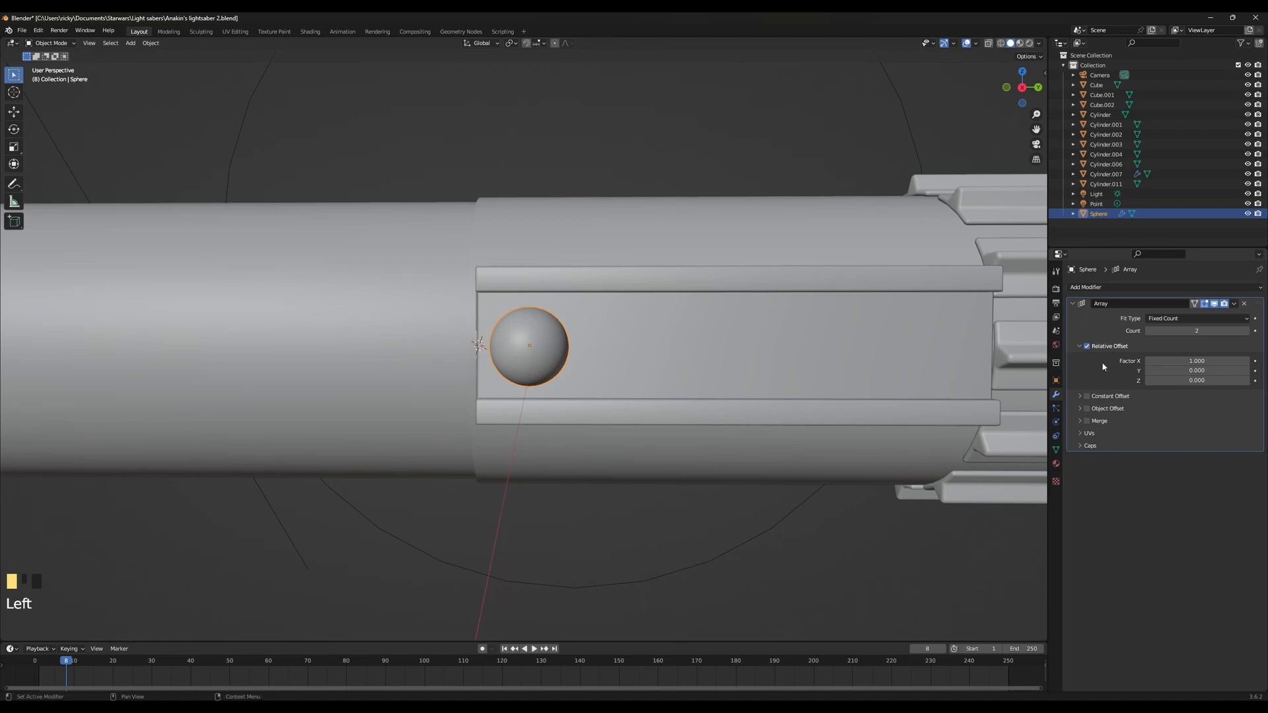
middle_click_drag(737, 351, 797, 375)
left_click_drag(1166, 361, 1165, 361)
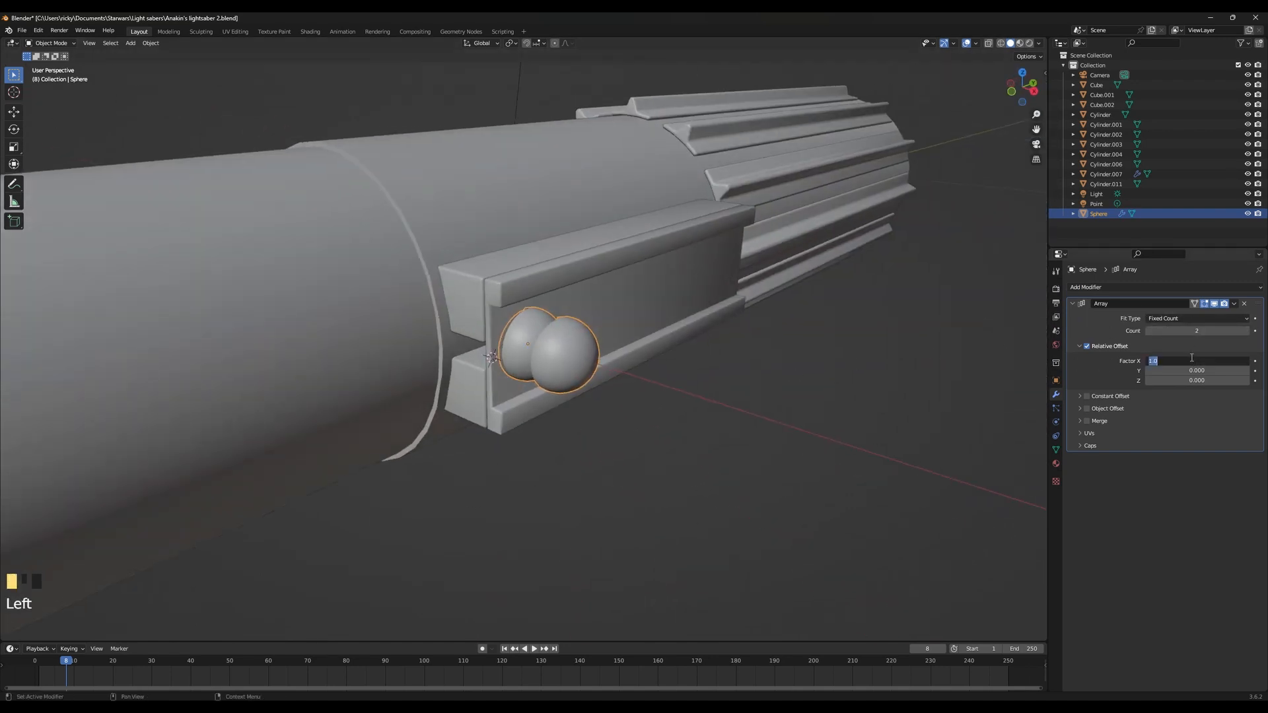
type("0")
key("Return")
left_click(1197, 370)
type("1")
key("Return")
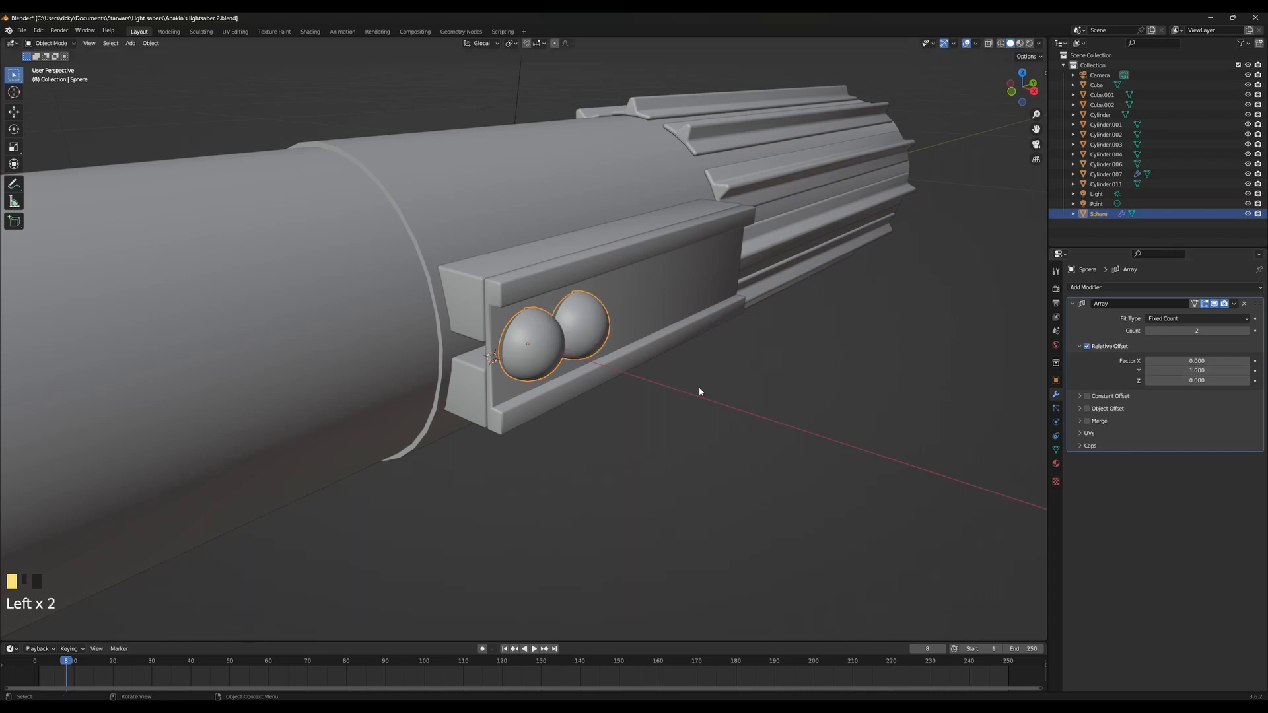
Fine-tune the array's relative Y offset to 1.010 to leave a slight gap between the half spheres
middle_click_drag(700, 392, 657, 391)
scroll(628, 387, "up", 2)
left_click(1197, 370, "shift")
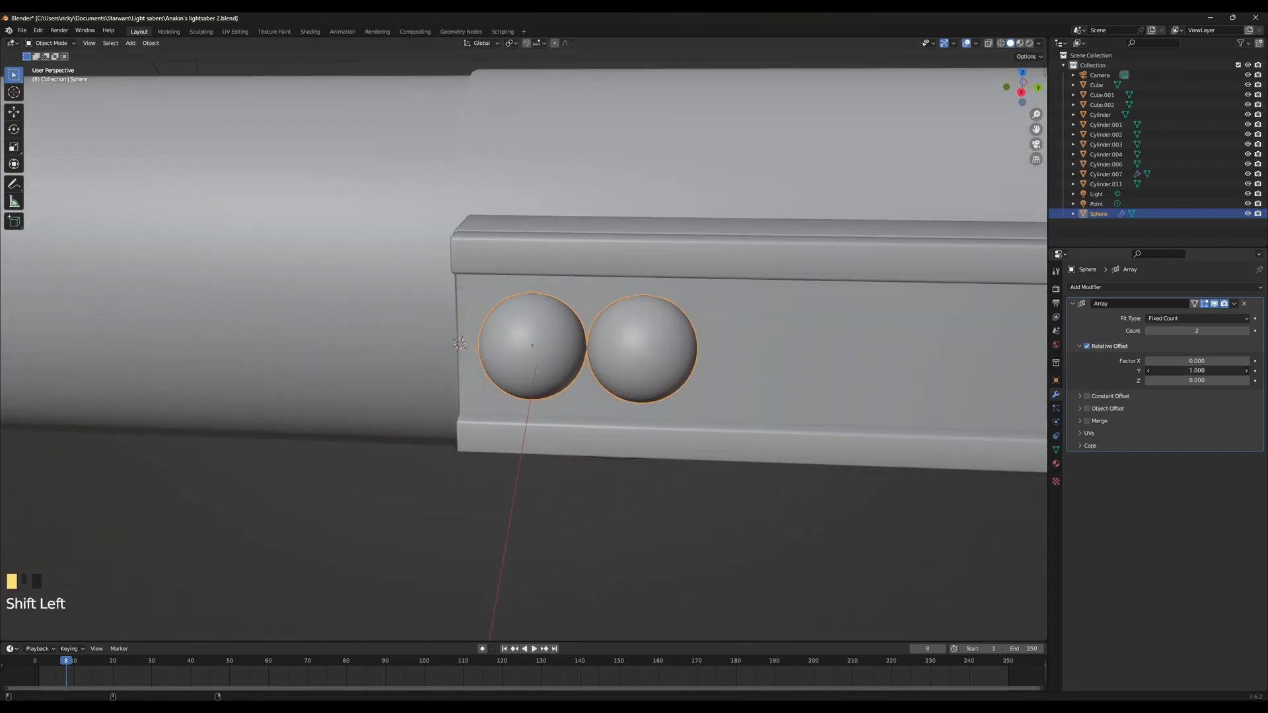
left_click_drag(1197, 370, 1199, 370, "shift")
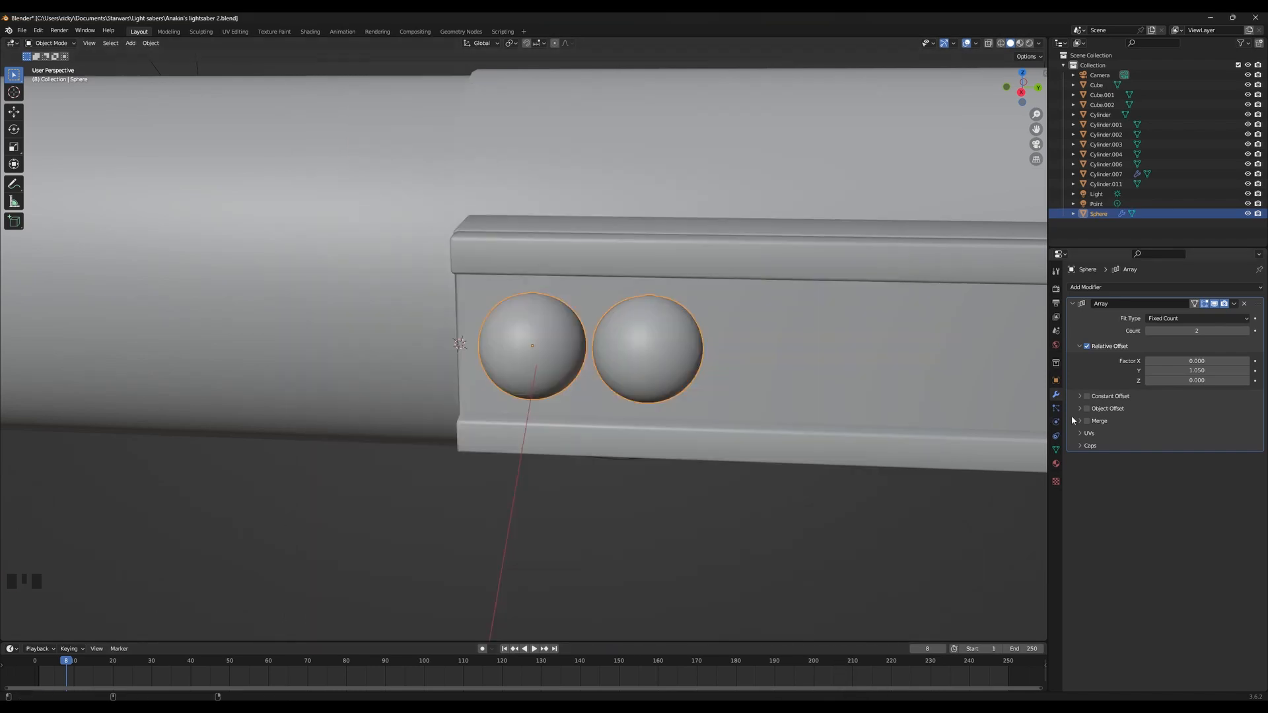
left_click_drag(1197, 370, 1153, 371, "shift")
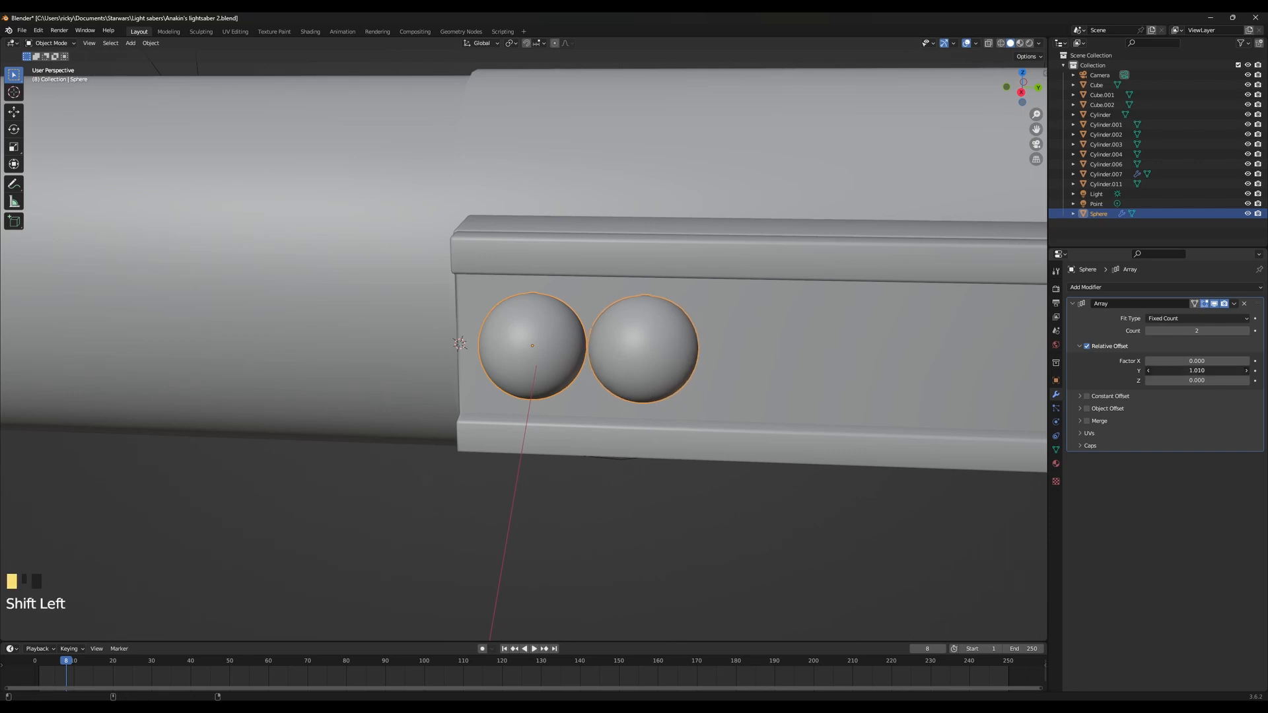
Switch the viewport to rendered shading and raise the array count to 7 along the side plate
scroll(705, 373, "down", 3)
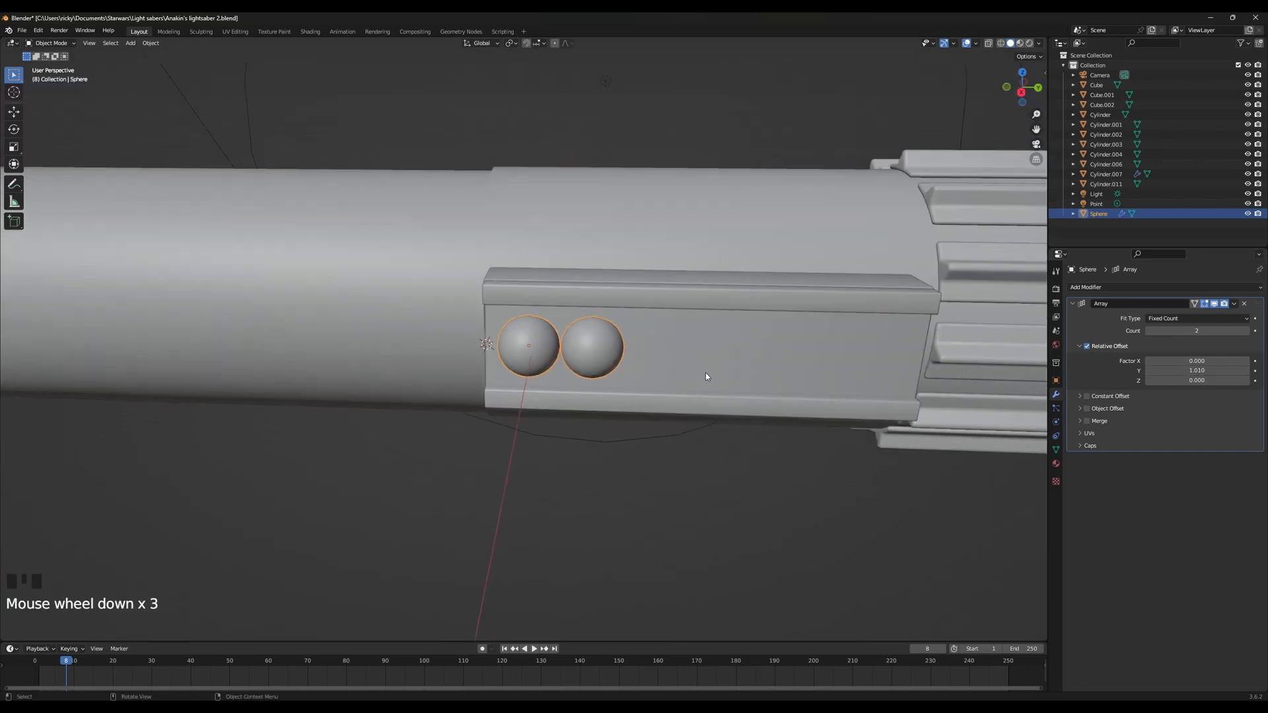
middle_click_drag(705, 373, 707, 326)
scroll(666, 391, "up", 6)
key("z")
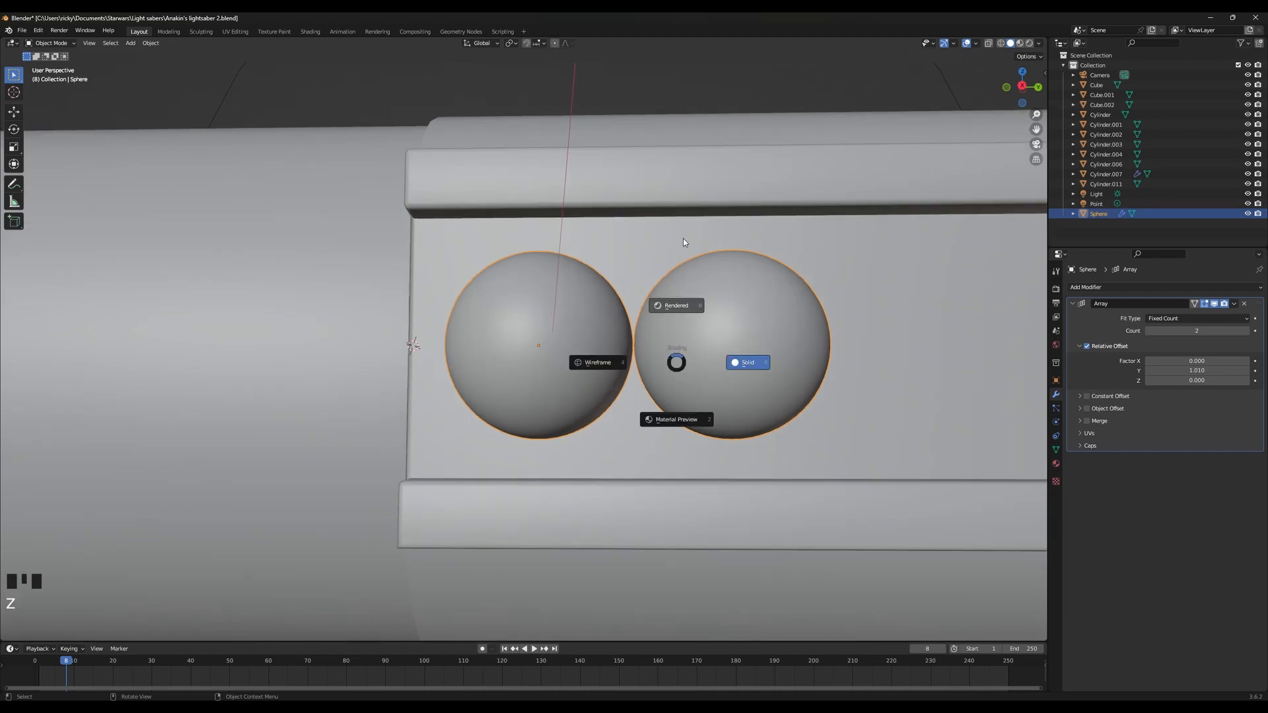
left_click(683, 238)
scroll(645, 459, "down", 5)
scroll(671, 388, "down", 5)
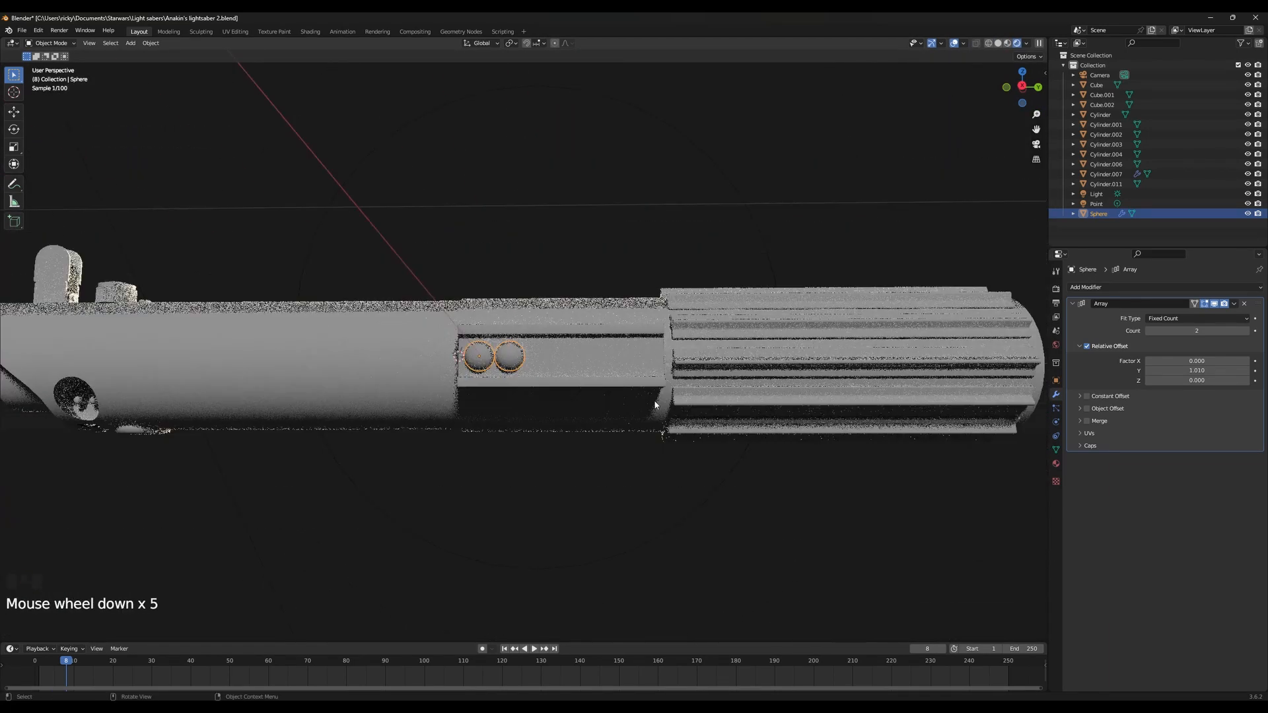
left_click(1247, 330)
left_click(1246, 331)
left_click(1246, 330)
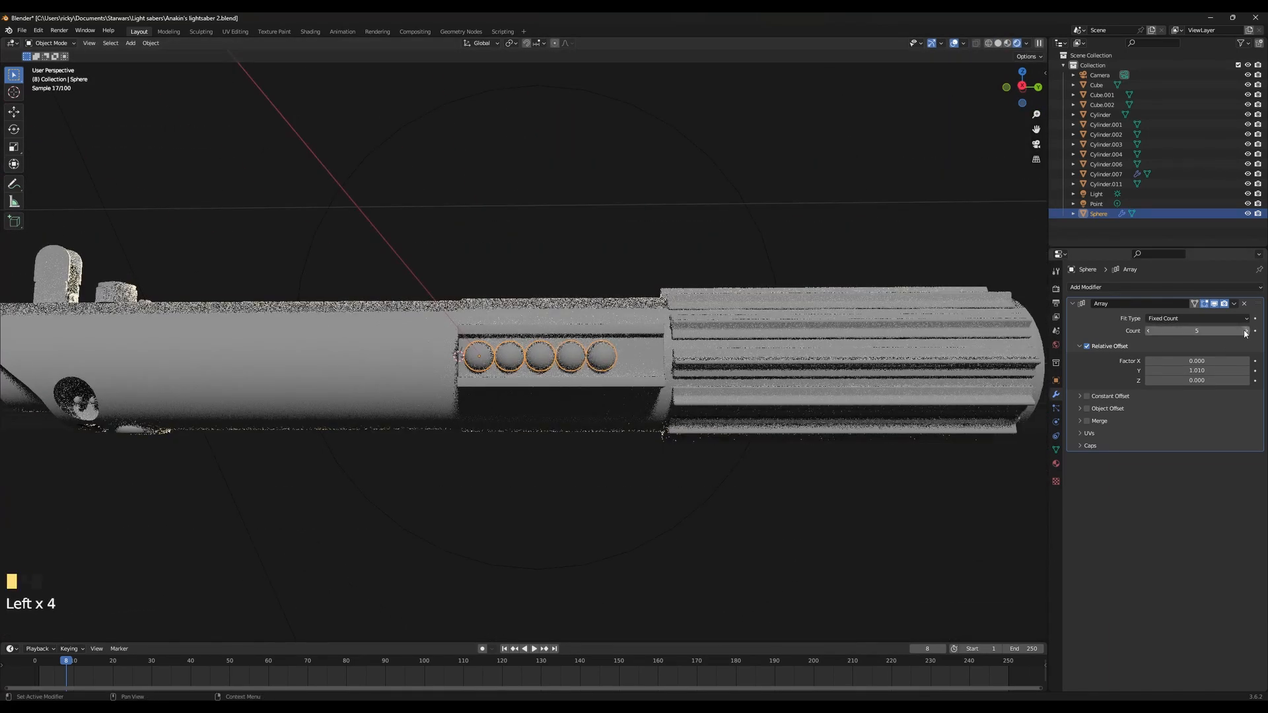
left_click(1246, 331)
left_click(1247, 330)
Scale the row of half spheres by 0.95 and shift it about -0.005 m along Y
key("s")
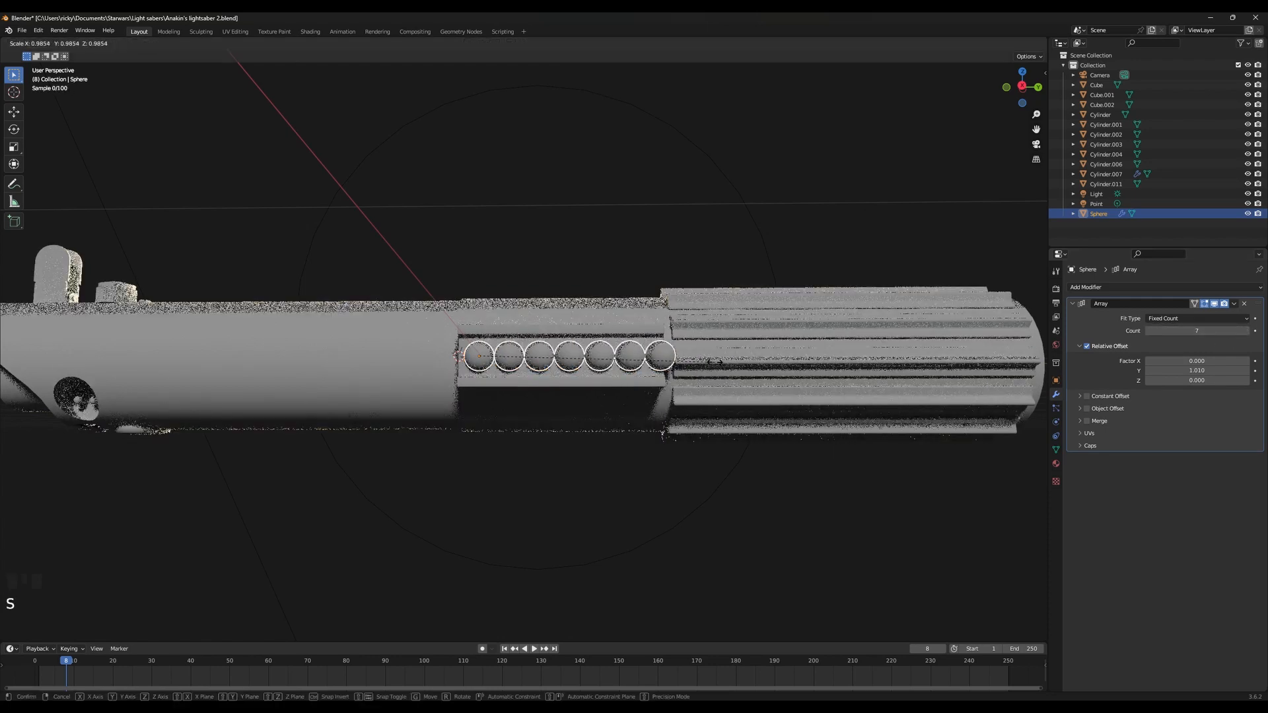
left_click(679, 364)
key("g")
key("x")
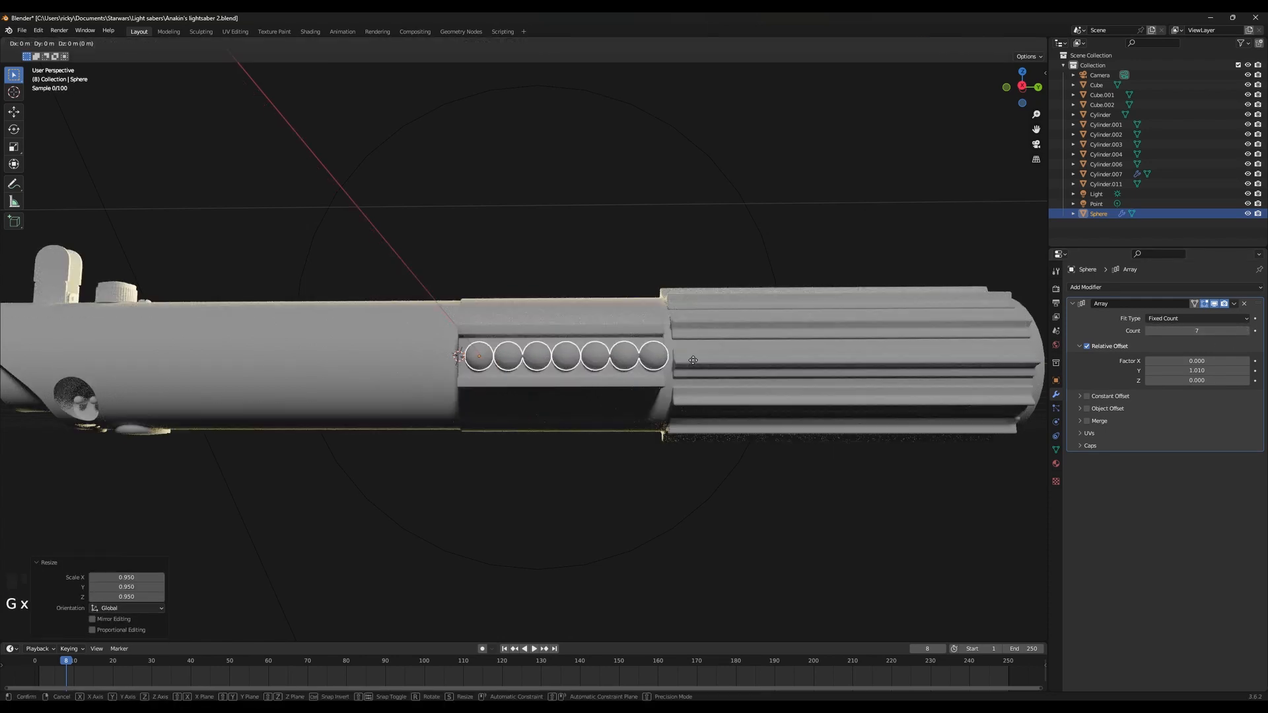
left_click(701, 378)
Scale the half-sphere row down twice more, by about 0.983 and 0.987, to fit within the plate's length
key("s")
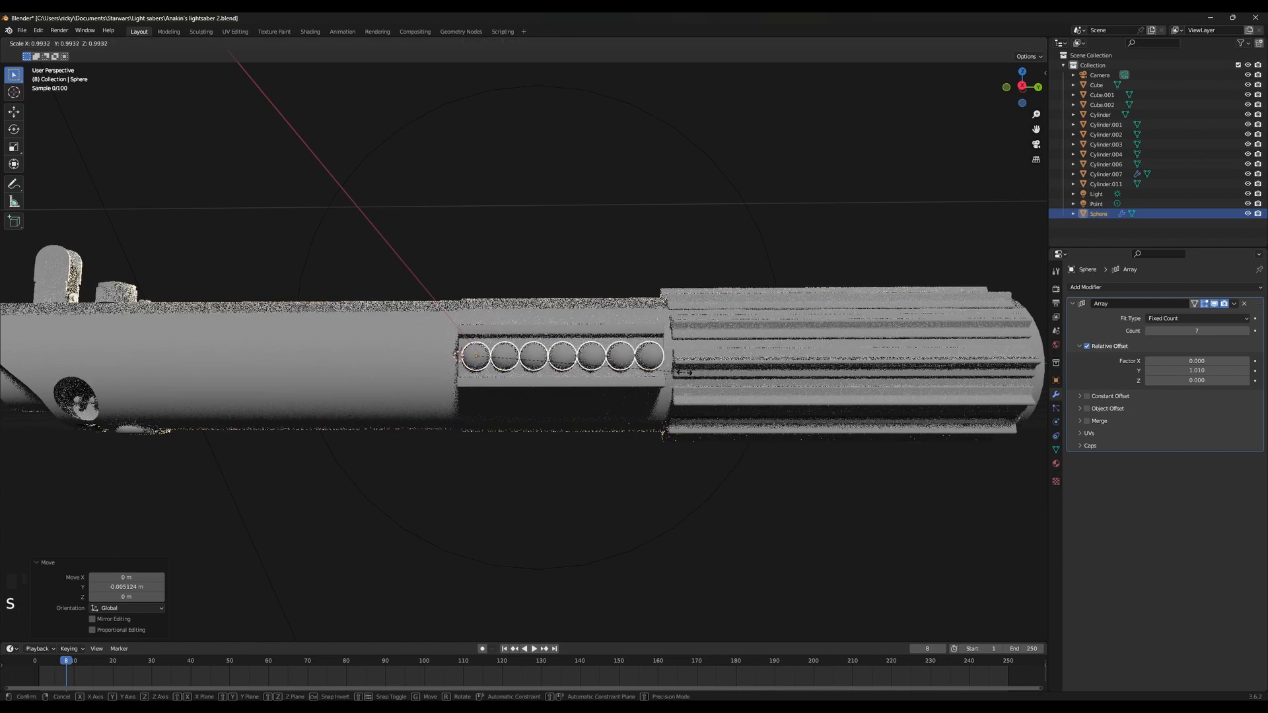
left_click(712, 386)
key("s")
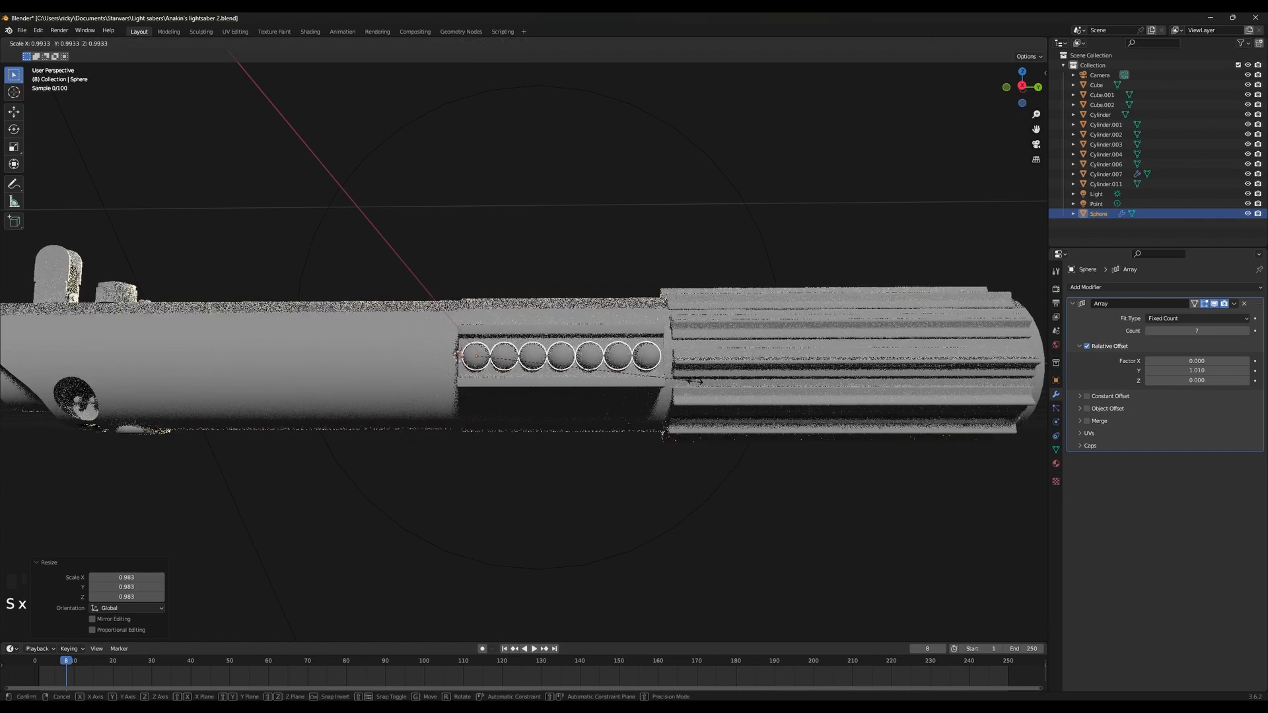
left_click(681, 379)
middle_click_drag(685, 364, 690, 362)
scroll(691, 362, "up", 2)
scroll(691, 362, "up", 2)
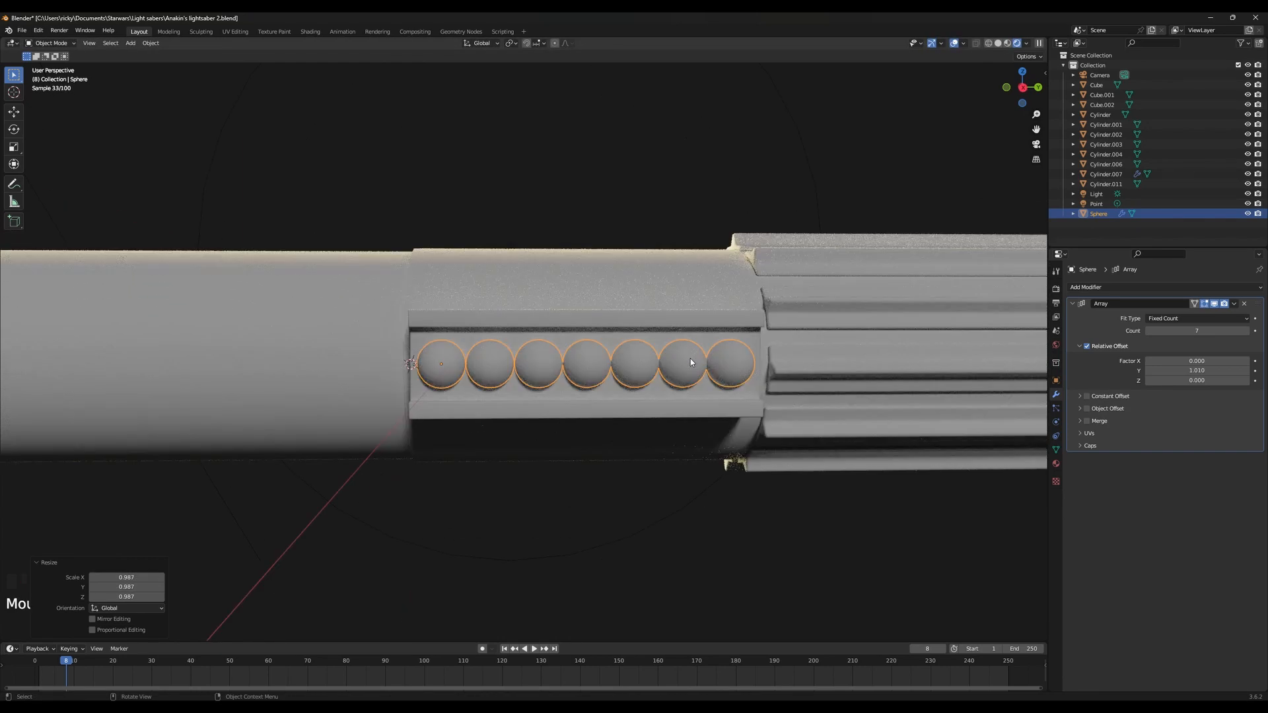
Deselect the half-sphere row, check how it sits in the side plate, and save the lightsaber file
left_click(720, 522)
scroll(716, 501, "down", 4)
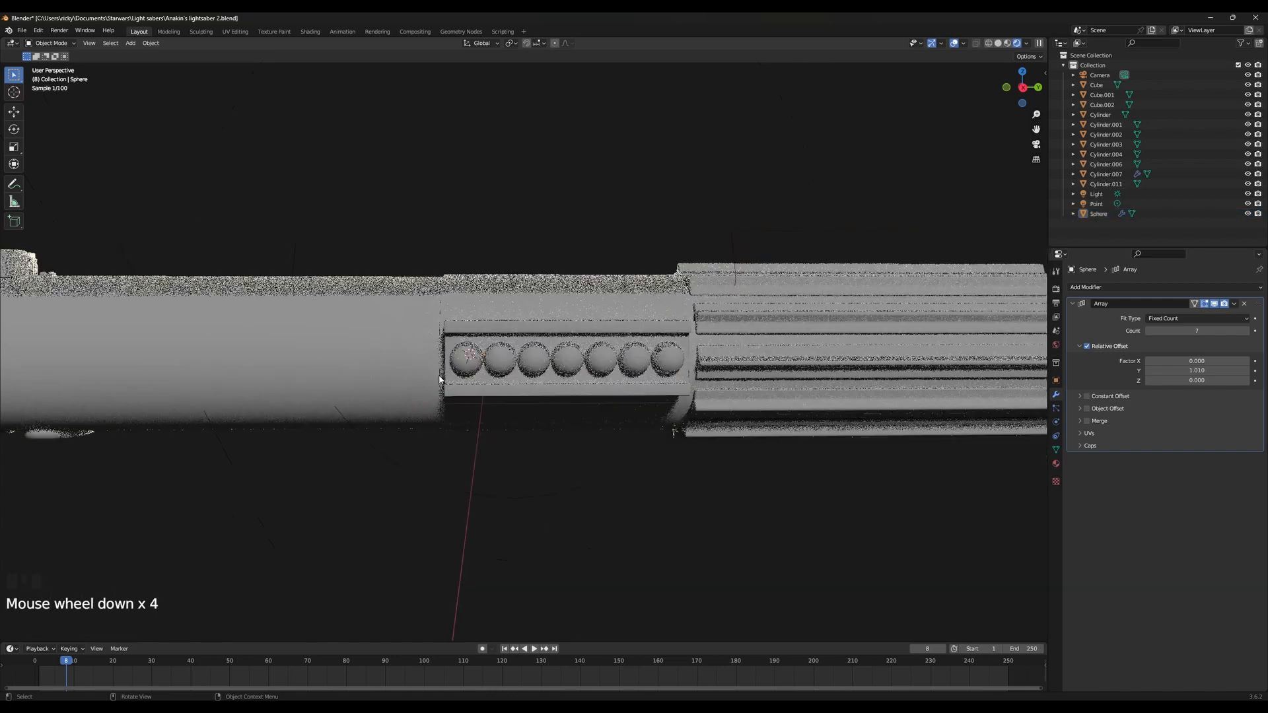
middle_click_drag(716, 501, 615, 368)
scroll(614, 367, "up", 5)
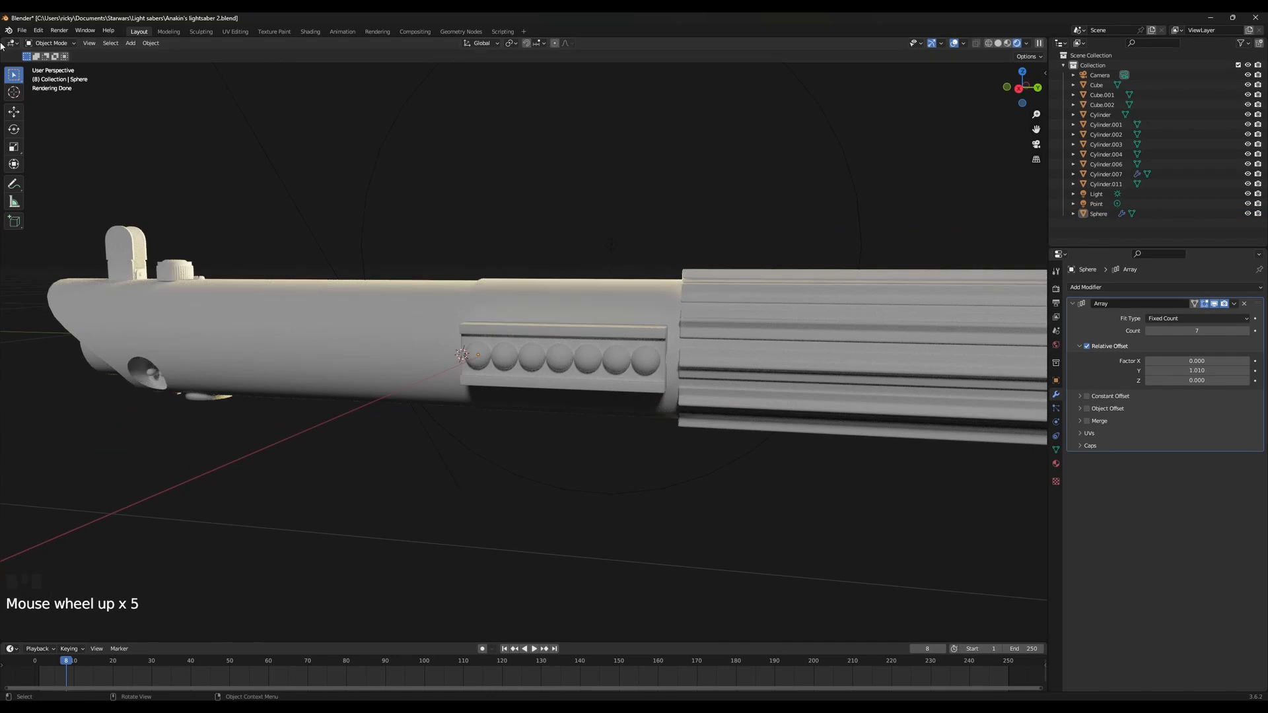
left_click(21, 30)
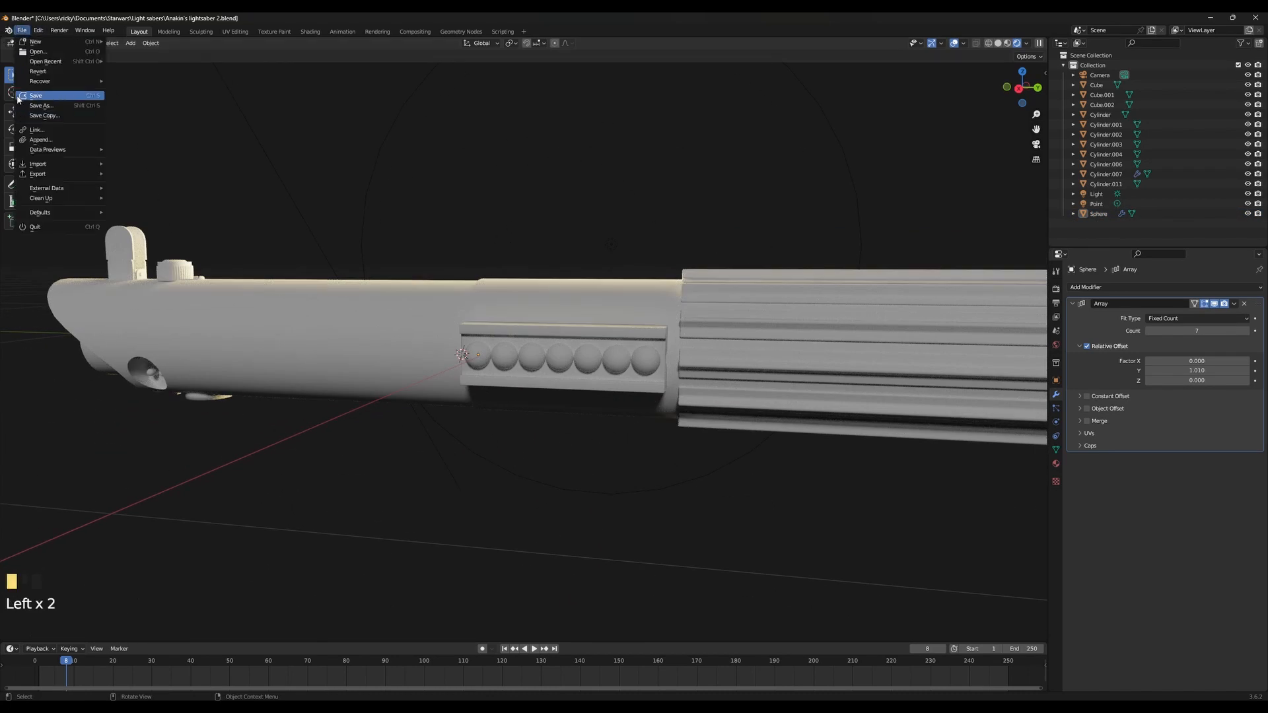
left_click(33, 107)
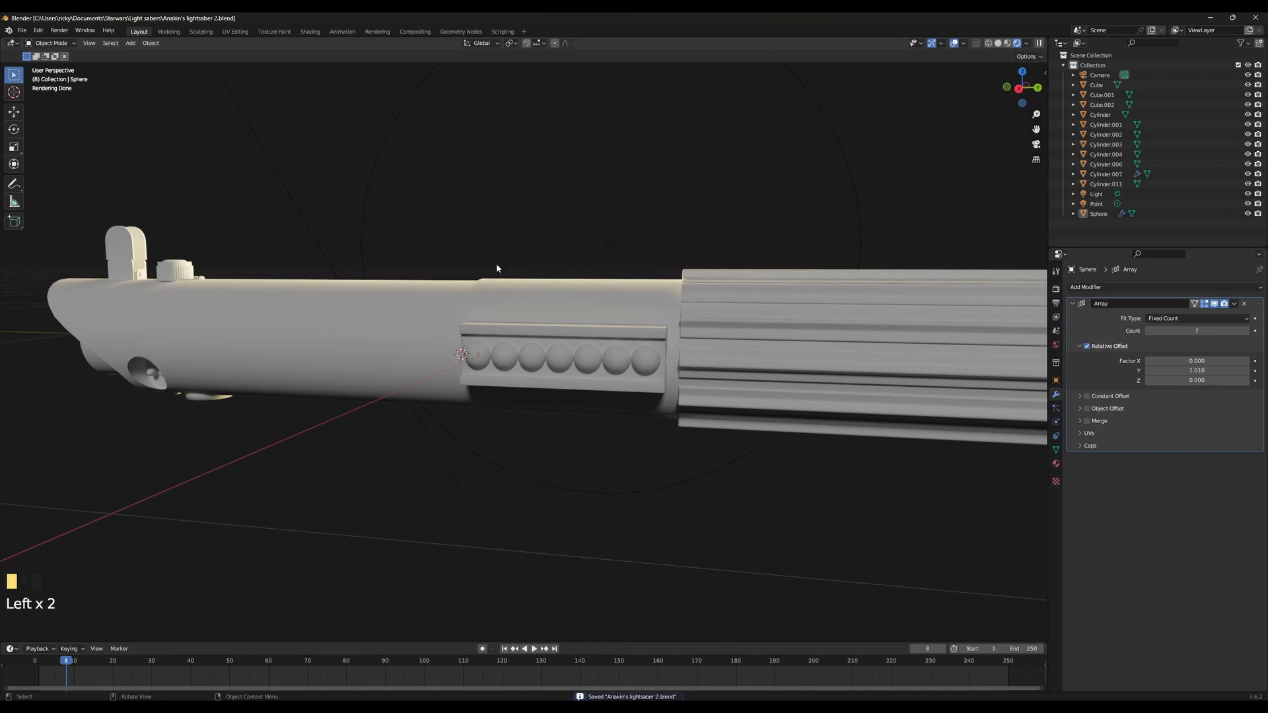
Apply the Array modifier on the row of half spheres
left_click(1230, 305)
left_click(1231, 304)
left_click(1232, 304)
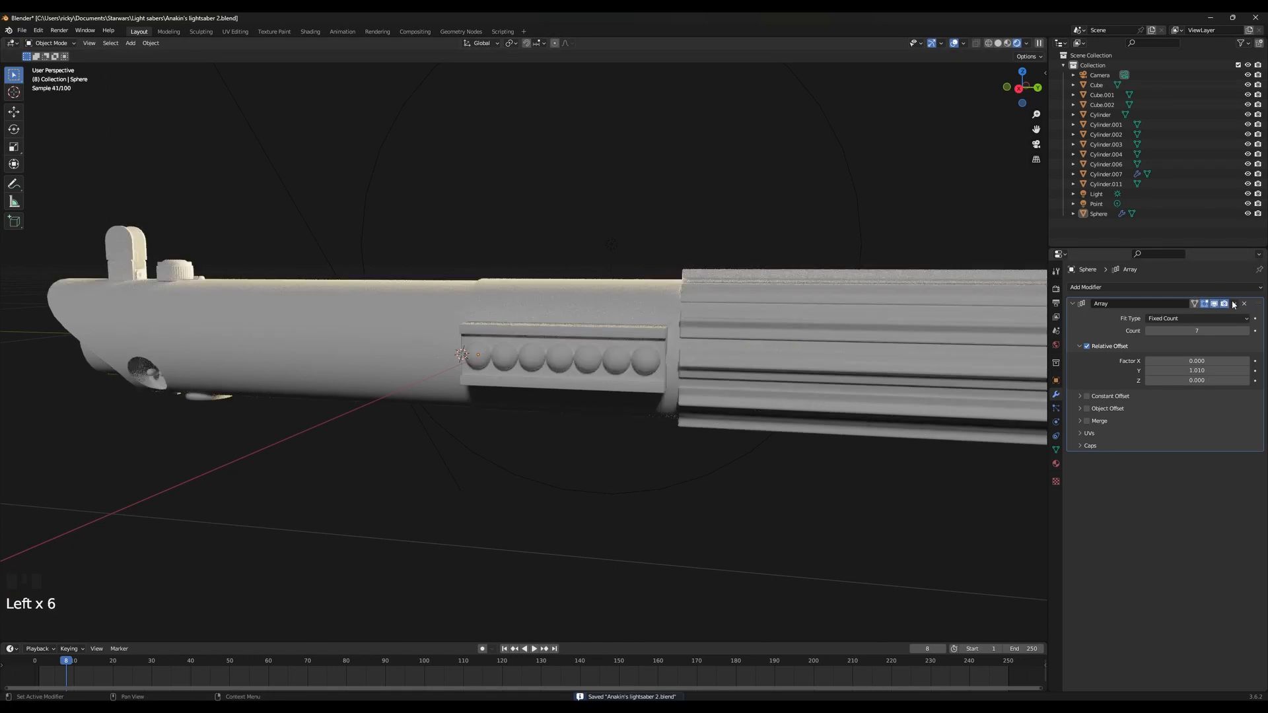
left_click_drag(1234, 304, 1230, 317)
Check the reference image for the small side plate and place the 3D cursor on the hilt tube's side below the ribbed knob
middle_click_drag(572, 349, 583, 403)
scroll(603, 314, "down", 2)
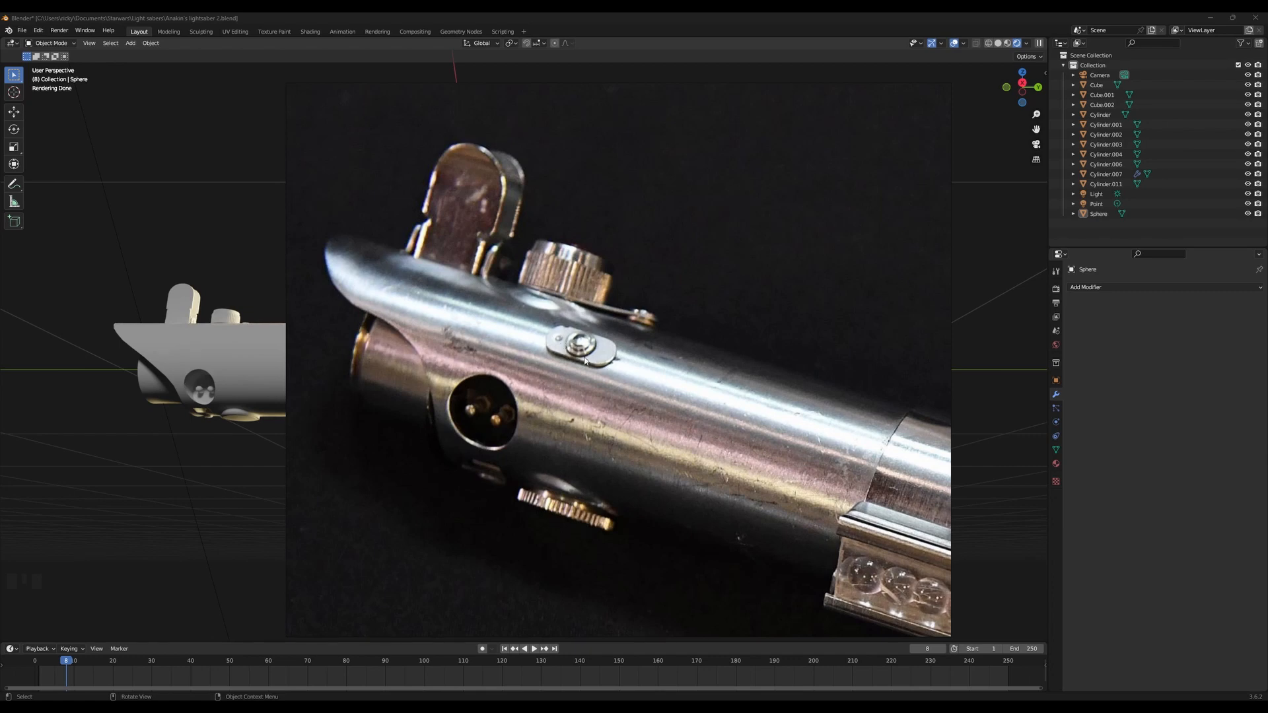
mouse_move(787, 705)
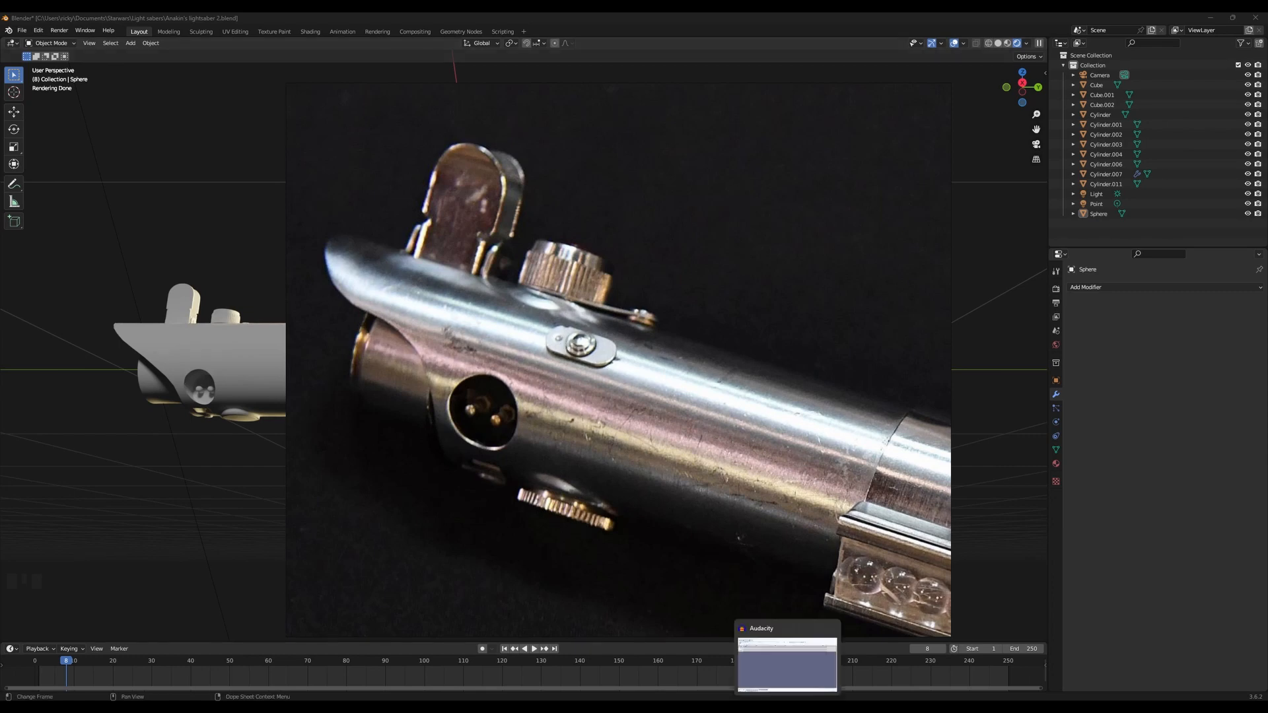
middle_click_drag(572, 345, 446, 467)
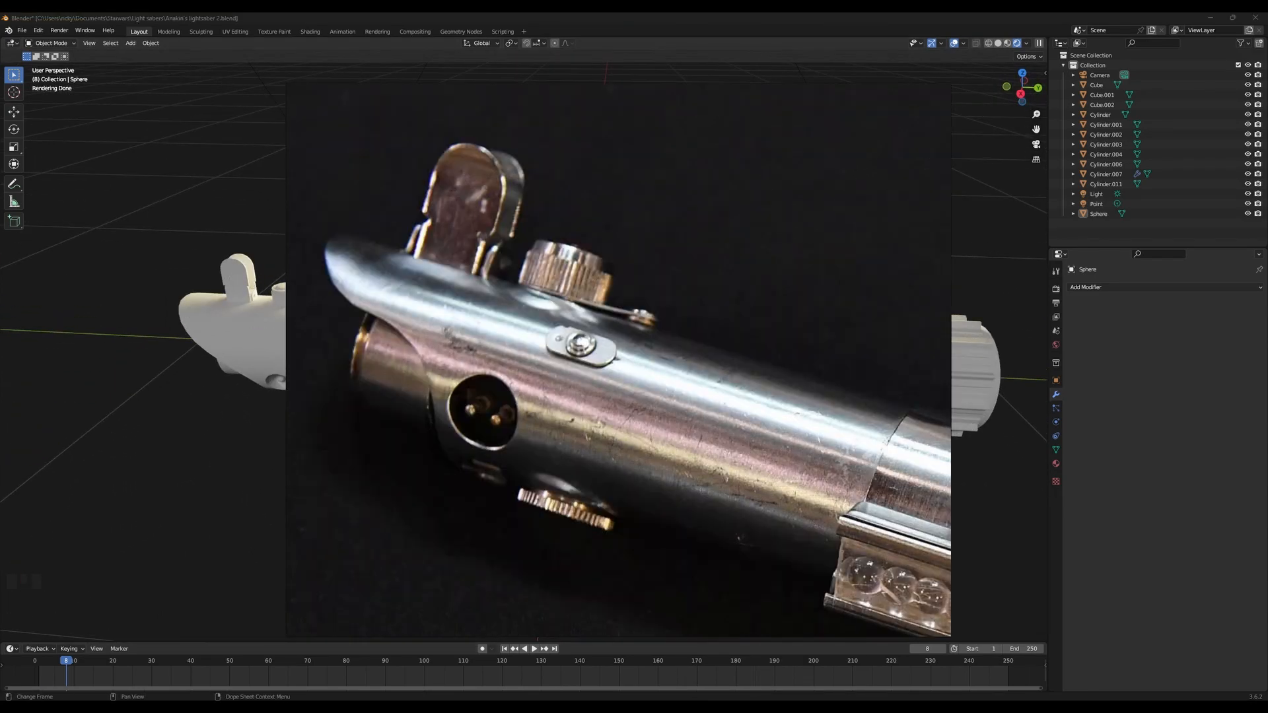
left_click(299, 347)
key("Tab")
left_click(284, 333)
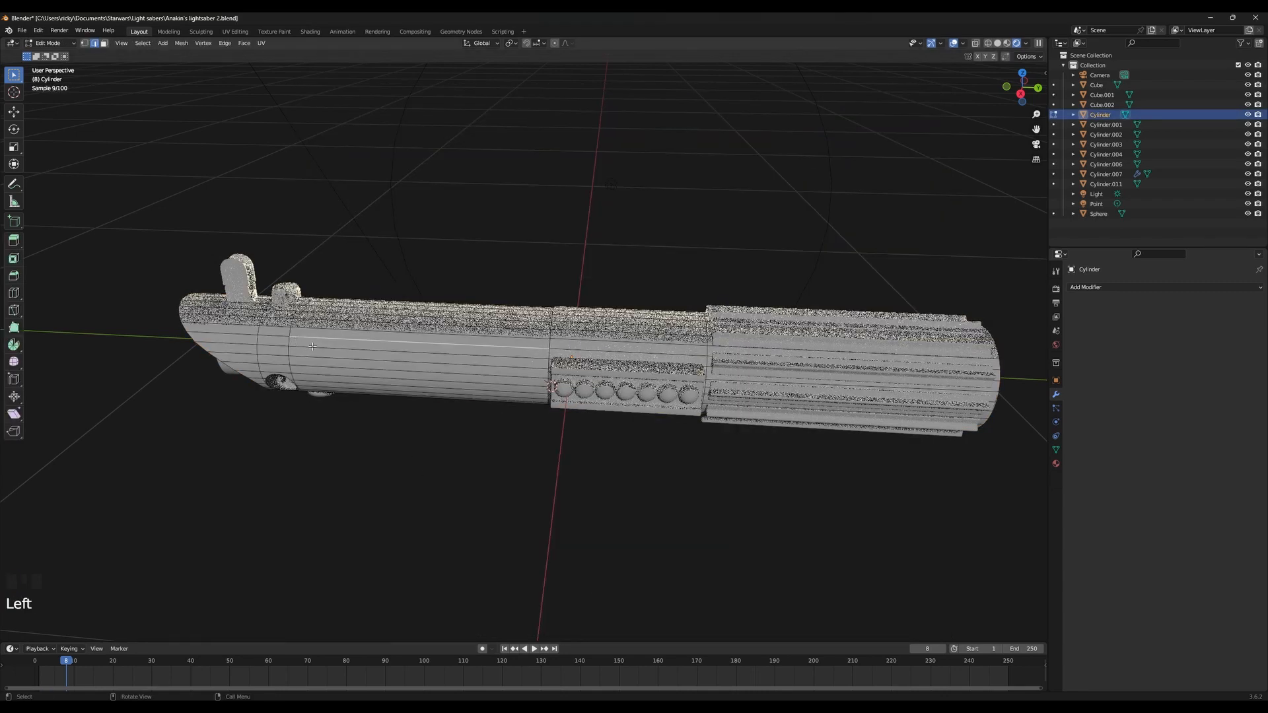
left_click(289, 341)
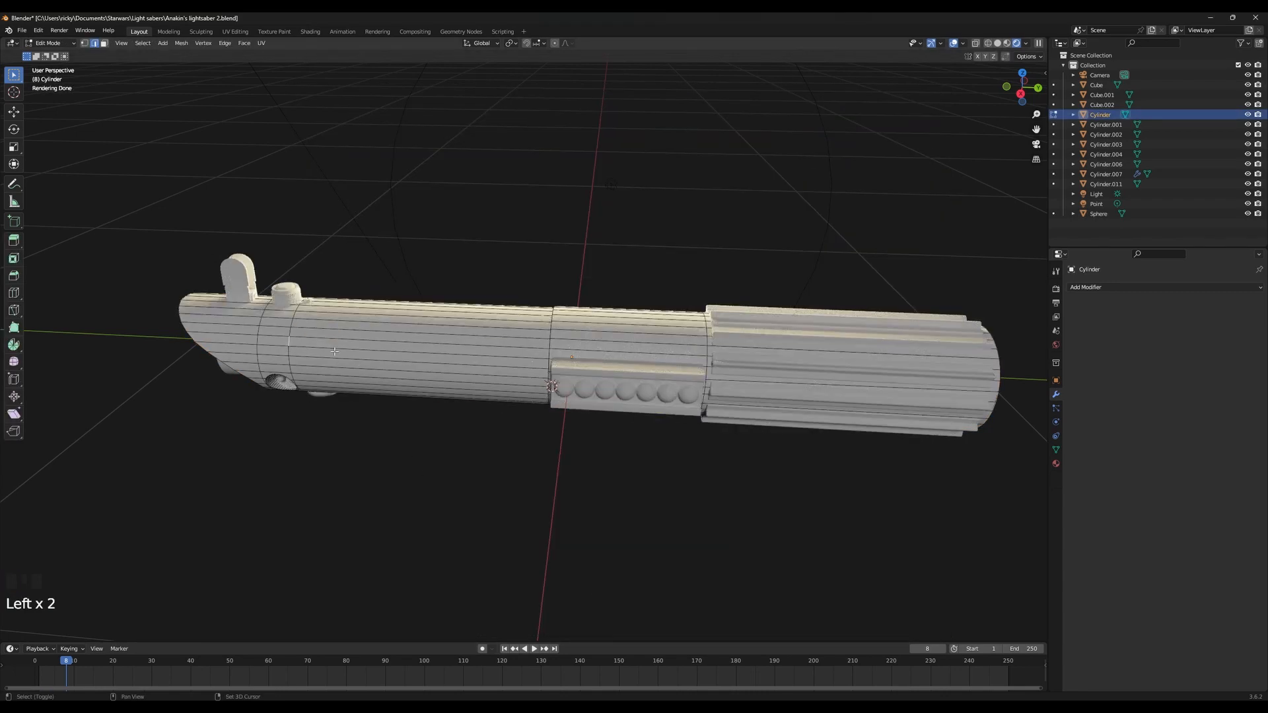
key("Tab")
key("Tab")
key("Tab")
Add a mesh cylinder with 48 vertices at the 3D cursor
key("shift+a")
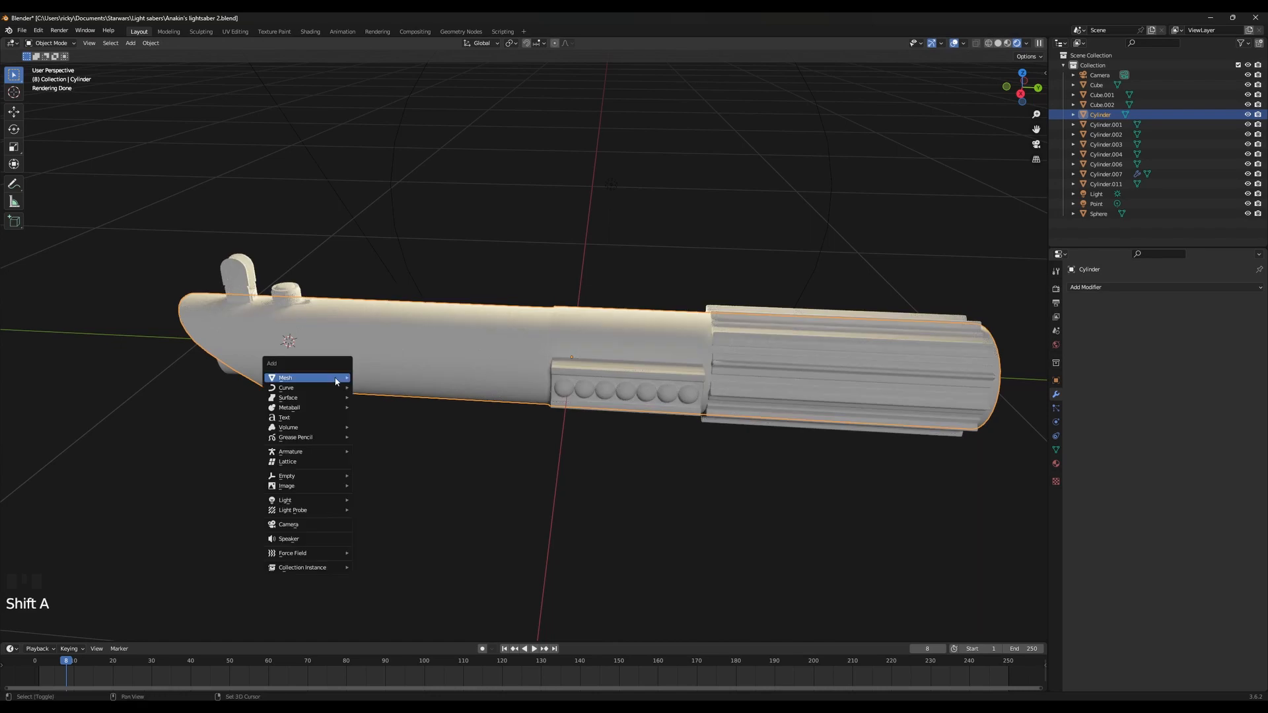
mouse_move(336, 381)
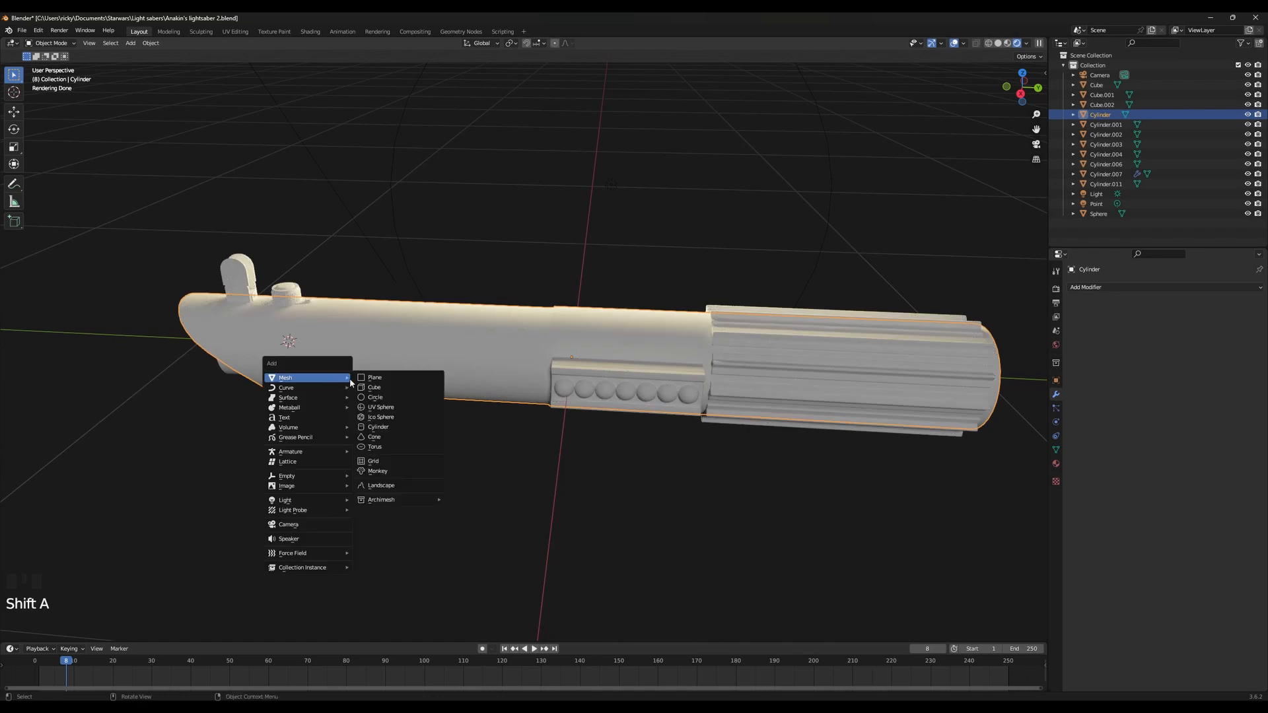
left_click(378, 426)
scroll(461, 338, "down", 10)
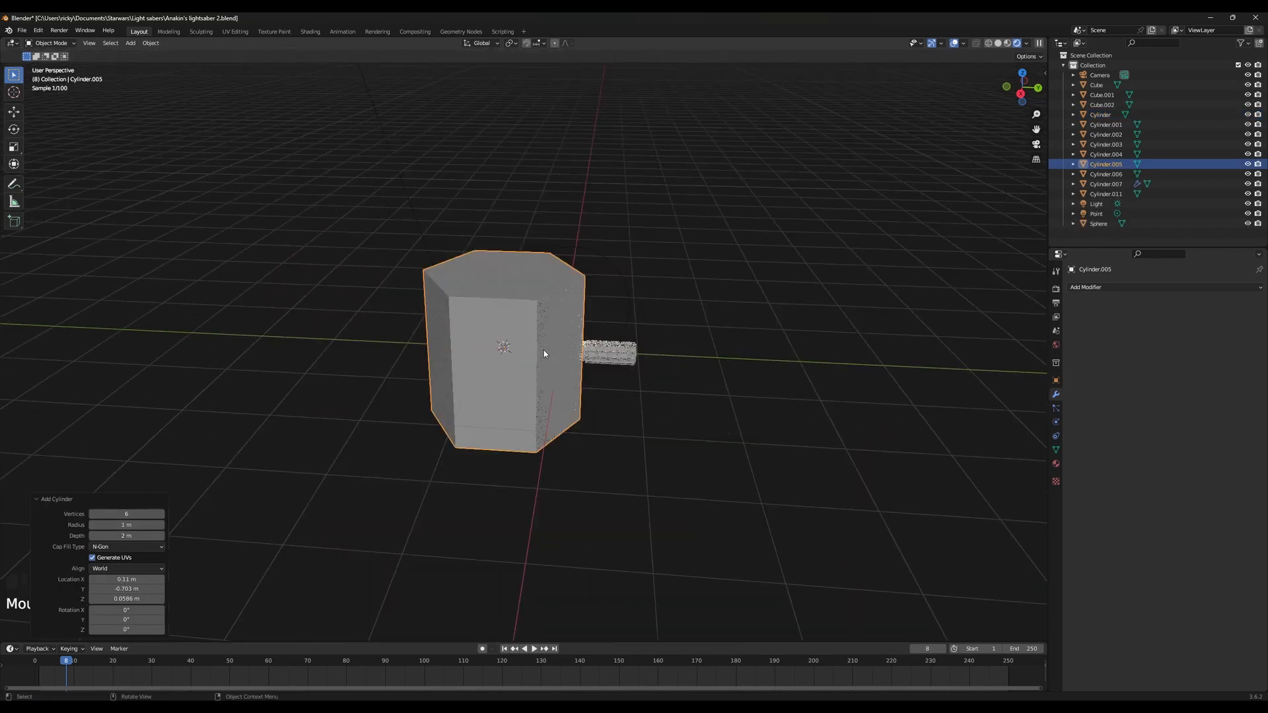
left_click(134, 513)
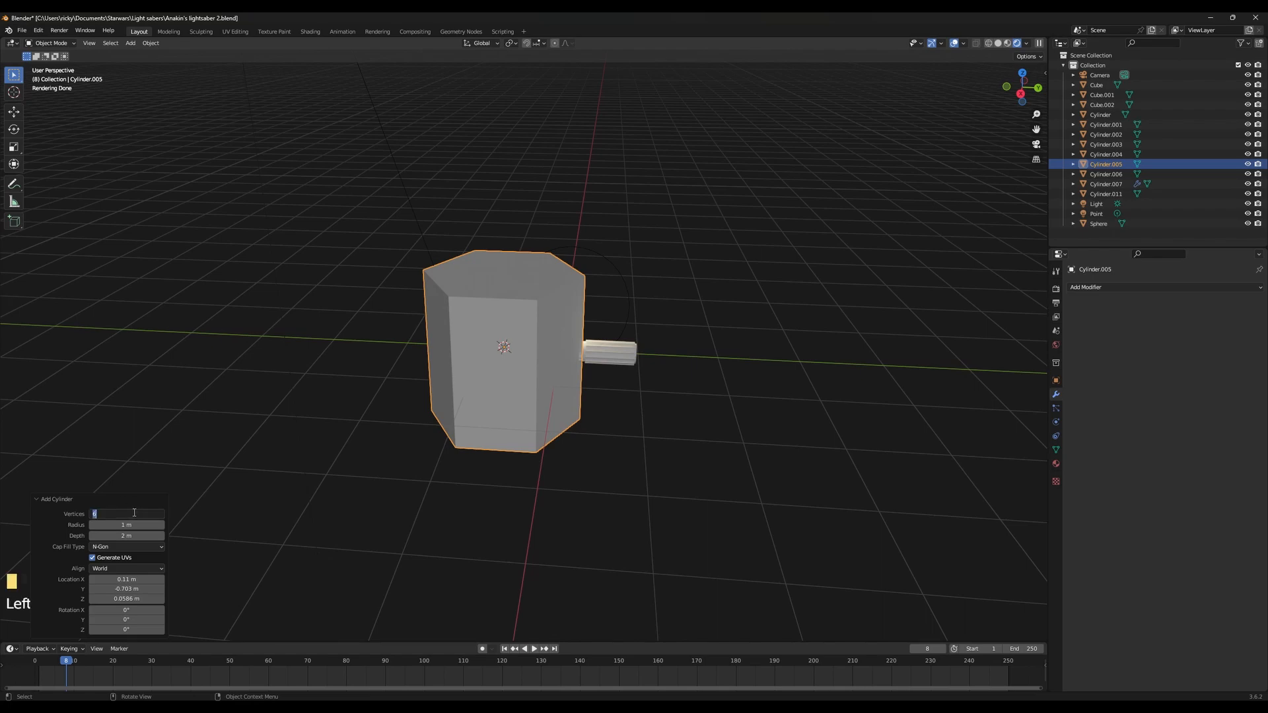
key("Return")
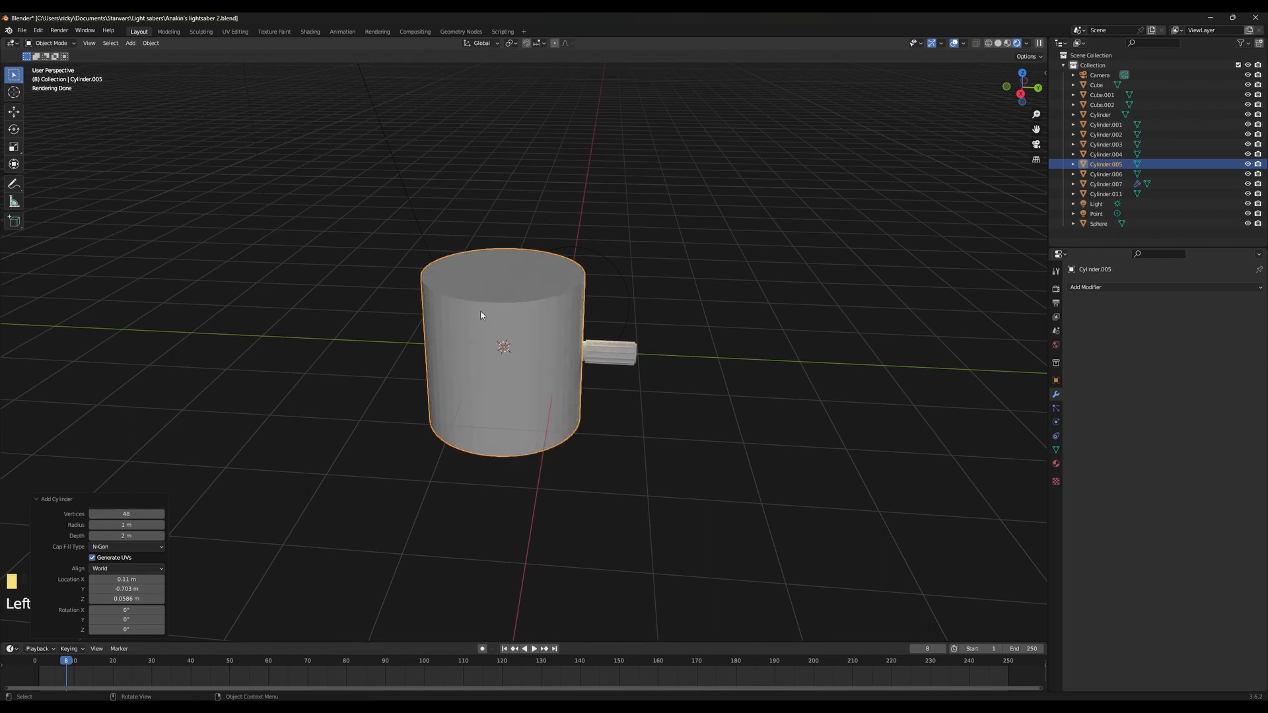
Scale the new cylinder by about 0.052 and again by about 0.623 to bring it near the knob's size
scroll(661, 462, "up", 3)
key("s")
left_click(647, 415)
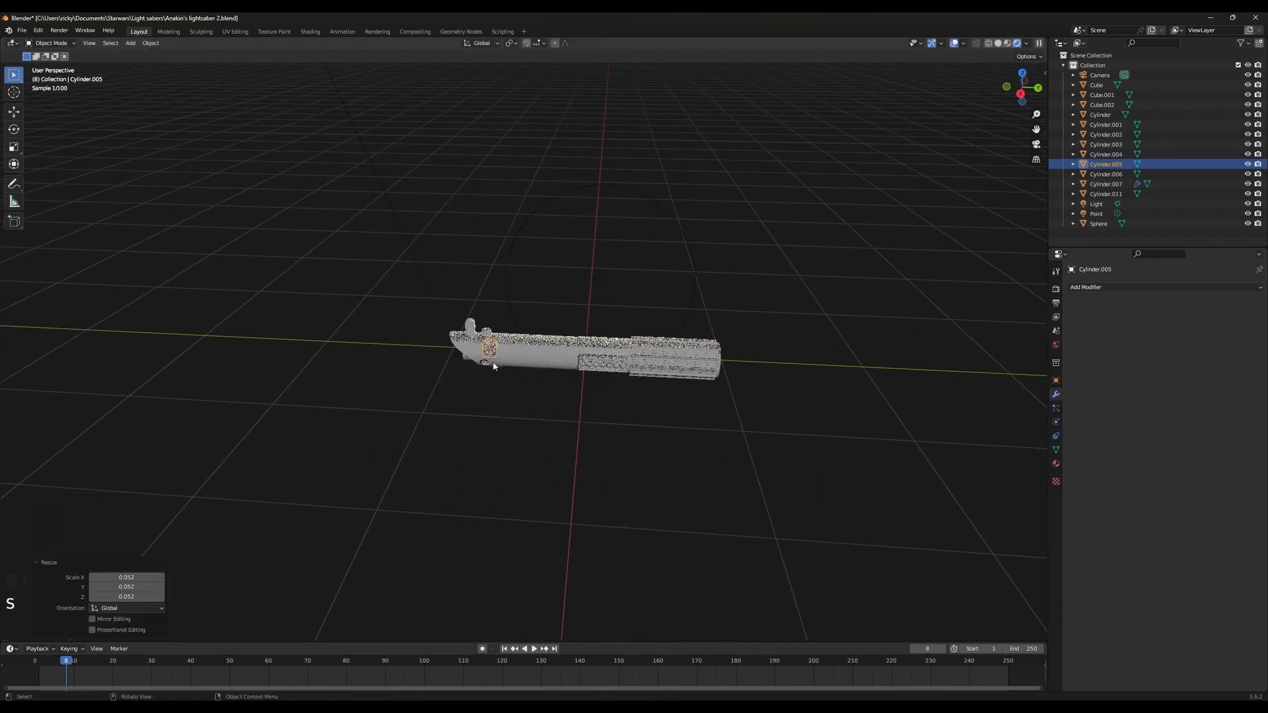
scroll(540, 378, "up", 5)
middle_click_drag(417, 382, 506, 396, "shift")
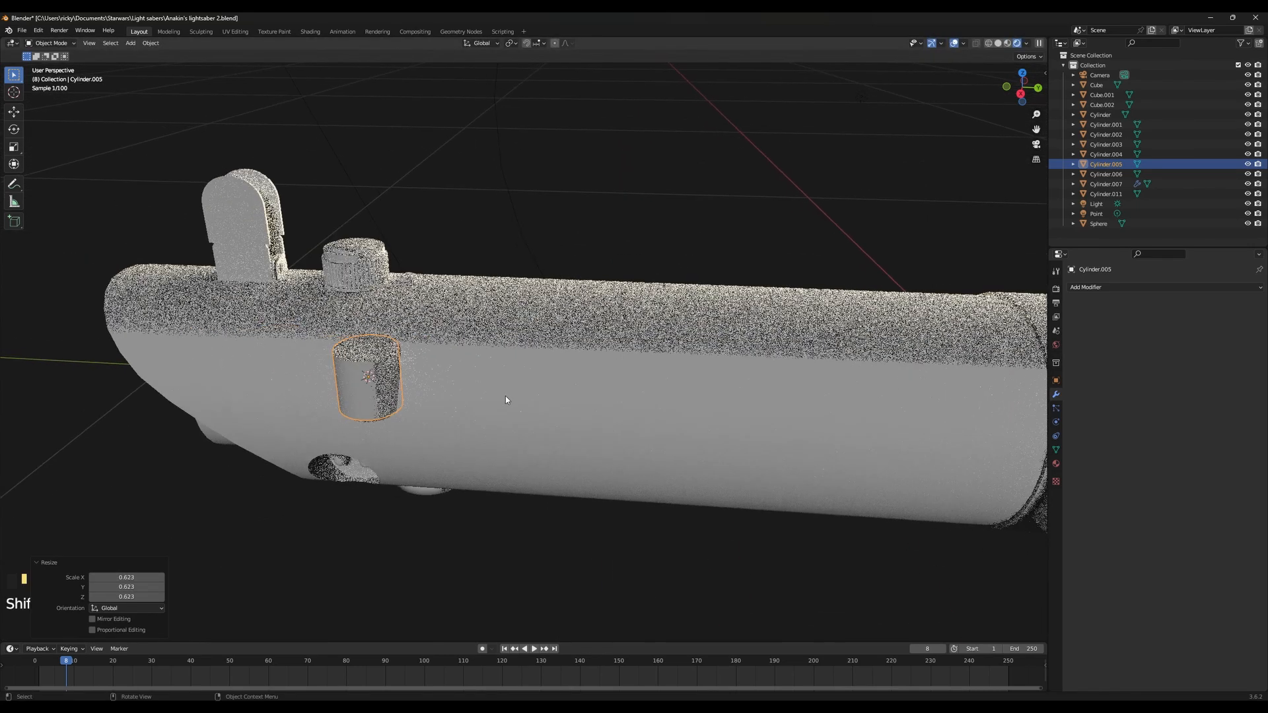
scroll(500, 402, "up", 2)
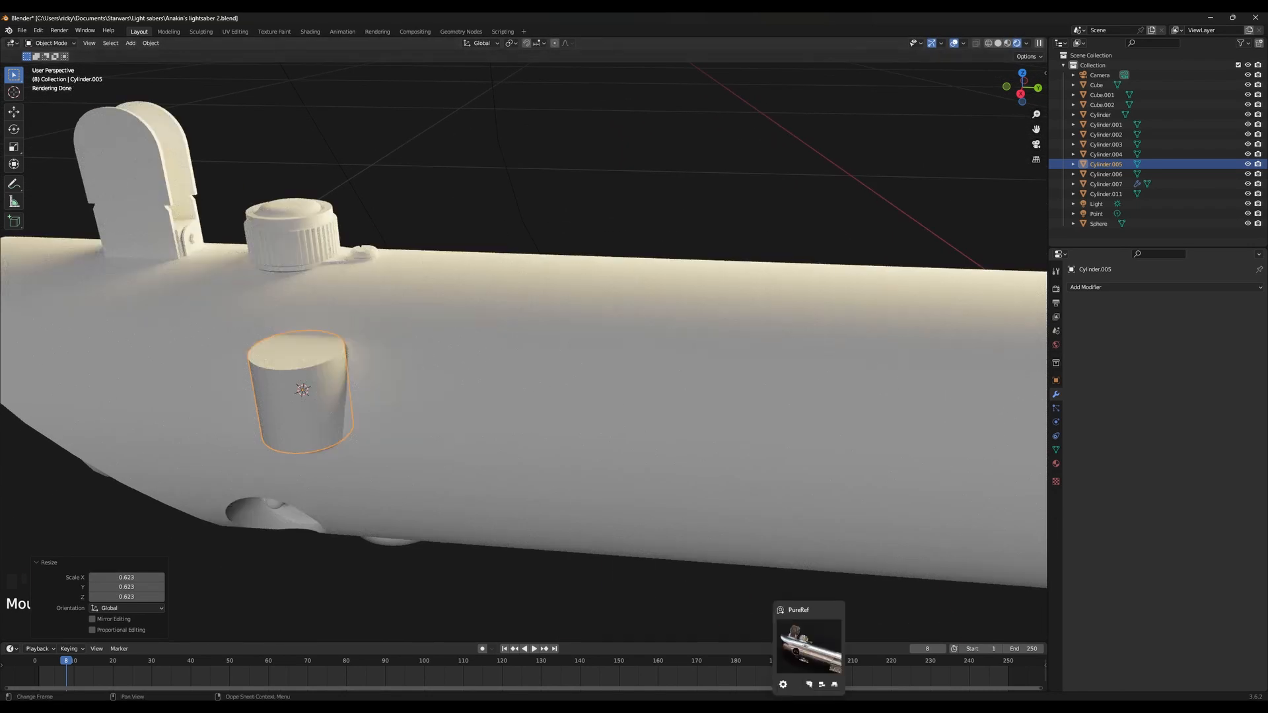
Move the cylinder about 0.044 m along Y and compare its placement with the reference image
key("g")
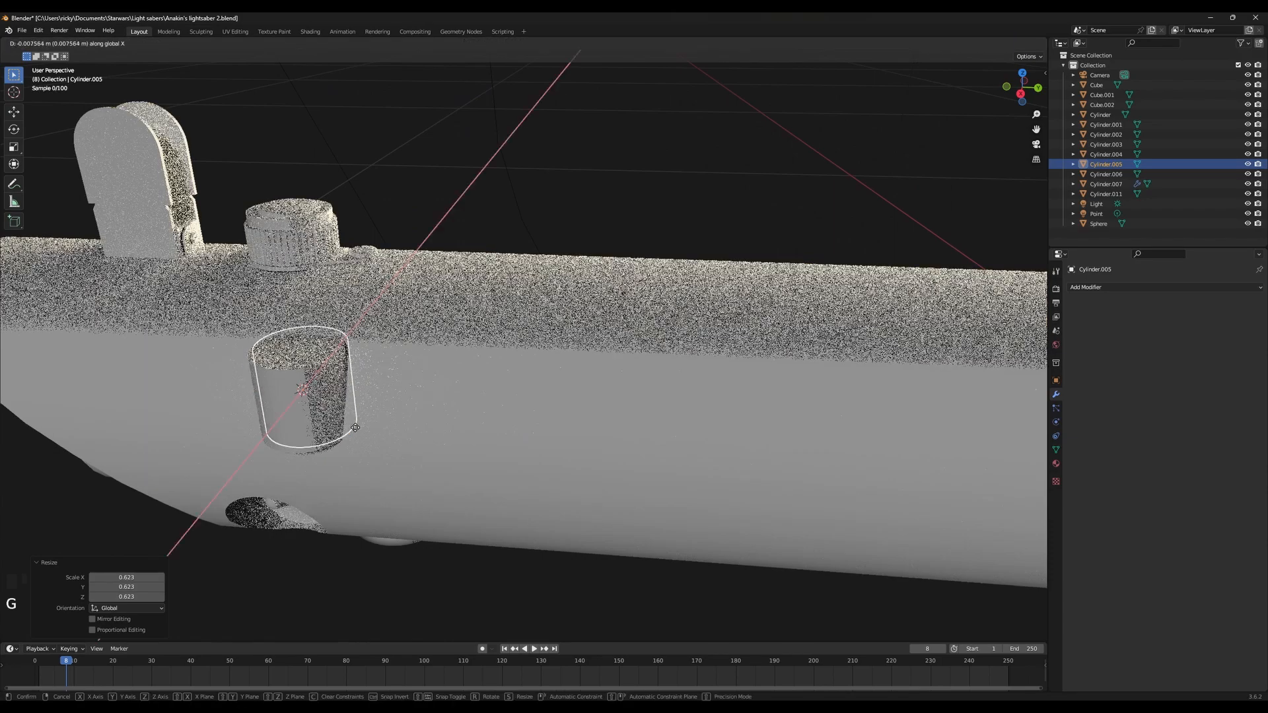
key("y")
left_click(425, 448)
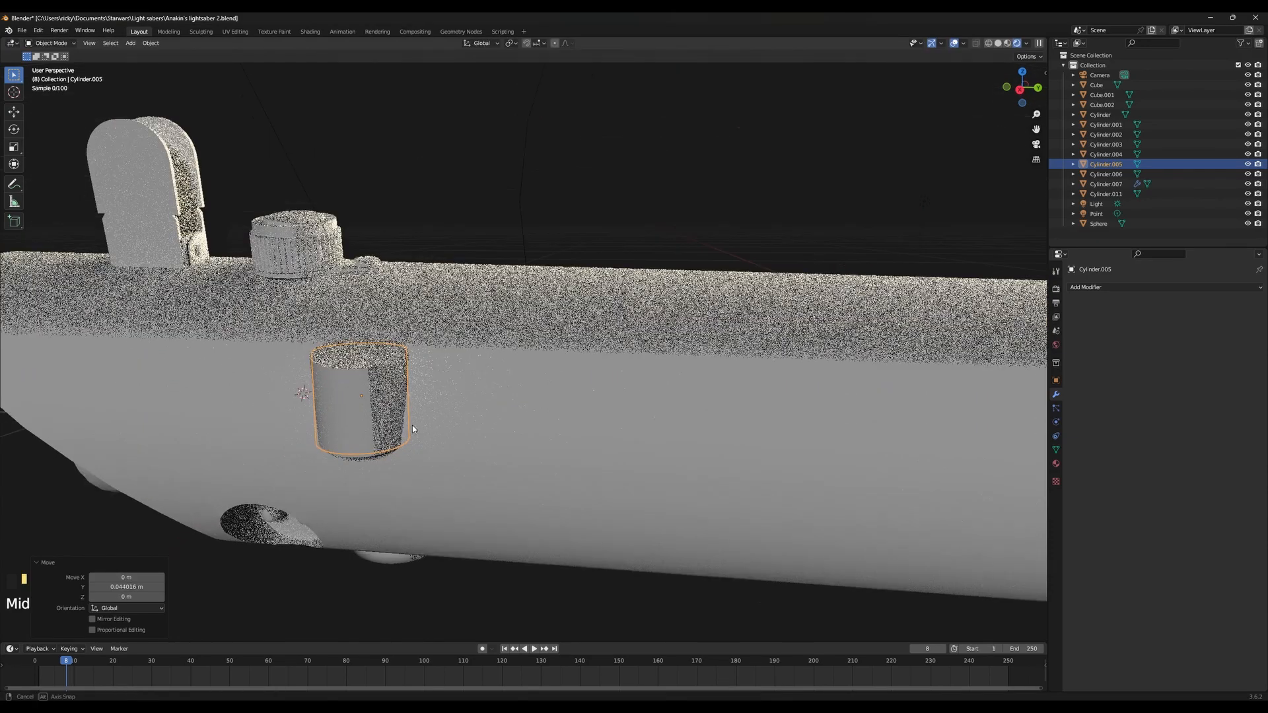
middle_click_drag(412, 426, 391, 483)
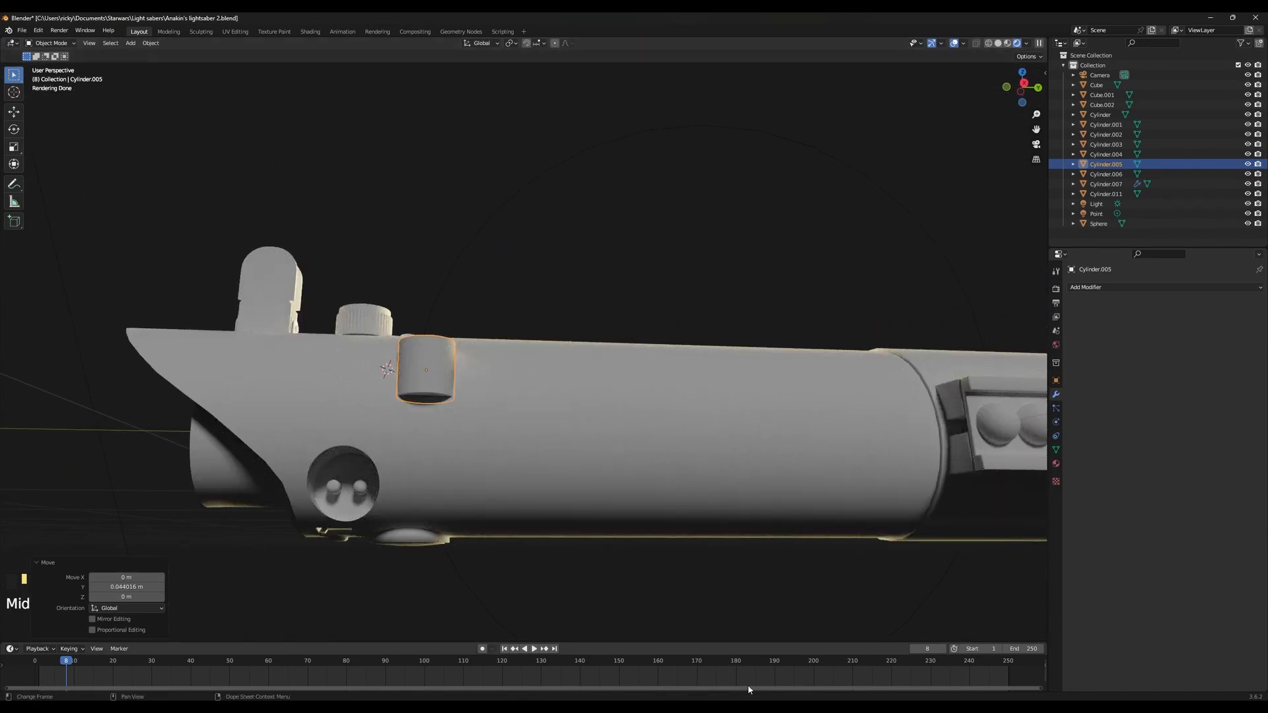
key("alt+Tab")
key("alt+Tab")
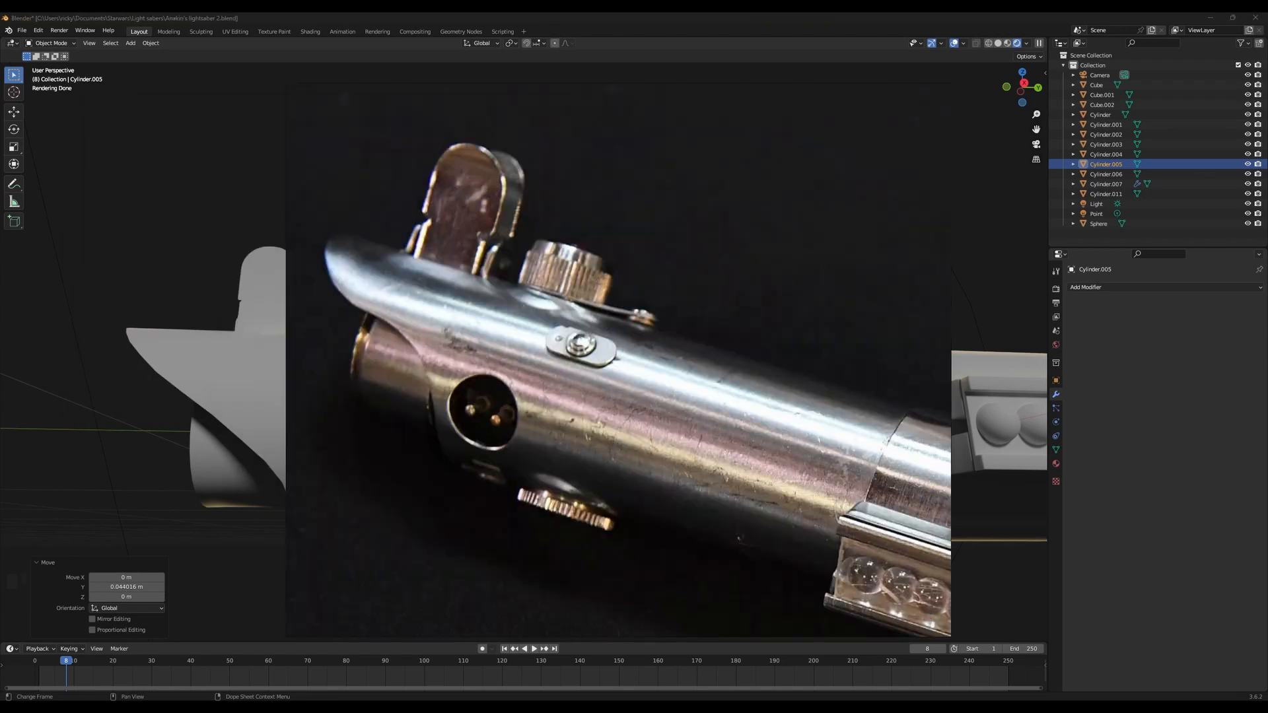
key("alt+Tab")
Undo the hiding of the cylinder and shift it about -0.006 m along Y
middle_click_drag(552, 552, 349, 408)
key("ctrl+z")
key("ctrl+z")
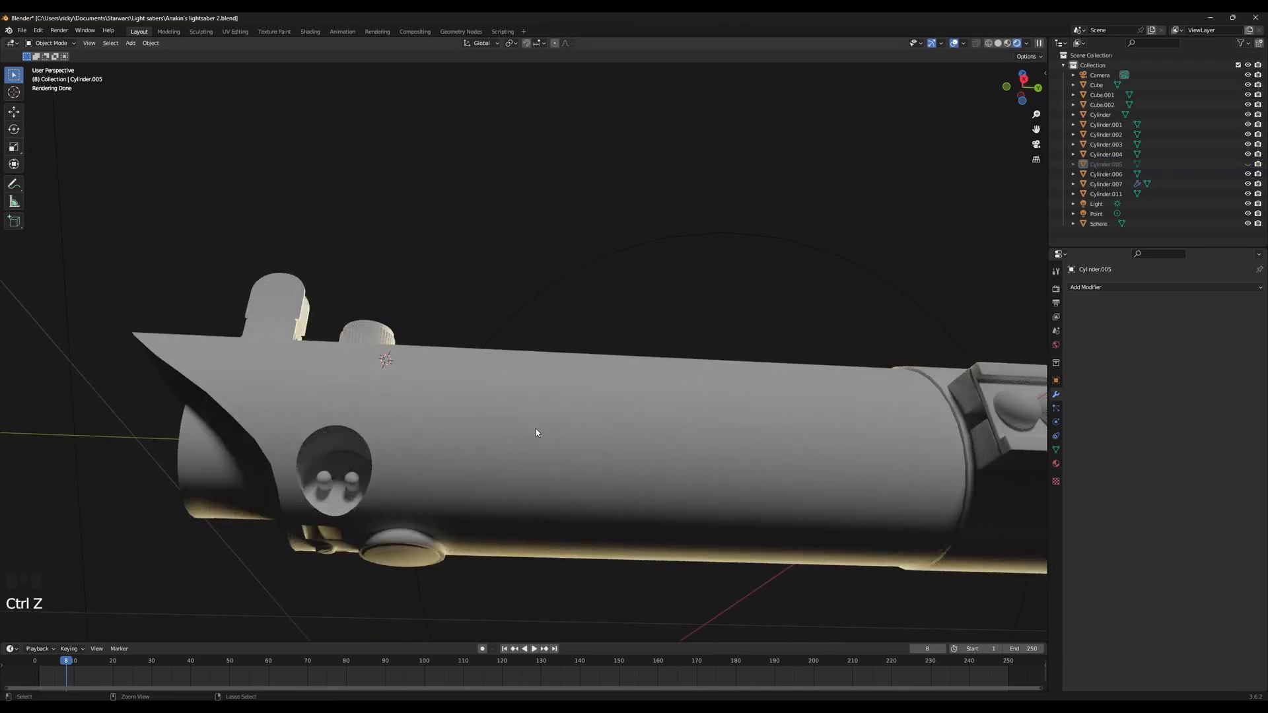
key("g")
key("y")
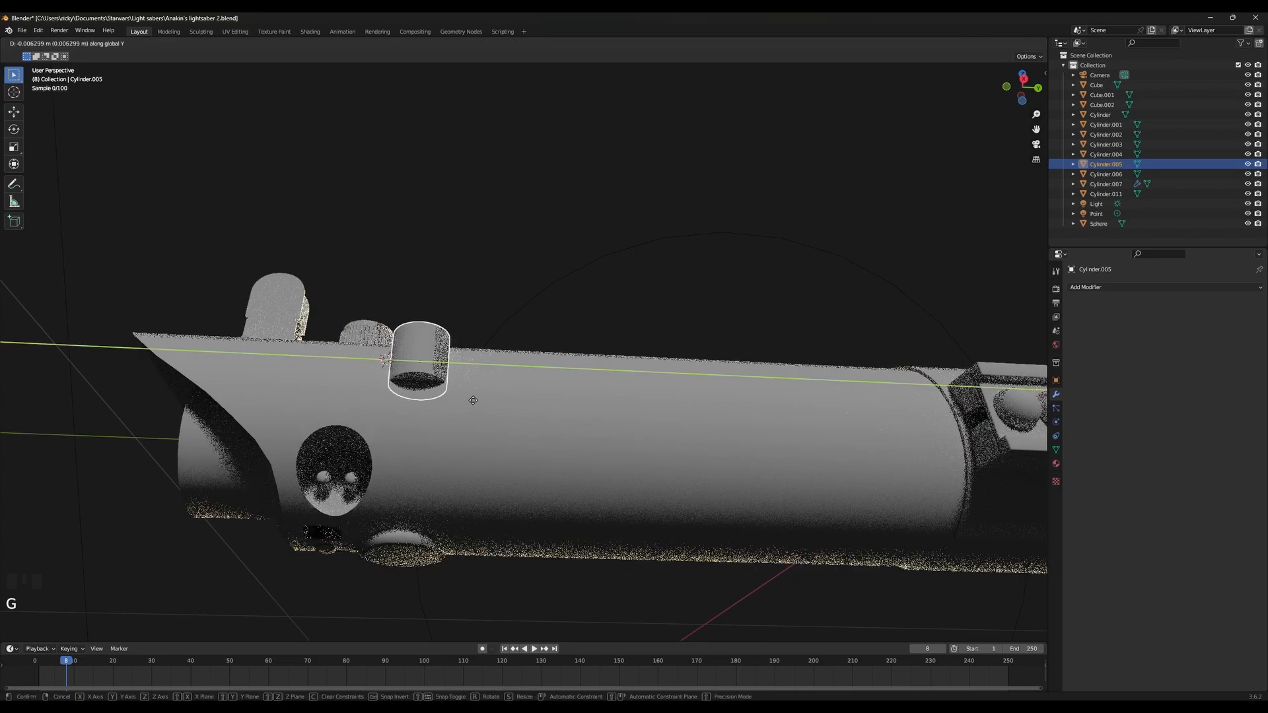
left_click(470, 399)
Scale the cylinder by about 0.207 and flatten it along Z by about 0.467
middle_click_drag(470, 399, 477, 512)
scroll(477, 463, "up", 3)
middle_click_drag(465, 327, 573, 372, "shift")
scroll(582, 389, "up", 2)
key("s")
left_click(505, 454)
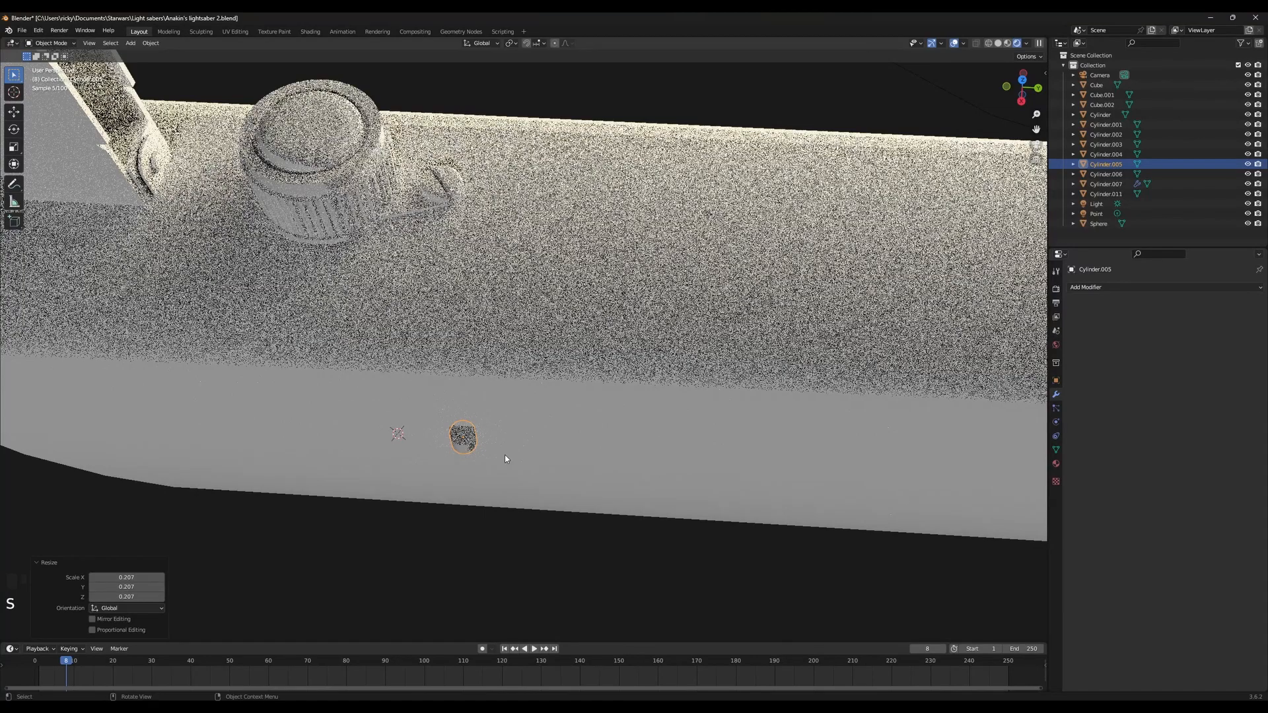
key("s")
key("z")
left_click(498, 455)
middle_click_drag(500, 455, 543, 343)
scroll(562, 452, "up", 4)
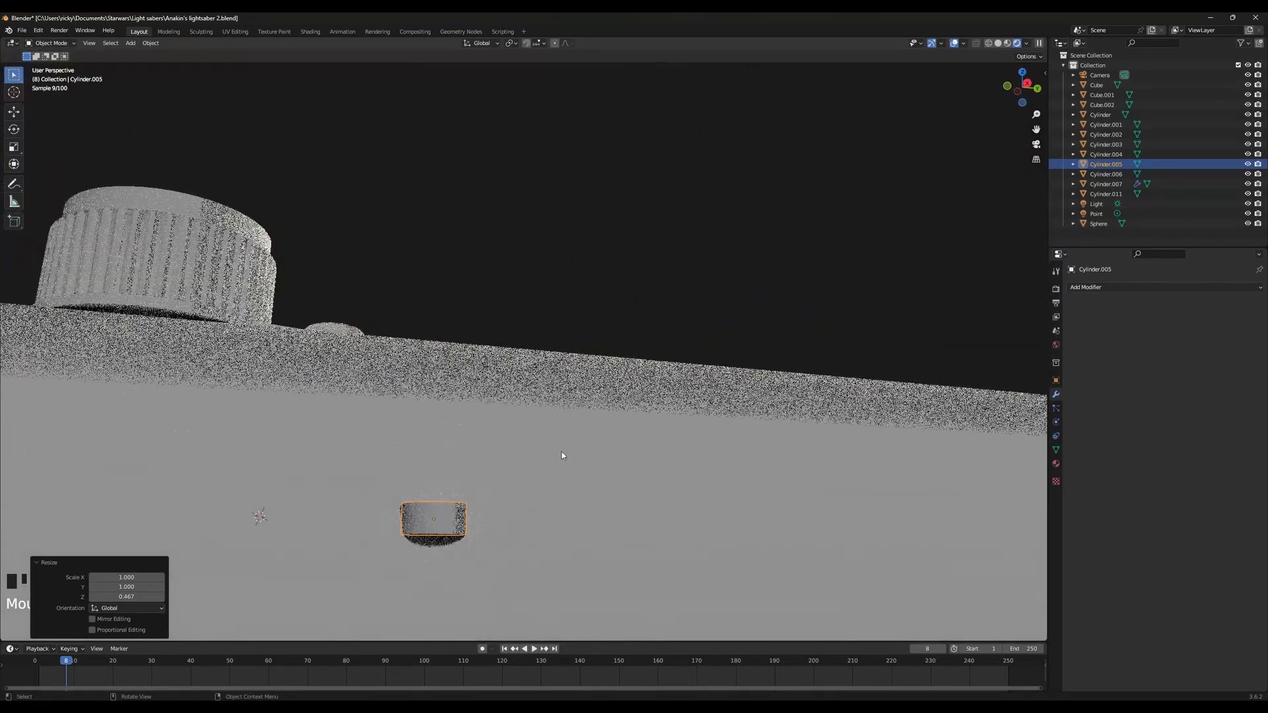
Open the small cylinder's mesh for editing and frame it in wireframe from the top view
key("Tab")
mouse_move(501, 512)
middle_mouse_down("shift")
mouse_move(619, 405)
mouse_move(607, 405)
middle_mouse_up("shift")
key("shift+z")
key("shift+z")
scroll(529, 438, "up", 3)
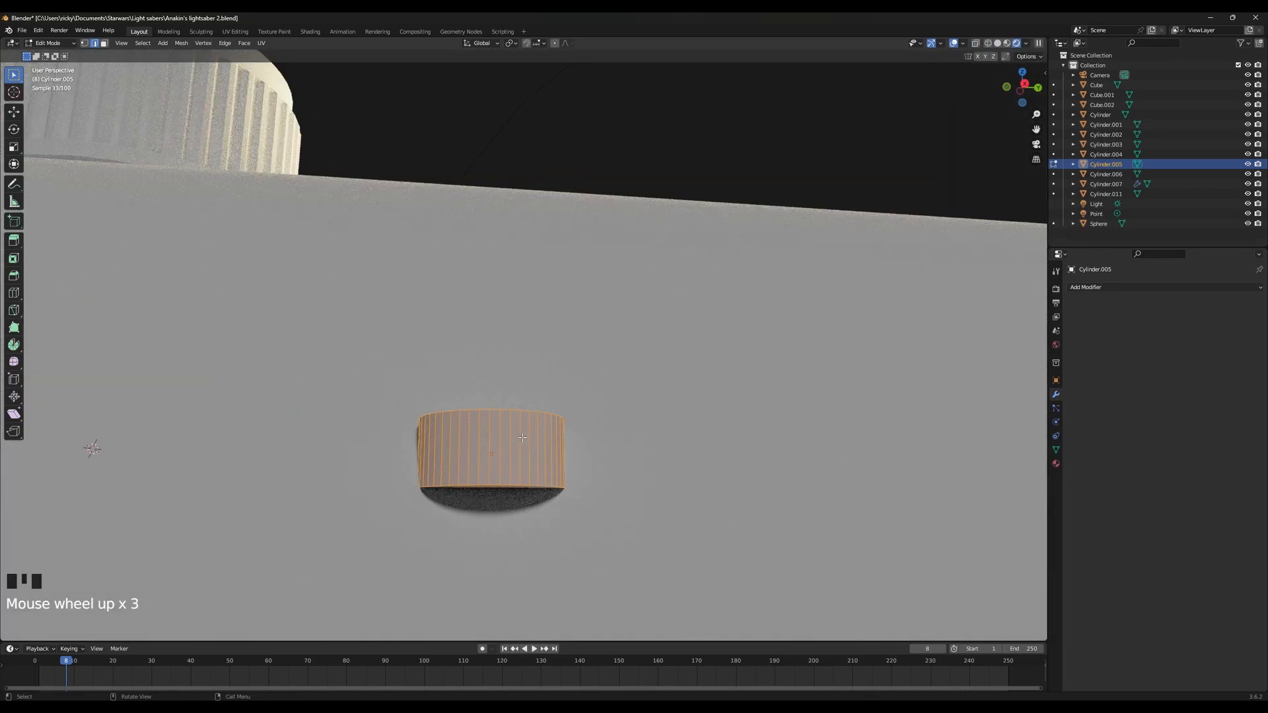
key("KP_7")
key("shift+z")
middle_click_drag(467, 470, 268, 476, "shift")
scroll(408, 442, "up", 3)
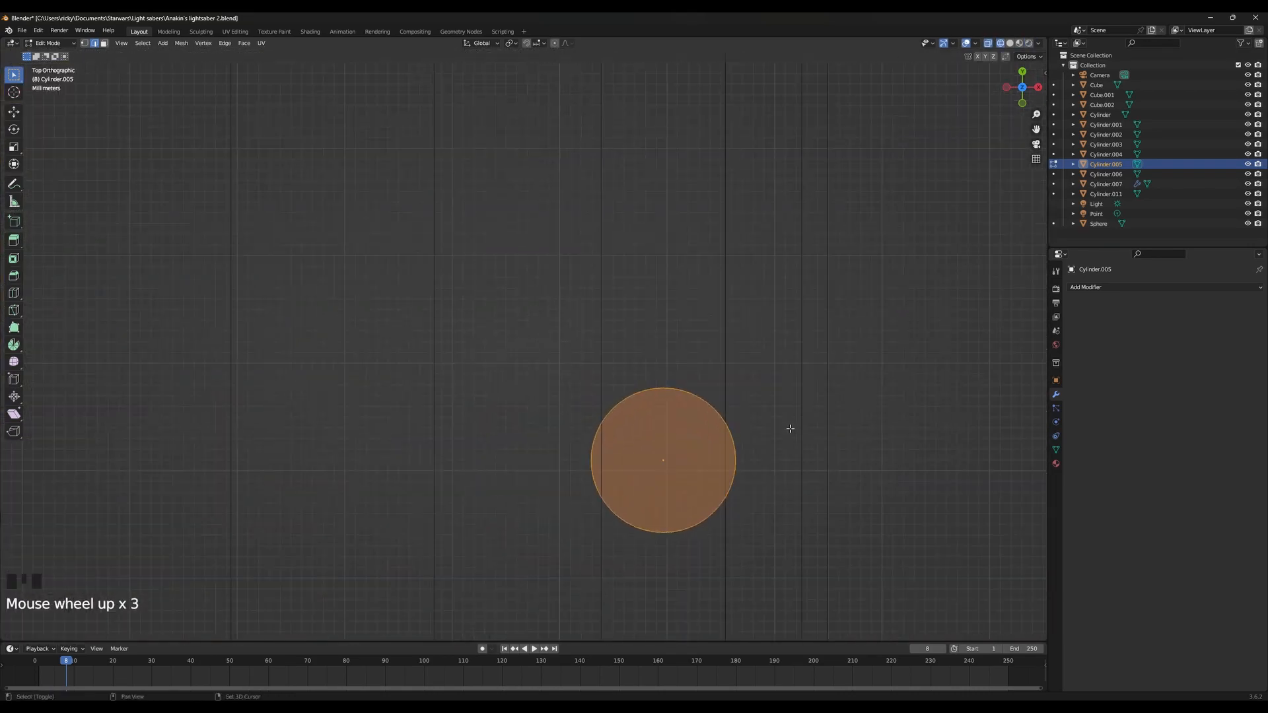
scroll(597, 377, "down", 7)
middle_click_drag(598, 376, 586, 391, "shift")
scroll(588, 344, "down", 8)
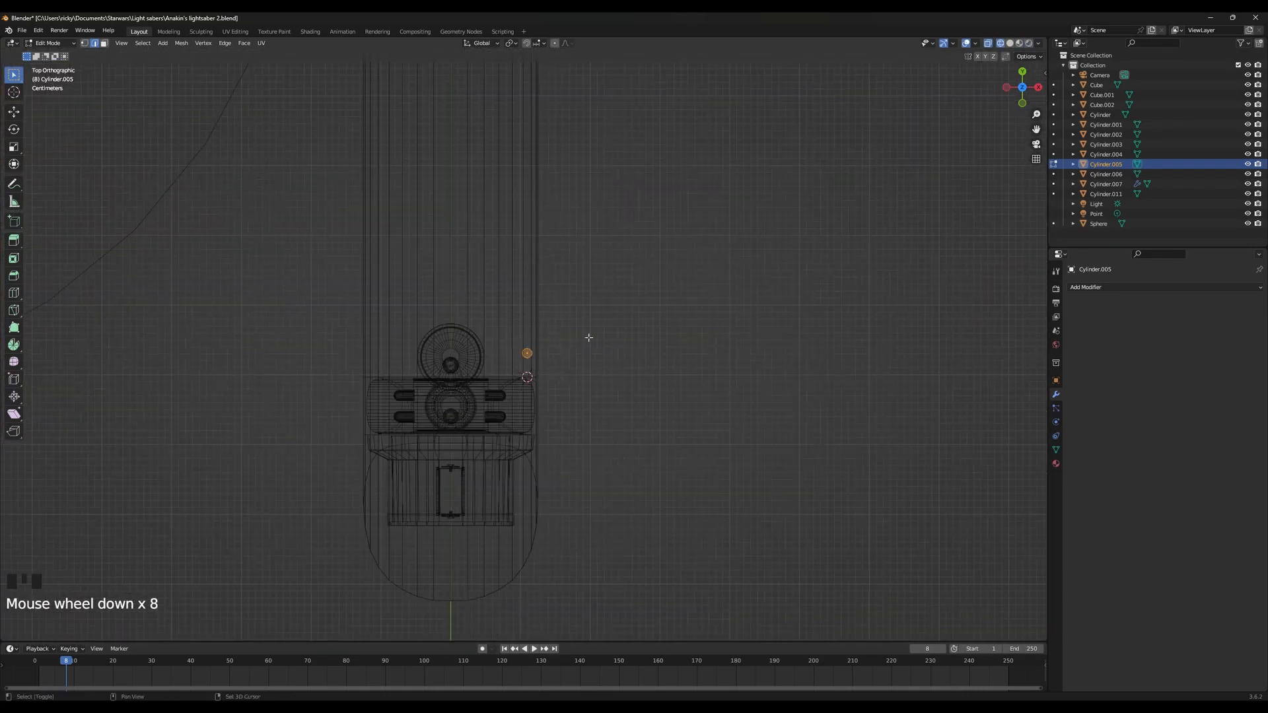
scroll(561, 402, "up", 6)
scroll(589, 291, "up", 2)
middle_click_drag(589, 292, 603, 346, "shift")
scroll(593, 456, "up", 7)
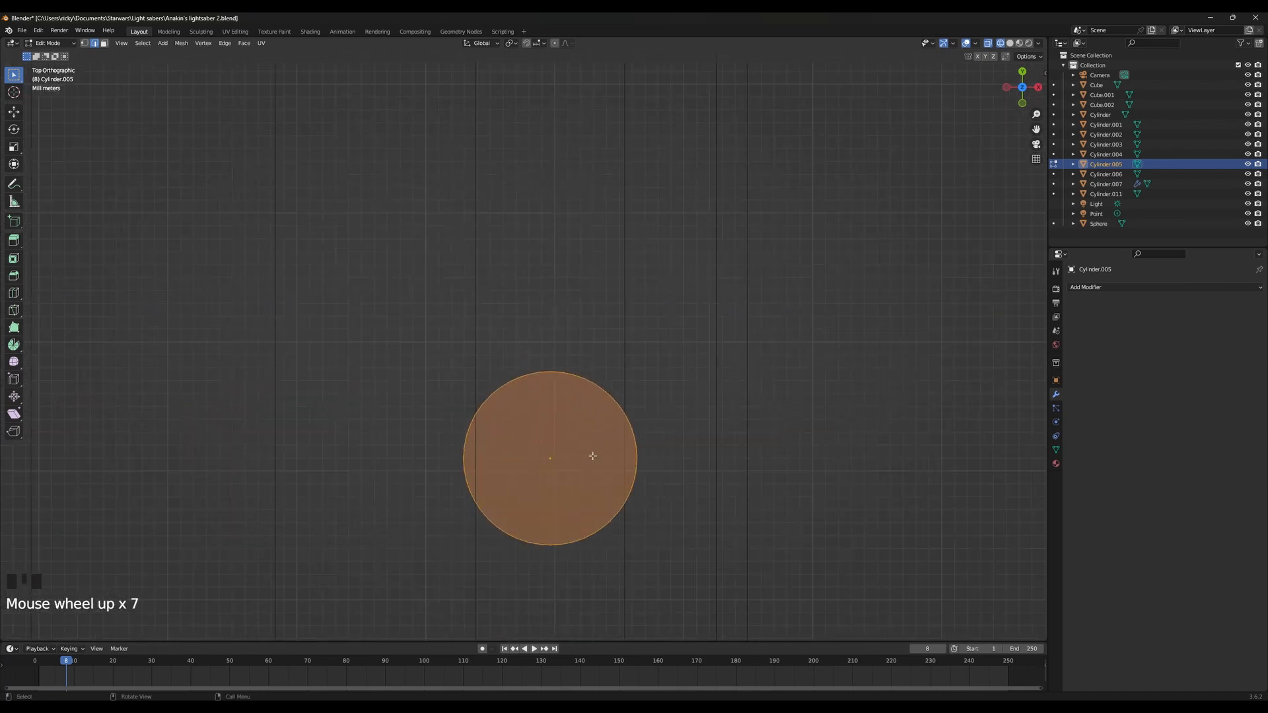
scroll(593, 455, "up", 1)
middle_click_drag(671, 458, 674, 404, "shift")
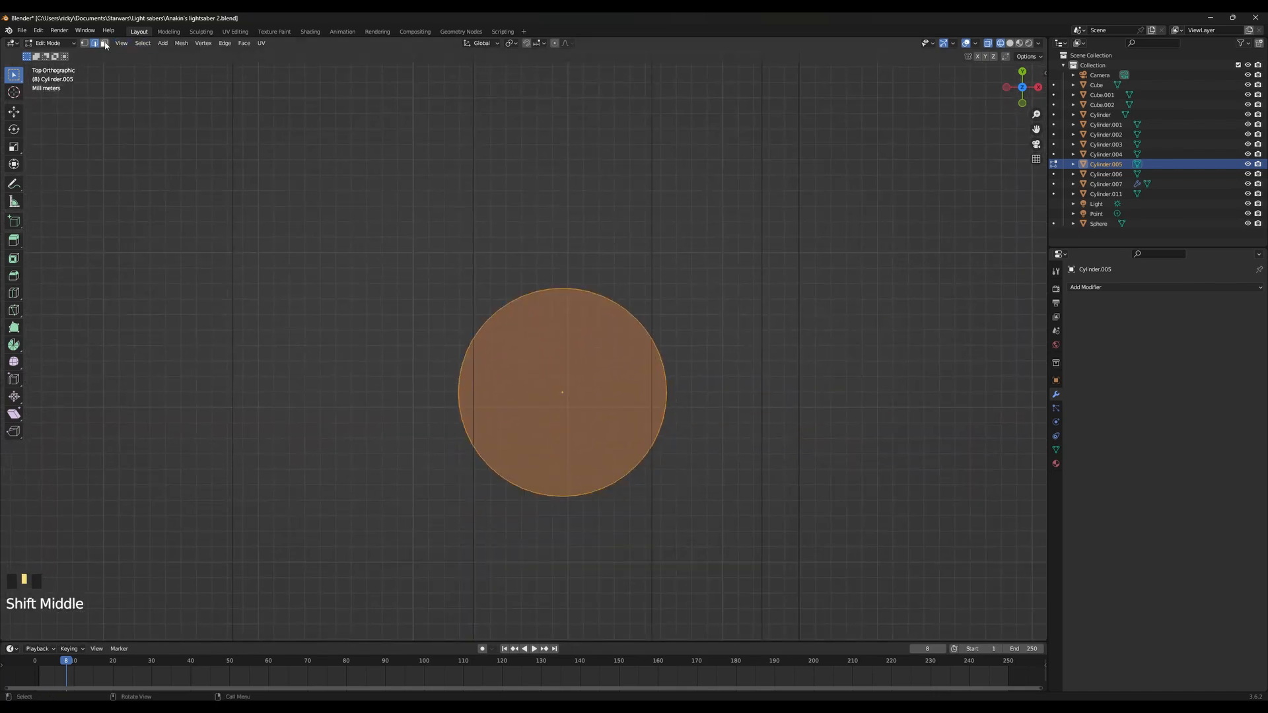
Select the two opposite vertical side edges that lie on the small cylinder's X centre line
left_click(446, 383)
left_click(517, 399, "alt")
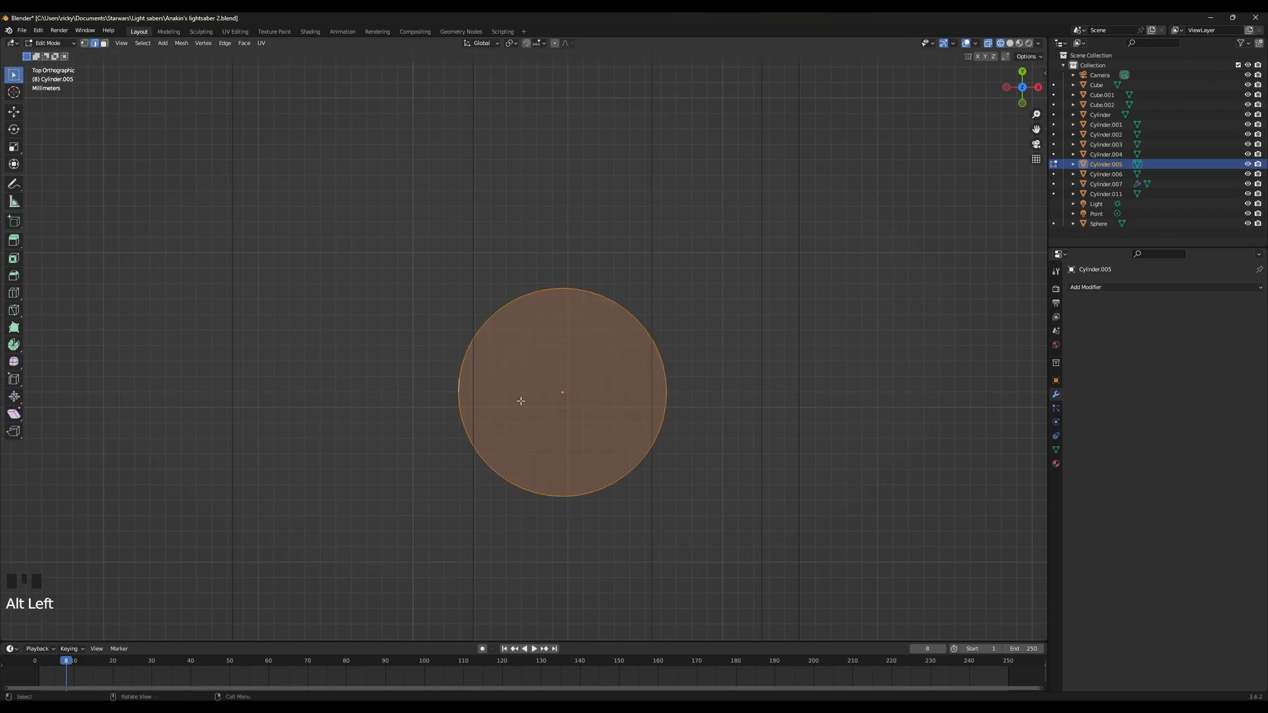
middle_click_drag(518, 399, 446, 500)
left_click(467, 524, "alt")
key("KP_1")
key("KP_3")
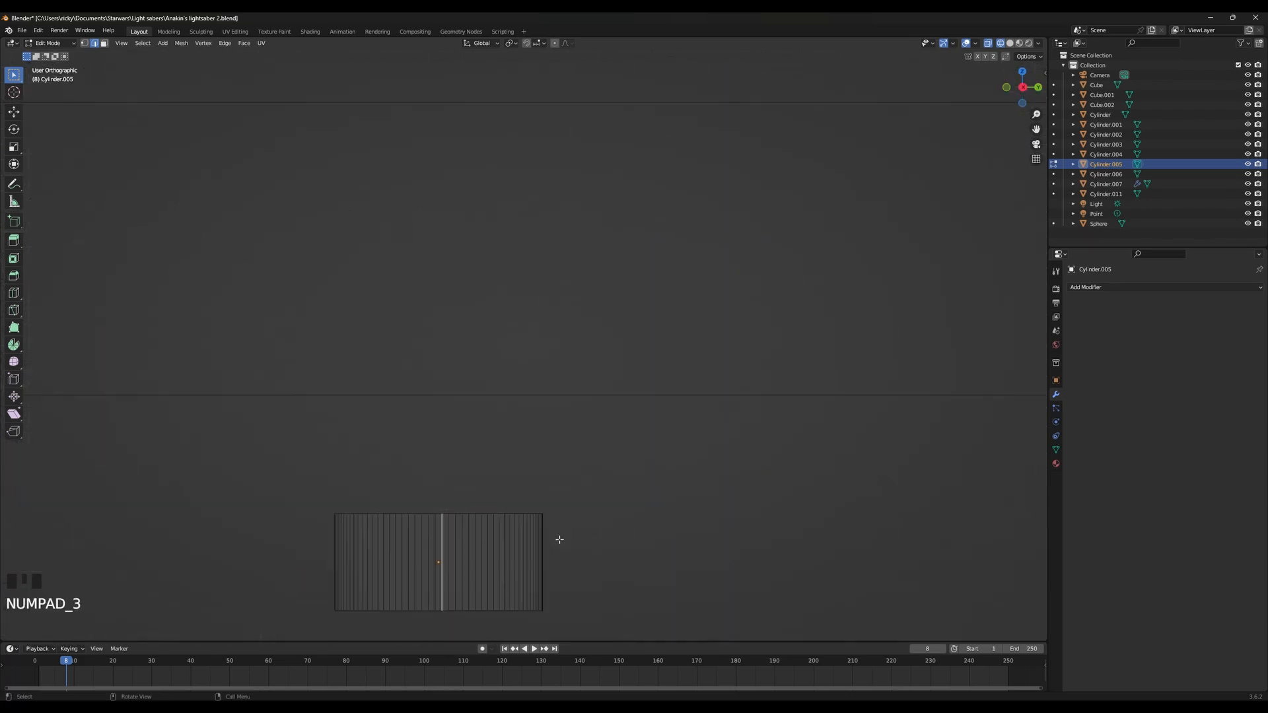
left_click(441, 546, "shift")
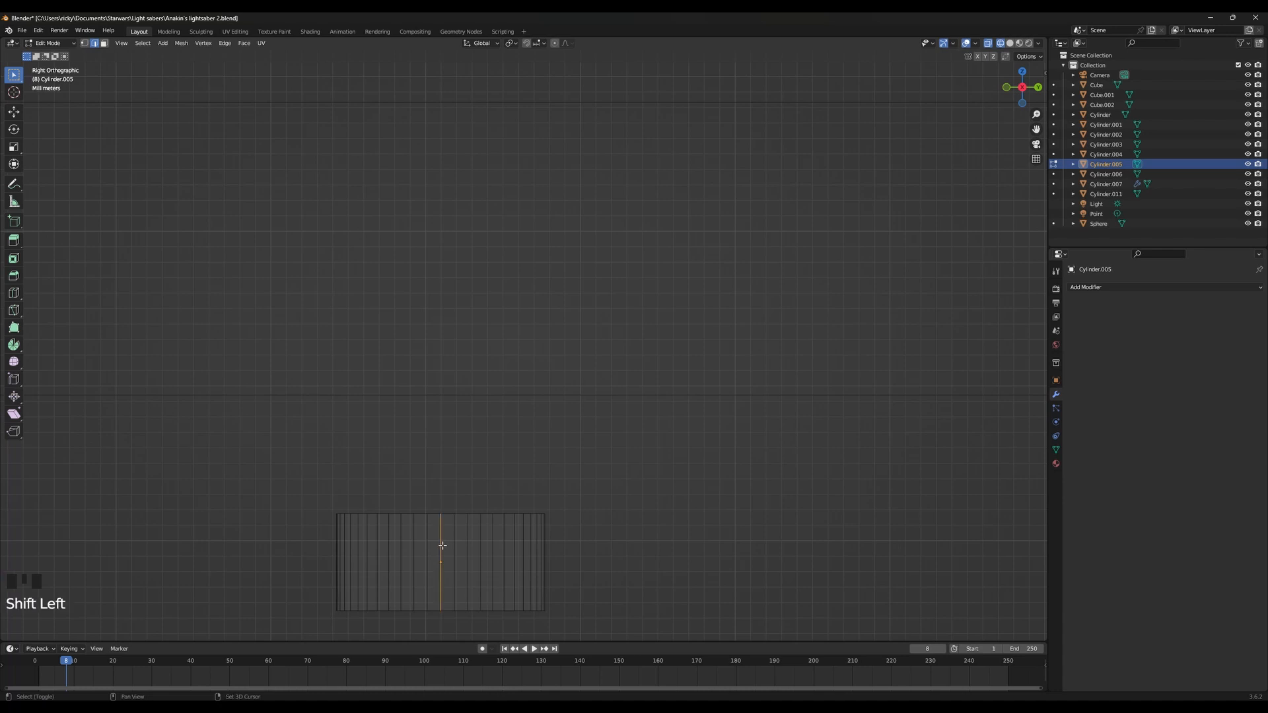
left_click(436, 501, "shift")
middle_click_drag(452, 505, 466, 525)
Deselect the stray rim edges on the cylinder's upper and lower circles, keeping only the two vertical edges selected
key("c")
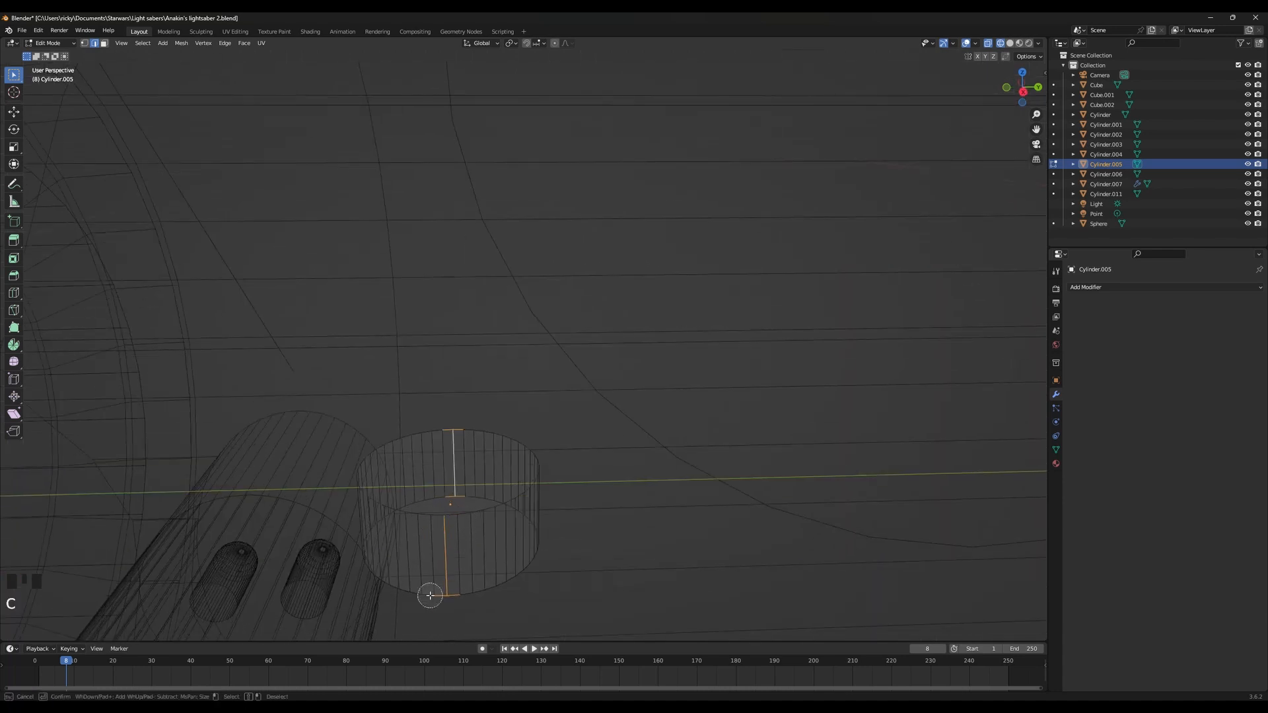
middle_click(430, 596)
middle_click(463, 600)
middle_click(475, 431)
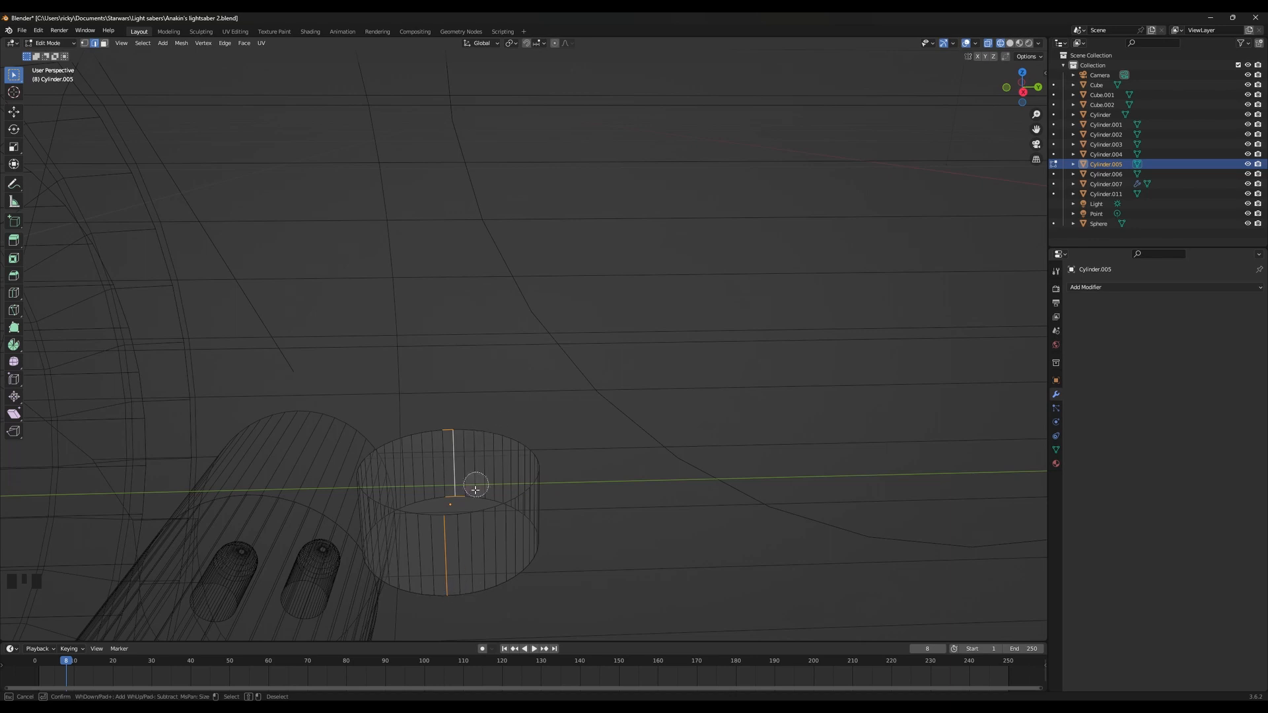
middle_click(475, 495)
middle_click(436, 501)
key("Escape")
Knife-cut straight across both circular caps to connect the two opposite vertical edges
key("k")
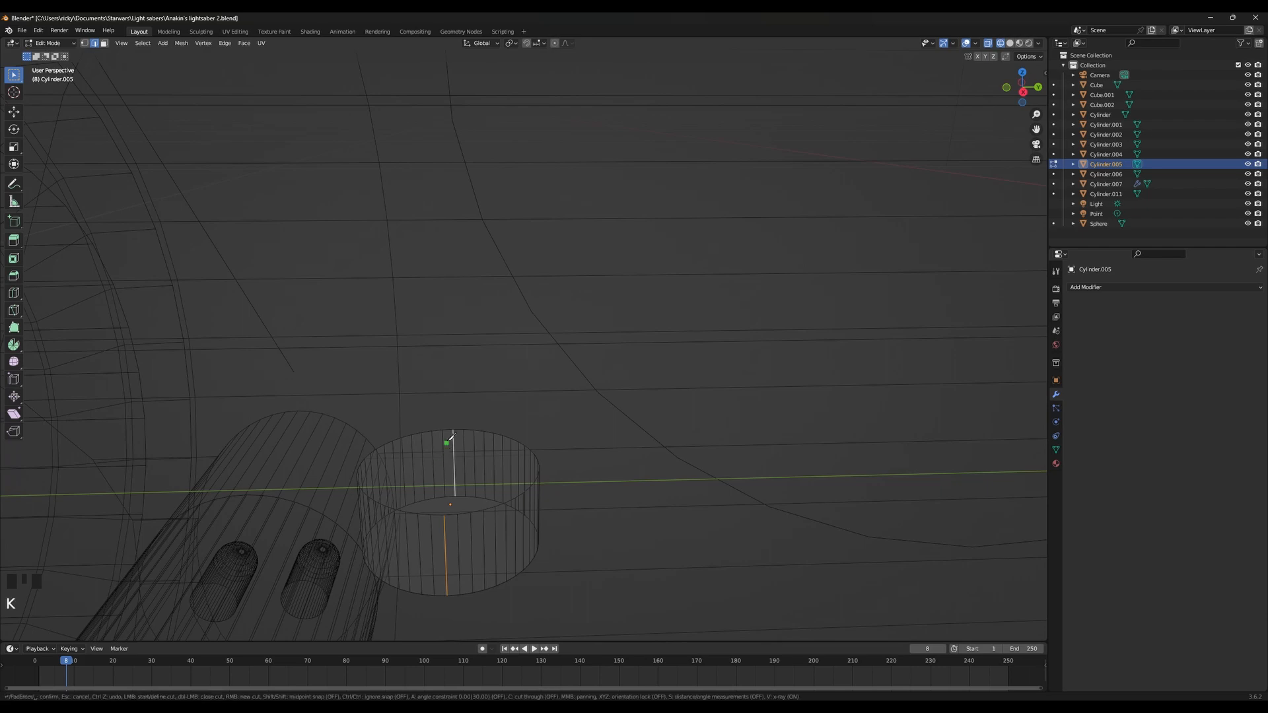
left_click(445, 514)
key("Return")
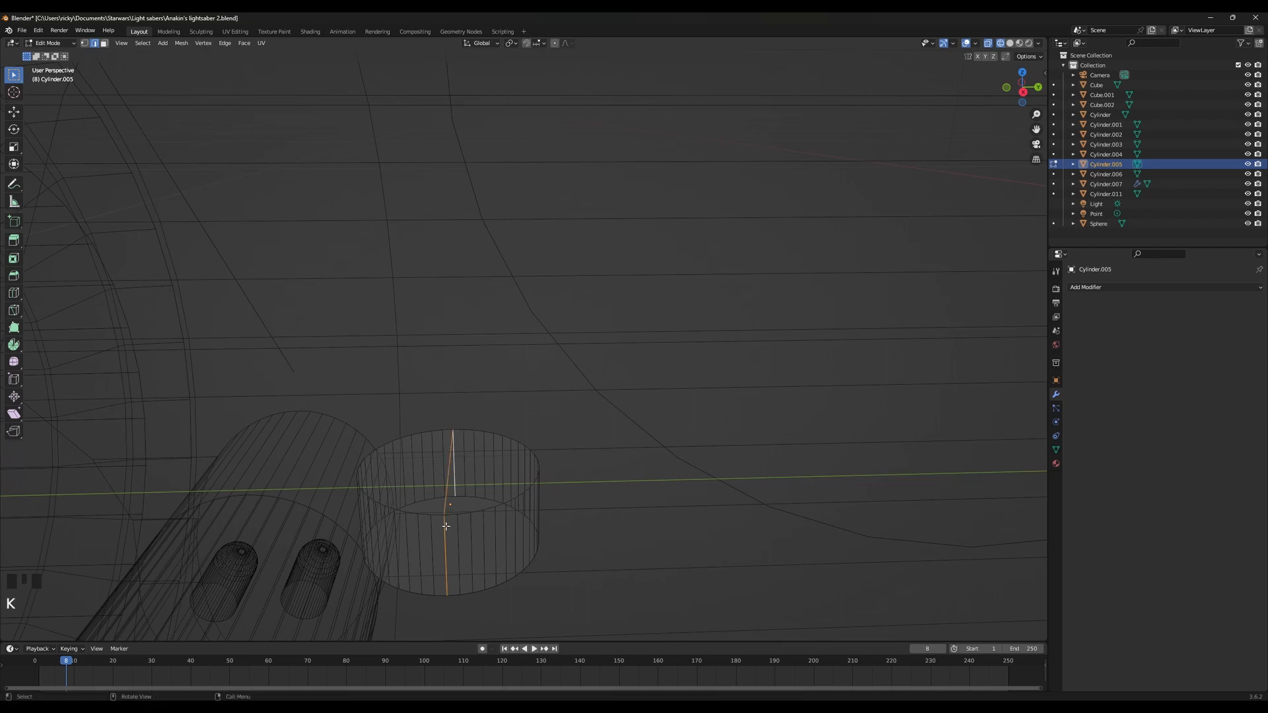
mouse_move(474, 579)
middle_mouse_down()
mouse_move(481, 462)
mouse_move(459, 566)
middle_mouse_up()
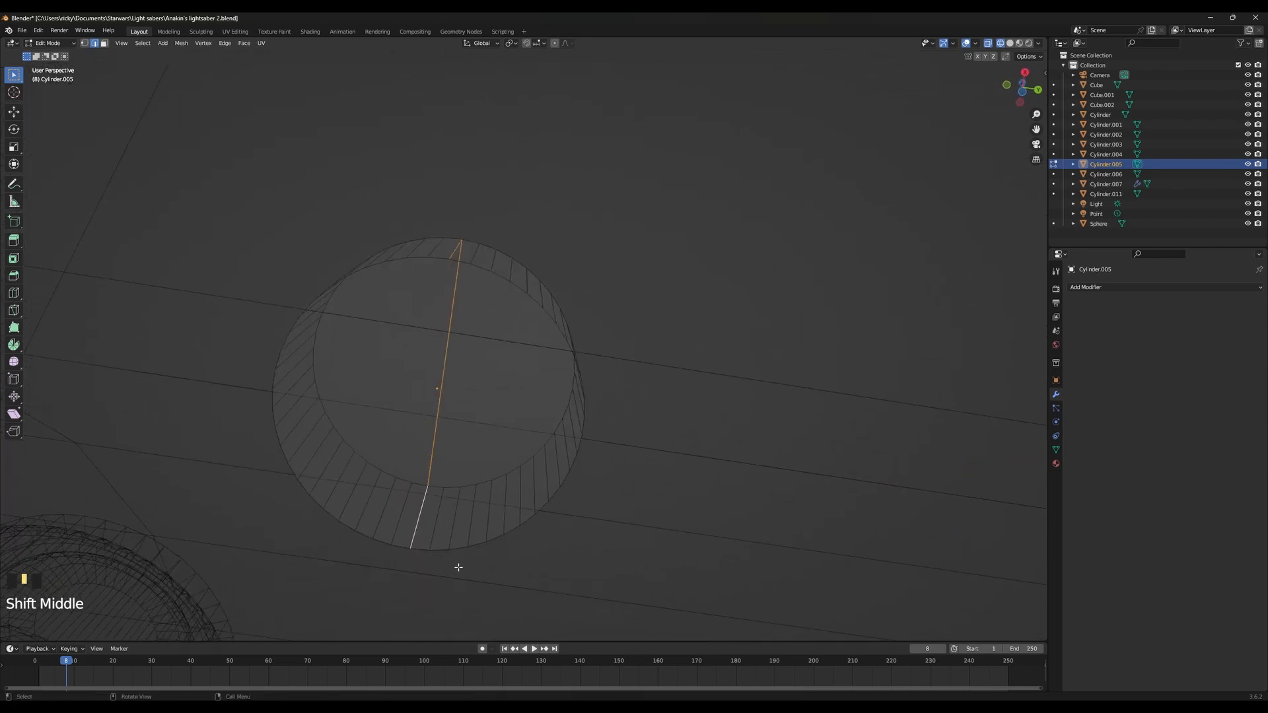
key("k")
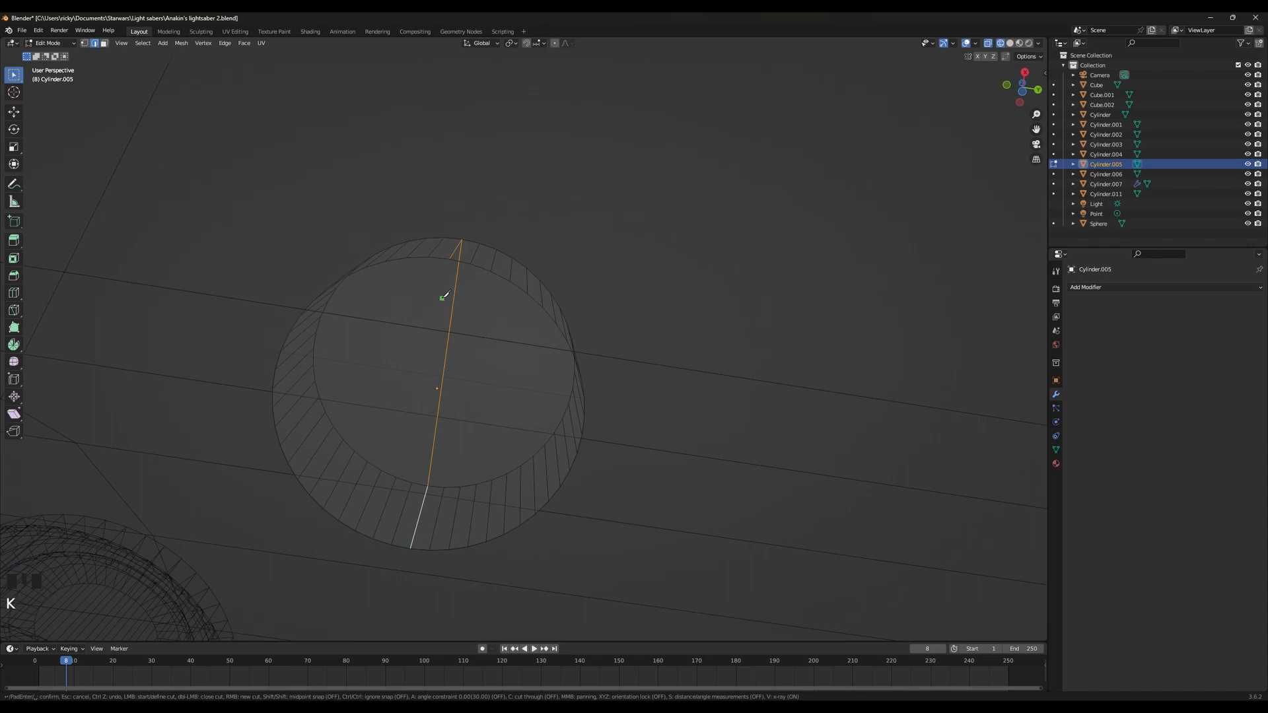
left_click(411, 548)
key("Return")
Bevel the closed centre edge loop narrowly with one segment, splitting the cylinder into two halves
mouse_move(414, 543)
middle_mouse_down()
mouse_move(247, 555)
mouse_move(524, 537)
mouse_move(504, 510)
mouse_move(535, 481)
middle_mouse_up()
key("z")
left_click(533, 505)
key("ctrl+b")
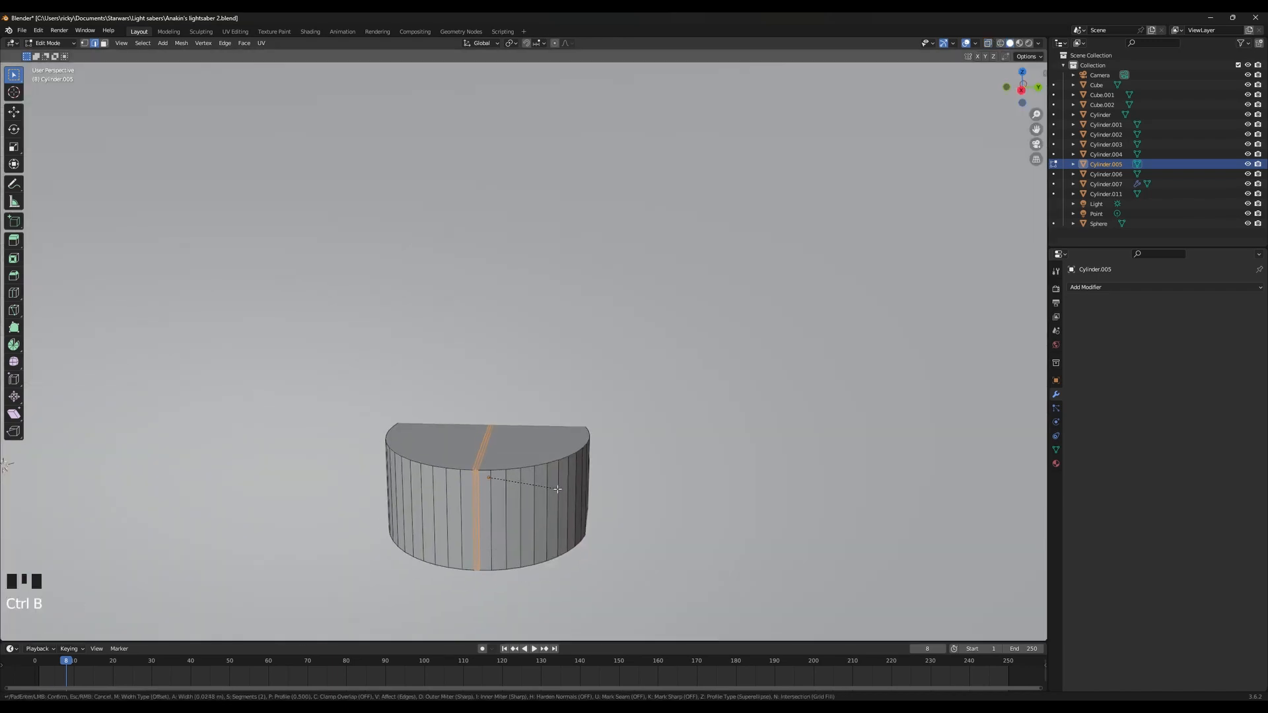
left_click(557, 489)
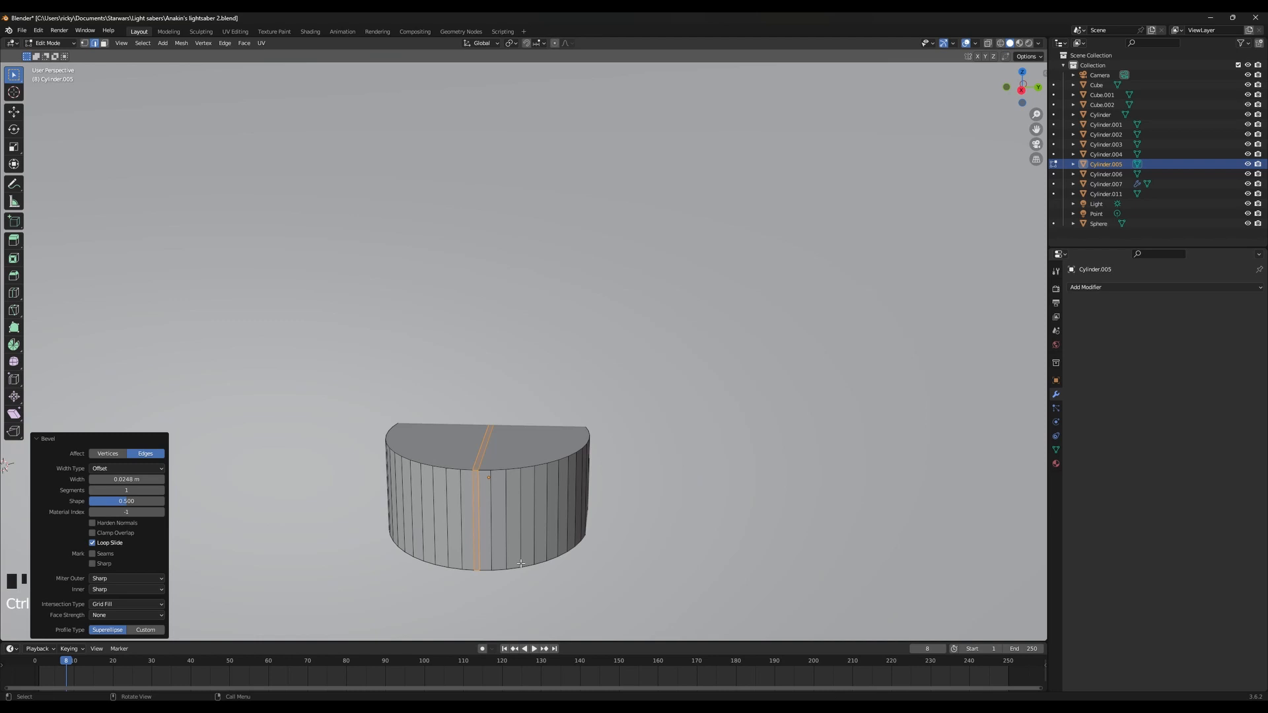
left_click(478, 495, "alt")
key("c")
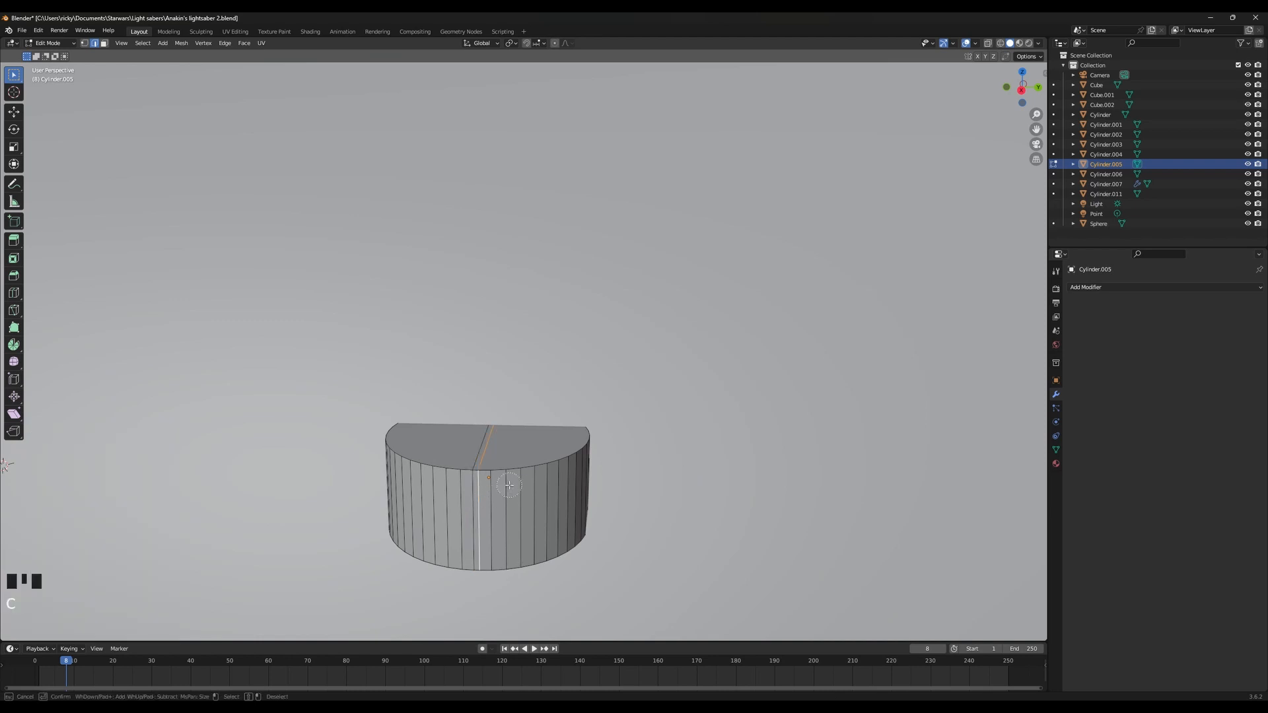
key("shift+z")
key("c")
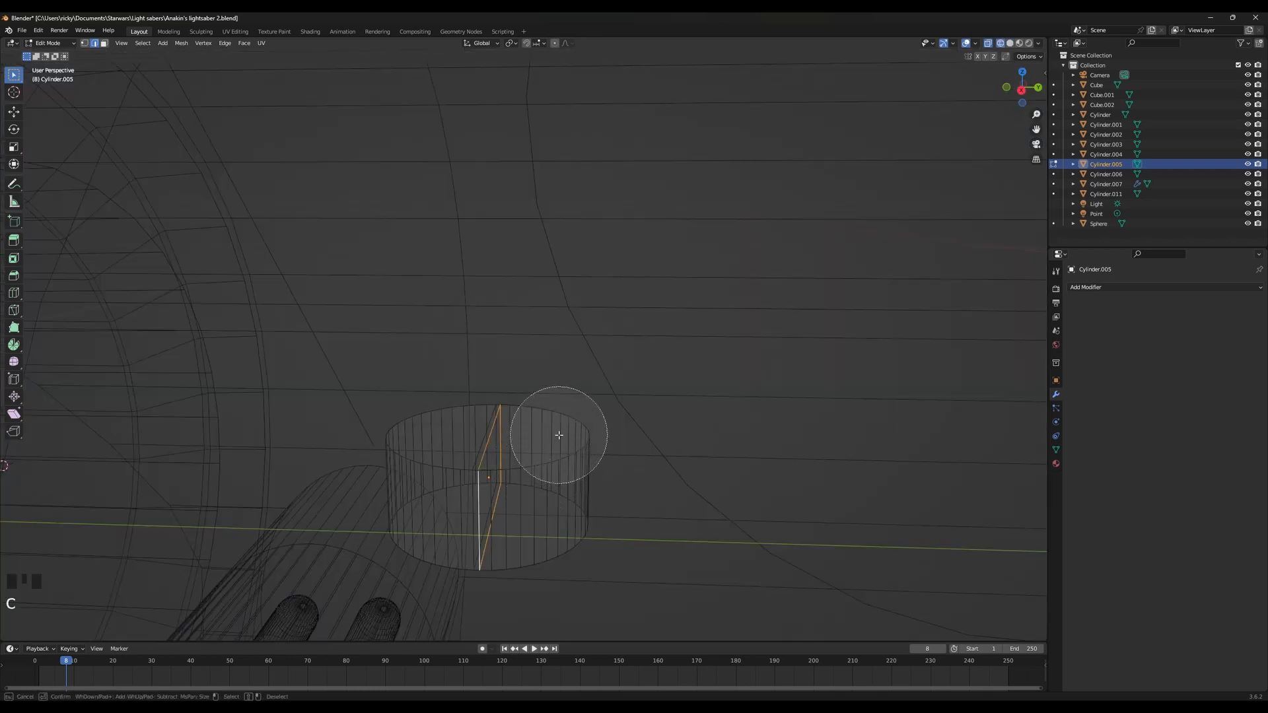
left_click_drag(558, 433, 535, 500)
right_click(535, 501)
middle_click_drag(556, 432, 597, 469)
key("ctrl+z")
key("x")
left_click(573, 481)
key("c")
right_click(542, 506)
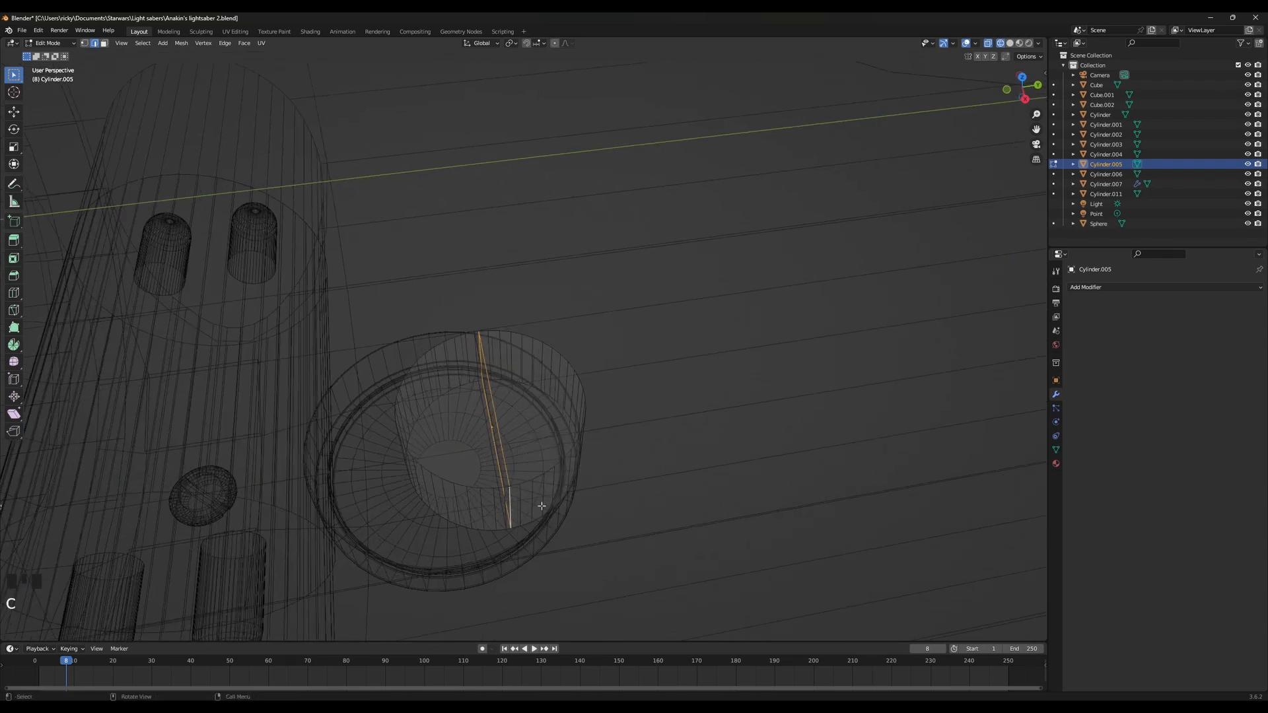
Select the cylinder's ring of side faces and deselect those on the -Y half
left_click(104, 43)
left_click(532, 502, "alt+shift")
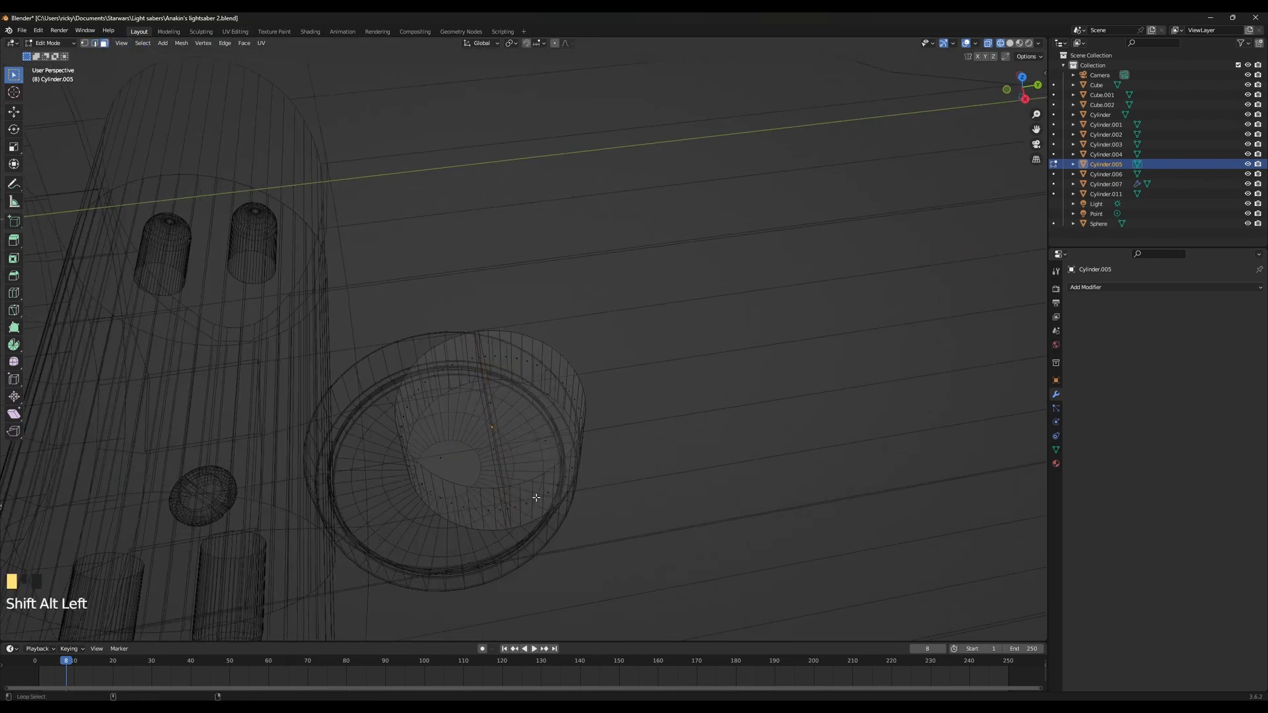
middle_click_drag(532, 502, 558, 485)
key("shift+z")
key("c")
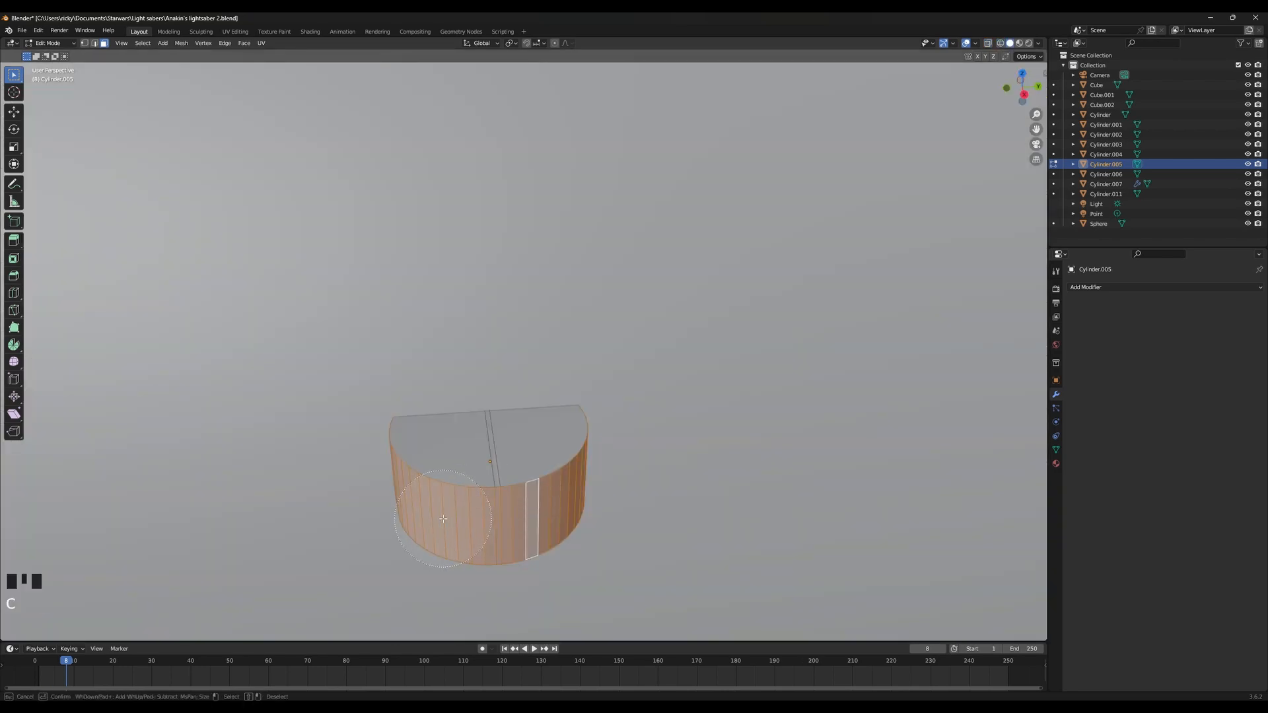
middle_click_drag(444, 519, 446, 519)
key("shift+z")
key("c")
mouse_move(380, 436)
middle_mouse_down()
mouse_move(382, 416)
mouse_move(430, 408)
middle_mouse_up()
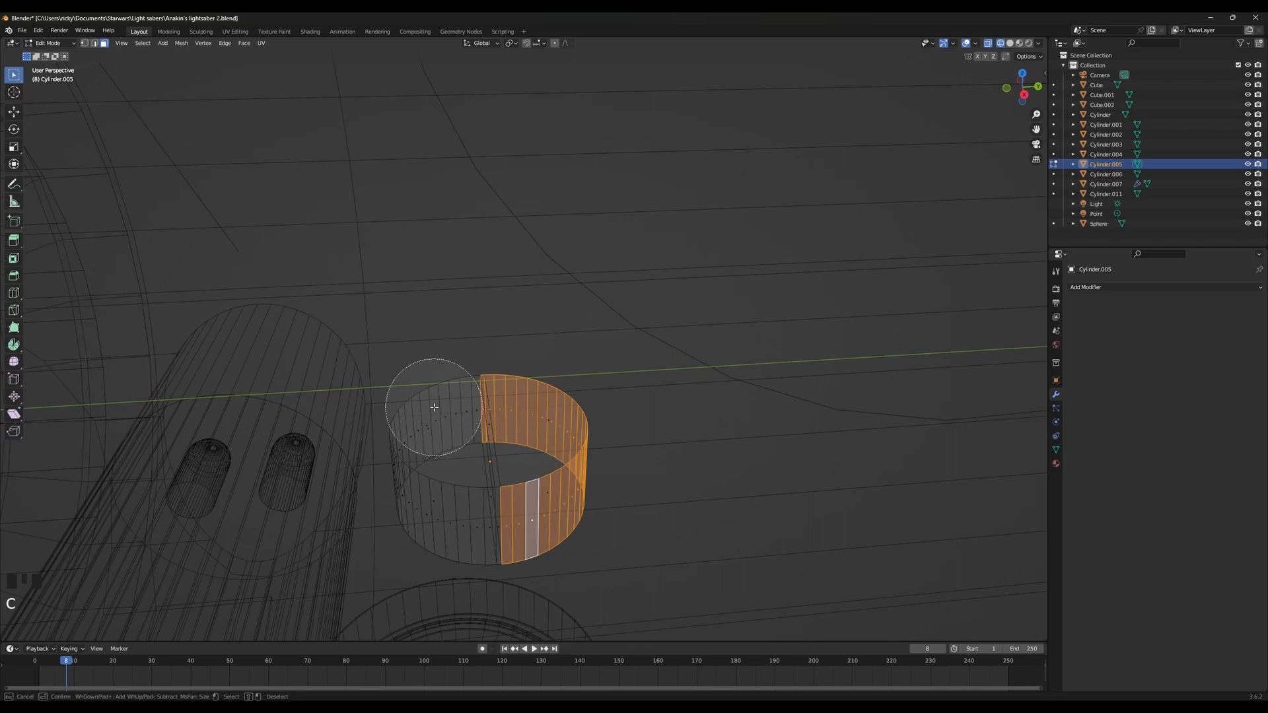
key("Escape")
key("shift+z")
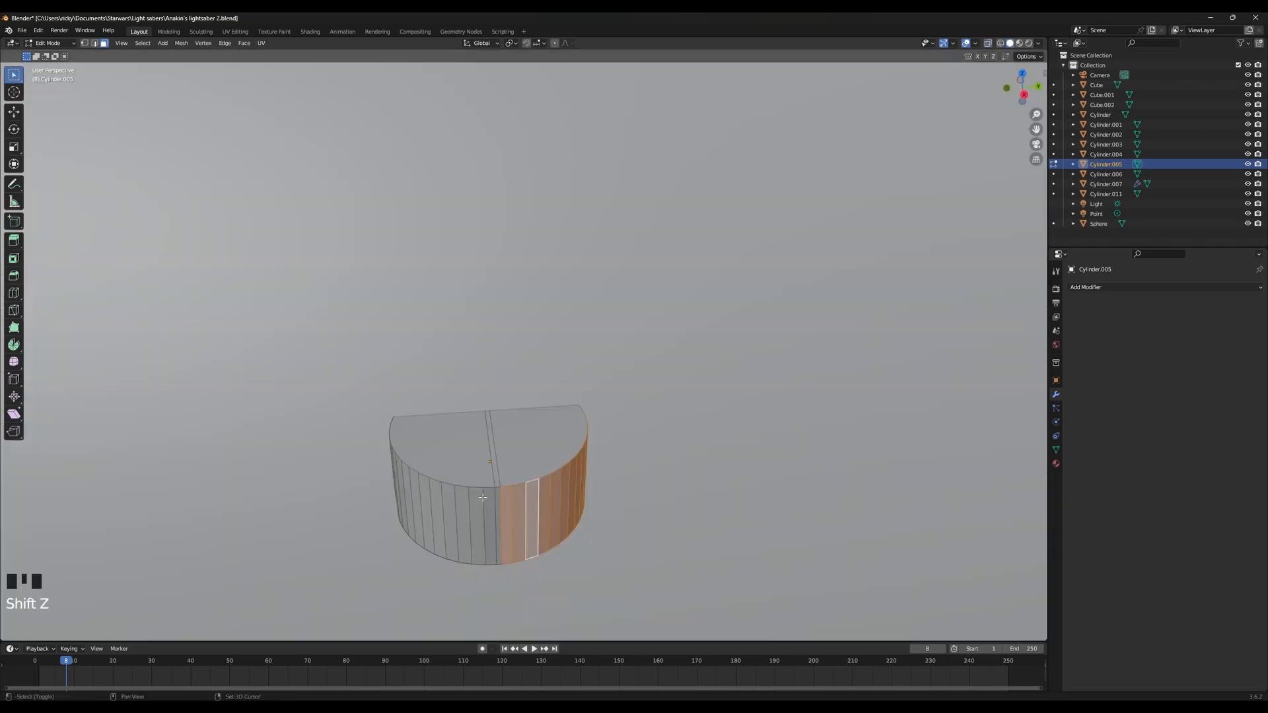
Add the upper and lower half-cap faces on the +Y side to the selection
mouse_move(491, 505)
middle_mouse_down()
mouse_move(473, 464)
mouse_move(494, 483)
middle_mouse_up()
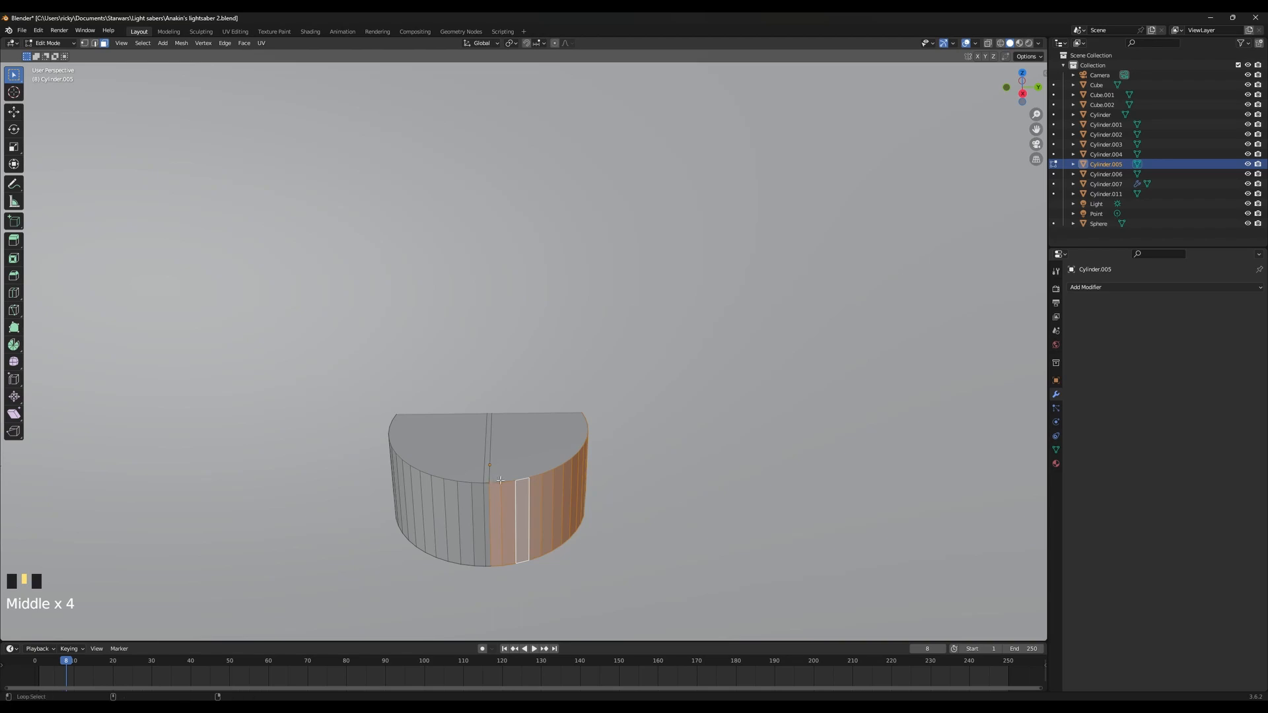
key("shift+z")
key("shift+z")
left_click(511, 455, "shift")
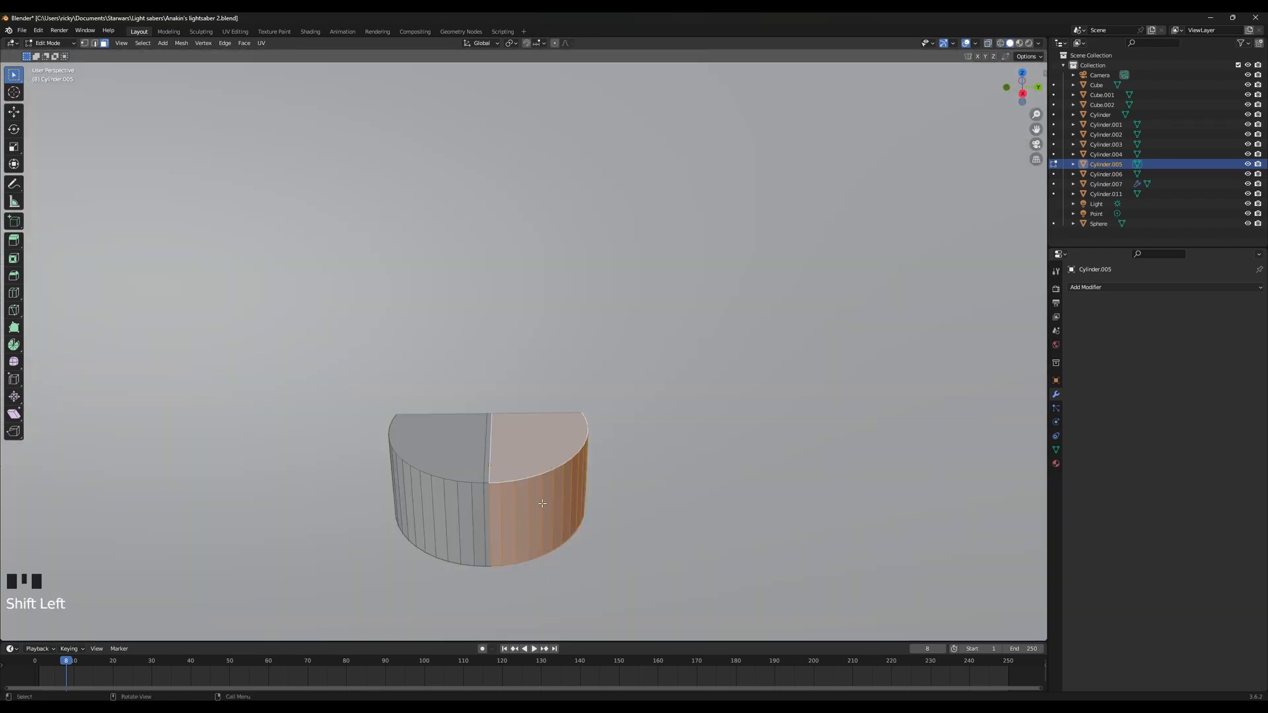
key("shift+z")
mouse_move(511, 455)
middle_mouse_down()
mouse_move(555, 525)
mouse_move(586, 517)
middle_mouse_up()
key("shift+z")
left_click(526, 537, "shift")
Move the selected +Y half of the cylinder 0.005 m along Y
key("g")
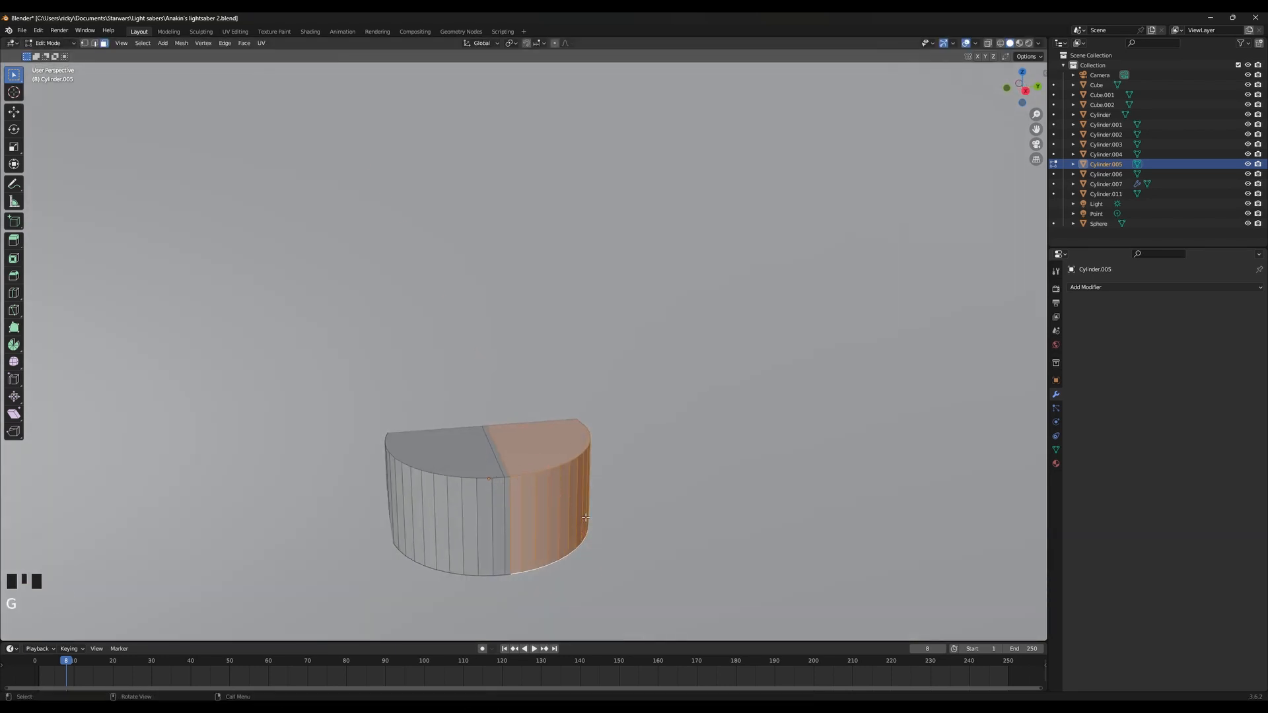
type("g")
type(".1")
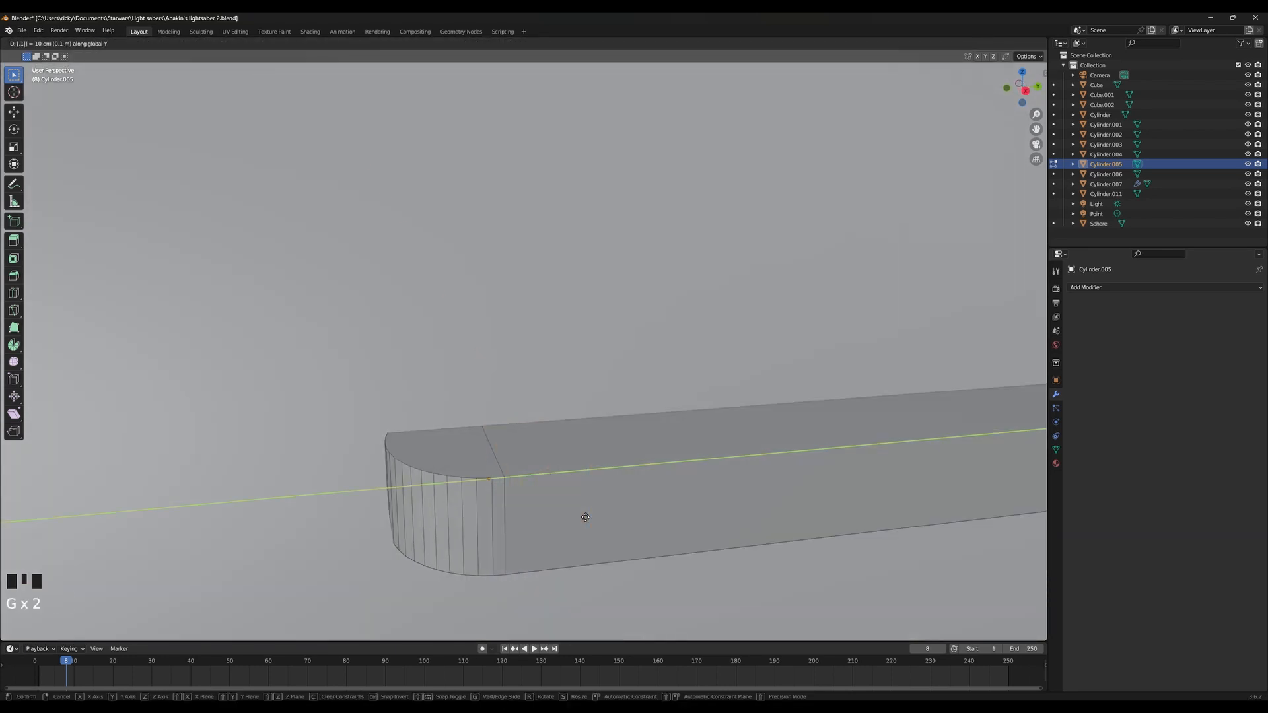
key("BackSpace")
key("BackSpace")
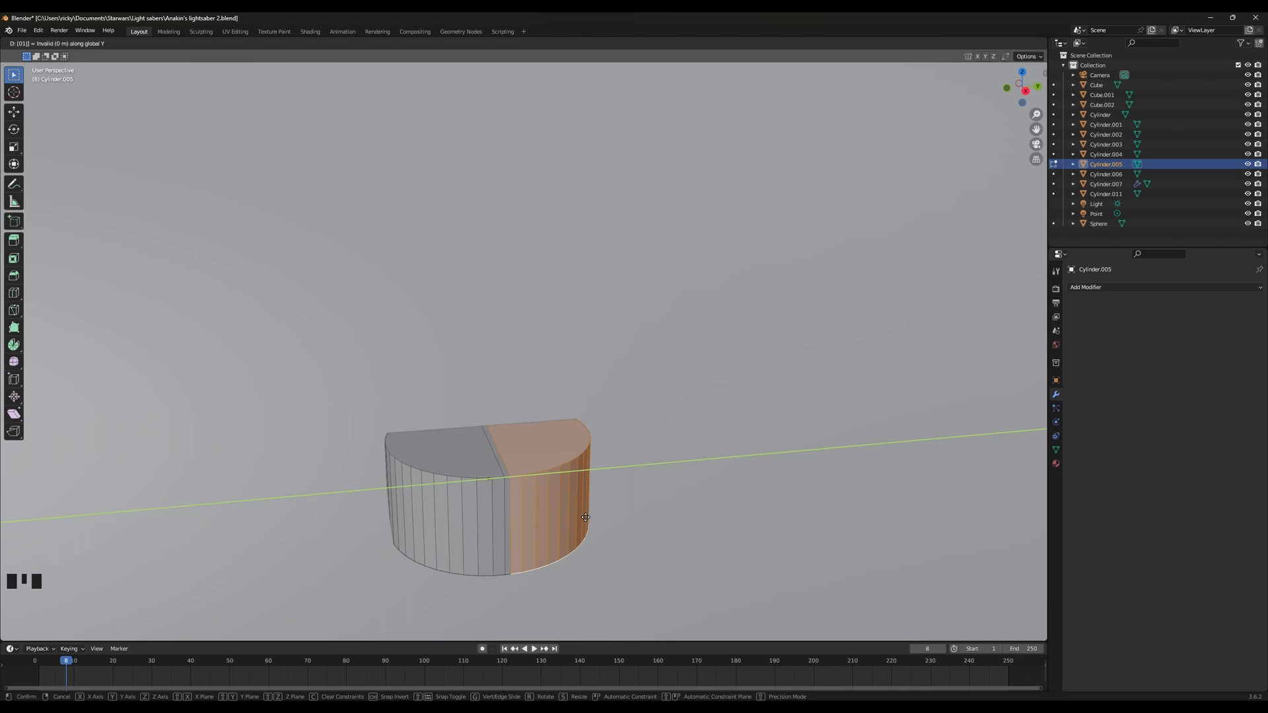
type(".01")
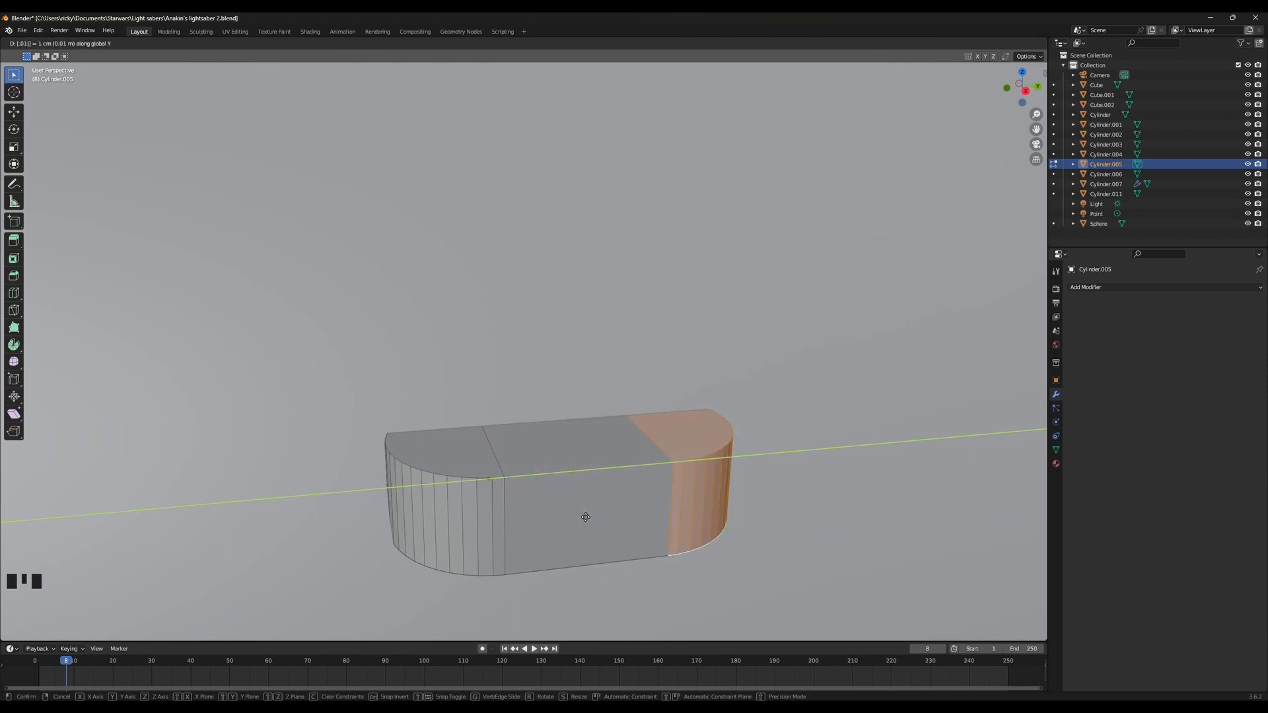
key("BackSpace")
type("01")
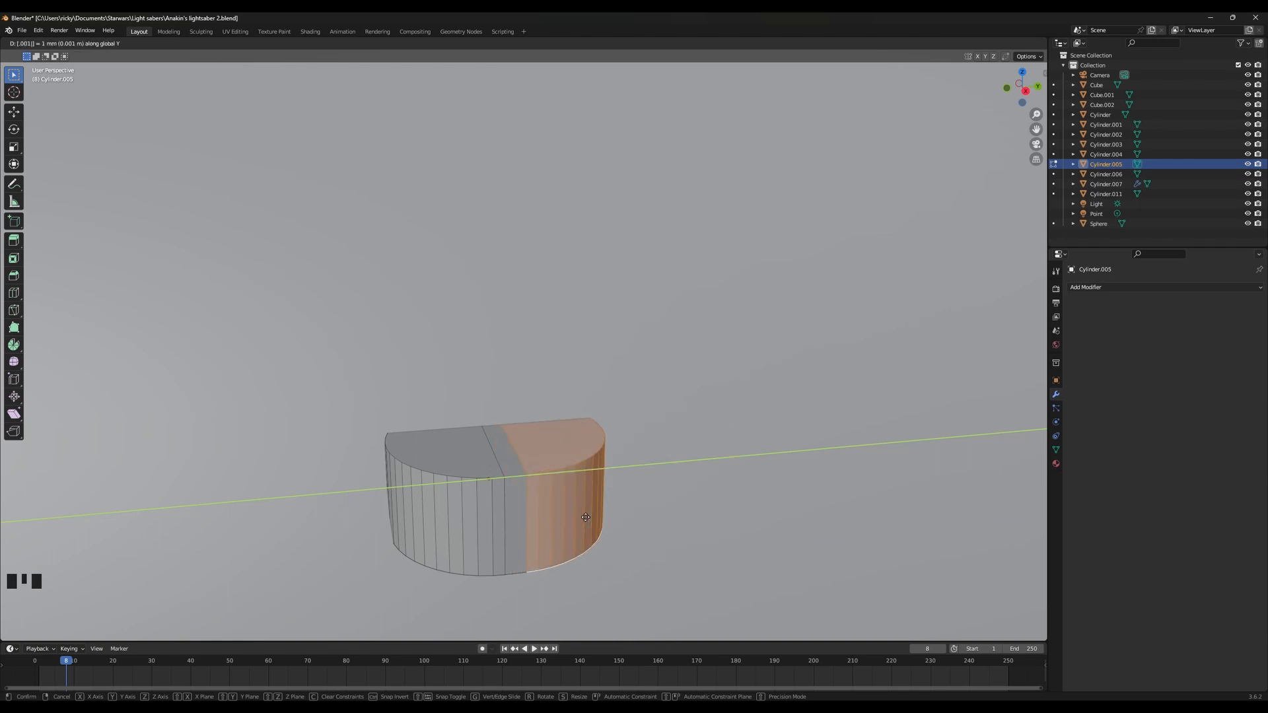
key("BackSpace")
type("5")
key("BackSpace")
key("BackSpace")
key("BackSpace")
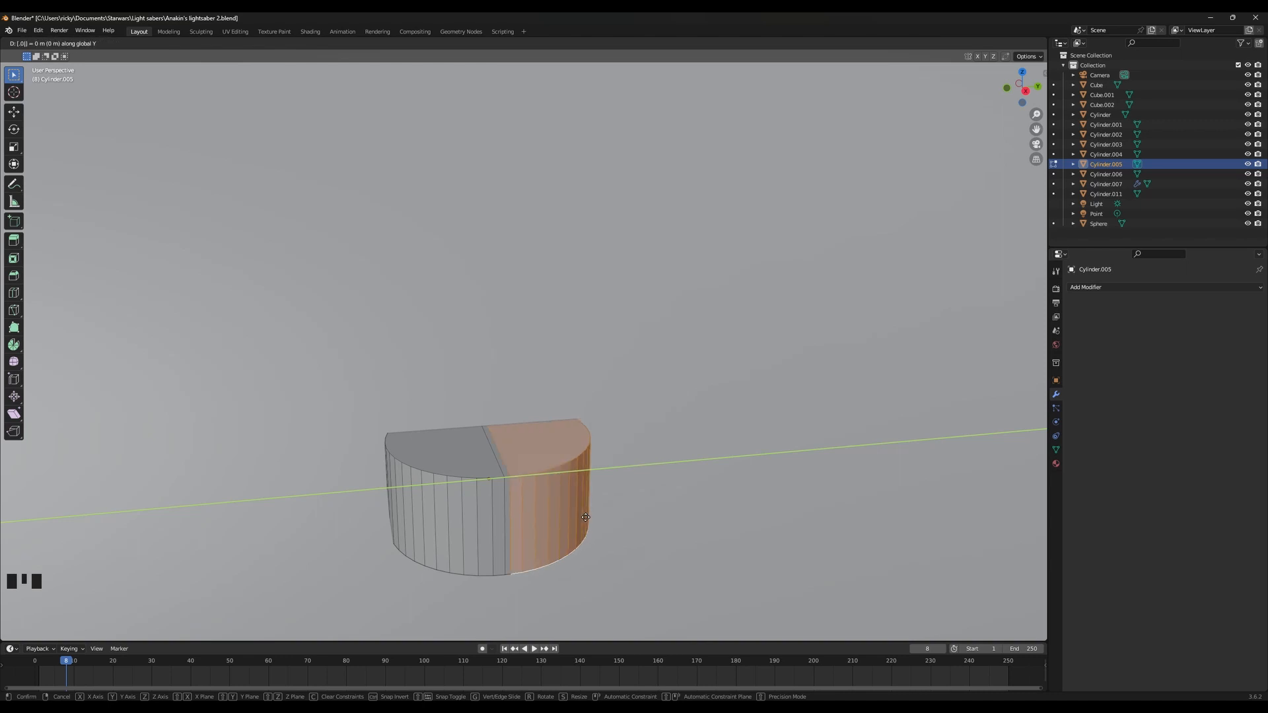
type("5")
key("BackSpace")
type("05")
key("Return")
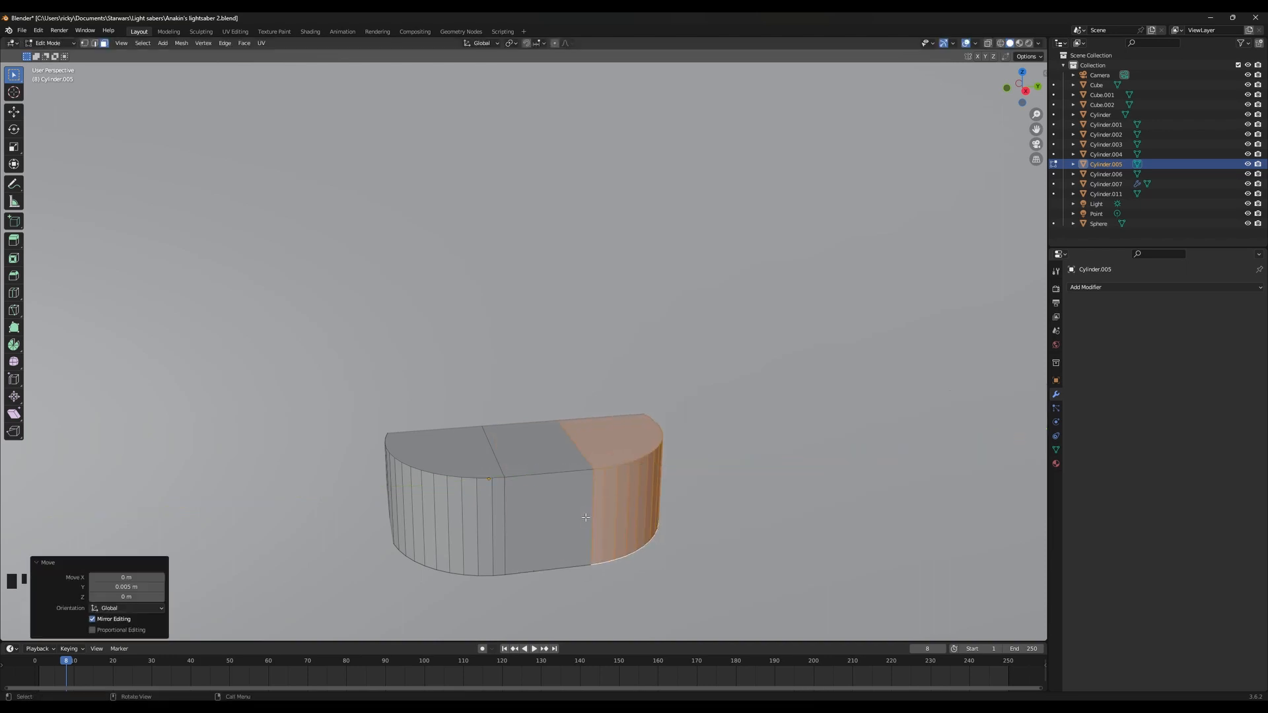
Select only the faces of the opposite rounded end and move them -0.005 m along Y
key("shift+z")
left_click_drag(309, 371, 521, 641)
left_click(548, 439, "shift")
left_click(548, 439, "shift")
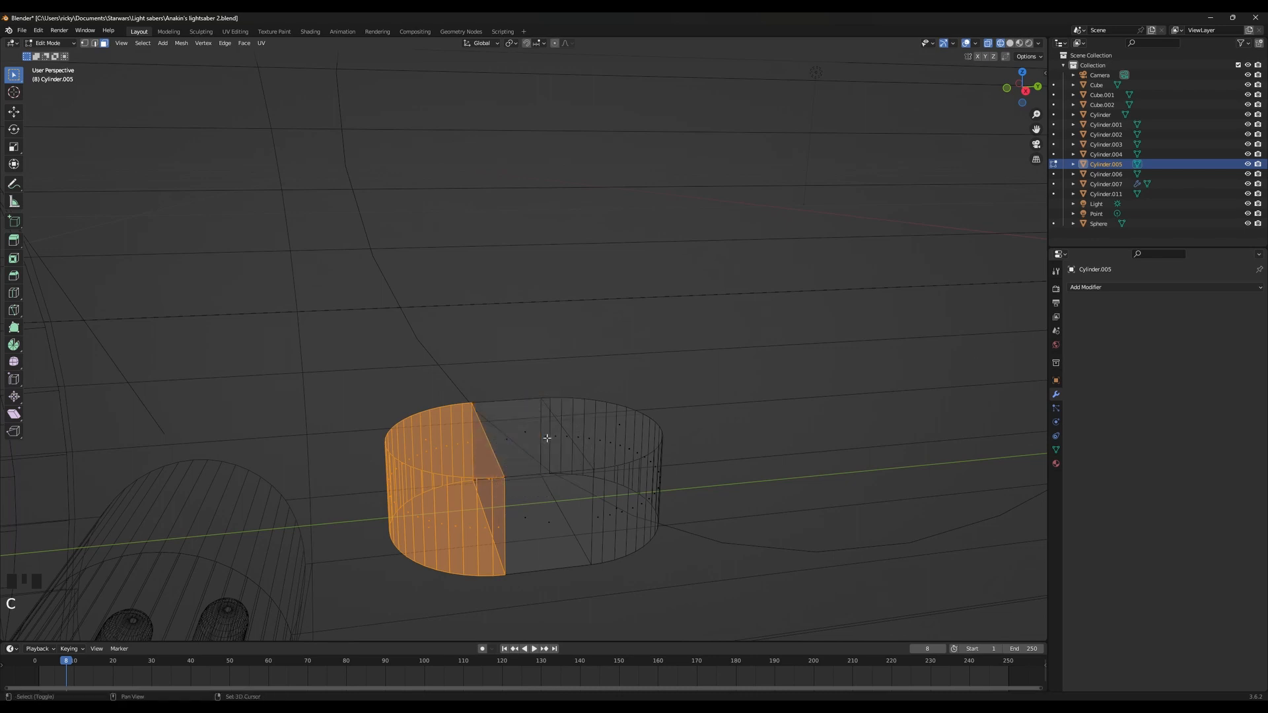
key("shift+z")
key("g")
key("y")
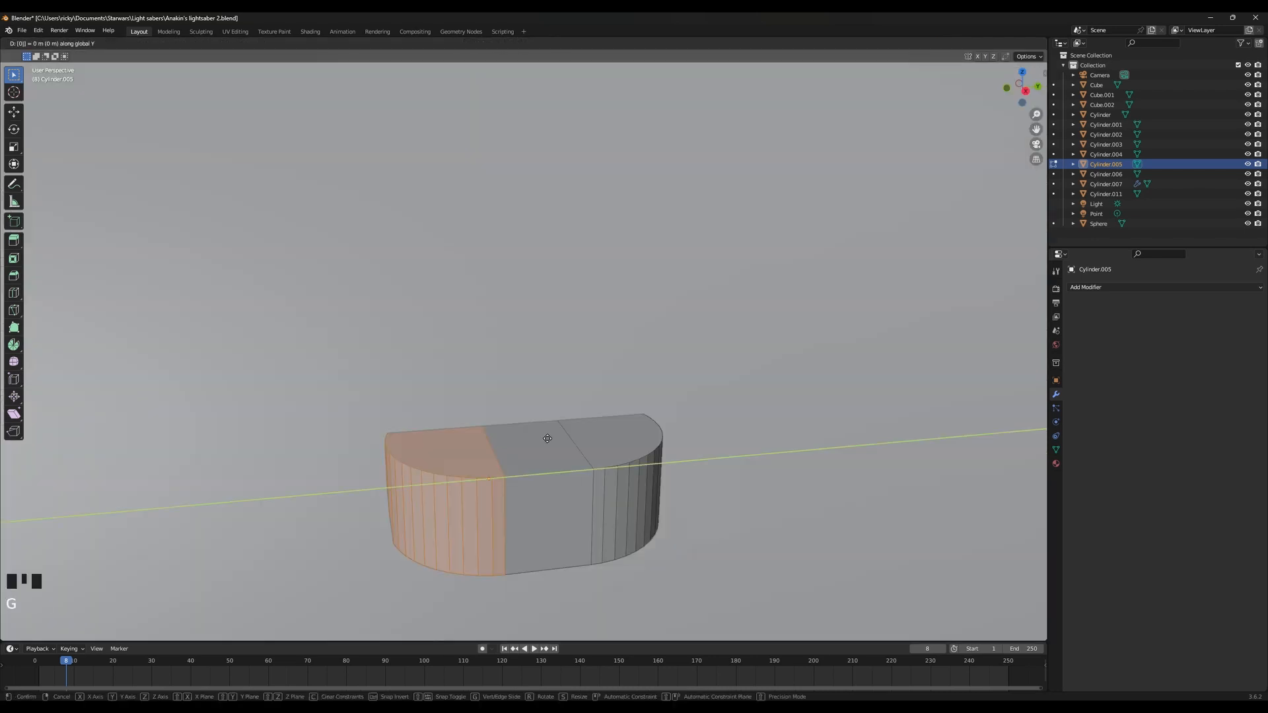
type("0.005")
type("-")
key("Return")
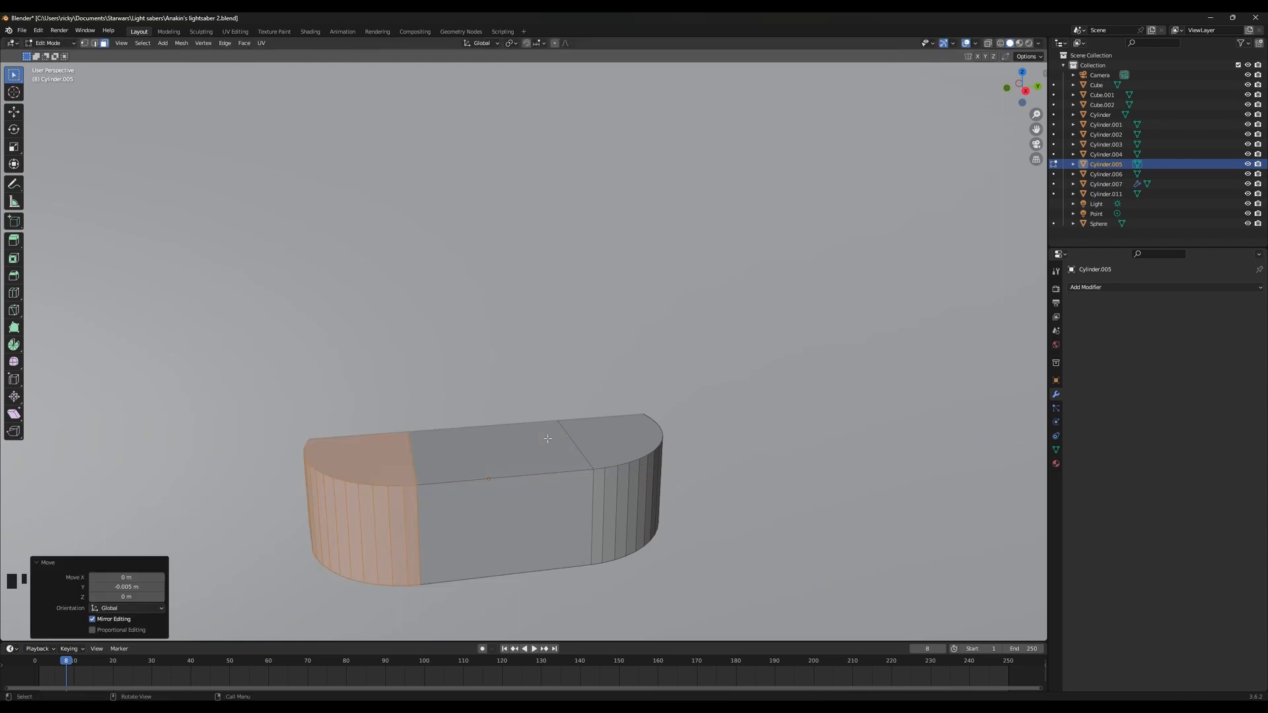
key("Tab")
scroll(729, 399, "down", 6)
middle_click_drag(558, 453, 637, 510)
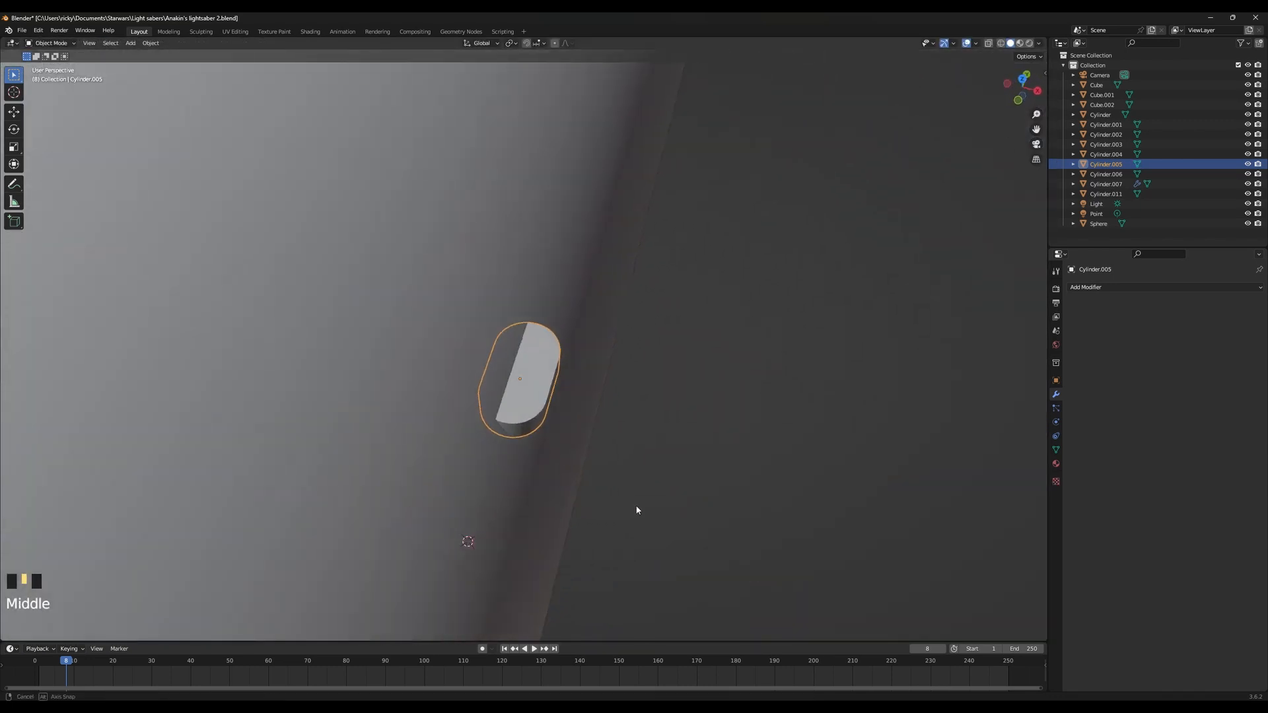
key("s")
key("x")
left_click(569, 398)
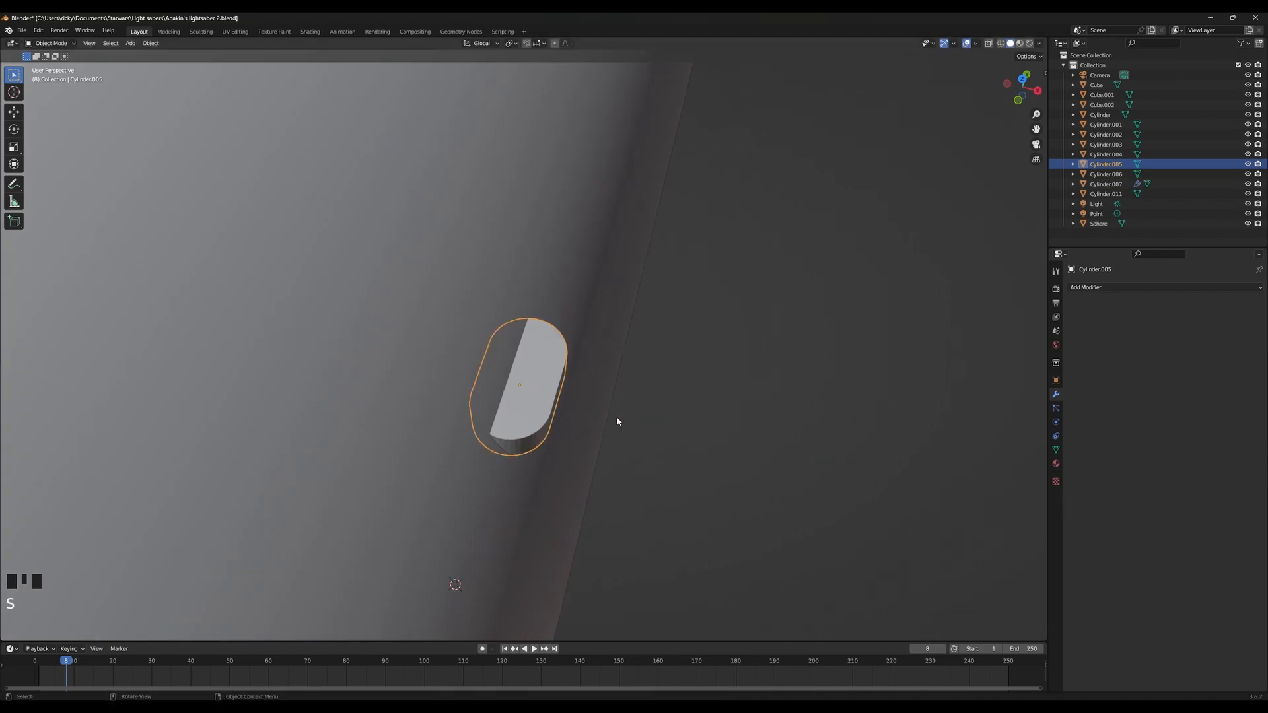
middle_click_drag(616, 420, 657, 474)
Reopen the plate's mesh for editing and display it in wireframe with the -Y rounded end selected
key("Tab")
middle_click_drag(622, 382, 618, 462)
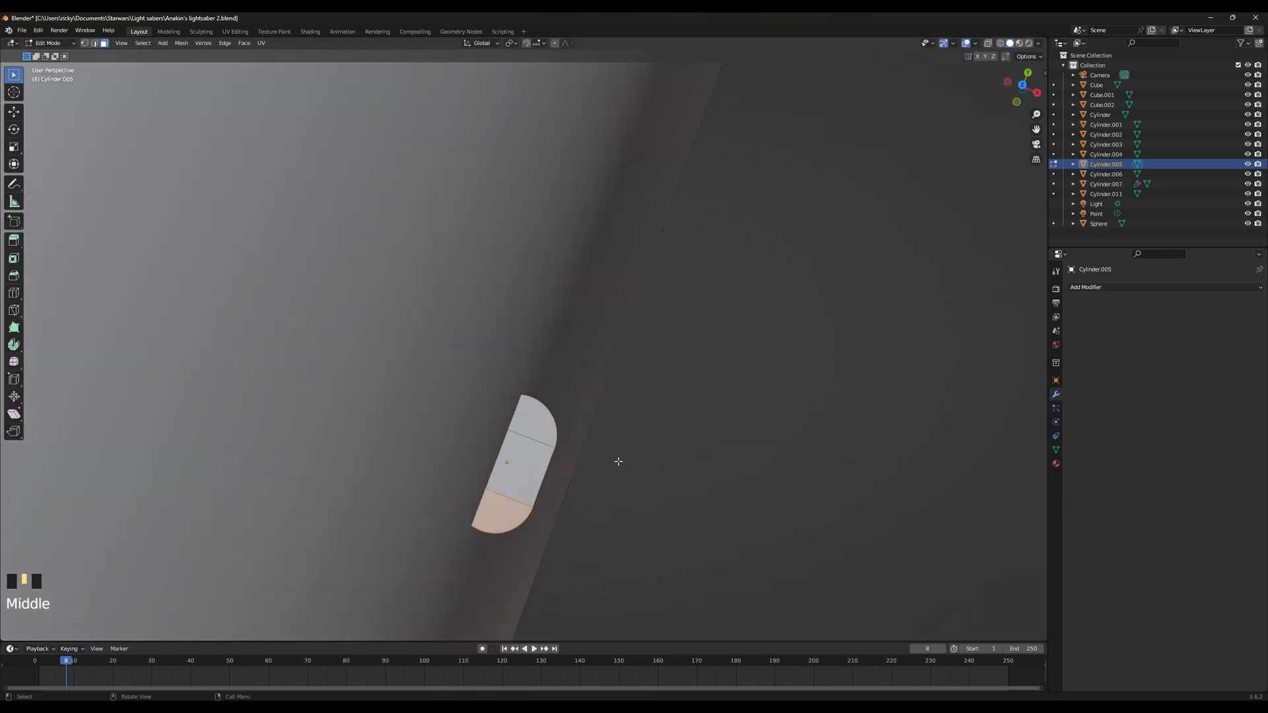
key("shift+z")
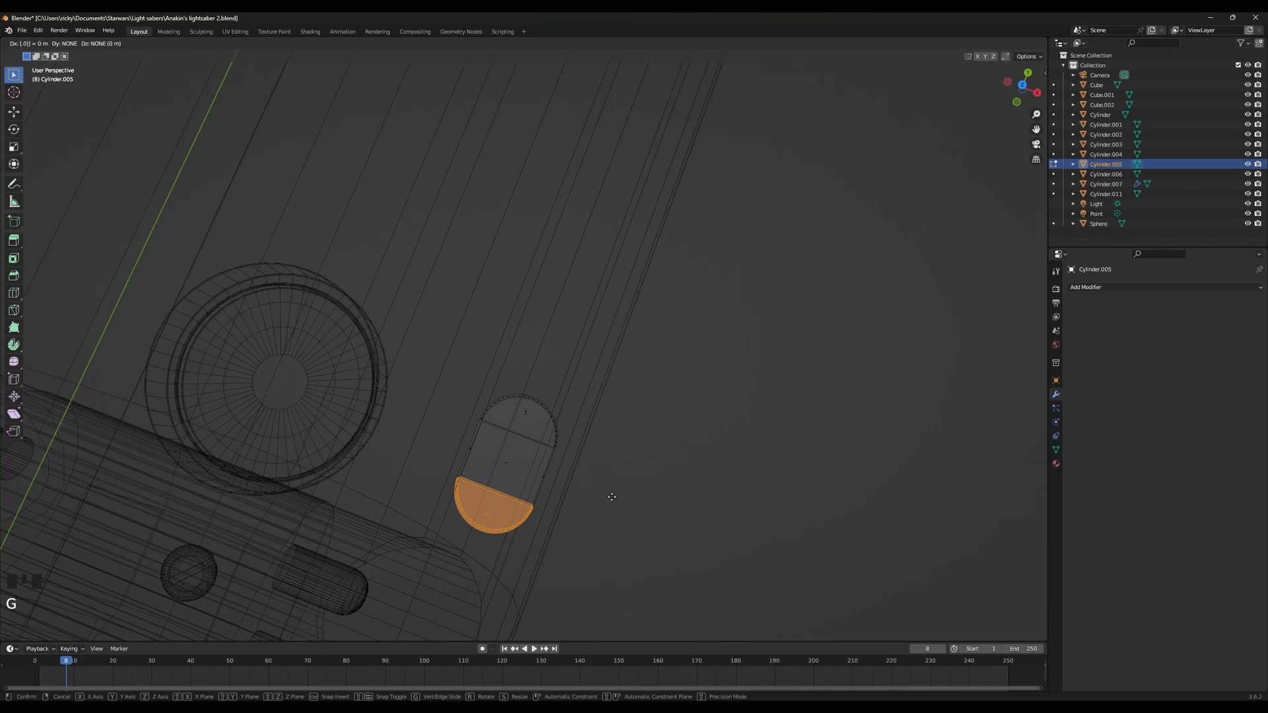
type("1")
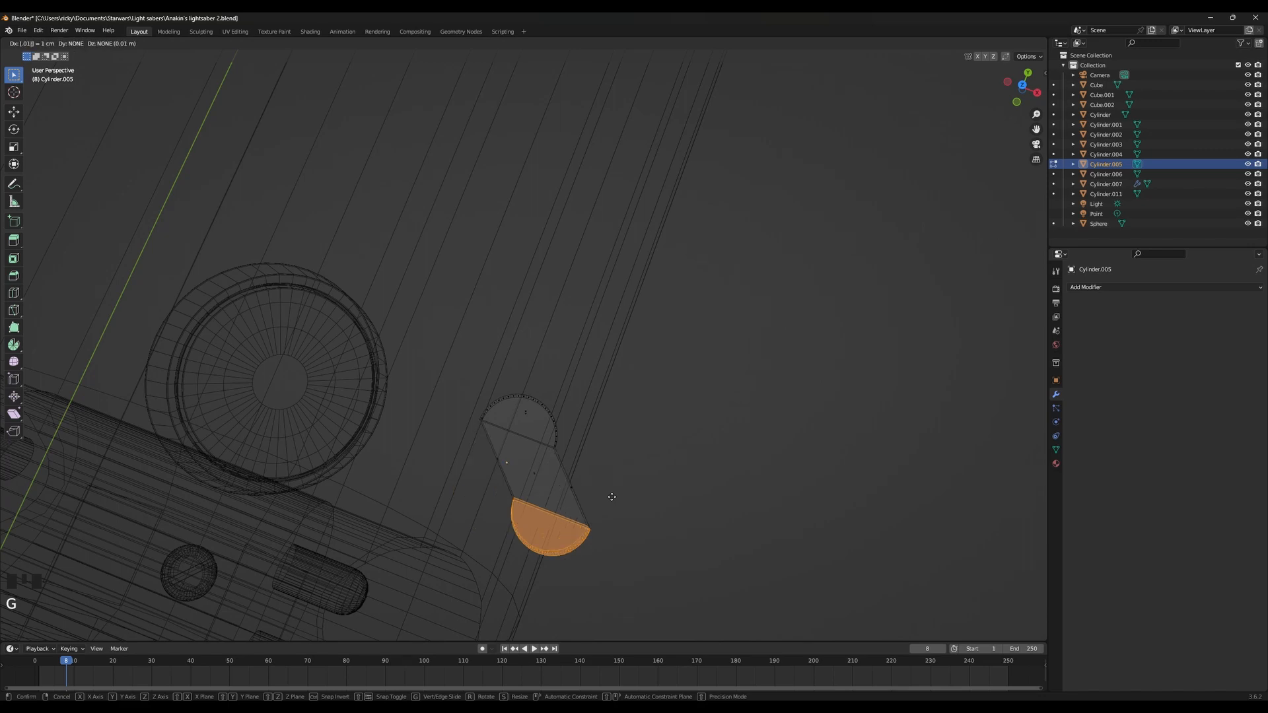
type("y-")
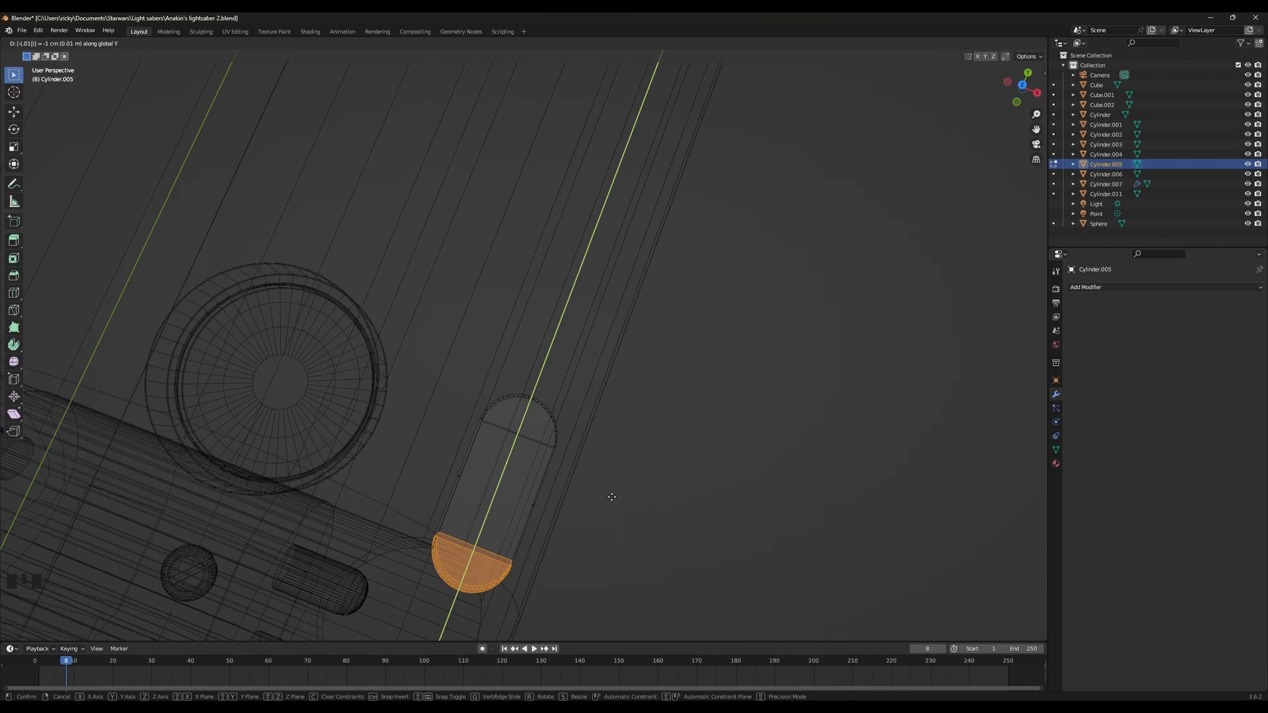
key("BackSpace")
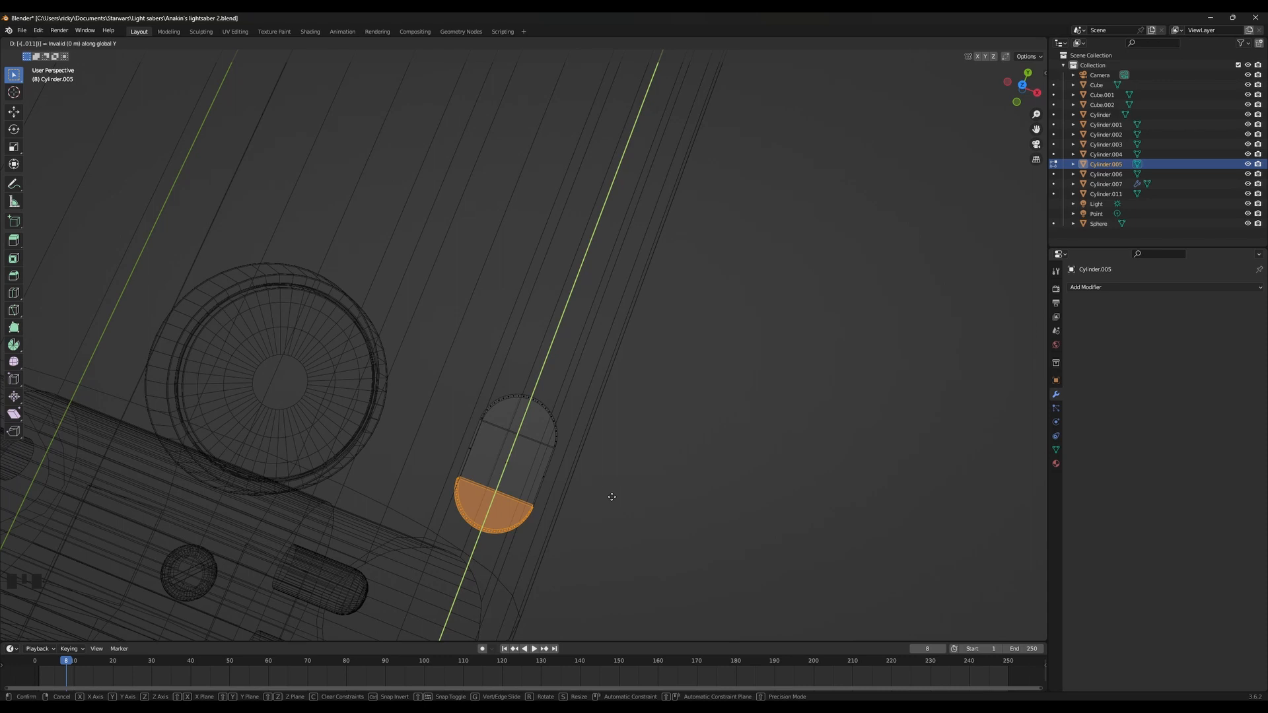
right_click(606, 442)
Move the selected rounded end -0.01 m along Y, leave mesh editing and return to solid shading
type("gy")
type(".01")
key("minus")
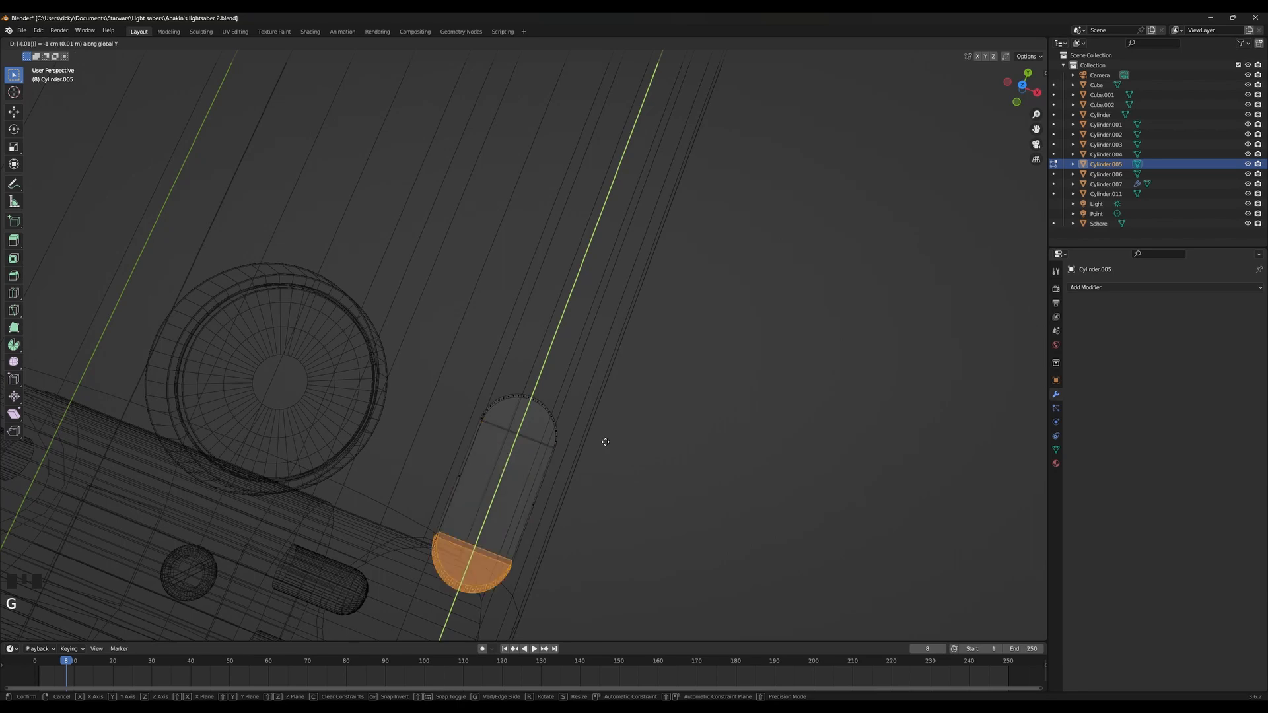
key("Return")
key("Tab")
middle_click_drag(596, 441, 573, 446)
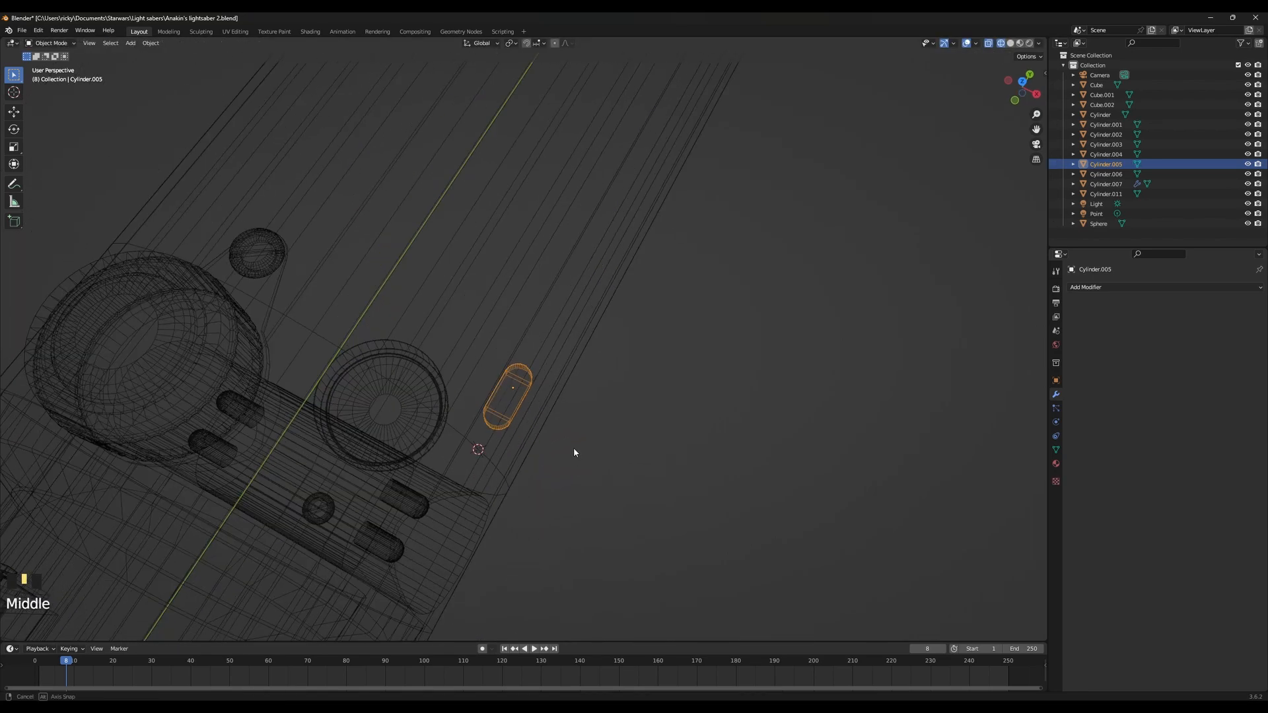
key("z")
middle_click_drag(644, 475, 537, 441)
scroll(555, 458, "up", 3)
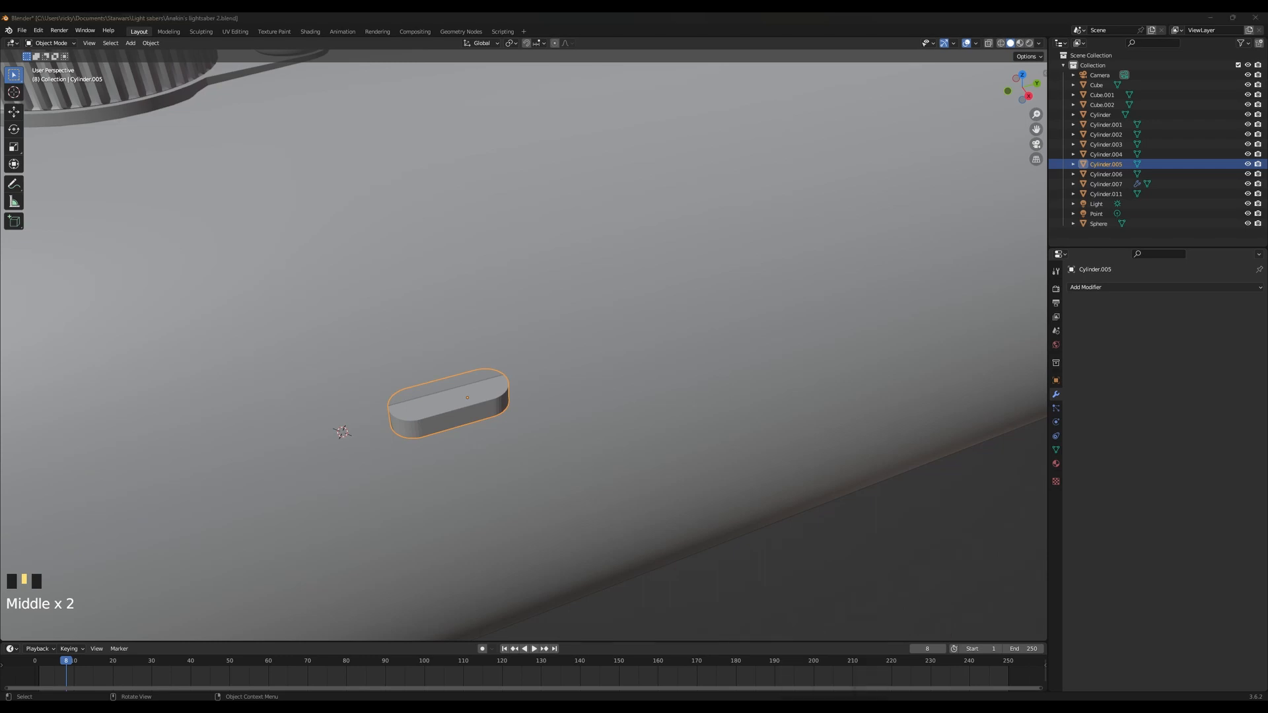
Scale the plate to about 0.825 along the global Y axis
key("r")
key("x")
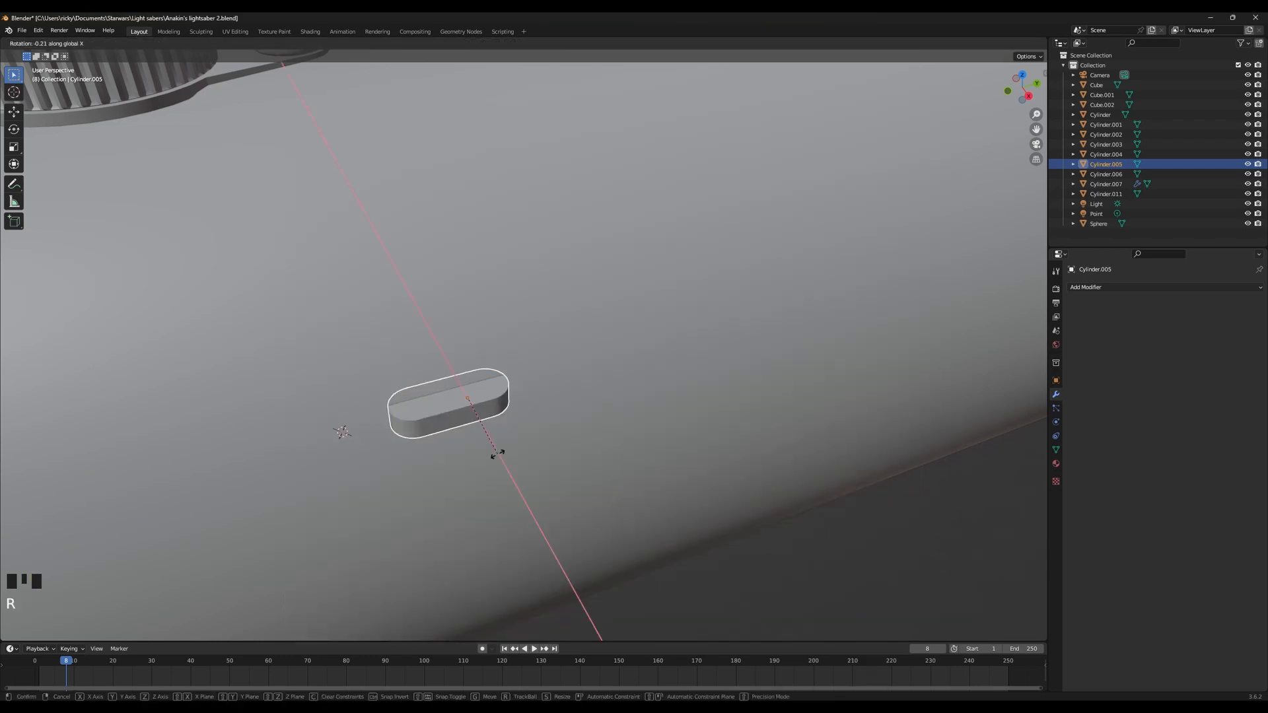
left_click(497, 454)
key("s")
key("x")
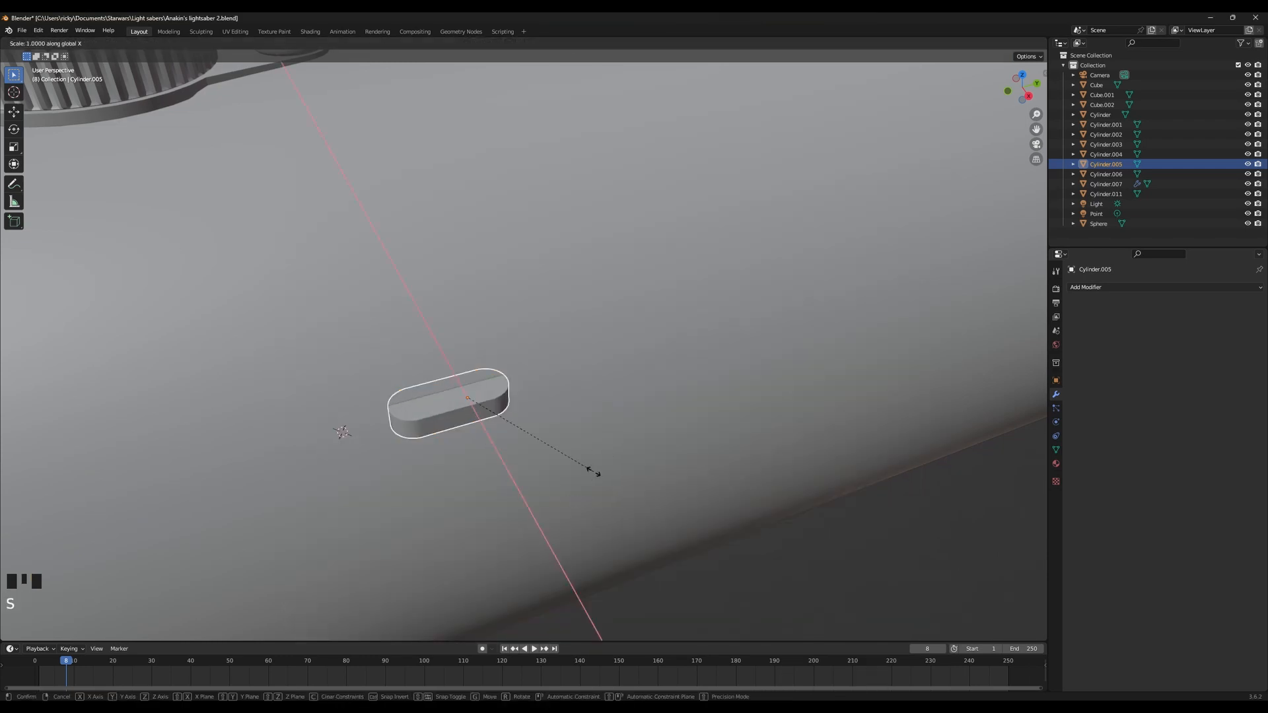
right_click(598, 470)
key("s")
key("y")
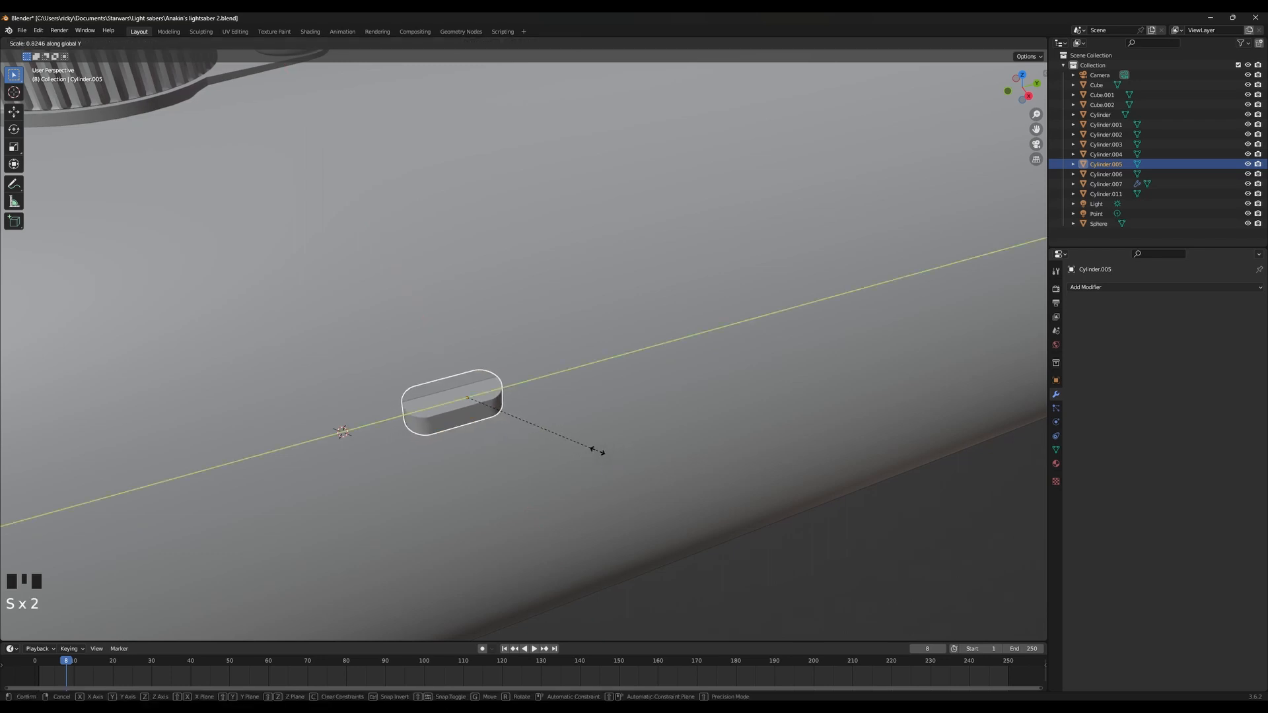
left_click(598, 451)
Scale the plate to about 0.82 along global X, then widen it again by about 1.066
middle_click_drag(575, 482, 644, 492)
key("s")
key("x")
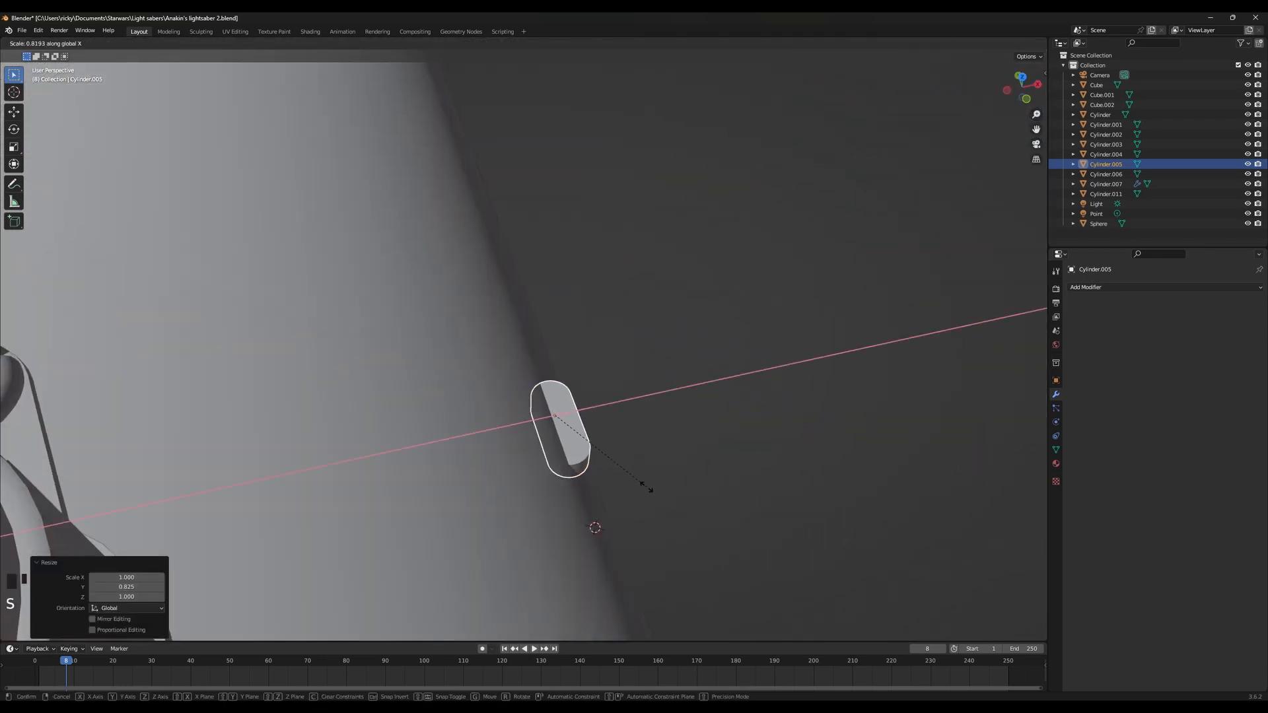
left_click(646, 488)
key("s")
key("x")
right_click(654, 490)
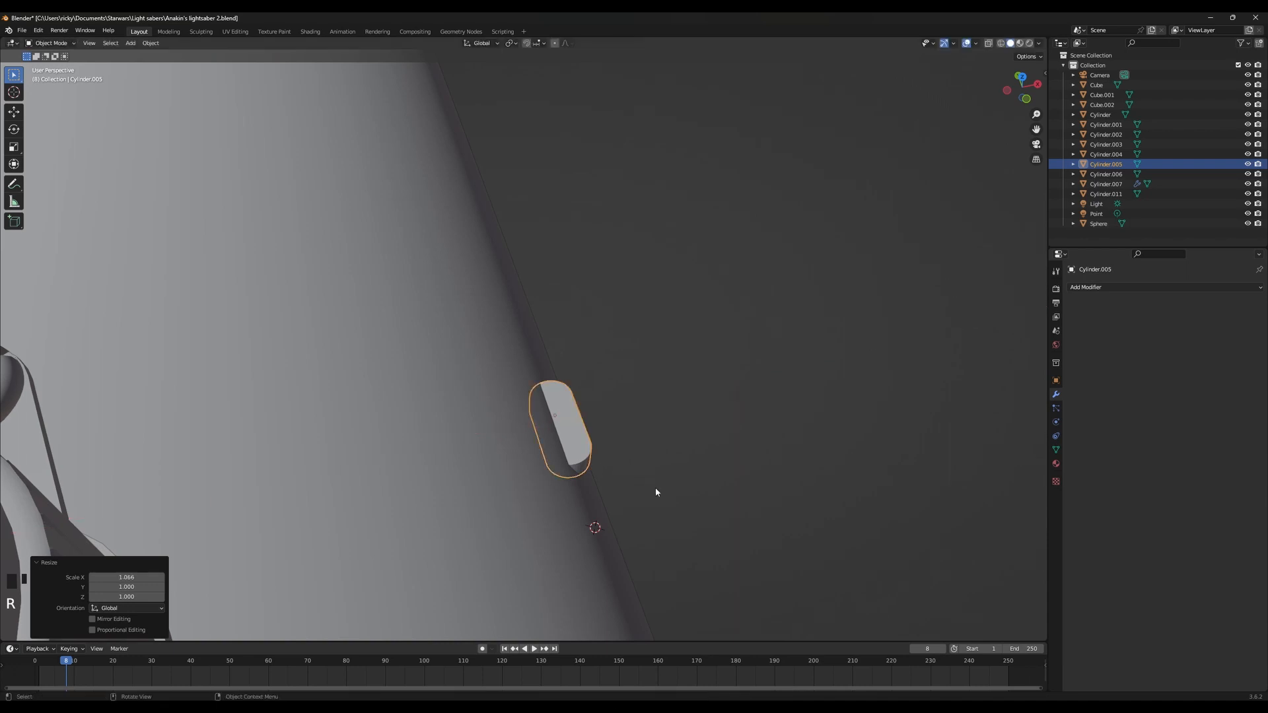
Rotate the plate 45° about the global Y axis
type("rxy45")
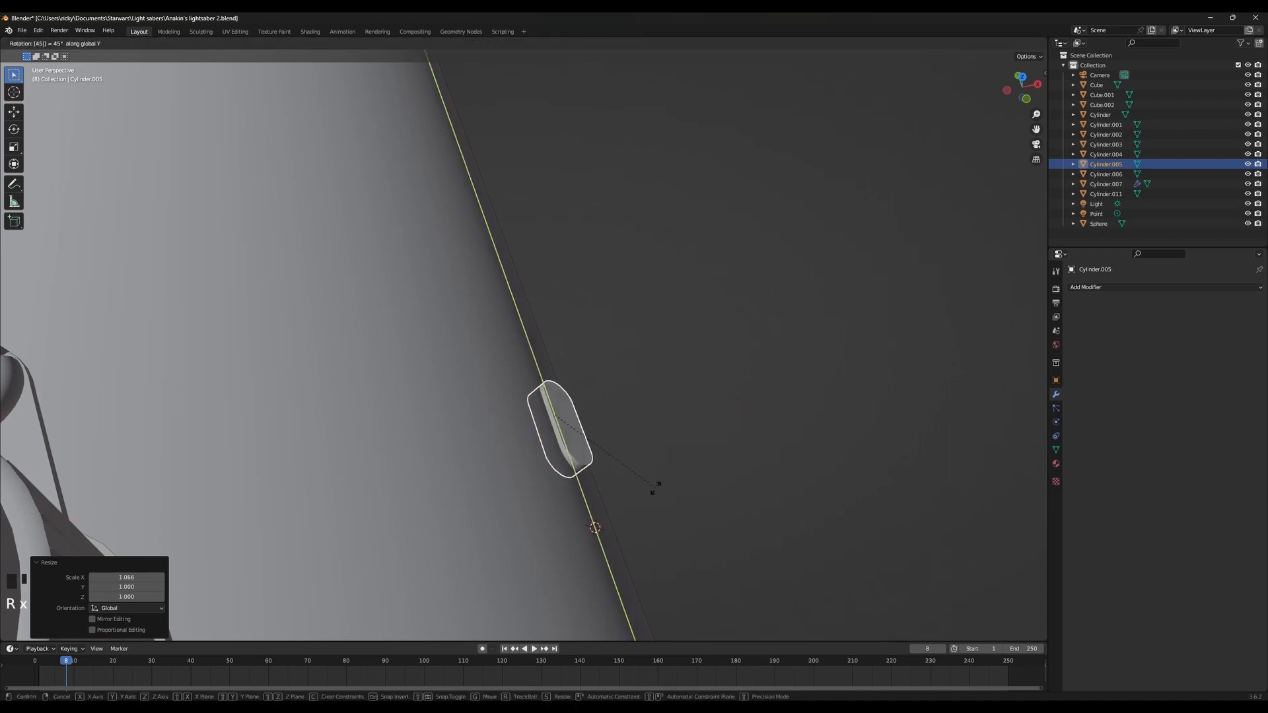
key("Return")
middle_click_drag(656, 492, 536, 449)
scroll(522, 447, "down", 3)
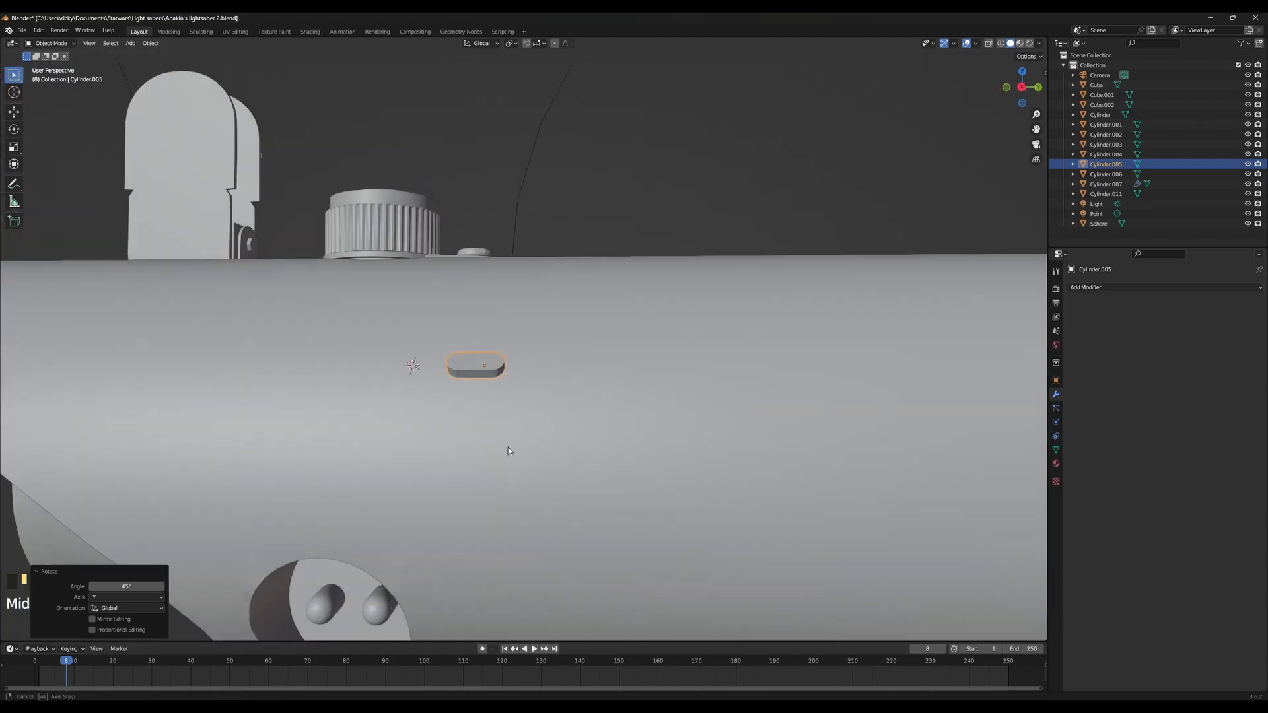
scroll(509, 447, "down", 2)
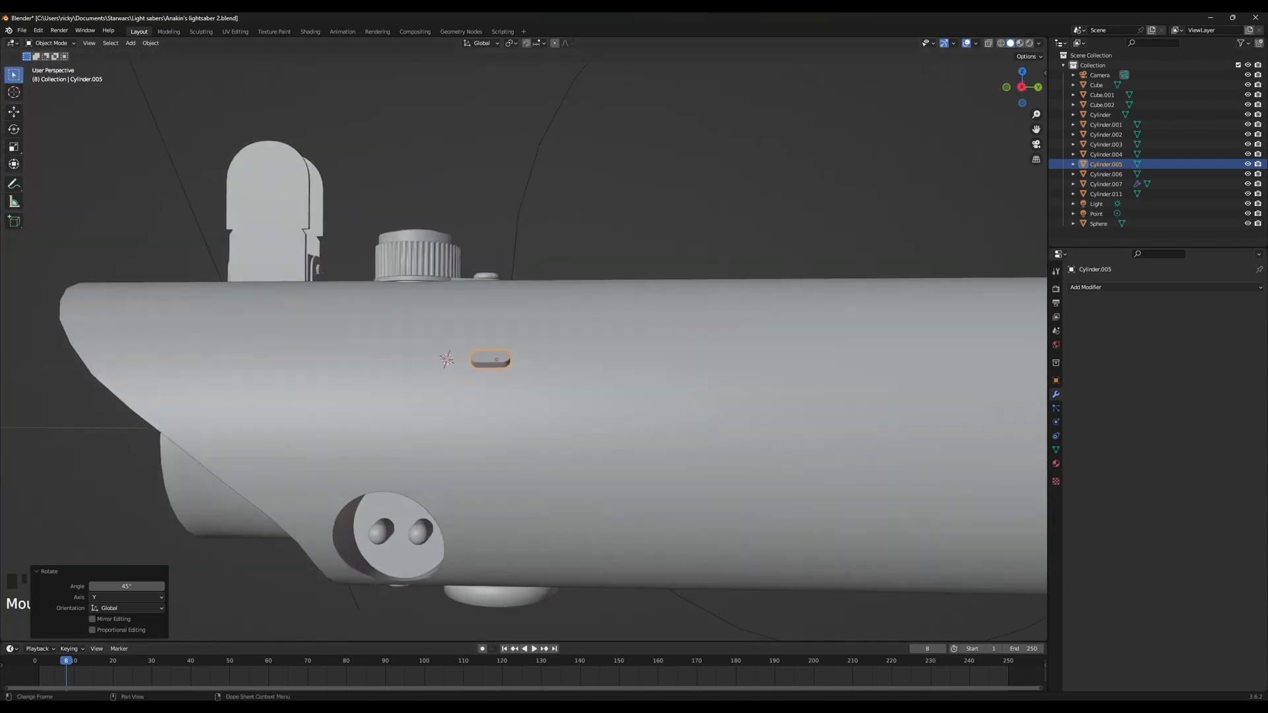
Compare the plate with the reference photo and enlarge it uniformly by about 1.97, then about 1.13
left_click(841, 707)
left_click(842, 707)
key("s")
left_click(636, 408)
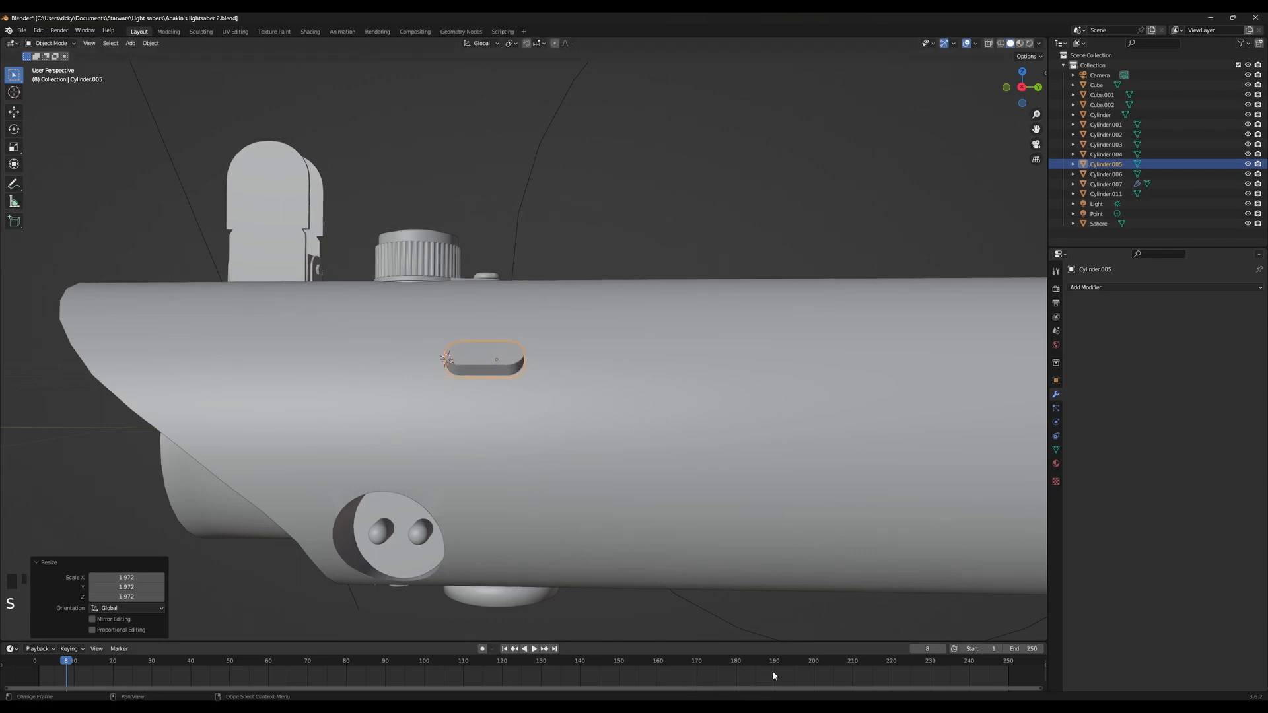
left_click(842, 707)
left_click(842, 707)
key("s")
left_click(616, 390)
Check the plate's size against the reference photo again and scale it uniformly by about 1.19
middle_click_drag(615, 391, 620, 474)
left_click(842, 706)
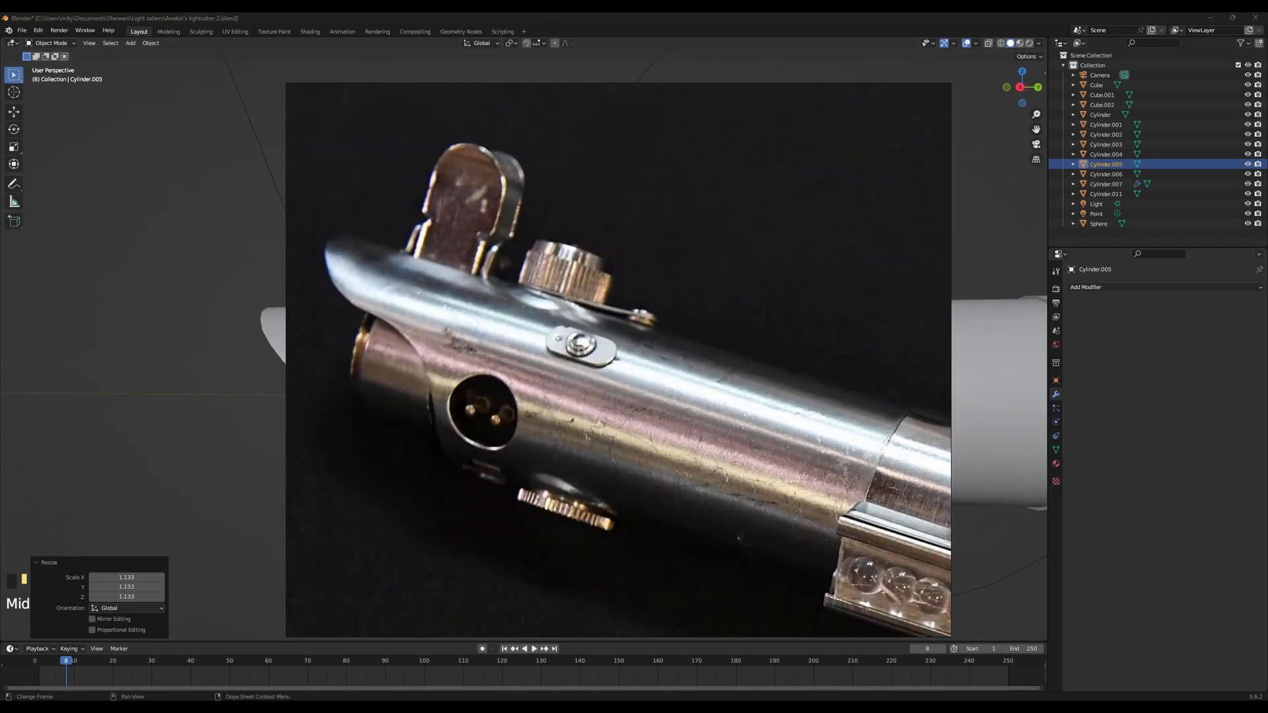
left_click(841, 707)
left_click(842, 707)
left_click(841, 706)
key("s")
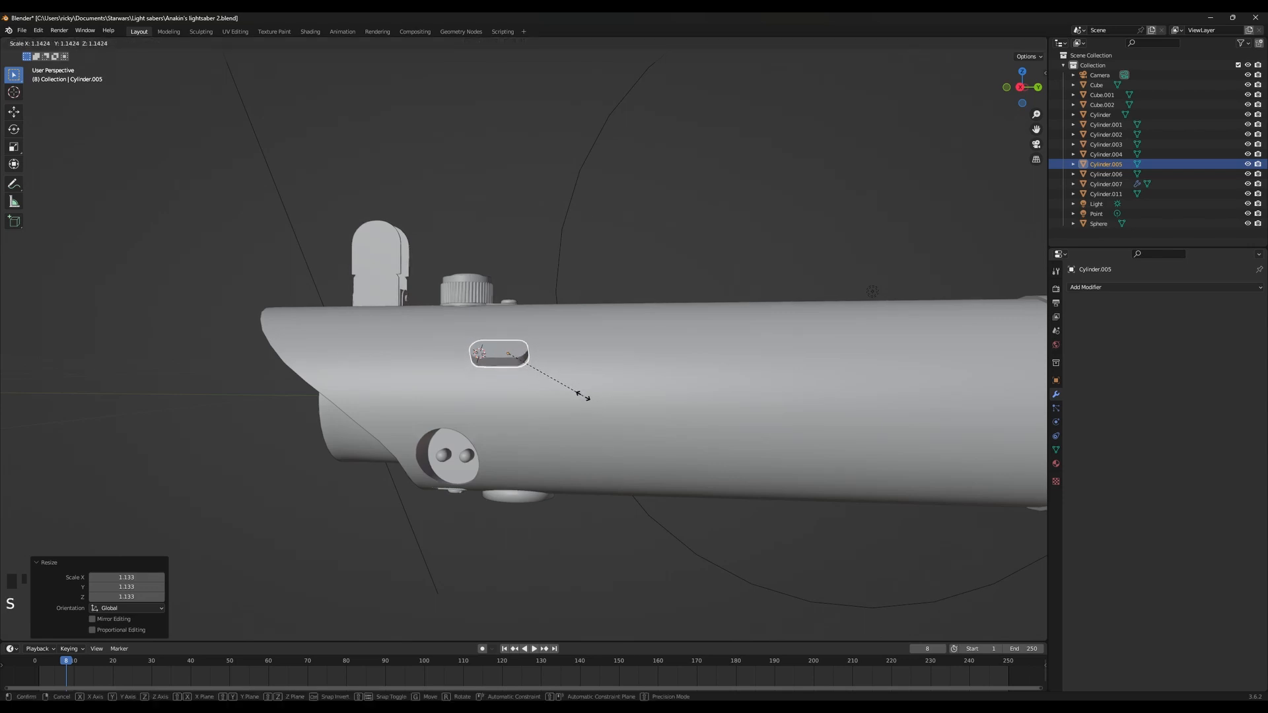
left_click(575, 397)
Rotate the plate about 15° around global Y to follow the hilt's curved surface
middle_click_drag(574, 396, 548, 390)
scroll(546, 388, "up", 3)
key("r")
key("x")
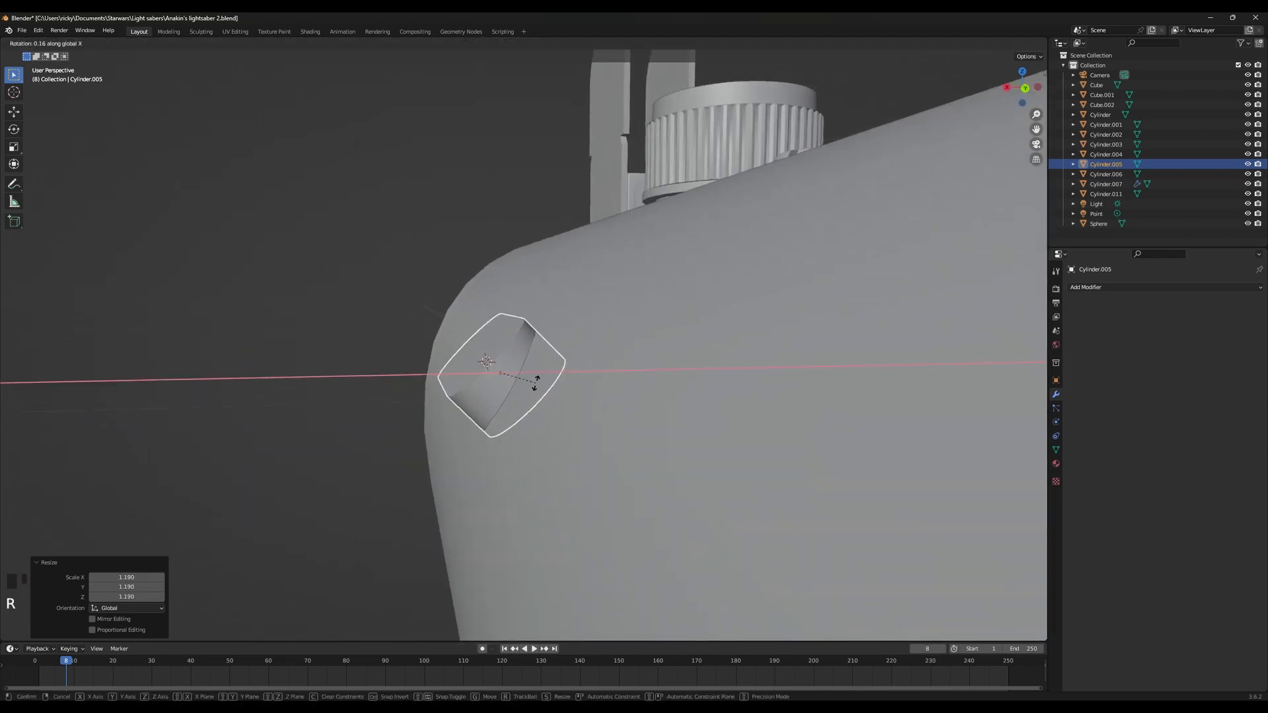
key("y")
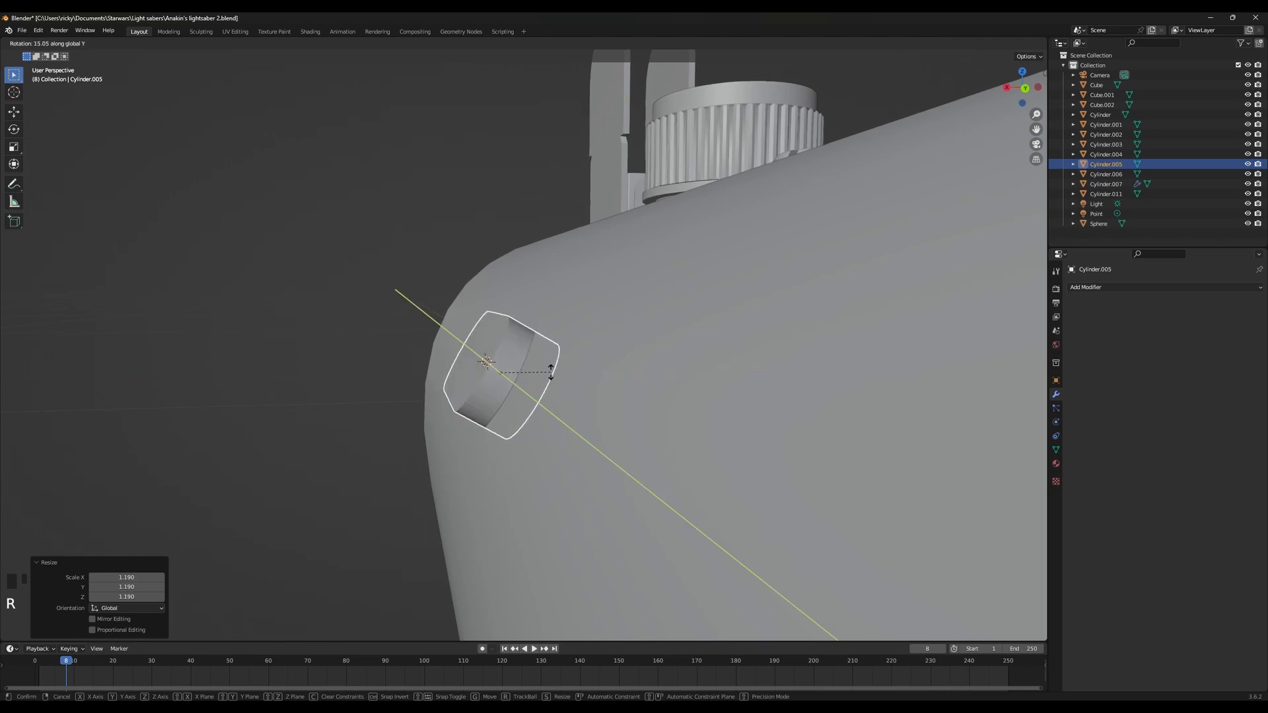
left_click(551, 374)
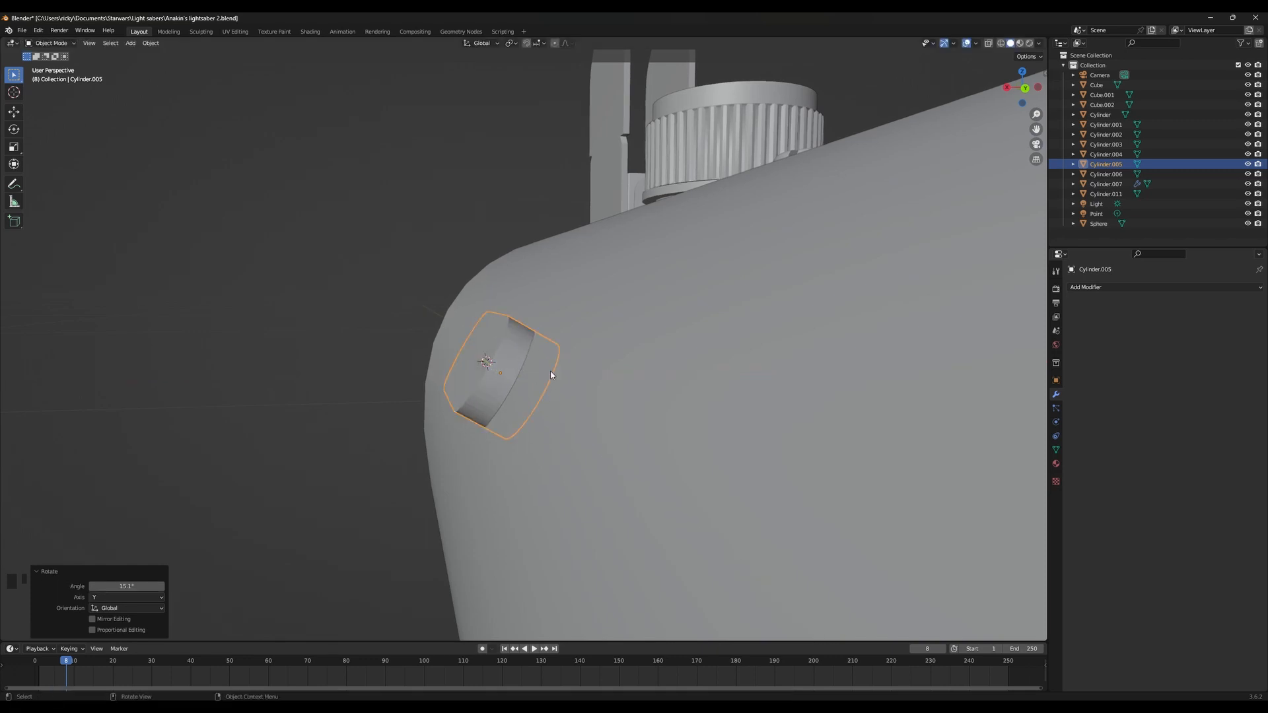
Sink the plate into the hilt by moving it about -0.0068 m along its local Z axis
key("g")
key("z")
key("z")
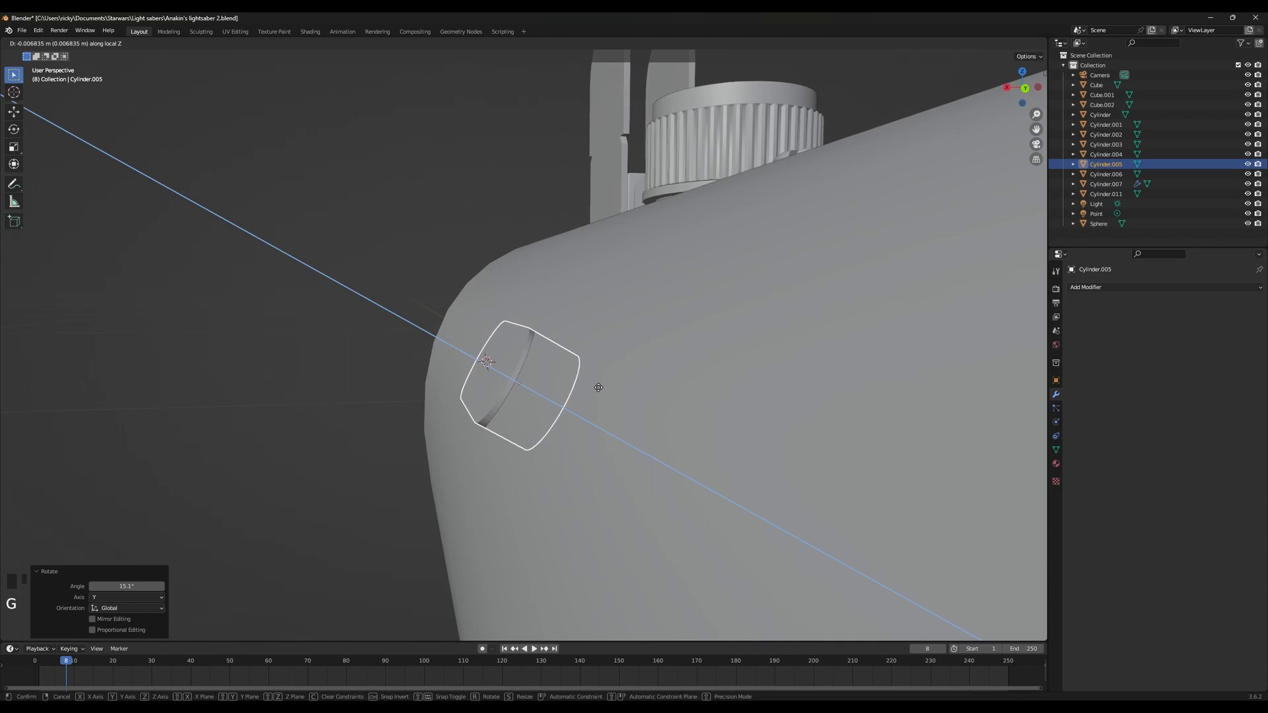
left_click(599, 388)
Fine-tune the plate's tilt by rotating it about 1° around its local Y axis
key("r")
key("x")
key("x")
key("x")
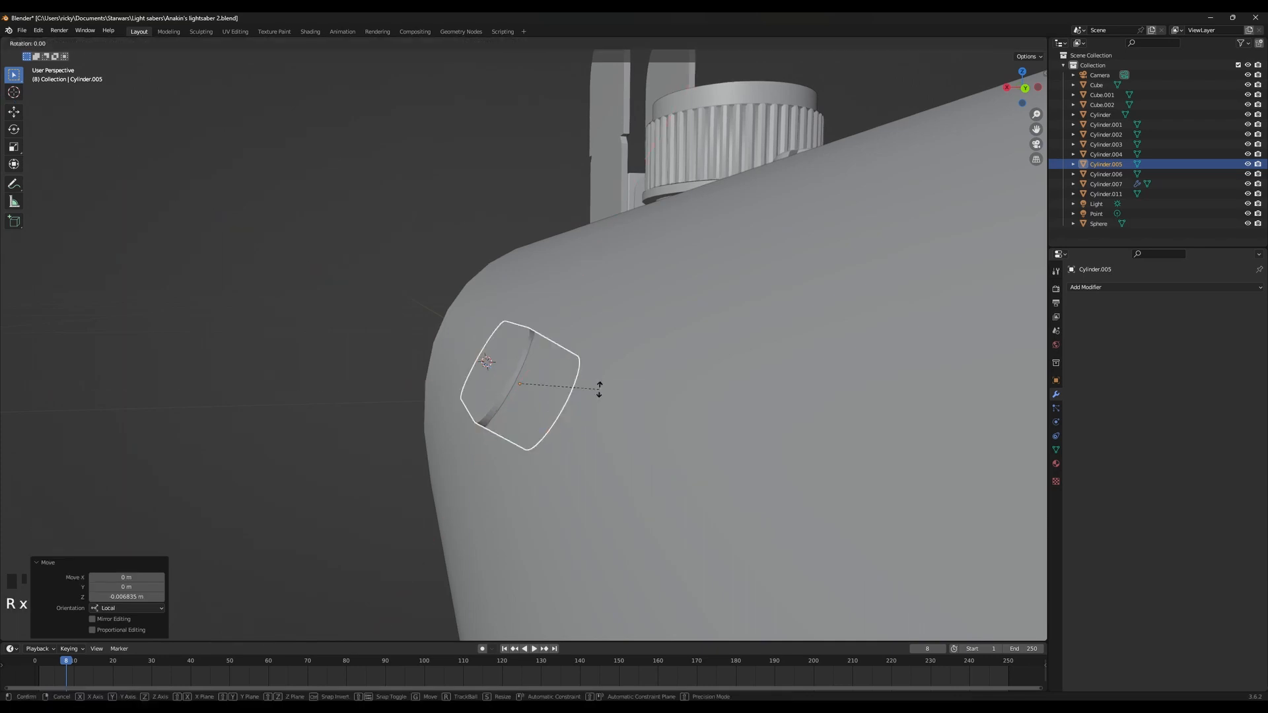
key("y")
key("y")
left_click(593, 353)
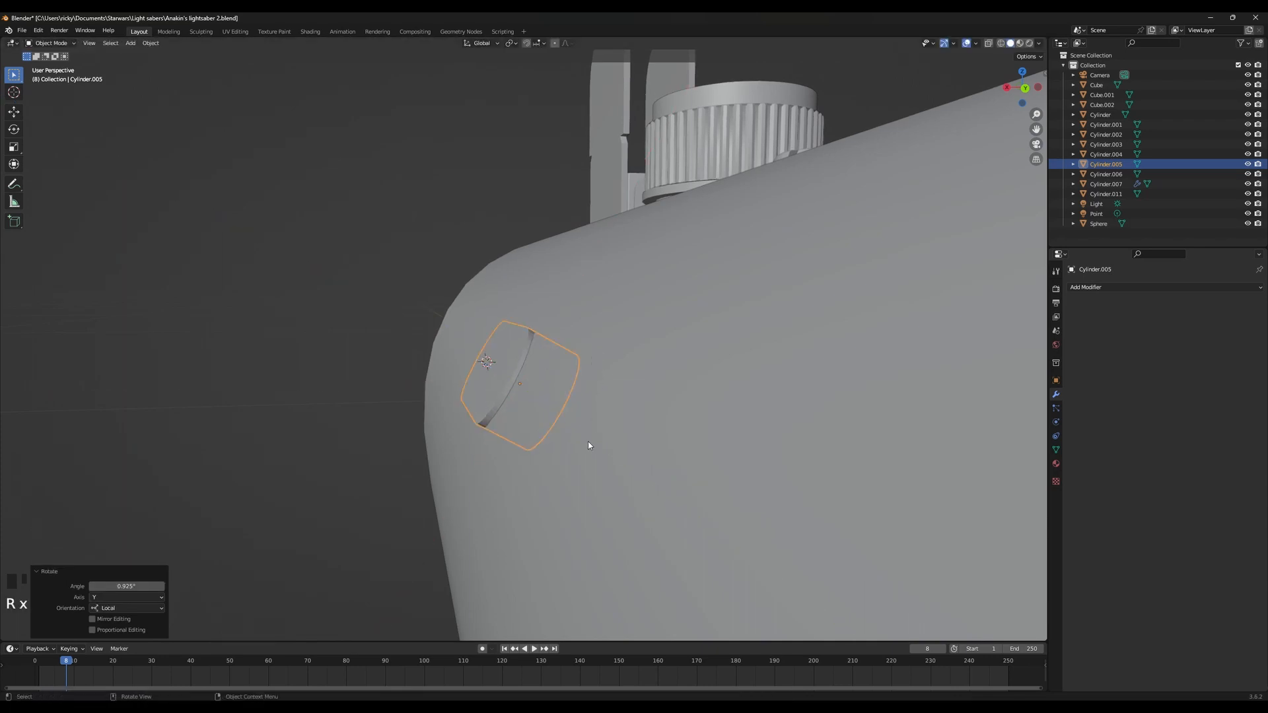
Select the three faces on the plate's inner side and move them about 0.014 m along local Z
middle_click_drag(588, 441, 616, 399)
key("Tab")
key("shift+z")
left_click(578, 405)
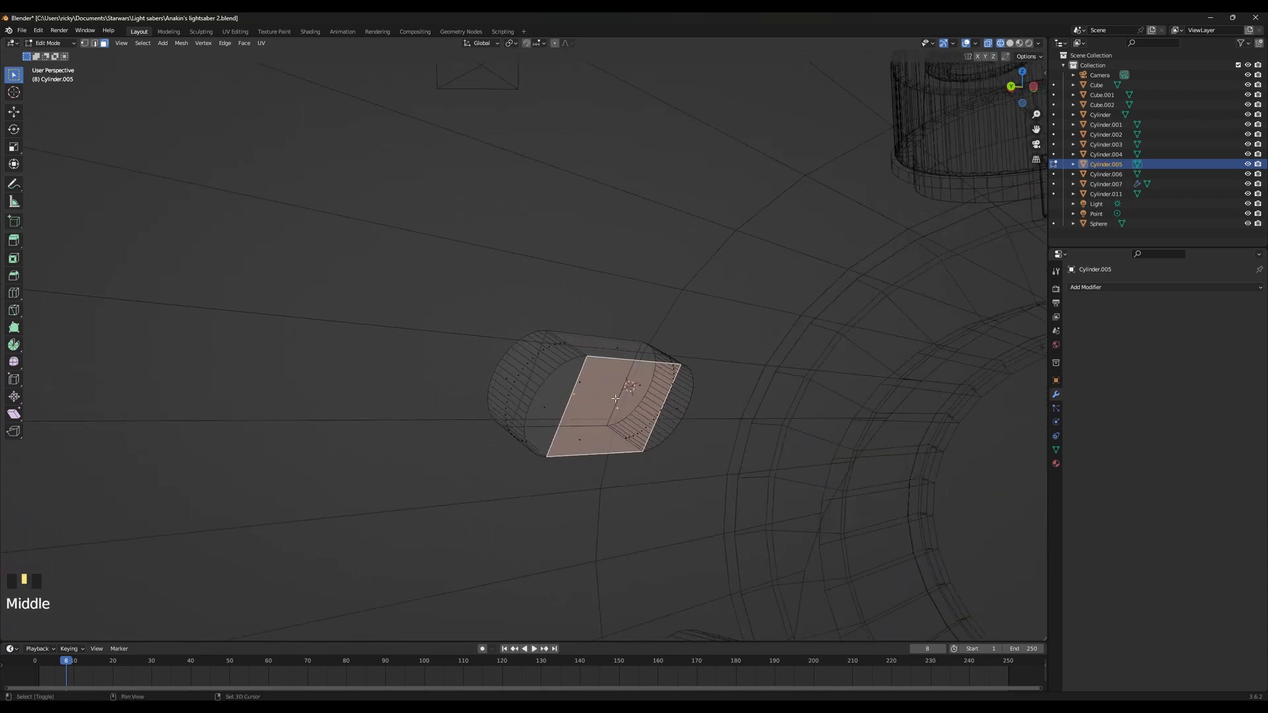
key("shift+z")
left_click(558, 406, "shift")
left_click(614, 403, "shift")
key("g")
key("z")
key("z")
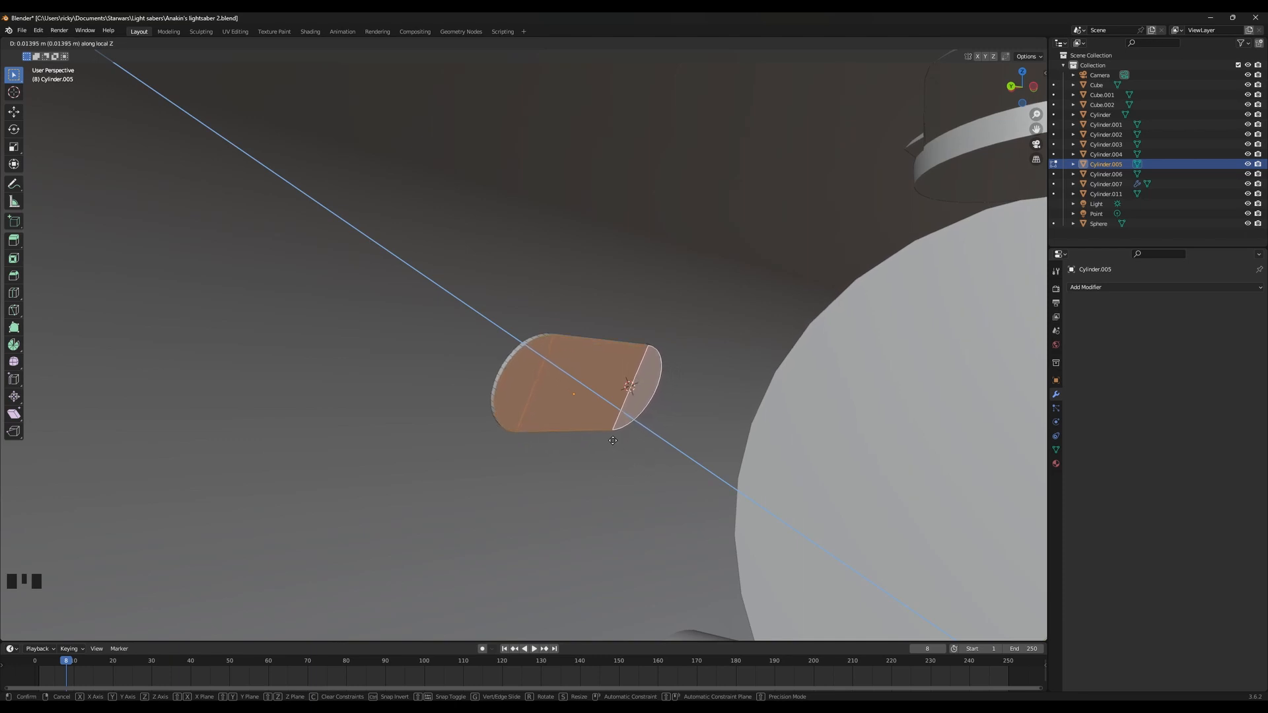
left_click(612, 439)
Leave mesh editing and shade the plate smooth with Auto Smooth enabled
middle_click_drag(612, 439, 520, 375)
key("Tab")
right_click_drag(501, 374, 498, 371)
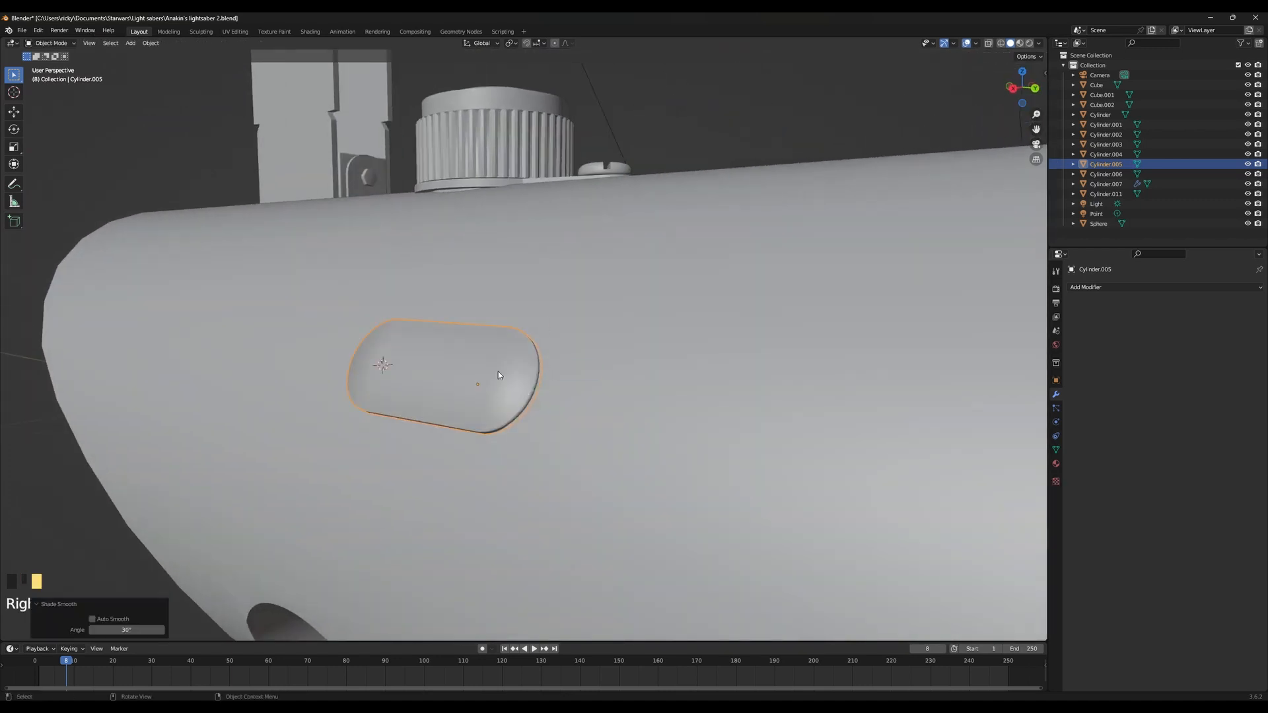
right_click(400, 376)
left_click(398, 378)
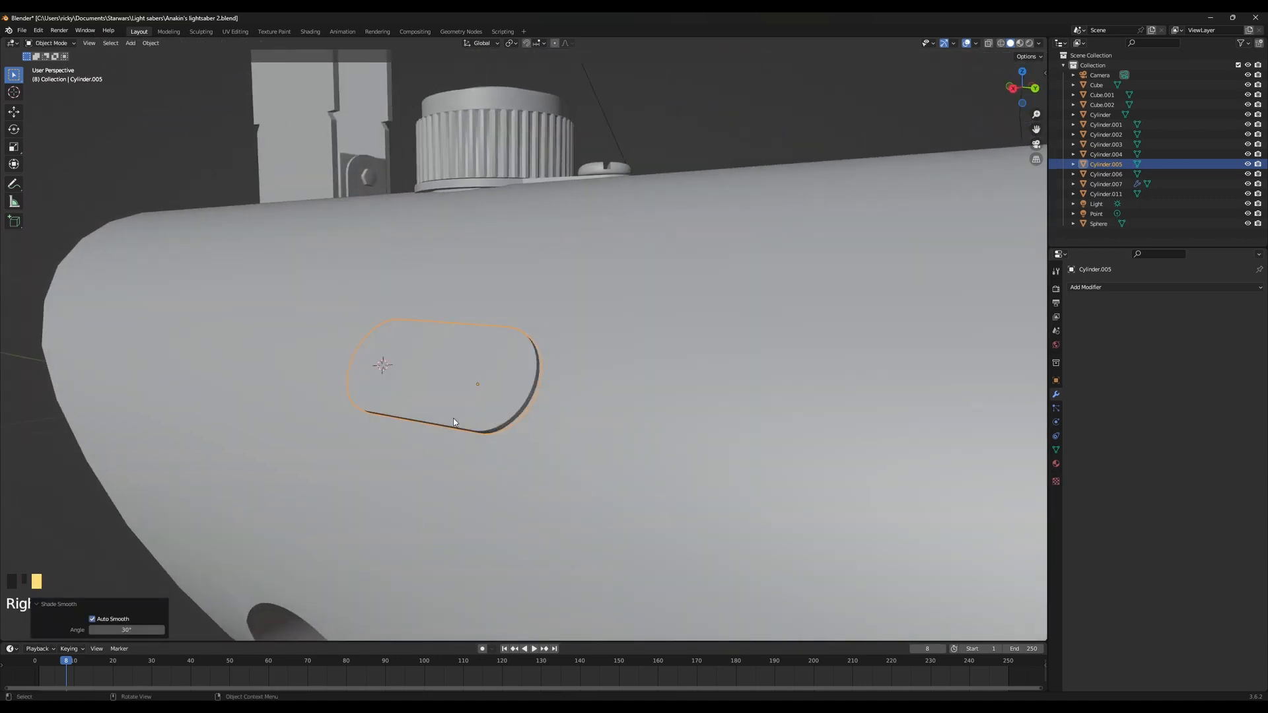
Raise the plate about 0.0008 m along its local Z axis
middle_click_drag(398, 378, 436, 377)
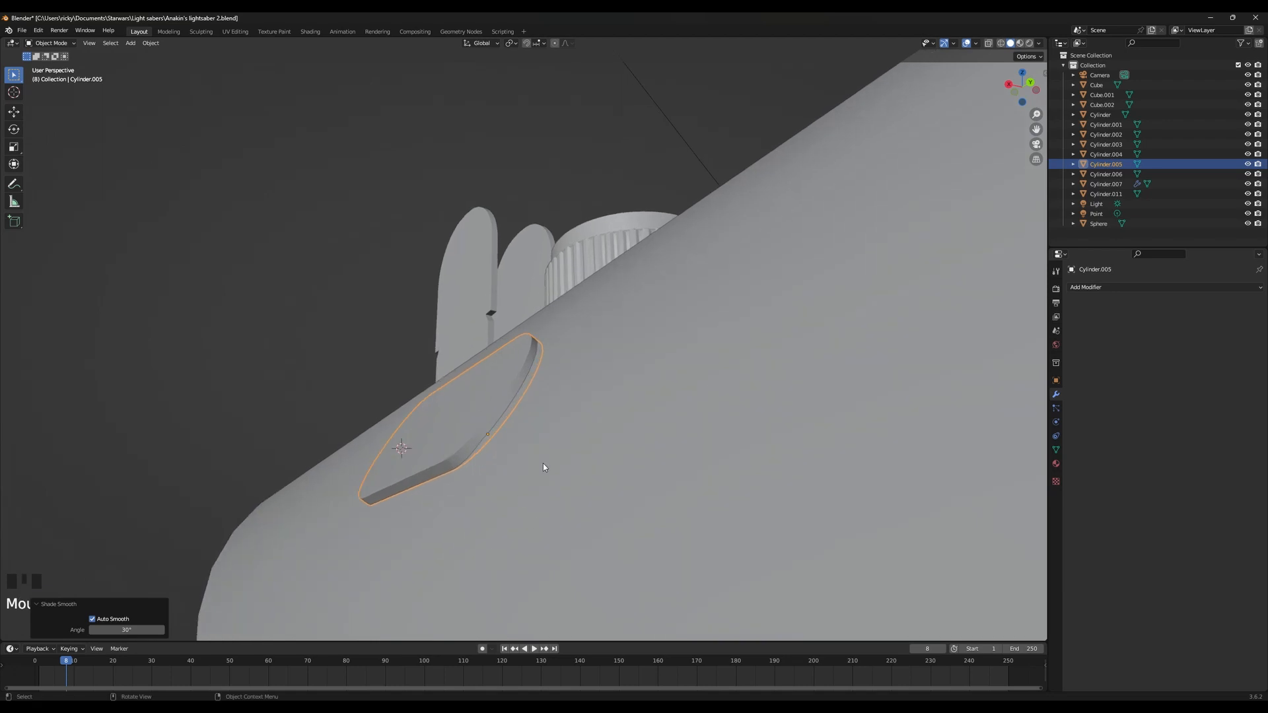
key("g")
key("z")
key("Escape")
key("g")
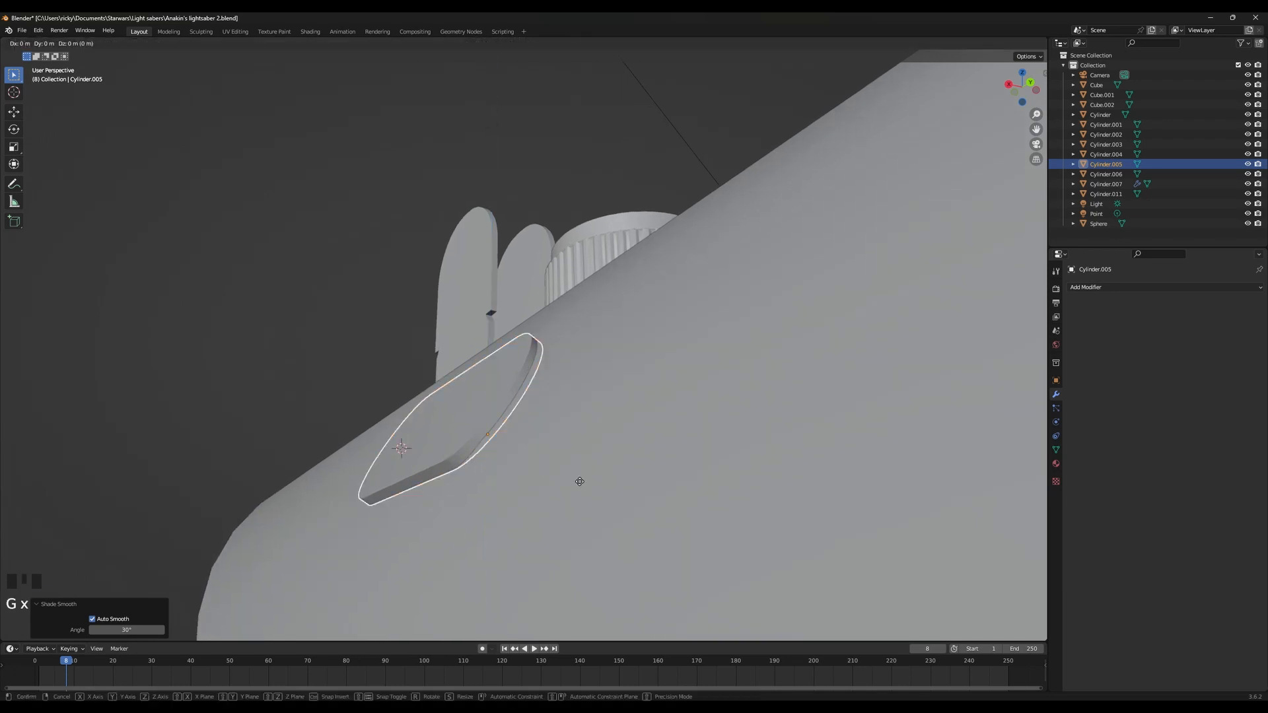
key("z")
key("z")
left_click(545, 470)
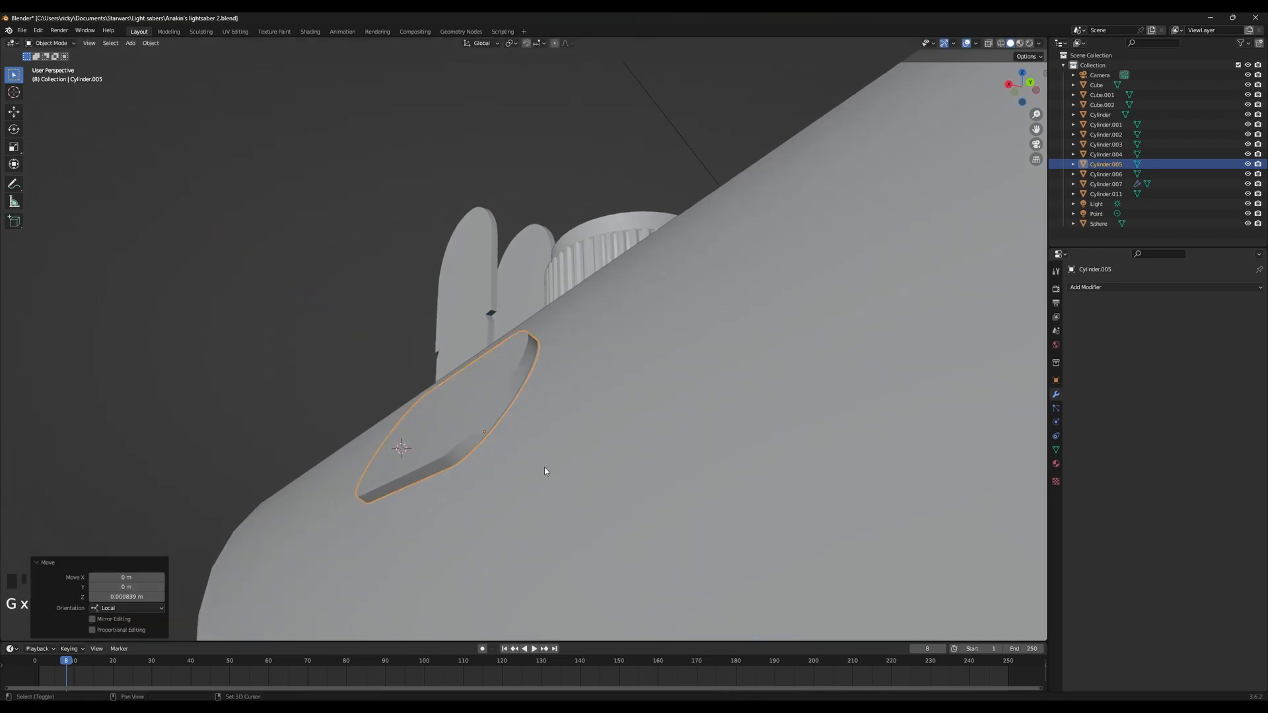
Select the middle outer face of the round-ended plate, snap the 3D cursor to it, and leave mesh editing
middle_click_drag(552, 466, 574, 503)
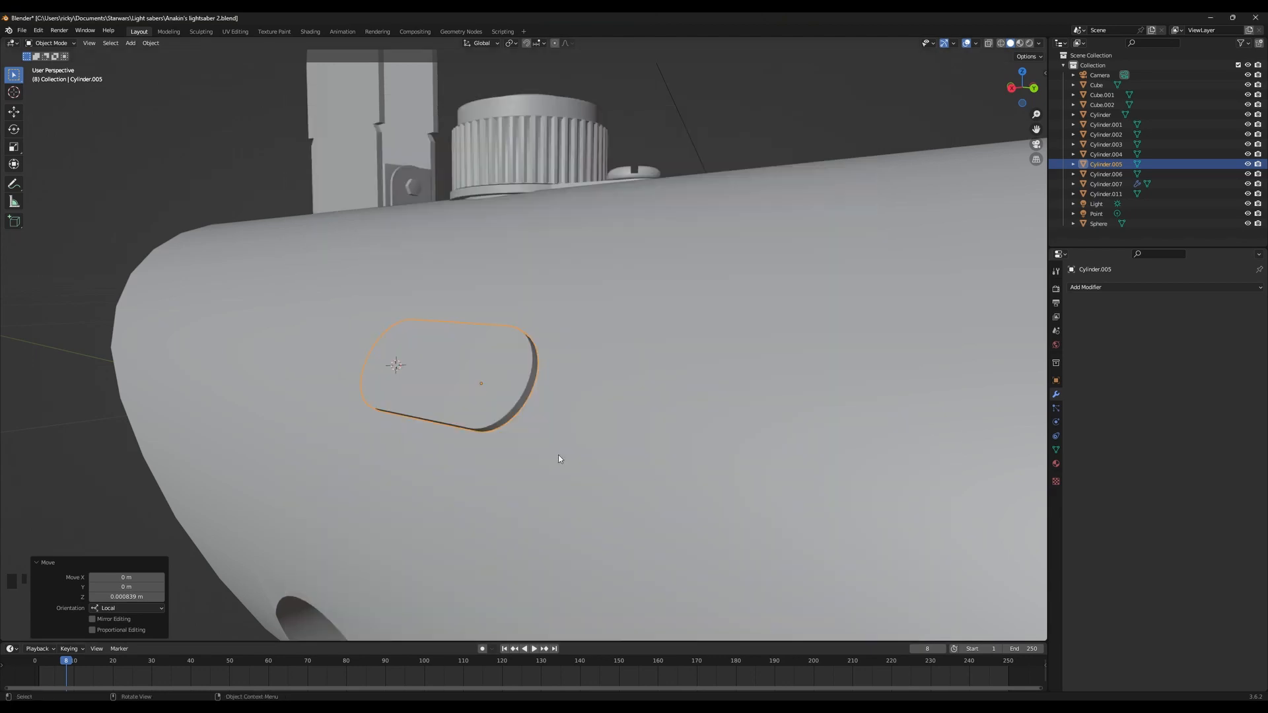
middle_click_drag(558, 454, 445, 379)
key("shift+s")
key("Escape")
key("Tab")
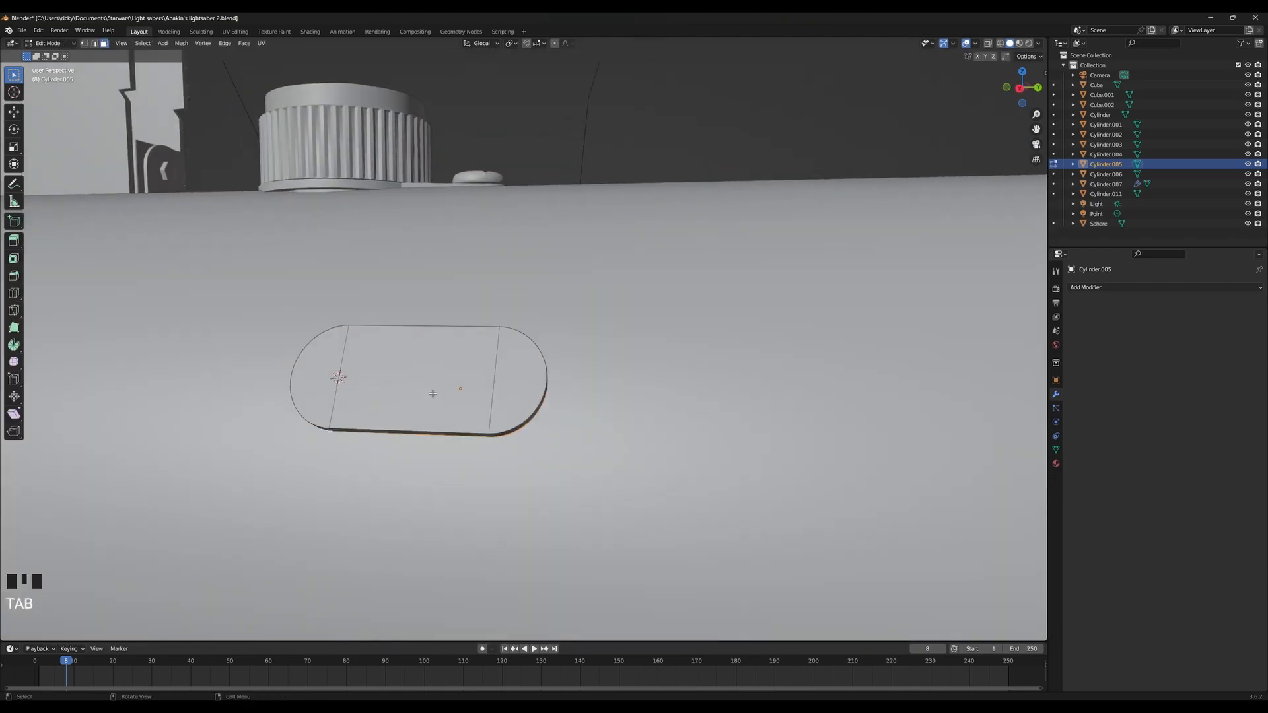
left_click(433, 396)
key("Tab")
Add a 48-vertex cylinder at the 3D cursor and scale it down uniformly to fit within the plate's width
key("shift+a")
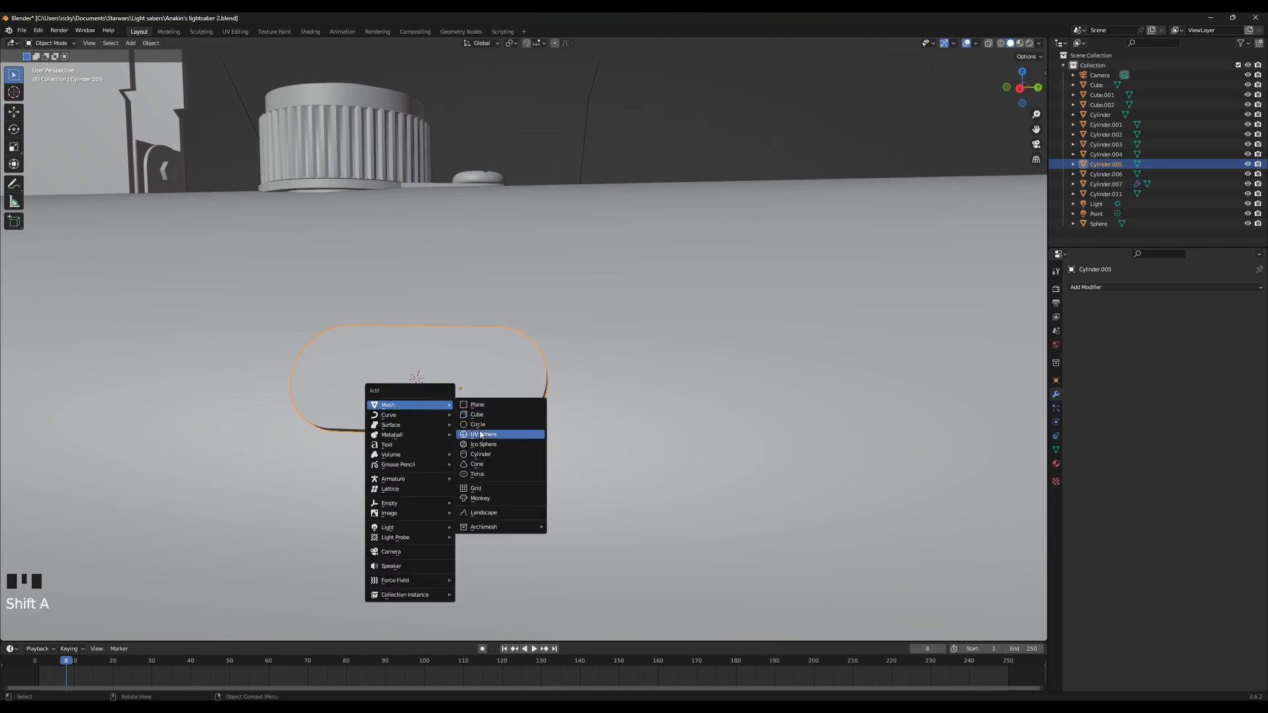
left_click(481, 454)
scroll(613, 351, "down", 4)
scroll(647, 360, "down", 5)
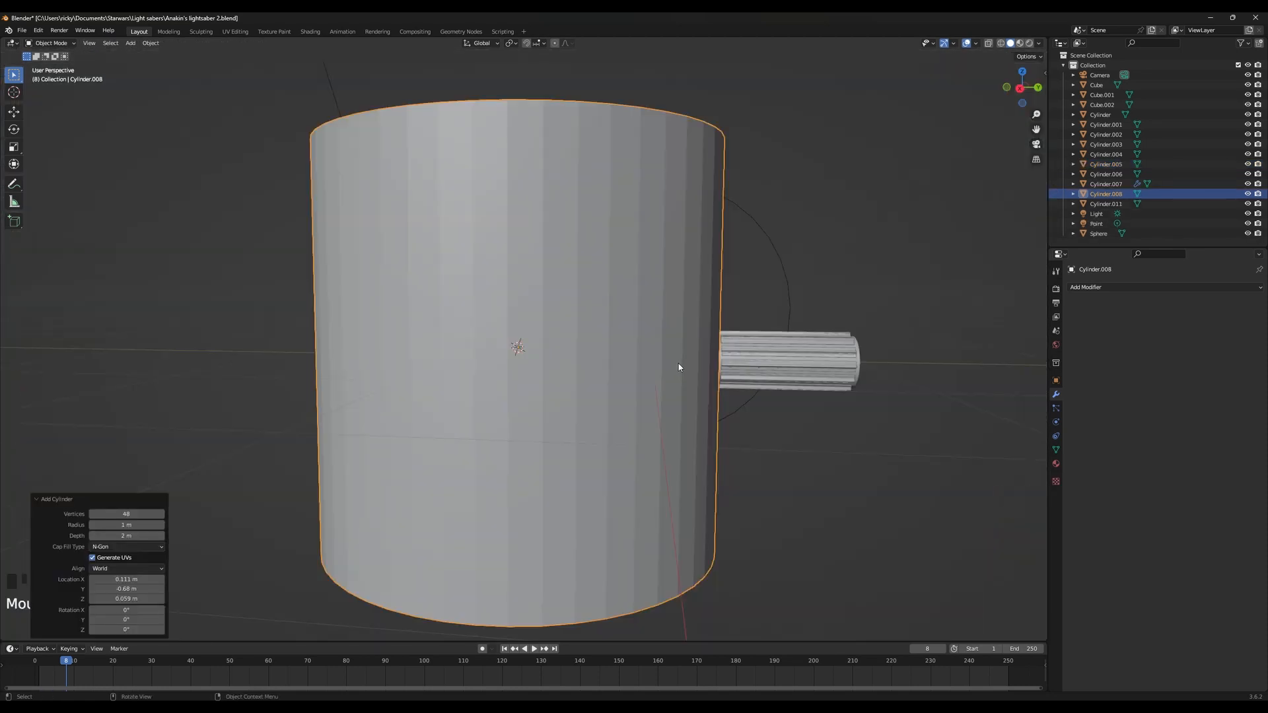
key("s")
left_click(533, 344)
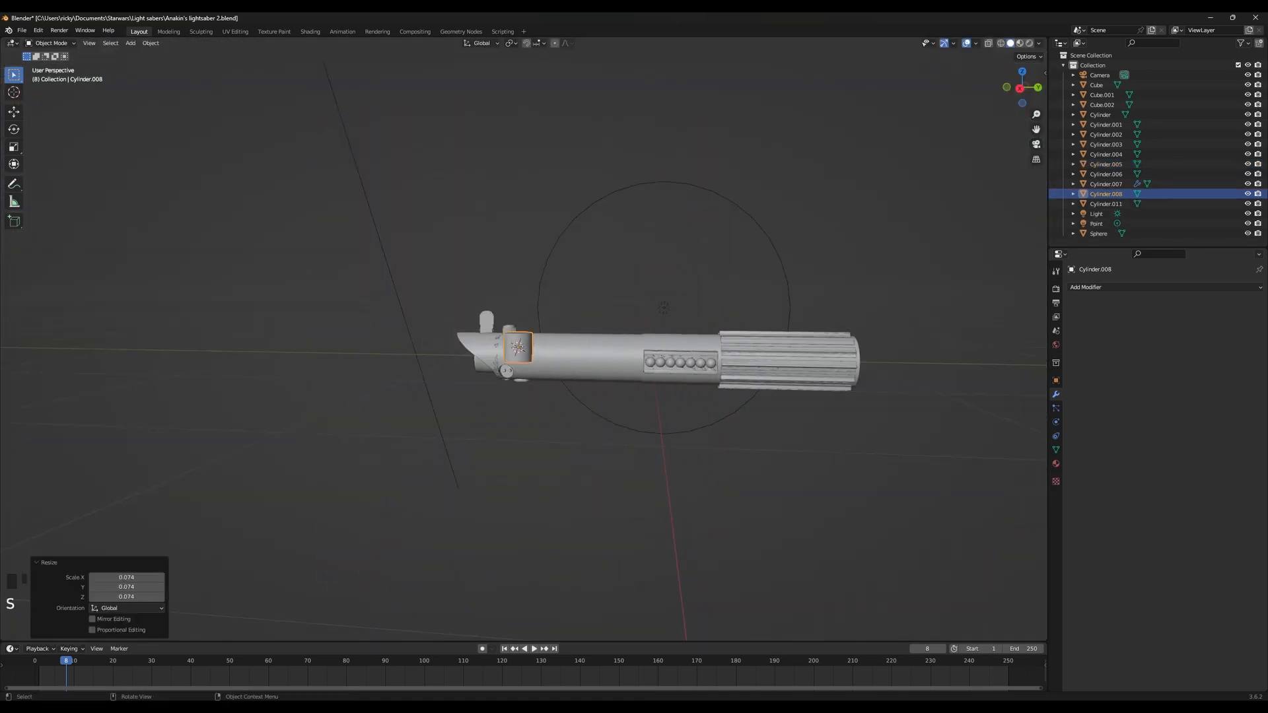
key("s")
left_click(545, 360)
key("s")
left_click(554, 361)
key("KP_Decimal")
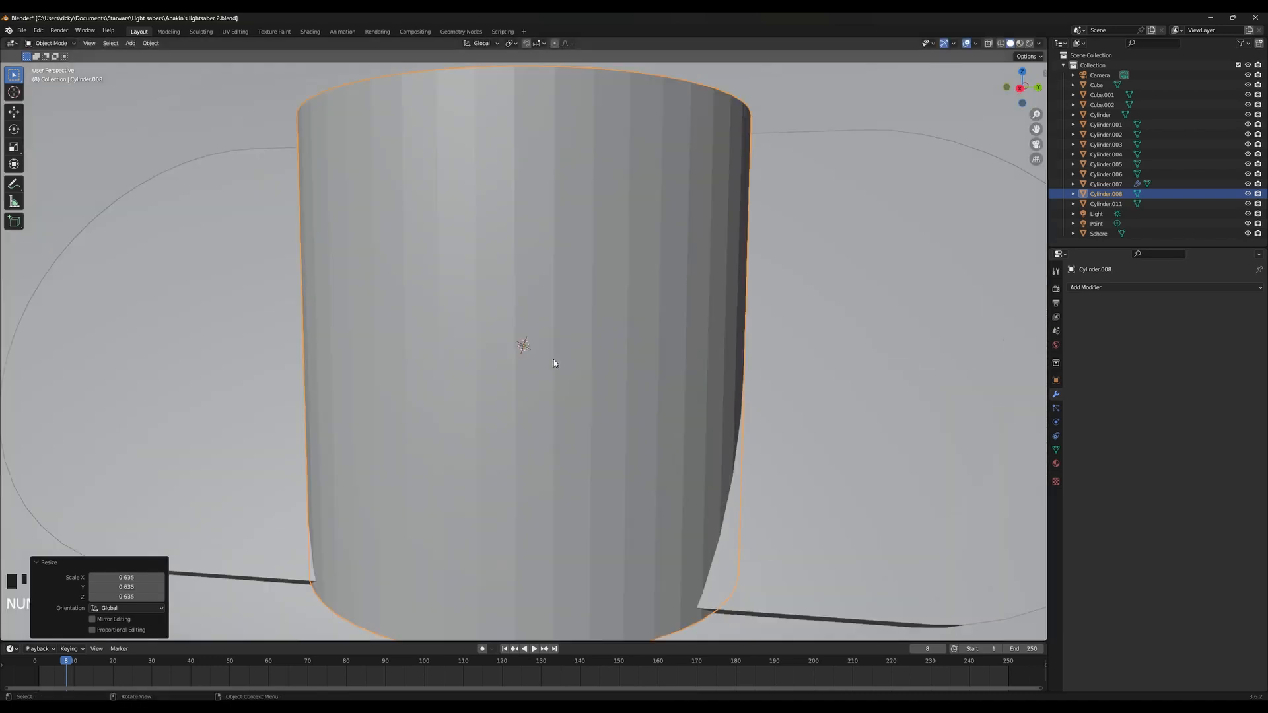
Rotate the new cylinder about 60.9° around the global Y axis to align it with the plate's tilt
right_click(555, 362)
left_click(560, 362)
scroll(910, 399, "down", 4)
middle_click_drag(910, 399, 794, 412)
key("r")
key("x")
key("Escape")
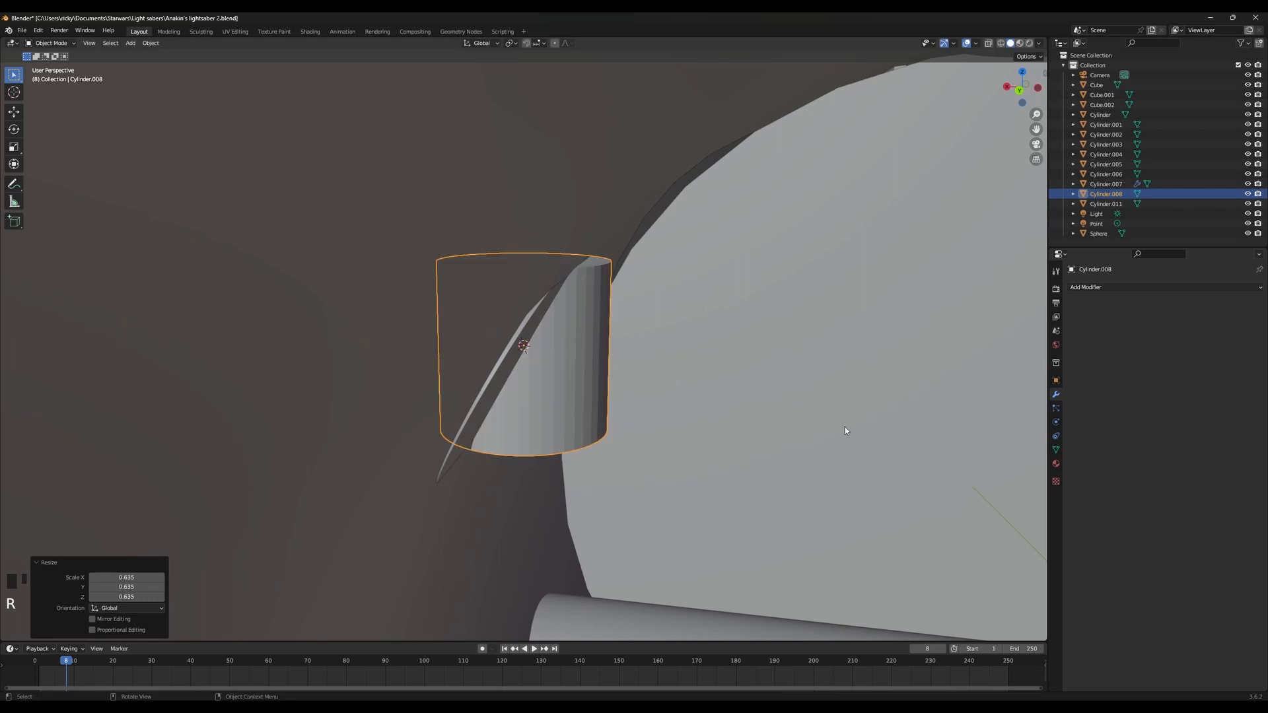
key("r")
key("y")
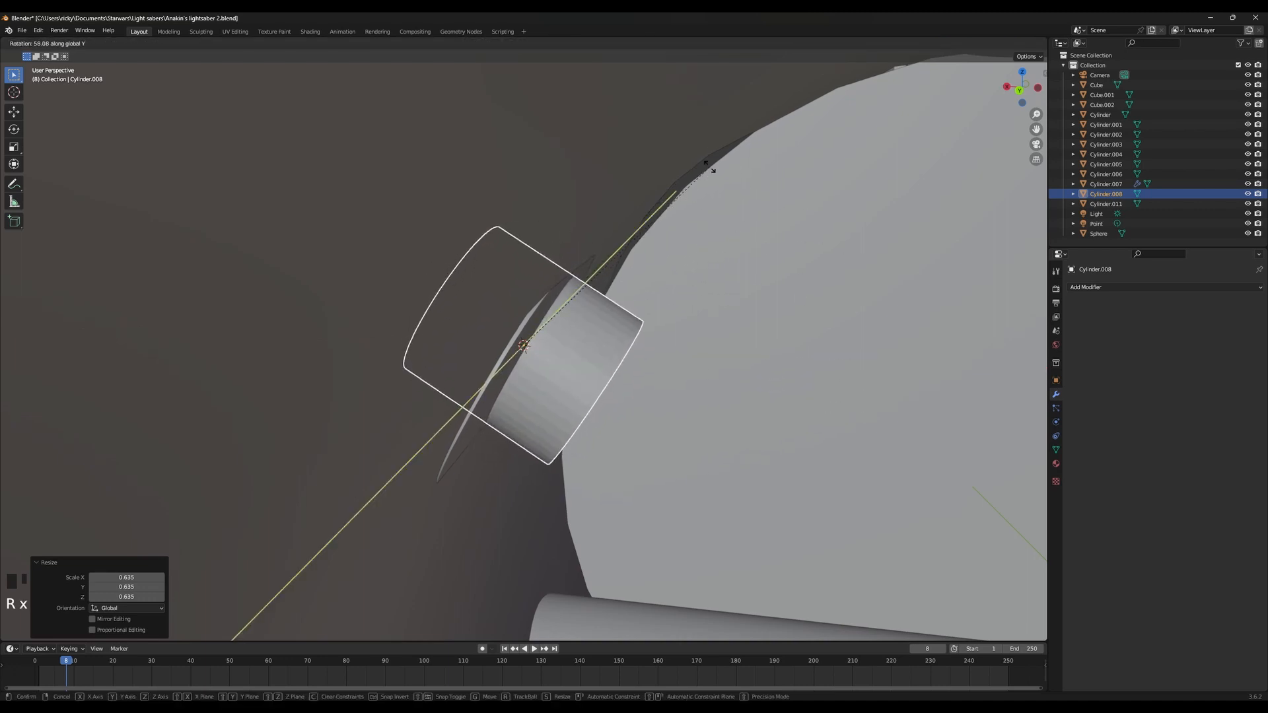
left_click(696, 200)
Slide the cylinder along its local Z axis until it protrudes outward from the plate
middle_click_drag(696, 200, 731, 408)
key("g")
key("y")
key("z")
key("z")
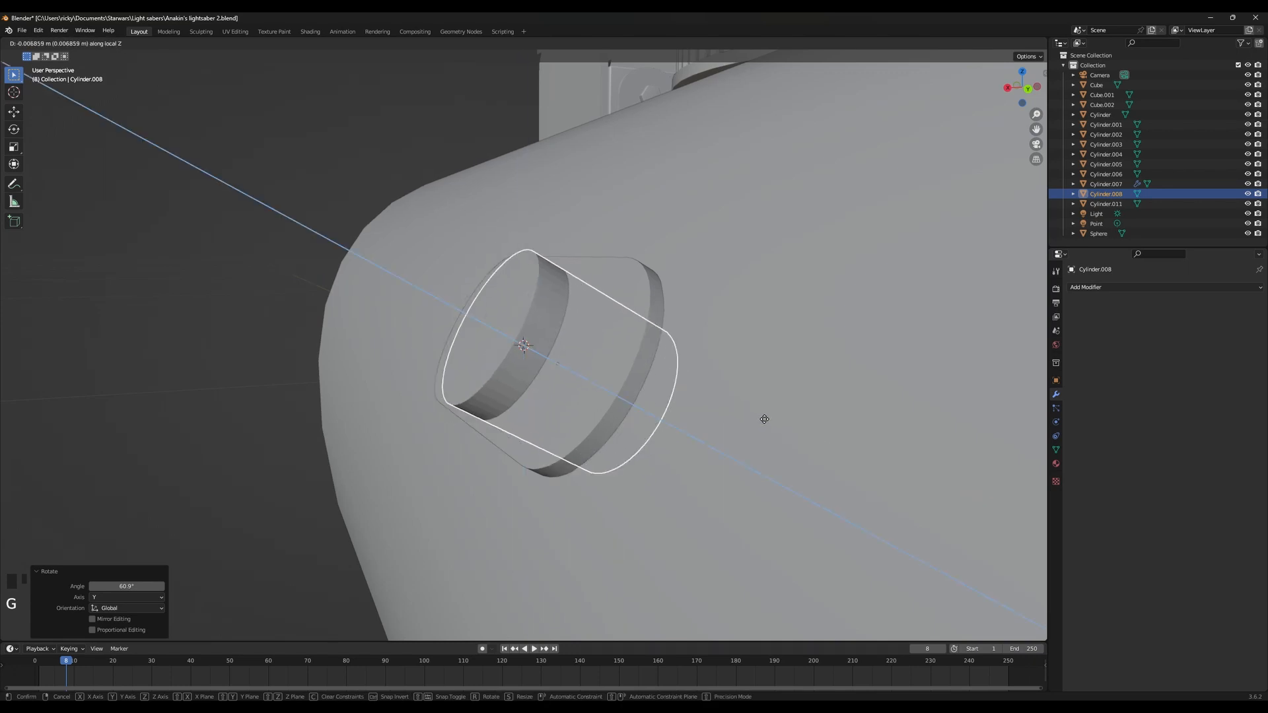
left_click(790, 426)
middle_click_drag(789, 426, 759, 424)
key("g")
key("z")
key("z")
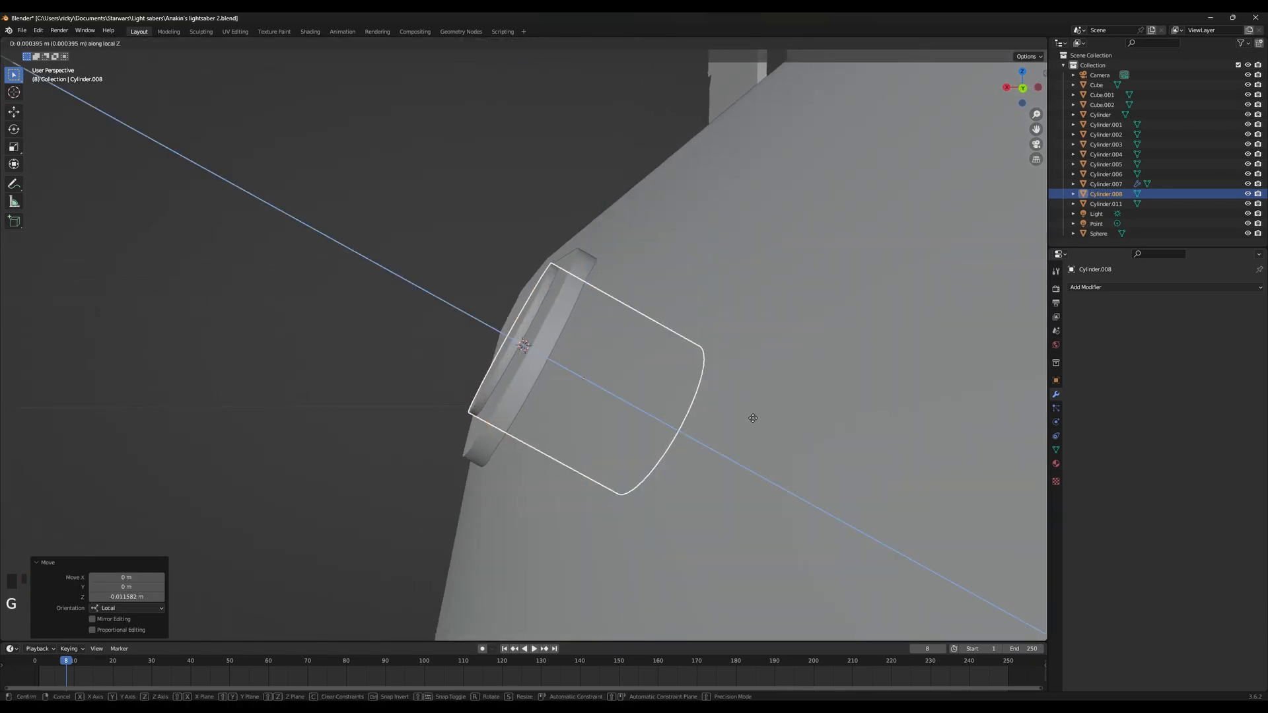
left_click(651, 394)
Scale the cylinder uniformly by 0.784 and then 1.108, and compare its size with the button in the reference image
middle_click_drag(651, 394, 790, 400)
key("s")
left_click(734, 396)
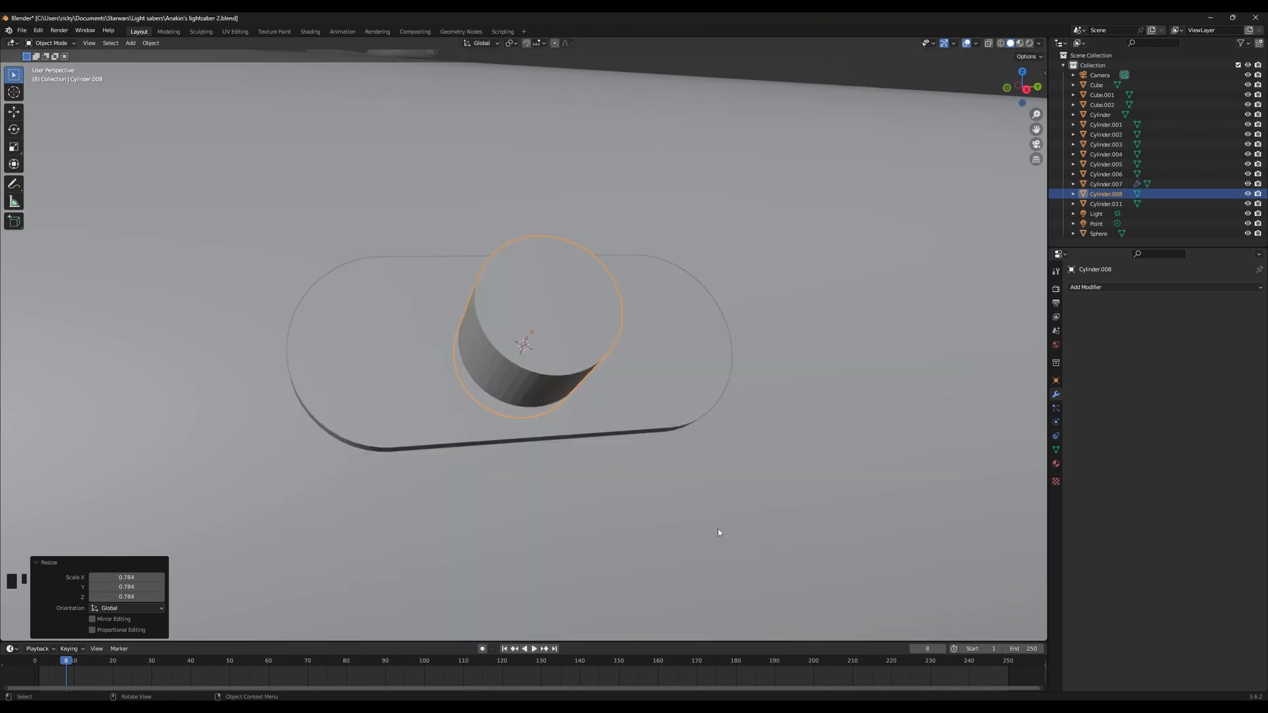
key("s")
left_click(646, 438)
key("alt+Tab")
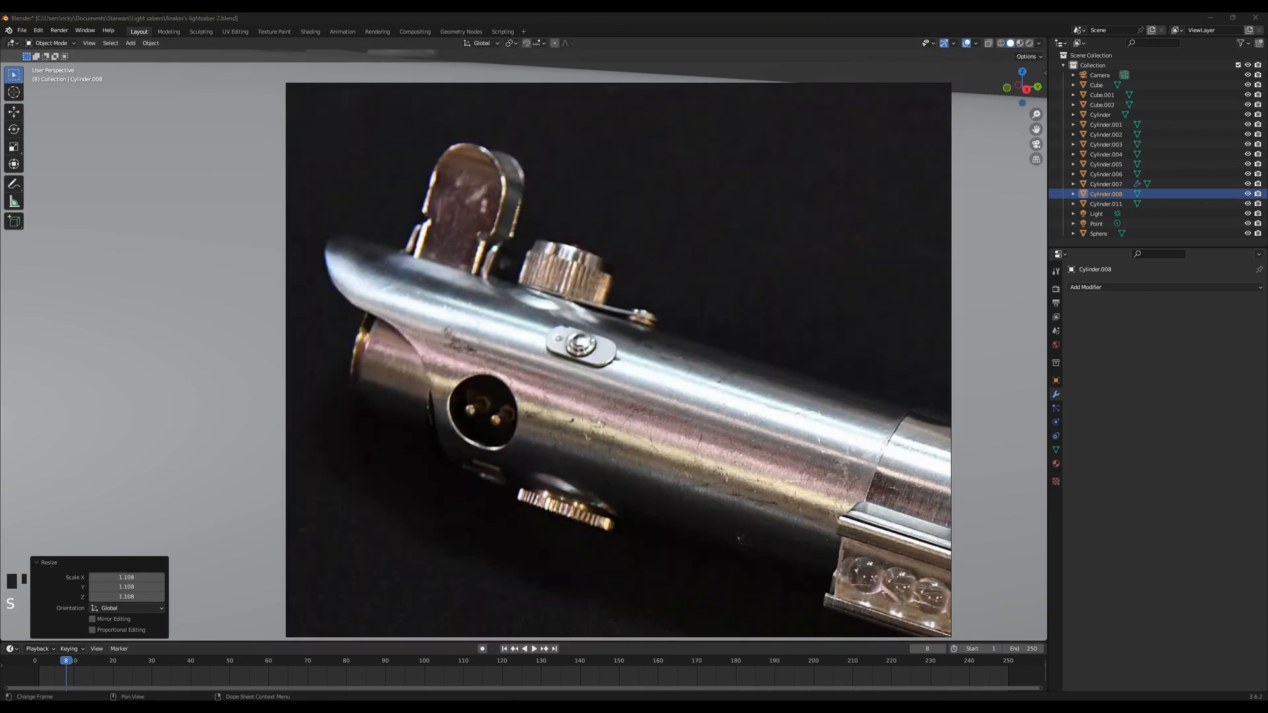
key("alt+Tab")
Flatten the cylinder to 0.224 along local Z and move it about 0.0027 m towards the plate
middle_click_drag(598, 446, 668, 399)
key("s")
key("z")
key("z")
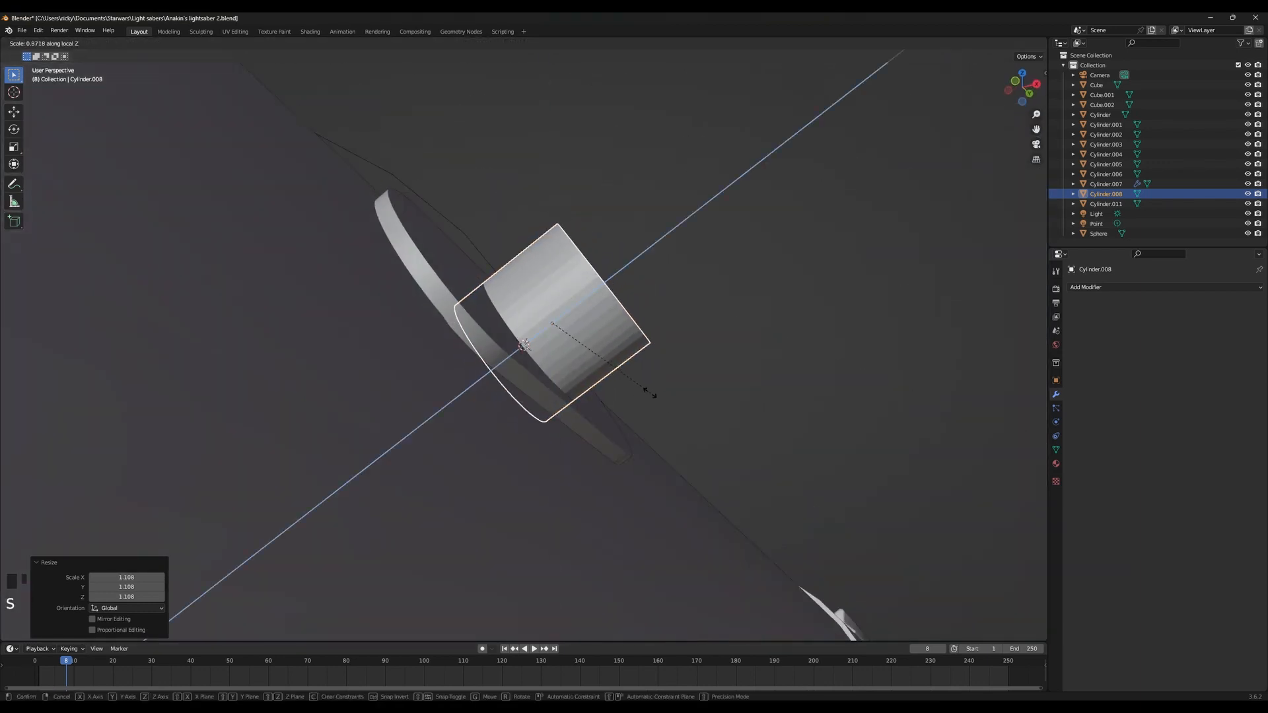
left_click(570, 347)
key("g")
key("z")
key("z")
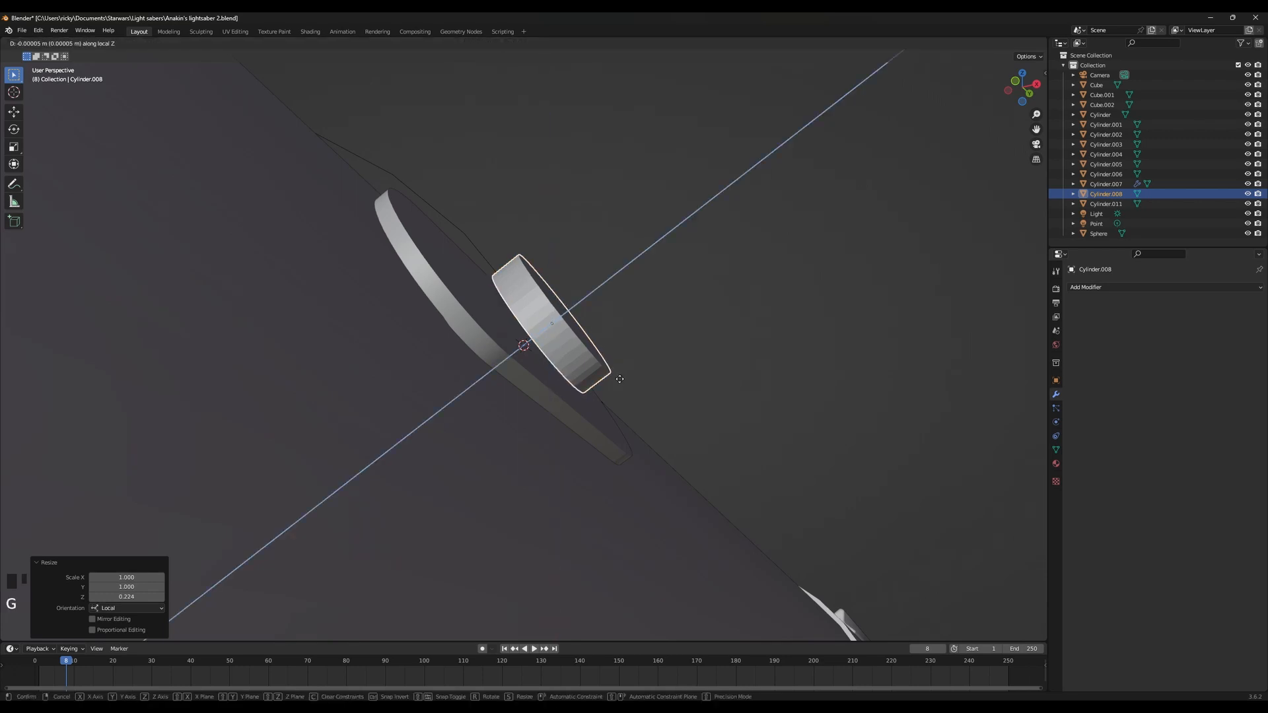
left_click(609, 398)
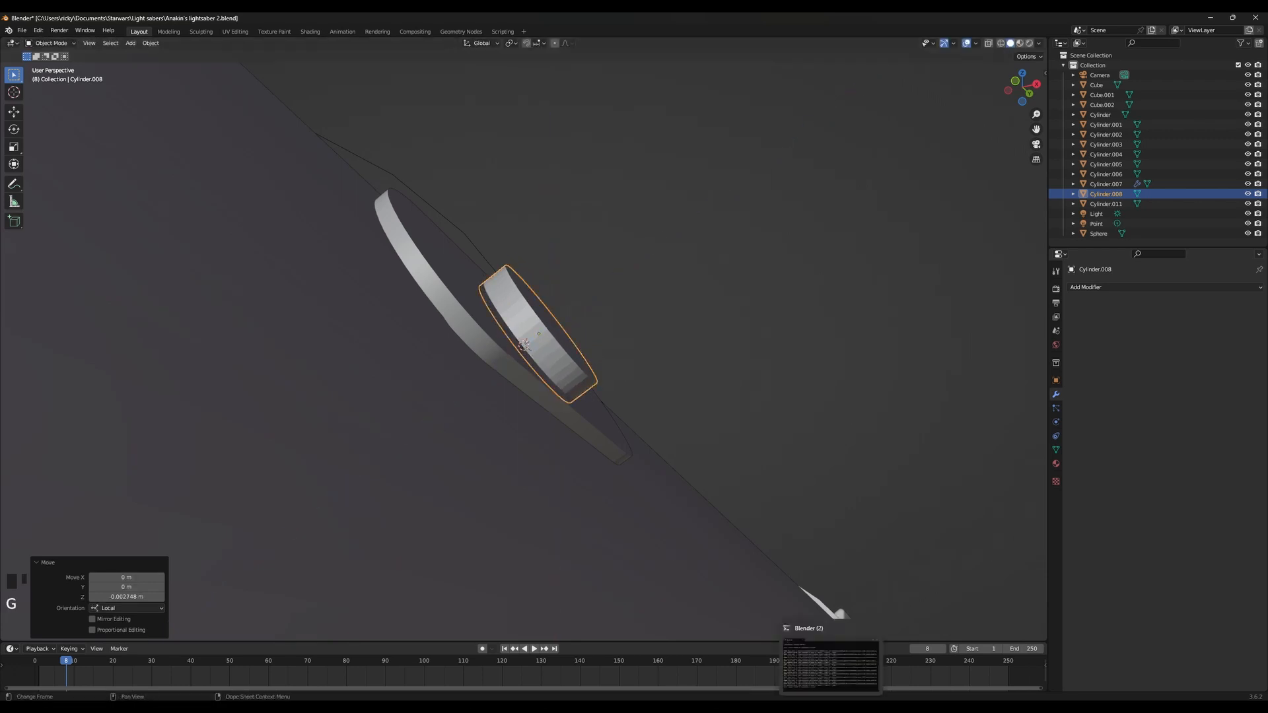
Check the reference image and push the flattened disc slightly further into the plate along its local Z axis
key("alt+Tab")
key("alt+Tab")
key("g")
key("z")
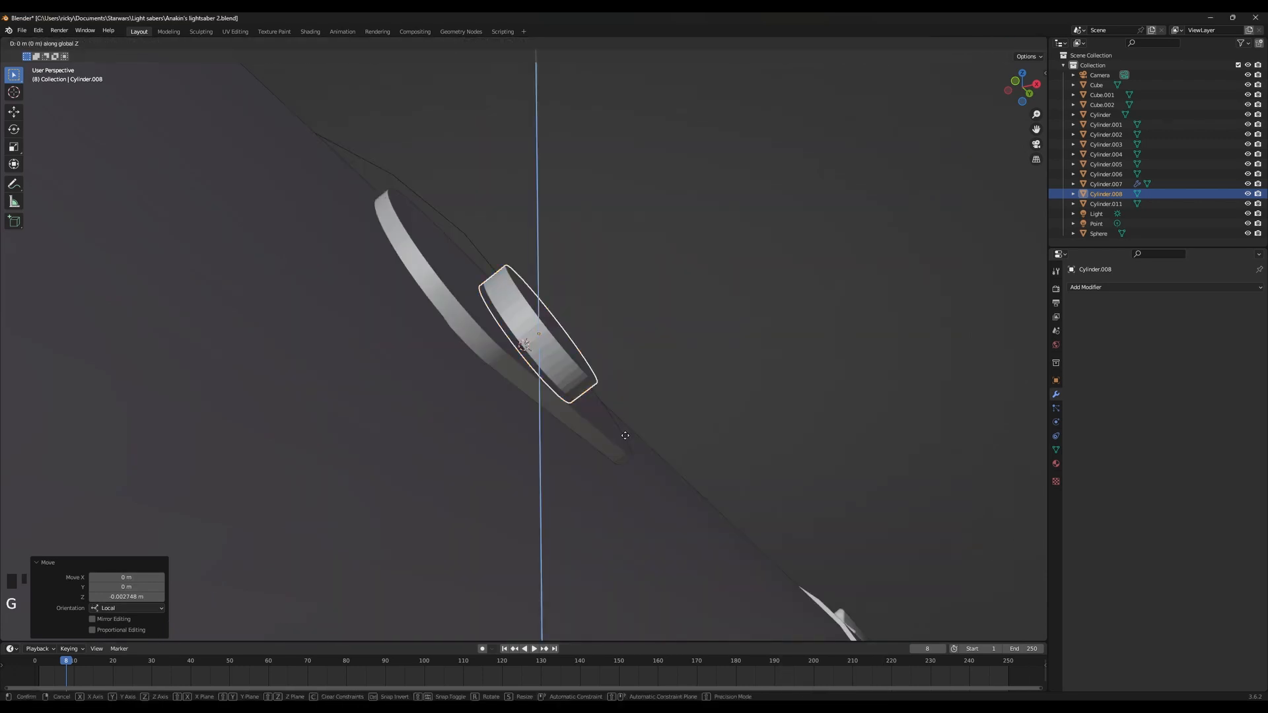
key("z")
left_click(613, 439)
key("a")
key("z")
key("ctrl+z")
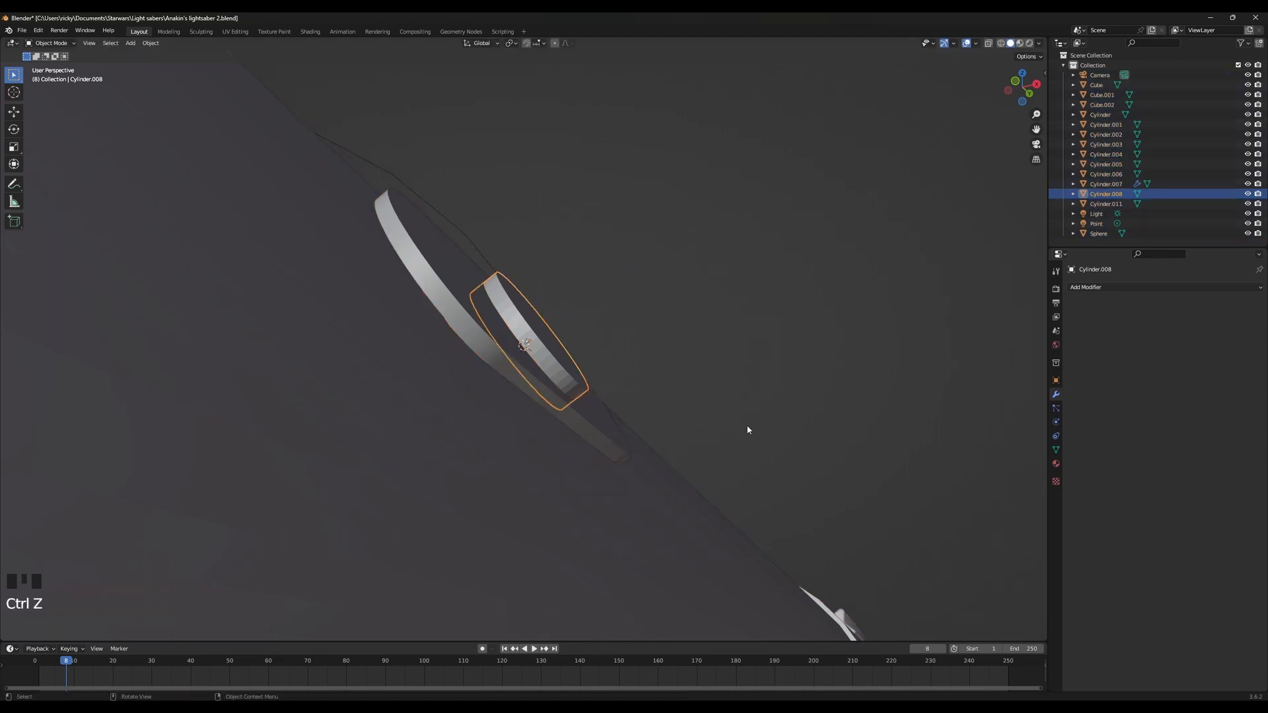
Thin the disc to 0.428 along local Z and raise it about 0.0009 m along that axis
key("s")
key("z")
key("z")
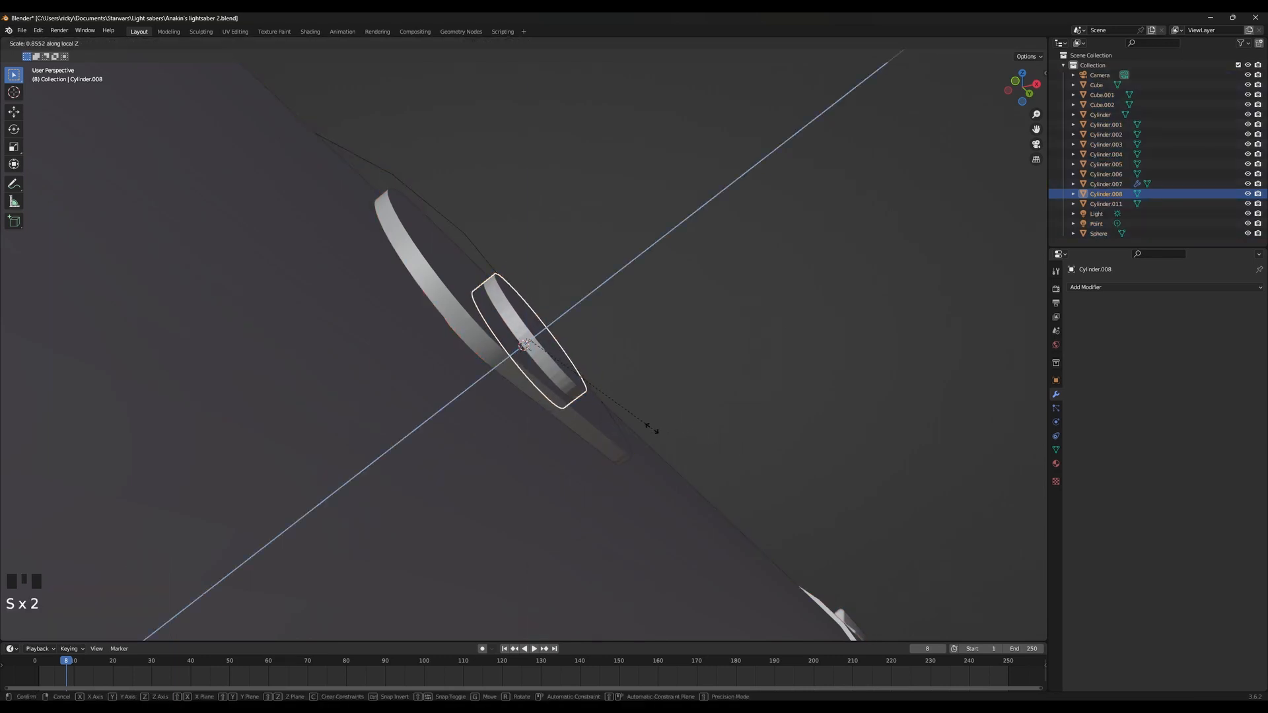
left_click(571, 403)
key("g")
key("z")
key("z")
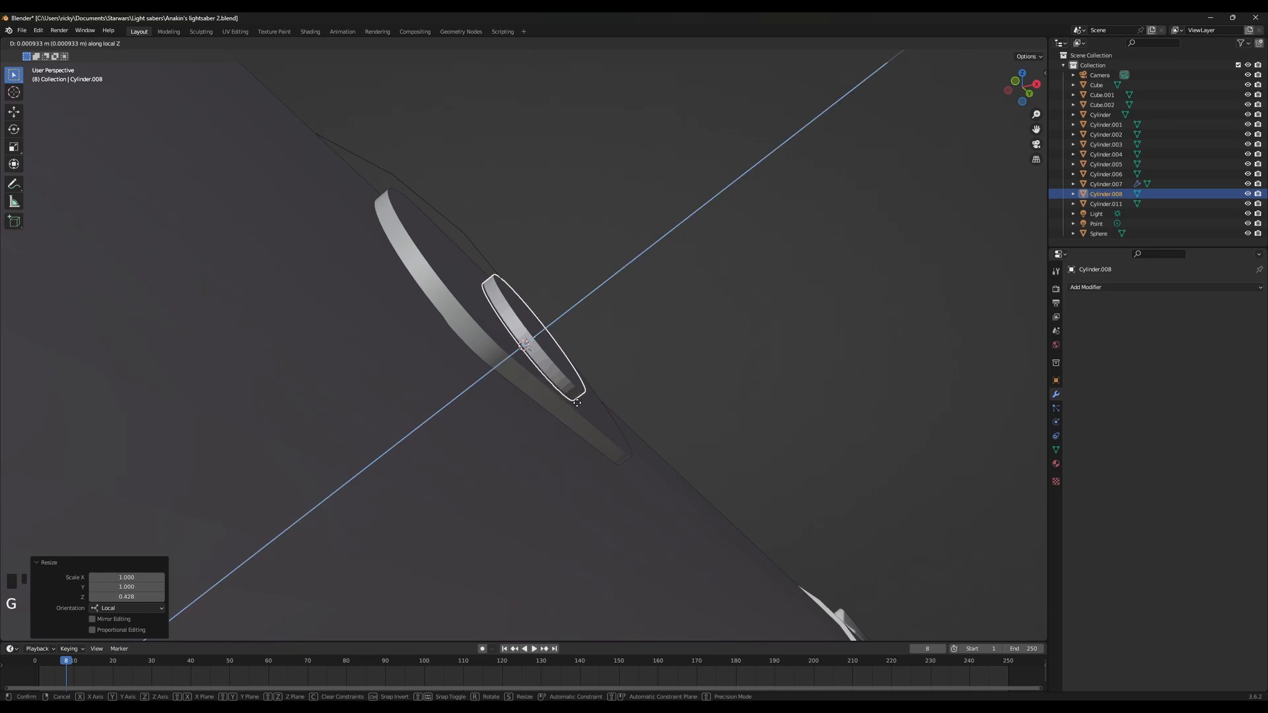
left_click(577, 402)
Select the disc's outer face in mesh editing and inset it with a thickness of about 0.195 m
middle_click_drag(615, 396, 558, 441)
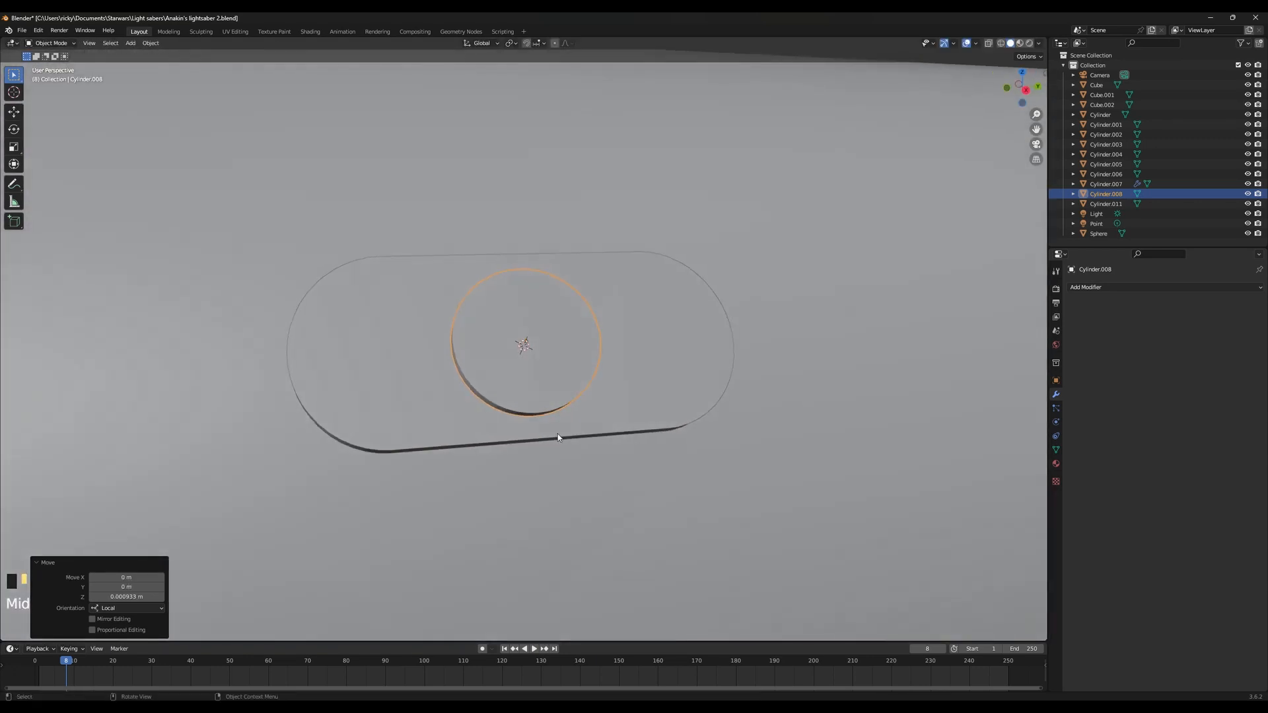
right_click(551, 363)
left_click(549, 362)
key("Tab")
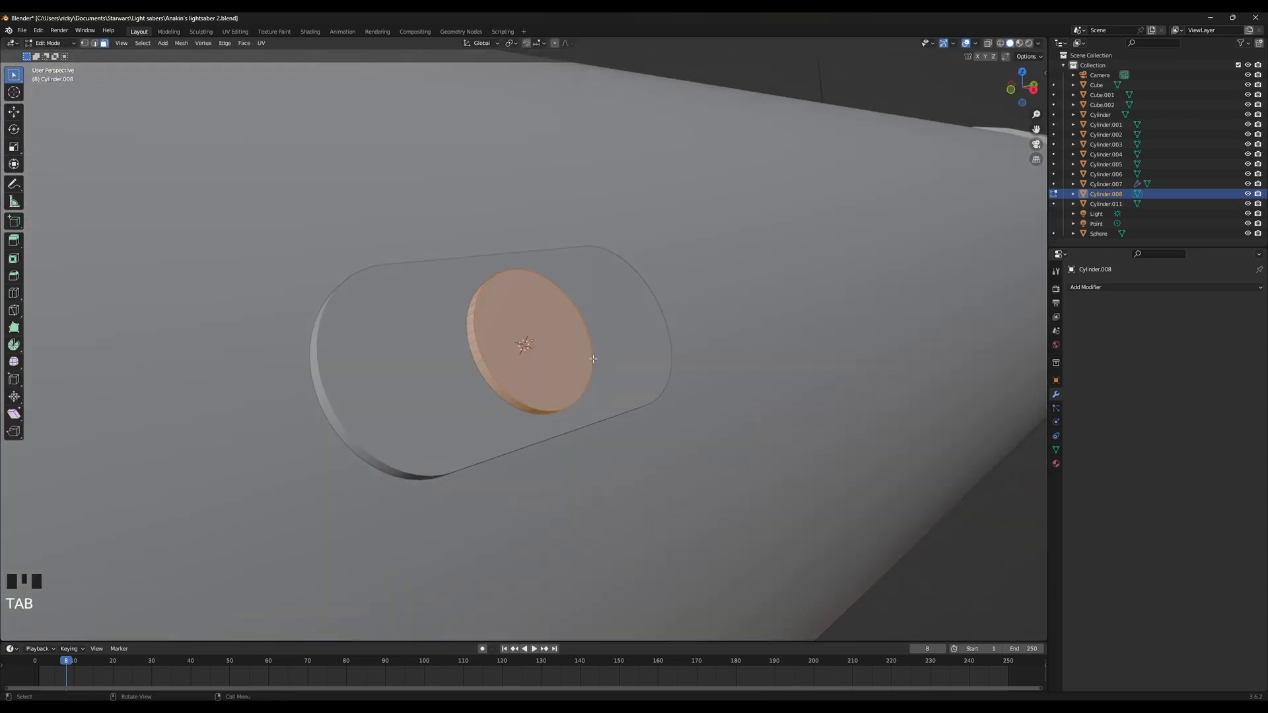
middle_click_drag(552, 355, 528, 318)
left_click(506, 302)
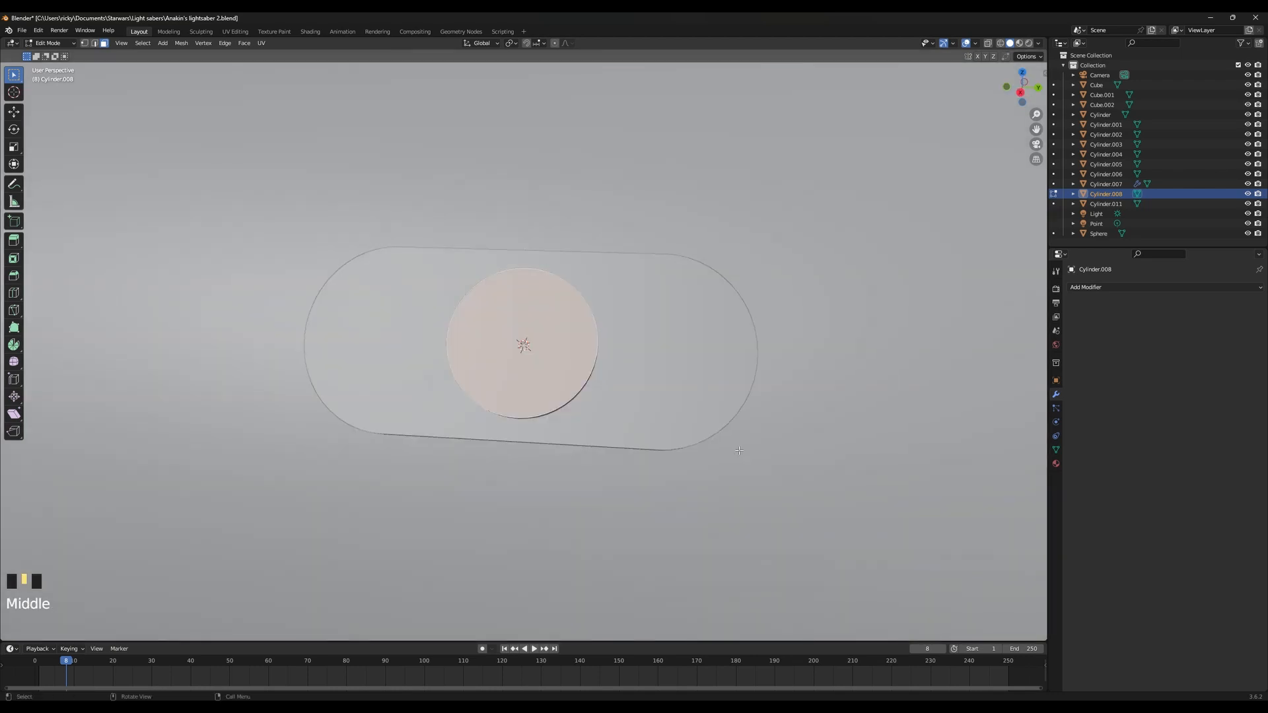
key("i")
left_click(726, 450)
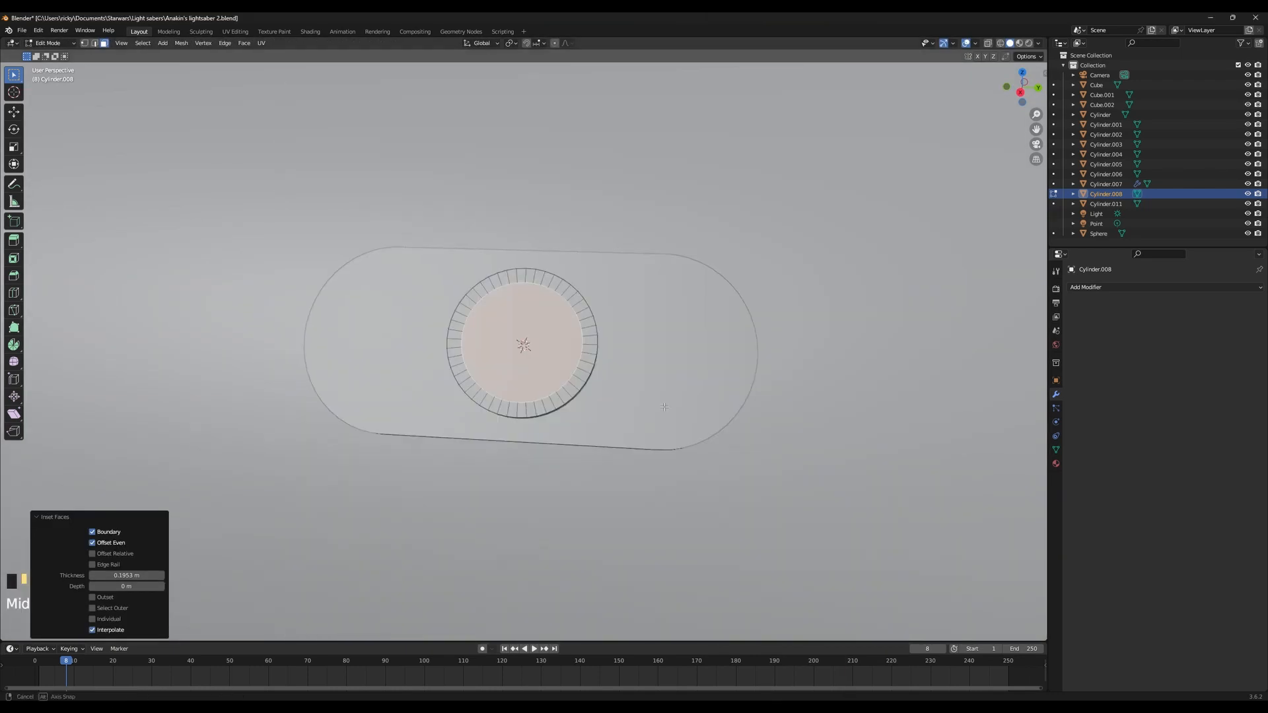
Try extruding the inset face about 0.0049 m and bevelling its rim, and undo the extrusion
middle_click_drag(661, 370, 666, 310)
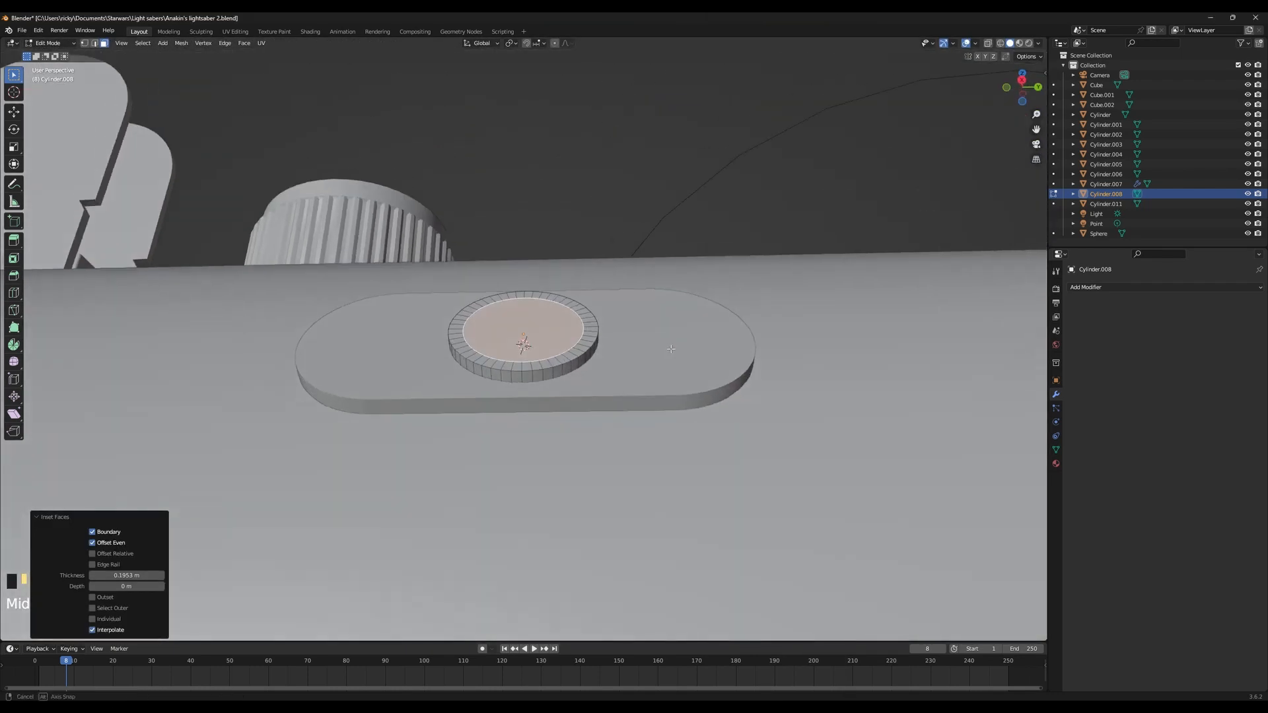
key("e")
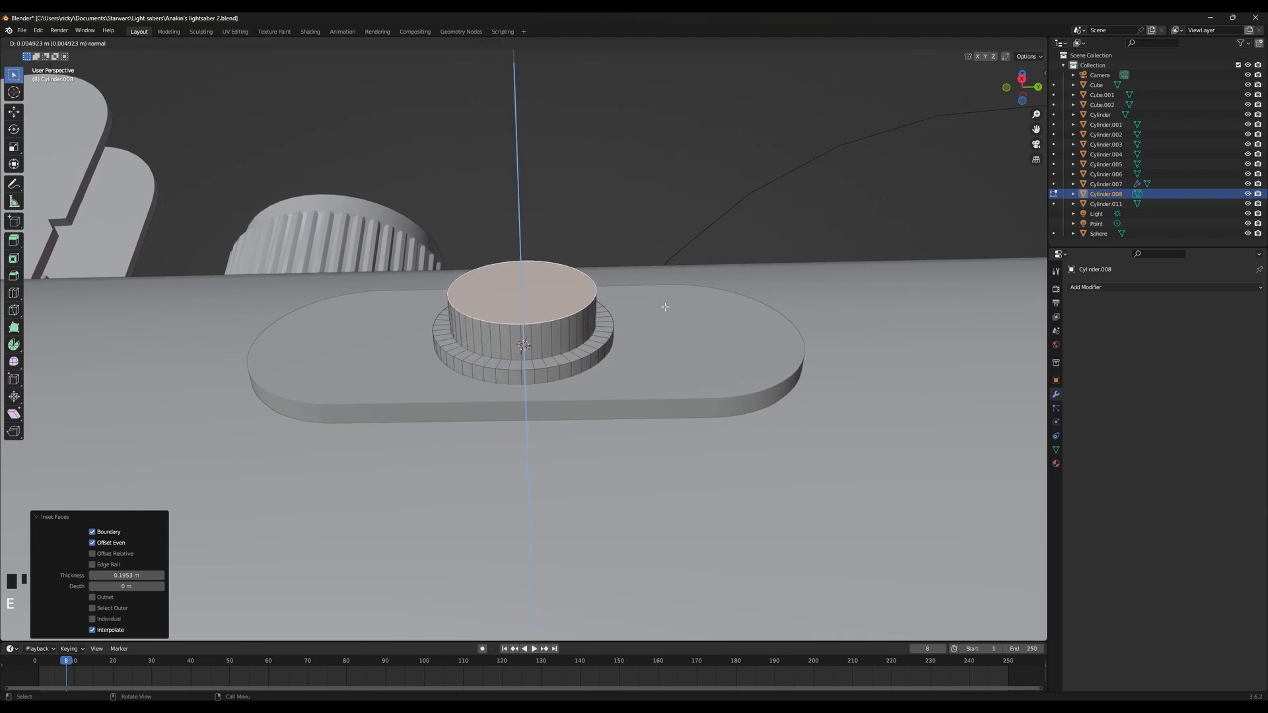
left_click(664, 311)
key("ctrl+b")
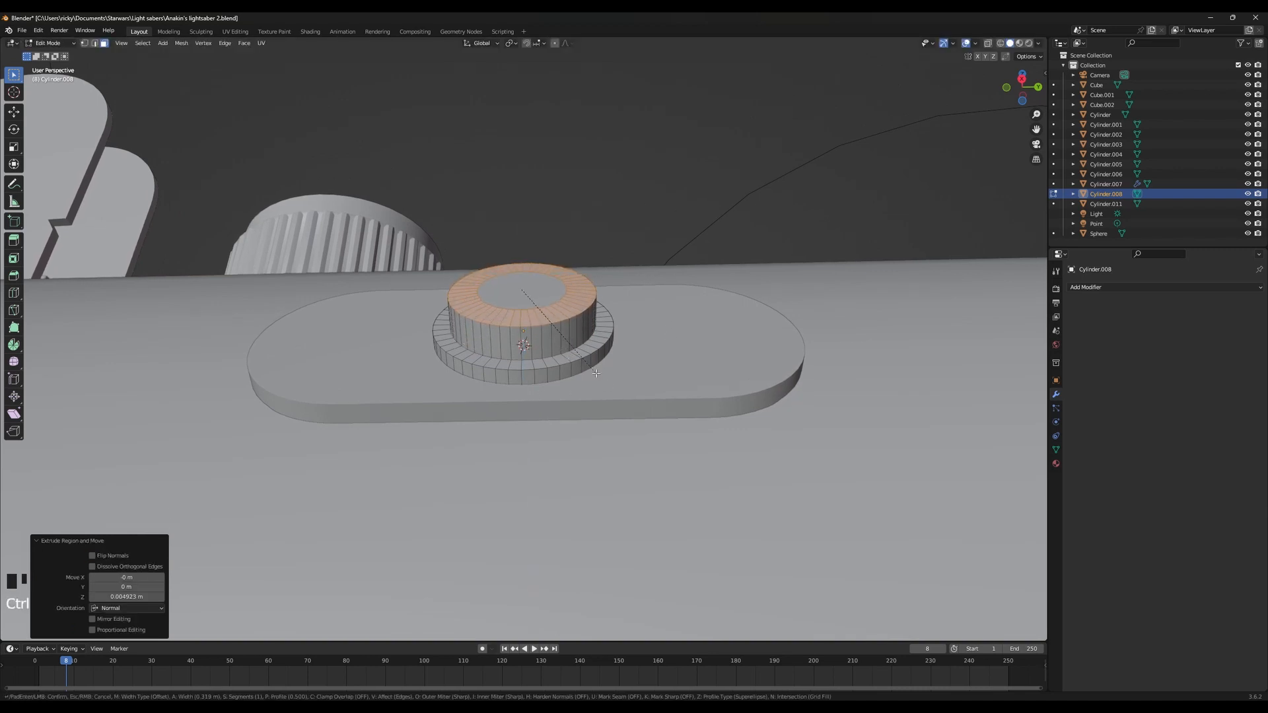
key("Escape")
key("ctrl+z")
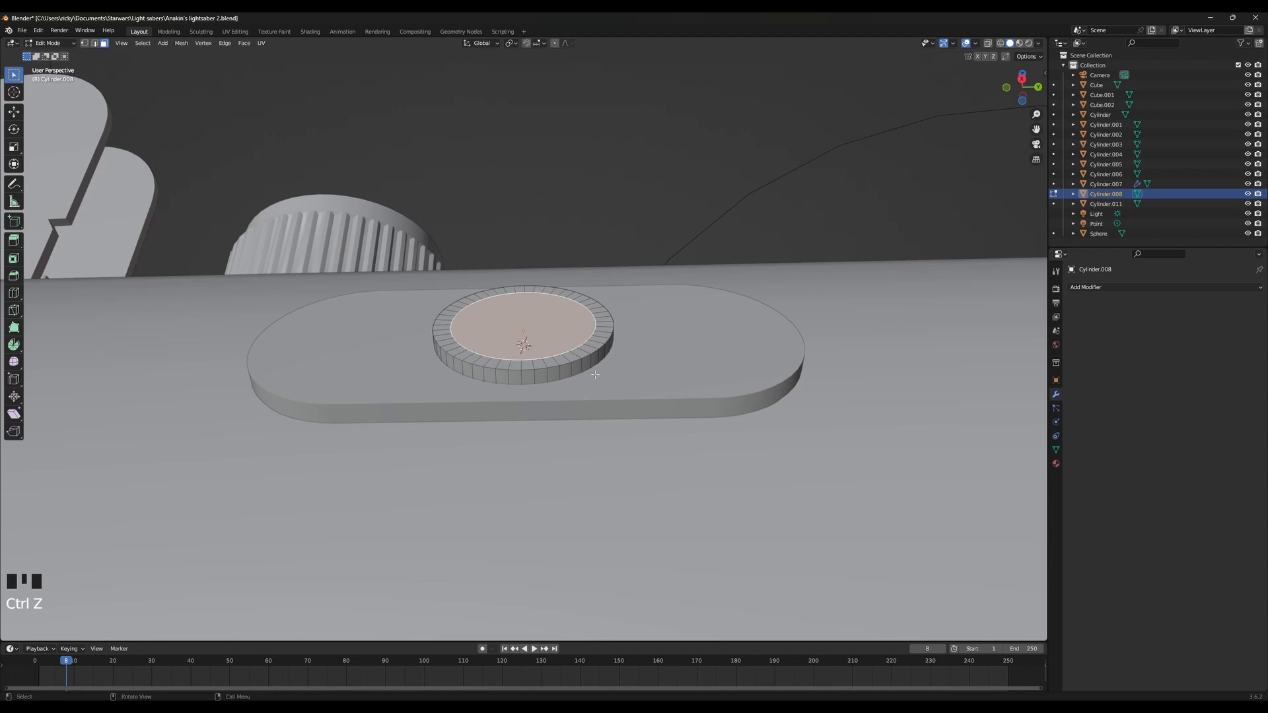
Extrude the inset face outward into a raised button, leave mesh editing, and apply the object's scale
key("e")
key("Tab")
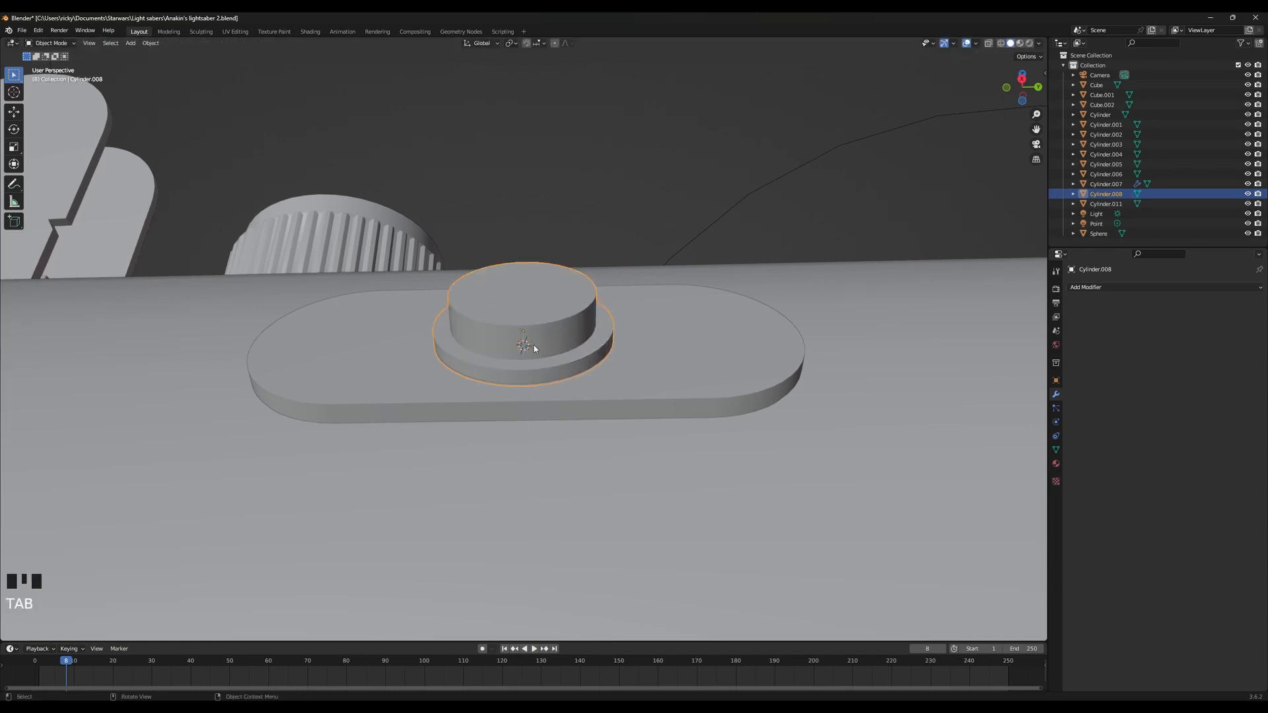
key("ctrl+a")
left_click(447, 308)
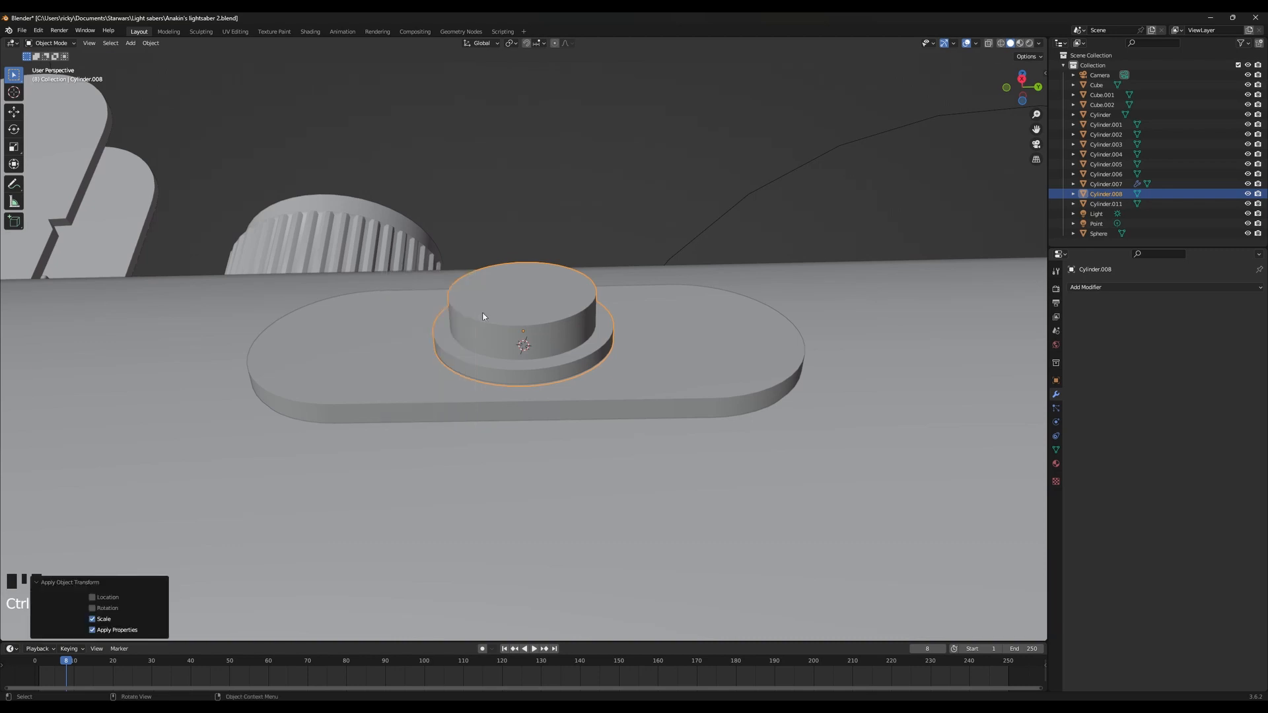
Try a 4-segment bevel about 0.0043 m wide on the button's top rim, and undo it
key("Tab")
key("ctrl+b")
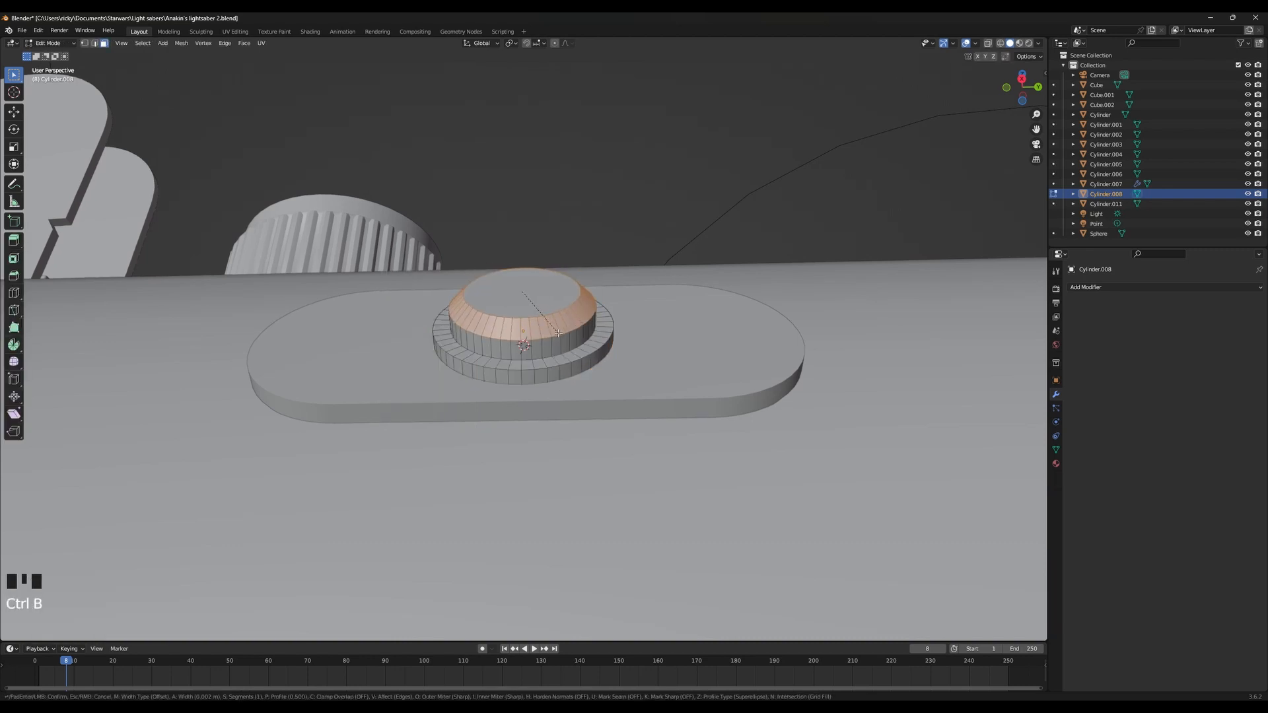
scroll(561, 340, "up", 1)
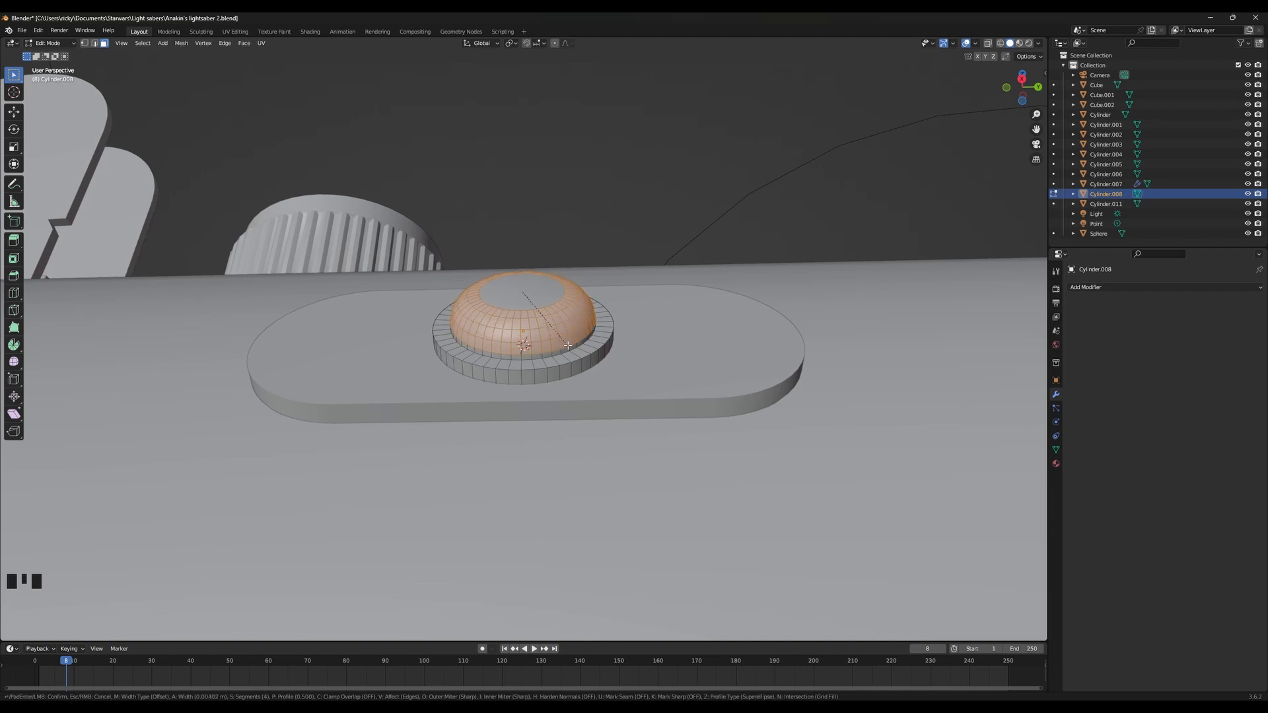
left_click(570, 346)
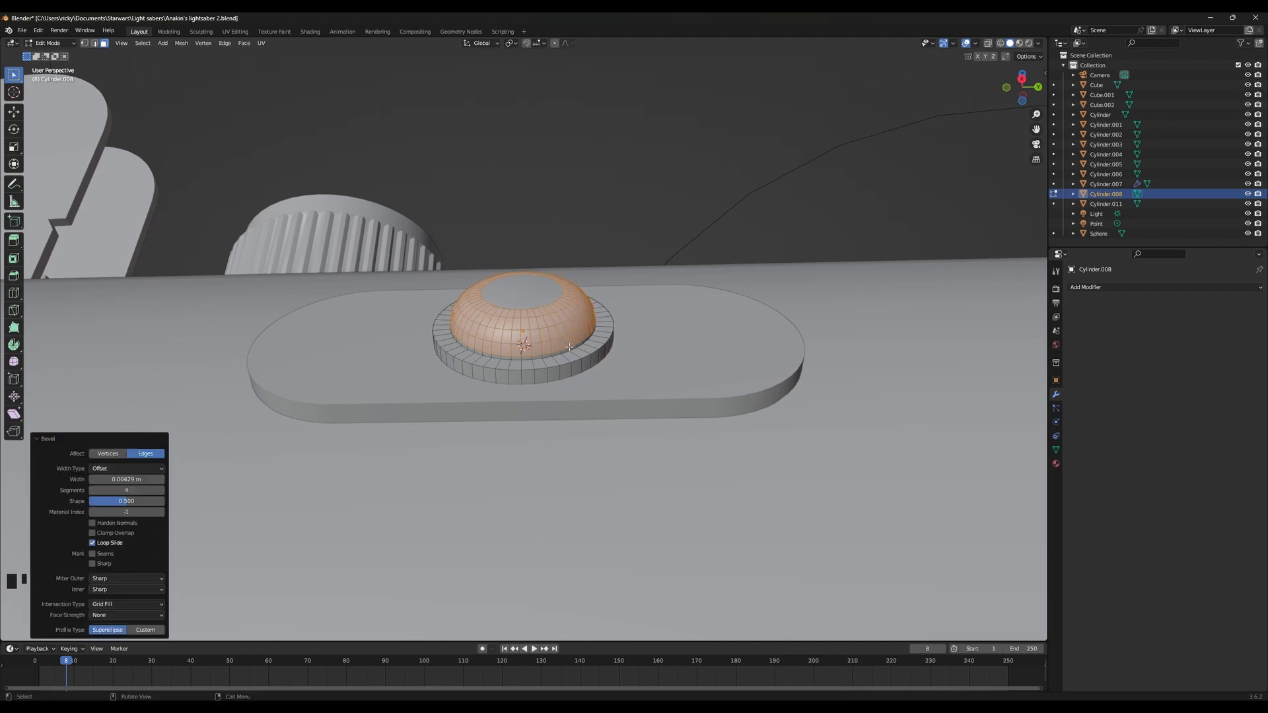
key("g")
key("z")
right_click(560, 311)
key("ctrl+z")
Bevel the button's top rim about 0.007 m with 4 segments and raise the dome about 0.003 m along Z
key("ctrl+b")
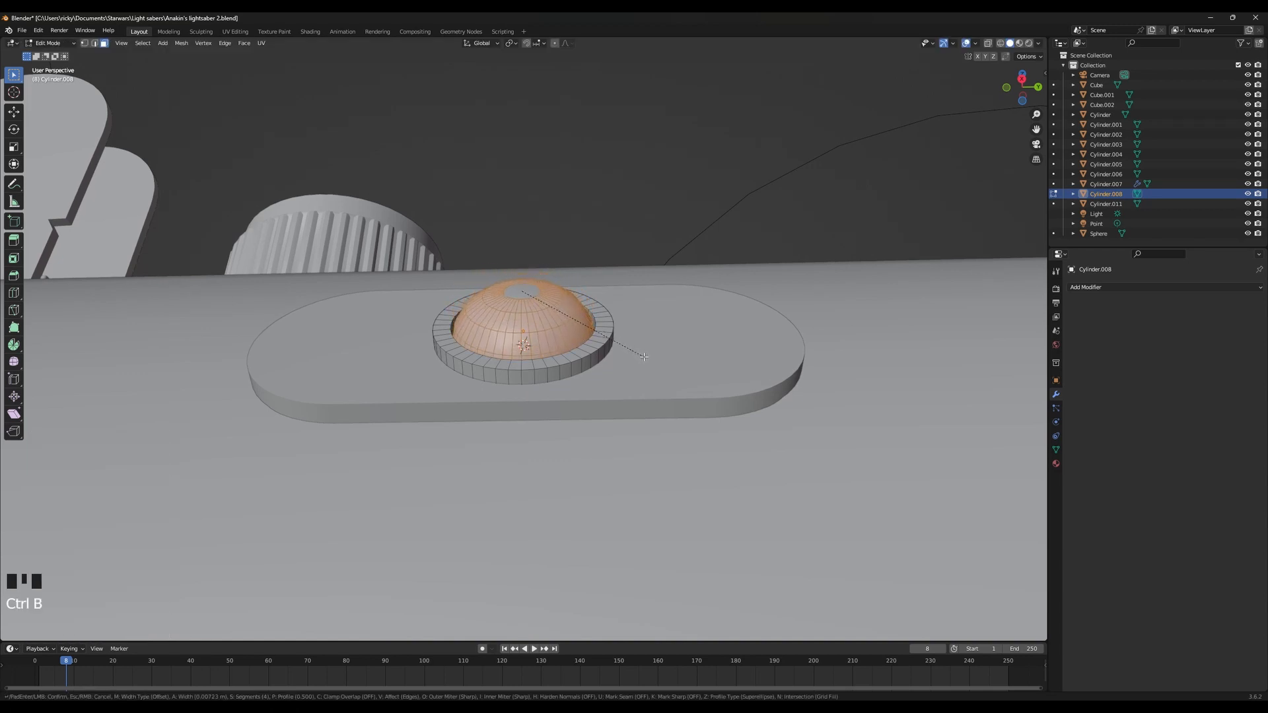
left_click(644, 357)
key("g")
key("z")
left_click(639, 338)
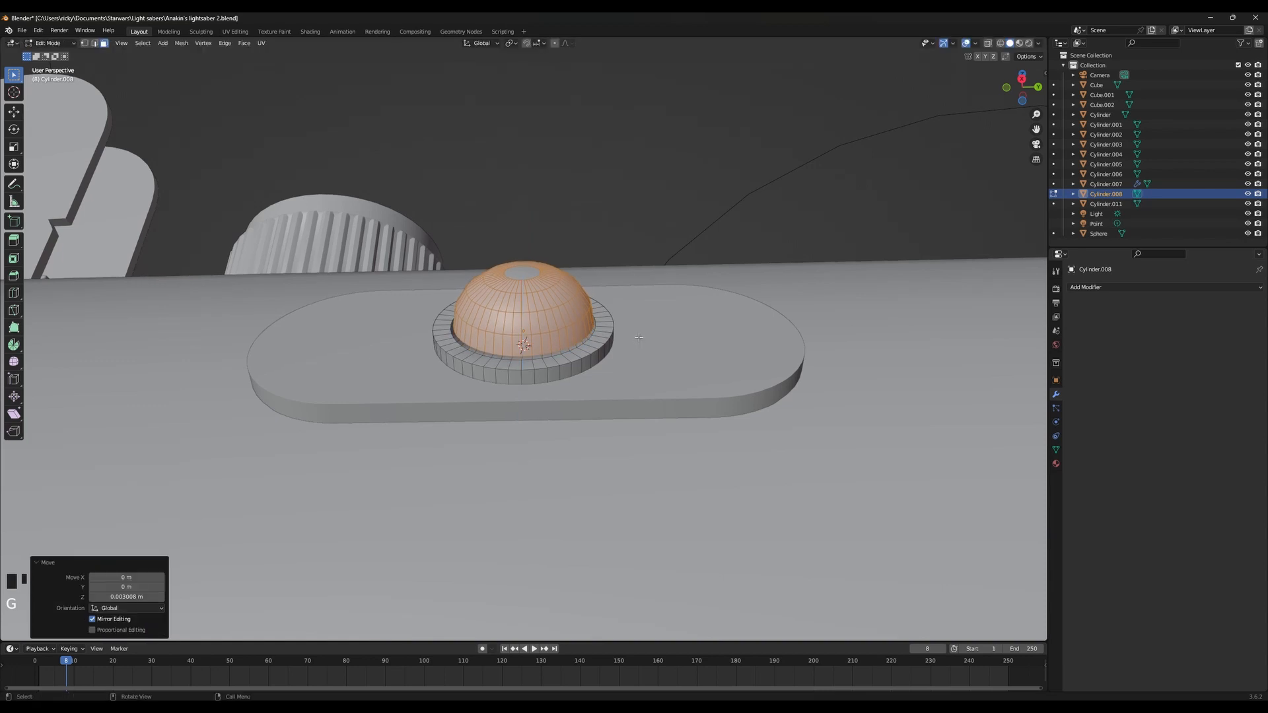
Scale the dome to about 0.916 along its local Z and try moving it along global Z
key("s")
key("z")
key("z")
left_click(628, 336)
key("g")
key("z")
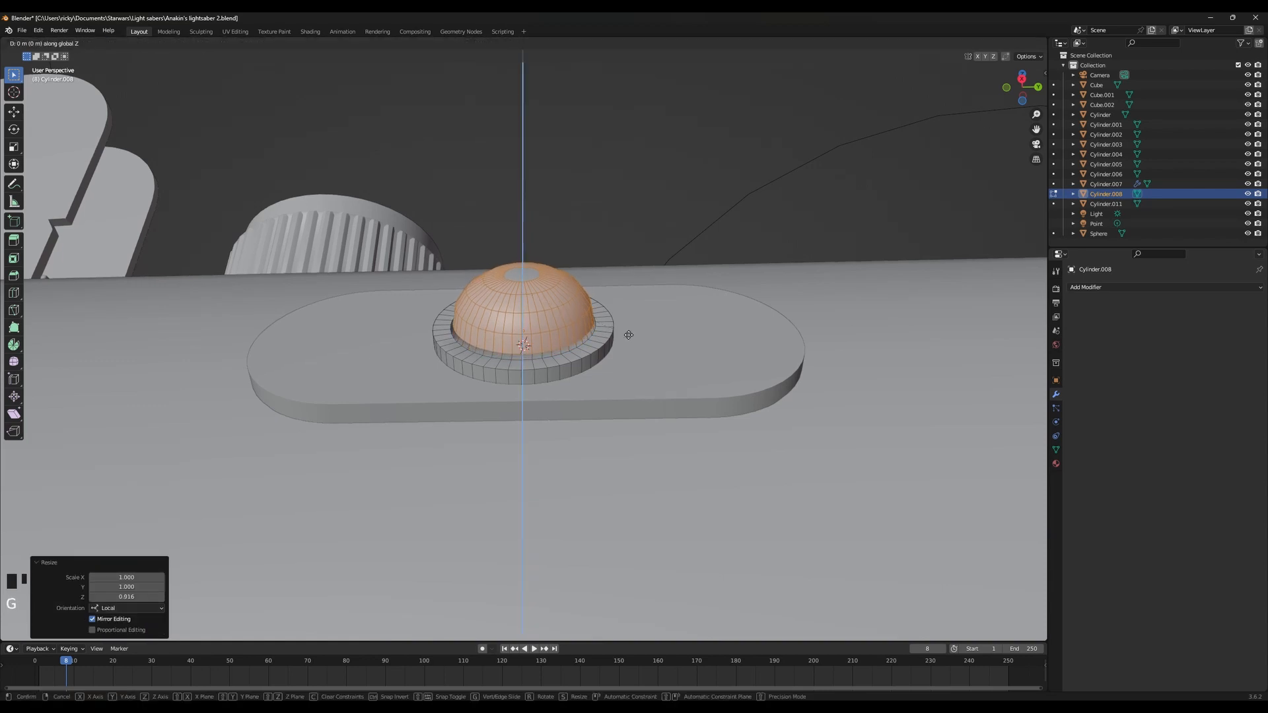
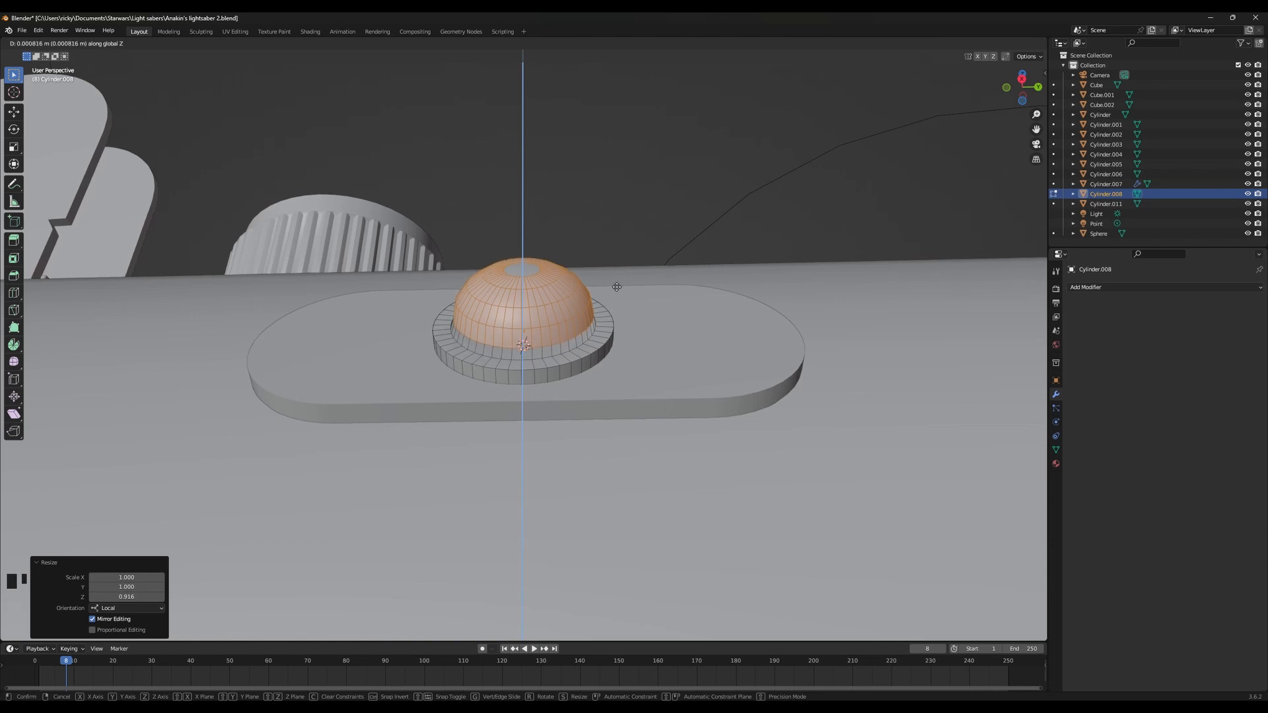
left_click(615, 343)
key("Tab")
key("Tab")
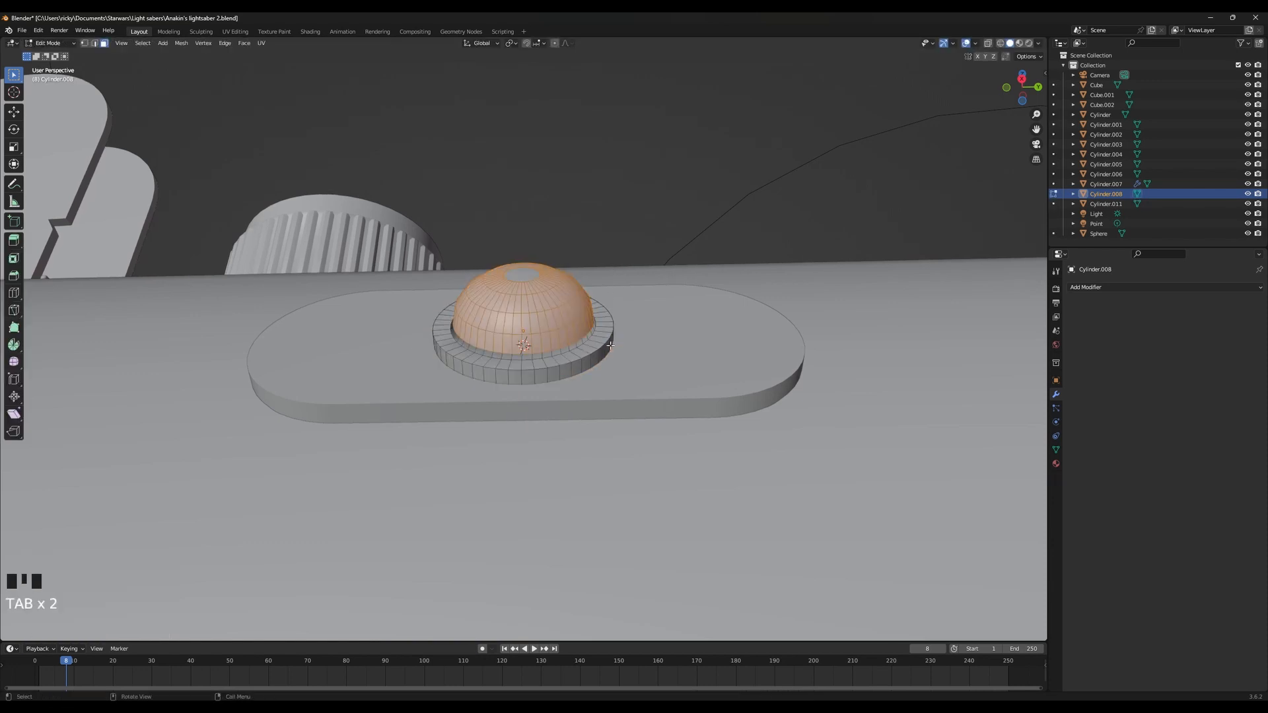
Undo the dome's scaling and its previous moves along Z
scroll(613, 347, "up", 2)
middle_click_drag(613, 347, 627, 392)
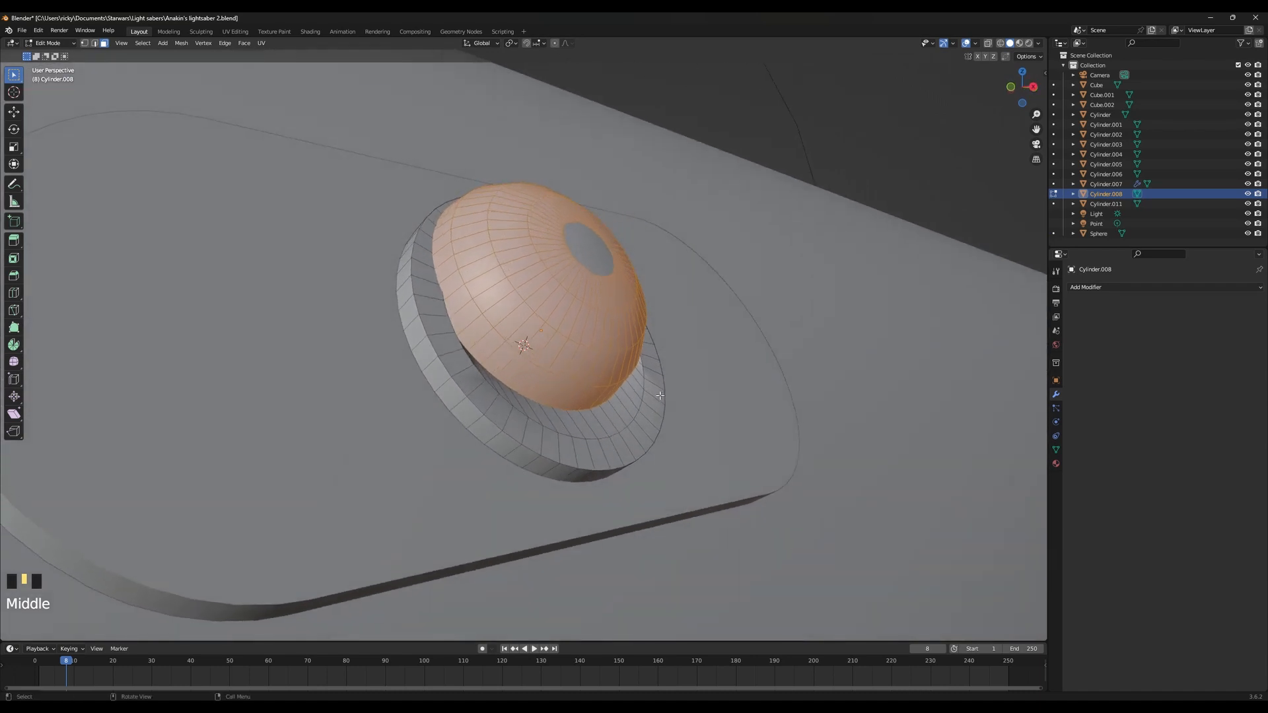
key("ctrl+z")
key("ctrl+z")
key("ctrl+z")
key("ctrl+z")
key("ctrl+z")
key("ctrl+z")
key("ctrl+z")
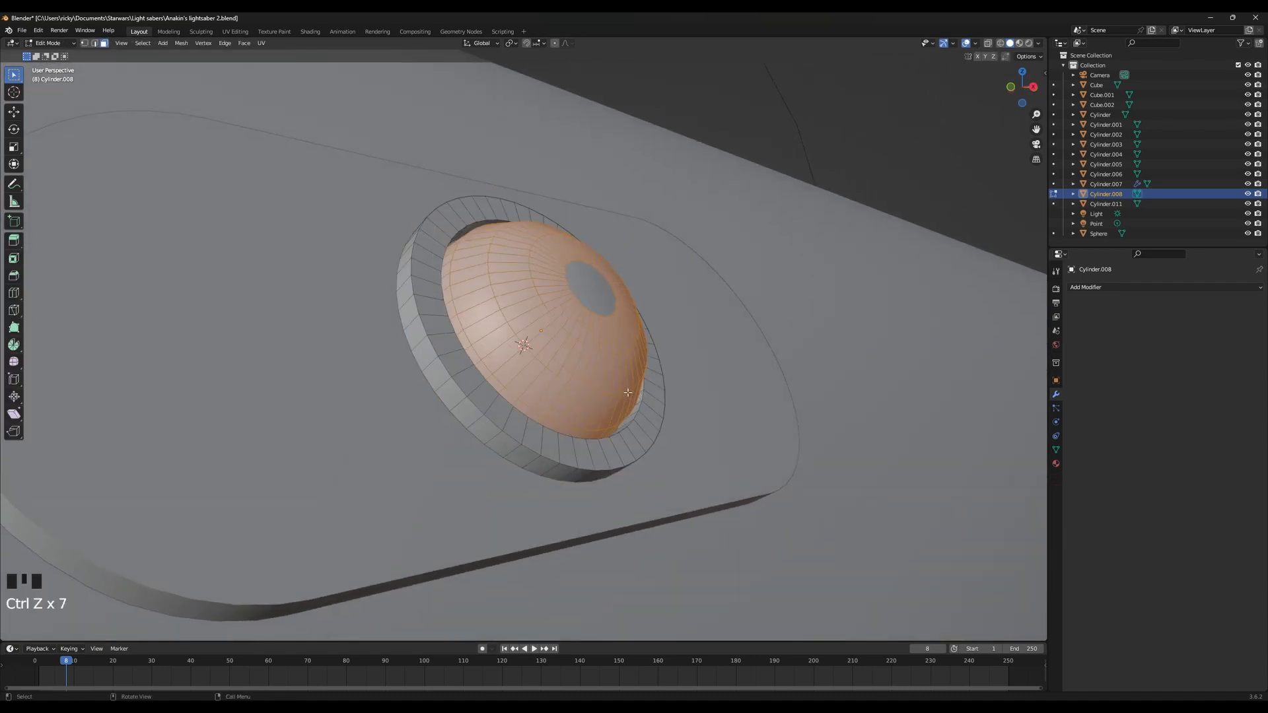
Raise the dome slightly along its local Z and preview the button in rendered shading
key("g")
key("z")
key("z")
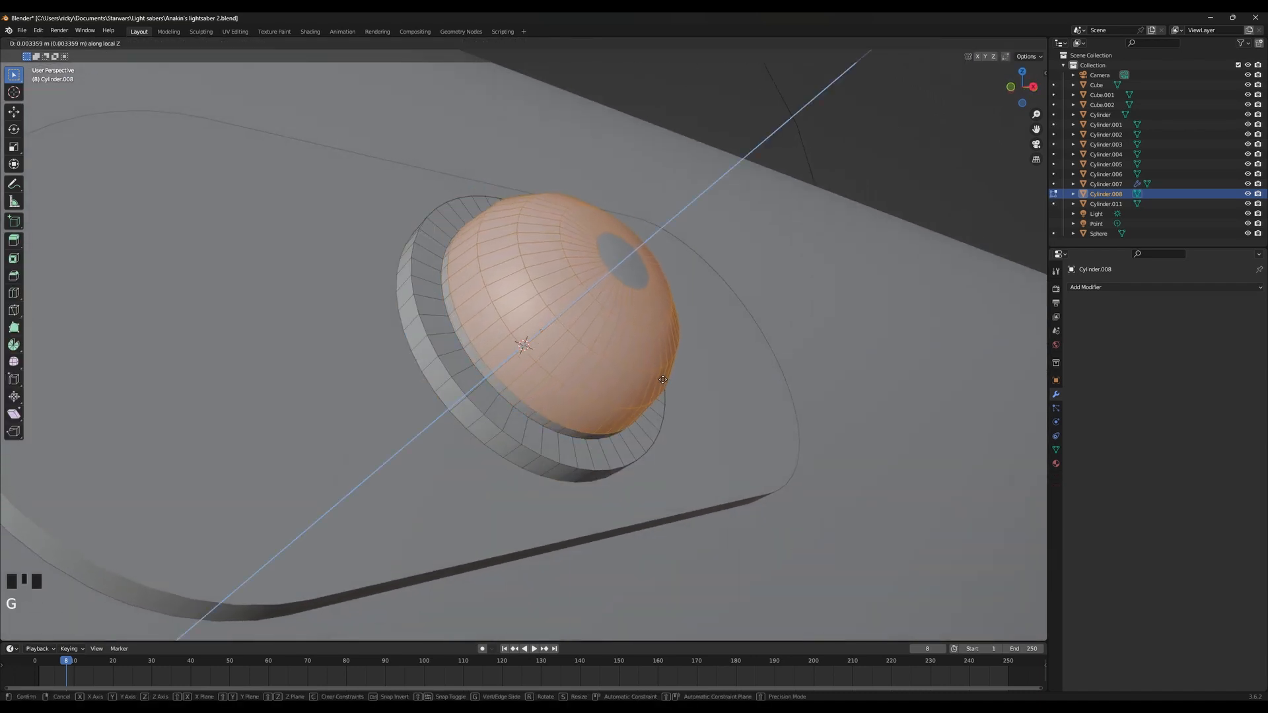
left_click(635, 389)
middle_click_drag(635, 389, 579, 404)
key("Tab")
scroll(559, 378, "down", 1)
left_click(583, 320)
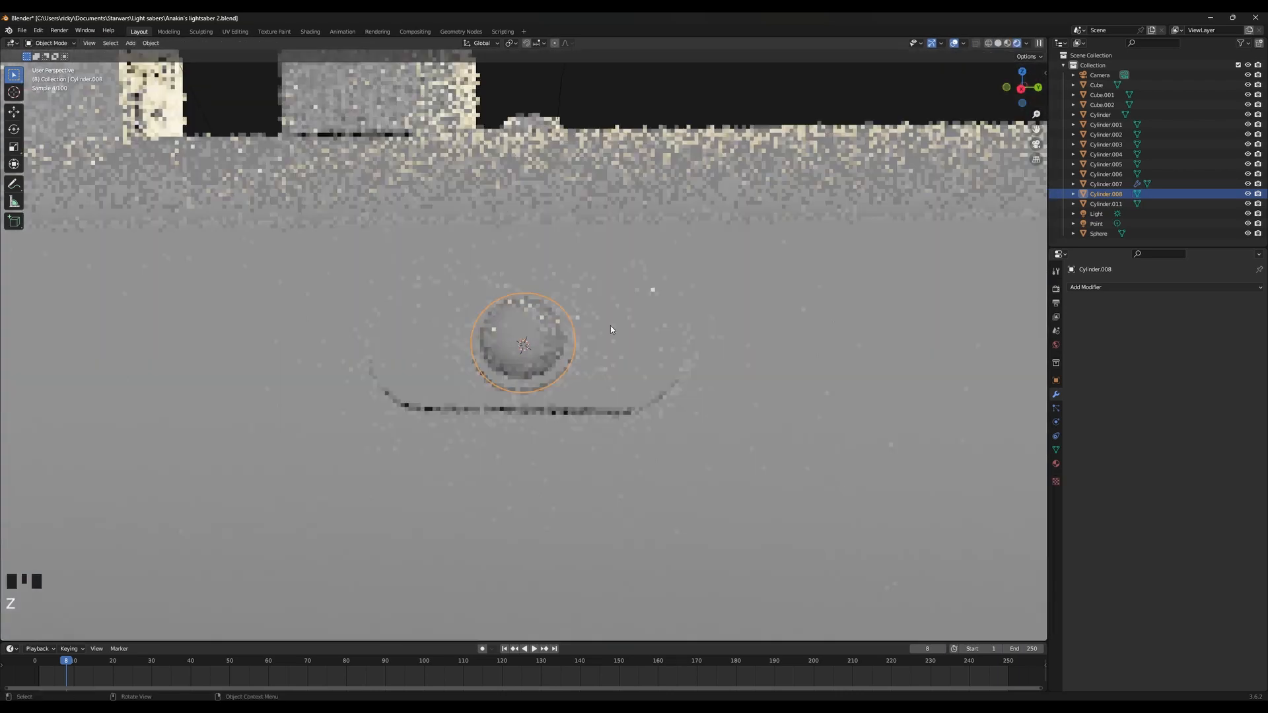
Check the button against the reference image and raise its dome about 0.0015 m along local Z
scroll(617, 357, "down", 3)
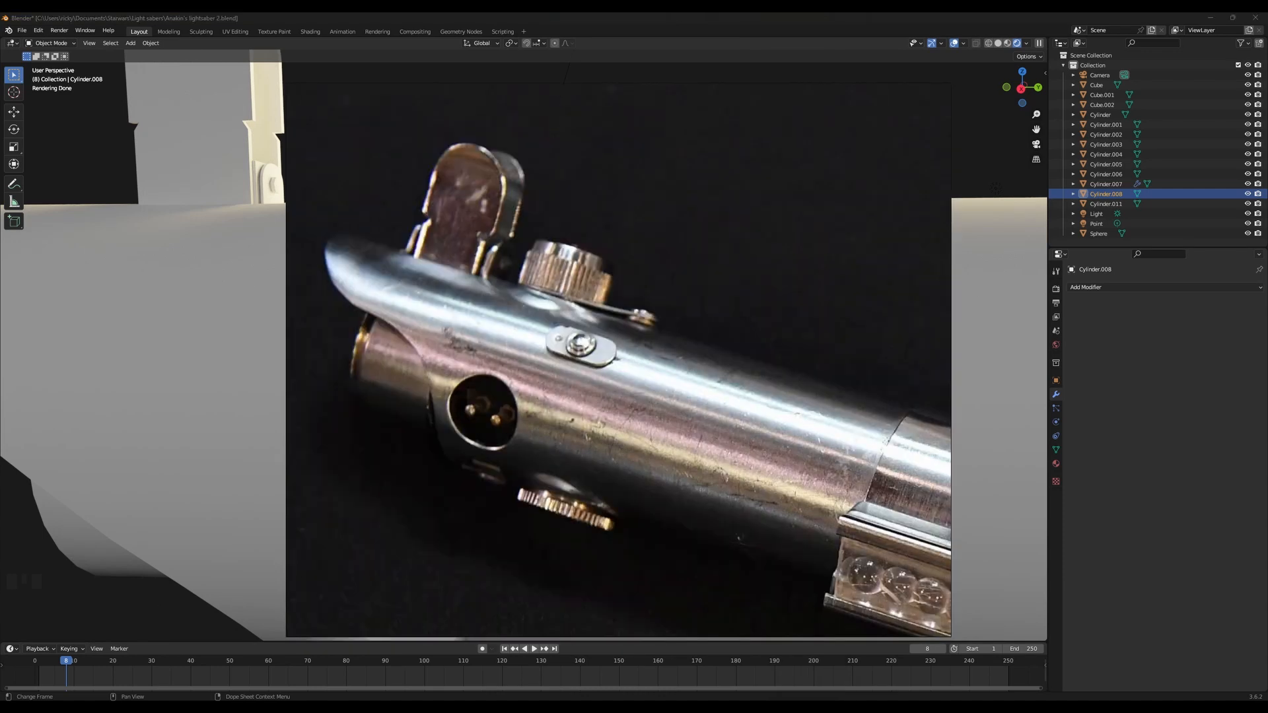
key("Tab")
key("Tab")
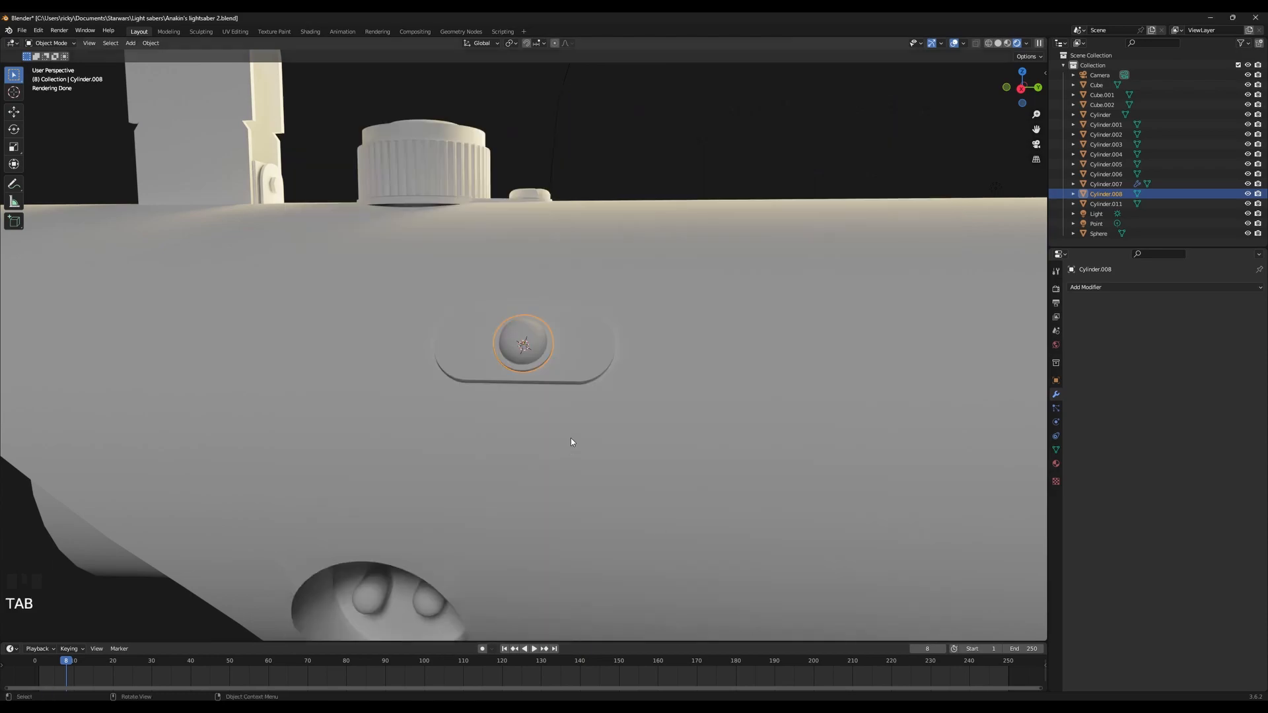
scroll(572, 438, "up", 3)
middle_click_drag(572, 438, 598, 404)
scroll(551, 320, "up", 3)
key("s")
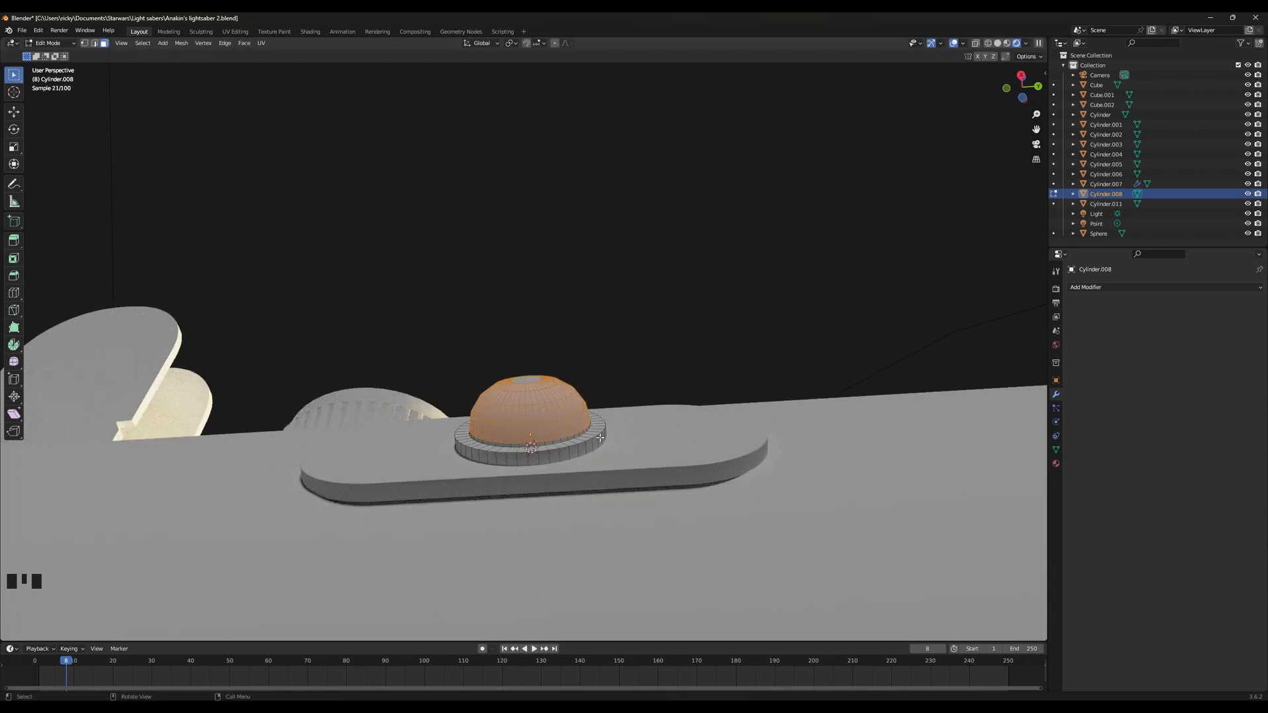
key("g")
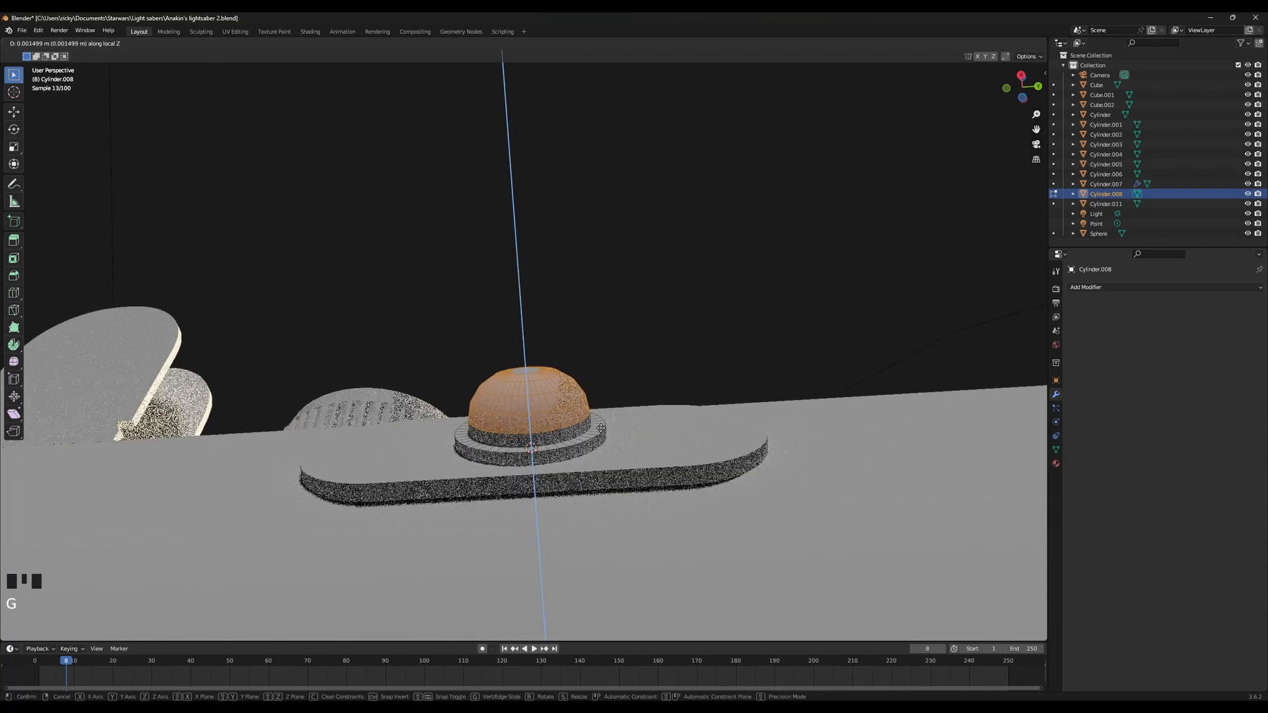
left_click(601, 429)
key("s")
key("z")
key("z")
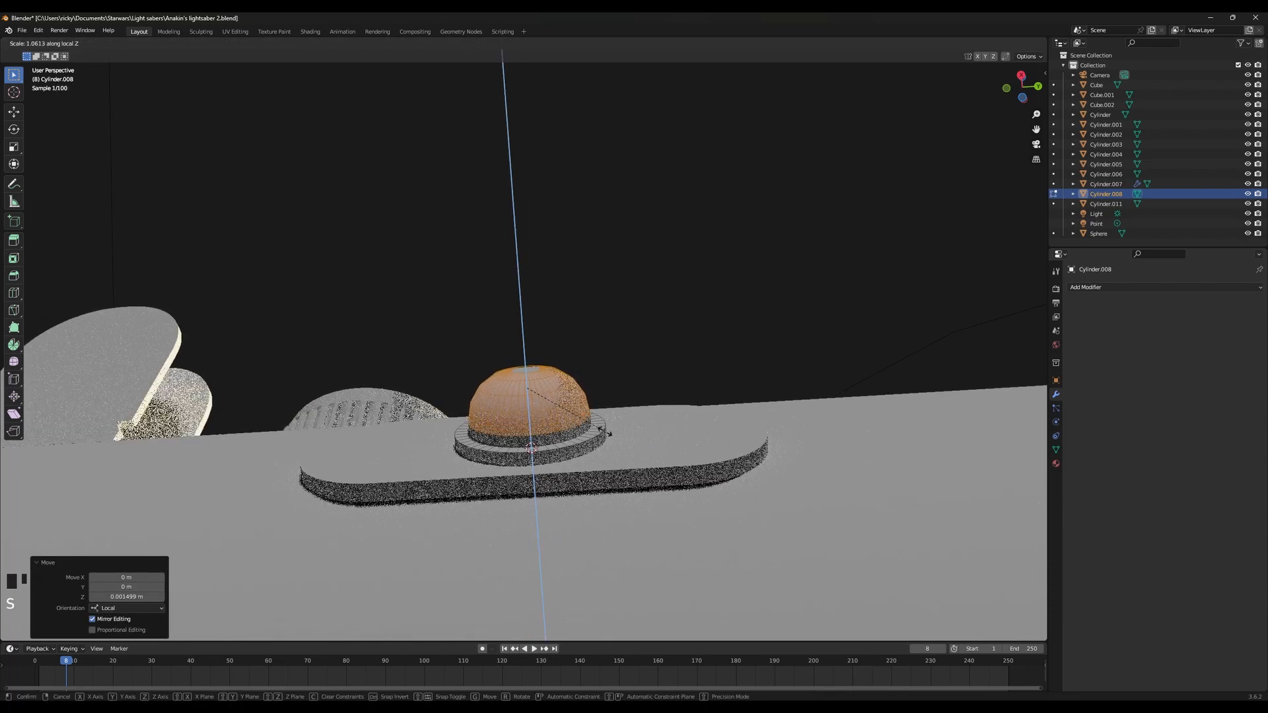
right_click(590, 428)
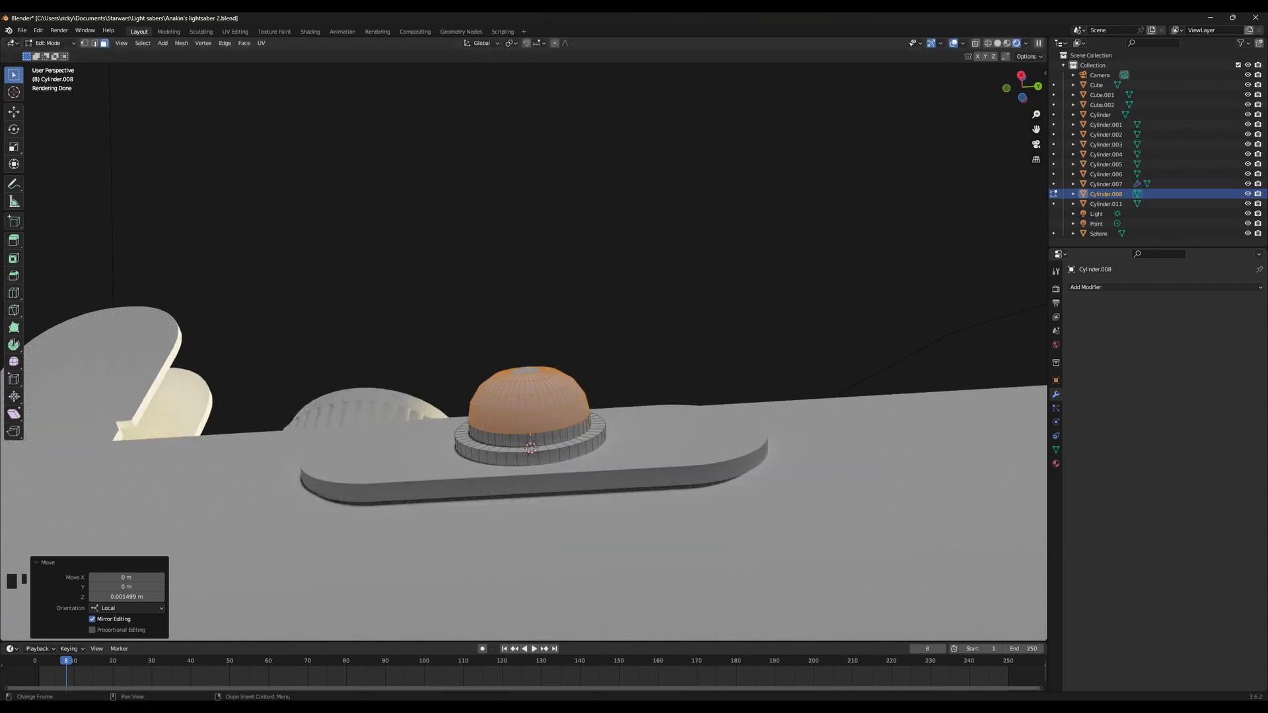
Compare with the reference image and scale the dome's cap and upper face rings to about 0.8 along local Z
left_click(831, 708)
left_click(831, 708)
left_click(852, 708)
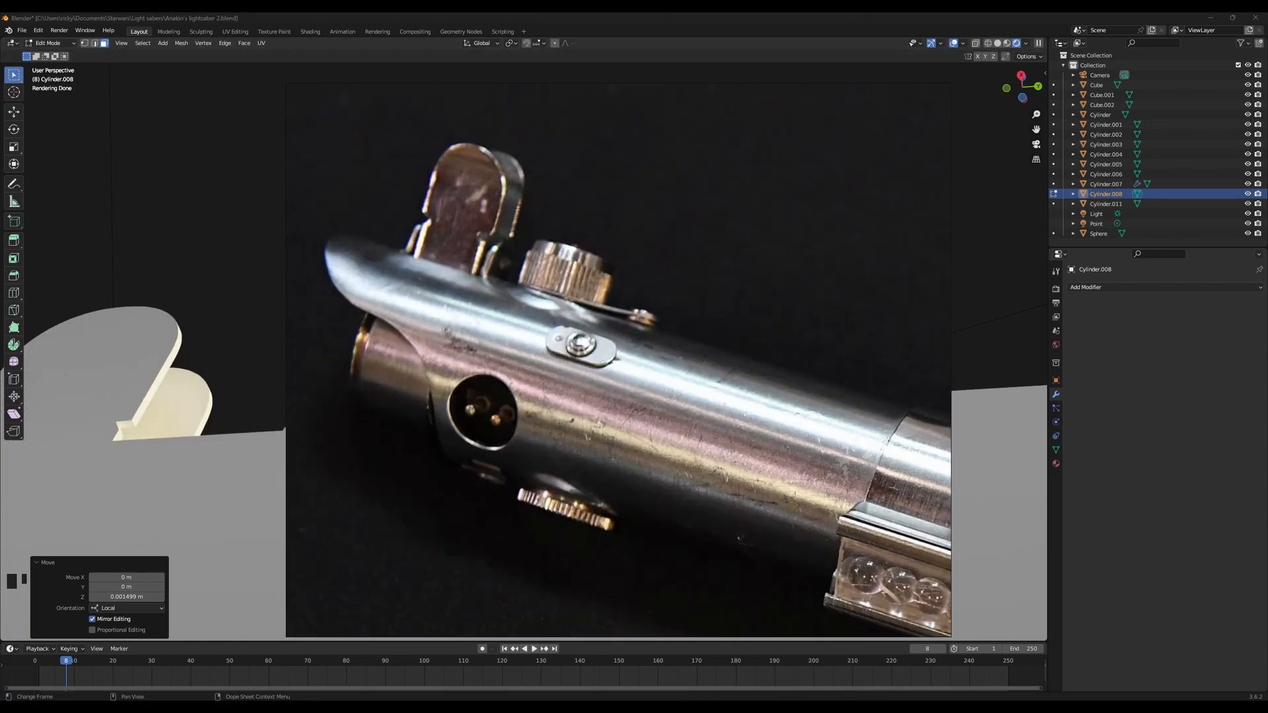
left_click(852, 708)
scroll(580, 460, "up", 4)
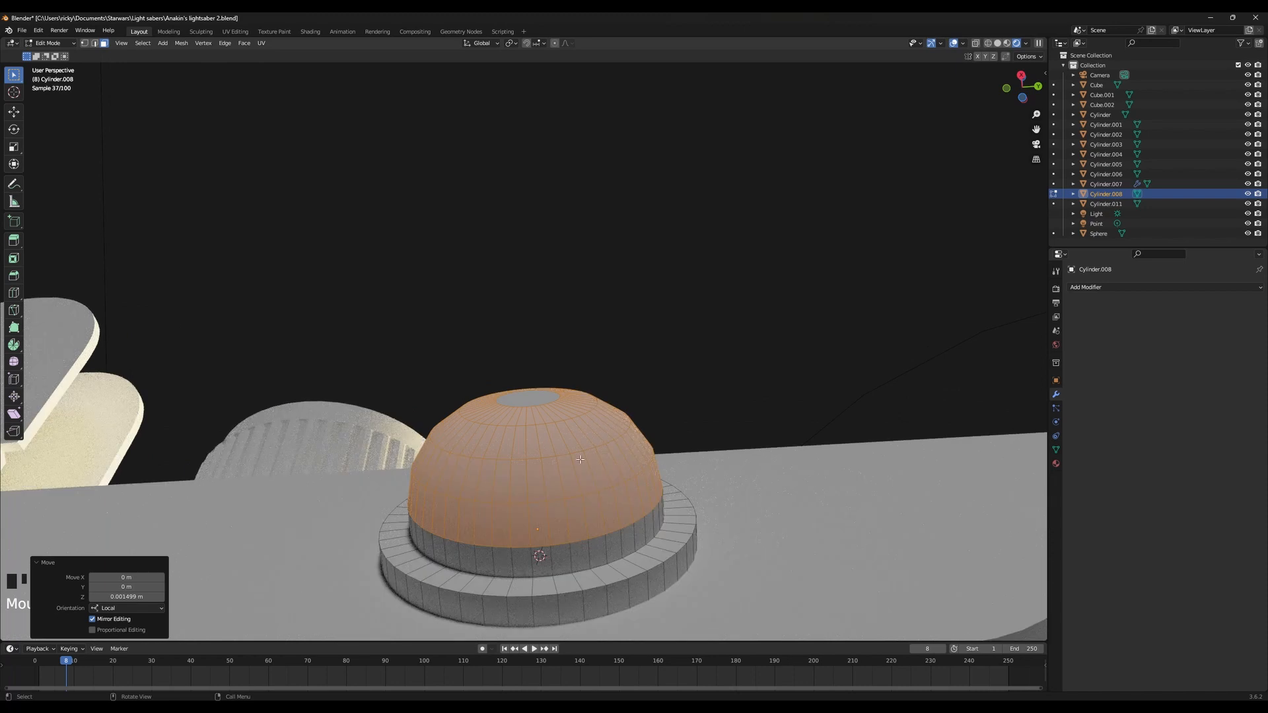
left_click(572, 444, "alt")
left_click(601, 473, "alt+shift")
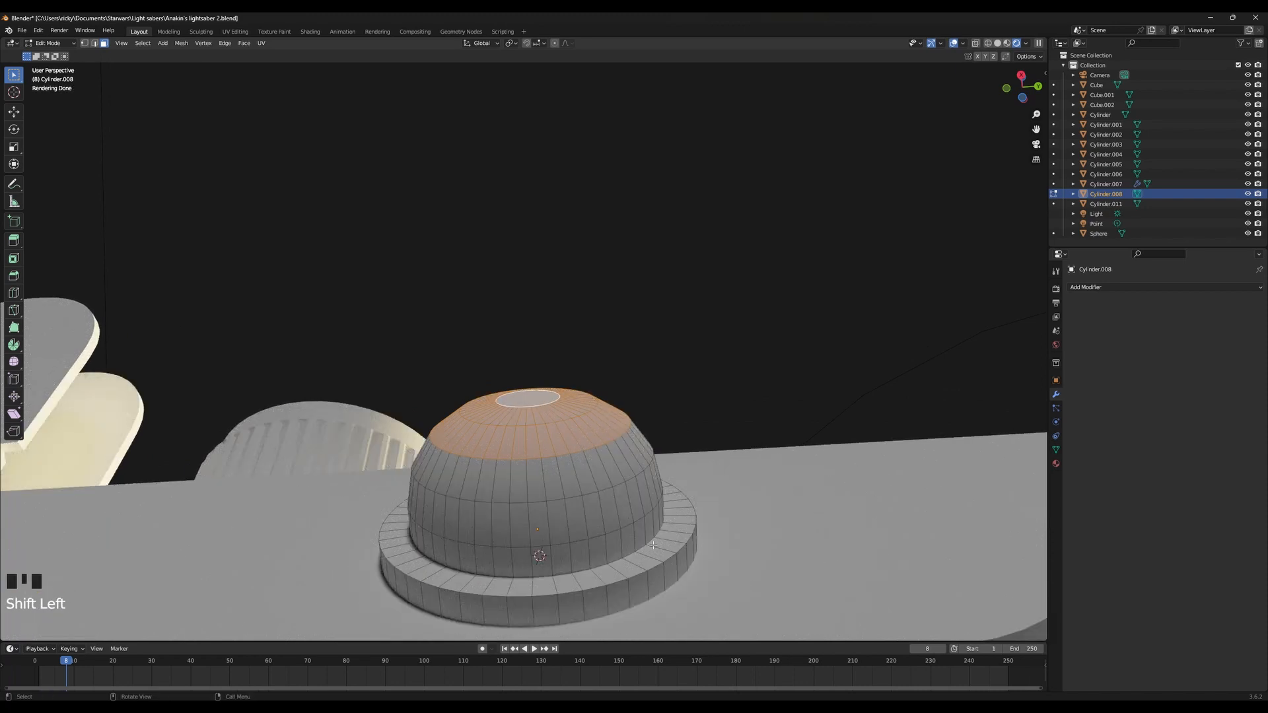
key("s")
key("z")
key("z")
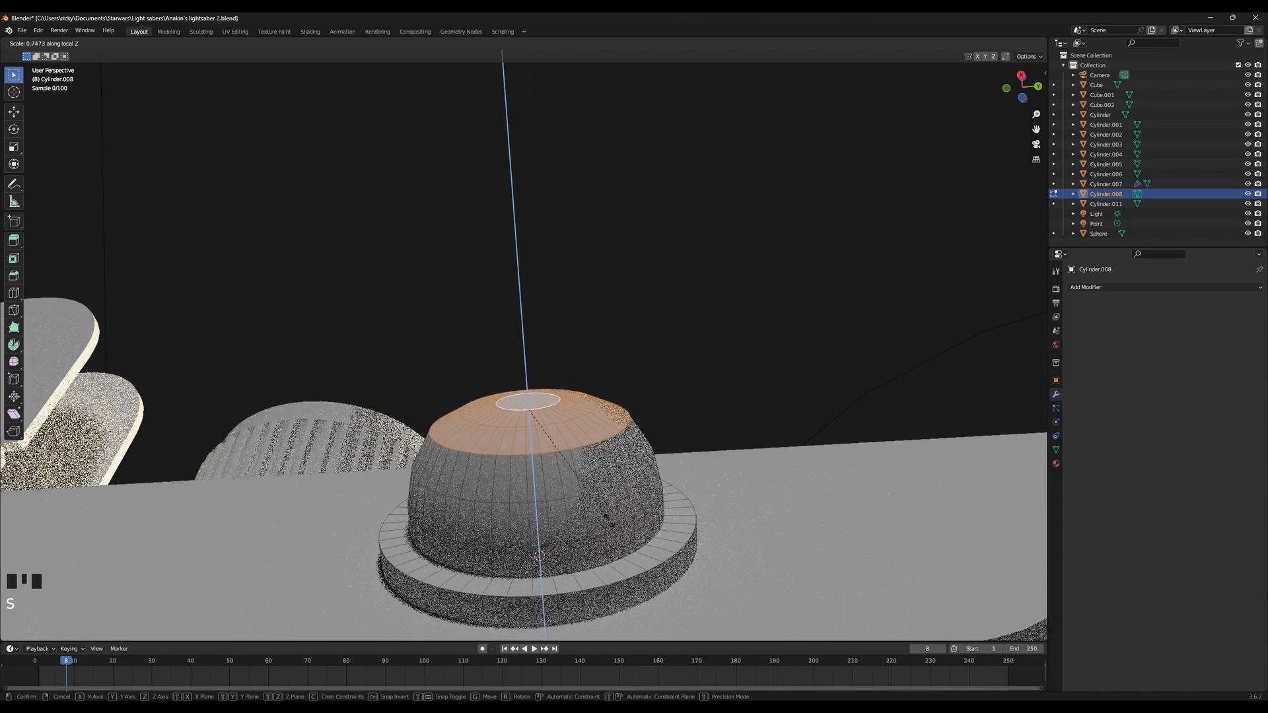
left_click(619, 528)
Lower the dome's cap and upper face rings slightly along local Z
key("g")
key("z")
key("z")
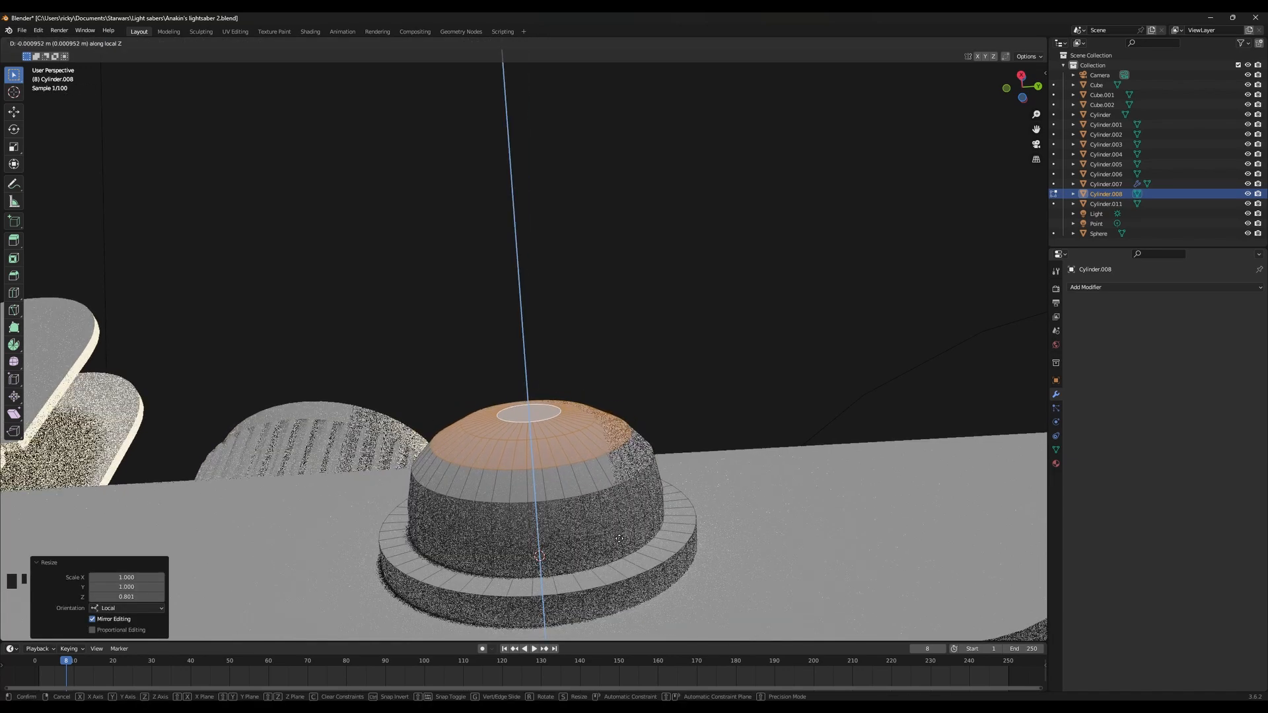
left_click(620, 537)
Switch to edge selection and select the four horizontal edge loops around the dome
left_click(94, 43)
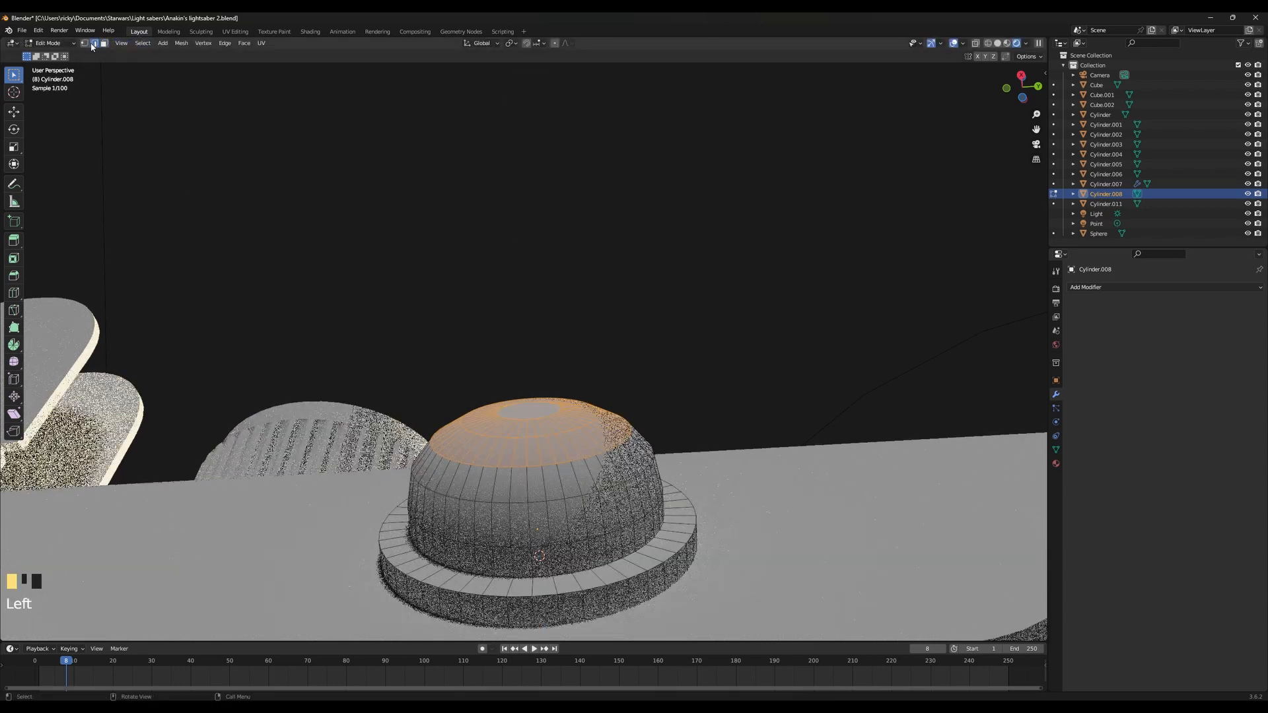
left_click(470, 464, "alt")
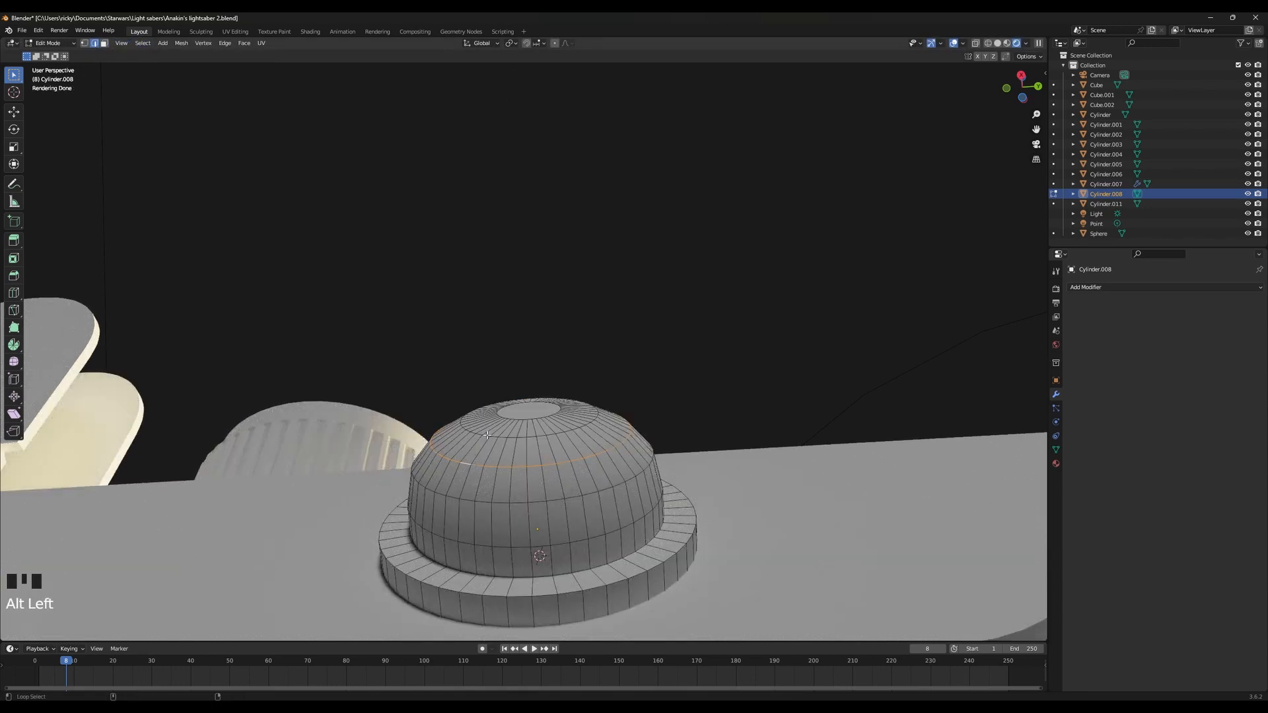
left_click(488, 435, "alt+shift")
left_click(508, 502, "alt+shift")
left_click(501, 545, "alt+shift")
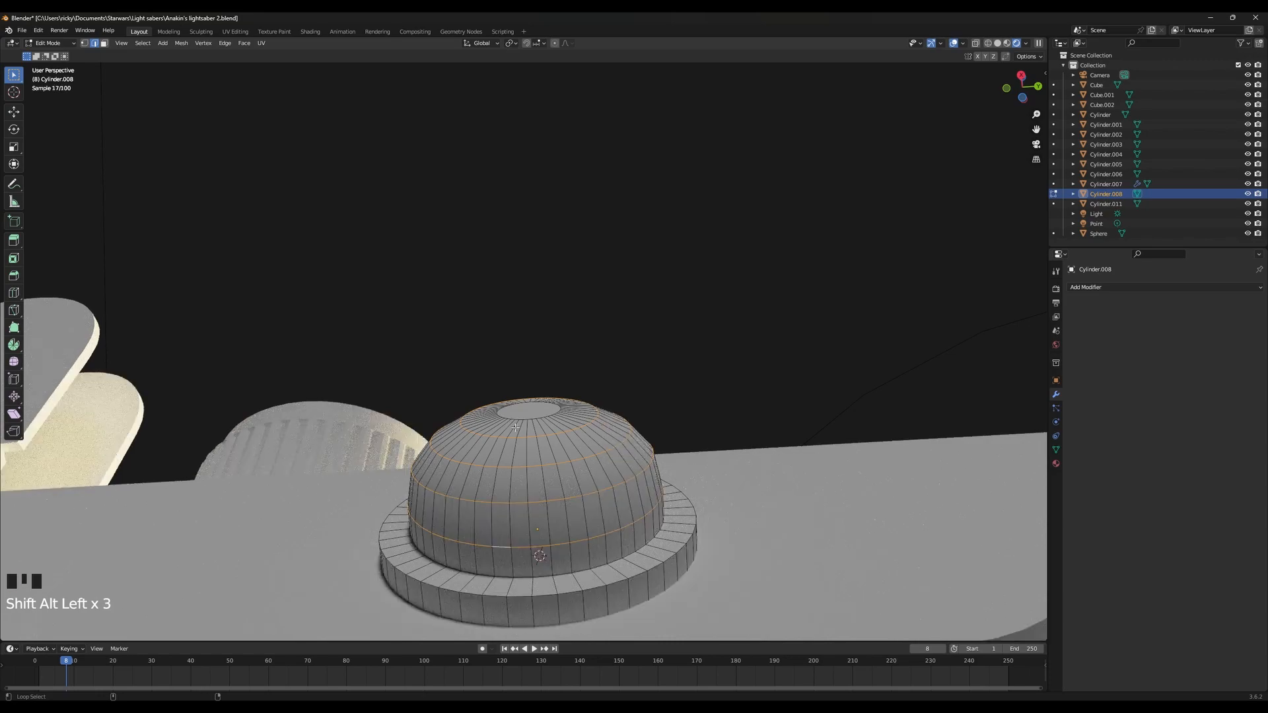
Try a 1-segment bevel about 0.001 m wide on the dome's four edge loops, inspect it, and undo it
key("ctrl+b")
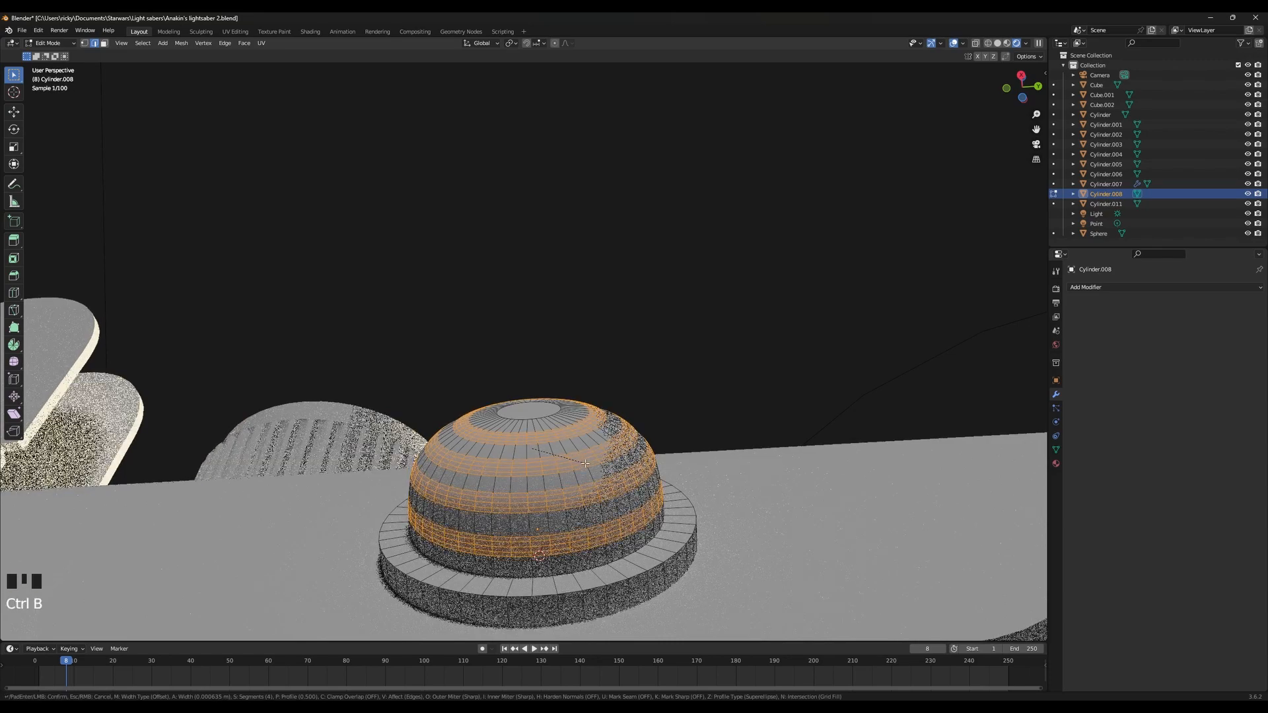
scroll(520, 431, "down", 3)
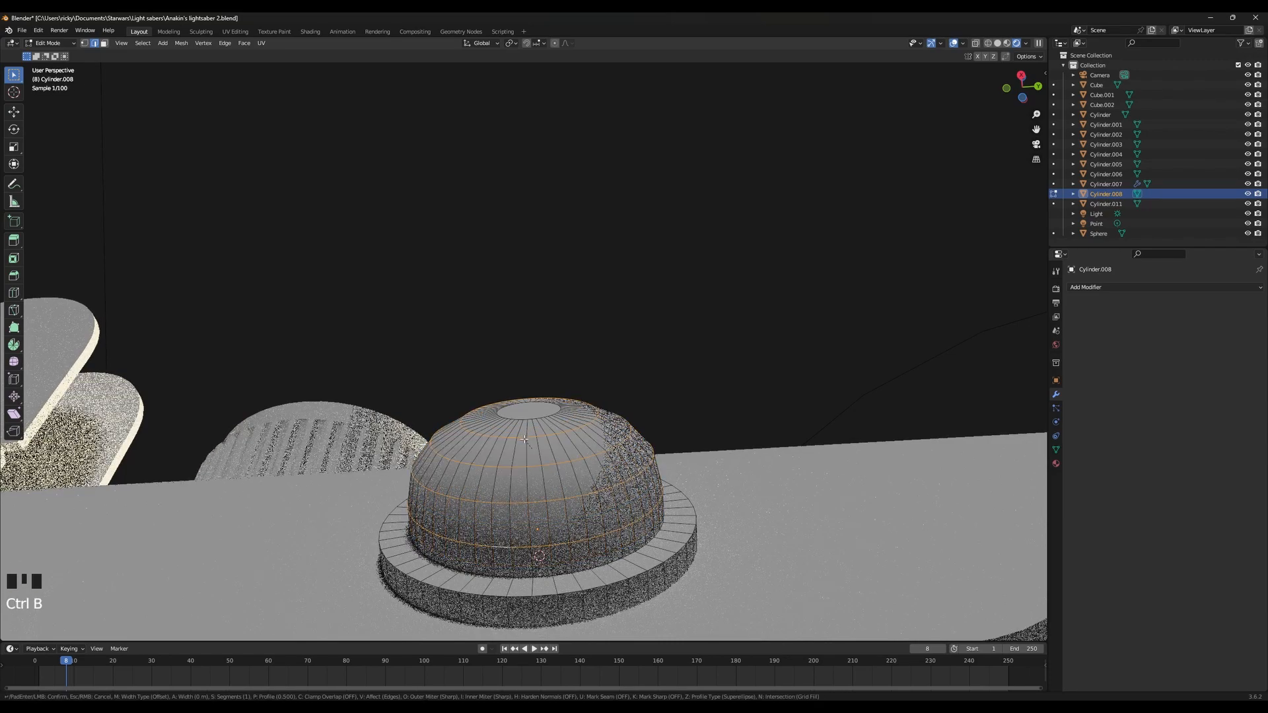
left_click(520, 403)
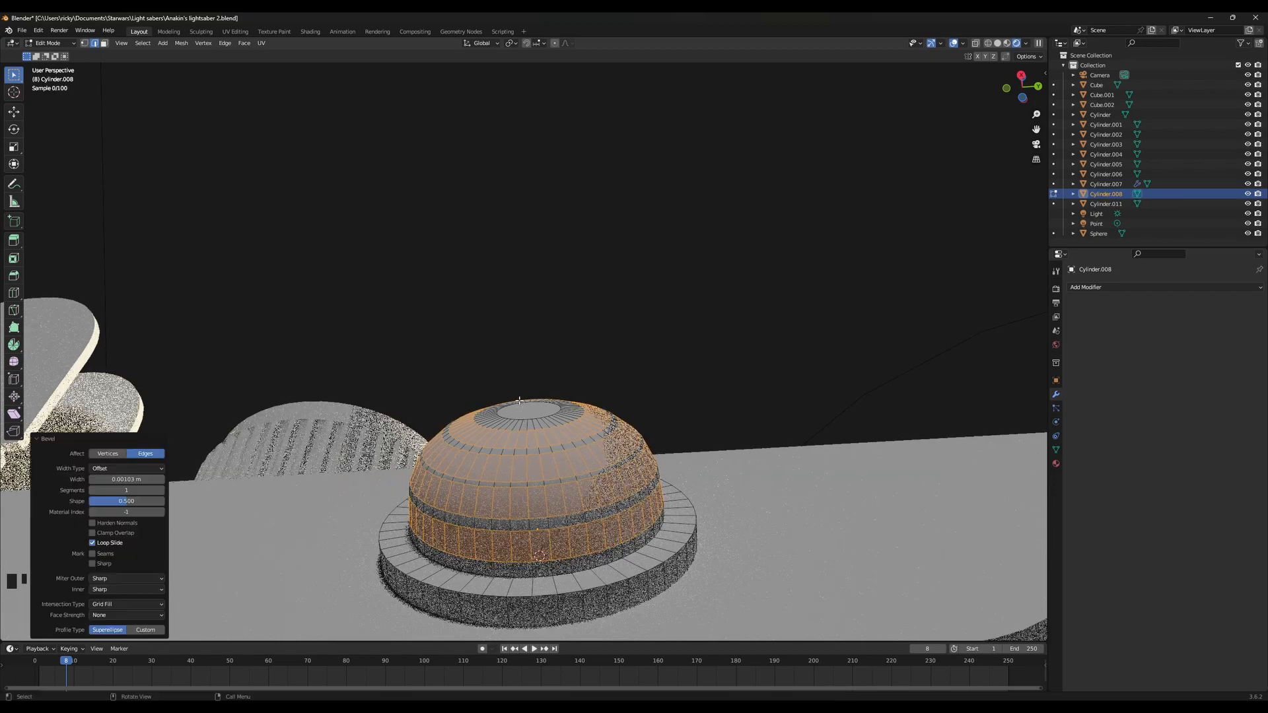
key("Tab")
scroll(521, 403, "down", 1)
scroll(520, 406, "down", 2)
scroll(524, 419, "up", 4)
key("Tab")
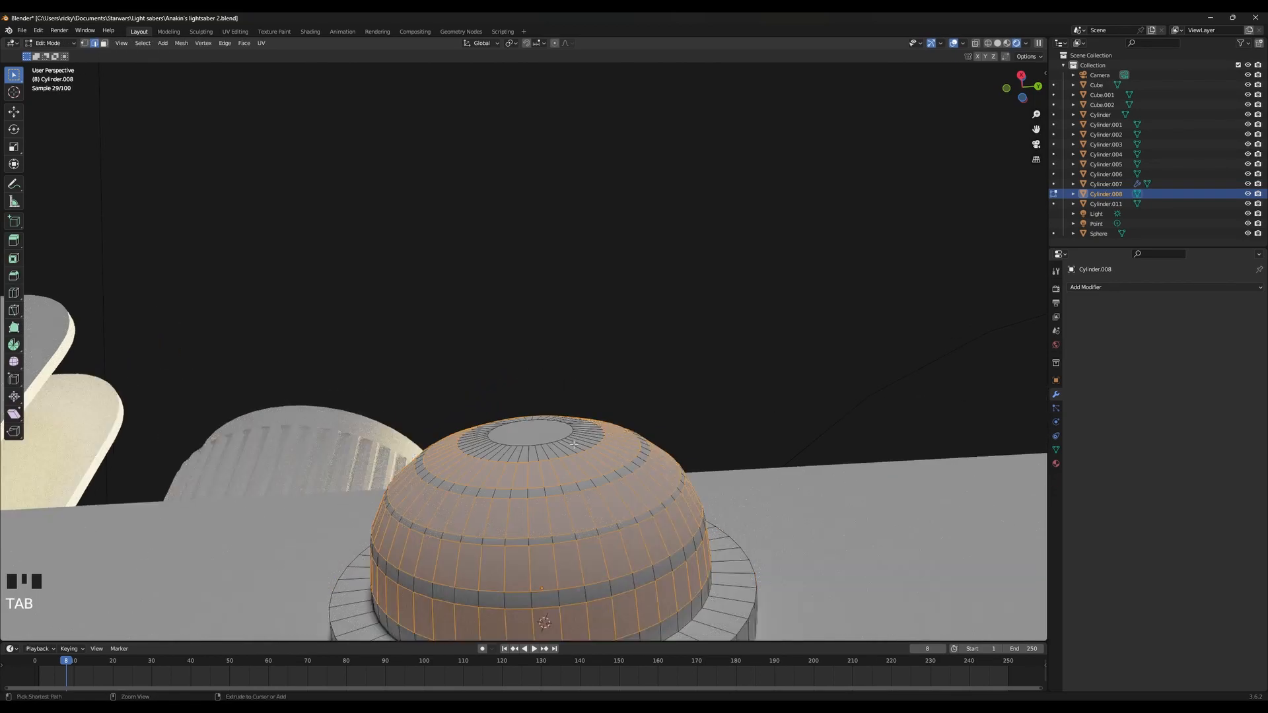
key("ctrl+z")
key("ctrl+z")
key("ctrl+z")
key("ctrl+z")
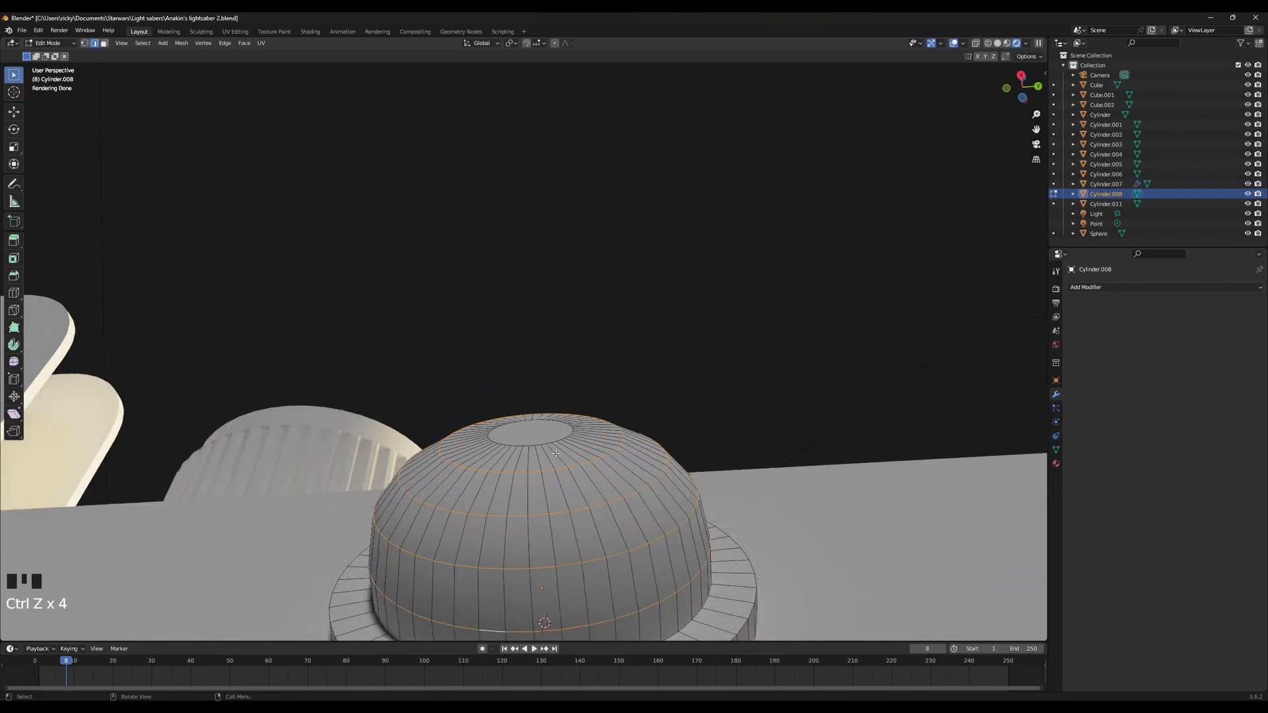
Try a narrower 1-segment bevel about 0.0002 m wide on the dome's edge loops, and undo it
key("ctrl+b")
left_click(668, 397)
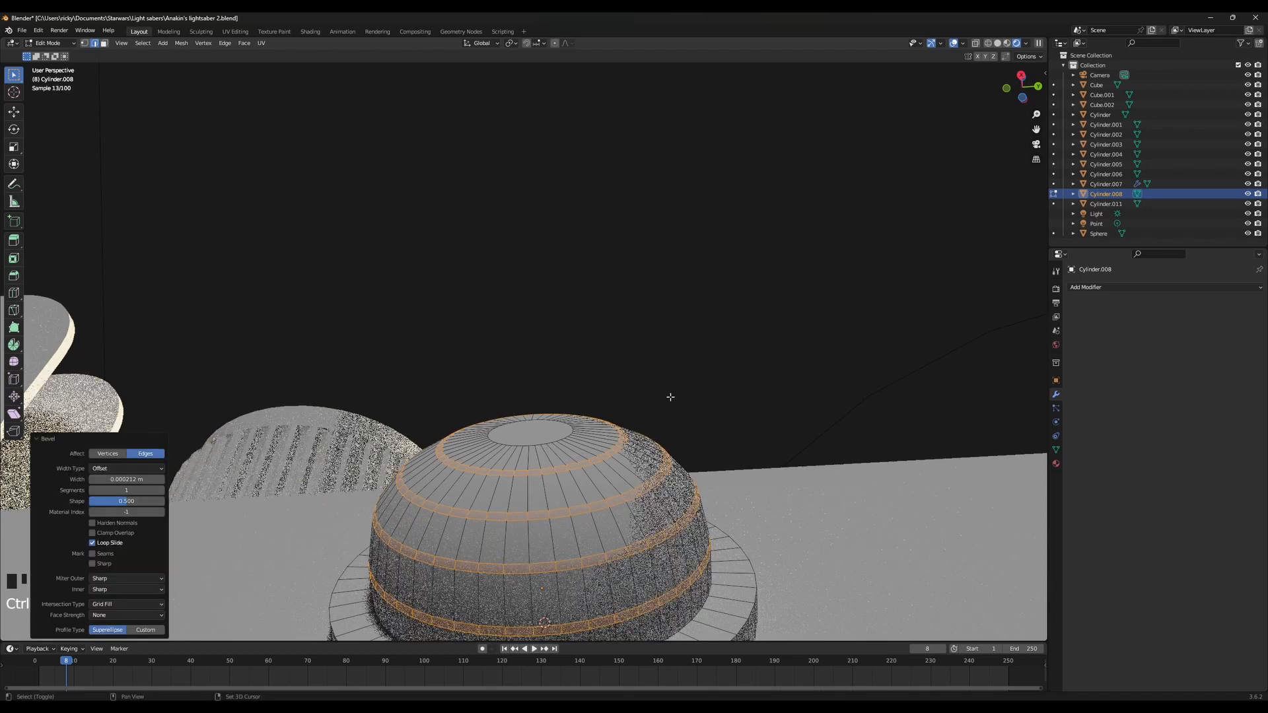
key("Tab")
key("ctrl+z")
key("ctrl+z")
key("ctrl+z")
key("ctrl+z")
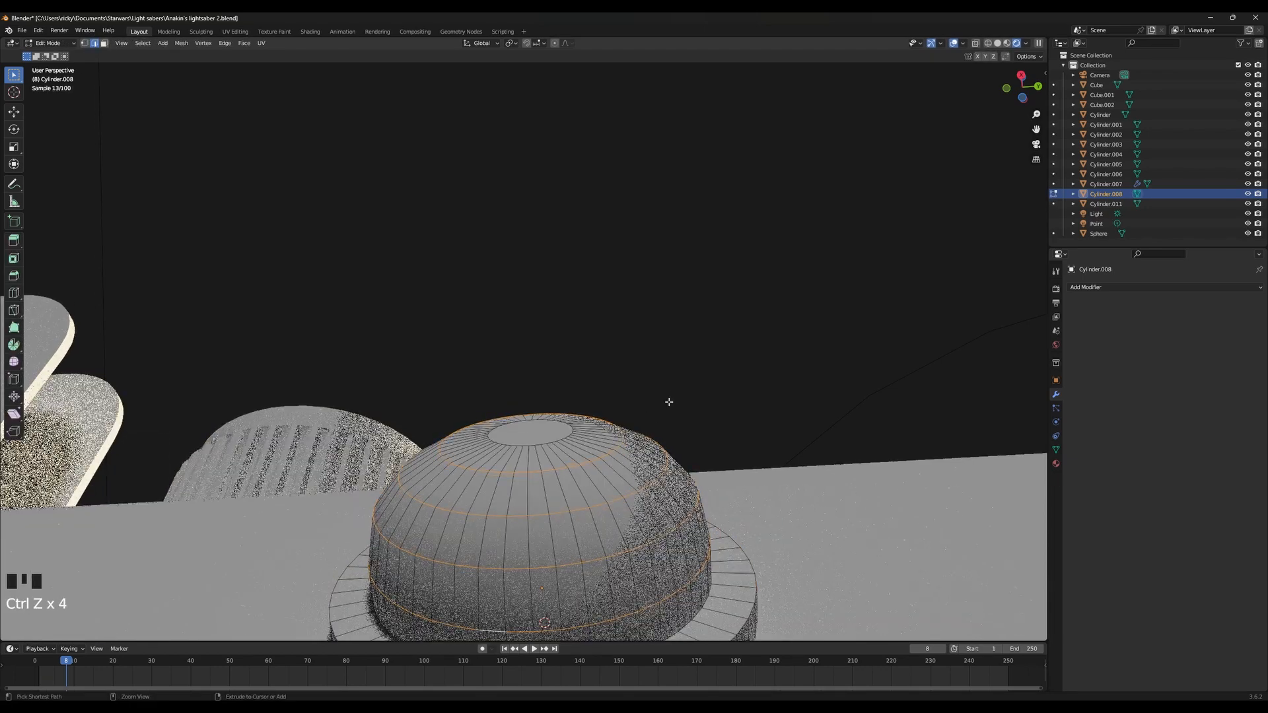
Try a 3-segment bevel about 0.001 m wide on the dome's edge loops, inspect the button, and undo it
key("ctrl+b")
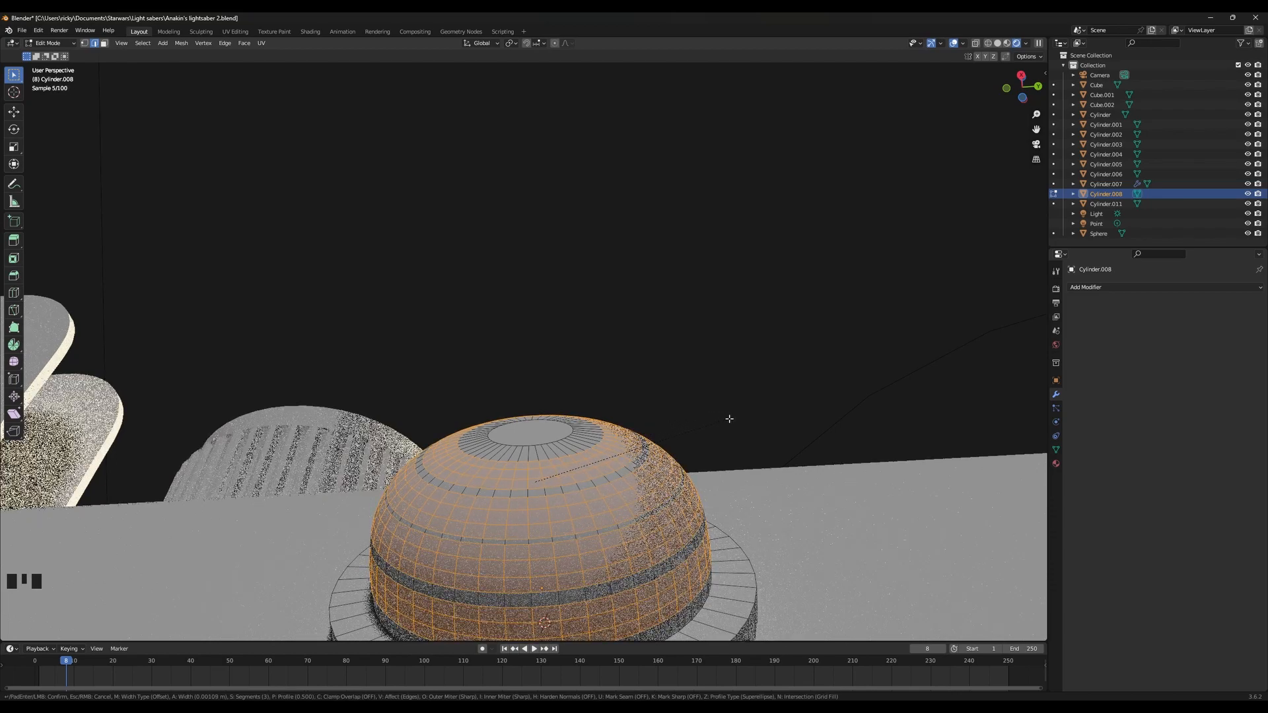
left_click(729, 419)
key("Tab")
scroll(696, 417, "down", 4)
middle_click_drag(693, 416, 699, 404)
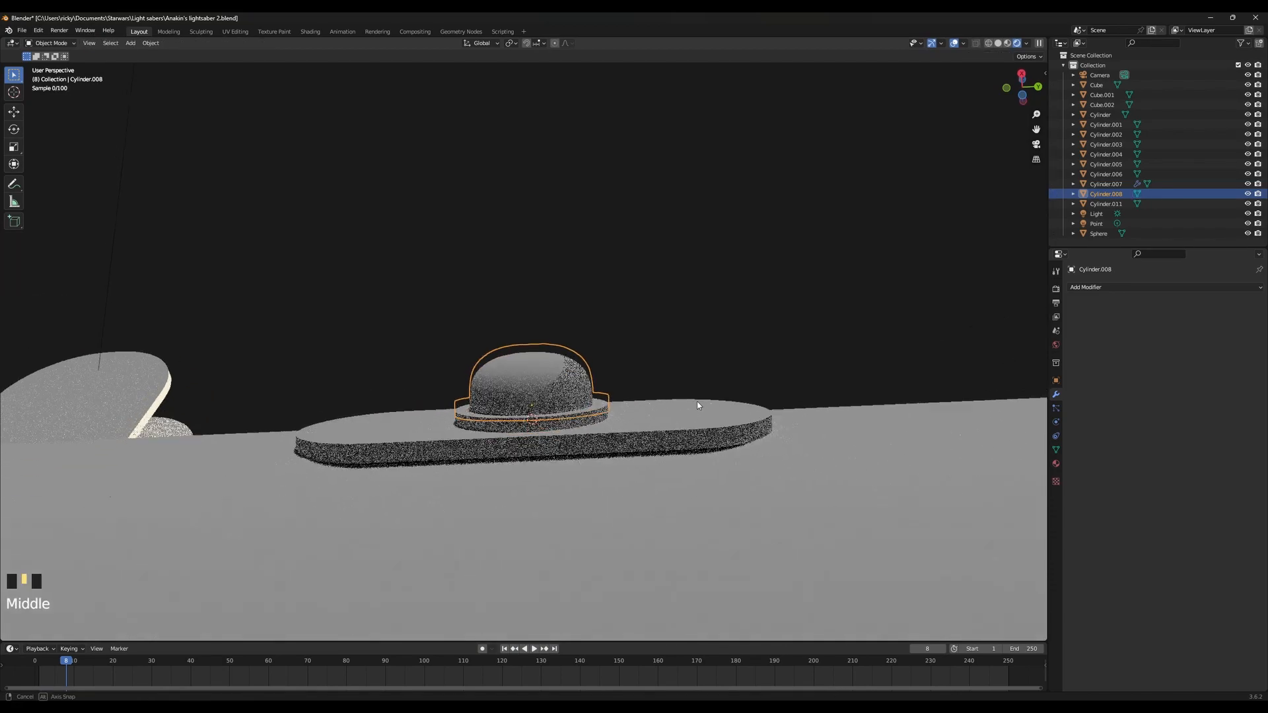
middle_click_drag(578, 303, 600, 347)
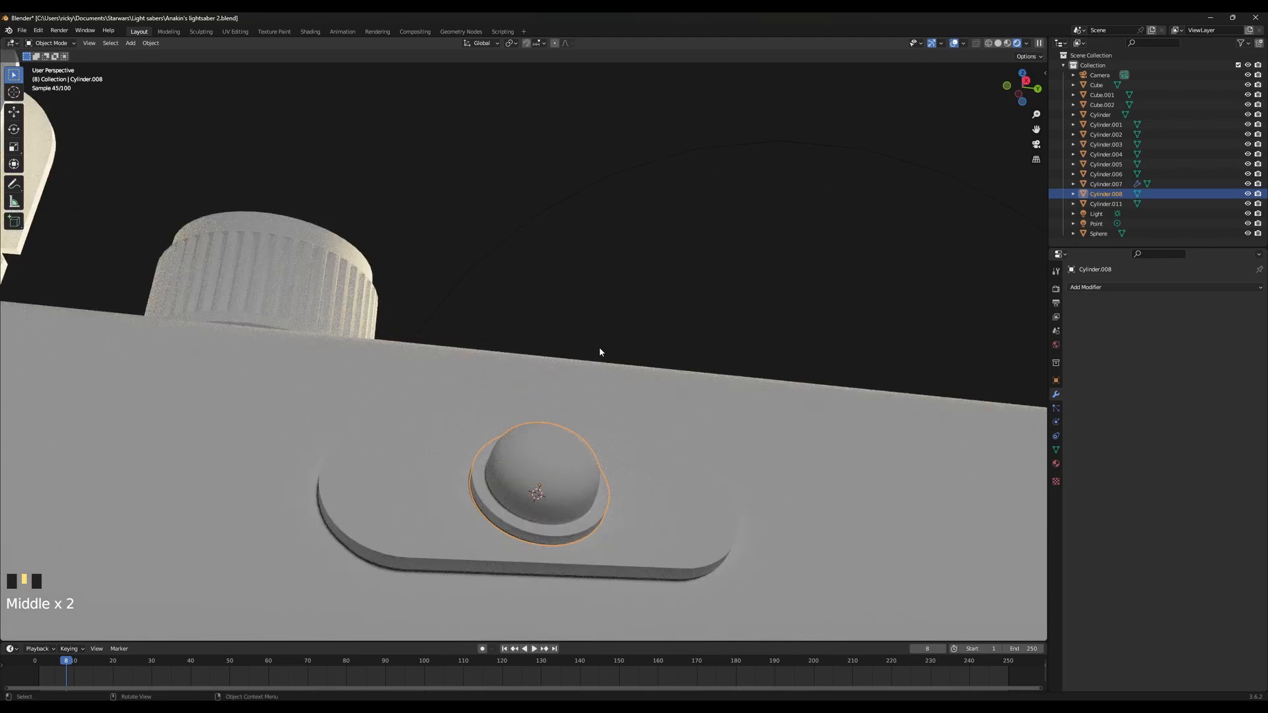
key("Tab")
scroll(595, 447, "up", 2)
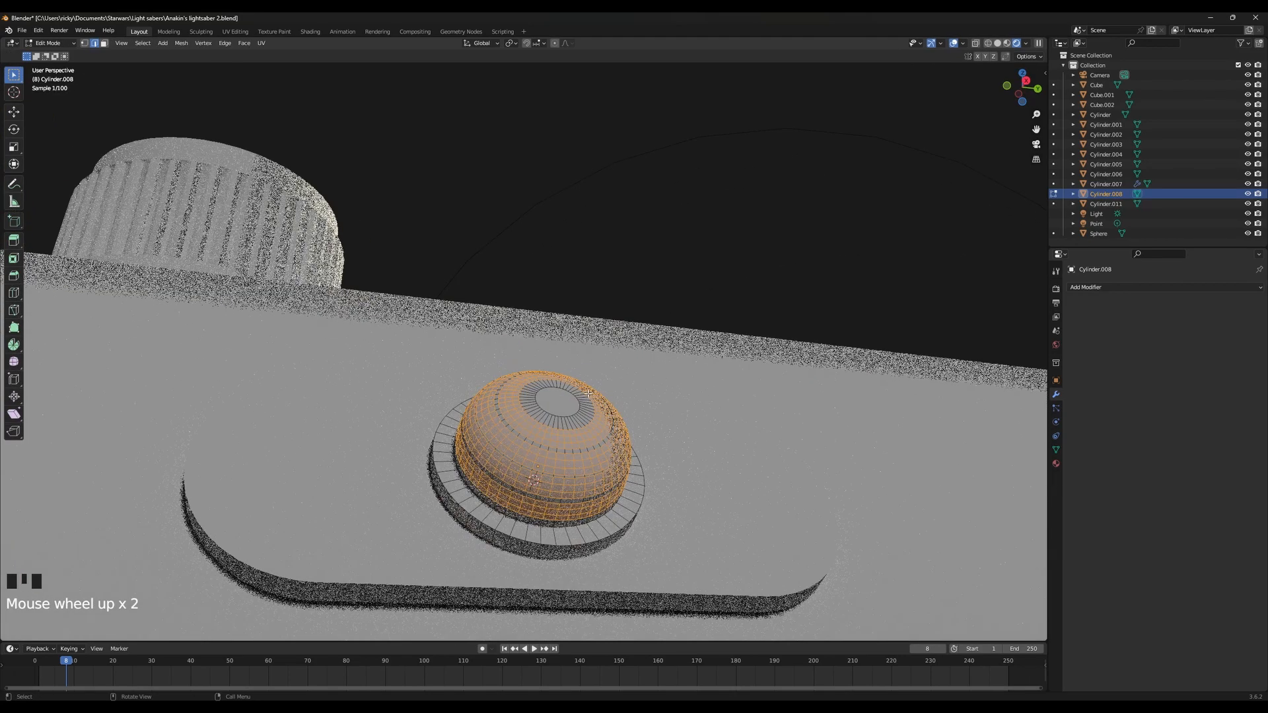
key("ctrl+z")
key("ctrl+z")
key("ctrl+z")
key("ctrl+z")
key("ctrl+z")
Bevel the dome's four edge loops again with 3 segments, then leave mesh editing and deselect the button
key("ctrl+shift+z")
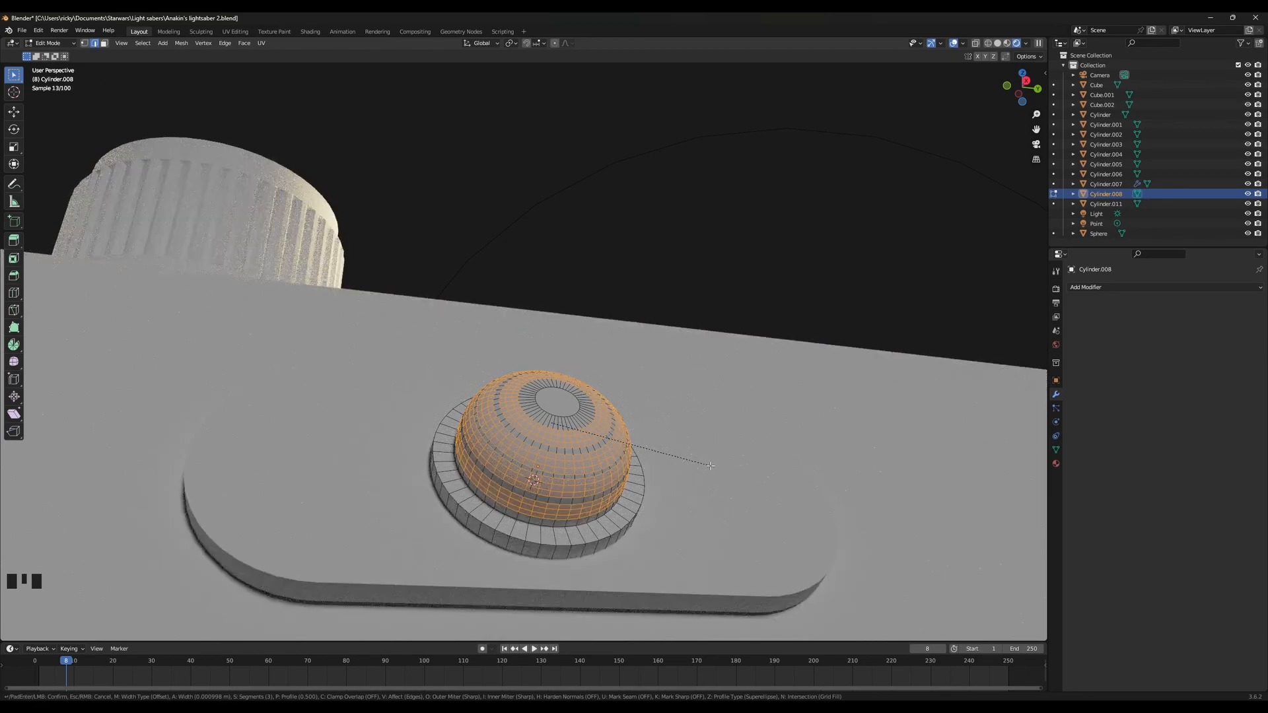
left_click(667, 465)
key("Tab")
scroll(664, 462, "down", 2)
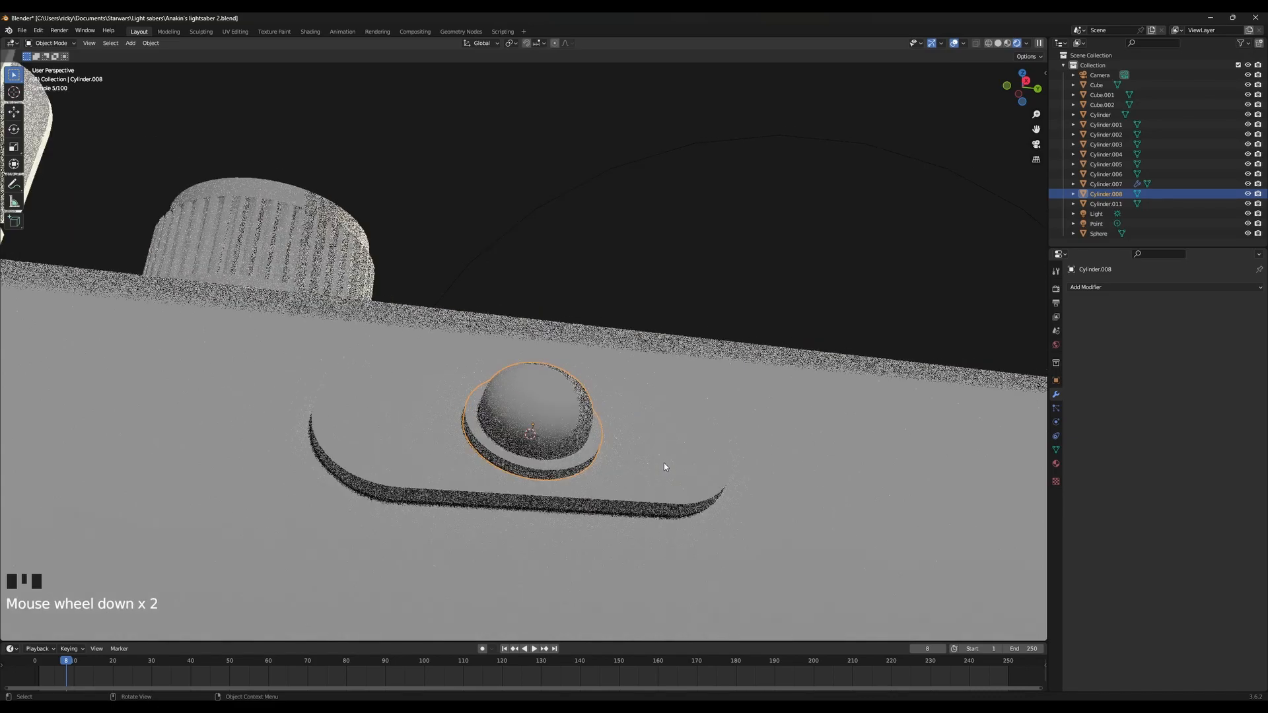
middle_click_drag(664, 463, 683, 414)
left_click(688, 338)
middle_click_drag(687, 338, 650, 422)
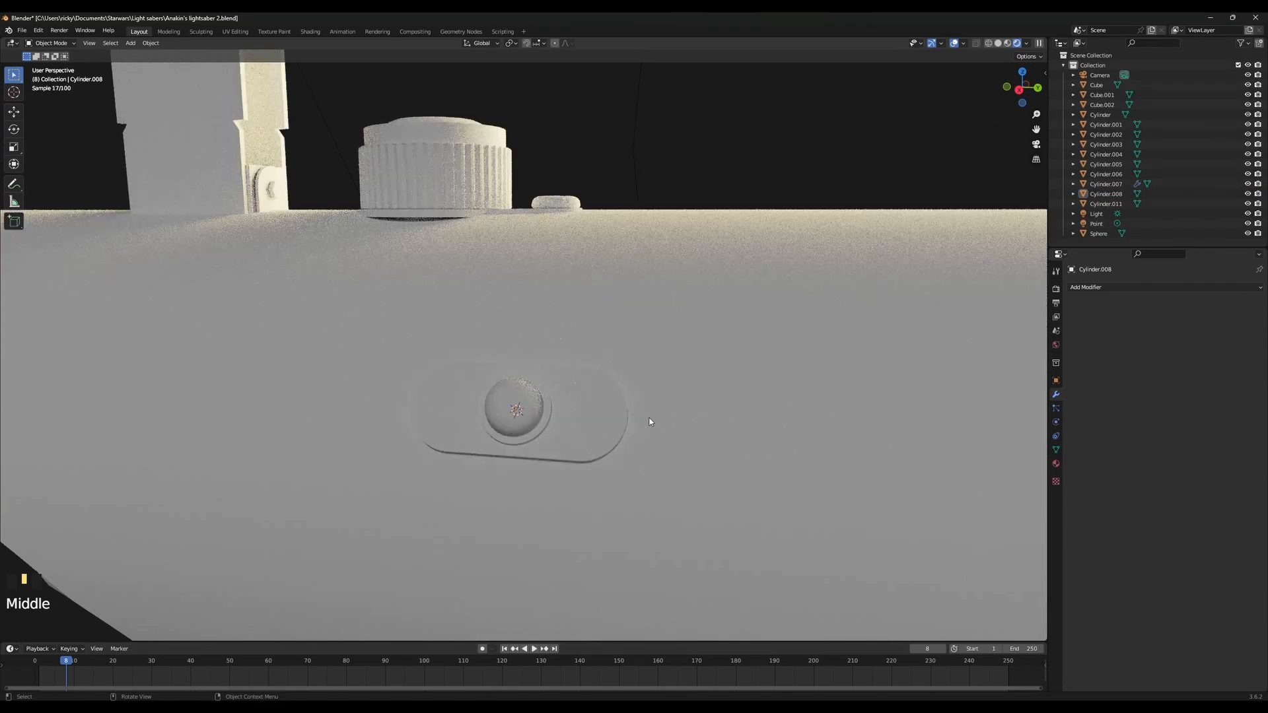
Compare the round-ended side plate with the lightsaber reference image
middle_click_drag(602, 377, 593, 407)
left_click(464, 423)
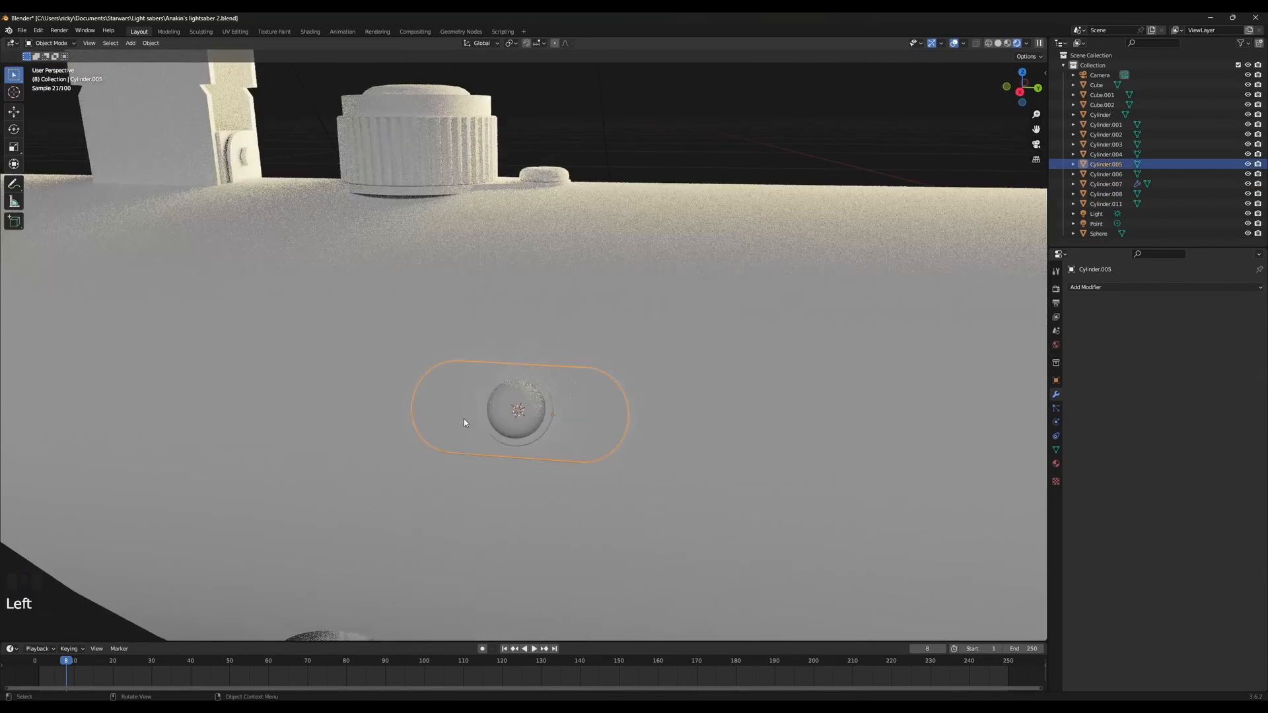
key("alt+Tab")
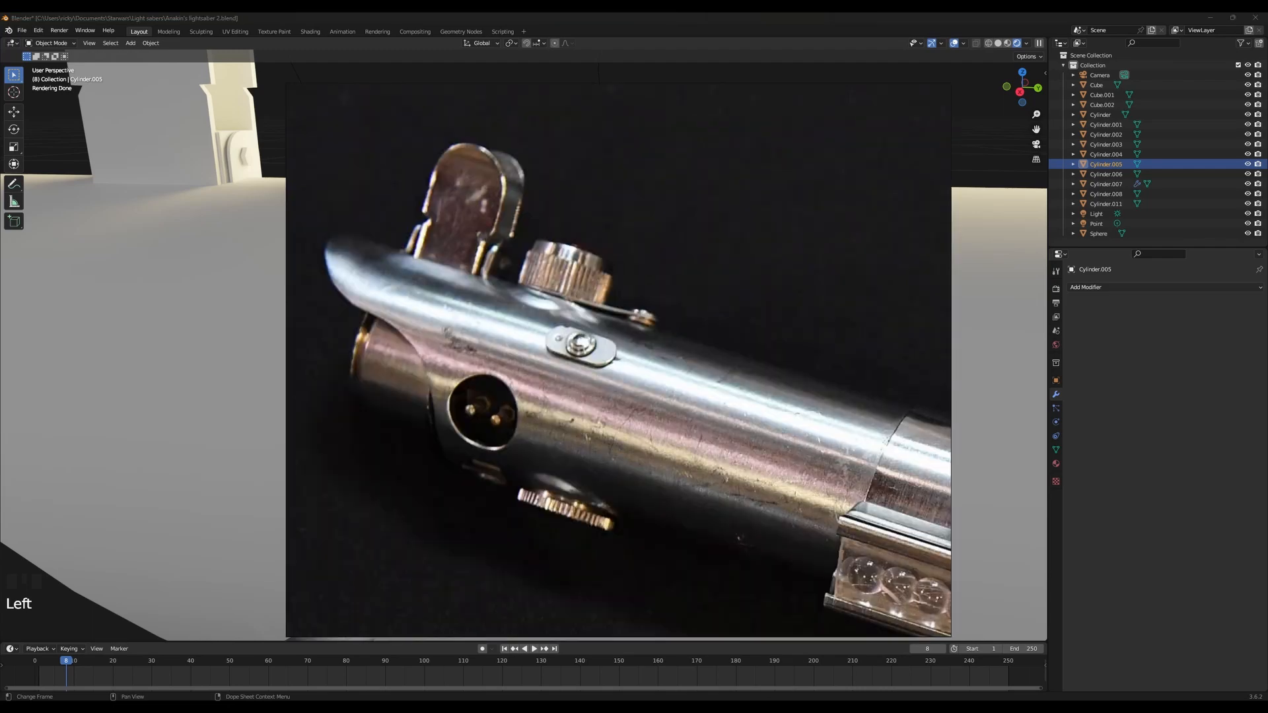
key("alt+Tab")
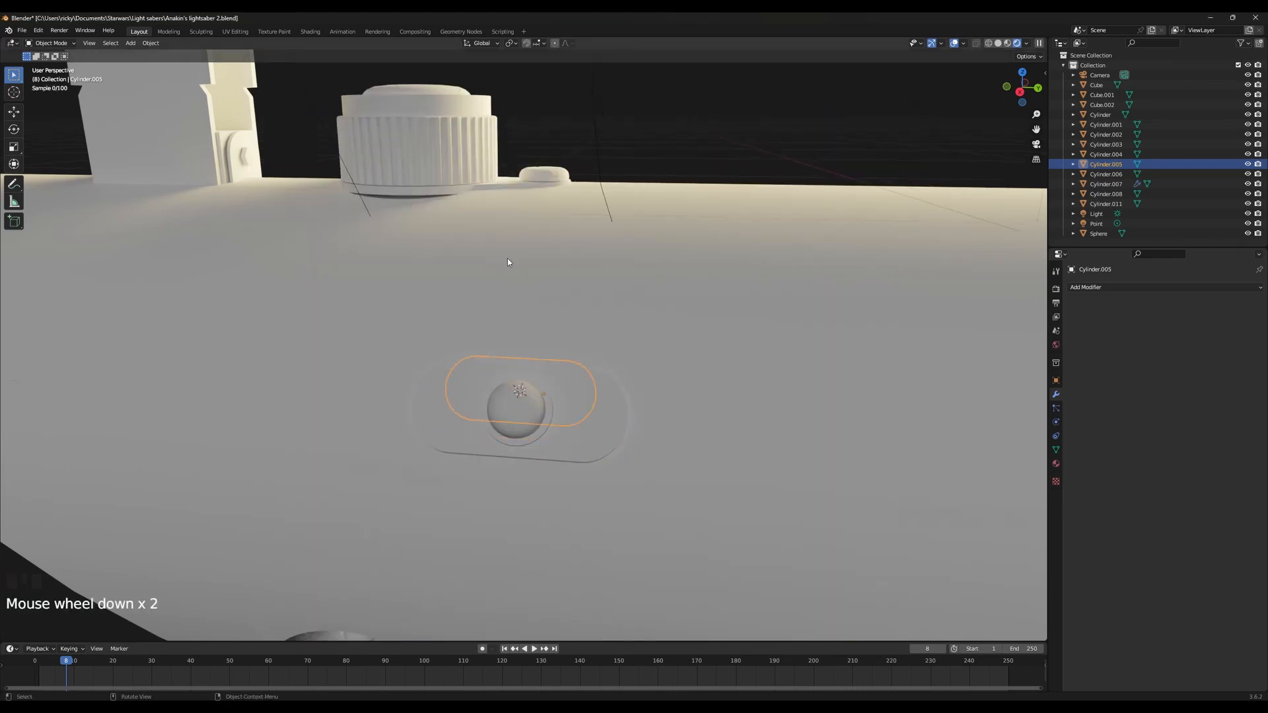
Duplicate the small slotted screw beside the ribbed knob in place and separate the copy into its own object
left_click(481, 207)
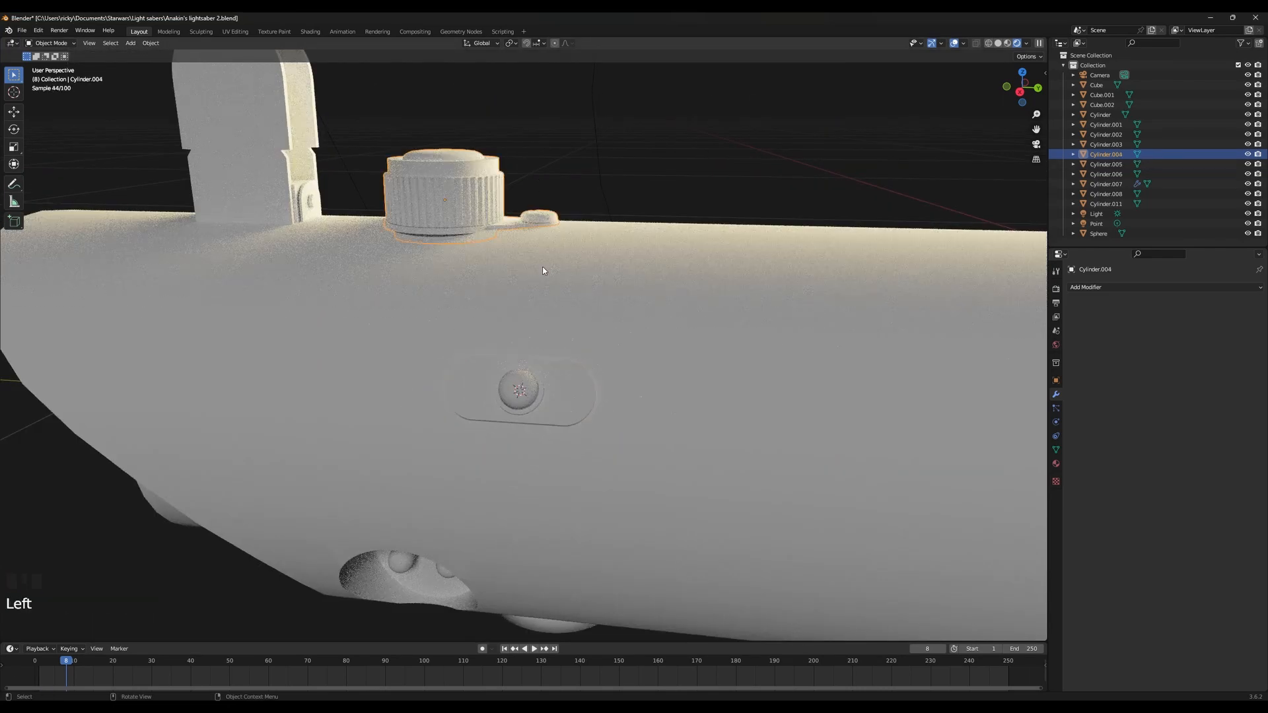
key("Tab")
left_click(551, 212)
key("ctrl+z")
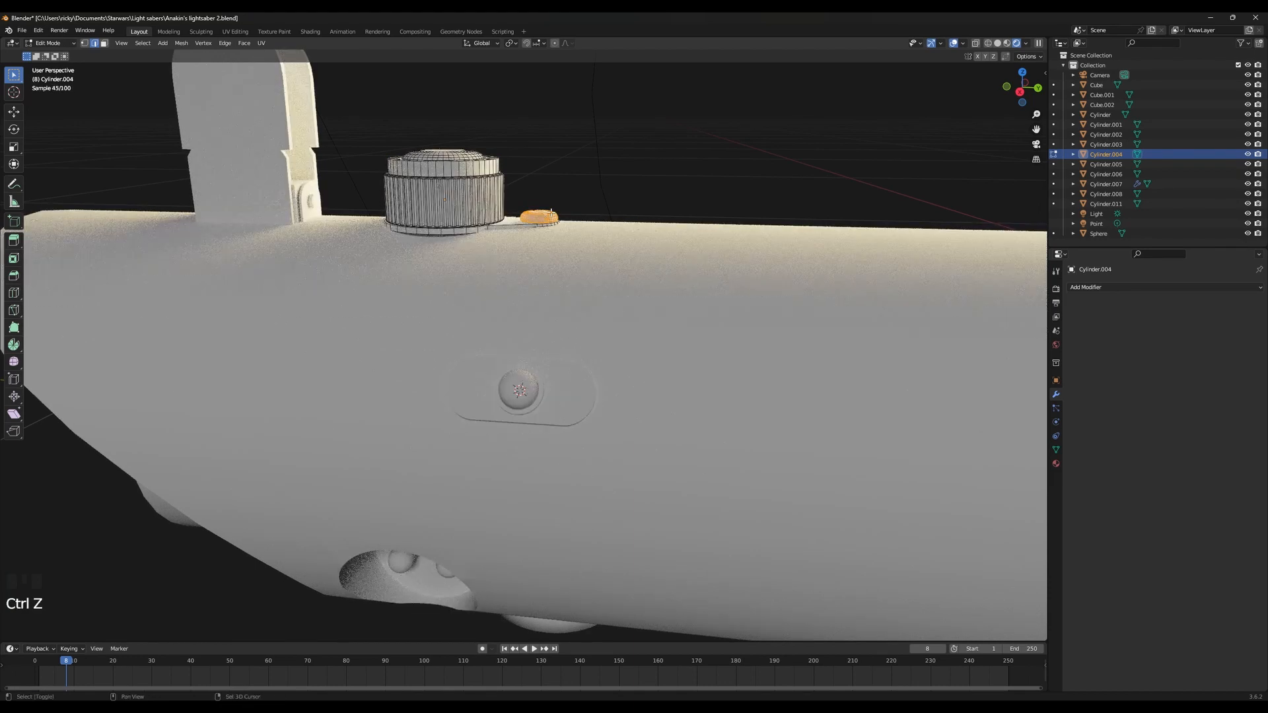
key("shift+d")
right_click(551, 213)
right_click(528, 331)
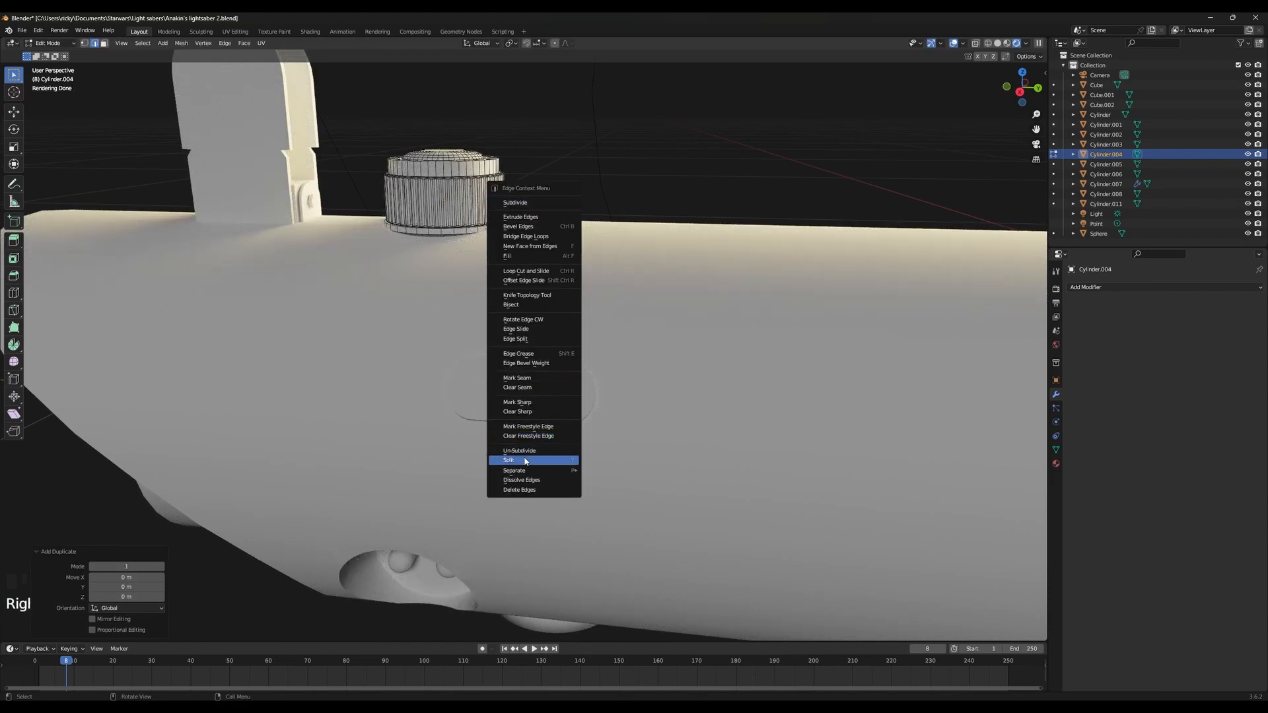
left_click(564, 462)
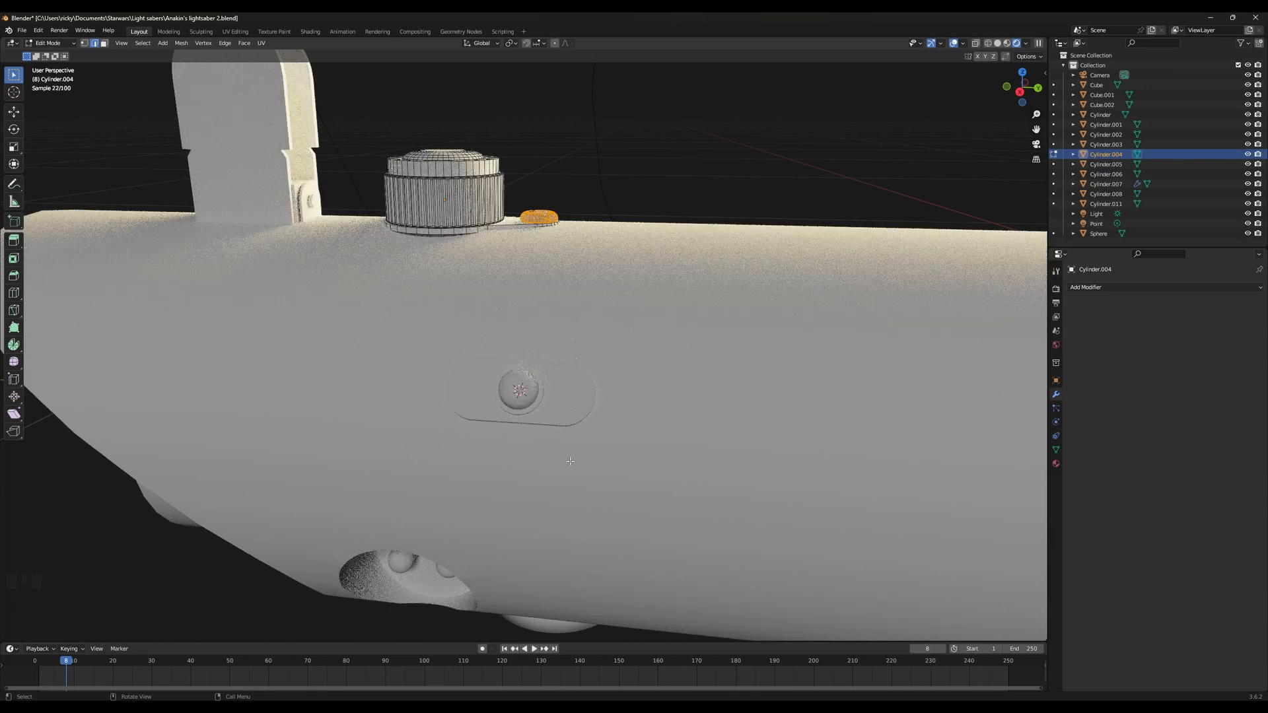
right_click(530, 330)
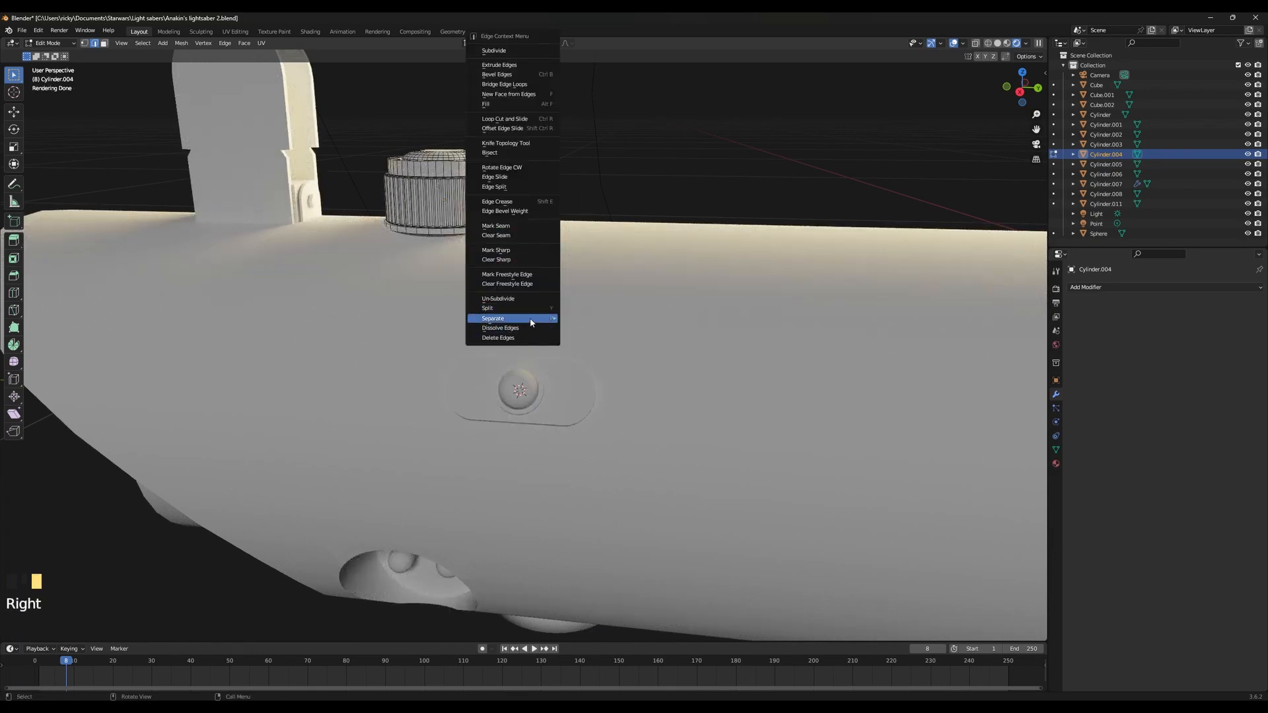
left_click(581, 318)
key("Tab")
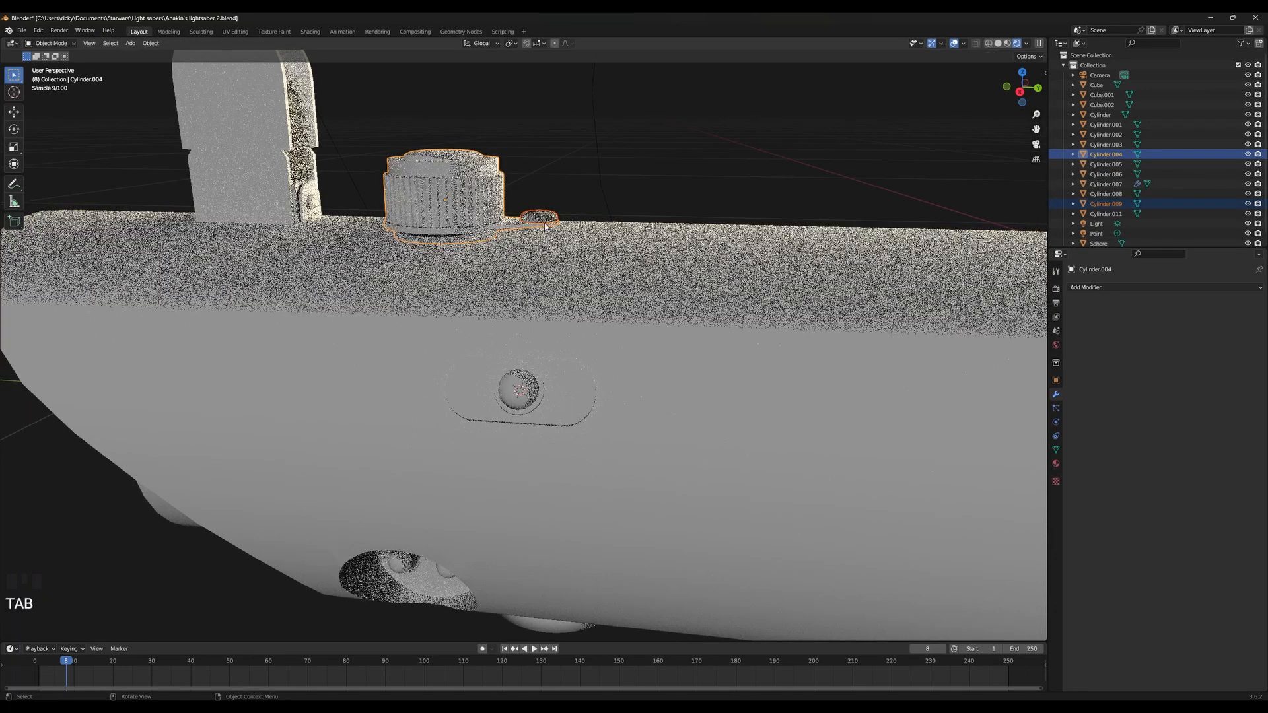
Move the separated screw from the top of the hilt down to the side plate, next to the domed button
left_click(547, 219)
key("g")
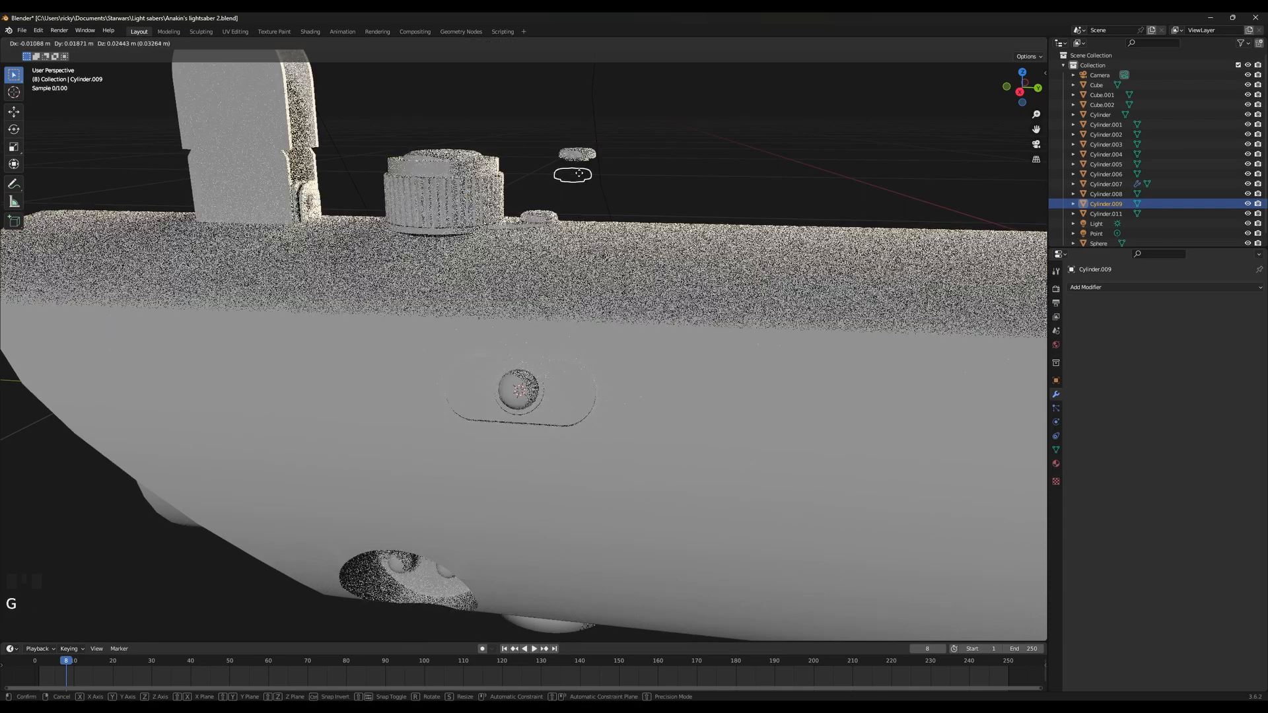
left_click(523, 392)
key("g")
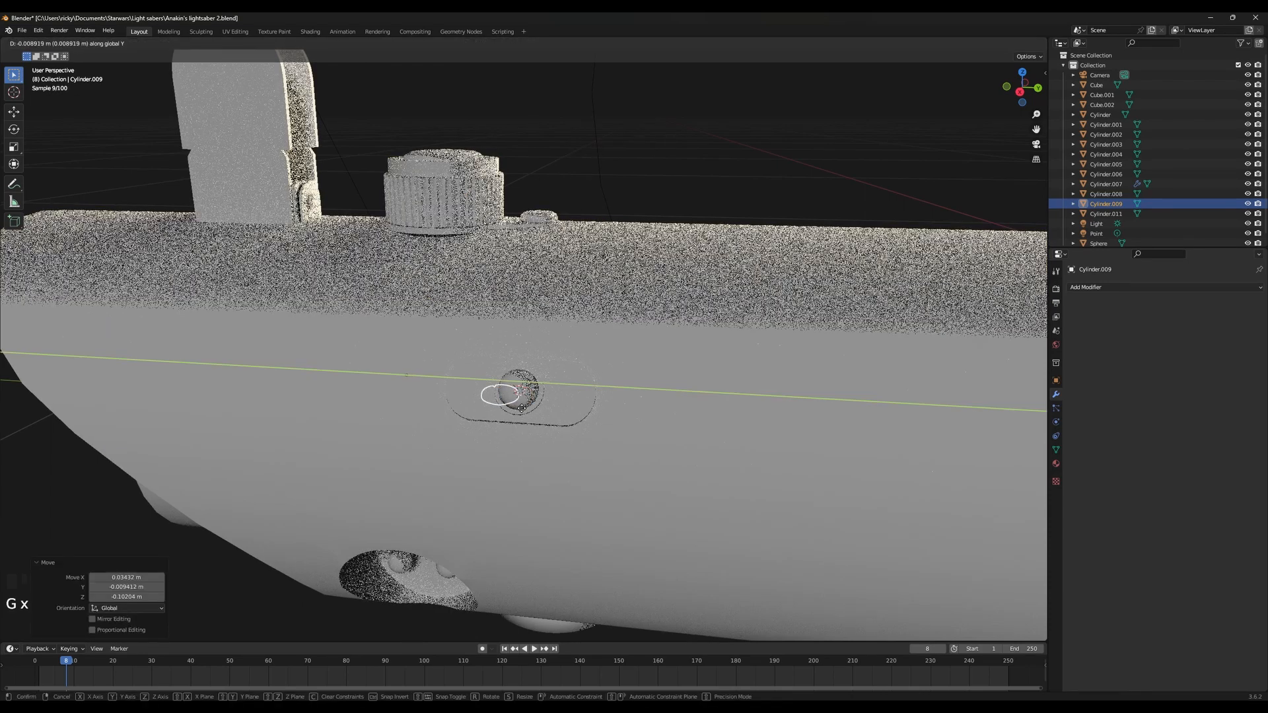
key("x")
key("z")
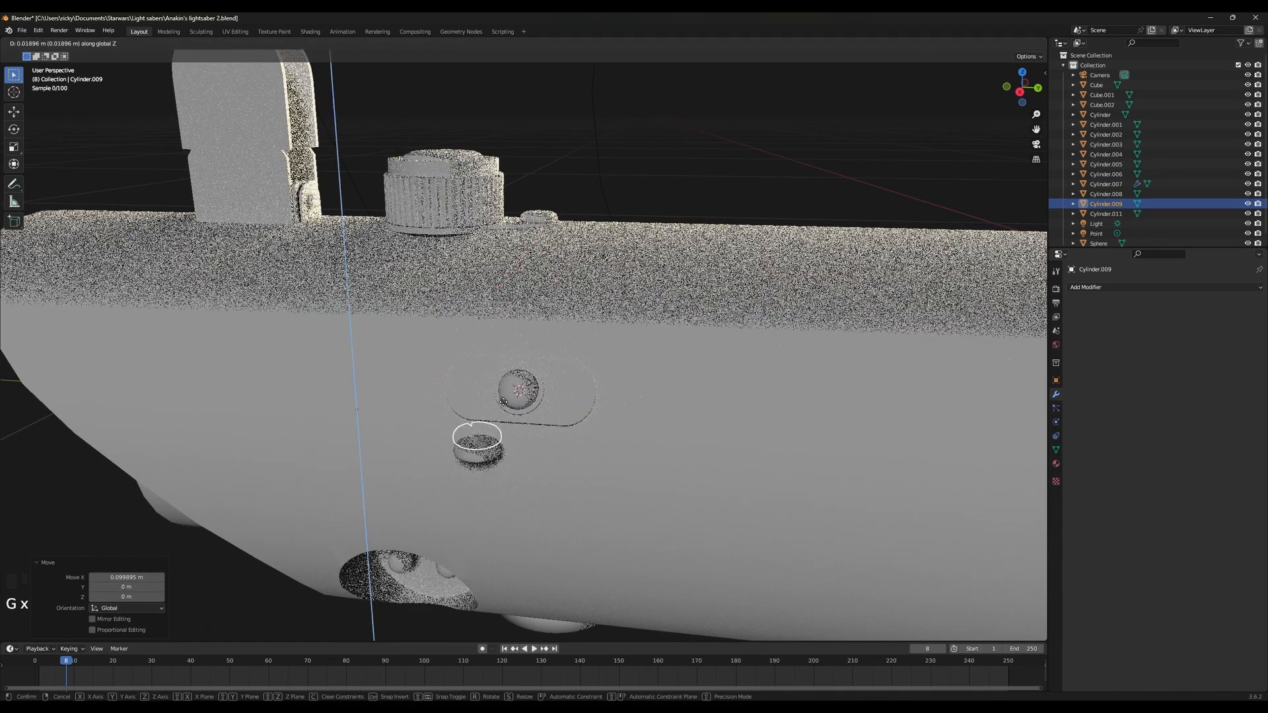
left_click(492, 393)
Snap the 3D cursor to the copied screw's centre and set the screw's origin to the cursor
key("Tab")
key("a")
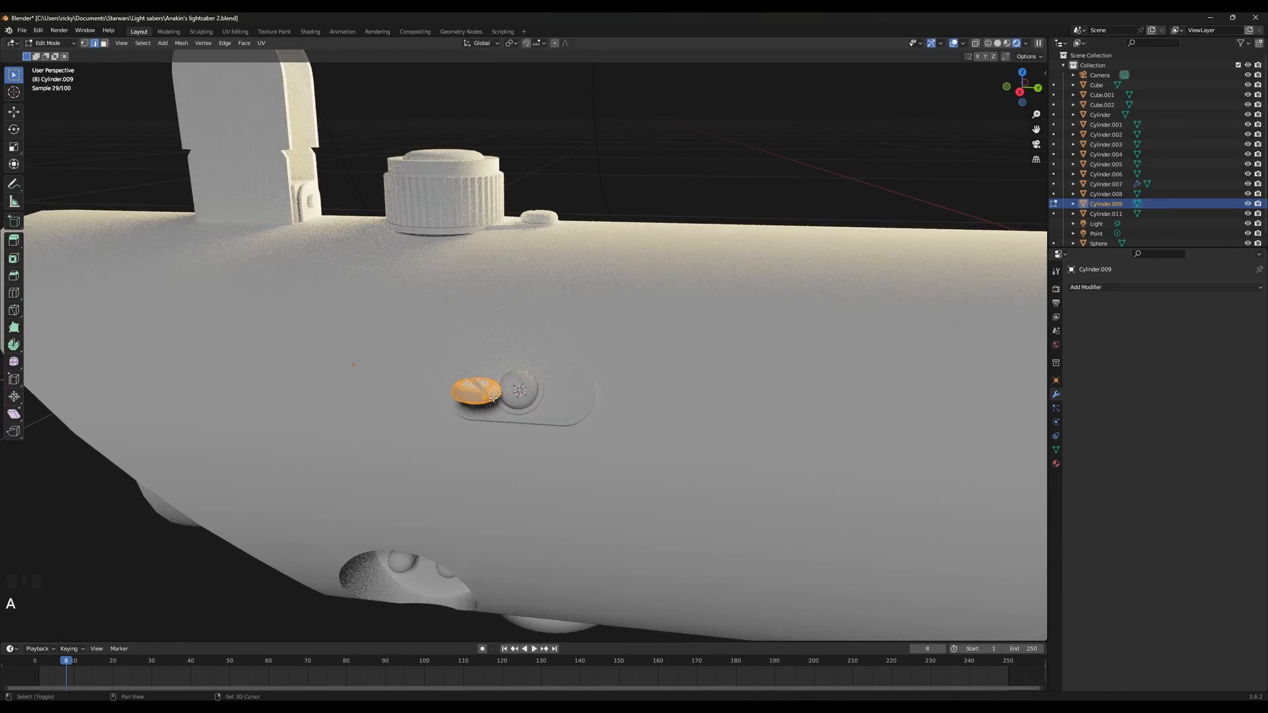
key("shift+s")
left_click(493, 446)
key("Tab")
left_click(151, 43)
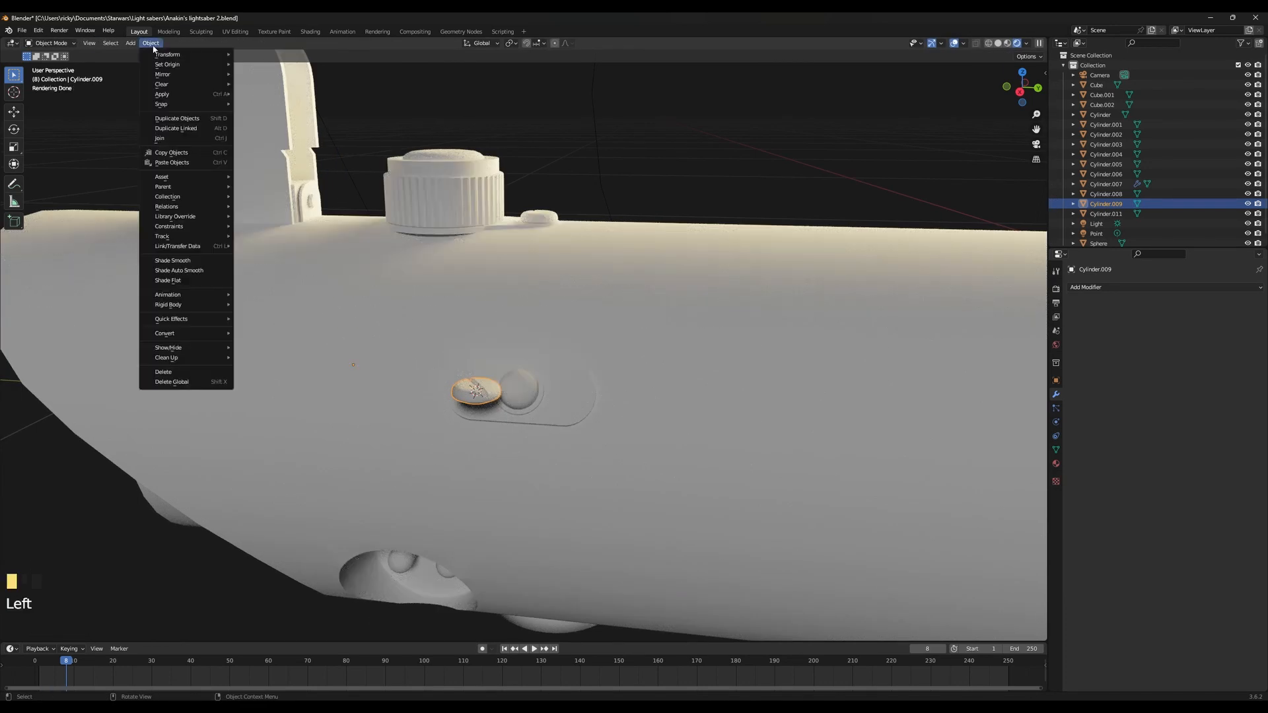
left_click(272, 86)
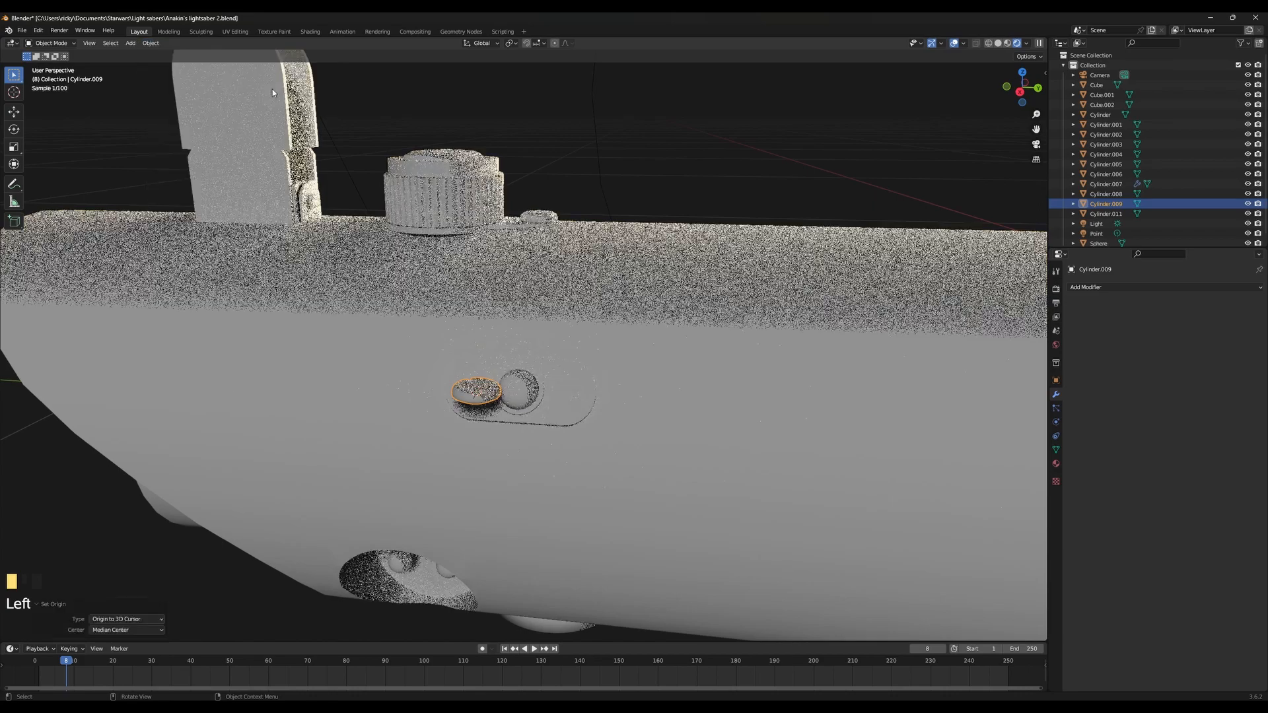
Move the copied screw about -0.019 m along global X toward the side plate
middle_click_drag(508, 421, 462, 416)
key("r")
key("x")
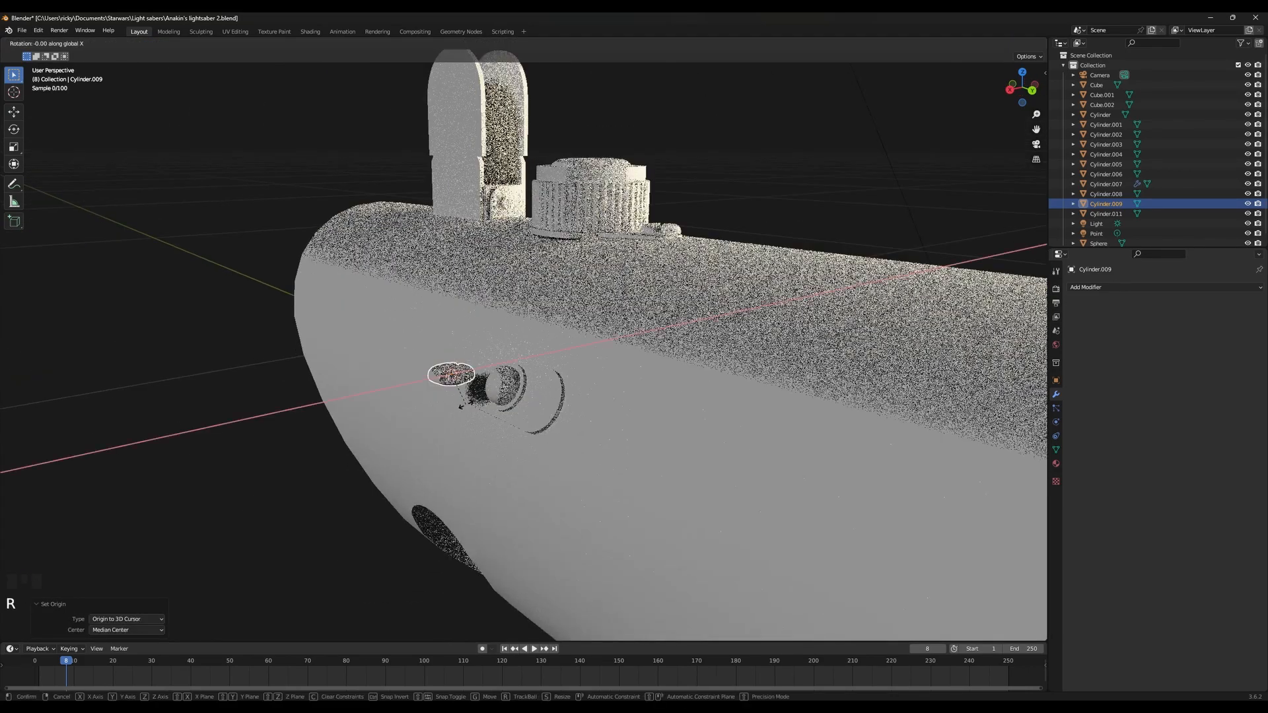
key("g")
key("y")
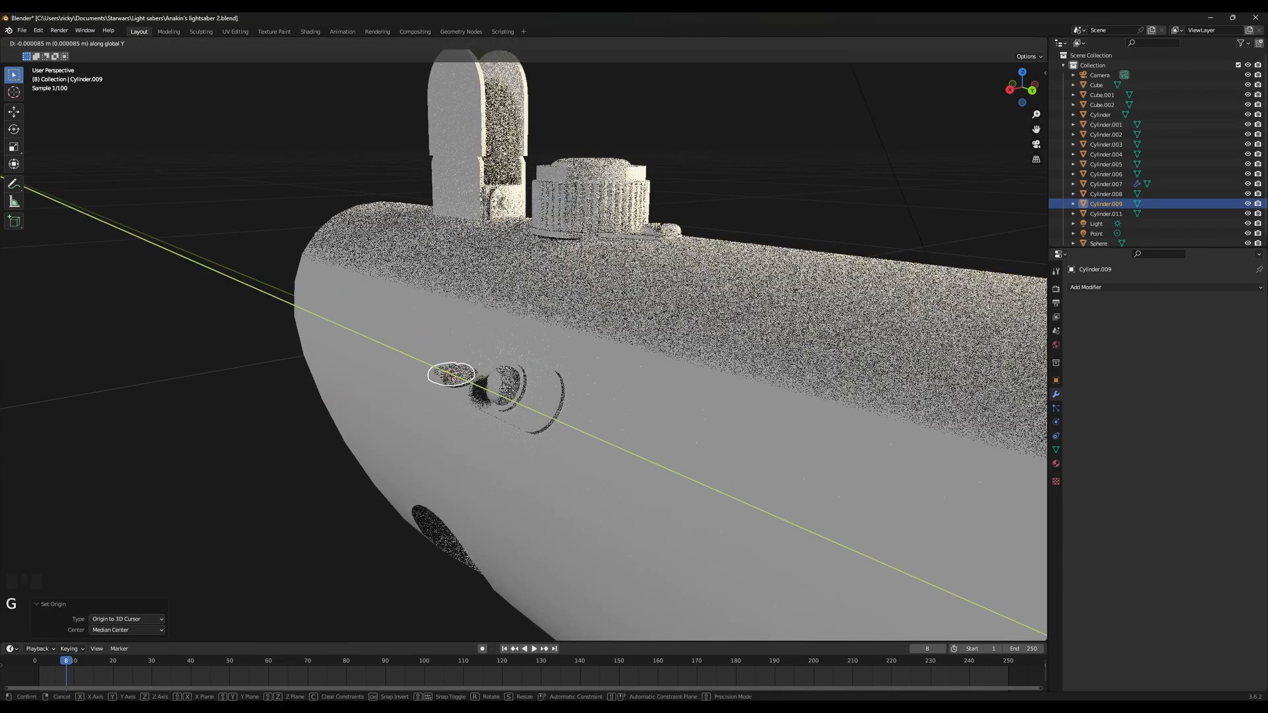
left_click(505, 389)
key("g")
right_click(528, 389)
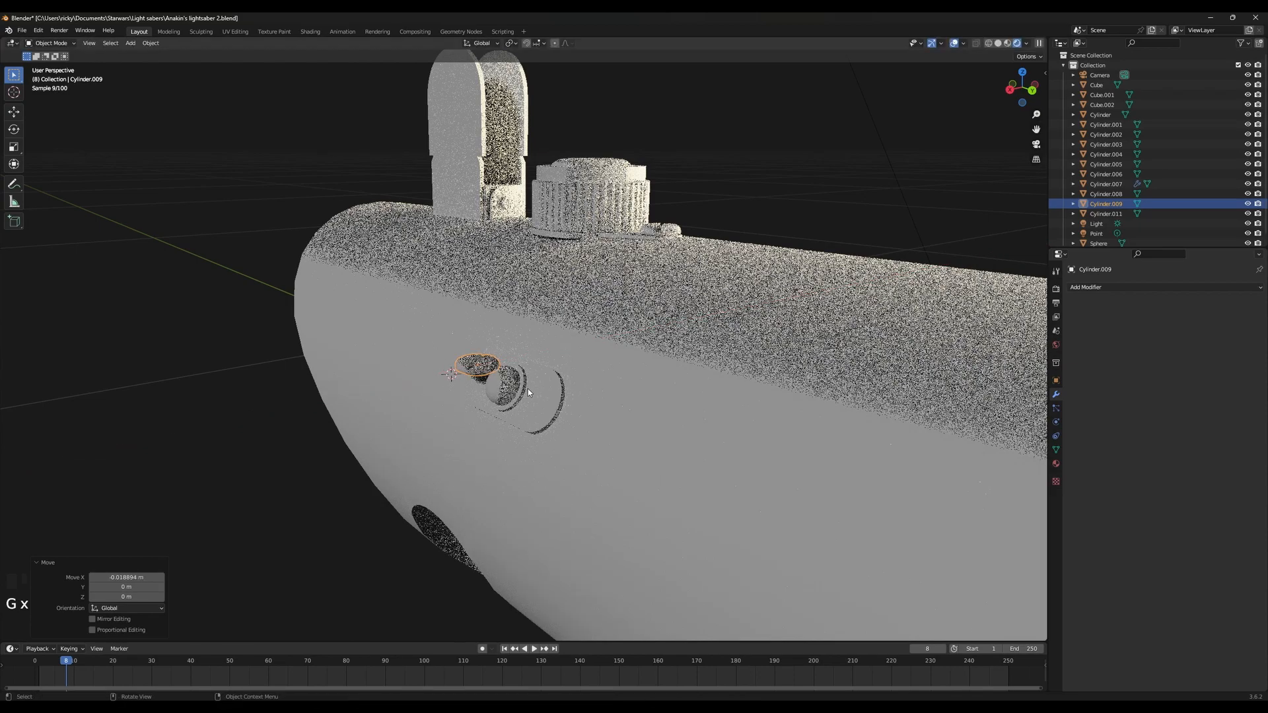
Scale the copied screw by 0.460 and rotate it about 64° around global Y toward the plate's slope
key("KP_Decimal")
middle_click_drag(525, 386, 680, 462)
scroll(680, 462, "down", 3)
key("s")
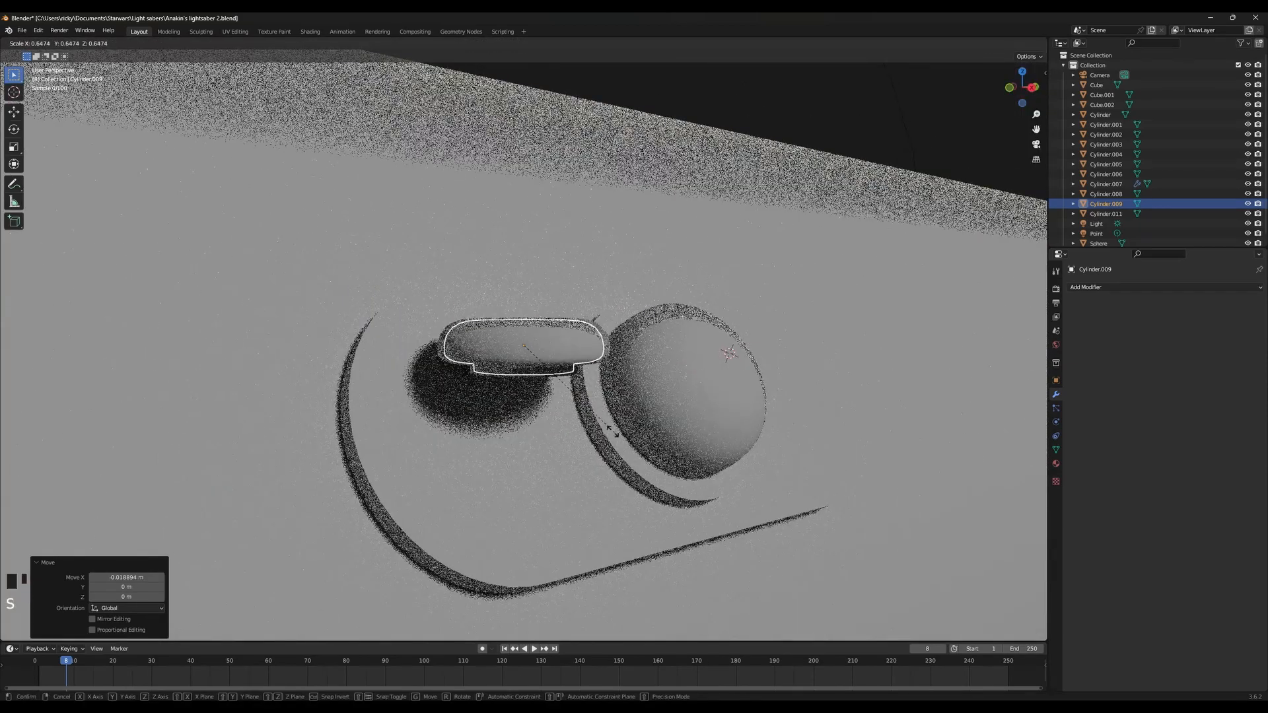
left_click(640, 445)
key("r")
key("x")
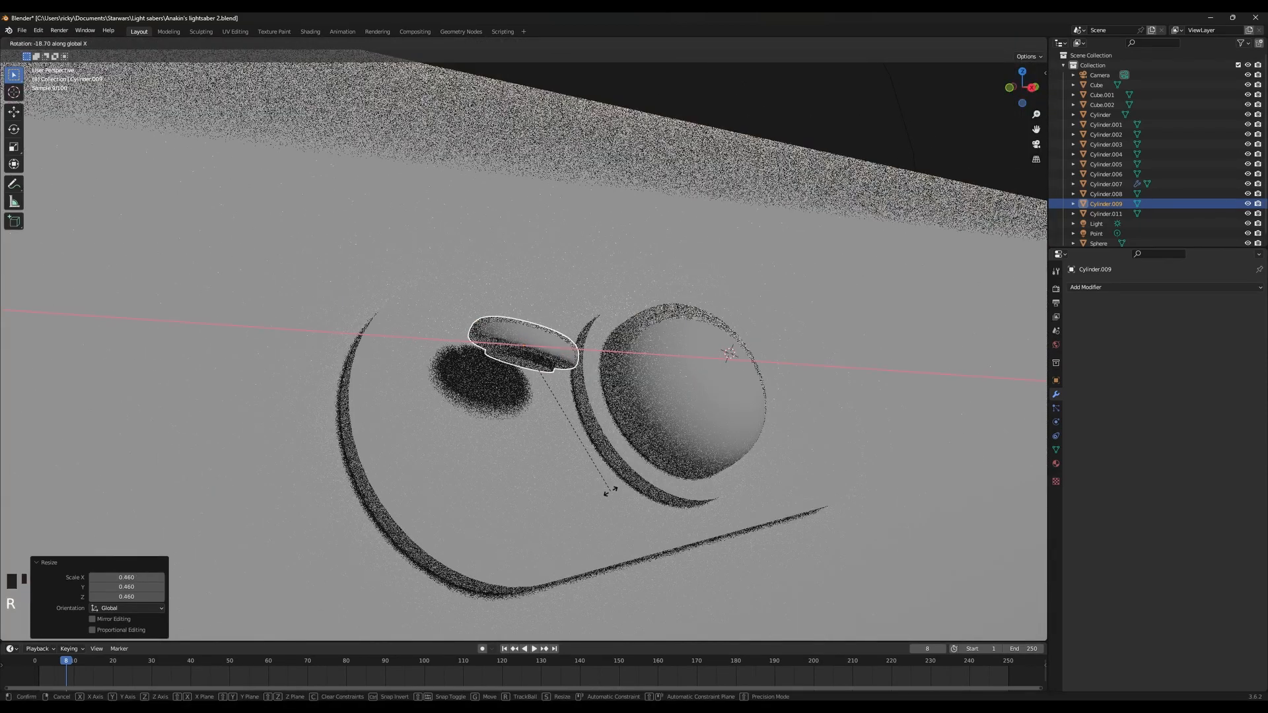
key("y")
left_click(469, 548)
middle_click_drag(469, 548, 590, 512)
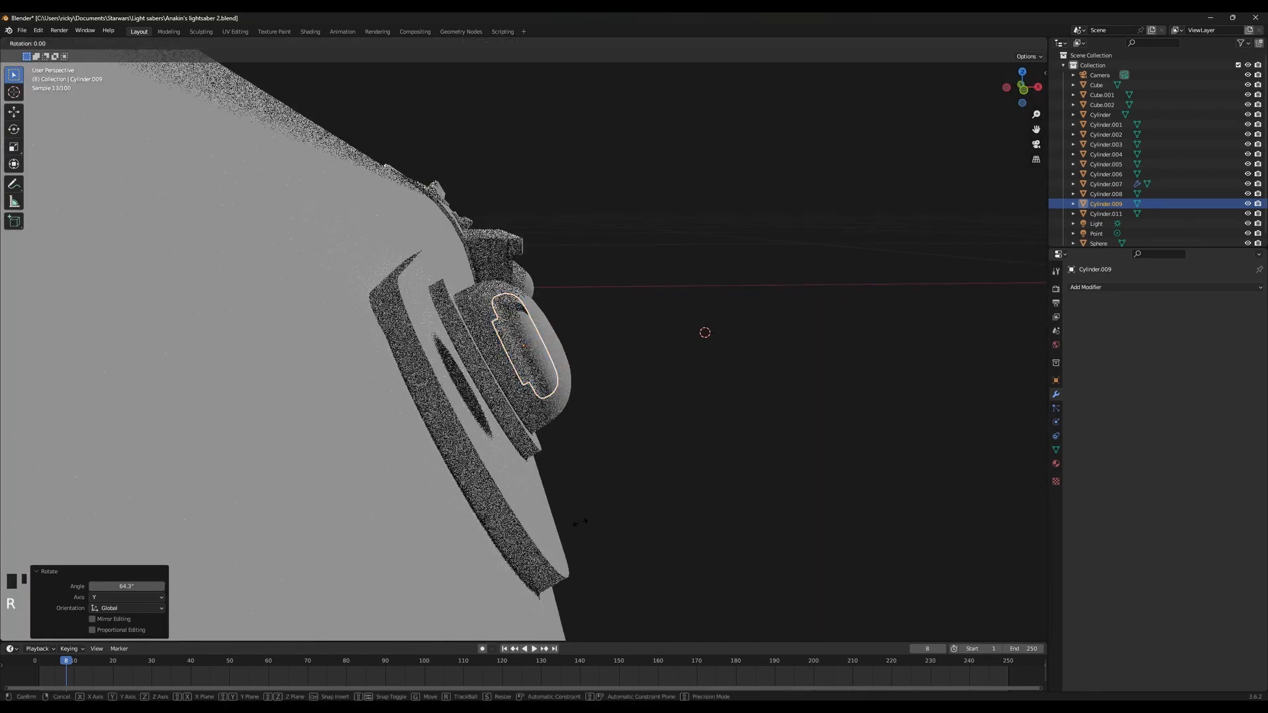
Rotate the screw about -4.4° around Y and move it down against the side plate beside the dome
key("r")
key("y")
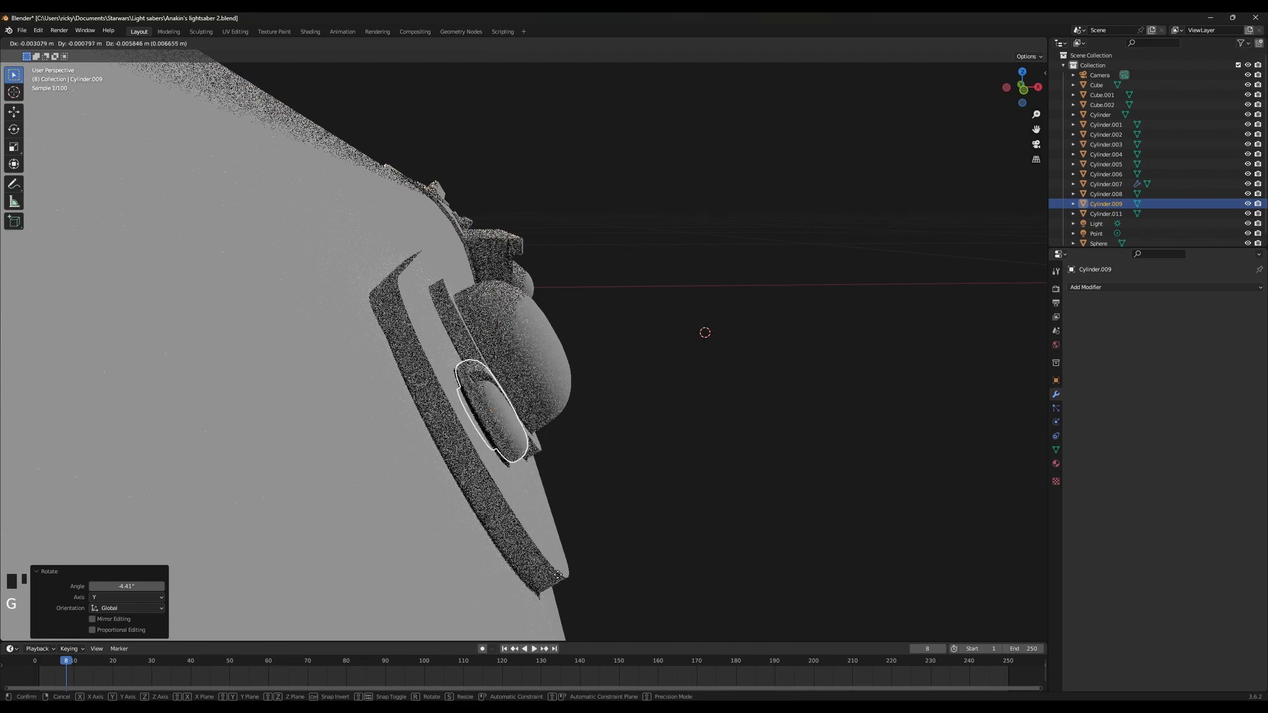
left_click(581, 528)
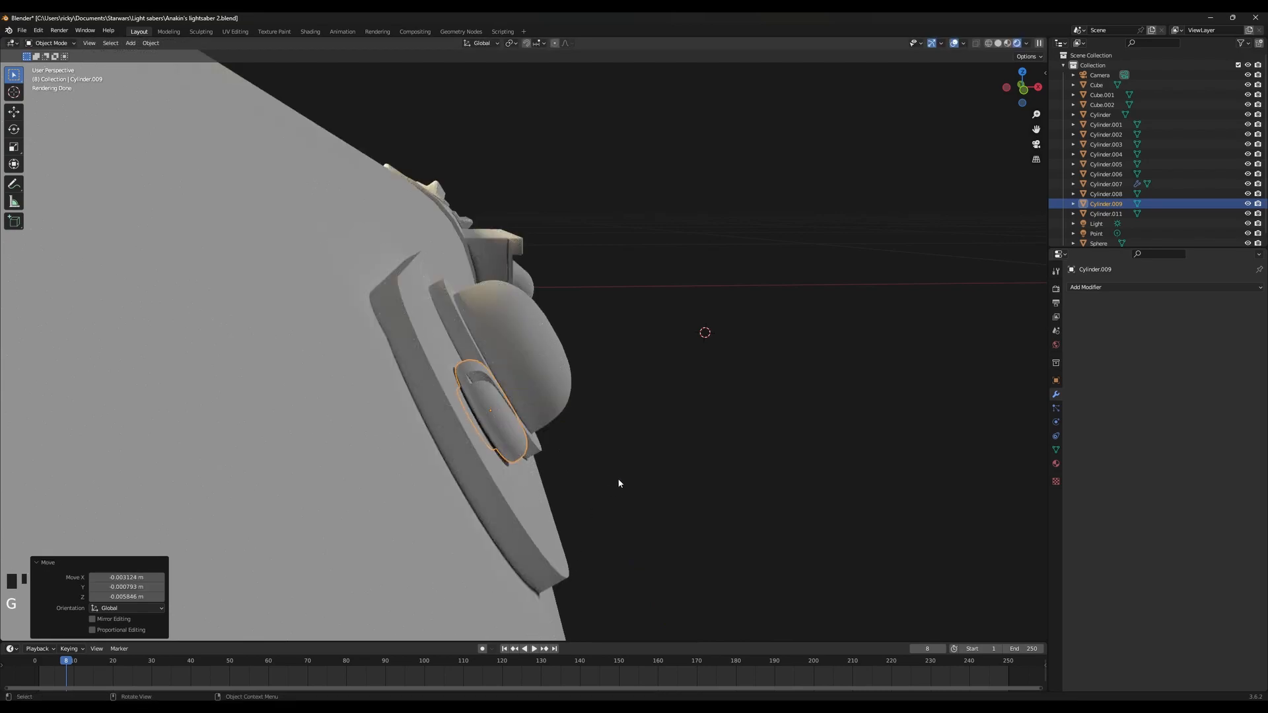
mouse_move(612, 484)
middle_mouse_down()
mouse_move(485, 457)
mouse_move(536, 456)
mouse_move(594, 479)
middle_mouse_up()
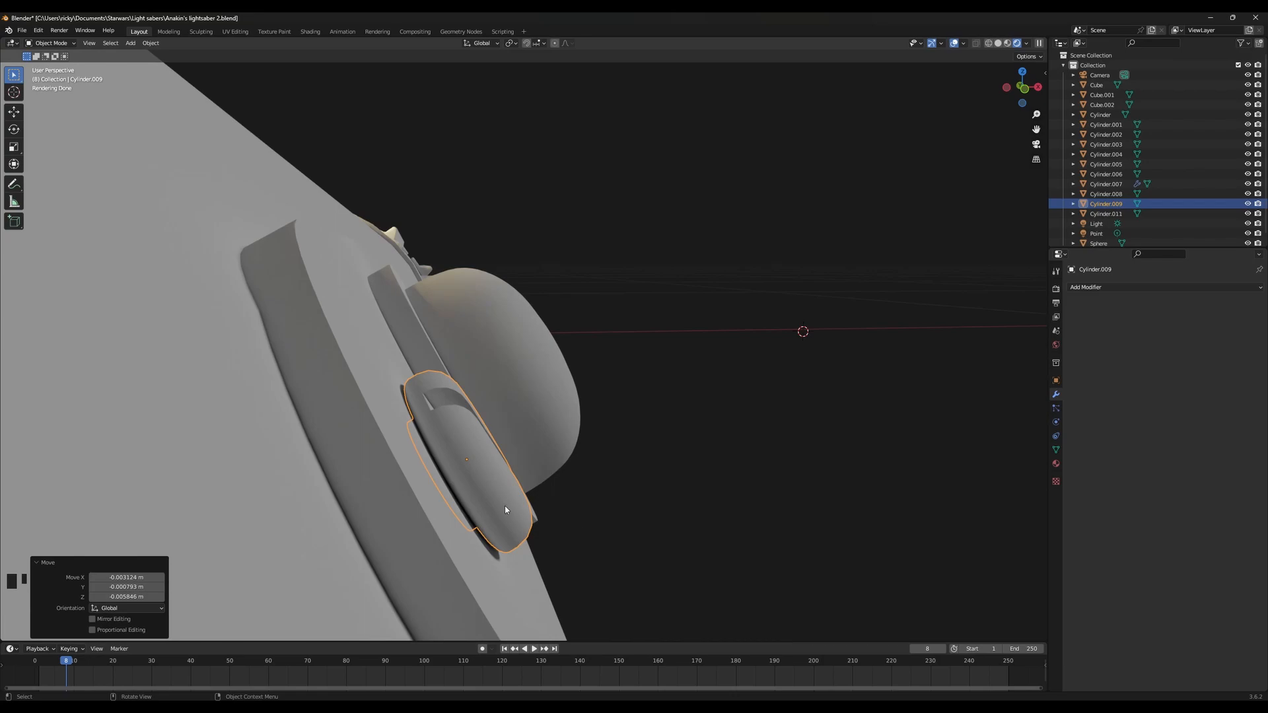
Adjust the screw's tilt slightly and scale it by about 0.829
key("r")
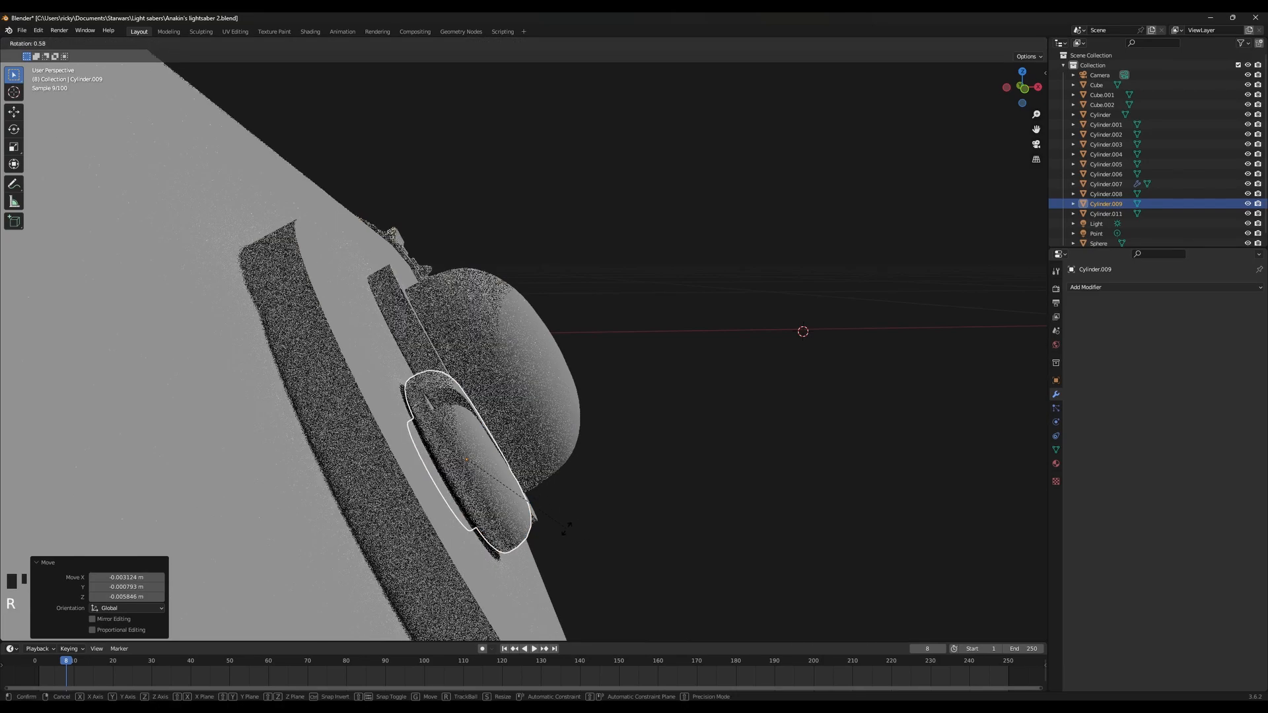
left_click(564, 528)
middle_click_drag(563, 525, 568, 460)
key("s")
left_click(583, 492)
Adjust the screw's position along Z and Y so it sits between the domed button and the plate's rounded end
key("g")
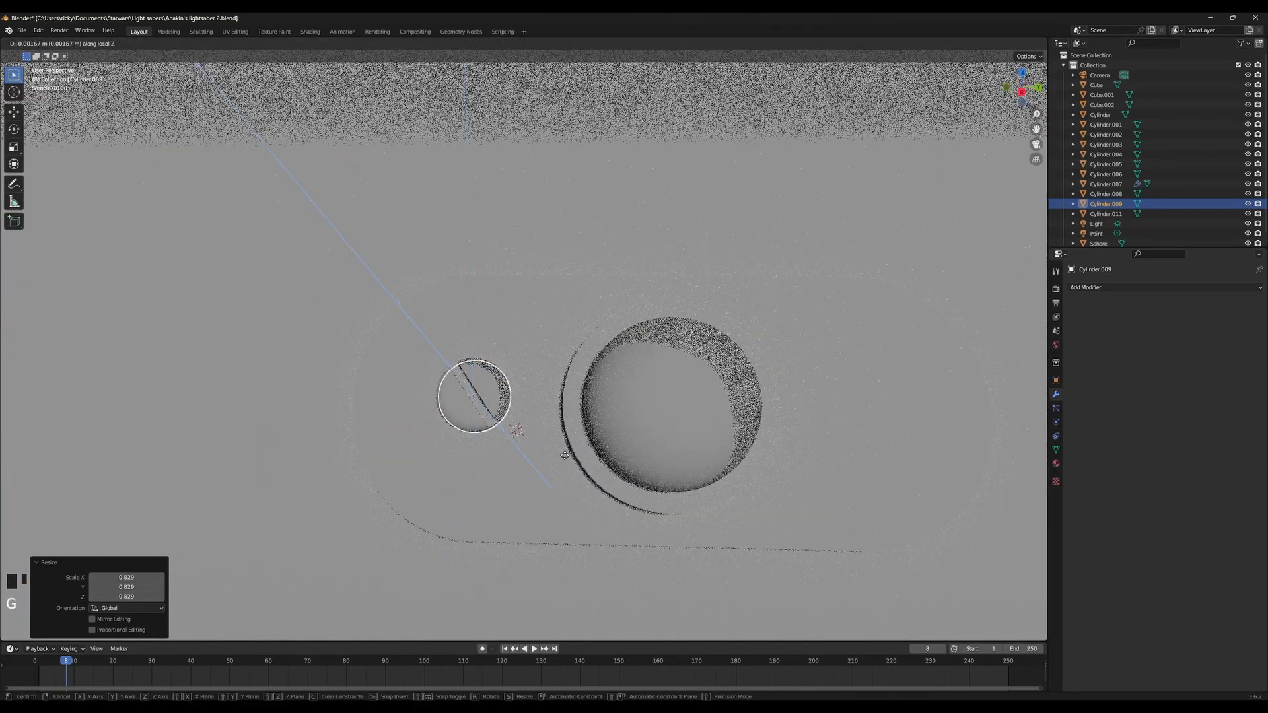
right_click(564, 456)
left_click(561, 470)
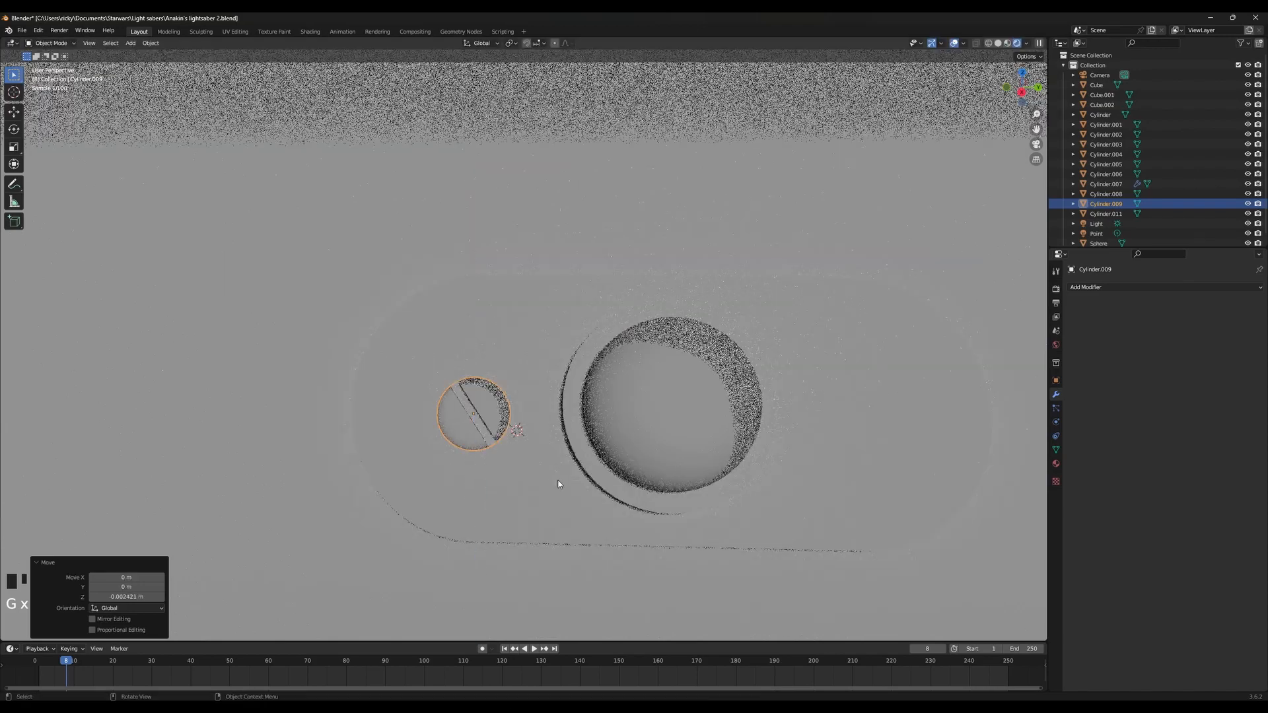
middle_click_drag(560, 483, 567, 445)
key("g")
key("z")
left_click(610, 443)
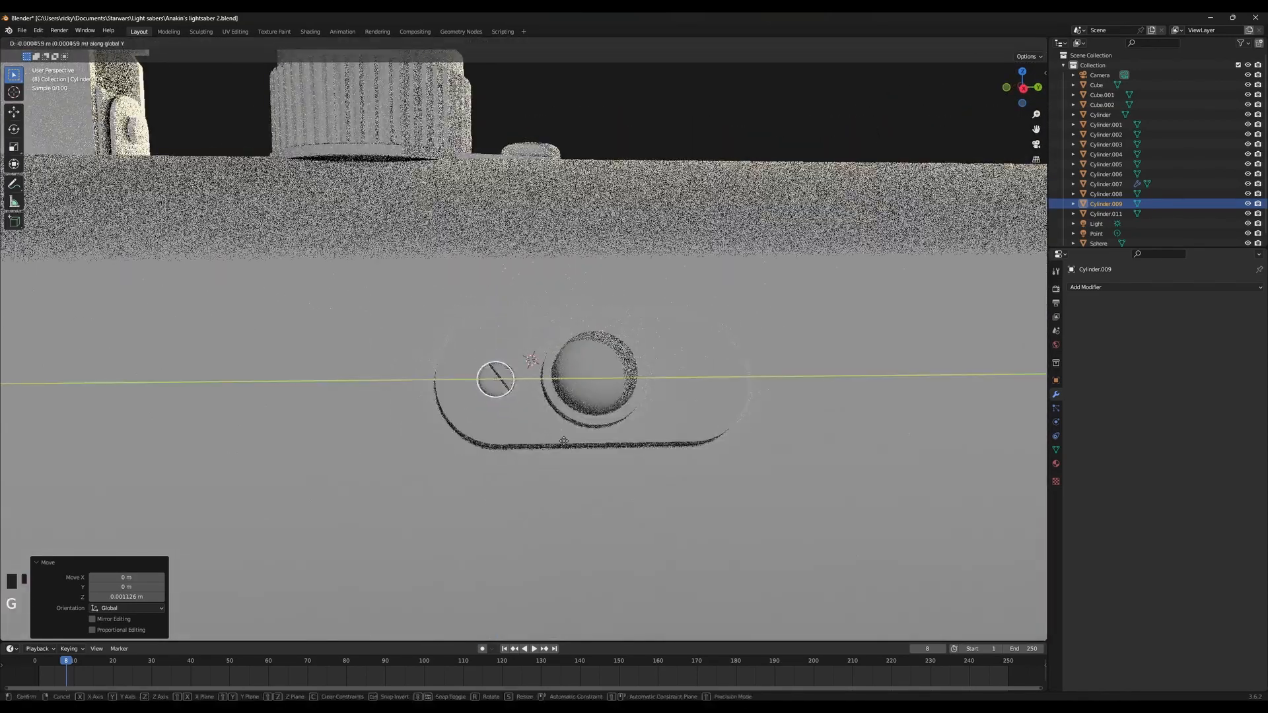
left_click(560, 442)
Scale the screw by about 0.837 and rotate it about 39° around its local Z to turn the slot
key("s")
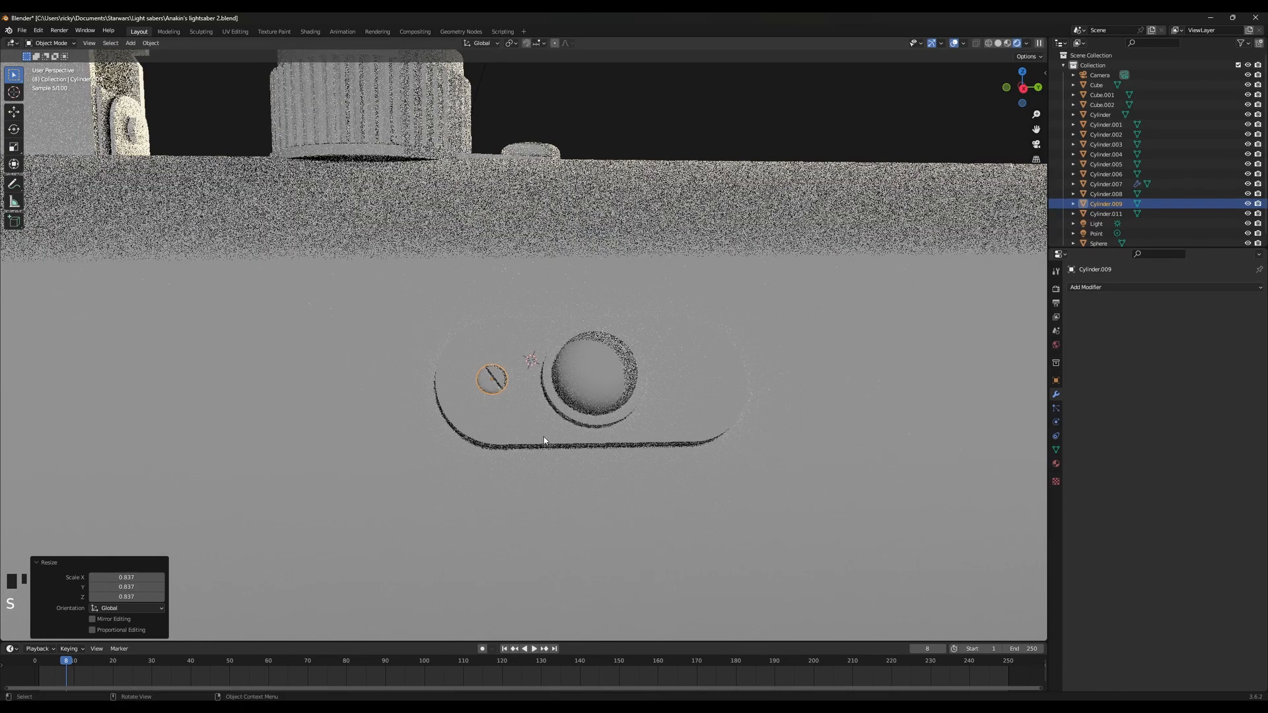
key("r")
key("z")
key("z")
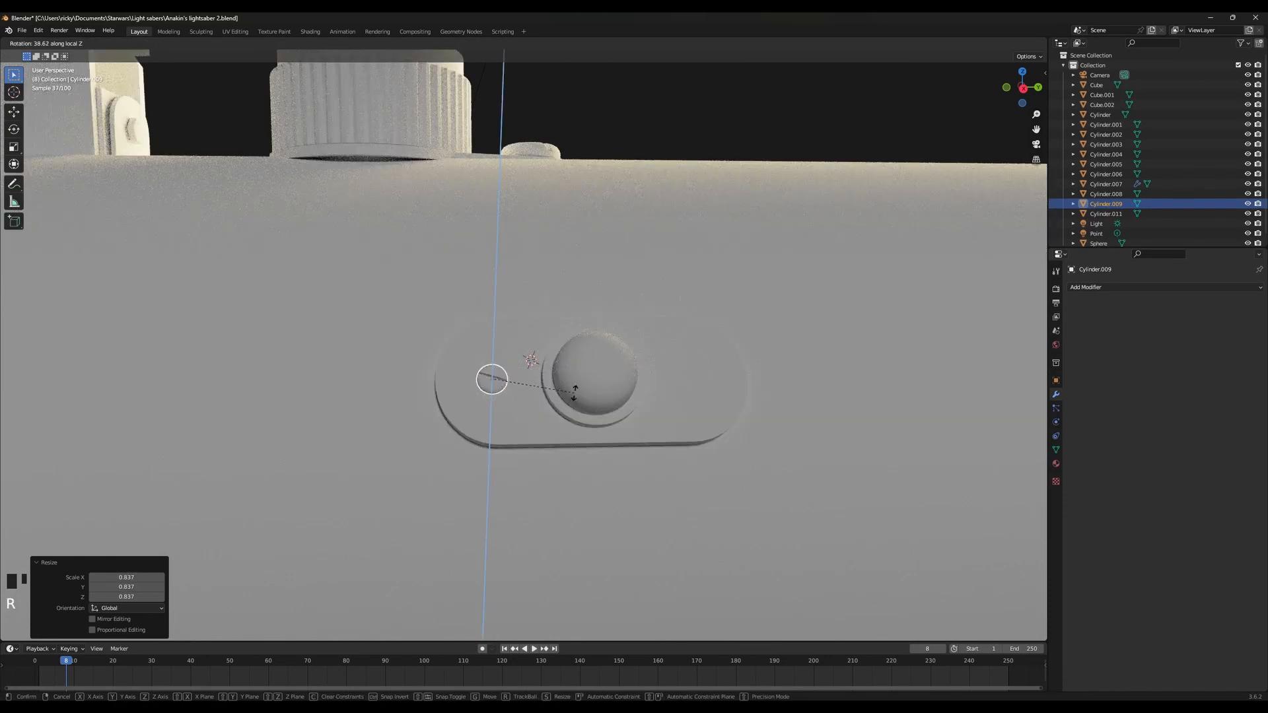
left_click(574, 394)
Deselect the screw and save the lightsaber file
scroll(594, 425, "down", 9)
left_click(668, 268)
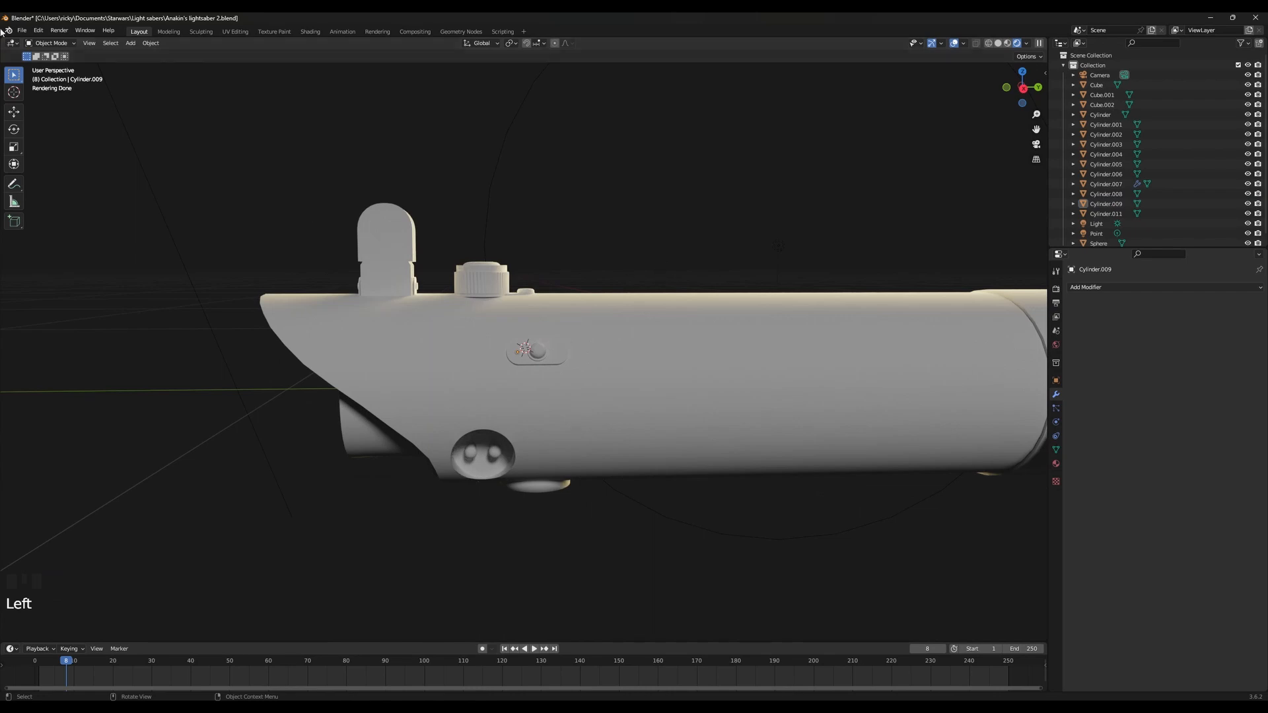
left_click(38, 94)
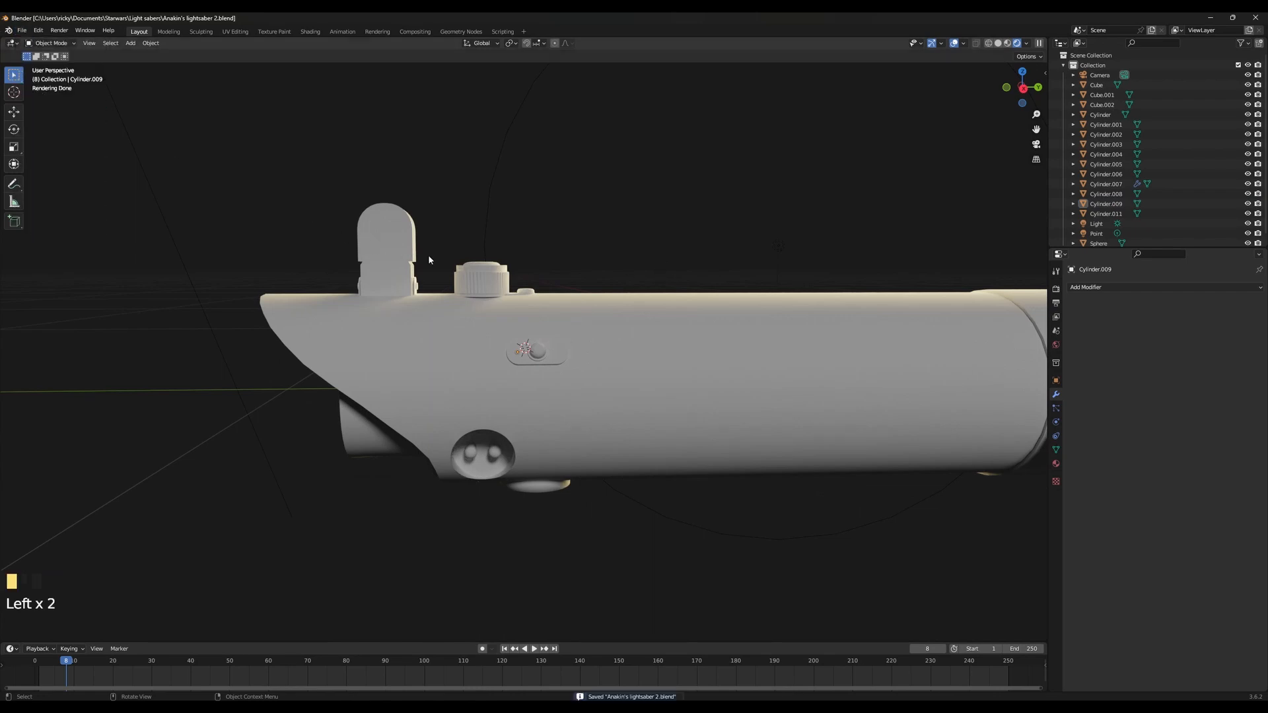
Select the hilt's main body and move its flat end face about 0.005 m outward along Y in Edit Mode
middle_click_drag(429, 260, 566, 374)
scroll(678, 358, "down", 6)
middle_click_drag(677, 358, 580, 349)
left_click(580, 349)
key("shift+s")
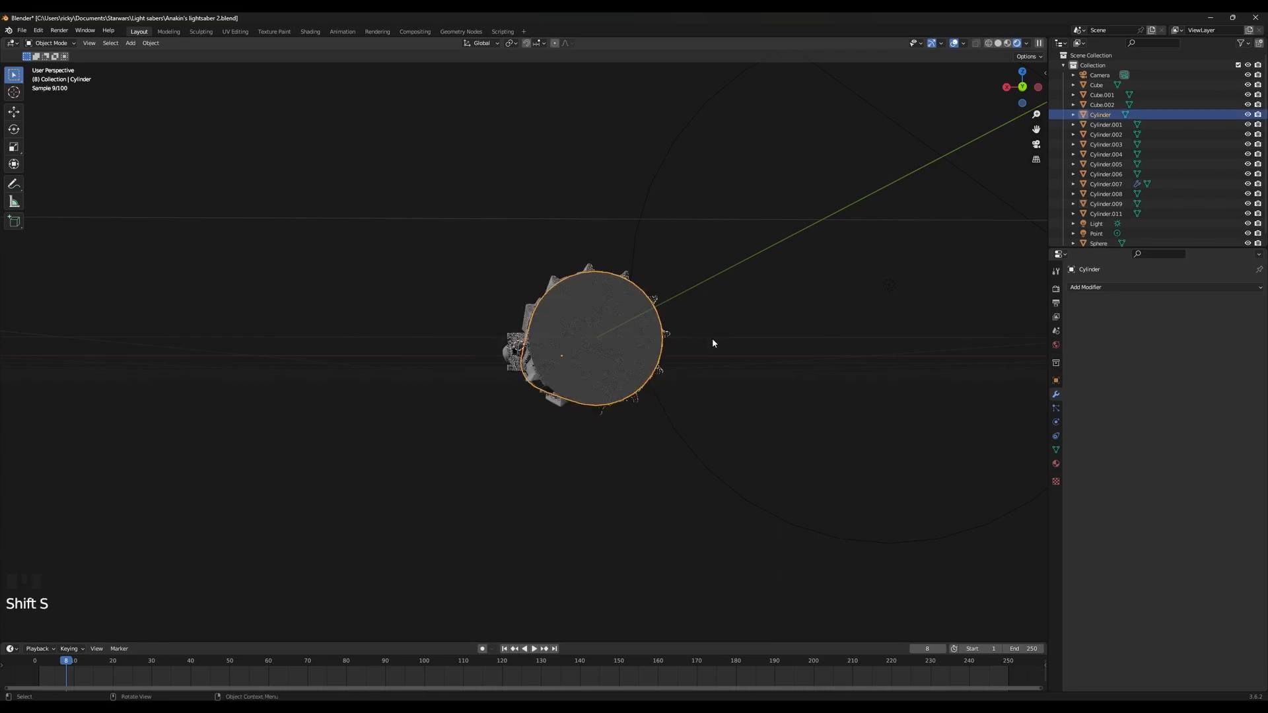
middle_click_drag(713, 341, 504, 366, "shift")
scroll(665, 371, "up", 2)
key("Tab")
left_click(652, 385, "alt")
left_click(651, 386, "alt")
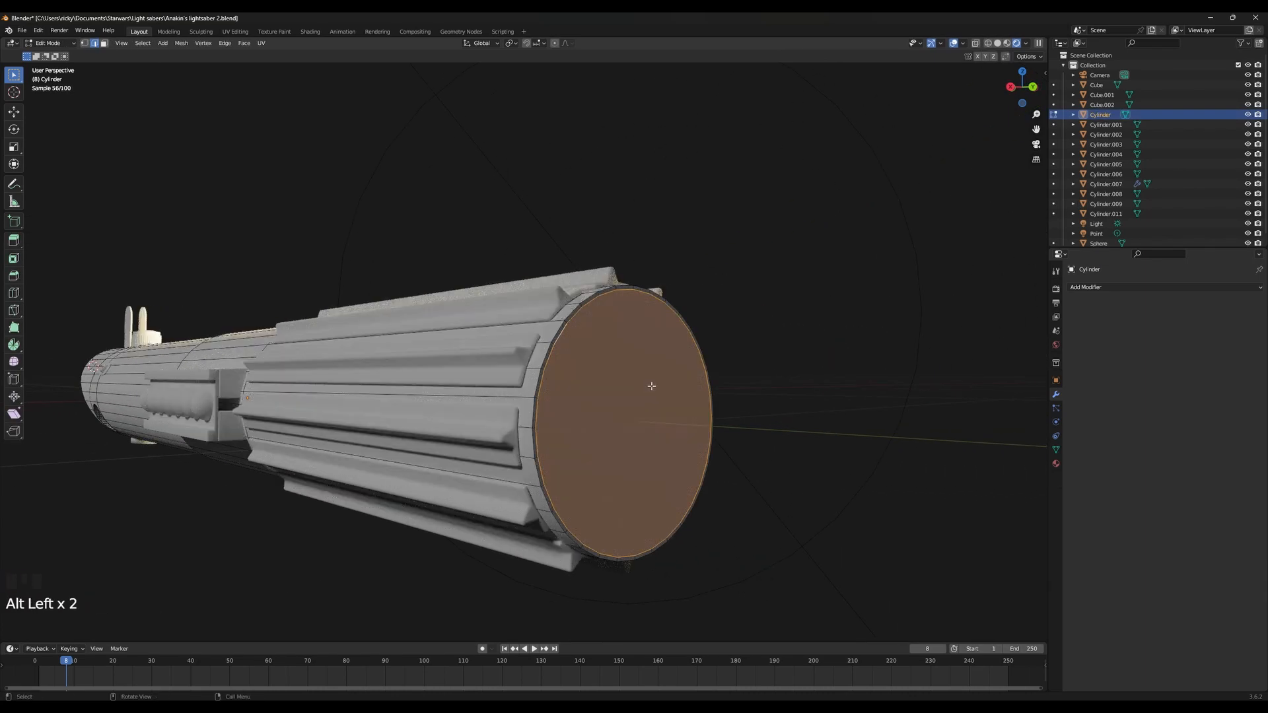
key("g")
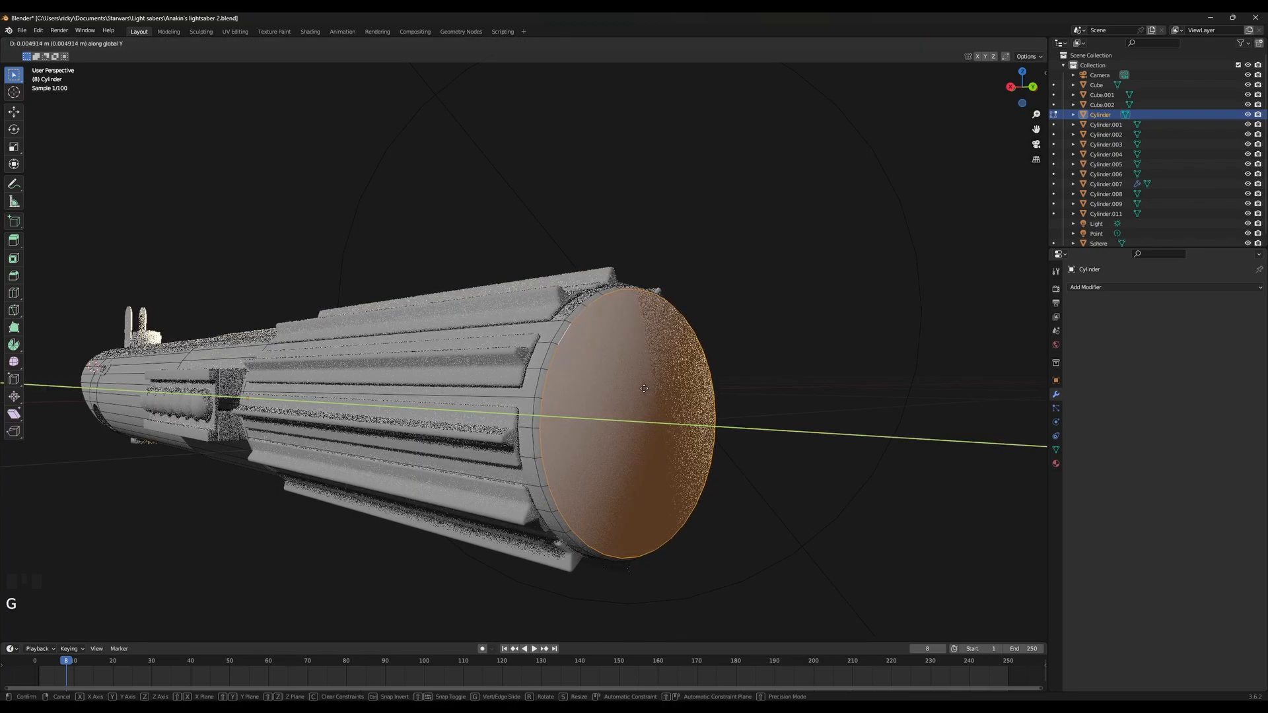
left_click(647, 382)
Move the body's end face outward by another 0.0013 m along Y
middle_click_drag(647, 382, 674, 405)
key("Tab")
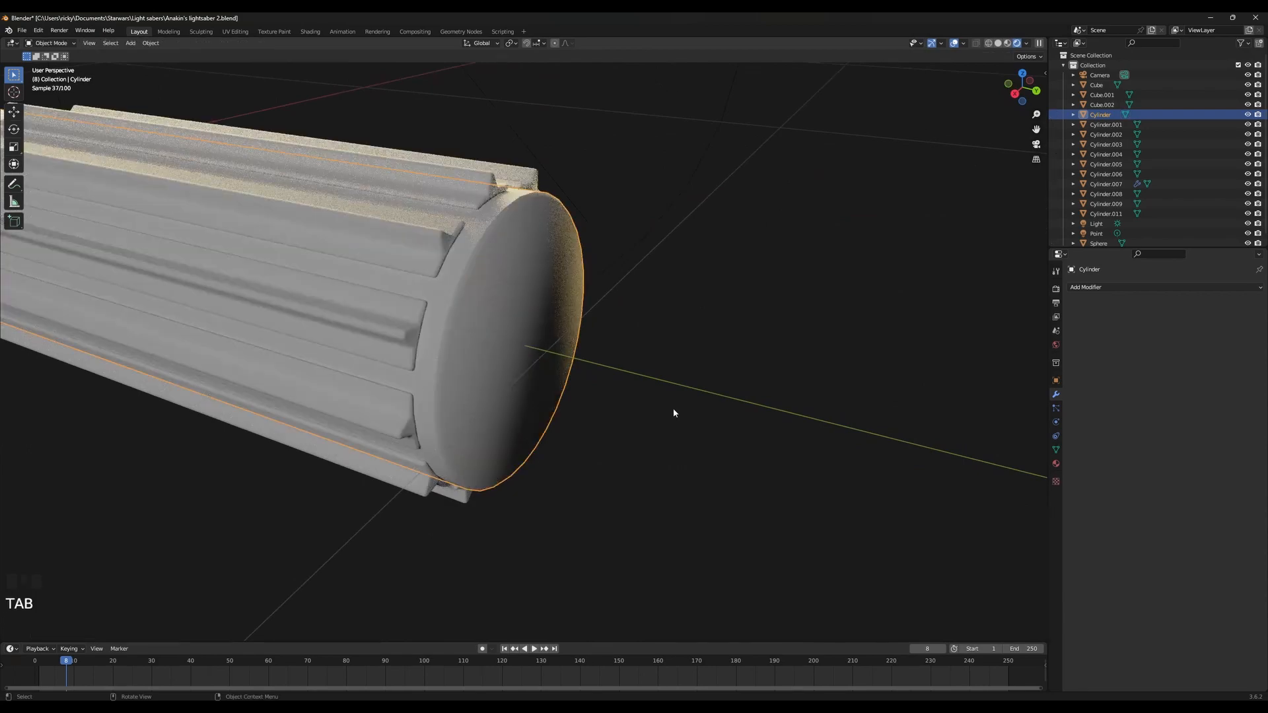
key("Tab")
middle_click_drag(509, 316, 548, 321)
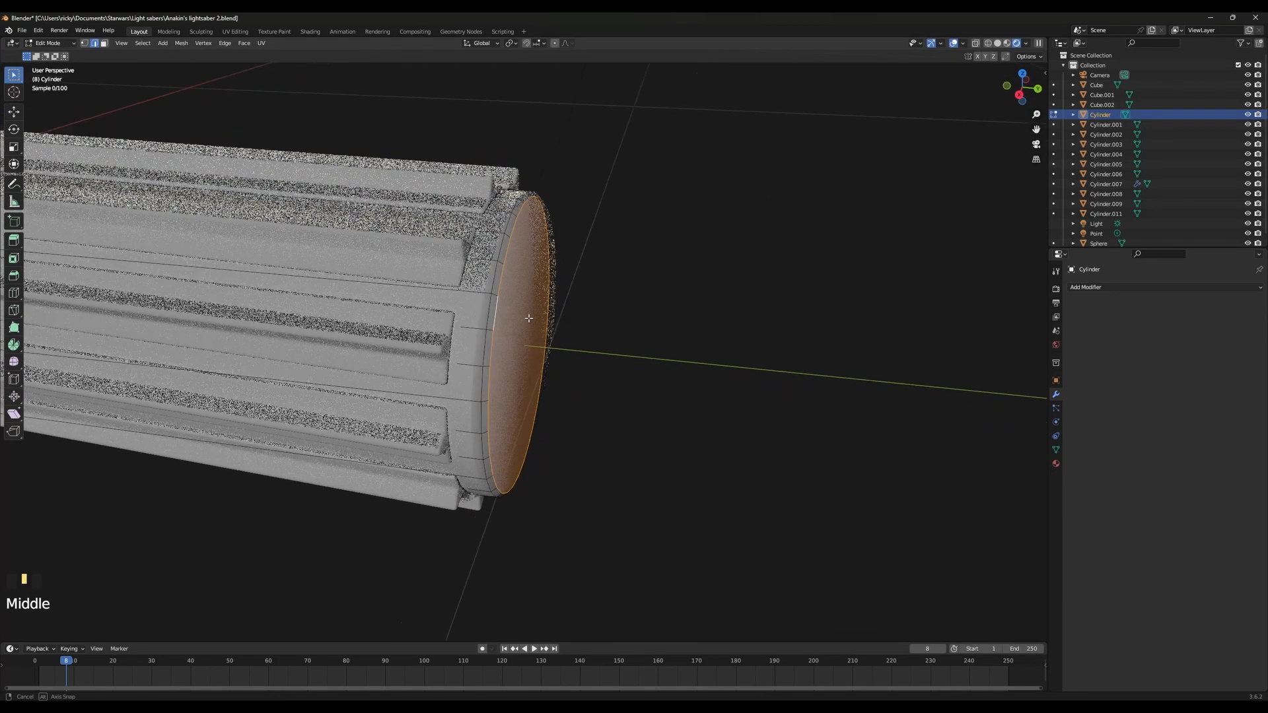
key("g")
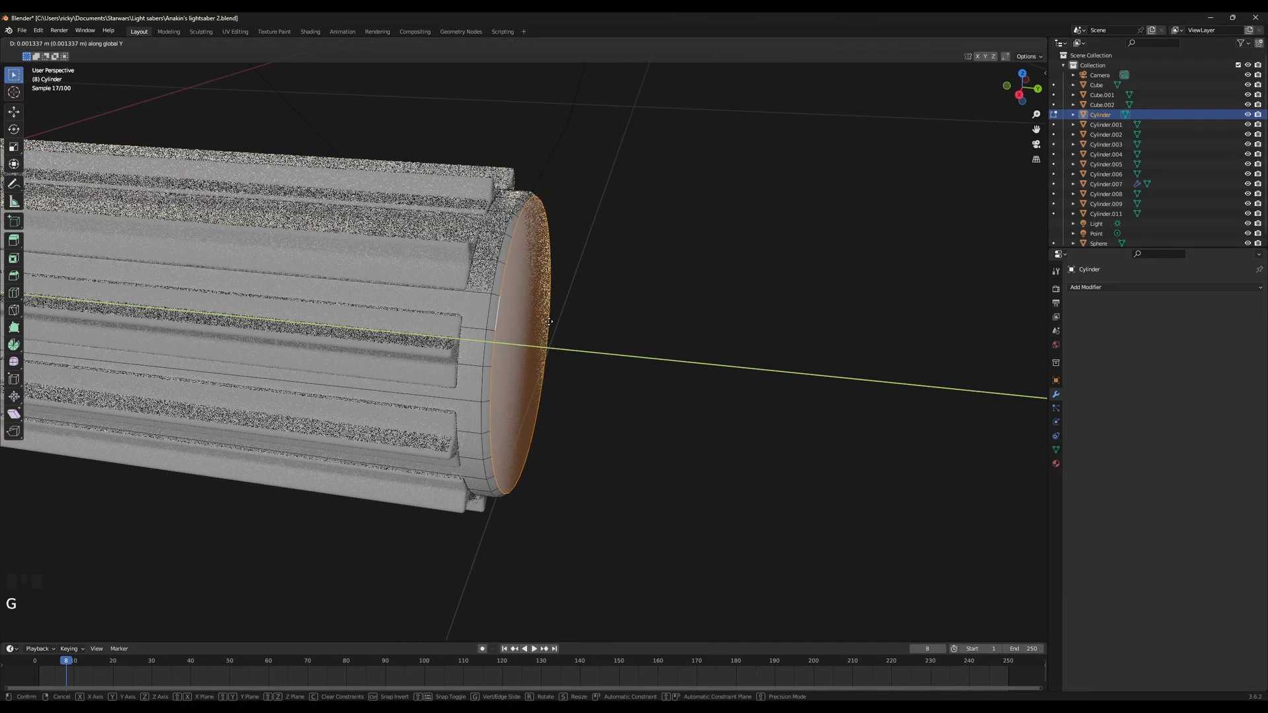
left_click(549, 322)
Enlarge the end face slightly and fine-tune its position along Y
key("s")
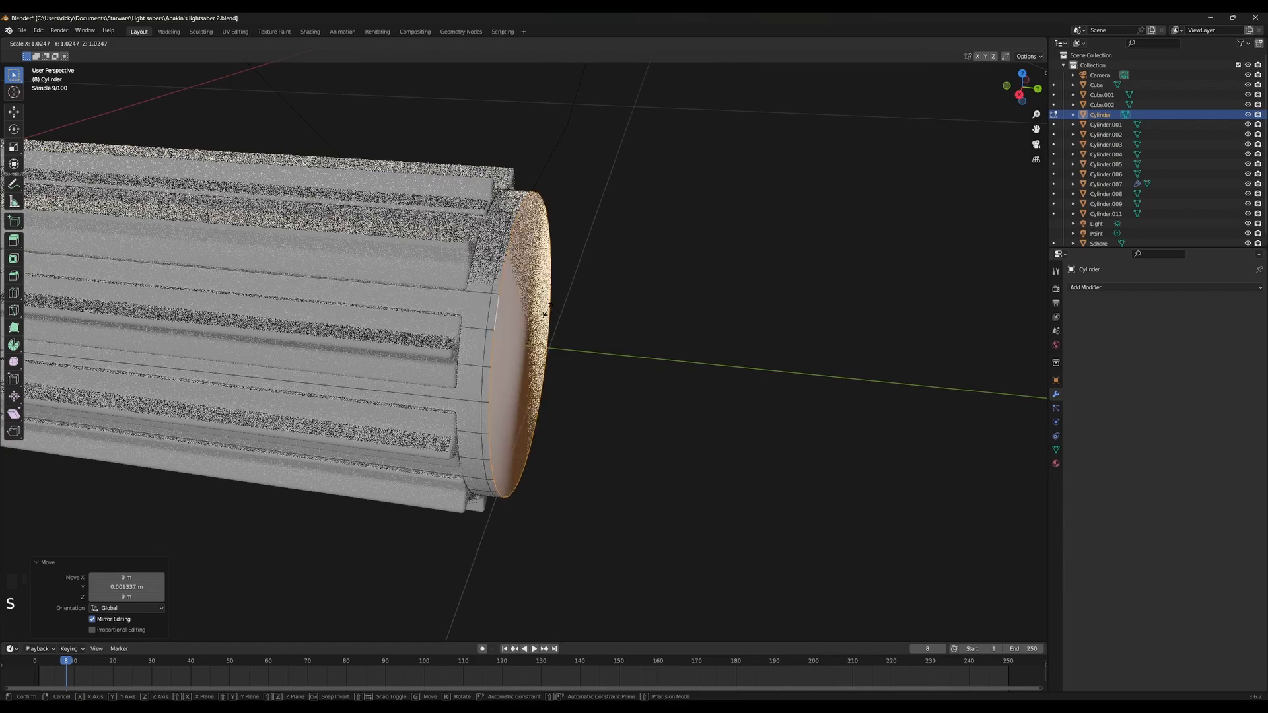
left_click(558, 317)
key("u")
key("ctrl+z")
middle_click_drag(843, 368, 770, 381)
key("g")
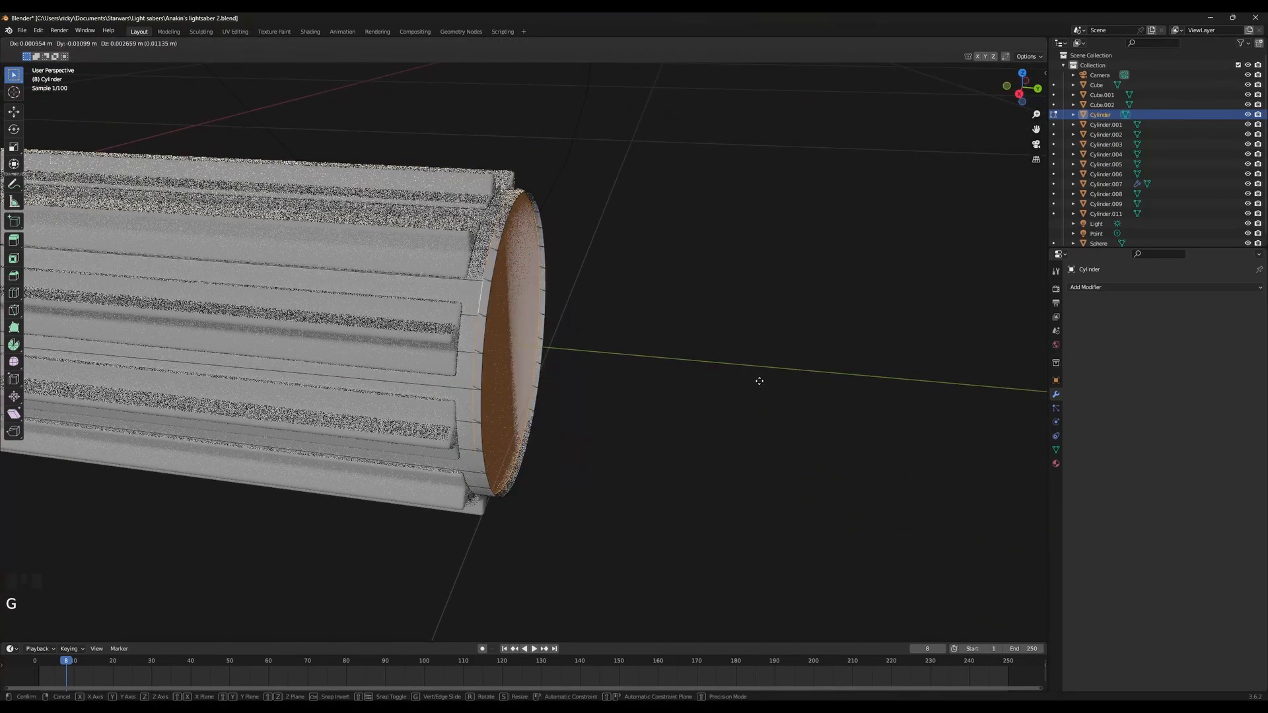
key("g")
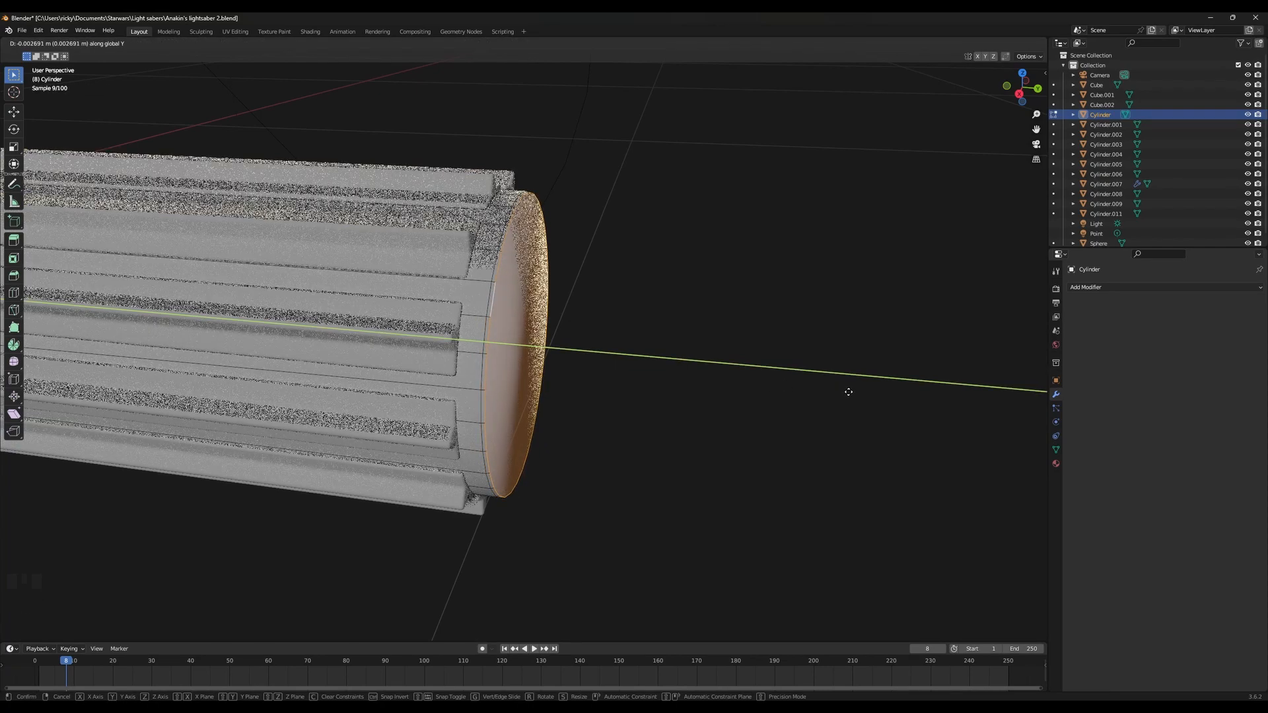
left_click(767, 393)
key("Tab")
middle_click_drag(767, 393, 814, 349)
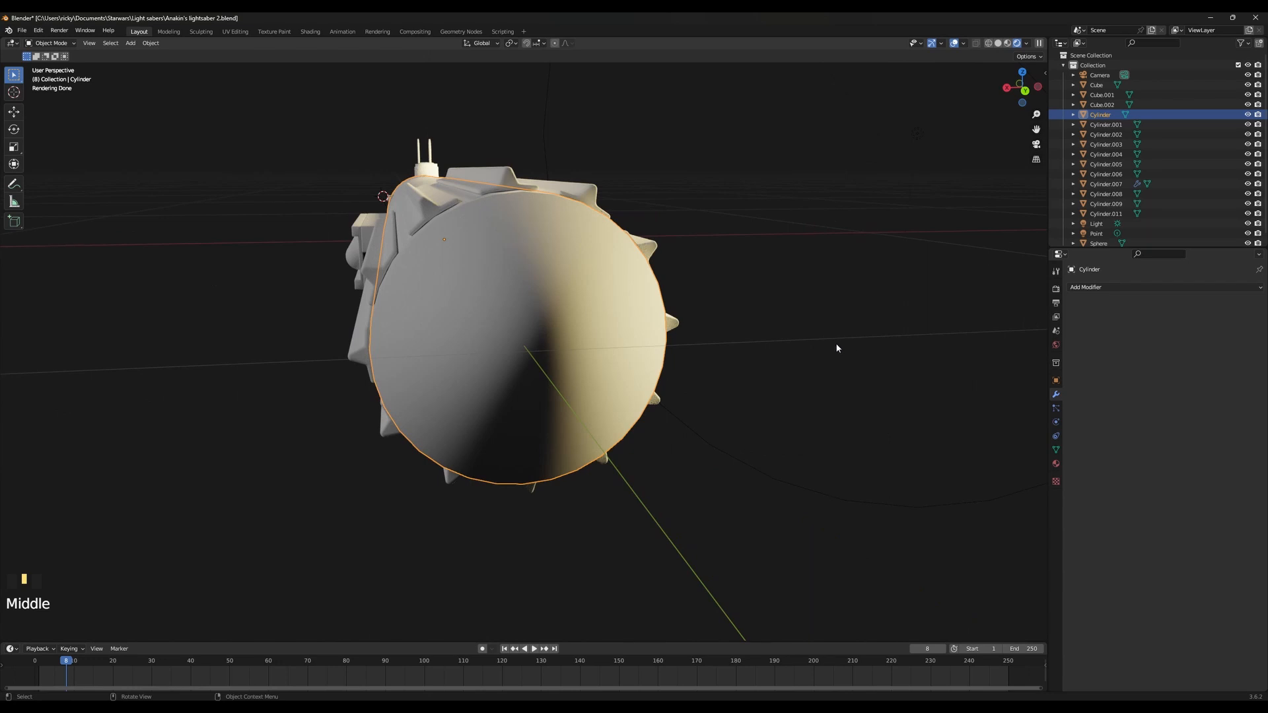
Inset the end face and scale the inner face by 0.985, leaving only a thin rim around it
key("Tab")
key("i")
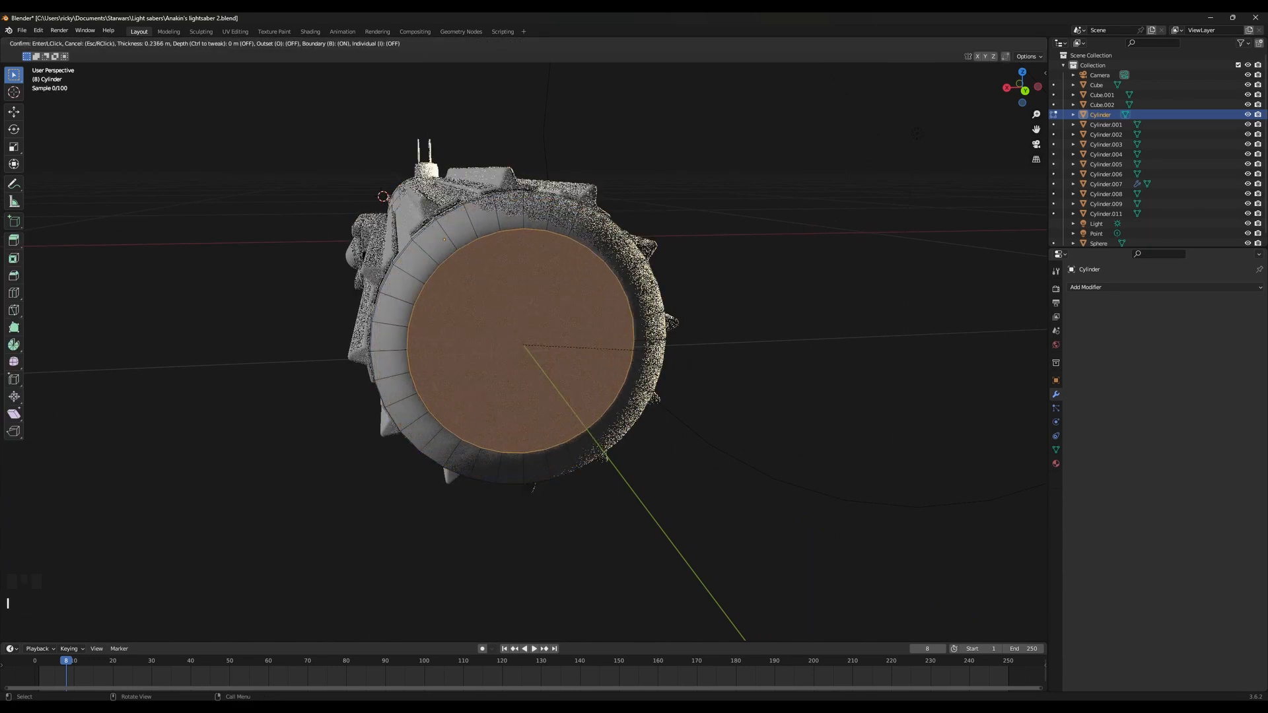
left_click(778, 398)
key("Tab")
middle_click_drag(778, 399, 693, 393)
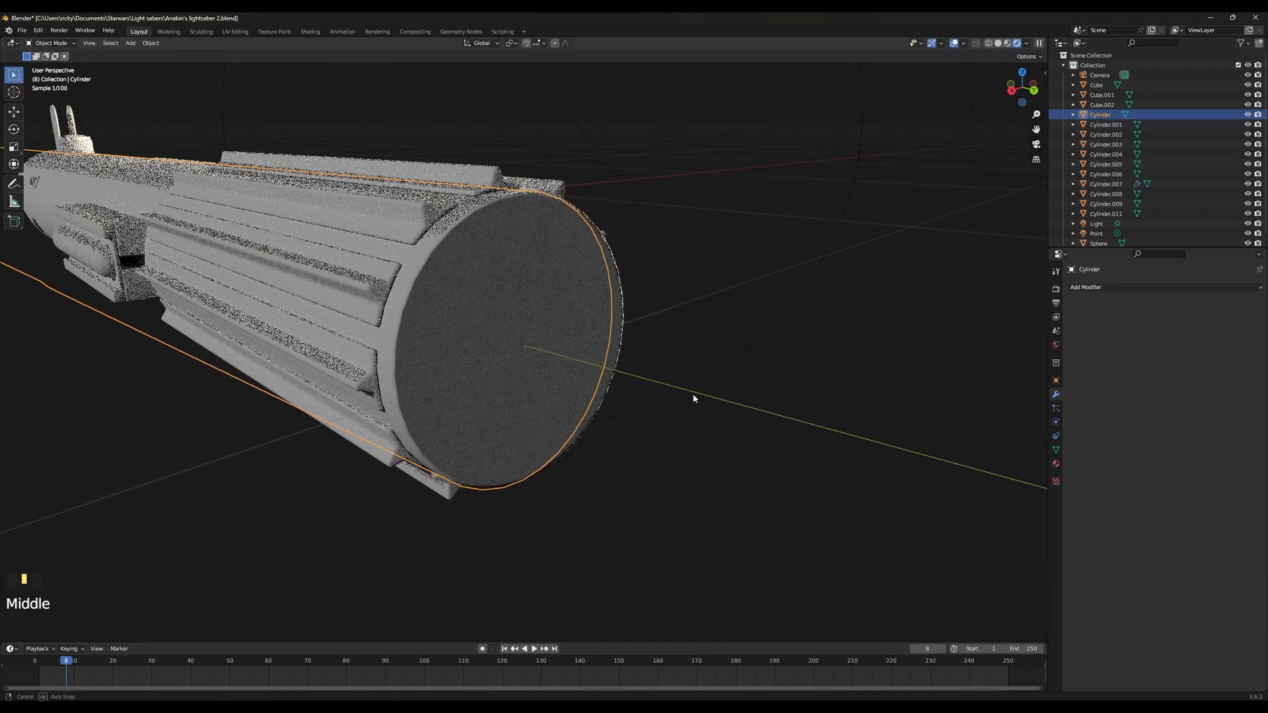
key("Tab")
key("s")
left_click(681, 389)
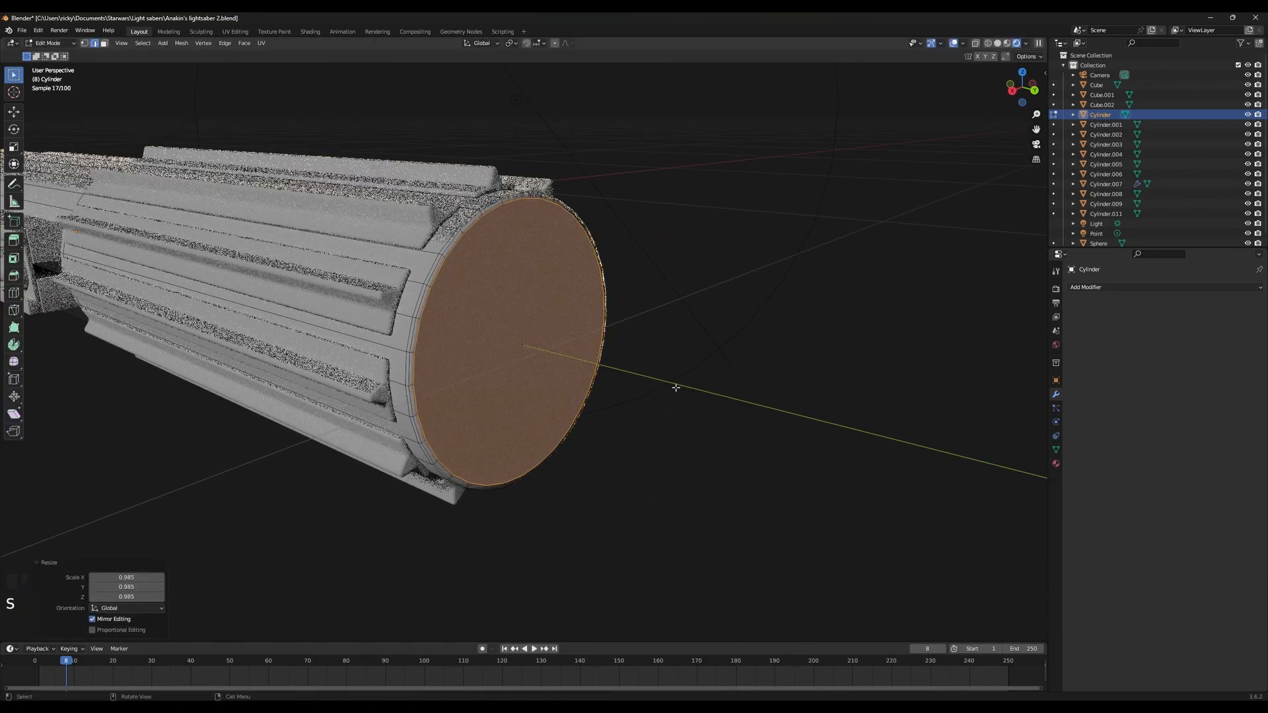
key("Tab")
middle_click_drag(676, 391, 656, 407)
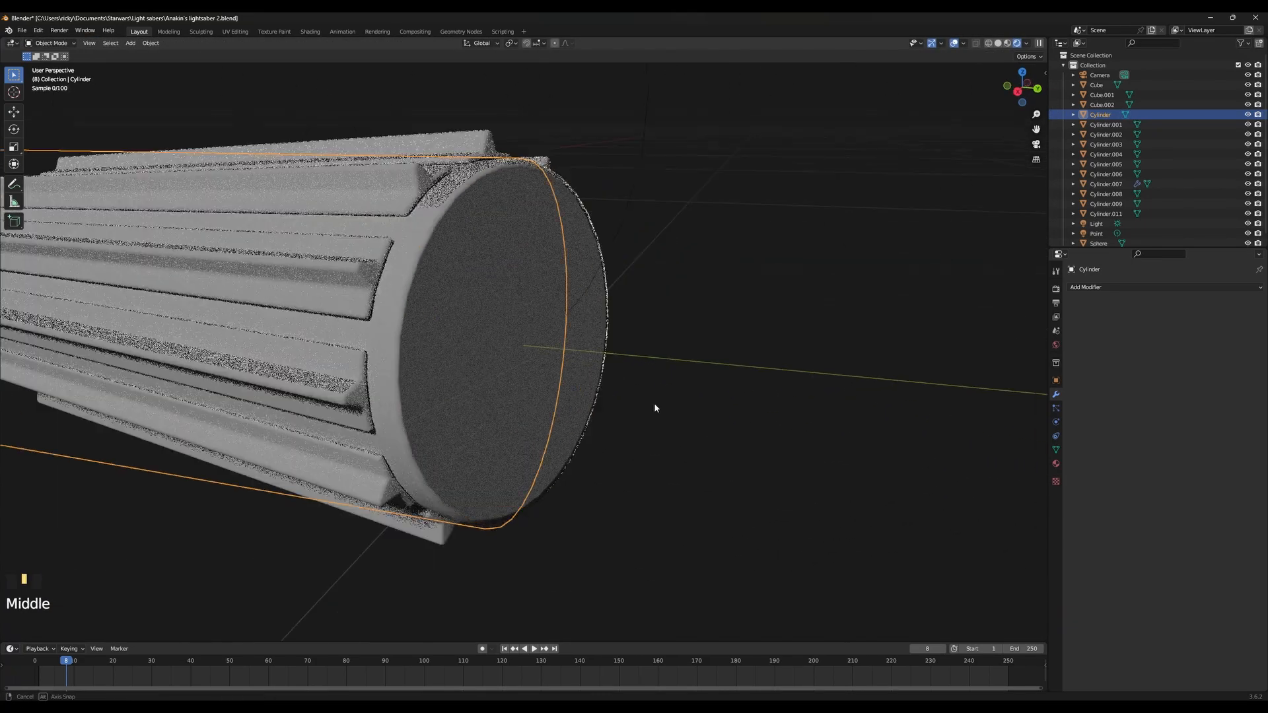
Scale the inner end face by 0.990 and move it about 0.0012 m along Y
key("Tab")
key("s")
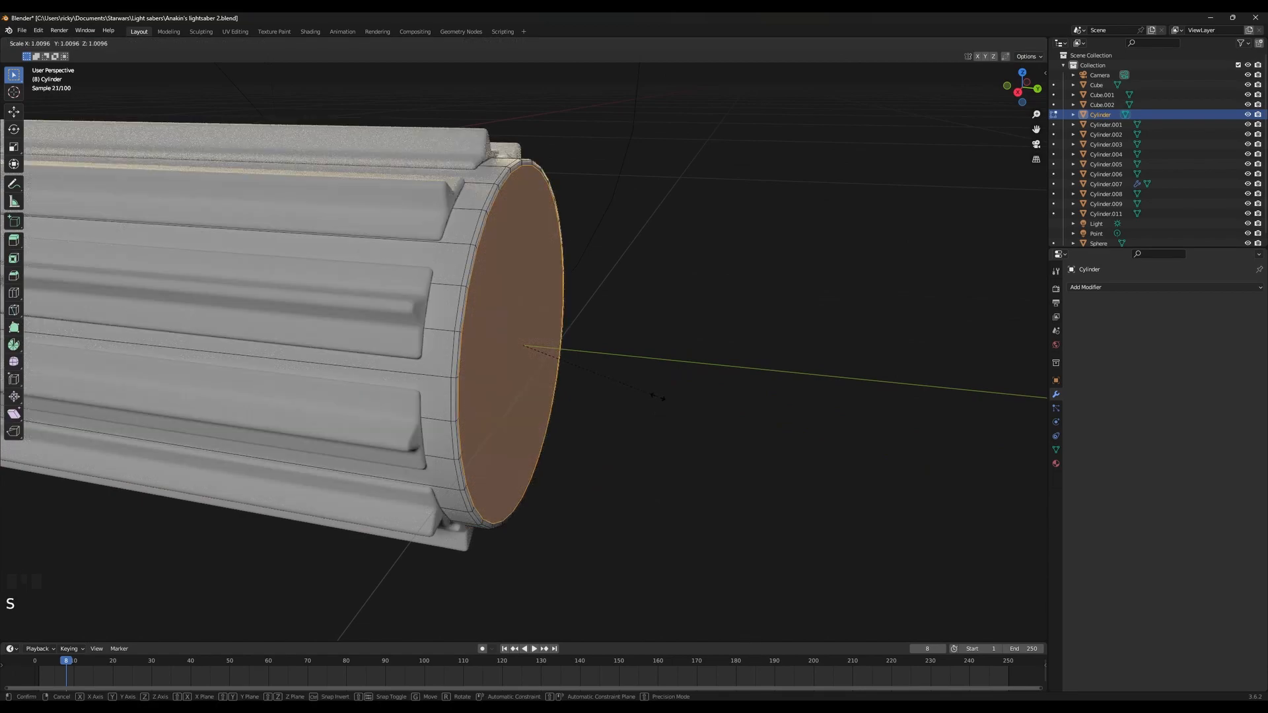
left_click(654, 396)
key("g")
key("y")
left_click(656, 396)
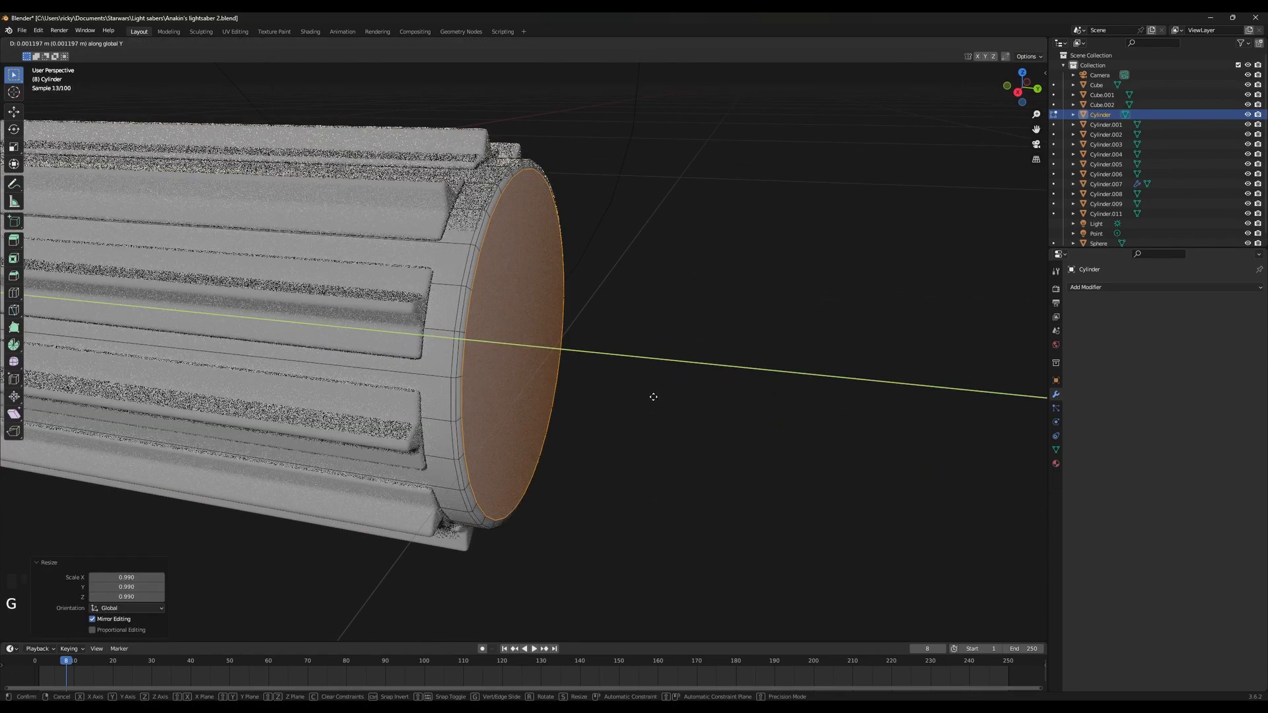
key("Tab")
middle_click_drag(670, 402, 591, 403)
middle_click_drag(701, 408, 704, 406)
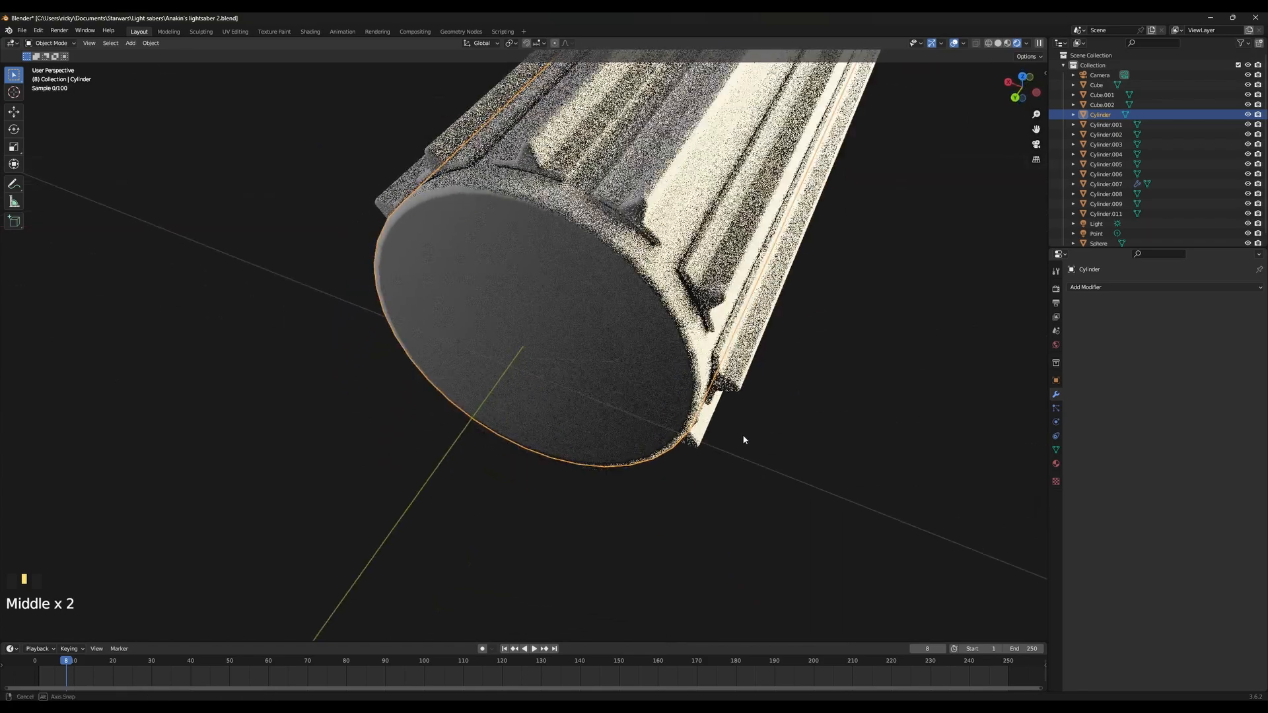
Slide the edge loop around the end cap's rim slightly along the body
key("Tab")
left_click(667, 295, "alt")
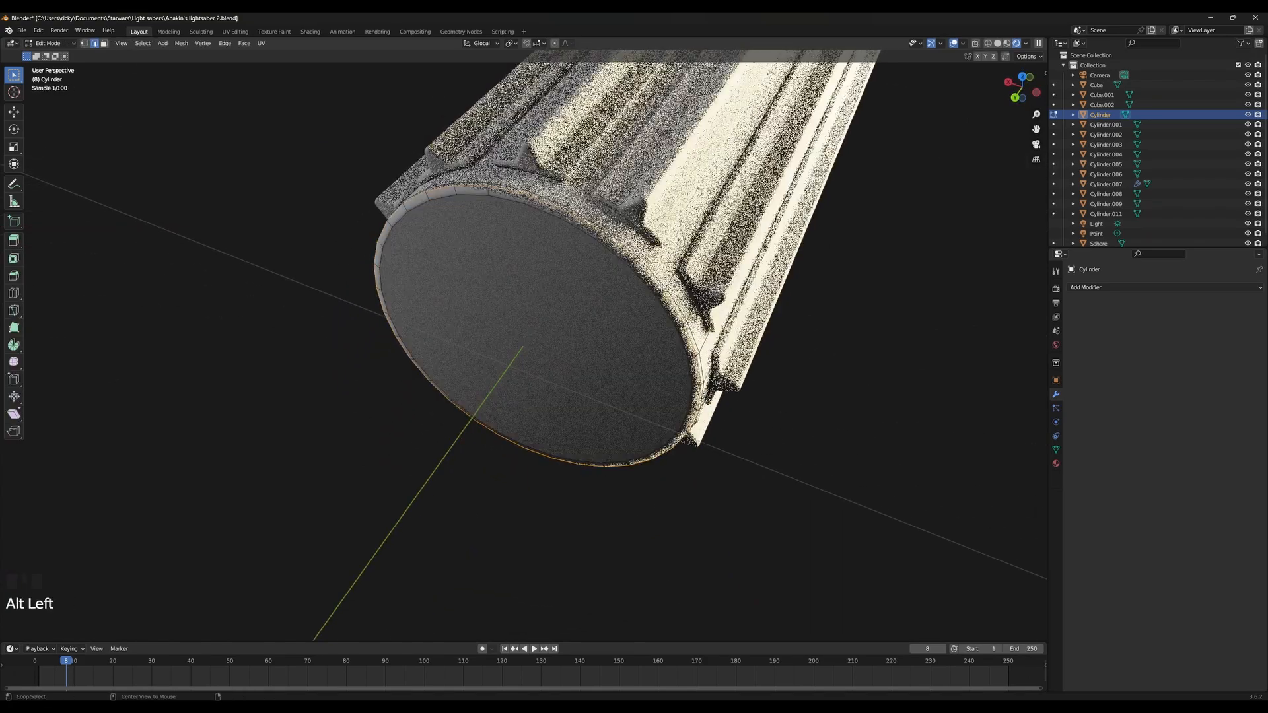
key("g")
key("g")
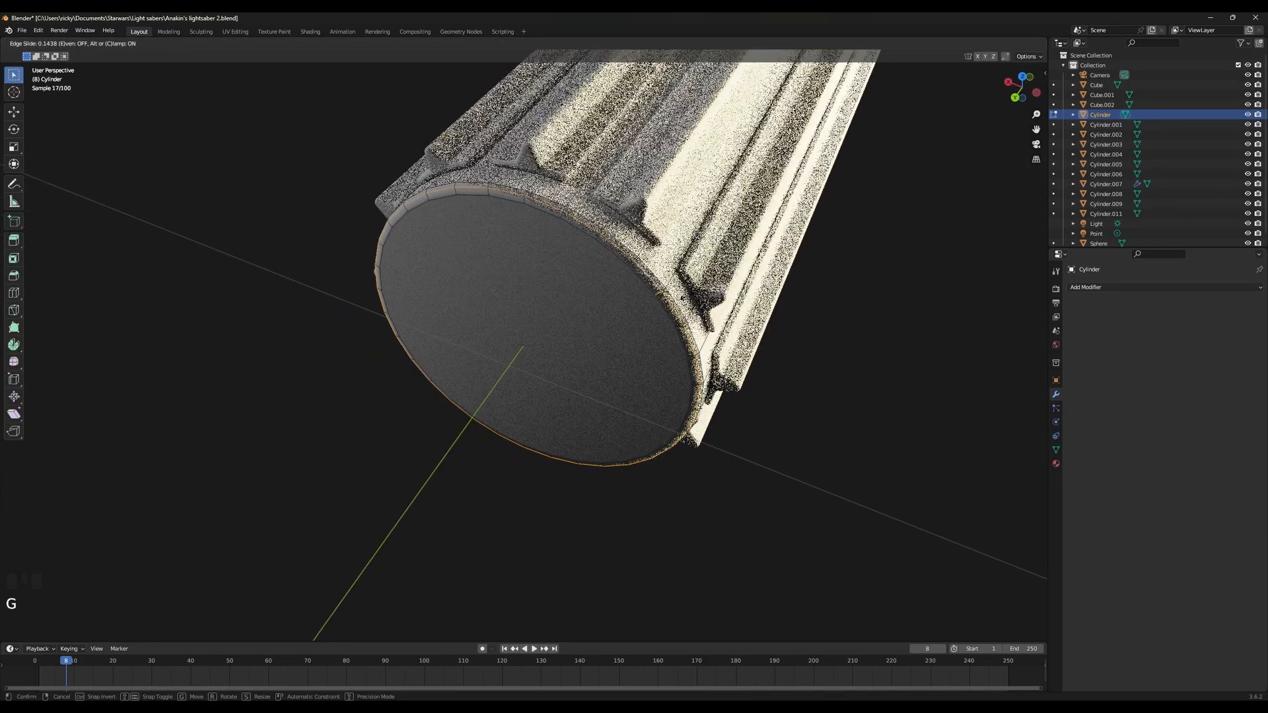
left_click(683, 308)
Bevel the edge loop just behind the end cap's rim with a single segment
left_click(687, 302, "alt")
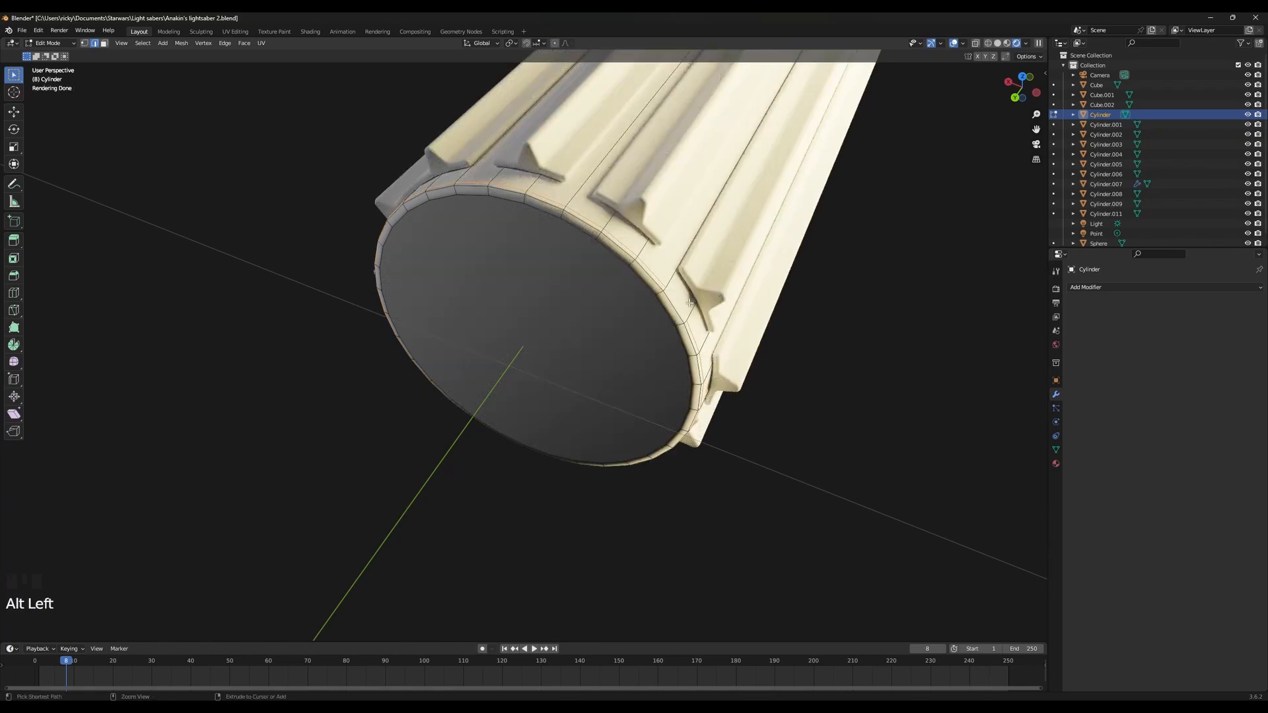
key("ctrl+b")
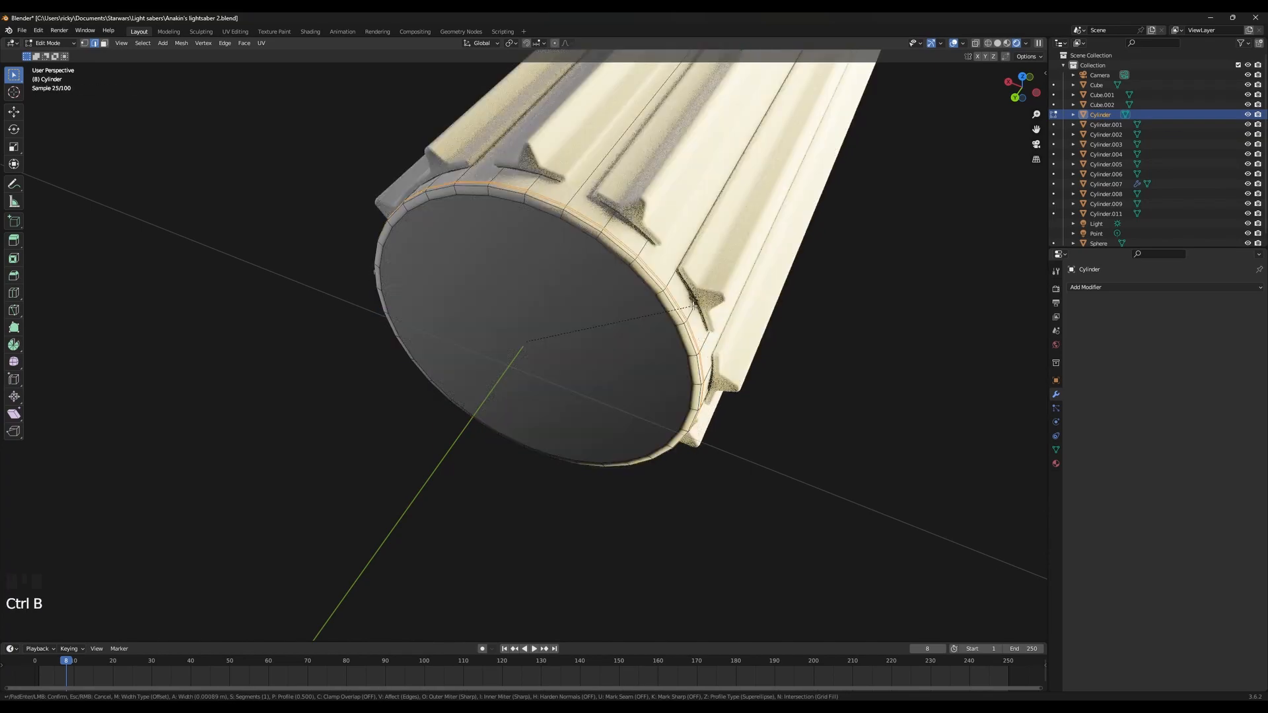
left_click(693, 306)
Edge-slide the loop around the end cap's rim, finishing with a factor of 0.176
left_click(691, 303, "alt")
key("g")
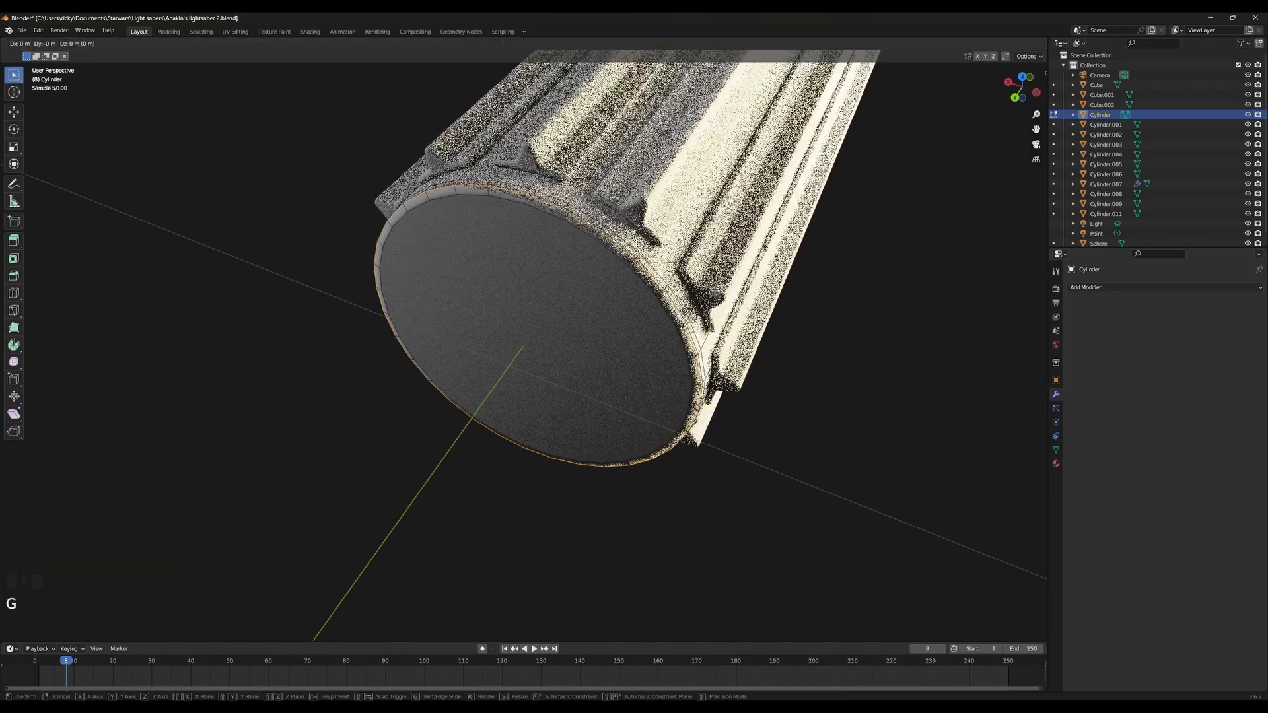
left_click(706, 347)
key("Tab")
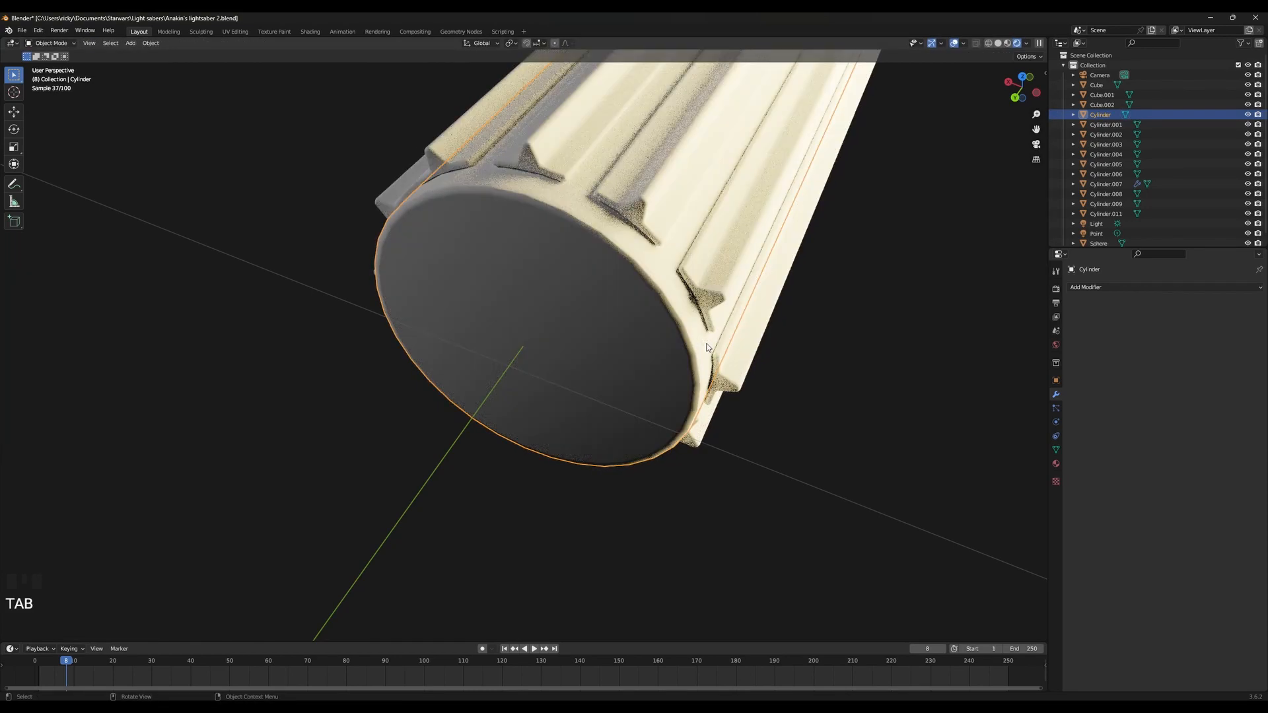
key("Tab")
key("g")
key("g")
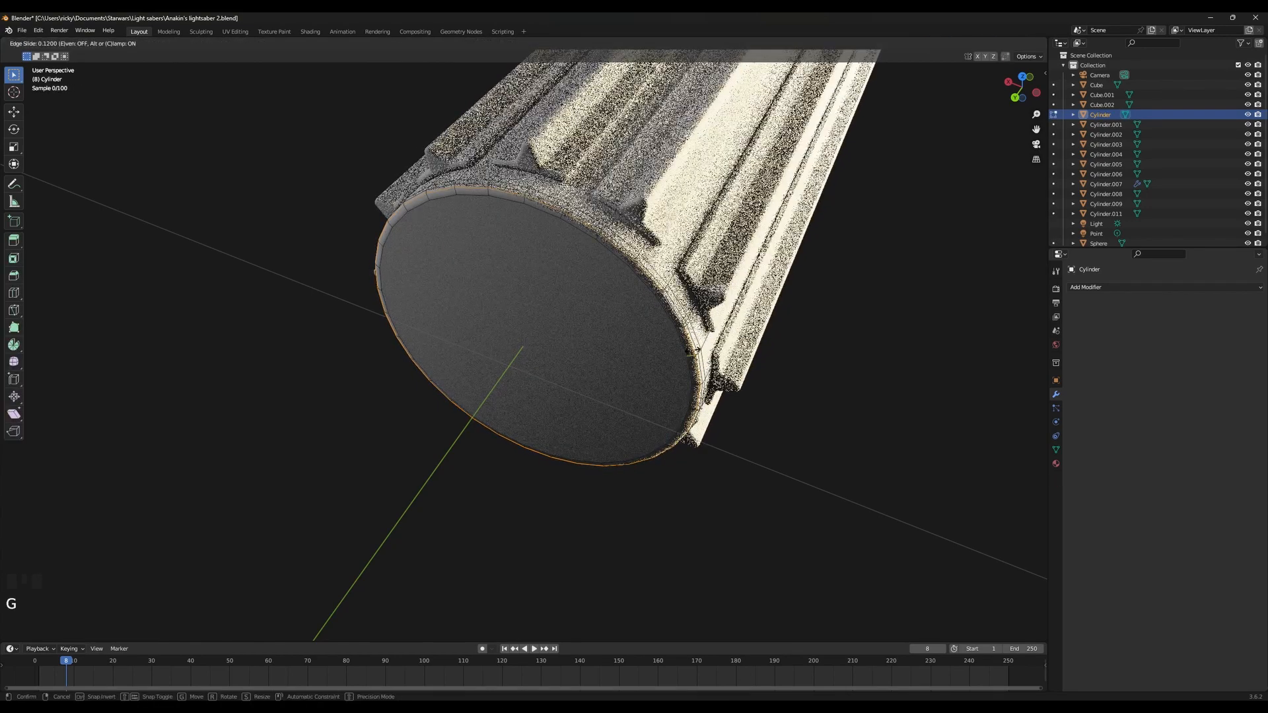
left_click(683, 376)
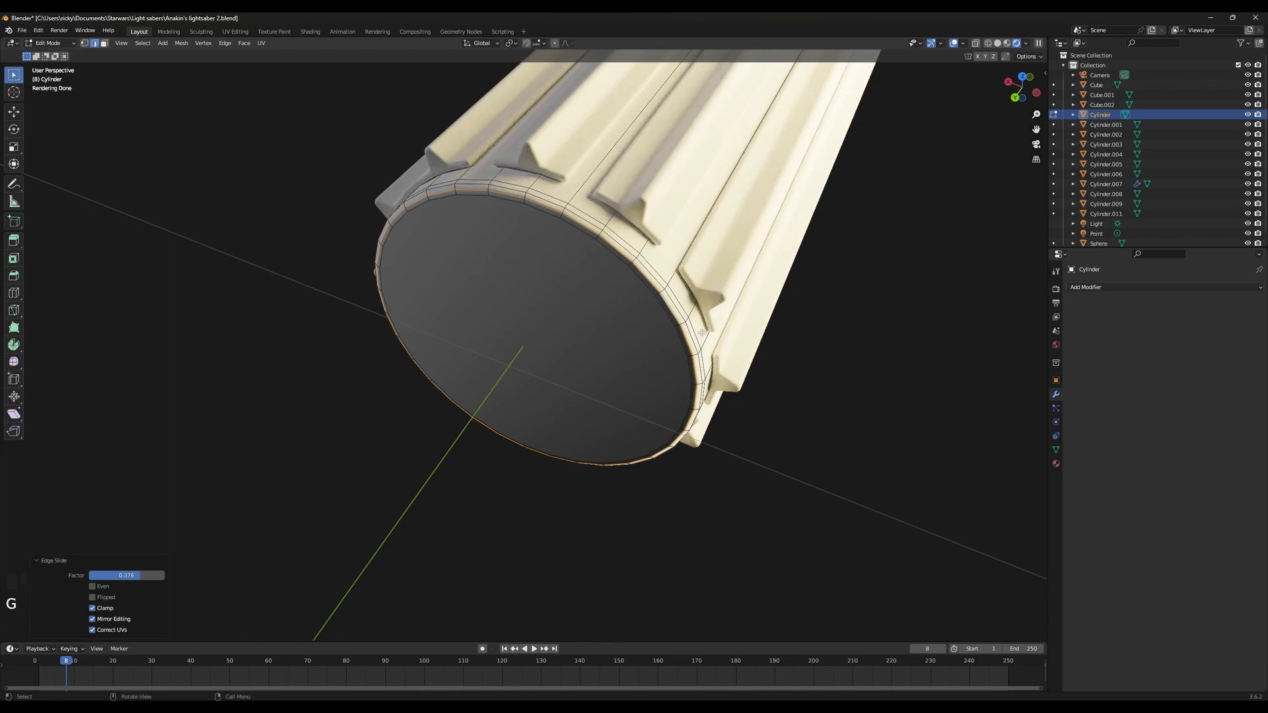
key("Tab")
middle_click_drag(703, 342, 712, 317)
Try to move the rim's edge loop about 0.001 m inward along Y and undo the move
key("Tab")
key("g")
key("y")
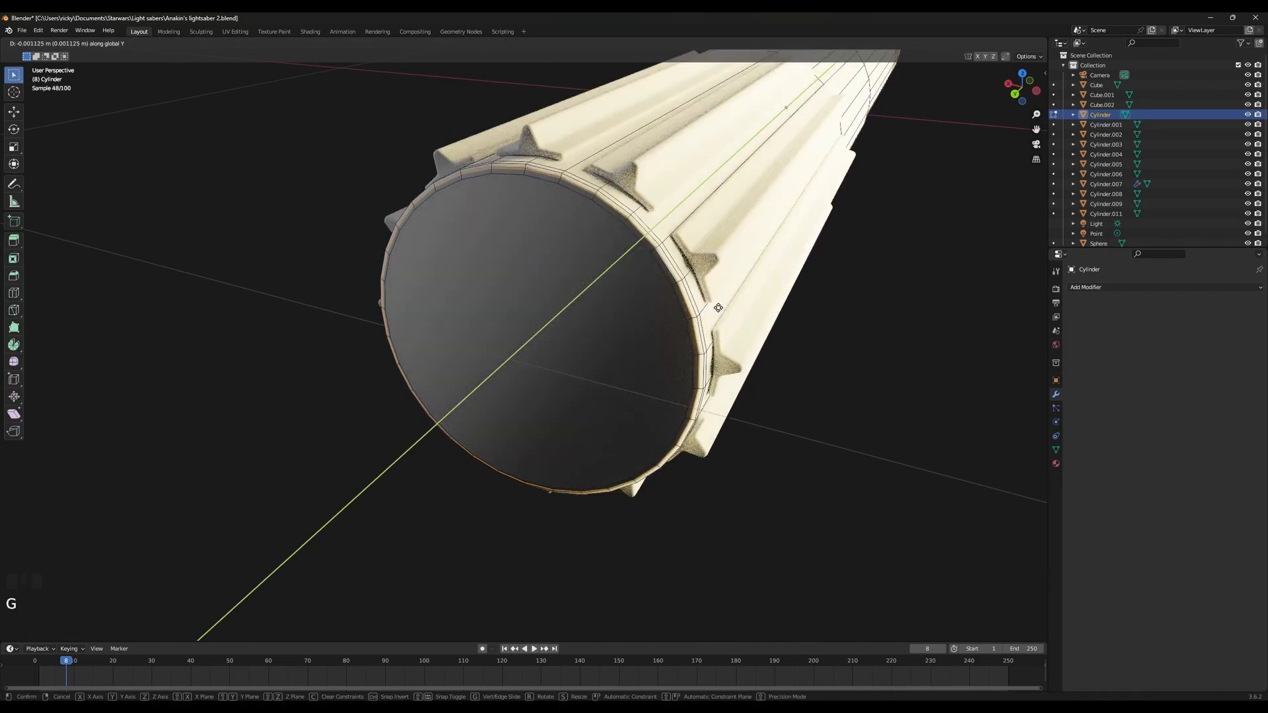
left_click(719, 308)
key("ctrl+z")
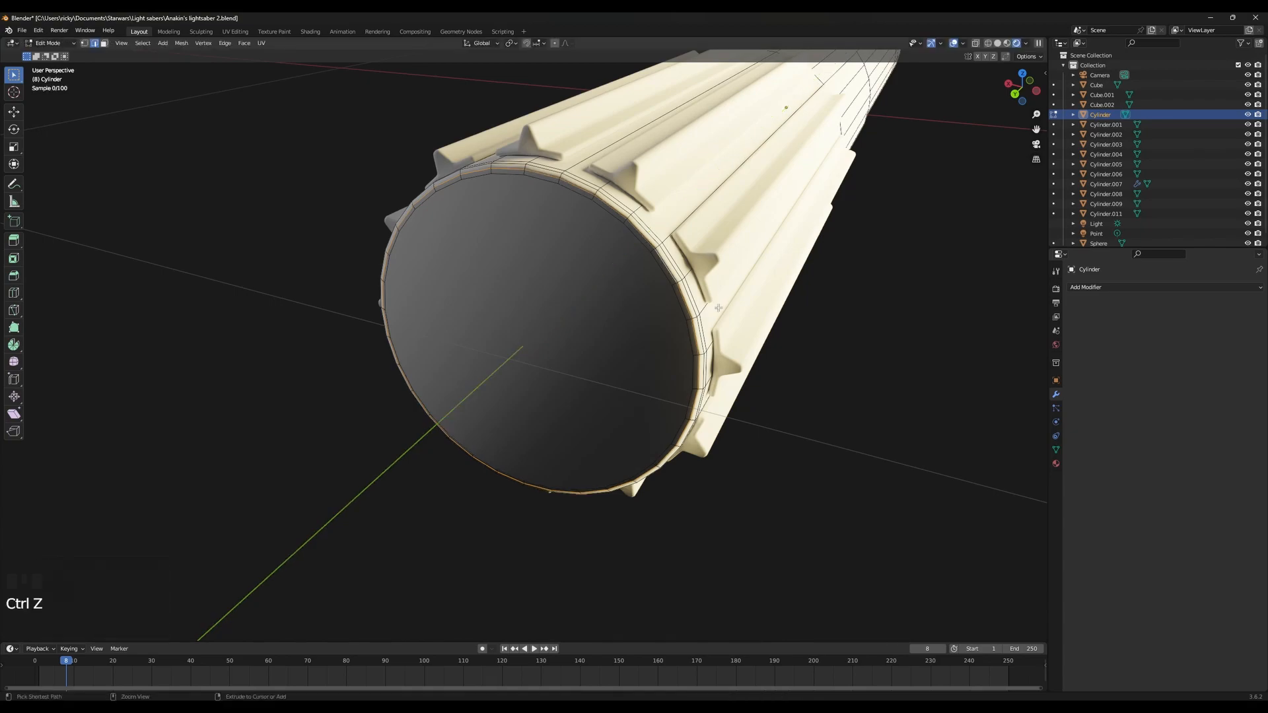
key("Tab")
Select two neighbouring edges at the lowest point of the end cap's rim and snap the 3D cursor to them
middle_click_drag(719, 308, 662, 342)
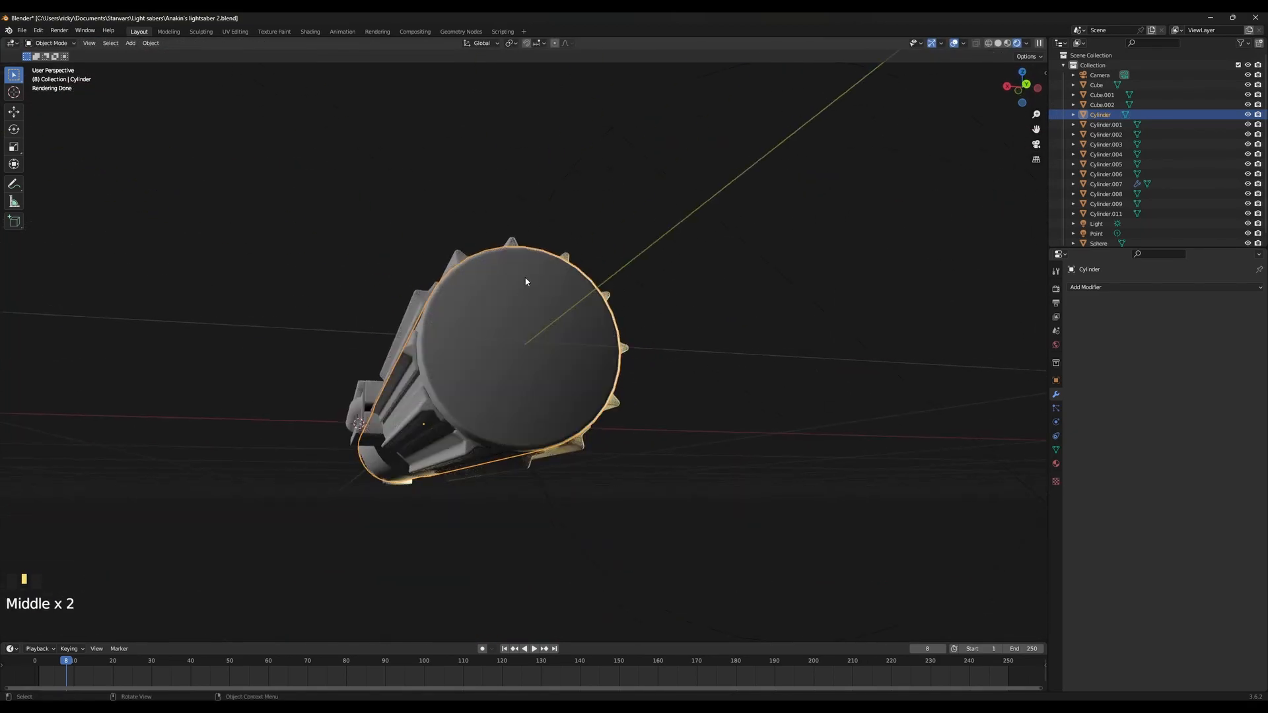
middle_click_drag(527, 282, 613, 314)
scroll(534, 311, "down", 4)
middle_click_drag(534, 311, 559, 339)
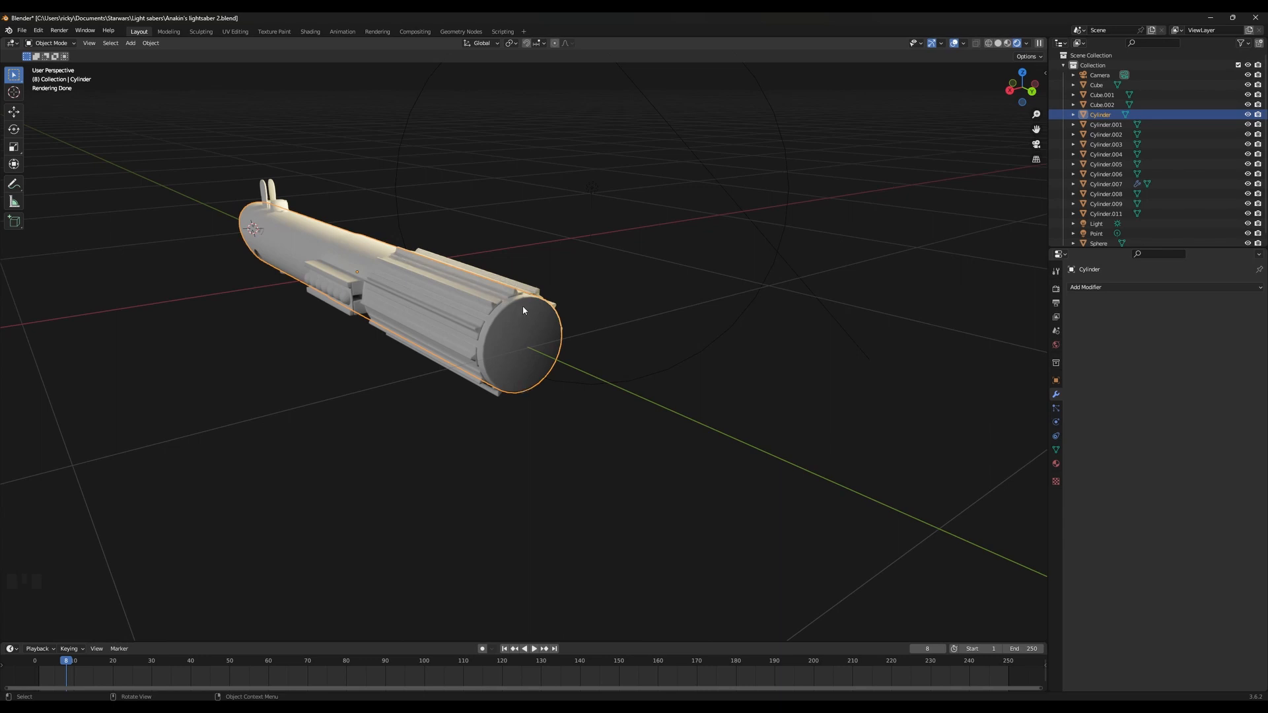
middle_click_drag(538, 387, 544, 399)
key("Tab")
left_click(518, 415)
left_click(531, 416, "shift")
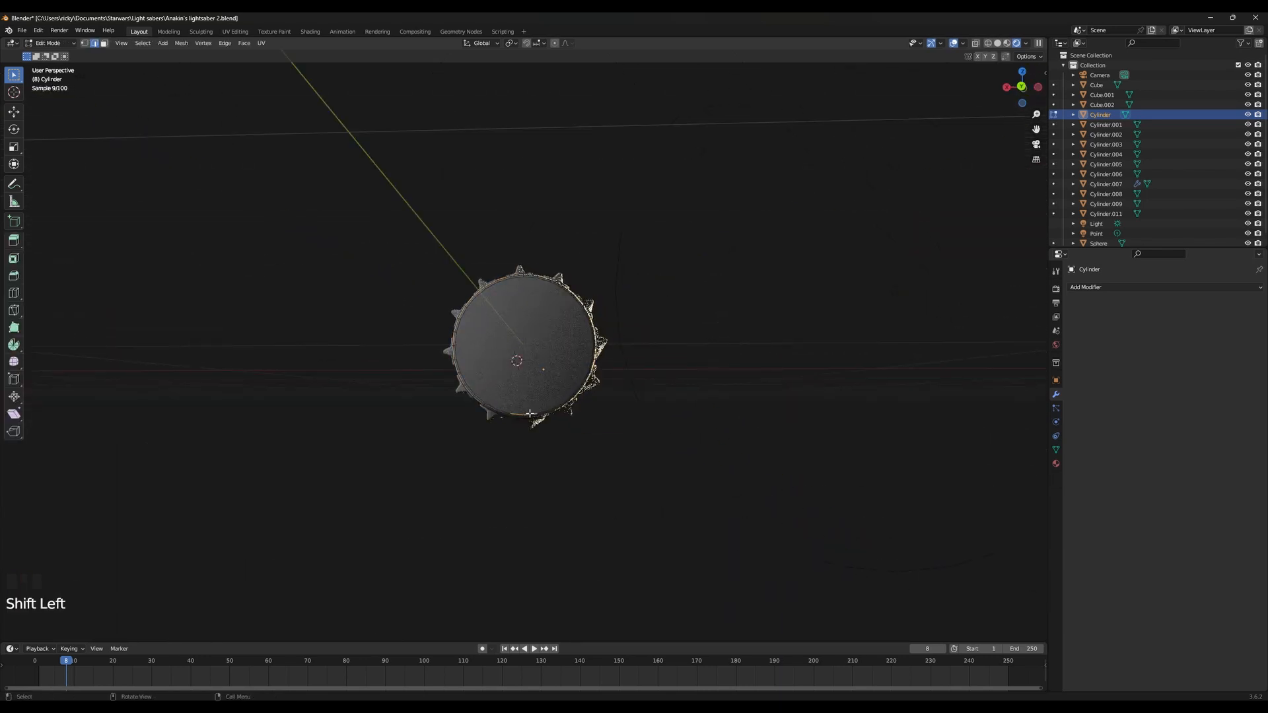
key("shift+s")
left_click(538, 449)
key("Tab")
Add a 48-vertex cylinder at the 3D cursor and rotate it 90° around Y
key("shift+a")
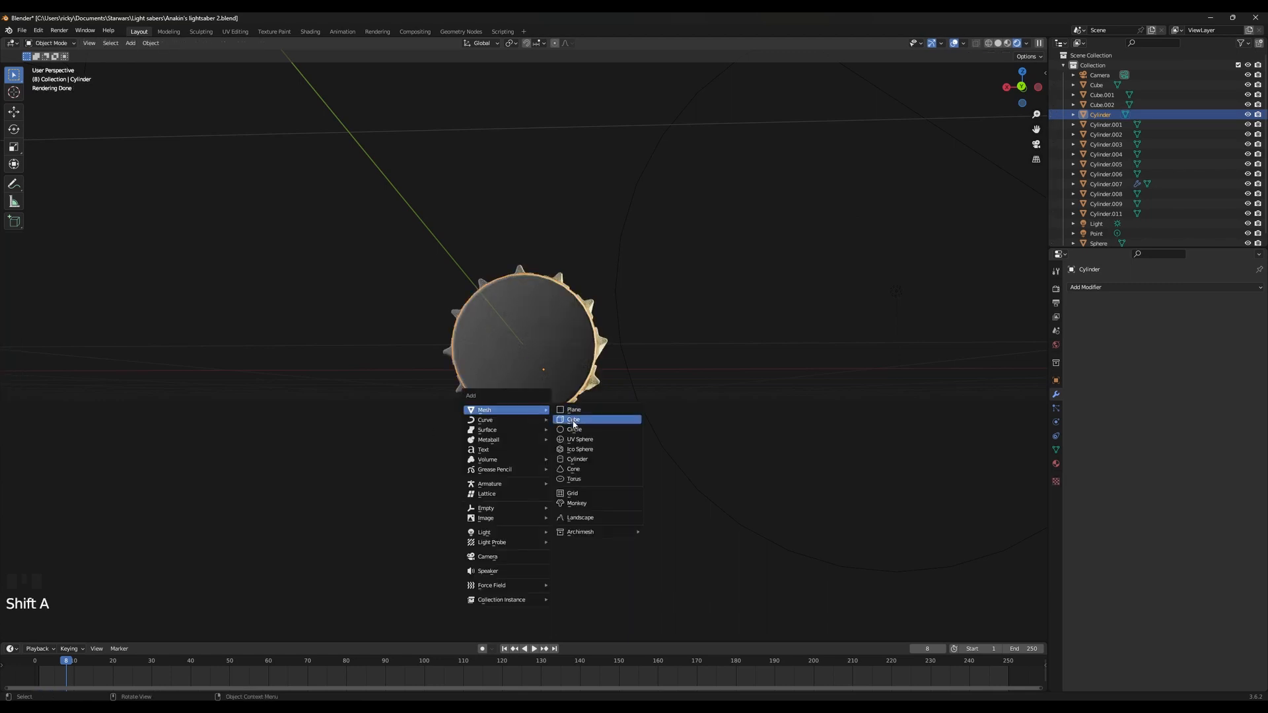
left_click(587, 461)
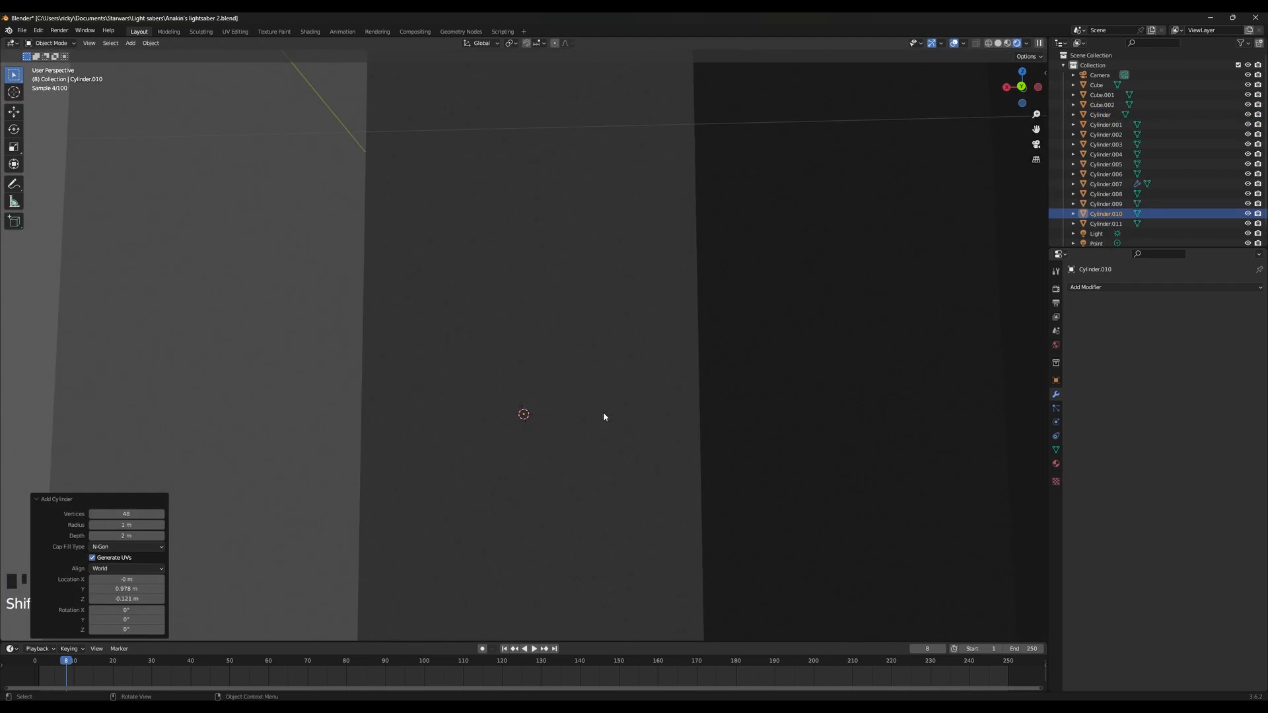
scroll(608, 416, "down", 3)
type("rxy")
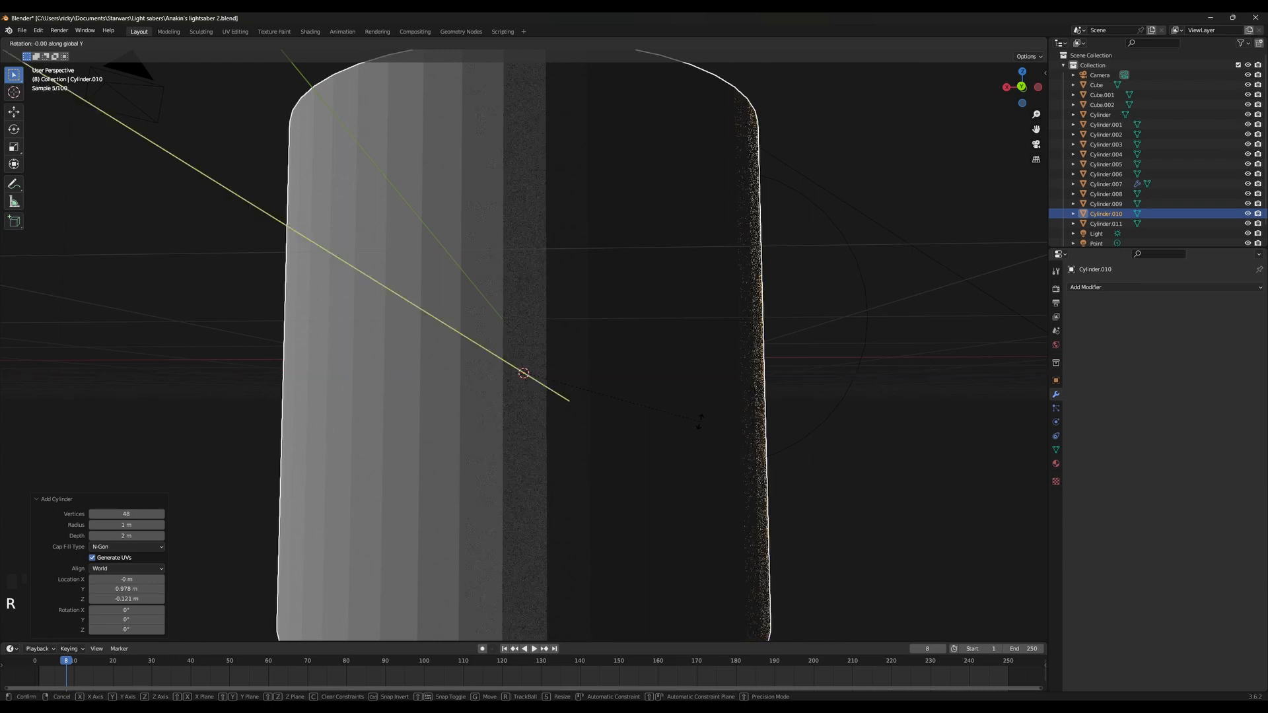
type("90")
key("Return")
Shrink the new cylinder until it fits within the end cap's face and raise it about 0.037 m along Z
key("s")
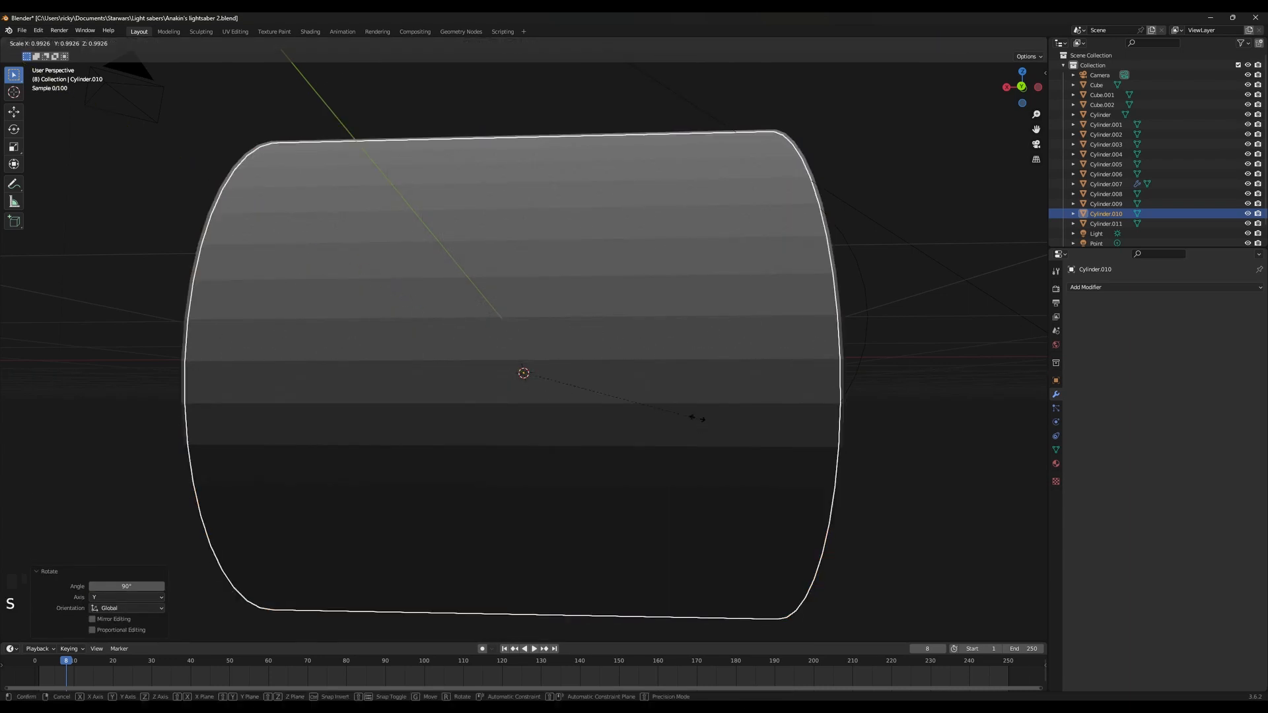
key("x")
left_click(549, 377)
key("g")
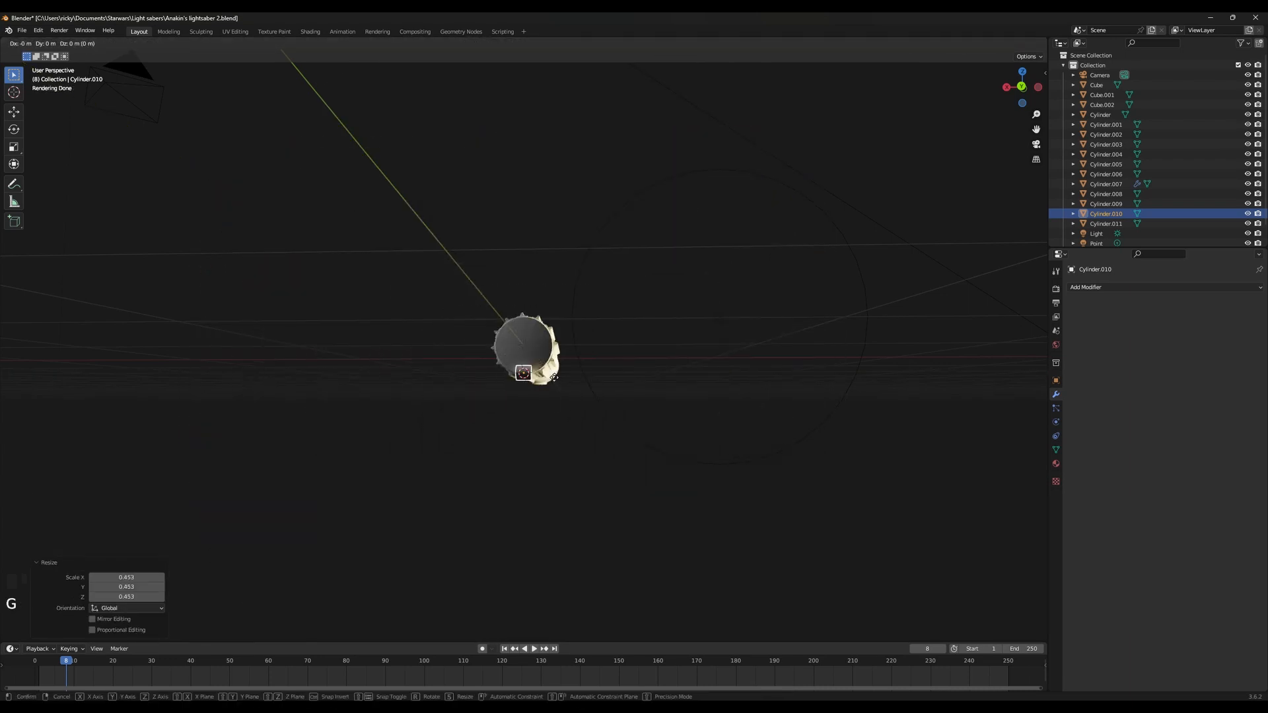
key("z")
left_click(563, 386)
Scale the small cylinder by 0.594, stretch it by about 2.83 along X, and scale it uniformly by 0.649
scroll(568, 386, "up", 5)
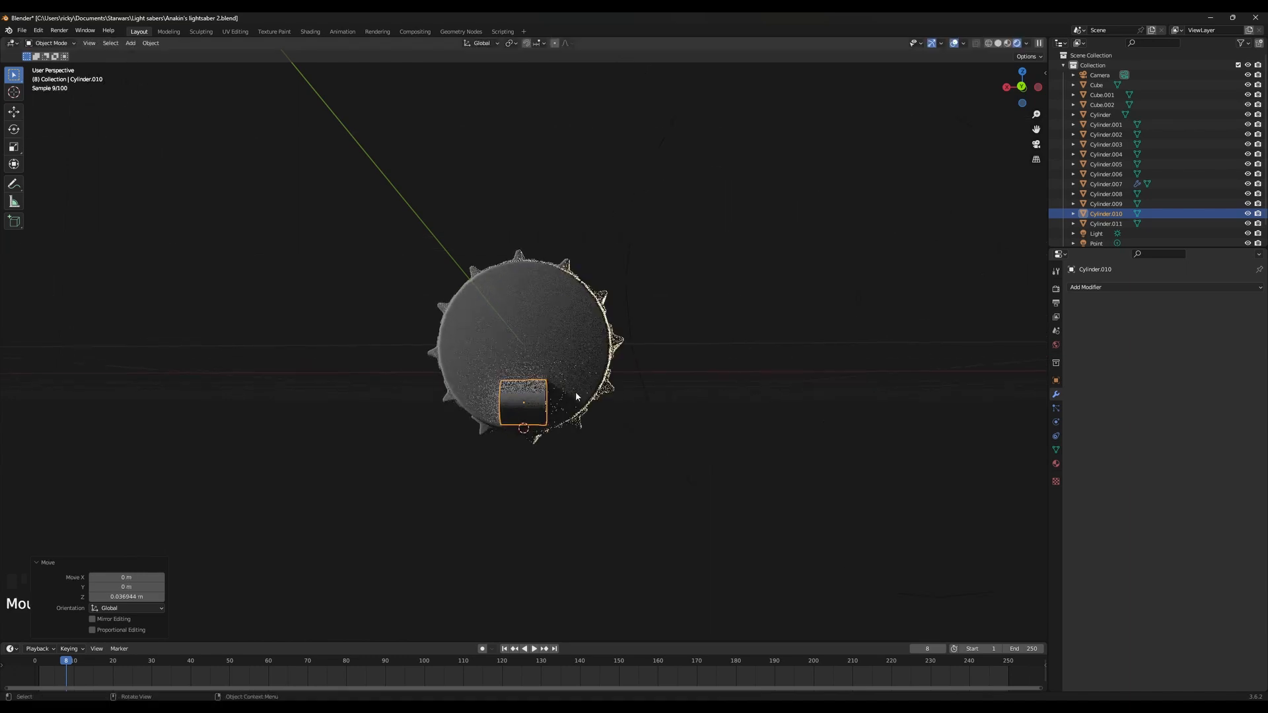
key("s")
key("x")
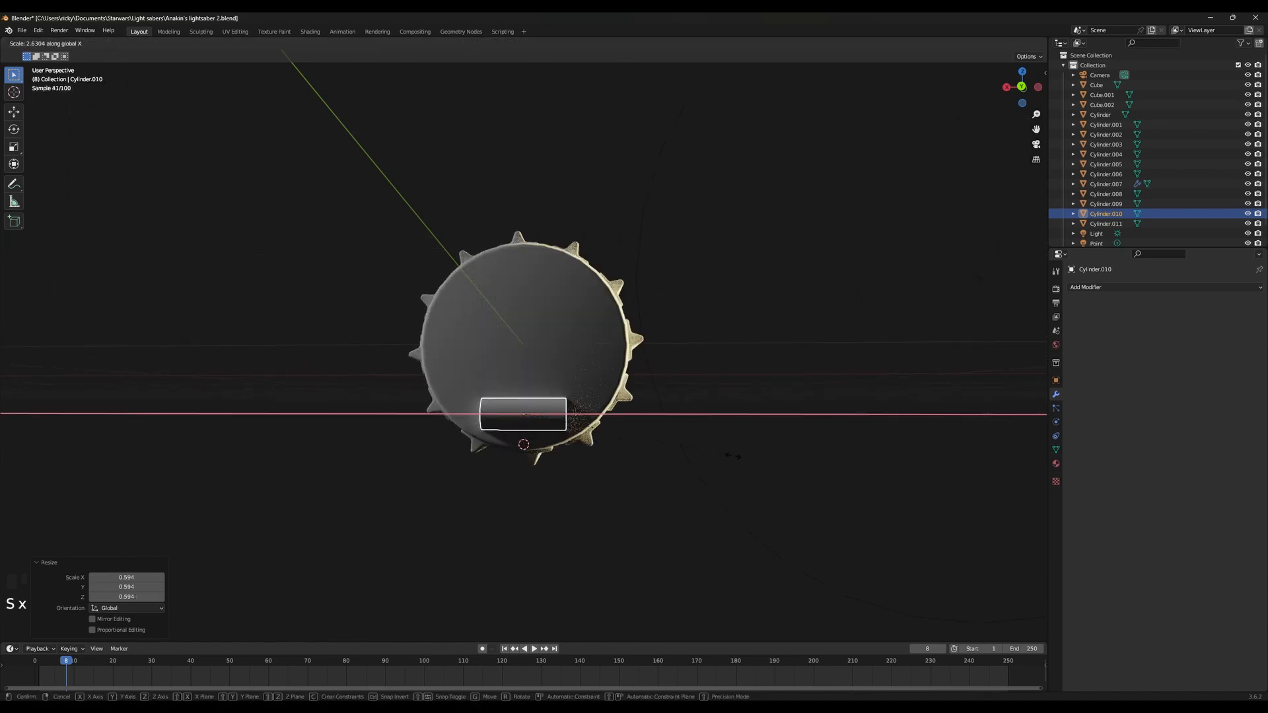
left_click(731, 454)
key("s")
key("x")
key("x")
key("x")
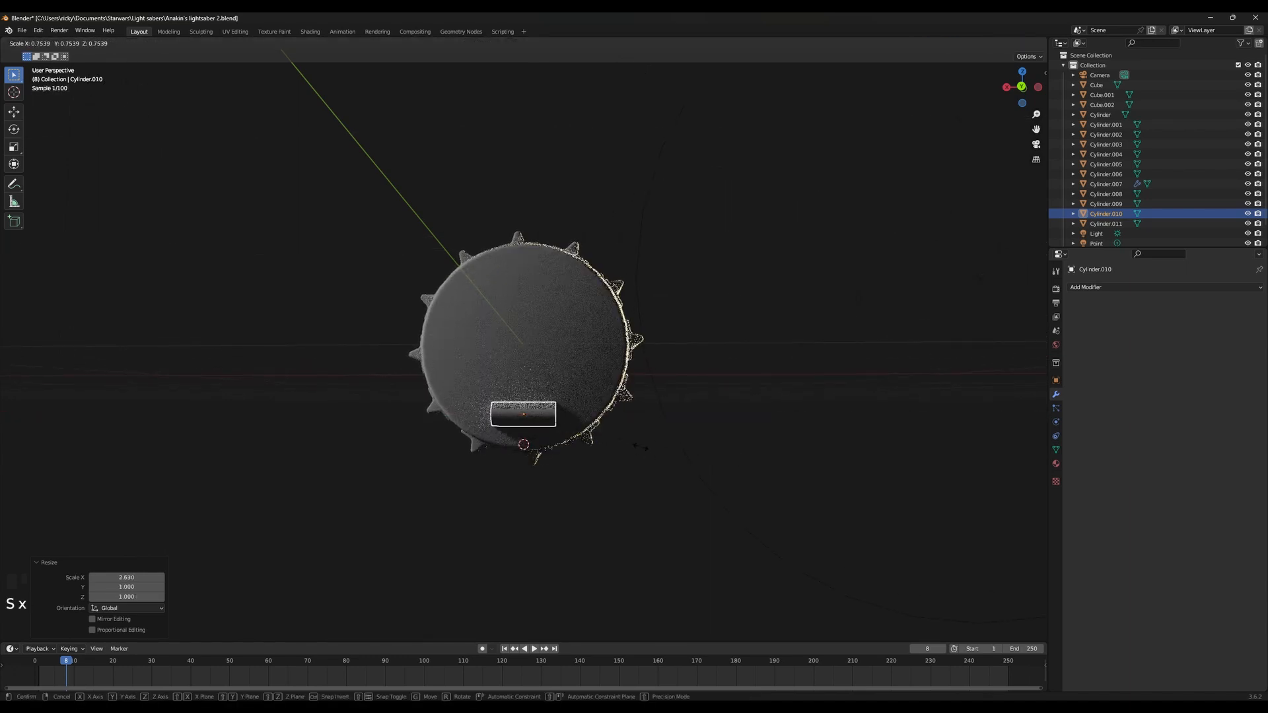
left_click(654, 447)
Move the small cylinder about 0.015 m down along Z and about 0.009 m outward along Y
middle_click_drag(508, 416, 612, 408)
key("g")
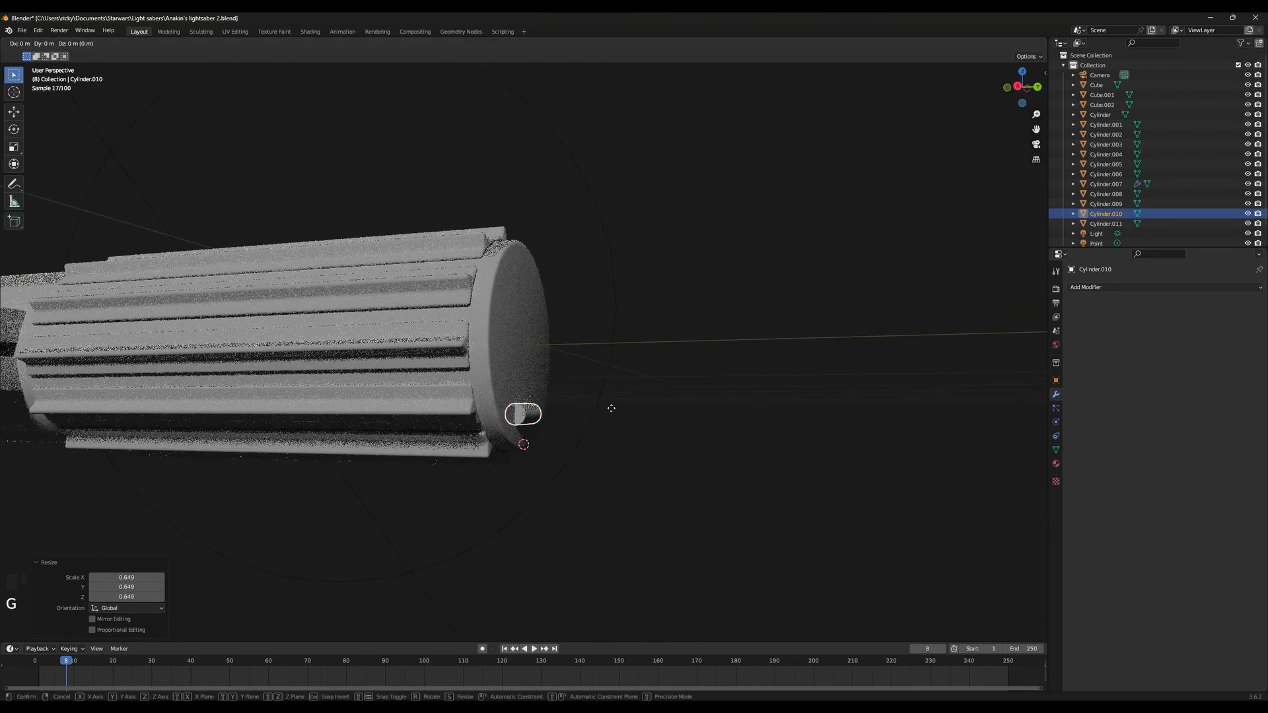
key("z")
left_click(616, 419)
key("g")
key("x")
key("y")
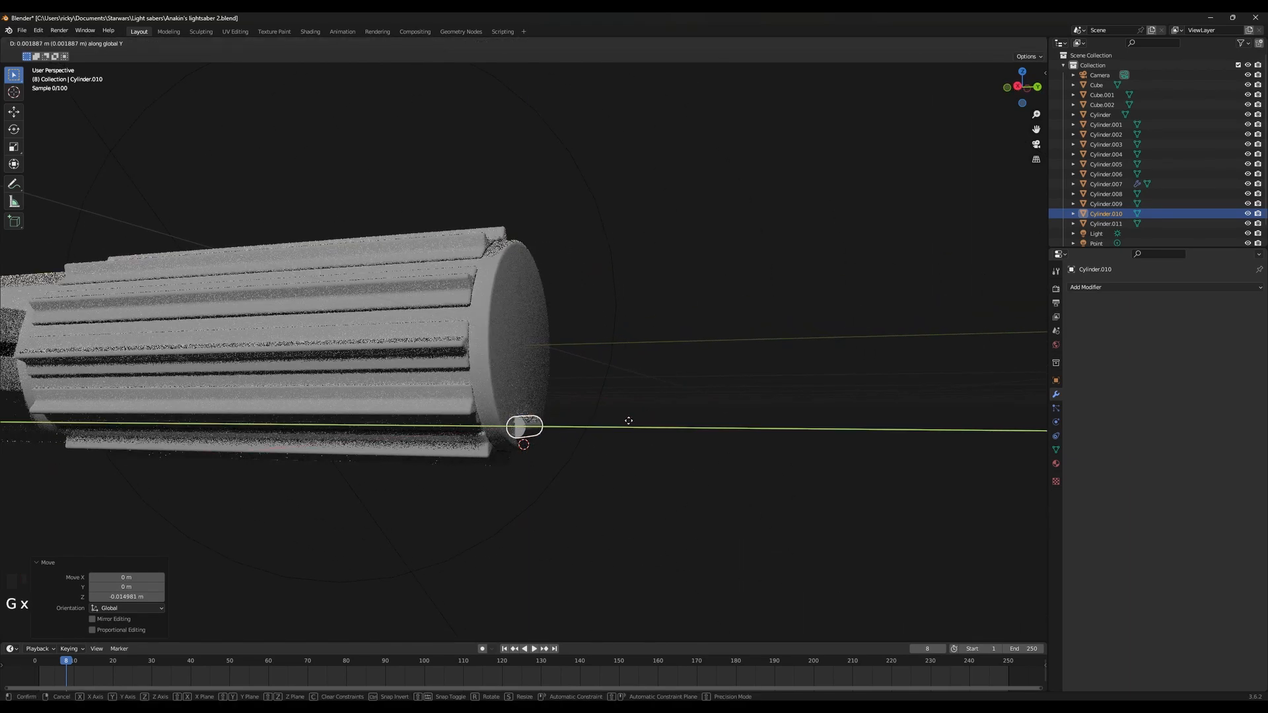
left_click(632, 423)
Thin the small cylinder to about 0.632 in Y and Z with X locked, and scale it uniformly by 1.102
key("s")
key("x")
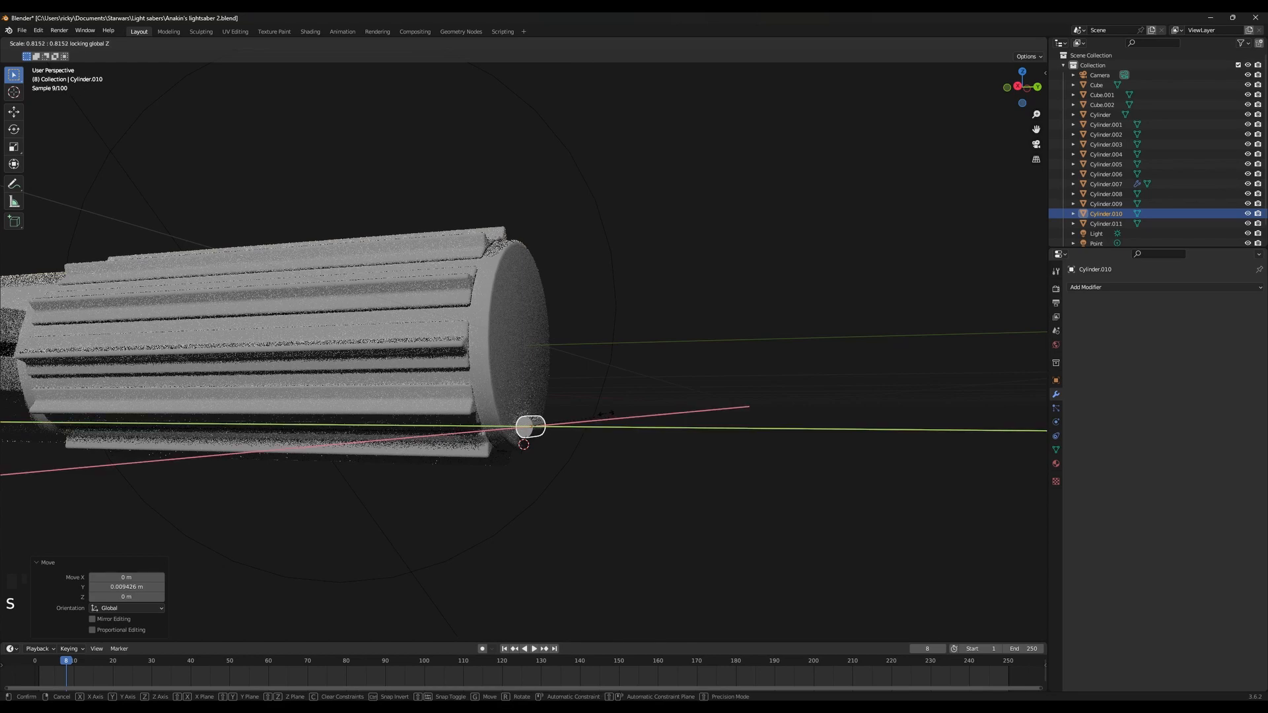
key("shift+x")
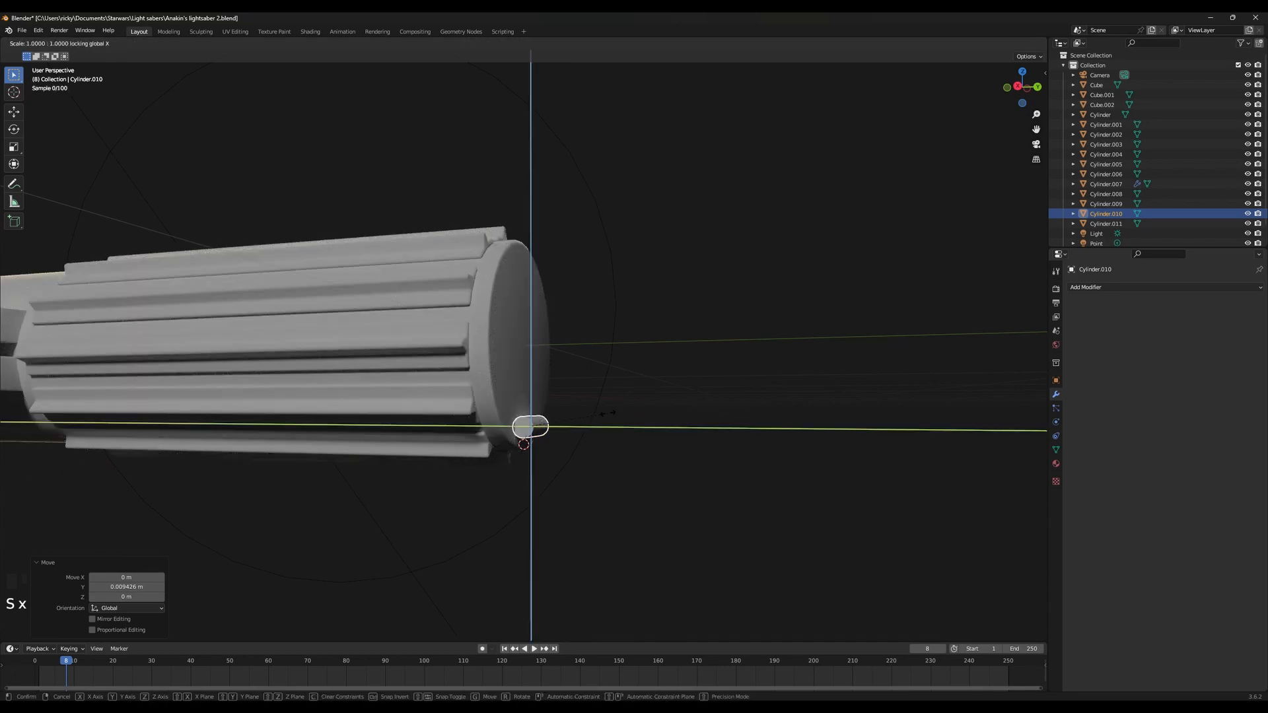
left_click(567, 406)
middle_click_drag(567, 407, 477, 406)
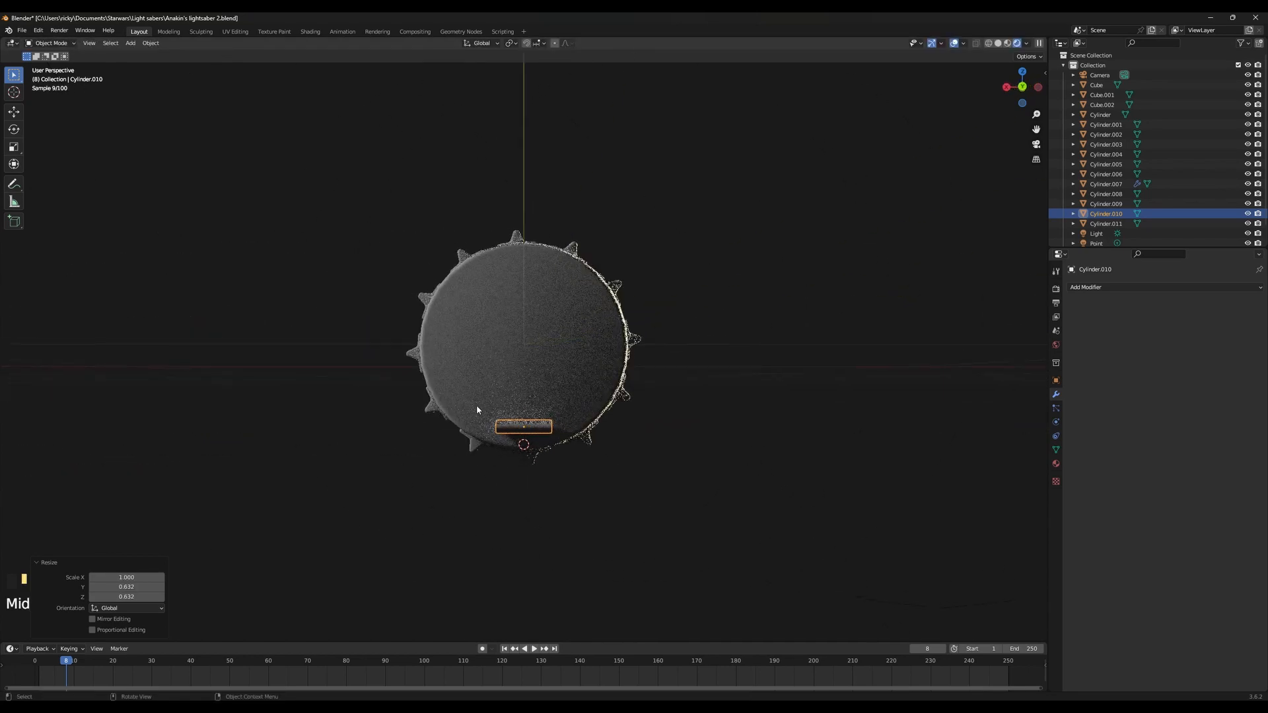
scroll(477, 406, "up", 3)
key("s")
left_click(591, 471)
Apply smooth shading to the small cylinder on the end cap's face
right_click(591, 471)
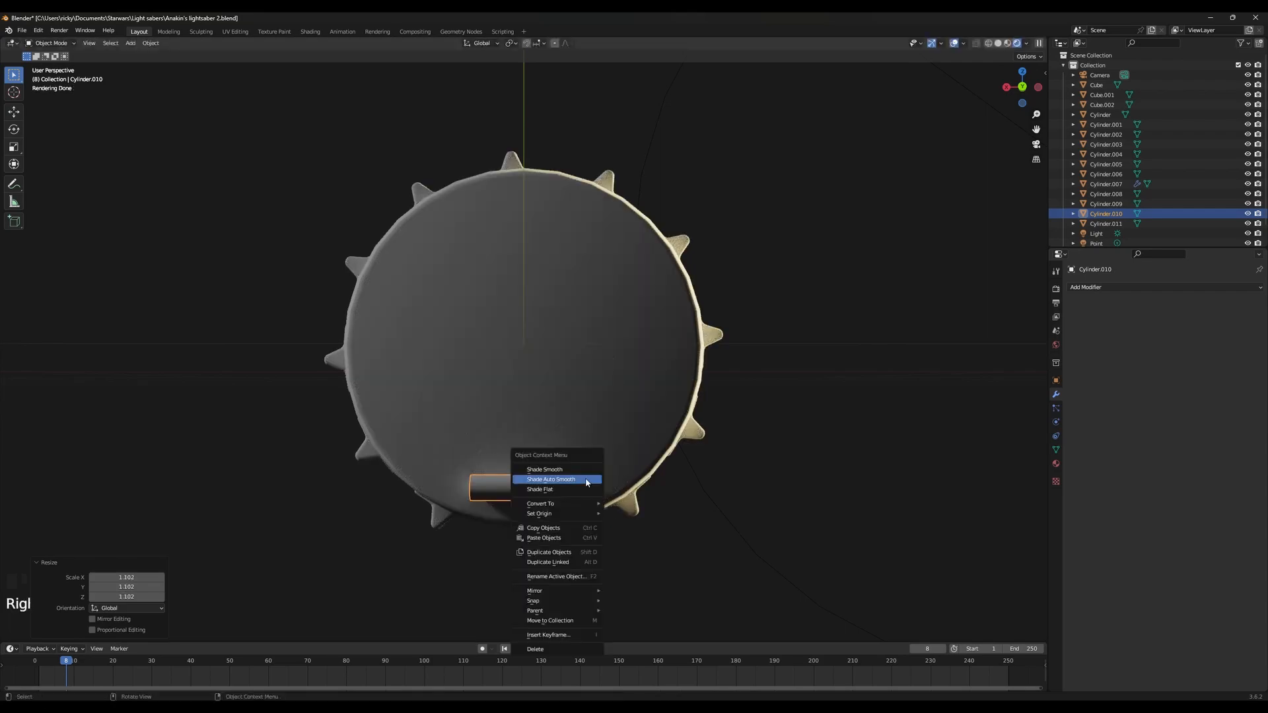
left_click(580, 462)
right_click(579, 462)
left_click(580, 462)
middle_click_drag(580, 463, 552, 414)
right_click(562, 487)
left_click(562, 486)
scroll(608, 491, "up", 3)
Apply the small cylinder's scale in Object Mode
key("Tab")
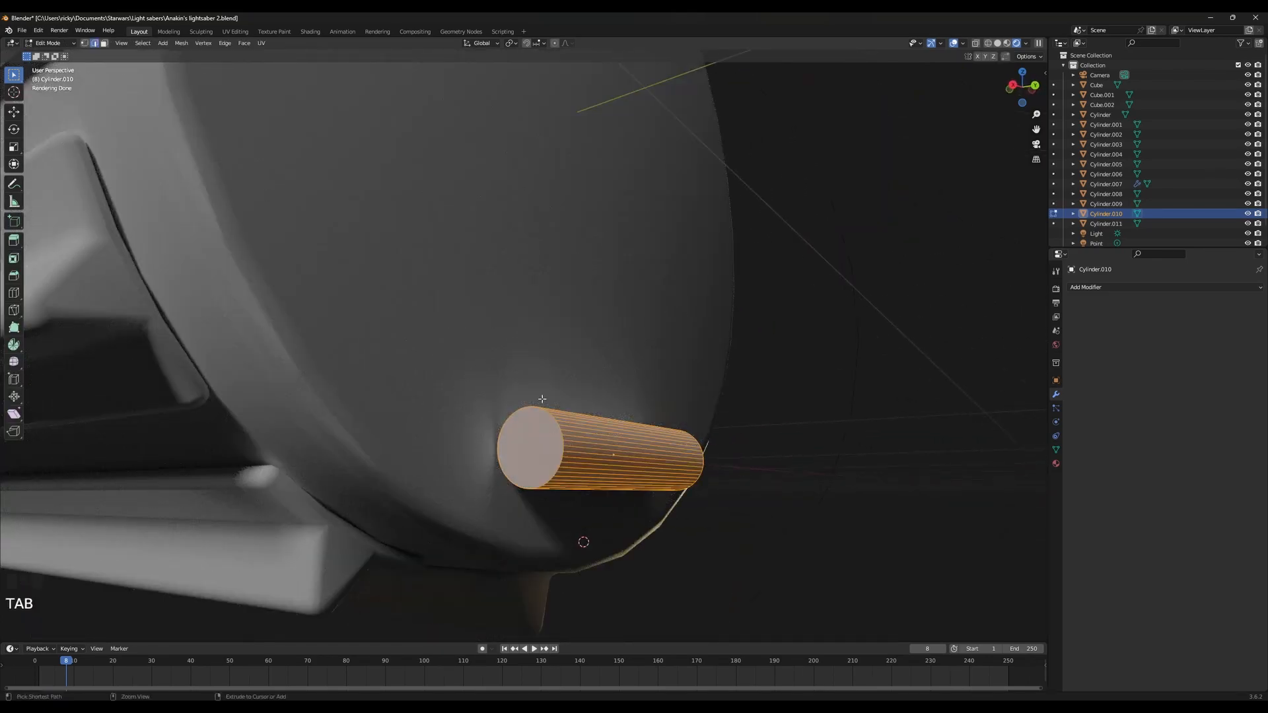
key("alt+a")
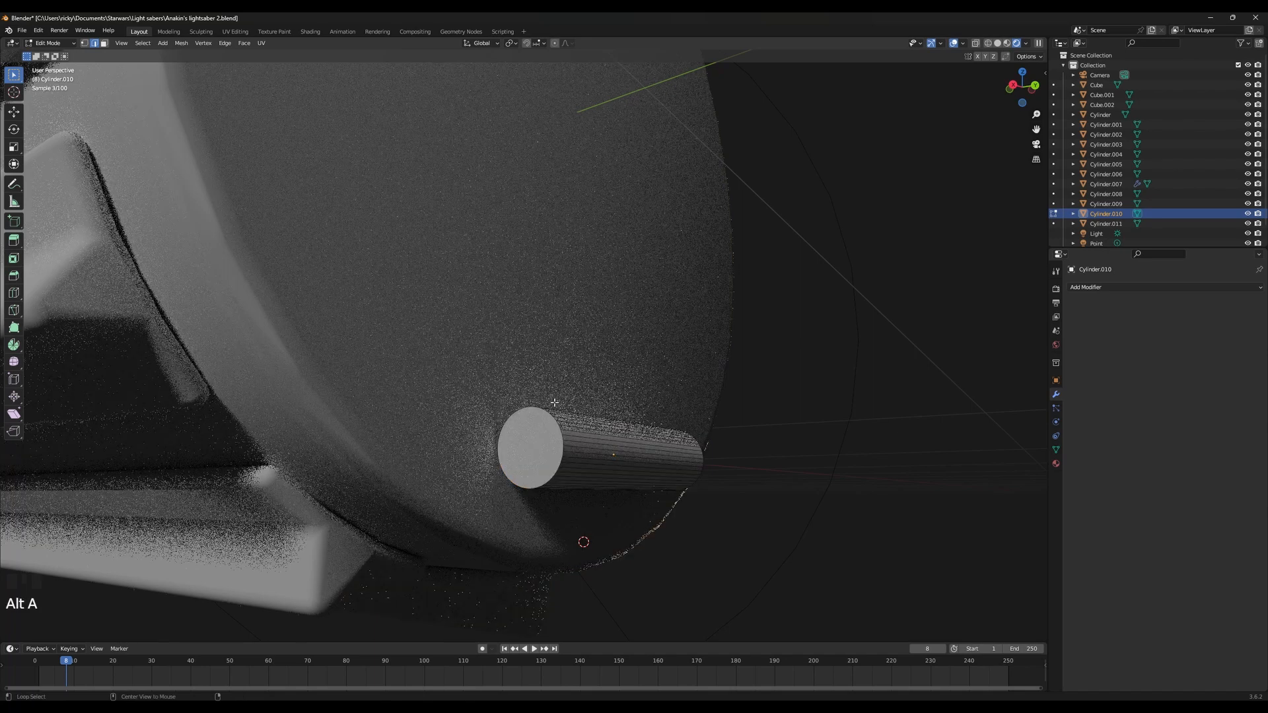
key("a")
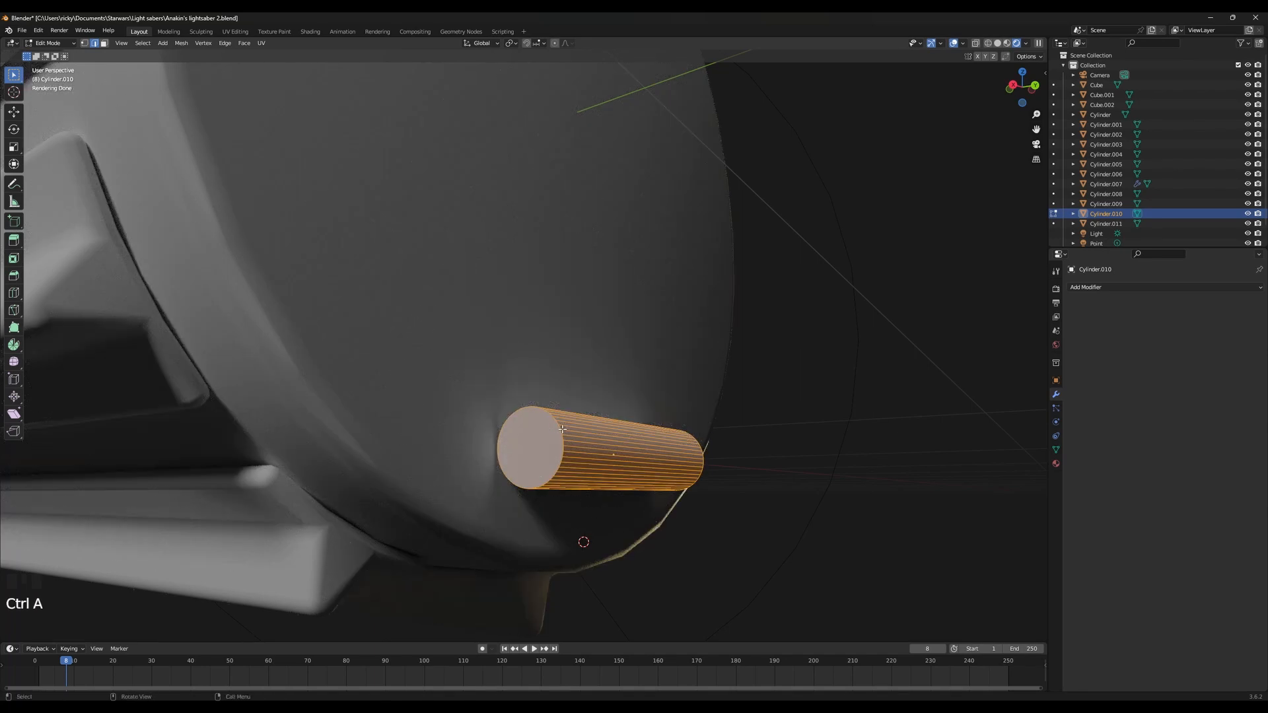
key("Tab")
key("ctrl+a")
left_click(564, 430)
Select the edge loops around both ends of the small cylinder and bevel them slightly with 3 segments
key("Tab")
key("Tab")
key("Tab")
left_click(702, 448, "alt")
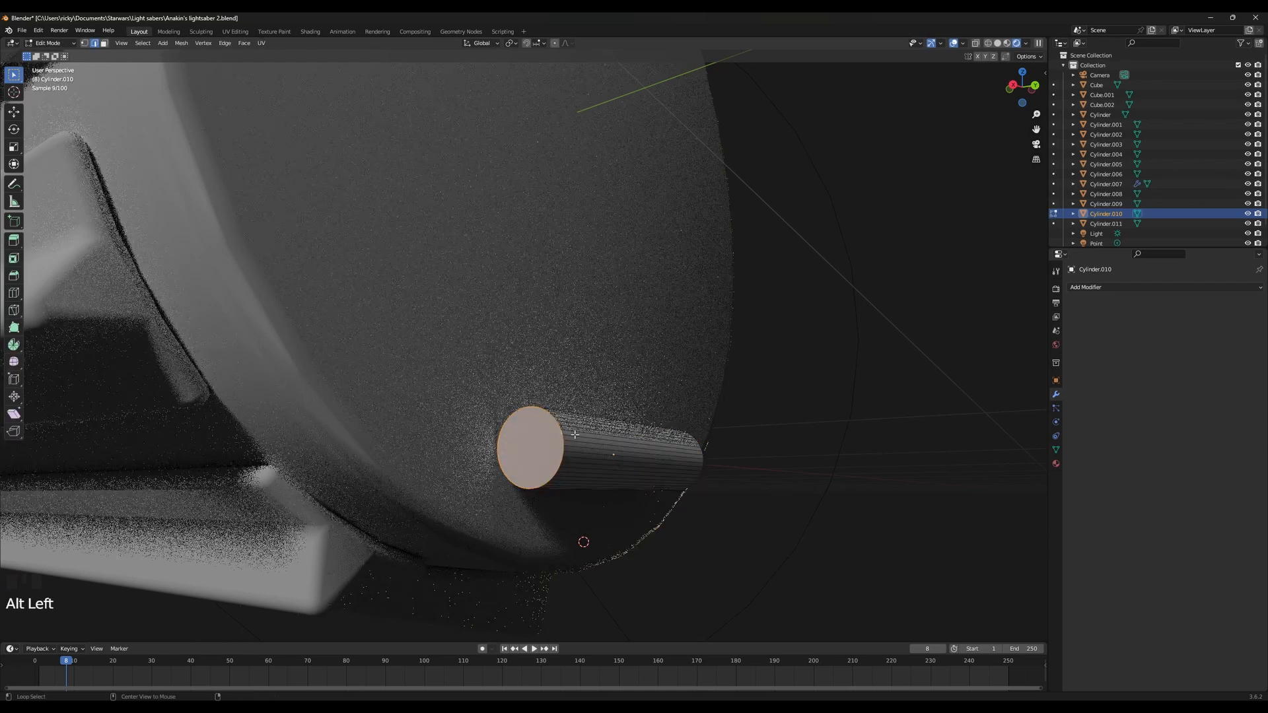
key("ctrl+z")
left_click(700, 448, "alt+shift")
key("ctrl+z")
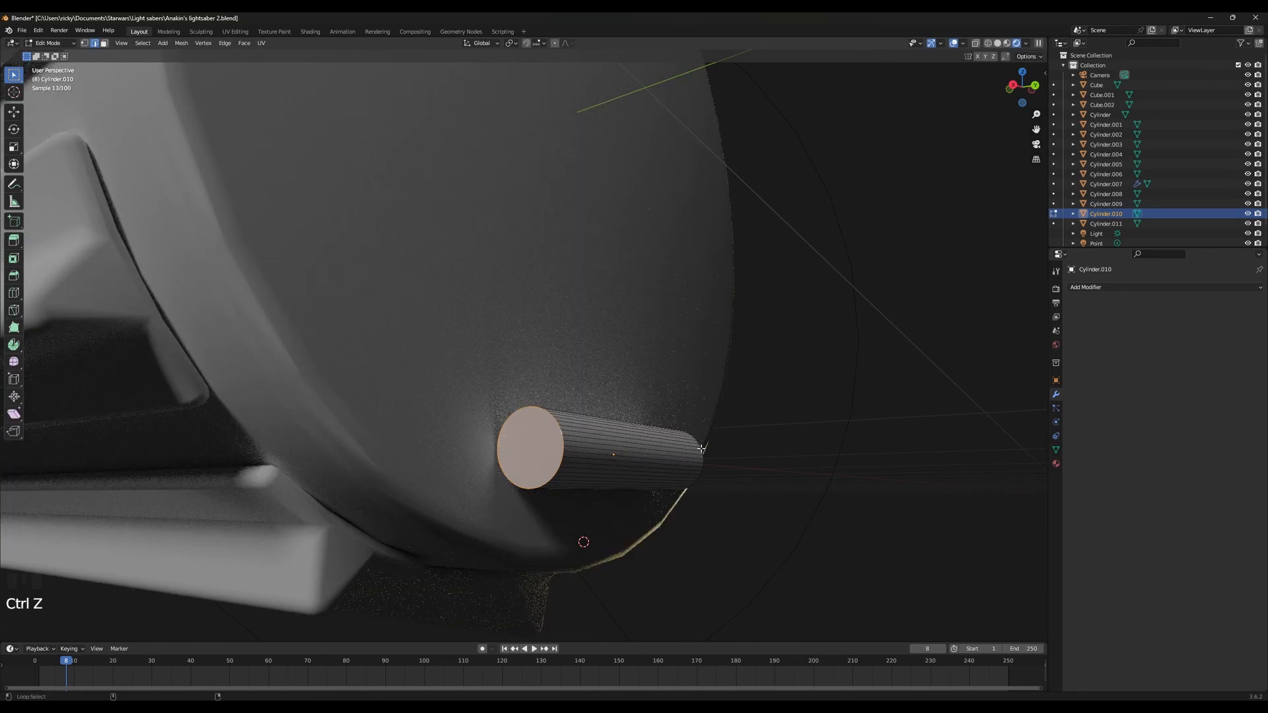
right_click(702, 448)
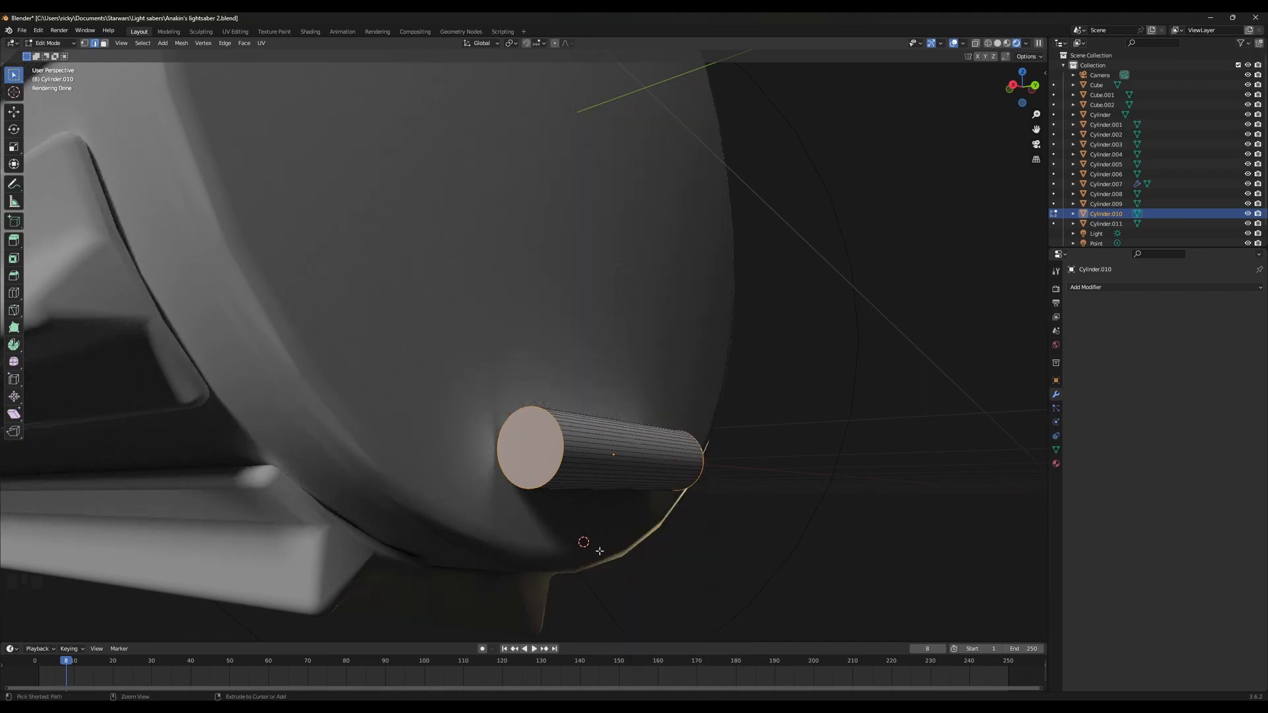
key("ctrl+b")
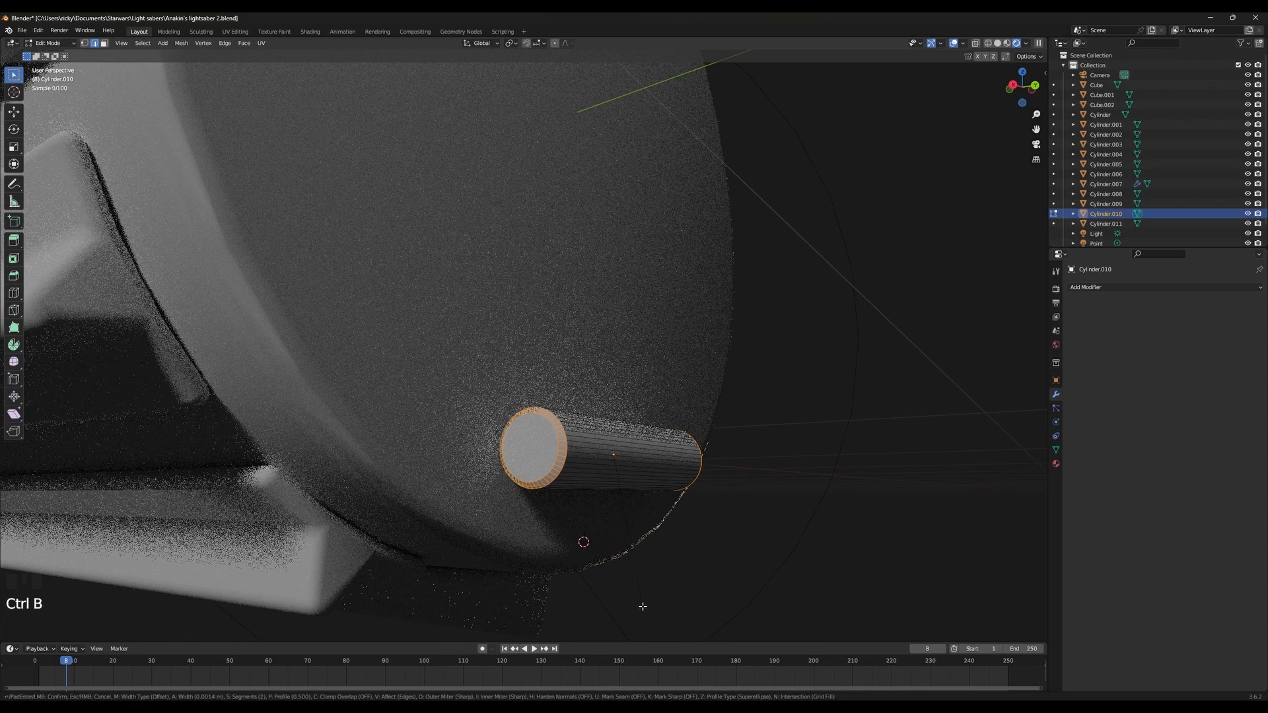
scroll(638, 600, "up", 1)
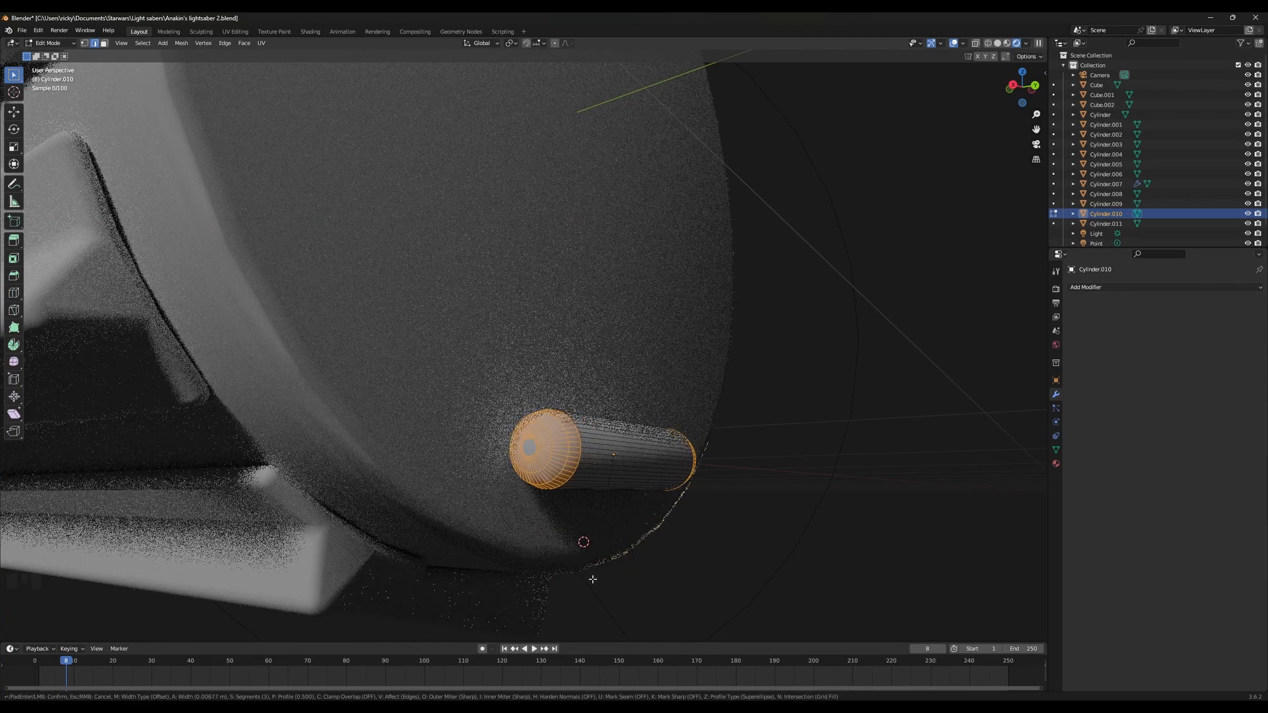
left_click(536, 525)
Apply Shade Auto Smooth to the bevelled small cylinder and set its auto smooth angle to 180°
key("Tab")
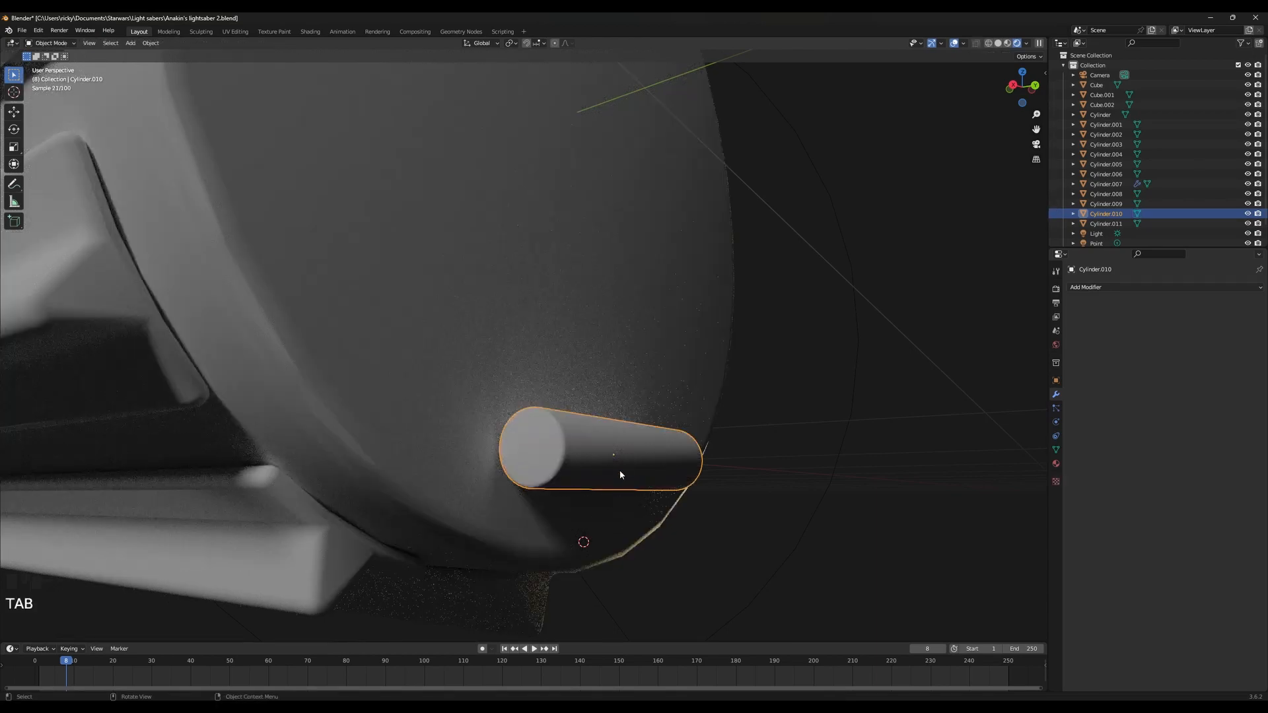
right_click(620, 469)
left_click(621, 463)
middle_click_drag(640, 463, 599, 472)
right_click(599, 472)
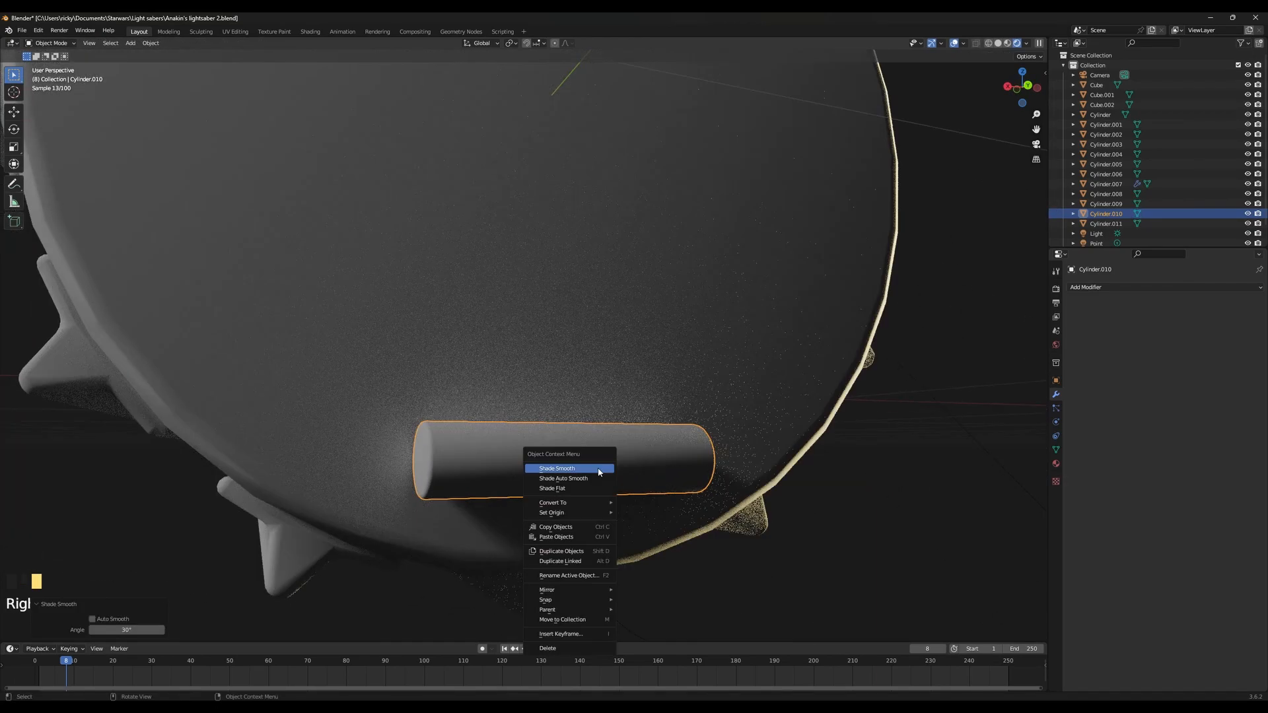
left_click(609, 478)
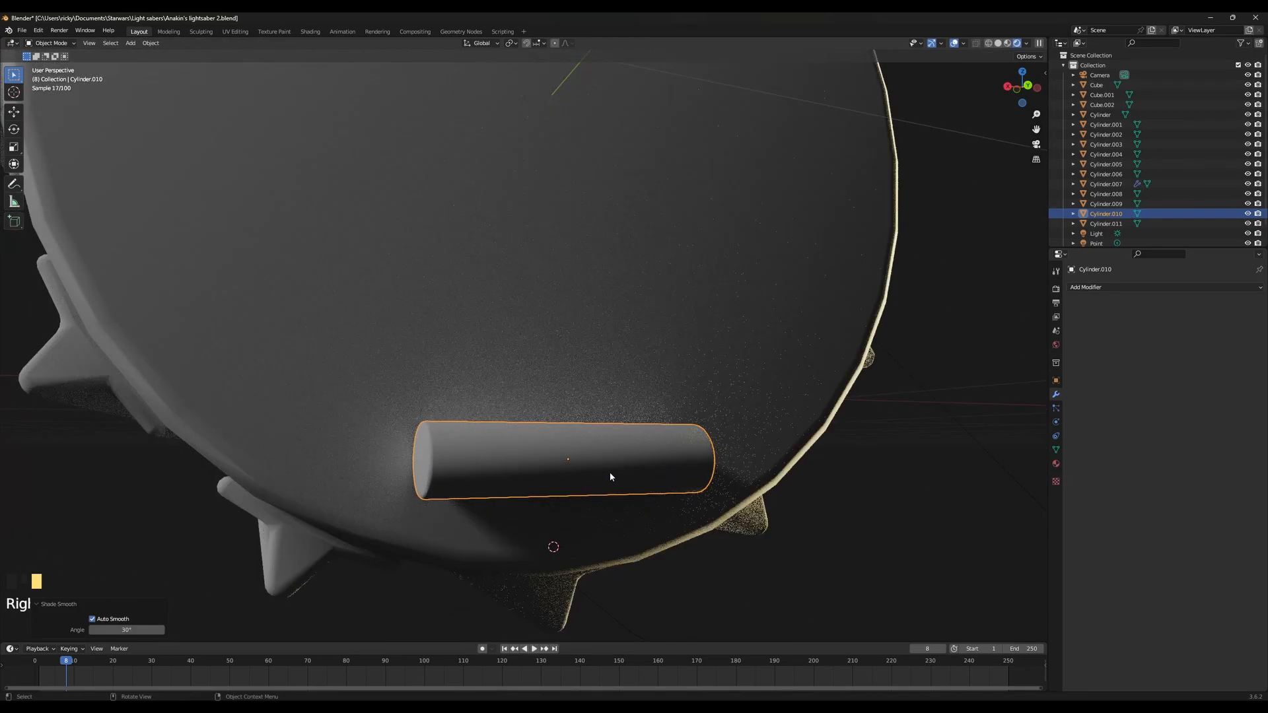
left_click(1055, 450)
left_click_drag(1179, 506, 1199, 506)
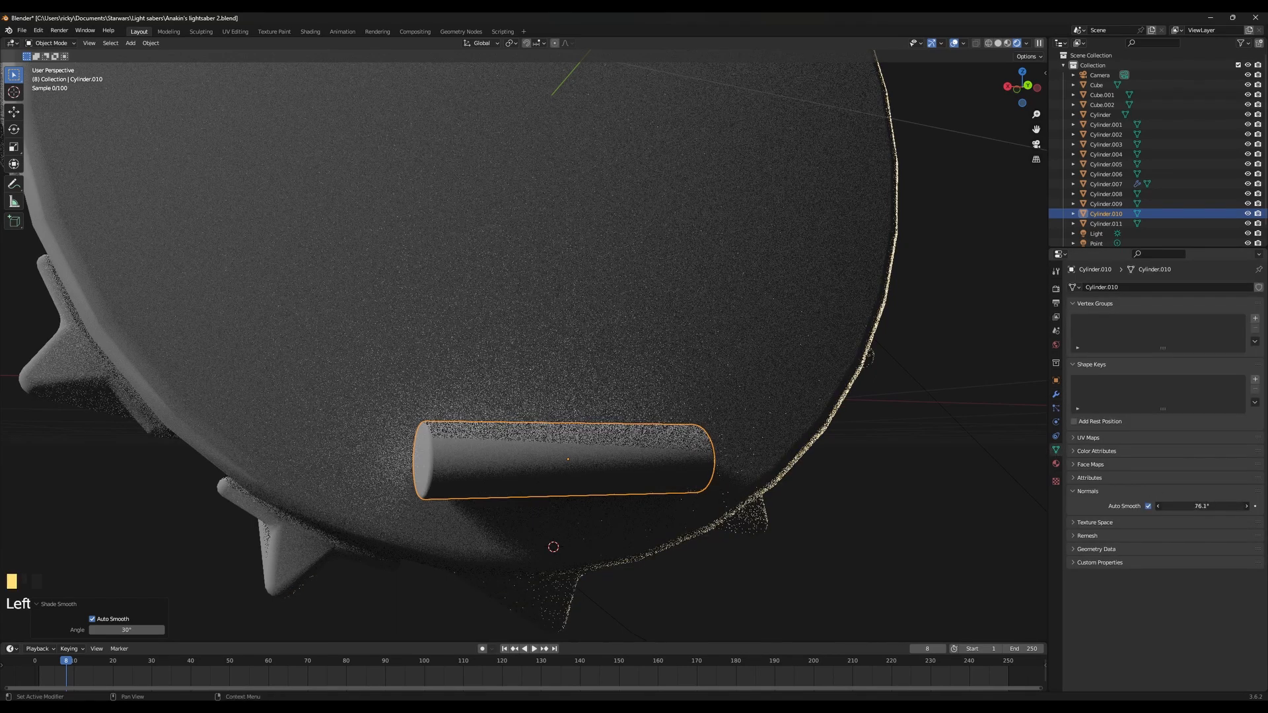
middle_click_drag(592, 487, 725, 531)
Inspect the end cap's lower rim, reselect the small cylinder and open its mesh for editing
left_click(435, 569)
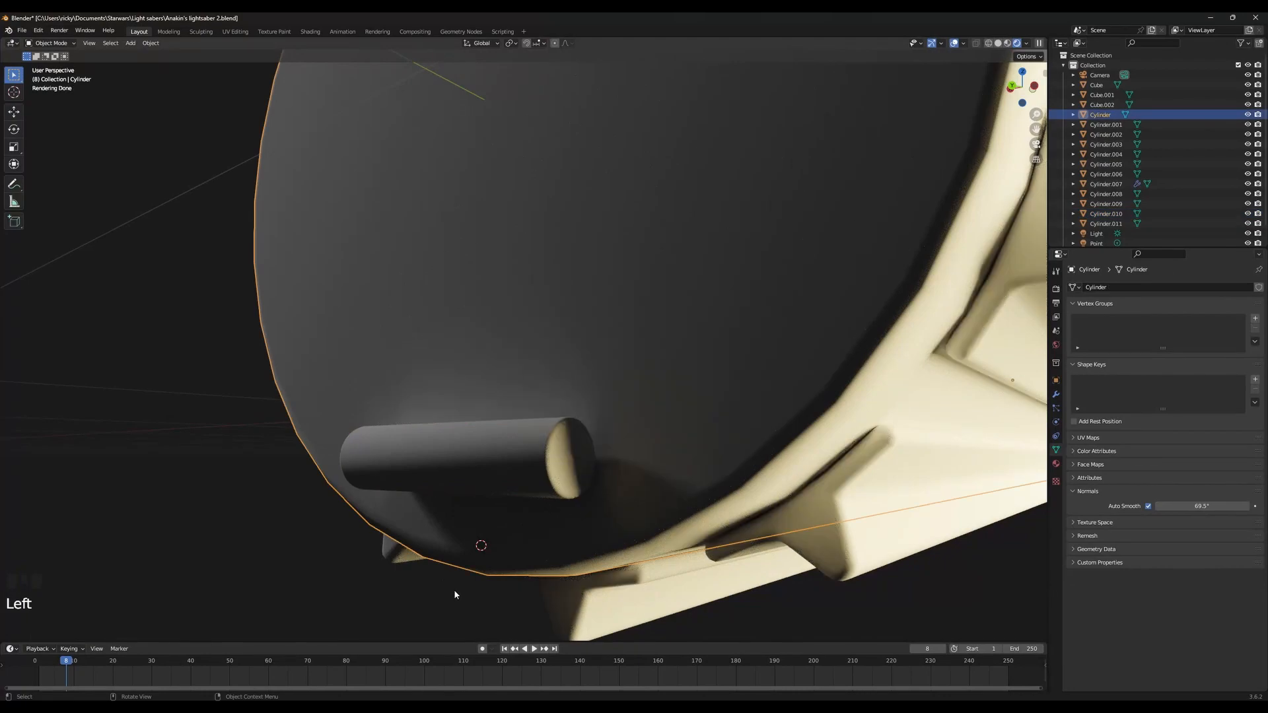
left_click(450, 594)
middle_click_drag(451, 597, 563, 408)
left_click(563, 408)
key("Tab")
scroll(562, 410, "up", 4)
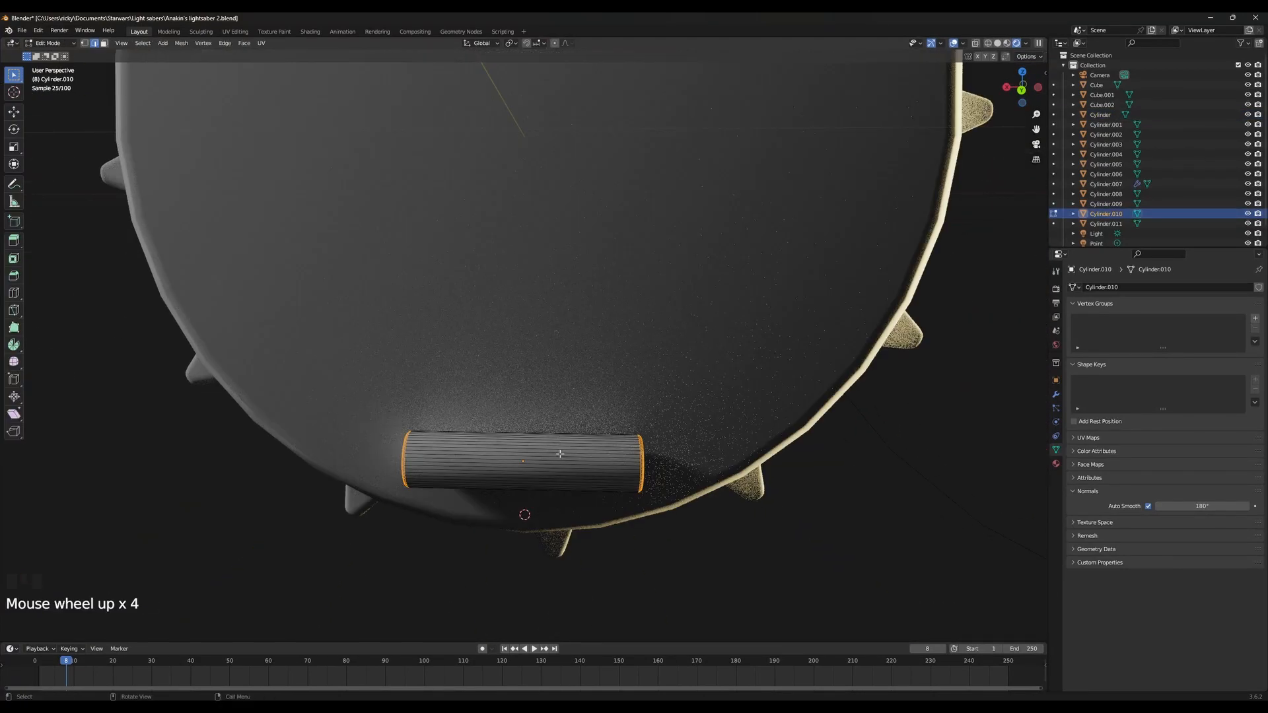
Try a single centred loop cut around the small cylinder and undo it
key("ctrl+r")
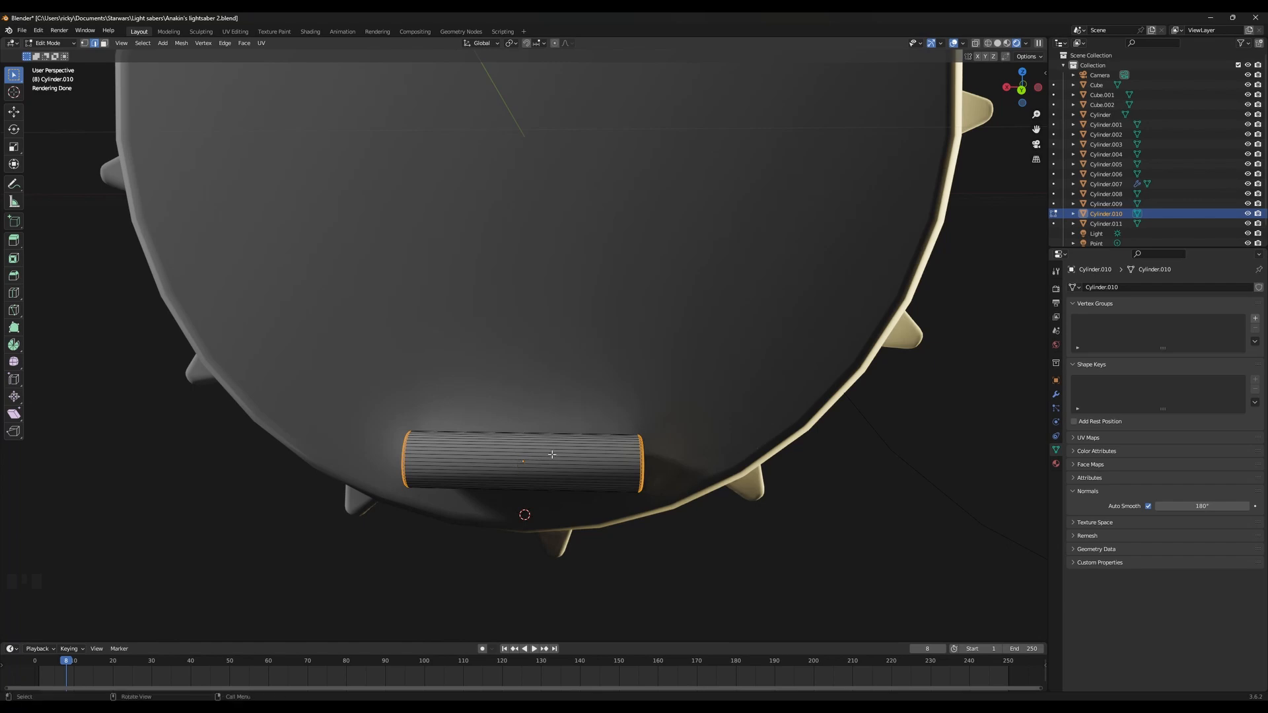
key("ctrl+r")
left_click(432, 447)
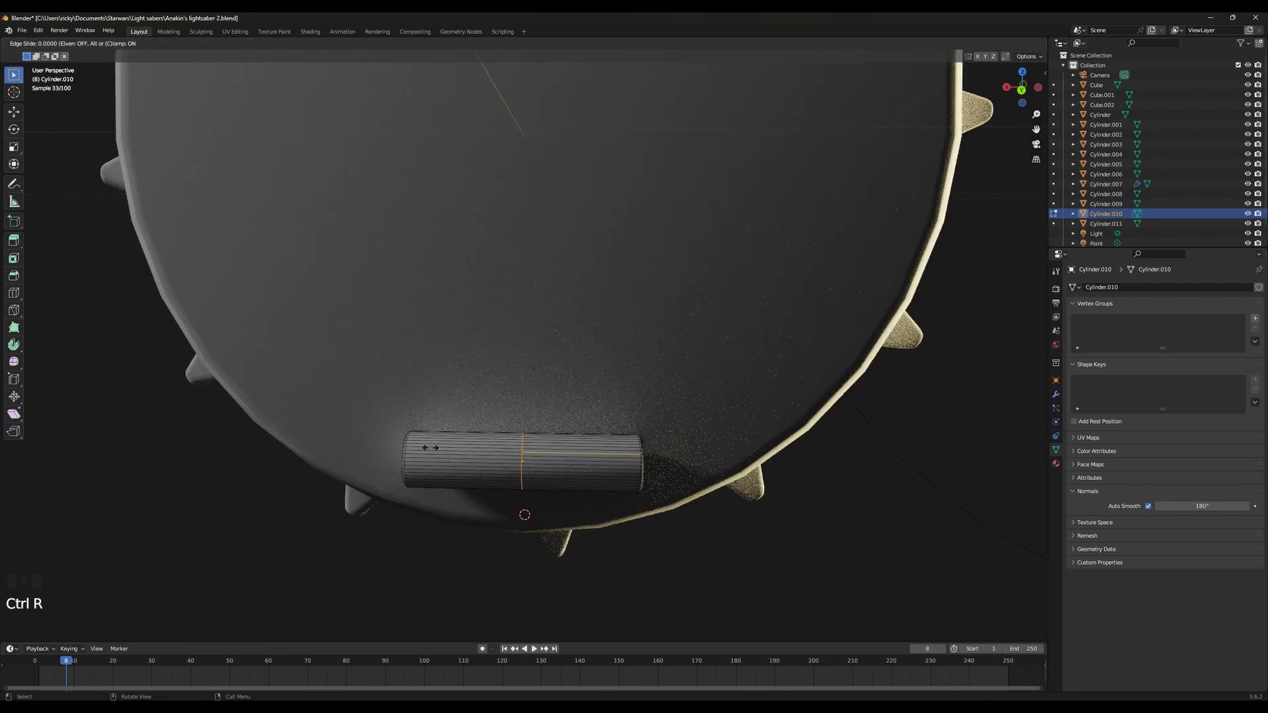
right_click(433, 448)
key("ctrl+z")
Add two loop cuts around the small cylinder and spread them towards its ends, scaling them by 2.138 along X
key("ctrl+r")
scroll(502, 466, "up", 3)
scroll(515, 465, "down", 2)
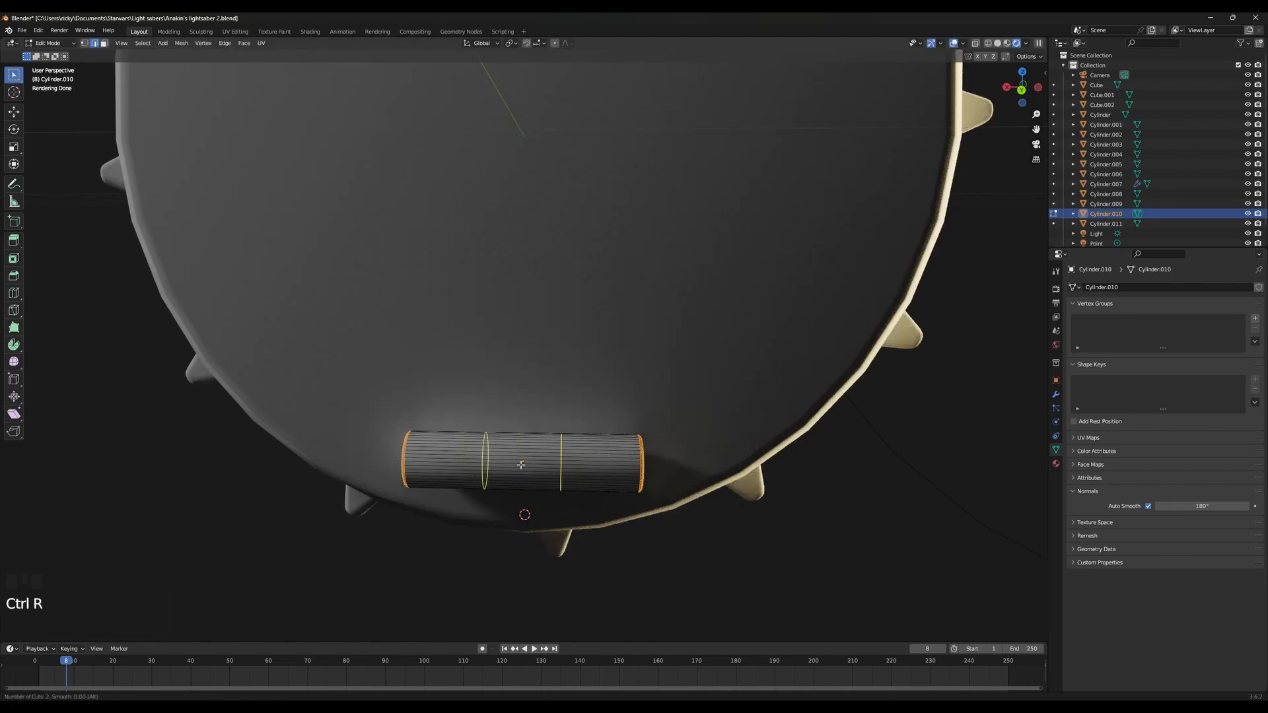
left_click(532, 467)
right_click(532, 466)
key("s")
key("x")
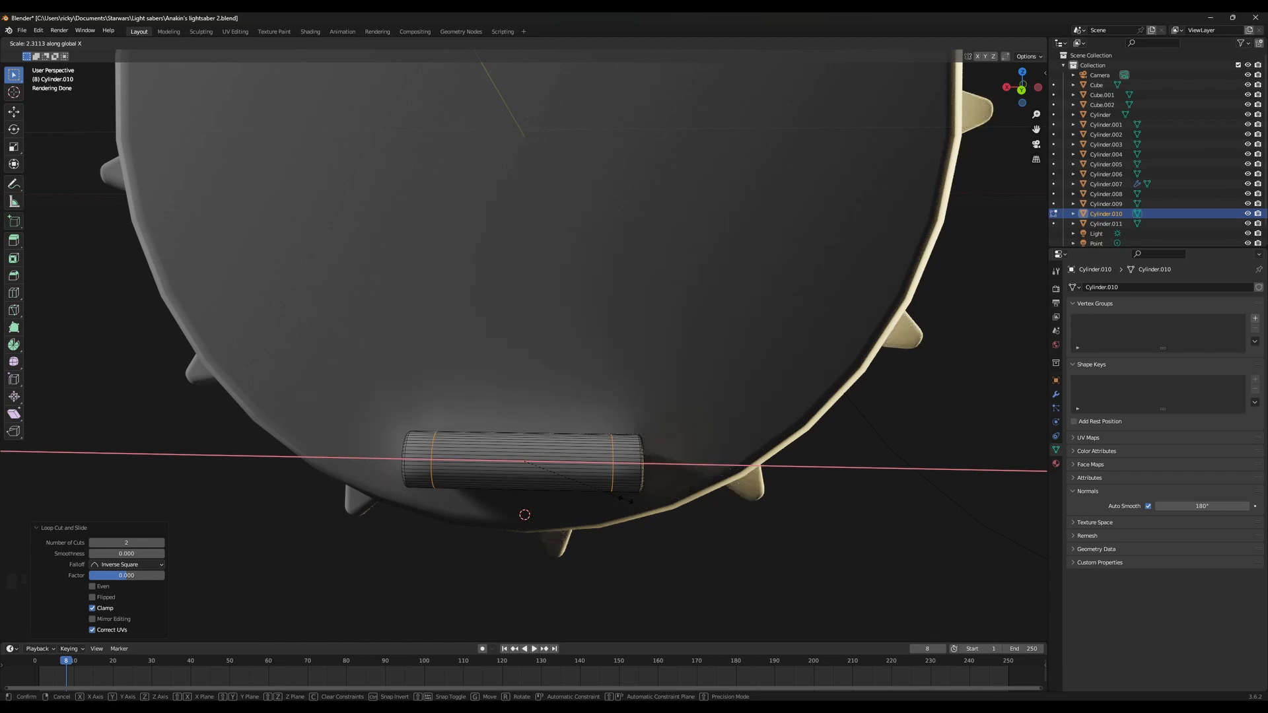
left_click(603, 488)
Bevel the two loops into narrow bands with 1 segment
key("ctrl+b")
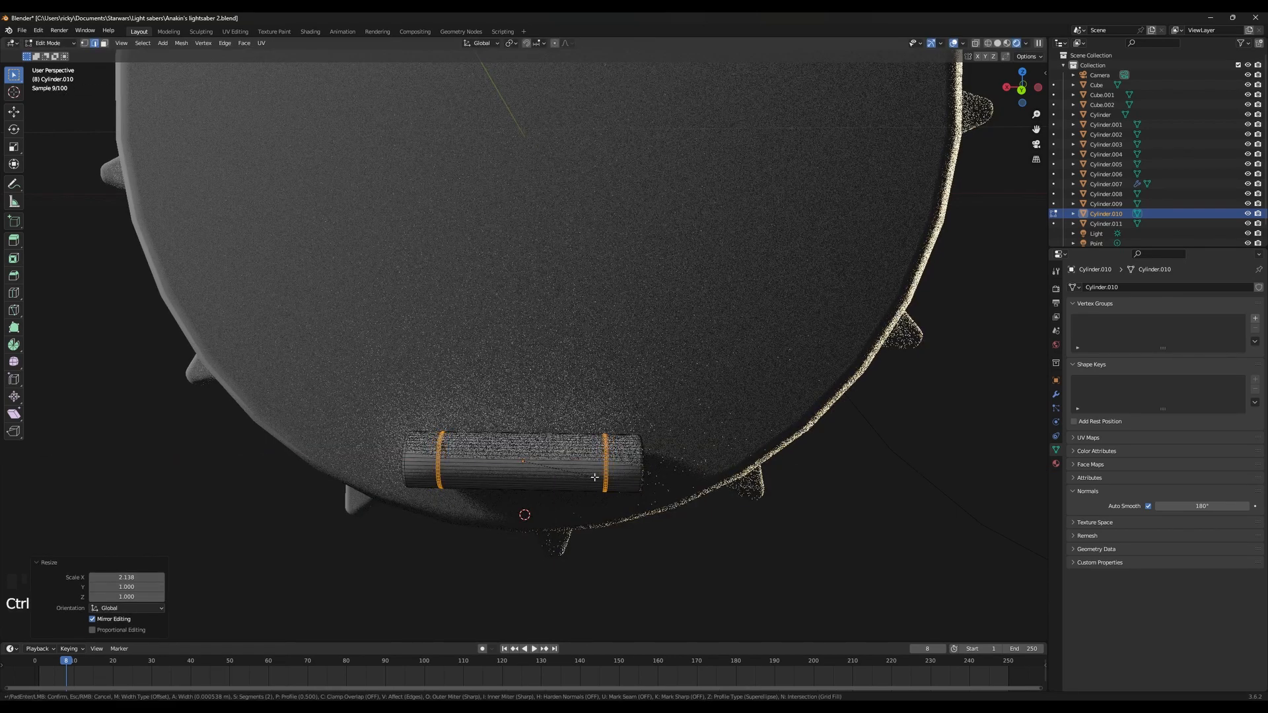
scroll(595, 478, "down", 1)
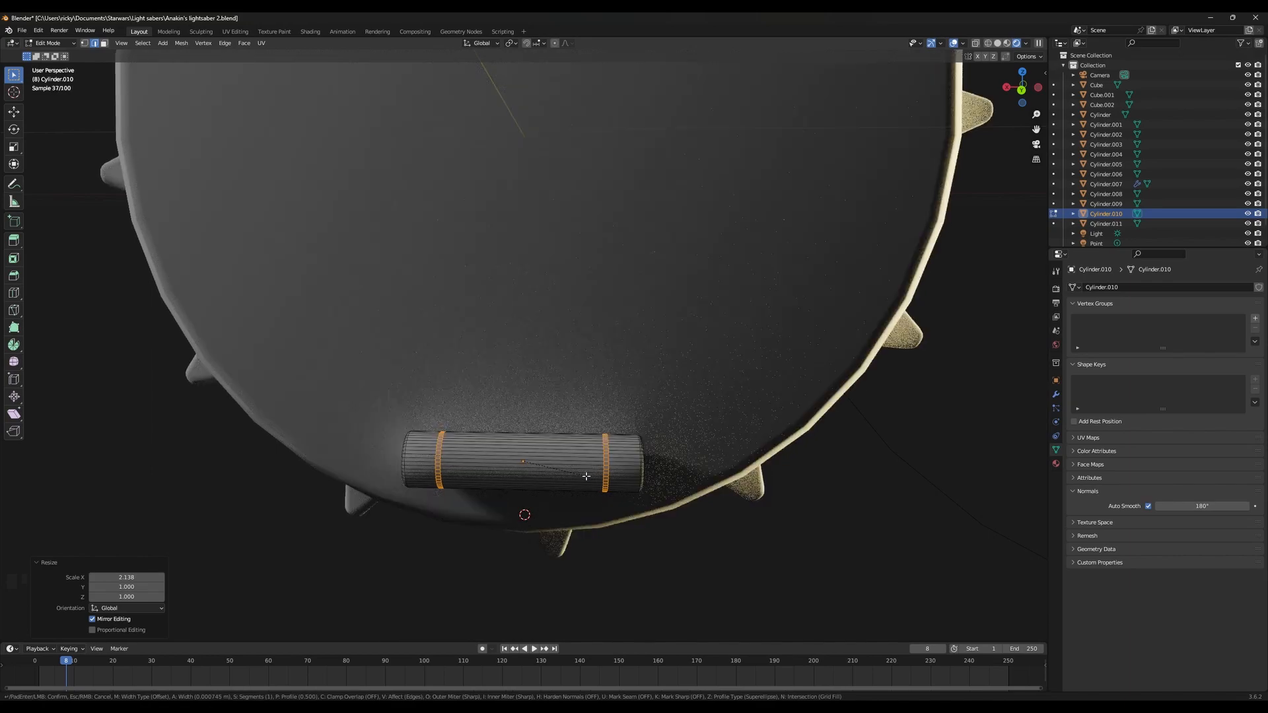
left_click(587, 477)
Extrude the two bands in place and scale them inward to 0.688 with X locked, forming grooves
key("e")
key("Escape")
key("s")
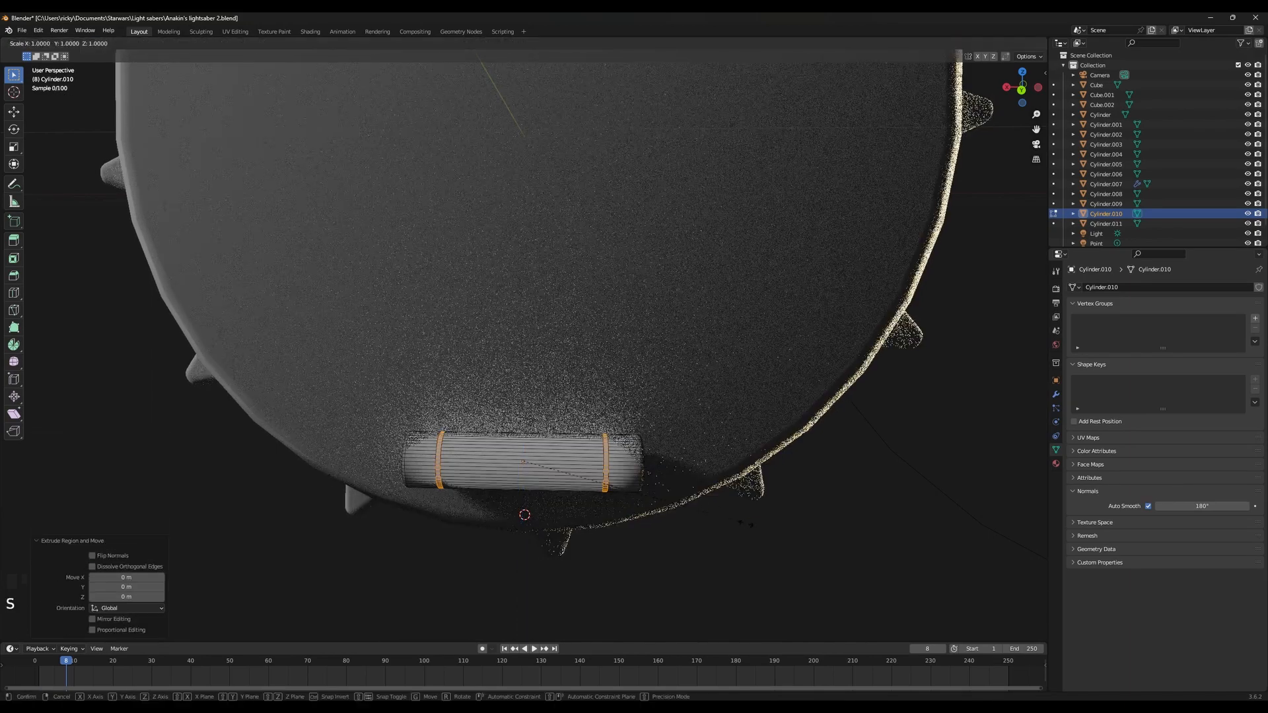
key("shift+z")
key("shift+x")
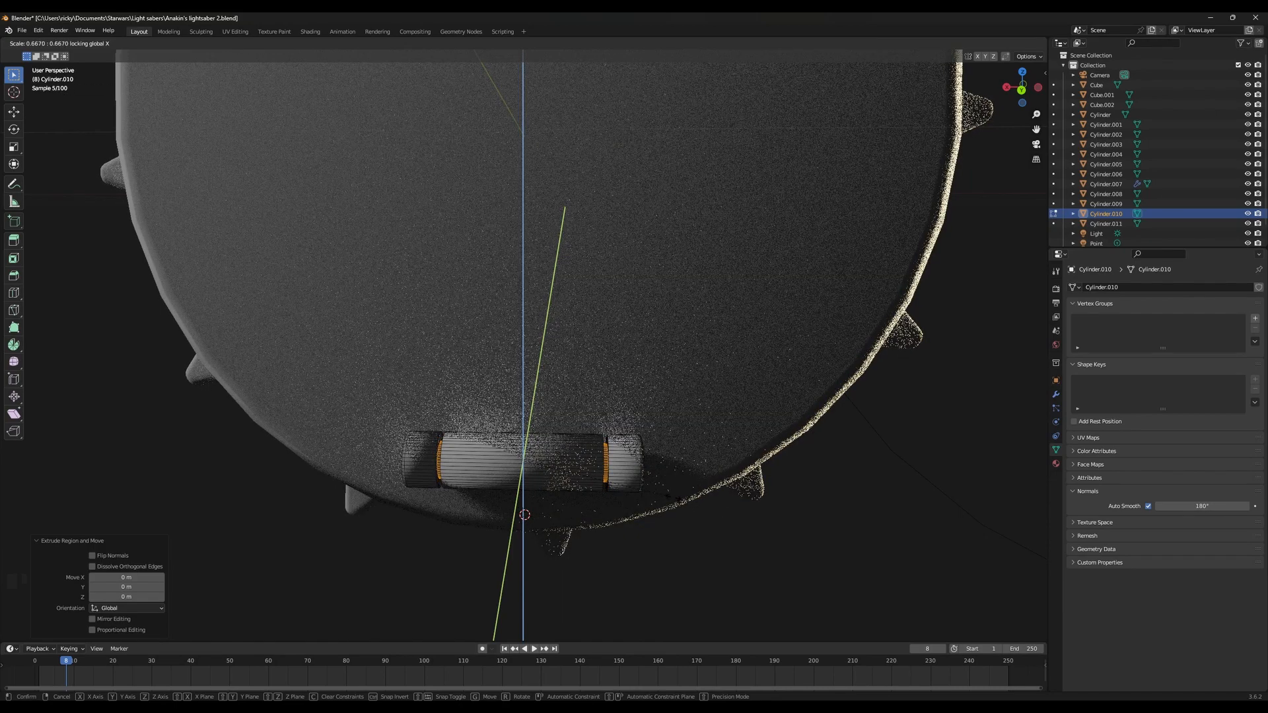
left_click(650, 467)
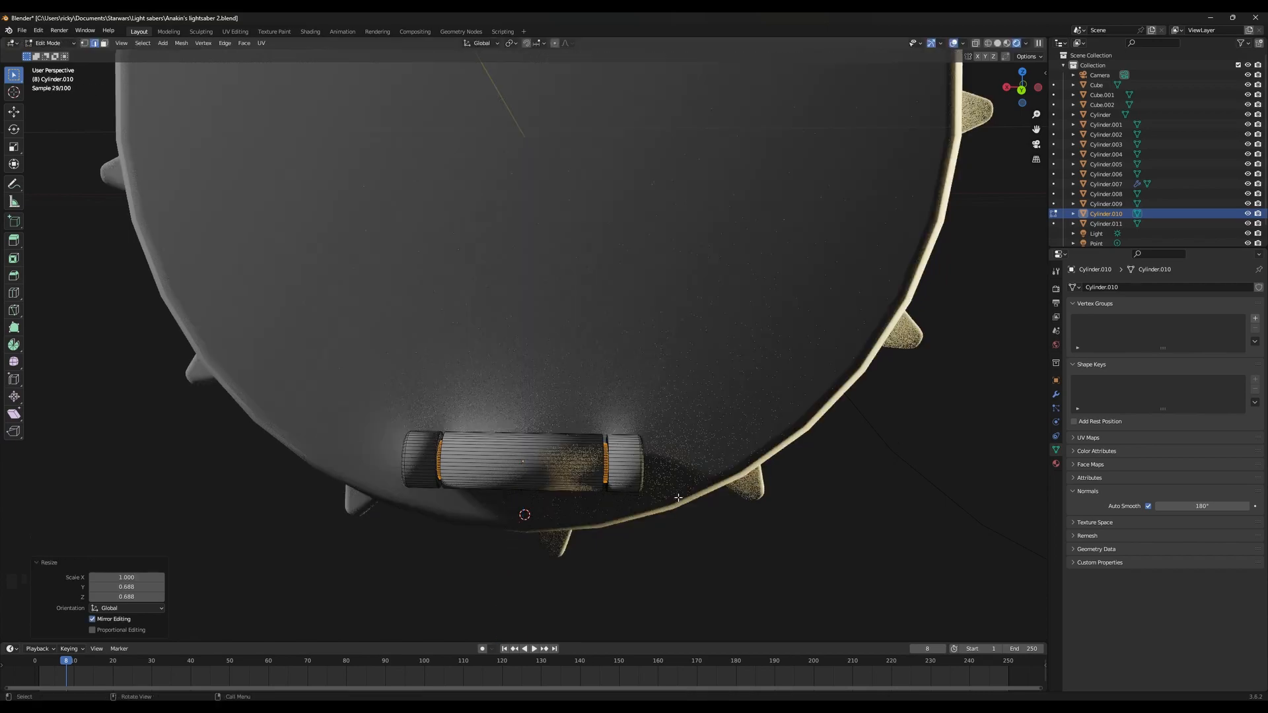
Add a loop cut near each end of the small cylinder, slid outward by factors of about 0.73 and 0.75
key("Tab")
key("Tab")
key("ctrl+r")
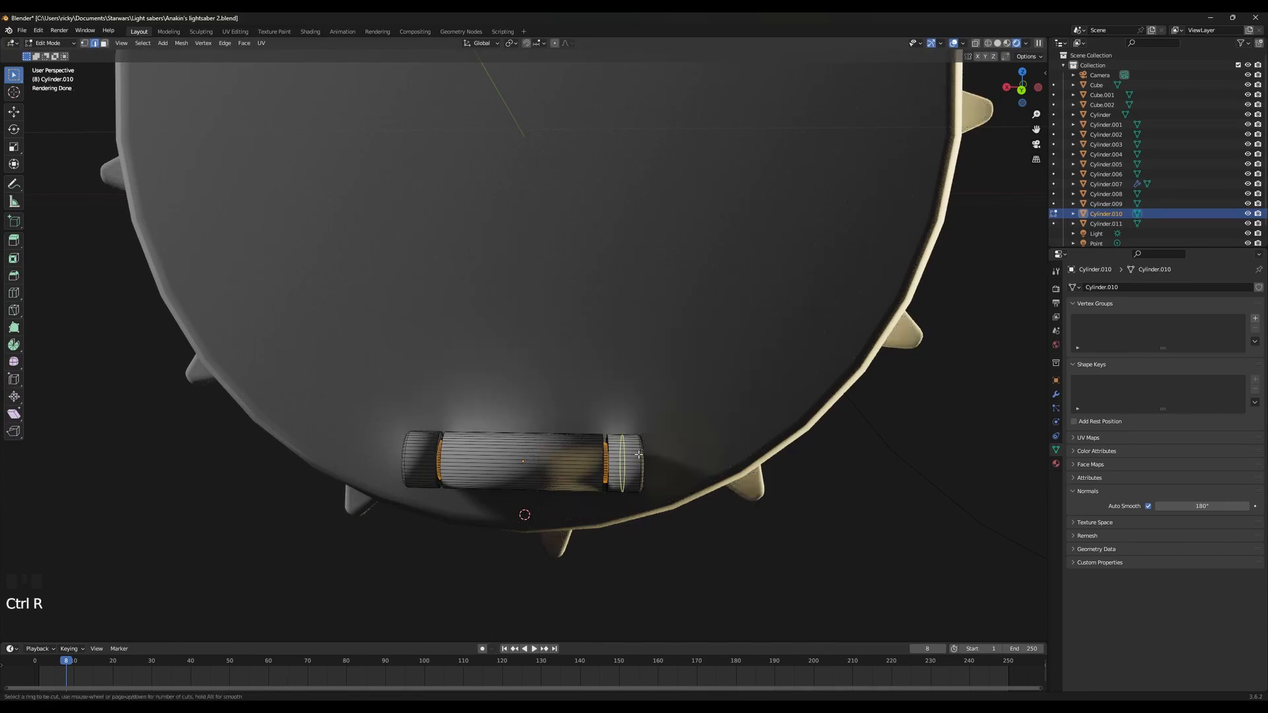
left_click(639, 454)
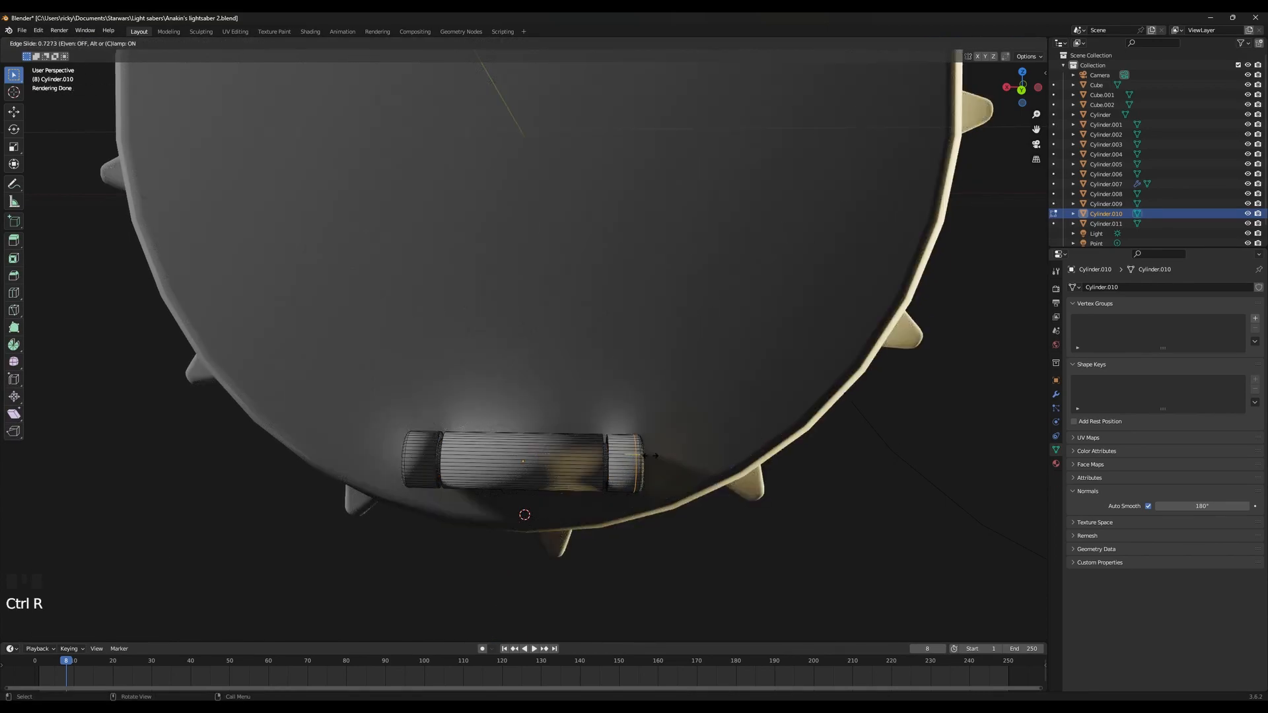
left_click(654, 456)
key("ctrl+r")
left_click(415, 449)
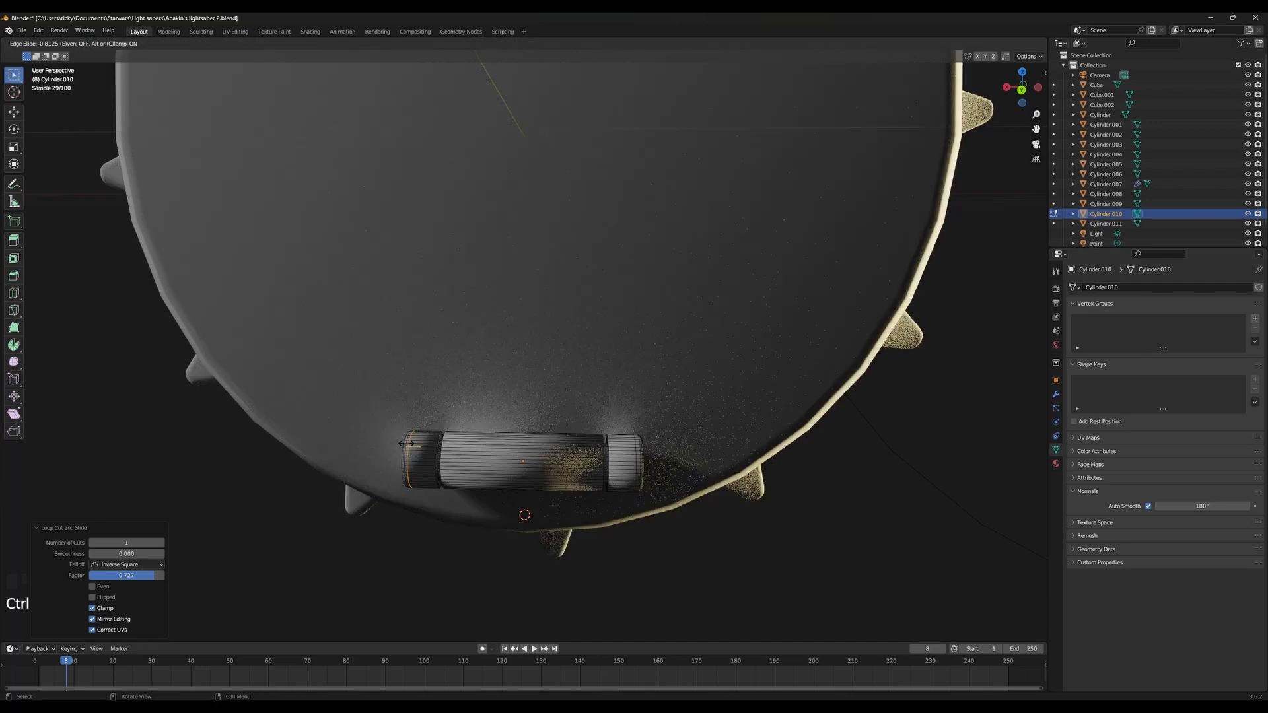
left_click(454, 451)
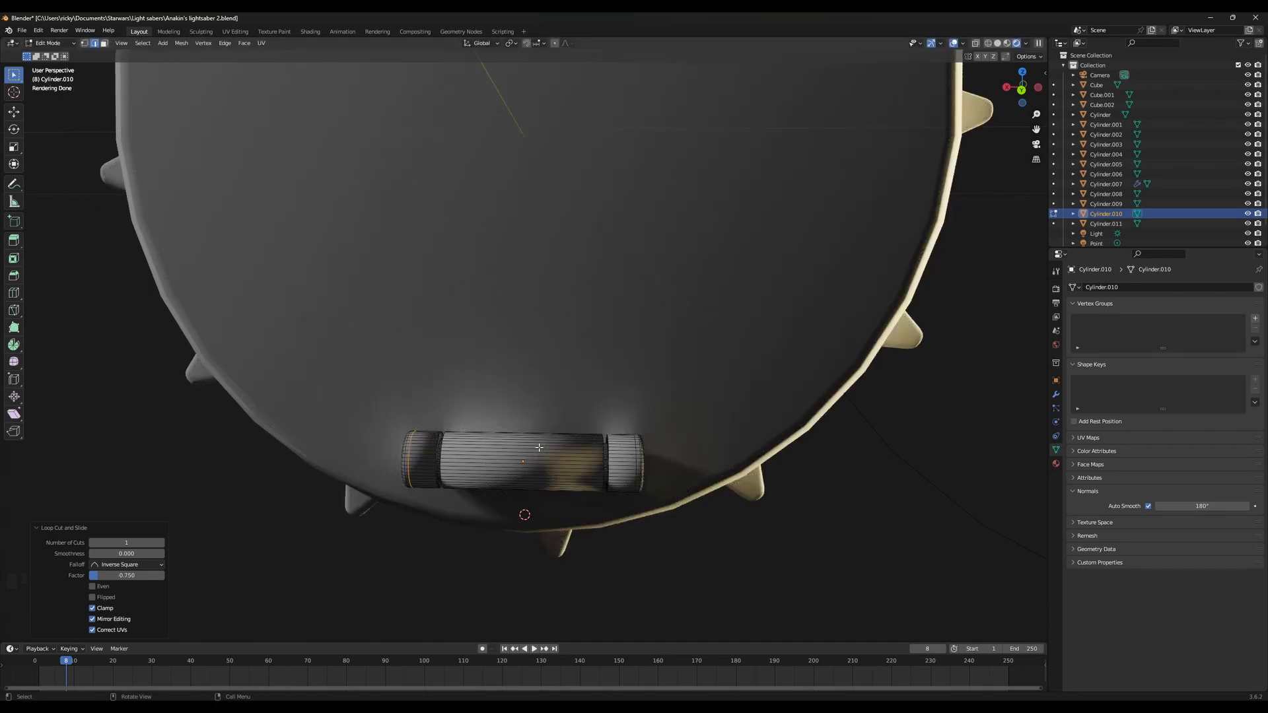
Select both end loops of the small cylinder and bevel them into narrow bands with 1 segment
left_click(636, 455, "alt+shift")
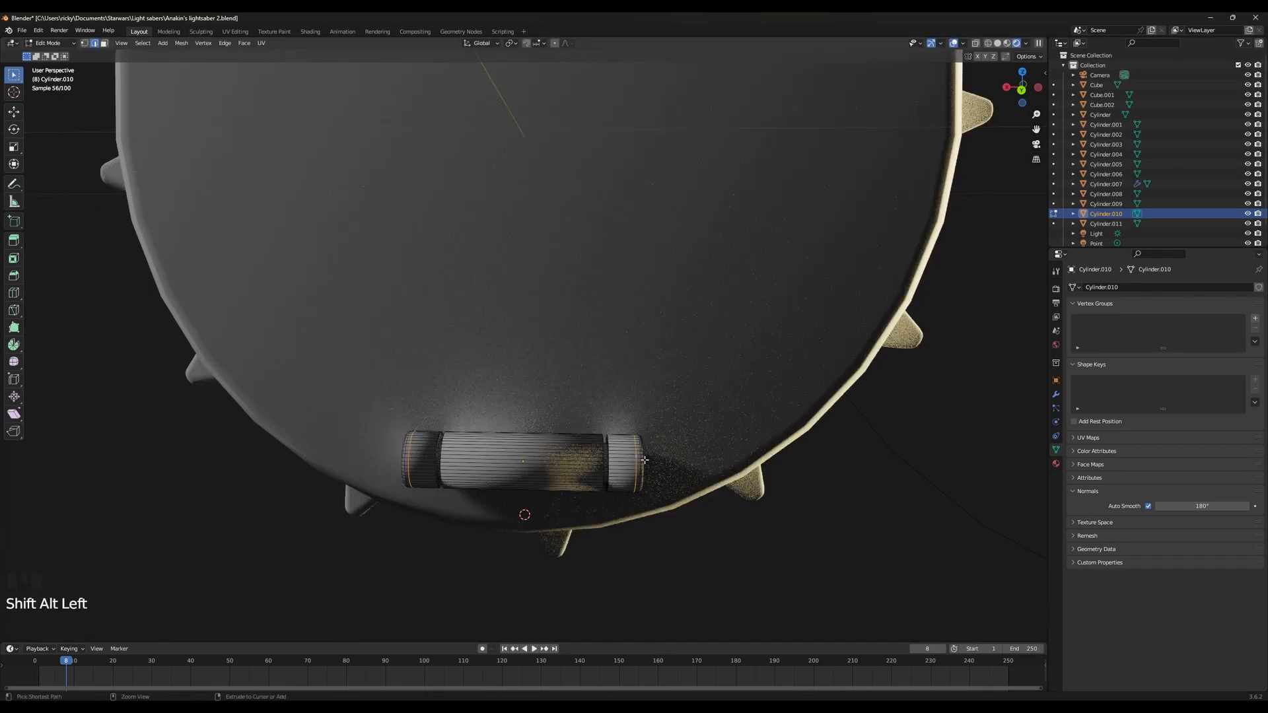
key("ctrl+b")
left_click(654, 463)
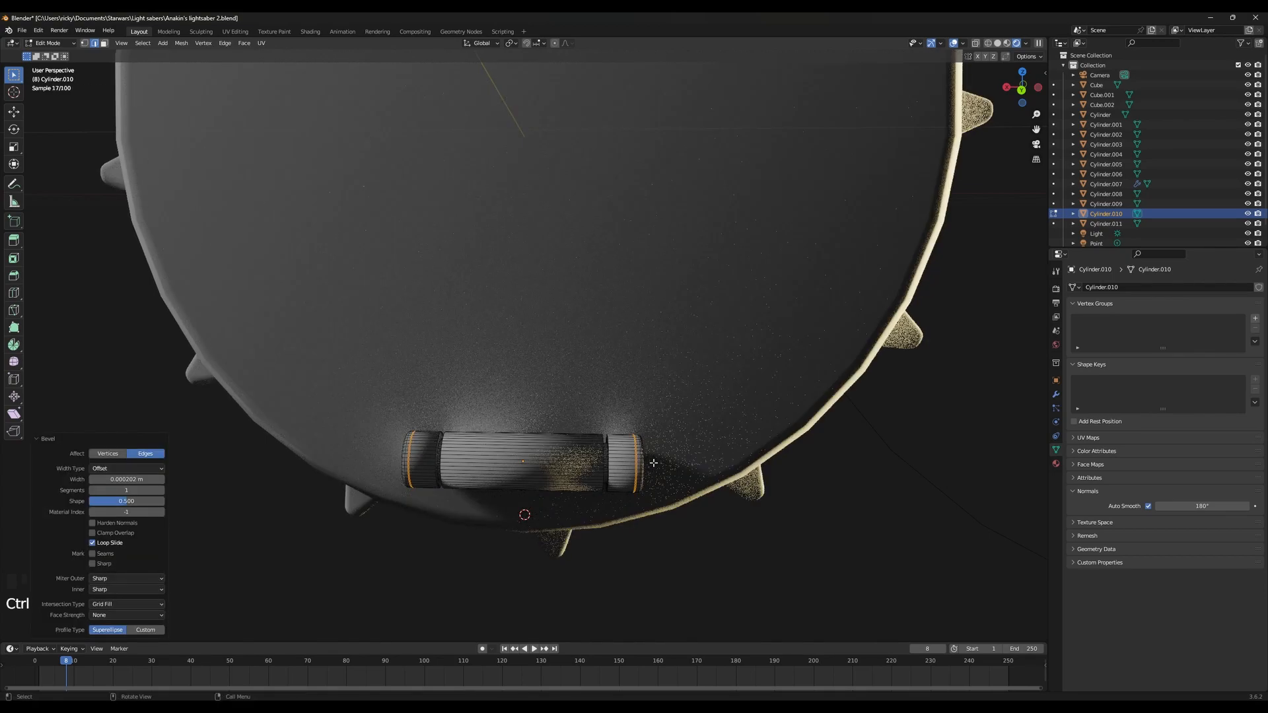
Extrude the two end bands in place and scale them slightly inward with X locked to form shallow grooves
key("e")
right_click(659, 469)
key("s")
key("shift+x")
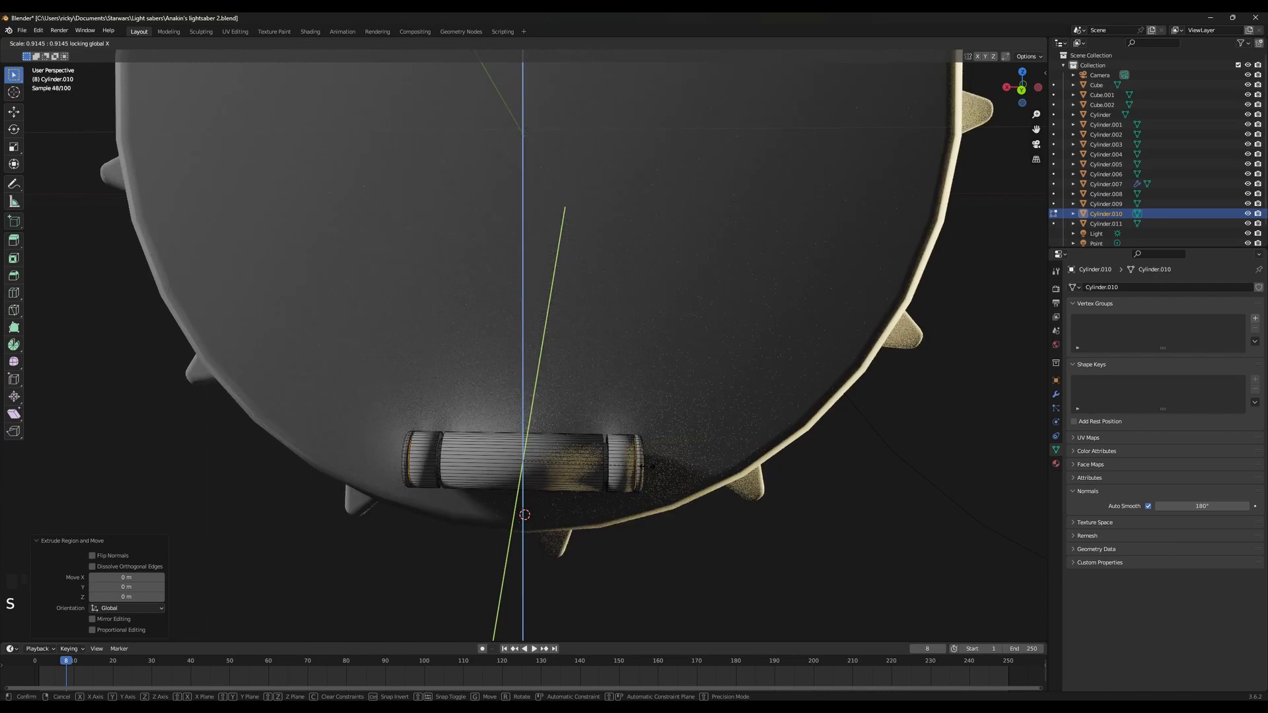
left_click(651, 476)
key("Tab")
Set the small cylinder's Auto Smooth angle to 80°, after trying 100°
middle_click_drag(694, 490, 704, 426)
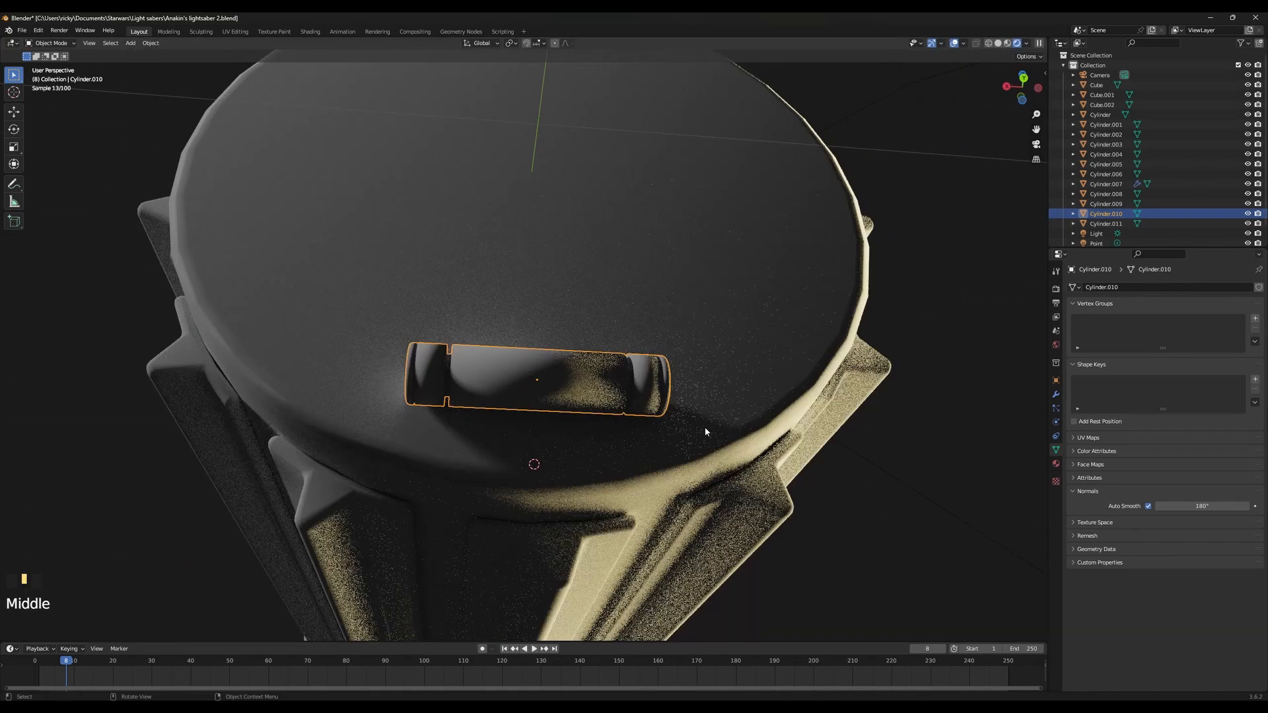
left_click(1181, 506)
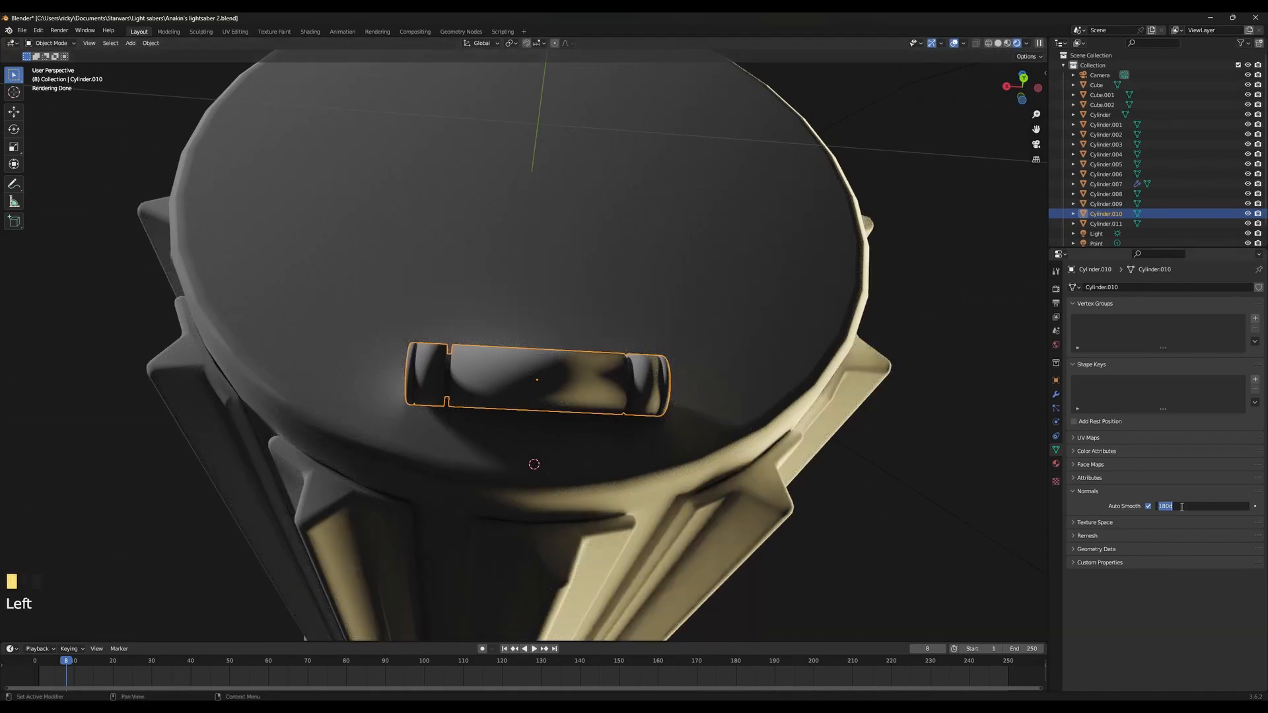
type("100")
key("Return")
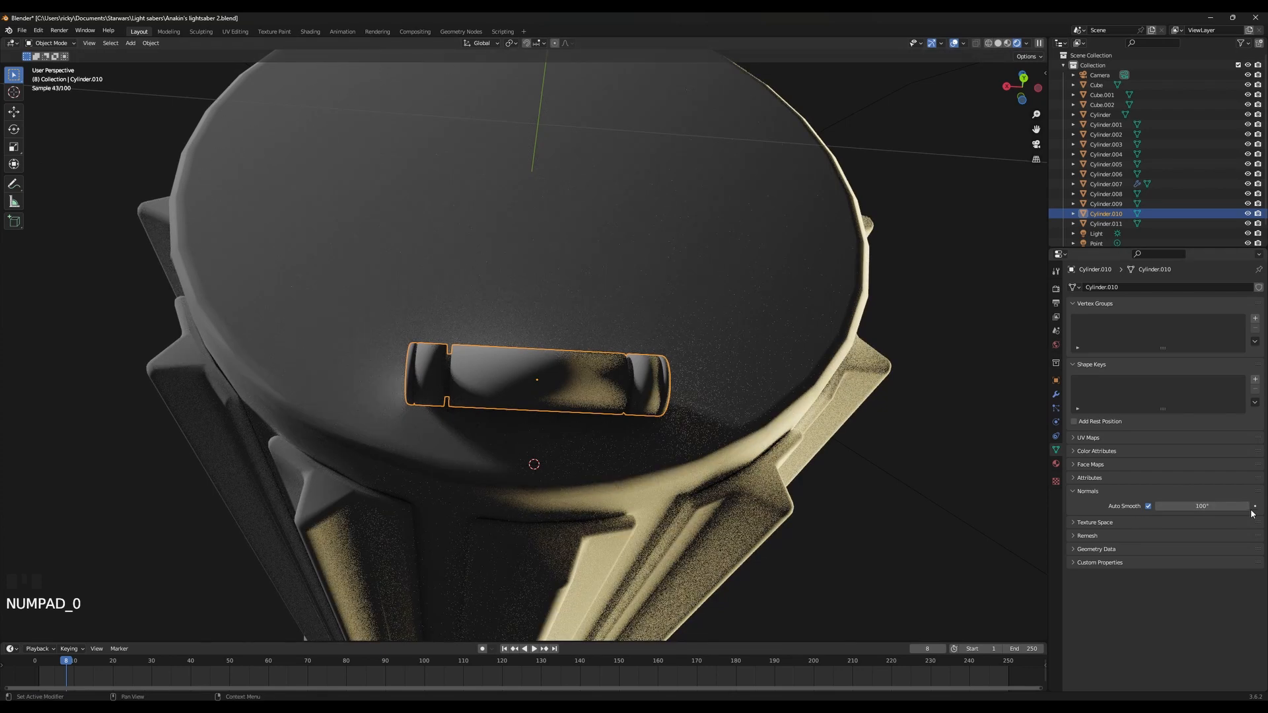
left_click(1227, 506)
type("80")
key("Return")
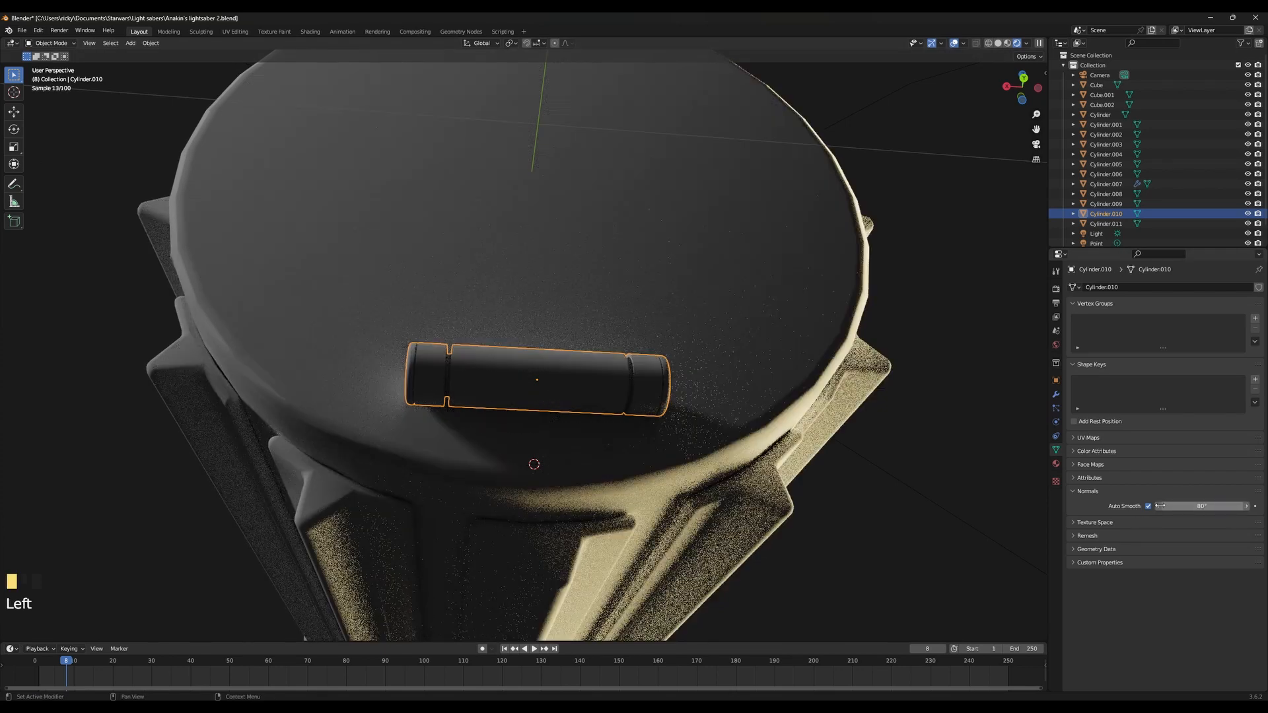
Snap the 3D cursor to the small grooved cylinder on the grip's end cap
middle_click_drag(663, 396, 680, 481)
scroll(600, 477, "up", 2)
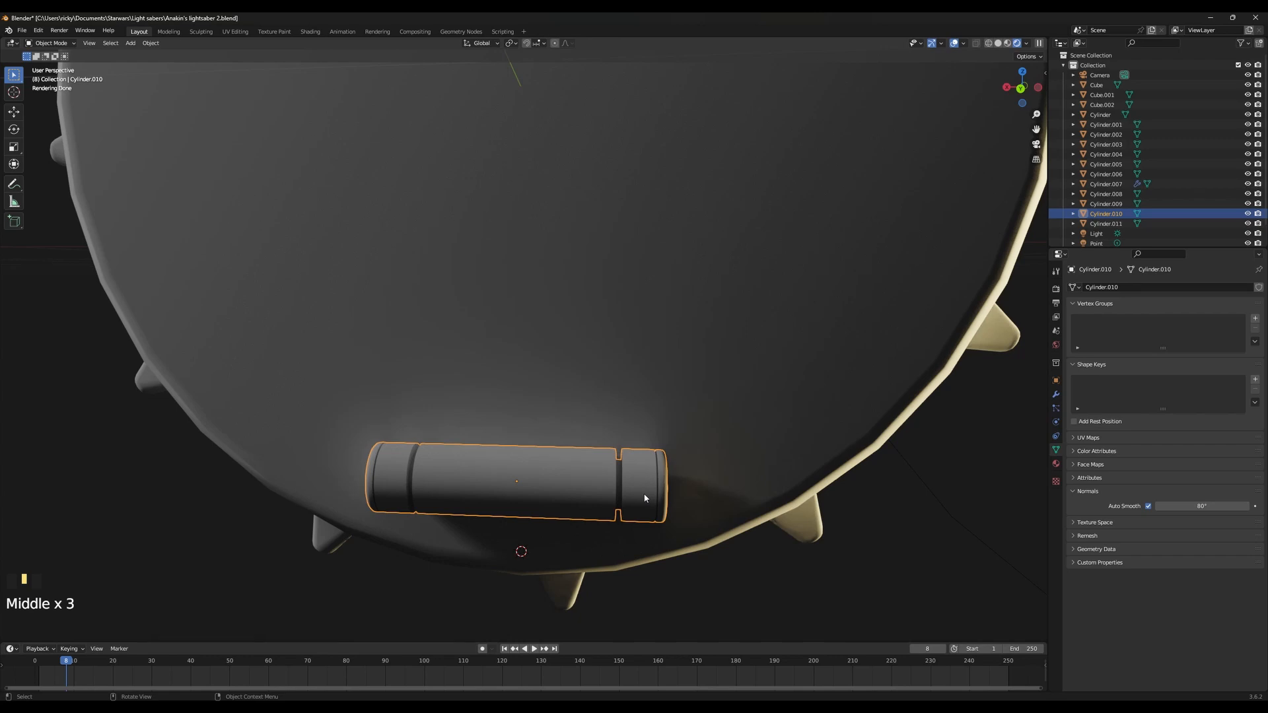
scroll(661, 462, "down", 5)
left_click(589, 439)
scroll(588, 439, "down", 3)
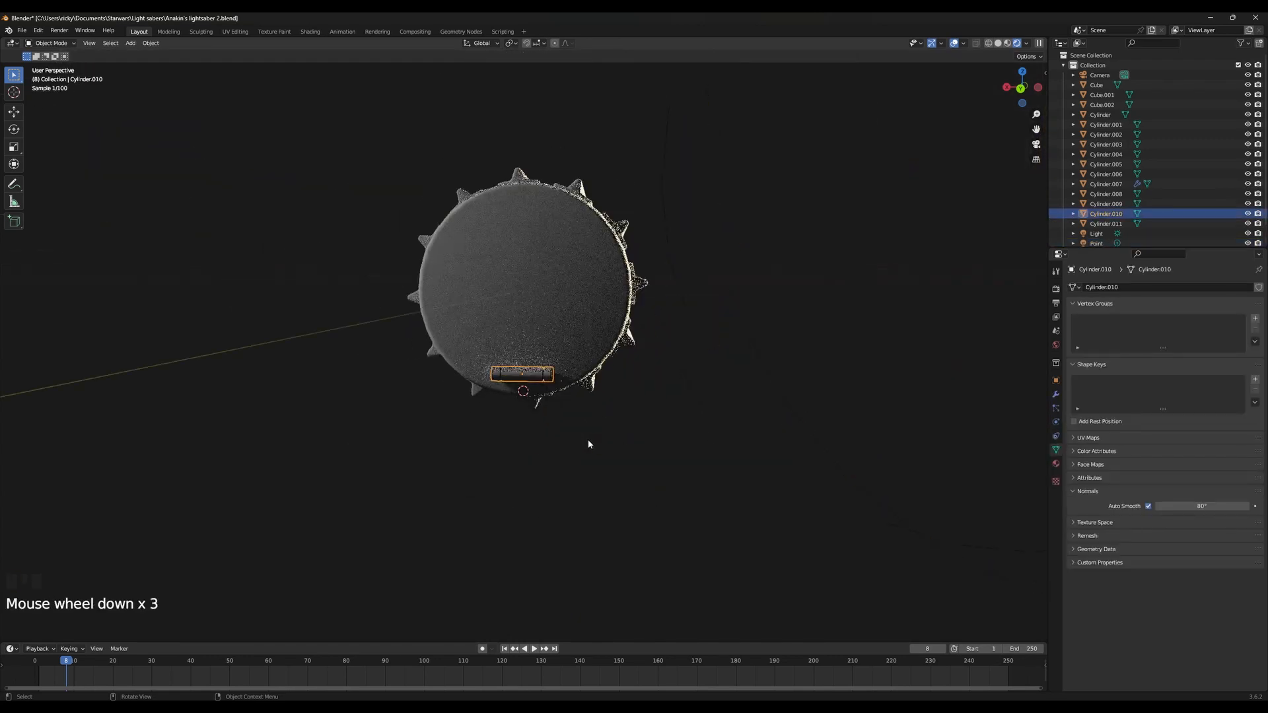
left_click(592, 446)
middle_click_drag(593, 446, 518, 382)
left_click(519, 382)
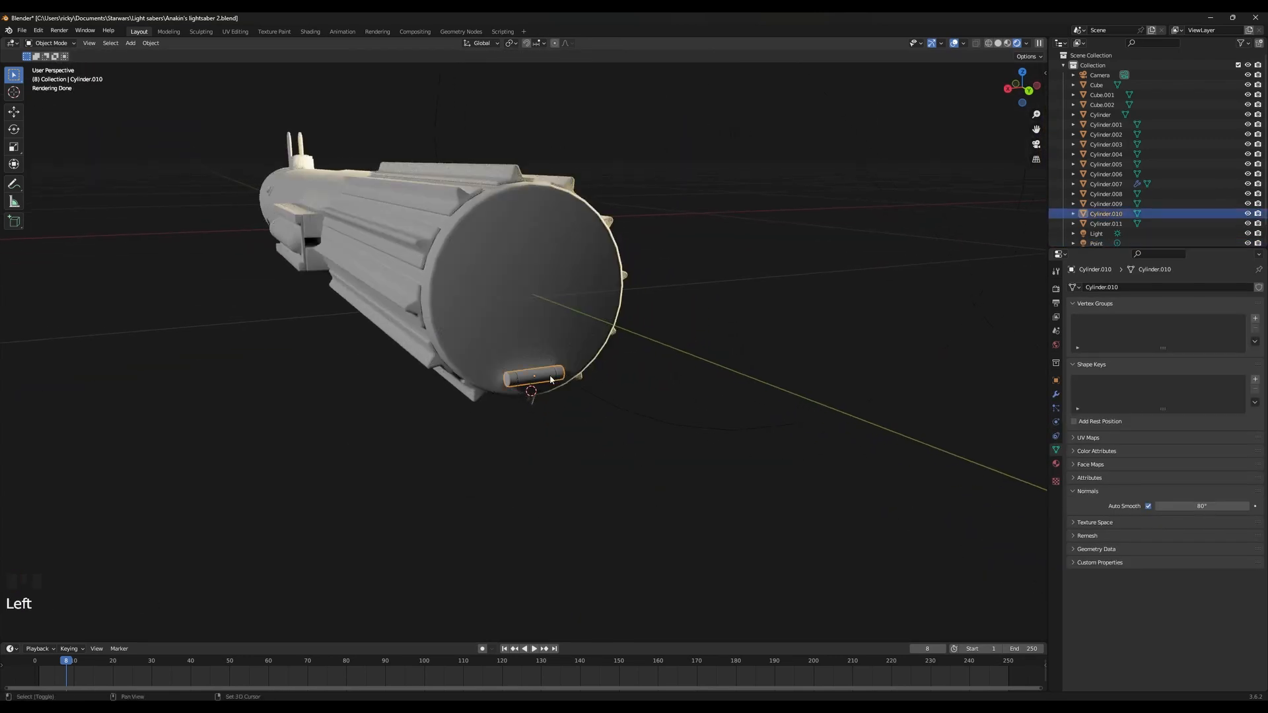
key("shift+s")
Add a torus mesh at the 3D cursor
key("shift+a")
mouse_move(577, 365)
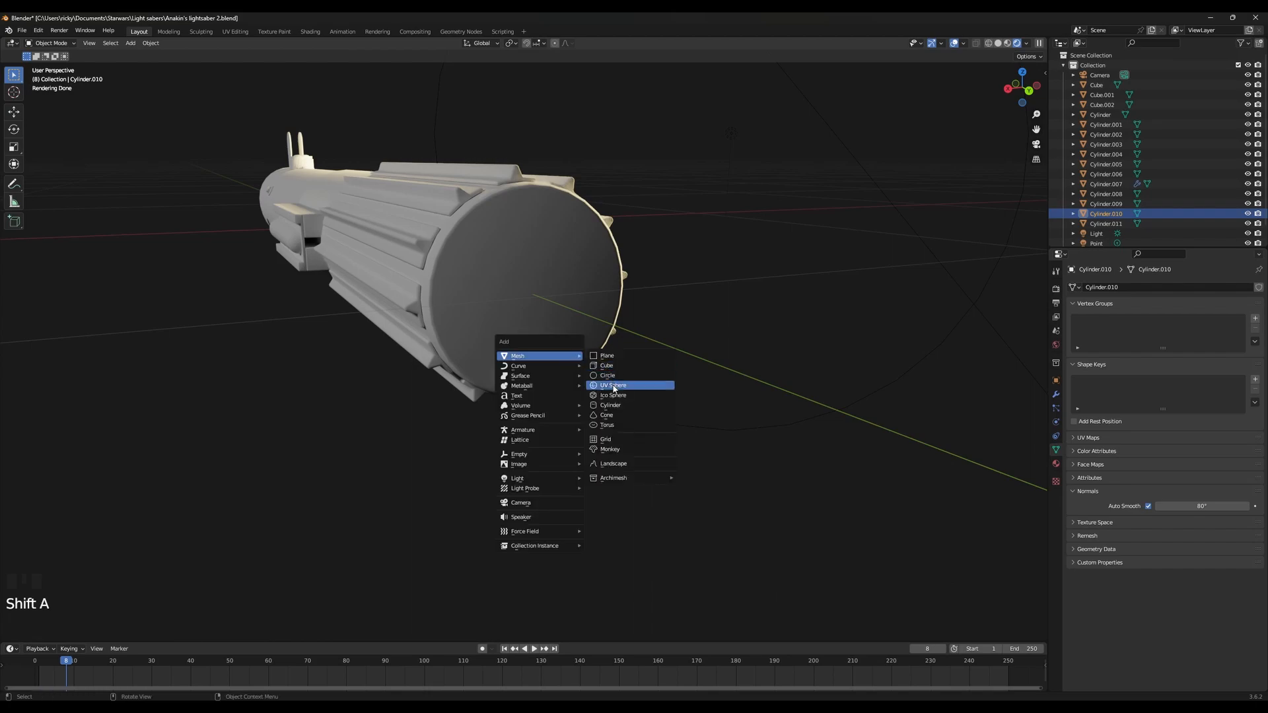
left_click(608, 425)
scroll(610, 414, "down", 4)
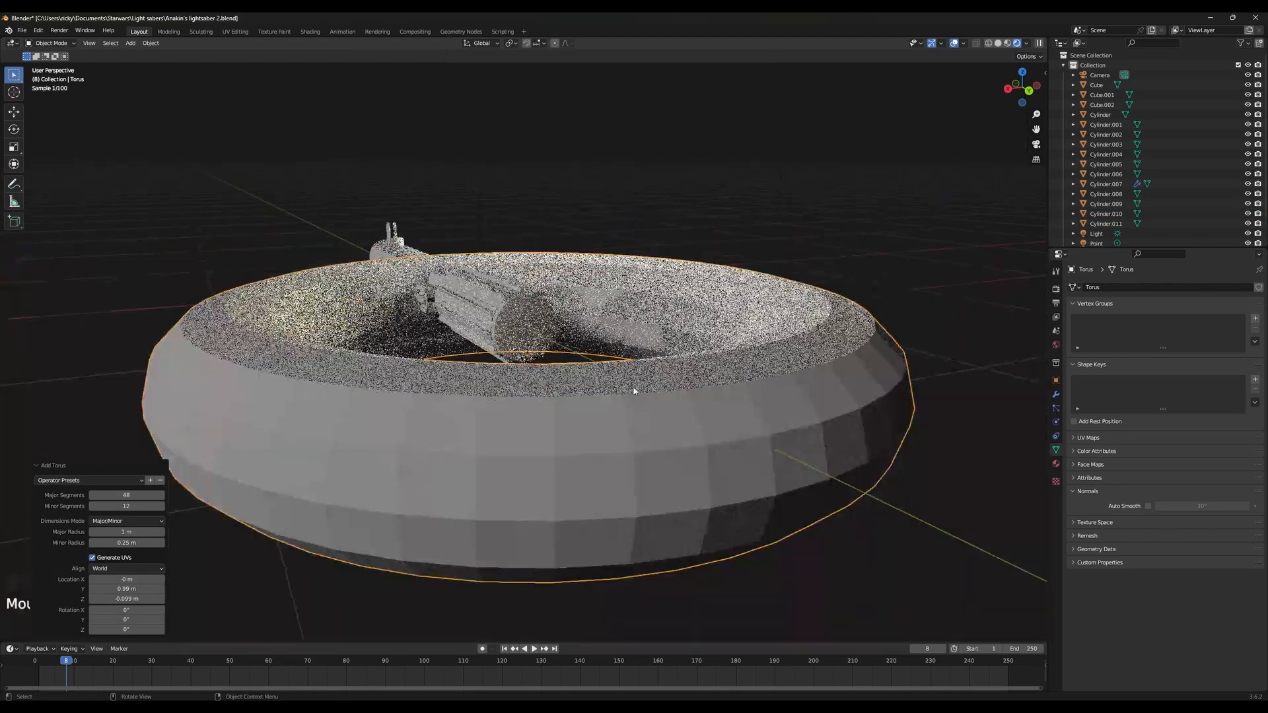
middle_click_drag(637, 382, 642, 405)
scroll(643, 405, "down", 3)
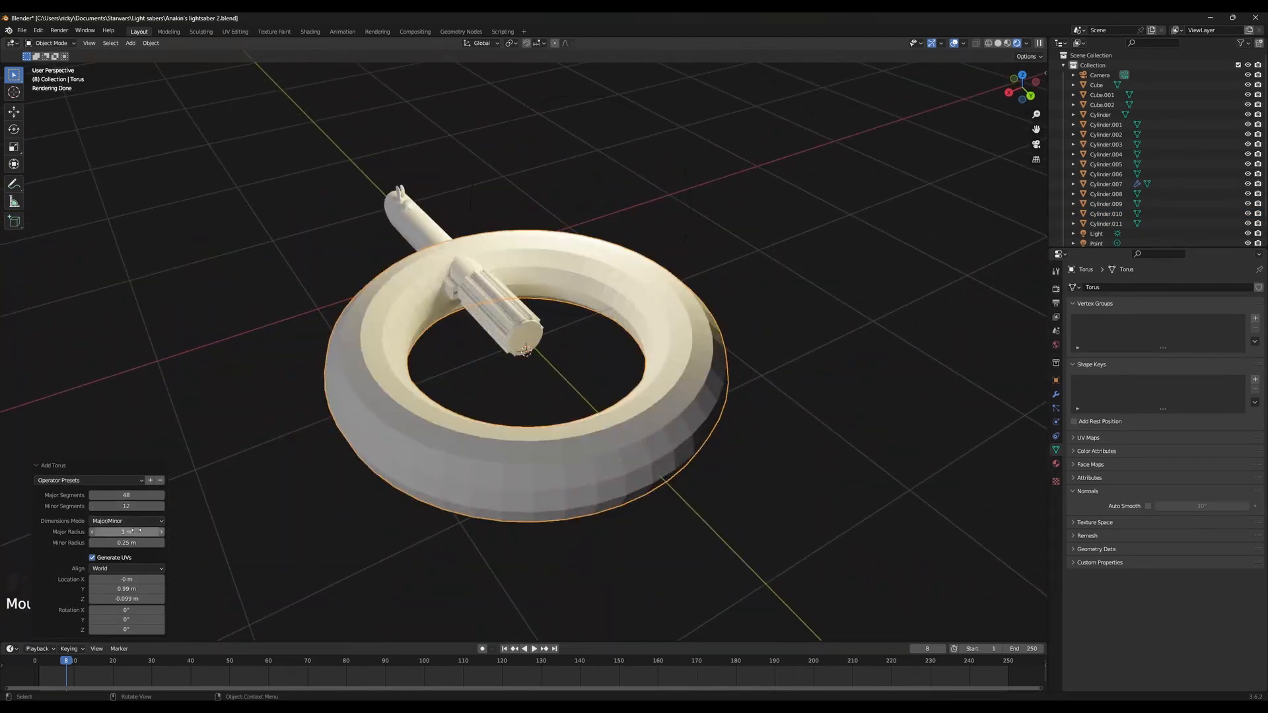
middle_click_drag(489, 426, 510, 452)
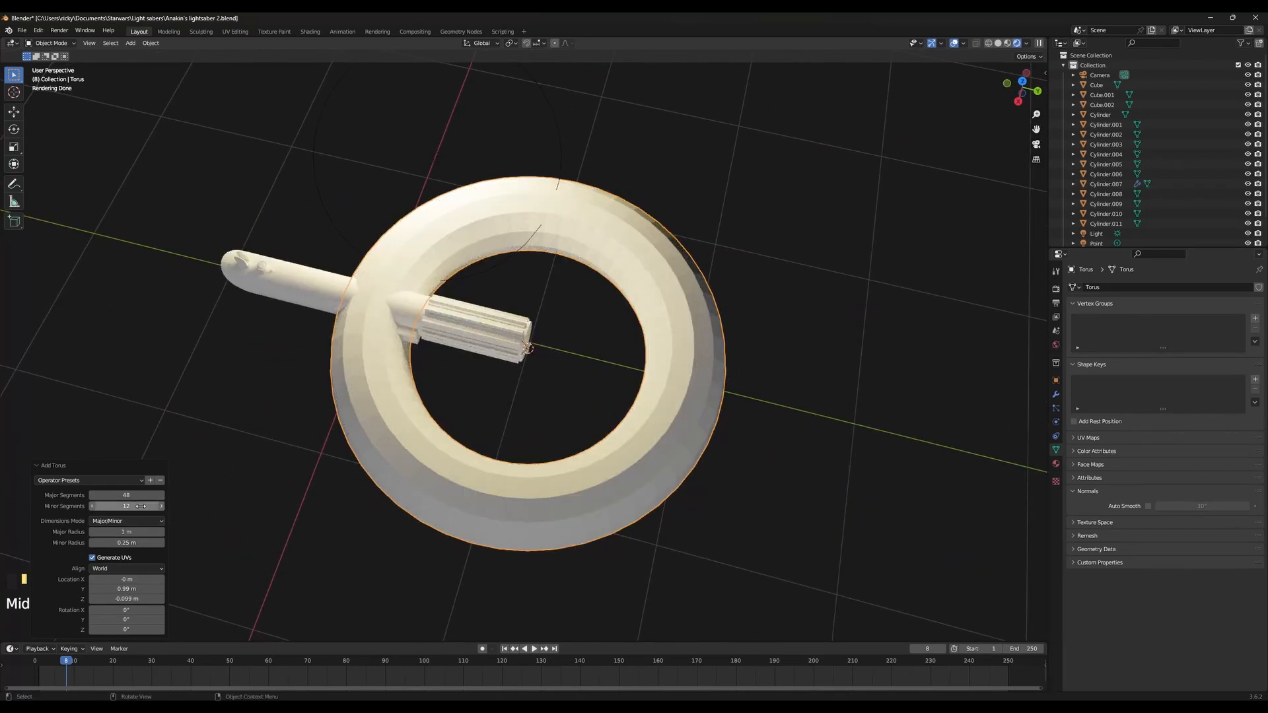
Set the torus's major segments to 72 and its minor segments to 24
left_click_drag(140, 495, 140, 494)
type("7")
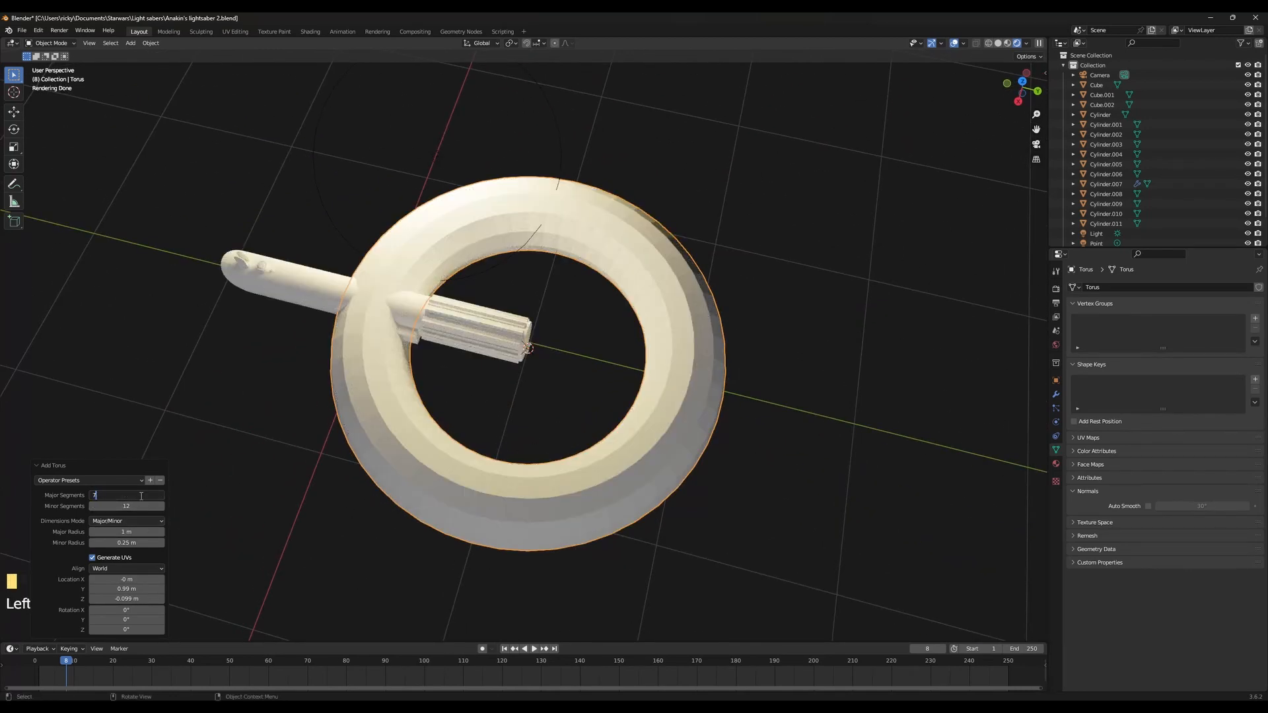
type("2")
key("Return")
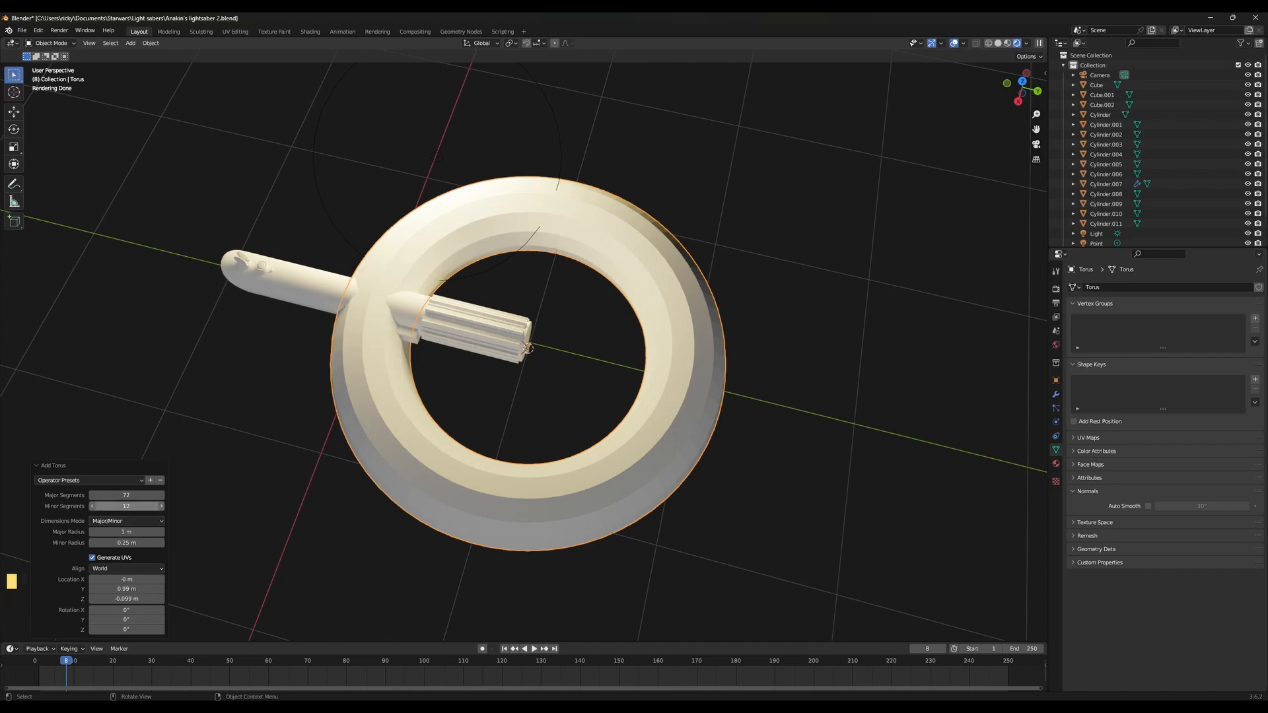
key("Return")
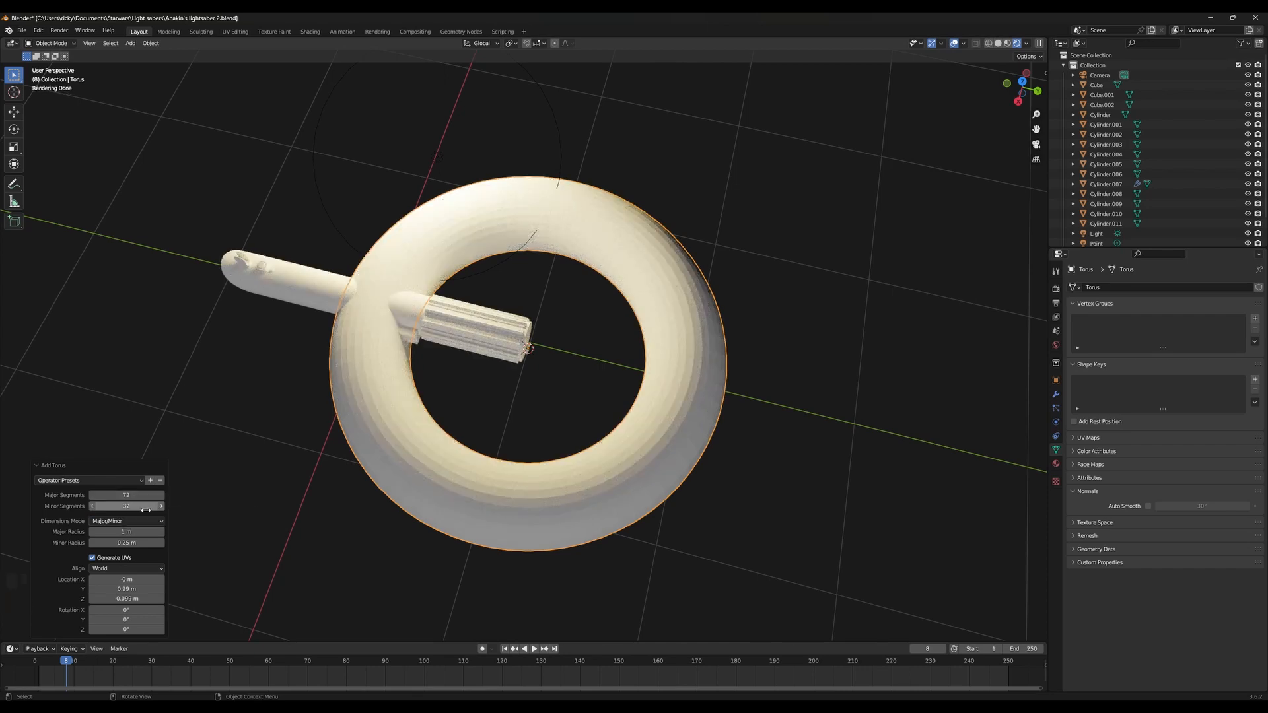
left_click(132, 506)
type("24")
key("Return")
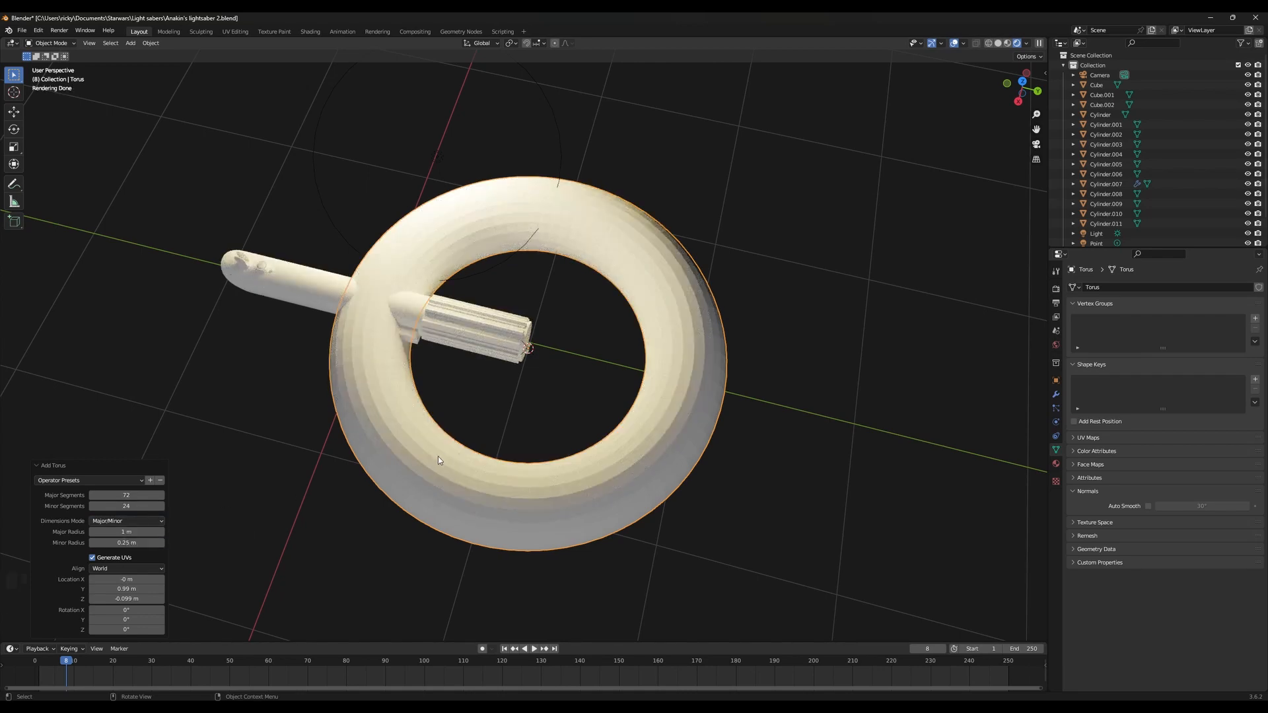
middle_click_drag(438, 457, 457, 492)
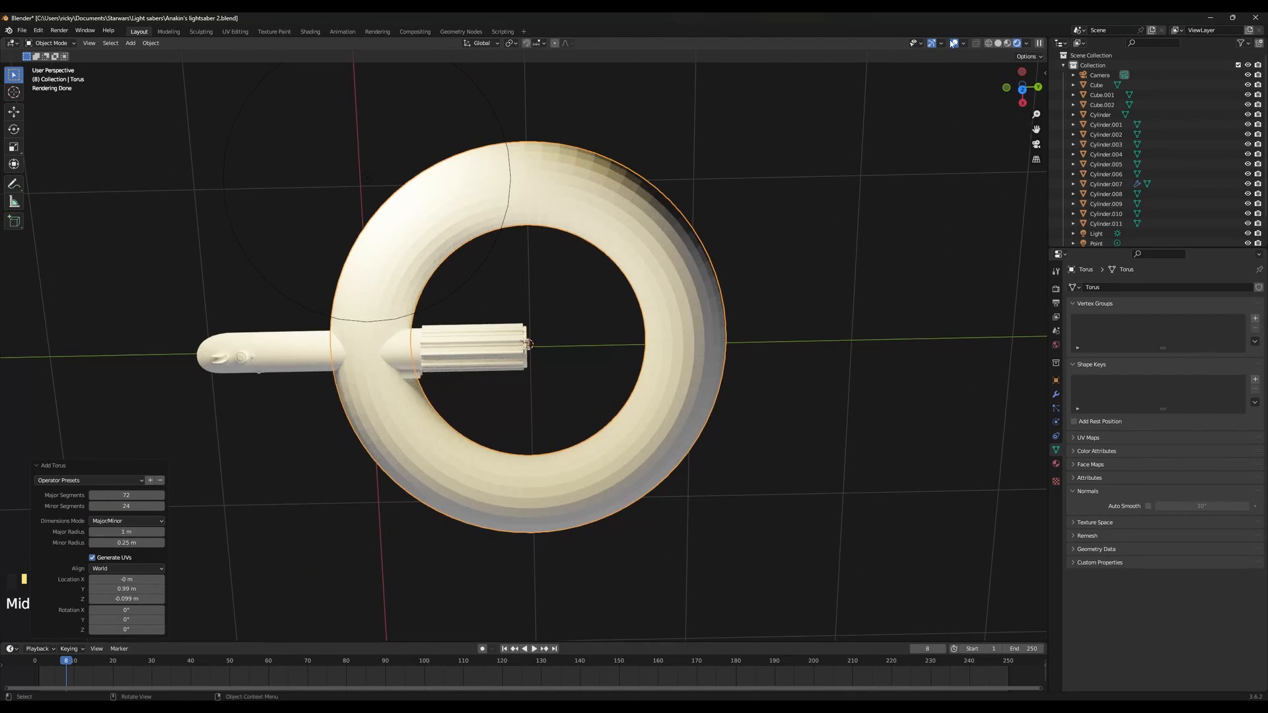
Try Shade Auto Smooth at 30° on the torus and undo it
left_click(955, 45)
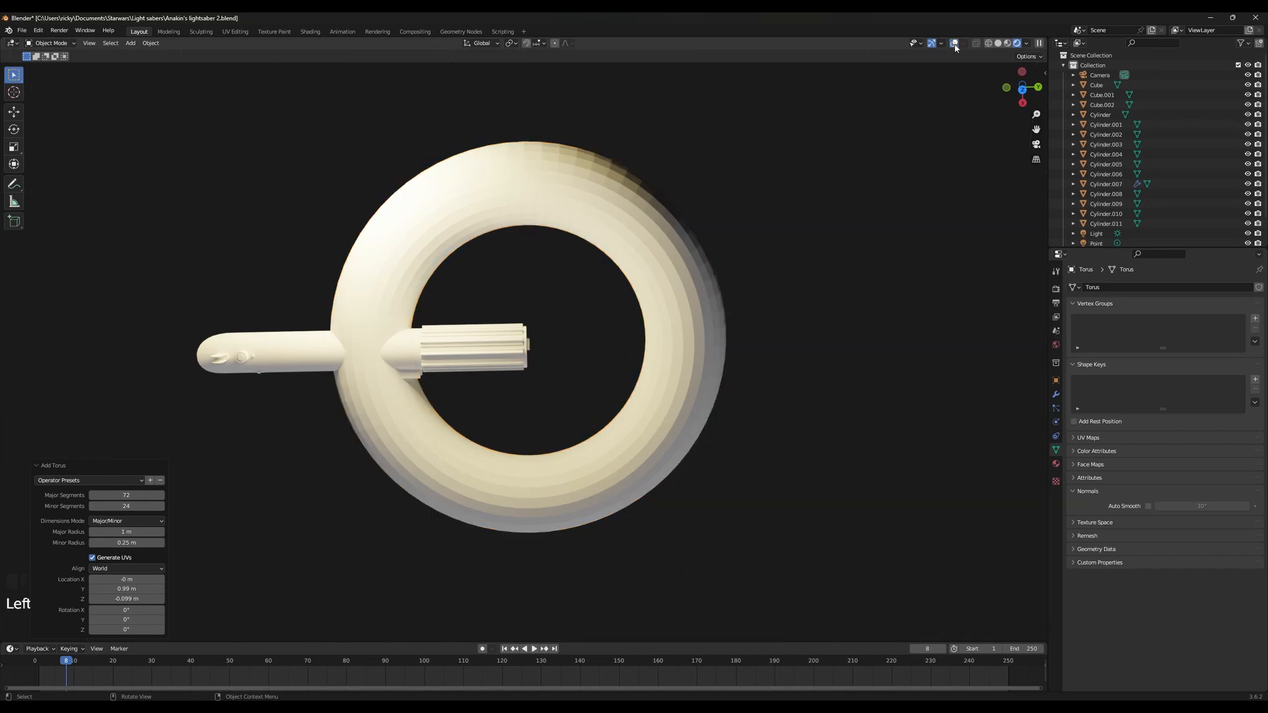
left_click(955, 47)
right_click(560, 159)
left_click(561, 157)
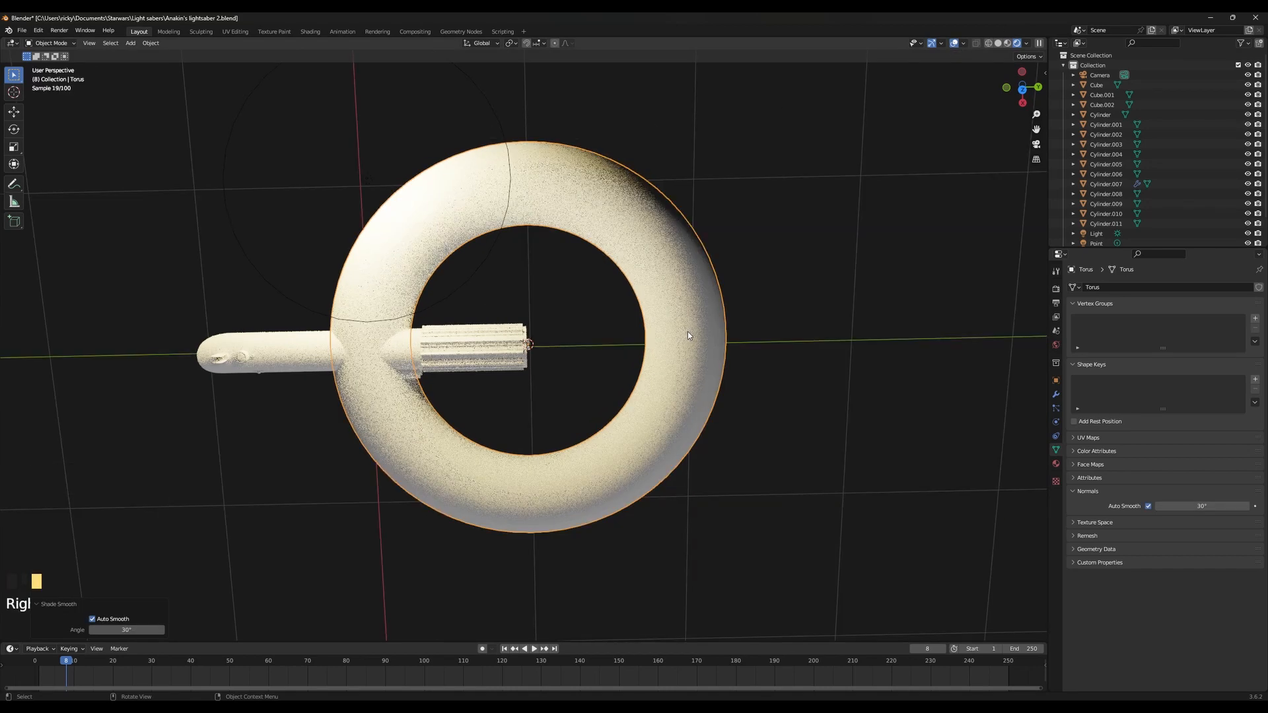
key("ctrl+z")
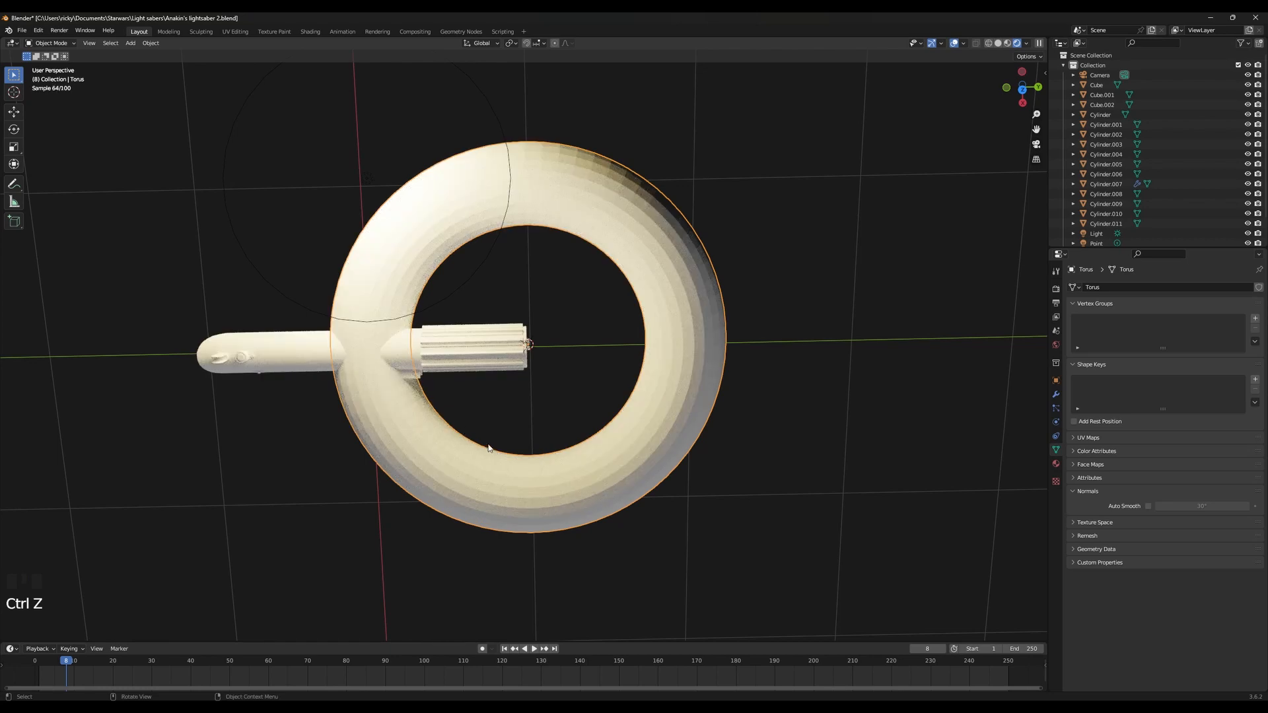
Delete the torus and add a new one with the same segment counts and a minor radius of 0.12 m
key("x")
key("shift+x")
left_click(491, 451)
key("shift+a")
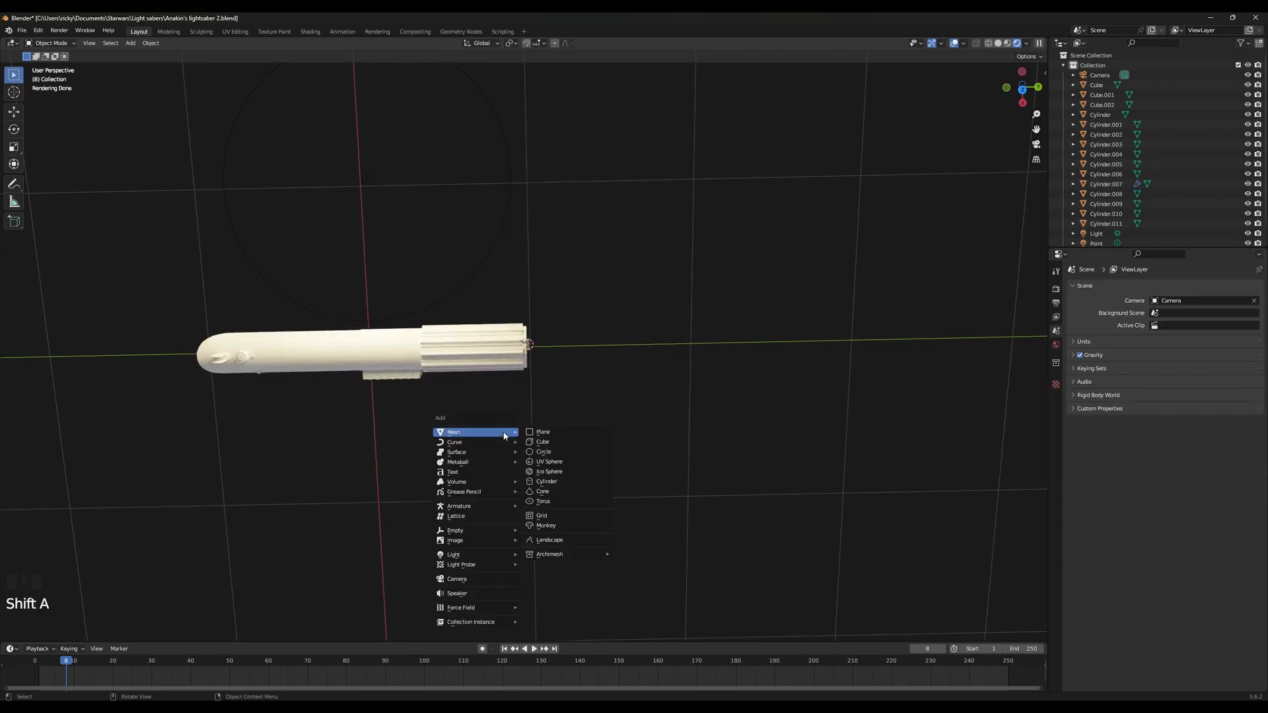
mouse_move(476, 432)
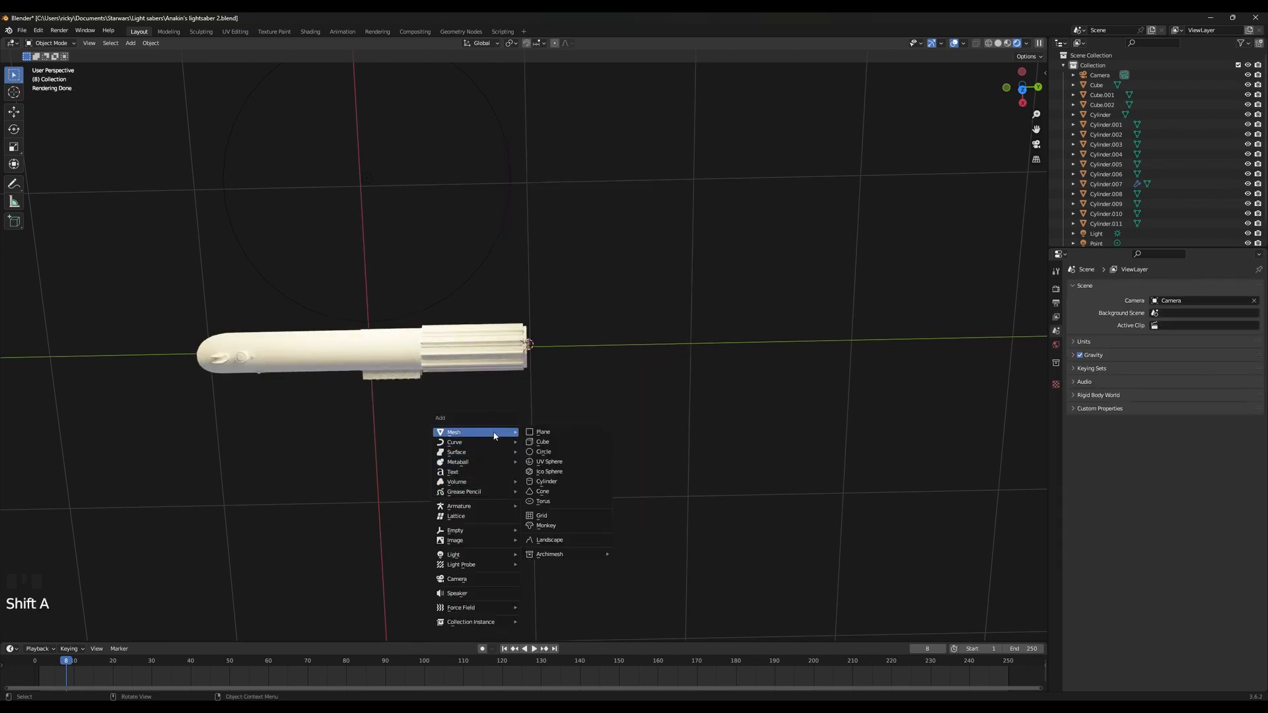
left_click(554, 502)
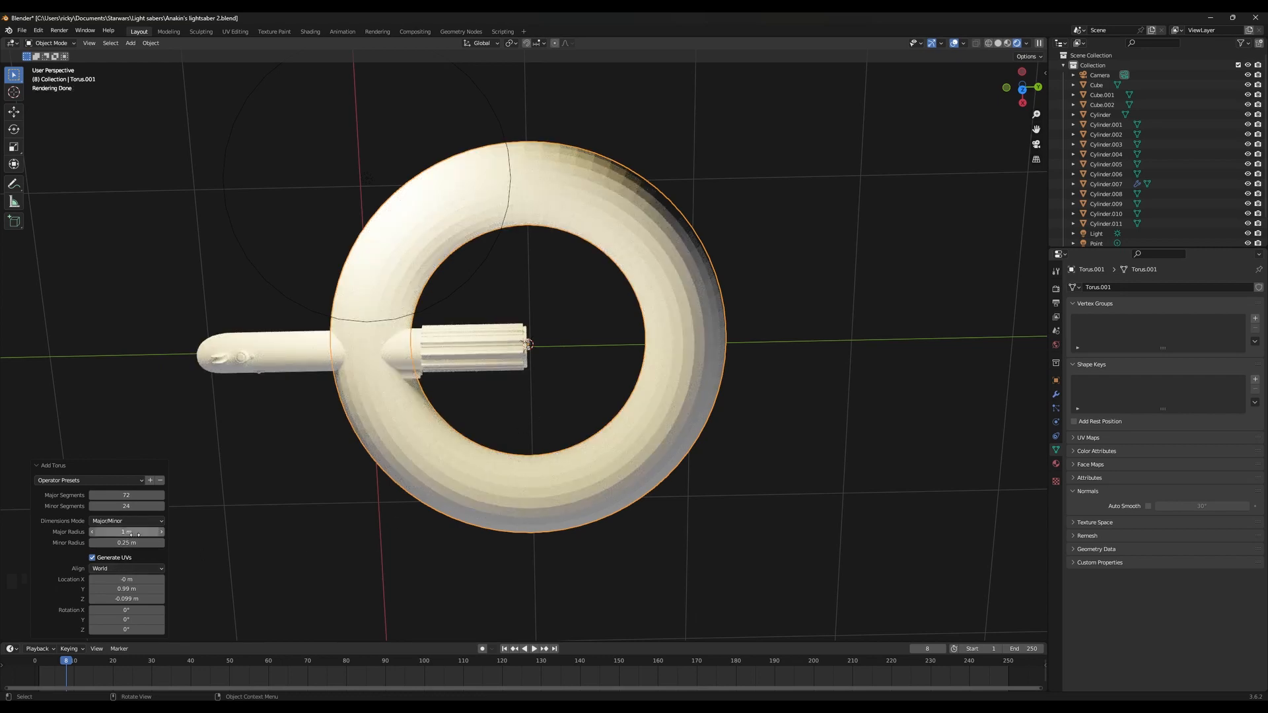
left_click_drag(134, 543, 40, 542, "shift")
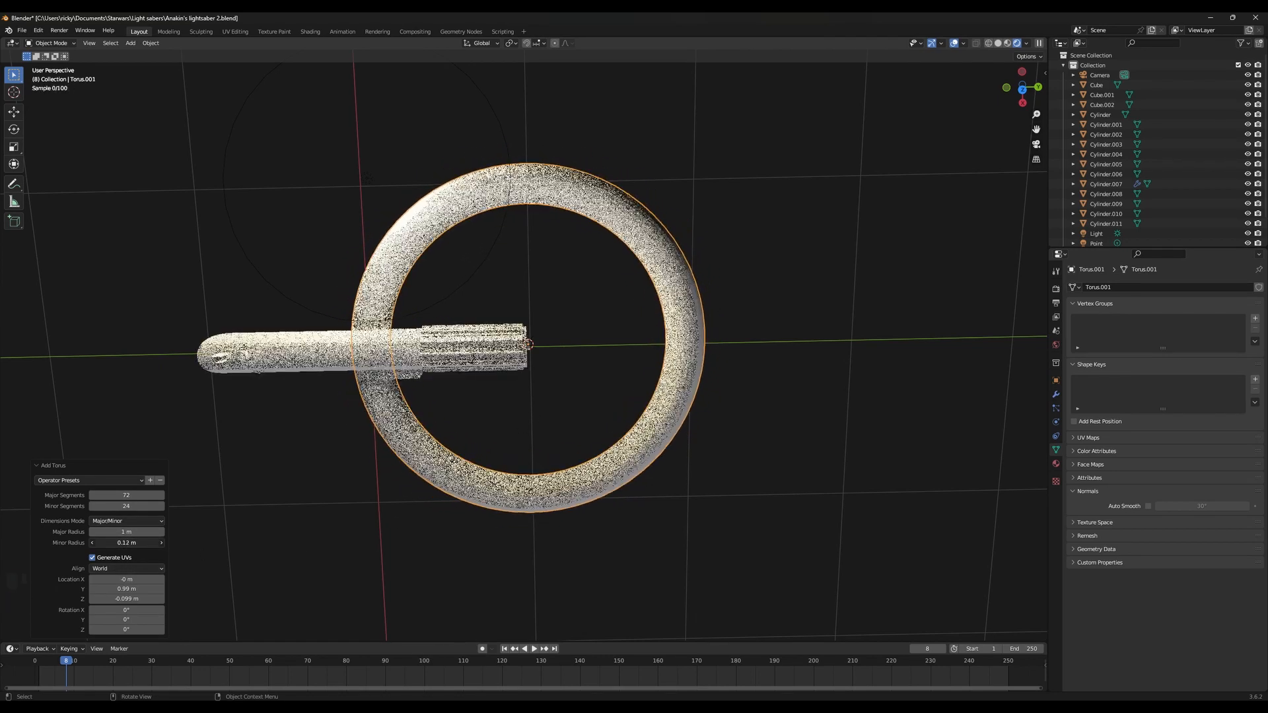
Shade the new torus smooth and scale it down uniformly to 0.112, then by a further 0.736
right_click(601, 400)
left_click(599, 396)
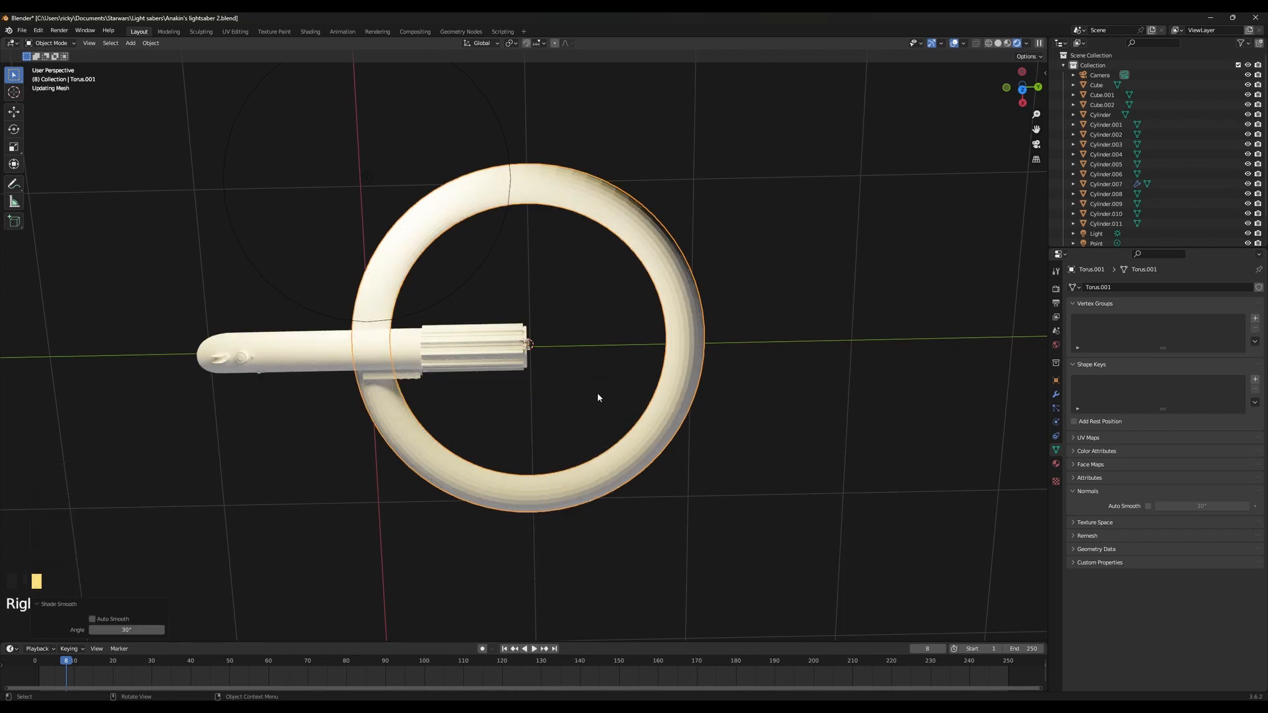
middle_click_drag(597, 393, 704, 412)
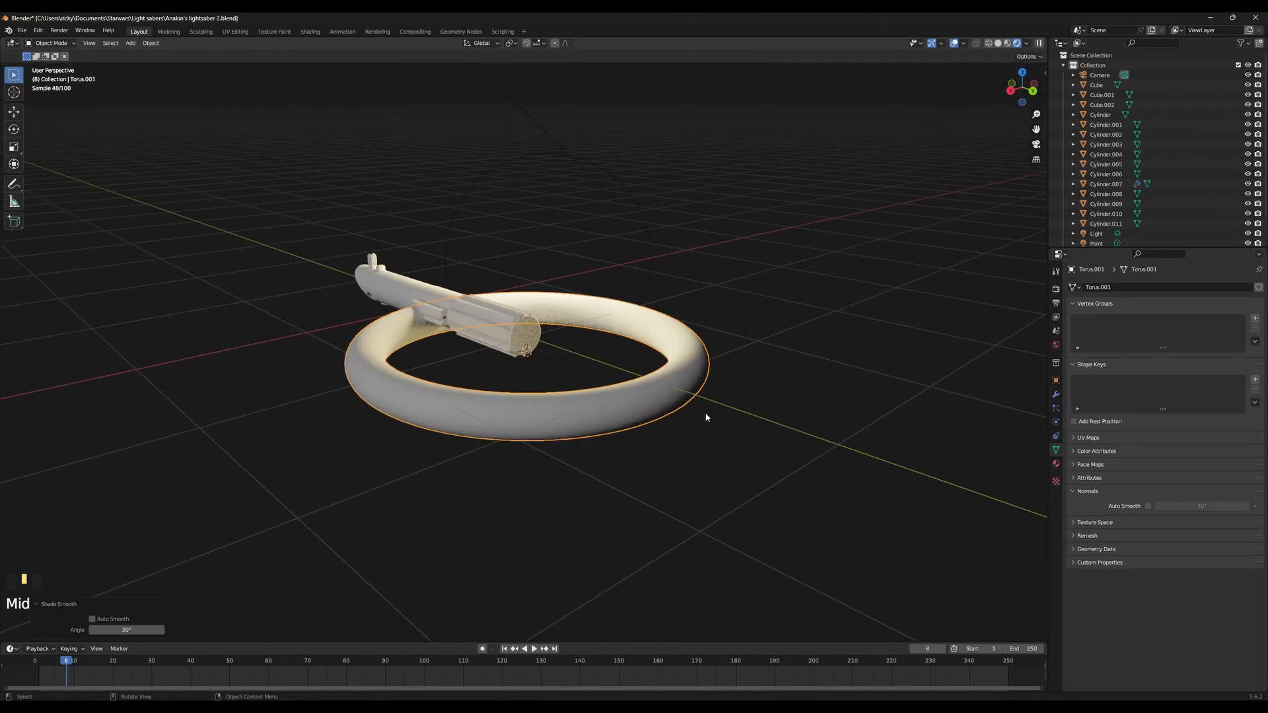
key("s")
left_click(561, 394)
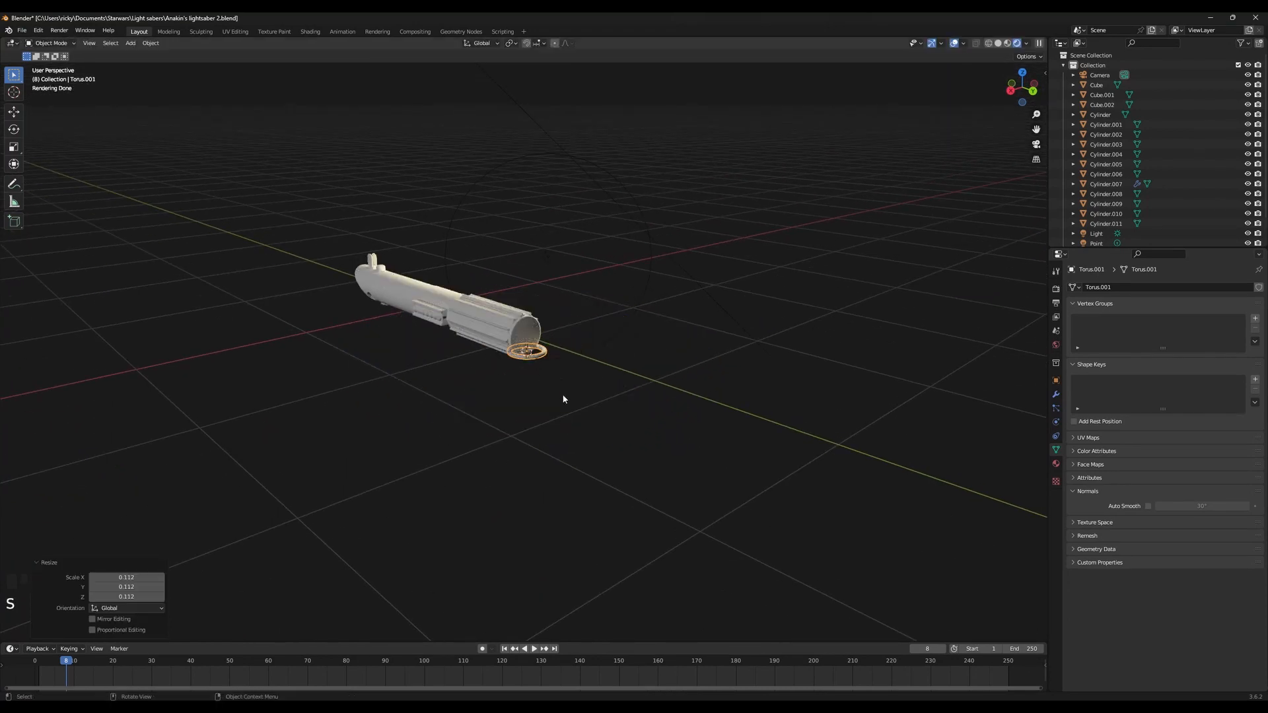
scroll(562, 394, "up", 5)
key("s")
left_click(638, 428)
Rotate the torus 90° about the X axis so it stands parallel to the end cap
type("rx")
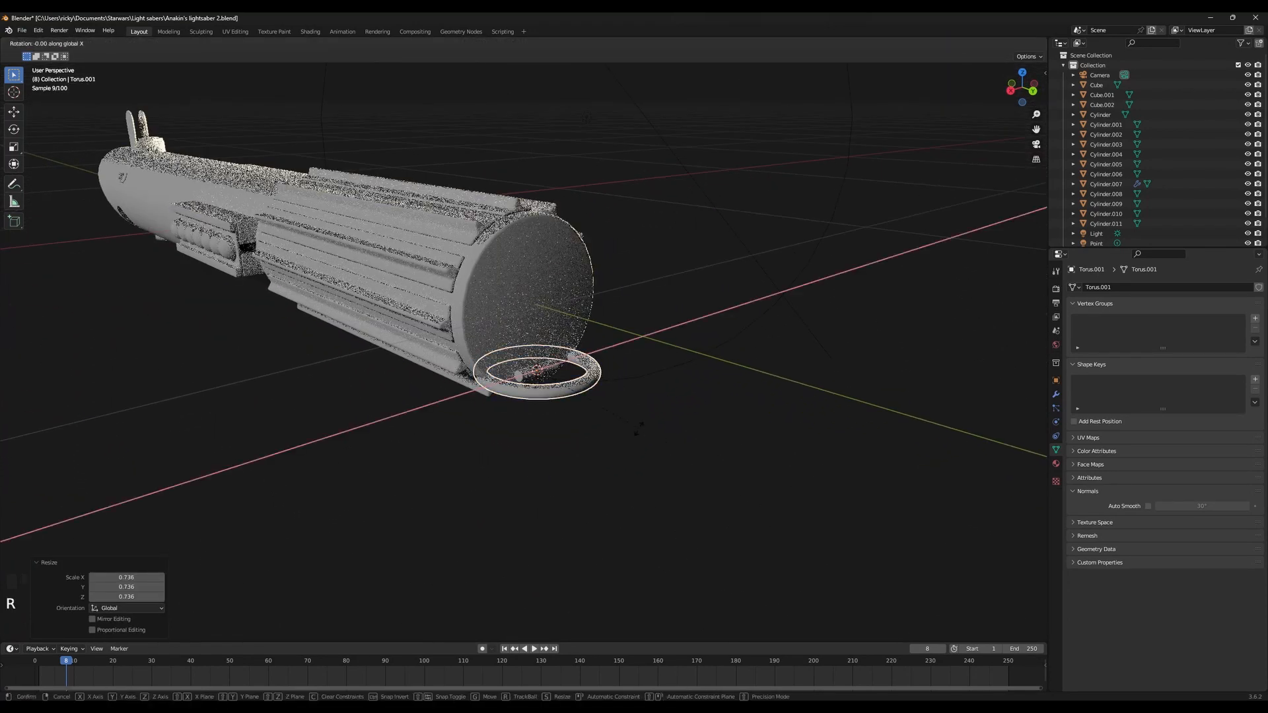
type("90")
left_click(638, 427)
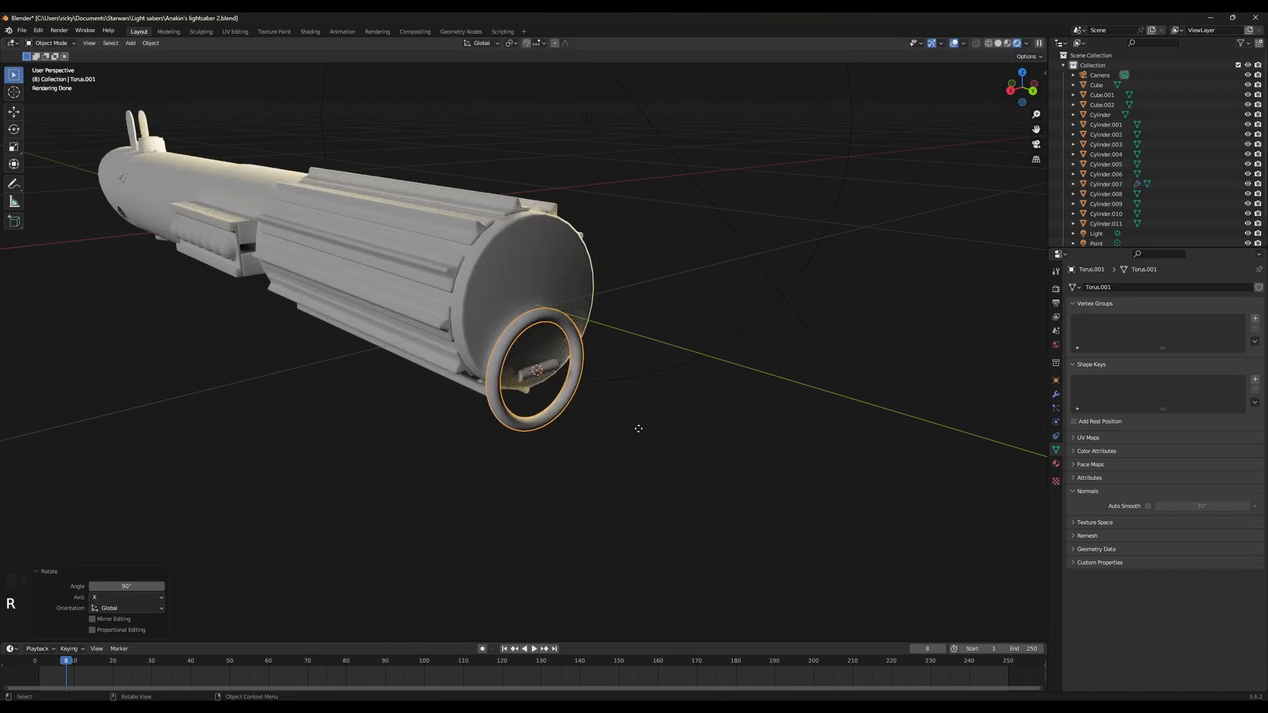
Move the torus up about 0.097 m along Z so it sits above the small cylinder on the end cap
key("g")
key("z")
left_click(631, 379)
middle_click_drag(632, 379, 595, 393)
scroll(596, 393, "up", 5)
scroll(607, 411, "up", 2)
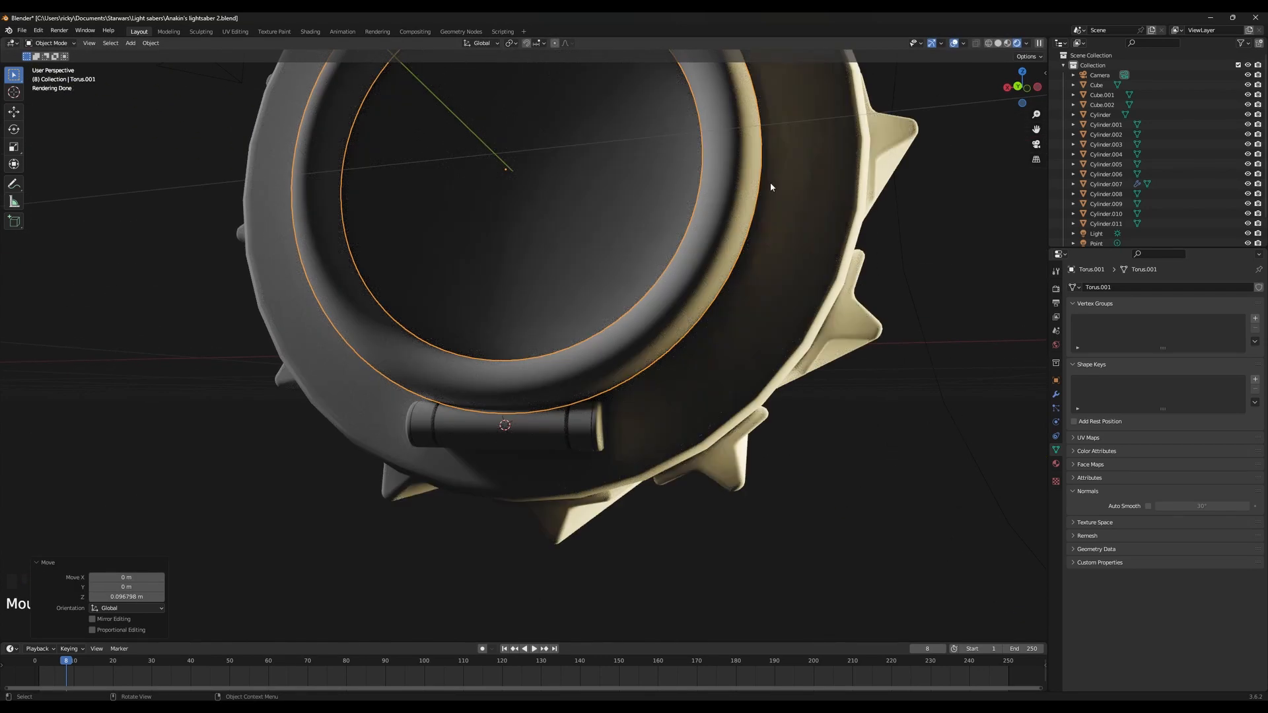
Hide the viewport overlays and nudge the torus up about 0.0014 m along Z
left_click(955, 43)
middle_click_drag(665, 330, 787, 348)
key("g")
key("z")
left_click(705, 318)
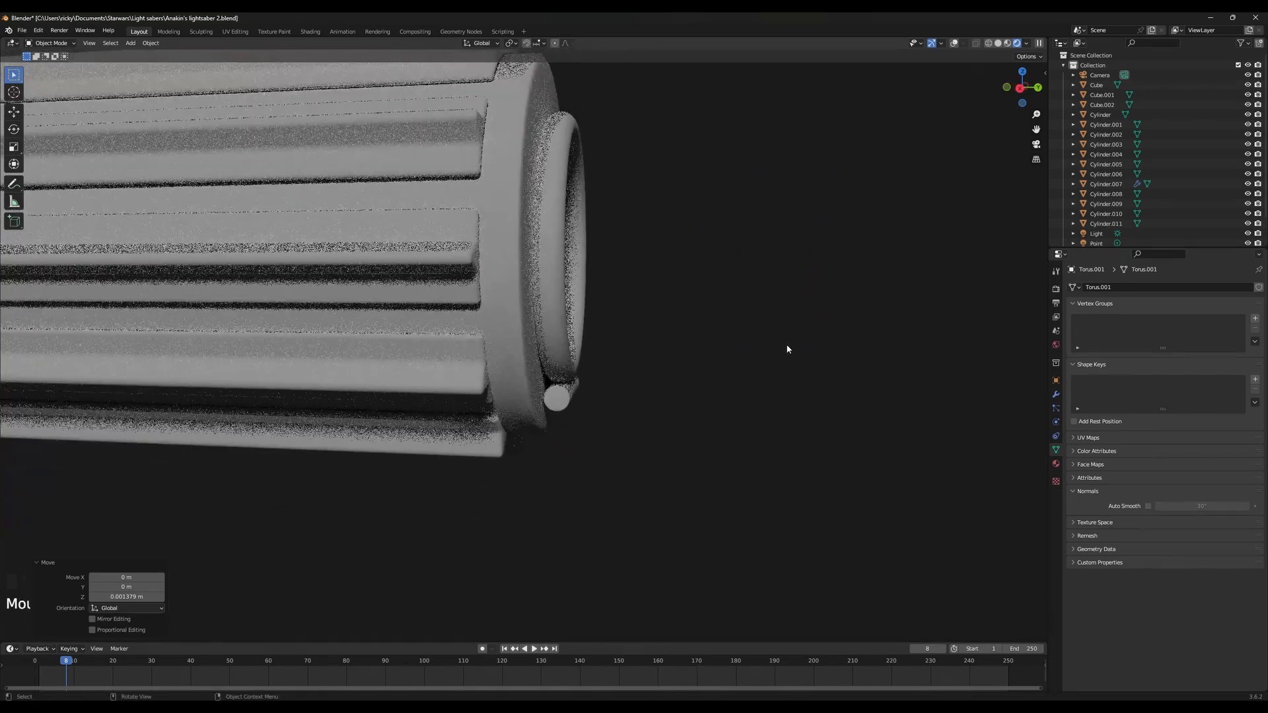
key("r")
key("x")
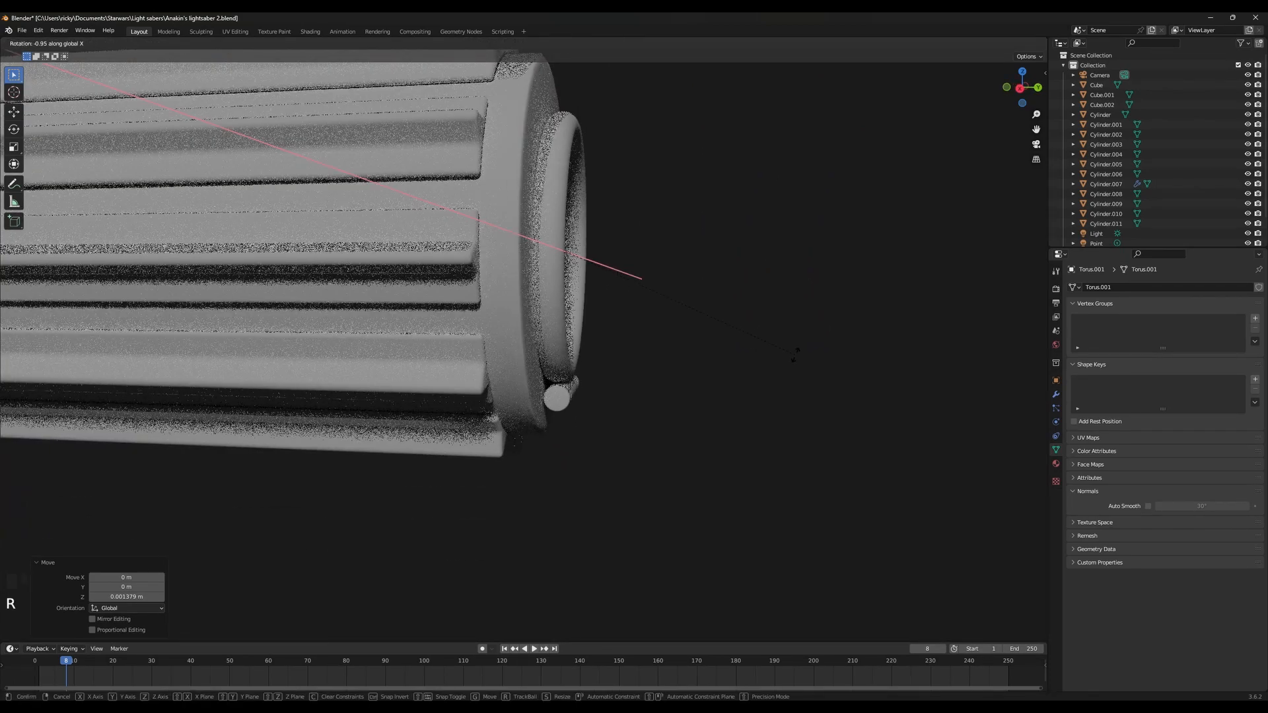
right_click(795, 355)
key("Tab")
key("shift+z")
middle_click_drag(664, 394, 581, 404)
scroll(581, 404, "up", 2)
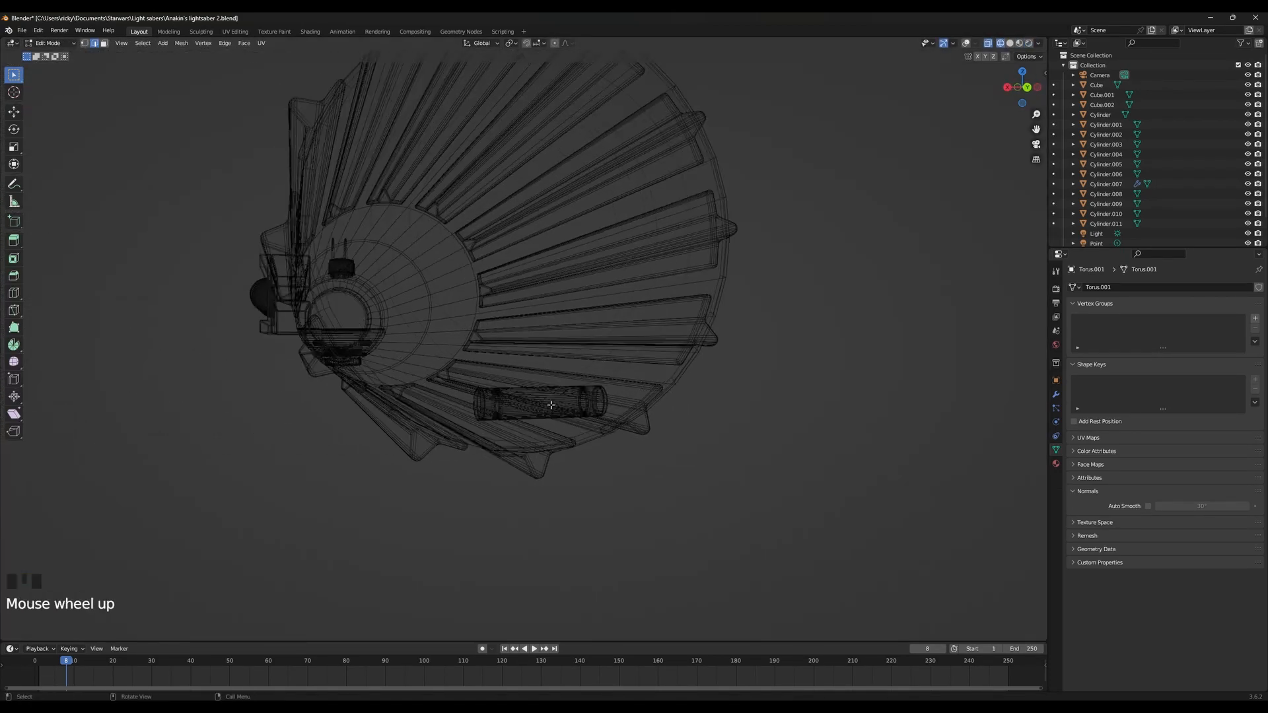
key("Tab")
Select the small cylinder below the torus and display the scene in solid shading with viewport overlays shown
left_click(576, 404)
key("Tab")
key("Tab")
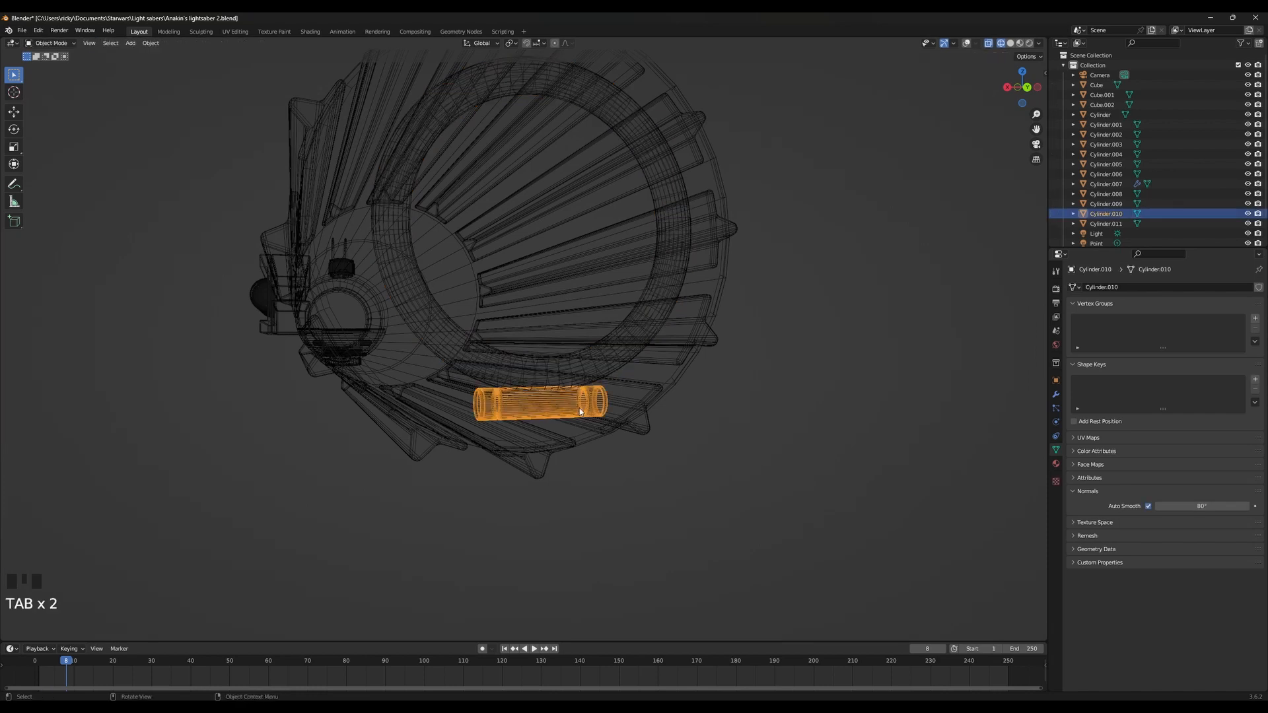
key("shift+s")
key("Tab")
key("Tab")
key("z")
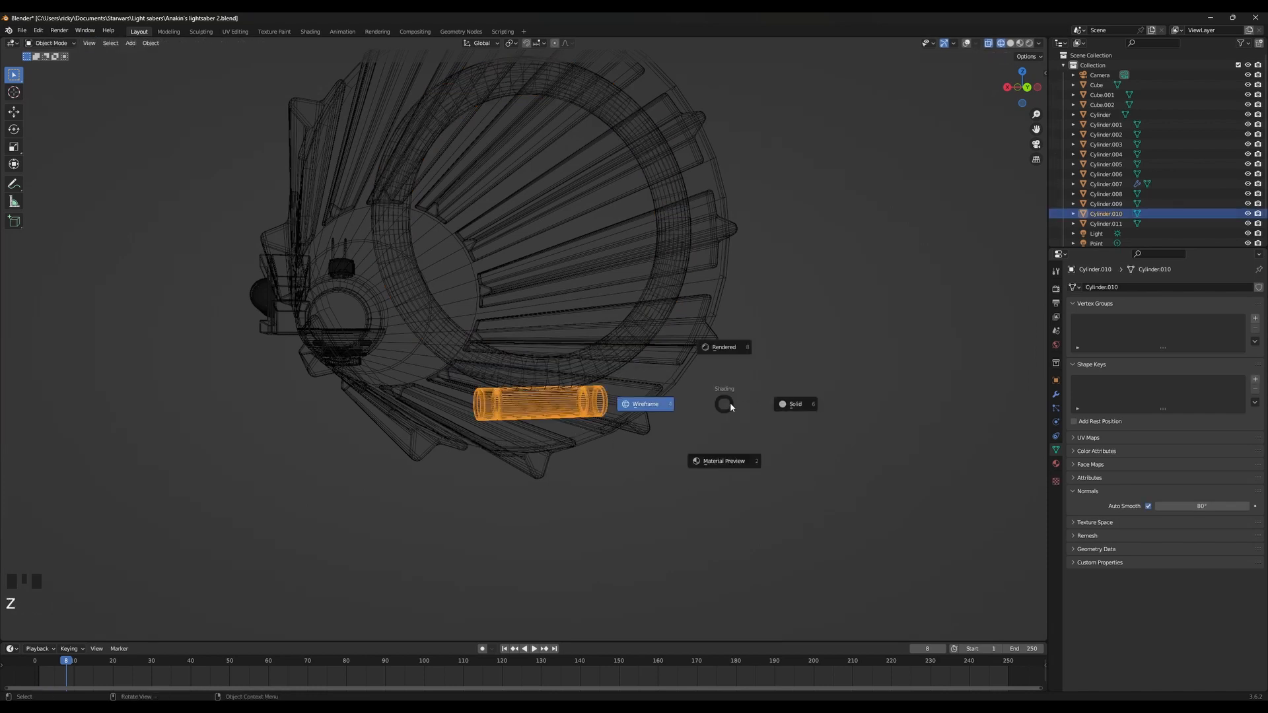
left_click(792, 404)
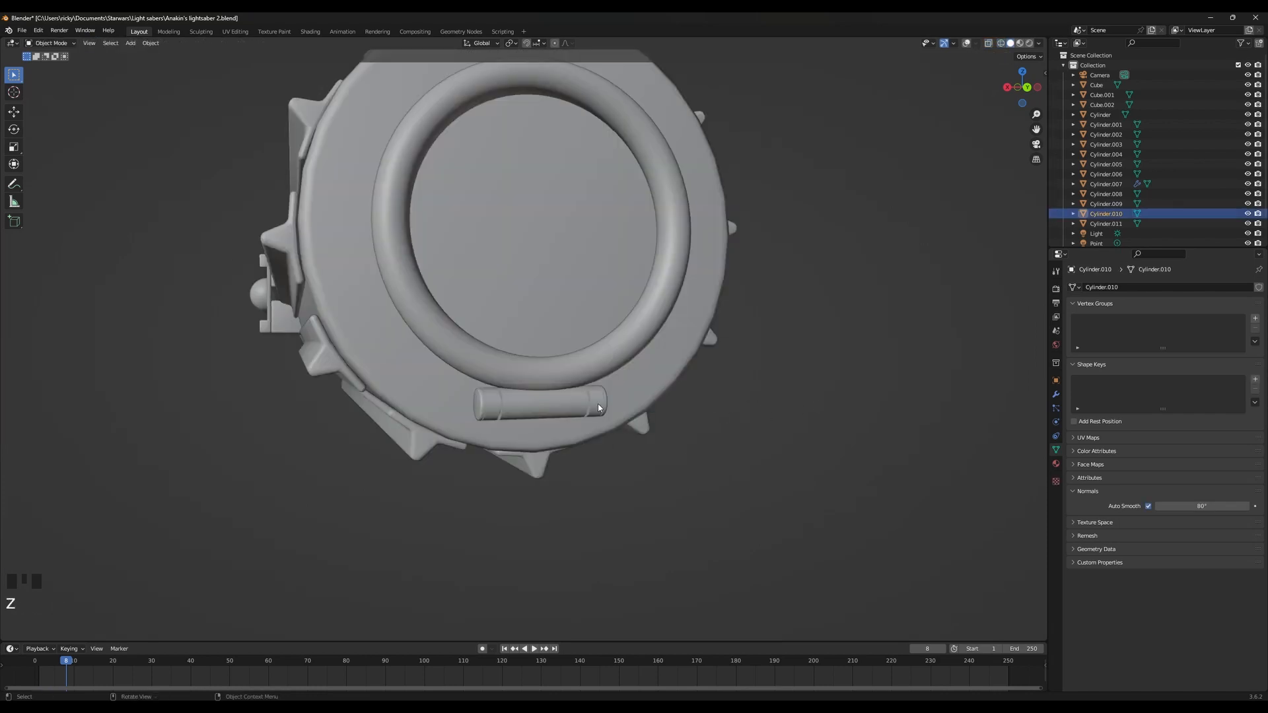
left_click(967, 43)
Select the face loop around the middle section of the small cylinder and snap the 3D cursor to it
key("Tab")
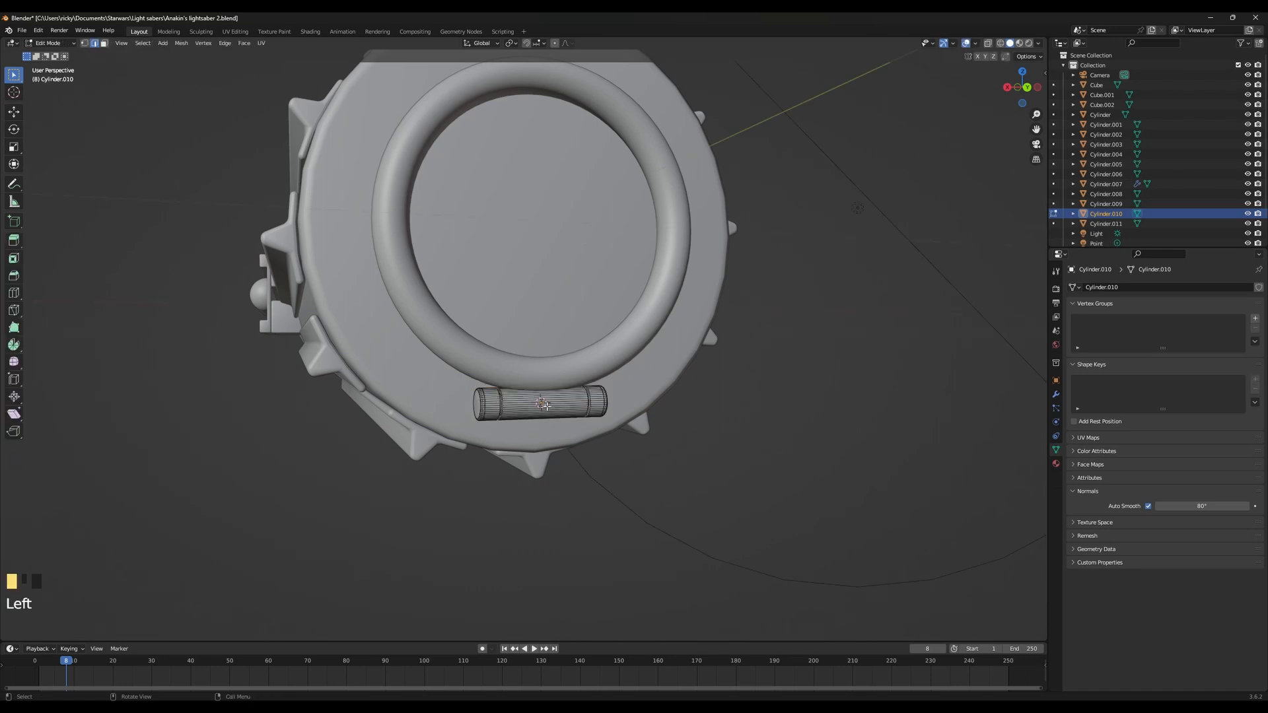
left_click(544, 405, "alt")
left_click(104, 43)
left_click(534, 393)
left_click(534, 393, "alt")
key("shift+s")
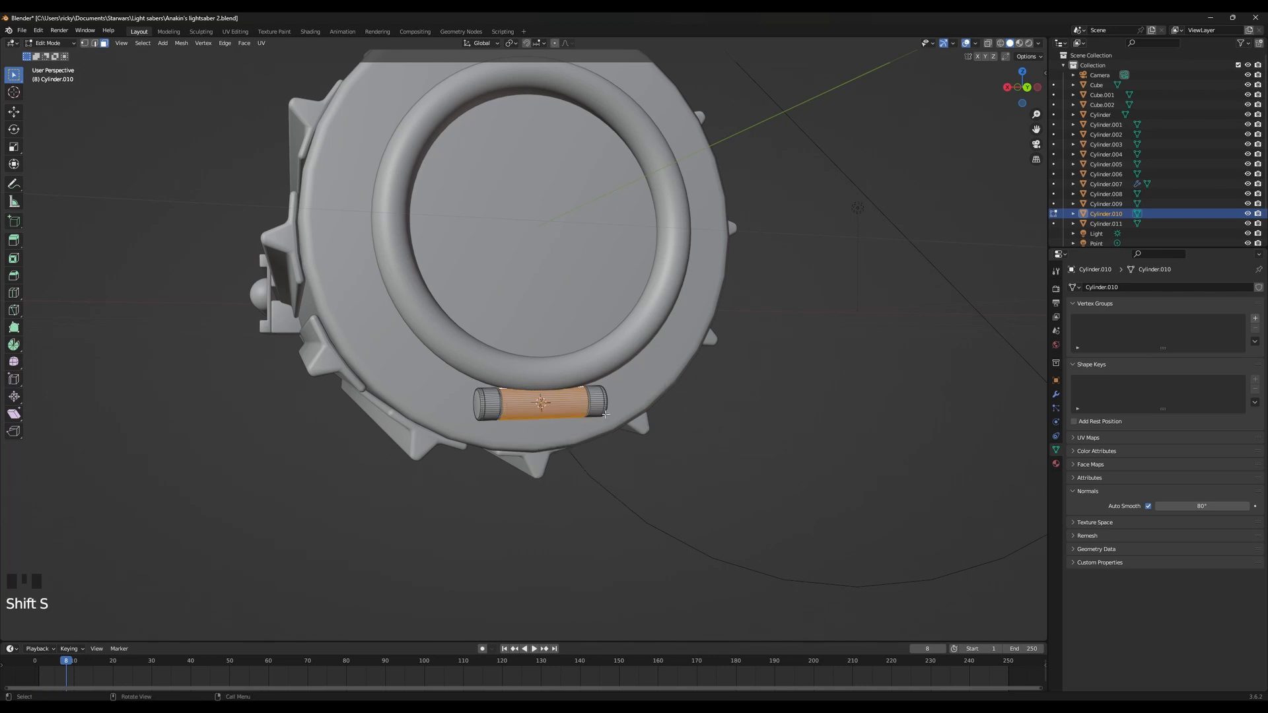
Set the torus's origin to the 3D cursor at the small cylinder
key("Tab")
left_click(555, 388)
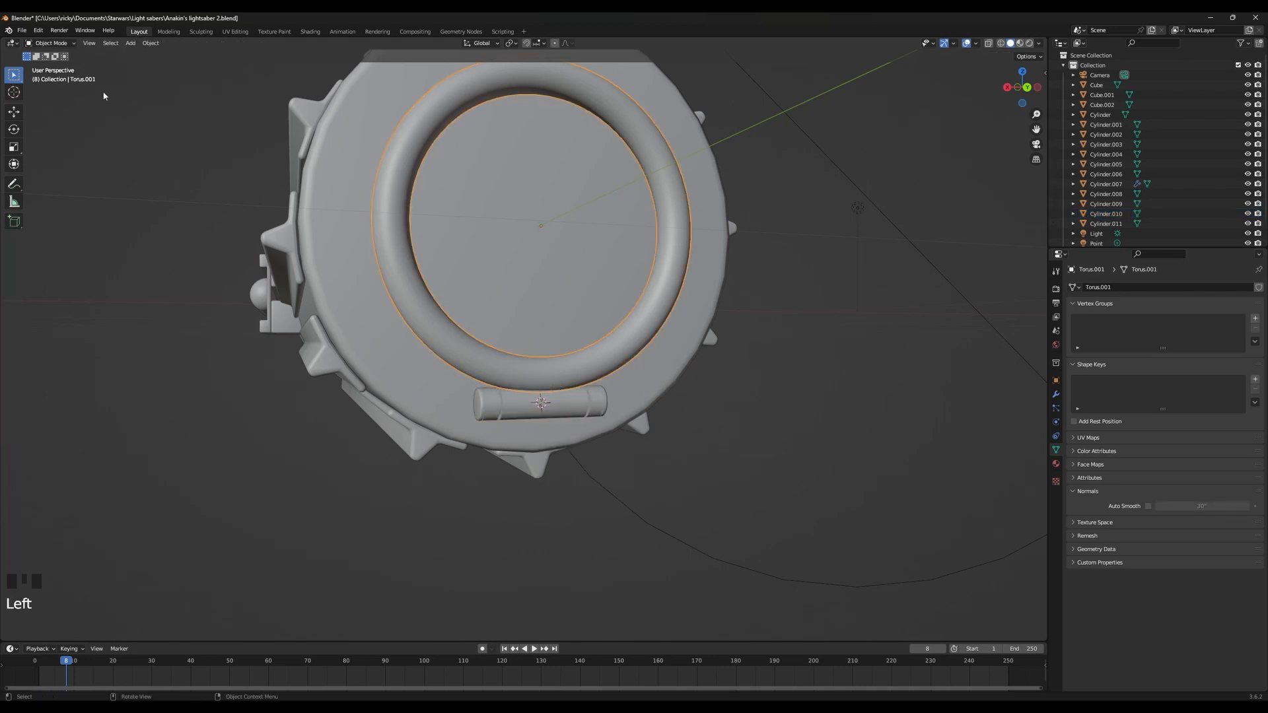
left_click(150, 43)
mouse_move(162, 66)
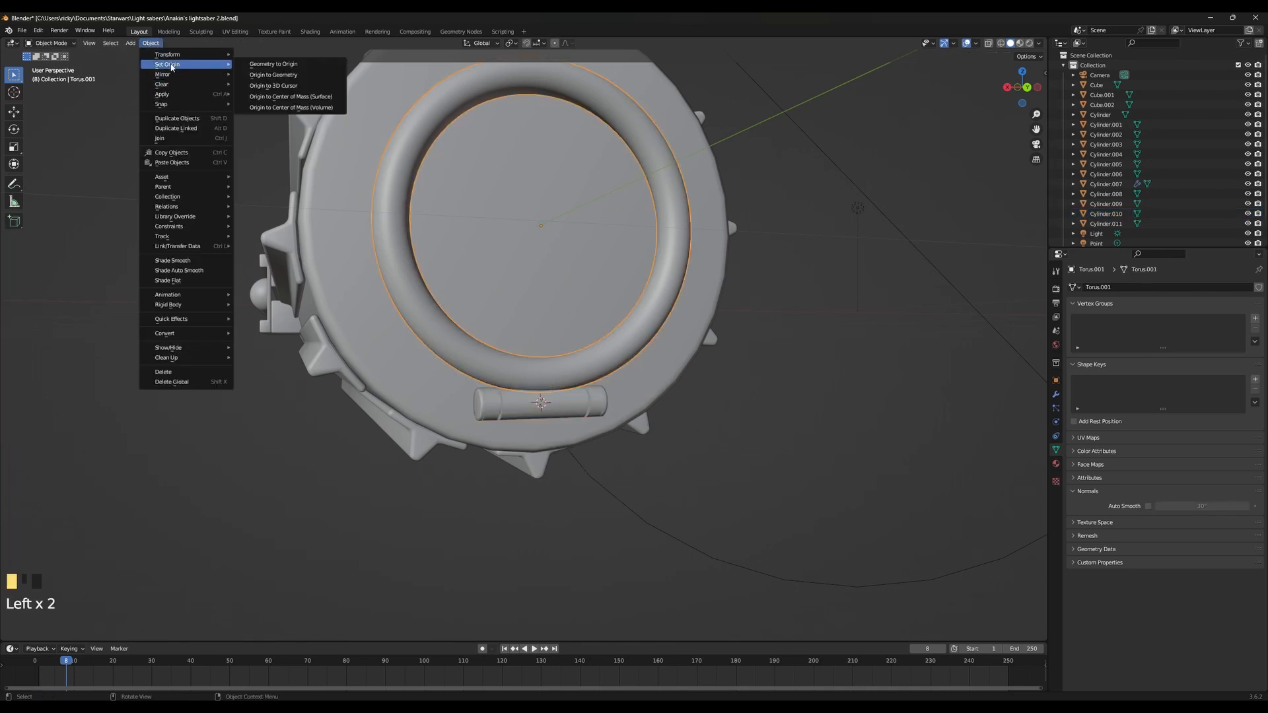
left_click(277, 88)
middle_click_drag(607, 340, 667, 349)
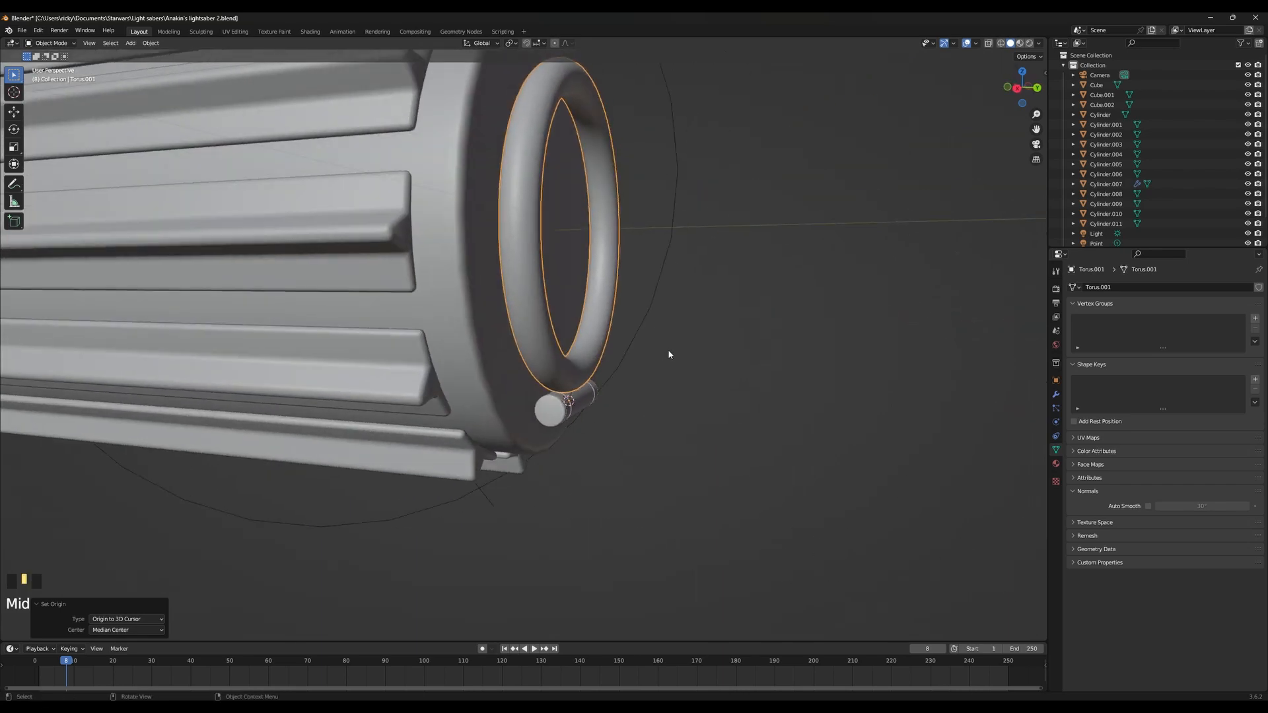
key("r")
key("x")
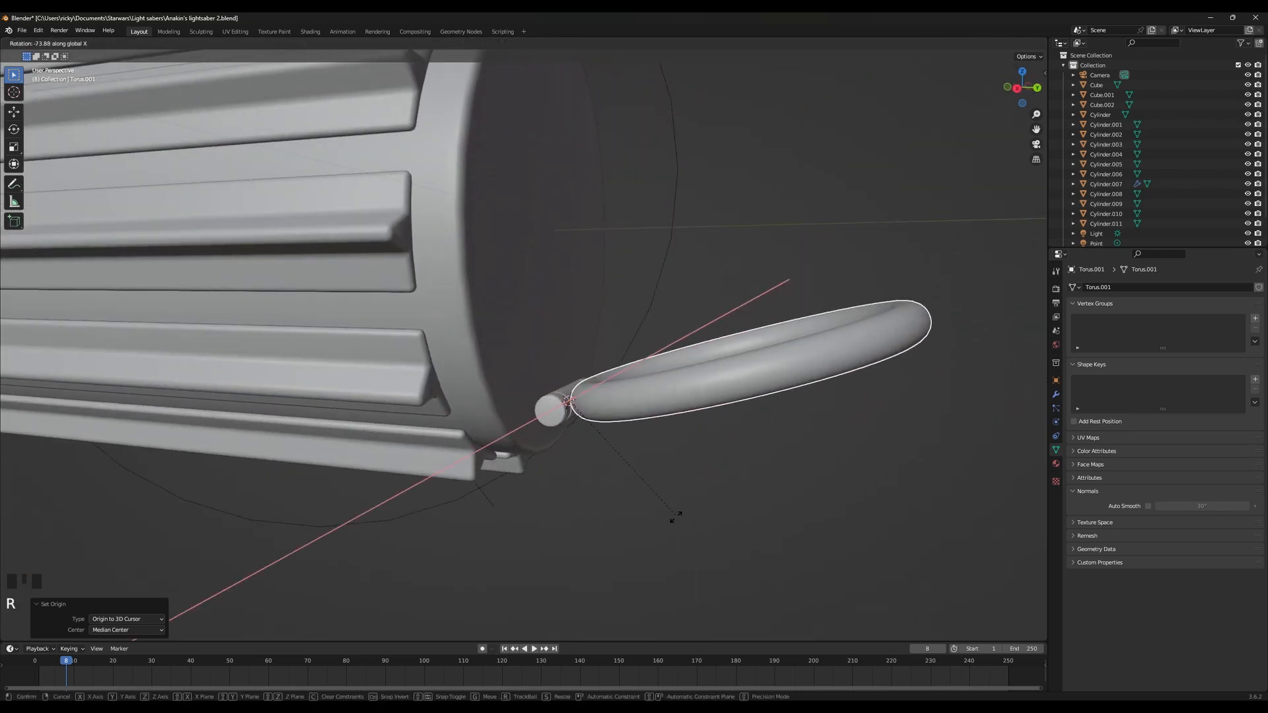
key("Escape")
Switch to rendered shading and rotate the torus -2.17° about the global X axis
key("z")
left_click(647, 406)
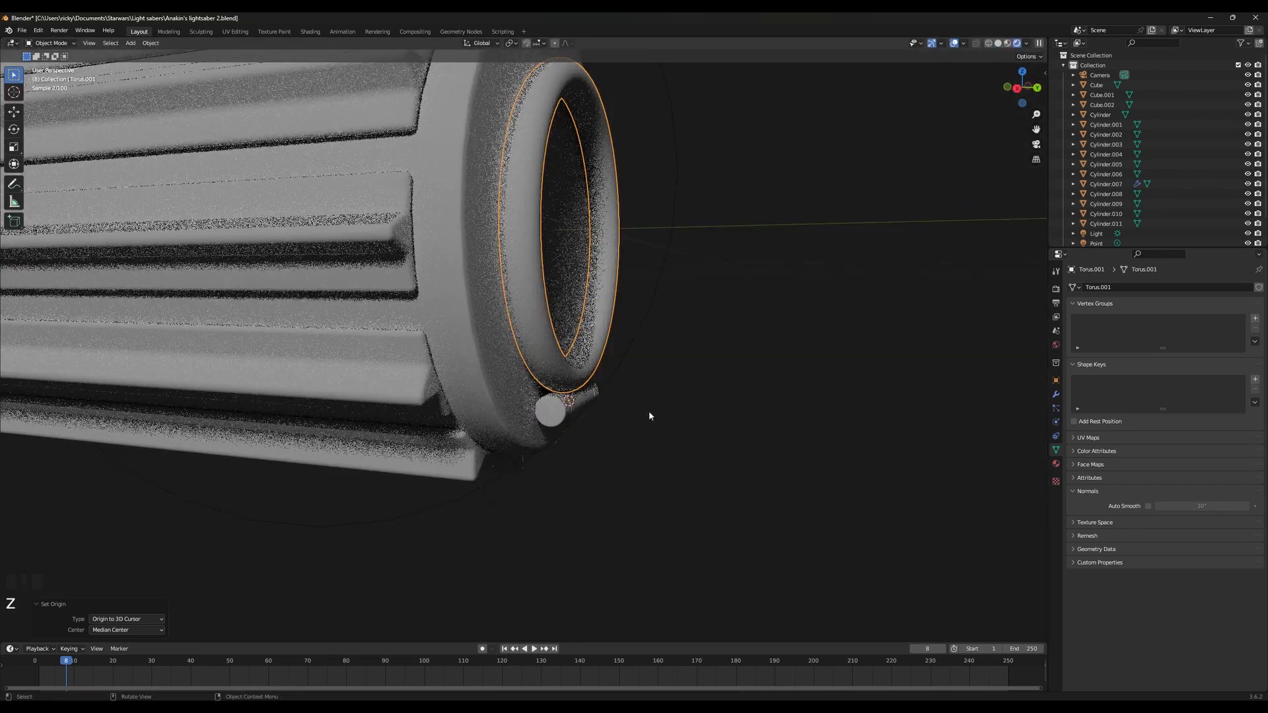
middle_click_drag(648, 411, 648, 436)
key("r")
key("x")
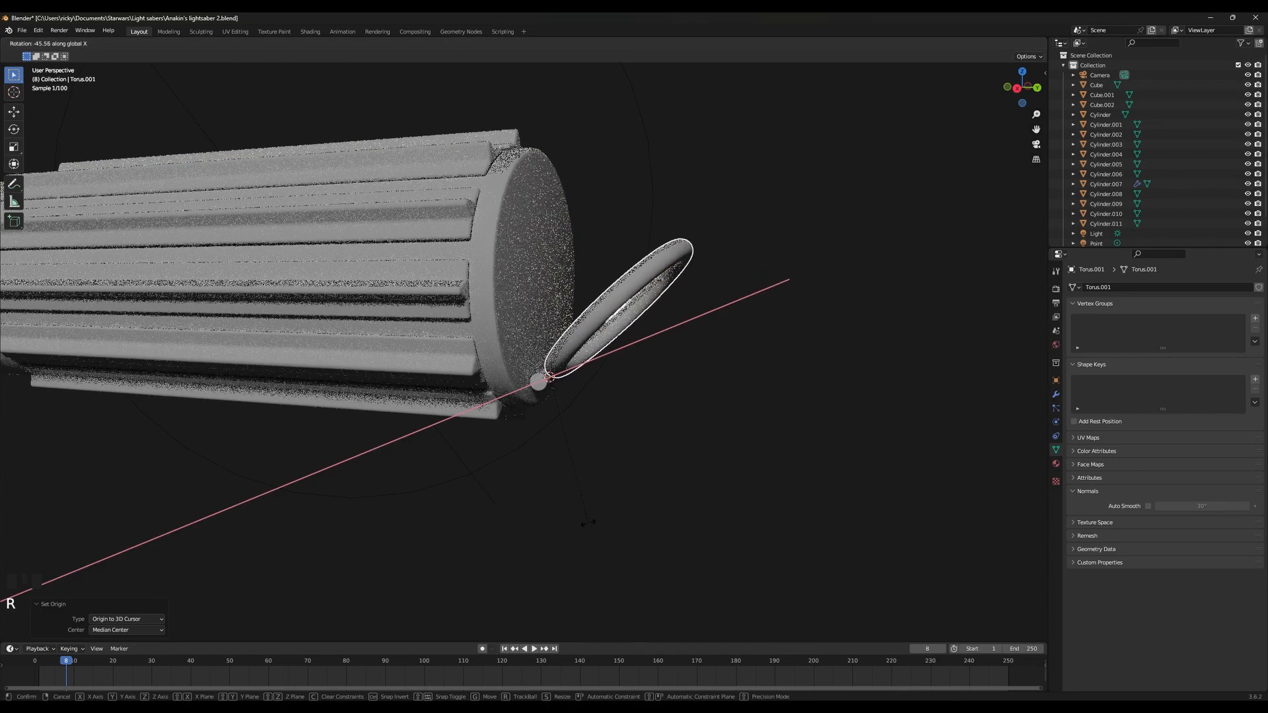
left_click(591, 405)
Rotate the torus a further -24.9° about the global X axis so it tilts away from the end cap
middle_click_drag(592, 408, 604, 438)
key("r")
key("x")
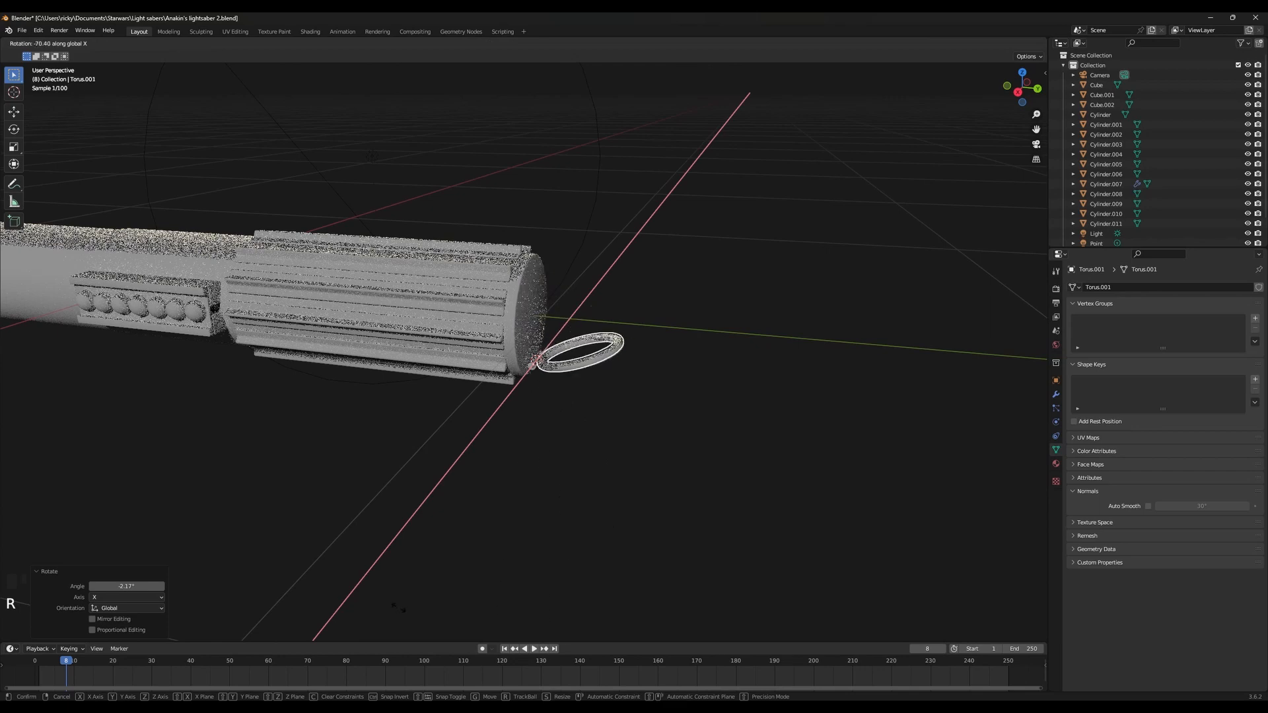
left_click(572, 481)
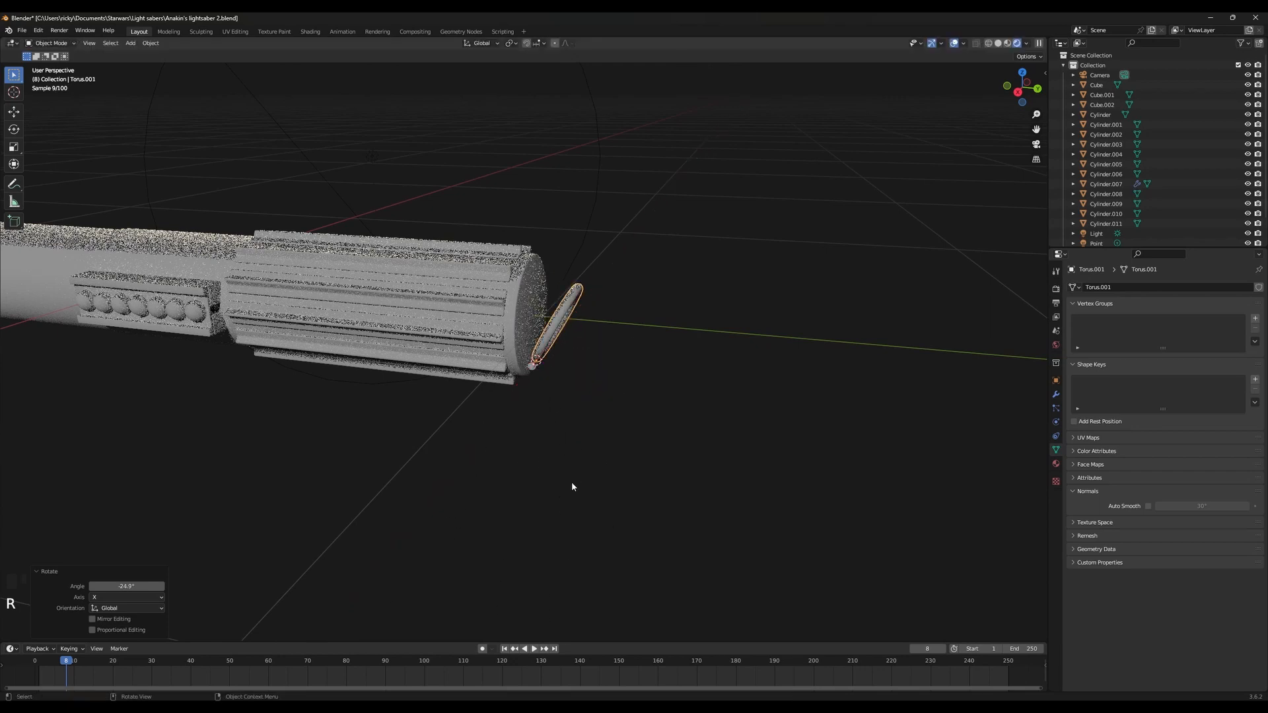
Hide the viewport overlays and inspect the whole rendered hilt from several sides
scroll(549, 427, "down", 5)
left_click(954, 42)
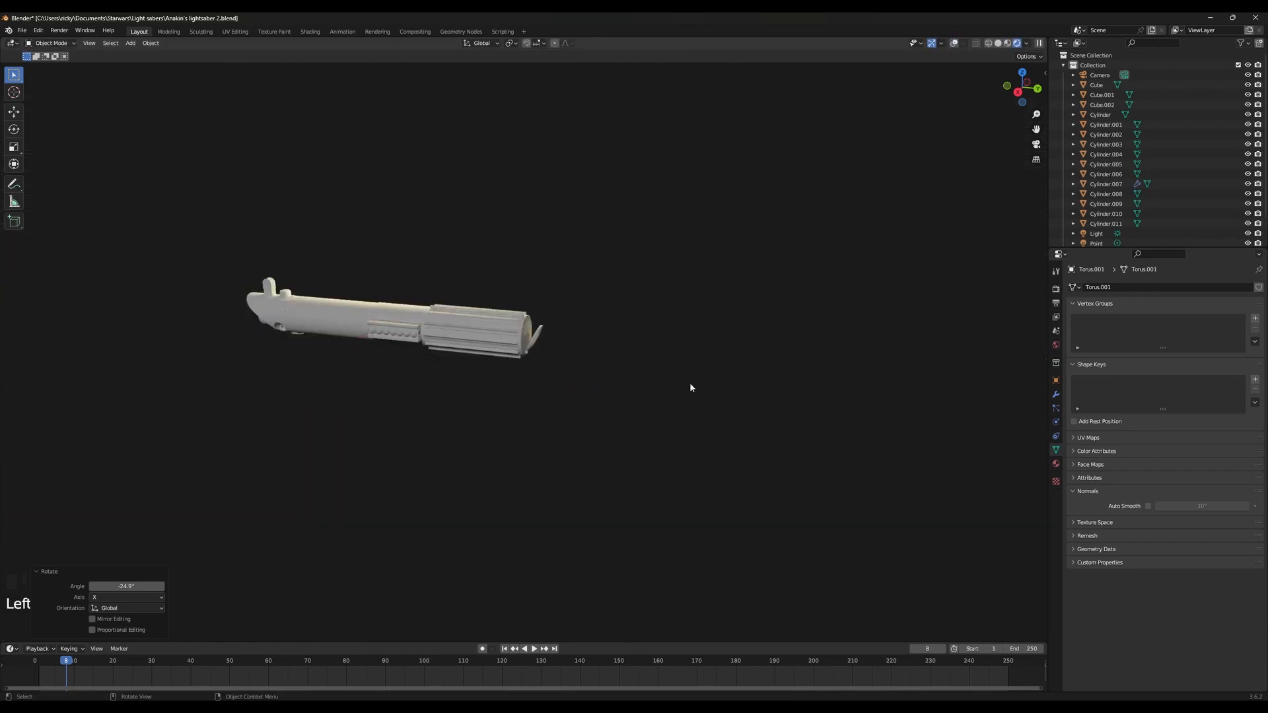
mouse_move(690, 383)
middle_mouse_down()
mouse_move(696, 318)
mouse_move(669, 320)
mouse_move(615, 387)
middle_mouse_up()
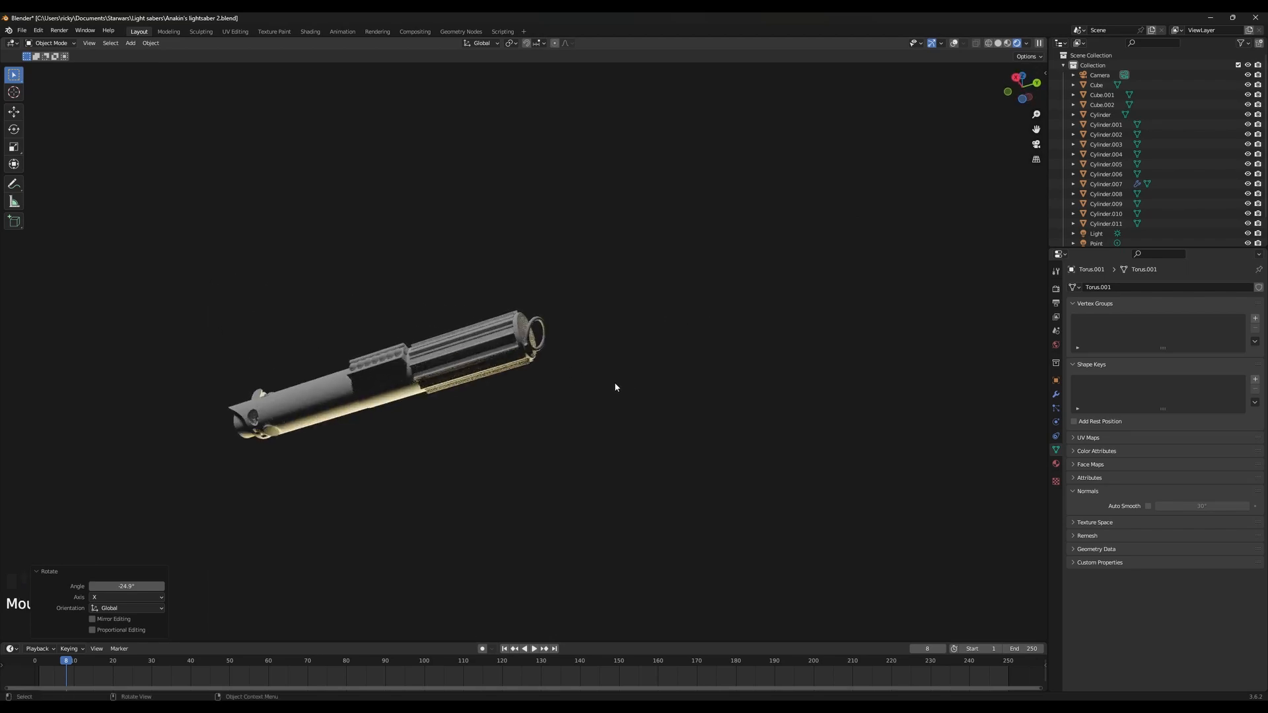
middle_click_drag(298, 346, 609, 335, "shift")
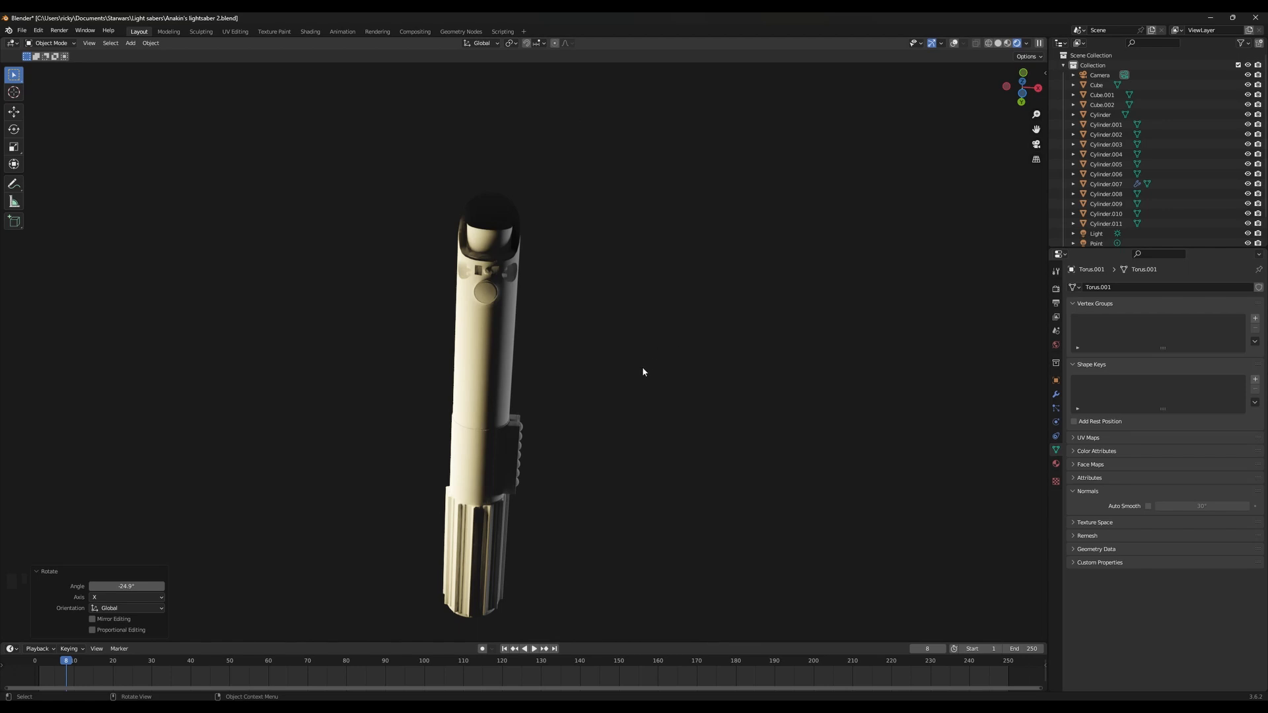
middle_click_drag(687, 385, 603, 434)
scroll(596, 375, "up", 4)
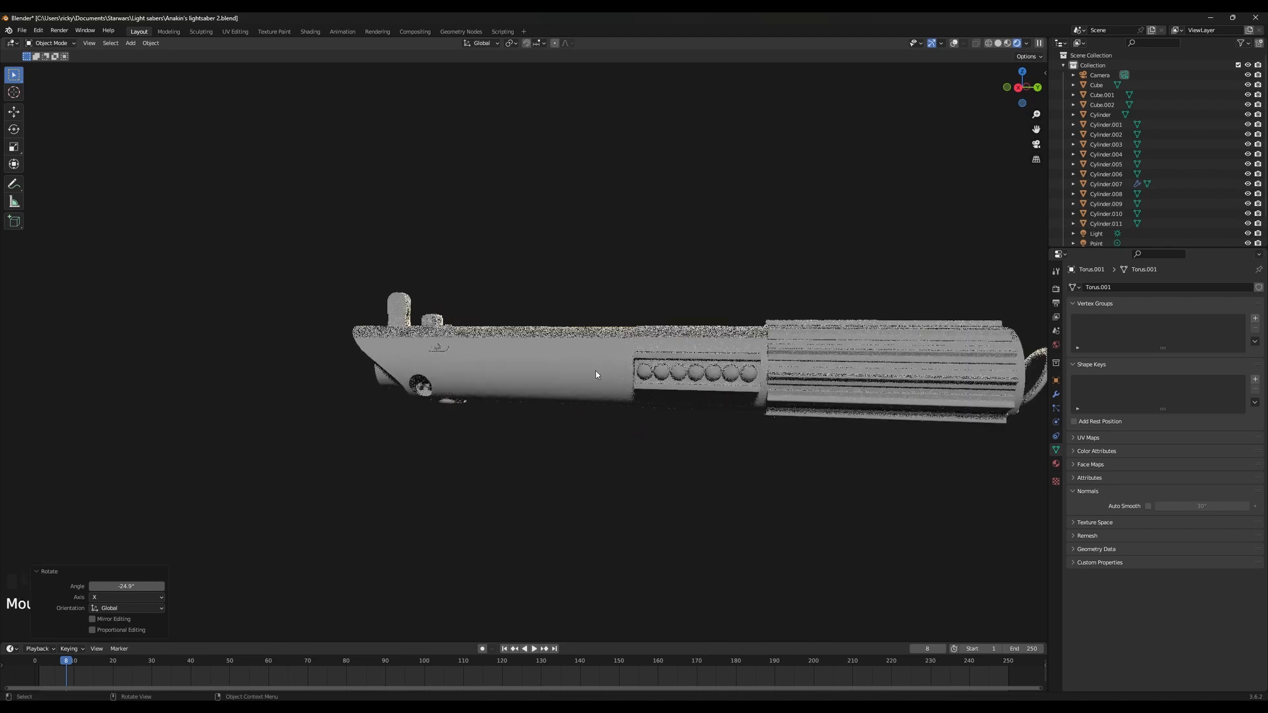
middle_click_drag(596, 374, 607, 356)
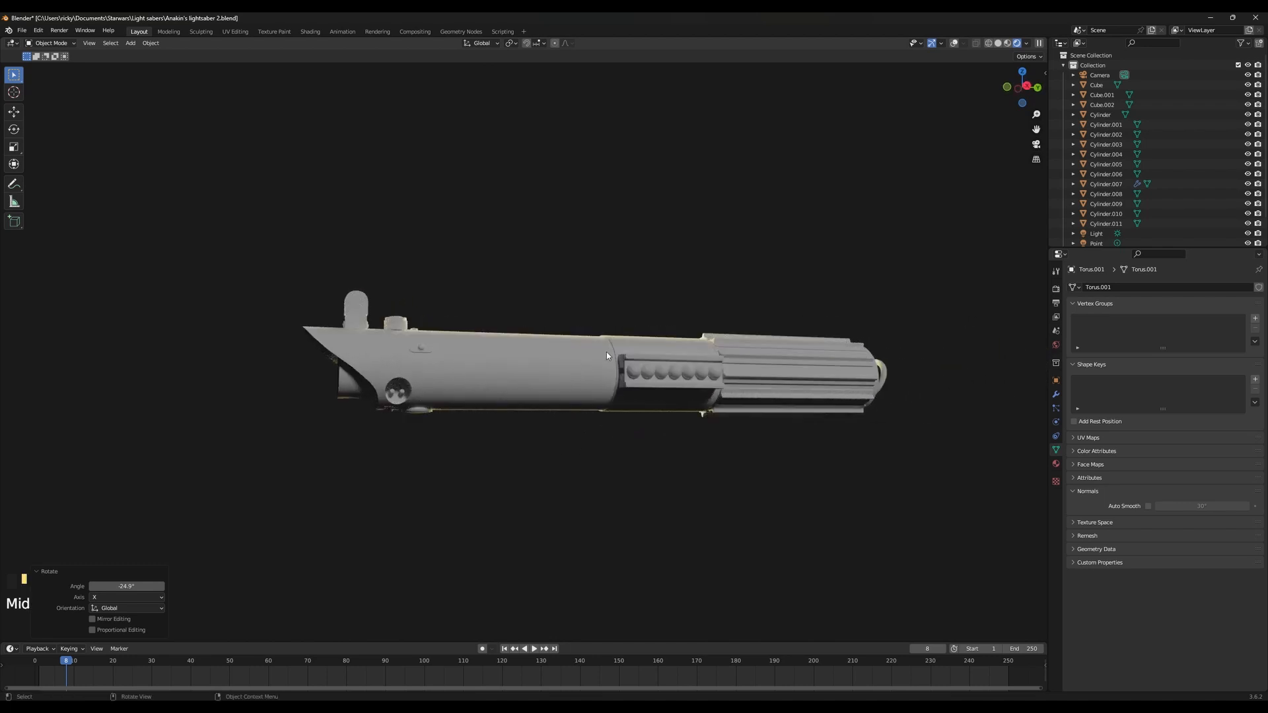